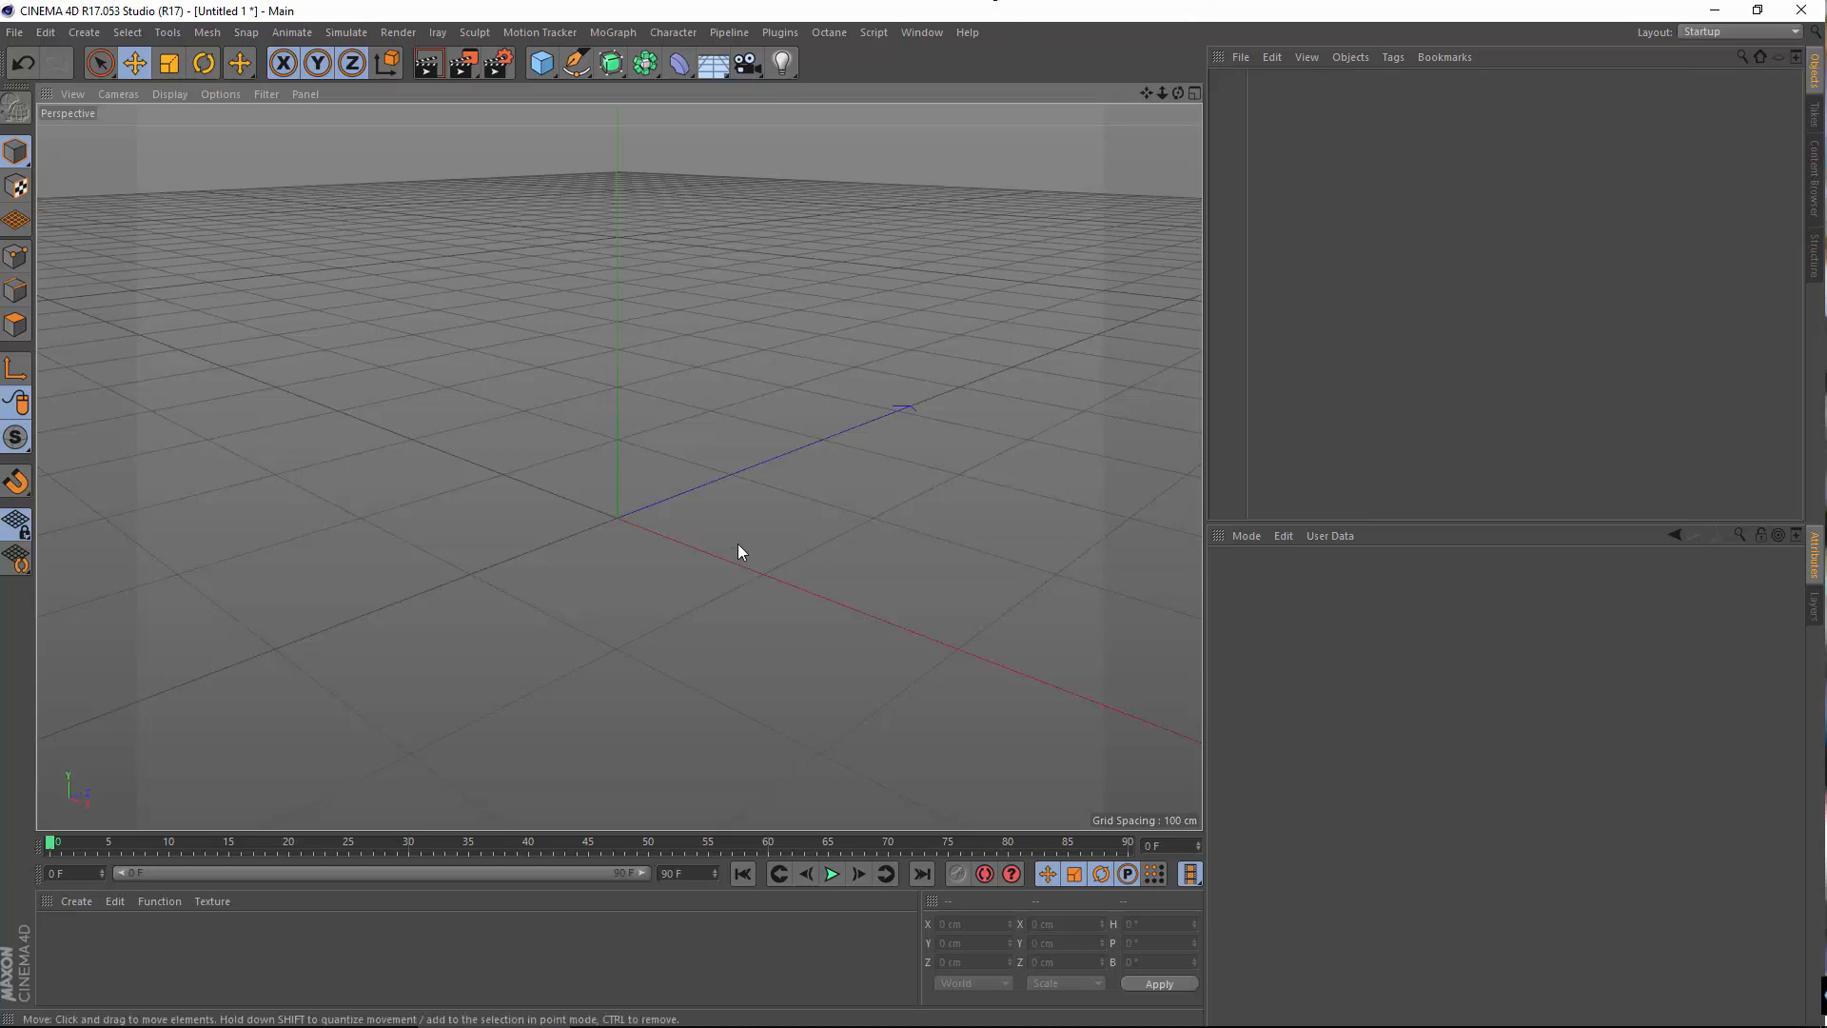
Open the Octane Live Viewer window and move it so that its controls can be examined
{"action": "left_click", "coordinate": [822, 32]}
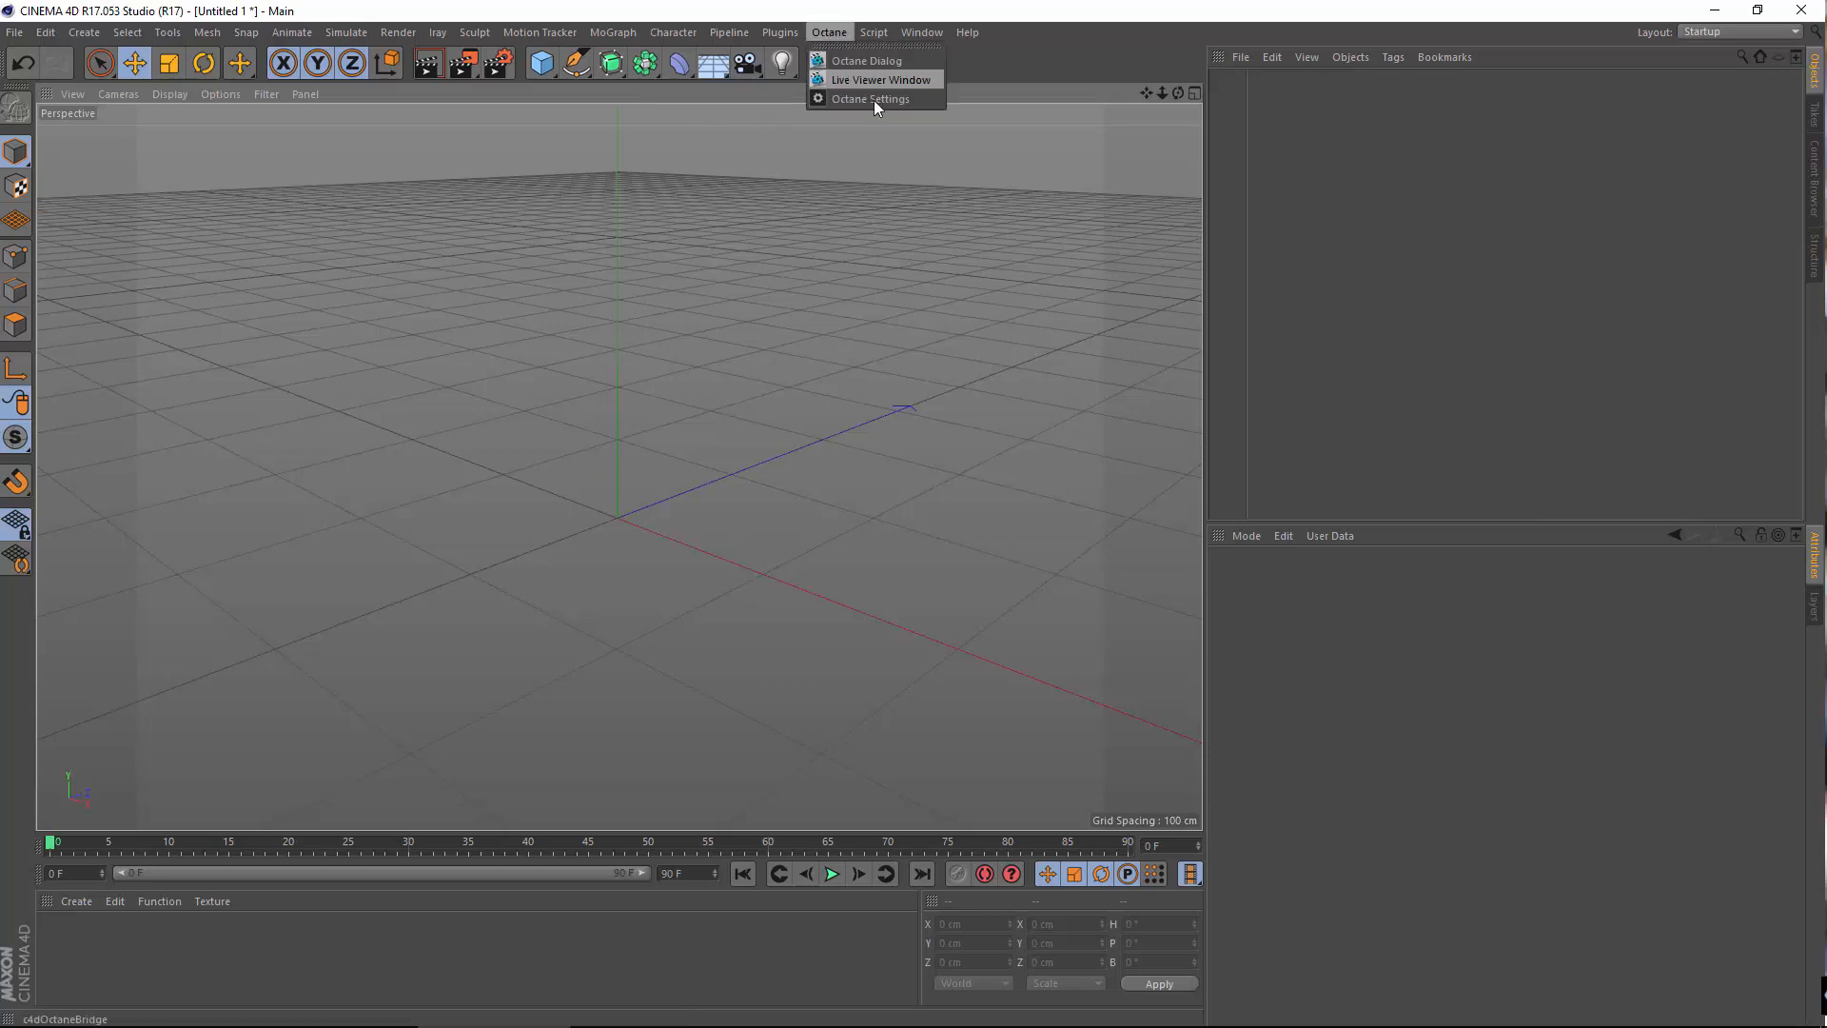
{"action": "mouse_move", "coordinate": [772, 30]}
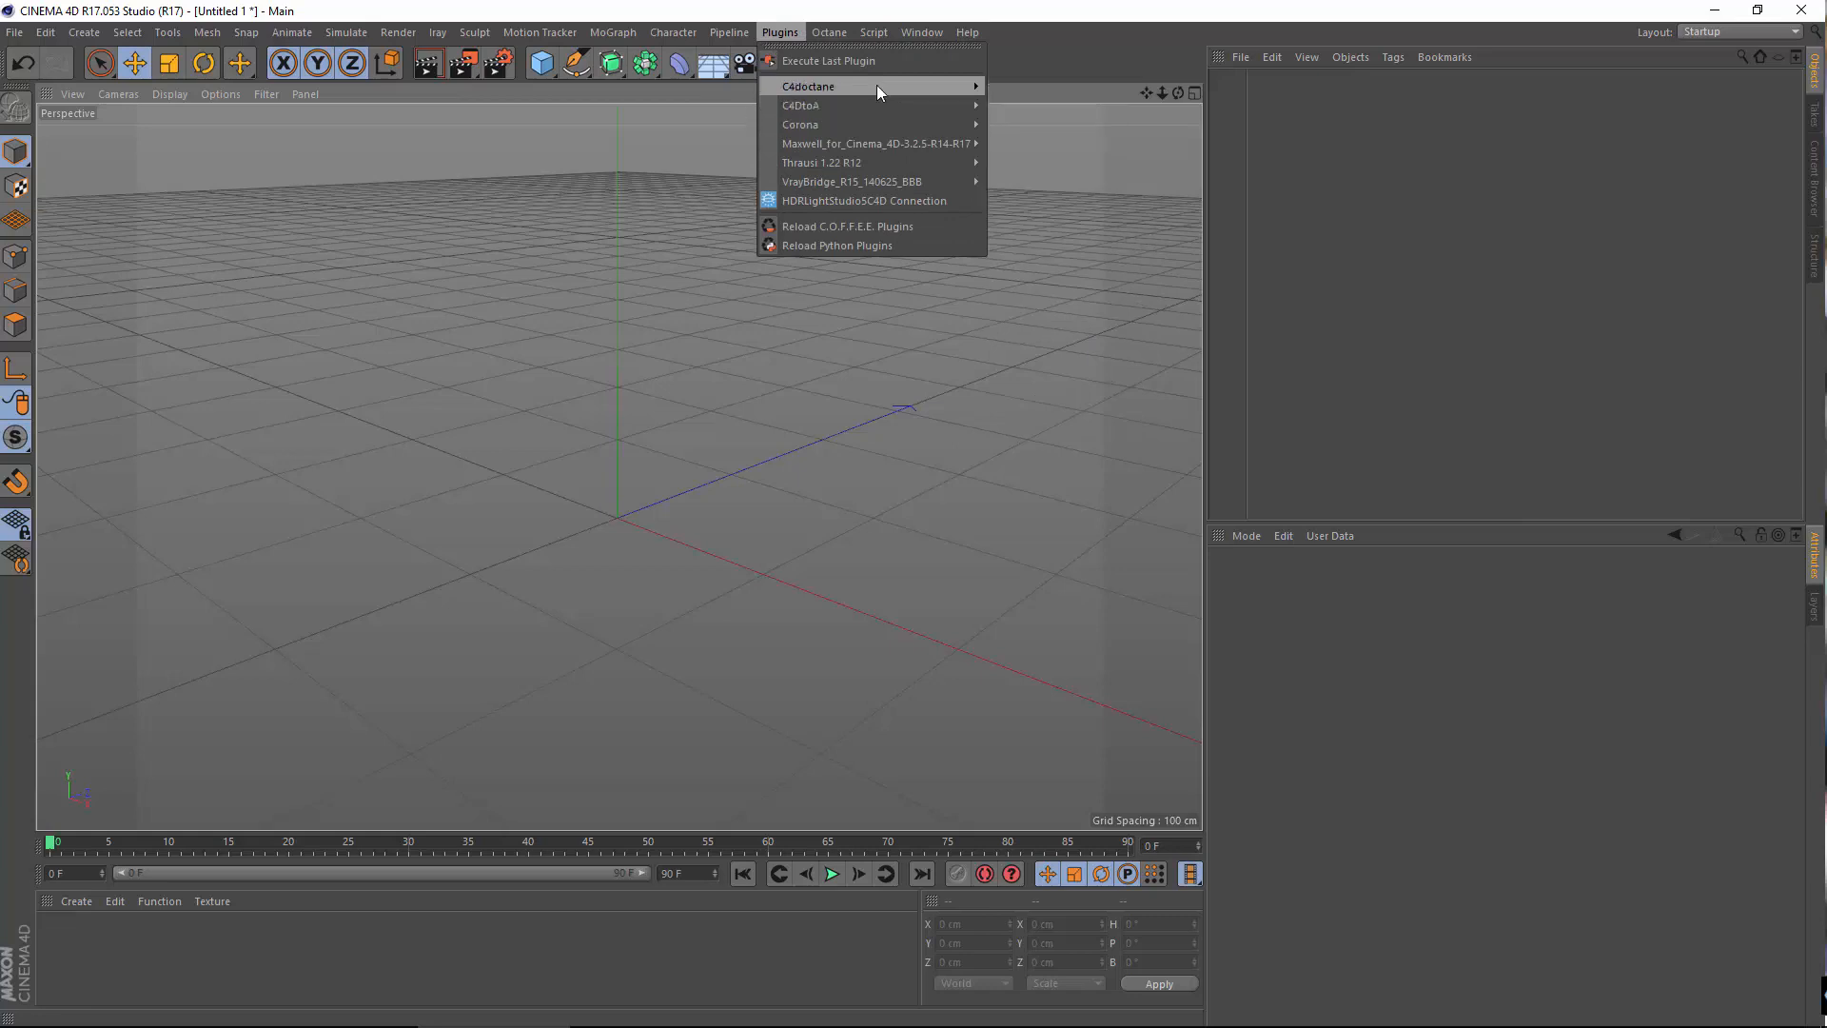
{"action": "mouse_move", "coordinate": [906, 86]}
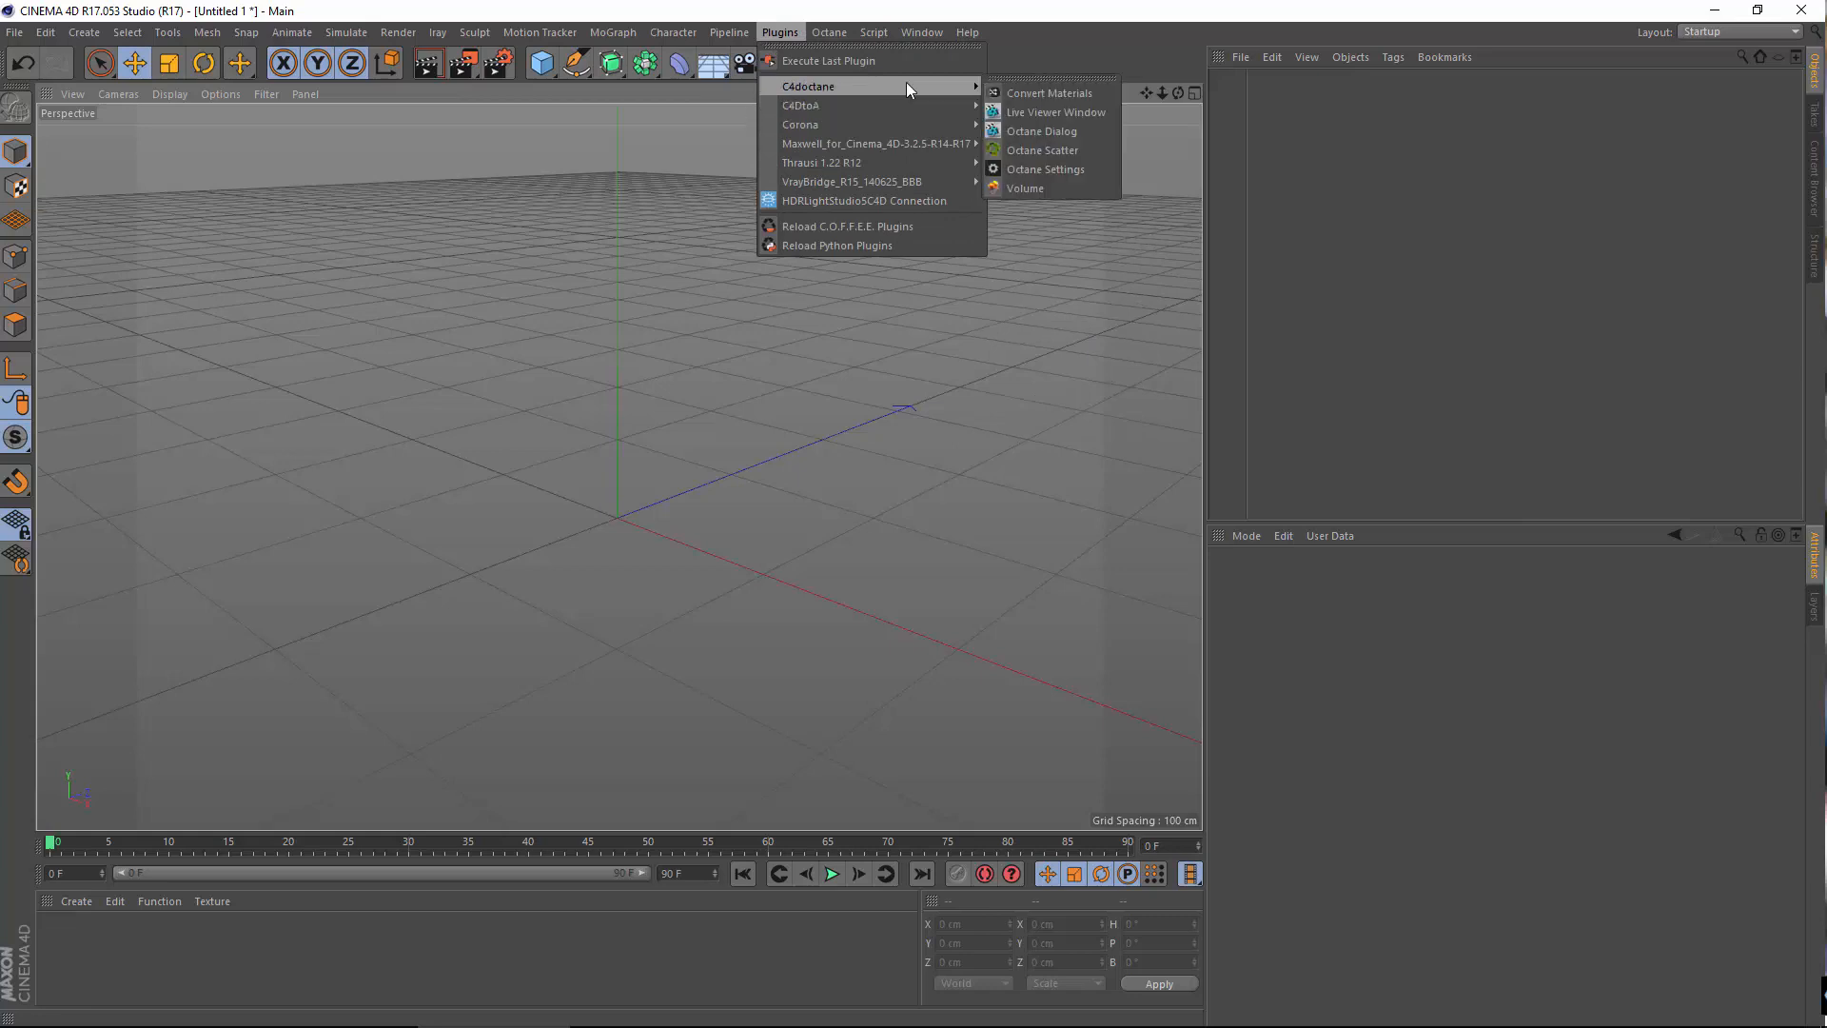
{"action": "left_click", "coordinate": [867, 5]}
{"action": "left_click", "coordinate": [824, 34]}
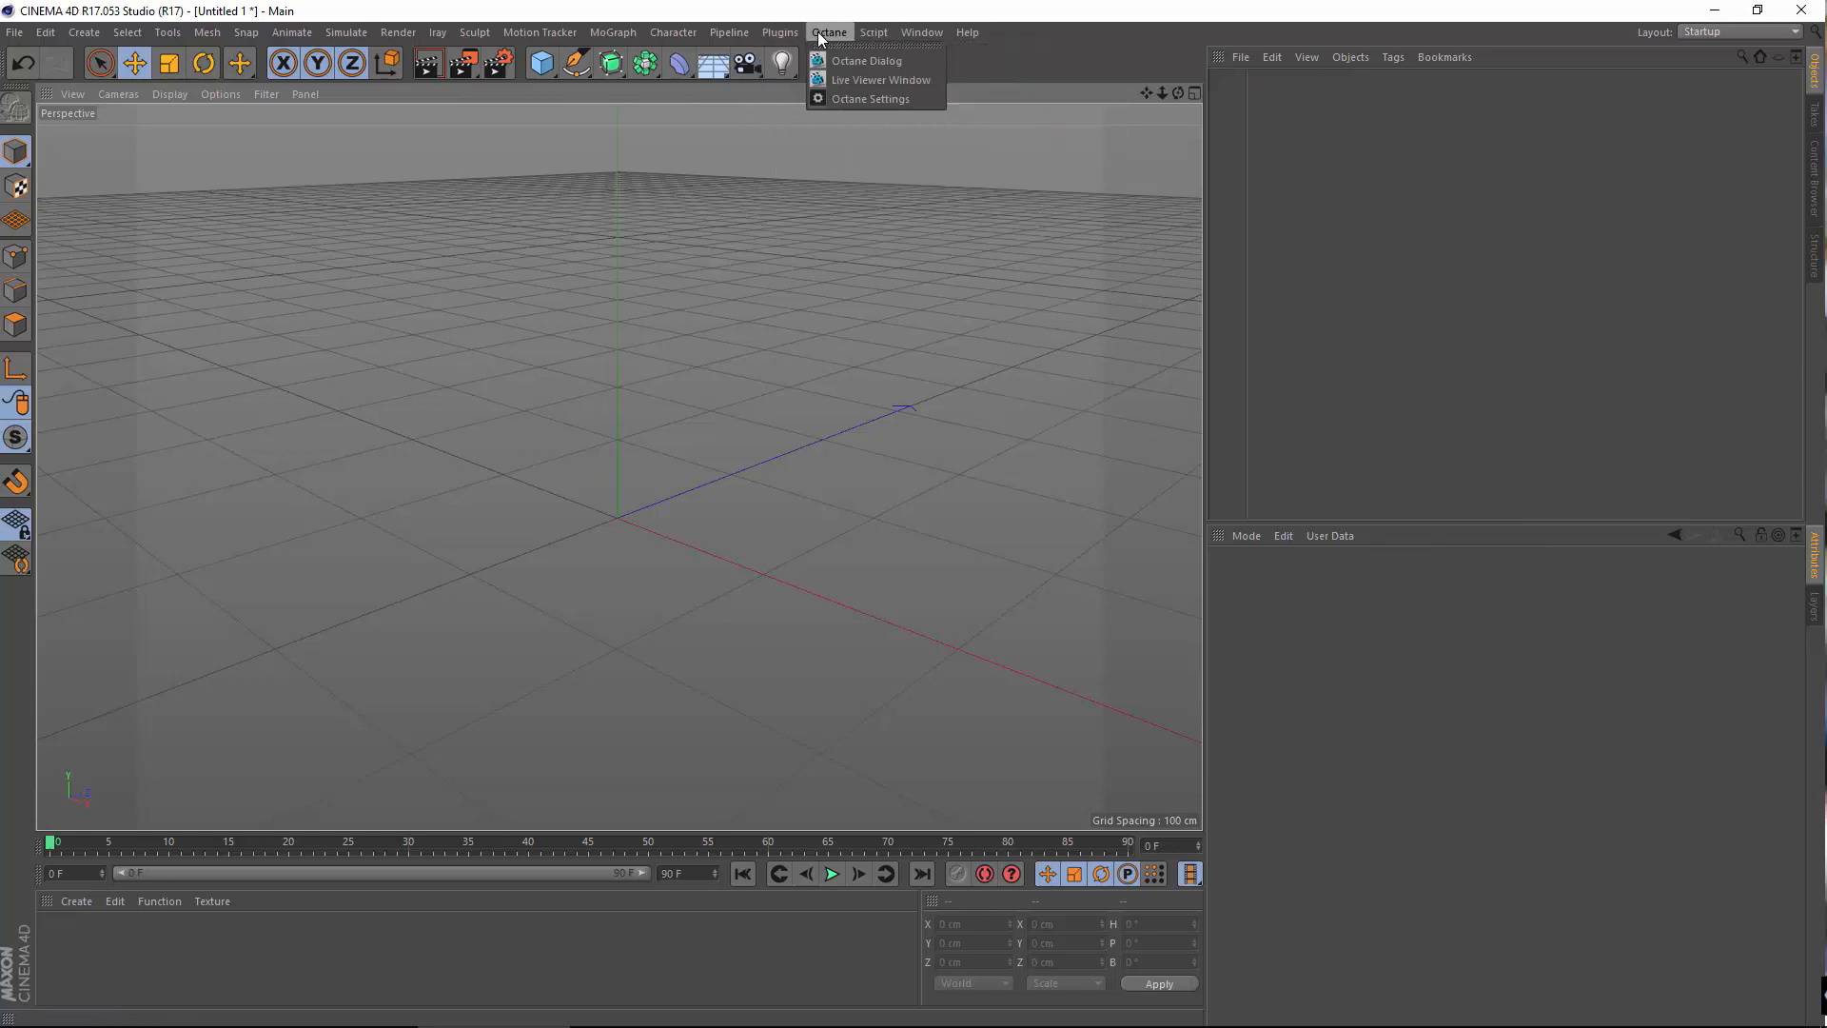
{"action": "left_click", "coordinate": [877, 82]}
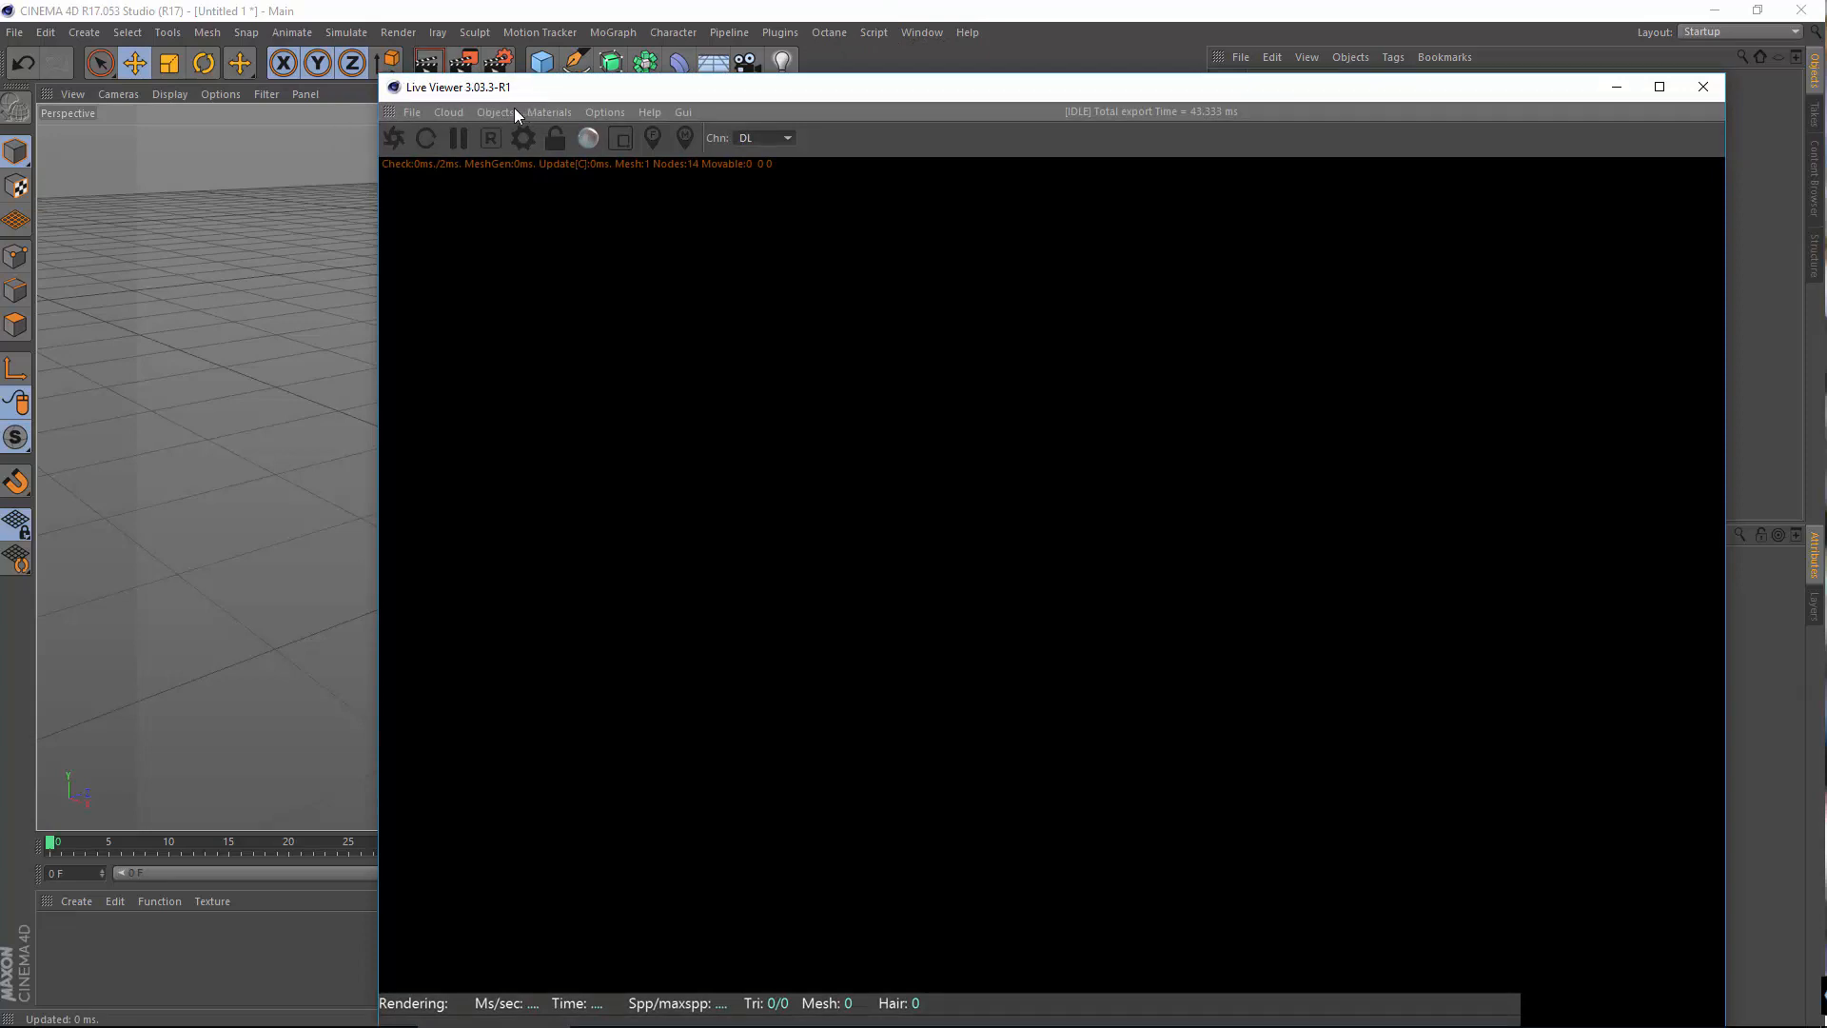
{"action": "left_click_drag", "start_coordinate": [548, 95], "coordinate": [486, 60]}
{"action": "mouse_move", "coordinate": [1794, 1025]}
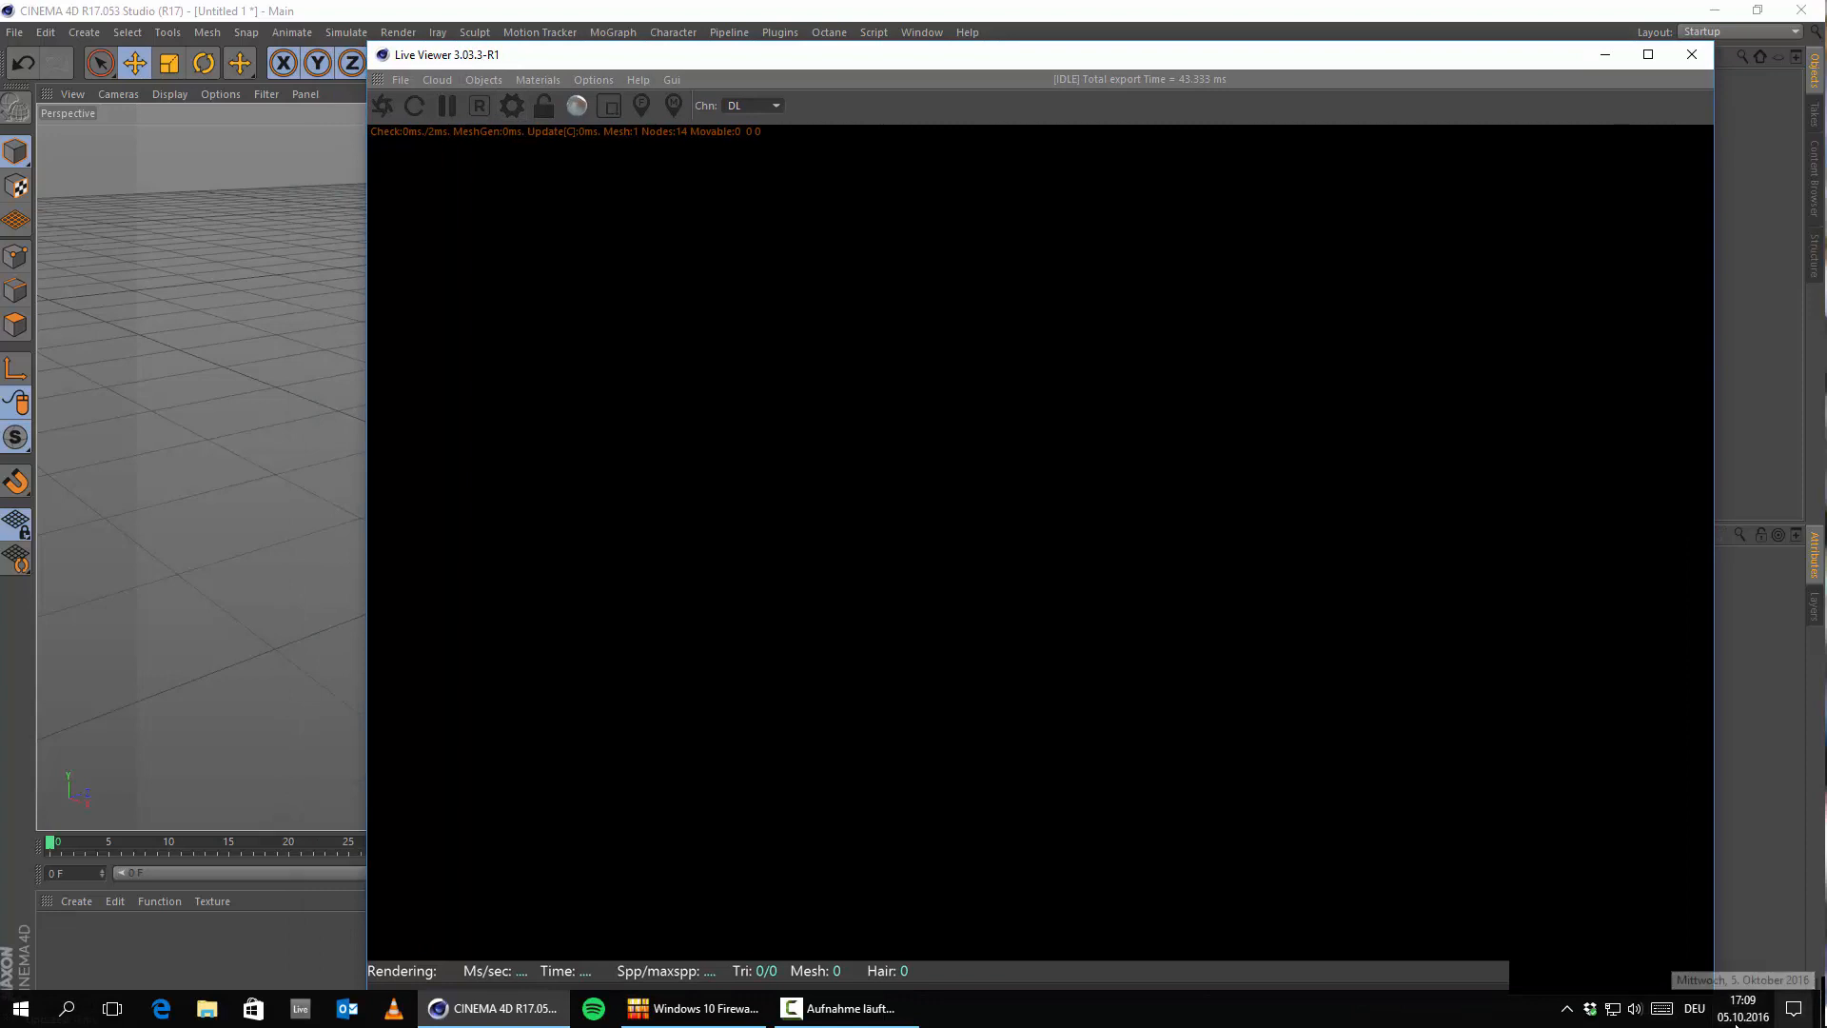
Check the Octane application path in the Other page of the Octane settings, and close the Octane windows
{"action": "left_click", "coordinate": [511, 106]}
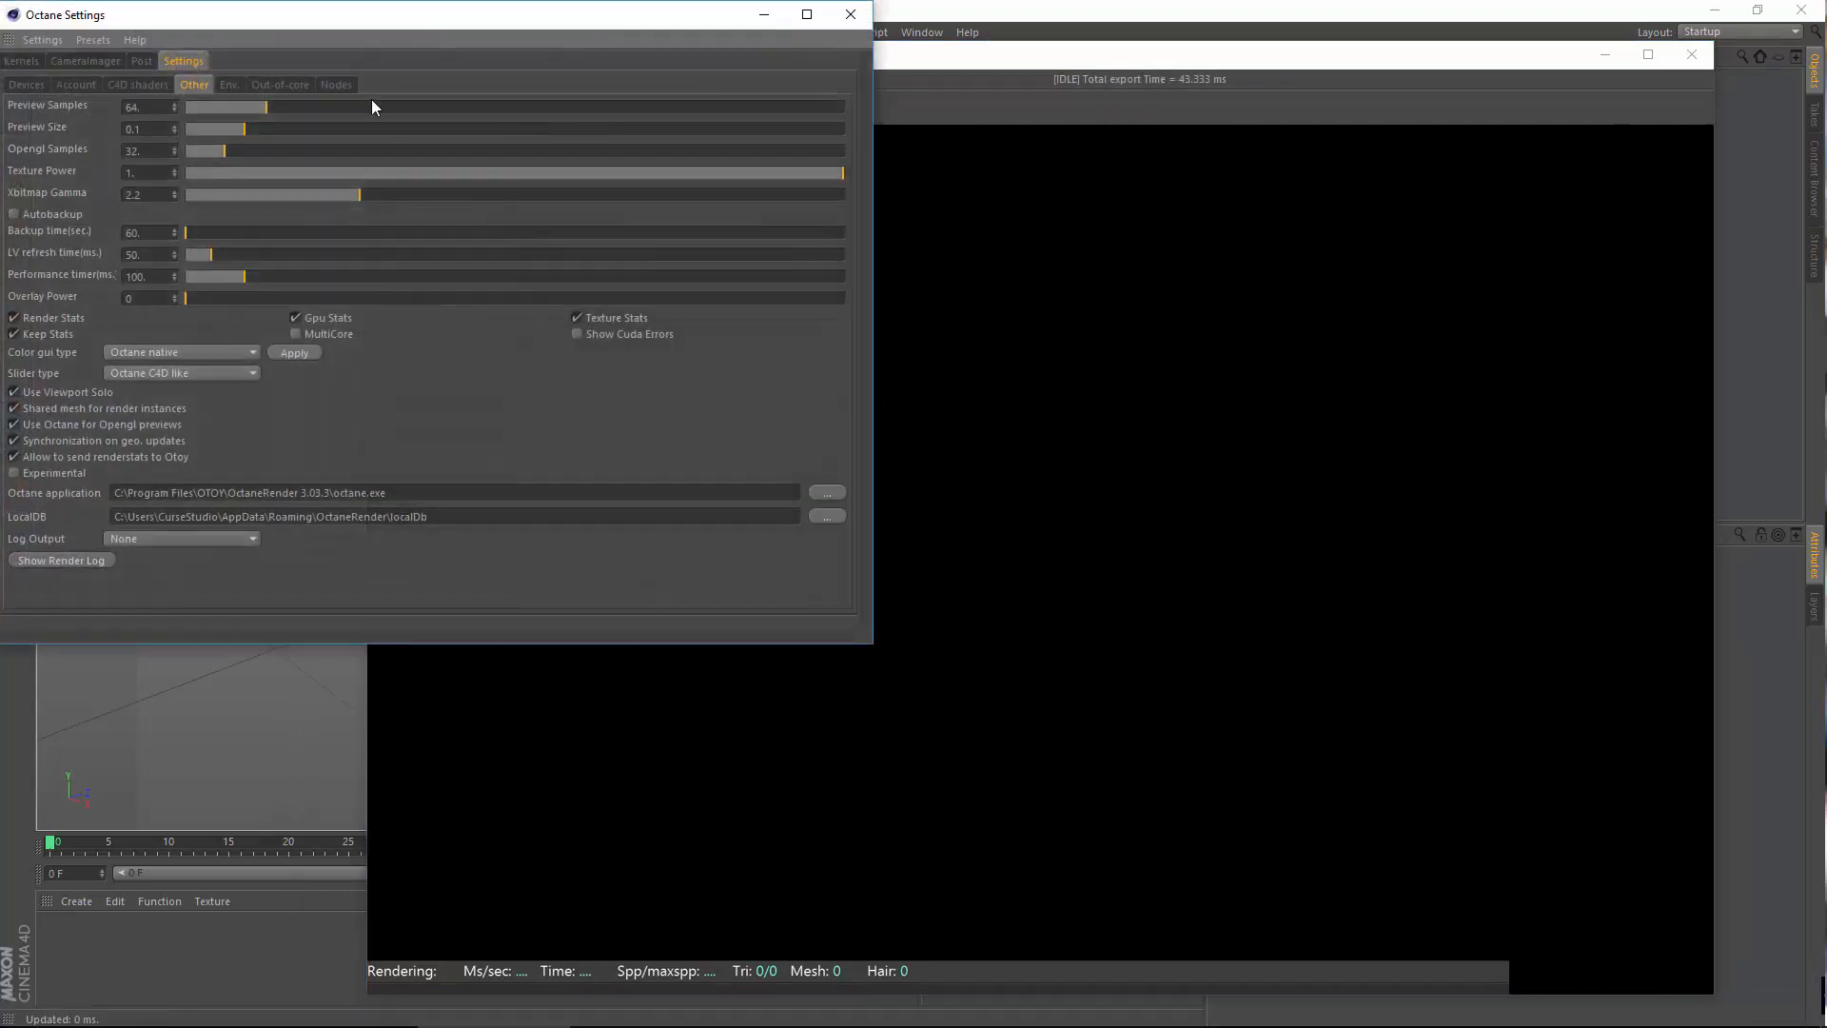
{"action": "left_click_drag", "start_coordinate": [413, 23], "coordinate": [888, 99]}
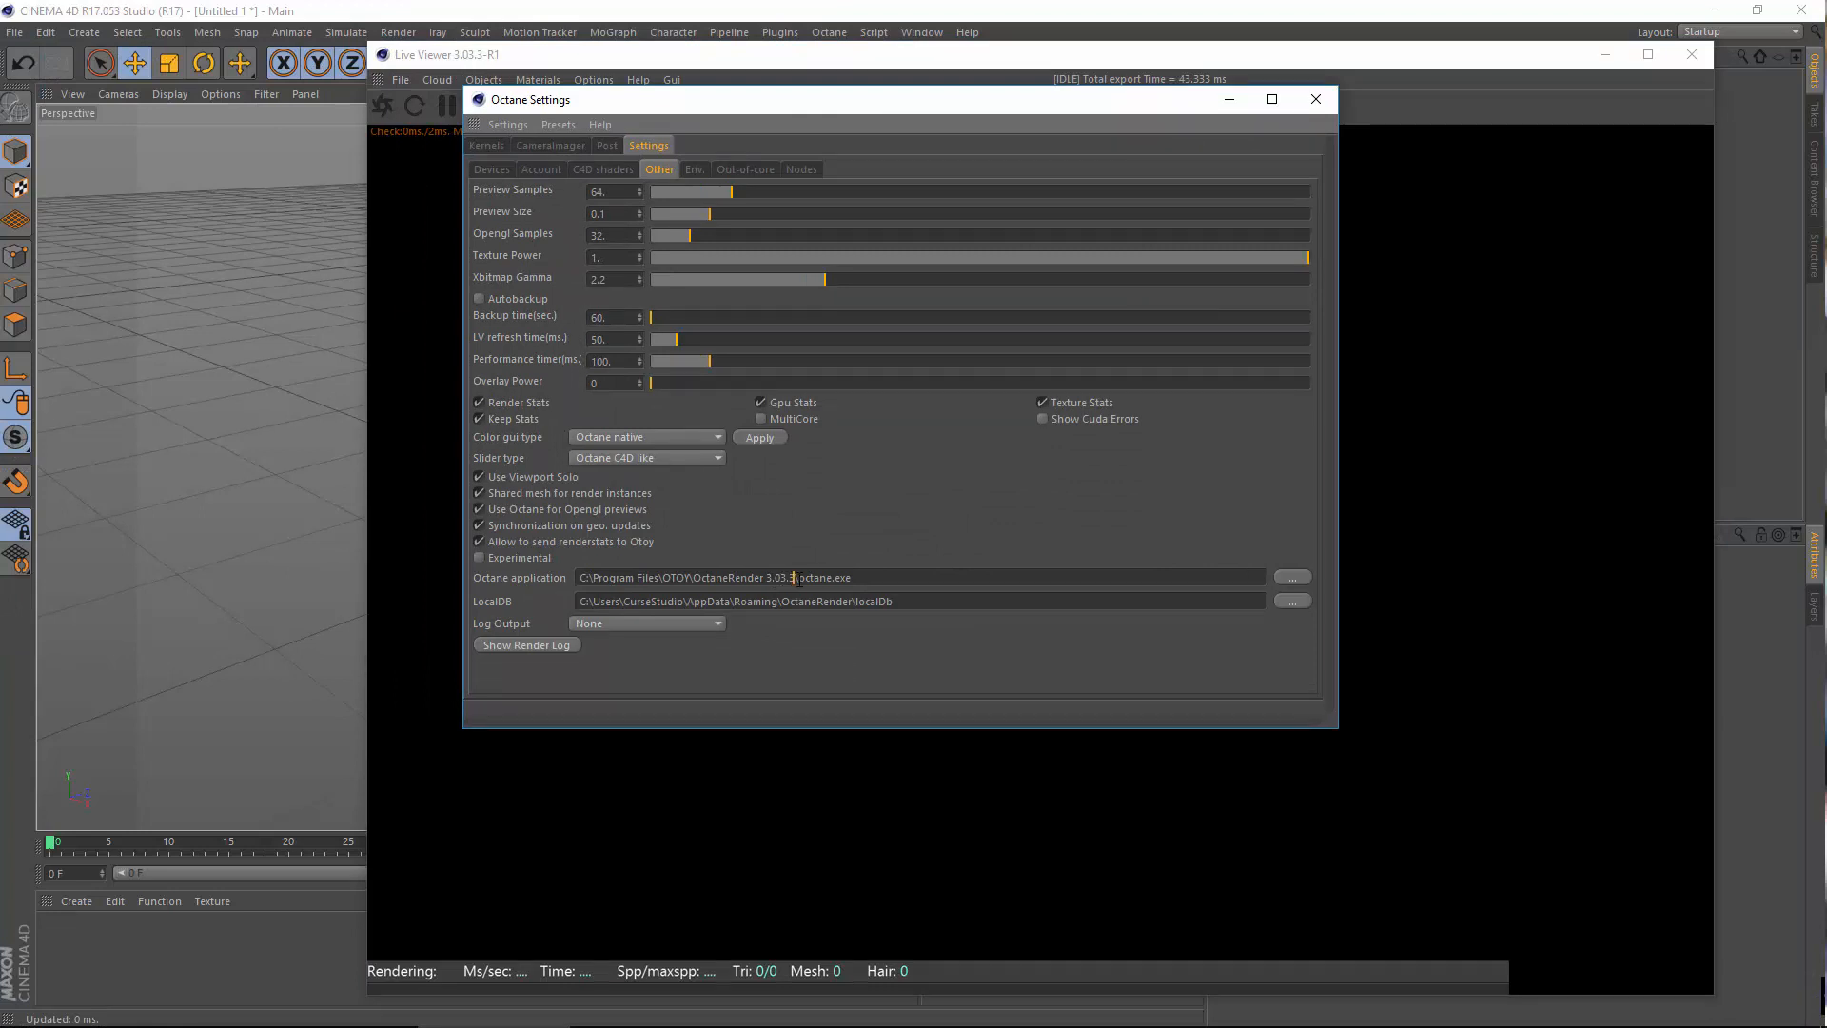
{"action": "left_click", "coordinate": [1313, 99]}
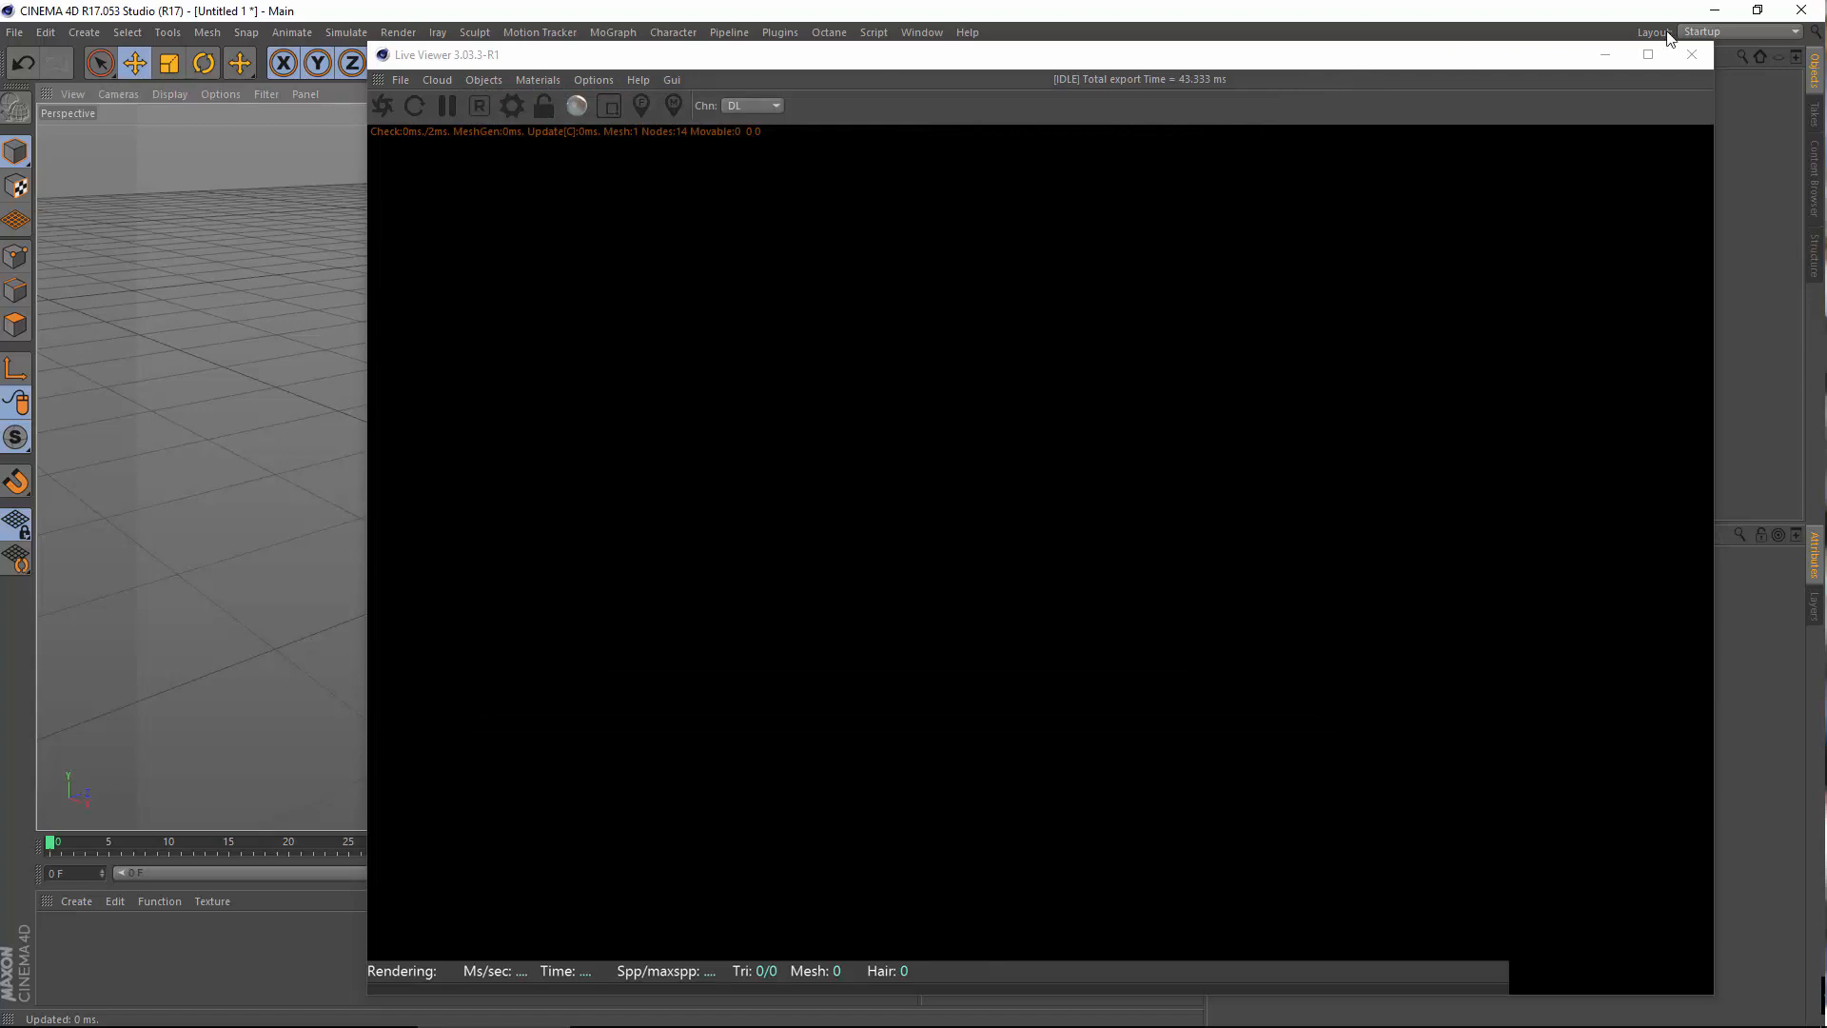
{"action": "left_click", "coordinate": [1690, 54]}
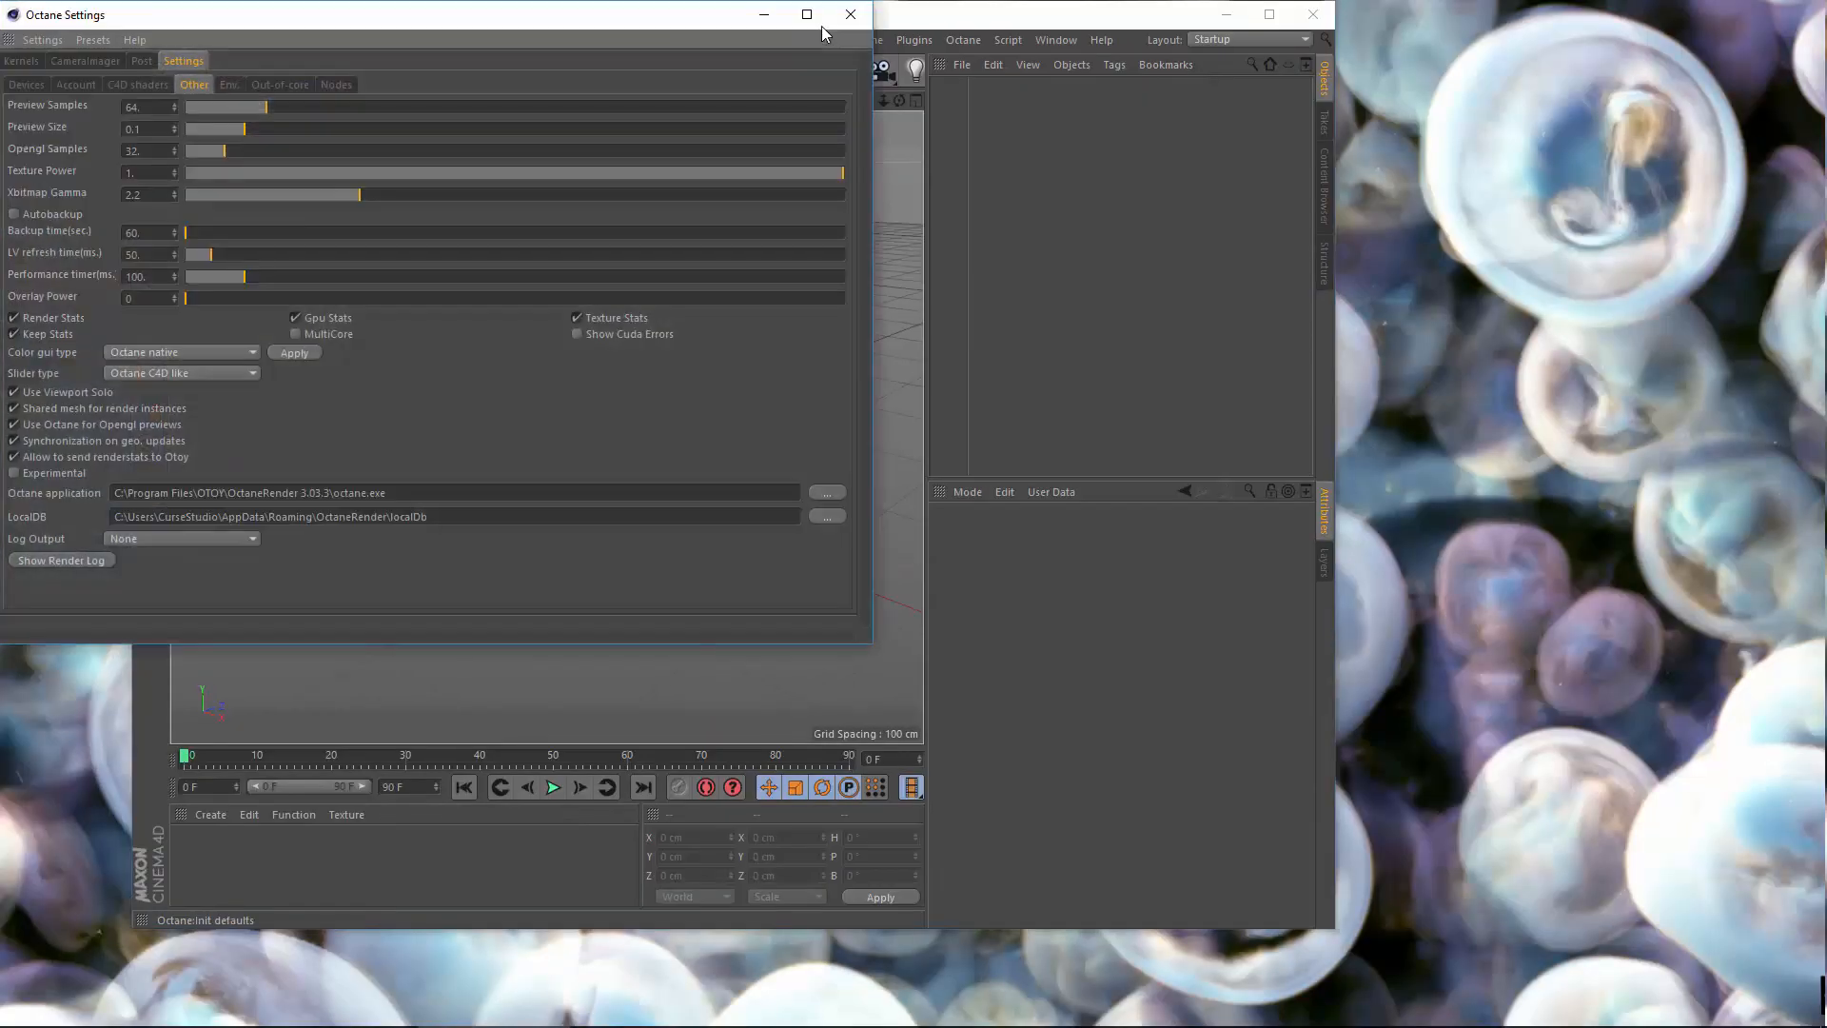
{"action": "left_click", "coordinate": [850, 14]}
Import bunny.obj into the maximized program window with the preset OBJ import options
{"action": "double_click", "coordinate": [830, 14]}
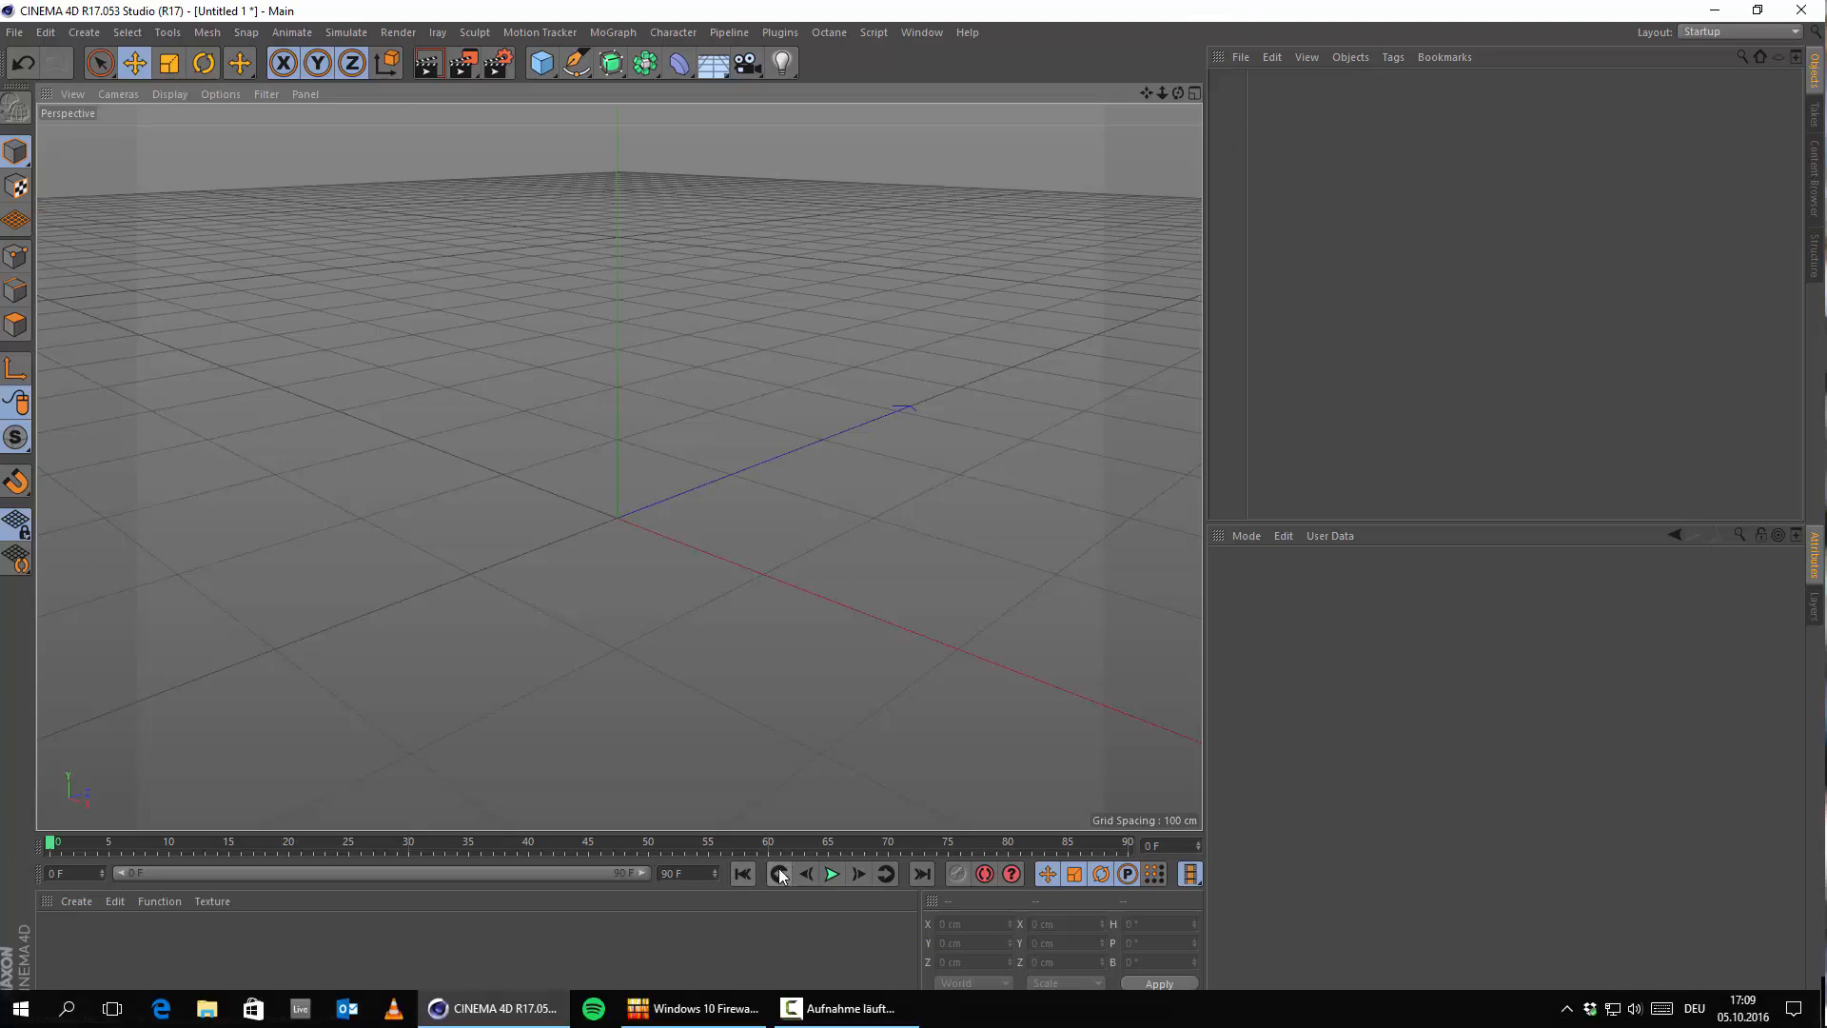
{"action": "double_click", "coordinate": [702, 11]}
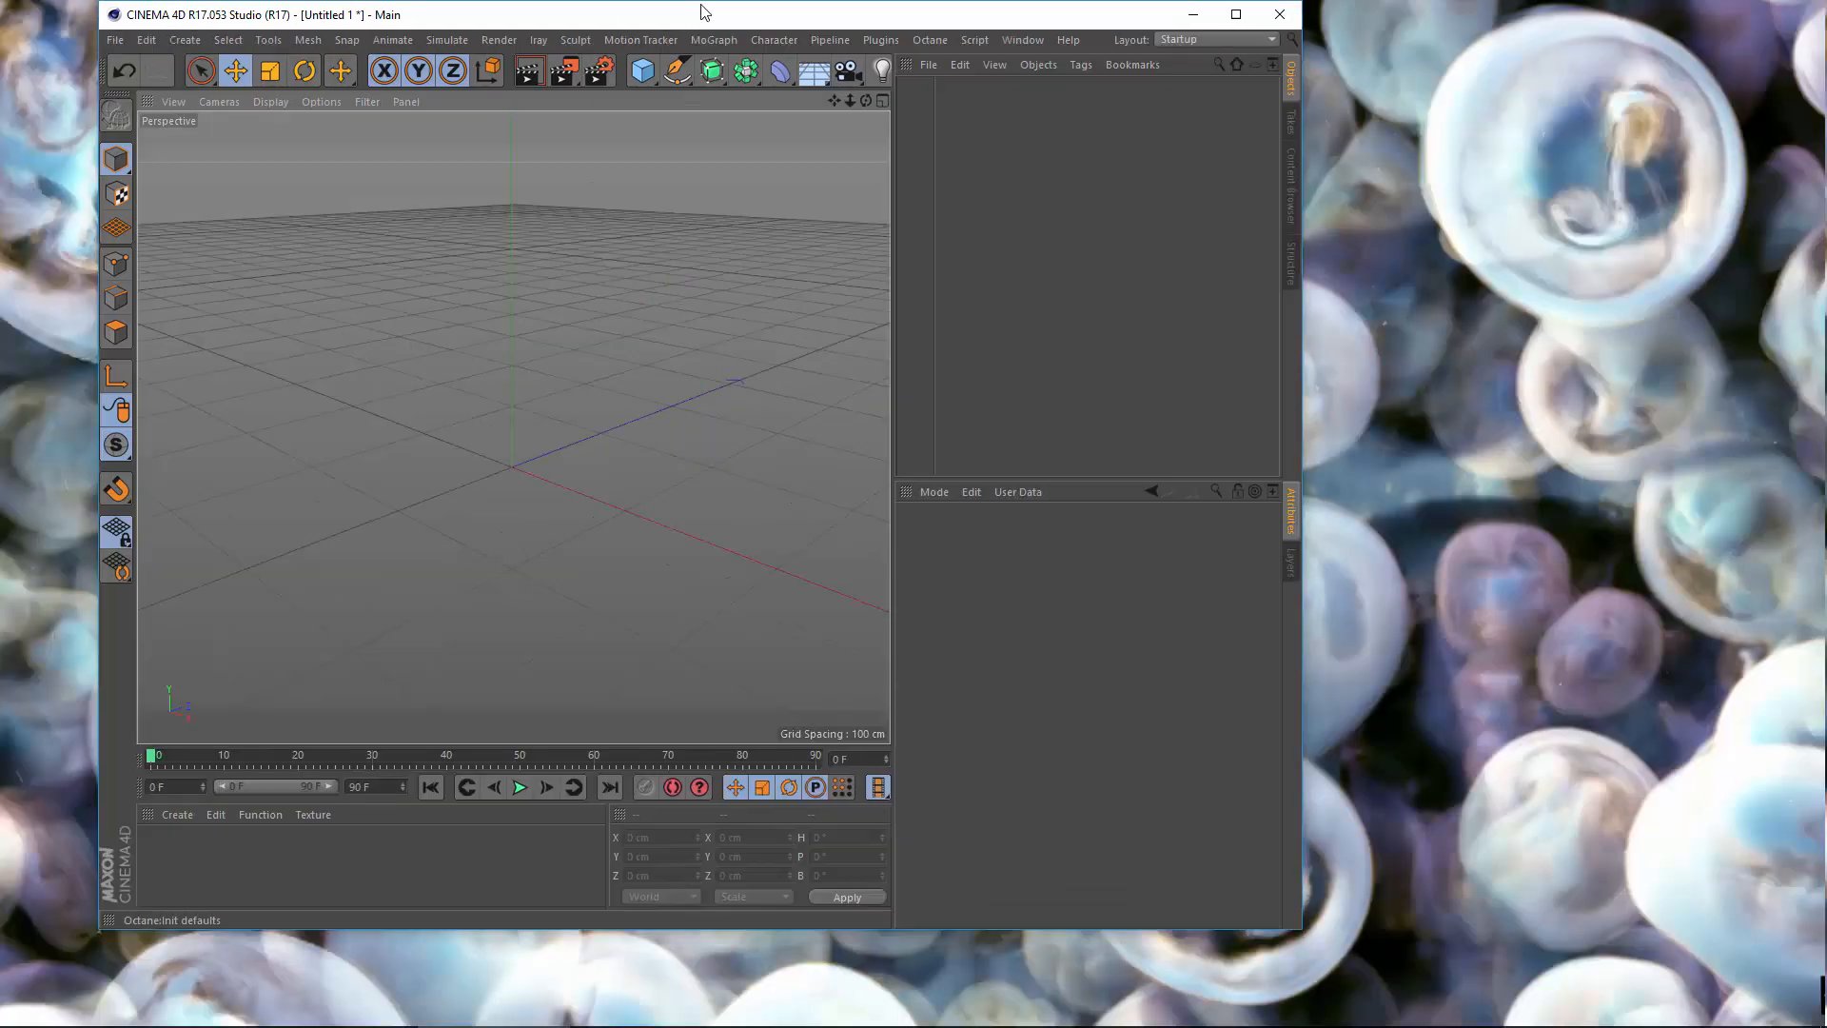
{"action": "double_click", "coordinate": [766, 18]}
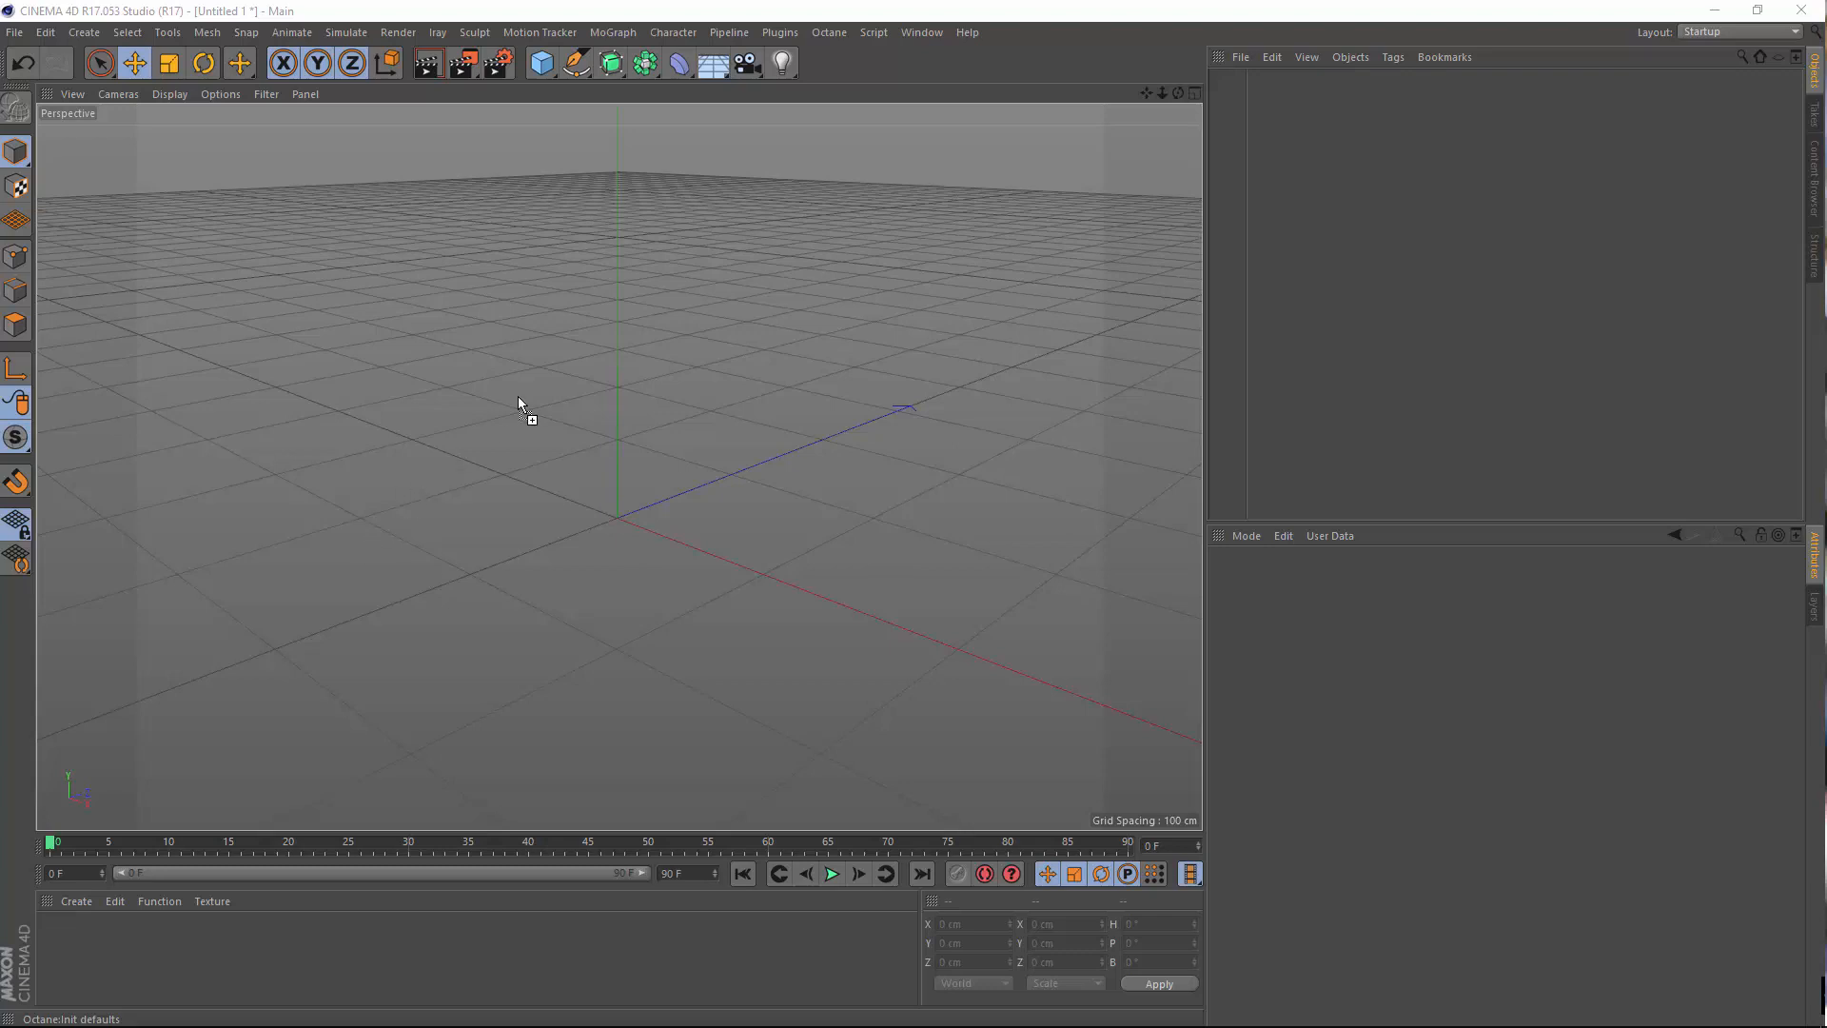
{"action": "left_click_drag", "start_coordinate": [614, 437], "coordinate": [614, 437]}
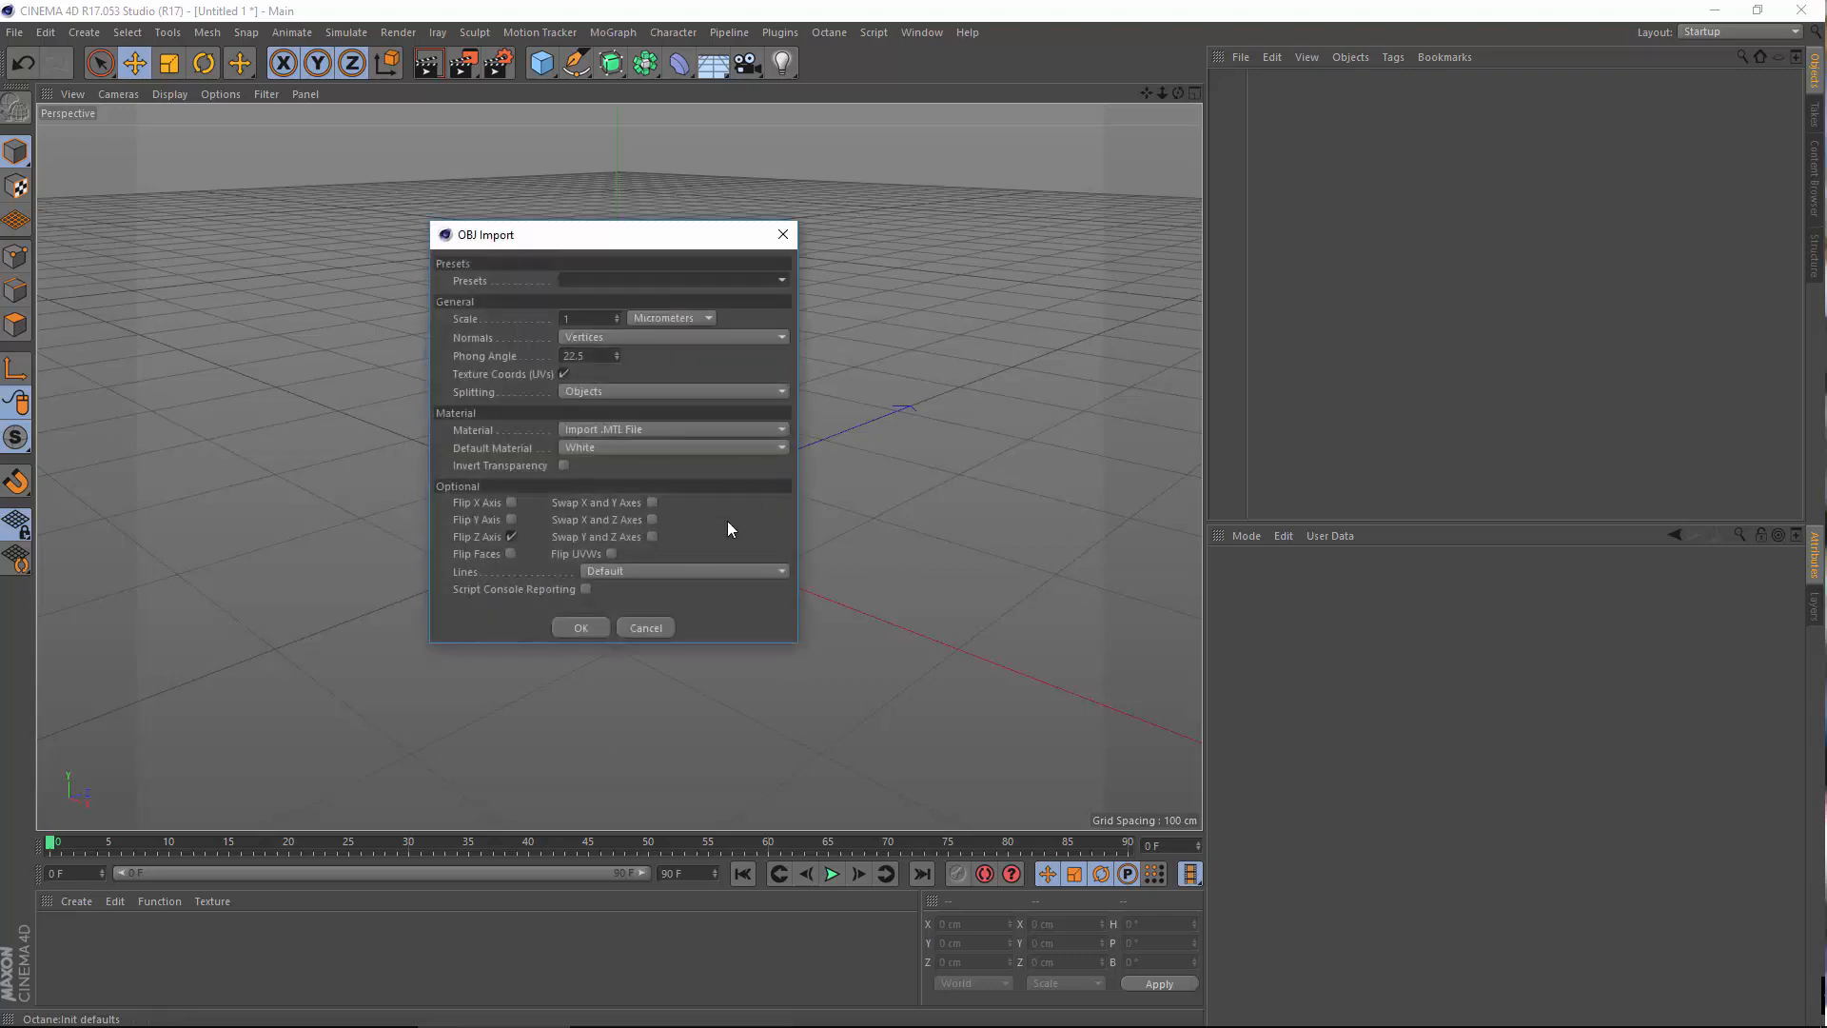
{"action": "left_click", "coordinate": [582, 628]}
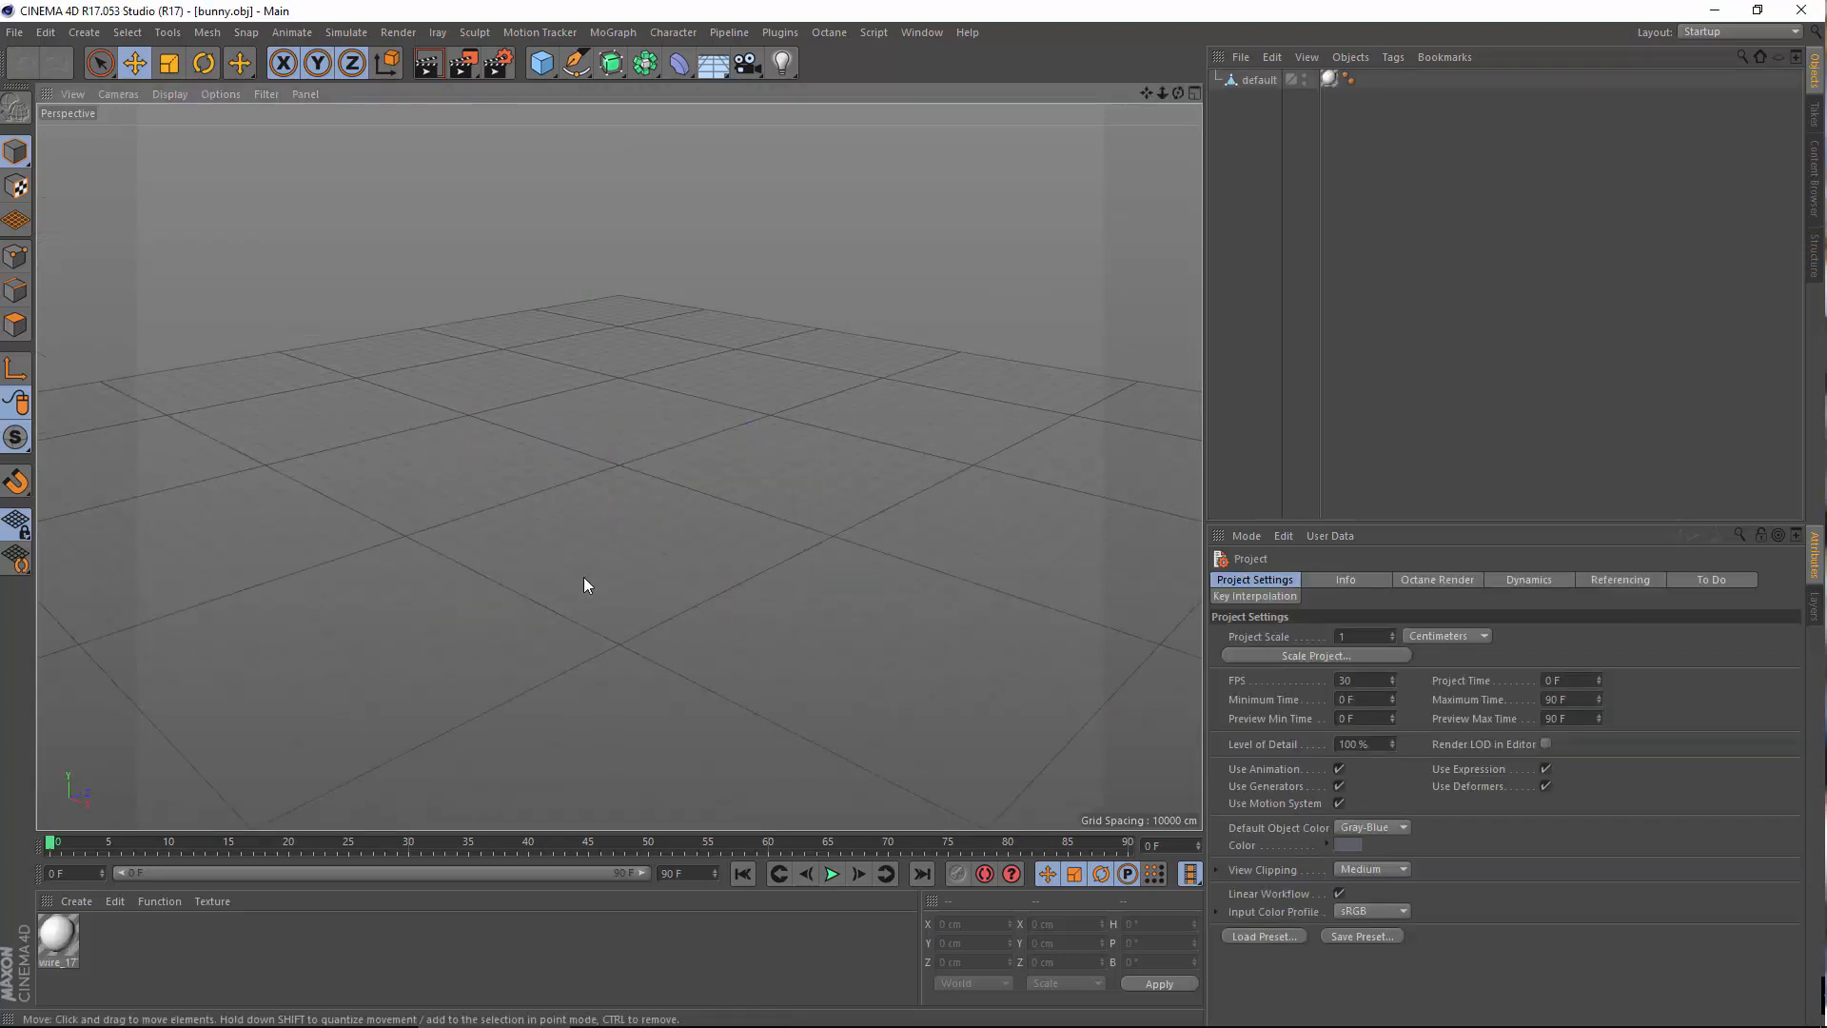
Scale the imported bunny object uniformly down to about 100 × 99 × 78 cm
{"action": "left_click", "coordinate": [1261, 80]}
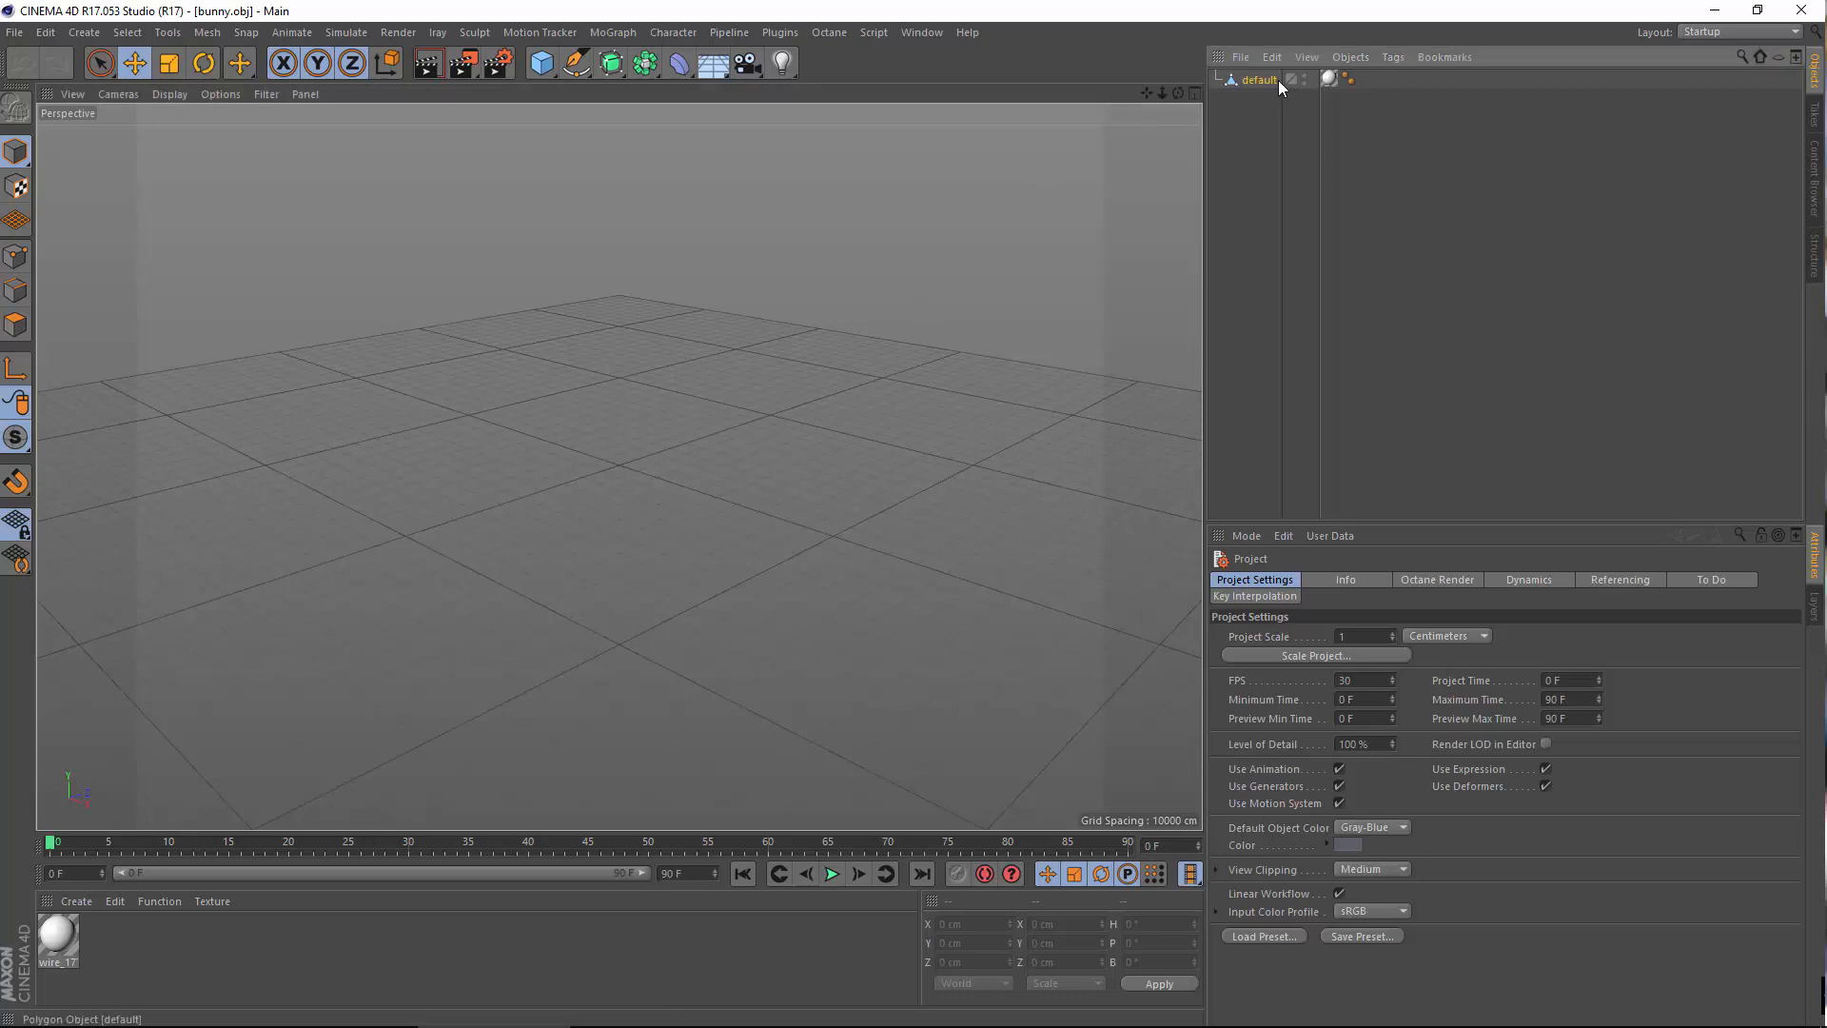
{"action": "left_click_drag", "start_coordinate": [497, 603], "coordinate": [699, 538], "text": "alt"}
{"action": "scroll", "coordinate": [558, 472], "scroll_direction": "up", "scroll_amount": 2}
{"action": "scroll", "coordinate": [632, 472], "scroll_direction": "up", "scroll_amount": 3}
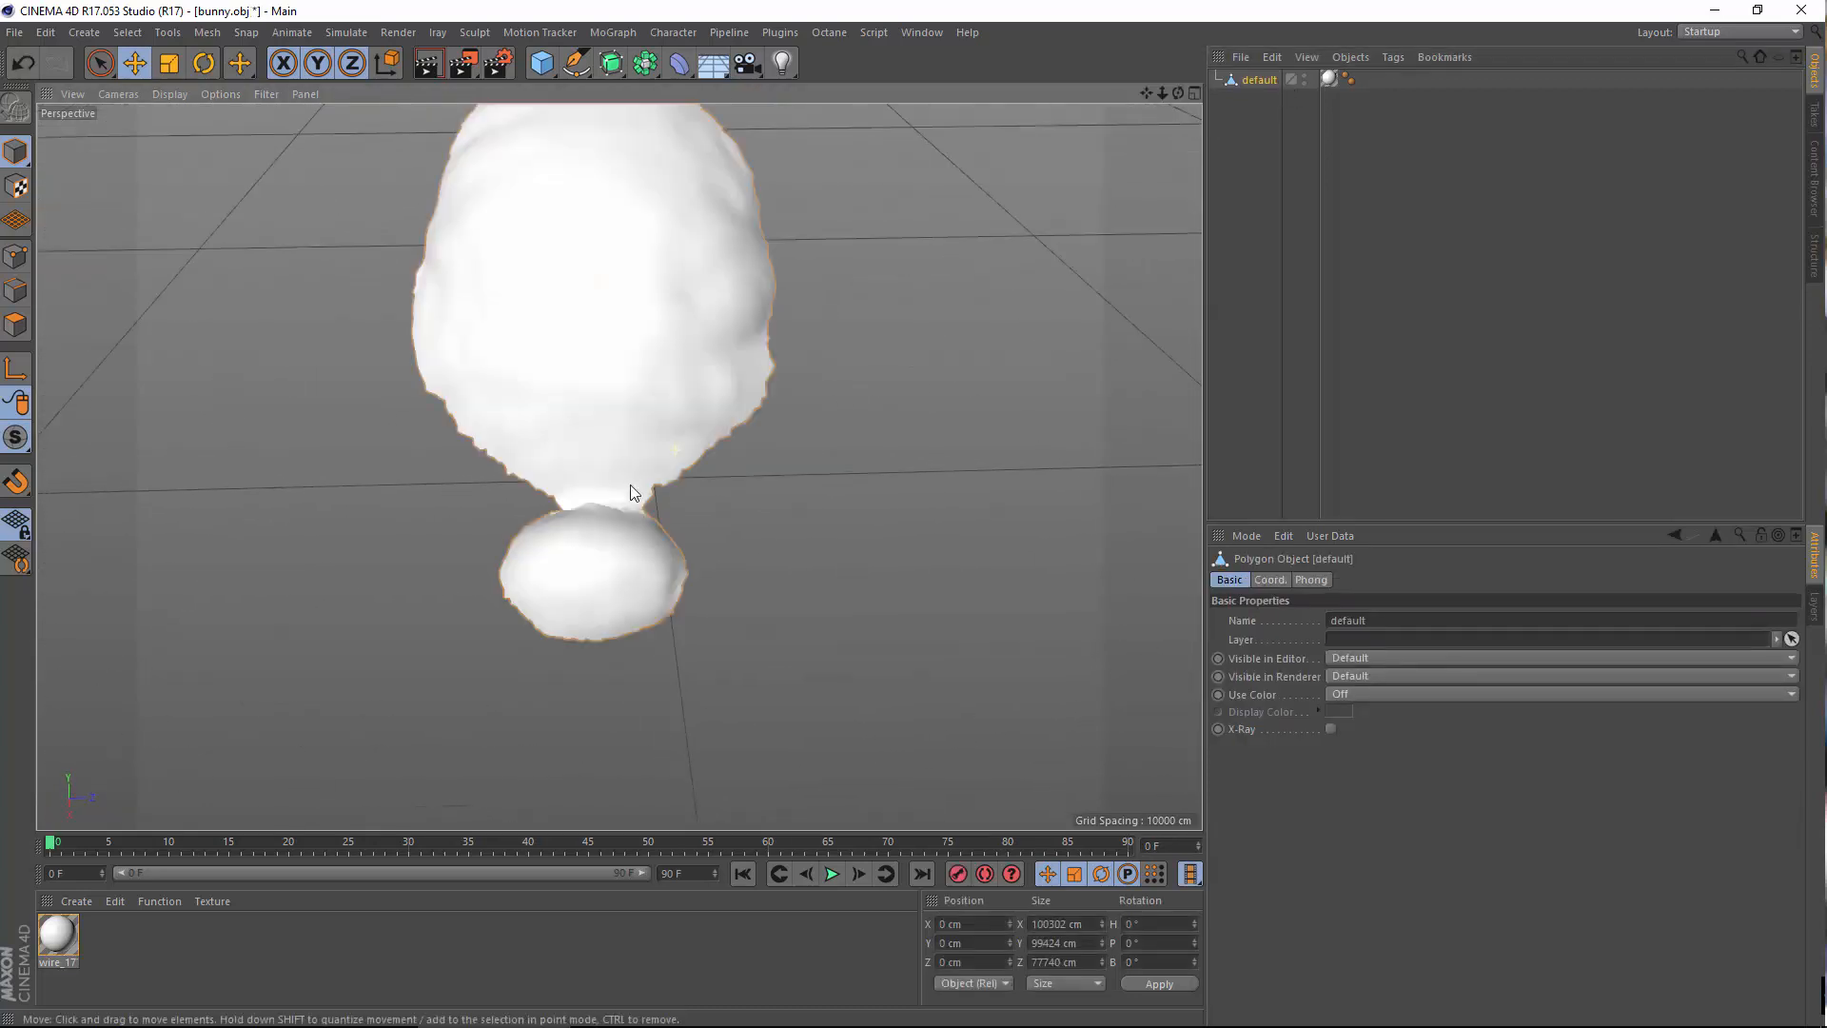
{"action": "scroll", "coordinate": [631, 471], "scroll_direction": "up", "scroll_amount": 3}
{"action": "scroll", "coordinate": [609, 454], "scroll_direction": "down", "scroll_amount": 3}
{"action": "left_click_drag", "start_coordinate": [607, 459], "coordinate": [837, 386], "text": "alt"}
{"action": "middle_click_drag", "start_coordinate": [529, 426], "coordinate": [772, 453], "text": "alt"}
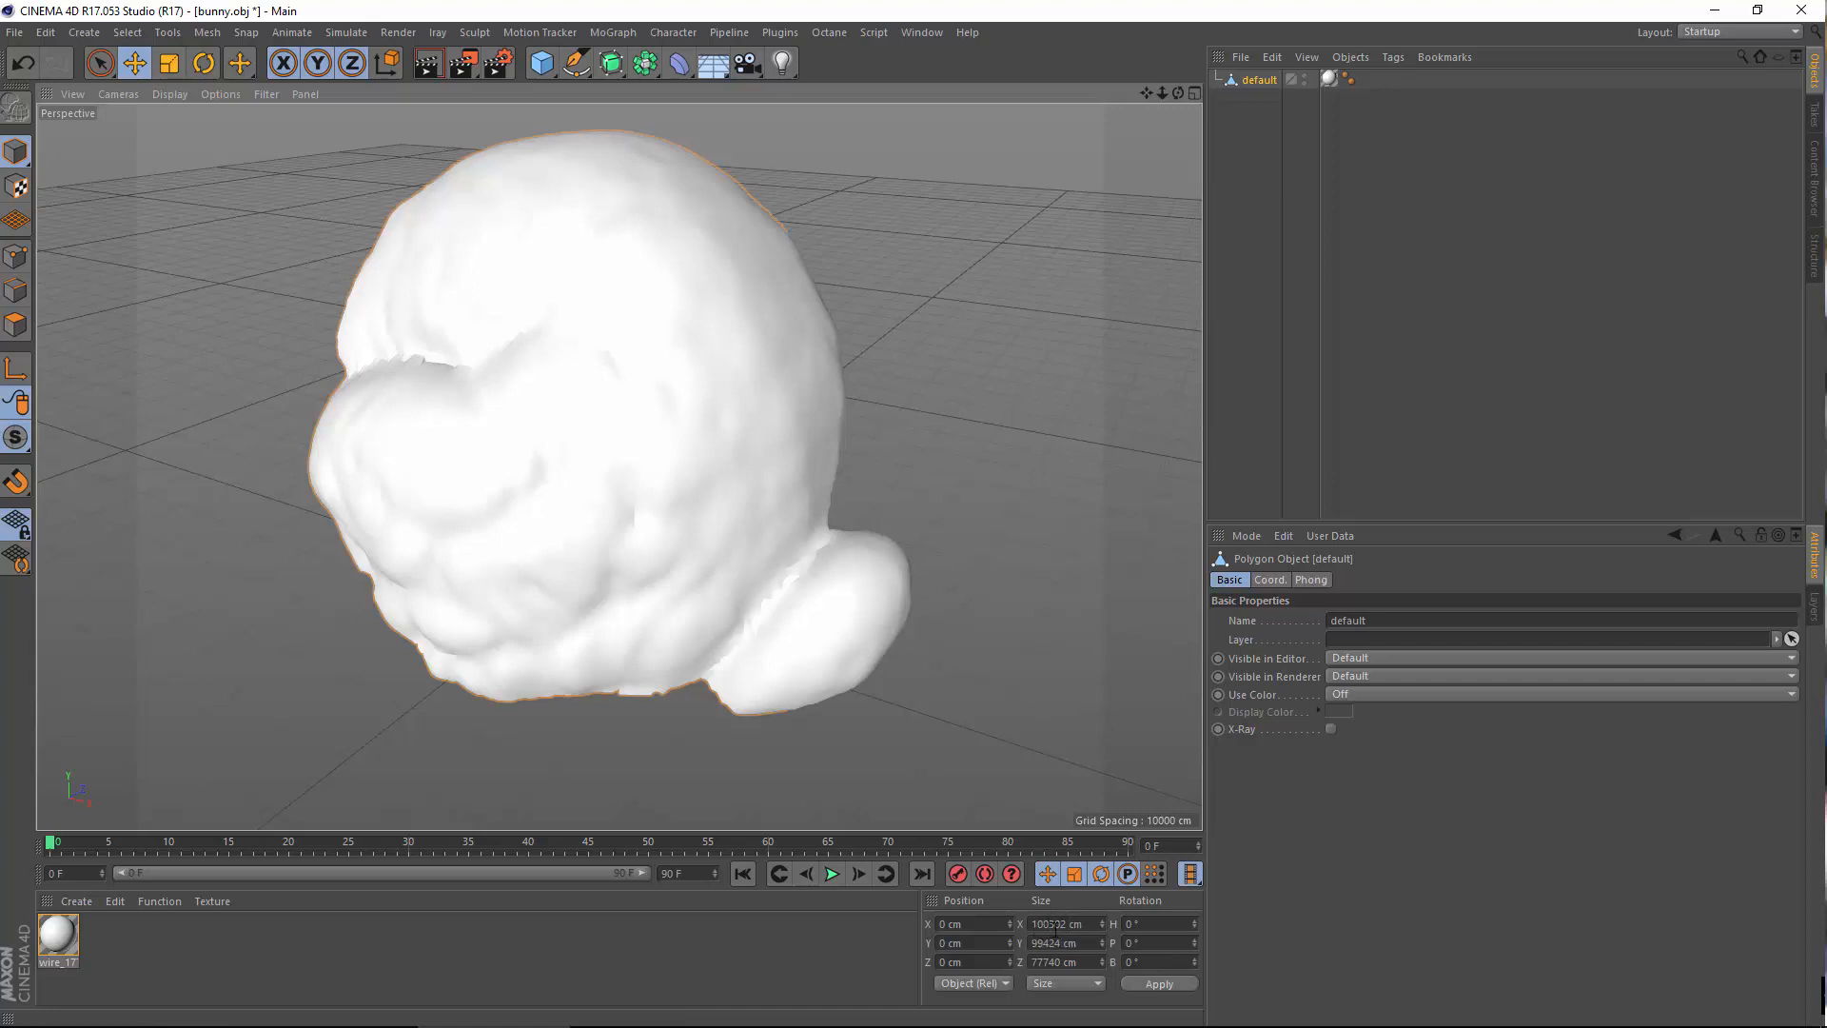
{"action": "left_click", "coordinate": [168, 63]}
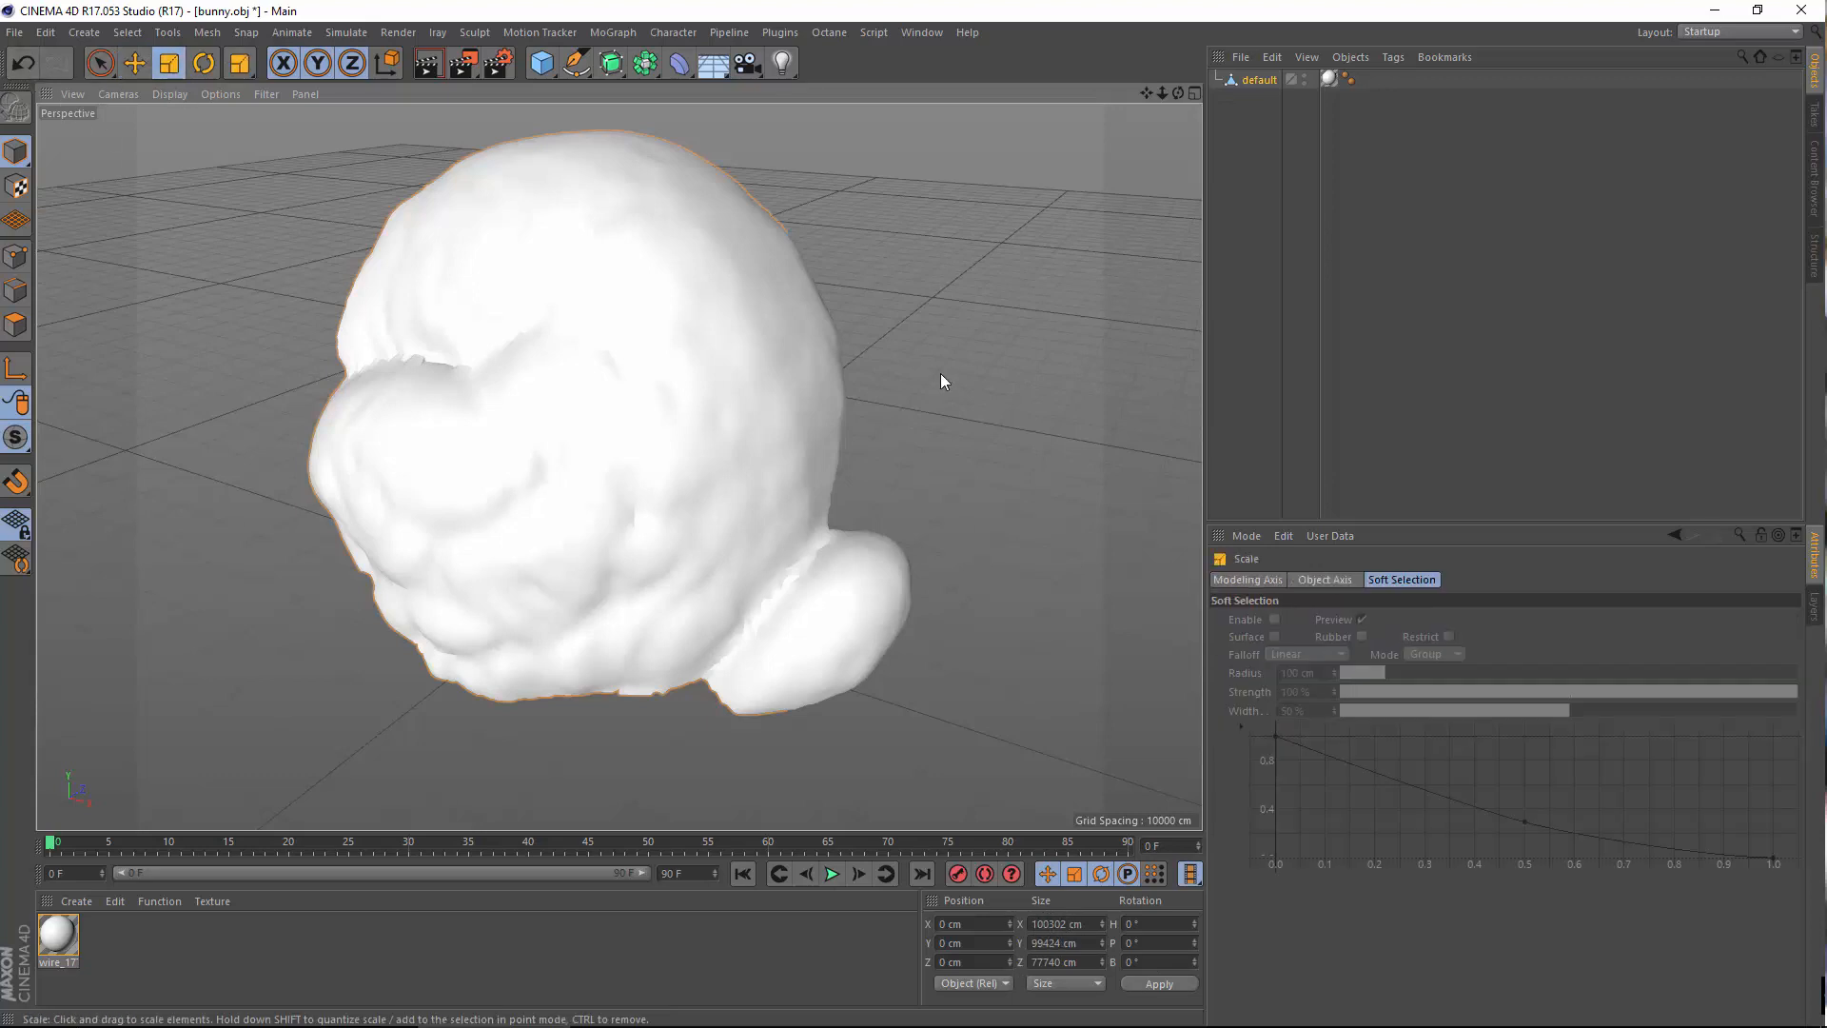
{"action": "left_click_drag", "start_coordinate": [941, 375], "coordinate": [69, 576]}
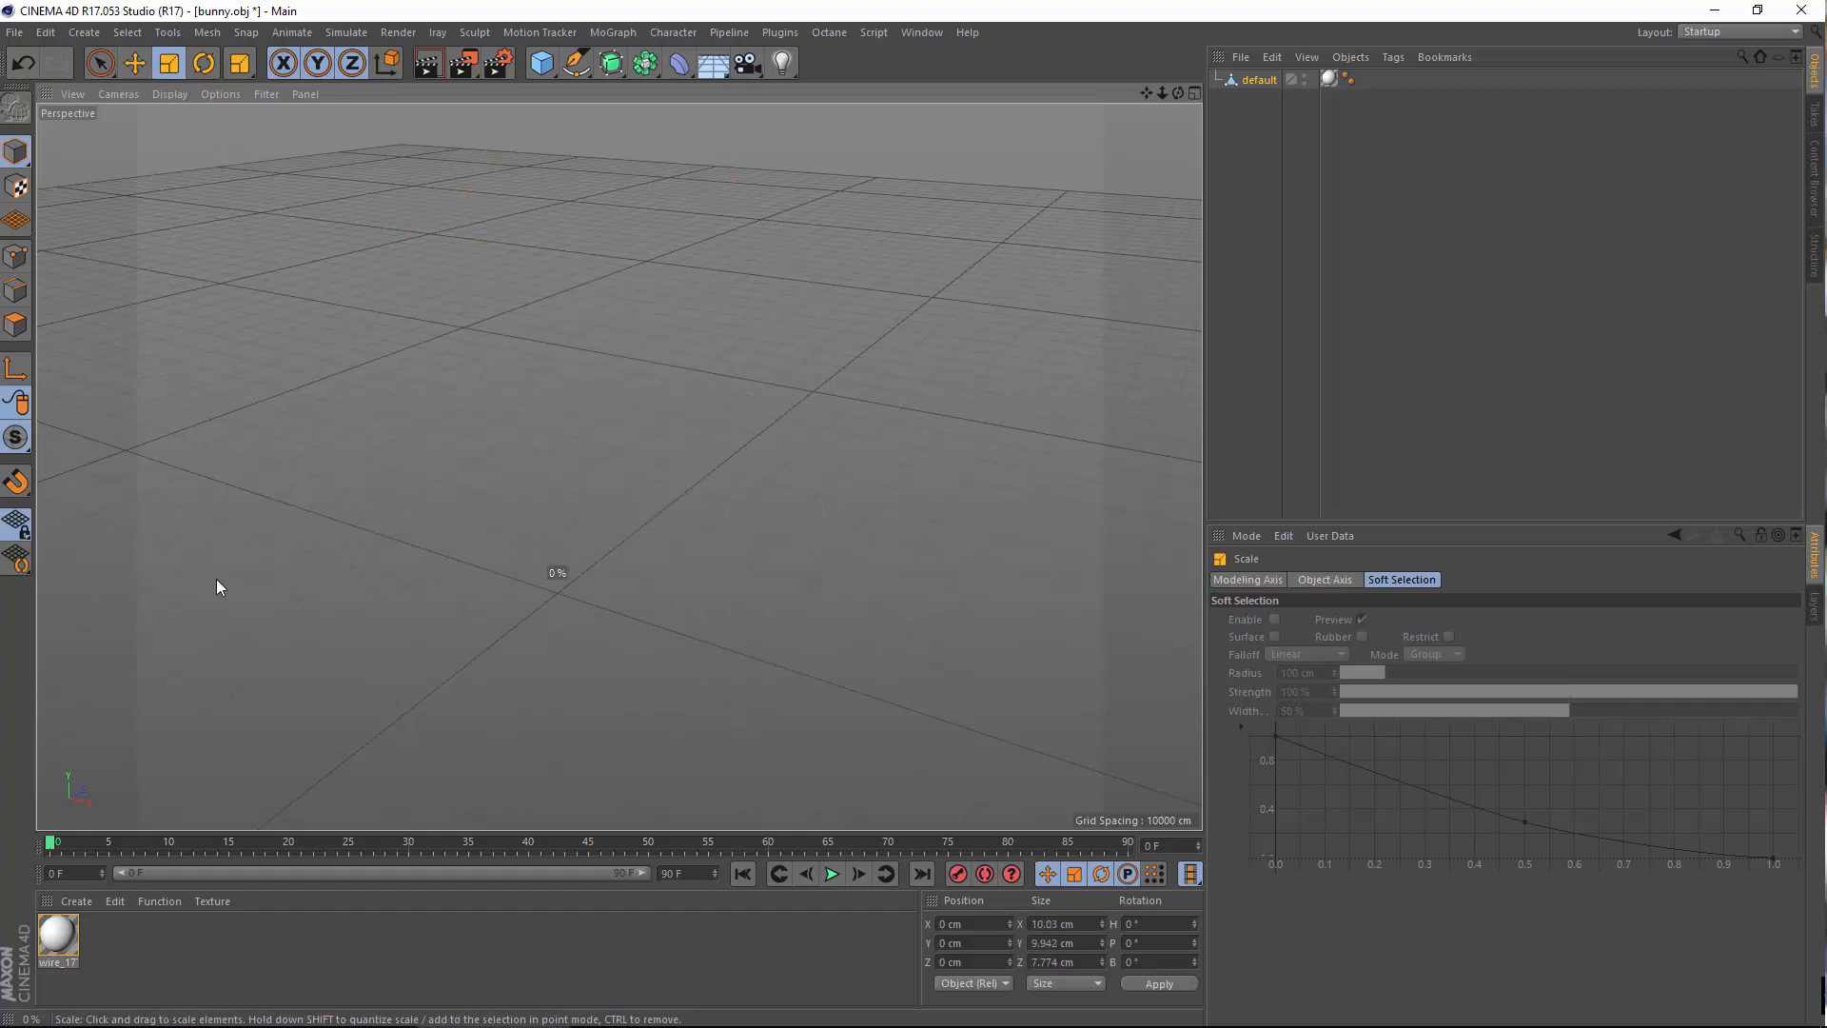
{"action": "left_click_drag", "start_coordinate": [217, 581], "coordinate": [210, 593]}
Try to bring the scaled-down bunny into view by moving closer to its axis
{"action": "scroll", "coordinate": [441, 624], "scroll_direction": "up", "scroll_amount": 2}
{"action": "scroll", "coordinate": [565, 591], "scroll_direction": "up", "scroll_amount": 6}
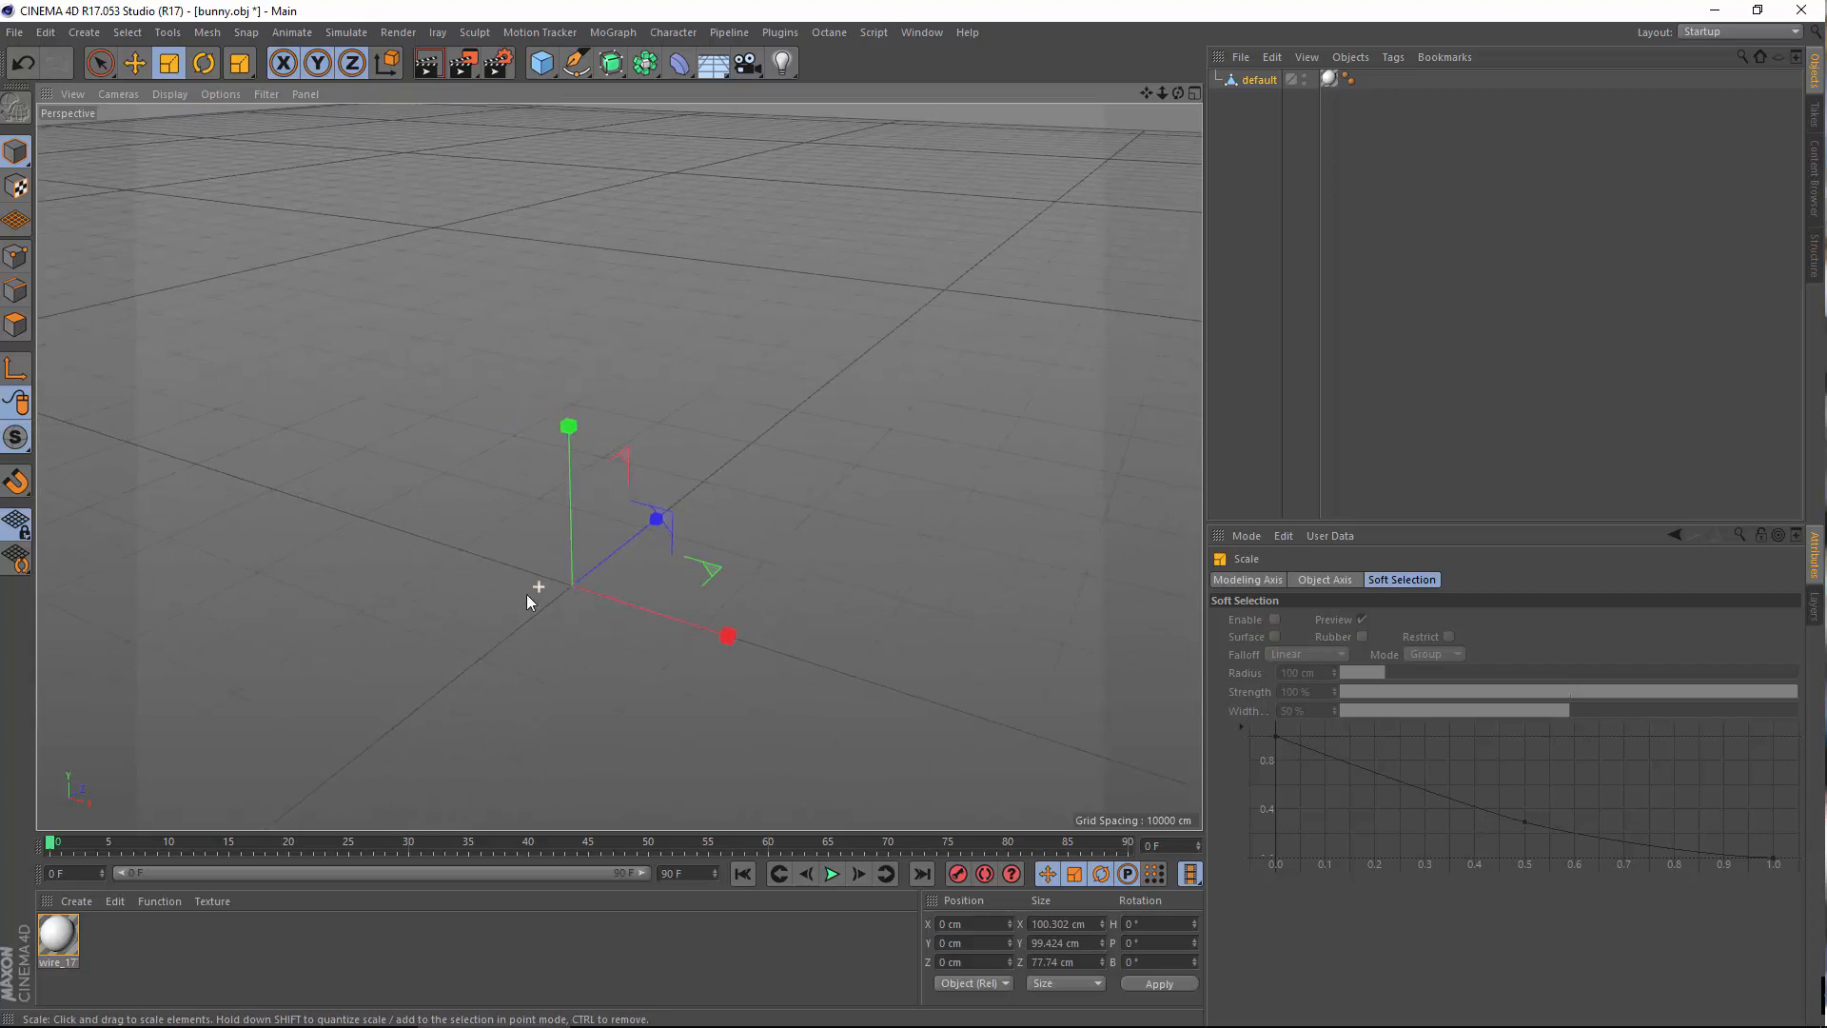
{"action": "mouse_move", "coordinate": [527, 583]}
{"action": "right_mouse_down", "text": "alt"}
{"action": "mouse_move", "coordinate": [648, 569]}
{"action": "mouse_move", "coordinate": [529, 569]}
{"action": "mouse_move", "coordinate": [567, 572]}
{"action": "right_mouse_up", "text": "alt"}
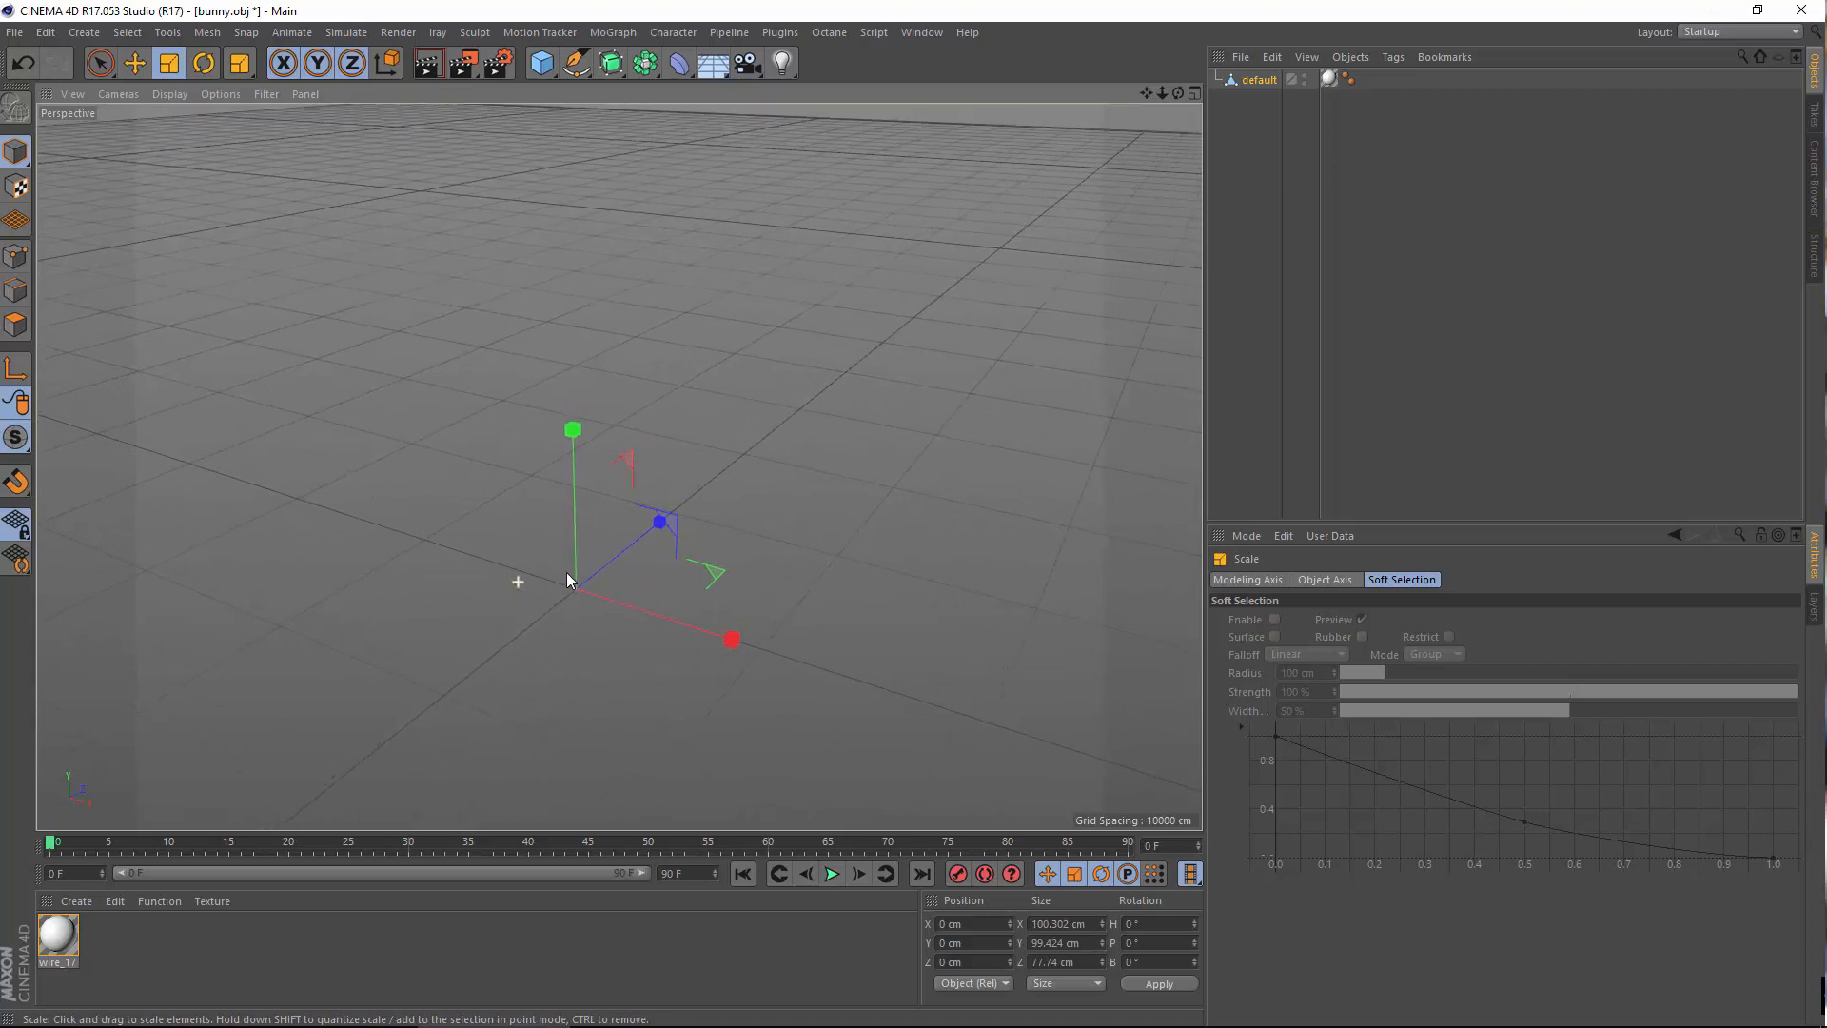
{"action": "right_click_drag", "start_coordinate": [413, 622], "coordinate": [1, 552], "text": "alt"}
{"action": "right_click_drag", "start_coordinate": [611, 546], "coordinate": [689, 575], "text": "alt"}
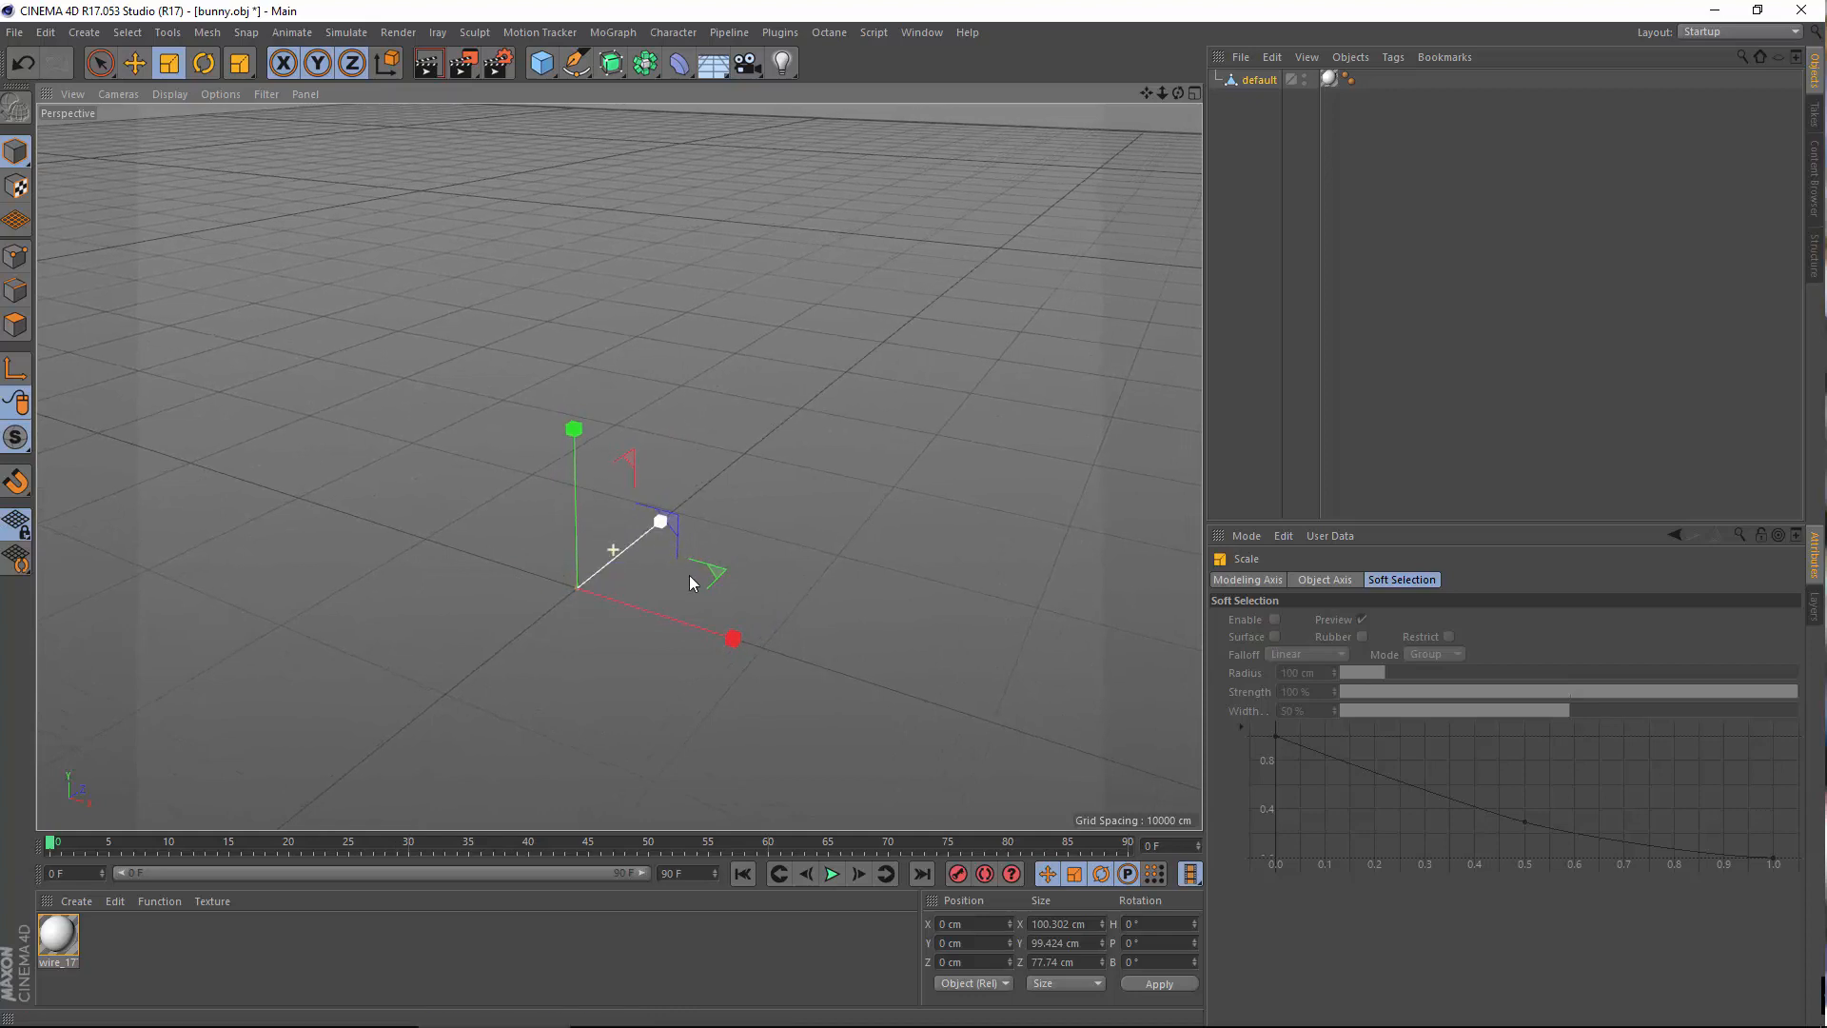
{"action": "right_click_drag", "start_coordinate": [530, 416], "coordinate": [658, 350], "text": "alt"}
{"action": "right_click_drag", "start_coordinate": [704, 410], "coordinate": [687, 403], "text": "alt"}
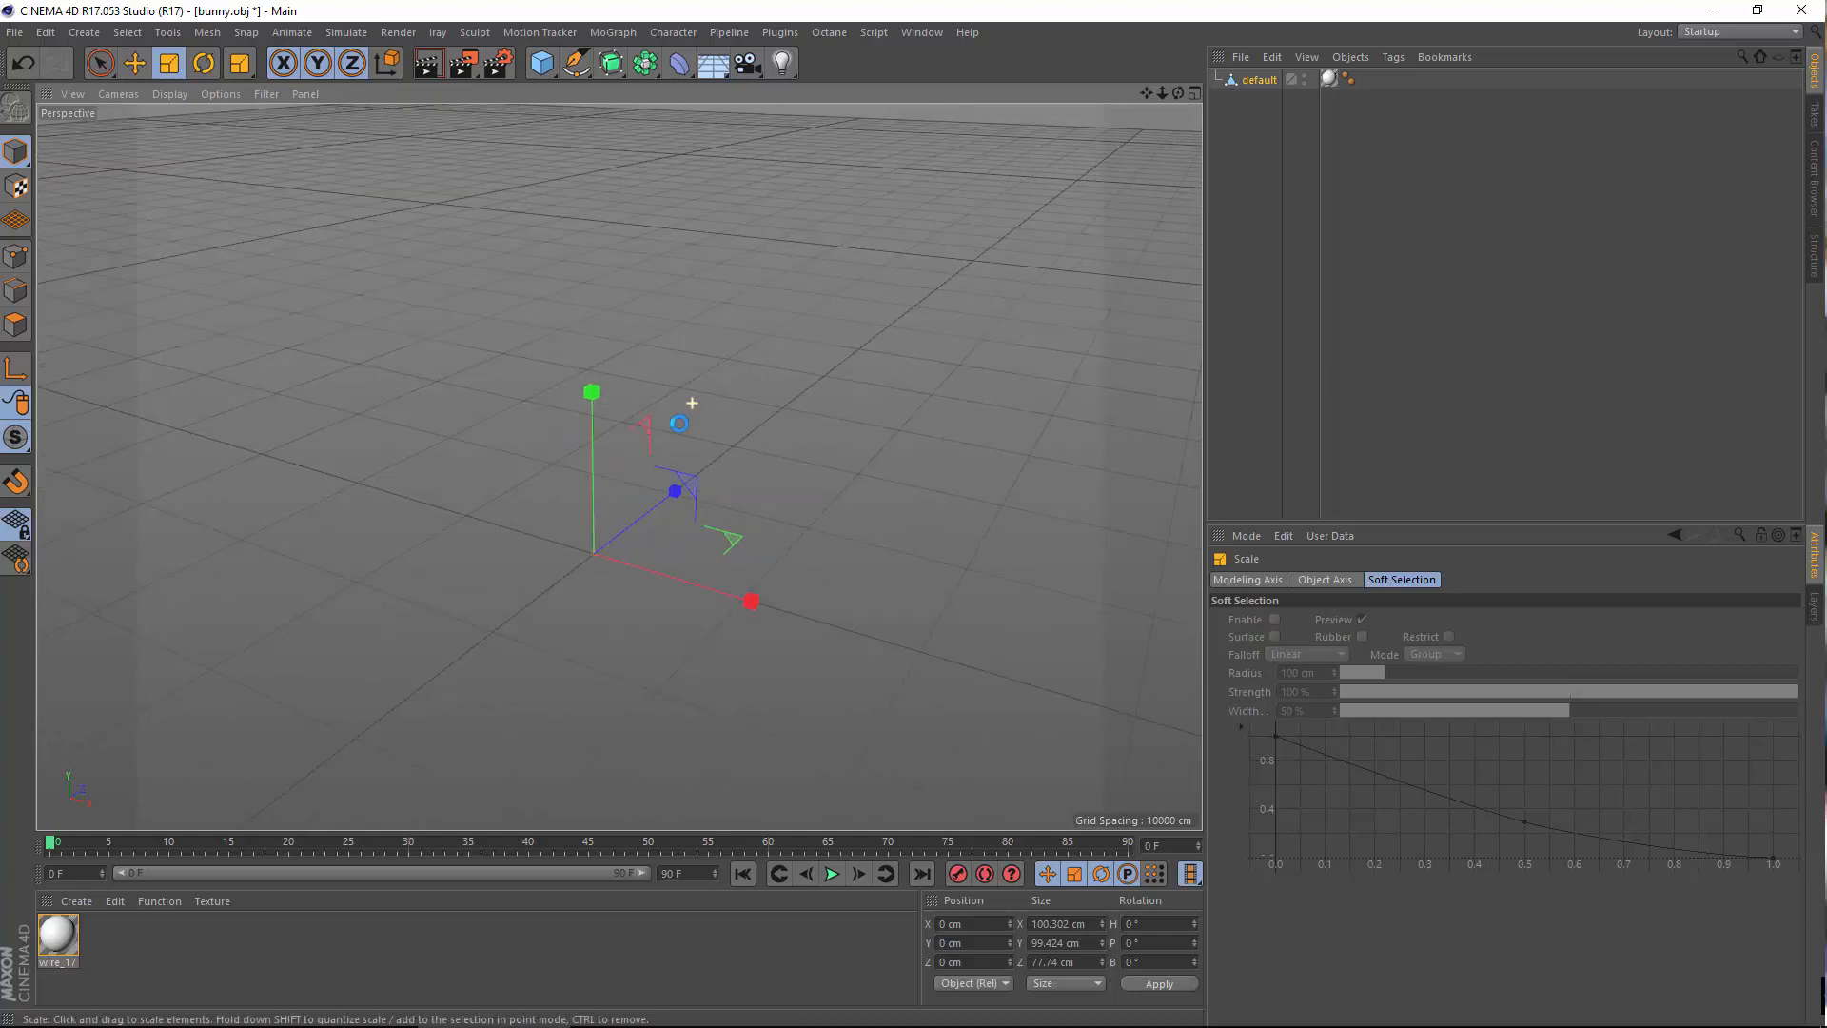
{"action": "left_click_drag", "start_coordinate": [620, 466], "coordinate": [42, 415], "text": "alt"}
{"action": "middle_click_drag", "start_coordinate": [785, 513], "coordinate": [412, 514], "text": "alt"}
{"action": "middle_click_drag", "start_coordinate": [619, 466], "coordinate": [2, 405], "text": "alt"}
{"action": "key", "text": "f"}
{"action": "key", "text": "f"}
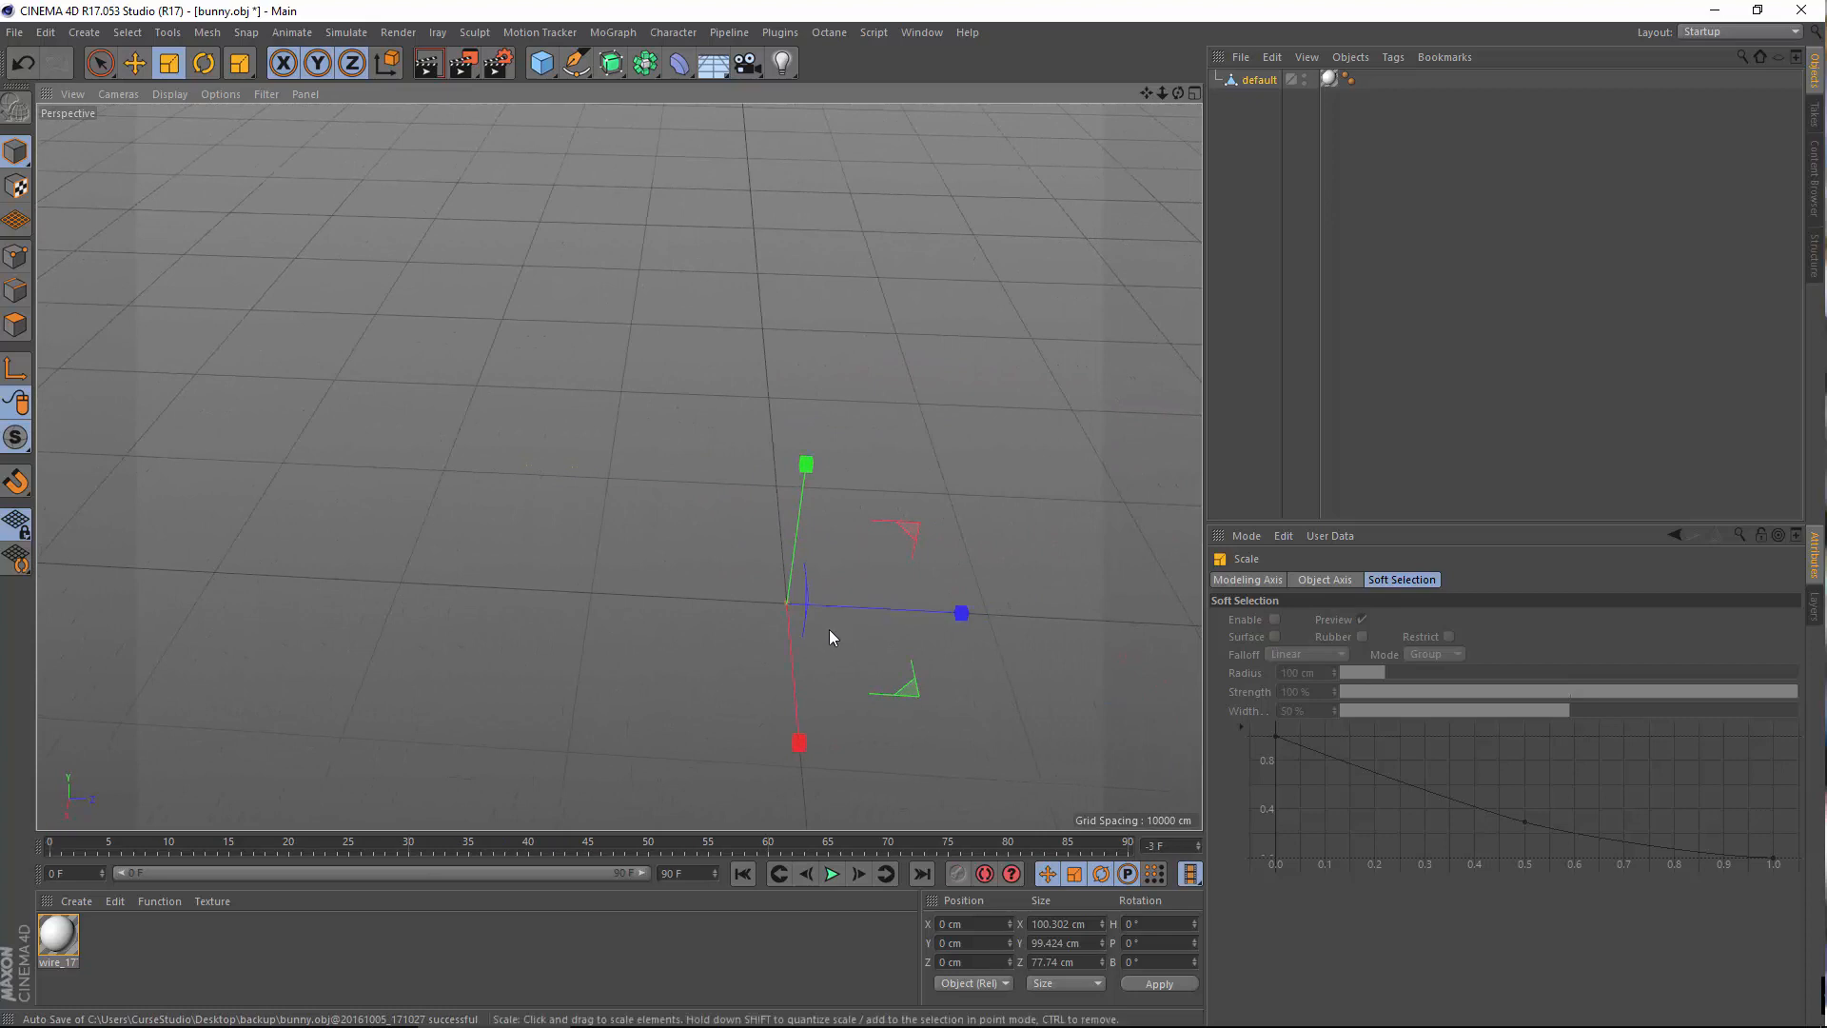
{"action": "key", "text": "shift+f"}
Reset the perspective view to its default framing and zoom in on the bunny
{"action": "left_click", "coordinate": [78, 92]}
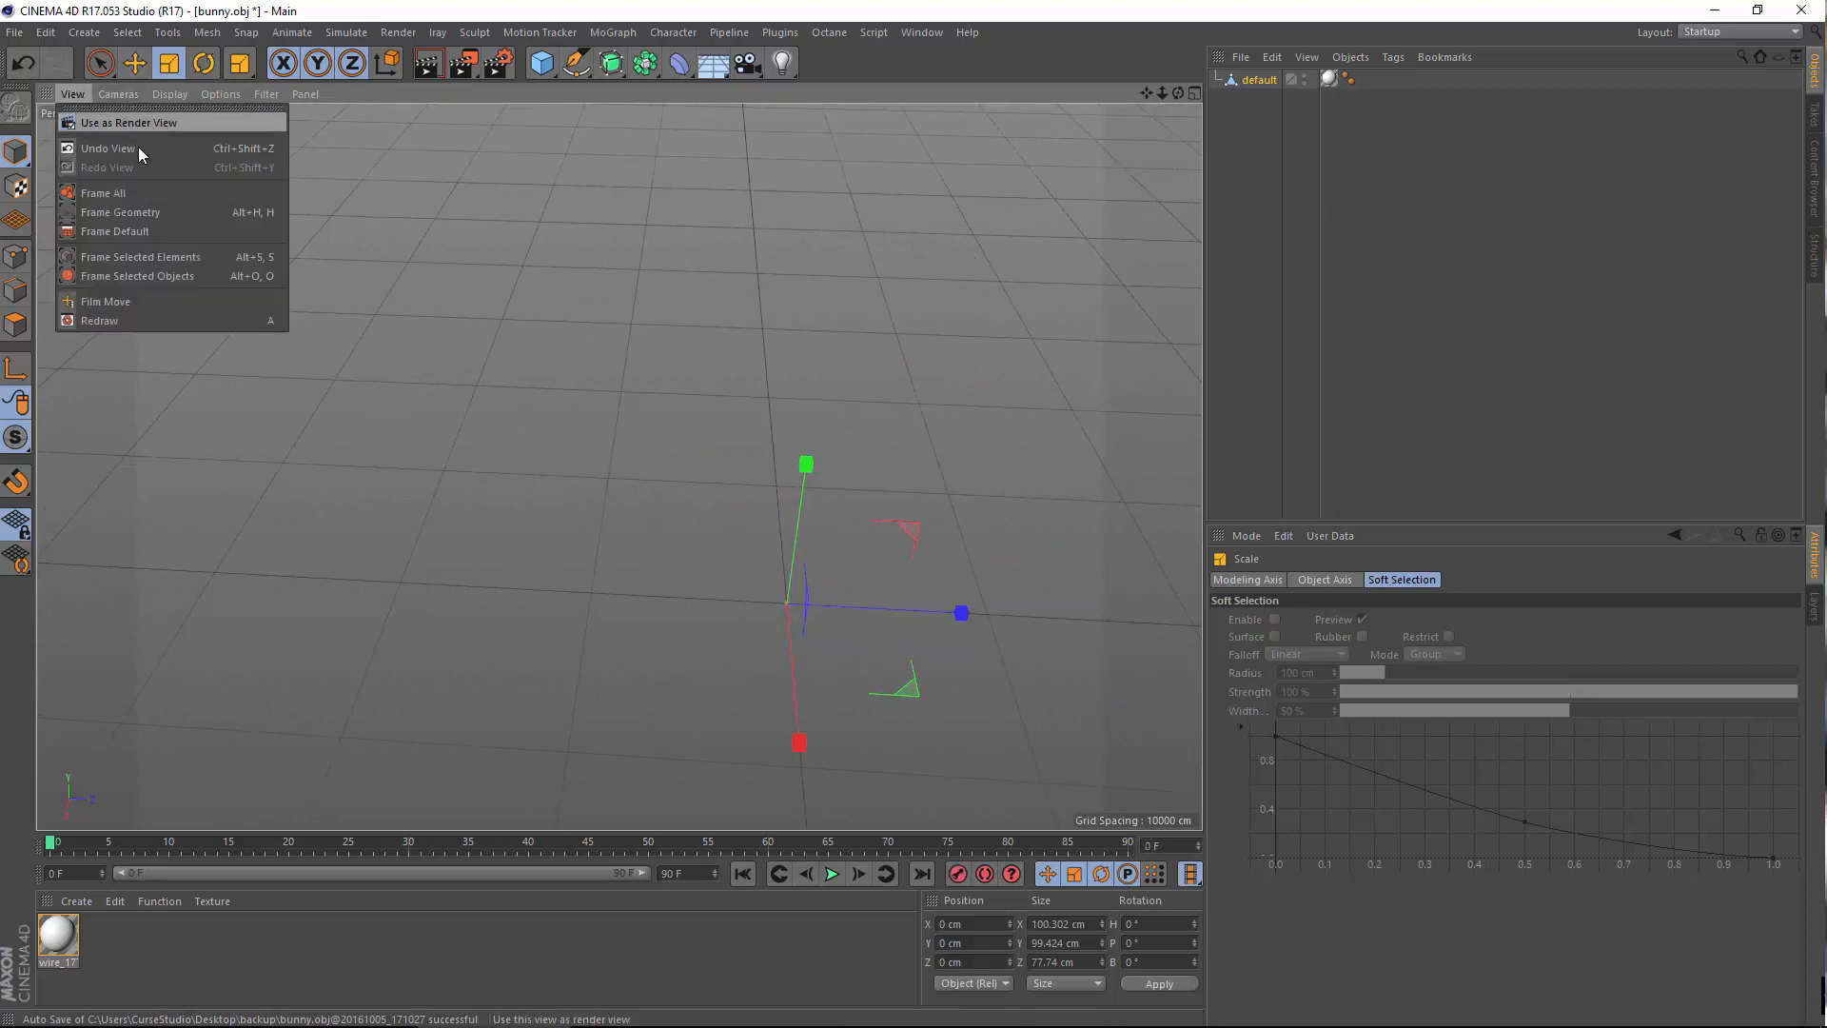
{"action": "left_click", "coordinate": [144, 234]}
{"action": "scroll", "coordinate": [582, 488], "scroll_direction": "up", "scroll_amount": 3}
{"action": "right_click_drag", "start_coordinate": [582, 488], "coordinate": [684, 524], "text": "alt"}
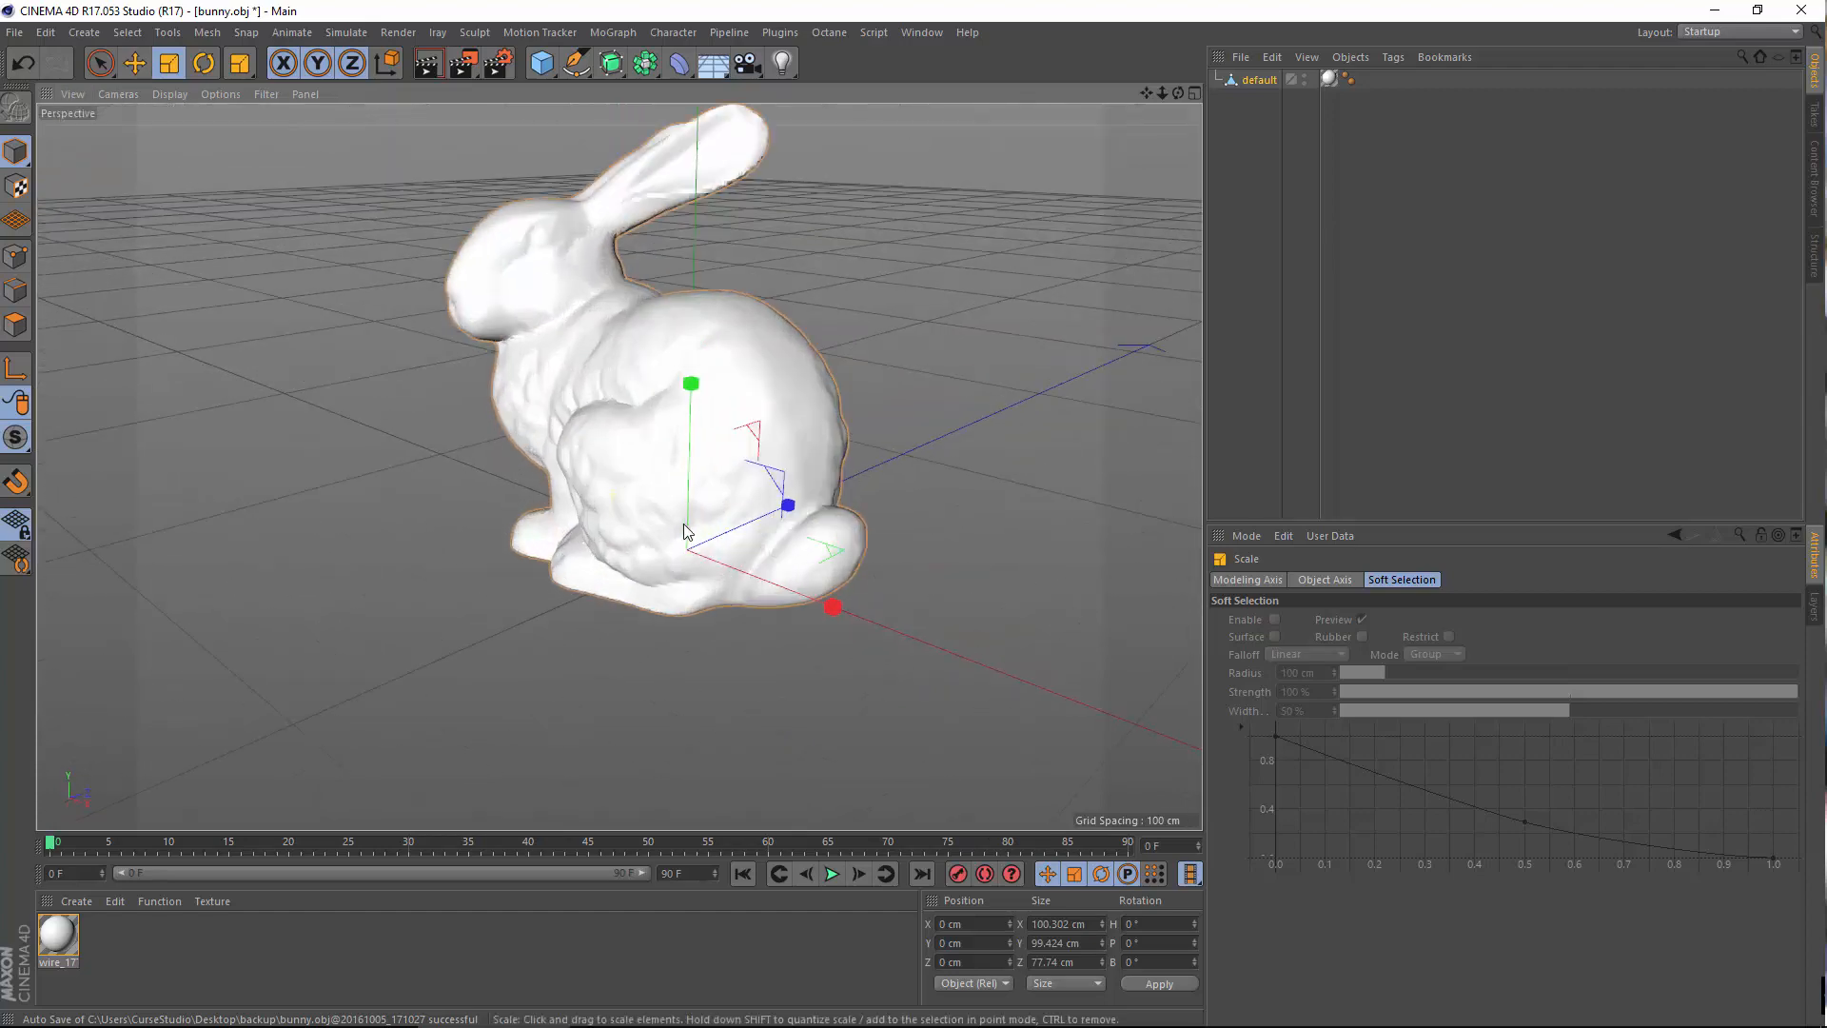
Scale the bunny uniformly down again to about 51 × 50 × 39 cm
{"action": "left_click_drag", "start_coordinate": [684, 524], "coordinate": [771, 470], "text": "alt"}
{"action": "middle_click_drag", "start_coordinate": [770, 470], "coordinate": [757, 564], "text": "alt"}
{"action": "right_click_drag", "start_coordinate": [757, 563], "coordinate": [829, 458], "text": "alt"}
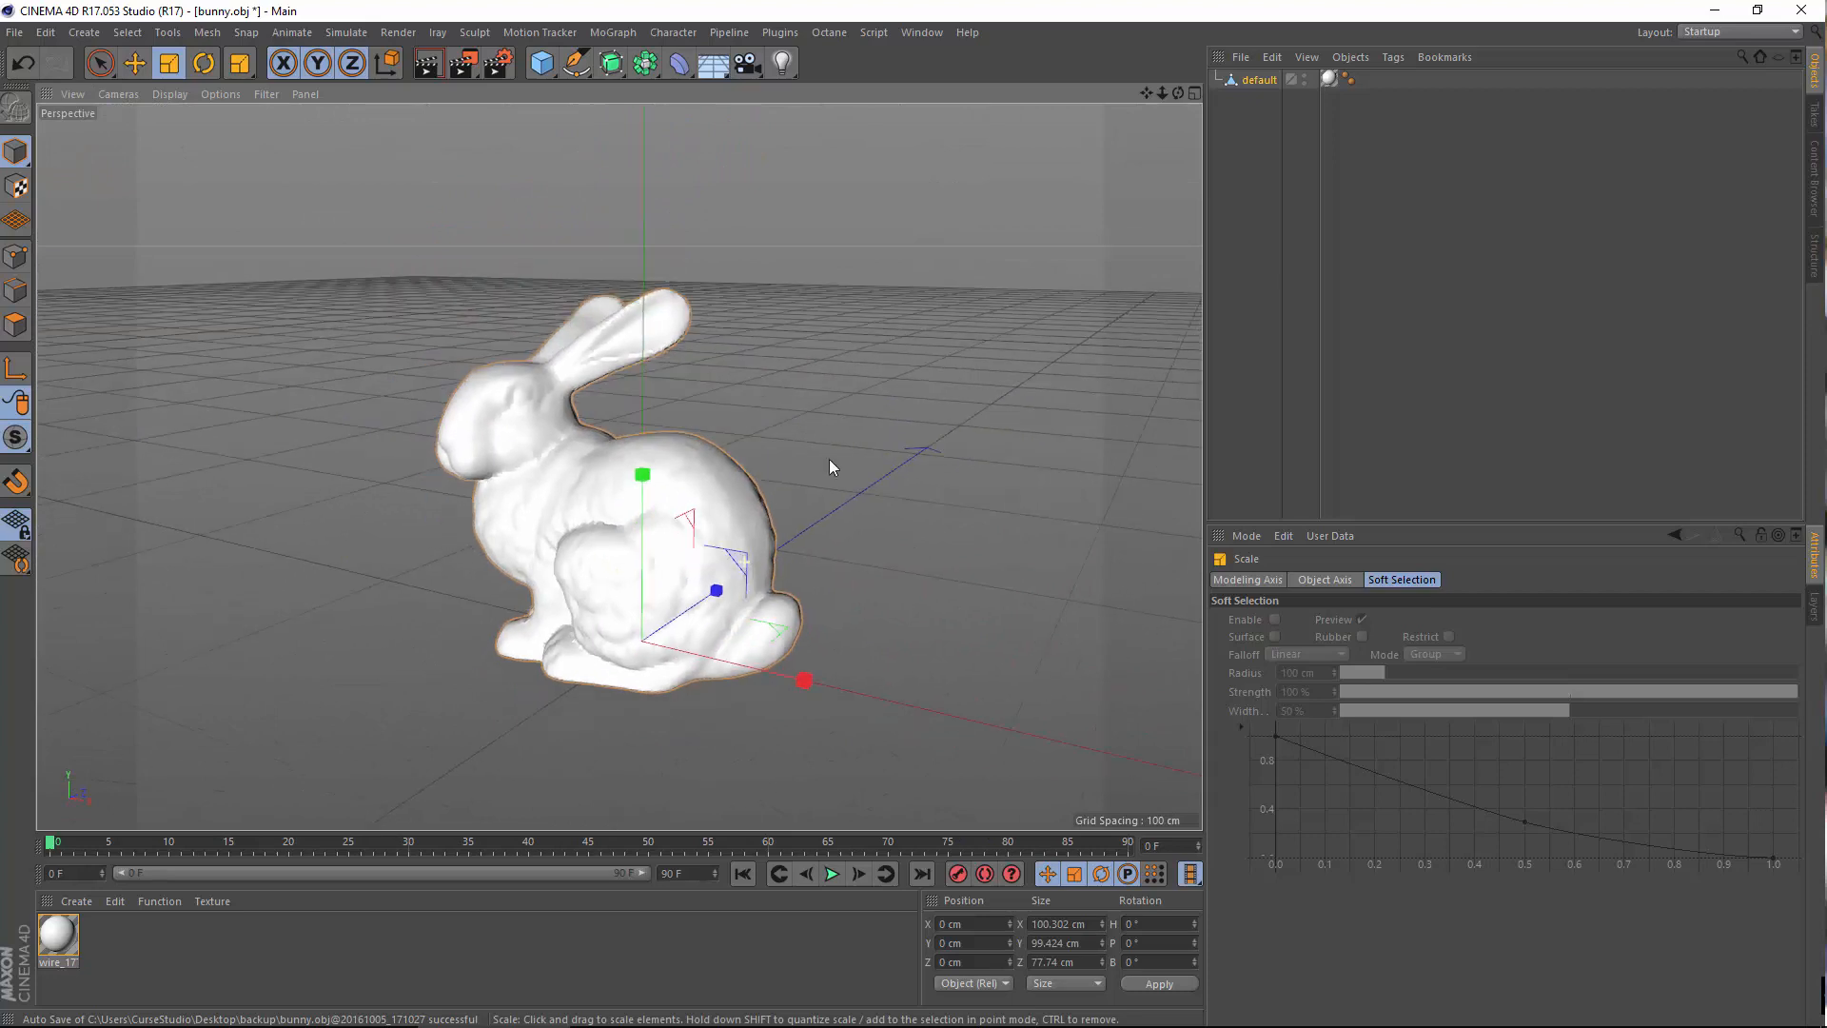
{"action": "left_click_drag", "start_coordinate": [830, 459], "coordinate": [501, 556]}
{"action": "right_click_drag", "start_coordinate": [728, 644], "coordinate": [764, 630], "text": "alt"}
{"action": "left_click_drag", "start_coordinate": [636, 599], "coordinate": [561, 594], "text": "alt"}
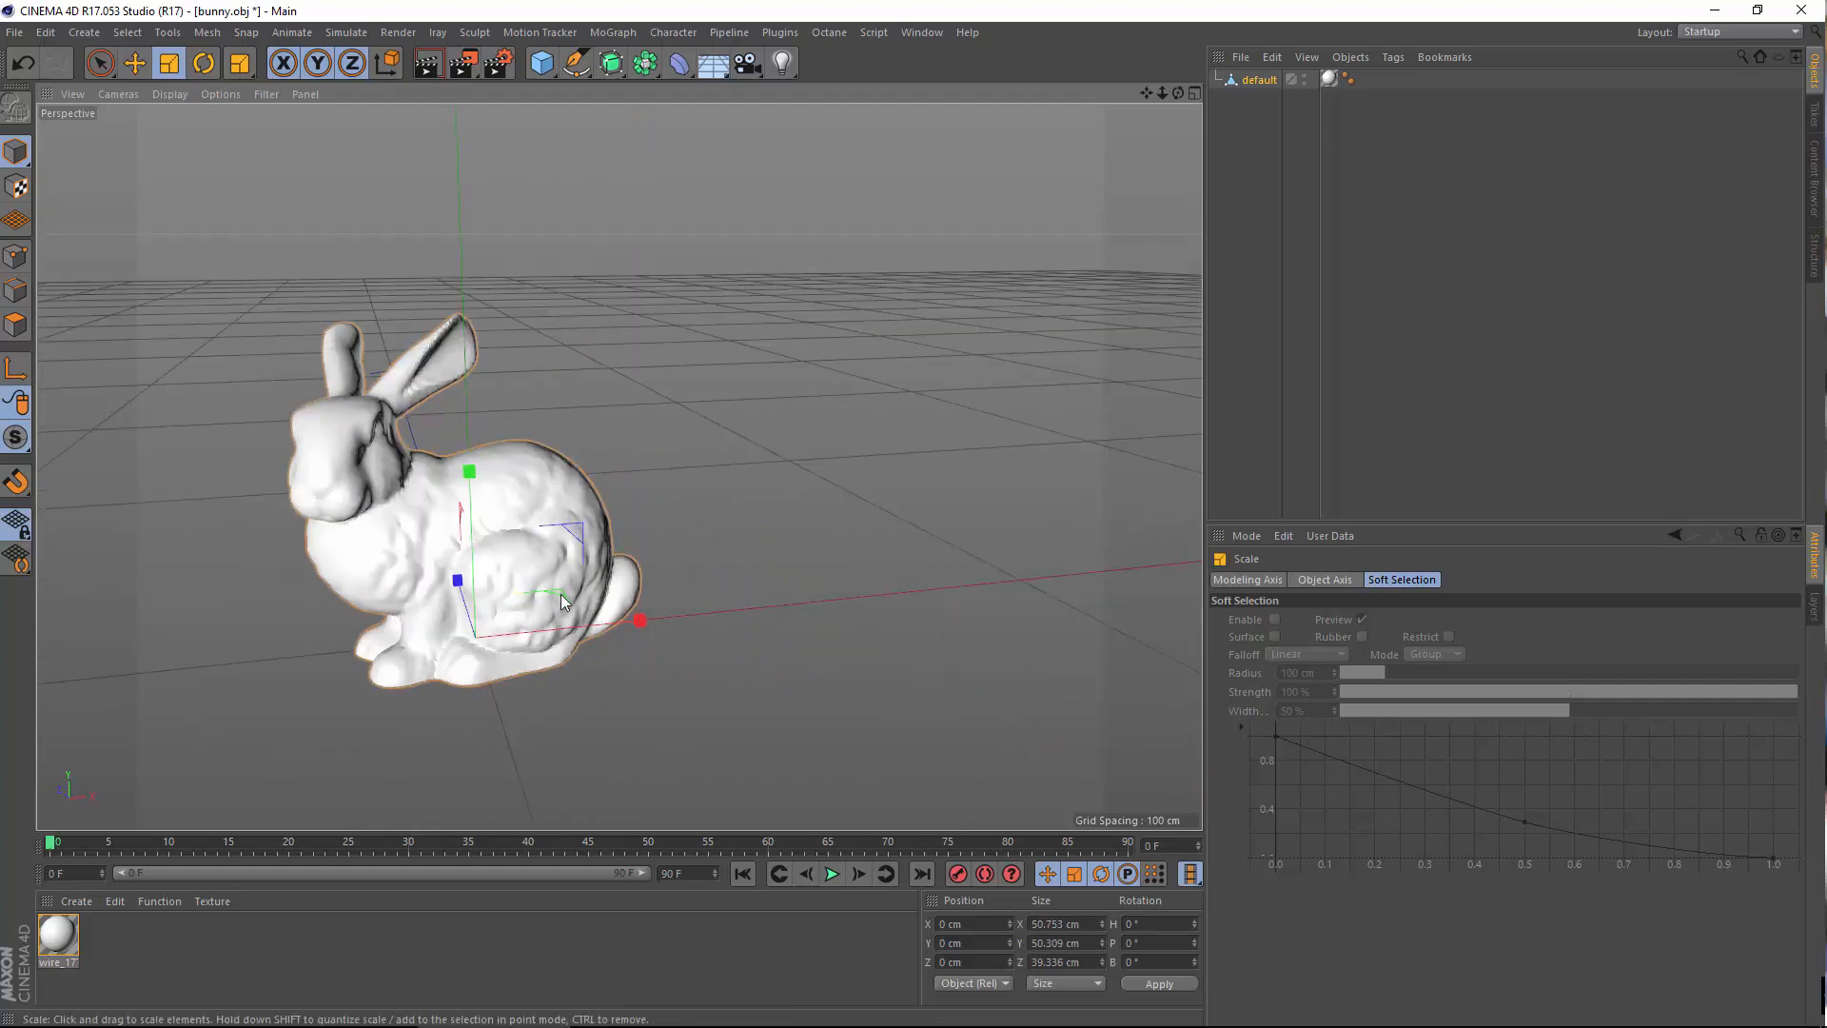
{"action": "middle_click_drag", "start_coordinate": [562, 593], "coordinate": [655, 594], "text": "alt"}
Set the viewport display to Gouraud Shading (Lines), inspect the bunny's mesh from several sides and deselect it
{"action": "left_click", "coordinate": [158, 94]}
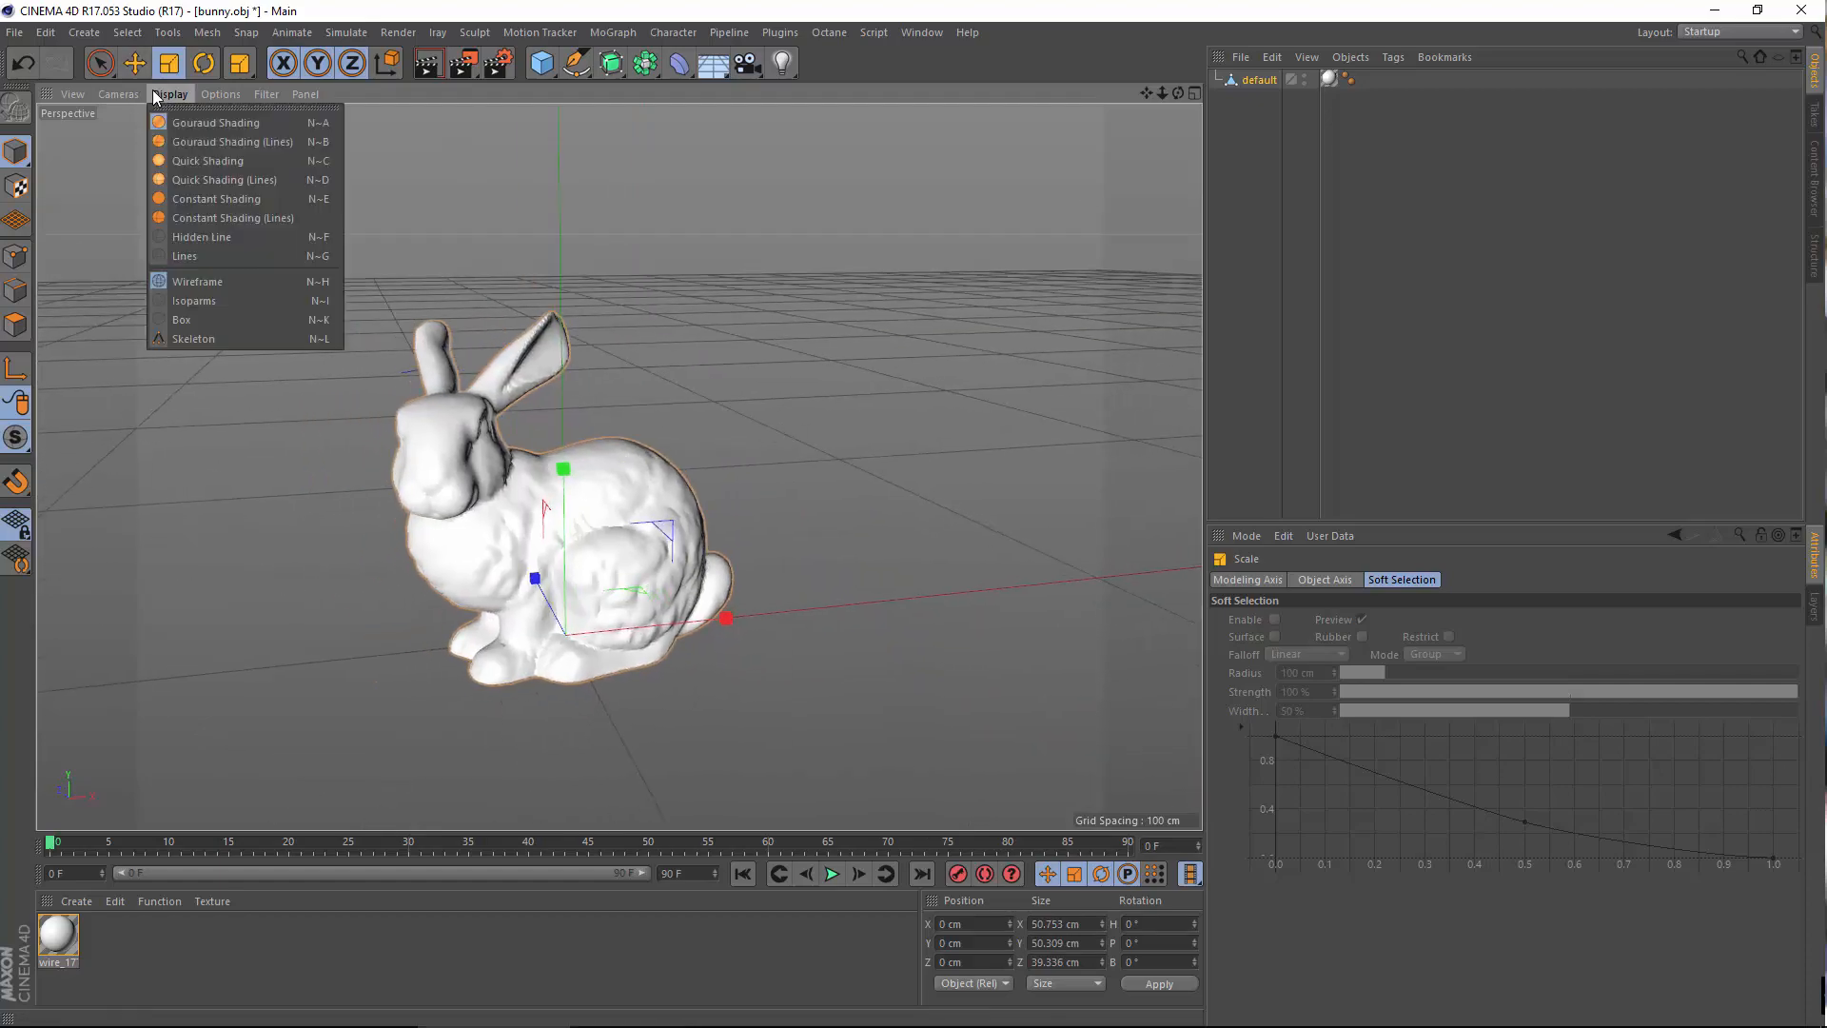
{"action": "left_click", "coordinate": [214, 141]}
{"action": "left_click_drag", "start_coordinate": [605, 487], "coordinate": [501, 485], "text": "alt"}
{"action": "right_click_drag", "start_coordinate": [647, 483], "coordinate": [677, 505], "text": "alt"}
{"action": "left_click_drag", "start_coordinate": [679, 506], "coordinate": [825, 423], "text": "alt"}
{"action": "right_click_drag", "start_coordinate": [824, 423], "coordinate": [812, 471], "text": "alt"}
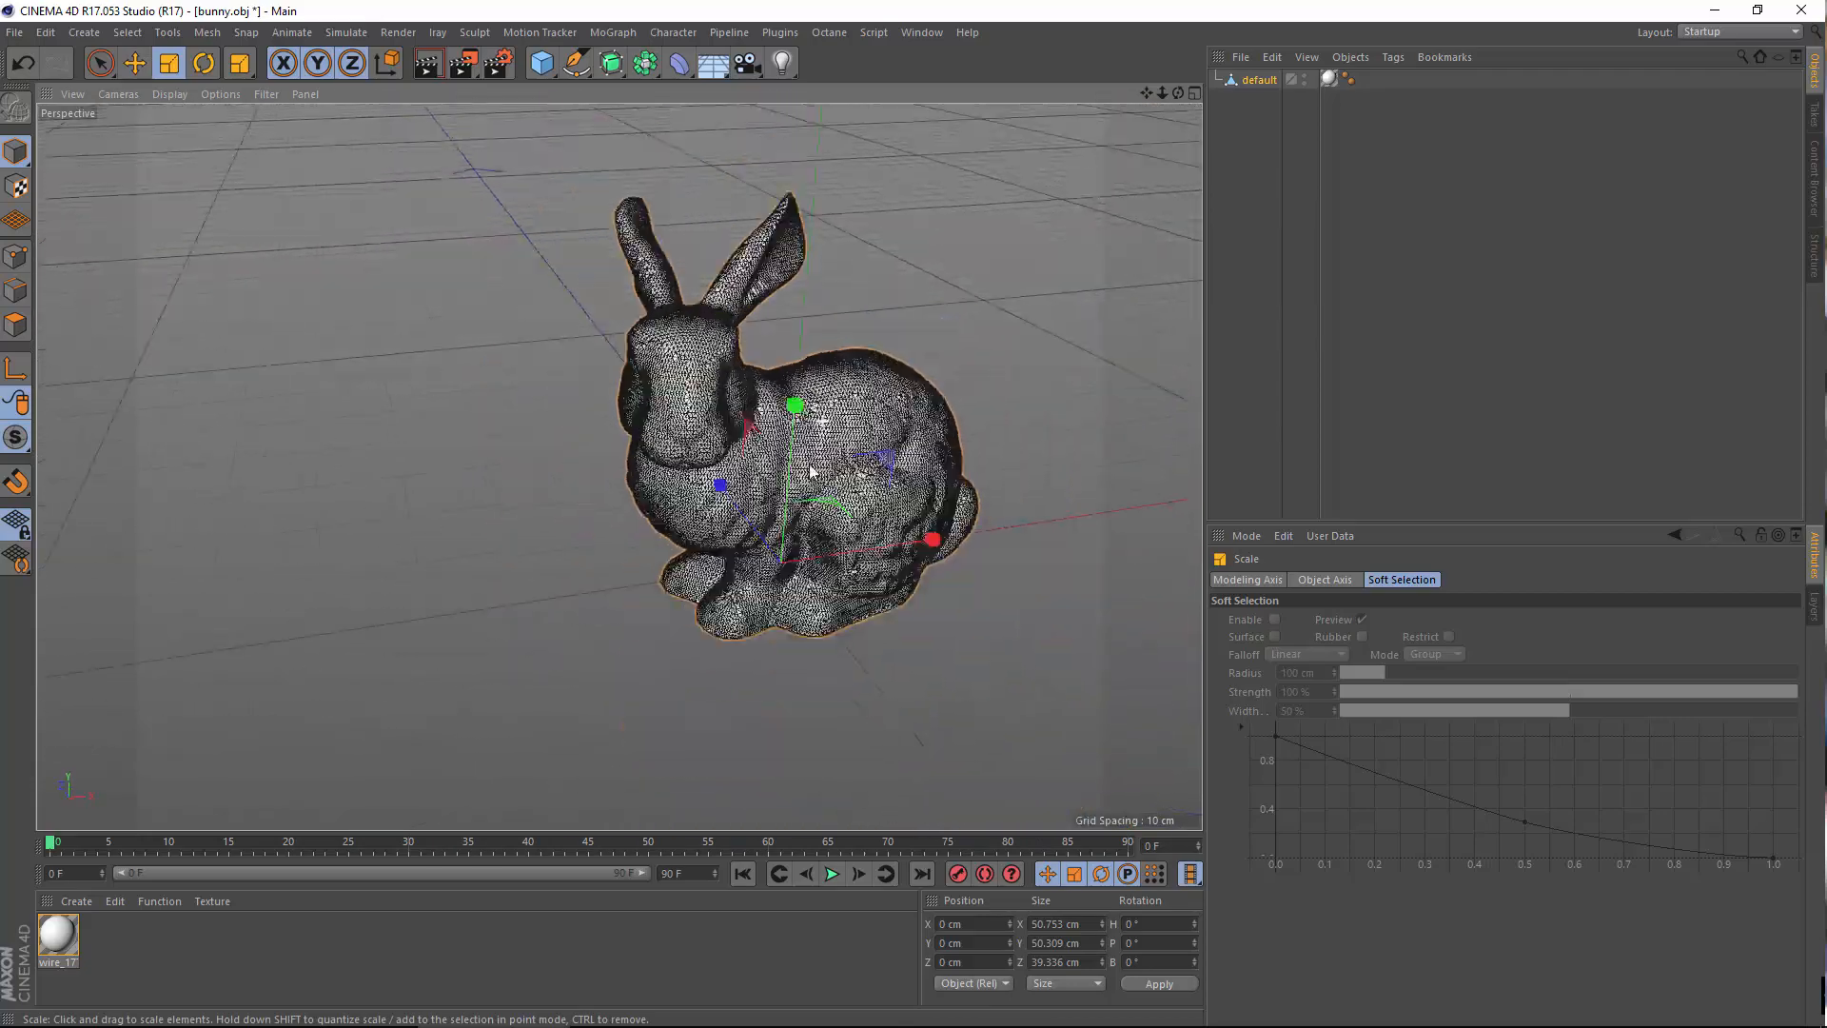
{"action": "left_click_drag", "start_coordinate": [812, 471], "coordinate": [868, 486], "text": "alt"}
{"action": "middle_click_drag", "start_coordinate": [869, 486], "coordinate": [652, 472], "text": "alt"}
{"action": "left_click", "coordinate": [852, 287]}
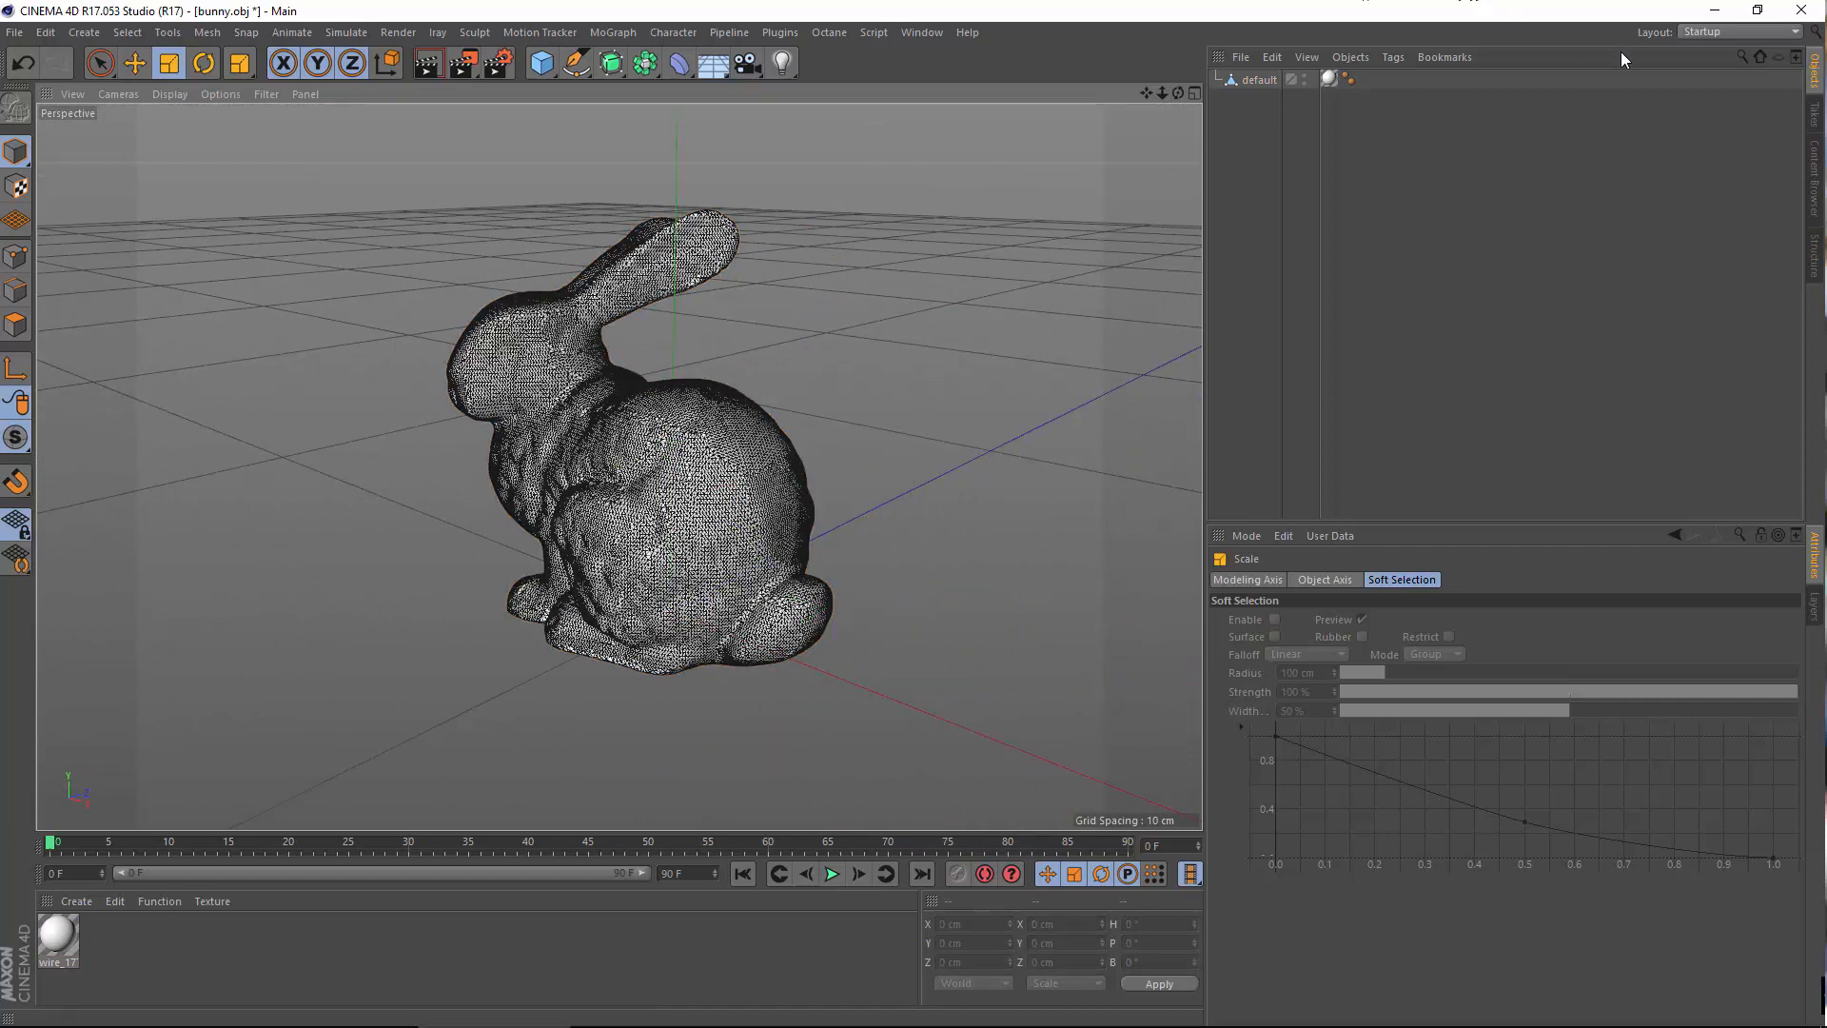
Switch the interface layout to Octane (User) and show the list of layouts again
{"action": "left_click", "coordinate": [1703, 38]}
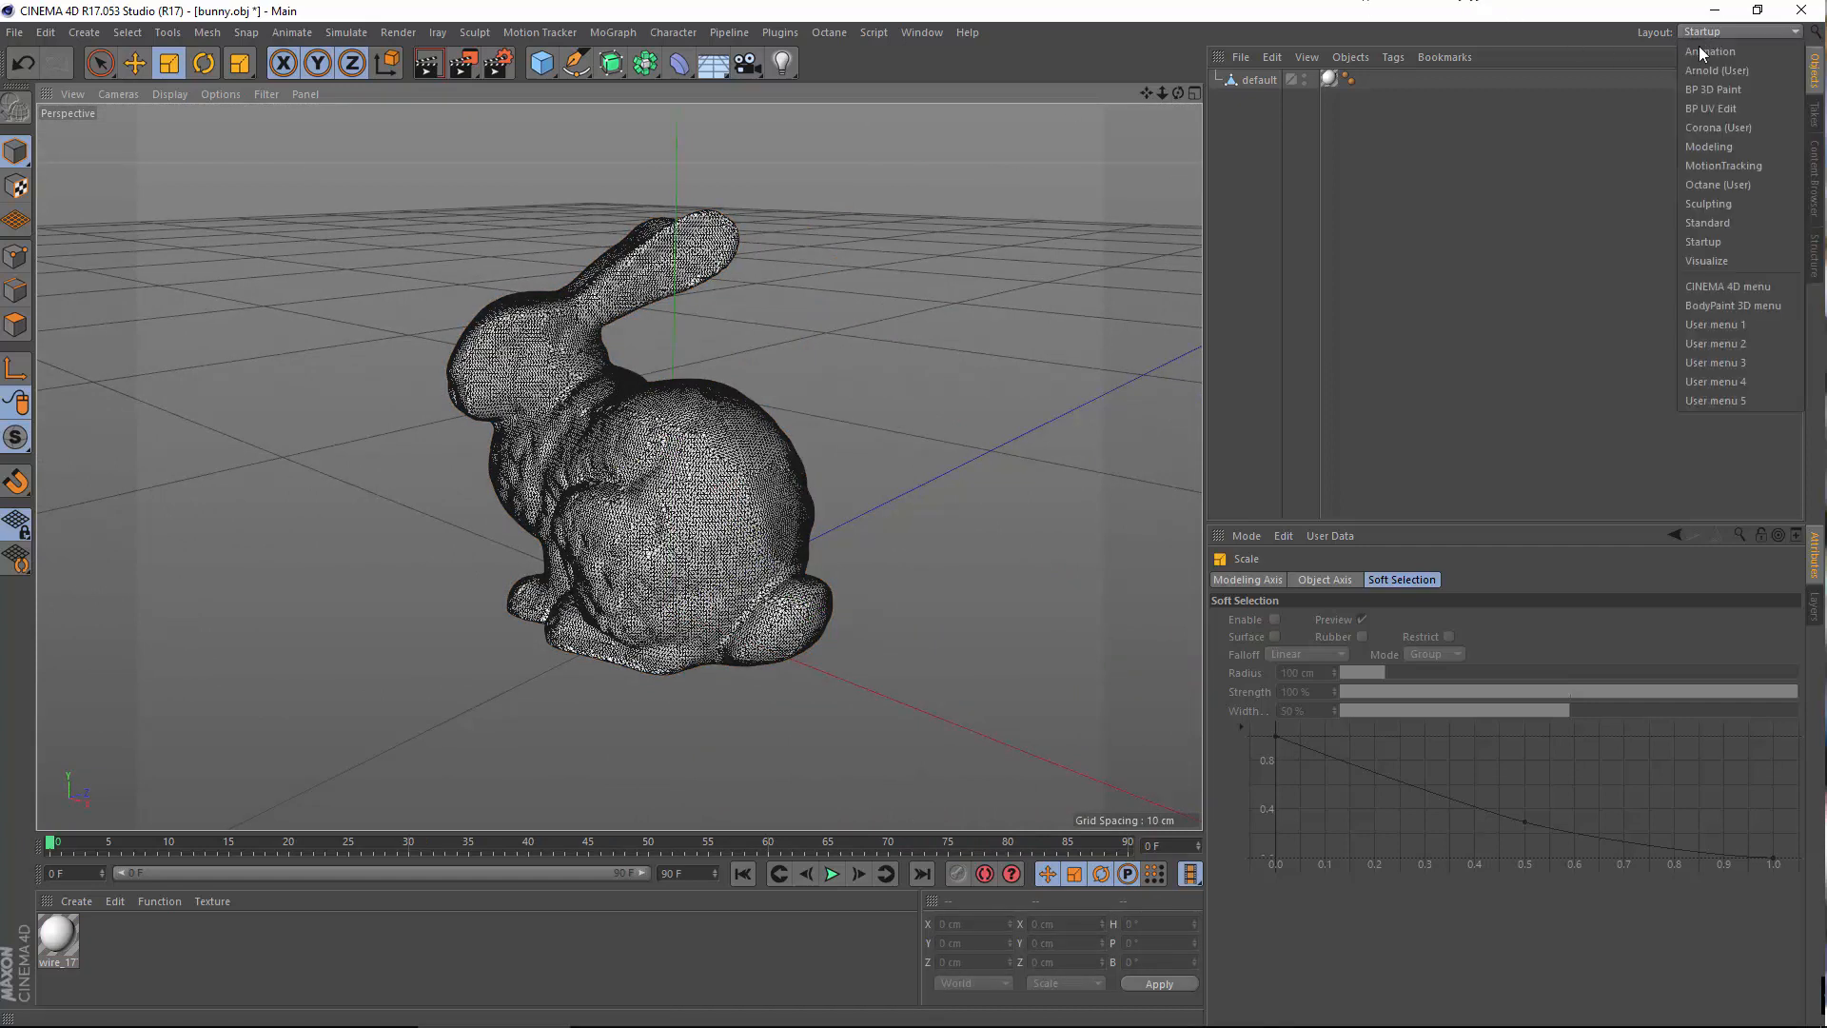
{"action": "left_click", "coordinate": [1726, 183]}
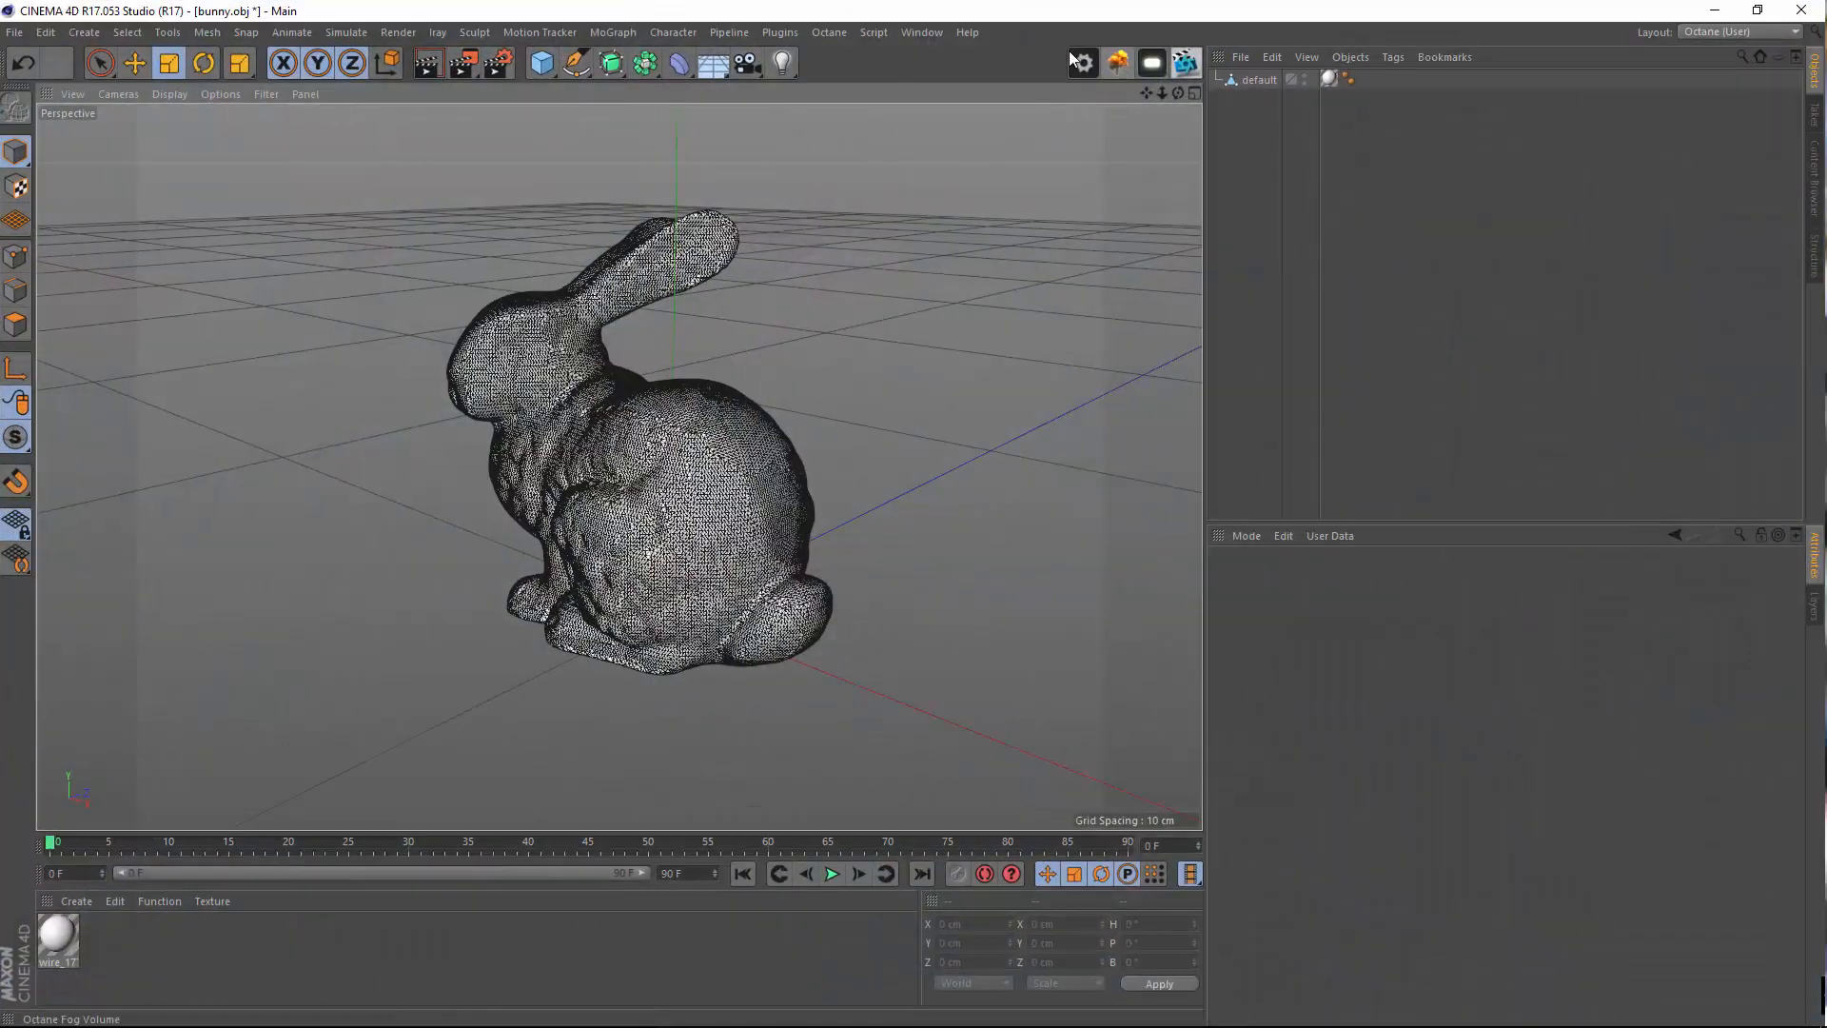
{"action": "left_click", "coordinate": [1750, 33]}
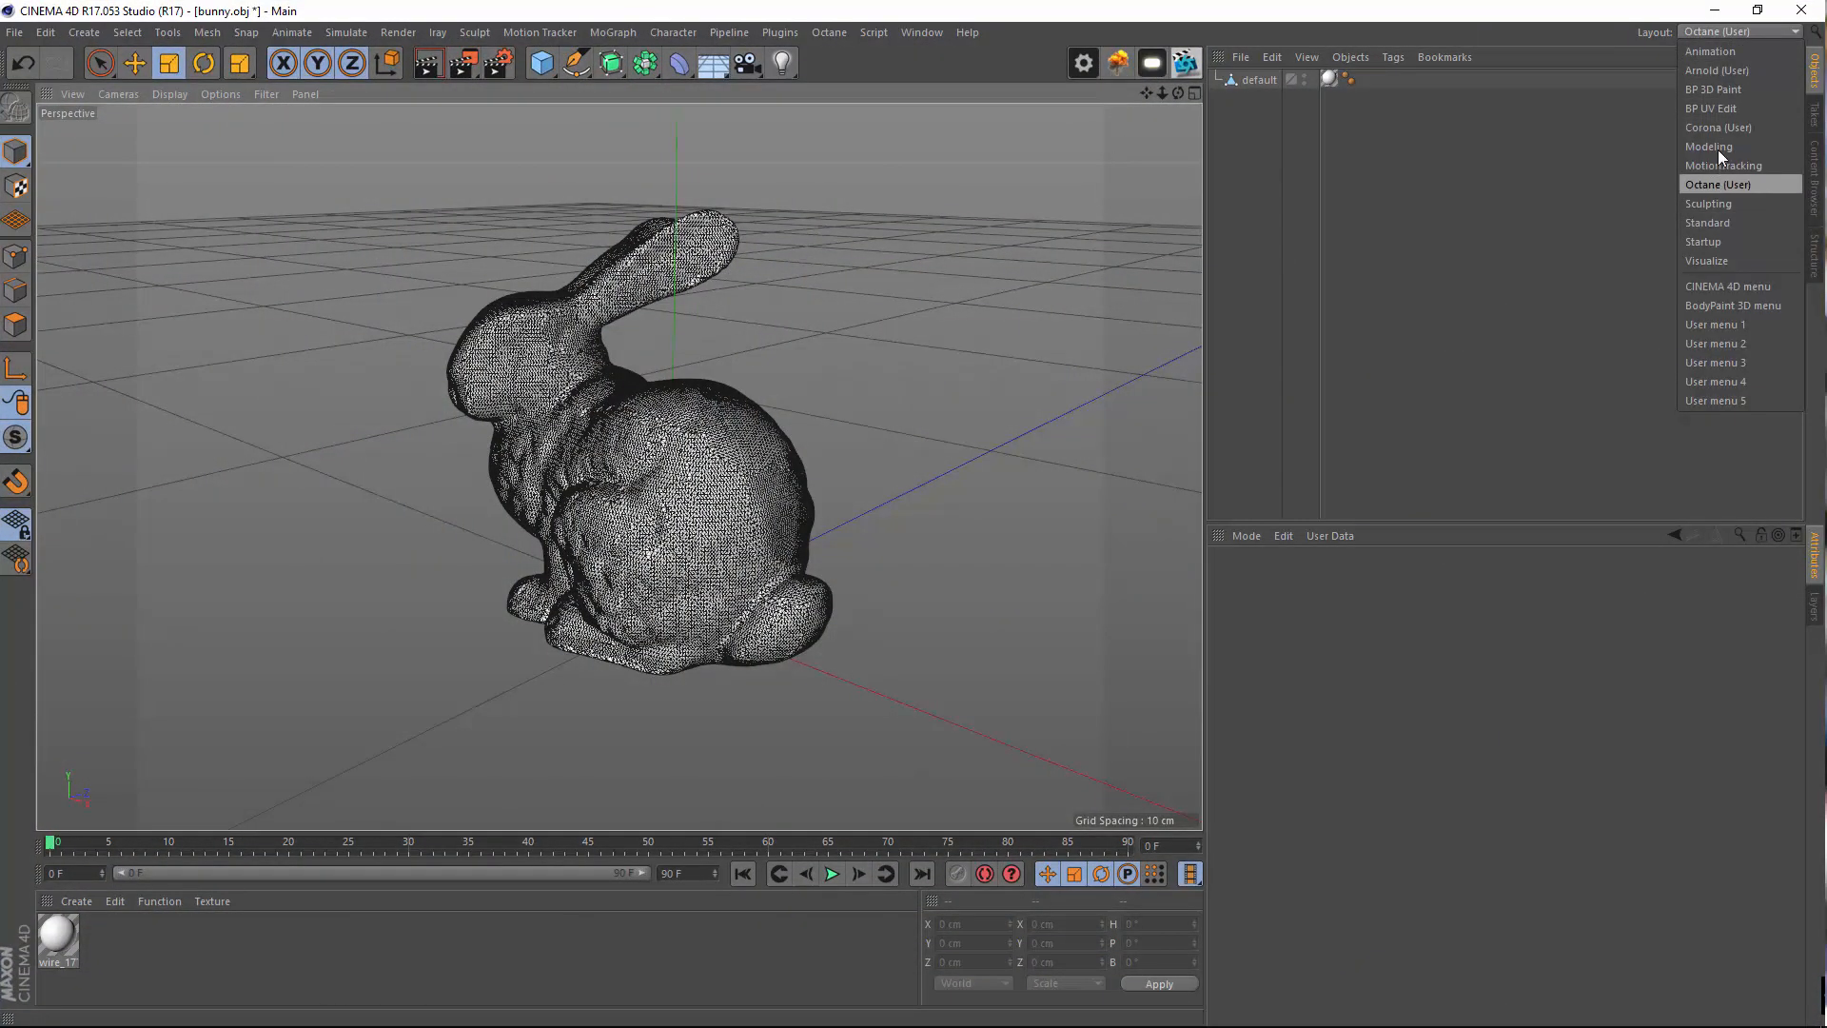
Switch the interface layout to Startup and look through the commands offered by the C4doctane plugin
{"action": "left_click", "coordinate": [1701, 241]}
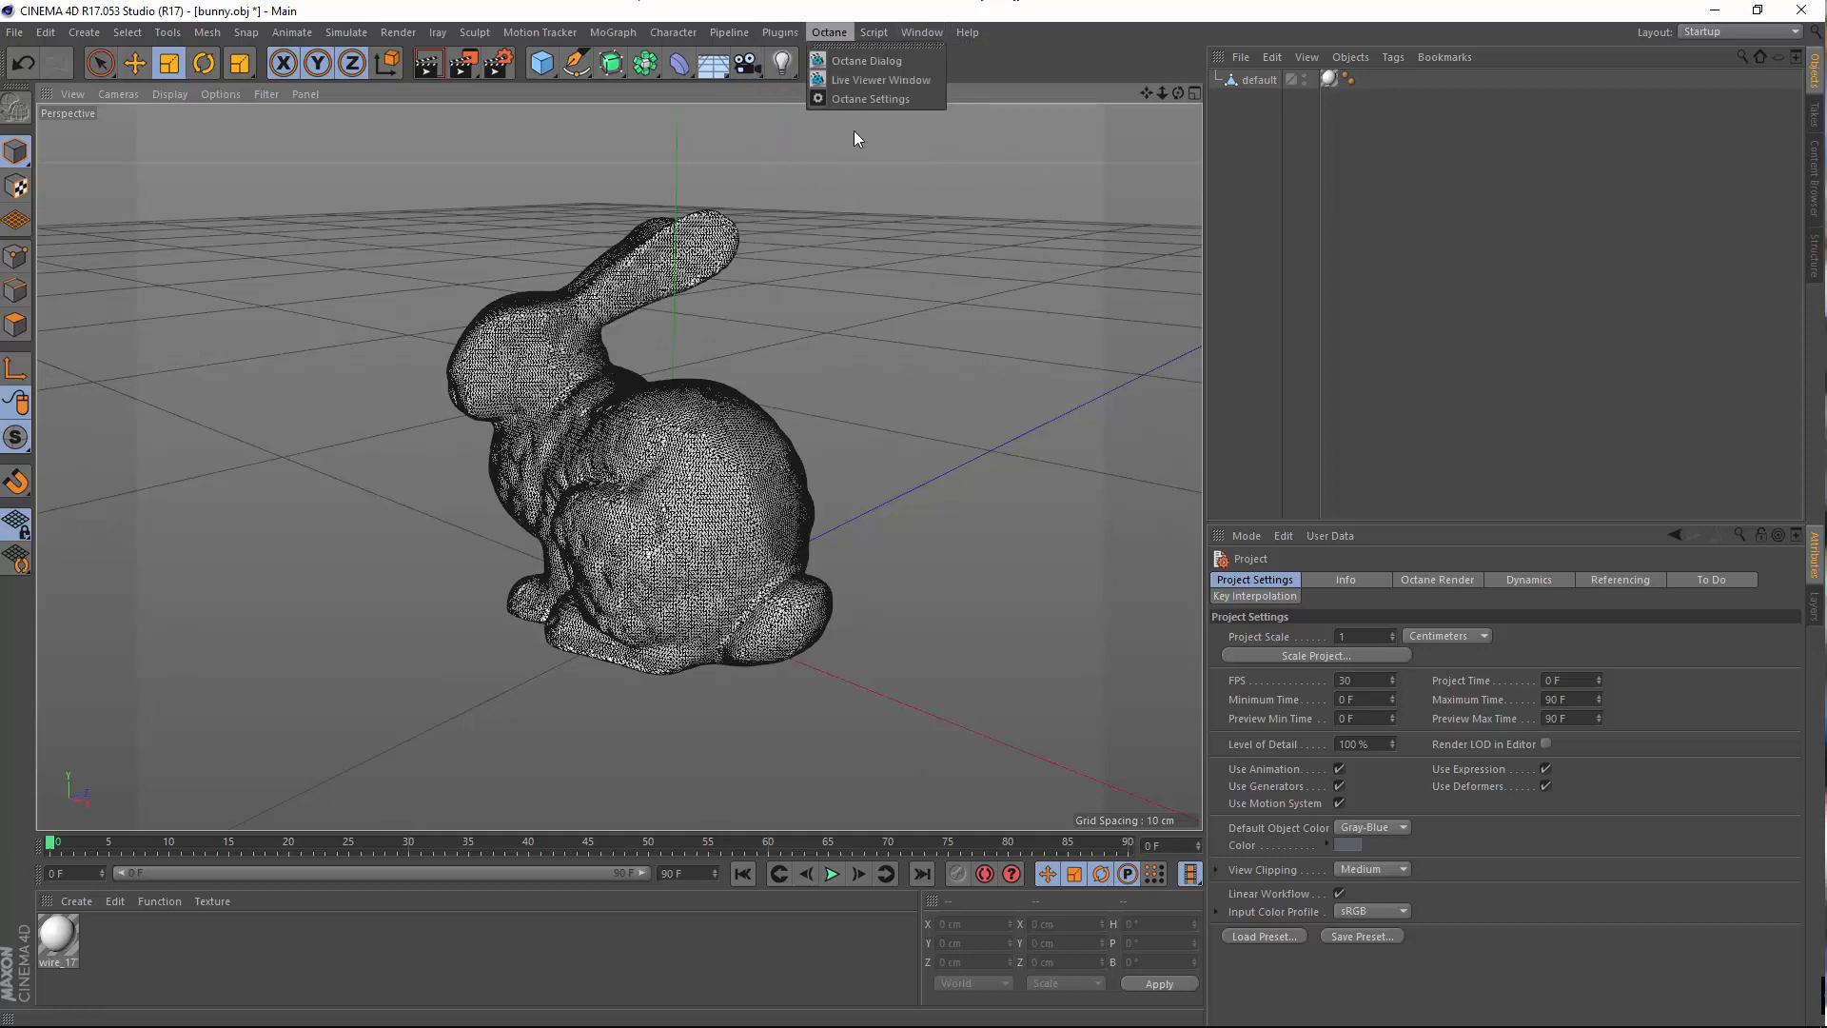
{"action": "left_click", "coordinate": [778, 32]}
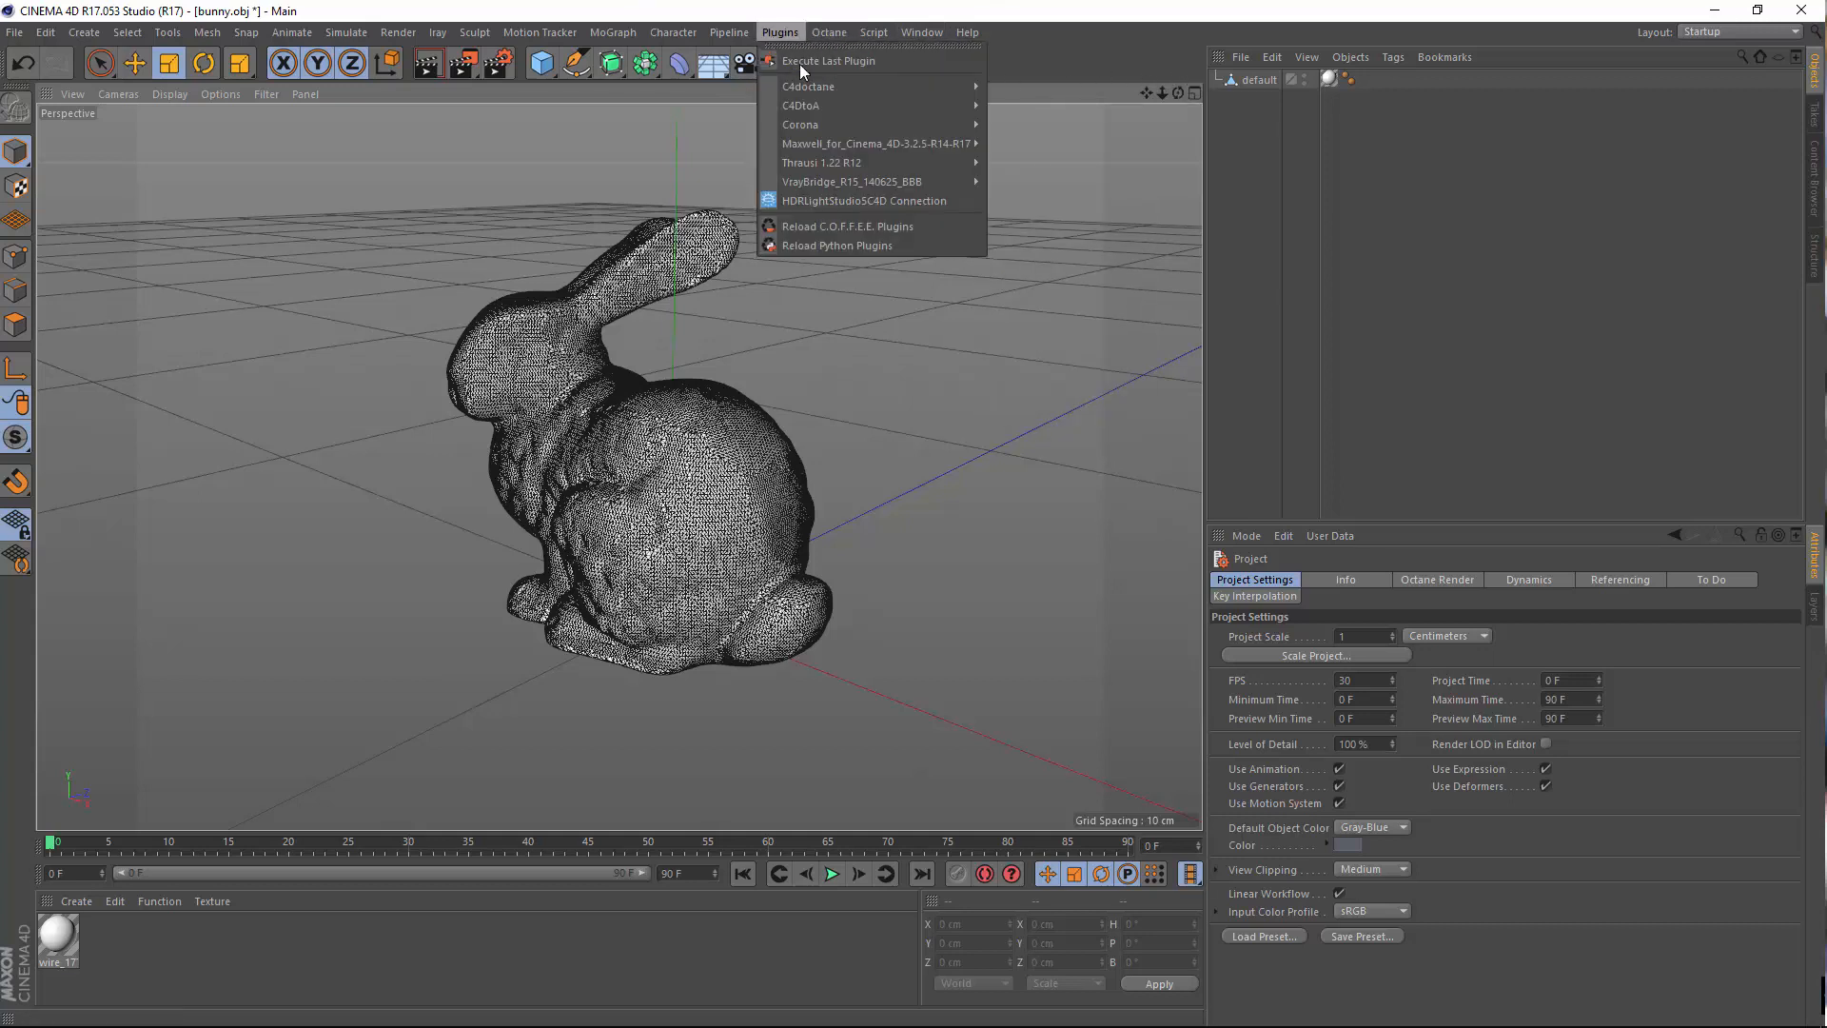
{"action": "mouse_move", "coordinate": [864, 88]}
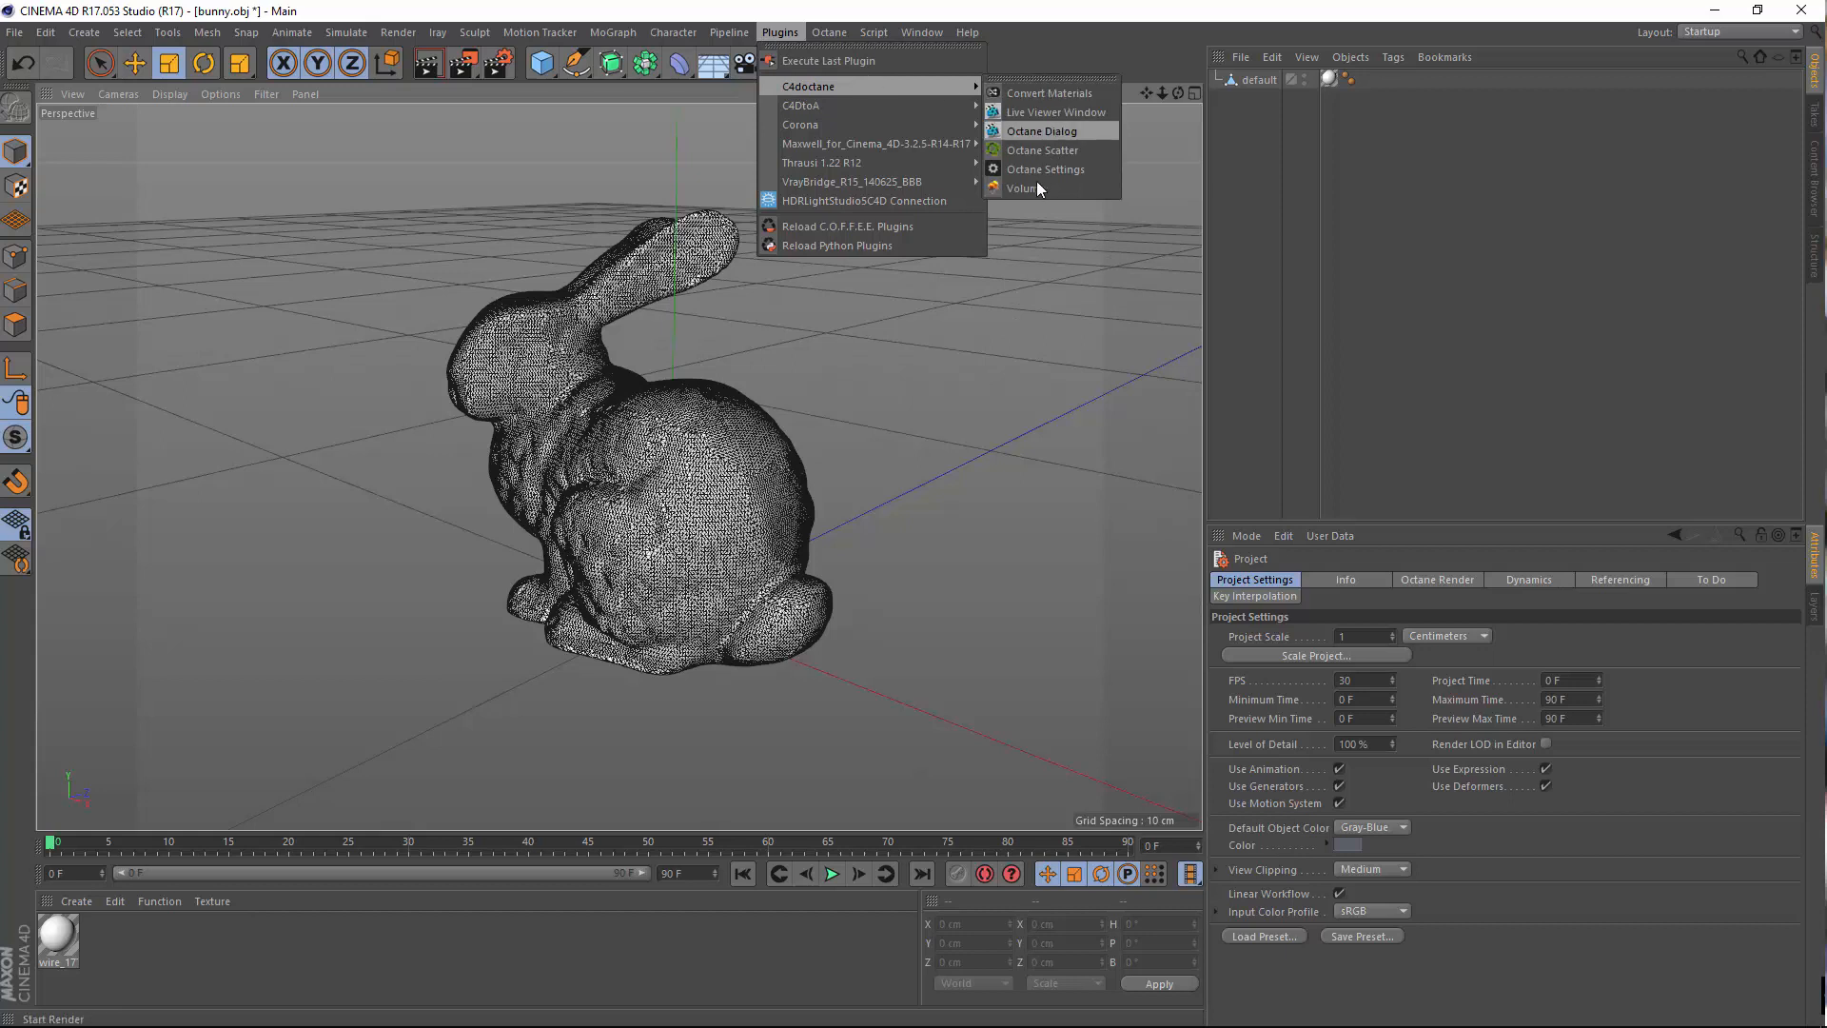
{"action": "left_click", "coordinate": [794, 10]}
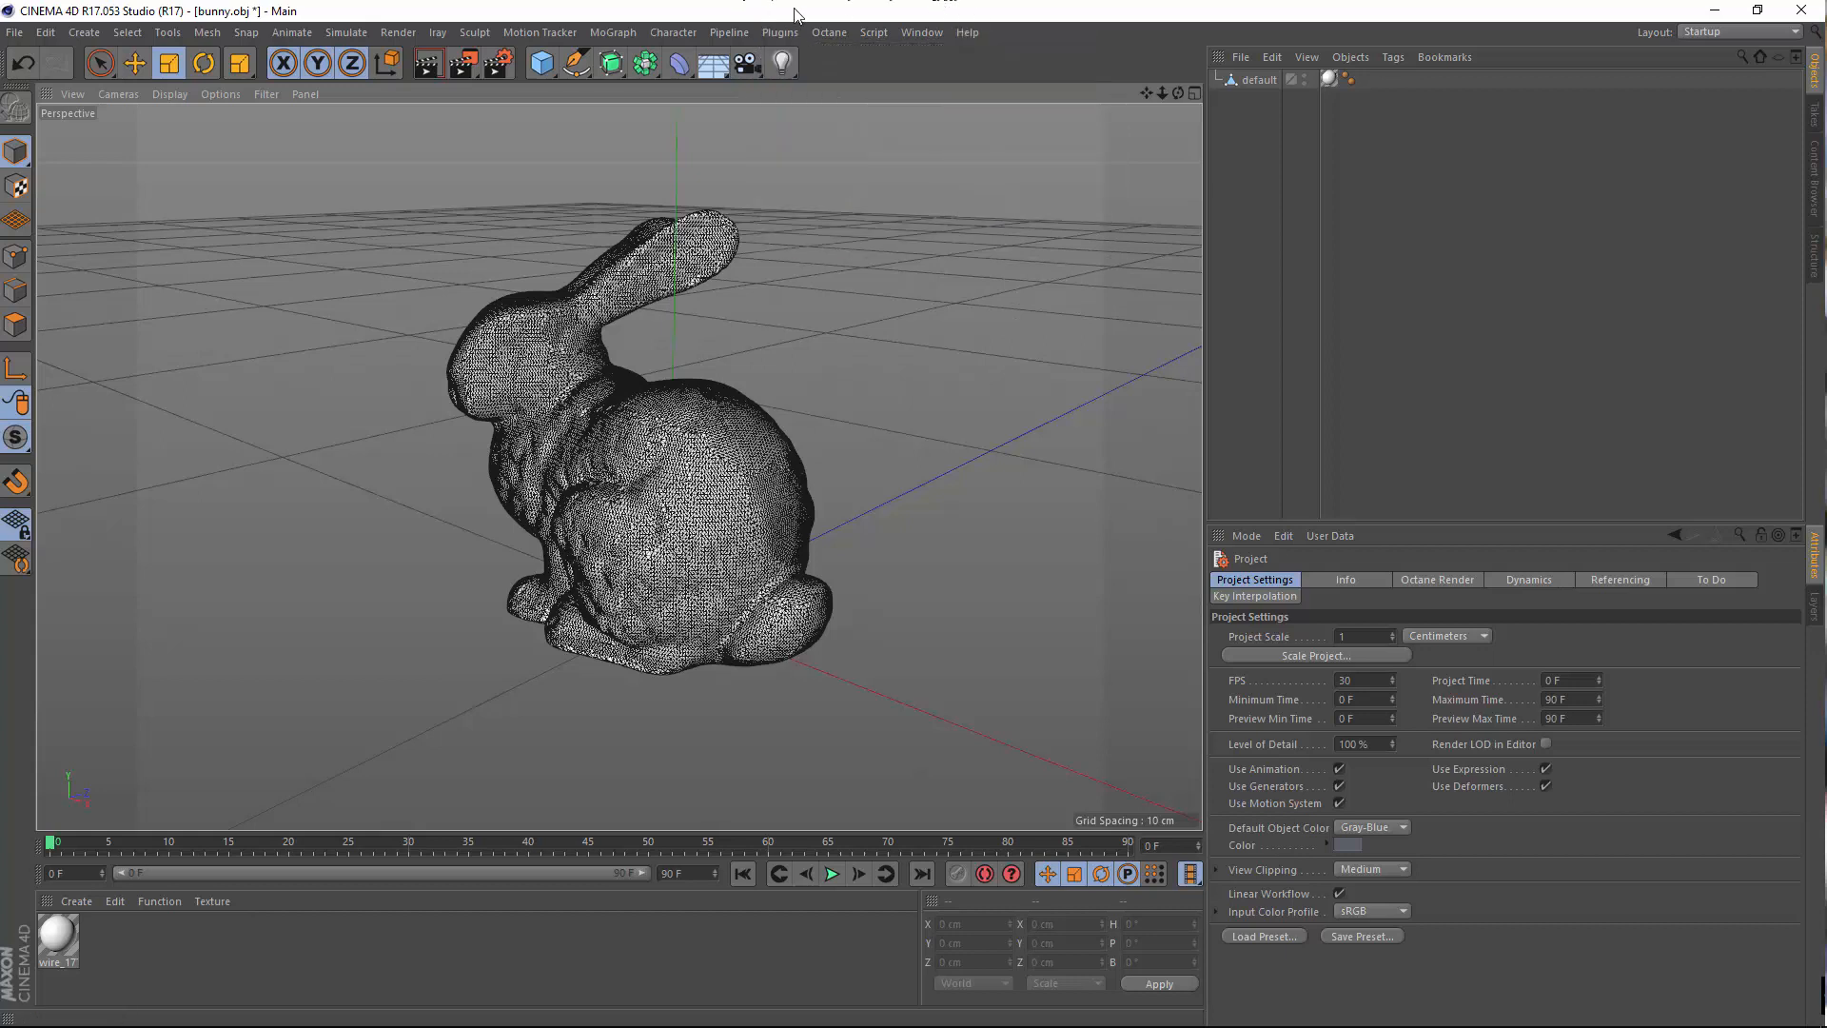
Open Customize Commands, filter the commands by "live" and add Live Viewer Window to the main icon palette above the viewport
{"action": "left_click", "coordinate": [922, 32]}
{"action": "mouse_move", "coordinate": [947, 59]}
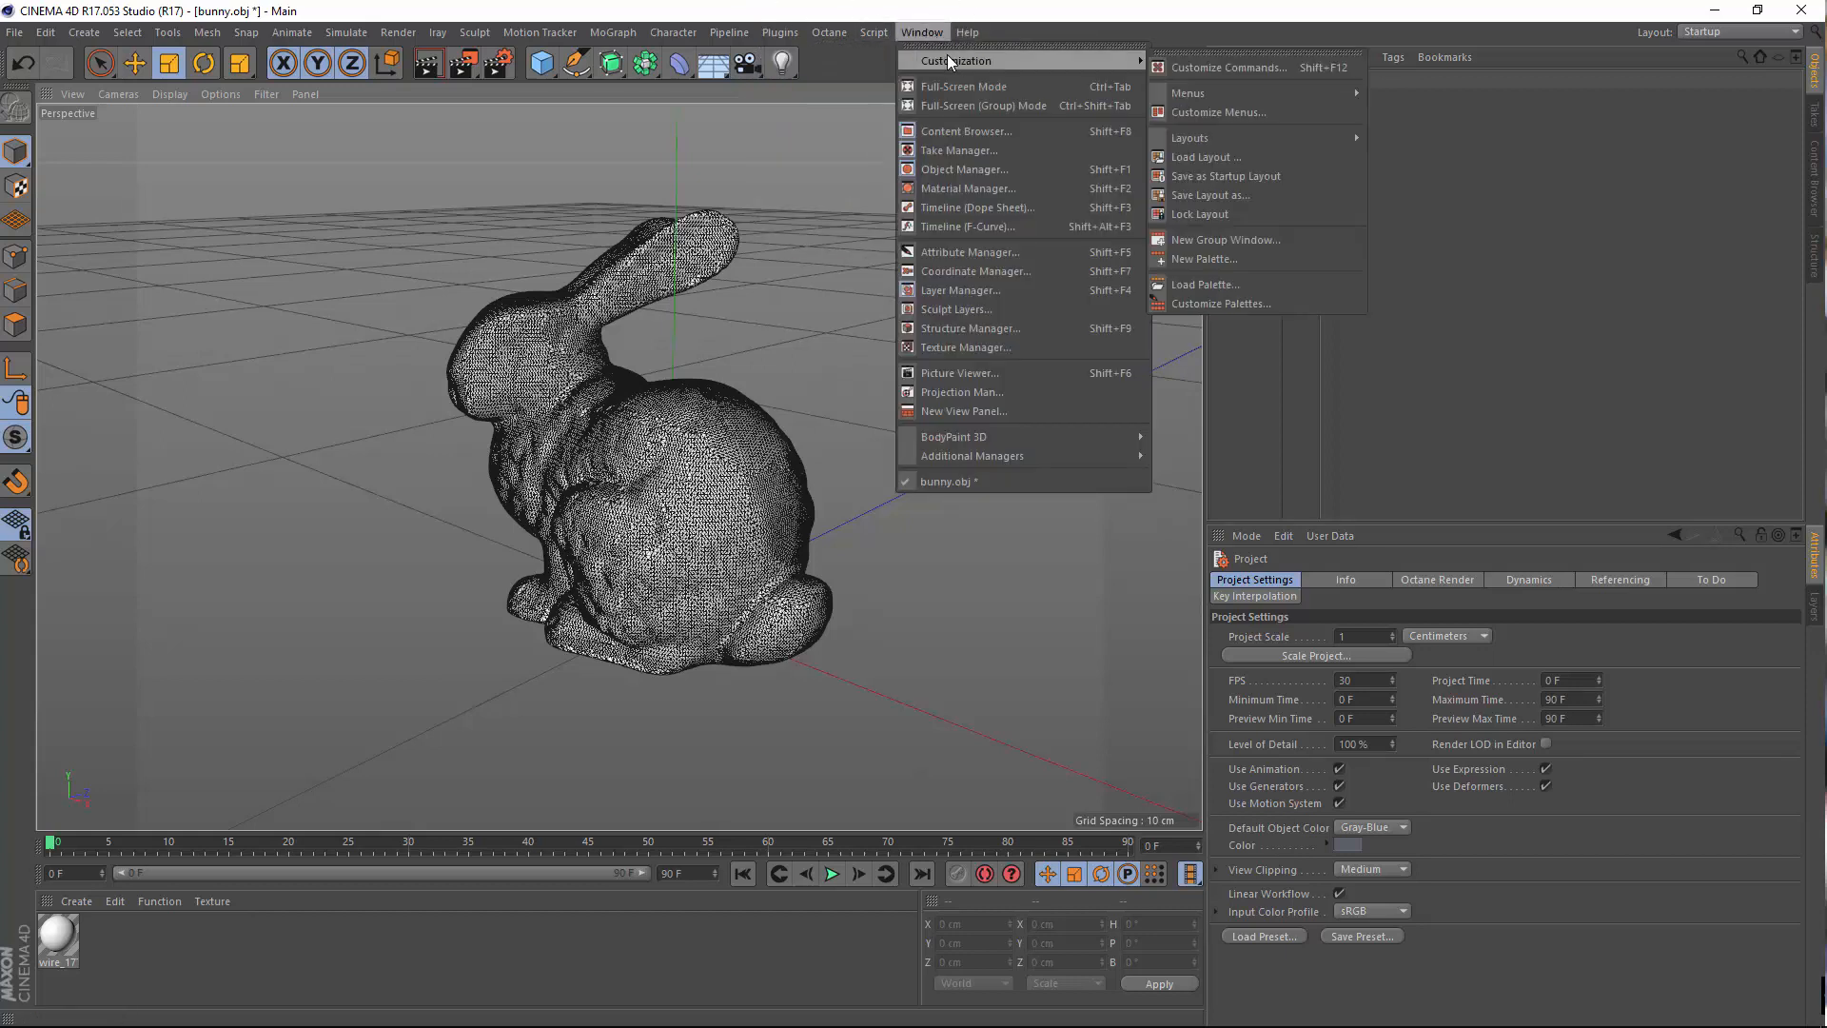
{"action": "left_click", "coordinate": [1269, 70]}
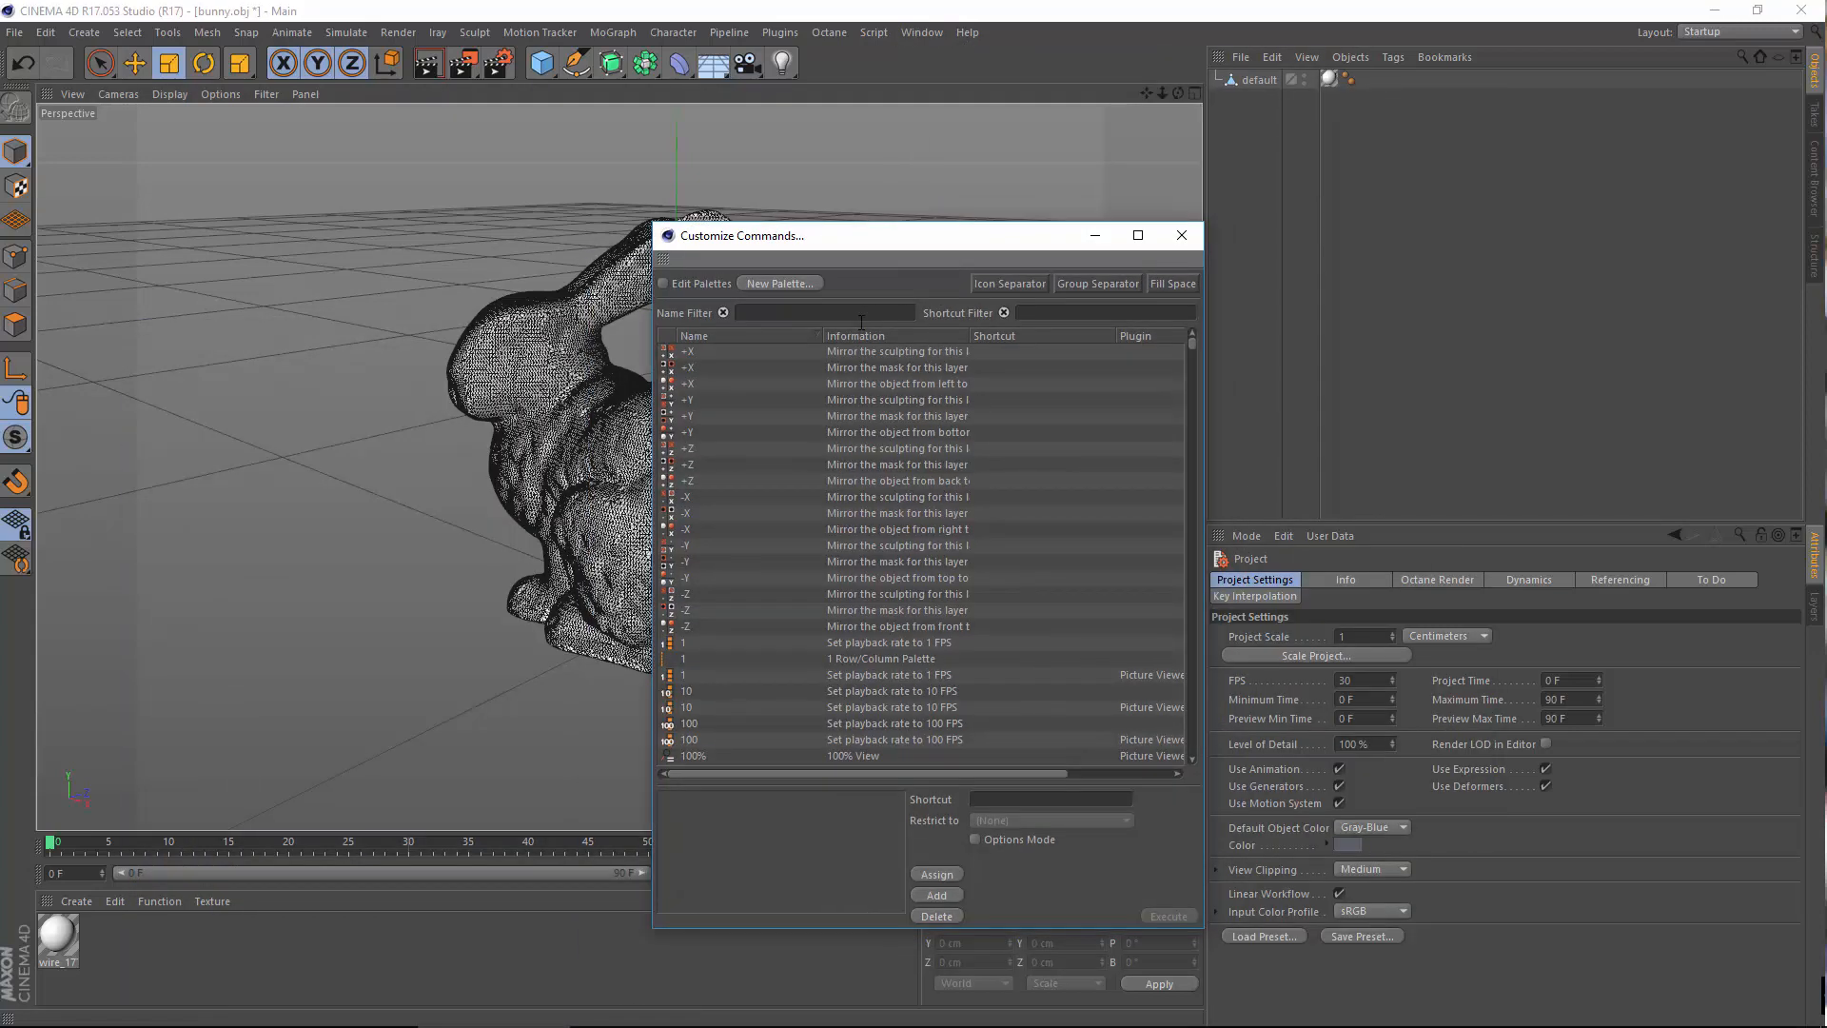
{"action": "type", "text": "live"}
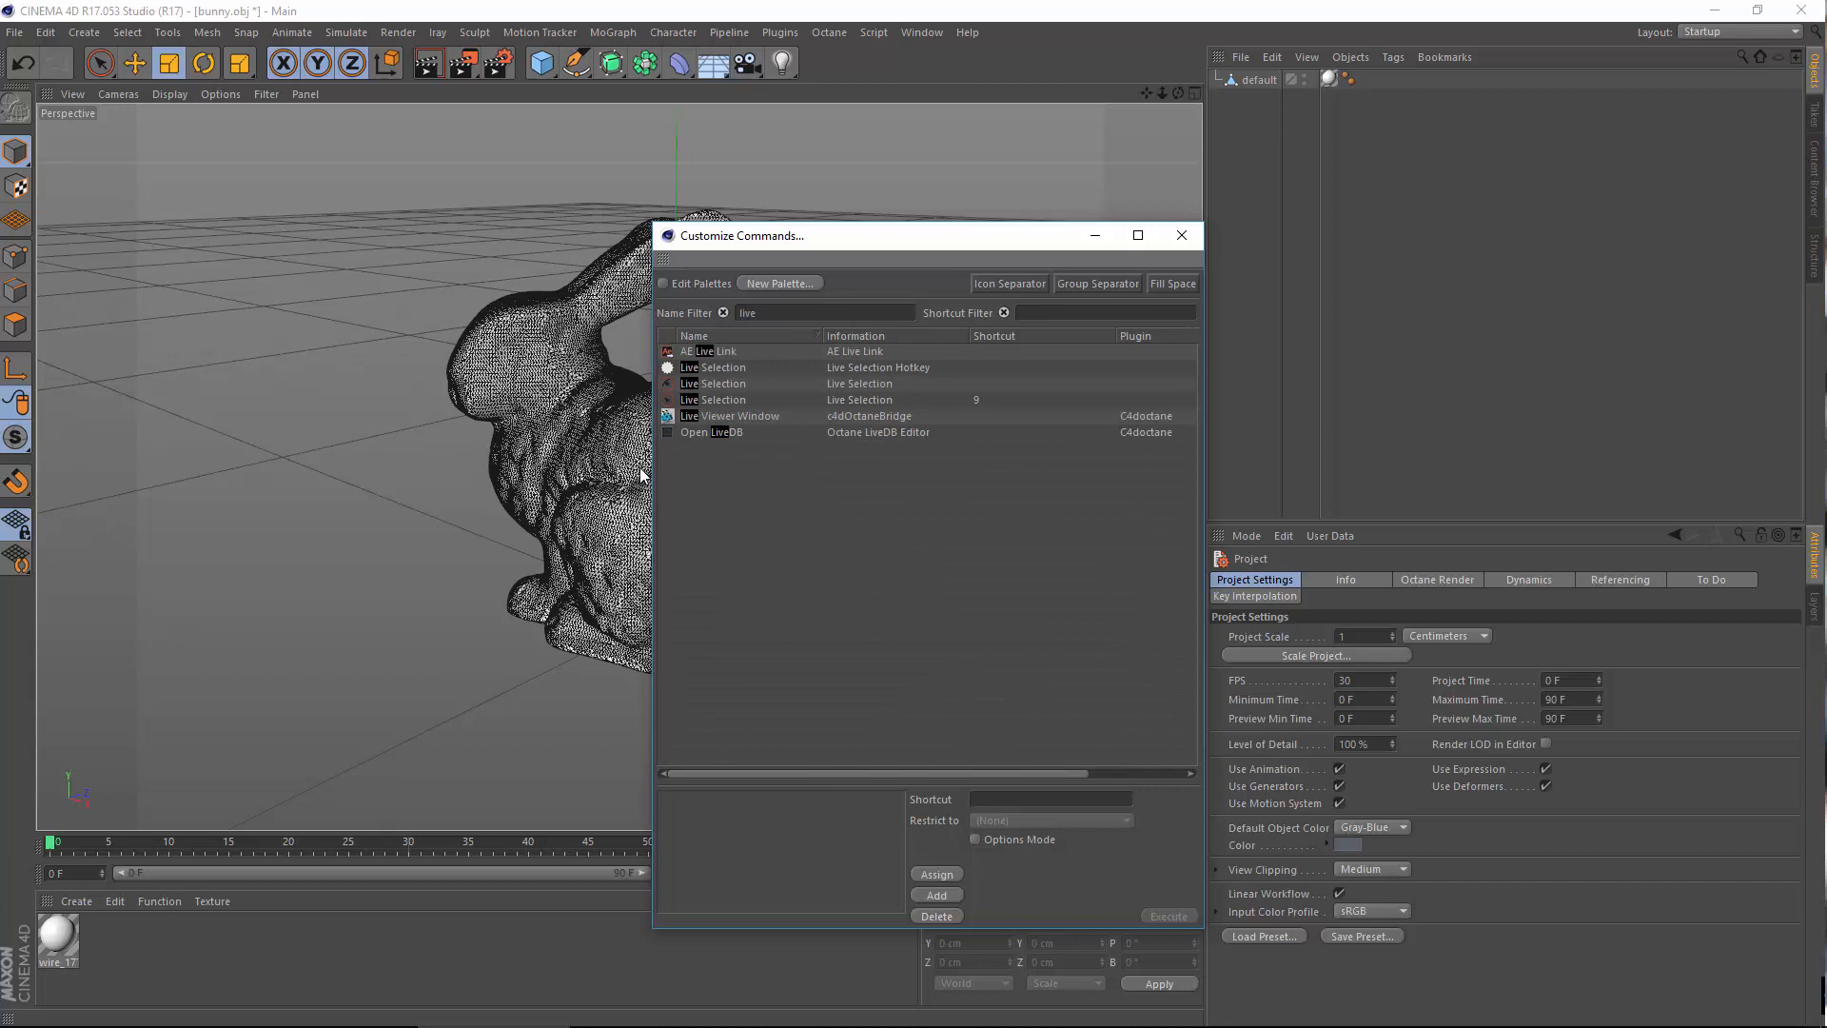
{"action": "left_click_drag", "start_coordinate": [715, 418], "coordinate": [1189, 72]}
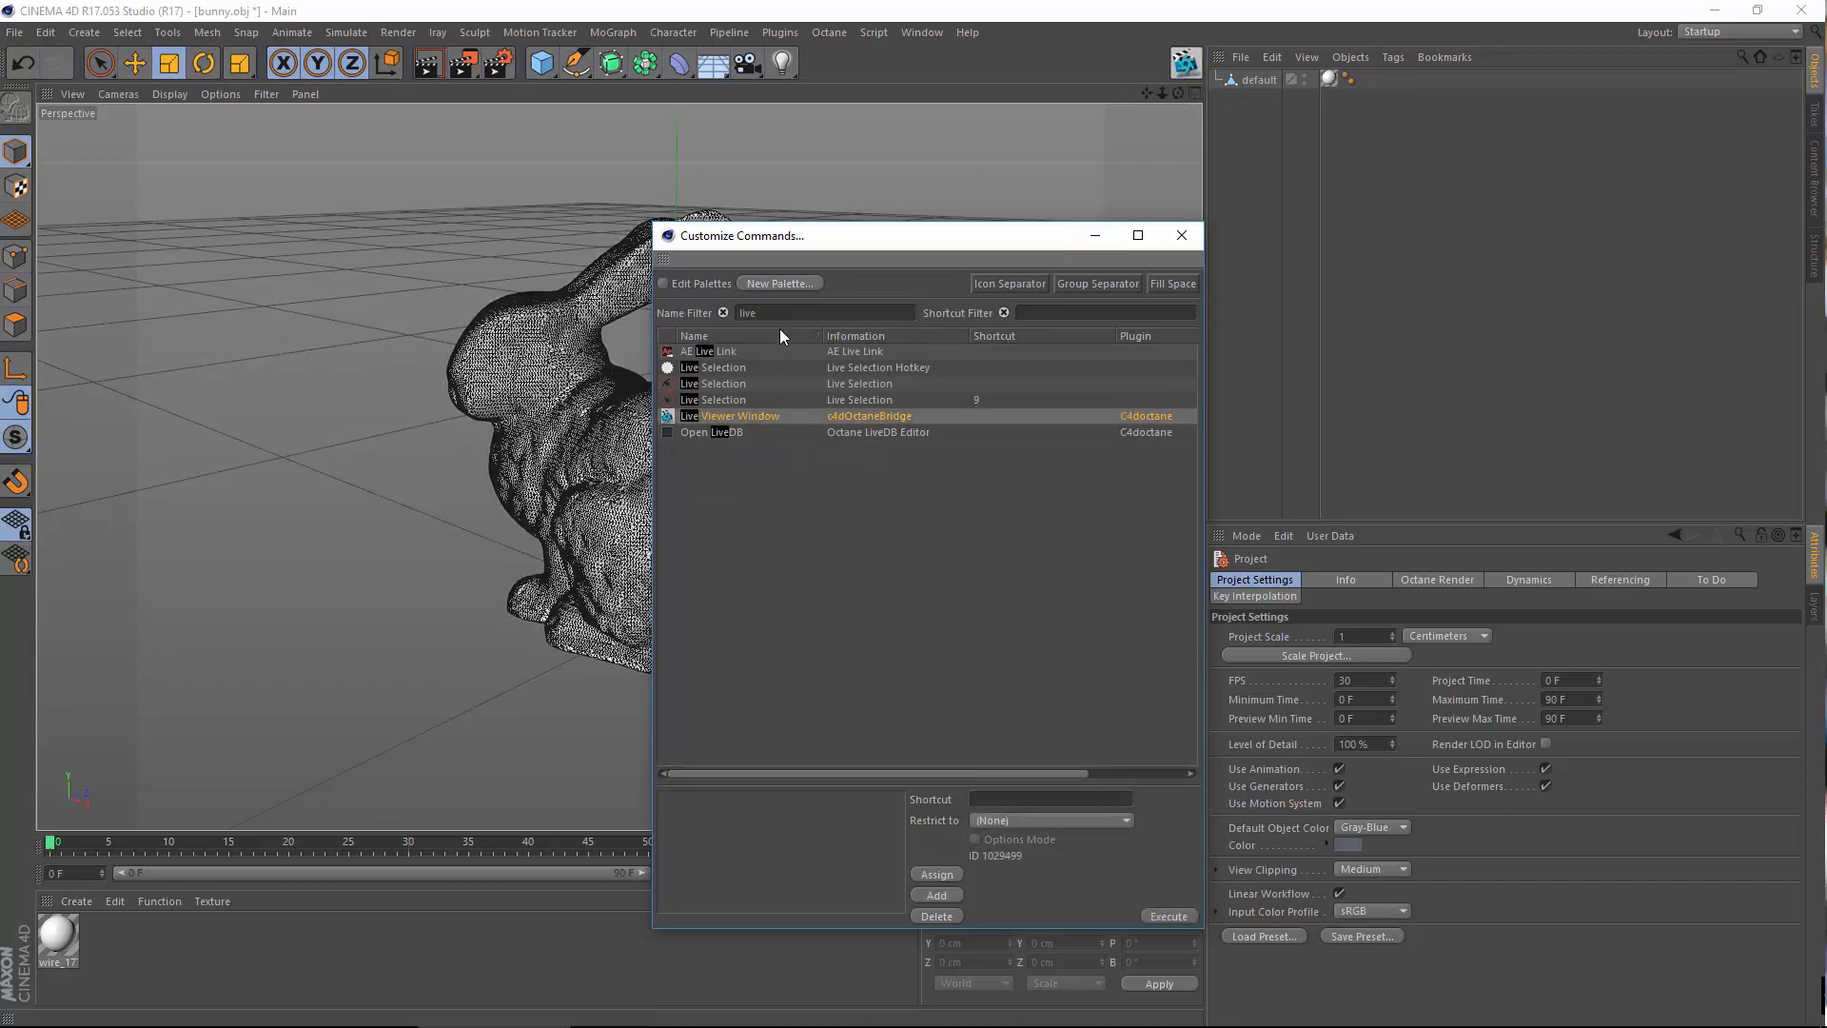
Check the C4doctane plugin commands, filter the command list by "scat" and add Octane Scatter beside the Live Viewer Window icon
{"action": "left_click", "coordinate": [779, 33]}
{"action": "mouse_move", "coordinate": [813, 97]}
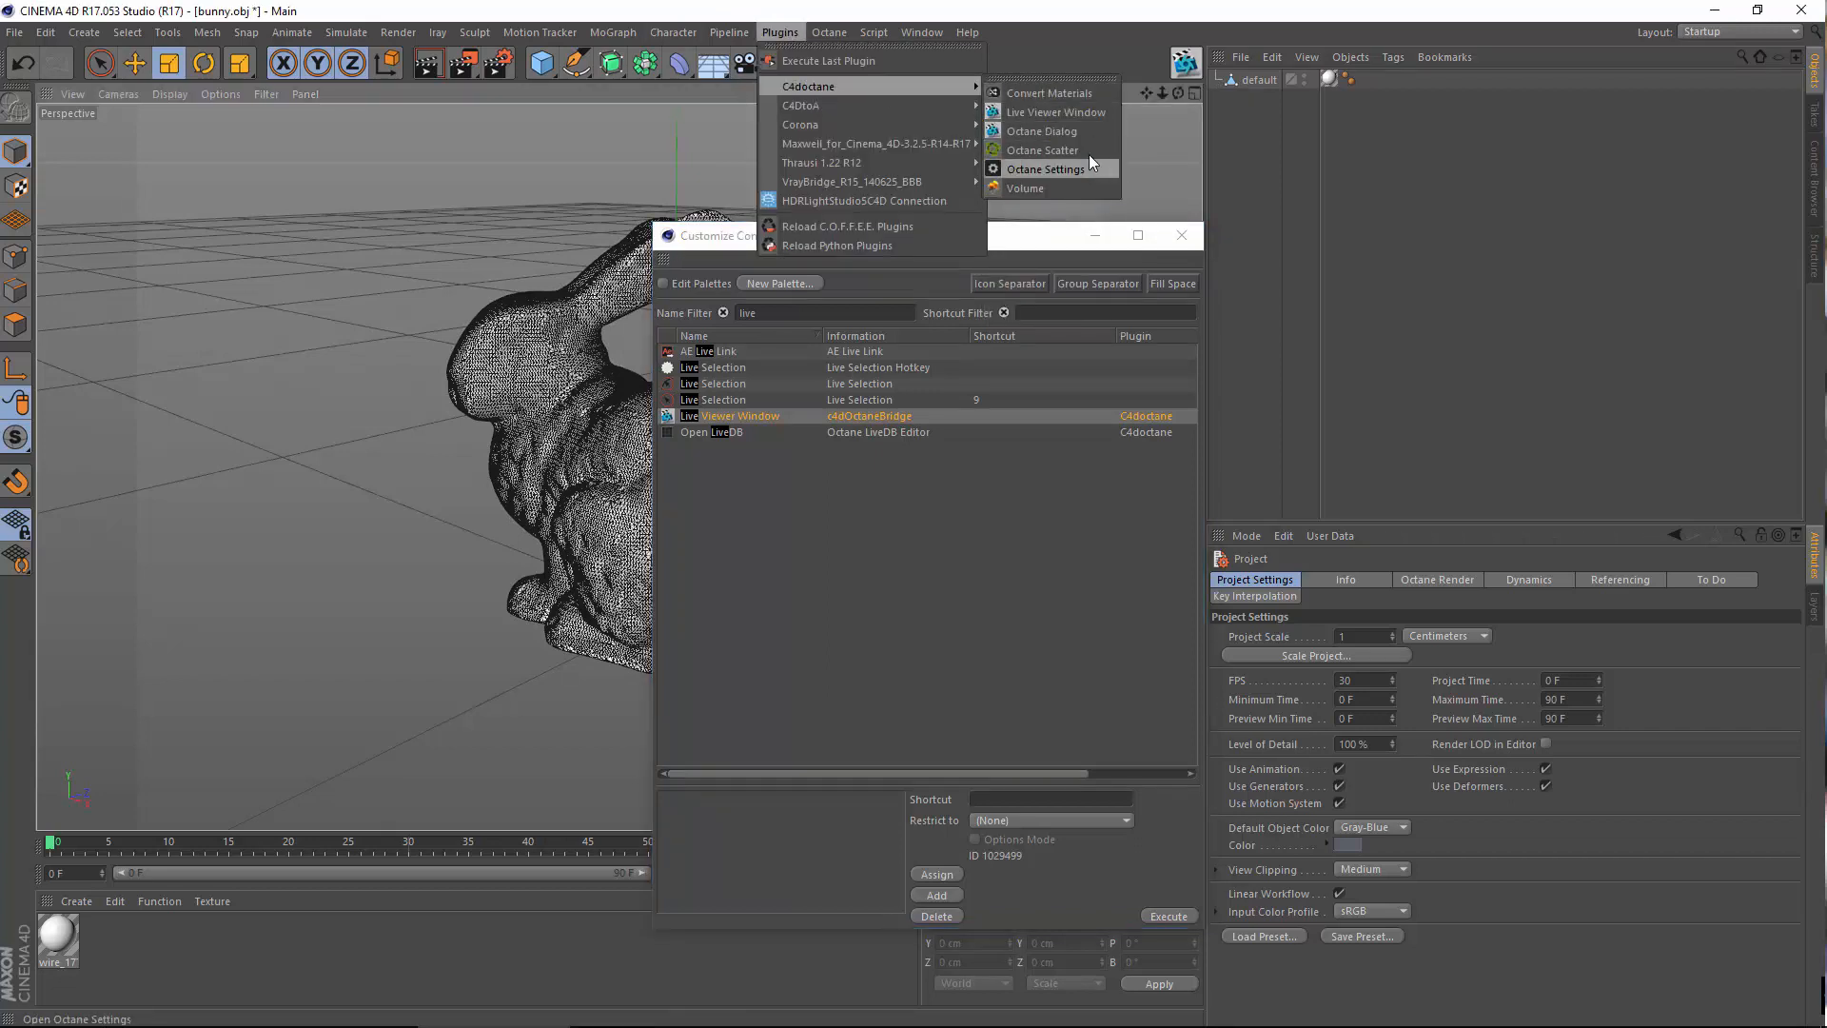
{"action": "left_click", "coordinate": [788, 312]}
{"action": "key", "text": "BackSpace"}
{"action": "key", "text": "BackSpace"}
{"action": "key", "text": "BackSpace"}
{"action": "key", "text": "BackSpace"}
{"action": "type", "text": "scat"}
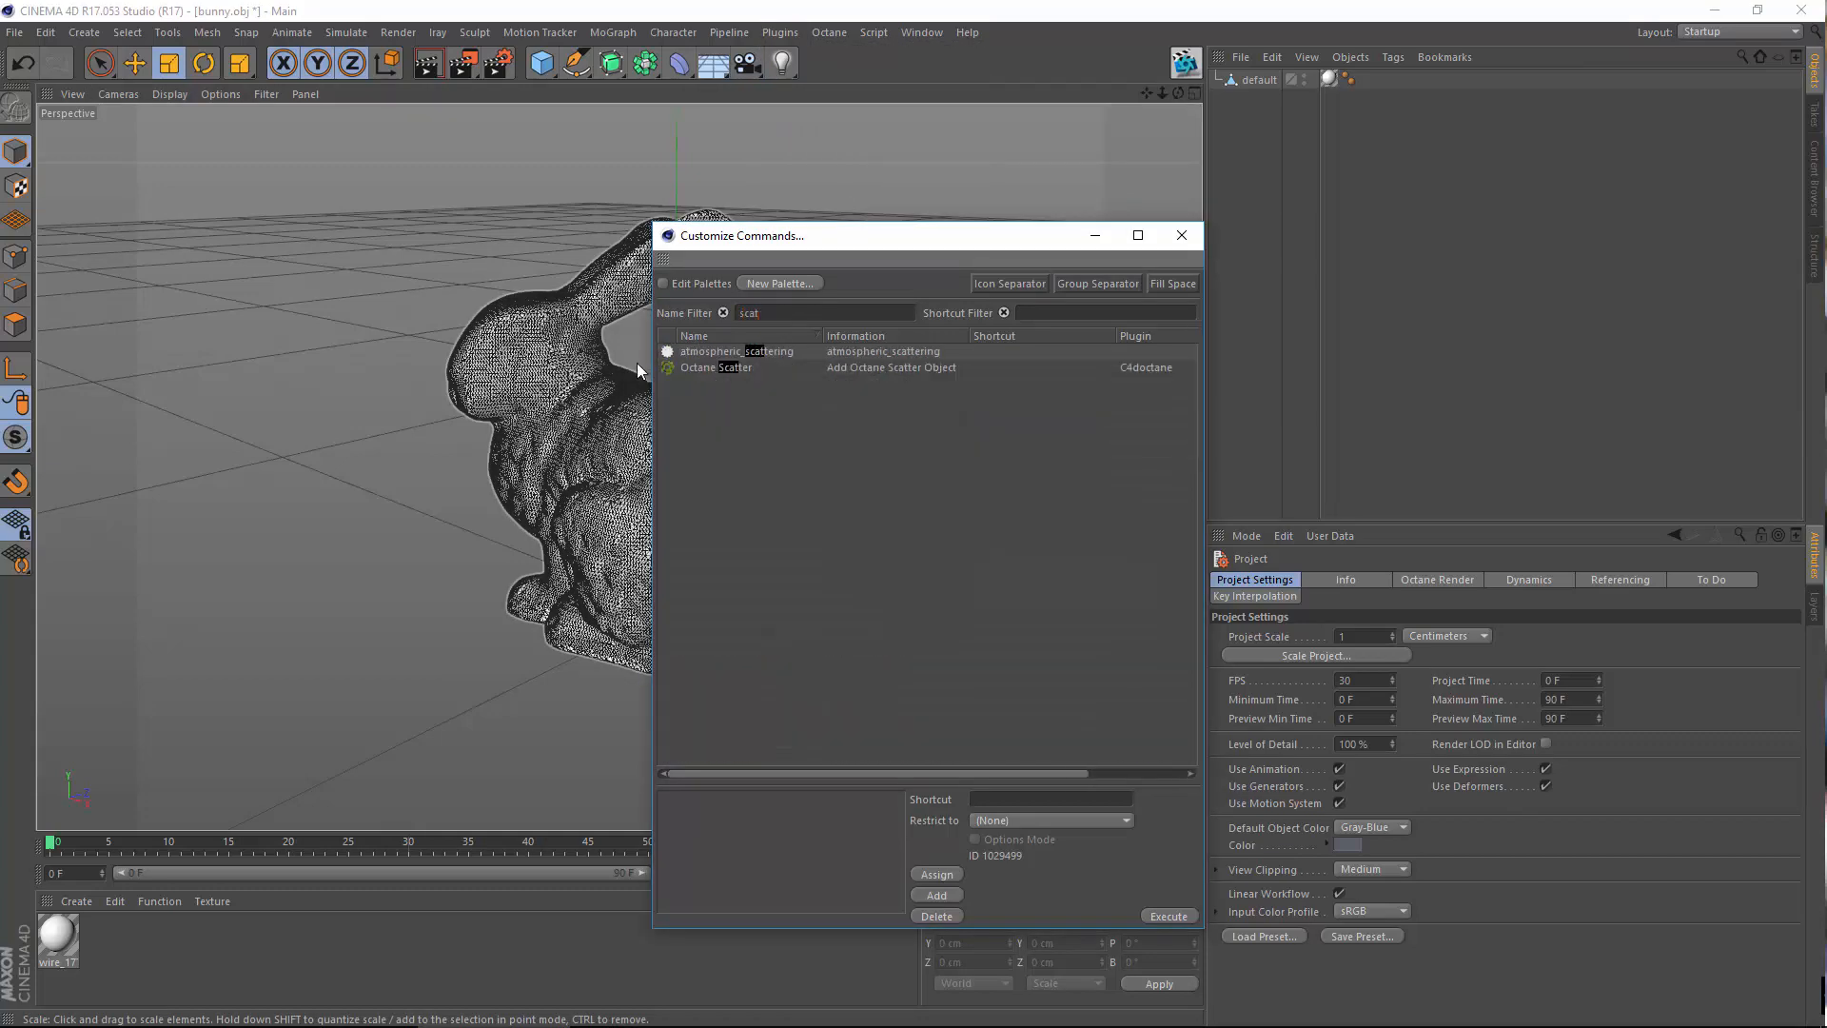
{"action": "left_click_drag", "start_coordinate": [732, 365], "coordinate": [1151, 63]}
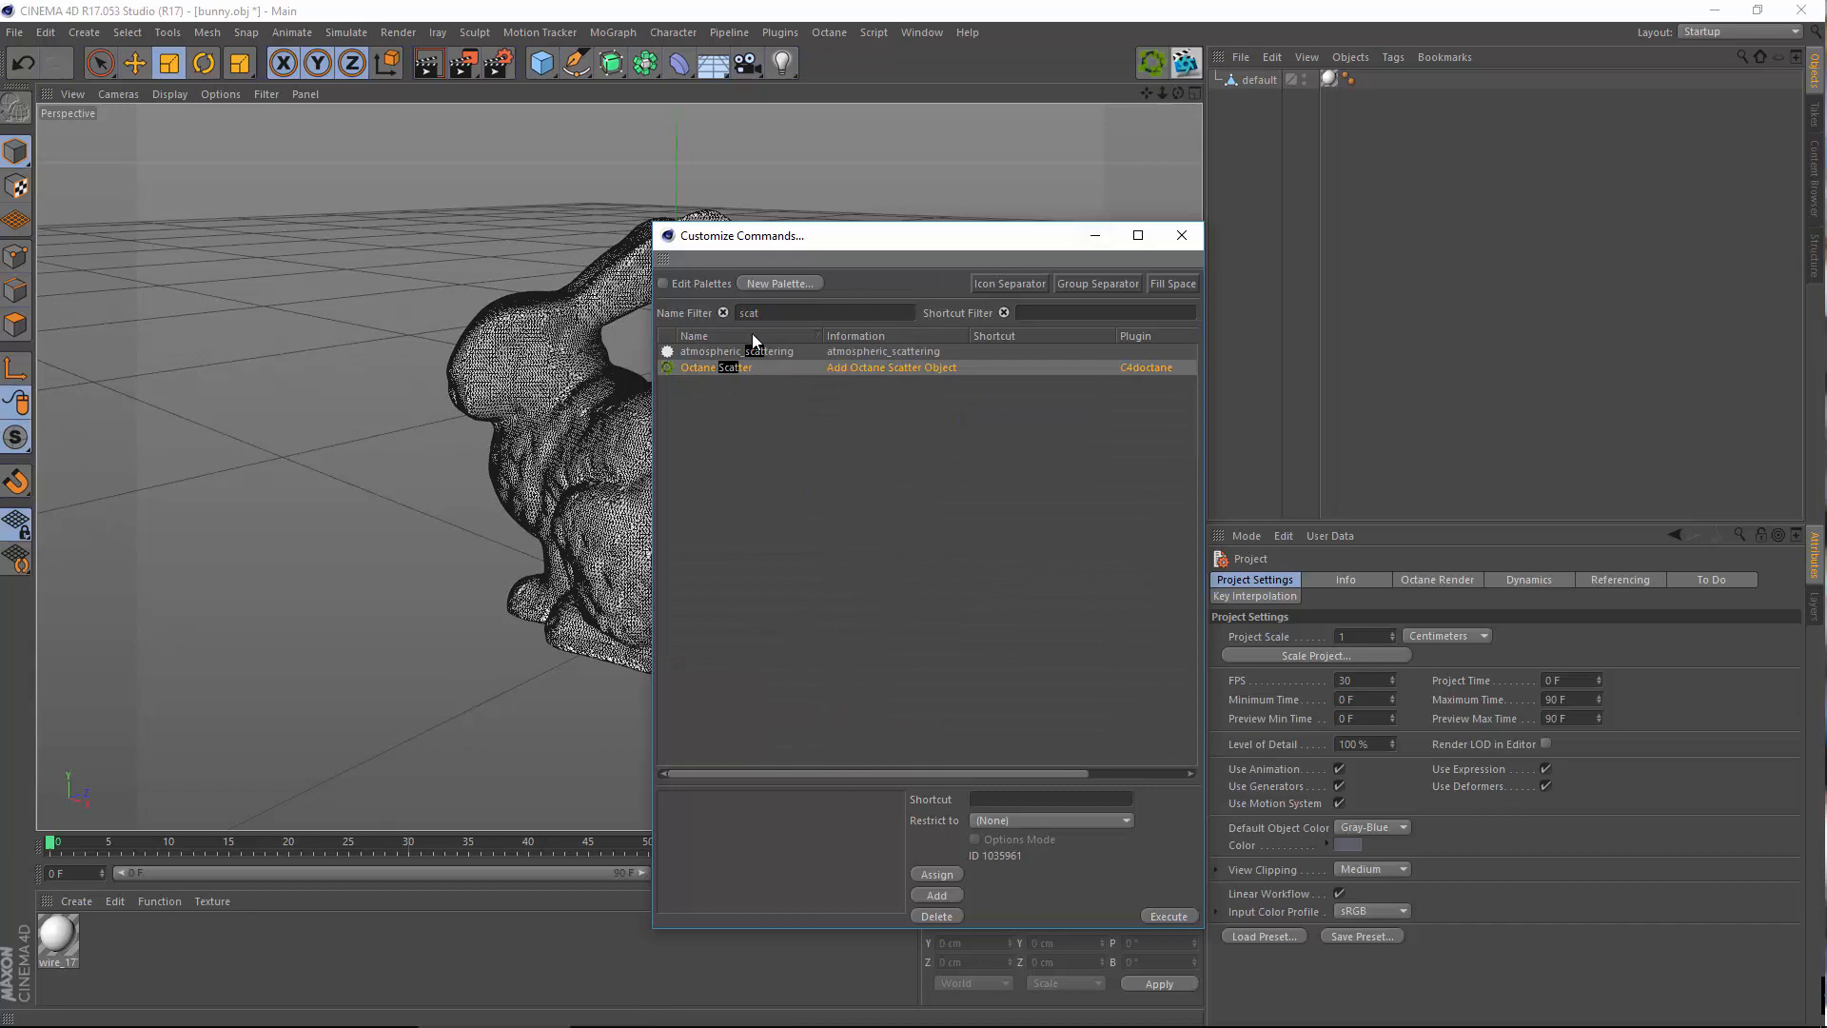
Filter the command list by "volu" and add Octane Fog Volume beside the Octane Scatter icon
{"action": "key", "text": "BackSpace"}
{"action": "key", "text": "BackSpace"}
{"action": "key", "text": "BackSpace"}
{"action": "key", "text": "BackSpace"}
{"action": "type", "text": "volu"}
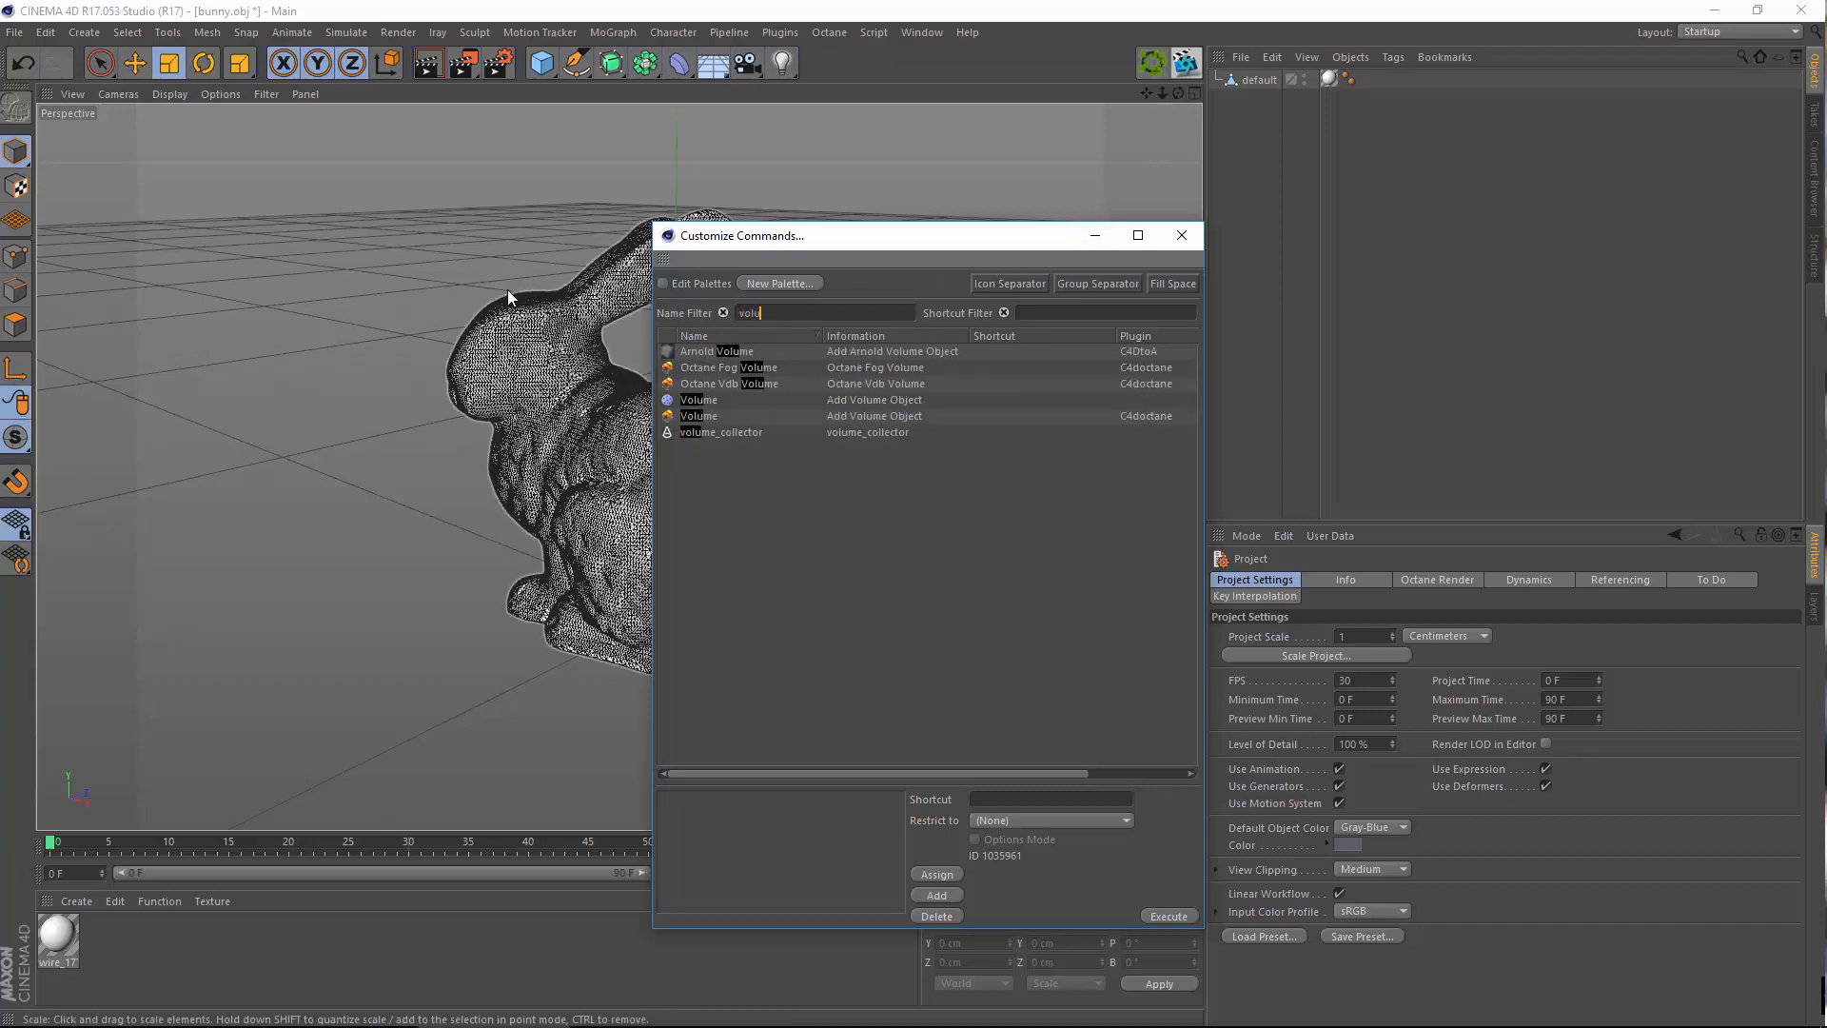
{"action": "left_click_drag", "start_coordinate": [747, 375], "coordinate": [1103, 67]}
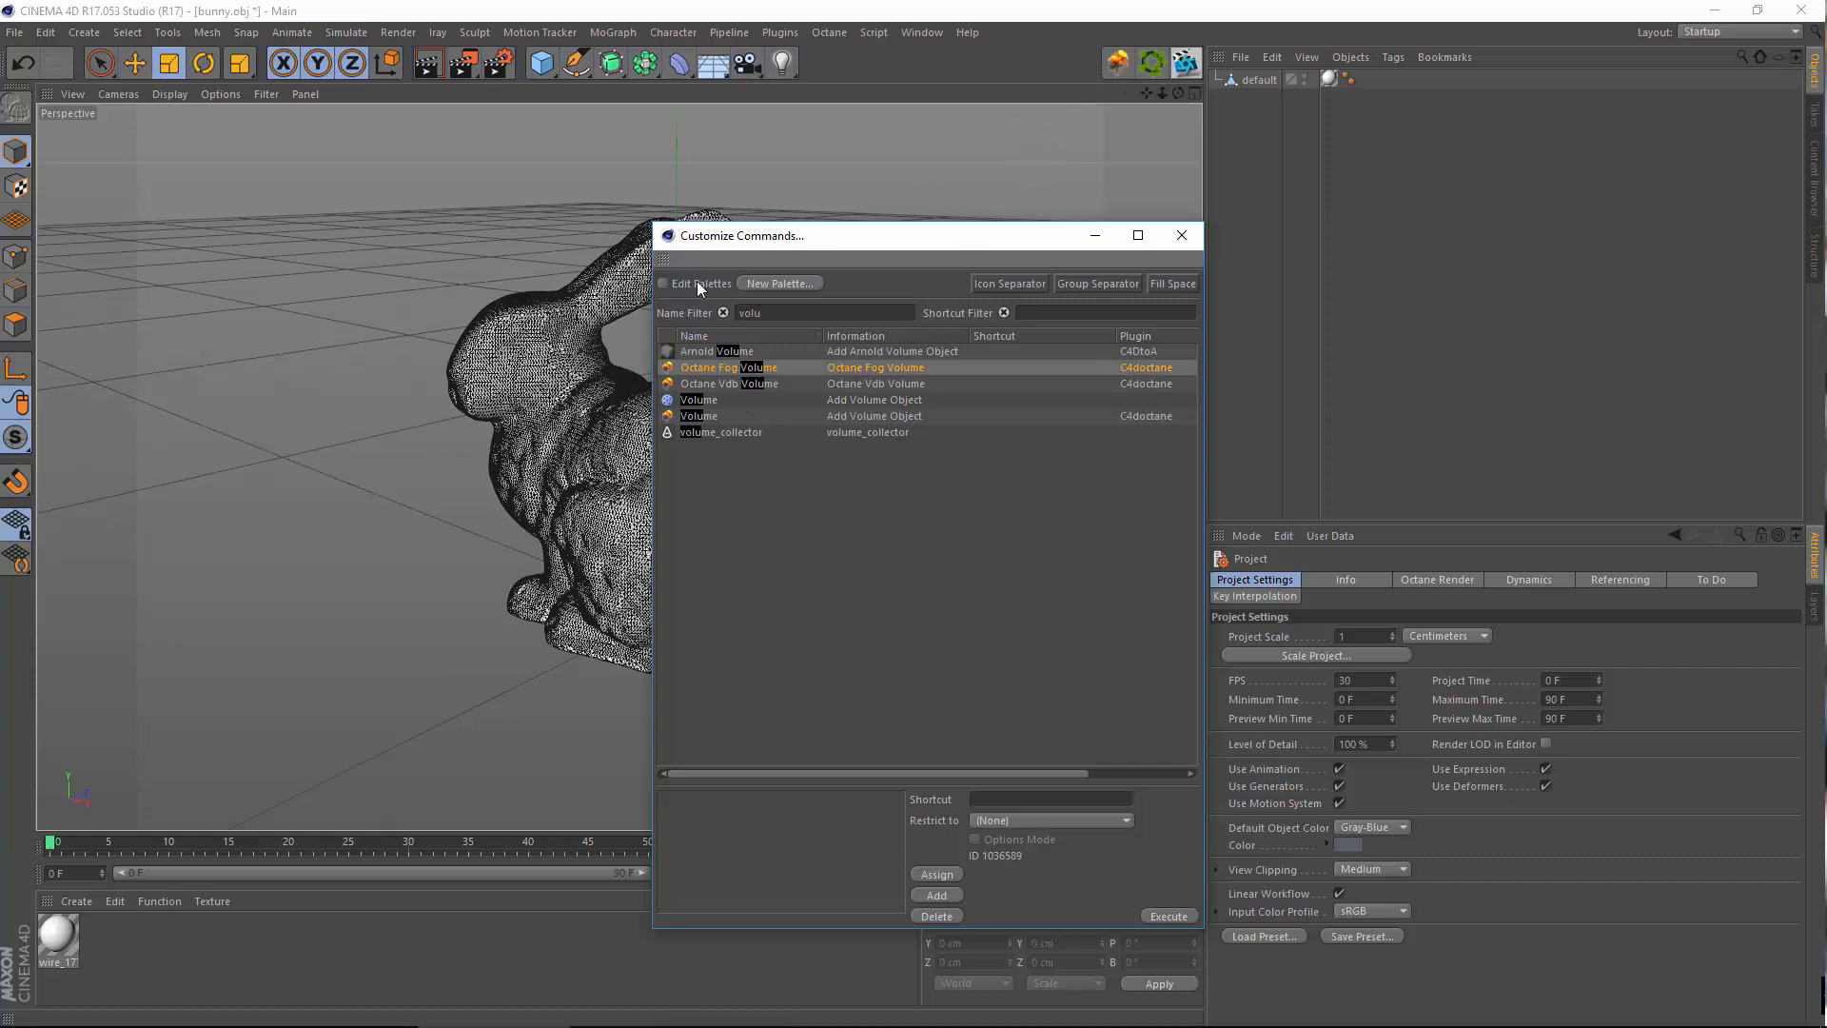
Compare the Octane Fog Volume, Octane Vdb Volume and generic Volume entries in the command list
{"action": "left_click", "coordinate": [740, 385]}
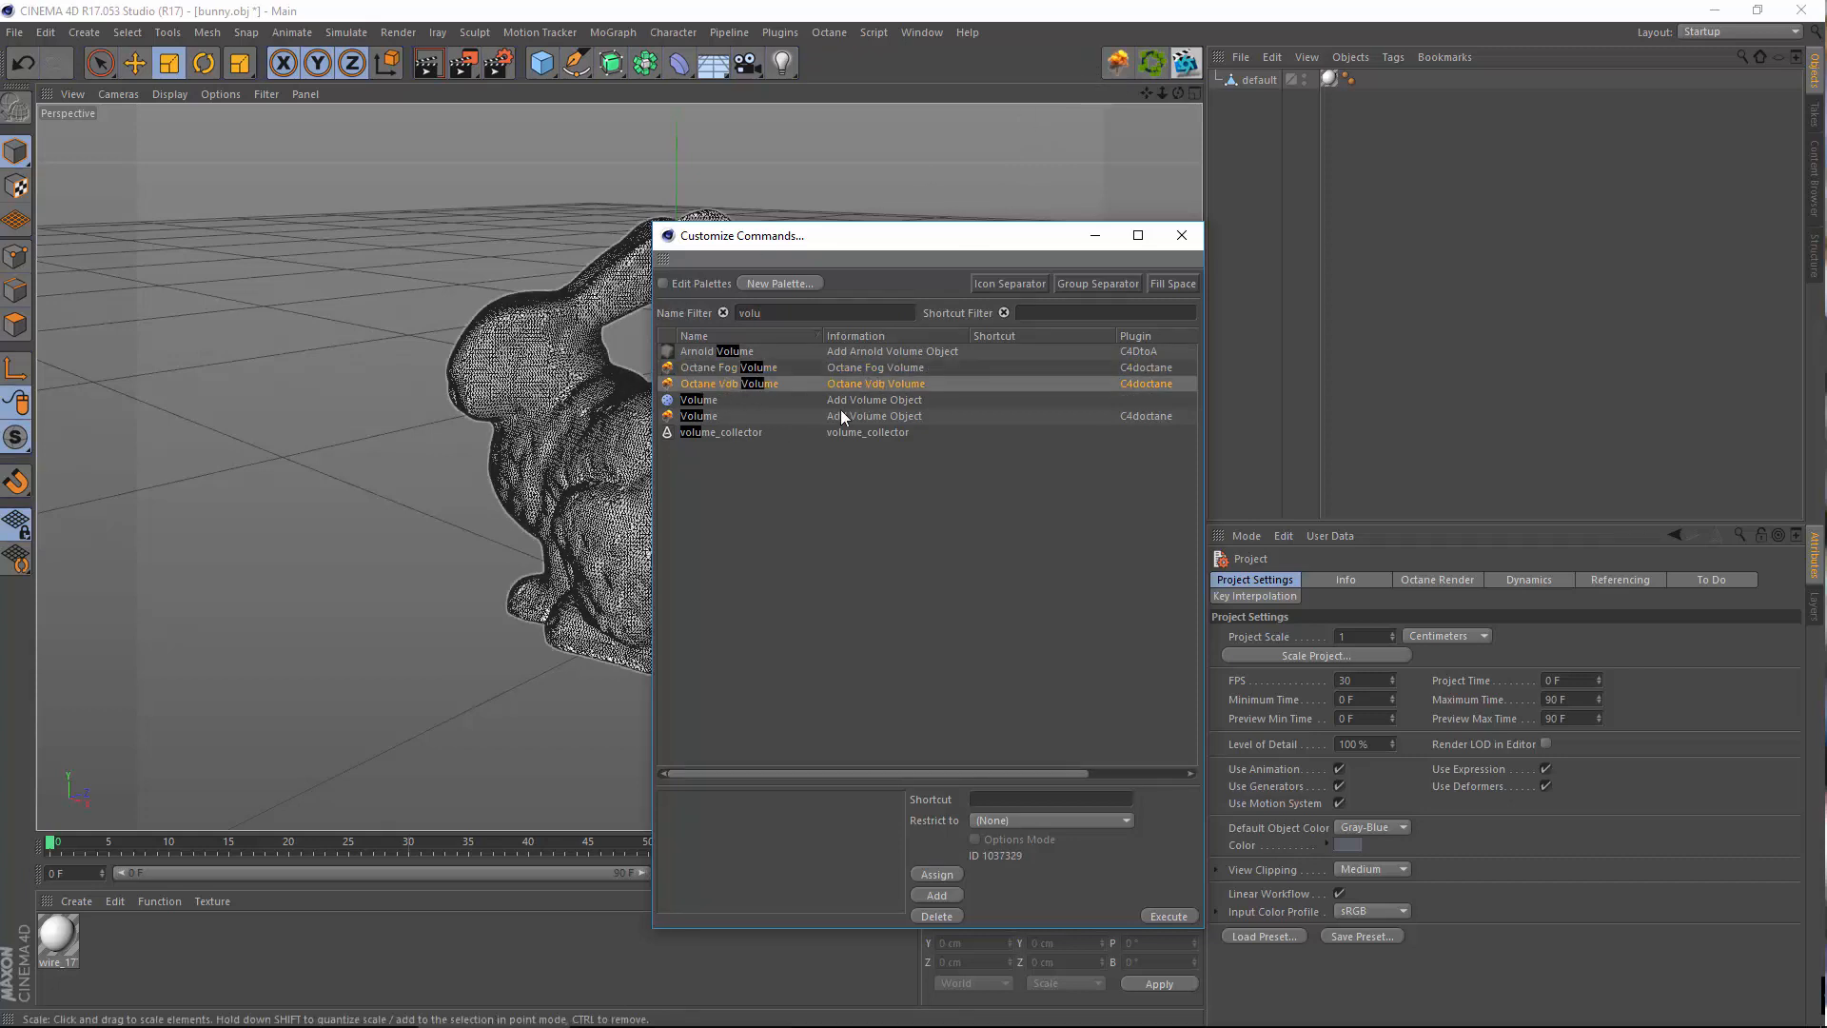
{"action": "left_click", "coordinate": [761, 371]}
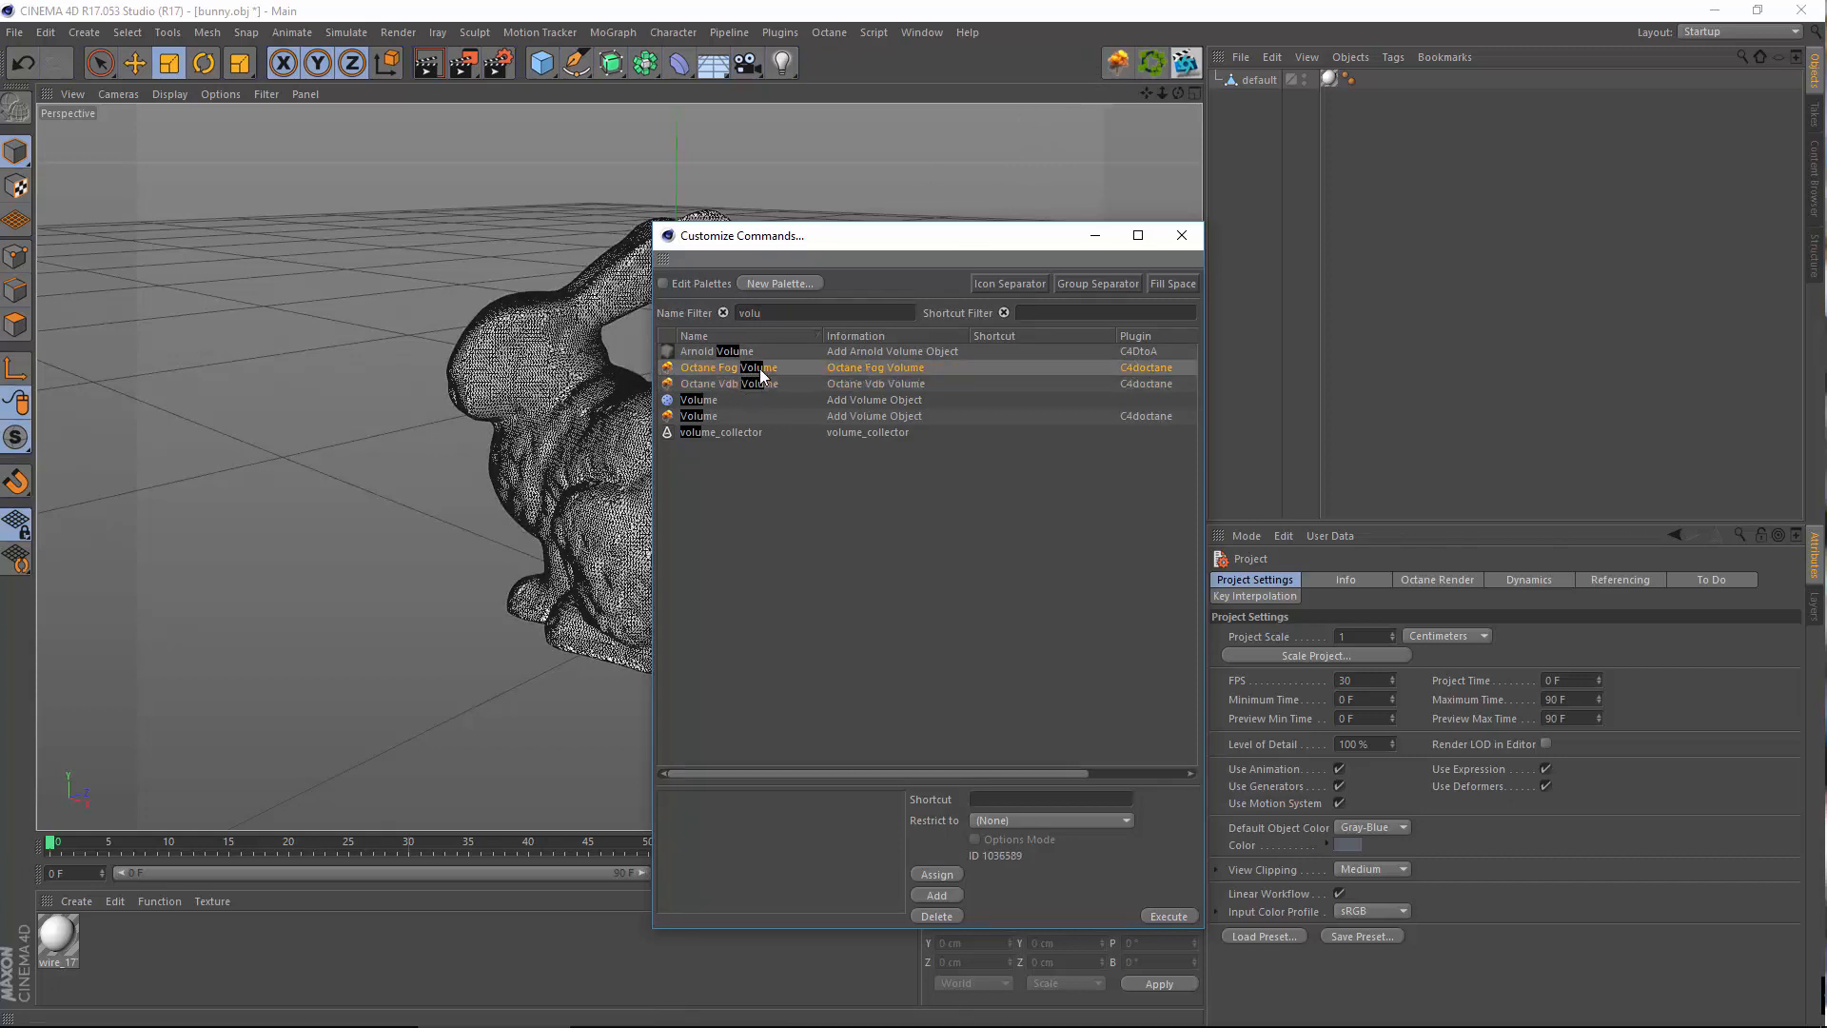
{"action": "left_click", "coordinate": [733, 385]}
{"action": "left_click_drag", "start_coordinate": [861, 240], "coordinate": [831, 138]}
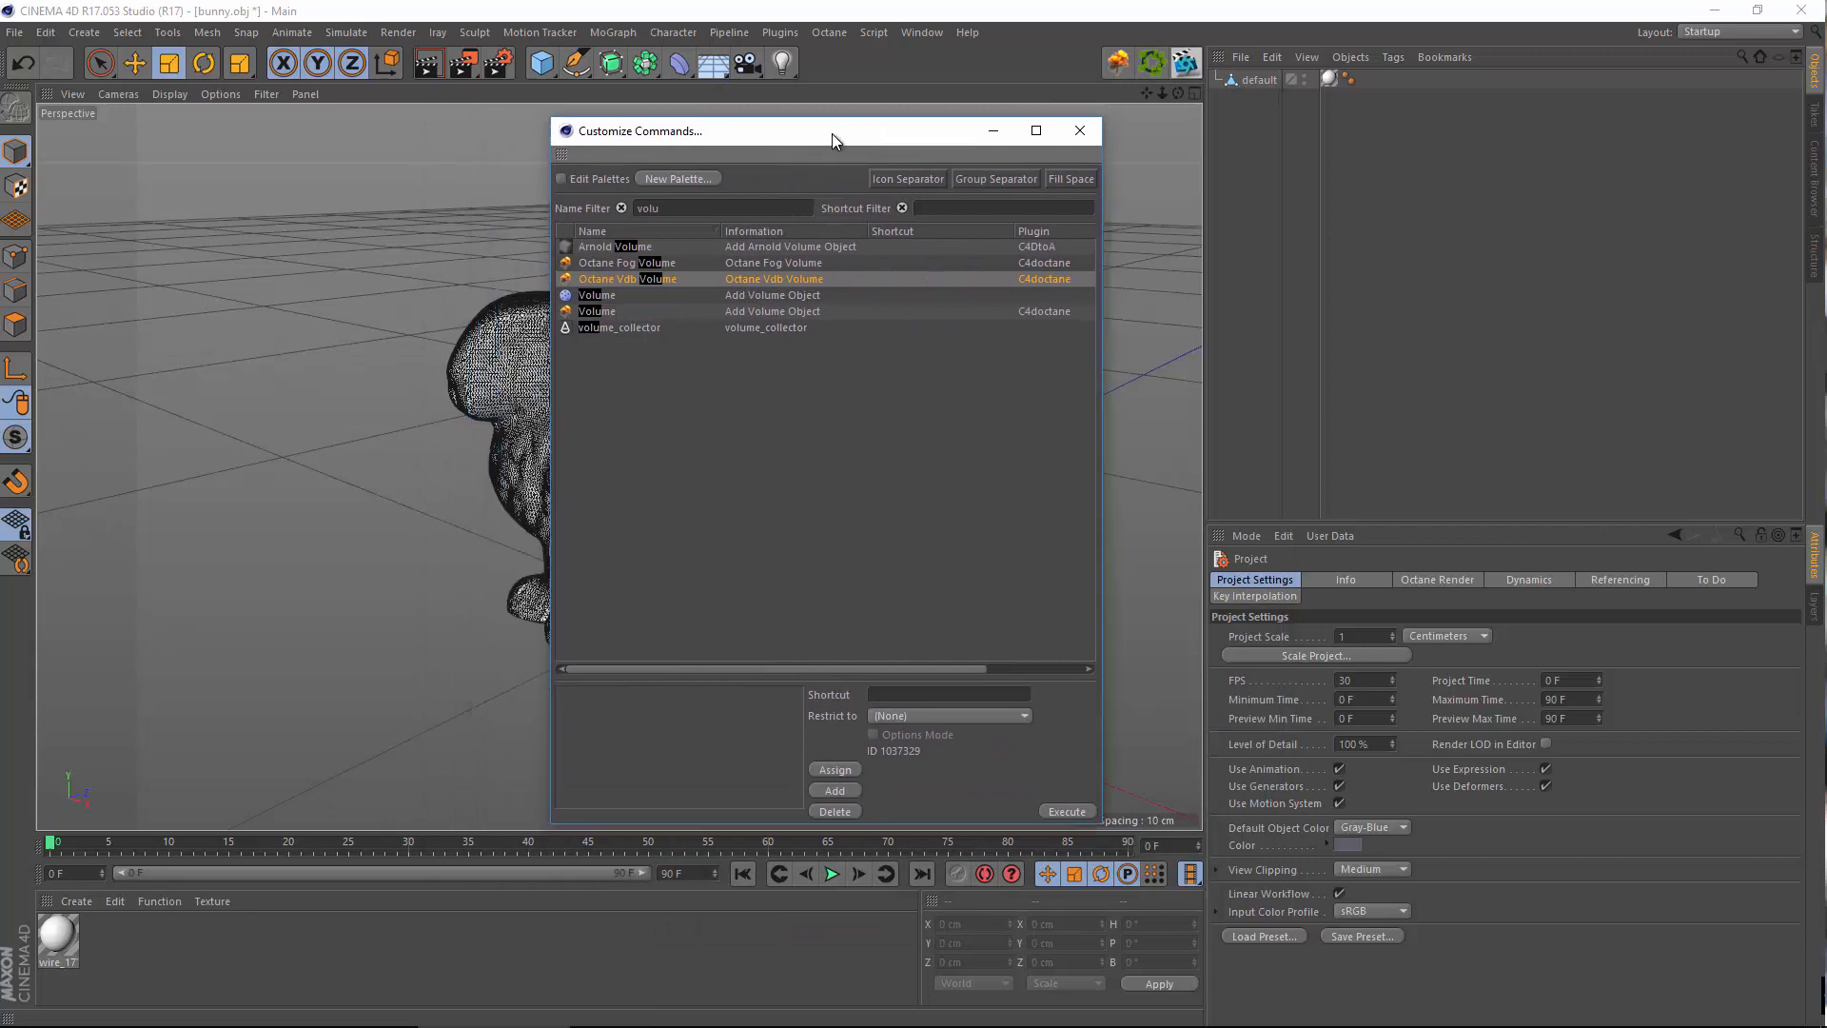
{"action": "left_click", "coordinate": [692, 264]}
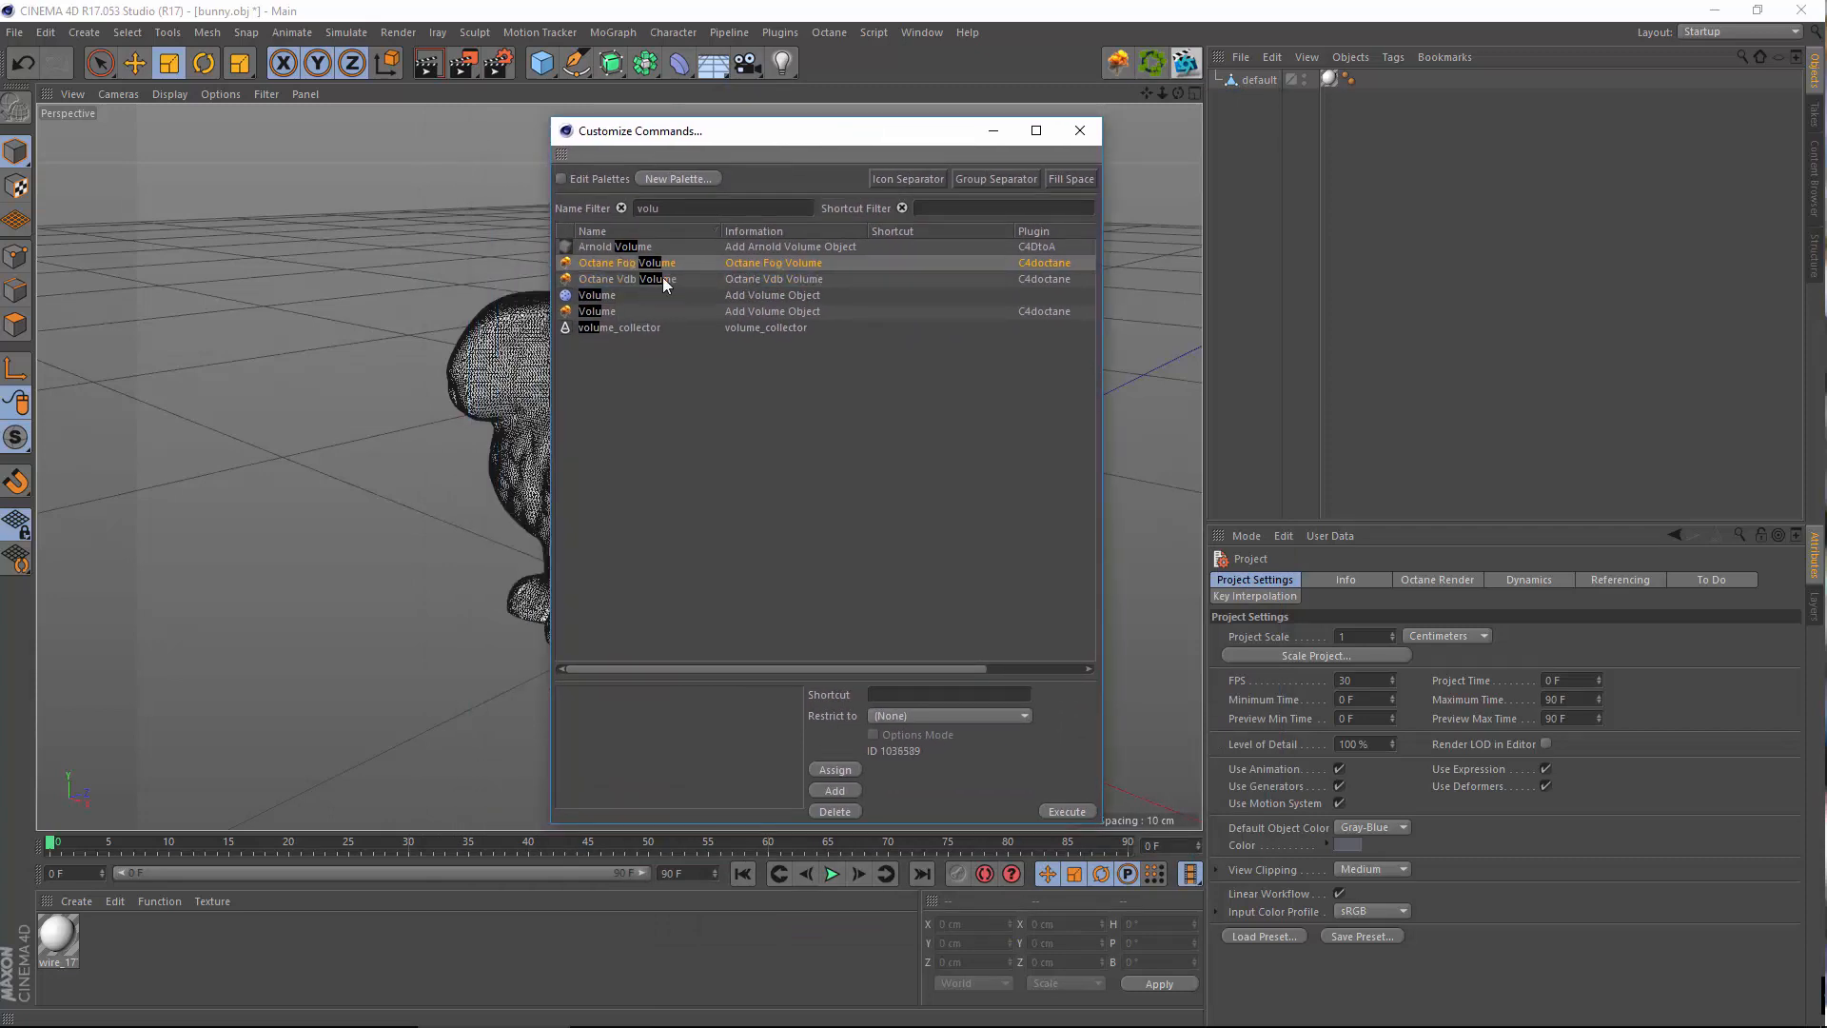
{"action": "left_click", "coordinate": [664, 278]}
{"action": "left_click", "coordinate": [765, 263]}
{"action": "left_click", "coordinate": [603, 280]}
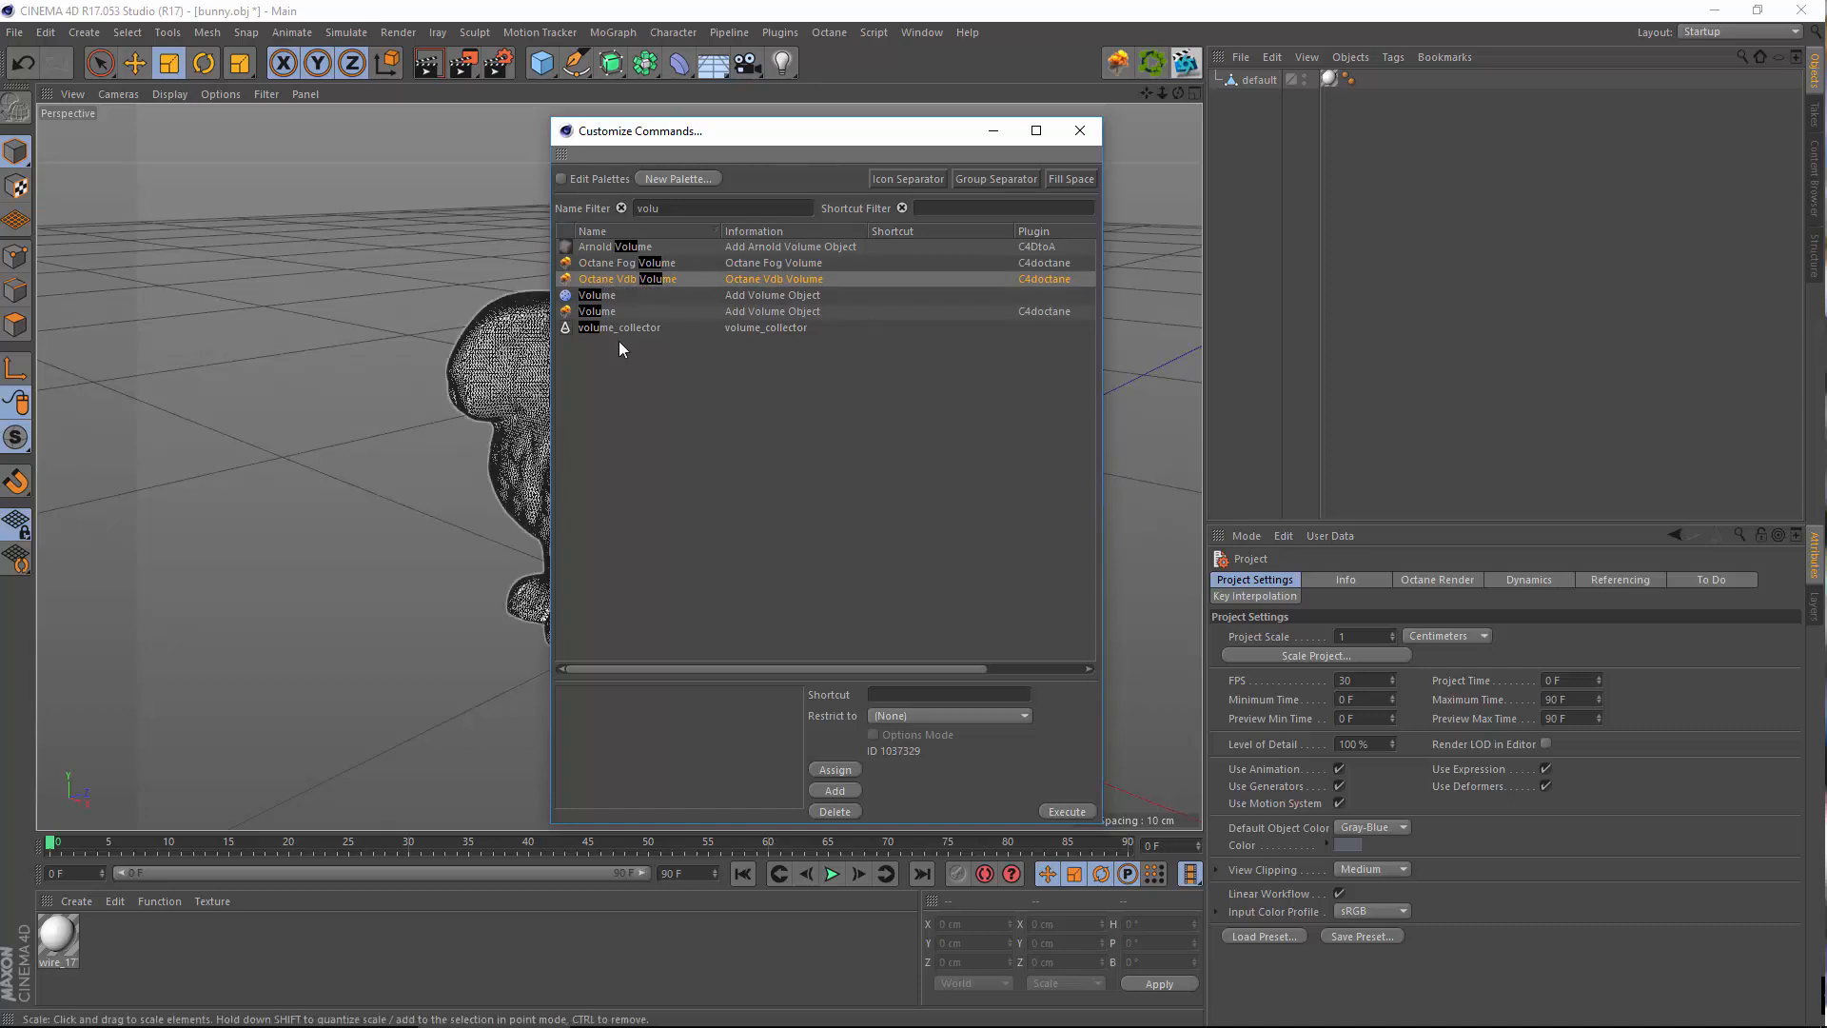
{"action": "left_click", "coordinate": [612, 297]}
{"action": "left_click", "coordinate": [657, 281]}
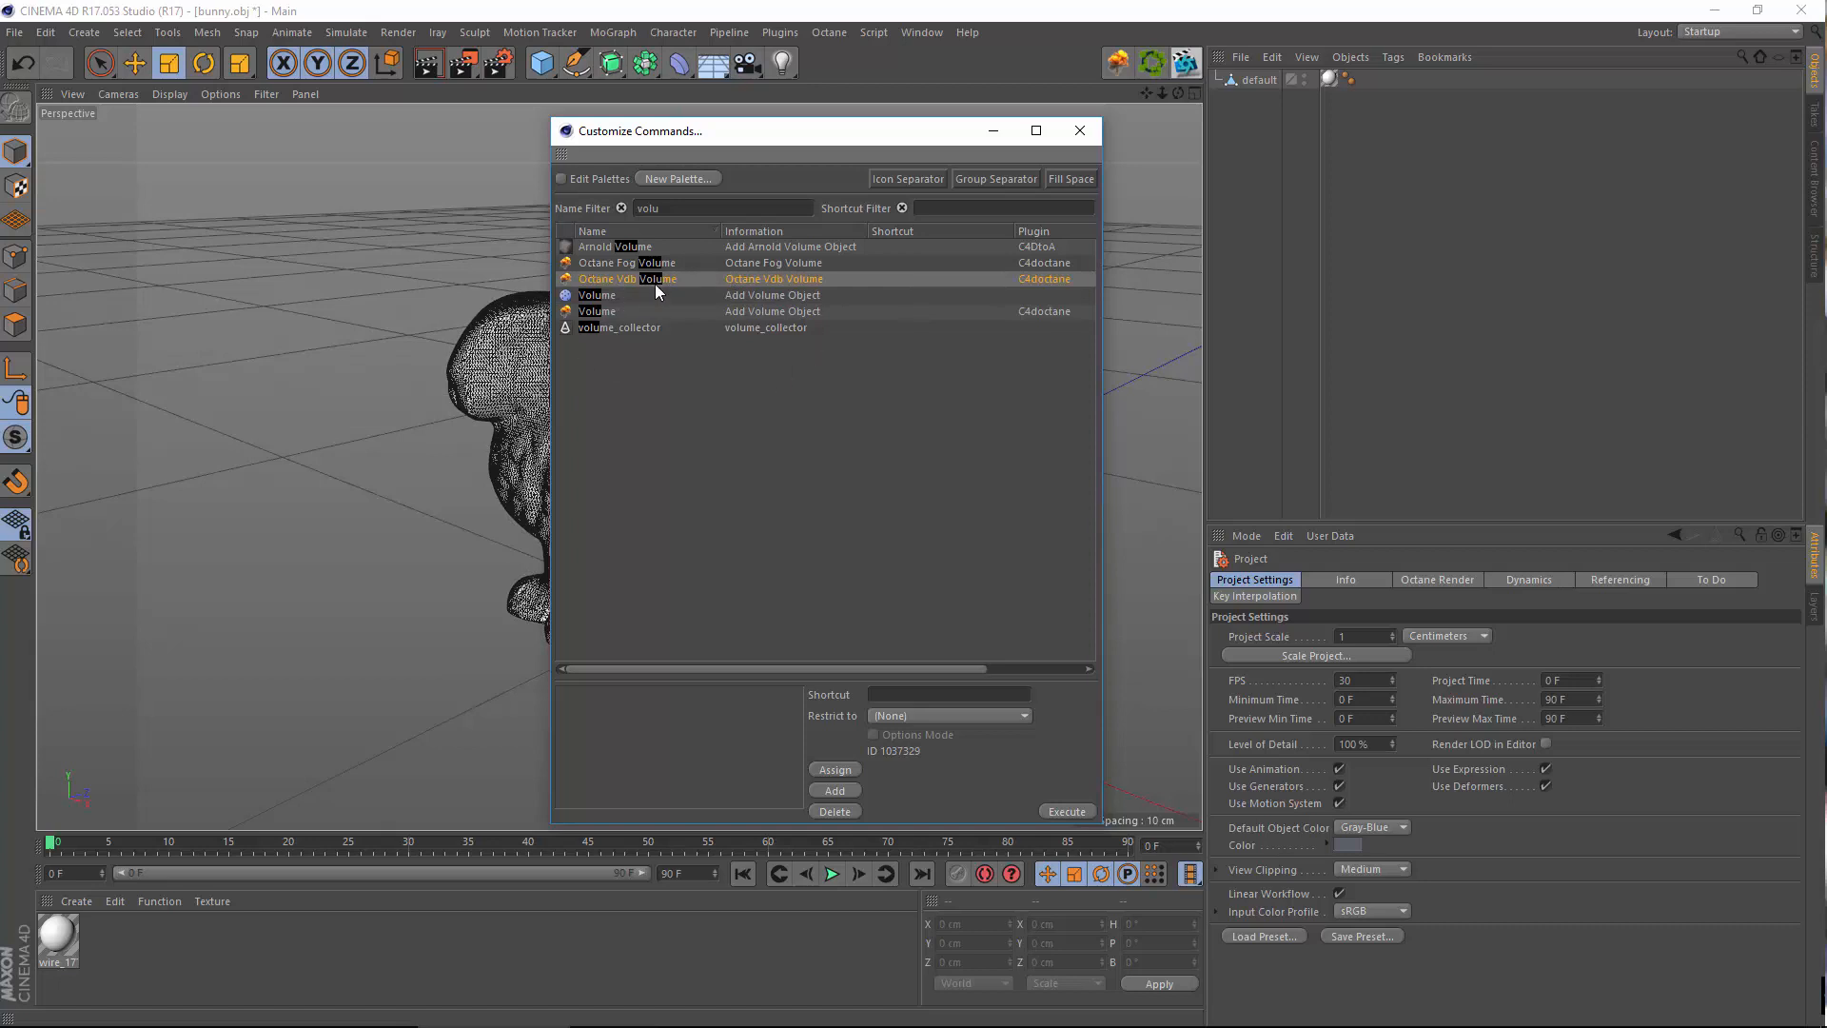
Add the Octane Vdb Volume command to the main icon palette beside the Octane Fog Volume icon
{"action": "left_click", "coordinate": [623, 327]}
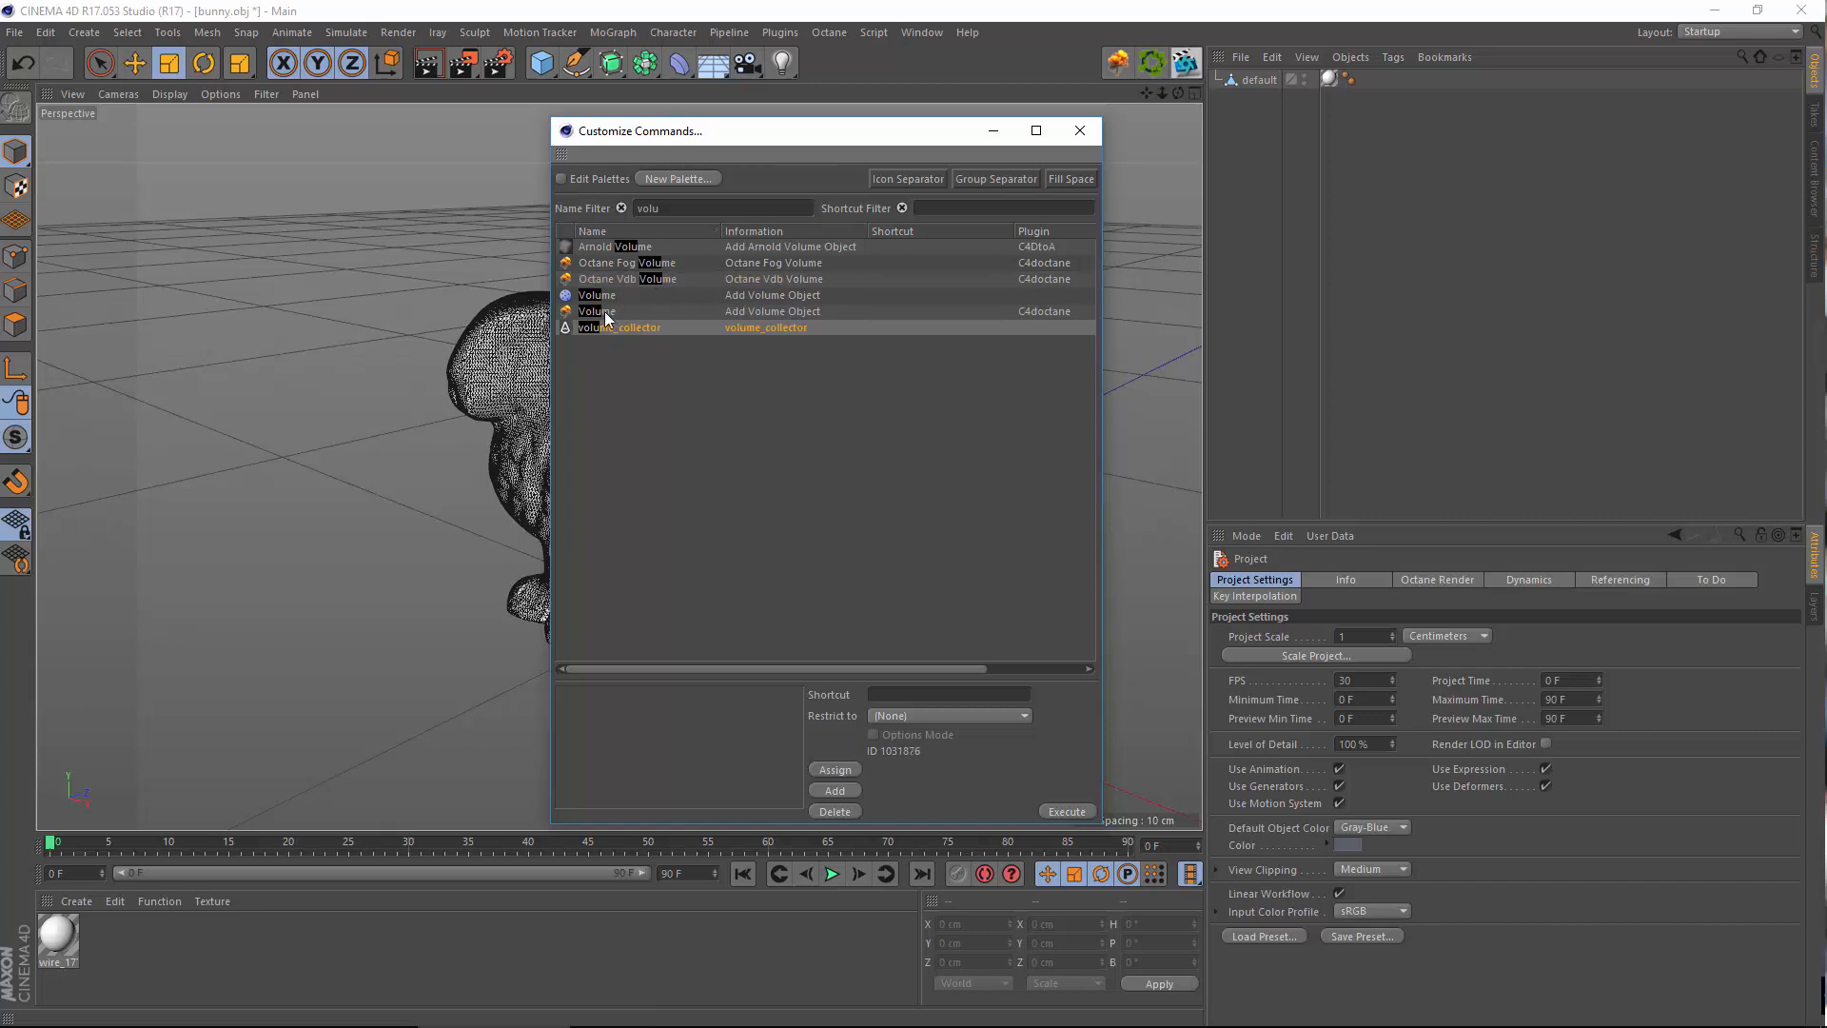
{"action": "left_click", "coordinate": [625, 308]}
{"action": "left_click", "coordinate": [624, 296]}
{"action": "left_click", "coordinate": [651, 281]}
{"action": "left_click_drag", "start_coordinate": [653, 280], "coordinate": [1084, 68]}
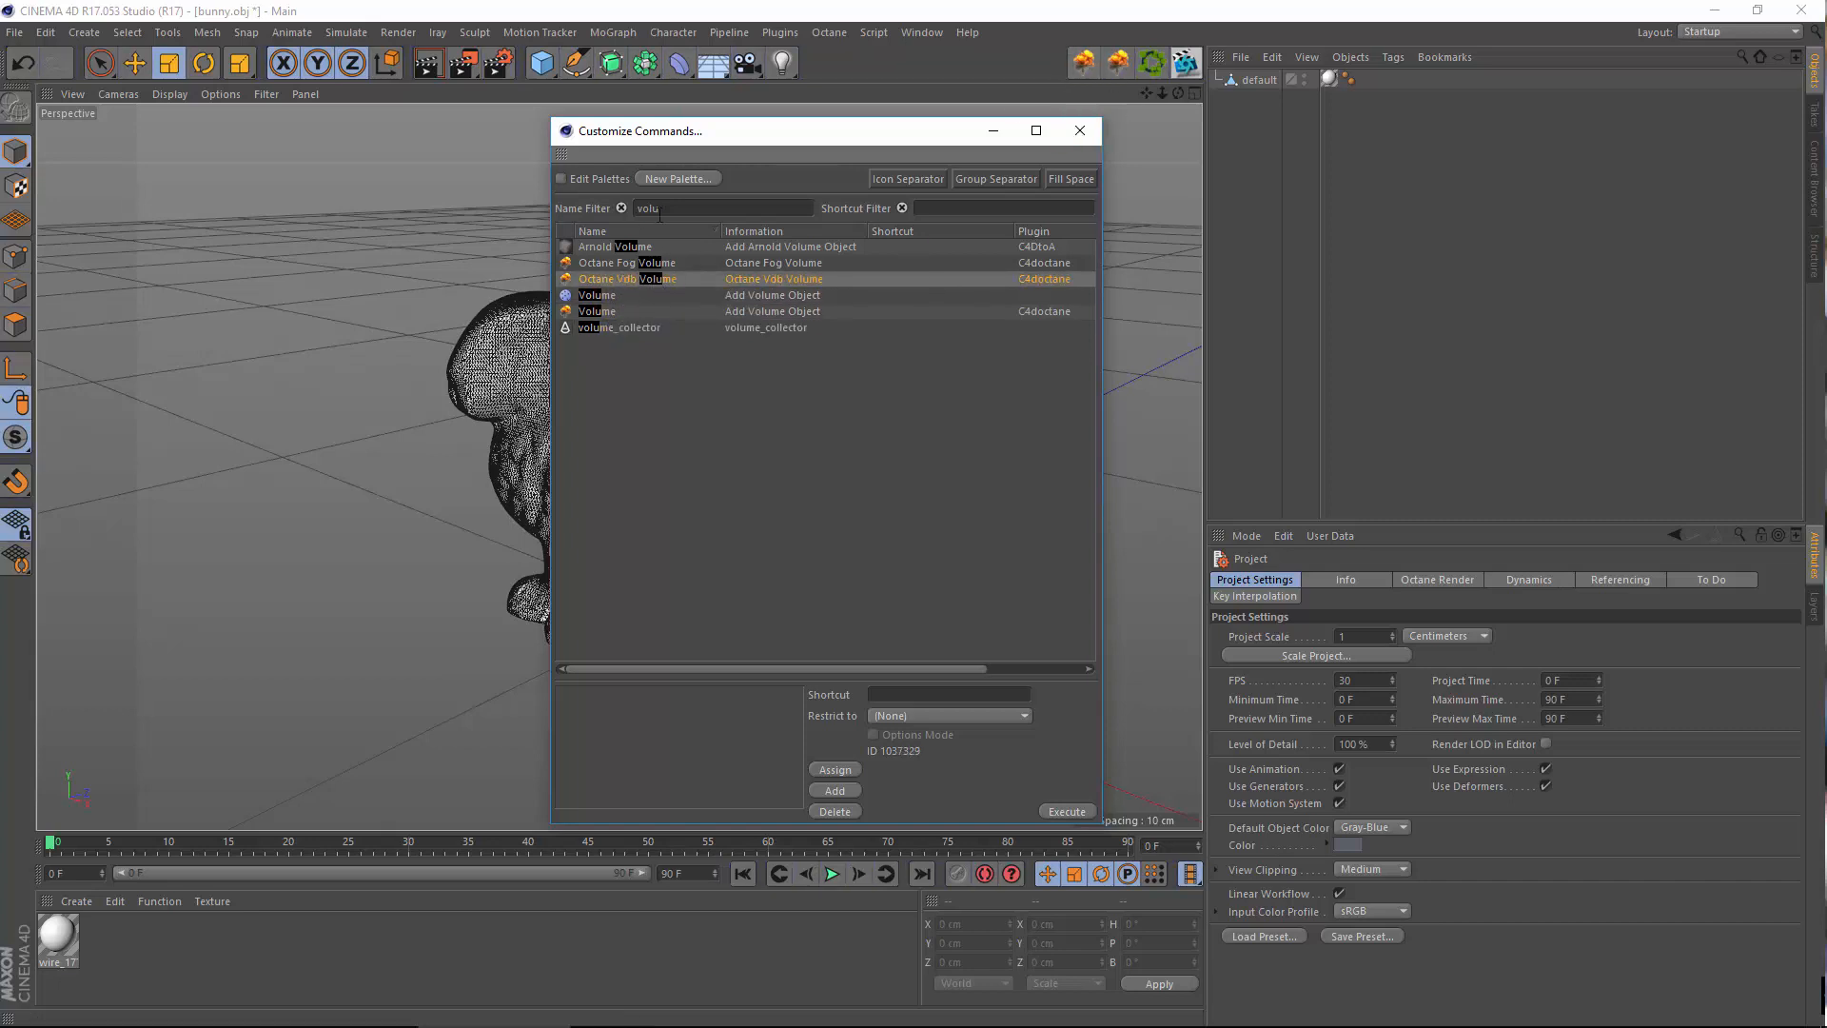
Filter the command list by "light" and add Octane Arealight and Octane Daylight to the main icon palette
{"action": "left_click", "coordinate": [784, 32]}
{"action": "mouse_move", "coordinate": [920, 125]}
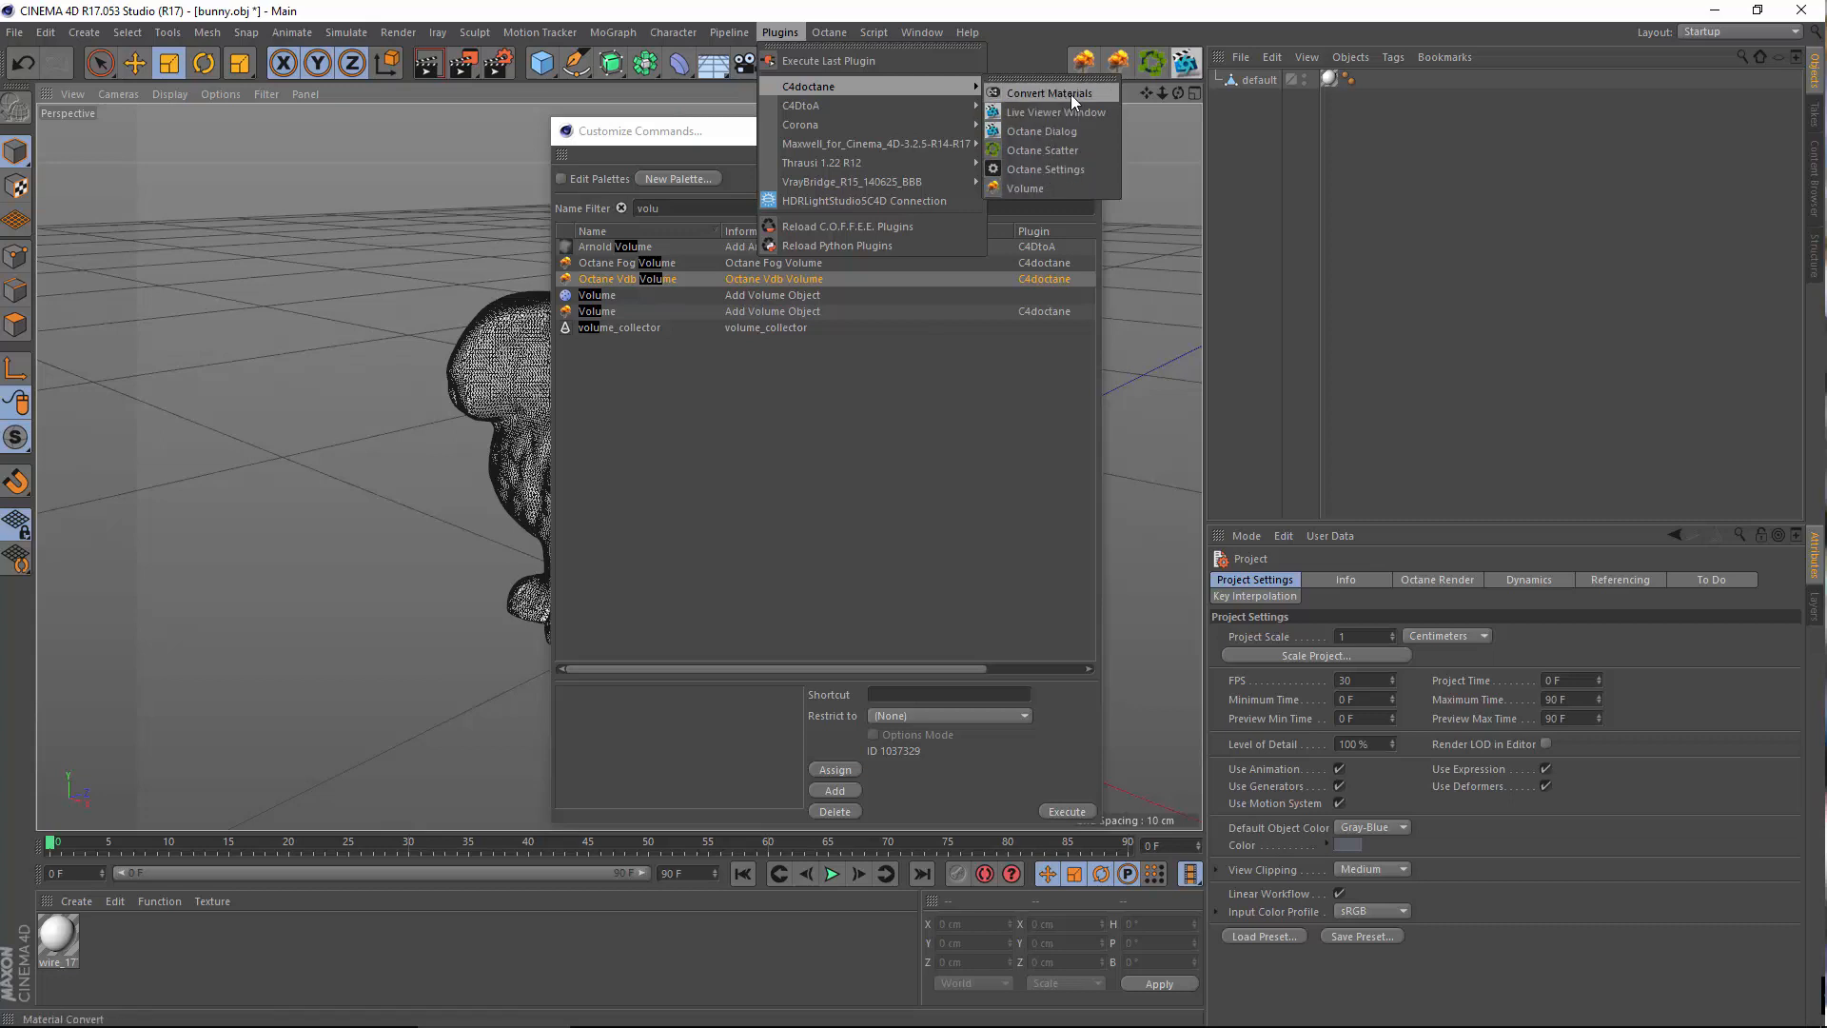
{"action": "left_click", "coordinate": [609, 409]}
{"action": "left_click_drag", "start_coordinate": [677, 208], "coordinate": [481, 192]}
{"action": "type", "text": "light"}
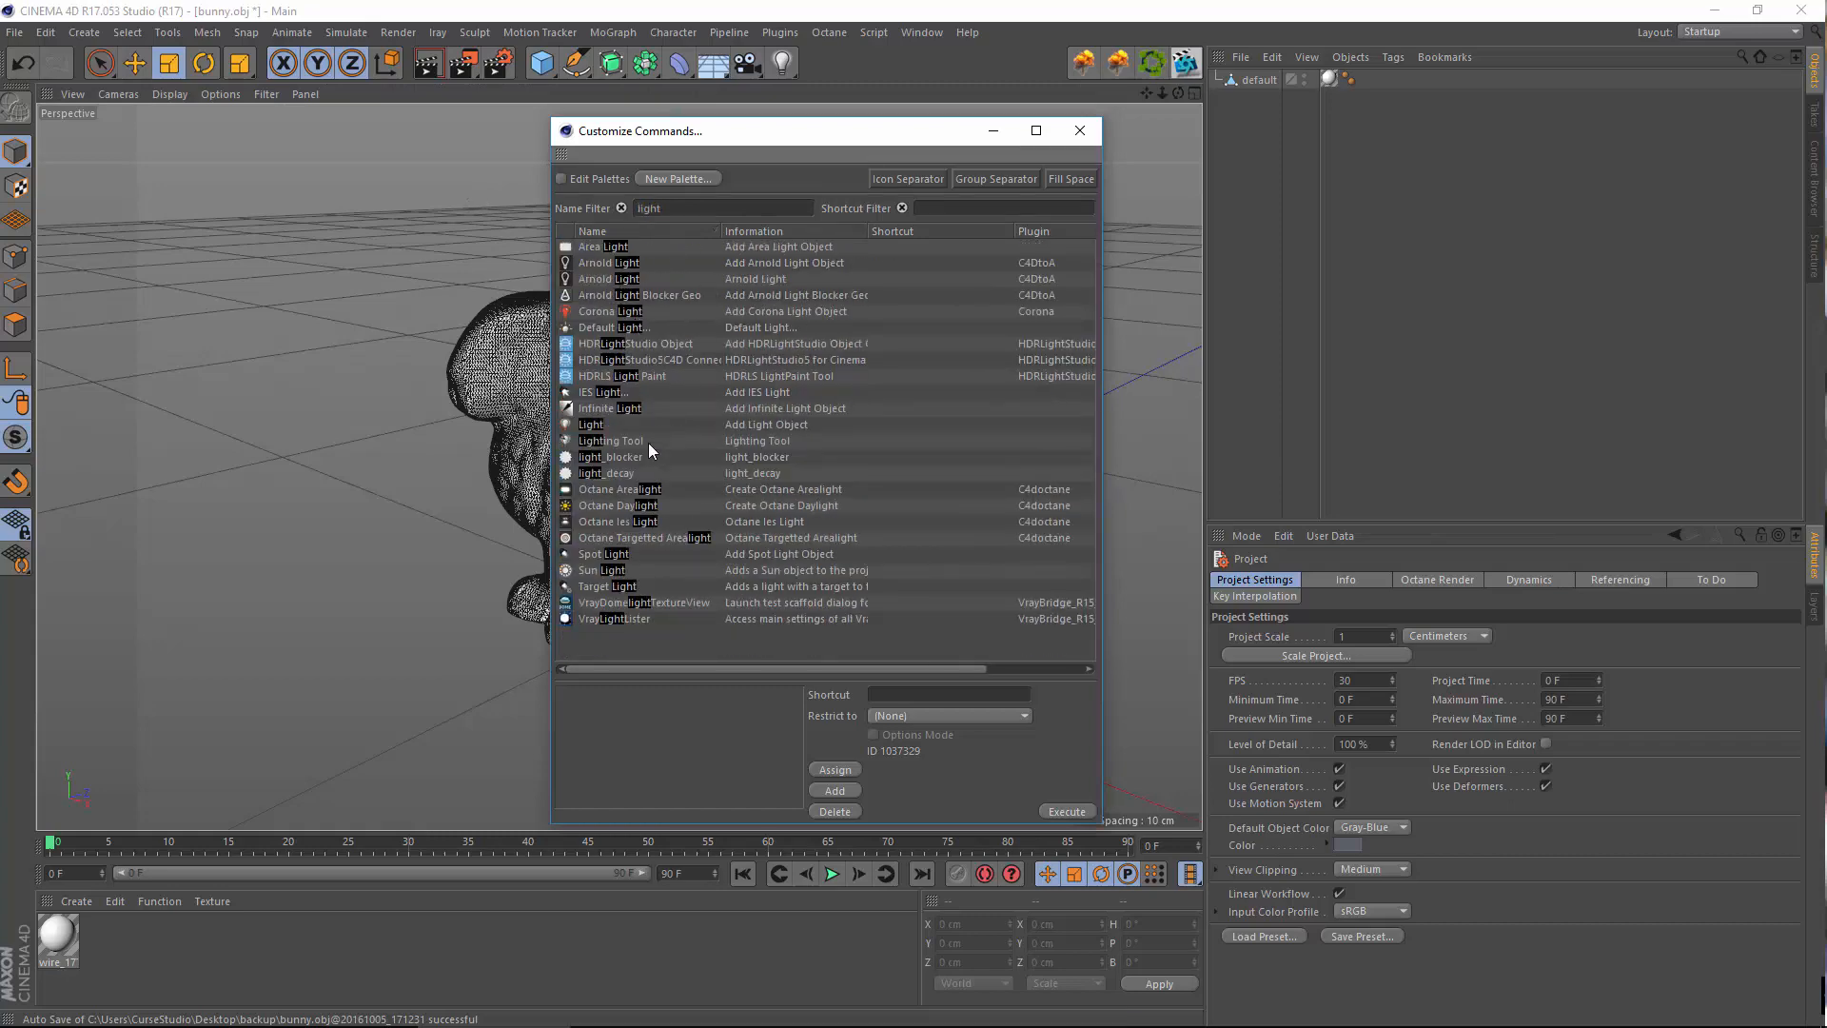
{"action": "left_click_drag", "start_coordinate": [618, 492], "coordinate": [1014, 64]}
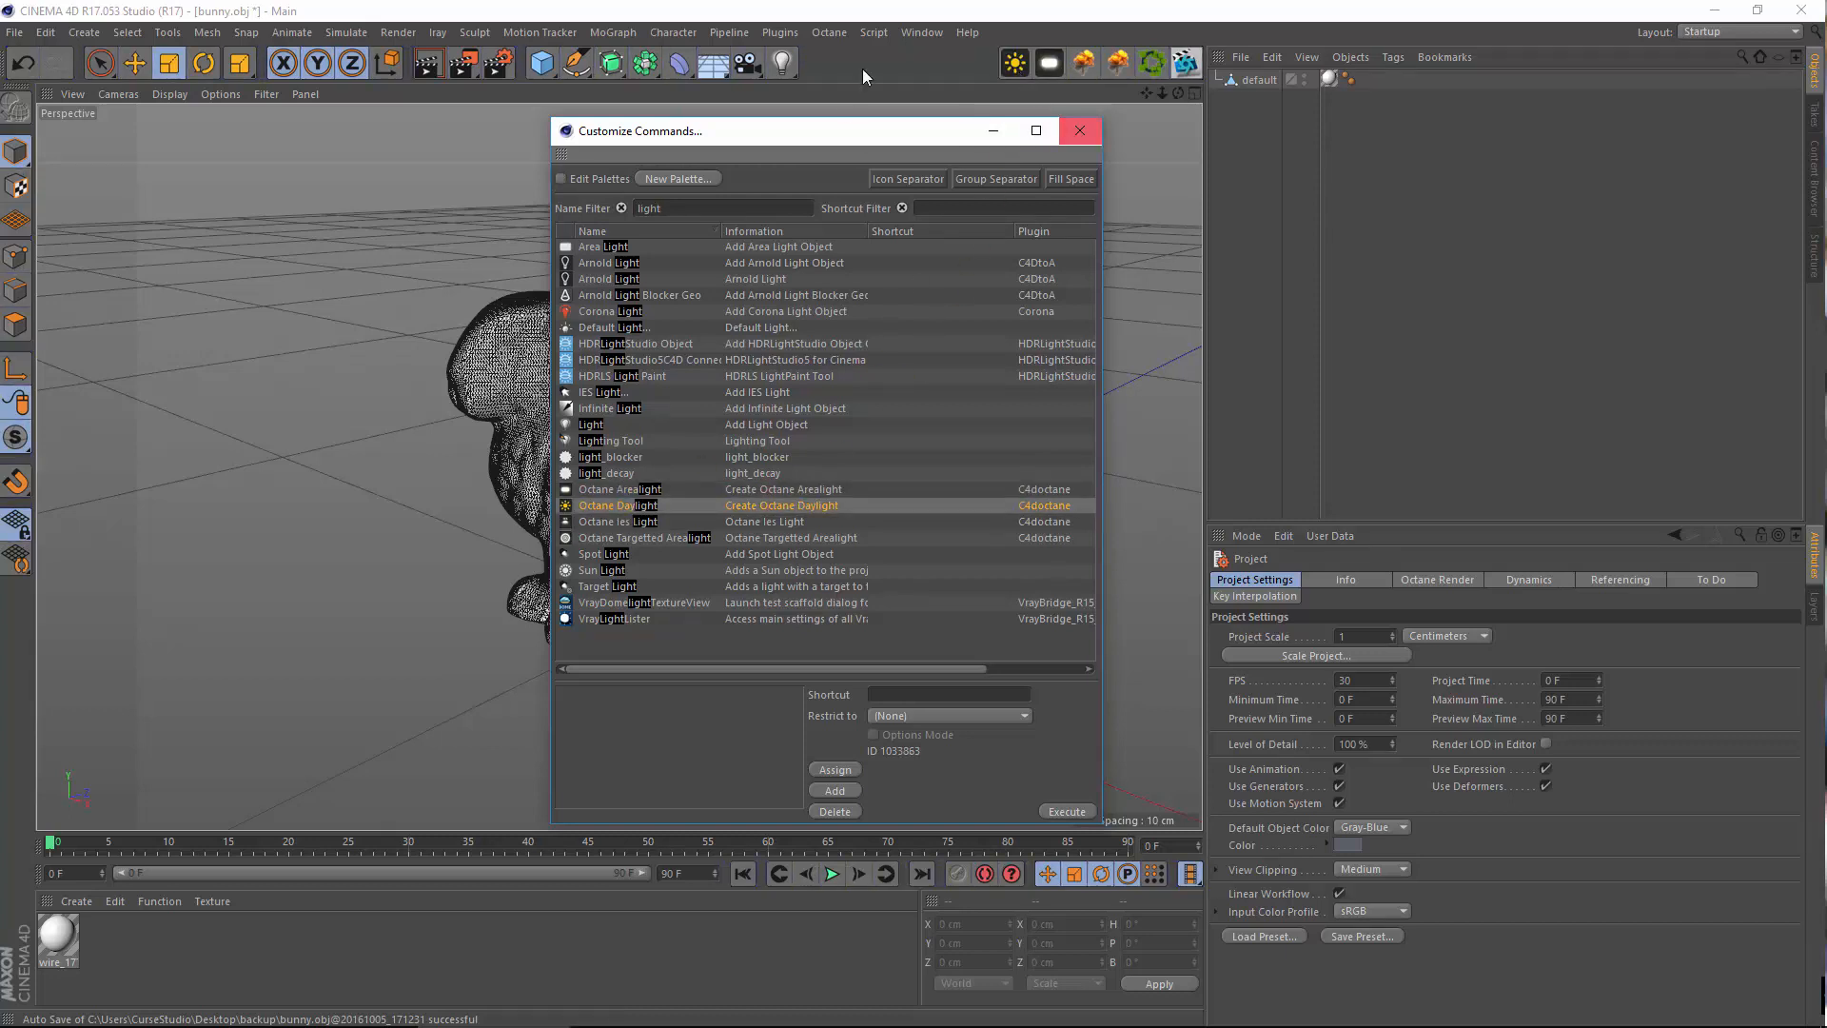
Add Octane Targetted Arealight beside the Octane Daylight icon and close the Customize Commands dialog
{"action": "left_click", "coordinate": [630, 518]}
{"action": "left_click", "coordinate": [643, 492]}
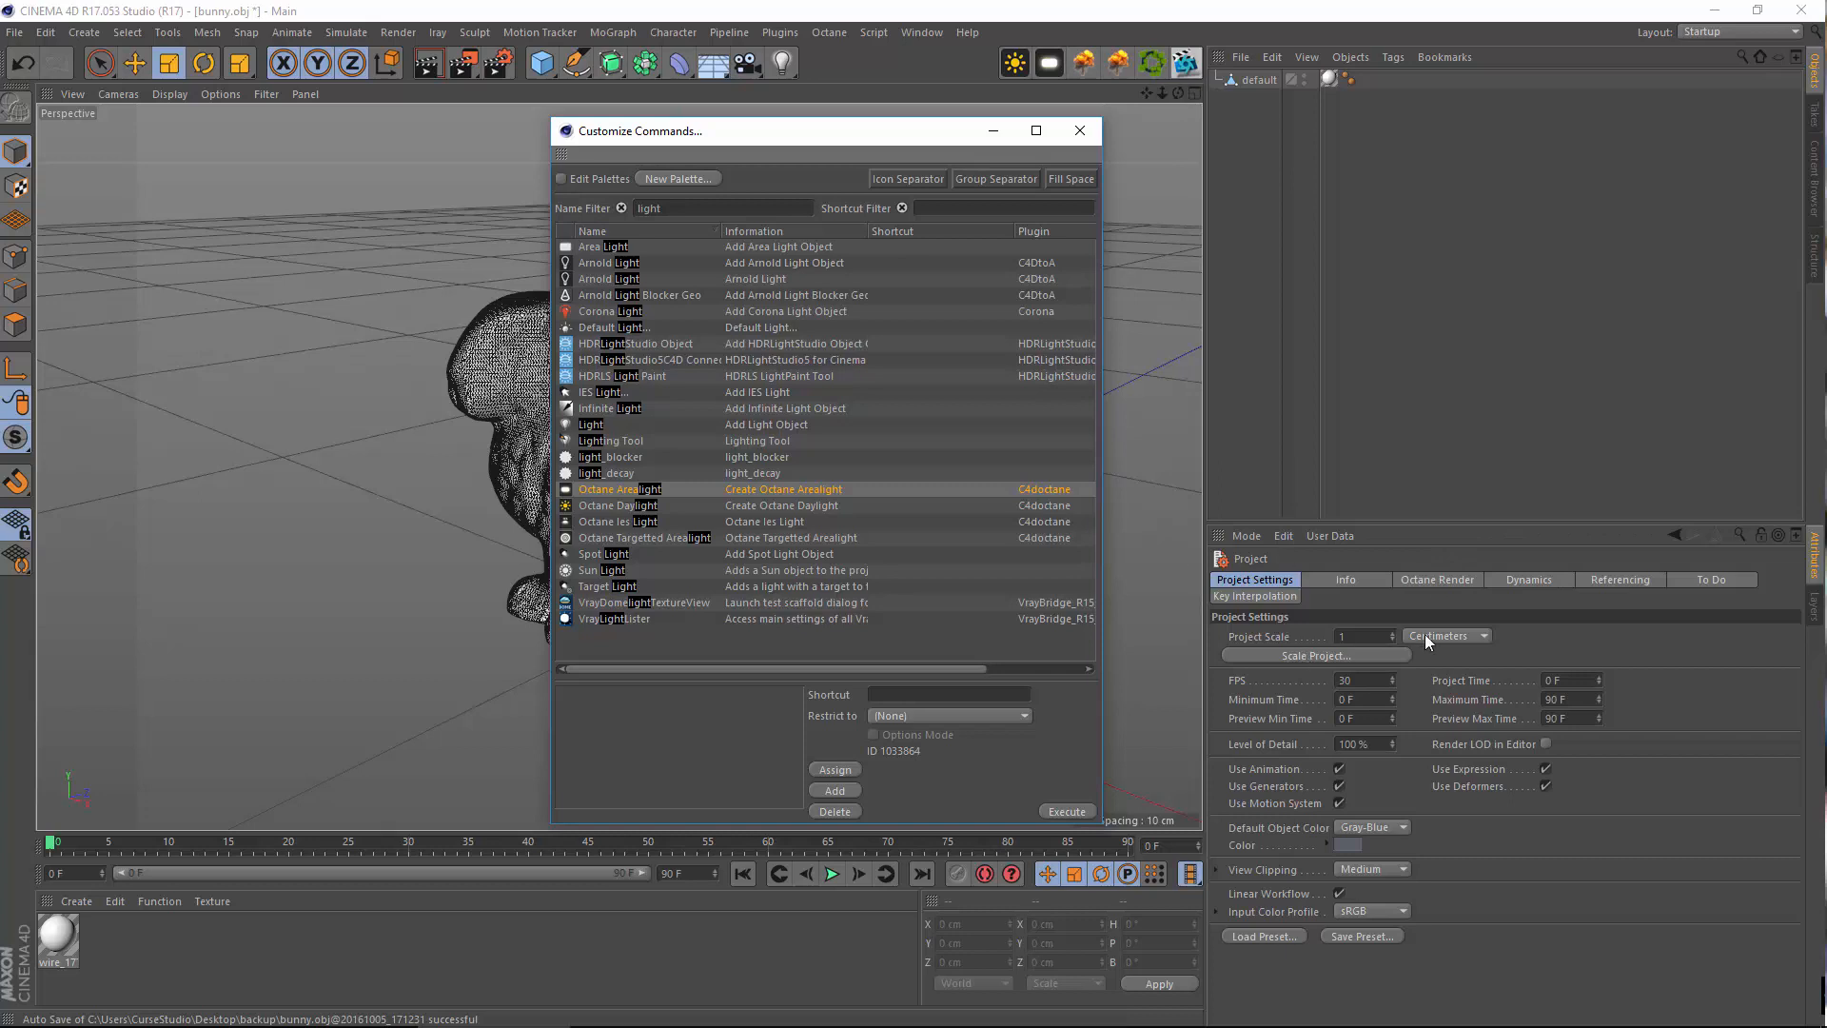
{"action": "left_click", "coordinate": [634, 519]}
{"action": "left_click", "coordinate": [657, 500]}
{"action": "left_click", "coordinate": [708, 492]}
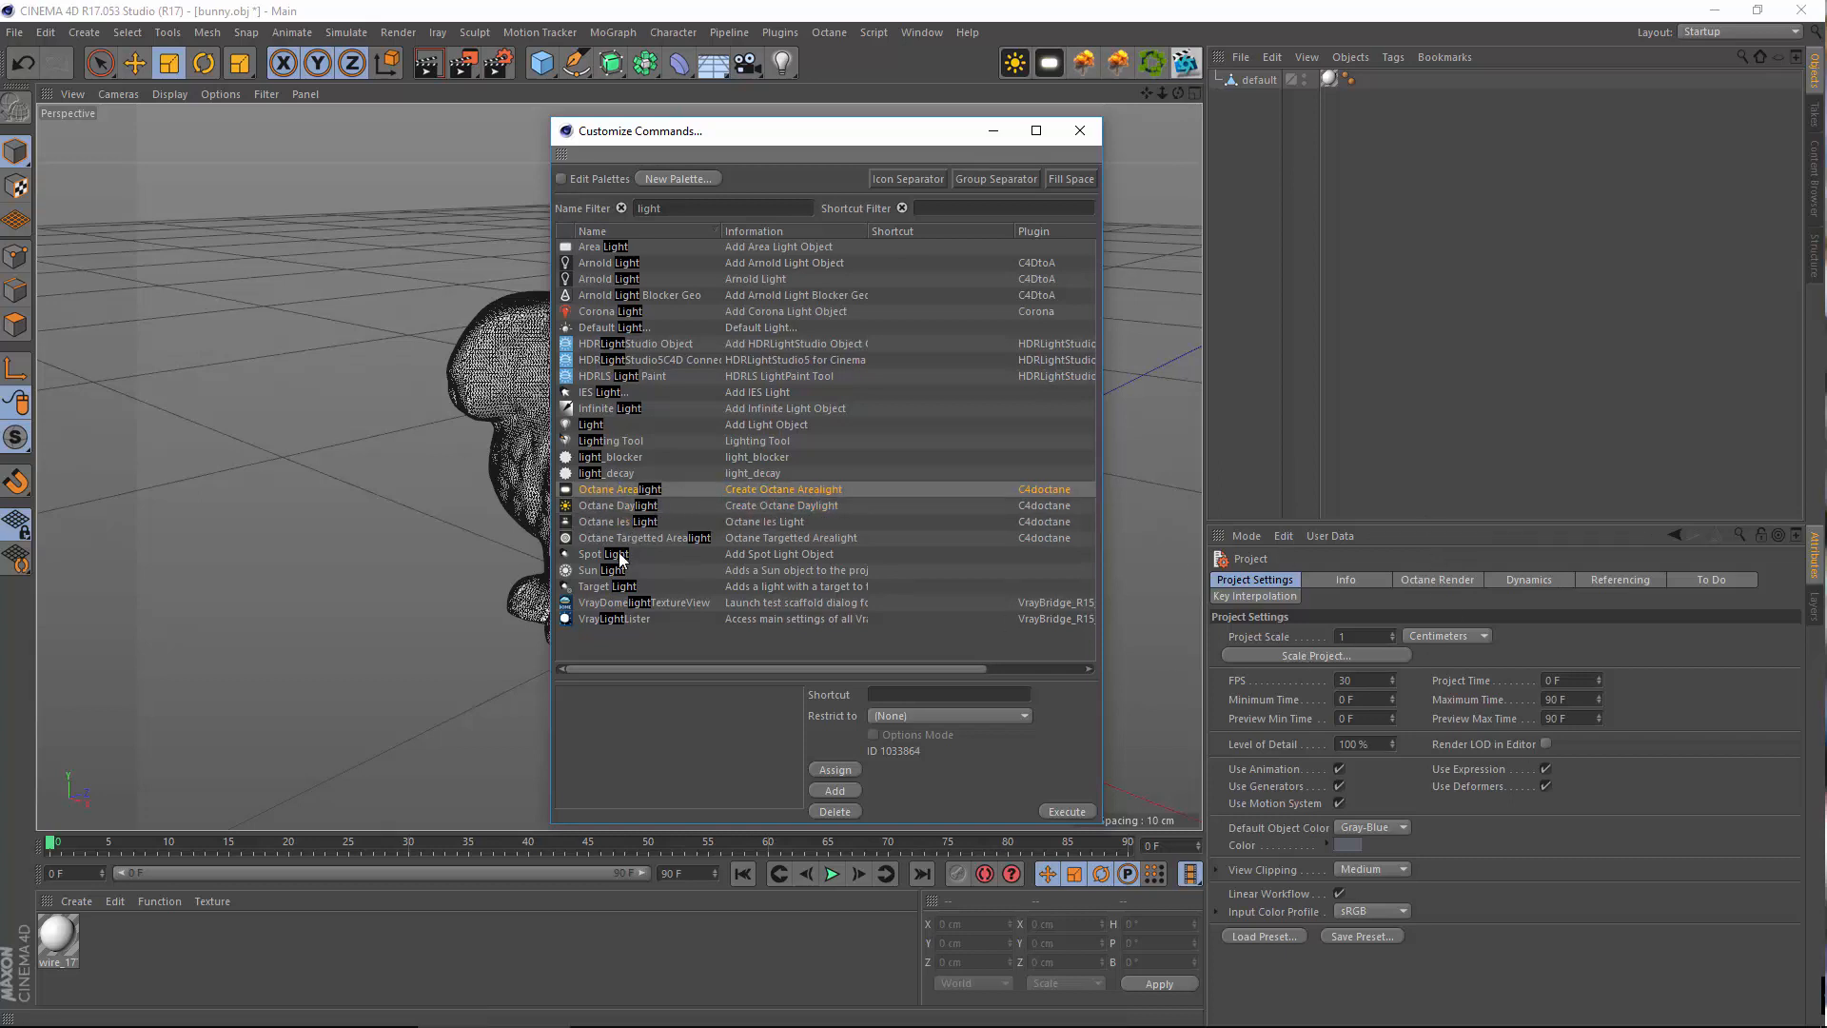
{"action": "left_click", "coordinate": [663, 542]}
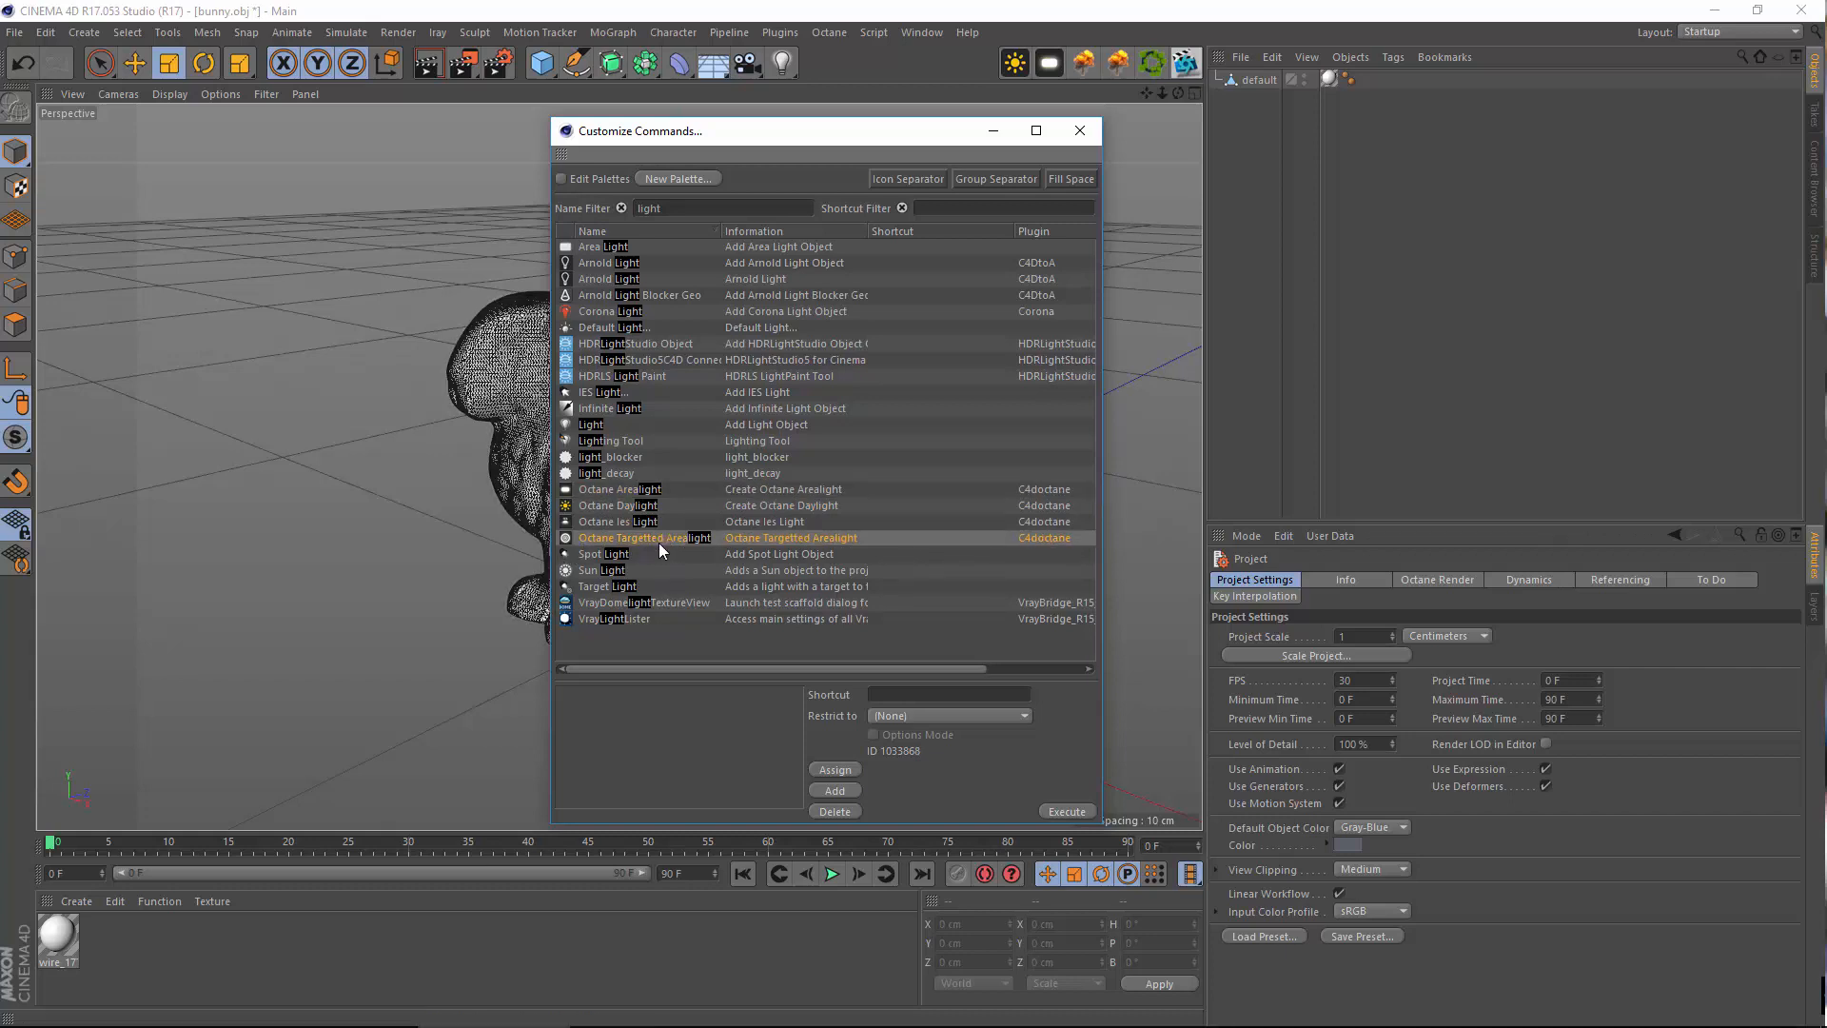
{"action": "left_click_drag", "start_coordinate": [660, 543], "coordinate": [982, 63]}
{"action": "left_click", "coordinate": [1079, 131]}
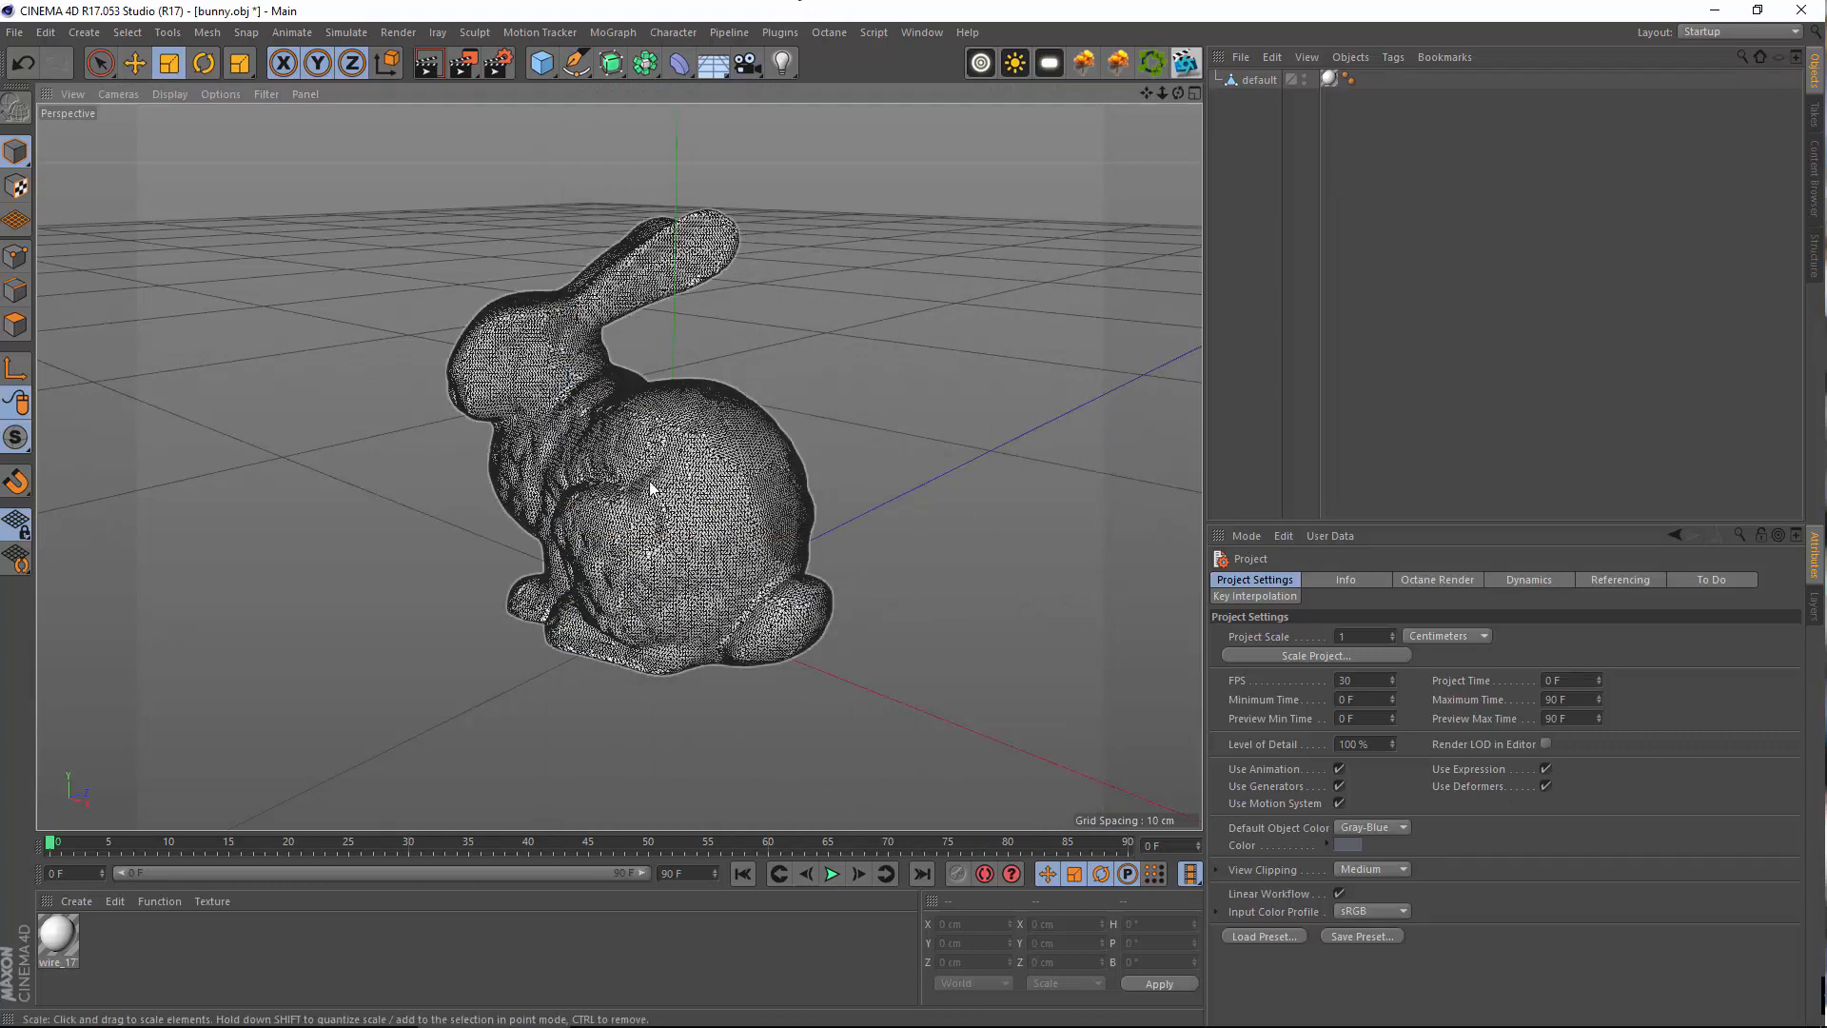
Inspect the bunny's wireframe mesh from several sides and distances in the perspective view
{"action": "left_click_drag", "start_coordinate": [720, 571], "coordinate": [624, 533], "text": "alt"}
{"action": "middle_click_drag", "start_coordinate": [624, 534], "coordinate": [783, 517], "text": "alt"}
{"action": "right_click_drag", "start_coordinate": [783, 517], "coordinate": [564, 560], "text": "alt"}
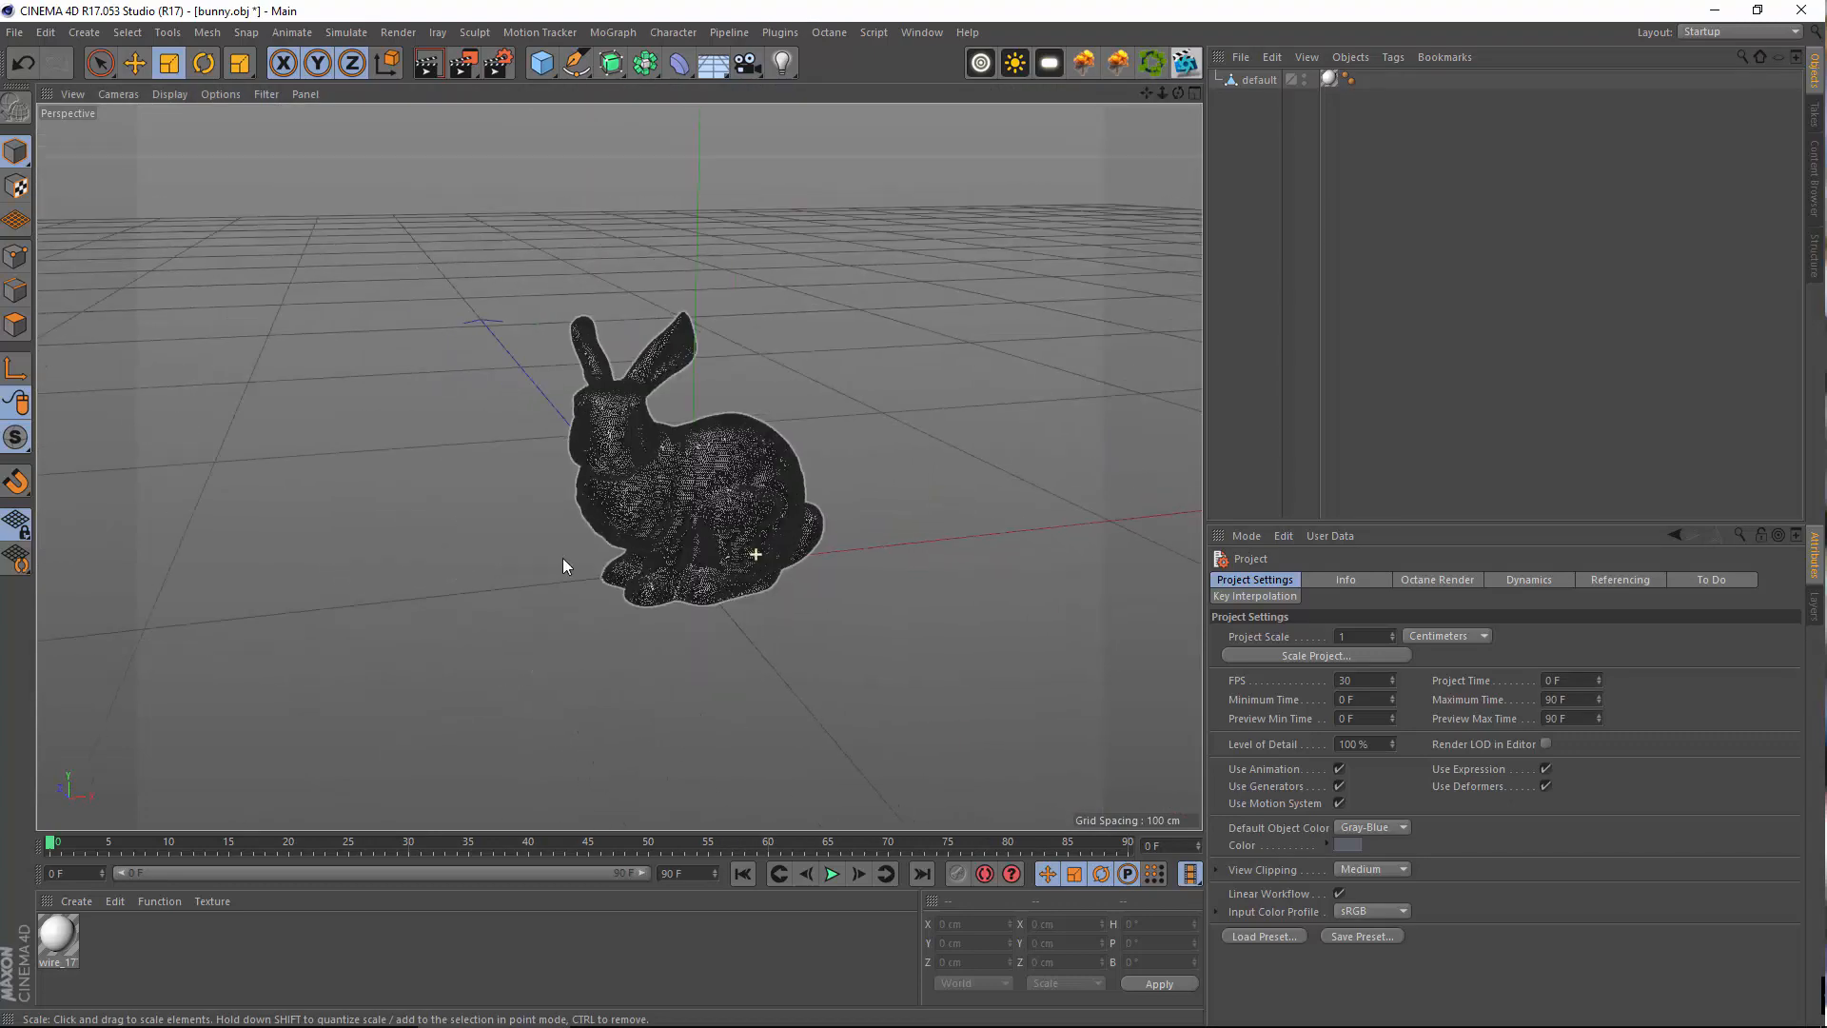
{"action": "left_click_drag", "start_coordinate": [564, 559], "coordinate": [487, 542], "text": "alt"}
{"action": "middle_click_drag", "start_coordinate": [487, 543], "coordinate": [295, 519], "text": "alt"}
{"action": "right_click_drag", "start_coordinate": [295, 519], "coordinate": [736, 510], "text": "alt"}
{"action": "left_click_drag", "start_coordinate": [628, 582], "coordinate": [548, 479], "text": "alt"}
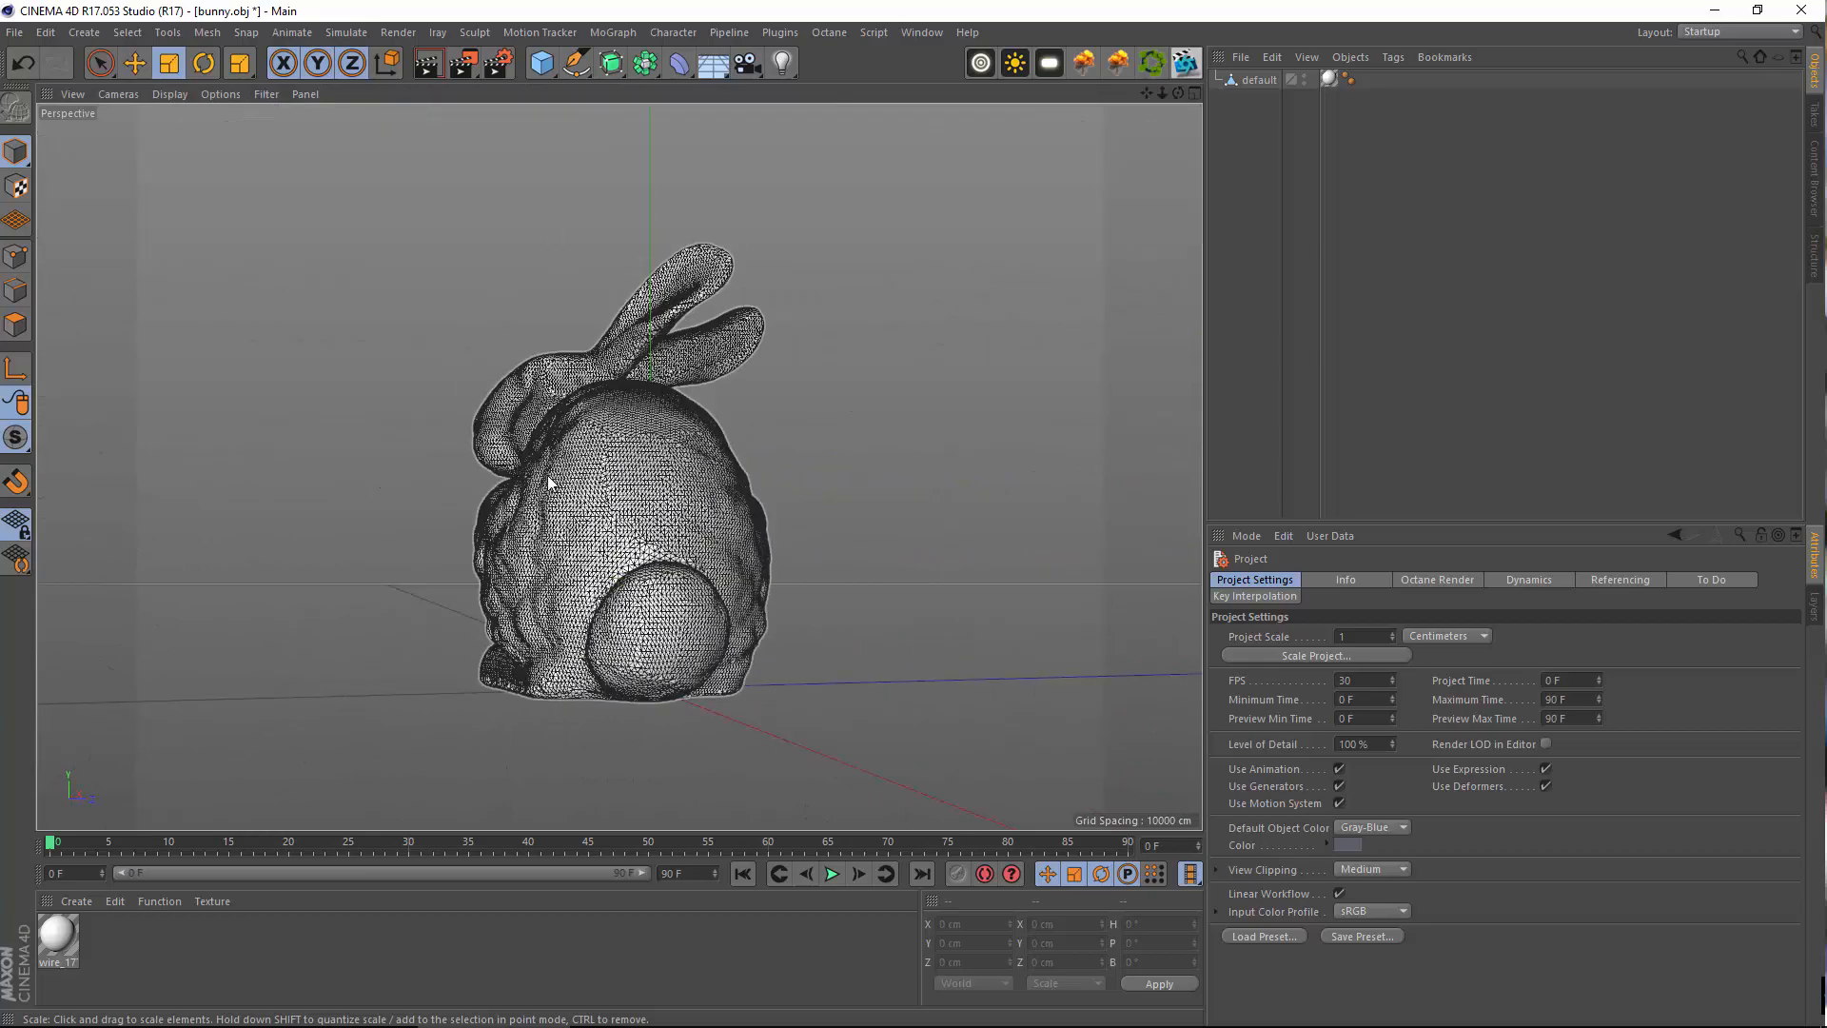
{"action": "middle_click_drag", "start_coordinate": [548, 478], "coordinate": [628, 520], "text": "alt"}
{"action": "left_click_drag", "start_coordinate": [627, 519], "coordinate": [693, 557], "text": "alt"}
{"action": "middle_click_drag", "start_coordinate": [693, 556], "coordinate": [761, 593], "text": "alt"}
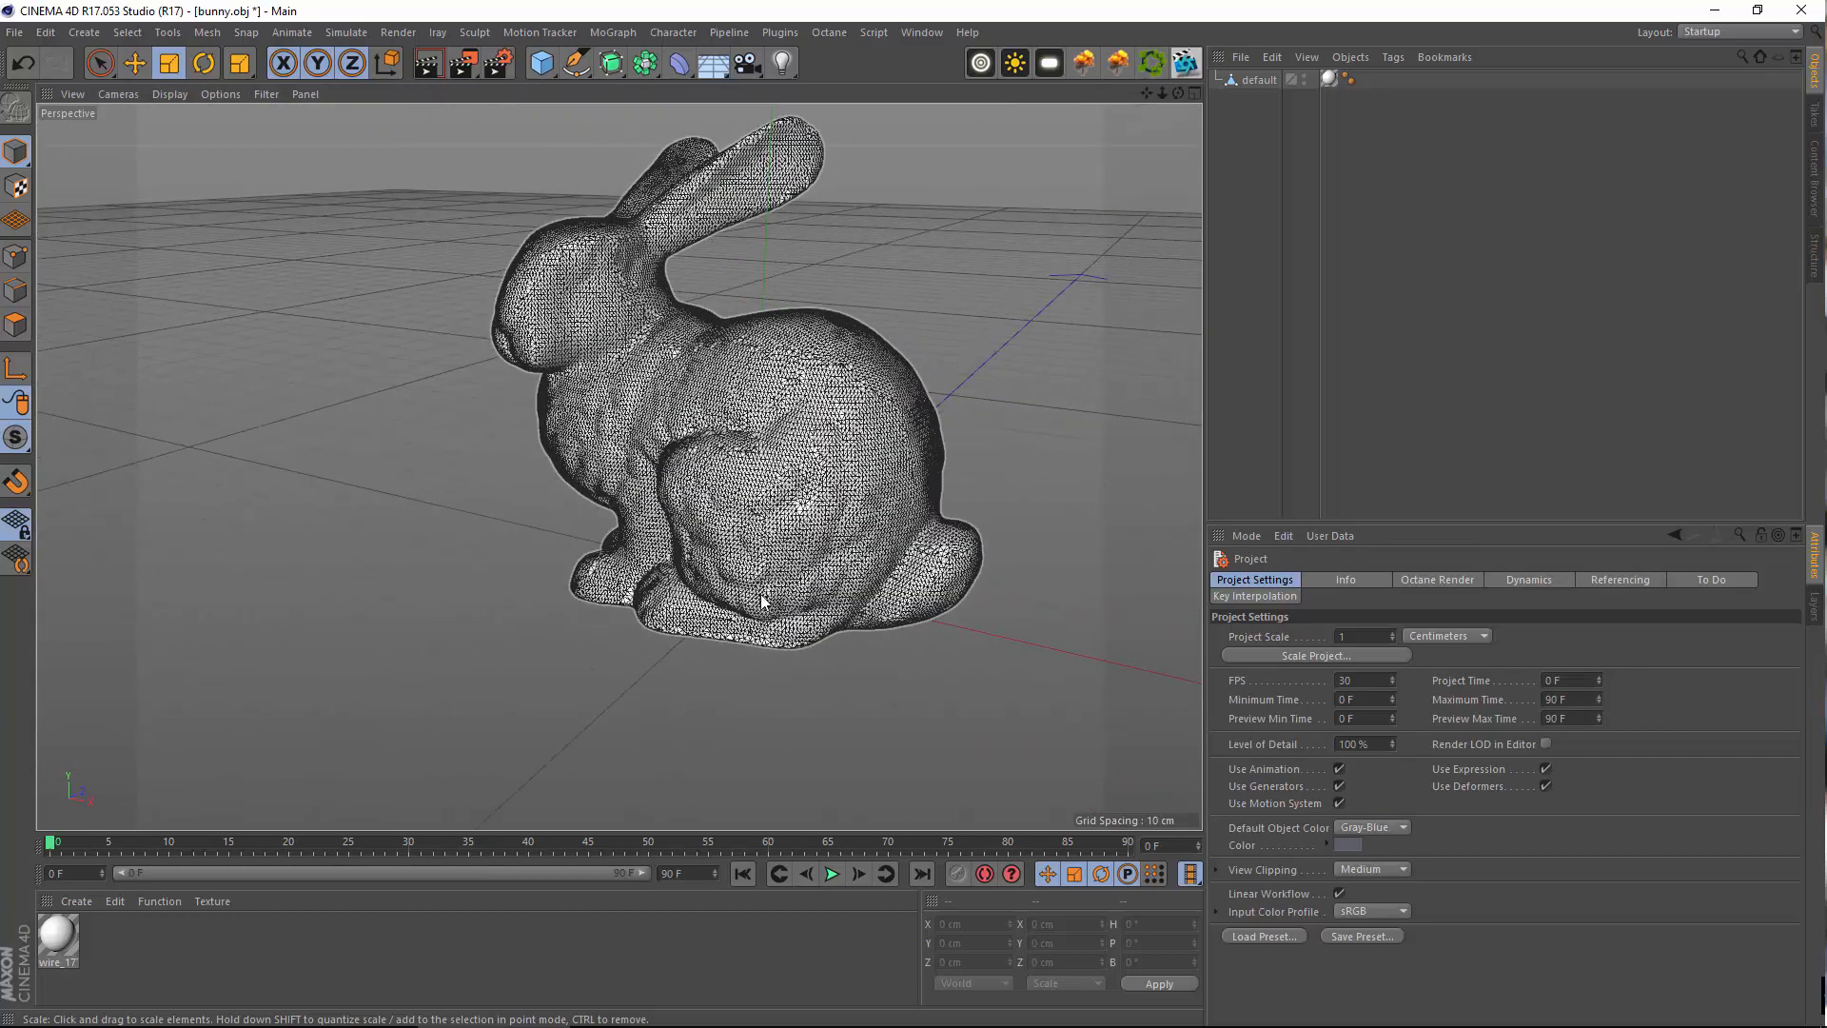
{"action": "right_click_drag", "start_coordinate": [761, 594], "coordinate": [723, 510], "text": "alt"}
{"action": "middle_click_drag", "start_coordinate": [858, 579], "coordinate": [614, 465], "text": "alt"}
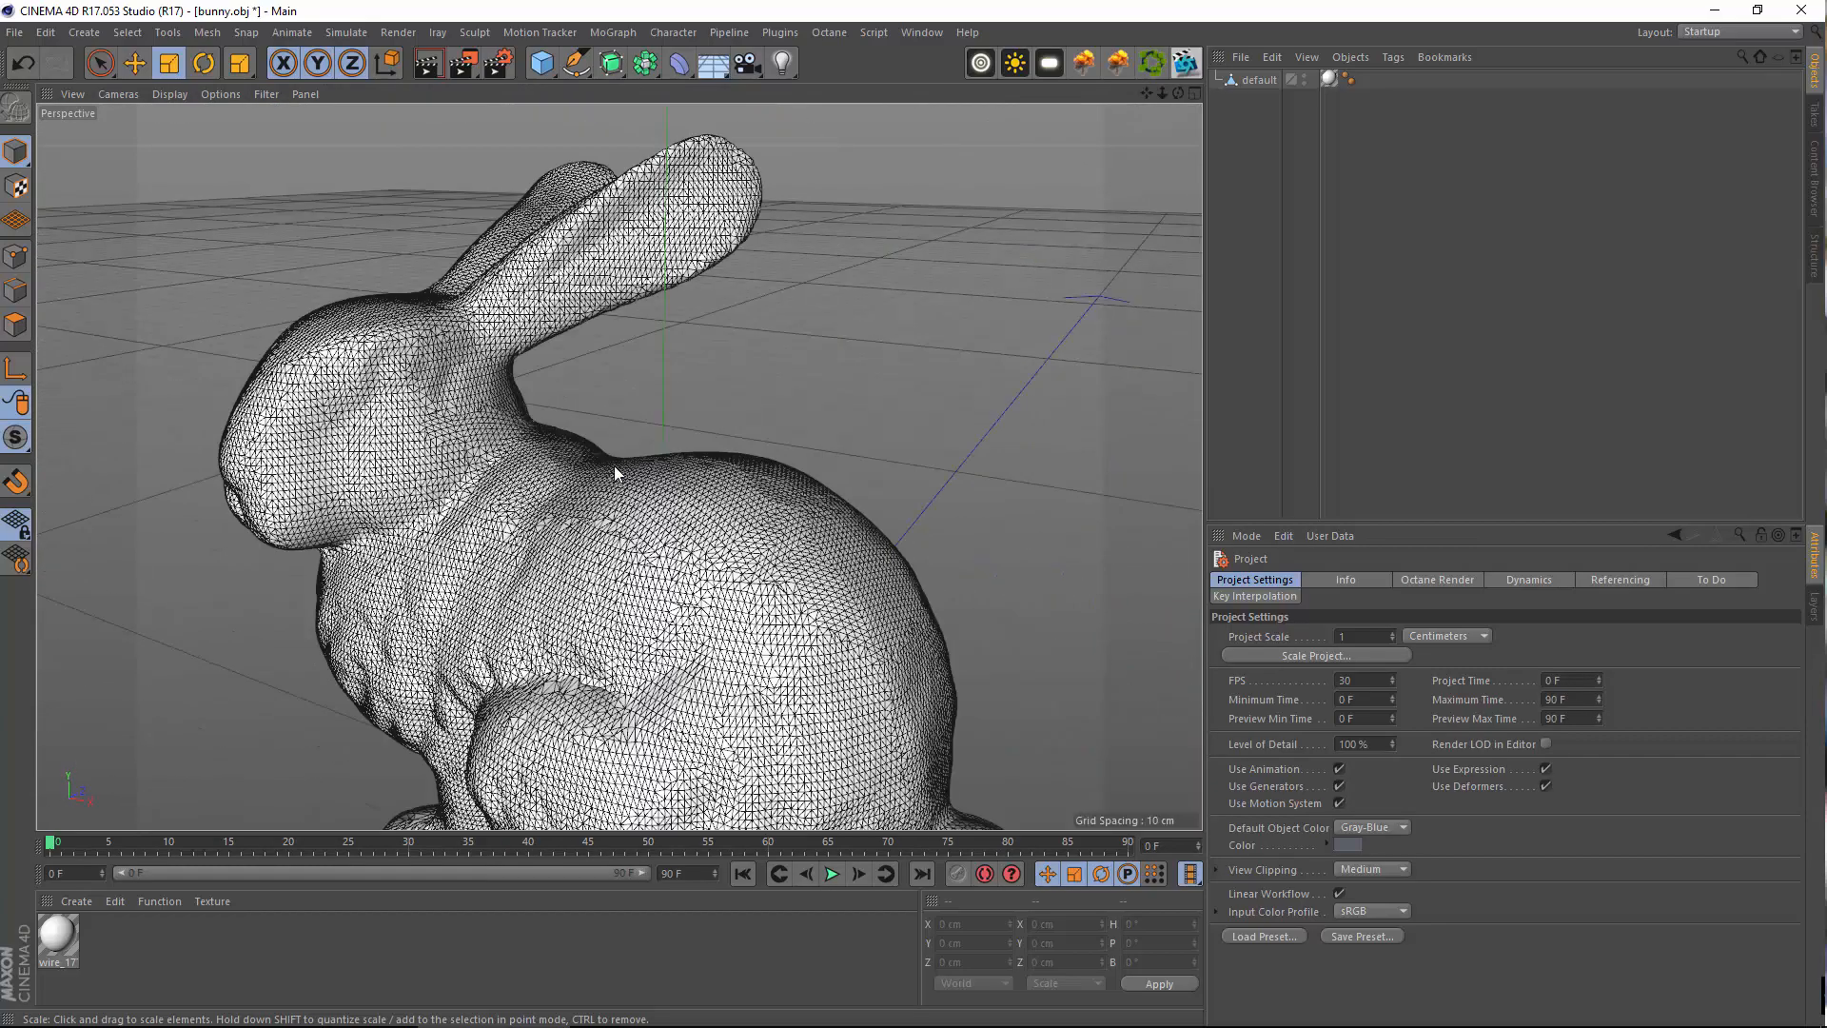
{"action": "right_click_drag", "start_coordinate": [614, 465], "coordinate": [646, 533], "text": "alt"}
{"action": "left_click_drag", "start_coordinate": [647, 533], "coordinate": [669, 445], "text": "alt"}
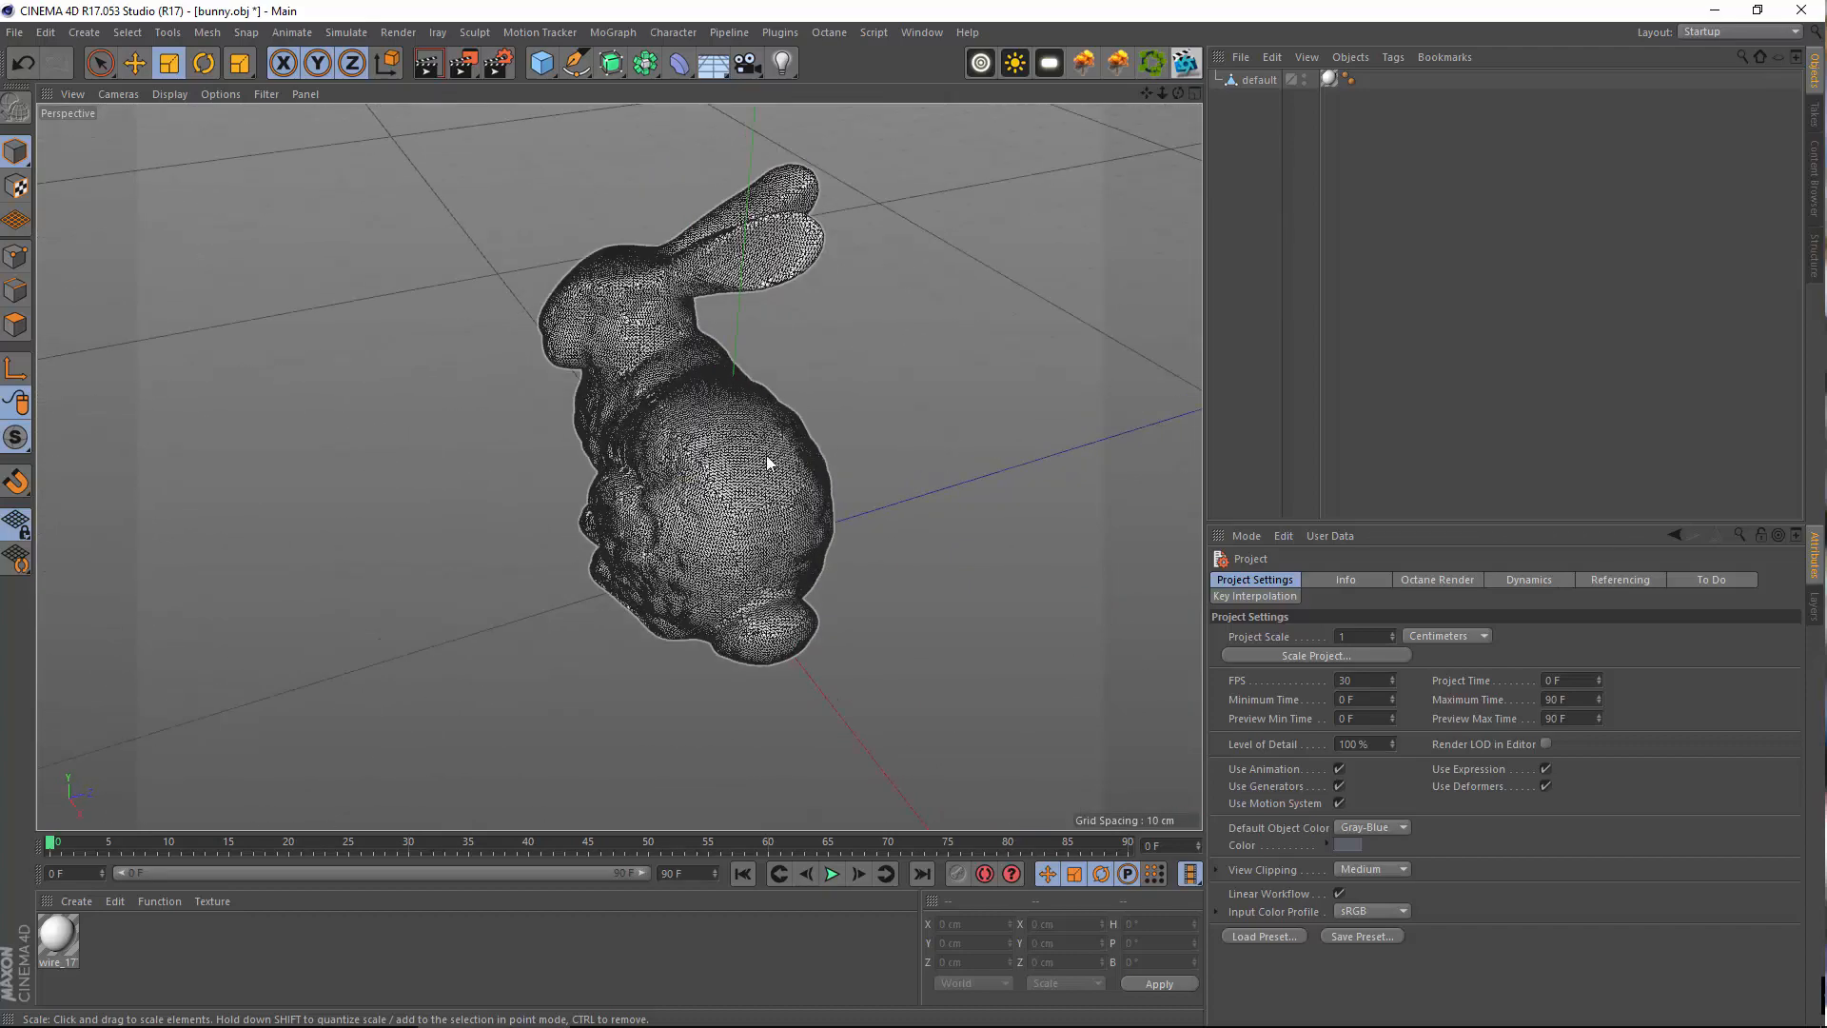
{"action": "middle_click_drag", "start_coordinate": [669, 445], "coordinate": [769, 444], "text": "alt"}
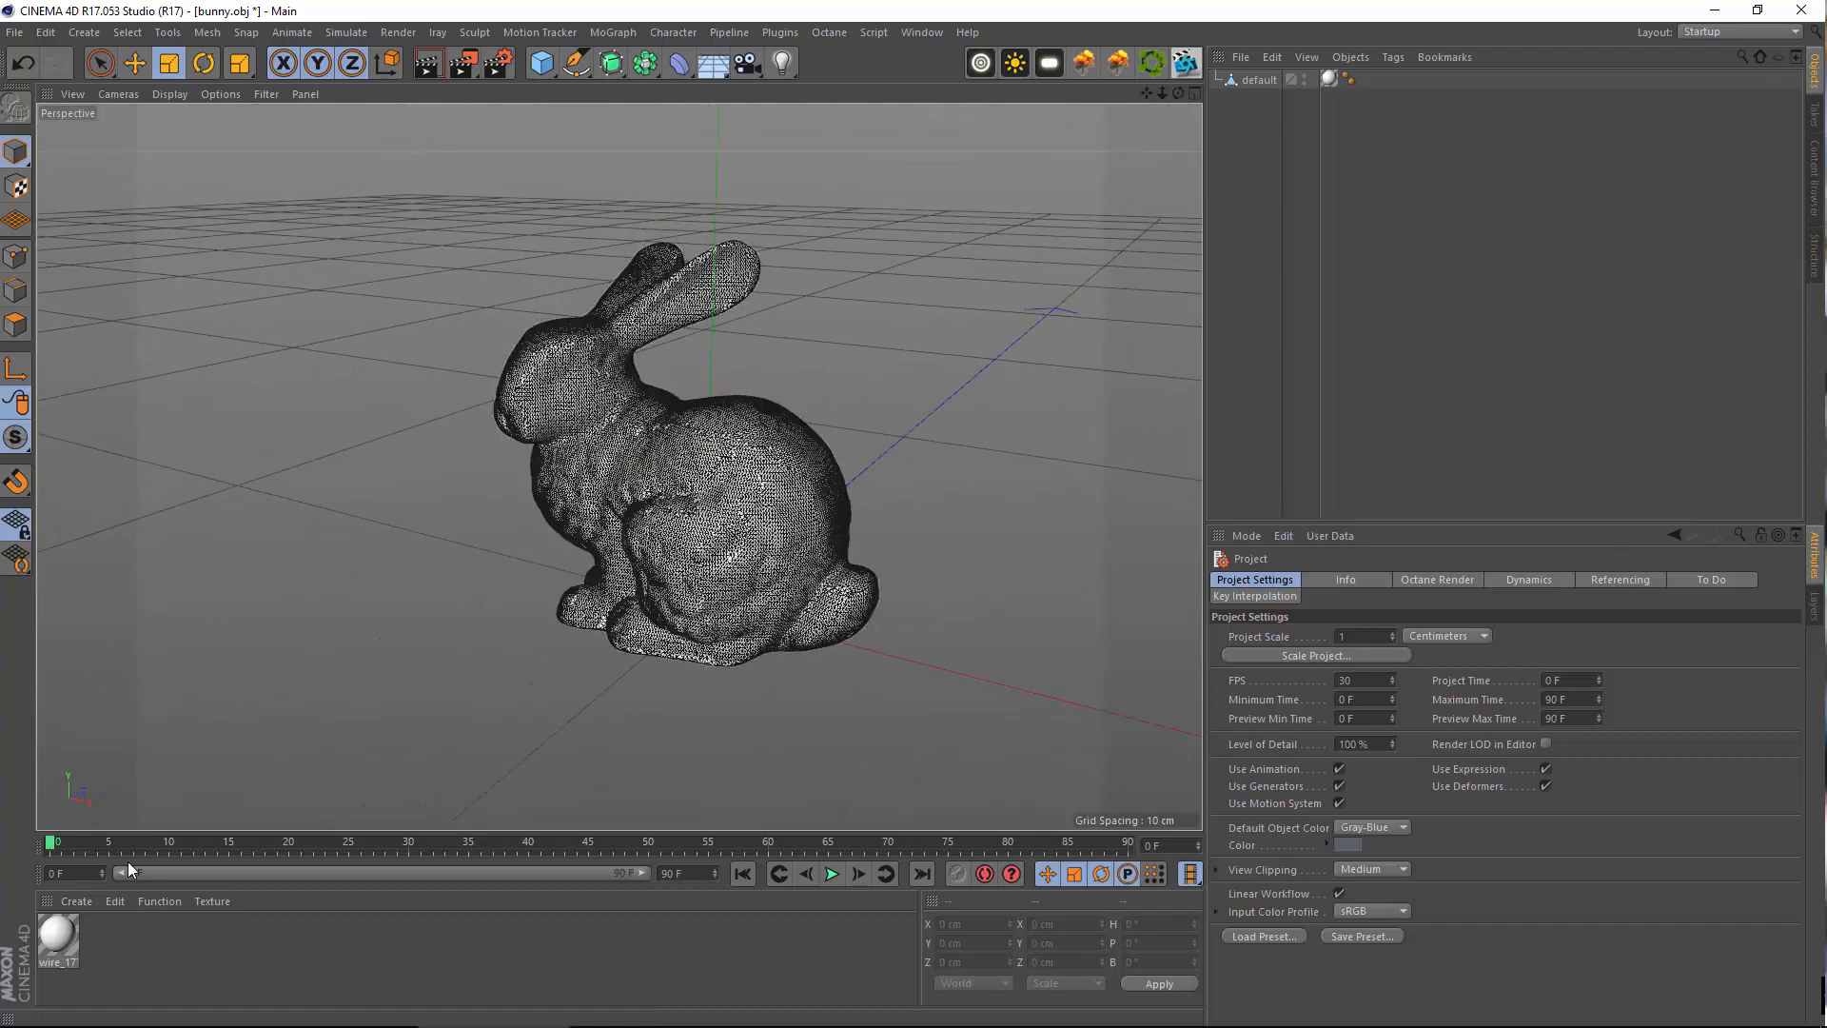
Remove the bunny's texture tag and delete its imported wire material from the scene
{"action": "left_click", "coordinate": [1329, 79]}
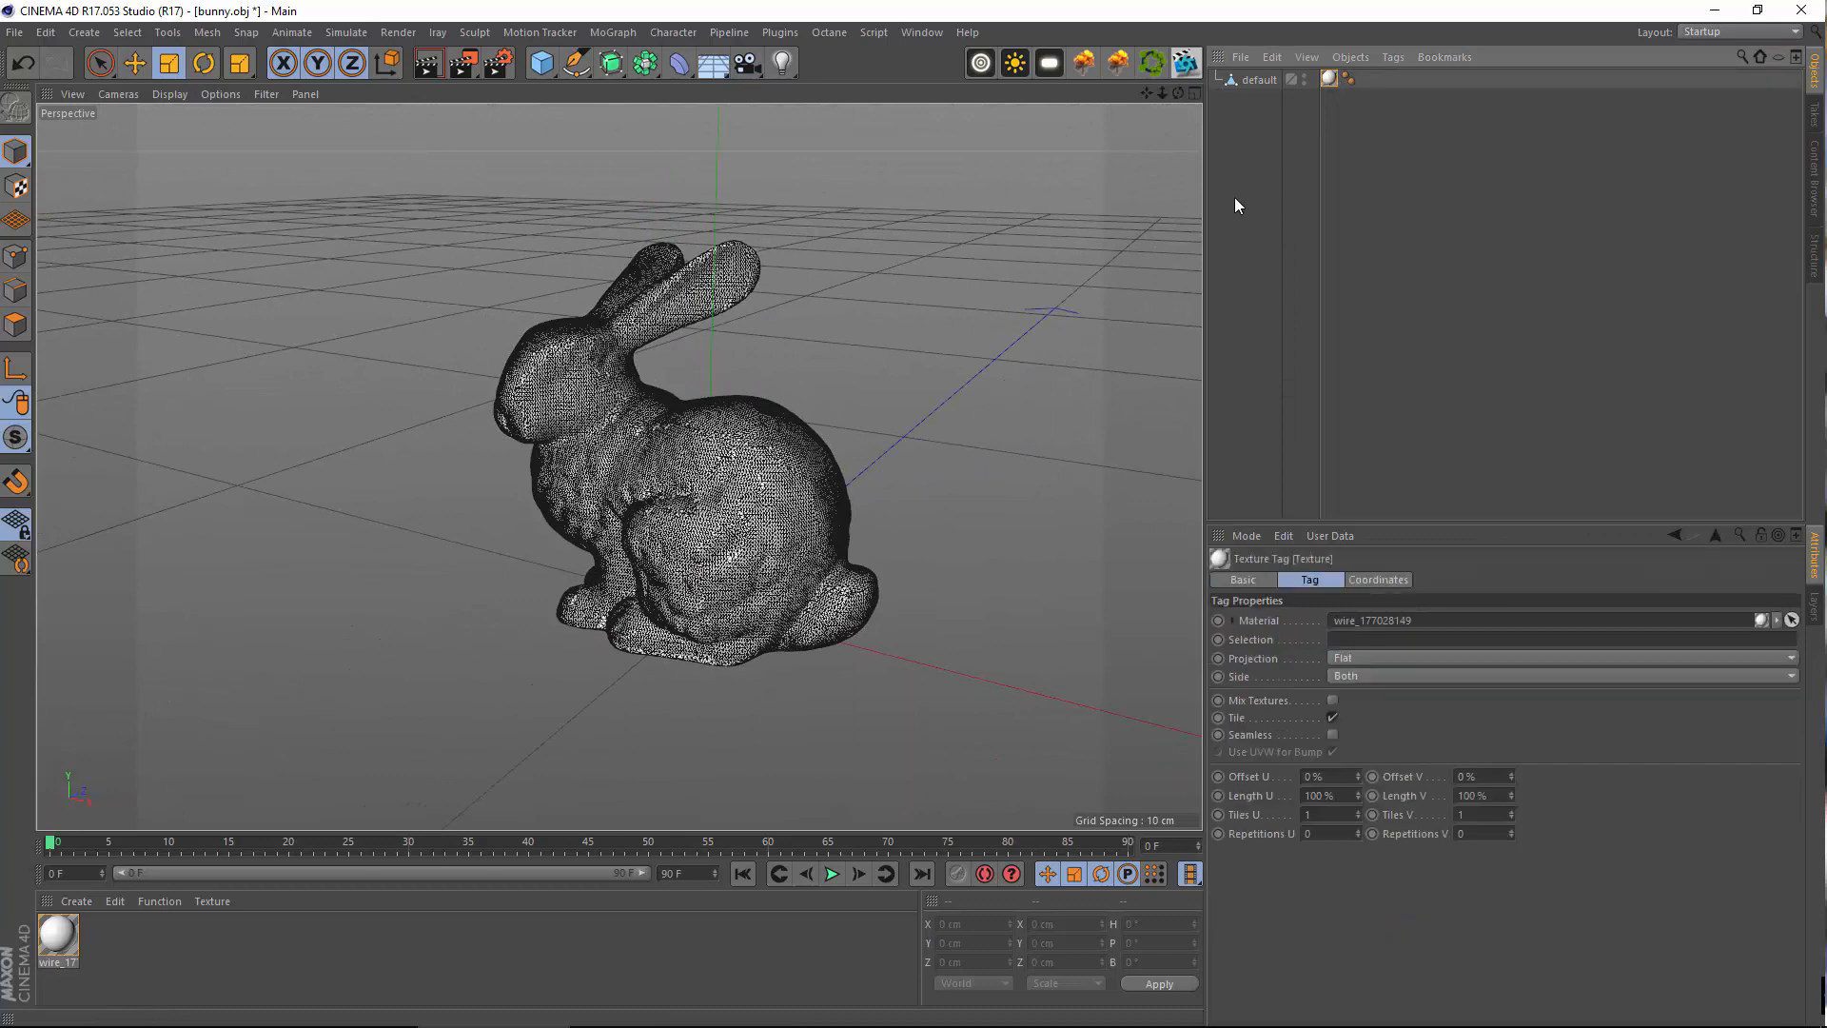
{"action": "key", "text": "Delete"}
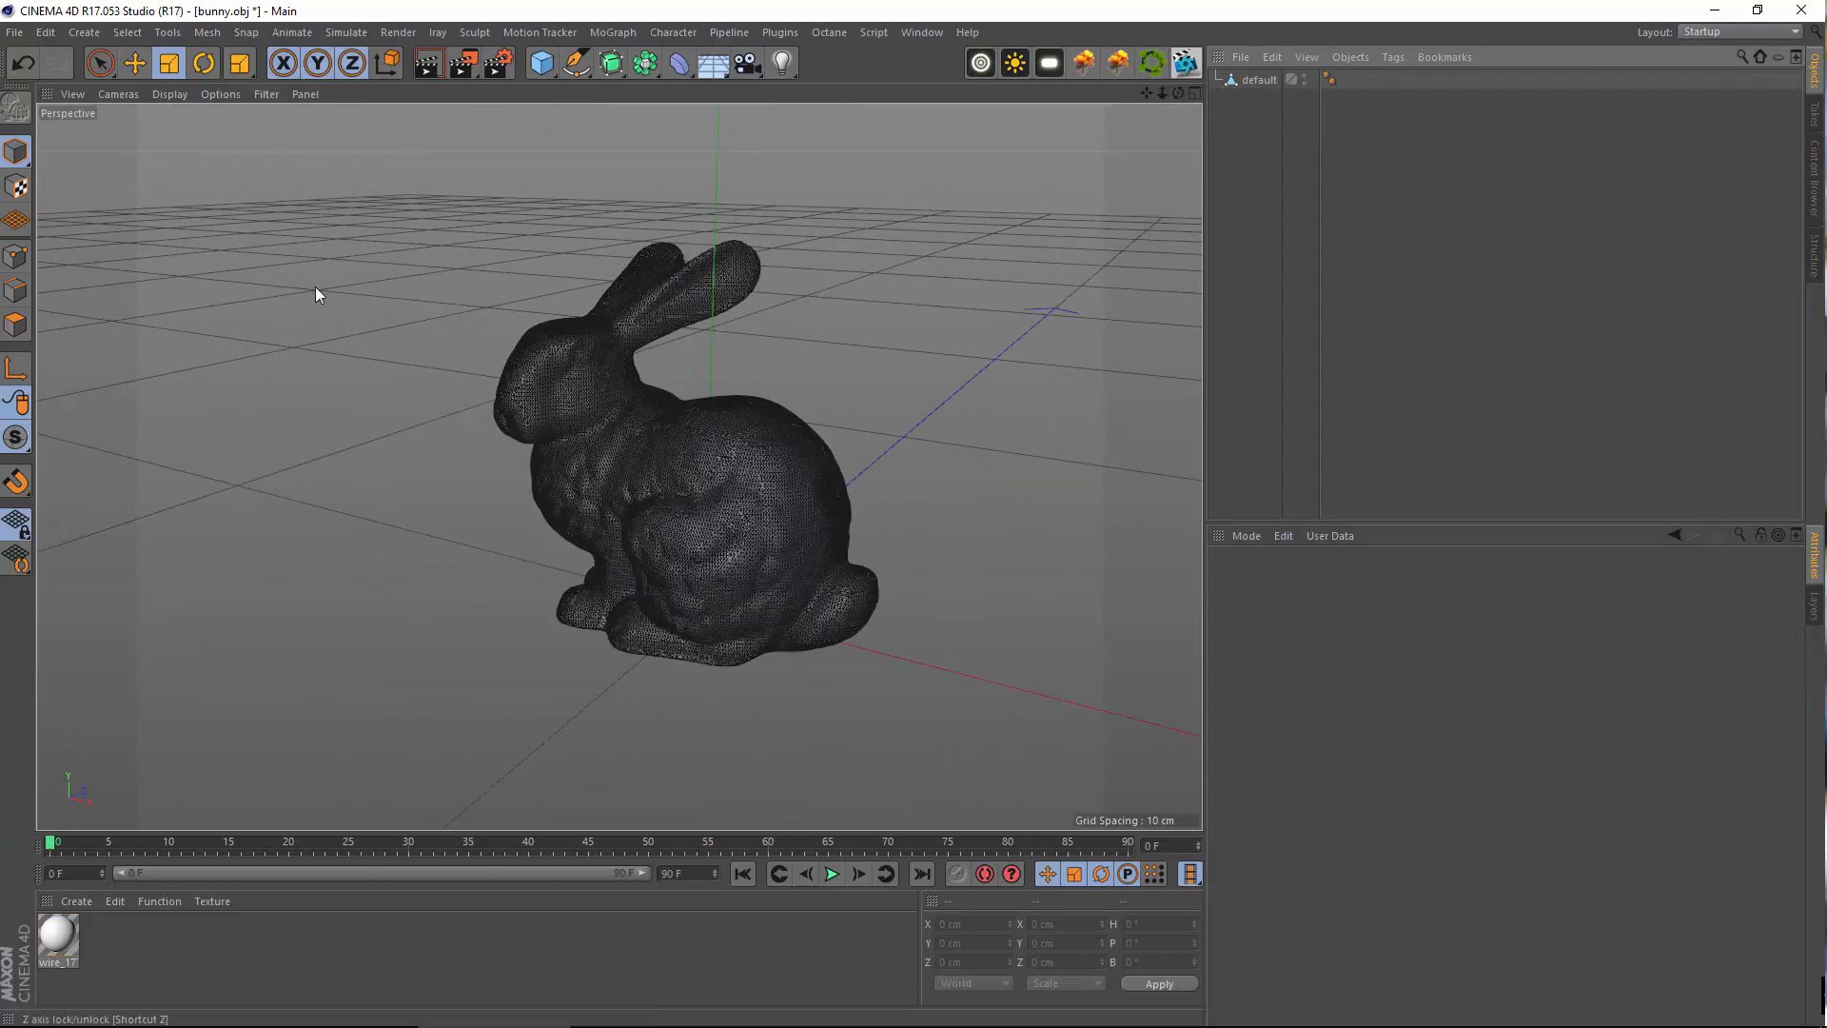
{"action": "left_click", "coordinate": [50, 946]}
{"action": "key", "text": "Delete"}
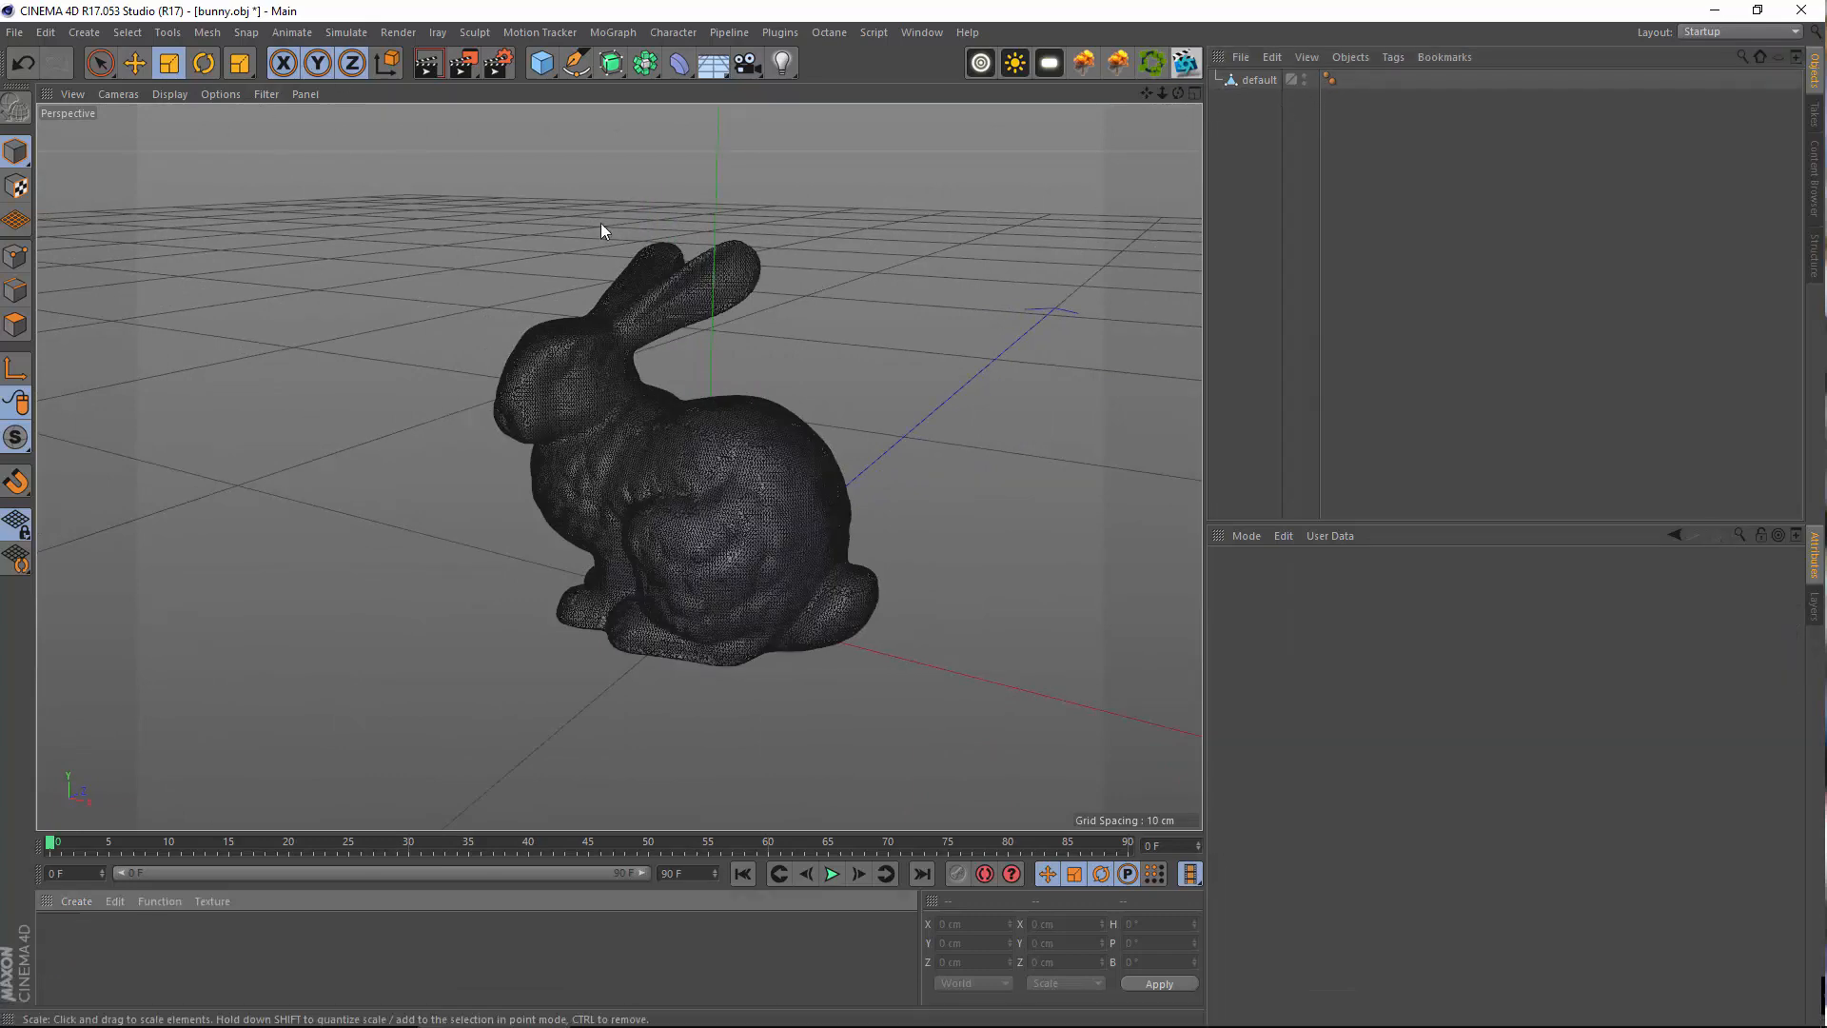
Add a Plane primitive to the scene as a floor under the bunny
{"action": "left_click", "coordinate": [541, 63]}
{"action": "left_click", "coordinate": [1252, 80]}
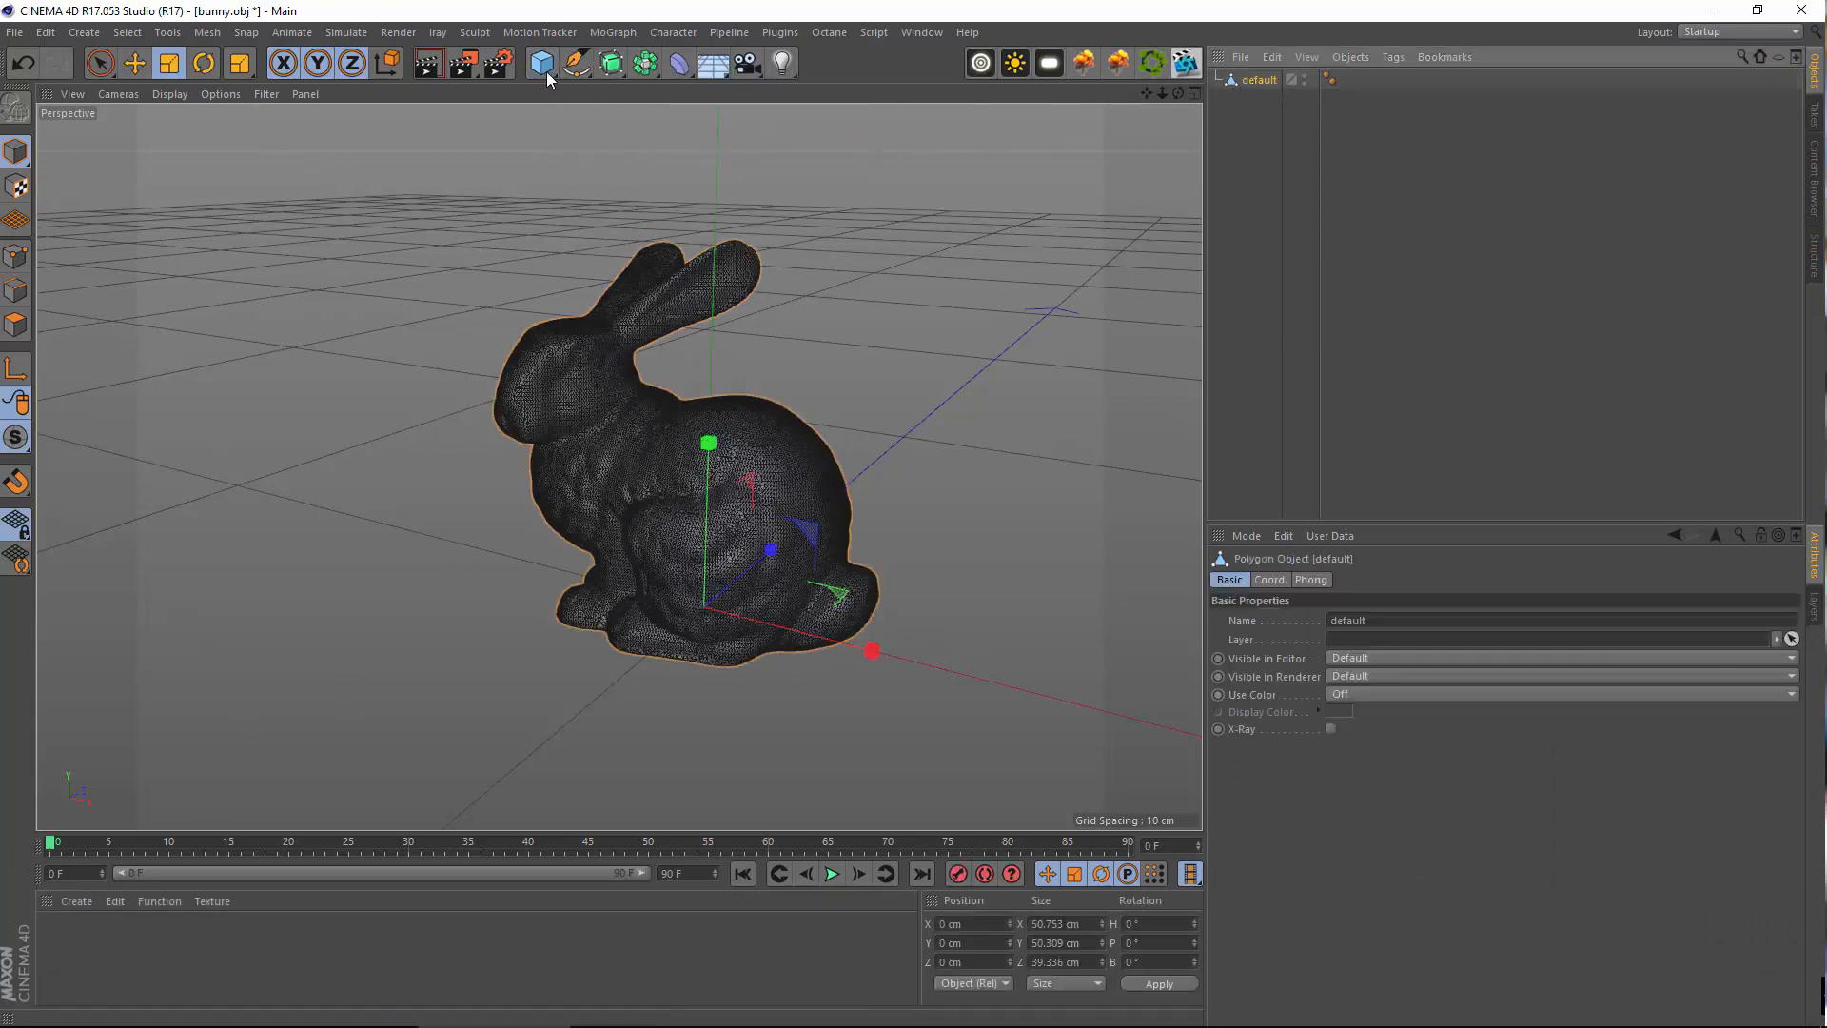
{"action": "left_click", "coordinate": [542, 63]}
{"action": "left_click", "coordinate": [721, 115]}
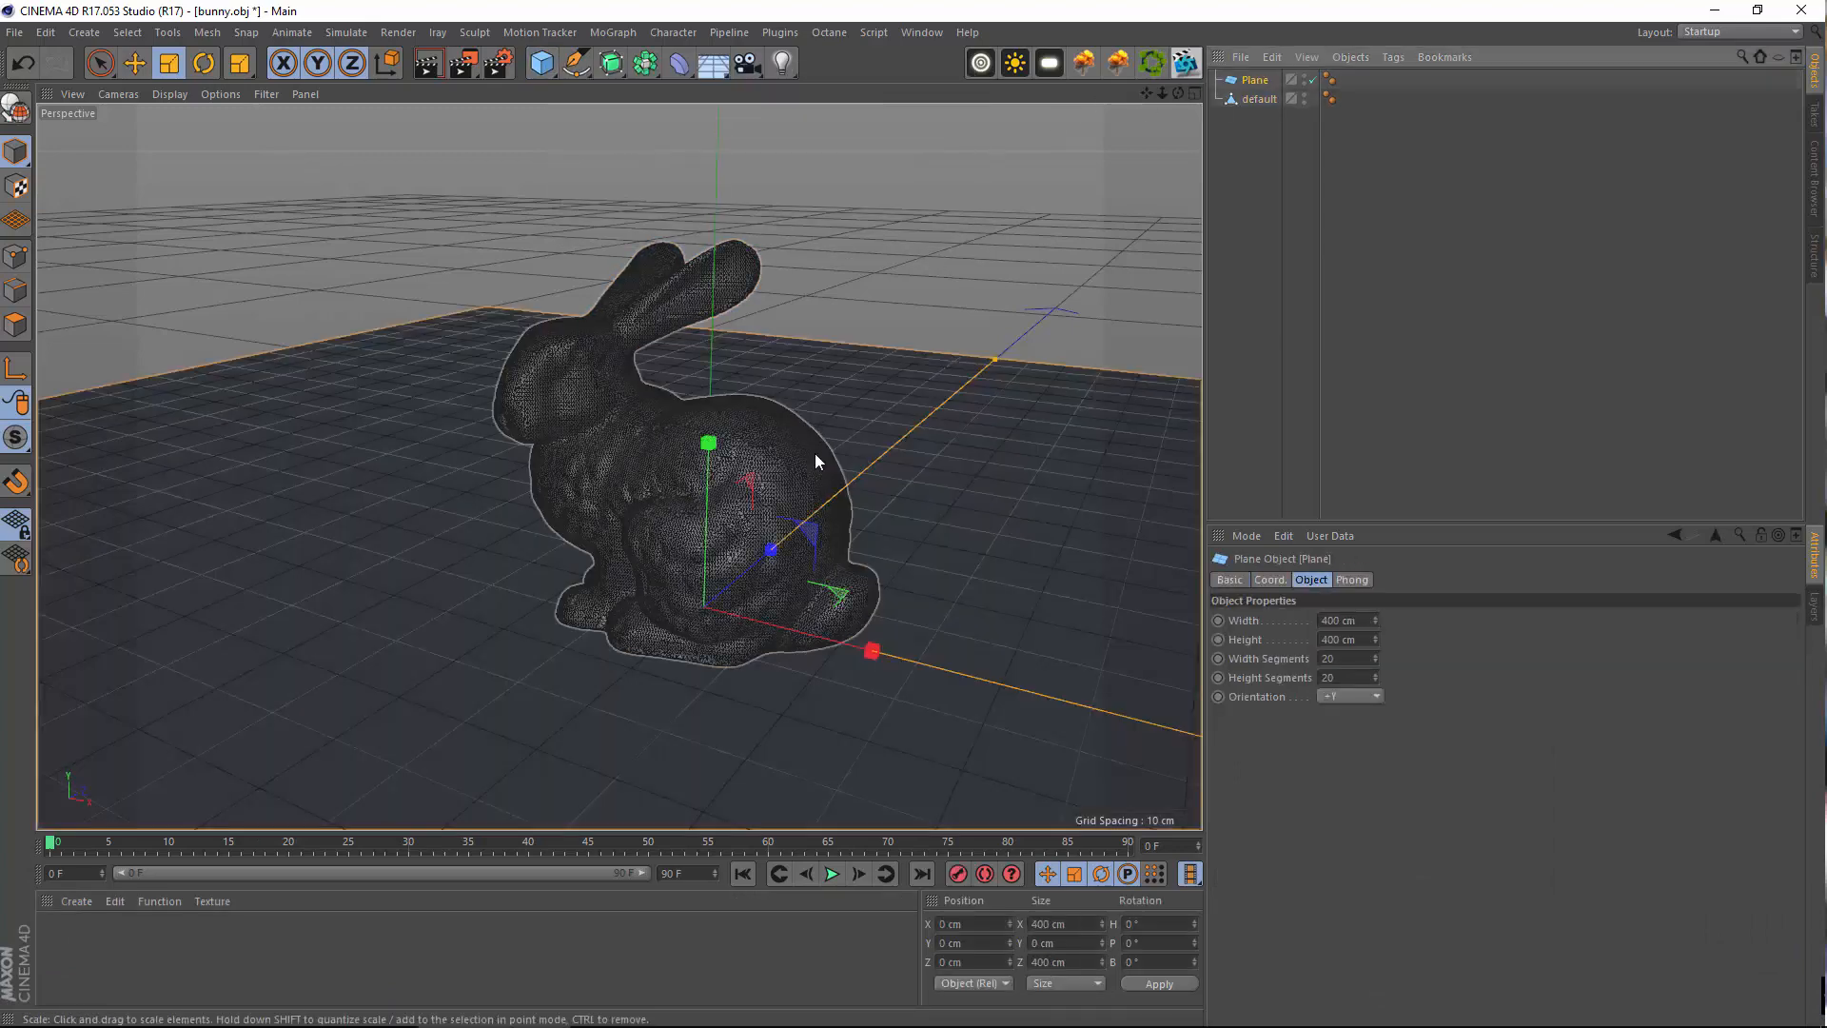
Examine how the bunny sits on the floor plane from several angles and distances
{"action": "scroll", "coordinate": [815, 453], "scroll_direction": "down", "scroll_amount": 5}
{"action": "left_click_drag", "start_coordinate": [814, 453], "coordinate": [687, 563], "text": "alt"}
{"action": "scroll", "coordinate": [814, 562], "scroll_direction": "up", "scroll_amount": 5}
{"action": "scroll", "coordinate": [776, 519], "scroll_direction": "up", "scroll_amount": 5}
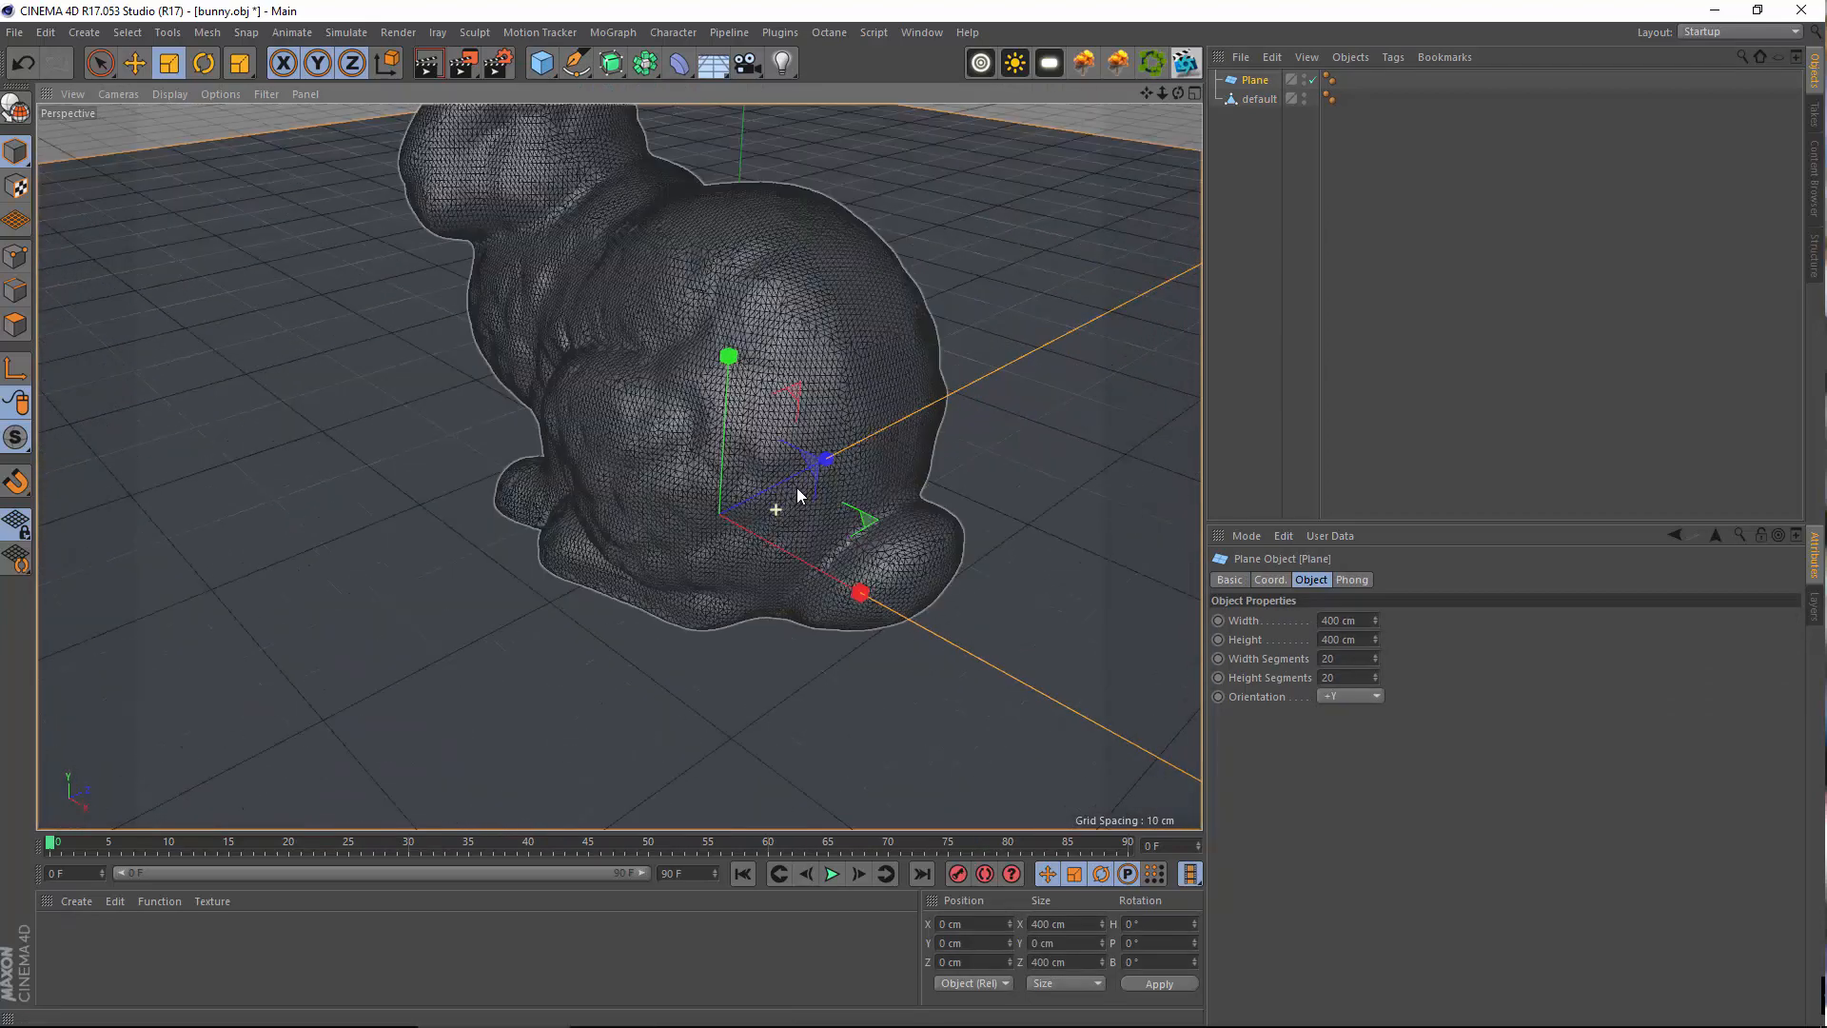
{"action": "middle_click_drag", "start_coordinate": [789, 500], "coordinate": [763, 621], "text": "alt"}
{"action": "scroll", "coordinate": [763, 620], "scroll_direction": "down", "scroll_amount": 4}
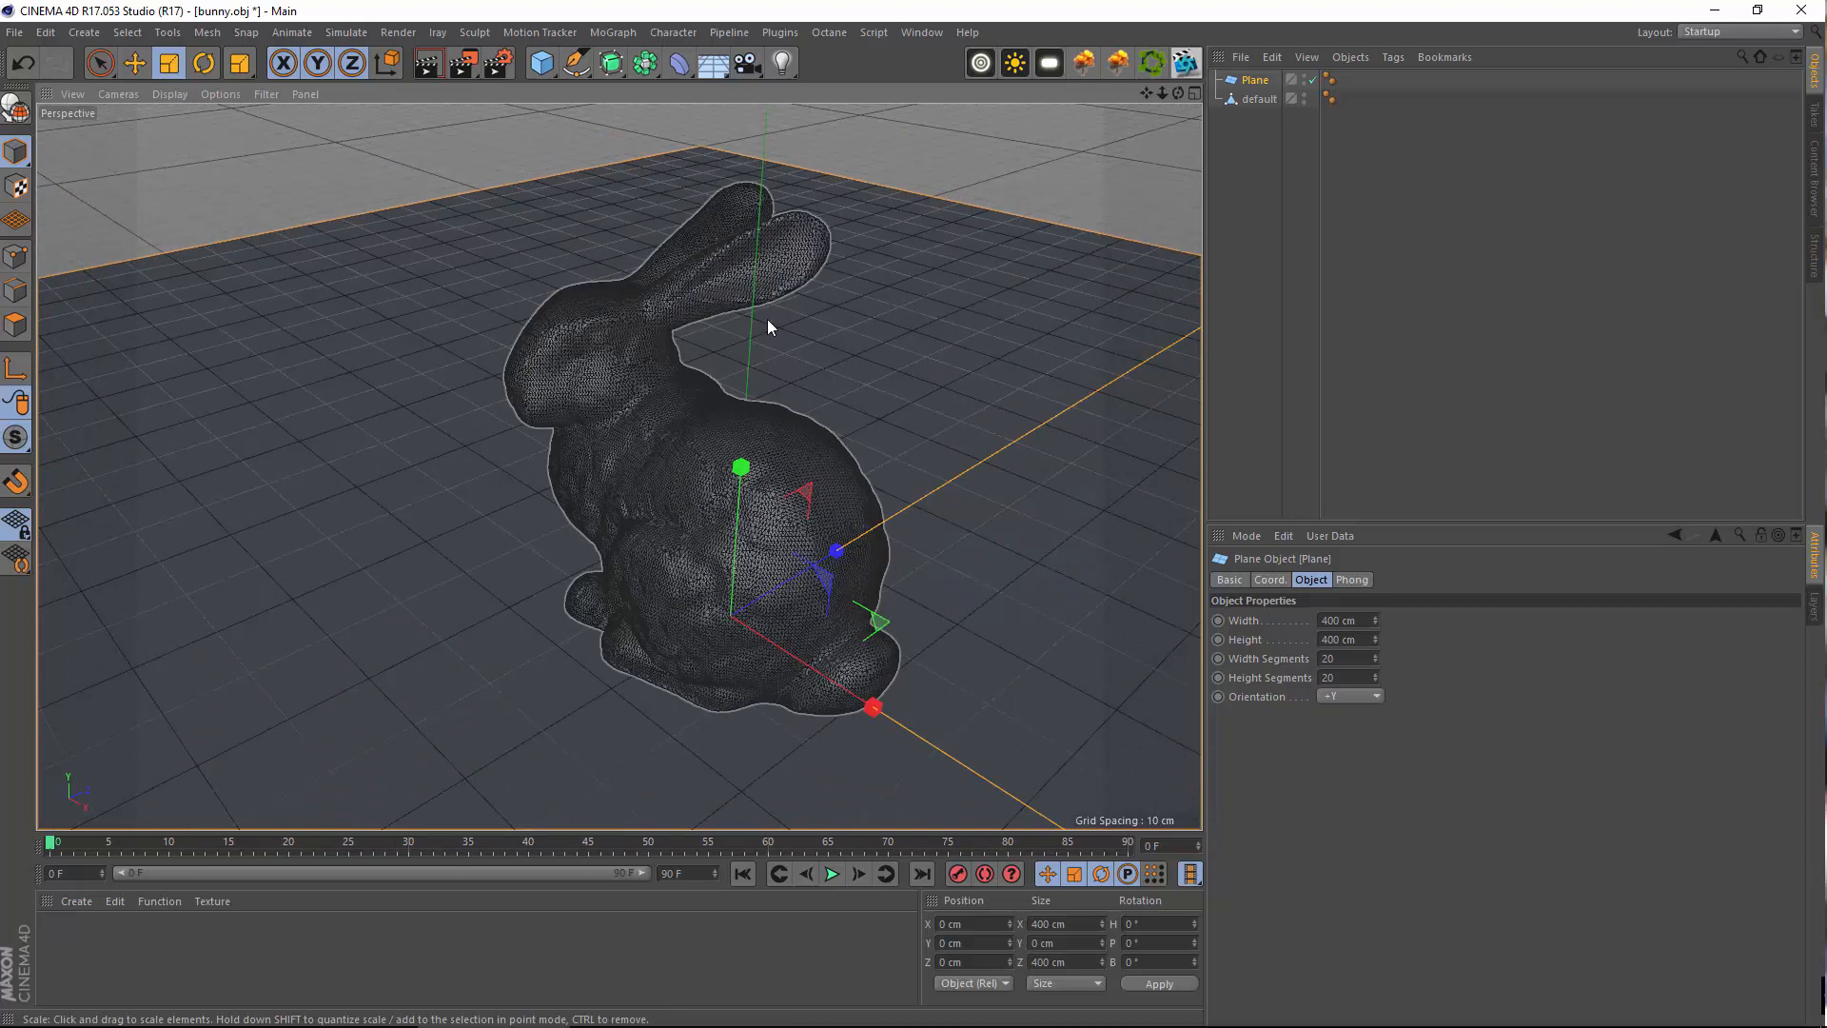
{"action": "scroll", "coordinate": [717, 313], "scroll_direction": "down", "scroll_amount": 2}
{"action": "scroll", "coordinate": [799, 373], "scroll_direction": "down", "scroll_amount": 3}
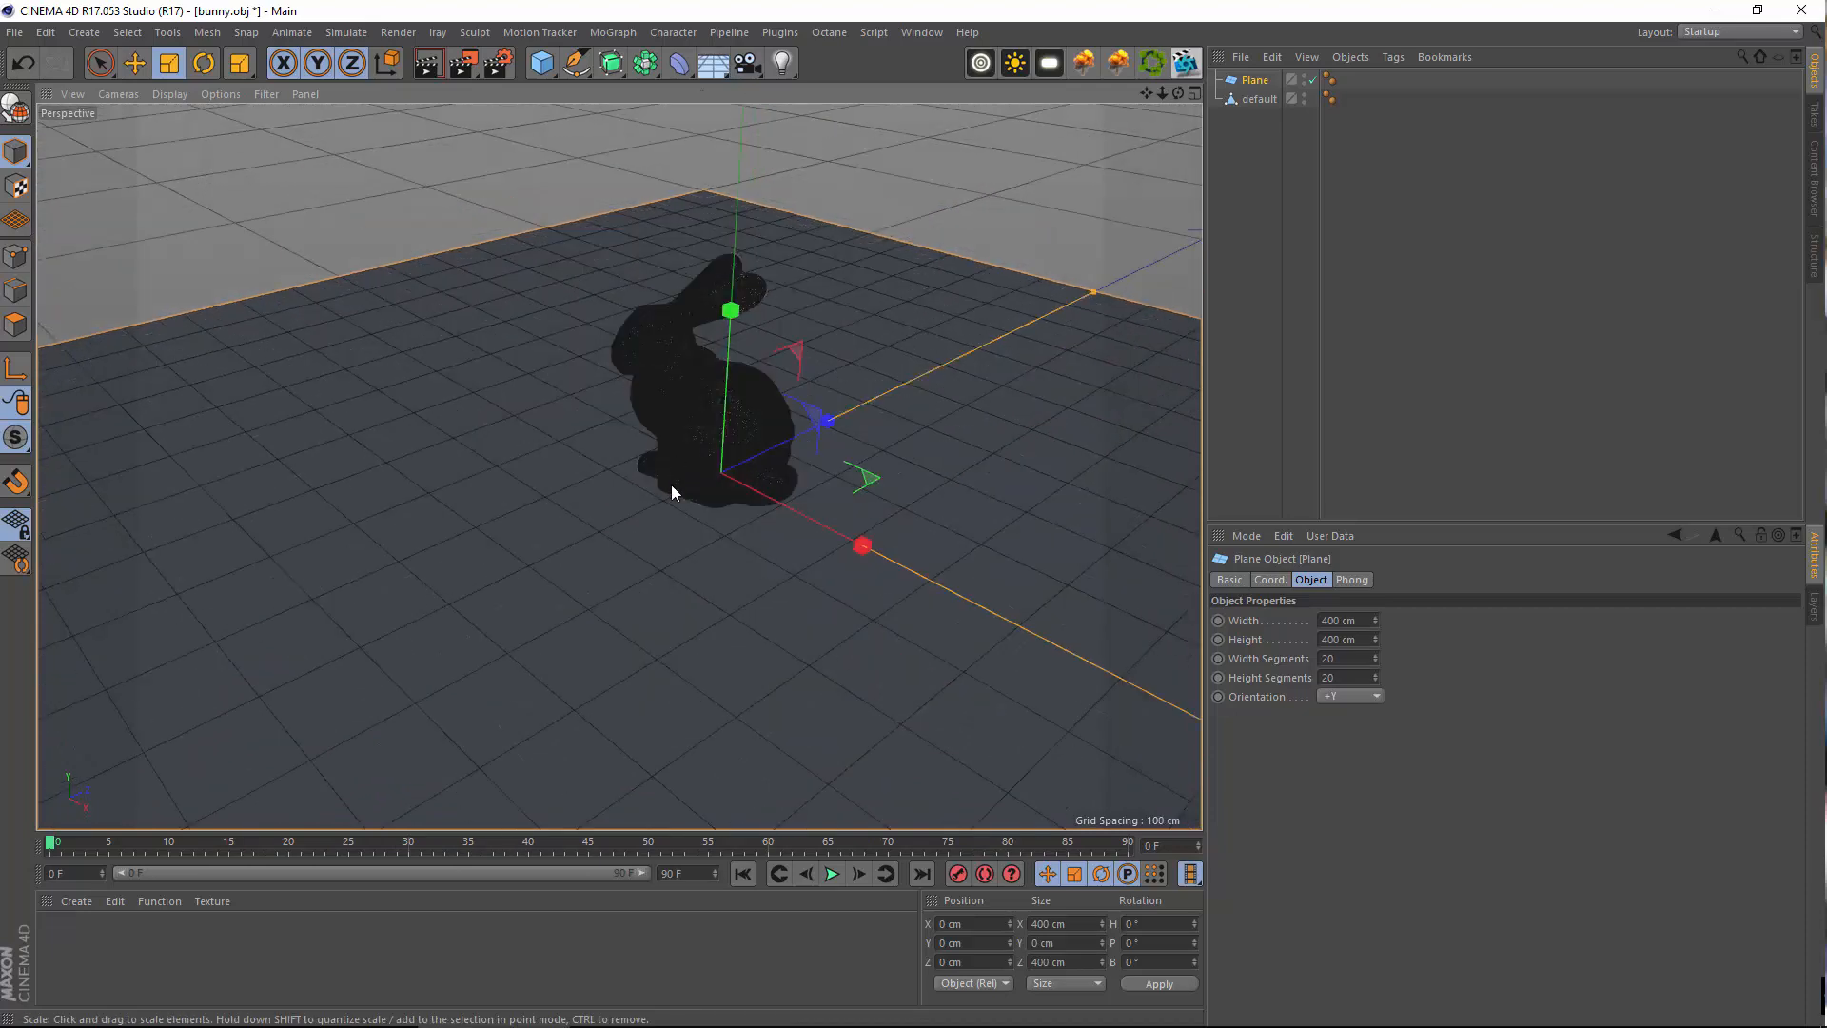
{"action": "left_click_drag", "start_coordinate": [723, 400], "coordinate": [769, 417], "text": "alt"}
{"action": "scroll", "coordinate": [677, 387], "scroll_direction": "up", "scroll_amount": 4}
{"action": "left_click_drag", "start_coordinate": [684, 530], "coordinate": [697, 459], "text": "alt"}
{"action": "scroll", "coordinate": [697, 451], "scroll_direction": "down", "scroll_amount": 3}
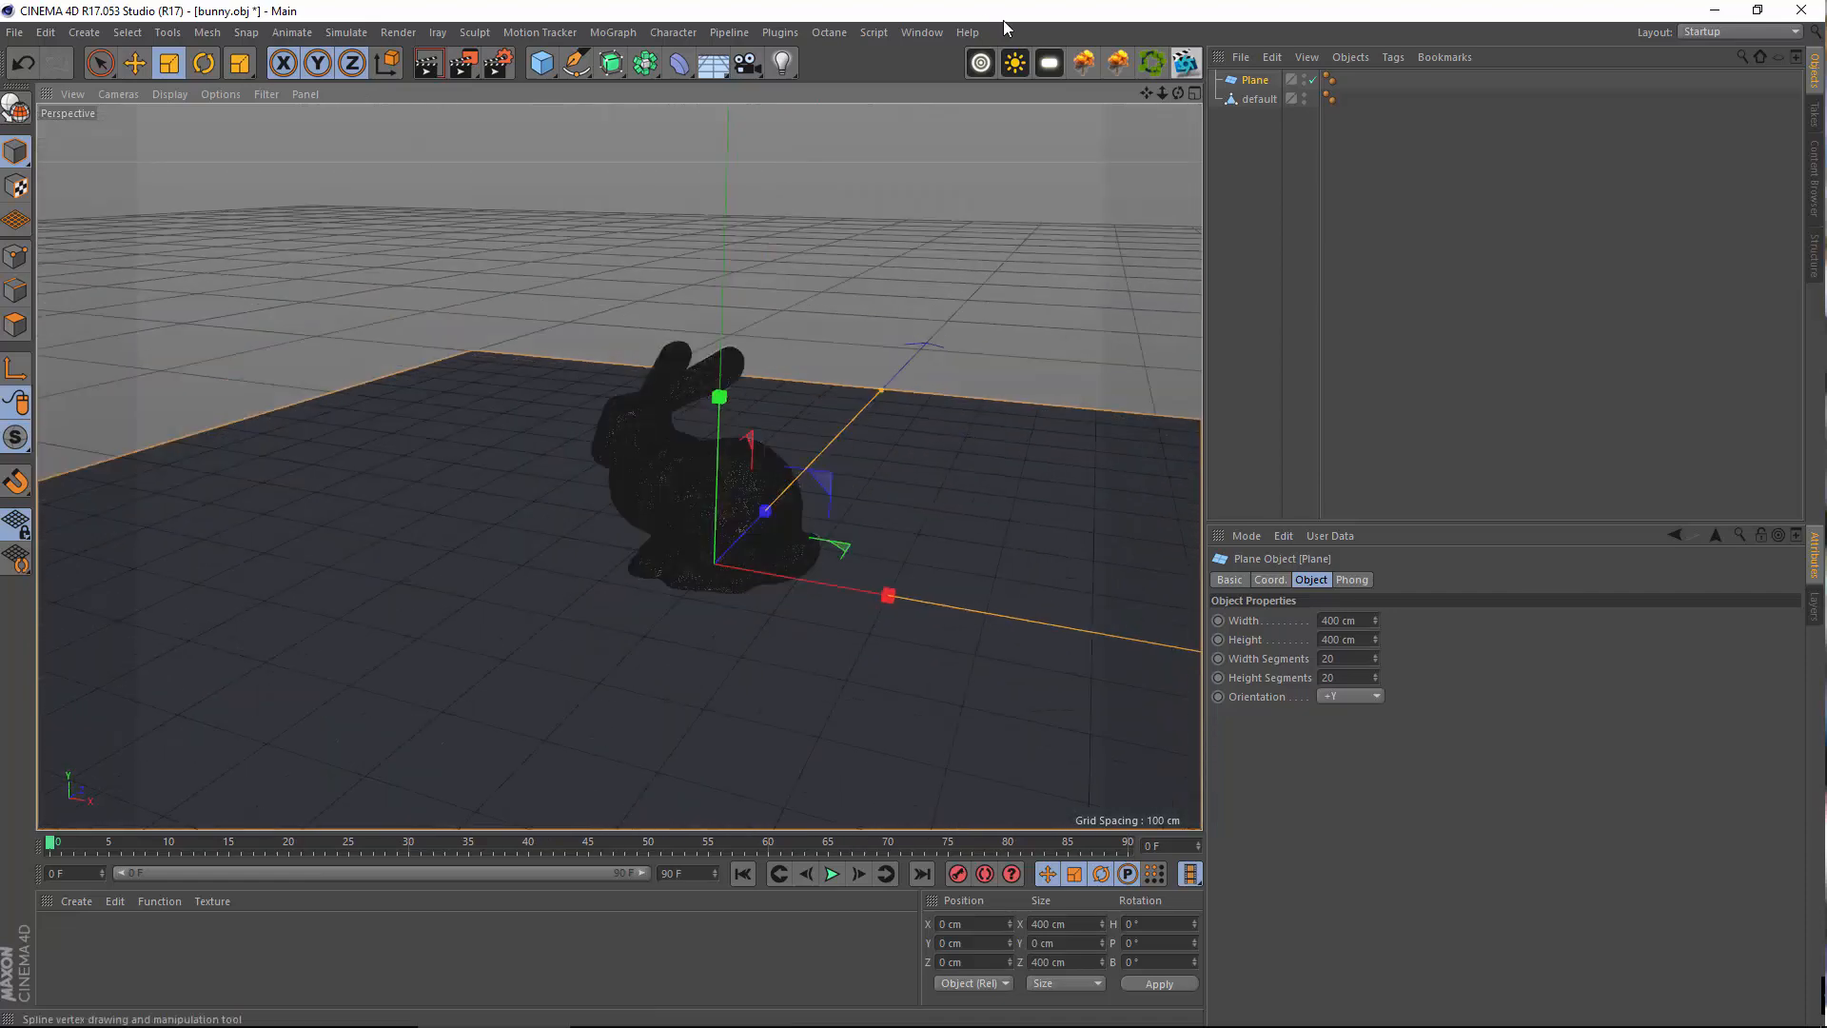
Open the Octane Live Viewer and its Octane Settings window, and enlarge the settings window
{"action": "left_click", "coordinate": [1182, 65]}
{"action": "left_click_drag", "start_coordinate": [516, 400], "coordinate": [643, 185]}
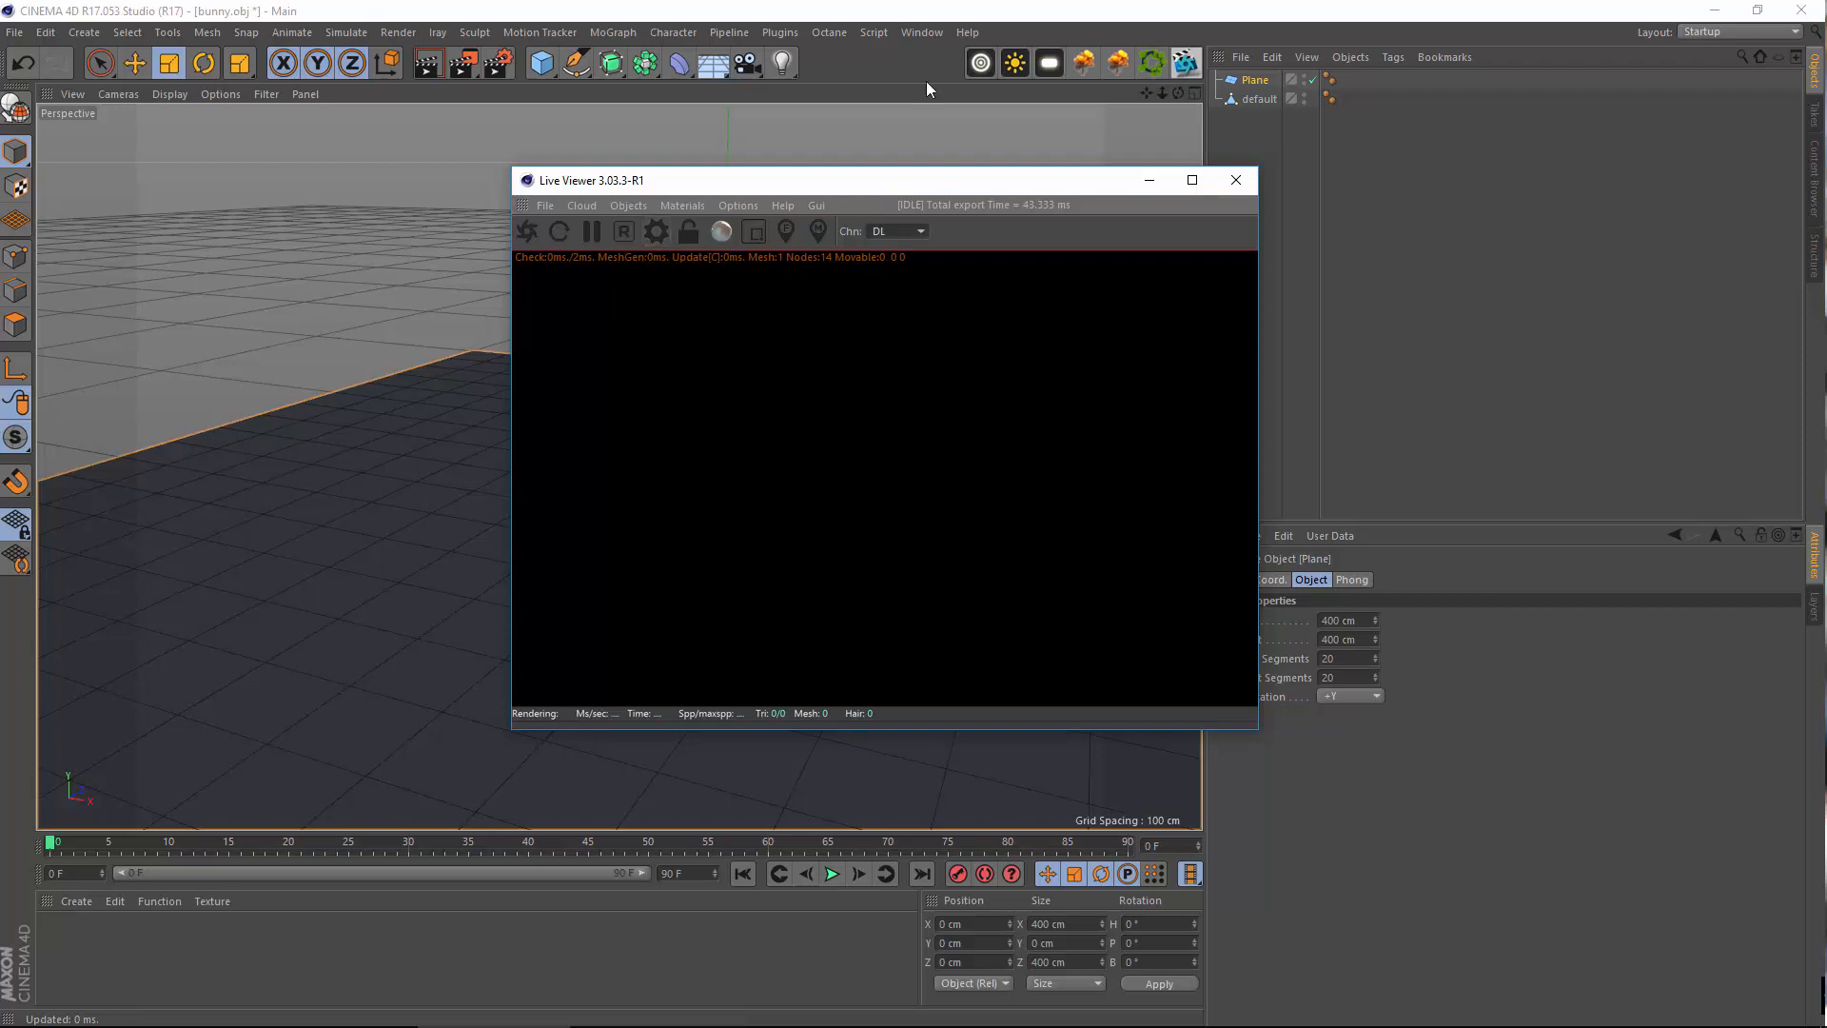
{"action": "left_click", "coordinate": [657, 231]}
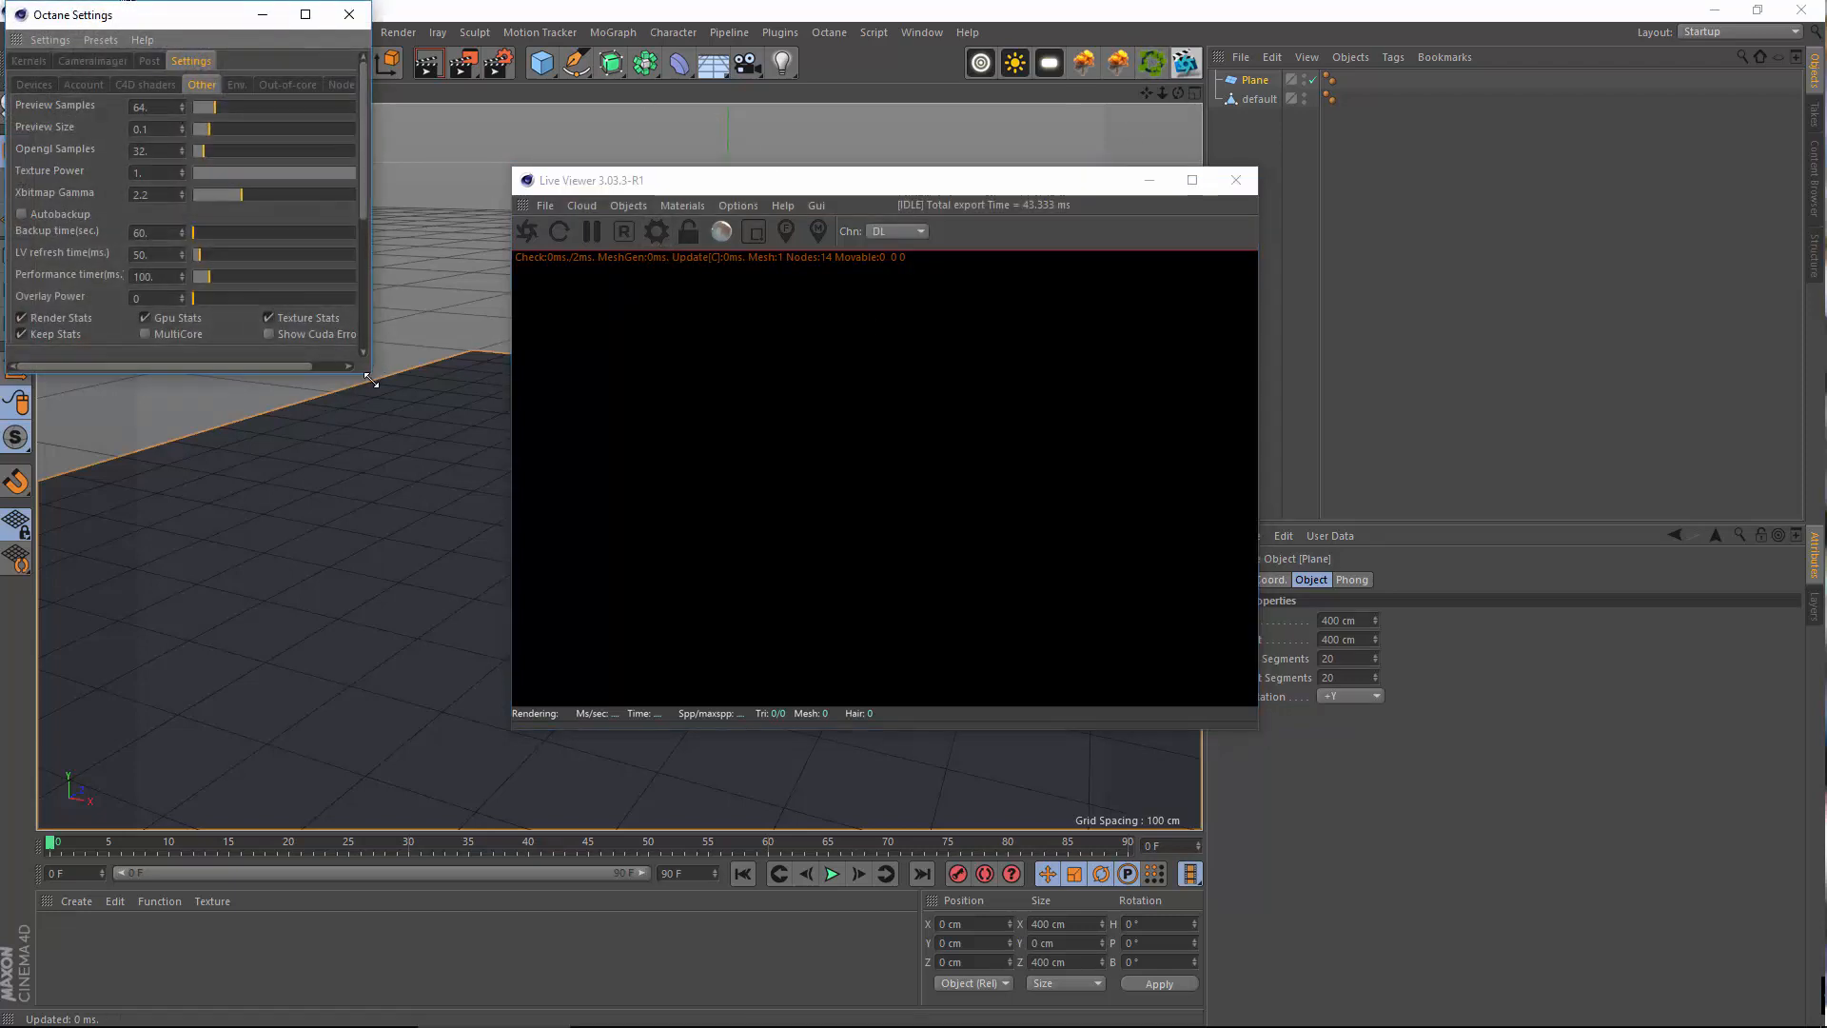
{"action": "left_click_drag", "start_coordinate": [369, 372], "coordinate": [1012, 745]}
{"action": "left_click_drag", "start_coordinate": [311, 19], "coordinate": [841, 114]}
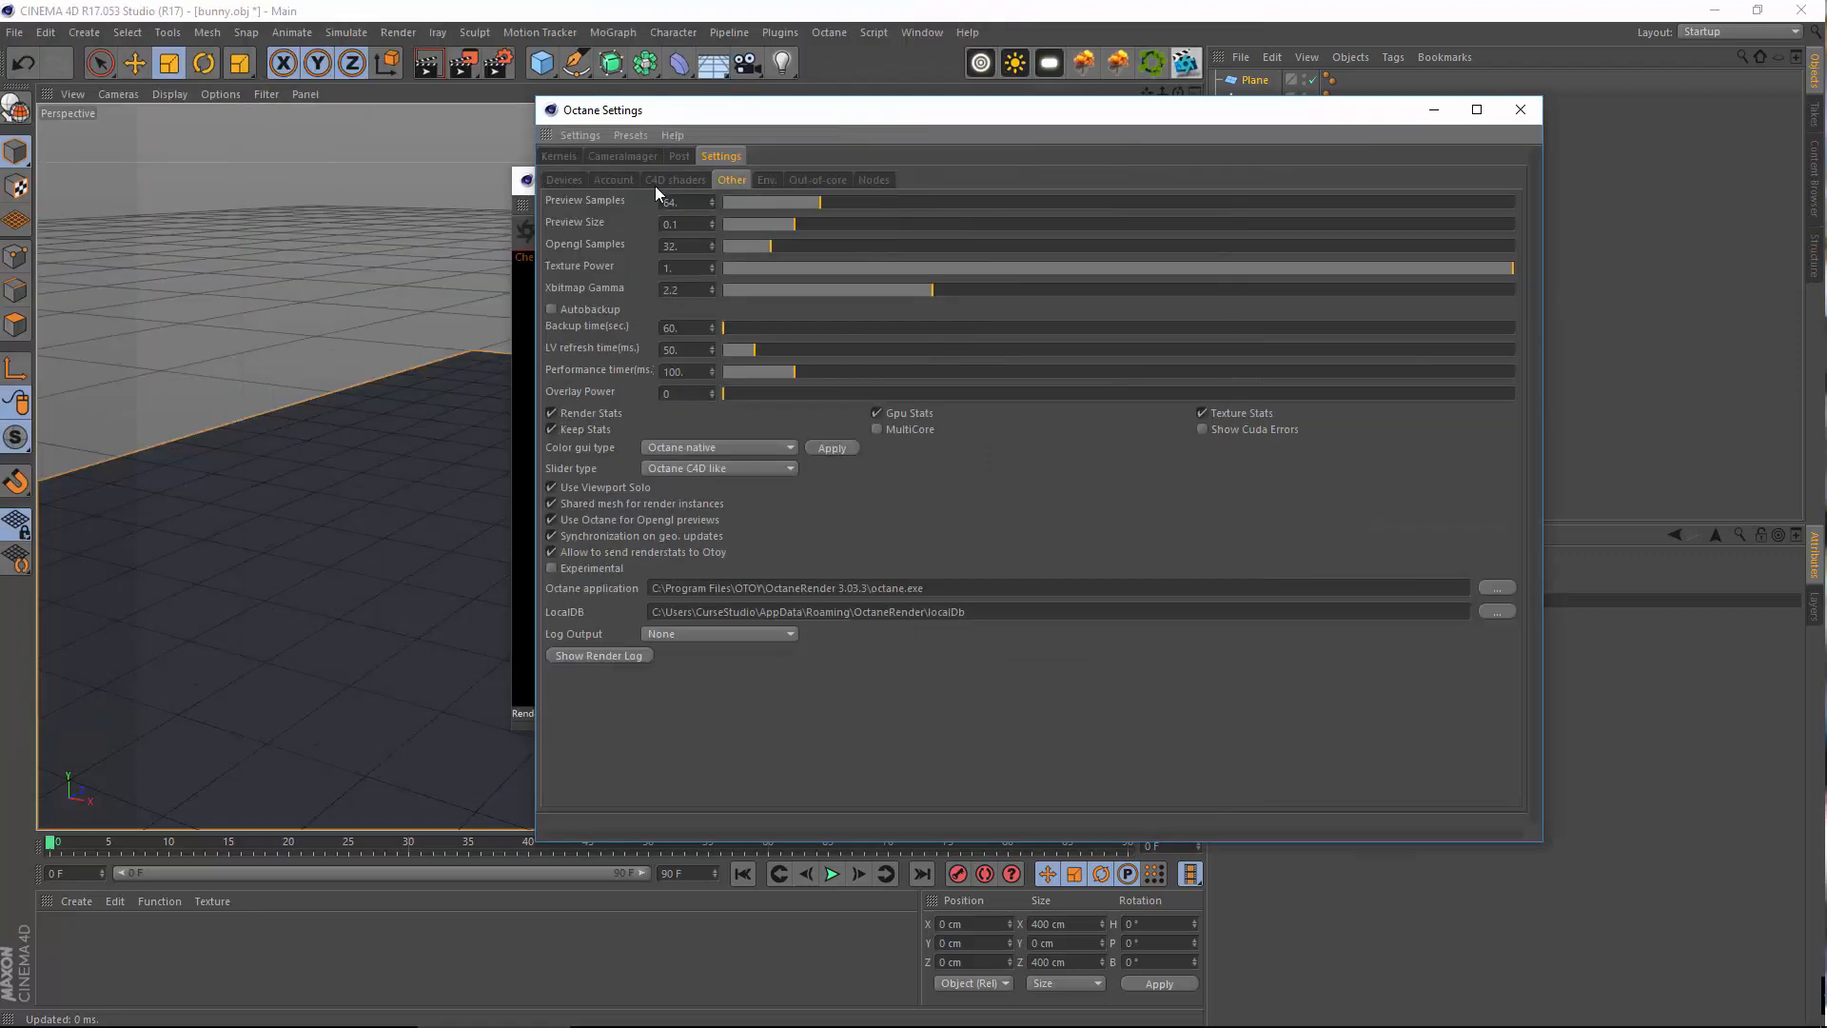
Show the Octane kernel settings, review the available kernel types and choose Directlighting
{"action": "left_click", "coordinate": [559, 156]}
{"action": "left_click_drag", "start_coordinate": [729, 111], "coordinate": [654, 113]}
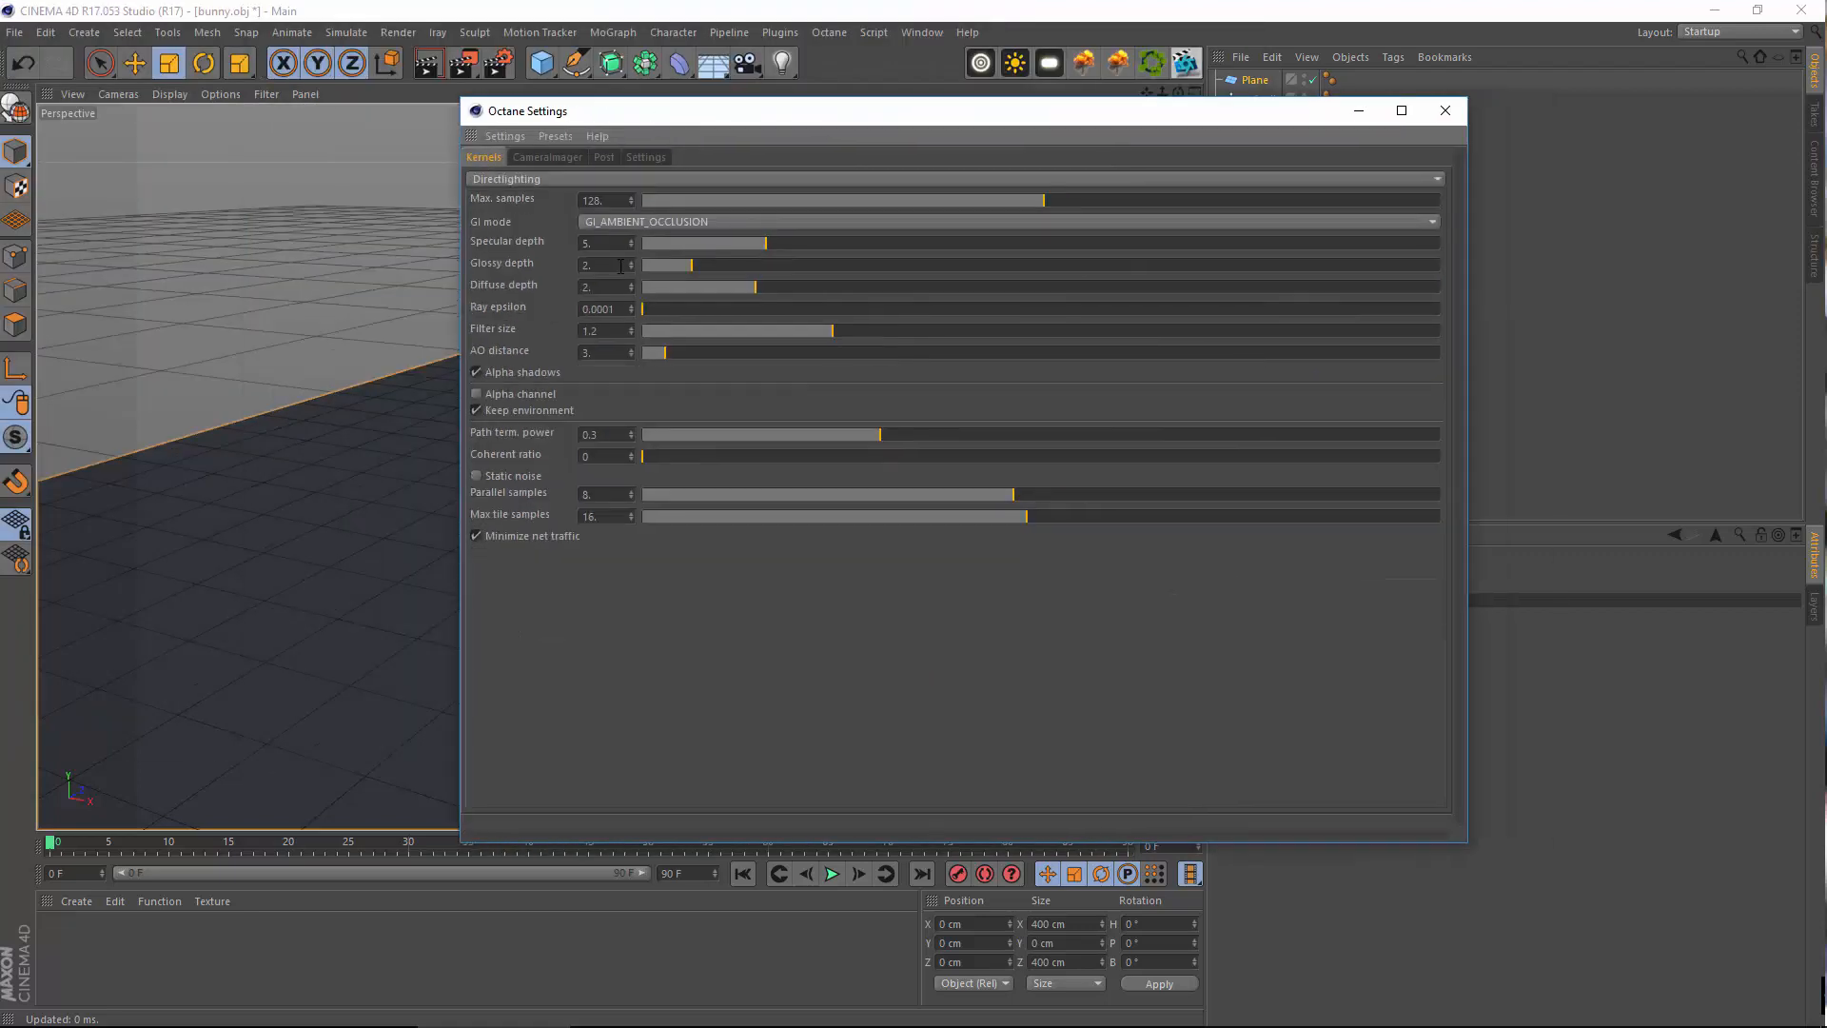
{"action": "left_click", "coordinate": [568, 174]}
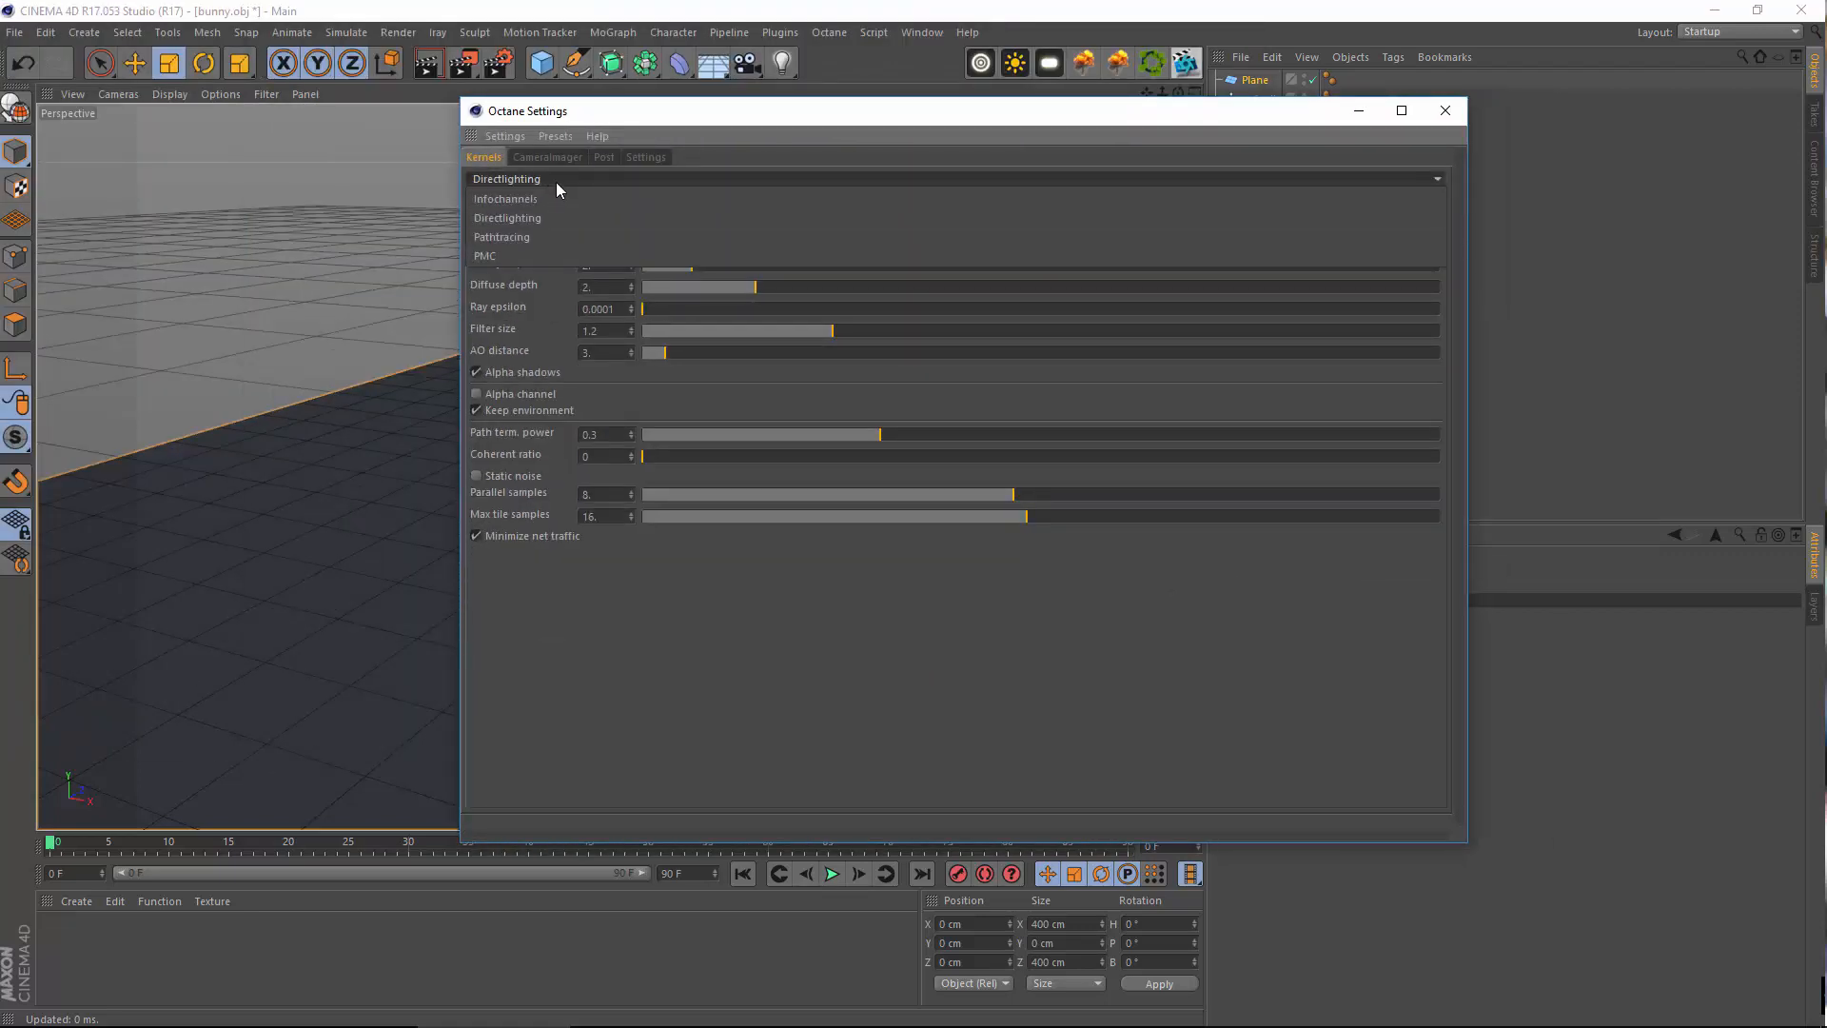
{"action": "left_click", "coordinate": [559, 181]}
{"action": "left_click", "coordinate": [563, 181]}
{"action": "left_click", "coordinate": [508, 212]}
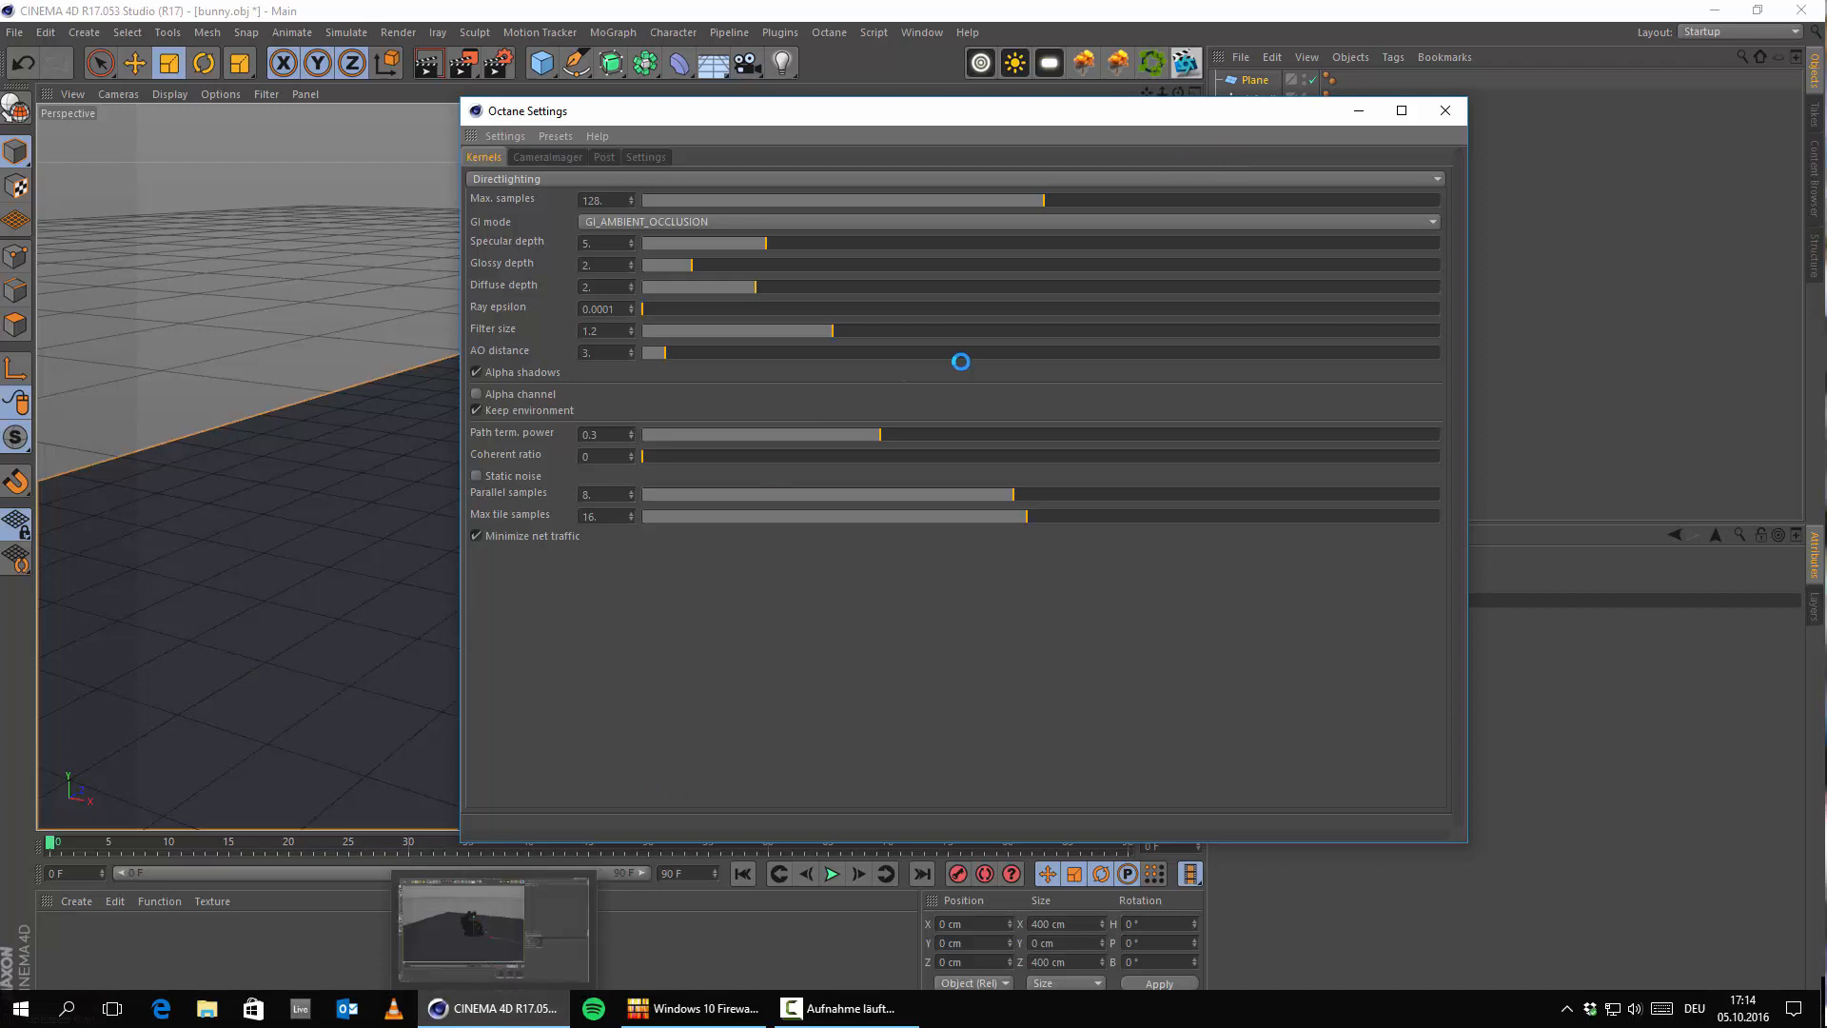
Open Task Manager and end the CINEMA 4D task
{"action": "key", "text": "ctrl+shift+Escape"}
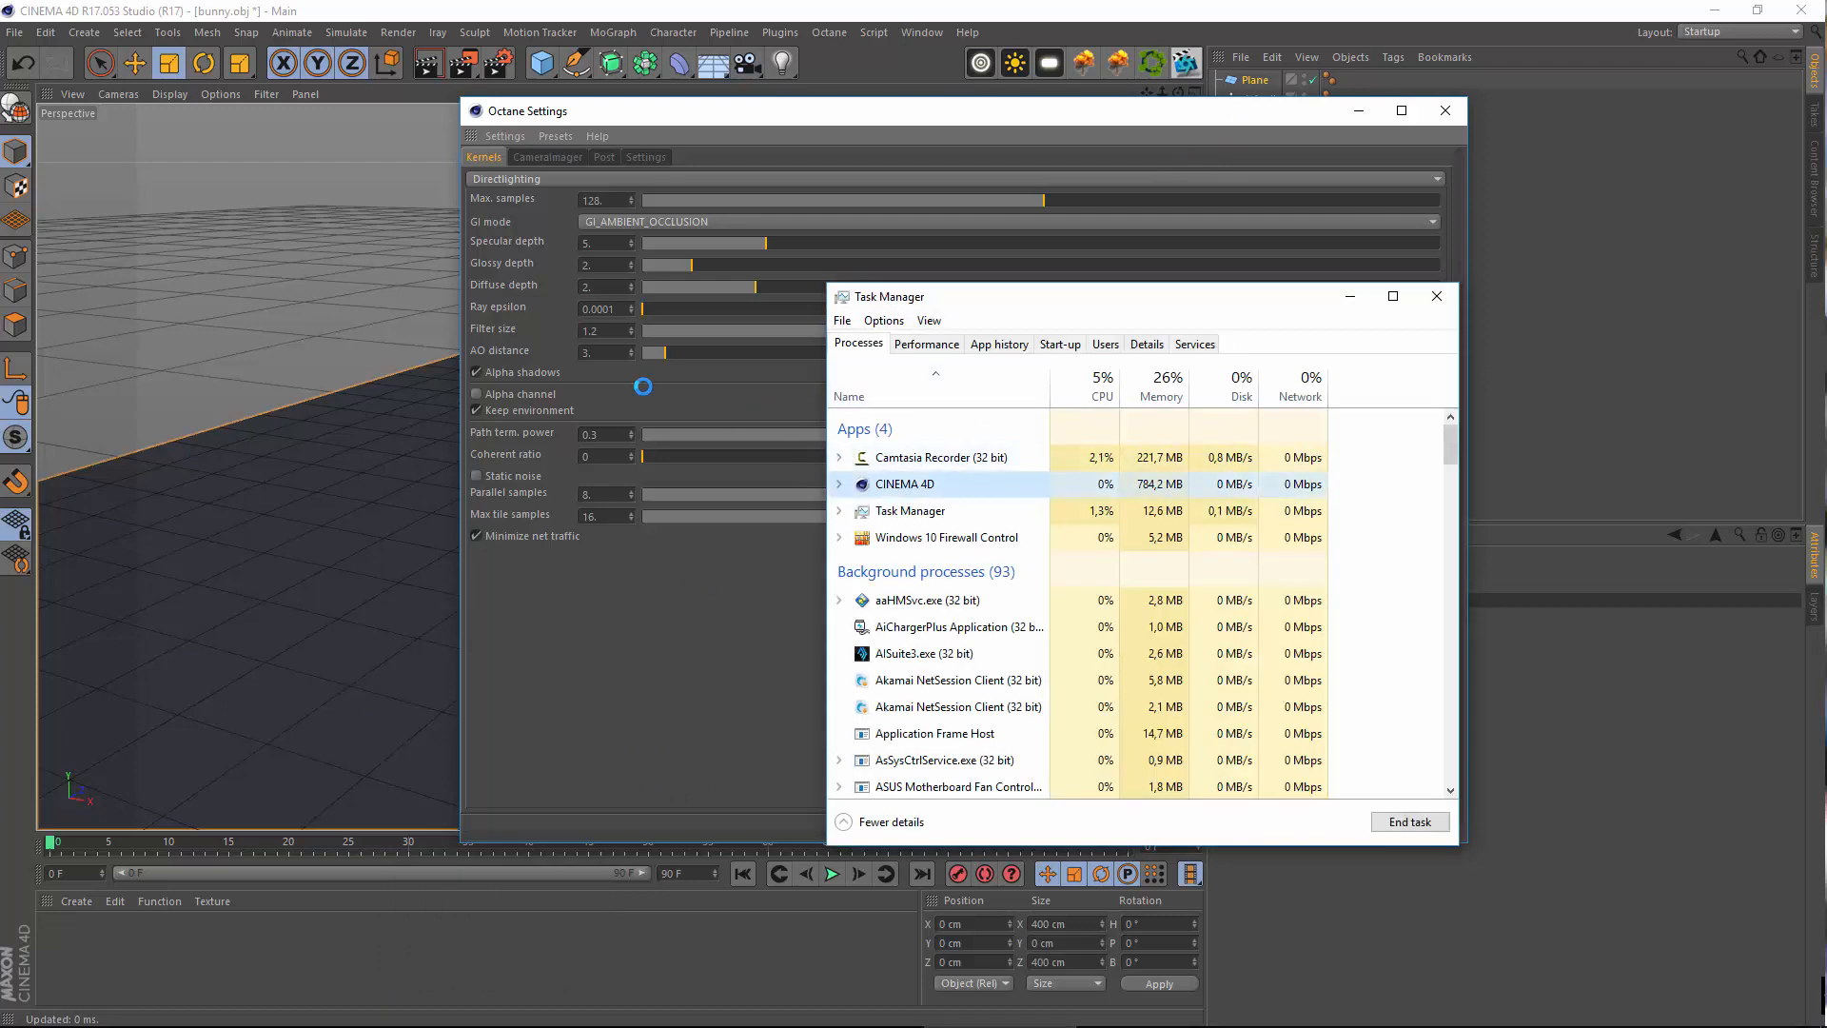
{"action": "left_click", "coordinate": [704, 666]}
{"action": "right_click", "coordinate": [931, 483]}
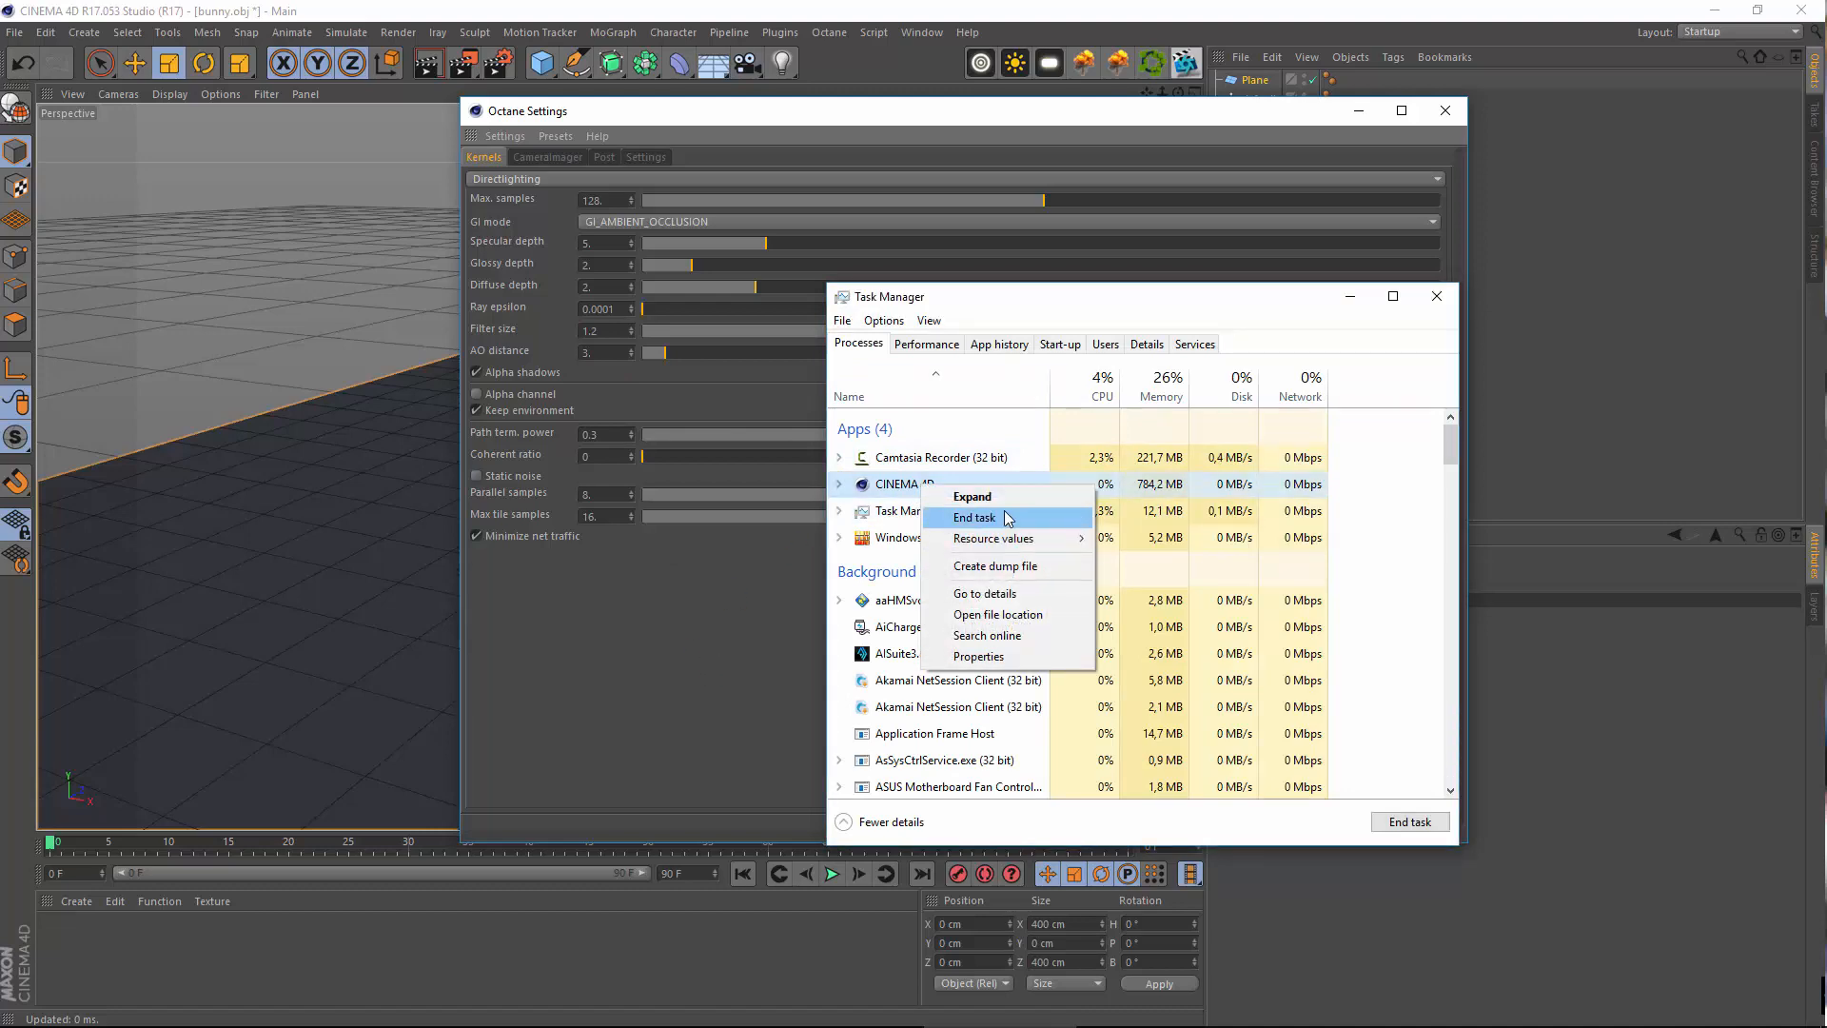
{"action": "left_click", "coordinate": [1006, 515]}
Relaunch Cinema 4D and minimize the Task Manager window
{"action": "mouse_move", "coordinate": [397, 1024]}
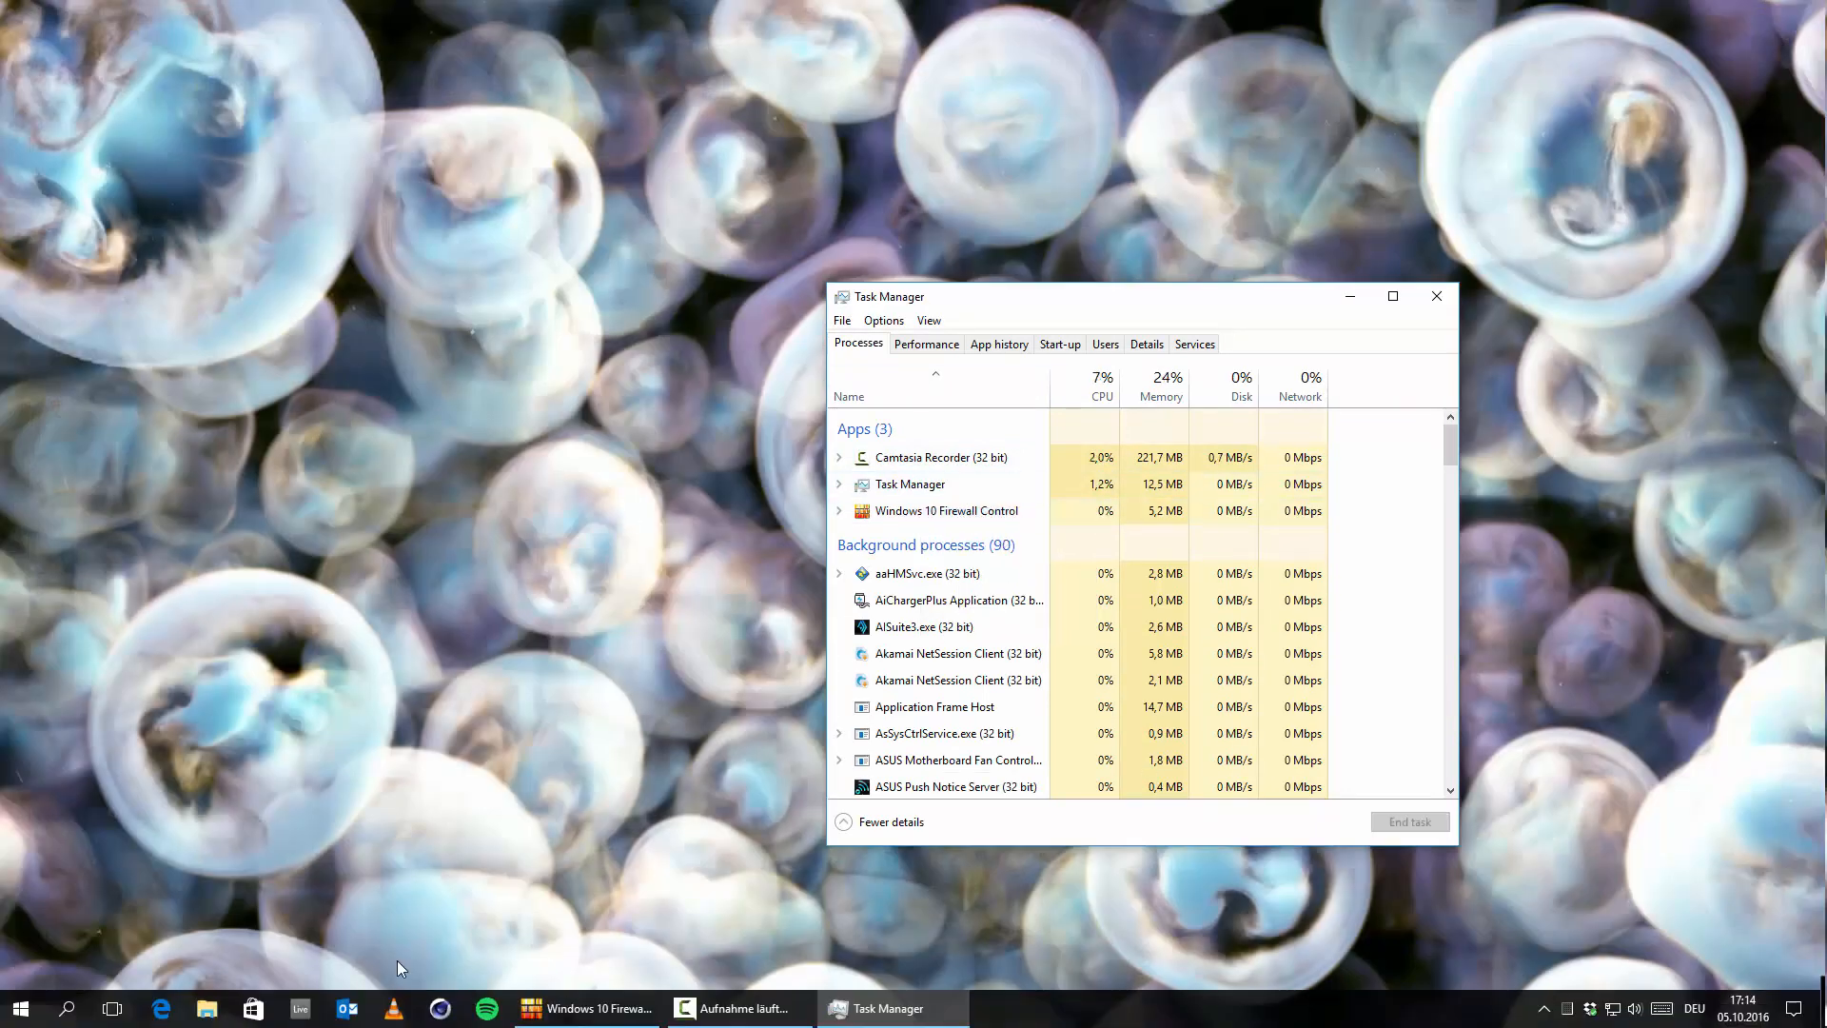
{"action": "left_click", "coordinate": [446, 1008]}
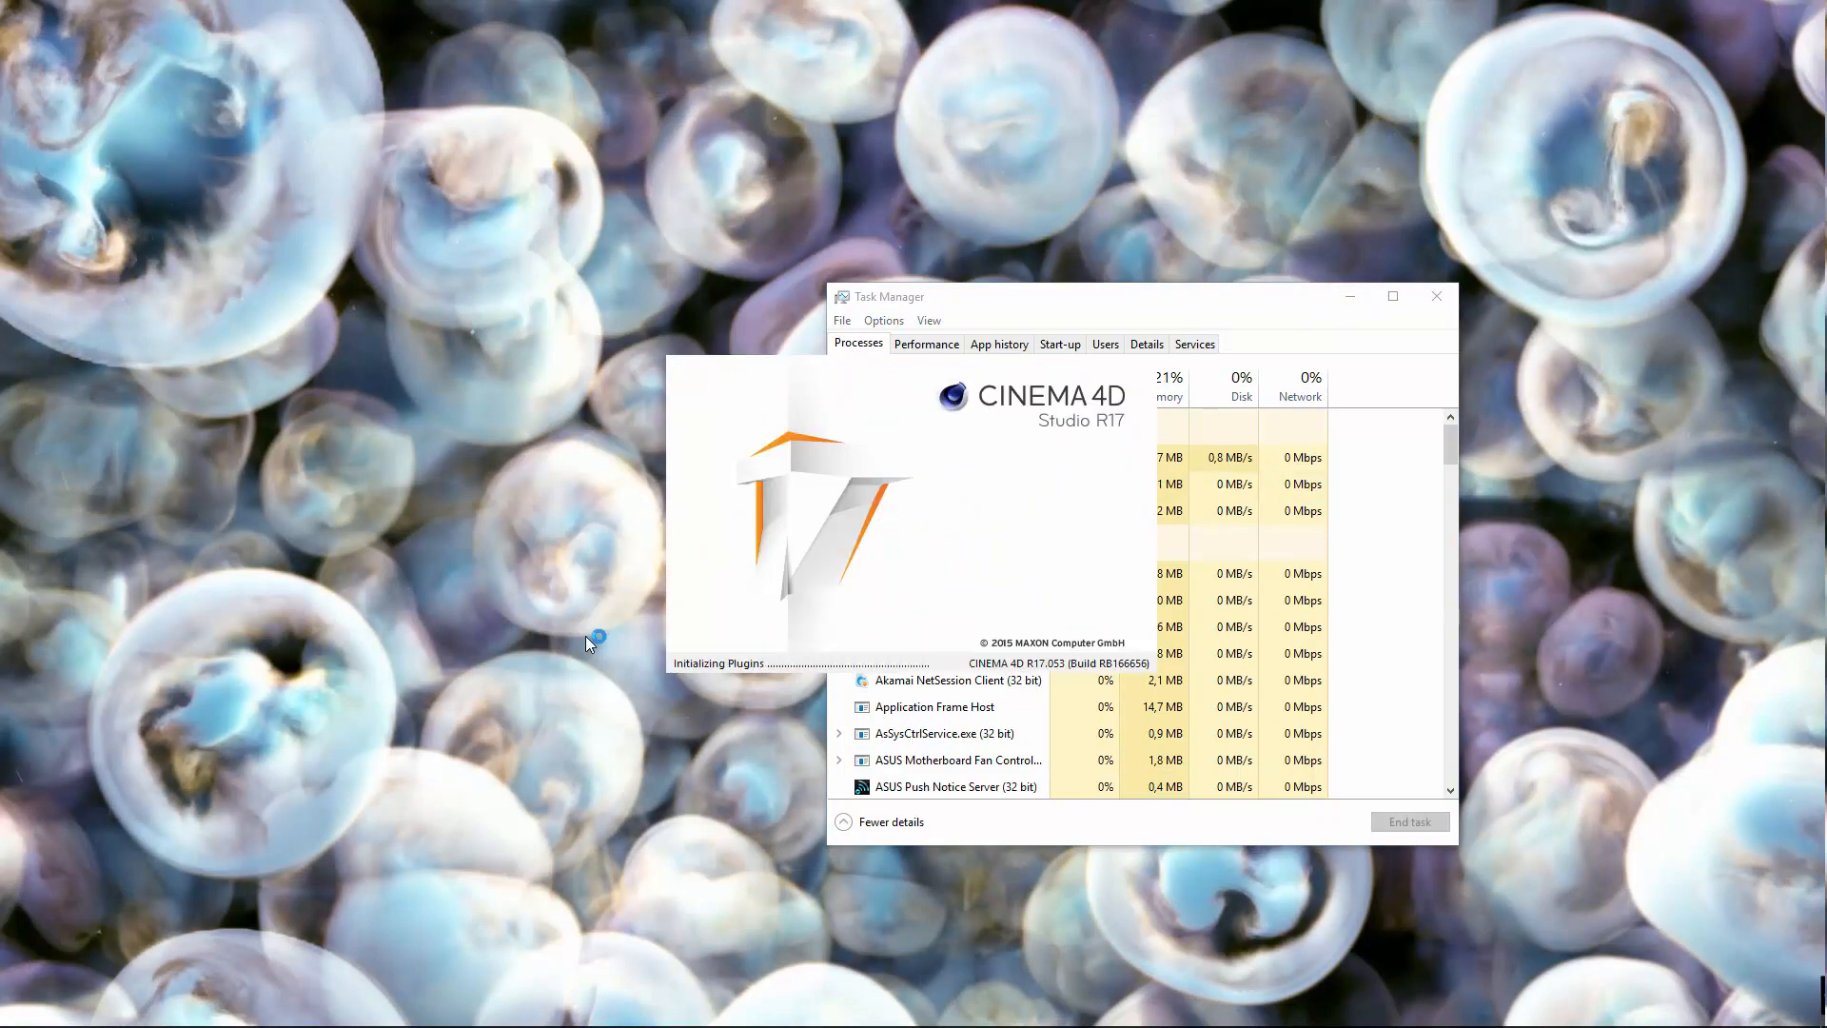
{"action": "left_click", "coordinate": [1349, 296]}
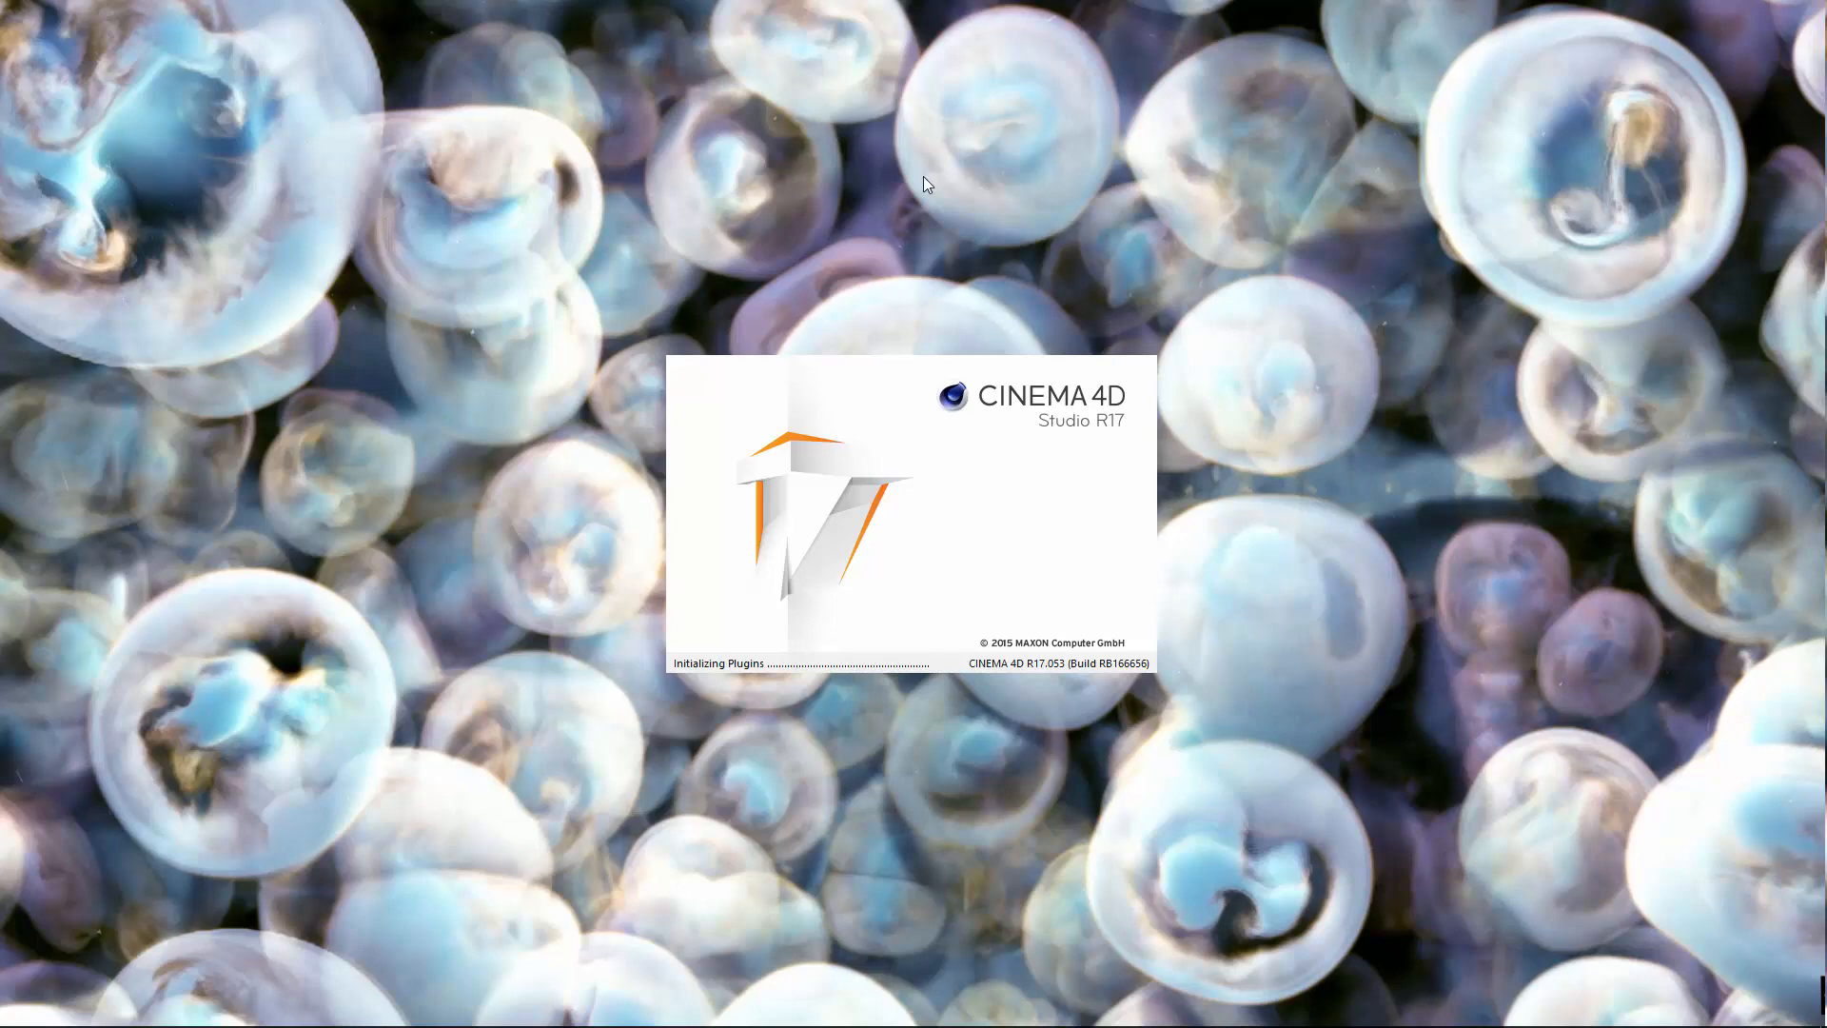
{"action": "left_click_drag", "start_coordinate": [551, 138], "coordinate": [1265, 443]}
{"action": "left_click_drag", "start_coordinate": [1271, 221], "coordinate": [497, 827]}
{"action": "left_click_drag", "start_coordinate": [491, 189], "coordinate": [1321, 831]}
{"action": "left_click_drag", "start_coordinate": [595, 268], "coordinate": [1221, 780]}
{"action": "left_click_drag", "start_coordinate": [522, 205], "coordinate": [1286, 841]}
{"action": "left_click_drag", "start_coordinate": [1244, 283], "coordinate": [583, 768]}
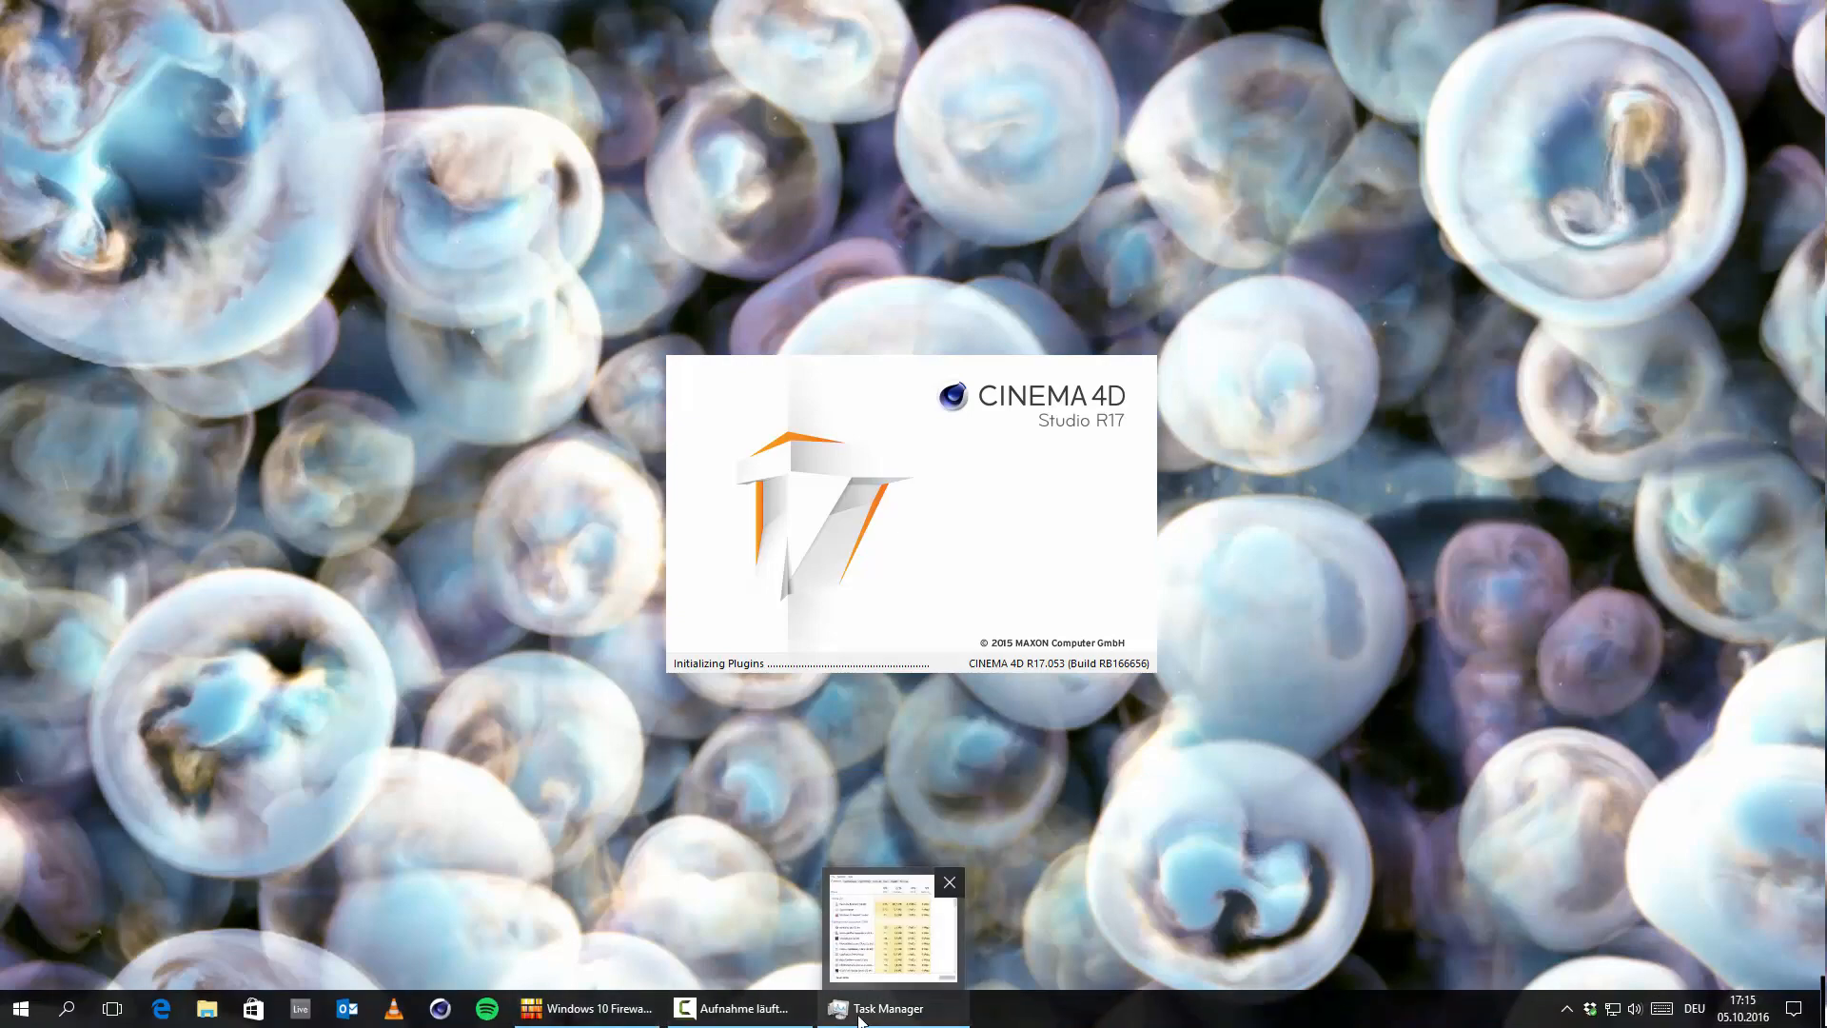
Restore Task Manager and look through its list of background processes
{"action": "left_click", "coordinate": [843, 1018]}
{"action": "scroll", "coordinate": [1013, 647], "scroll_direction": "down", "scroll_amount": 8}
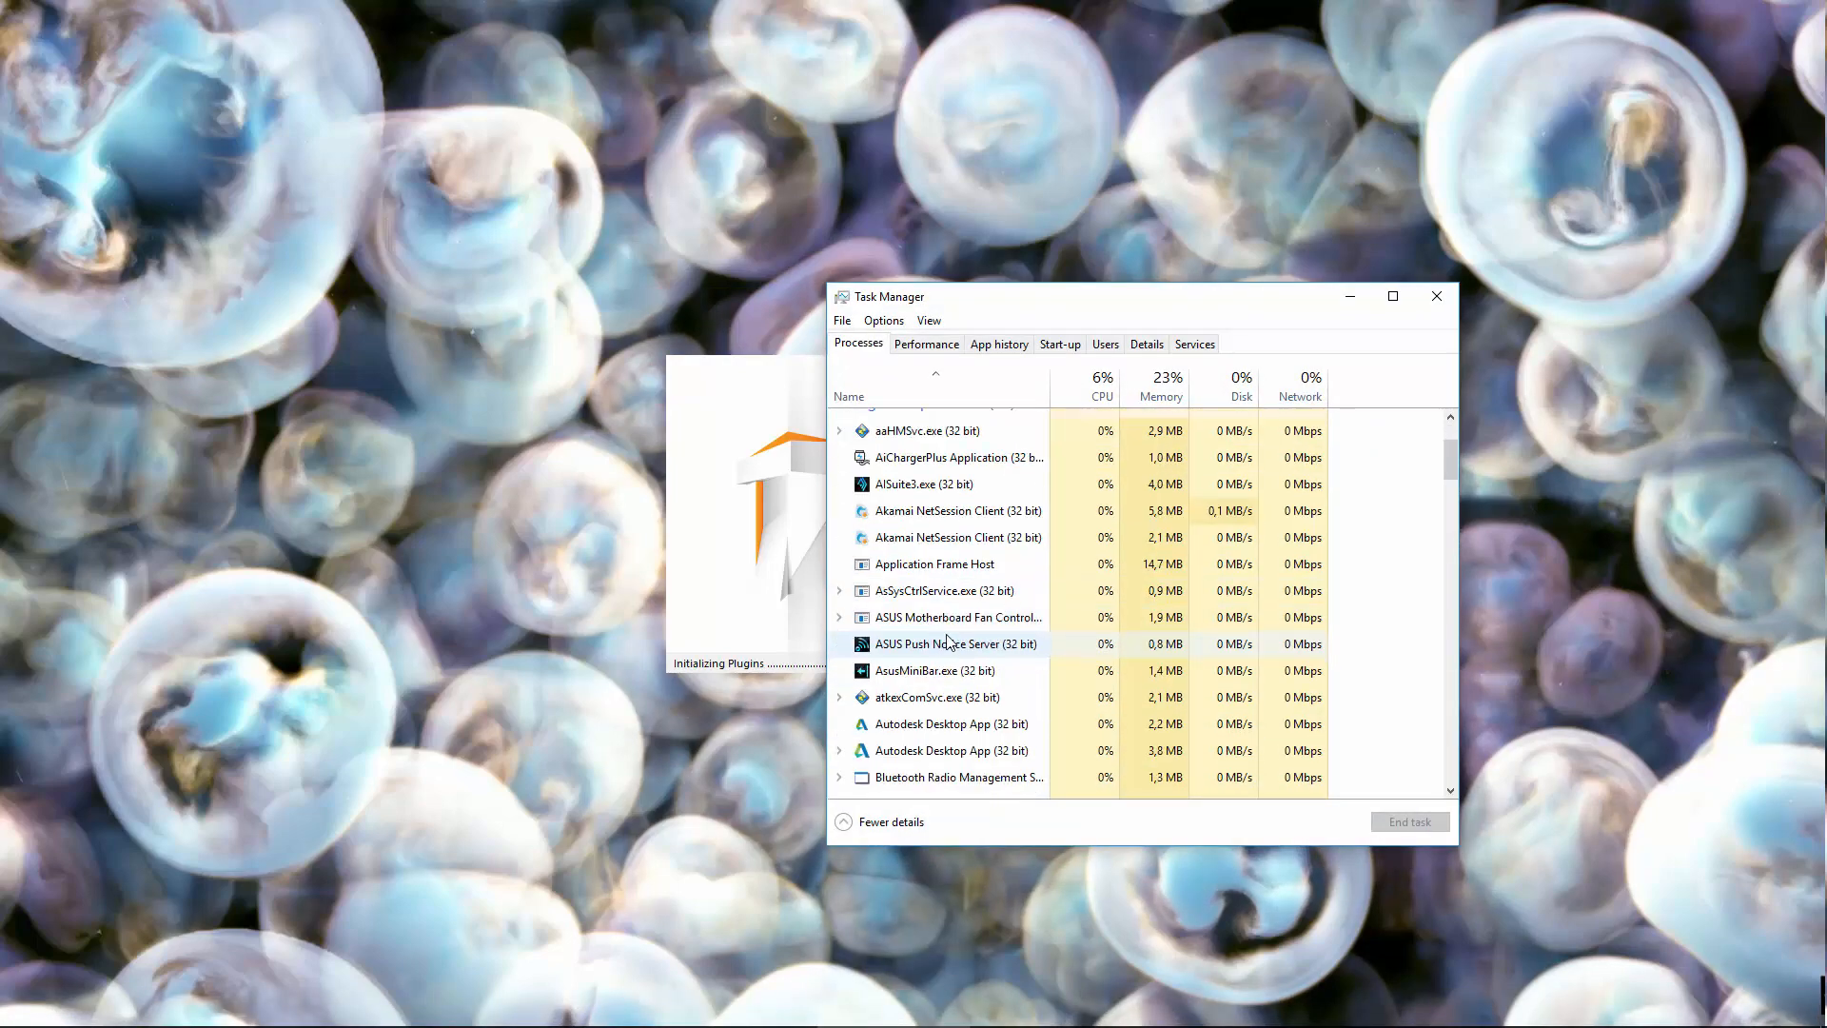
{"action": "left_click", "coordinate": [919, 547]}
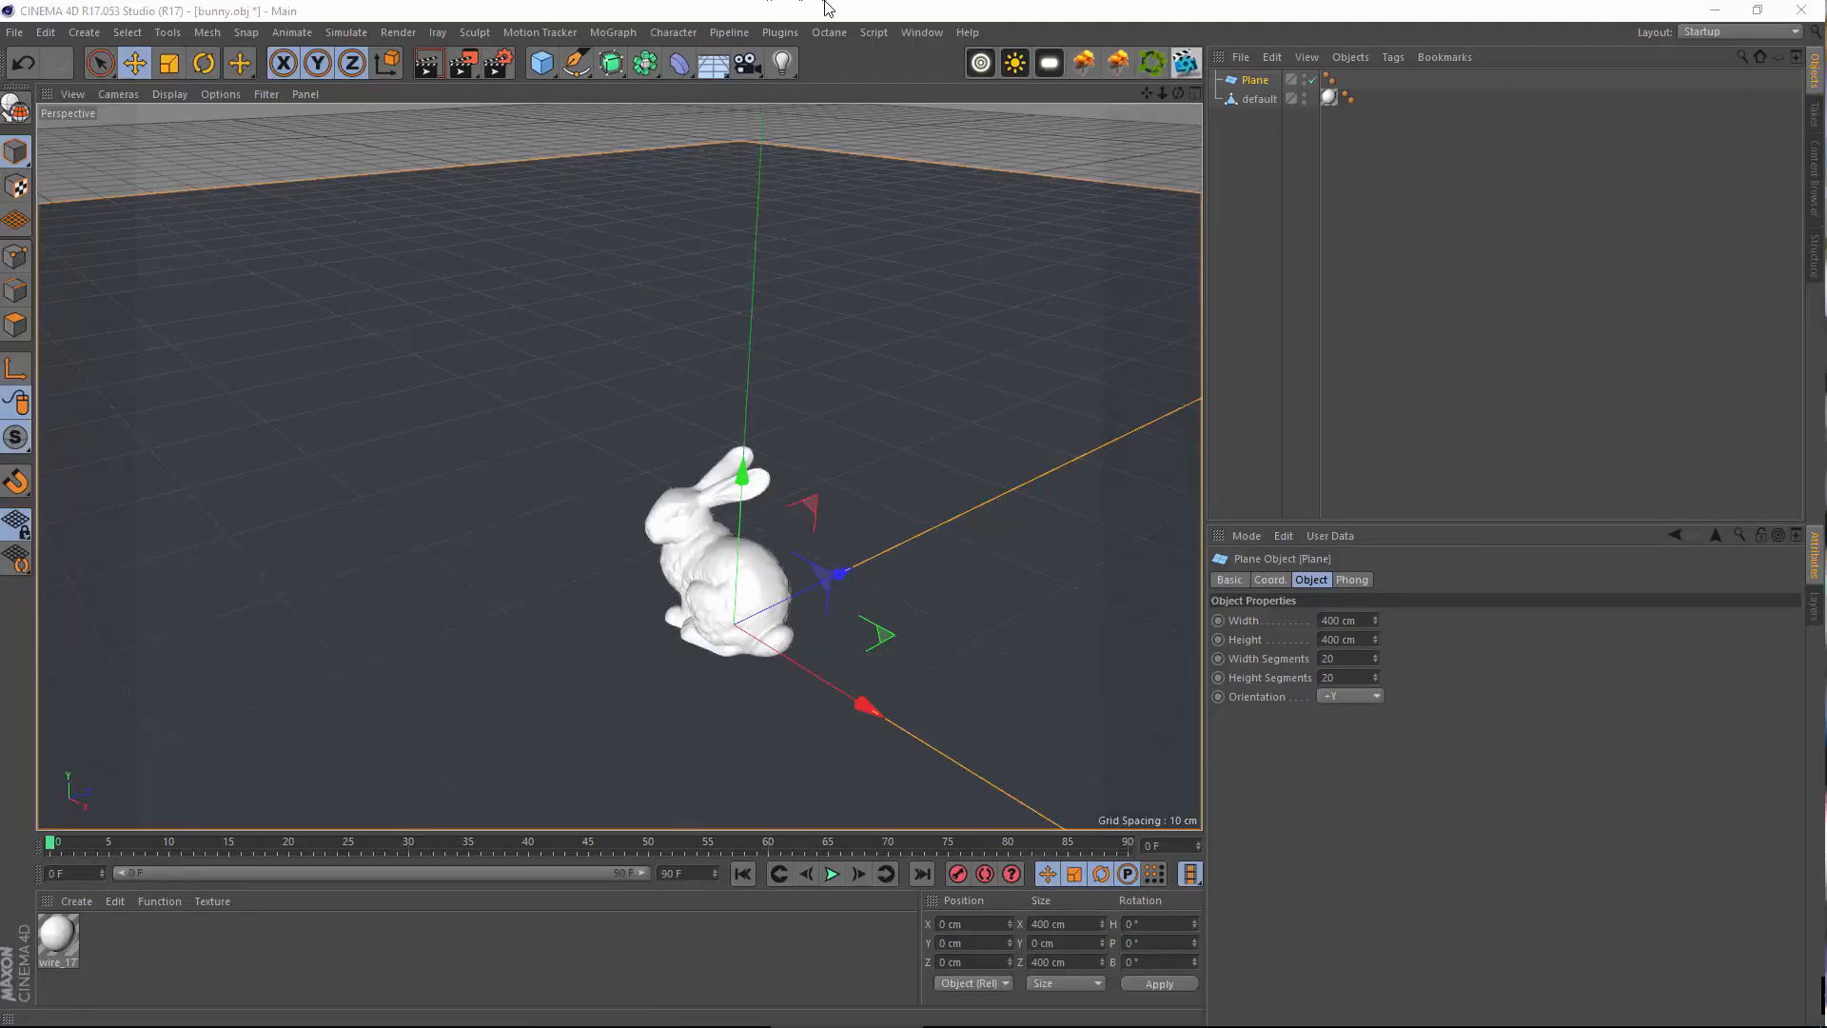
Select the bunny and inspect the reloaded bunny and plane from several sides in the perspective view
{"action": "left_click_drag", "start_coordinate": [725, 463], "coordinate": [776, 498], "text": "alt"}
{"action": "middle_click_drag", "start_coordinate": [776, 499], "coordinate": [546, 382], "text": "alt"}
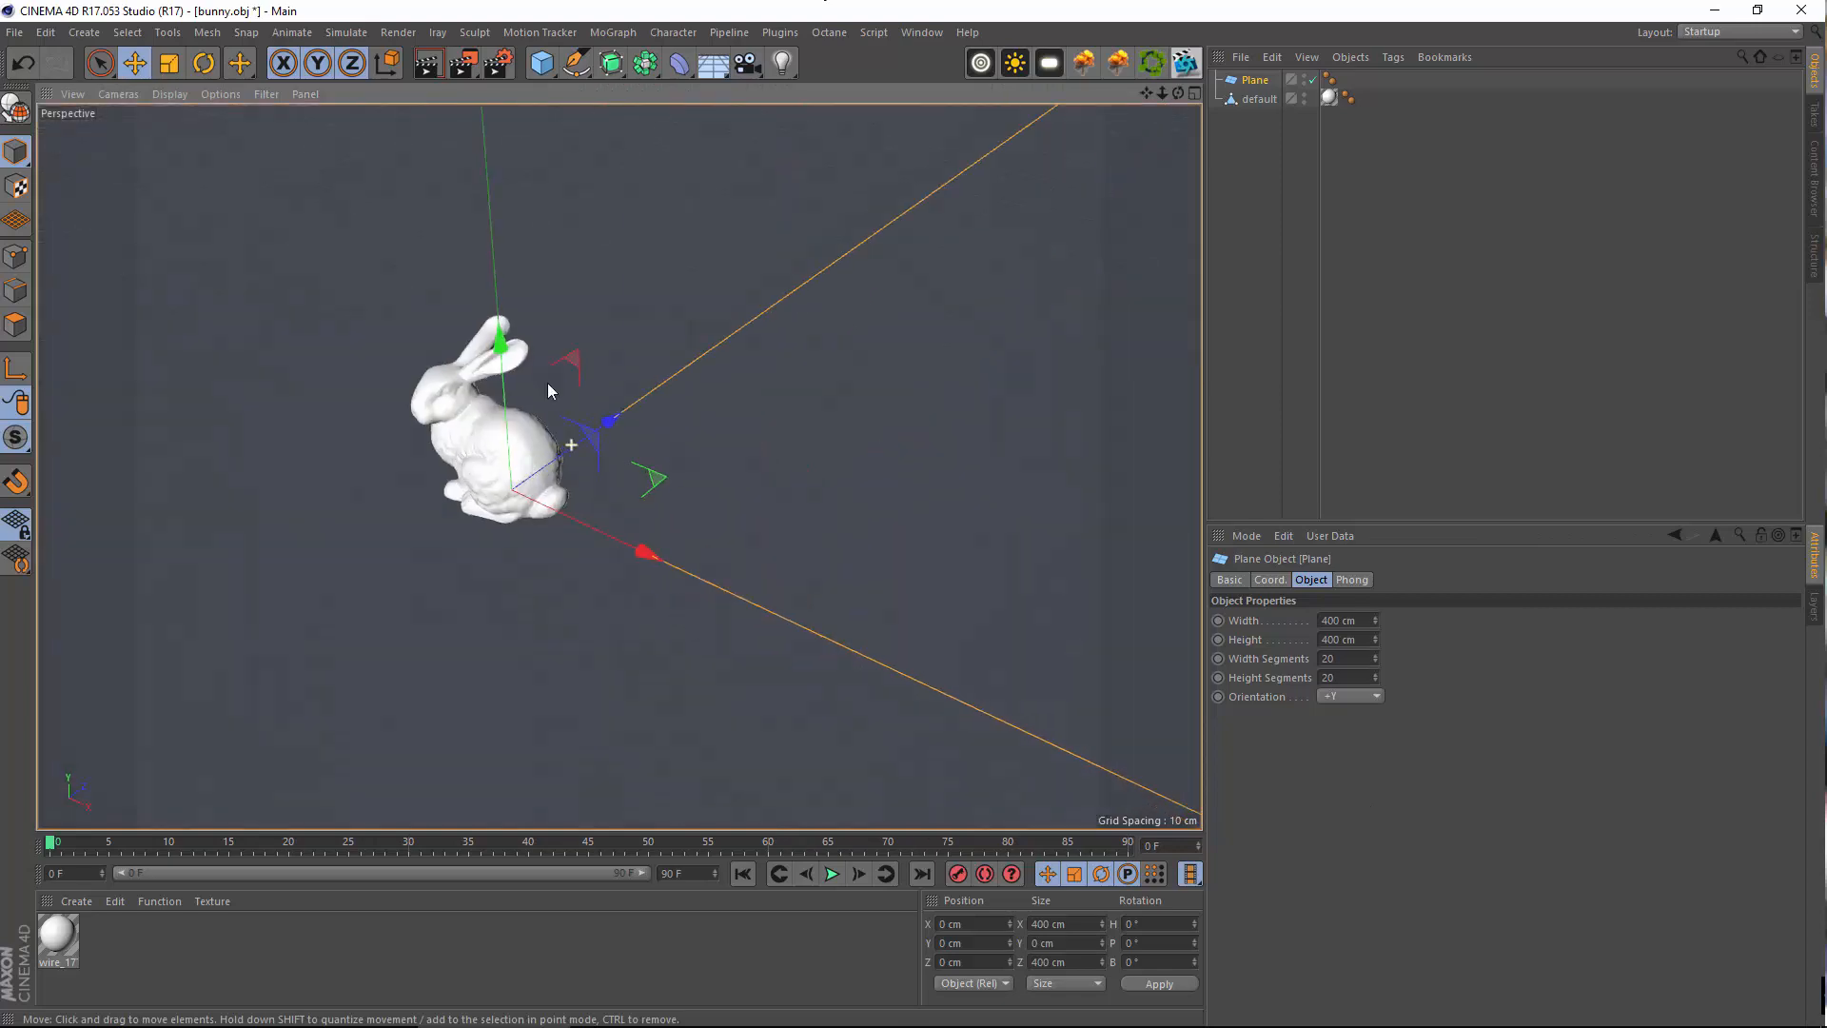
{"action": "left_click_drag", "start_coordinate": [546, 383], "coordinate": [624, 466], "text": "alt"}
{"action": "middle_click_drag", "start_coordinate": [624, 466], "coordinate": [666, 559], "text": "alt"}
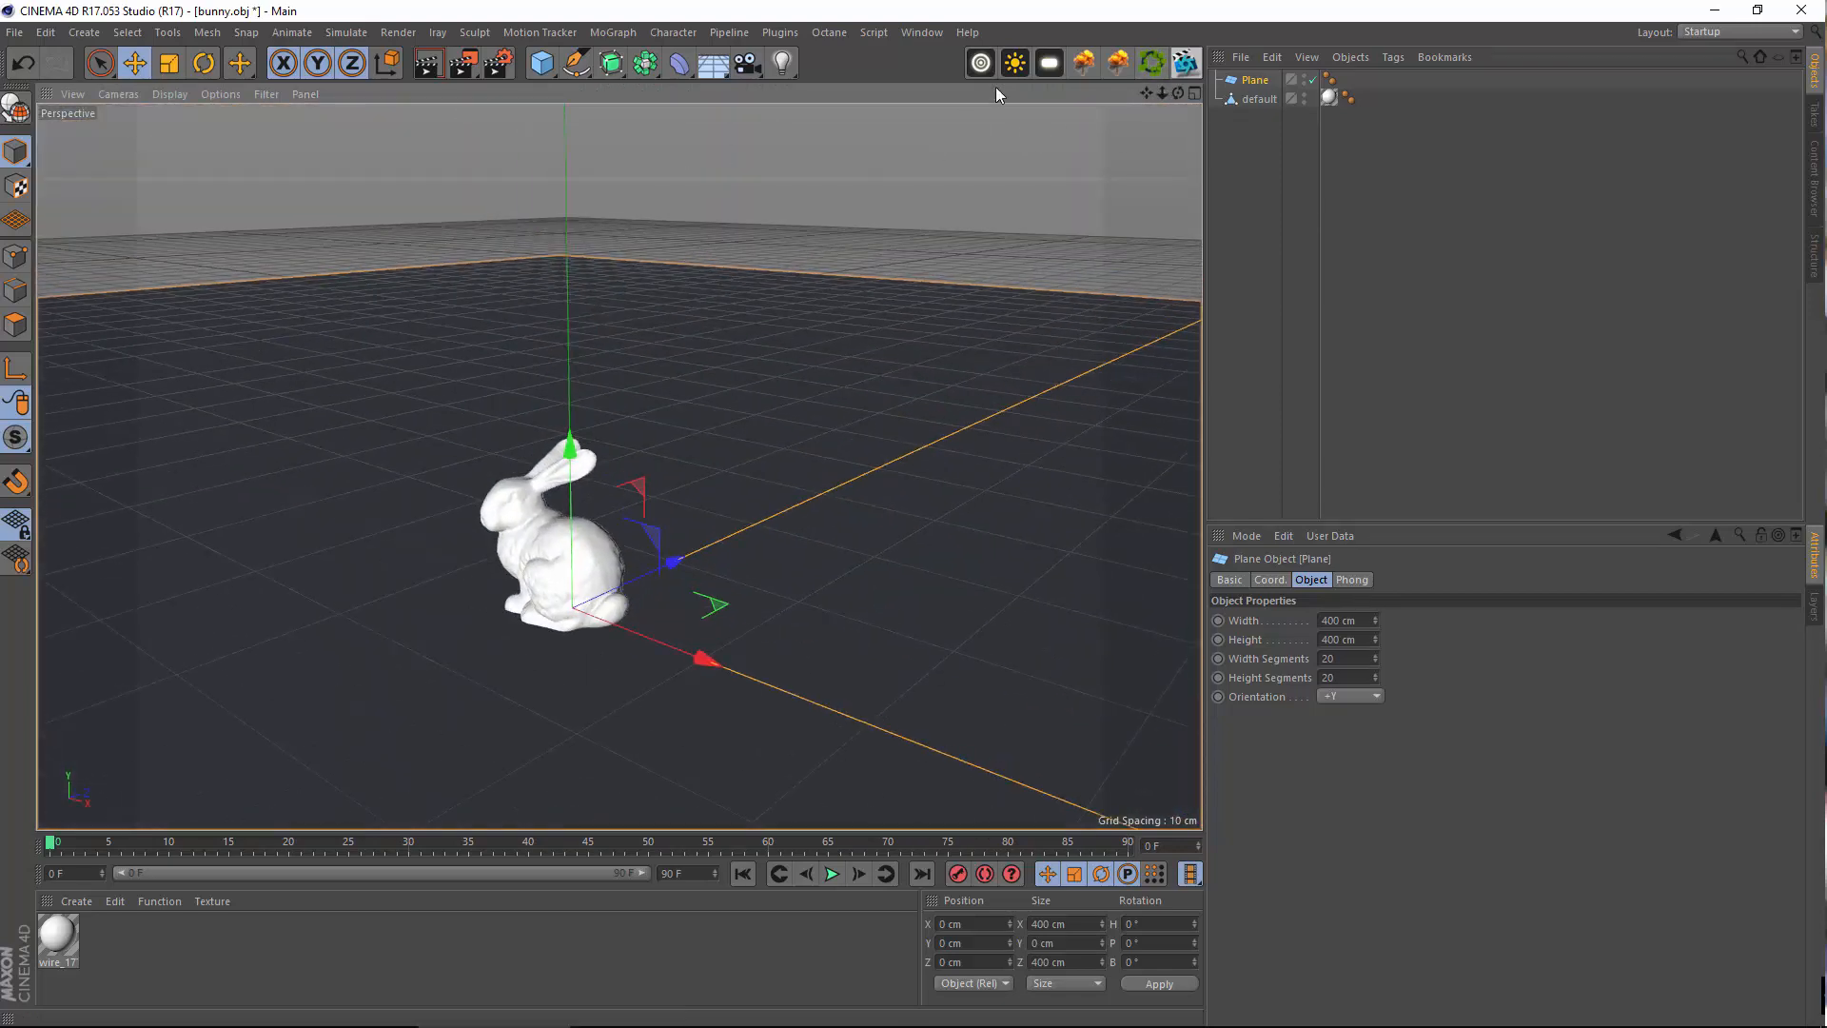
{"action": "left_click_drag", "start_coordinate": [672, 501], "coordinate": [620, 470], "text": "alt"}
{"action": "scroll", "coordinate": [710, 550], "scroll_direction": "up", "scroll_amount": 3}
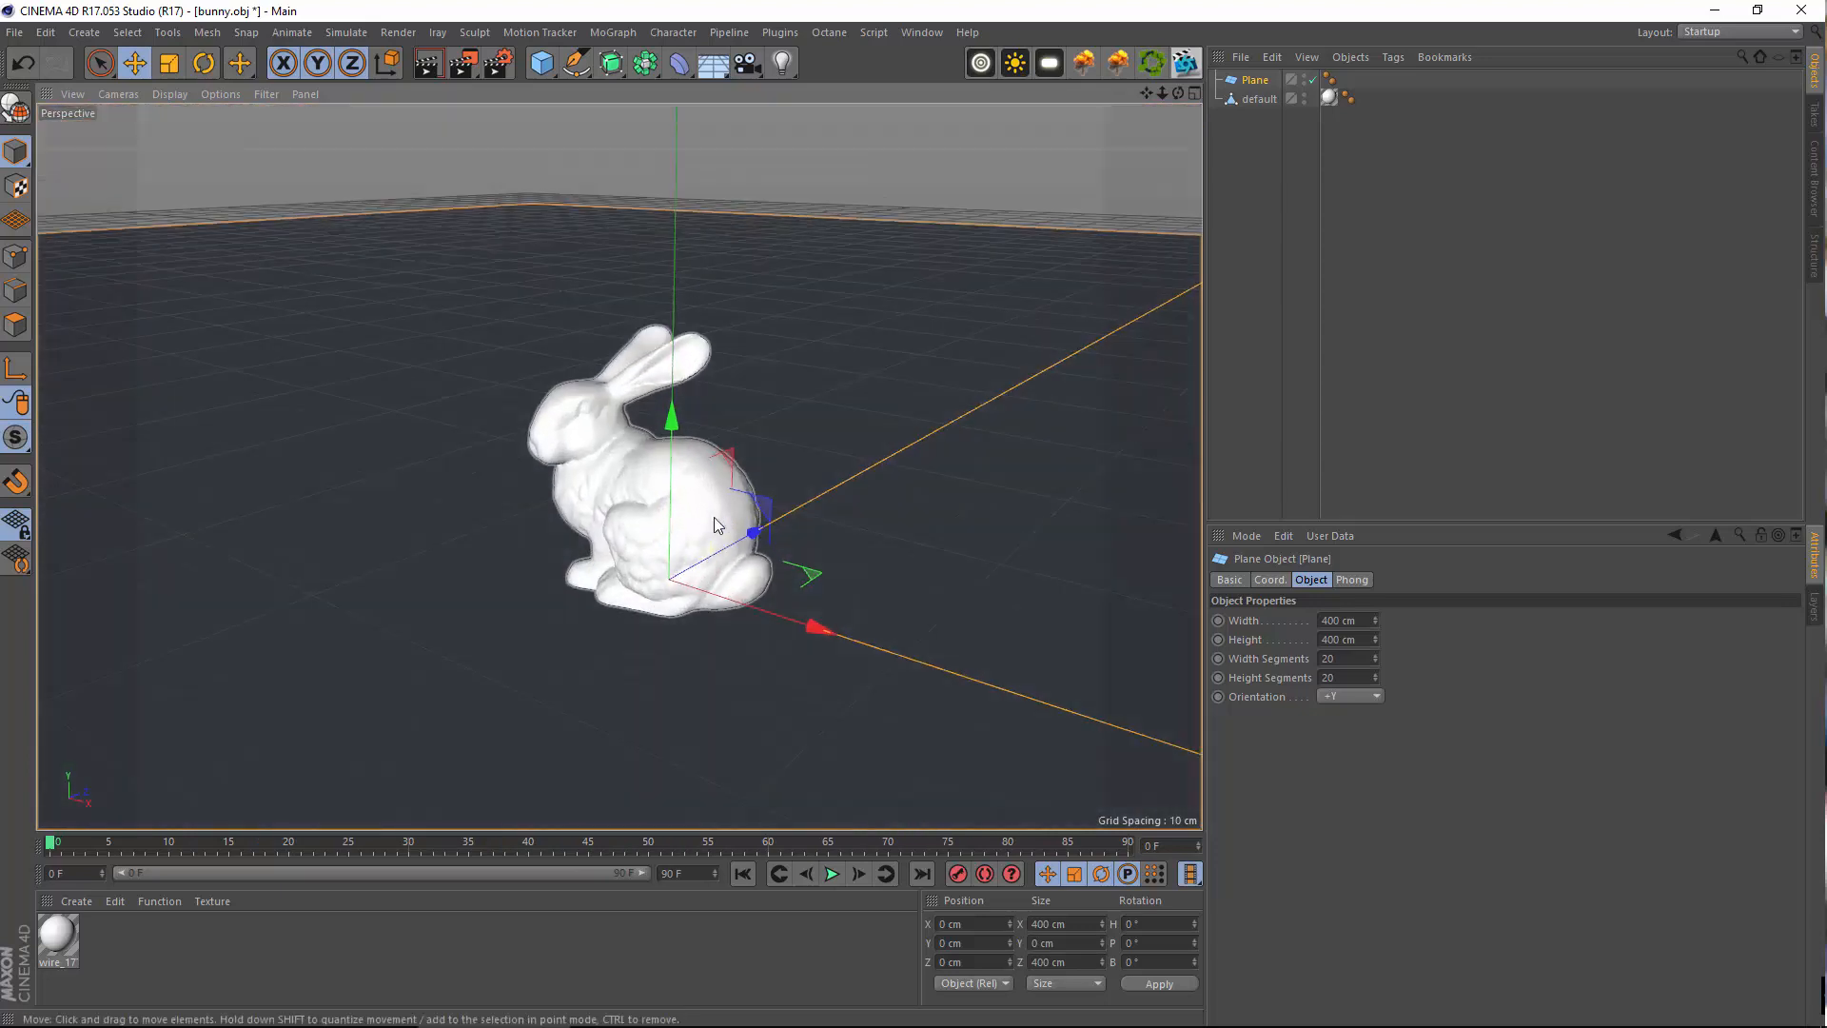
{"action": "left_click", "coordinate": [619, 470]}
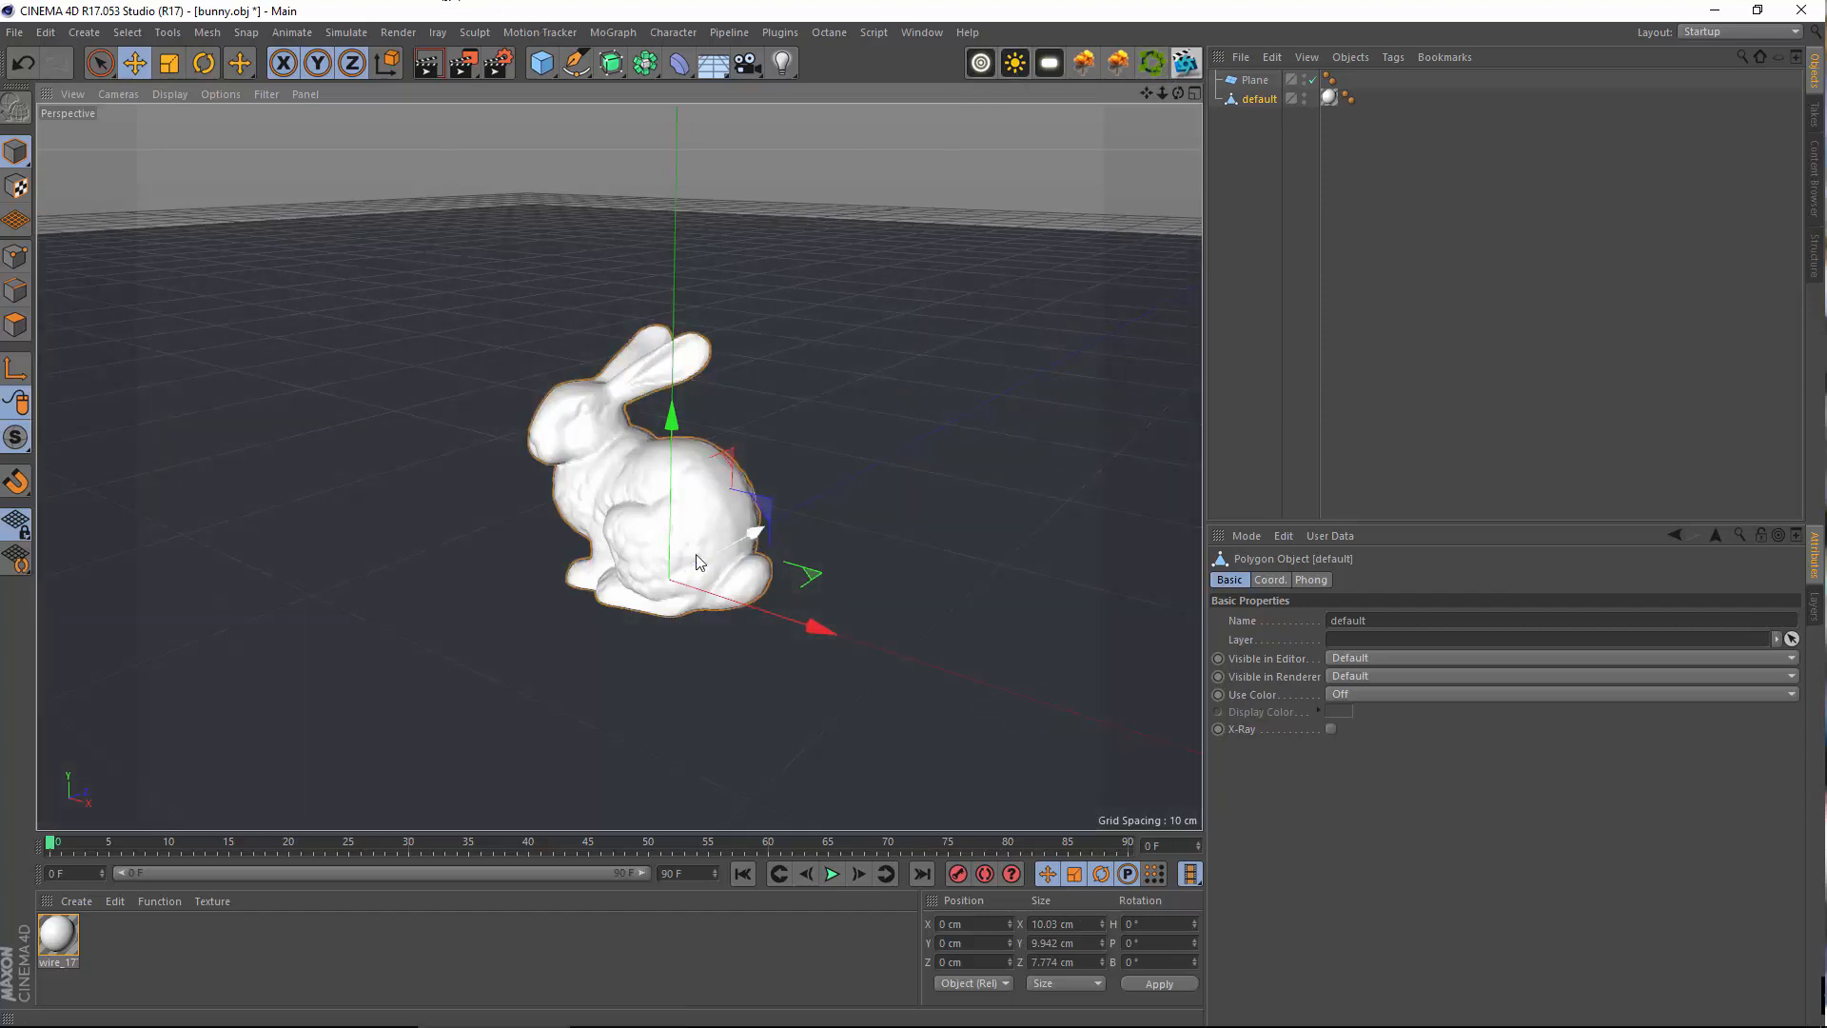
{"action": "left_click_drag", "start_coordinate": [695, 562], "coordinate": [699, 609], "text": "alt"}
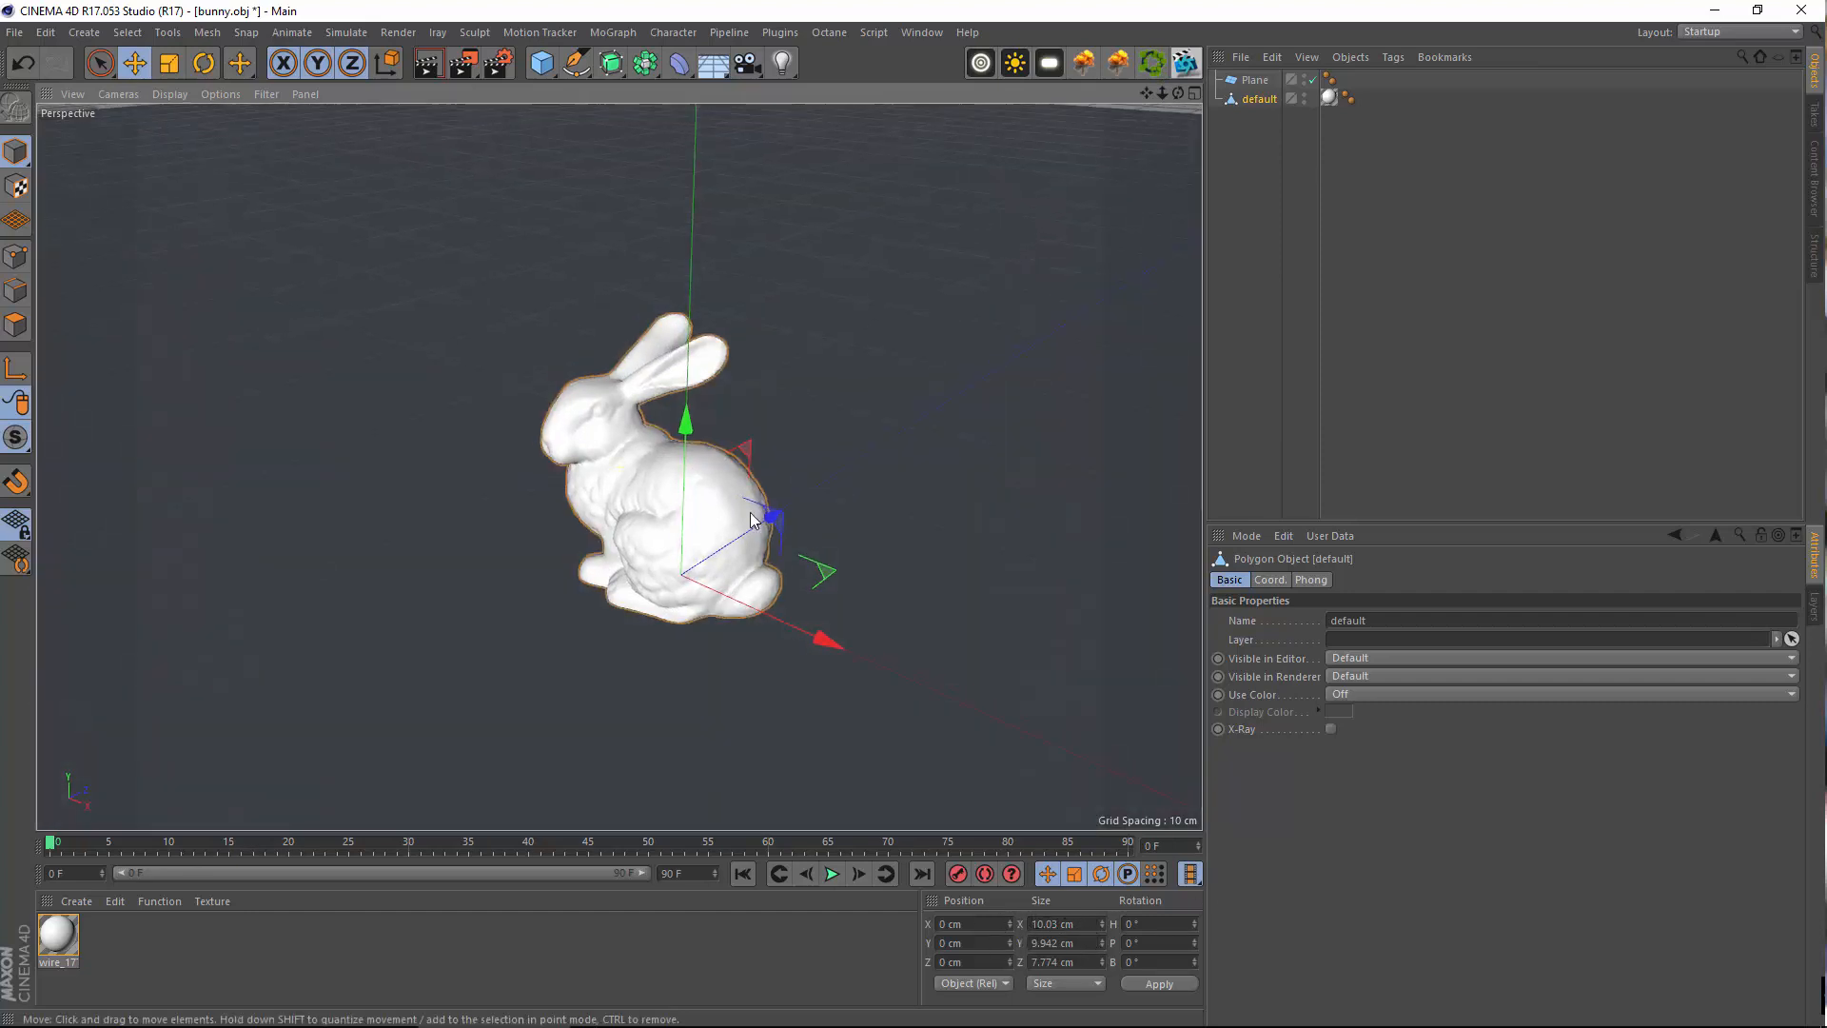
{"action": "left_click_drag", "start_coordinate": [685, 571], "coordinate": [460, 484], "text": "alt"}
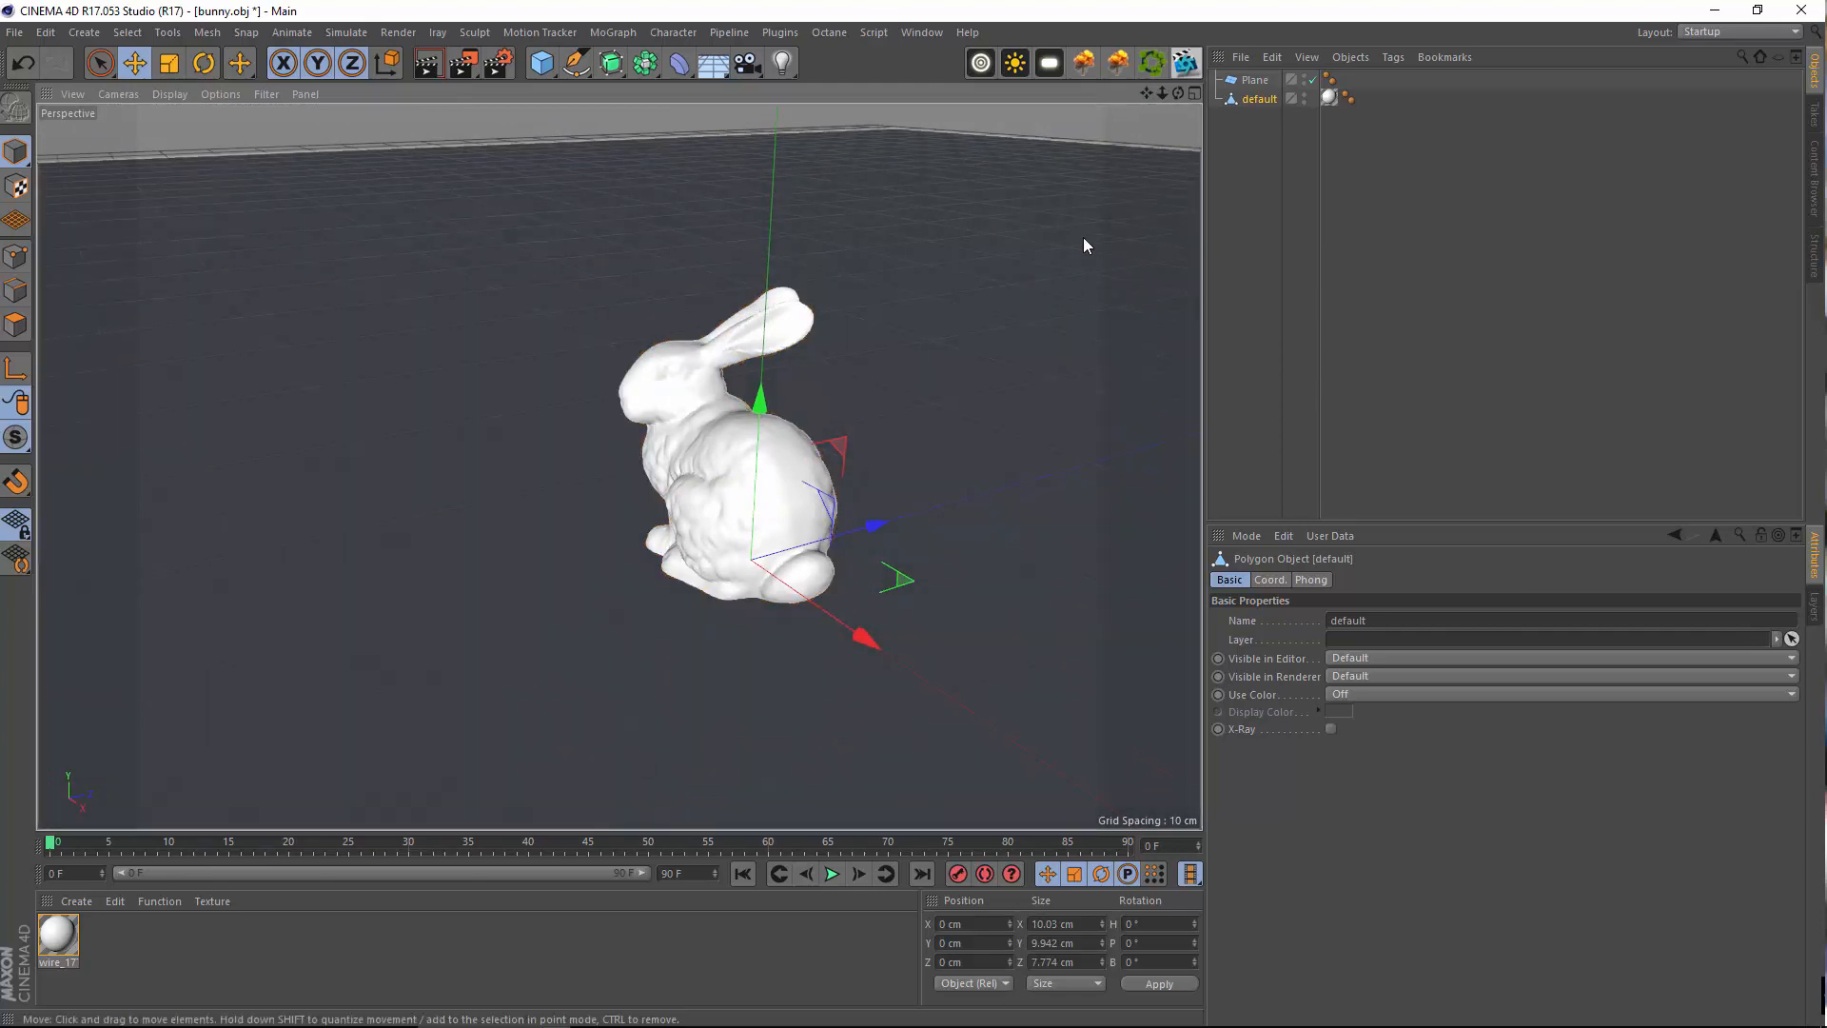
{"action": "left_click_drag", "start_coordinate": [1141, 314], "coordinate": [785, 445], "text": "alt"}
{"action": "middle_click_drag", "start_coordinate": [785, 438], "coordinate": [867, 451], "text": "alt"}
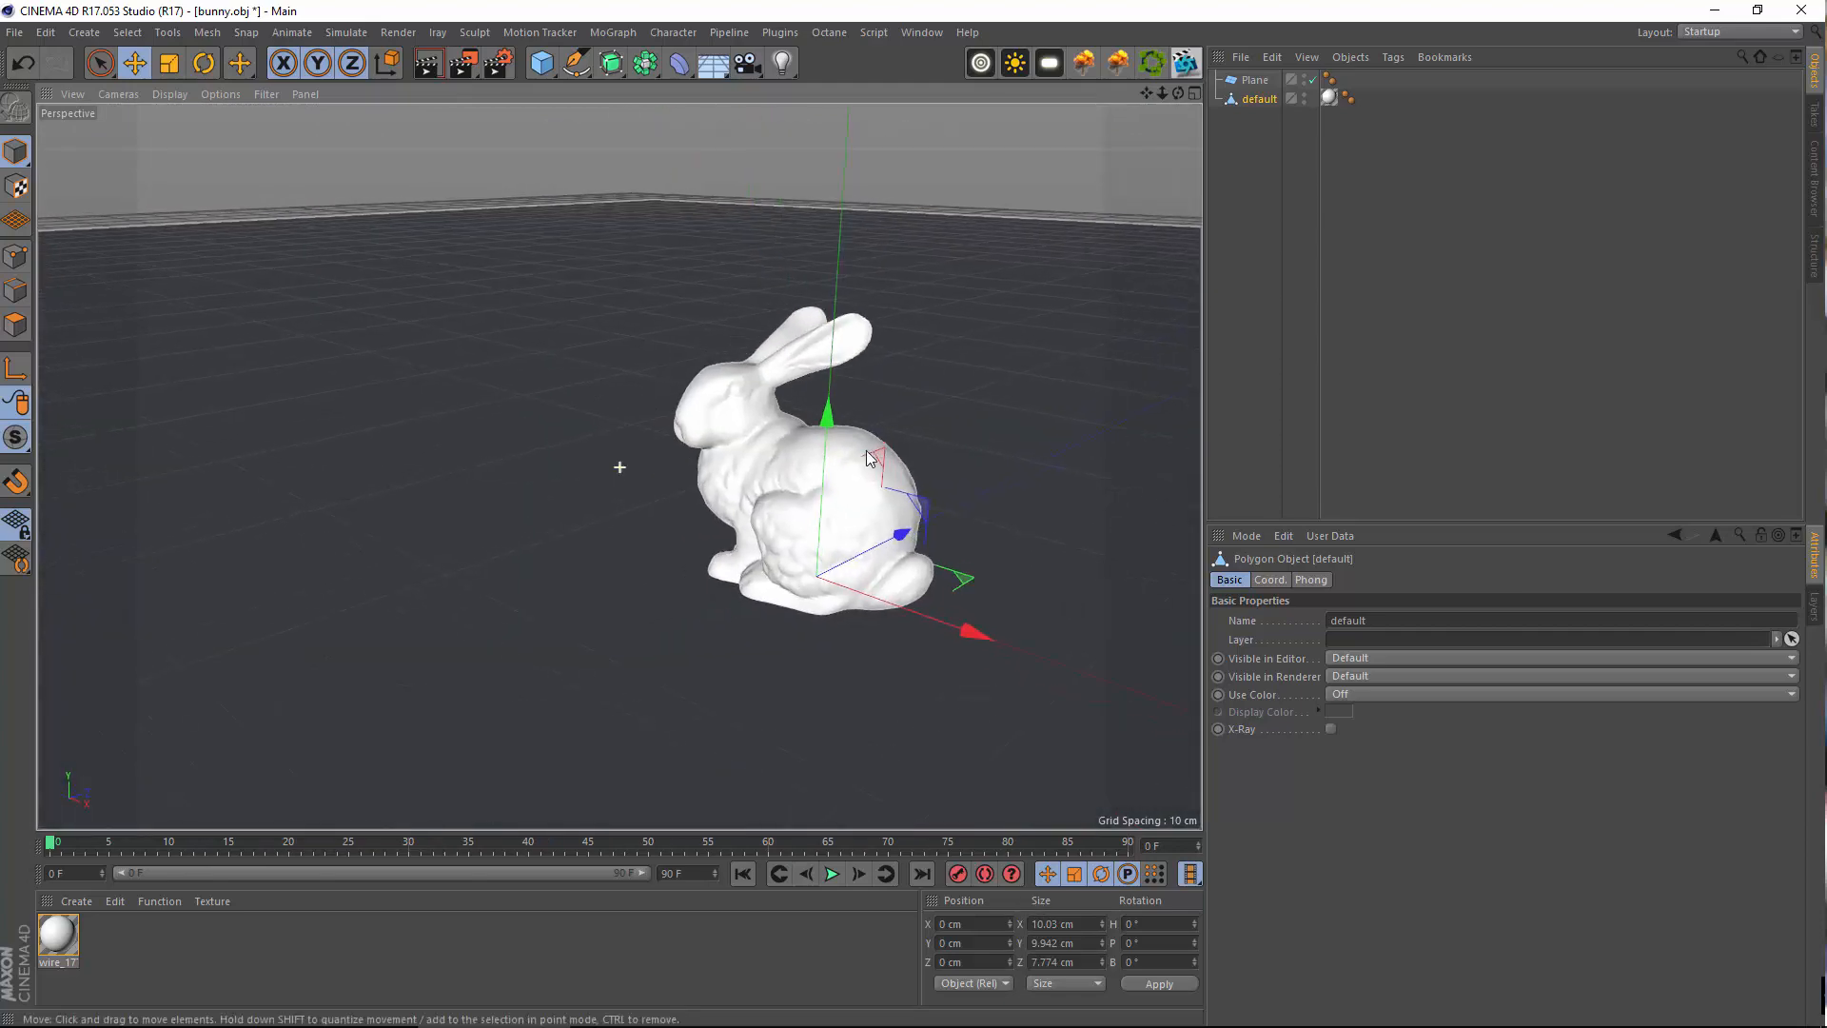
{"action": "left_click_drag", "start_coordinate": [835, 504], "coordinate": [884, 419], "text": "alt"}
{"action": "middle_click_drag", "start_coordinate": [885, 418], "coordinate": [847, 492], "text": "alt"}
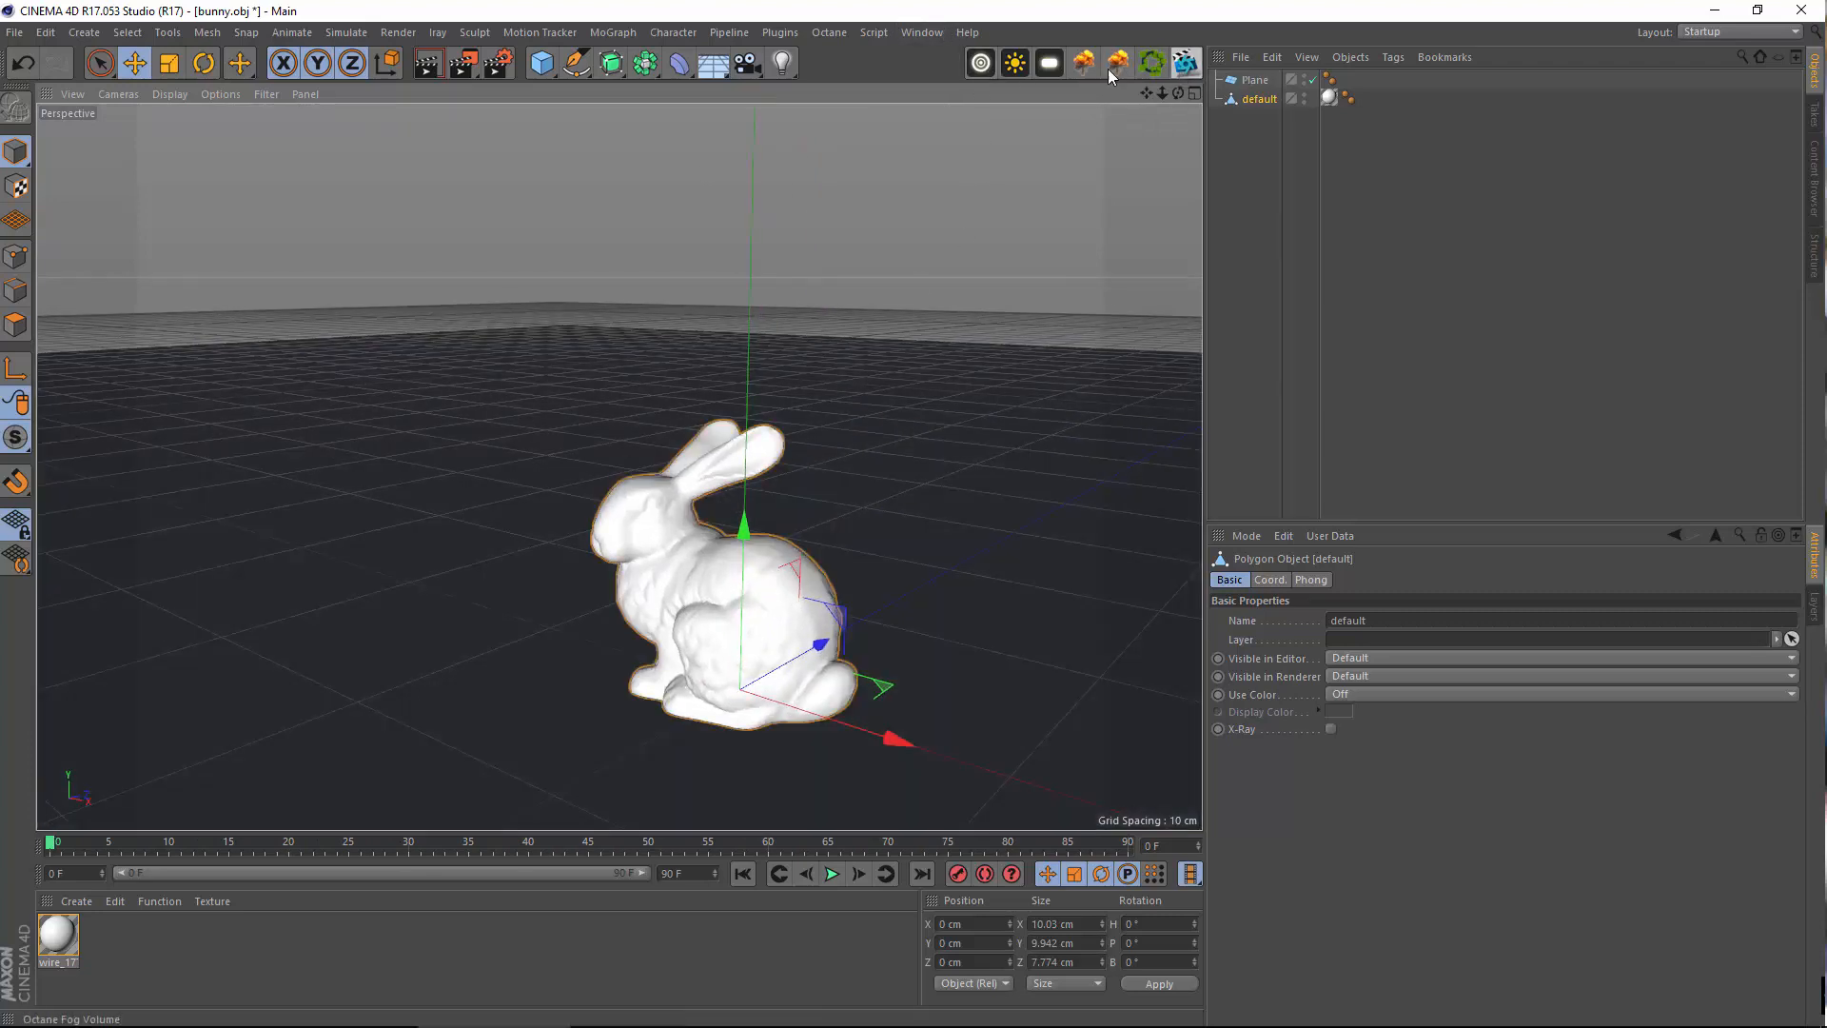
Save the current interface layout as Octane.l4d, replacing the existing layout file
{"action": "left_click", "coordinate": [911, 36]}
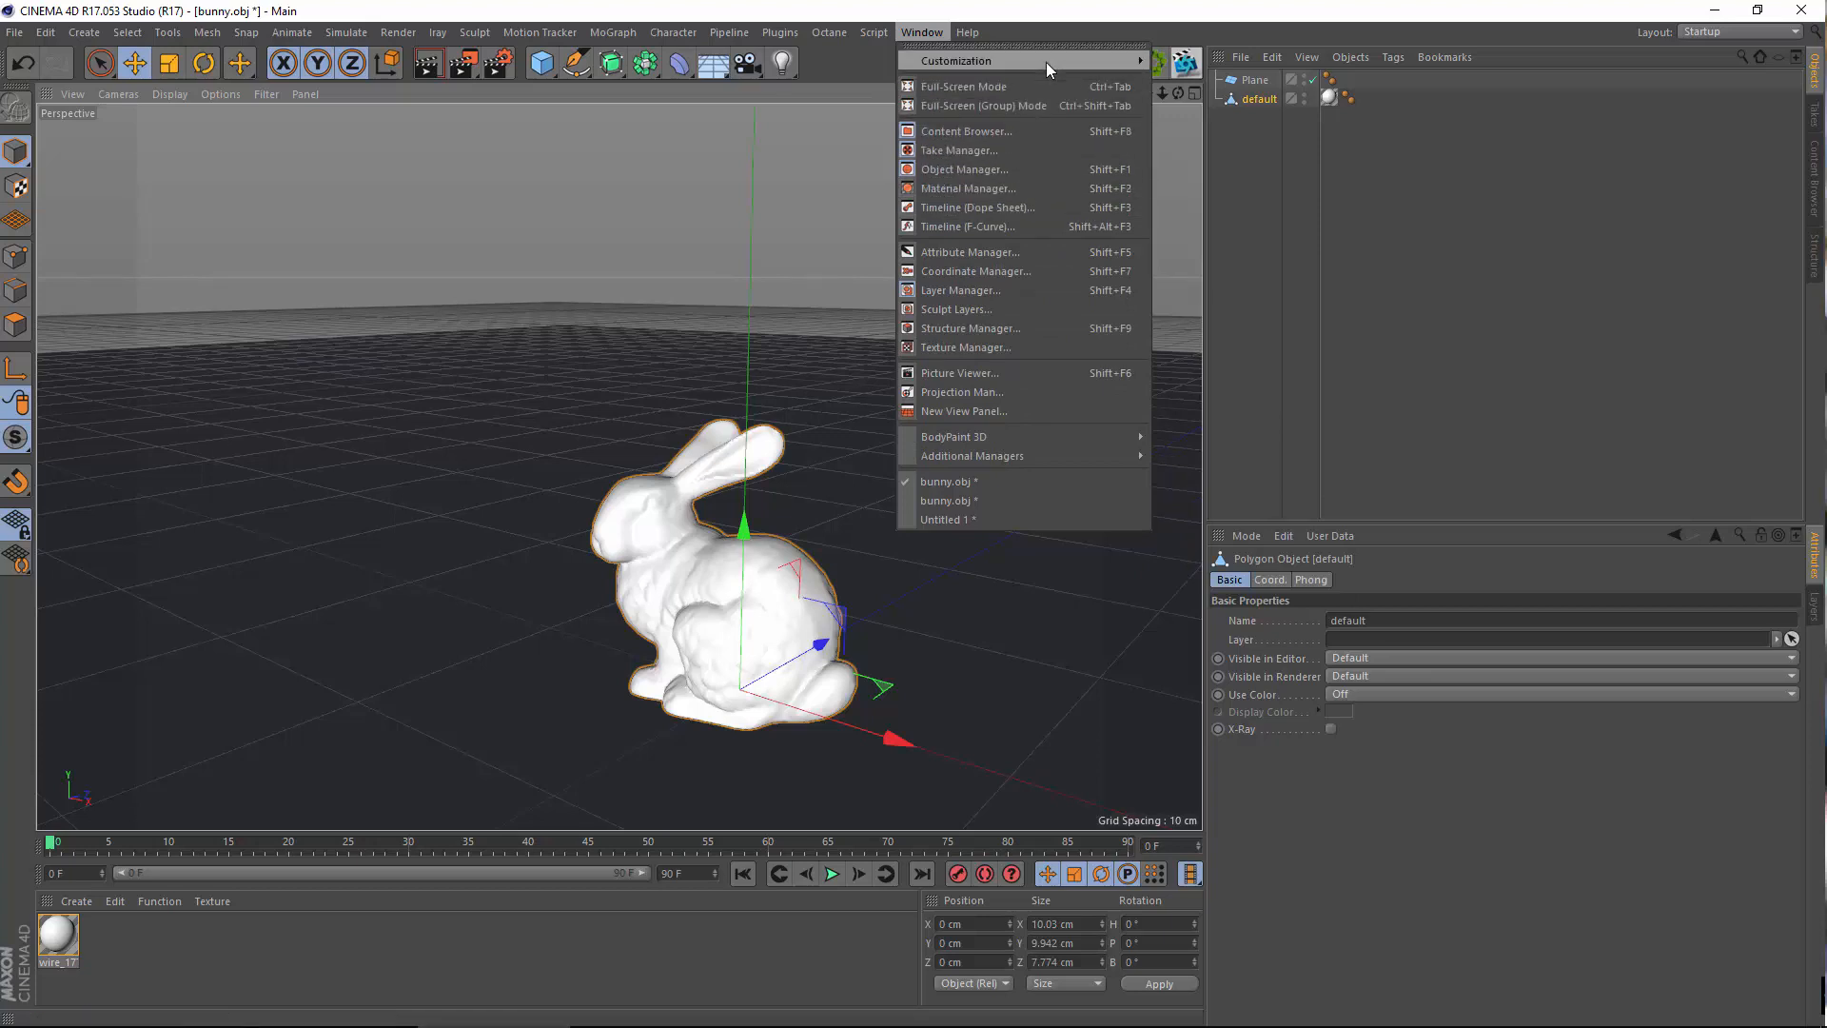
{"action": "mouse_move", "coordinate": [1046, 61]}
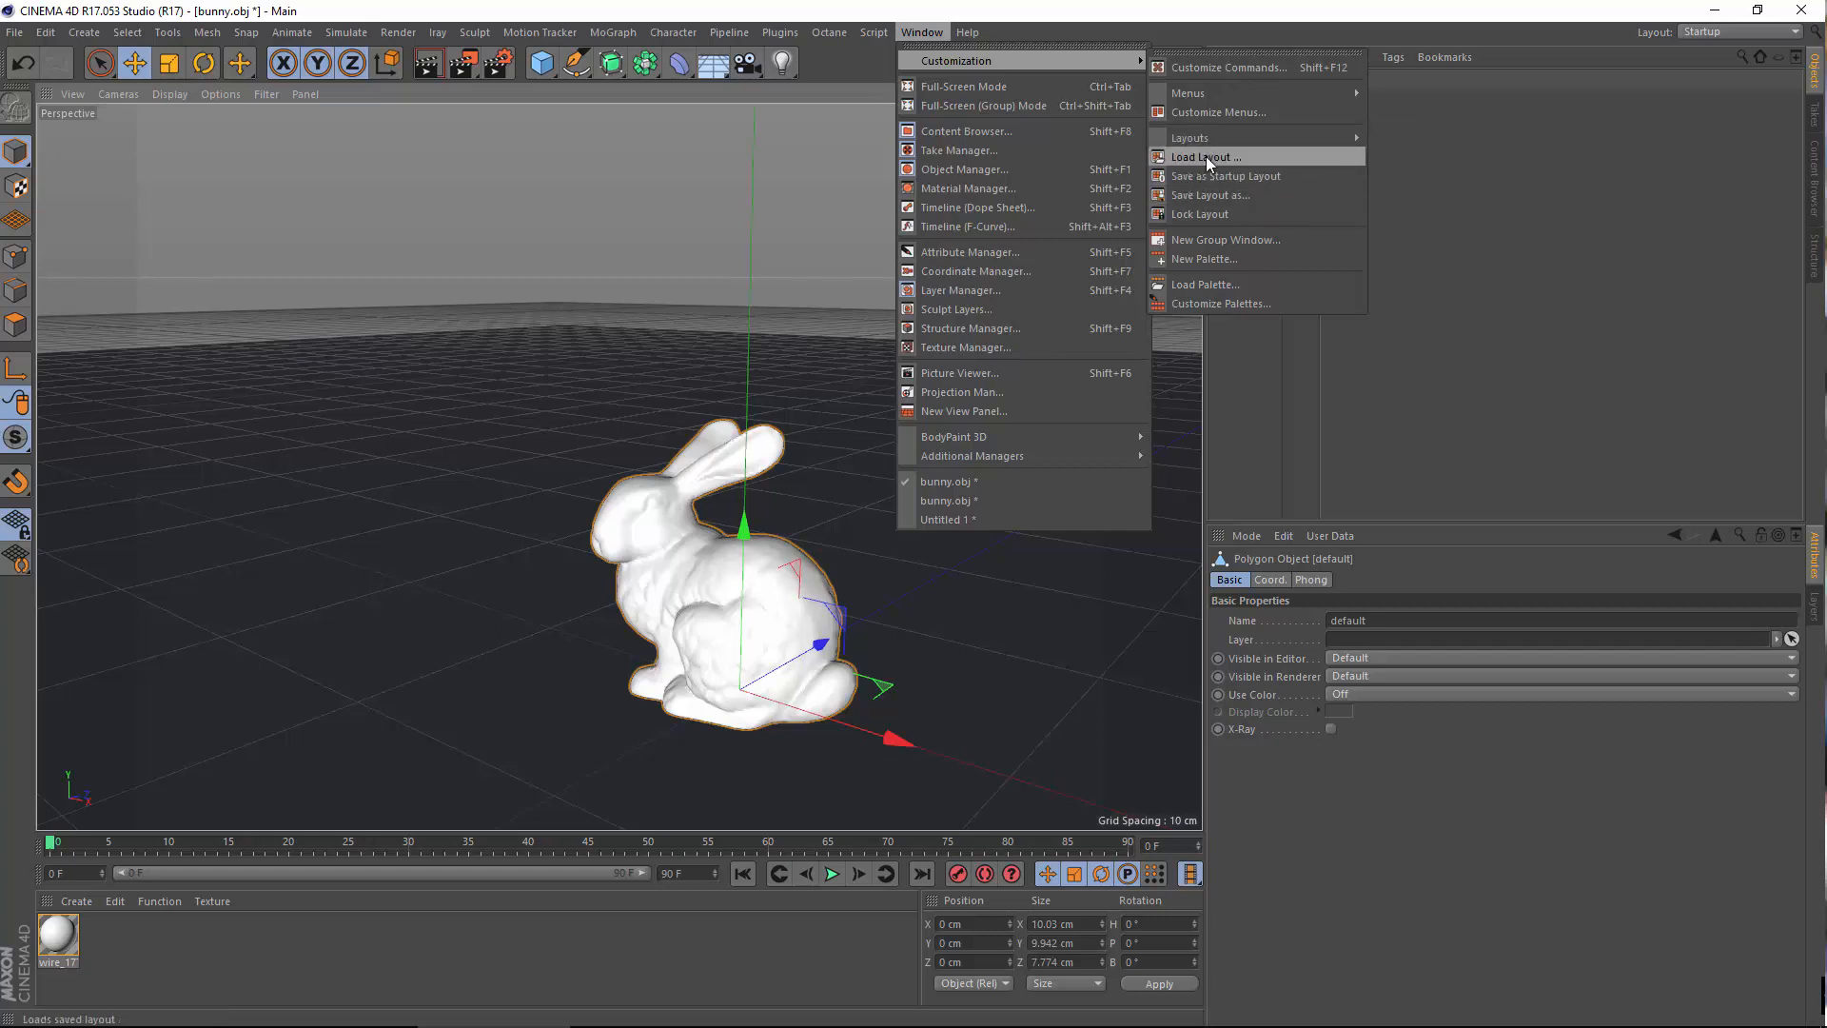
{"action": "left_click", "coordinate": [1233, 198]}
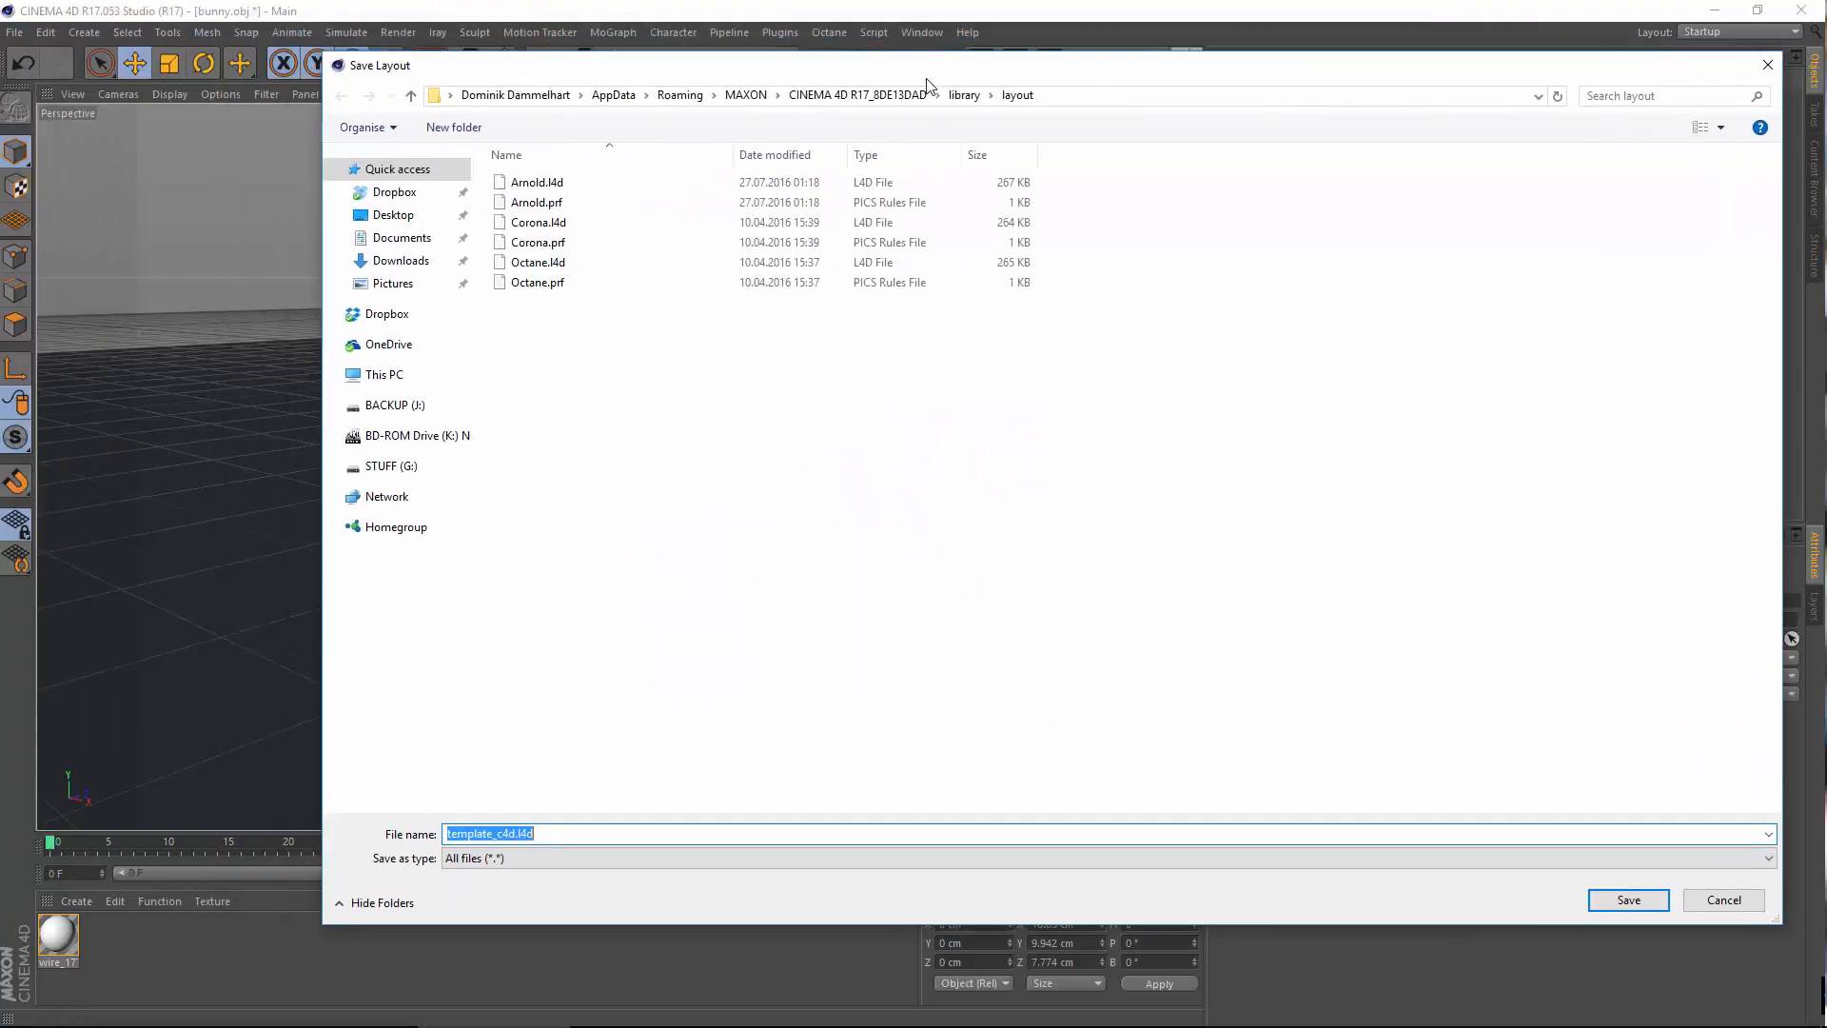
{"action": "left_click_drag", "start_coordinate": [928, 80], "coordinate": [846, 89]}
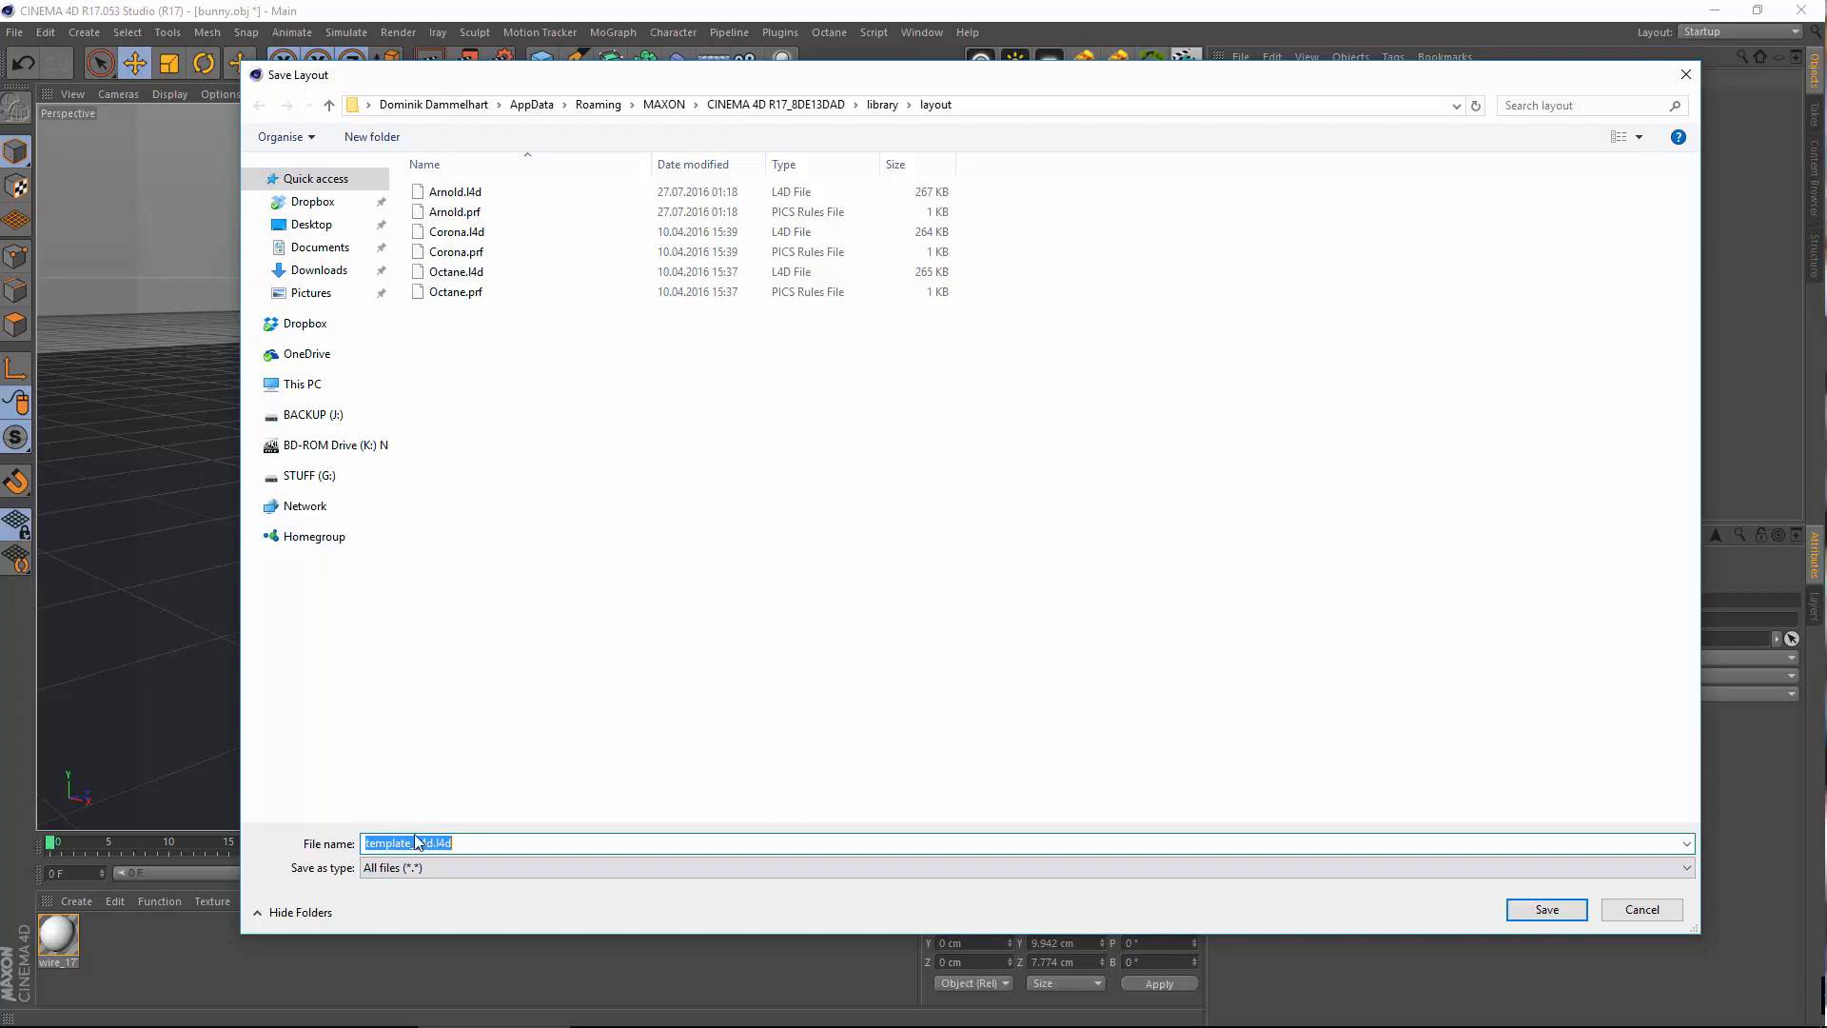
{"action": "left_click", "coordinate": [514, 276]}
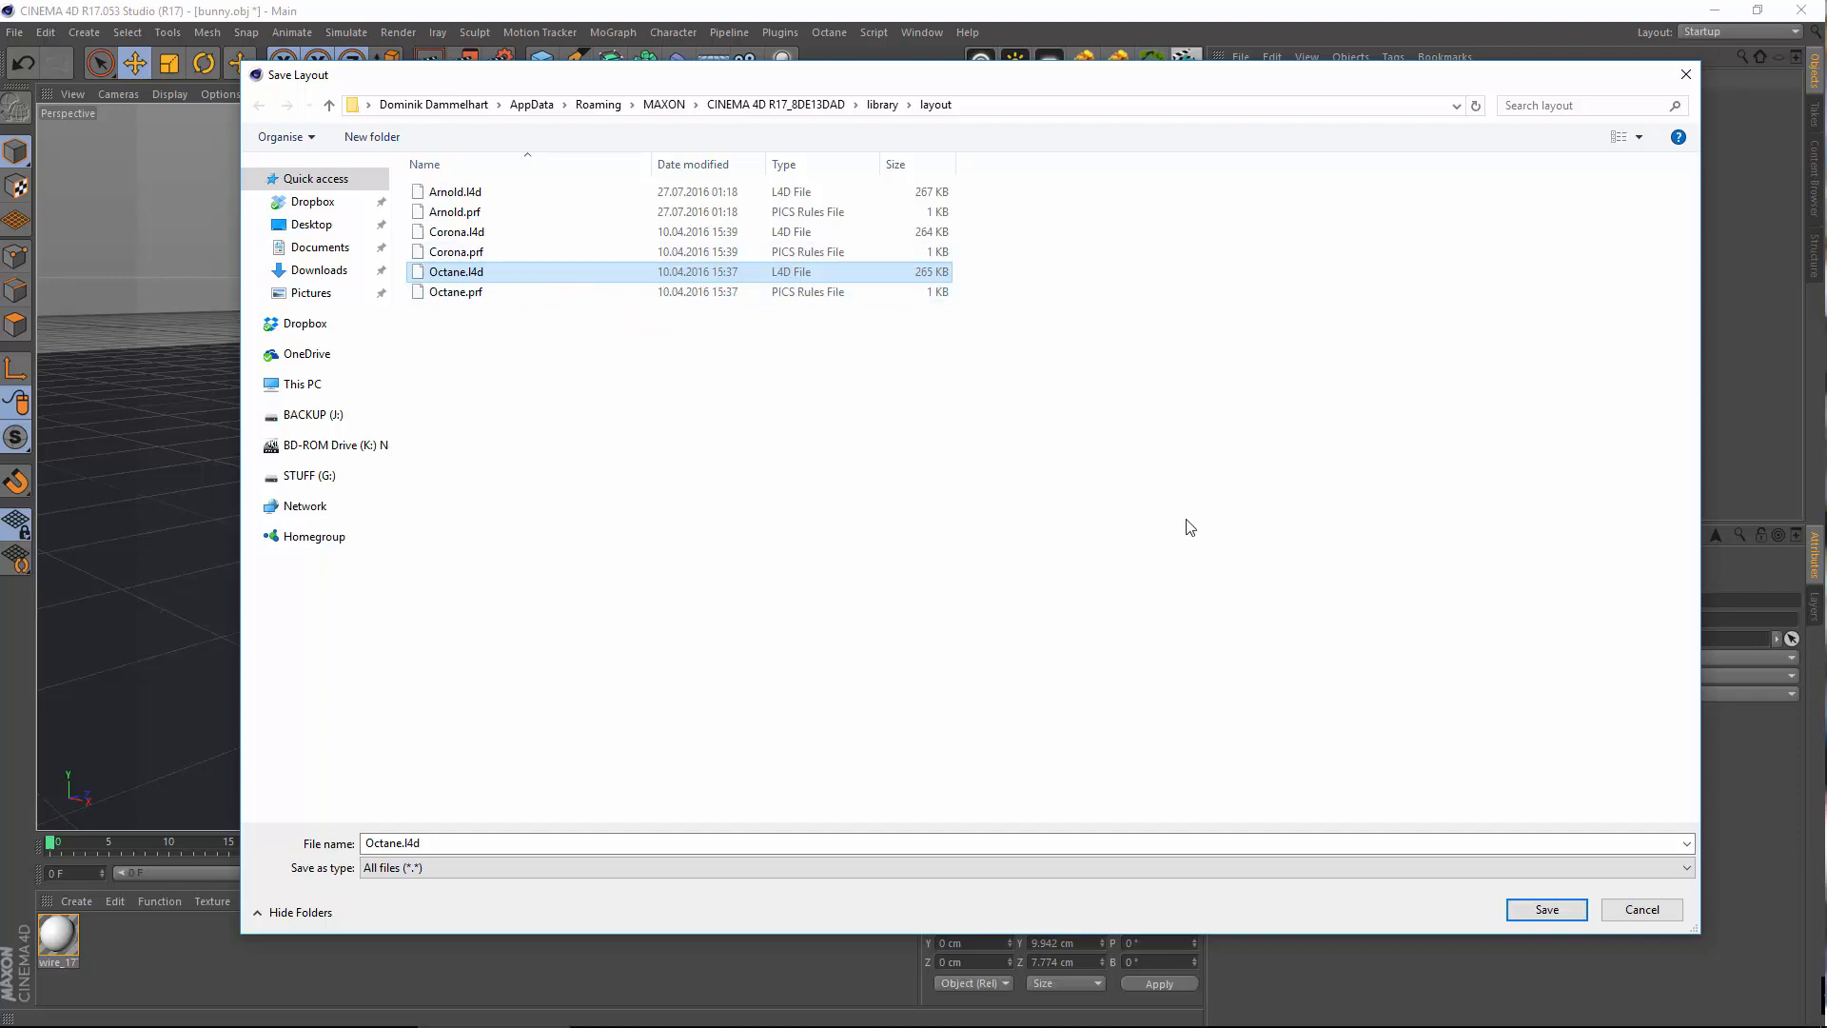
{"action": "left_click", "coordinate": [1570, 911]}
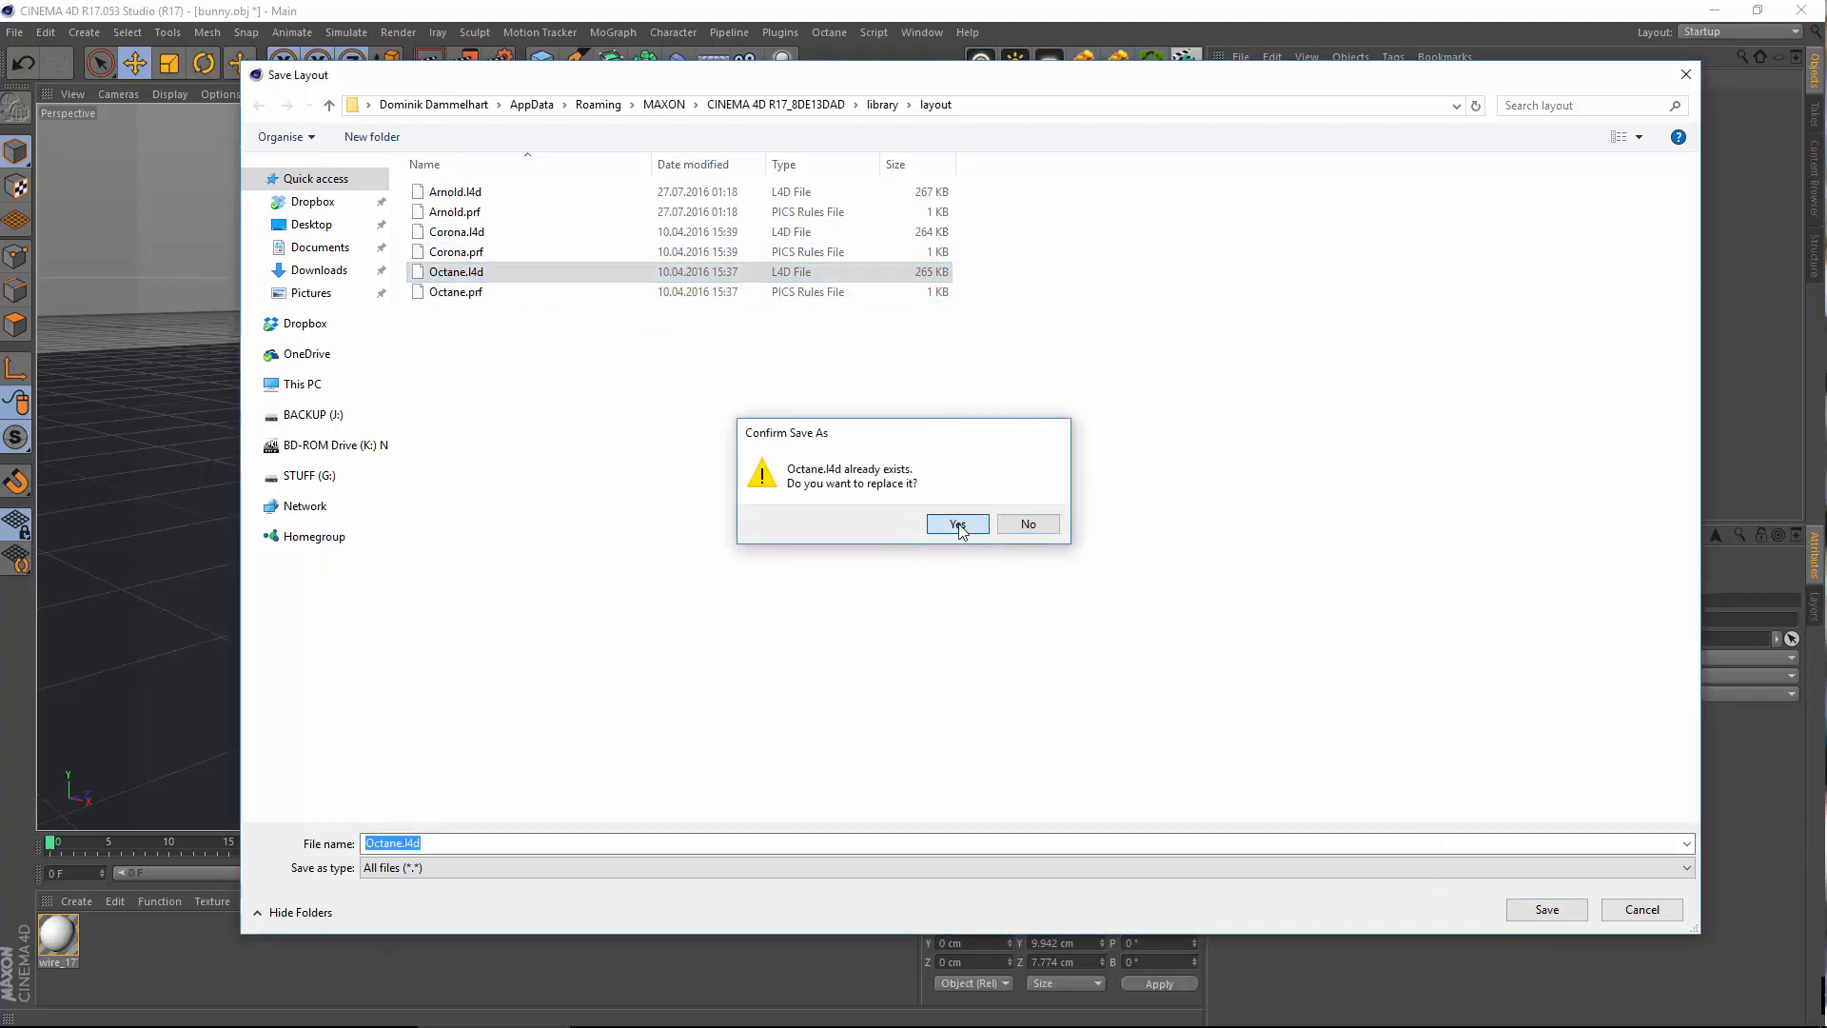
{"action": "left_click", "coordinate": [1066, 522]}
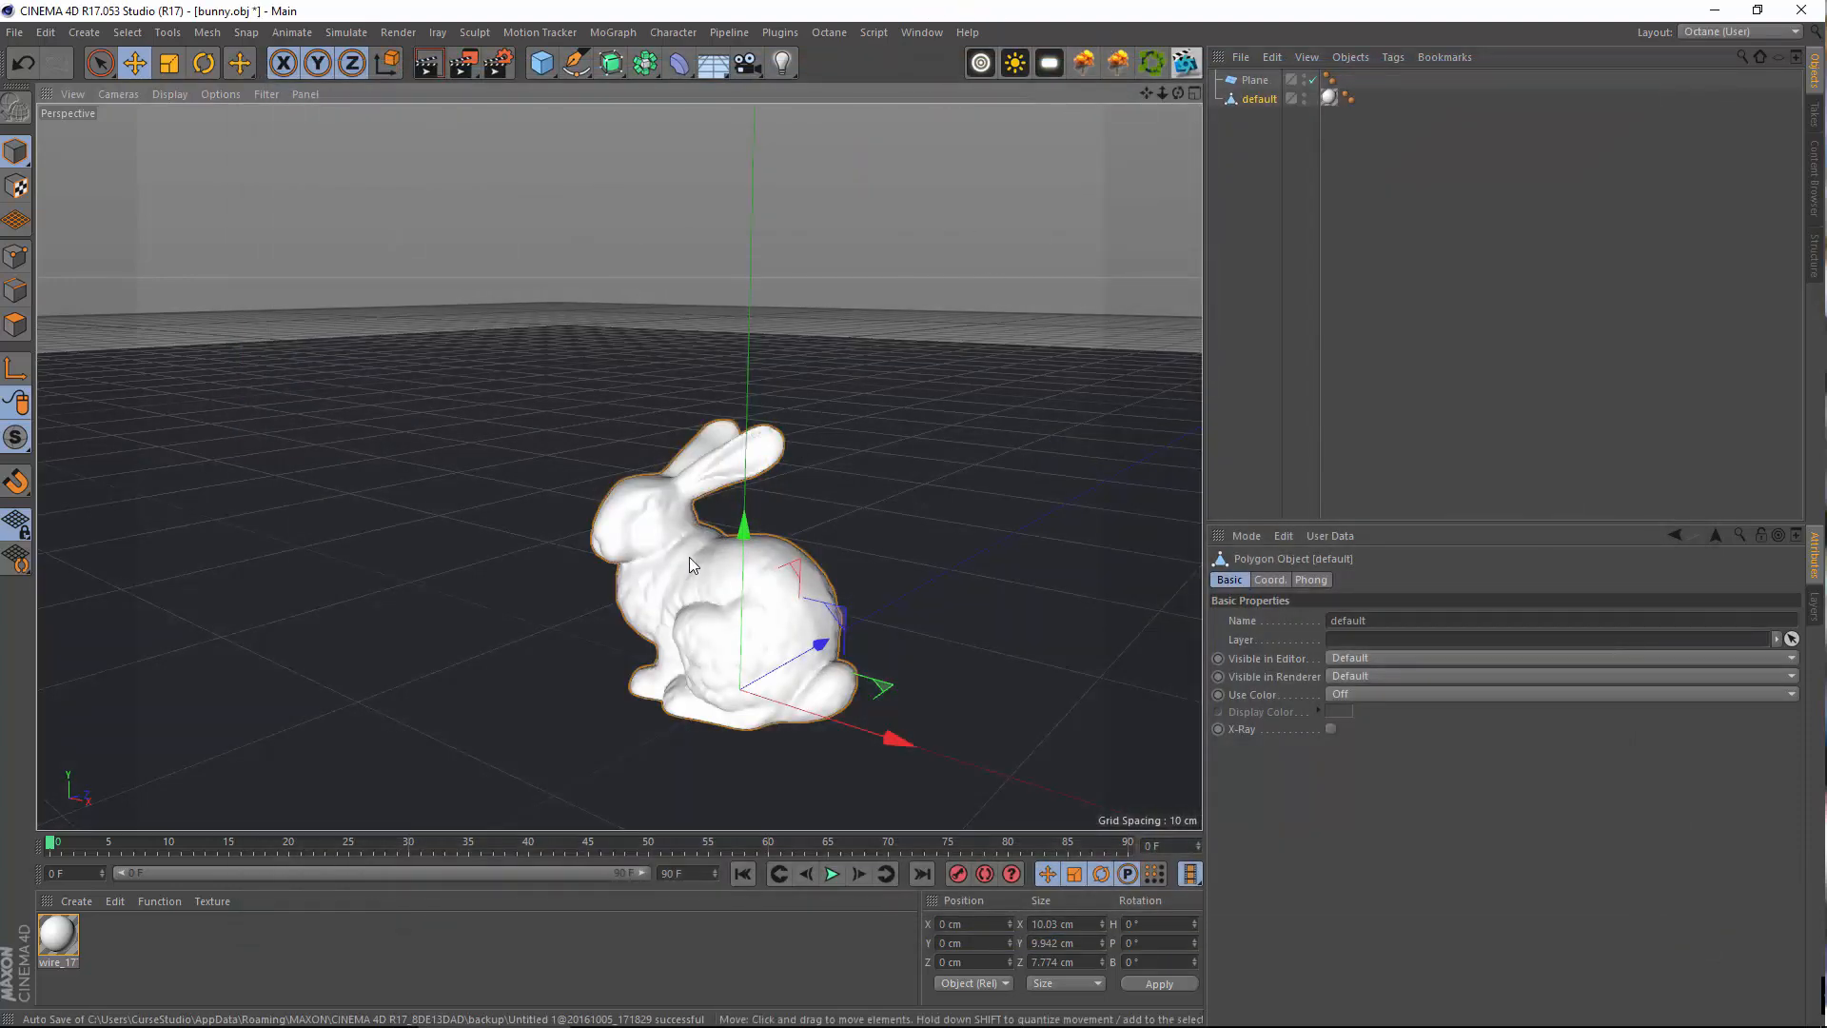
Inspect the bunny and floor plane from several angles in the perspective view
{"action": "middle_click_drag", "start_coordinate": [666, 630], "coordinate": [692, 490], "text": "alt"}
{"action": "left_click_drag", "start_coordinate": [691, 490], "coordinate": [747, 590], "text": "alt"}
{"action": "middle_click_drag", "start_coordinate": [761, 596], "coordinate": [595, 596], "text": "alt"}
{"action": "mouse_move", "coordinate": [609, 601]}
{"action": "left_mouse_down", "text": "alt"}
{"action": "mouse_move", "coordinate": [508, 662]}
{"action": "mouse_move", "coordinate": [619, 617]}
{"action": "left_mouse_up", "text": "alt"}
{"action": "middle_click_drag", "start_coordinate": [618, 616], "coordinate": [775, 614], "text": "alt"}
{"action": "left_click_drag", "start_coordinate": [774, 615], "coordinate": [780, 571], "text": "alt"}
{"action": "middle_click_drag", "start_coordinate": [780, 571], "coordinate": [672, 613], "text": "alt"}
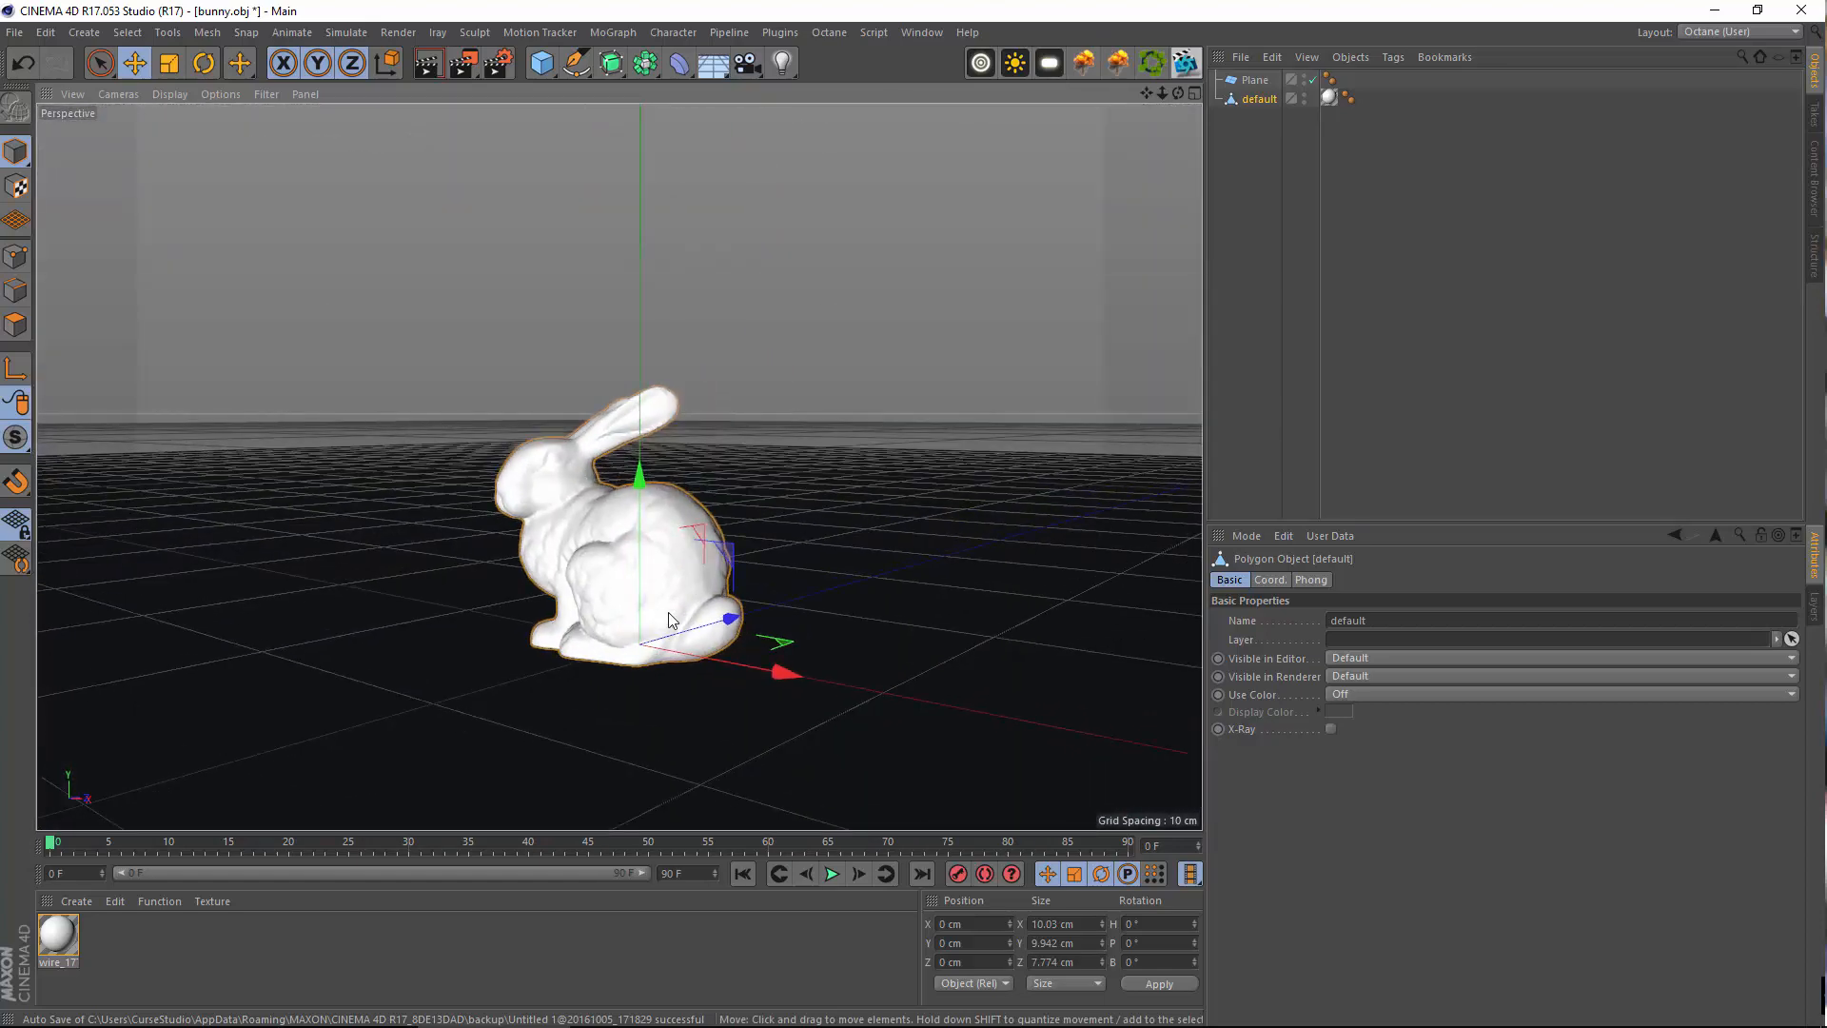
{"action": "left_click_drag", "start_coordinate": [671, 614], "coordinate": [855, 508], "text": "alt"}
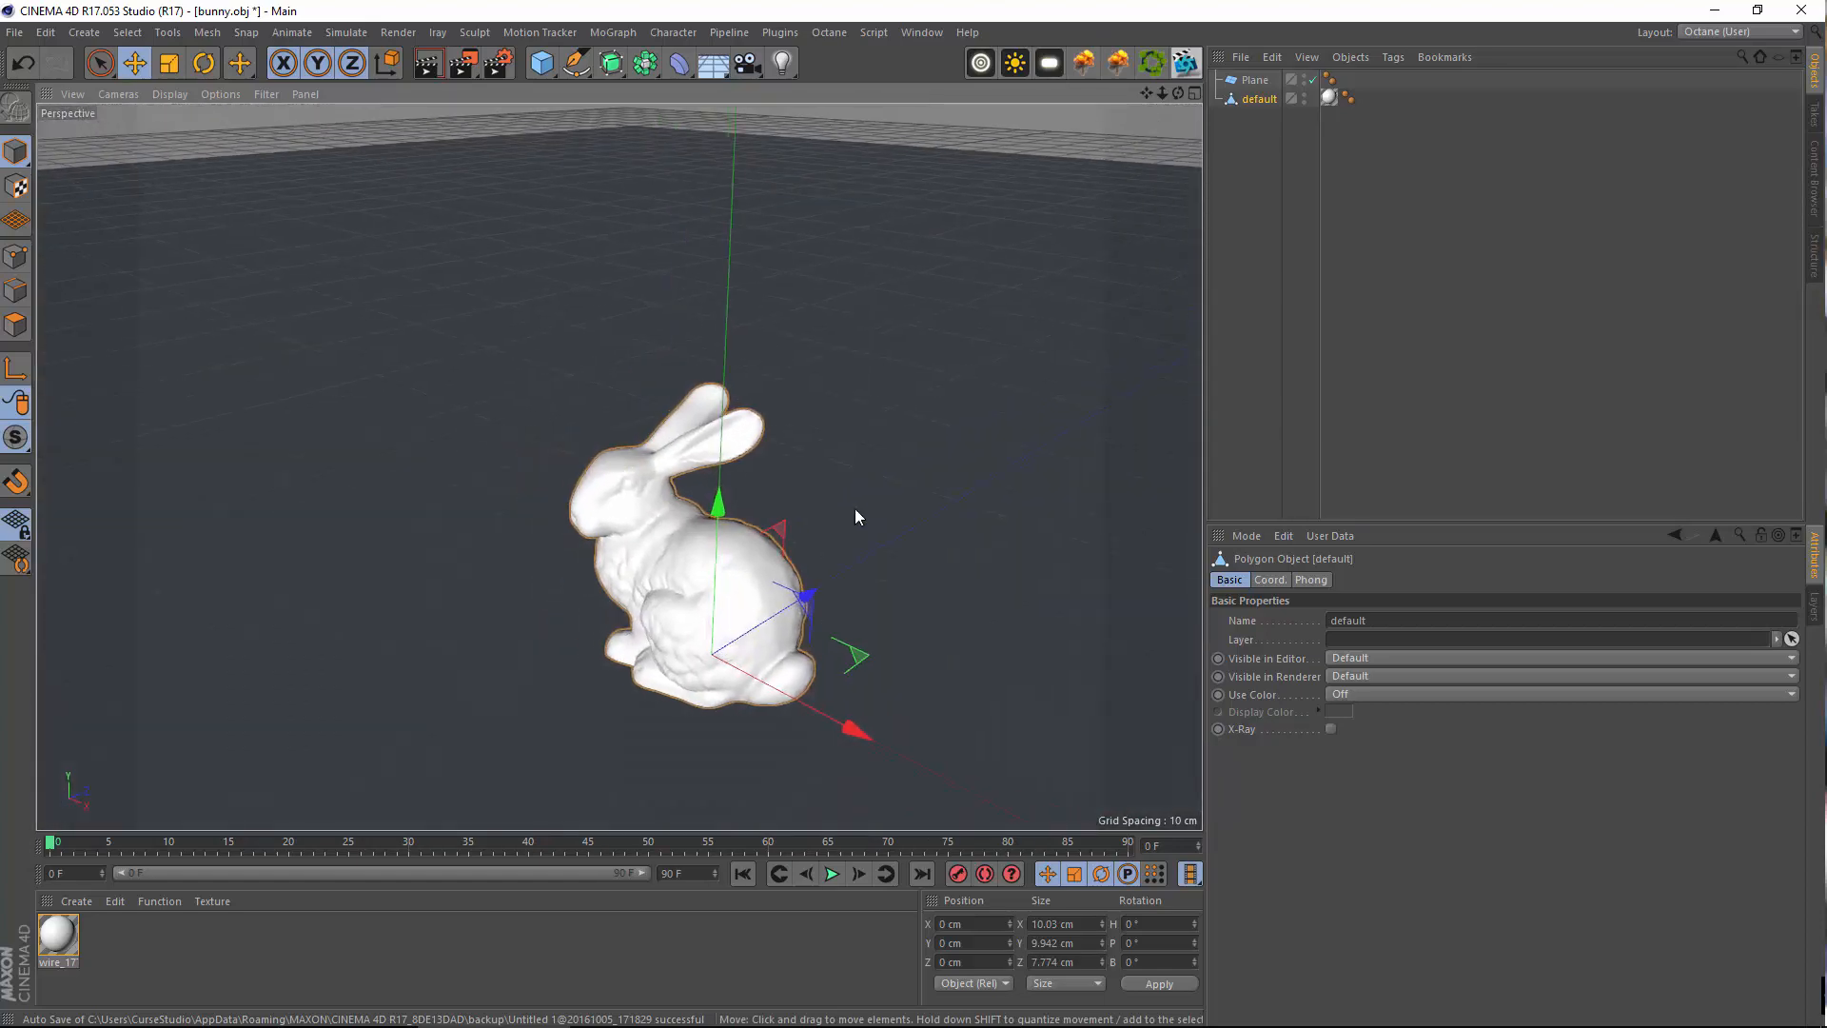
Open the Octane Live Viewer, dock it beside the perspective view and widen the render area
{"action": "left_click", "coordinate": [1185, 62]}
{"action": "left_click_drag", "start_coordinate": [493, 399], "coordinate": [399, 157]}
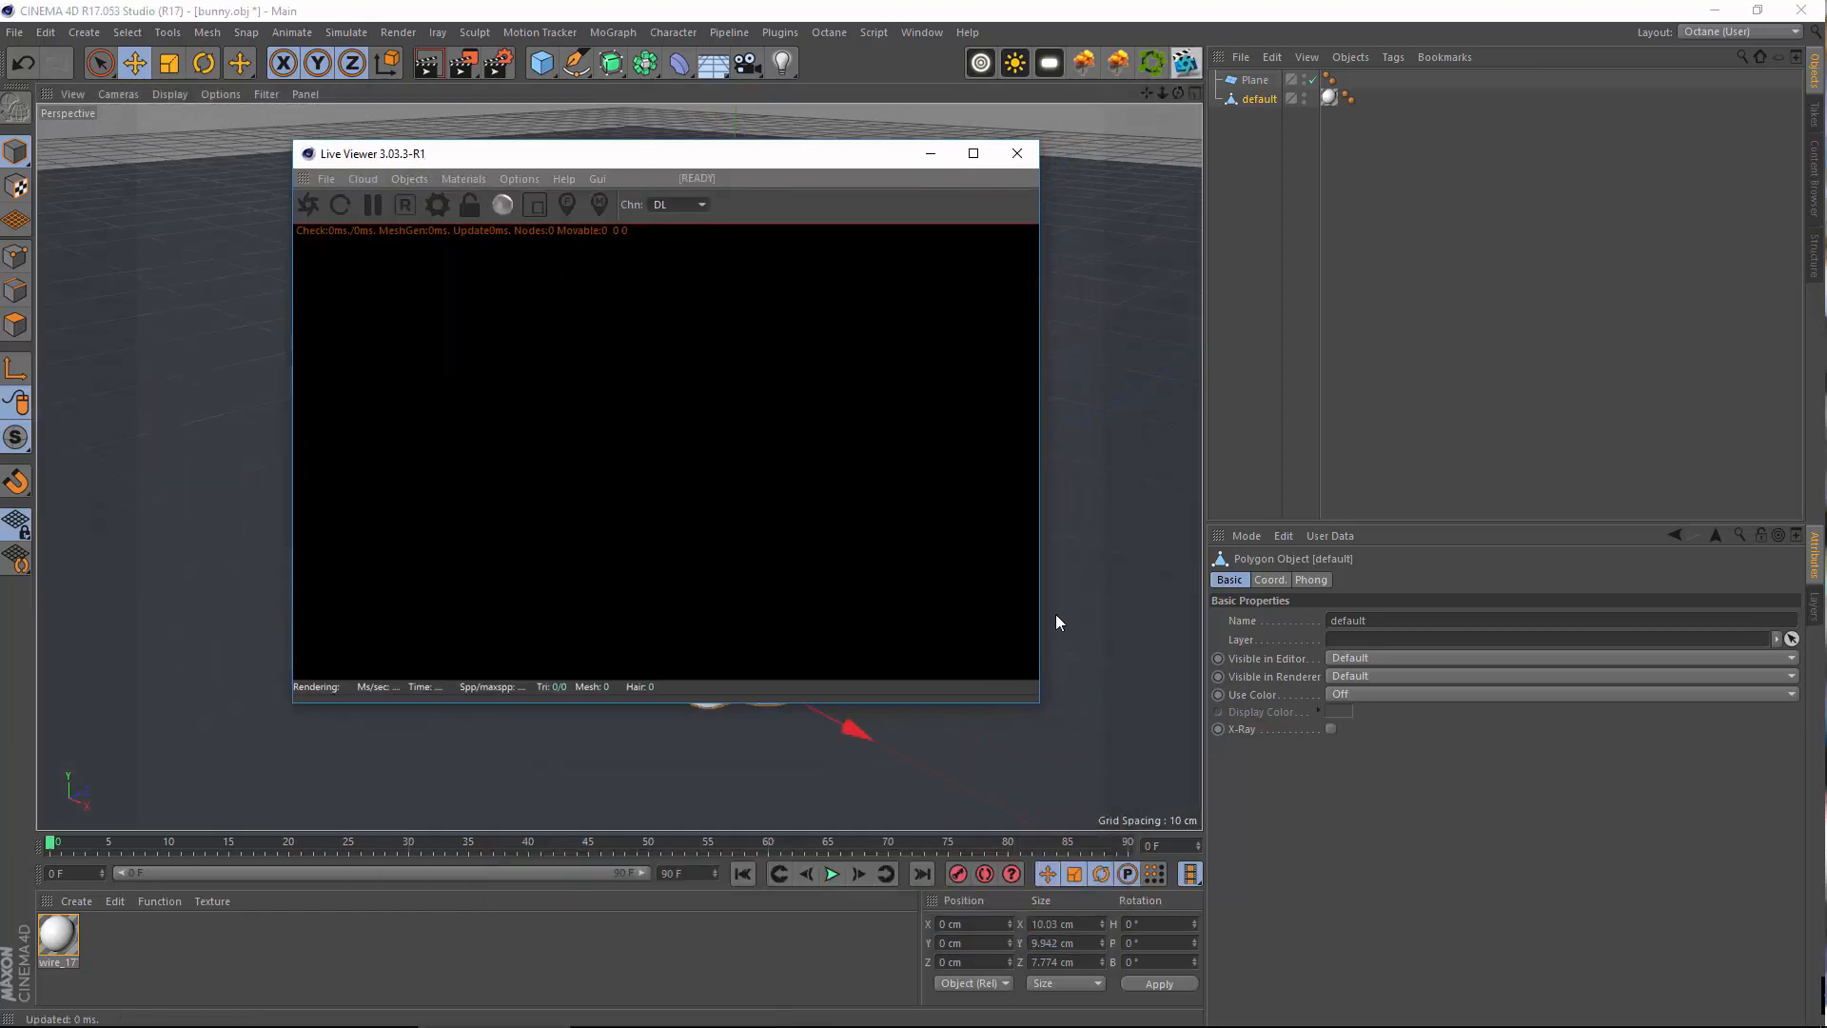
{"action": "left_click_drag", "start_coordinate": [1036, 702], "coordinate": [916, 861]}
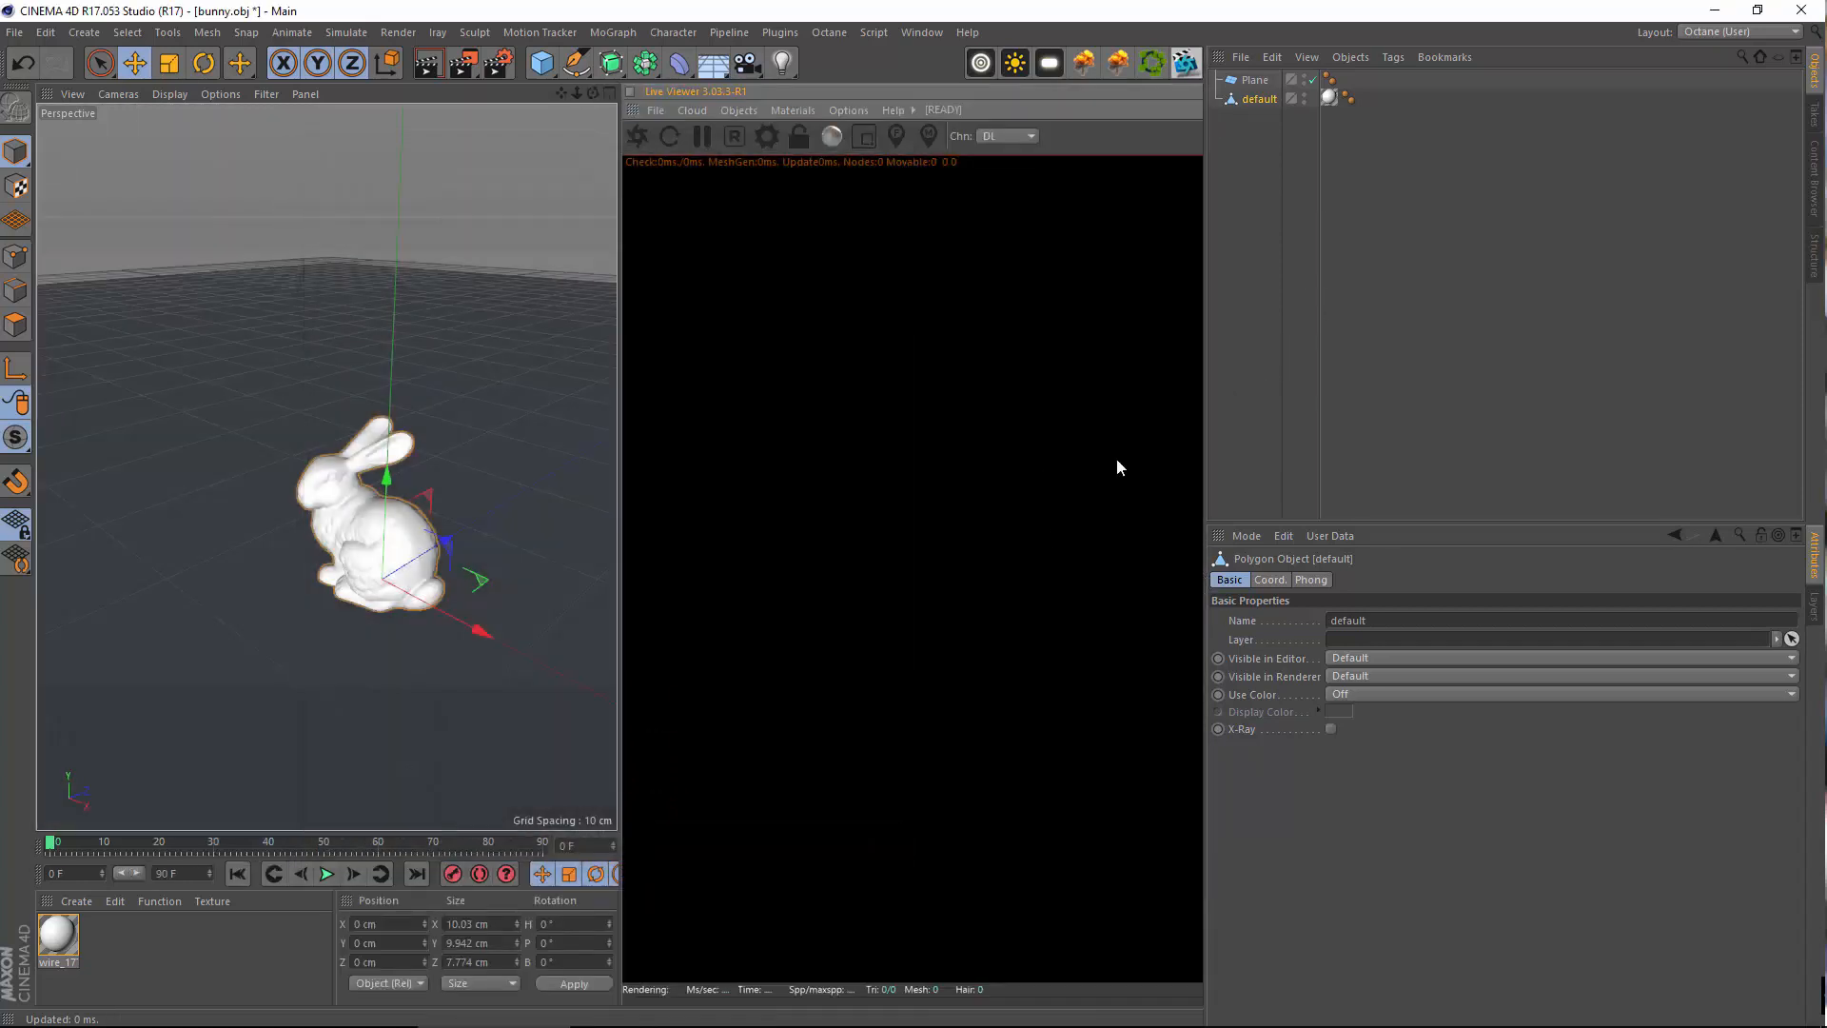
{"action": "left_click_drag", "start_coordinate": [1200, 475], "coordinate": [1557, 493]}
Reframe the bunny in the perspective view and start a live Octane render of the scene
{"action": "left_click_drag", "start_coordinate": [510, 640], "coordinate": [505, 604], "text": "alt"}
{"action": "middle_click_drag", "start_coordinate": [504, 604], "coordinate": [592, 522], "text": "alt"}
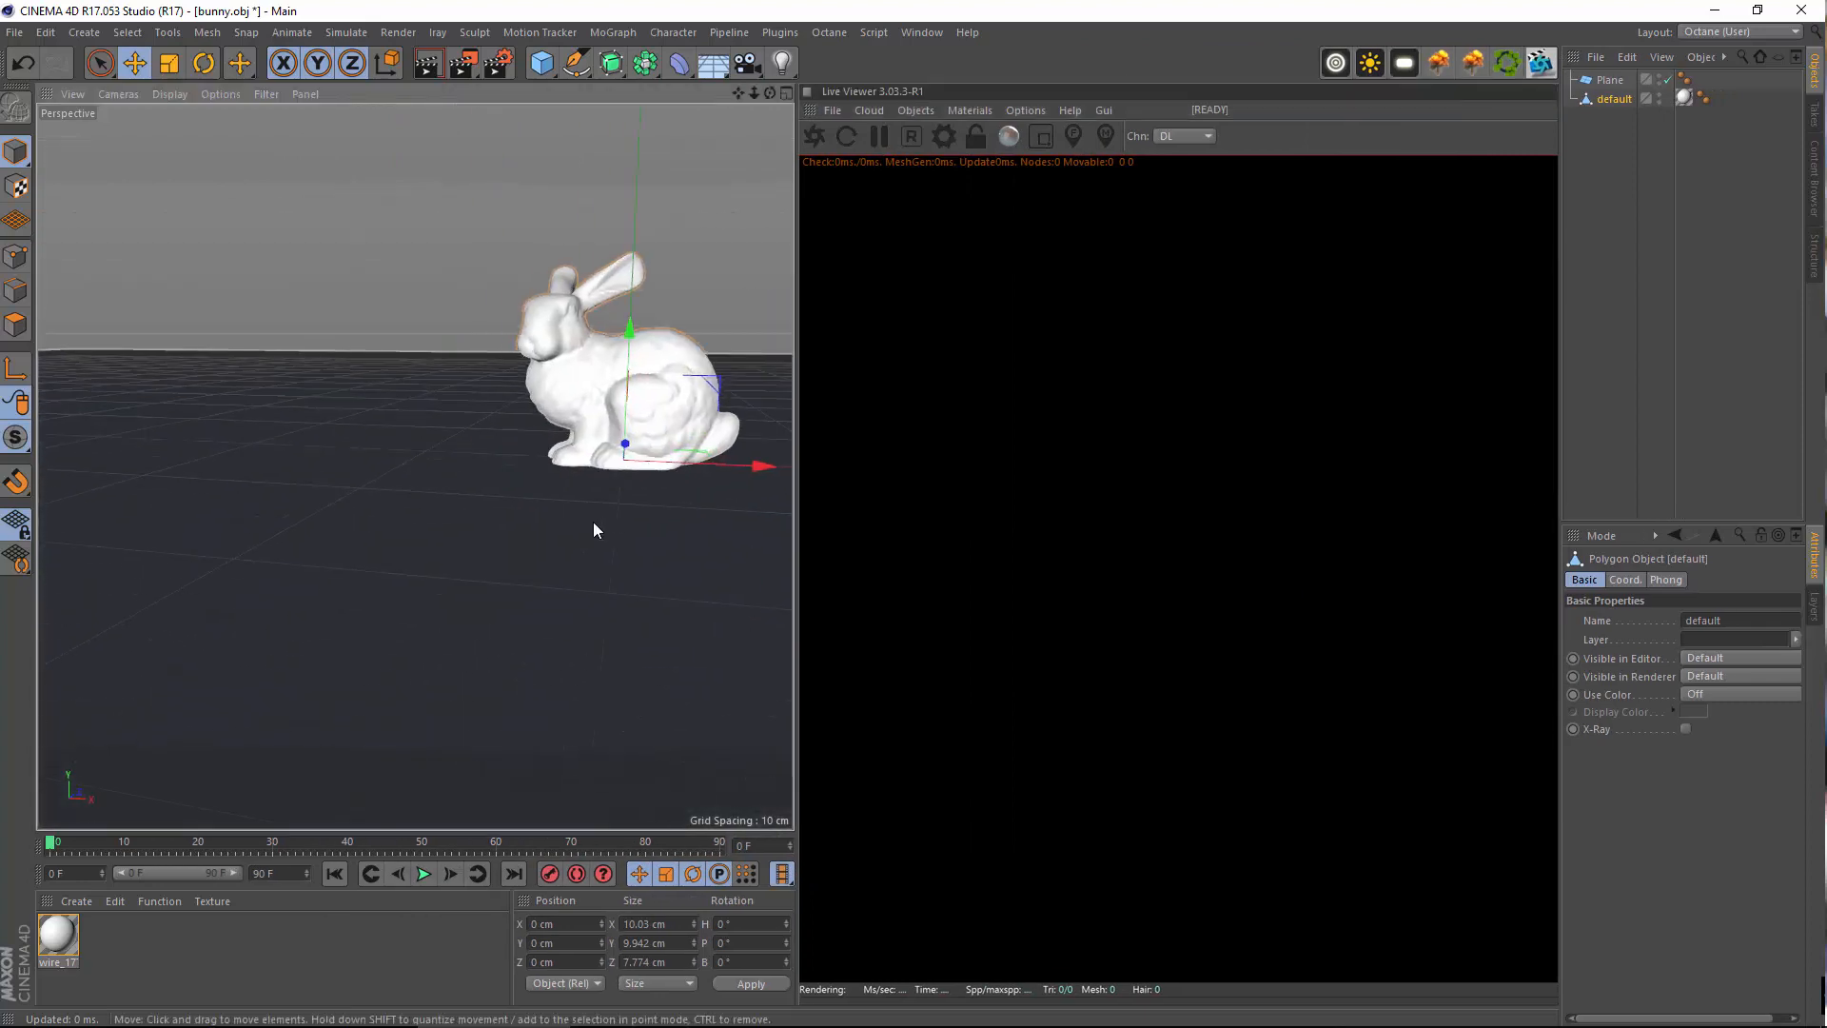
{"action": "left_click_drag", "start_coordinate": [592, 522], "coordinate": [585, 467], "text": "alt"}
{"action": "middle_click_drag", "start_coordinate": [585, 466], "coordinate": [474, 531], "text": "alt"}
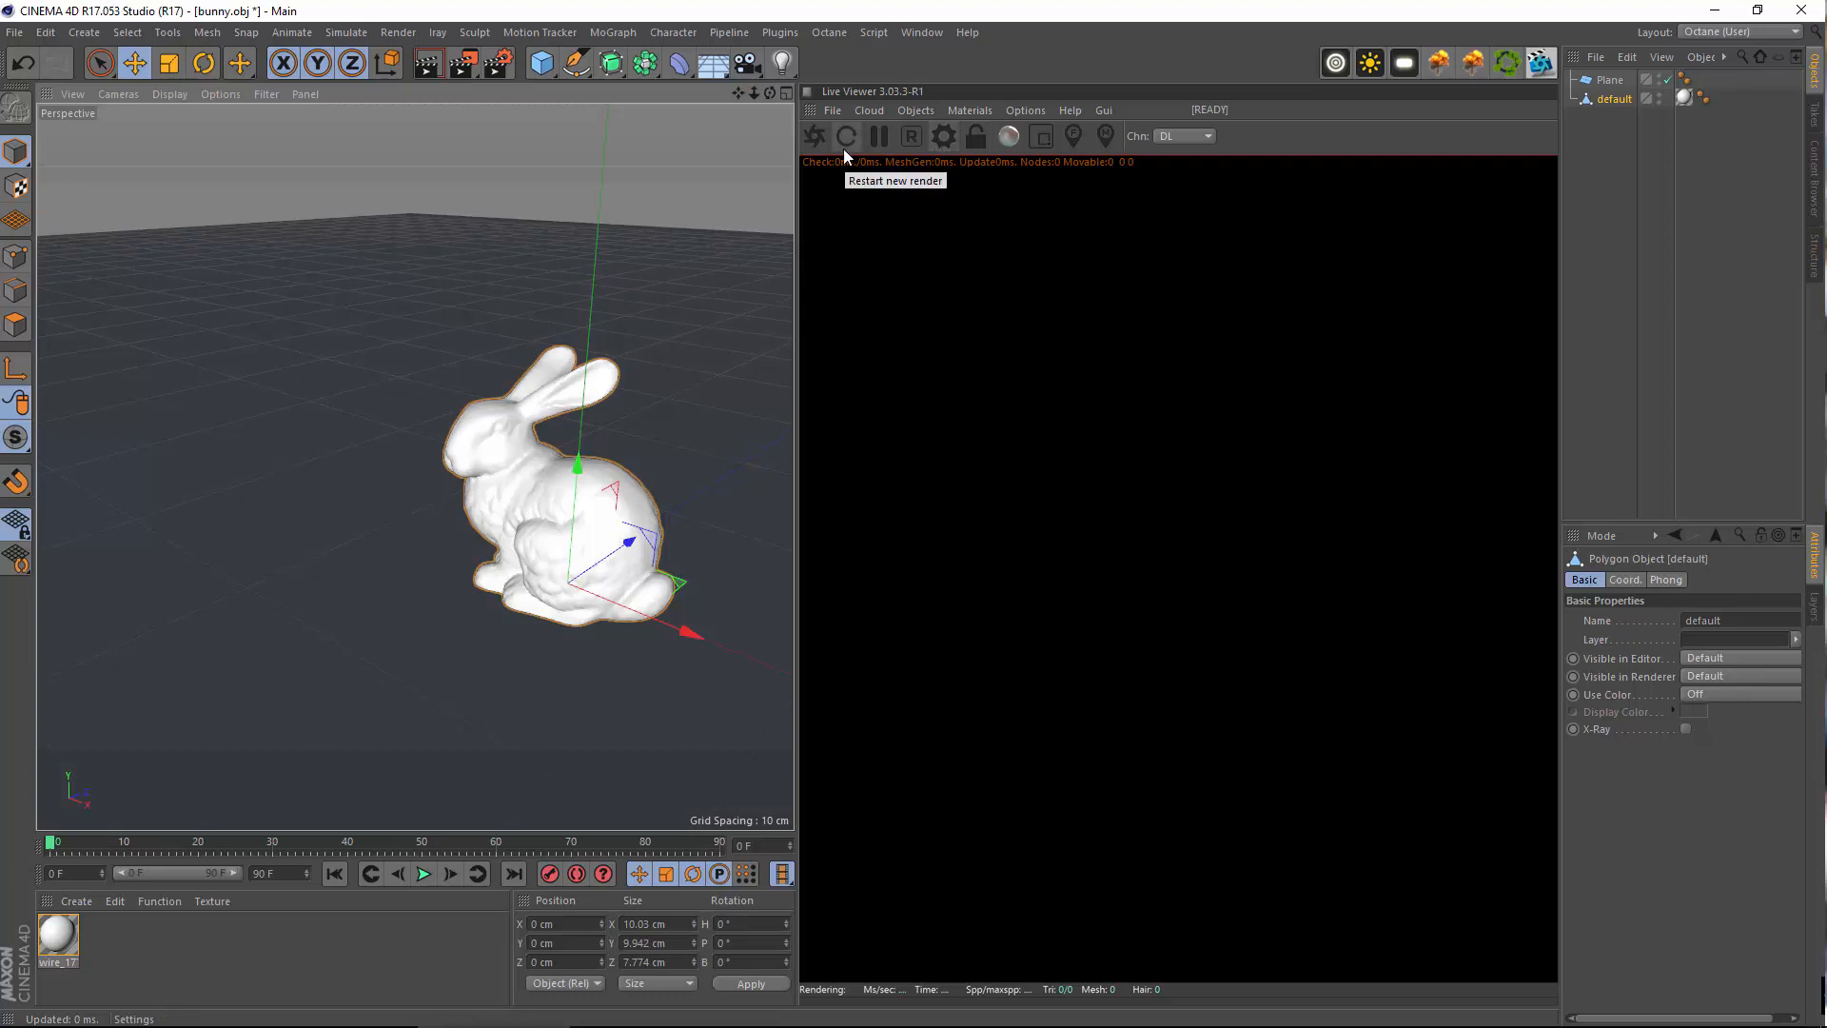
{"action": "left_click", "coordinate": [815, 135]}
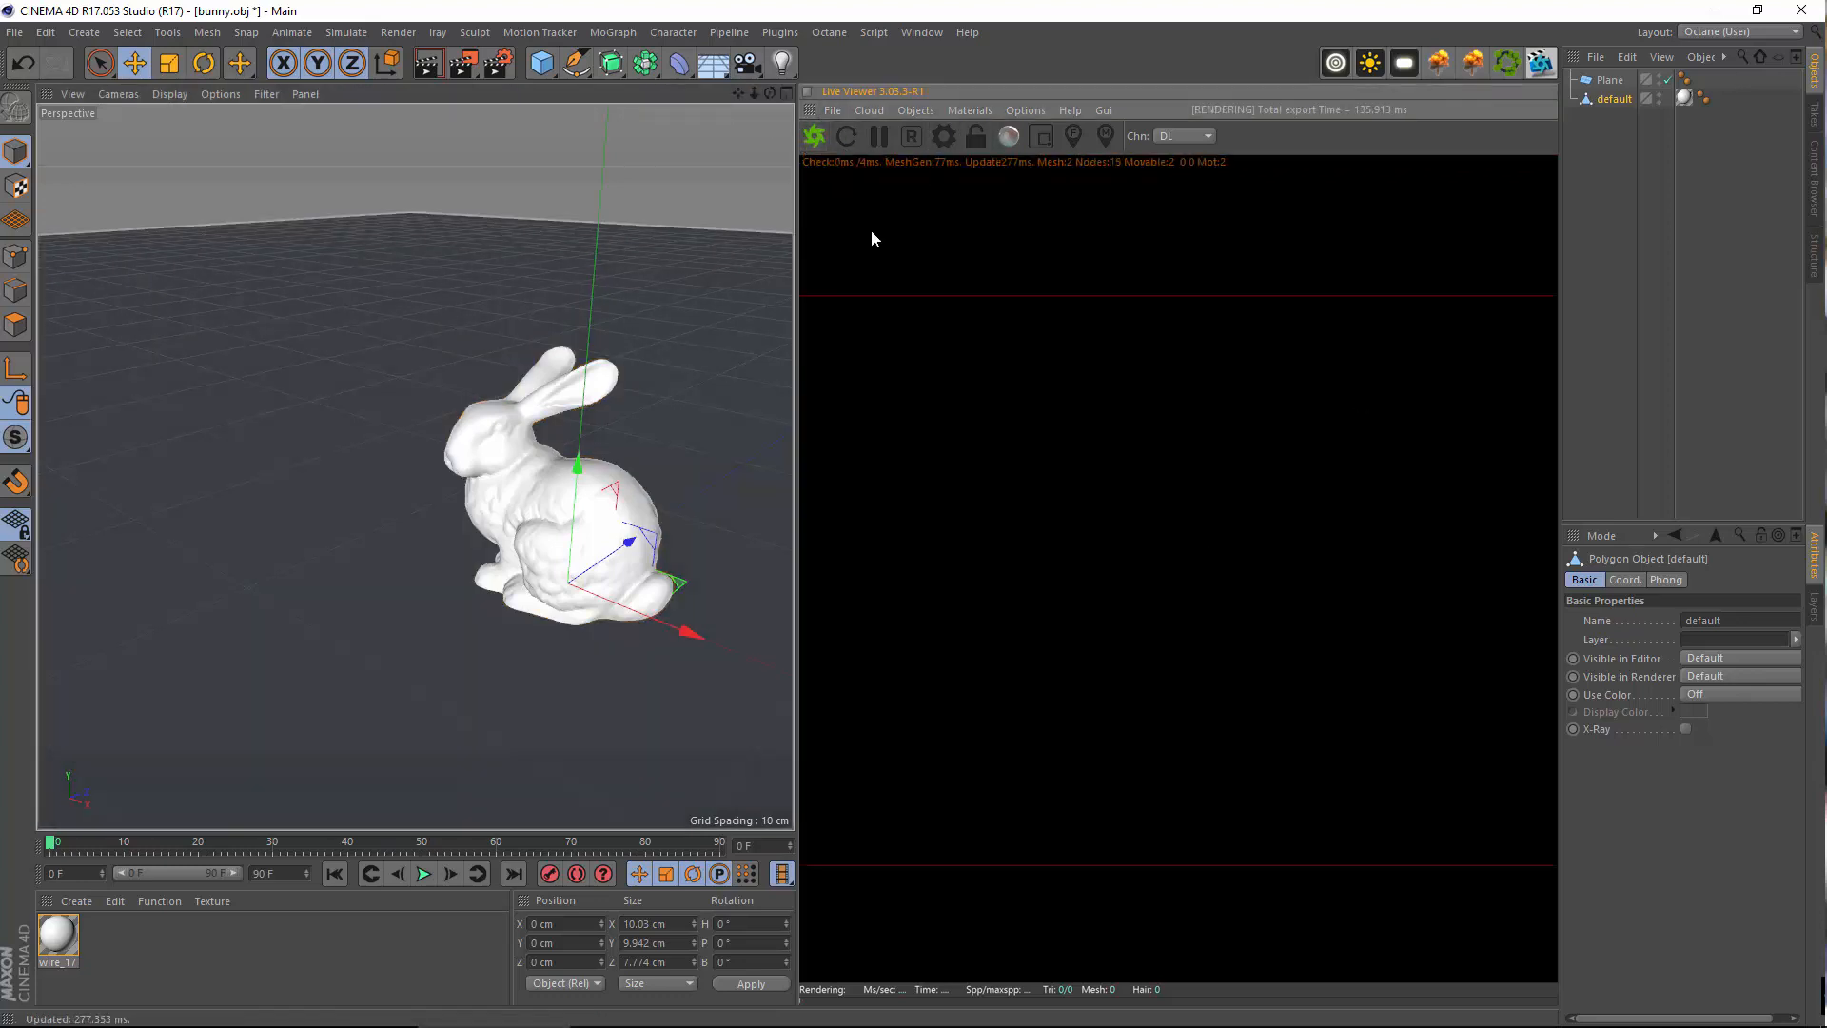
{"action": "left_click_drag", "start_coordinate": [564, 512], "coordinate": [929, 395], "text": "alt"}
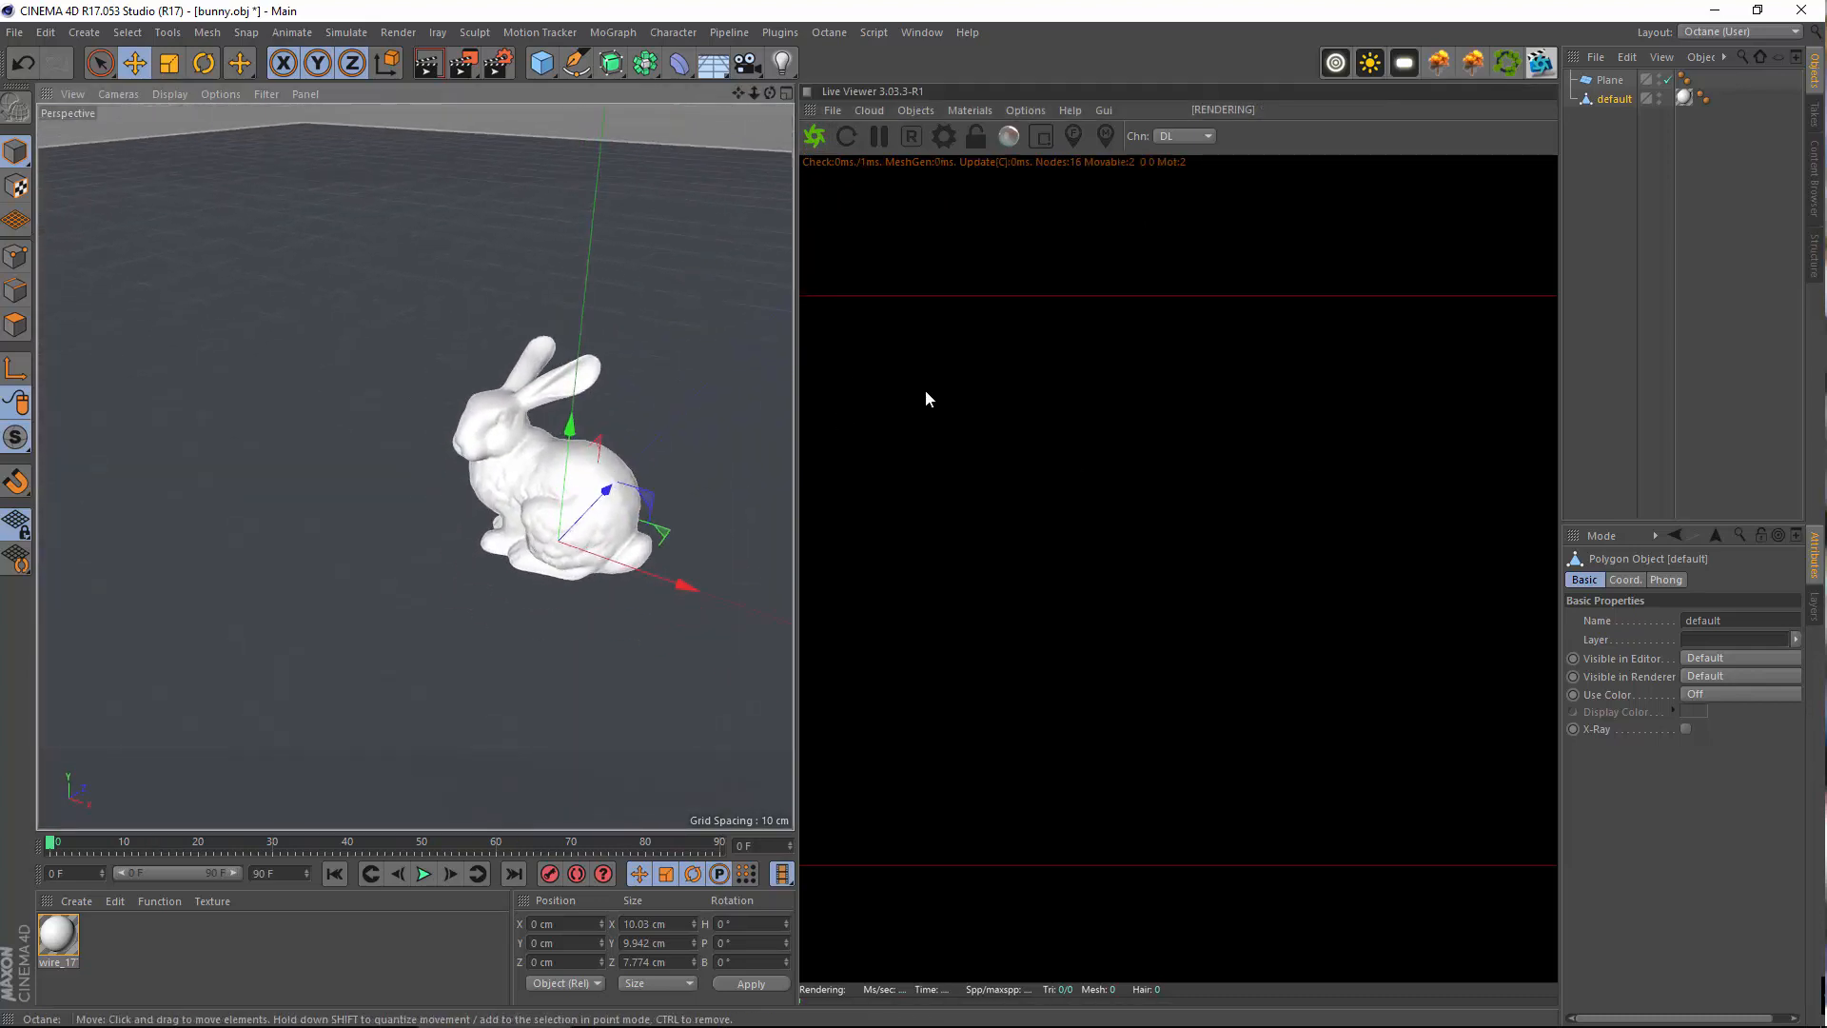
Convert the Plane to an editable polygon object and frame the bunny more closely
{"action": "left_click", "coordinate": [1614, 79]}
{"action": "key", "text": "c"}
{"action": "scroll", "coordinate": [618, 394], "scroll_direction": "up", "scroll_amount": 4}
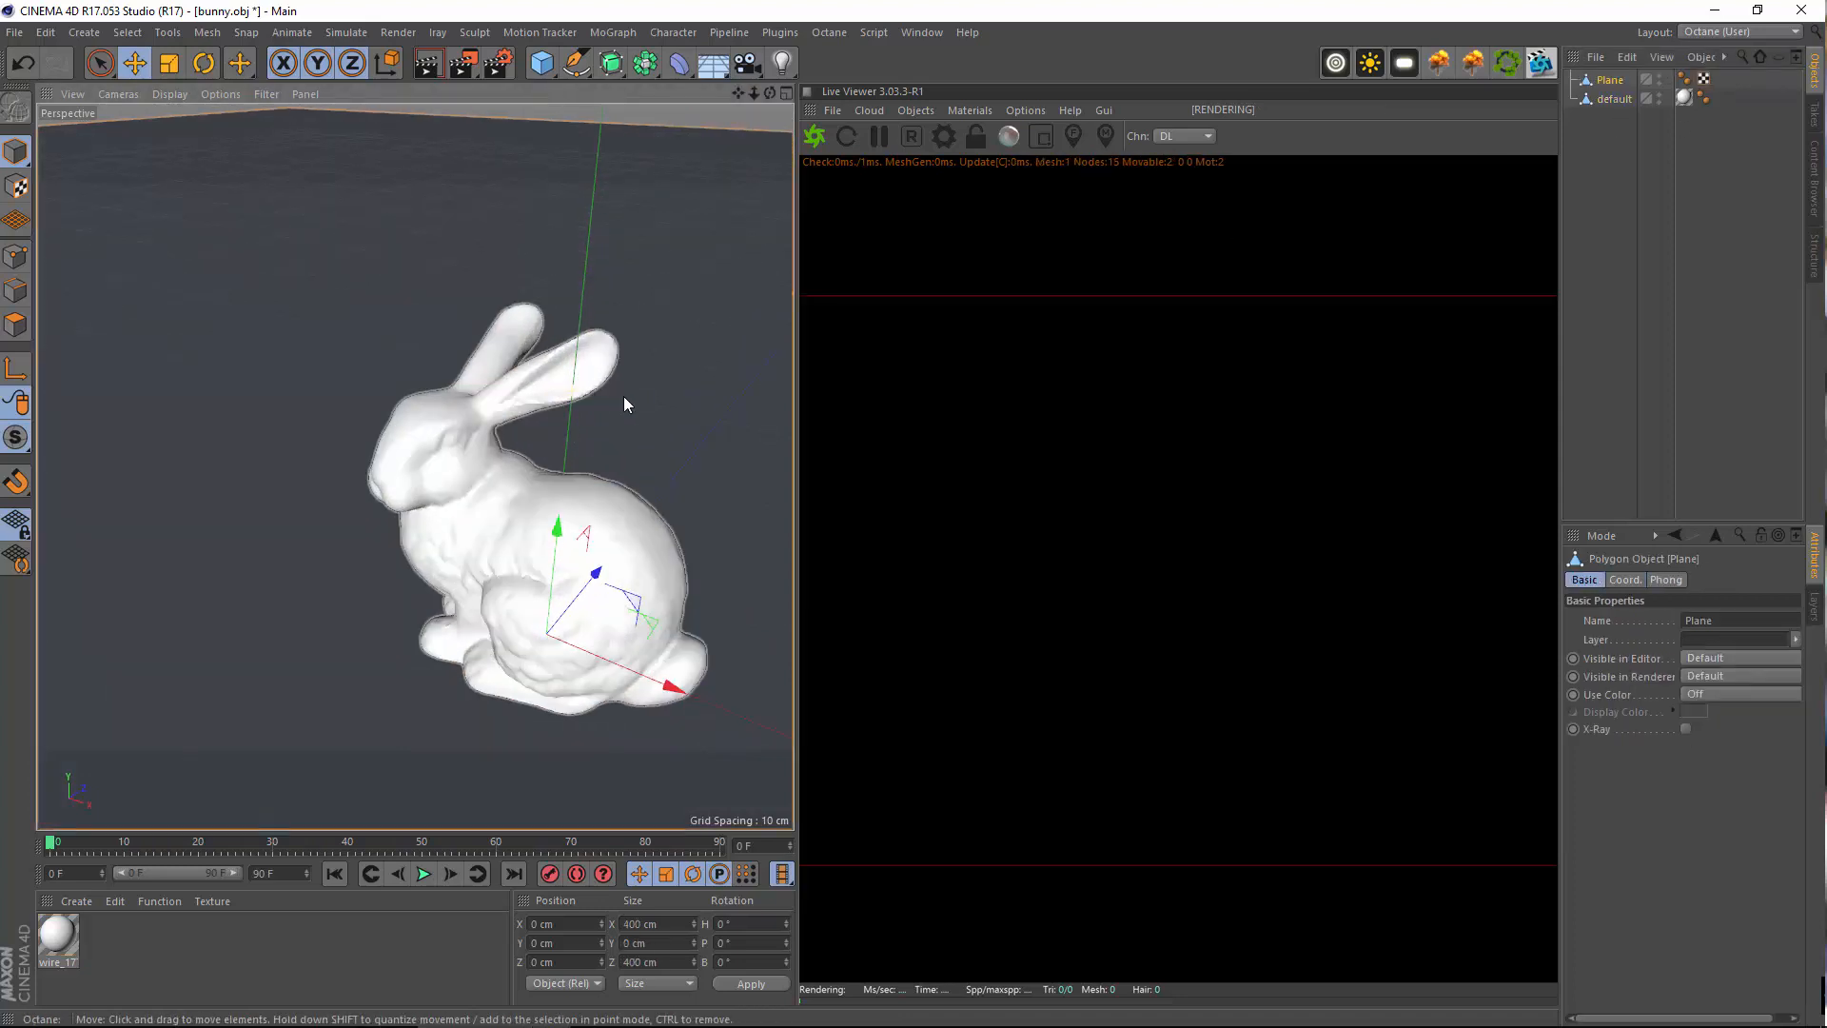
{"action": "left_click_drag", "start_coordinate": [624, 395], "coordinate": [905, 294], "text": "alt"}
Open the Octane Settings, enlarge the window and examine the device options for GPUs and render priority
{"action": "left_click", "coordinate": [942, 141]}
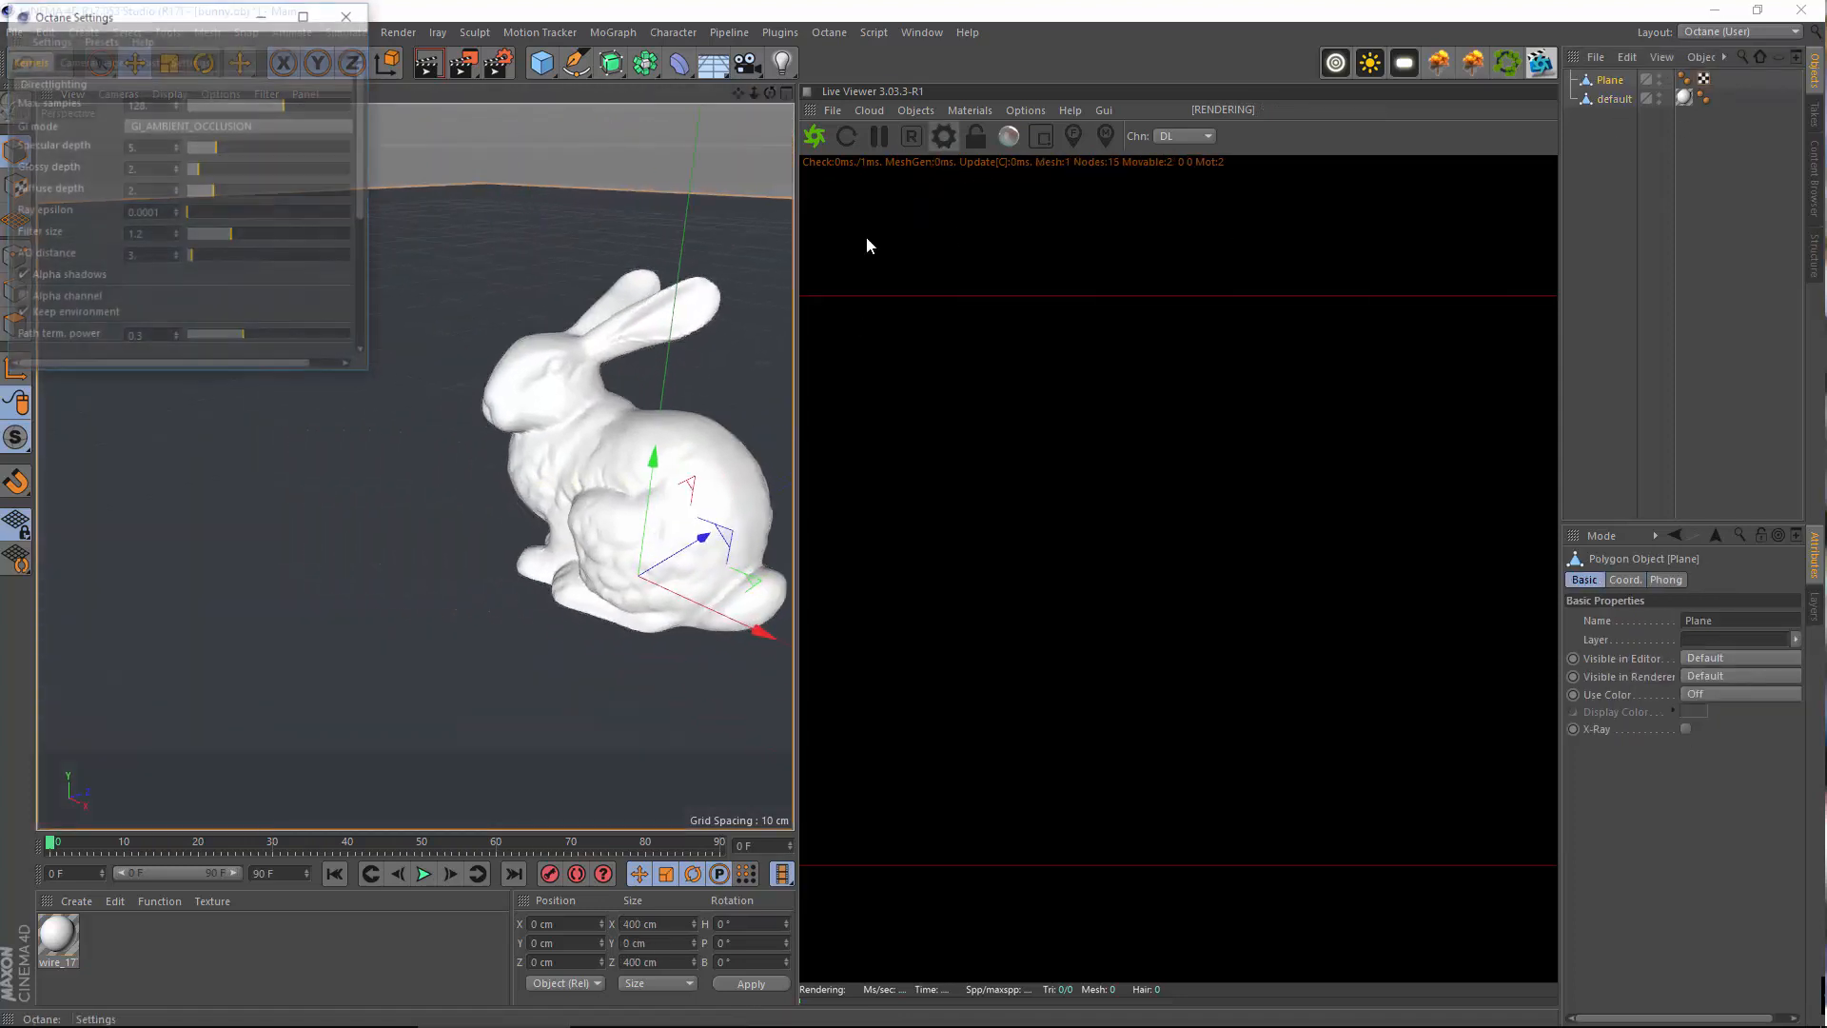
{"action": "left_click_drag", "start_coordinate": [236, 25], "coordinate": [510, 139]}
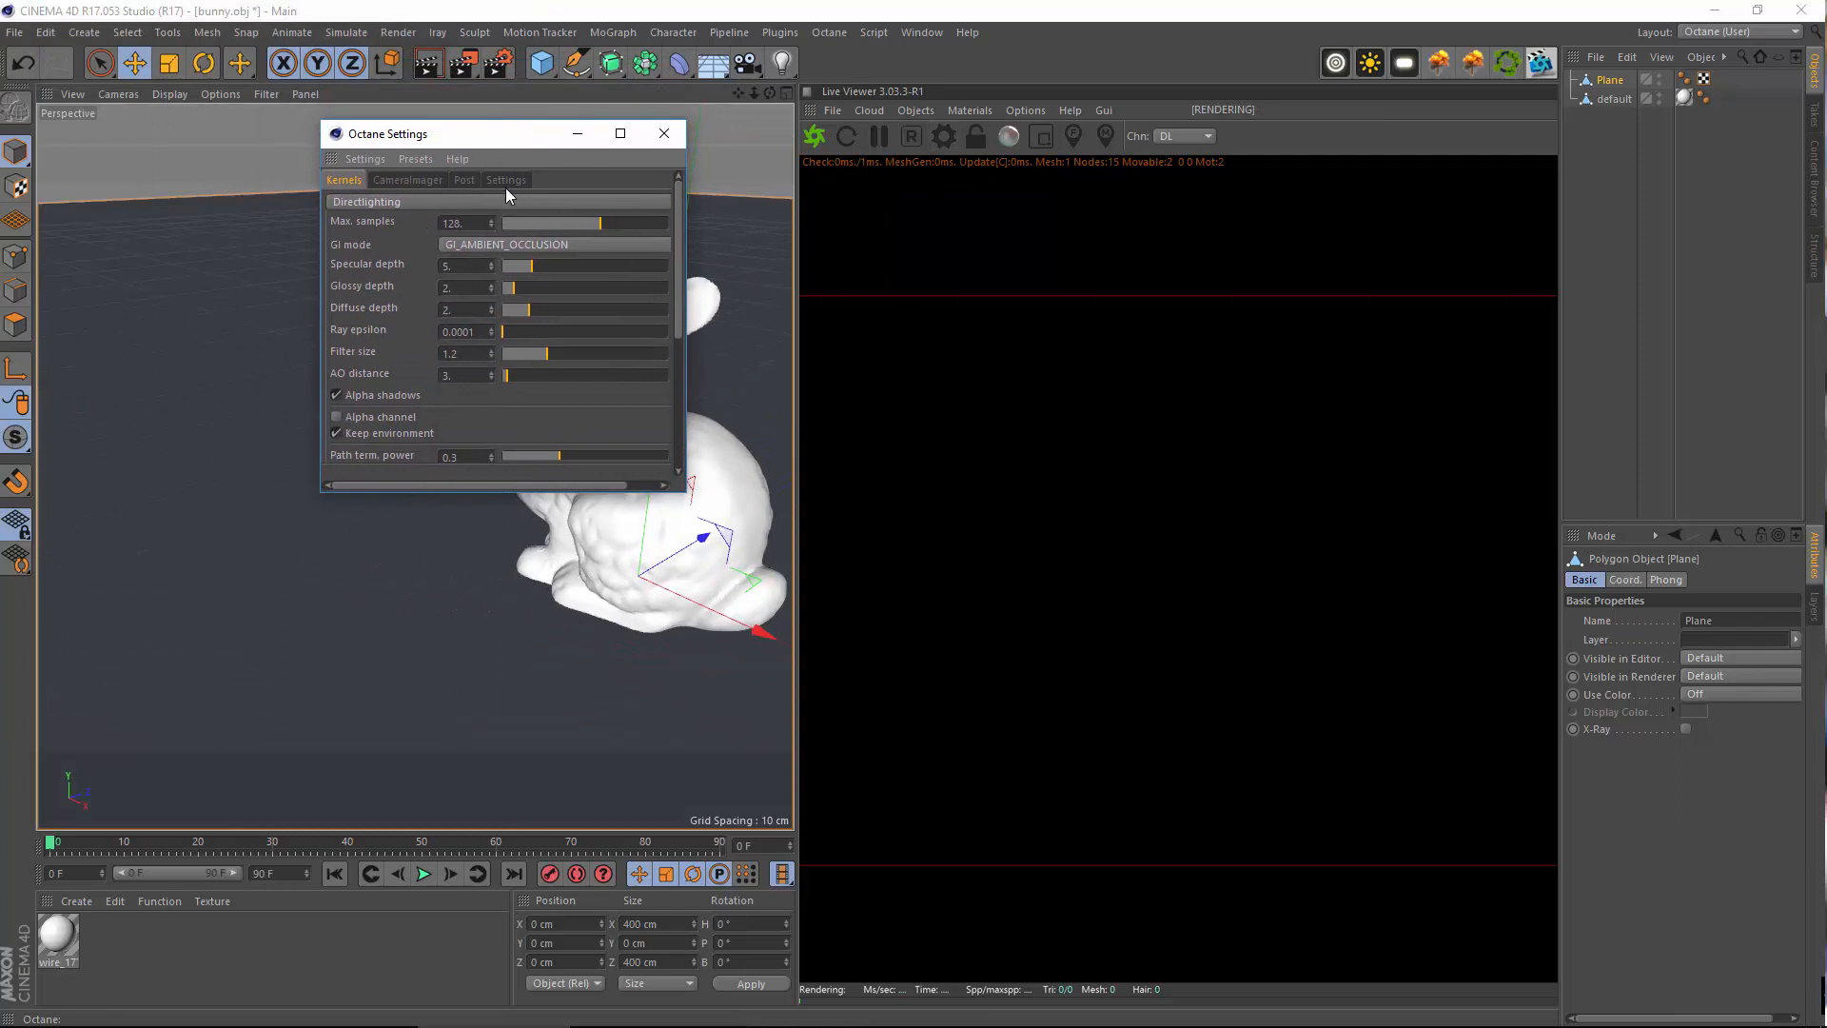
{"action": "left_click", "coordinate": [505, 181]}
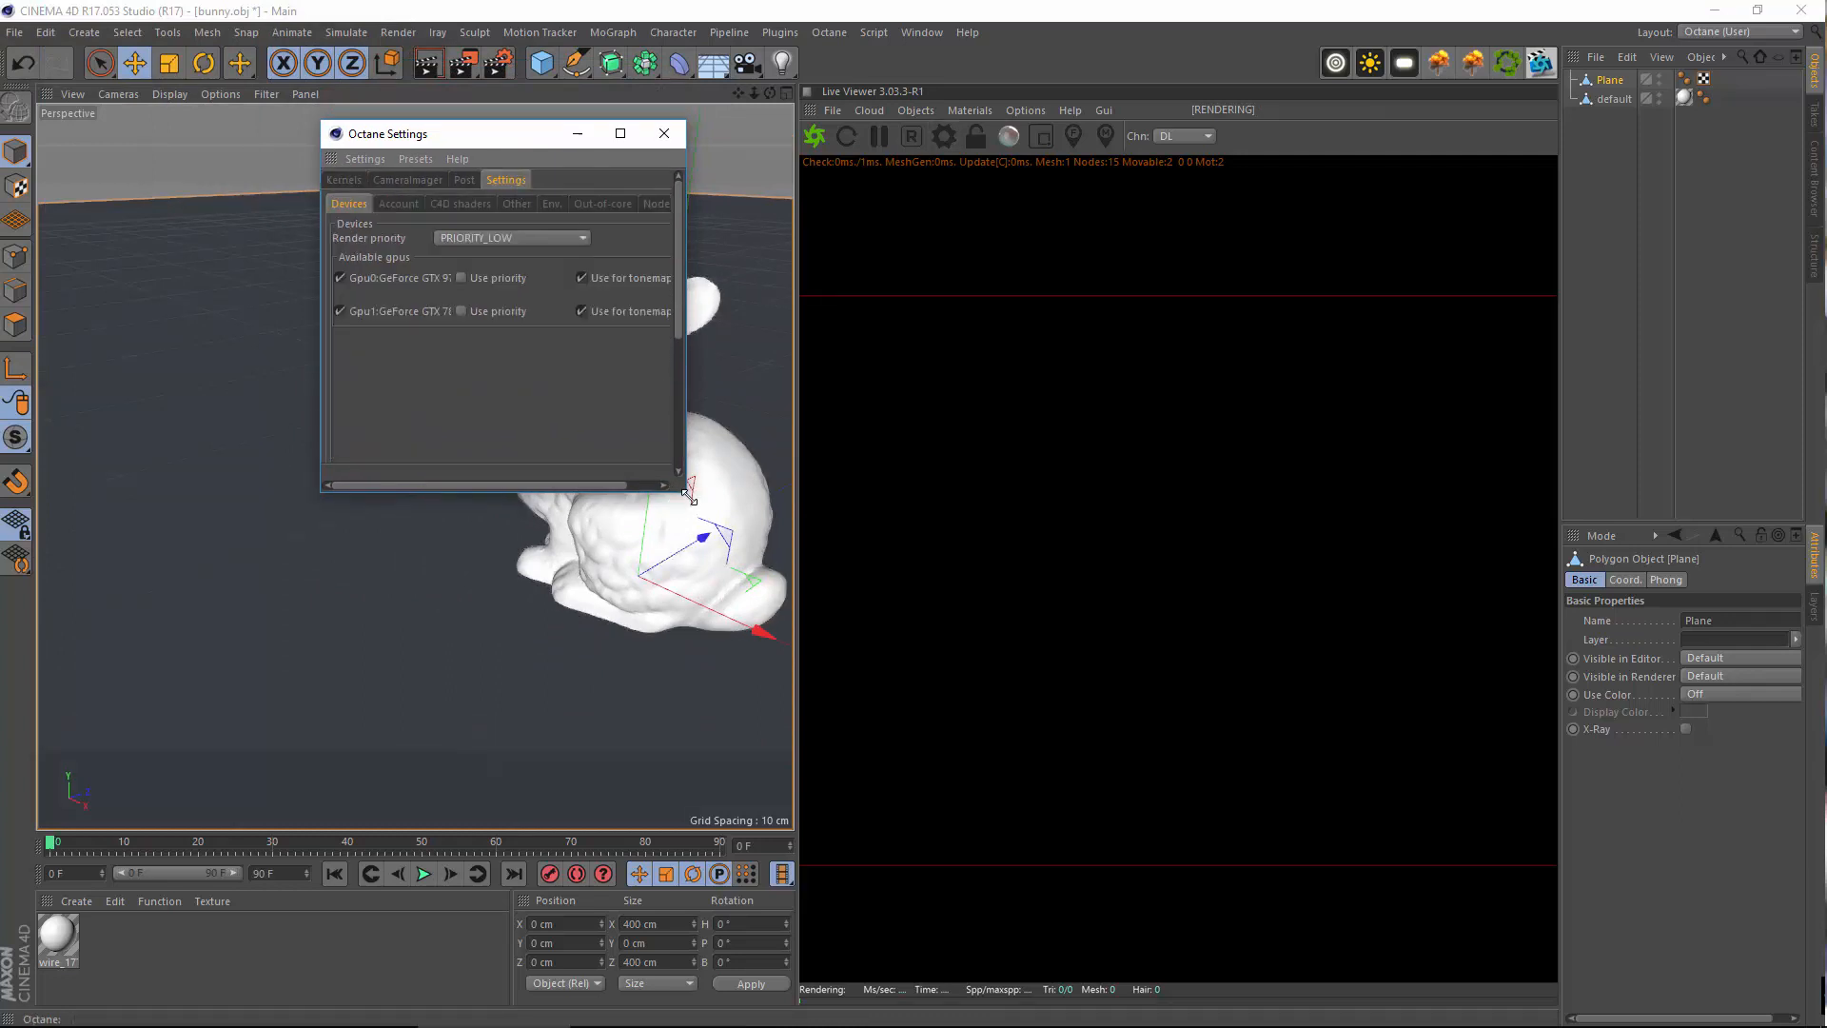
{"action": "left_click_drag", "start_coordinate": [684, 491], "coordinate": [1082, 731]}
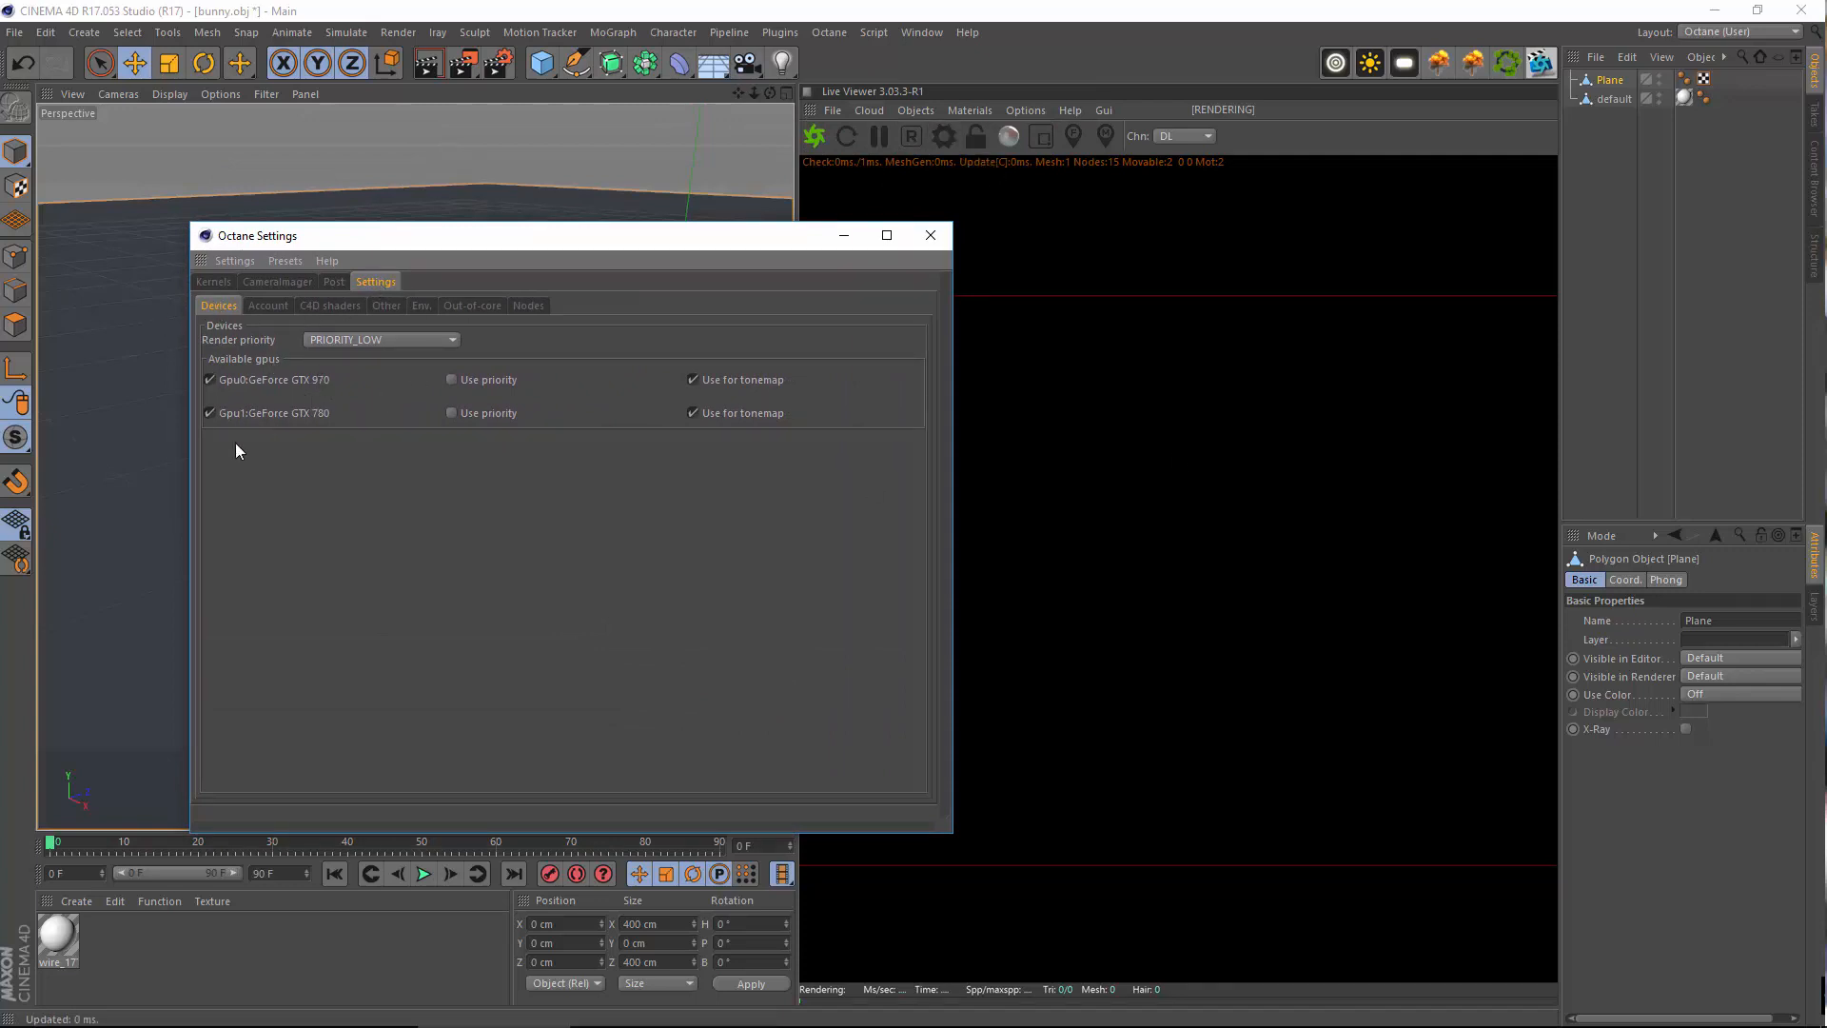
{"action": "left_click", "coordinate": [299, 379]}
{"action": "left_click", "coordinate": [418, 340]}
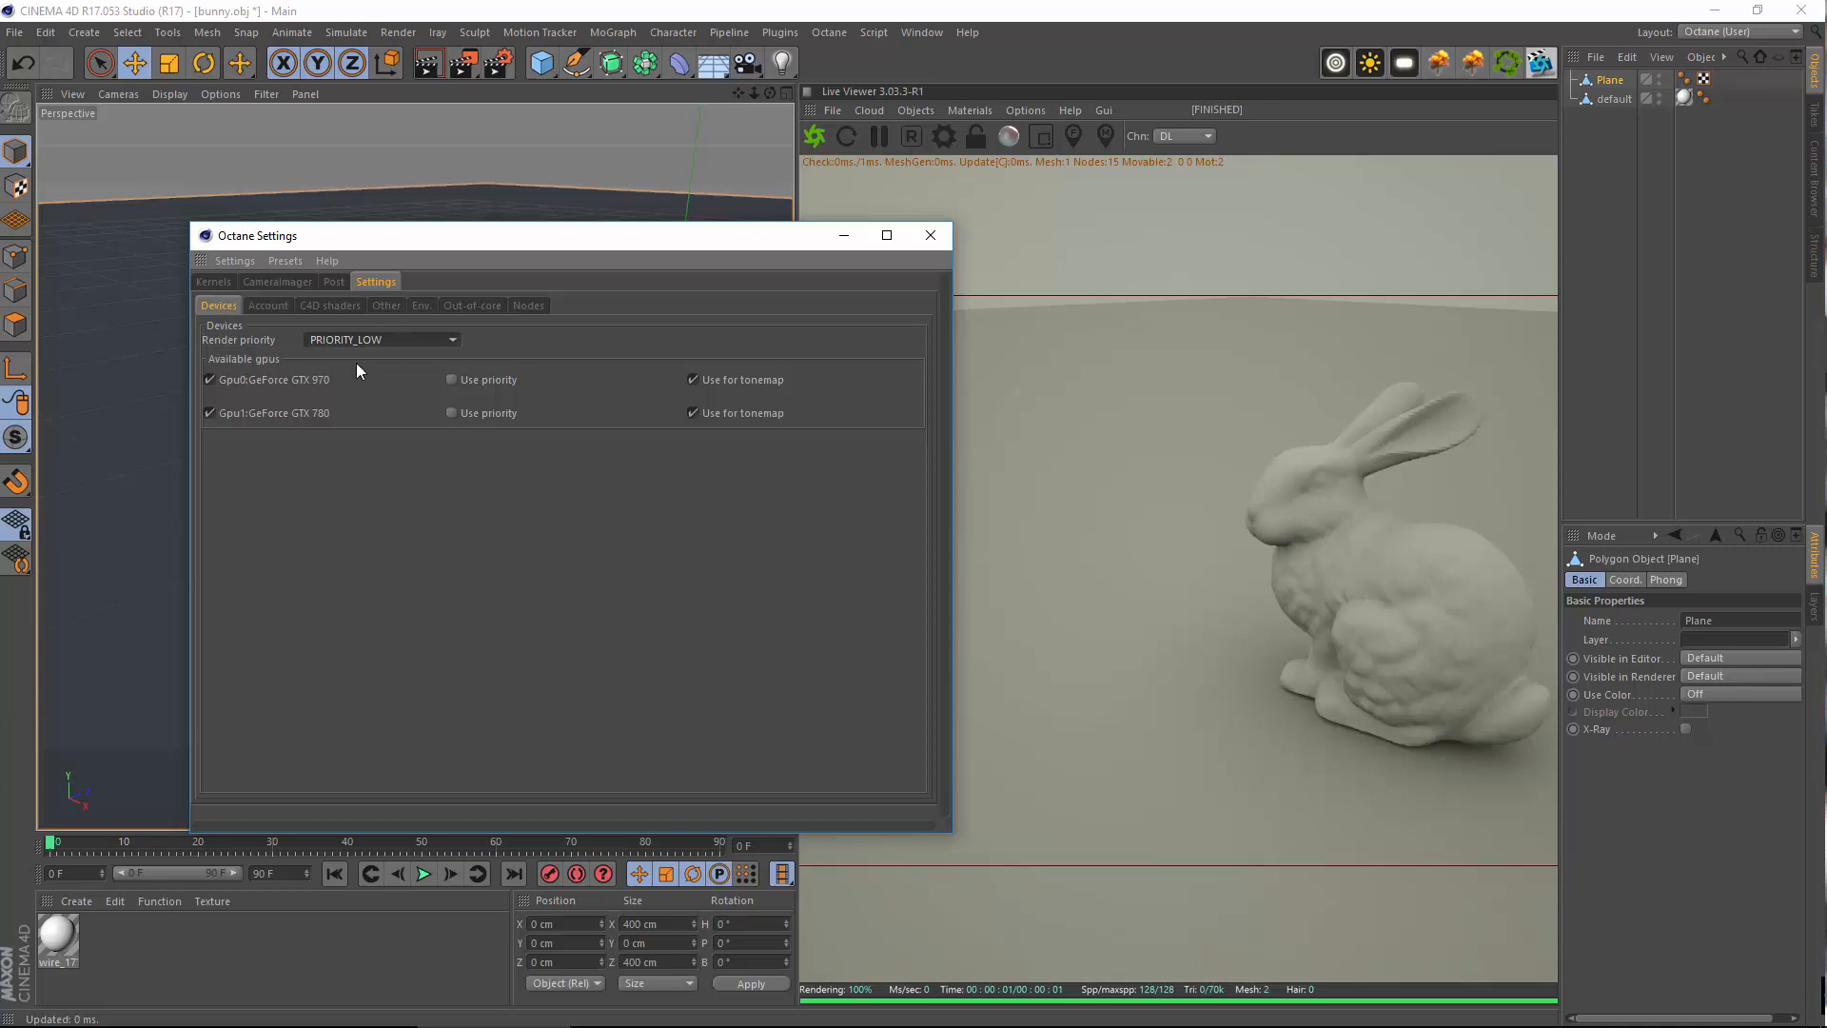
Set the Octane render priority to PRIORITY_LOW and close the Octane Settings
{"action": "left_click", "coordinate": [385, 338]}
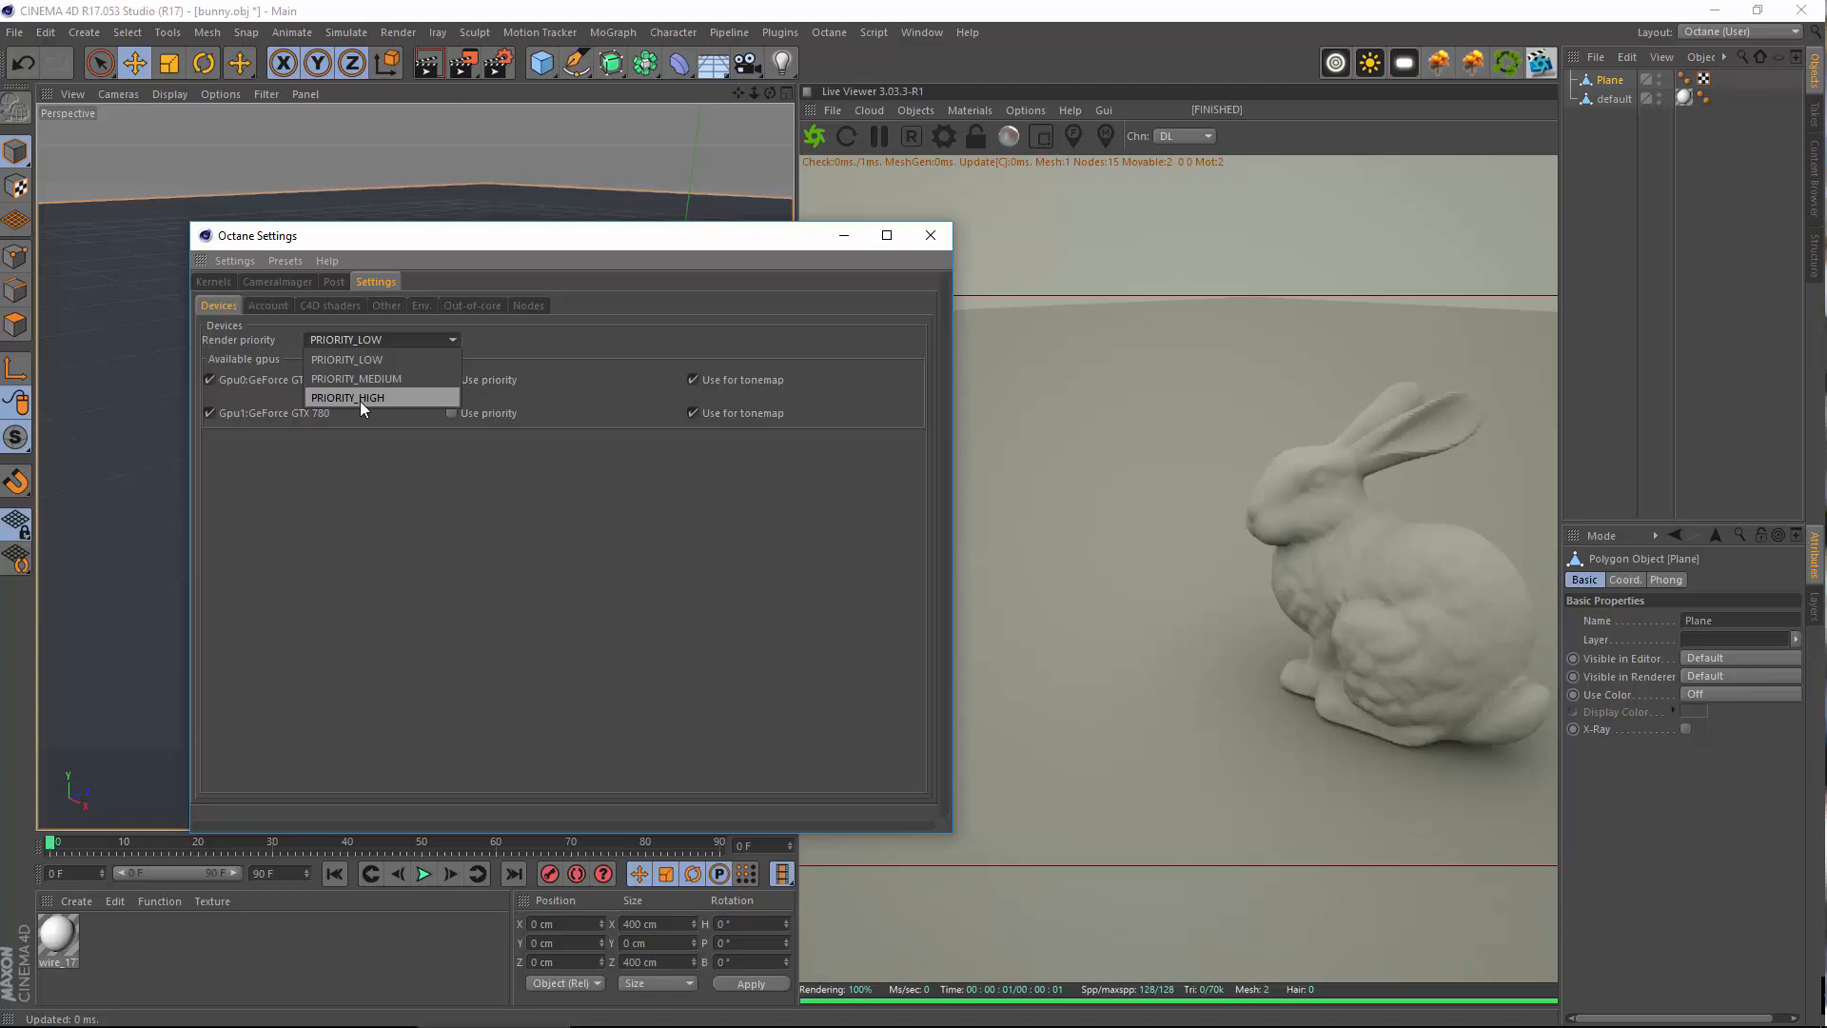
{"action": "left_click", "coordinate": [876, 4]}
{"action": "left_click", "coordinate": [614, 5]}
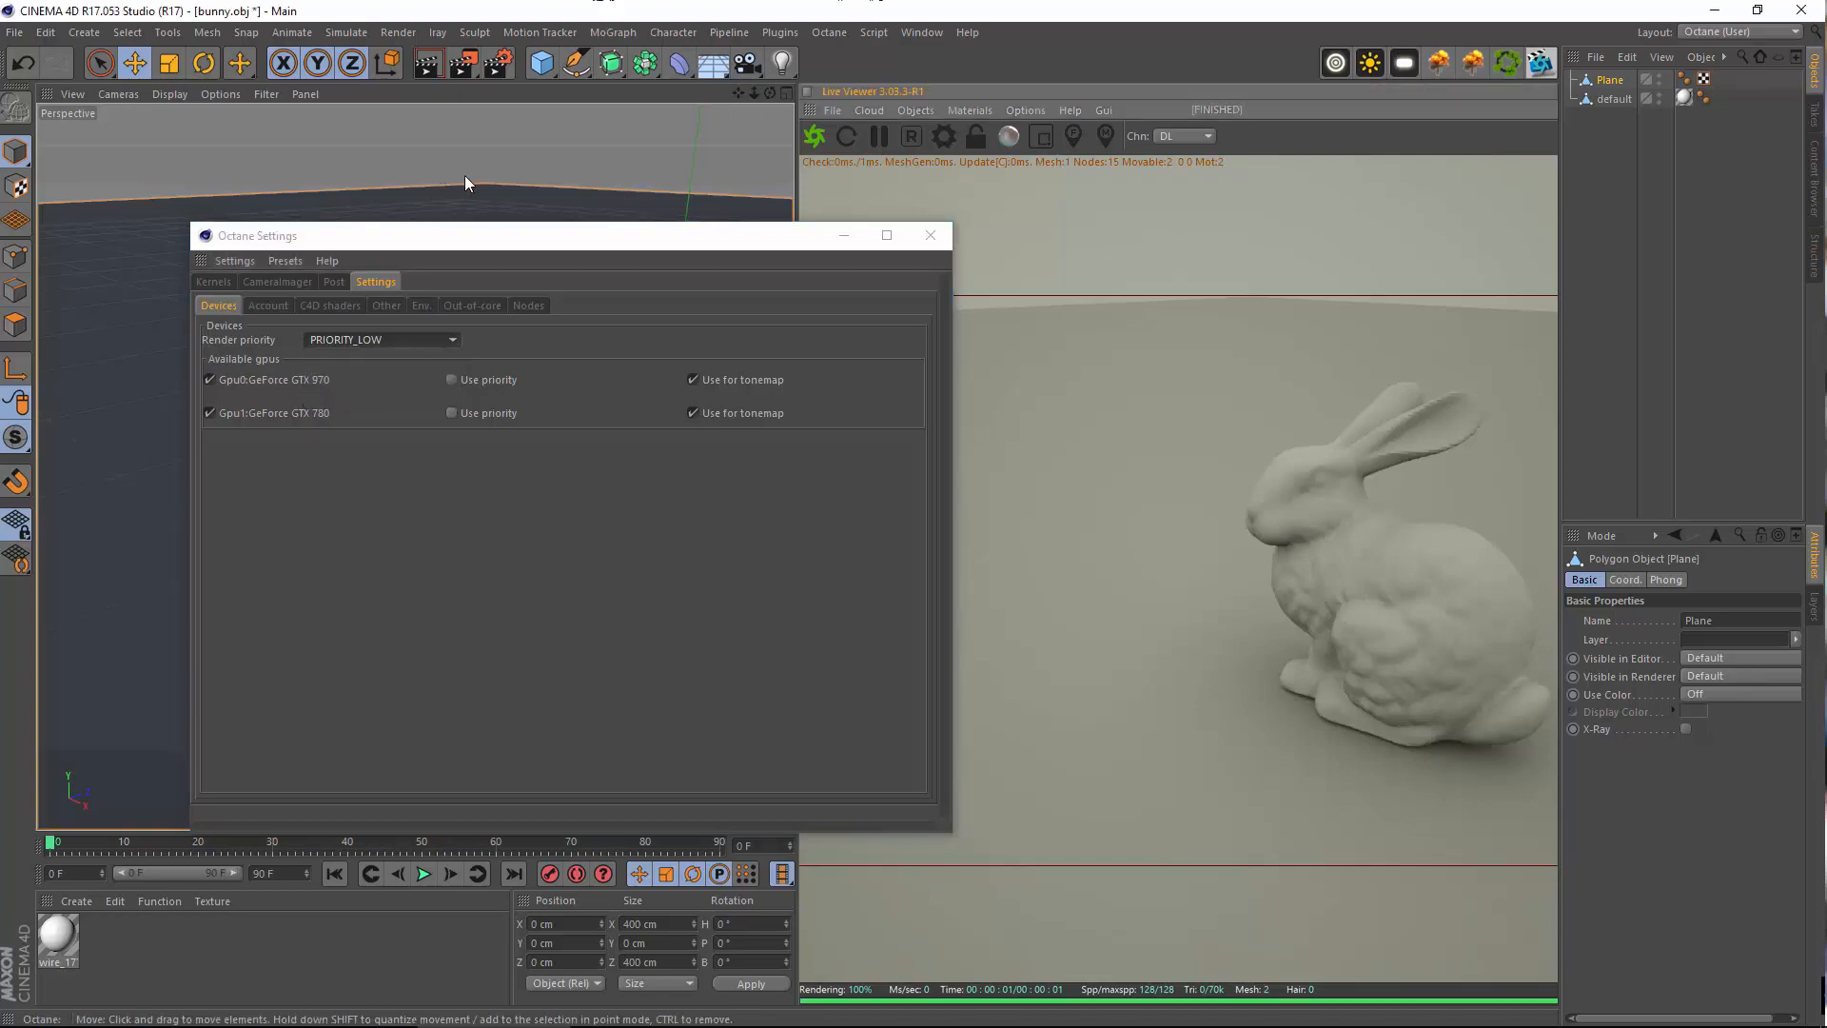
{"action": "left_click_drag", "start_coordinate": [464, 175], "coordinate": [647, 230], "text": "alt"}
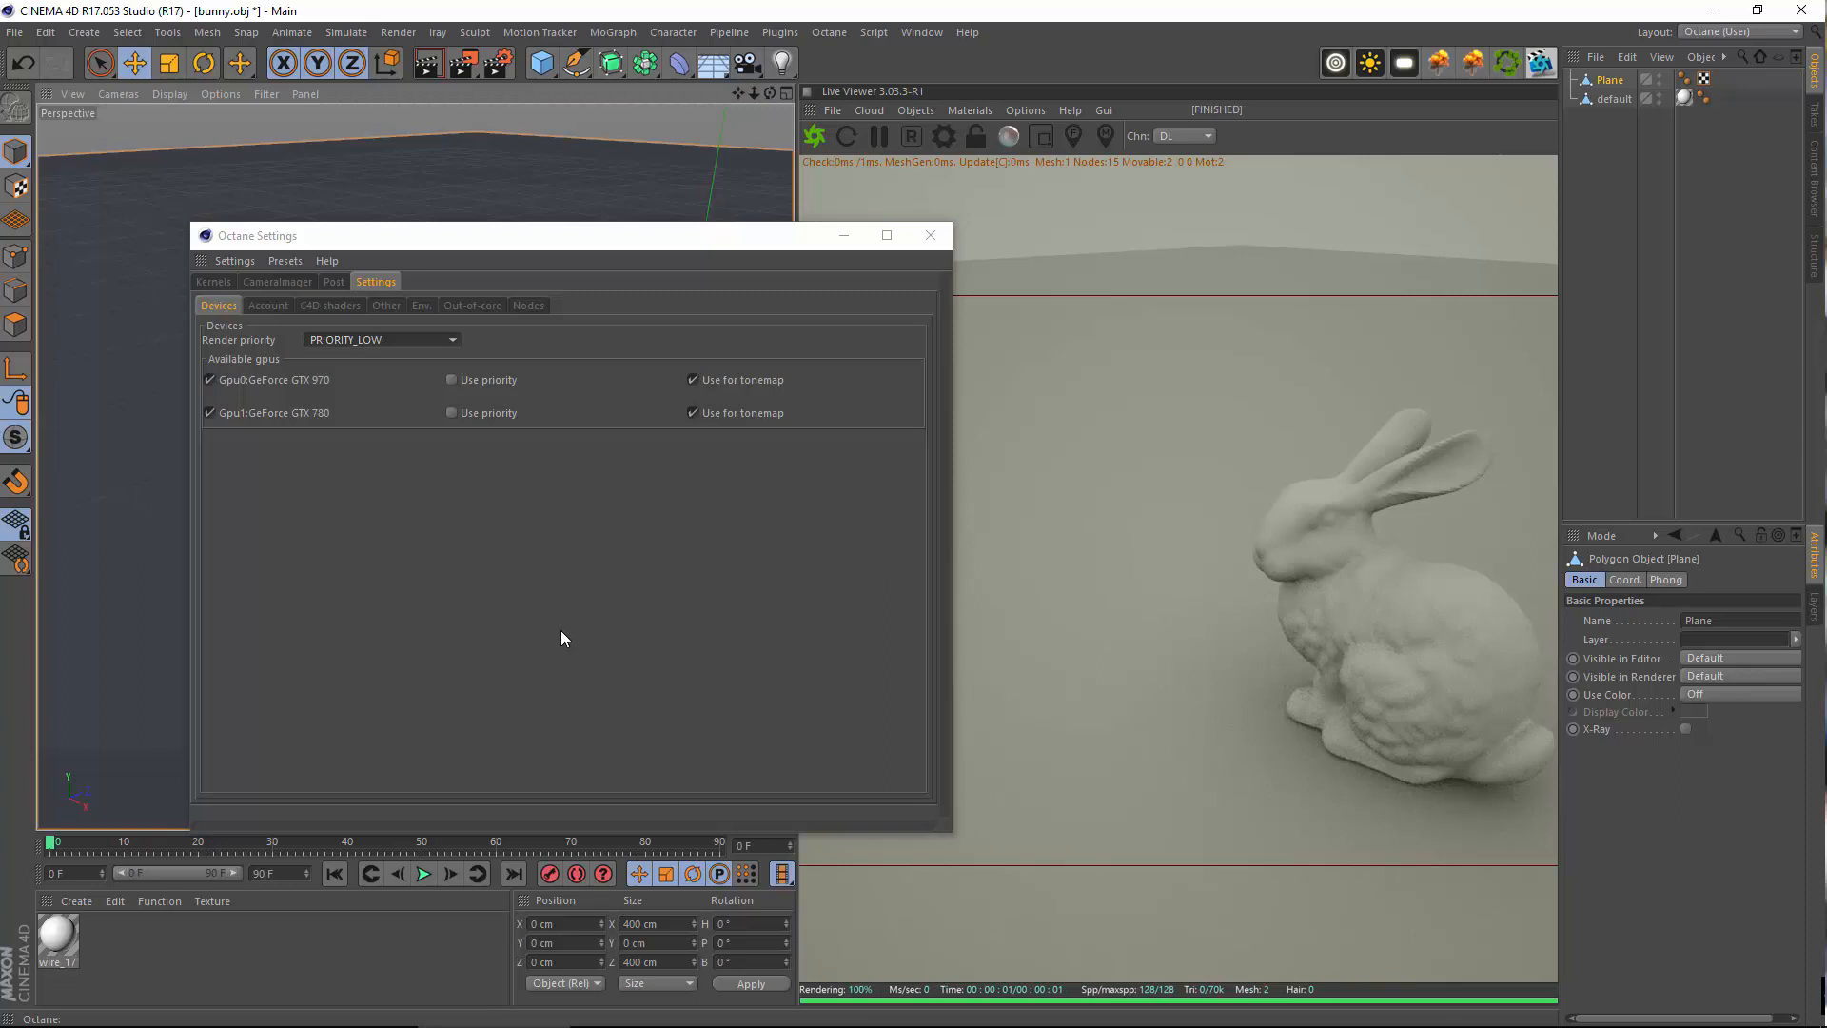
{"action": "left_click", "coordinate": [387, 338]}
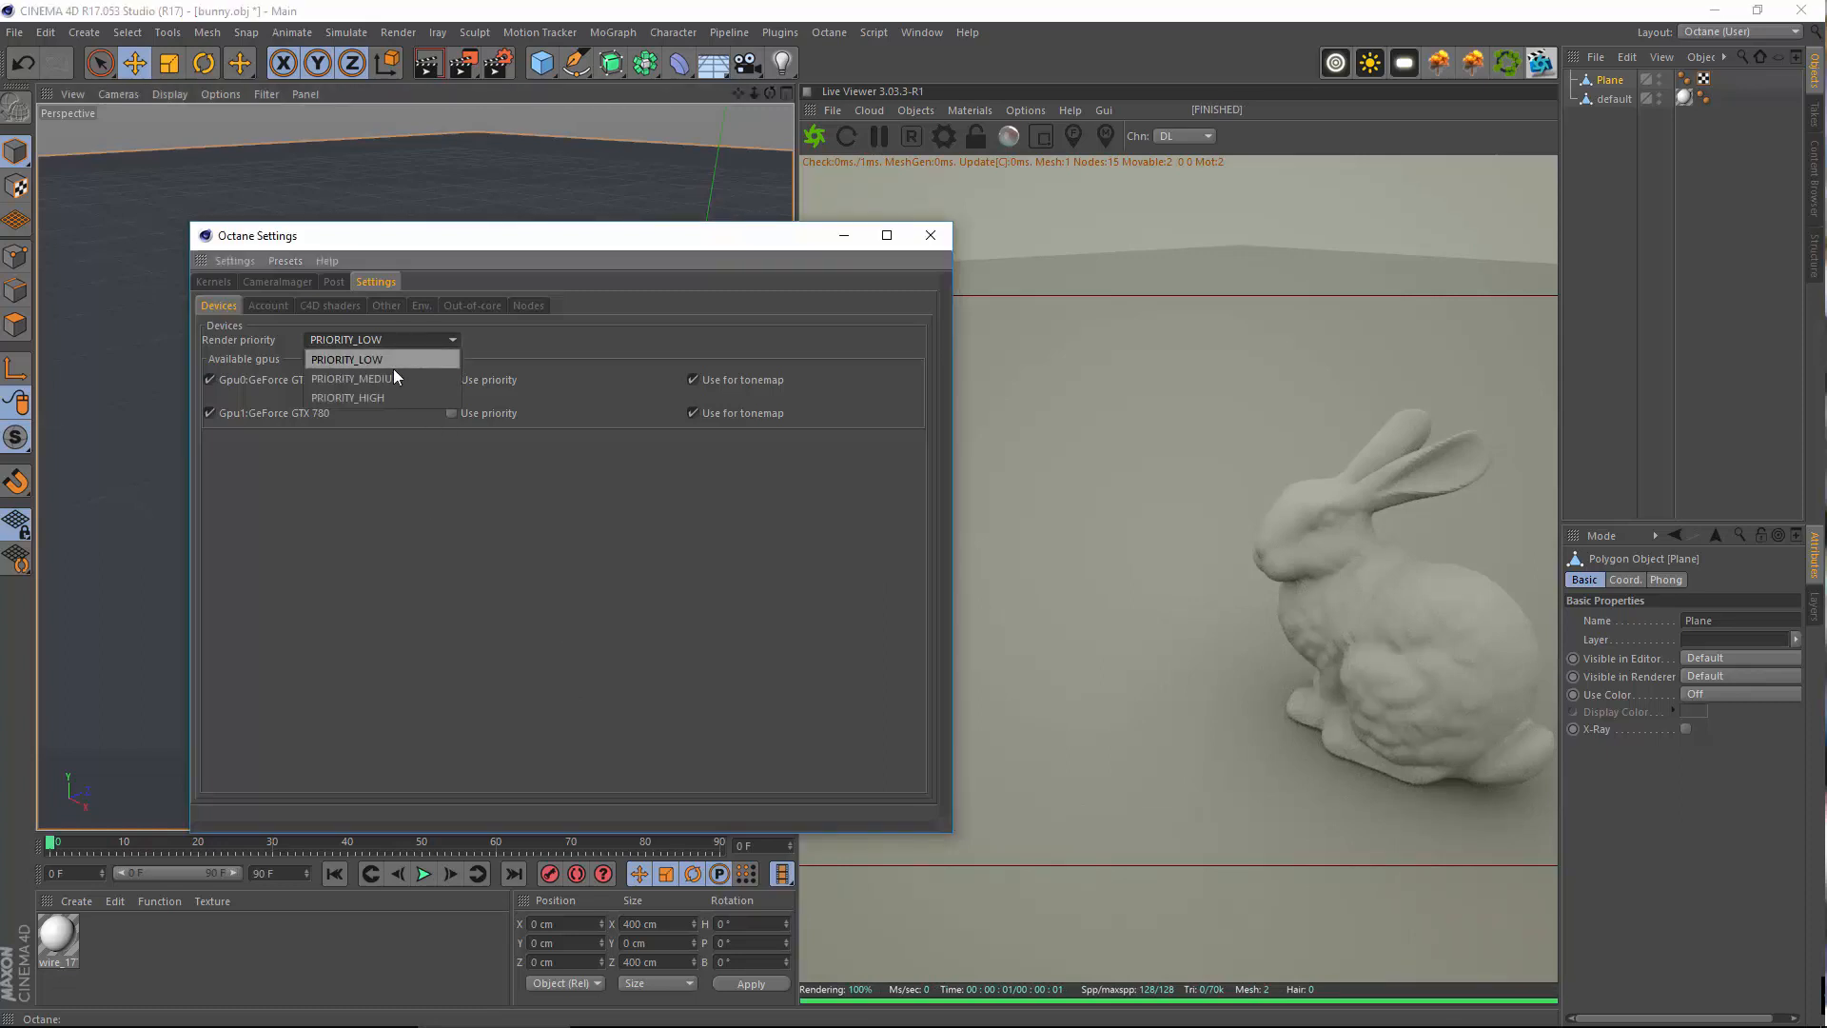
{"action": "left_click", "coordinate": [386, 354]}
{"action": "left_click", "coordinate": [442, 338]}
{"action": "left_click", "coordinate": [375, 357]}
{"action": "left_click", "coordinate": [950, 228]}
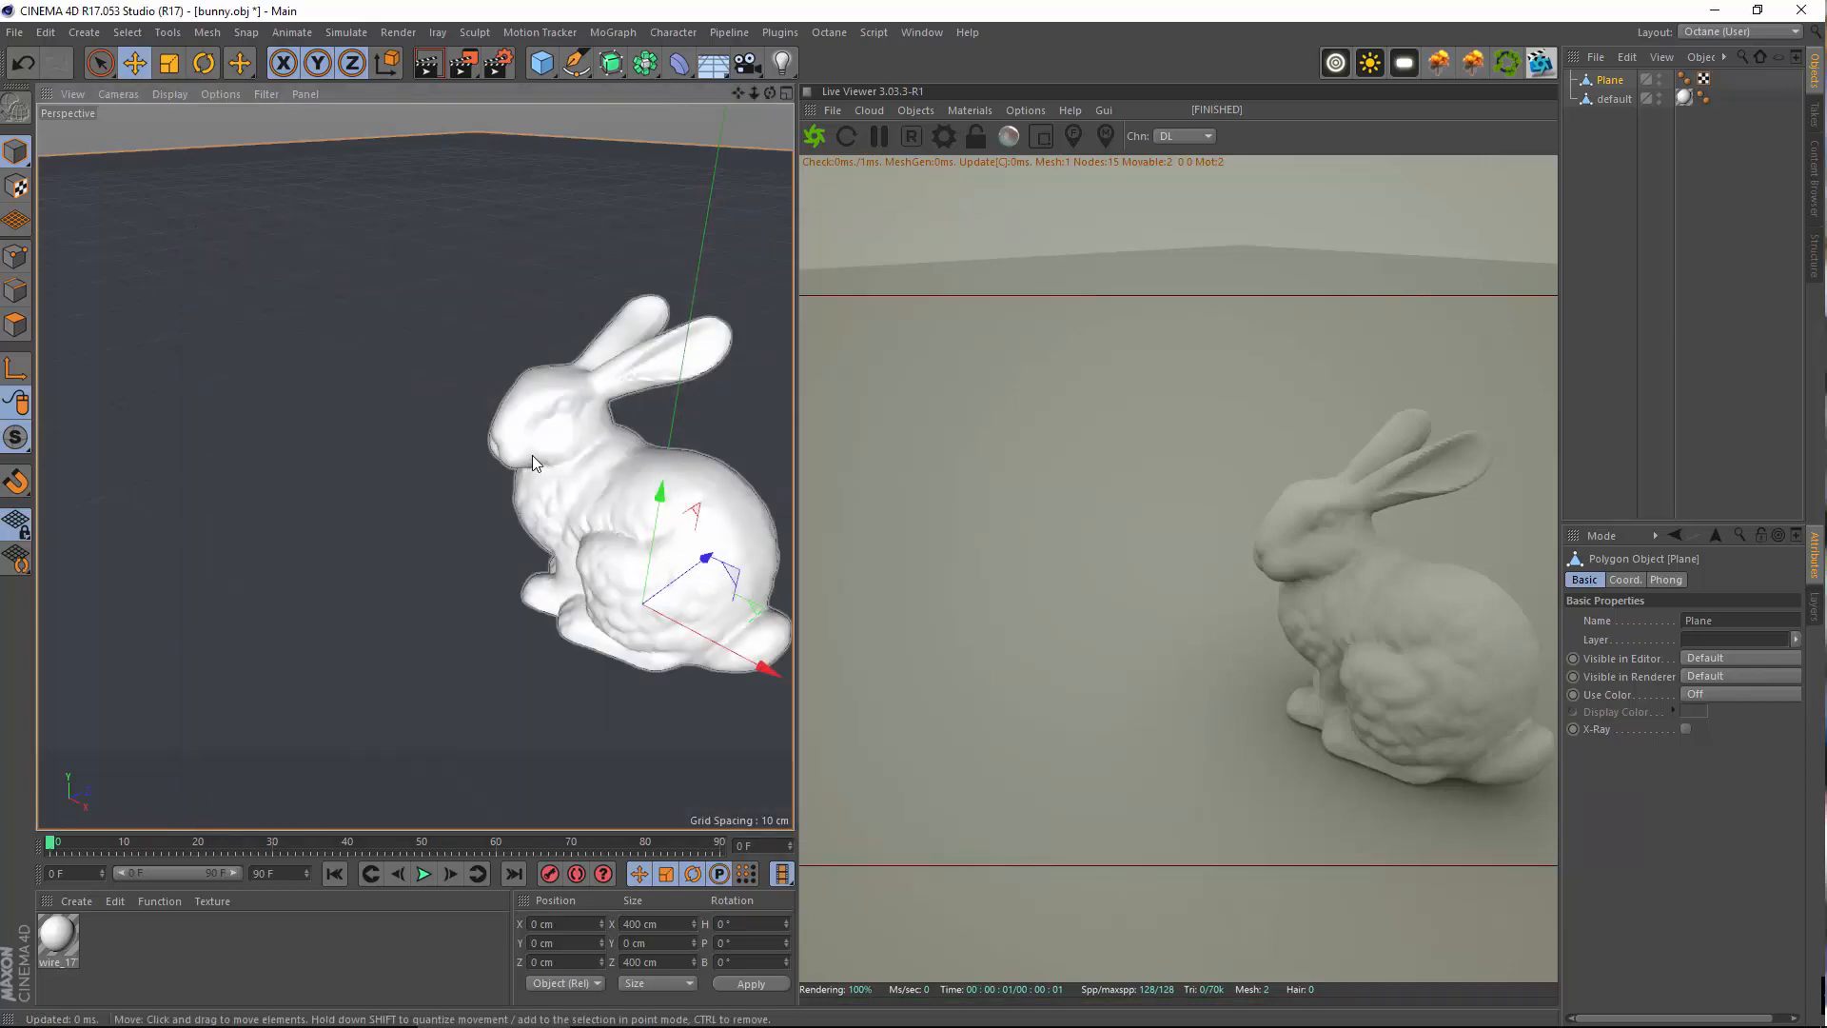
Center the bunny in the view and delete its imported wire material
{"action": "left_click_drag", "start_coordinate": [533, 455], "coordinate": [430, 463], "text": "alt"}
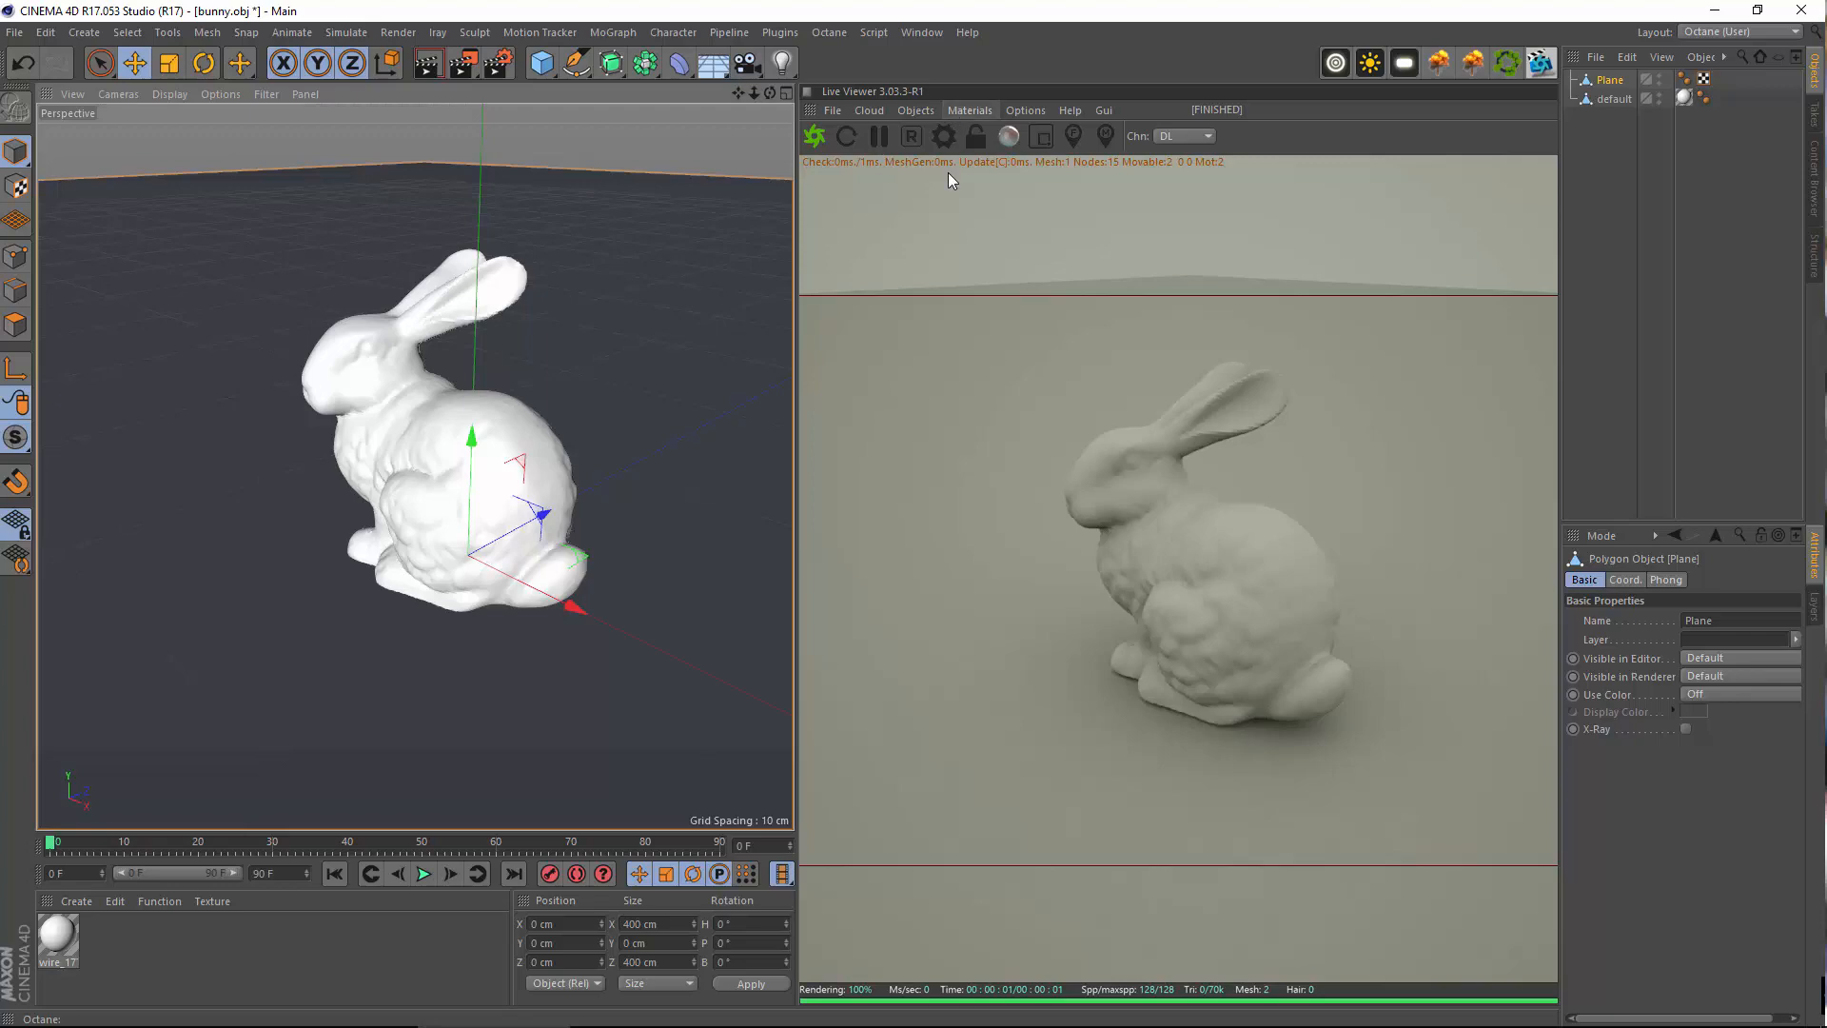
{"action": "left_click", "coordinate": [54, 959]}
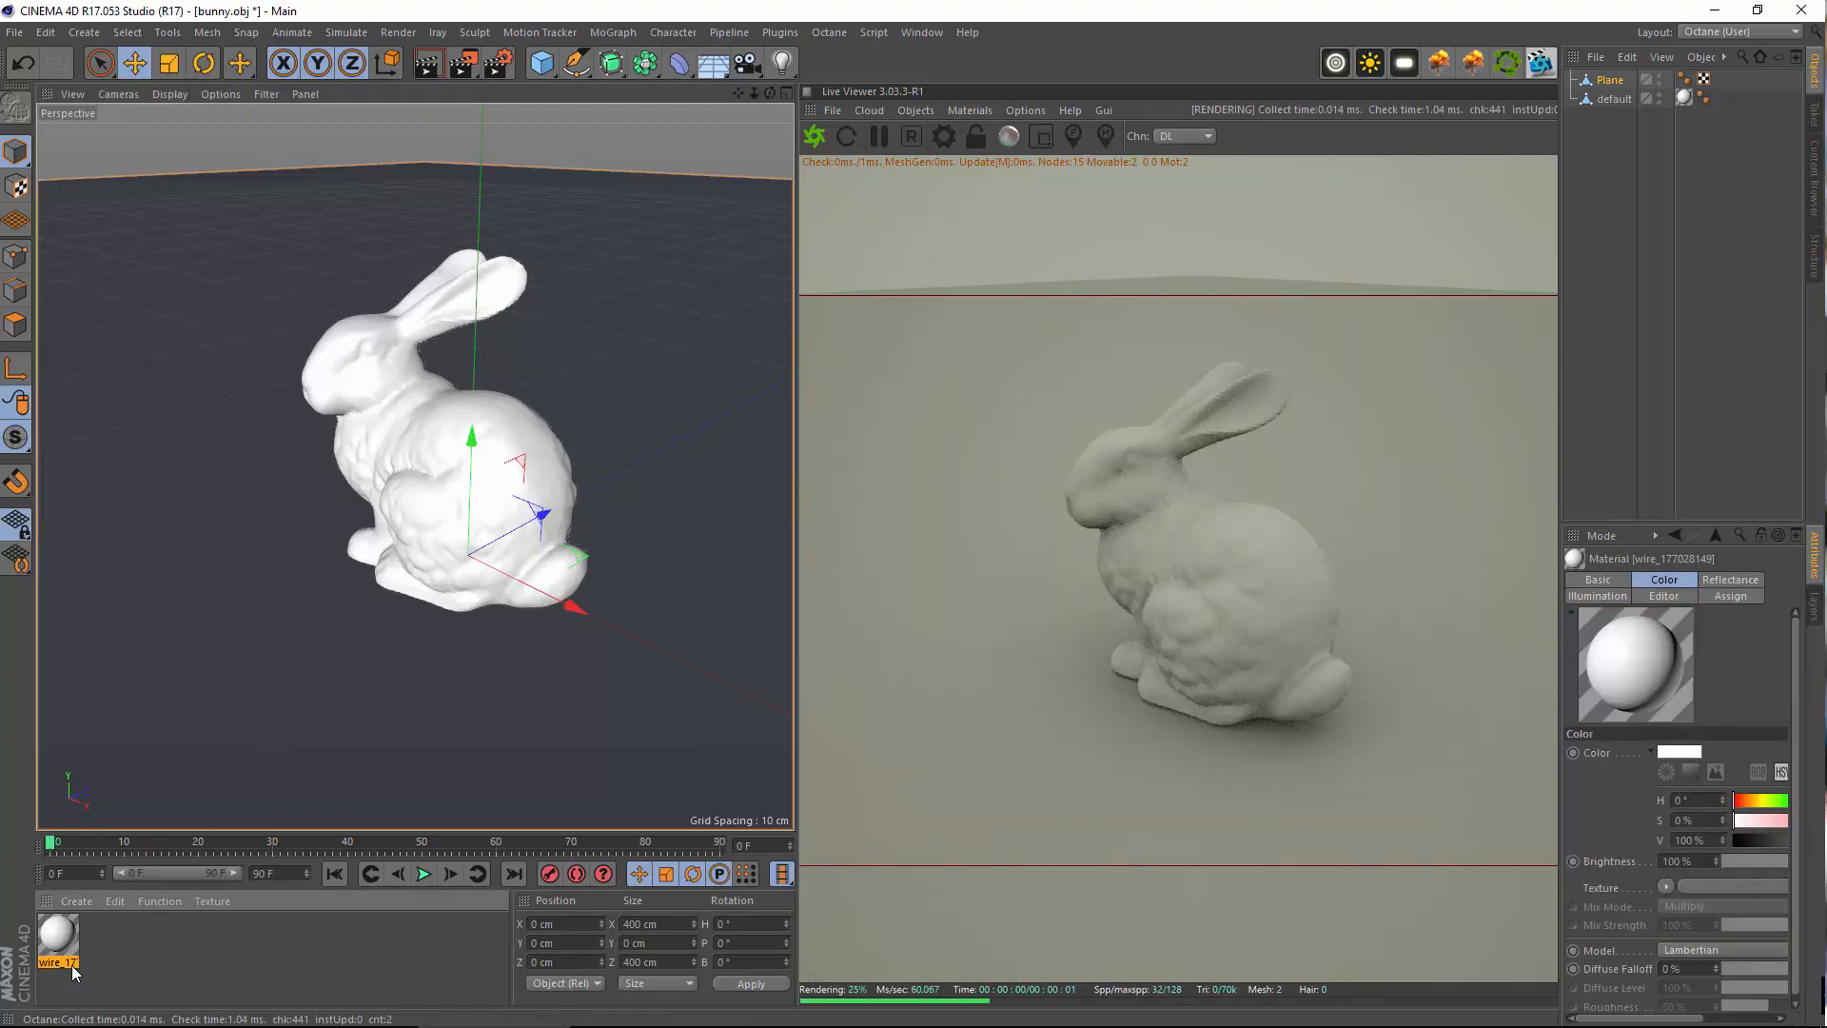
{"action": "key", "text": "Delete"}
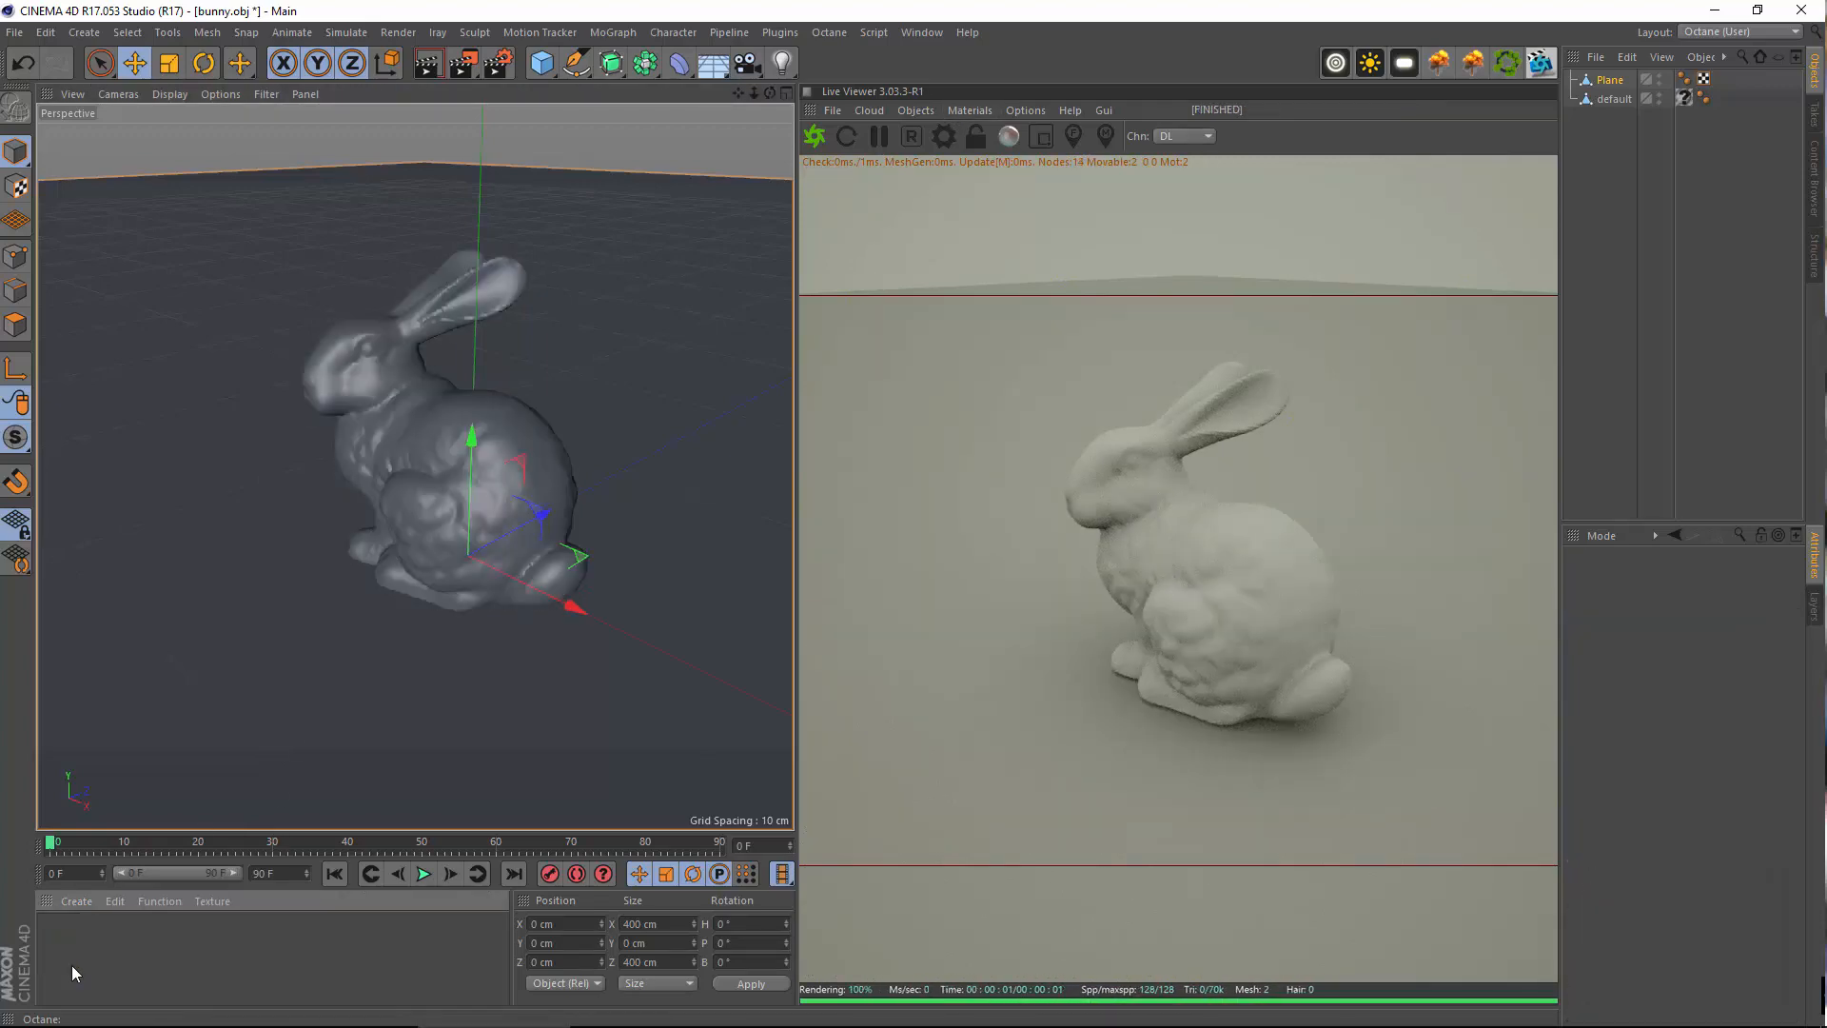
Create a new Octane Material from the C4doctane shaders
{"action": "left_click", "coordinate": [84, 901]}
{"action": "mouse_move", "coordinate": [119, 748]}
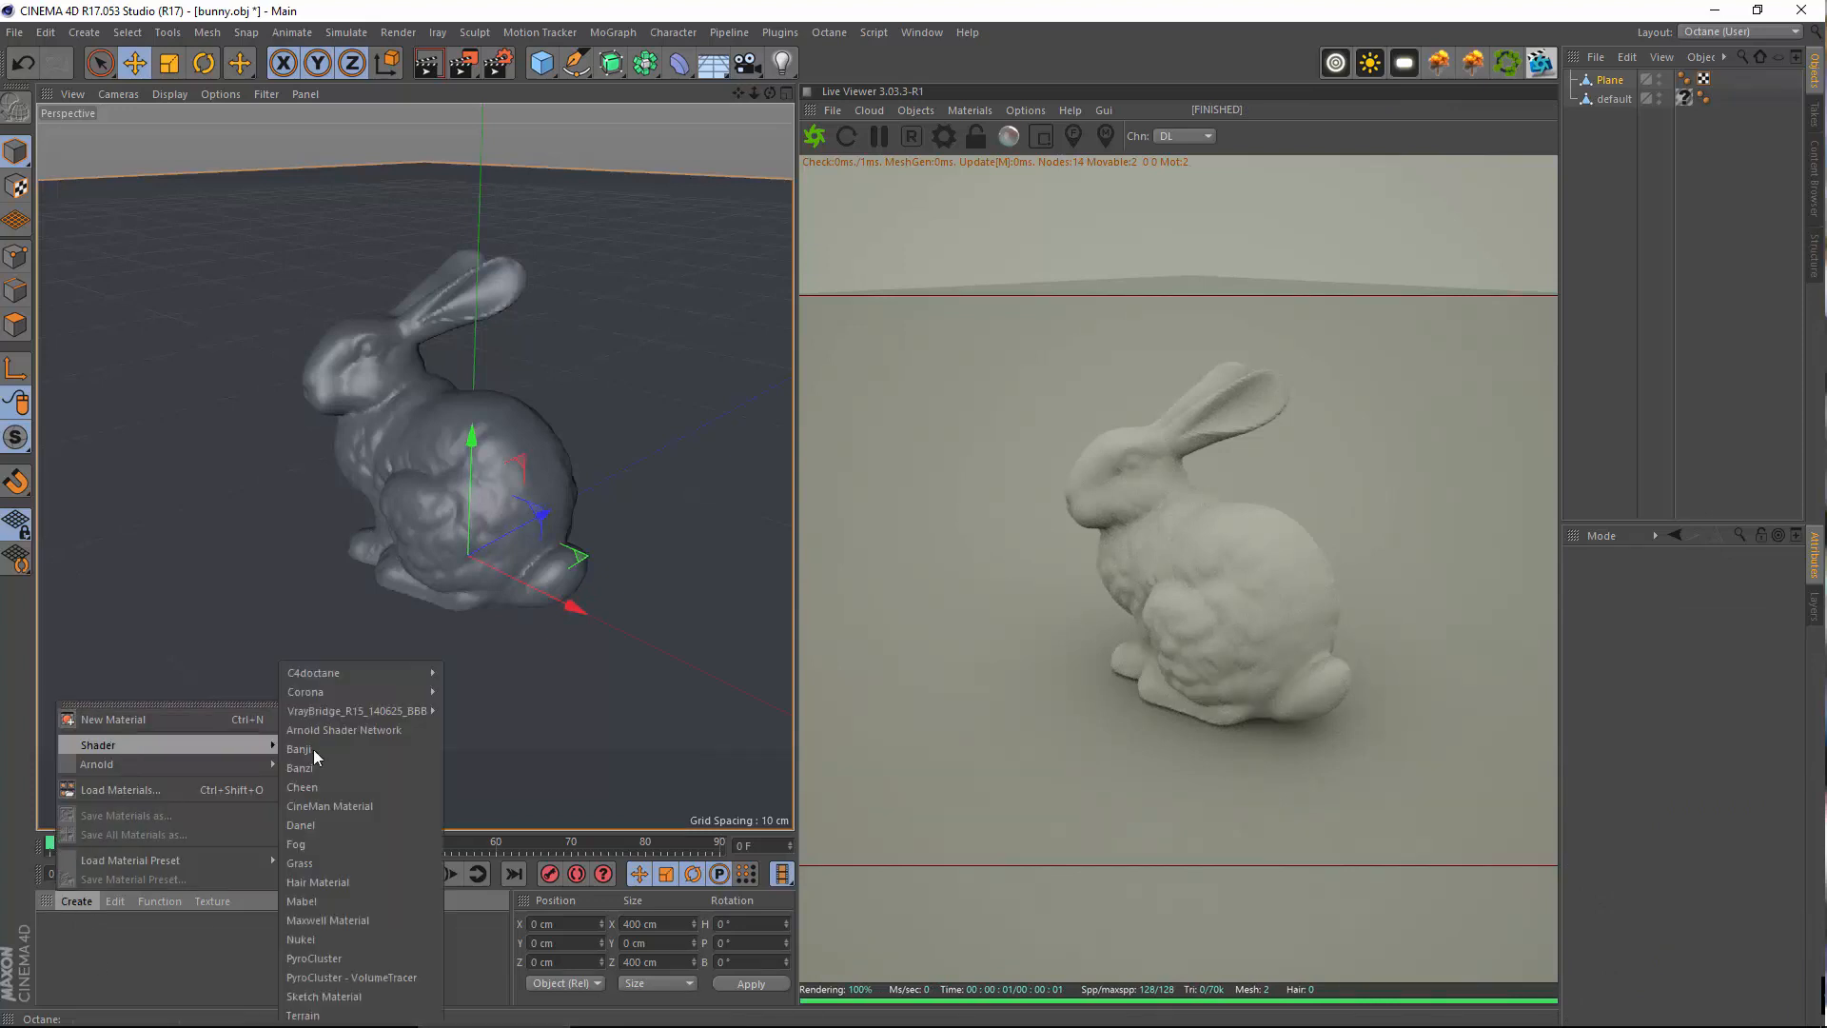
{"action": "mouse_move", "coordinate": [357, 672]}
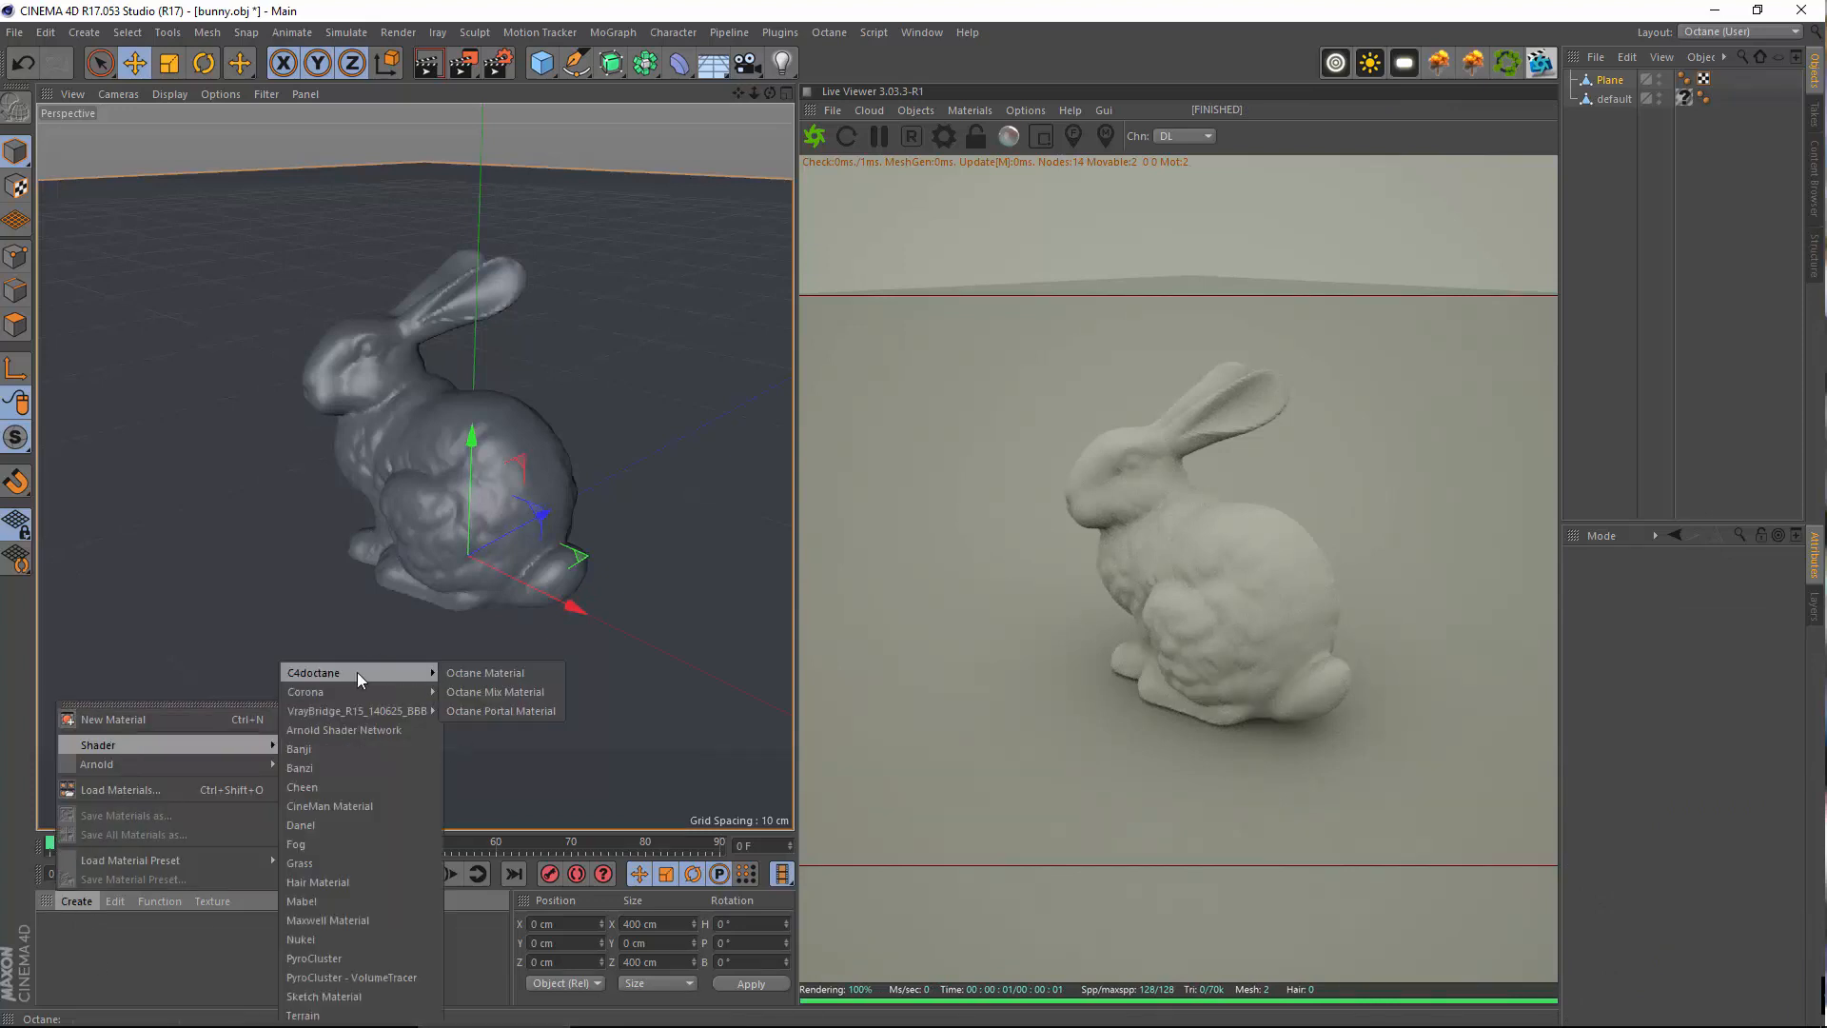
{"action": "left_click", "coordinate": [500, 671]}
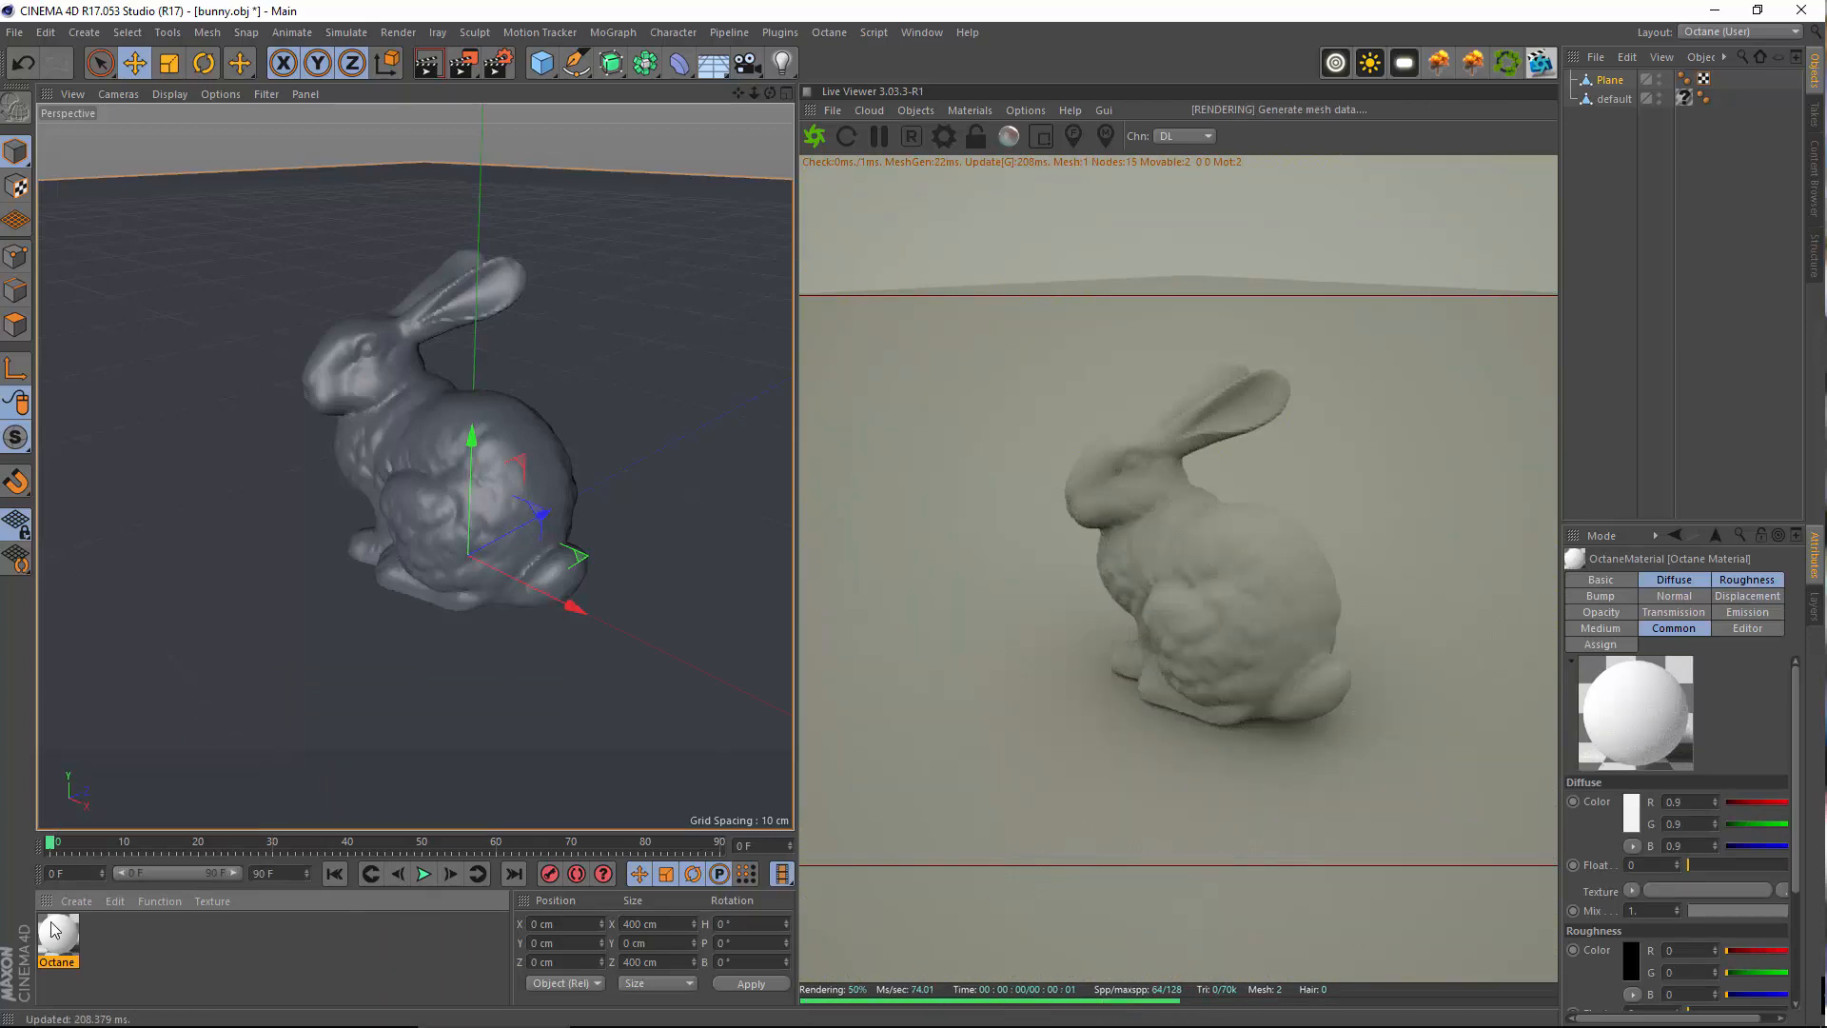
Open the Octane material in the Material Editor, enlarge the editor window and display the Diffuse channel
{"action": "double_click", "coordinate": [56, 931]}
{"action": "left_click_drag", "start_coordinate": [606, 169], "coordinate": [476, 157]}
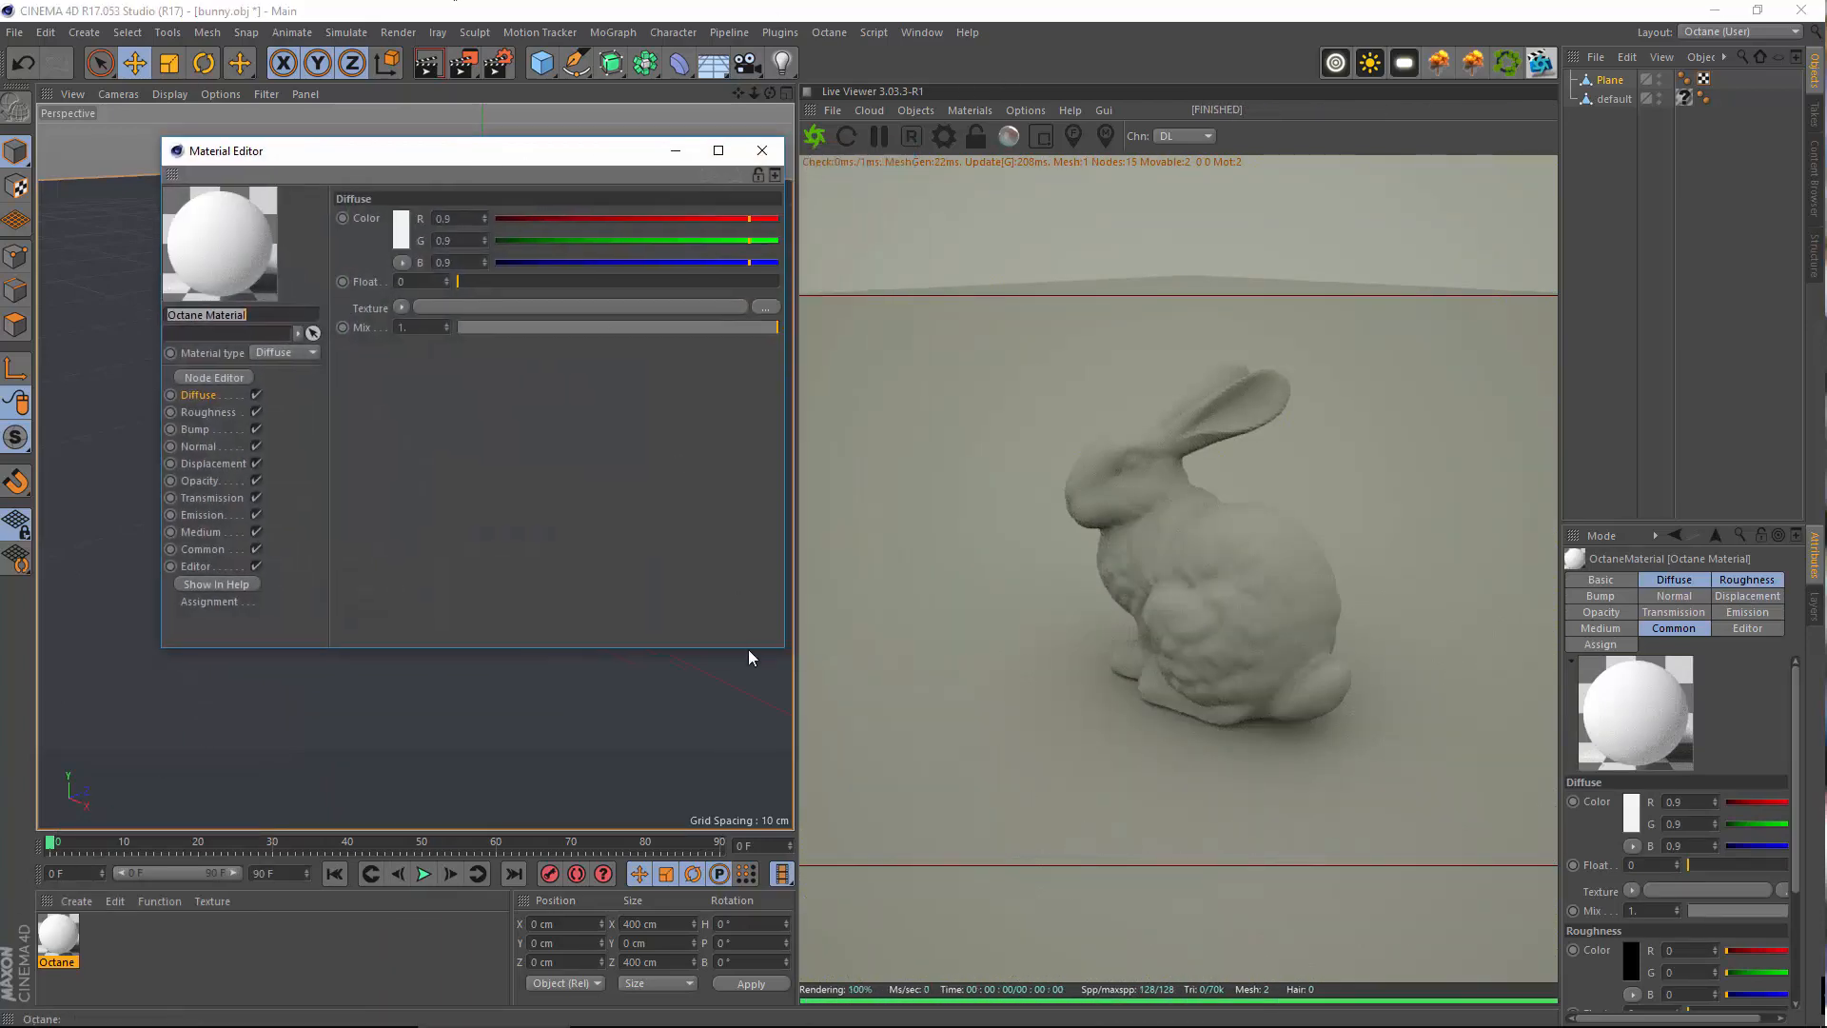
{"action": "left_click_drag", "start_coordinate": [783, 648], "coordinate": [769, 773]}
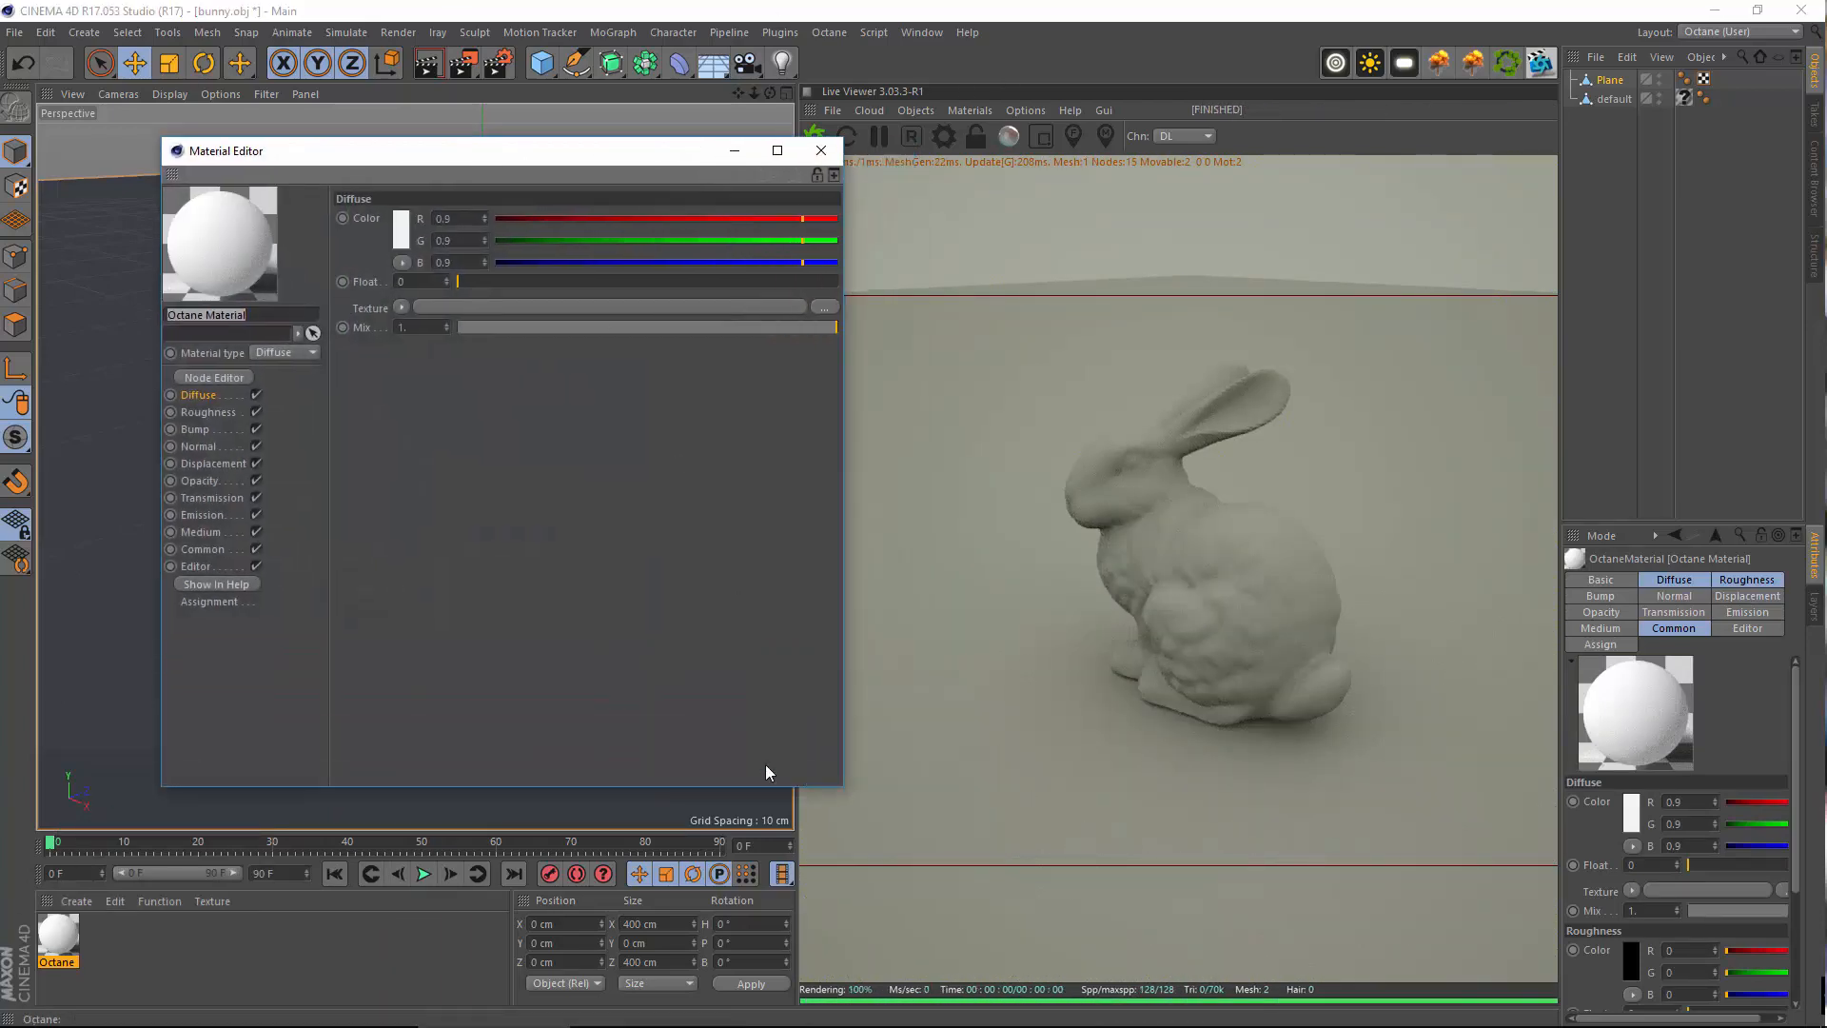
{"action": "left_click", "coordinate": [212, 397]}
Create a standard Cinema 4D material alongside the Octane material and show its channels in the Material Editor
{"action": "double_click", "coordinate": [201, 949]}
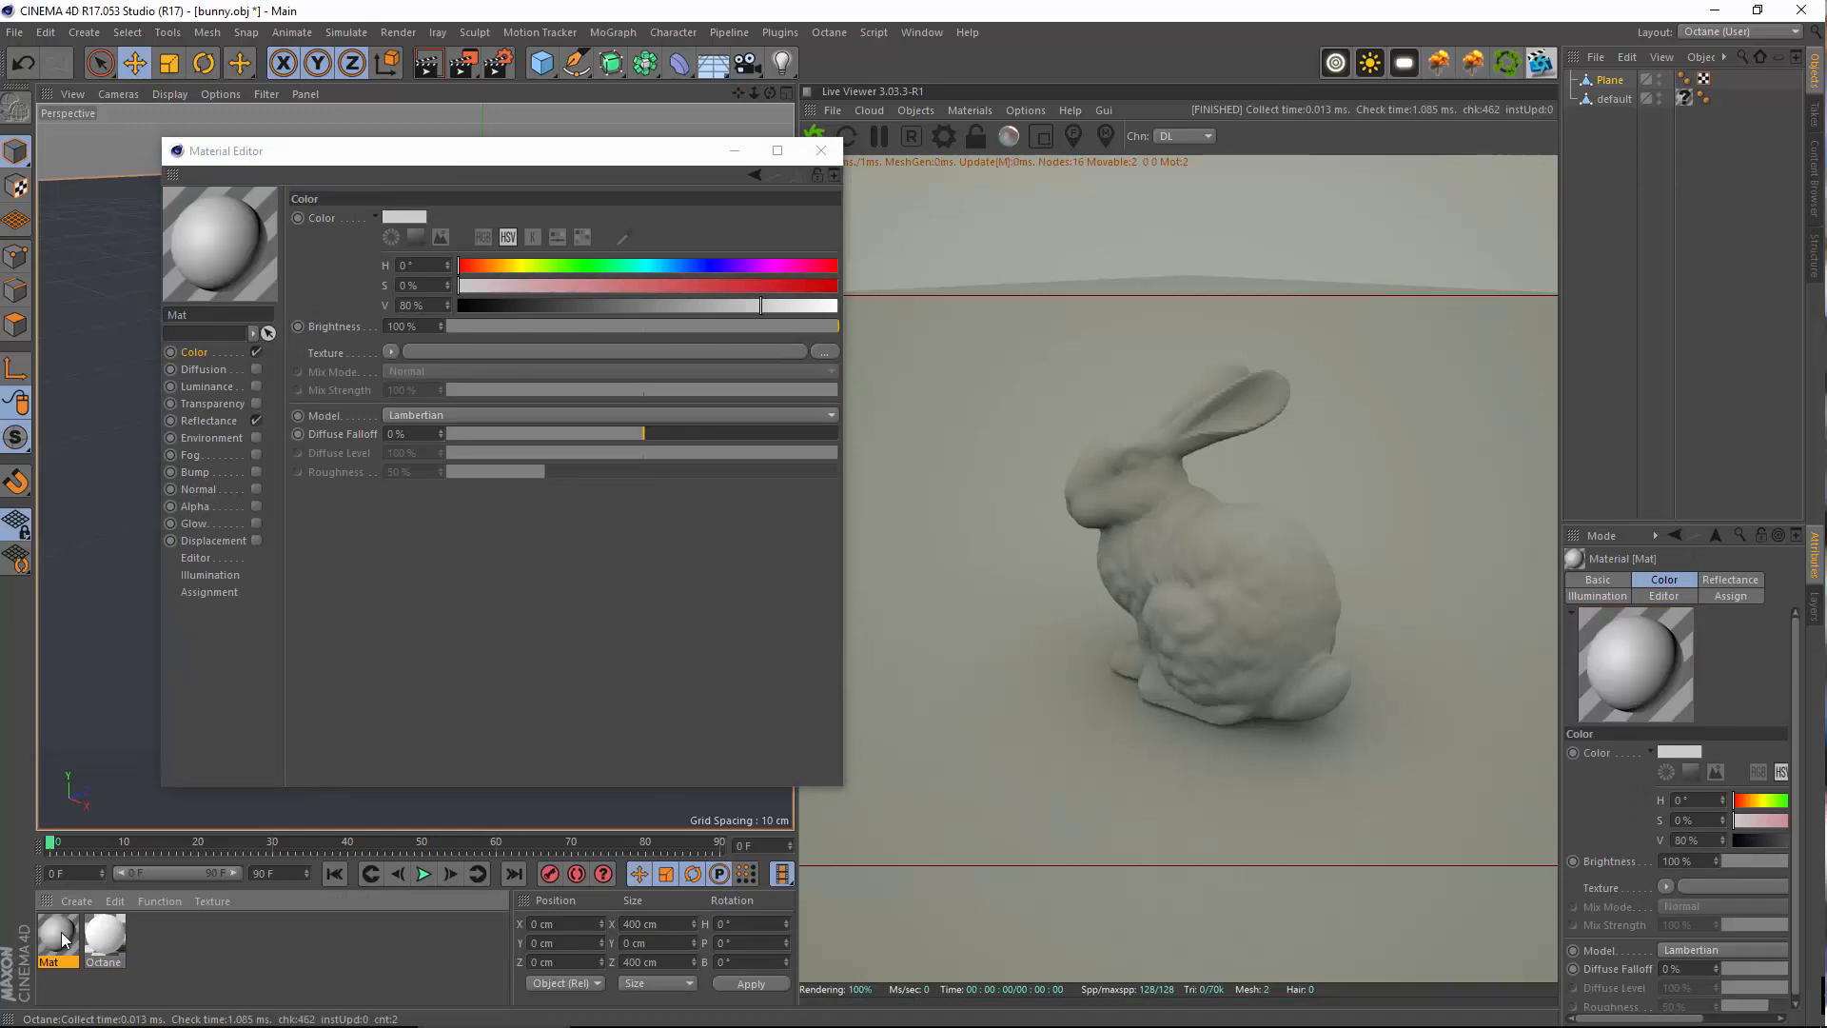
Examine the Reflectance, Color and Diffusion channels of the standard material in the Material Editor
{"action": "left_click_drag", "start_coordinate": [343, 150], "coordinate": [529, 171]}
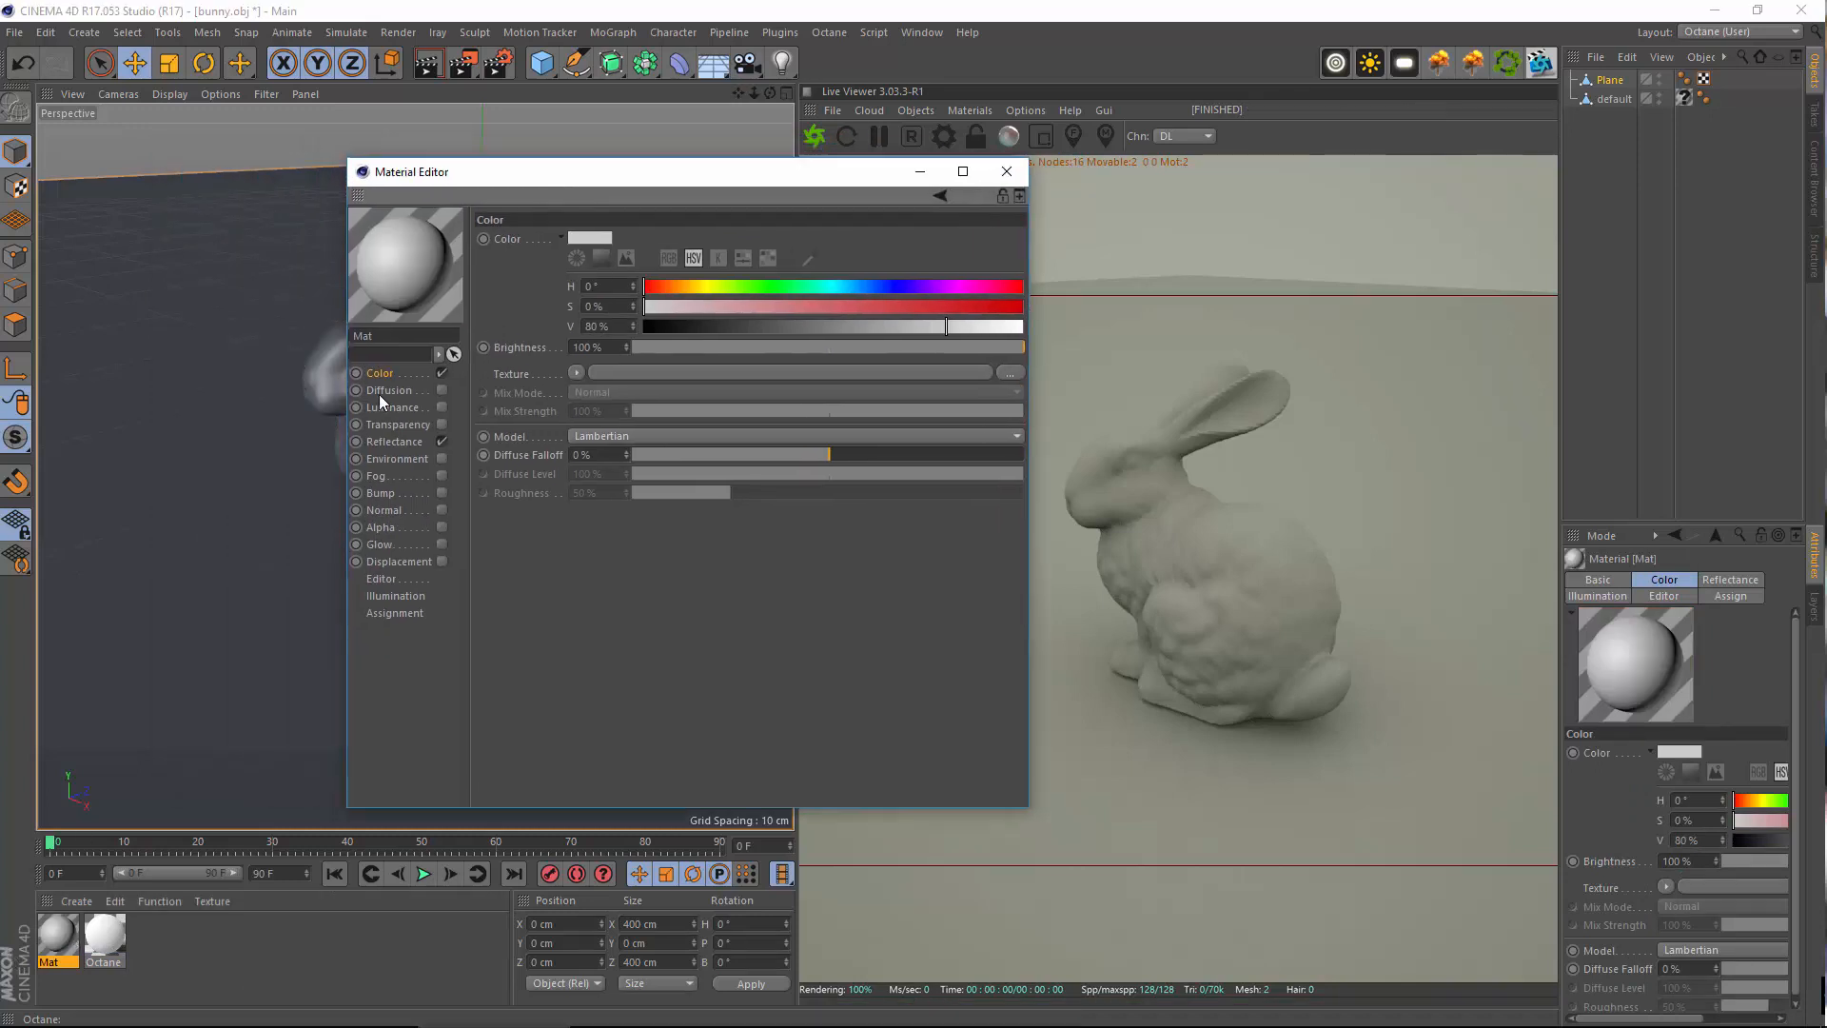
{"action": "left_click", "coordinate": [394, 442]}
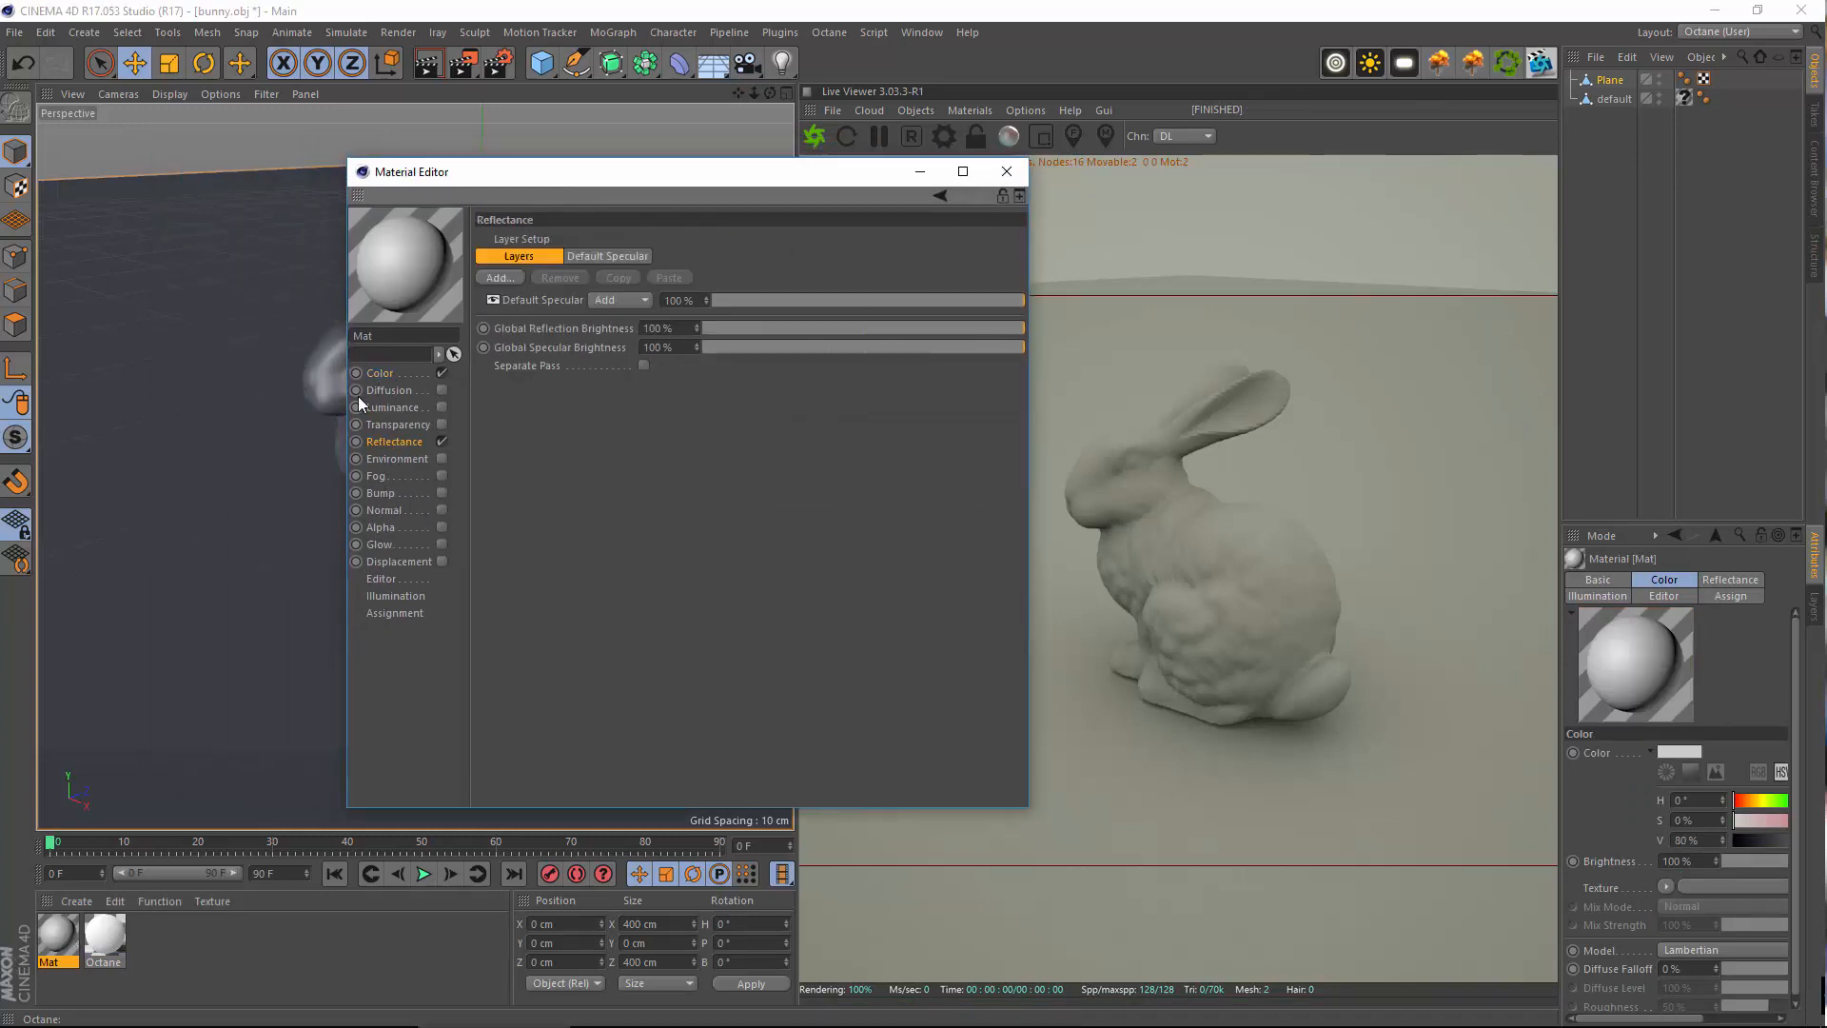
{"action": "left_click", "coordinate": [381, 375]}
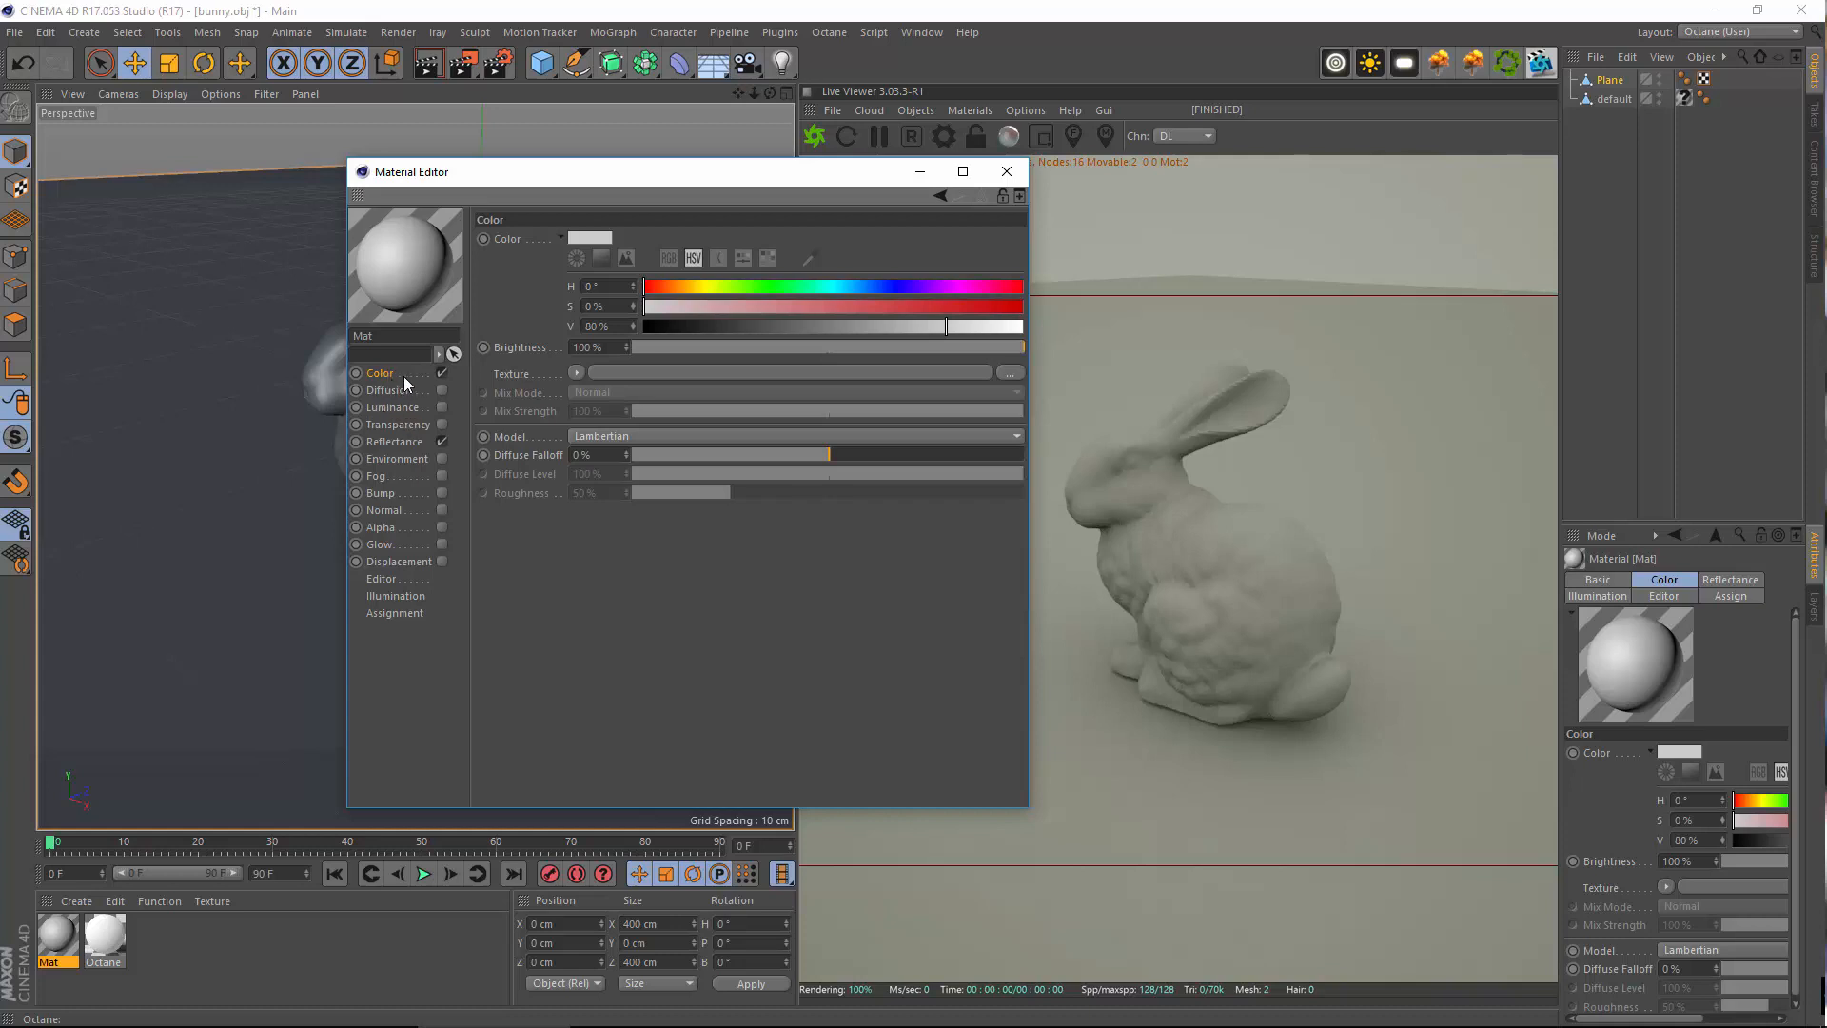
{"action": "left_click", "coordinate": [388, 391]}
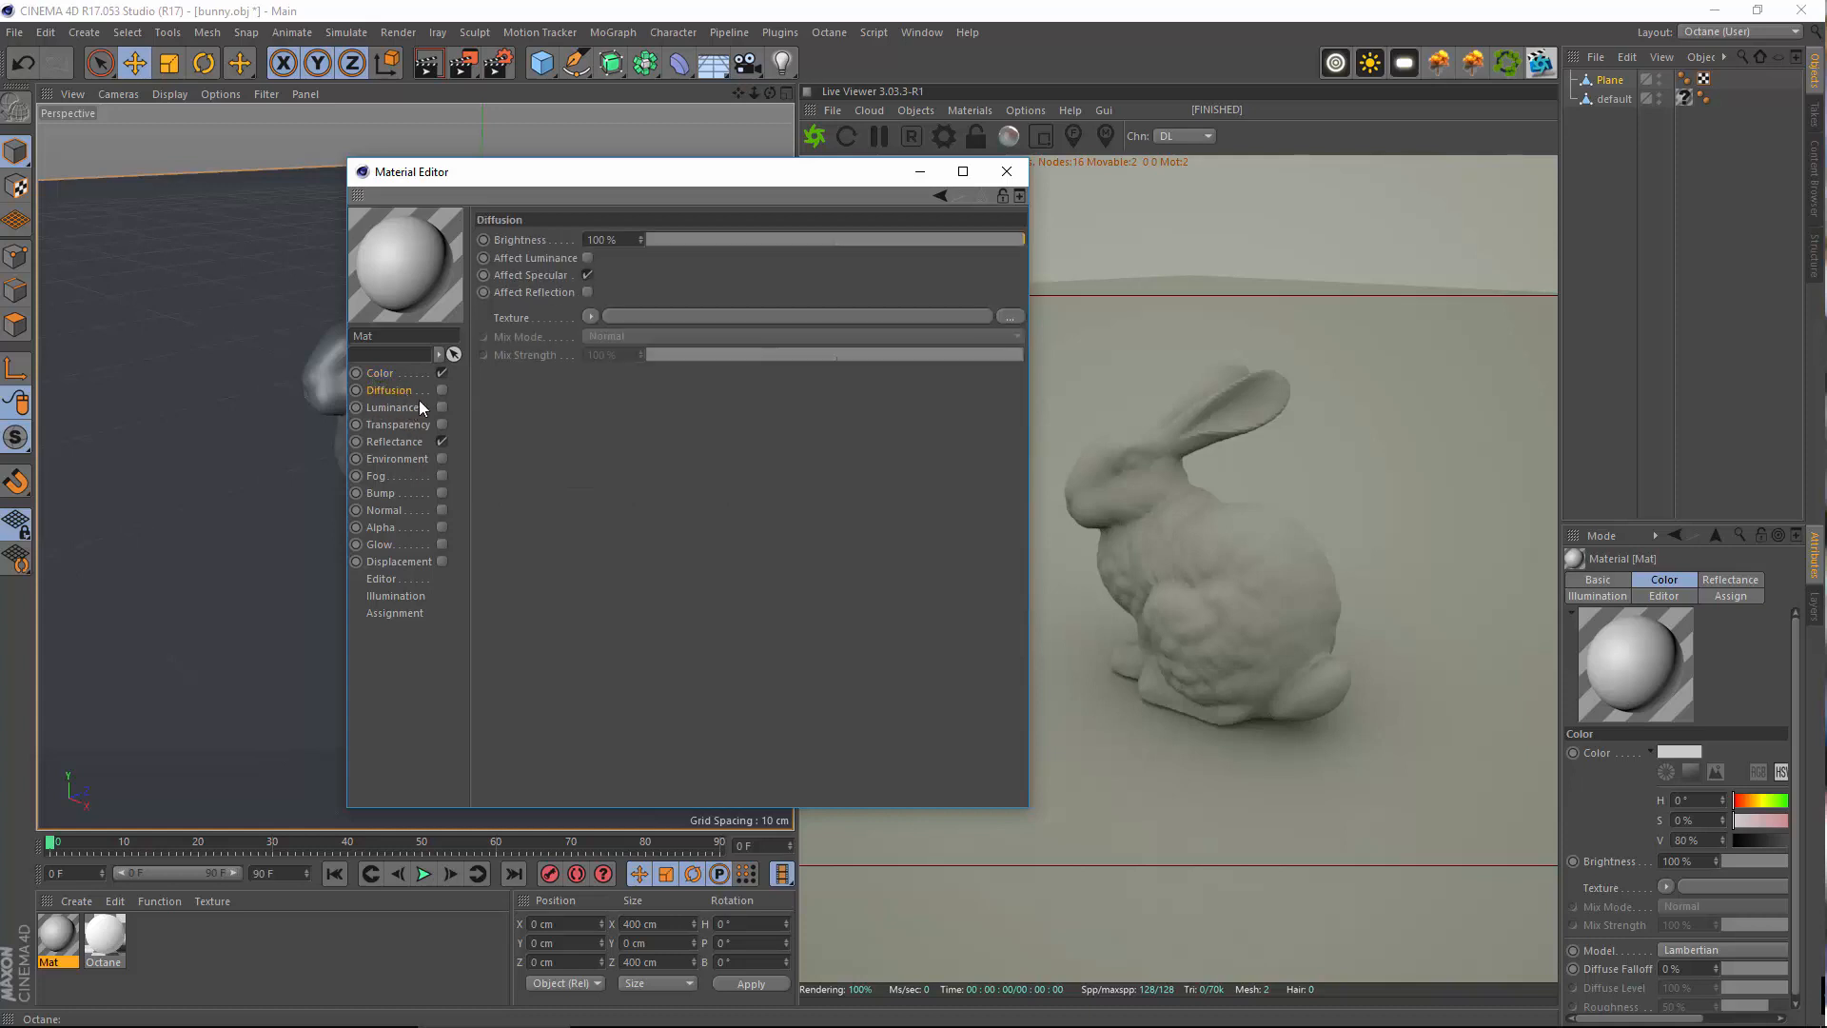
{"action": "left_click", "coordinate": [391, 373]}
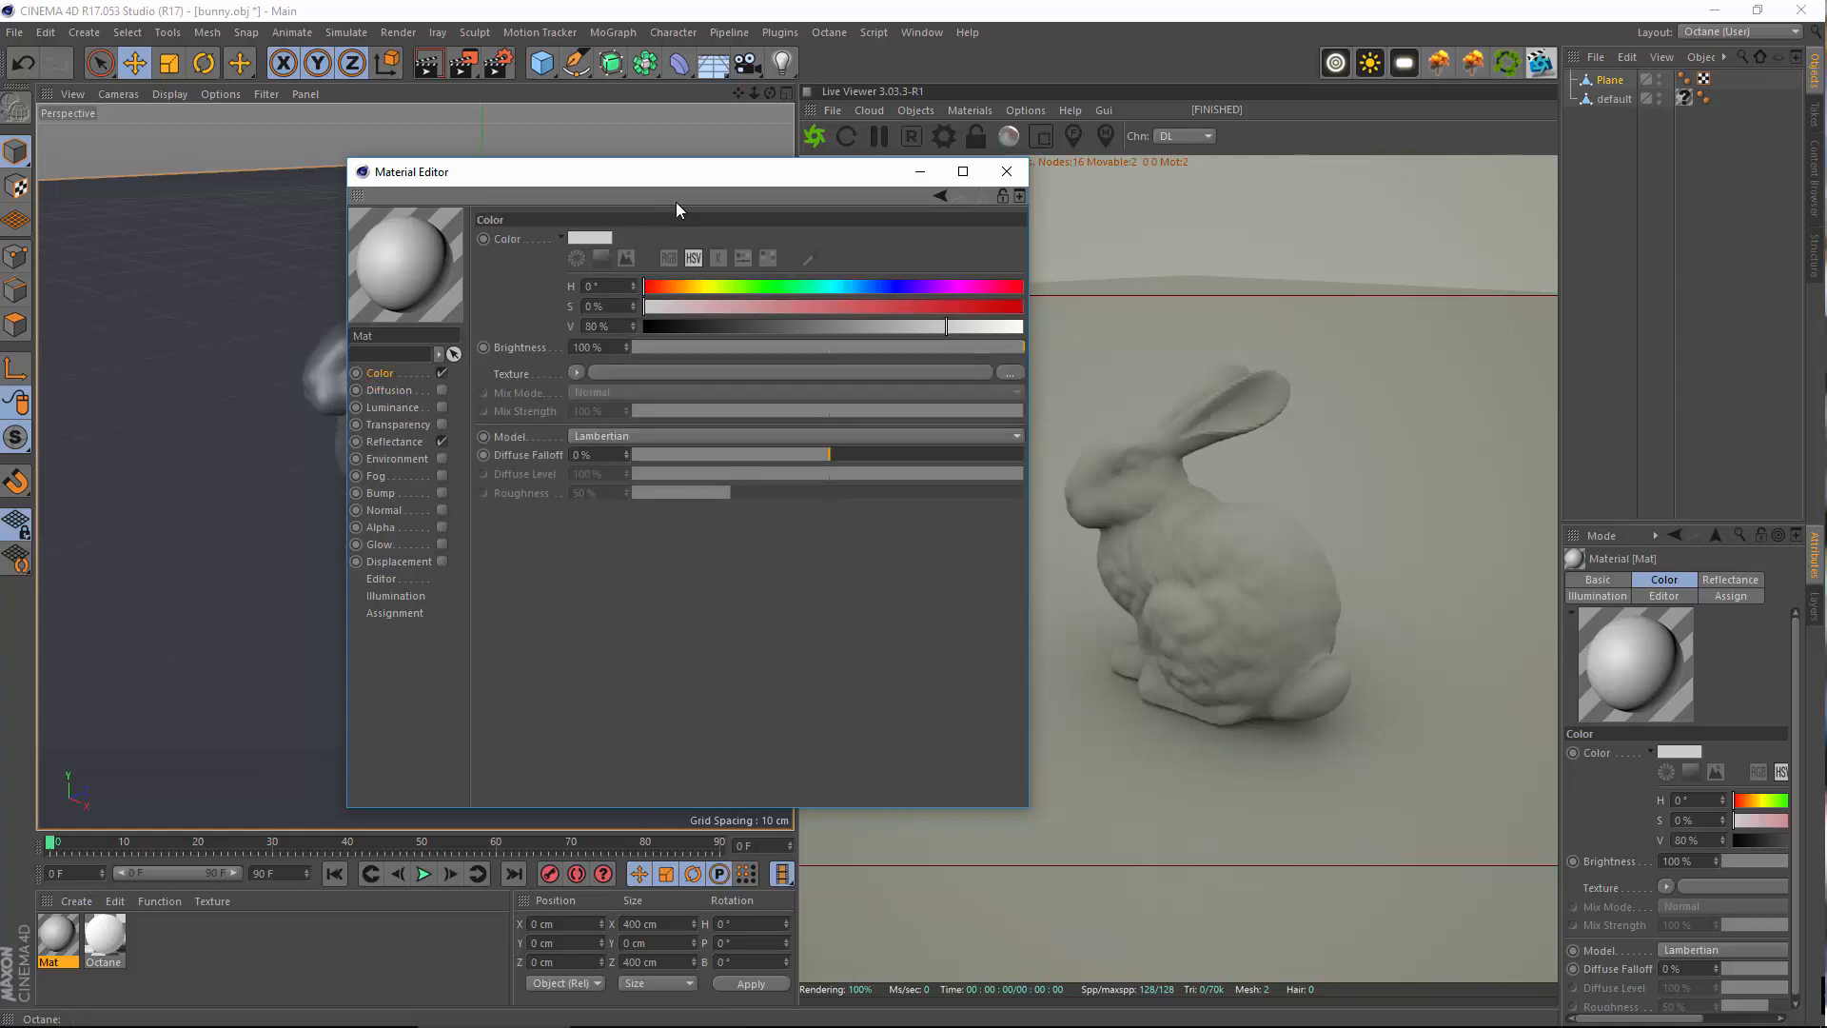
Delete the standard material and reopen the Octane material in the Material Editor
{"action": "left_click", "coordinate": [1006, 171]}
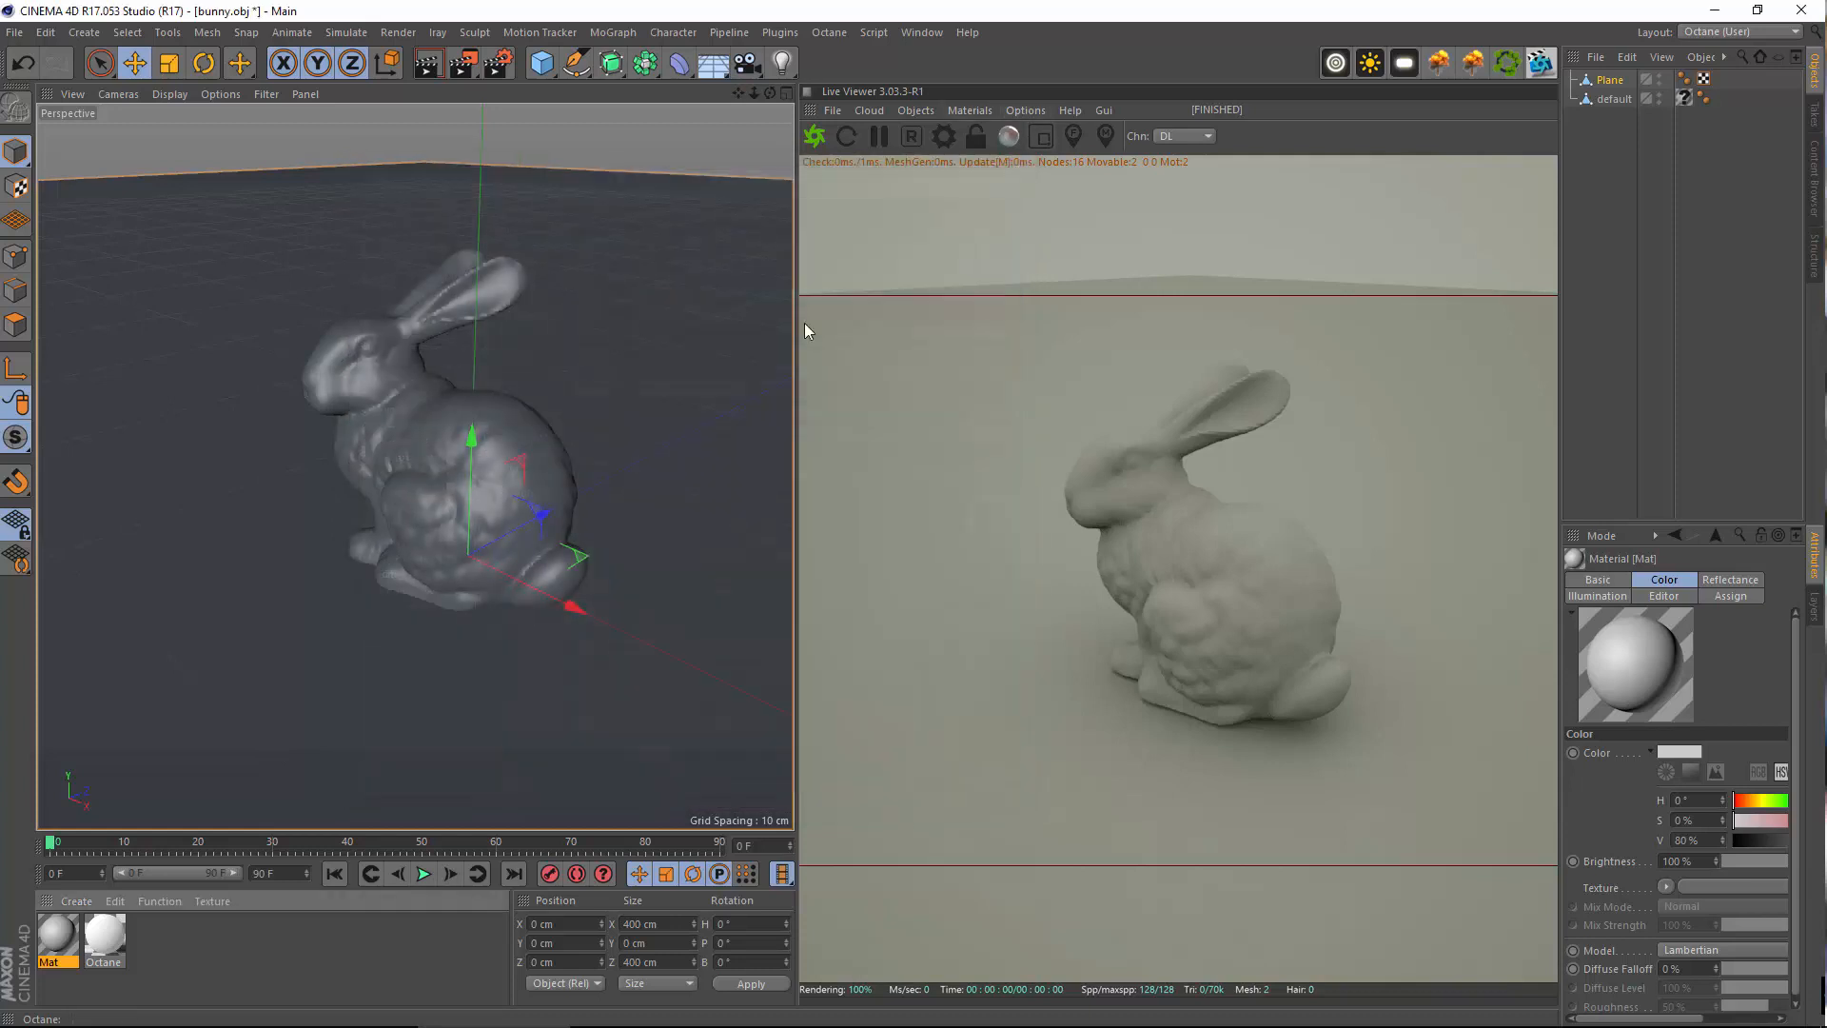
{"action": "key", "text": "Delete"}
{"action": "double_click", "coordinate": [57, 938]}
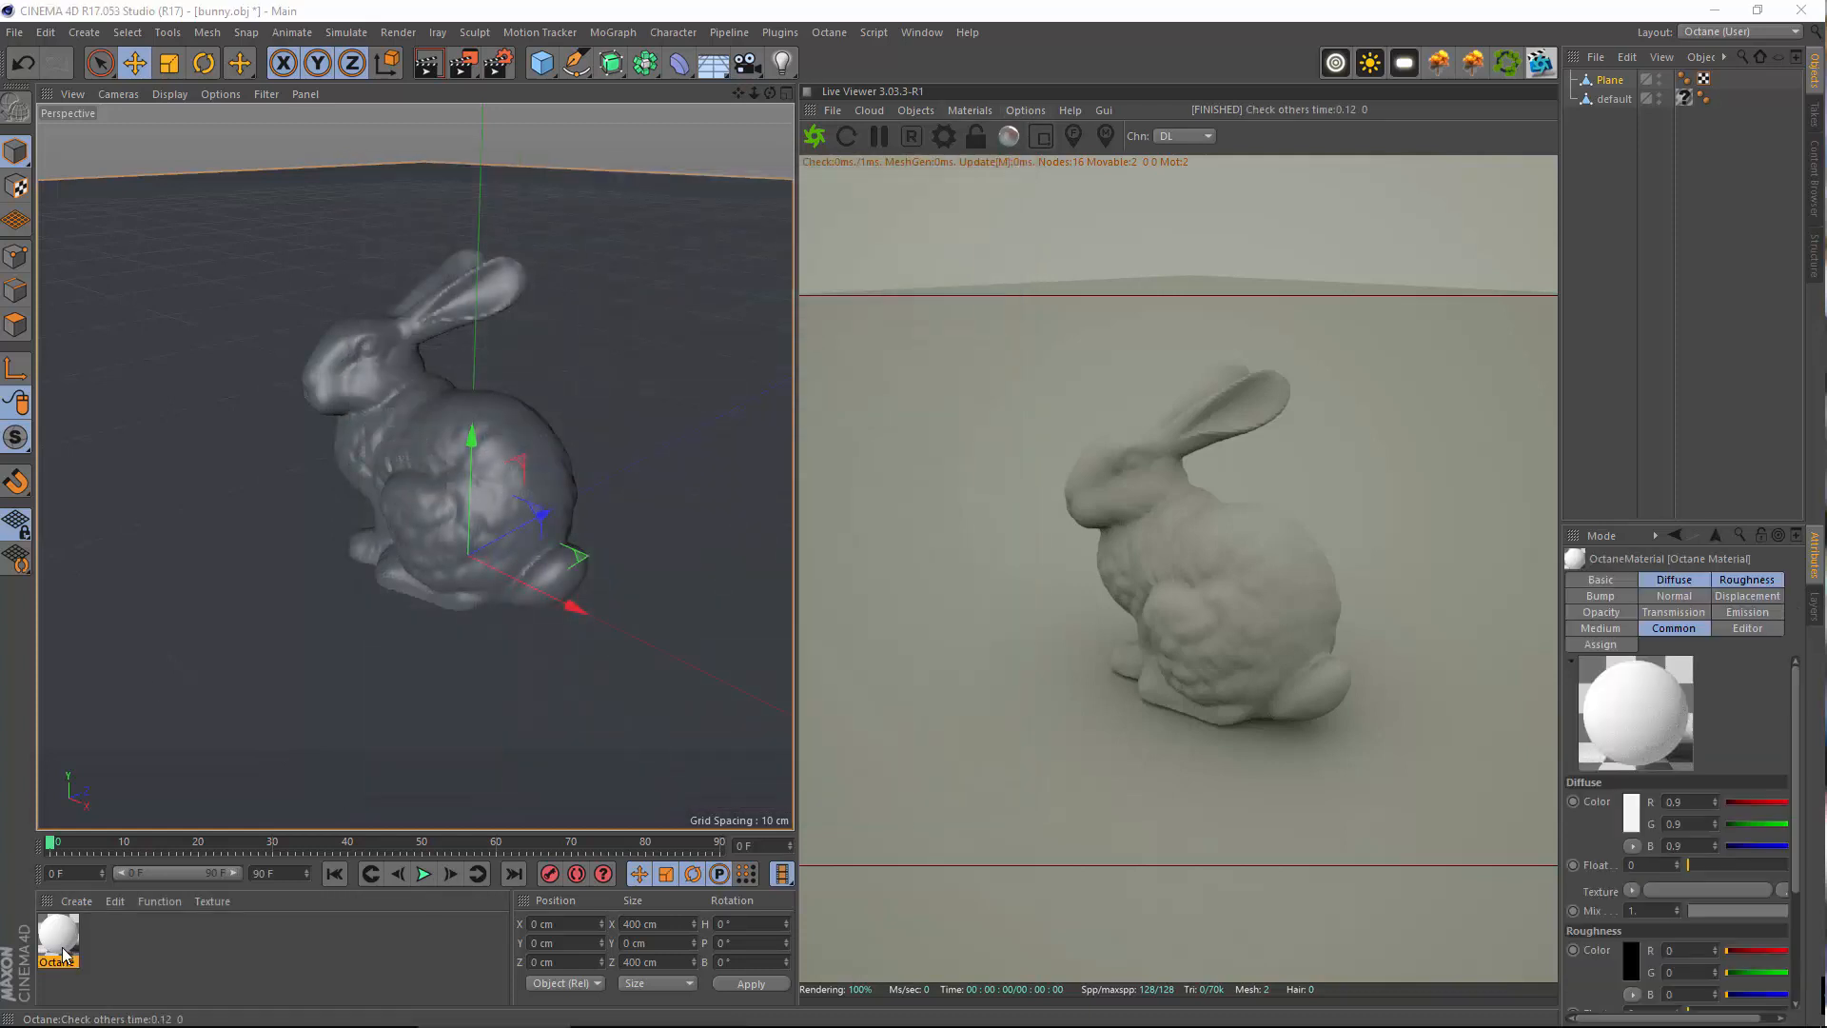
Review the Octane material's Roughness, Bump and Normal channels
{"action": "left_click", "coordinate": [338, 390]}
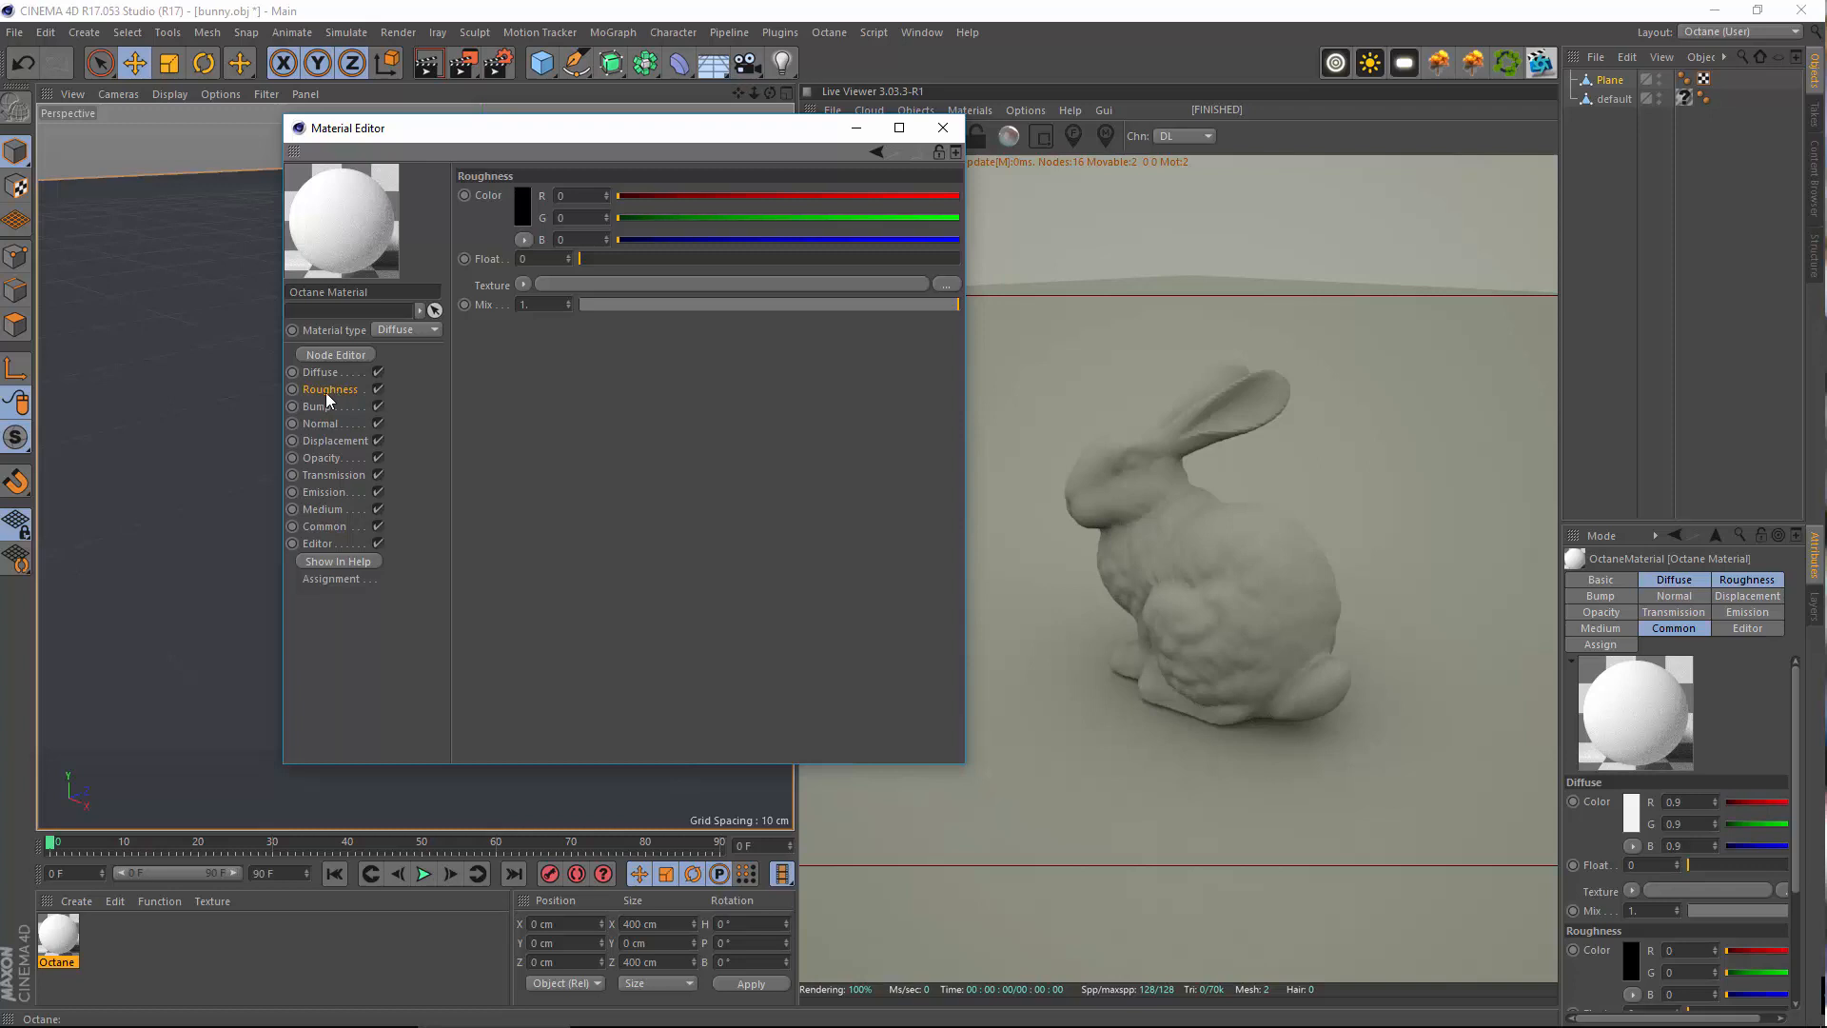
{"action": "left_click", "coordinate": [321, 415]}
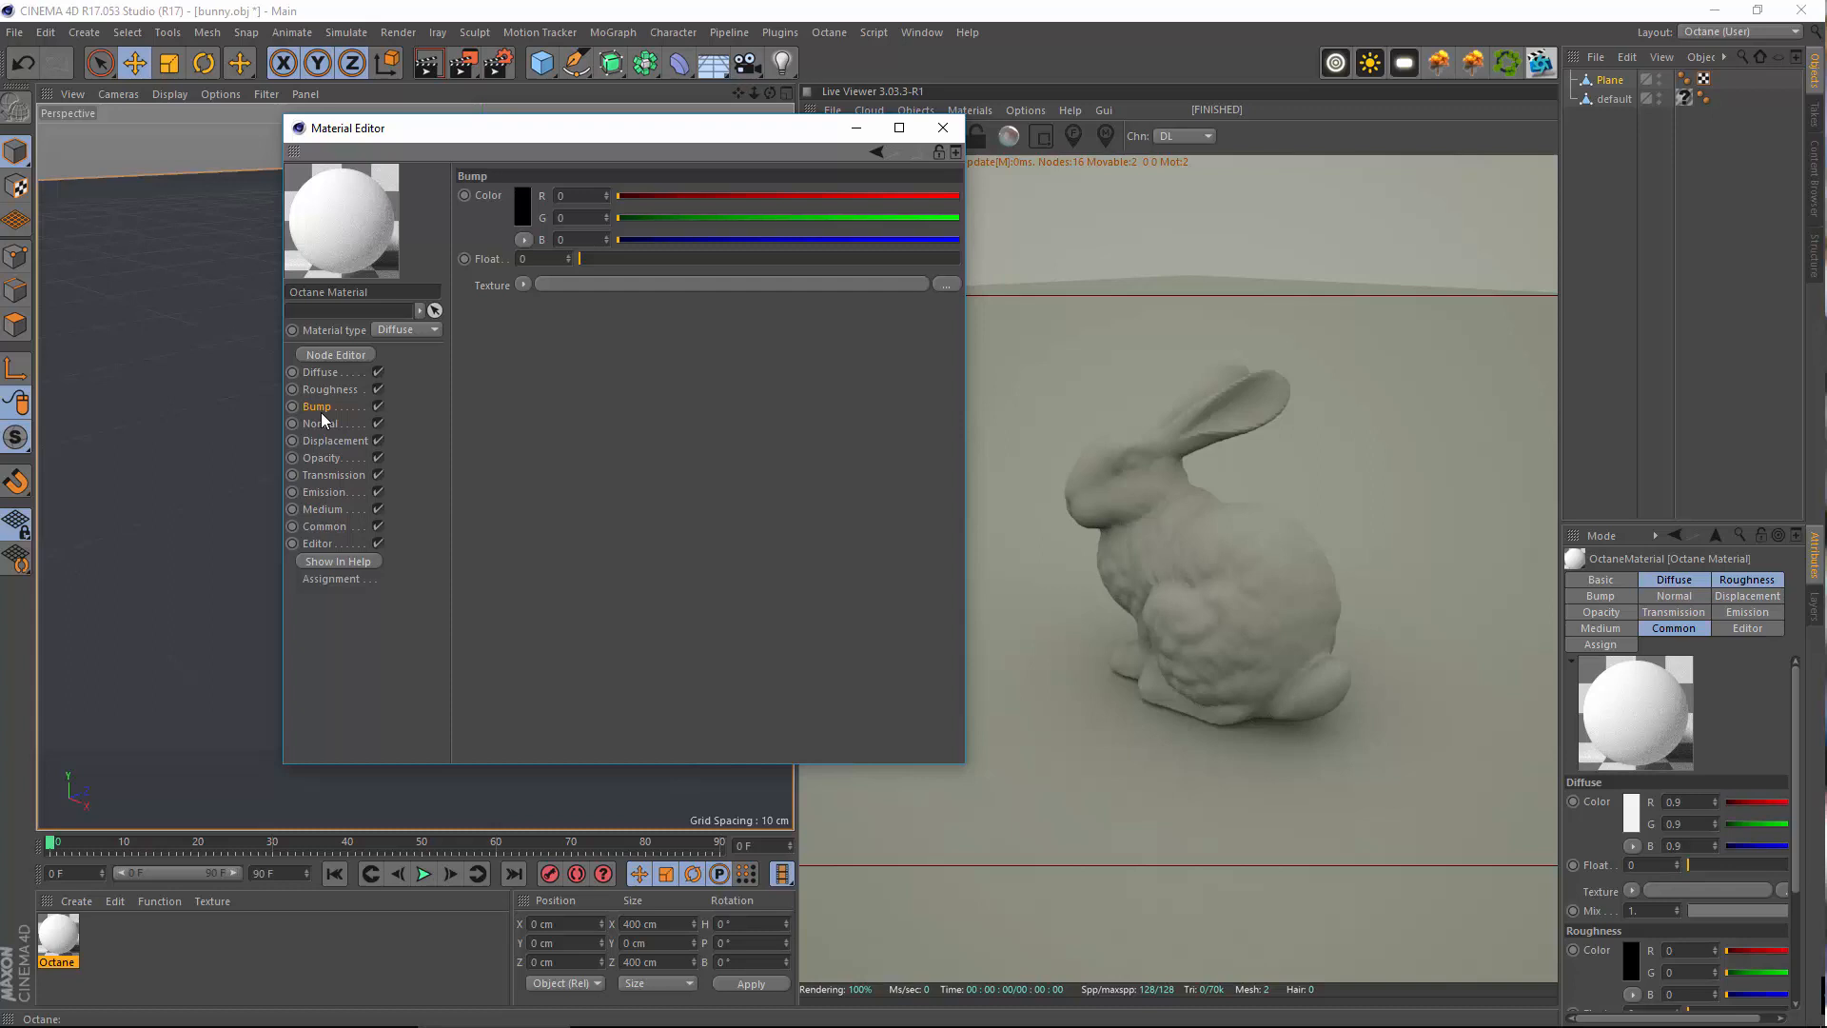
{"action": "left_click", "coordinate": [335, 424]}
Move the Material Editor clear of the viewport, select the bunny and inspect its surface from several angles
{"action": "left_click_drag", "start_coordinate": [605, 123], "coordinate": [1201, 185]}
{"action": "left_click_drag", "start_coordinate": [425, 532], "coordinate": [562, 457], "text": "alt"}
{"action": "scroll", "coordinate": [514, 461], "scroll_direction": "up", "scroll_amount": 4}
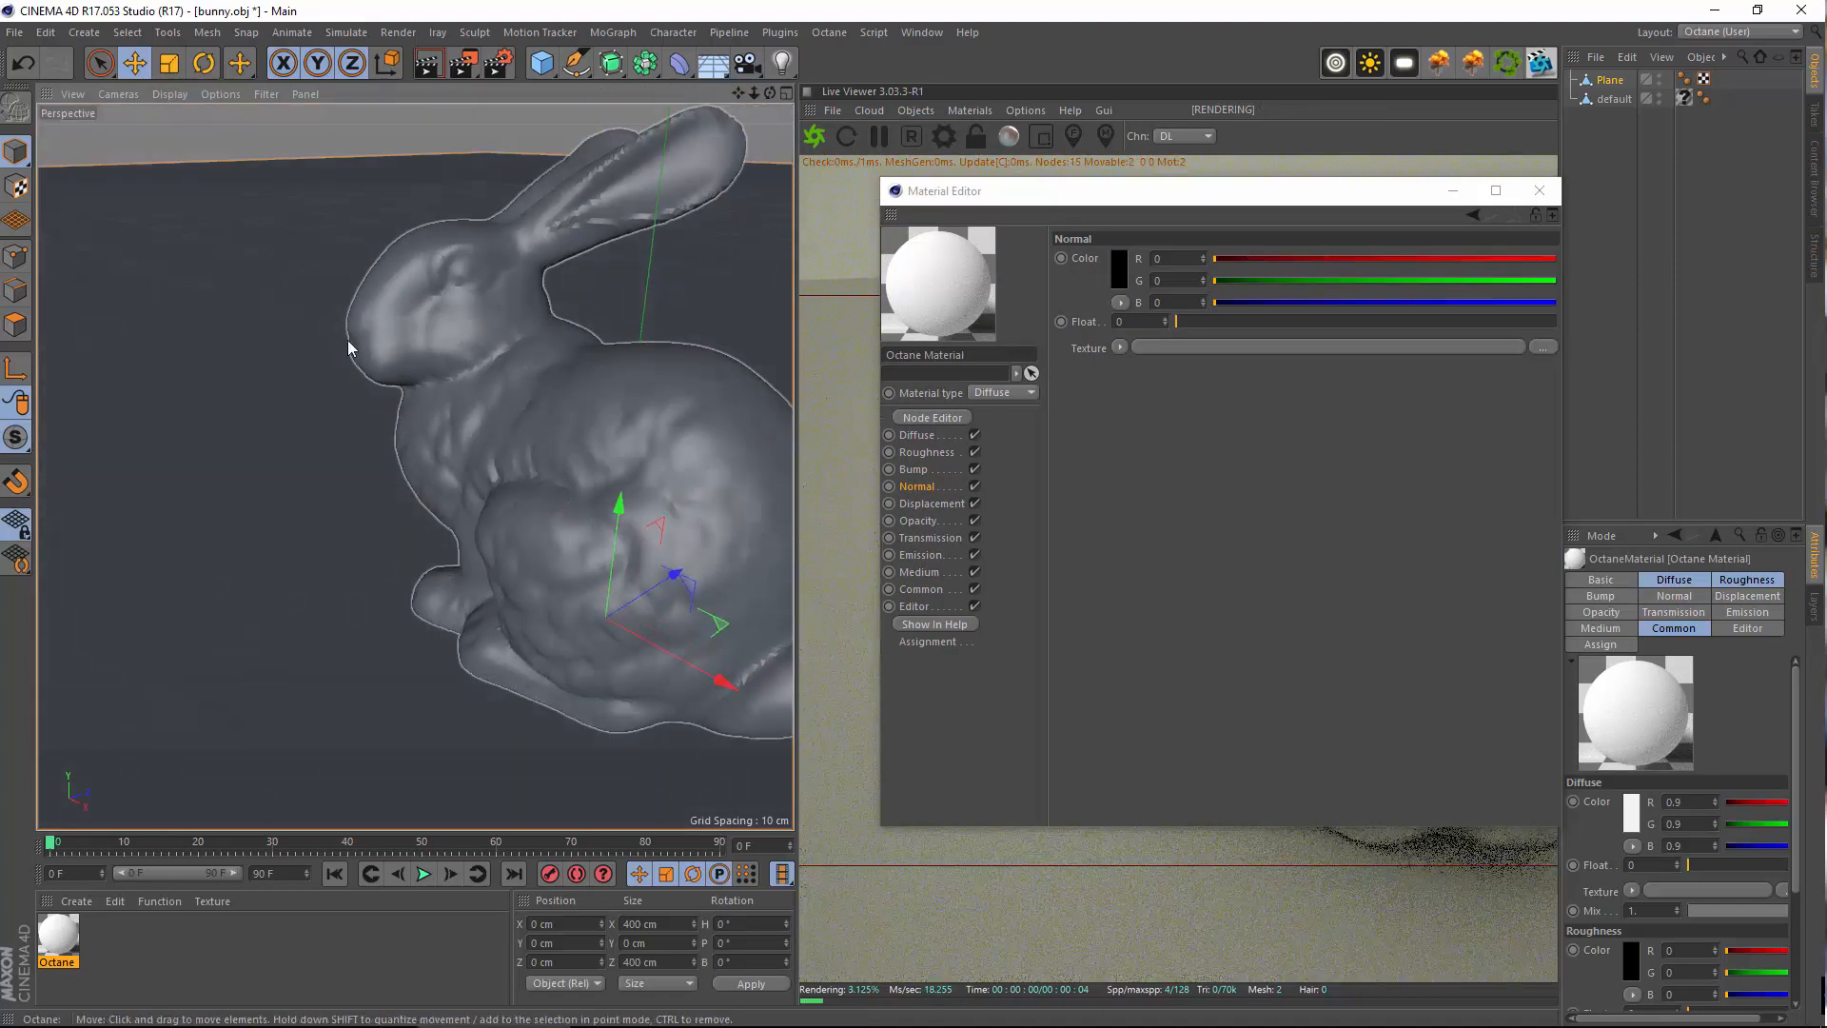
{"action": "left_click", "coordinate": [506, 278]}
{"action": "middle_click_drag", "start_coordinate": [619, 468], "coordinate": [557, 492], "text": "alt"}
{"action": "right_click_drag", "start_coordinate": [533, 488], "coordinate": [424, 510], "text": "alt"}
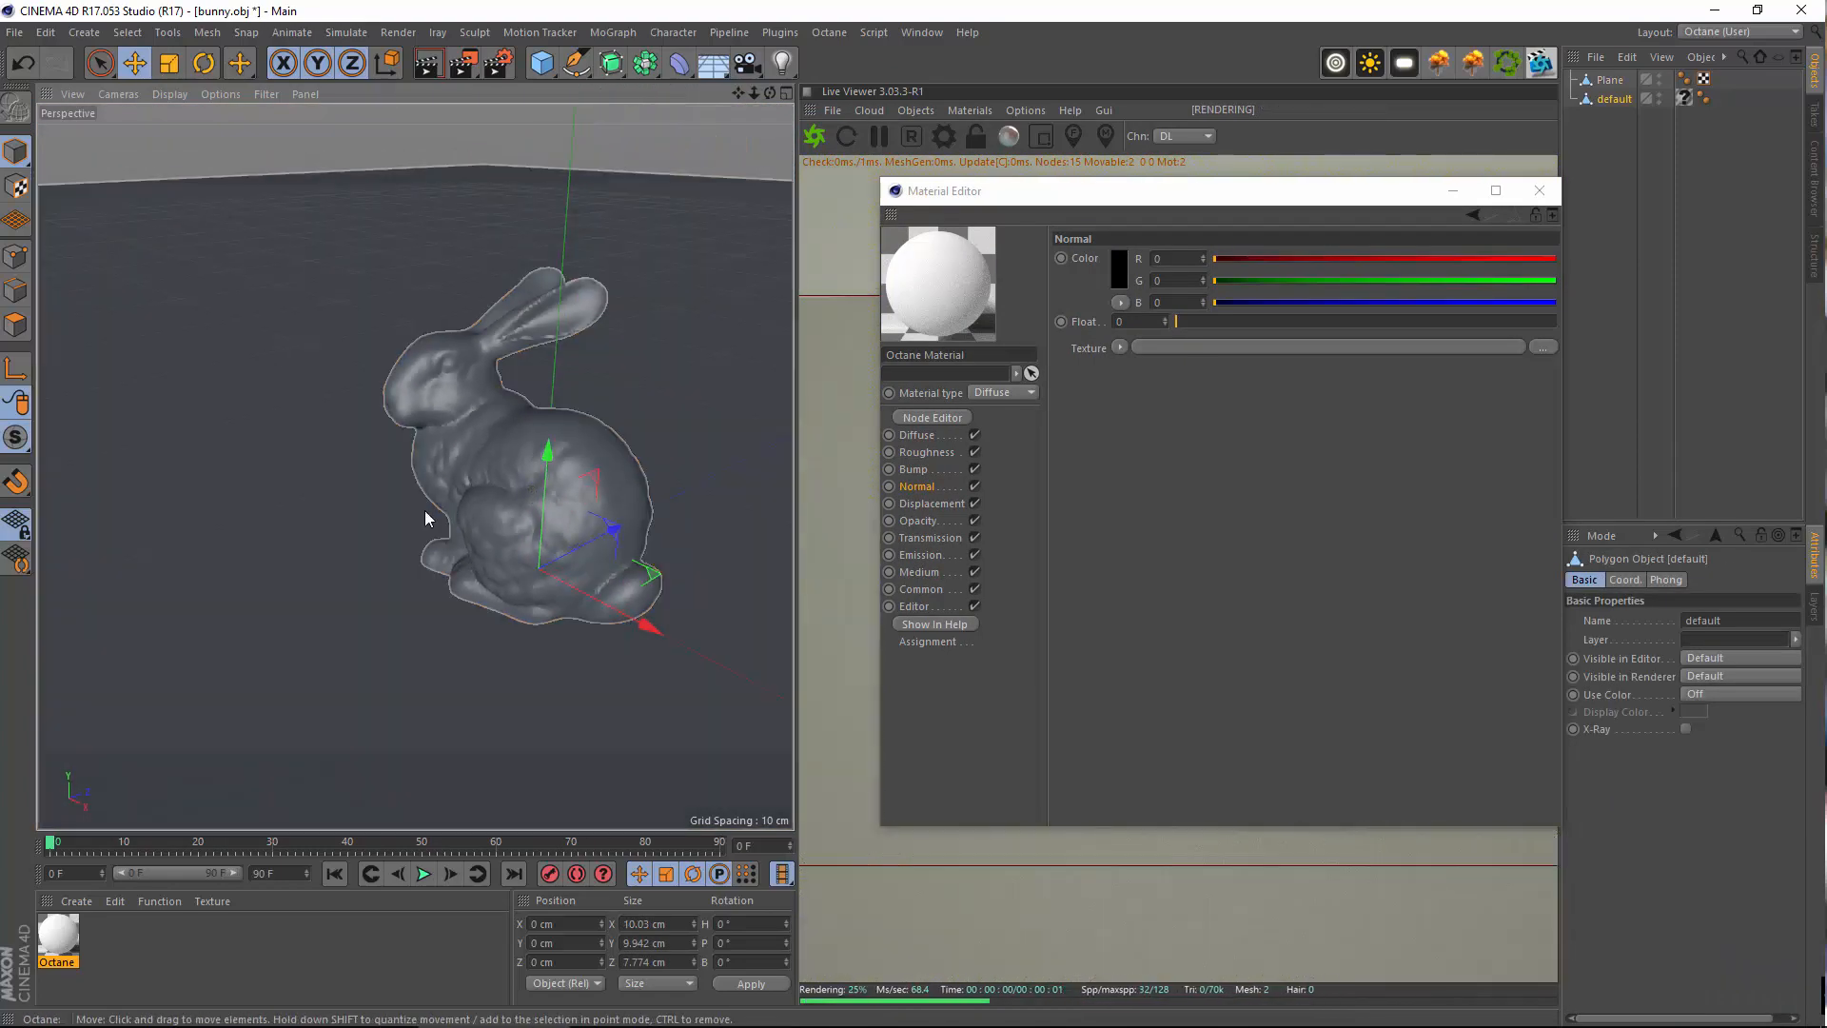
{"action": "left_click_drag", "start_coordinate": [509, 504], "coordinate": [489, 407], "text": "alt"}
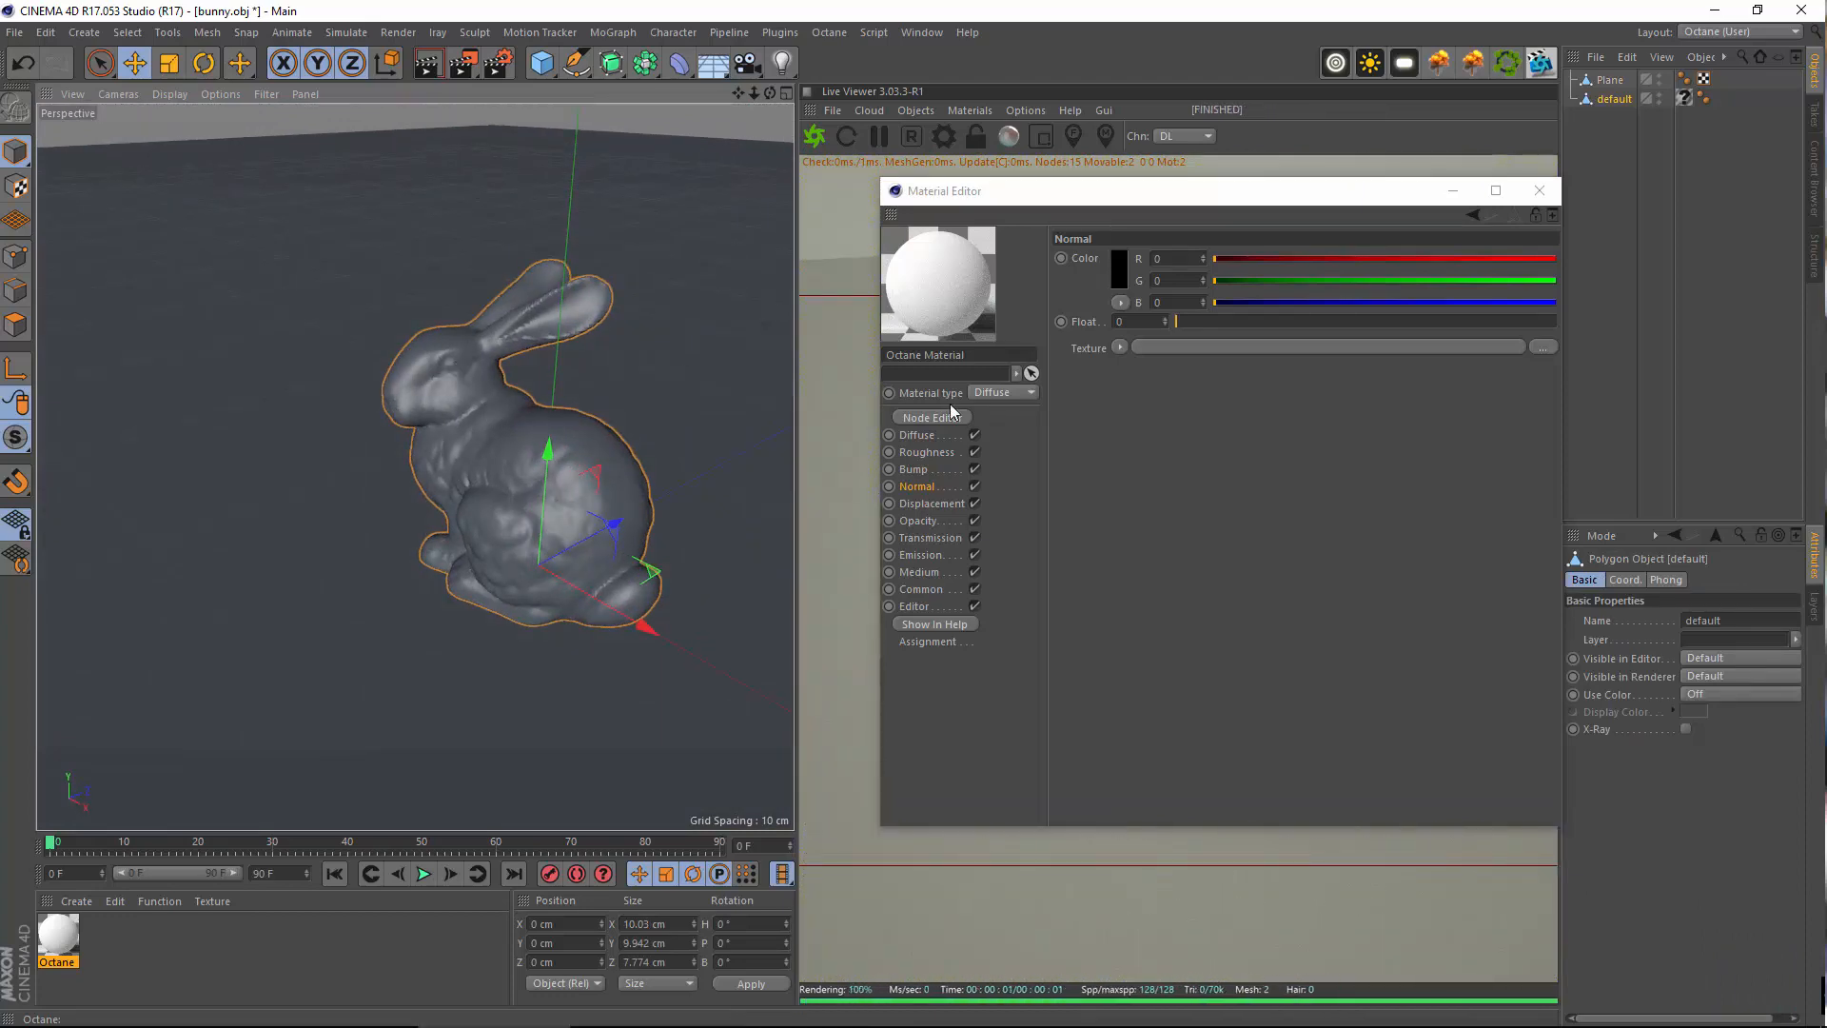
{"action": "mouse_move", "coordinate": [503, 565]}
{"action": "left_mouse_down", "text": "alt"}
{"action": "mouse_move", "coordinate": [616, 609]}
{"action": "mouse_move", "coordinate": [492, 571]}
{"action": "left_mouse_up", "text": "alt"}
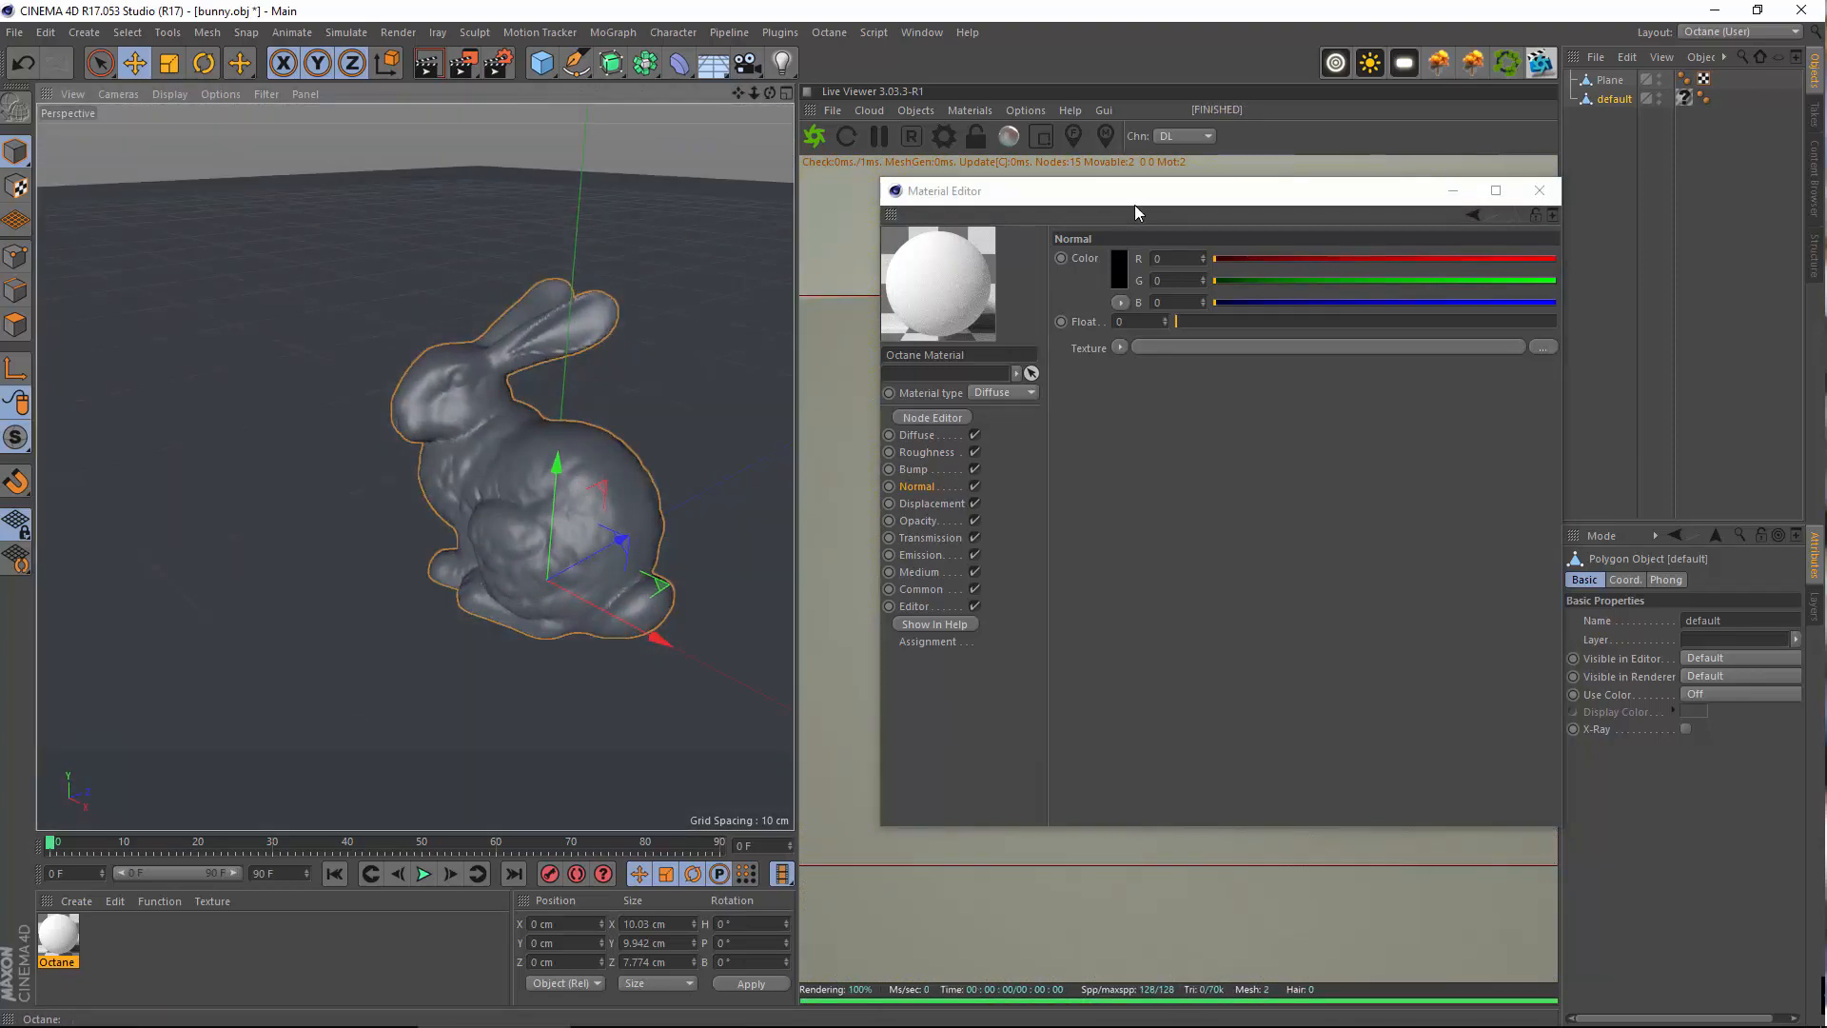
Move the Material Editor off the rendered bunny and display the Octane material's Displacement channel
{"action": "left_click_drag", "start_coordinate": [1134, 198], "coordinate": [367, 164]}
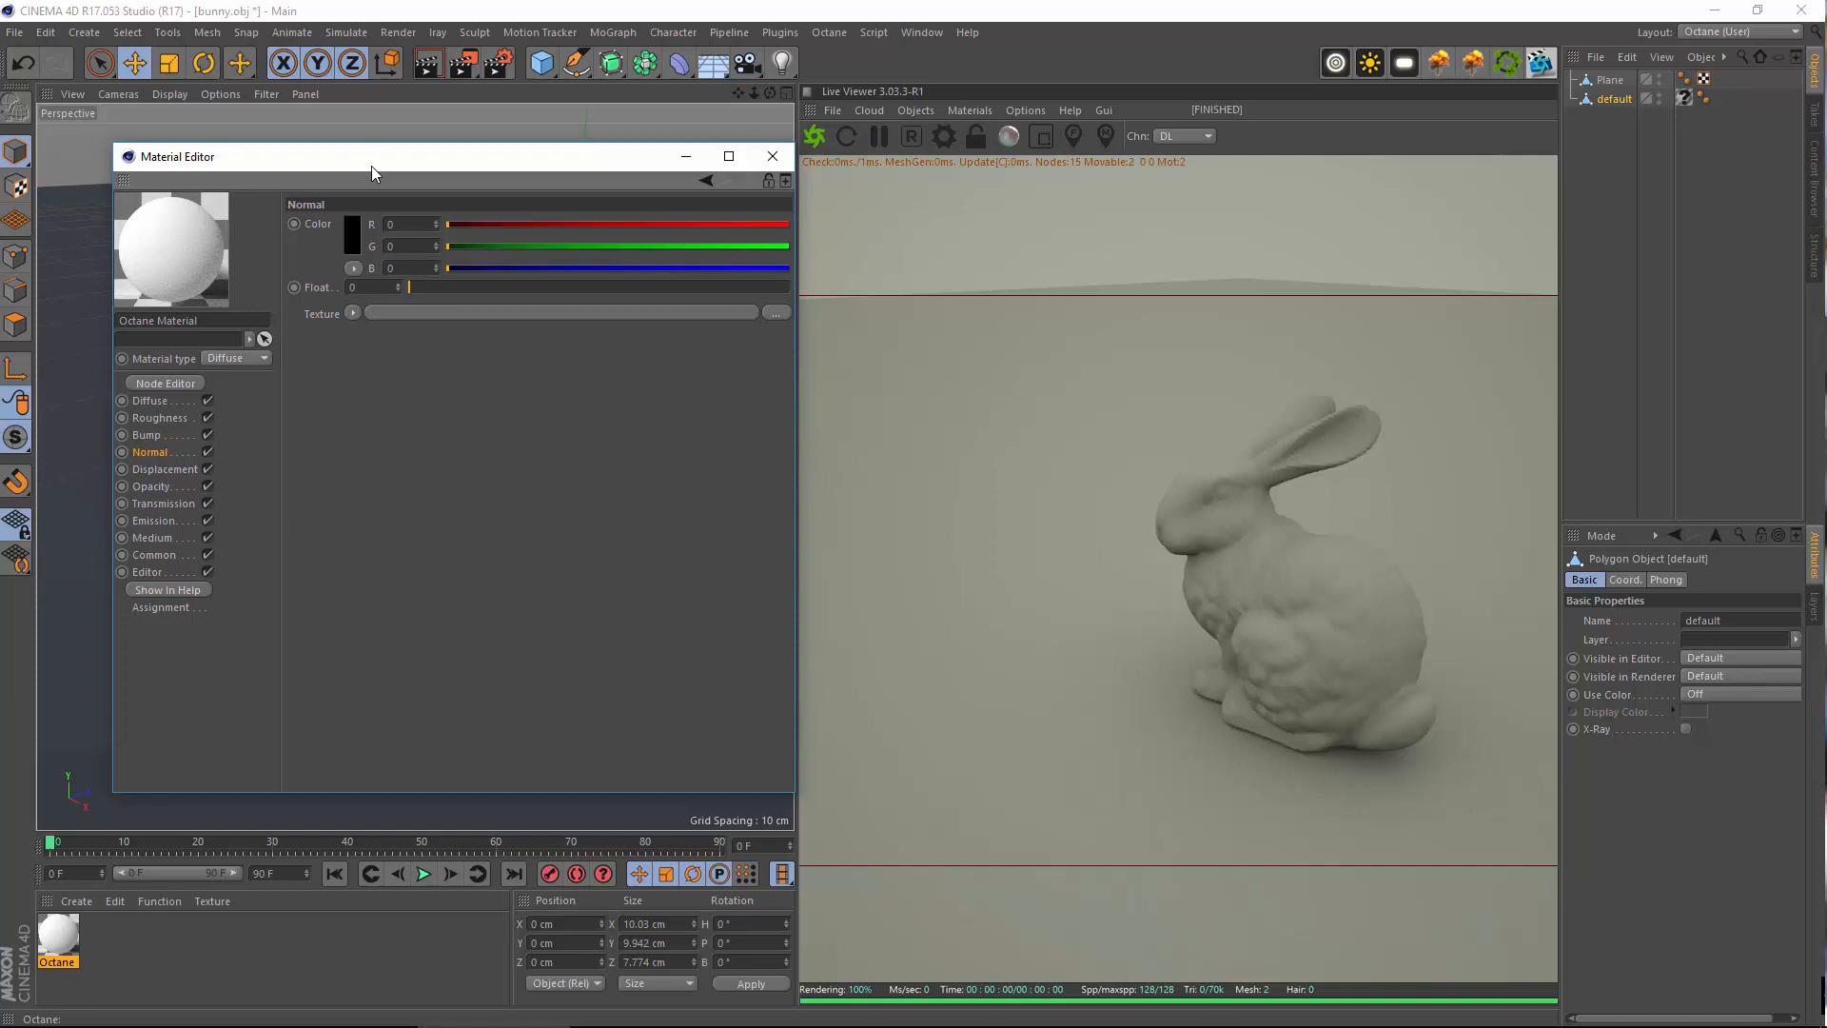
{"action": "left_click_drag", "start_coordinate": [371, 165], "coordinate": [409, 171]}
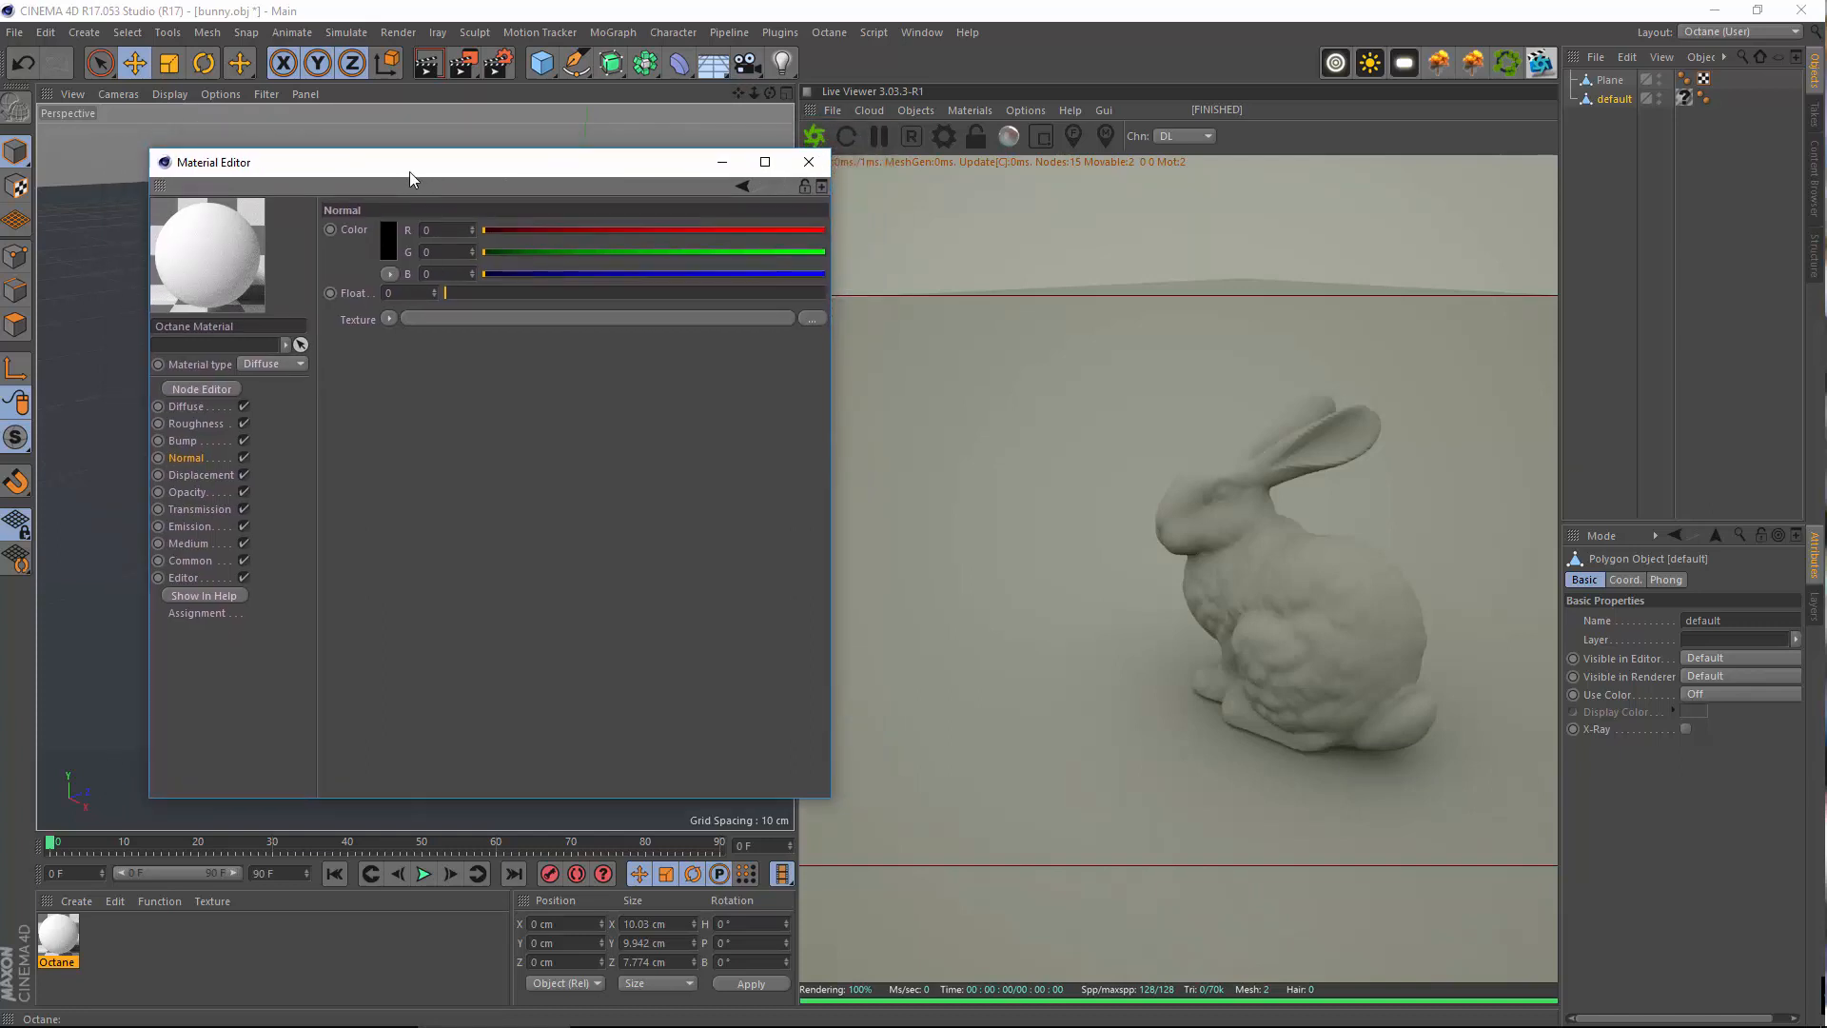
{"action": "mouse_move", "coordinate": [517, 140]}
{"action": "left_mouse_down", "text": "alt"}
{"action": "mouse_move", "coordinate": [479, 165]}
{"action": "mouse_move", "coordinate": [538, 149]}
{"action": "left_mouse_up", "text": "alt"}
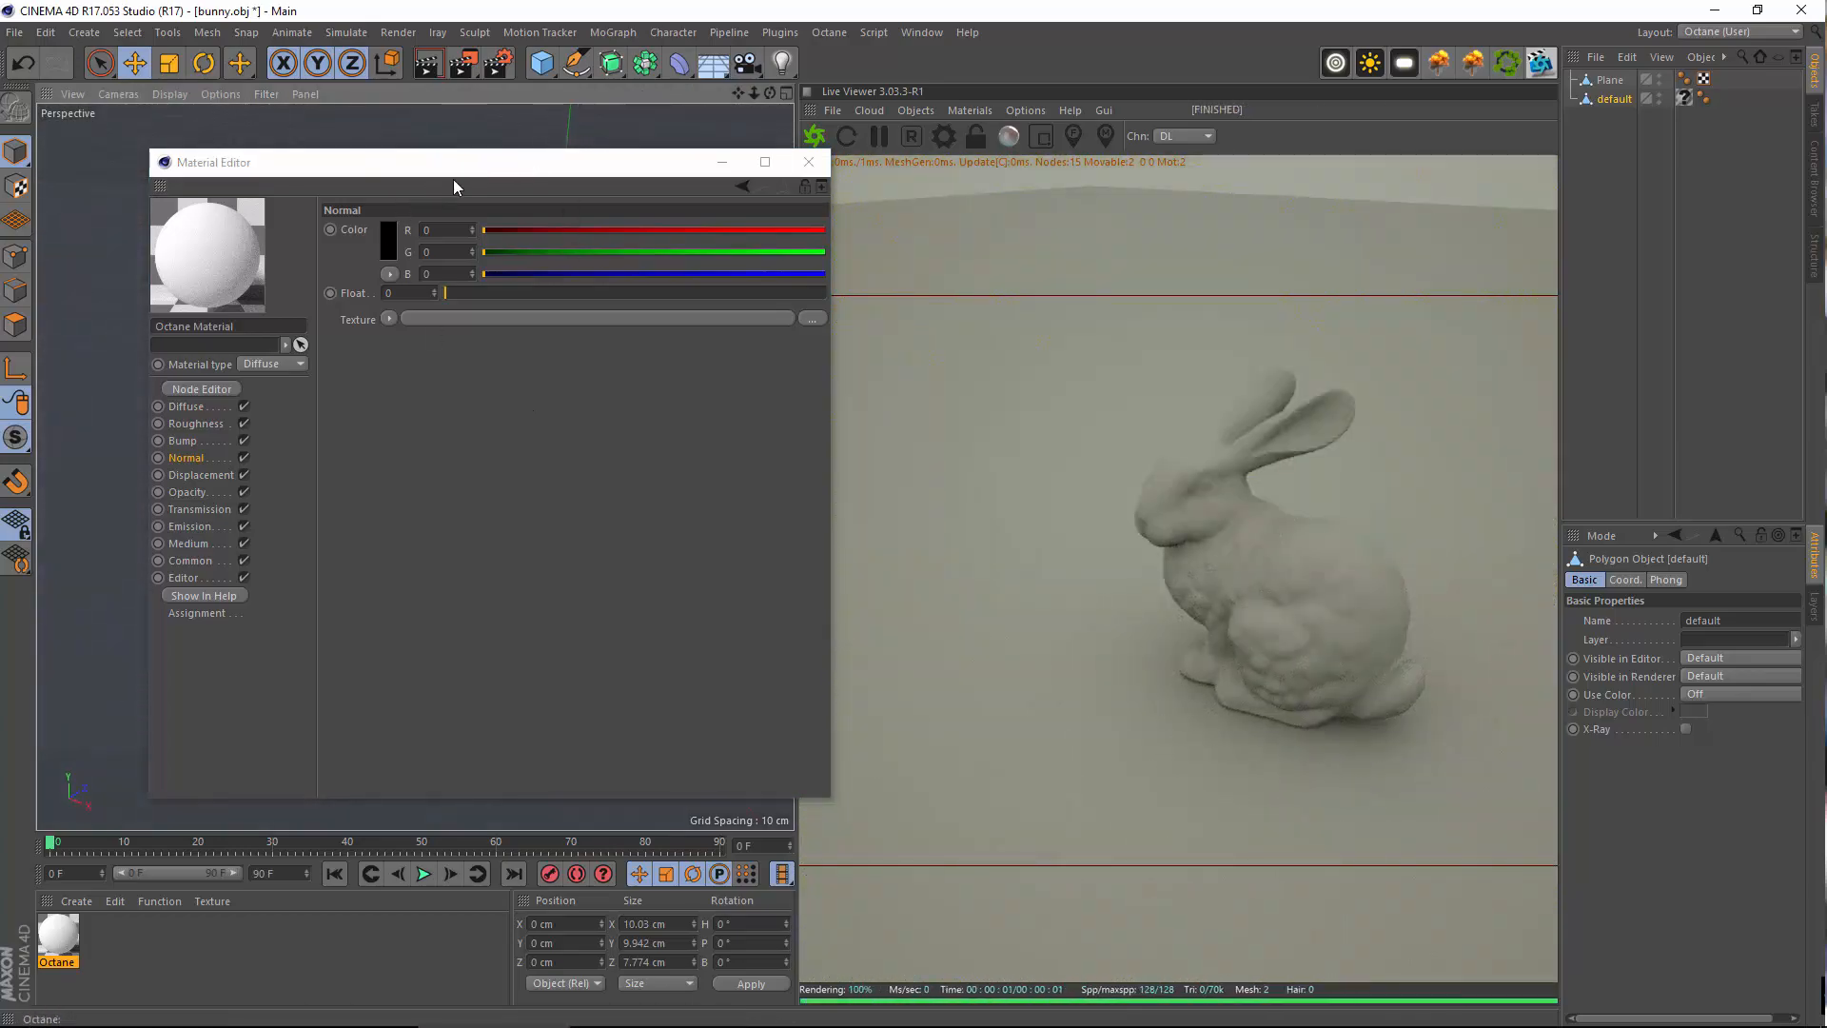
{"action": "left_click", "coordinate": [197, 474]}
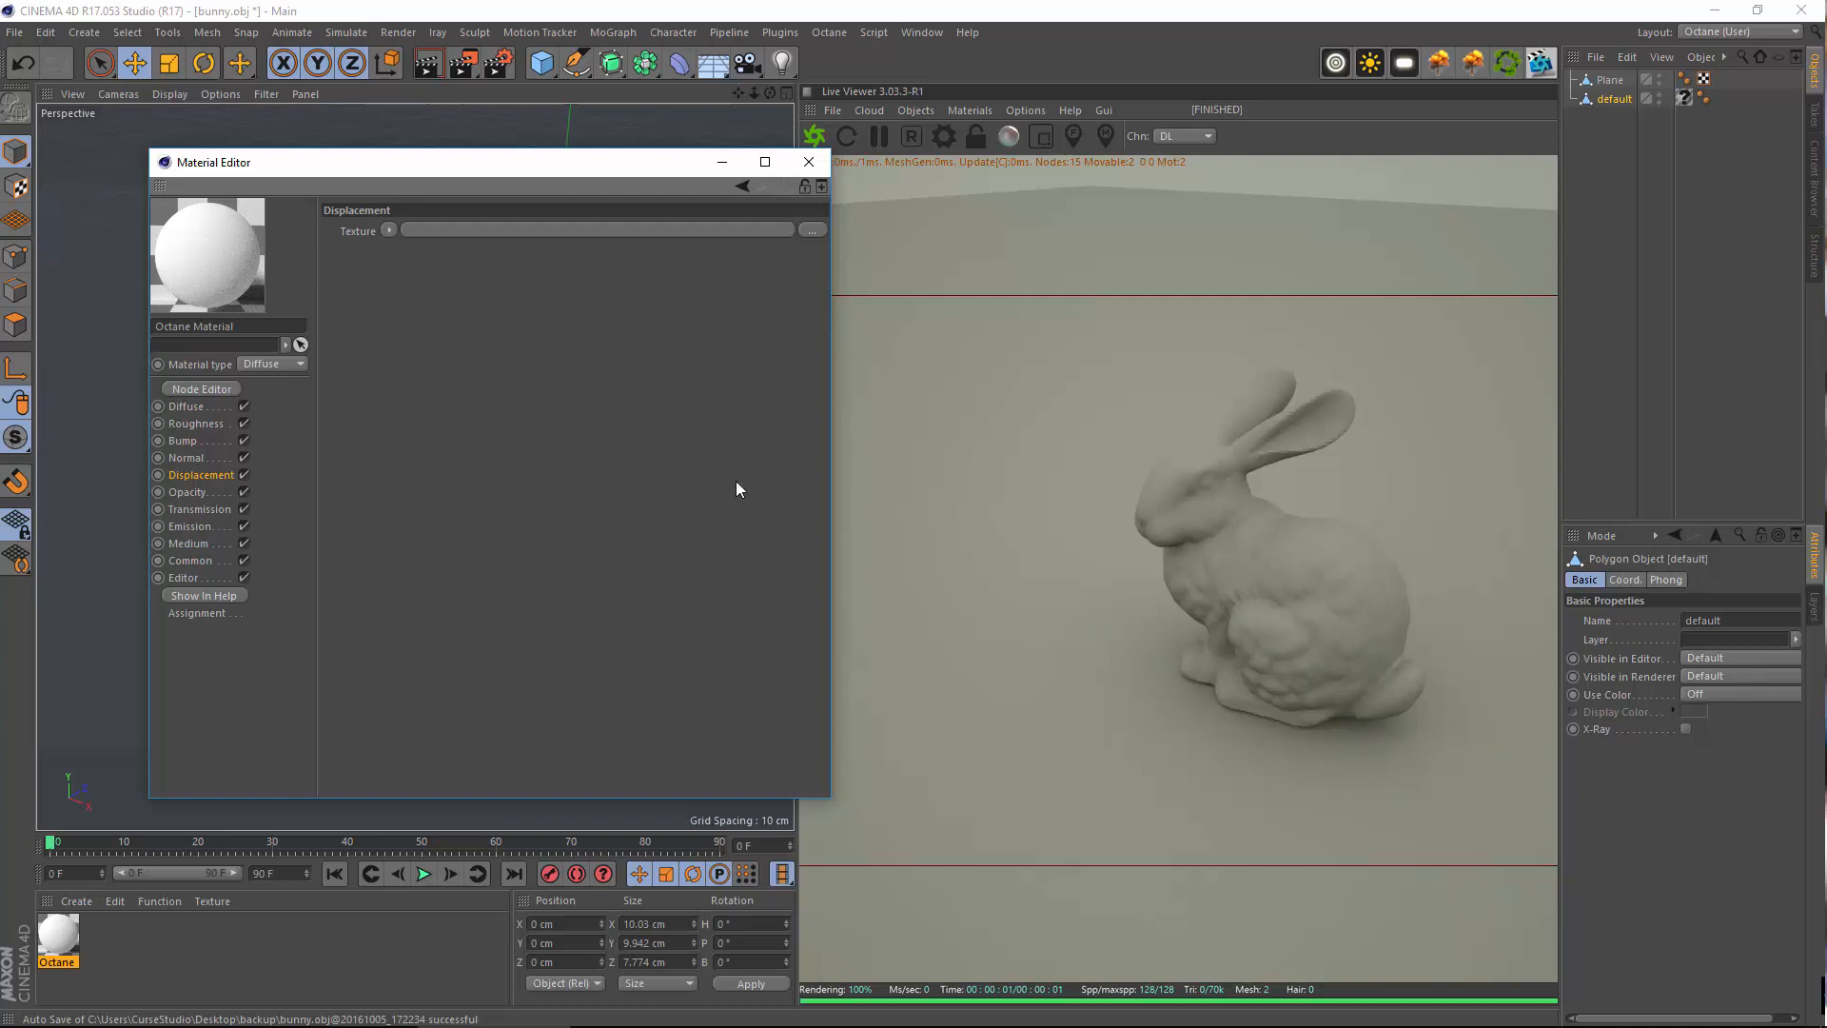
Try lower Float values in the Octane material's Opacity channel and return the value to 1
{"action": "left_click", "coordinate": [189, 493]}
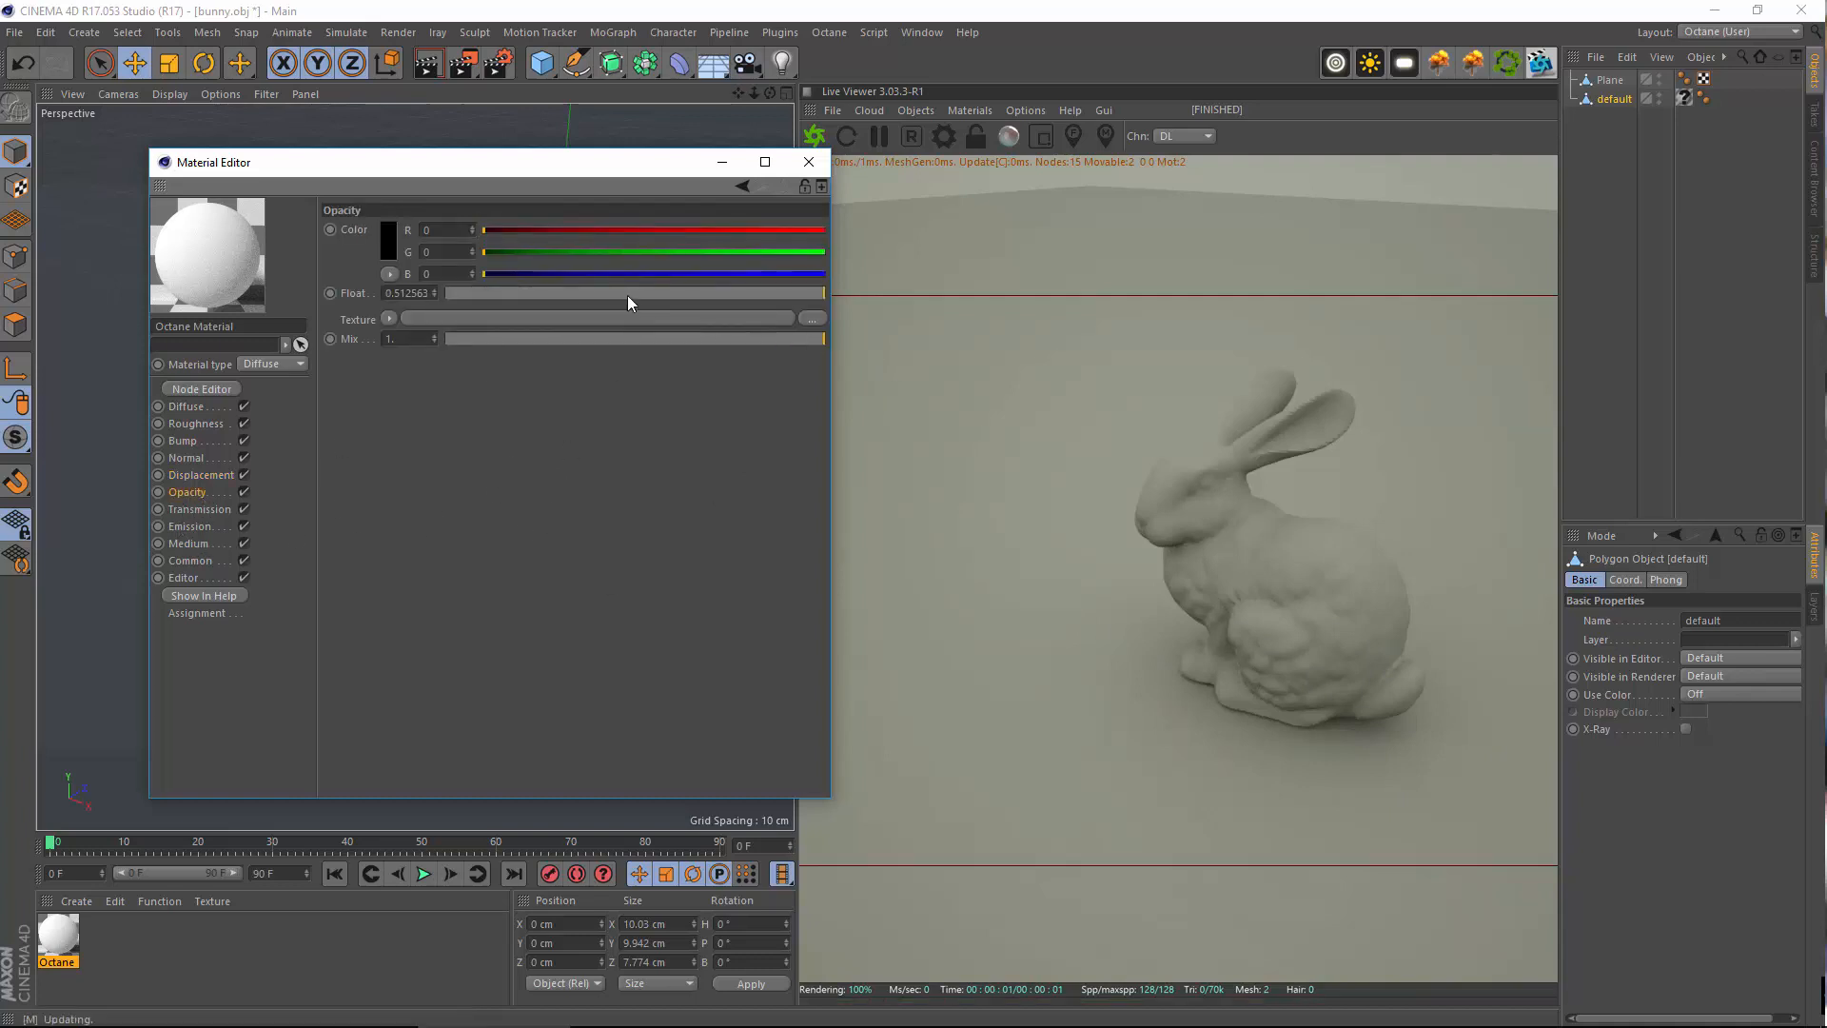
{"action": "left_click_drag", "start_coordinate": [632, 294], "coordinate": [826, 295]}
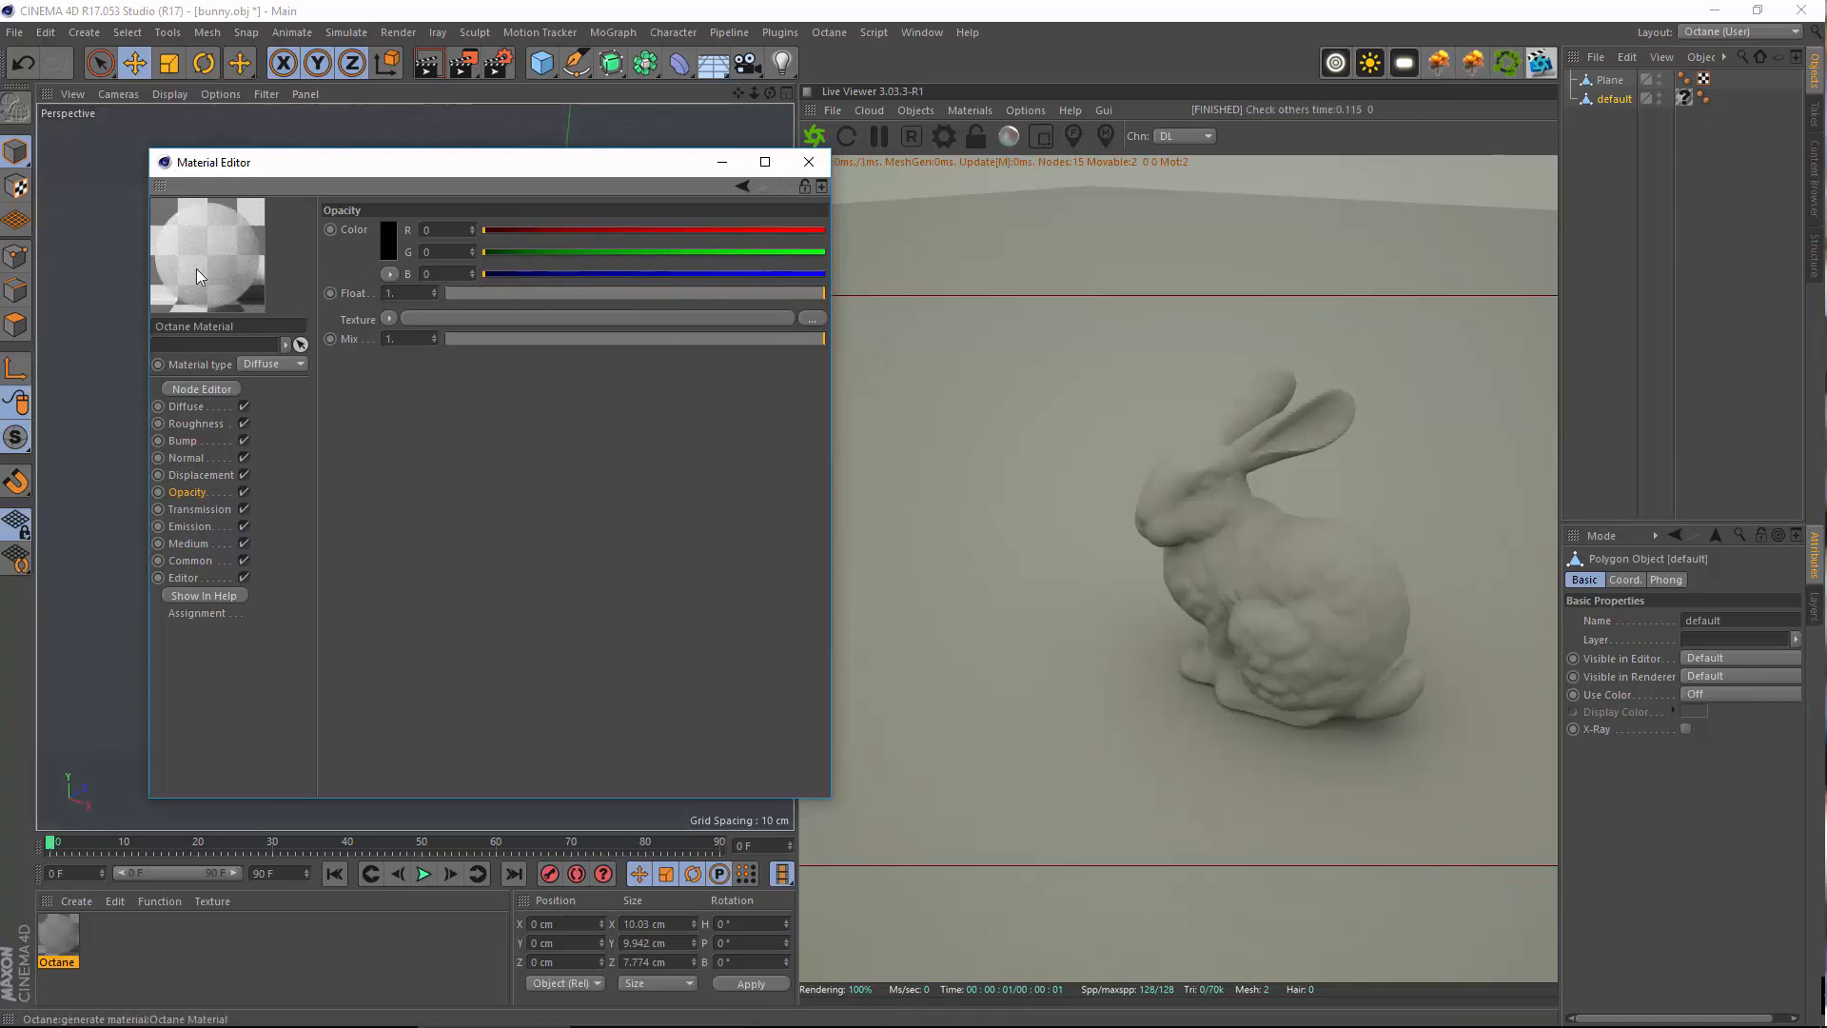
{"action": "left_click_drag", "start_coordinate": [549, 295], "coordinate": [962, 314]}
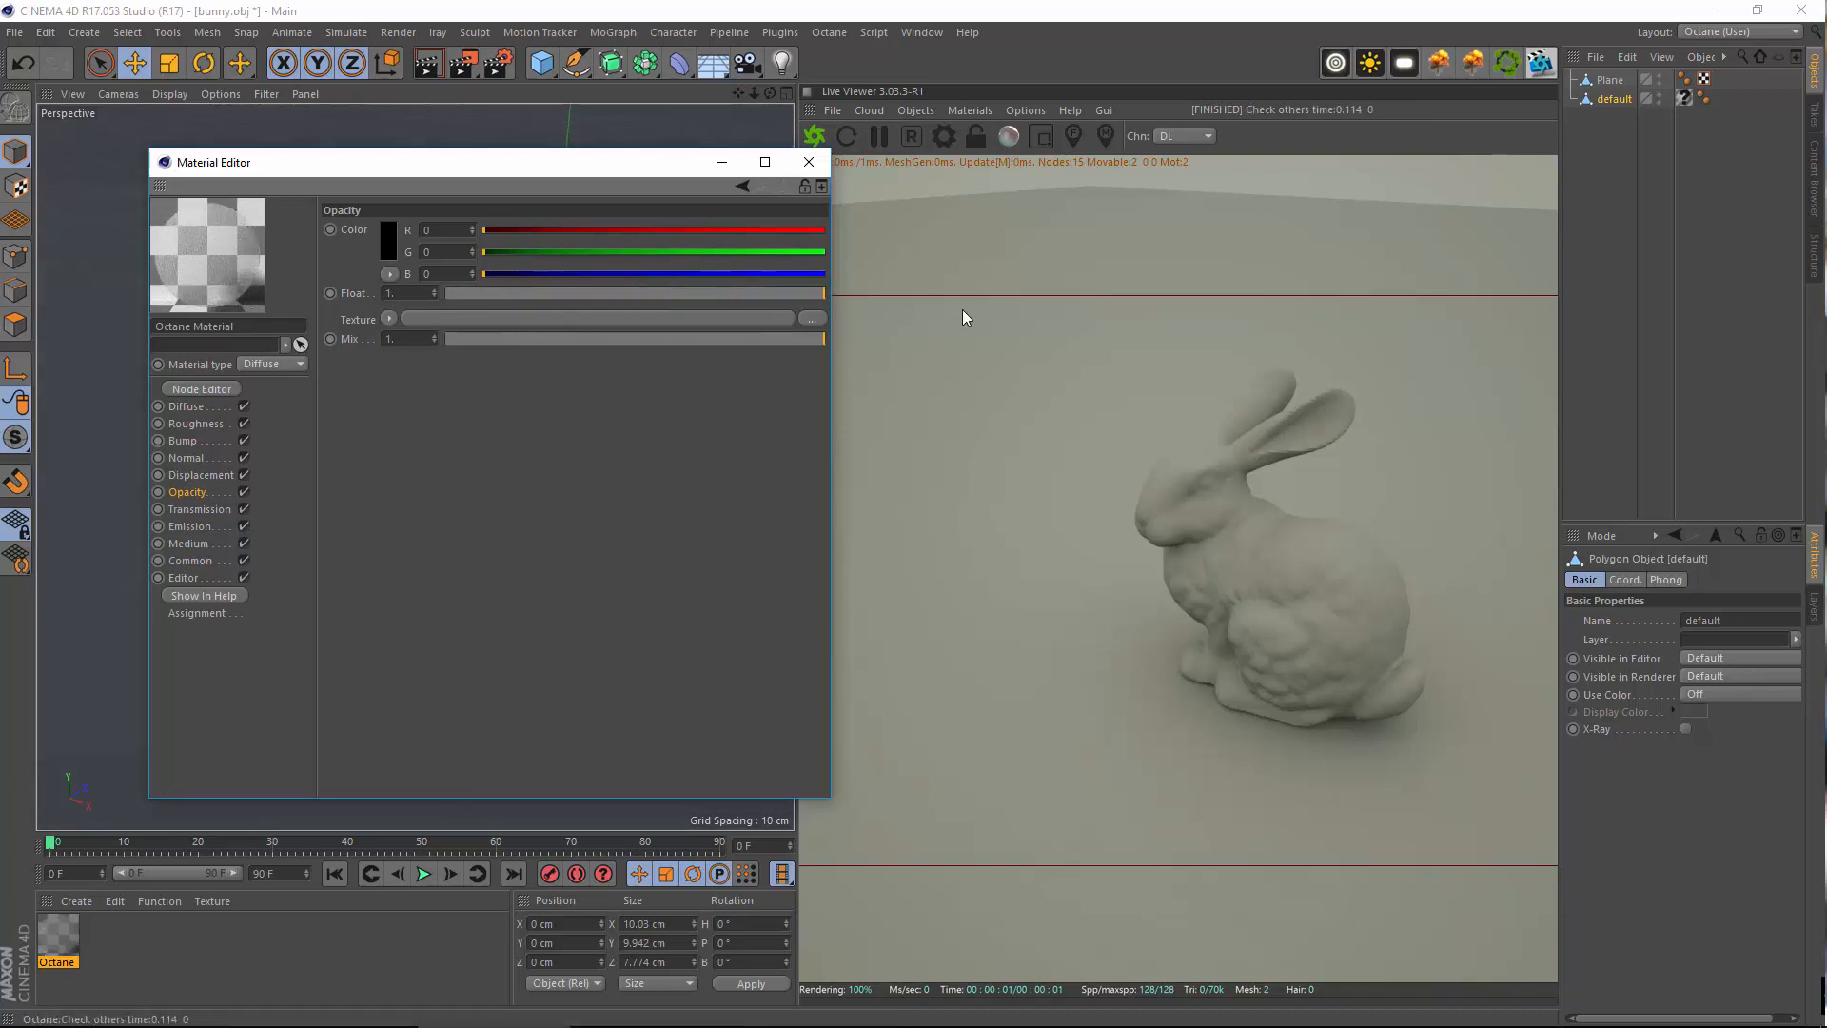
Try a hue of 140° for the Transmission color and a Float of 1, and return the Float to 0
{"action": "left_click", "coordinate": [162, 509]}
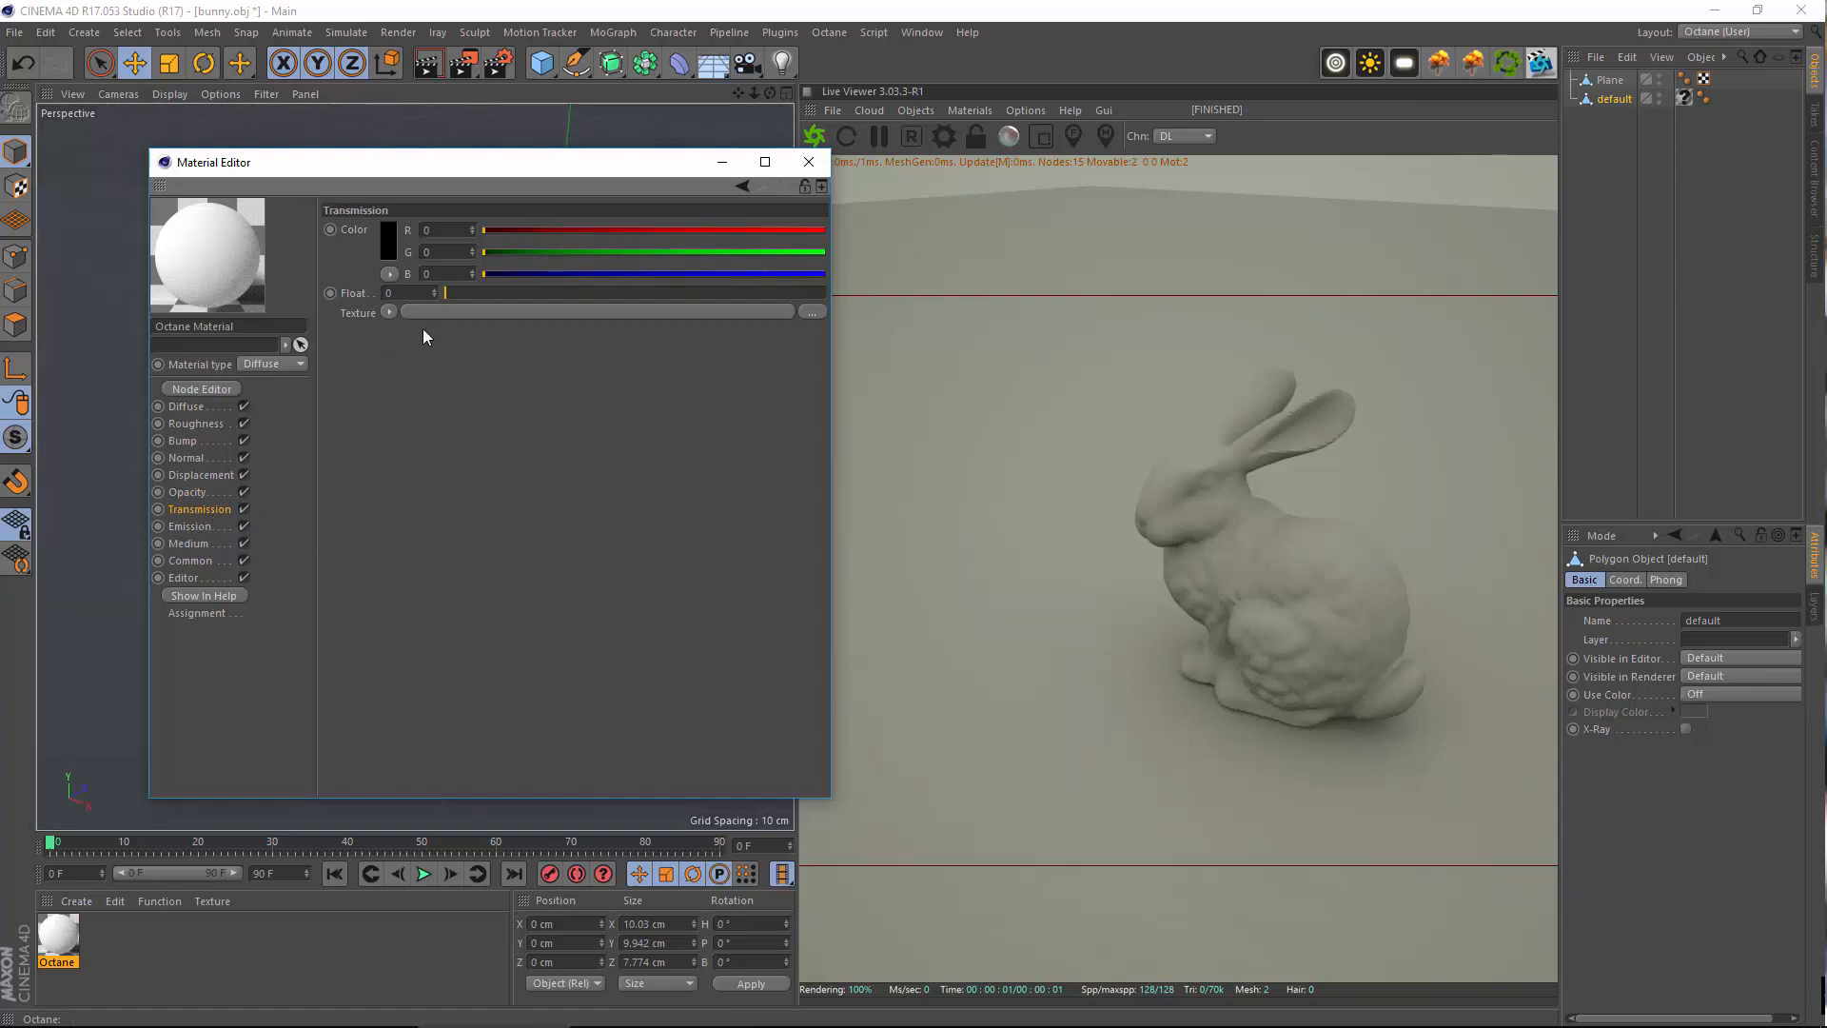
{"action": "left_click", "coordinate": [387, 240]}
{"action": "left_click", "coordinate": [356, 308]}
{"action": "left_click", "coordinate": [390, 239]}
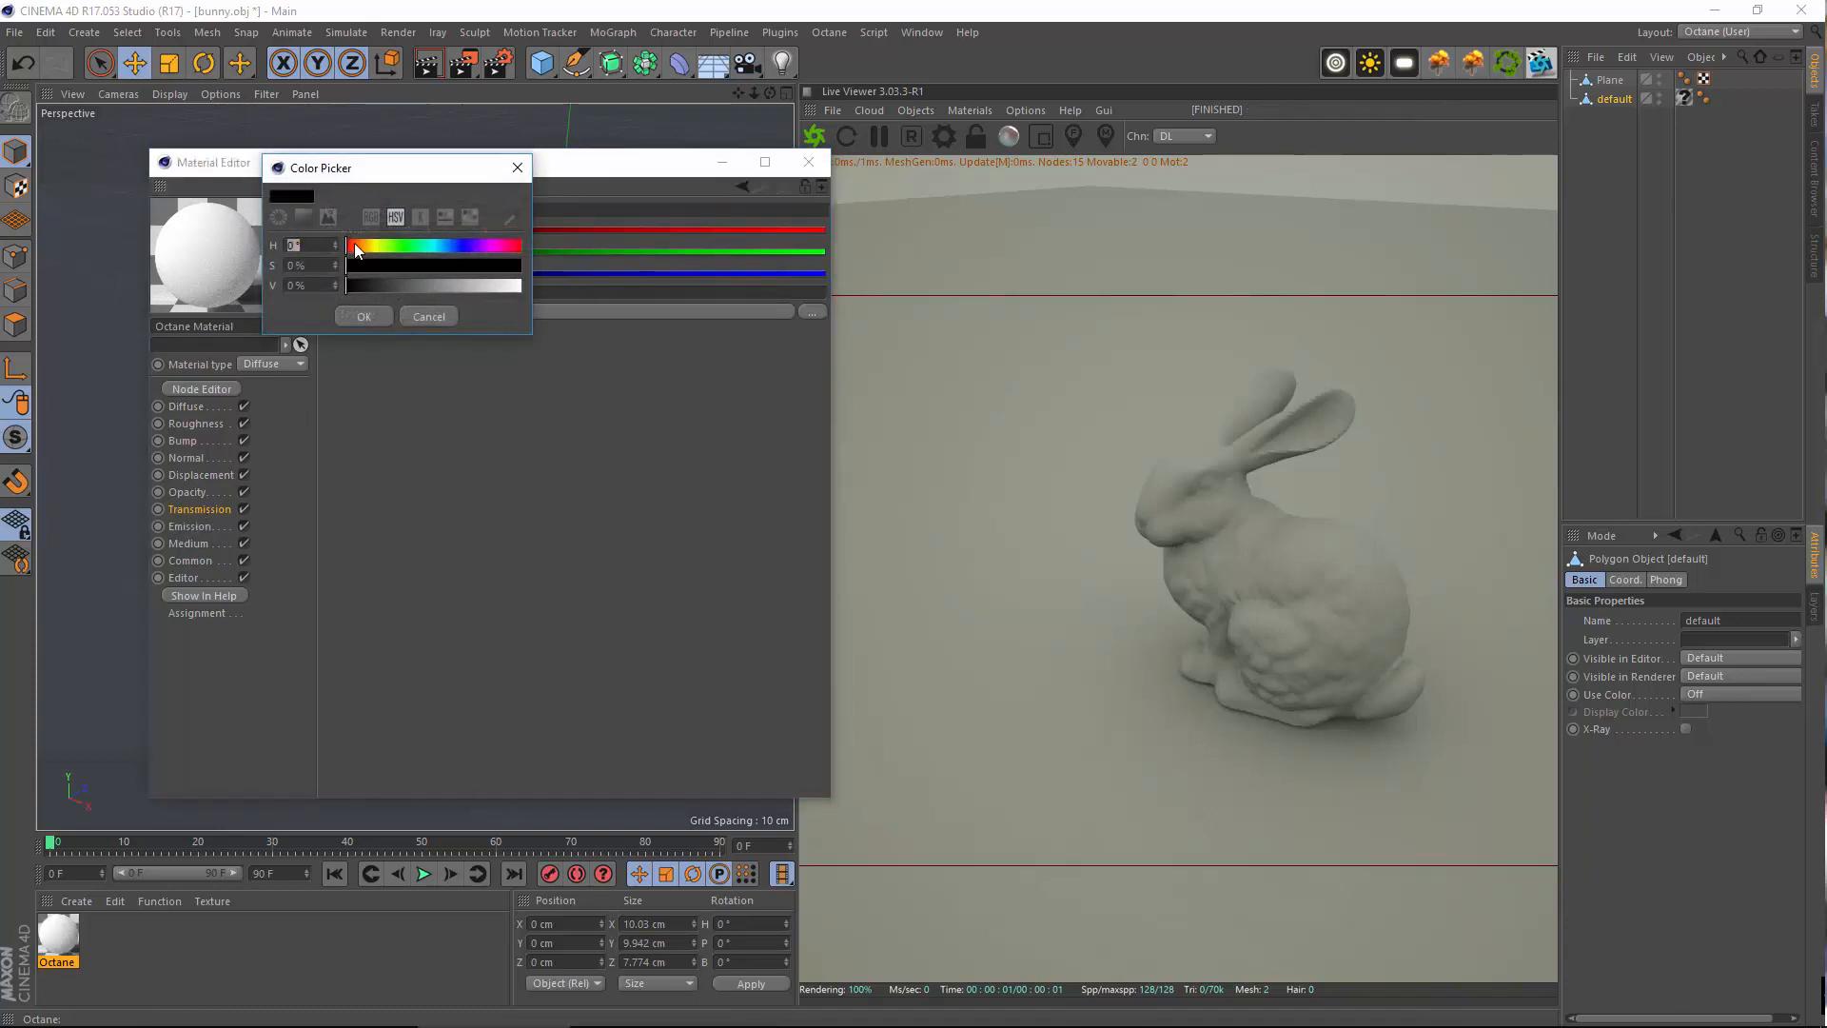
{"action": "left_click", "coordinate": [367, 317]}
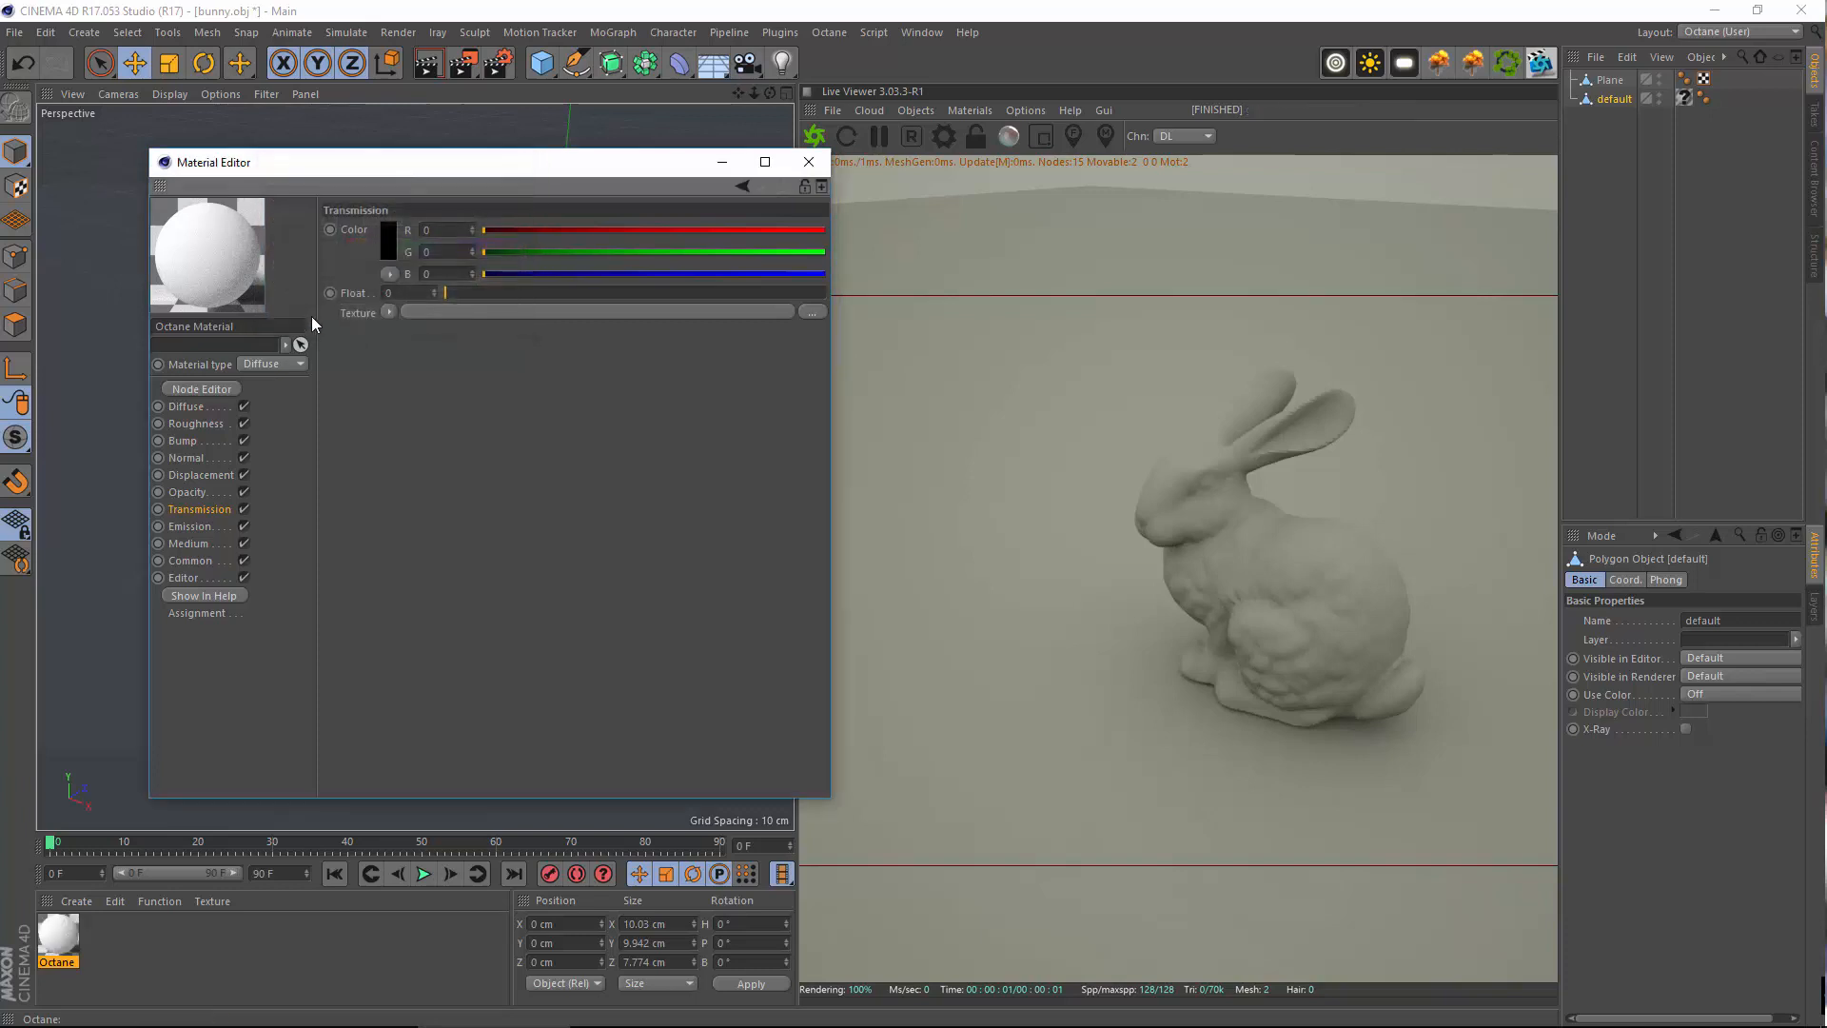
{"action": "left_click", "coordinate": [388, 239]}
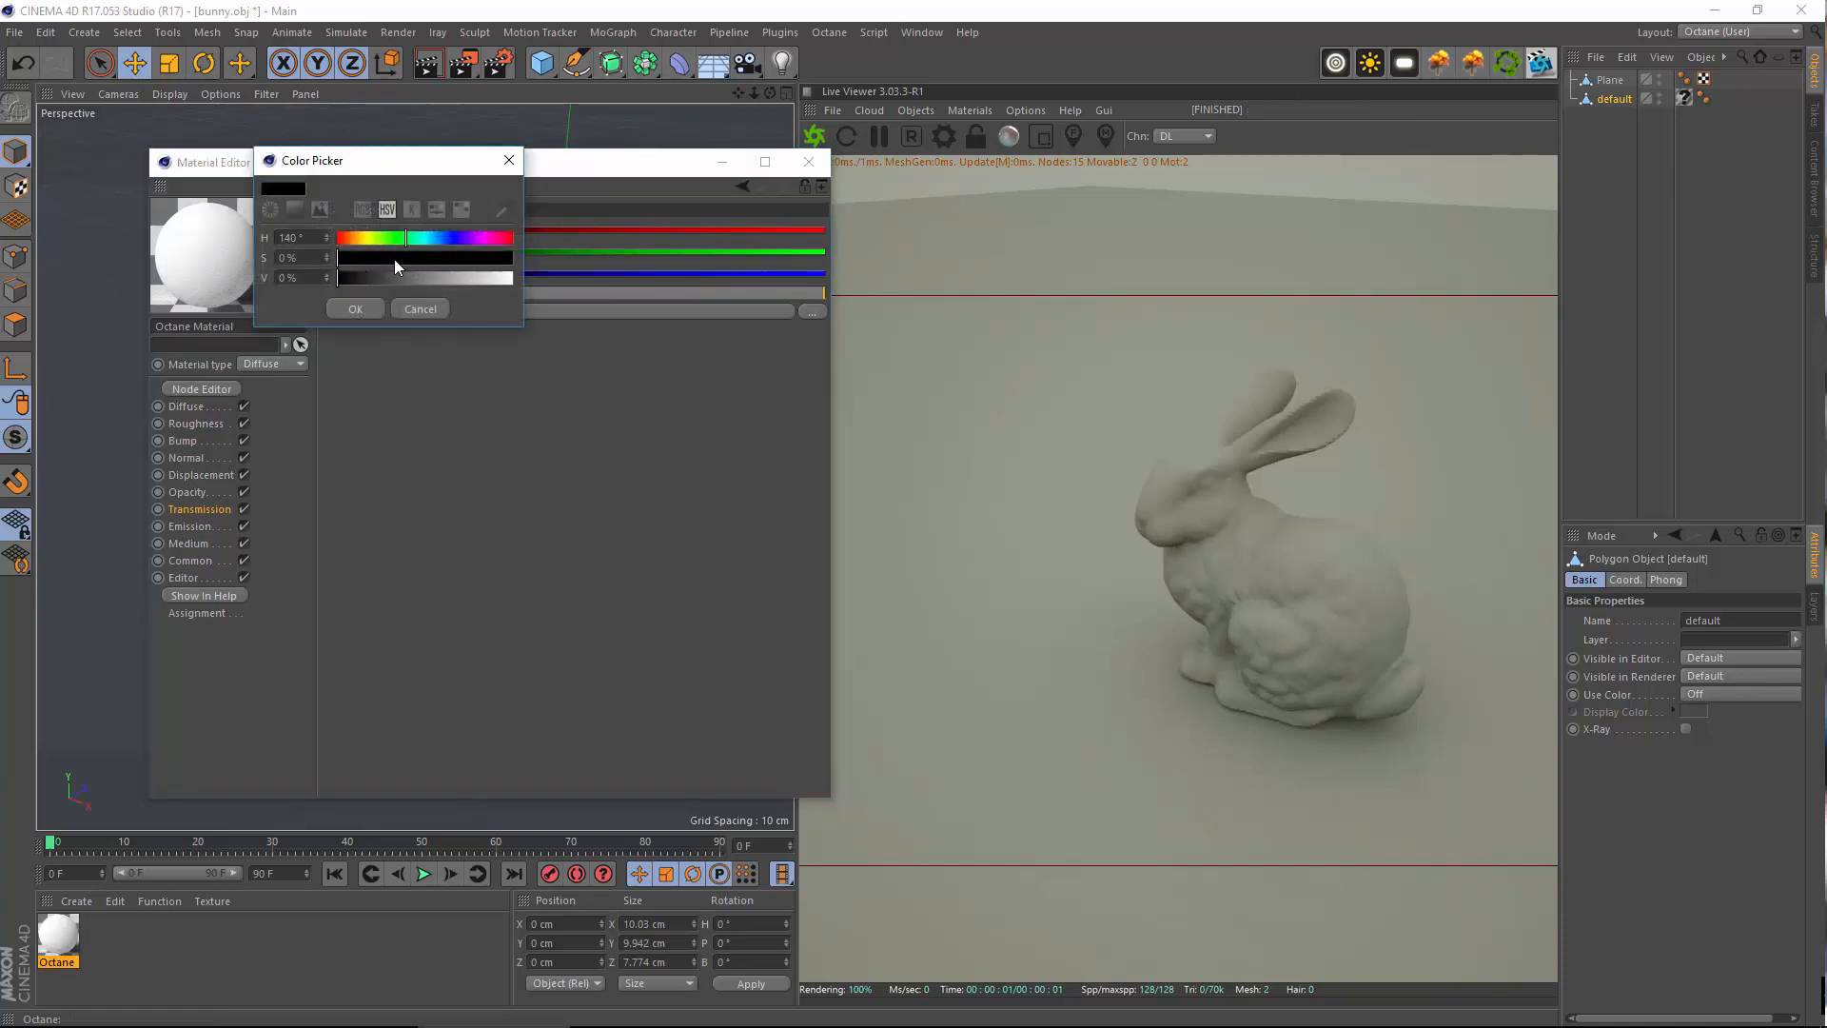
{"action": "left_click", "coordinate": [357, 309]}
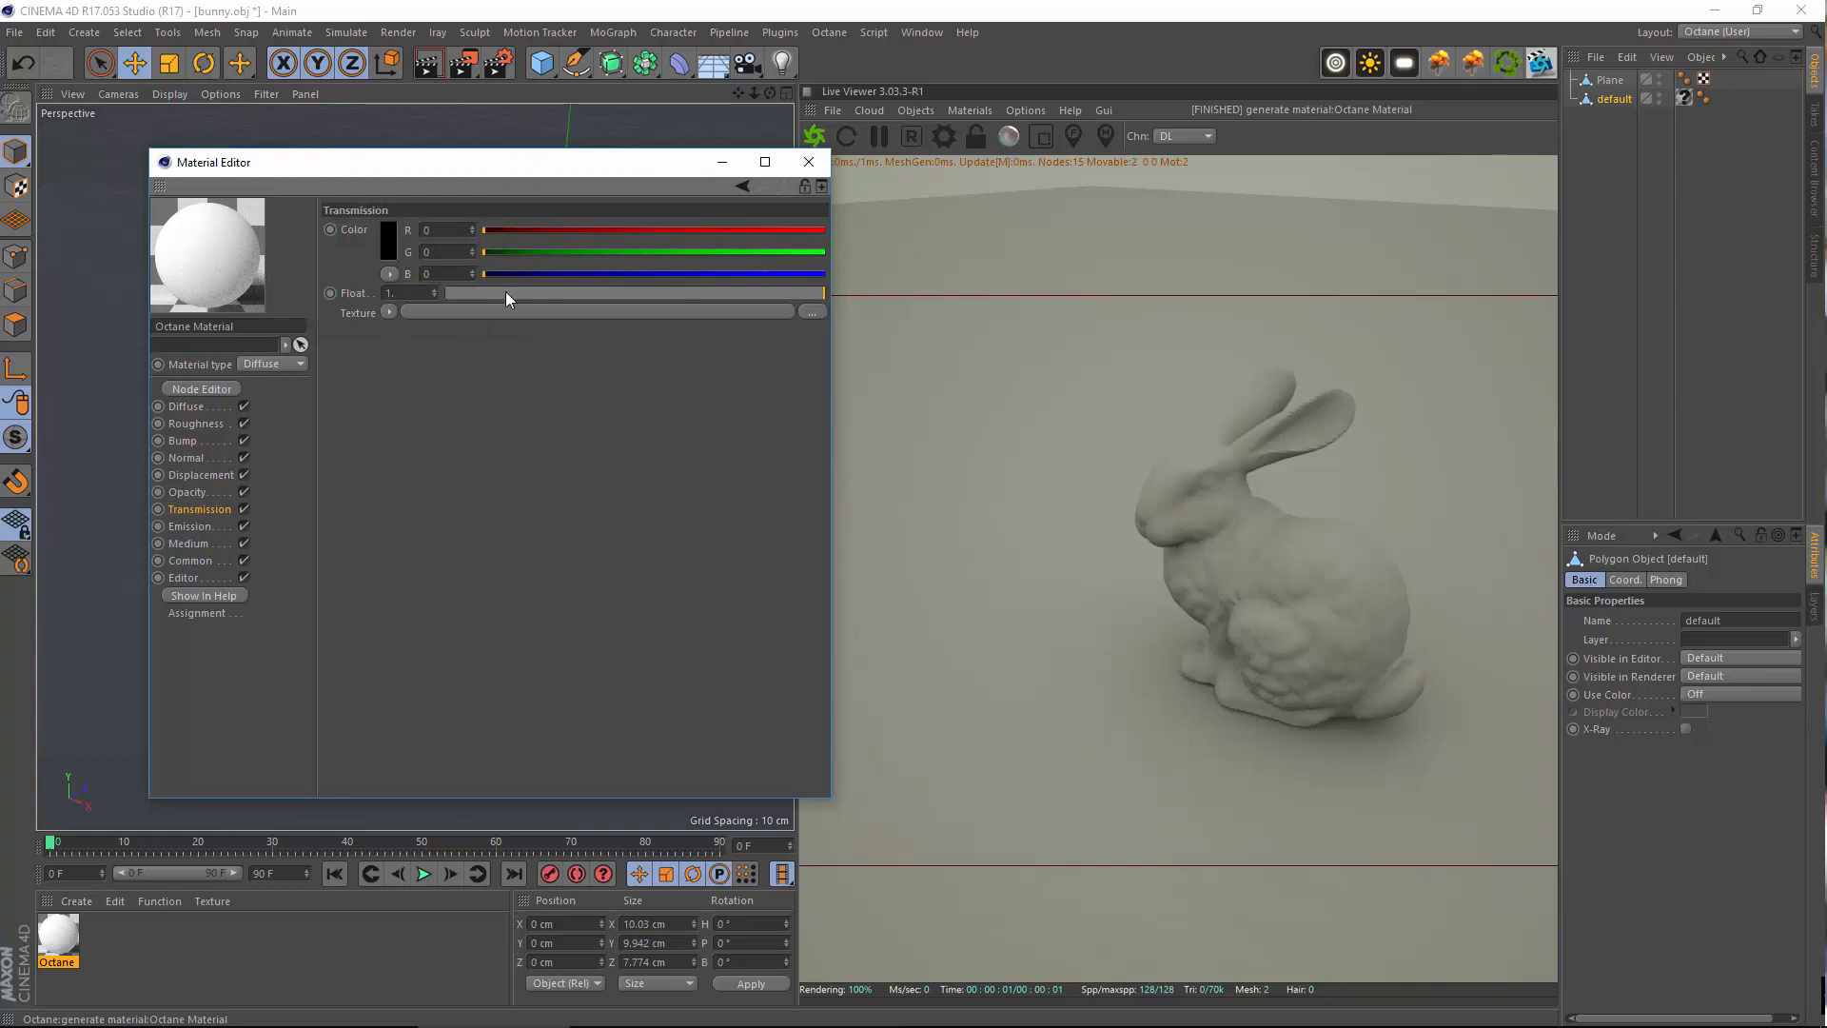
{"action": "left_click_drag", "start_coordinate": [505, 291], "coordinate": [446, 293]}
Show the Octane material's Emission channel and look through the C4doctane shaders available for its texture
{"action": "left_click_drag", "start_coordinate": [369, 165], "coordinate": [412, 142]}
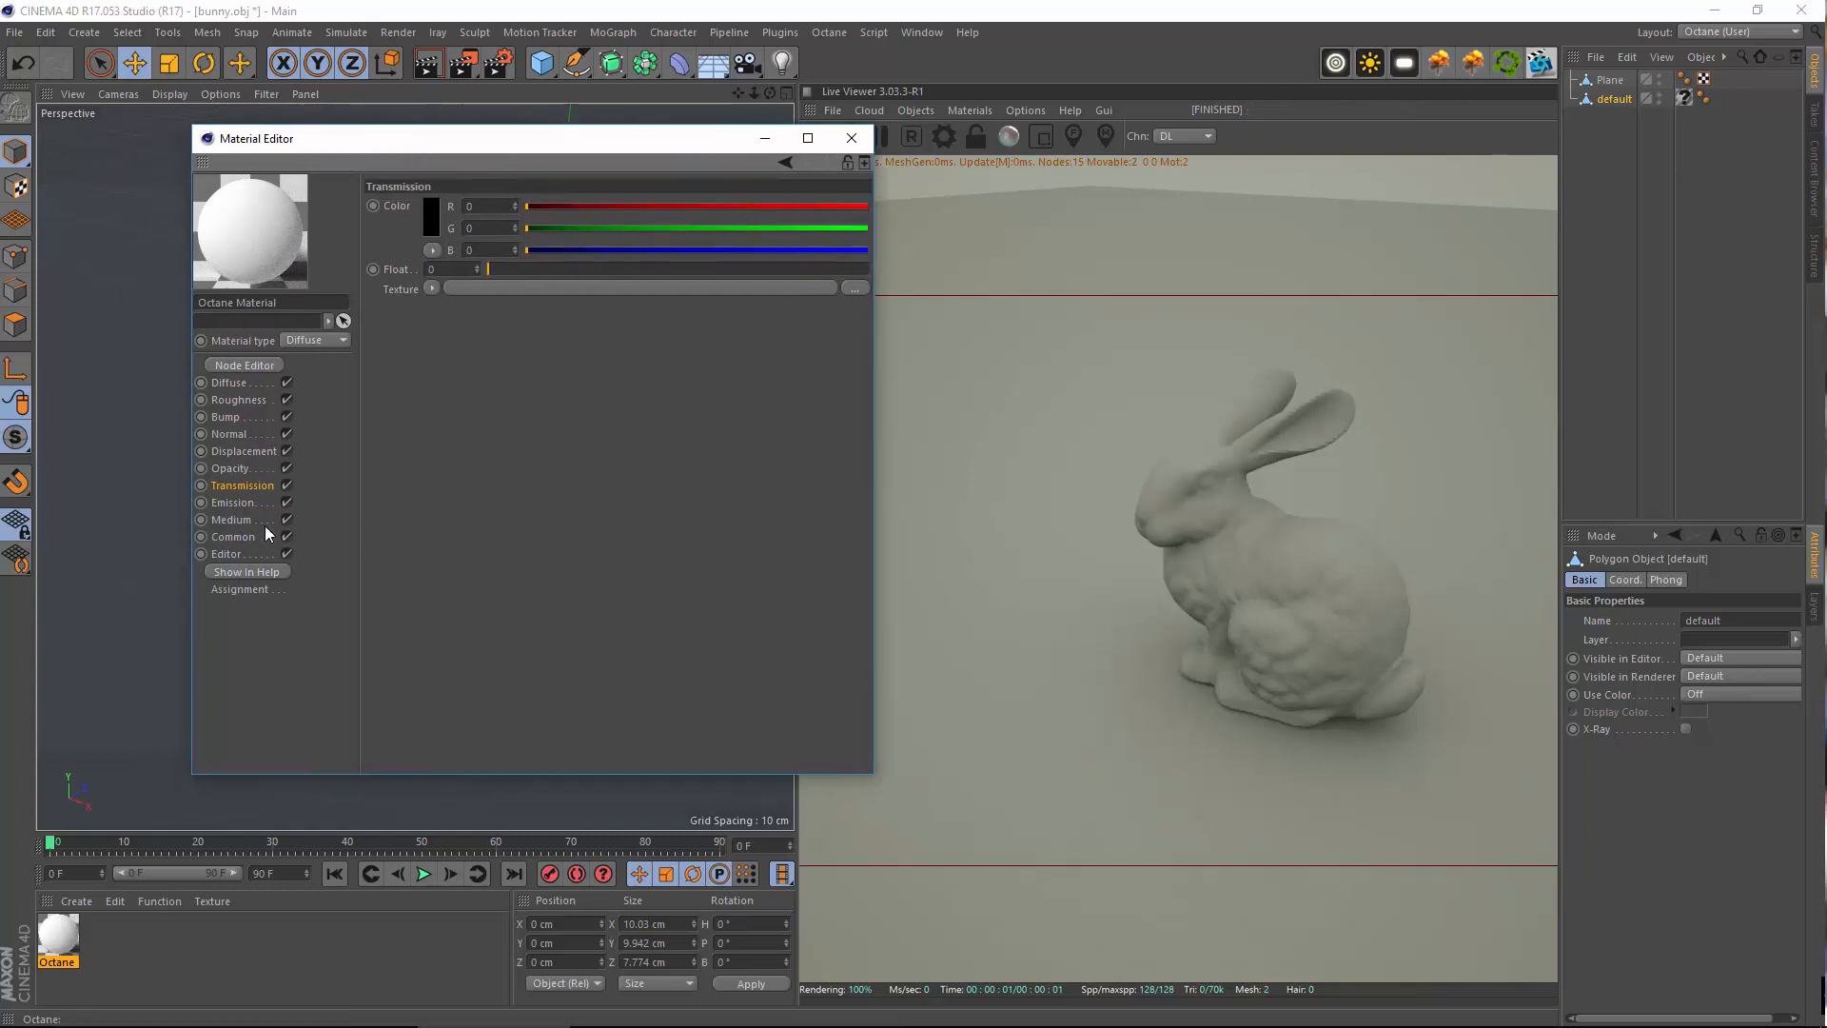
{"action": "left_click", "coordinate": [249, 500]}
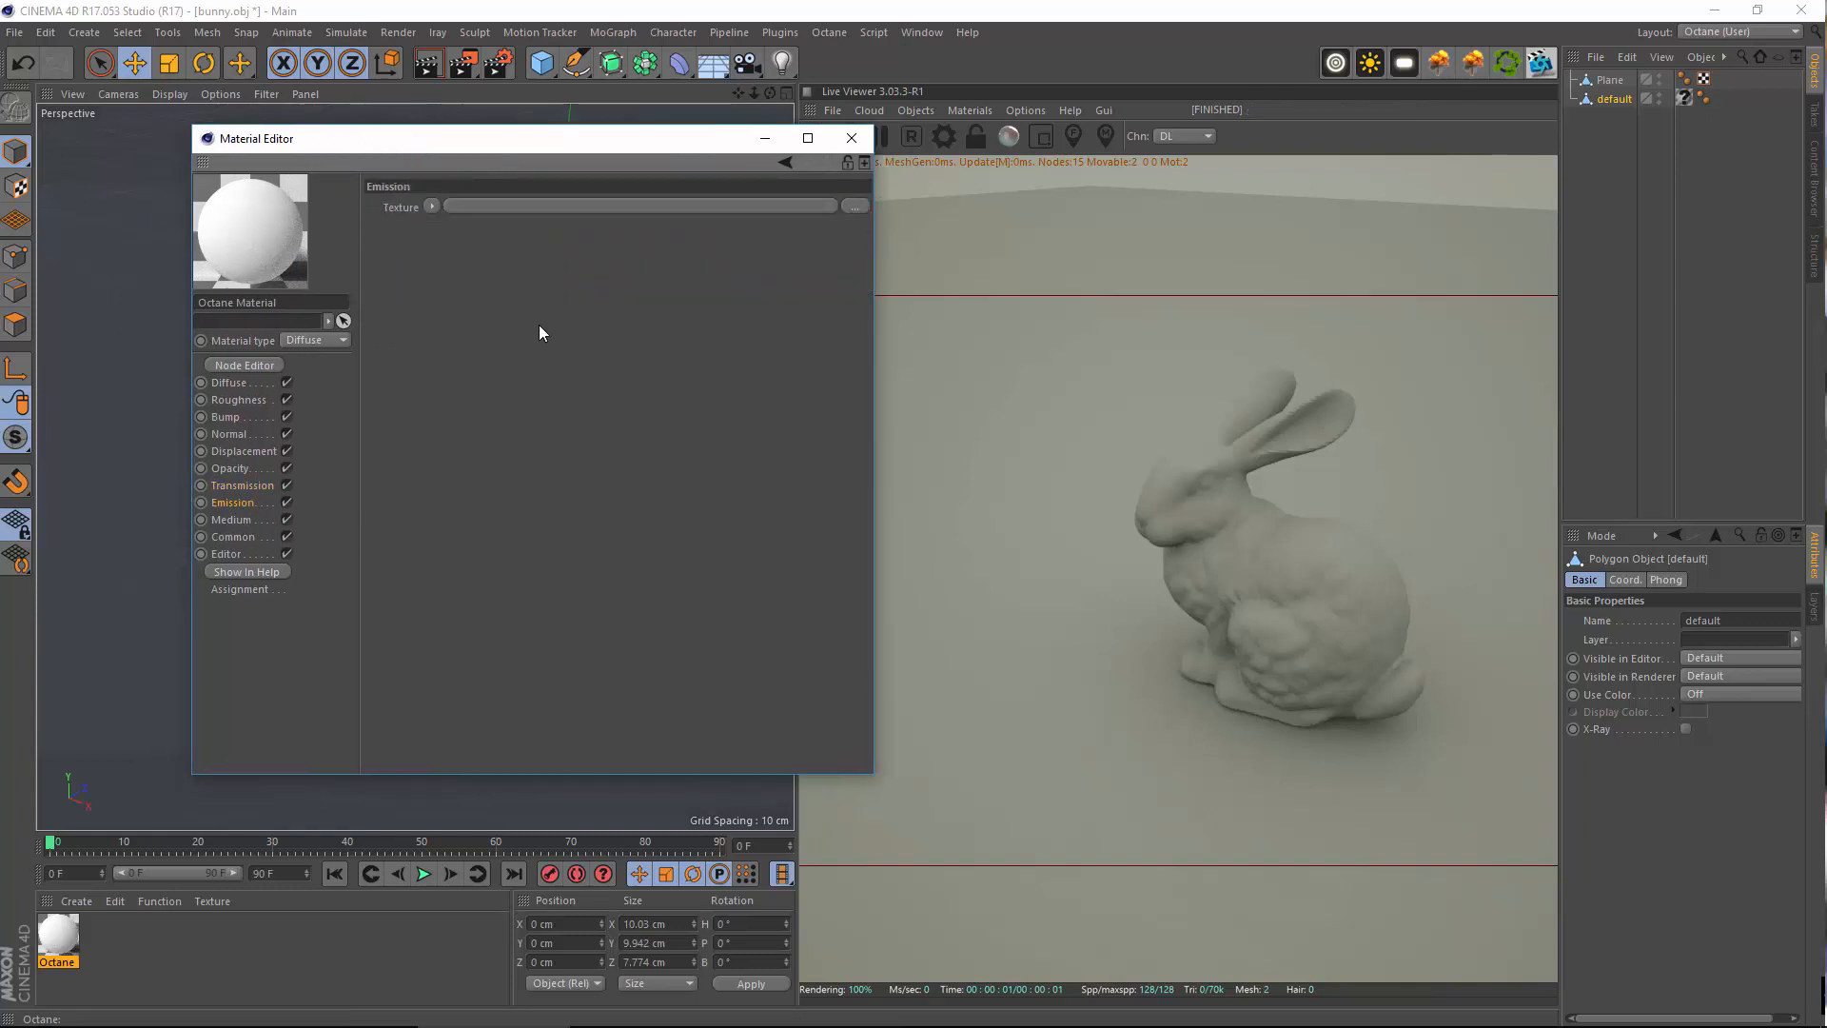
{"action": "left_click", "coordinate": [431, 207]}
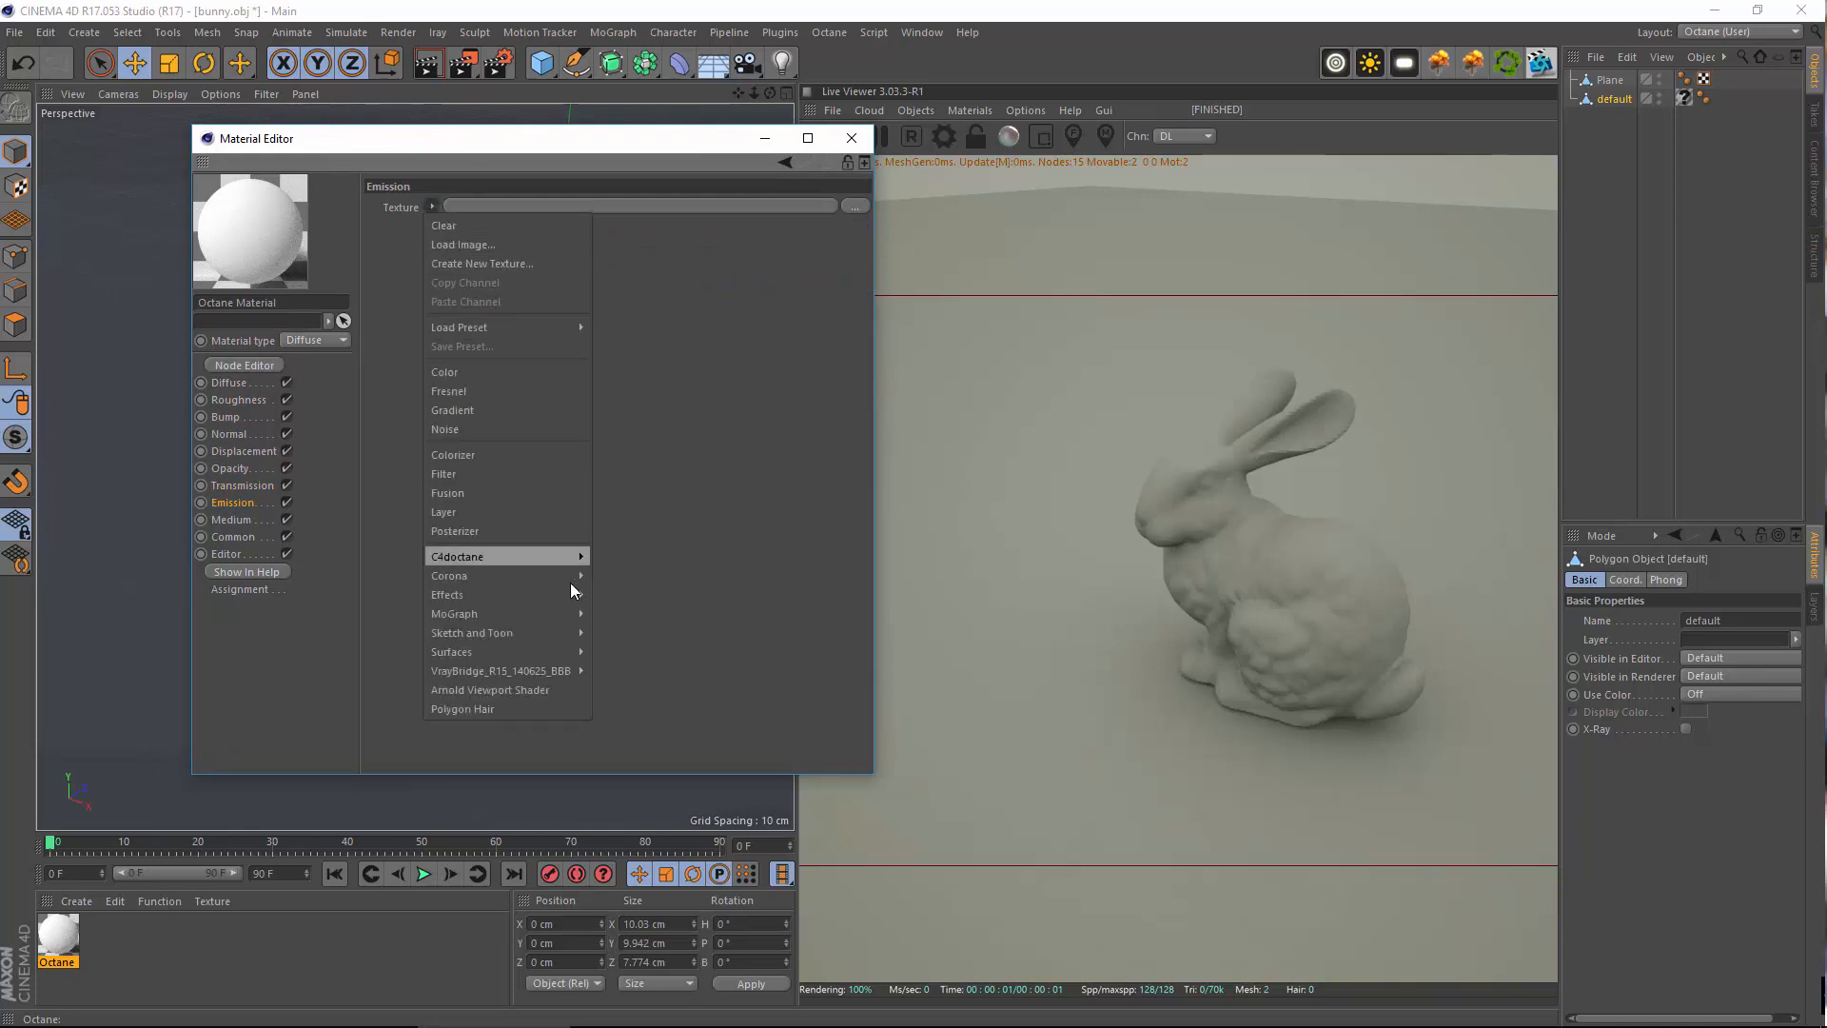
{"action": "mouse_move", "coordinate": [525, 551]}
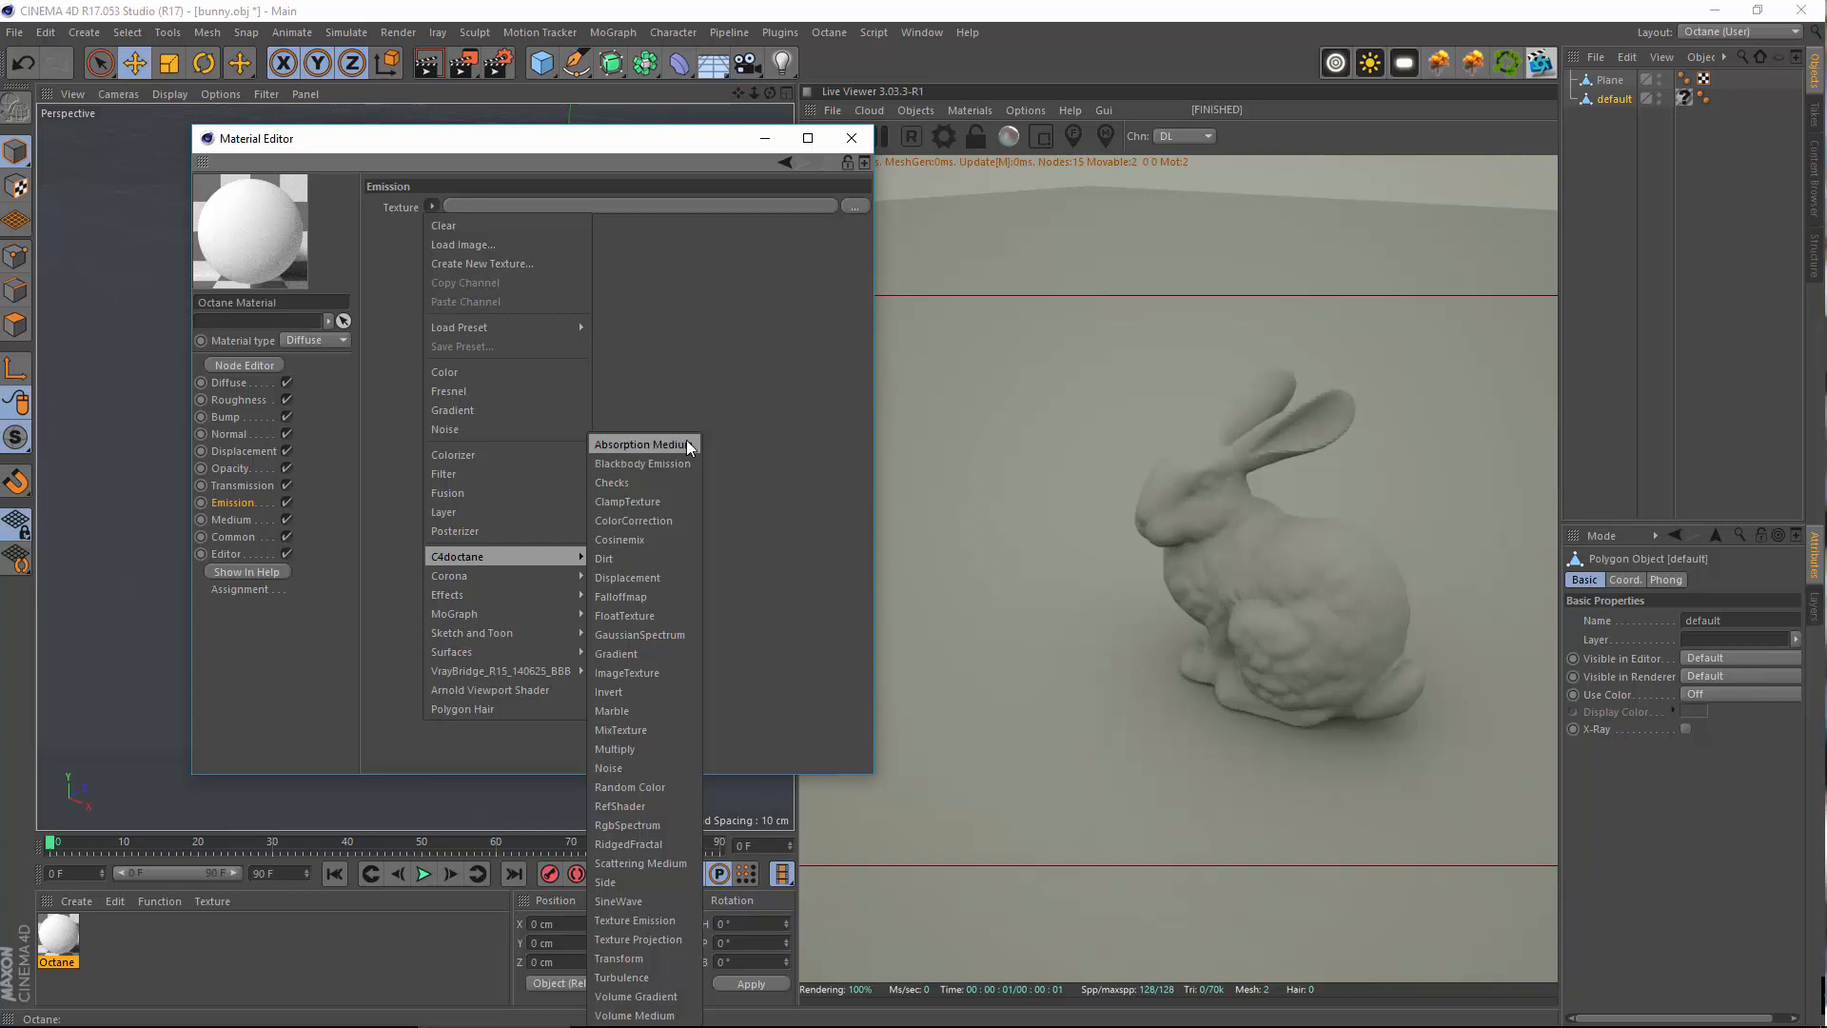
{"action": "left_click", "coordinate": [738, 371]}
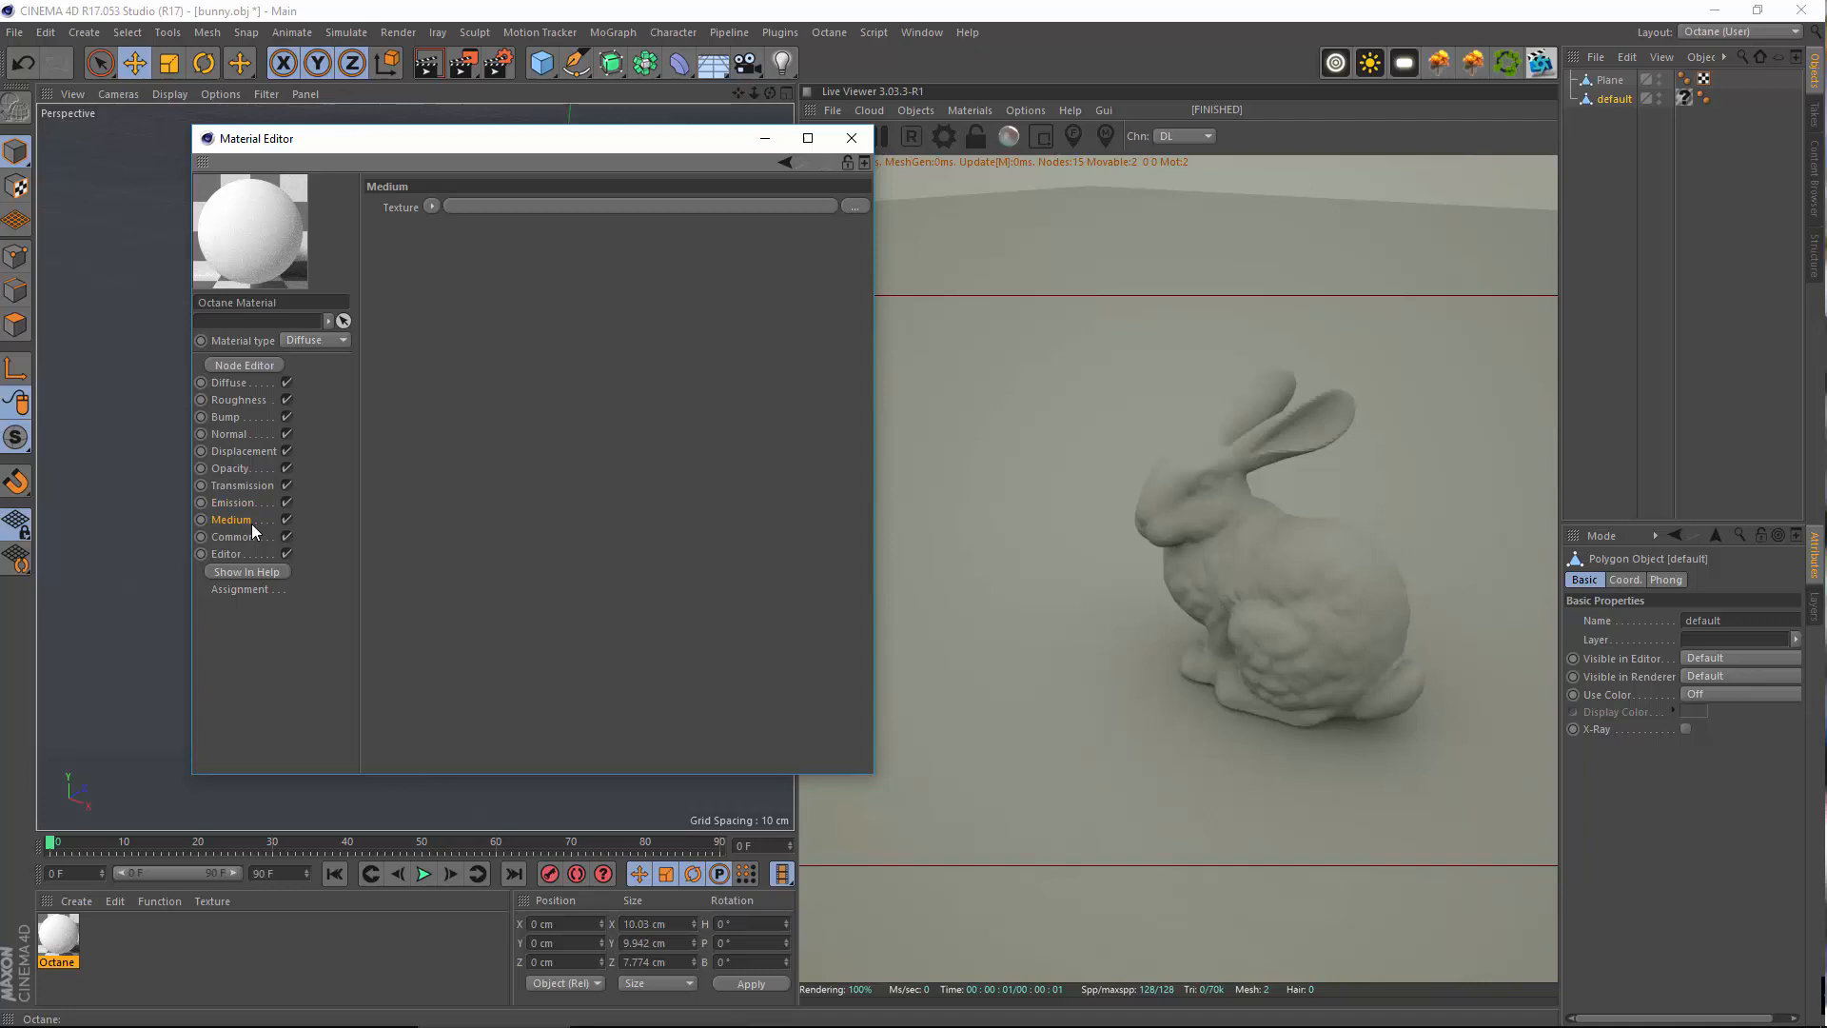
Look through the shaders available for the Medium texture and display the Octane material's Common settings
{"action": "left_click", "coordinate": [432, 207]}
{"action": "mouse_move", "coordinate": [512, 565]}
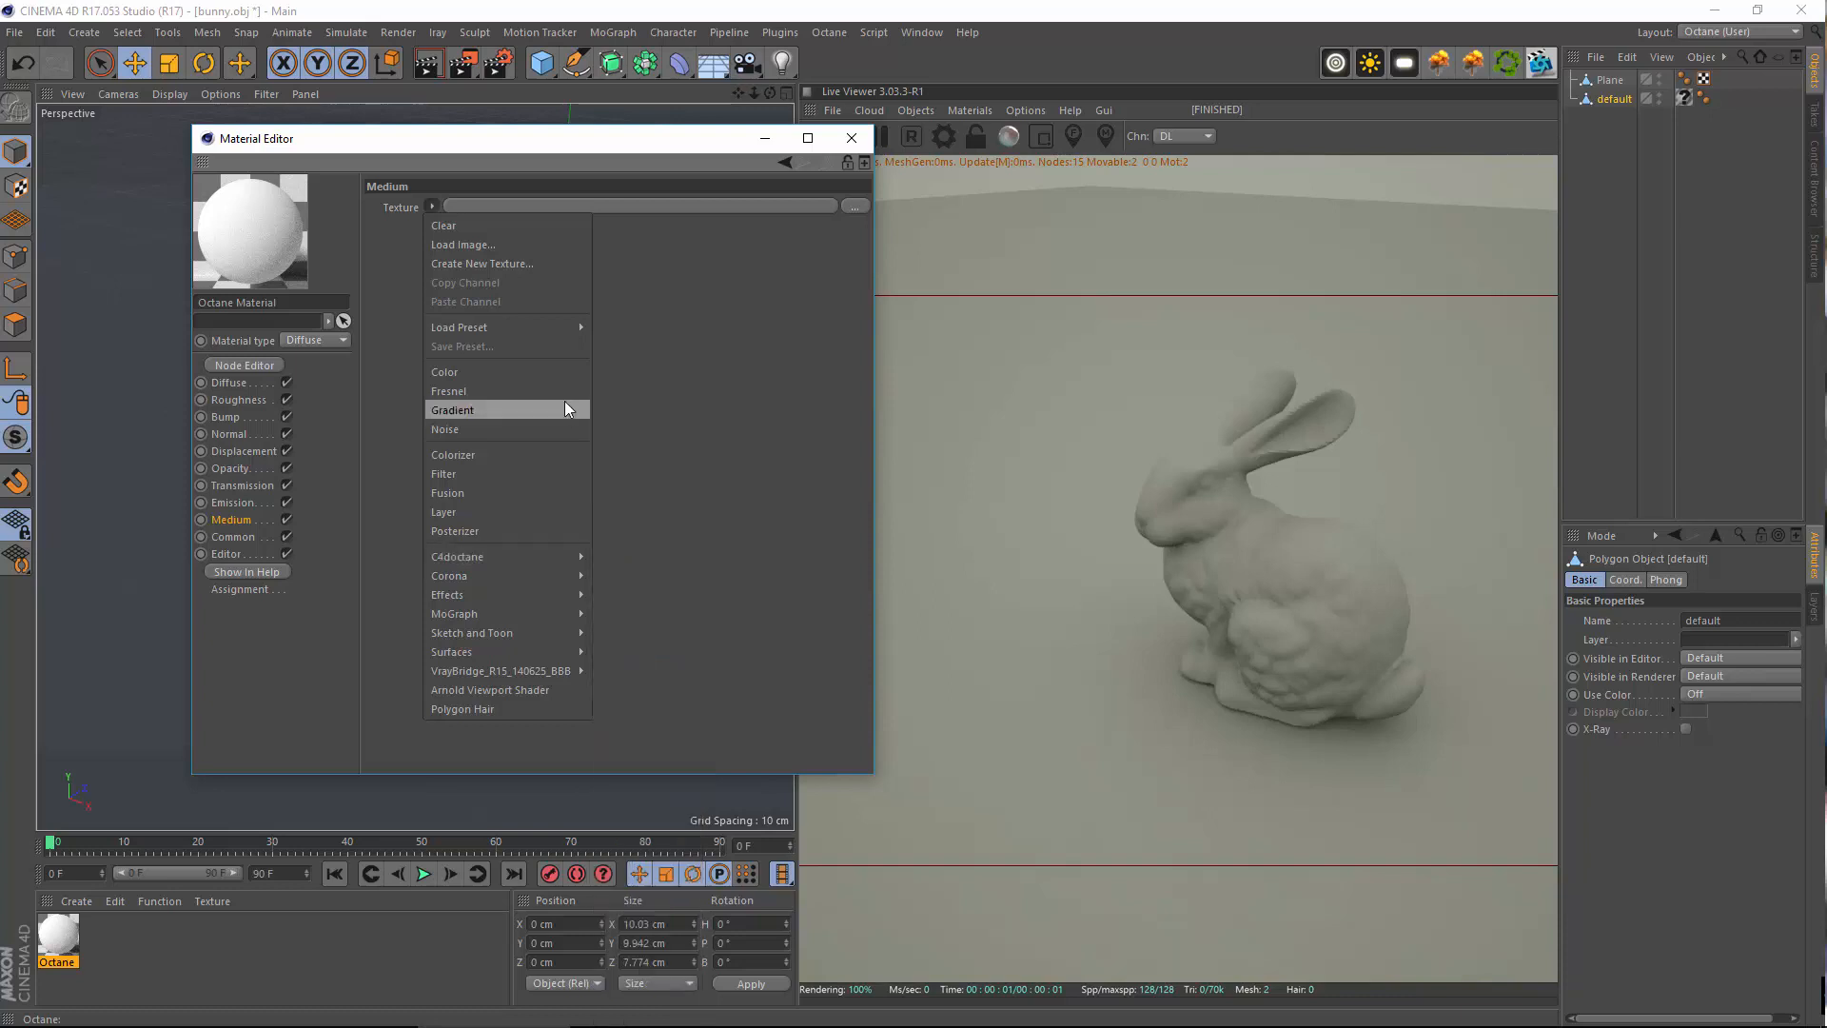
{"action": "left_click", "coordinate": [654, 310]}
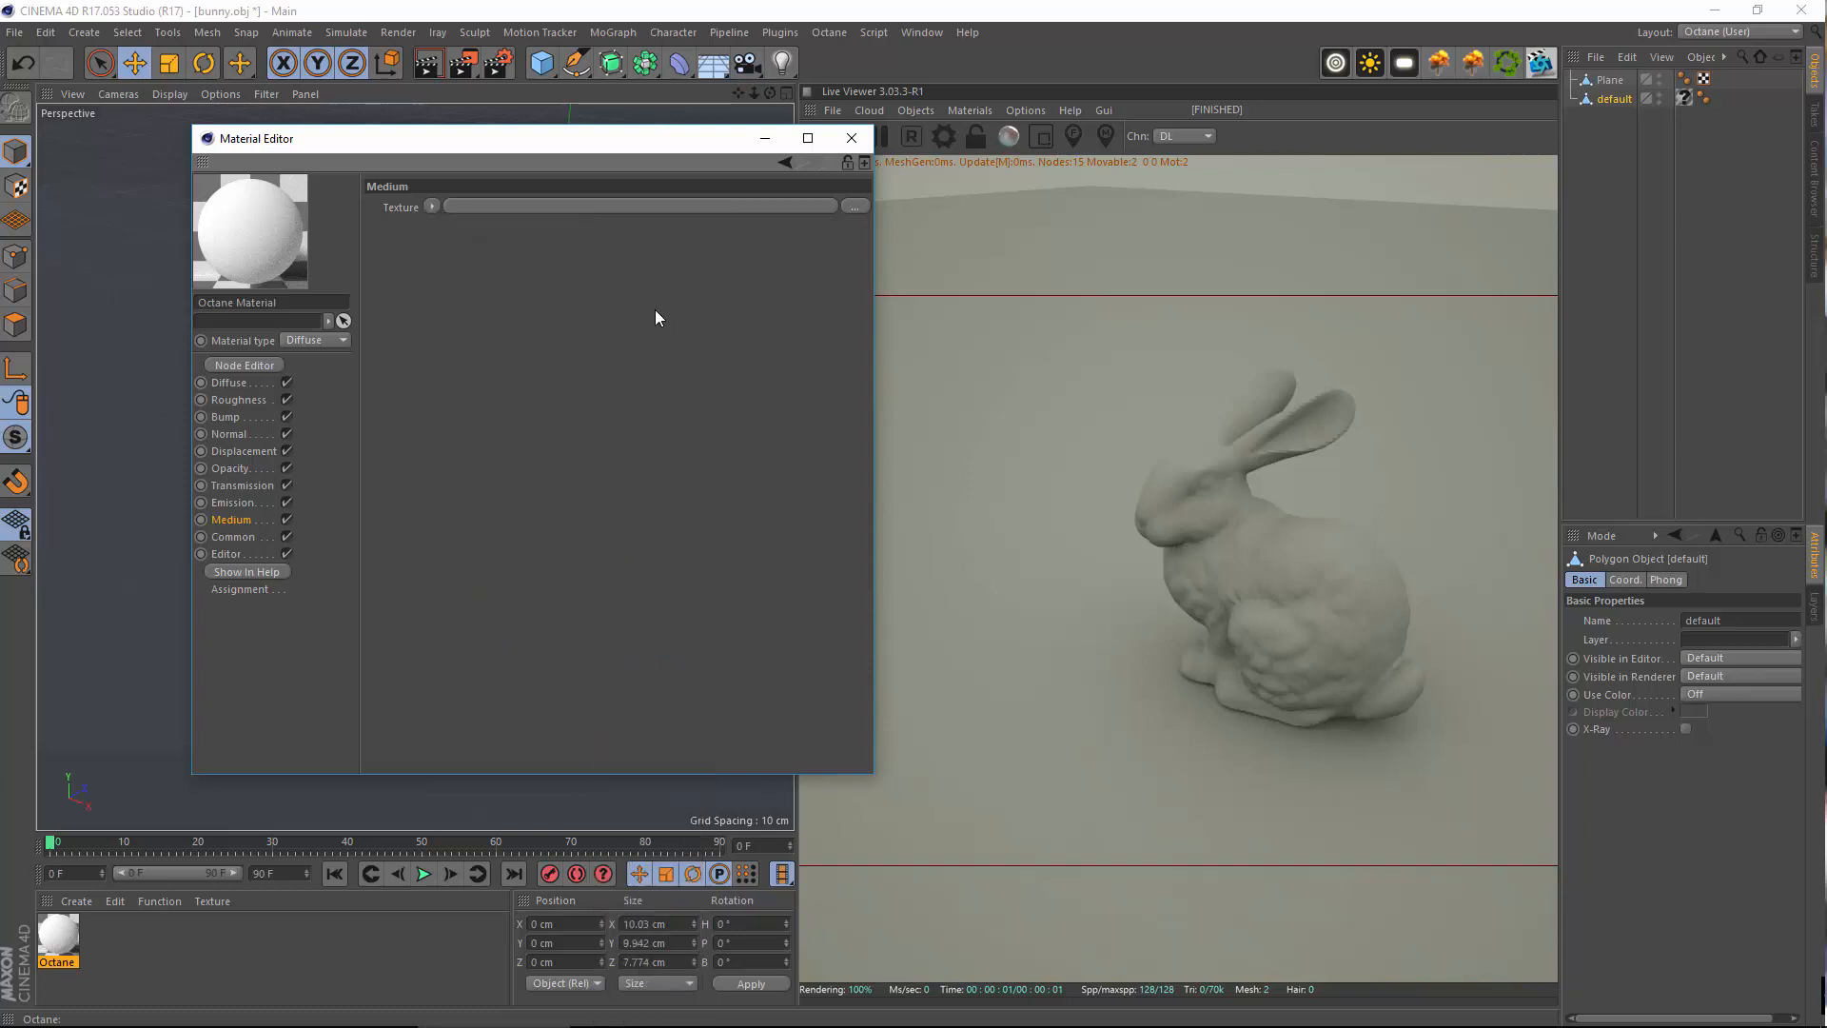
{"action": "left_click", "coordinate": [232, 537]}
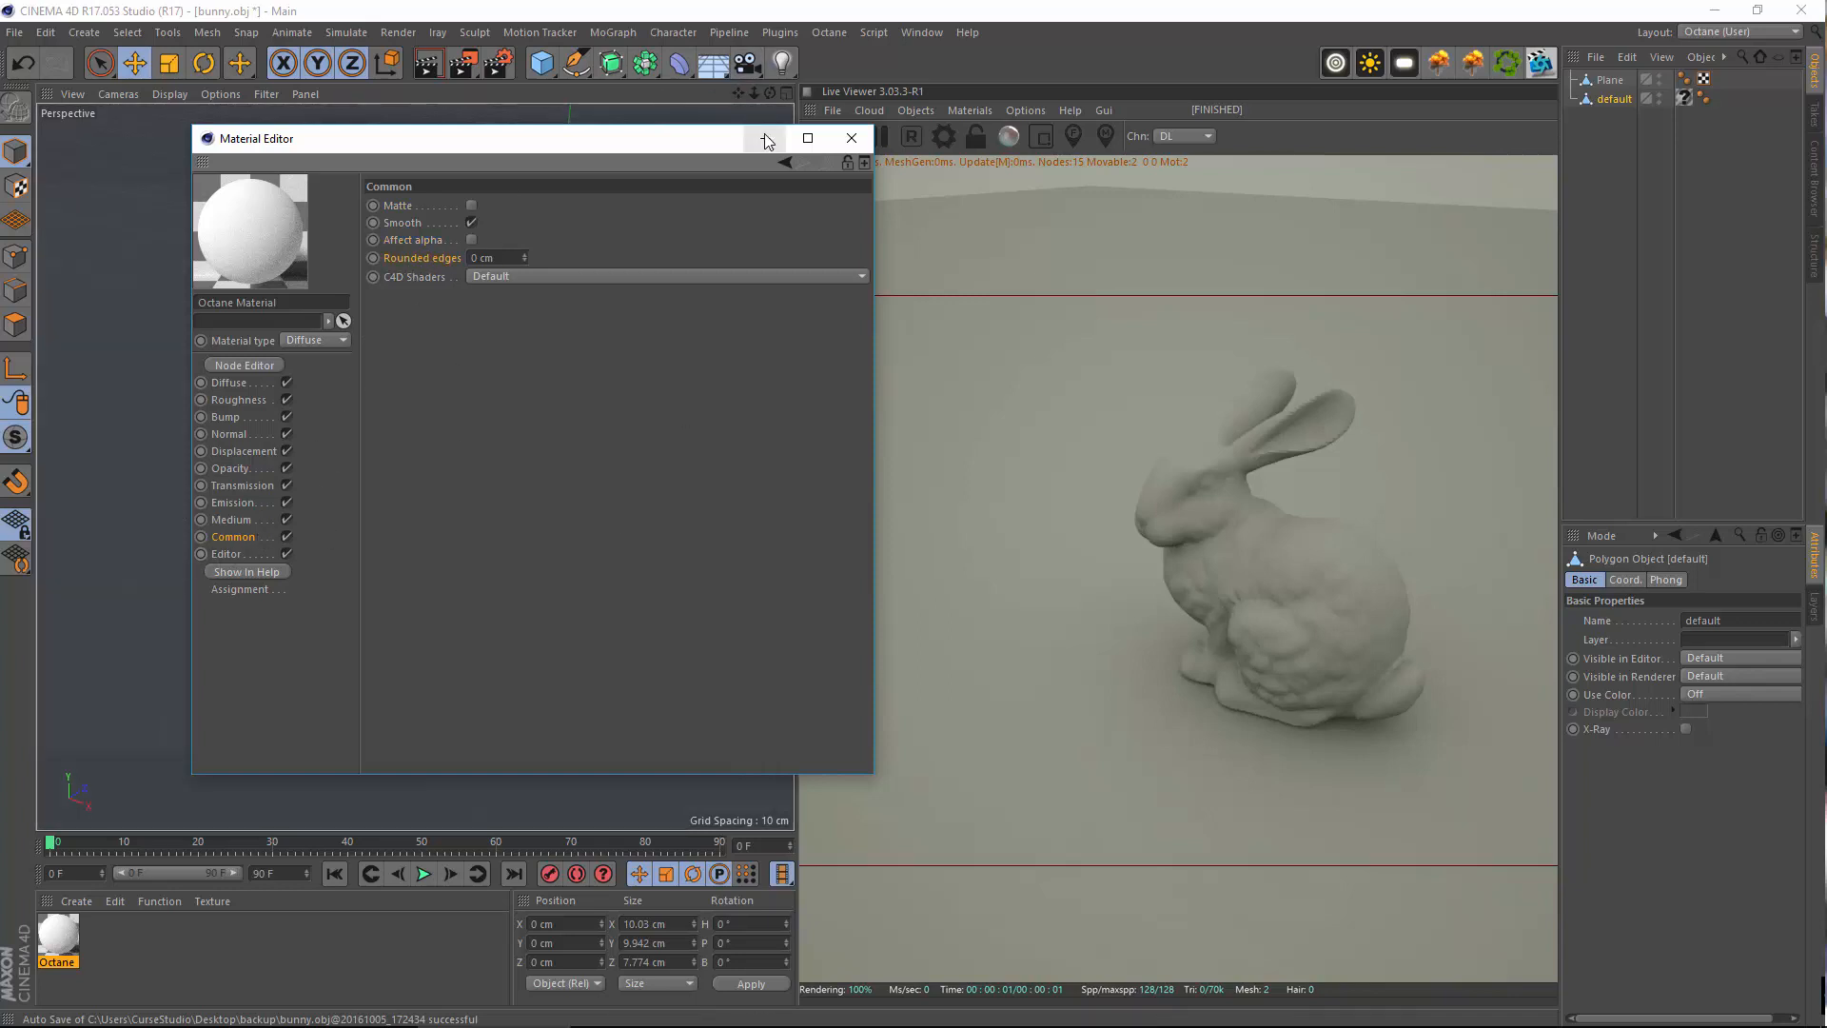
Move the Material Editor clear of the viewport and add a Cube object to the bunny scene
{"action": "left_click_drag", "start_coordinate": [685, 150], "coordinate": [1345, 263]}
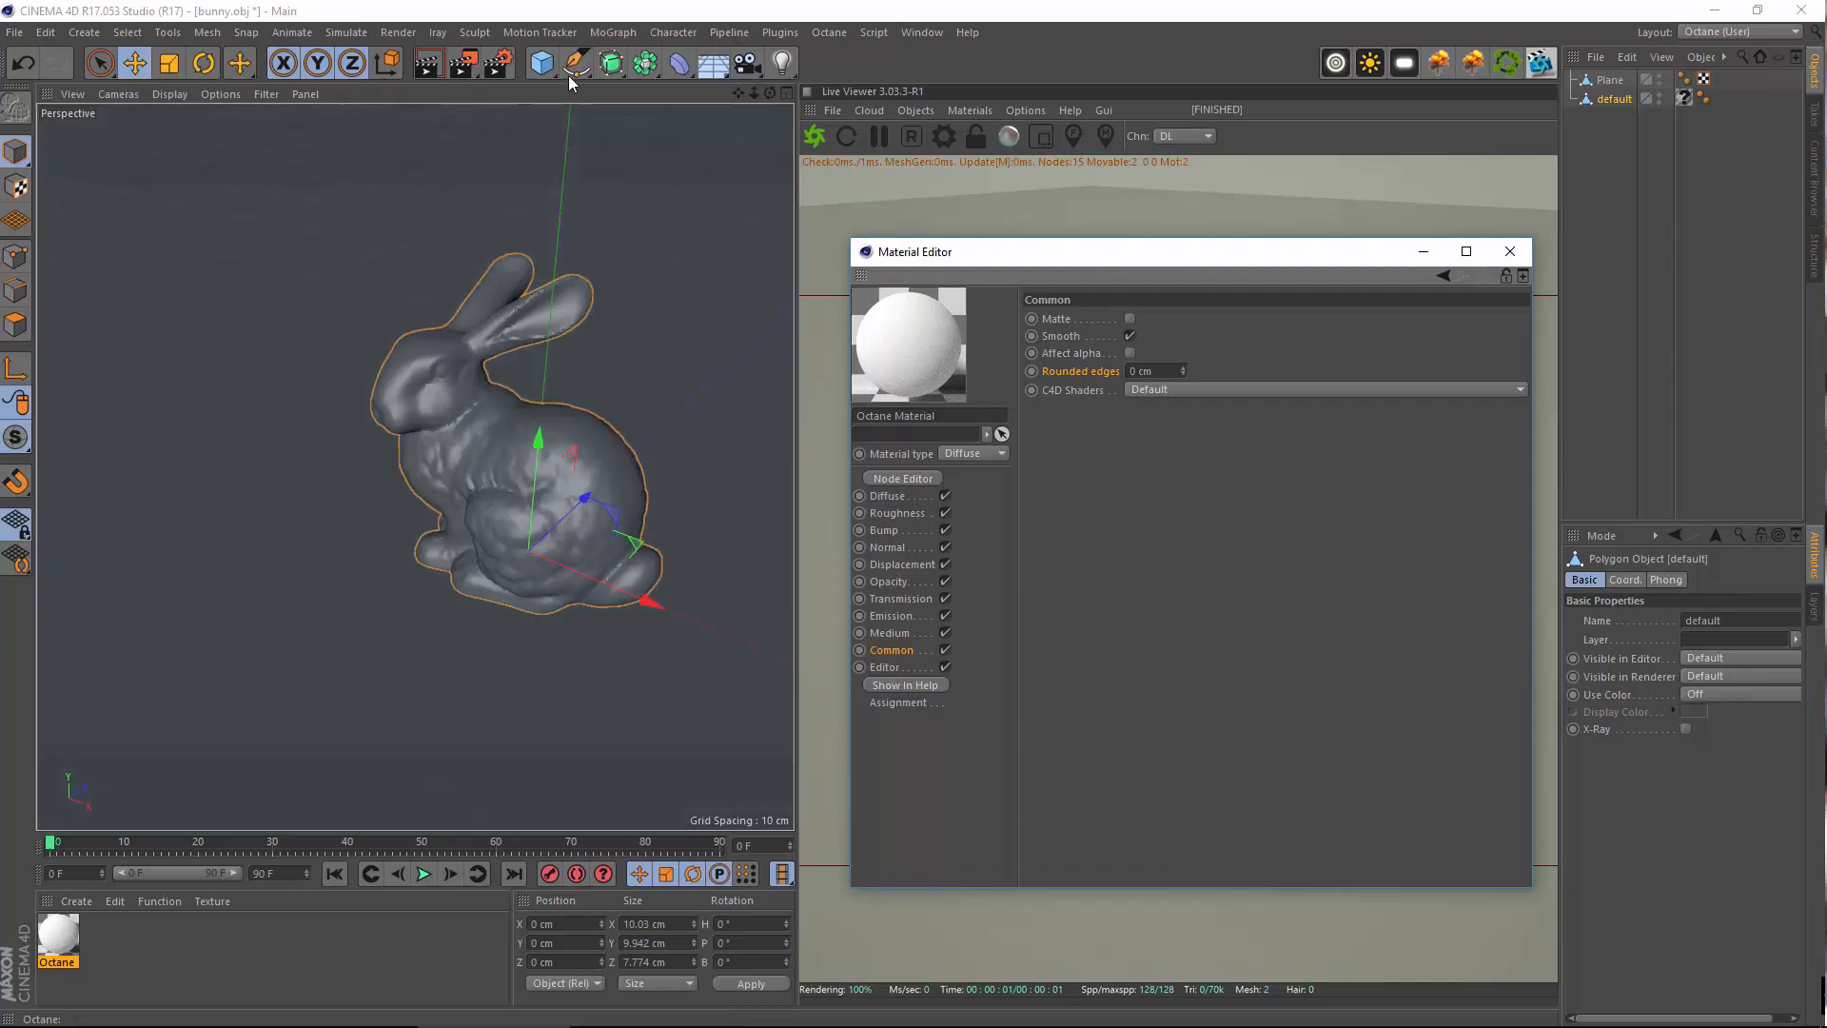
{"action": "left_click", "coordinate": [542, 63]}
{"action": "left_click", "coordinate": [739, 99]}
{"action": "scroll", "coordinate": [592, 426], "scroll_direction": "down", "scroll_amount": 12}
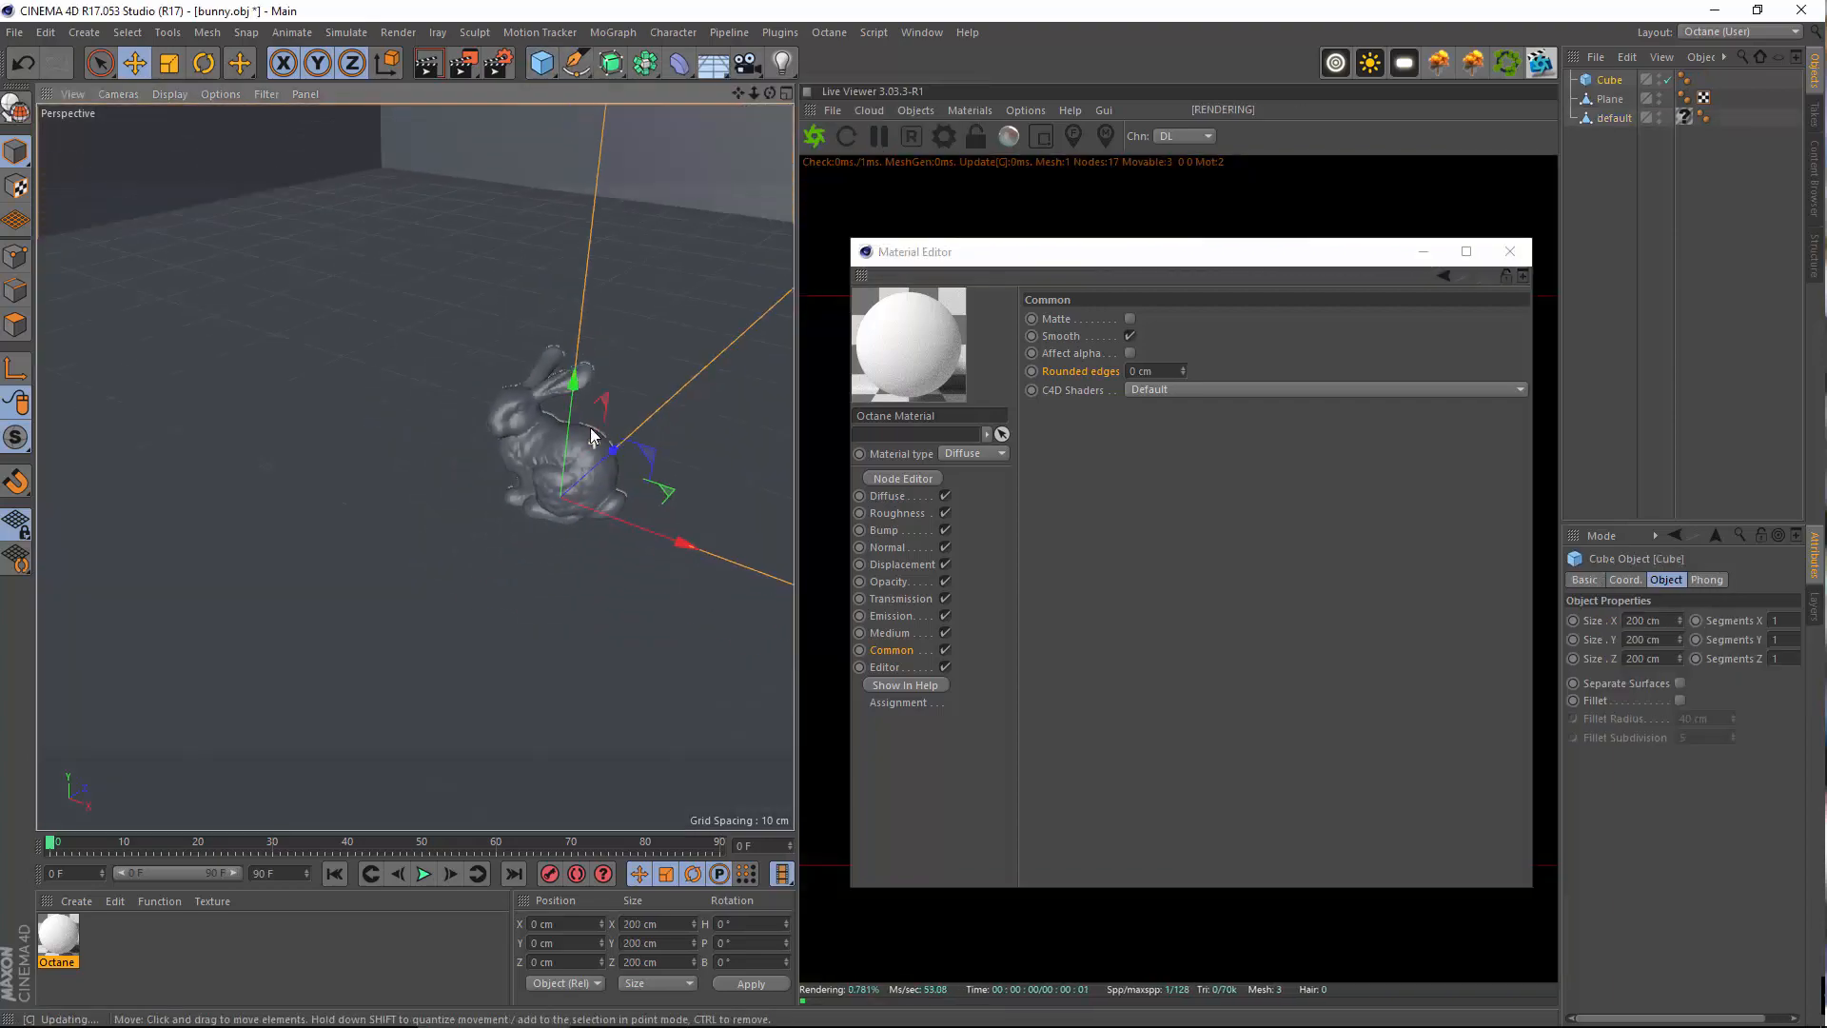
Apply the Octane material to the Cube and move the Material Editor clear of it
{"action": "left_click_drag", "start_coordinate": [578, 405], "coordinate": [428, 447], "text": "alt"}
{"action": "mouse_move", "coordinate": [416, 465]}
{"action": "left_mouse_down", "text": "alt"}
{"action": "mouse_move", "coordinate": [701, 506]}
{"action": "mouse_move", "coordinate": [789, 428]}
{"action": "left_mouse_up", "text": "alt"}
{"action": "left_click_drag", "start_coordinate": [962, 258], "coordinate": [279, 117]}
{"action": "left_click_drag", "start_coordinate": [64, 965], "coordinate": [1622, 82]}
{"action": "left_click_drag", "start_coordinate": [462, 111], "coordinate": [979, 147]}
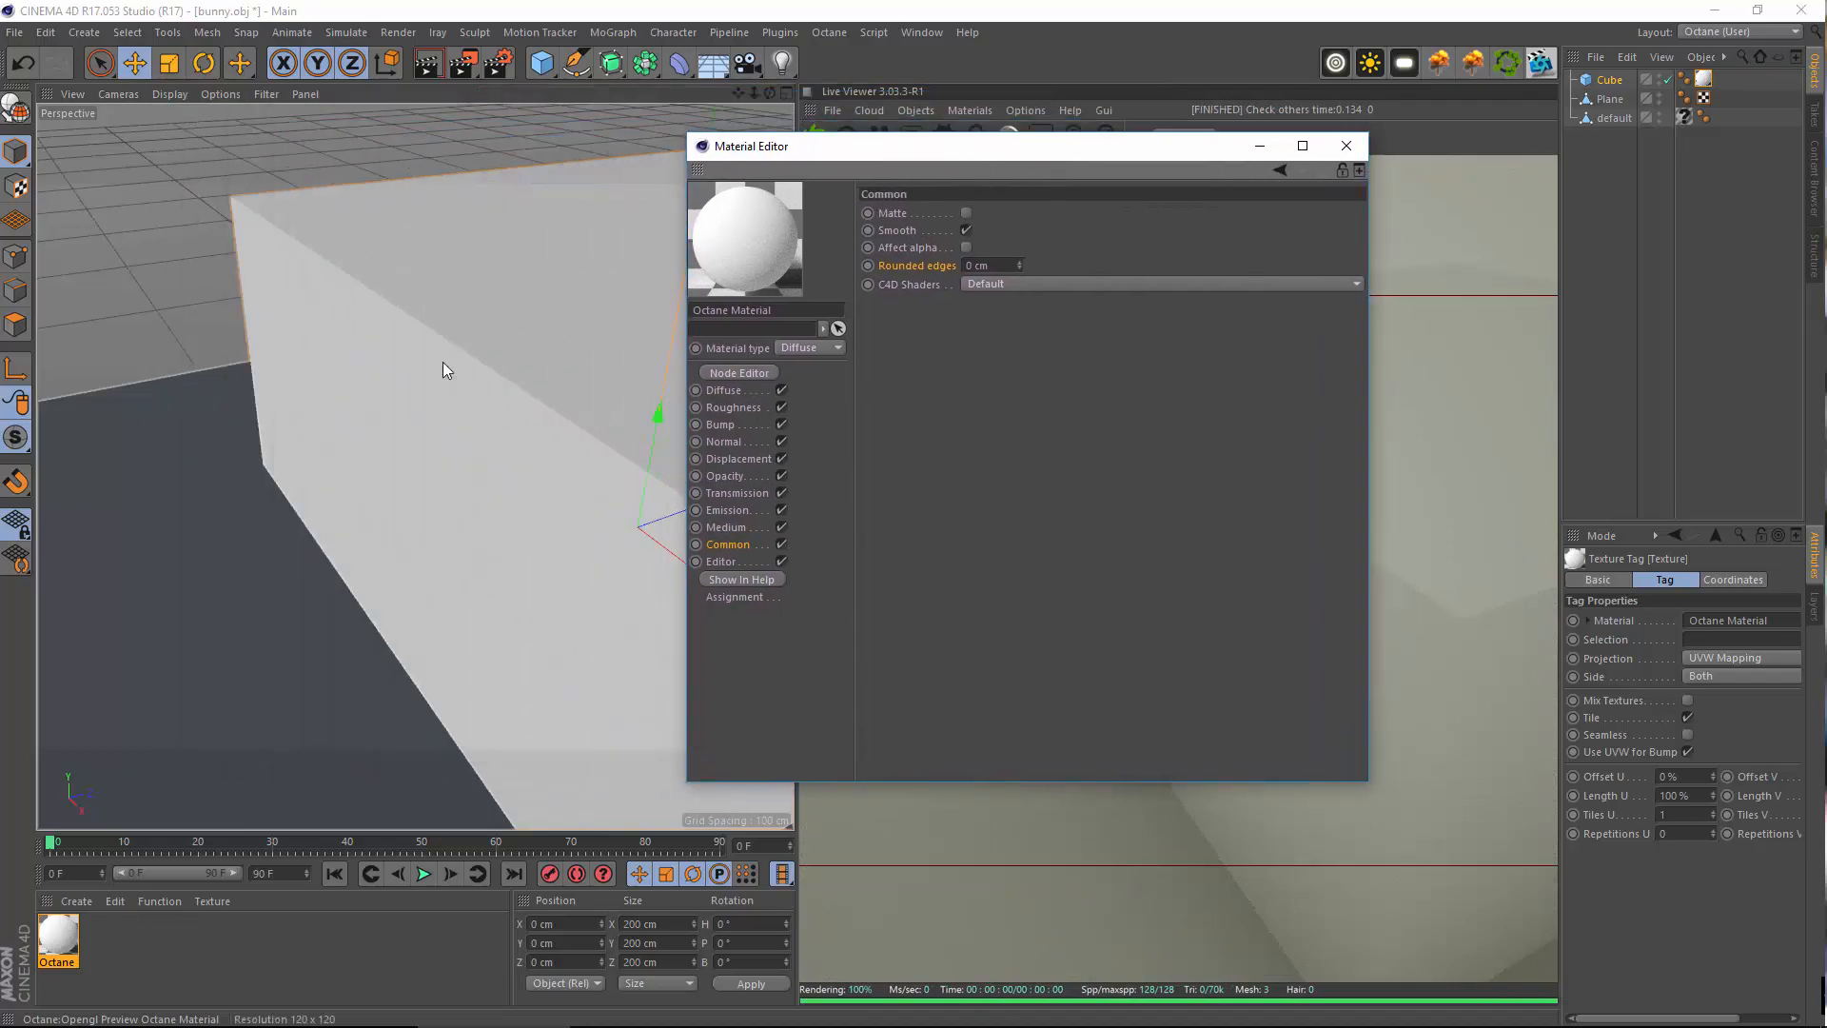
{"action": "left_click_drag", "start_coordinate": [442, 362], "coordinate": [545, 297], "text": "alt"}
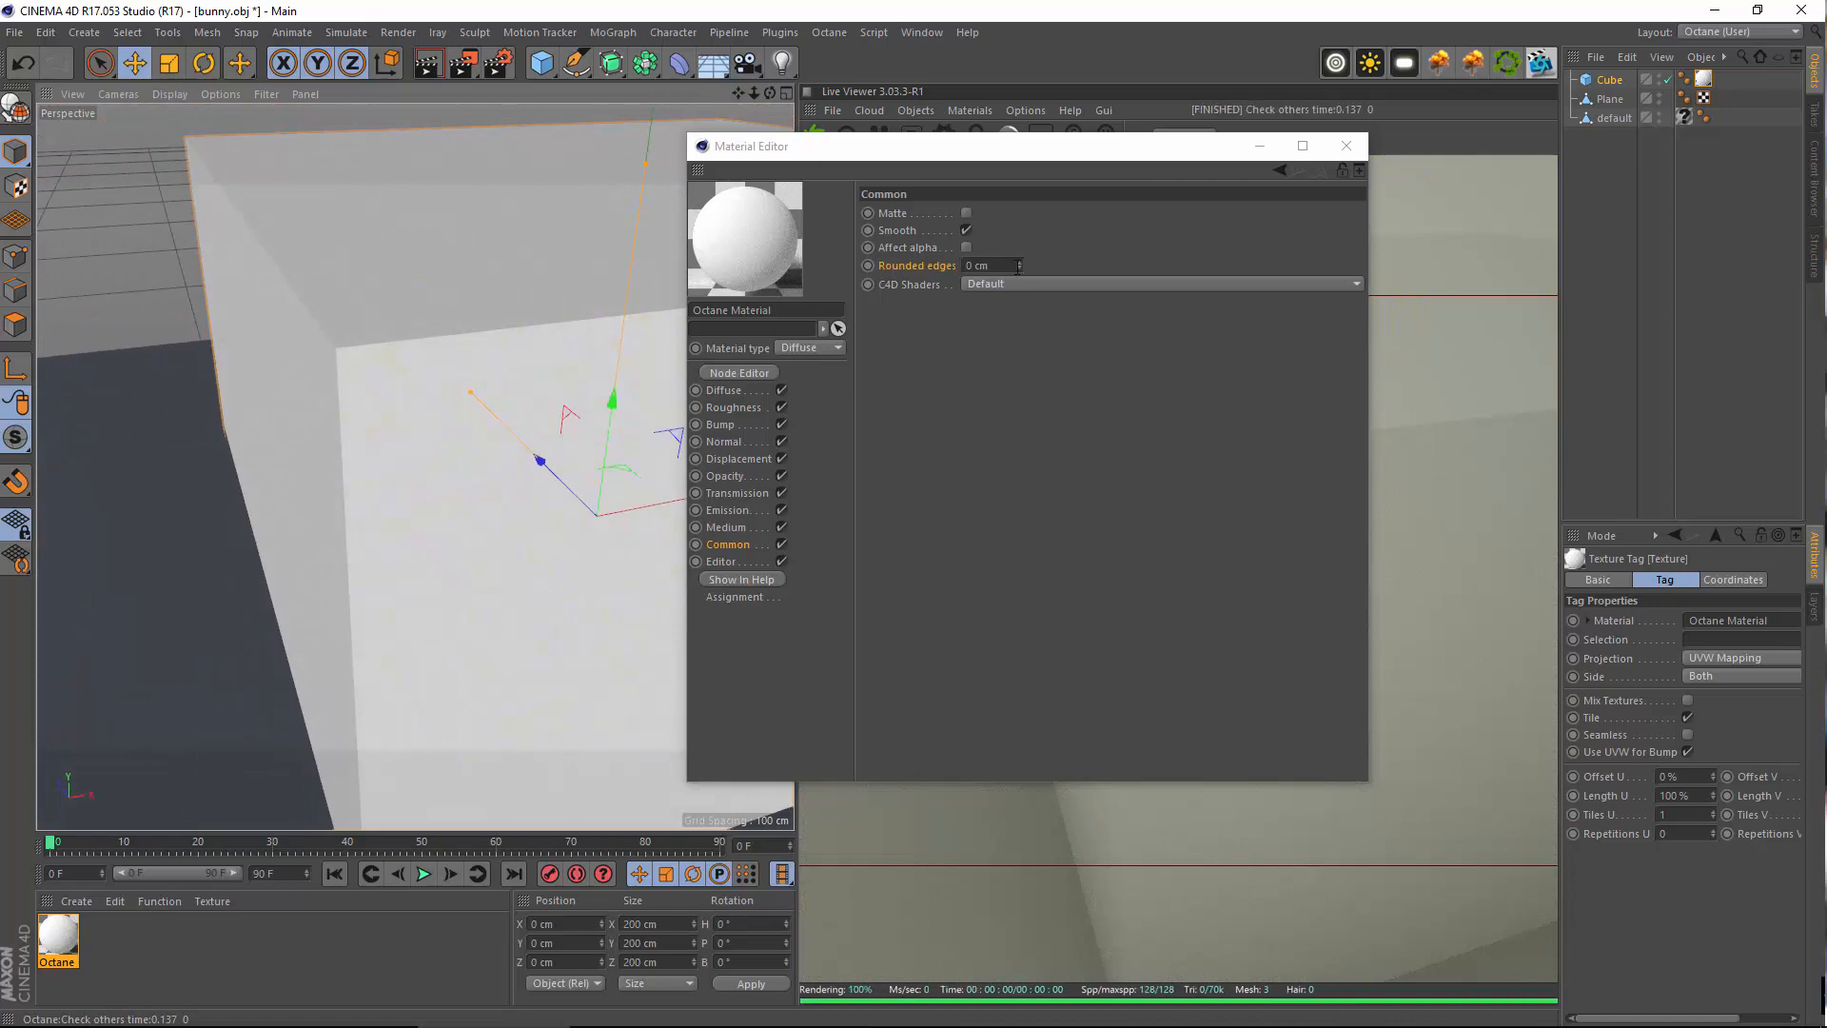
Try Rounded edges of 10 cm in the material's Common settings and inspect the cube's corner in the render
{"action": "left_click_drag", "start_coordinate": [1005, 266], "coordinate": [508, 286]}
{"action": "type", "text": "10"}
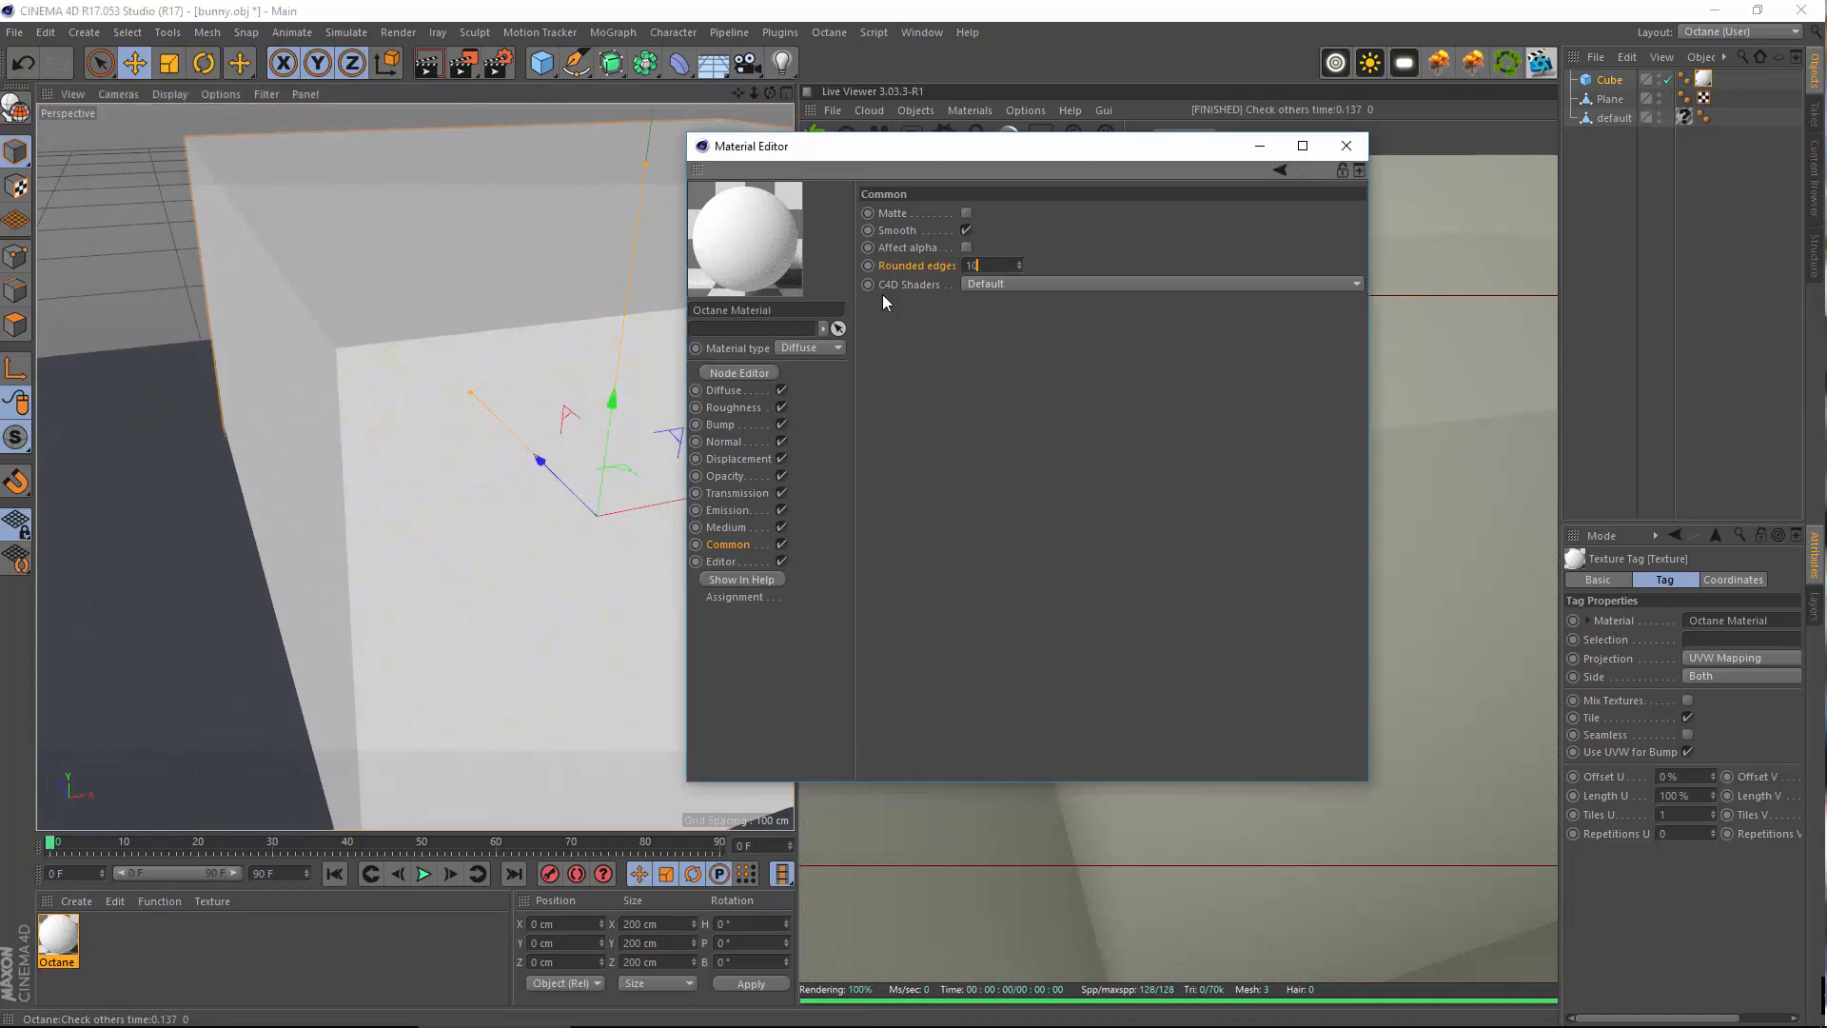
{"action": "key", "text": "Return"}
{"action": "left_click_drag", "start_coordinate": [908, 145], "coordinate": [479, 189]}
{"action": "left_click_drag", "start_coordinate": [137, 375], "coordinate": [99, 403], "text": "alt"}
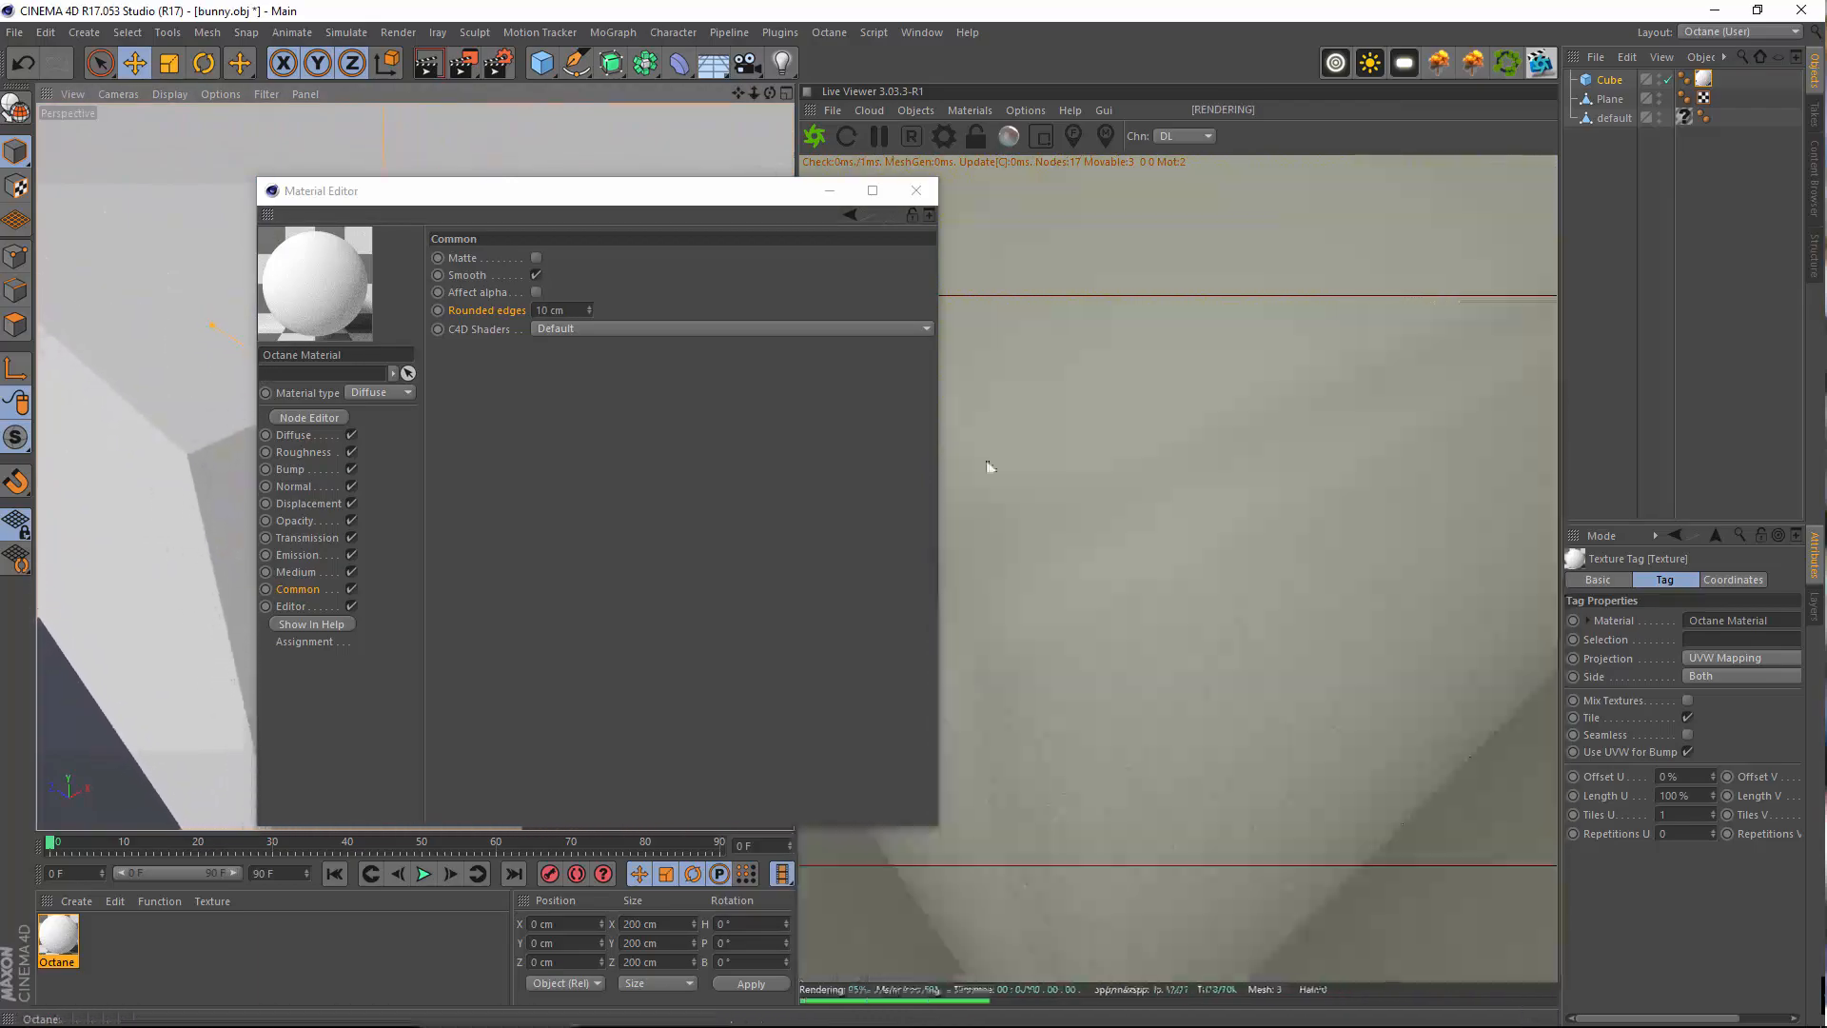
Try larger Rounded edges values of 15 cm and 20 cm on the cube's material
{"action": "double_click", "coordinate": [575, 310]}
{"action": "type", "text": "15"}
{"action": "key", "text": "Return"}
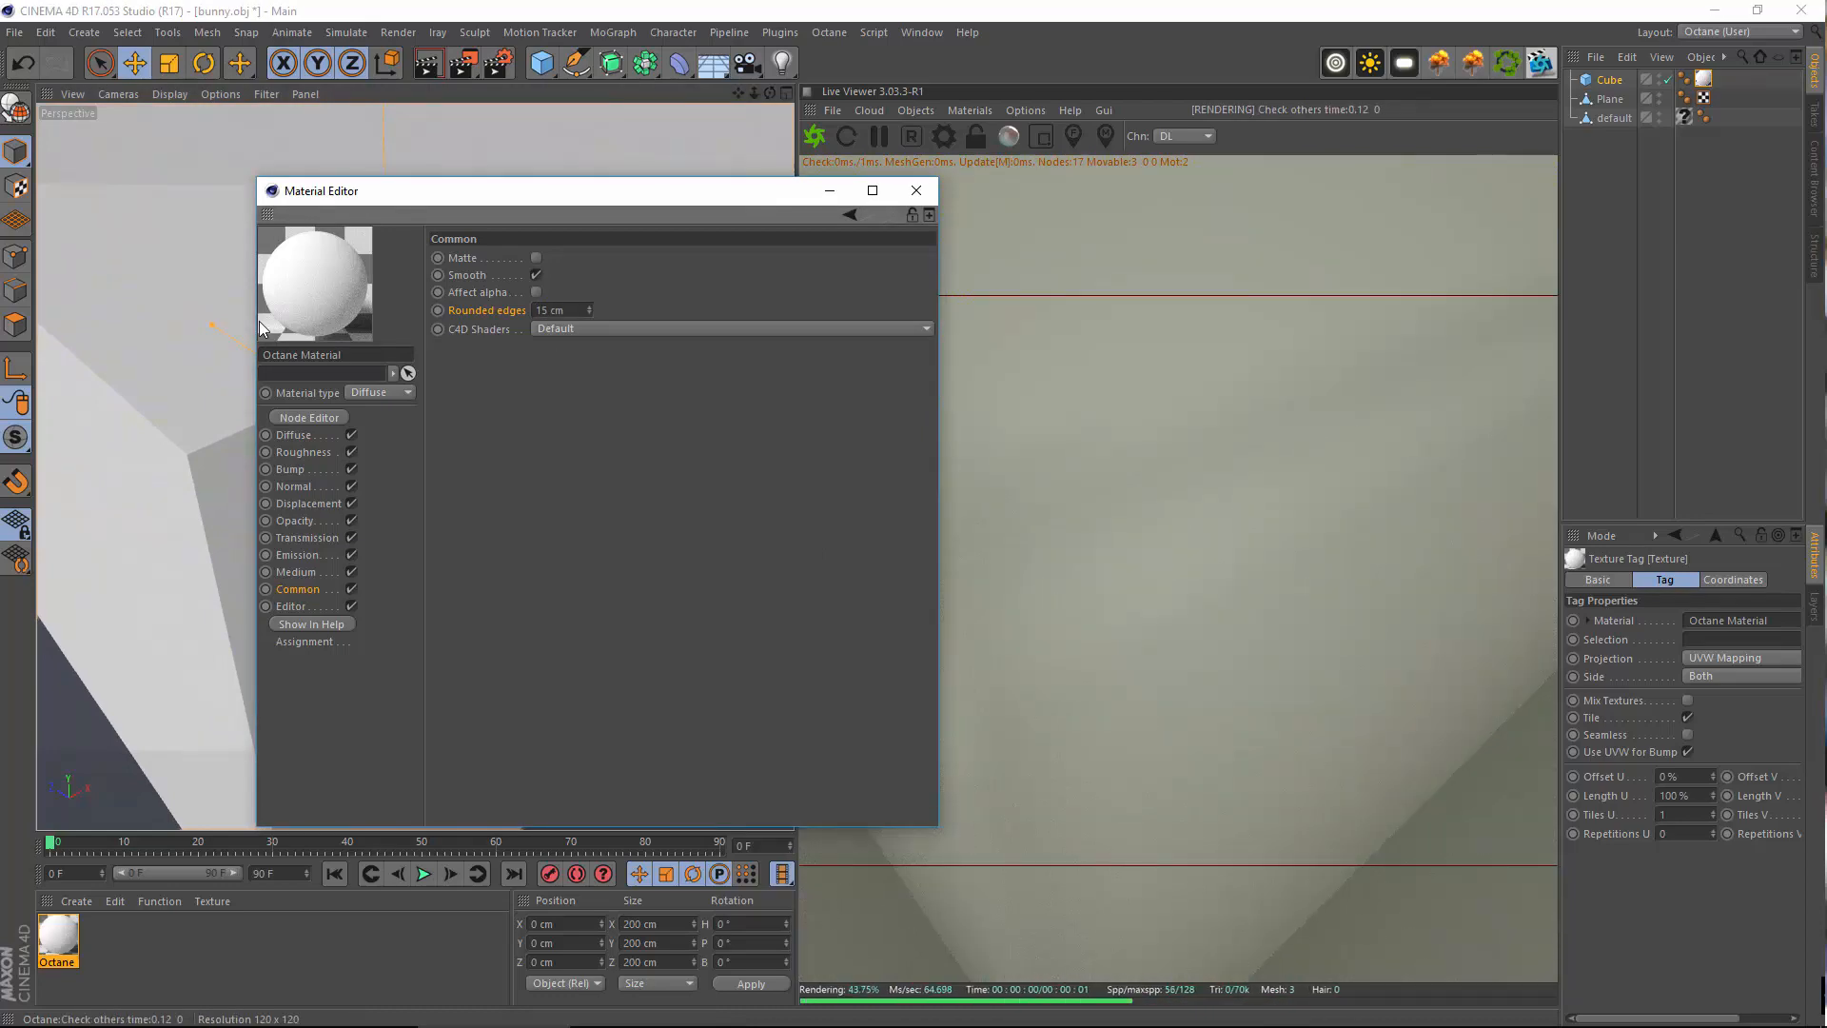
{"action": "double_click", "coordinate": [550, 310]}
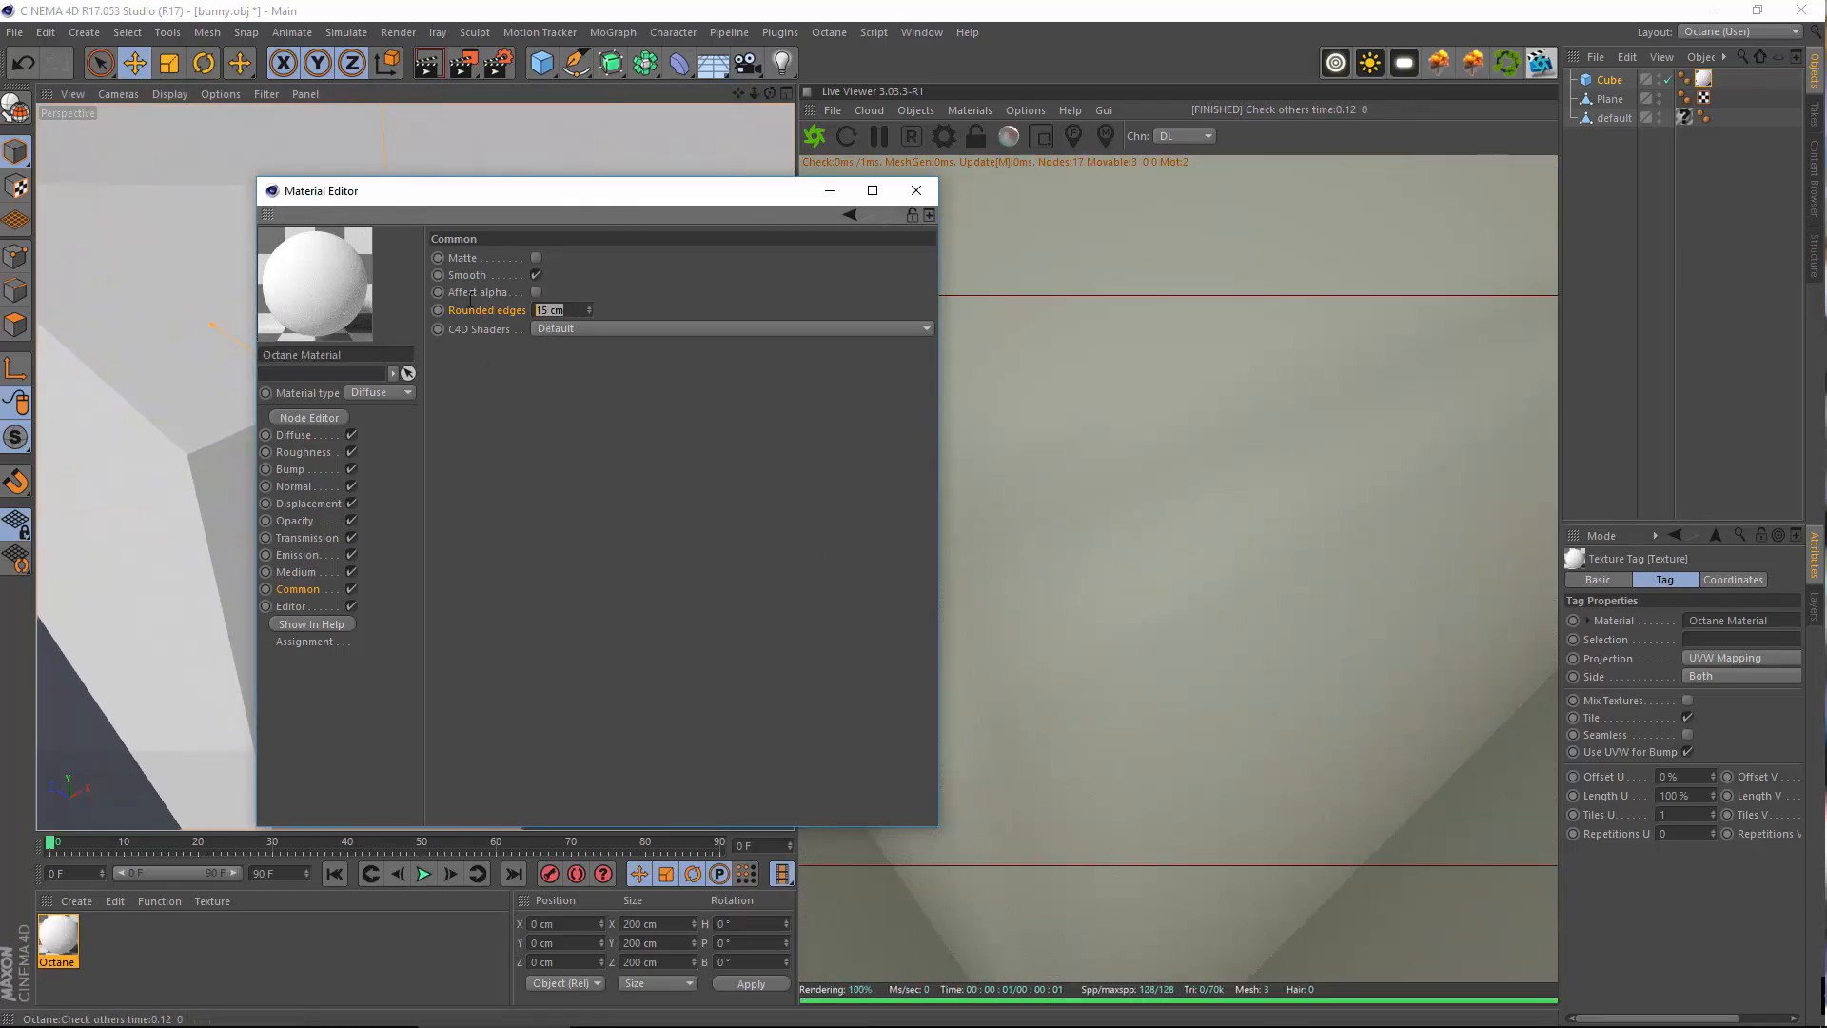
{"action": "type", "text": "20"}
{"action": "key", "text": "Return"}
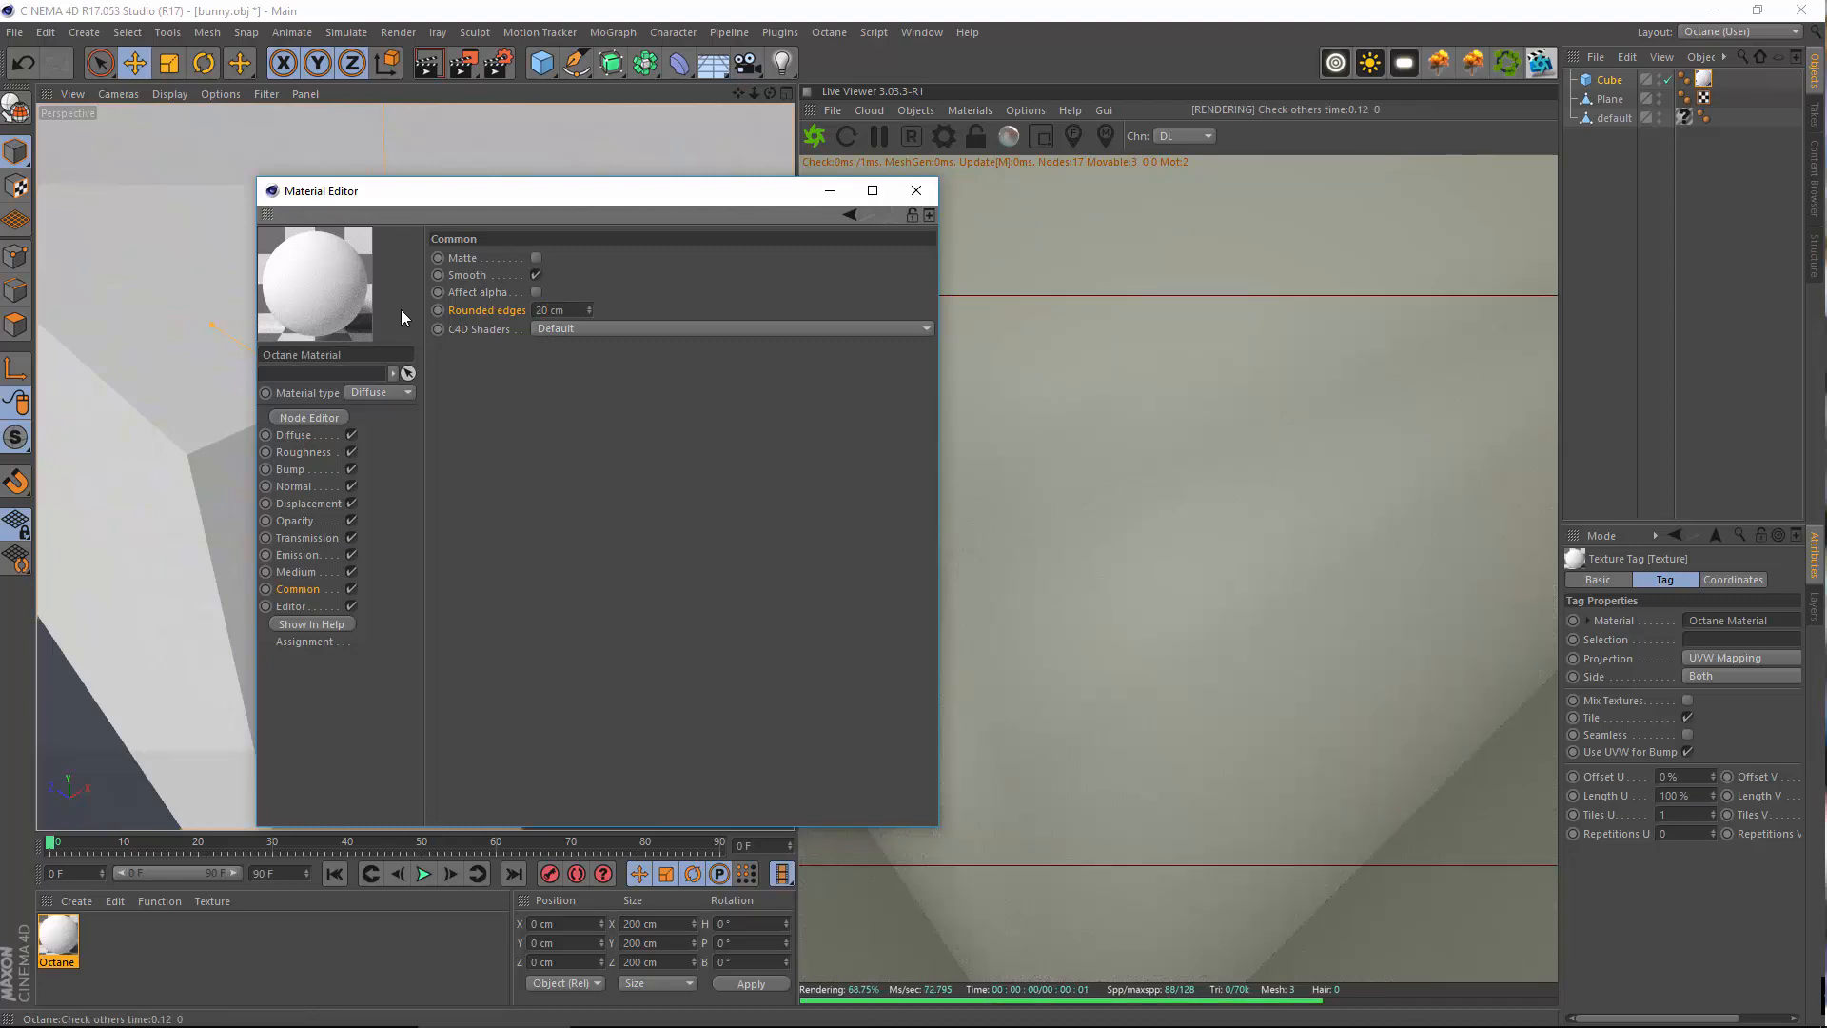
Try Rounded edges of 1 cm, return it to 0 cm and inspect the cube's corner up close
{"action": "left_click_drag", "start_coordinate": [568, 311], "coordinate": [265, 288]}
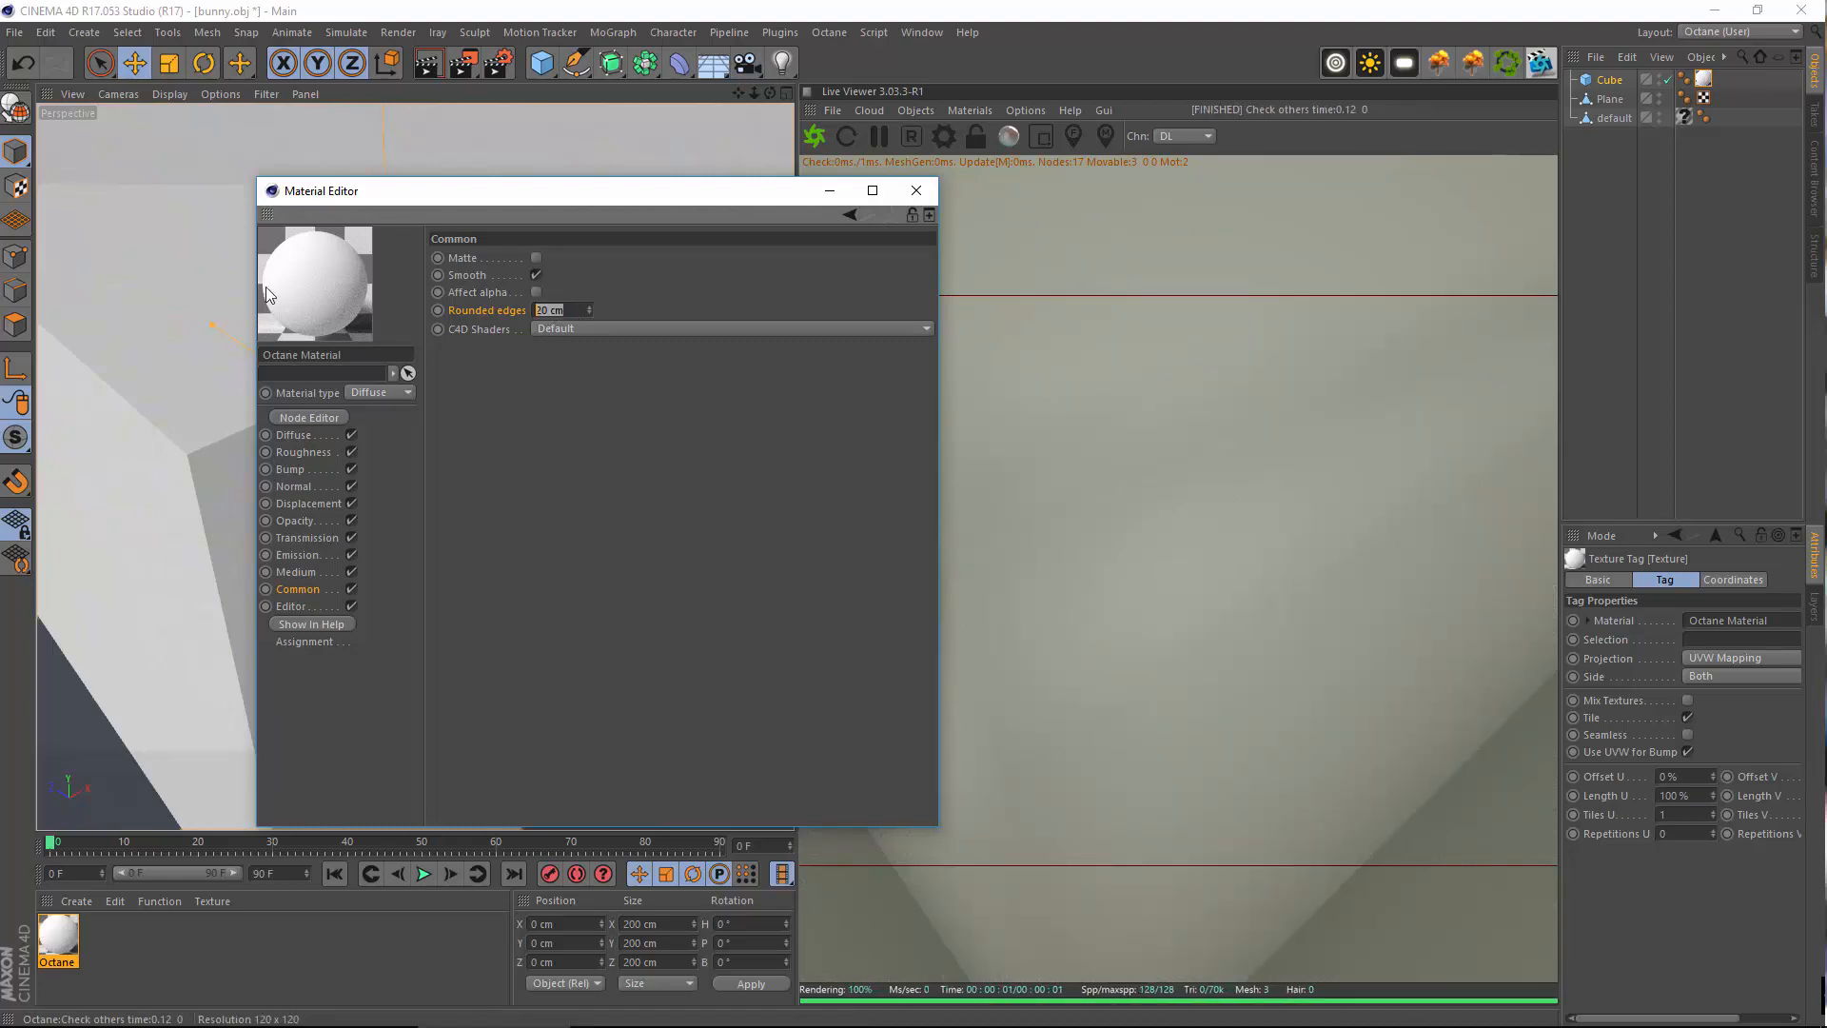
{"action": "type", "text": "1"}
{"action": "key", "text": "Return"}
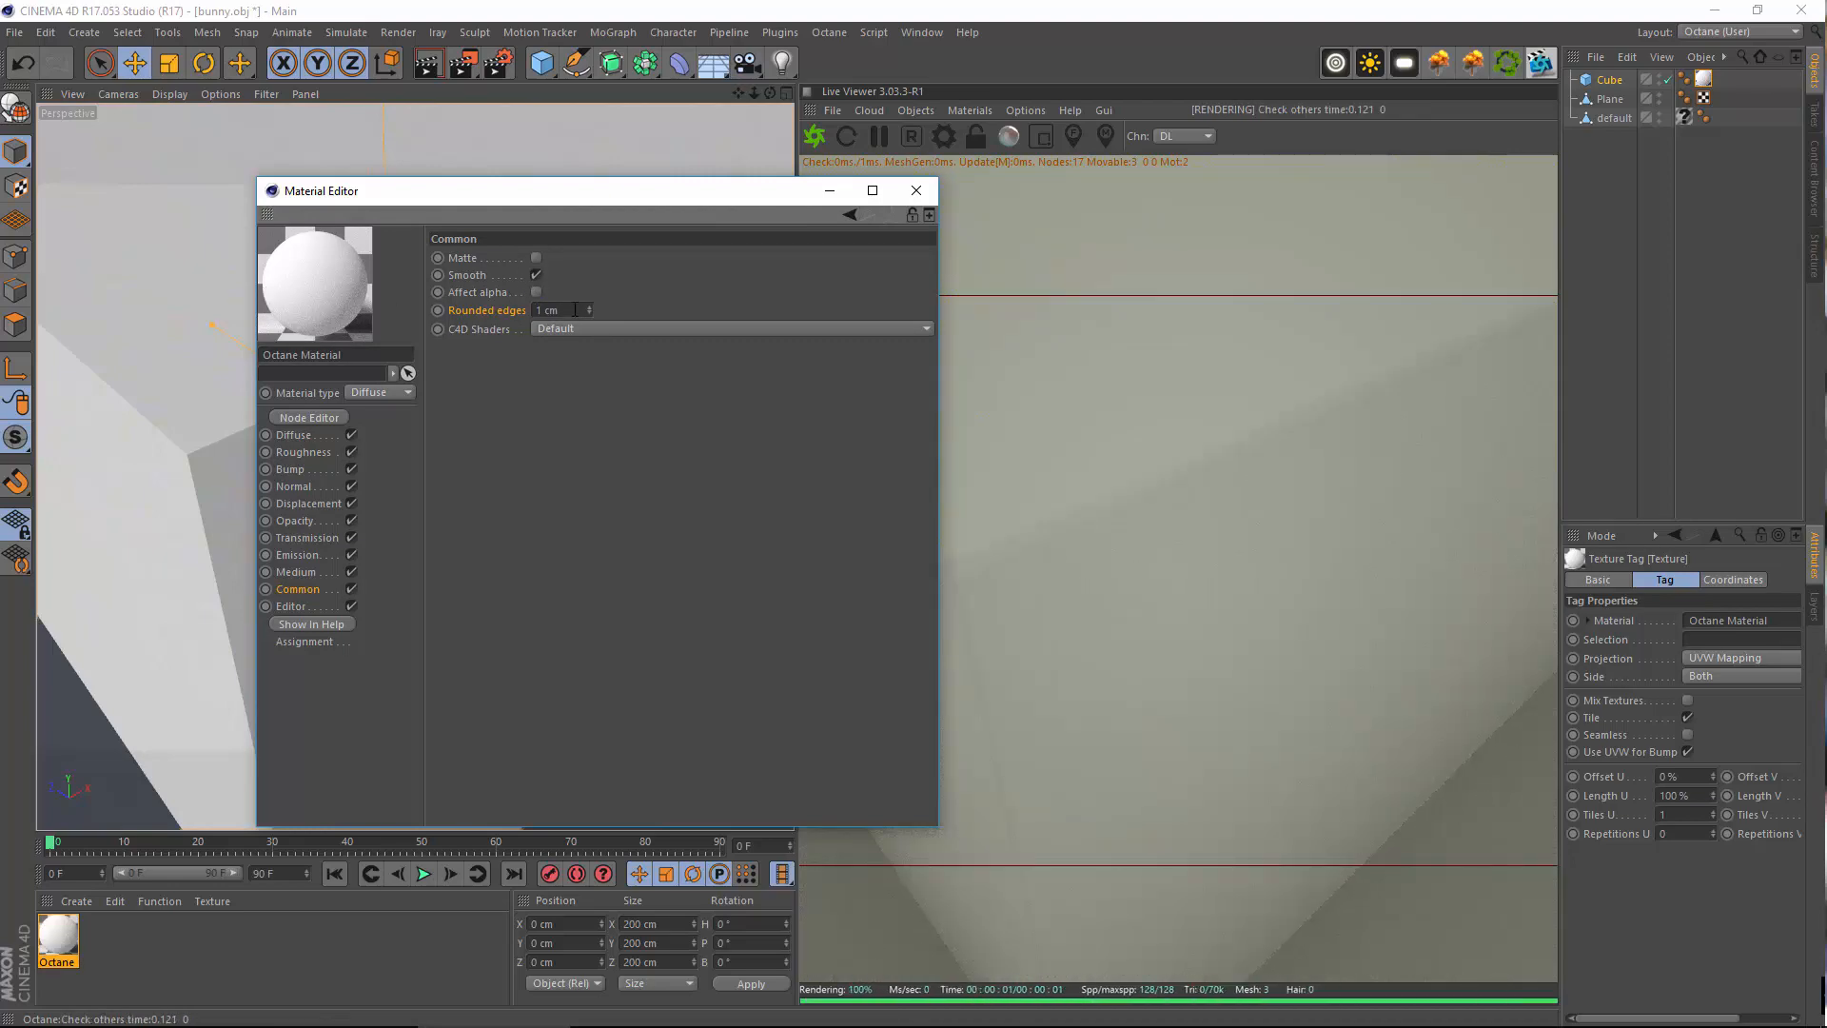
{"action": "left_click_drag", "start_coordinate": [574, 310], "coordinate": [308, 311]}
{"action": "type", "text": "0"}
{"action": "key", "text": "Return"}
{"action": "left_click_drag", "start_coordinate": [386, 202], "coordinate": [627, 221]}
{"action": "scroll", "coordinate": [217, 466], "scroll_direction": "up", "scroll_amount": 3}
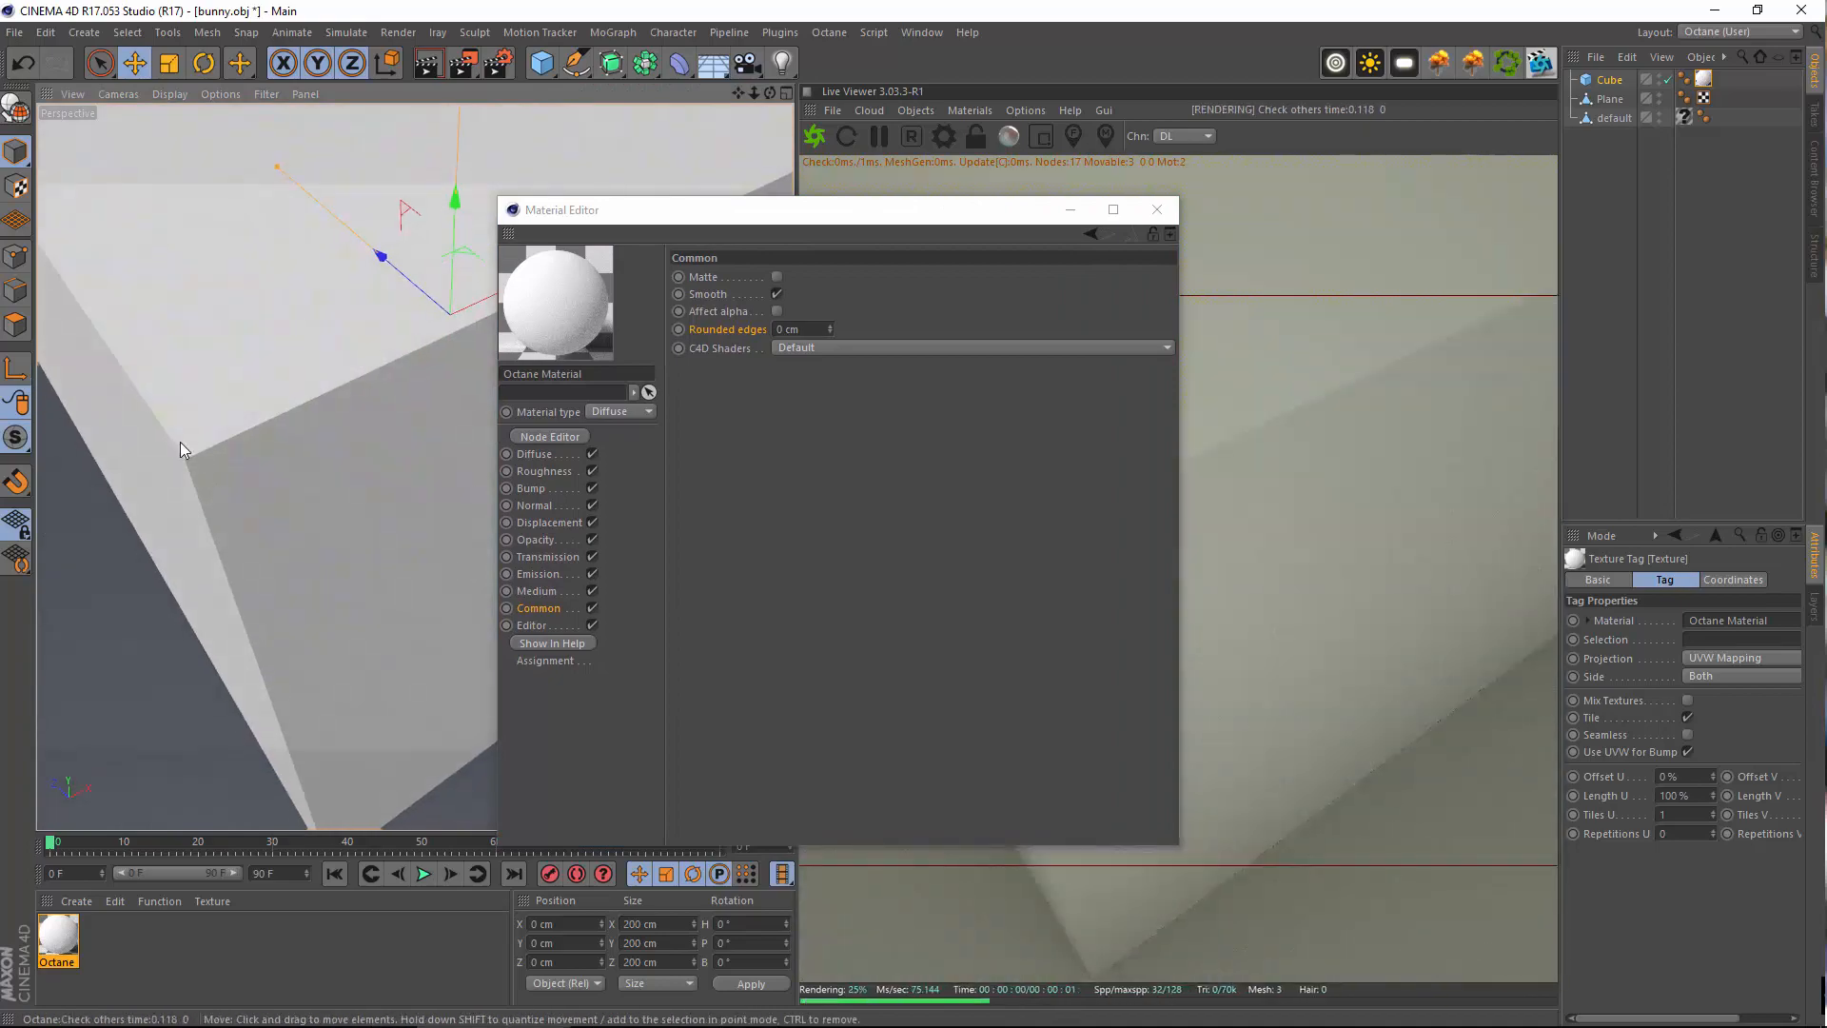
{"action": "scroll", "coordinate": [217, 478], "scroll_direction": "up", "scroll_amount": 4}
{"action": "left_click_drag", "start_coordinate": [209, 488], "coordinate": [220, 441], "text": "alt"}
{"action": "middle_click_drag", "start_coordinate": [220, 442], "coordinate": [274, 438], "text": "alt"}
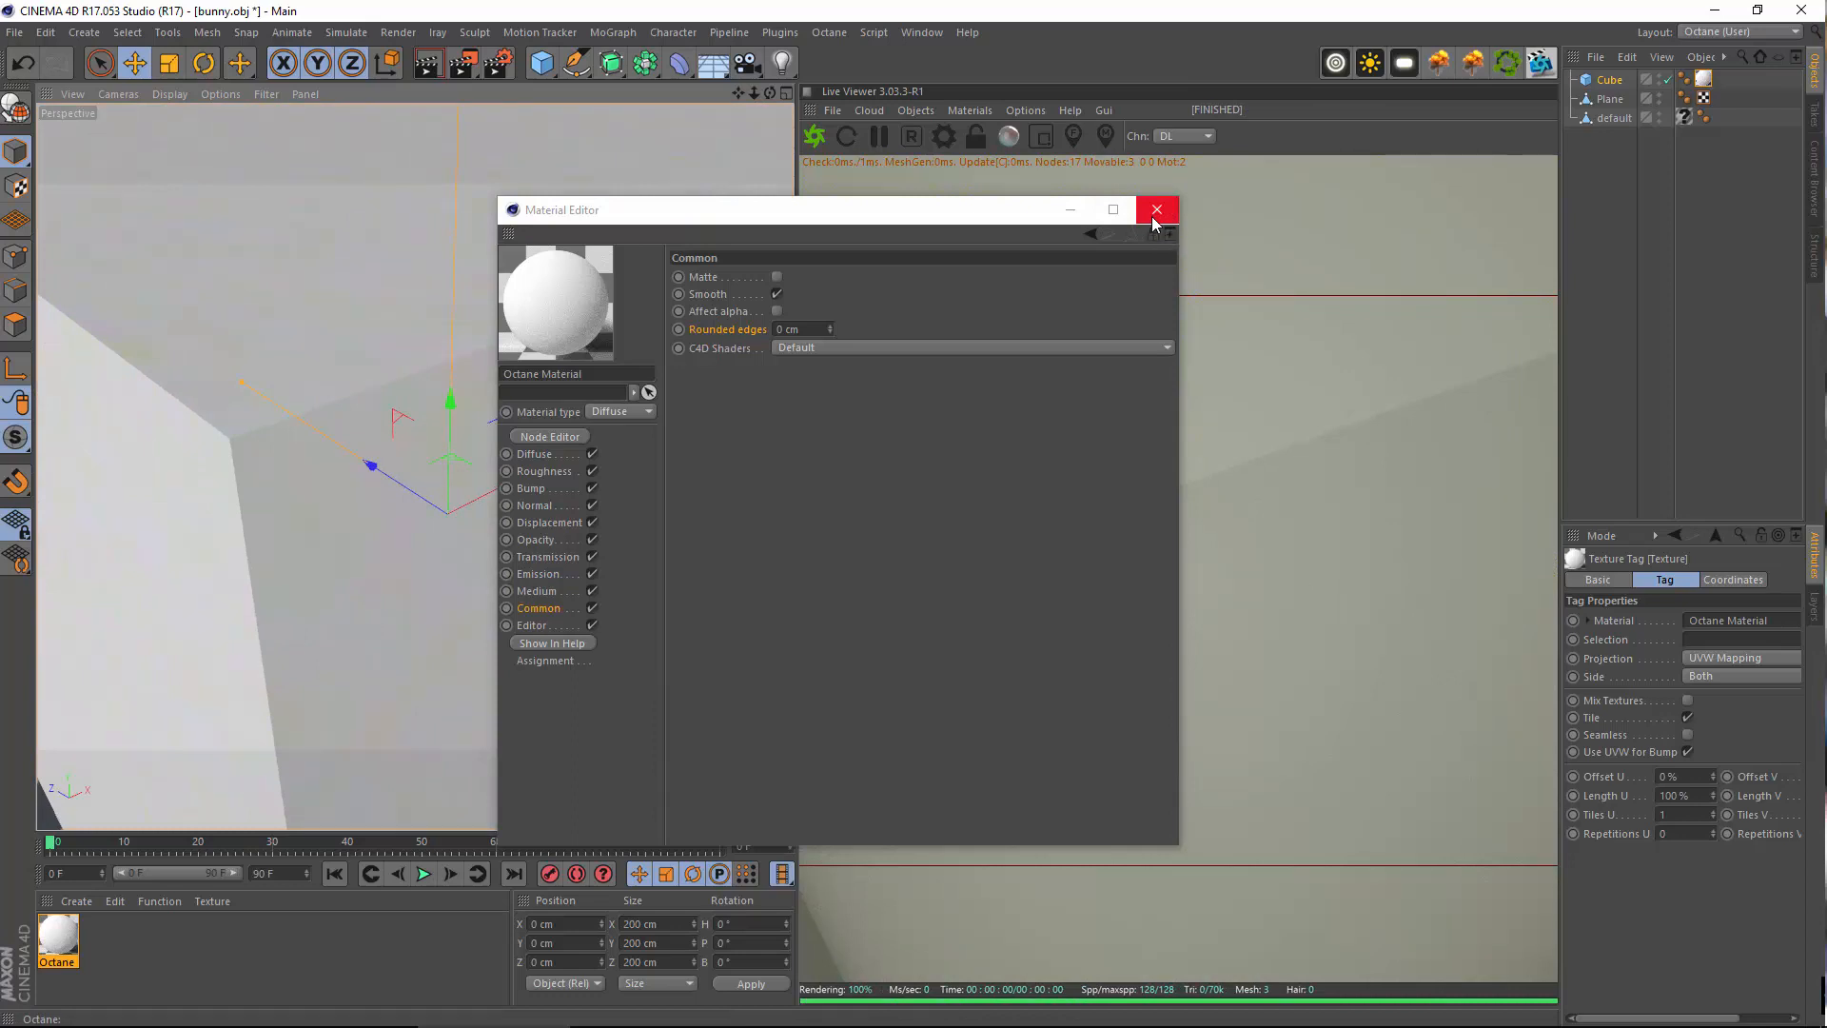
Show the material's Editor settings and look through the Texture Preview Size and Editor Display options
{"action": "left_click", "coordinate": [528, 633]}
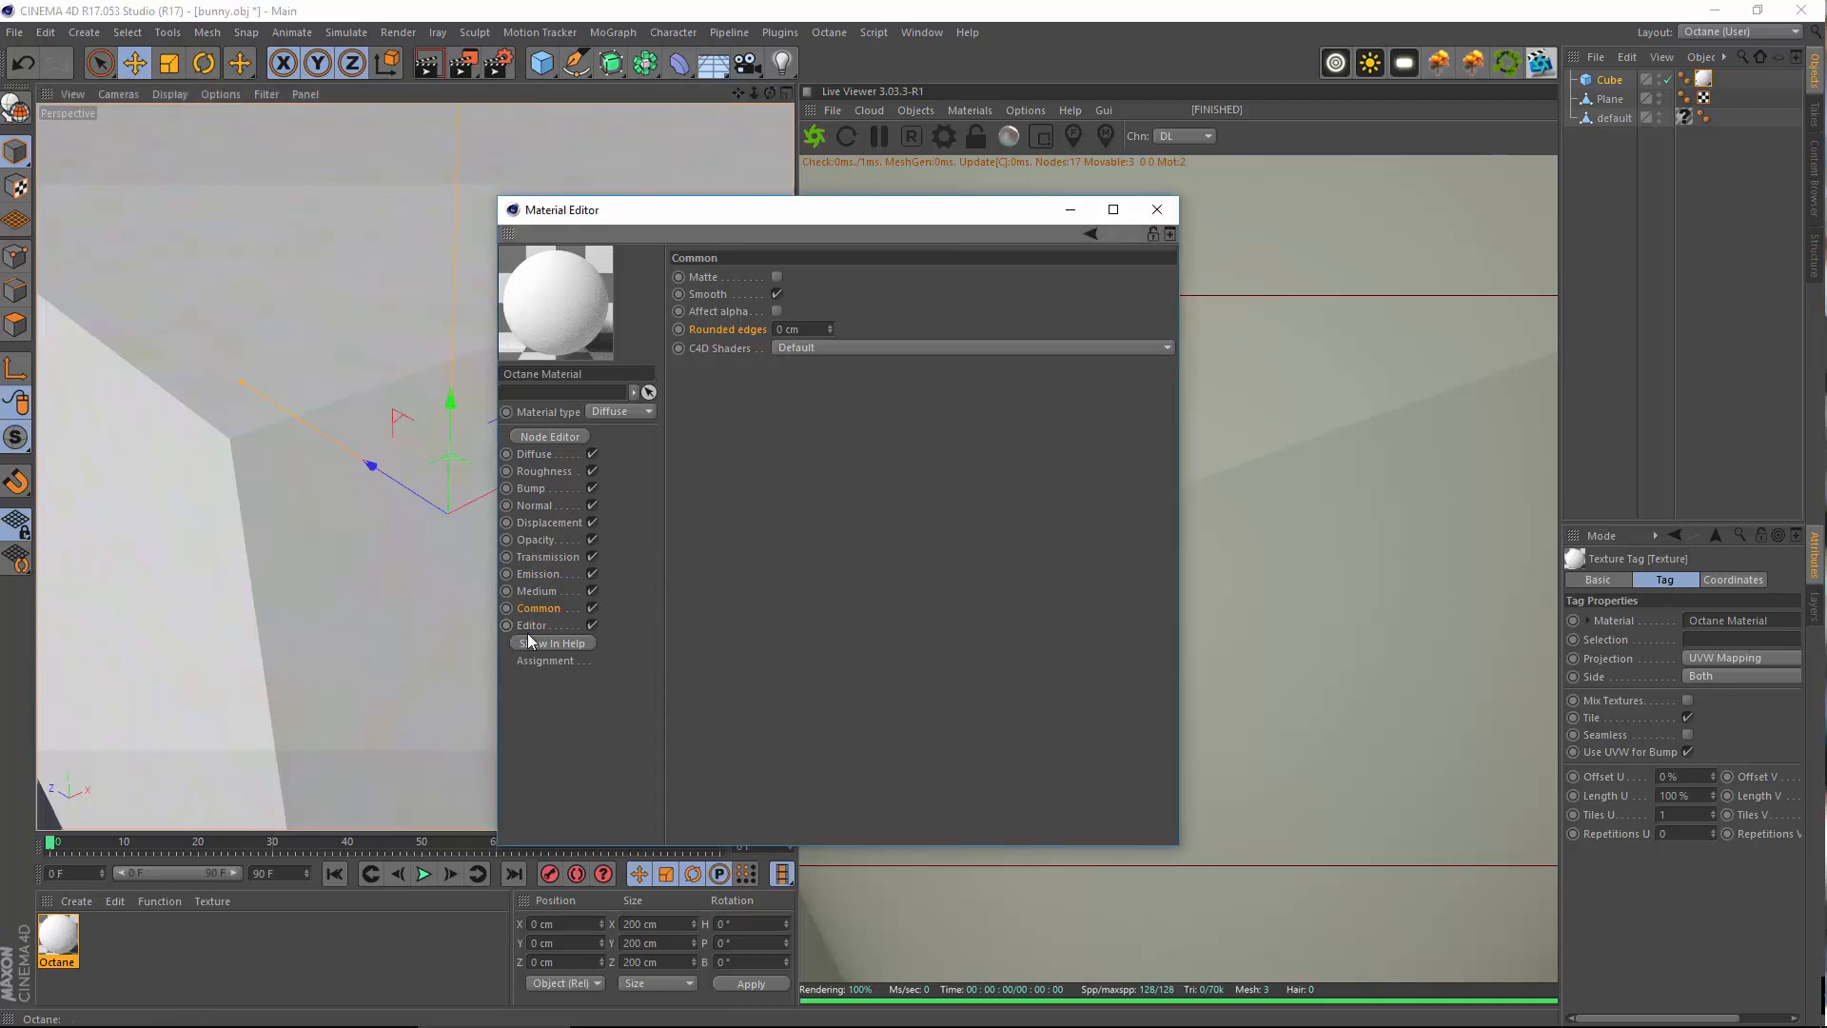
{"action": "left_click", "coordinate": [535, 627]}
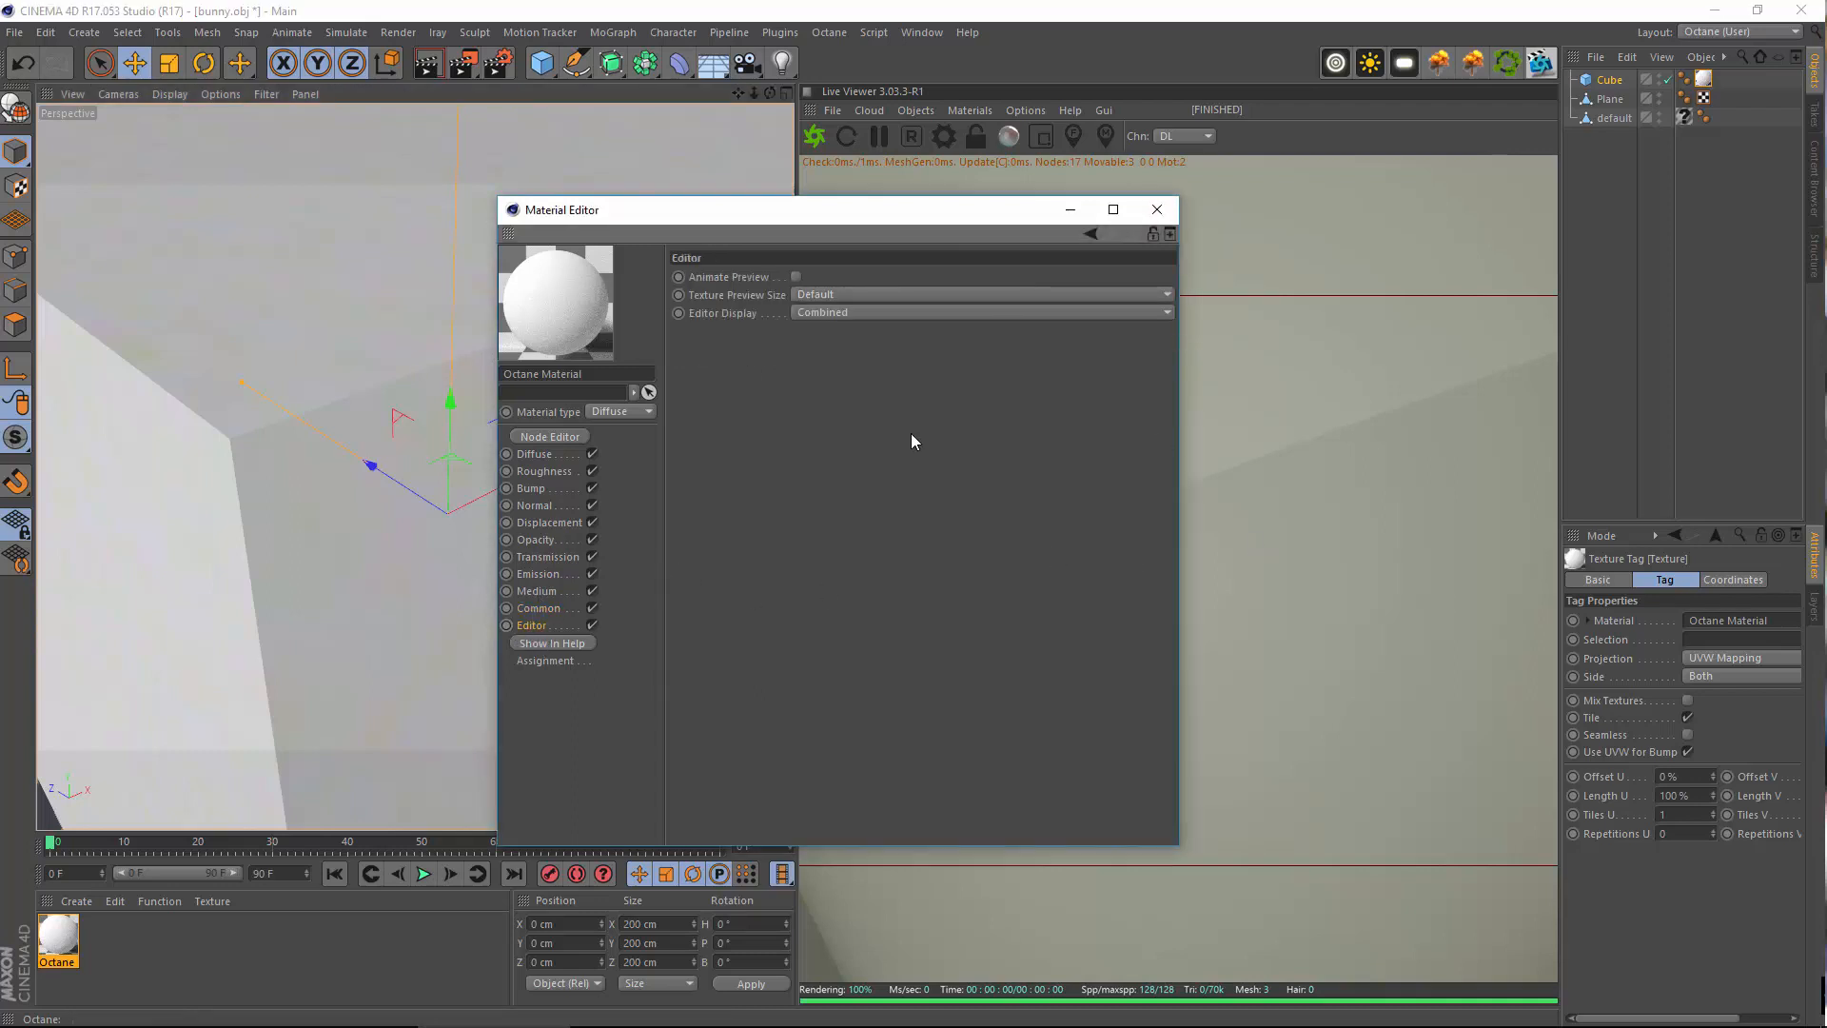
{"action": "left_click", "coordinate": [859, 295]}
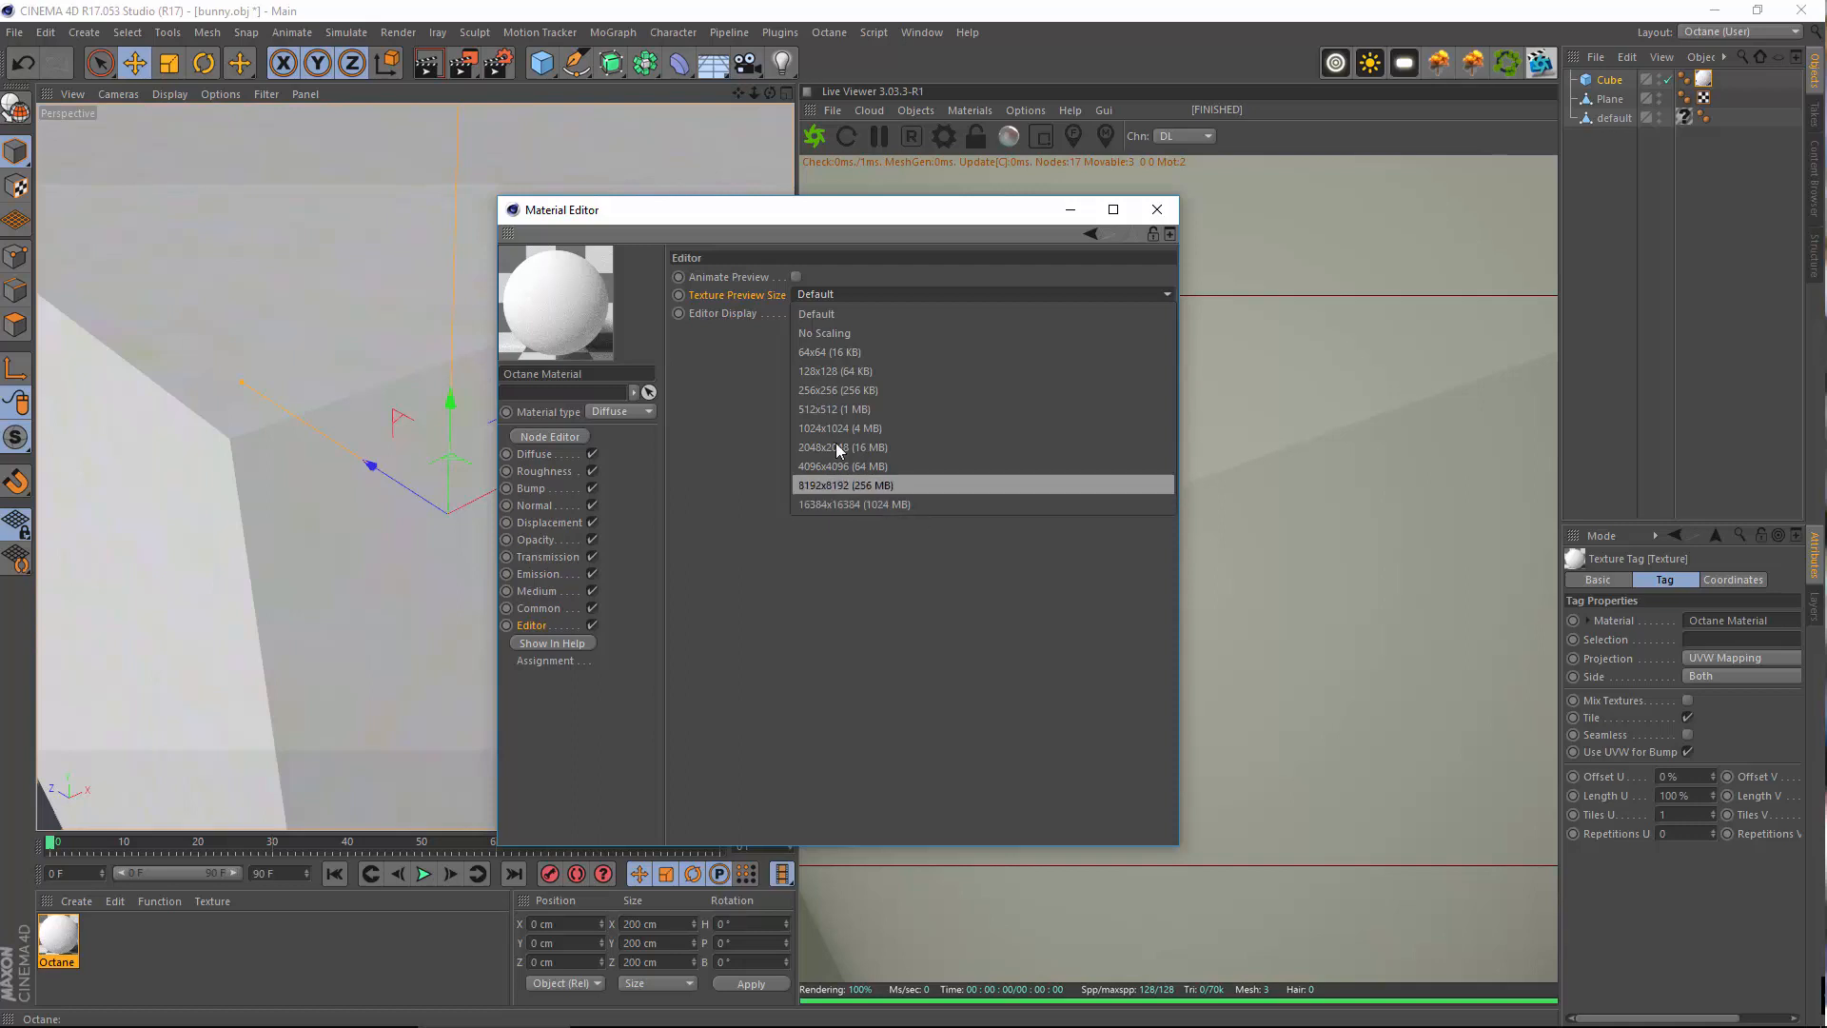
{"action": "left_click", "coordinate": [737, 283]}
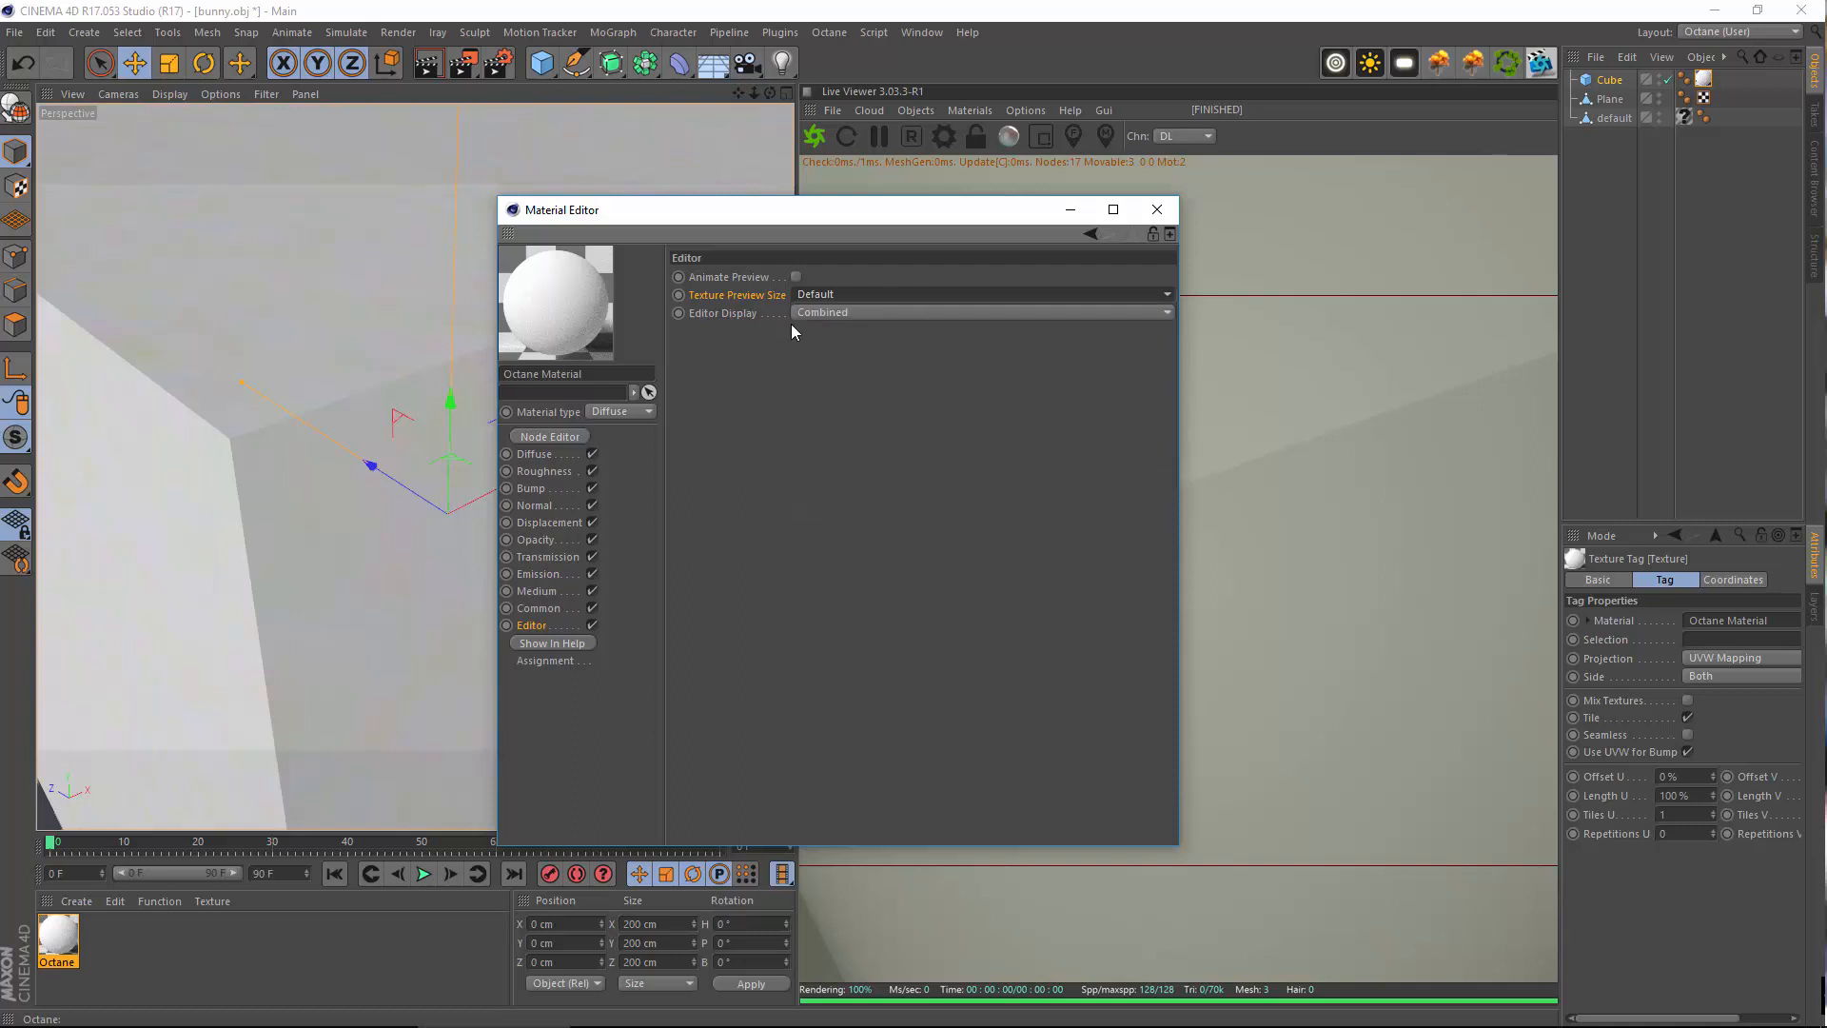
{"action": "left_click", "coordinate": [864, 319]}
{"action": "left_click", "coordinate": [737, 270]}
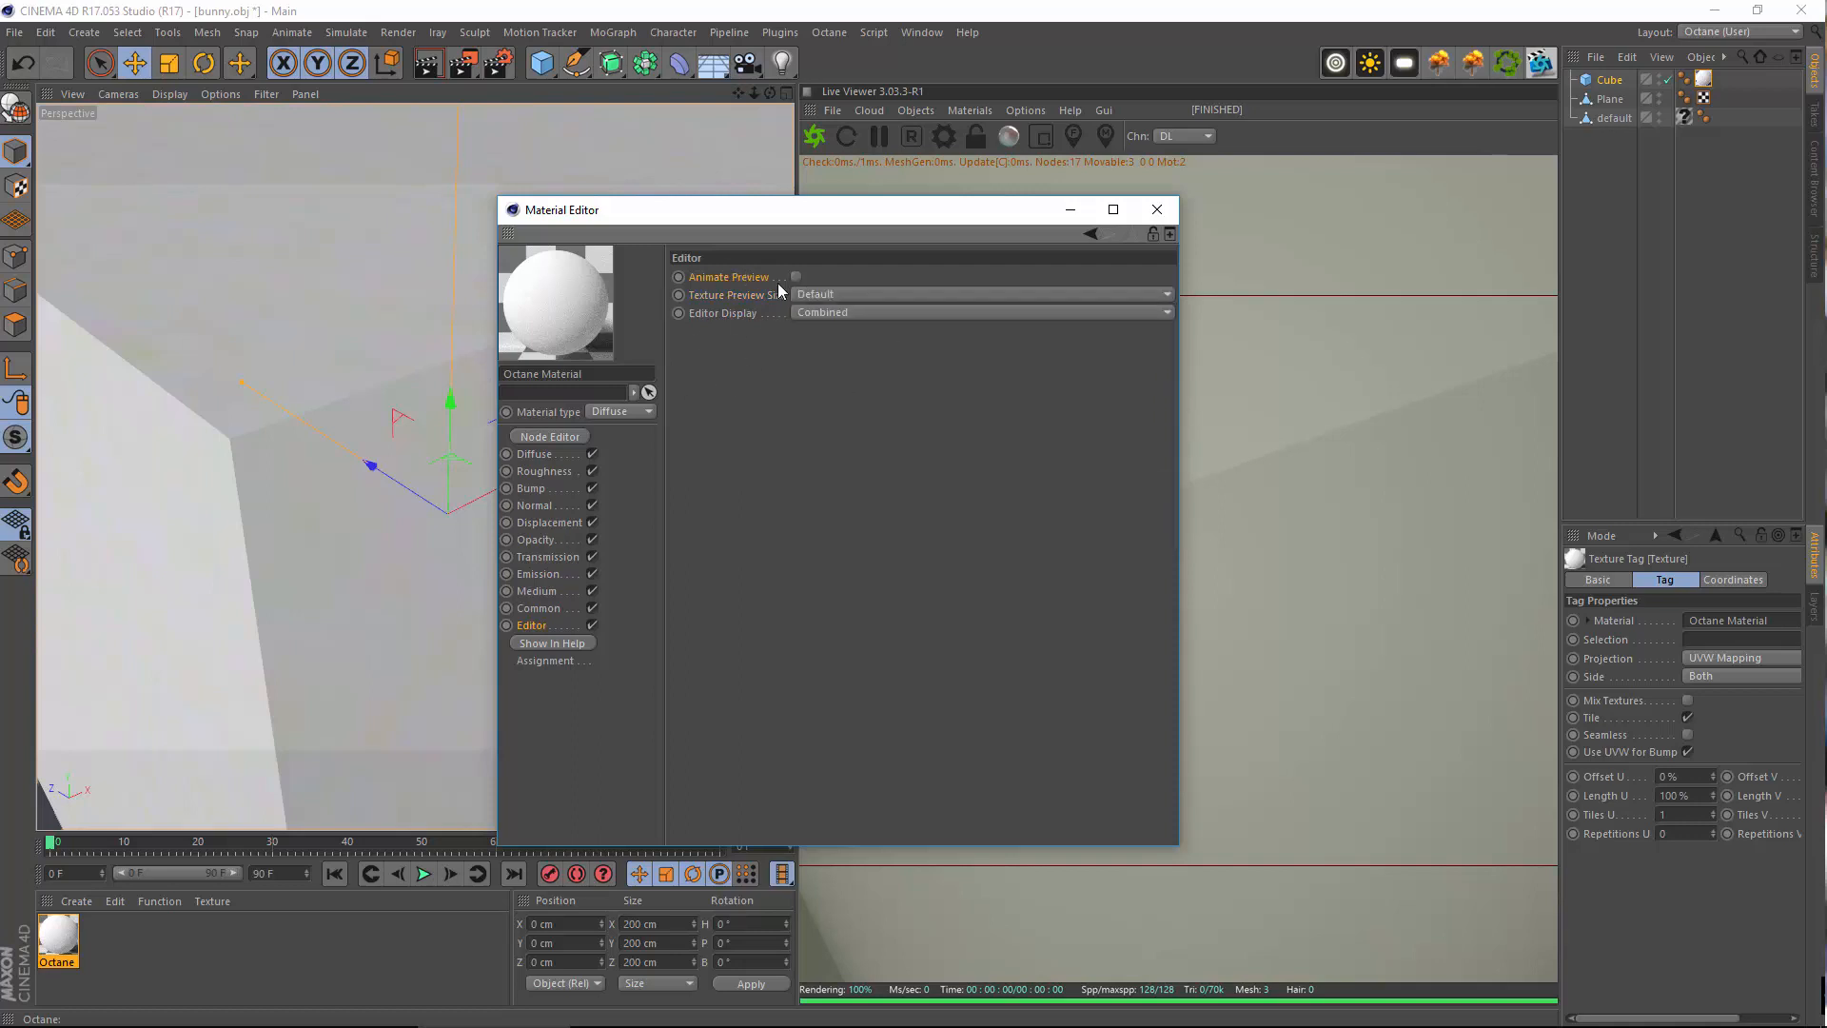
Delete the Cube, show the material's Diffuse channel and frame the bunny up close
{"action": "left_click", "coordinate": [263, 554]}
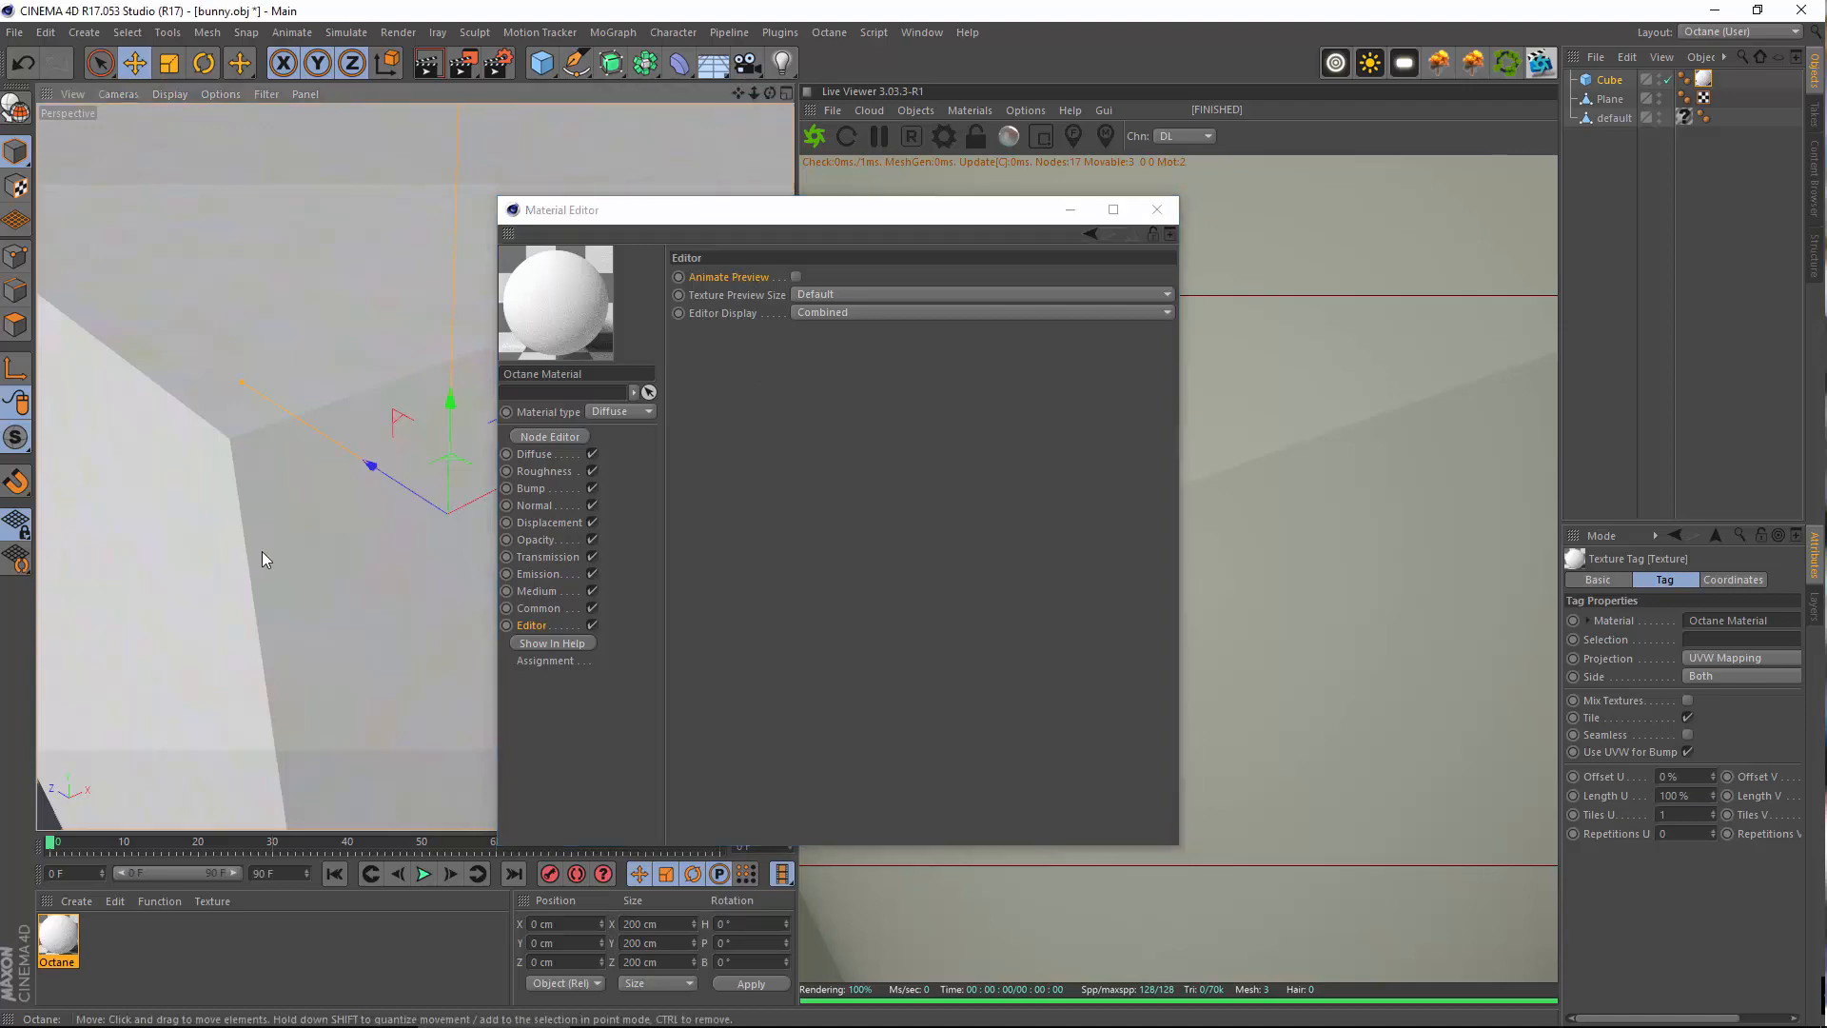
{"action": "key", "text": "Delete"}
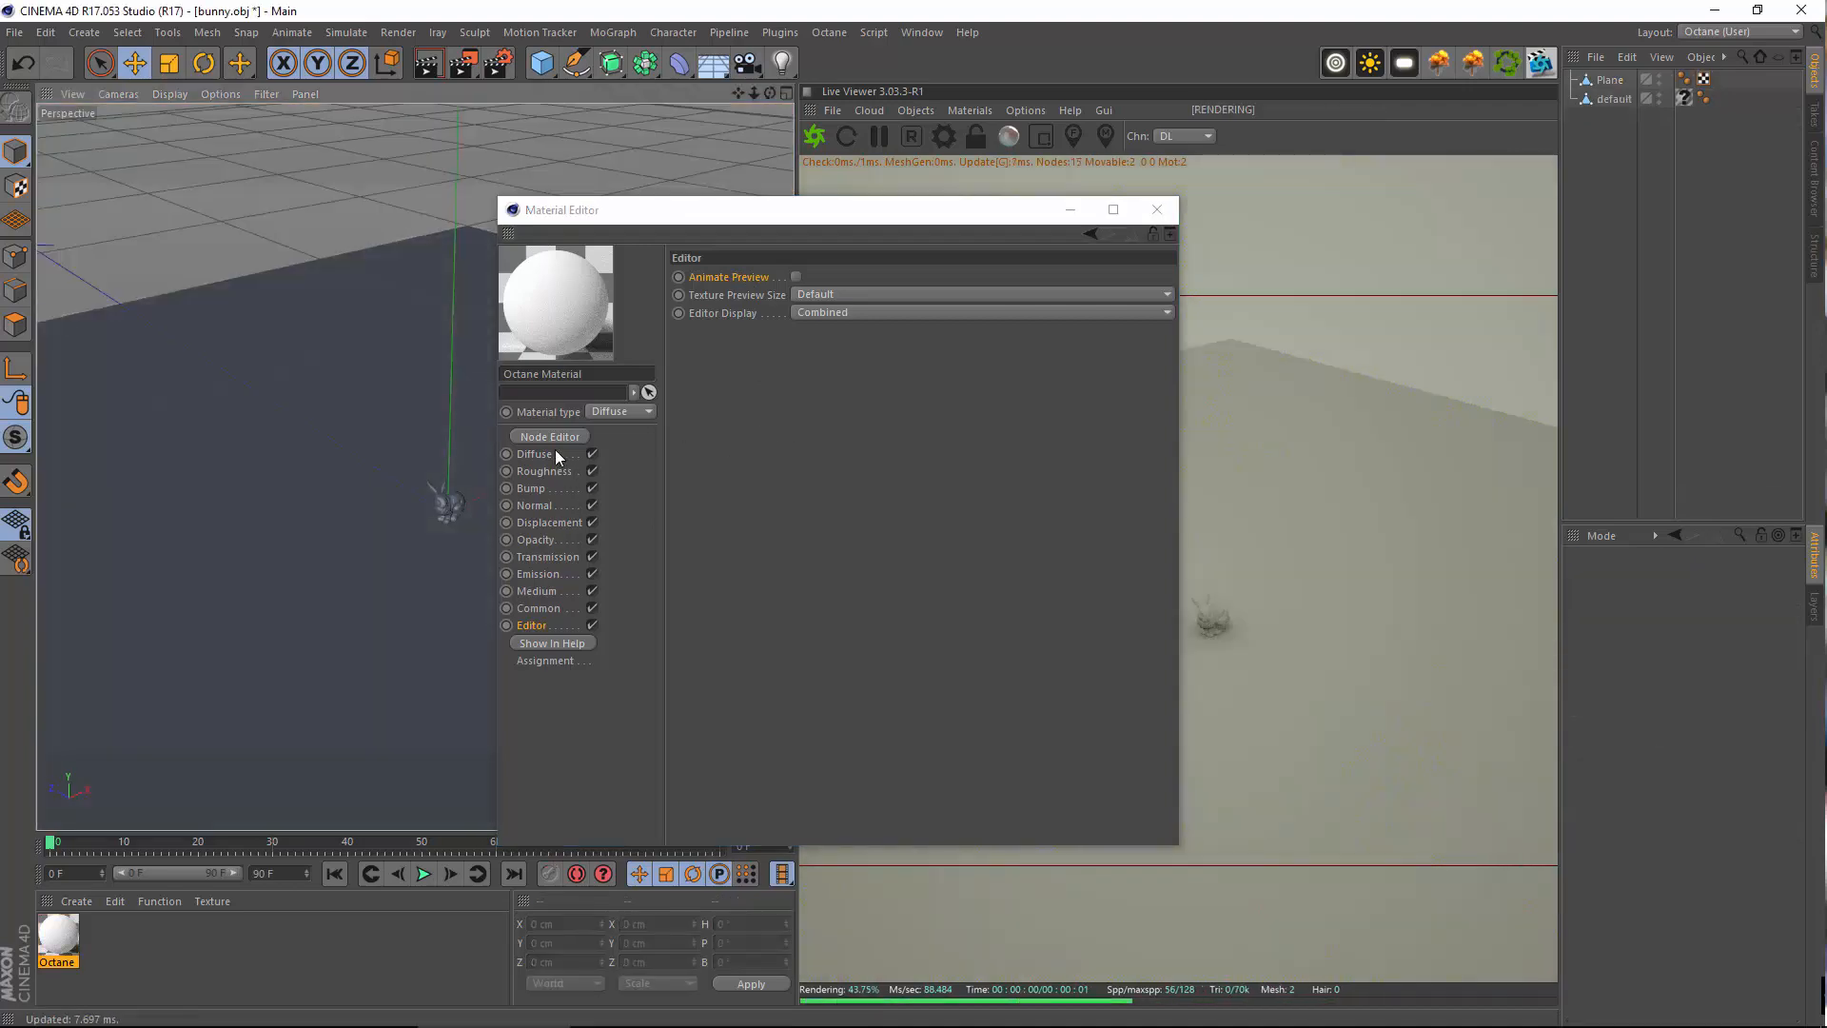
{"action": "left_click", "coordinate": [535, 454]}
{"action": "right_click_drag", "start_coordinate": [429, 596], "coordinate": [388, 510], "text": "alt"}
{"action": "middle_click_drag", "start_coordinate": [388, 510], "coordinate": [213, 621], "text": "alt"}
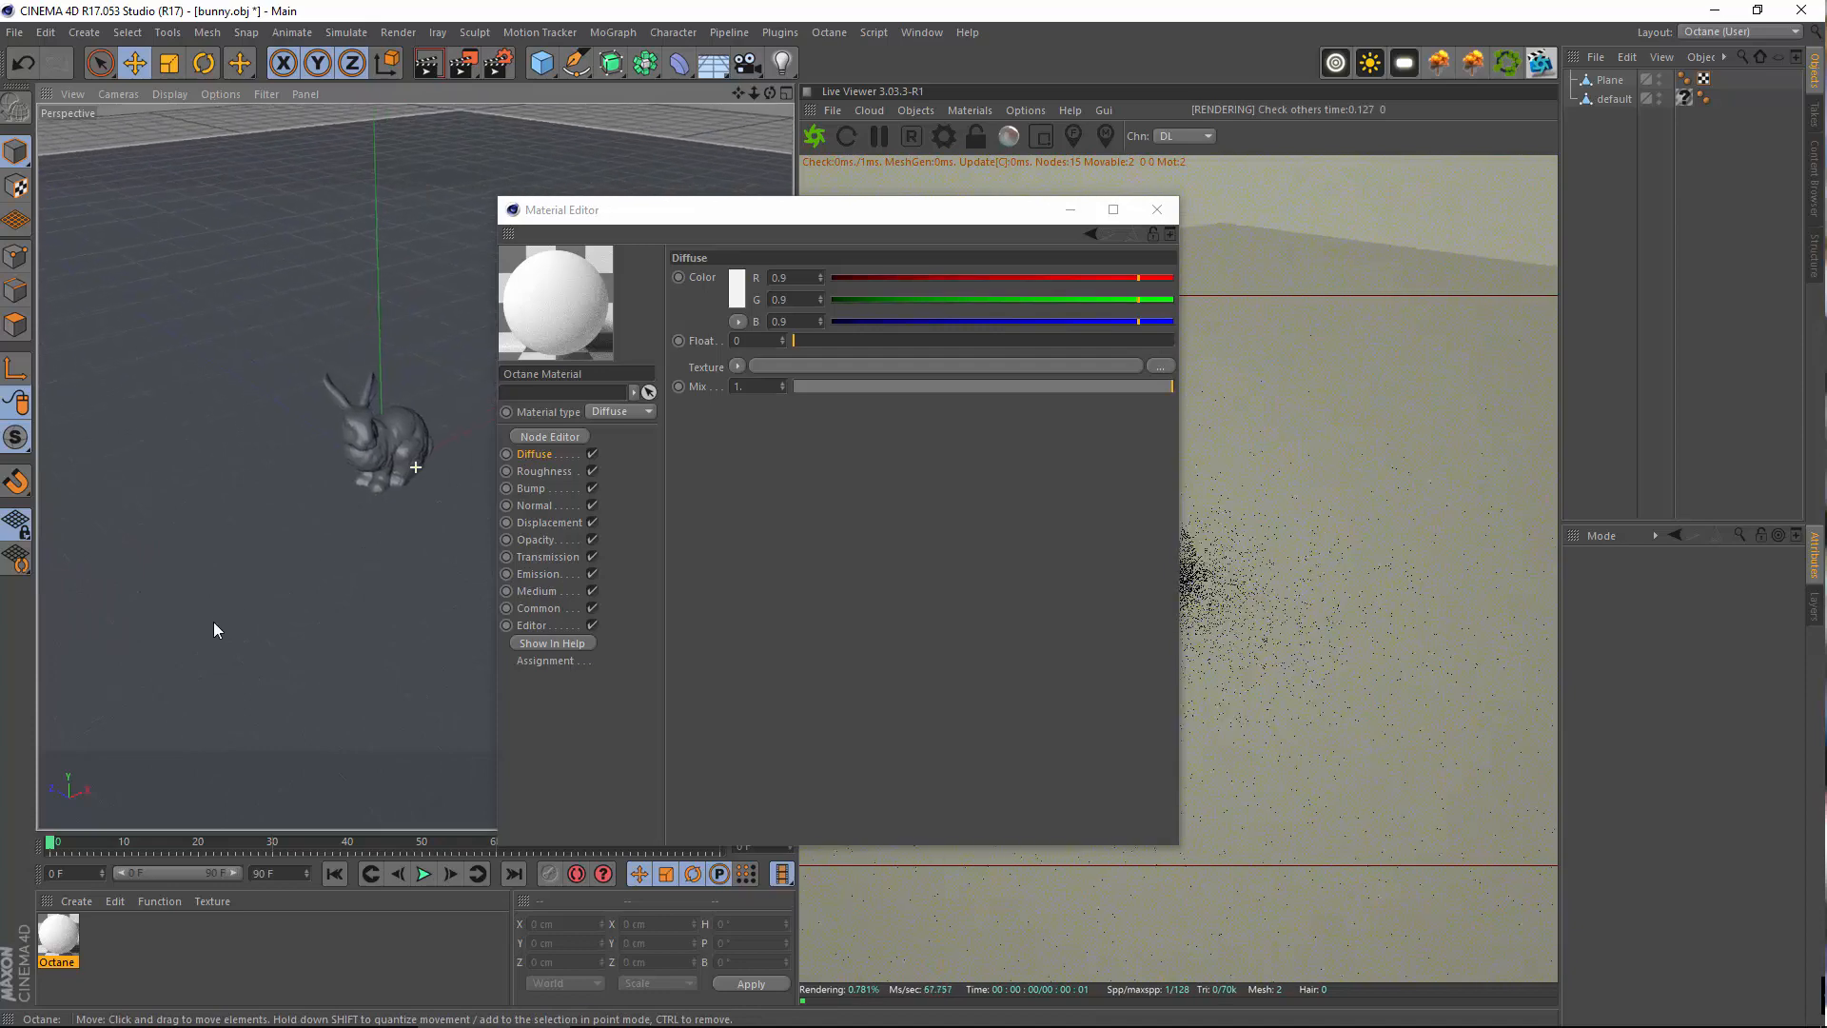
{"action": "right_click_drag", "start_coordinate": [381, 518], "coordinate": [431, 494], "text": "alt"}
{"action": "left_click_drag", "start_coordinate": [380, 508], "coordinate": [242, 526], "text": "alt"}
Look through the available material types while keeping Diffuse, and view the bunny closer in the render
{"action": "left_click", "coordinate": [636, 411]}
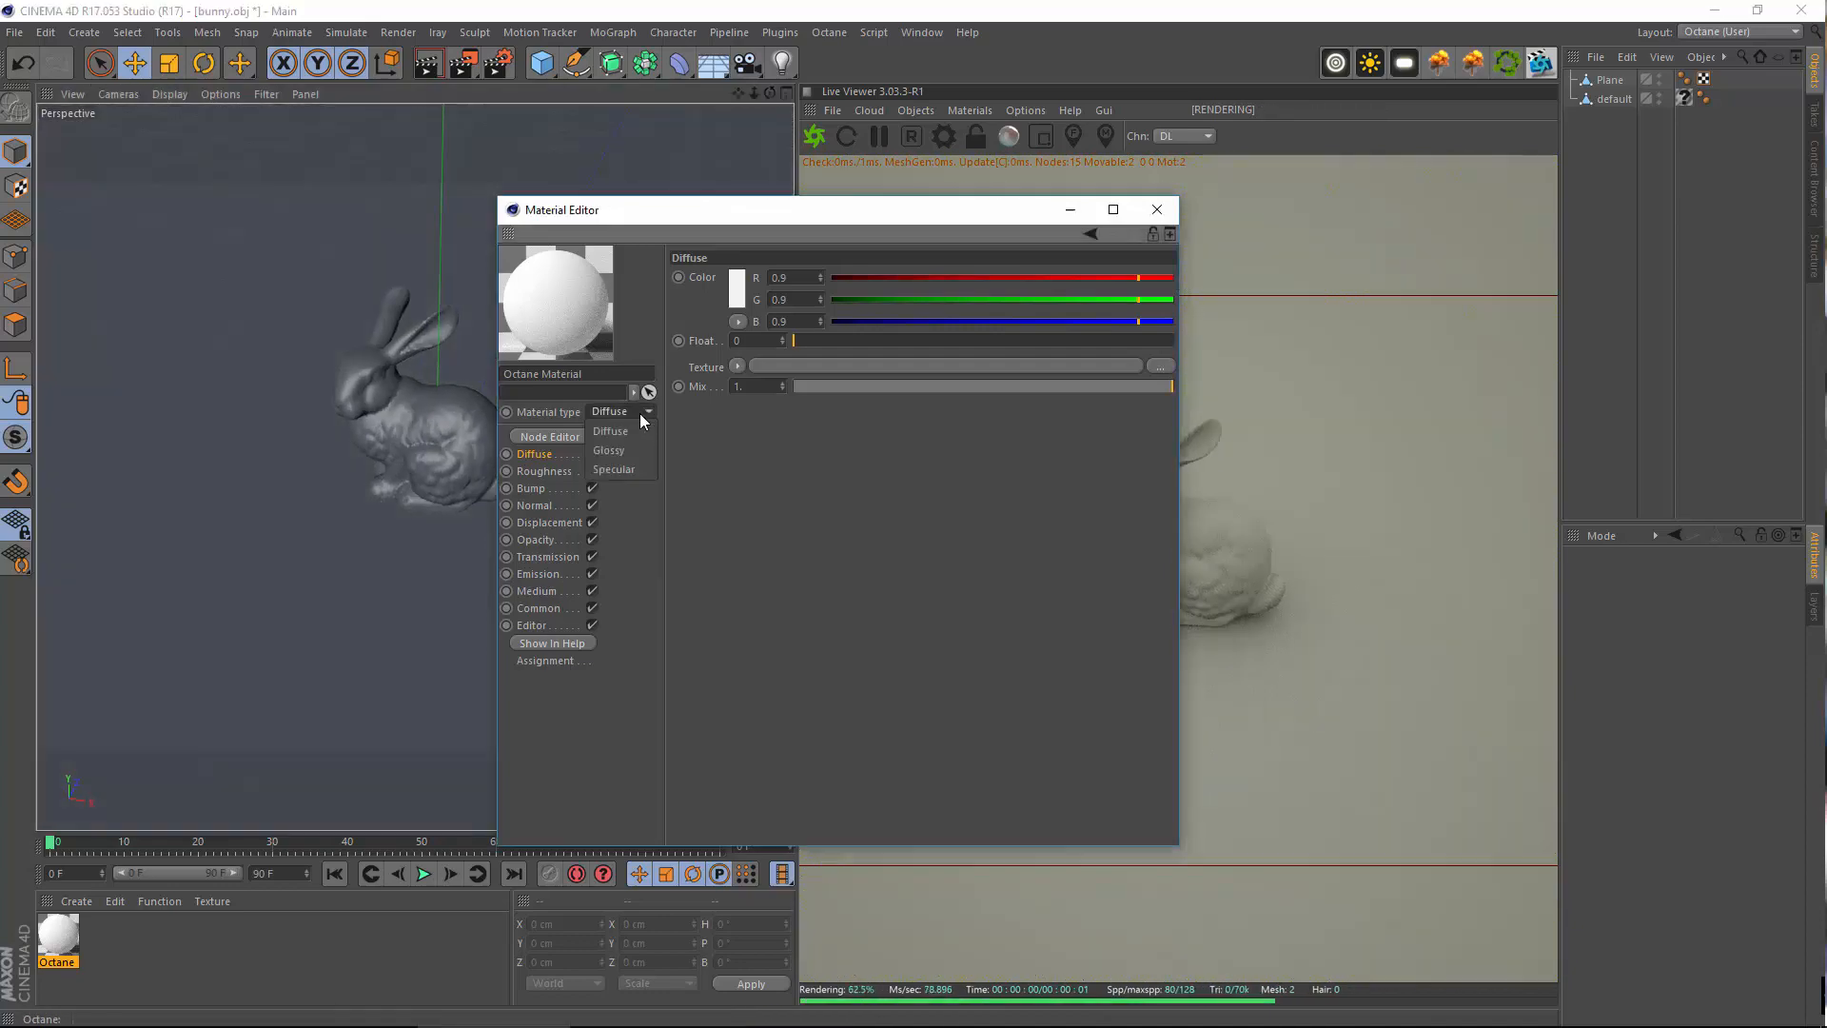
{"action": "left_click", "coordinate": [640, 411]}
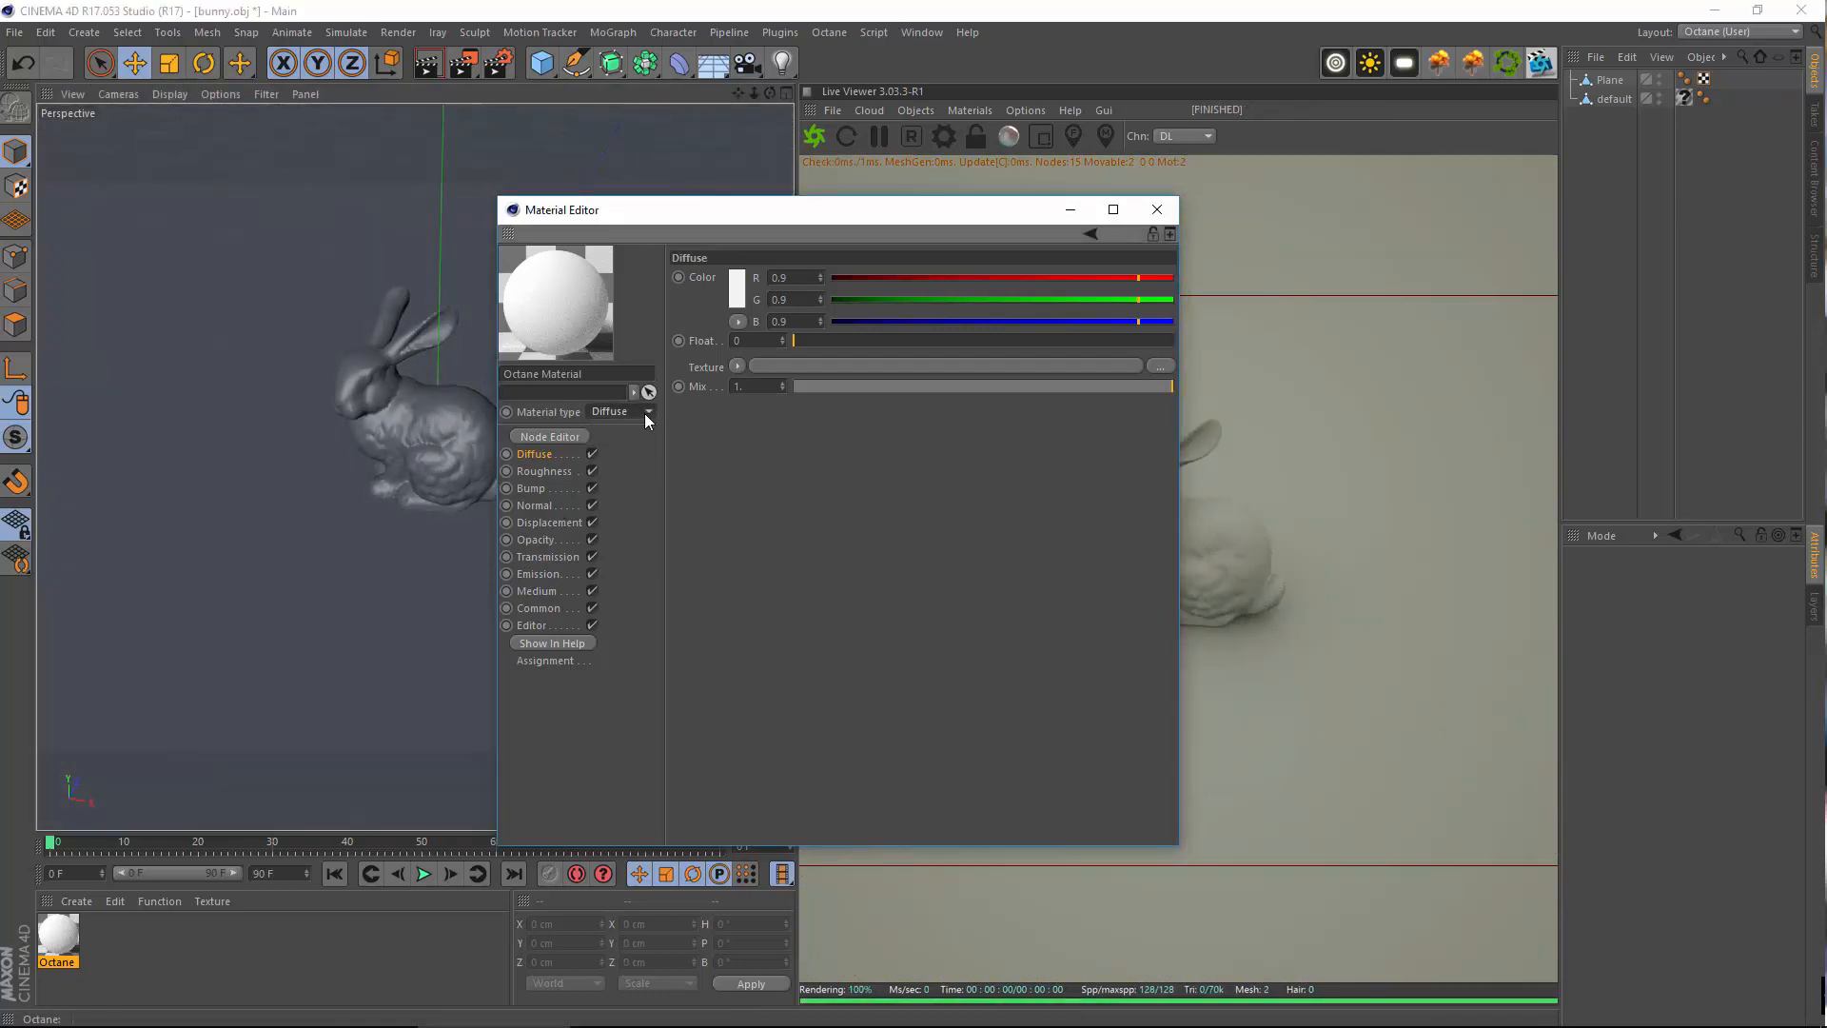
{"action": "left_click", "coordinate": [630, 413]}
{"action": "left_click", "coordinate": [637, 429]}
{"action": "left_click_drag", "start_coordinate": [334, 459], "coordinate": [388, 501], "text": "alt"}
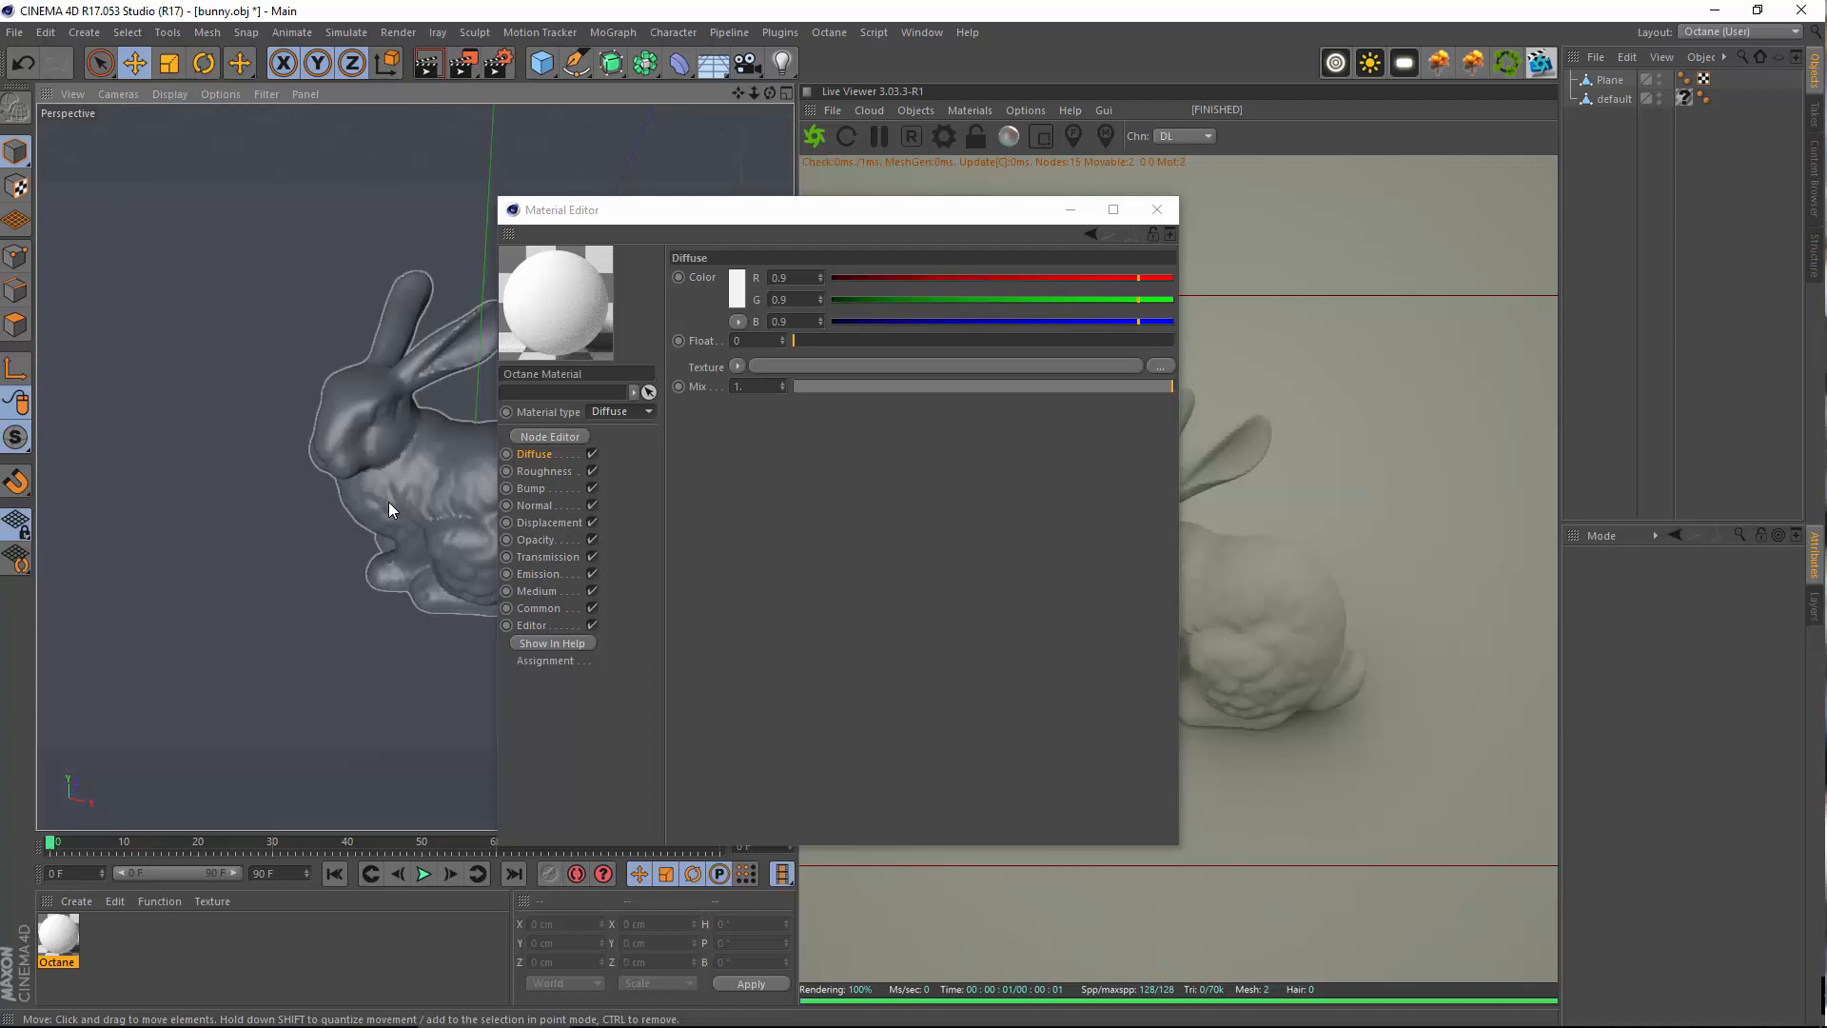
{"action": "left_click", "coordinate": [659, 508]}
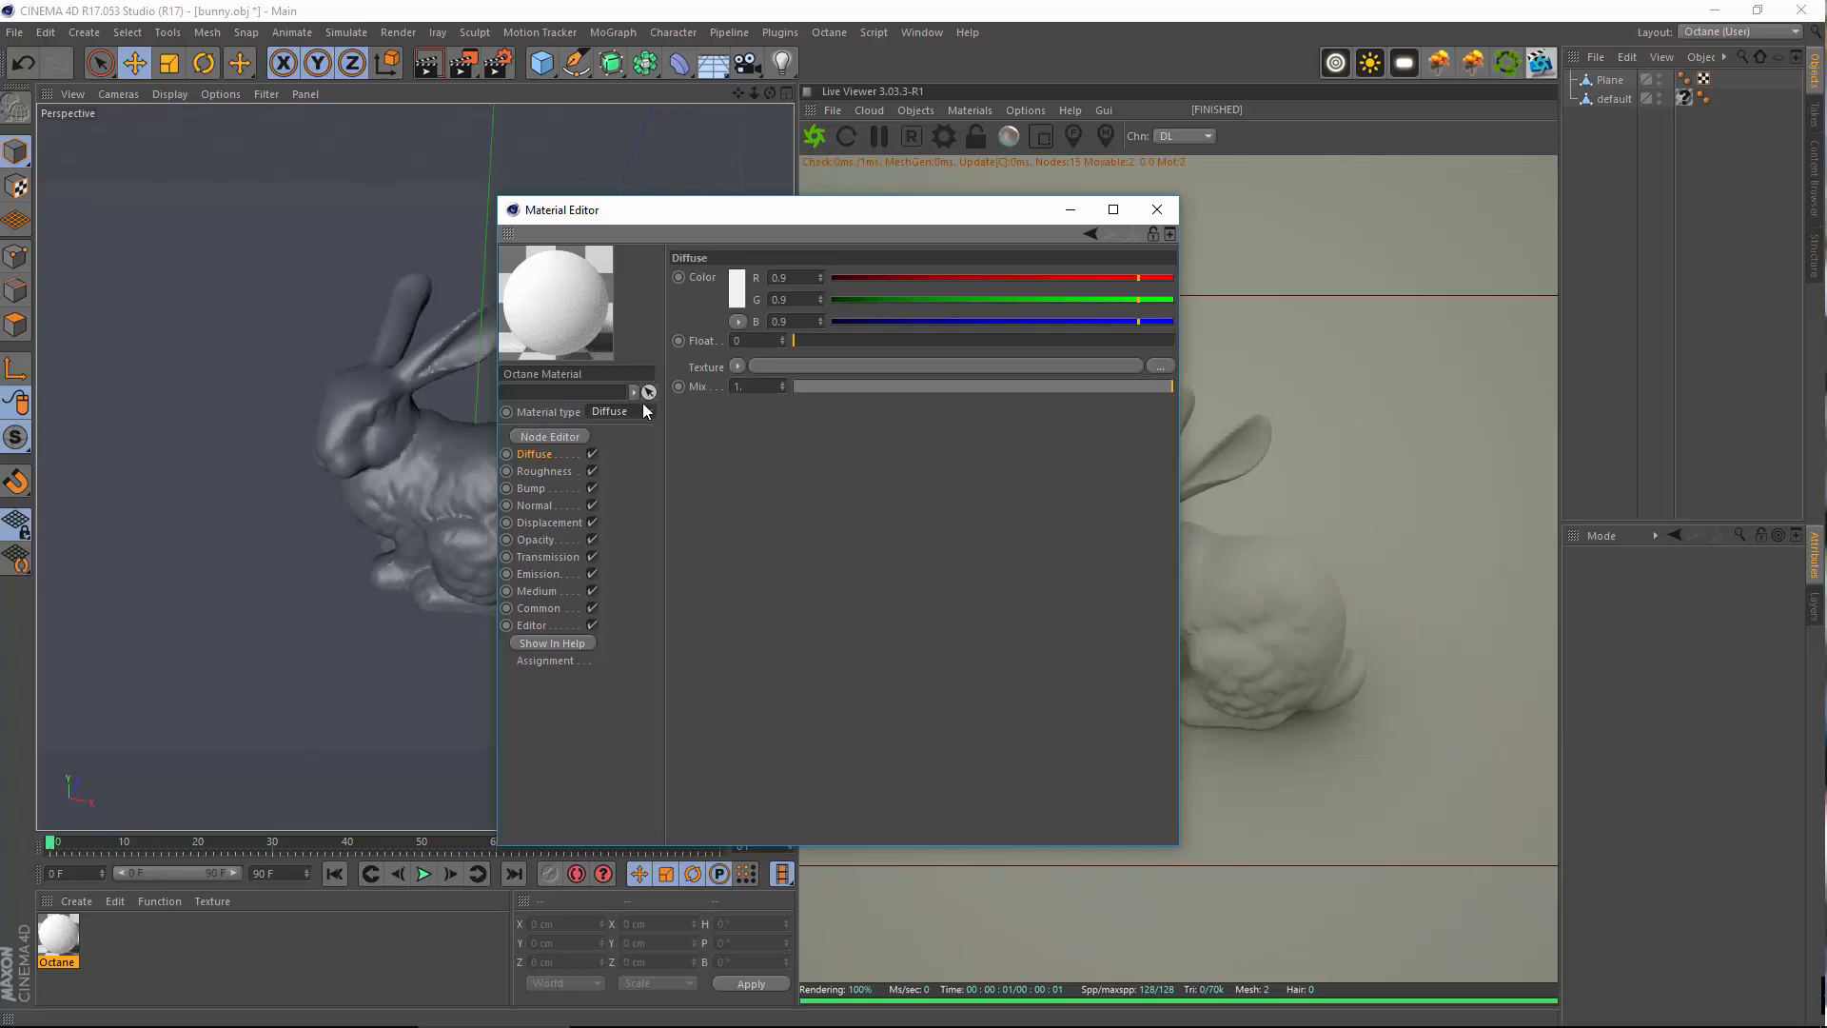
Change the Octane material's type to Glossy and move the Material Editor clear of the bunny
{"action": "left_click", "coordinate": [644, 411]}
{"action": "left_click", "coordinate": [630, 451]}
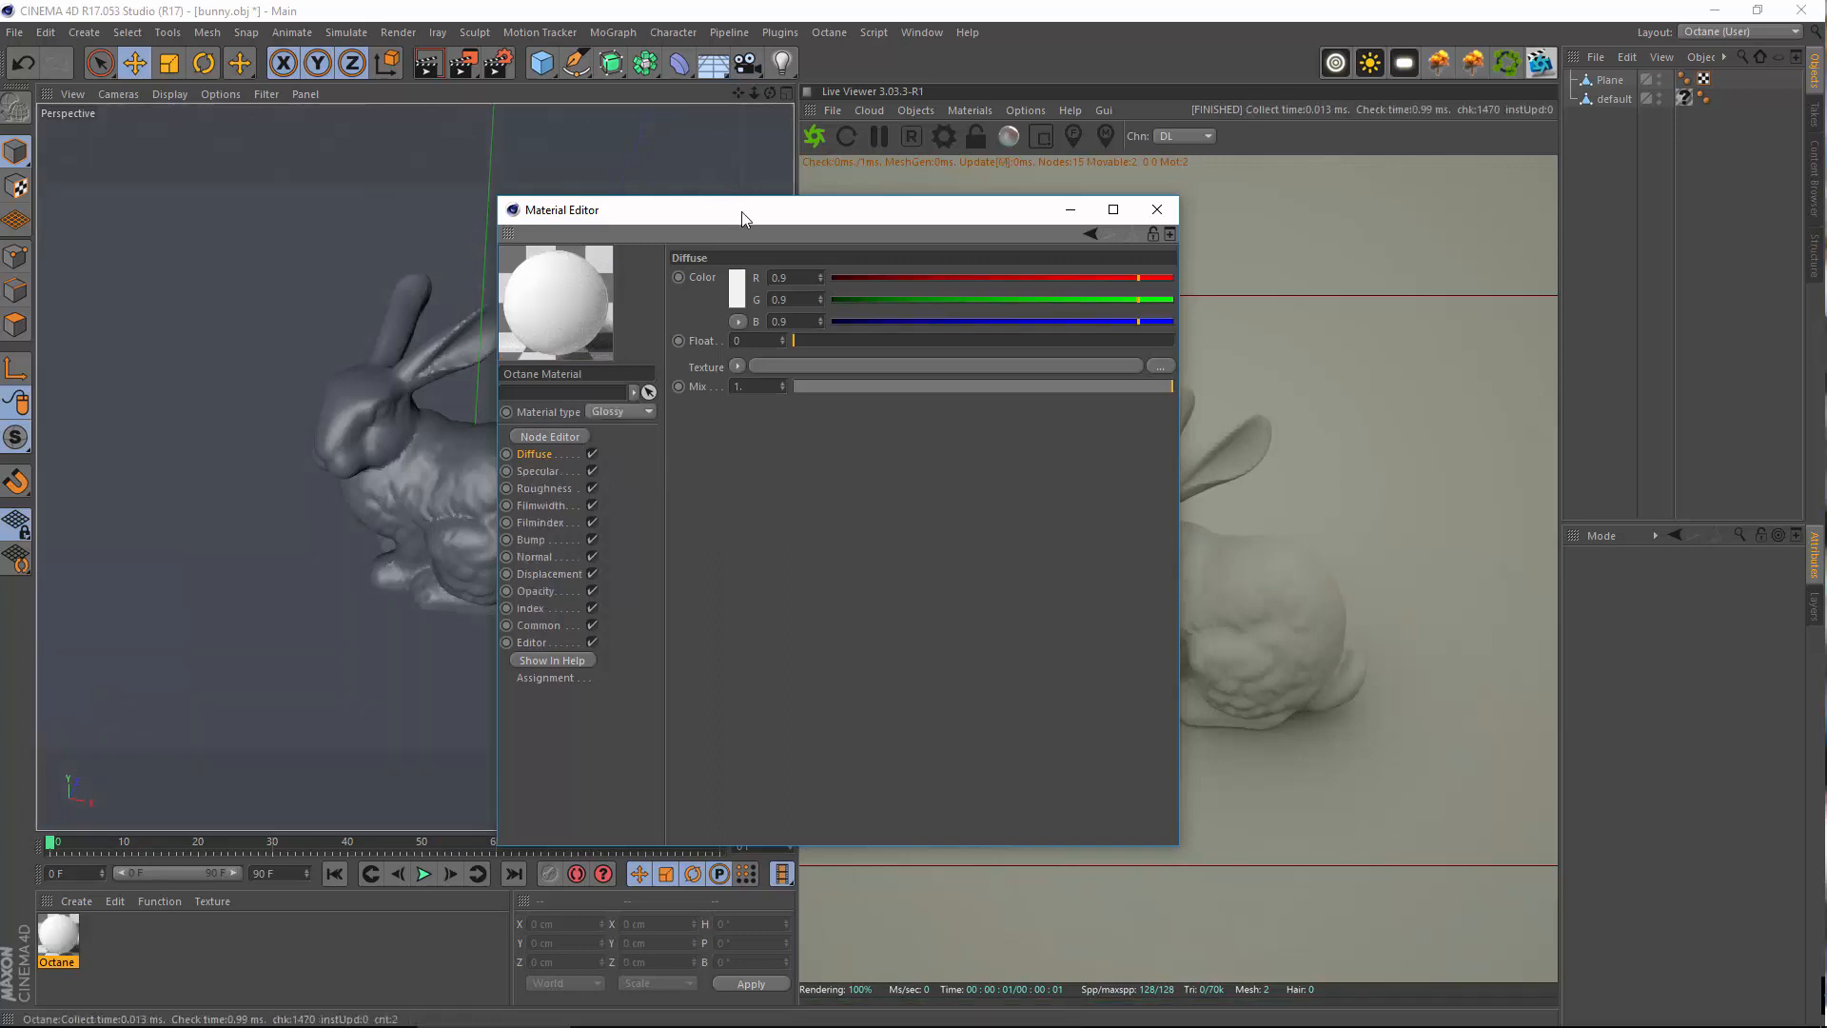
{"action": "left_click_drag", "start_coordinate": [745, 219], "coordinate": [999, 148]}
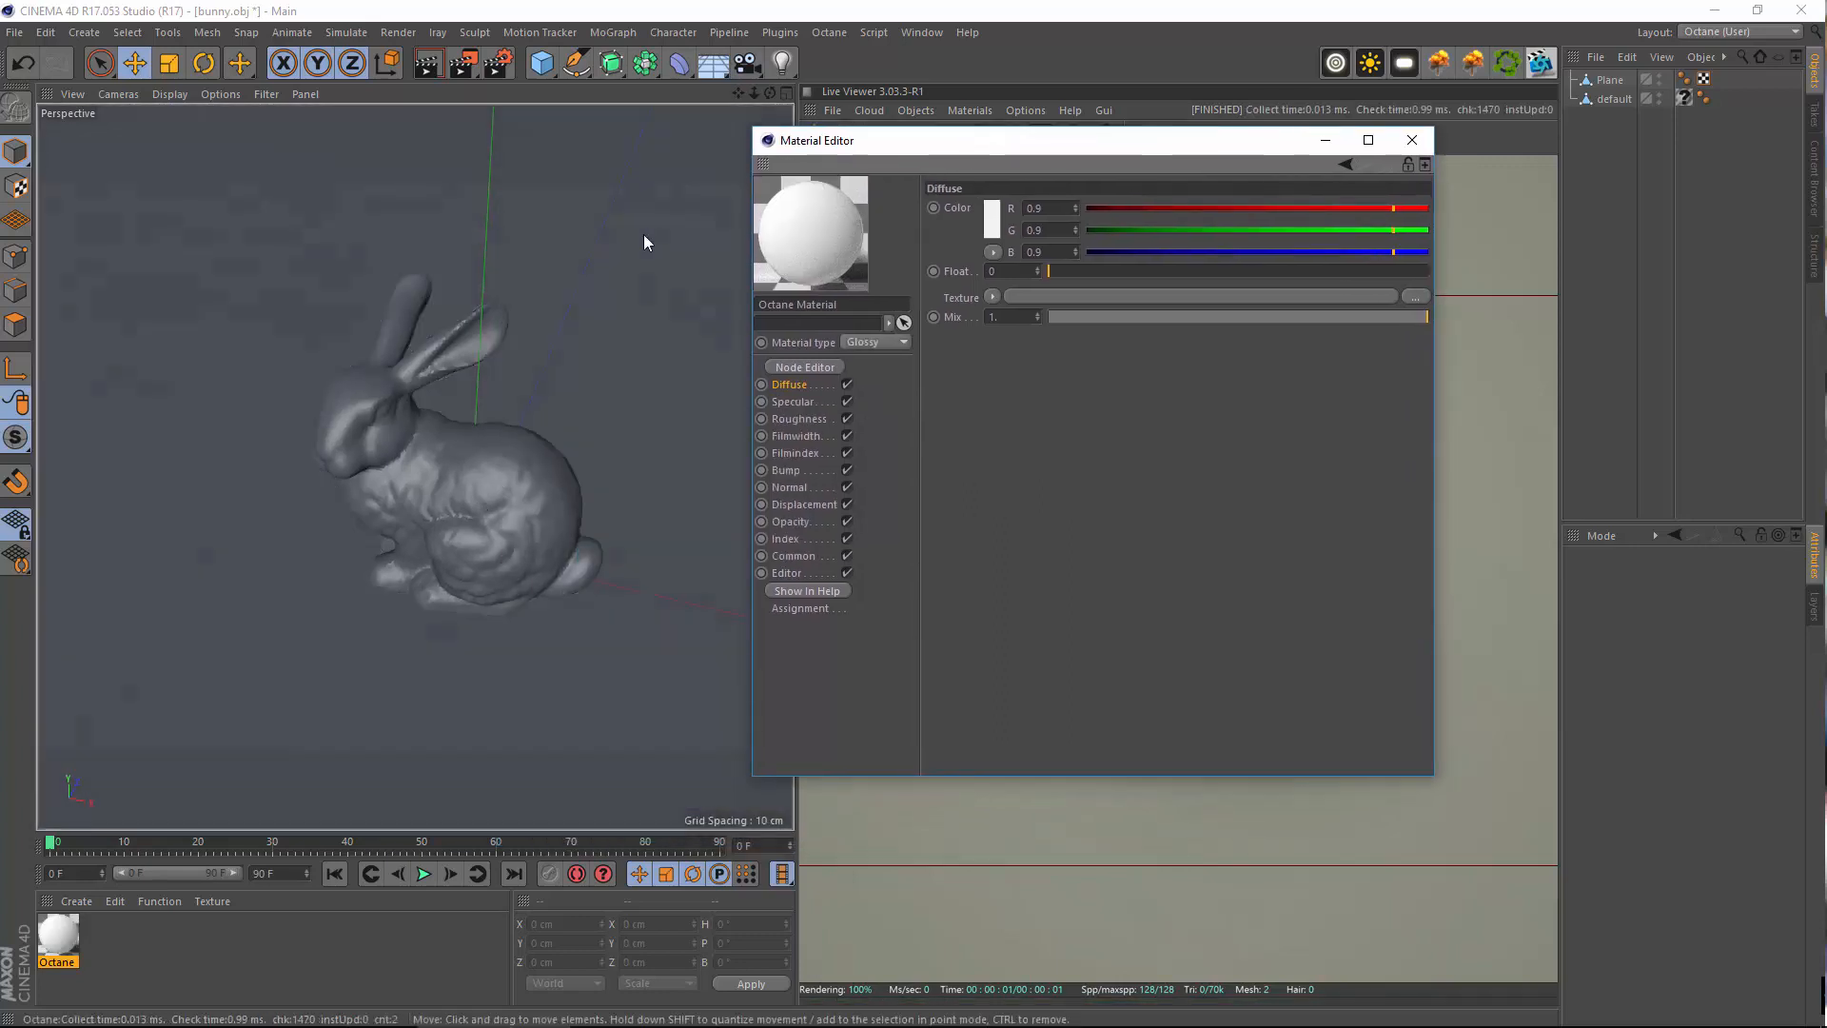
{"action": "left_click_drag", "start_coordinate": [335, 447], "coordinate": [890, 356], "text": "alt"}
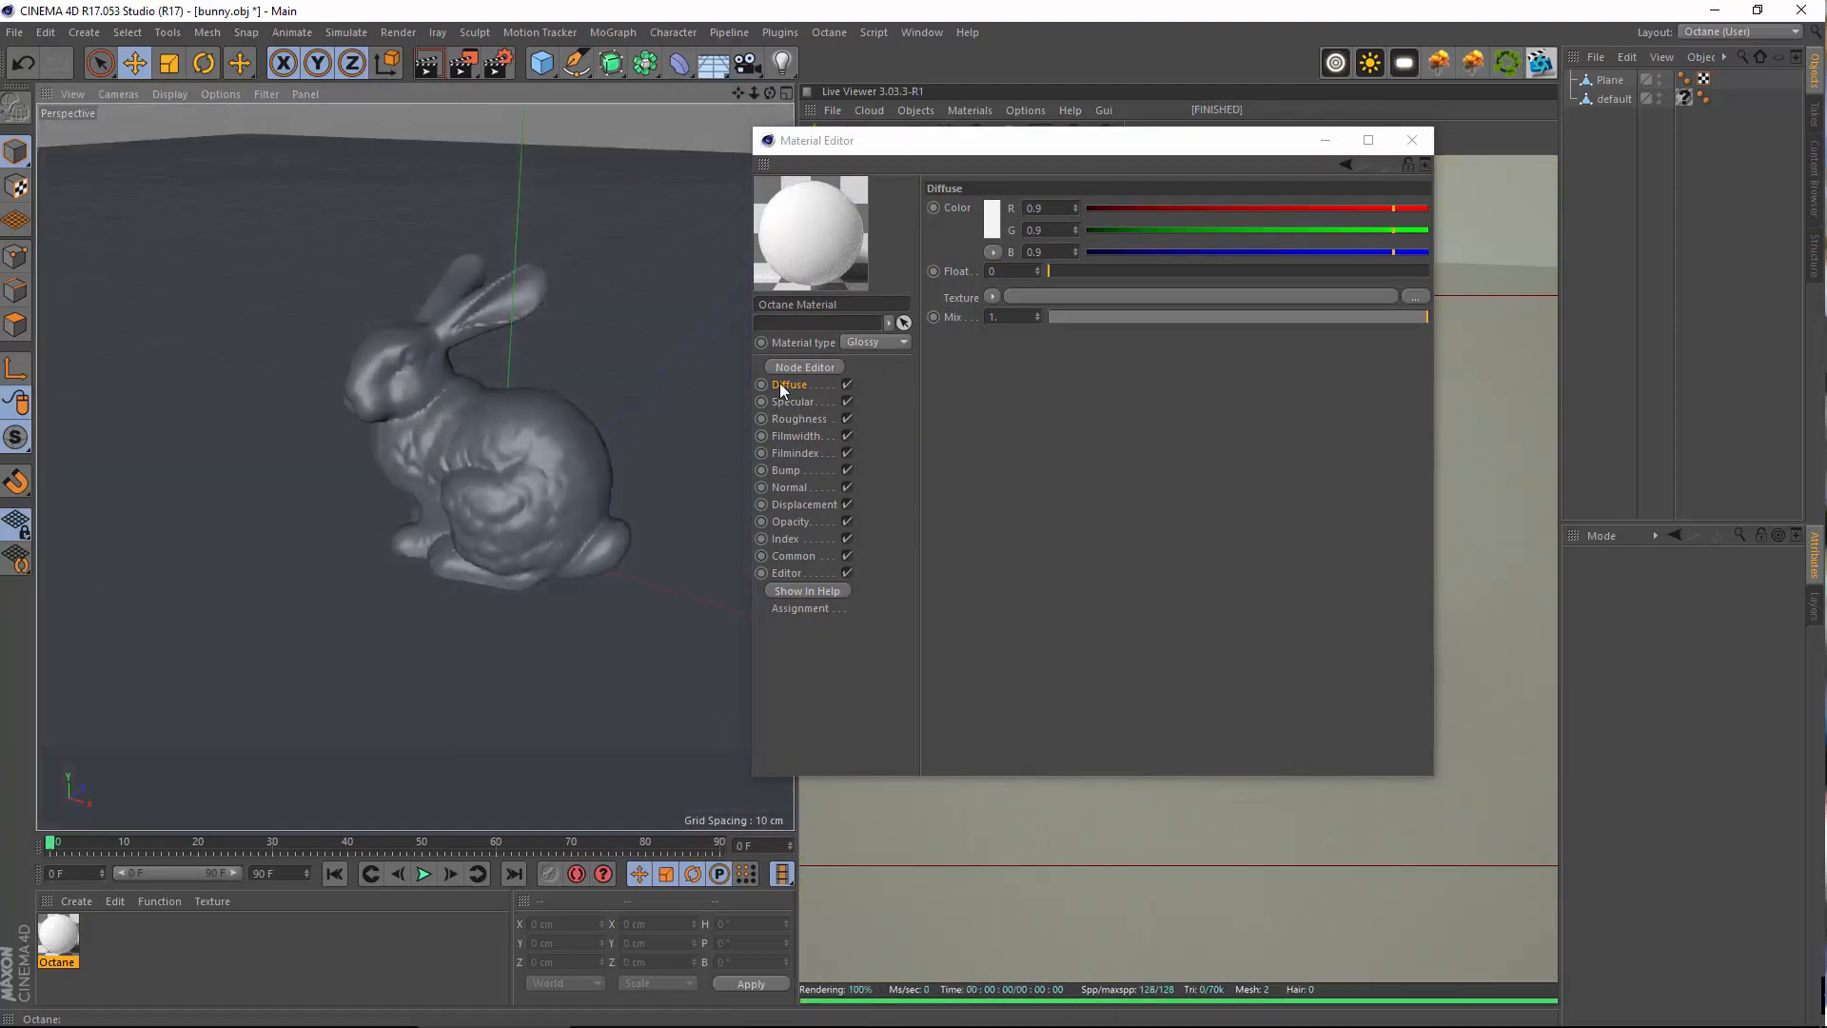
Set the Diffuse color to orange with hue 31° and saturation 86%, and apply the material to the bunny
{"action": "left_click", "coordinate": [990, 237]}
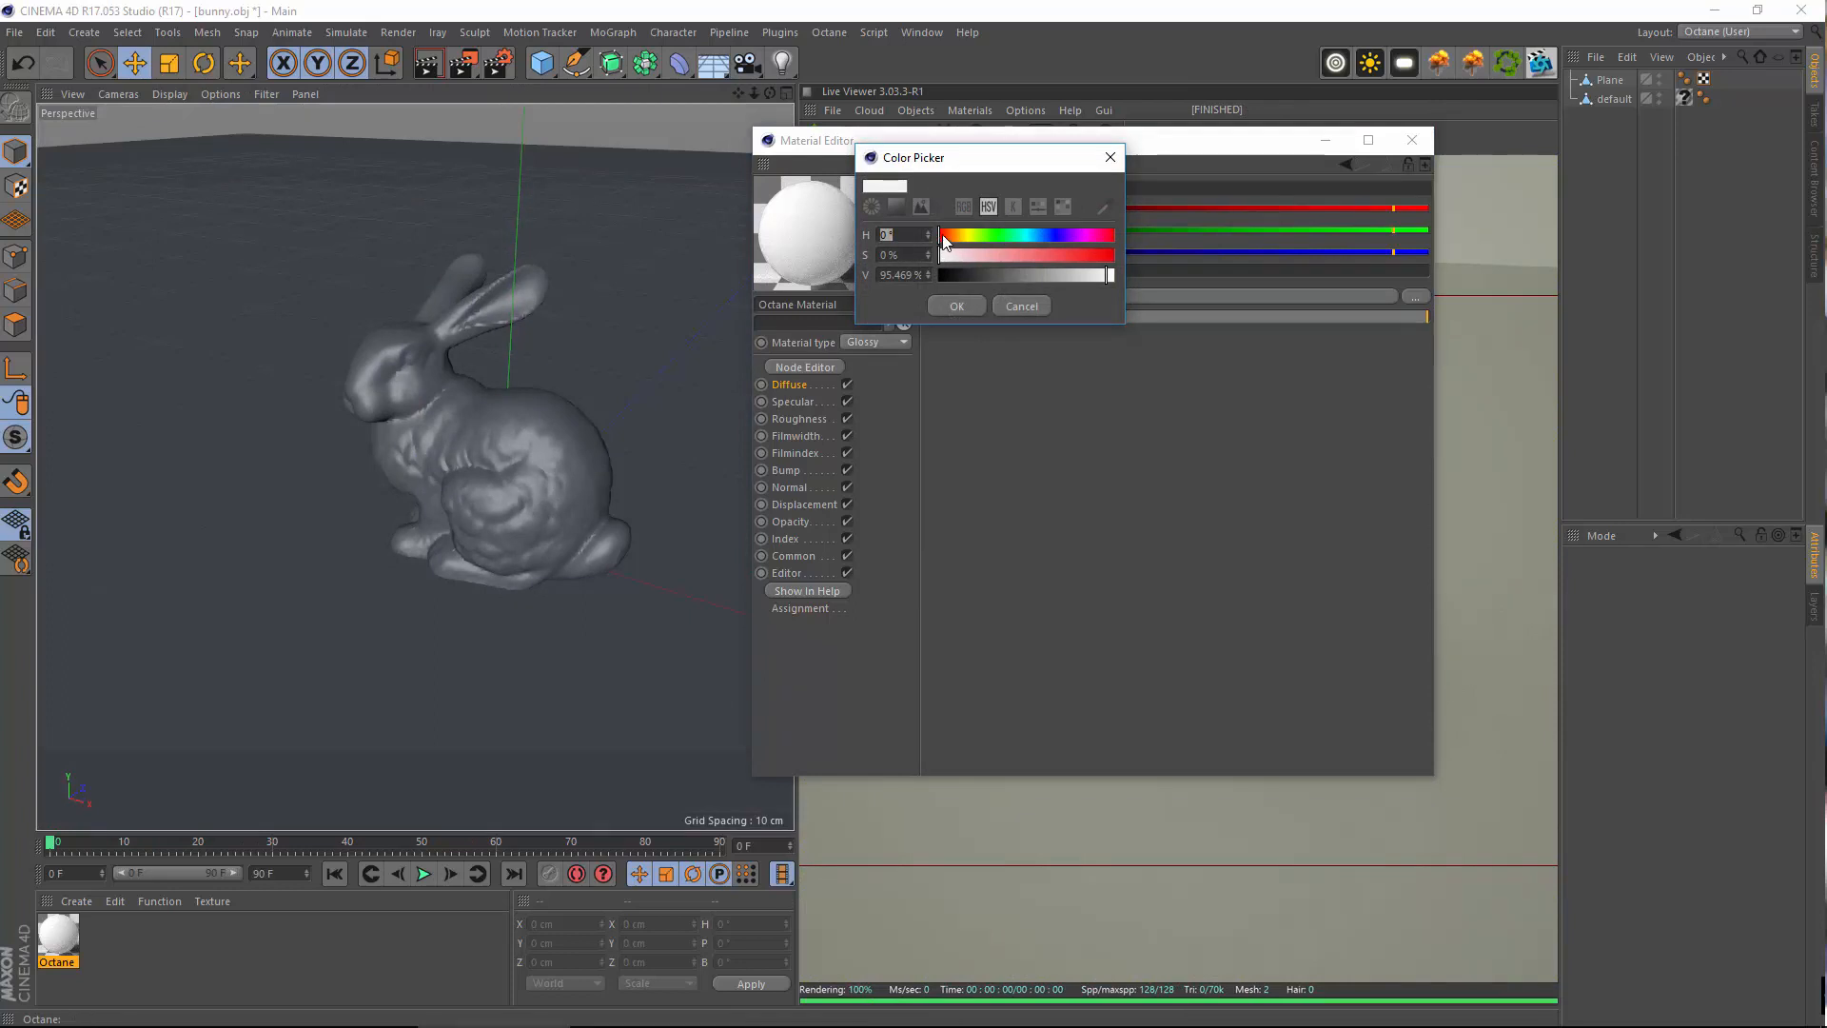
{"action": "mouse_move", "coordinate": [942, 236]}
{"action": "left_mouse_down"}
{"action": "mouse_move", "coordinate": [971, 234]}
{"action": "mouse_move", "coordinate": [952, 234]}
{"action": "left_mouse_up"}
{"action": "left_click_drag", "start_coordinate": [1066, 255], "coordinate": [1090, 271]}
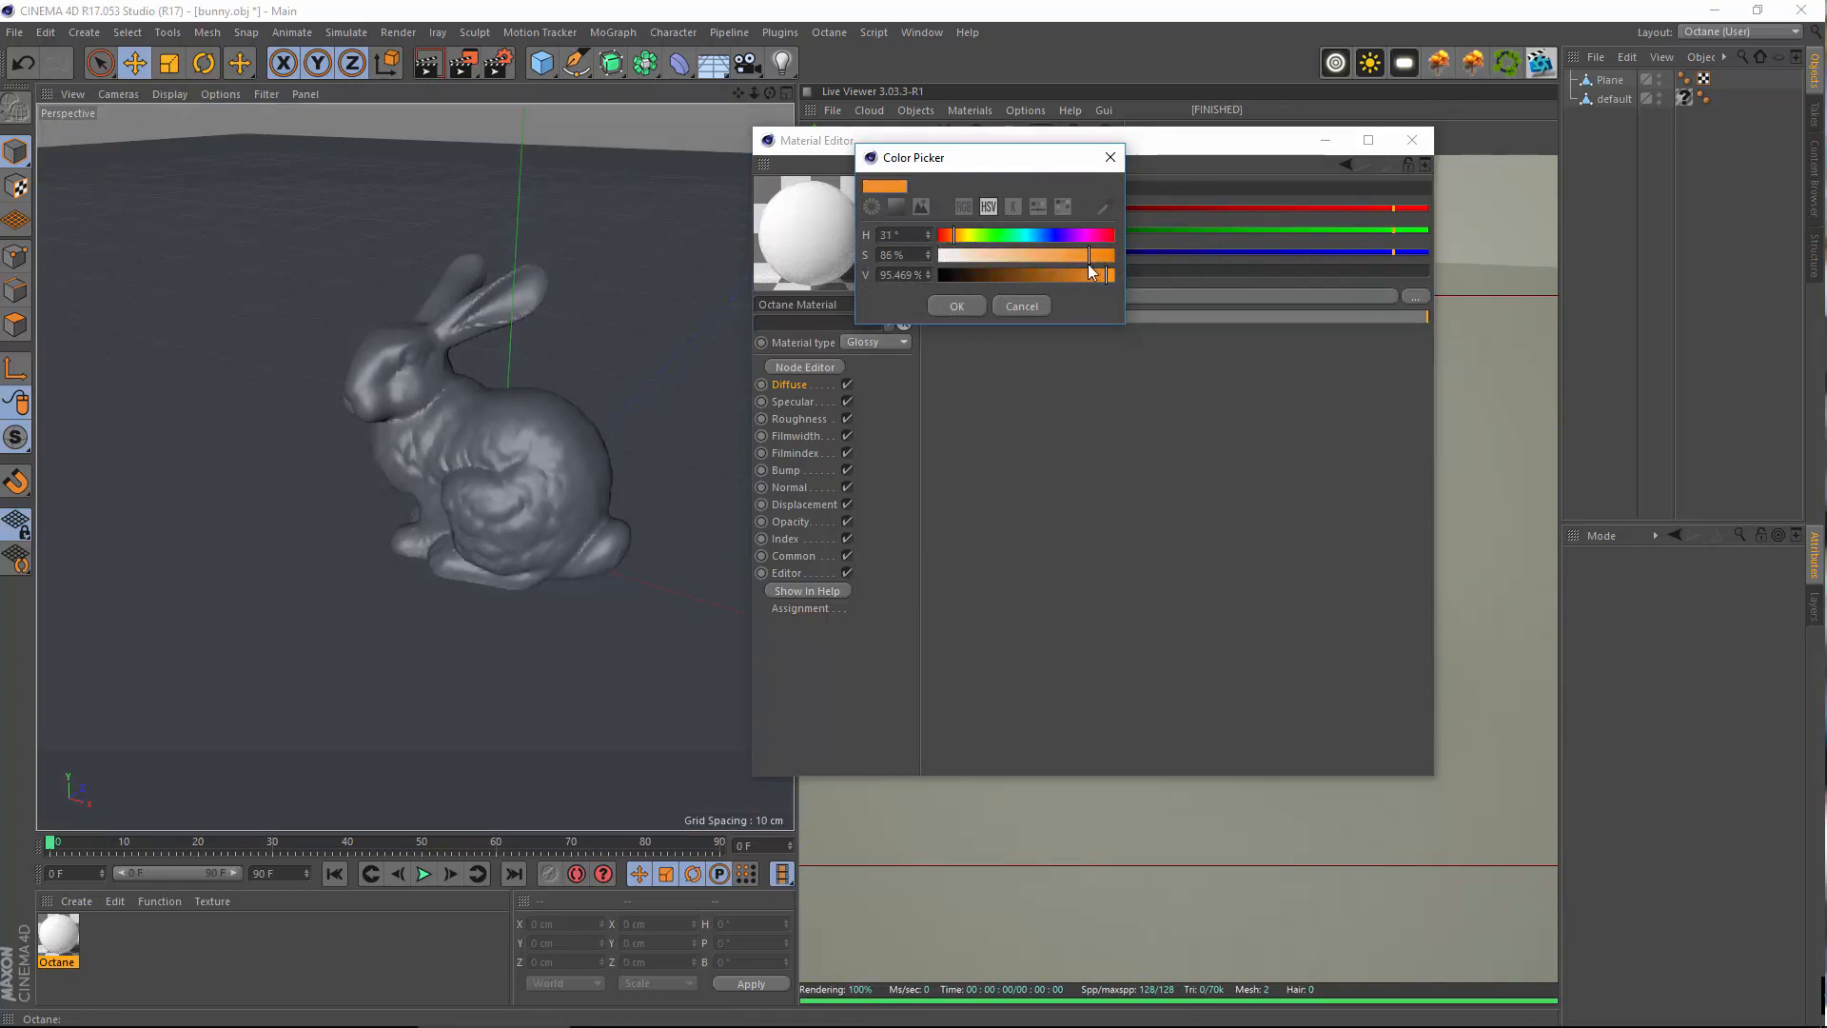
{"action": "left_click", "coordinate": [955, 306]}
{"action": "left_click_drag", "start_coordinate": [58, 934], "coordinate": [515, 469]}
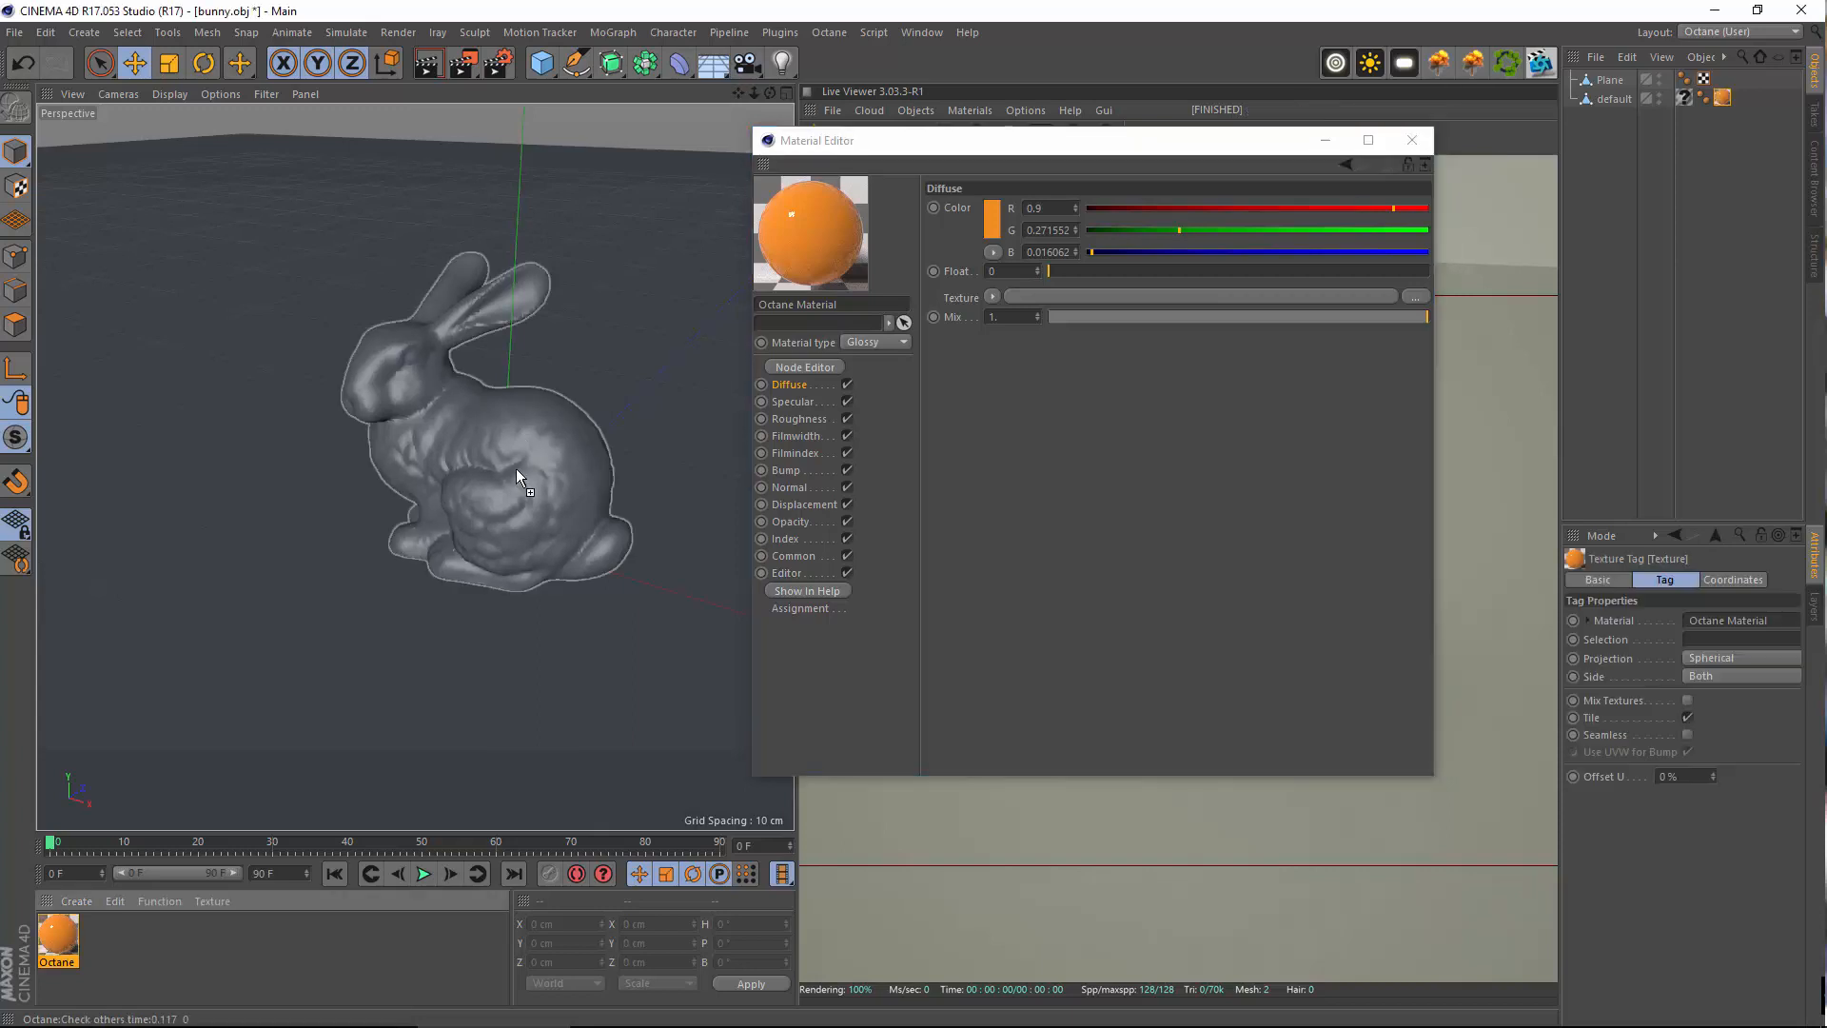
{"action": "left_click_drag", "start_coordinate": [1086, 141], "coordinate": [496, 119]}
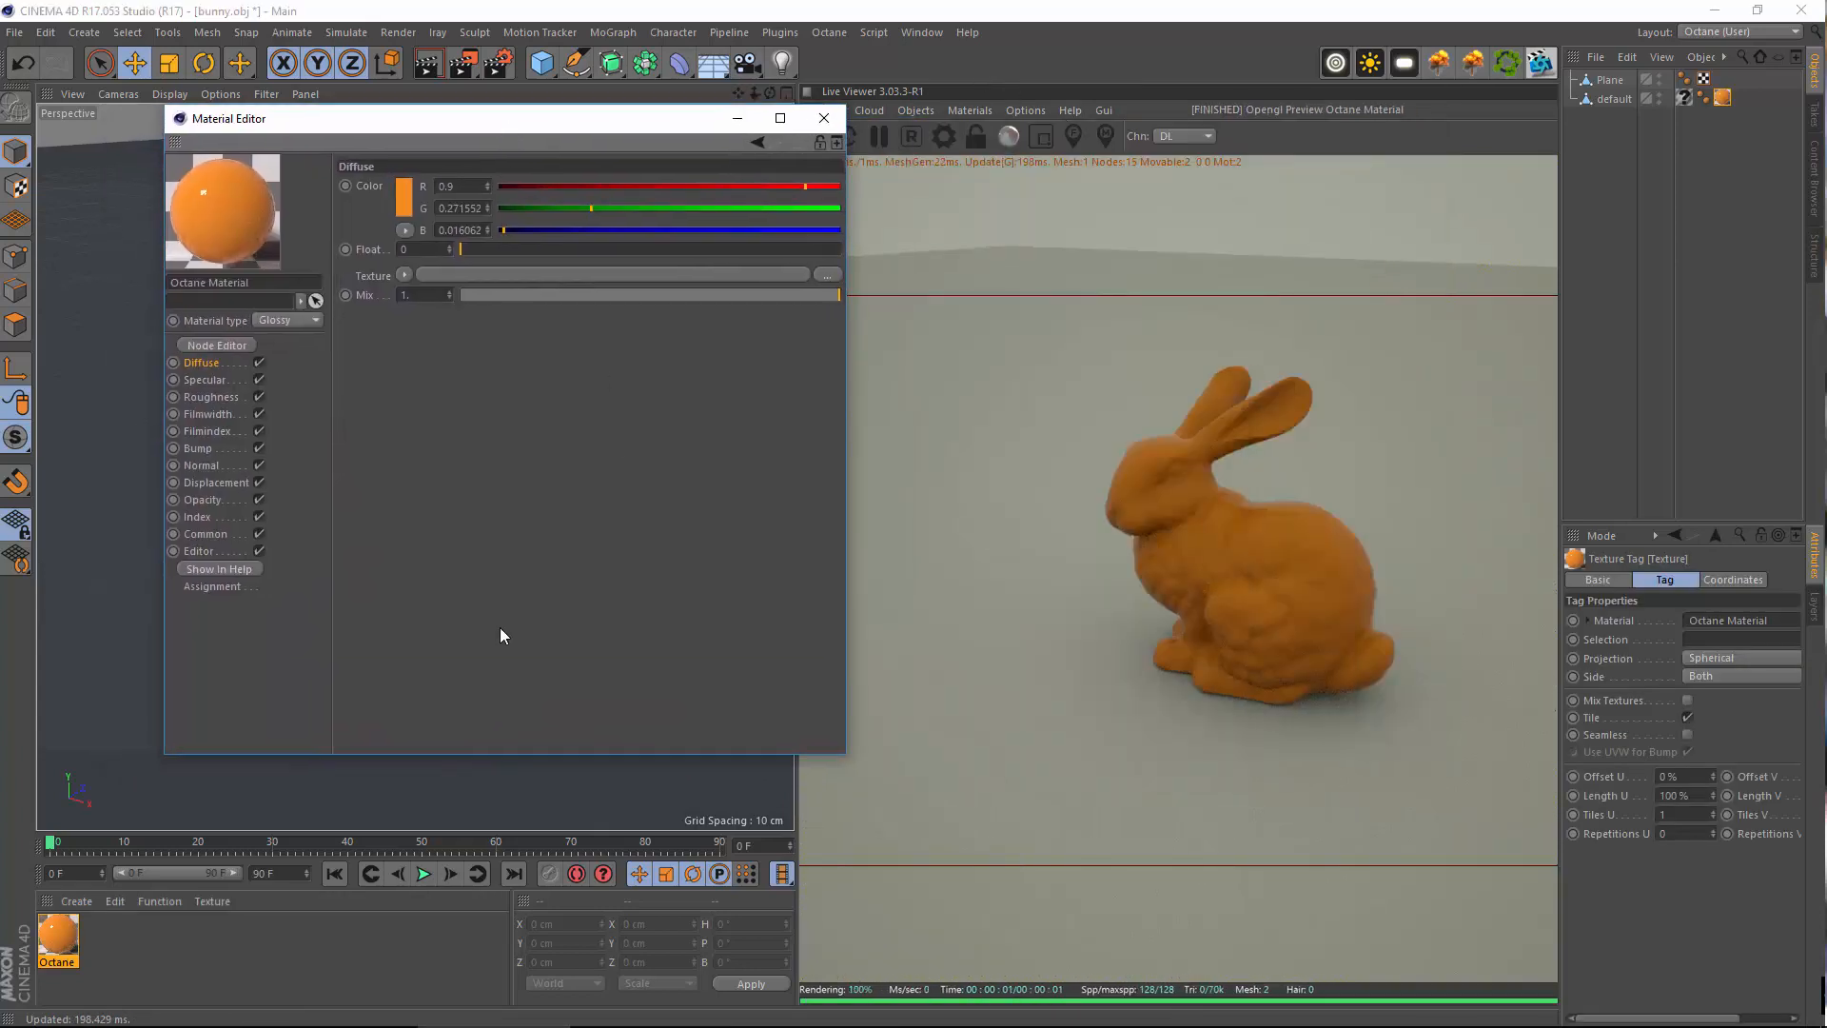
Add an Octane area light to the scene and raise it just above the bunny, to about 12.5 cm in Y
{"action": "left_click", "coordinate": [1406, 63]}
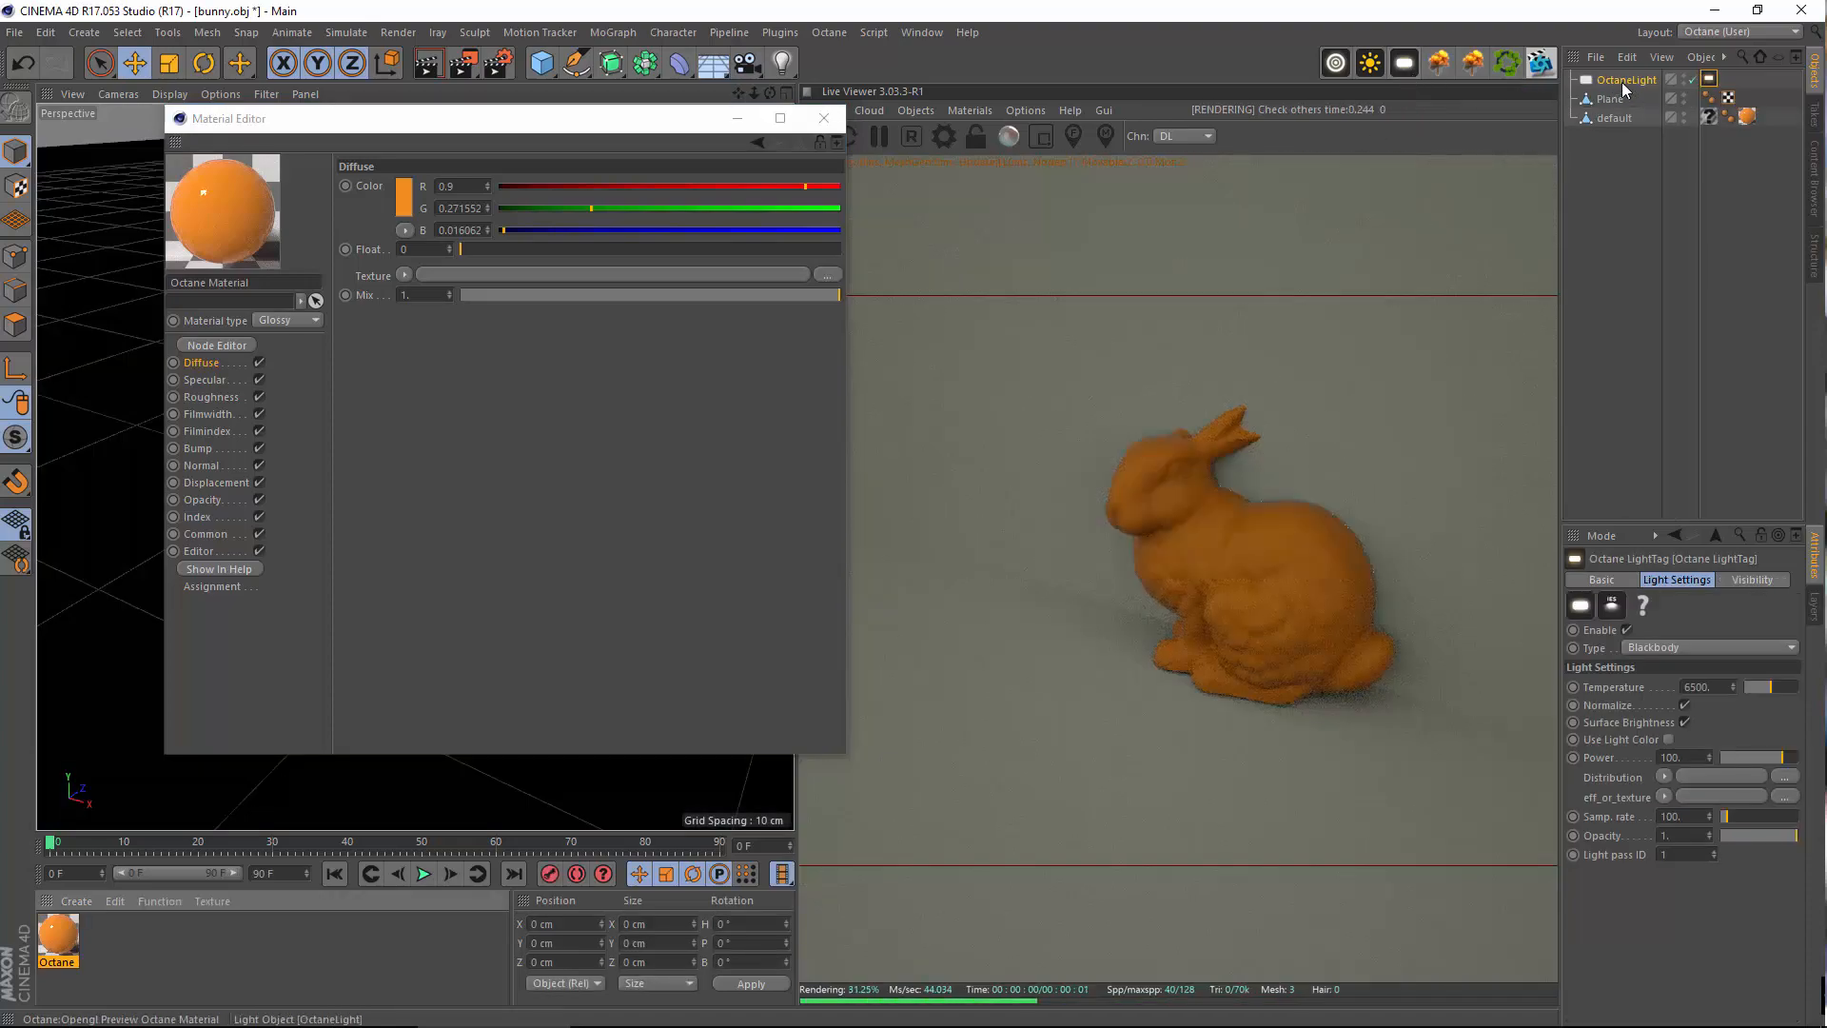
{"action": "left_click", "coordinate": [1620, 81]}
{"action": "left_click_drag", "start_coordinate": [553, 126], "coordinate": [1264, 209]}
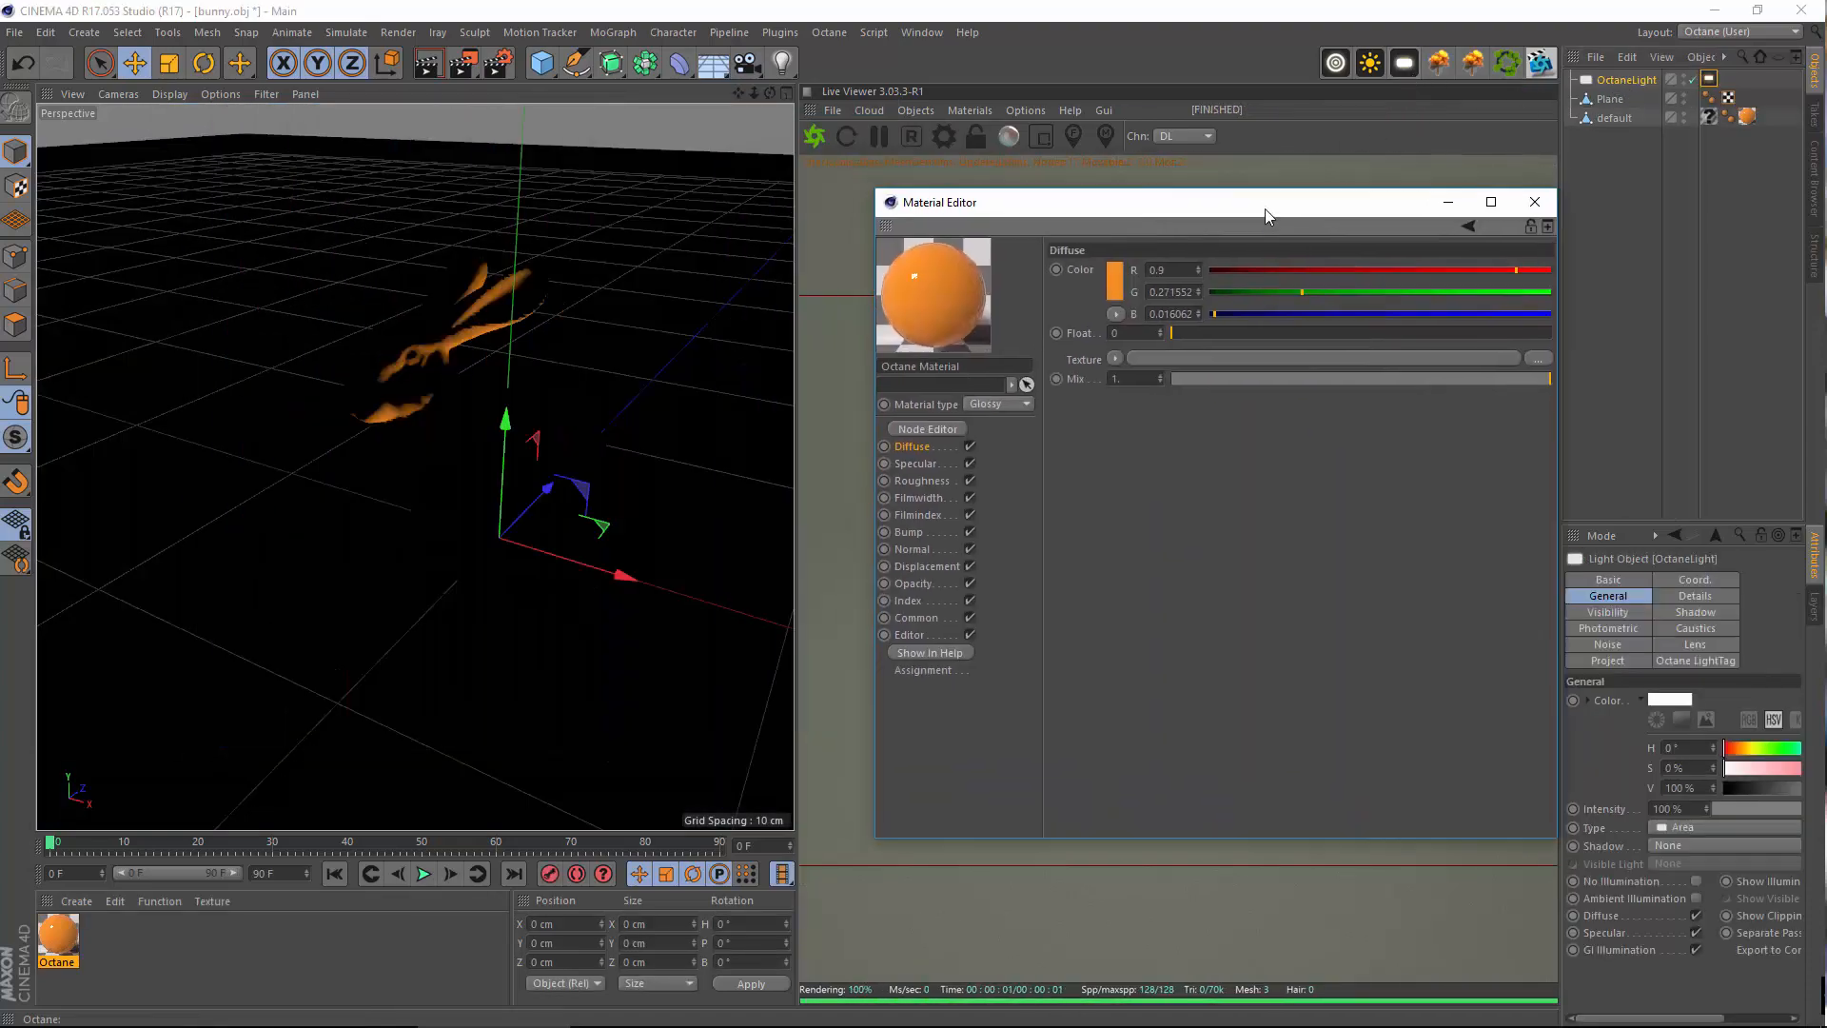
{"action": "left_click_drag", "start_coordinate": [505, 395], "coordinate": [582, 81], "text": "alt"}
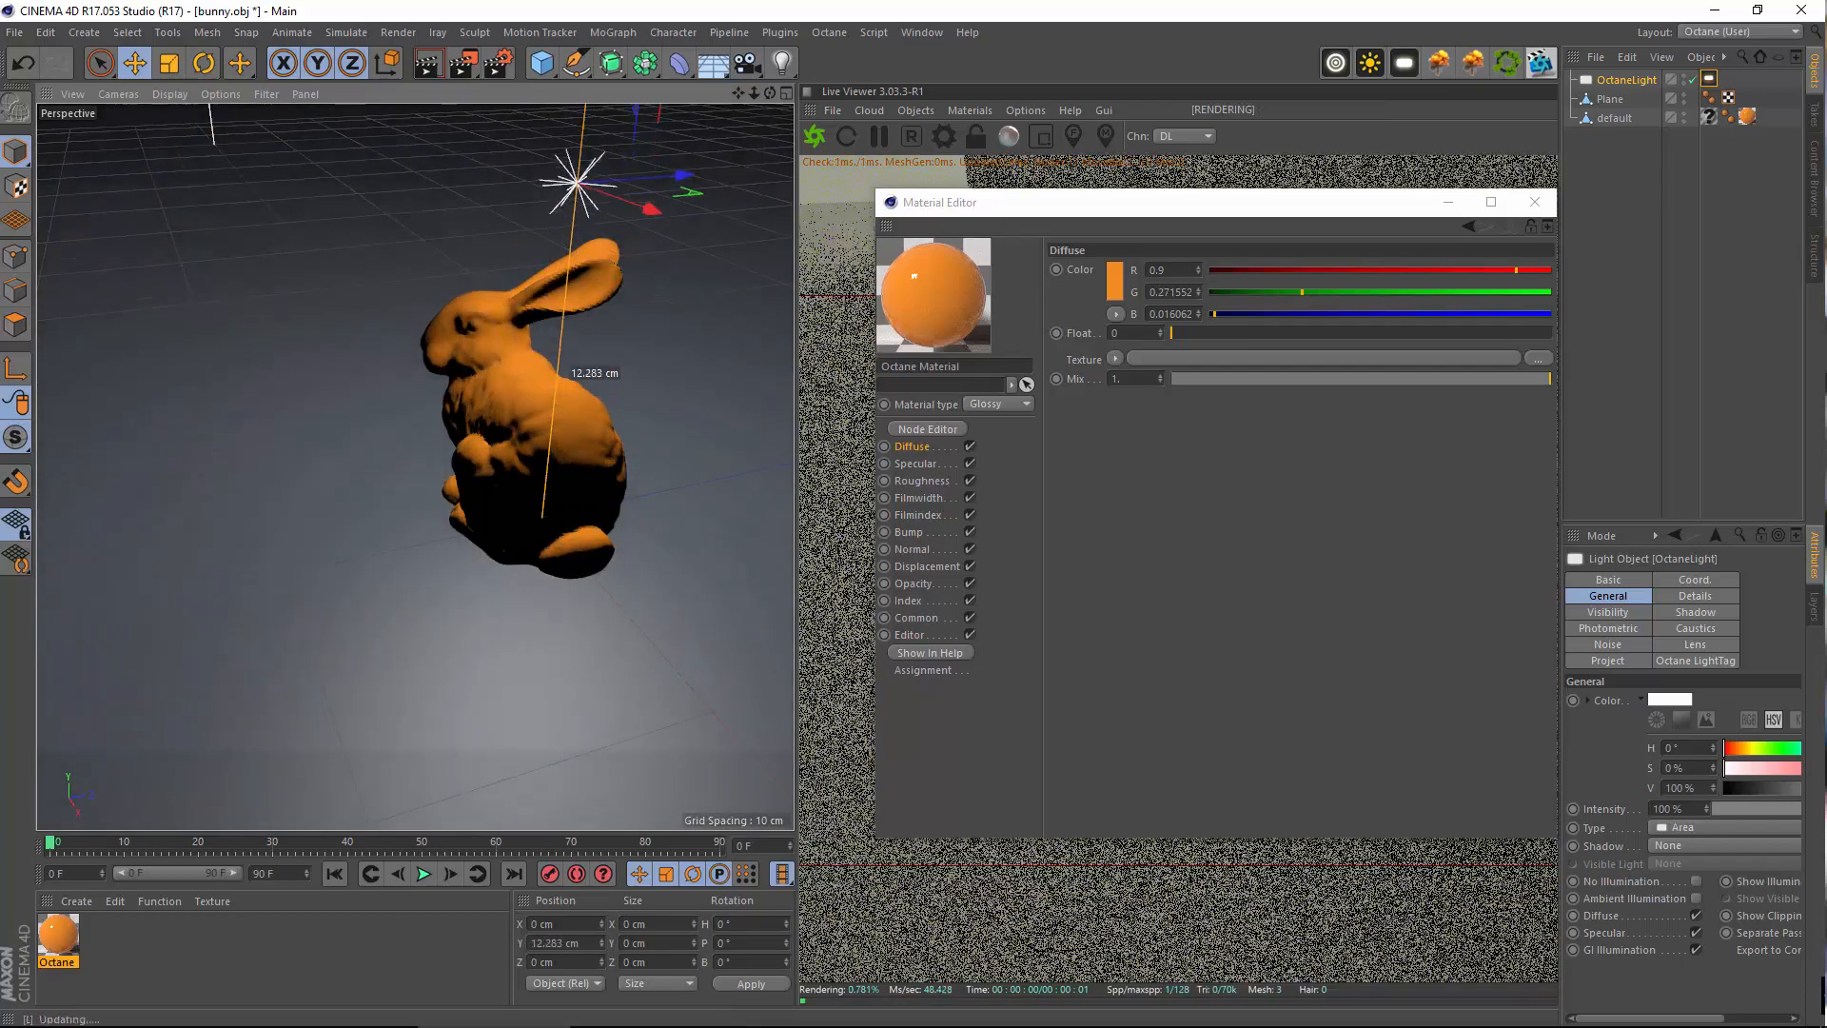
{"action": "scroll", "coordinate": [464, 469], "scroll_direction": "down", "scroll_amount": 5}
{"action": "middle_click_drag", "start_coordinate": [542, 385], "coordinate": [350, 546], "text": "alt"}
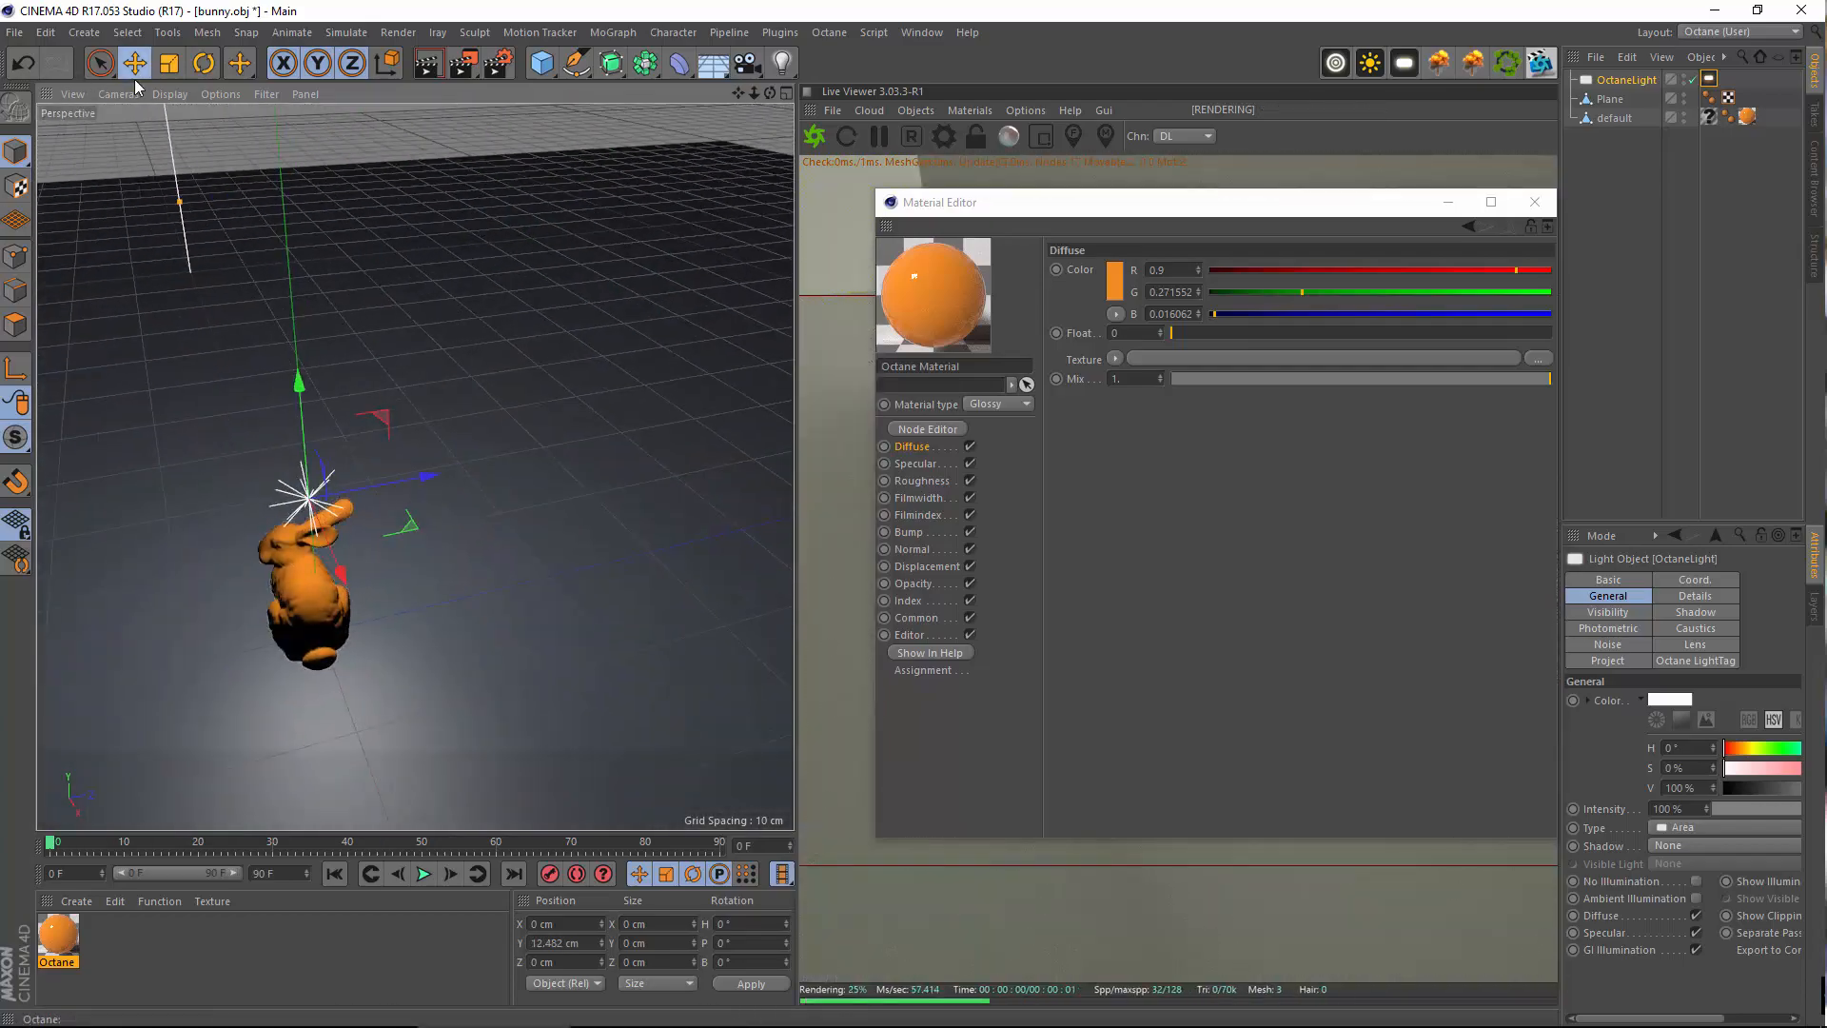
Raise the Octane light to about 56 cm in Y and move it about 48 cm along Z
{"action": "left_click_drag", "start_coordinate": [437, 514], "coordinate": [457, 109], "text": "alt"}
{"action": "scroll", "coordinate": [488, 504], "scroll_direction": "down", "scroll_amount": 5}
{"action": "key", "text": "t"}
{"action": "key", "text": "e"}
{"action": "left_click_drag", "start_coordinate": [534, 204], "coordinate": [723, 184]}
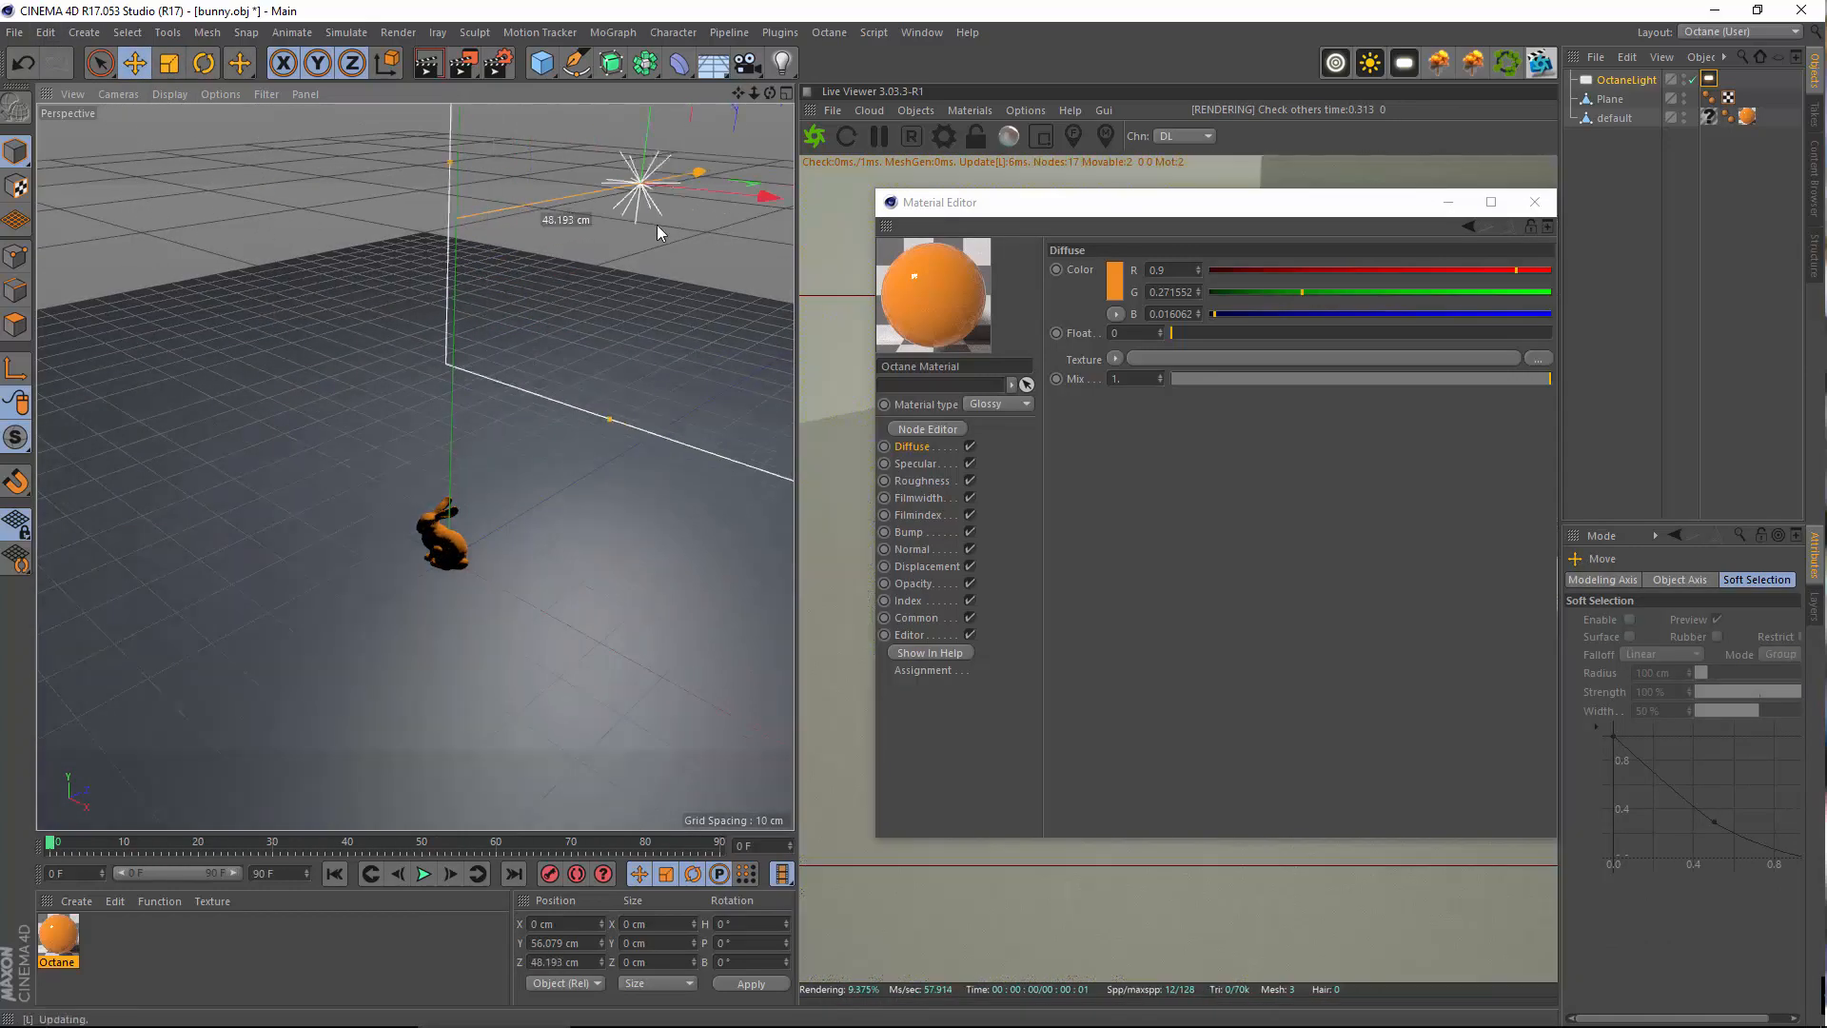
Rotate the Octane light to a heading of about -30.7° and move it to about 43.7 cm in X and 9.4 cm in Z
{"action": "left_click", "coordinate": [204, 63]}
{"action": "middle_click_drag", "start_coordinate": [730, 339], "coordinate": [474, 510], "text": "alt"}
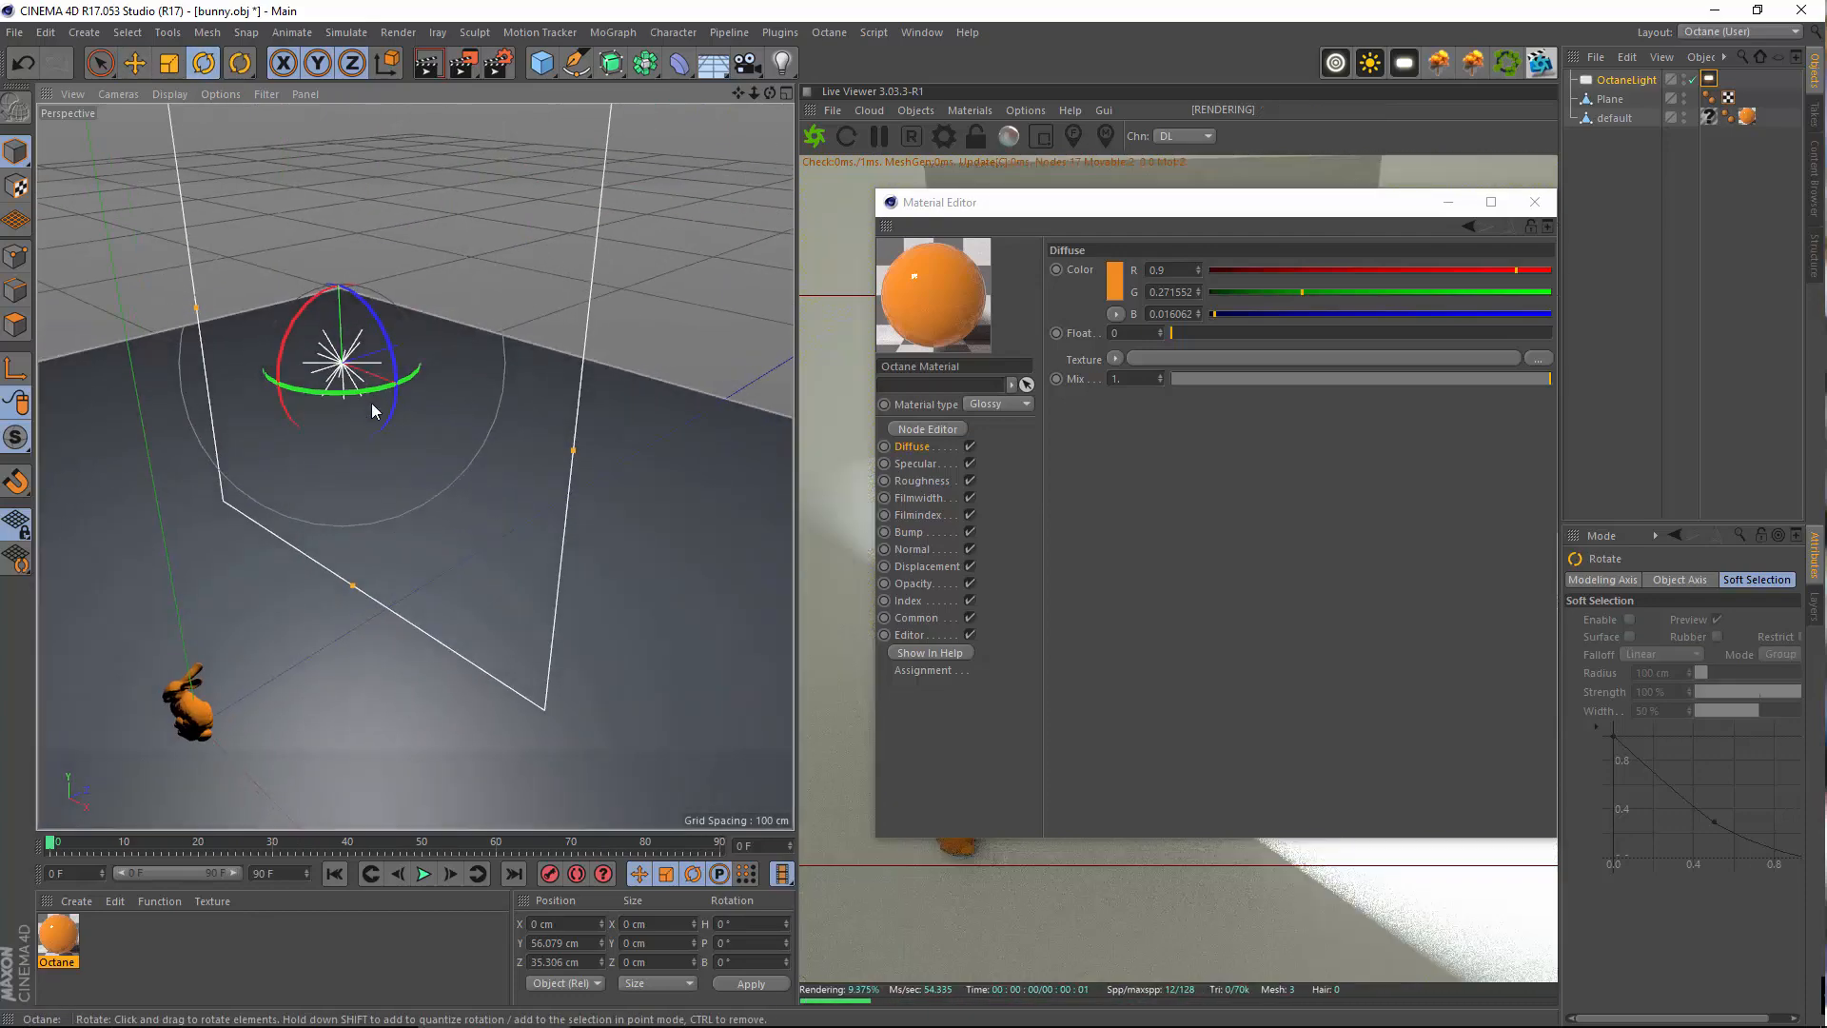
{"action": "left_click_drag", "start_coordinate": [351, 391], "coordinate": [449, 583]}
{"action": "key", "text": "e"}
{"action": "middle_click_drag", "start_coordinate": [228, 719], "coordinate": [411, 463], "text": "alt"}
{"action": "left_click_drag", "start_coordinate": [422, 484], "coordinate": [592, 505], "text": "alt"}
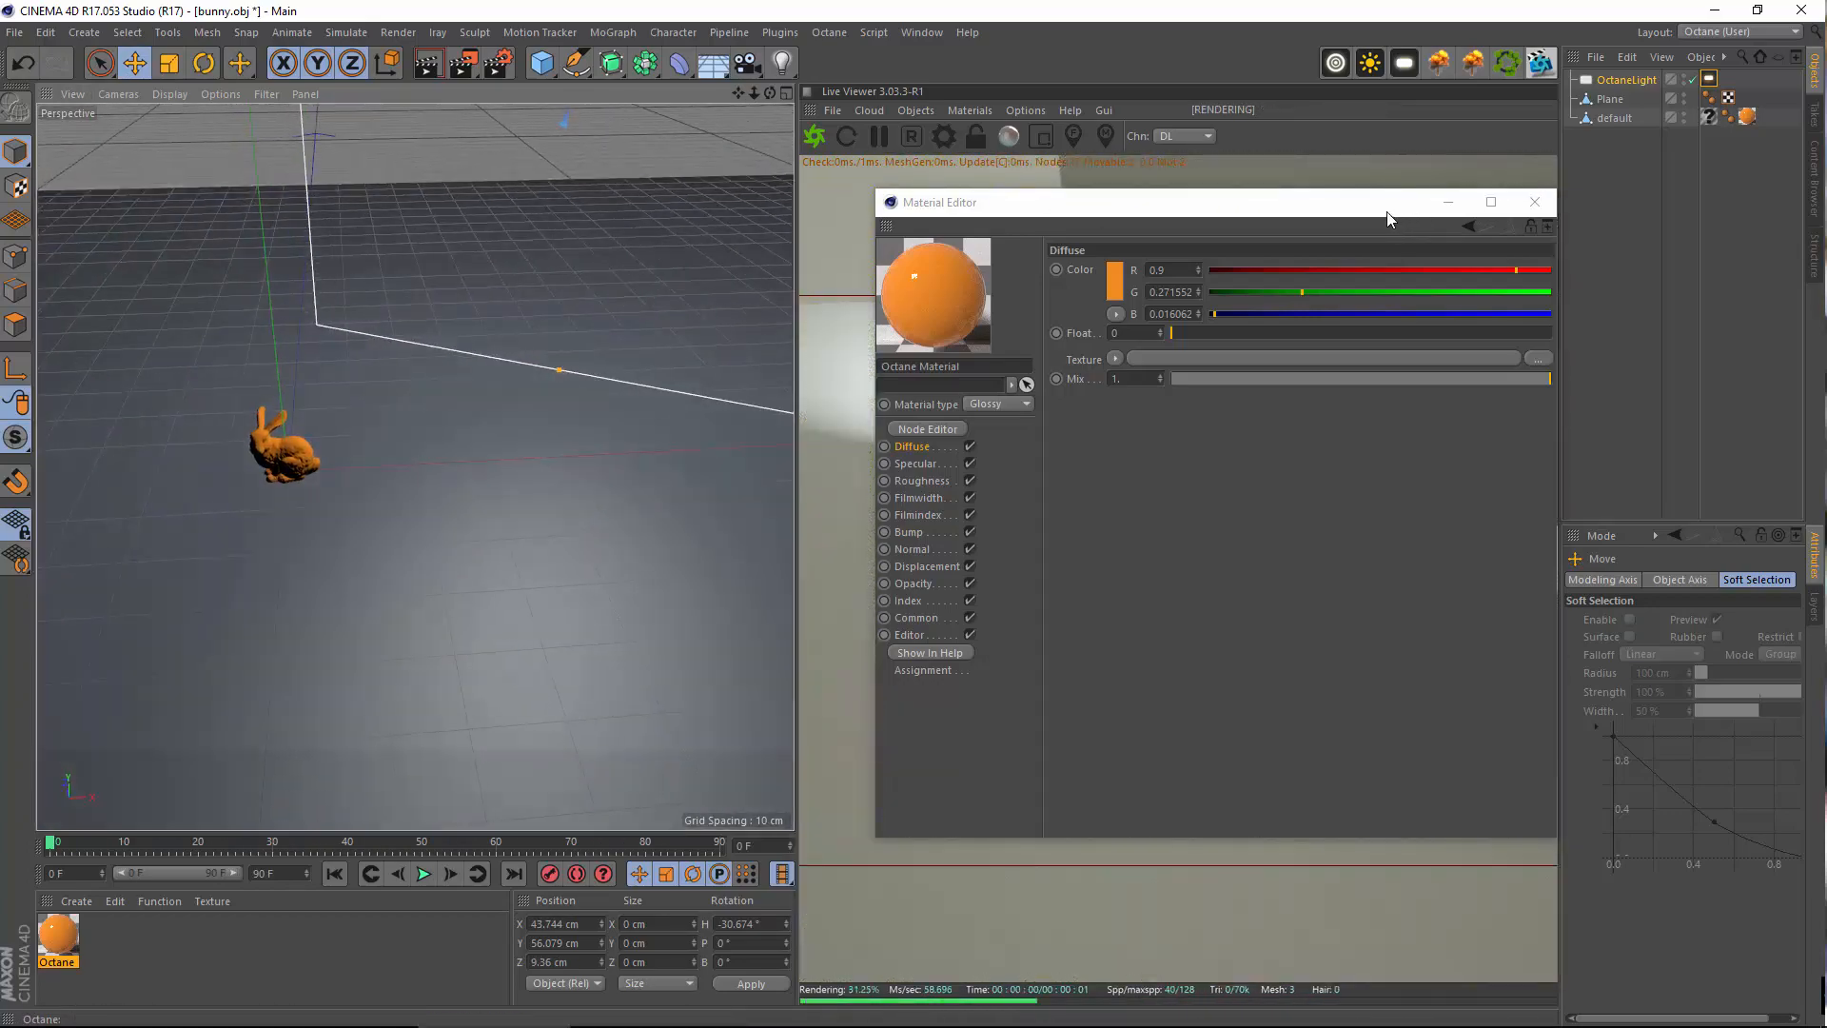
Move the Material Editor clear of the render and rotate the Octane light to a heading of about -220.7°
{"action": "left_click_drag", "start_coordinate": [1386, 218], "coordinate": [807, 236]}
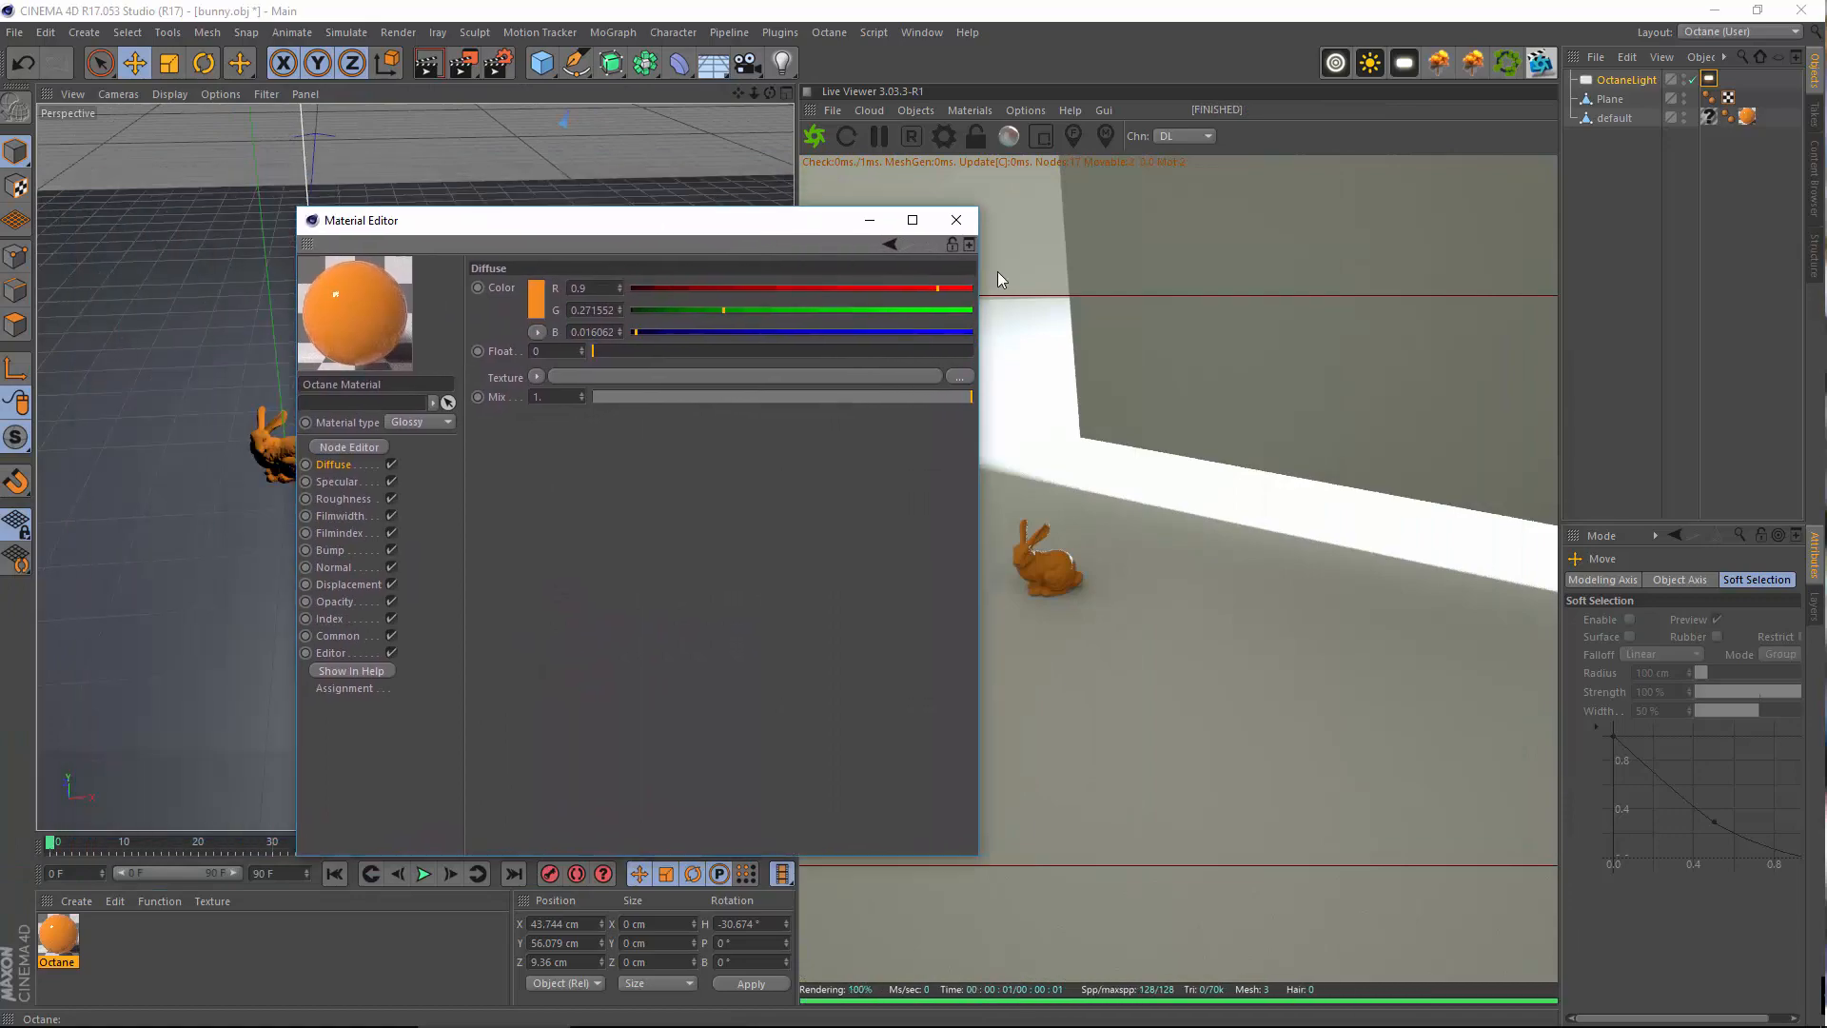
{"action": "left_click_drag", "start_coordinate": [998, 271], "coordinate": [1113, 314]}
{"action": "middle_click_drag", "start_coordinate": [568, 316], "coordinate": [449, 666], "text": "alt"}
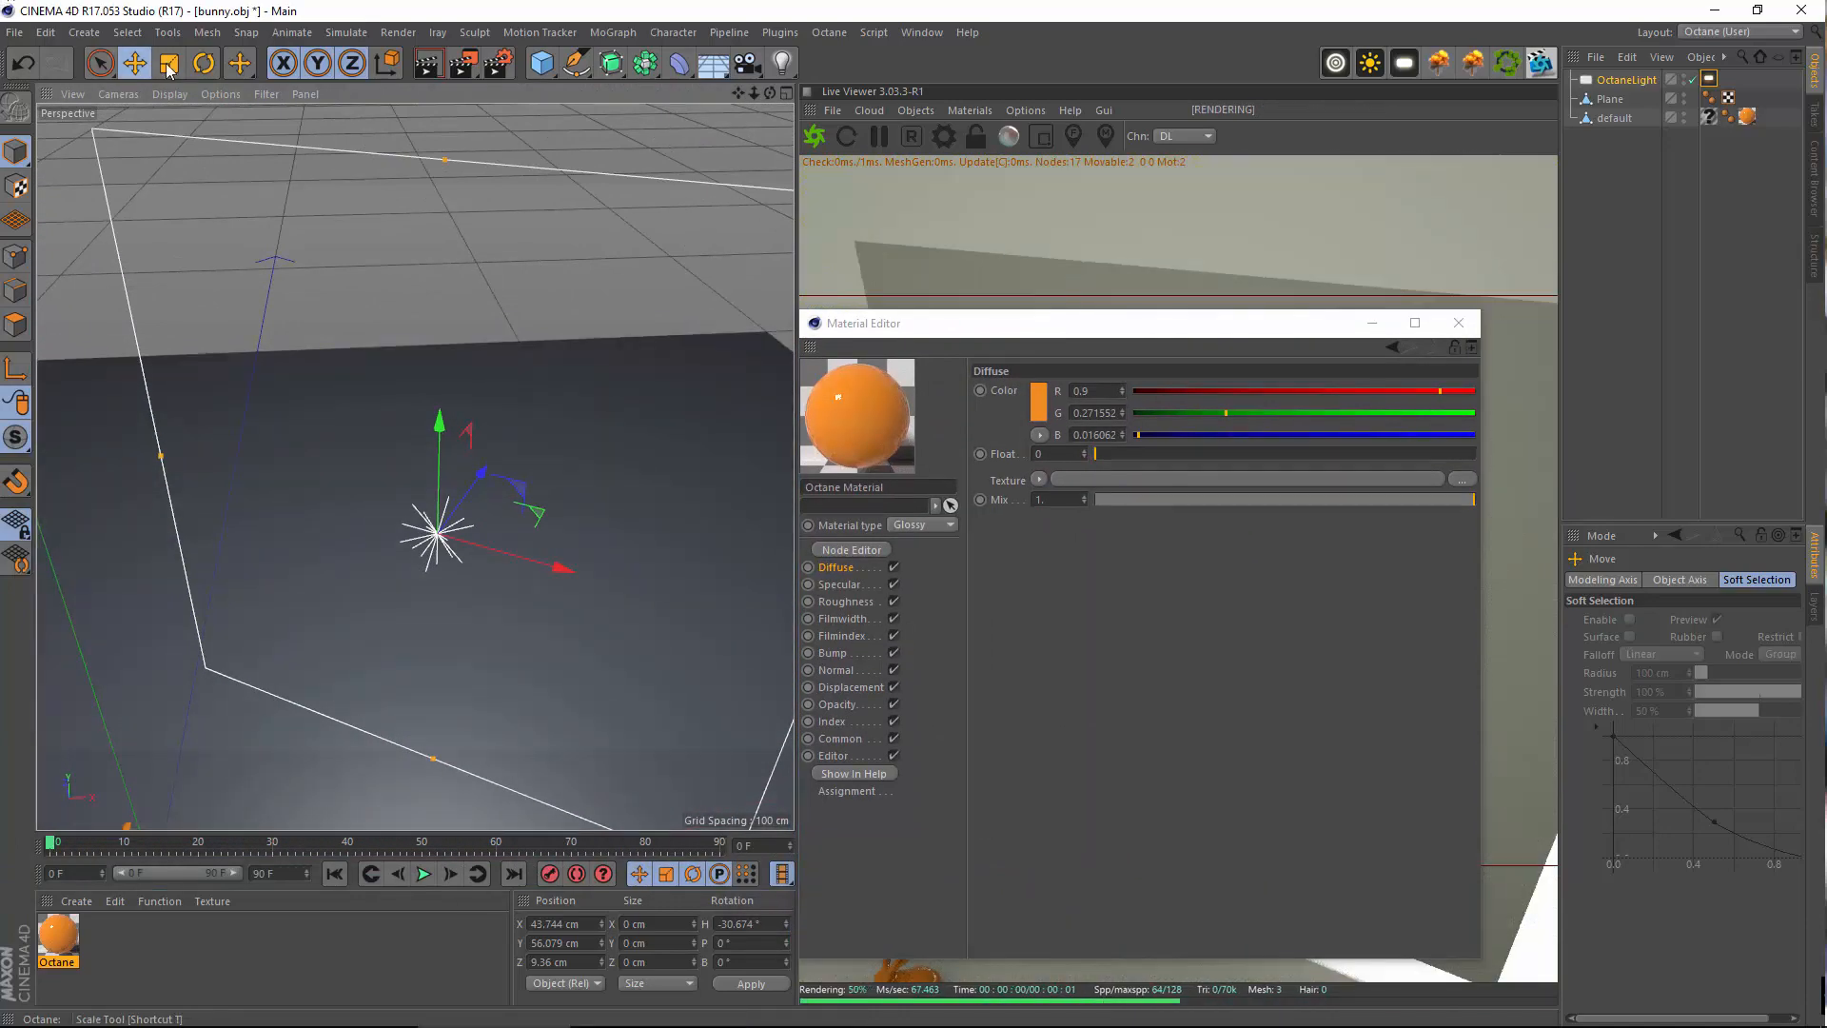
{"action": "left_click", "coordinate": [203, 63]}
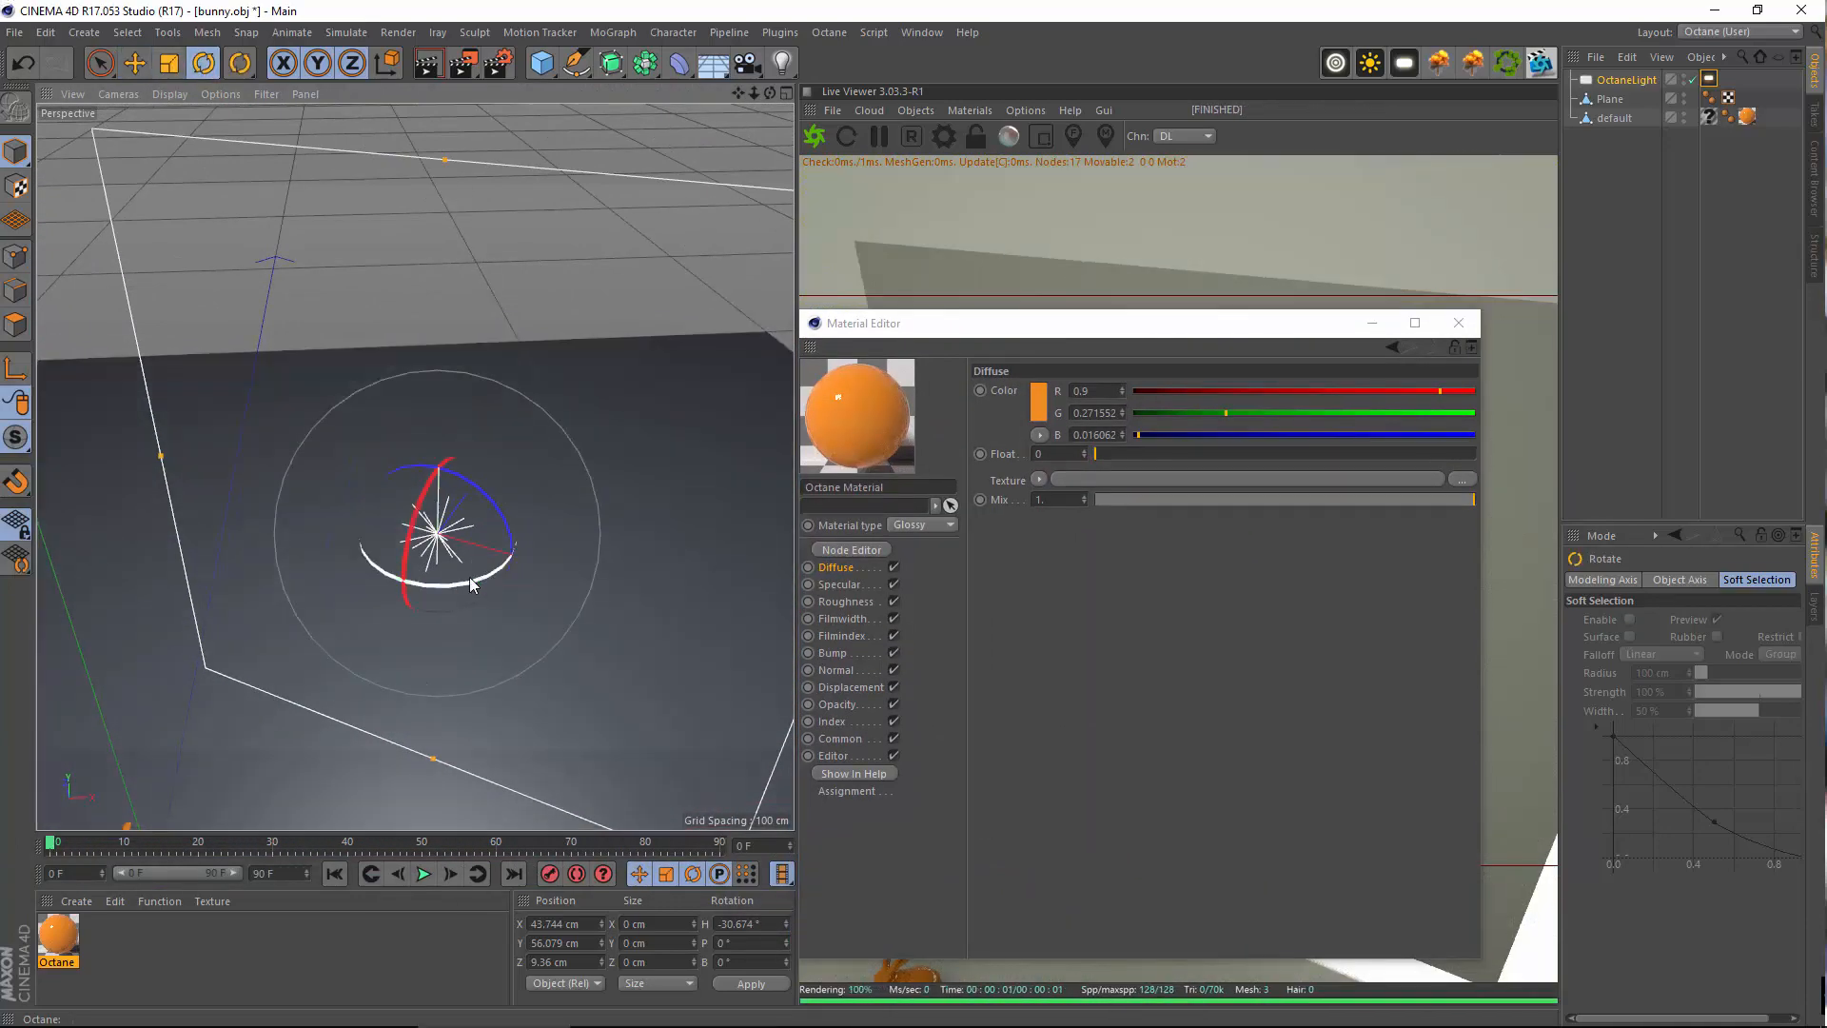
{"action": "left_click_drag", "start_coordinate": [470, 577], "coordinate": [416, 580]}
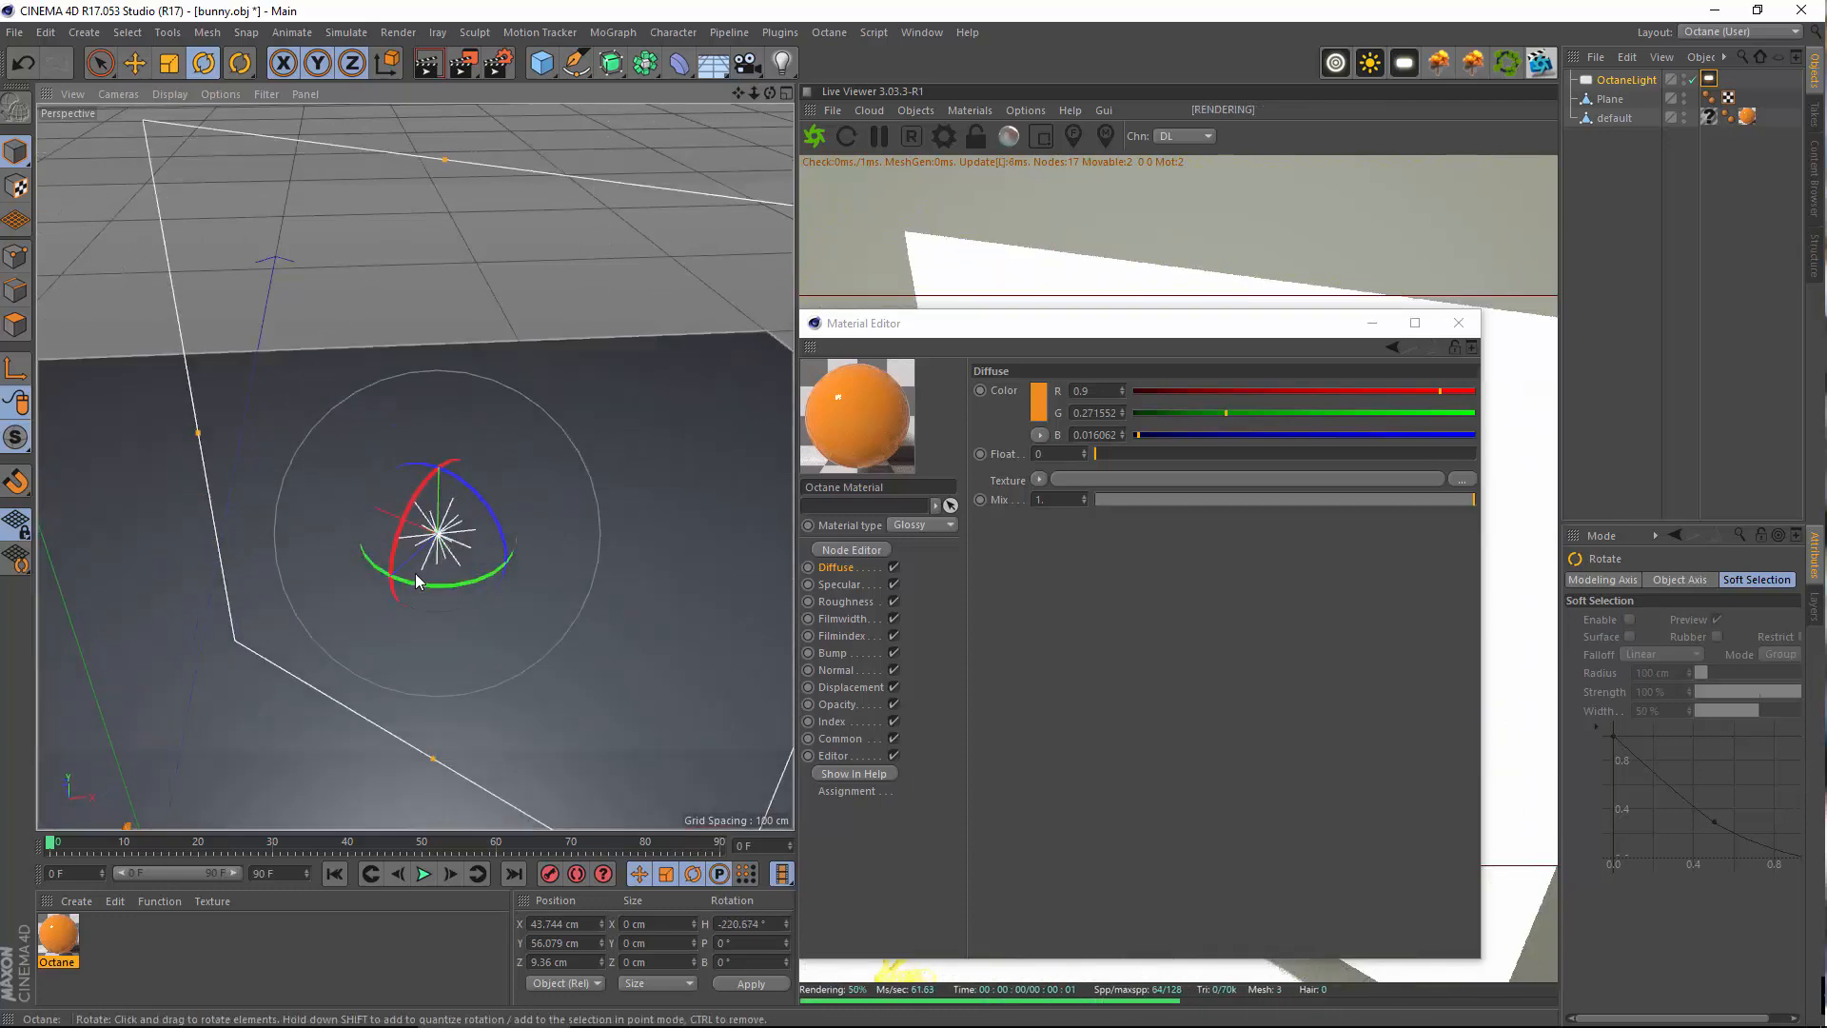
{"action": "scroll", "coordinate": [409, 571], "scroll_direction": "up", "scroll_amount": 5}
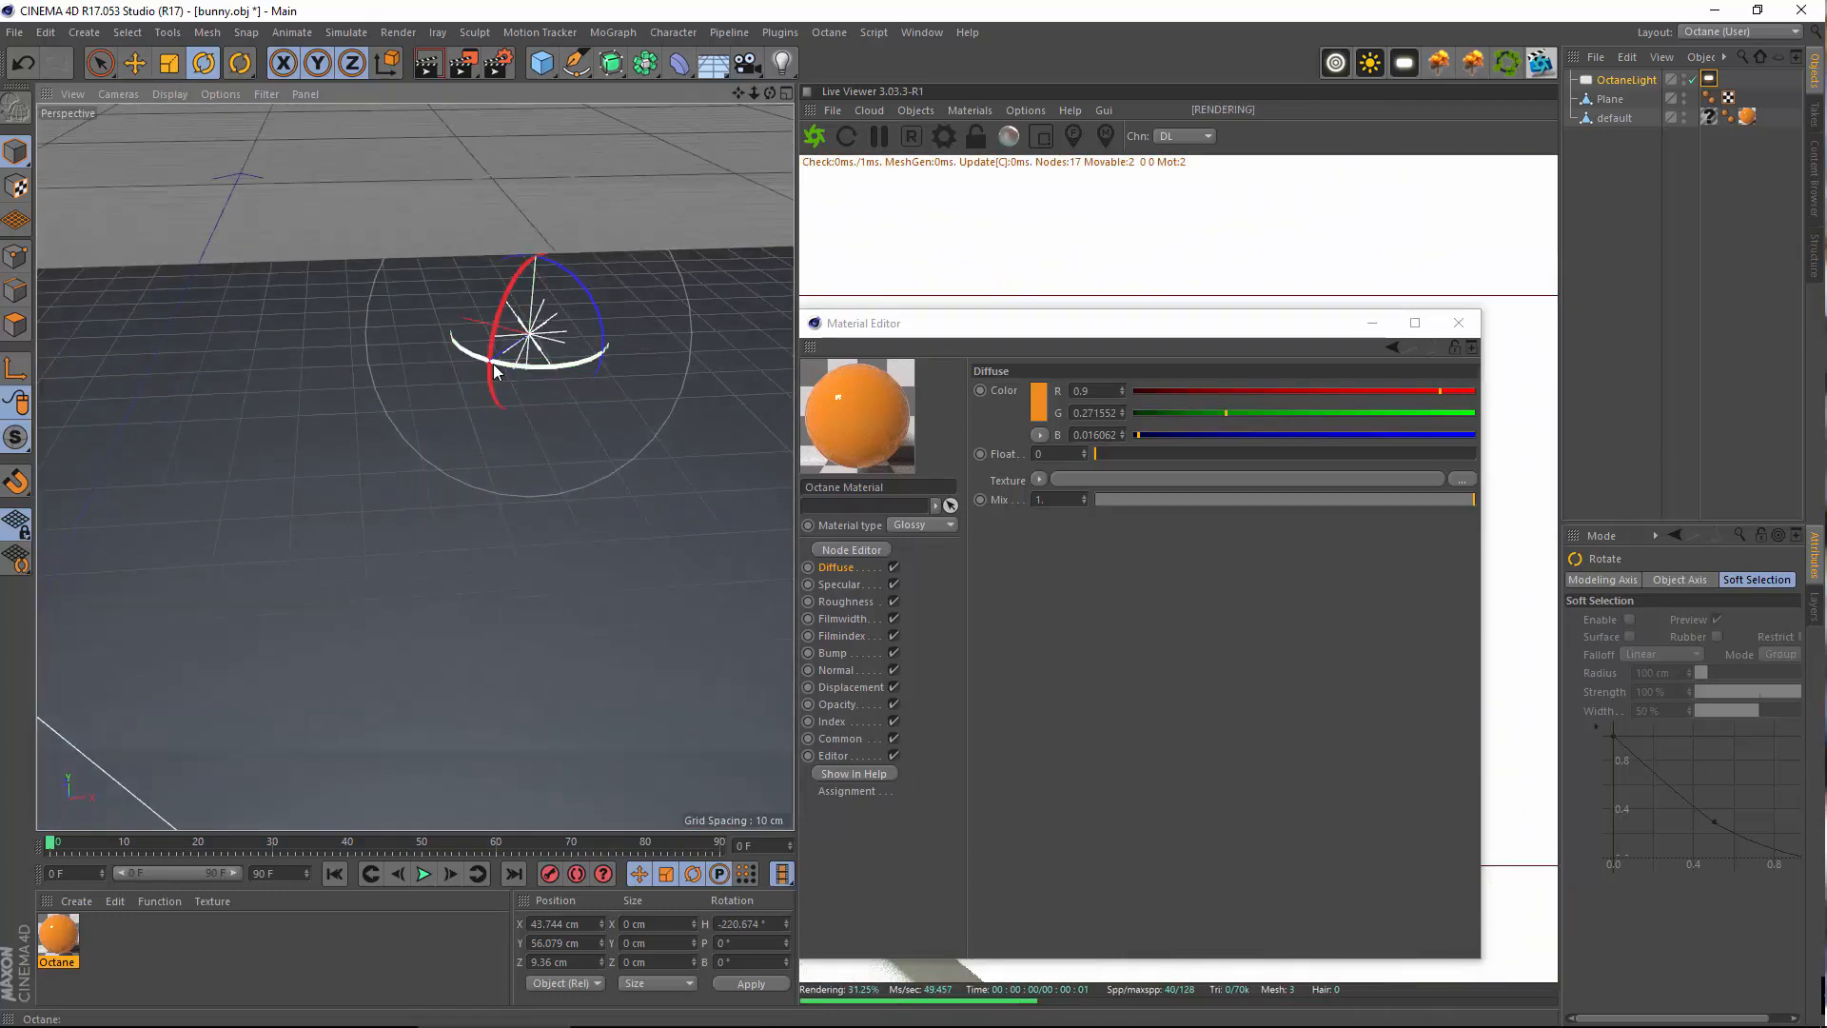
{"action": "left_click", "coordinate": [134, 63]}
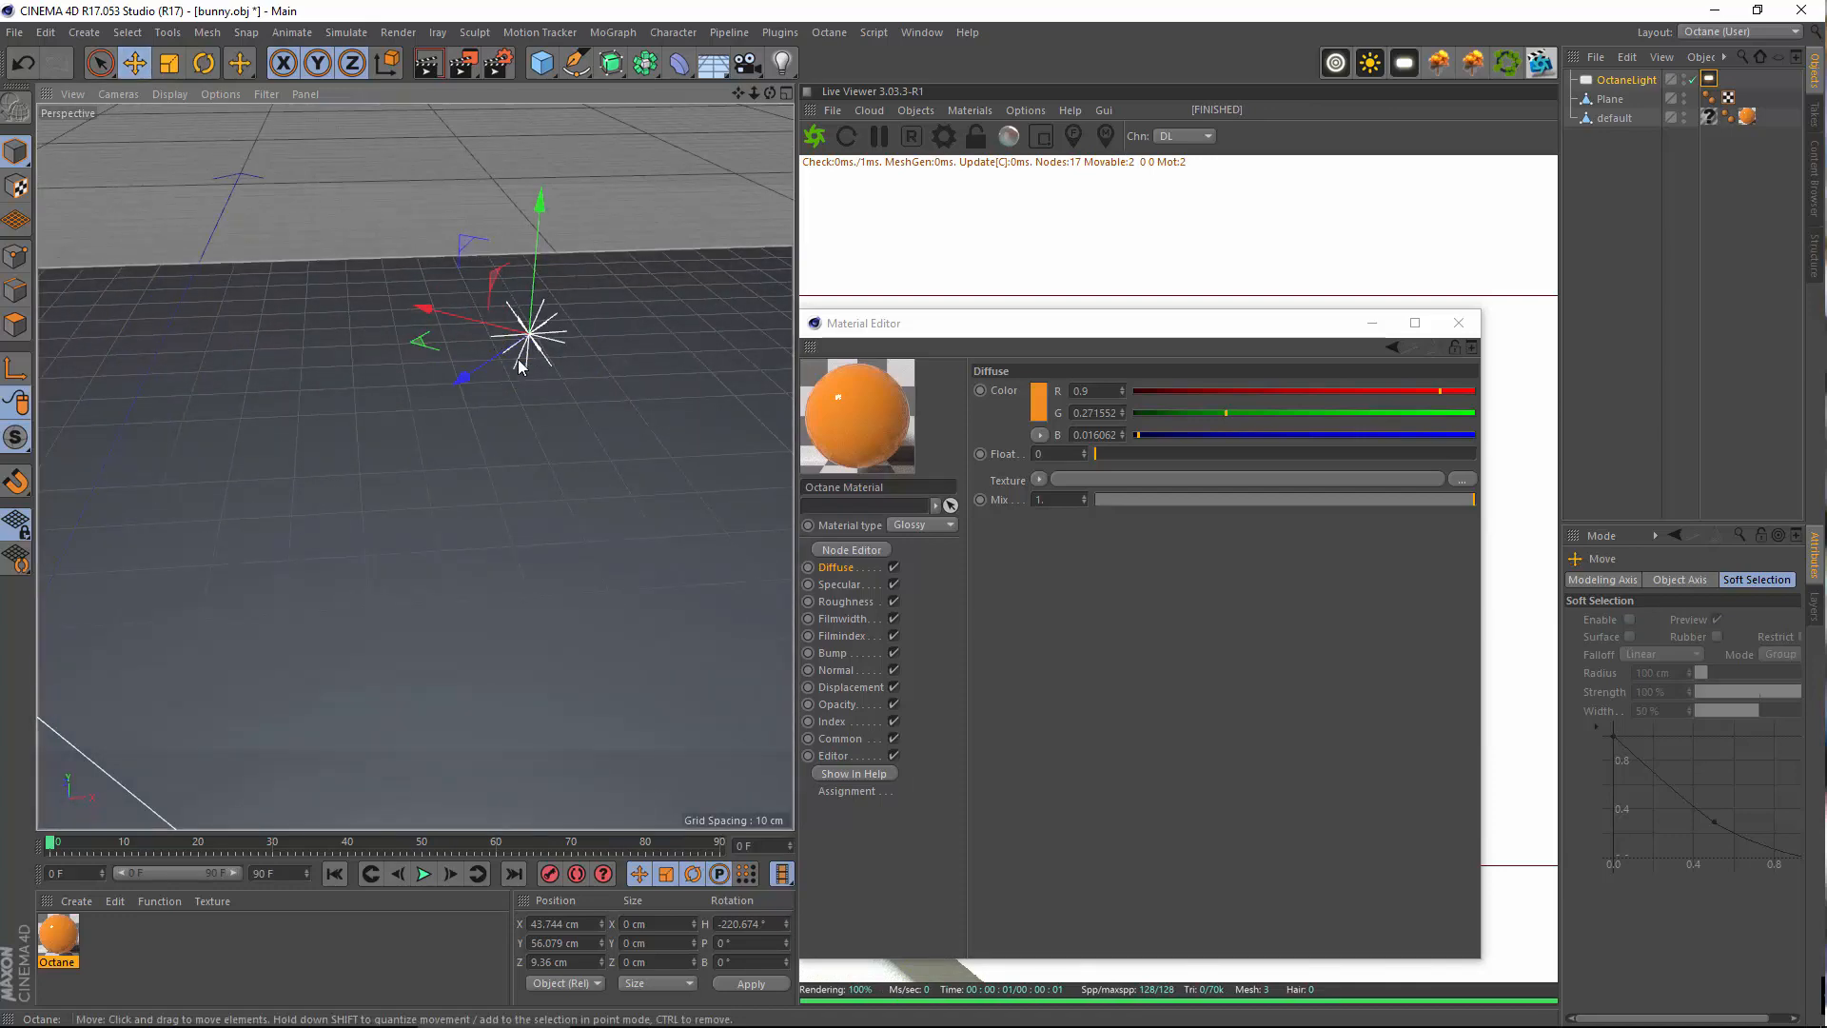
{"action": "scroll", "coordinate": [452, 400], "scroll_direction": "down", "scroll_amount": 5}
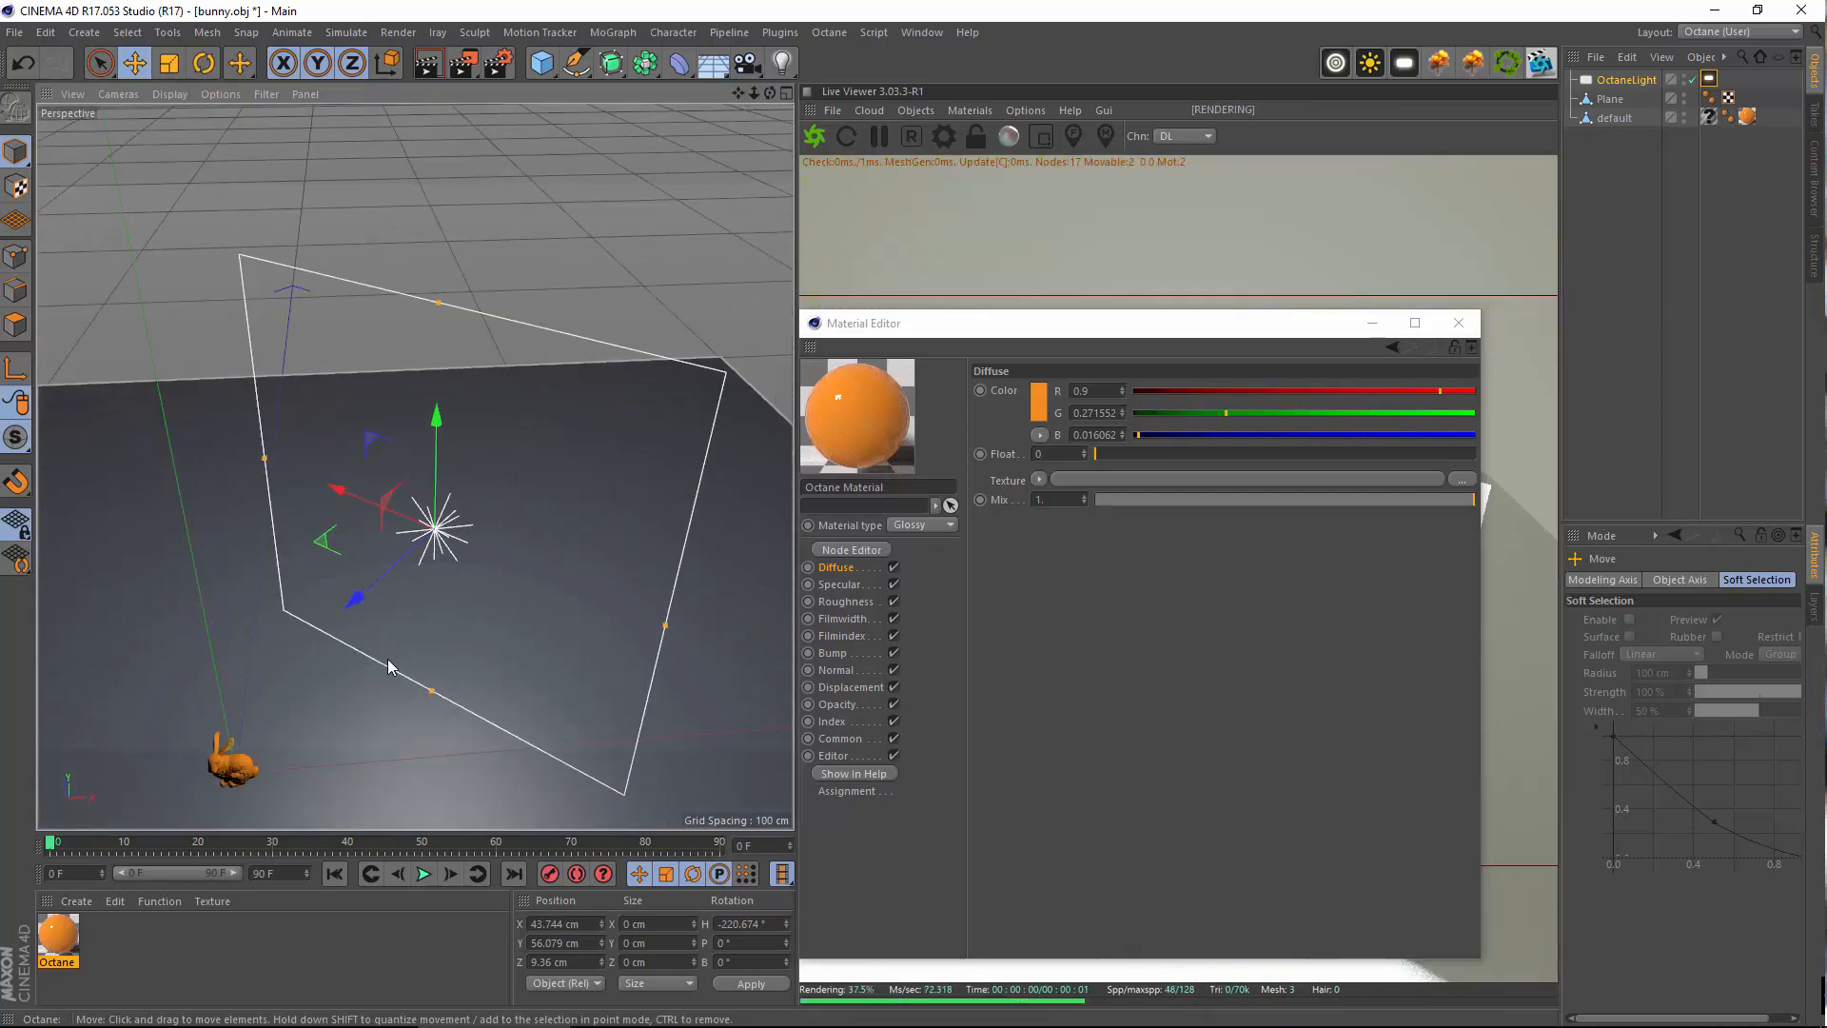
Move the Material Editor off the render and lower the Octane light's power to about 3.85 in its light tag
{"action": "left_click_drag", "start_coordinate": [1029, 327], "coordinate": [418, 209]}
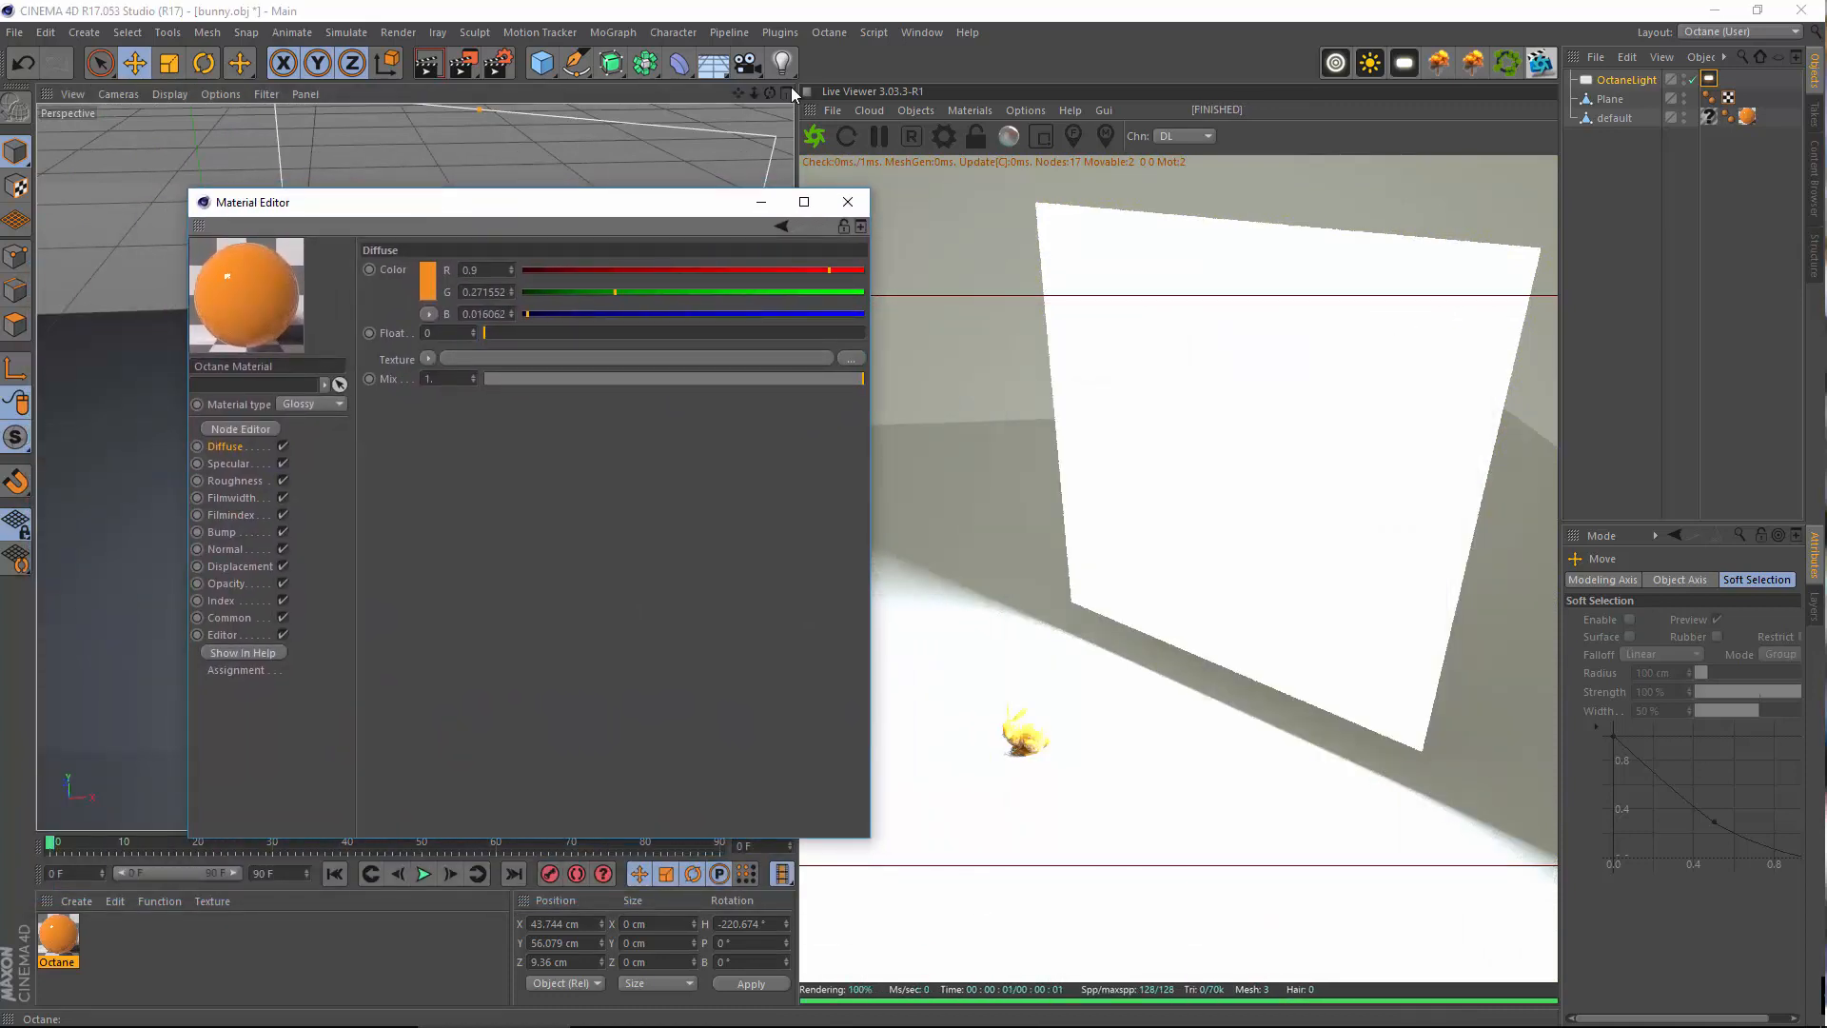
{"action": "left_click", "coordinate": [1709, 97]}
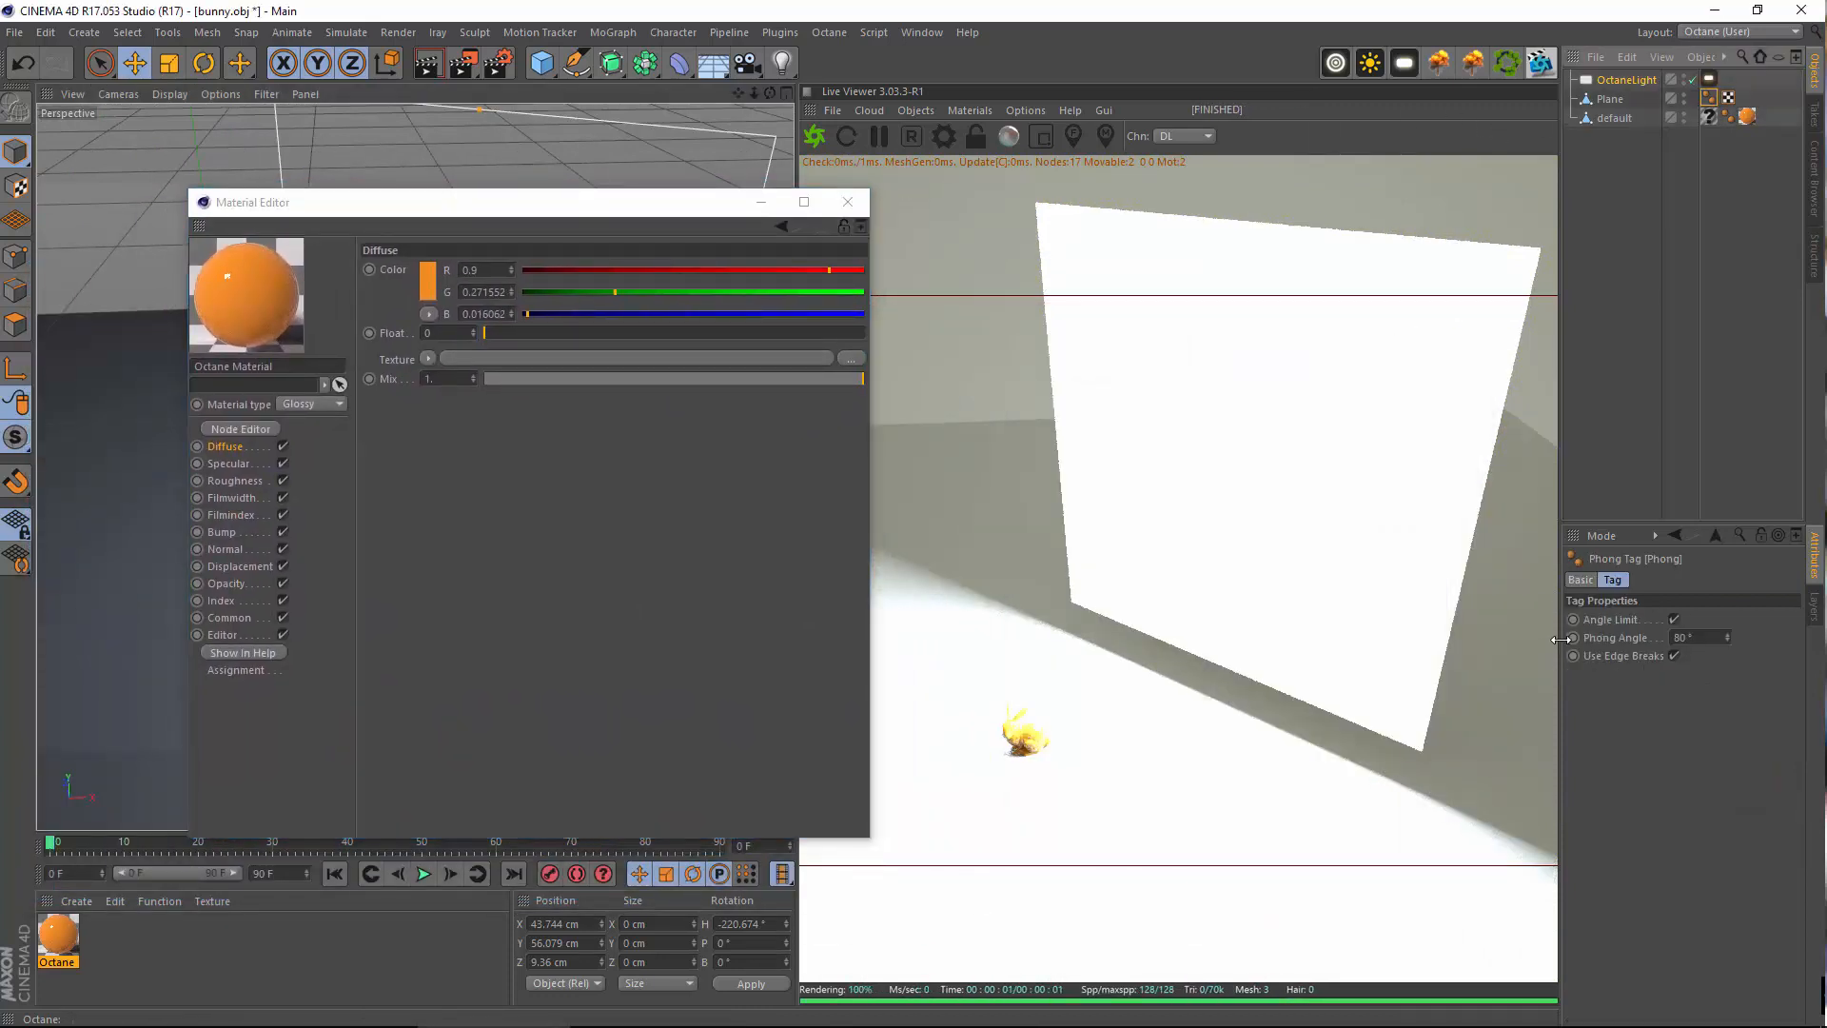
{"action": "left_click_drag", "start_coordinate": [1560, 639], "coordinate": [1487, 639]}
{"action": "left_click", "coordinate": [1635, 79]}
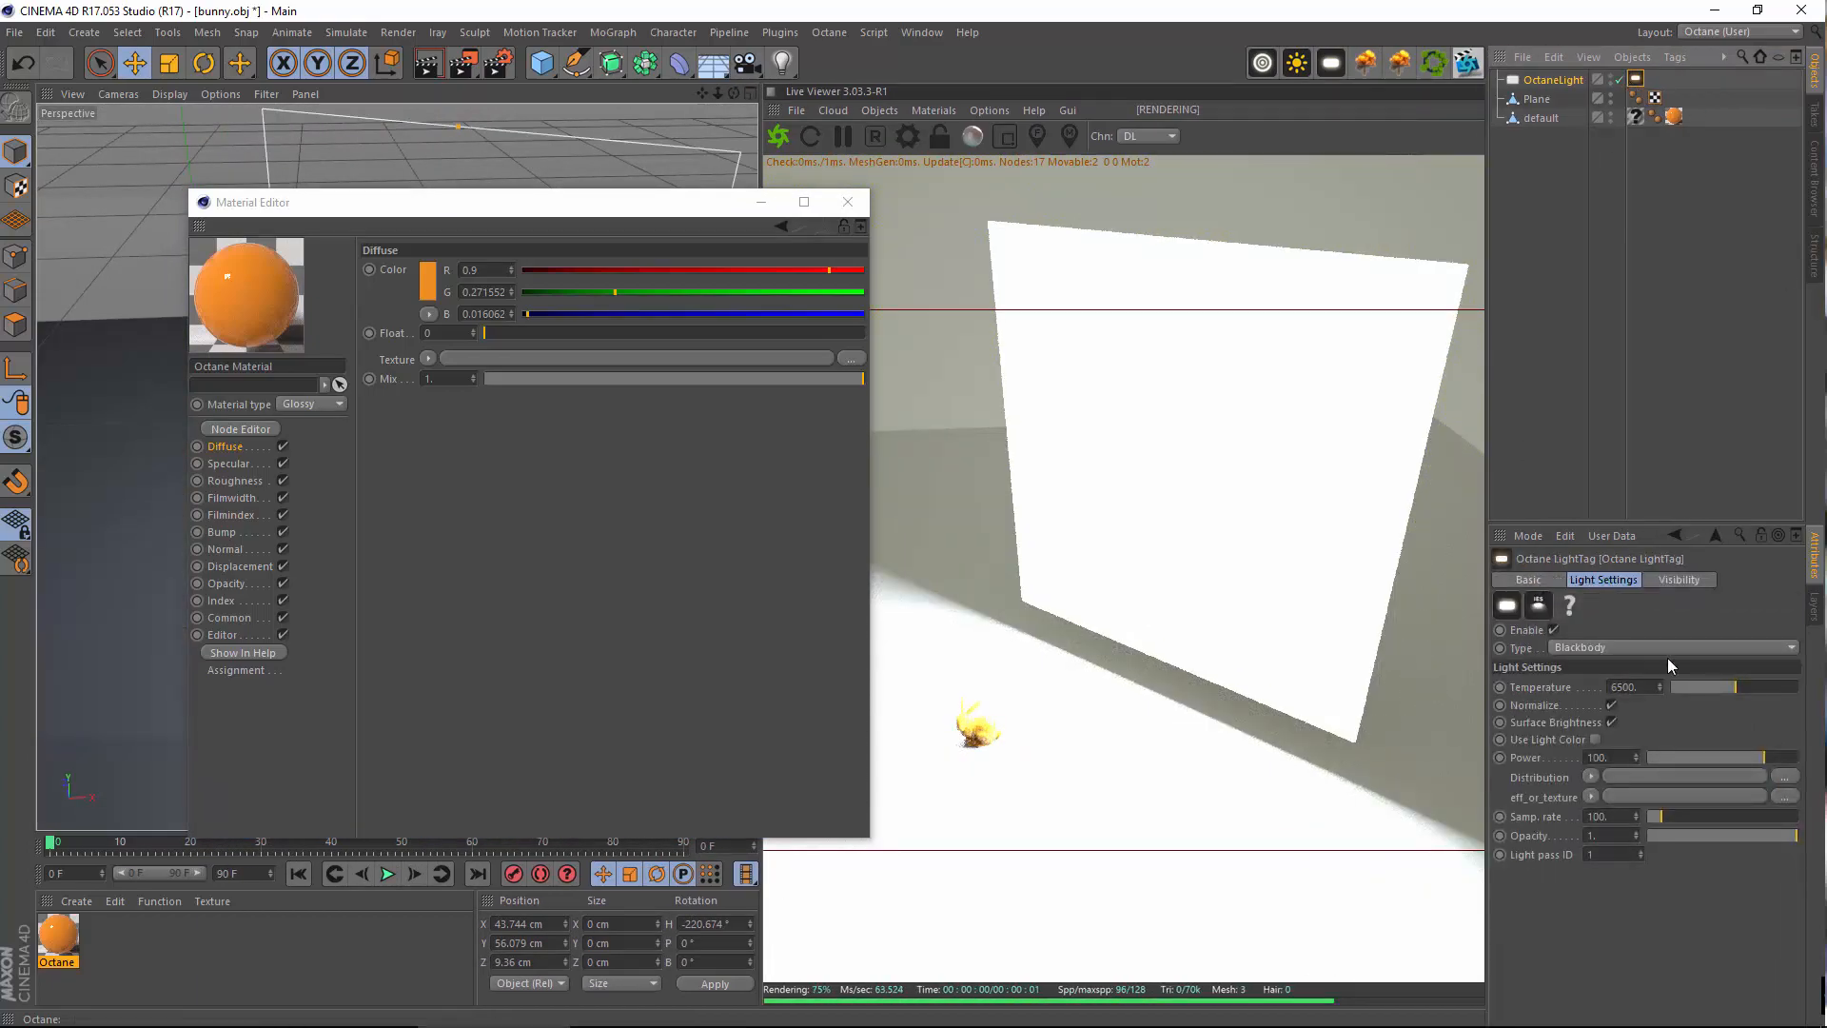
{"action": "mouse_move", "coordinate": [1755, 758]}
{"action": "left_mouse_down"}
{"action": "mouse_move", "coordinate": [1708, 754]}
{"action": "mouse_move", "coordinate": [1736, 755]}
{"action": "left_mouse_up"}
Minimize the Material Editor and turn off the Octane light's camera visibility
{"action": "left_click", "coordinate": [761, 202]}
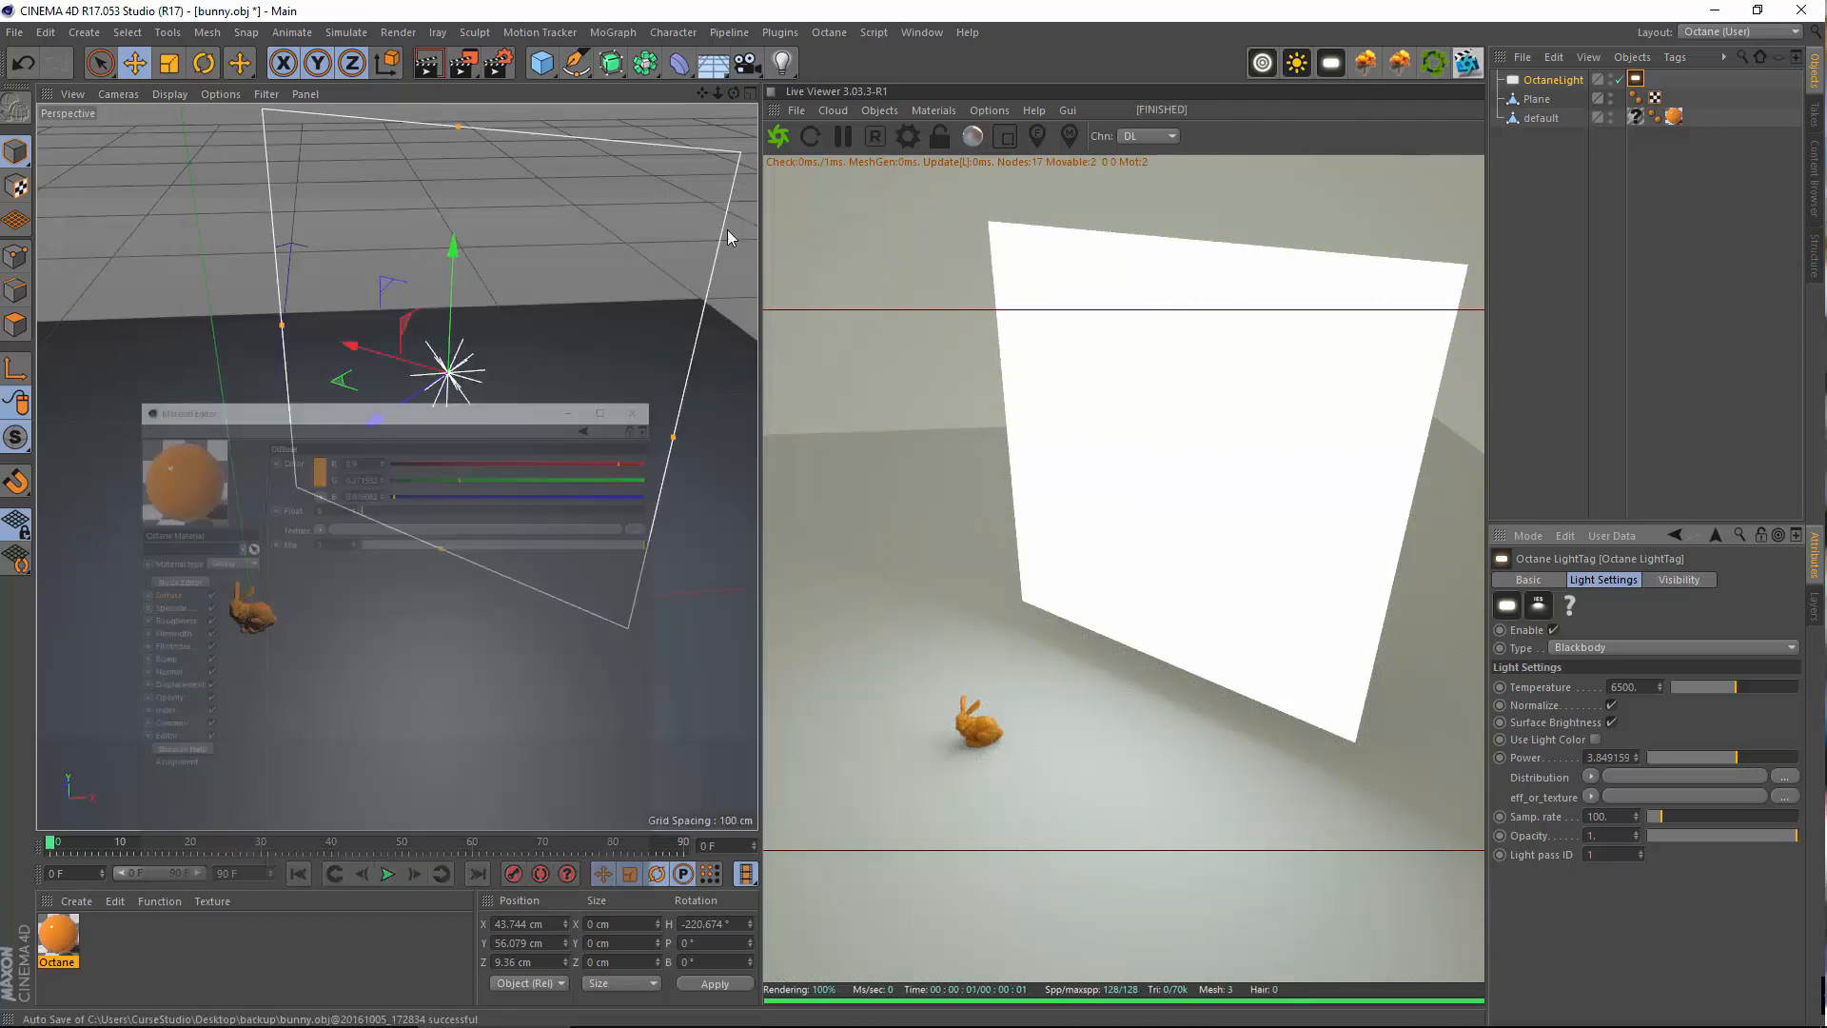
{"action": "scroll", "coordinate": [303, 632], "scroll_direction": "up", "scroll_amount": 5}
{"action": "scroll", "coordinate": [178, 565], "scroll_direction": "up", "scroll_amount": 2}
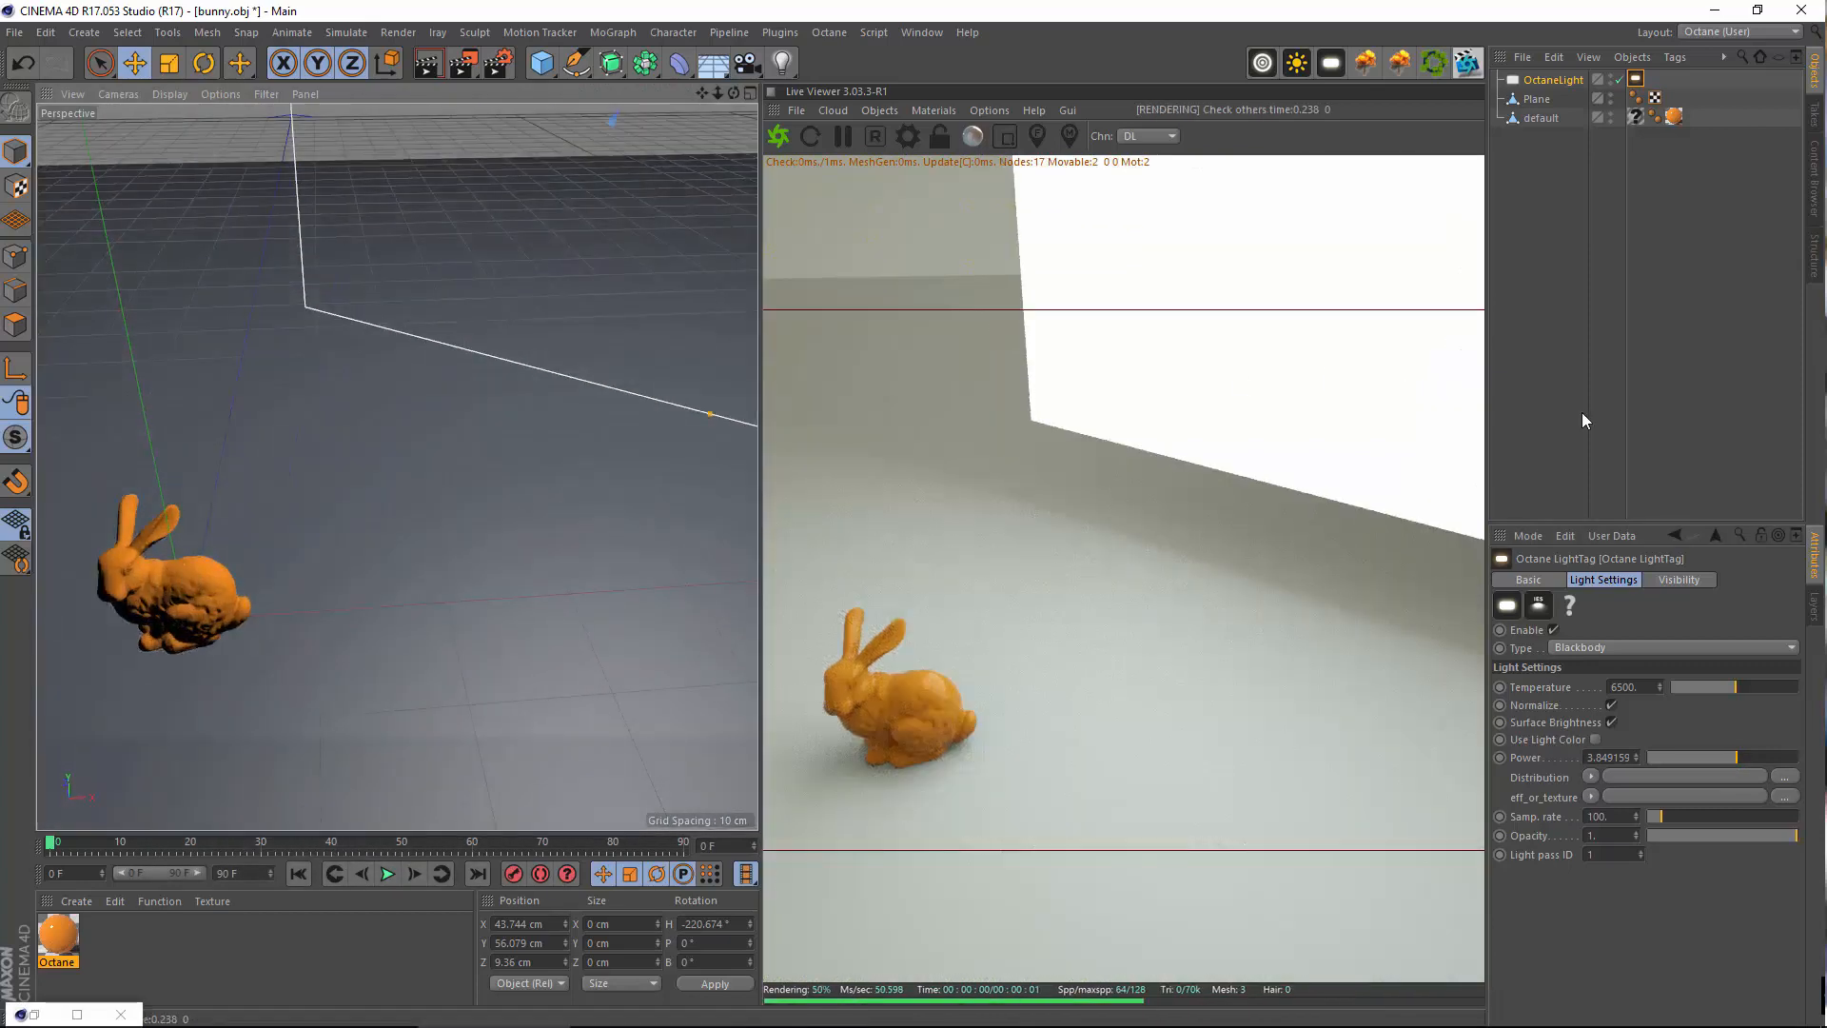
{"action": "left_click", "coordinate": [1678, 579]}
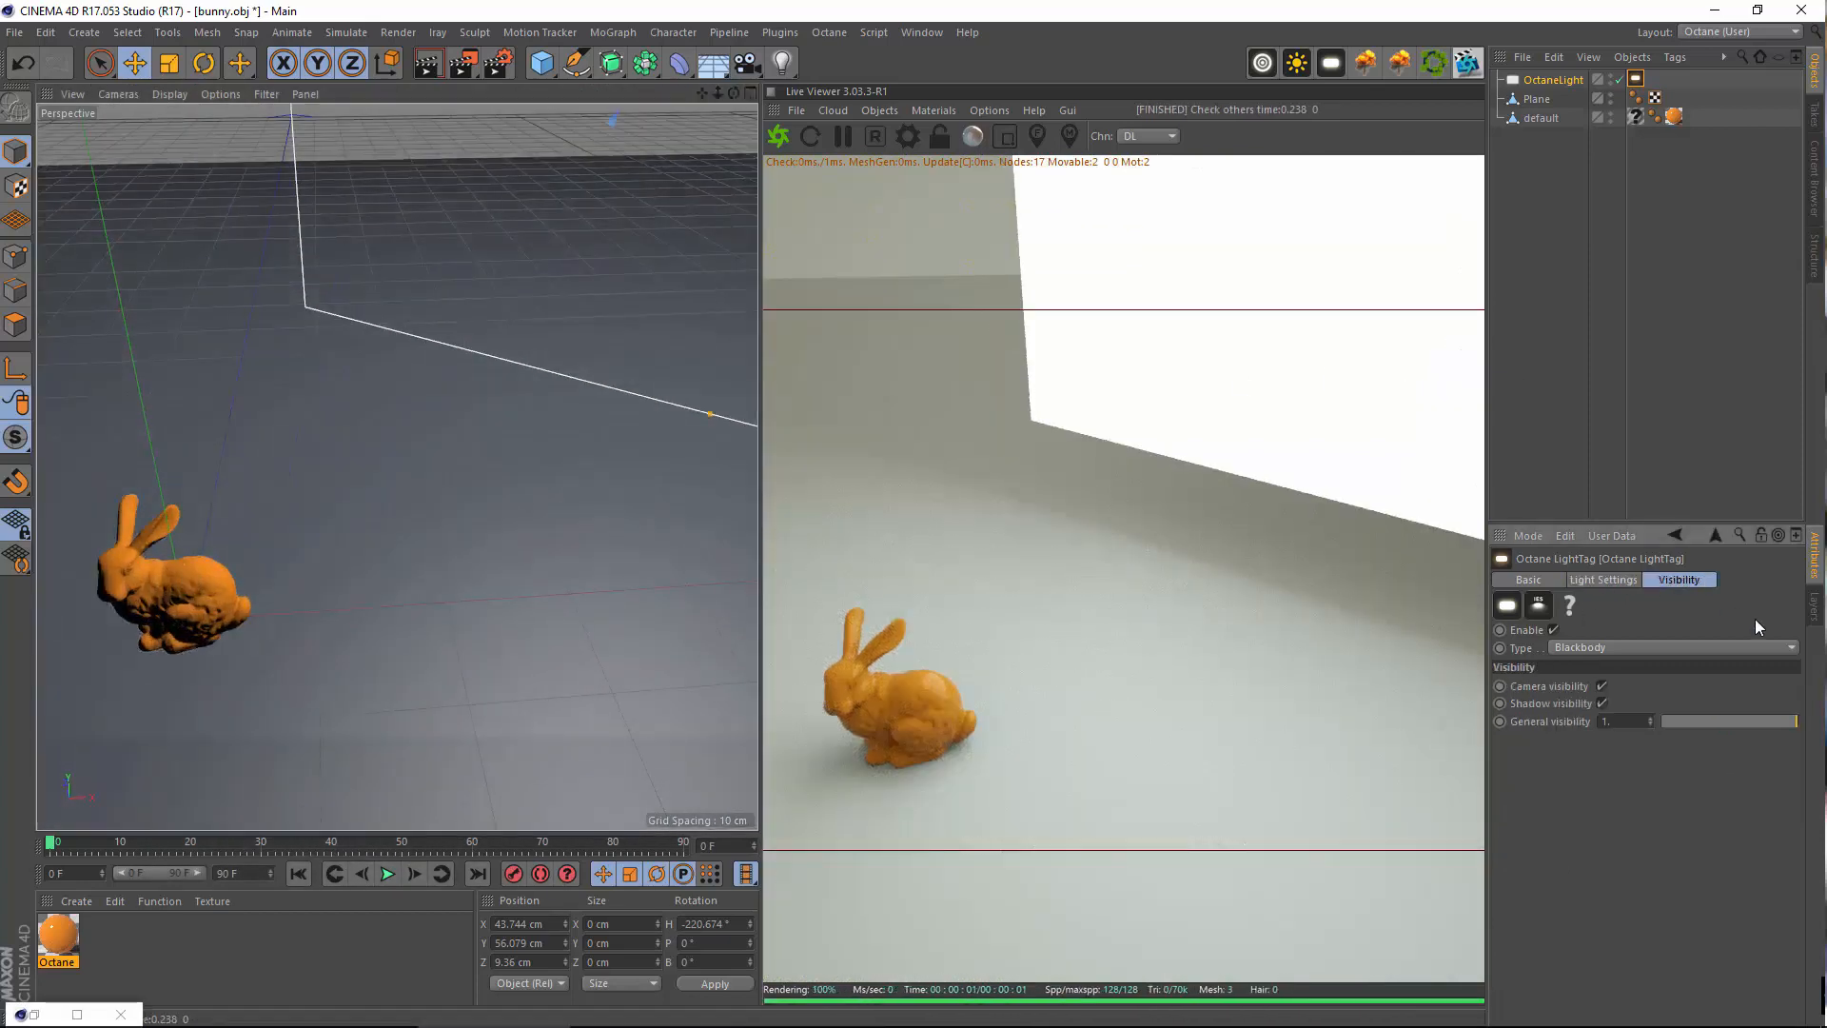
{"action": "left_click", "coordinate": [1602, 686]}
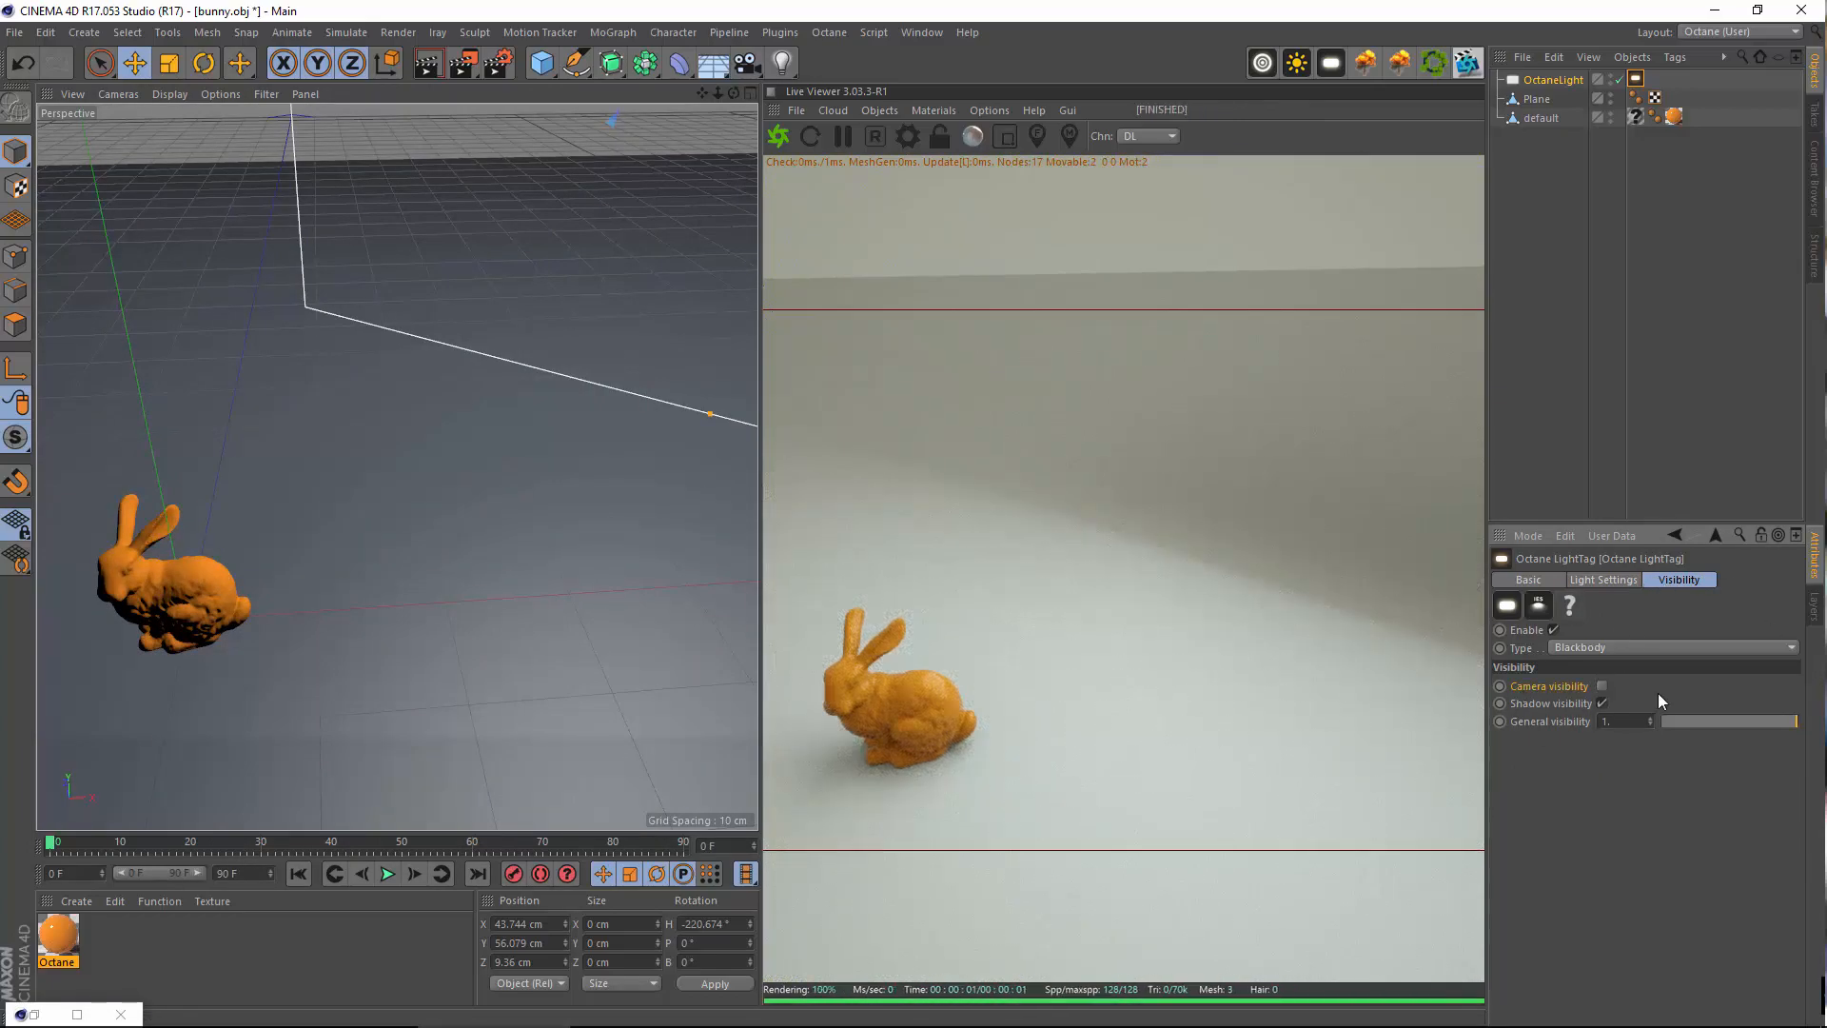
Frame the bunny close up and open the Octane material's Roughness channel, keeping the editor clear of the render
{"action": "left_click_drag", "start_coordinate": [209, 527], "coordinate": [131, 569], "text": "alt"}
{"action": "middle_click_drag", "start_coordinate": [132, 569], "coordinate": [333, 522], "text": "alt"}
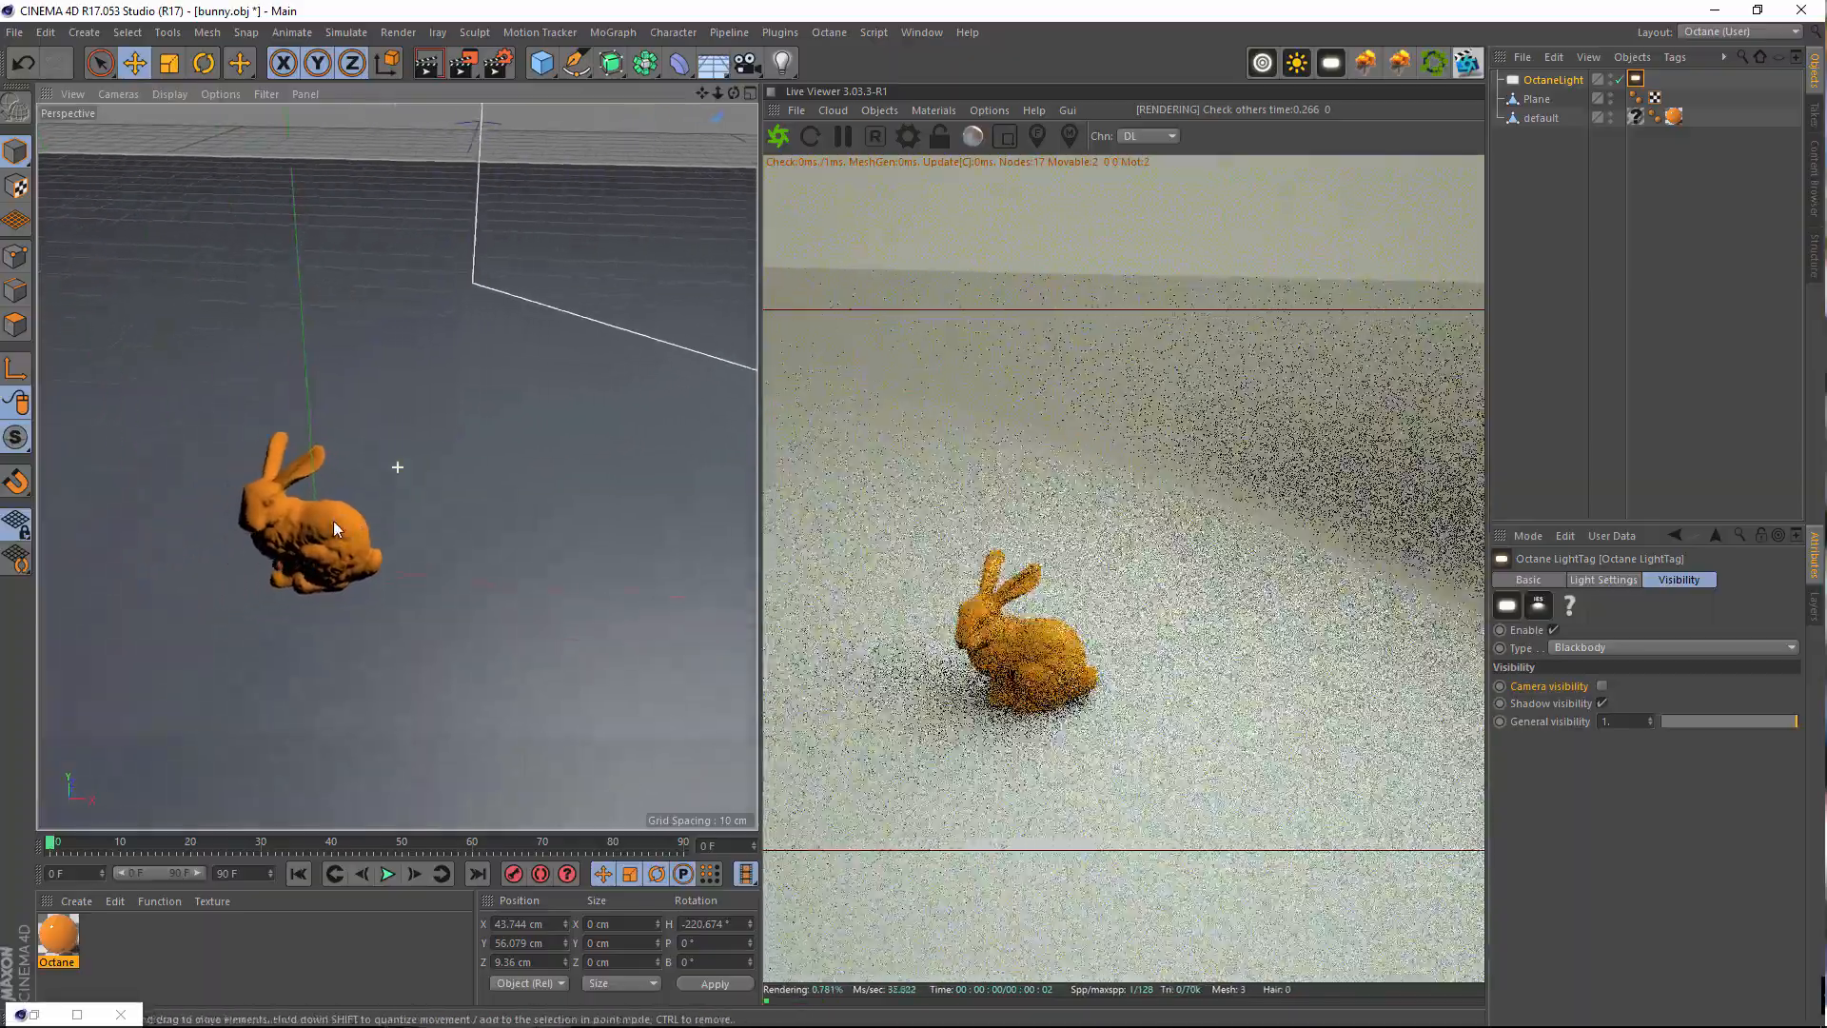
{"action": "right_click_drag", "start_coordinate": [333, 522], "coordinate": [372, 546], "text": "alt"}
{"action": "left_click_drag", "start_coordinate": [372, 546], "coordinate": [242, 551], "text": "alt"}
{"action": "middle_click_drag", "start_coordinate": [291, 630], "coordinate": [319, 552], "text": "alt"}
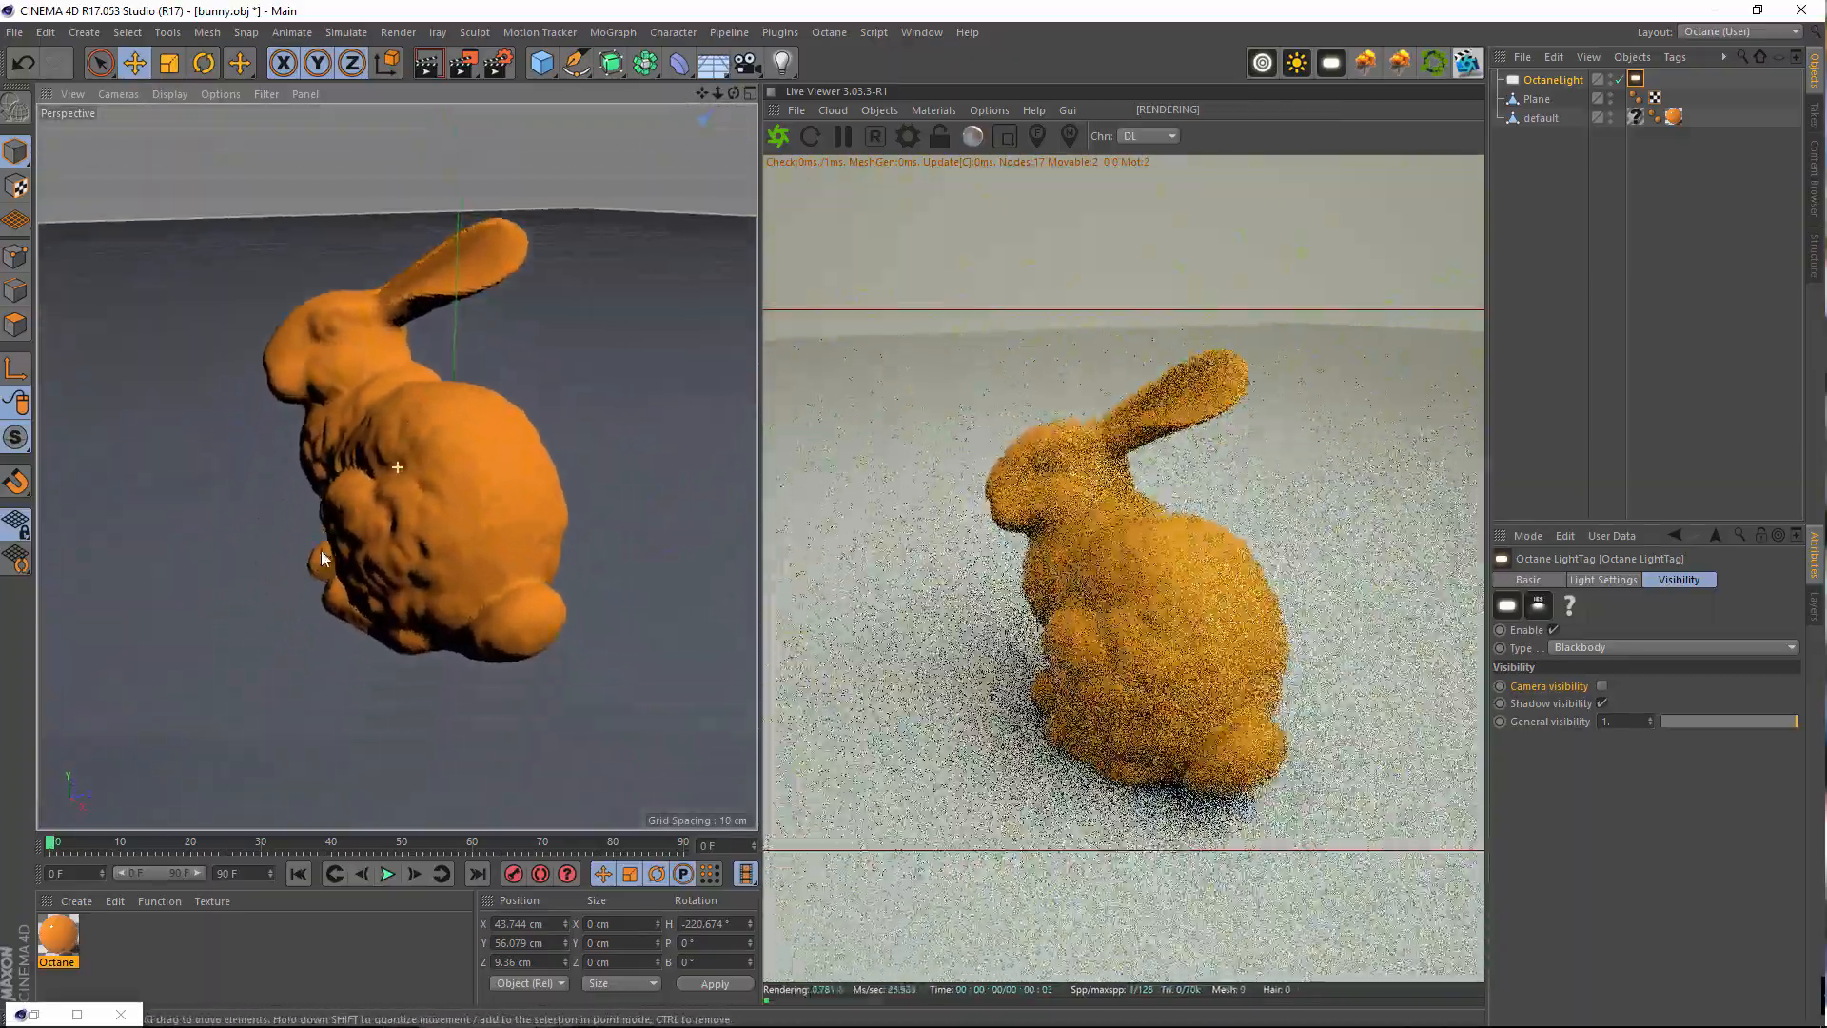
{"action": "double_click", "coordinate": [69, 944]}
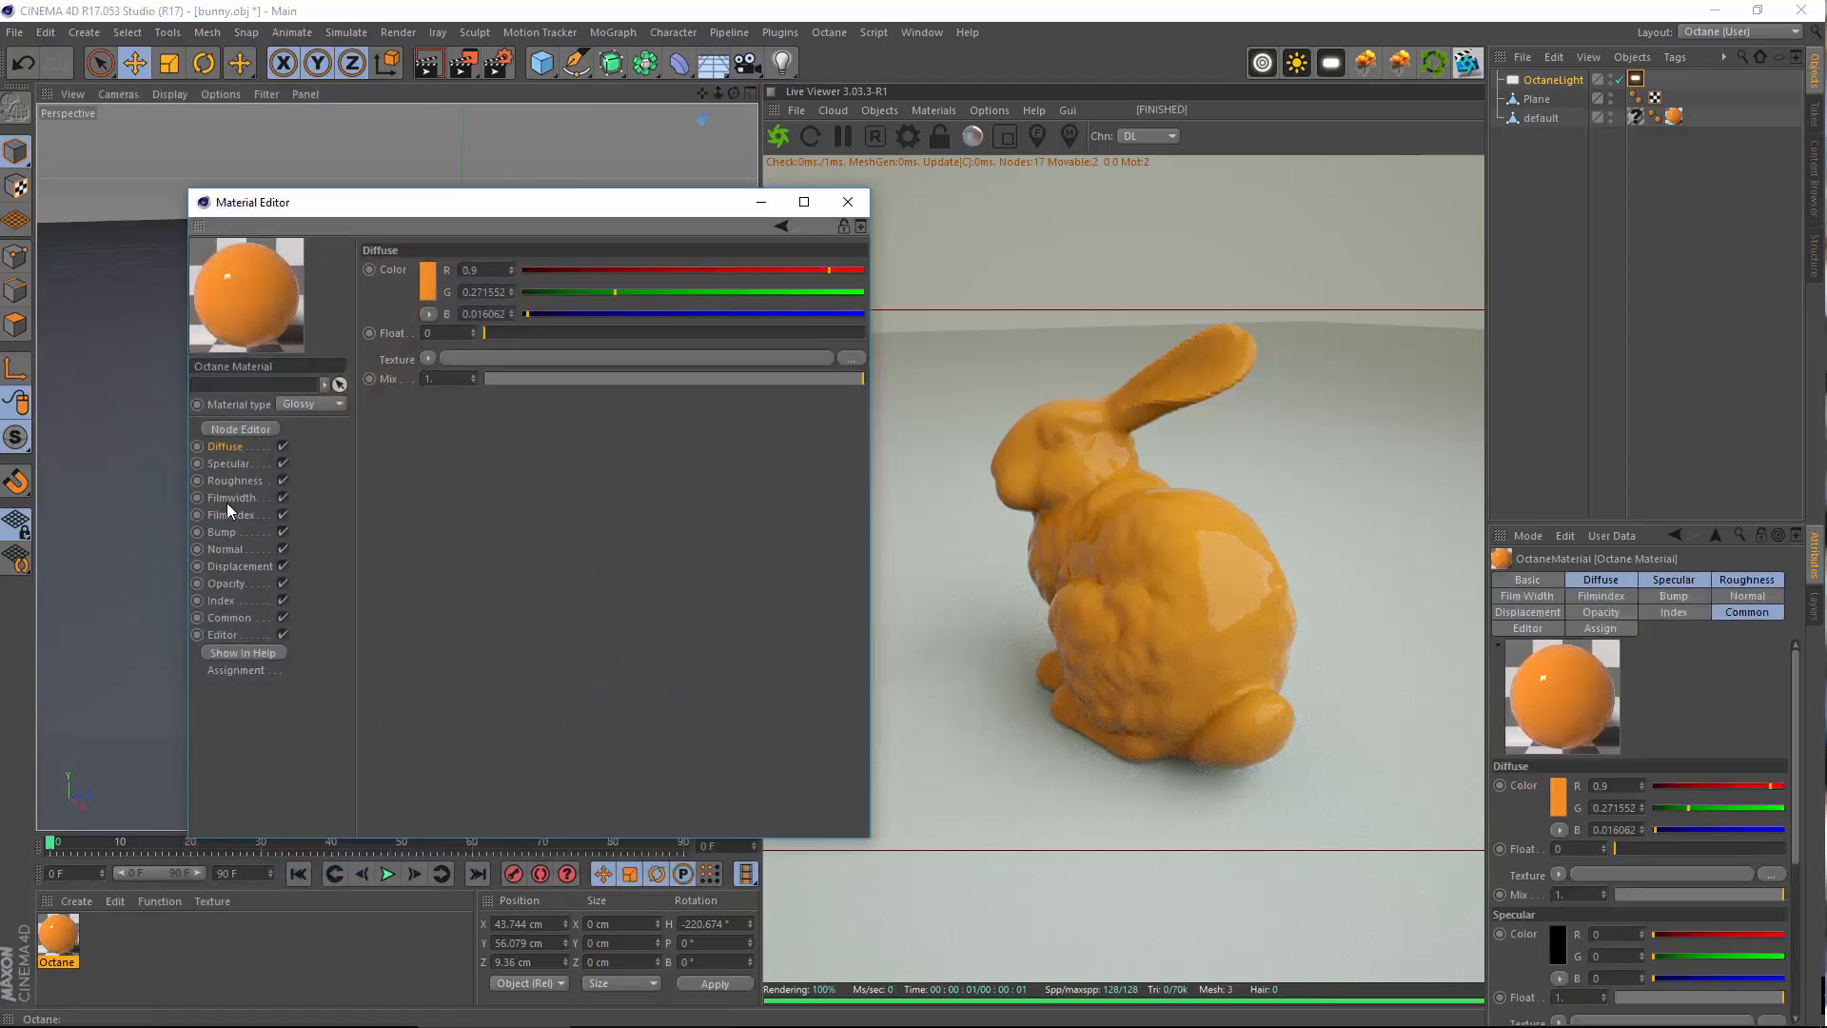
{"action": "left_click", "coordinate": [237, 462]}
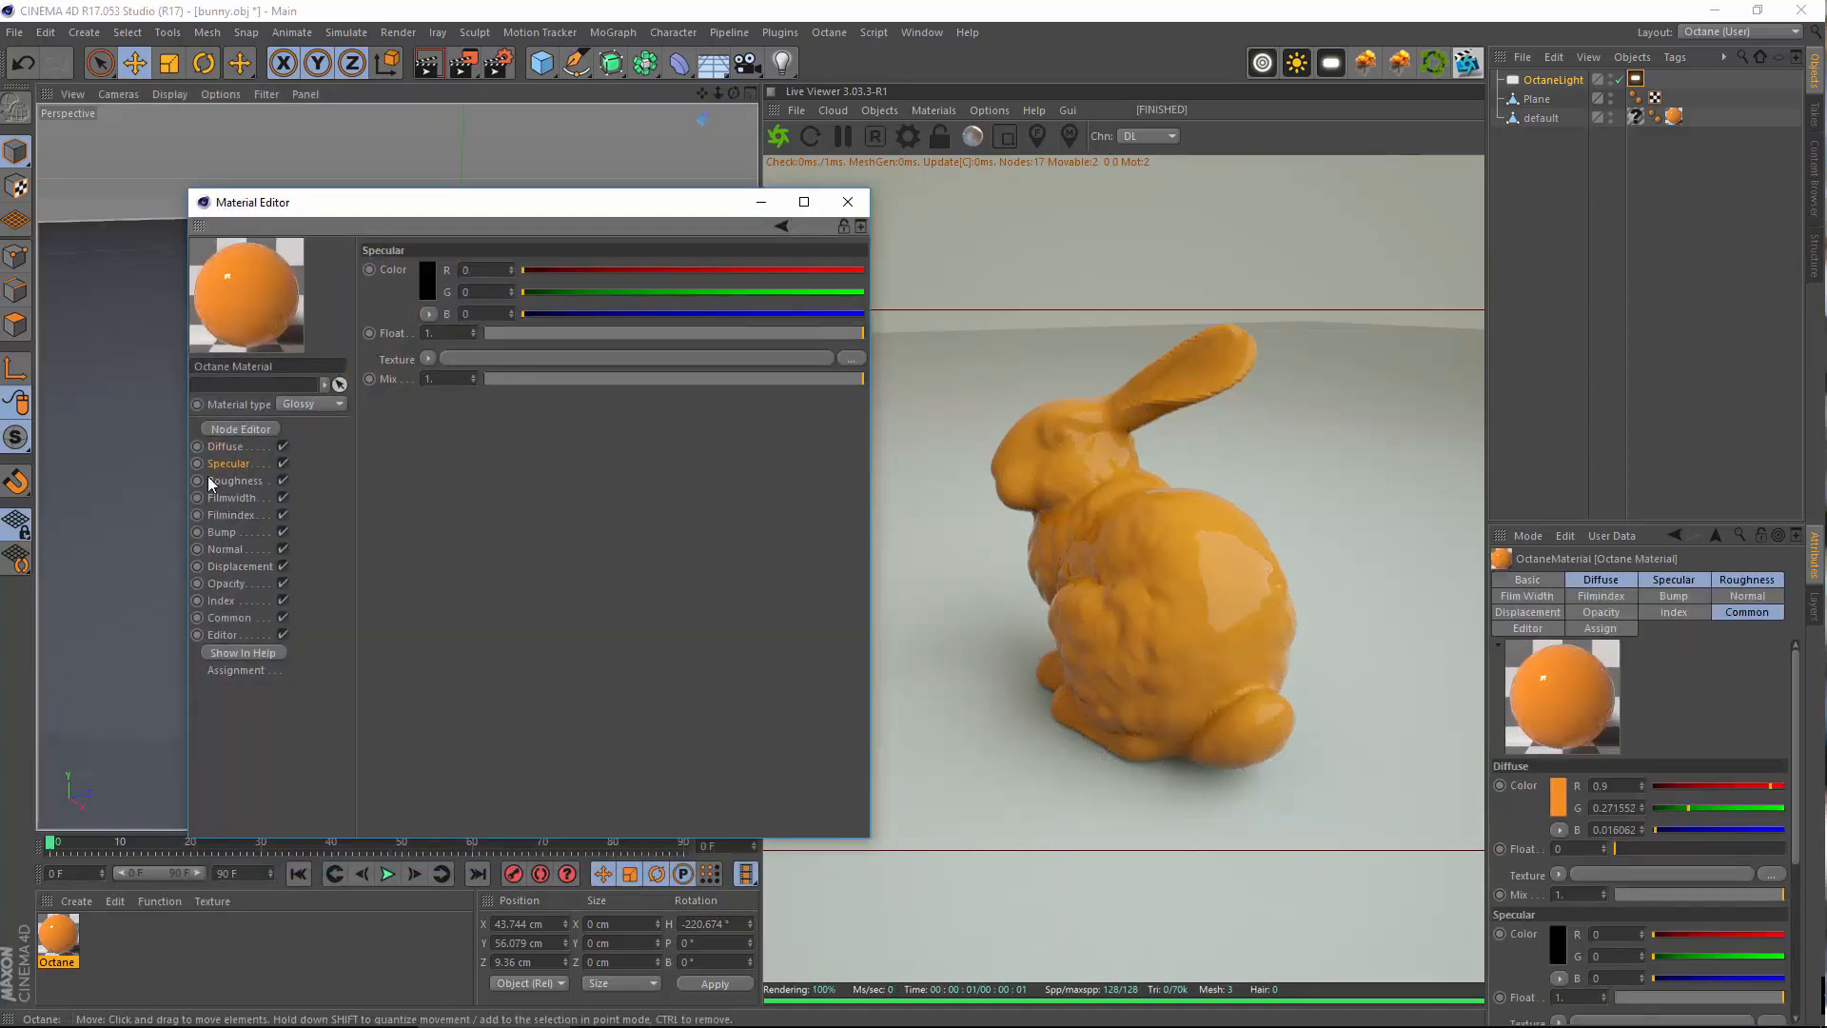
{"action": "left_click", "coordinate": [232, 451]}
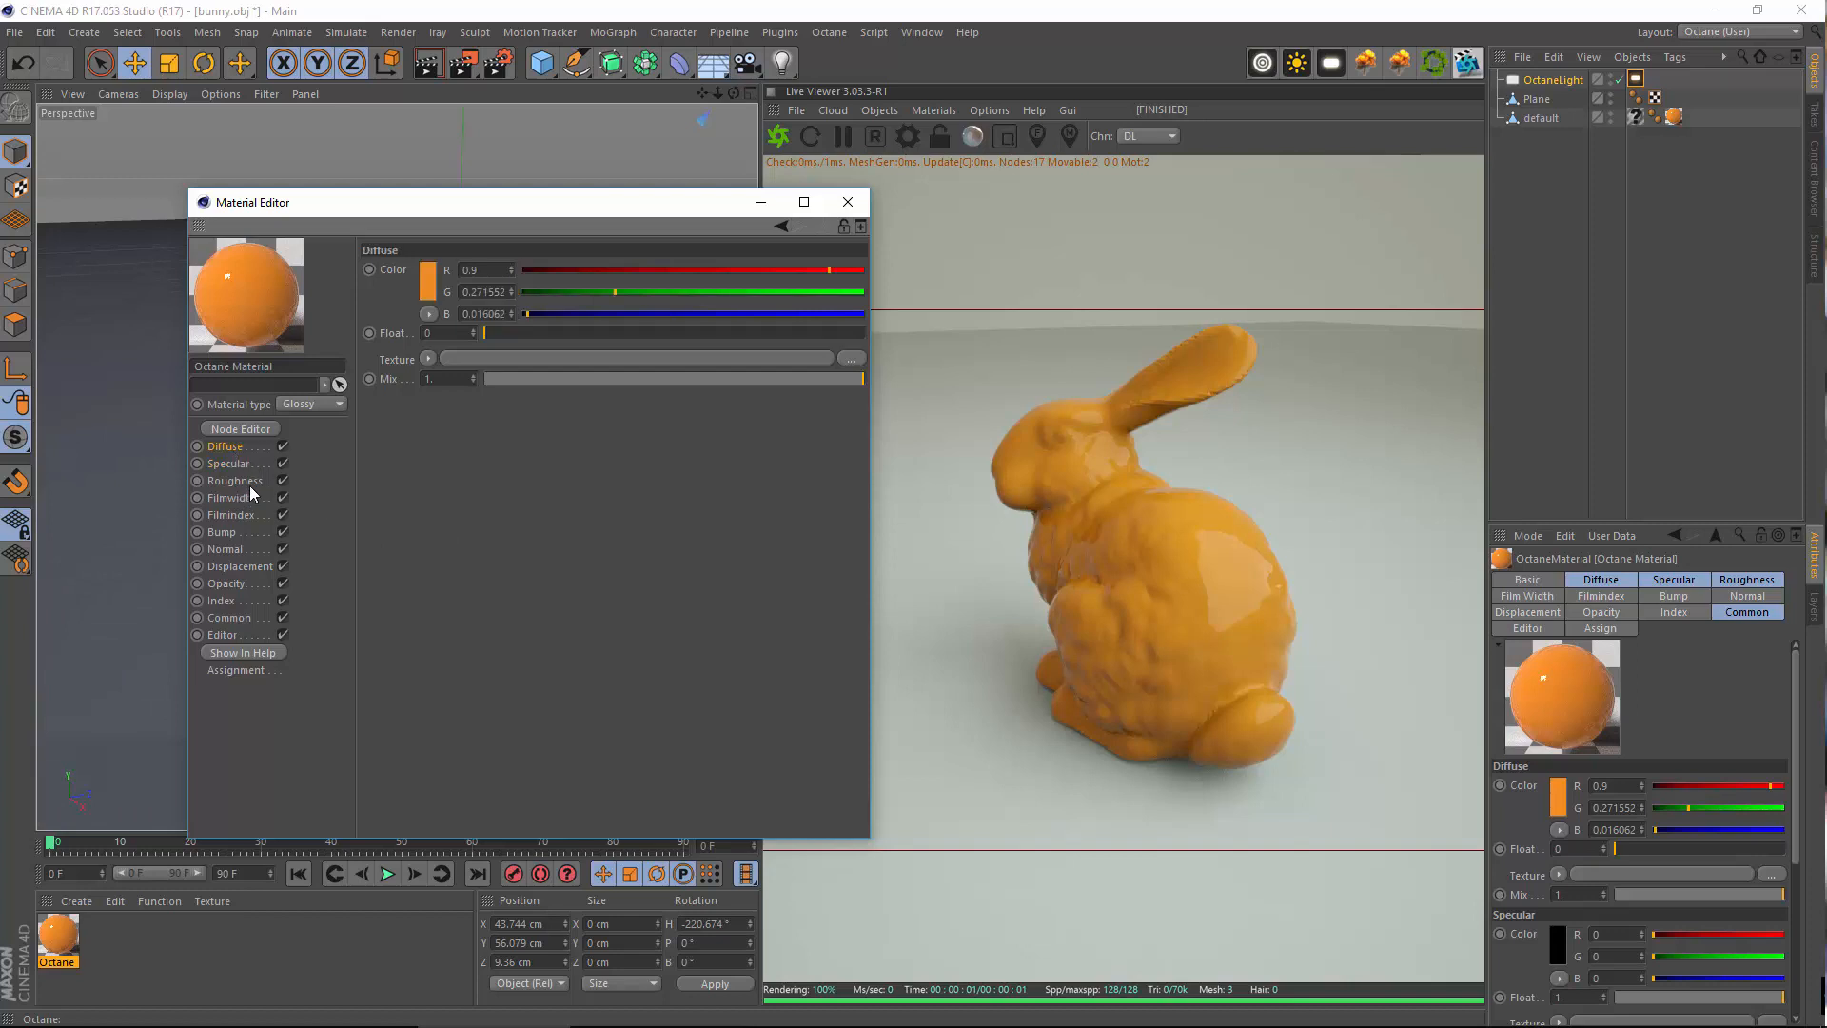
{"action": "left_click", "coordinate": [242, 481]}
{"action": "left_click_drag", "start_coordinate": [639, 211], "coordinate": [602, 229]}
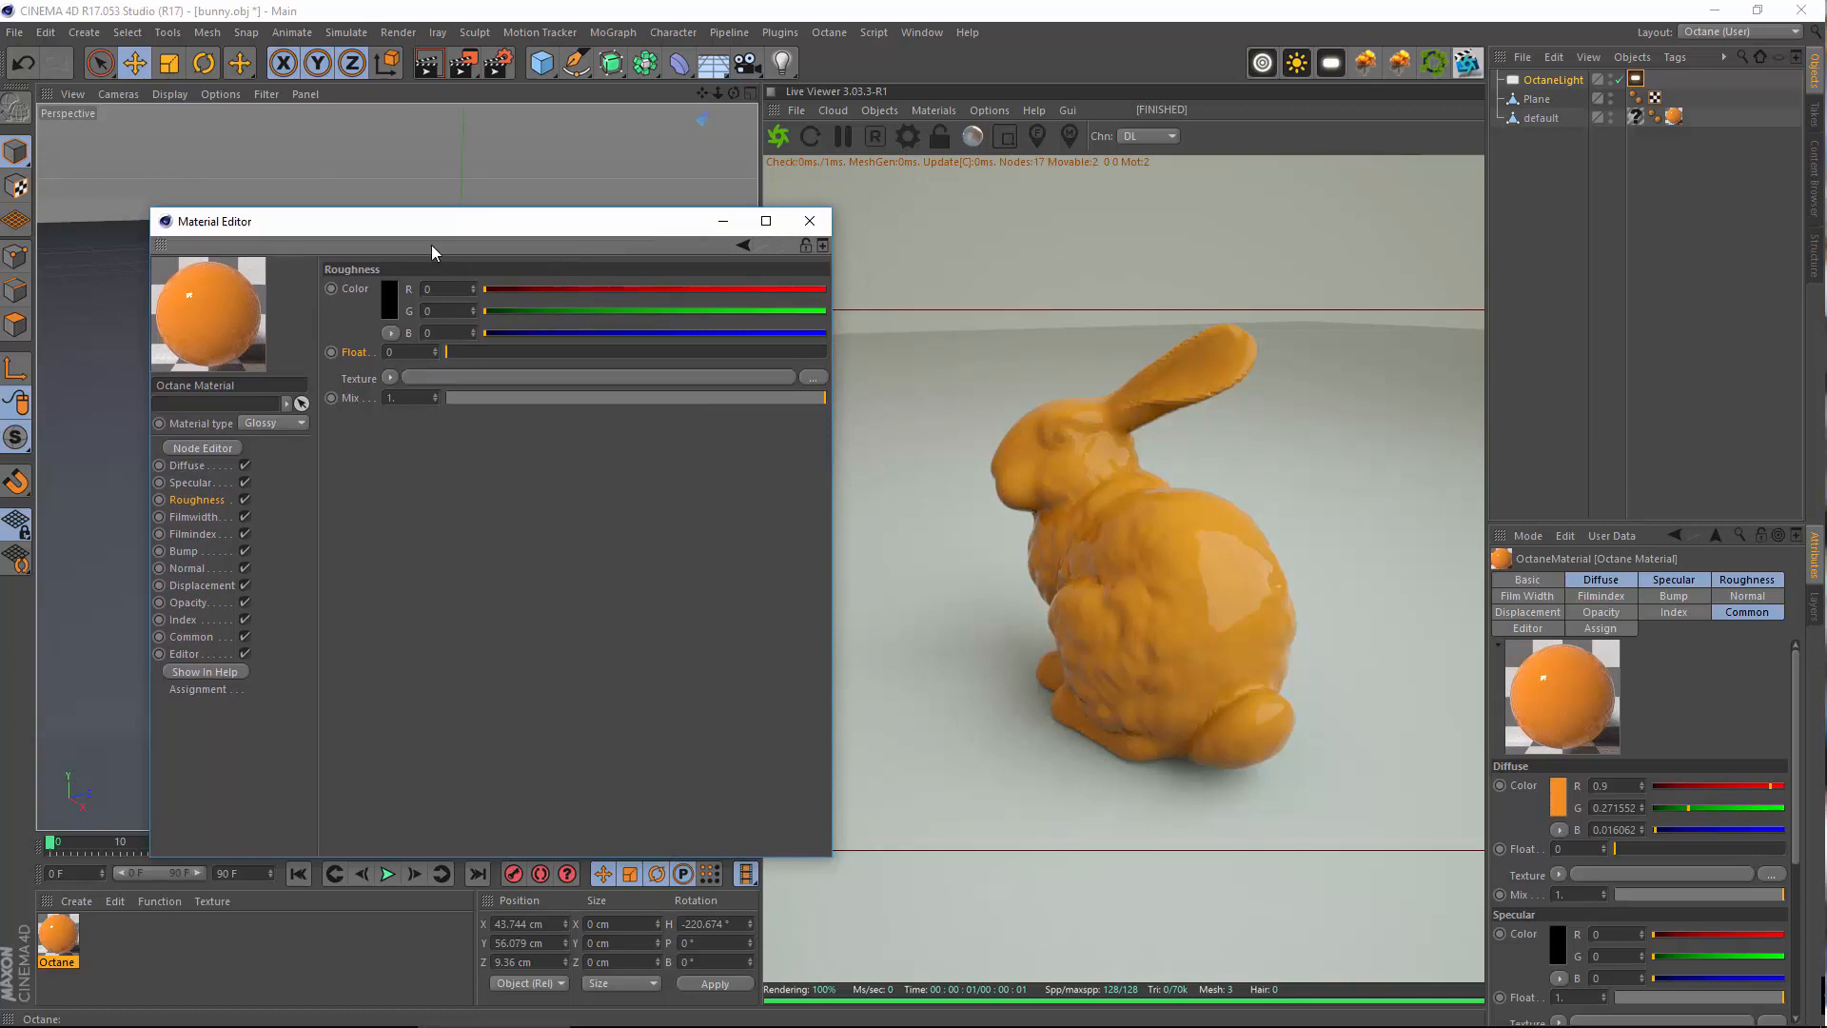
{"action": "left_click_drag", "start_coordinate": [409, 224], "coordinate": [374, 184]}
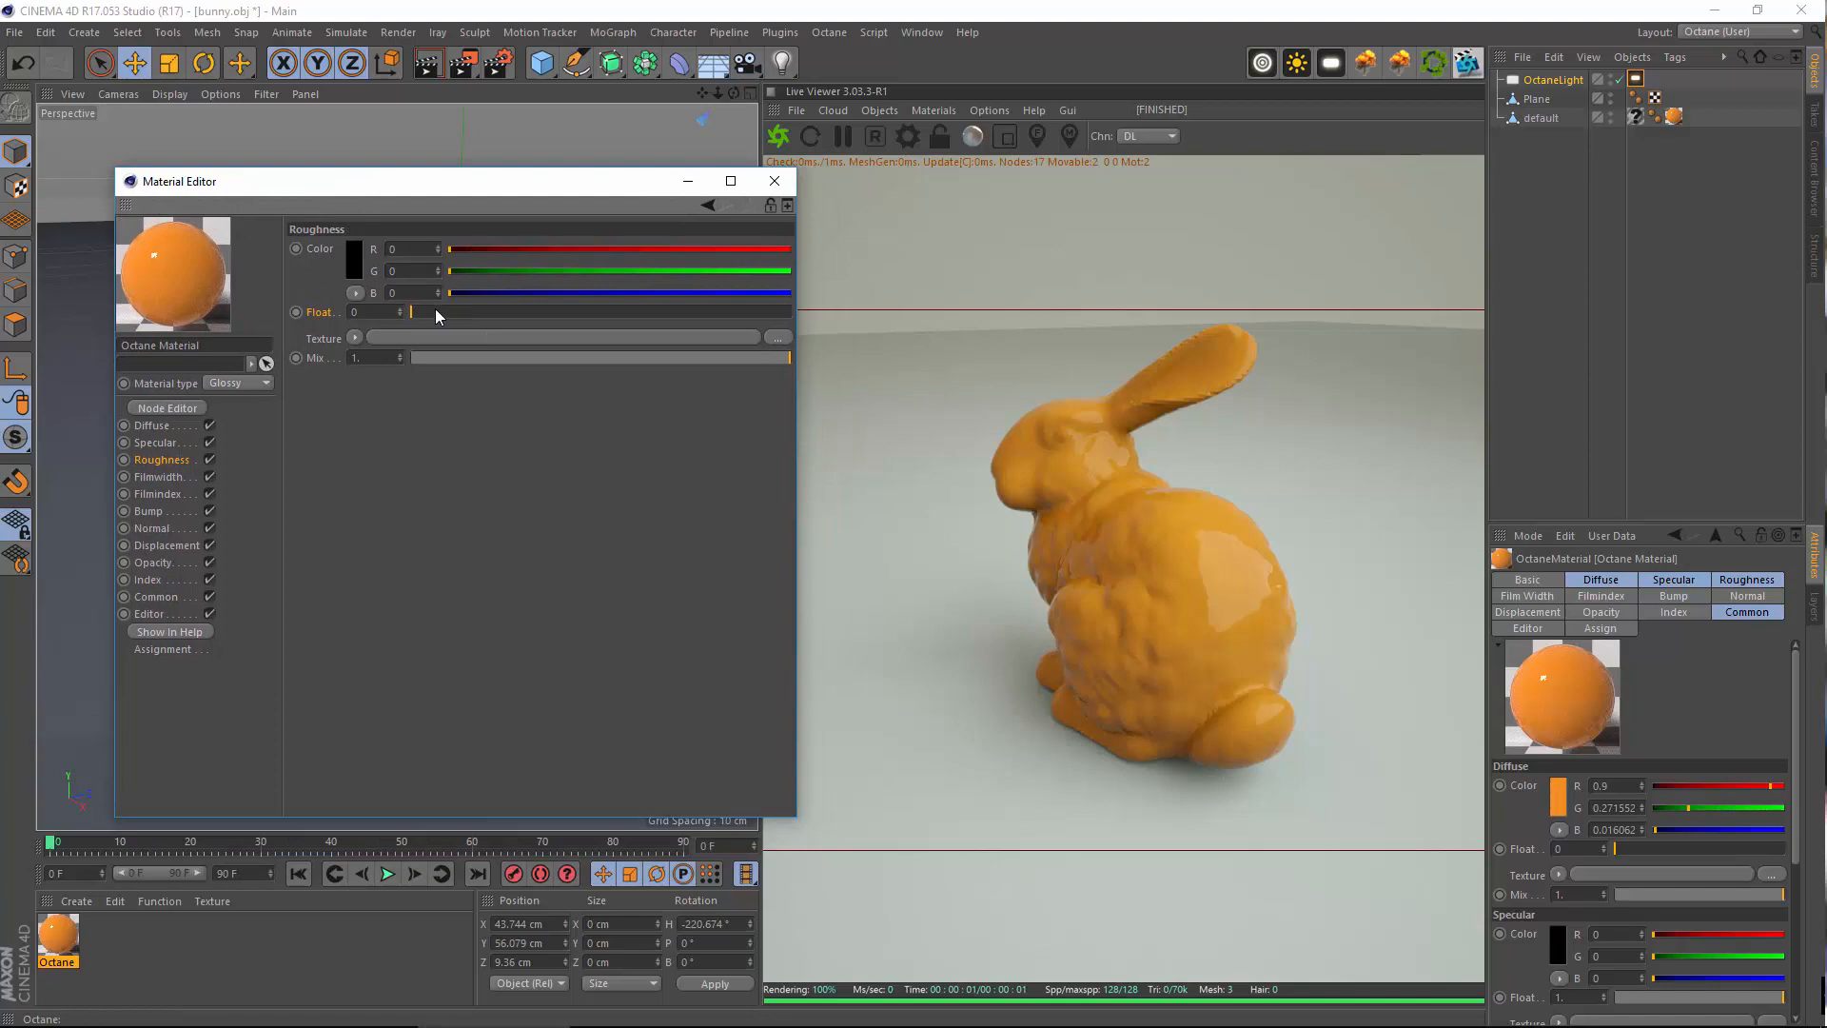
Try Roughness float values of about 0.11 and about 0.52 on the bunny's material
{"action": "left_click_drag", "start_coordinate": [435, 310], "coordinate": [454, 312]}
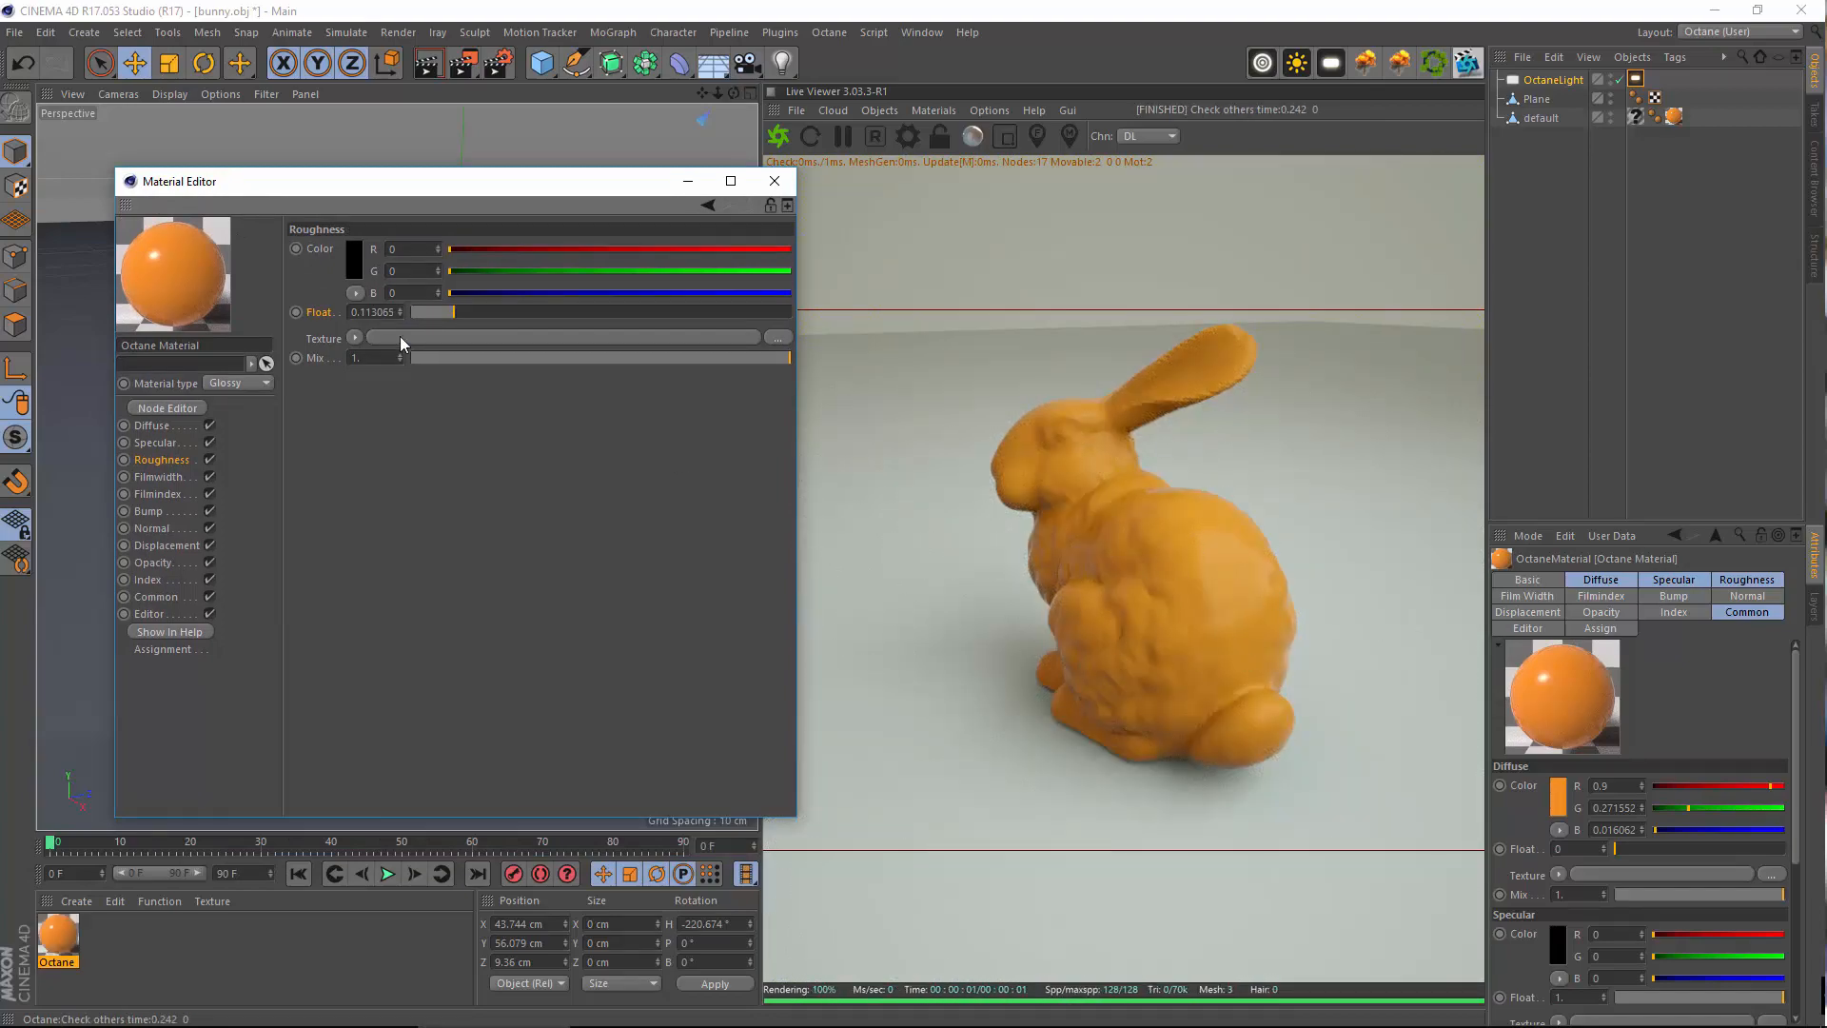
{"action": "left_click_drag", "start_coordinate": [480, 316], "coordinate": [500, 316]}
{"action": "left_click_drag", "start_coordinate": [552, 312], "coordinate": [605, 312]}
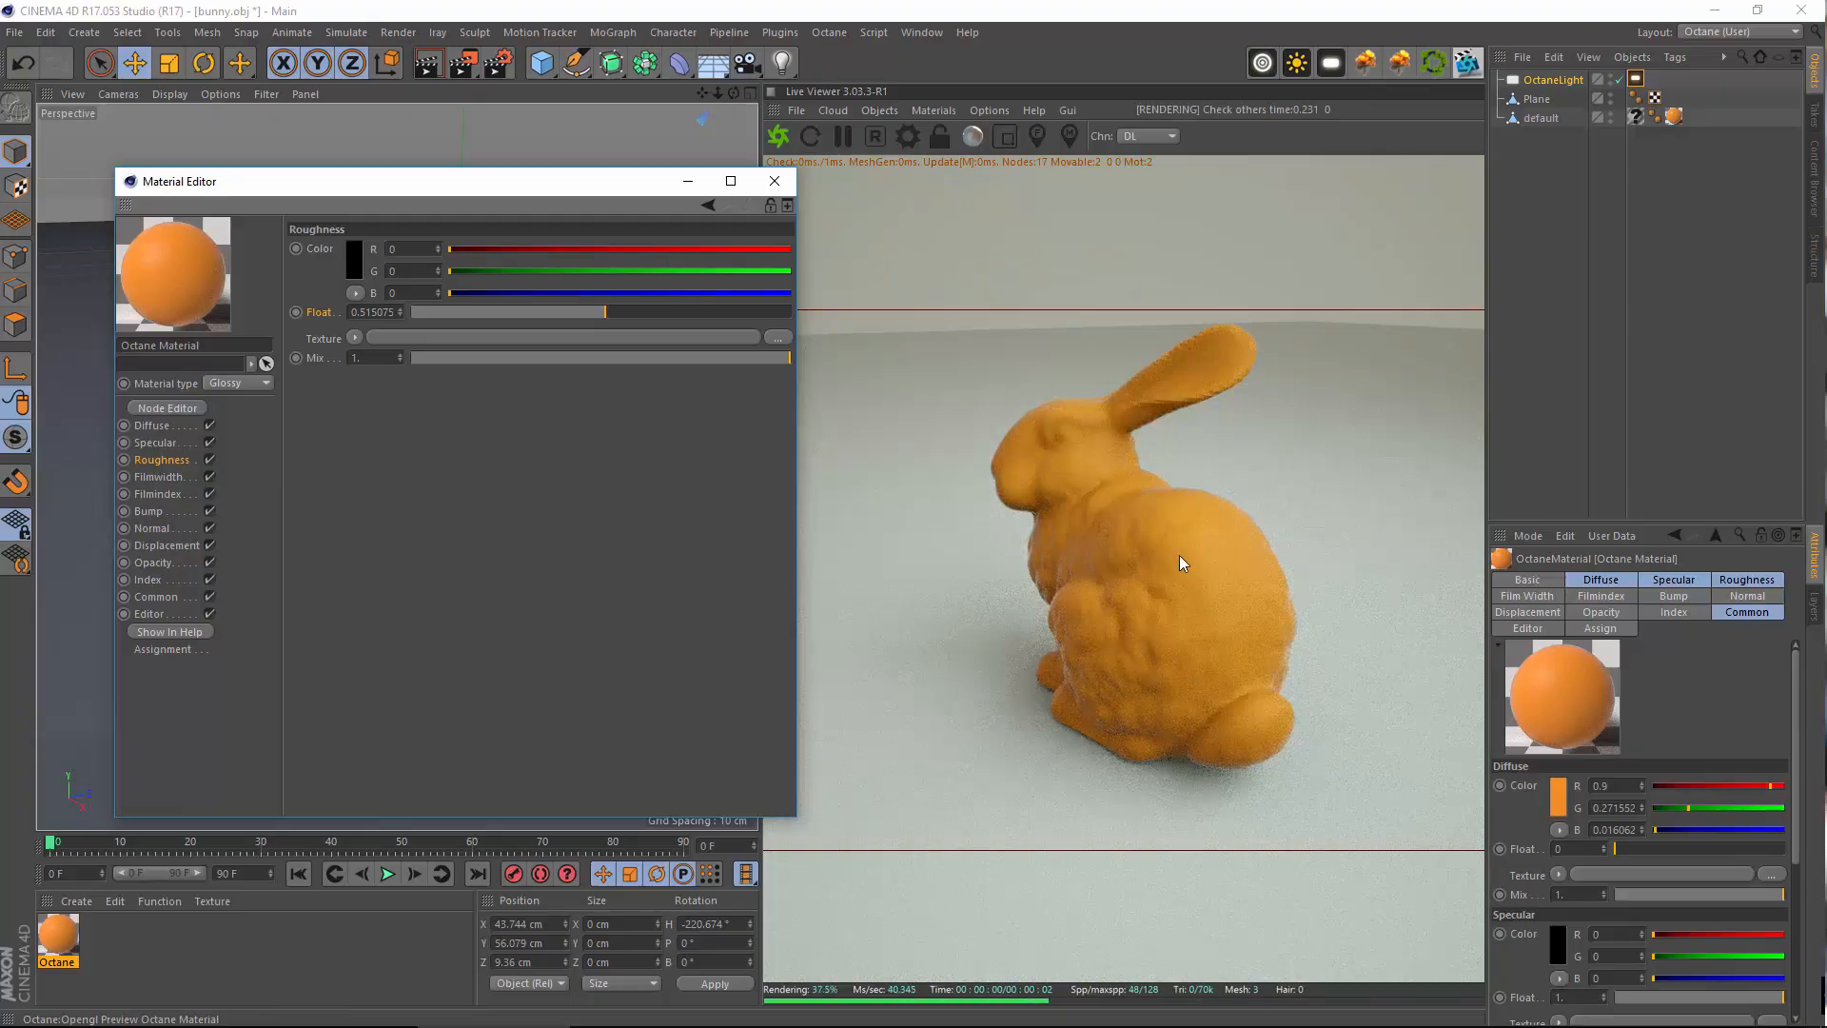
Set the Roughness float of the bunny's material to 0.05
{"action": "left_click_drag", "start_coordinate": [429, 116], "coordinate": [482, 173], "text": "alt"}
{"action": "mouse_move", "coordinate": [385, 136]}
{"action": "left_mouse_down", "text": "alt"}
{"action": "mouse_move", "coordinate": [436, 150]}
{"action": "mouse_move", "coordinate": [380, 167]}
{"action": "left_mouse_up", "text": "alt"}
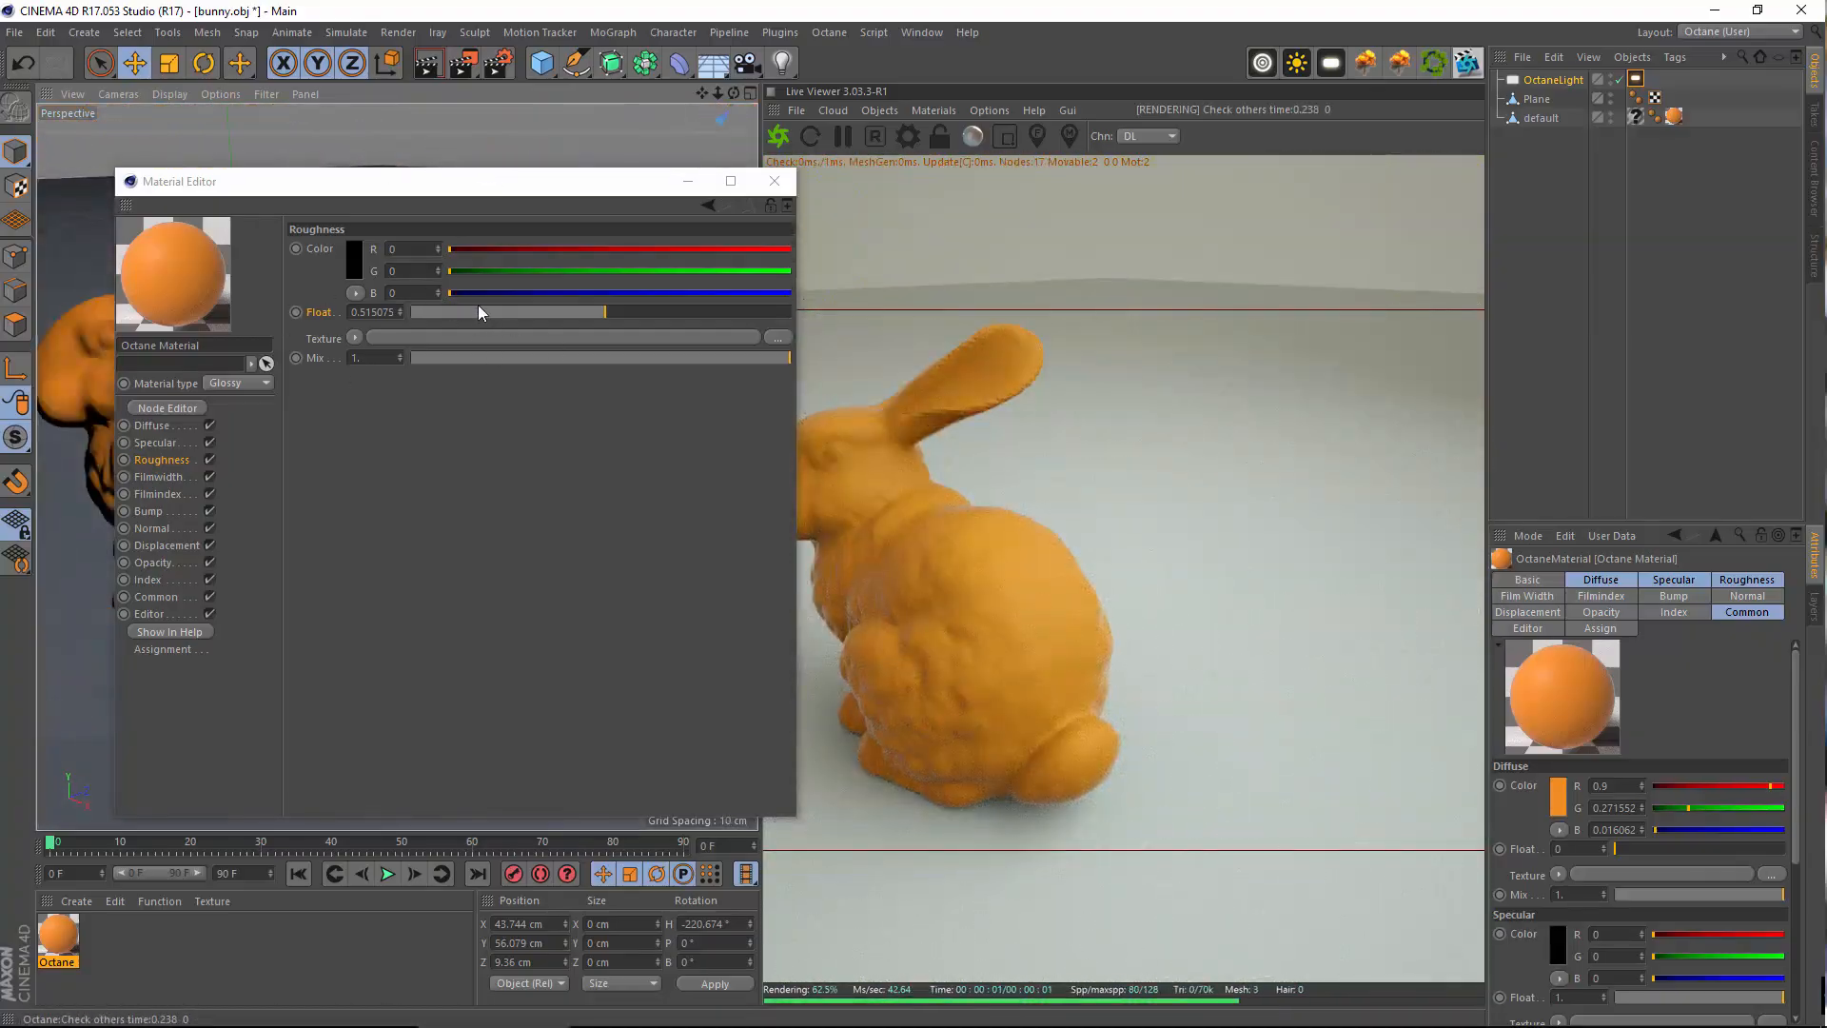
{"action": "left_click", "coordinate": [441, 315]}
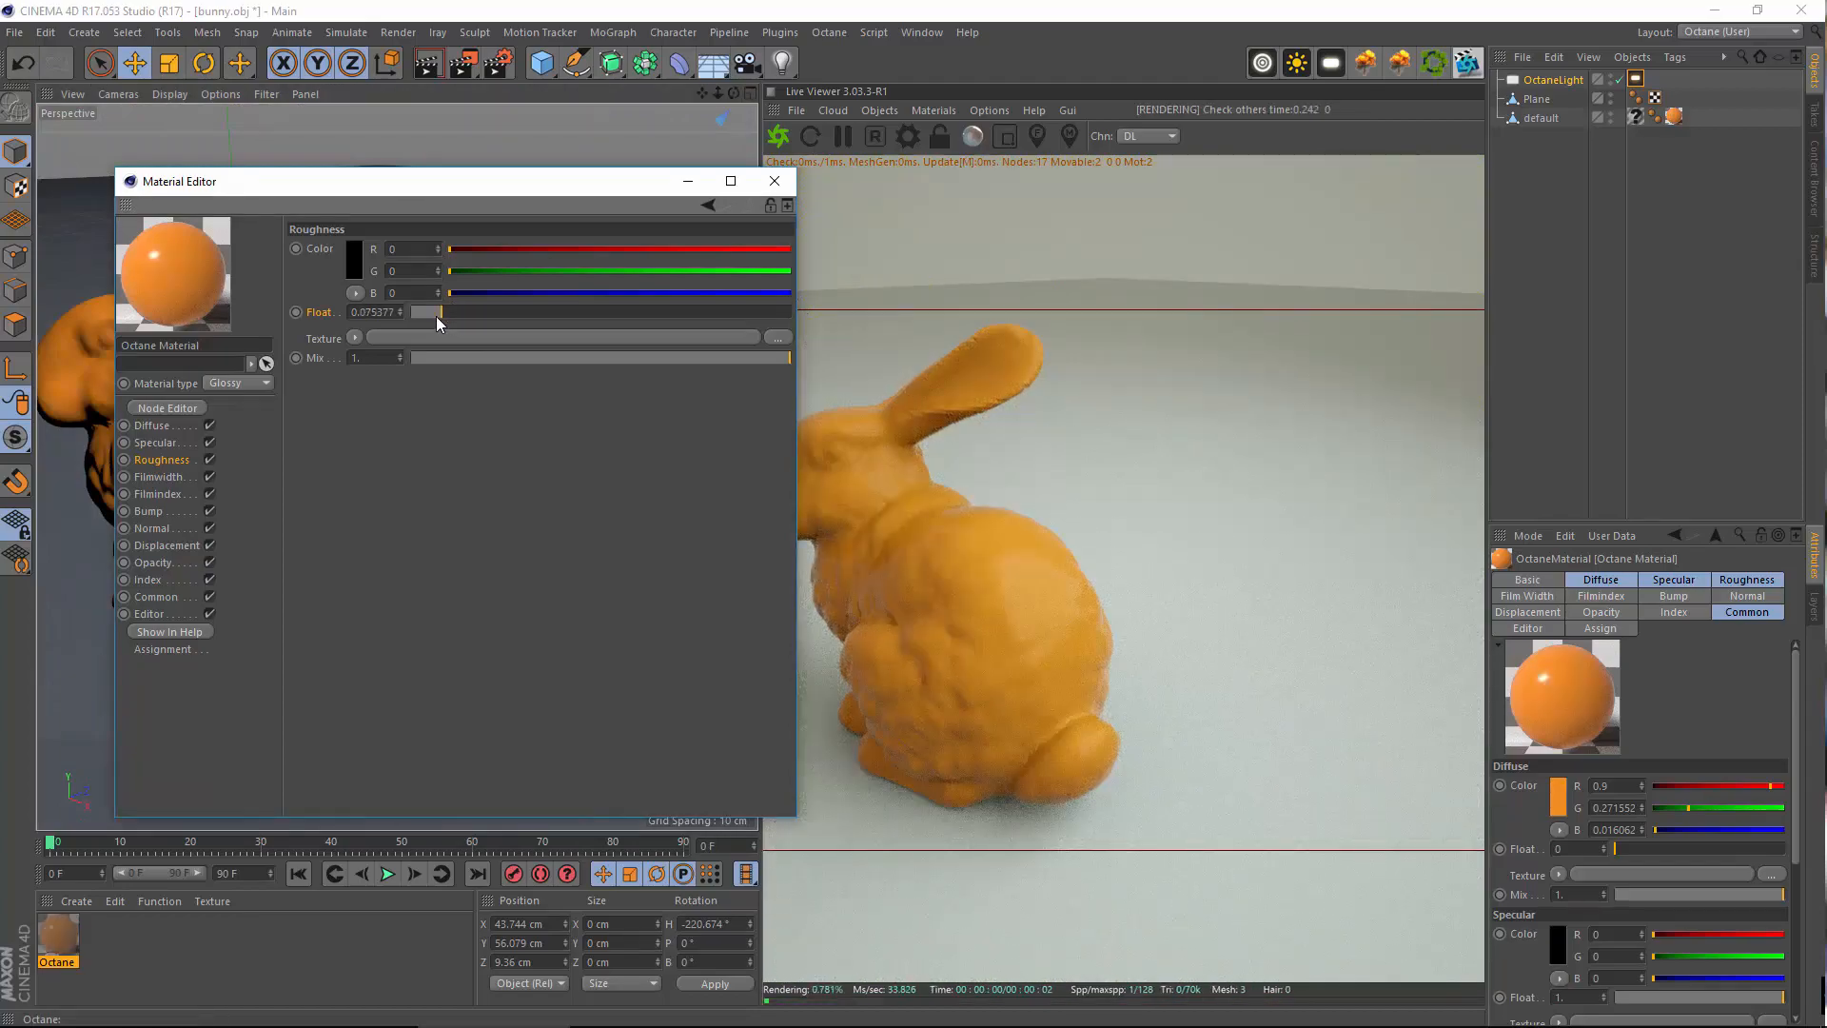
{"action": "left_click_drag", "start_coordinate": [436, 316], "coordinate": [815, 300]}
{"action": "type", "text": "5"}
{"action": "key", "text": "Return"}
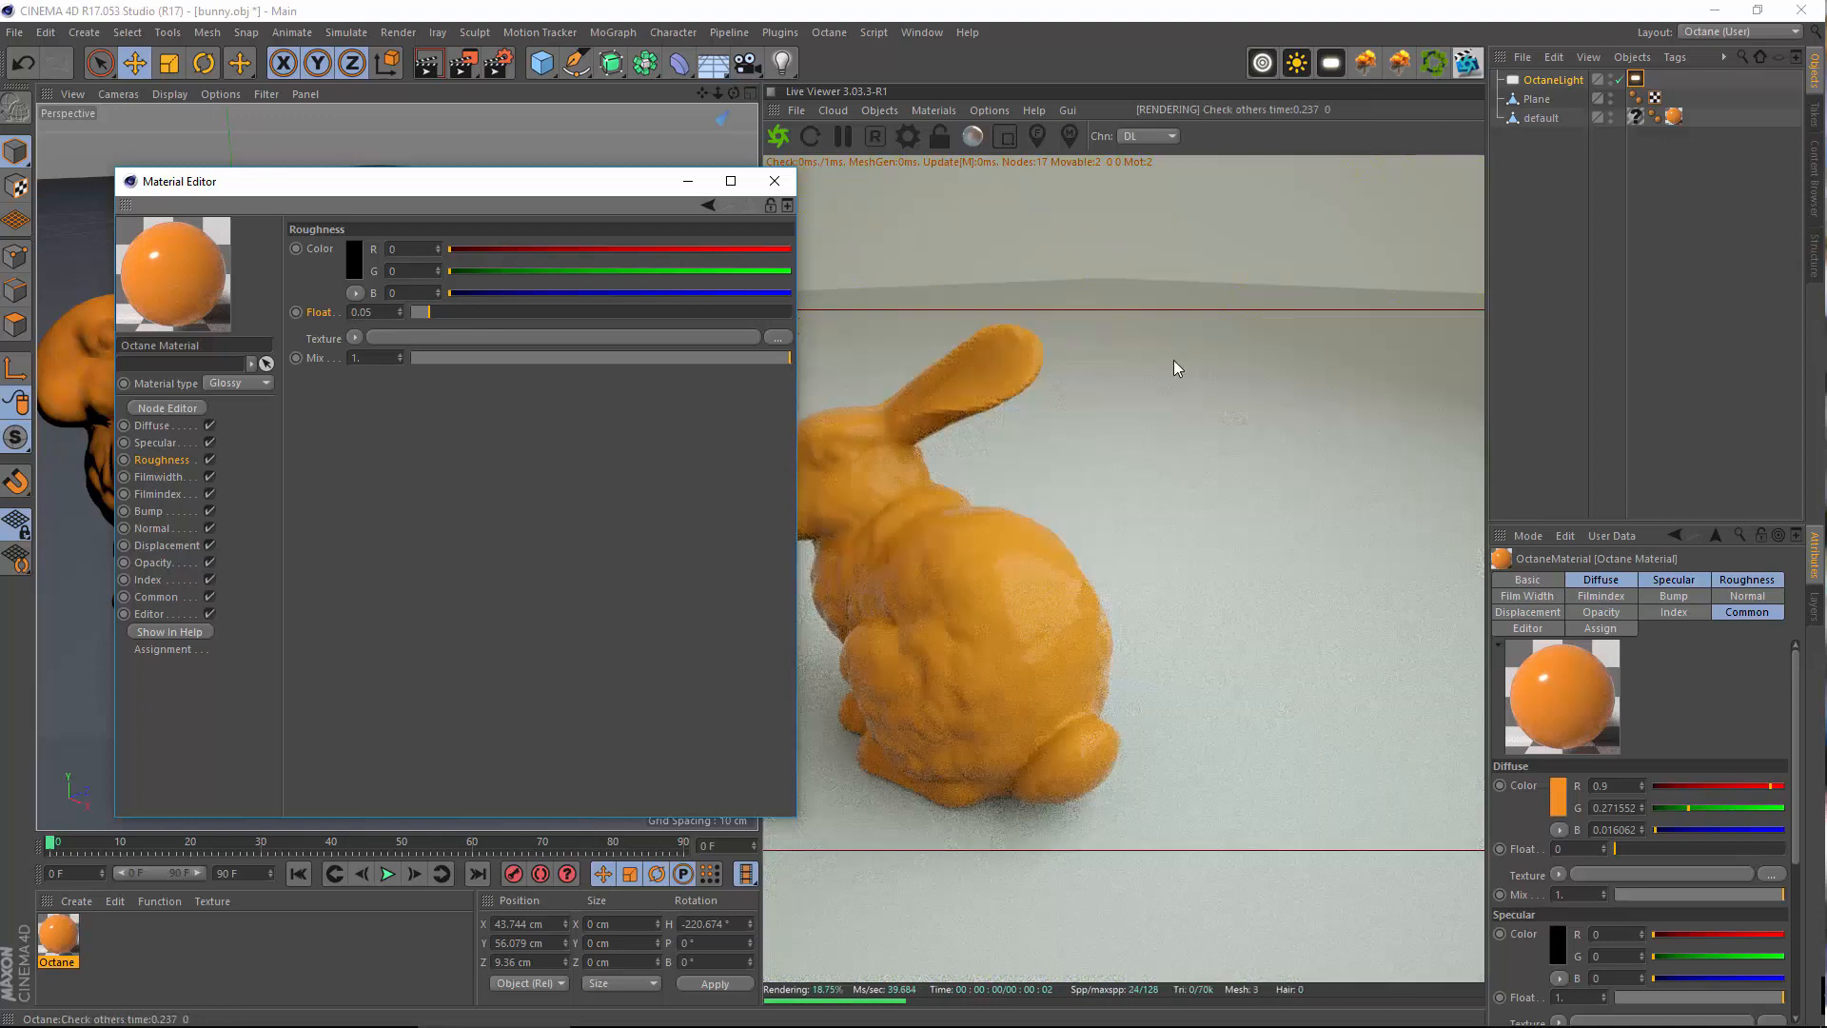
Examine the Film Width, Filmindex and Bump channels of the Octane material with the bunny render in view
{"action": "left_click_drag", "start_coordinate": [424, 186], "coordinate": [469, 135]}
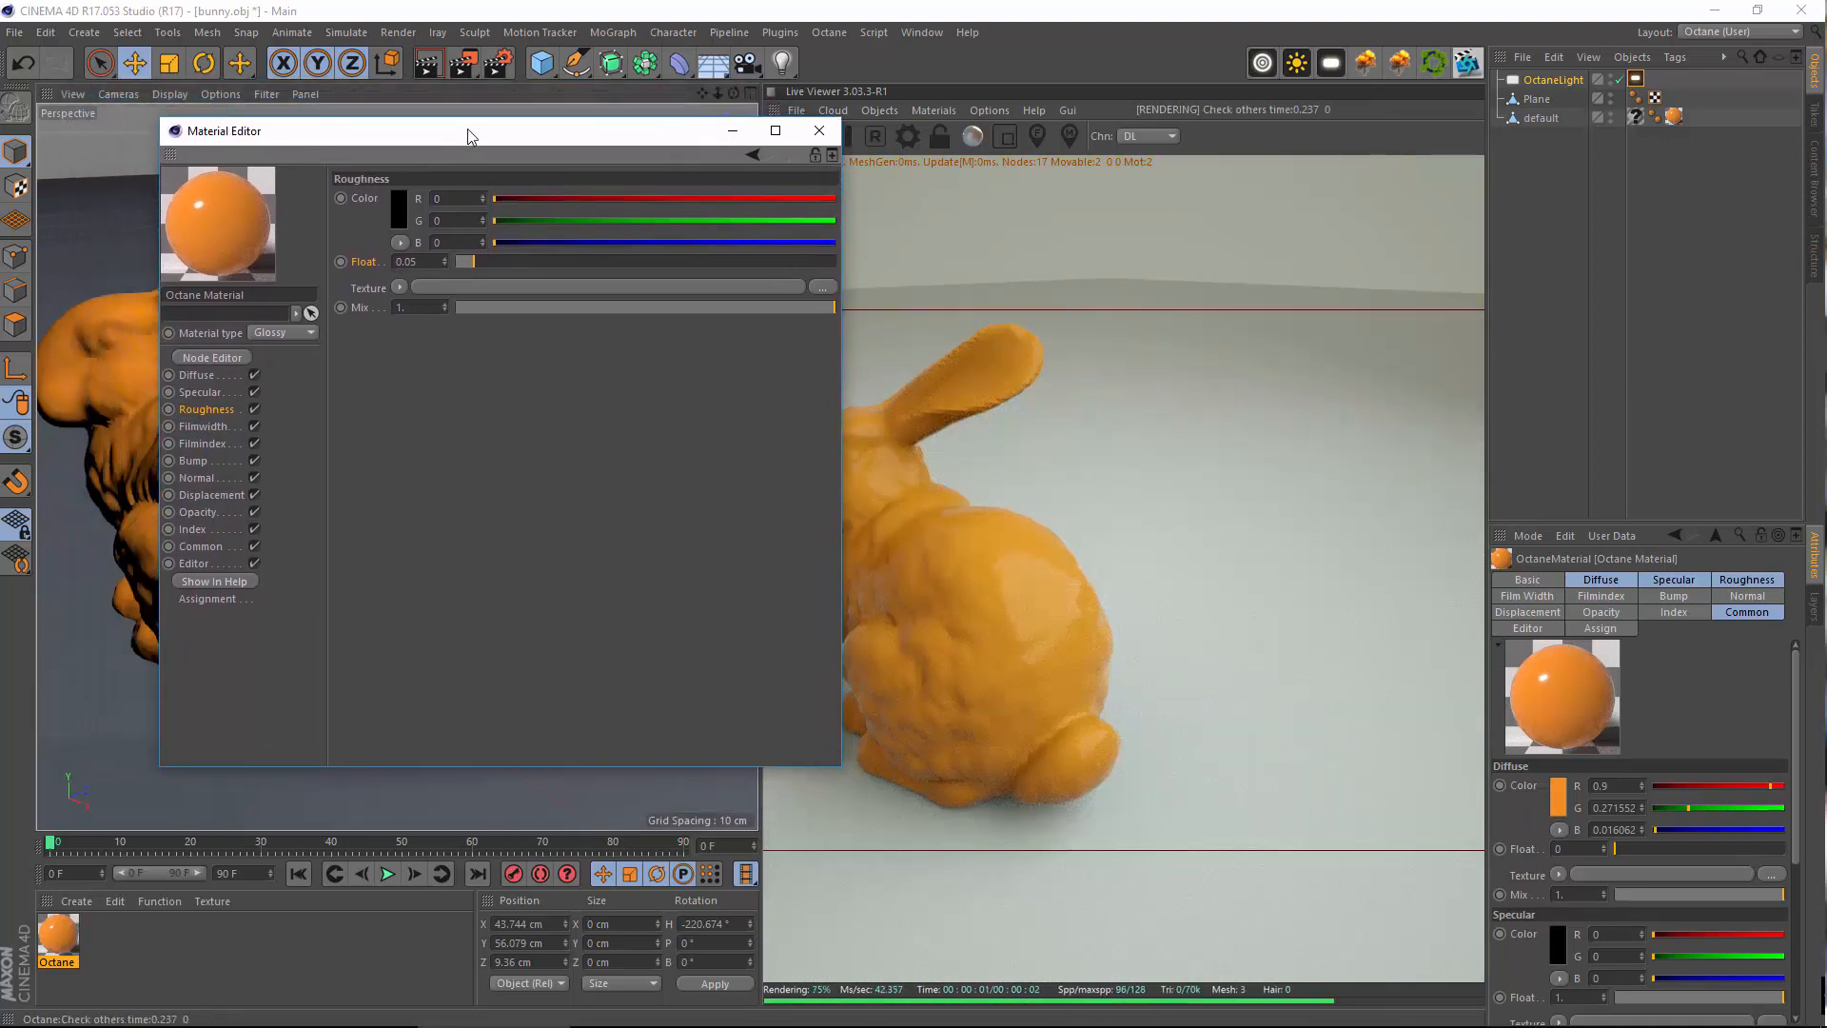
{"action": "left_click", "coordinate": [204, 428]}
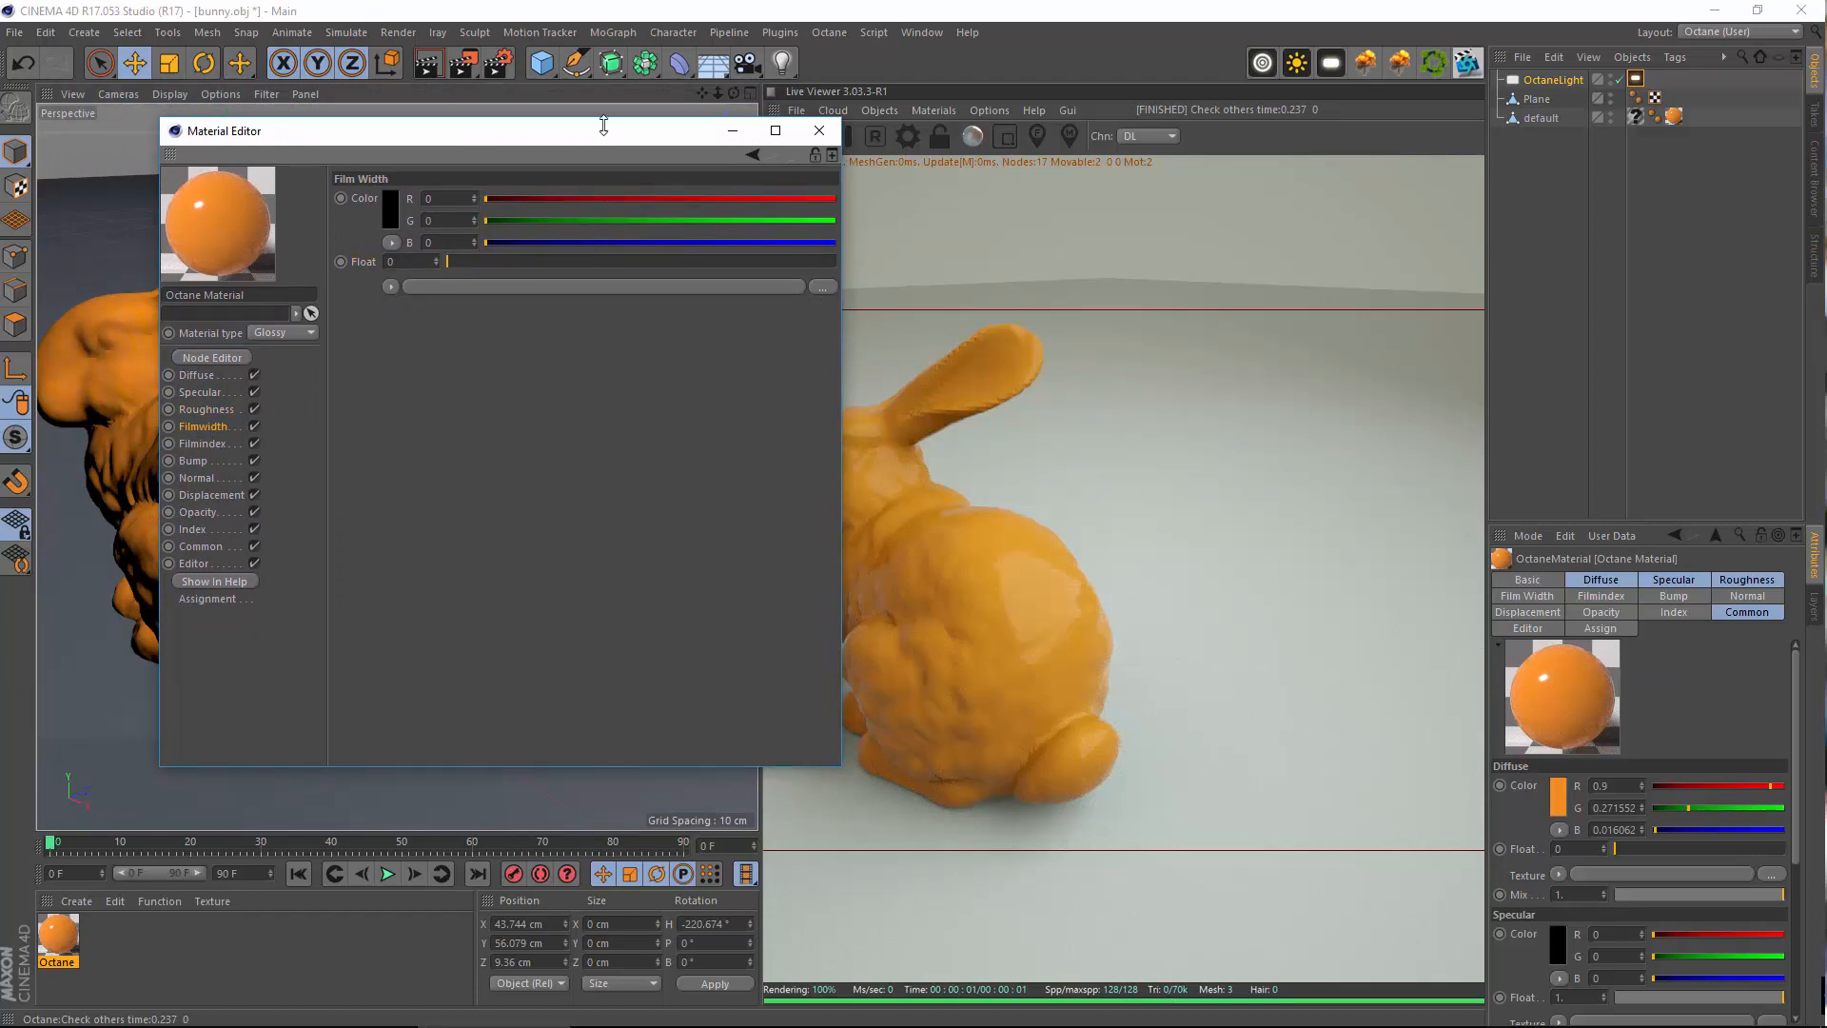
{"action": "left_click_drag", "start_coordinate": [604, 124], "coordinate": [535, 168]}
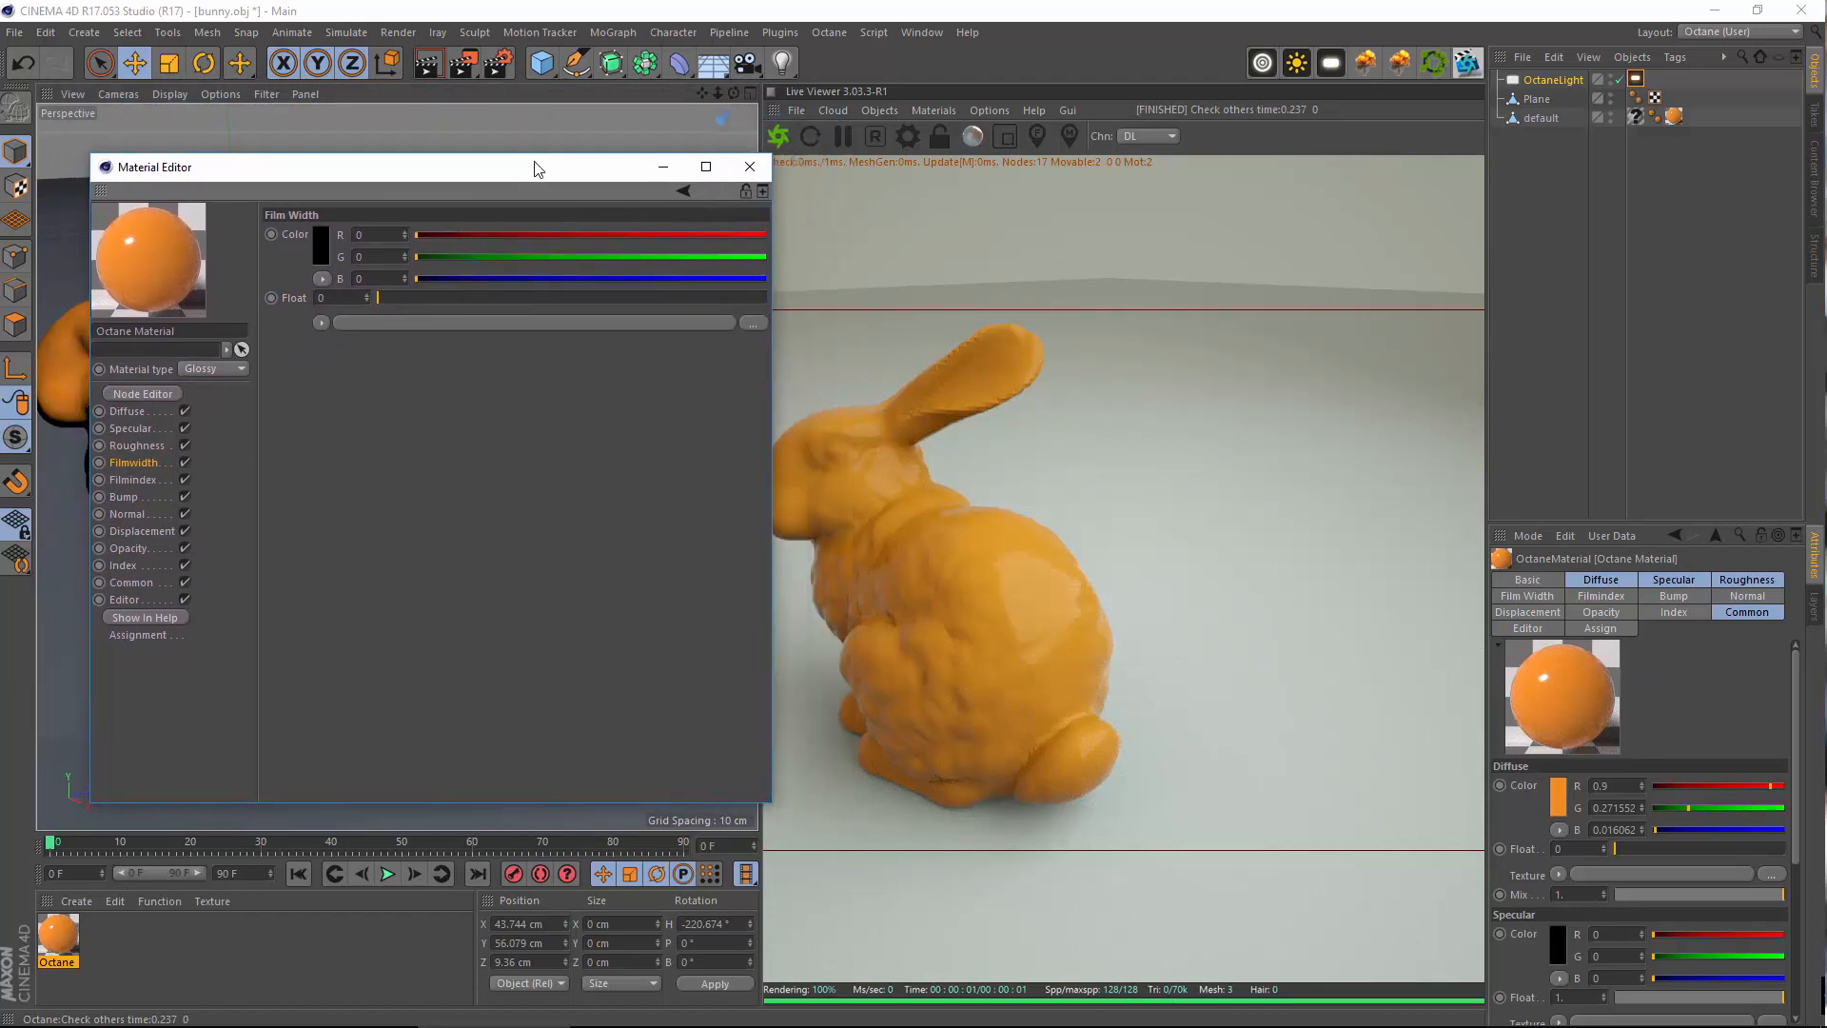
{"action": "left_click", "coordinate": [131, 479]}
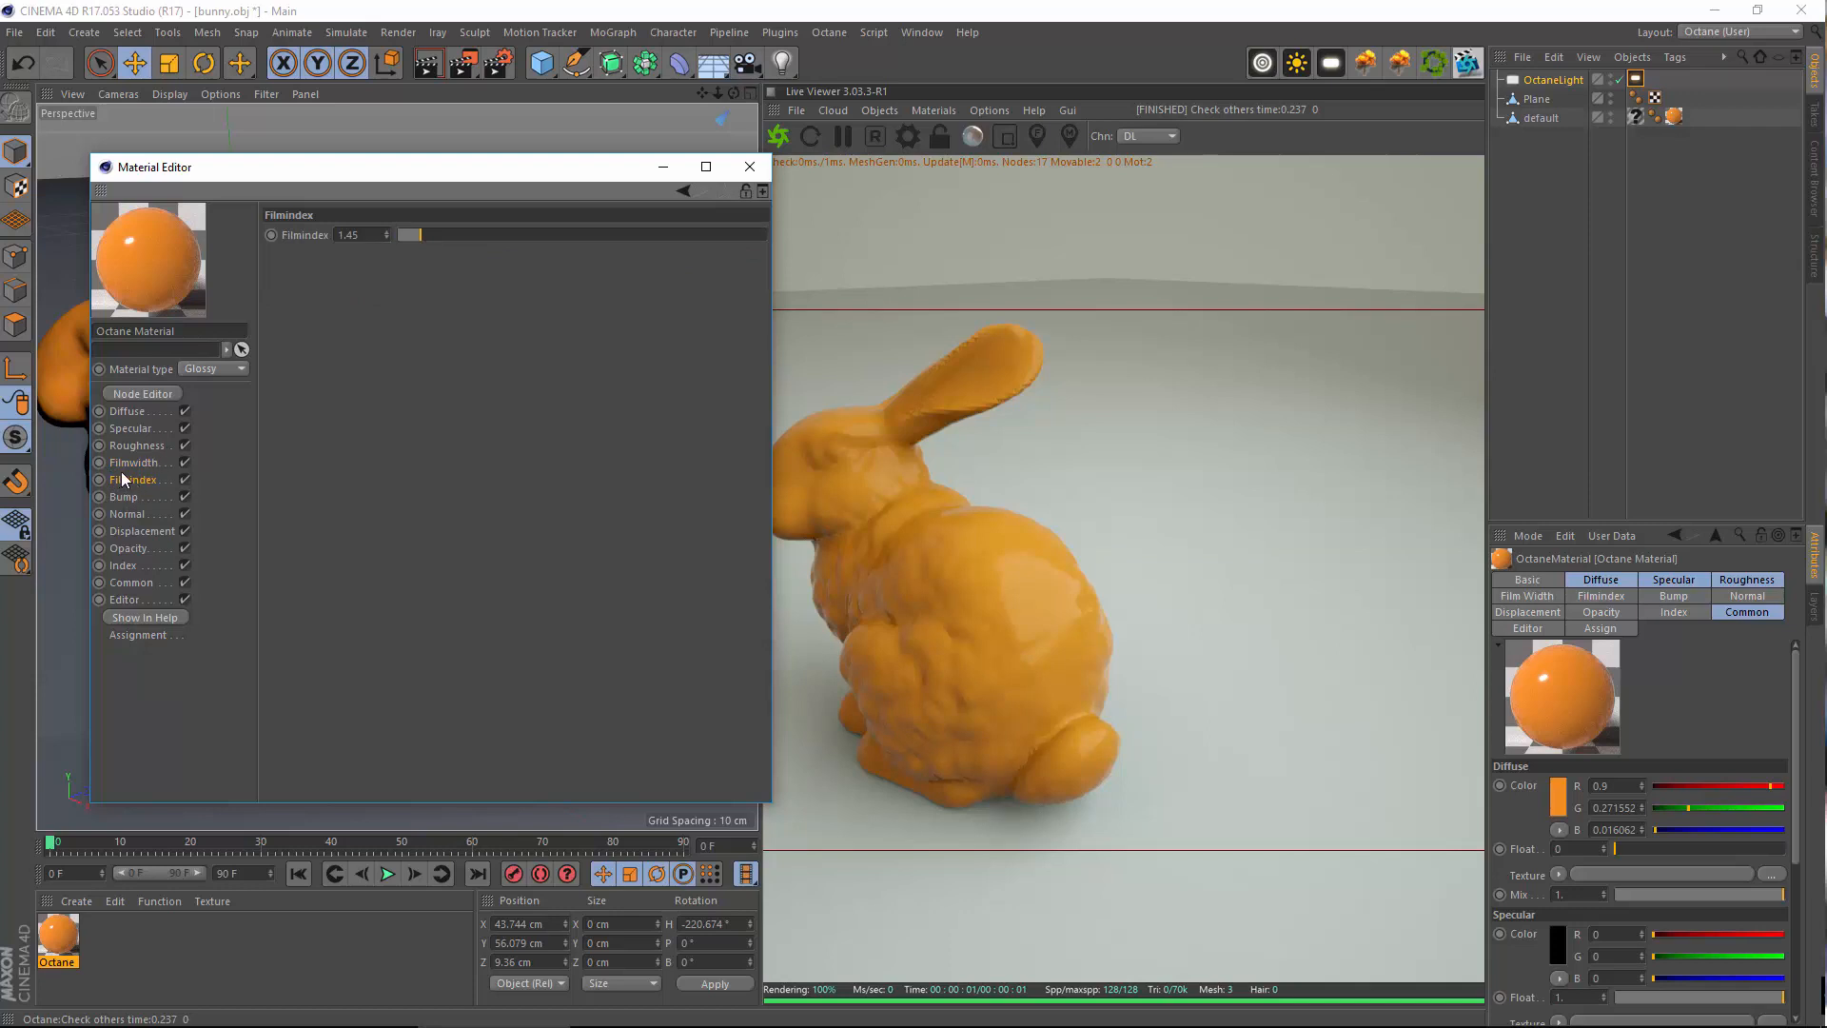
{"action": "left_click", "coordinate": [133, 463]}
{"action": "left_click", "coordinate": [136, 496]}
{"action": "left_click", "coordinate": [131, 480]}
{"action": "left_click", "coordinate": [143, 464]}
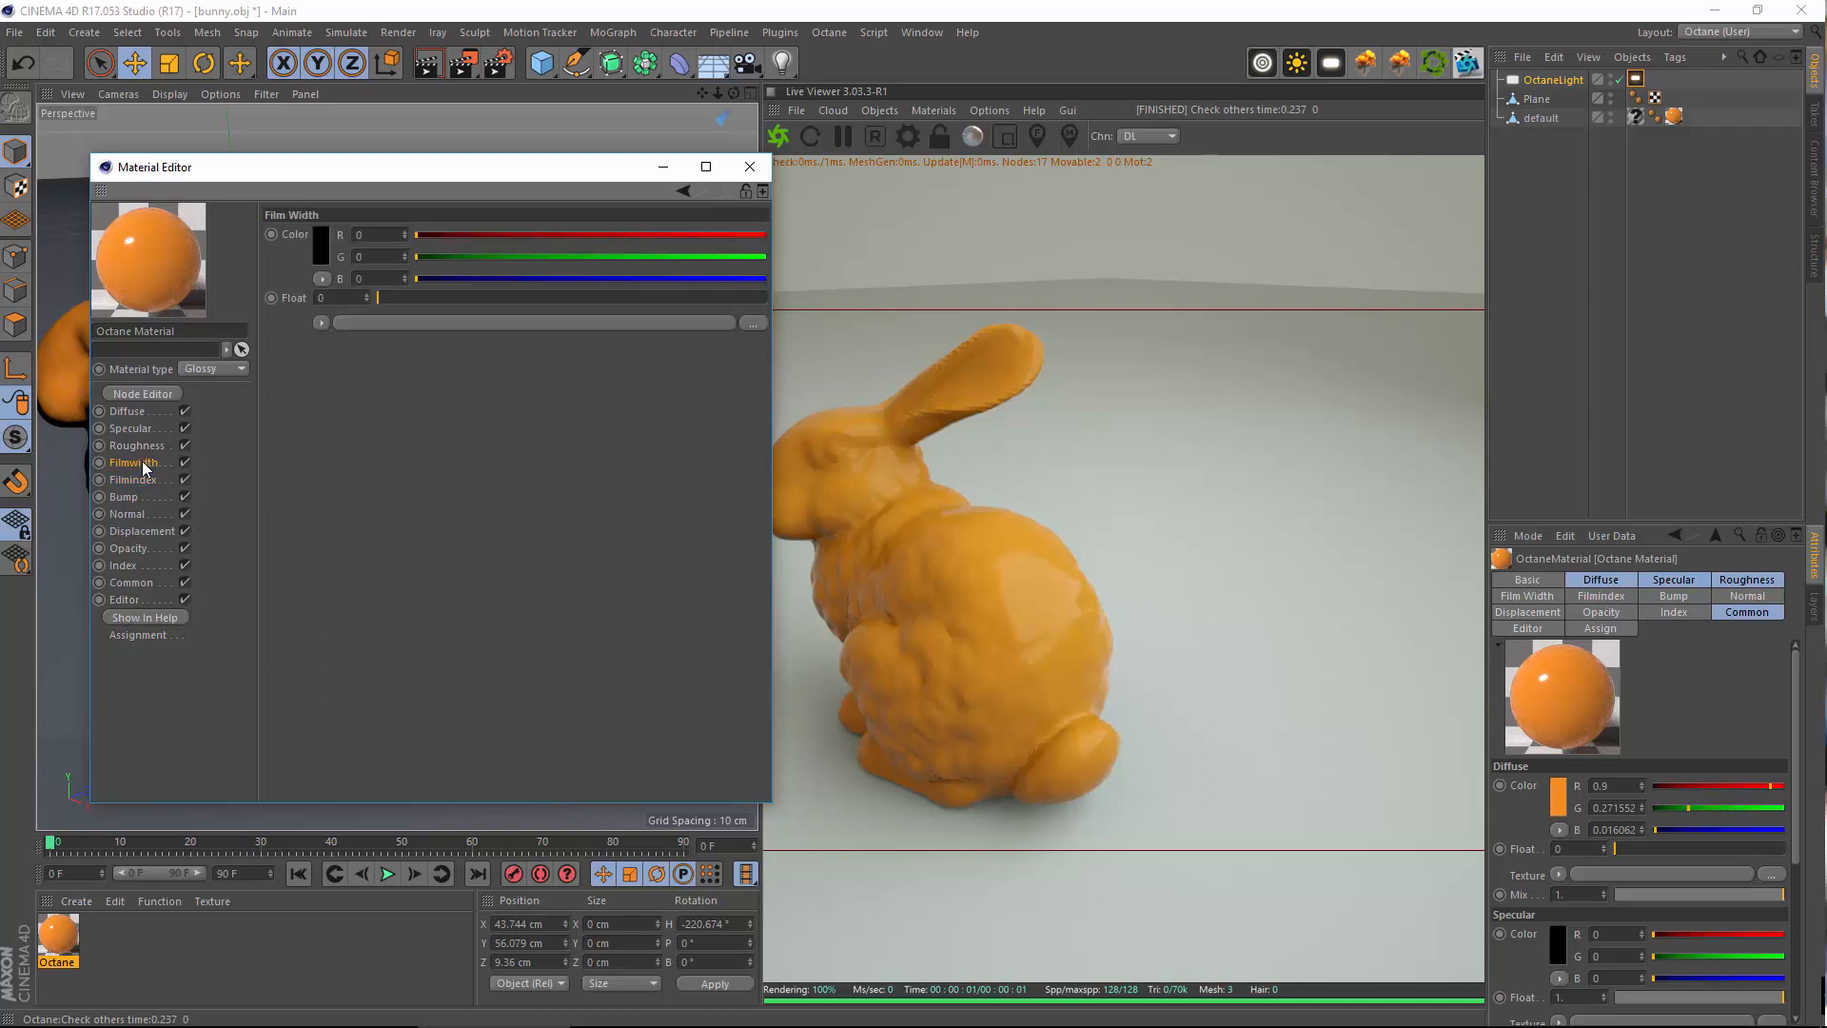
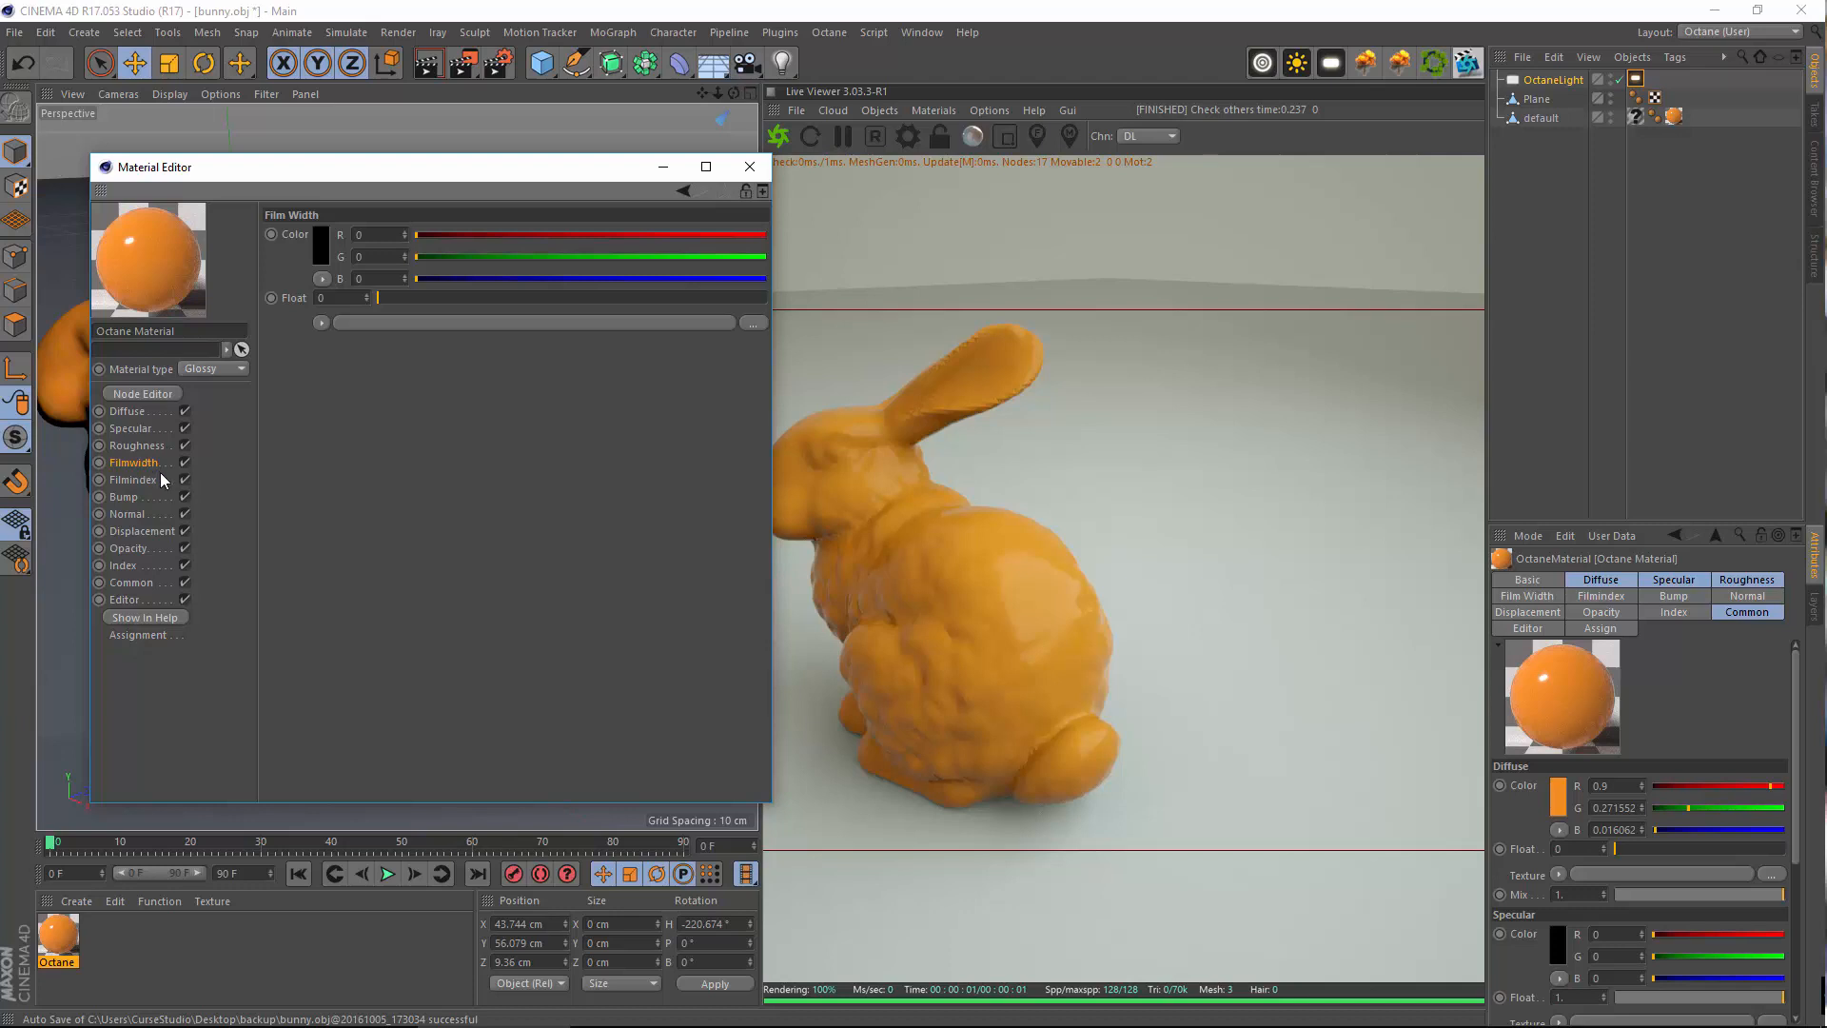
{"action": "left_click", "coordinate": [152, 478]}
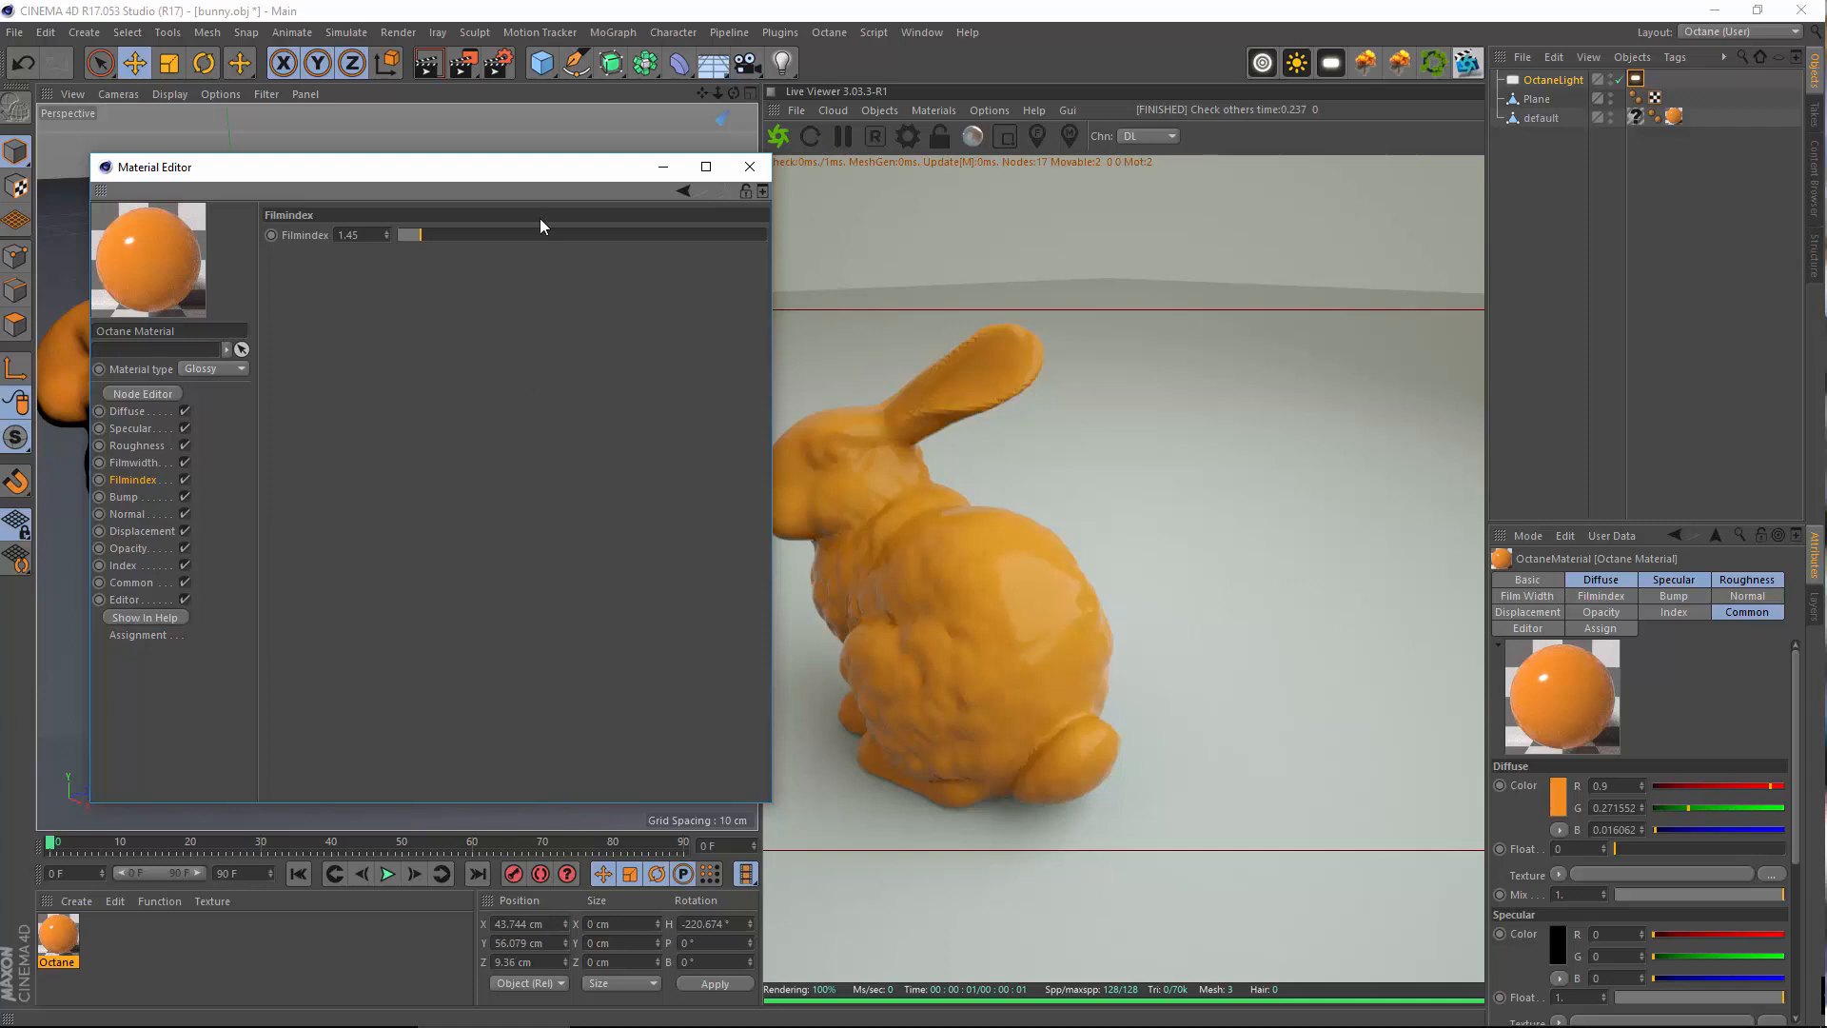
Compare the Film Width and Filmindex channels of the Octane material, keeping the editor clear of the bunny render
{"action": "left_click_drag", "start_coordinate": [572, 173], "coordinate": [681, 181]}
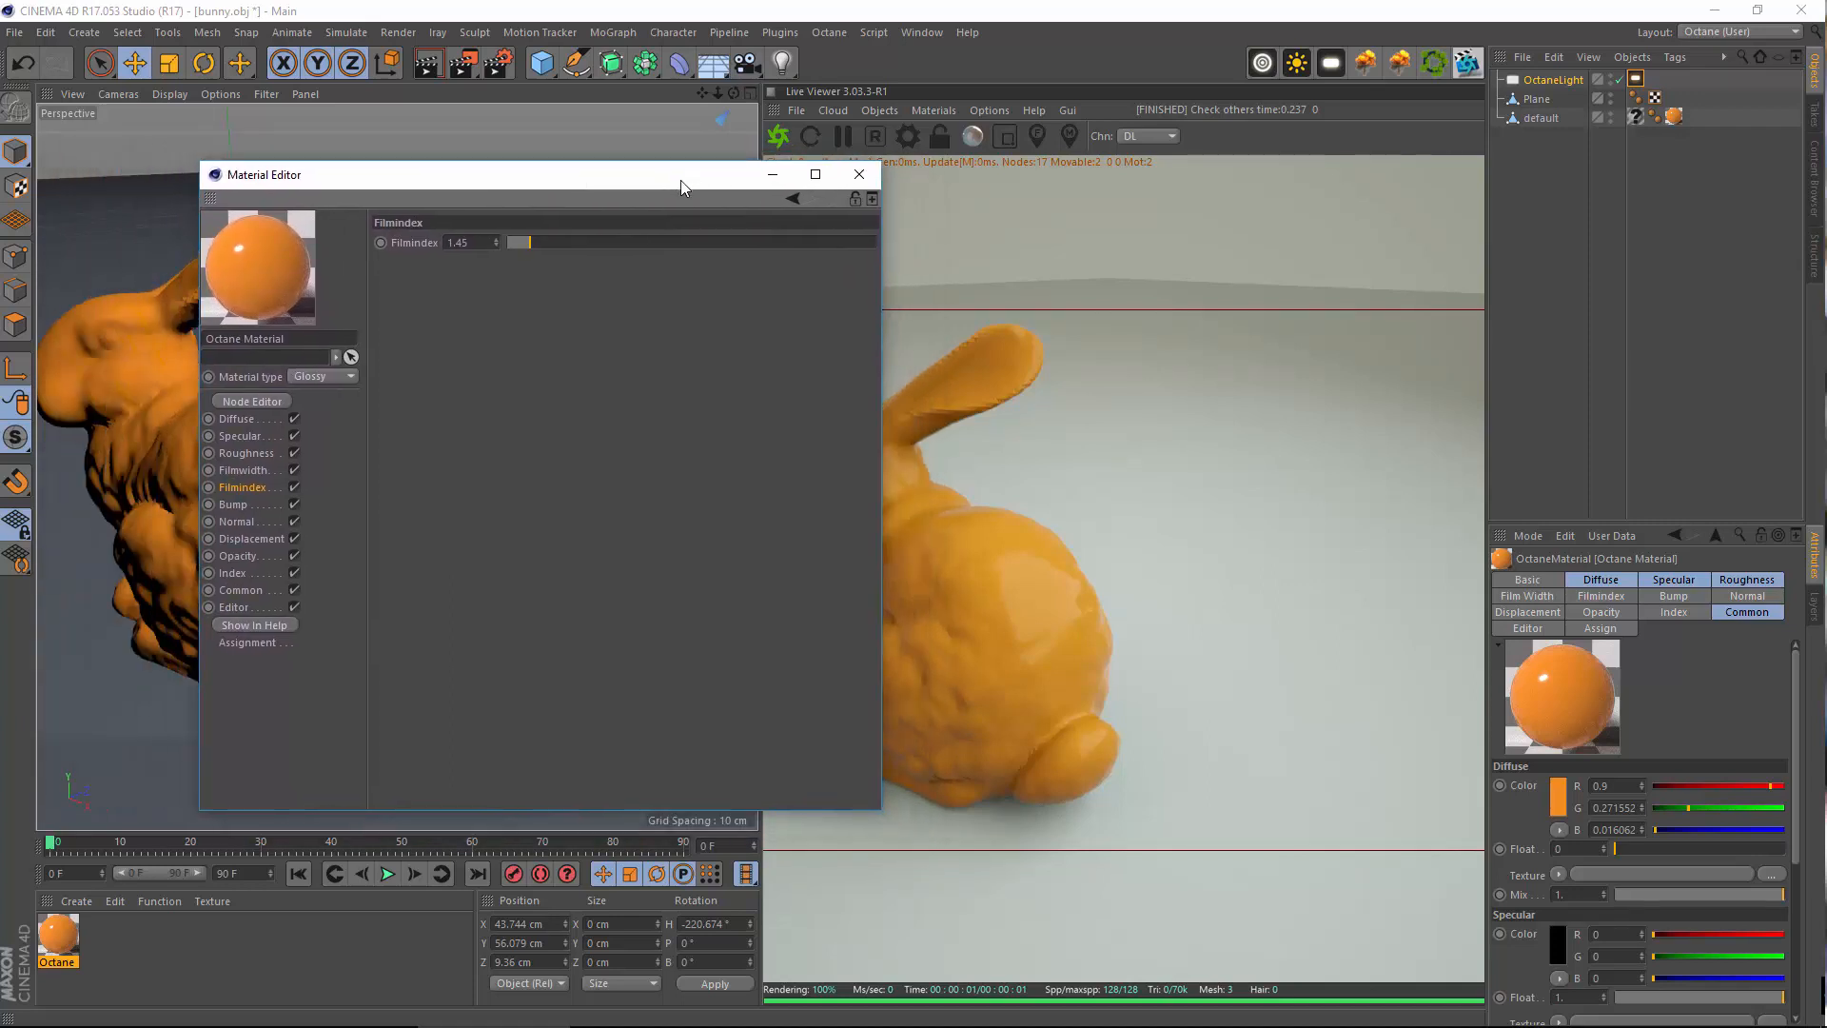
{"action": "left_click", "coordinate": [246, 470]}
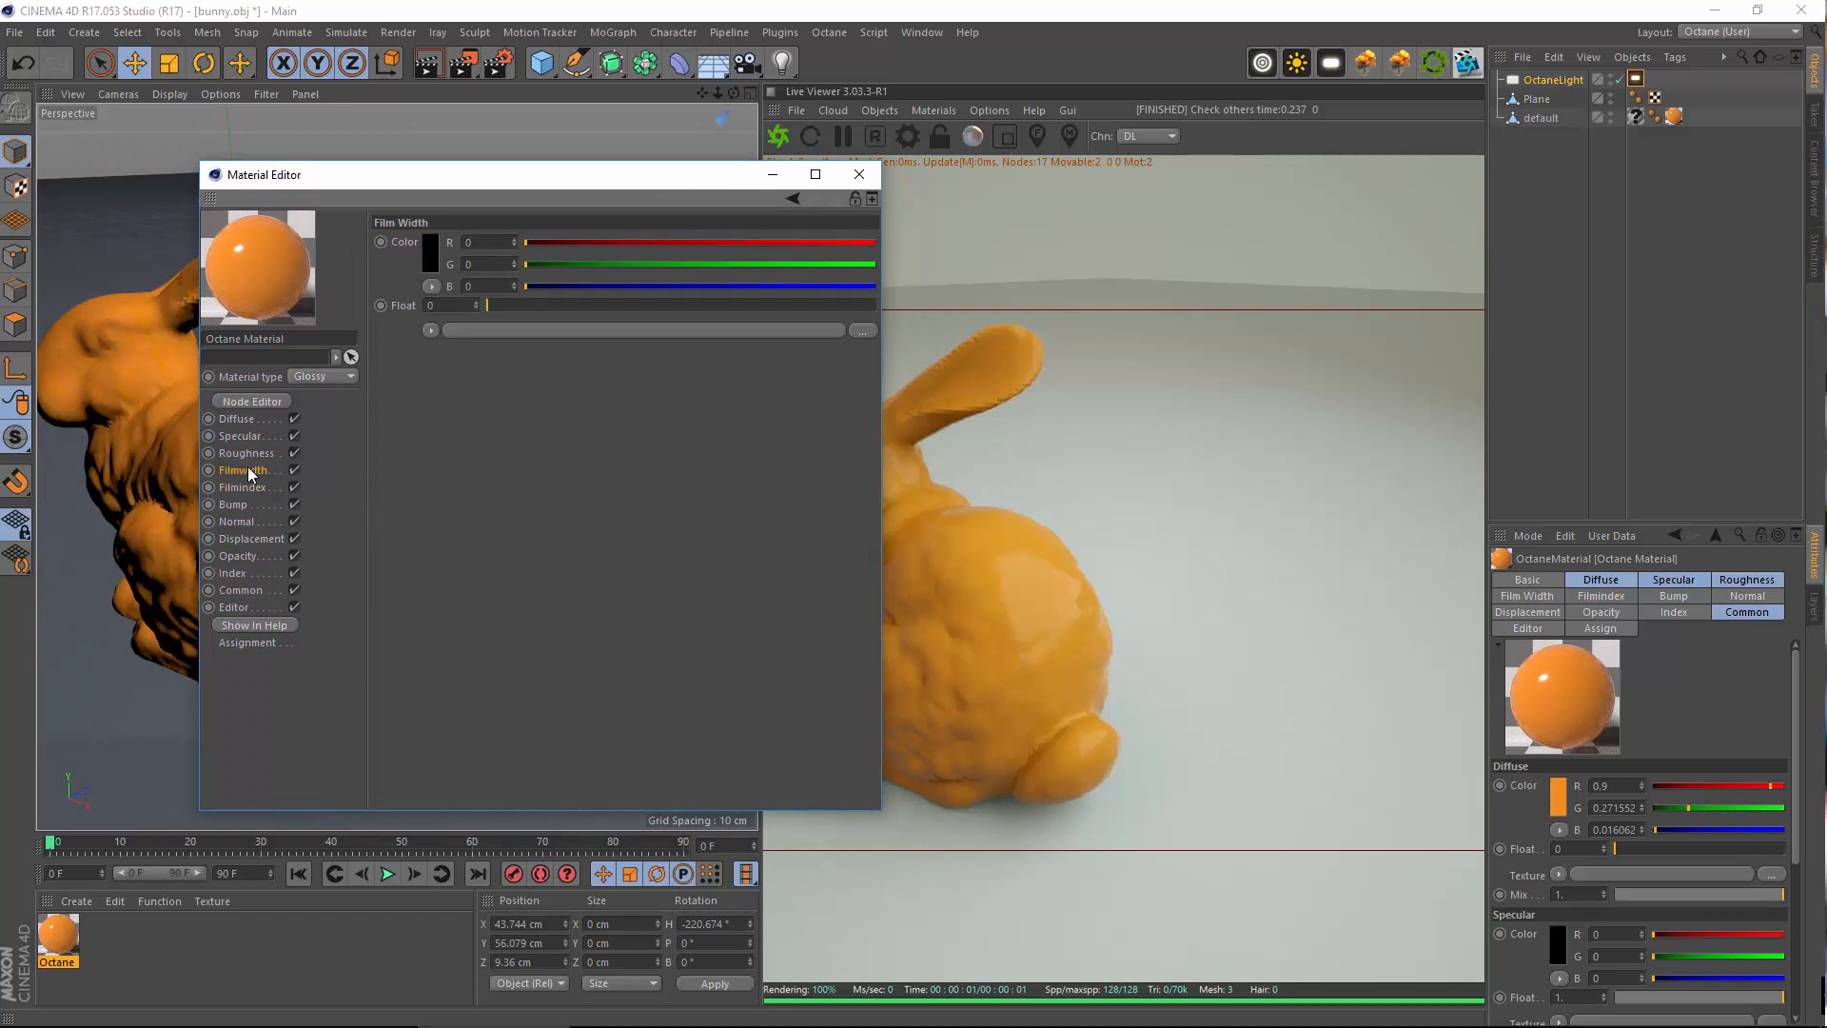
{"action": "mouse_move", "coordinate": [416, 172]}
{"action": "left_mouse_down"}
{"action": "mouse_move", "coordinate": [505, 179]}
{"action": "mouse_move", "coordinate": [420, 159]}
{"action": "left_mouse_up"}
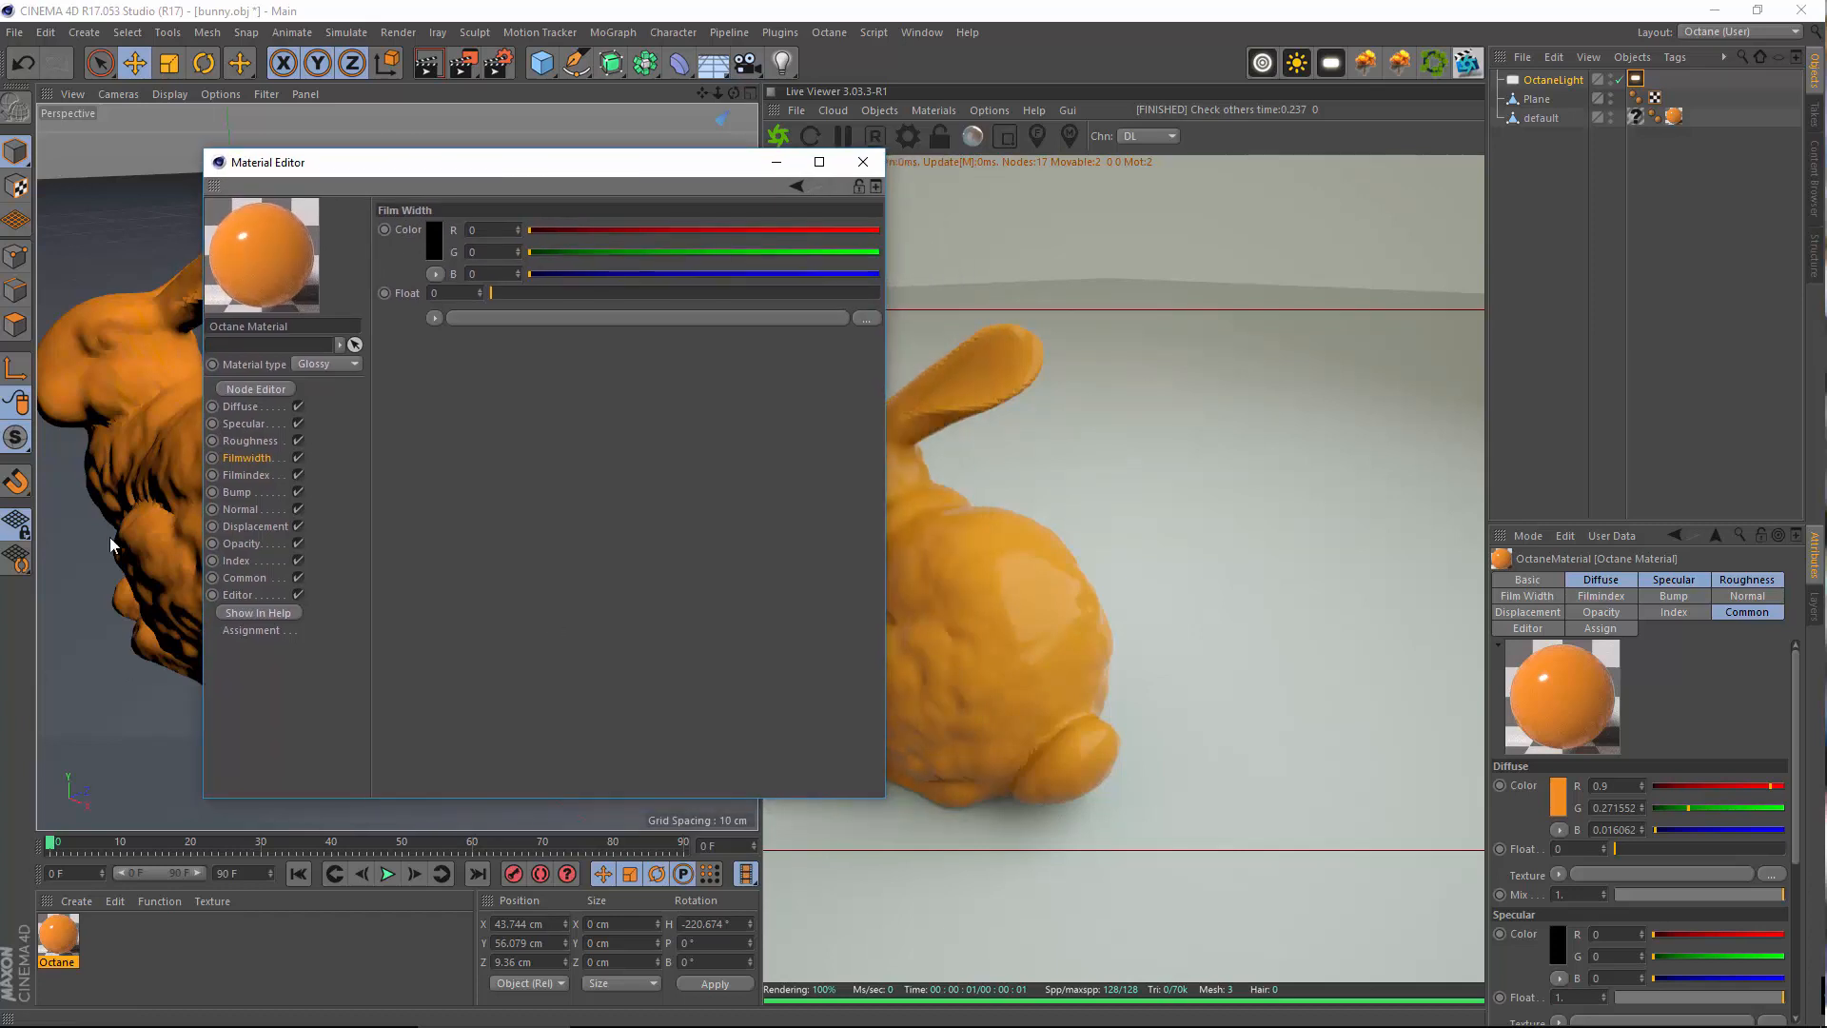
{"action": "left_click", "coordinate": [226, 476]}
{"action": "left_click", "coordinate": [259, 459]}
{"action": "left_click", "coordinate": [263, 473]}
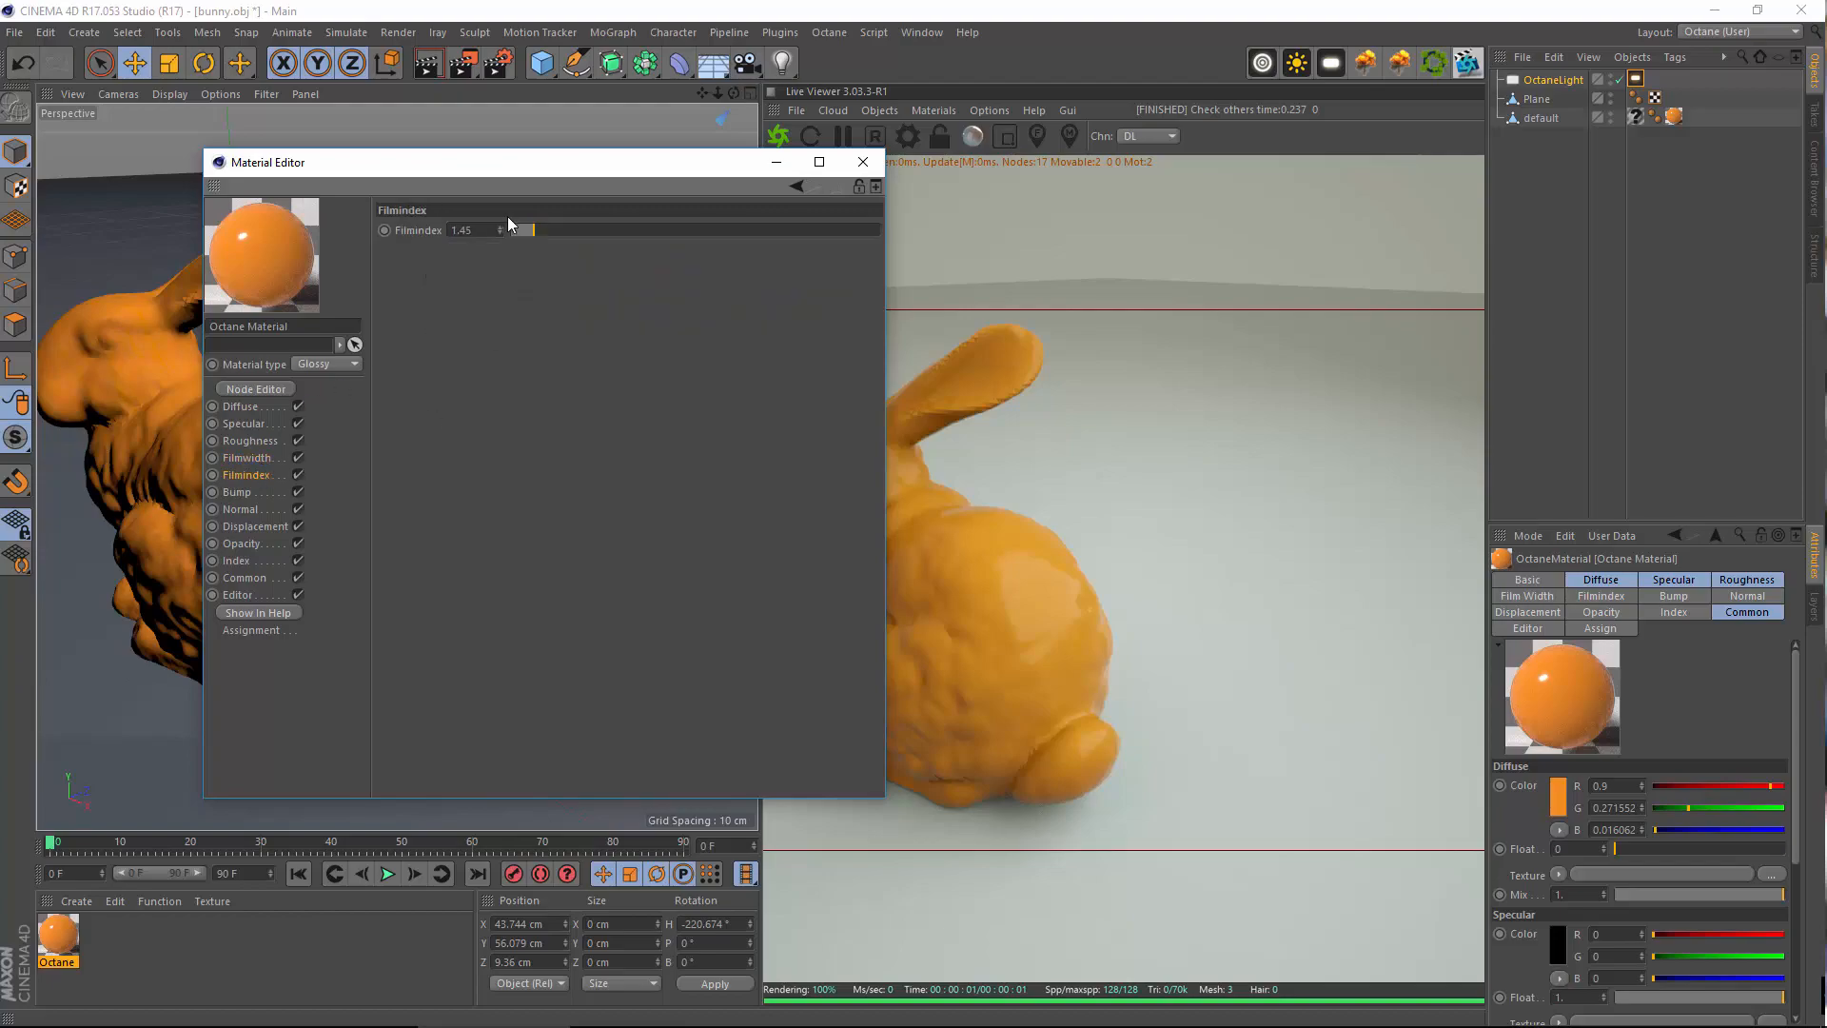
{"action": "left_click_drag", "start_coordinate": [586, 163], "coordinate": [472, 183]}
Try Filmindex values of about 1.58 and 145 on the bunny's material, and return it to 1.45
{"action": "mouse_move", "coordinate": [419, 249]}
{"action": "left_mouse_down"}
{"action": "mouse_move", "coordinate": [700, 249]}
{"action": "mouse_move", "coordinate": [426, 246]}
{"action": "left_mouse_up"}
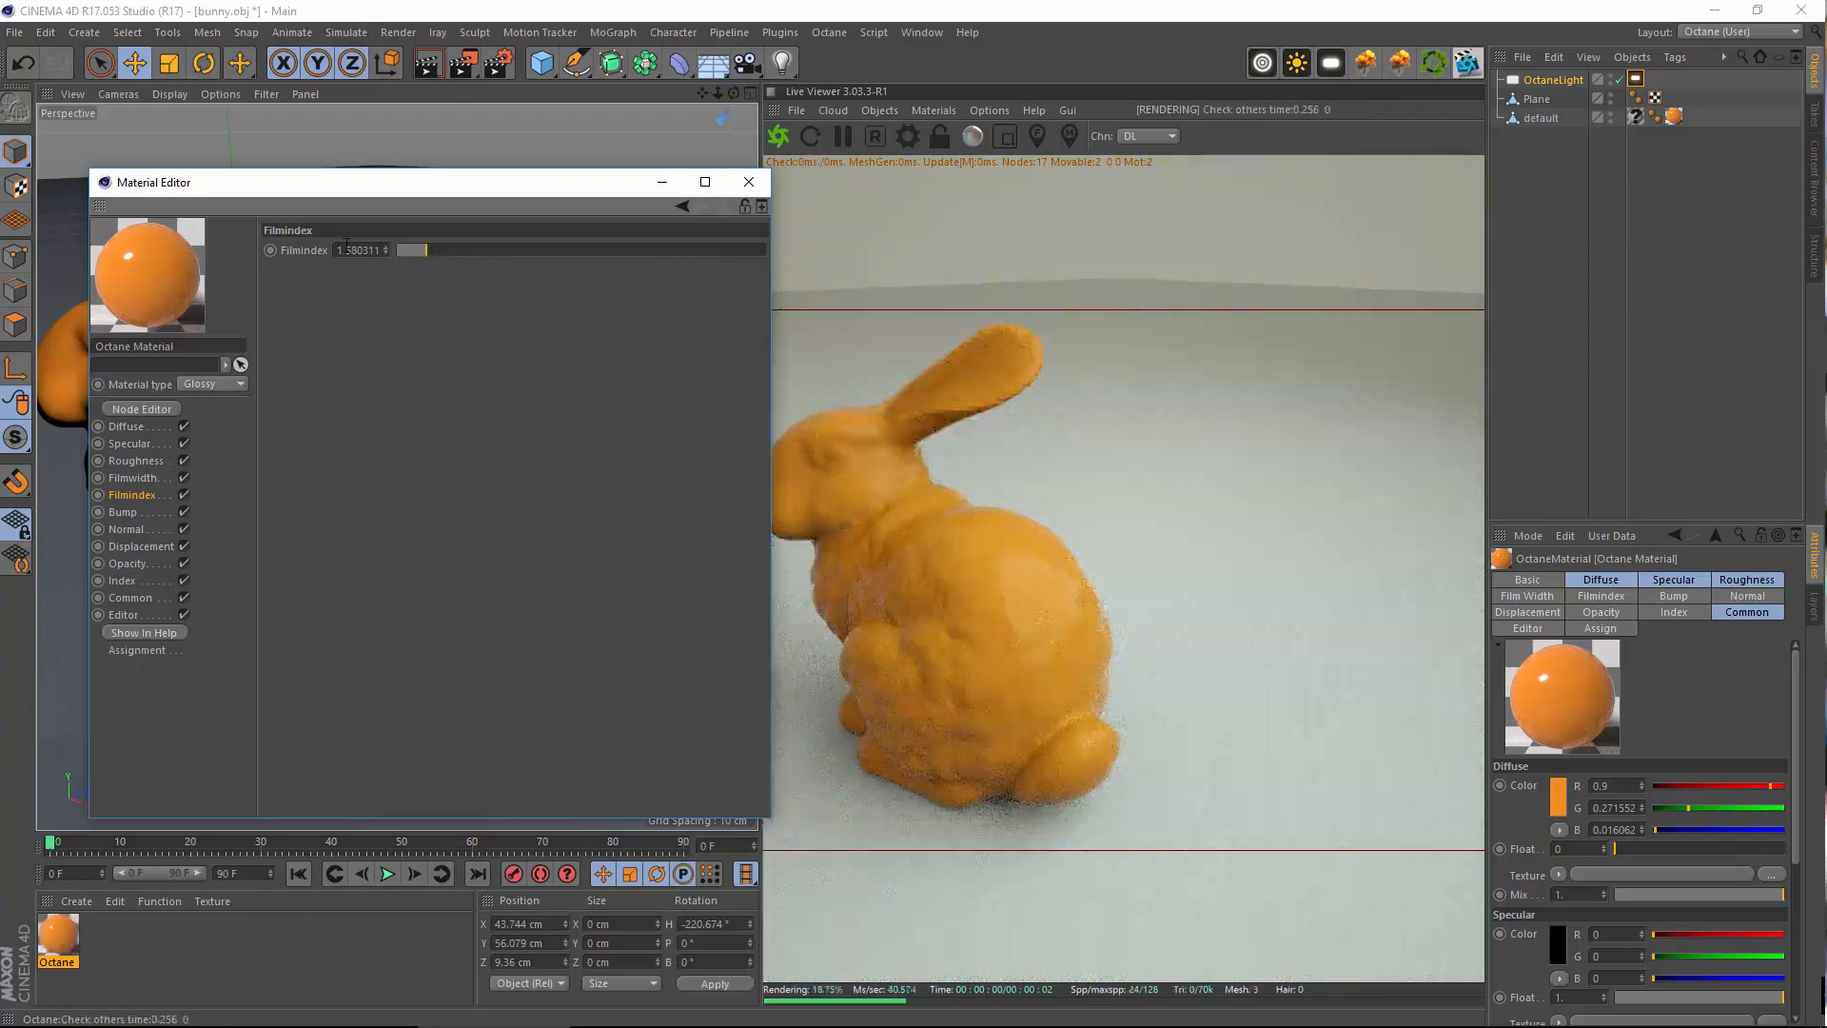
{"action": "type", "text": "145"}
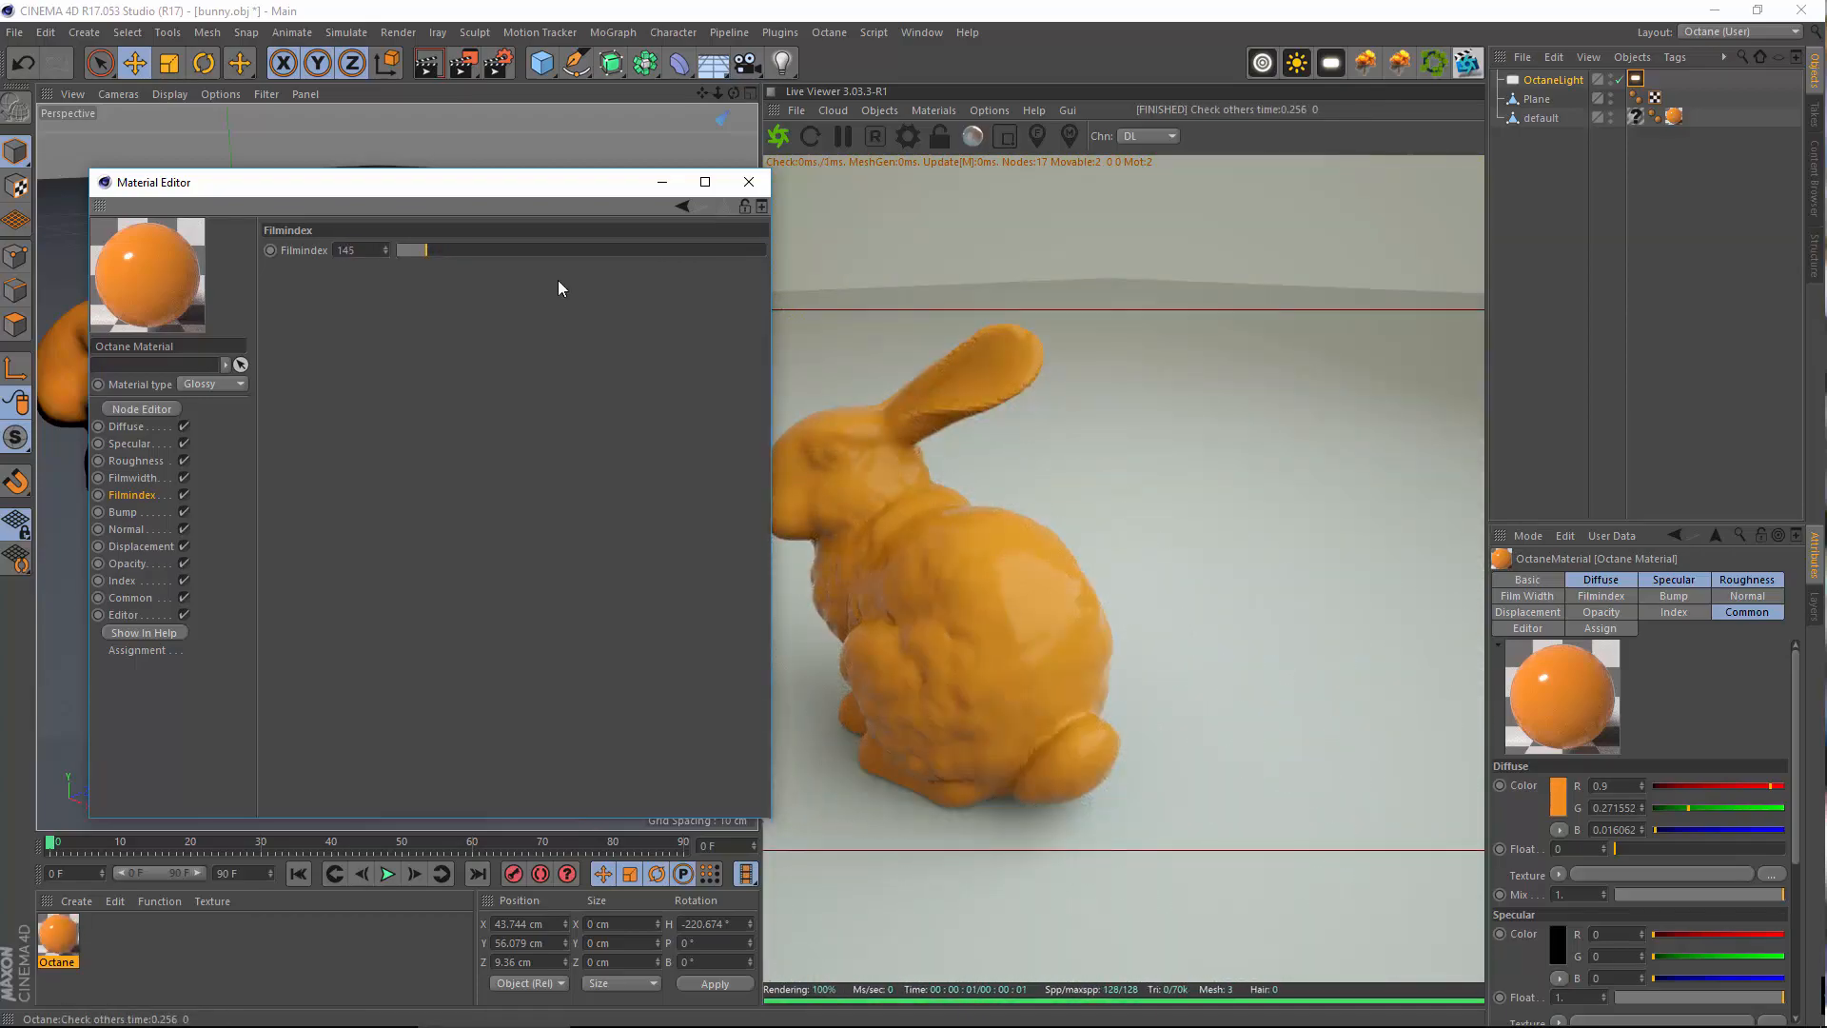
{"action": "key", "text": "Return"}
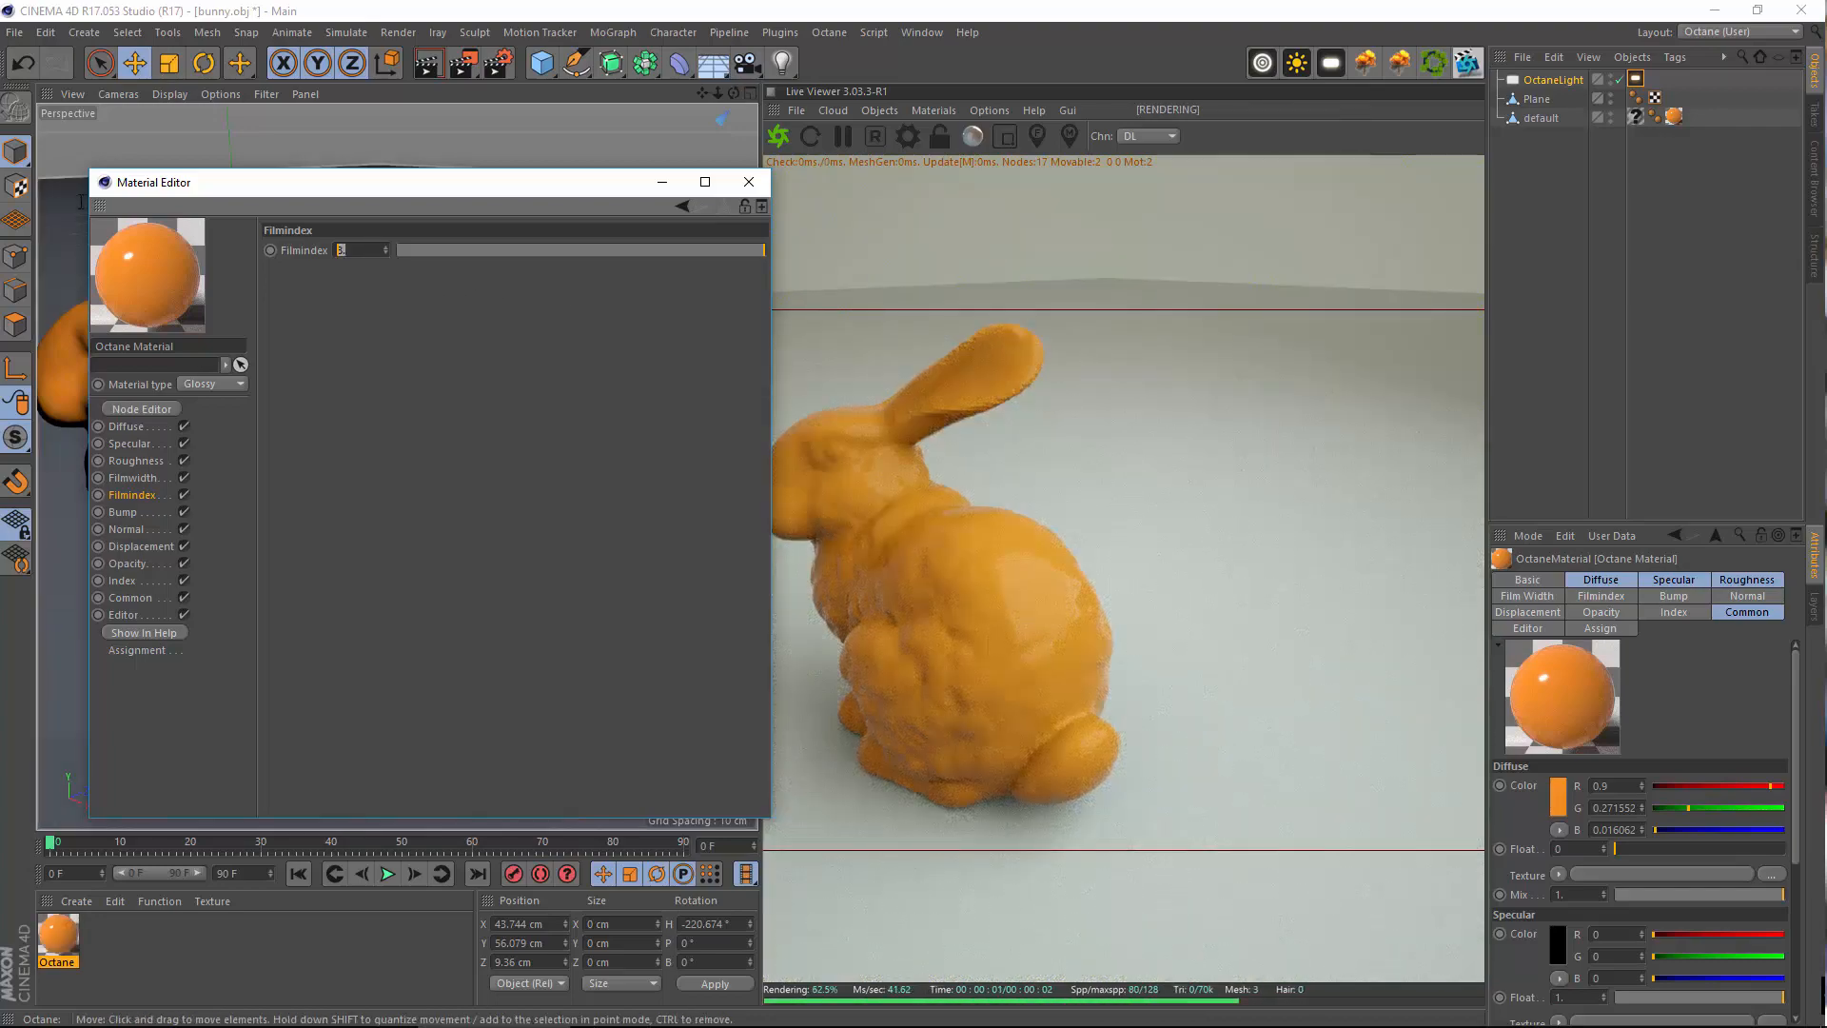
{"action": "type", "text": "1.45"}
{"action": "key", "text": "Return"}
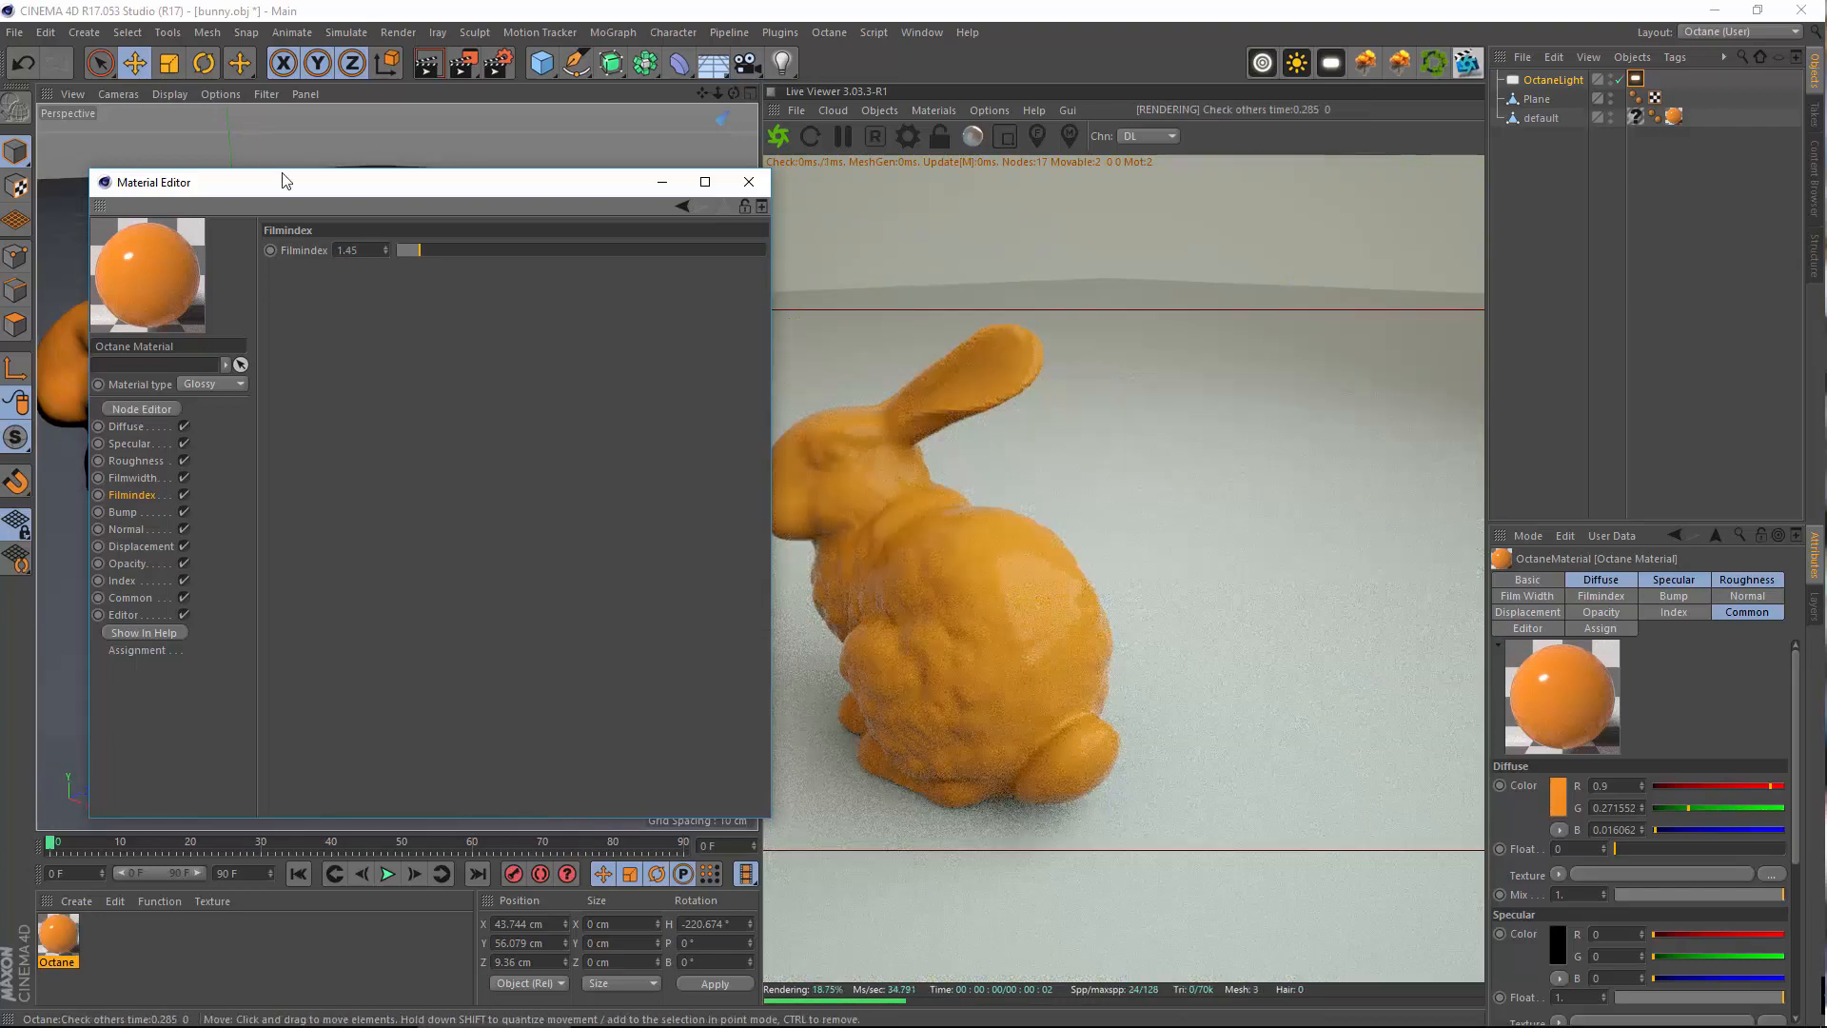
Try a Filmindex of 1 on the bunny's material and restore the value to 1.45
{"action": "left_click", "coordinate": [397, 249]}
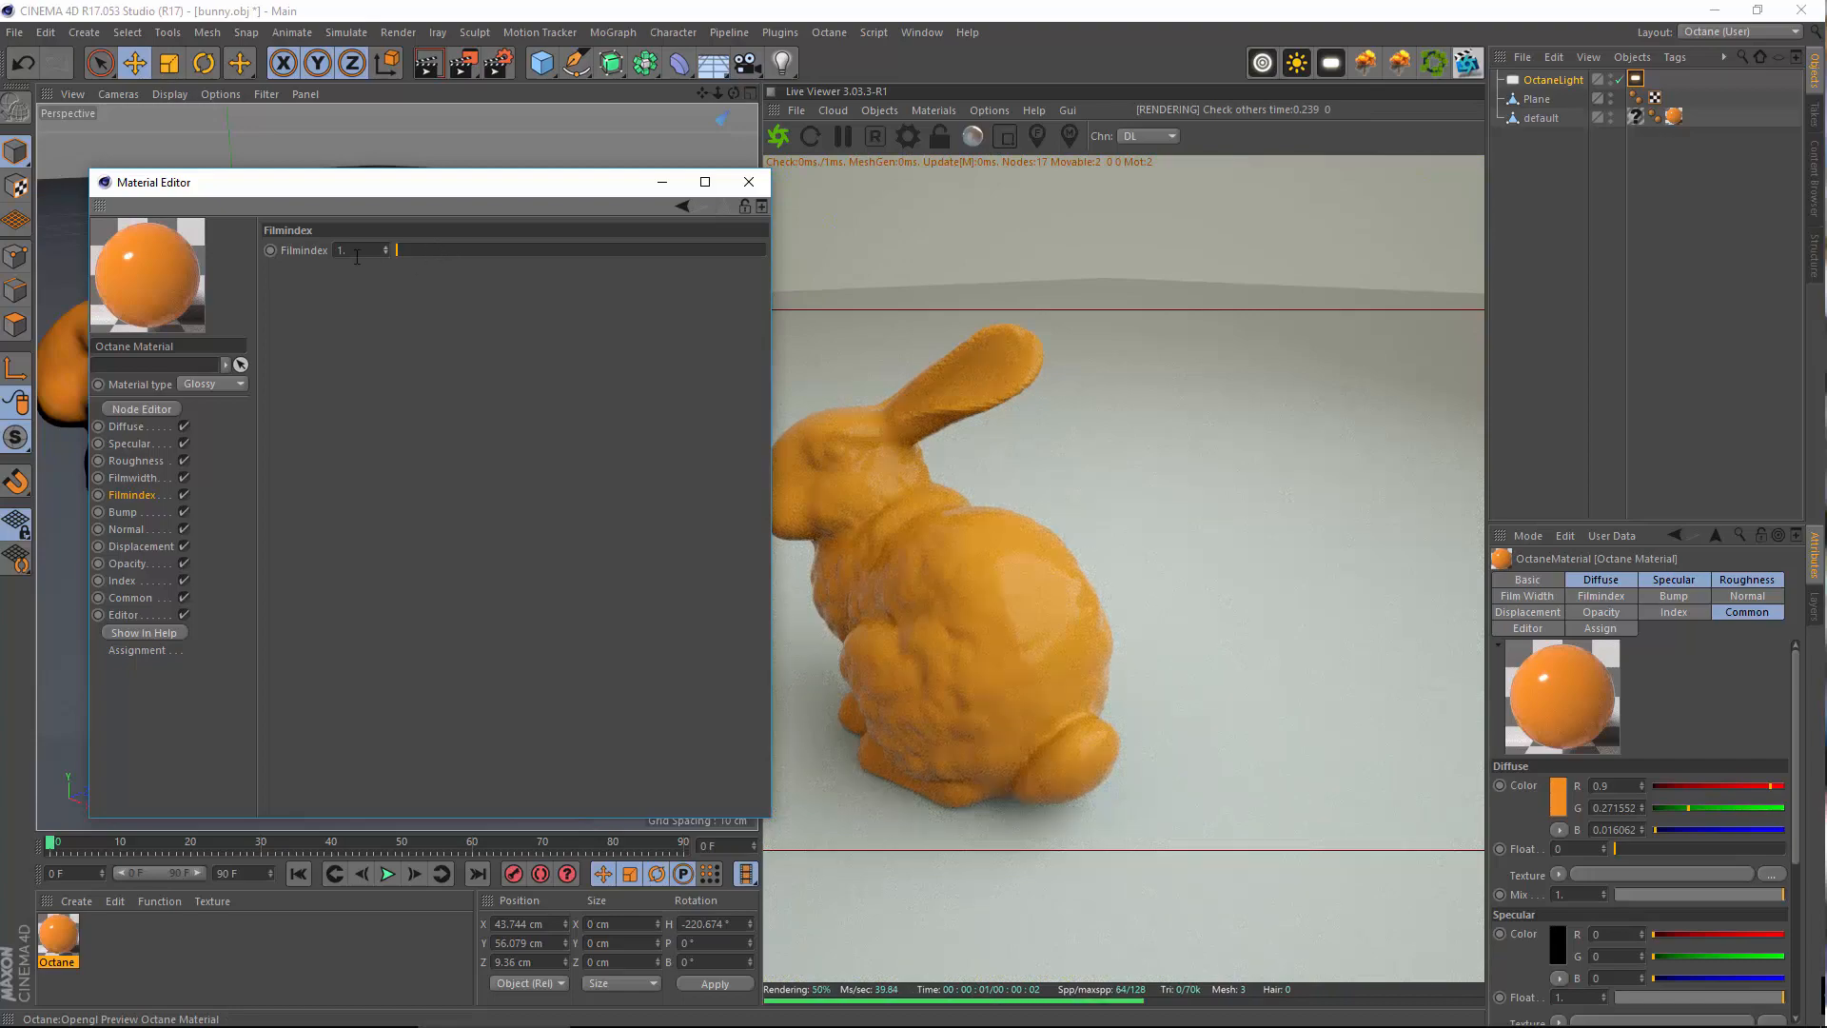
{"action": "double_click", "coordinate": [357, 254]}
{"action": "type", "text": "1.45"}
{"action": "key", "text": "Return"}
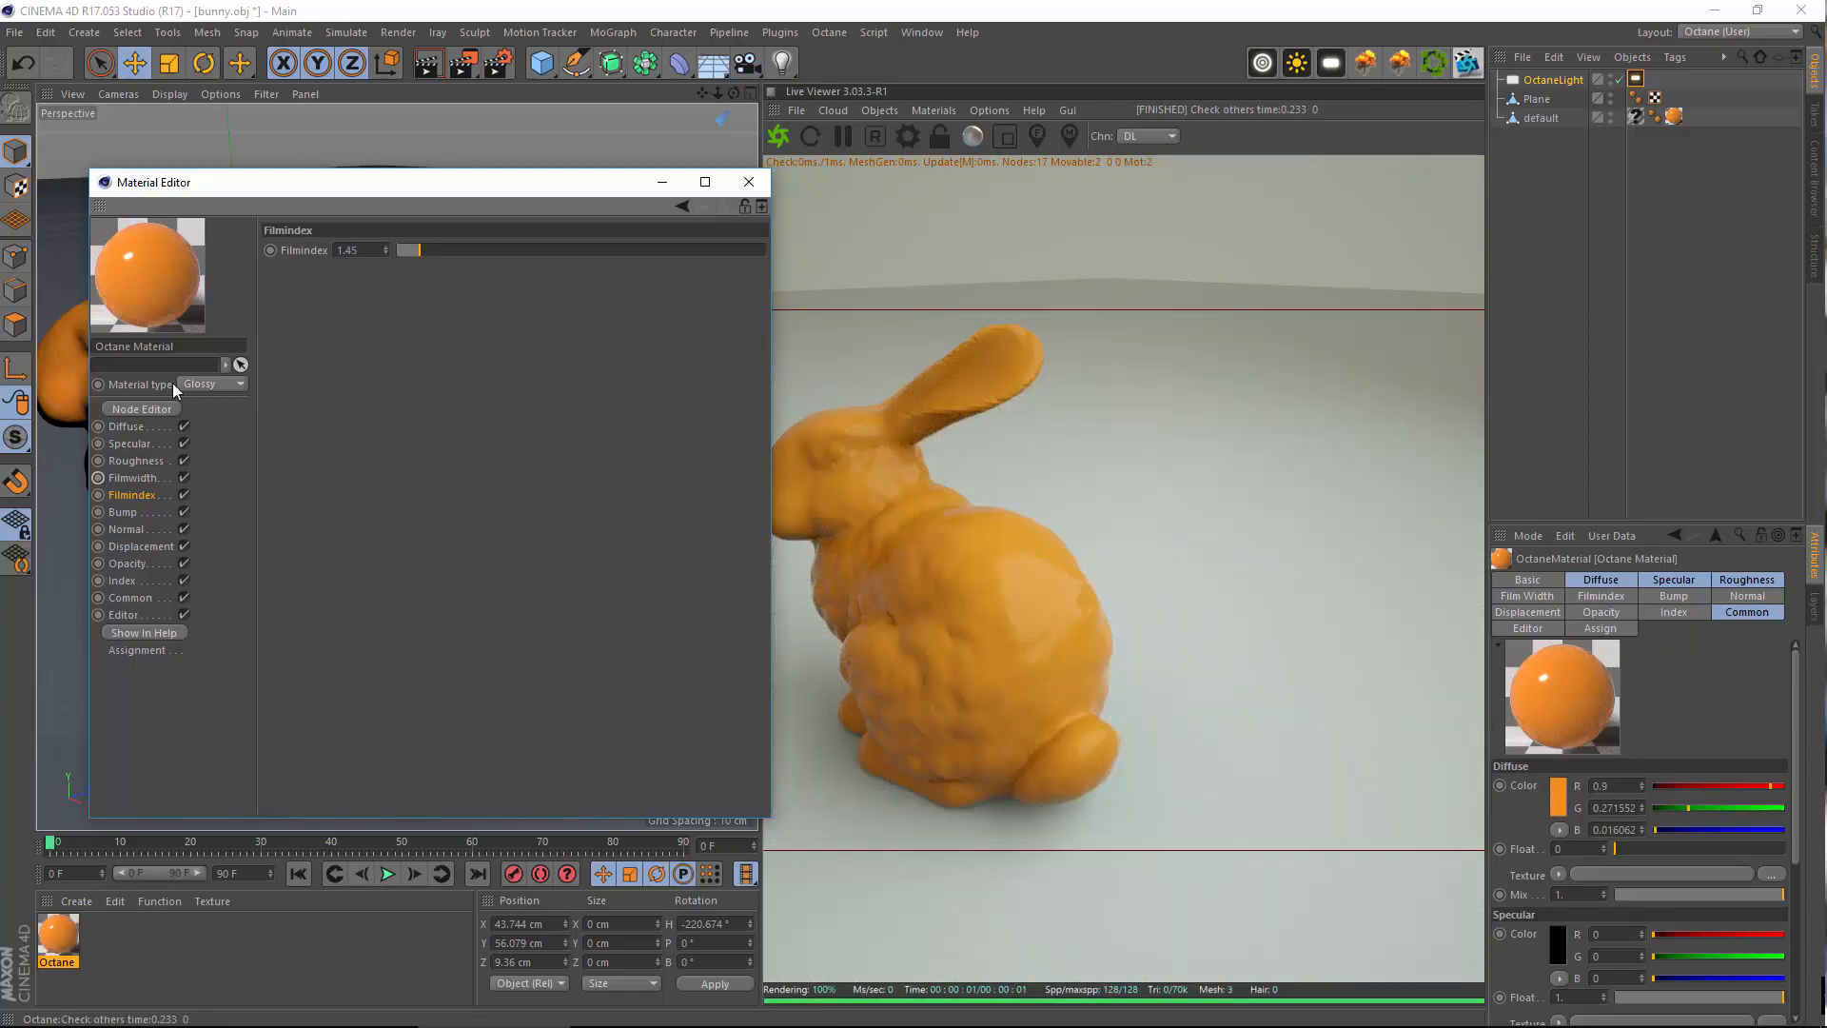
{"action": "right_click", "coordinate": [386, 254]}
{"action": "left_click", "coordinate": [353, 247]}
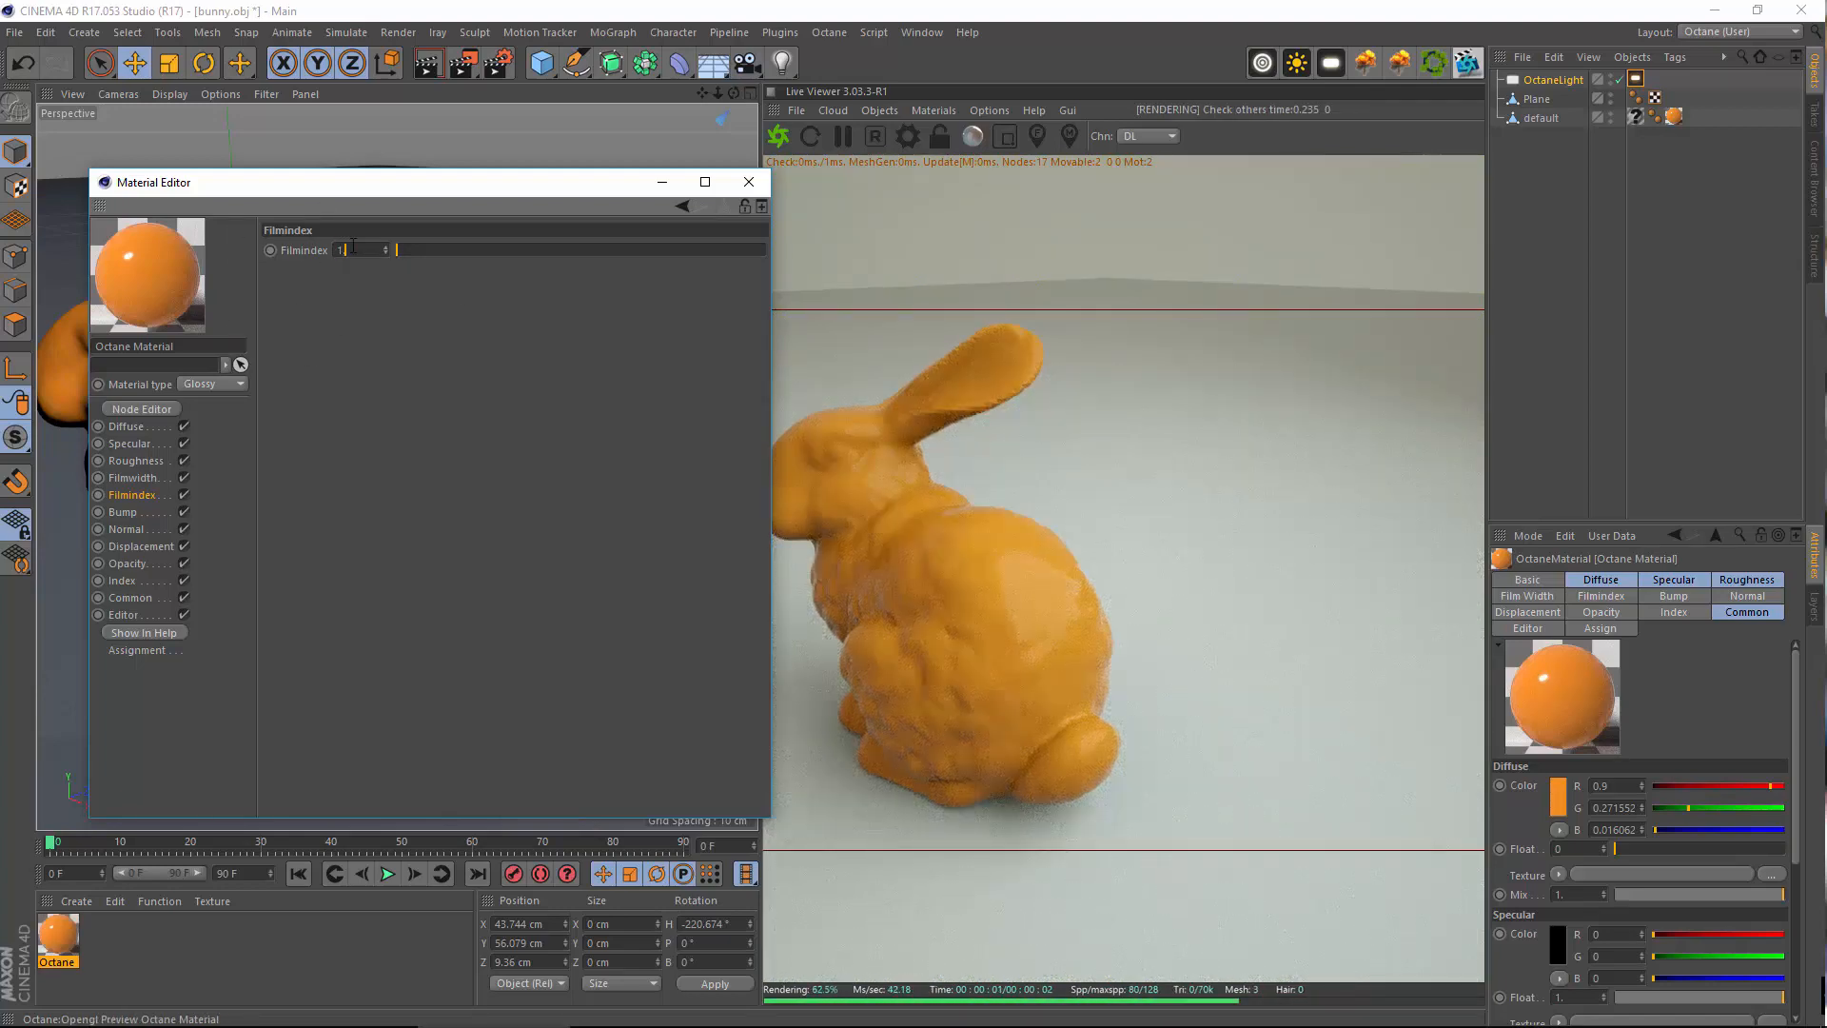
{"action": "key", "text": "BackSpace"}
{"action": "key", "text": "BackSpace"}
{"action": "type", "text": "1.45"}
{"action": "key", "text": "Return"}
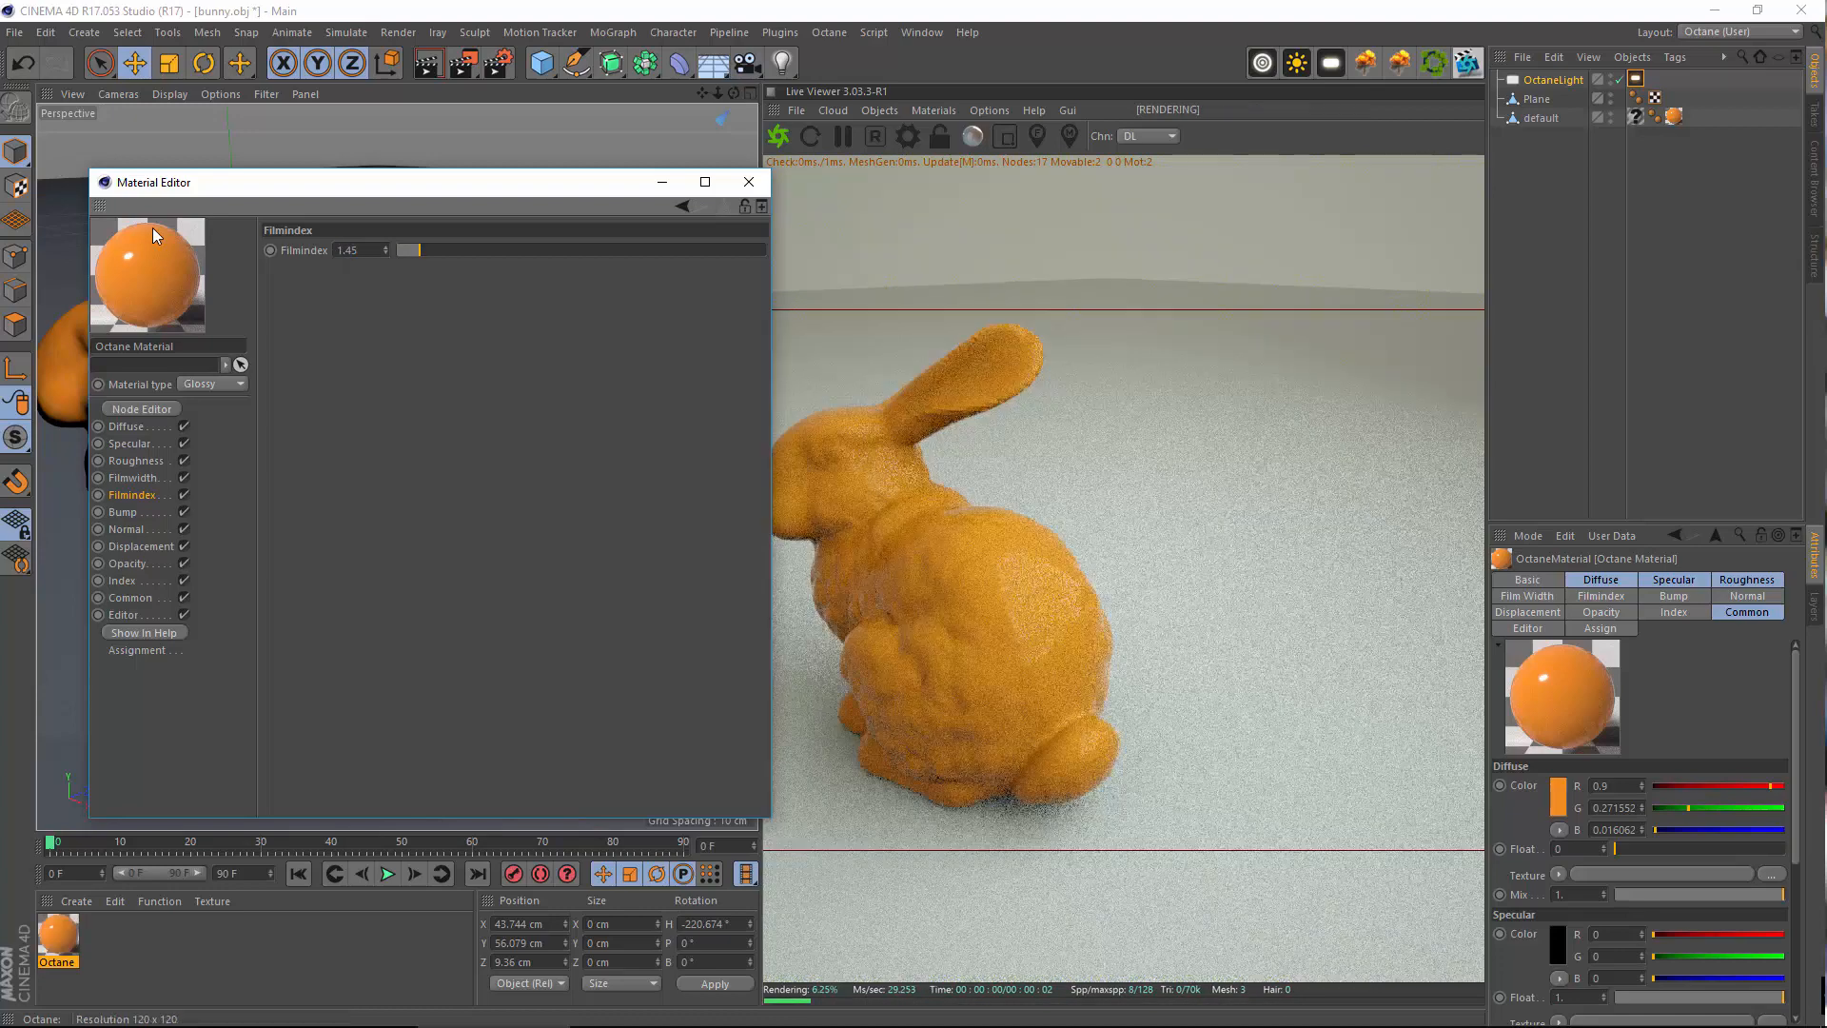
Assign a C4doctane ImageTexture shader to the texture slot of the Octane material's Bump channel
{"action": "left_click_drag", "start_coordinate": [443, 181], "coordinate": [423, 149]}
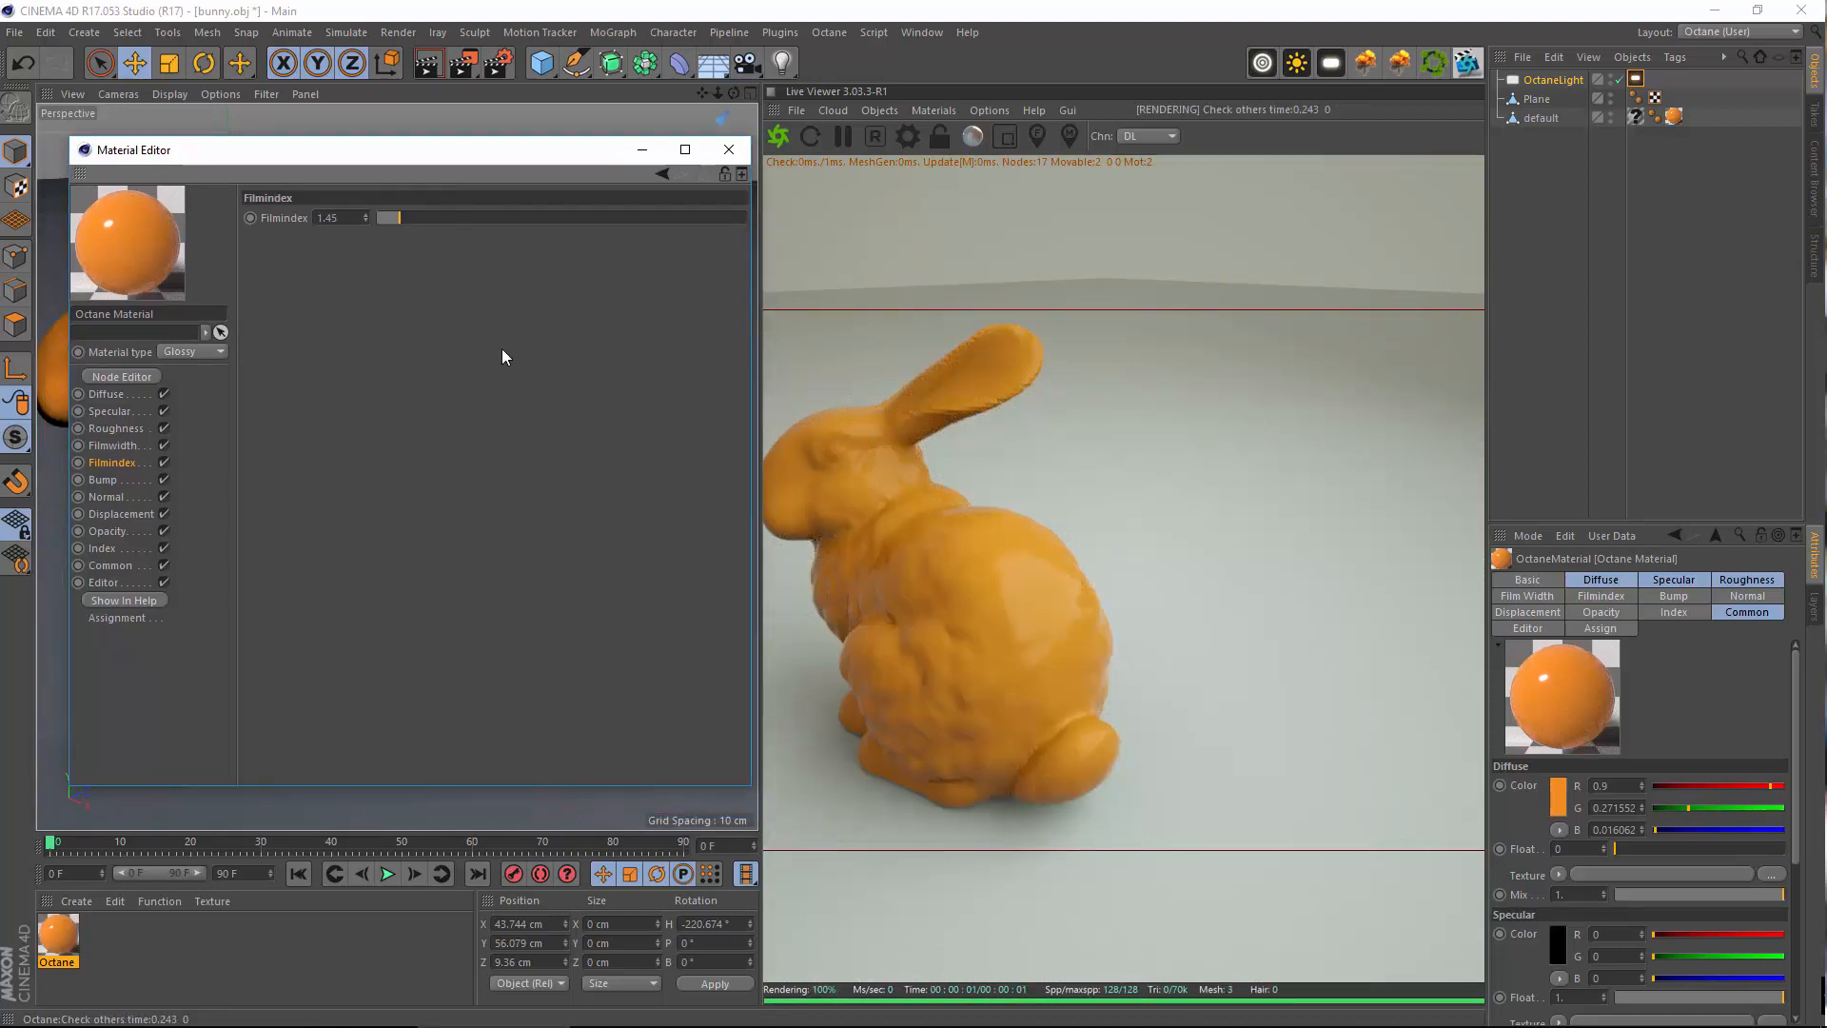
{"action": "left_click", "coordinate": [100, 481]}
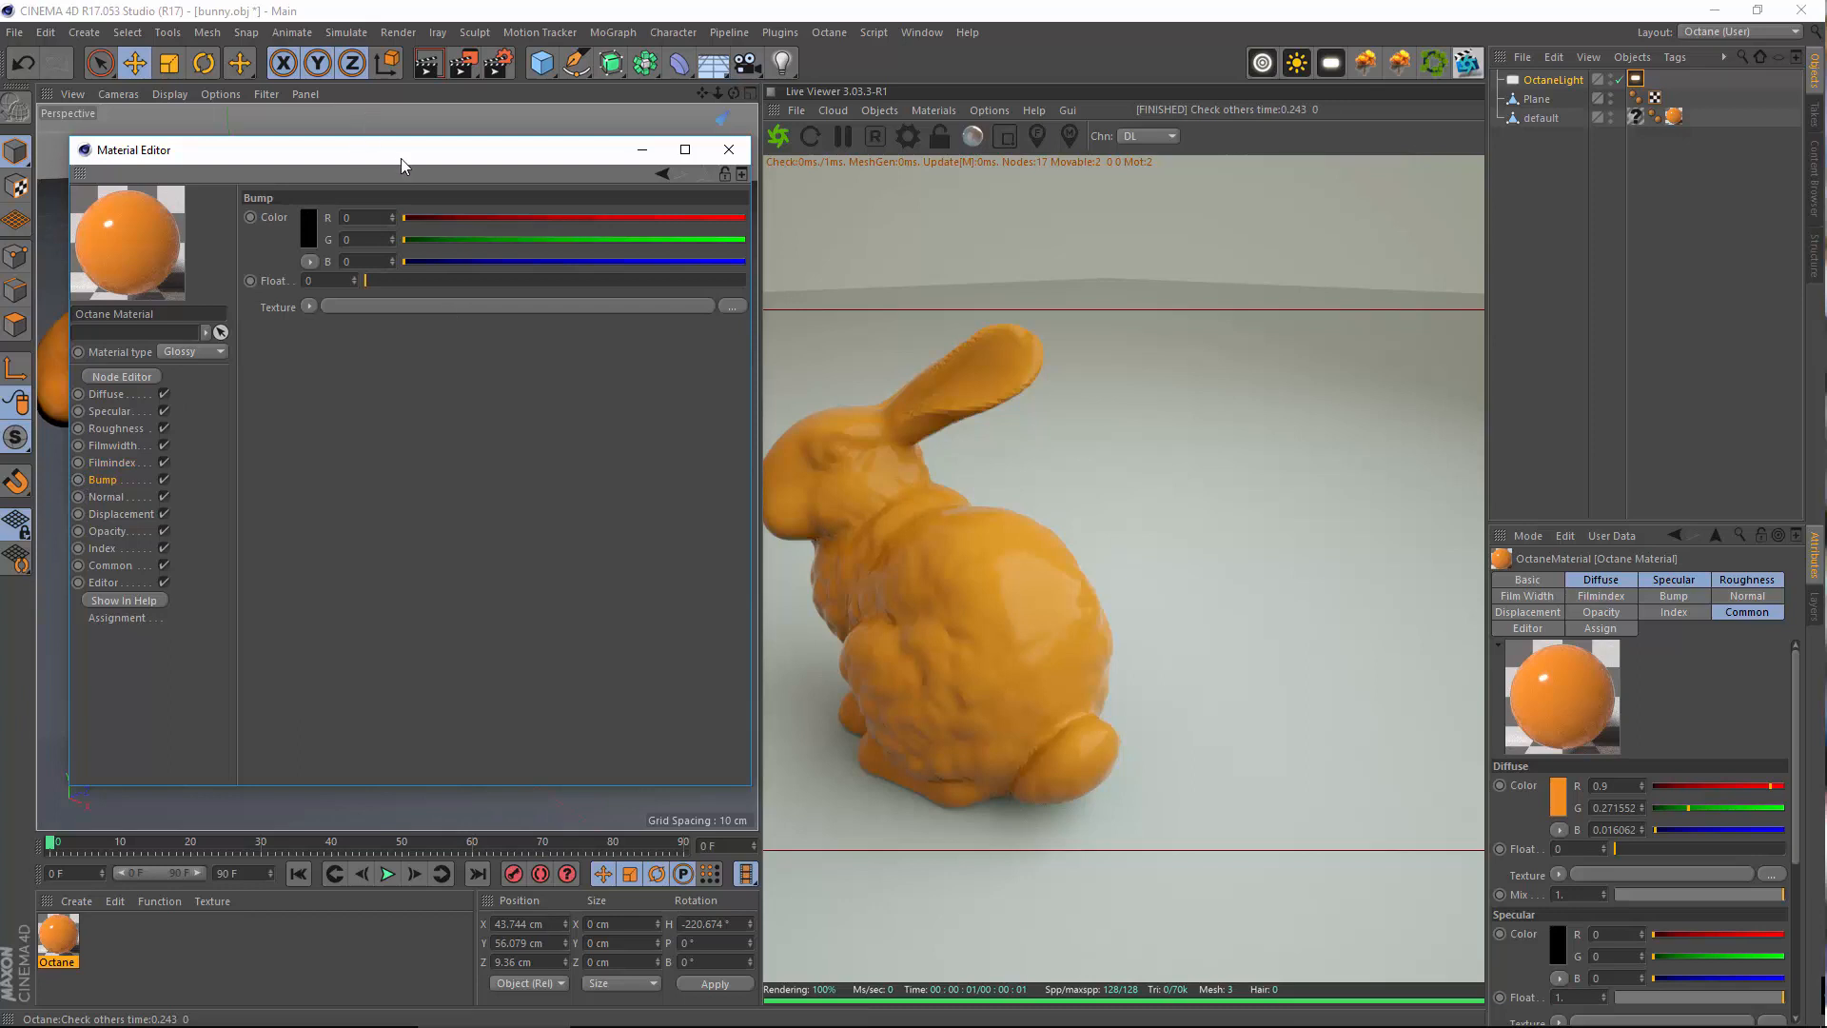
{"action": "mouse_move", "coordinate": [401, 159]}
{"action": "left_mouse_down"}
{"action": "mouse_move", "coordinate": [465, 149]}
{"action": "mouse_move", "coordinate": [421, 153]}
{"action": "left_mouse_up"}
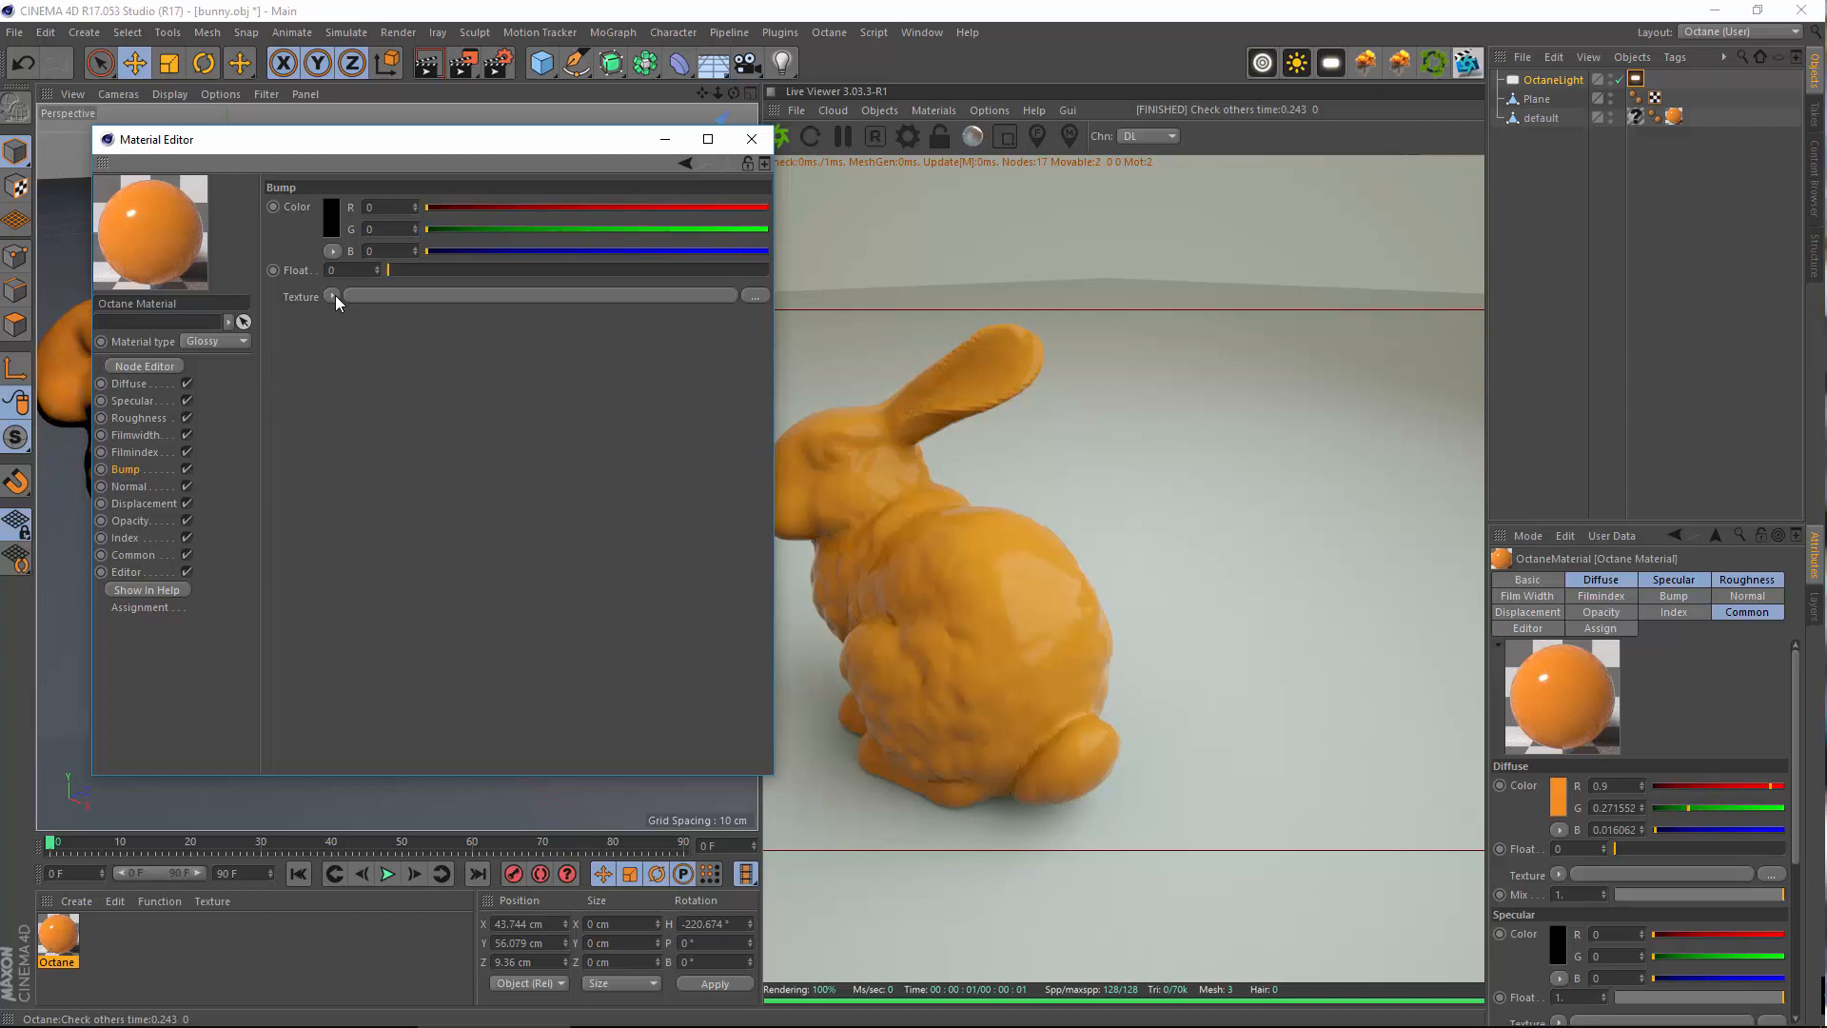
{"action": "left_click", "coordinate": [335, 294]}
{"action": "mouse_move", "coordinate": [347, 643]}
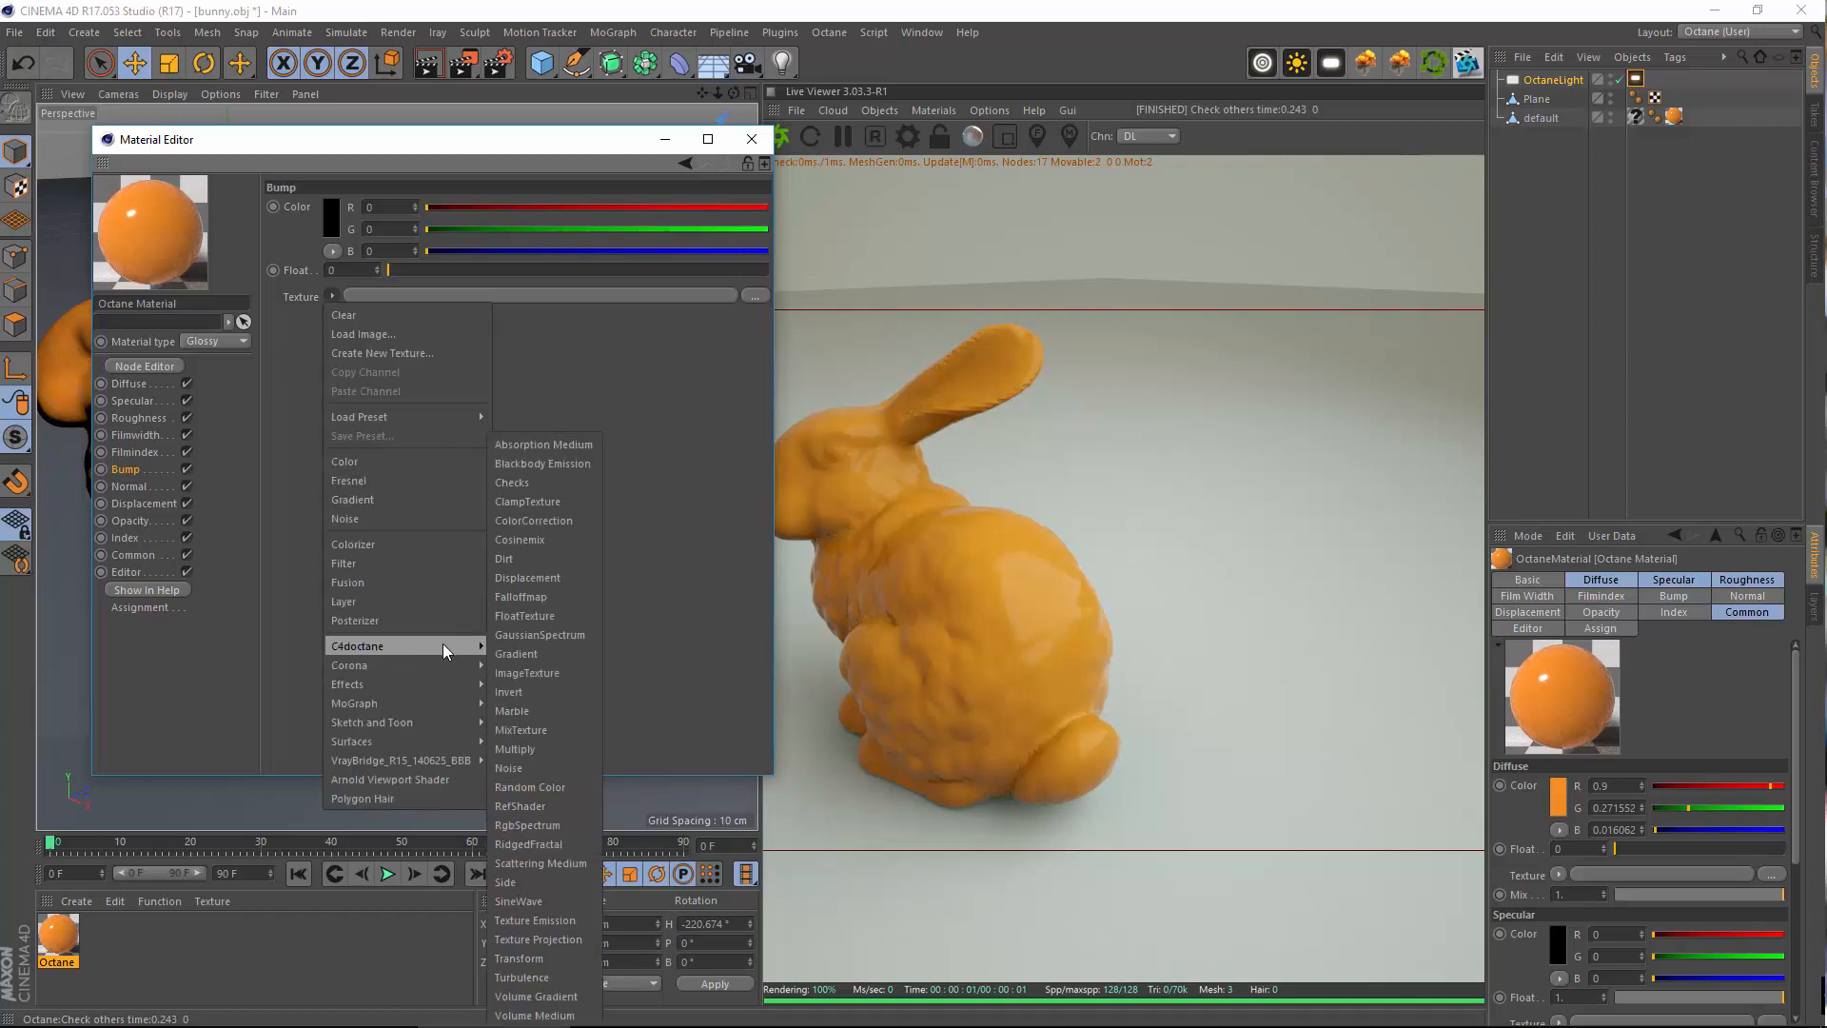
{"action": "left_click", "coordinate": [561, 676]}
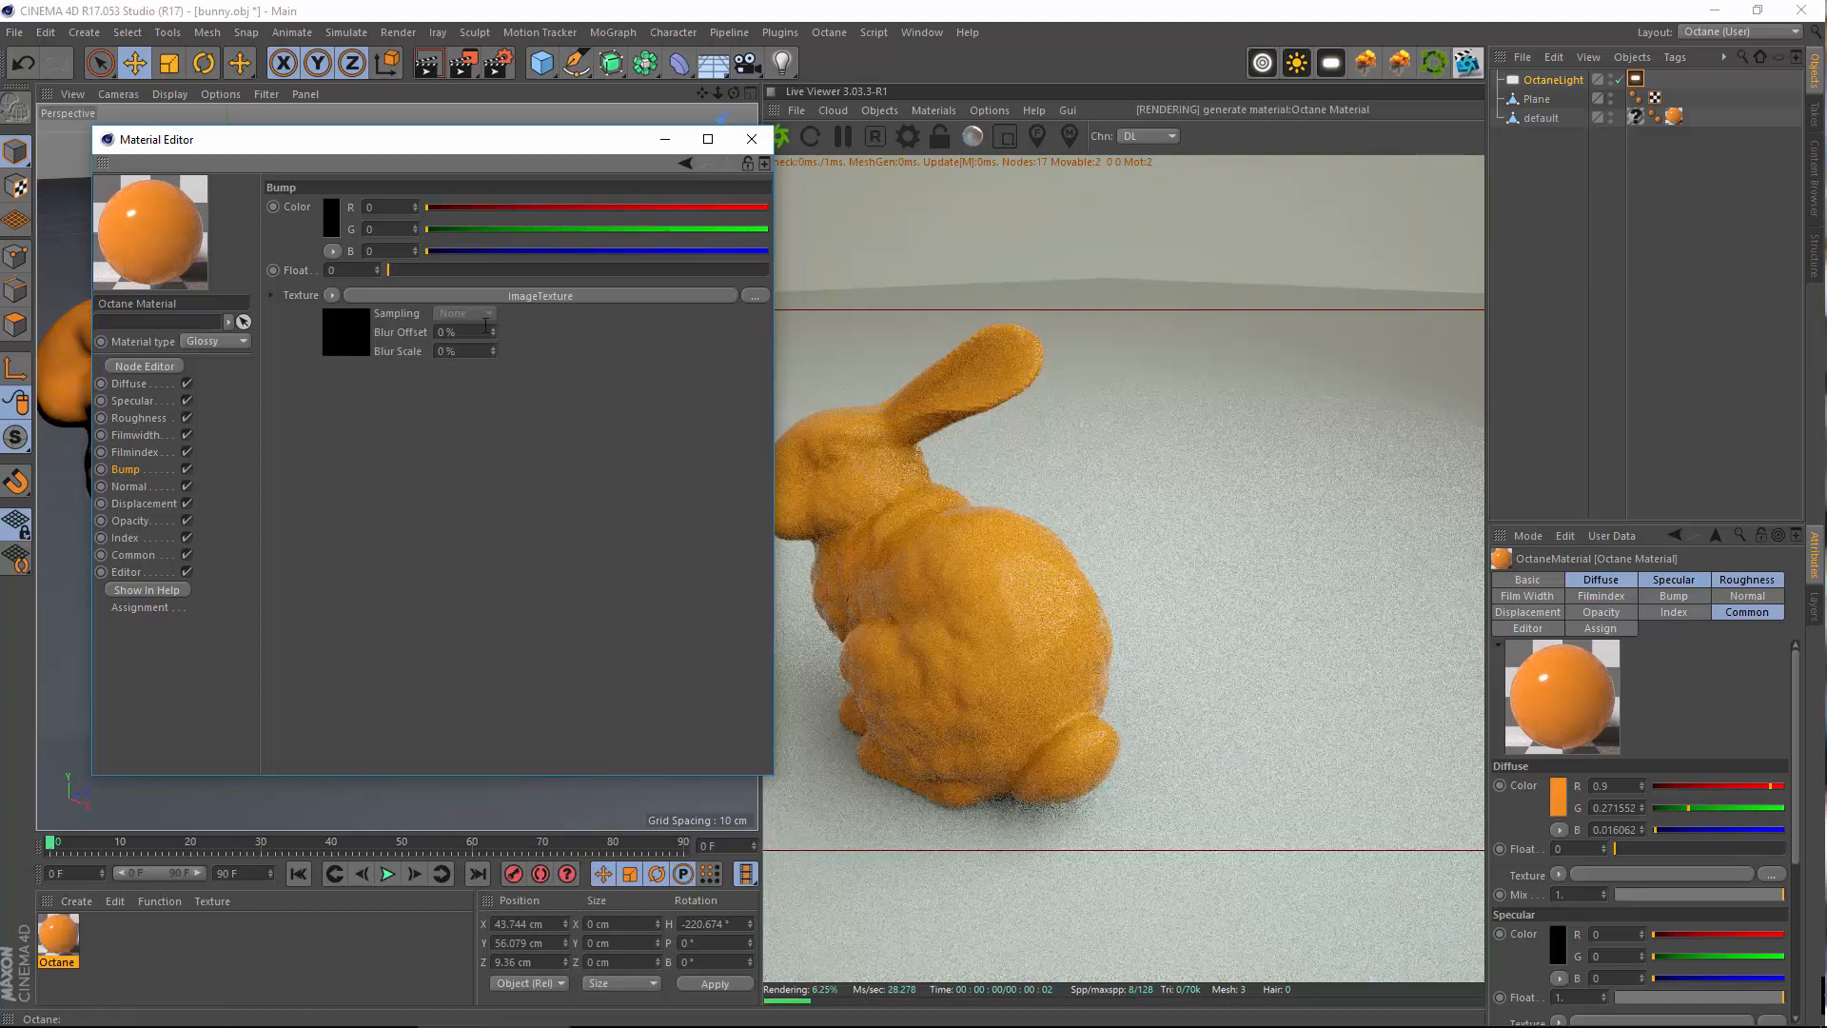
Load Finished_Render_After_Post.jpg into the bump ImageTexture without copying the file to the project location
{"action": "left_click", "coordinate": [603, 296]}
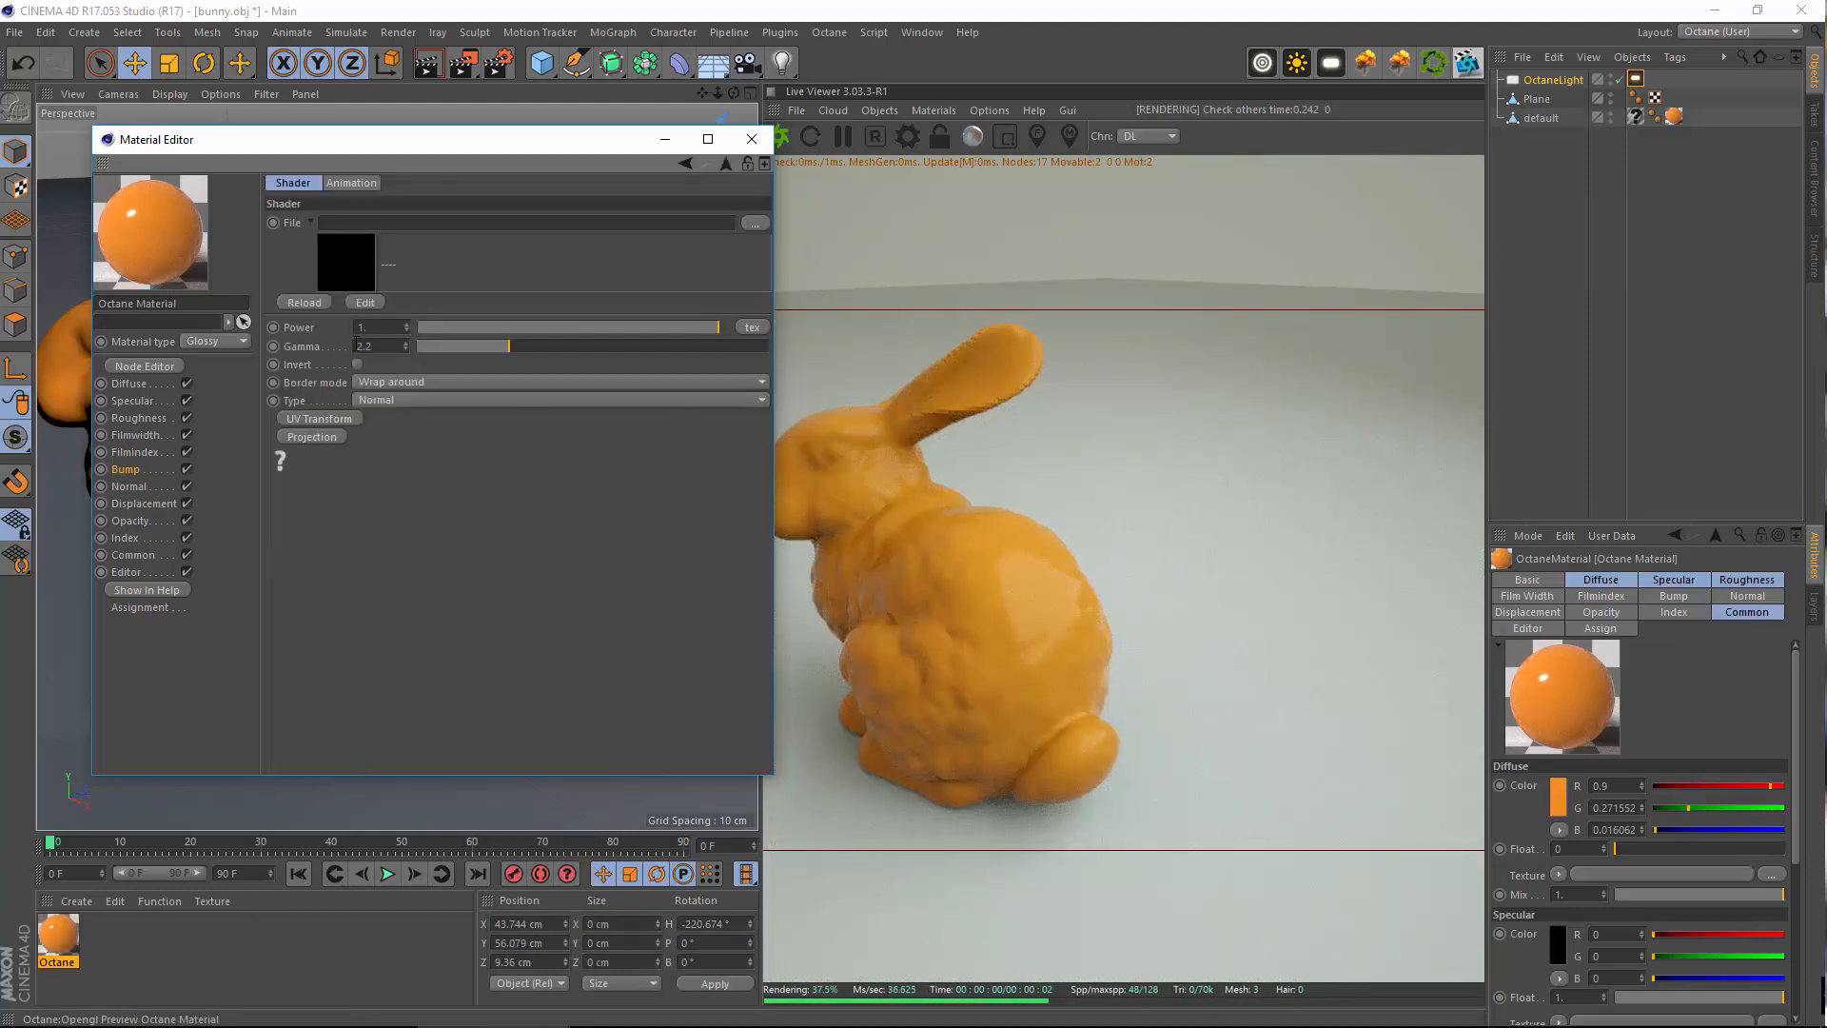
{"action": "left_click", "coordinate": [757, 222]}
{"action": "left_click", "coordinate": [723, 357]}
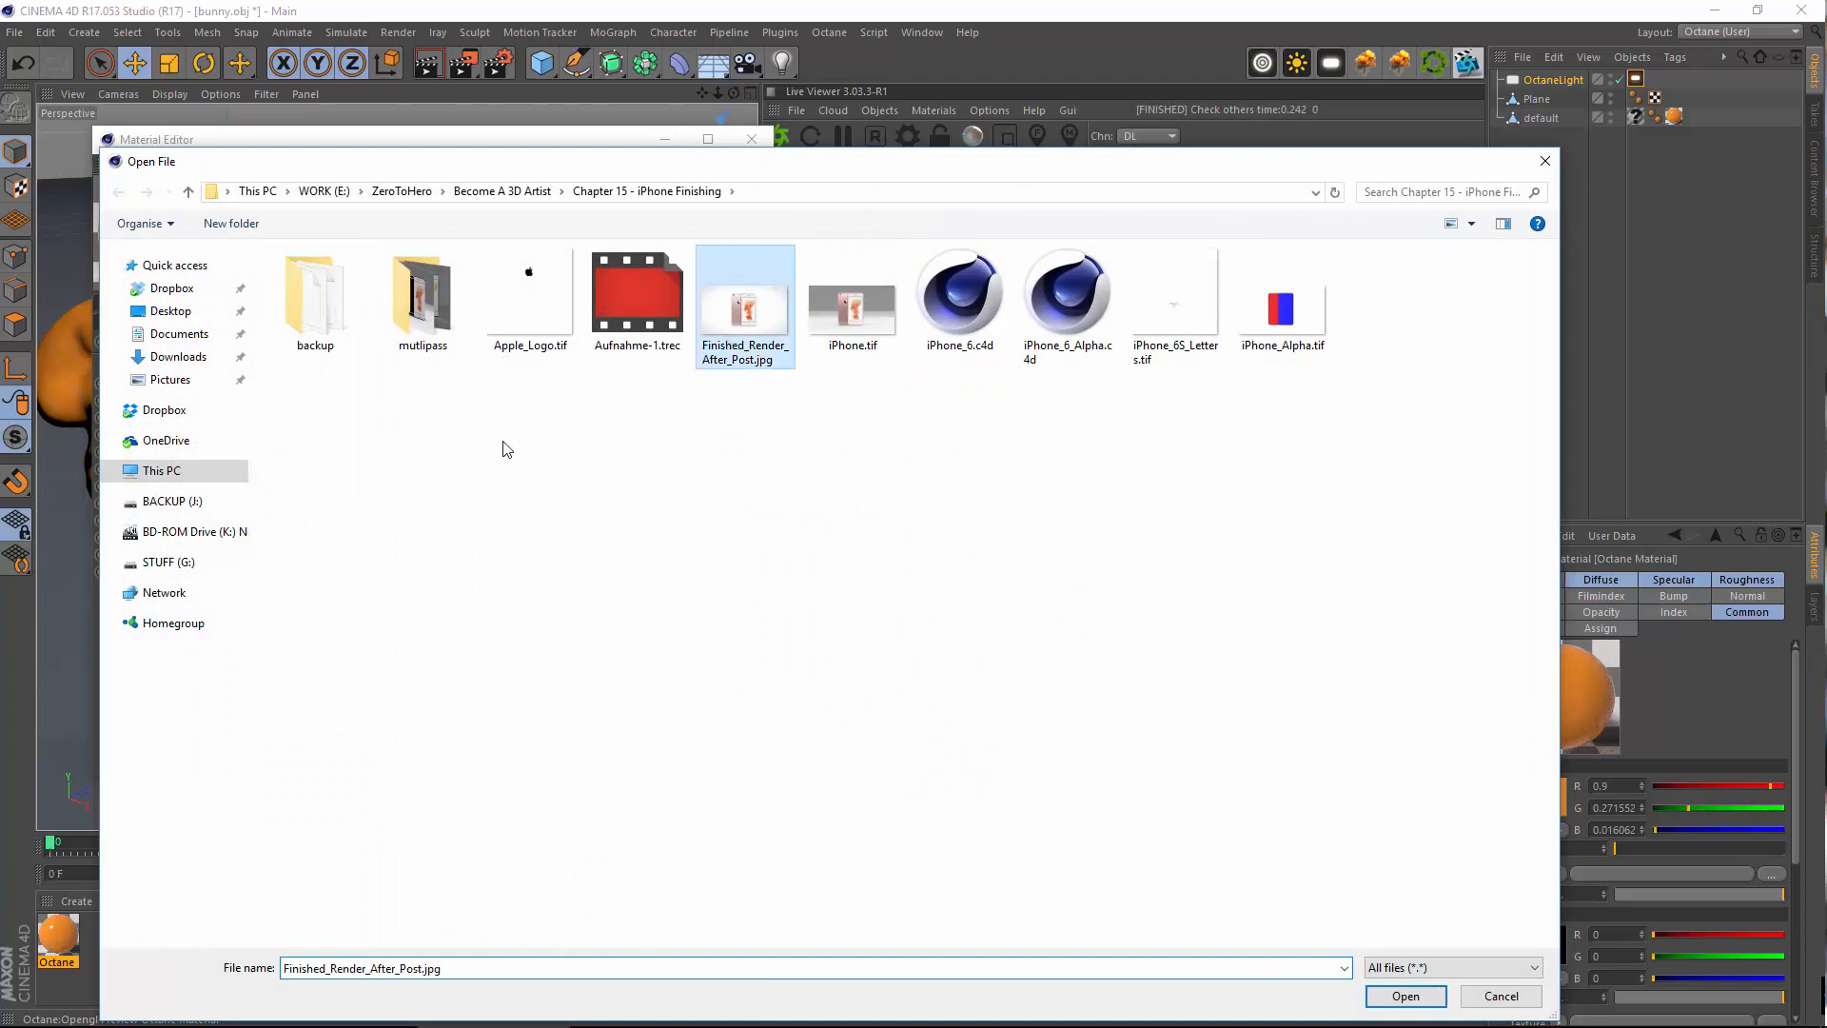
{"action": "left_click", "coordinate": [533, 328]}
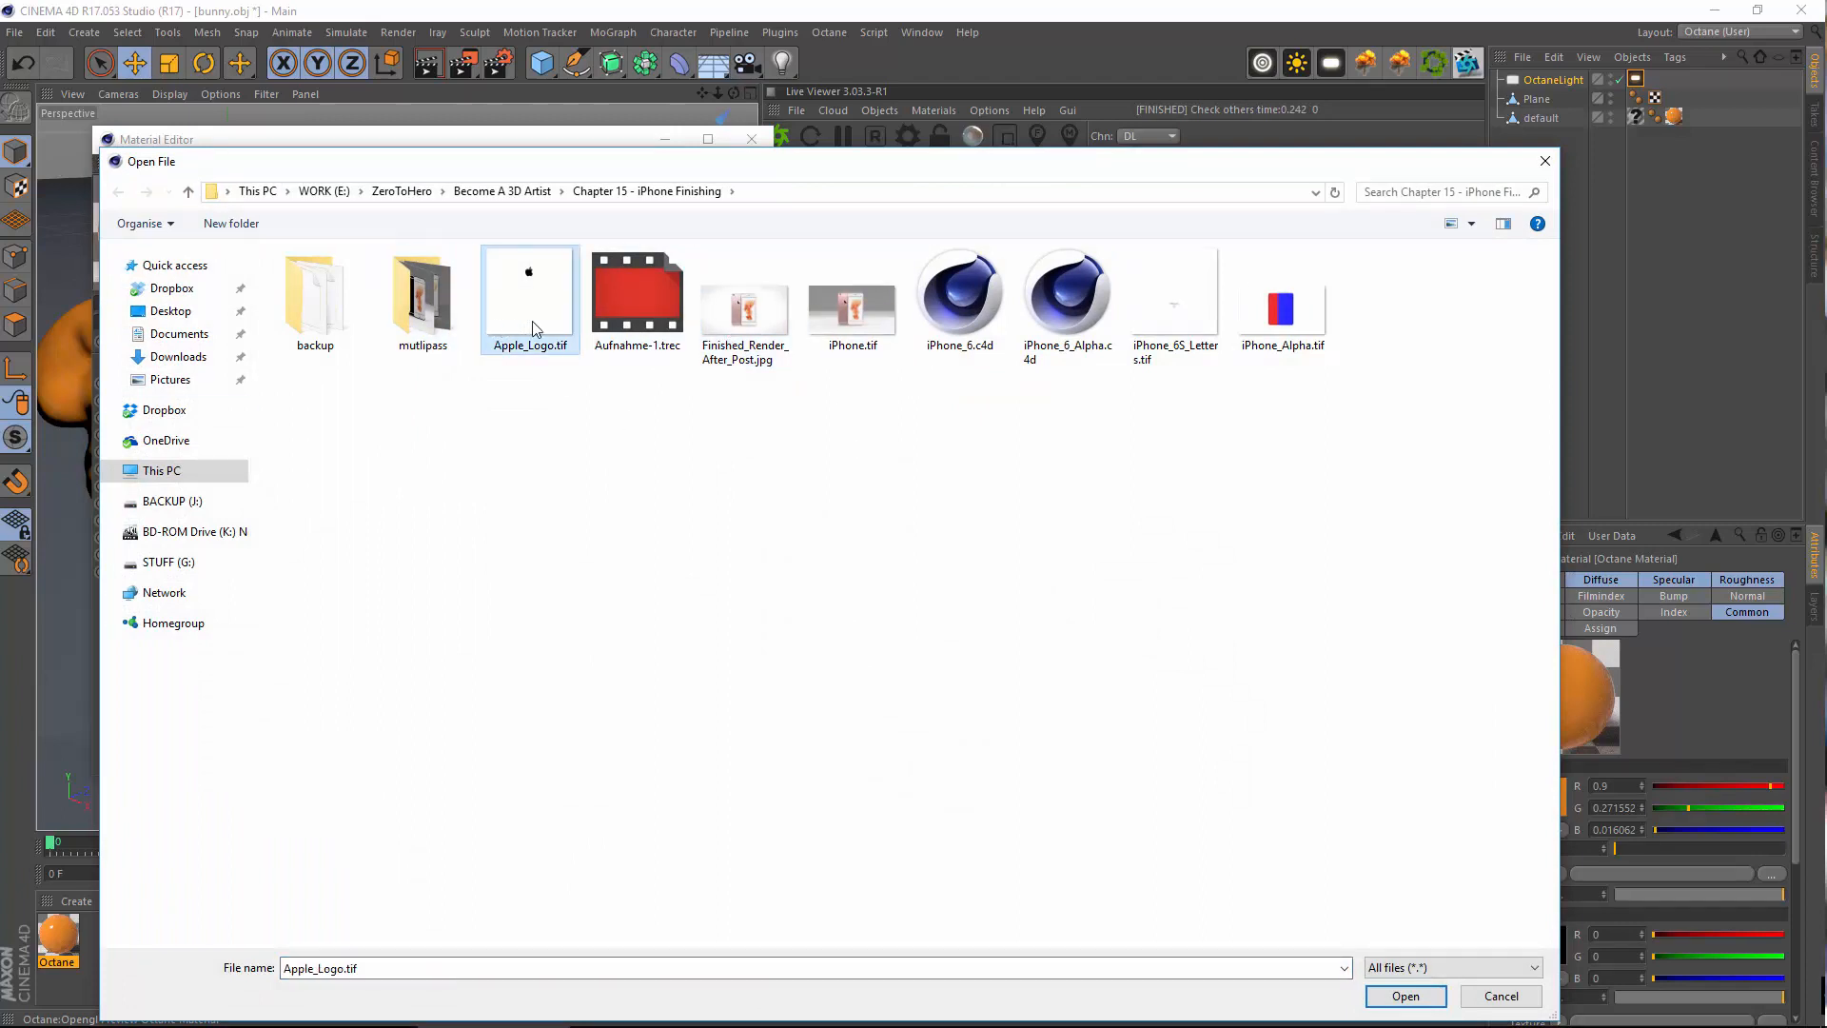
{"action": "left_click", "coordinate": [636, 314]}
{"action": "left_click", "coordinate": [746, 300]}
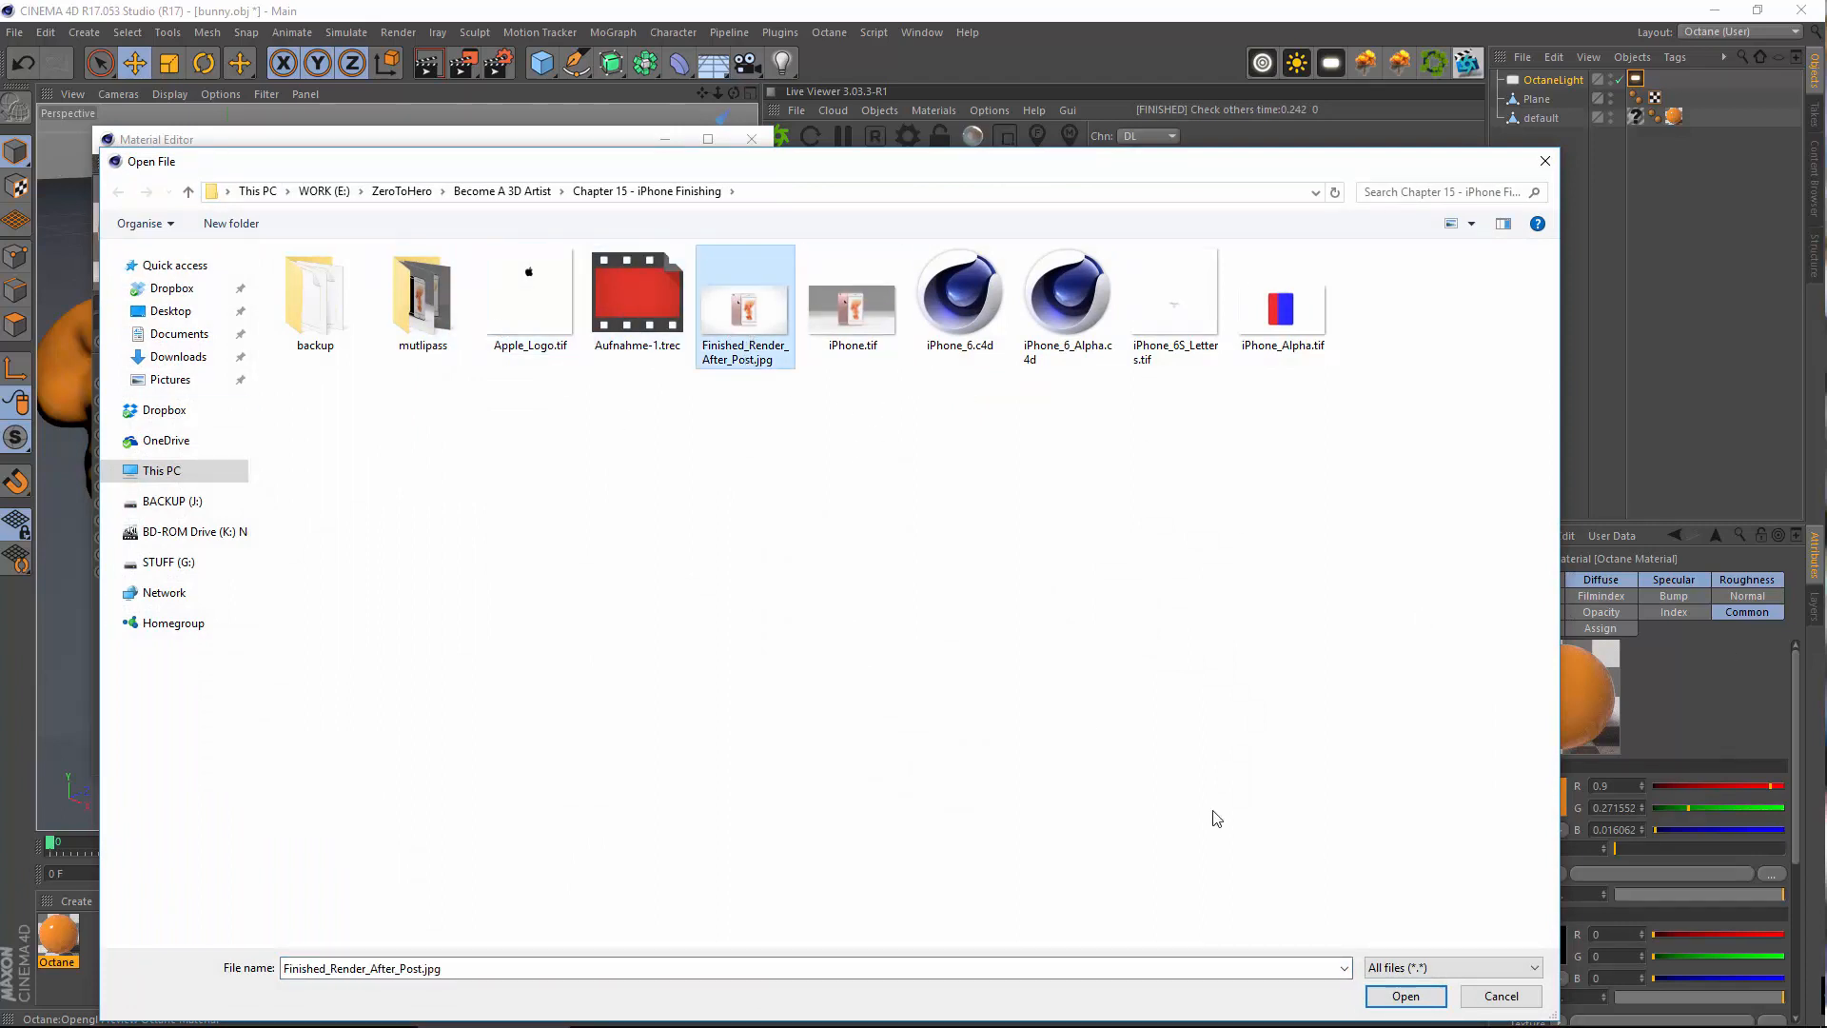
{"action": "left_click", "coordinate": [1403, 995]}
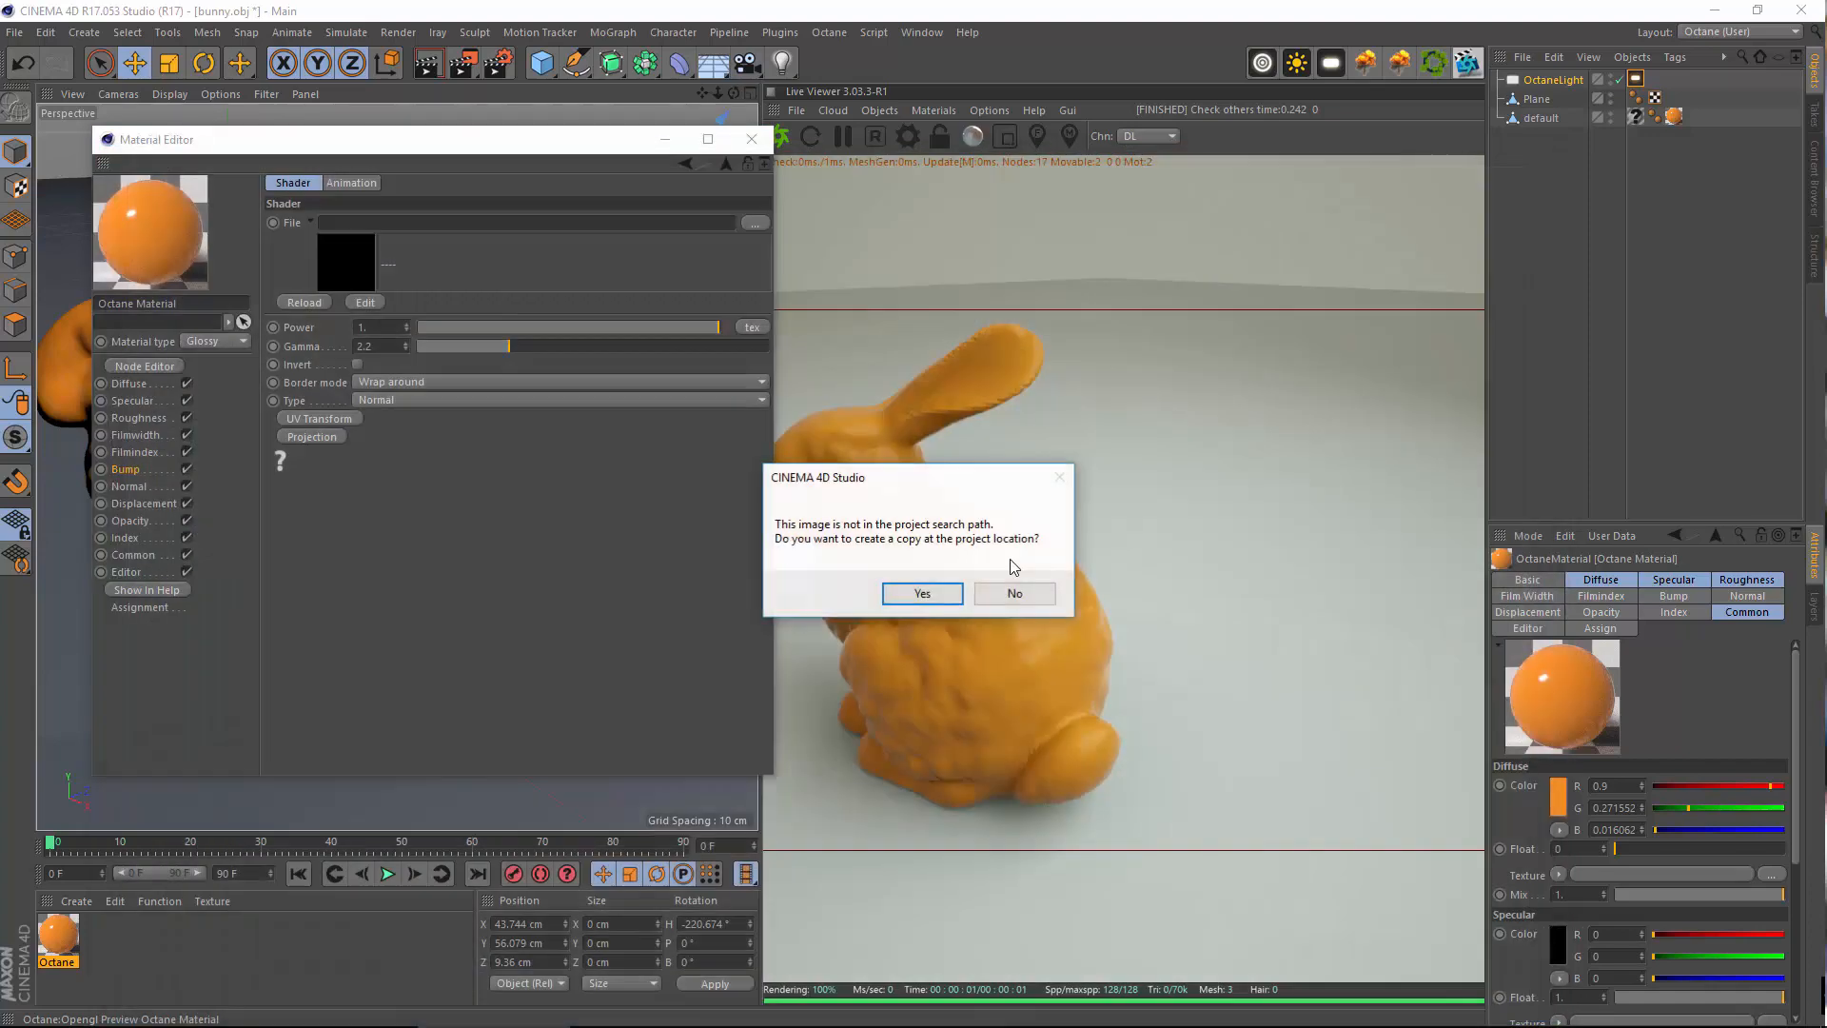
{"action": "left_click", "coordinate": [1027, 593]}
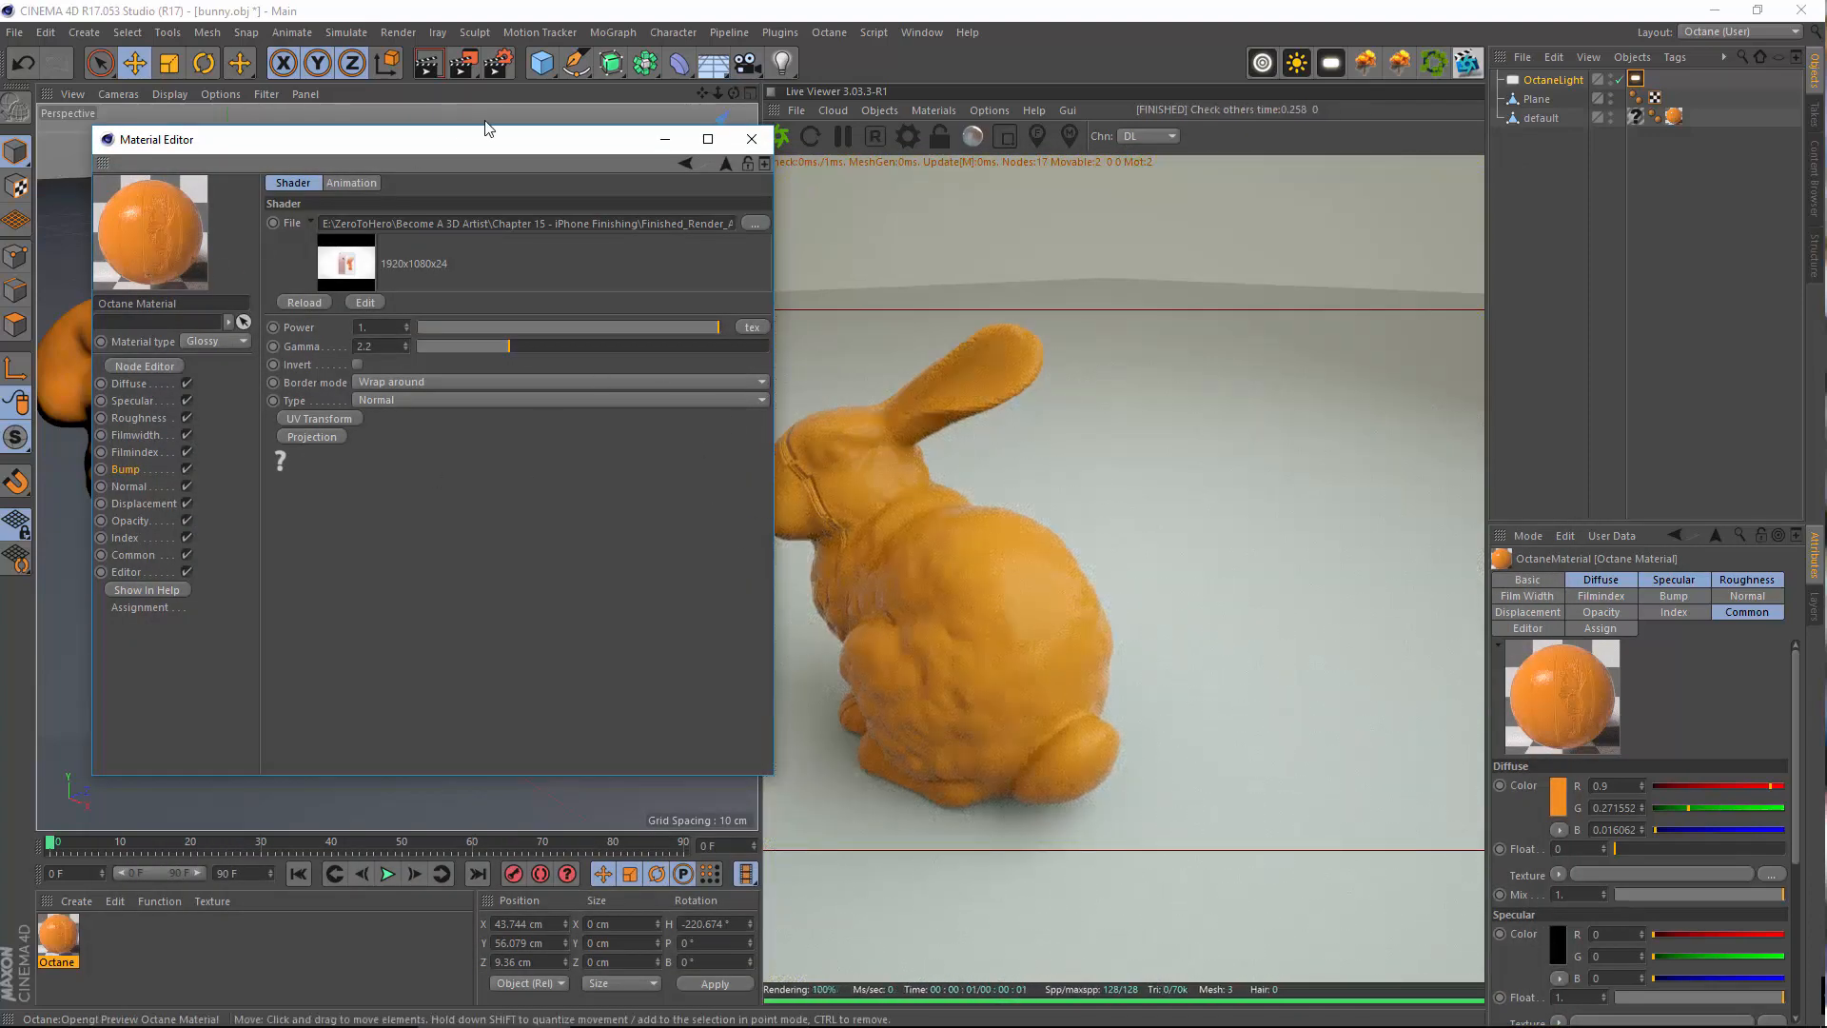
Bring the bunny's face into the render and raise the bump image's Power to about 1.08
{"action": "left_click_drag", "start_coordinate": [620, 140], "coordinate": [1231, 188]}
{"action": "middle_click_drag", "start_coordinate": [350, 436], "coordinate": [666, 394], "text": "alt"}
{"action": "left_click_drag", "start_coordinate": [1013, 183], "coordinate": [356, 133]}
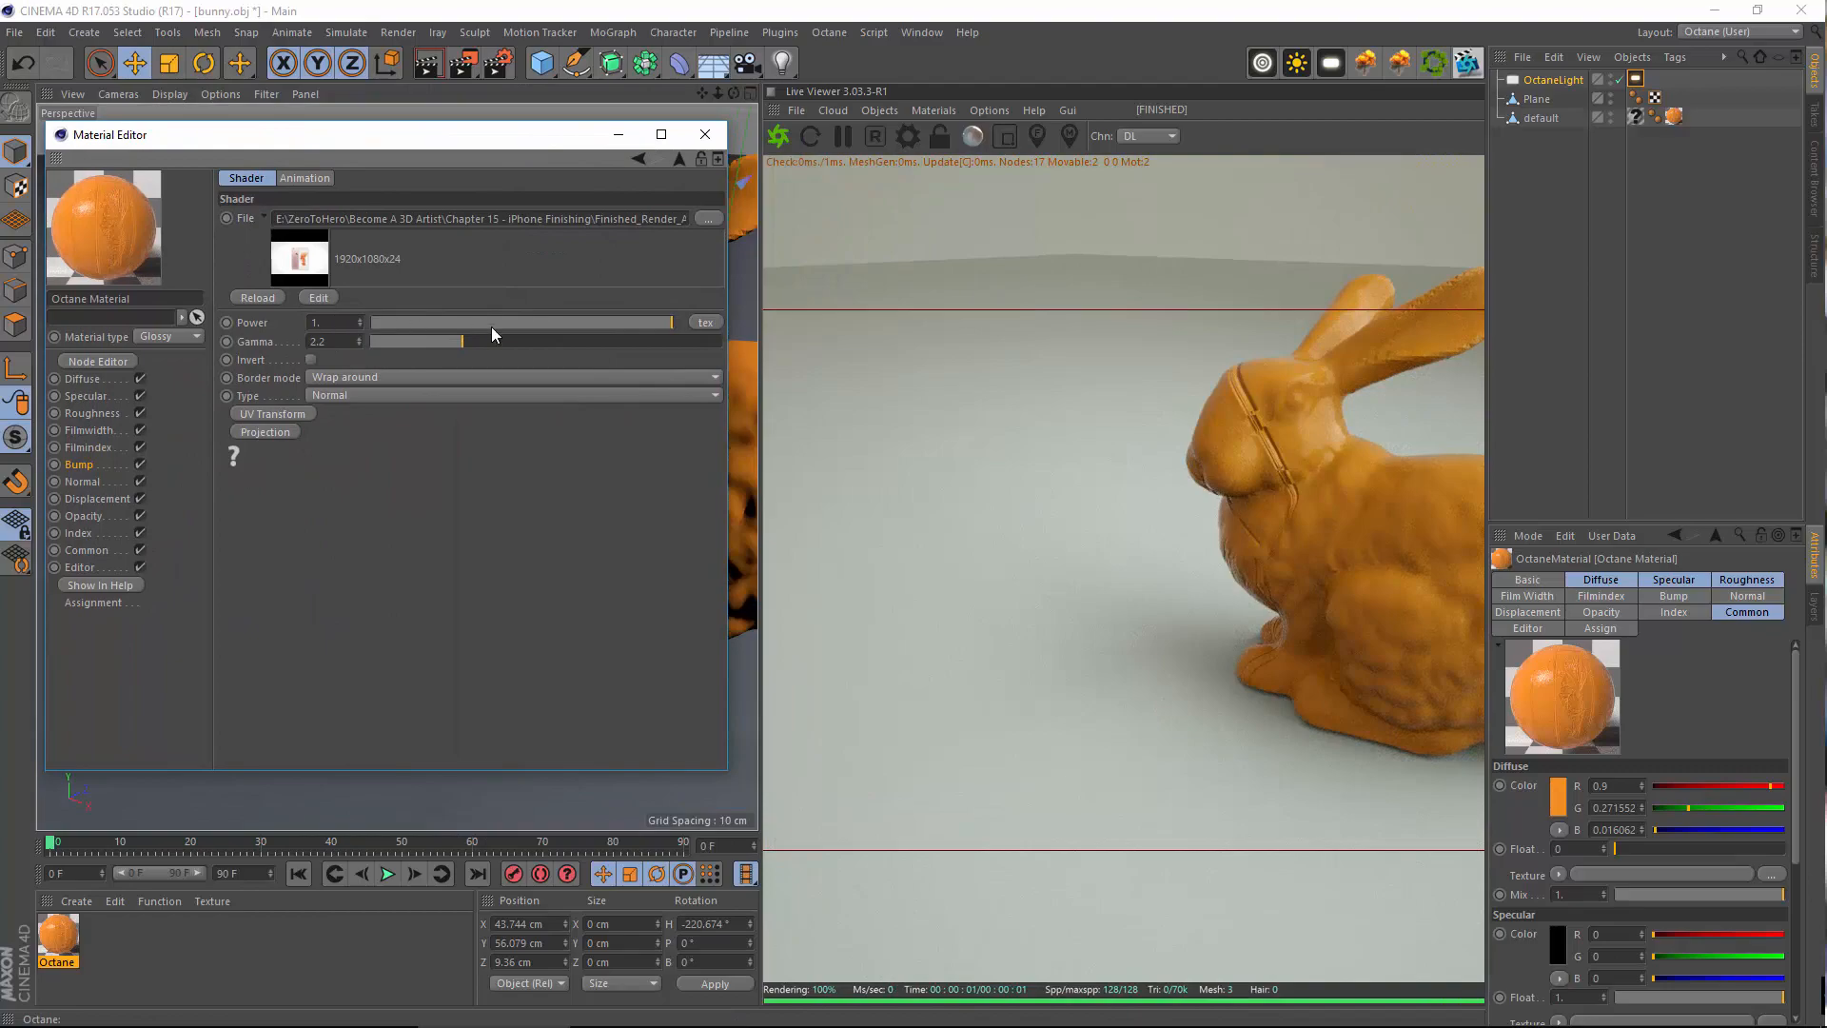
{"action": "left_click", "coordinate": [639, 160]}
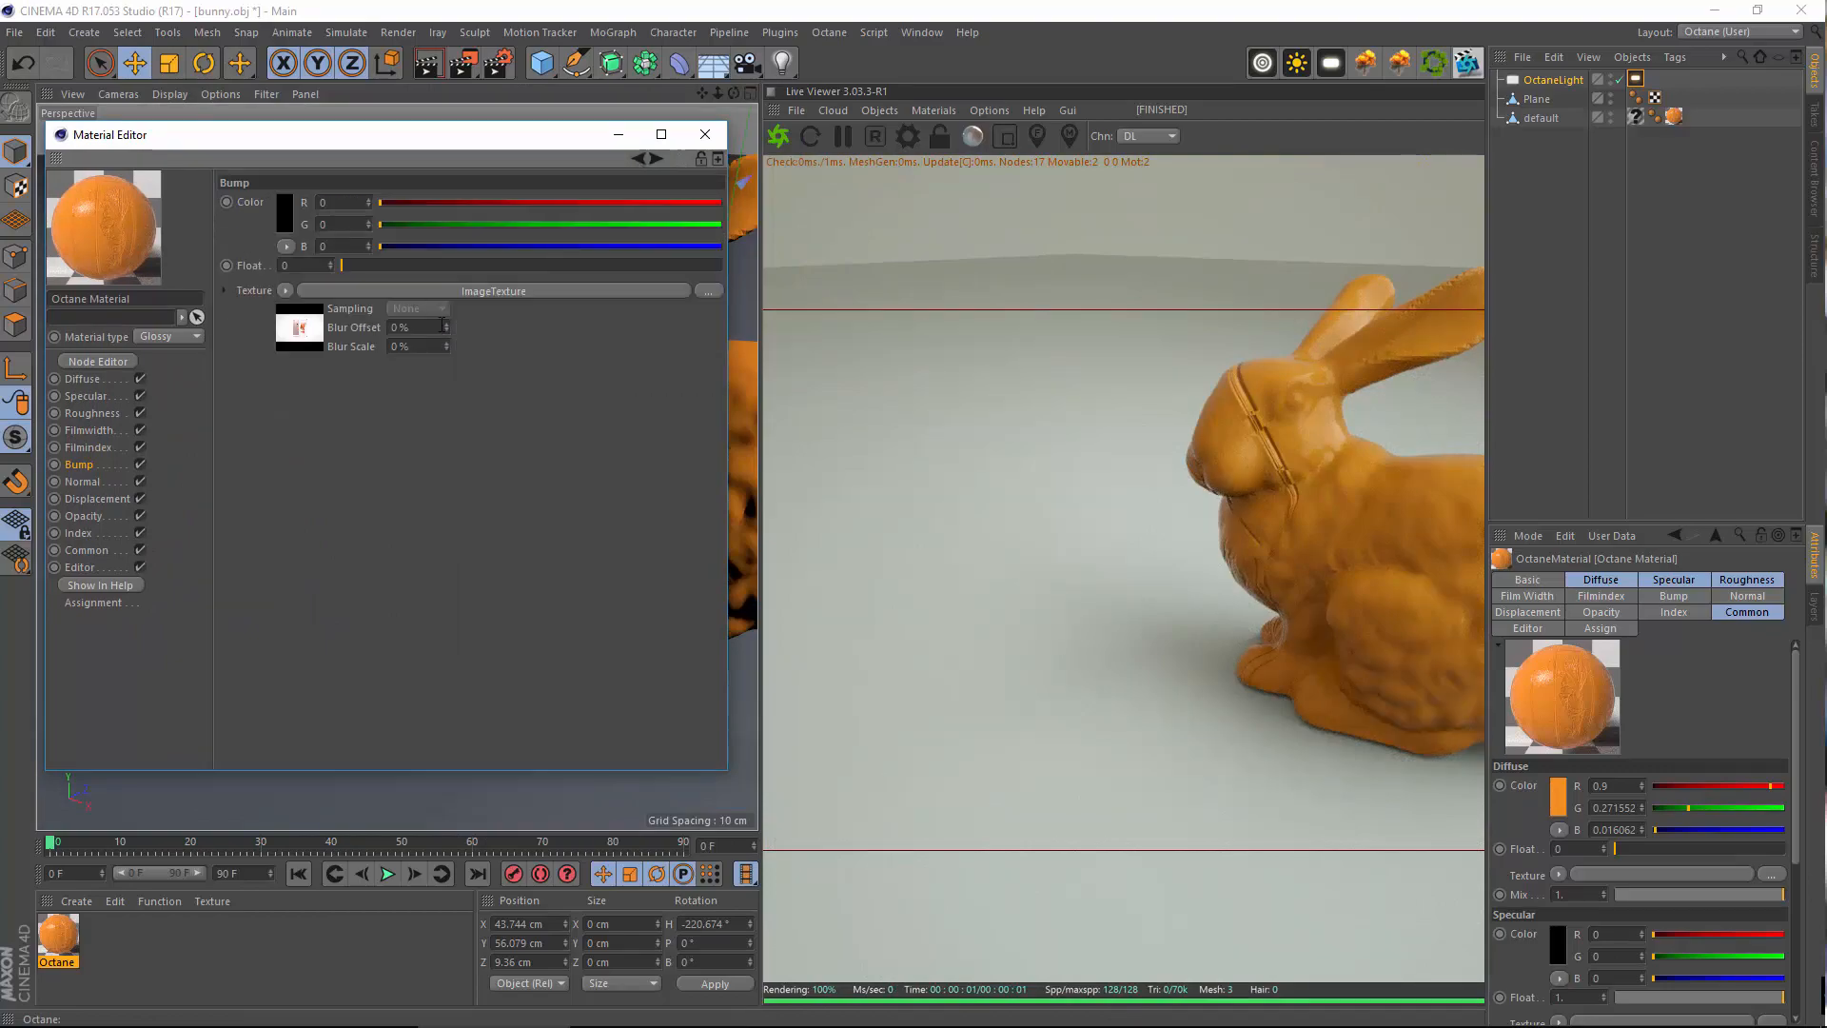
{"action": "left_click", "coordinate": [506, 286]}
{"action": "left_click_drag", "start_coordinate": [580, 323], "coordinate": [694, 335]}
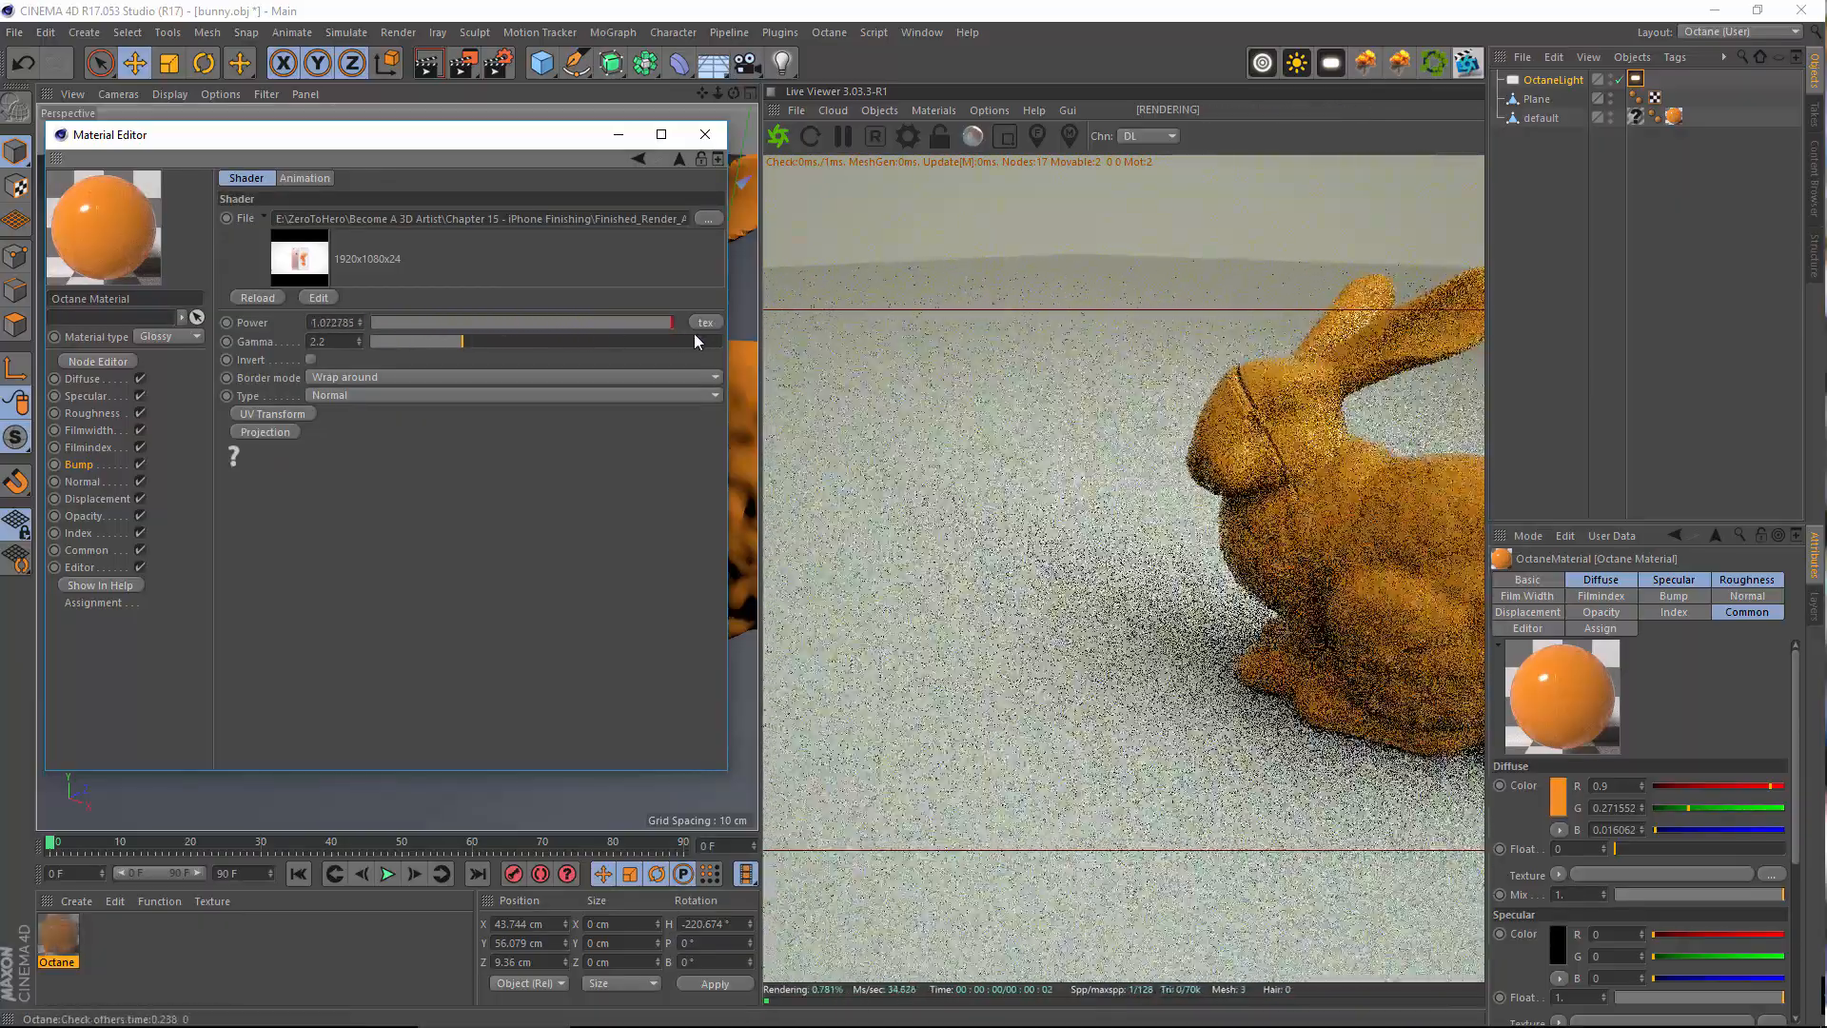
Delete the question-mark tag from the default object and set its Octane texture tag's projection to Cubic
{"action": "left_click", "coordinate": [1673, 116]}
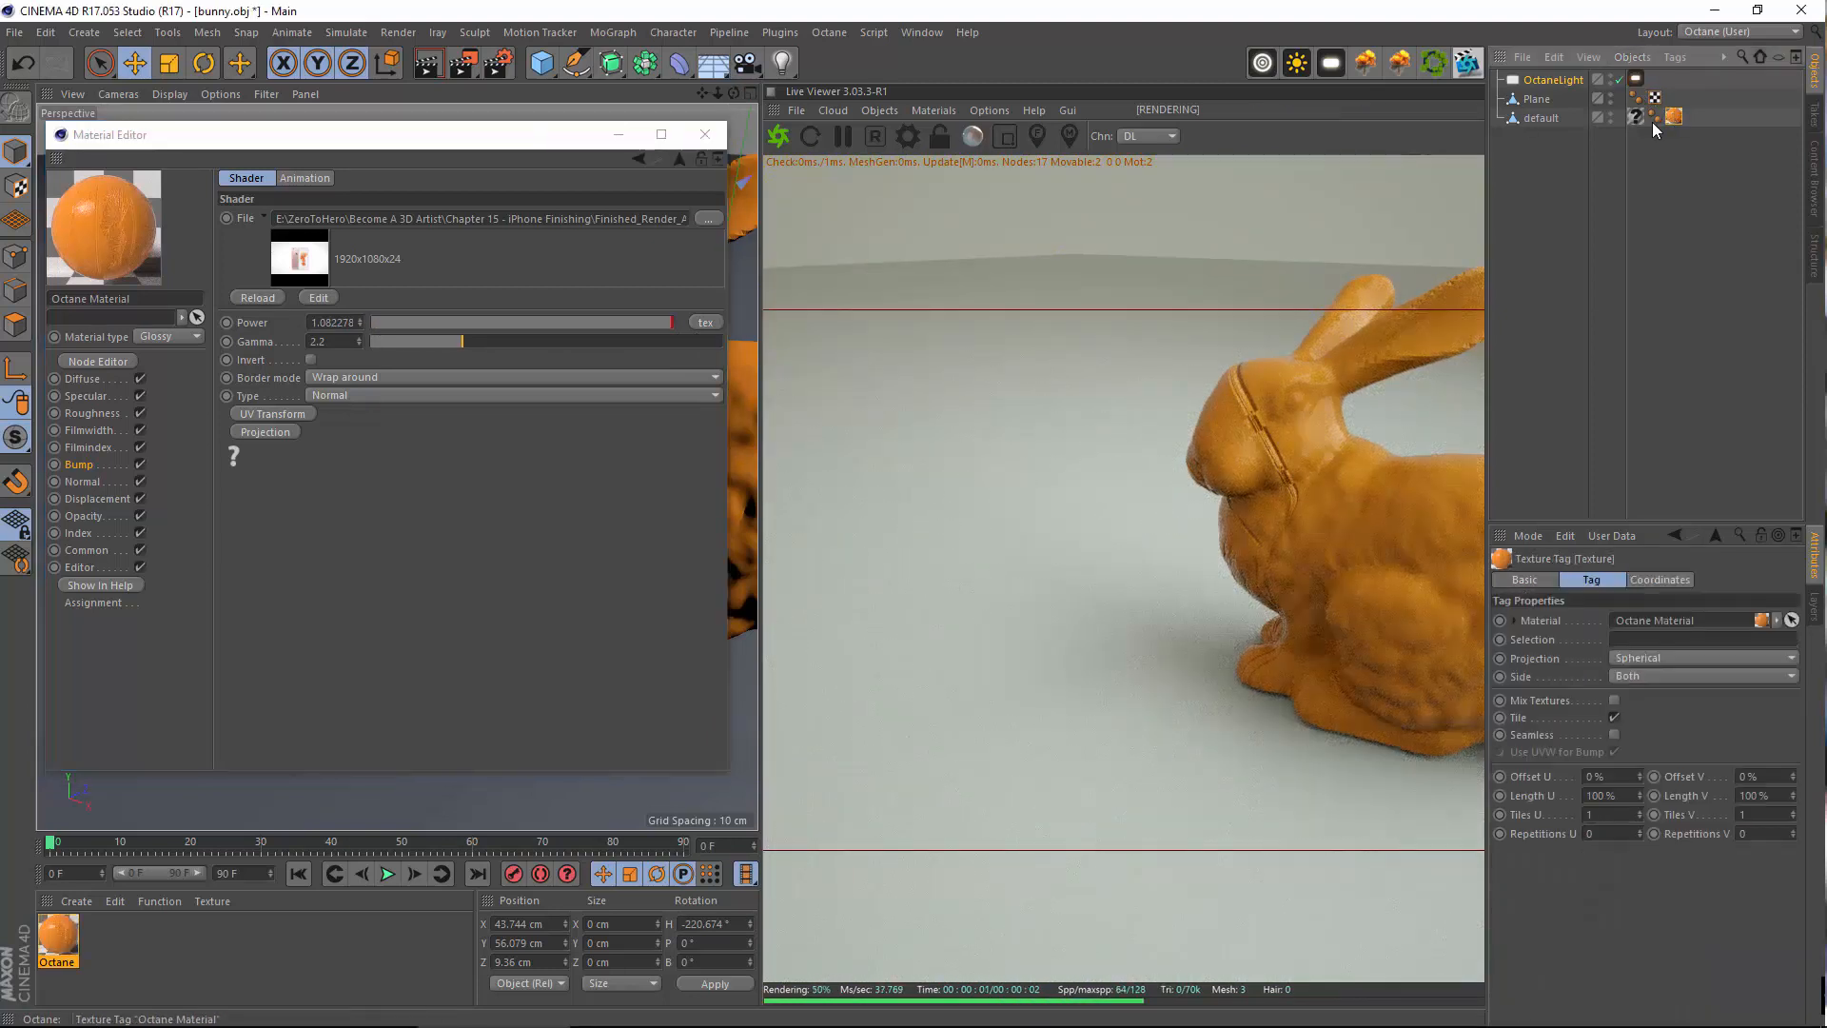
{"action": "left_click", "coordinate": [1633, 115]}
{"action": "key", "text": "Delete"}
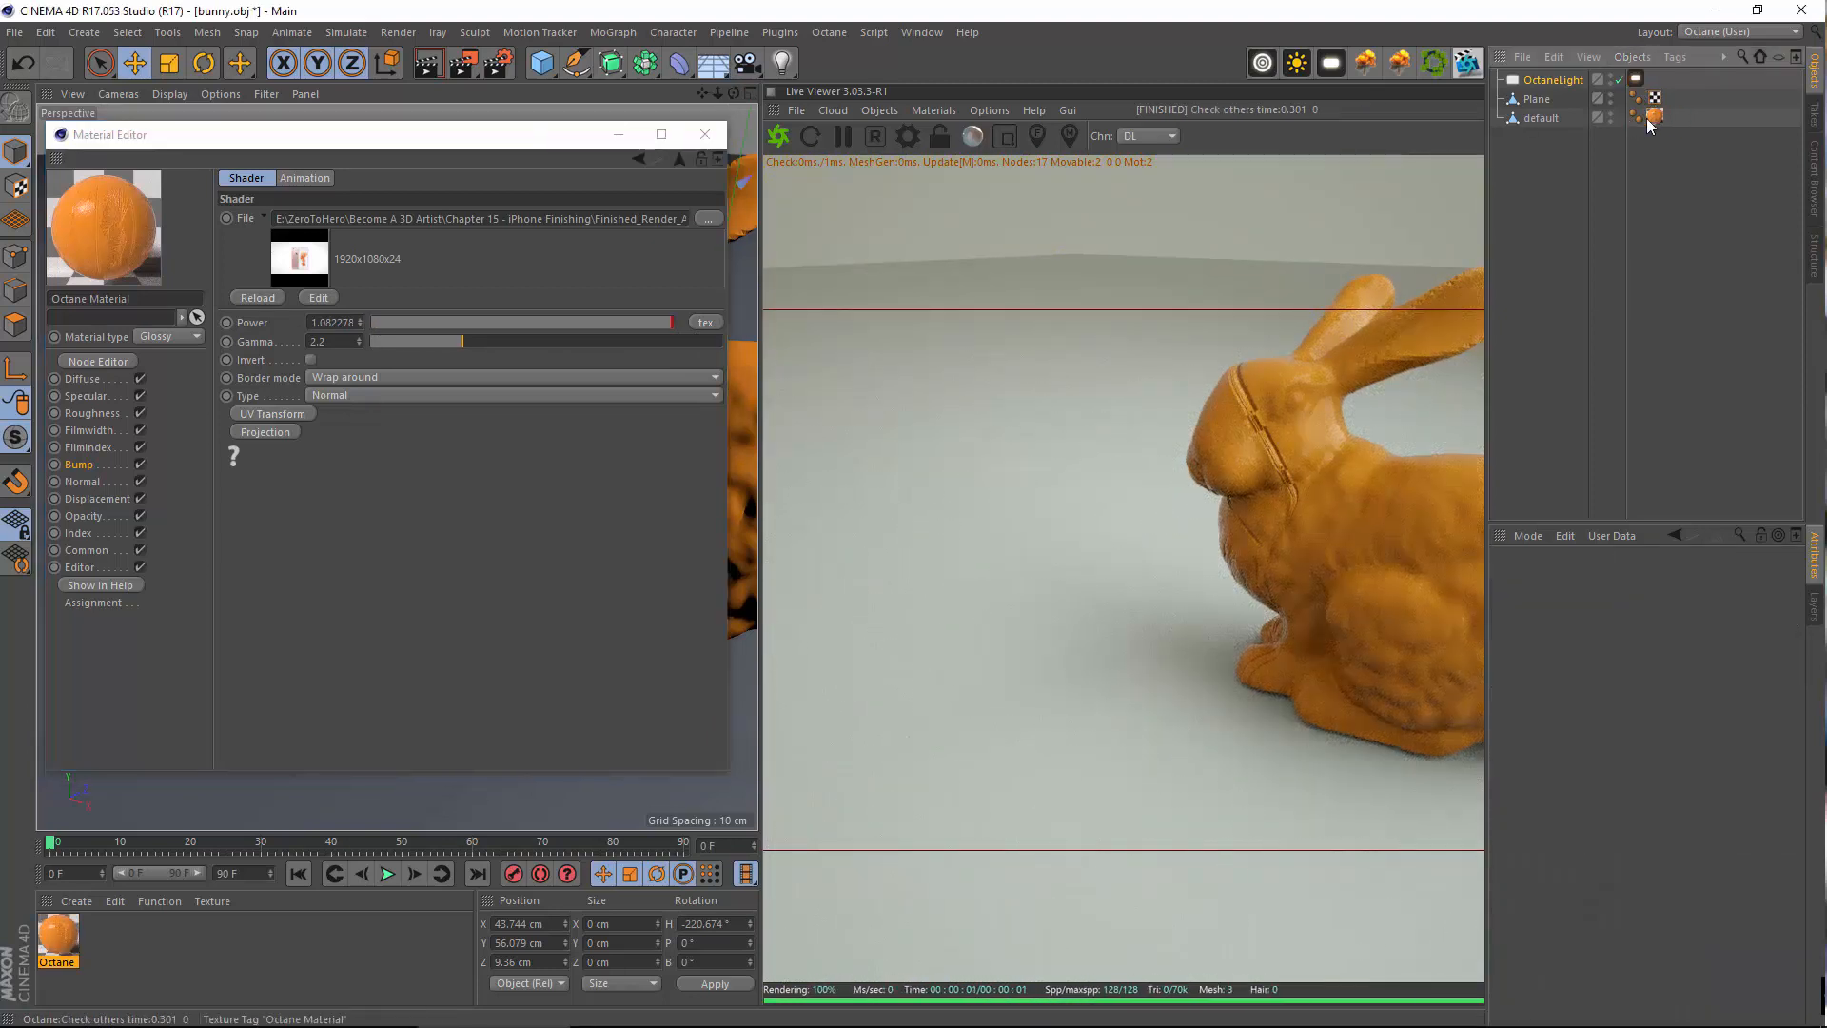
{"action": "left_click", "coordinate": [1653, 117]}
{"action": "left_click", "coordinate": [1656, 657]}
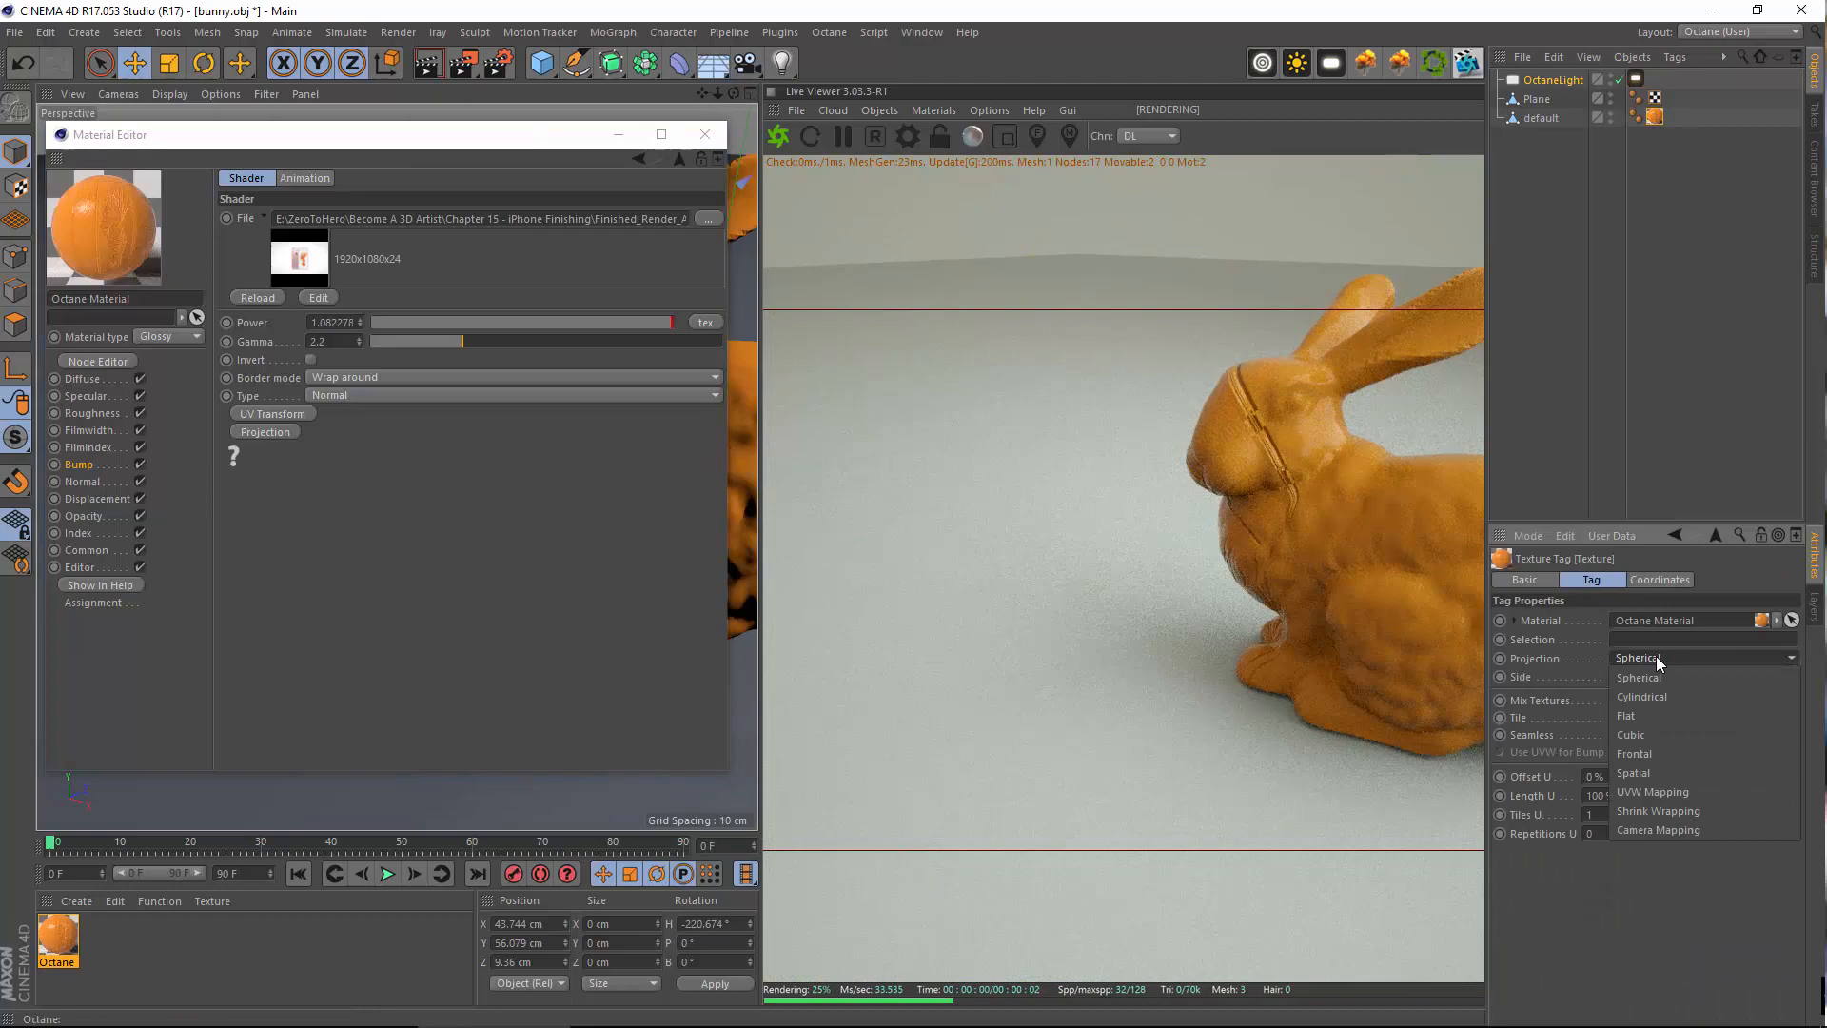
{"action": "left_click", "coordinate": [1648, 732]}
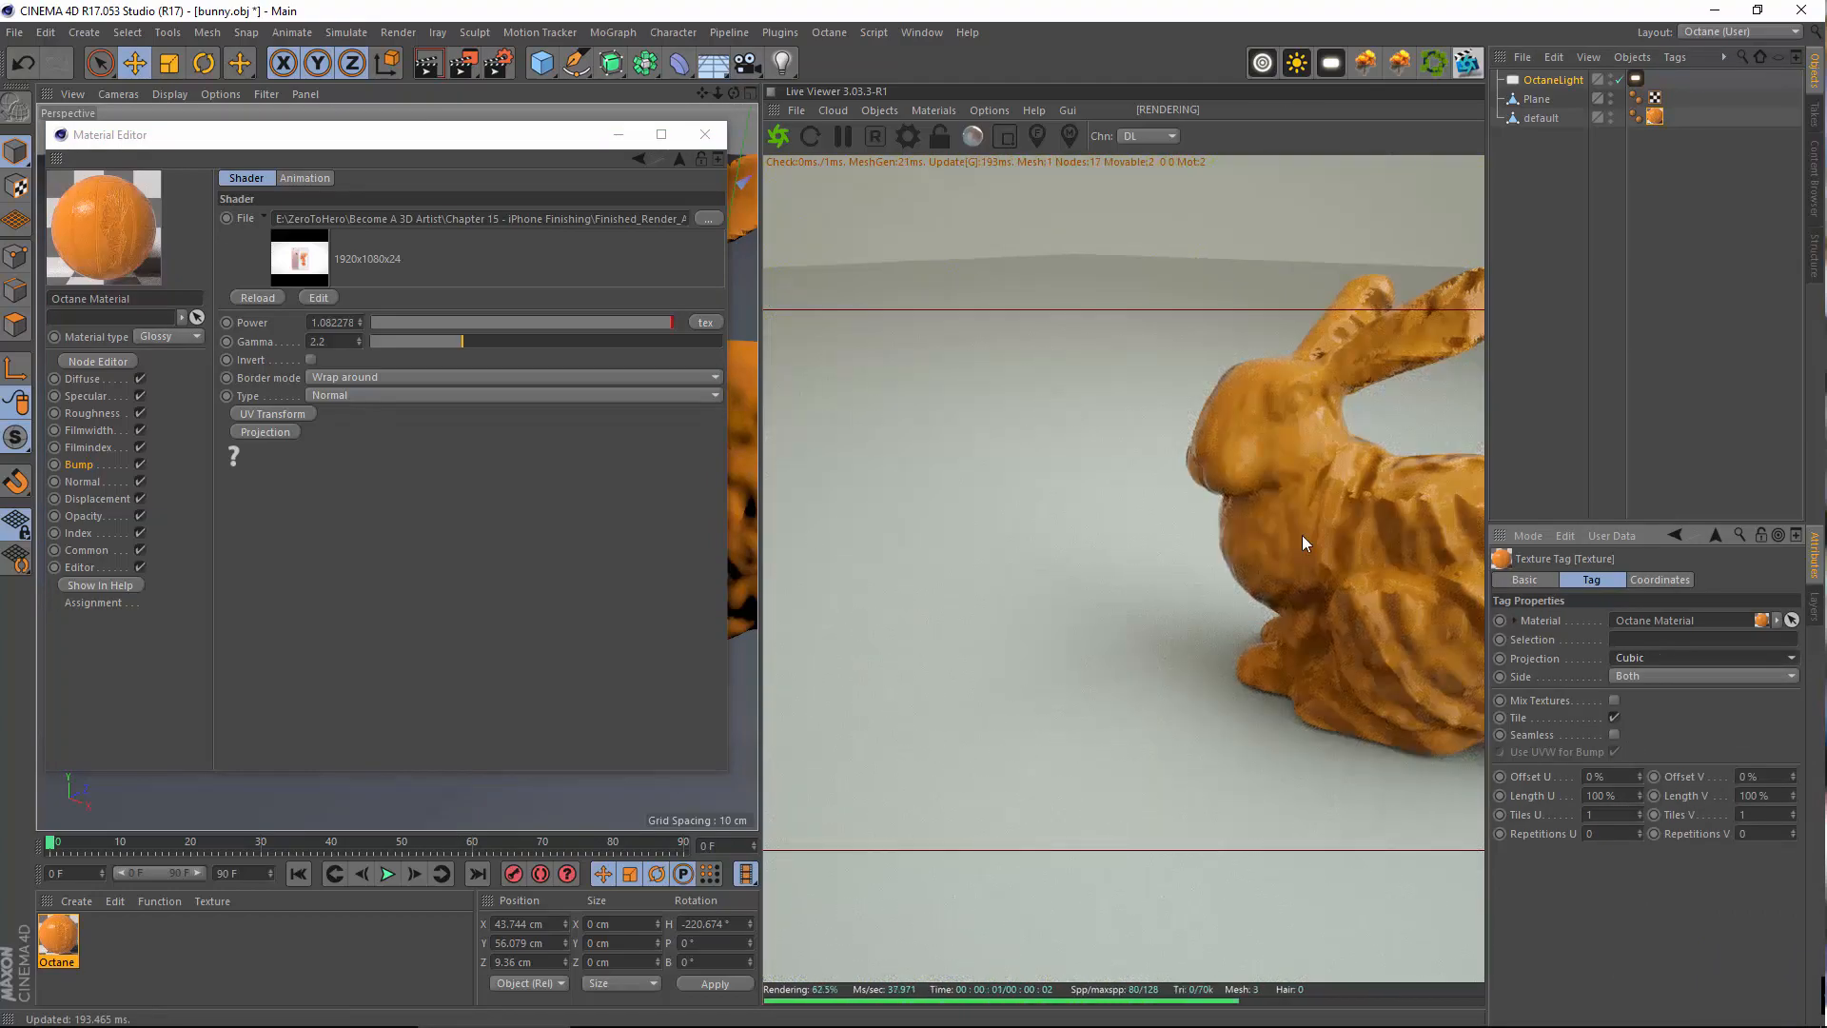
Examine the cubic bump mapping on the bunny's back and the preview of the loaded bump image
{"action": "left_click_drag", "start_coordinate": [331, 134], "coordinate": [694, 283]}
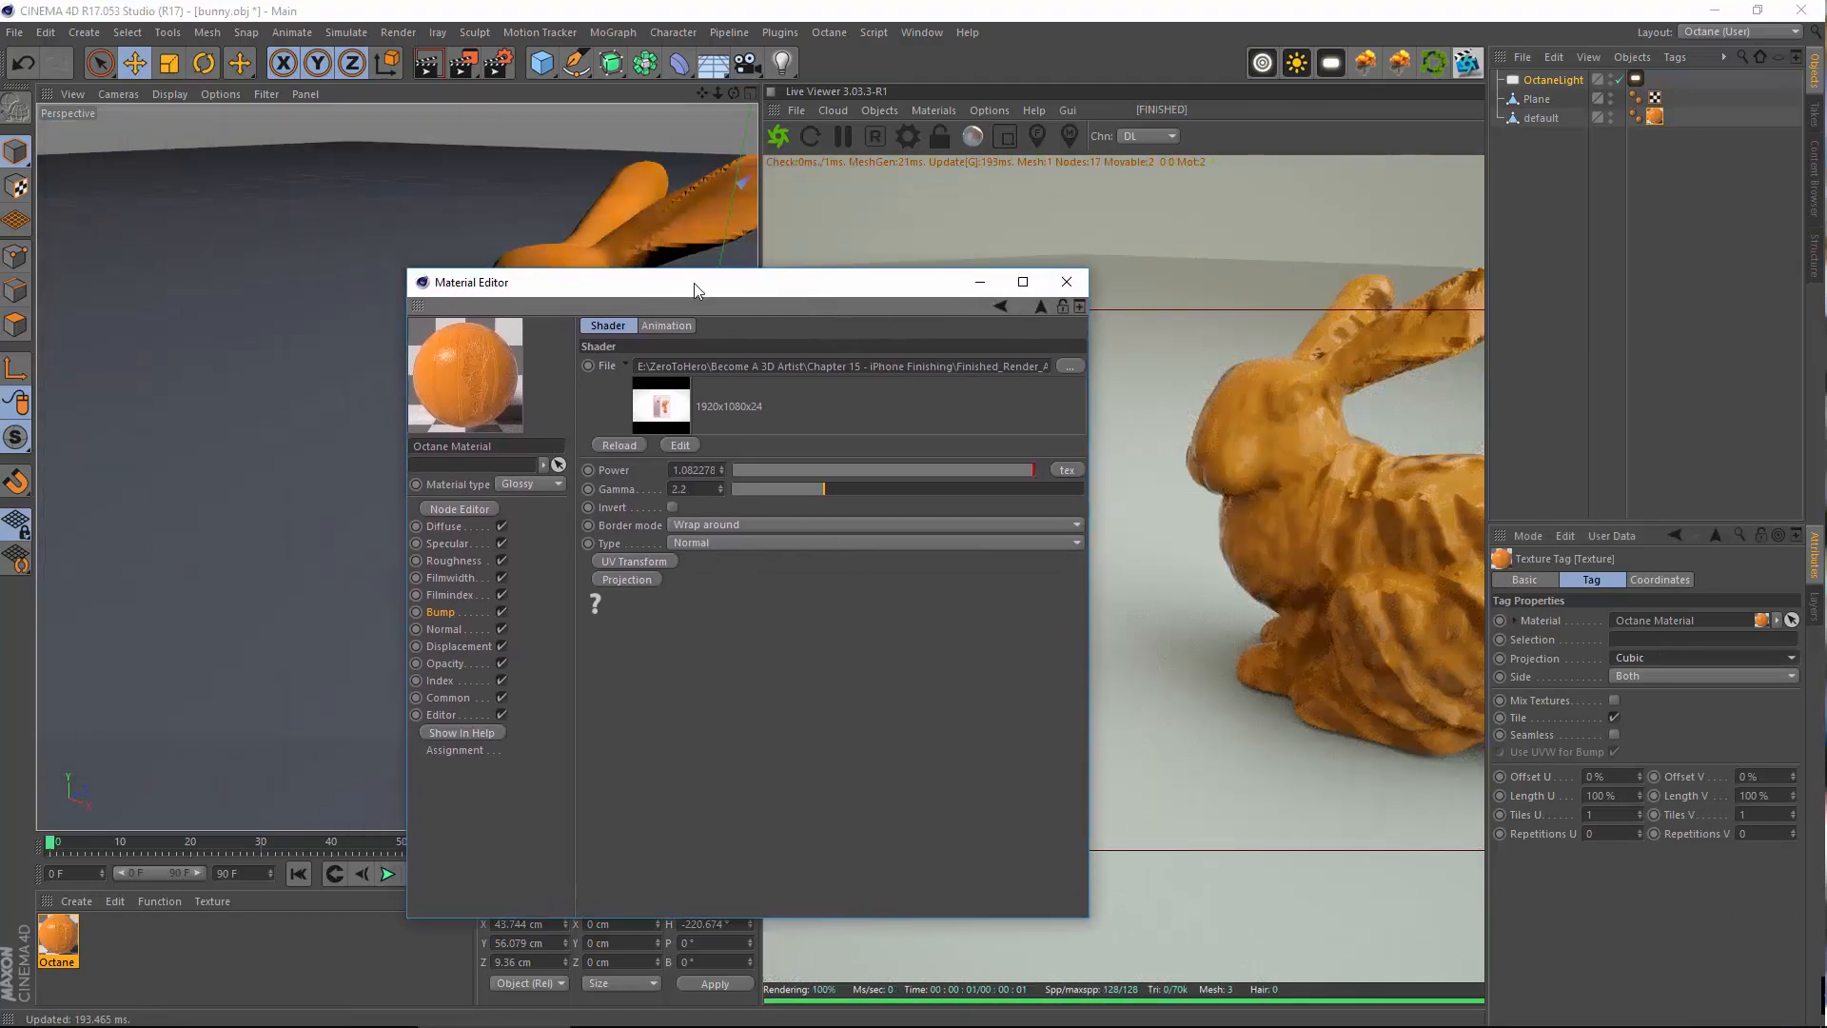
{"action": "left_click_drag", "start_coordinate": [428, 282], "coordinate": [473, 271], "text": "alt"}
{"action": "middle_click_drag", "start_coordinate": [473, 271], "coordinate": [349, 247], "text": "alt"}
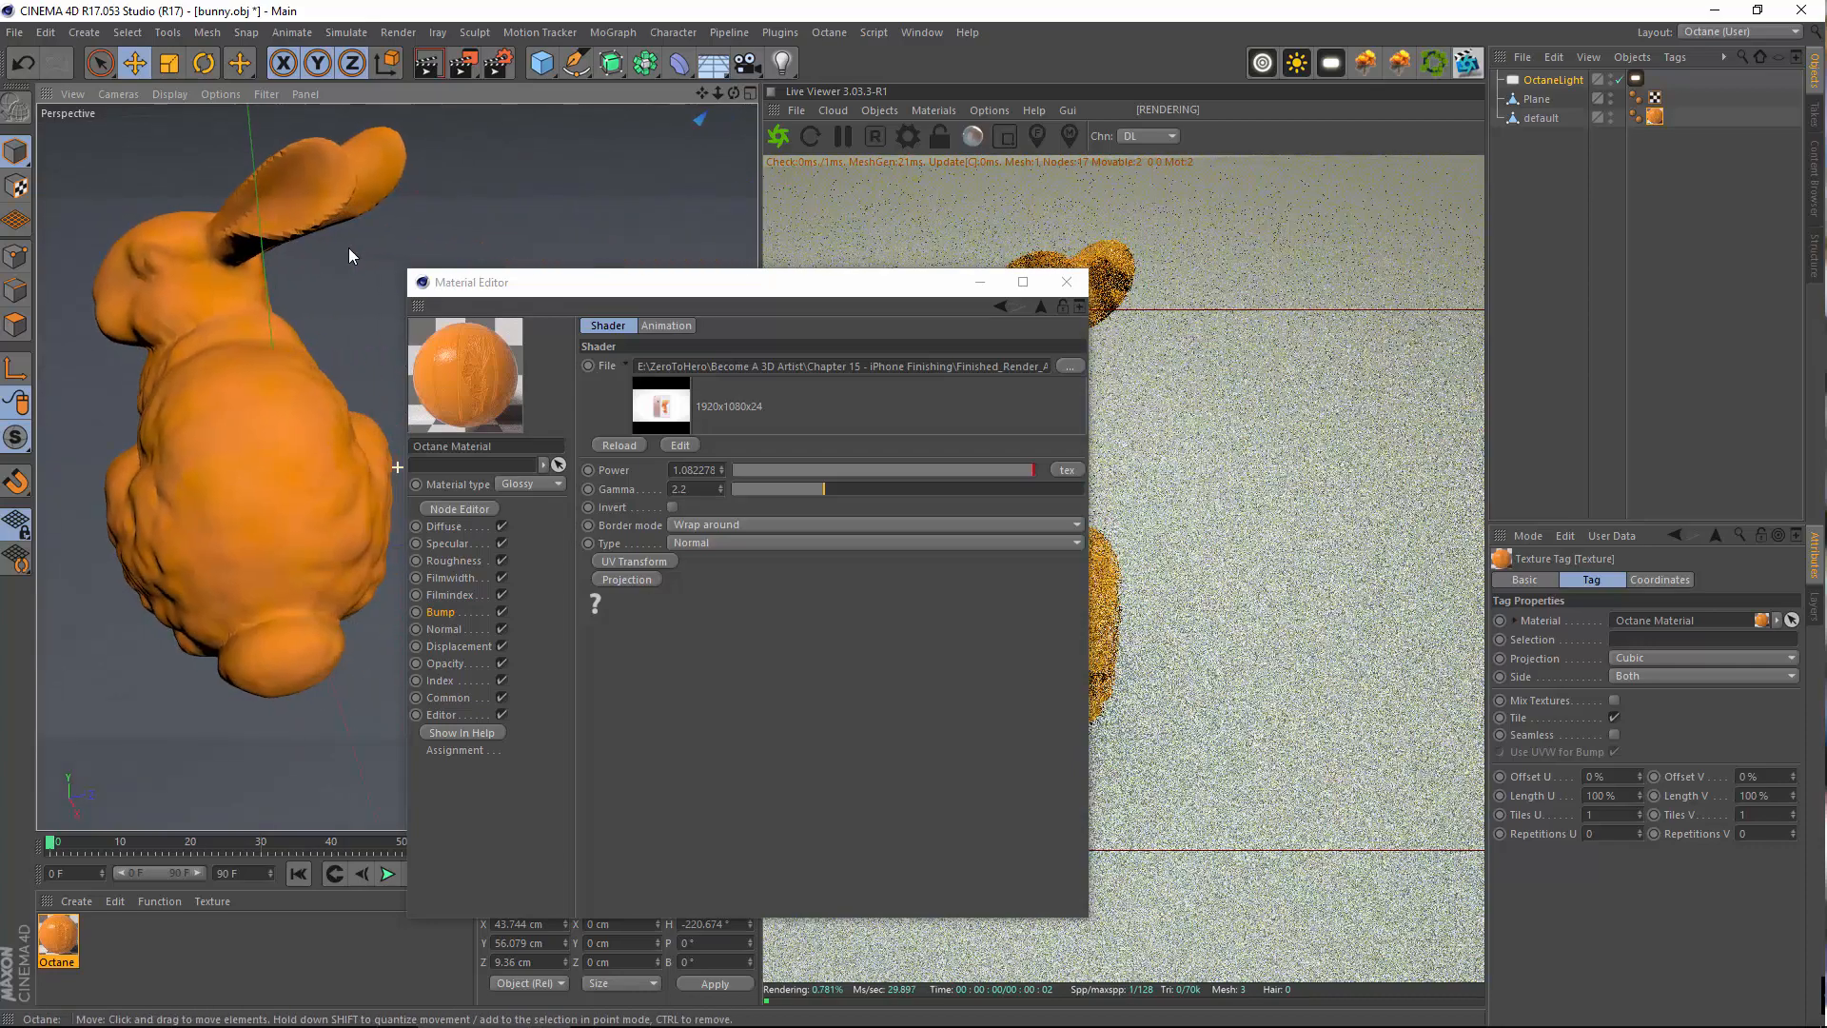
{"action": "right_click", "coordinate": [659, 408]}
{"action": "left_click", "coordinate": [674, 406]}
{"action": "right_click", "coordinate": [676, 404]}
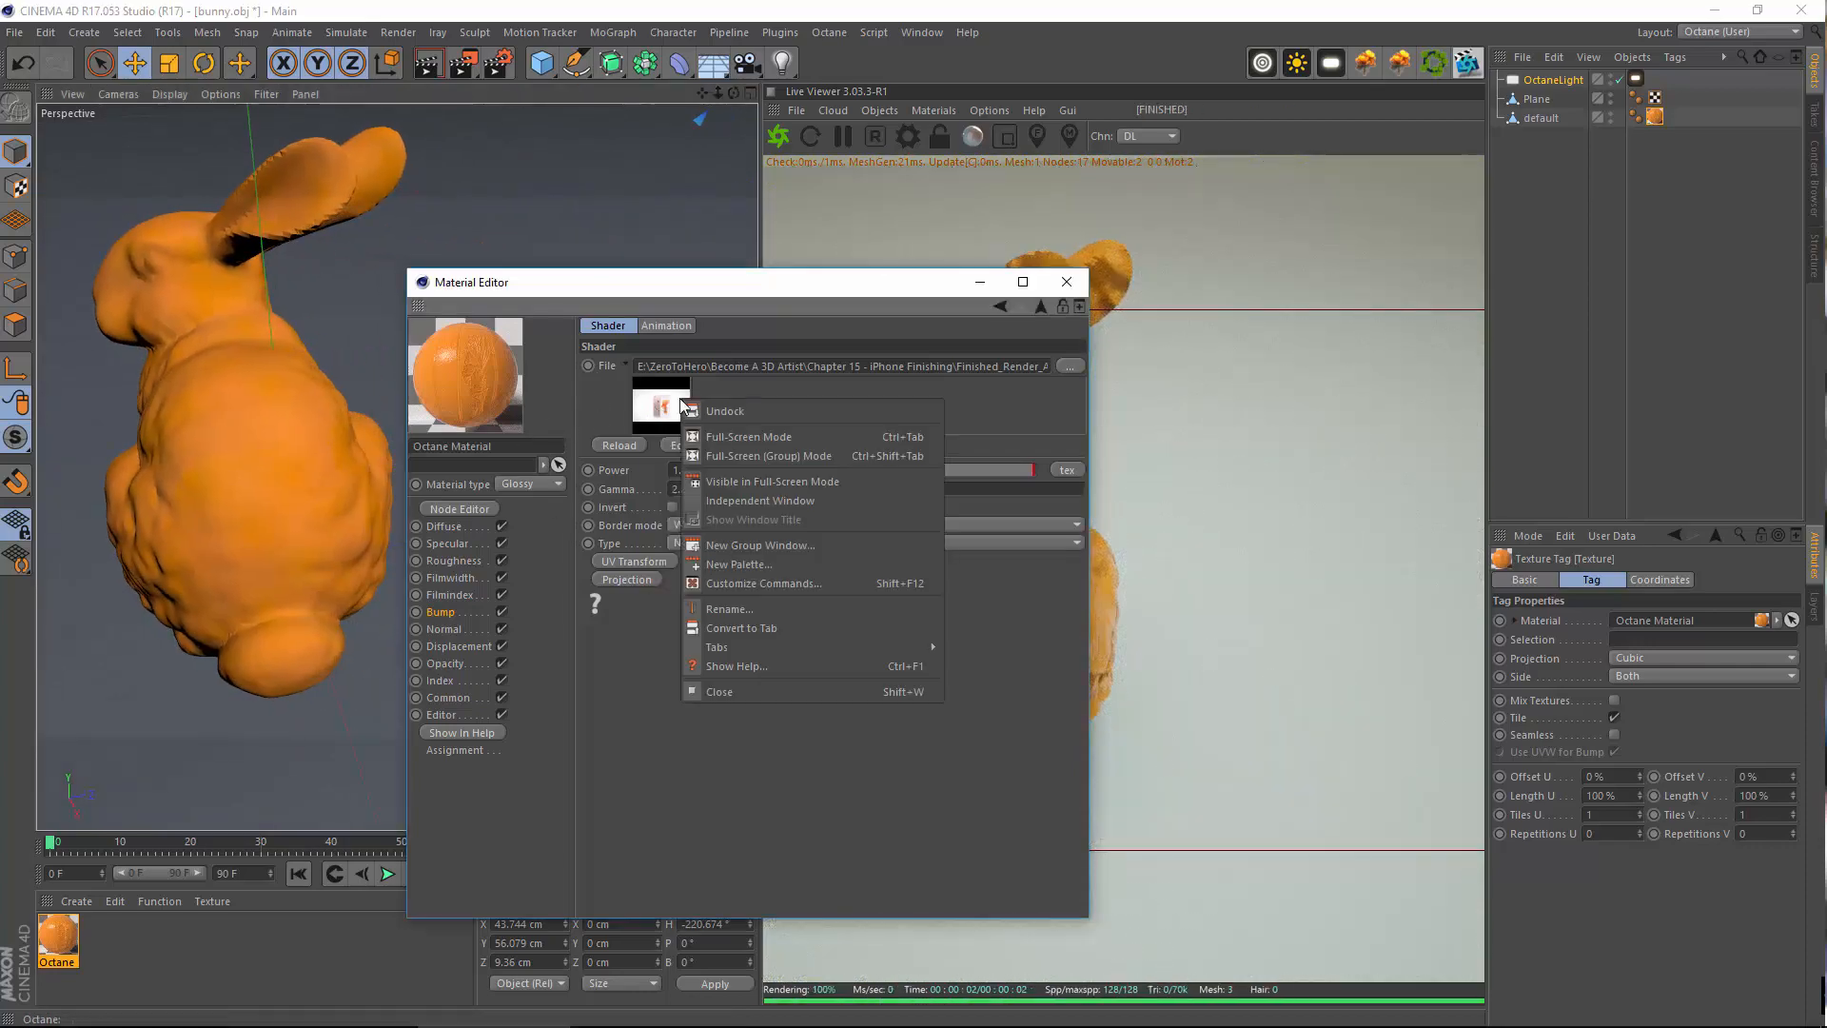
{"action": "left_click", "coordinate": [675, 405]}
{"action": "right_click", "coordinate": [653, 404]}
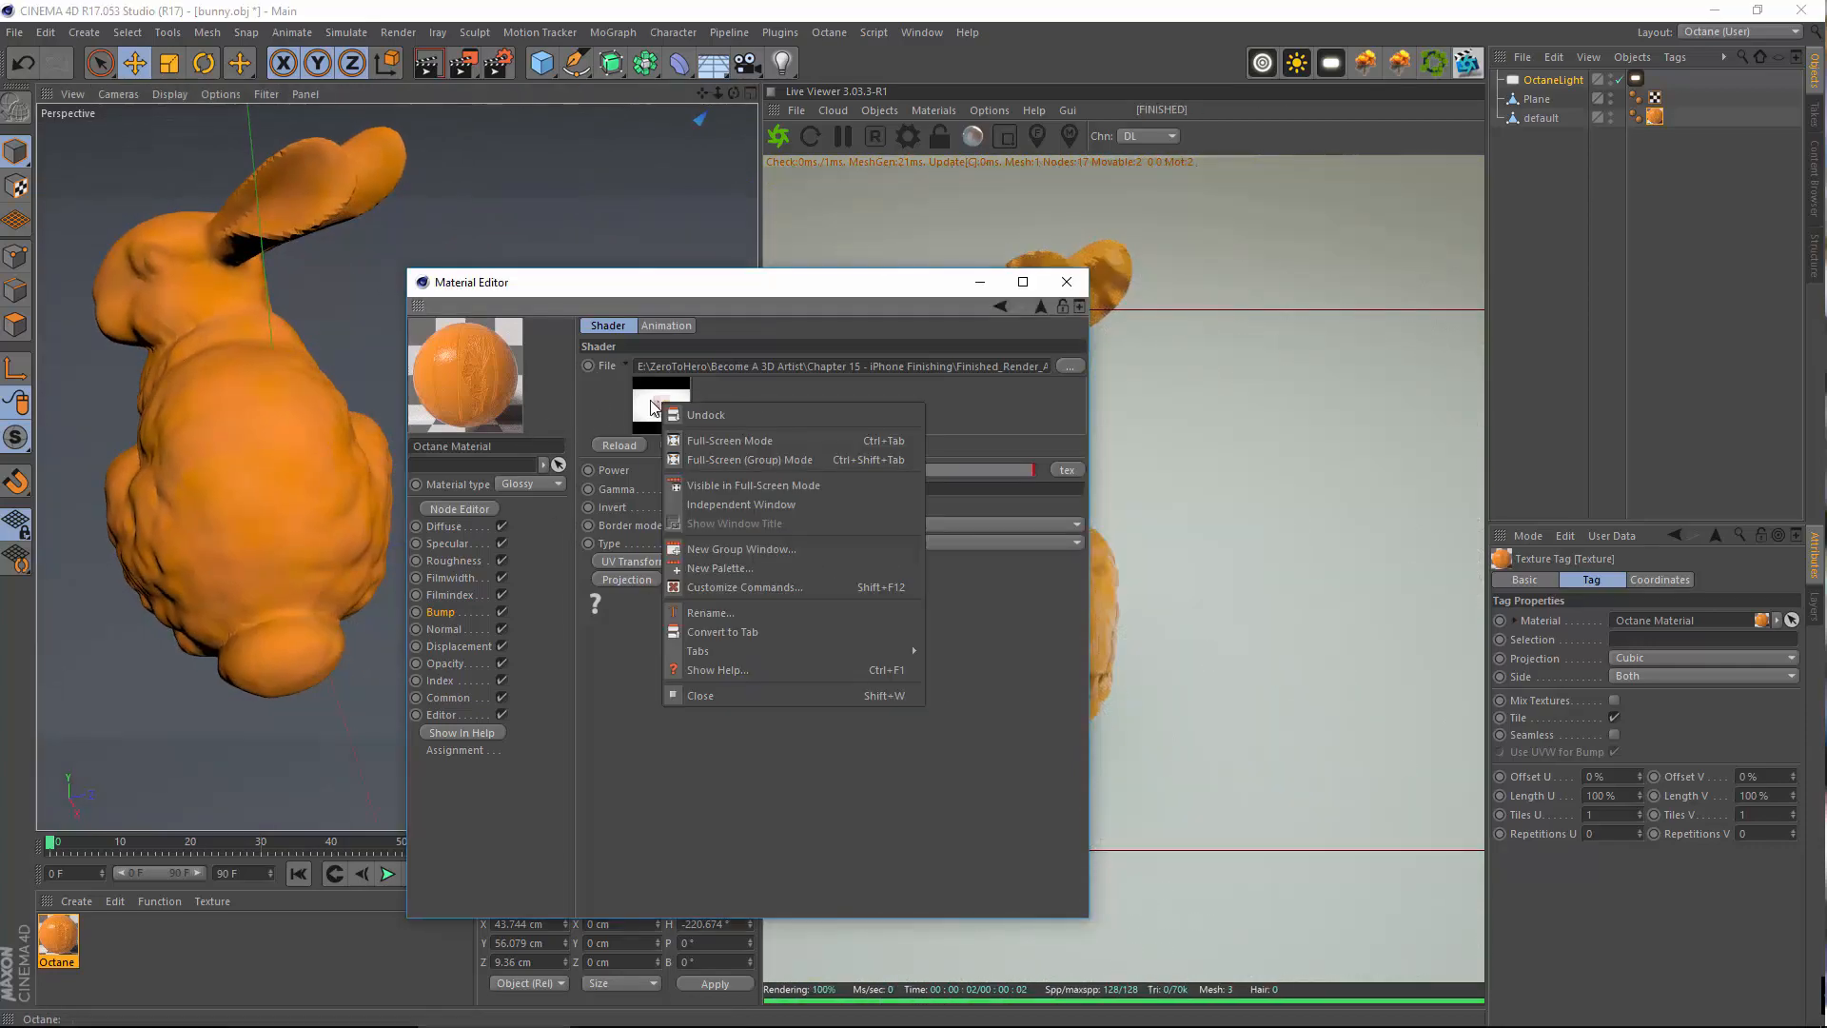
{"action": "left_click", "coordinate": [653, 407]}
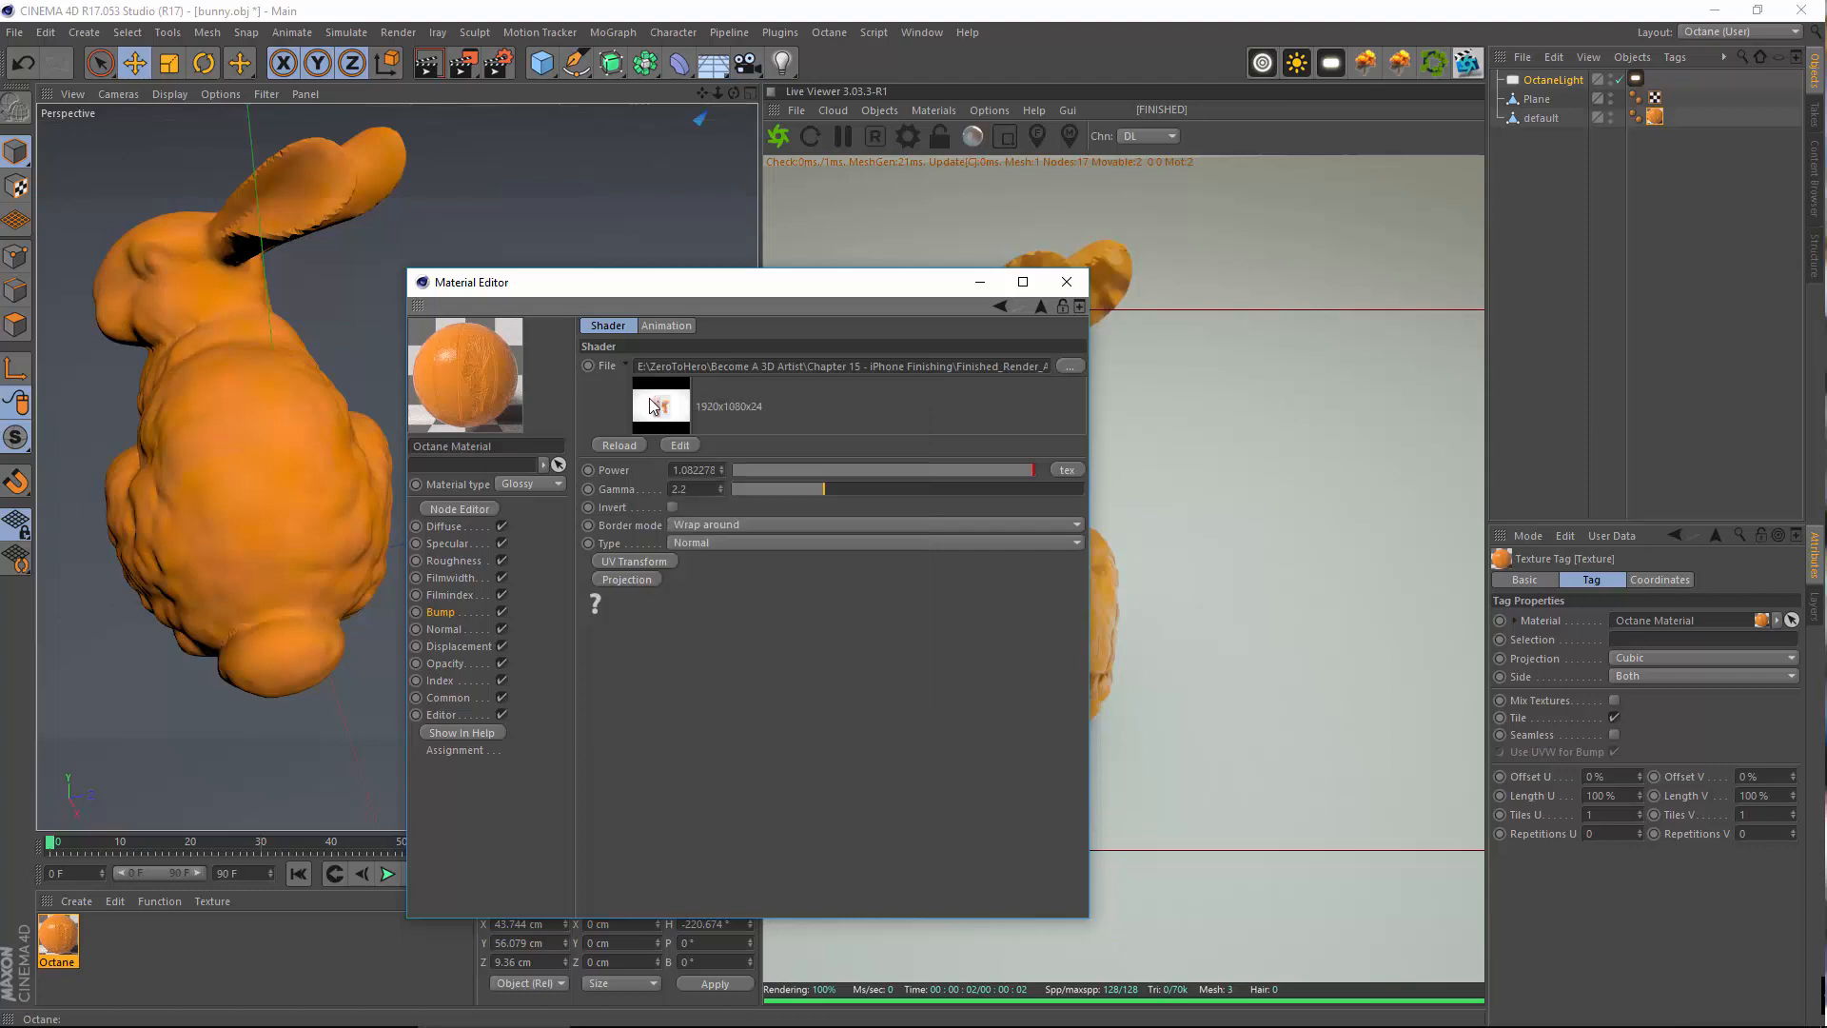
Examine Finished_Render_After_Post.jpg at full size in the image viewer, and close it without reloading the bump image
{"action": "left_click", "coordinate": [1071, 367]}
{"action": "right_click", "coordinate": [970, 339]}
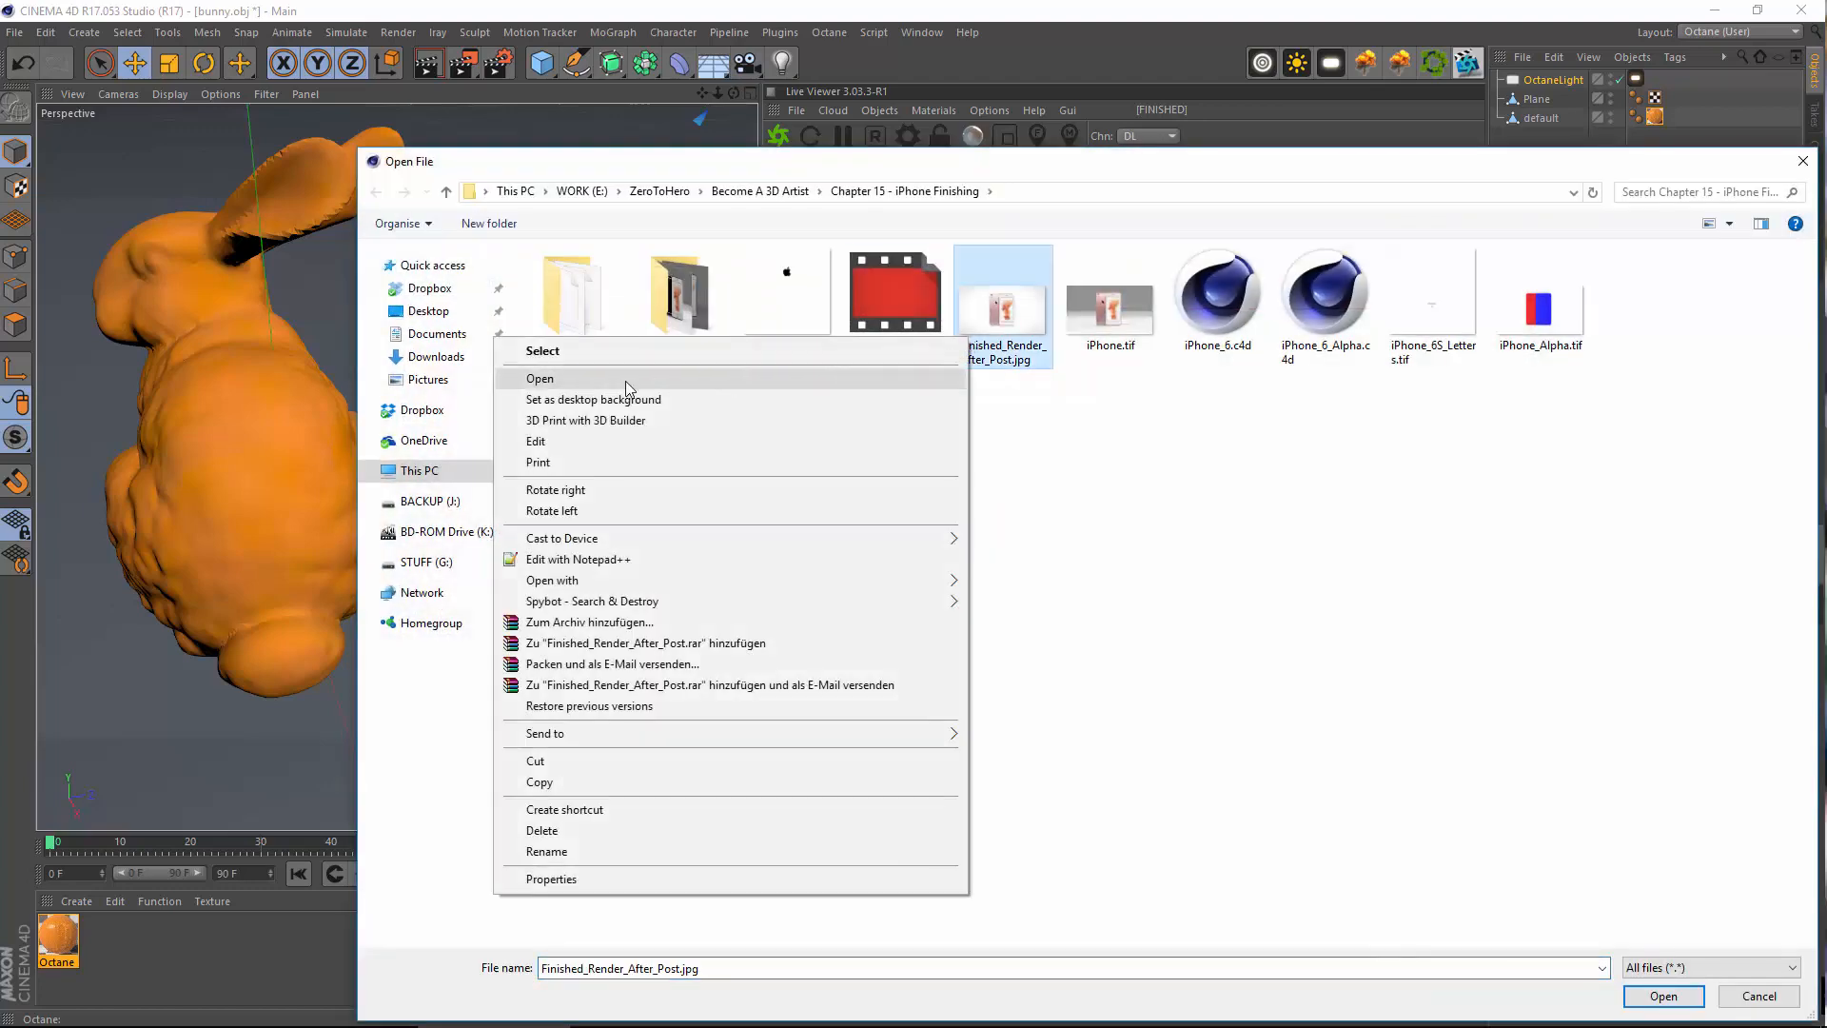
{"action": "left_click", "coordinate": [830, 381]}
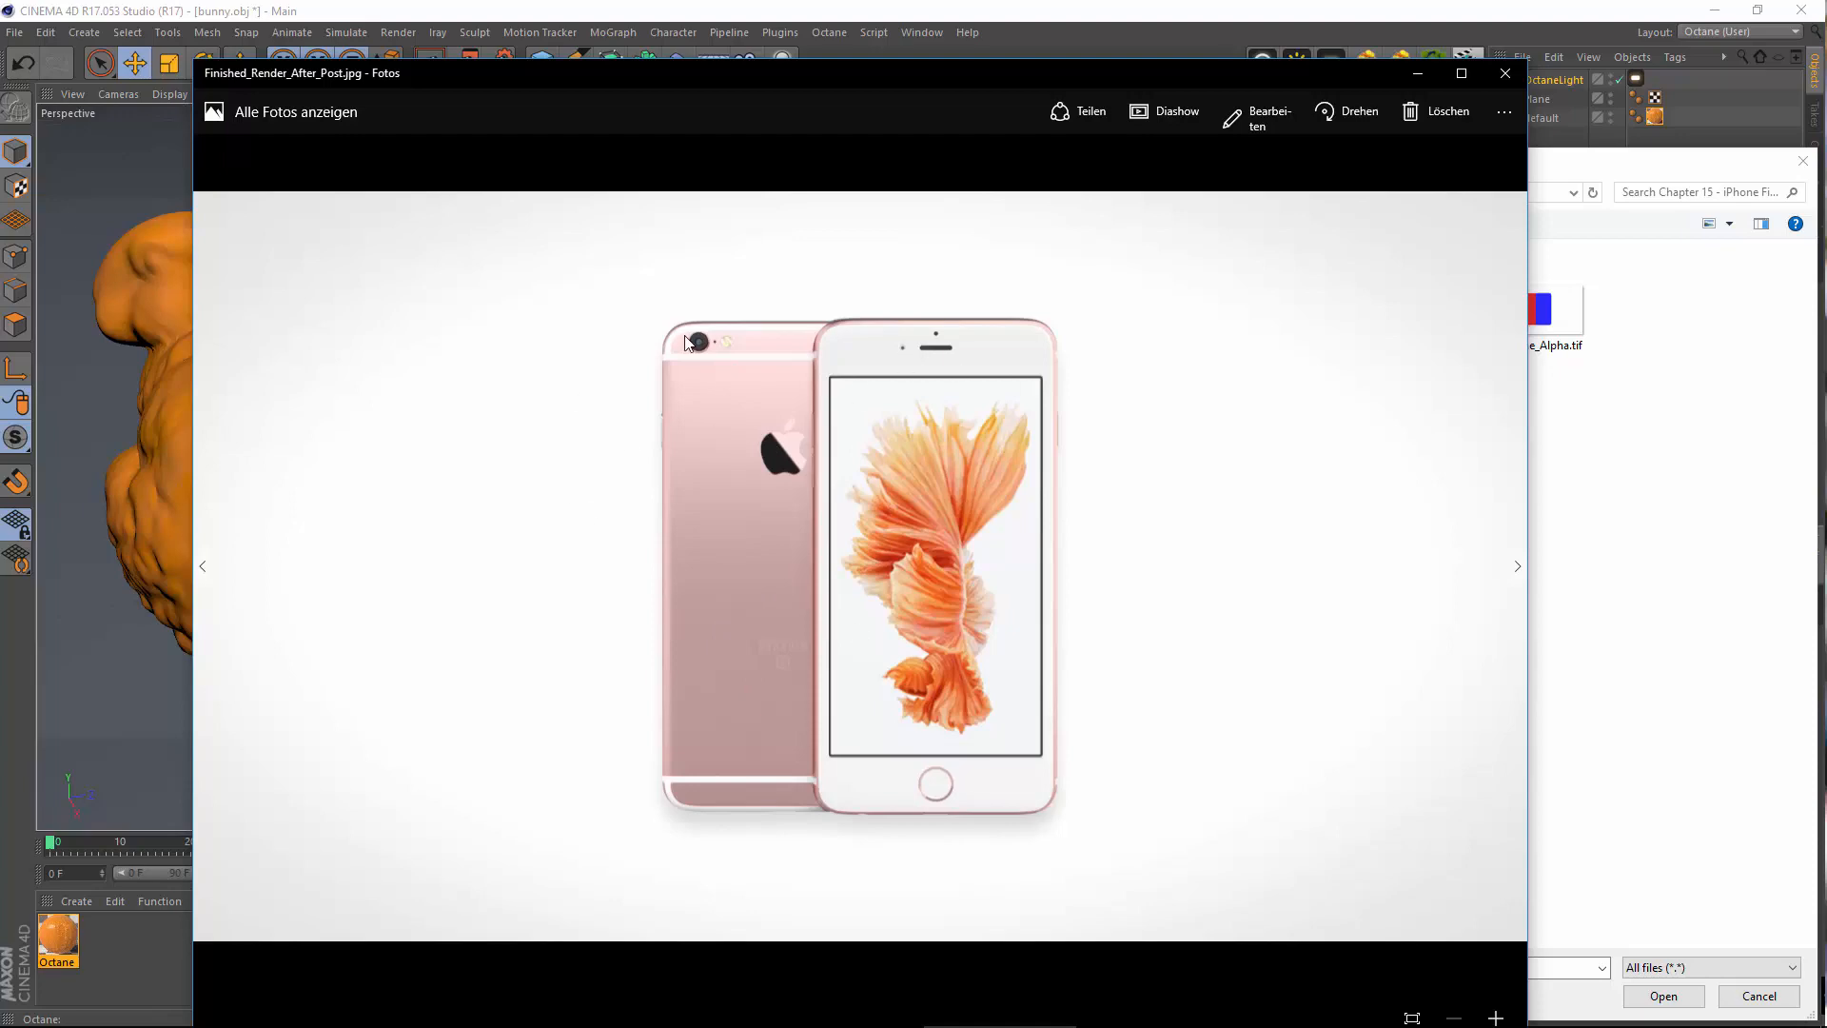
{"action": "left_click", "coordinate": [1505, 73]}
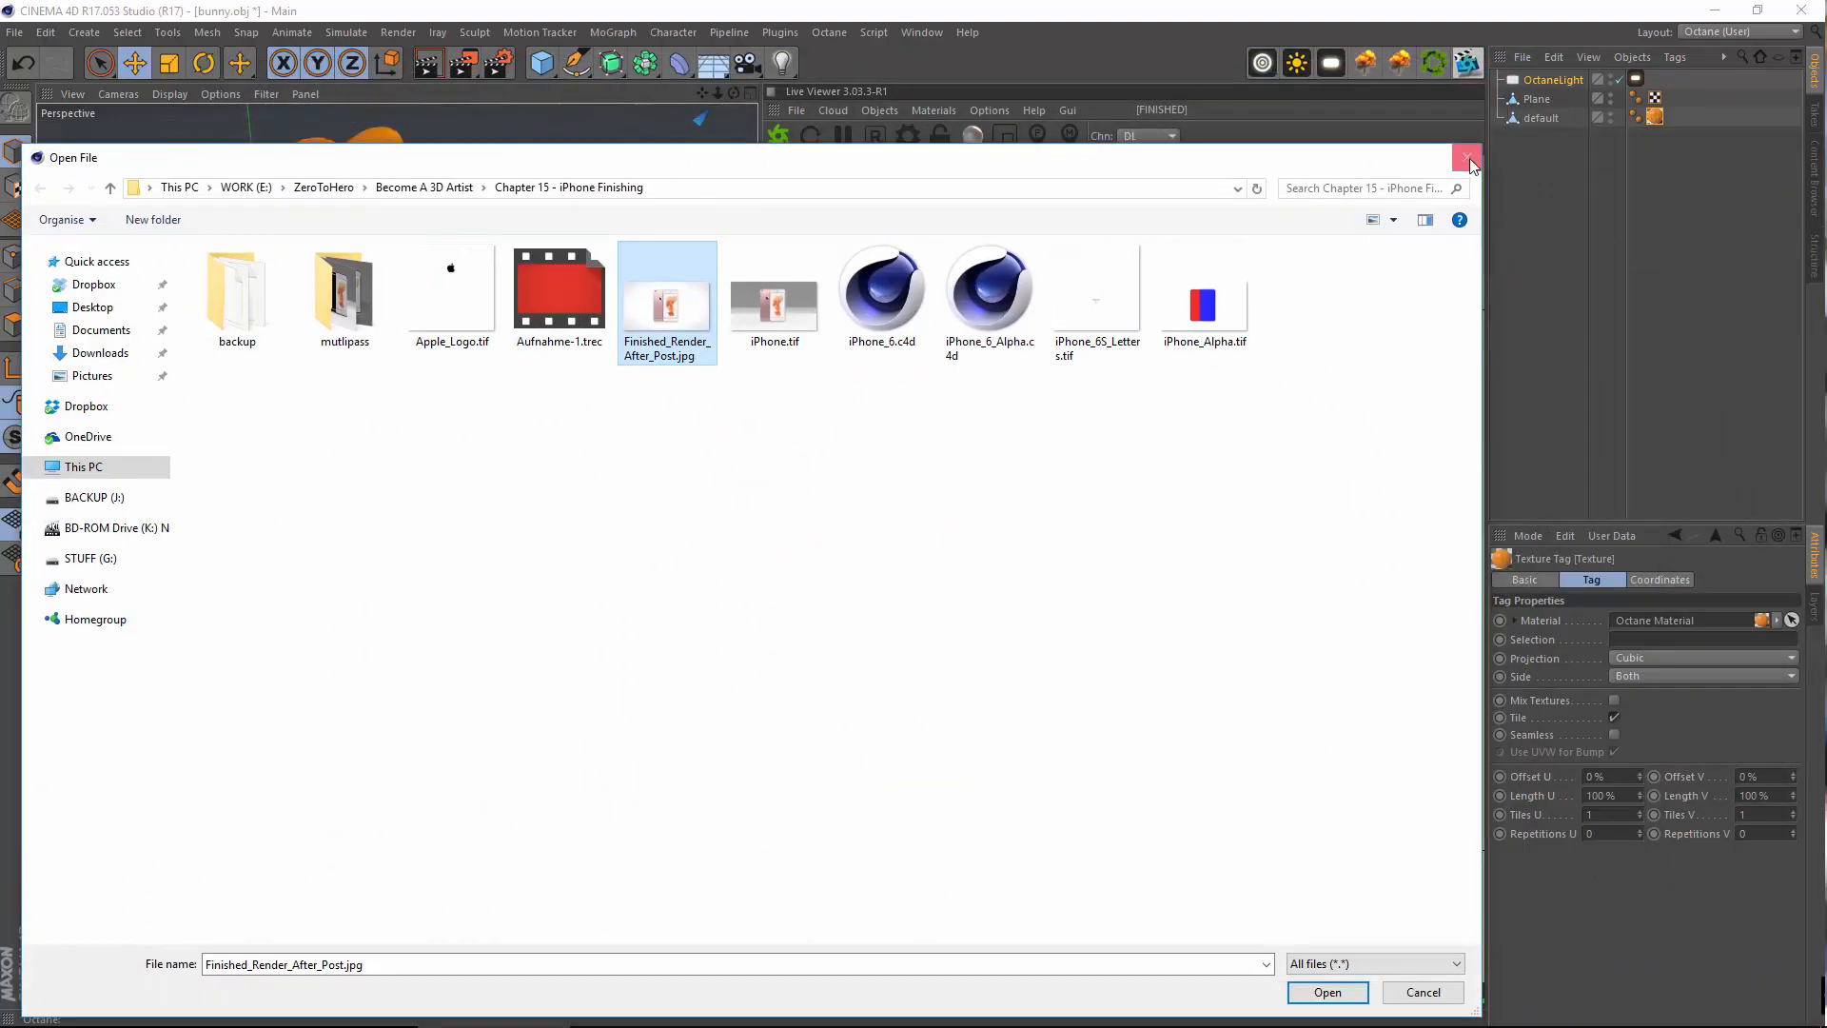
{"action": "left_click", "coordinate": [1466, 157]}
{"action": "left_click_drag", "start_coordinate": [900, 287], "coordinate": [517, 327]}
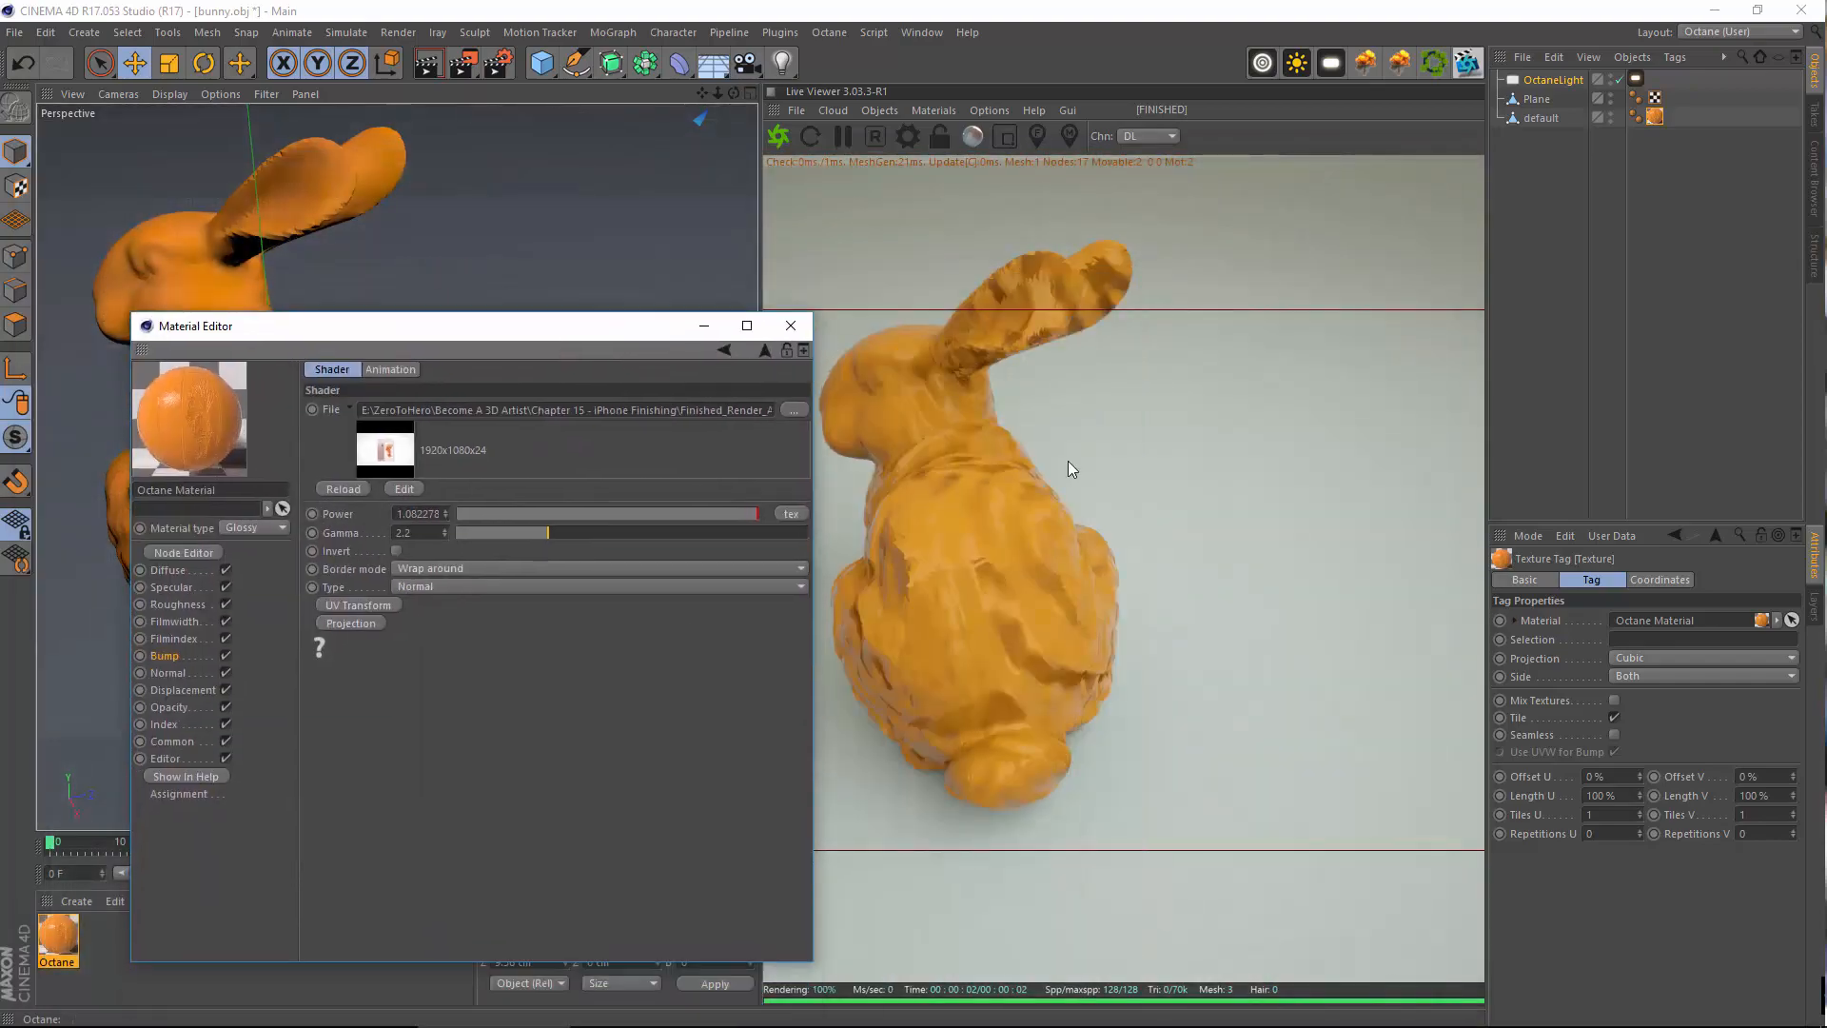
Lower the bump image's Power and clear the ImageTexture from the Bump channel
{"action": "left_click_drag", "start_coordinate": [539, 514], "coordinate": [524, 514]}
{"action": "left_click", "coordinate": [158, 662]}
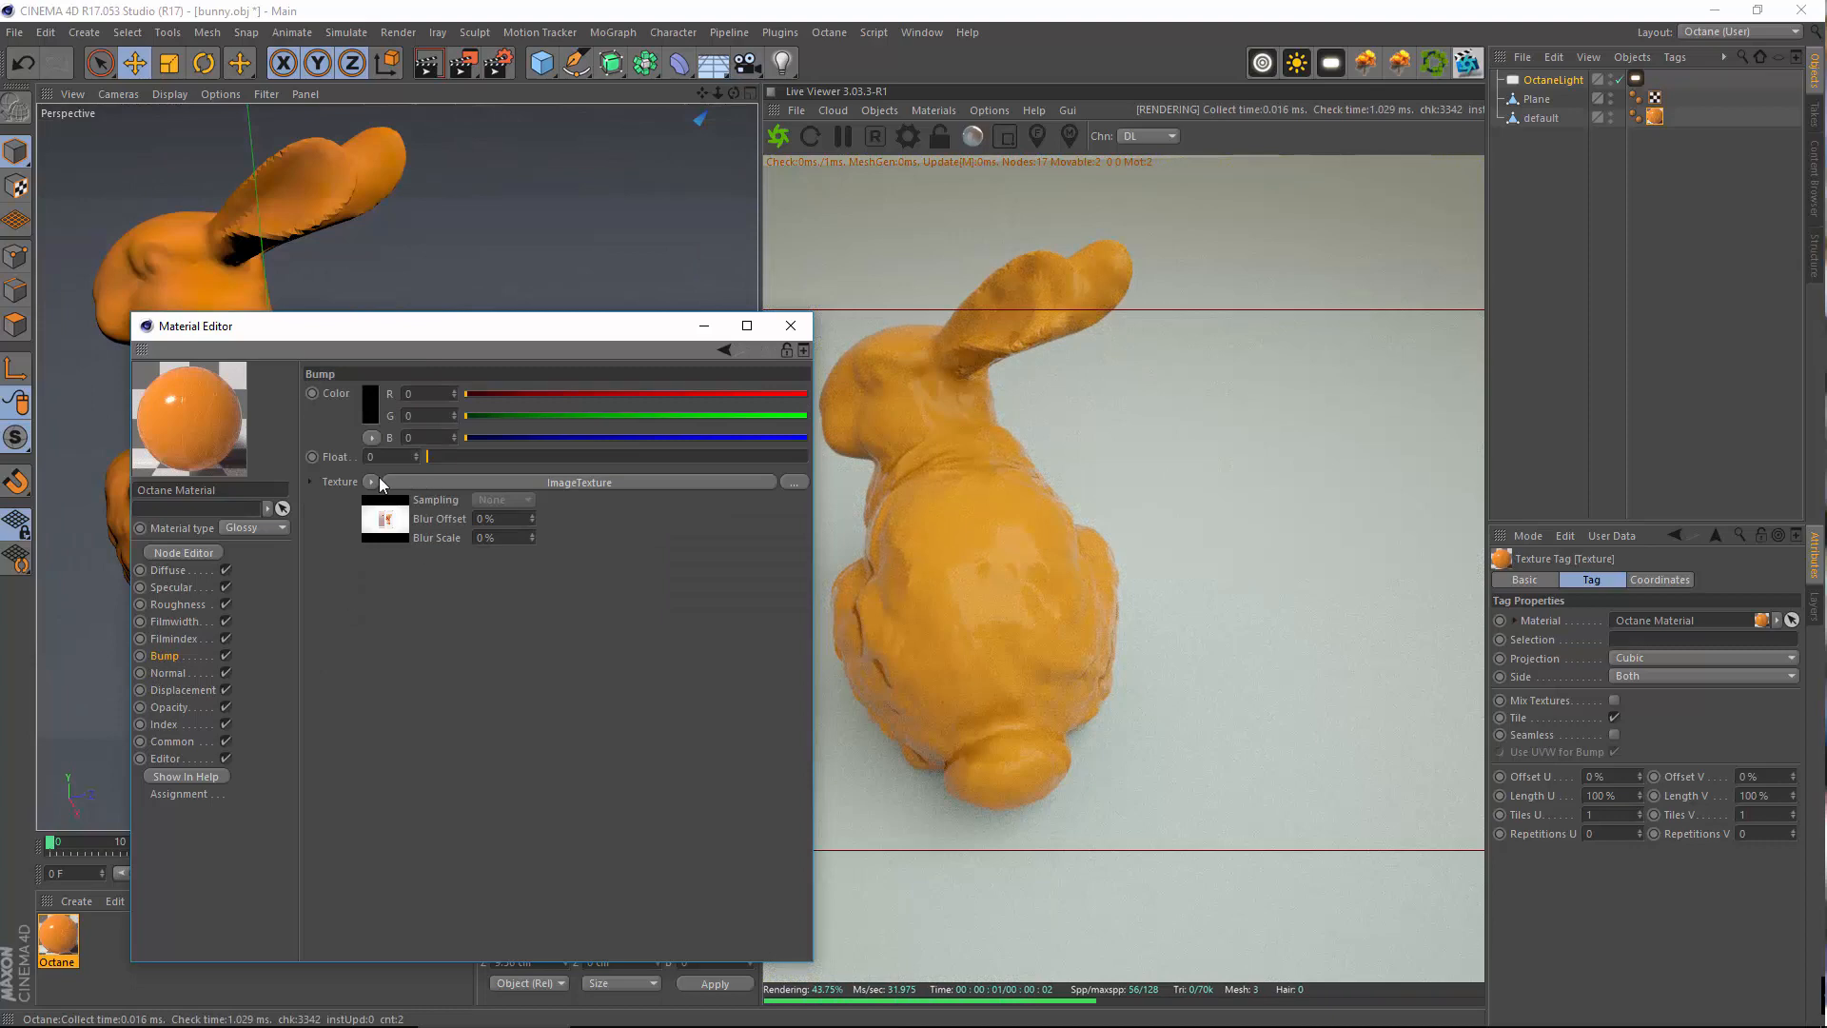
{"action": "left_click", "coordinate": [377, 483]}
Look through the Normal, Displacement, Opacity and Index channels with the bunny's side facing the camera
{"action": "left_click", "coordinate": [167, 672]}
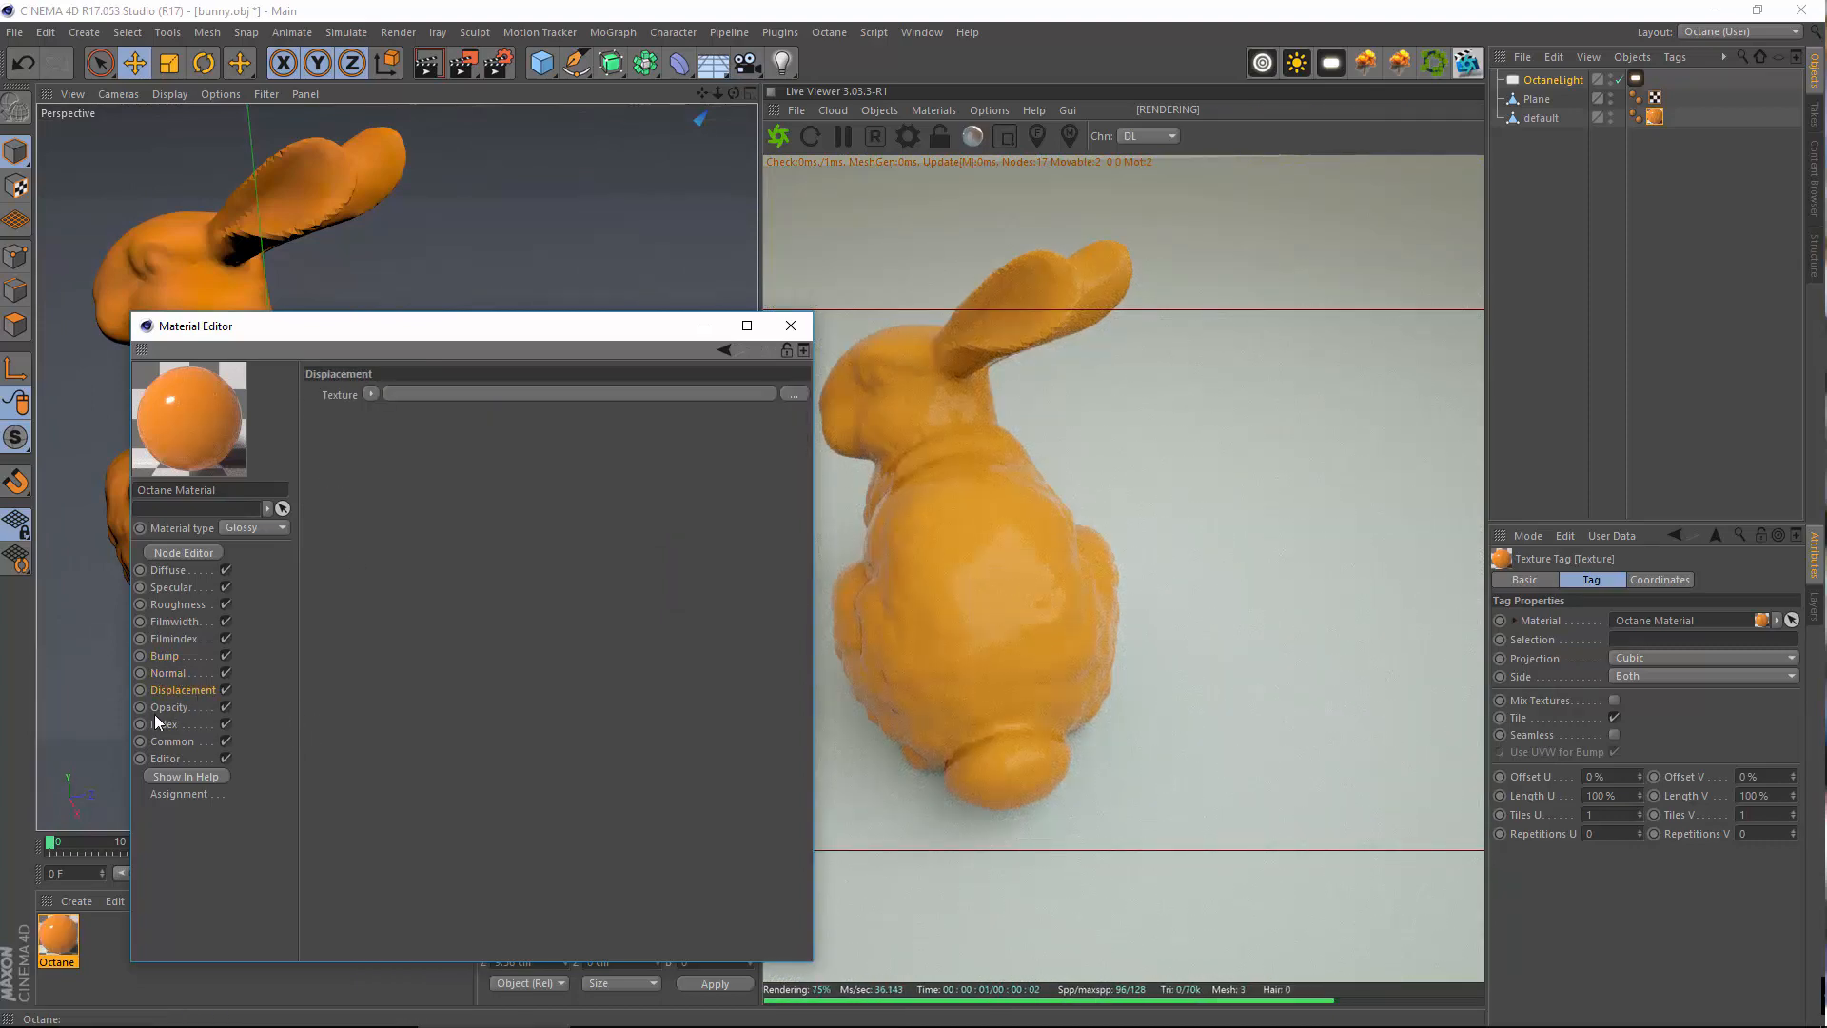
{"action": "left_click", "coordinate": [161, 709]}
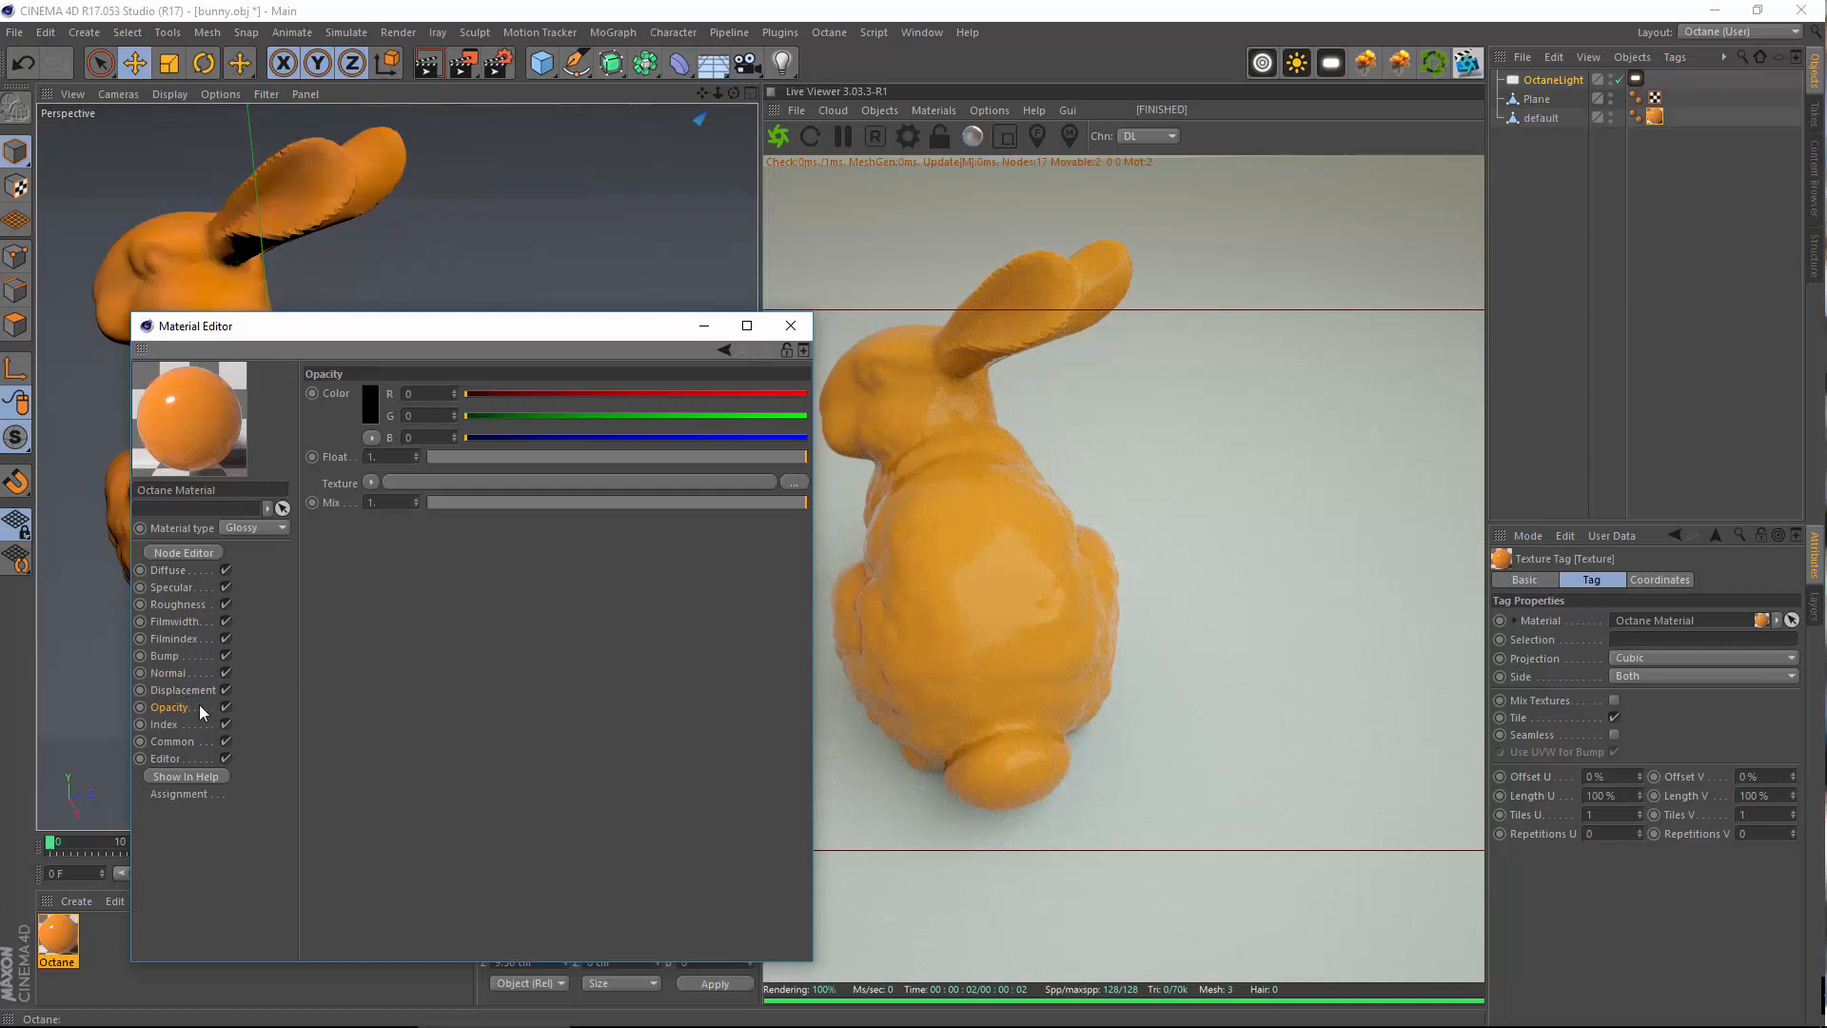
{"action": "left_click", "coordinate": [180, 721]}
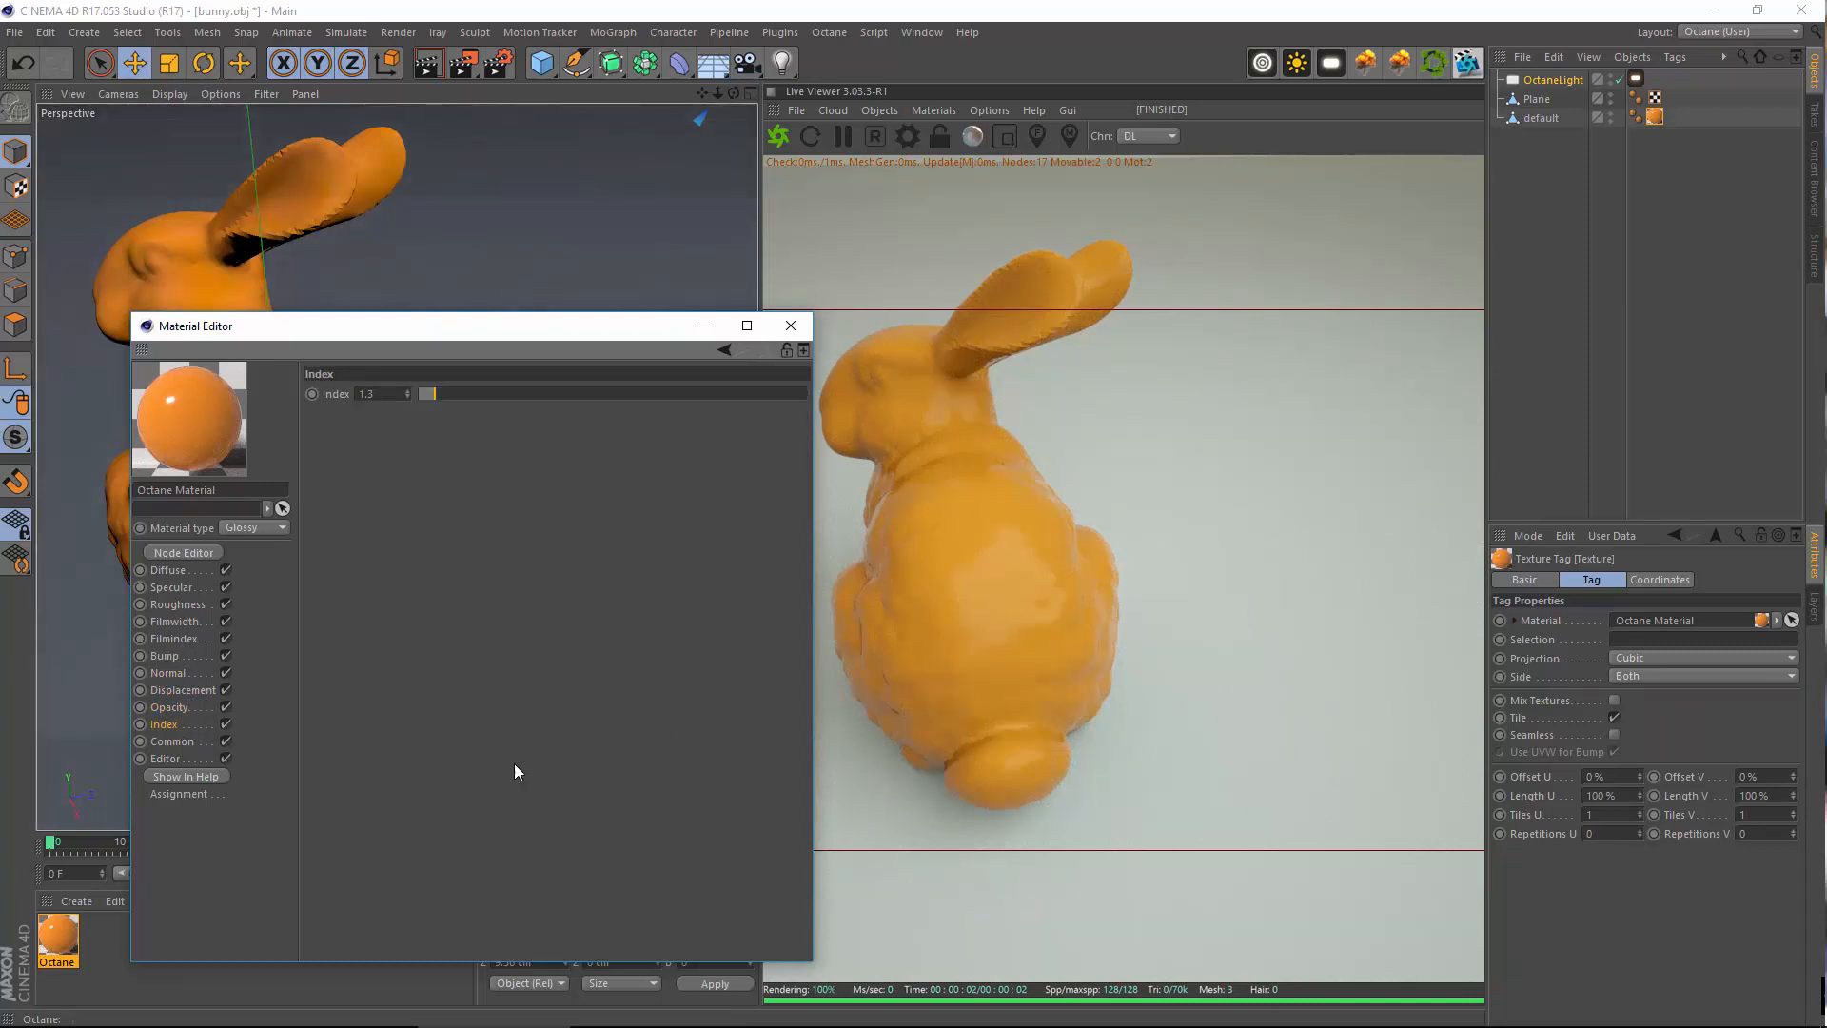
{"action": "left_click_drag", "start_coordinate": [519, 324], "coordinate": [883, 239]}
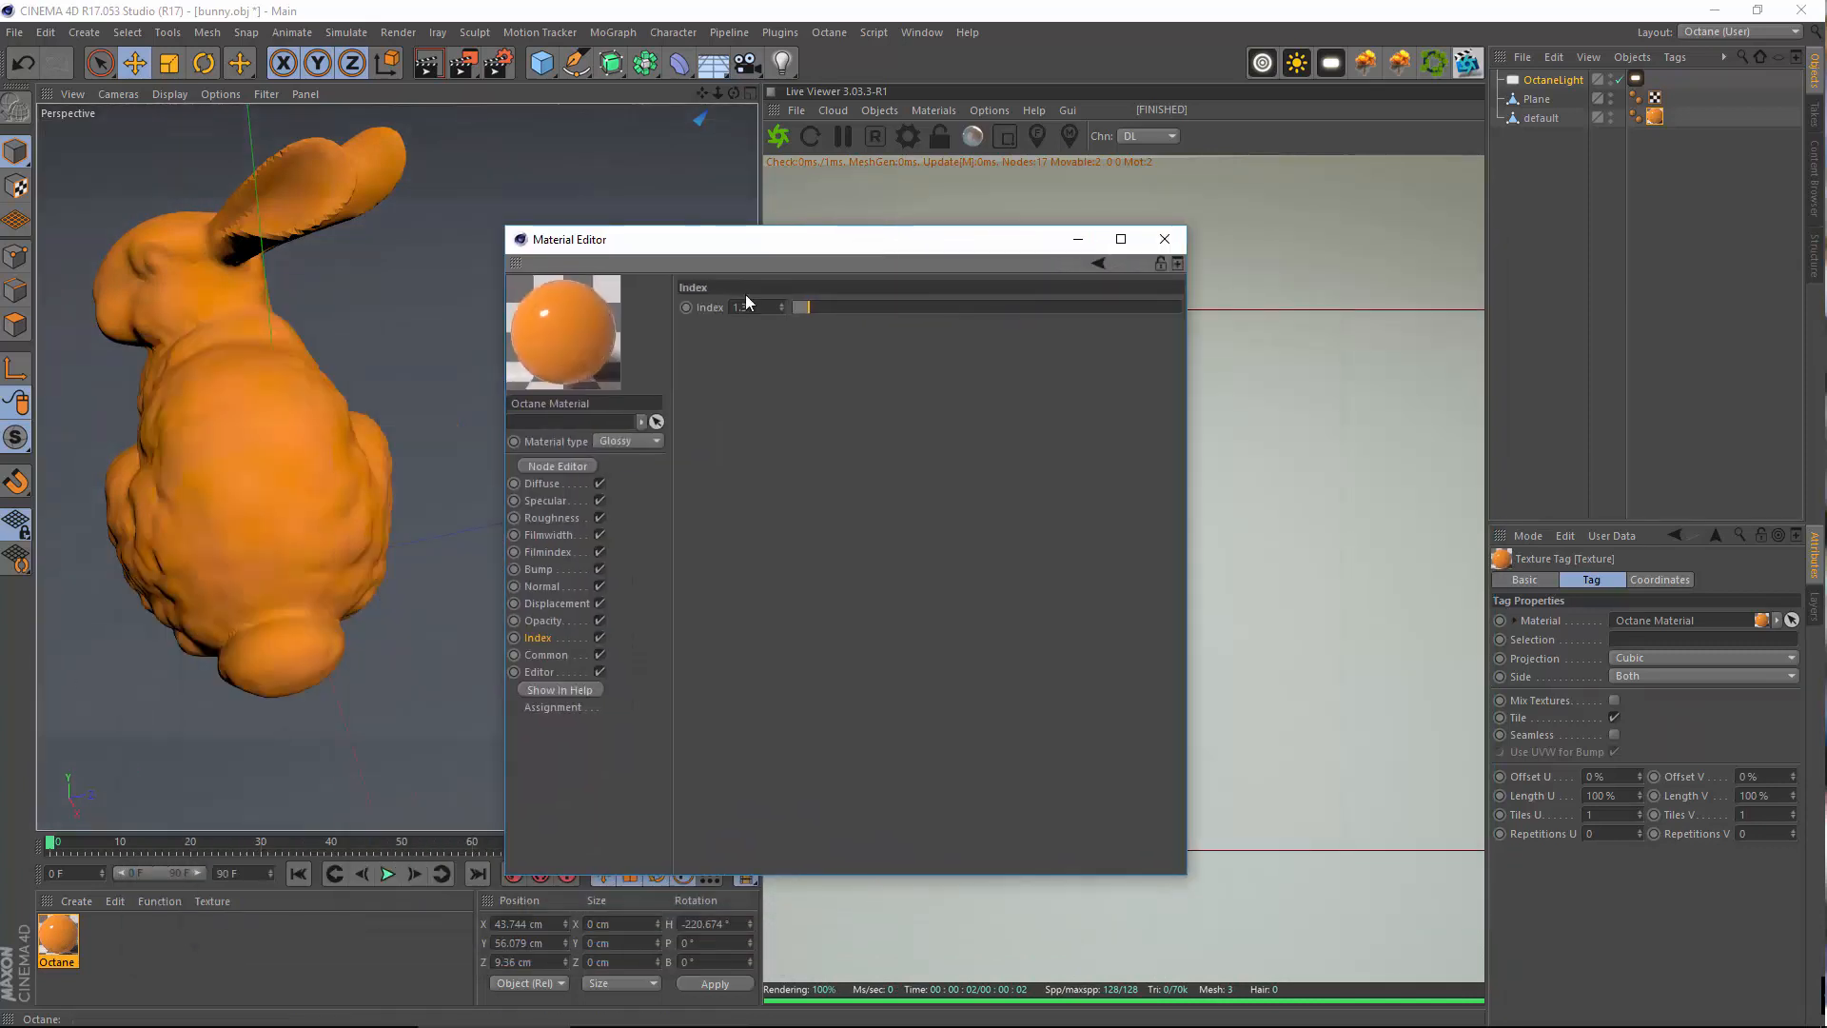
{"action": "left_click_drag", "start_coordinate": [243, 483], "coordinate": [390, 475], "text": "alt"}
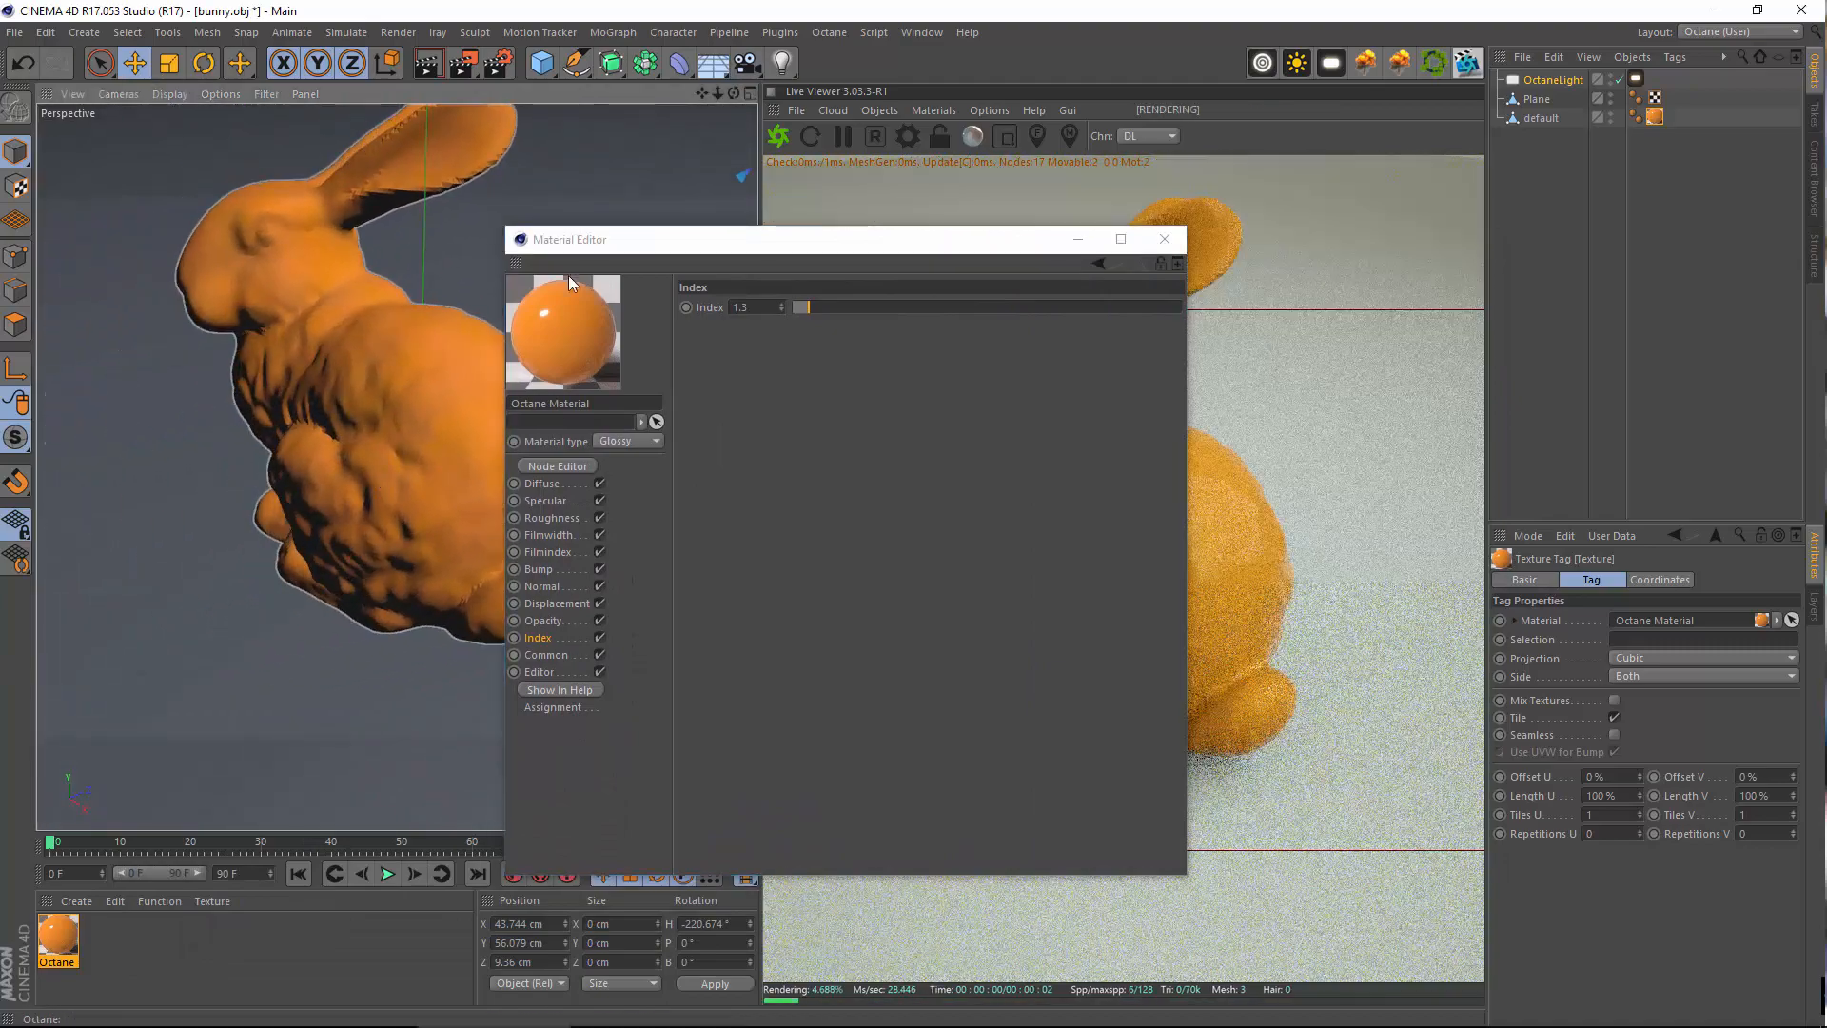
{"action": "left_click_drag", "start_coordinate": [709, 238], "coordinate": [314, 169]}
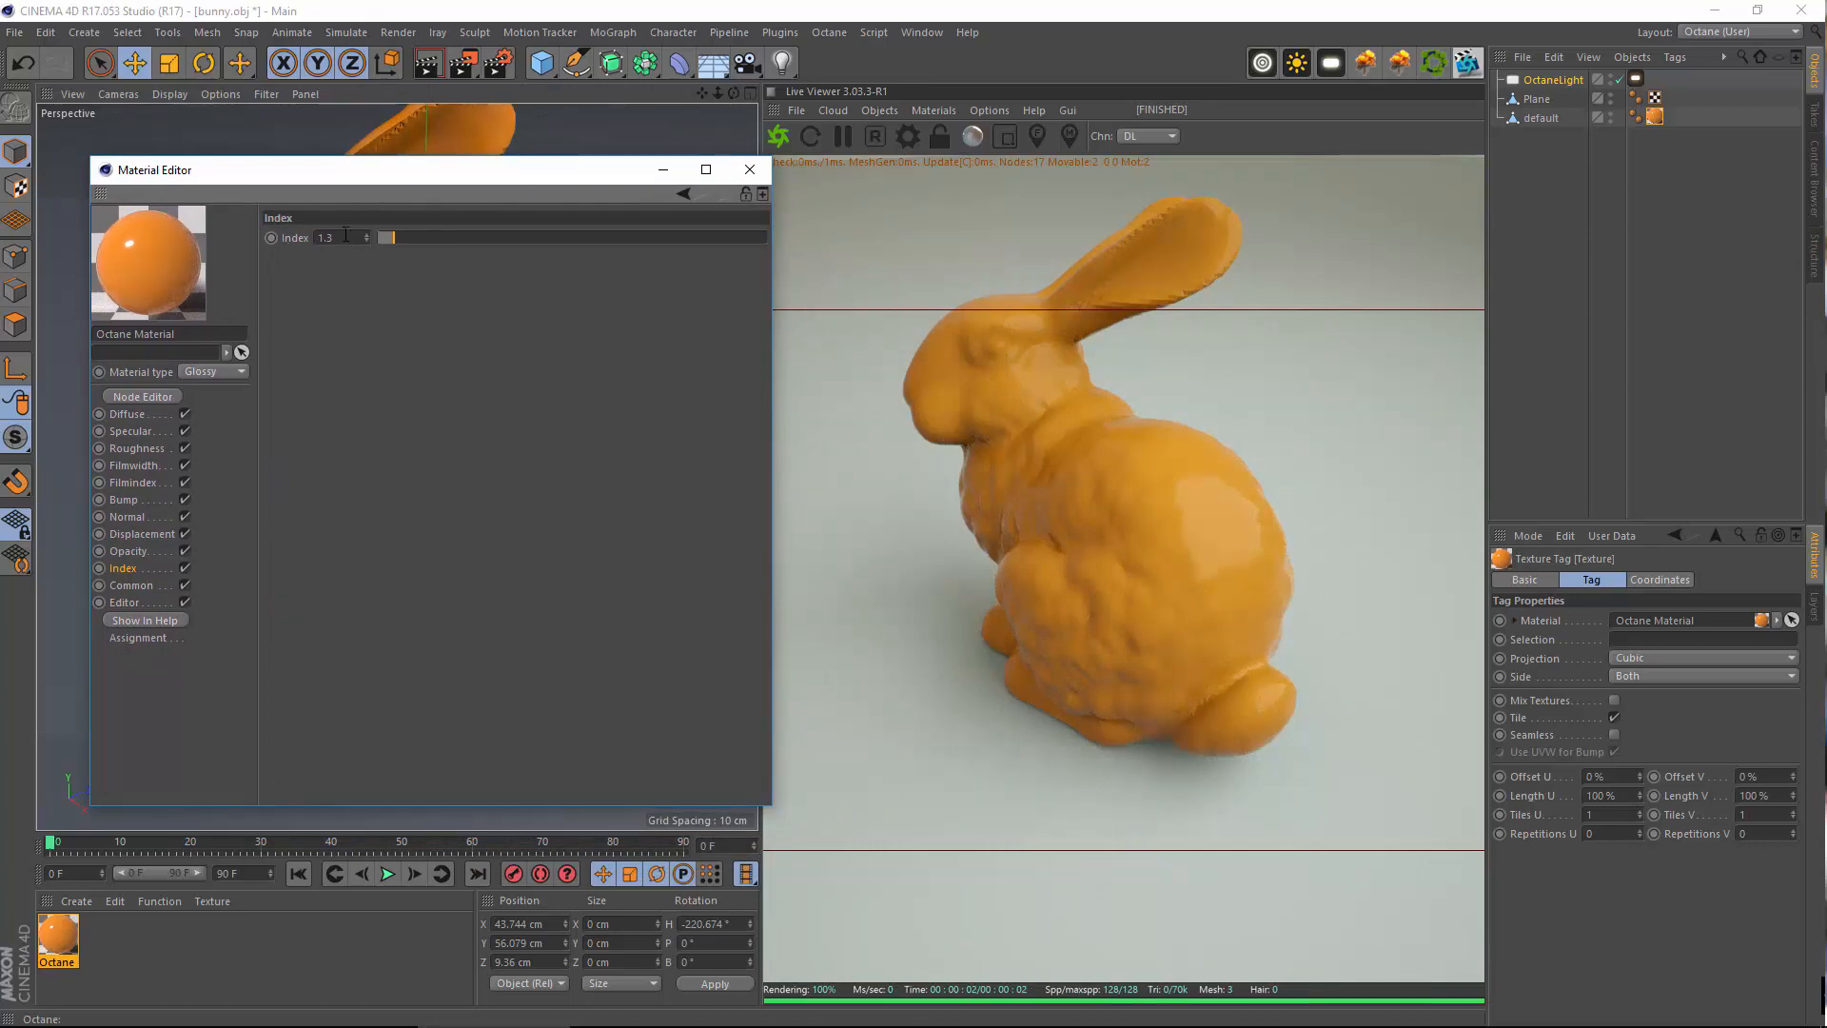
Raise the material's Index in stages through 1.6, 4 and 6 up to 8
{"action": "key", "text": "BackSpace"}
{"action": "type", "text": "6"}
{"action": "key", "text": "Return"}
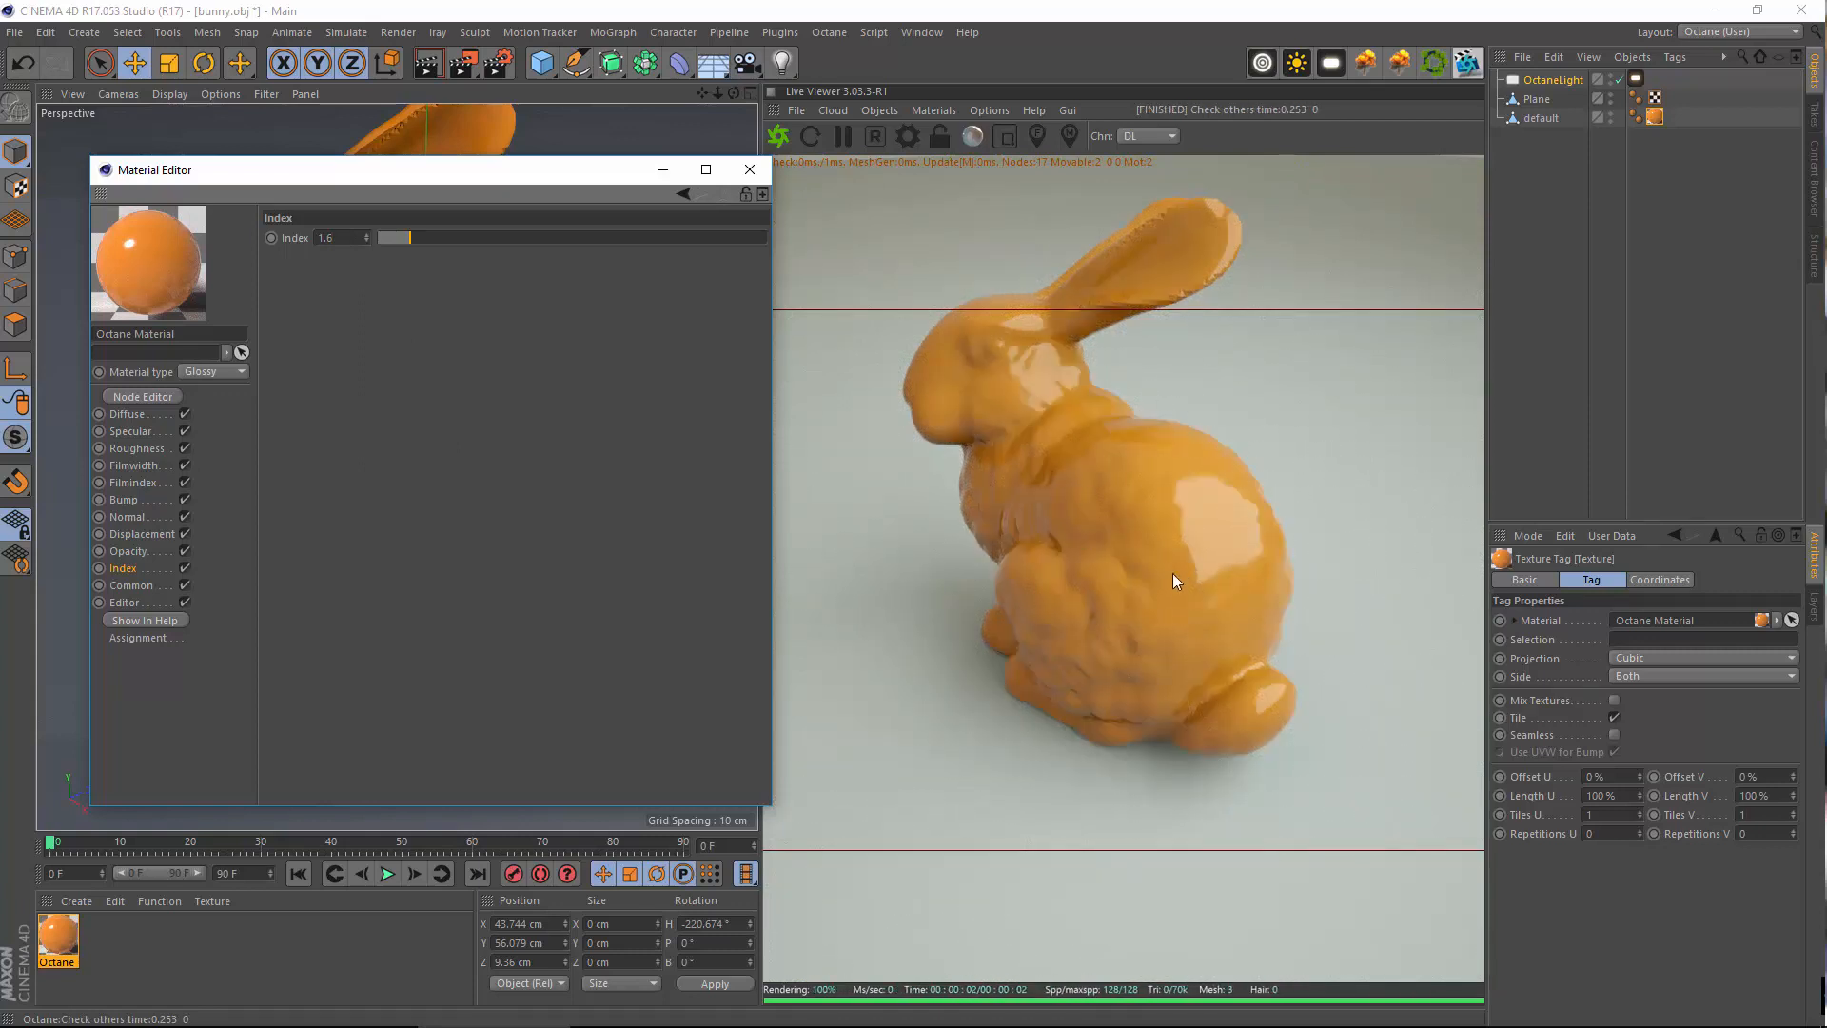
{"action": "left_click", "coordinate": [348, 237]}
{"action": "type", "text": "4"}
{"action": "key", "text": "Return"}
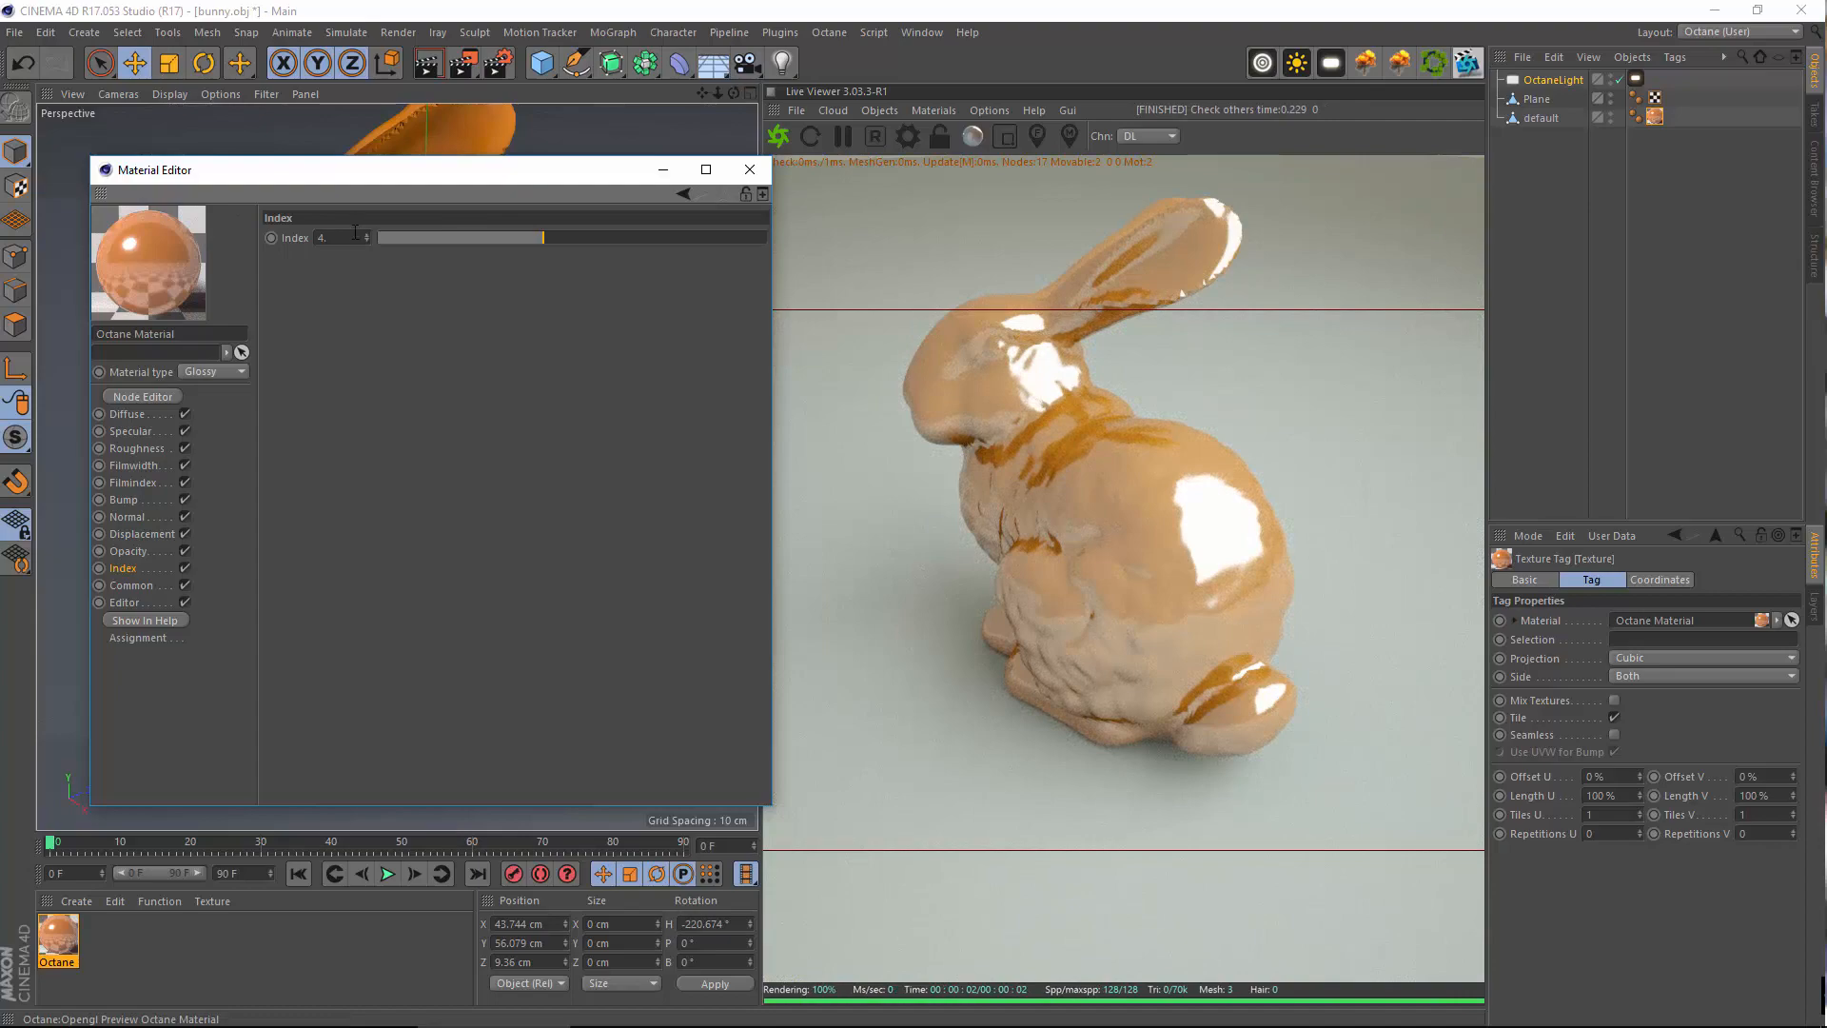
{"action": "type", "text": "6"}
{"action": "key", "text": "Return"}
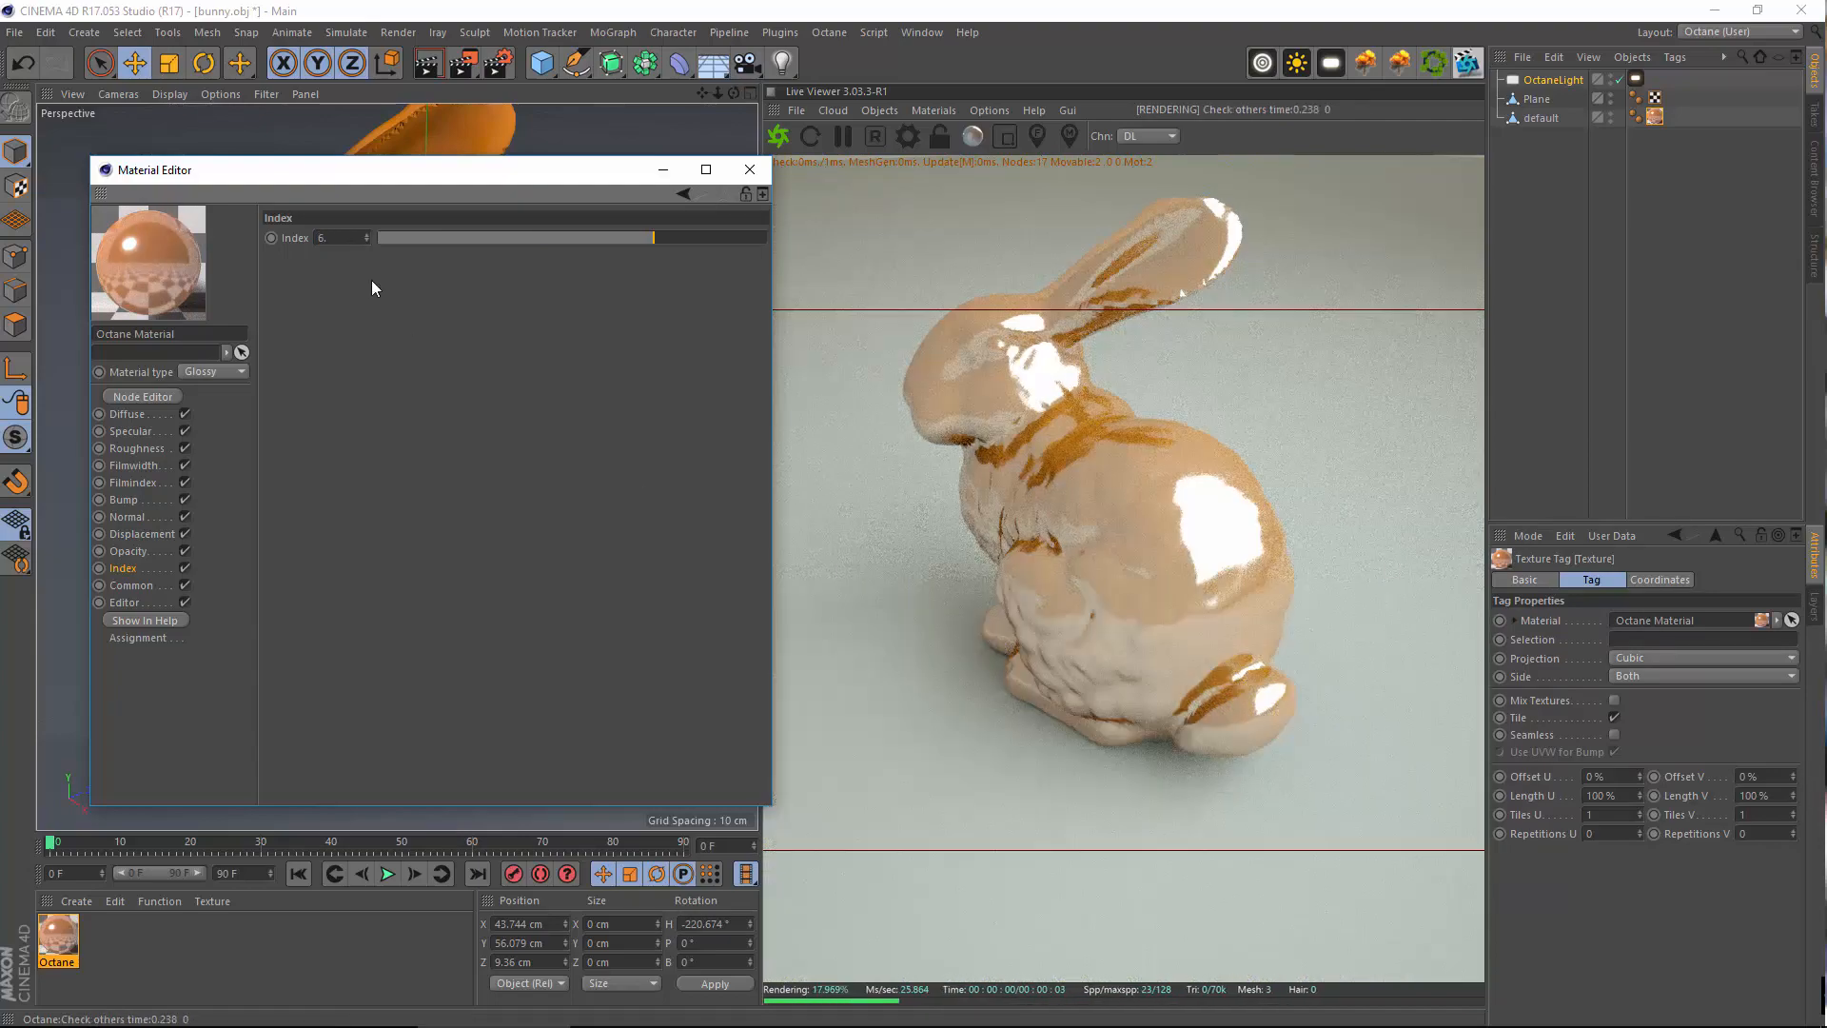
{"action": "type", "text": "8"}
{"action": "key", "text": "Return"}
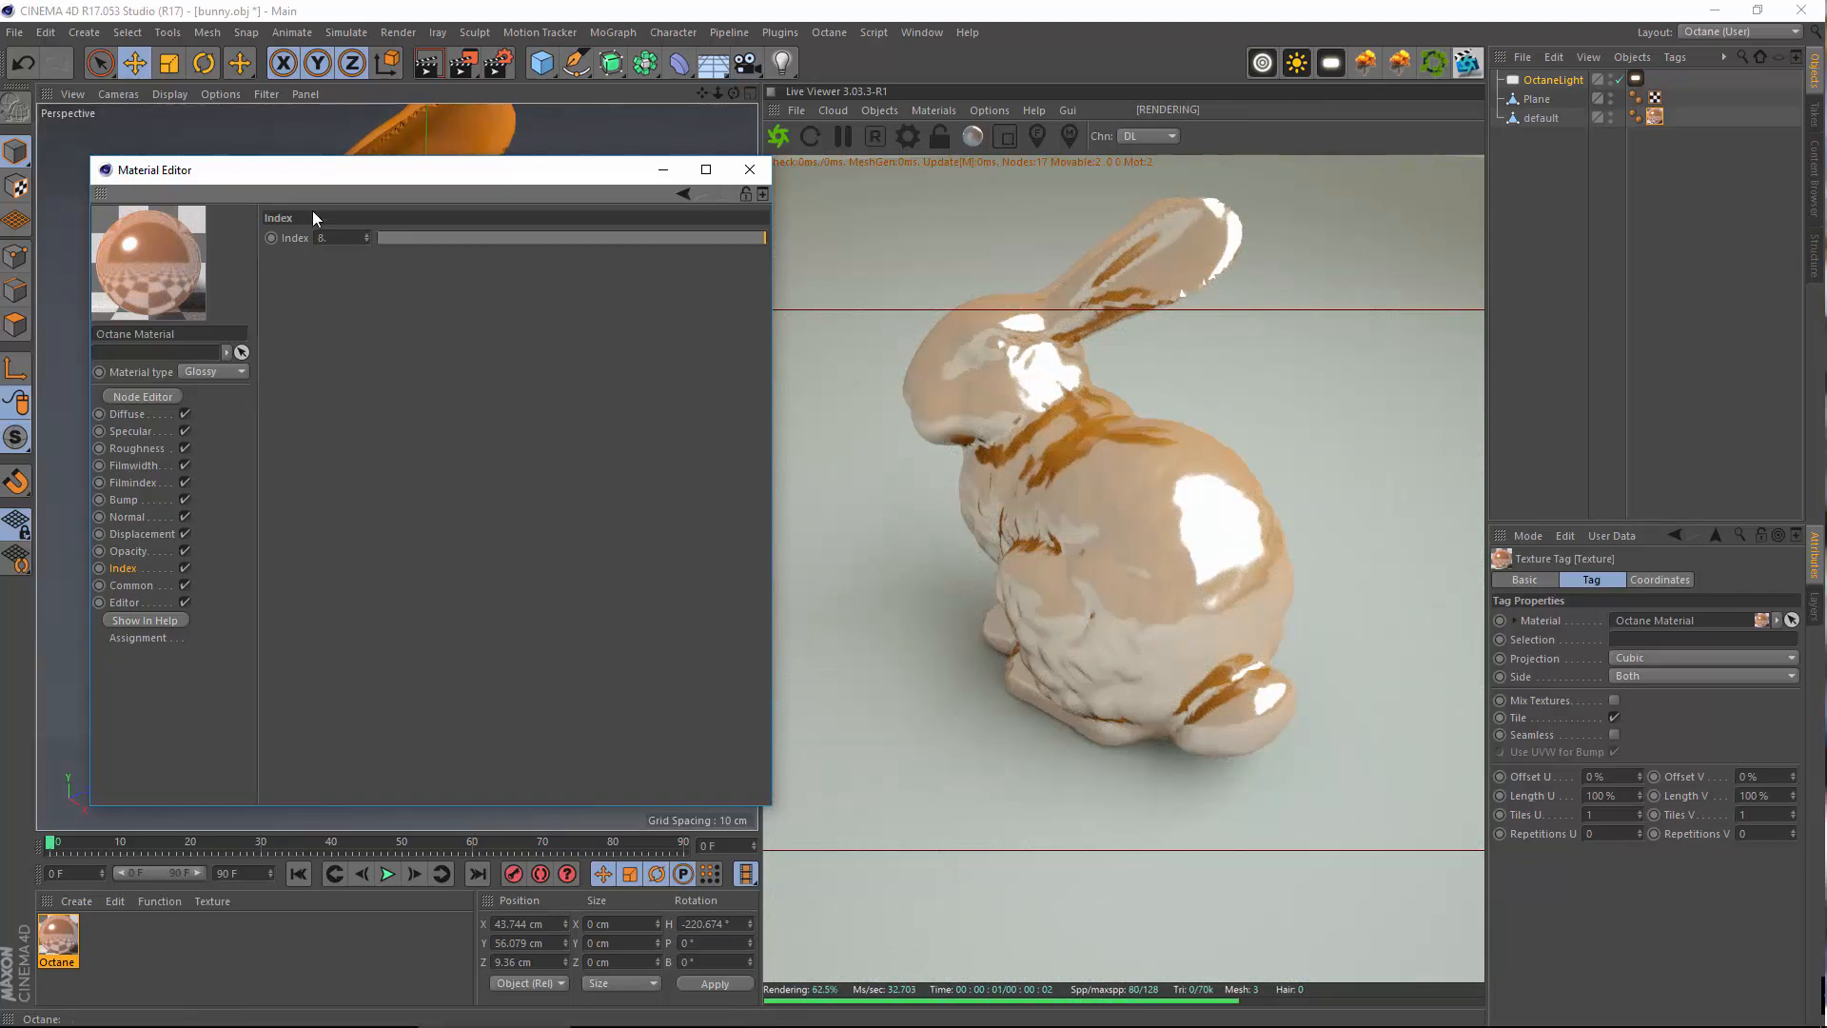
Make the Diffuse colour black by setting its brightness value to 0%
{"action": "left_click_drag", "start_coordinate": [378, 179], "coordinate": [403, 169]}
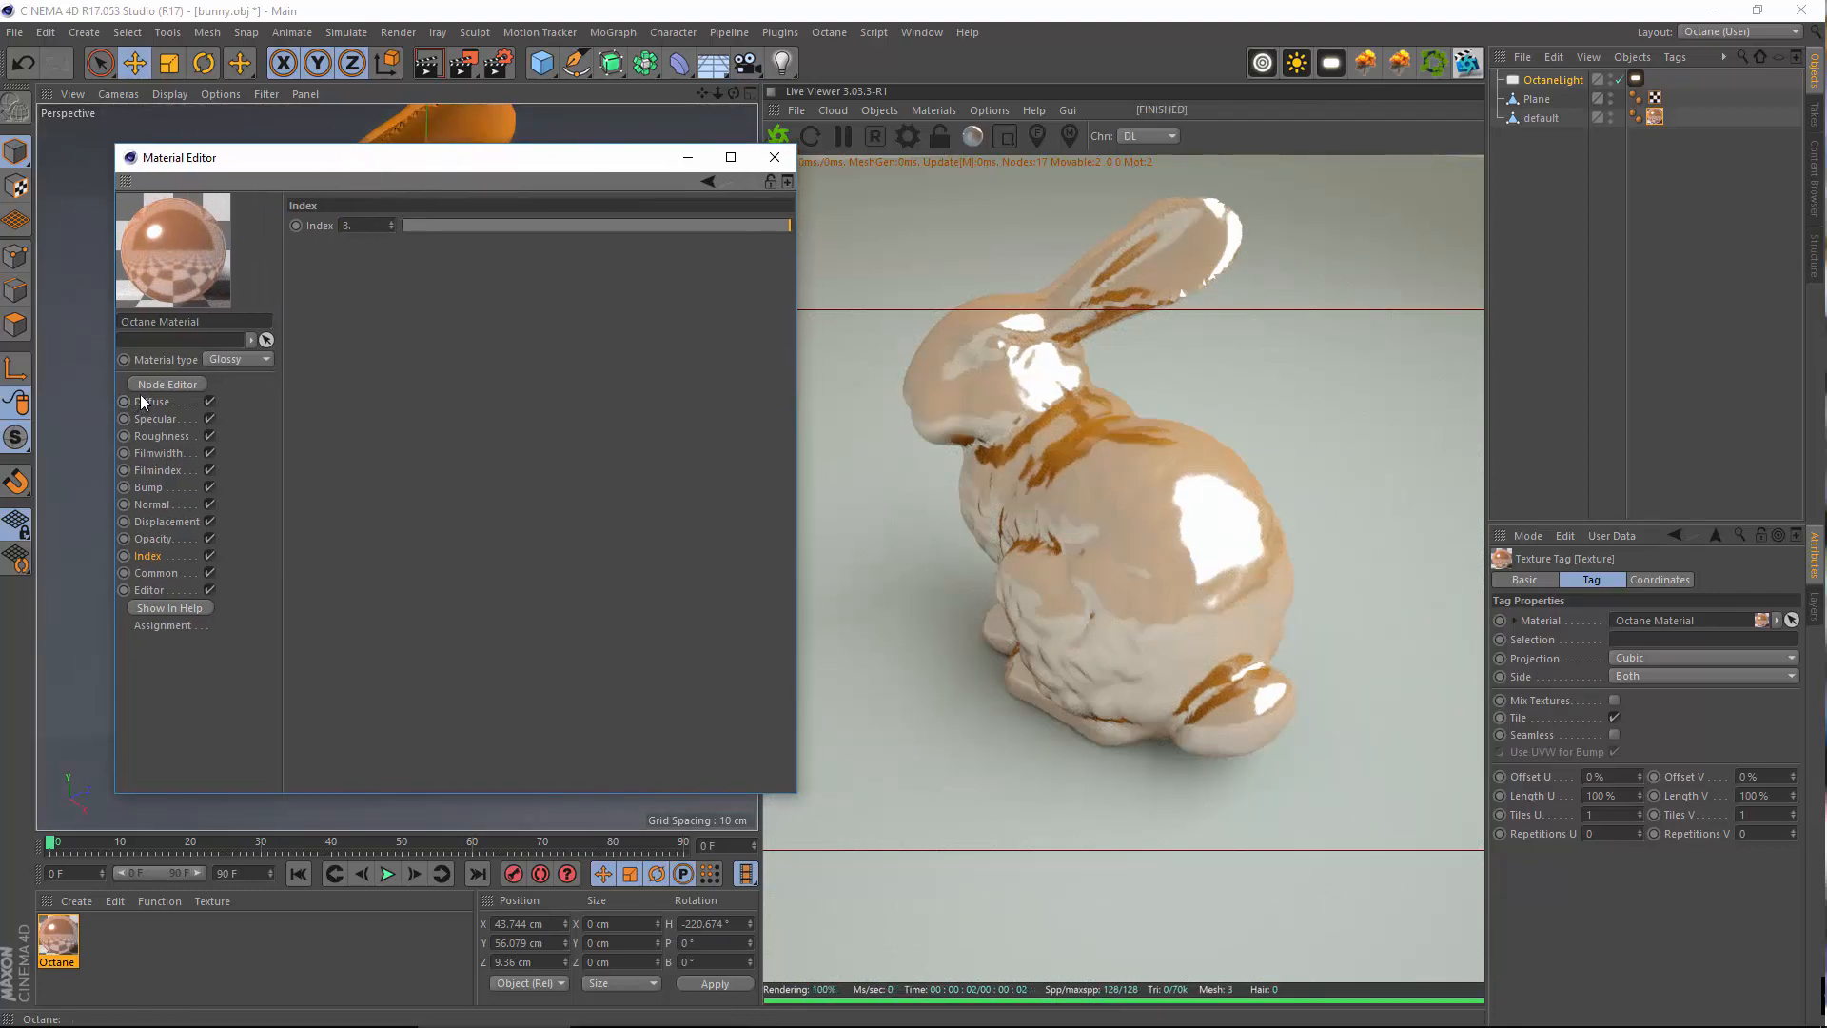
{"action": "left_click", "coordinate": [152, 402]}
{"action": "left_click", "coordinate": [361, 242]}
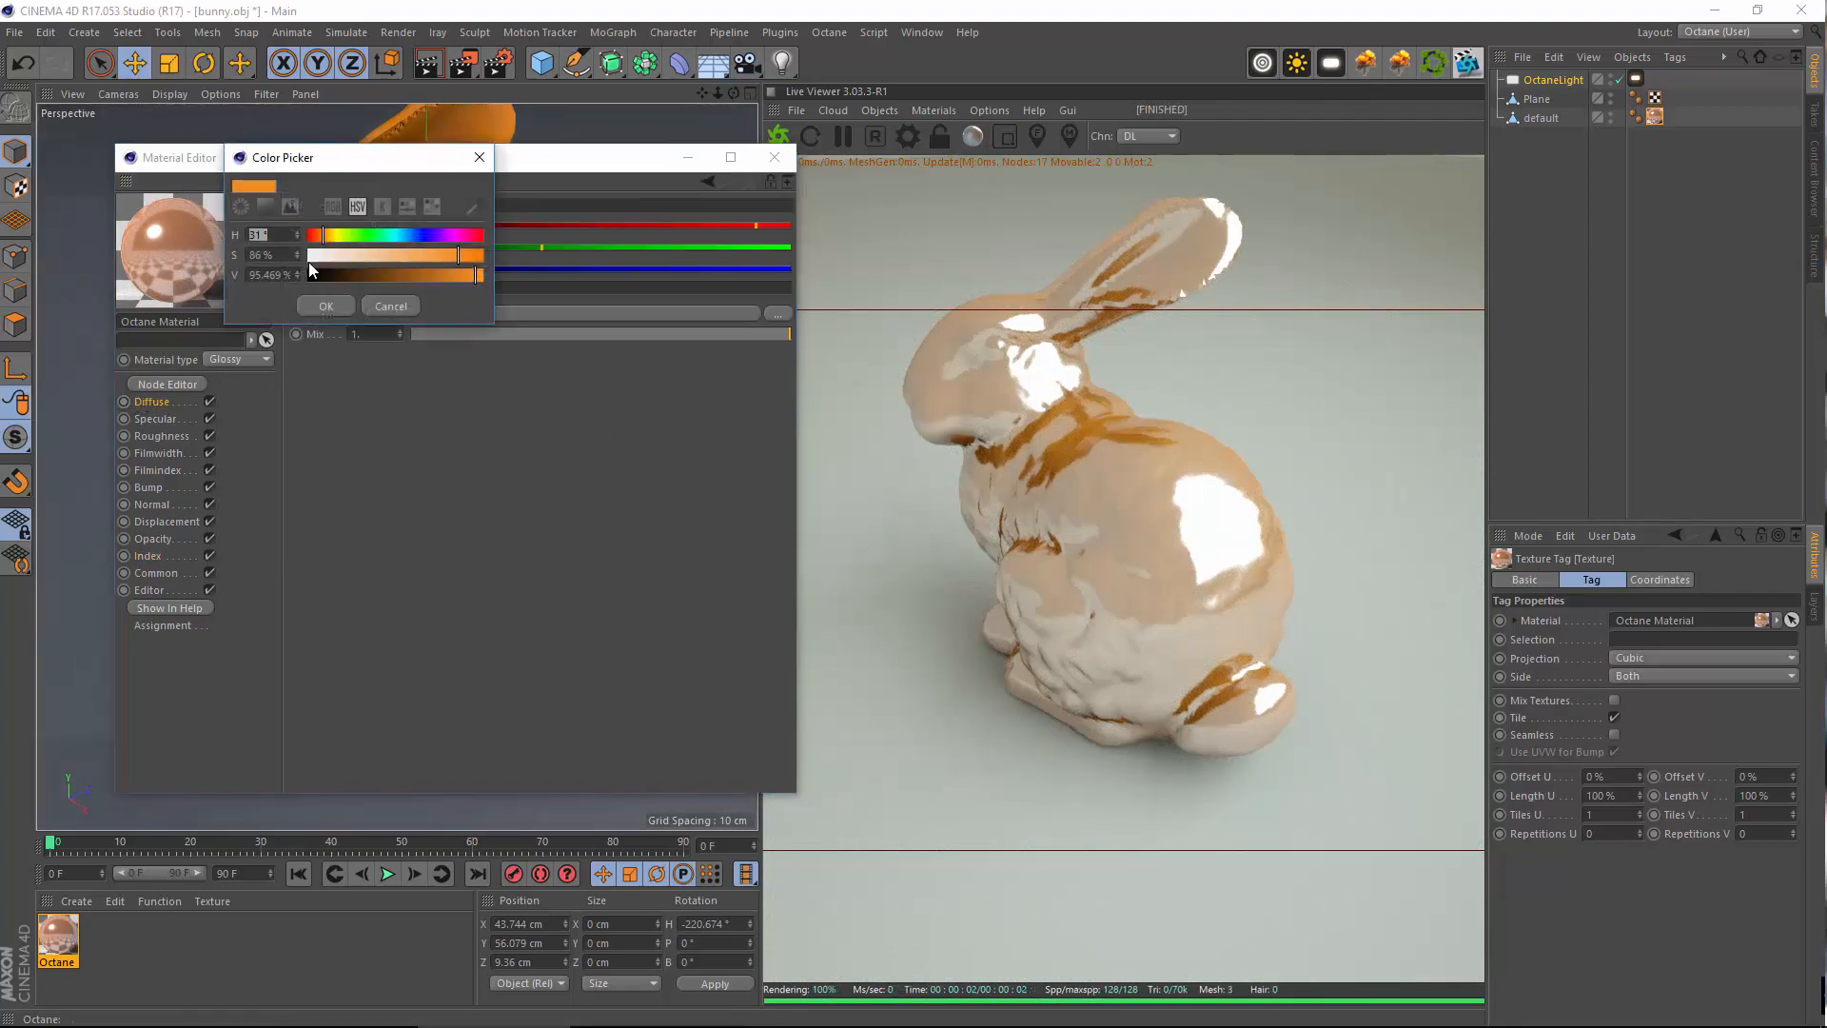
{"action": "left_click_drag", "start_coordinate": [327, 283], "coordinate": [307, 284]}
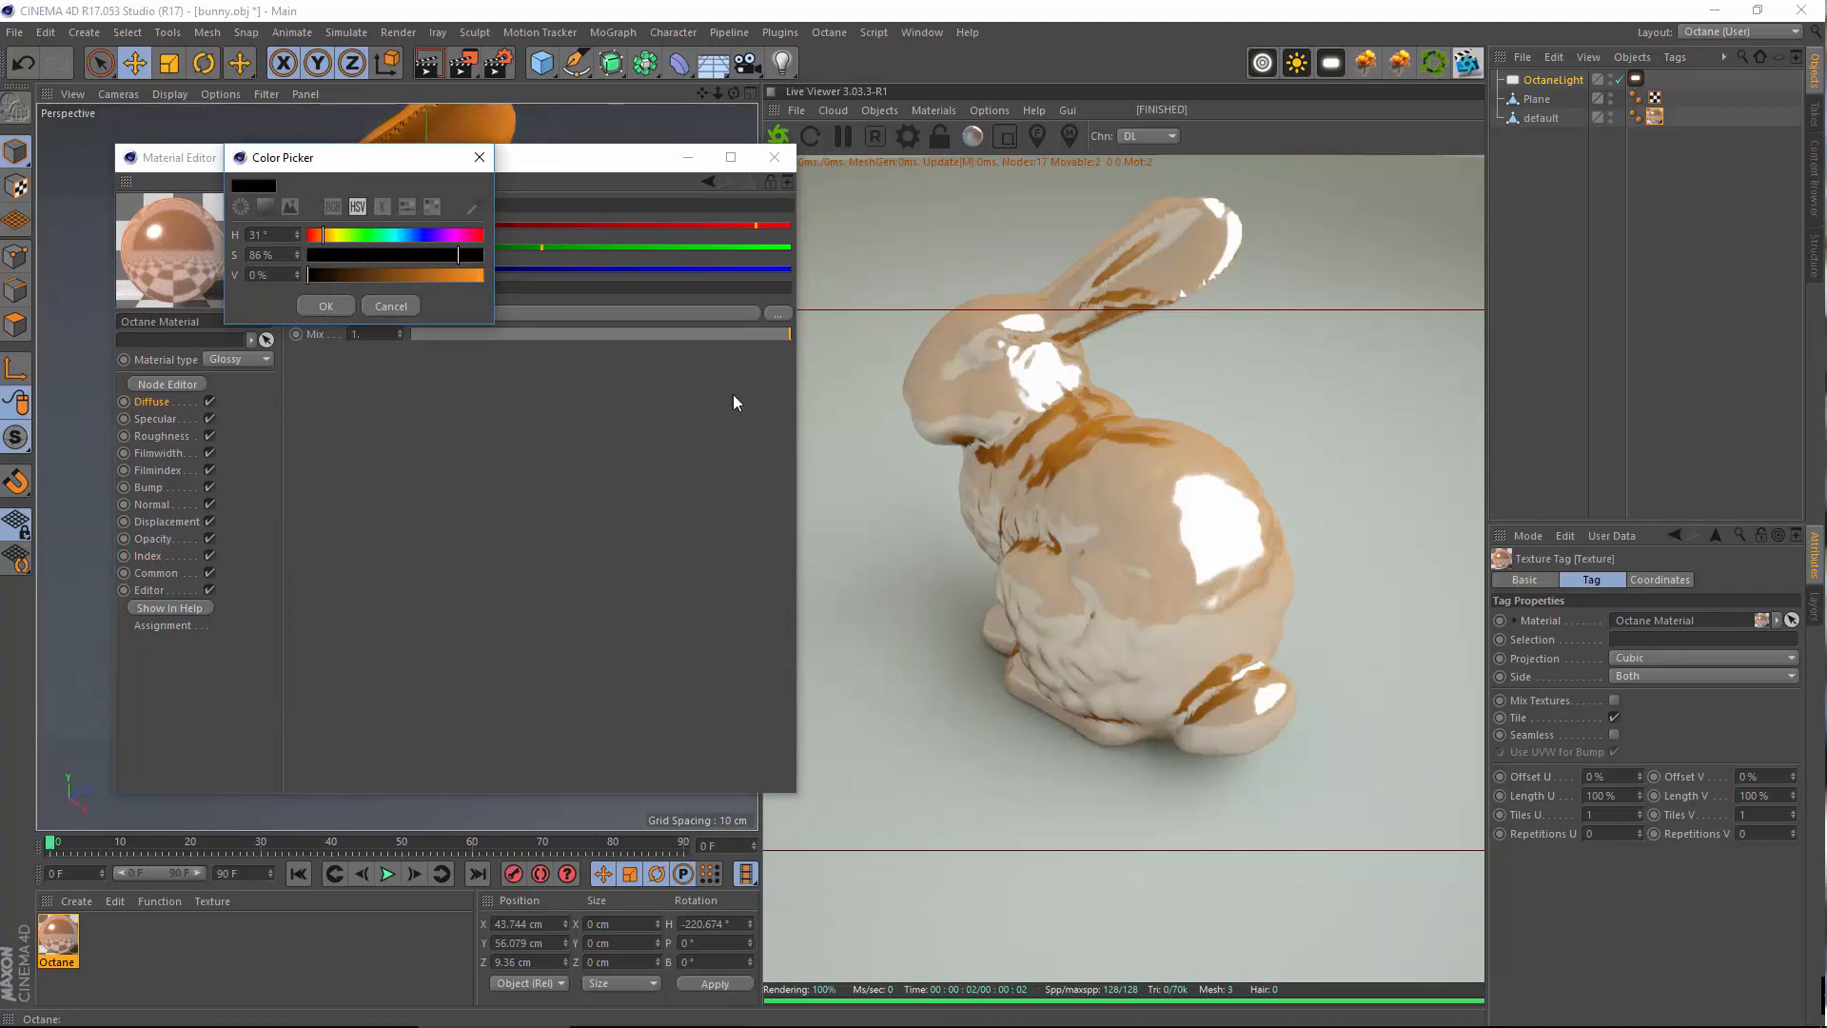
{"action": "left_click", "coordinate": [318, 306]}
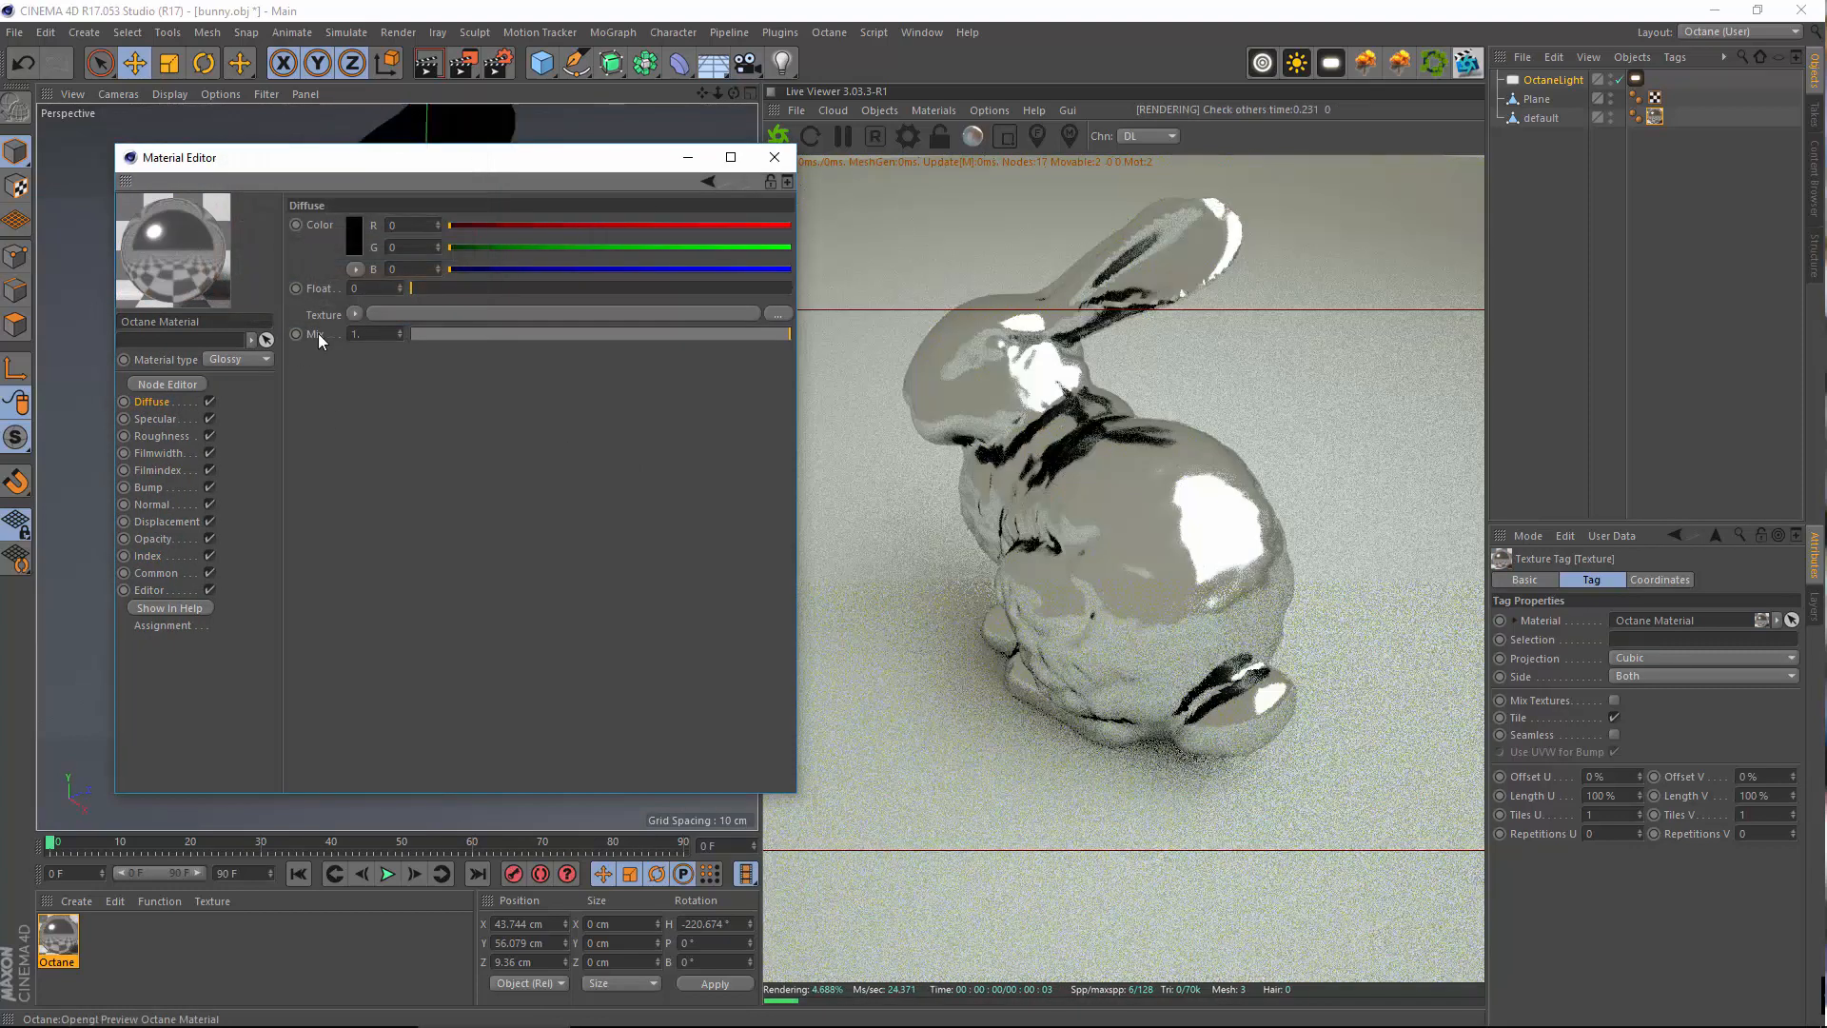
Change the Diffuse colour to pure red with 100% saturation and 100% value
{"action": "left_click", "coordinate": [353, 240]}
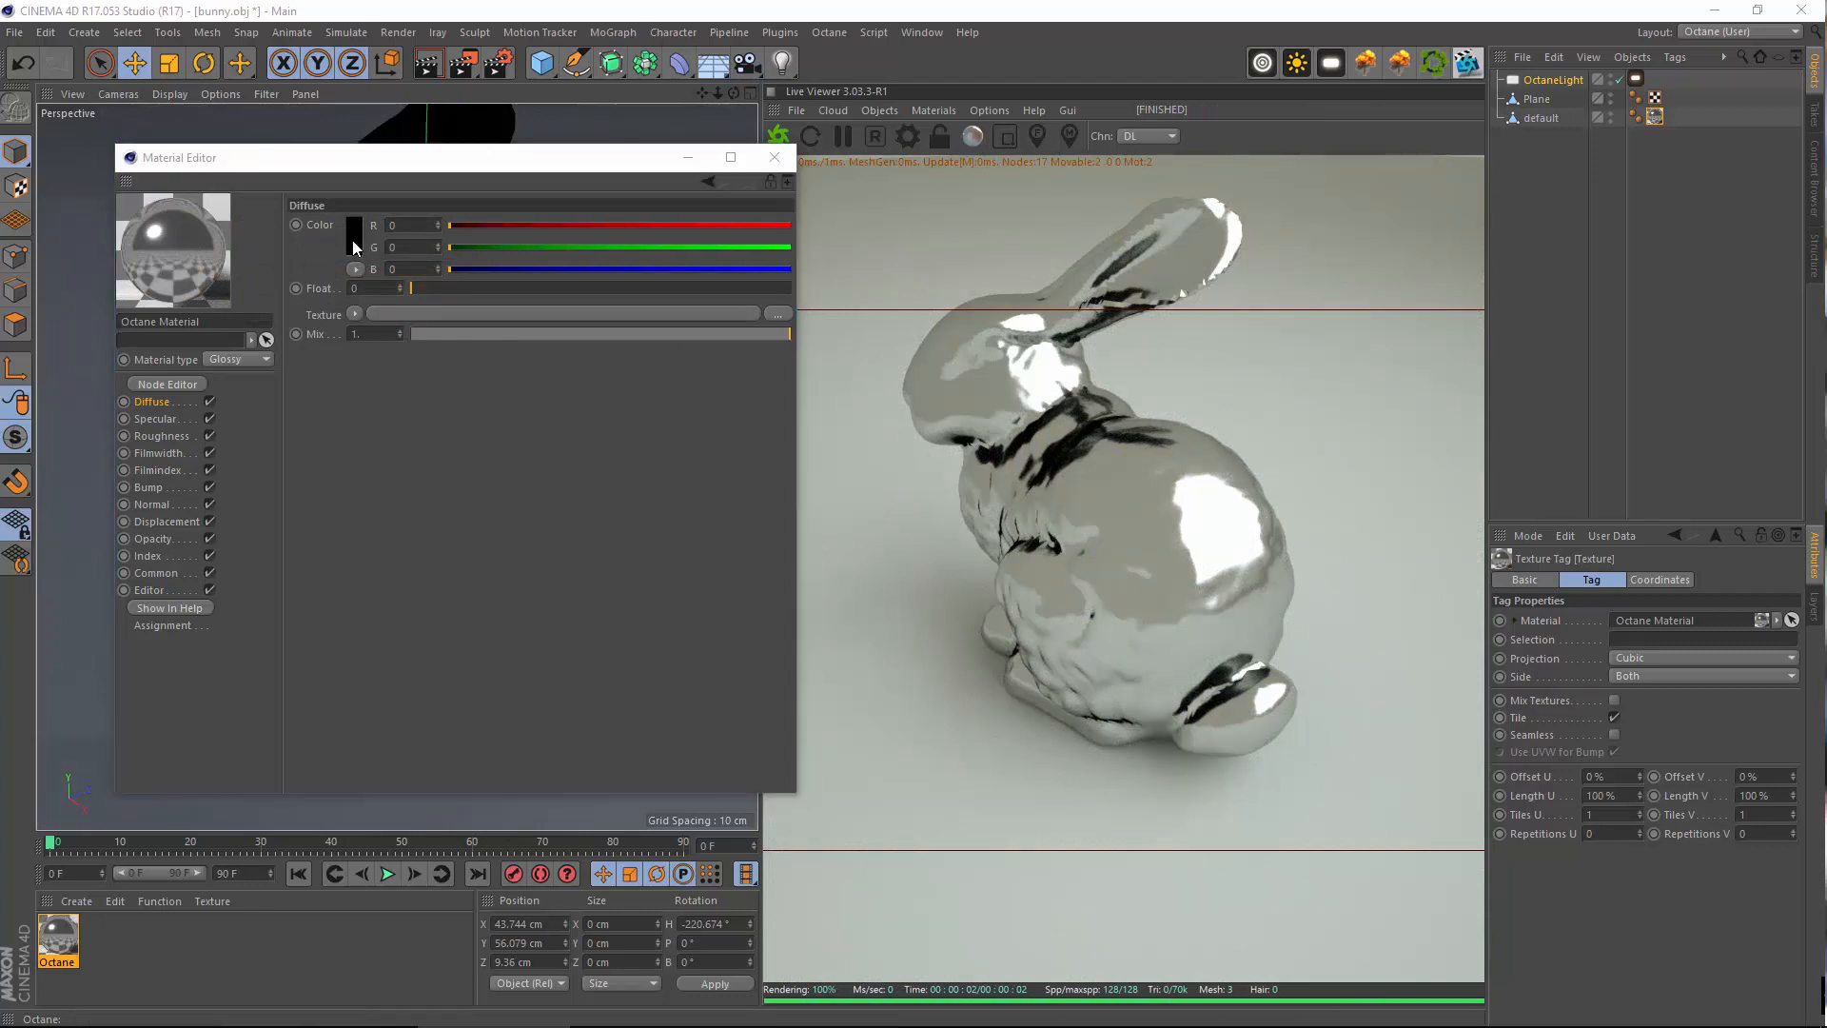
{"action": "left_click_drag", "start_coordinate": [331, 243], "coordinate": [319, 240]}
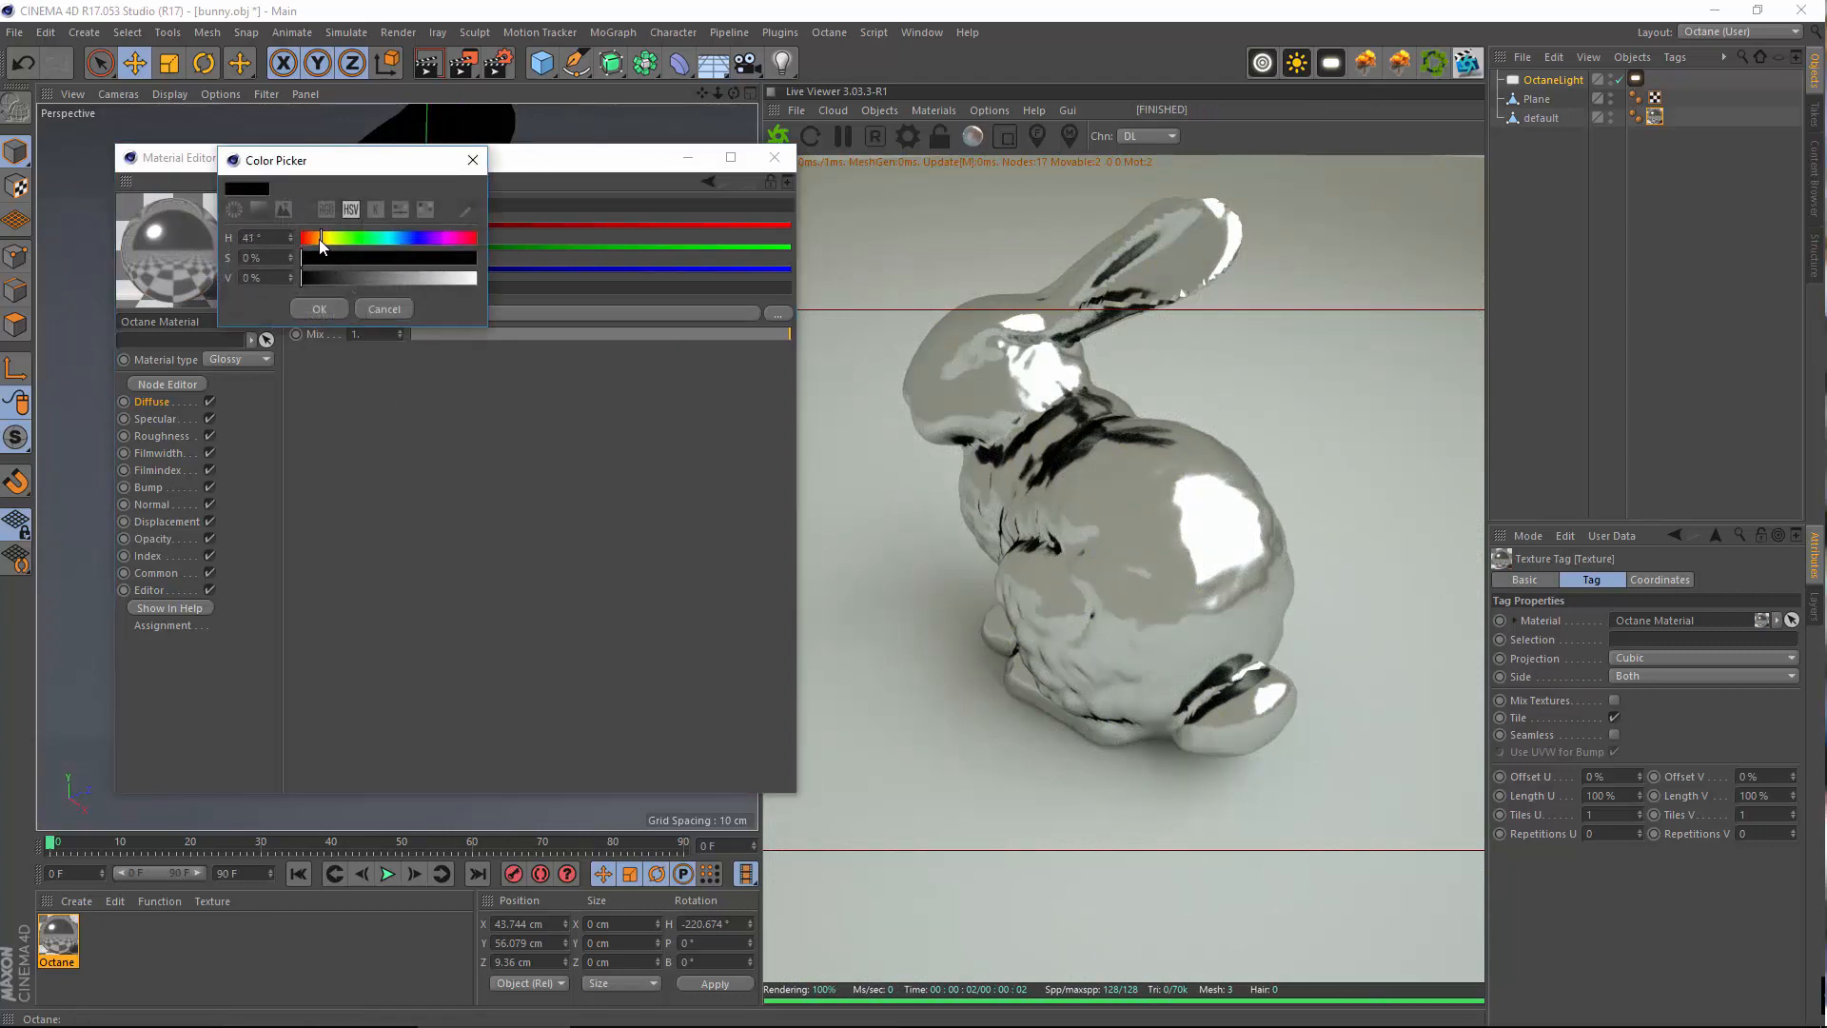
{"action": "left_click", "coordinate": [320, 309]}
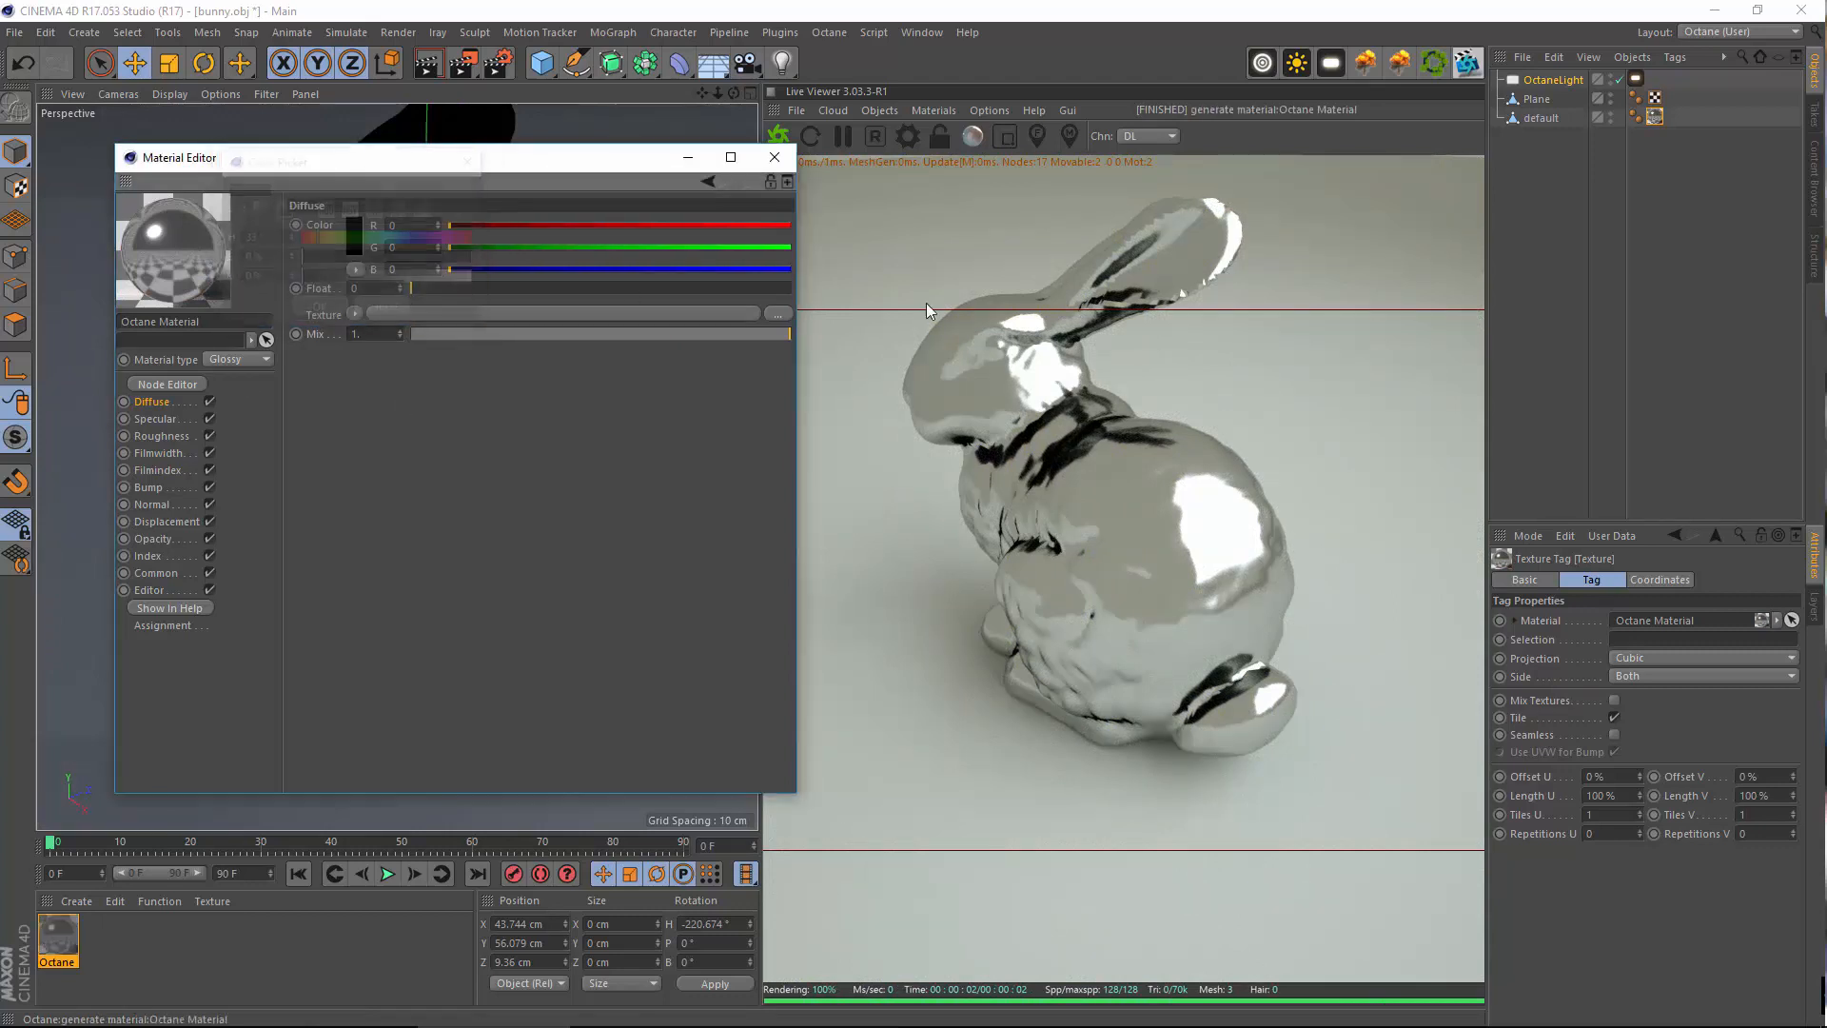
{"action": "left_click", "coordinate": [345, 240]}
{"action": "left_click_drag", "start_coordinate": [305, 255], "coordinate": [591, 284]}
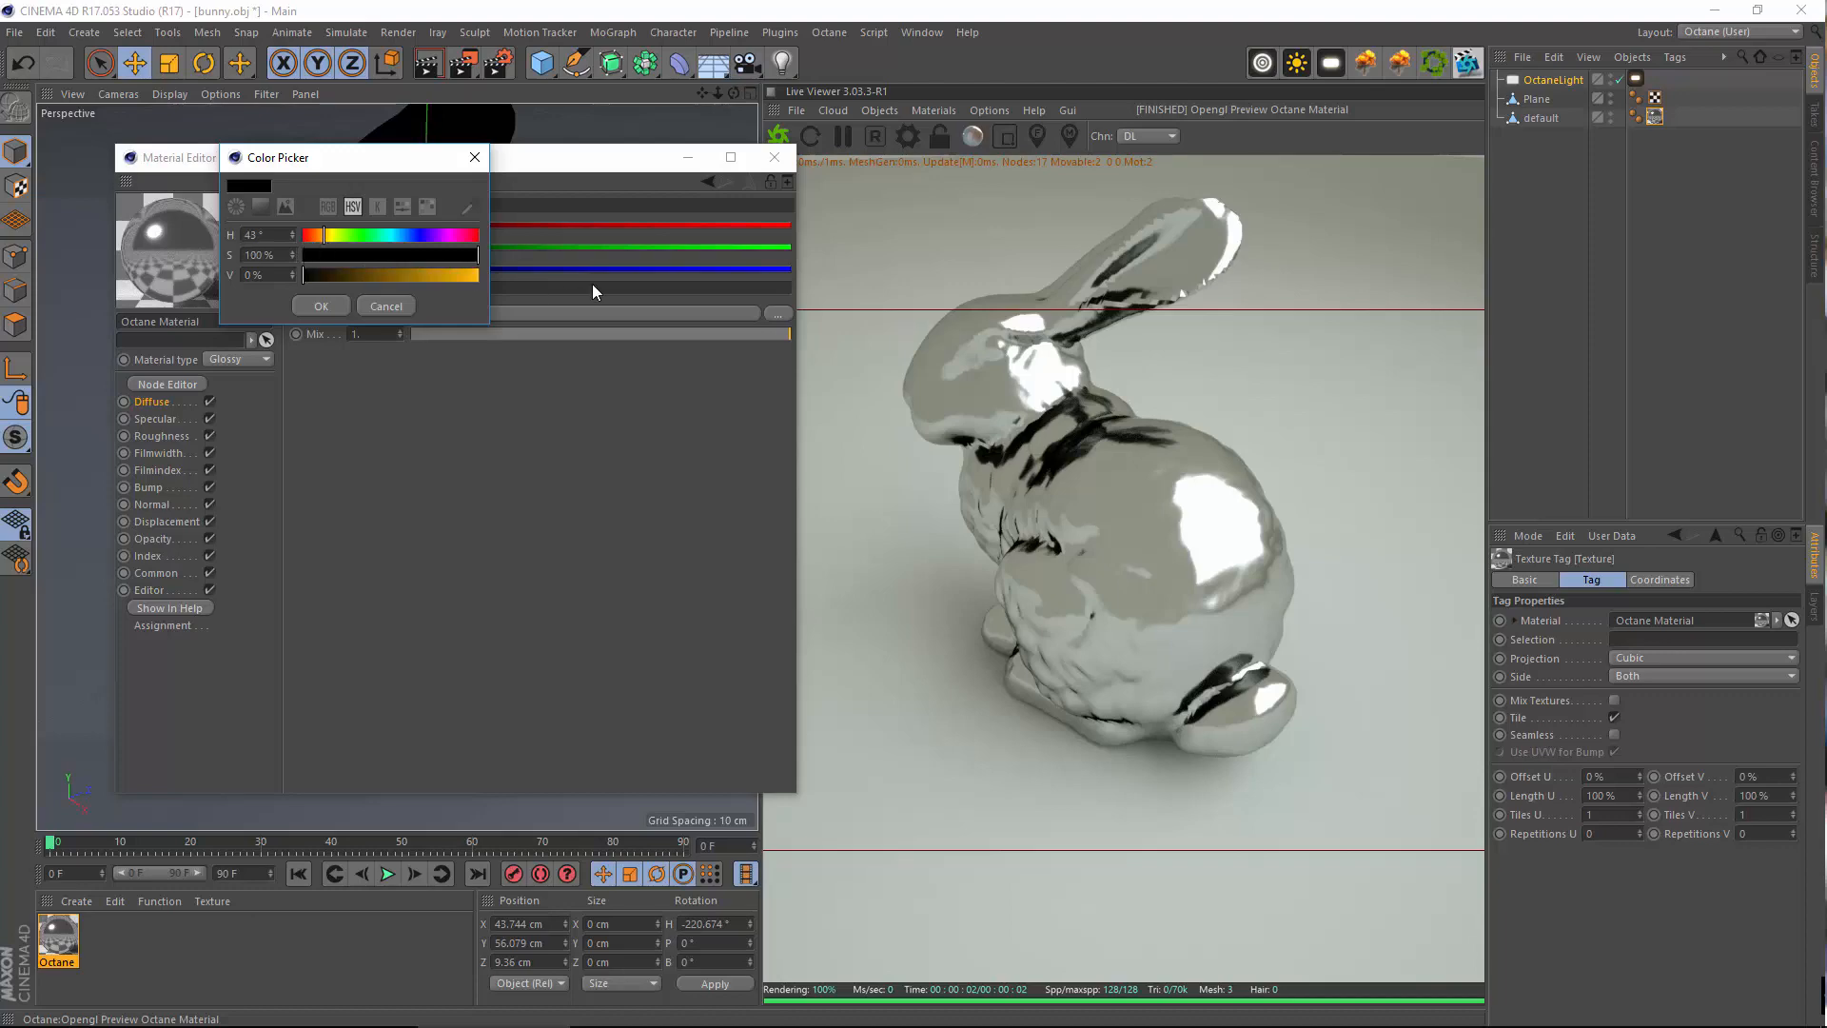
{"action": "left_click_drag", "start_coordinate": [305, 276], "coordinate": [494, 278]}
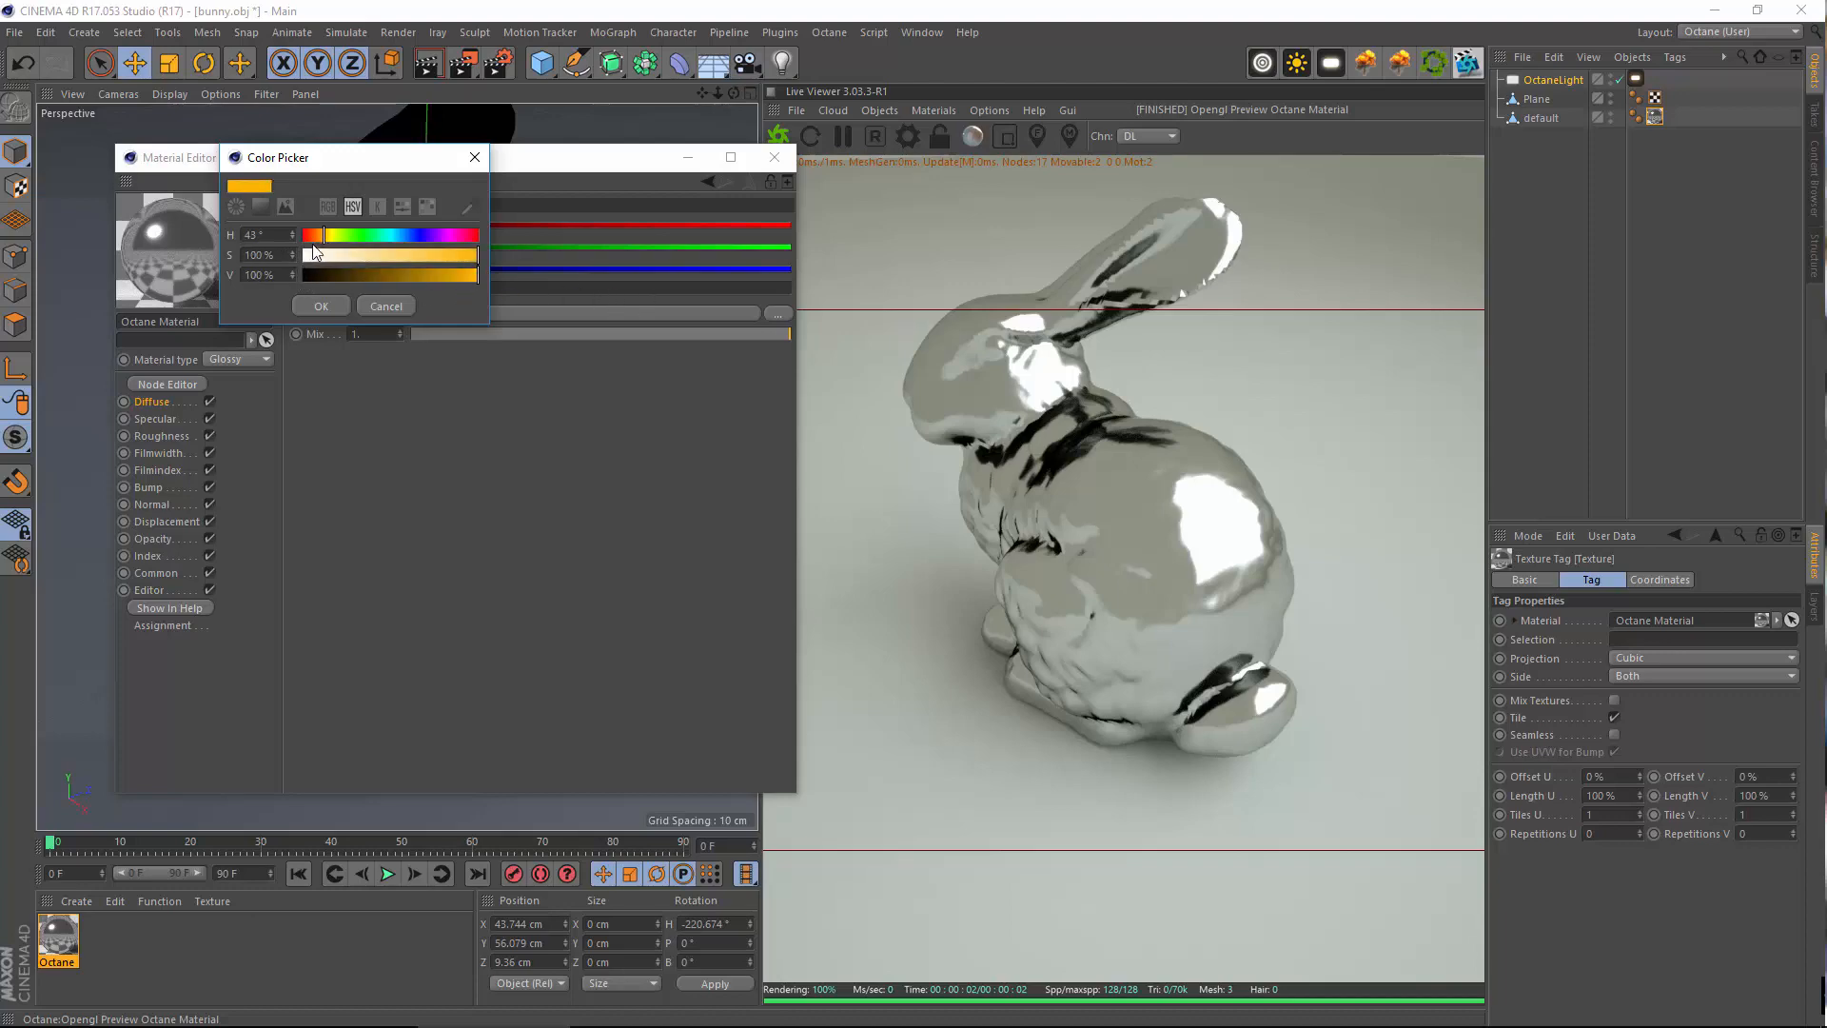
{"action": "left_click_drag", "start_coordinate": [323, 236], "coordinate": [261, 234]}
{"action": "left_click", "coordinate": [316, 303]}
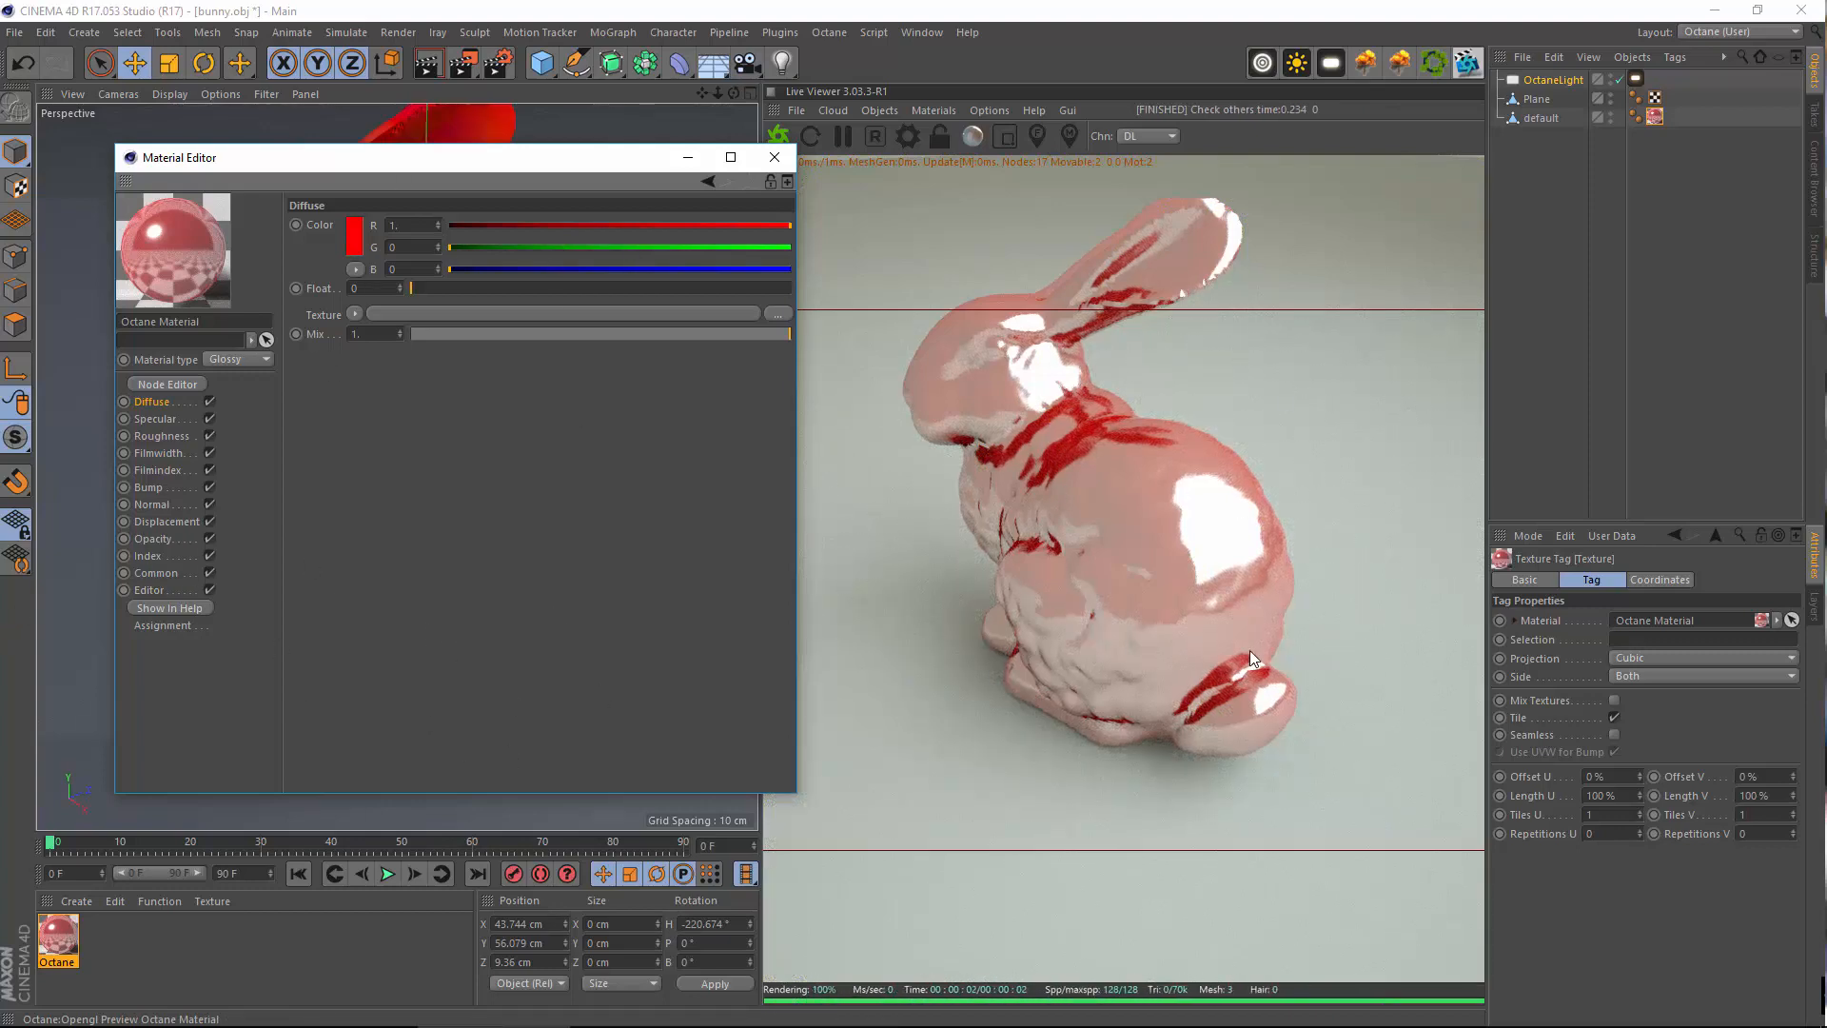
Return the Diffuse colour to black with a value of 0%
{"action": "left_click", "coordinate": [353, 244]}
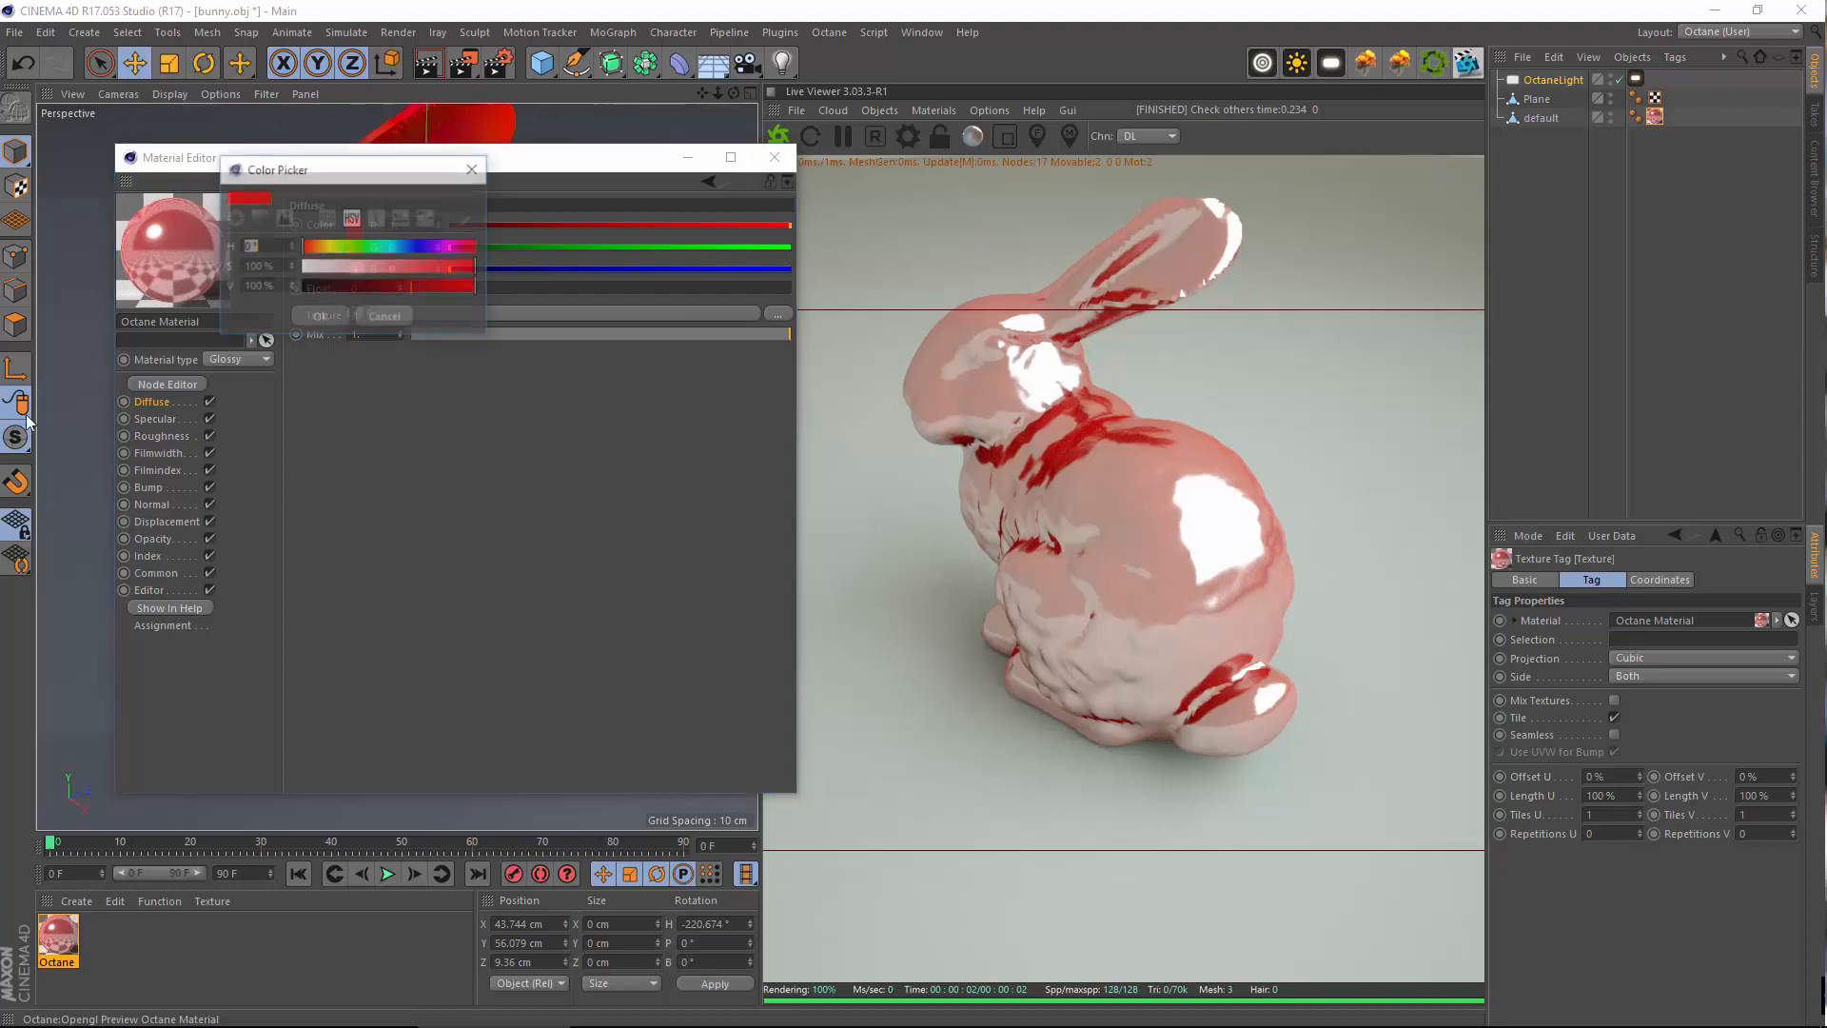
{"action": "left_click_drag", "start_coordinate": [340, 288], "coordinate": [111, 268]}
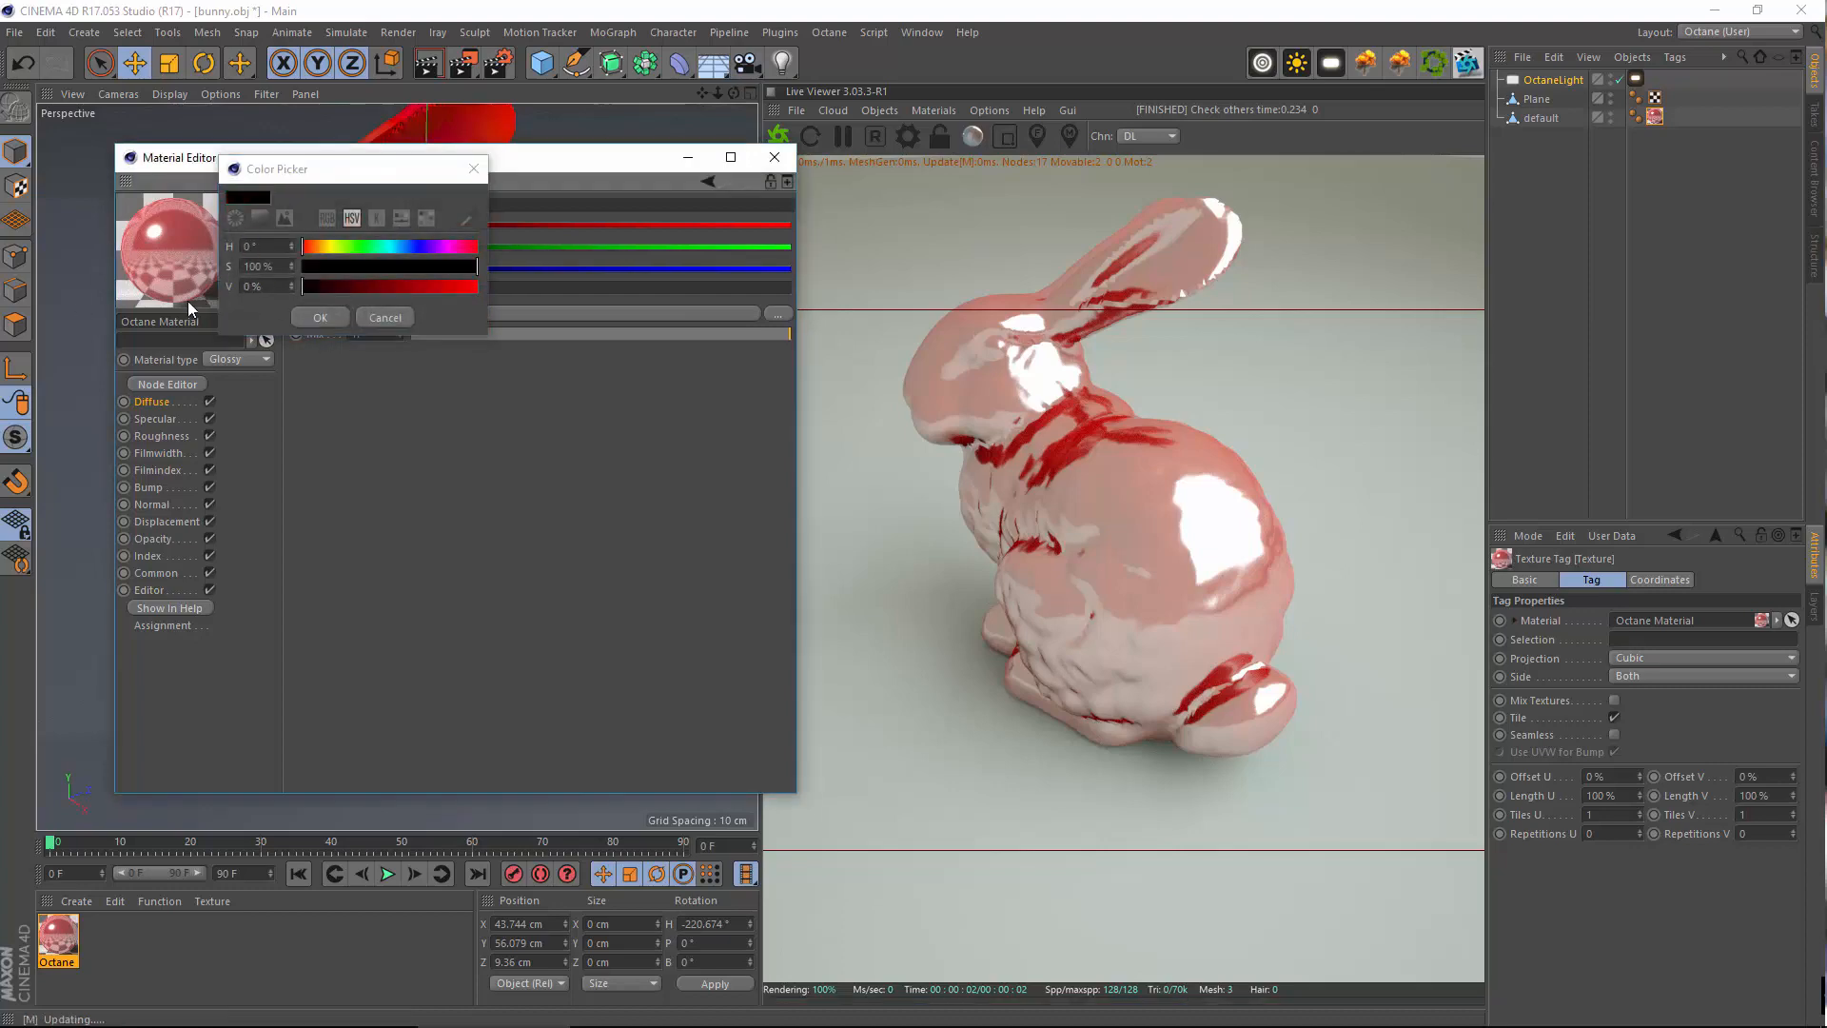
{"action": "left_click", "coordinate": [320, 318]}
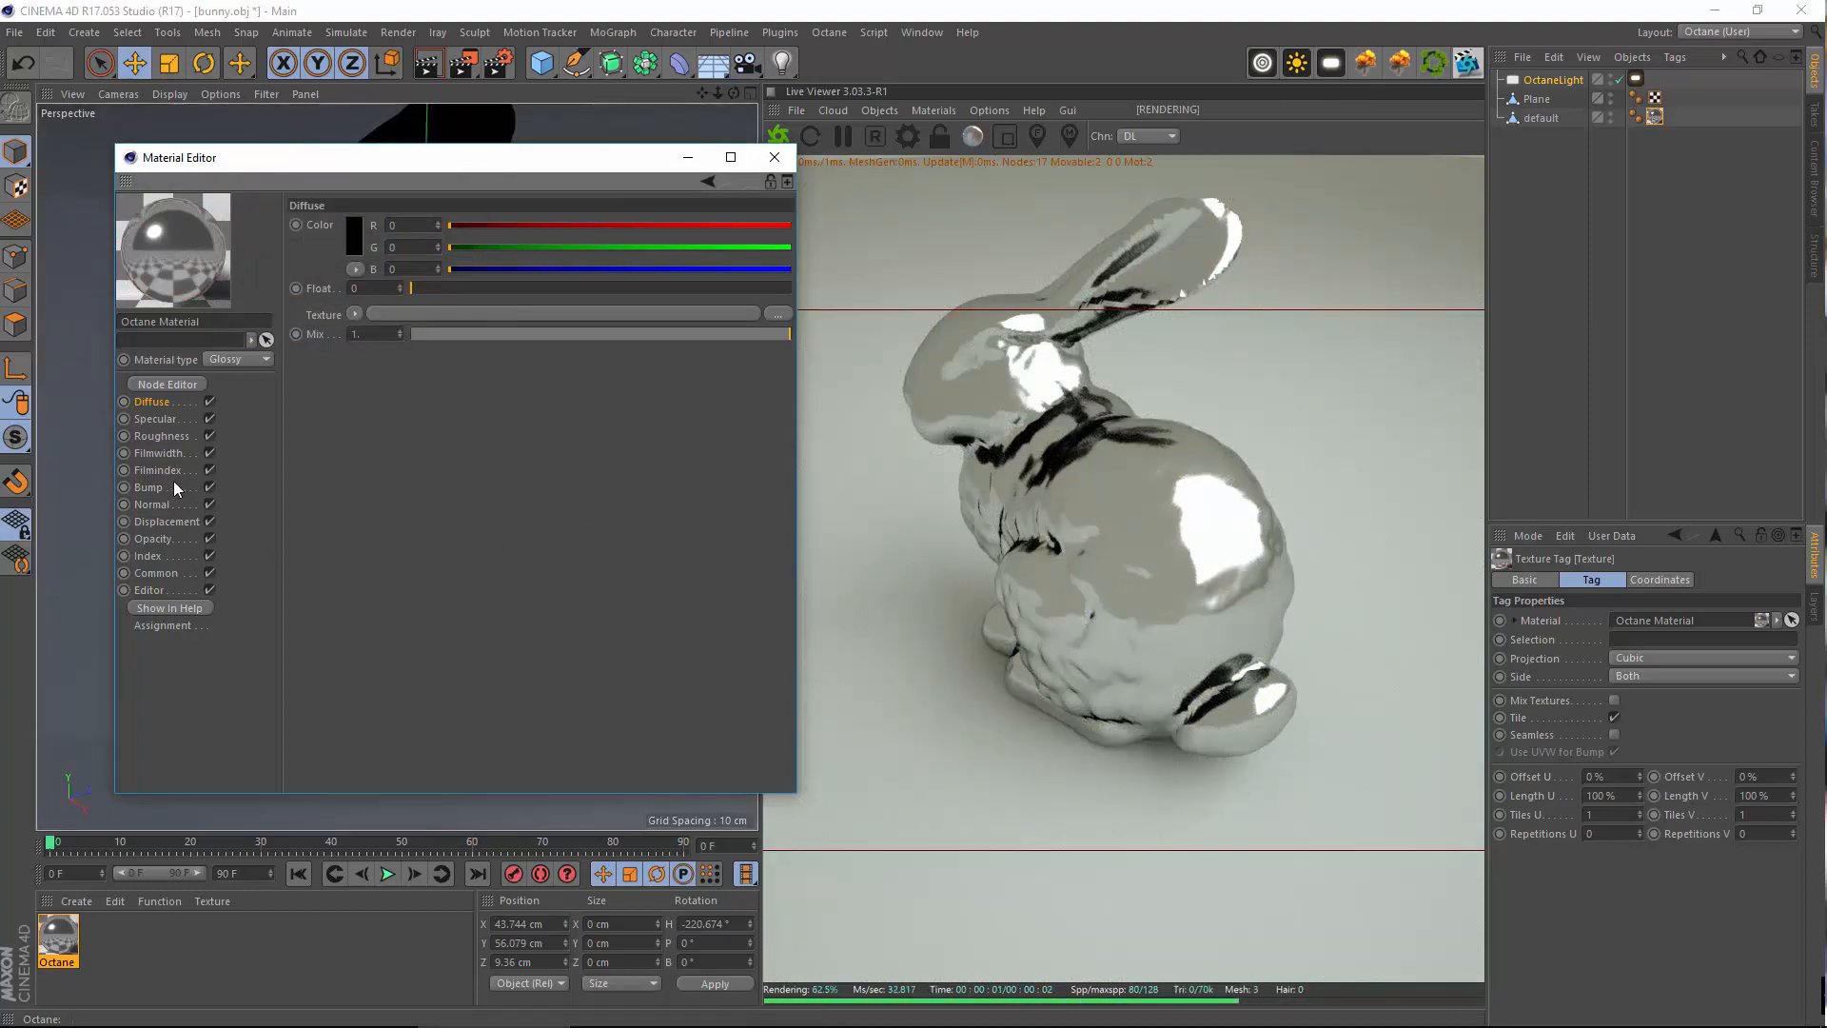
Set the Specular colour to pure red with 100% saturation and 100% value
{"action": "left_click", "coordinate": [148, 417]}
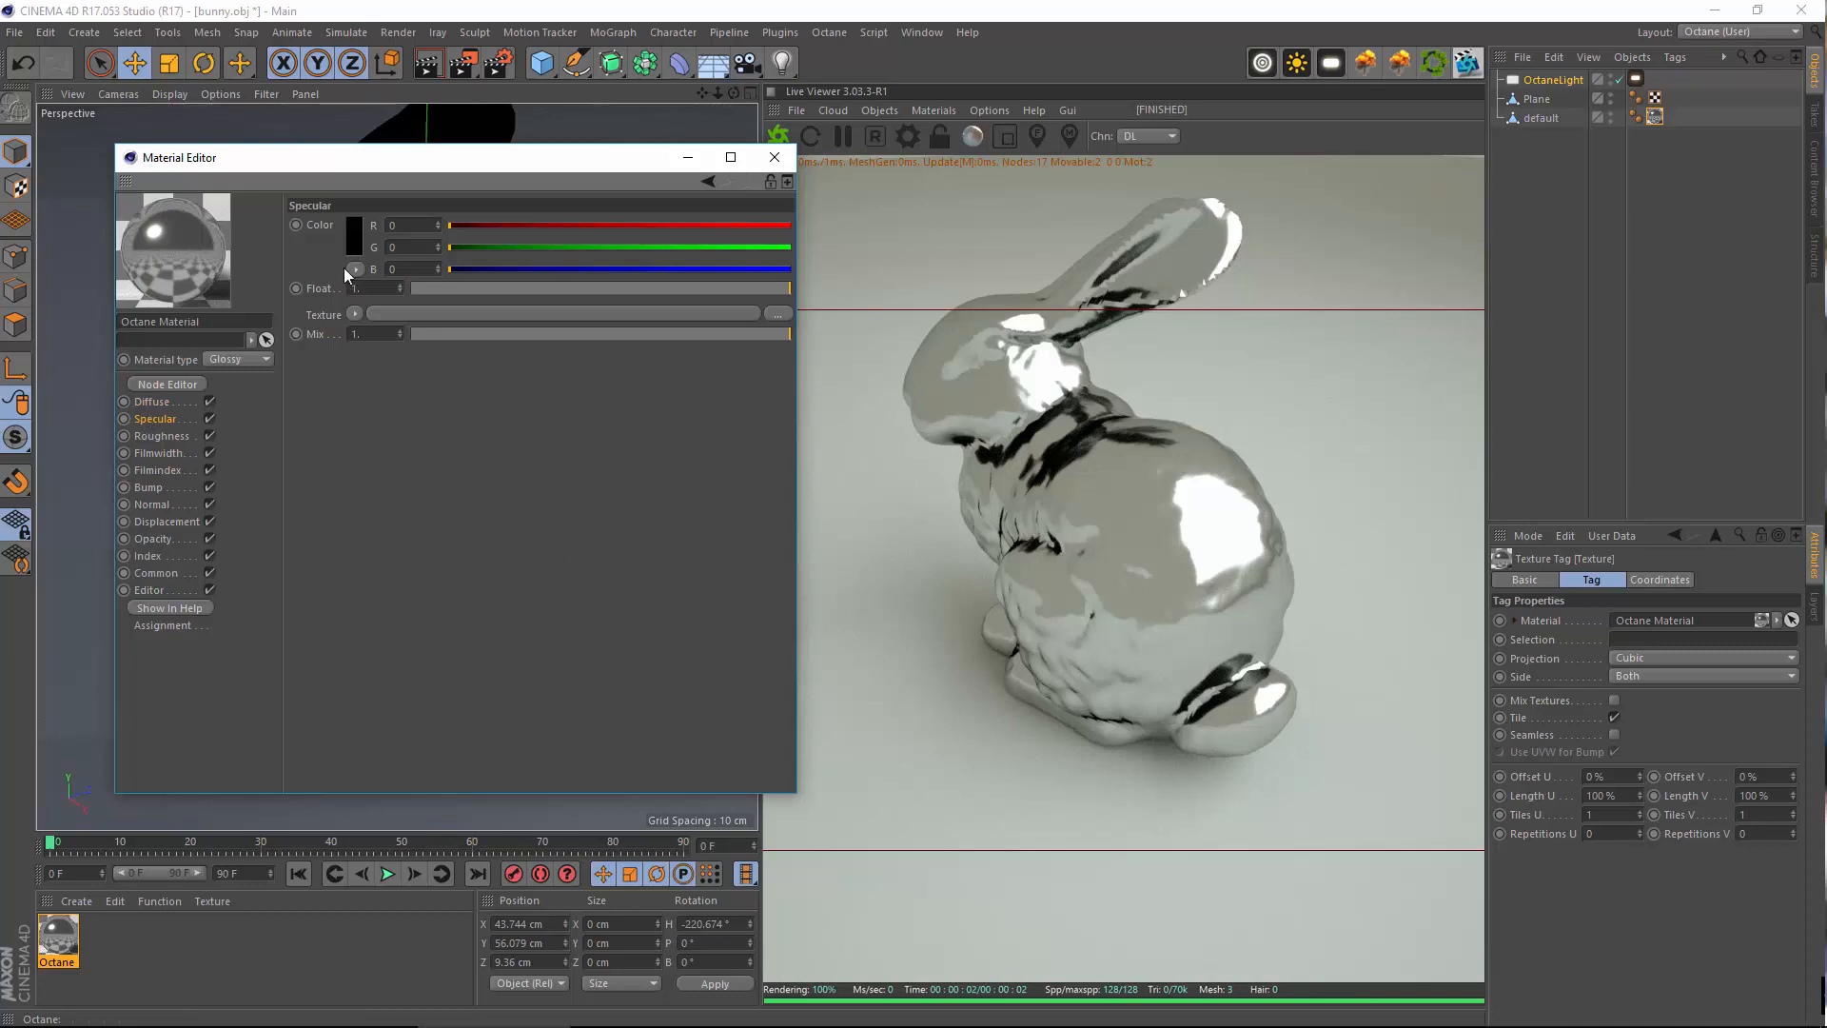
{"action": "left_click", "coordinate": [353, 238]}
{"action": "left_click_drag", "start_coordinate": [401, 169], "coordinate": [920, 383]}
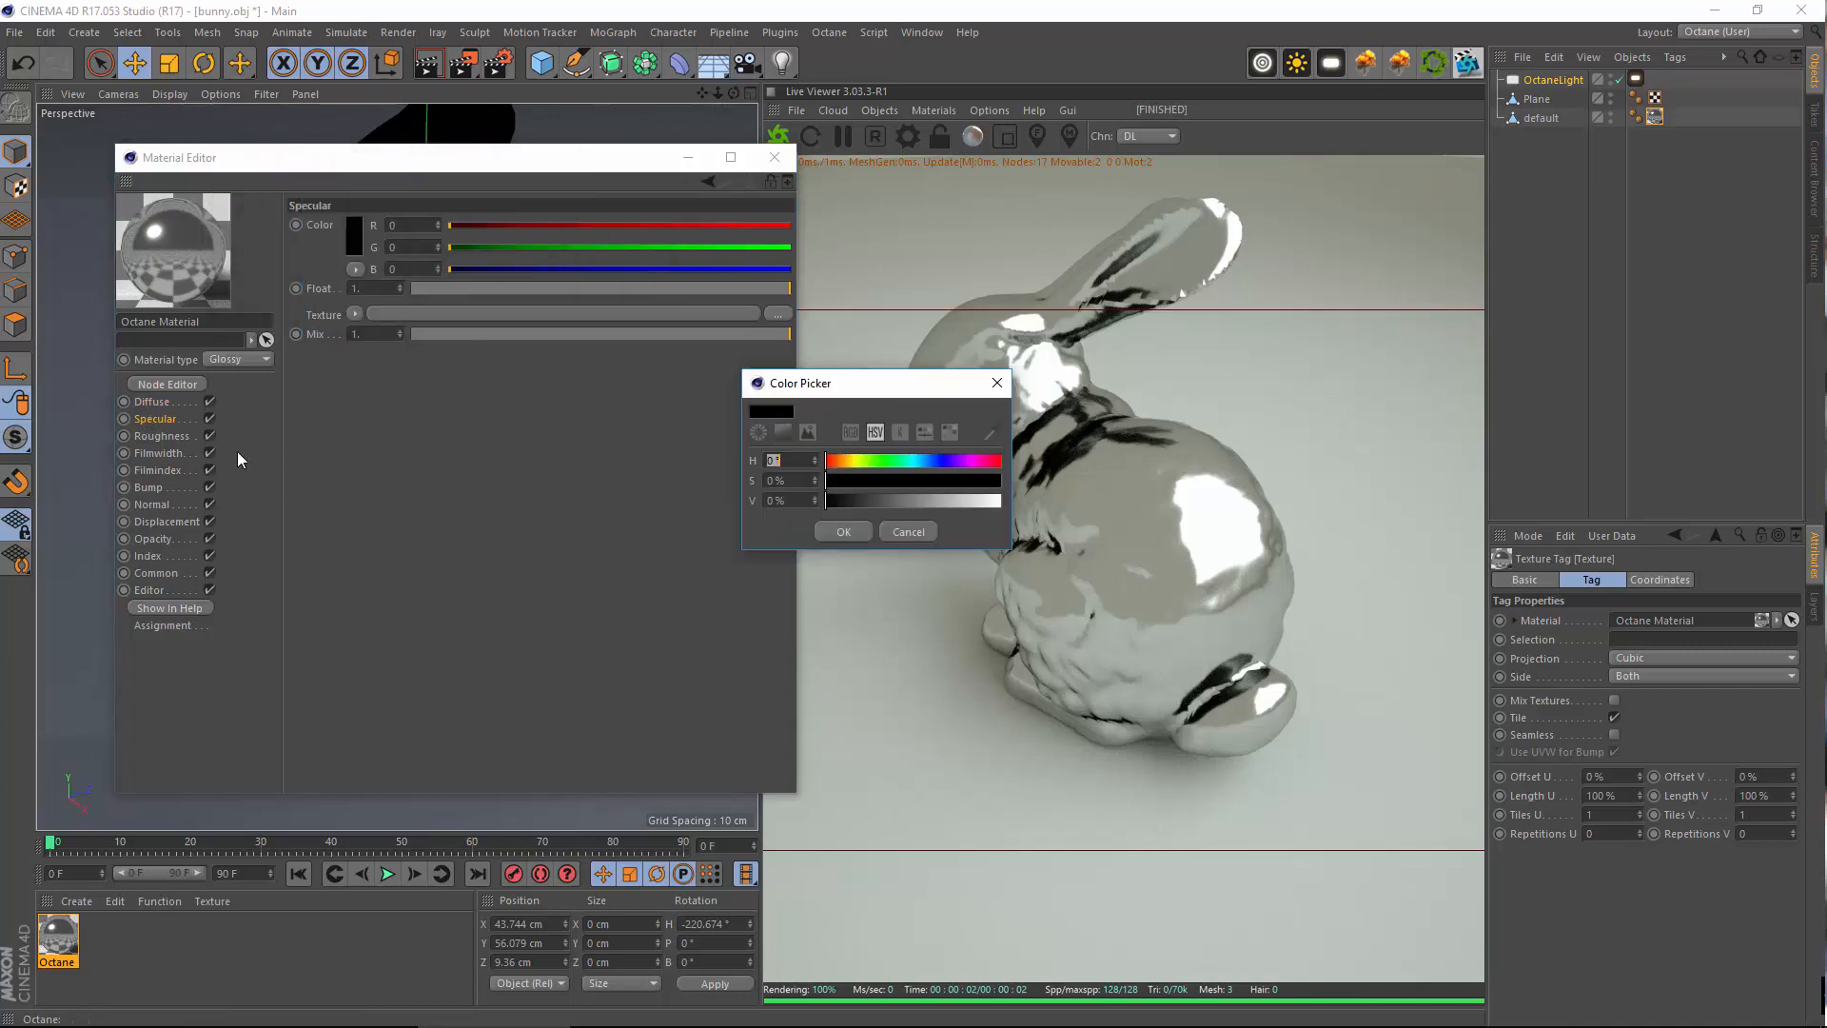
{"action": "left_click", "coordinate": [840, 461]}
{"action": "left_click_drag", "start_coordinate": [829, 485], "coordinate": [1186, 500]}
{"action": "left_click_drag", "start_coordinate": [838, 499], "coordinate": [1018, 500]}
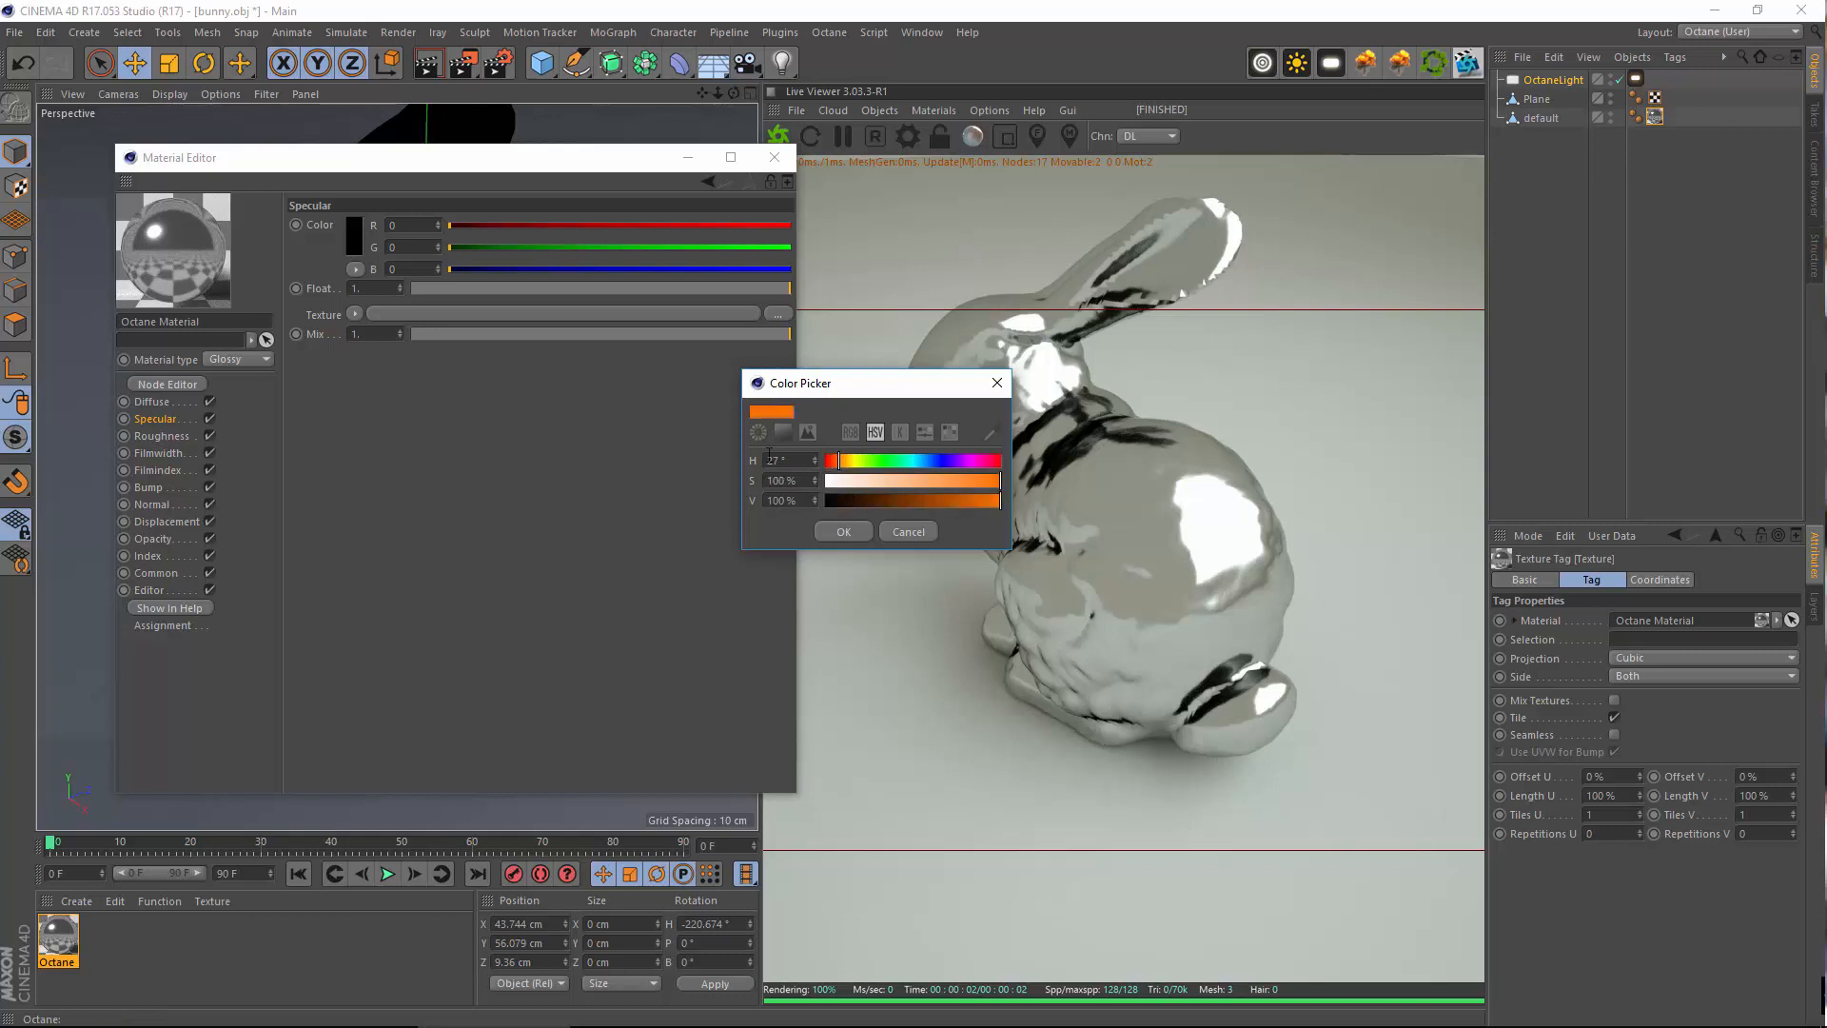
{"action": "left_click", "coordinate": [826, 461]}
{"action": "left_click", "coordinate": [843, 531]}
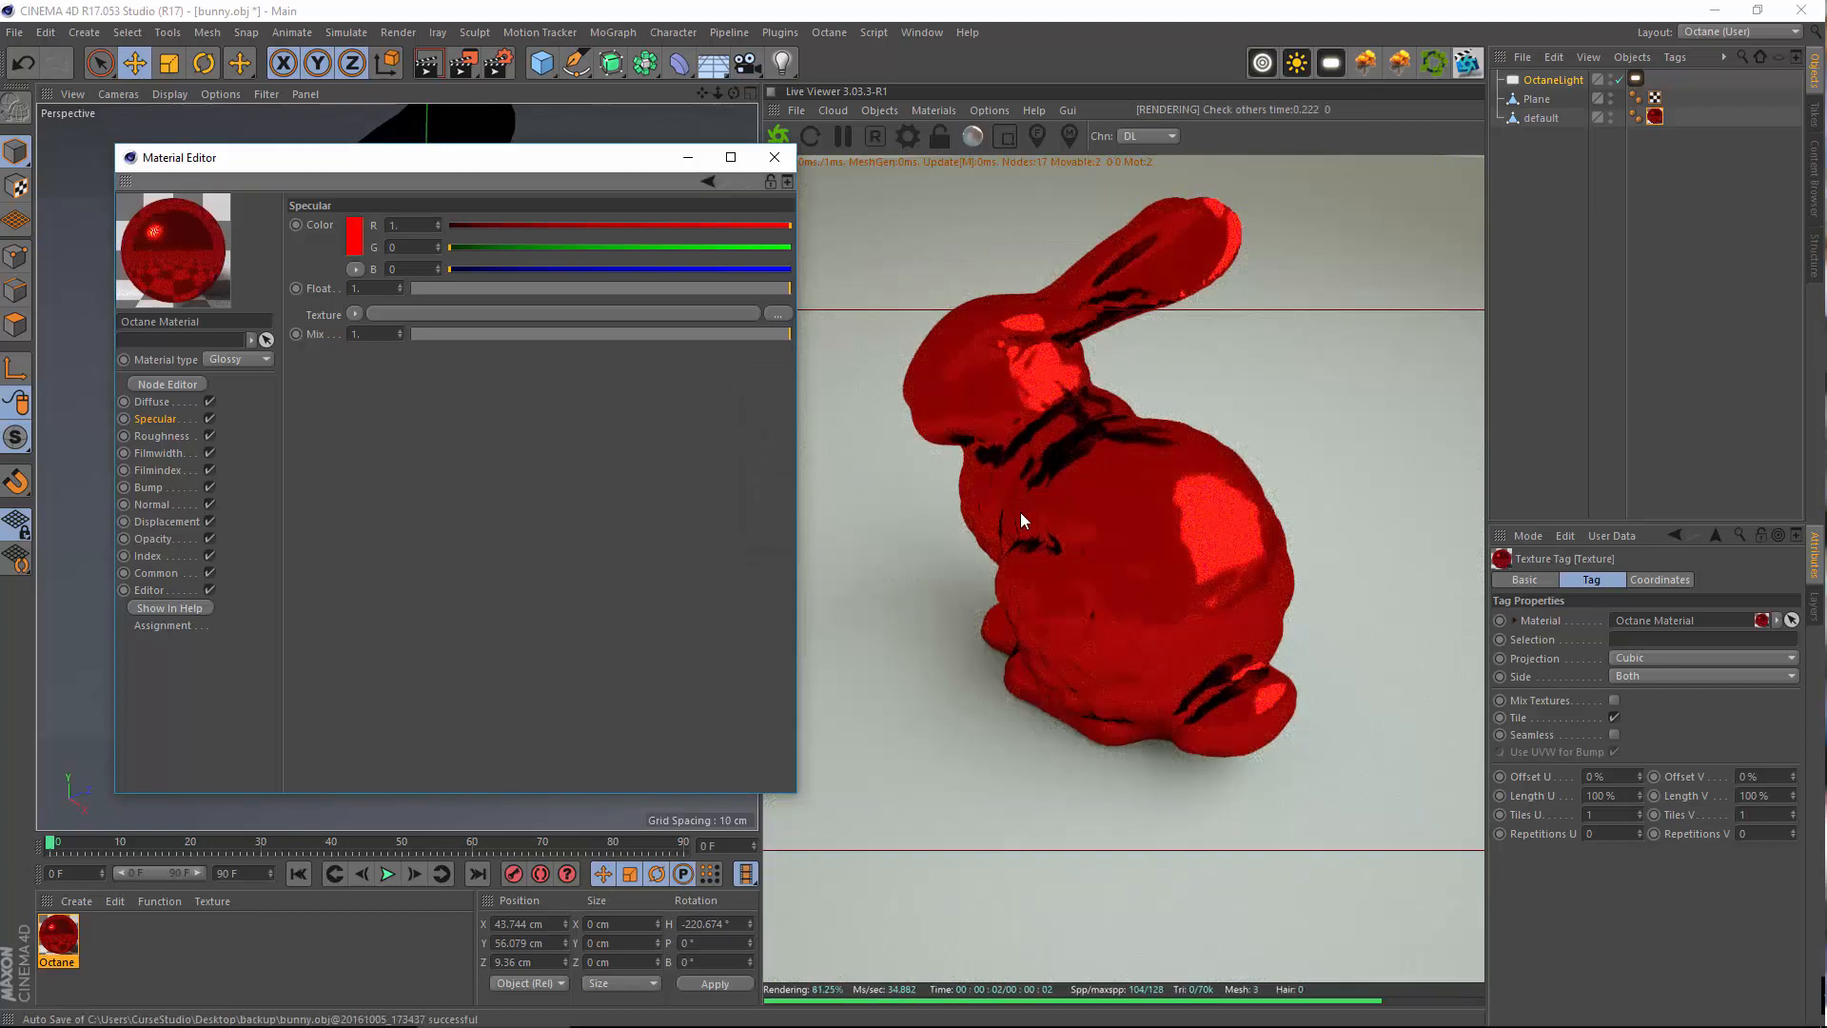
Change the Specular colour to gold with a 39° hue and reduced saturation, RGB about 1, 0.54, 0.08
{"action": "left_click", "coordinate": [360, 240]}
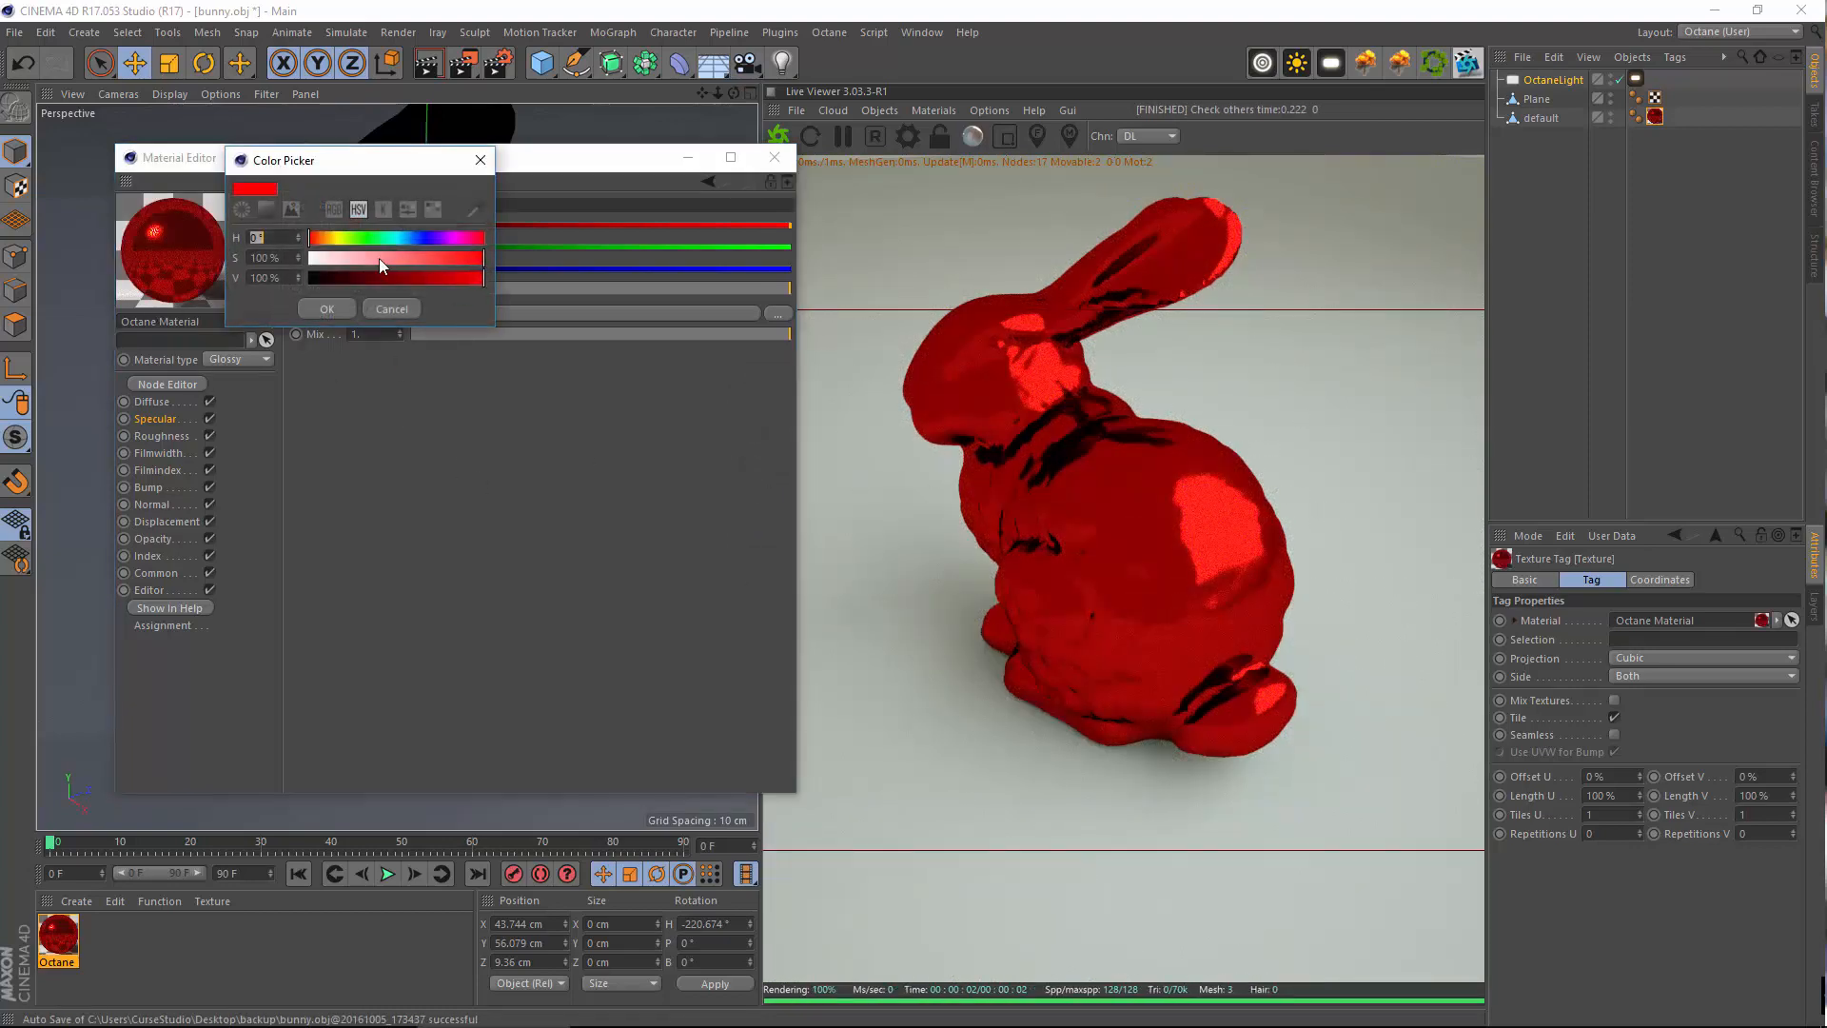
{"action": "left_click", "coordinate": [327, 240]}
{"action": "left_click_drag", "start_coordinate": [327, 244], "coordinate": [328, 253]}
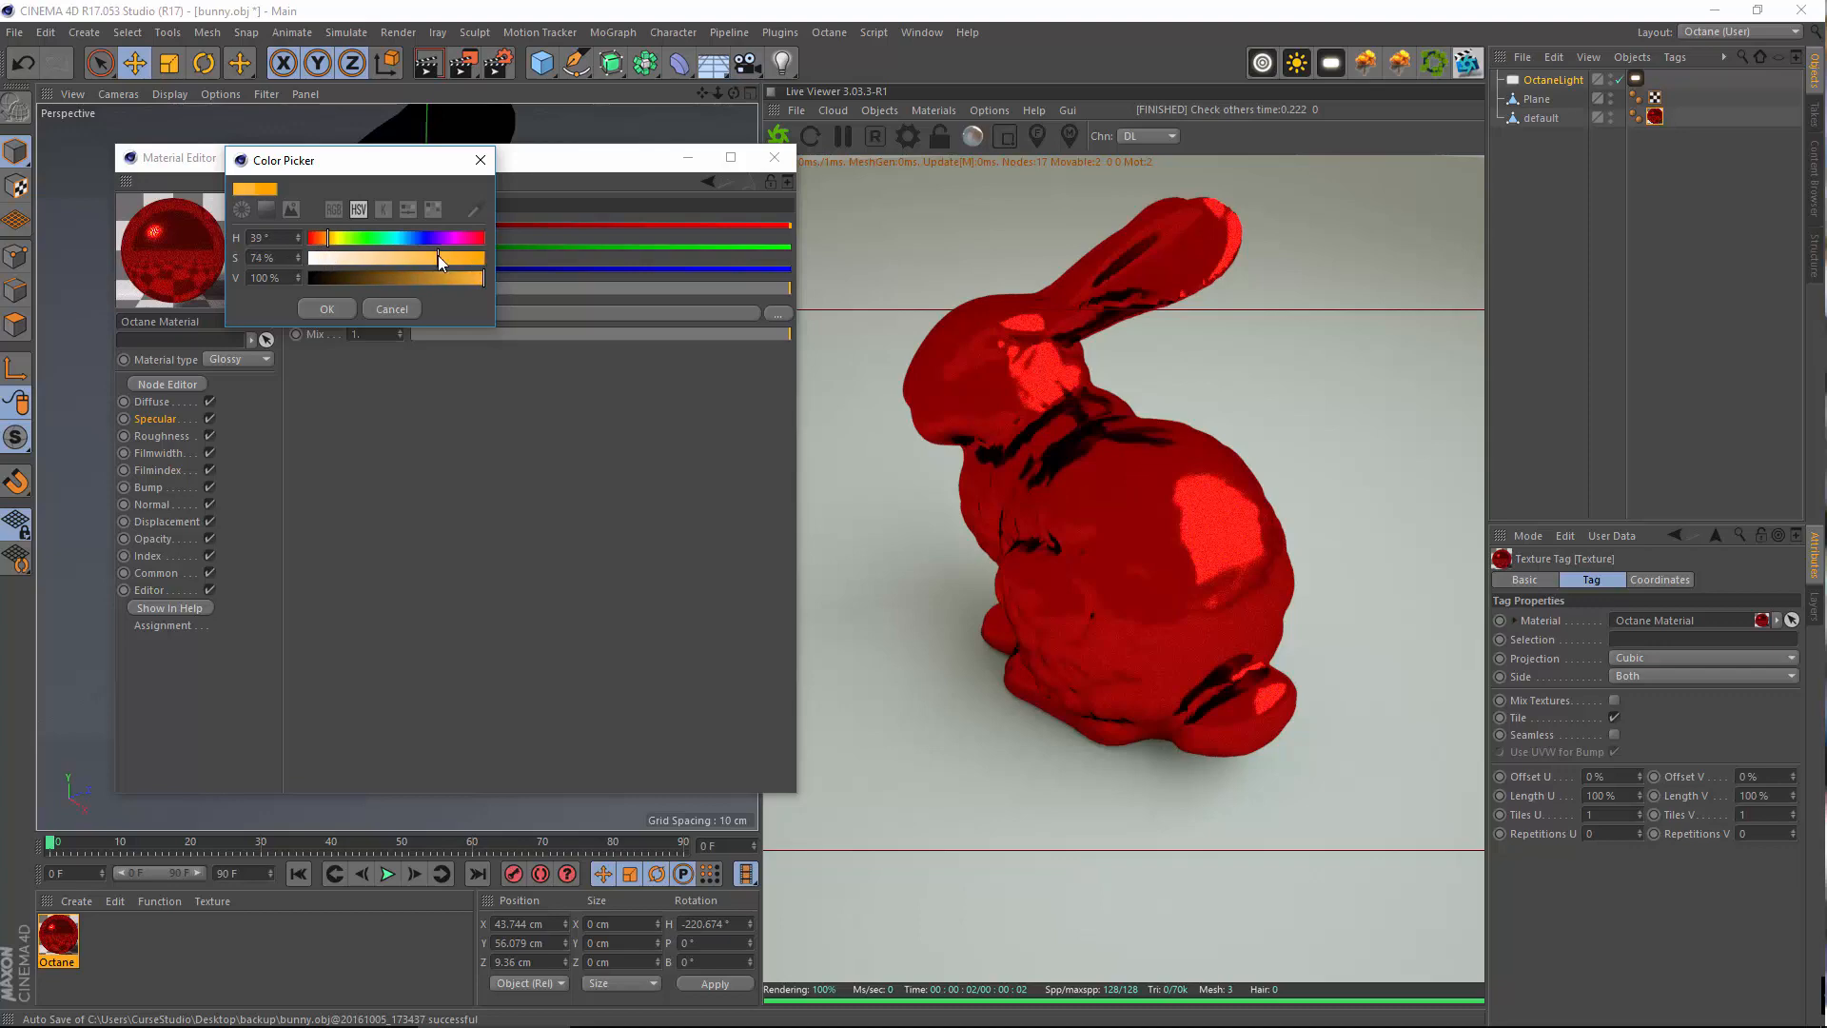
{"action": "left_click", "coordinate": [339, 306]}
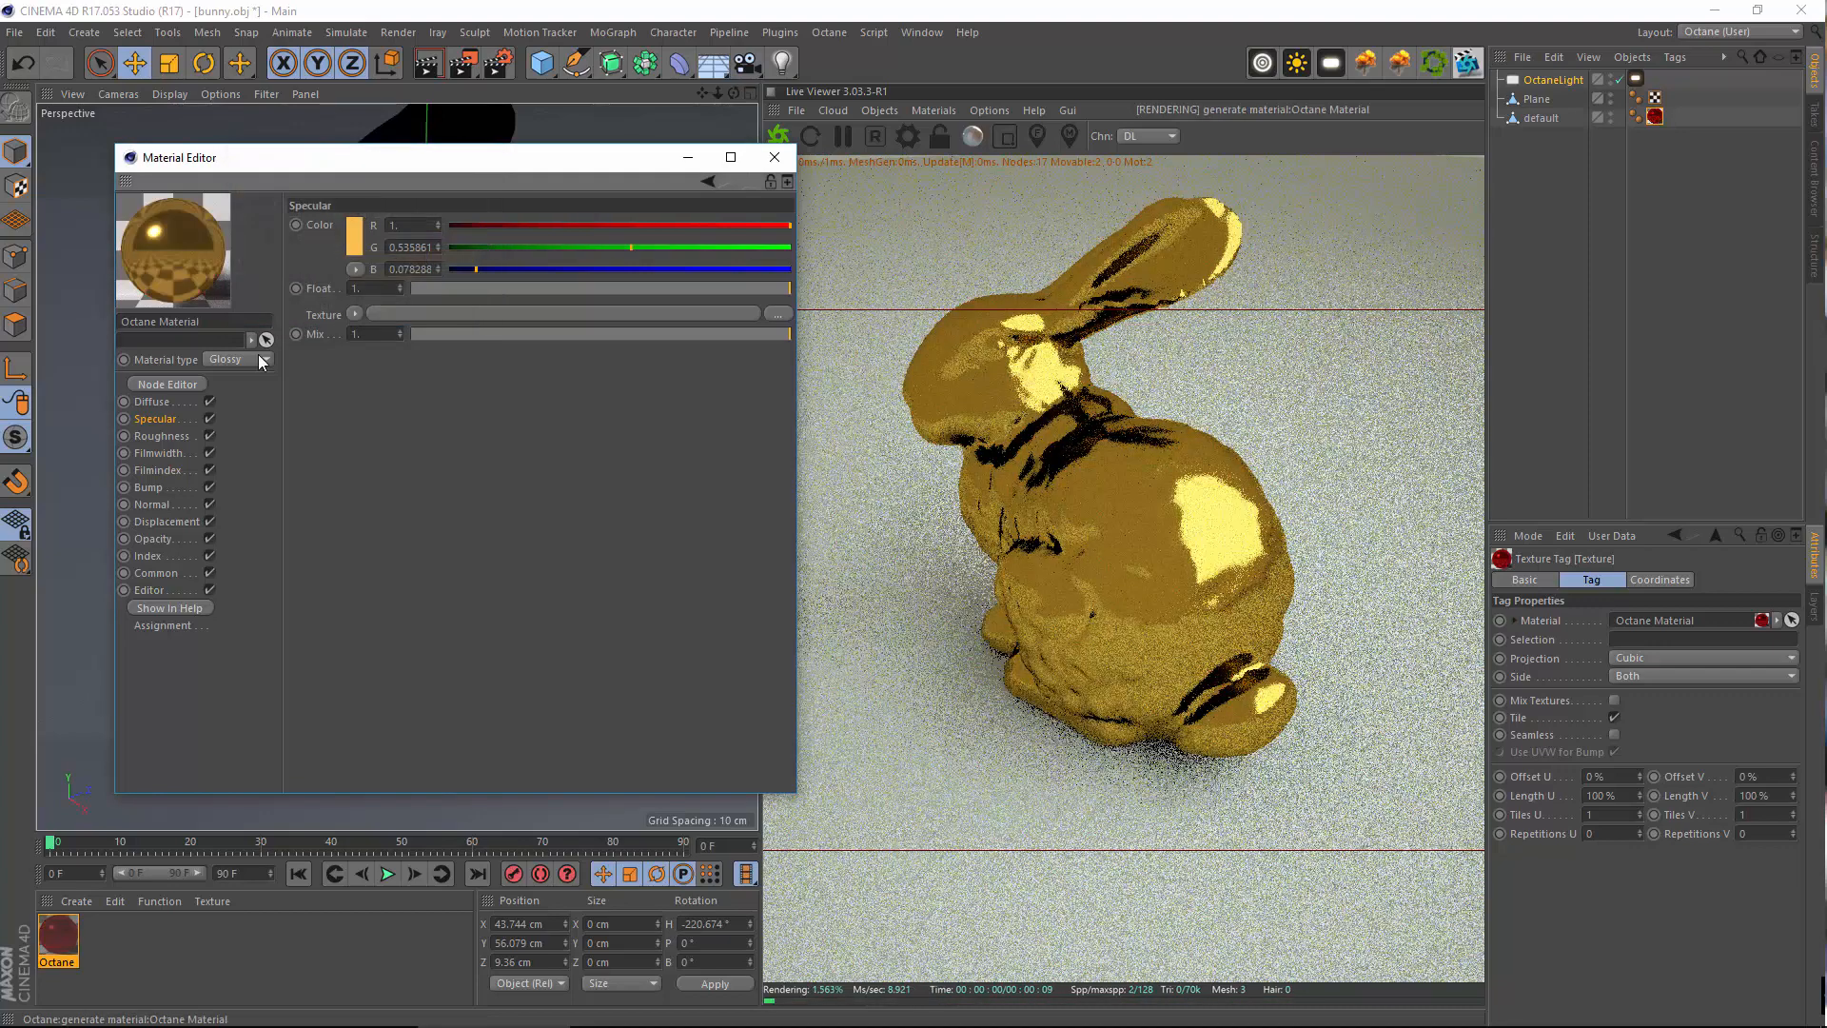
Lighten the Specular colour to a paler gold by reducing its saturation, giving RGB about 1, 0.67, 0.25
{"action": "left_click", "coordinate": [354, 238]}
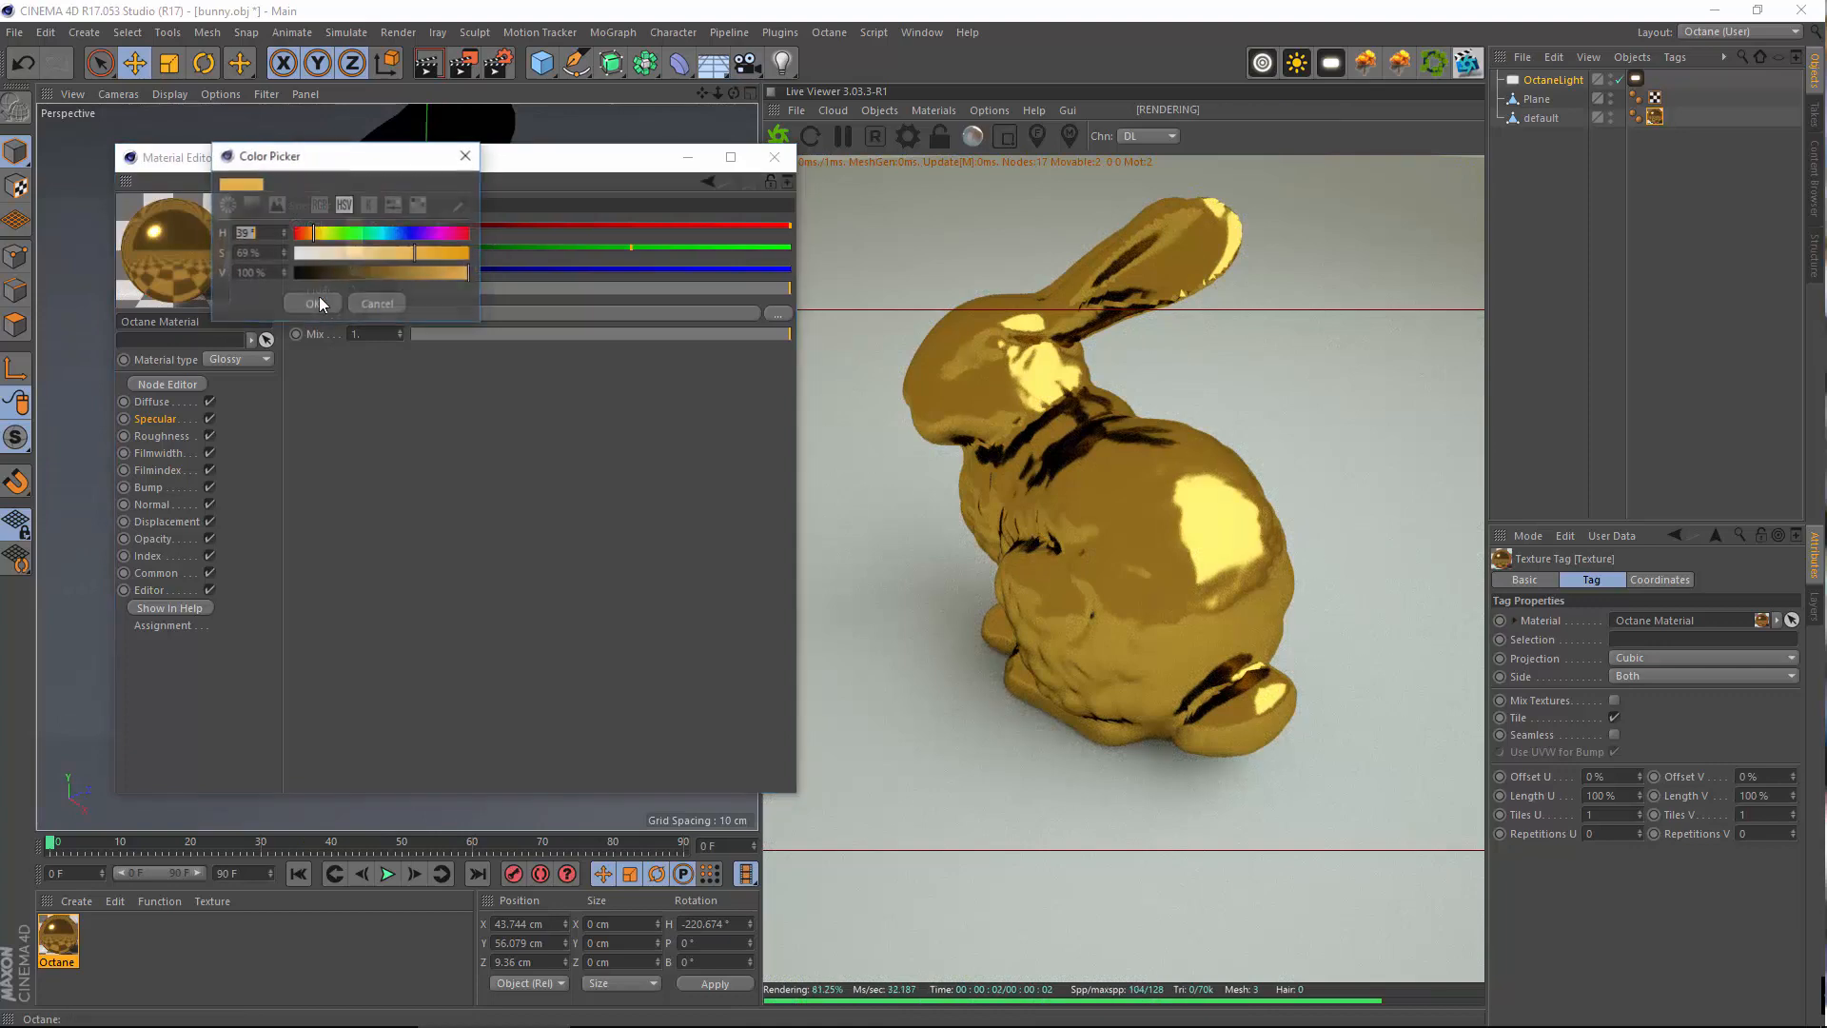
{"action": "left_click_drag", "start_coordinate": [403, 253], "coordinate": [378, 253]}
{"action": "left_click", "coordinate": [312, 304]}
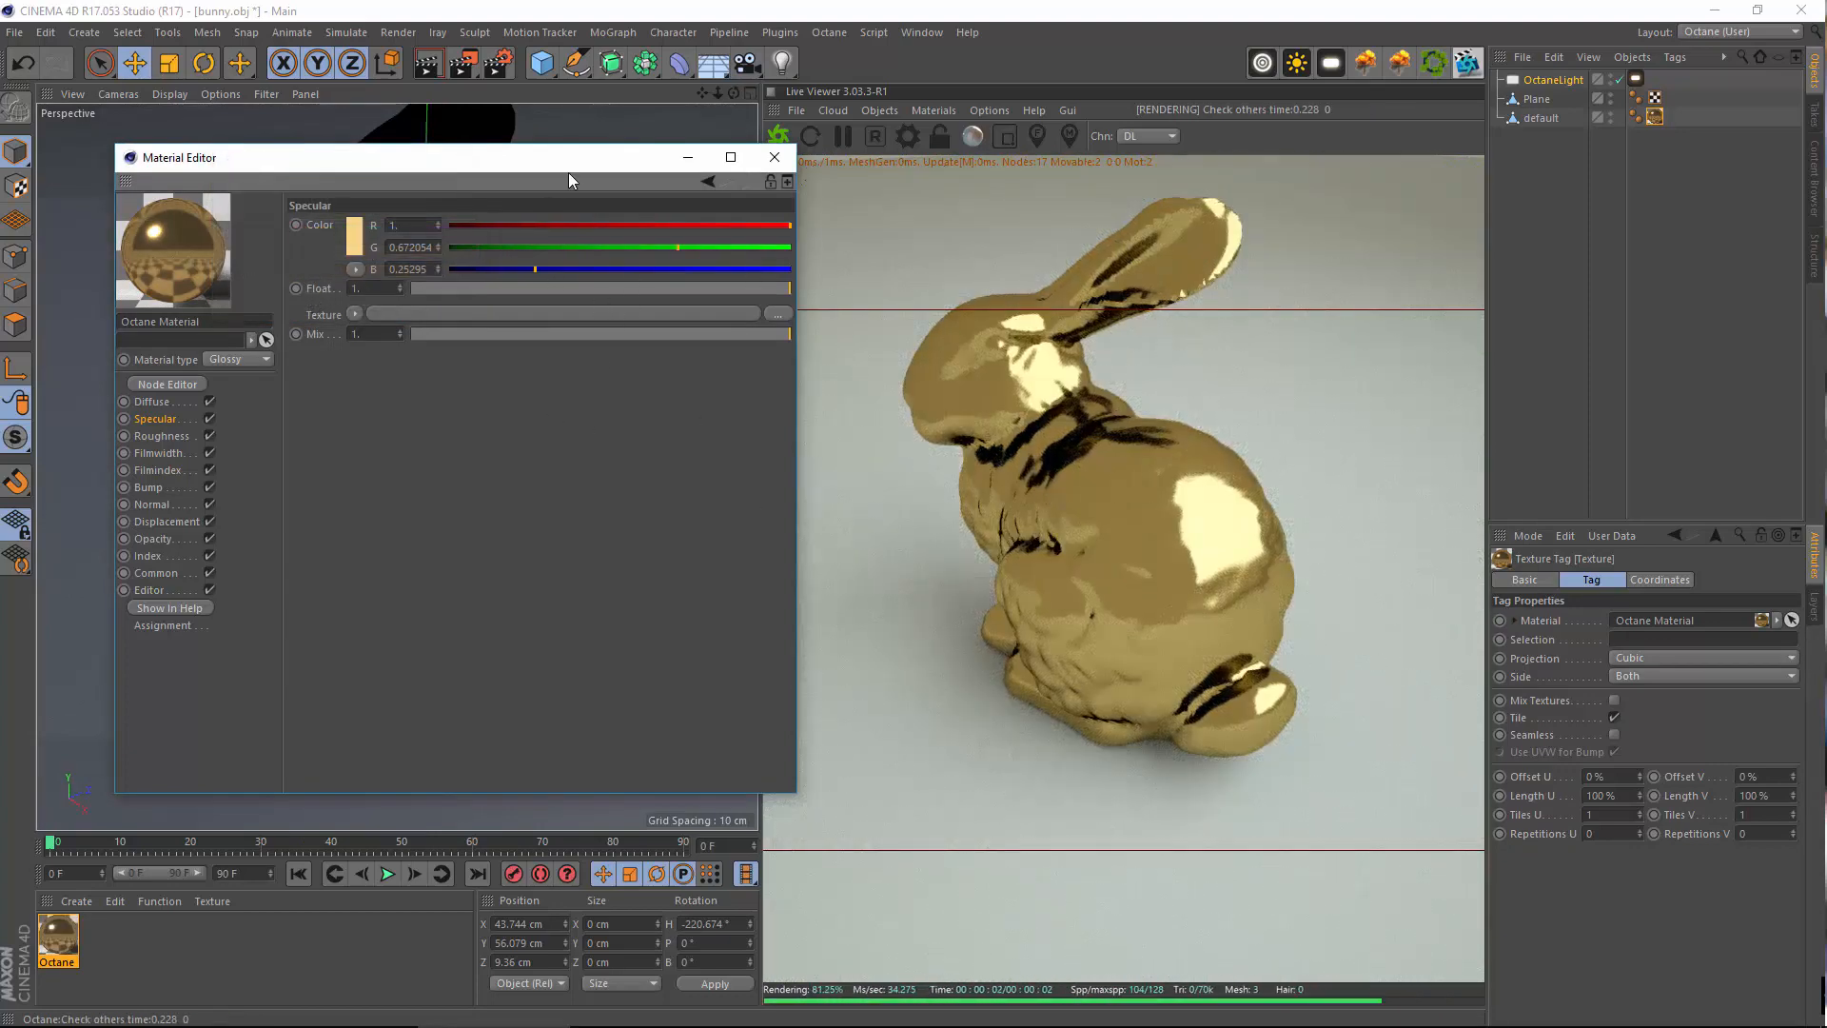
{"action": "left_click_drag", "start_coordinate": [568, 158], "coordinate": [1581, 273]}
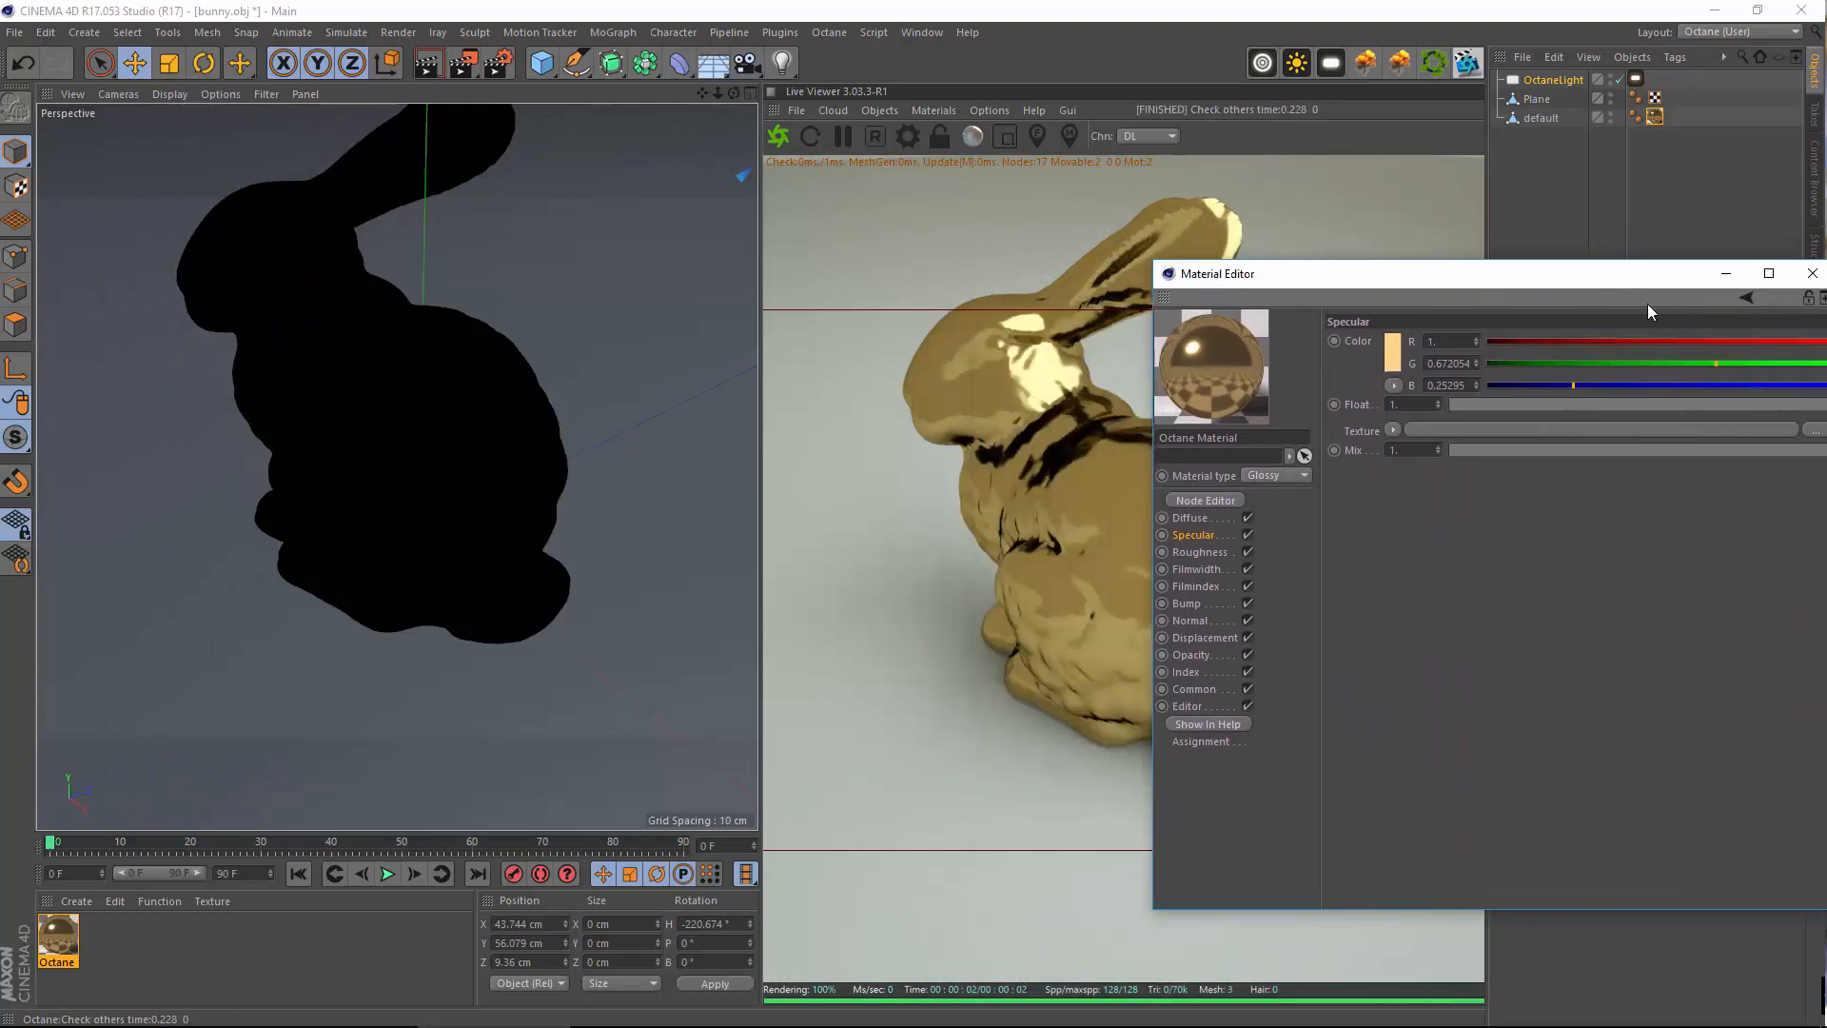
Raise the material's Roughness float to about 0.38 and minimize the Material Editor
{"action": "left_click", "coordinate": [1210, 552]}
{"action": "left_click_drag", "start_coordinate": [1275, 267], "coordinate": [255, 211]}
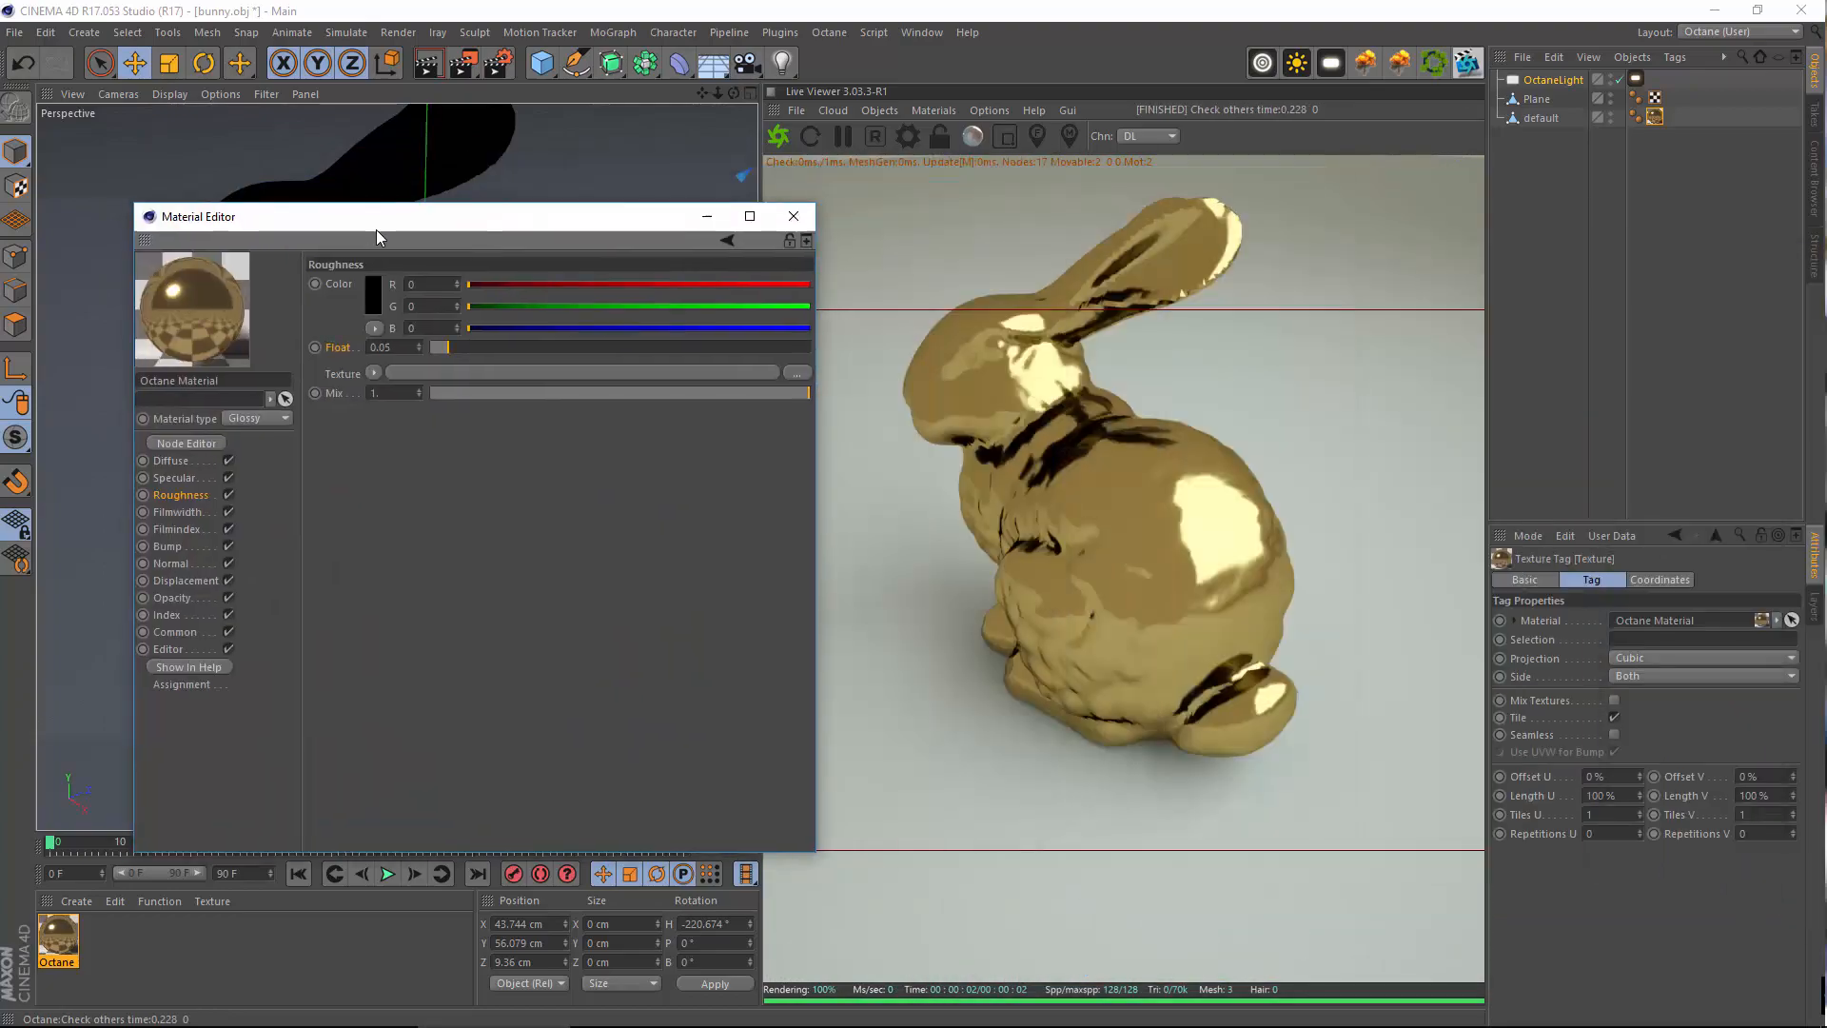
{"action": "left_click_drag", "start_coordinate": [451, 348], "coordinate": [574, 350]}
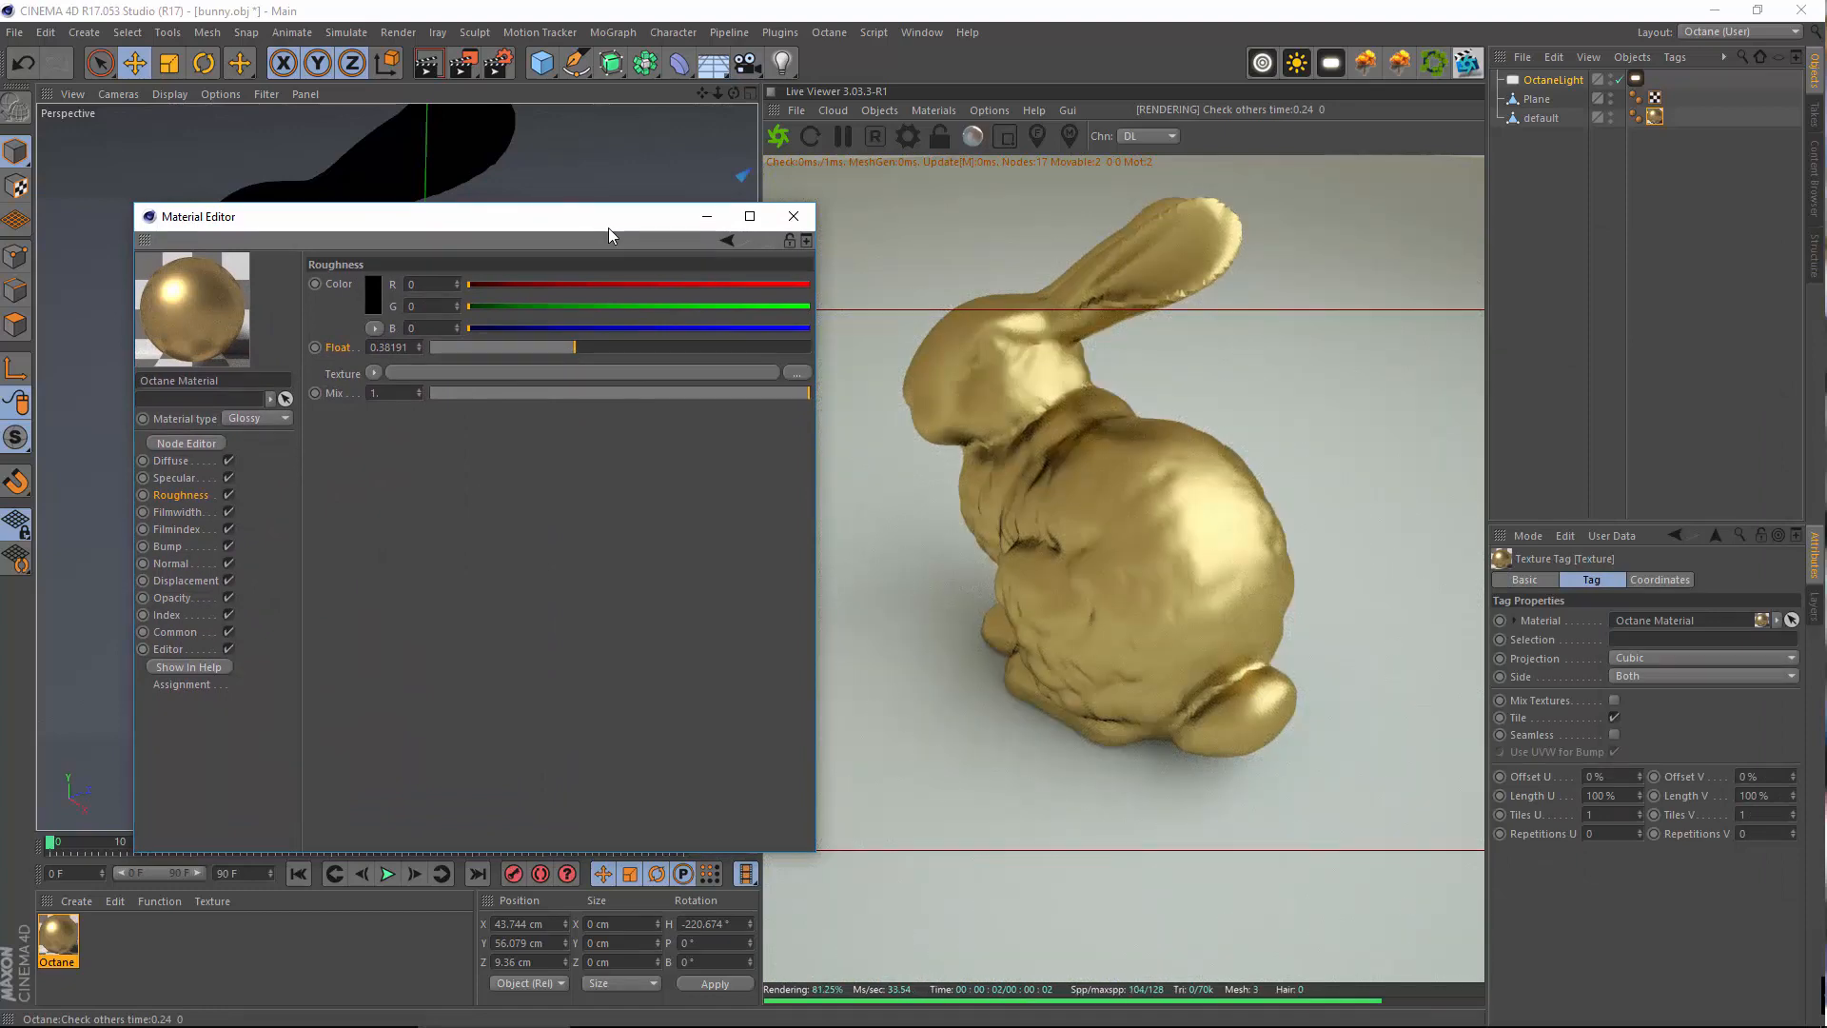
{"action": "left_click_drag", "start_coordinate": [608, 226], "coordinate": [940, 188]}
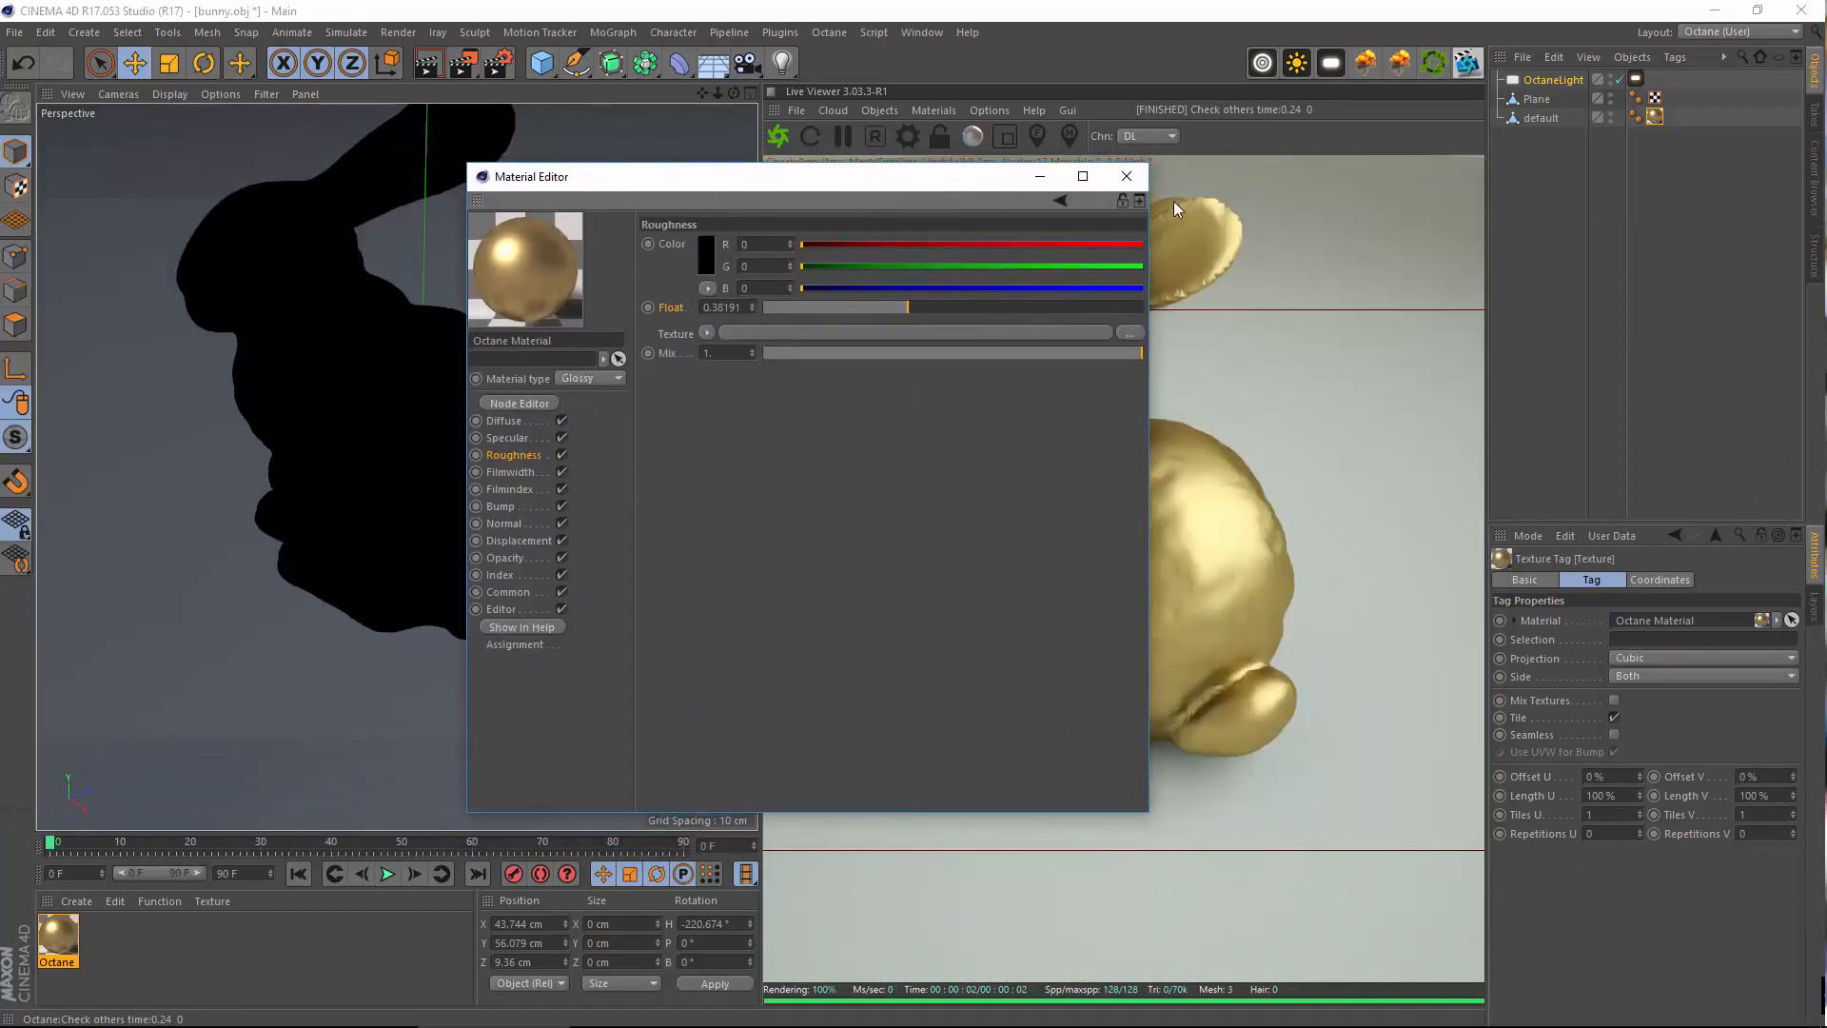
{"action": "left_click", "coordinate": [1041, 182]}
Examine the rough gold bunny from several angles and distances
{"action": "scroll", "coordinate": [430, 450], "scroll_direction": "down", "scroll_amount": 5}
{"action": "left_click_drag", "start_coordinate": [436, 454], "coordinate": [198, 437], "text": "alt"}
{"action": "middle_click_drag", "start_coordinate": [400, 437], "coordinate": [342, 447], "text": "alt"}
{"action": "right_click_drag", "start_coordinate": [342, 447], "coordinate": [387, 497], "text": "alt"}
{"action": "left_click_drag", "start_coordinate": [387, 498], "coordinate": [660, 533], "text": "alt"}
{"action": "left_click_drag", "start_coordinate": [396, 464], "coordinate": [529, 519], "text": "alt"}
{"action": "scroll", "coordinate": [520, 465], "scroll_direction": "up", "scroll_amount": 5}
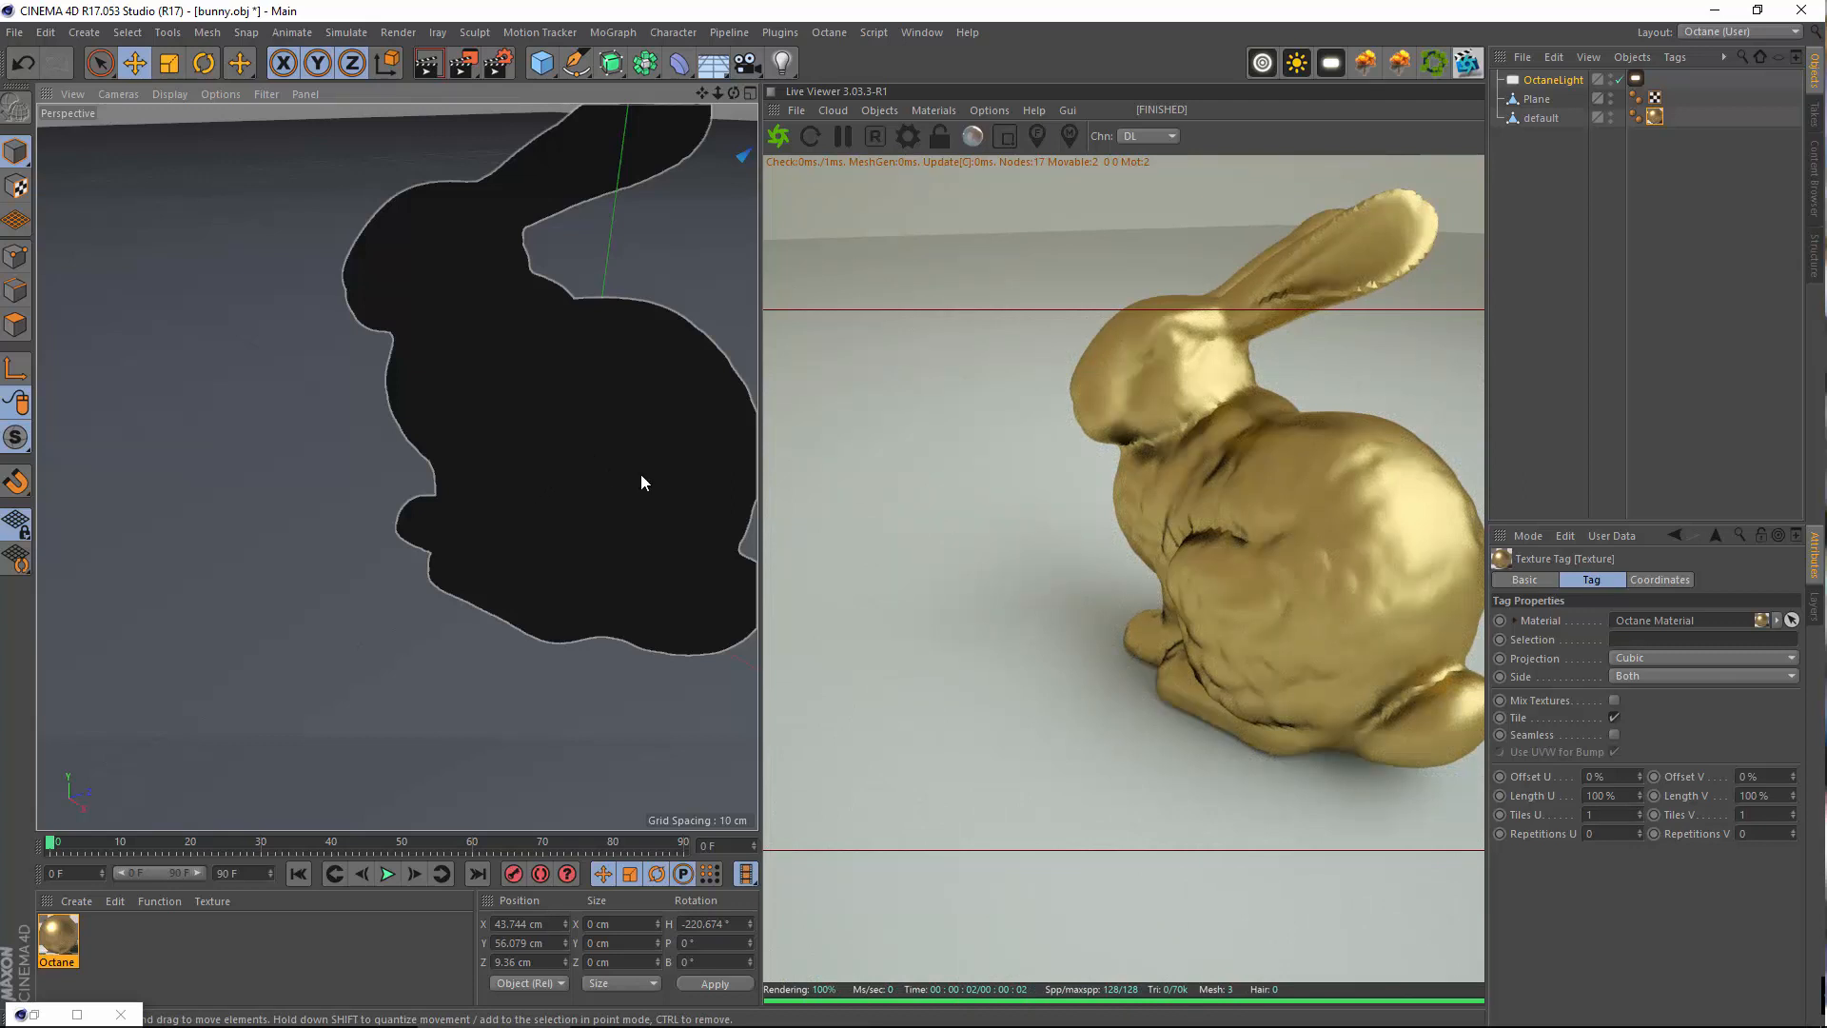
{"action": "scroll", "coordinate": [355, 499], "scroll_direction": "down", "scroll_amount": 3}
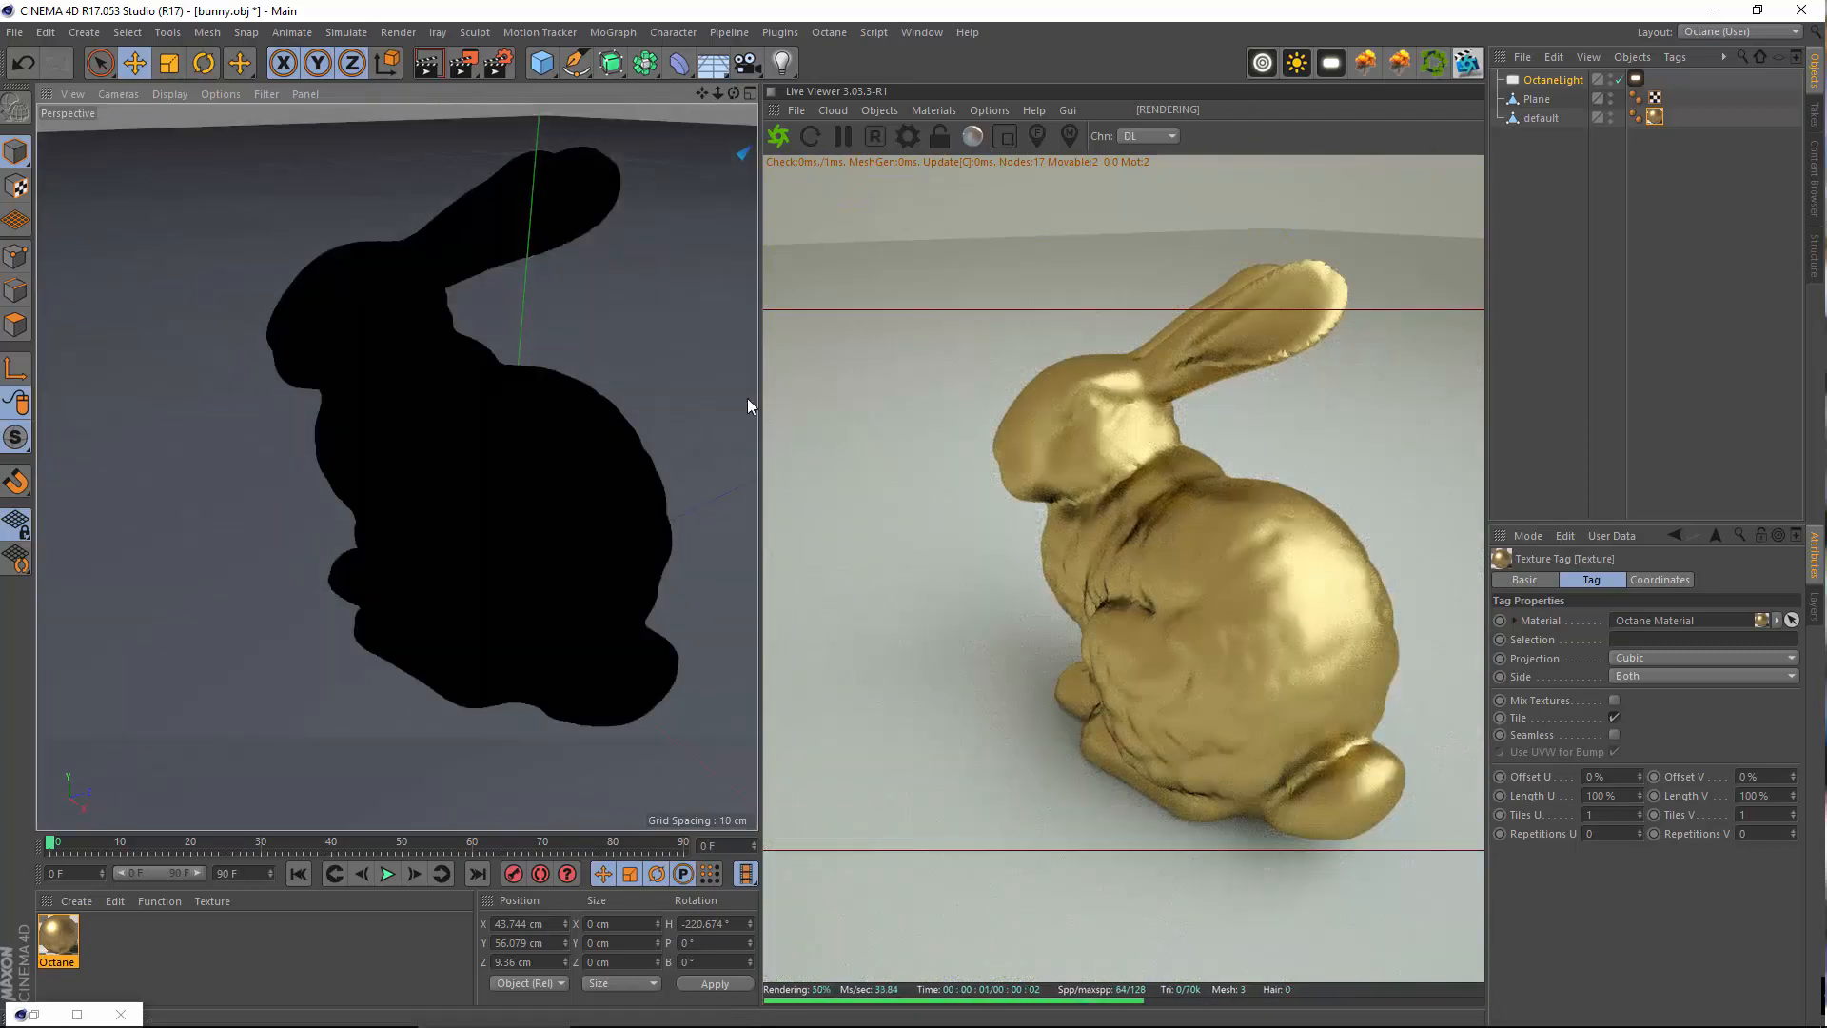
Open the Octane render settings and change the kernel from Directlighting to Pathtracing
{"action": "left_click", "coordinate": [908, 137]}
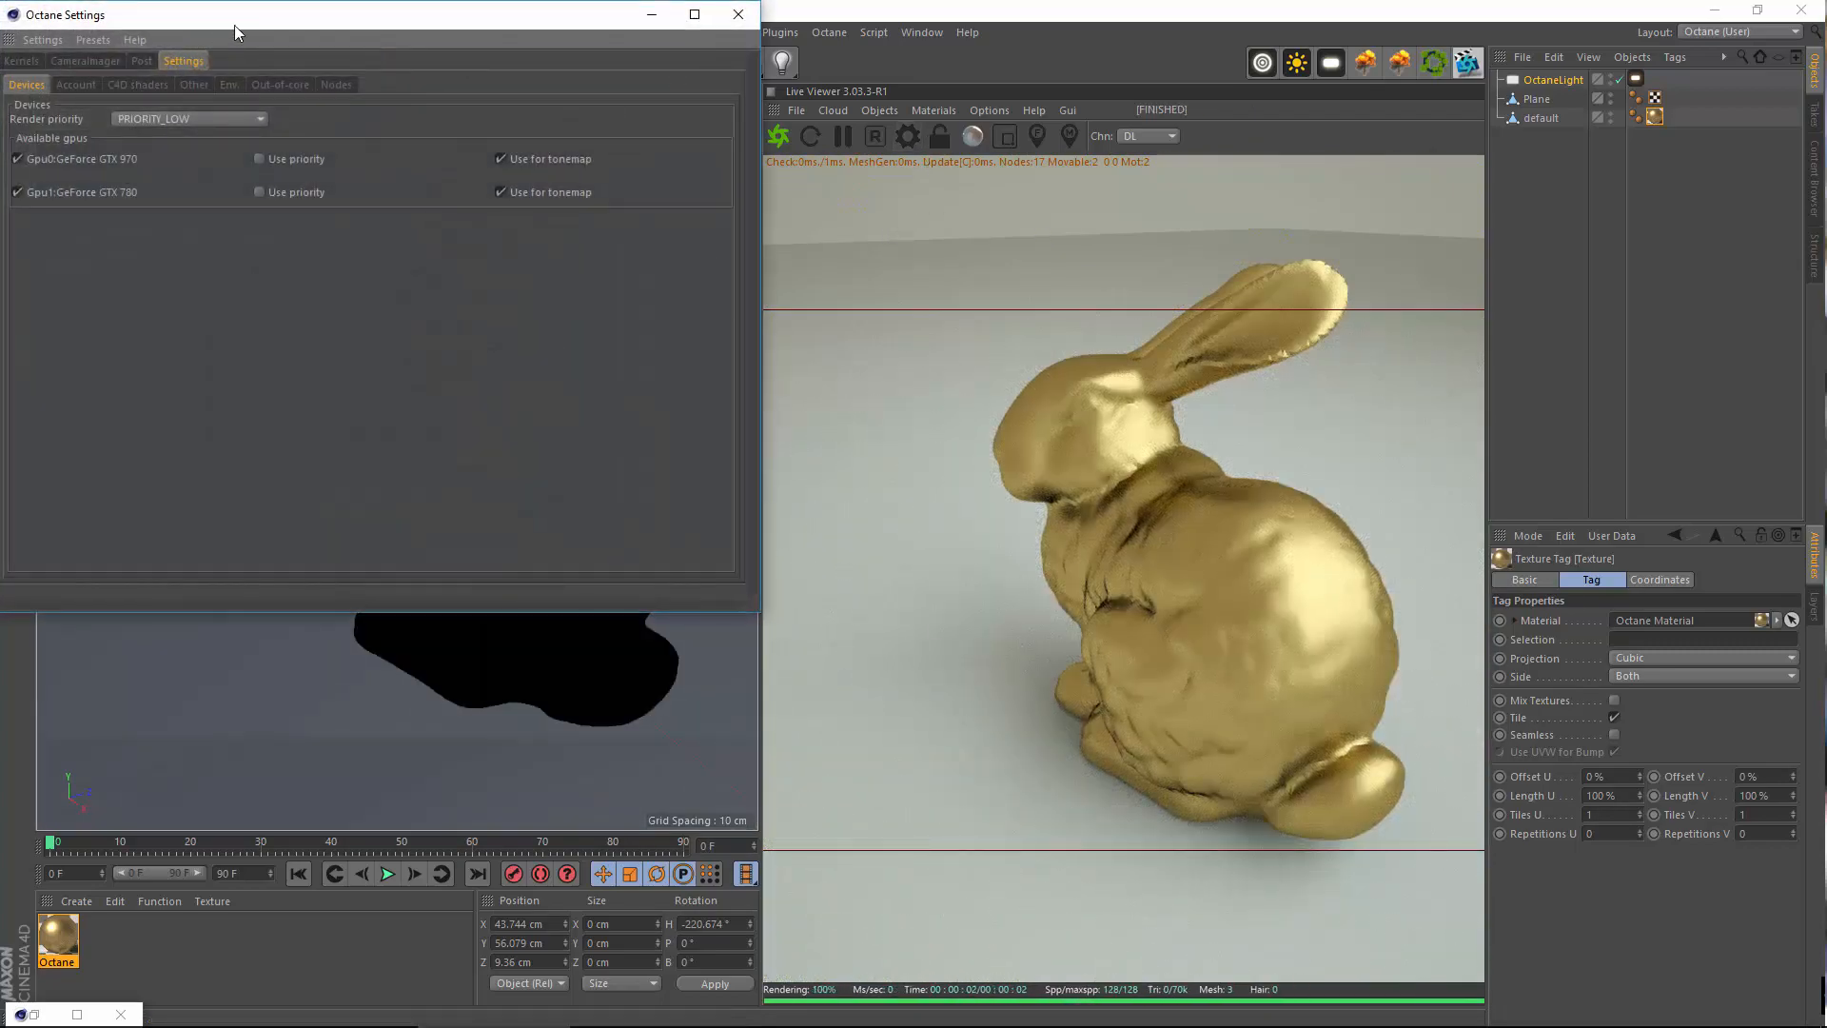
{"action": "left_click_drag", "start_coordinate": [237, 34], "coordinate": [476, 81]}
{"action": "left_click", "coordinate": [263, 108]}
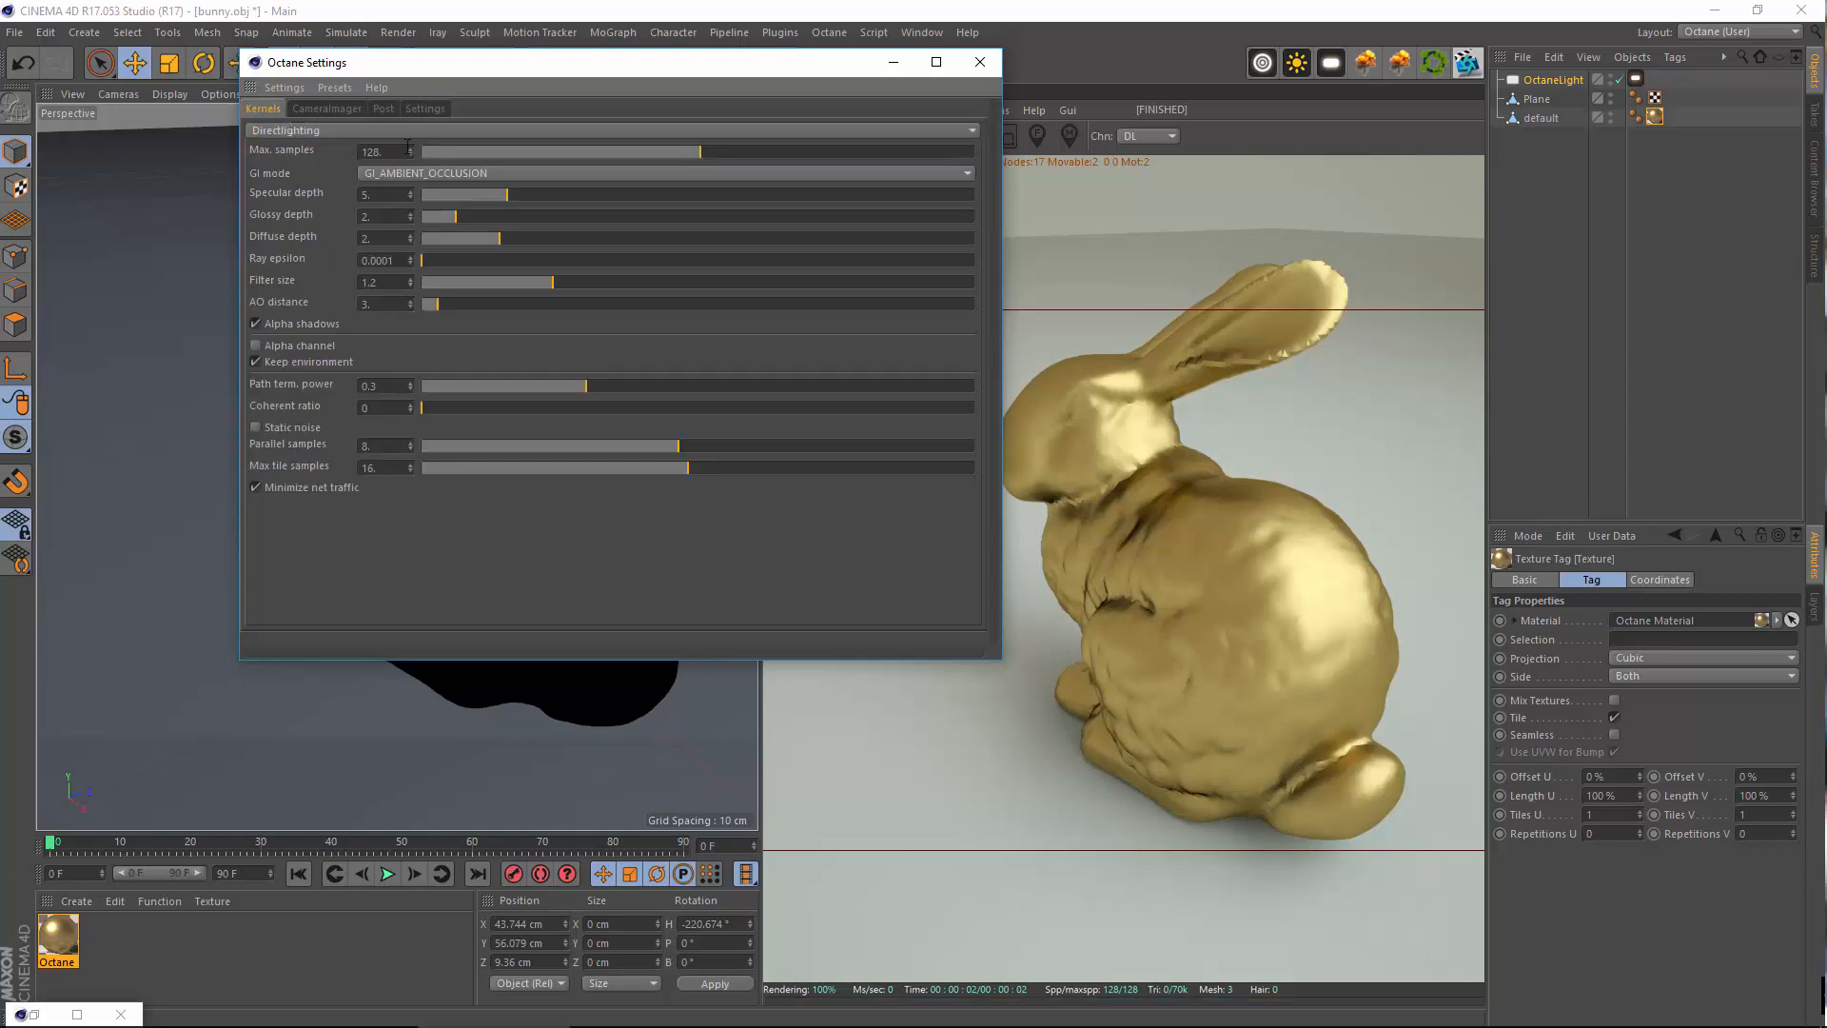
{"action": "left_click", "coordinate": [310, 133]}
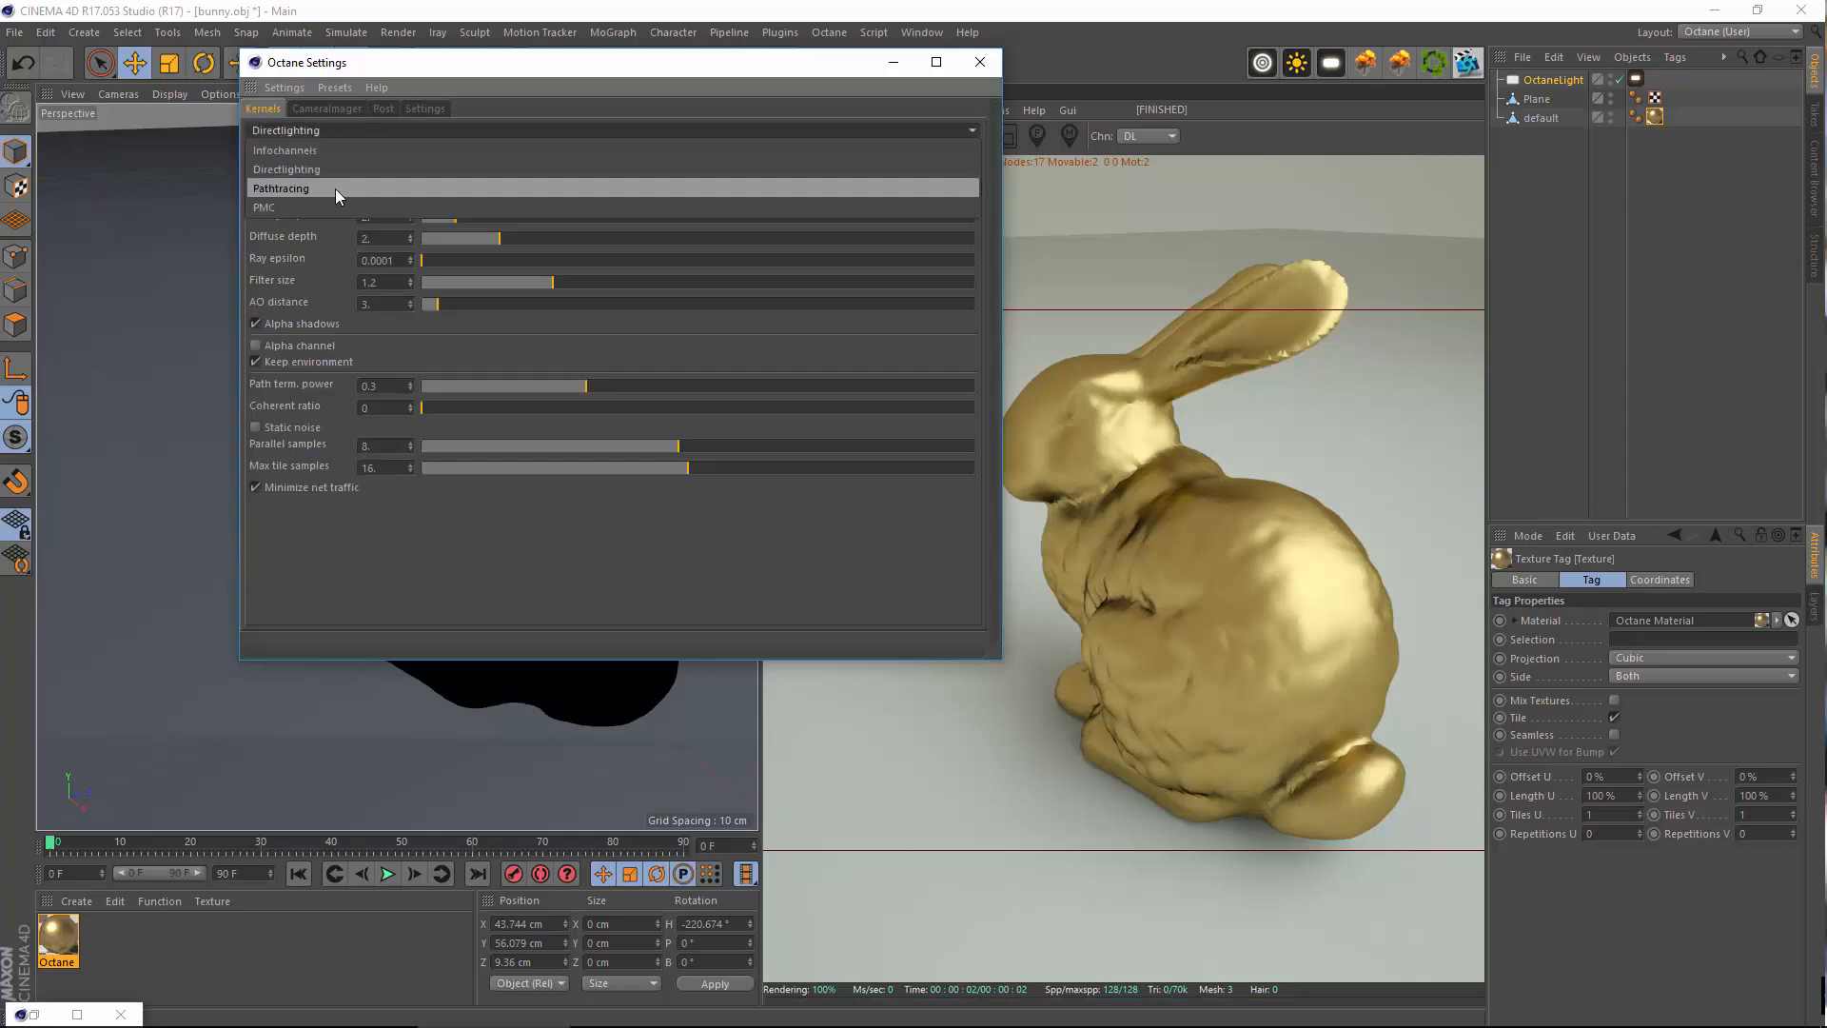
{"action": "left_click", "coordinate": [335, 189]}
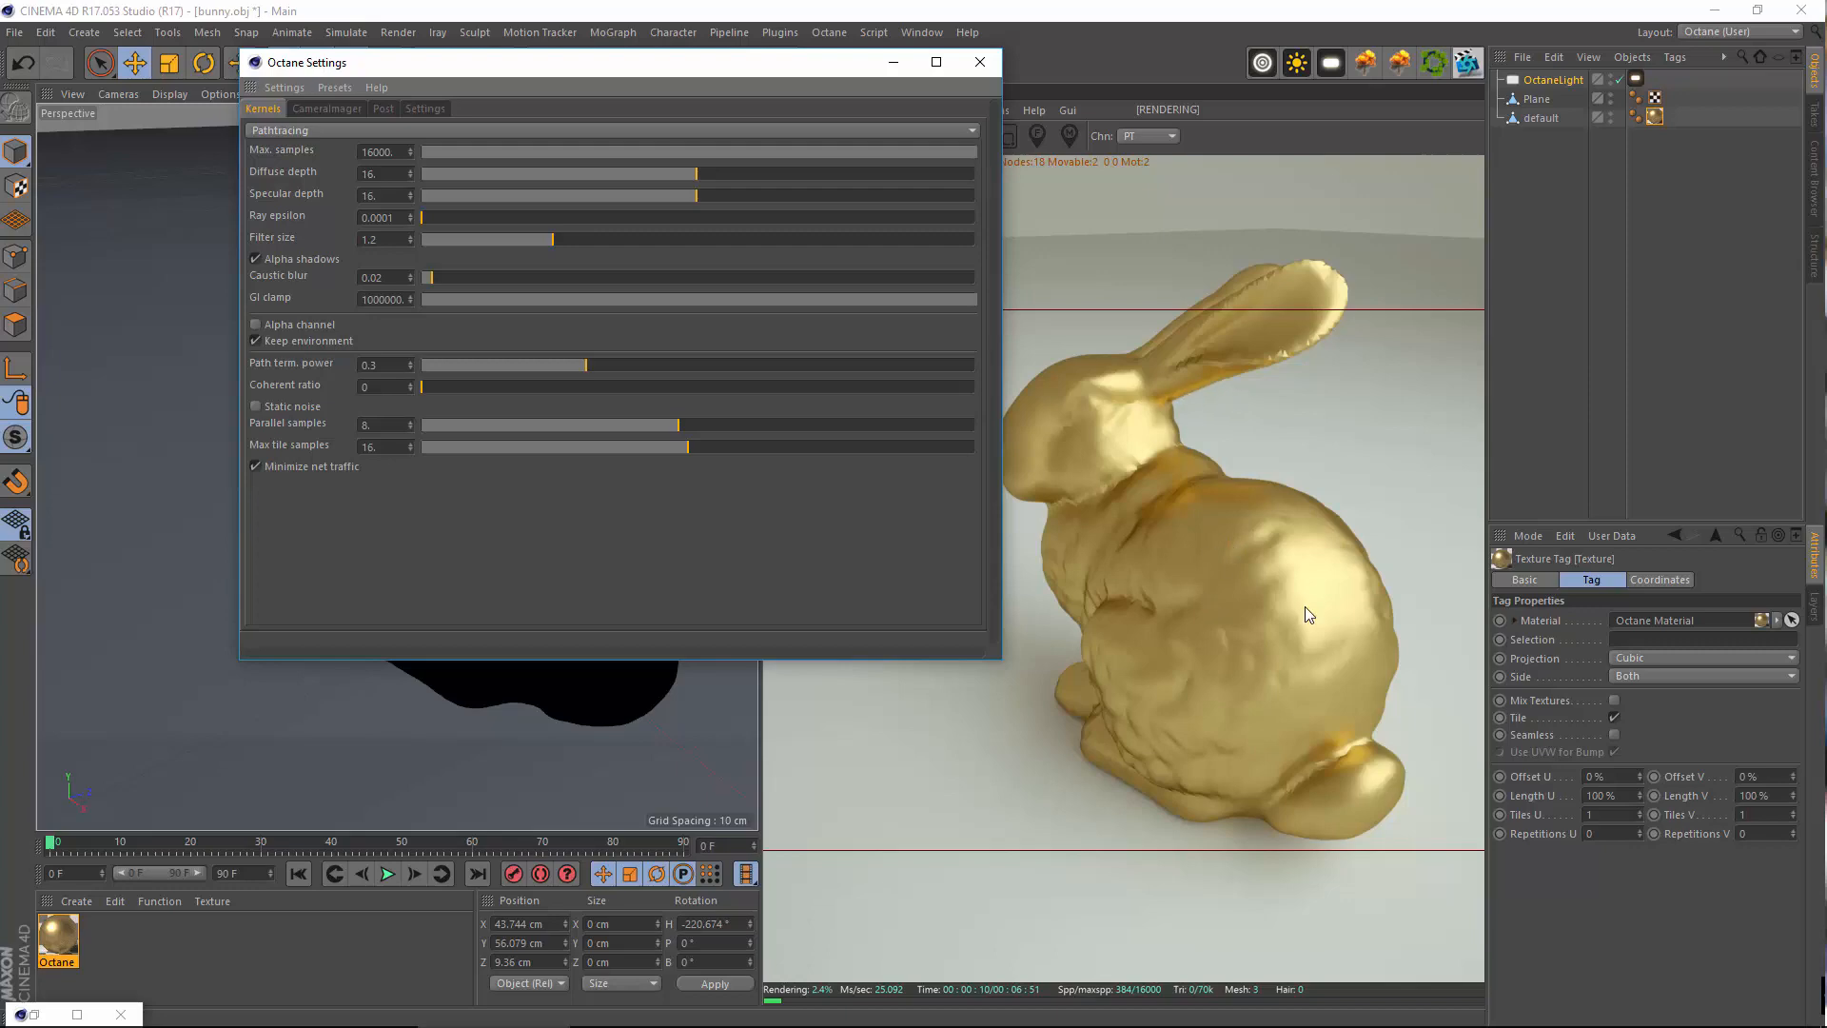
Return the render kernel to Directlighting and set its Glossy depth to 3
{"action": "left_click", "coordinate": [316, 131]}
{"action": "left_click", "coordinate": [299, 169]}
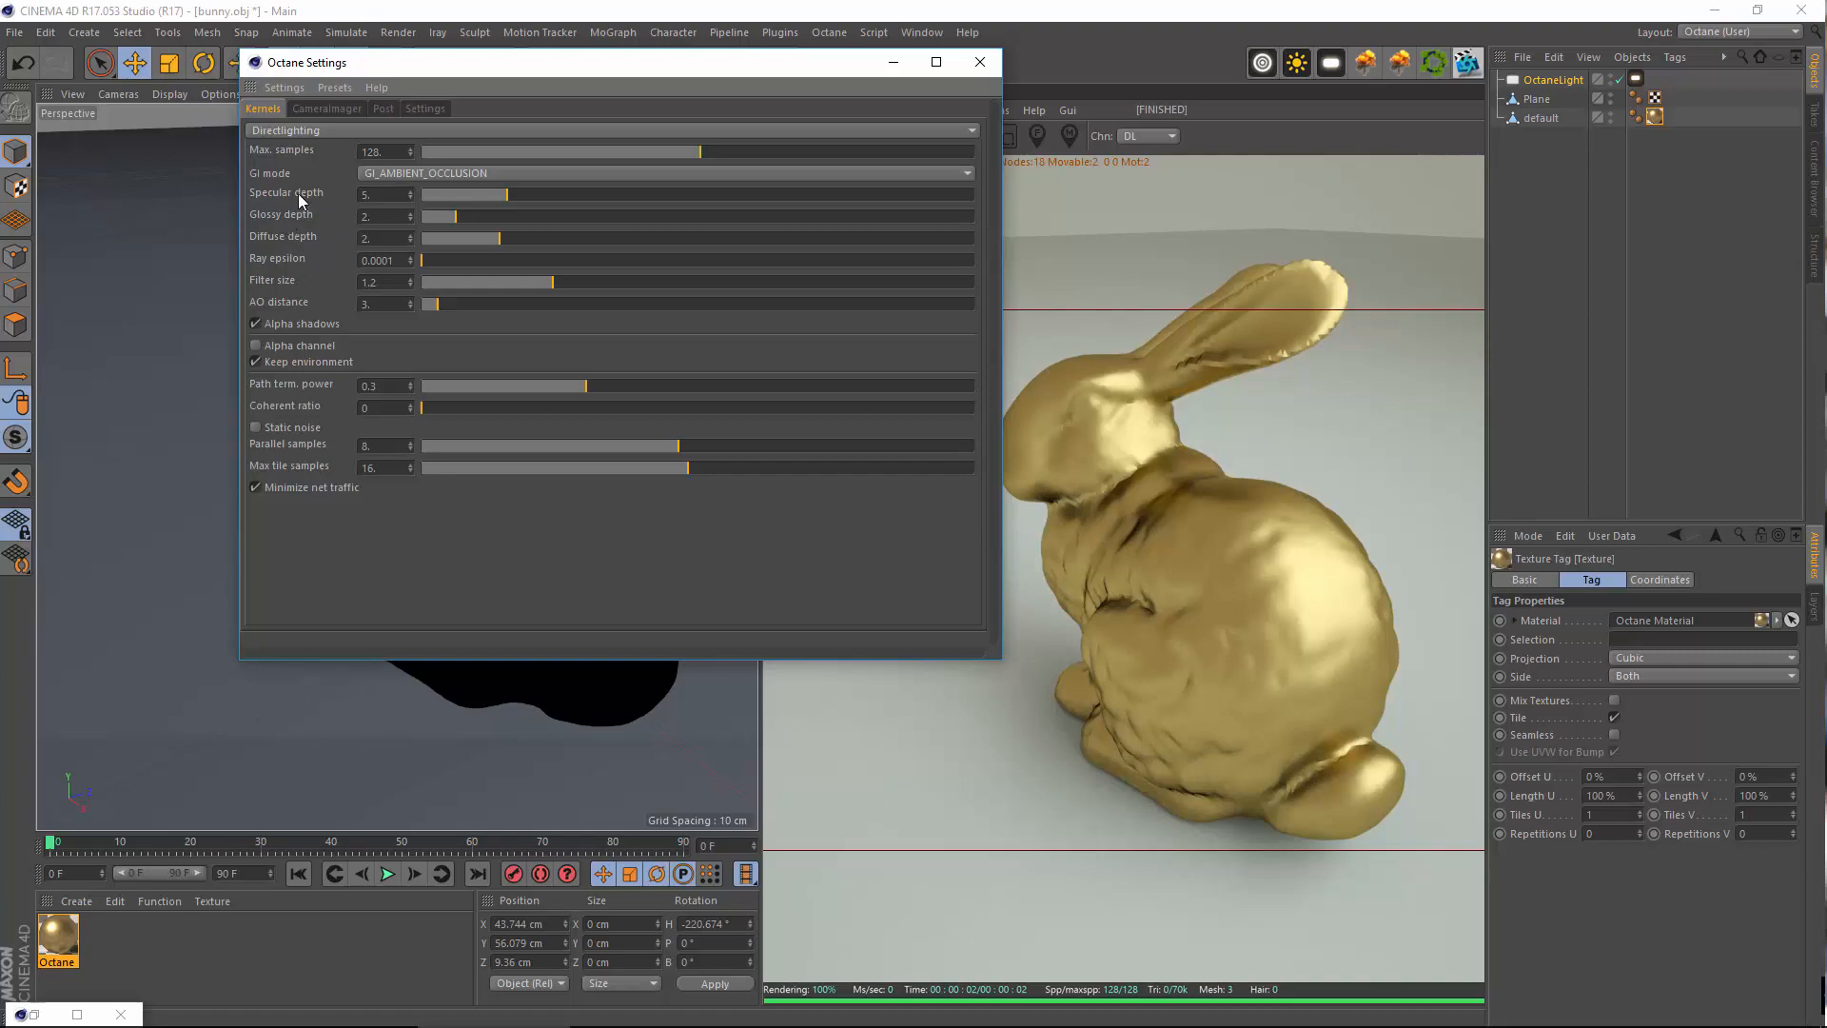
{"action": "mouse_move", "coordinate": [456, 216]}
{"action": "left_mouse_down"}
{"action": "mouse_move", "coordinate": [487, 219]}
{"action": "mouse_move", "coordinate": [472, 224]}
{"action": "left_mouse_up"}
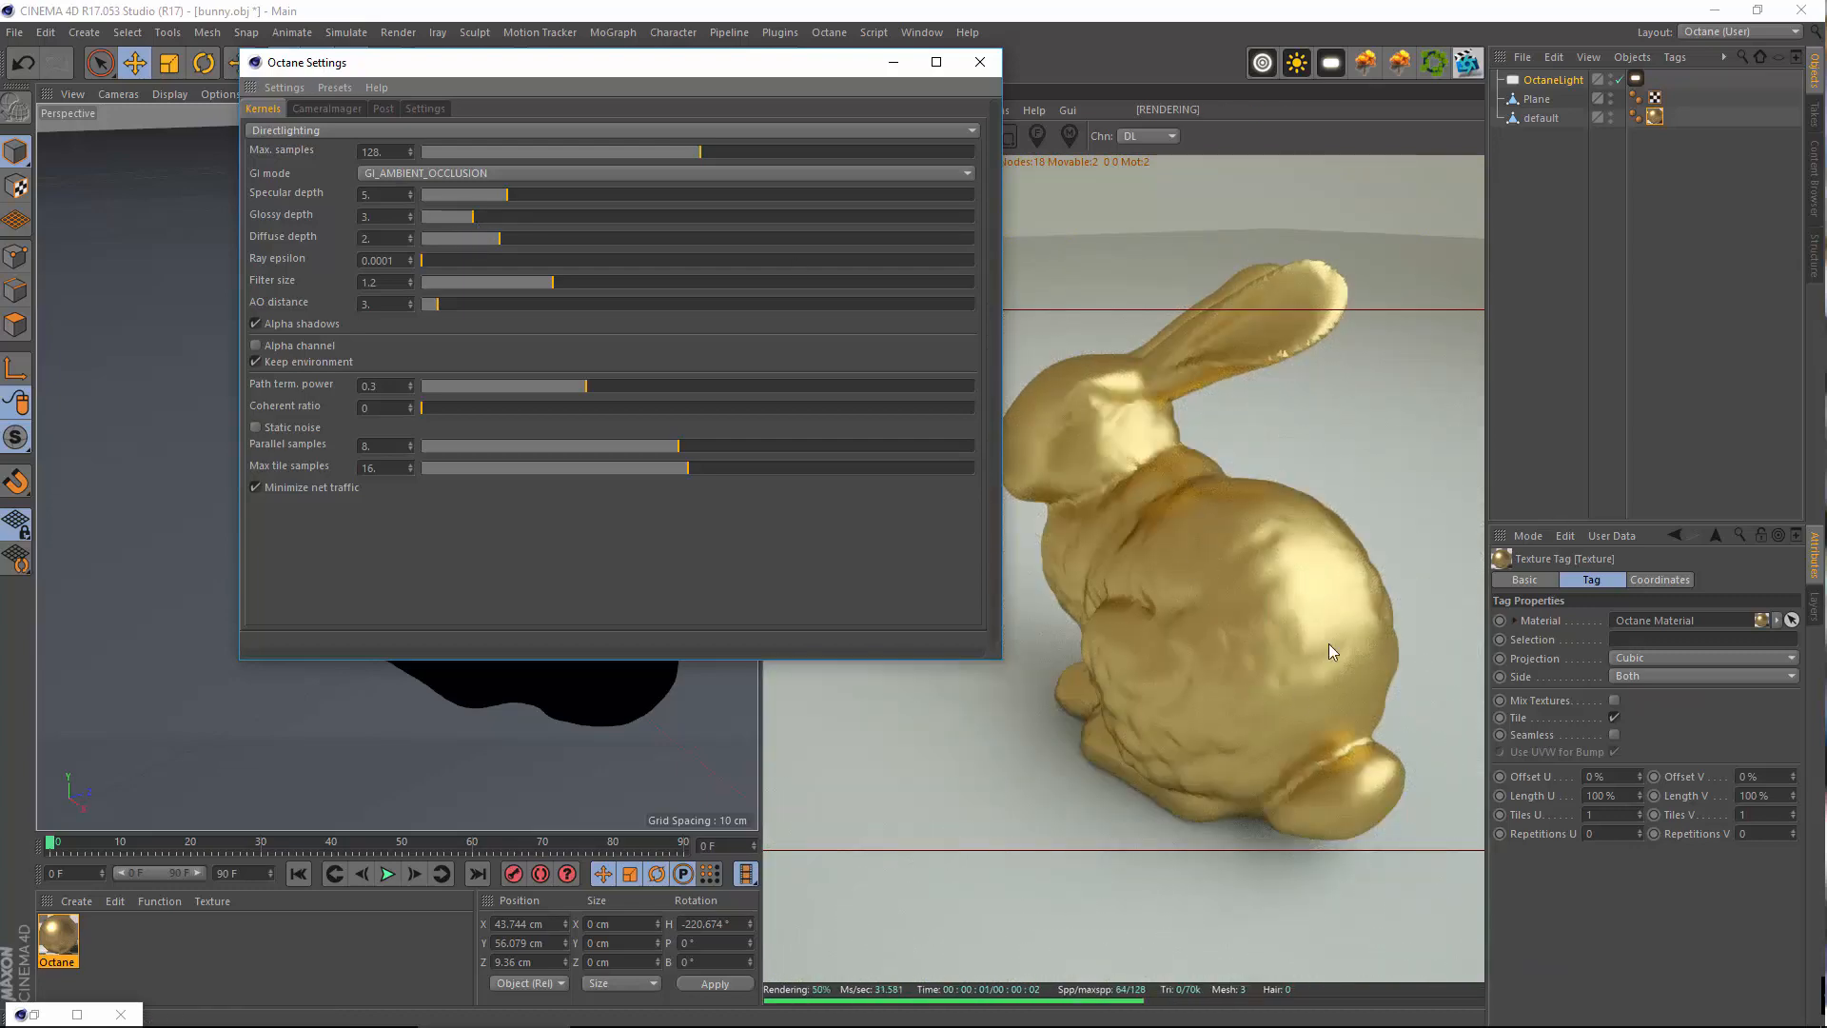
Switch the render kernel back to Pathtracing, set Max. samples to 1000 and close the render settings
{"action": "left_click", "coordinate": [338, 133]}
{"action": "left_click", "coordinate": [295, 177]}
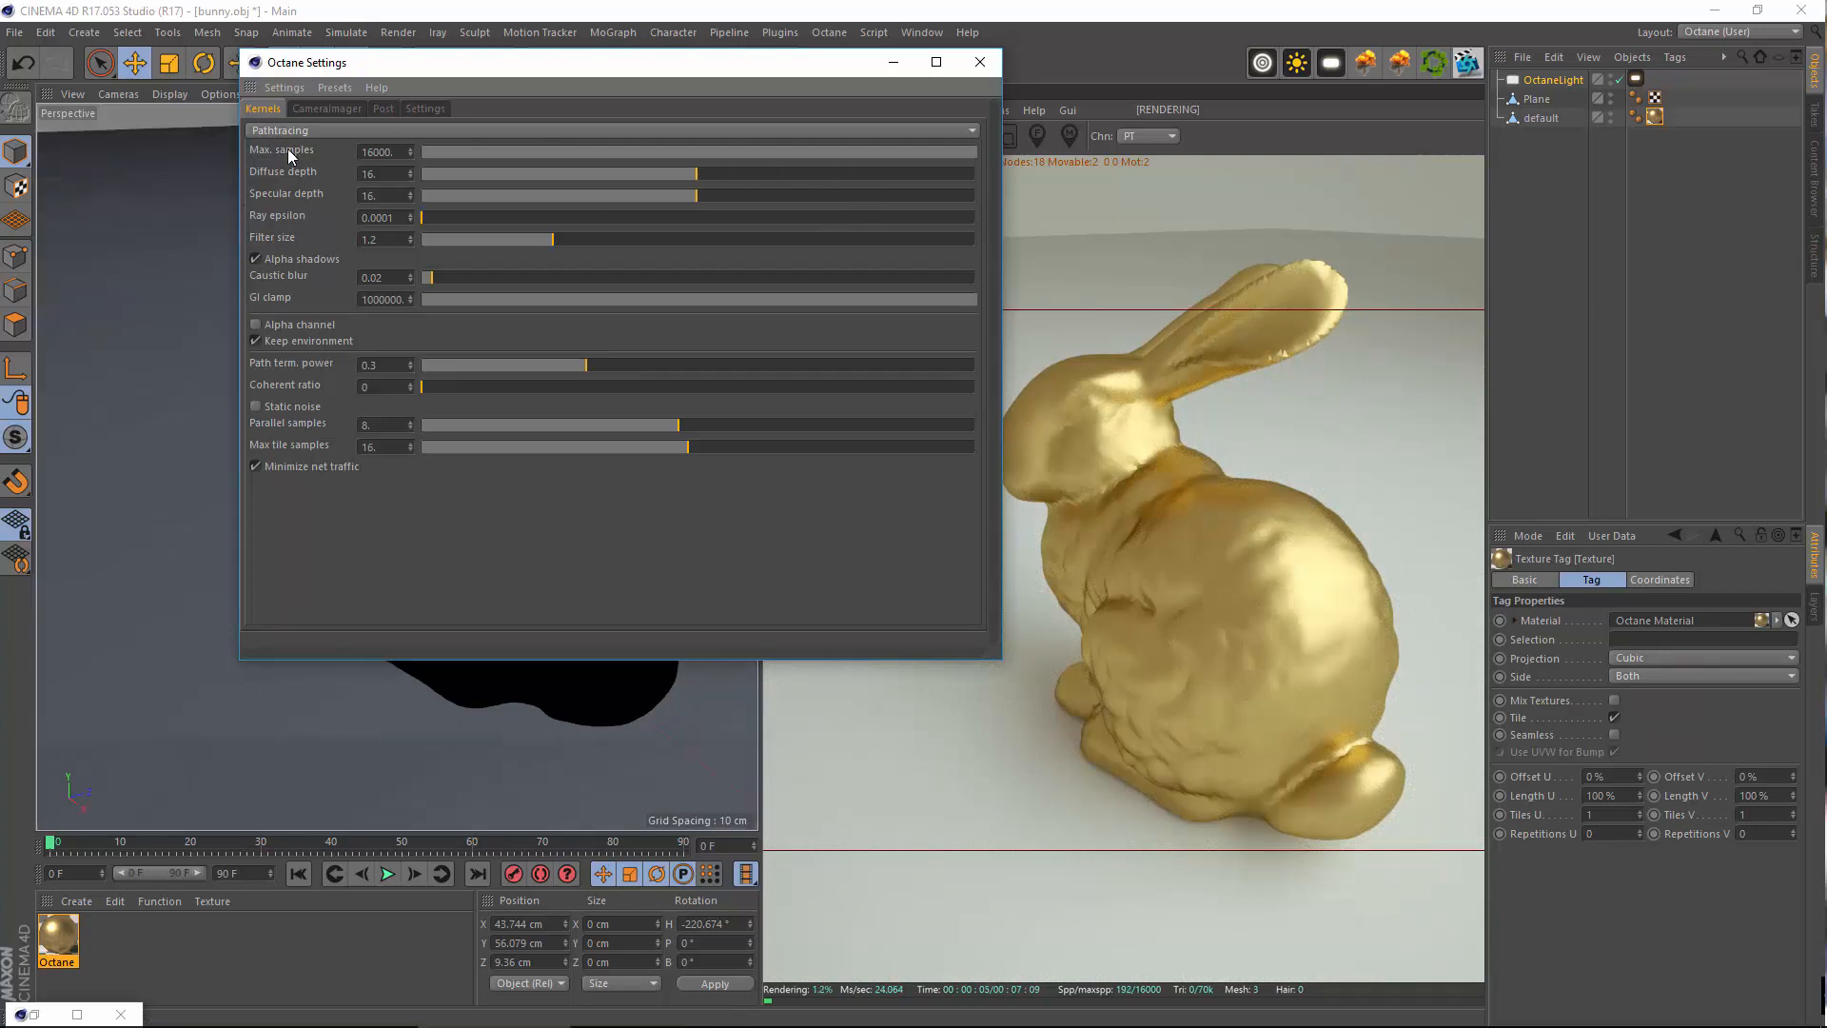
{"action": "double_click", "coordinate": [376, 153]}
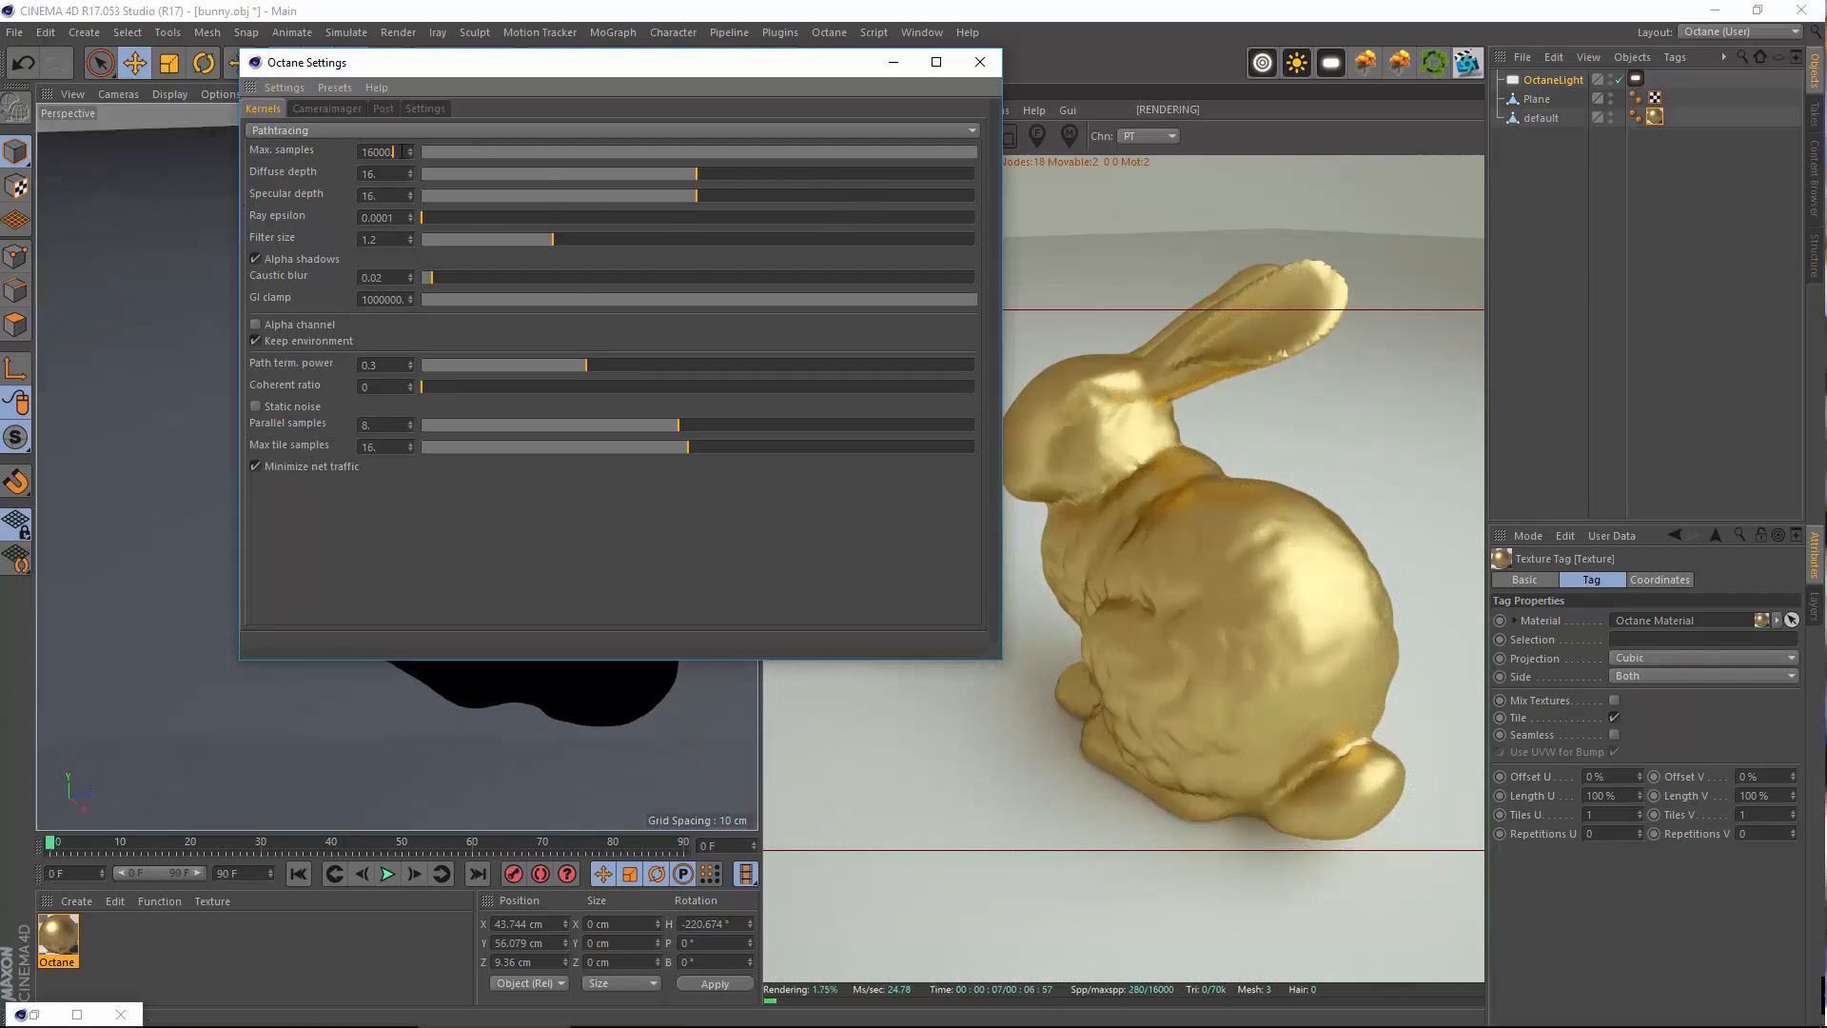
{"action": "type", "text": "1000"}
{"action": "key", "text": "Return"}
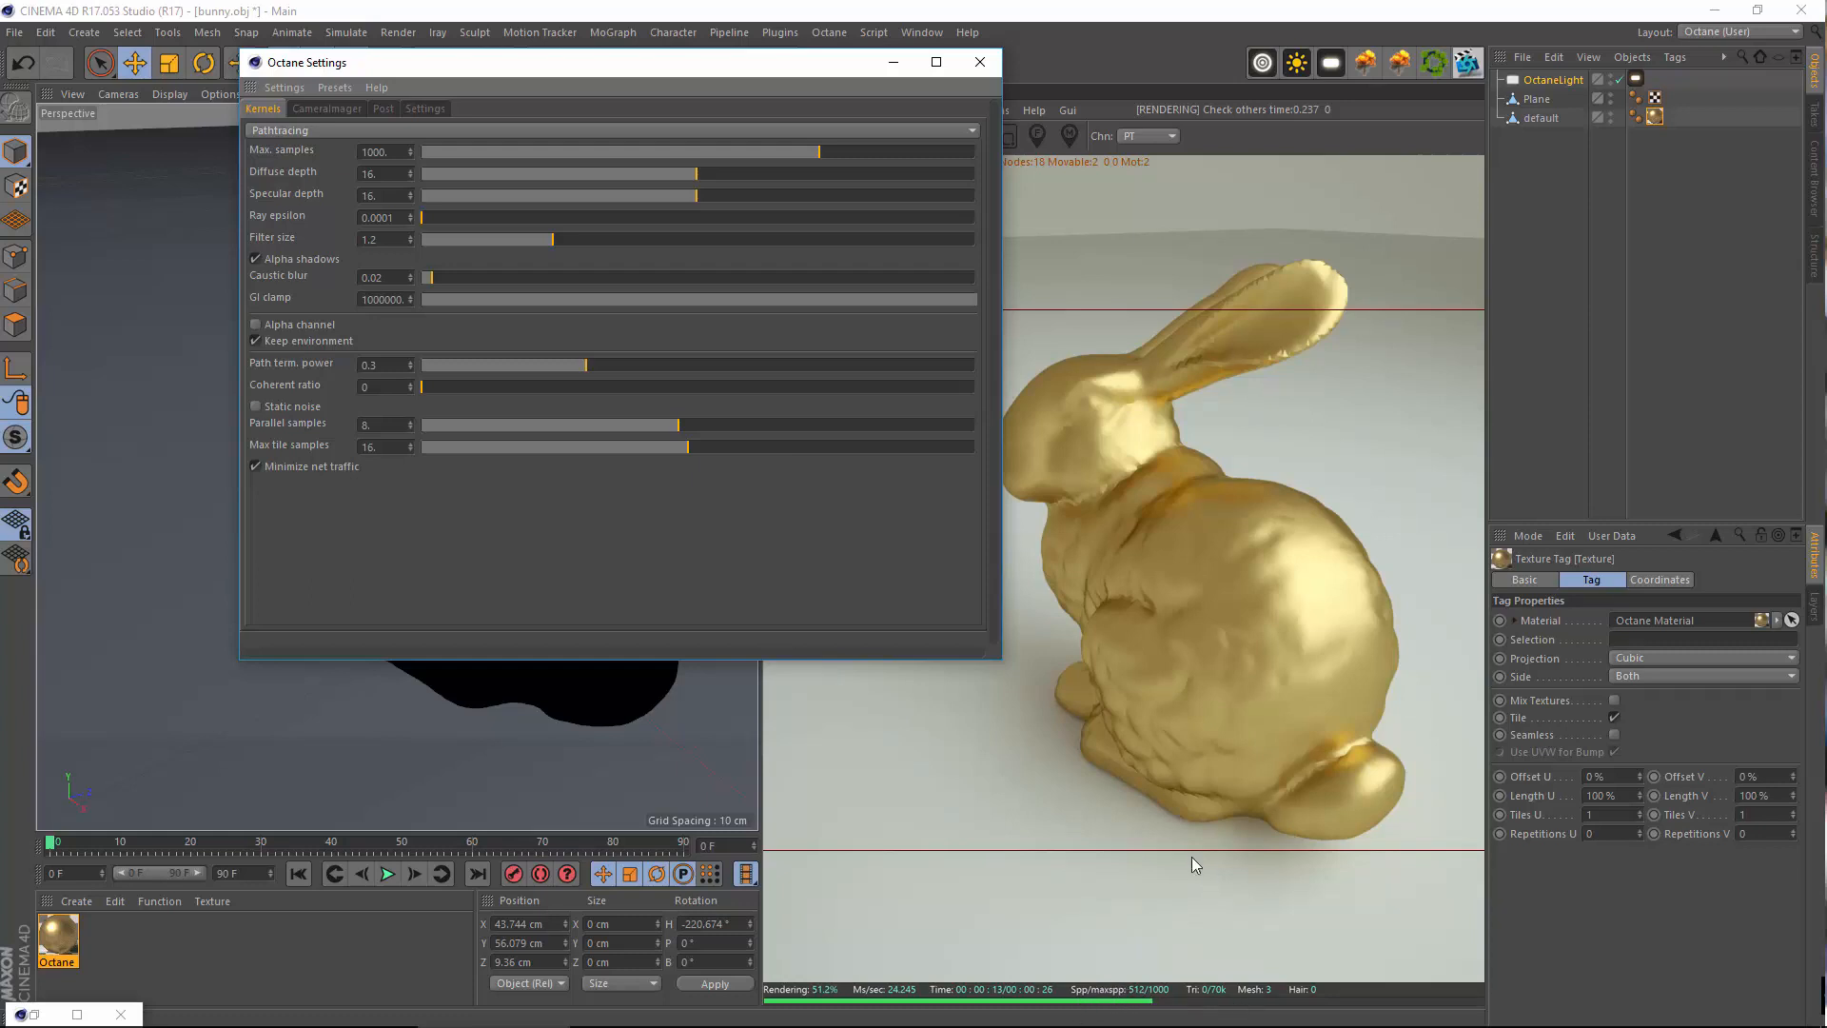
{"action": "left_click", "coordinate": [979, 63]}
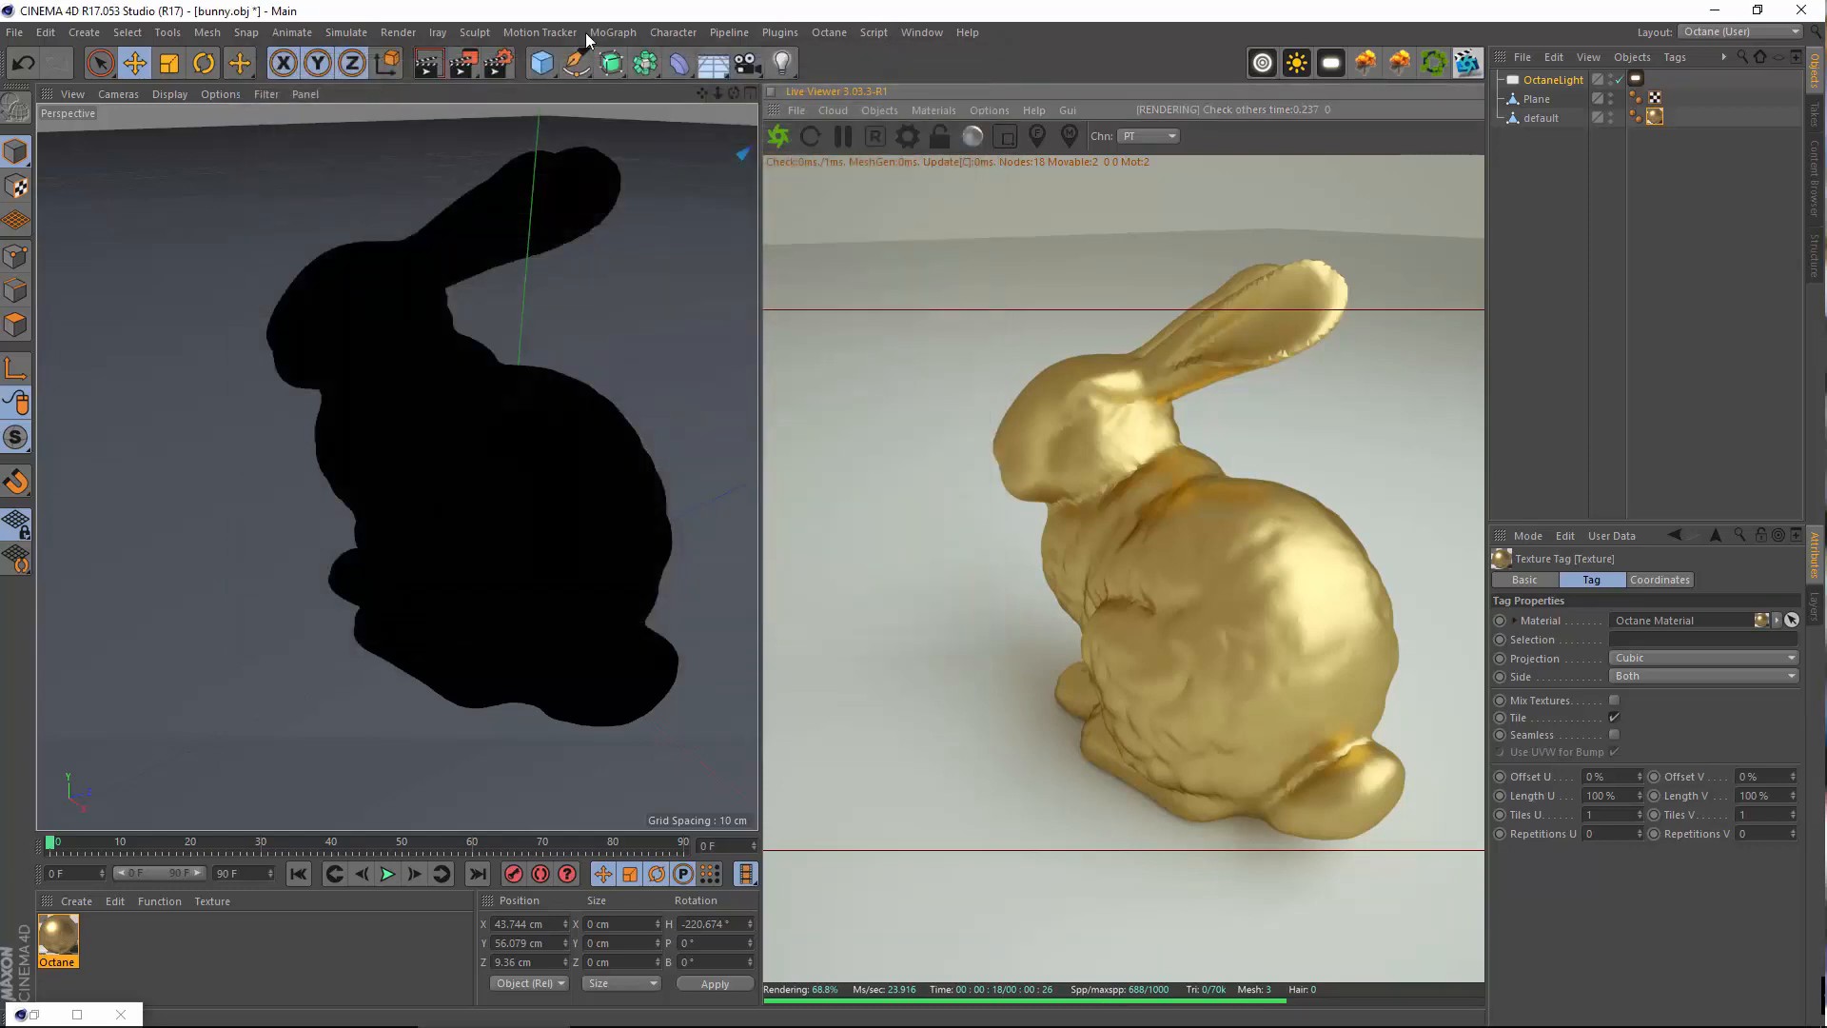
Reopen the bunny's Octane material for editing and change its material type from Glossy to Specular
{"action": "double_click", "coordinate": [59, 942]}
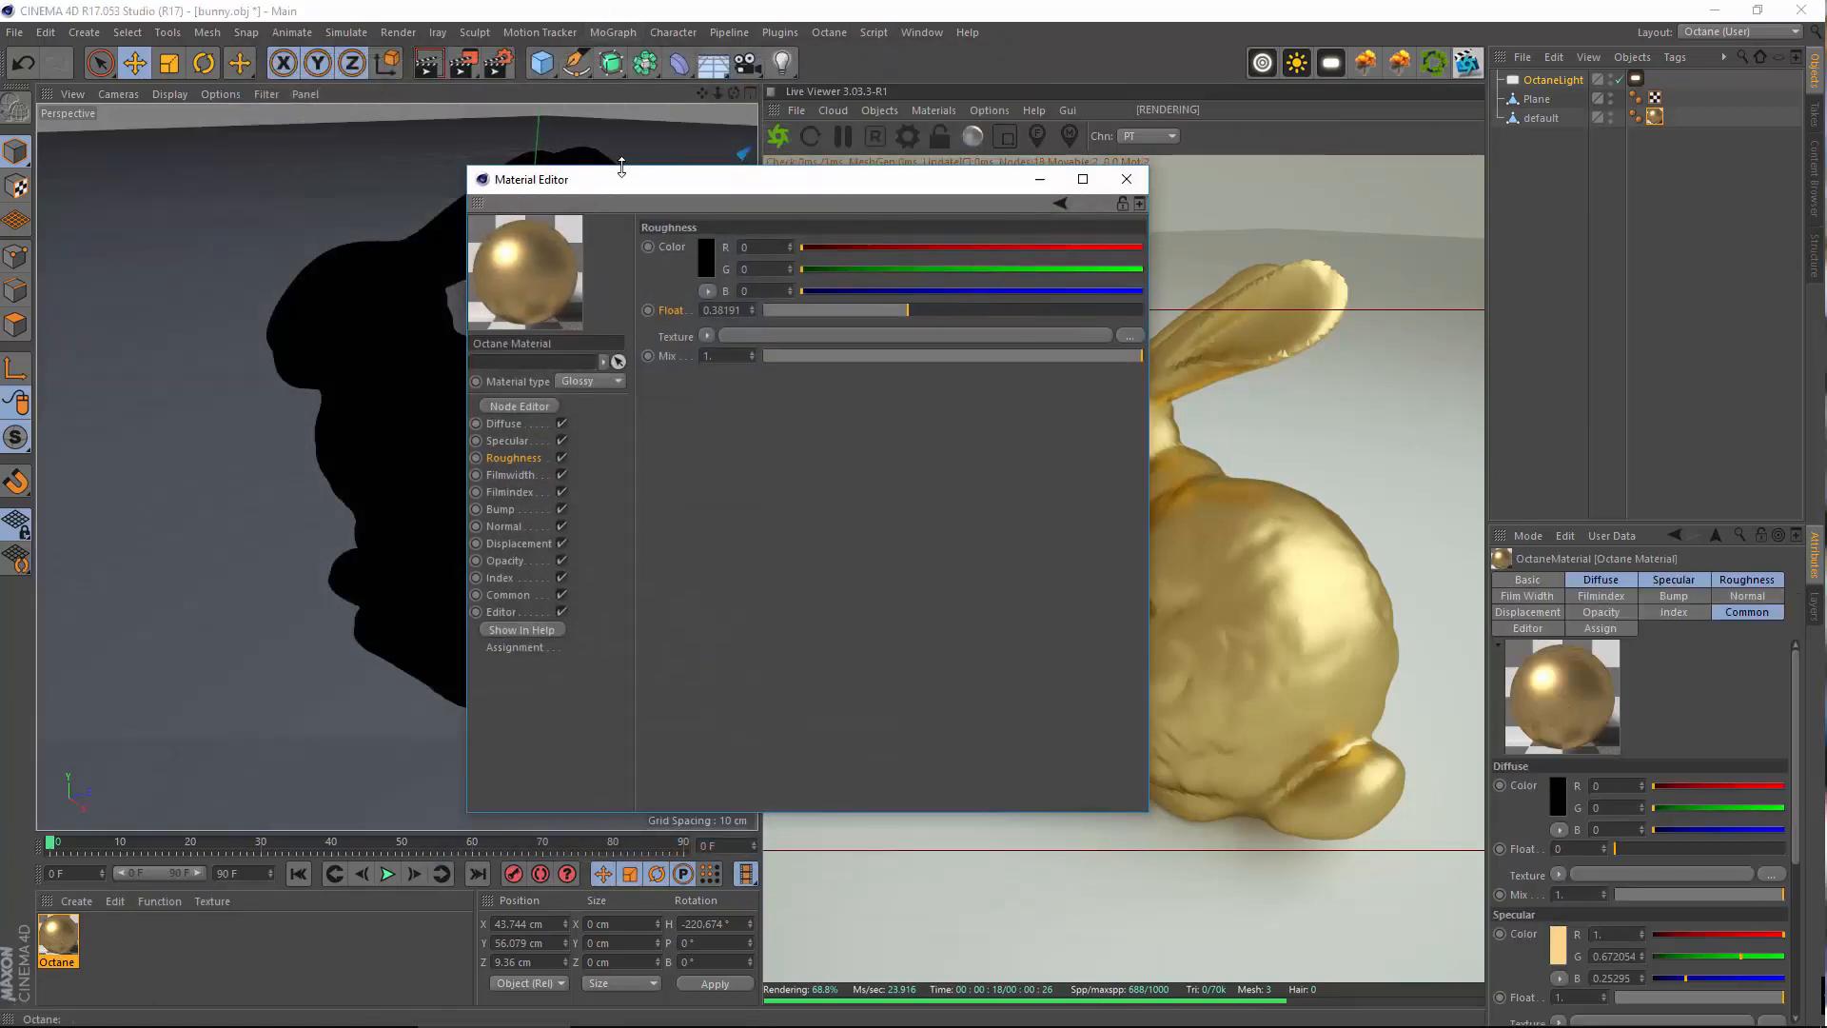
{"action": "left_click_drag", "start_coordinate": [633, 180], "coordinate": [243, 230]}
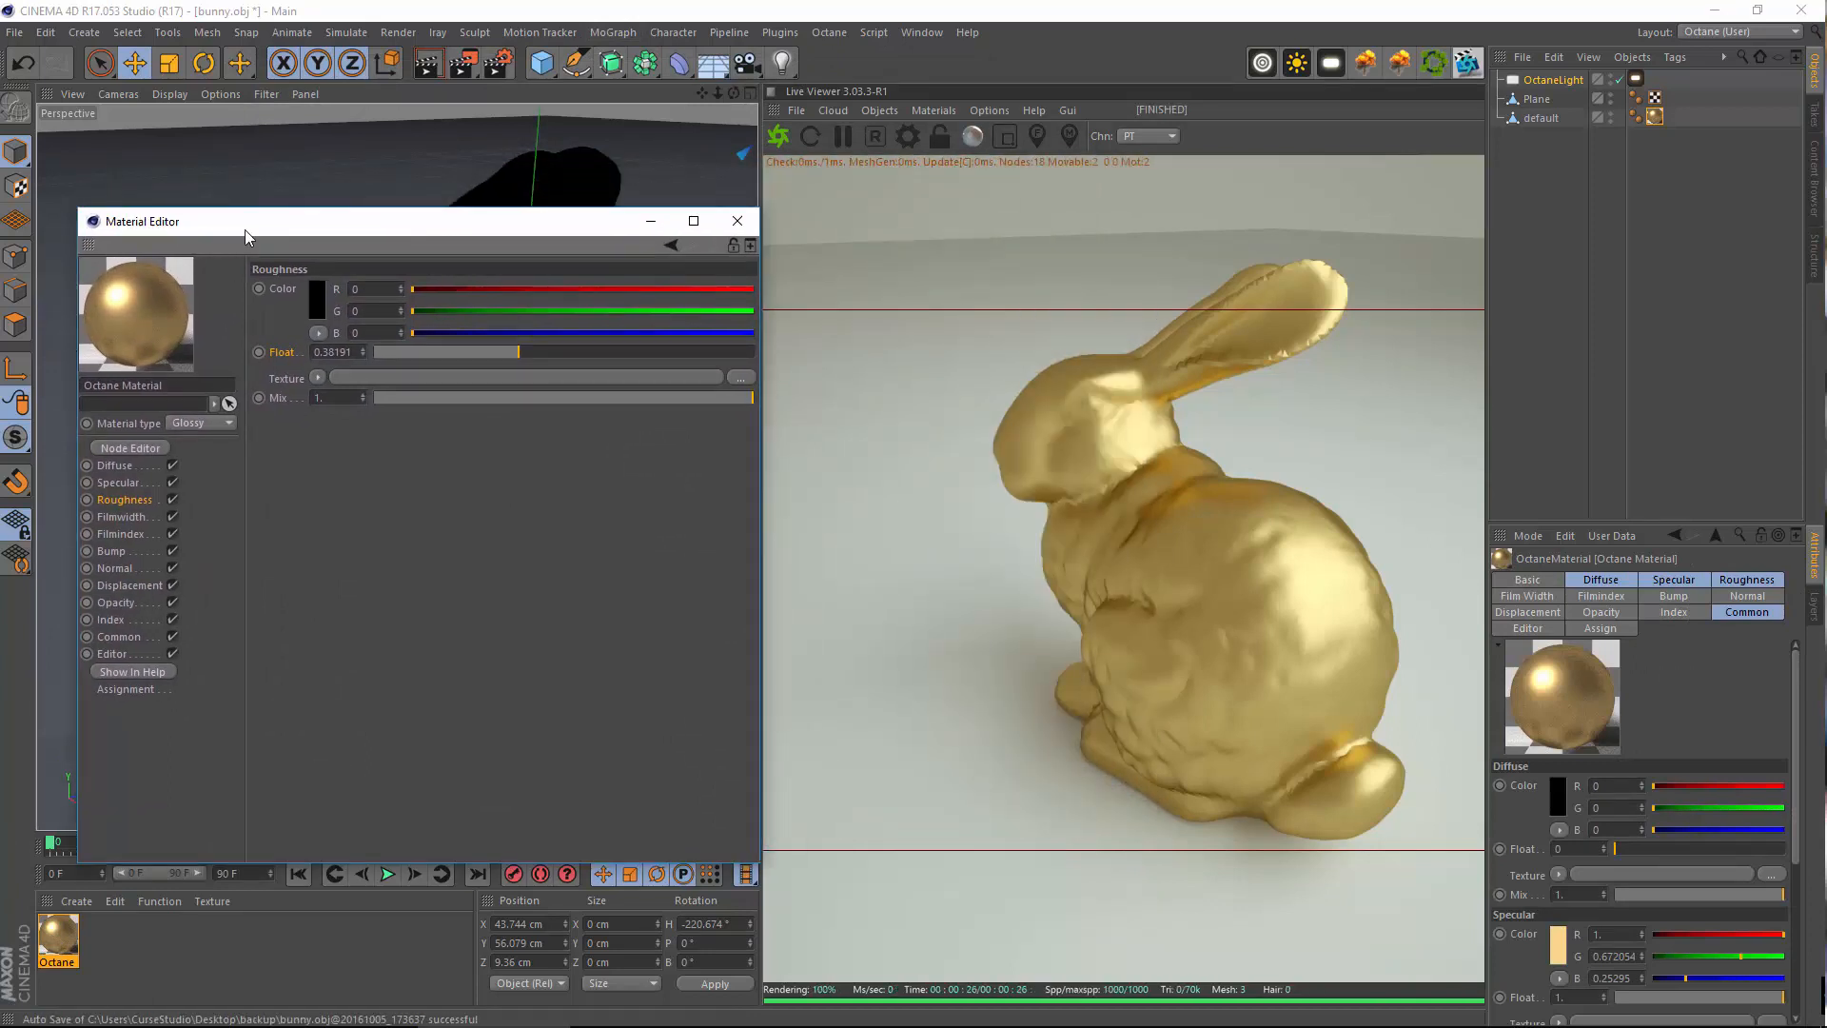
{"action": "left_click", "coordinate": [213, 426]}
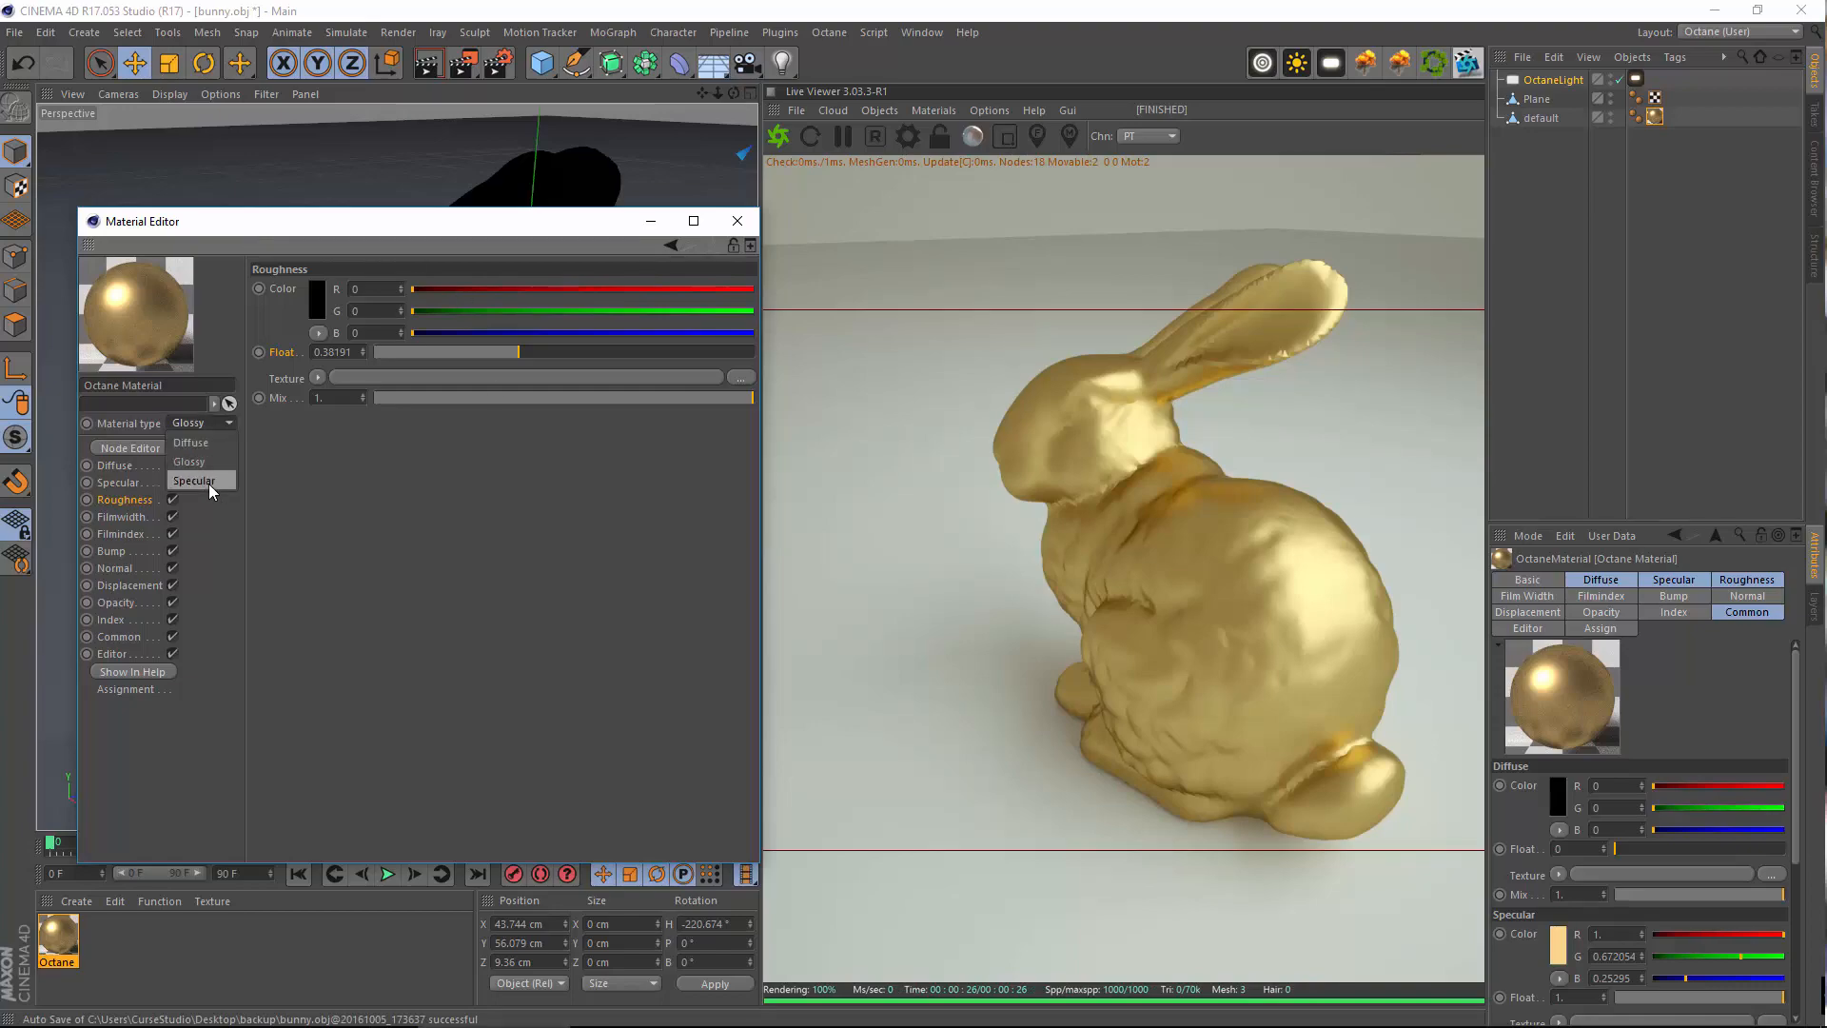
{"action": "left_click", "coordinate": [194, 480]}
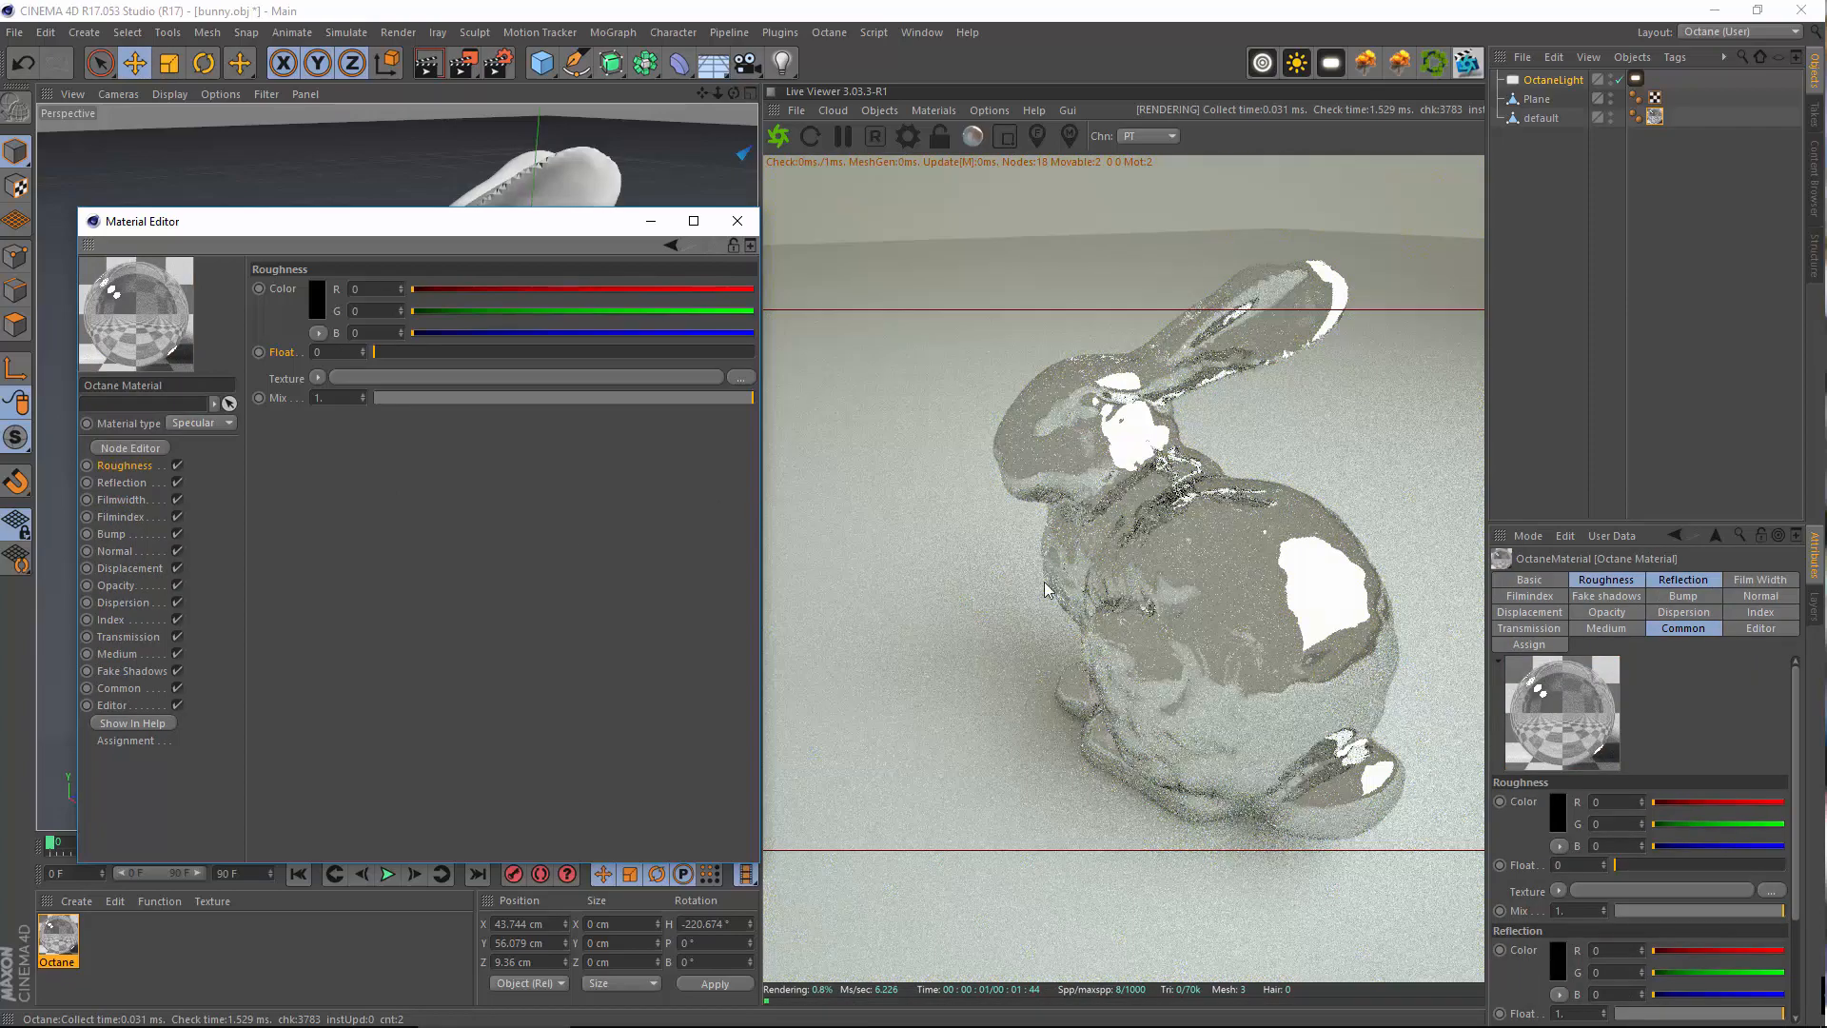
Raise the specular material's Roughness float to about 0.2 and view the bunny from different angles
{"action": "left_click_drag", "start_coordinate": [534, 227], "coordinate": [882, 424]}
{"action": "left_click_drag", "start_coordinate": [464, 276], "coordinate": [359, 303], "text": "alt"}
{"action": "left_click_drag", "start_coordinate": [764, 433], "coordinate": [498, 246]}
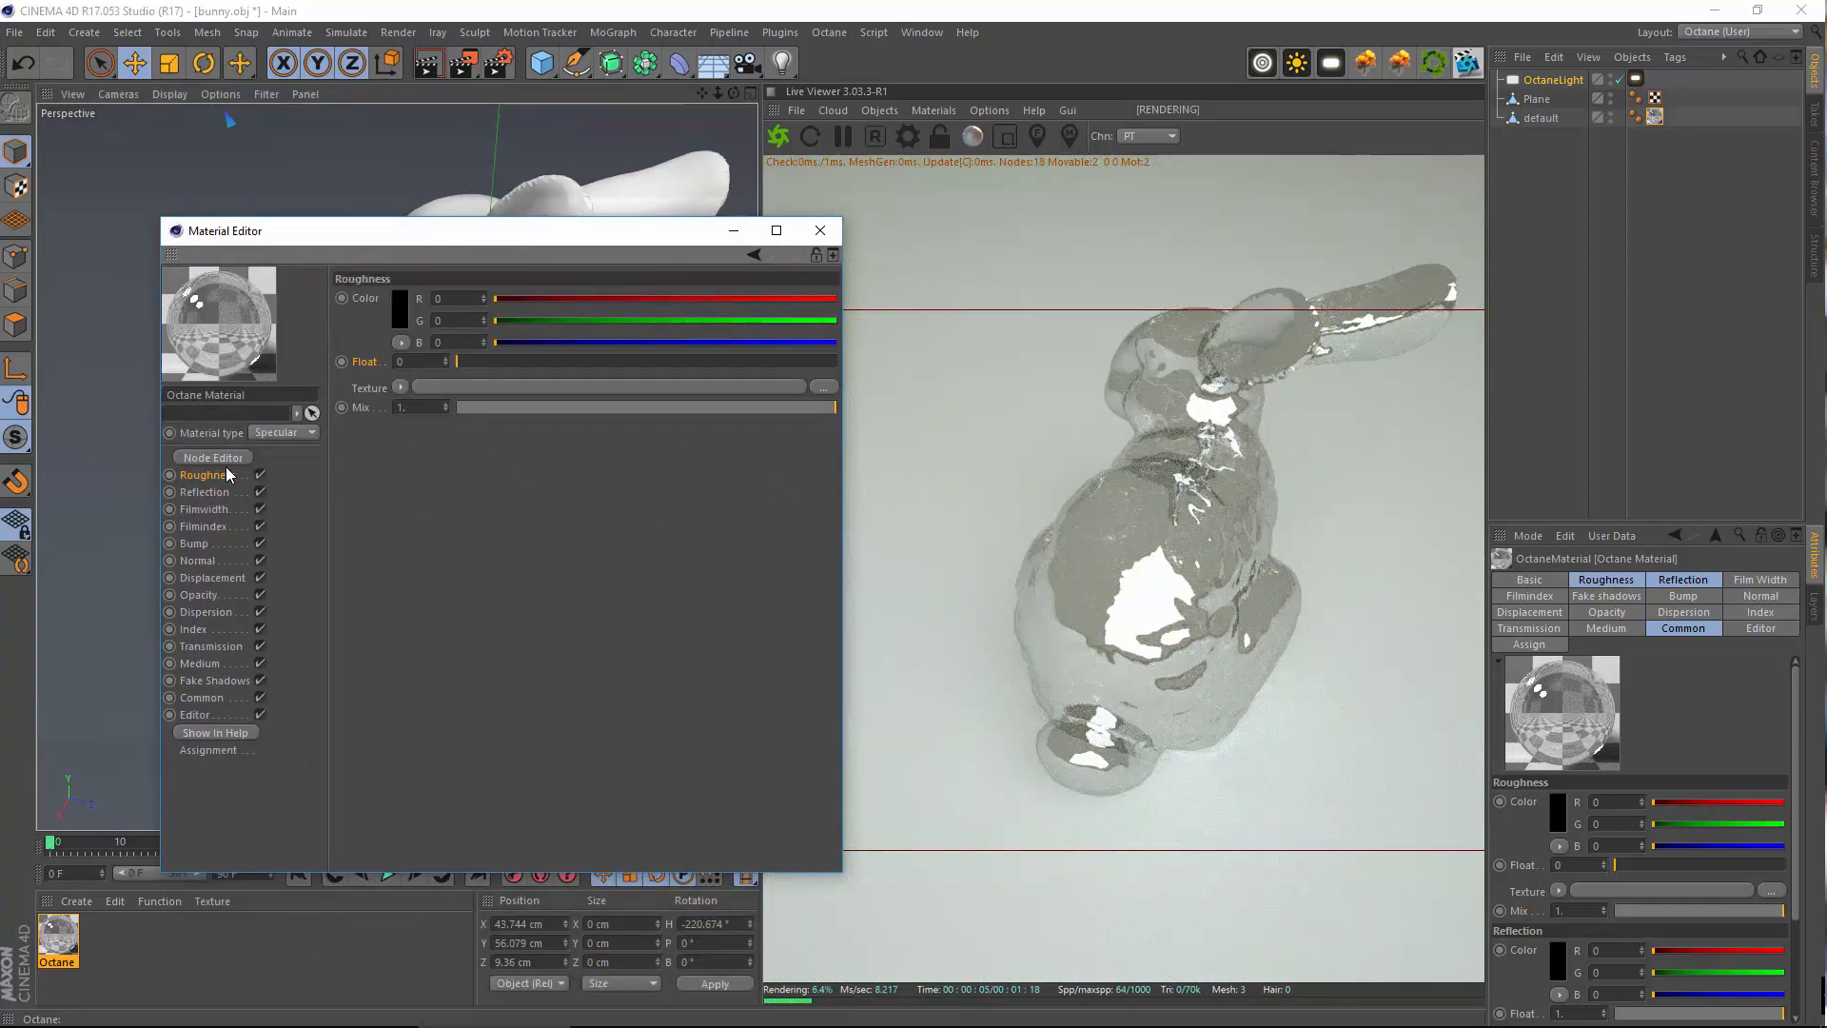
{"action": "left_click_drag", "start_coordinate": [470, 361], "coordinate": [530, 363]}
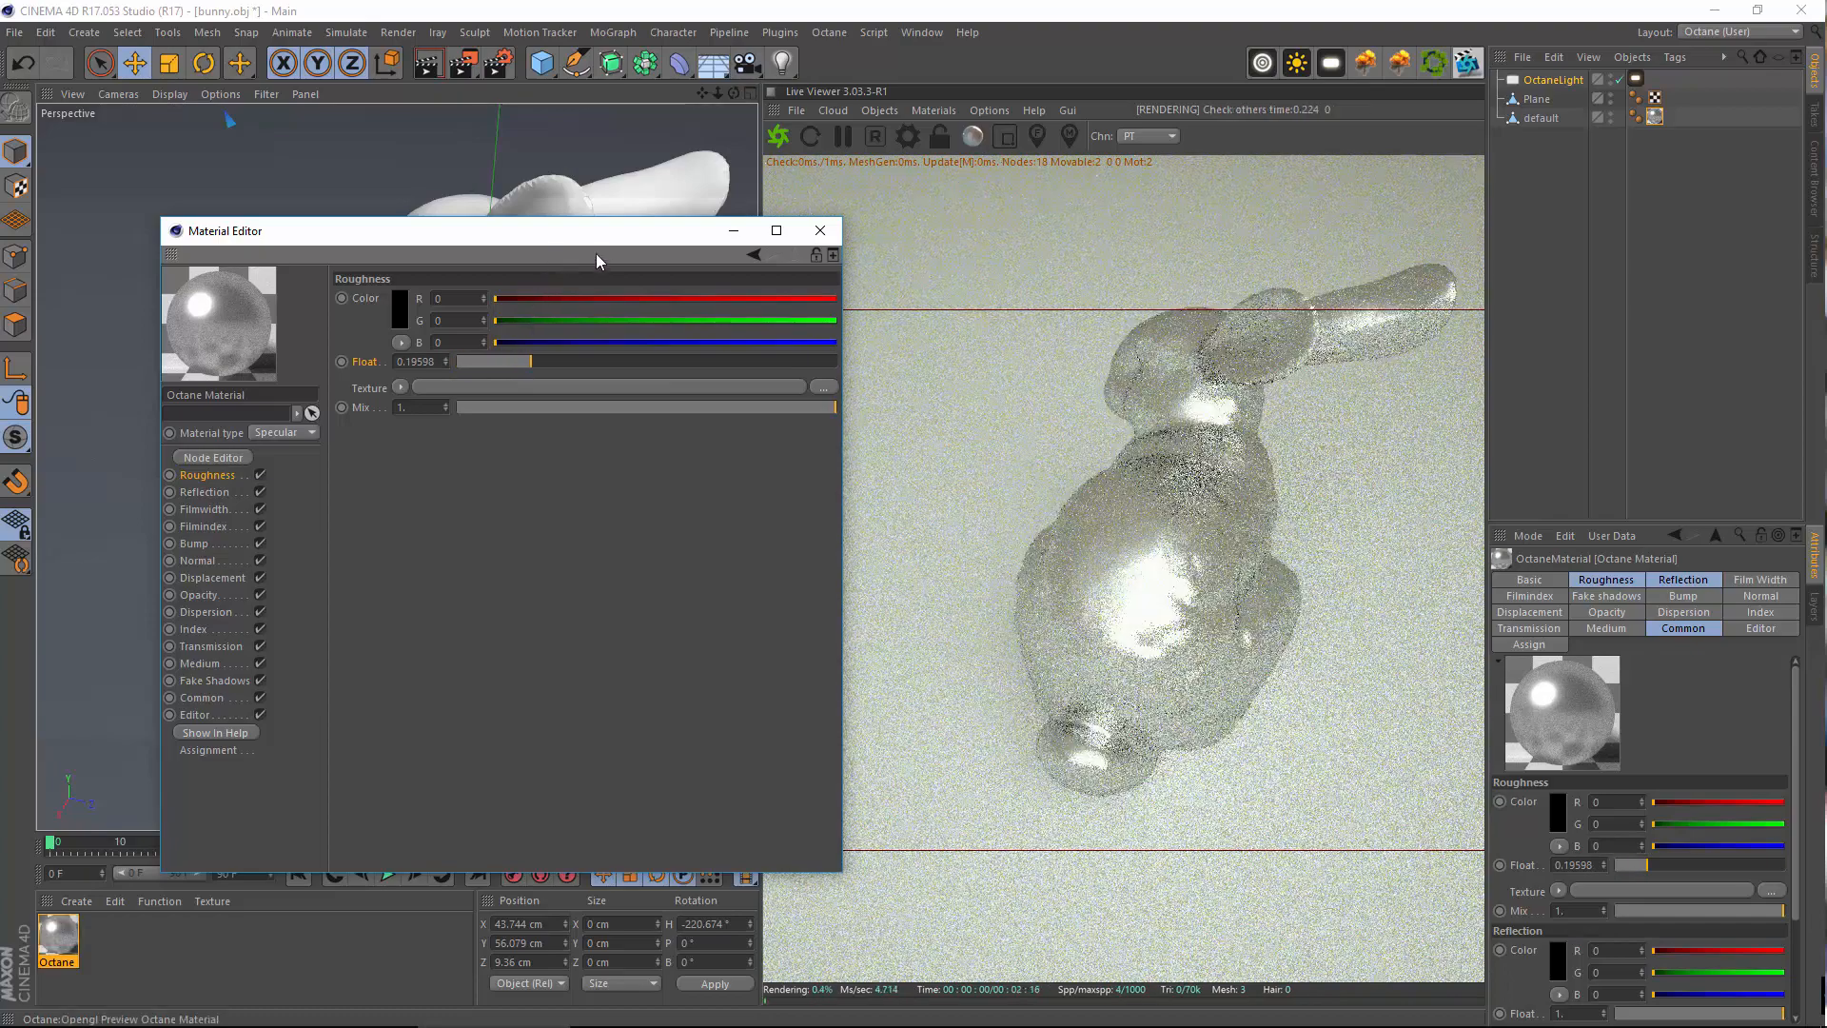
{"action": "left_click_drag", "start_coordinate": [521, 150], "coordinate": [219, 162], "text": "alt"}
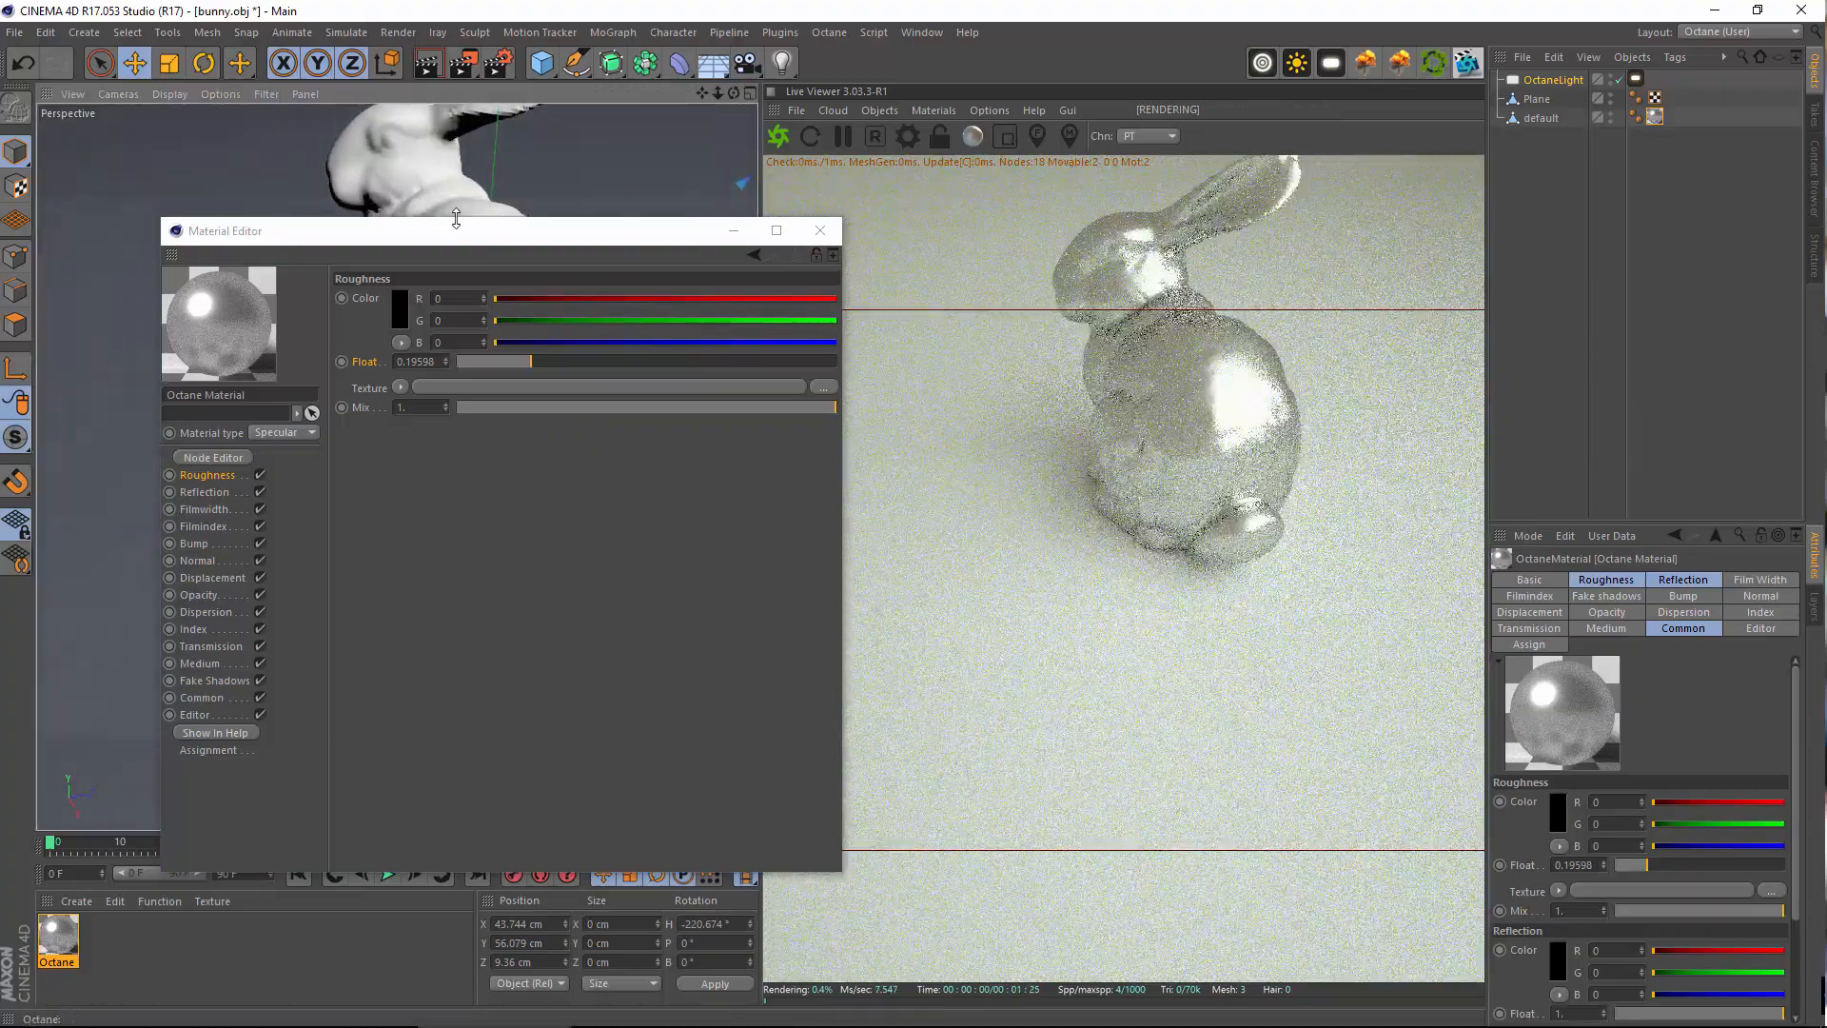
{"action": "left_click_drag", "start_coordinate": [495, 186], "coordinate": [369, 196], "text": "alt"}
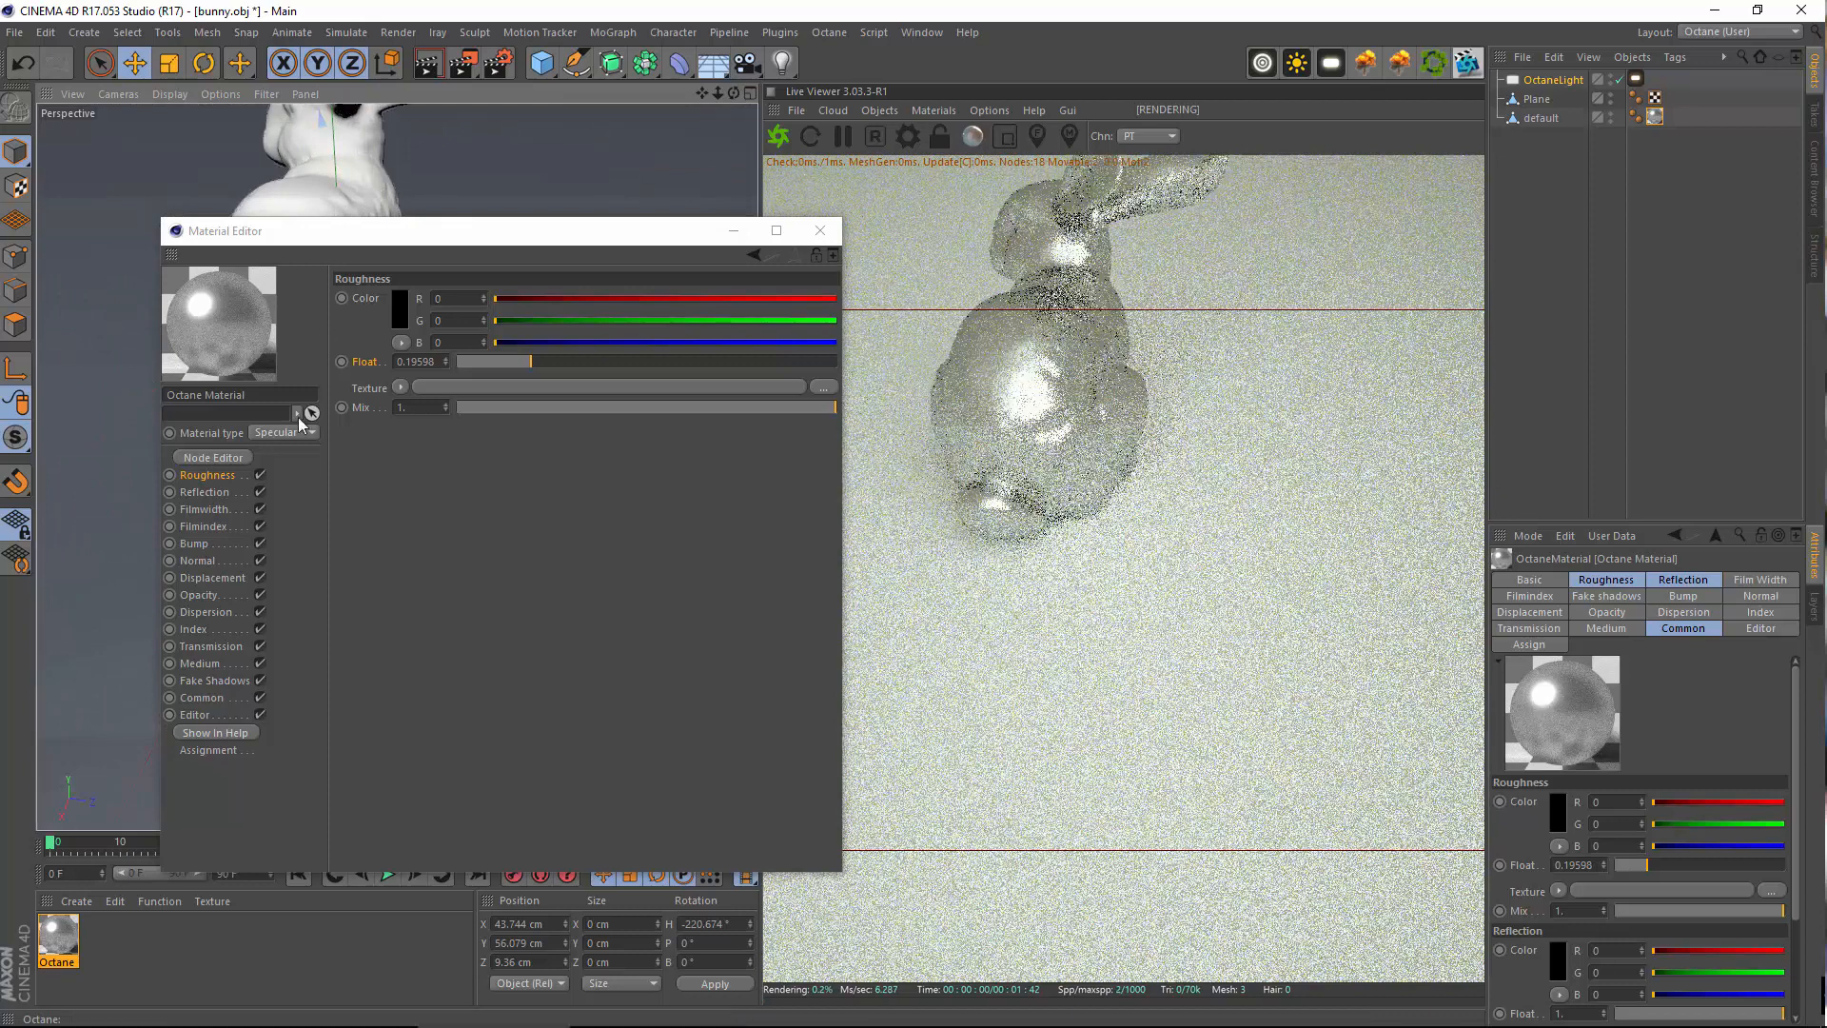
Set the specular material's Index to 1.6
{"action": "left_click", "coordinate": [193, 629]}
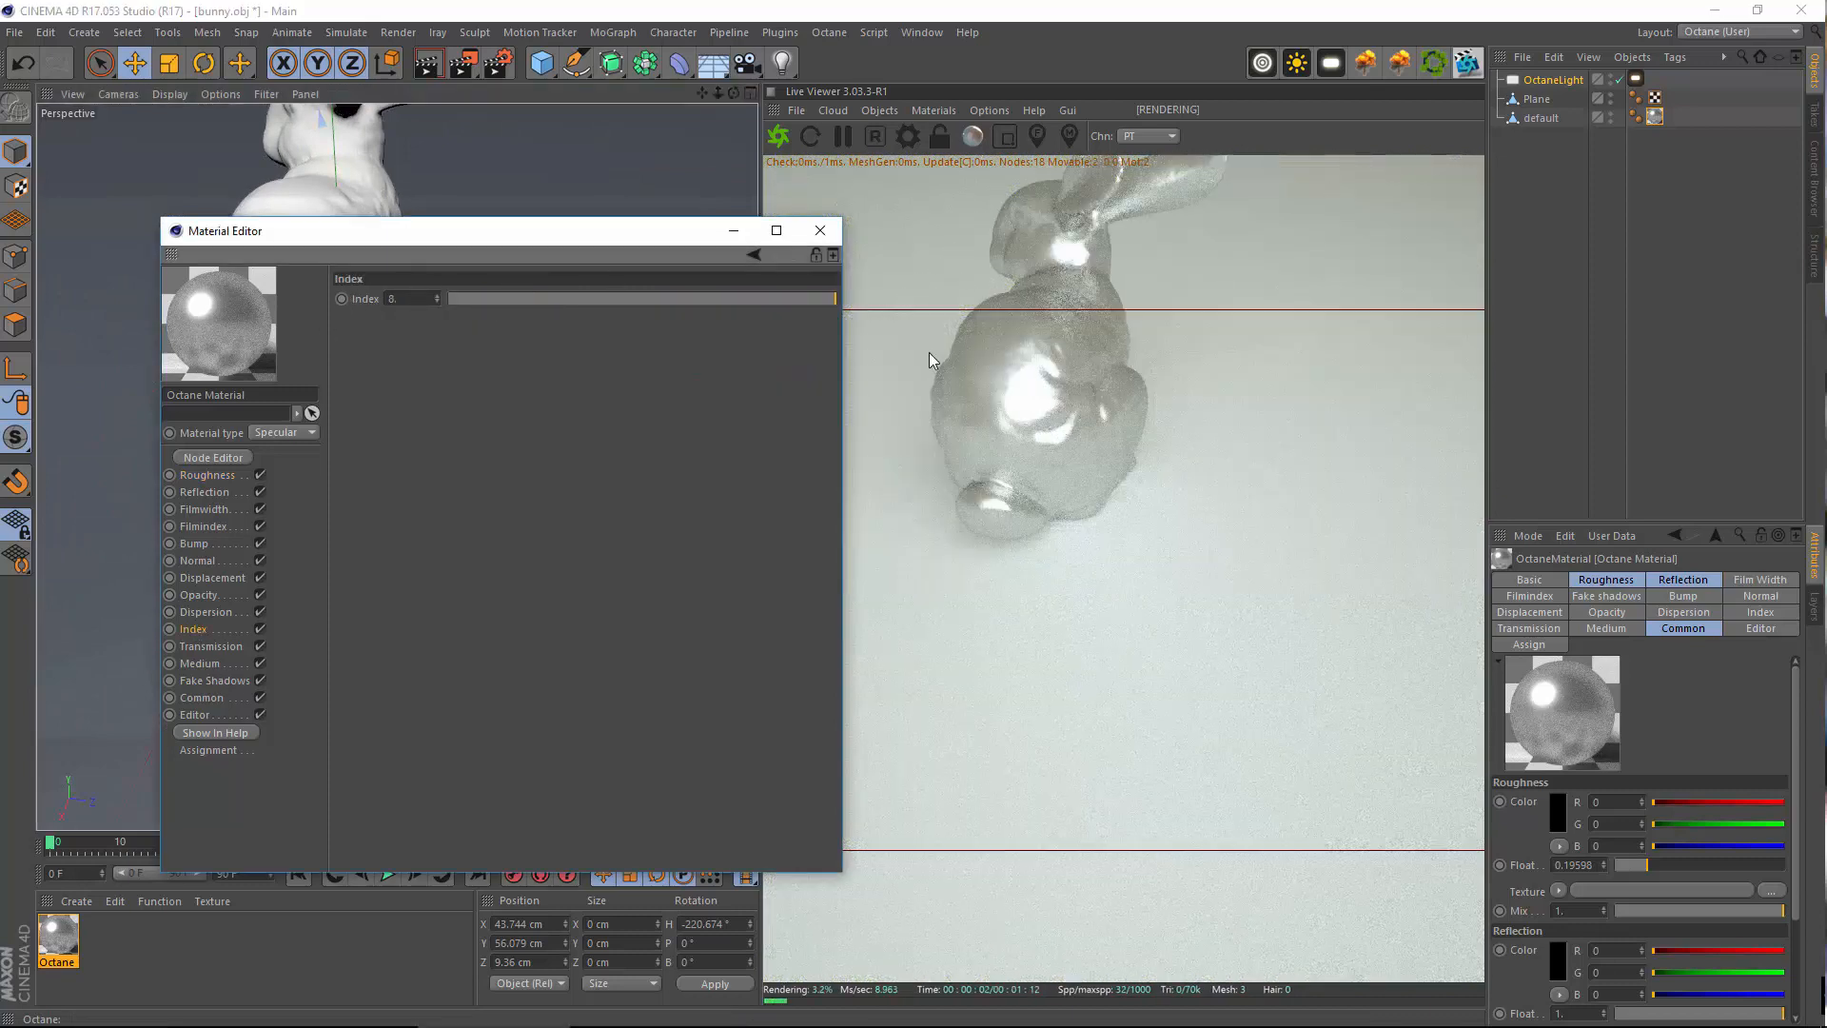
{"action": "left_click_drag", "start_coordinate": [418, 300], "coordinate": [105, 265]}
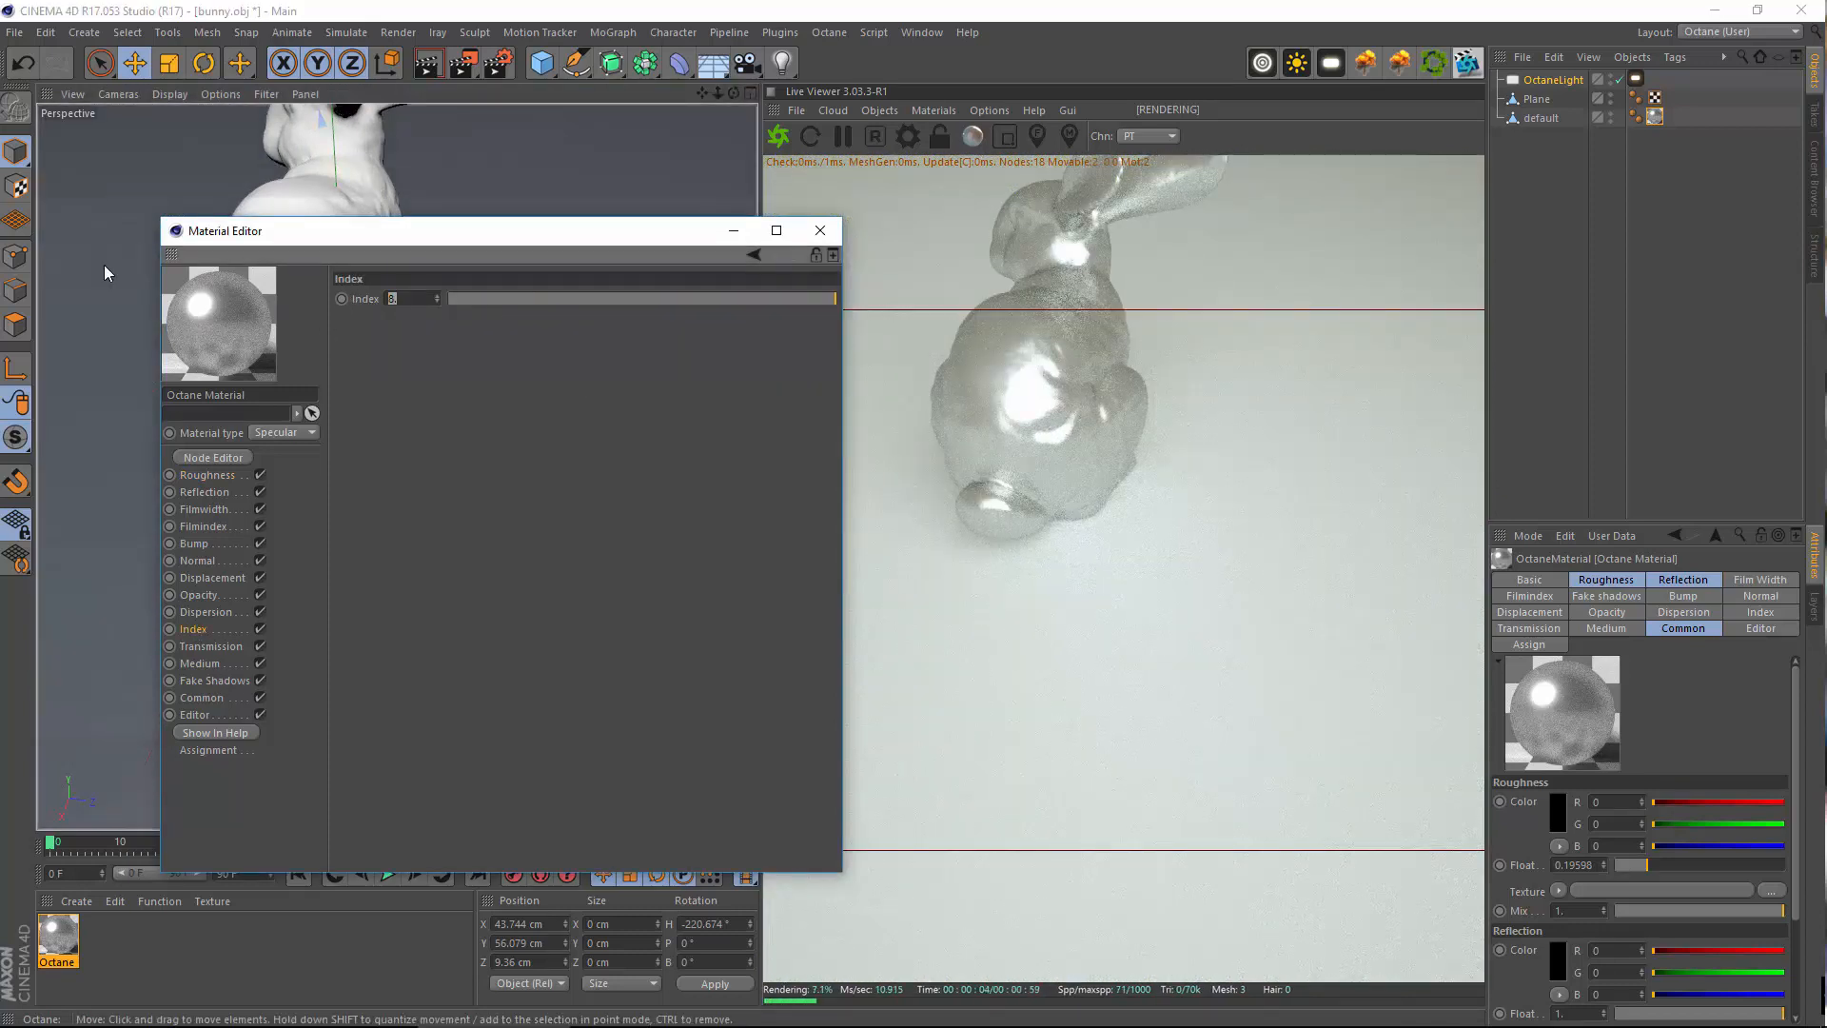
{"action": "type", "text": "1.6"}
{"action": "key", "text": "Return"}
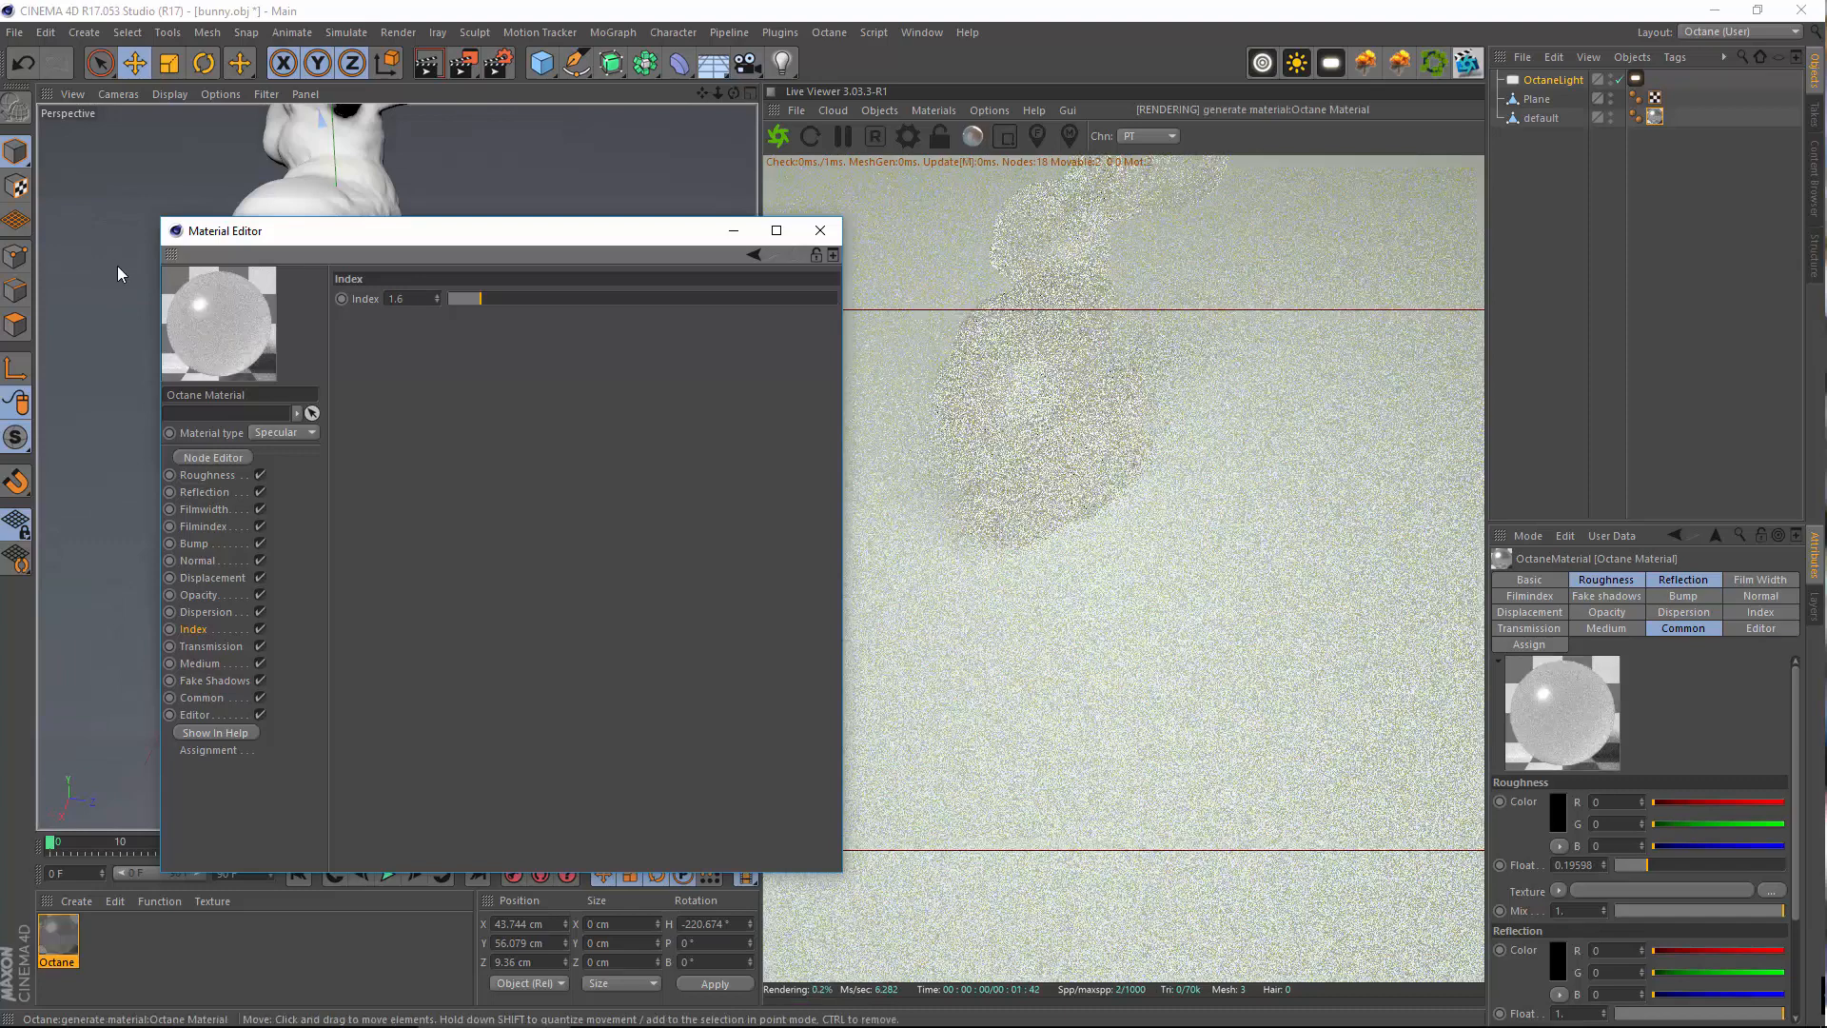
{"action": "left_click_drag", "start_coordinate": [620, 236], "coordinate": [852, 345]}
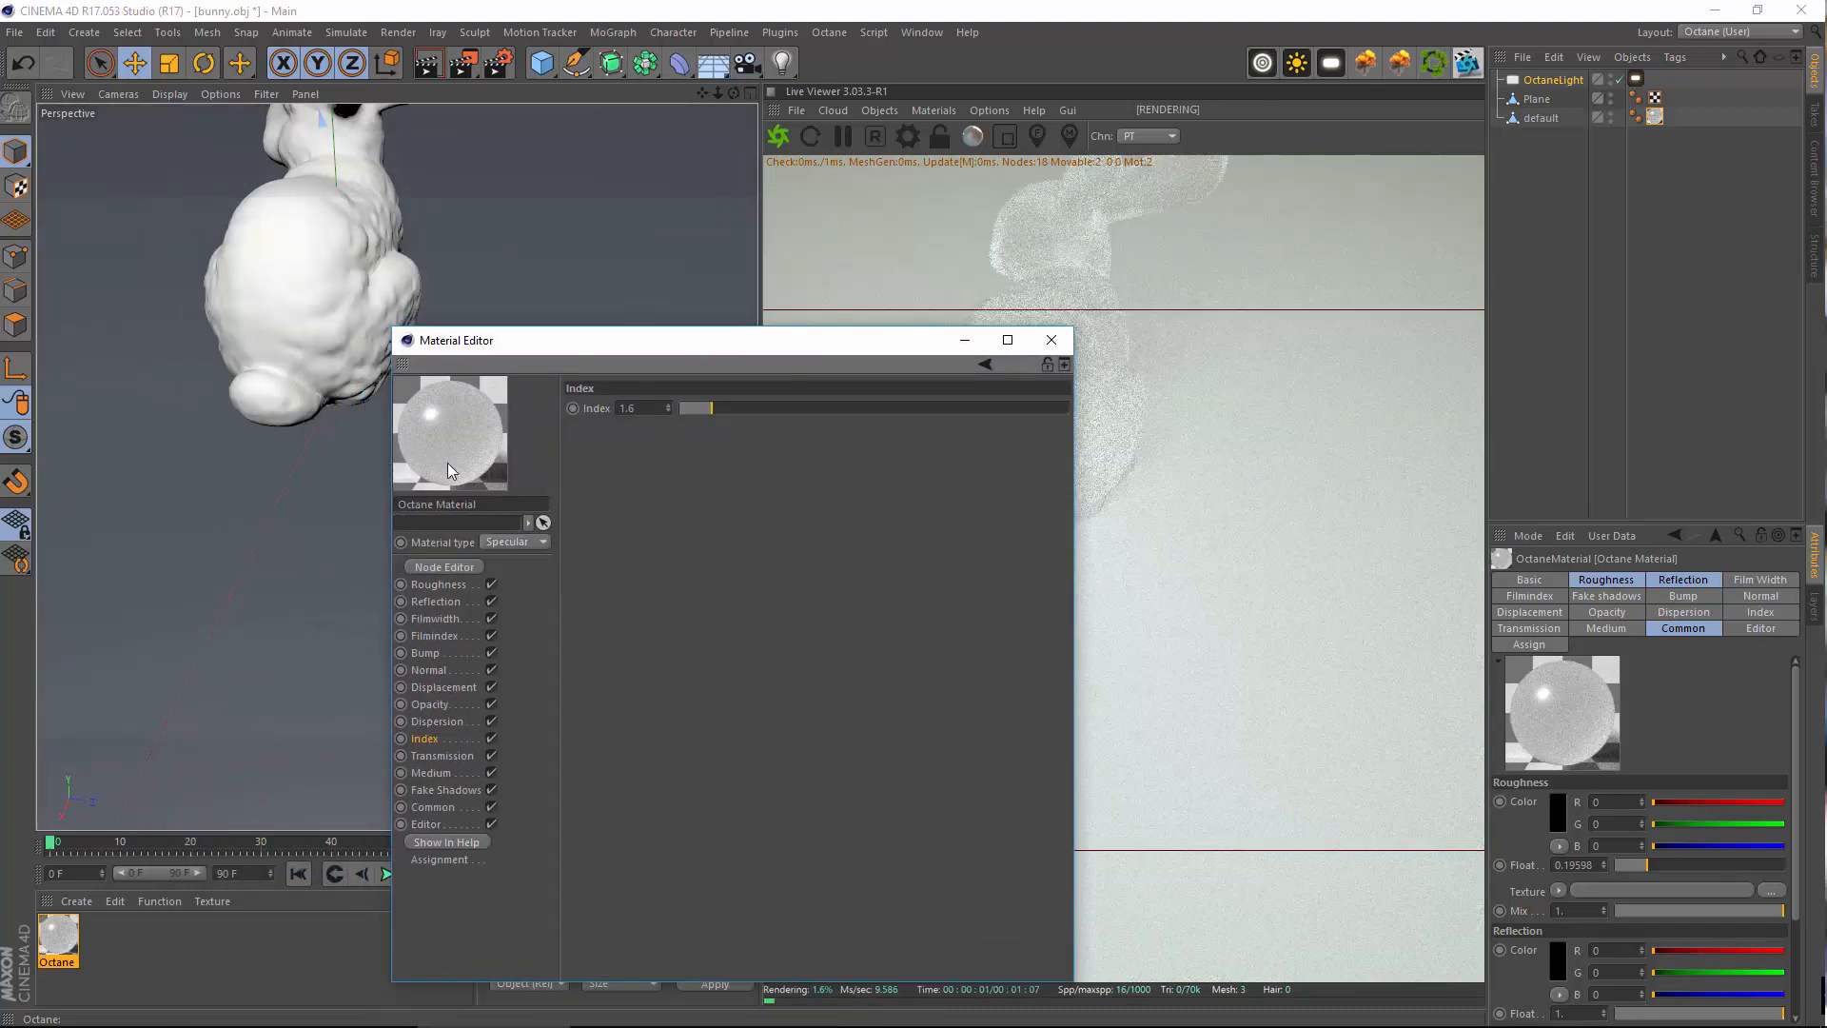
Reduce the specular material's Roughness float to 0 and view the clear glass bunny up close
{"action": "left_click", "coordinate": [437, 586]}
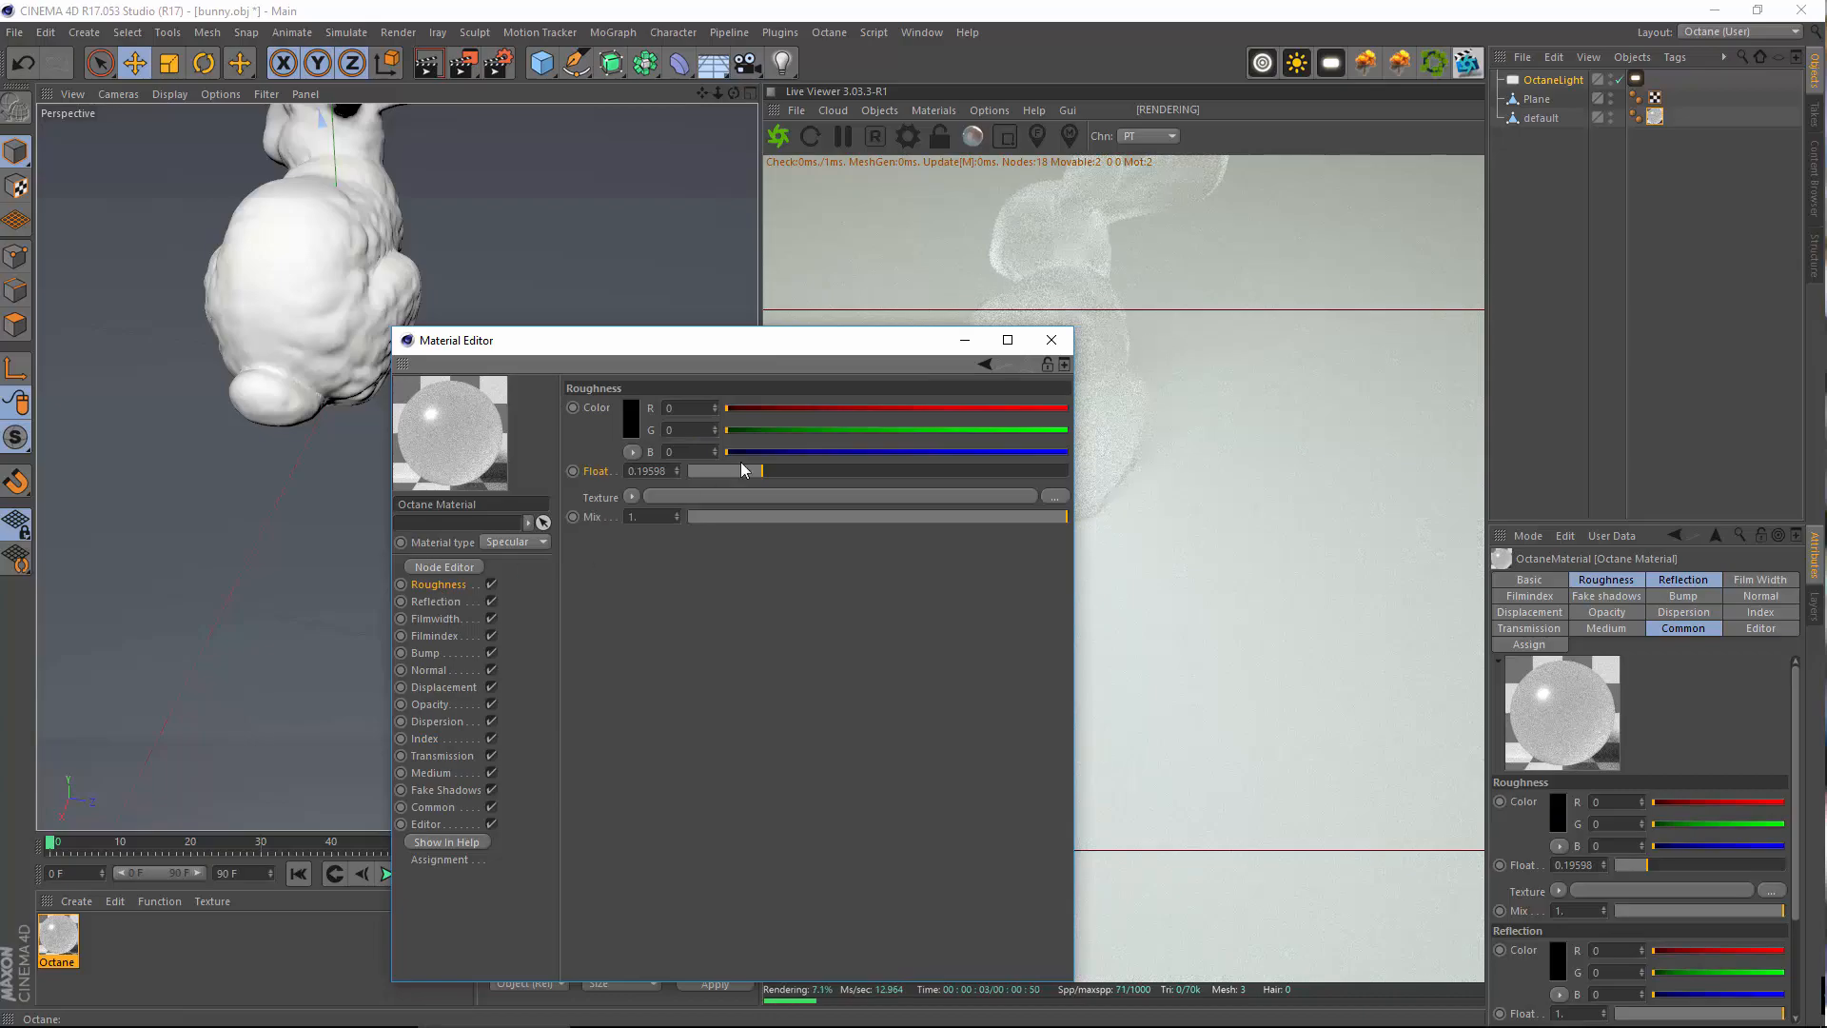
{"action": "left_click_drag", "start_coordinate": [734, 470], "coordinate": [696, 470]}
{"action": "left_click_drag", "start_coordinate": [776, 340], "coordinate": [470, 248]}
{"action": "left_click_drag", "start_coordinate": [392, 174], "coordinate": [305, 174], "text": "alt"}
{"action": "middle_click_drag", "start_coordinate": [305, 174], "coordinate": [524, 166], "text": "alt"}
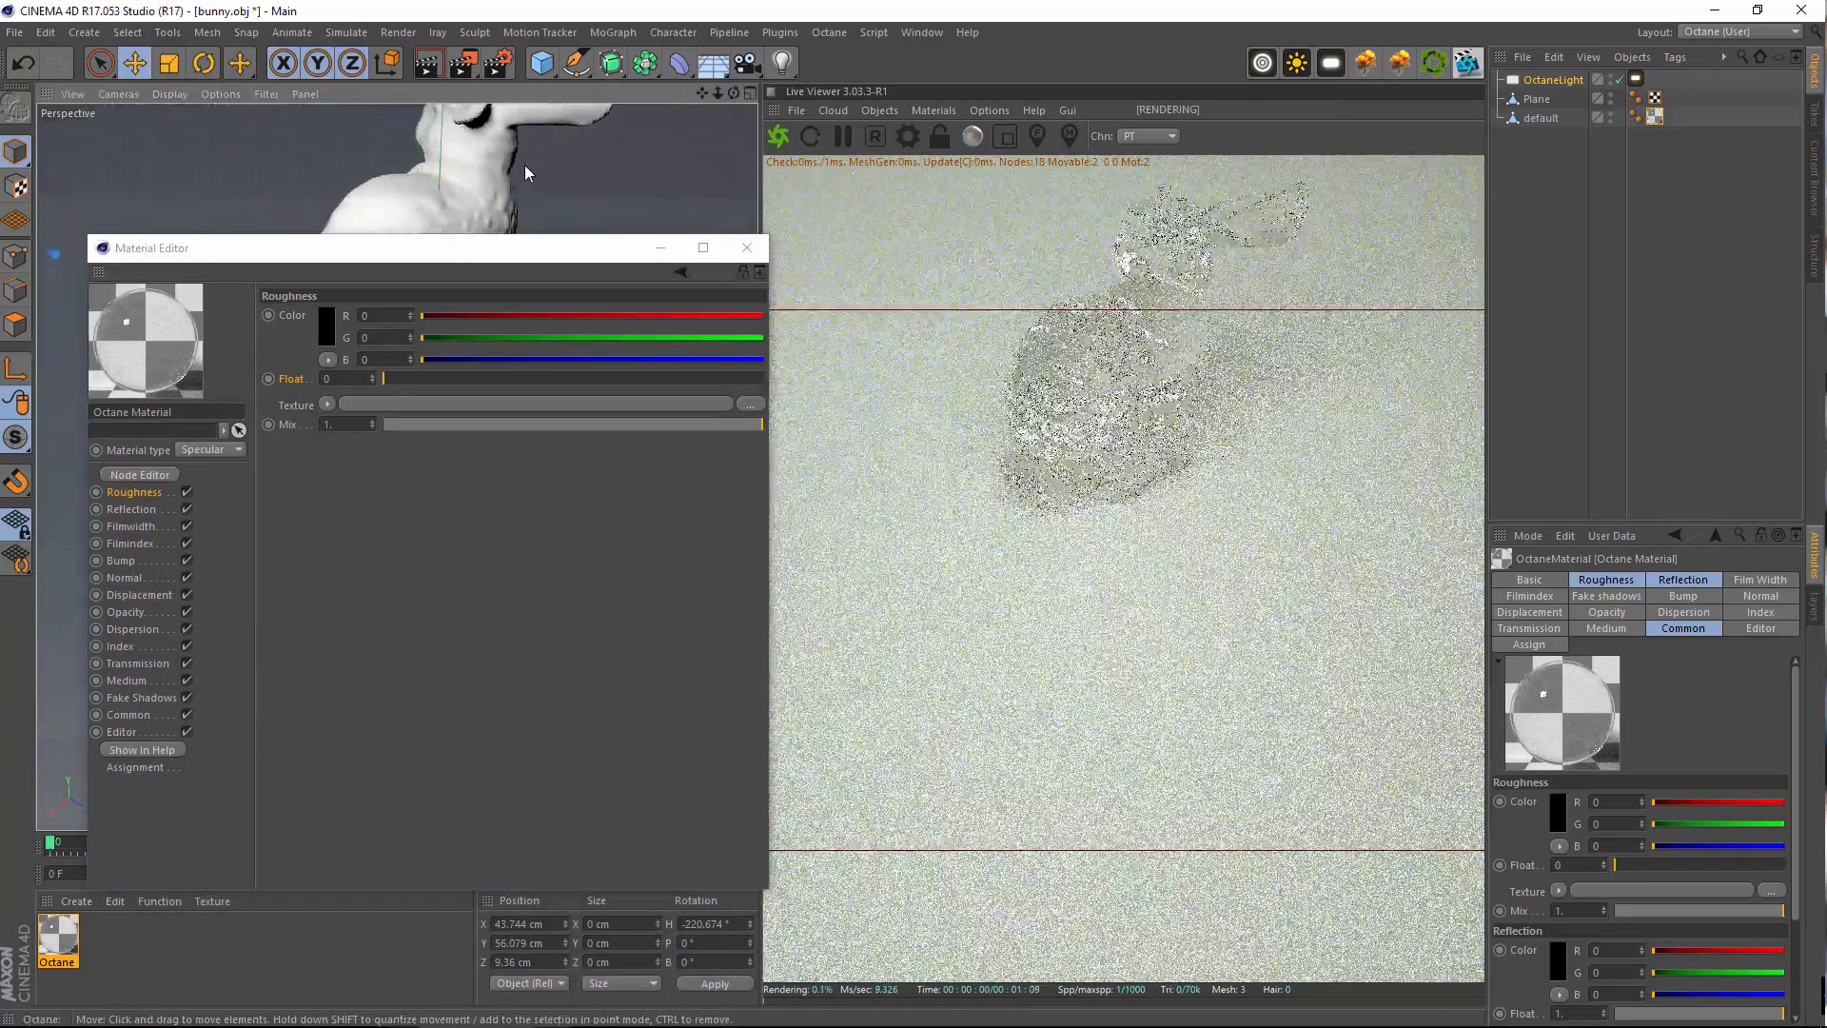
{"action": "scroll", "coordinate": [397, 194], "scroll_direction": "up", "scroll_amount": 3}
{"action": "middle_click_drag", "start_coordinate": [397, 194], "coordinate": [384, 288], "text": "alt"}
{"action": "left_click_drag", "start_coordinate": [384, 288], "coordinate": [409, 215], "text": "alt"}
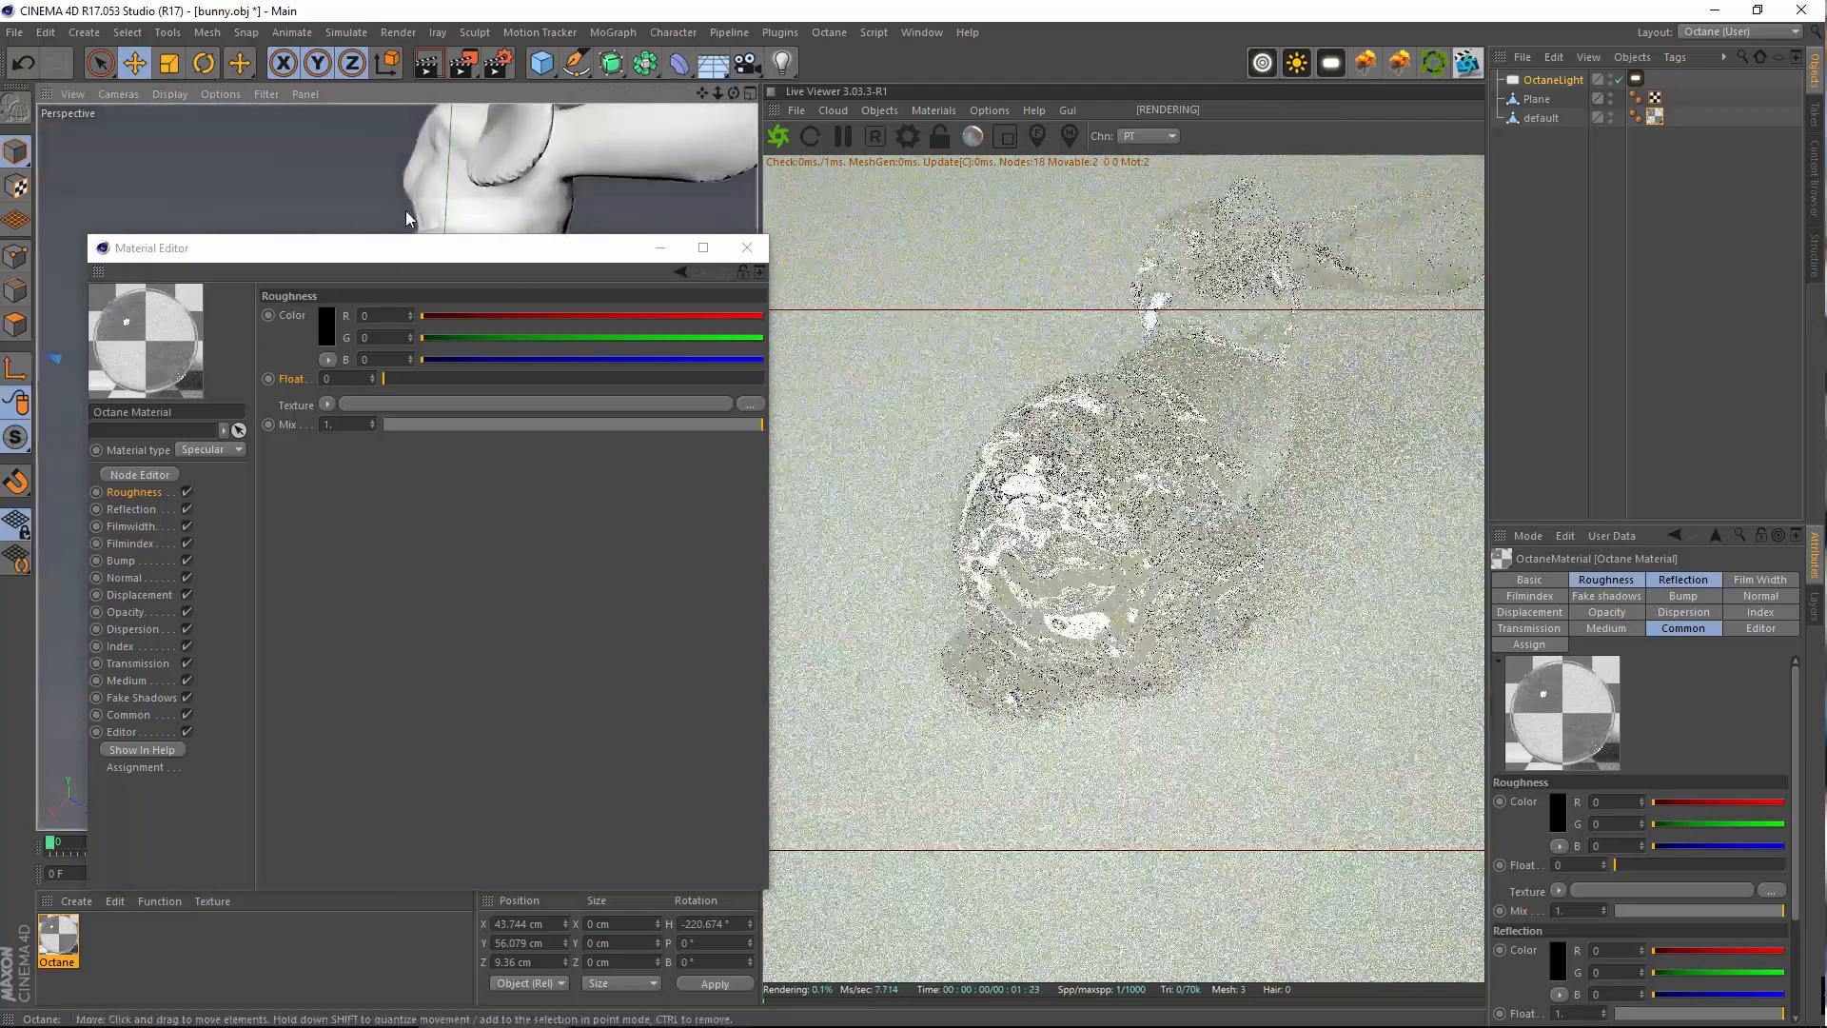
Reframe the glass bunny so the whole model is seen from the side in the live render
{"action": "scroll", "coordinate": [425, 180], "scroll_direction": "down", "scroll_amount": 2}
{"action": "middle_click_drag", "start_coordinate": [425, 179], "coordinate": [418, 257], "text": "alt"}
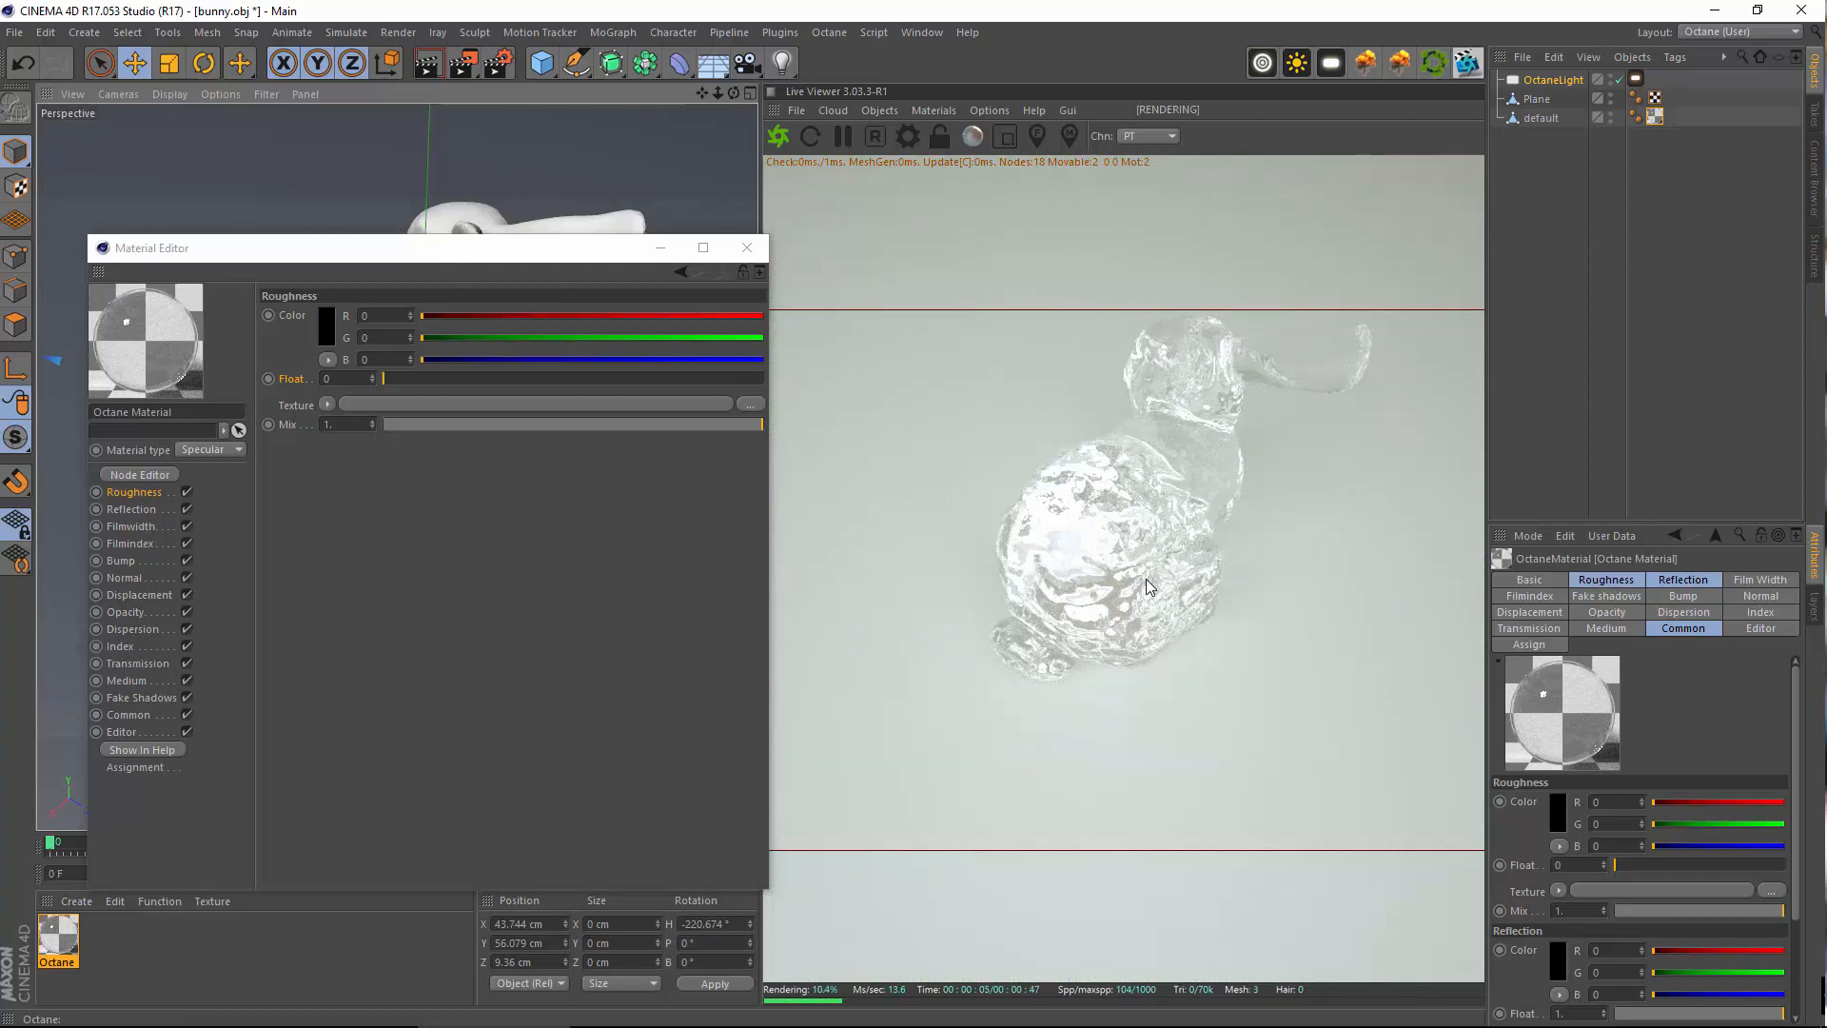
{"action": "left_click_drag", "start_coordinate": [483, 255], "coordinate": [737, 376]}
{"action": "left_click_drag", "start_coordinate": [359, 232], "coordinate": [567, 346], "text": "alt"}
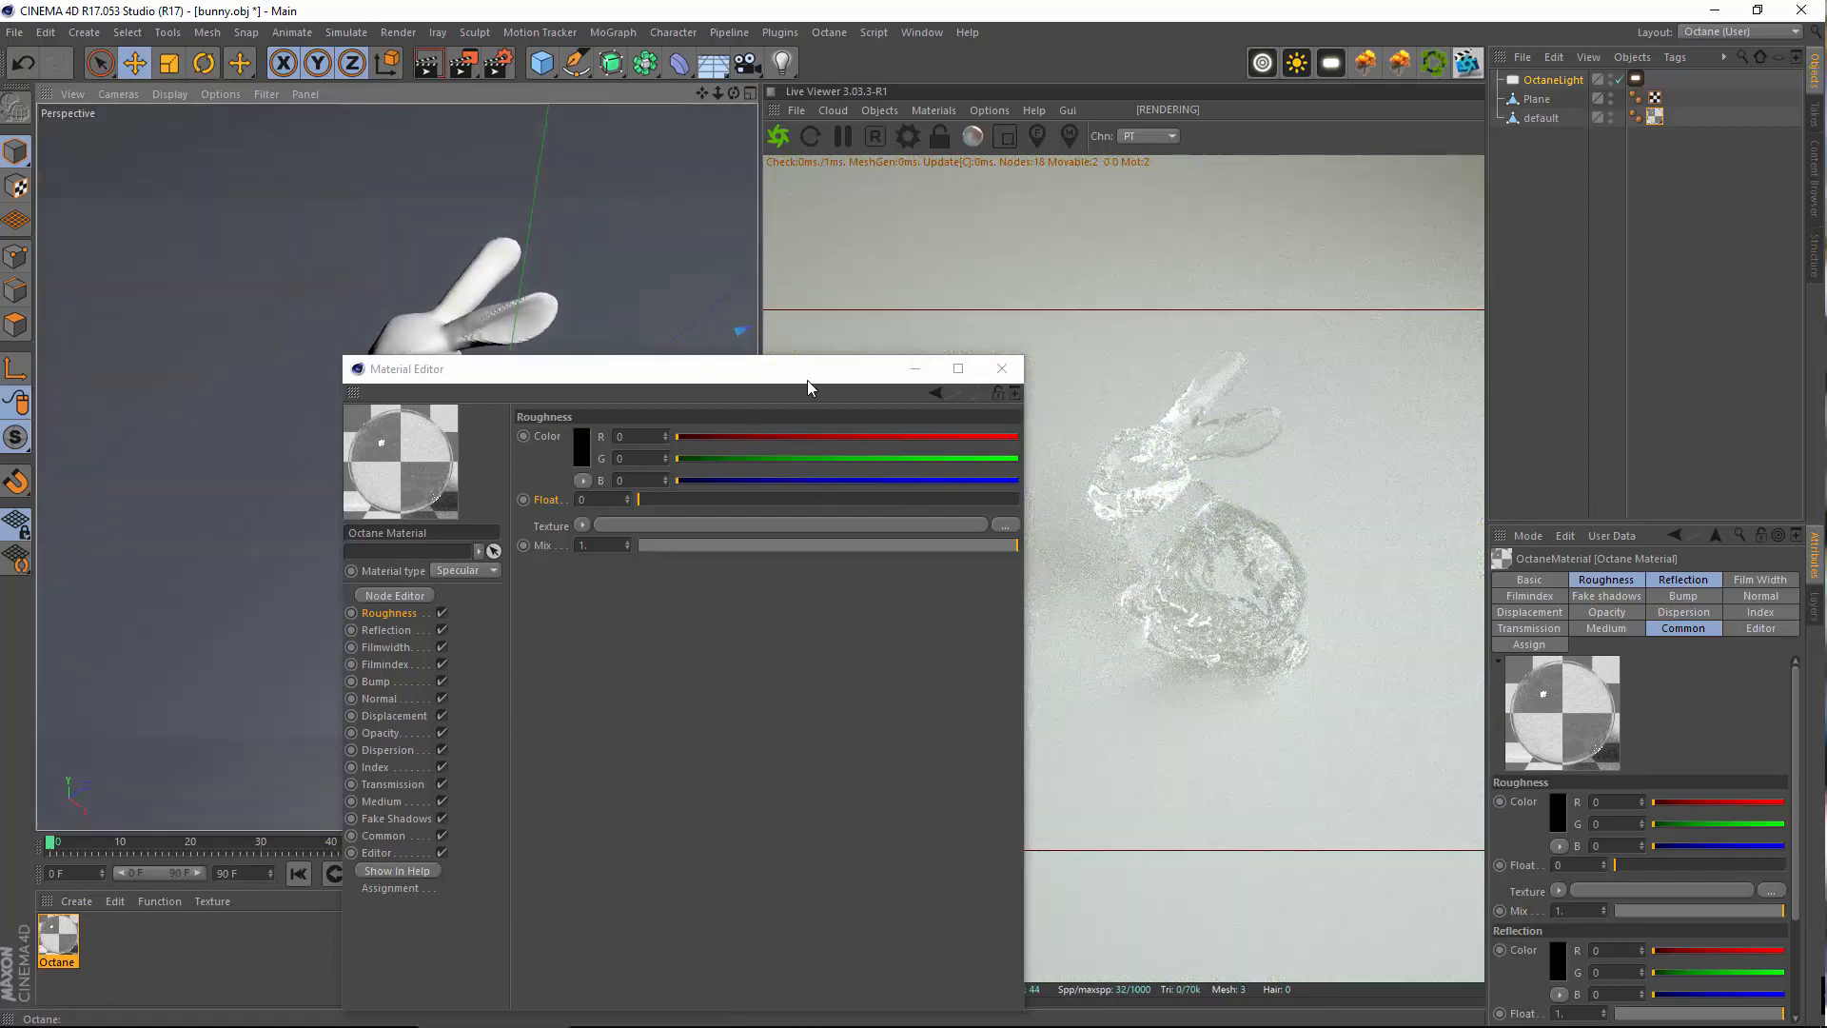
{"action": "left_click_drag", "start_coordinate": [808, 388], "coordinate": [579, 235]}
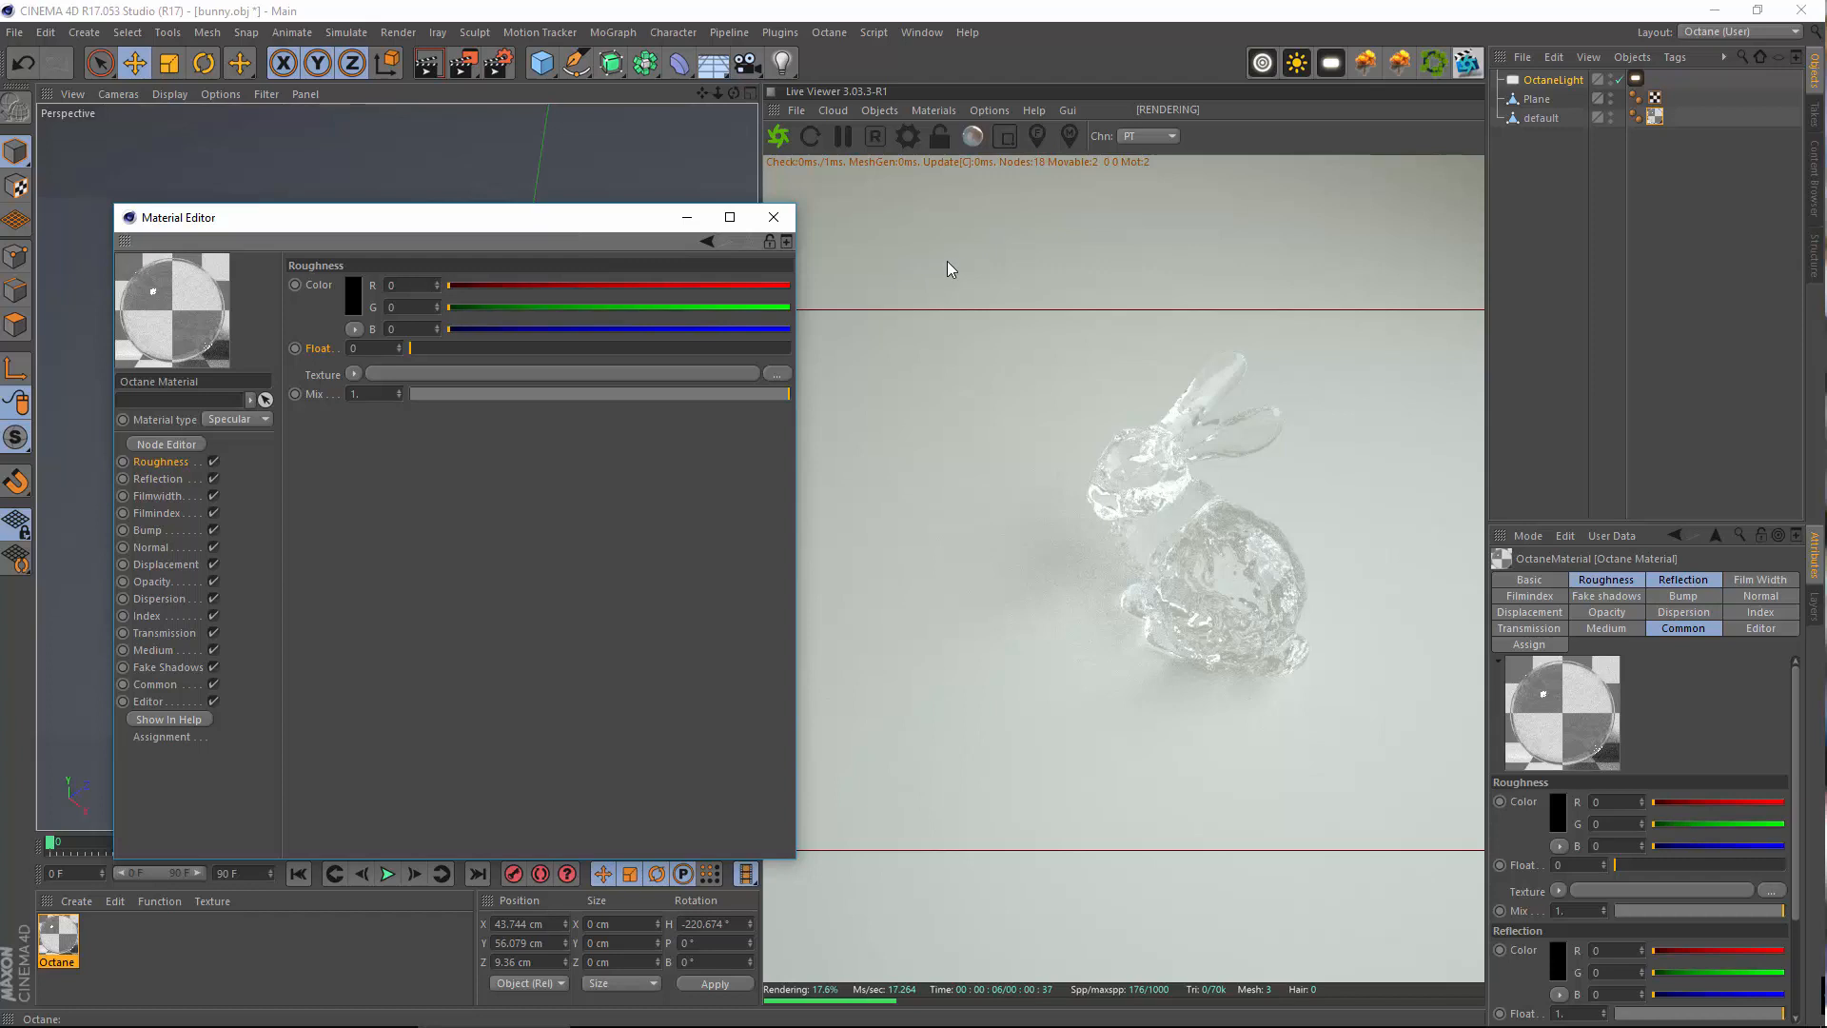
{"action": "left_click_drag", "start_coordinate": [444, 221], "coordinate": [613, 219]}
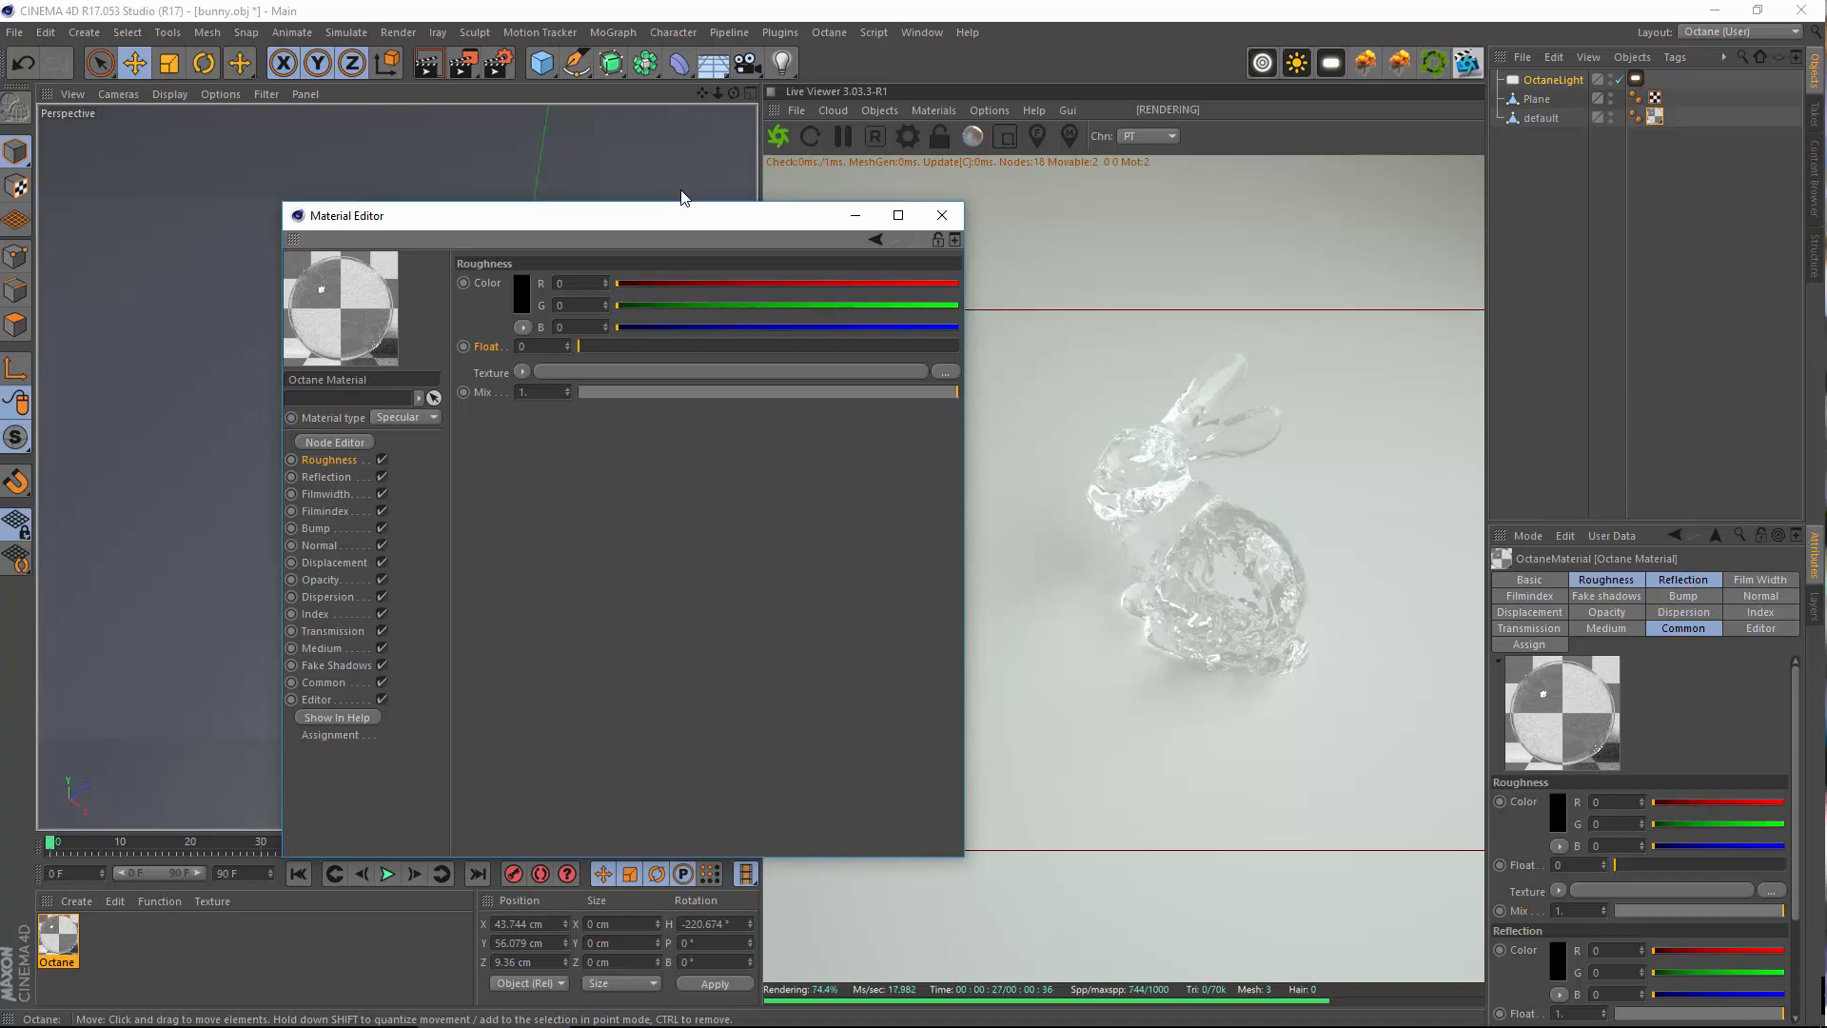
{"action": "left_click_drag", "start_coordinate": [699, 214], "coordinate": [559, 231]}
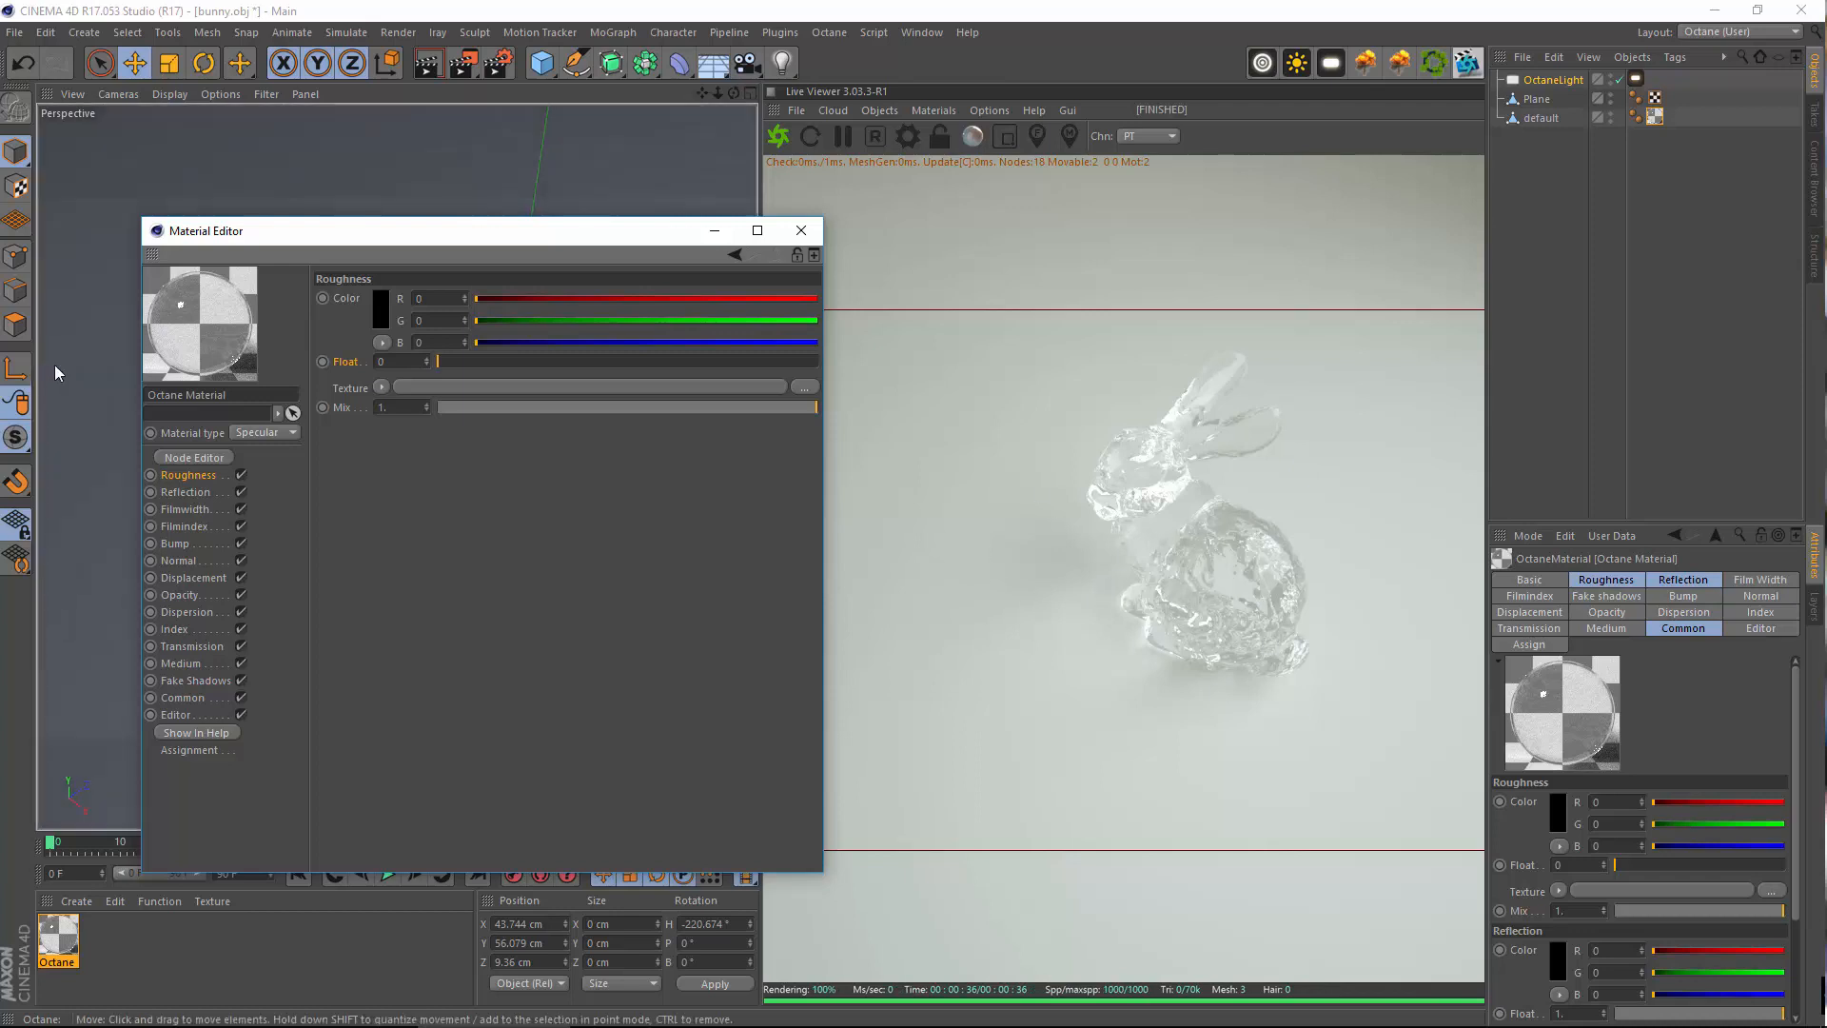
Set the Octane material's transmission colour to a fully saturated orange with hue 21°, saturation 100% and value 100%
{"action": "left_click", "coordinate": [199, 493]}
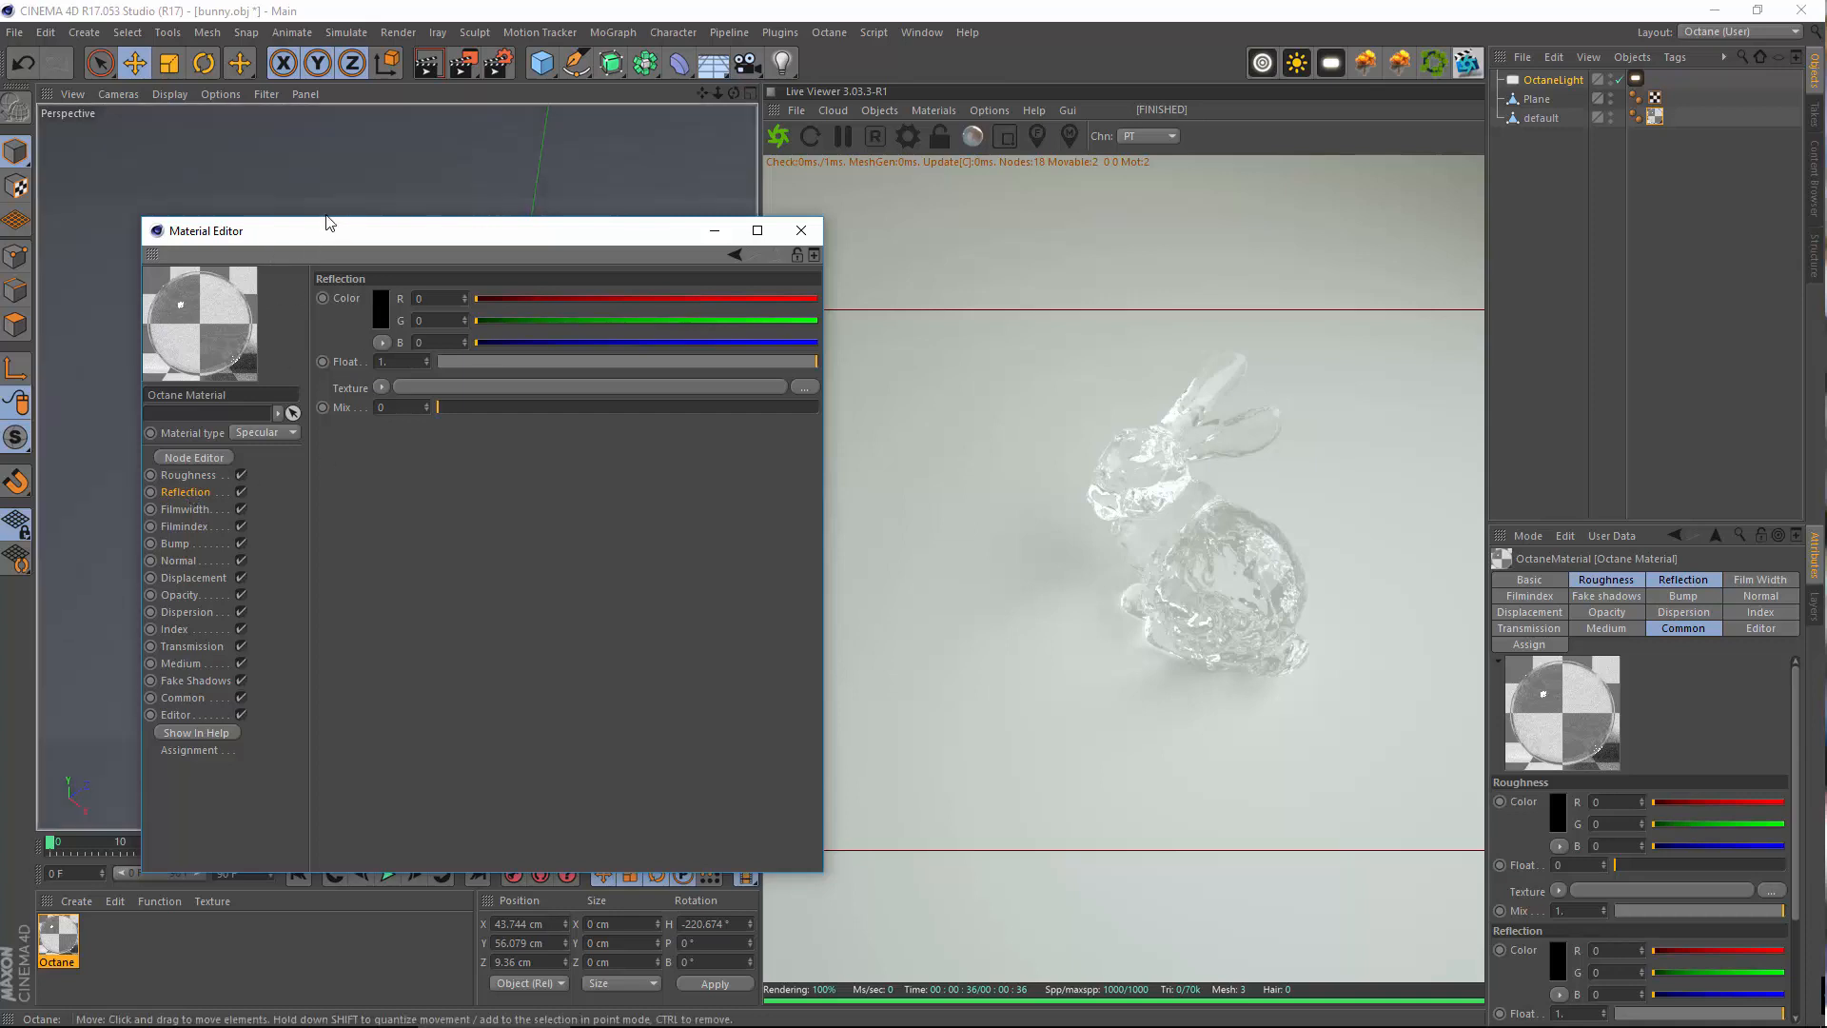
{"action": "left_click_drag", "start_coordinate": [371, 231], "coordinate": [419, 166]}
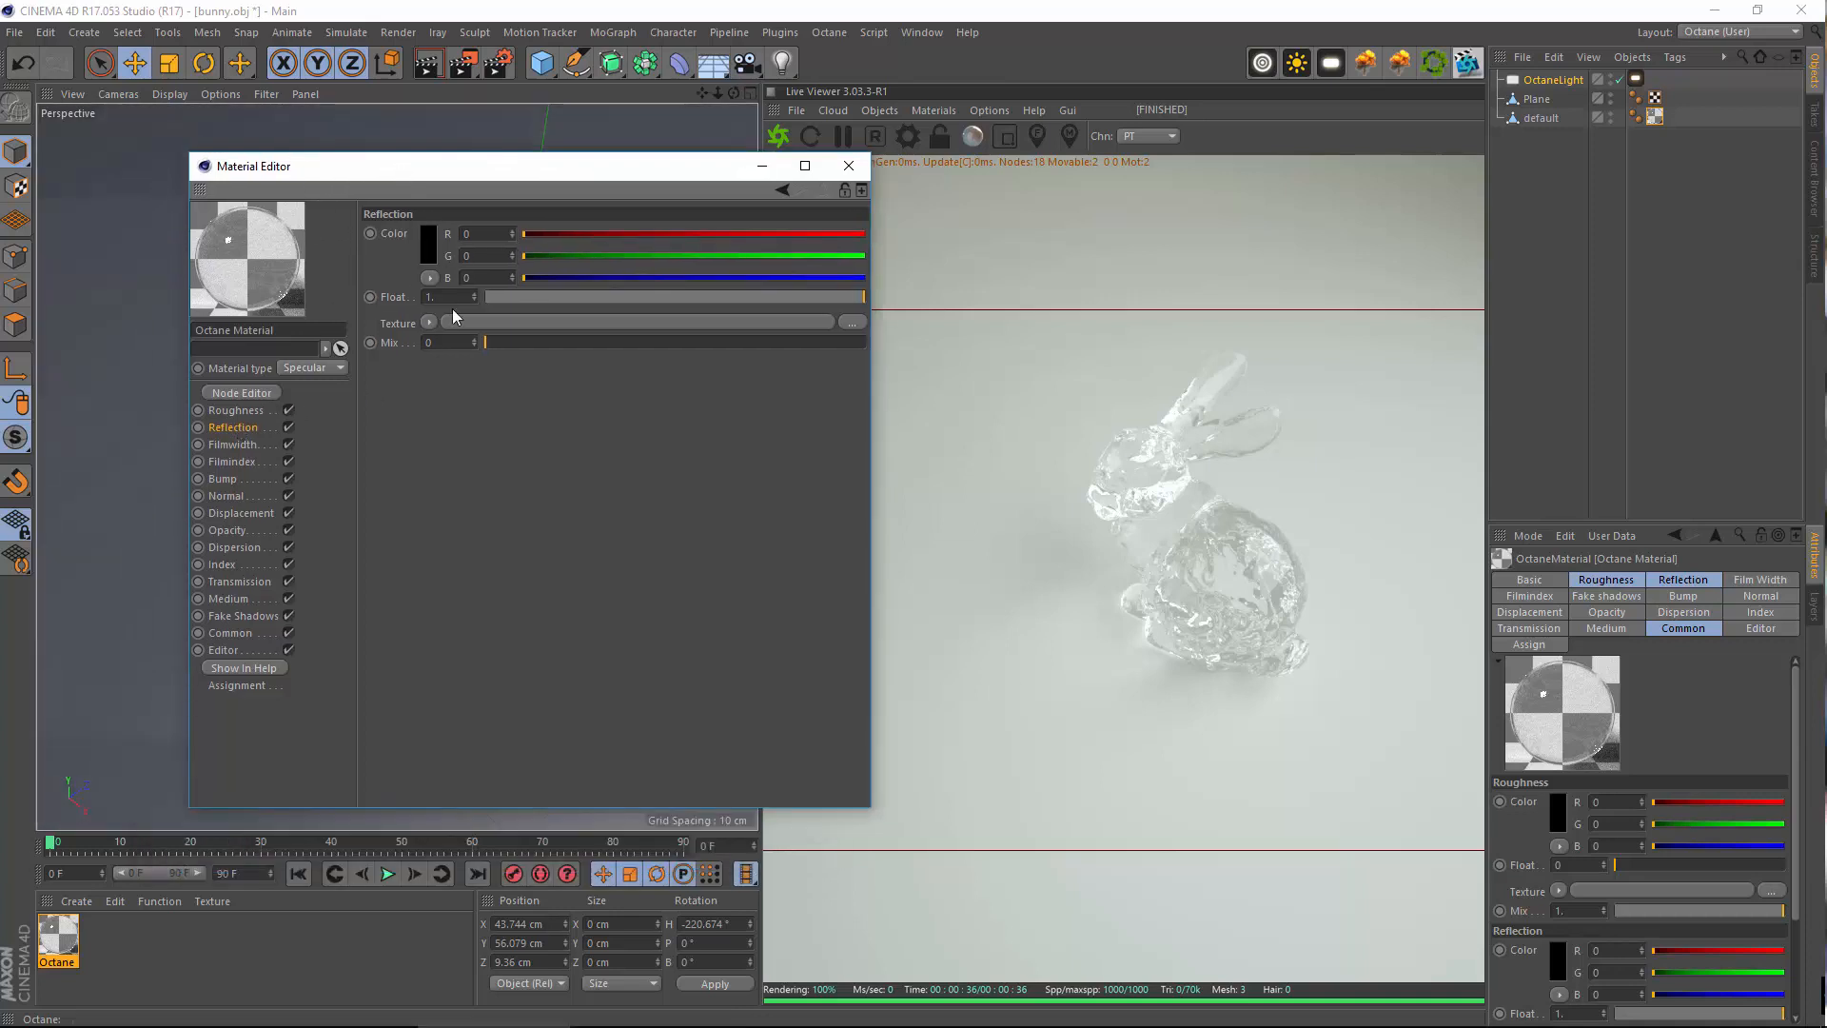
{"action": "left_click", "coordinate": [221, 581]}
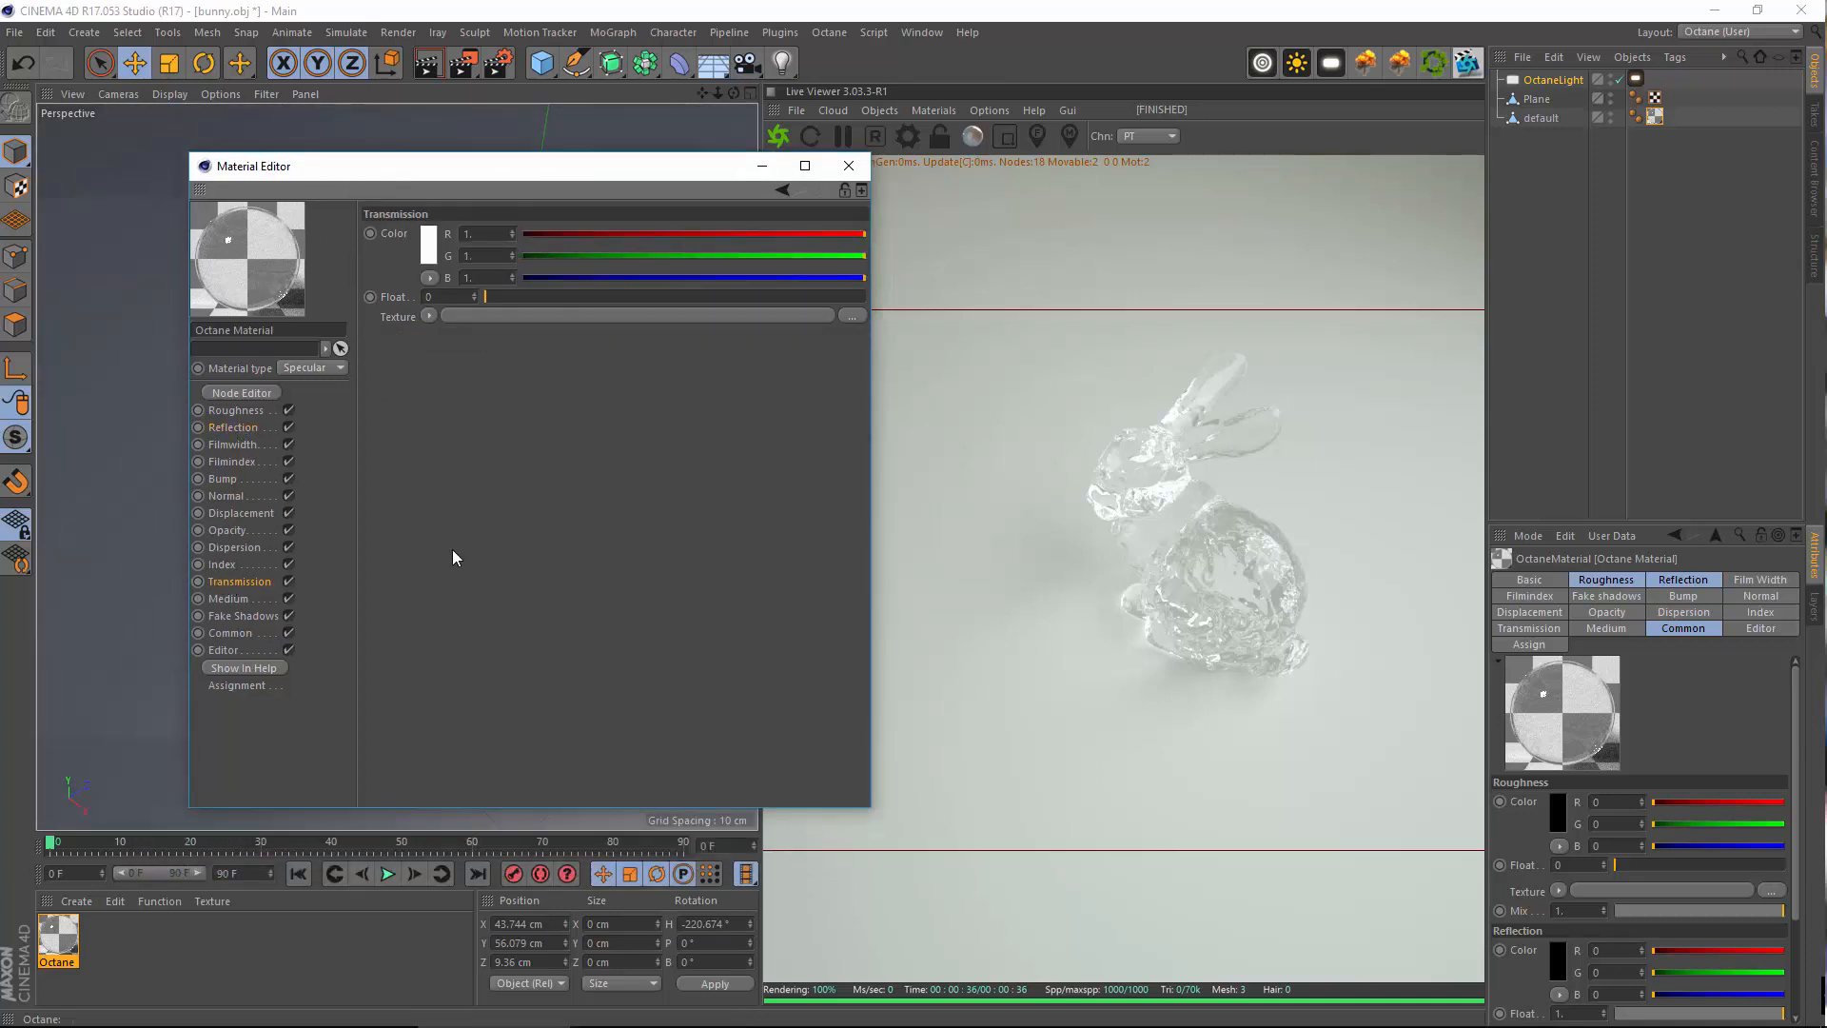
{"action": "left_click", "coordinate": [429, 244]}
{"action": "left_click", "coordinate": [403, 249]}
{"action": "left_click_drag", "start_coordinate": [402, 248], "coordinate": [558, 274]}
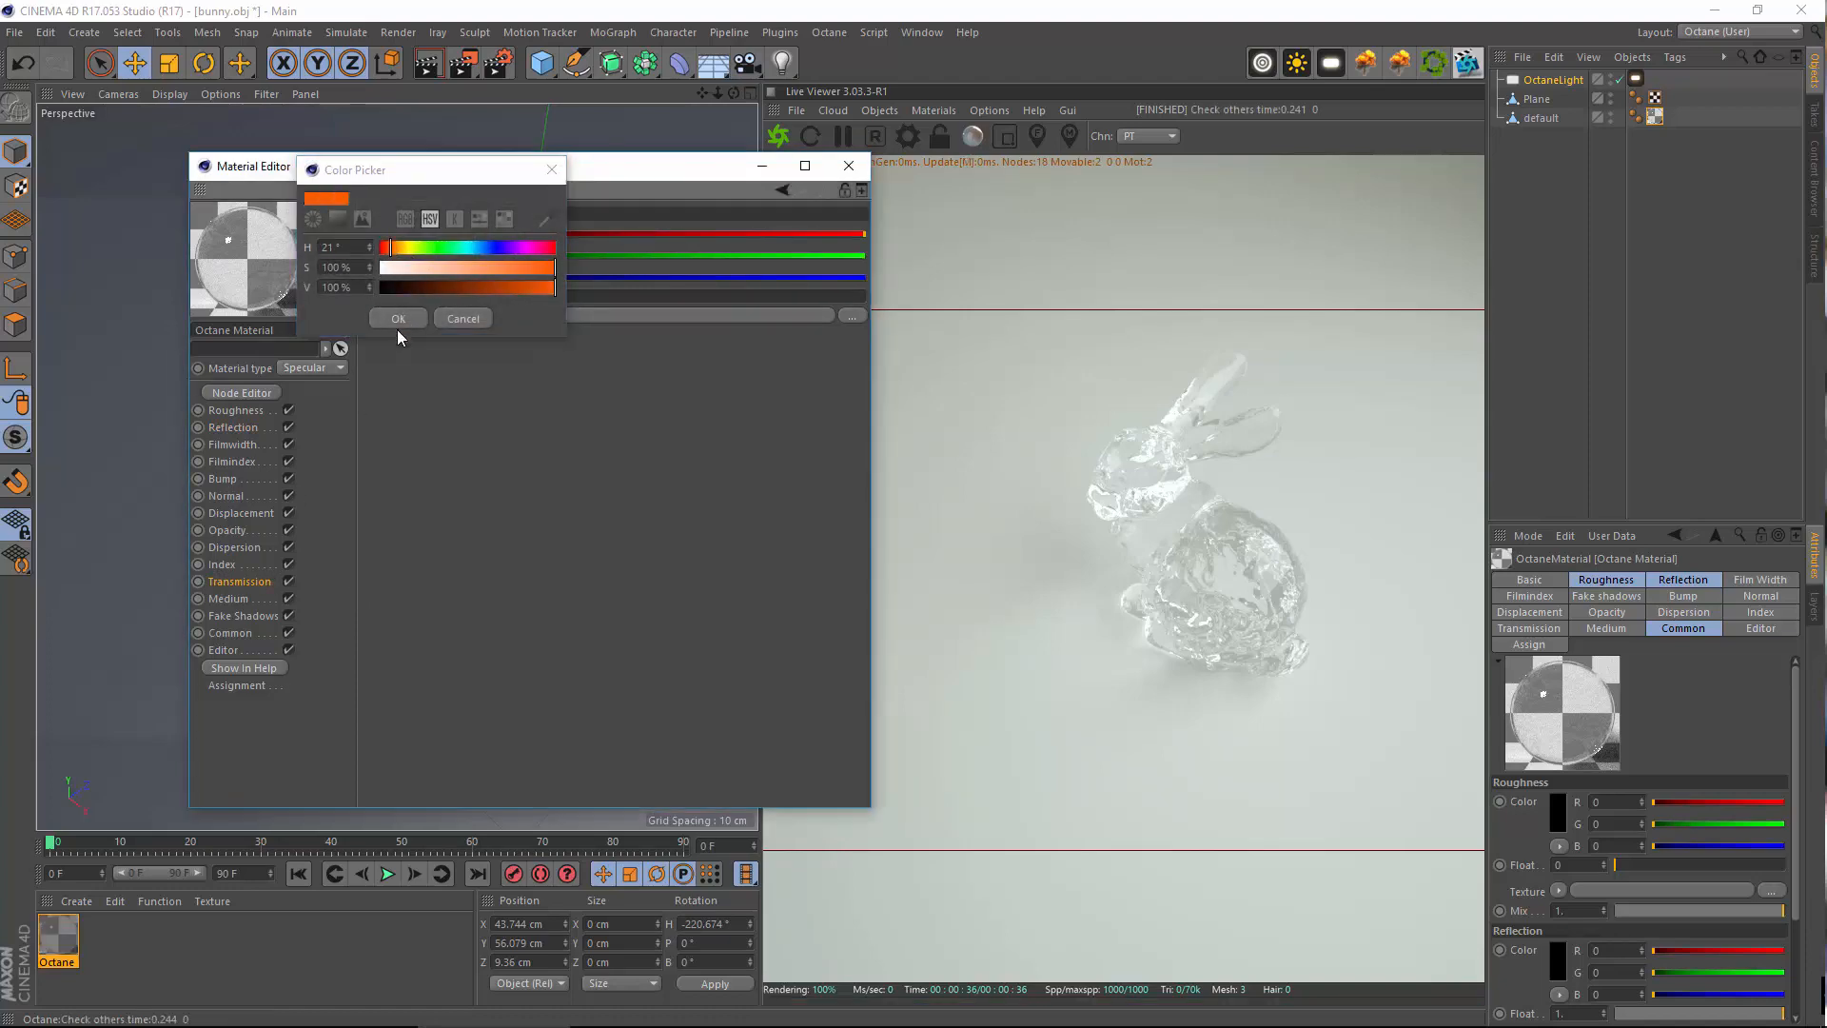
{"action": "left_click", "coordinate": [398, 320]}
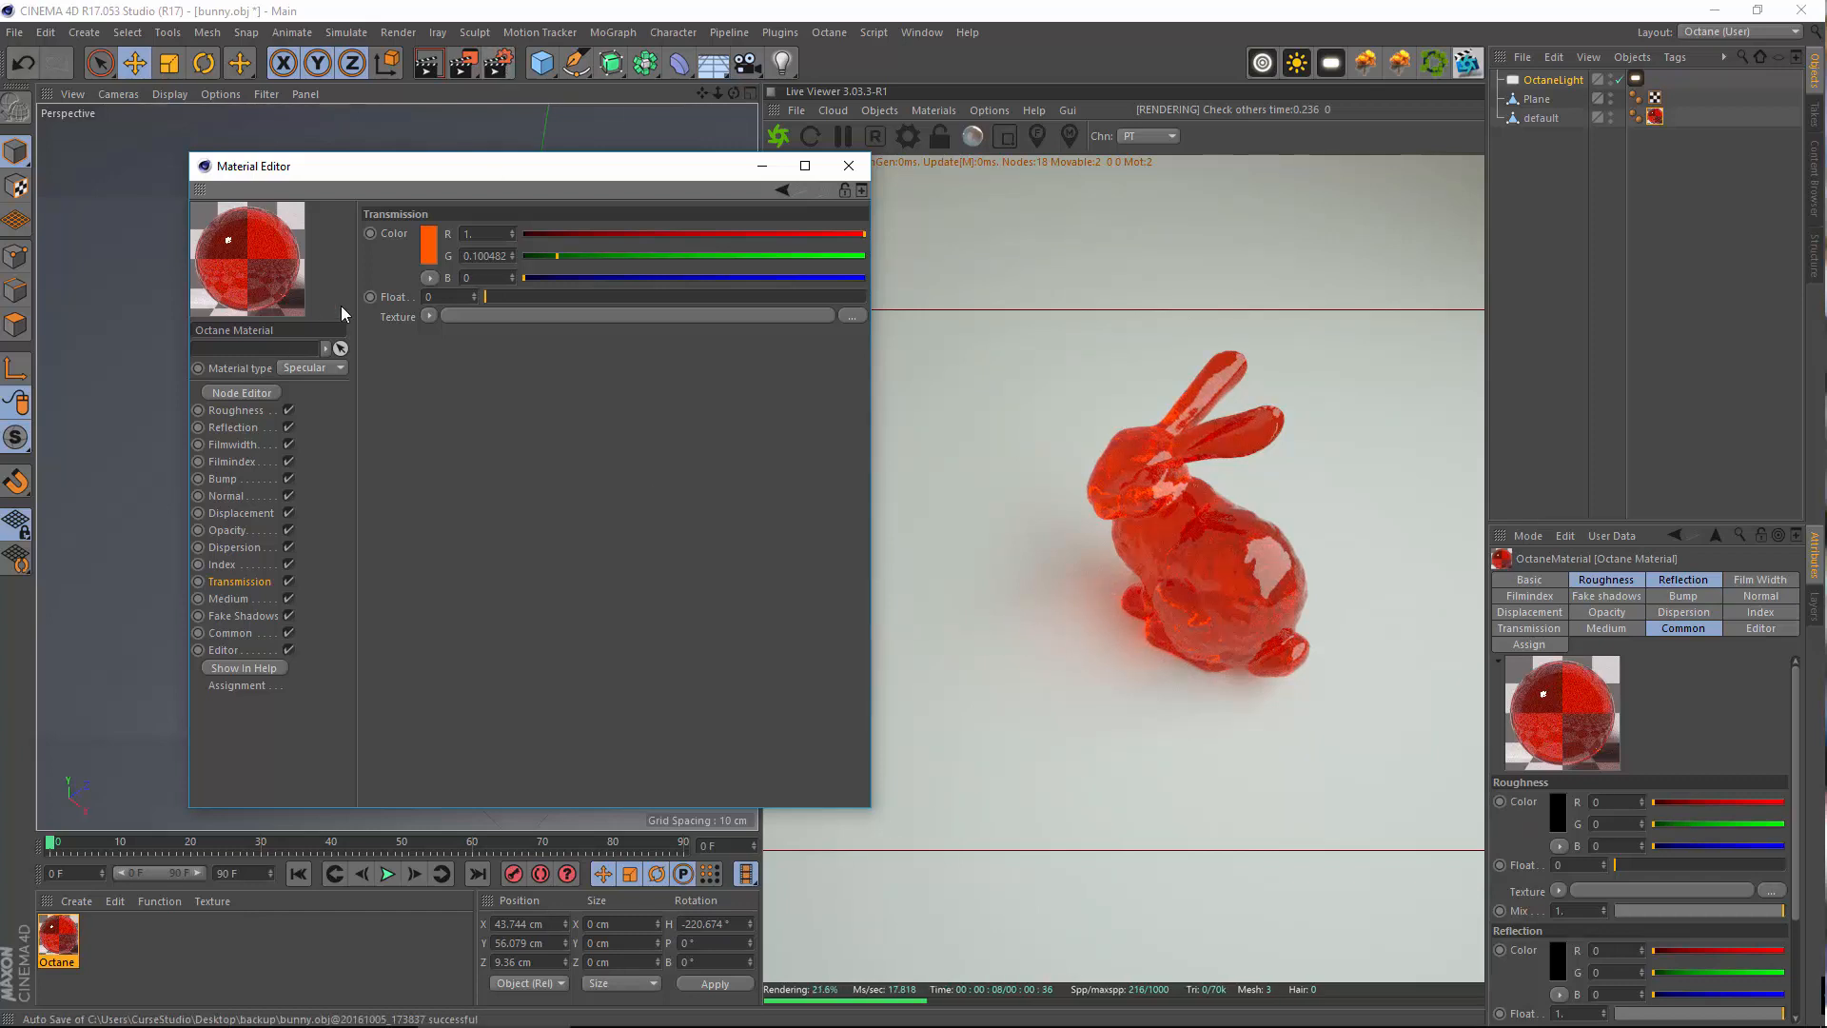
Open the Octane render settings and try a caustic blur of 1 for the Pathtracing kernel
{"action": "left_click", "coordinate": [666, 96]}
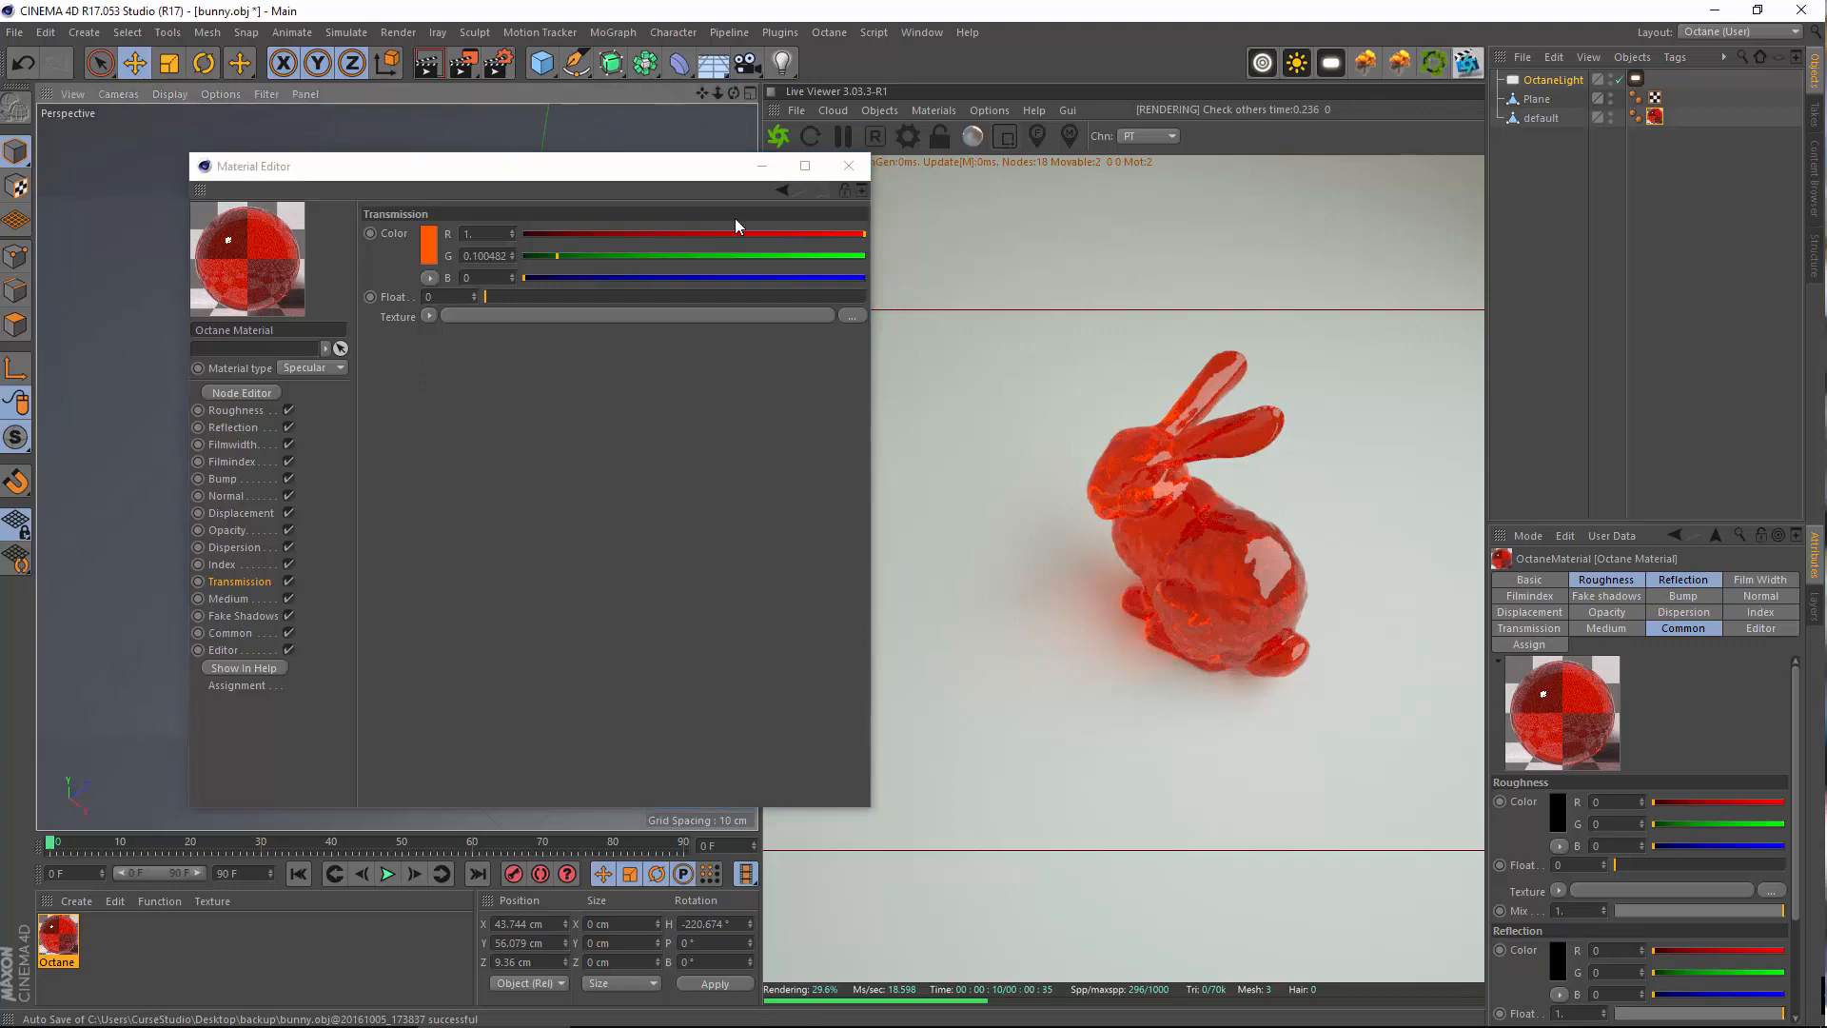
{"action": "left_click_drag", "start_coordinate": [461, 172], "coordinate": [527, 198]}
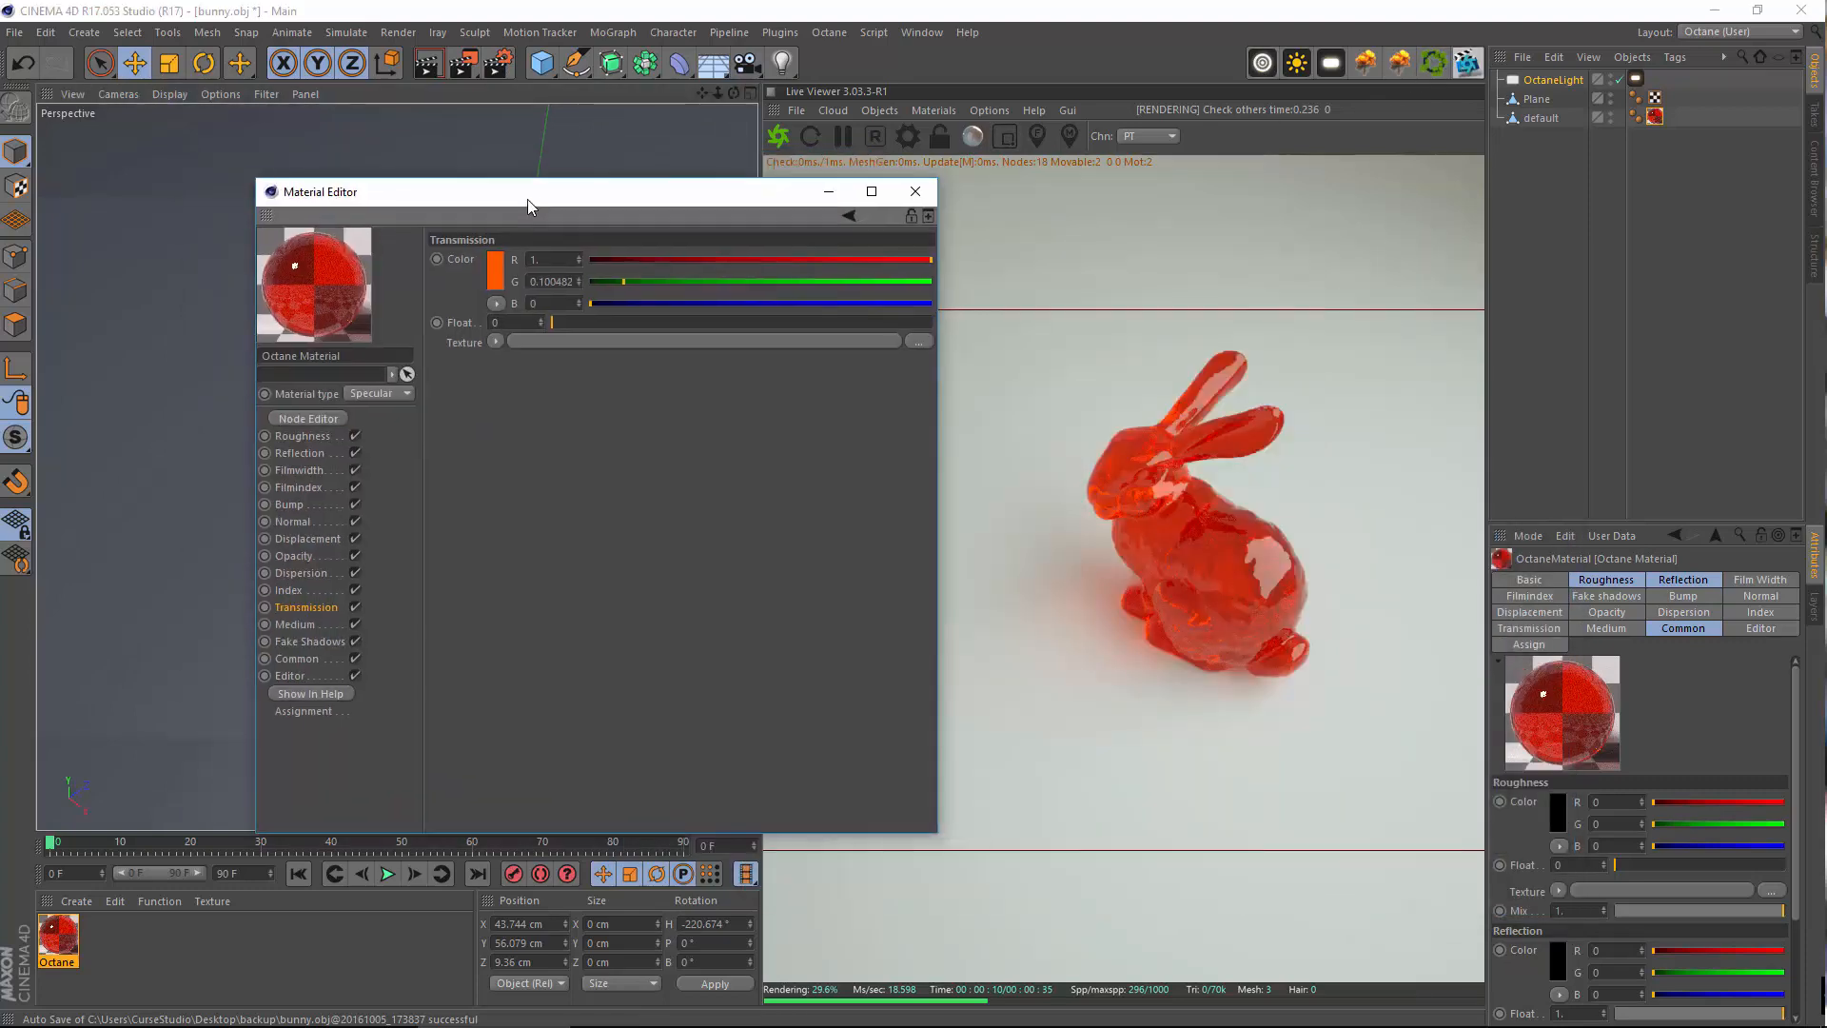
{"action": "left_click_drag", "start_coordinate": [740, 189], "coordinate": [574, 159]}
{"action": "left_click", "coordinate": [909, 137]}
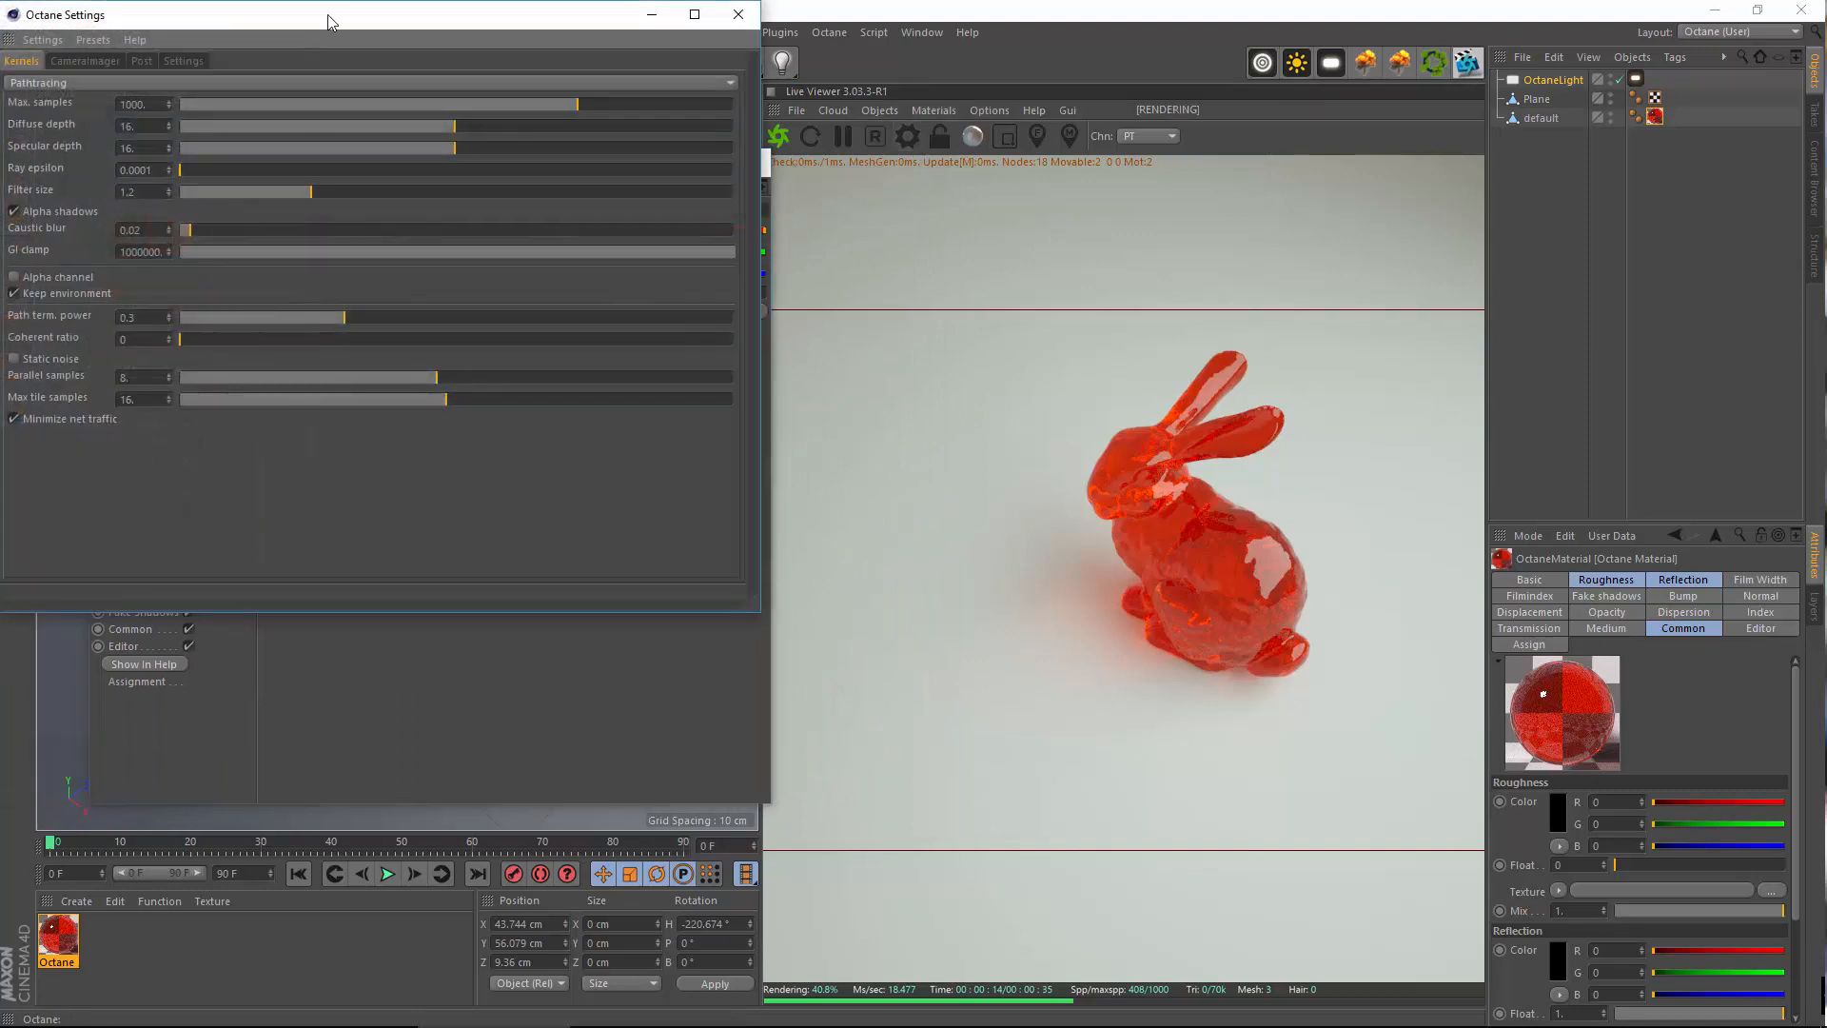
{"action": "left_click_drag", "start_coordinate": [328, 21], "coordinate": [610, 184]}
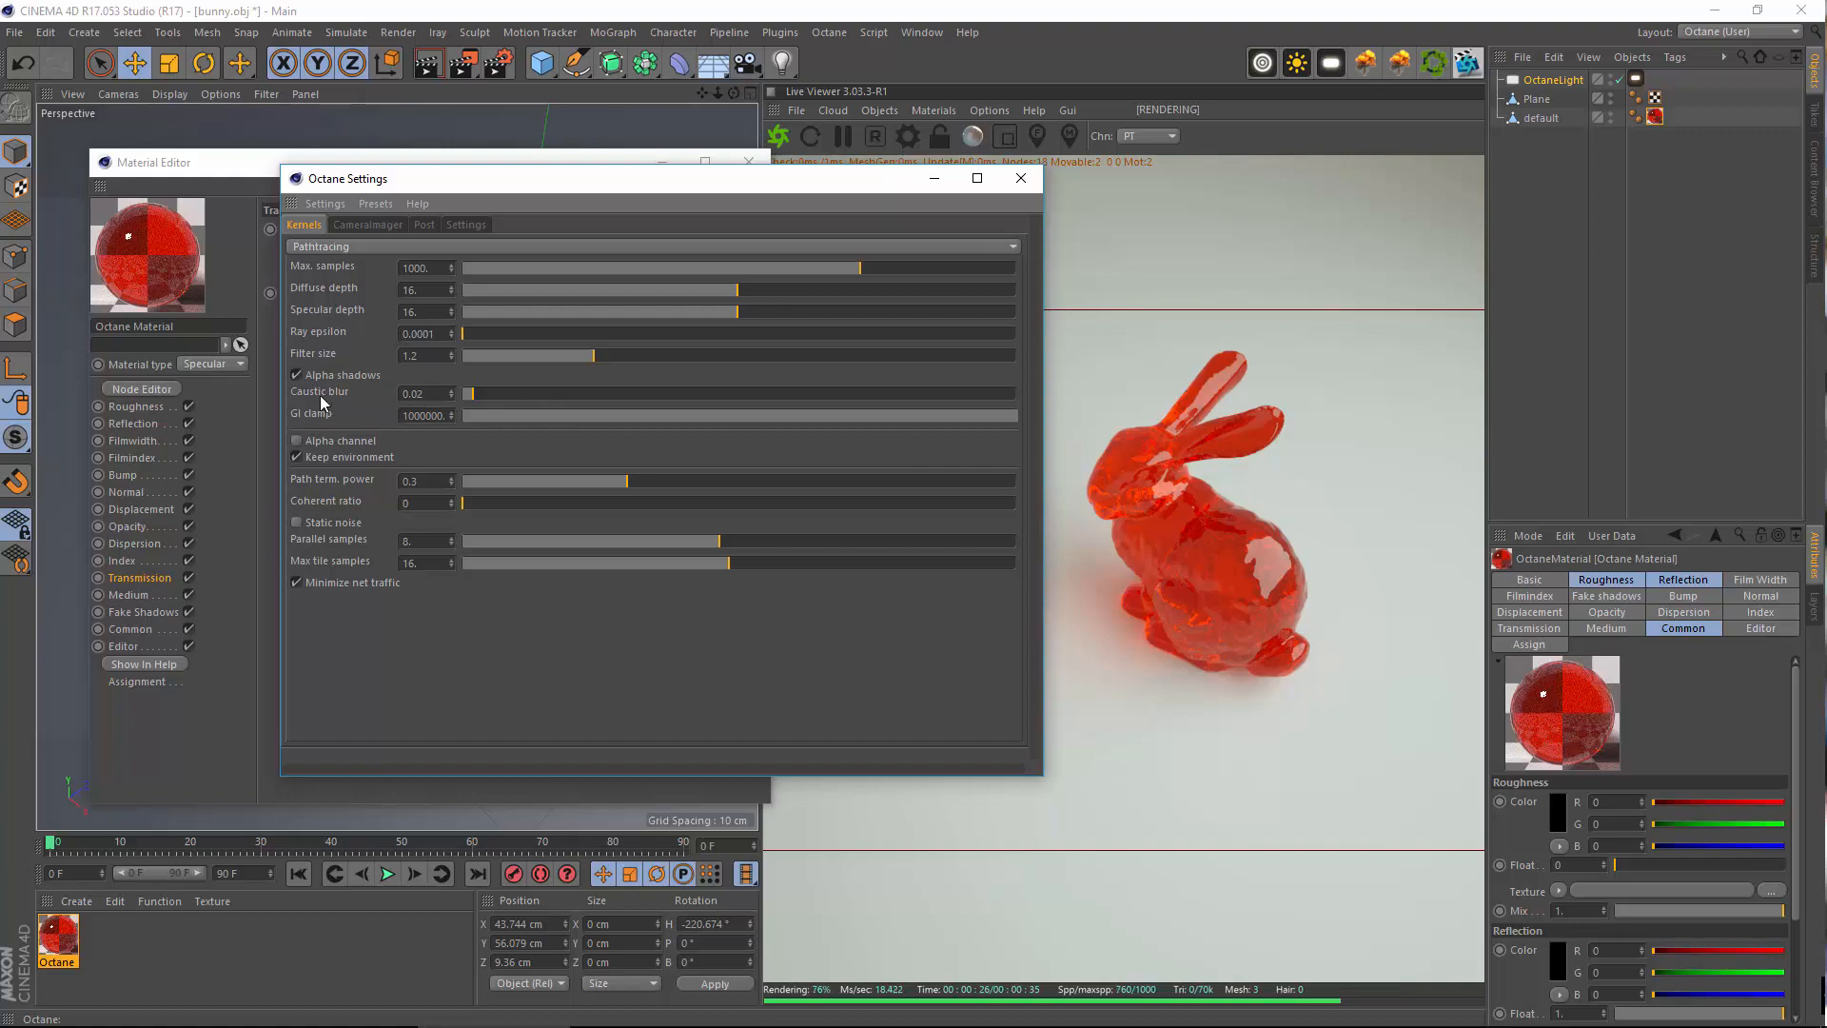
{"action": "left_click_drag", "start_coordinate": [516, 392], "coordinate": [993, 428]}
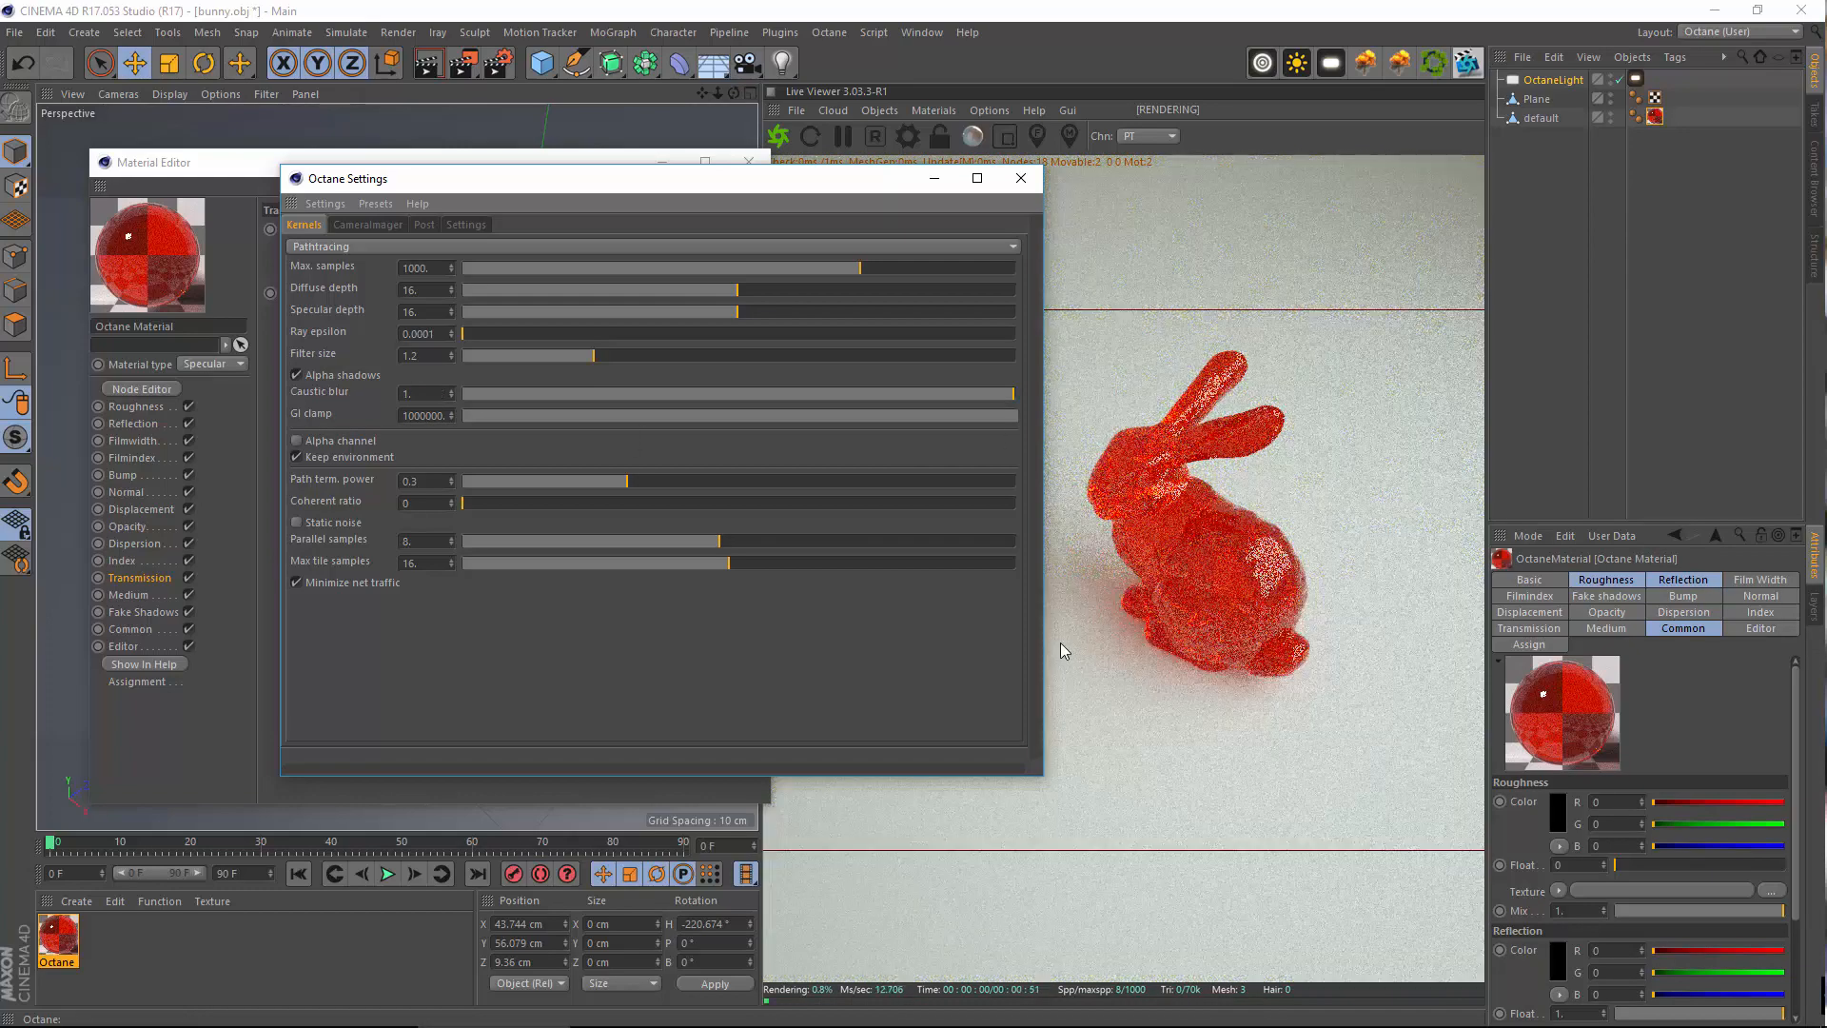
Set the Pathtracing kernel's caustic blur to 0.02
{"action": "mouse_move", "coordinate": [816, 189]}
{"action": "left_mouse_down"}
{"action": "mouse_move", "coordinate": [680, 181]}
{"action": "mouse_move", "coordinate": [785, 205]}
{"action": "left_mouse_up"}
{"action": "left_click", "coordinate": [464, 411]}
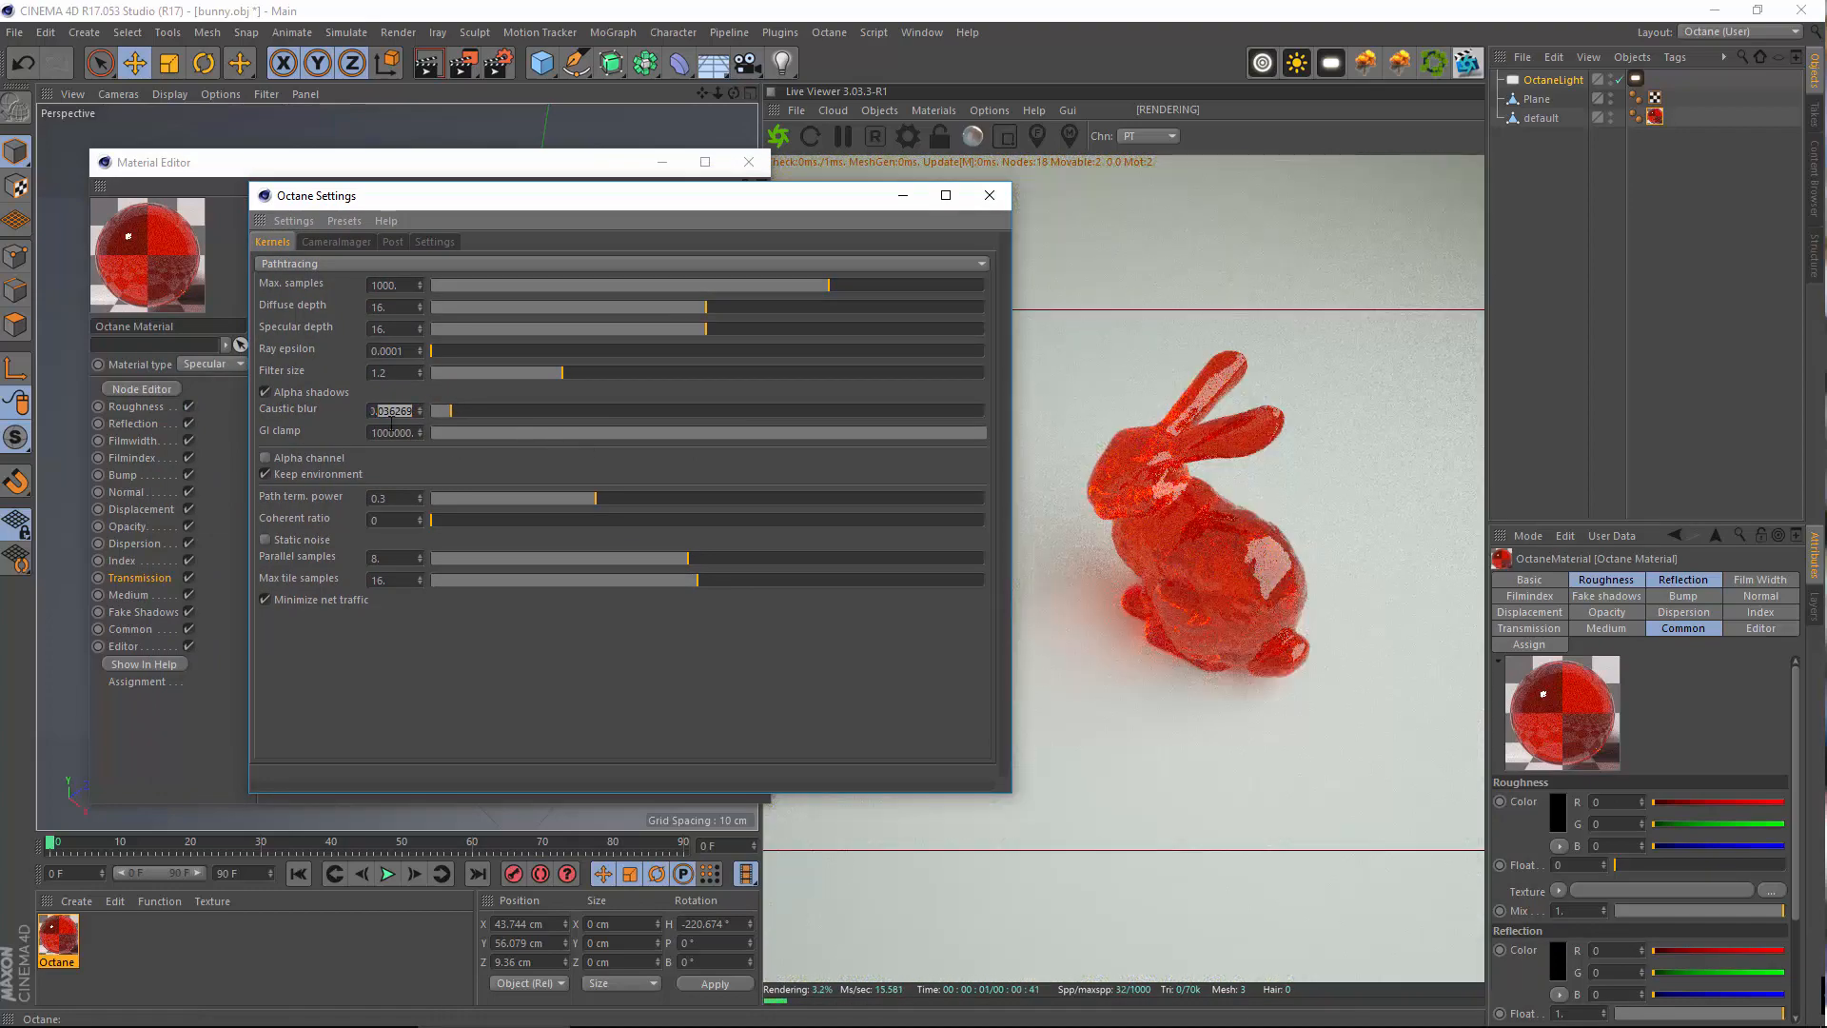
{"action": "left_click_drag", "start_coordinate": [383, 413], "coordinate": [473, 420]}
{"action": "type", "text": "2"}
{"action": "key", "text": "Return"}
Try the PMC kernel, switch the renderer back to Pathtracing, and close the Octane render settings
{"action": "left_click", "coordinate": [362, 264]}
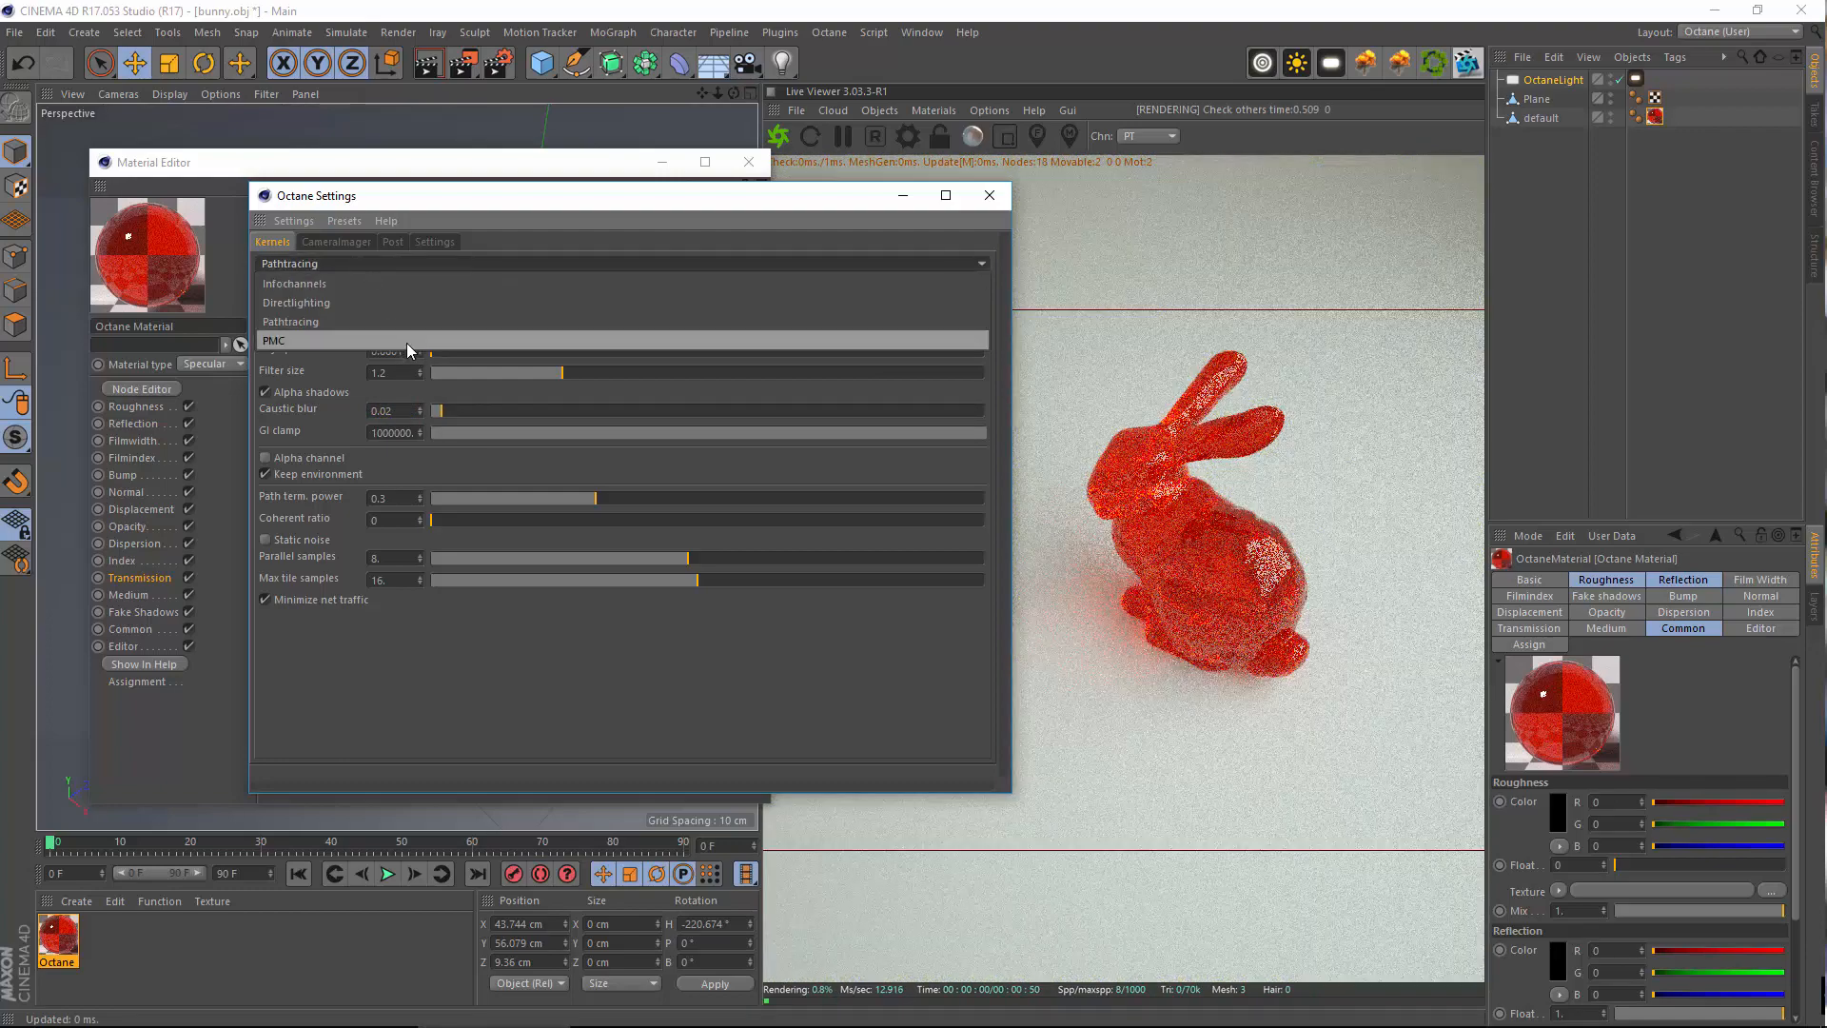
{"action": "left_click", "coordinate": [407, 340]}
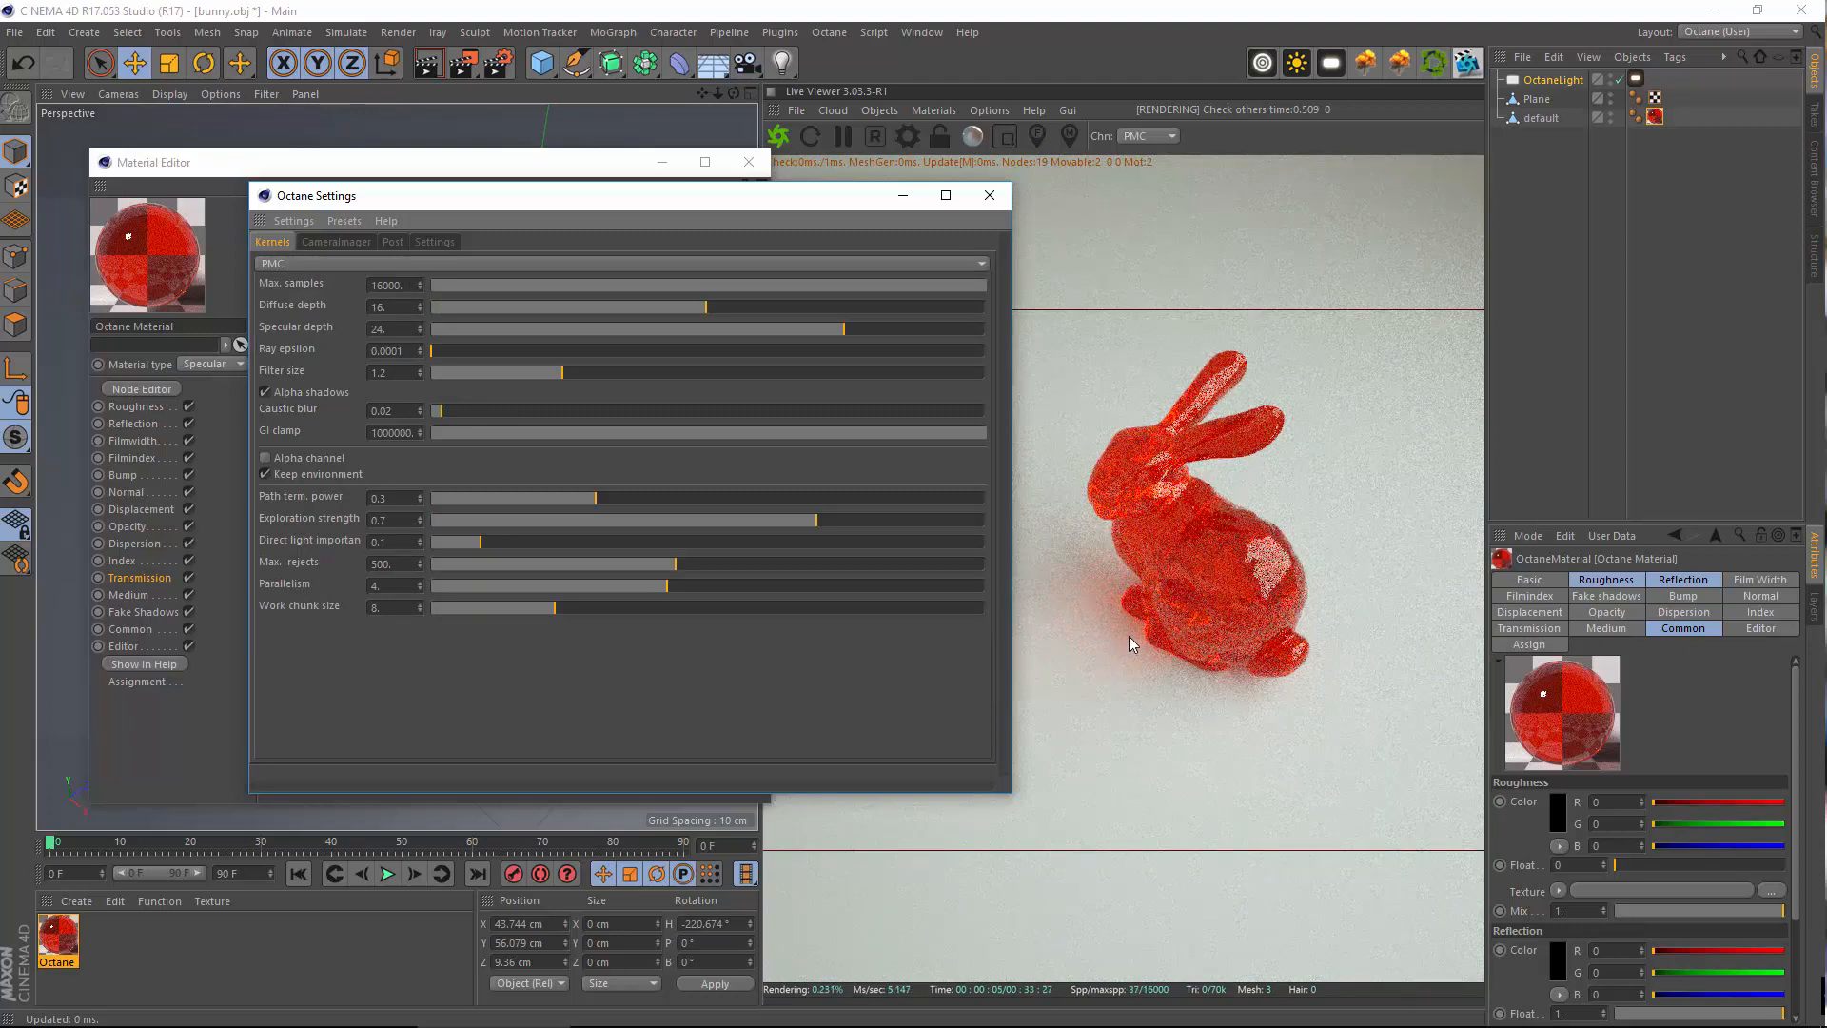
{"action": "left_click", "coordinate": [327, 266]}
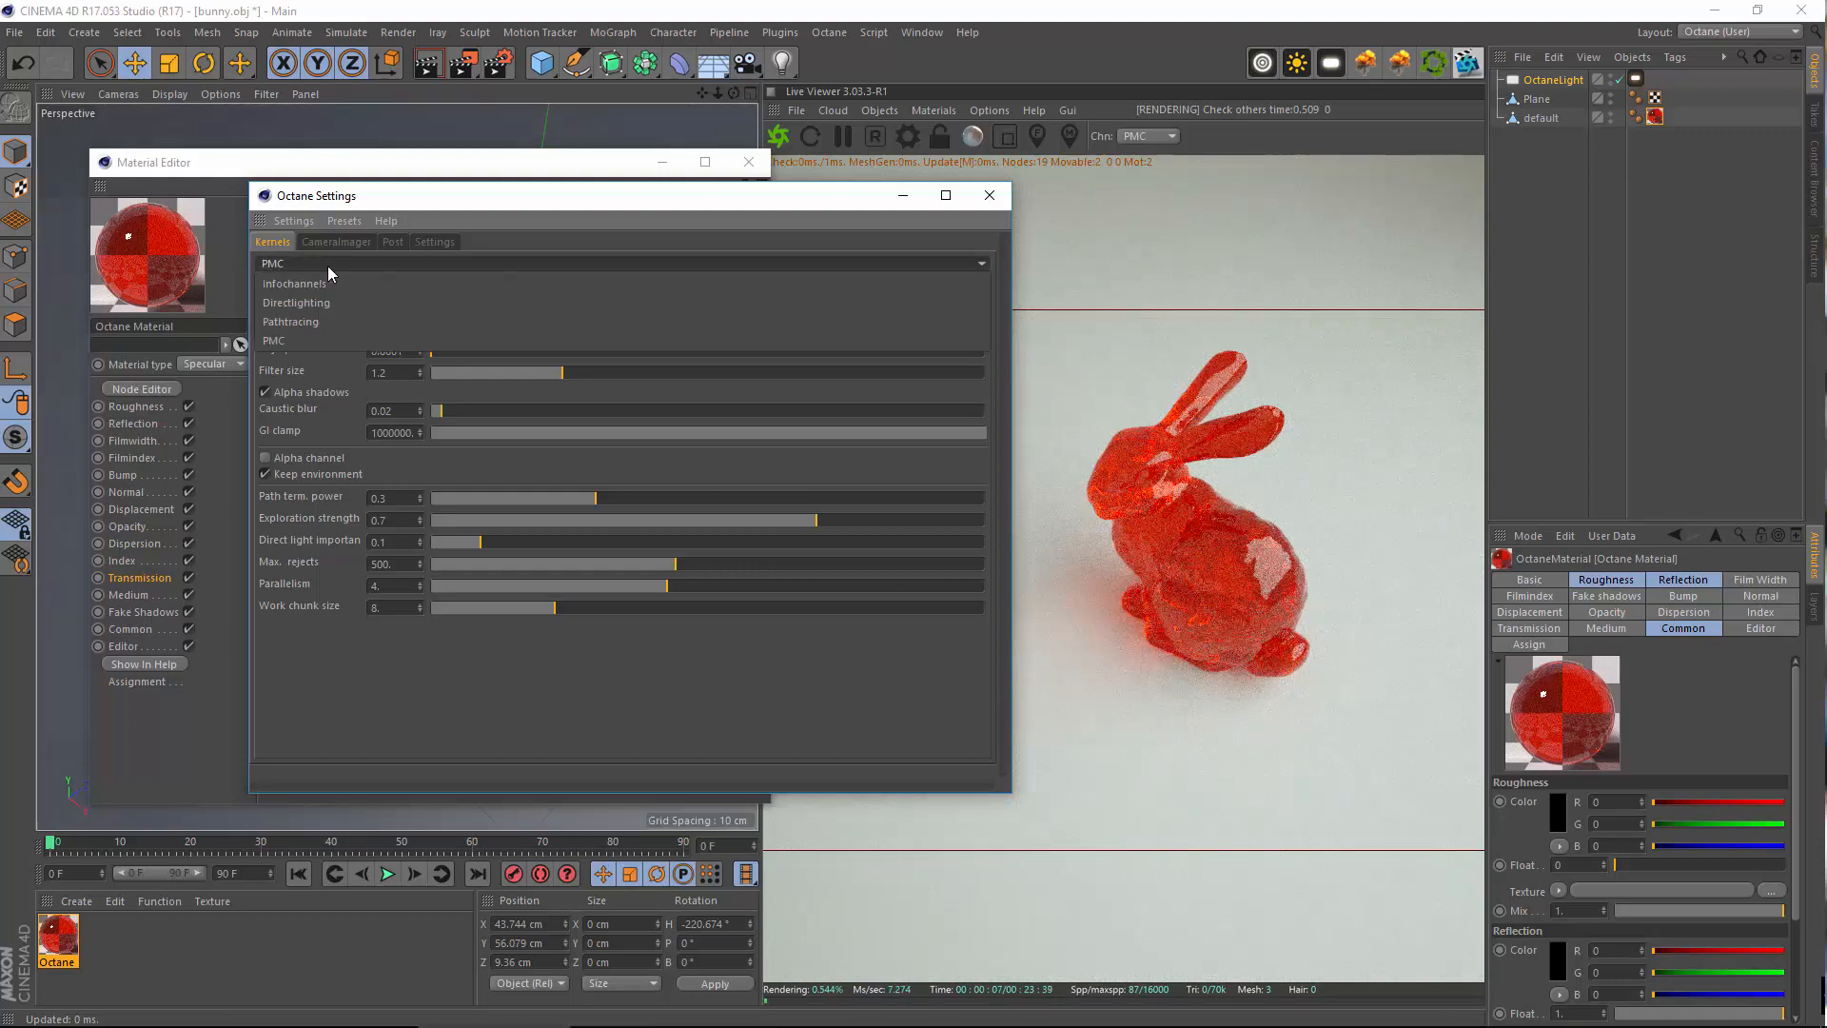
{"action": "left_click", "coordinate": [312, 321]}
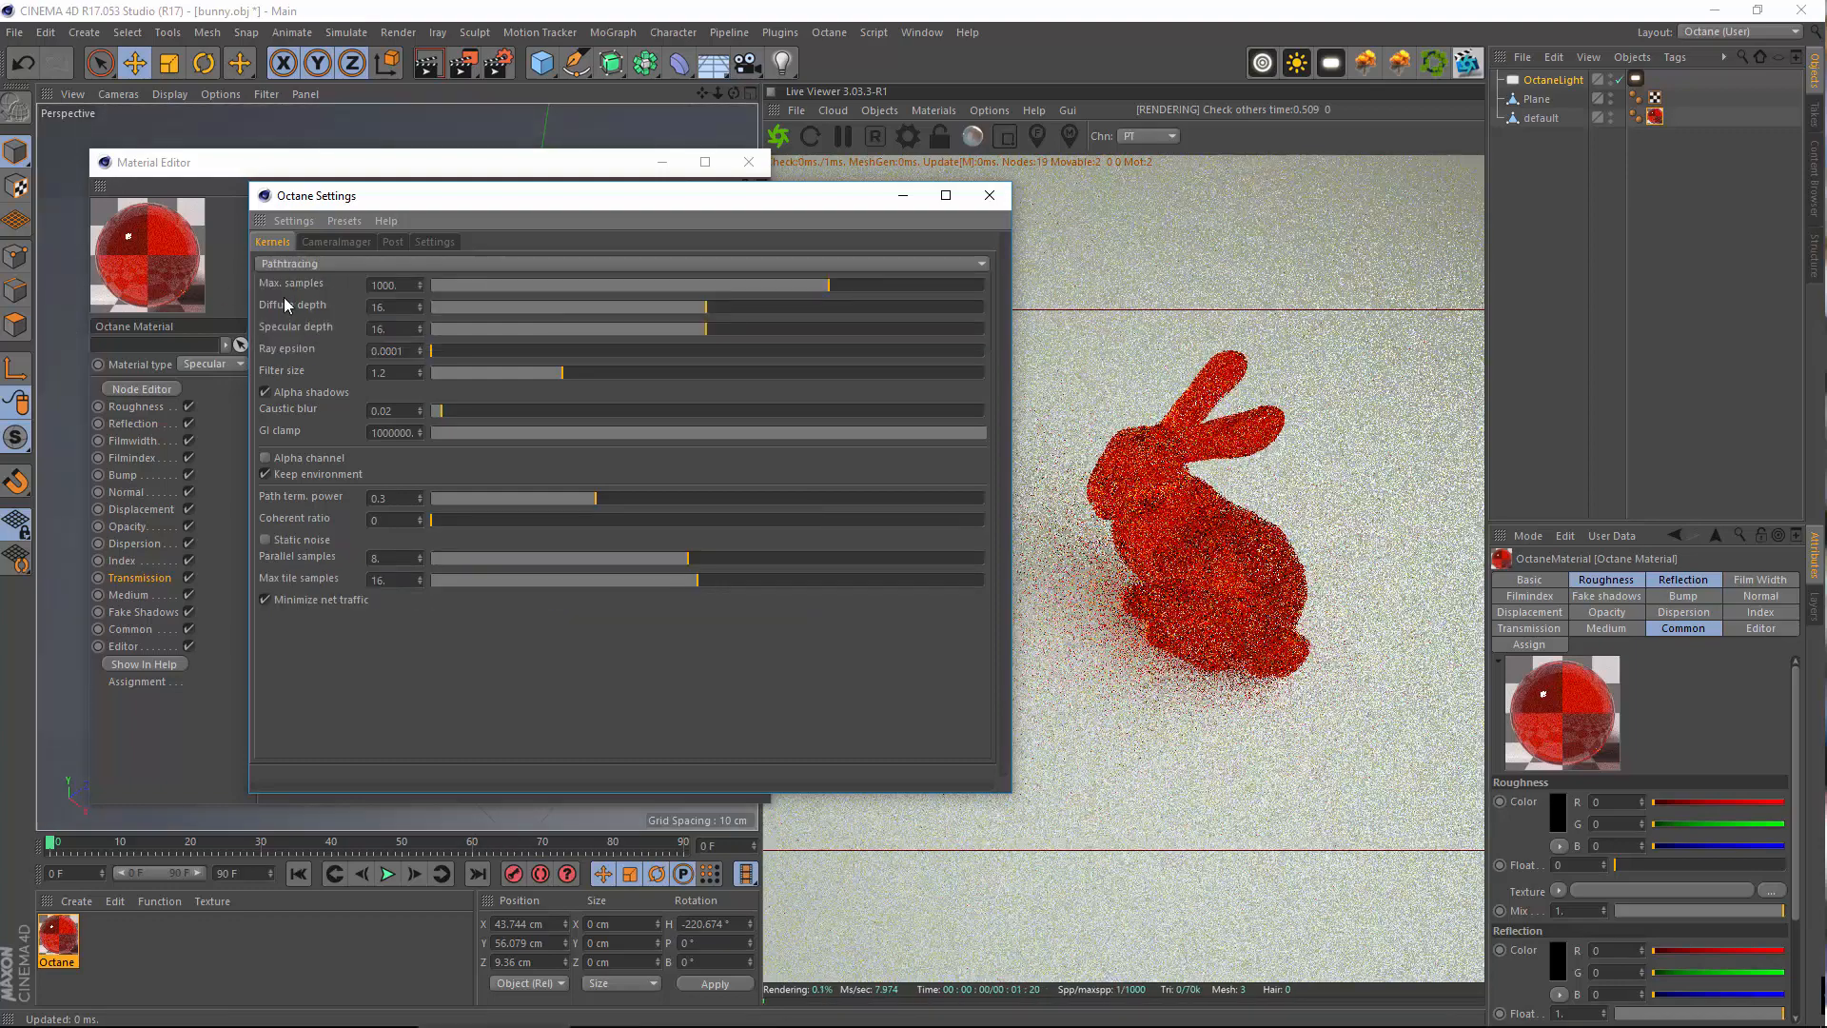
{"action": "left_click", "coordinate": [989, 195]}
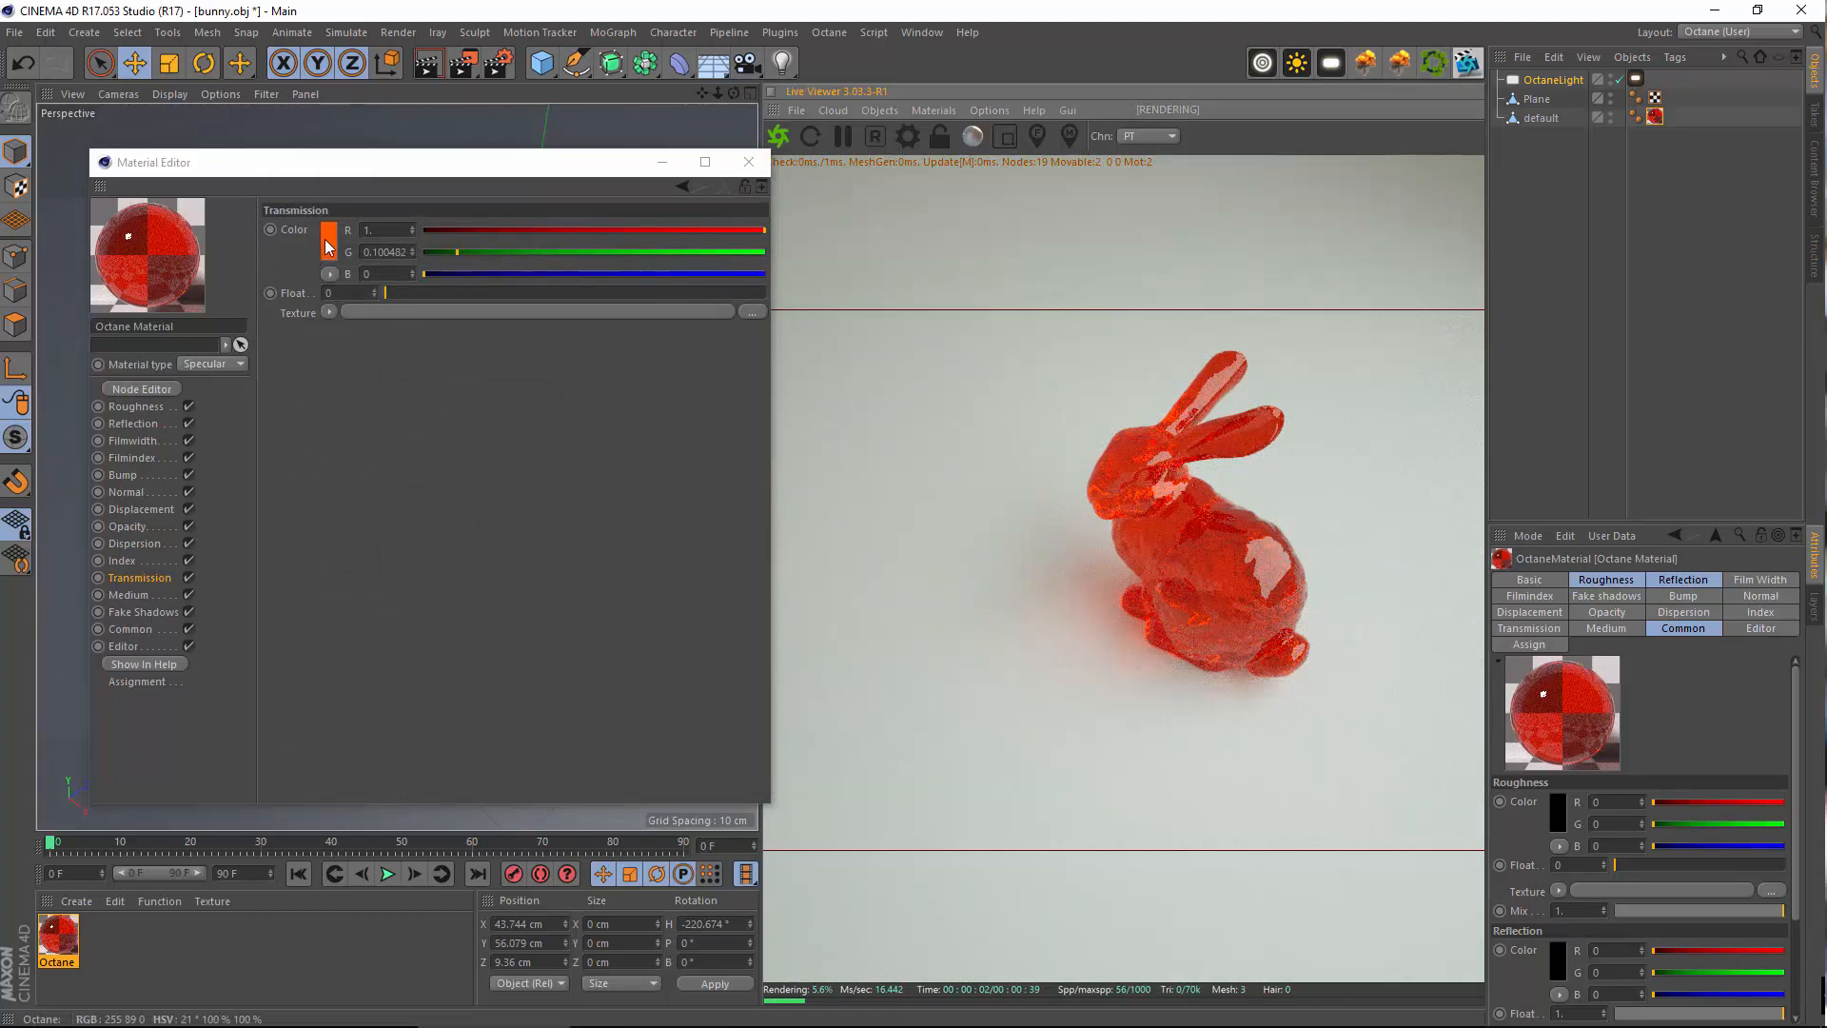
Try a bright green transmission colour with hue 88° on the bunny's material
{"action": "left_click", "coordinate": [327, 248]}
{"action": "left_click_drag", "start_coordinate": [287, 236], "coordinate": [318, 236]}
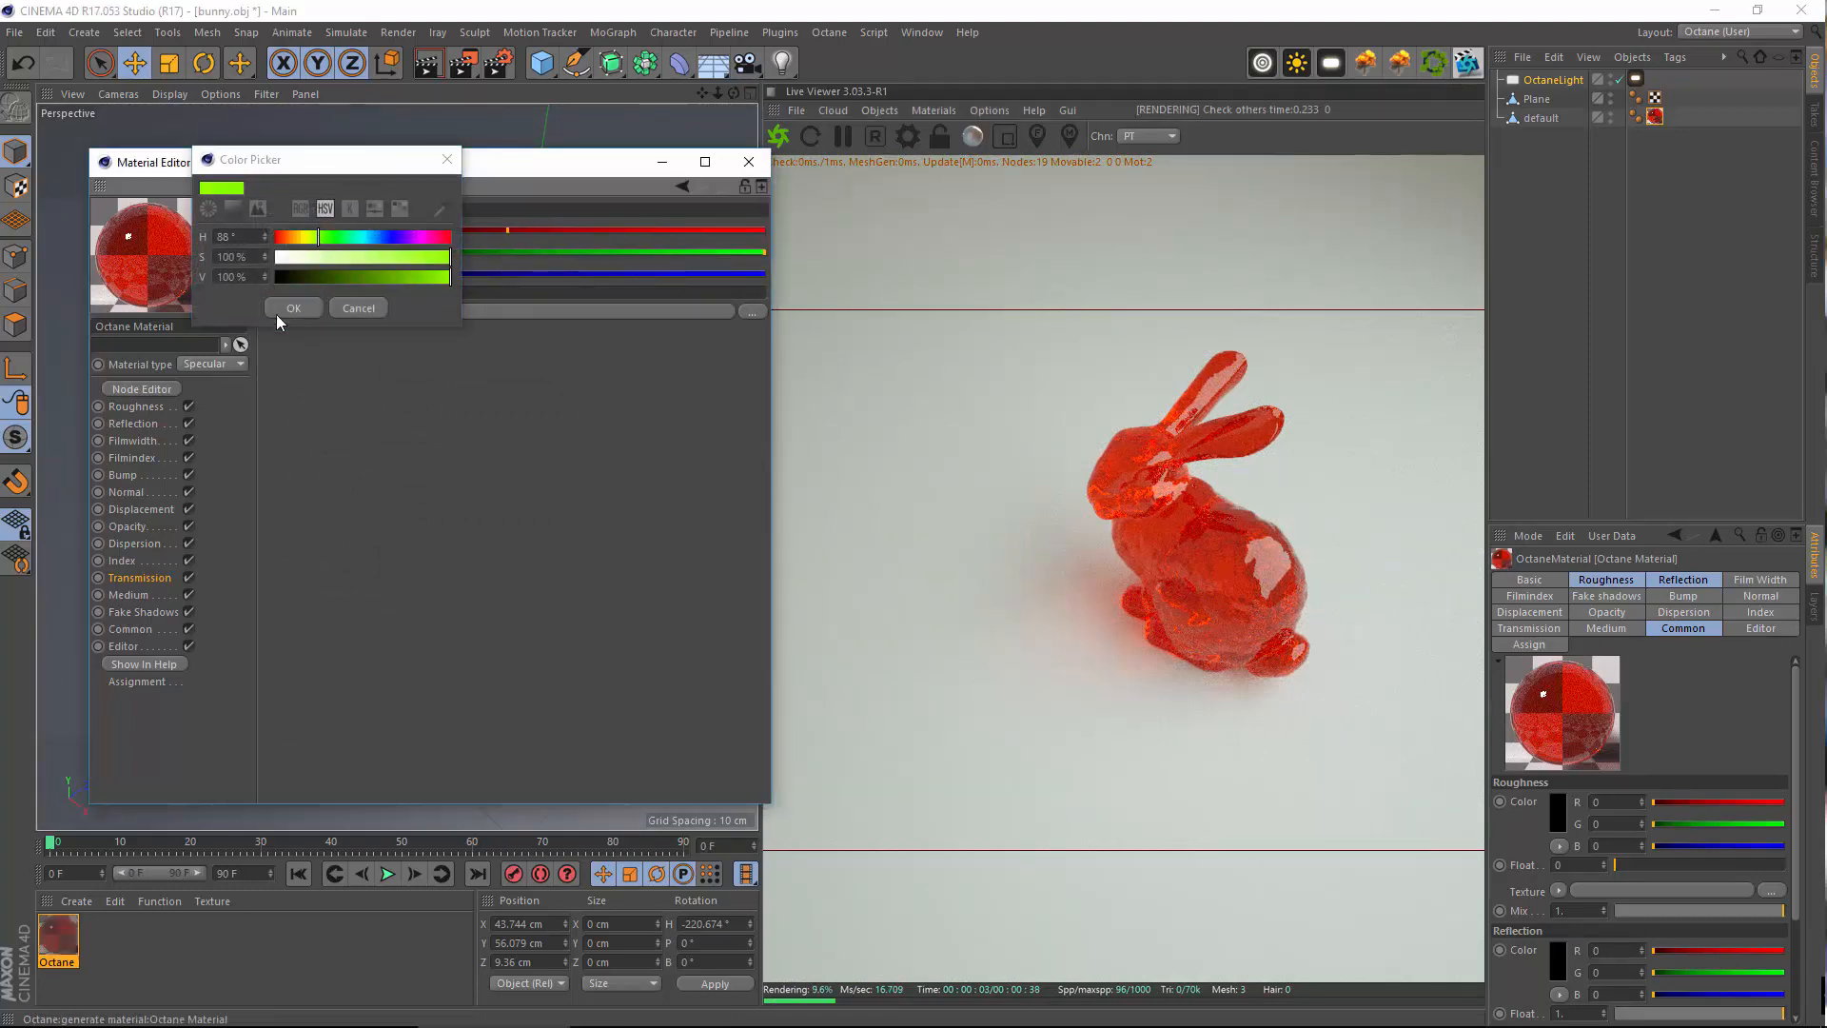
{"action": "left_click", "coordinate": [284, 310]}
Set the bunny material's transmission colour to an orange-red with the green component at 0.121486
{"action": "left_click", "coordinate": [325, 249]}
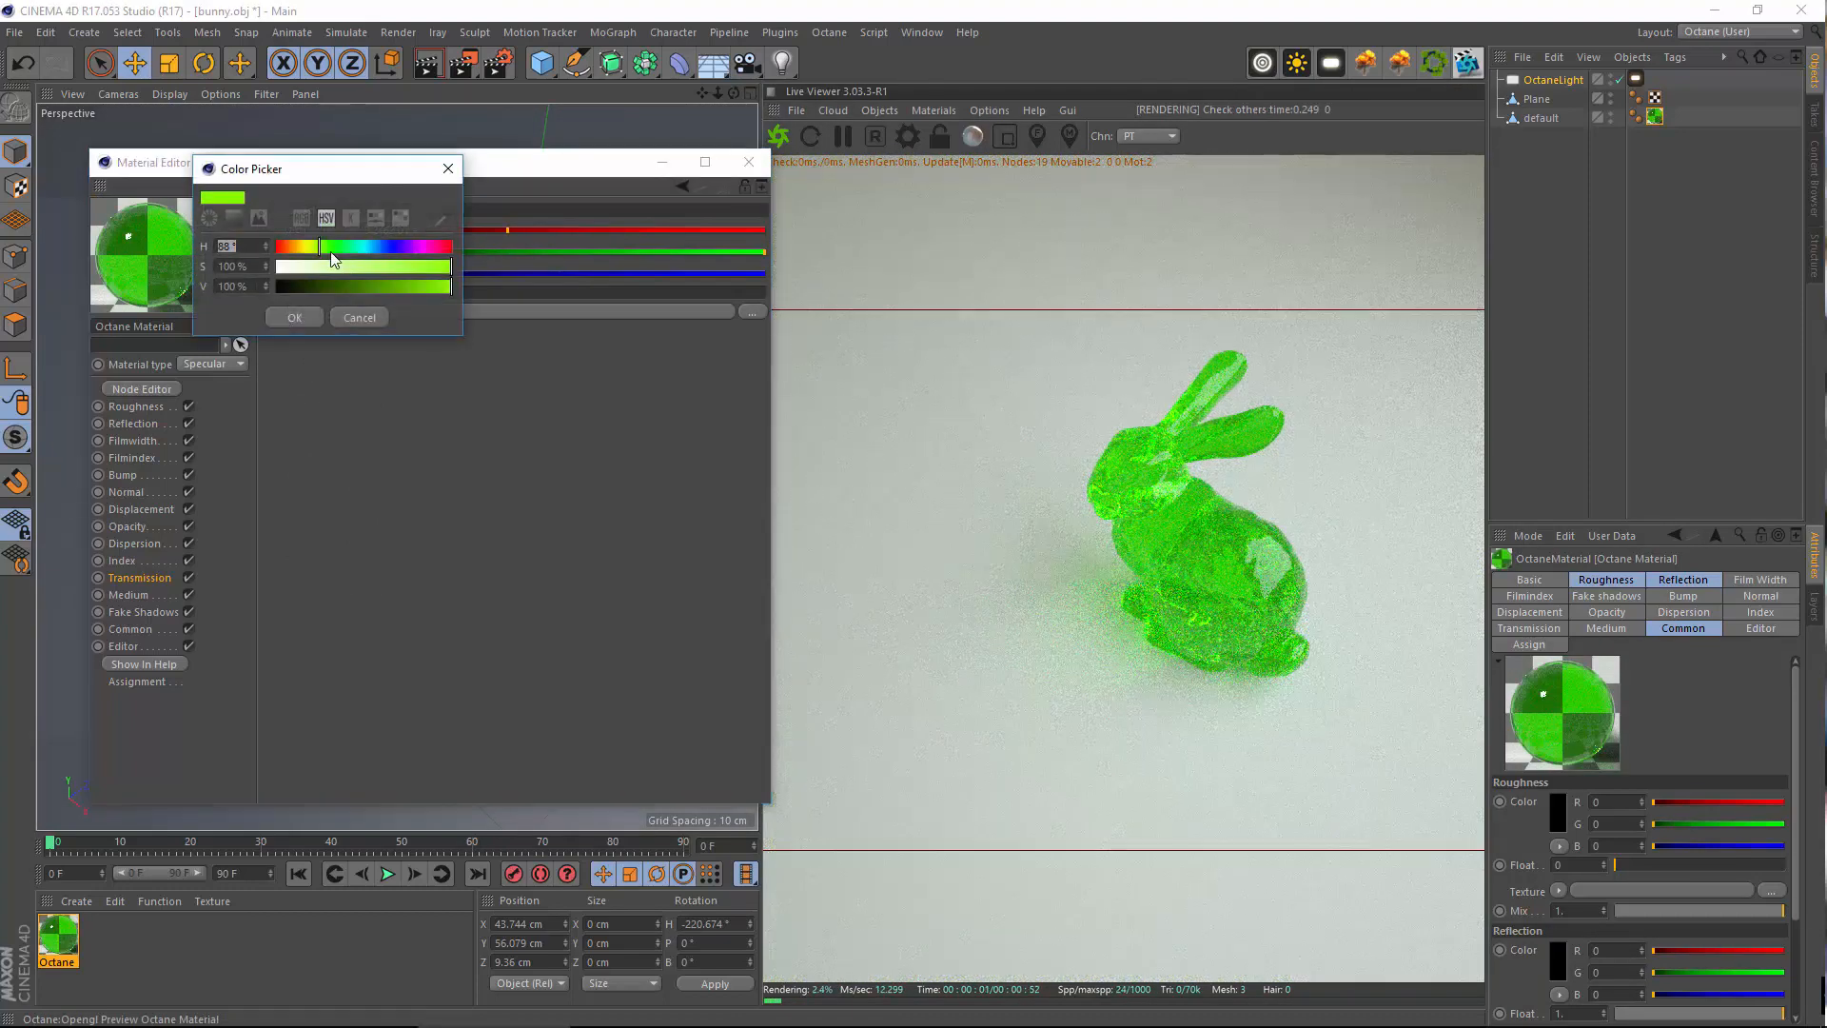
{"action": "left_click_drag", "start_coordinate": [317, 240], "coordinate": [287, 234]}
{"action": "left_click", "coordinate": [294, 317]}
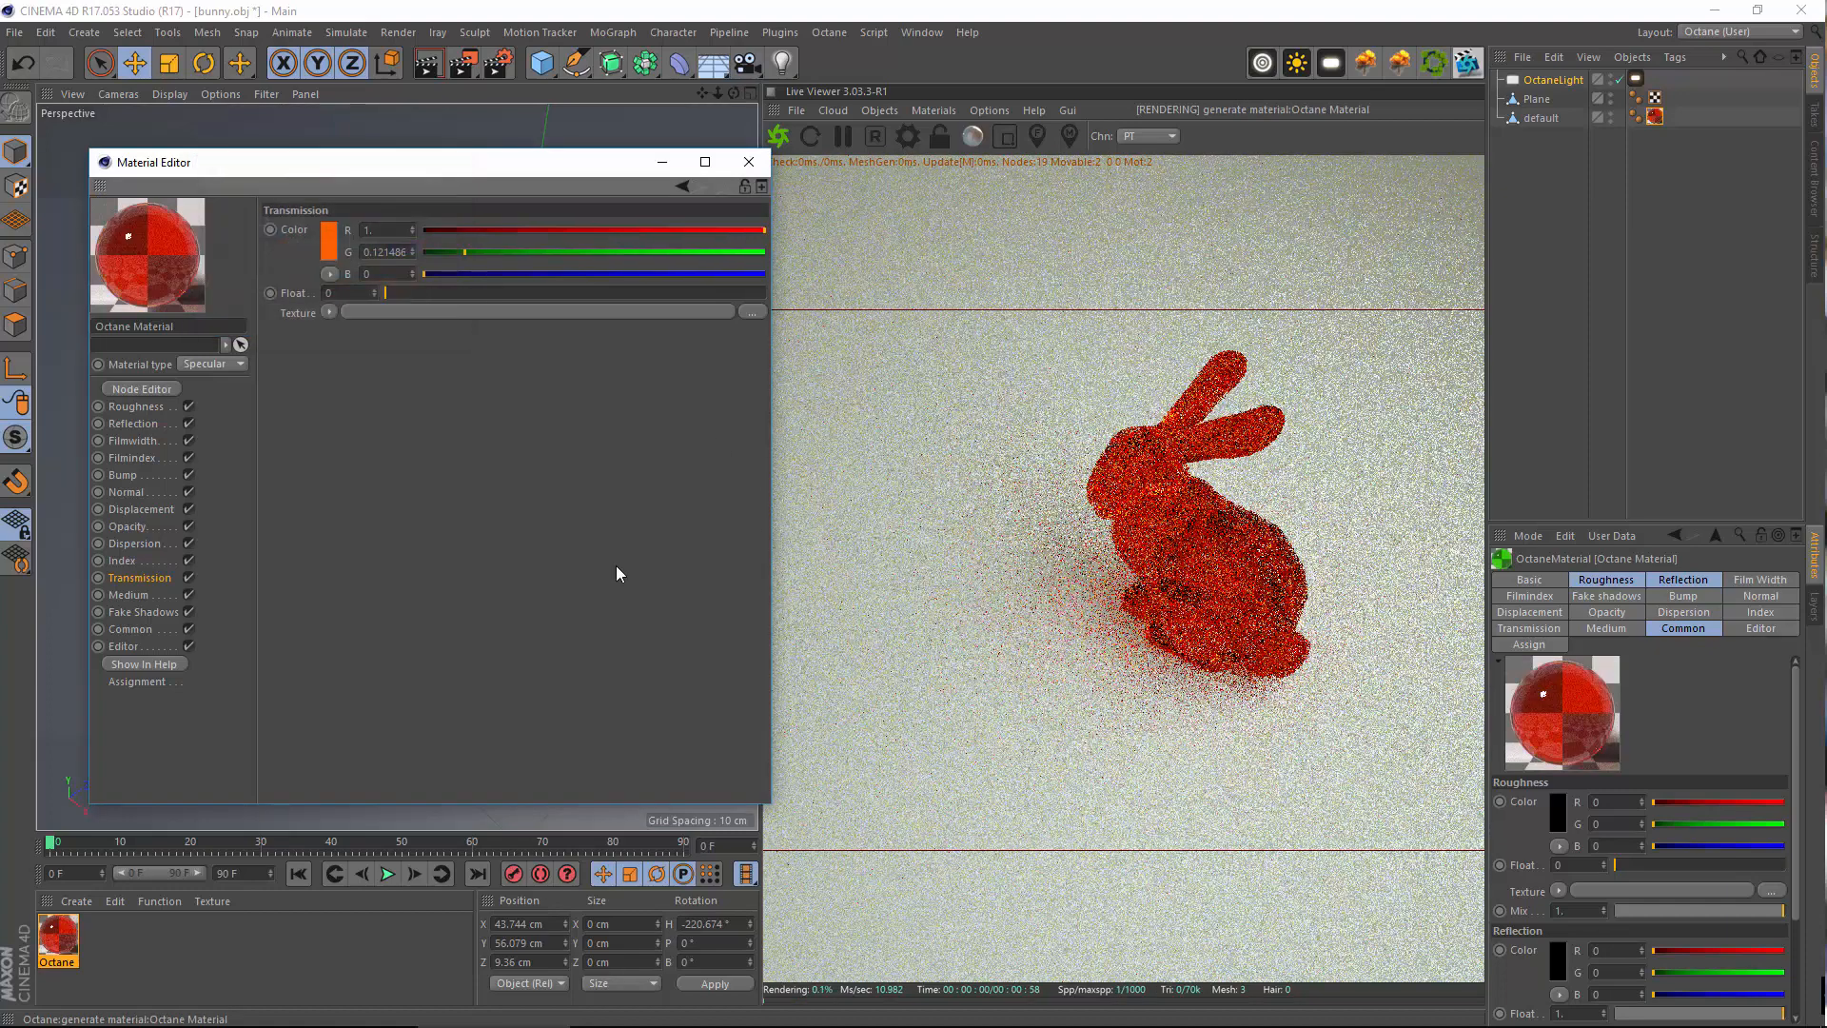
{"action": "mouse_move", "coordinate": [367, 162]}
{"action": "left_mouse_down"}
{"action": "mouse_move", "coordinate": [413, 139]}
{"action": "mouse_move", "coordinate": [376, 157]}
{"action": "left_mouse_up"}
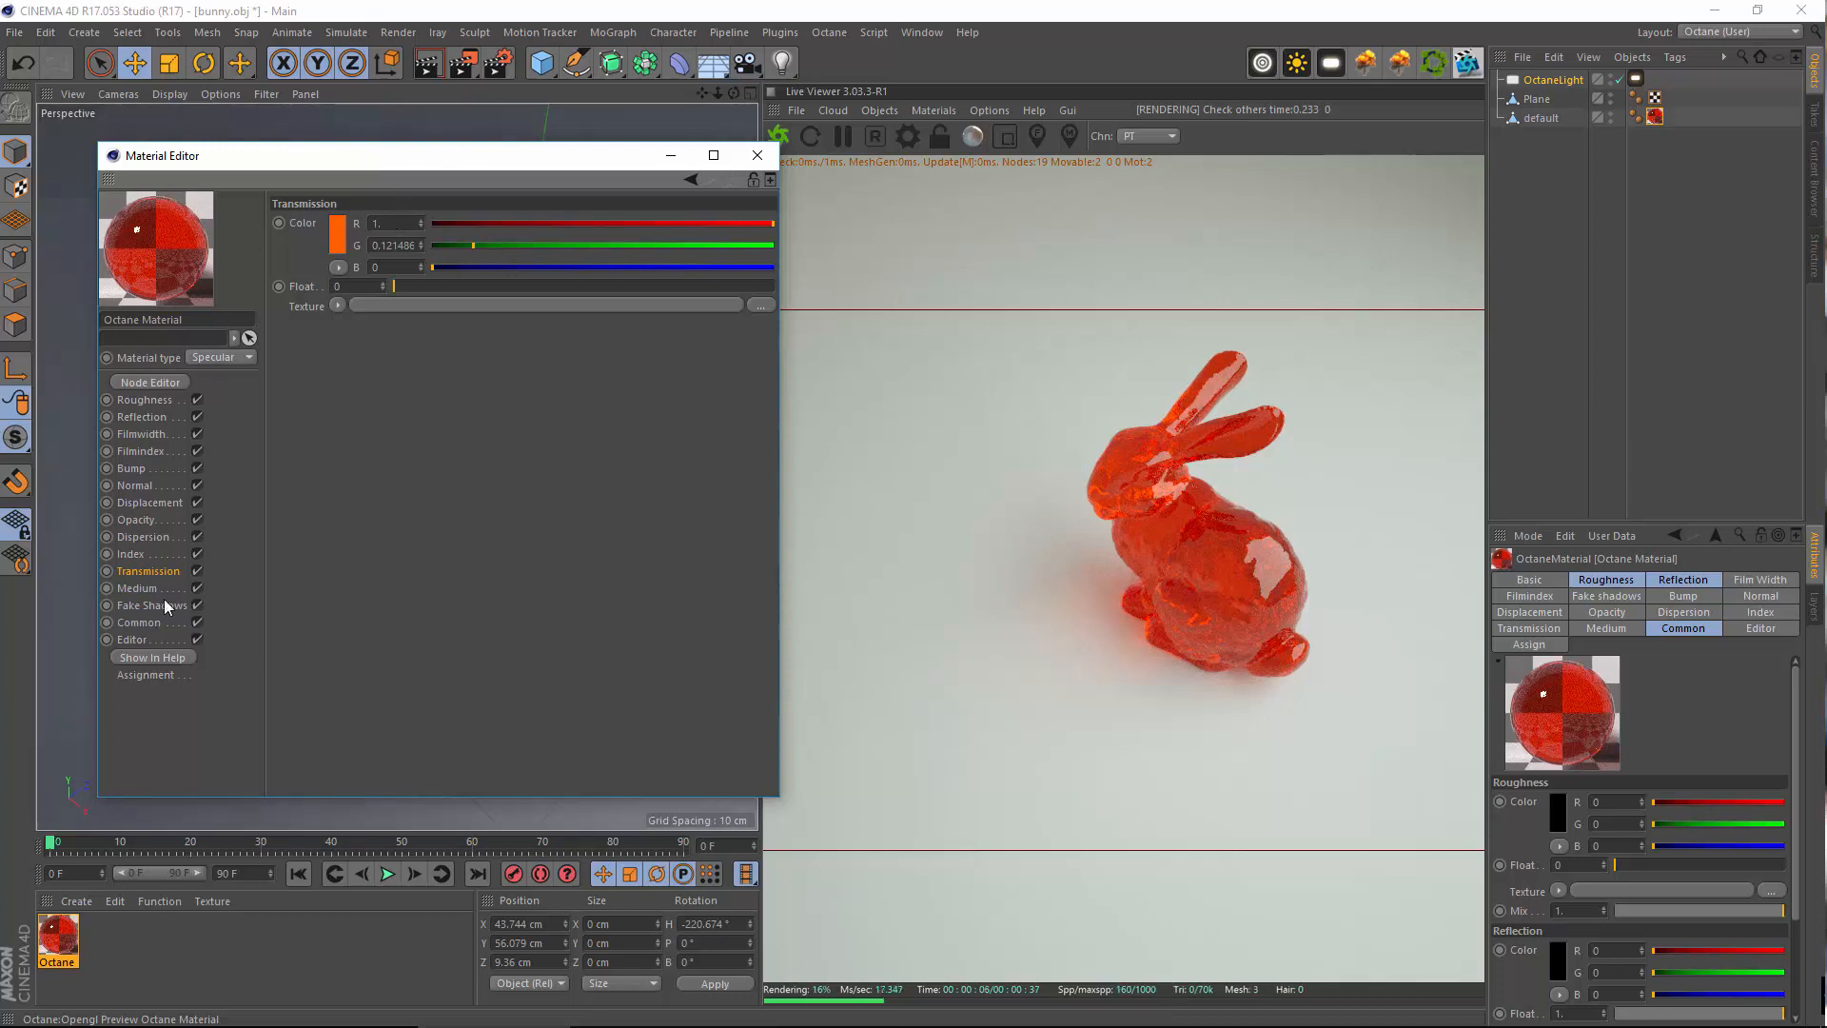
Assign a C4doctane Absorption Medium as the texture of the material's Medium channel
{"action": "left_click", "coordinate": [138, 588]}
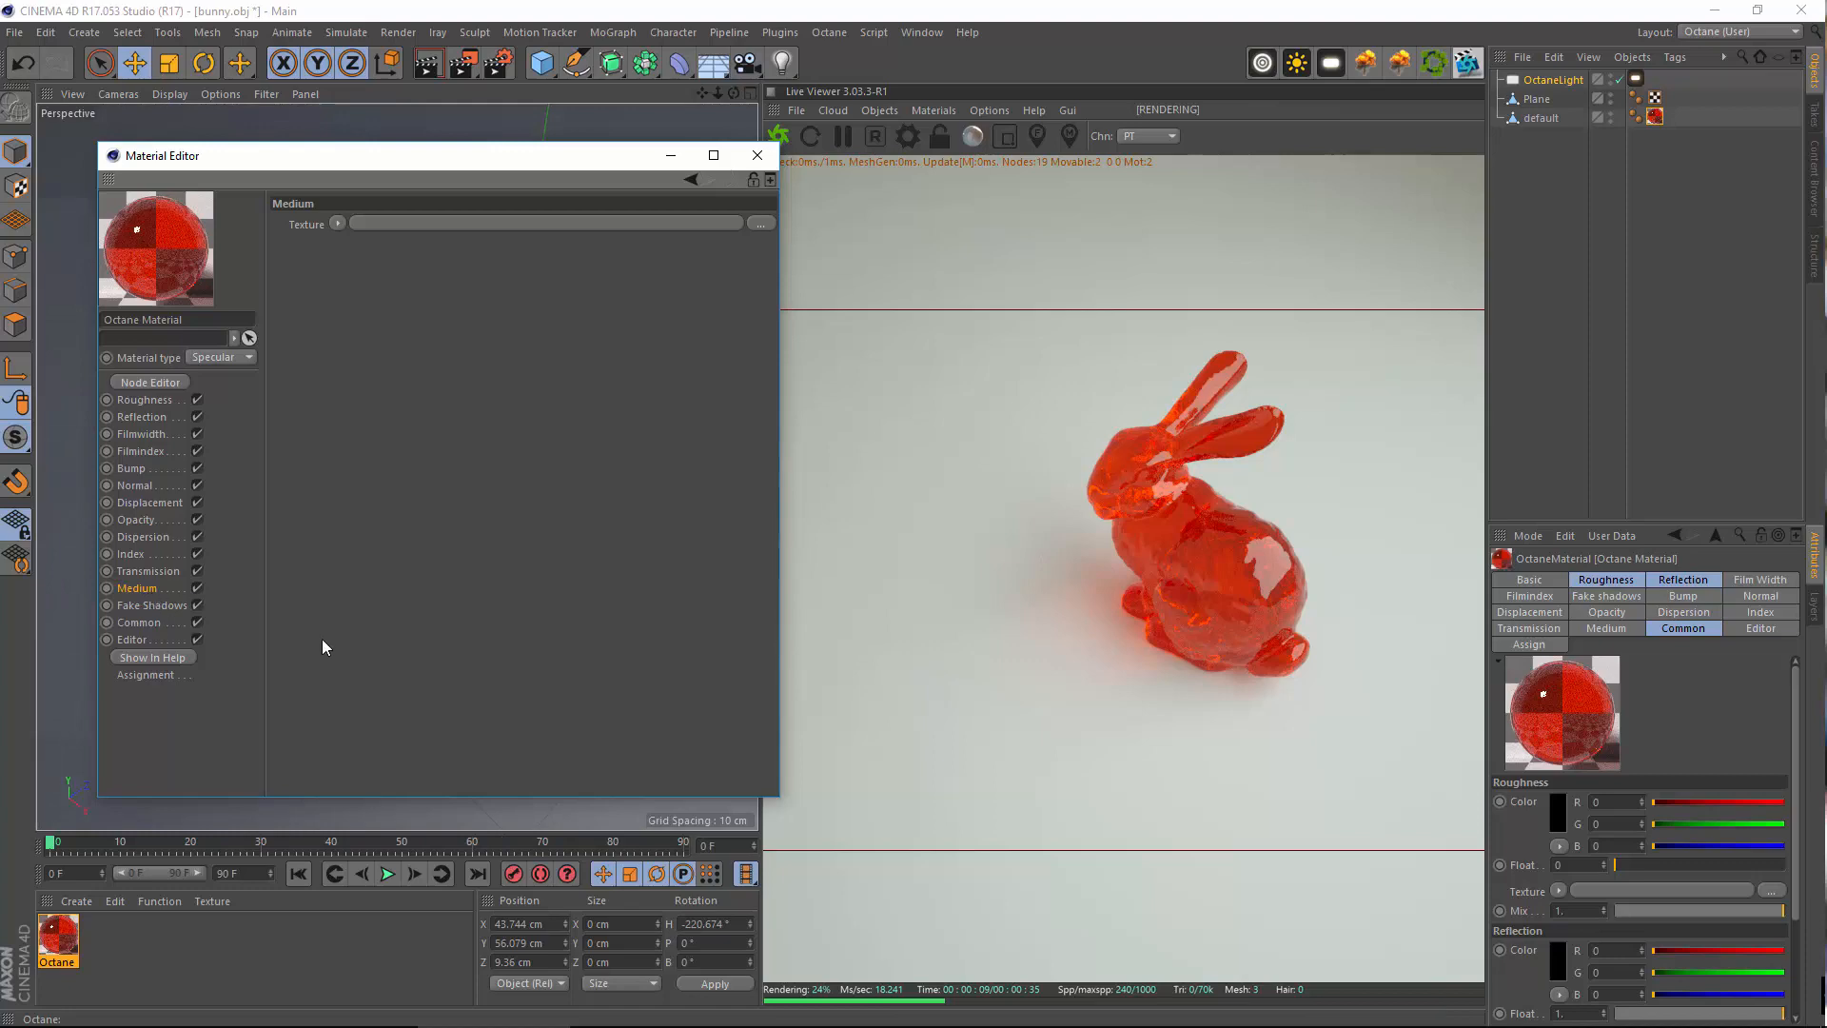
{"action": "left_click", "coordinate": [336, 227]}
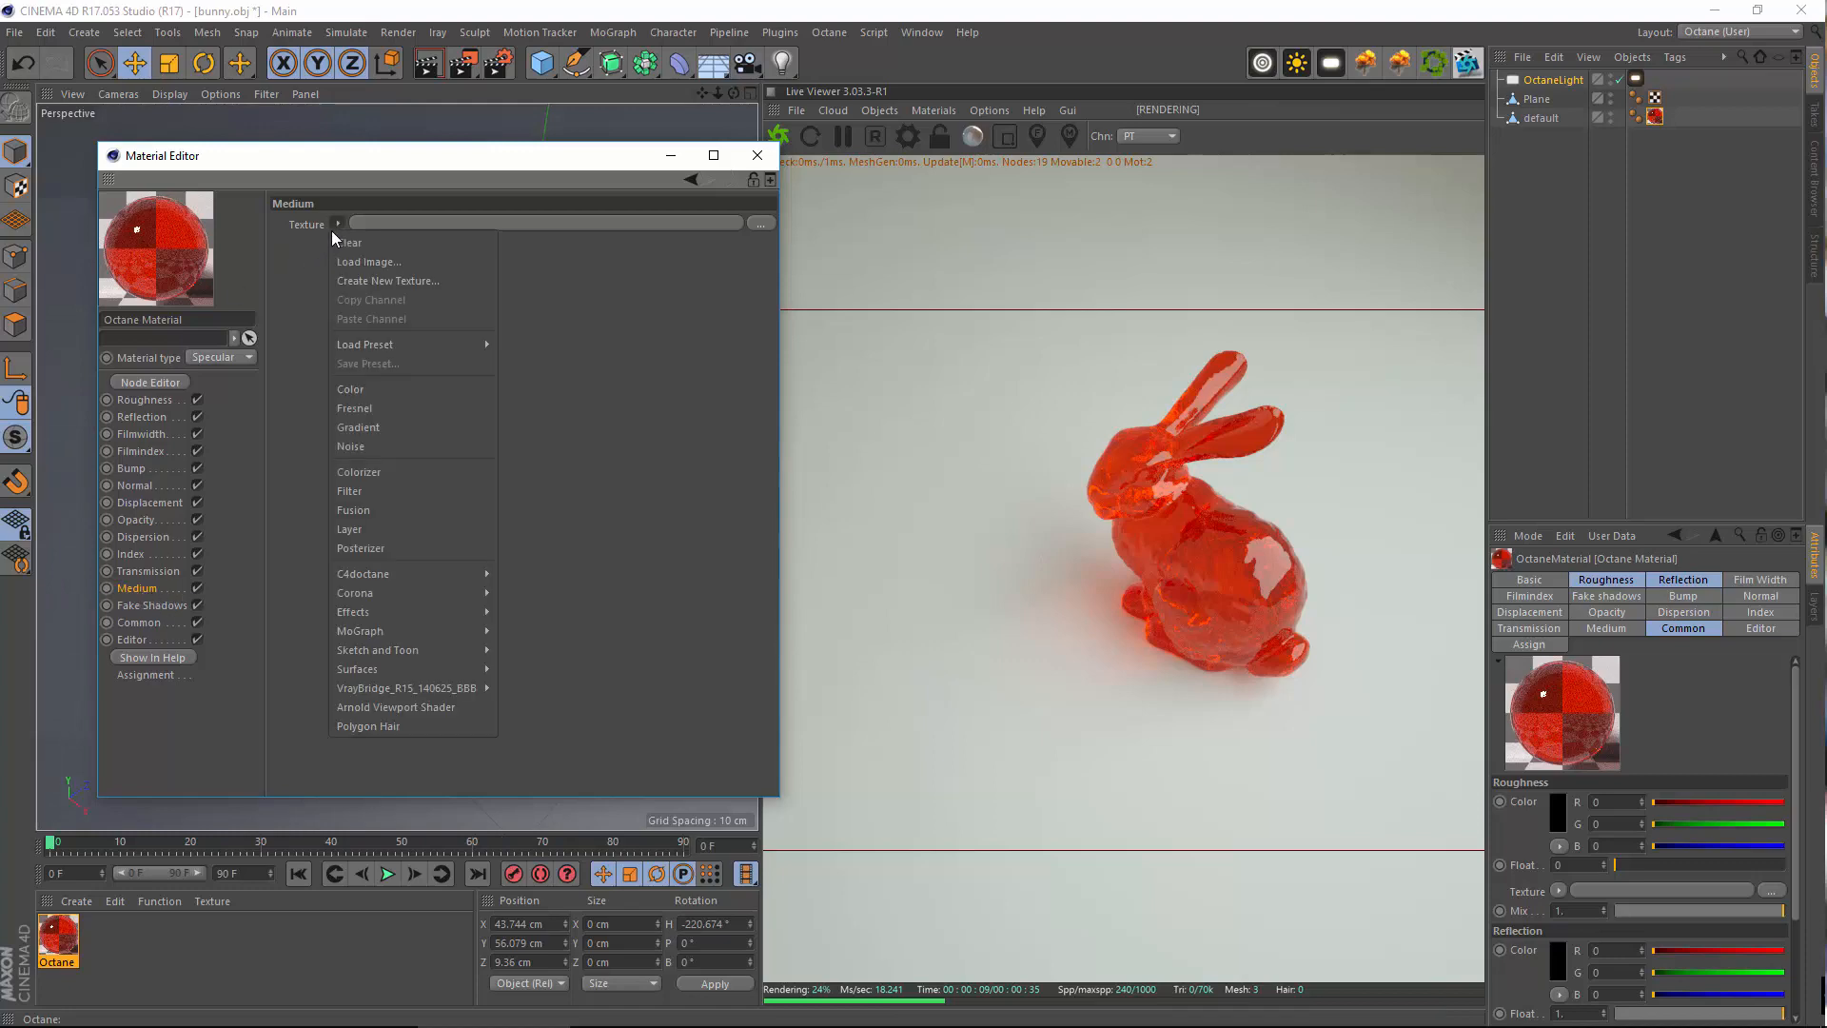
{"action": "mouse_move", "coordinate": [362, 574]}
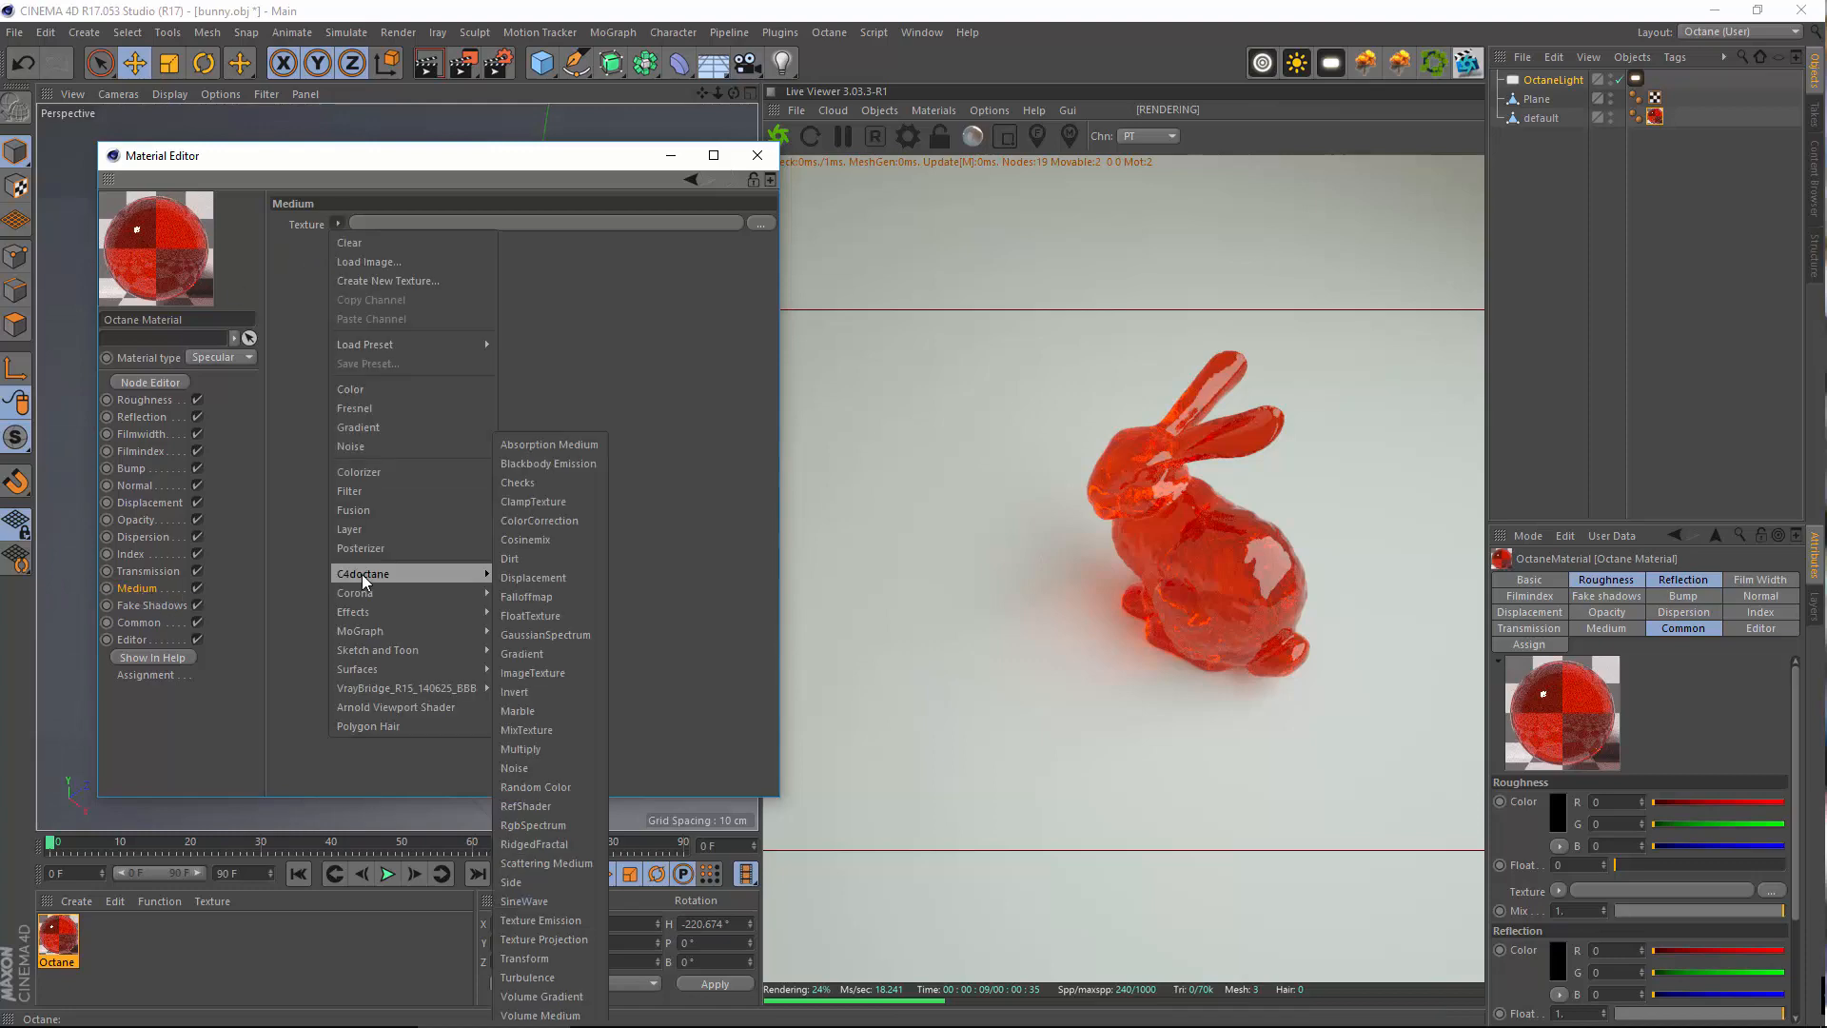
{"action": "left_click", "coordinate": [546, 458]}
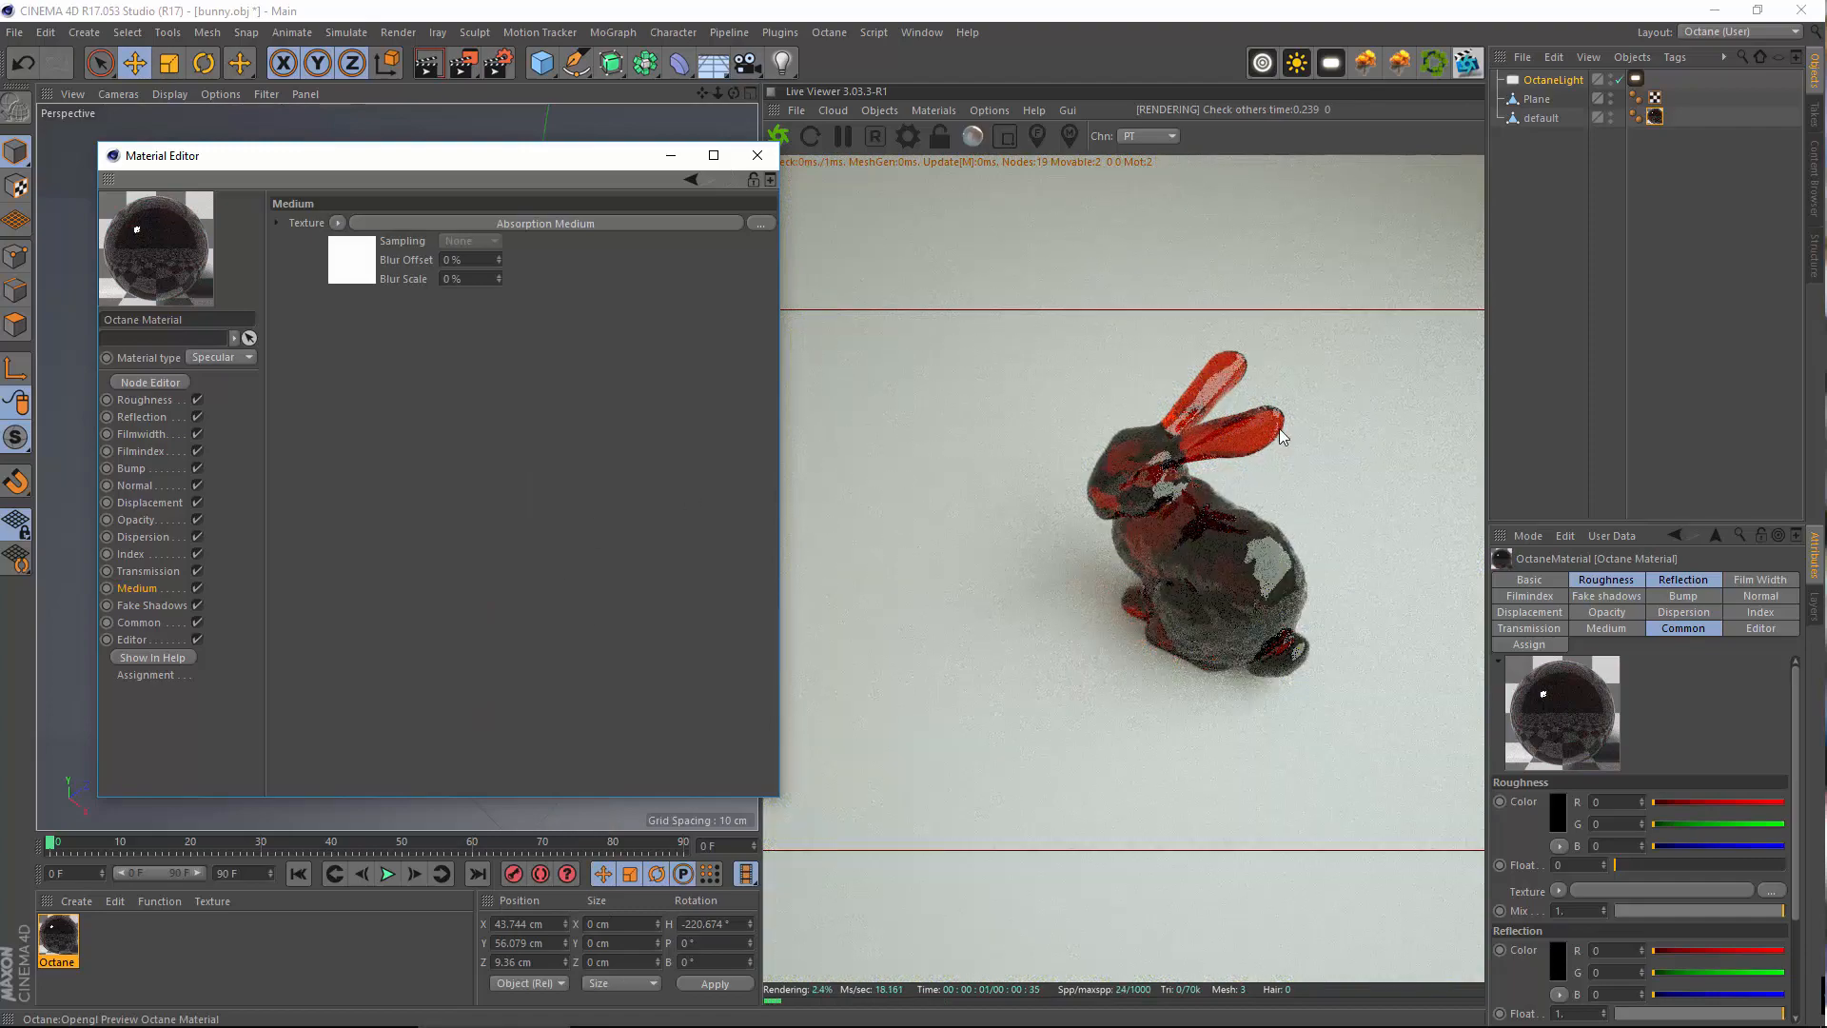
Set the Absorption Medium's density to about 0.93 and its volume step length to about 0.053
{"action": "left_click", "coordinate": [483, 223]}
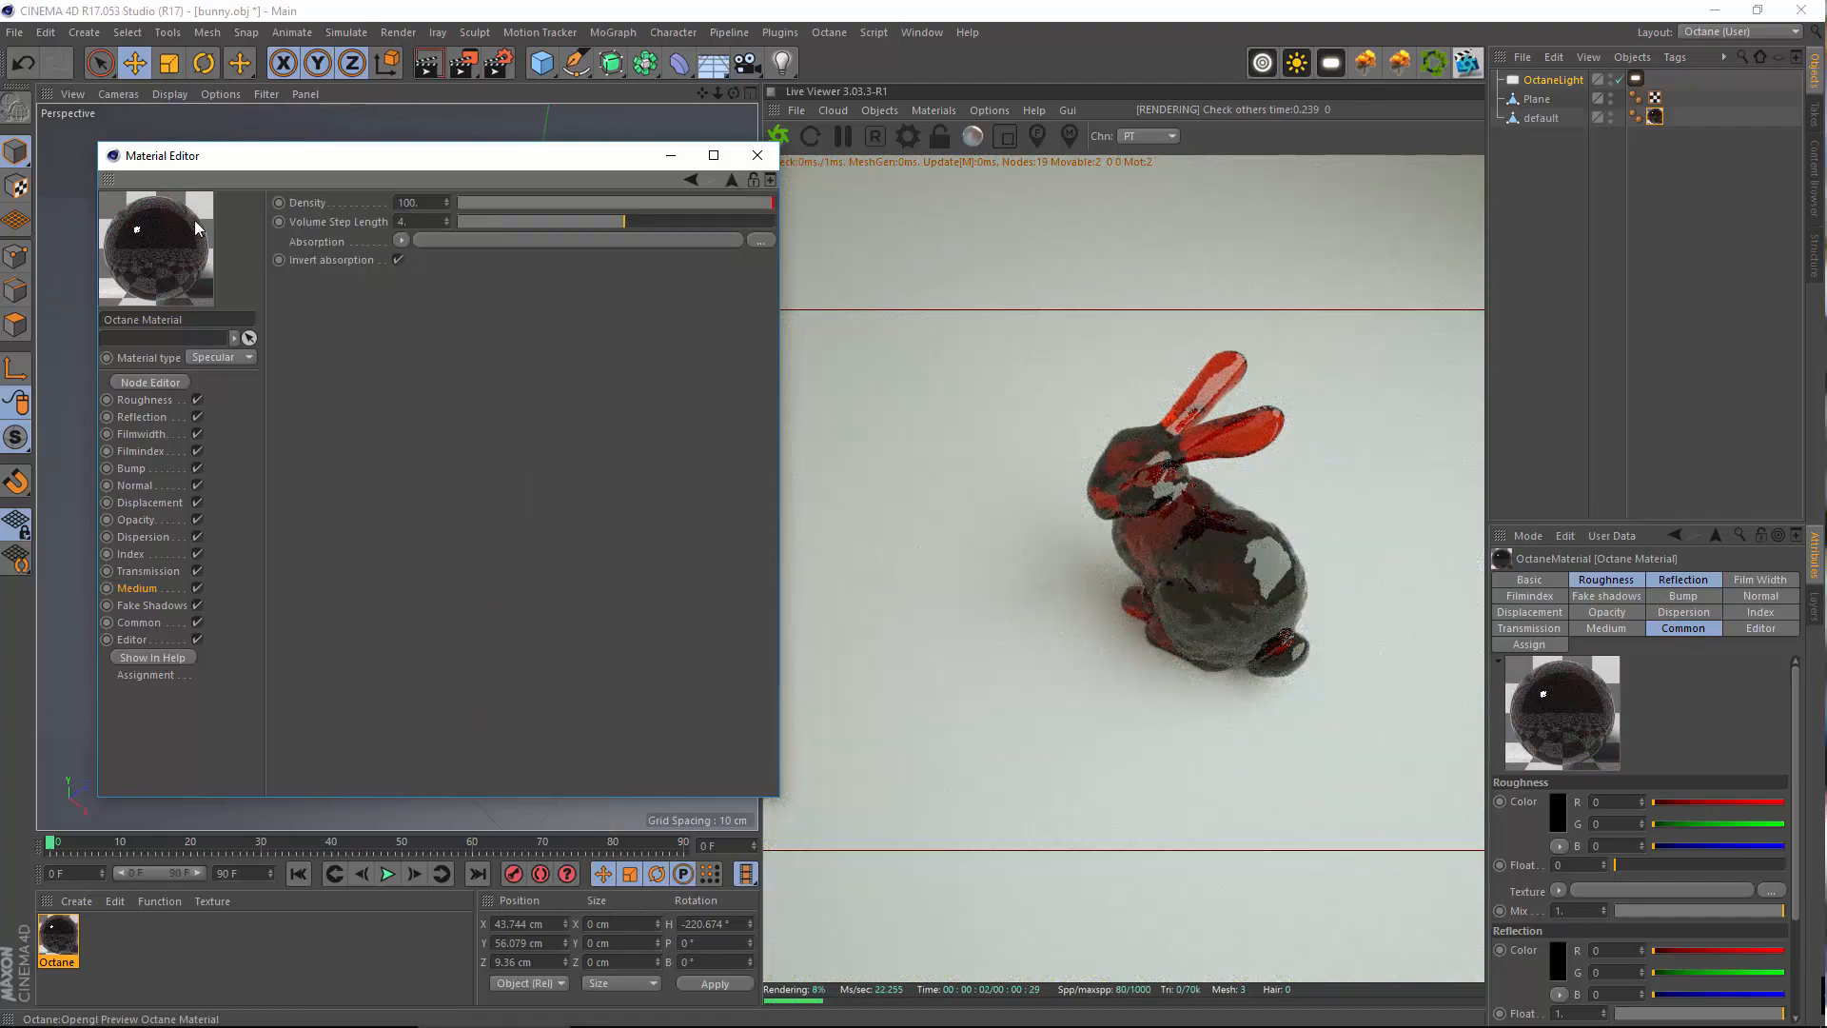
{"action": "left_click_drag", "start_coordinate": [666, 203], "coordinate": [782, 201]}
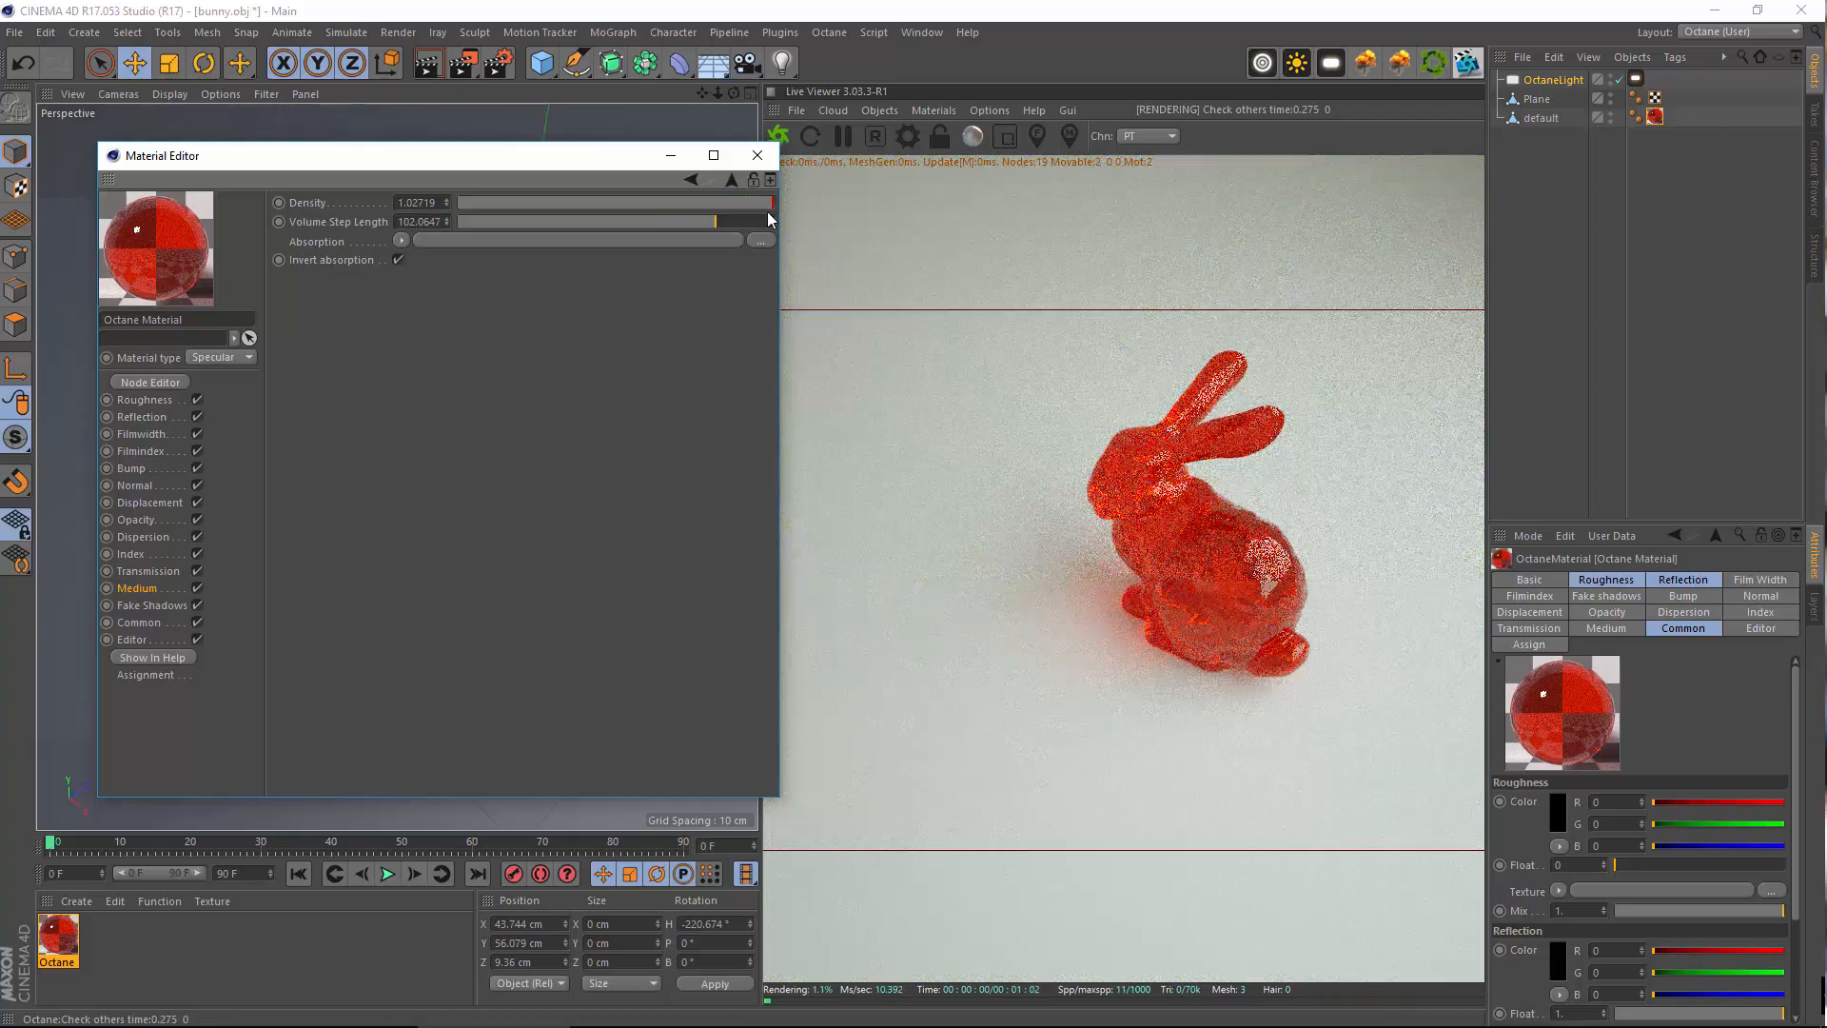
{"action": "left_click_drag", "start_coordinate": [668, 226], "coordinate": [502, 222]}
{"action": "left_click", "coordinate": [418, 222]}
Assign a C4doctane RgbSpectrum texture to the Absorption Medium's Absorption slot
{"action": "left_click", "coordinate": [401, 240]}
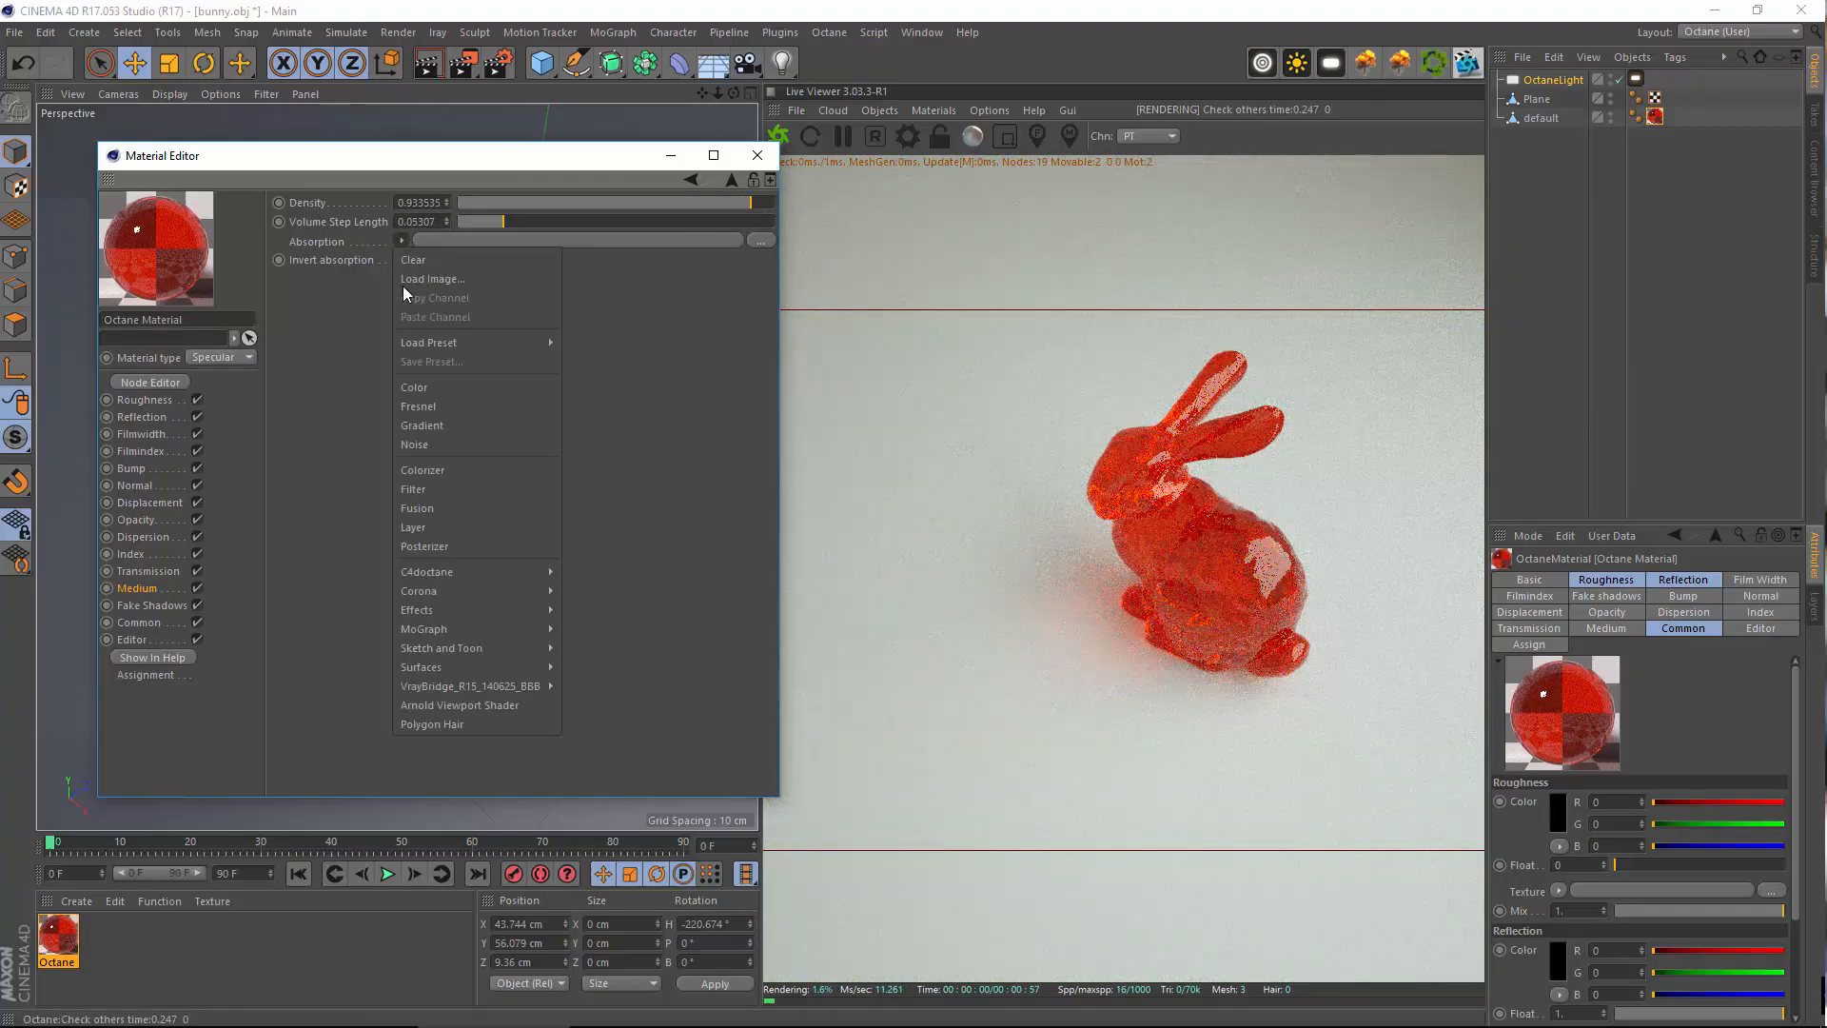
{"action": "mouse_move", "coordinate": [492, 579]}
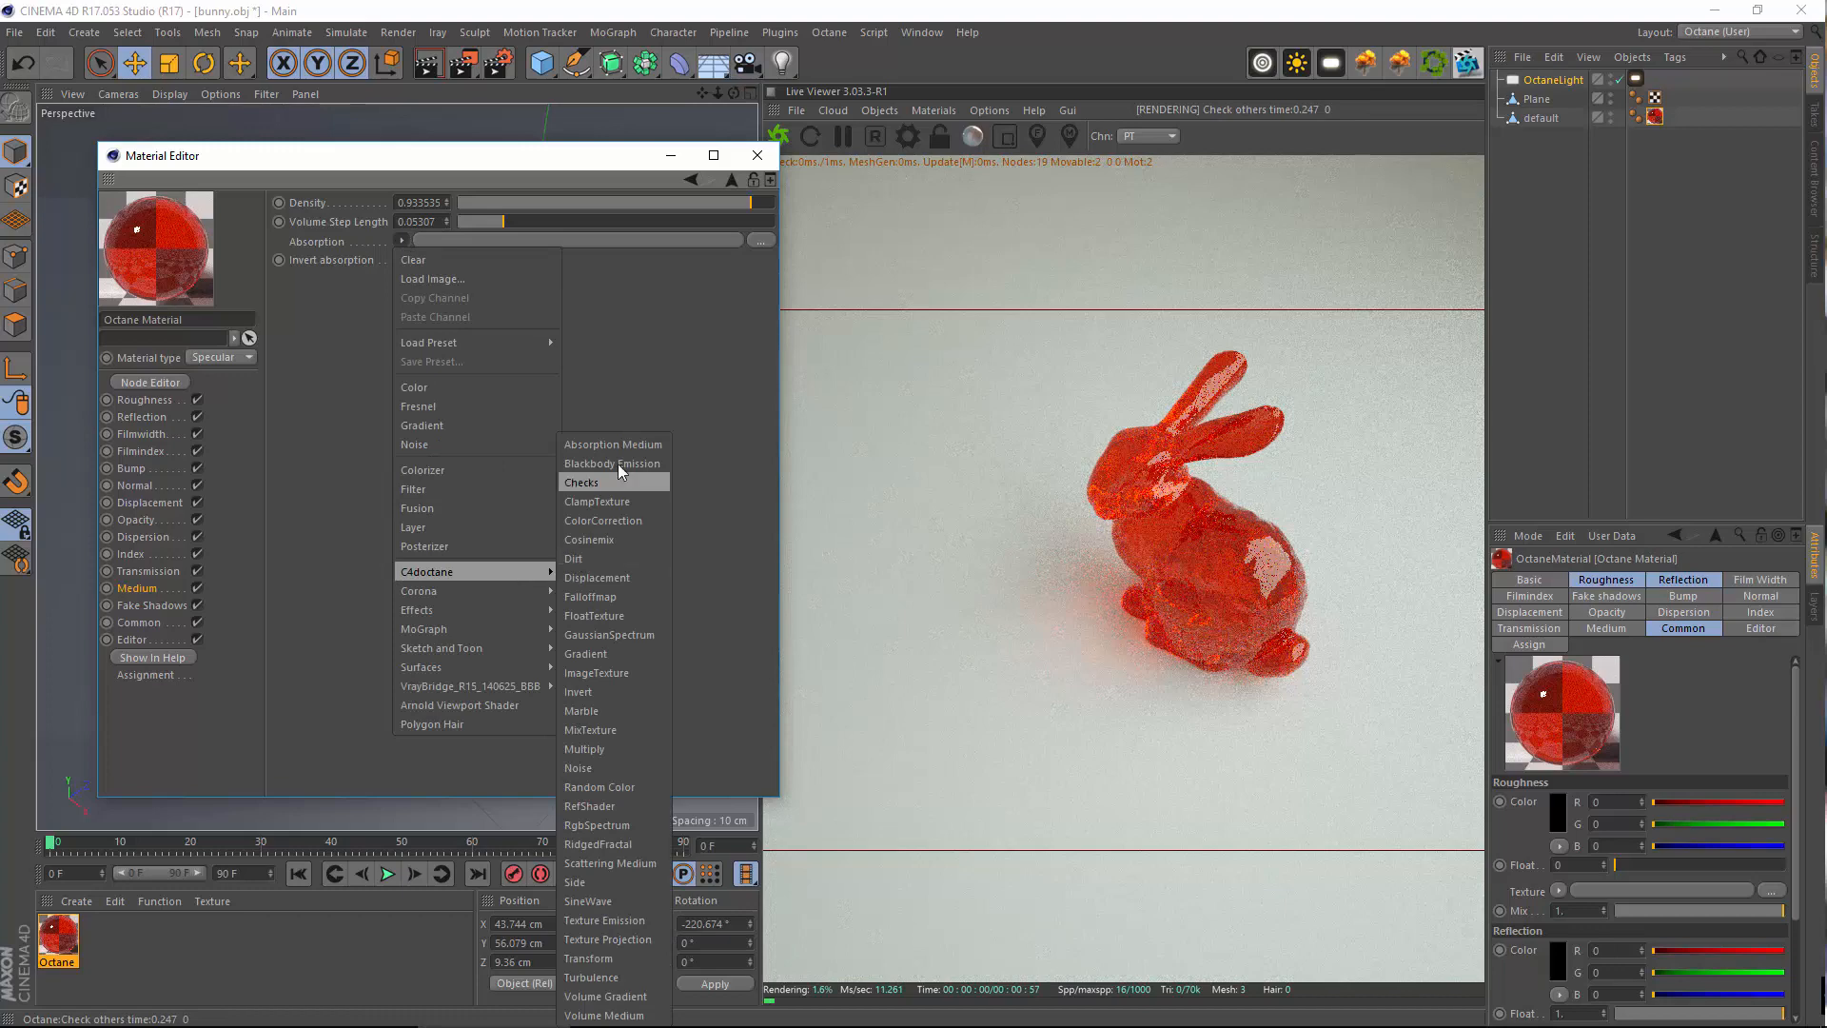
{"action": "left_click", "coordinate": [602, 828]}
Set the absorption RgbSpectrum colour to a very dark grey and return to the Absorption Medium's settings
{"action": "left_click", "coordinate": [590, 242]}
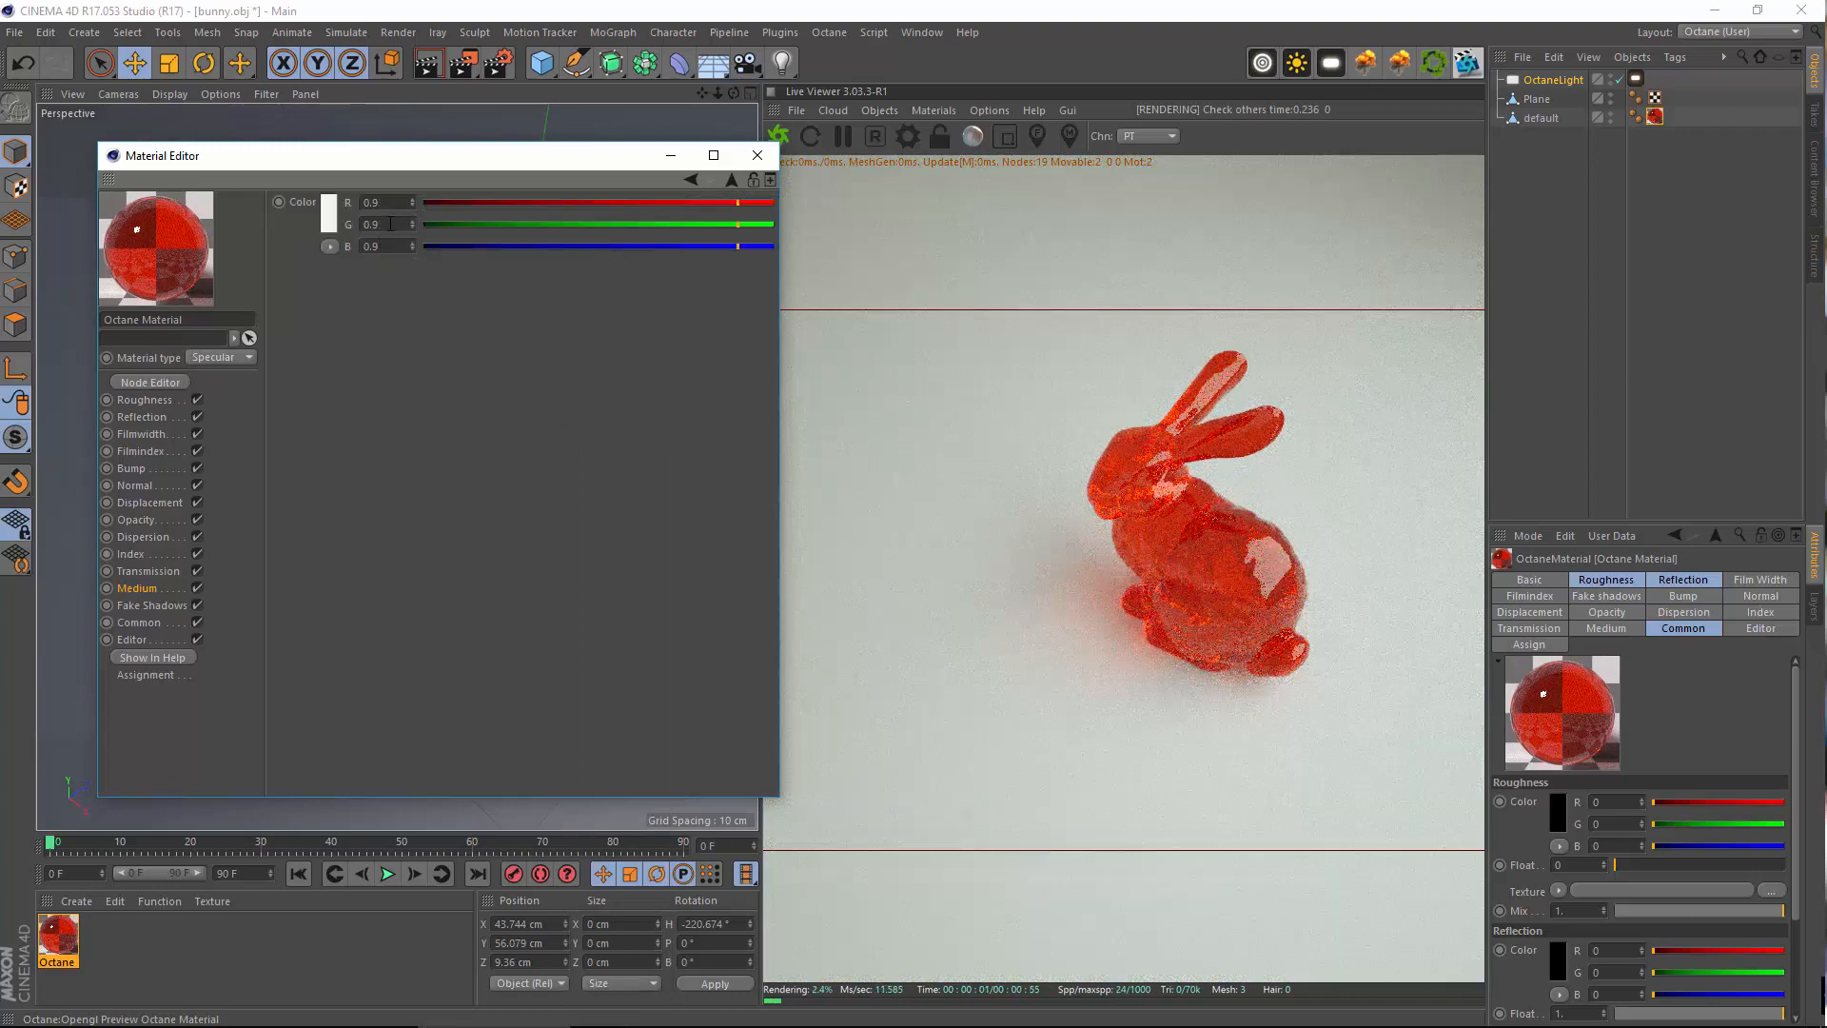
{"action": "left_click", "coordinate": [328, 213]}
{"action": "left_click_drag", "start_coordinate": [336, 245], "coordinate": [308, 251]}
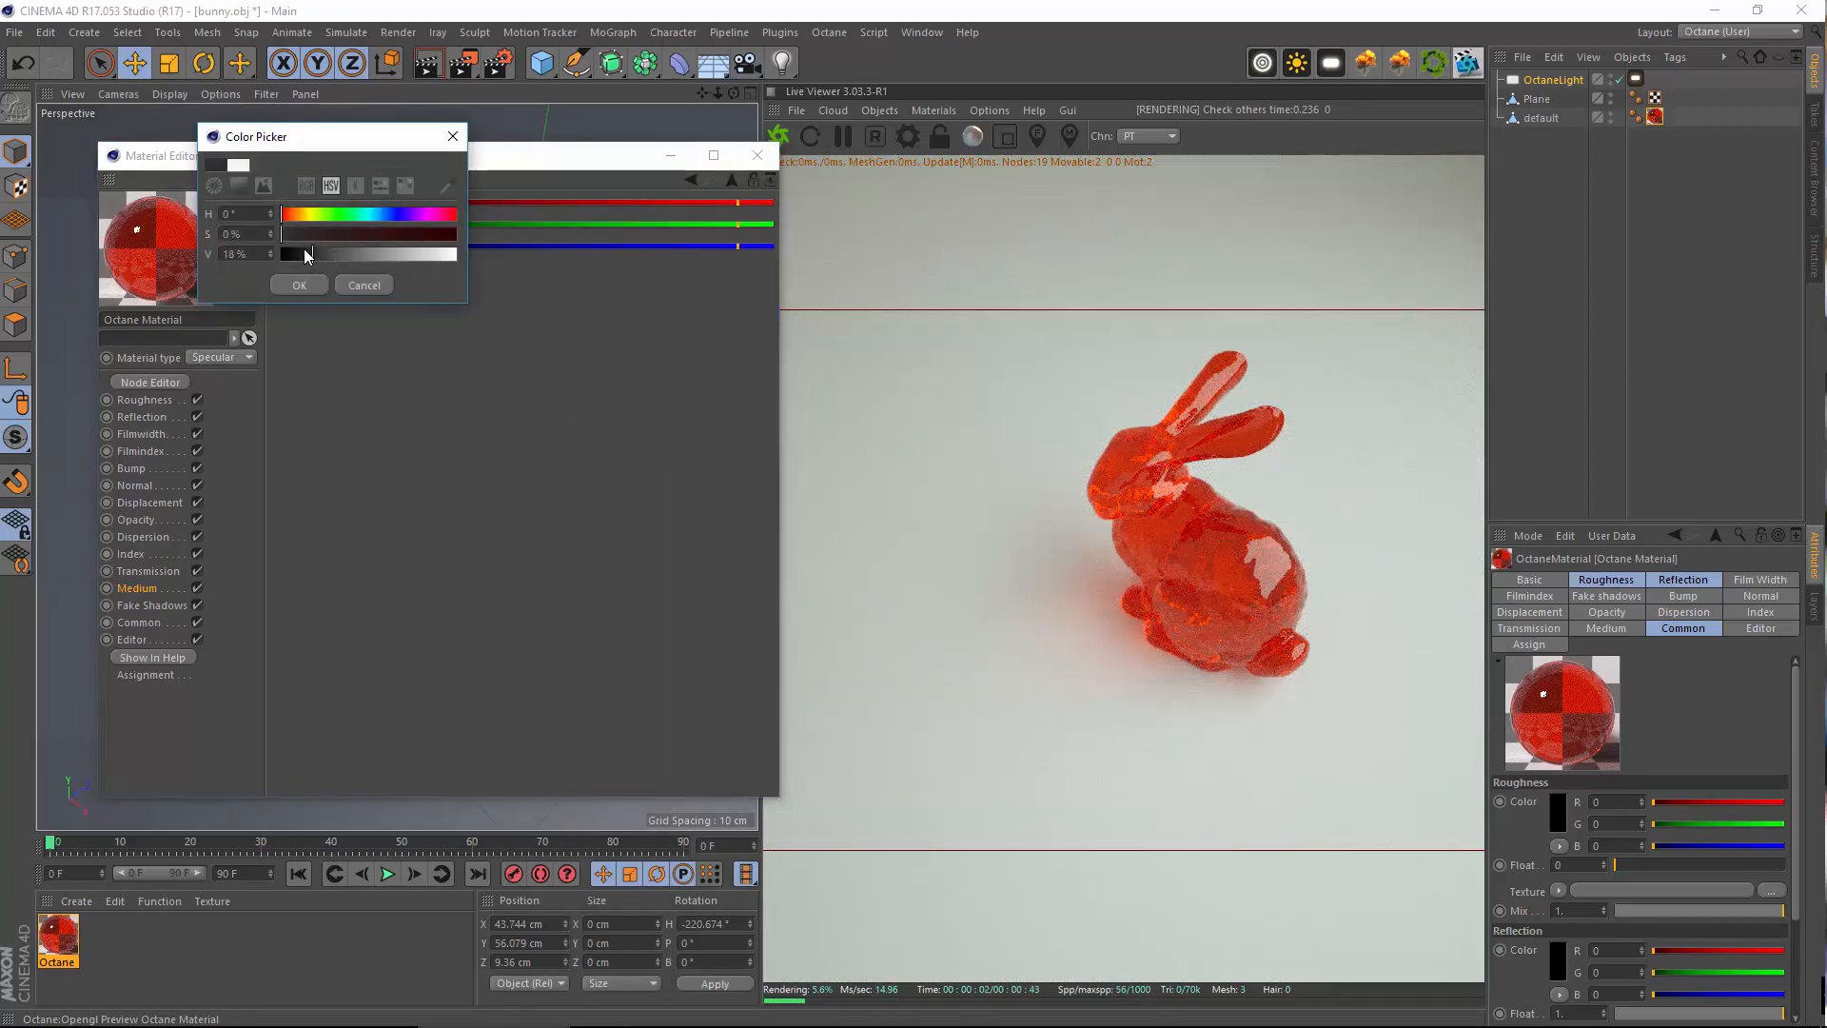
{"action": "left_click", "coordinate": [299, 286]}
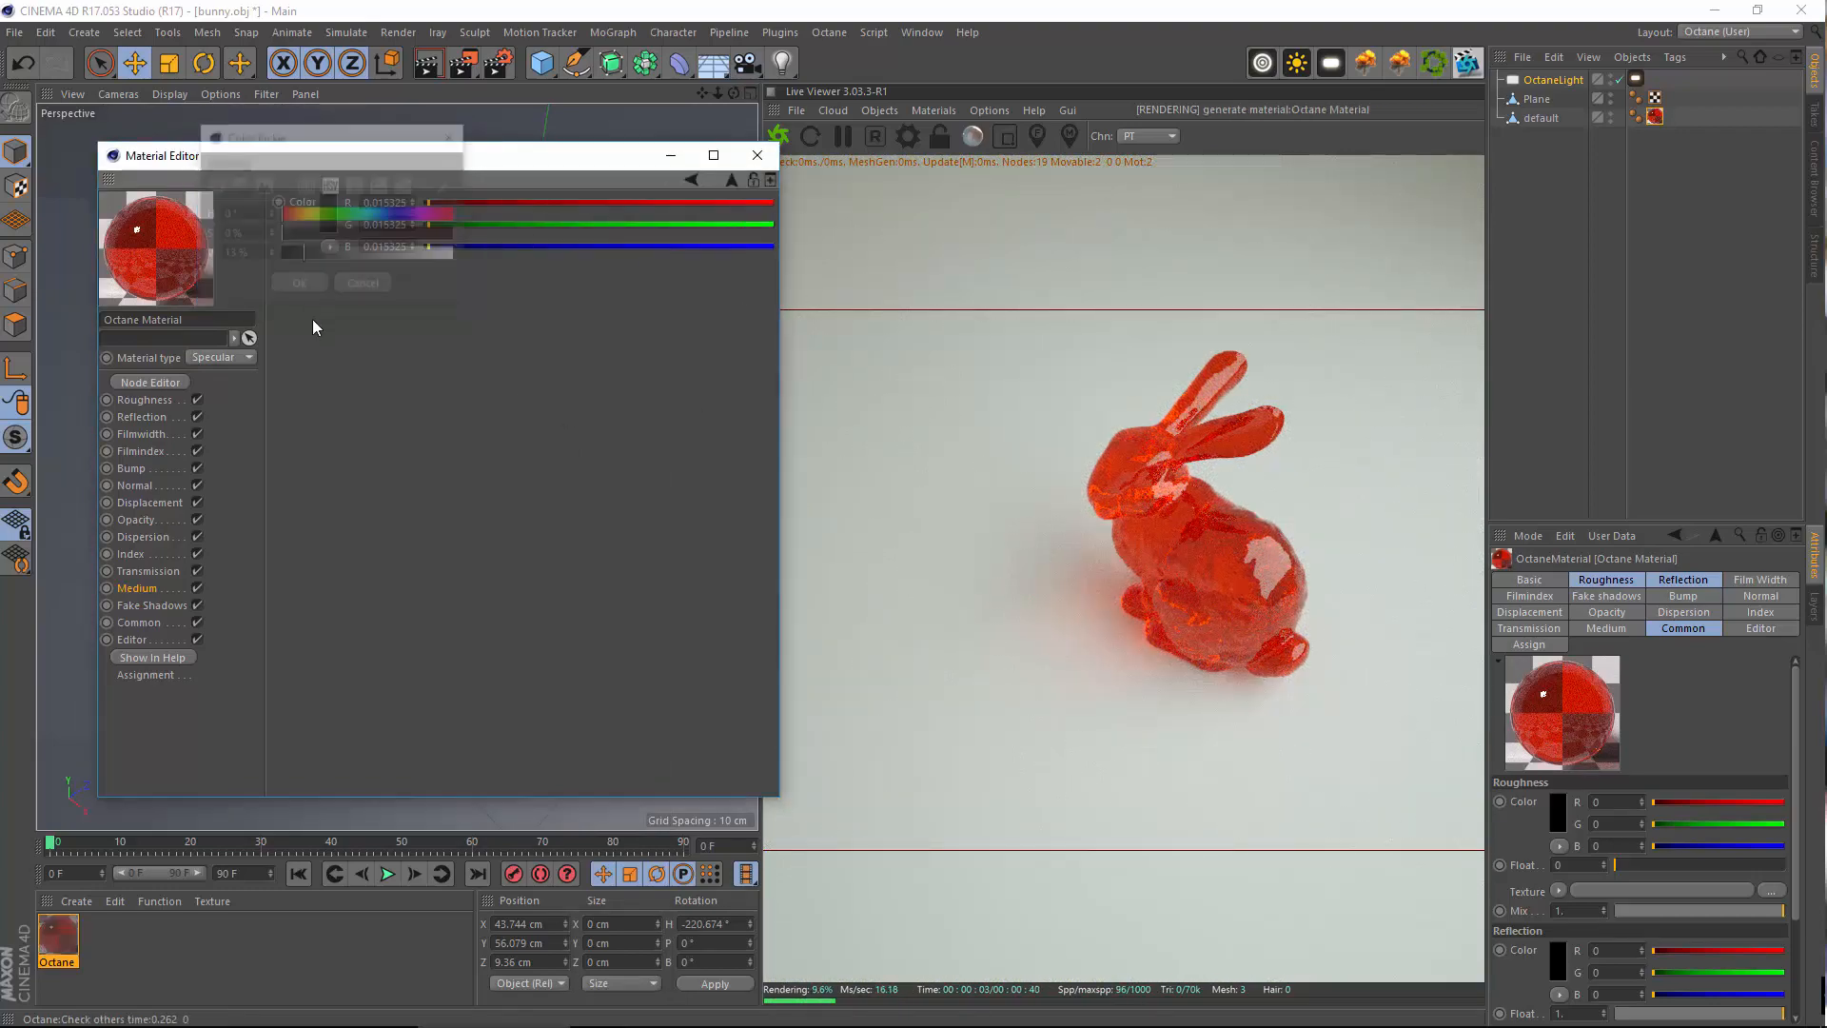
{"action": "left_click", "coordinate": [692, 179]}
Try Absorption Medium densities of 100 and 50 on the bunny's material
{"action": "left_click_drag", "start_coordinate": [569, 202], "coordinate": [936, 215]}
{"action": "type", "text": "100"}
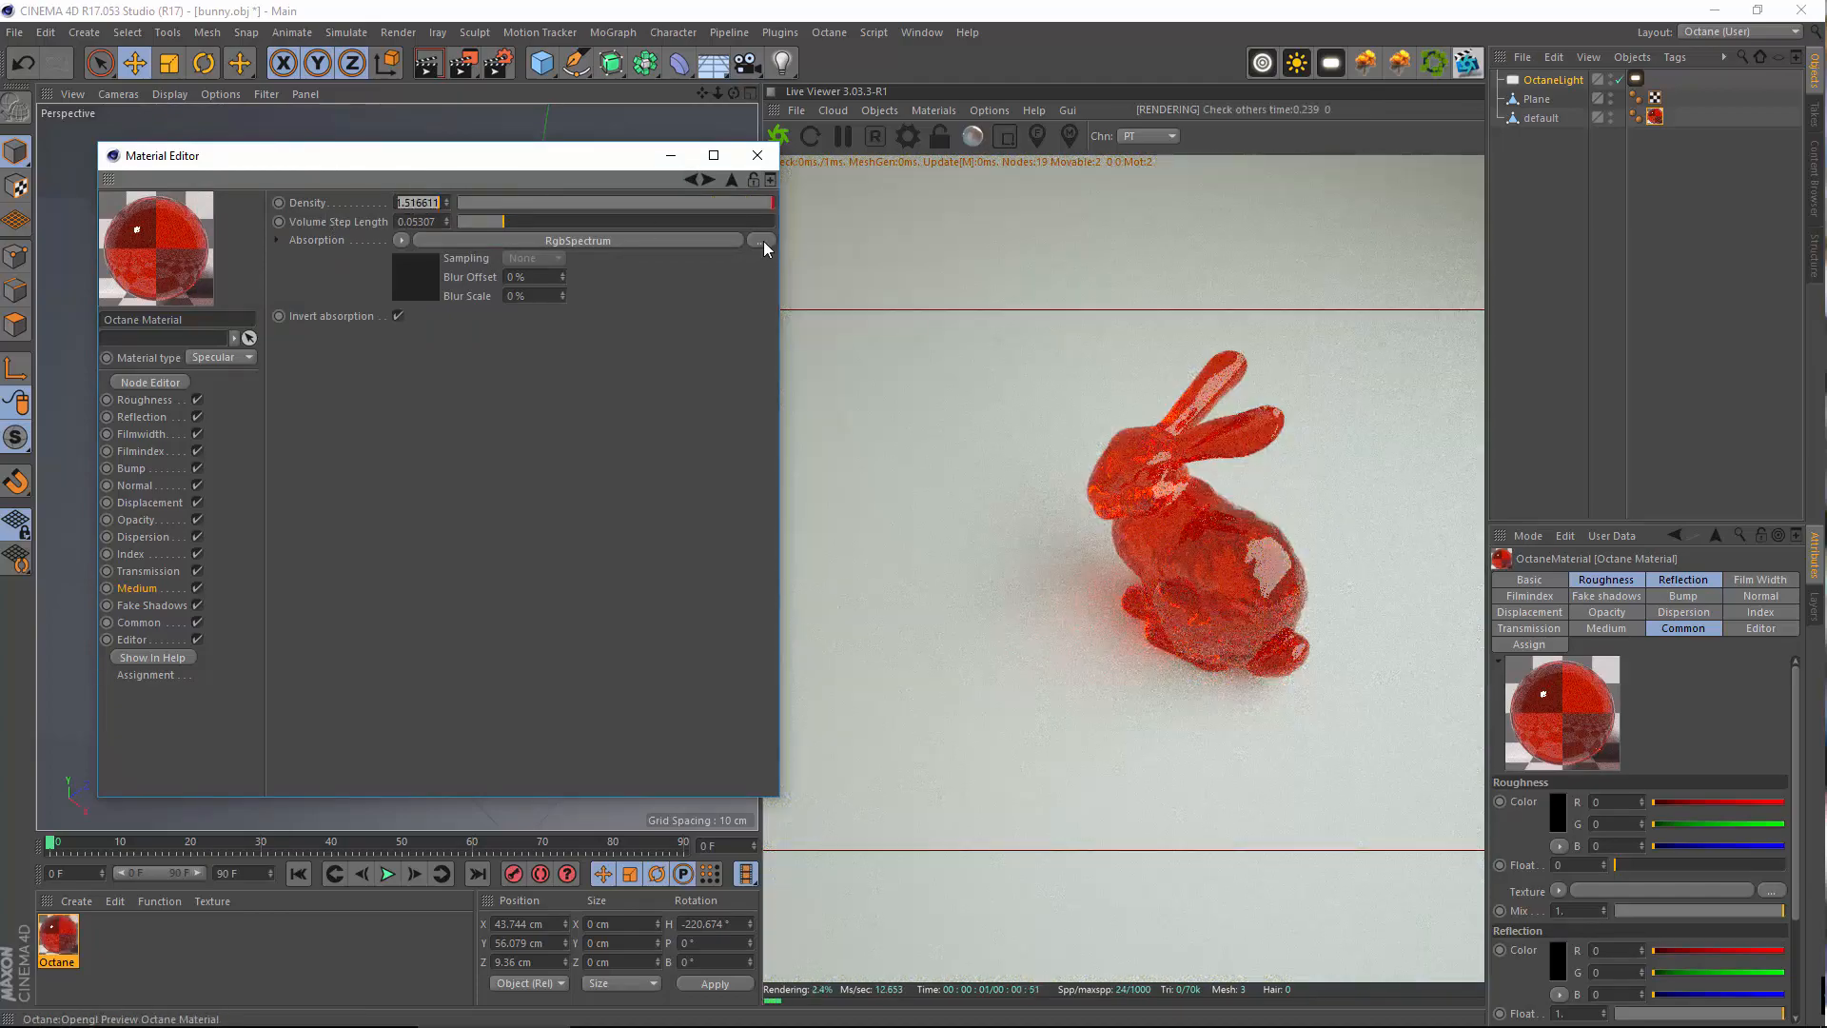
{"action": "key", "text": "Return"}
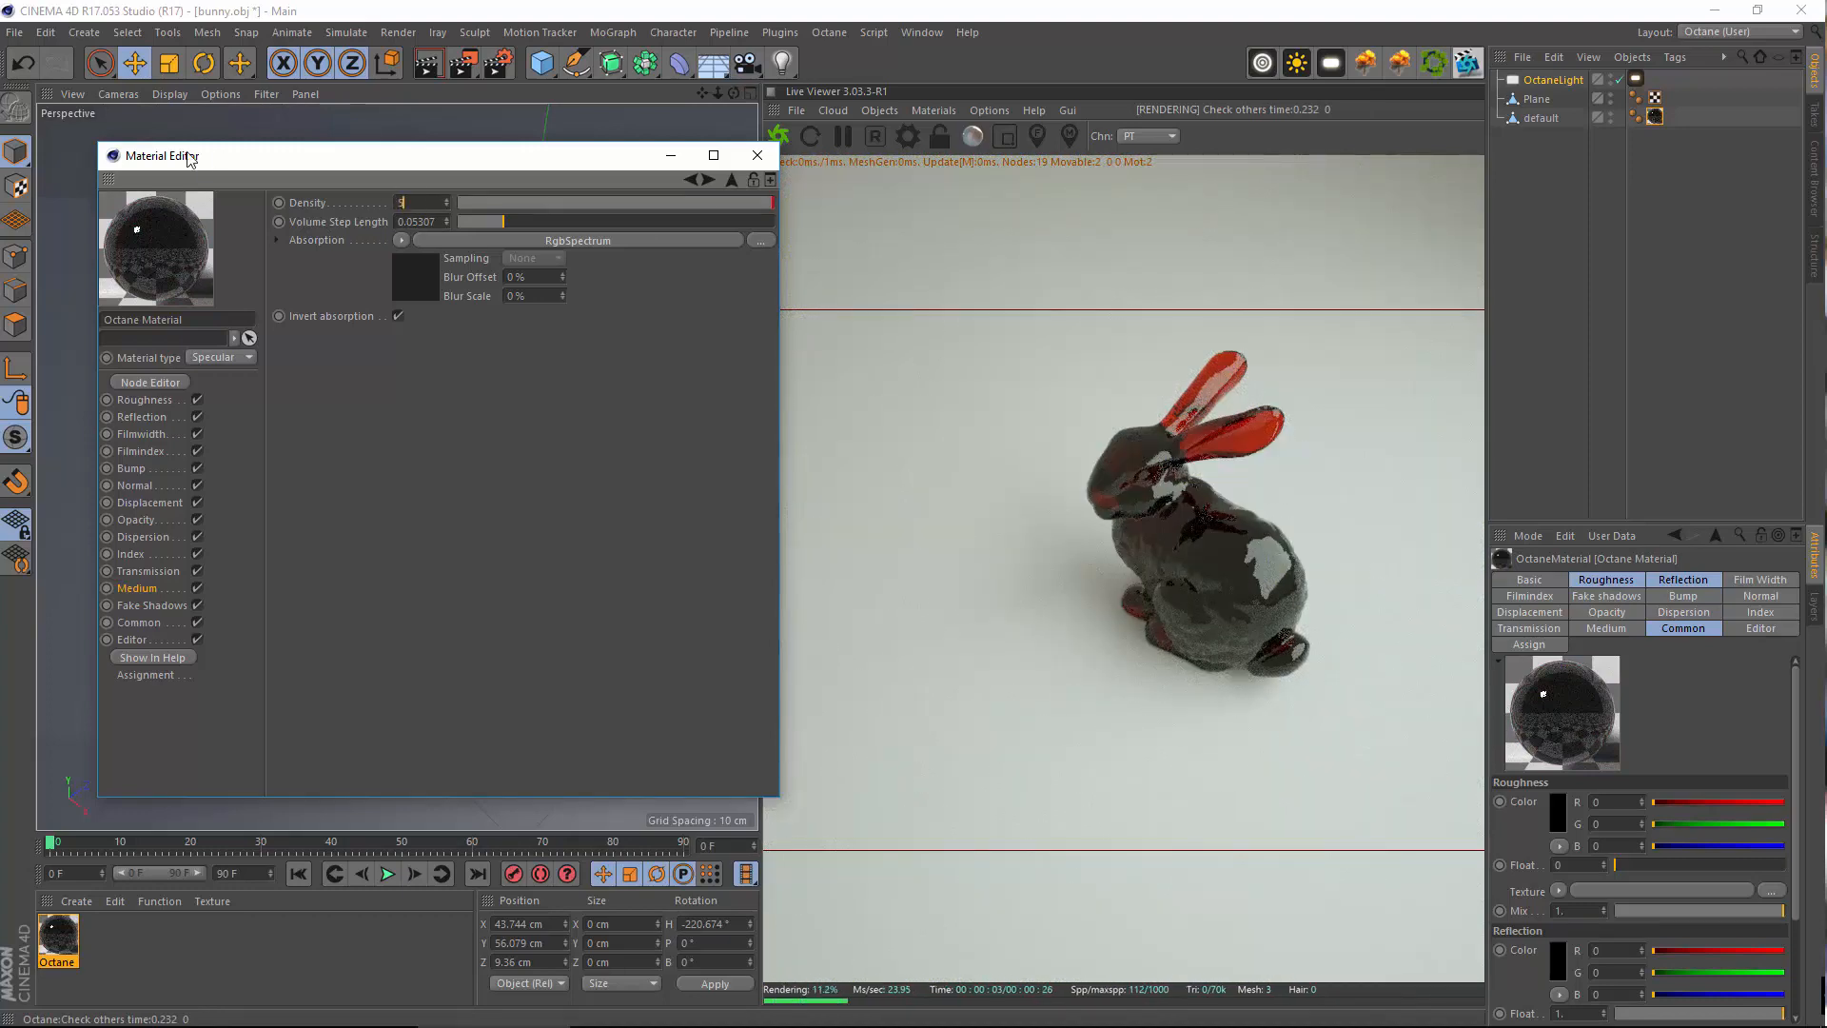
{"action": "type", "text": "50"}
{"action": "key", "text": "Return"}
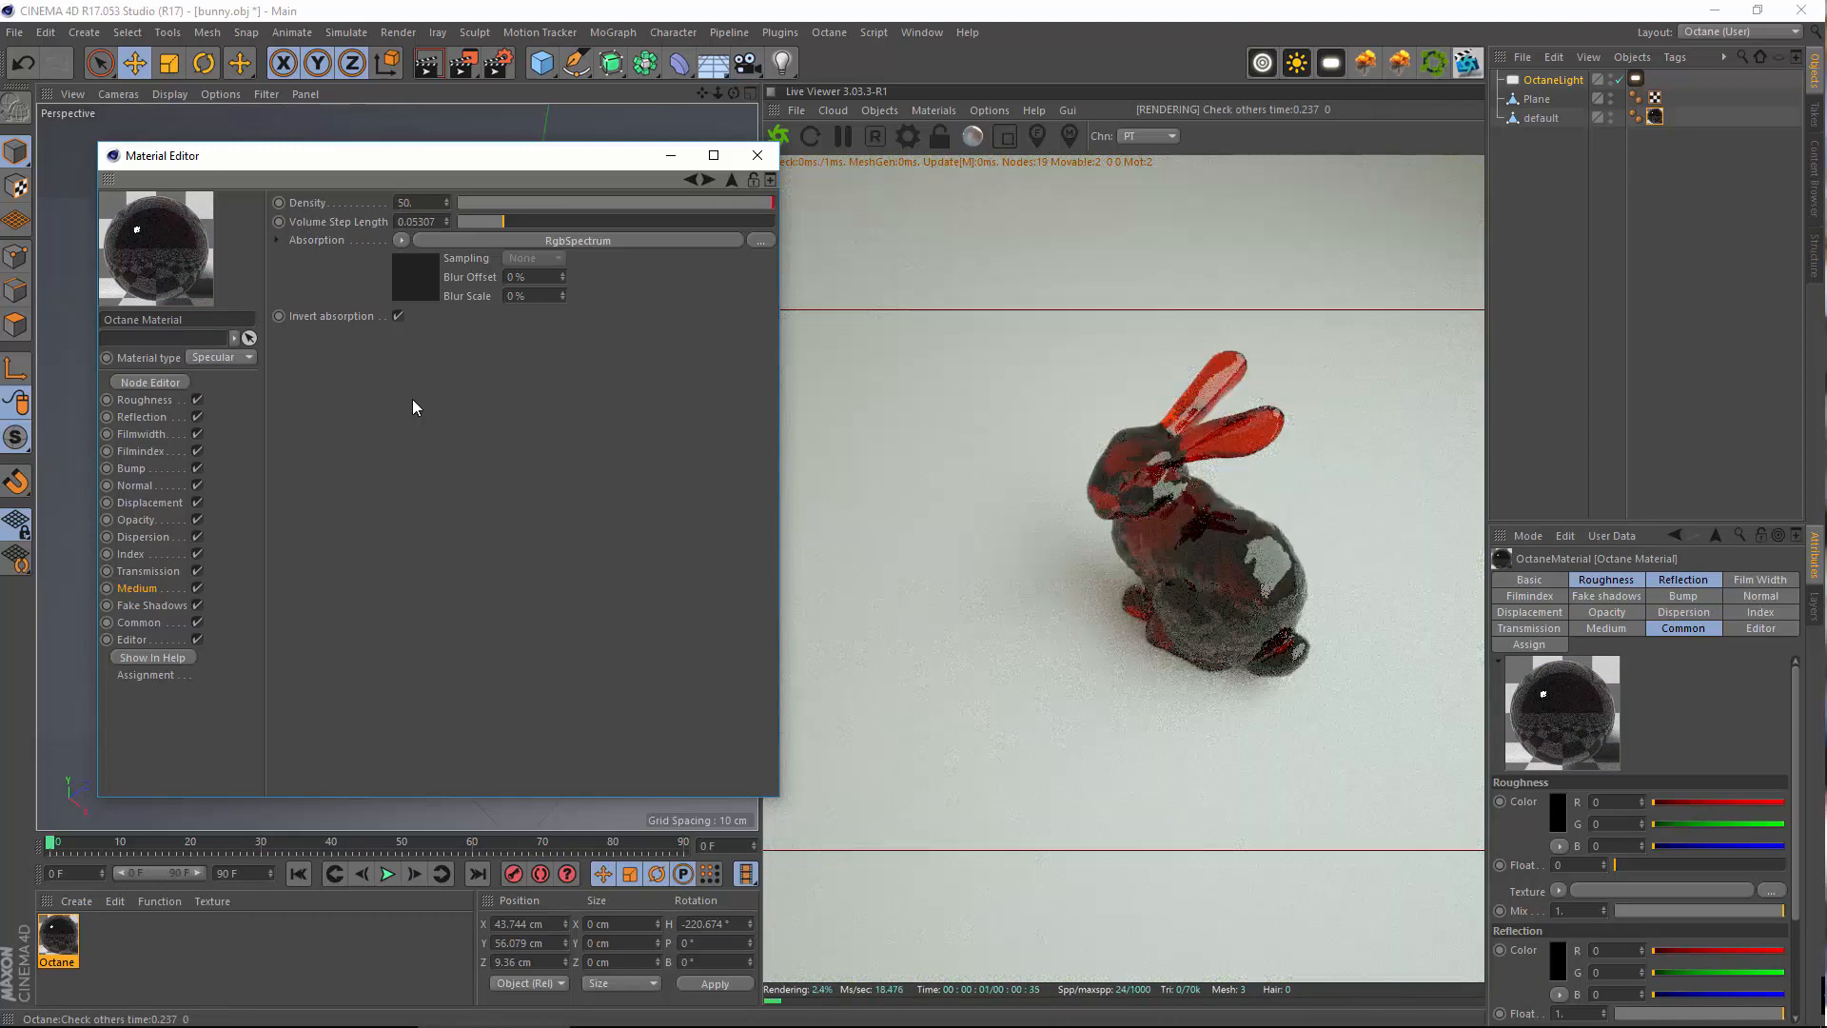
Reduce the Absorption Medium's density to 30, then to 20
{"action": "double_click", "coordinate": [411, 201]}
{"action": "type", "text": "30"}
{"action": "key", "text": "Return"}
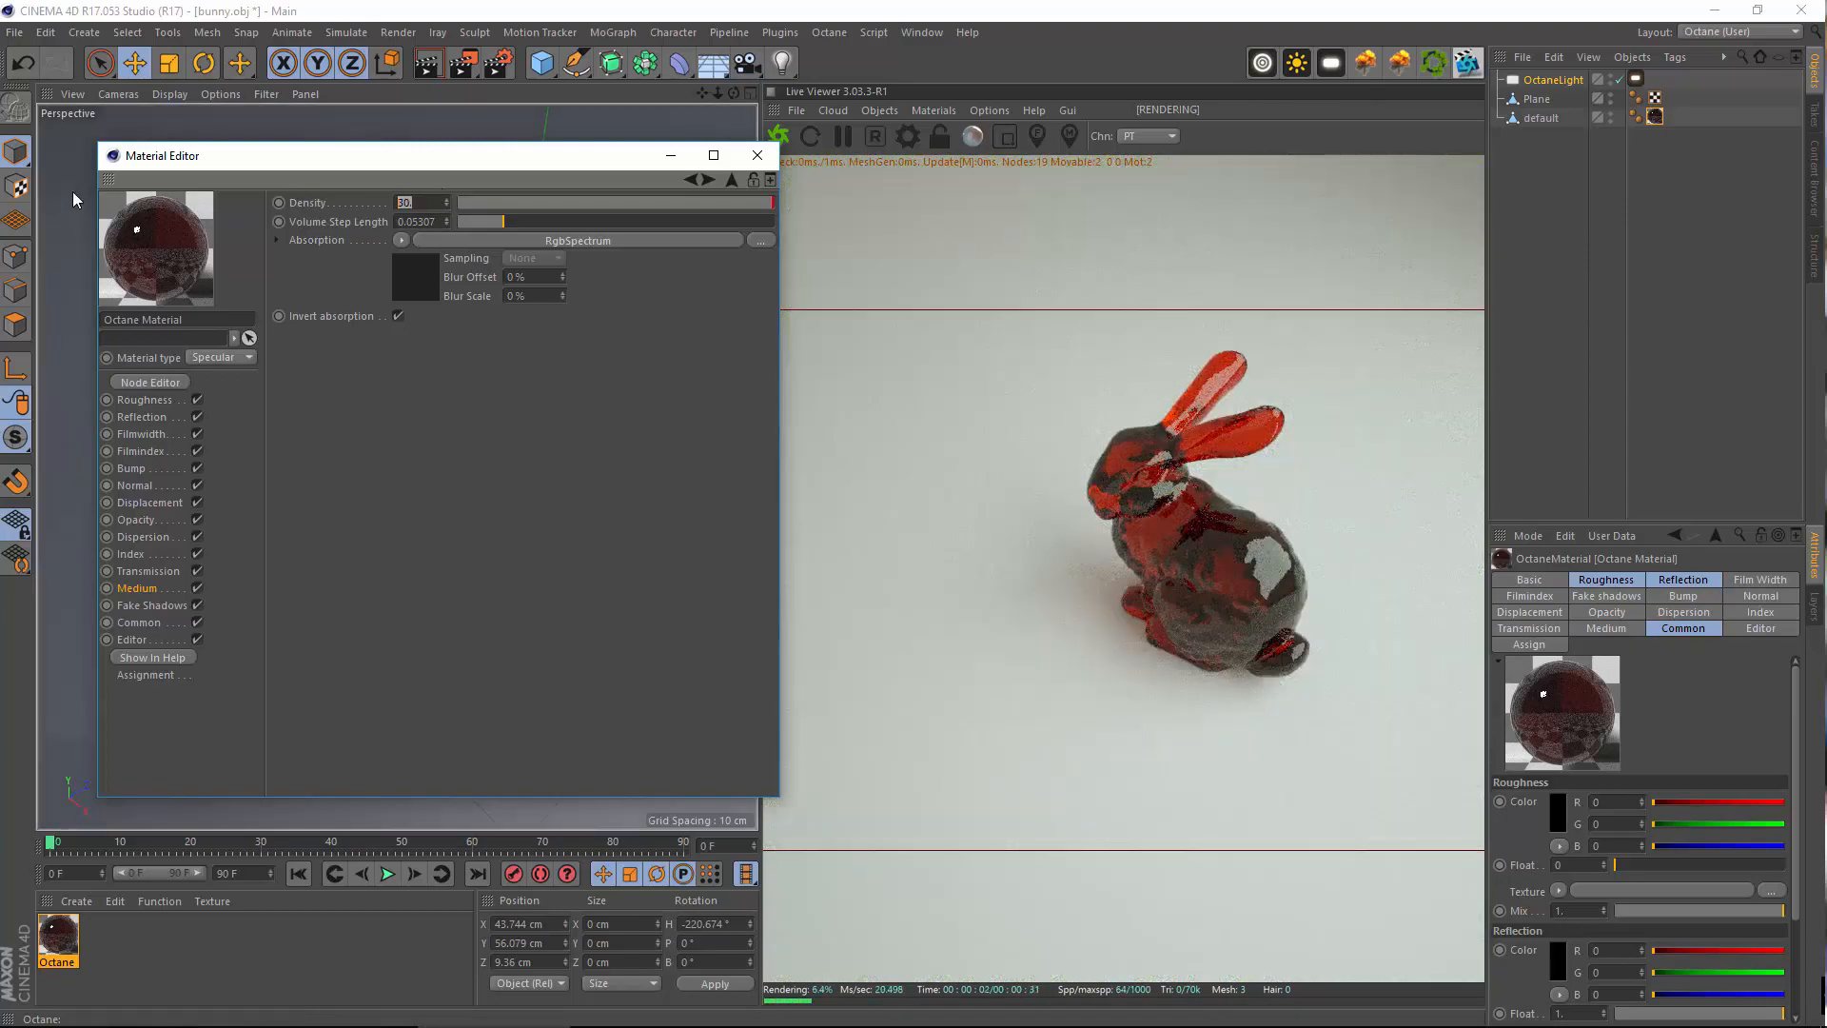
{"action": "type", "text": "20"}
{"action": "key", "text": "Return"}
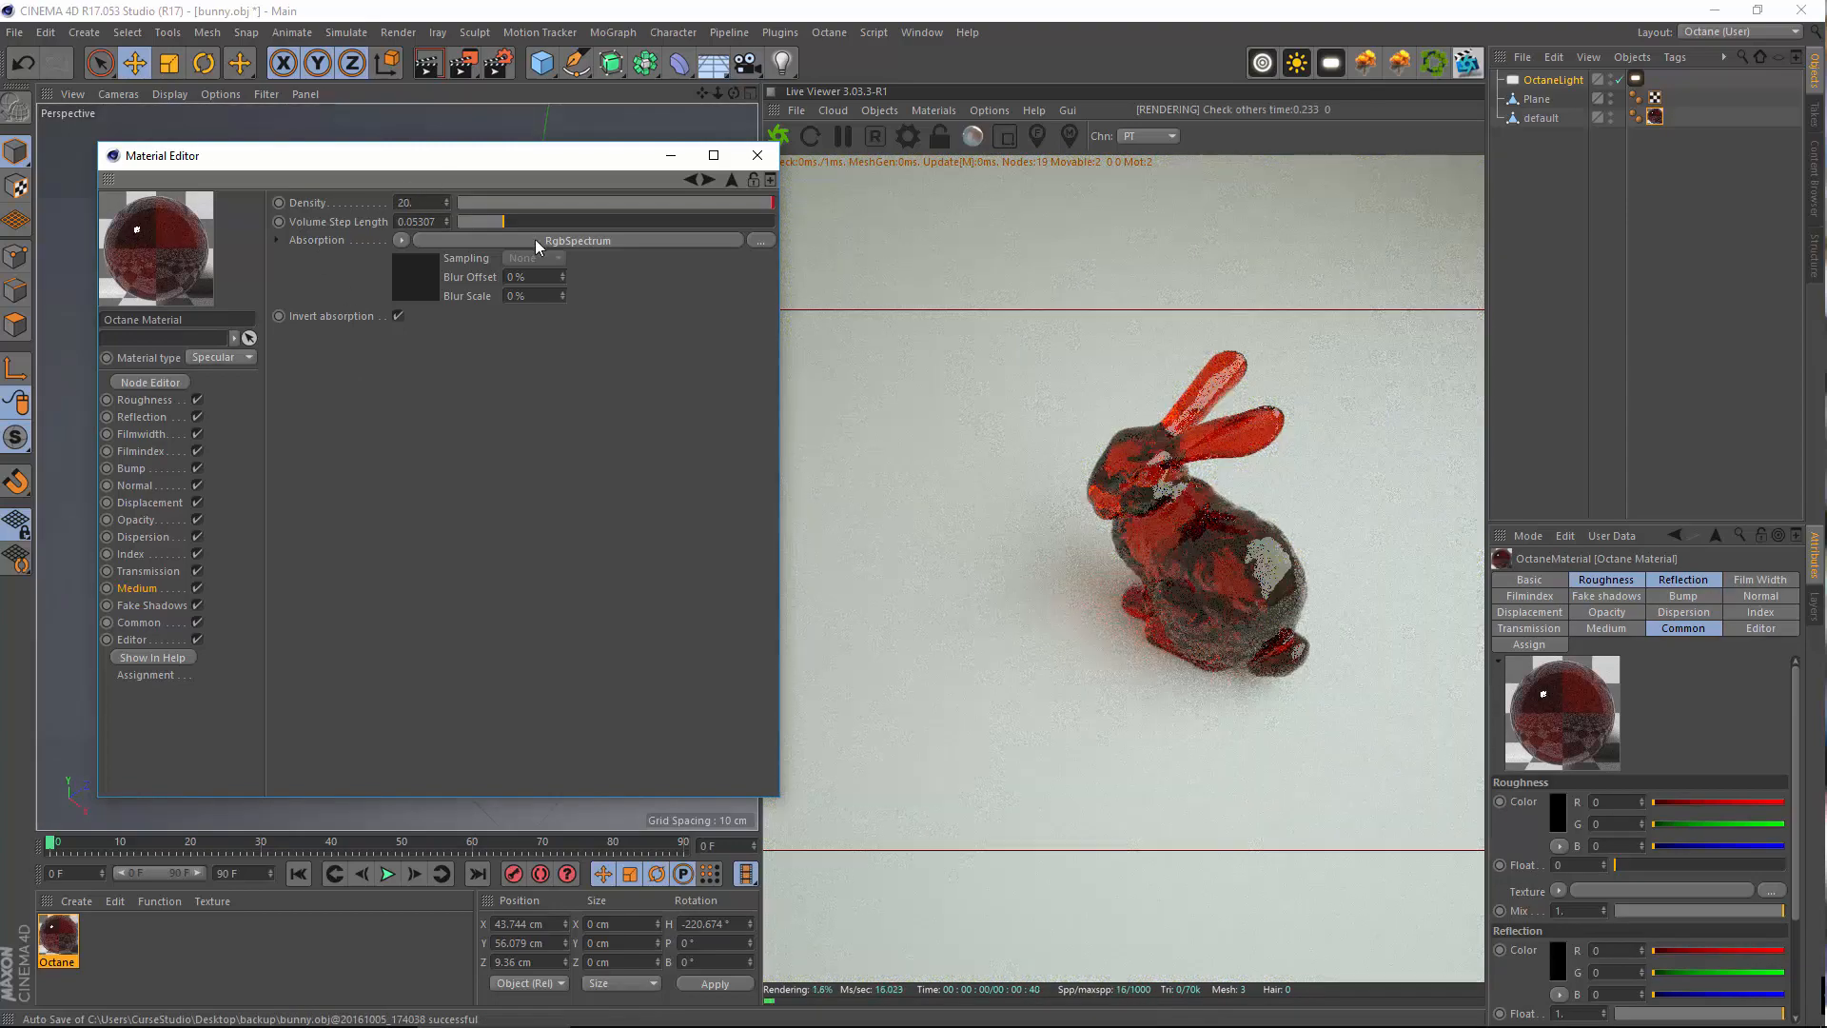
Set the Absorption Medium's volume step length to 10
{"action": "left_click", "coordinate": [597, 221]}
{"action": "left_click_drag", "start_coordinate": [624, 221], "coordinate": [766, 228]}
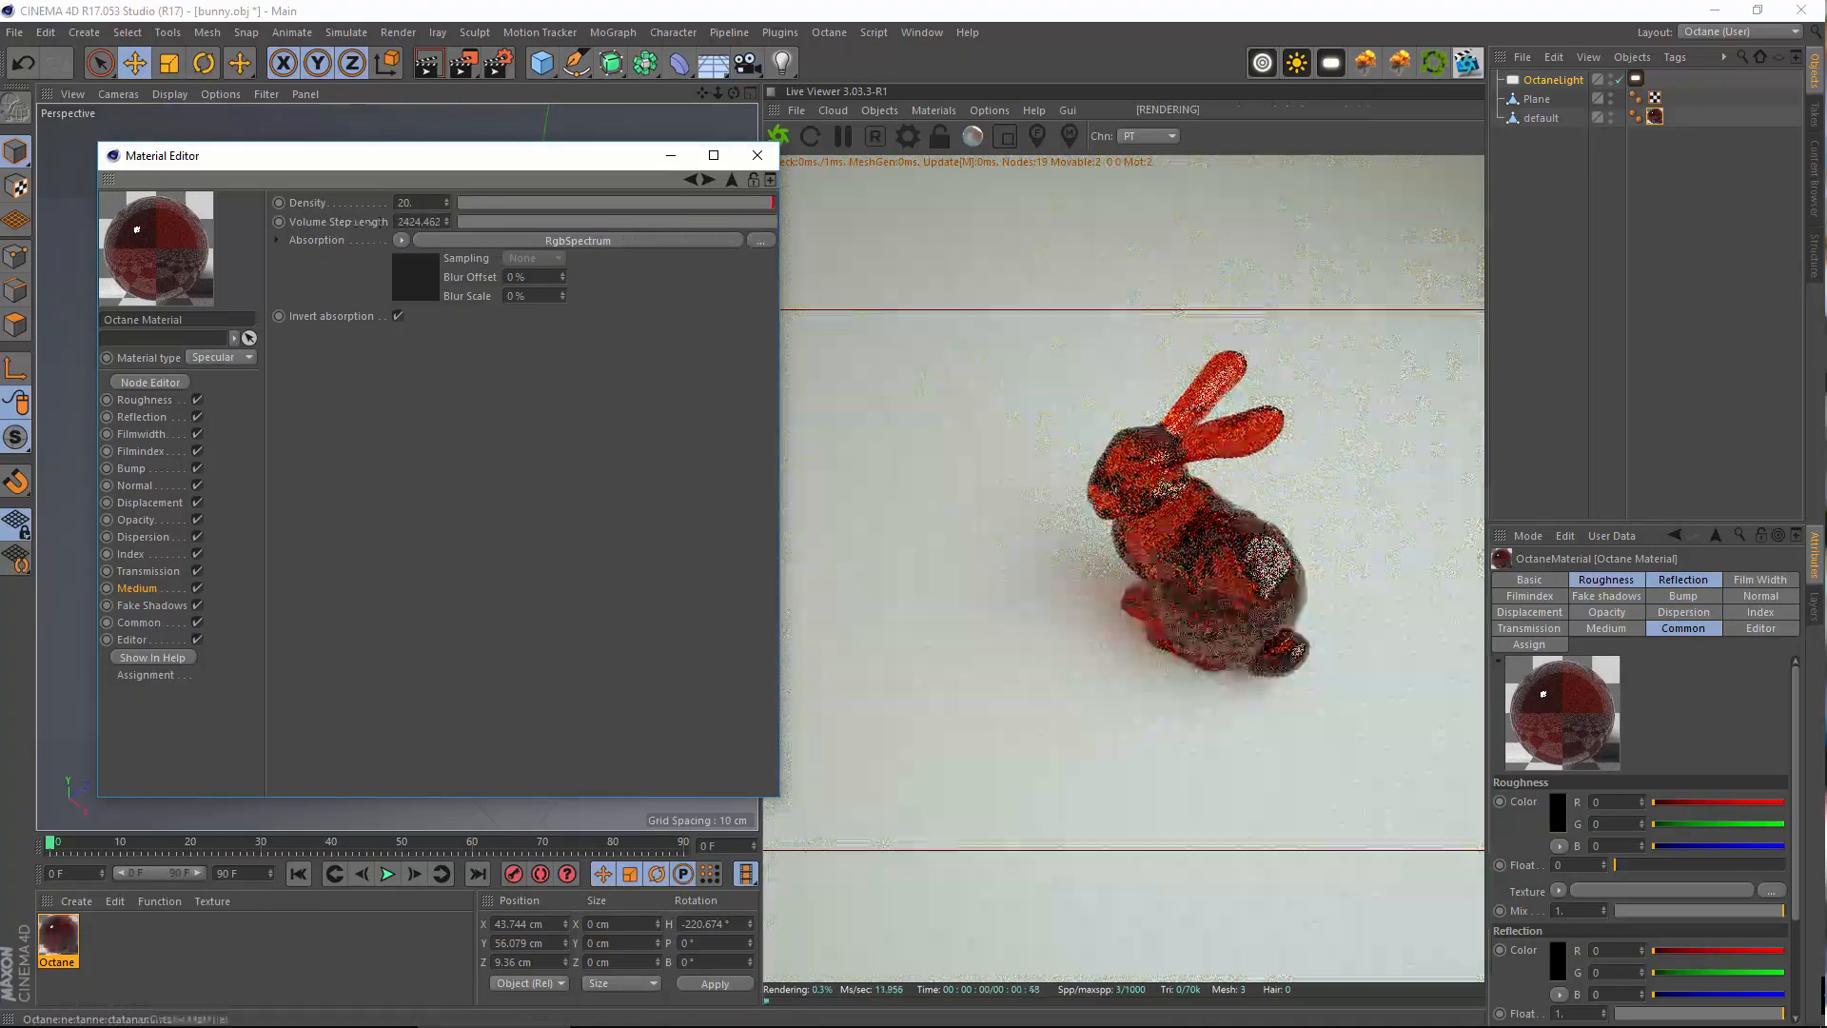
{"action": "left_click", "coordinate": [772, 220]}
{"action": "type", "text": "10"}
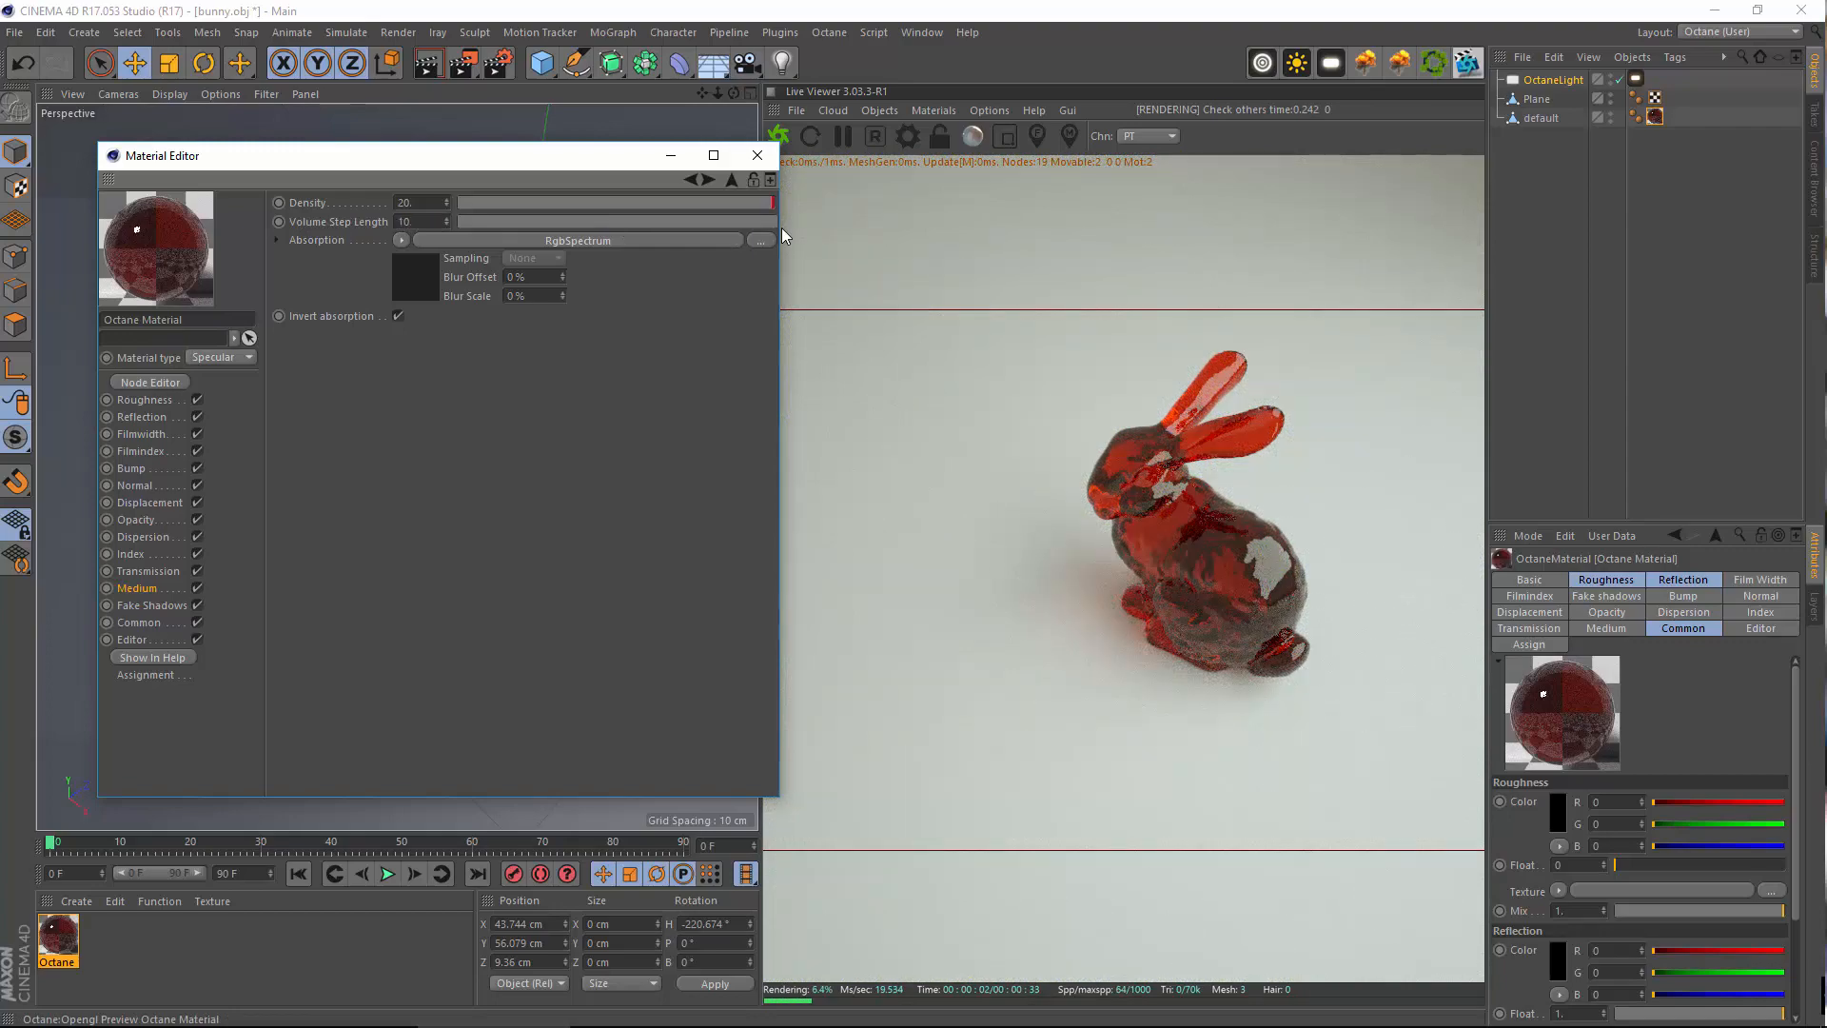
{"action": "key", "text": "Return"}
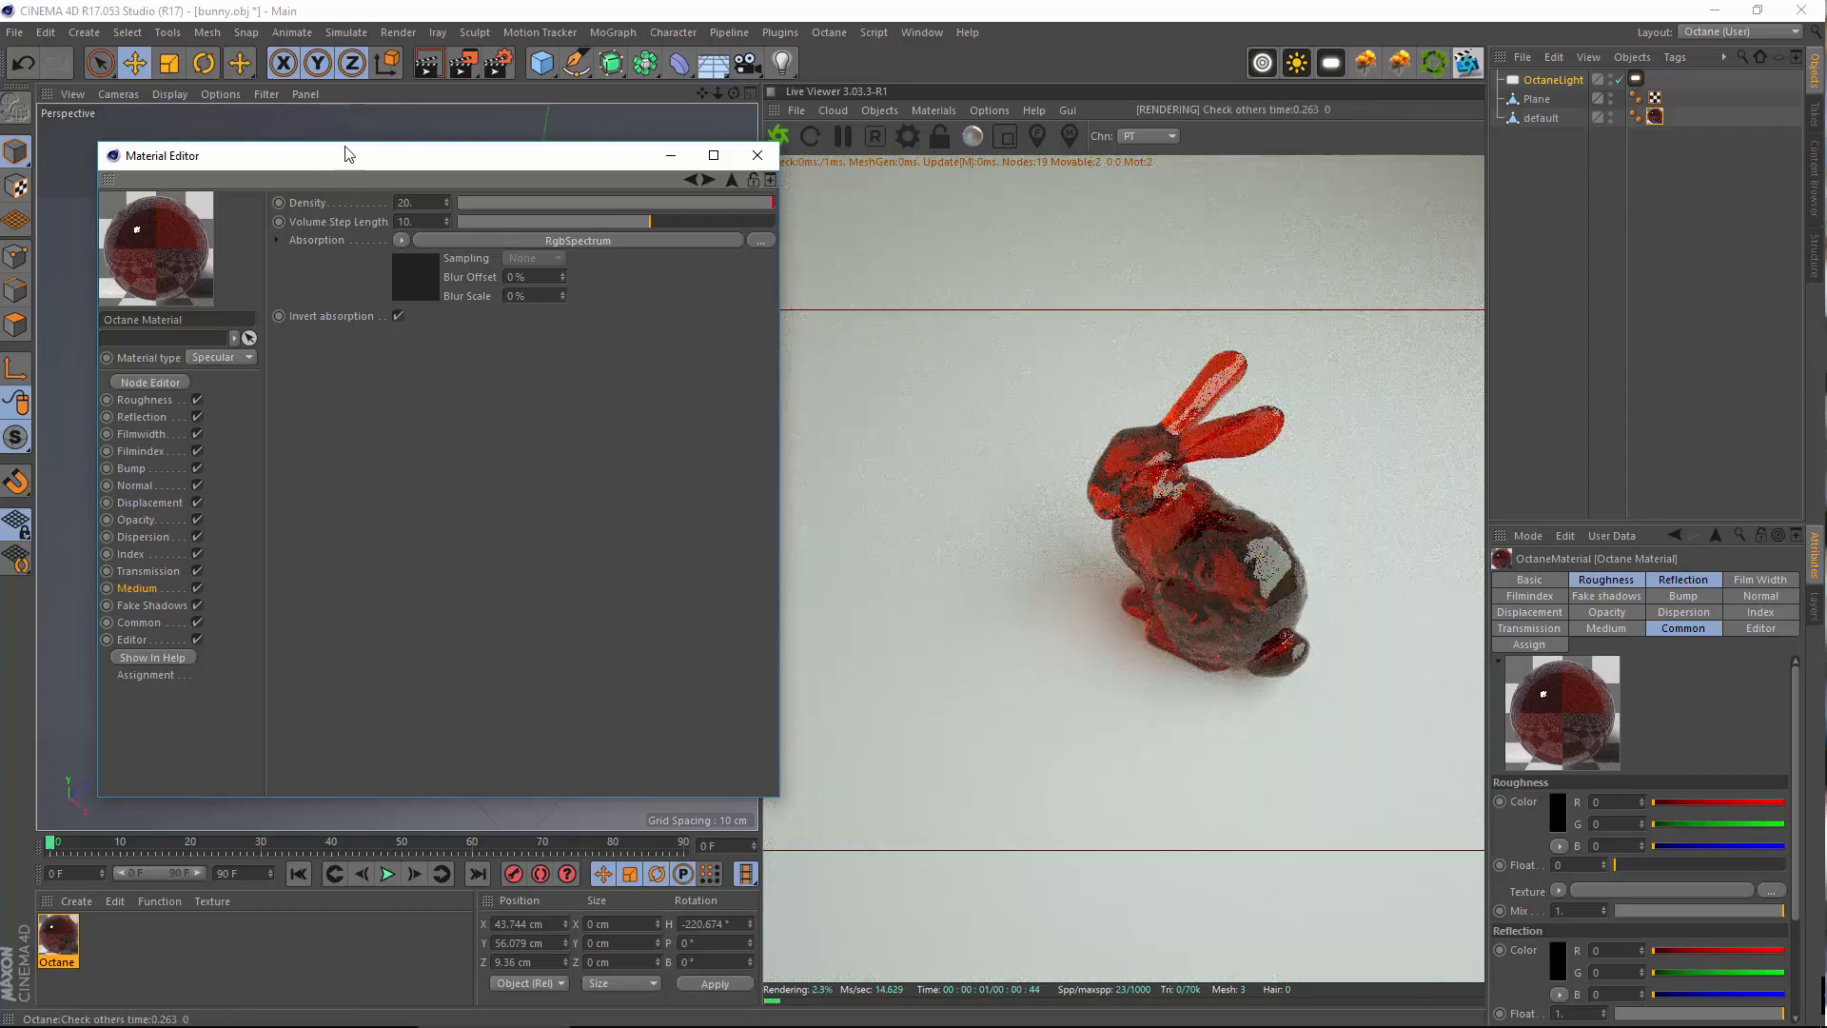
Set the Absorption Medium's density to 10
{"action": "left_click_drag", "start_coordinate": [428, 204], "coordinate": [219, 181]}
{"action": "type", "text": "10"}
{"action": "key", "text": "Return"}
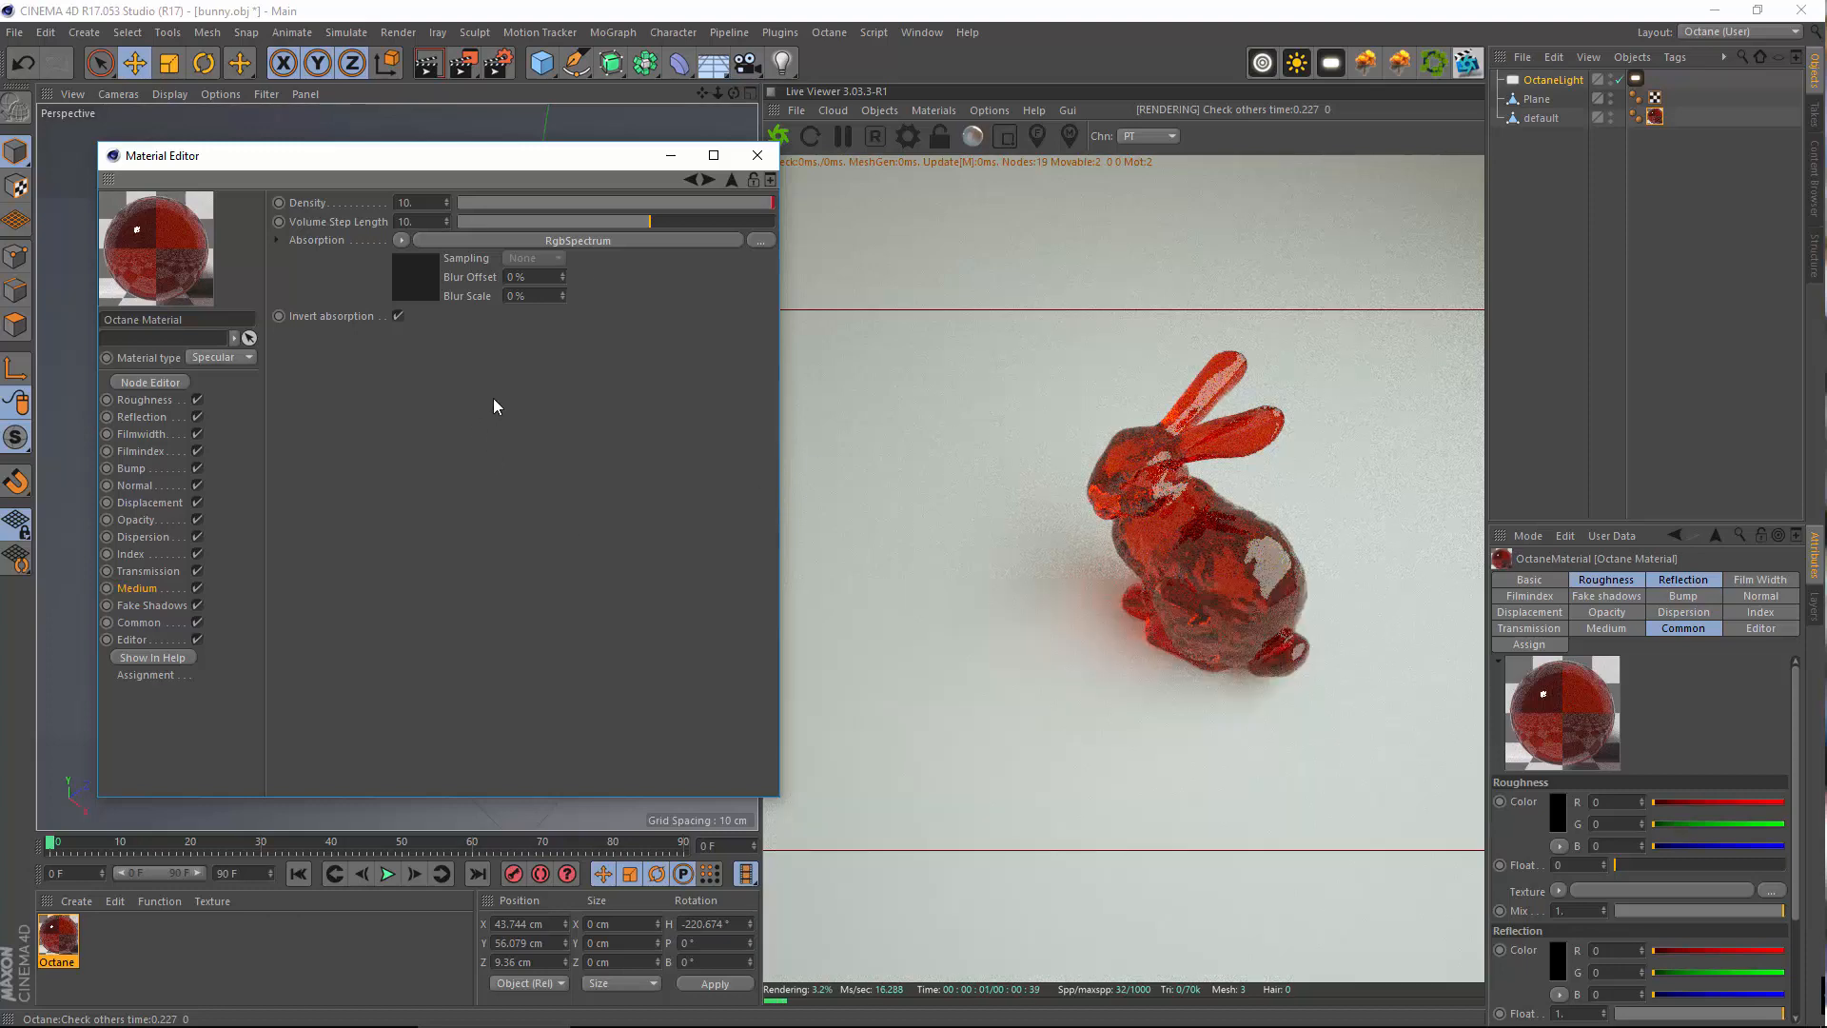
Replace the Absorption Medium in the bunny material's Medium channel with a C4doctane Scattering Medium
{"action": "left_click", "coordinate": [147, 589]}
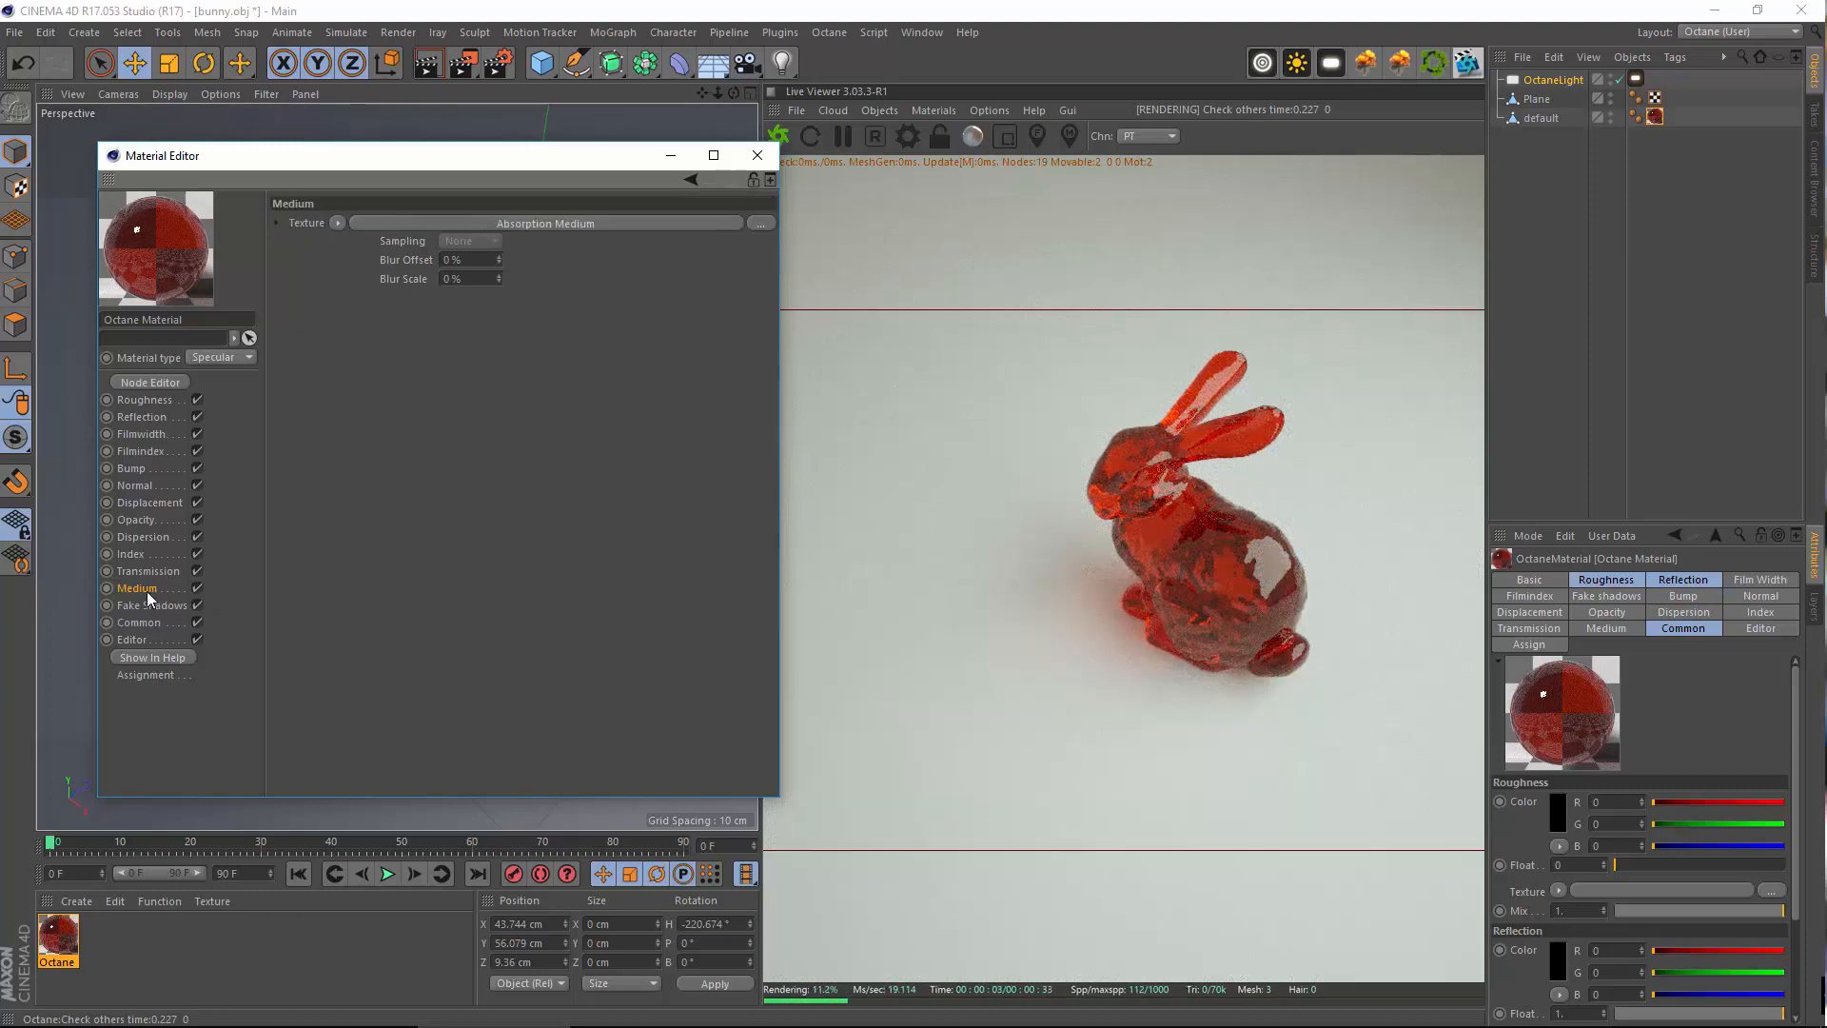
{"action": "left_click", "coordinate": [339, 225]}
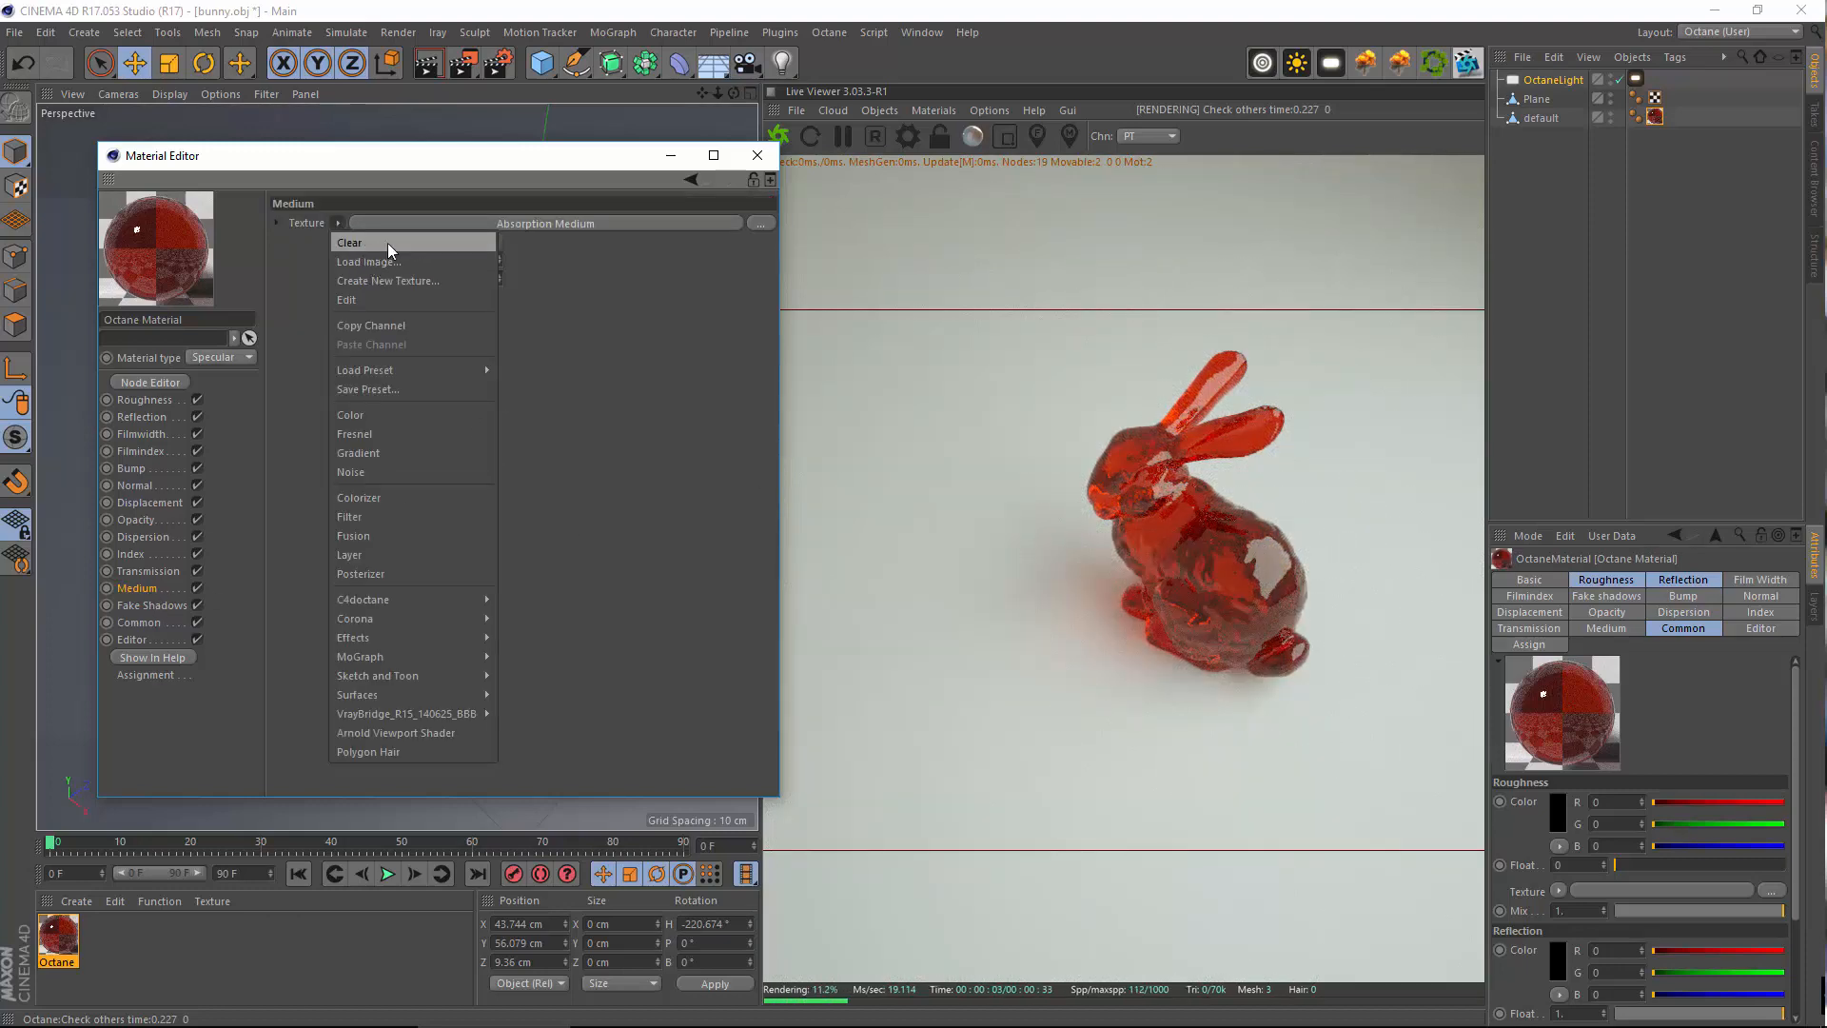
{"action": "left_click", "coordinate": [386, 243]}
{"action": "left_click", "coordinate": [339, 224]}
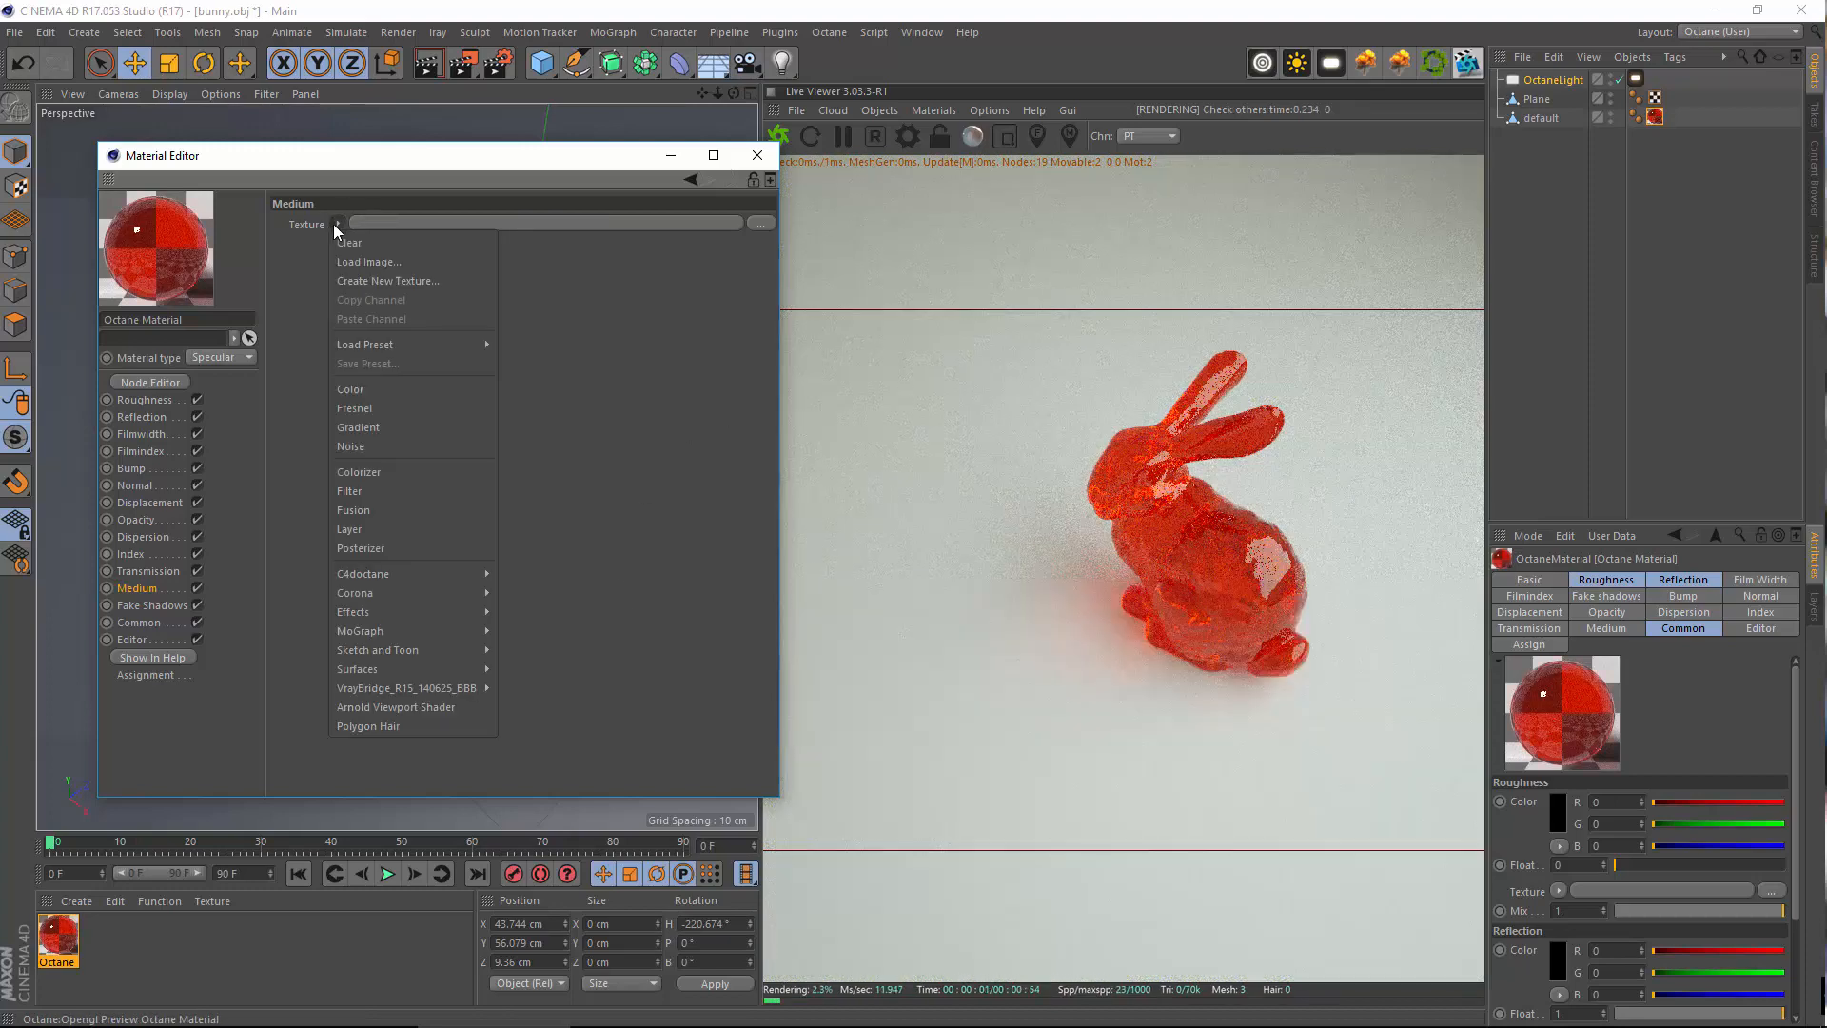
{"action": "mouse_move", "coordinate": [449, 576]}
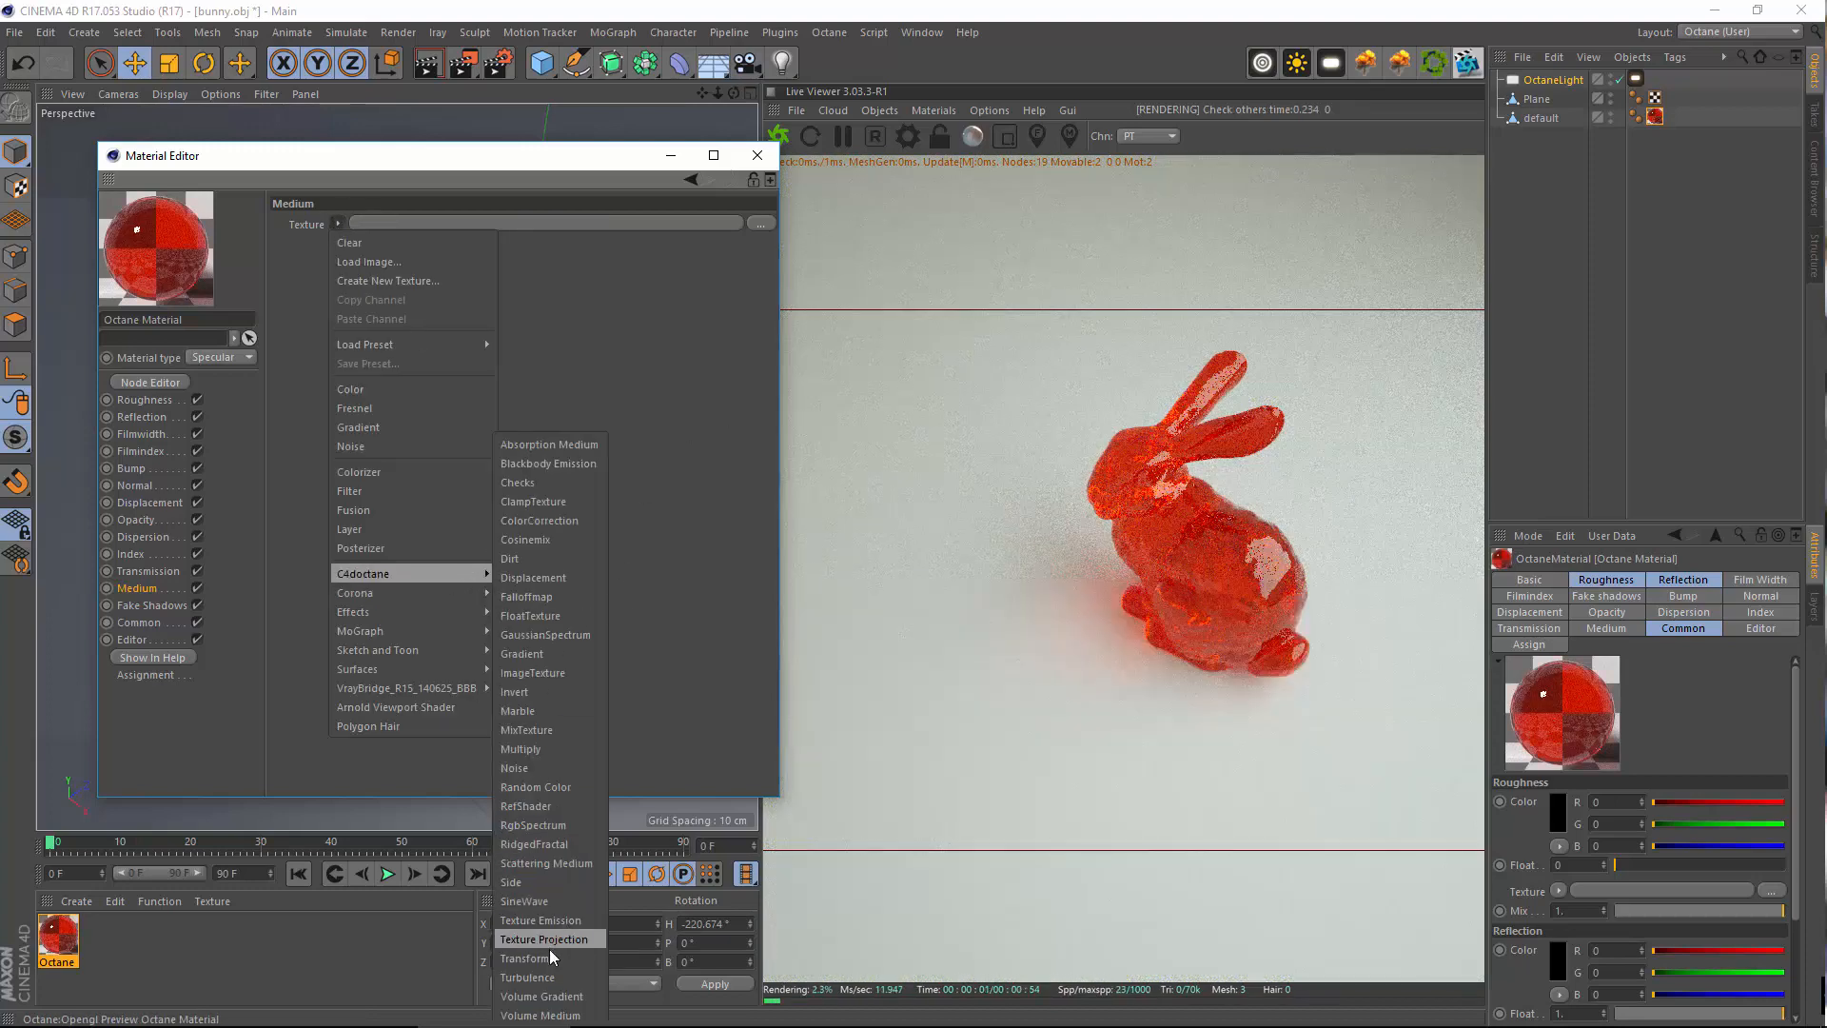
{"action": "left_click", "coordinate": [556, 863]}
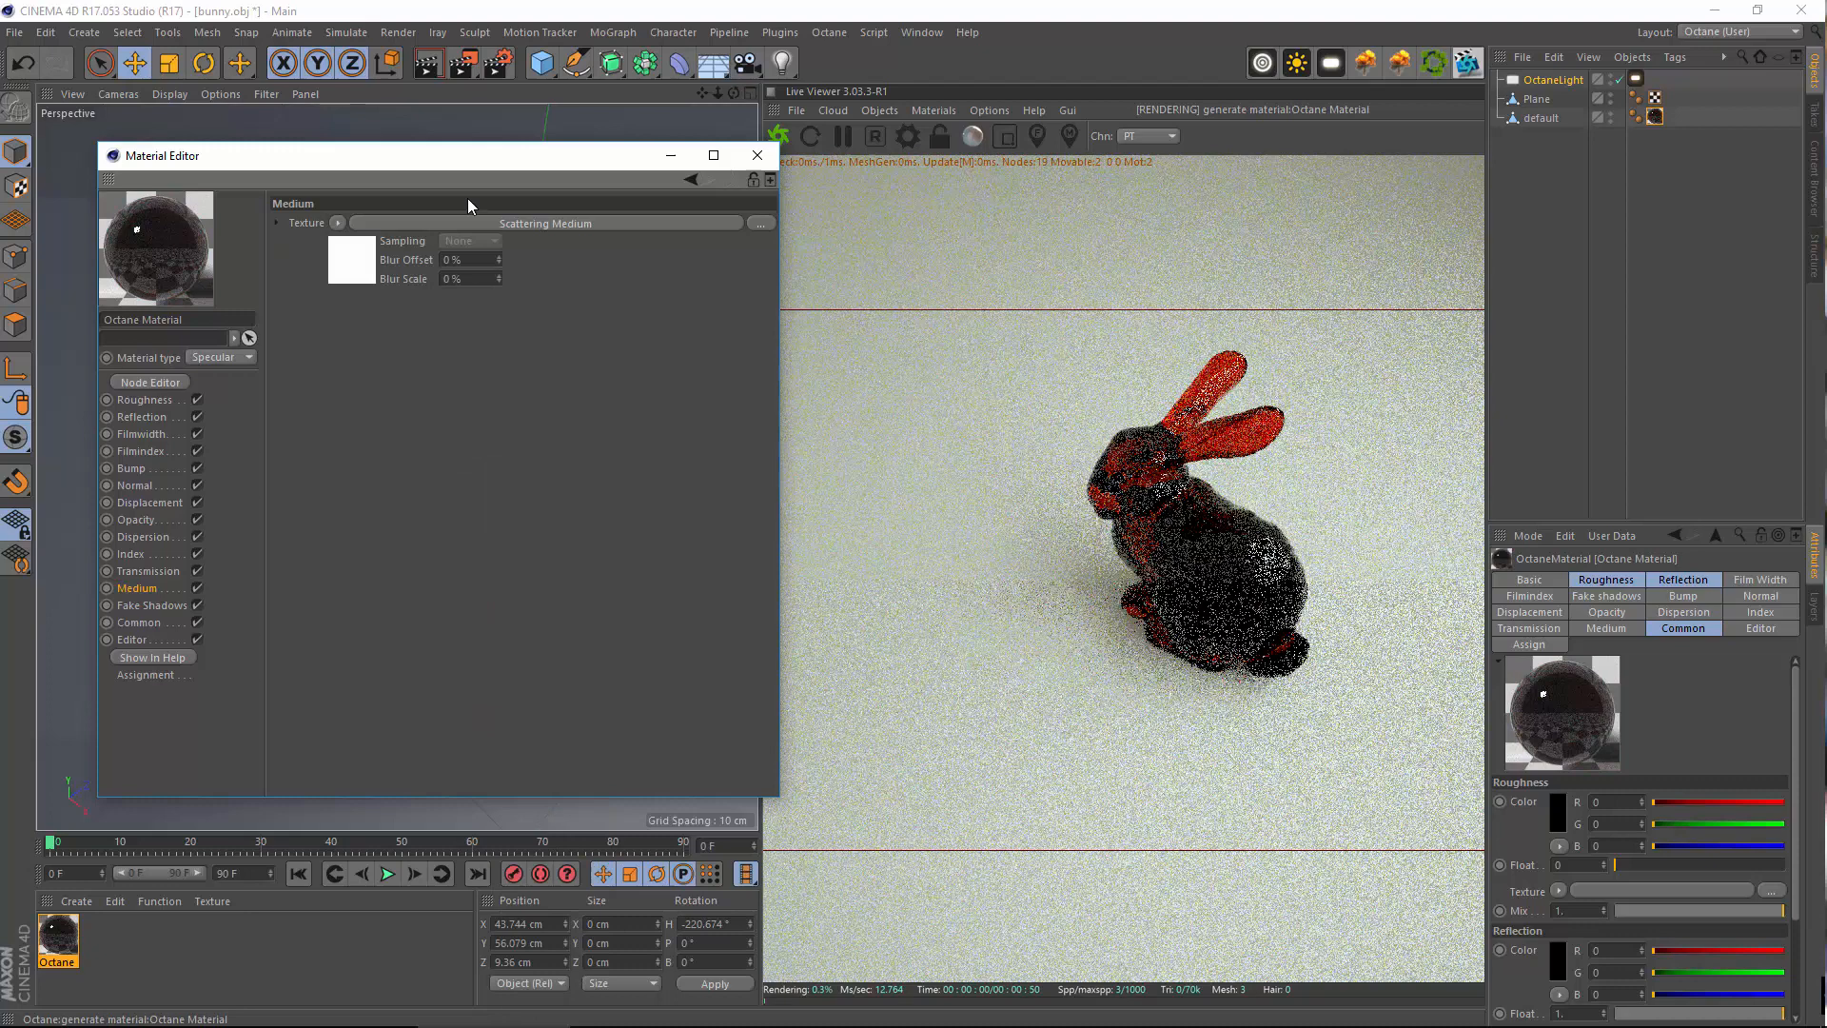
Open the Scattering Medium and examine its density, absorption, scattering and emission settings
{"action": "left_click", "coordinate": [575, 226]}
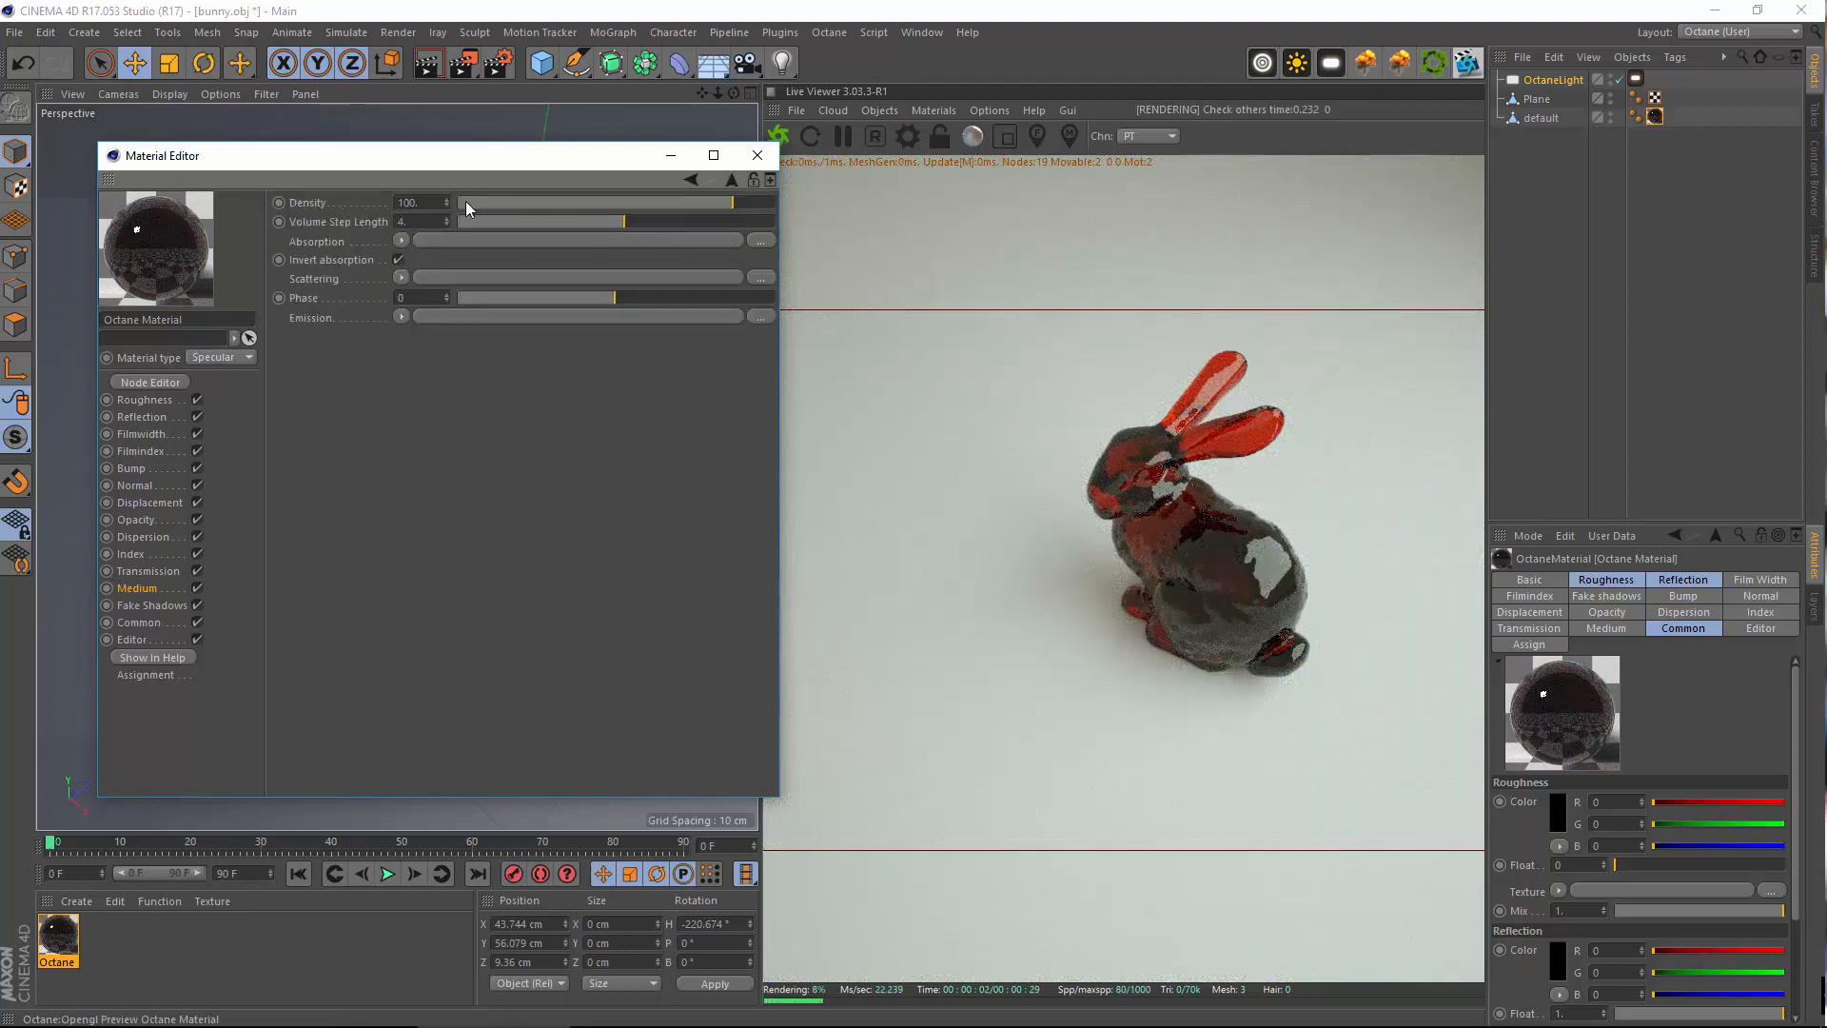
{"action": "left_click", "coordinate": [328, 208]}
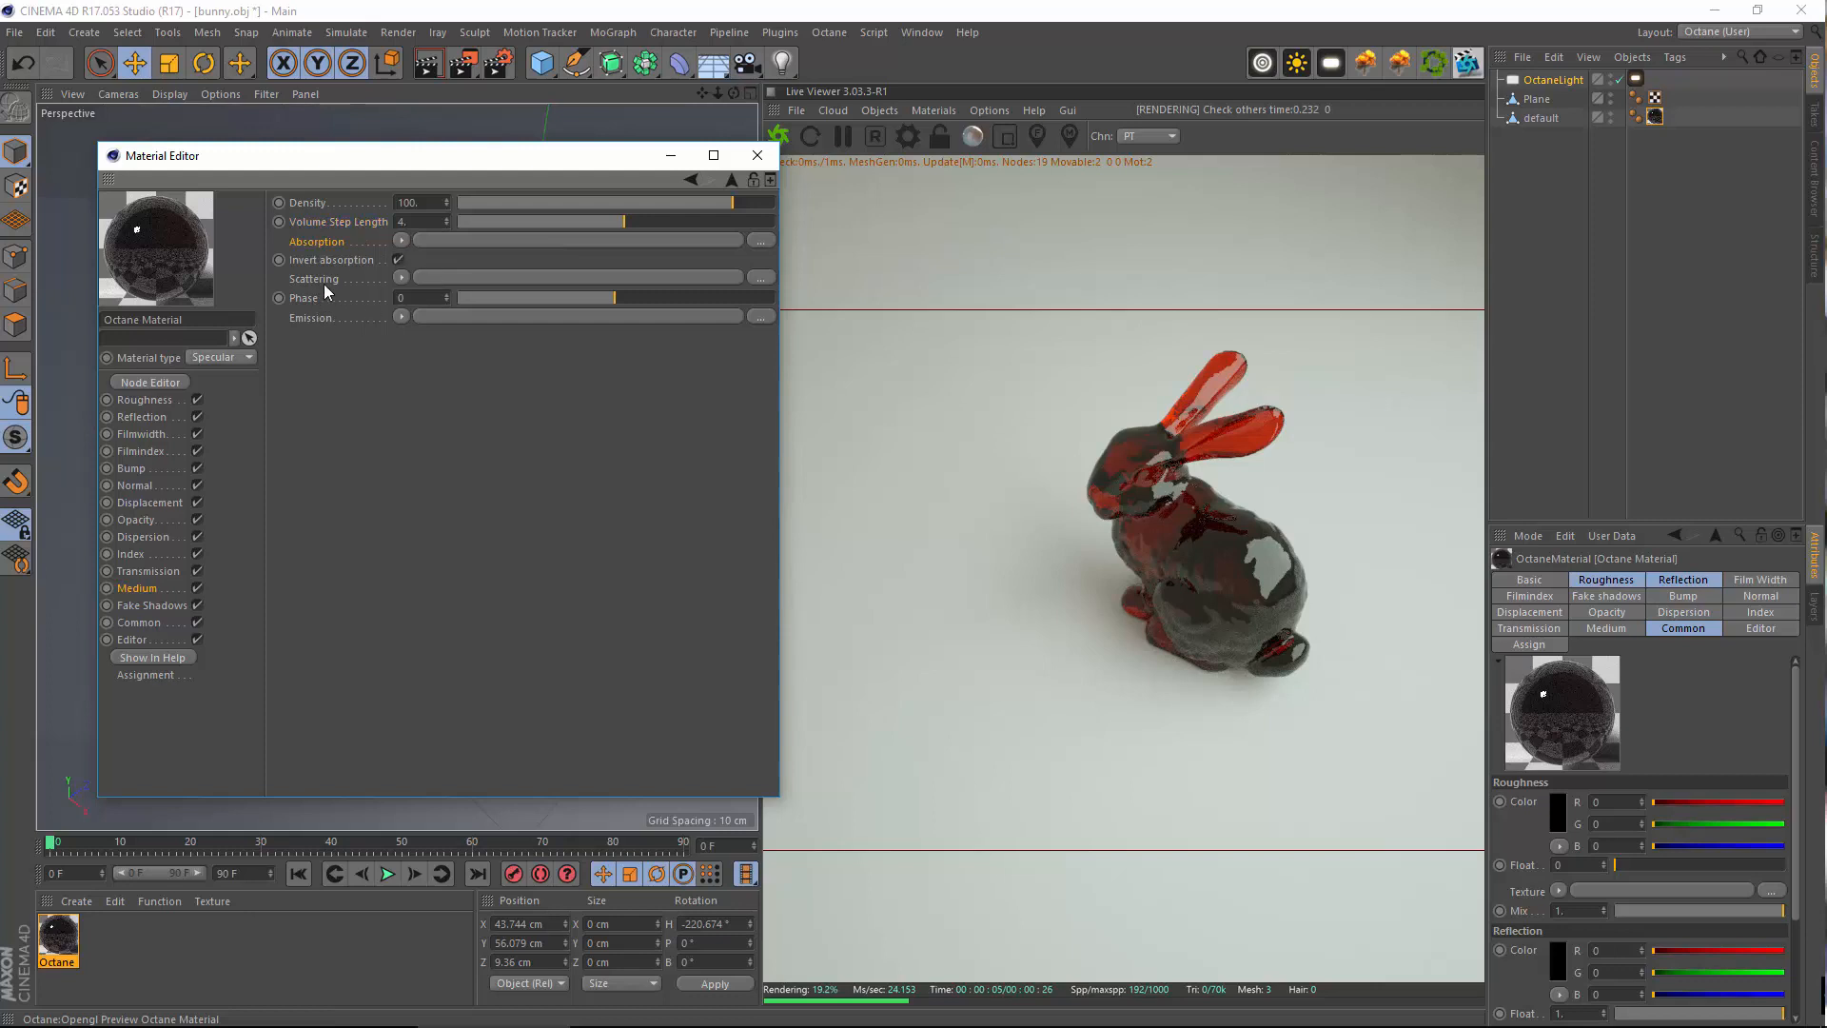
{"action": "left_click", "coordinate": [315, 321]}
Clear the Scattering Medium from the bunny material's Medium channel
{"action": "left_click", "coordinate": [113, 588]}
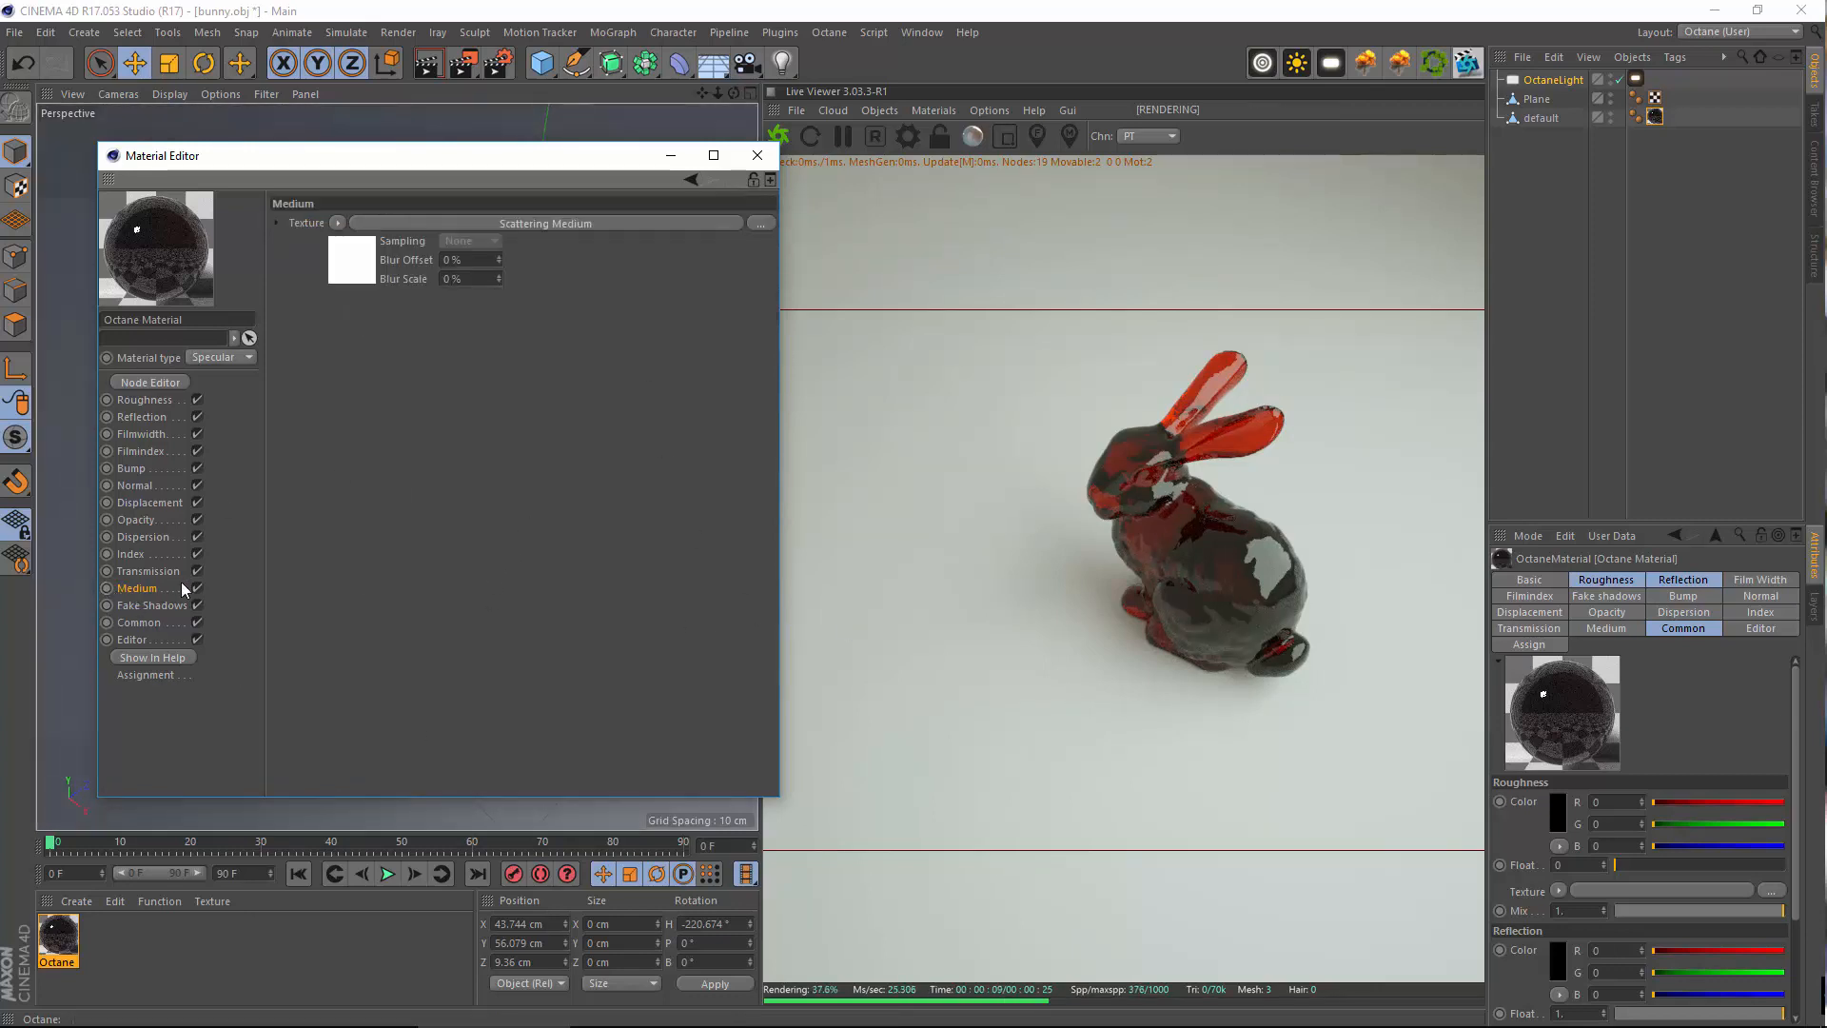
{"action": "left_click", "coordinate": [340, 221]}
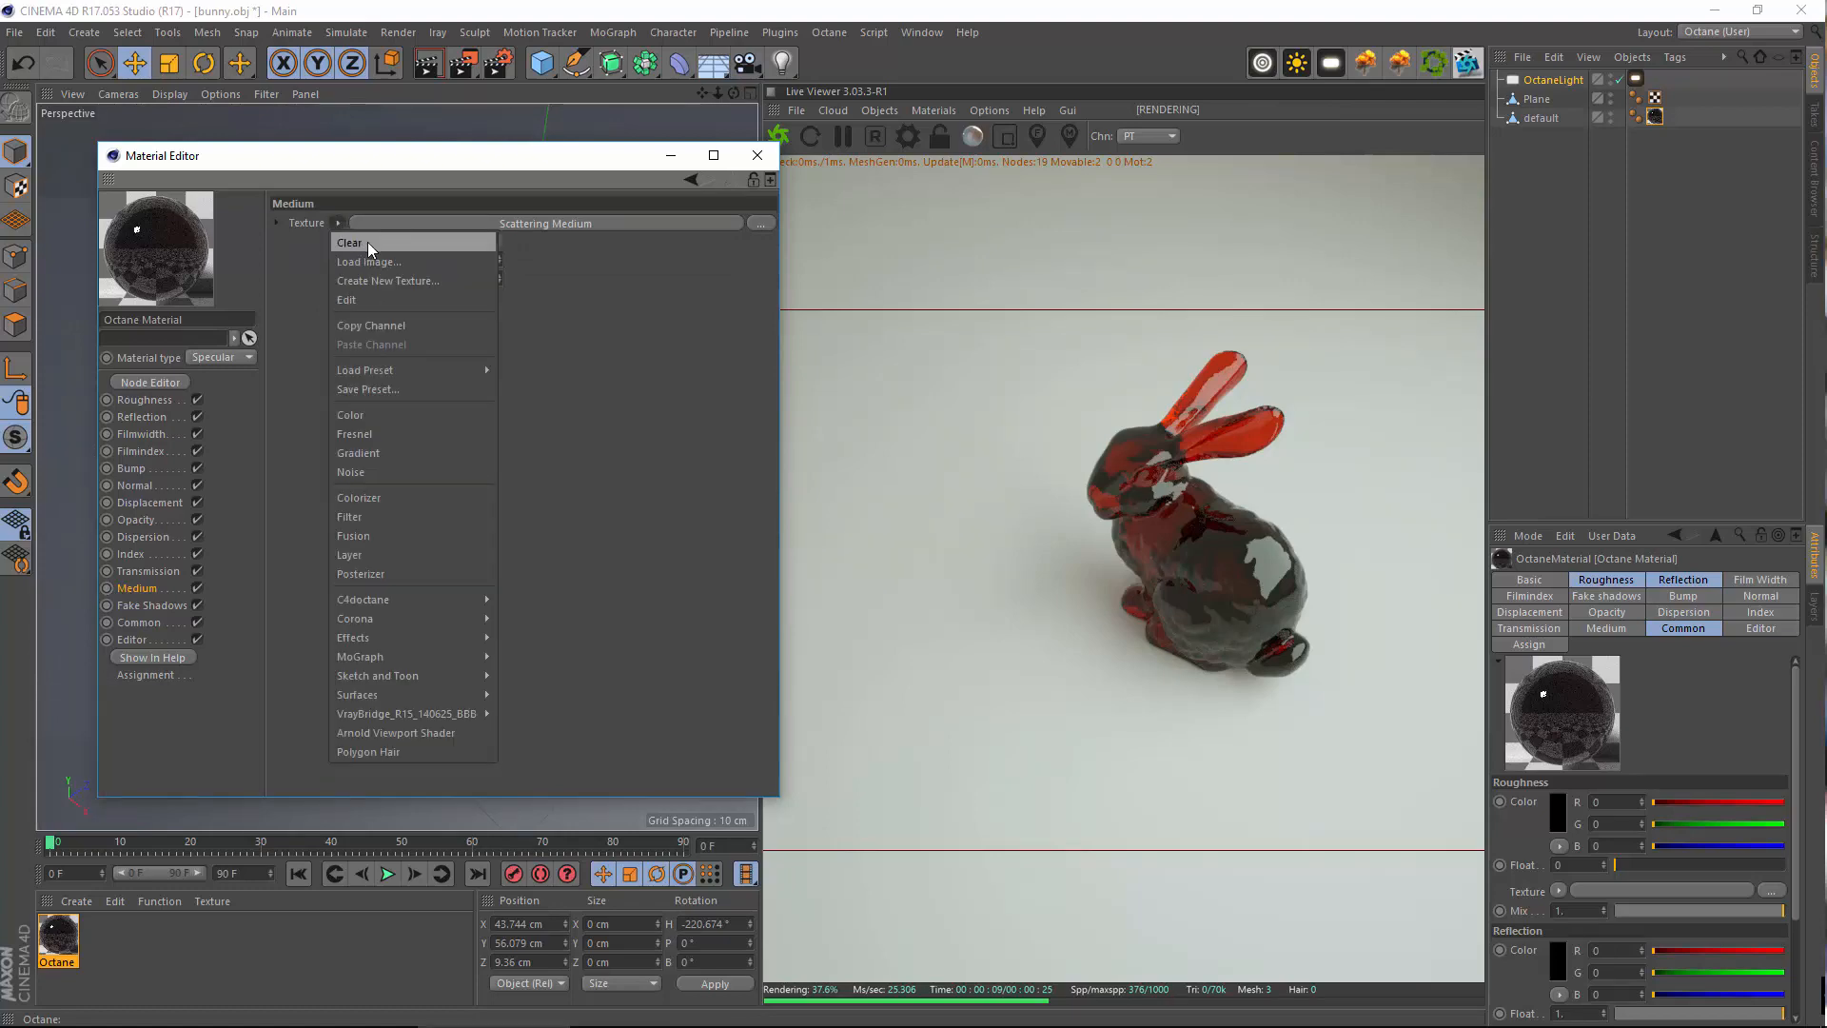
{"action": "left_click", "coordinate": [367, 241]}
Try the Glossy material type on the bunny's material and switch back to Specular
{"action": "left_click", "coordinate": [234, 359]}
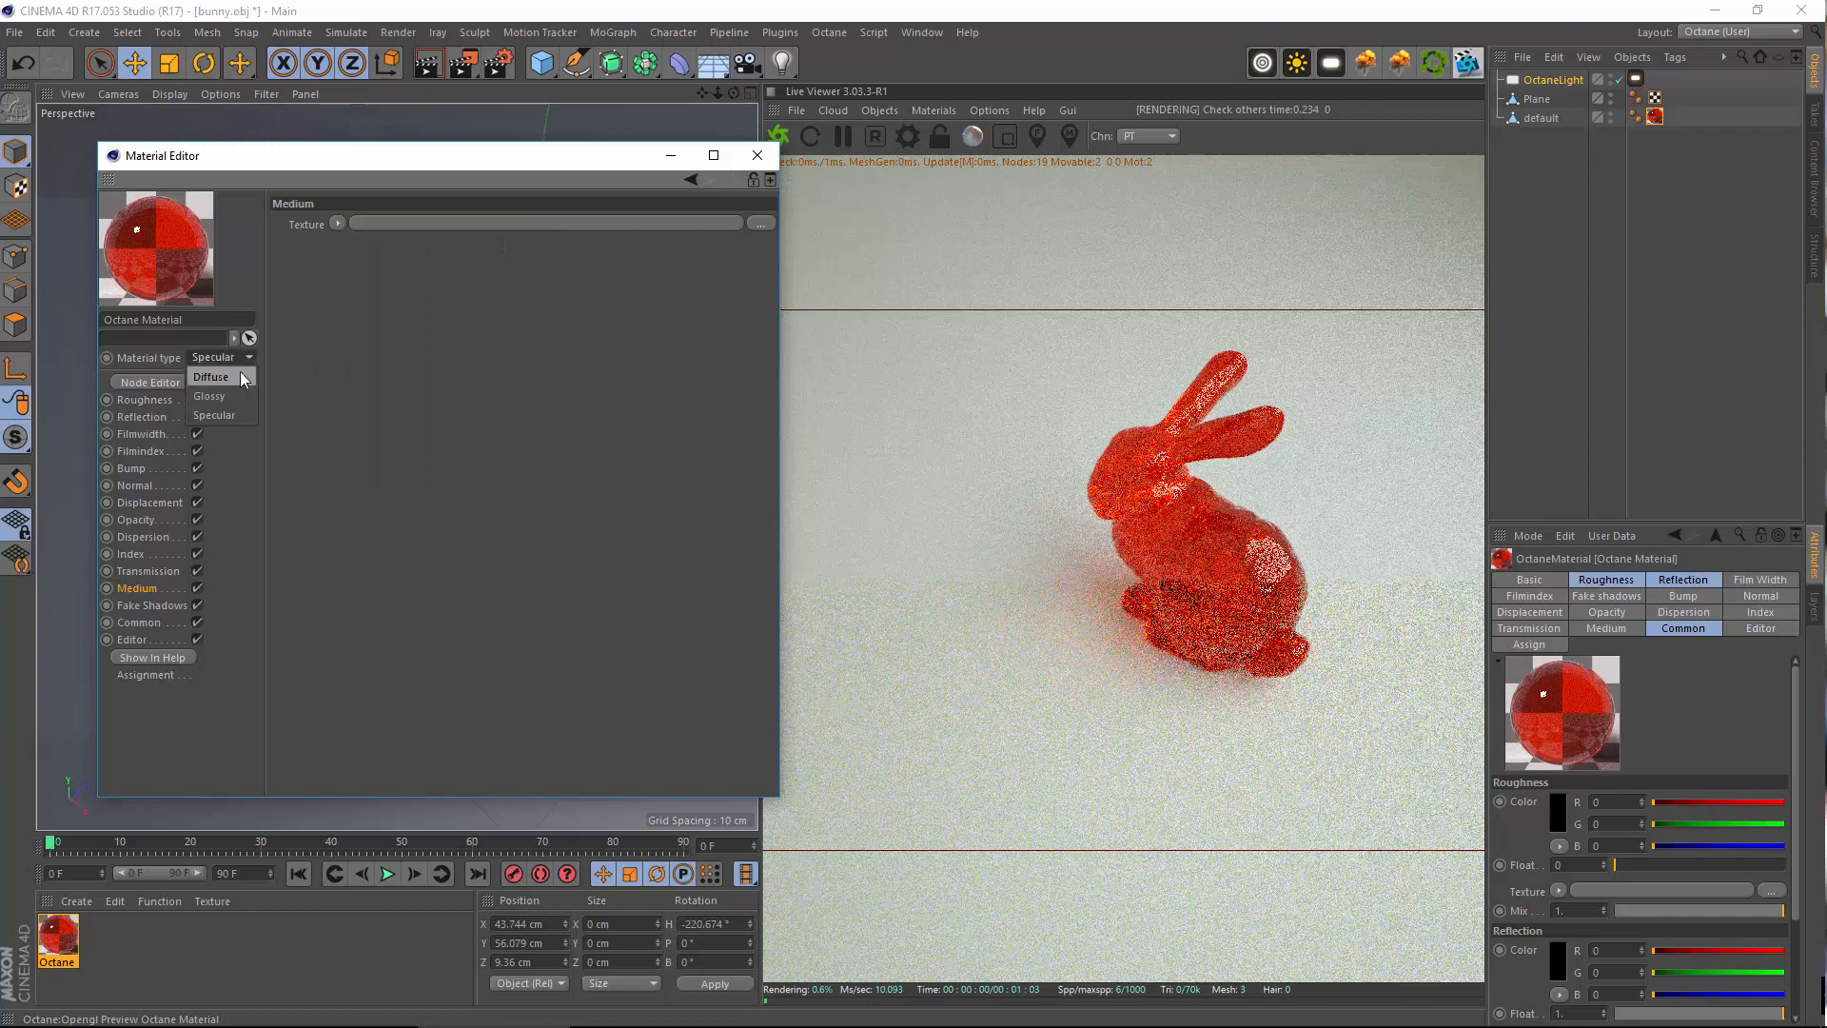
{"action": "left_click", "coordinate": [234, 393]}
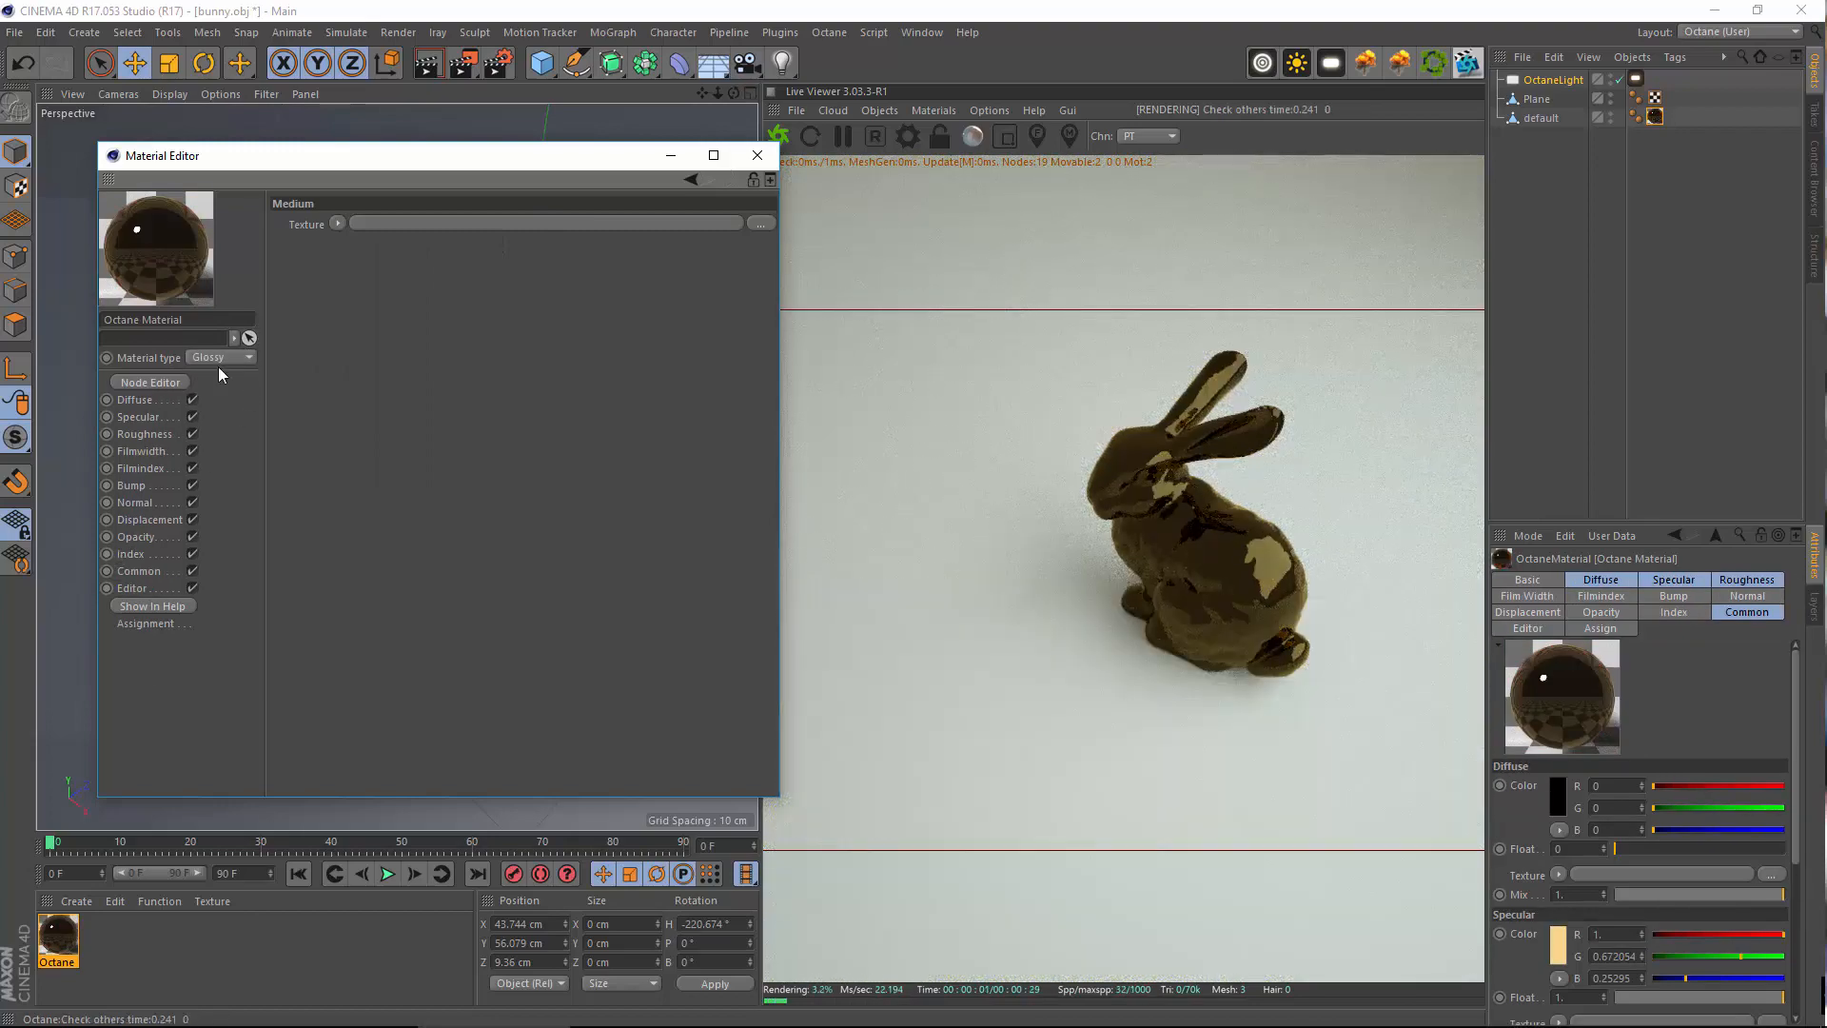
{"action": "left_click", "coordinate": [237, 361]}
{"action": "left_click", "coordinate": [226, 417]}
Try the Diffuse material type on the bunny's material and switch back to Specular
{"action": "left_click", "coordinate": [219, 354]}
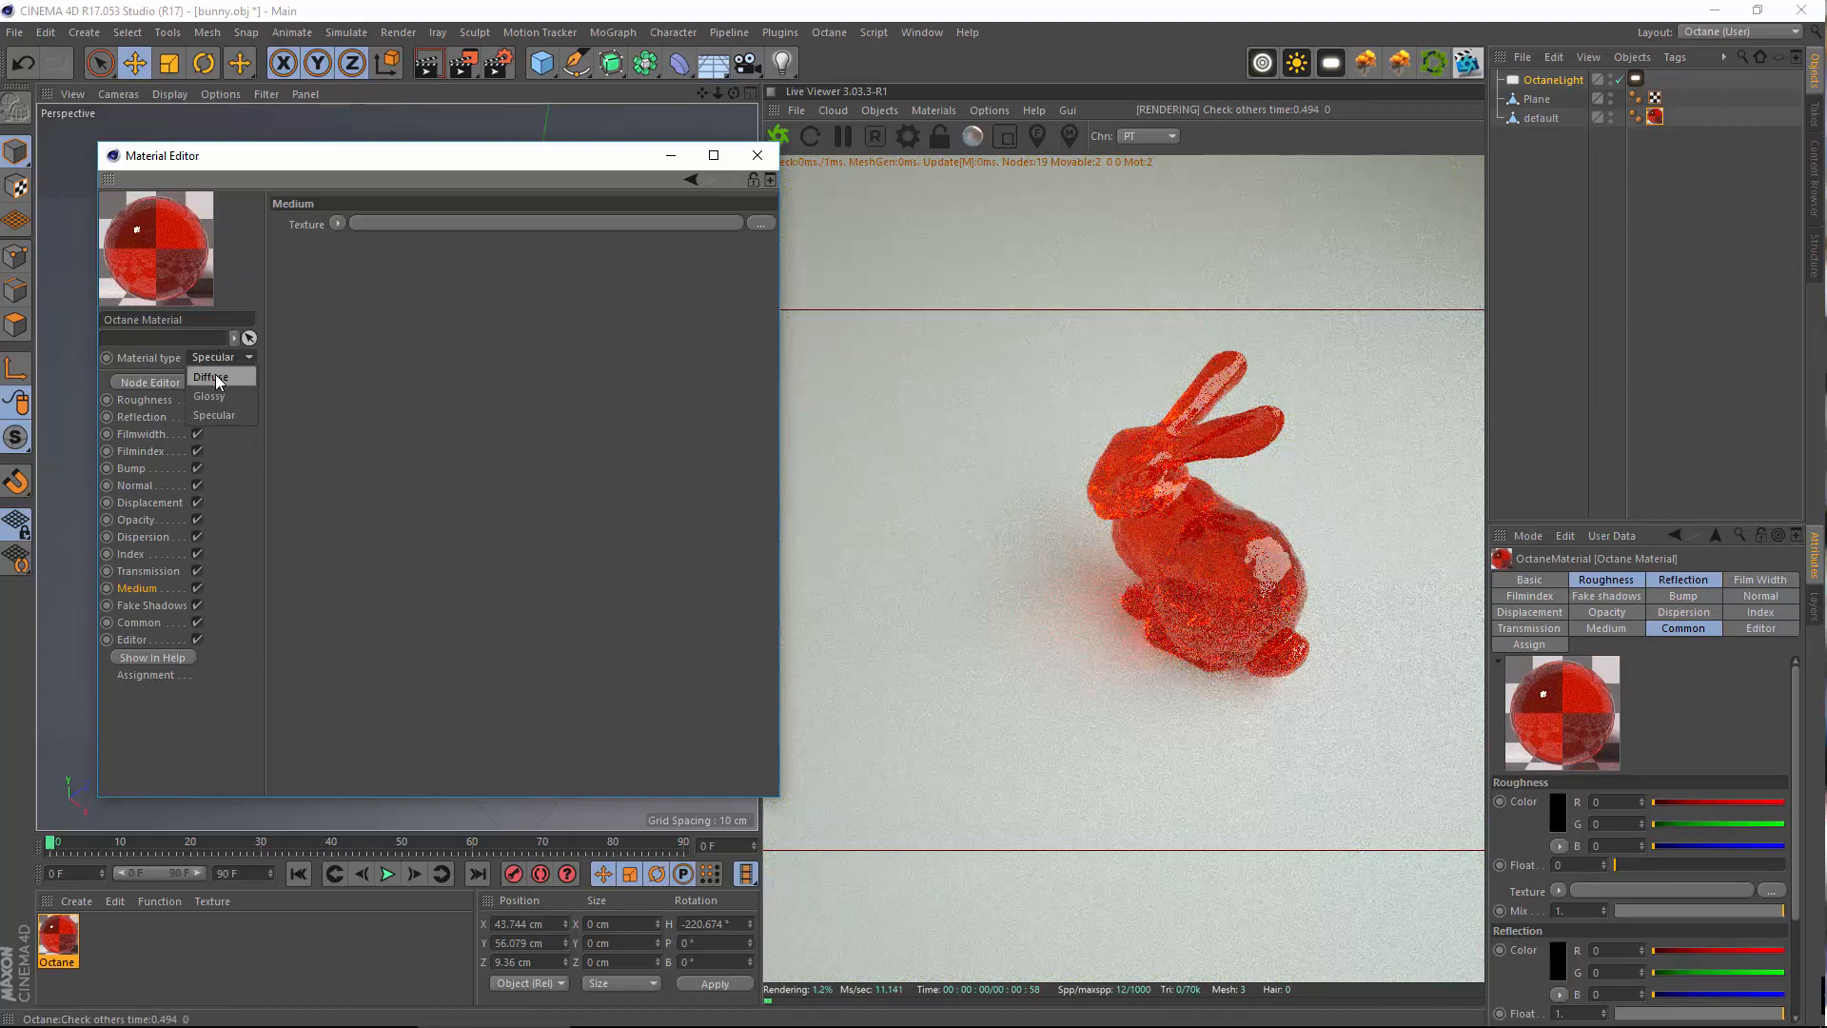
{"action": "left_click", "coordinate": [214, 377]}
{"action": "left_click", "coordinate": [226, 355]}
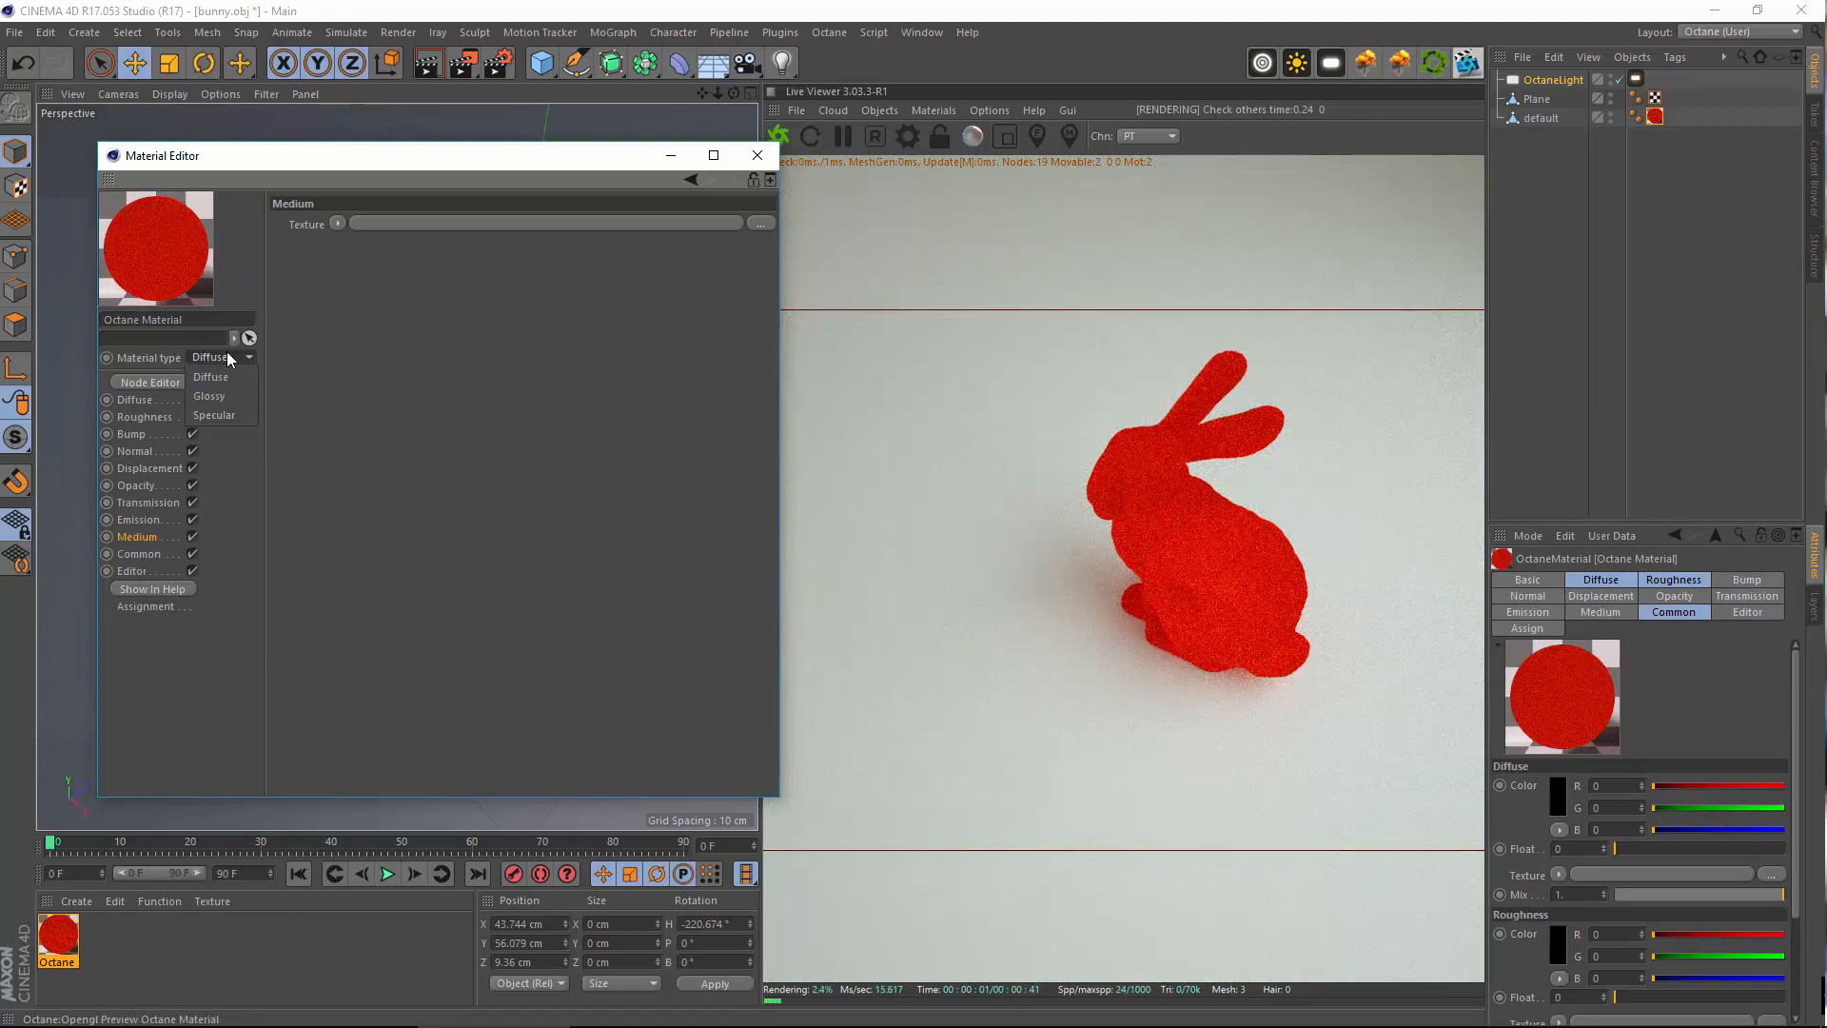
{"action": "left_click", "coordinate": [238, 414]}
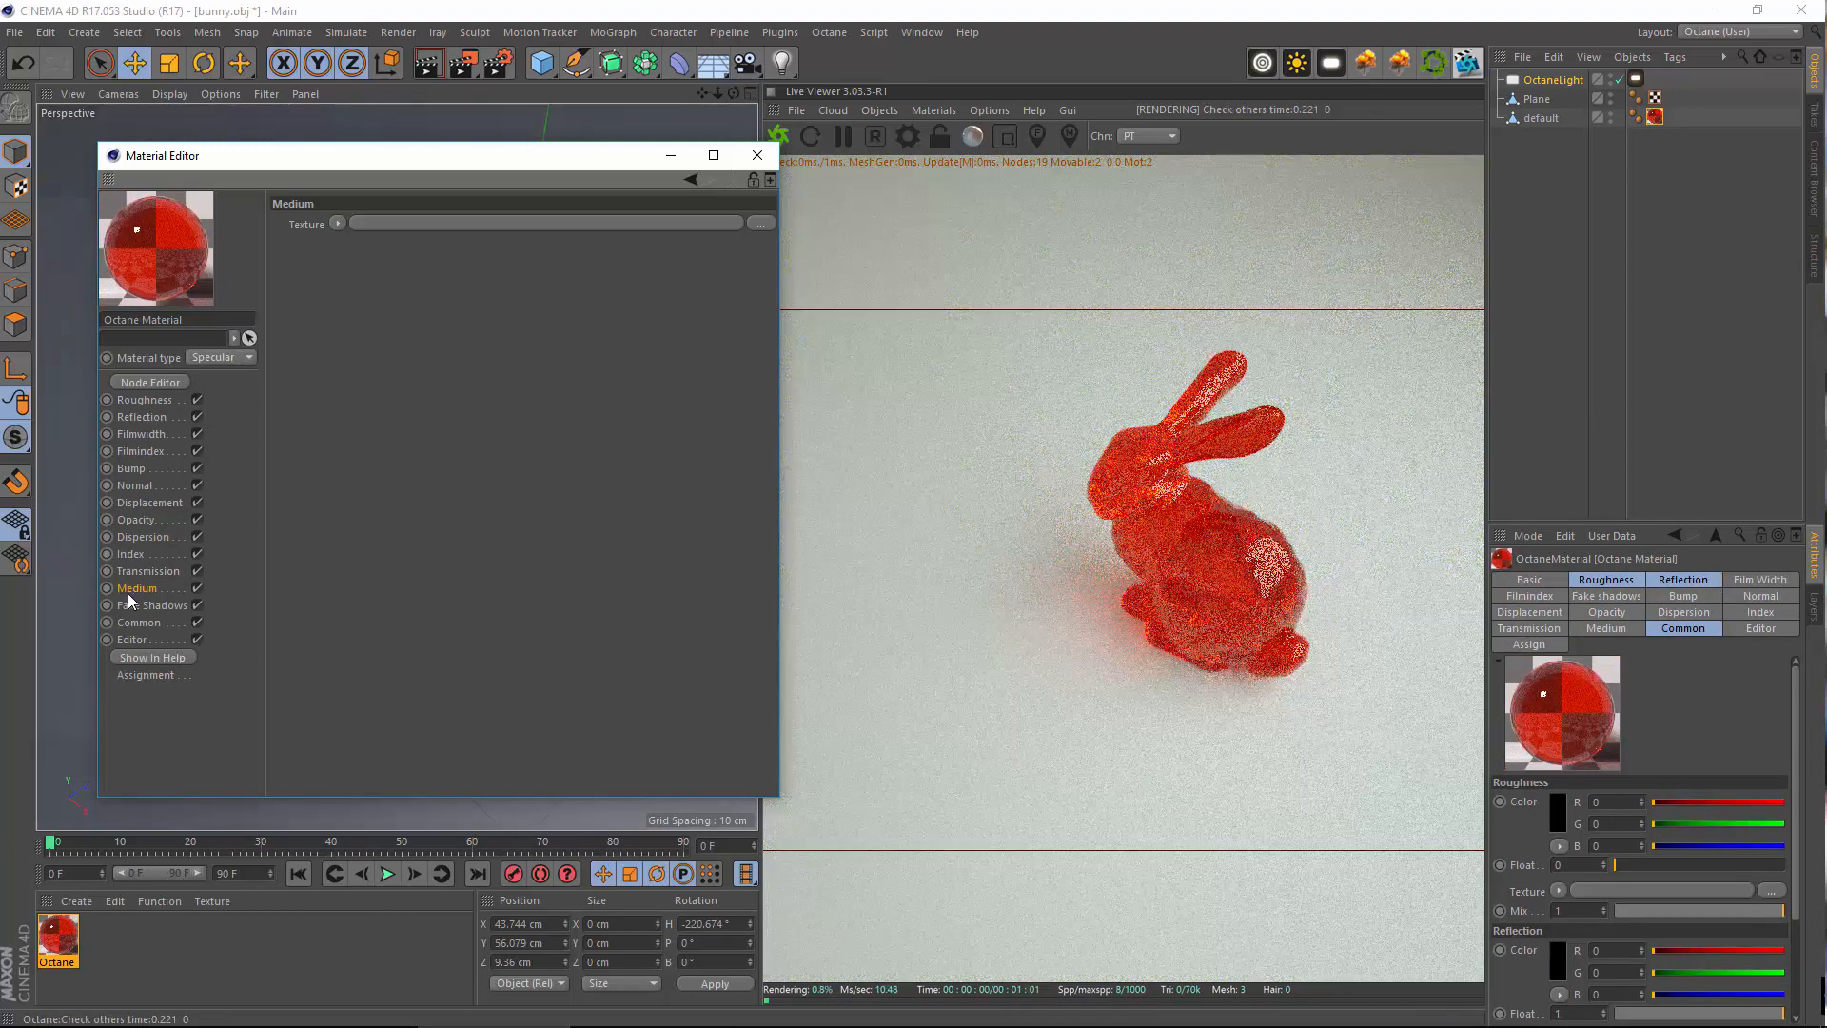
Turn the specular material's fake shadows on and off again
{"action": "left_click", "coordinate": [145, 606]}
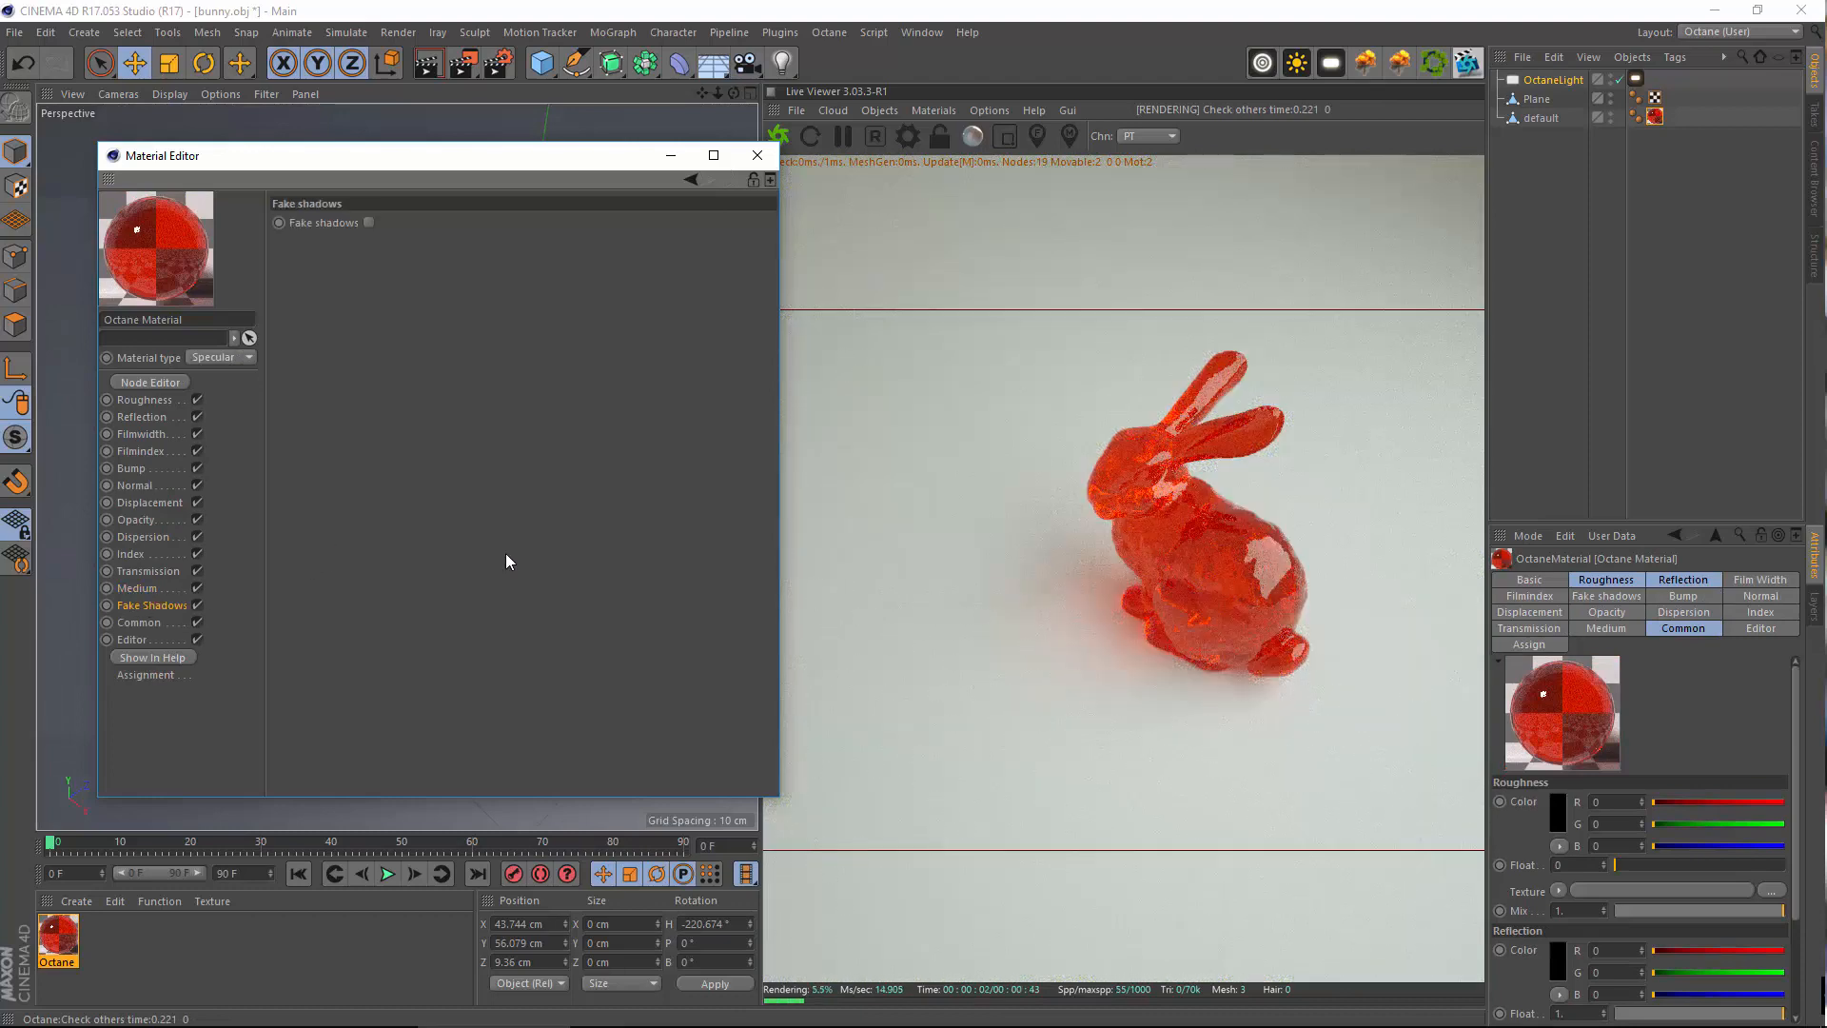
{"action": "left_click", "coordinate": [369, 222]}
{"action": "left_click", "coordinate": [368, 223]}
Switch the bunny's material type to Glossy and Diffuse in turn, then restore Specular
{"action": "left_click", "coordinate": [215, 358]}
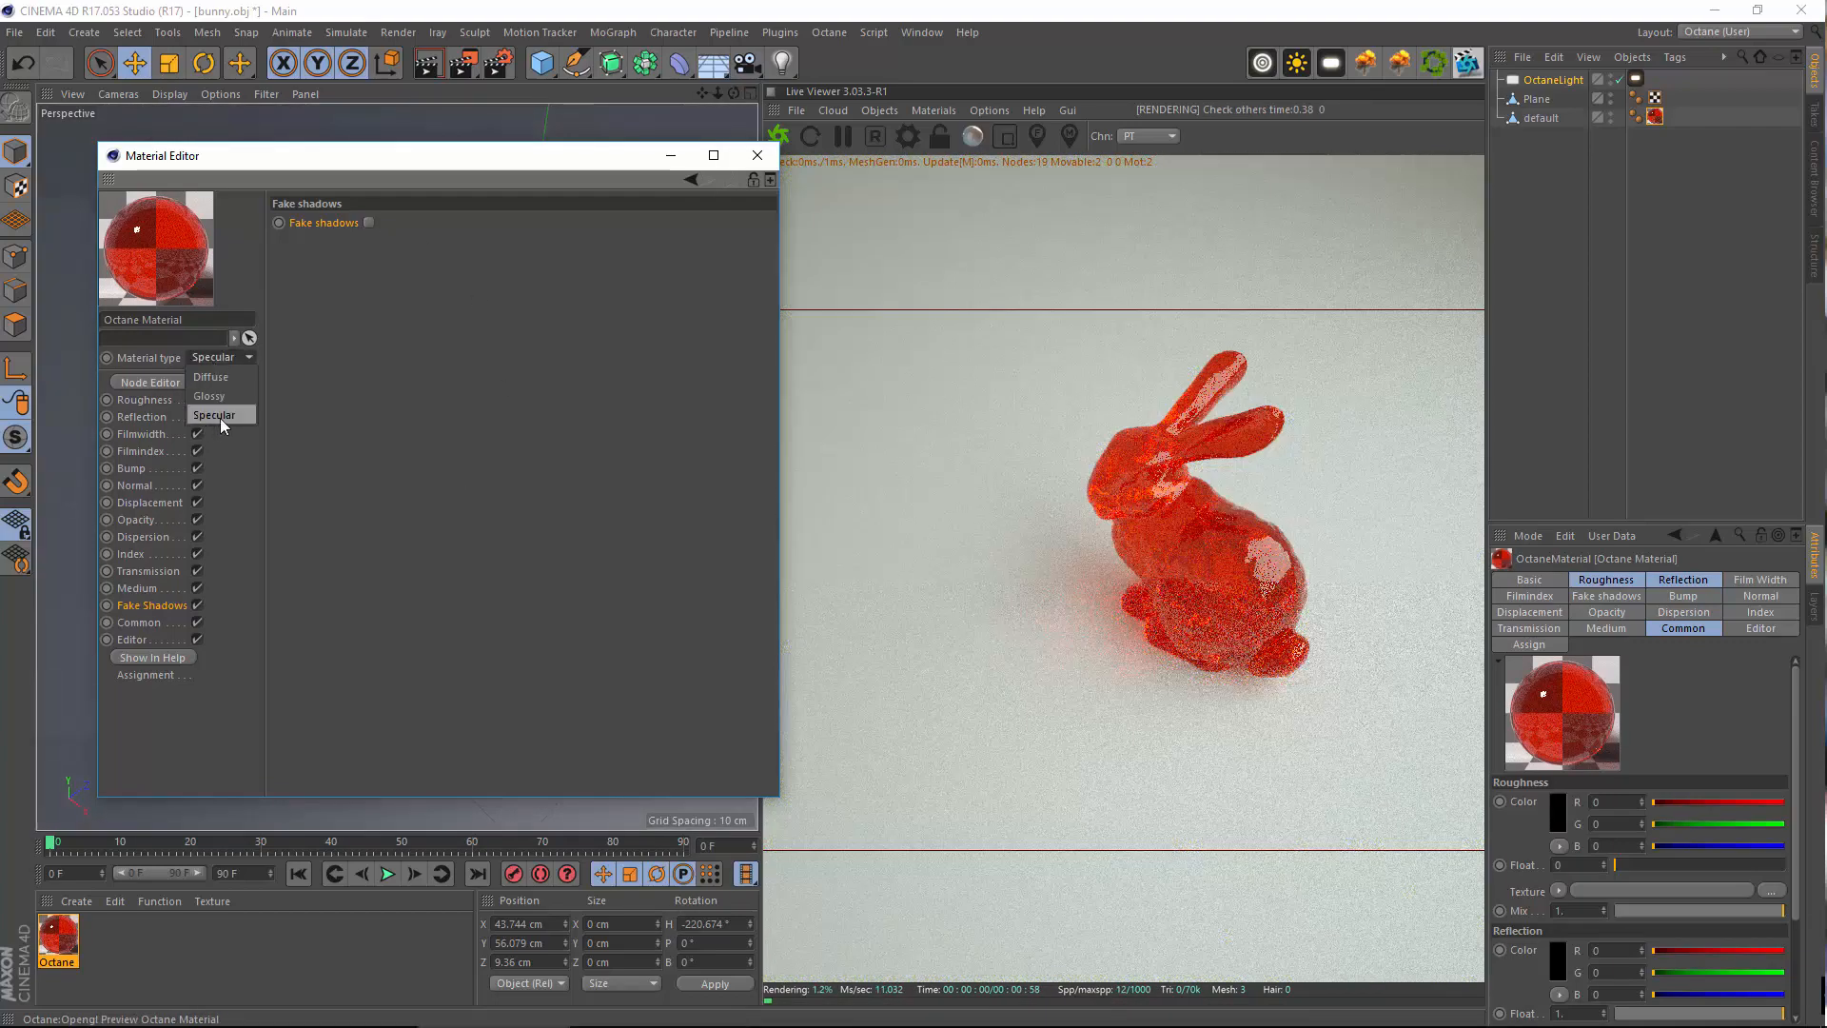
{"action": "left_click", "coordinate": [220, 400]}
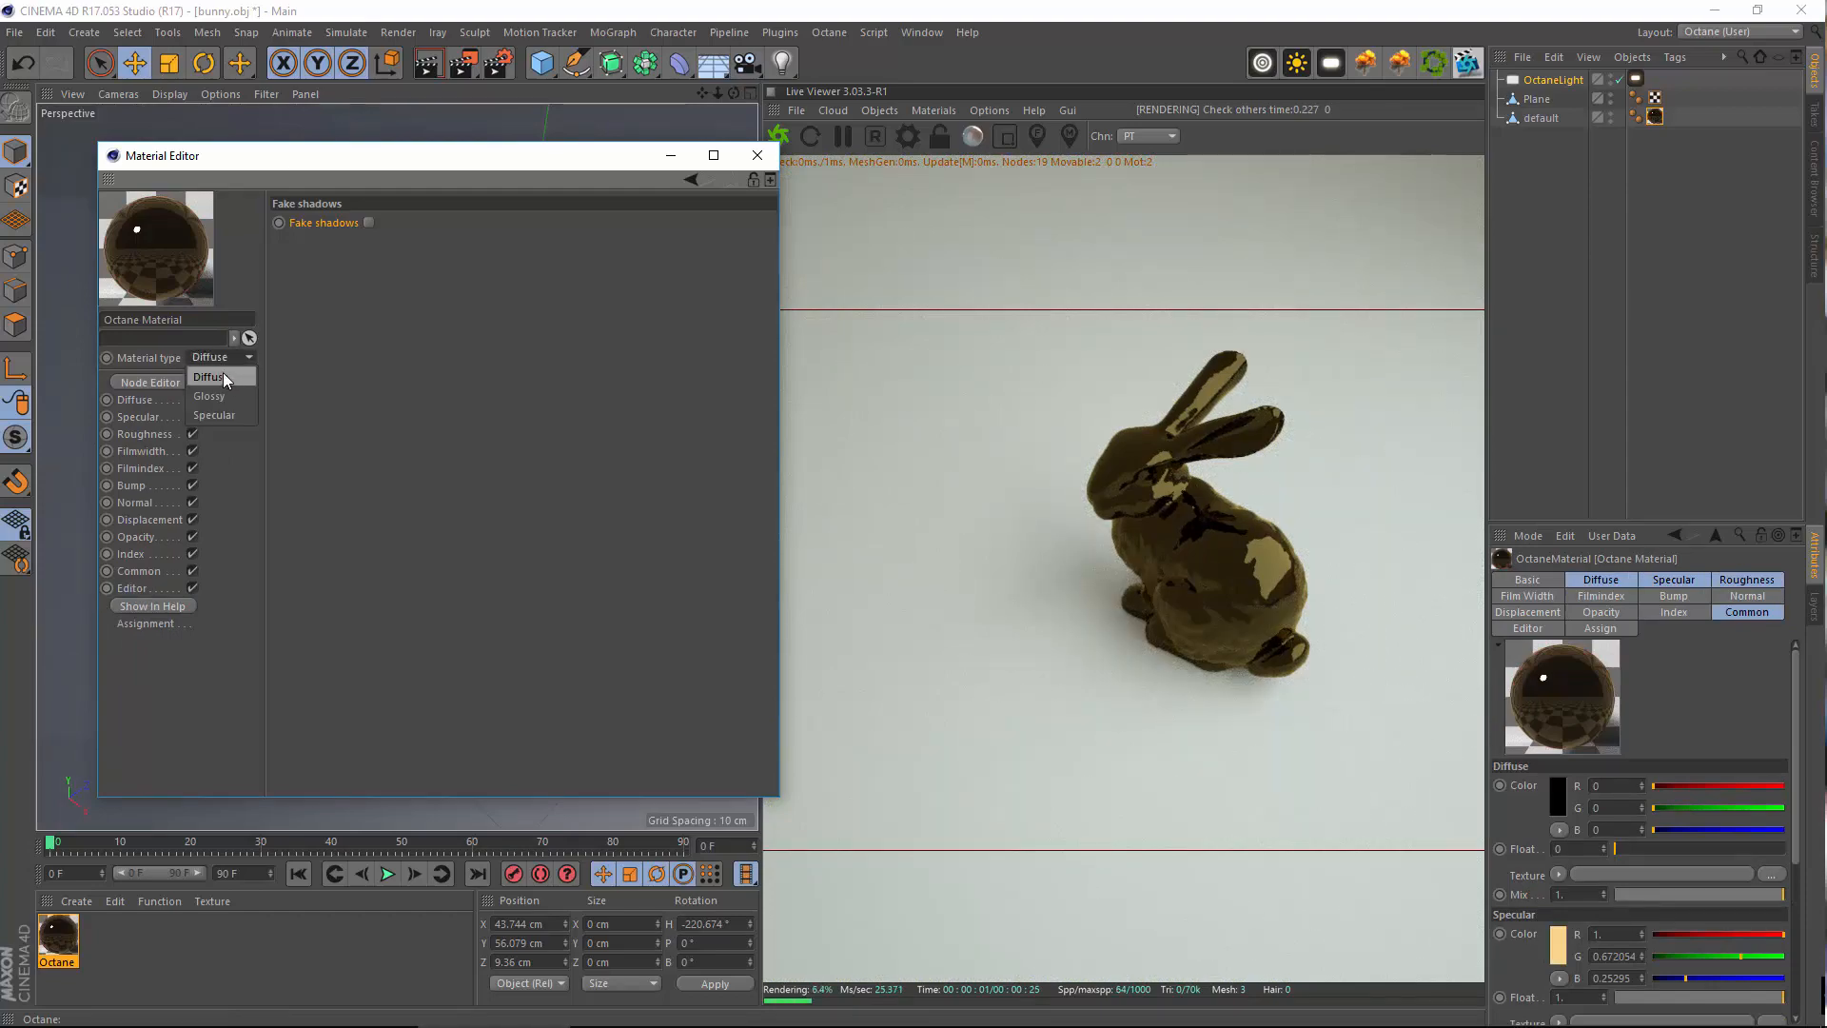
{"action": "left_click", "coordinate": [222, 375]}
{"action": "left_click", "coordinate": [228, 355]}
{"action": "left_click", "coordinate": [213, 416]}
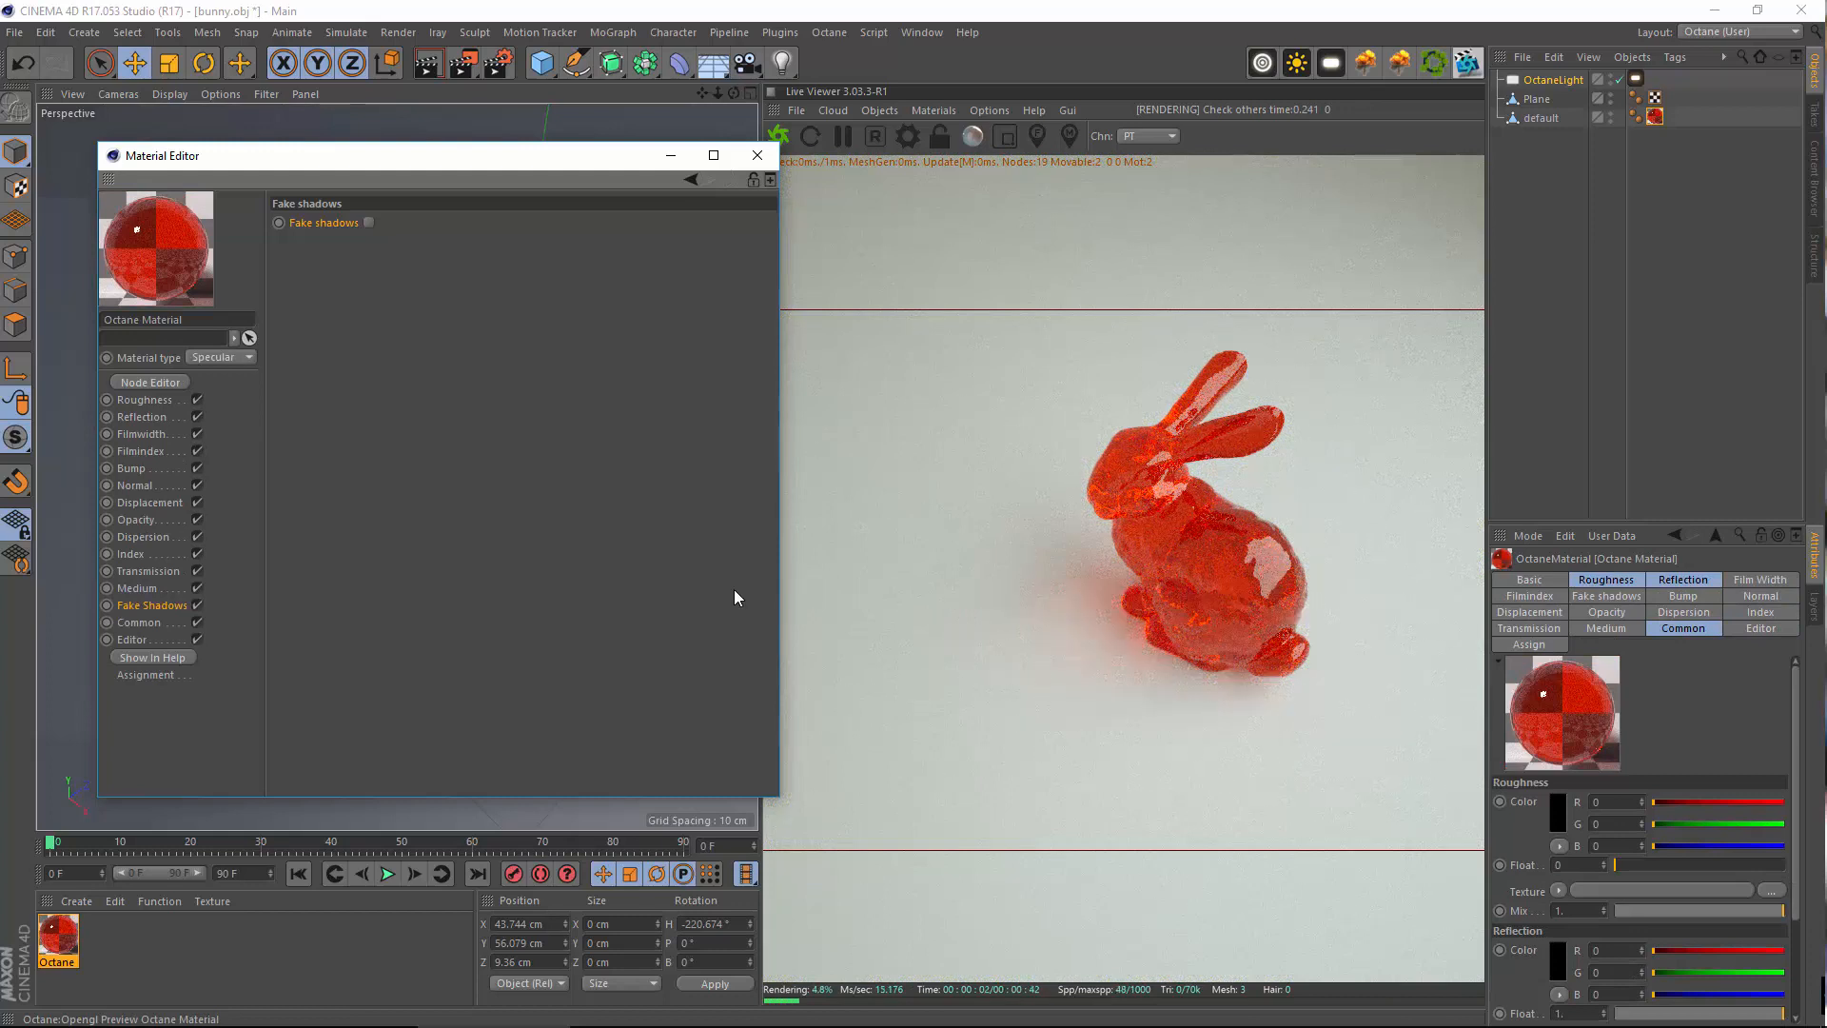
Examine the specular material's Dispersion, Reflection, Roughness and Filmwidth channels
{"action": "left_click", "coordinate": [142, 539]}
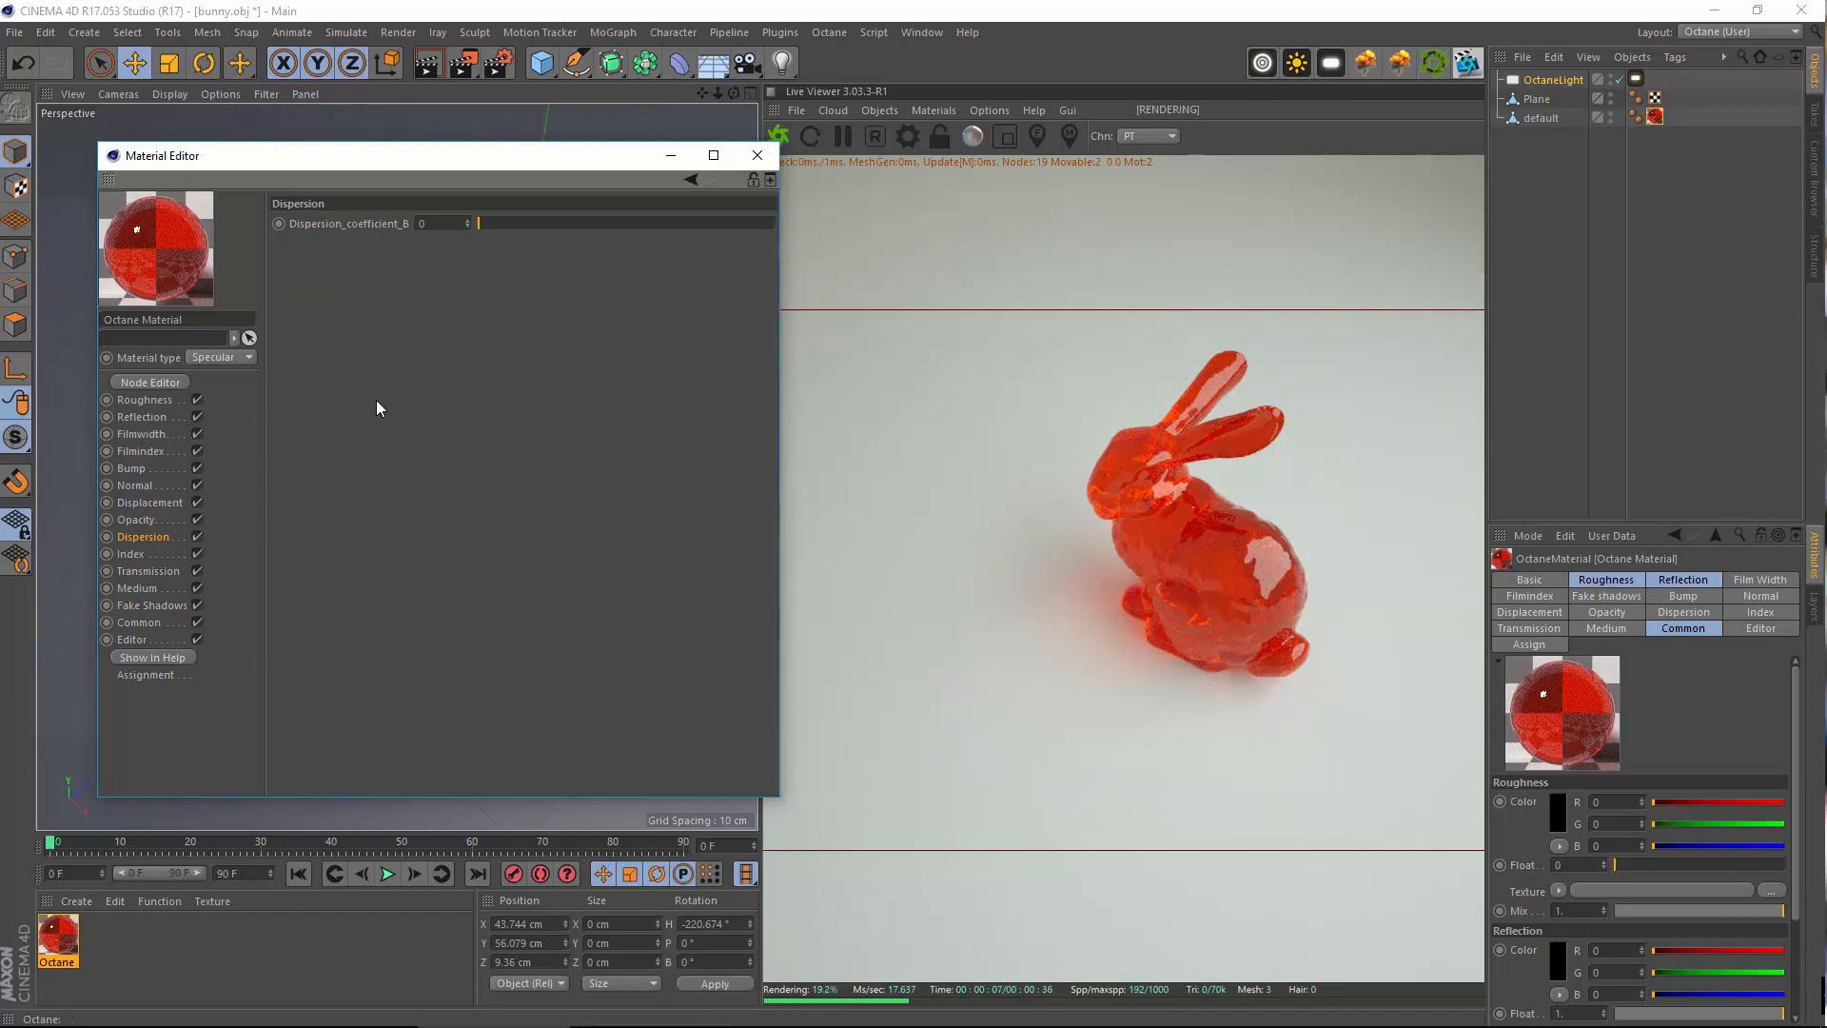
{"action": "left_click", "coordinate": [149, 418]}
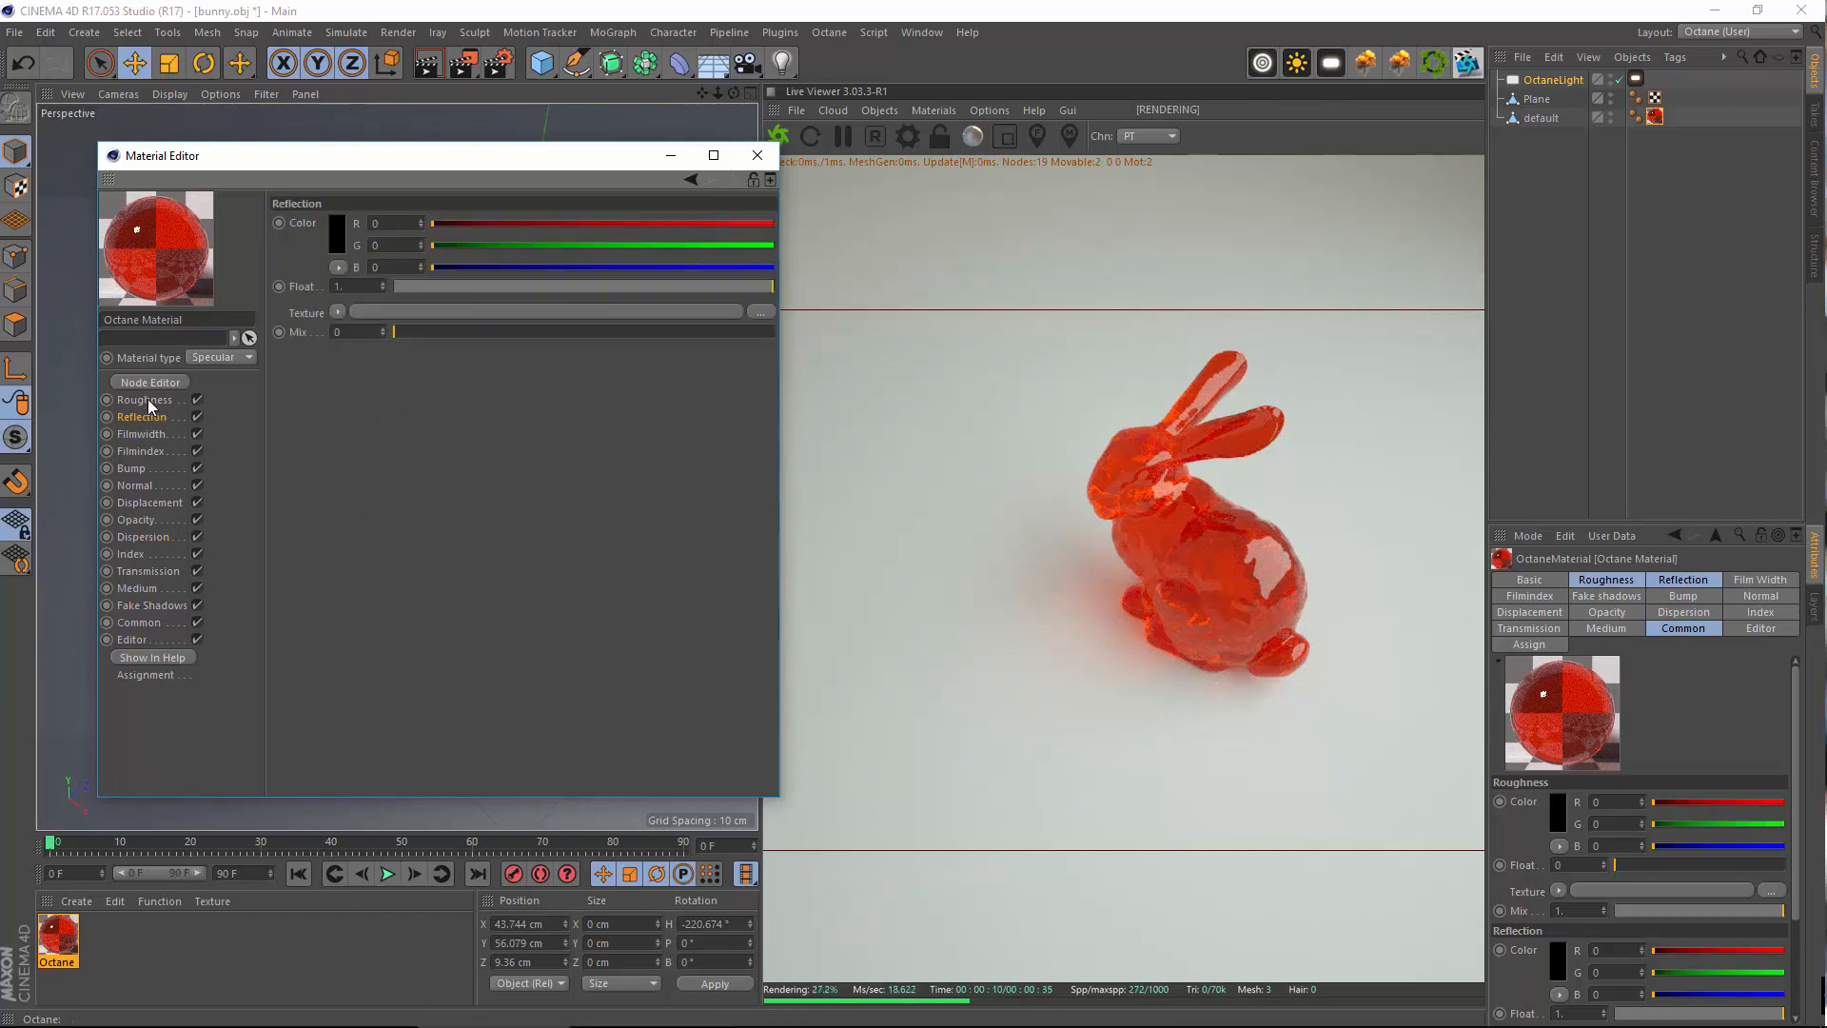
{"action": "left_click", "coordinate": [152, 401]}
{"action": "left_click", "coordinate": [131, 435]}
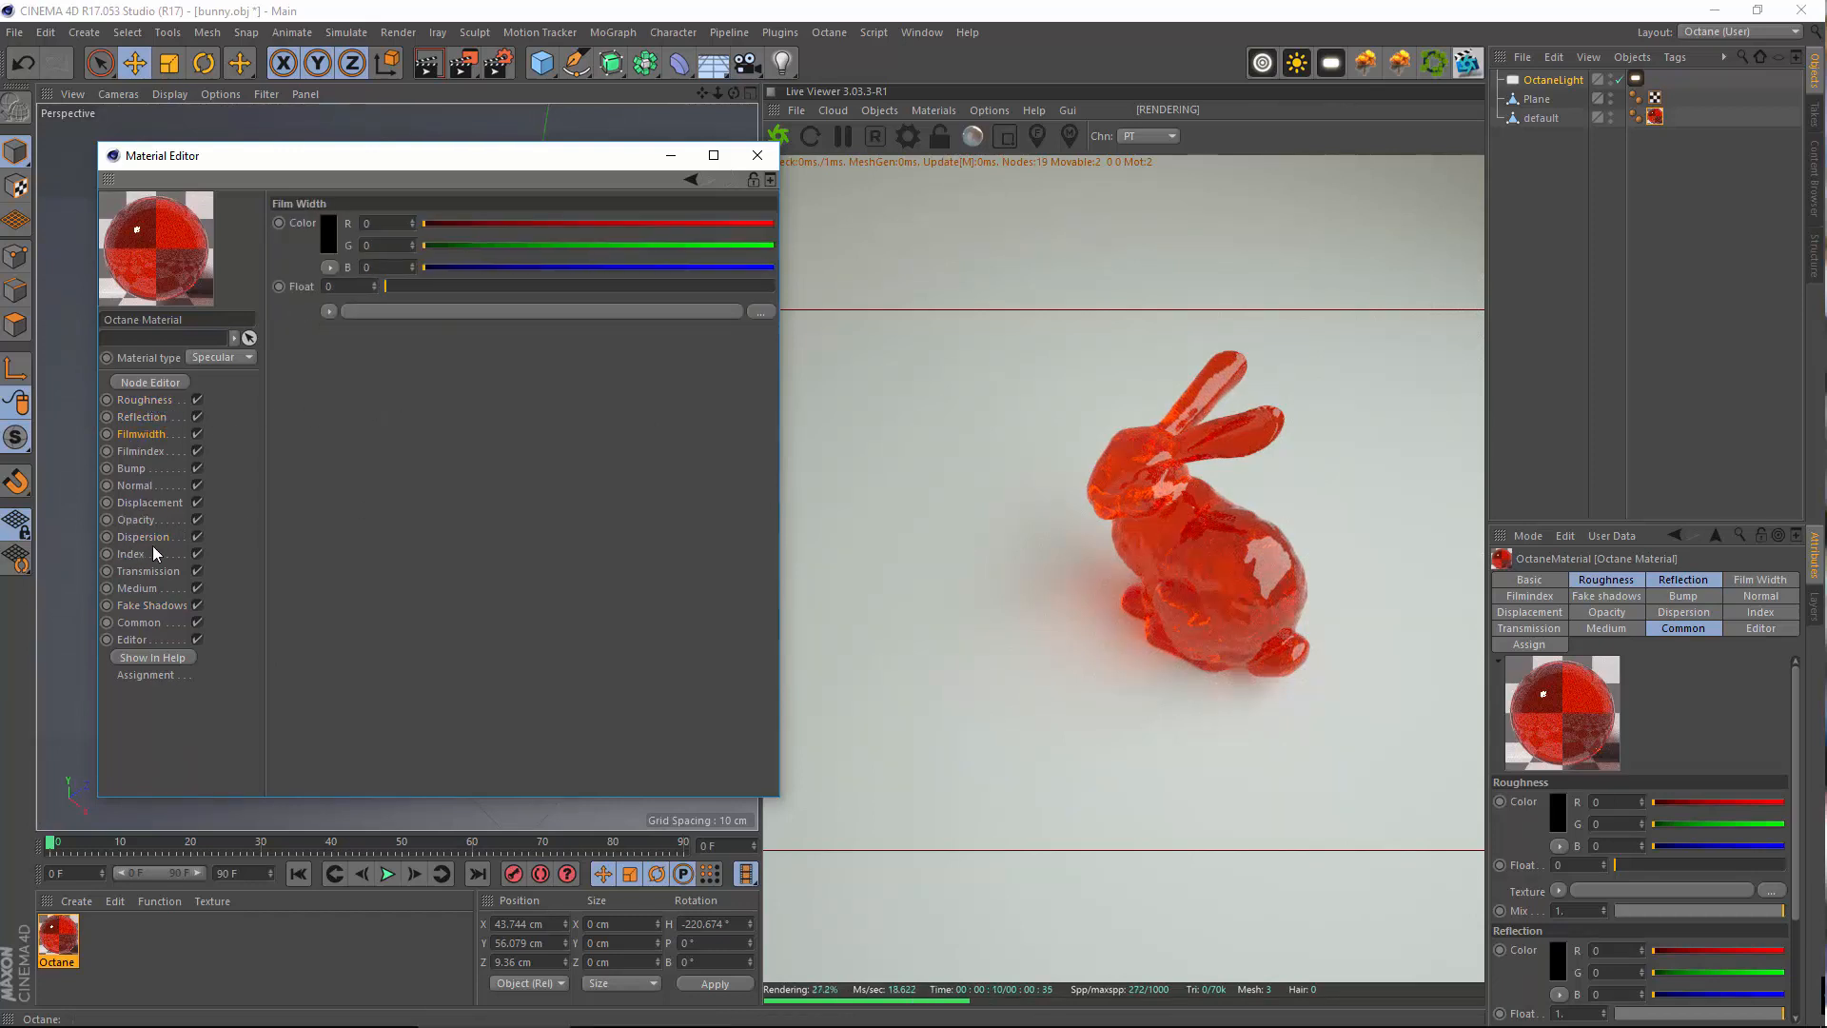
Set the specular material's transmission colour to pure white by reducing its saturation to zero
{"action": "left_click", "coordinate": [142, 571]}
{"action": "left_click", "coordinate": [337, 239]}
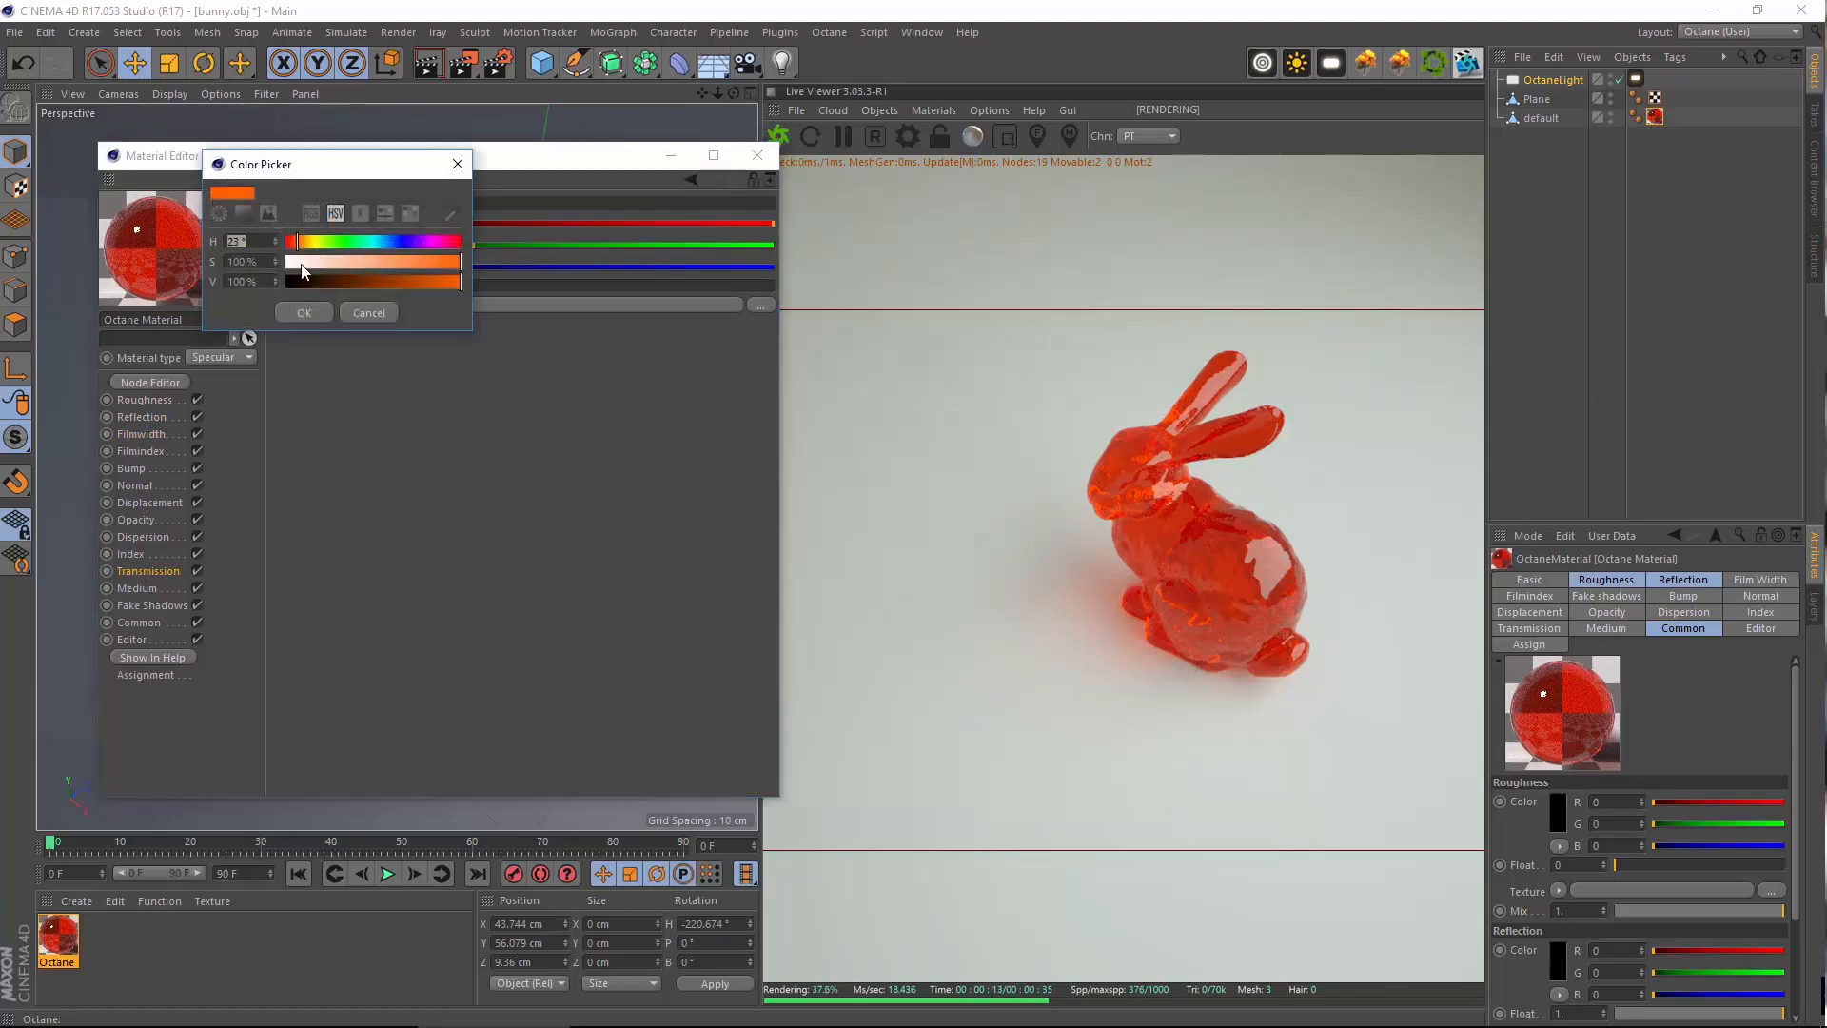
{"action": "left_click_drag", "start_coordinate": [301, 264], "coordinate": [253, 276]}
{"action": "left_click", "coordinate": [285, 313]}
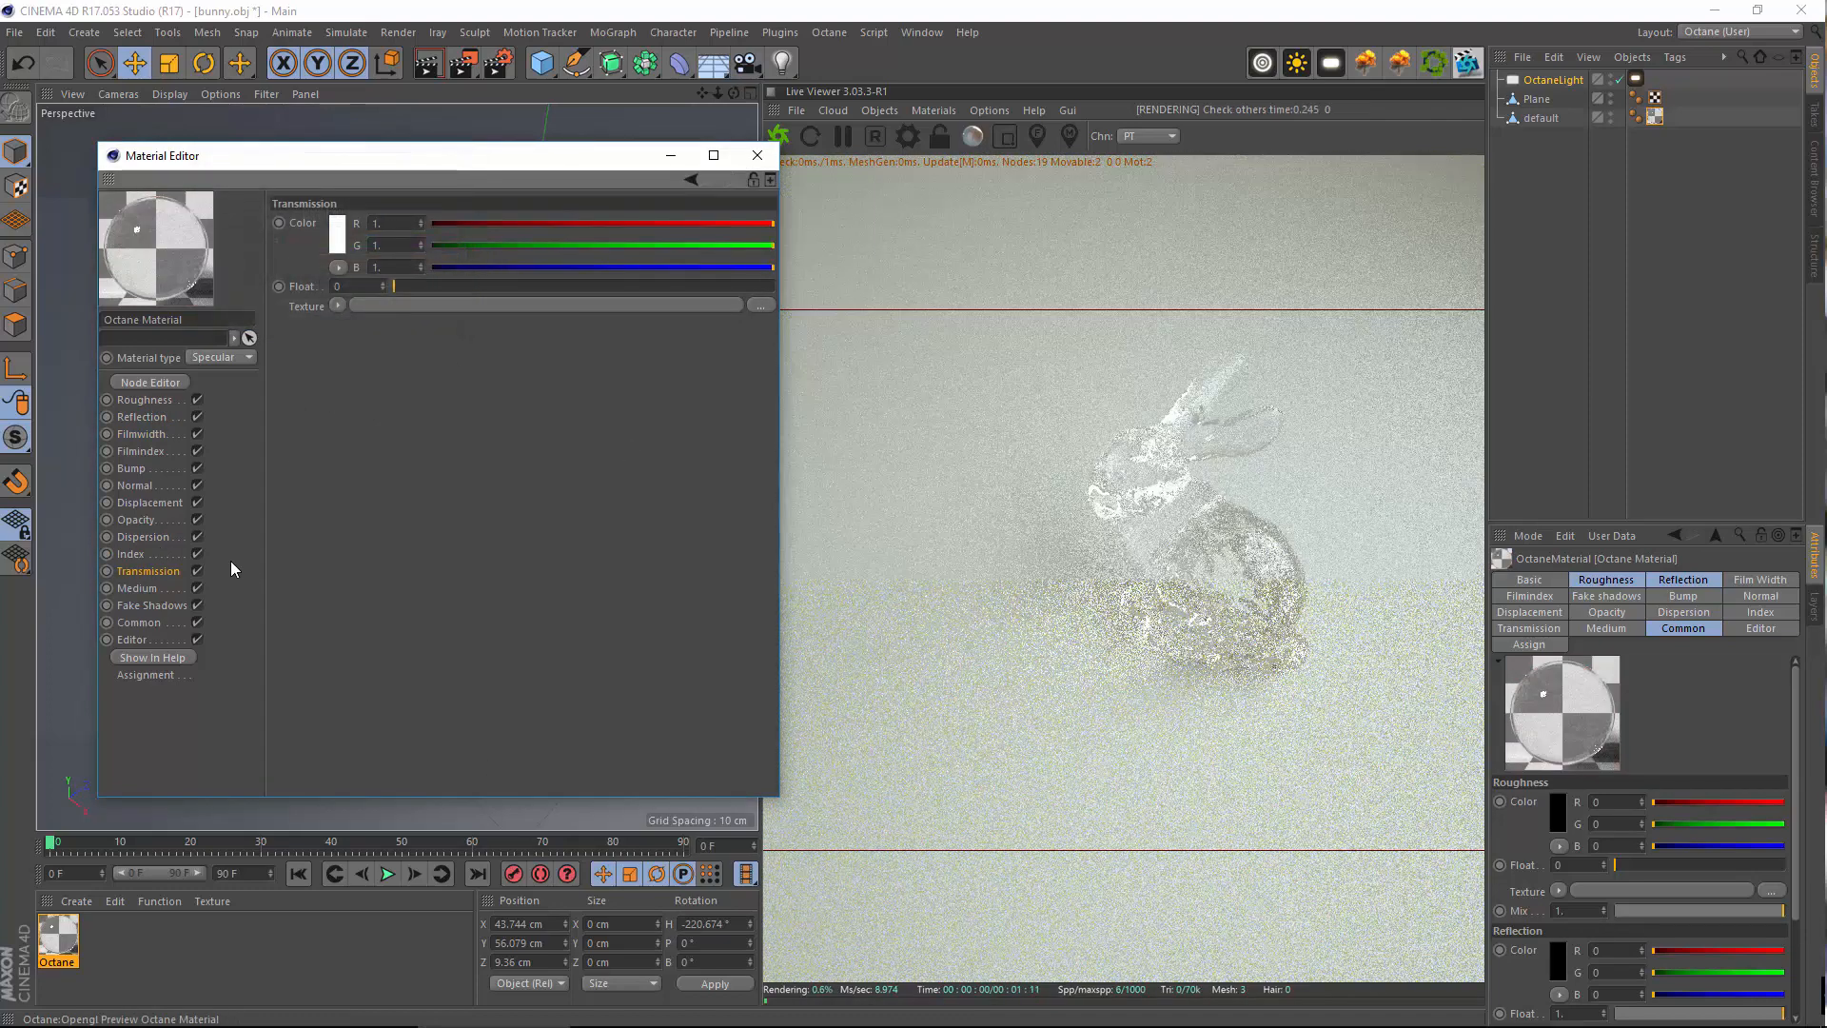
Check the Fake Shadows and Common channels, and set the specular material's refraction index to 2.43
{"action": "left_click", "coordinate": [147, 620]}
{"action": "left_click", "coordinate": [122, 606]}
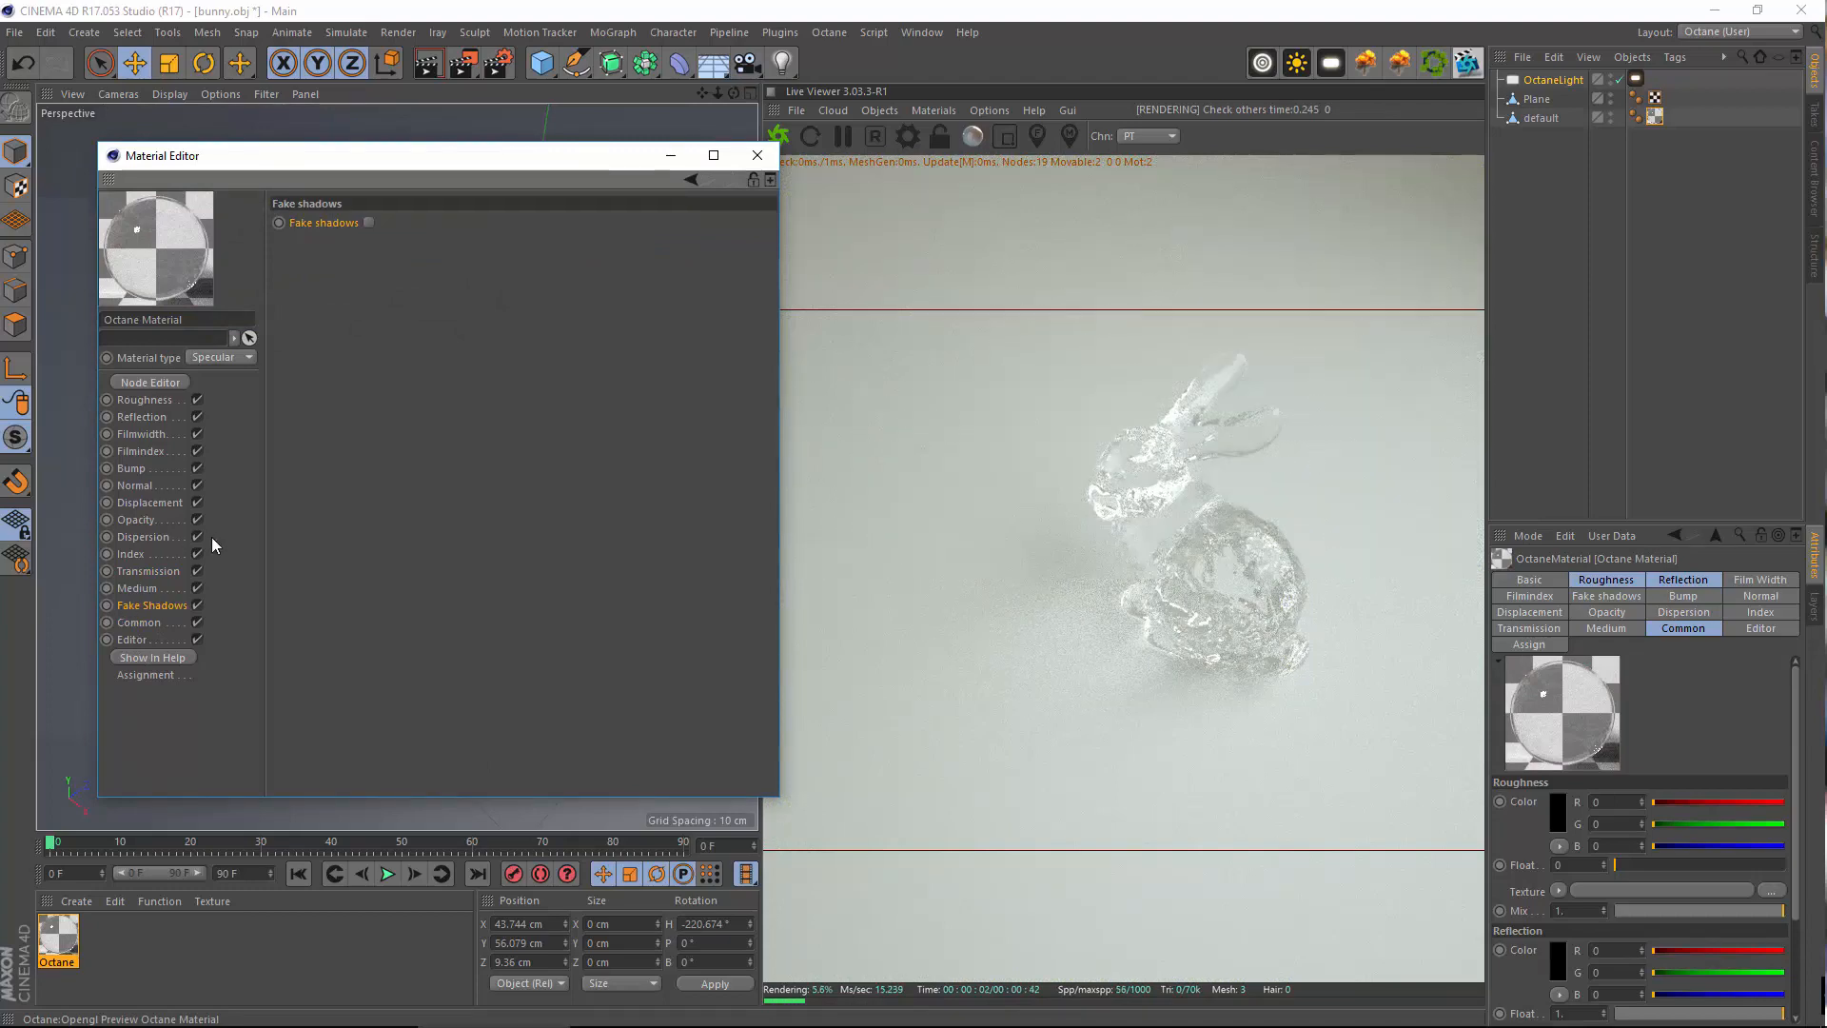
{"action": "left_click", "coordinate": [145, 625]}
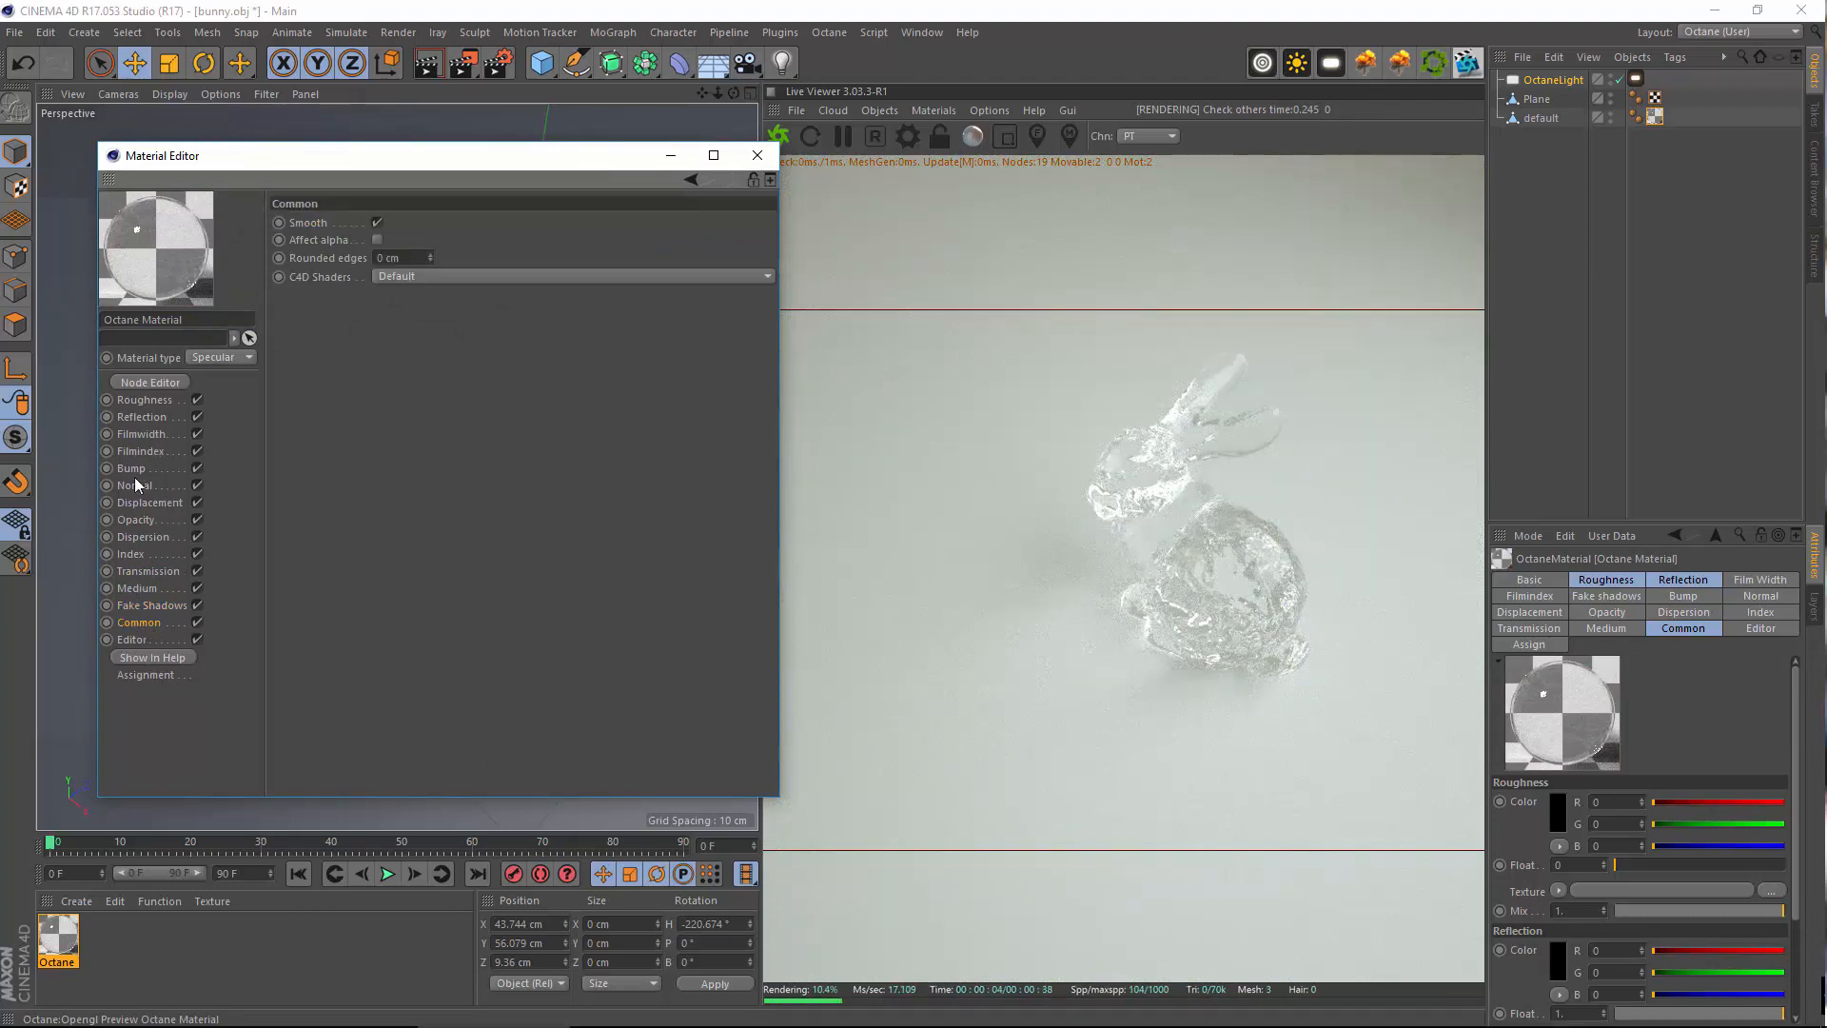
{"action": "left_click", "coordinate": [143, 554]}
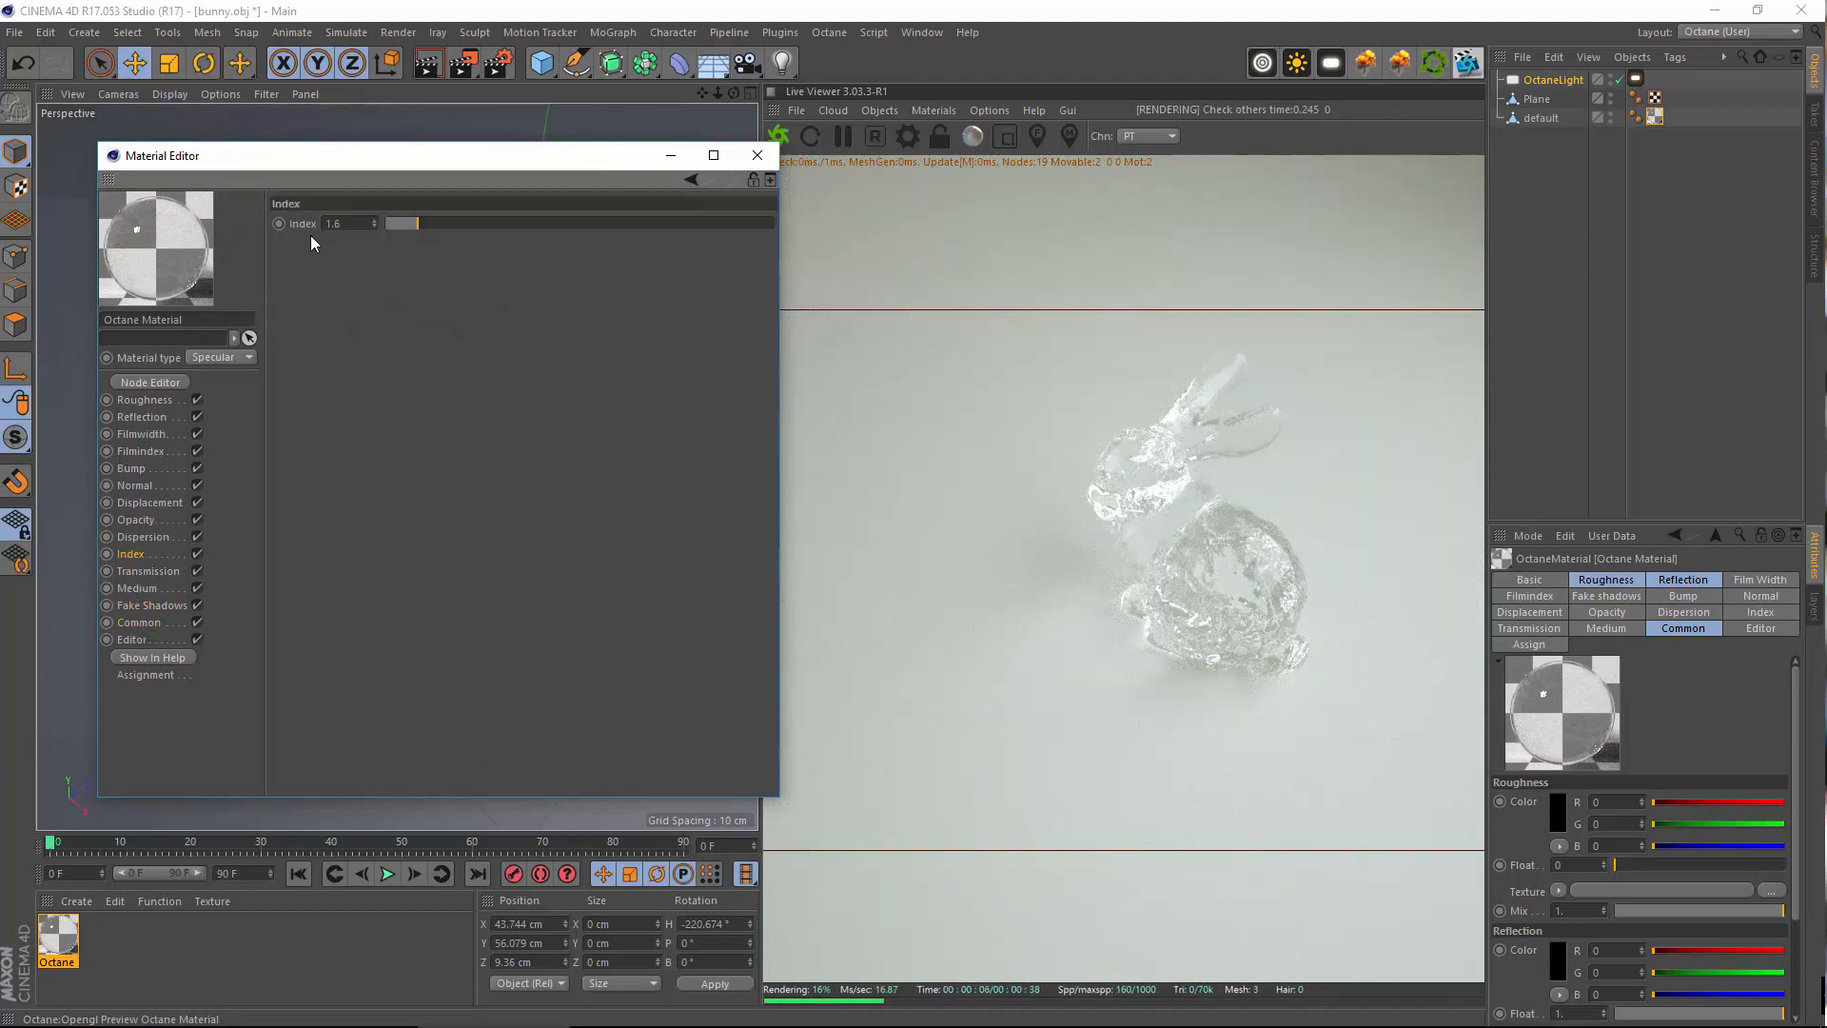
{"action": "left_click_drag", "start_coordinate": [373, 223], "coordinate": [373, 200]}
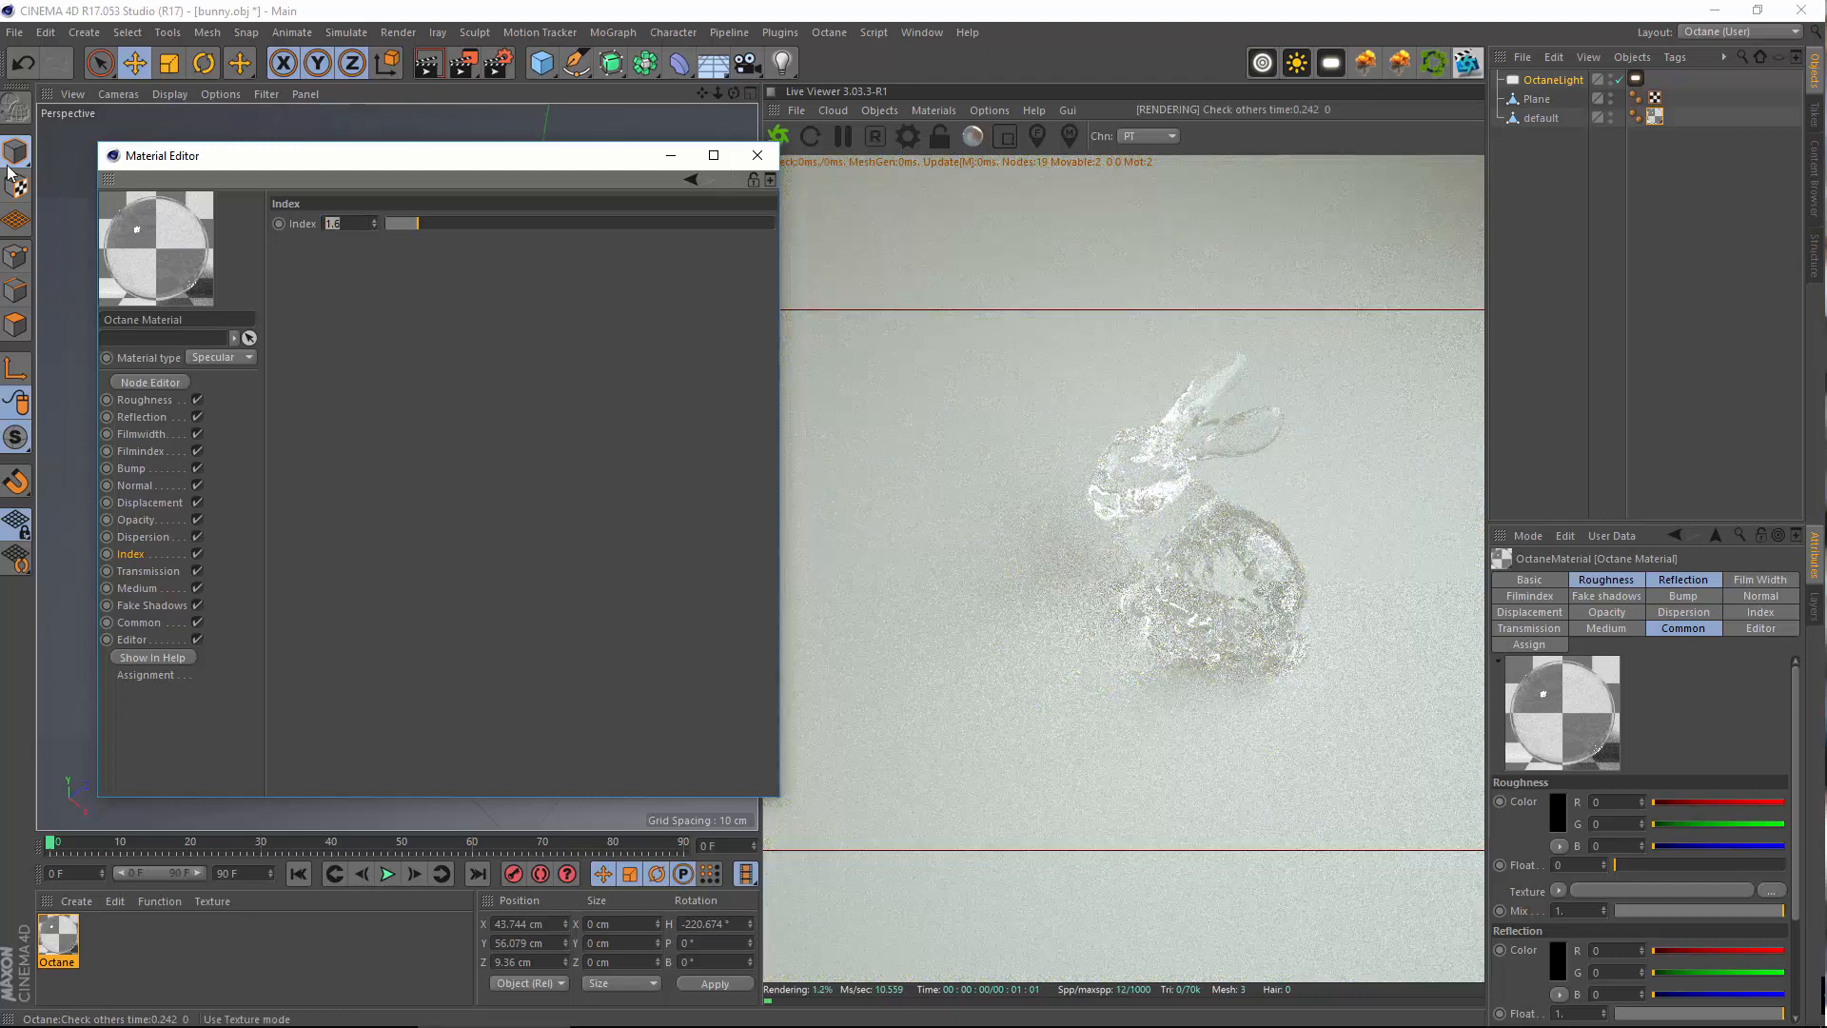
{"action": "type", "text": "2.43"}
{"action": "key", "text": "Return"}
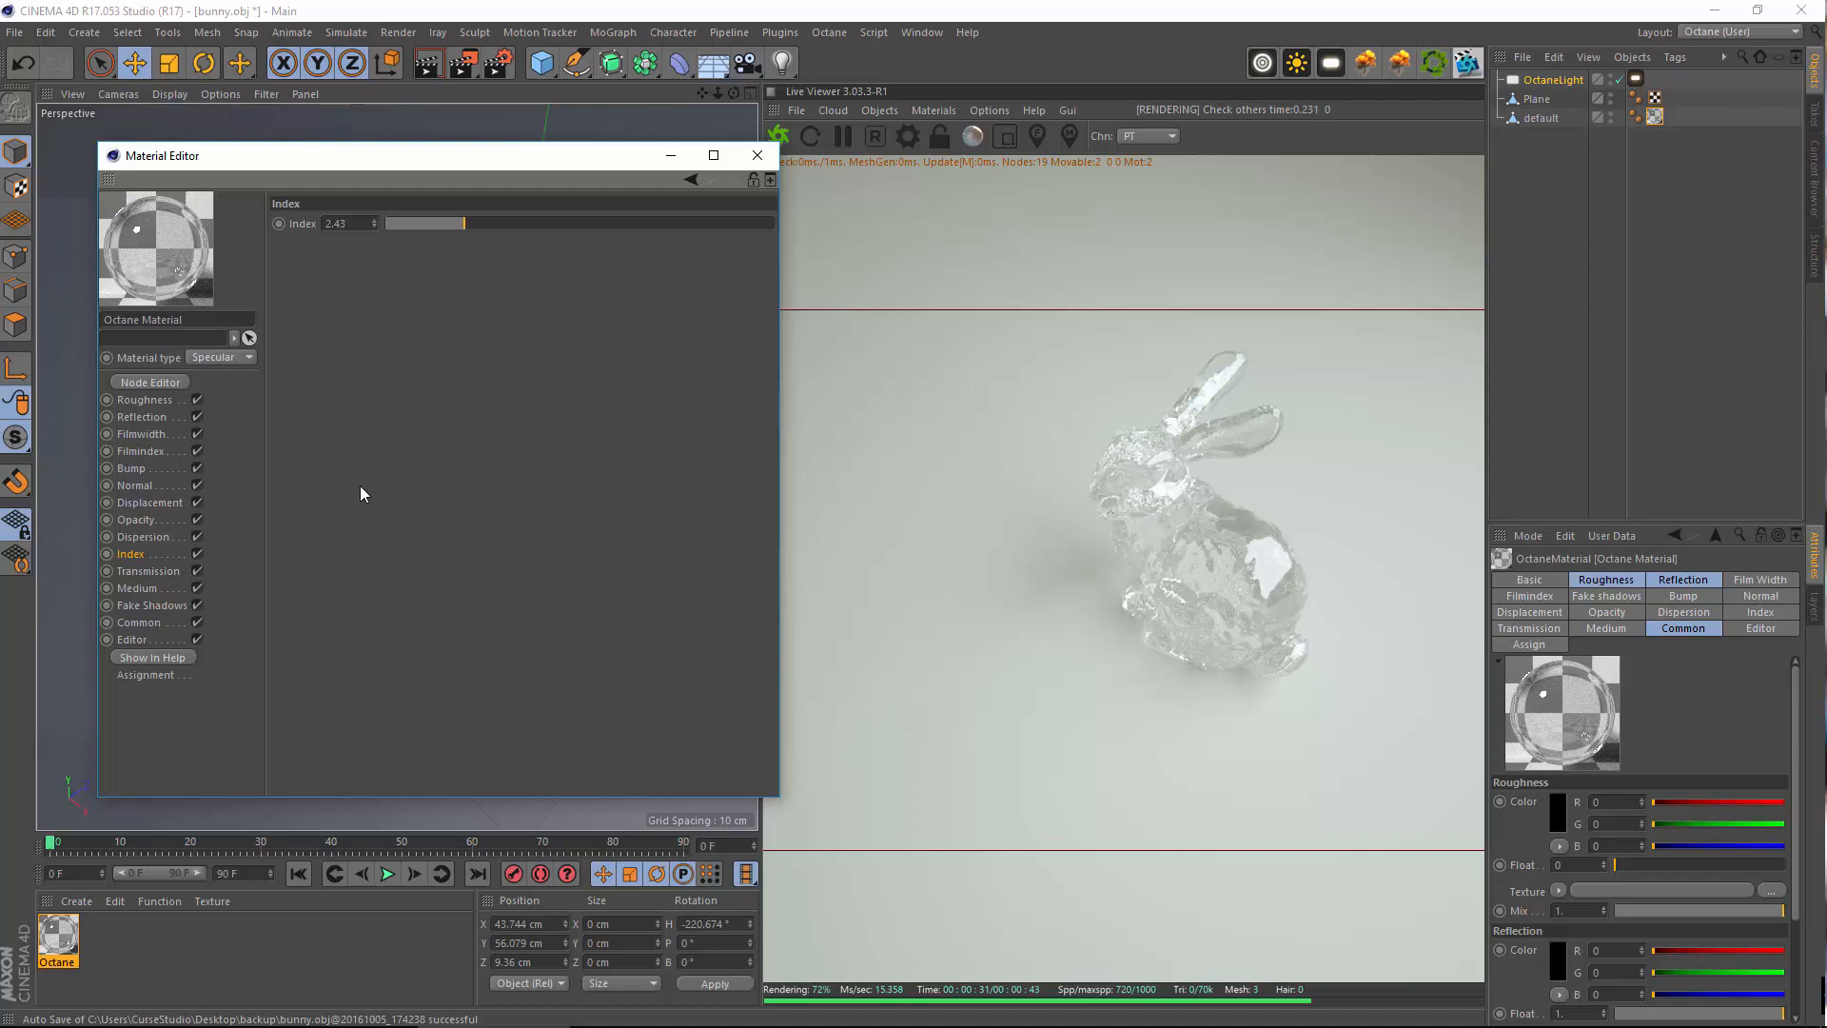
Try a dispersion coefficient of about 0.096 on the specular material and reset it to 0
{"action": "mouse_move", "coordinate": [548, 156]}
{"action": "left_mouse_down"}
{"action": "mouse_move", "coordinate": [506, 152]}
{"action": "mouse_move", "coordinate": [536, 149]}
{"action": "left_mouse_up"}
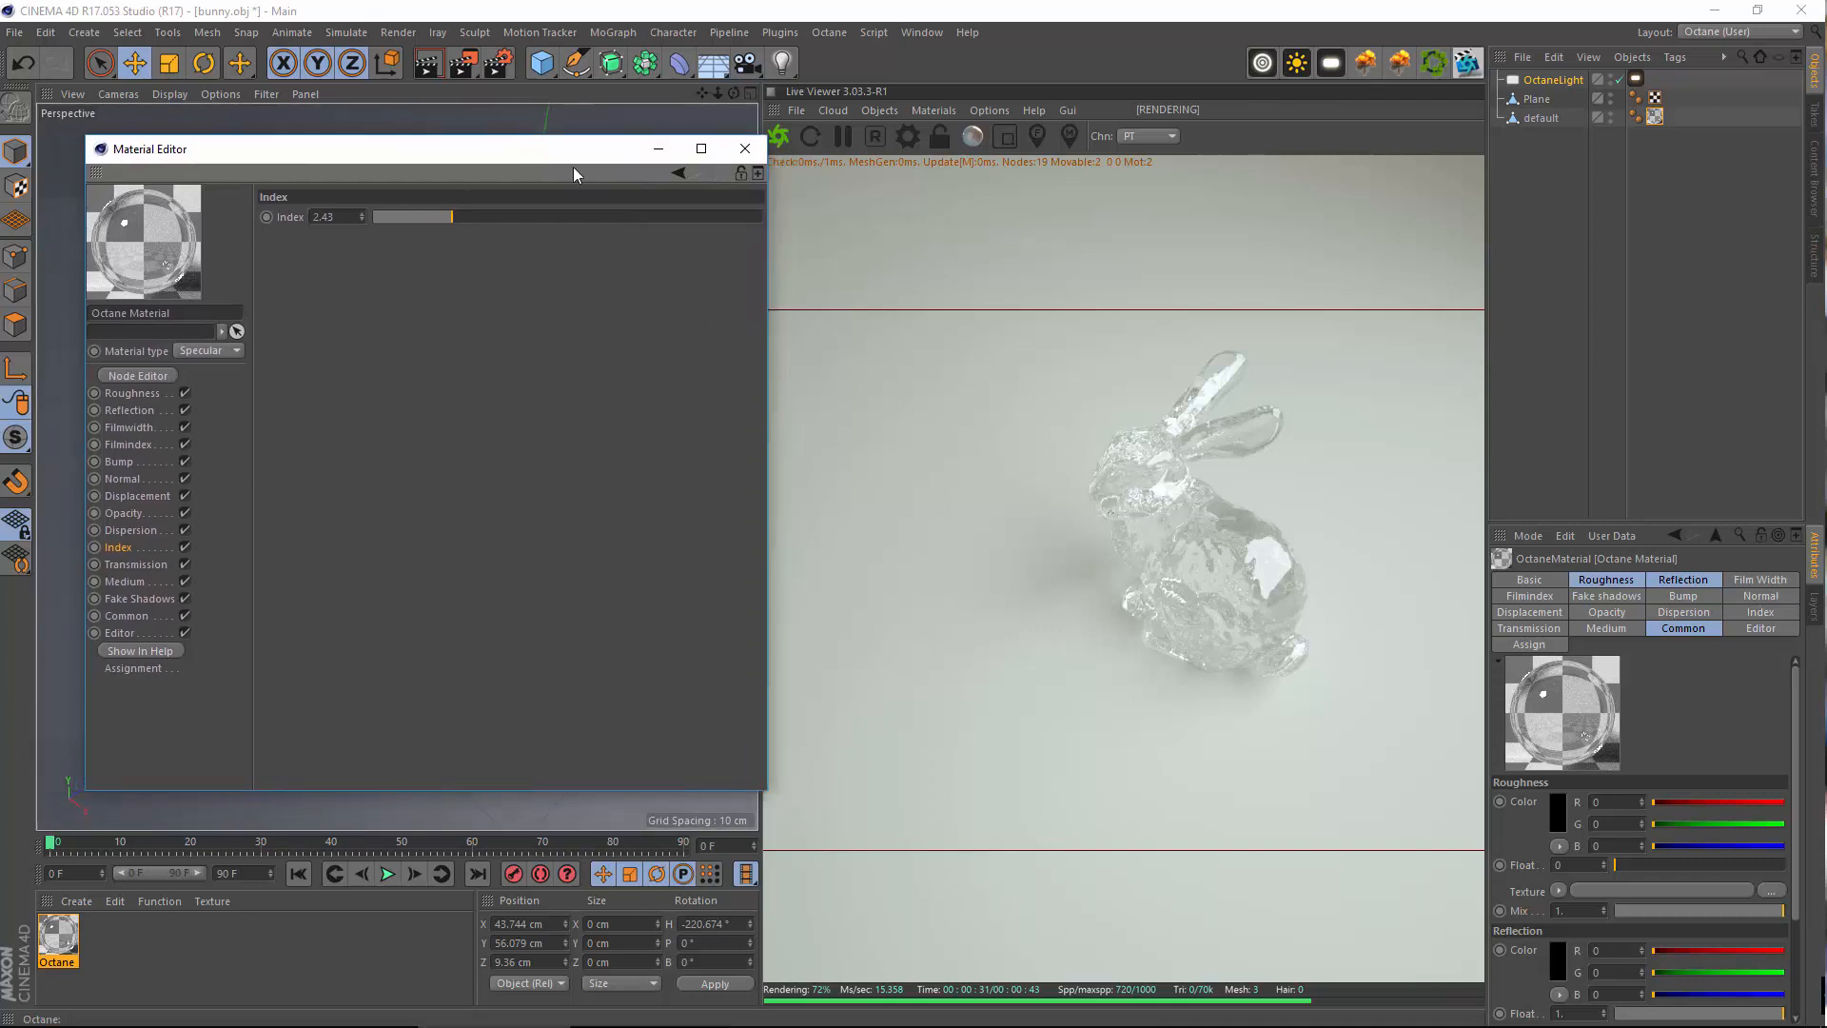
{"action": "left_click", "coordinate": [157, 533]}
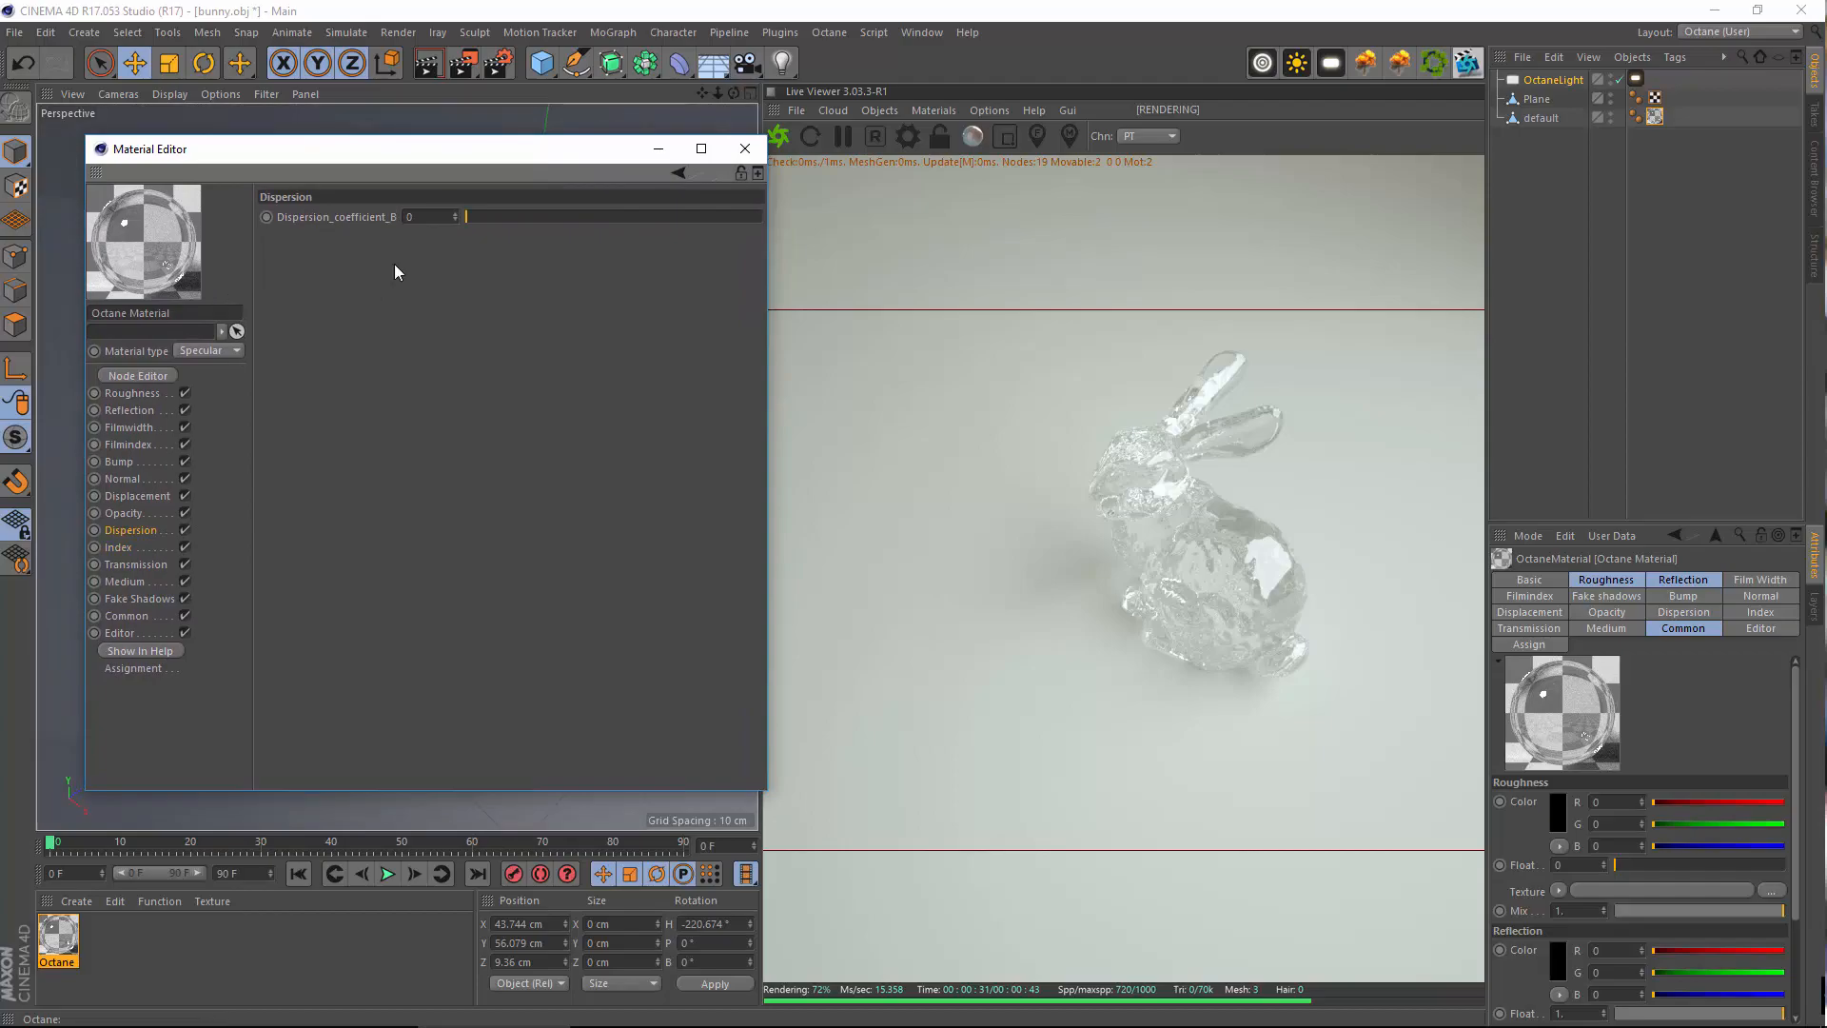
{"action": "left_click_drag", "start_coordinate": [477, 217], "coordinate": [752, 215]}
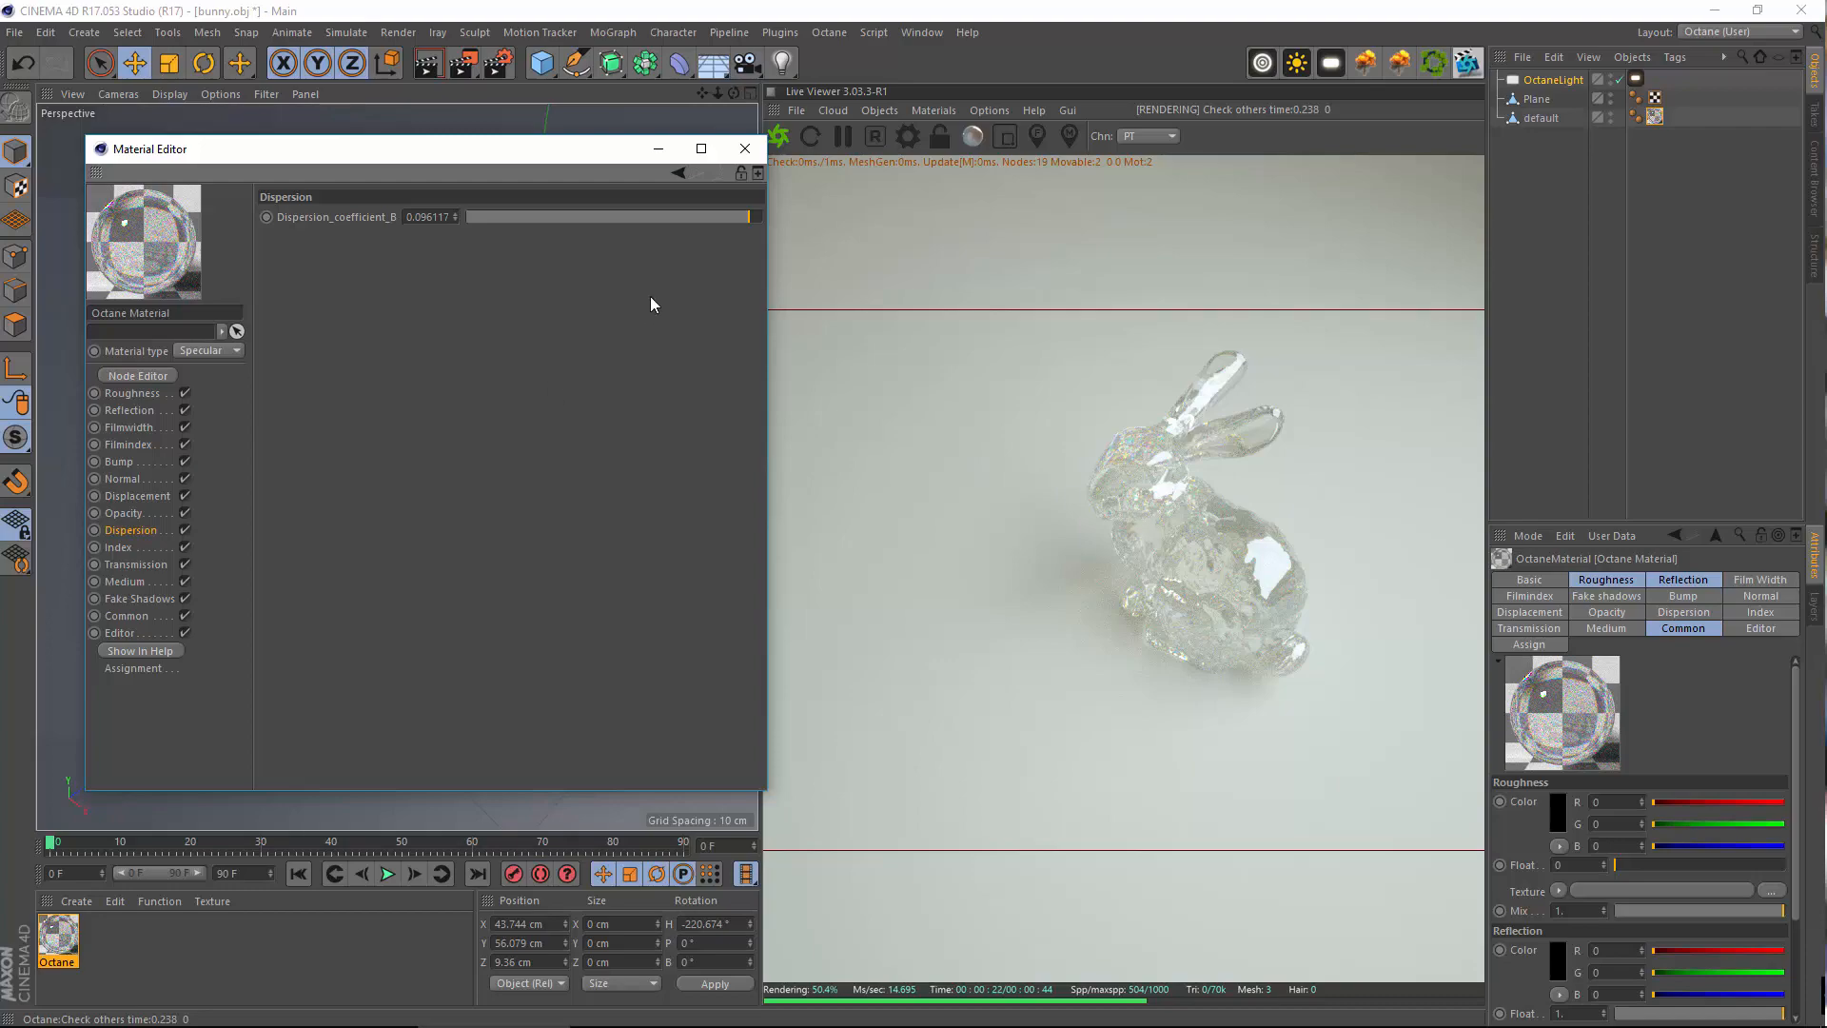
{"action": "left_click", "coordinate": [517, 219]}
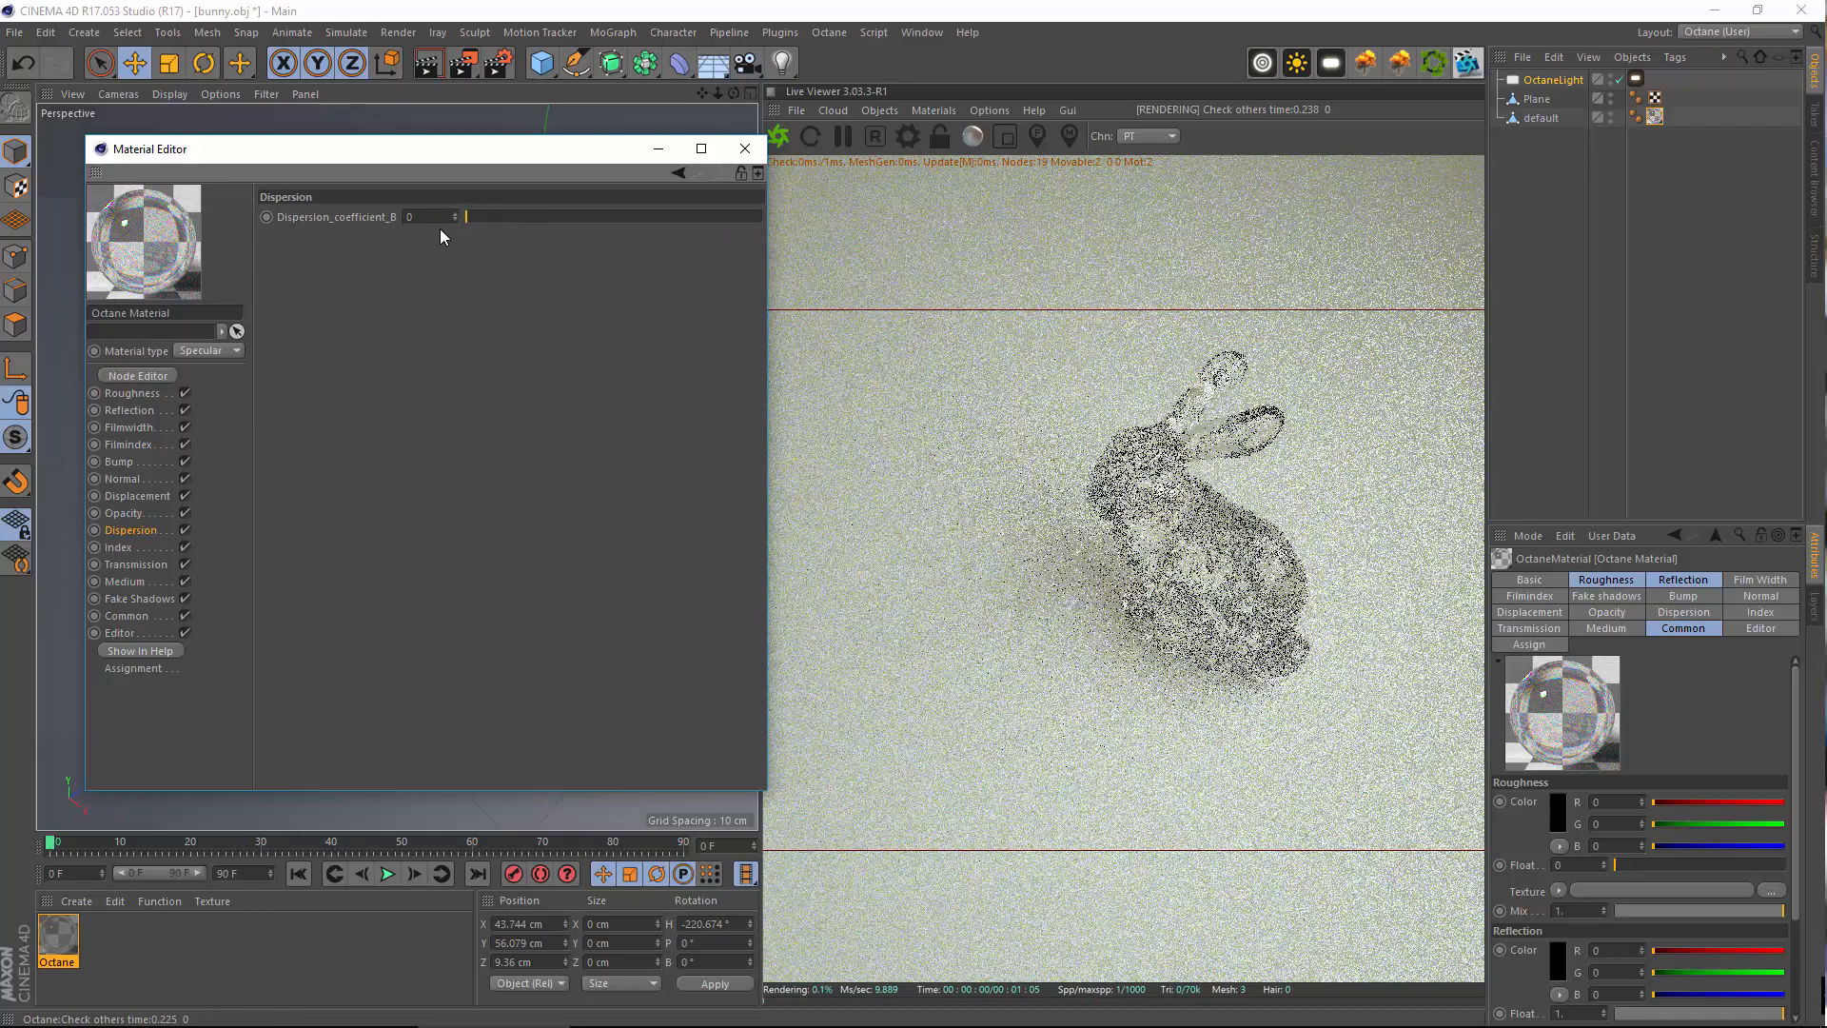
Examine the specular material's remaining channels from Filmwidth and Filmindex through Displacement, Opacity and Transmission to Fake Shadows
{"action": "left_click", "coordinate": [134, 427]}
{"action": "left_click", "coordinate": [141, 445]}
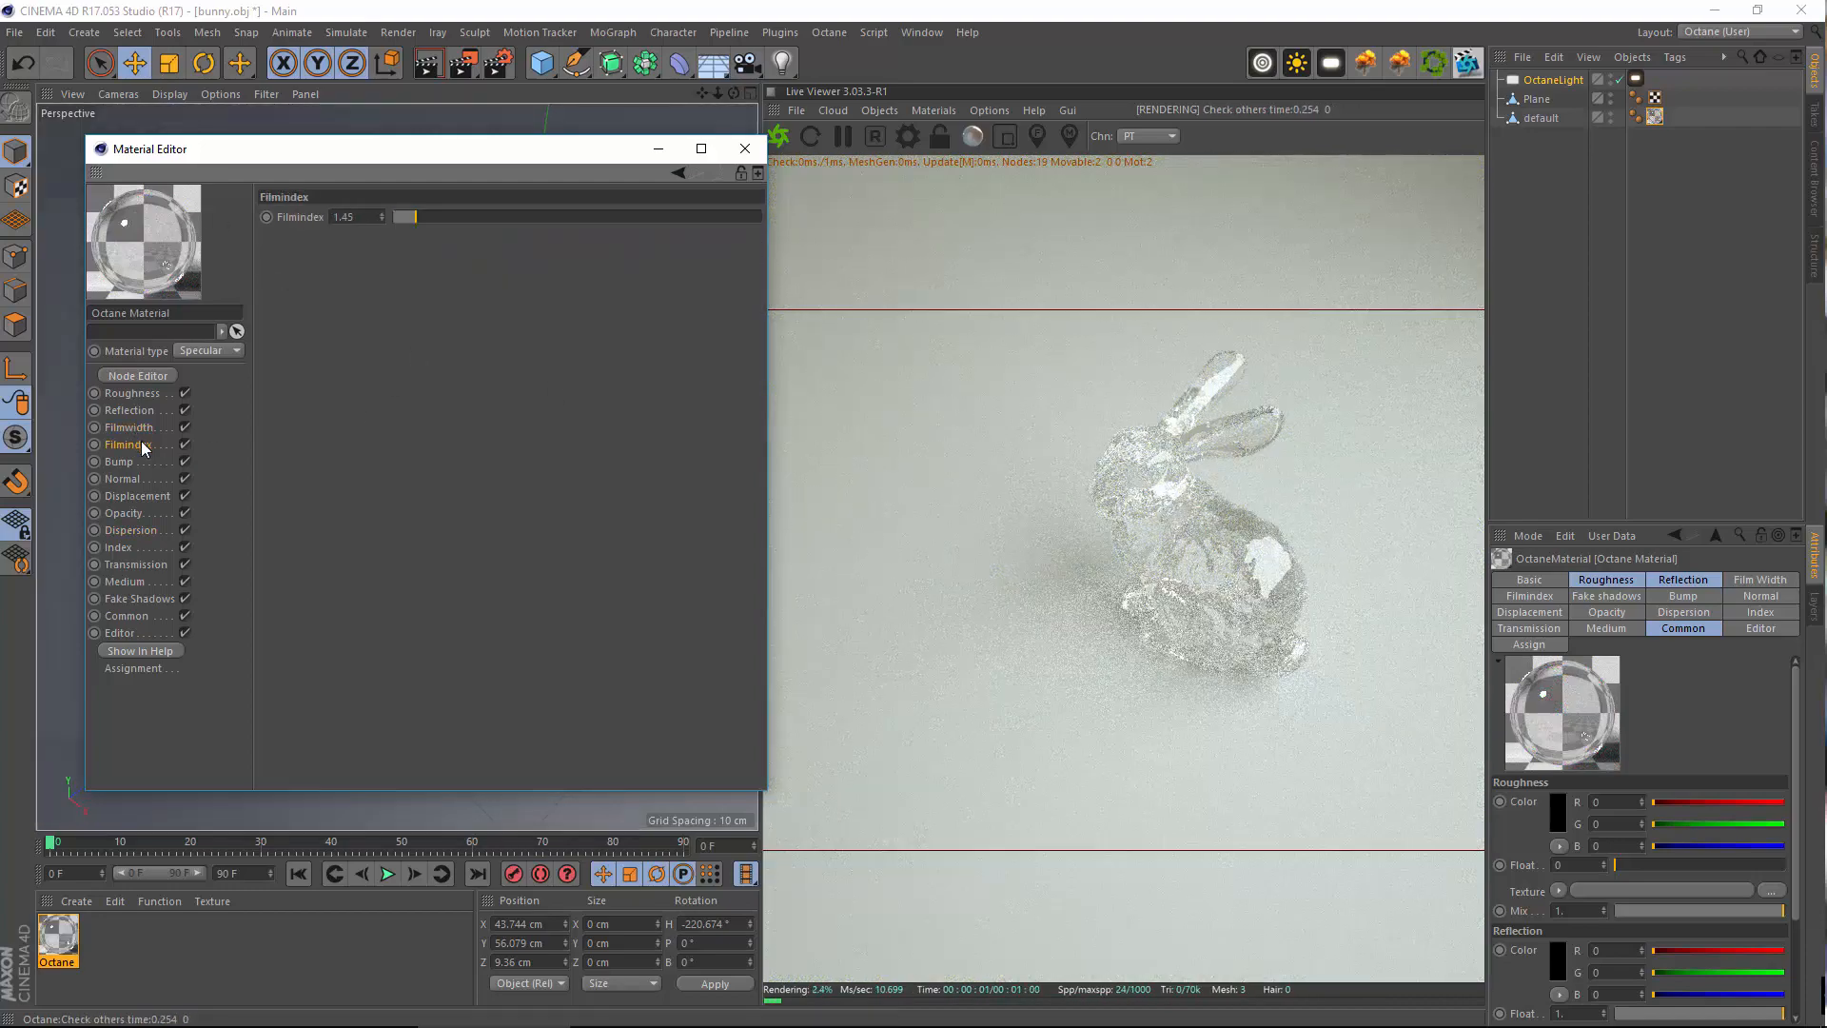
{"action": "left_click", "coordinate": [139, 464]}
{"action": "left_click", "coordinate": [143, 496]}
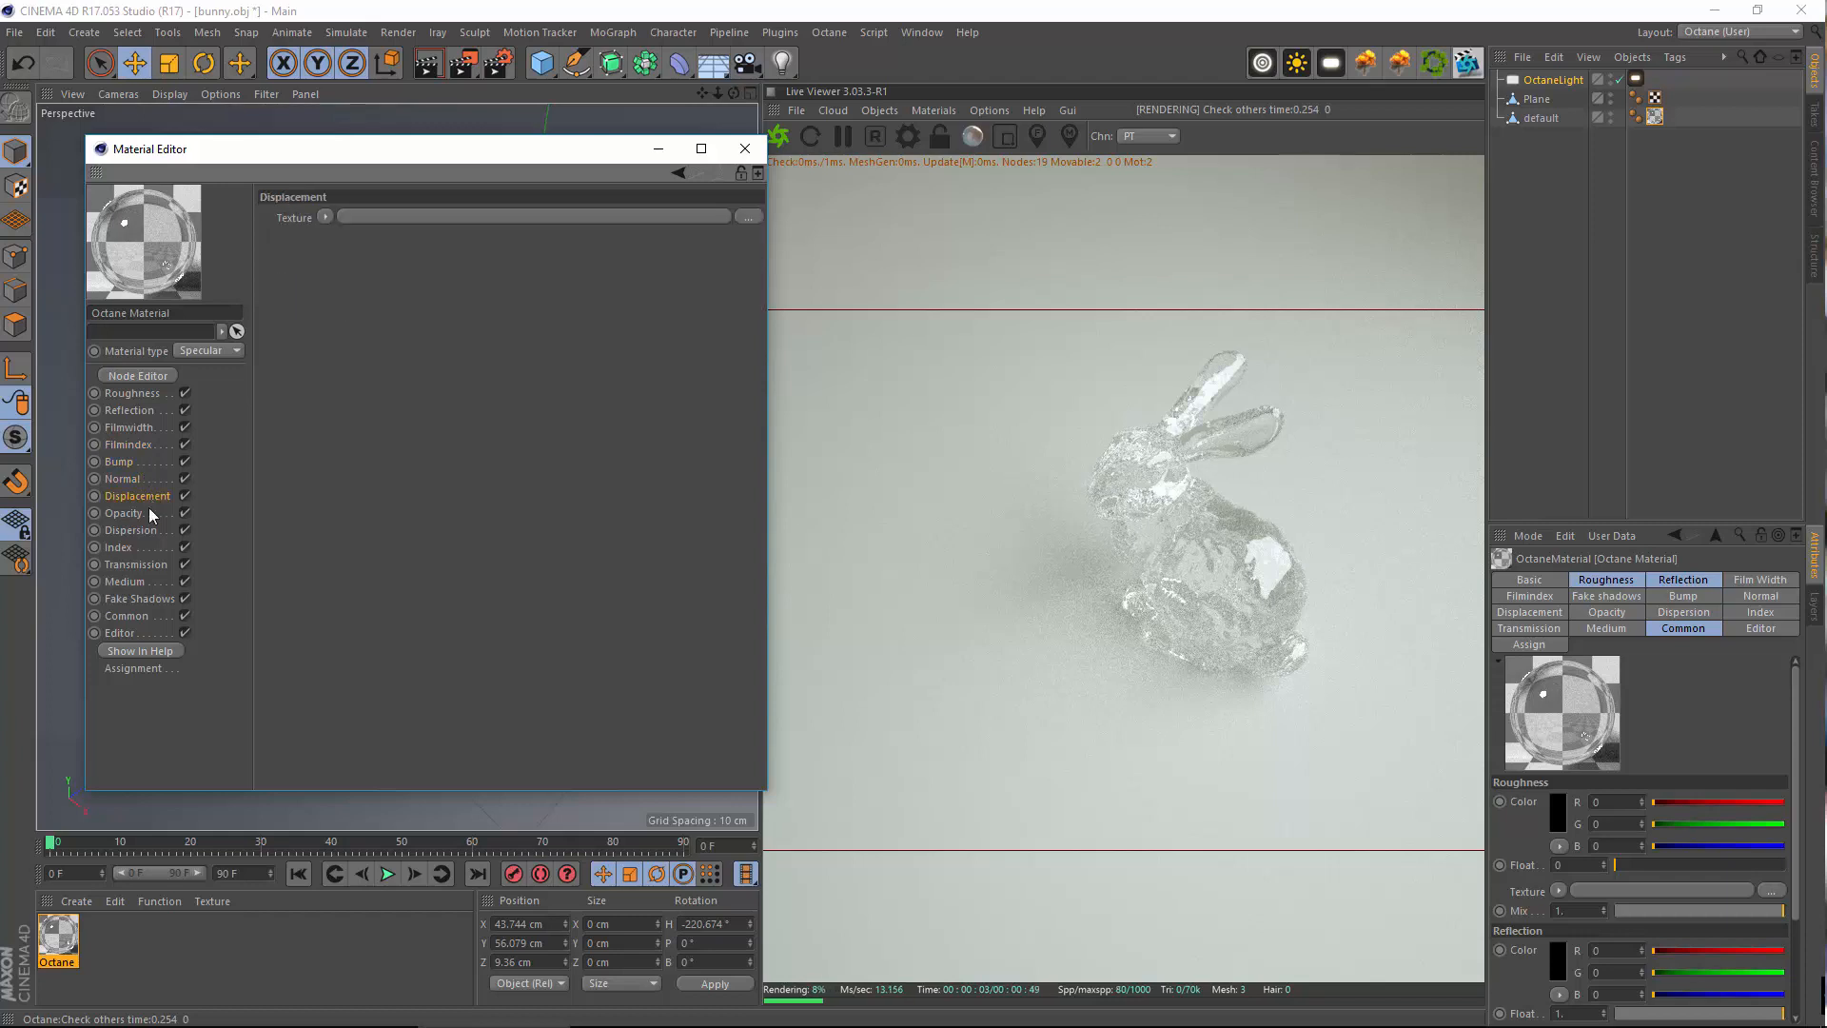
{"action": "left_click", "coordinate": [142, 514]}
{"action": "left_click", "coordinate": [146, 529]}
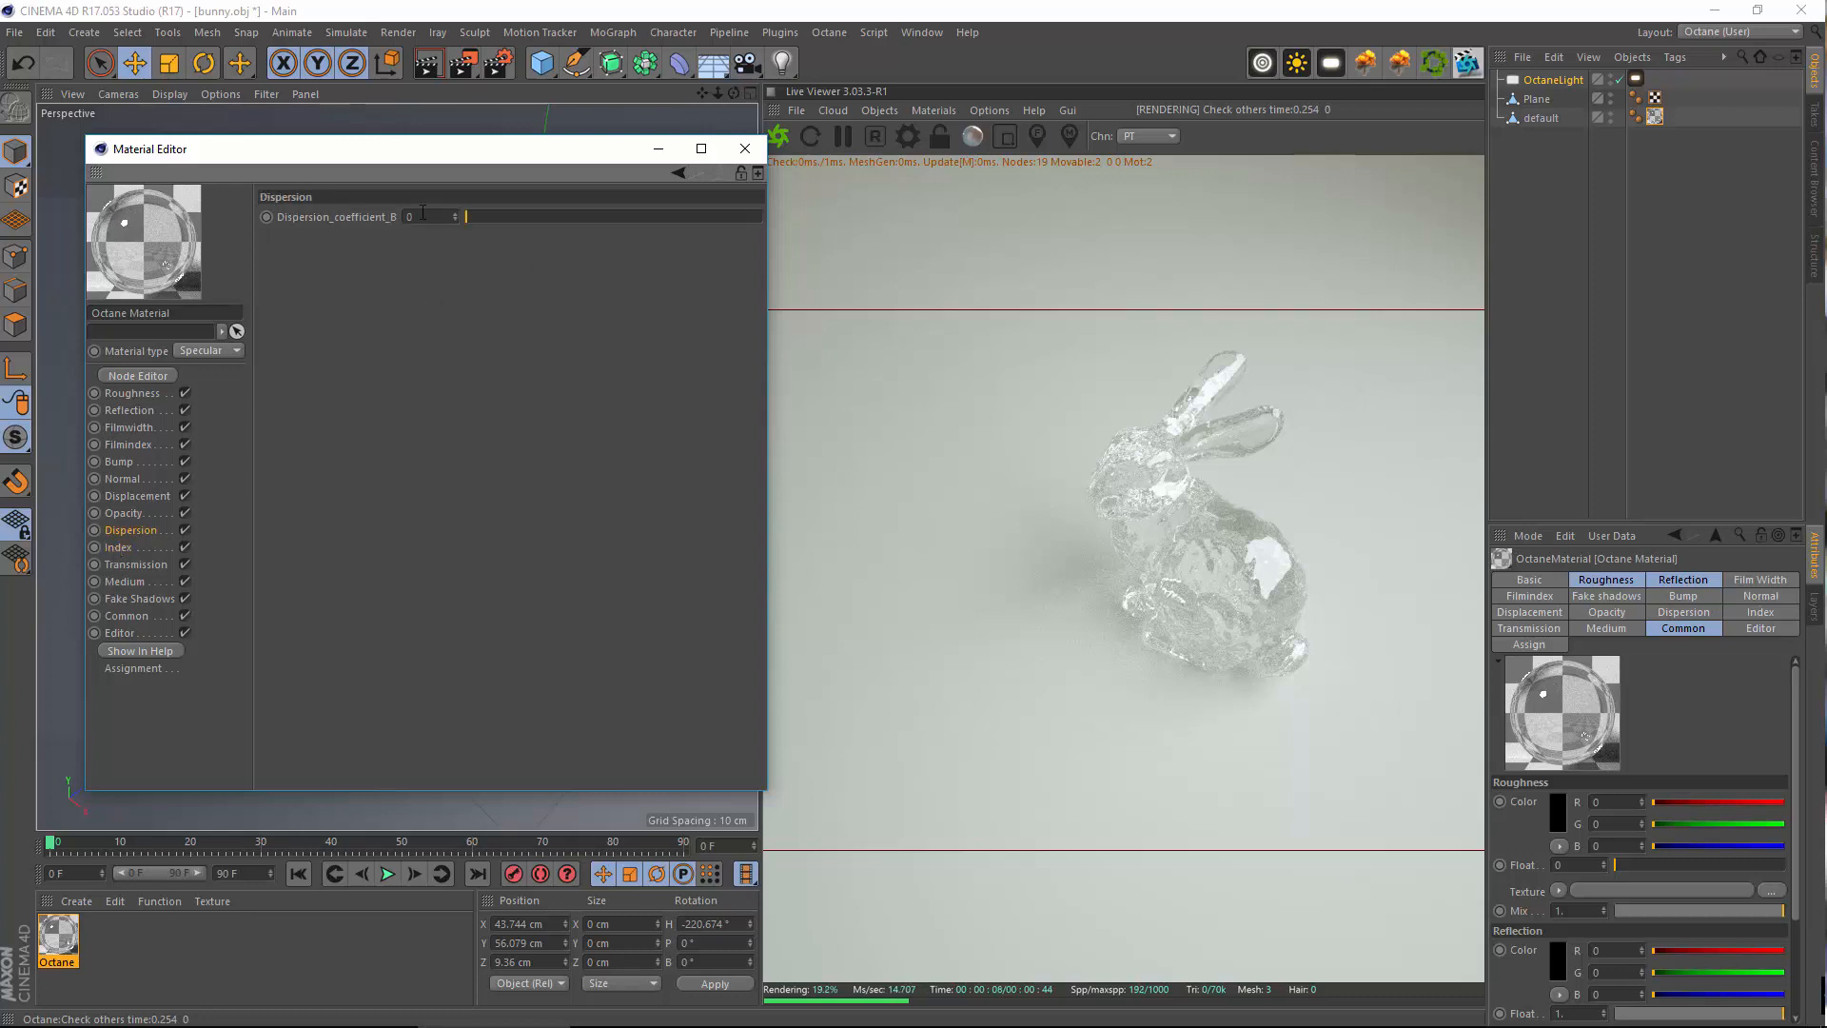
{"action": "left_click", "coordinate": [119, 547]}
{"action": "left_click", "coordinate": [147, 565]}
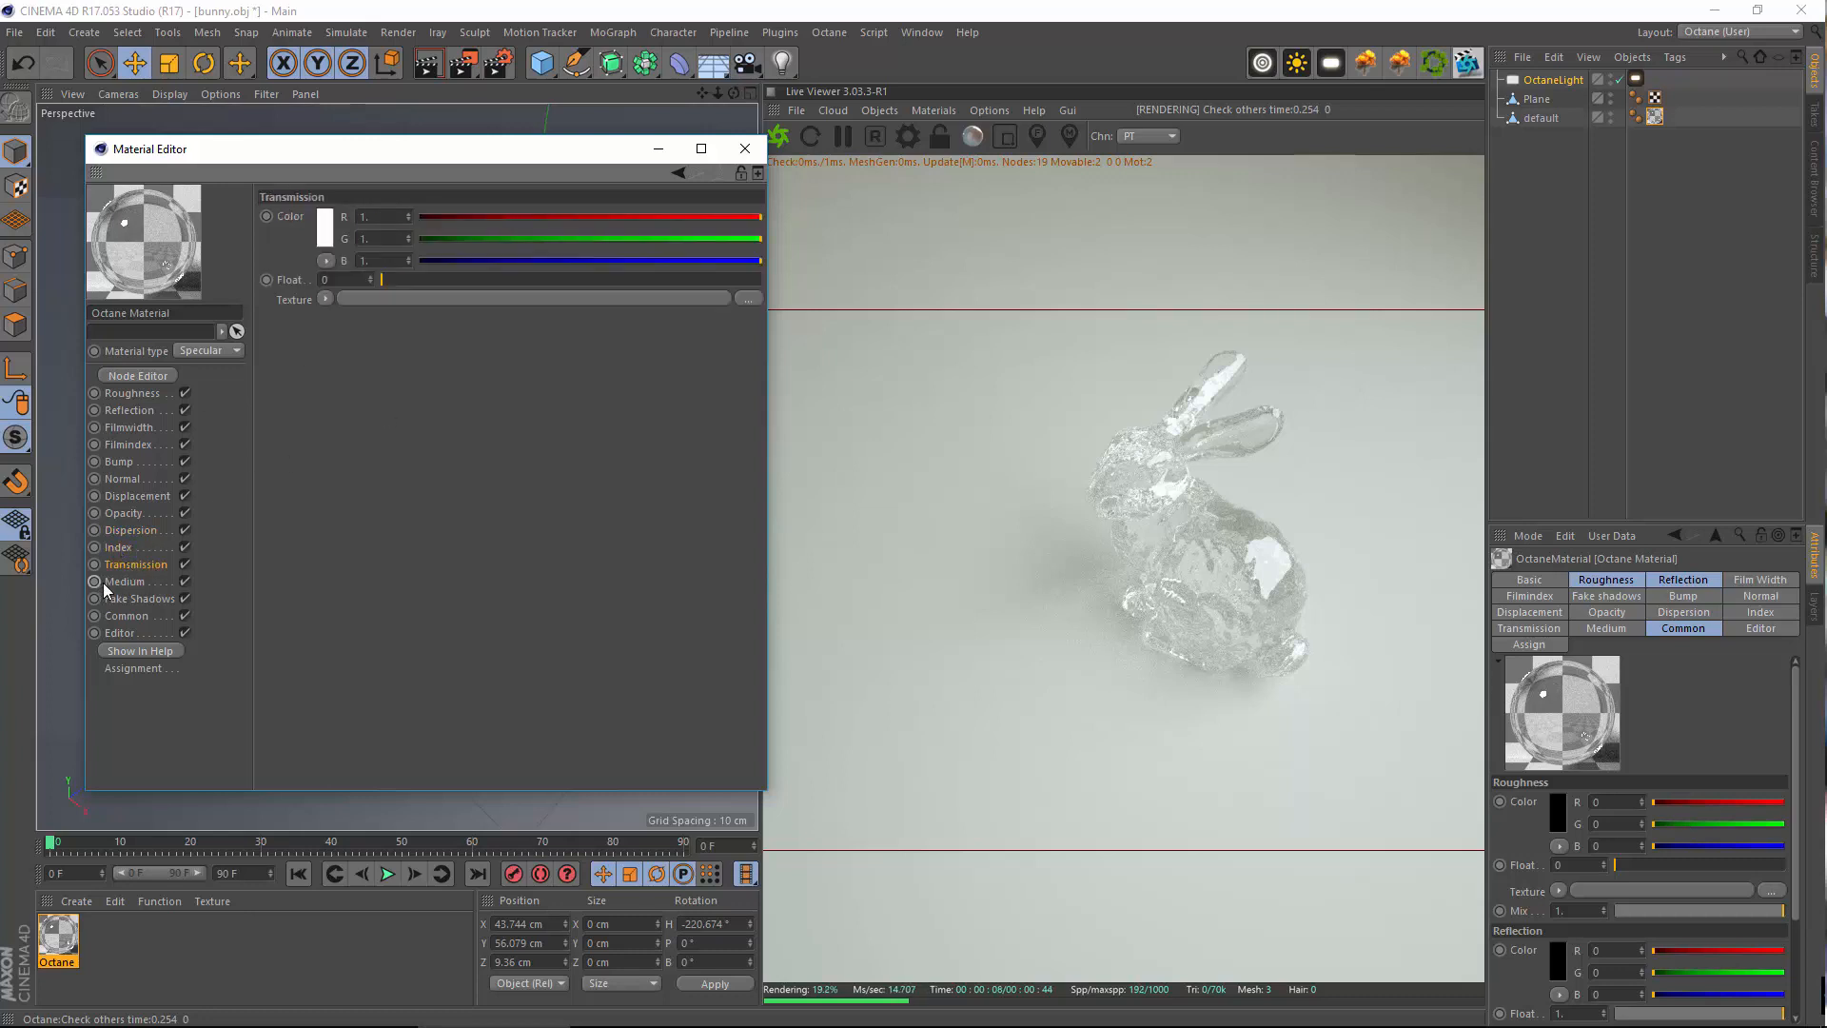
{"action": "left_click", "coordinate": [143, 598]}
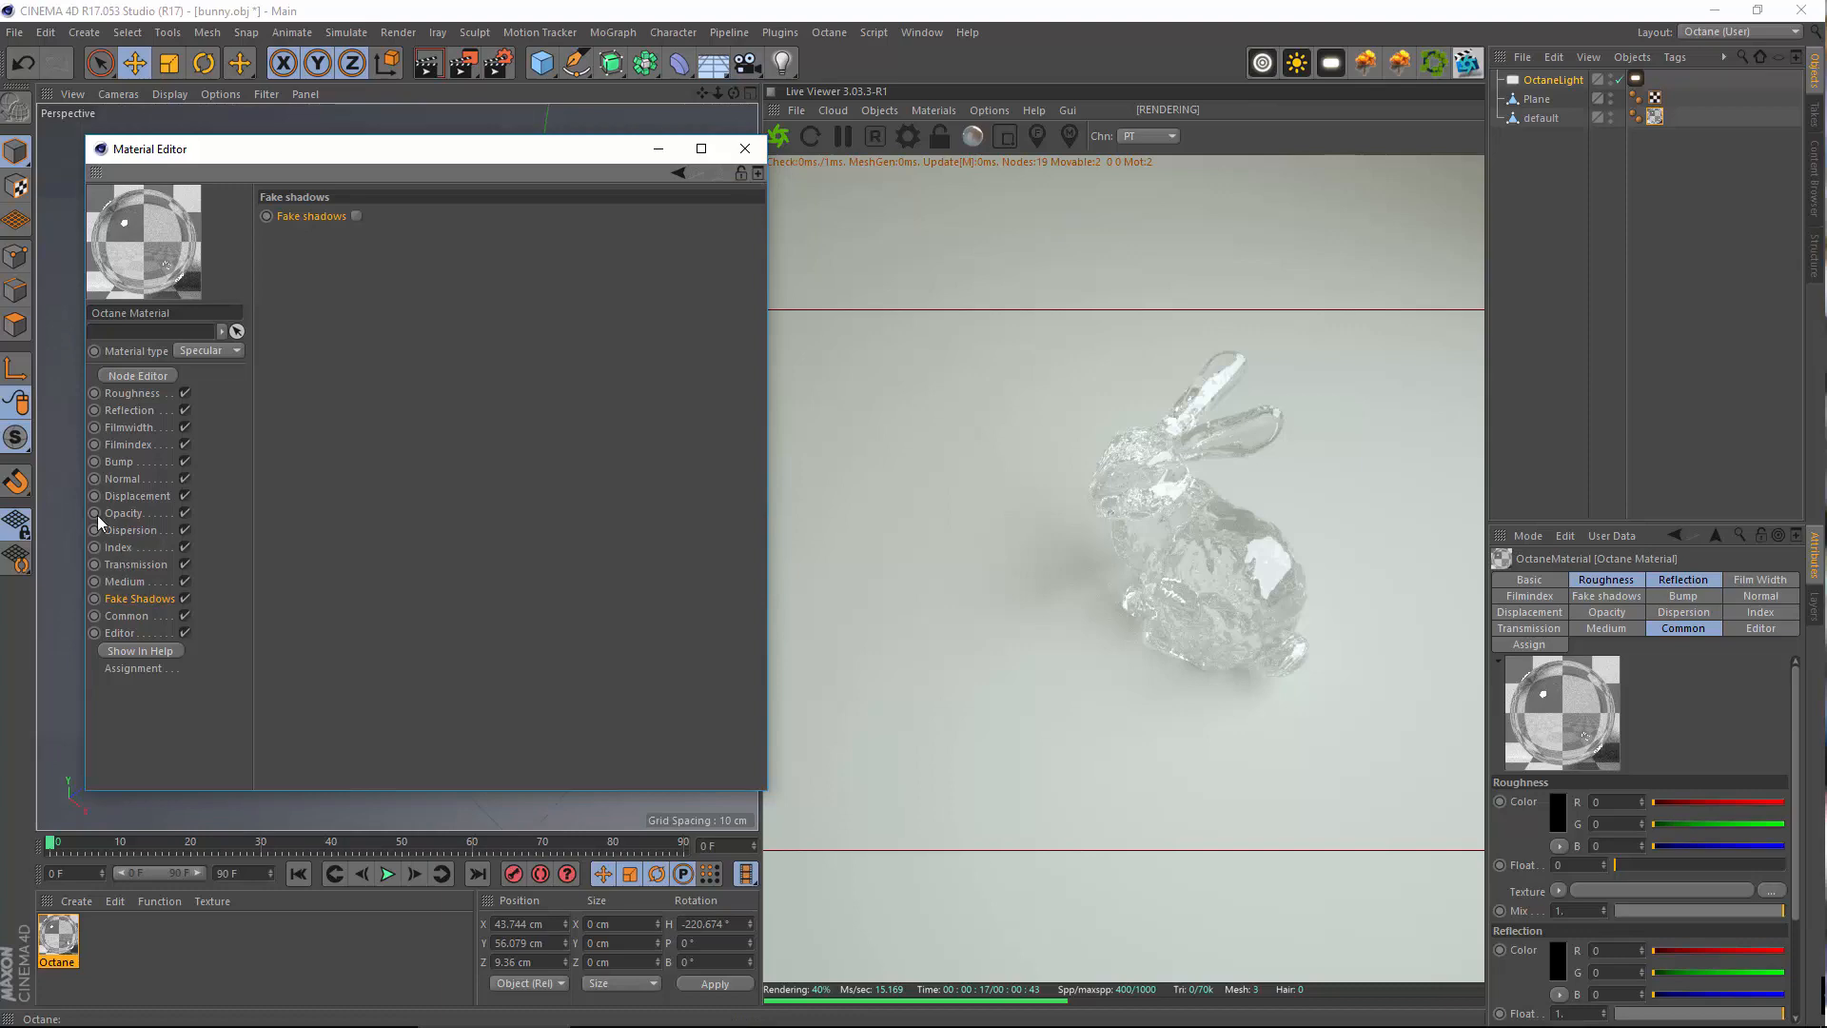
Change the bunny's material type to Glossy and set its index to 8
{"action": "left_click", "coordinate": [214, 351]}
{"action": "left_click", "coordinate": [214, 390]}
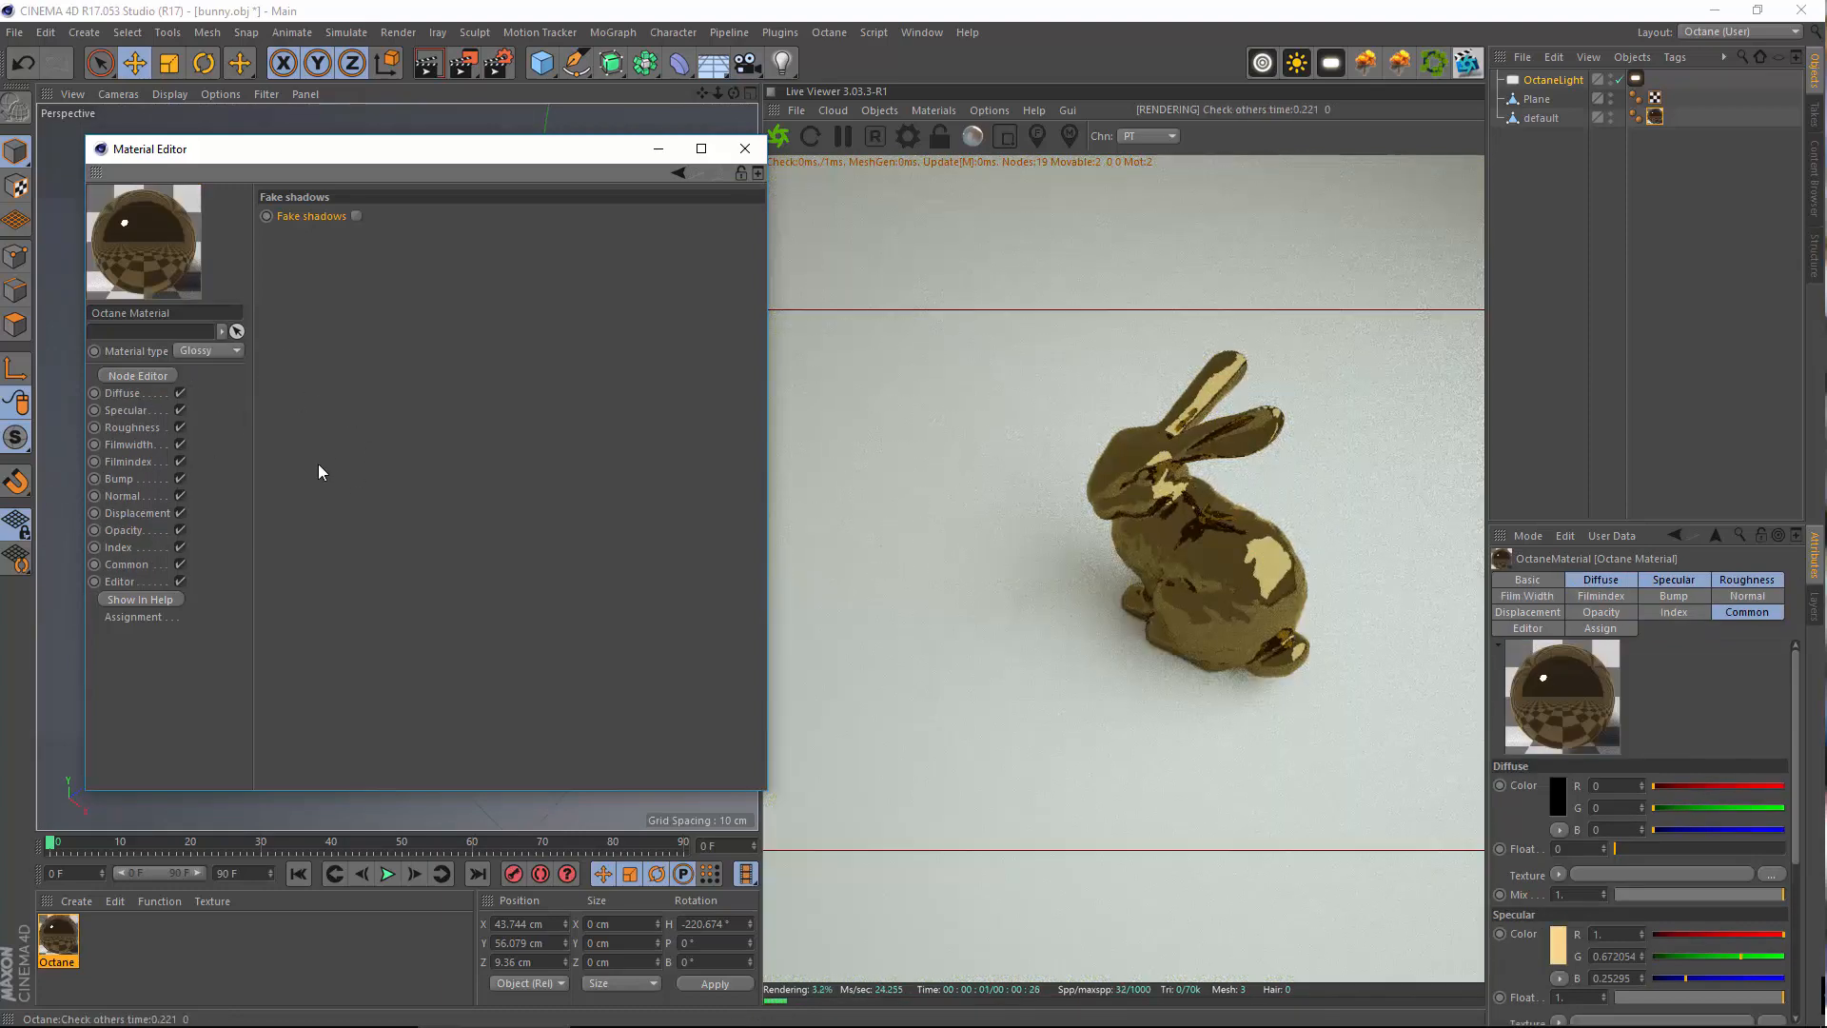
{"action": "left_click", "coordinate": [118, 547]}
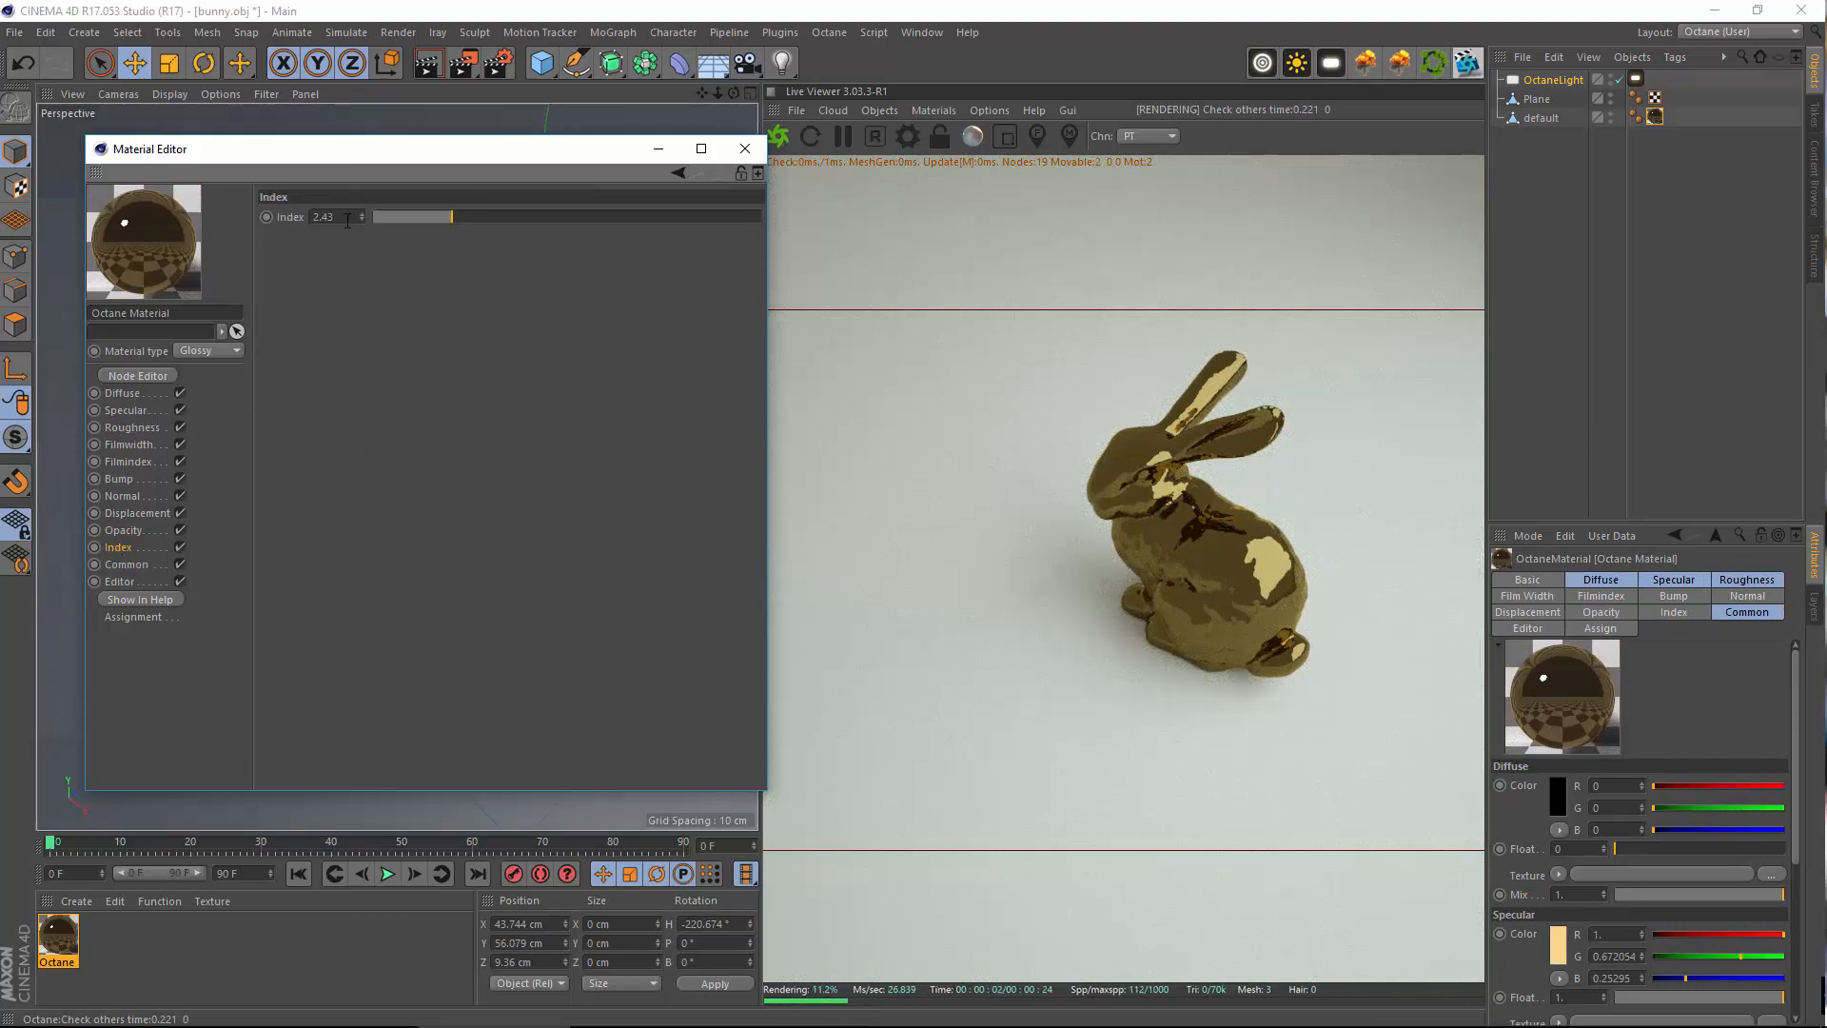
{"action": "left_click_drag", "start_coordinate": [349, 218], "coordinate": [3, 156]}
{"action": "type", "text": "8"}
{"action": "key", "text": "Return"}
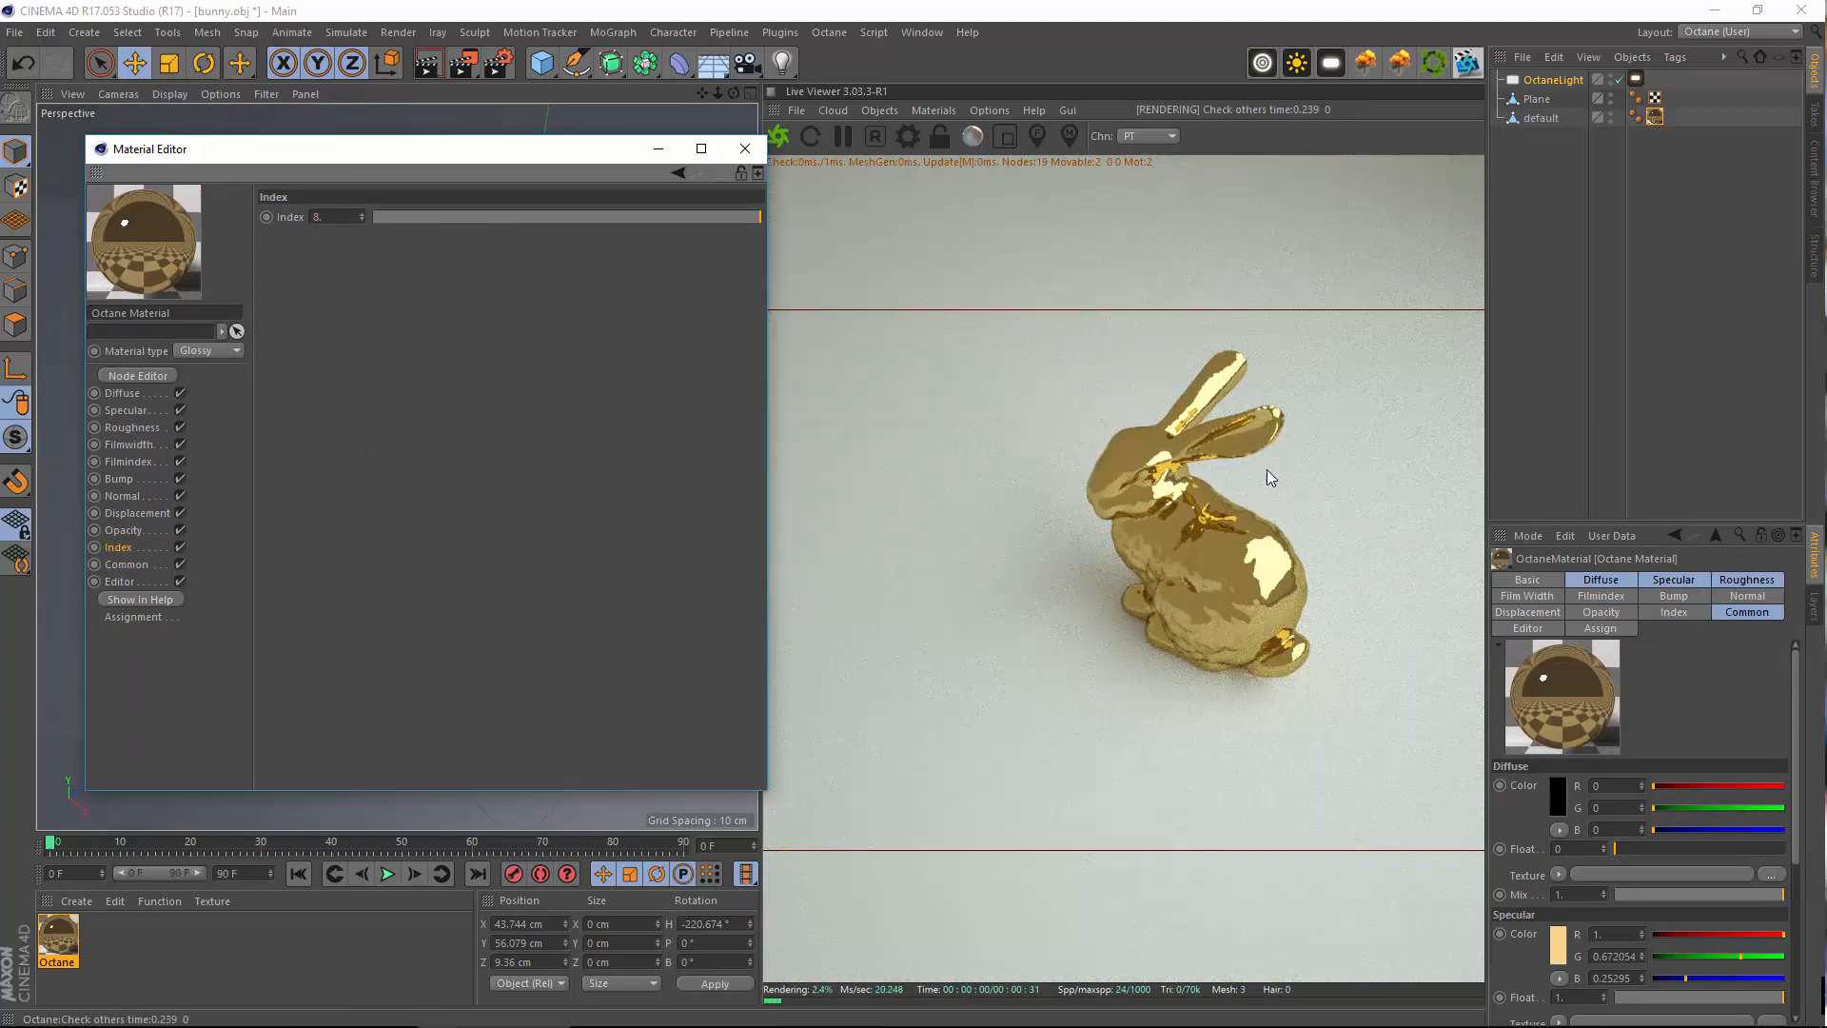
Look briefly at the glossy material's node graph and inspect its diffuse colour
{"action": "left_click", "coordinate": [138, 375]}
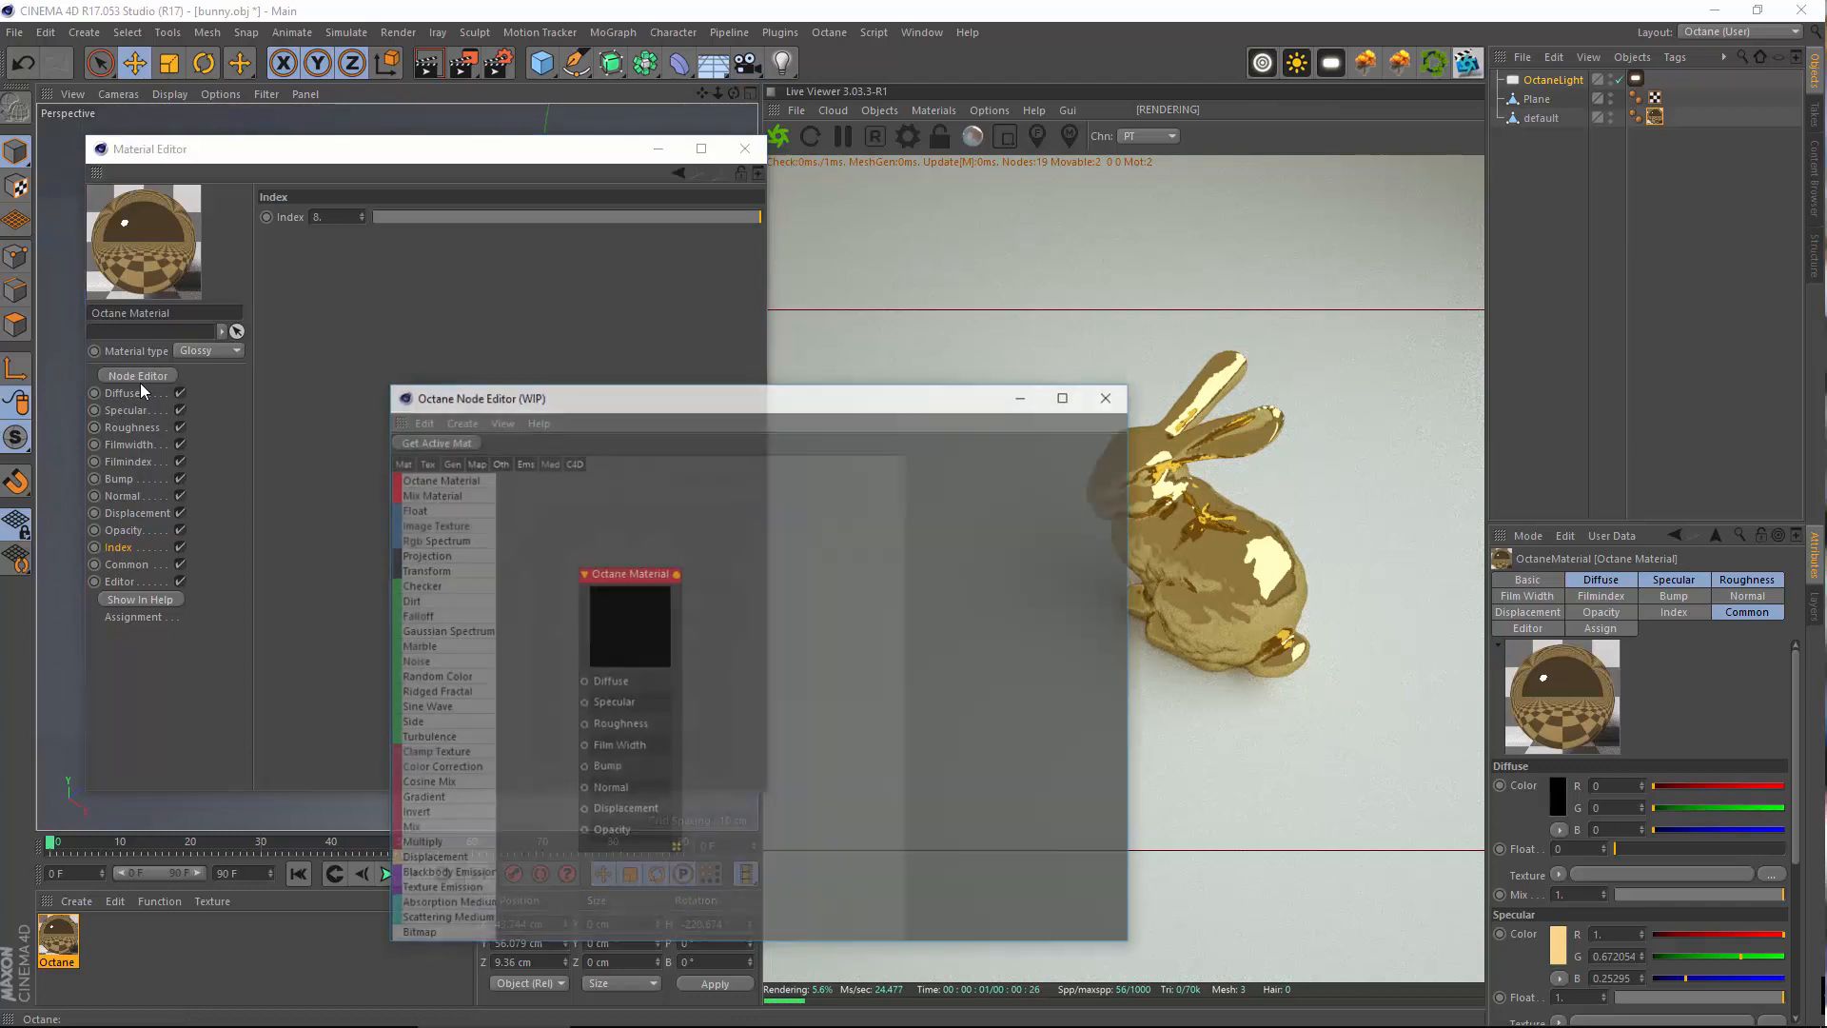
{"action": "left_click", "coordinate": [1109, 396]}
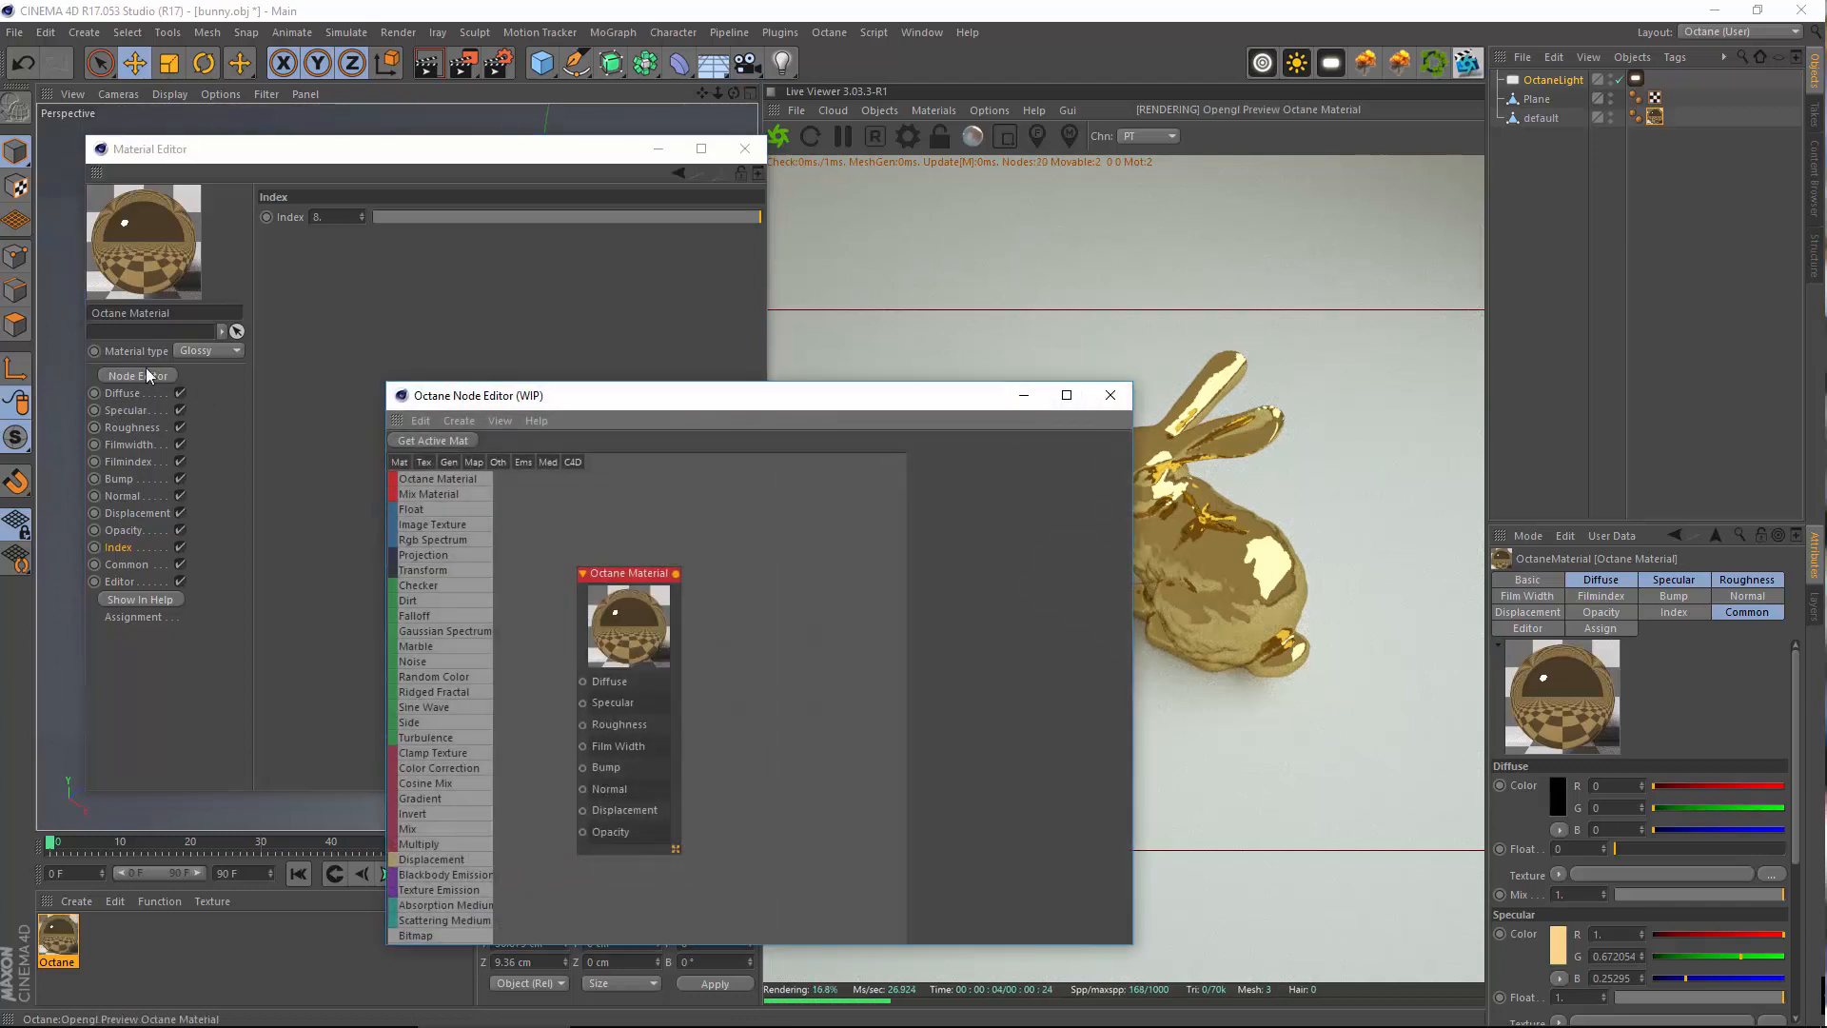
{"action": "left_click", "coordinate": [123, 394]}
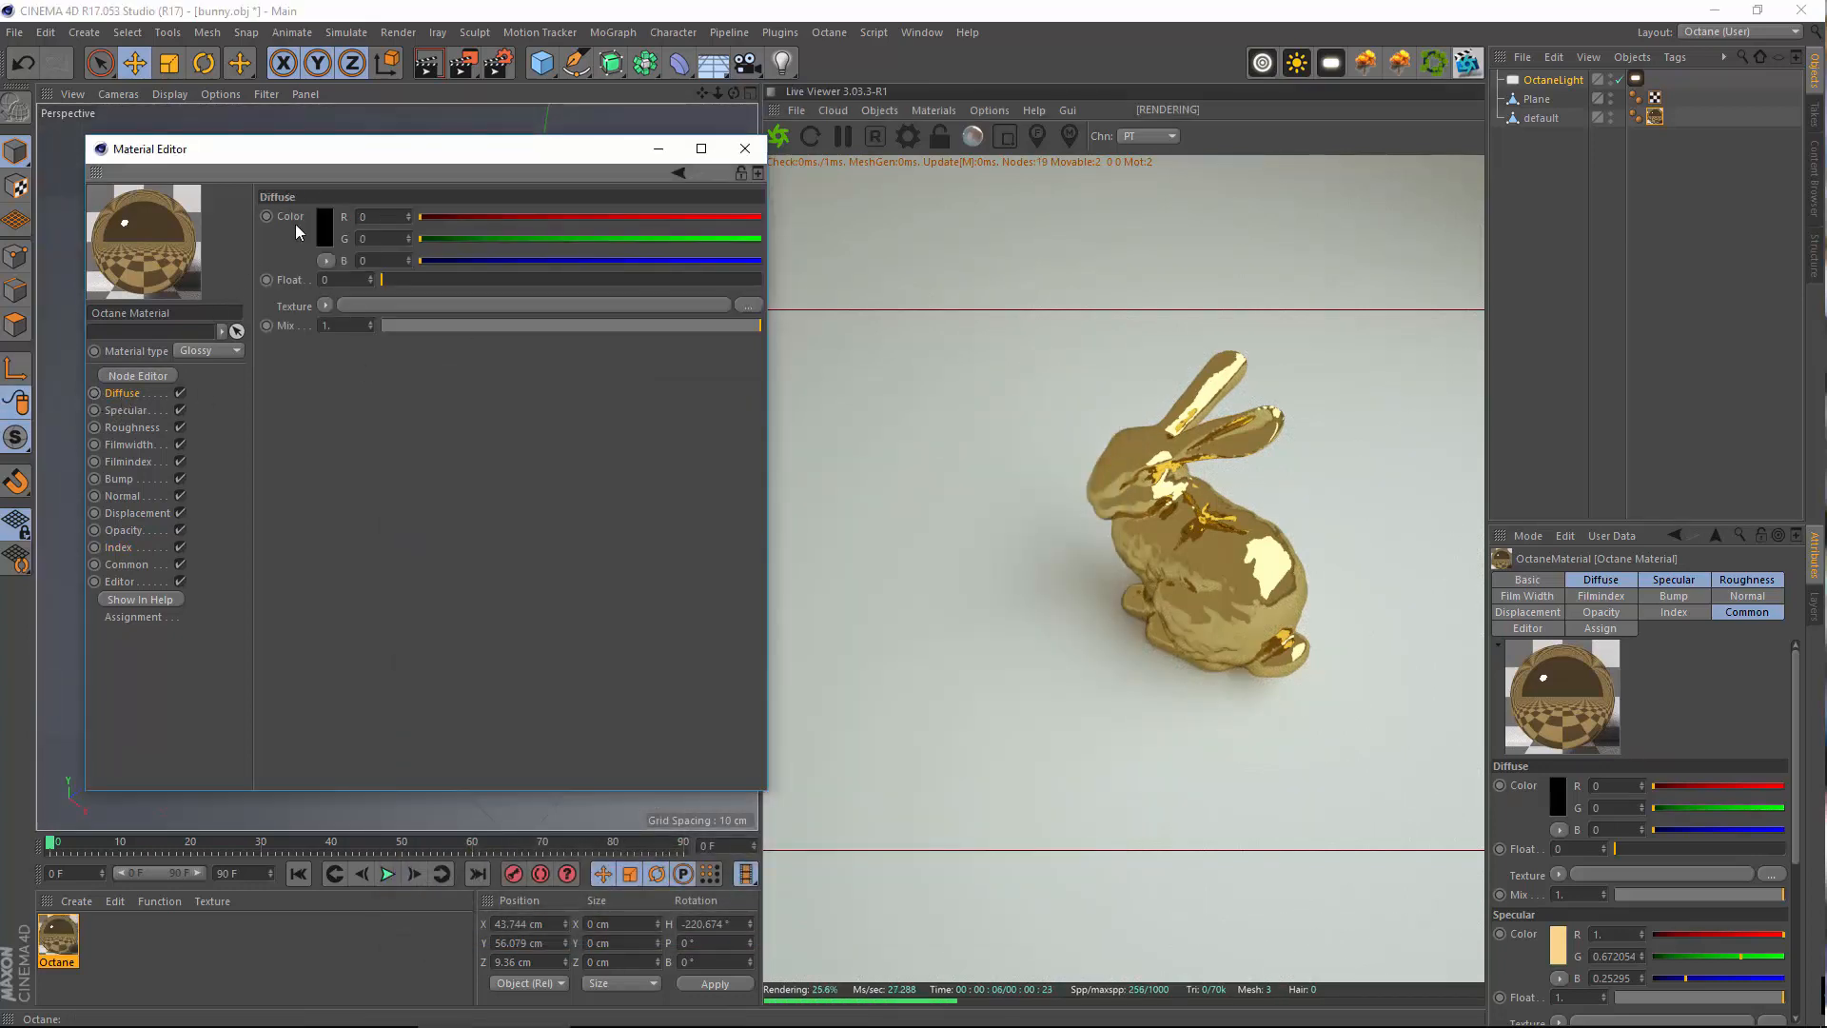
{"action": "left_click", "coordinate": [323, 227]}
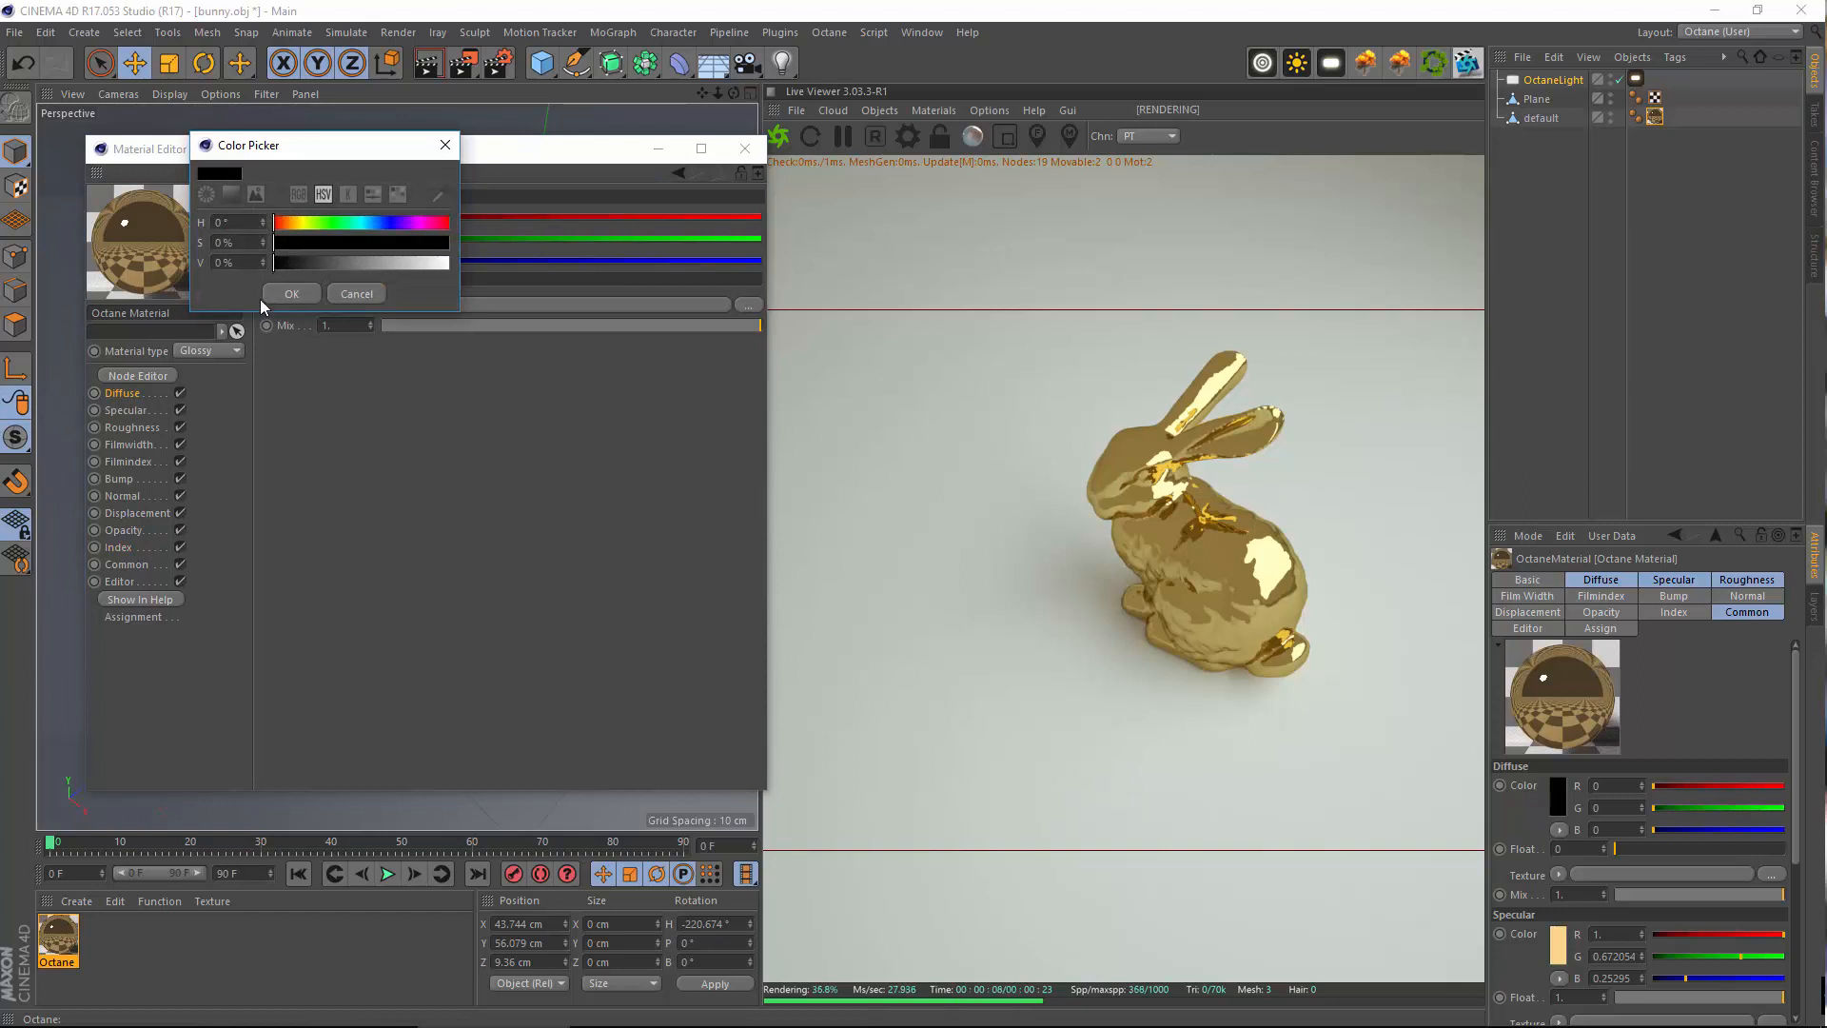
{"action": "left_click", "coordinate": [288, 294]}
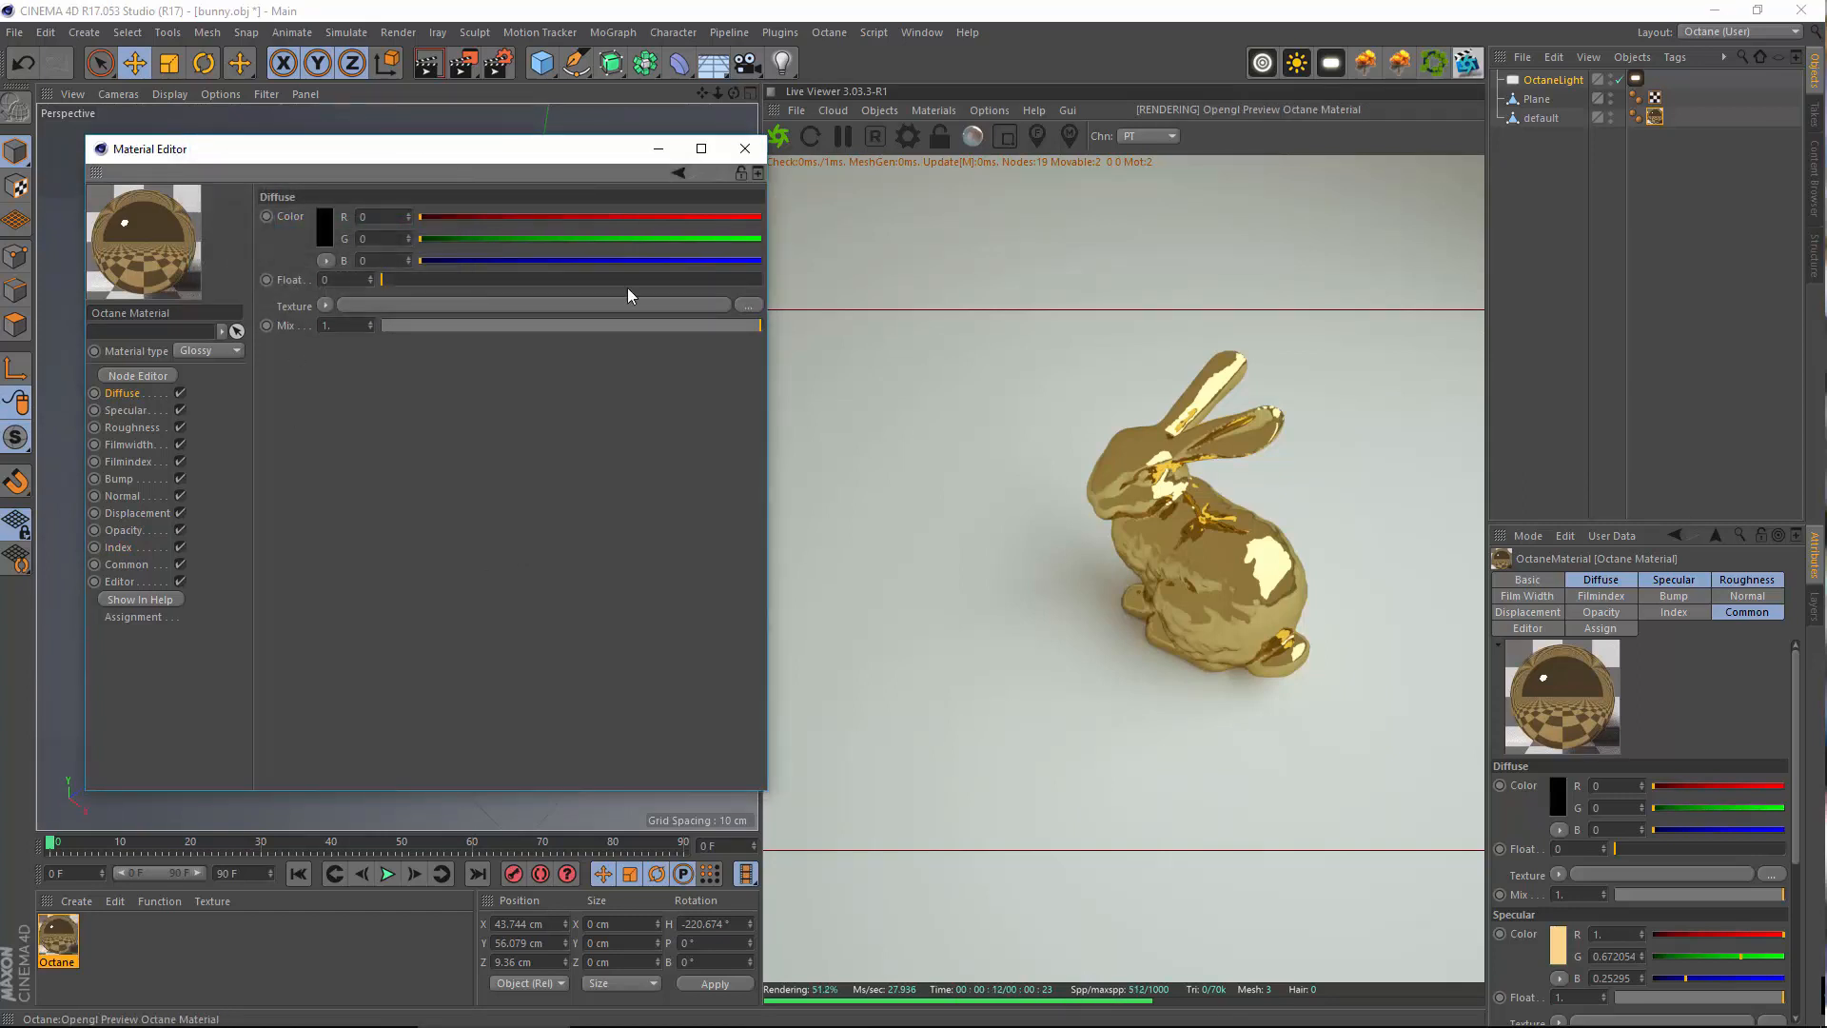
Set the glossy material's roughness float value to about 0.34
{"action": "left_click", "coordinate": [130, 427]}
{"action": "left_click_drag", "start_coordinate": [399, 282], "coordinate": [511, 279]}
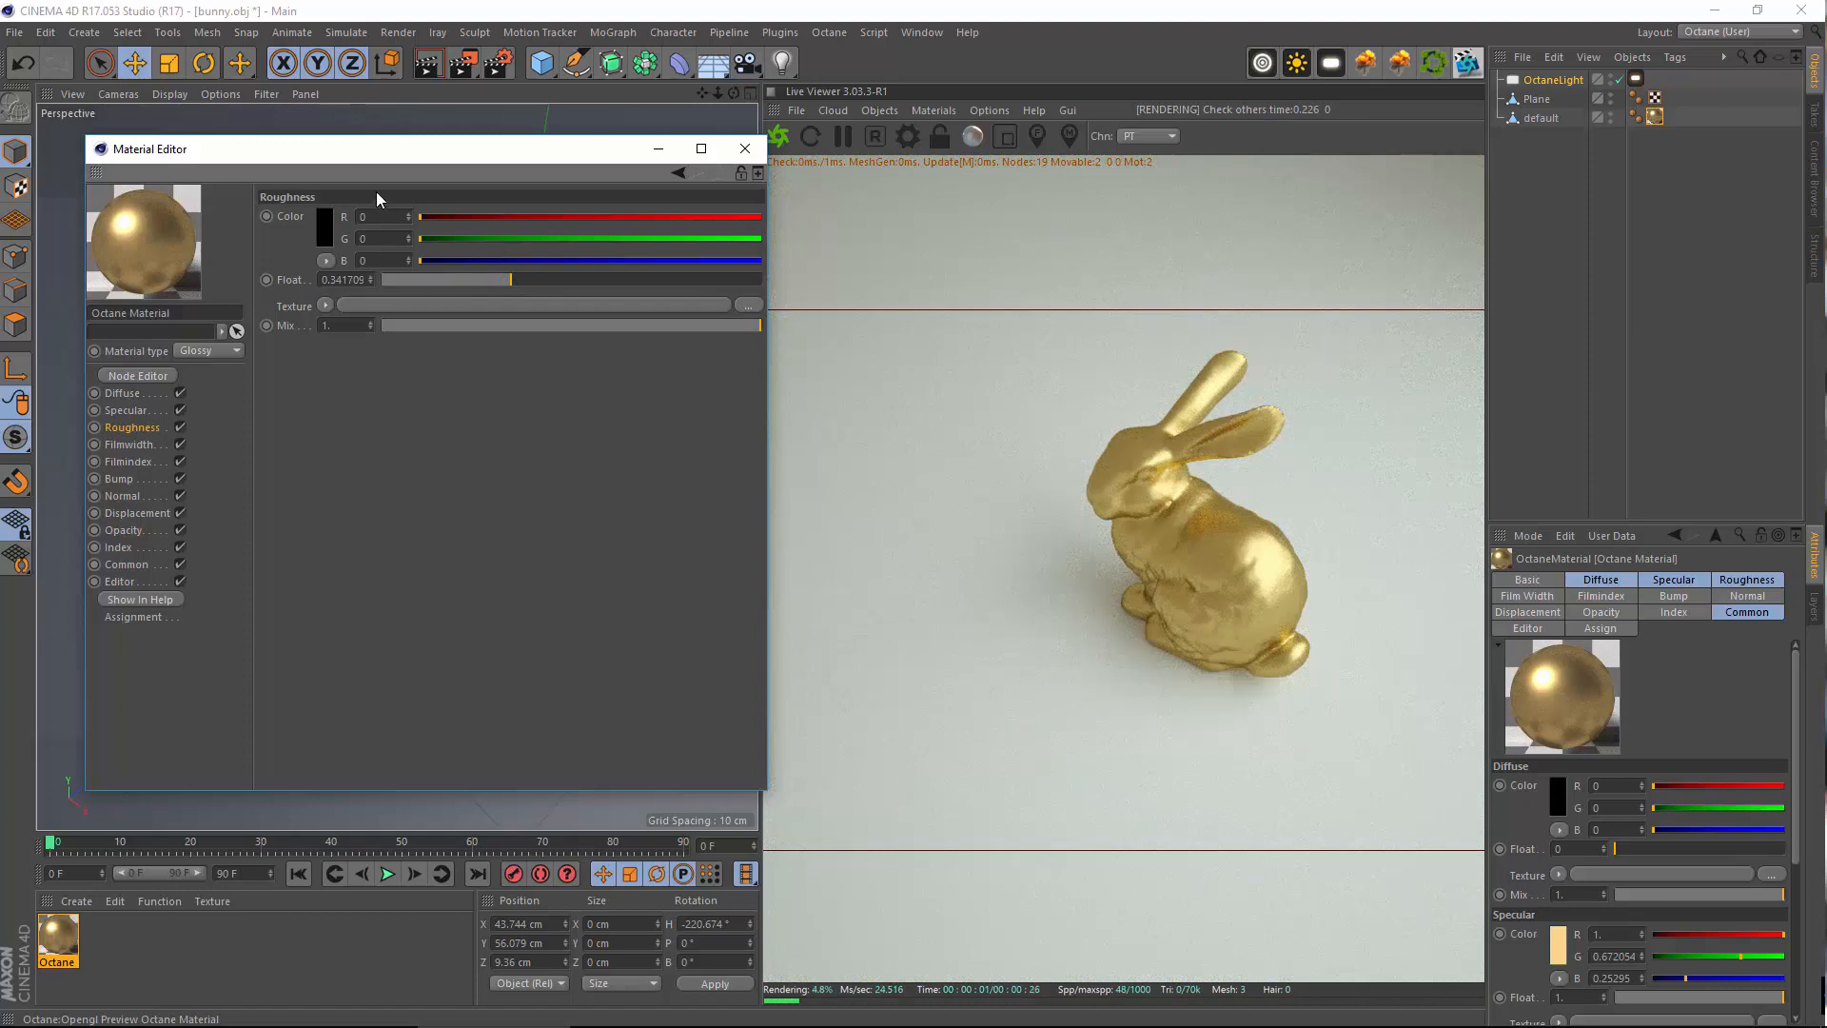
{"action": "left_click_drag", "start_coordinate": [465, 148], "coordinate": [517, 167]}
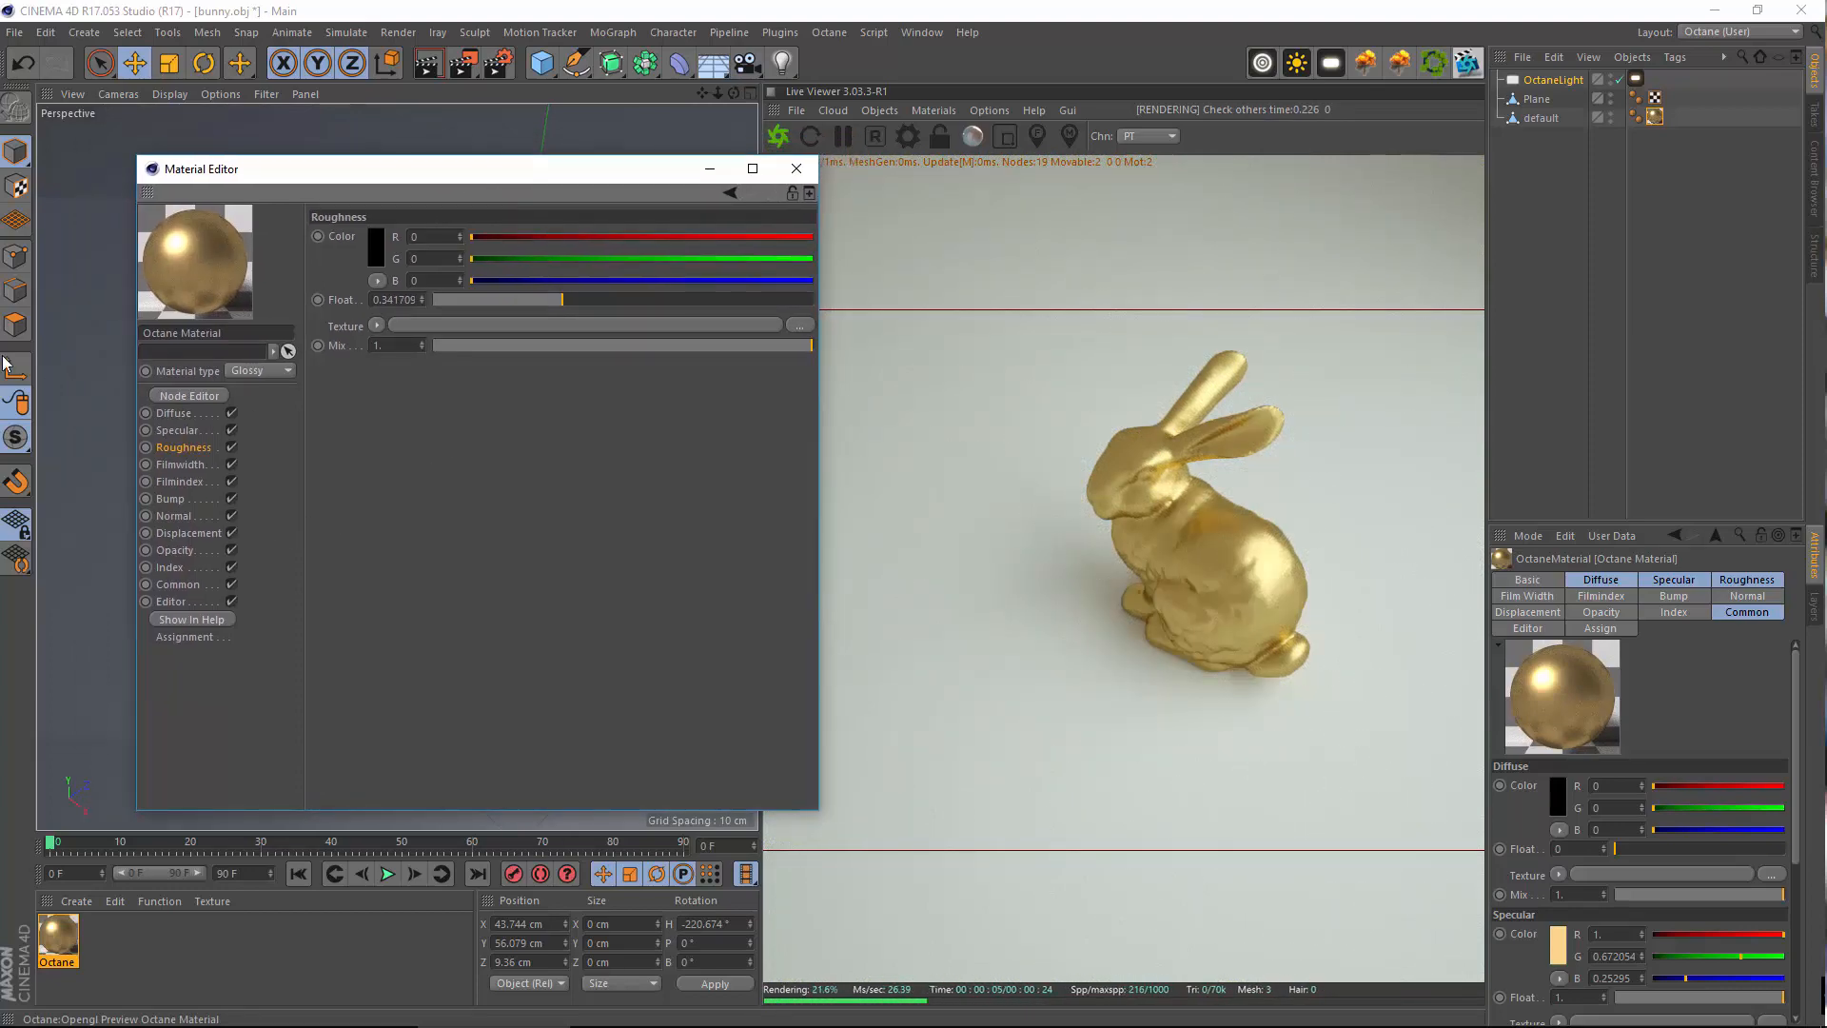
Open the gold material in the Octane Node Editor, and enlarge the editor window and the material node
{"action": "left_click", "coordinate": [189, 395]}
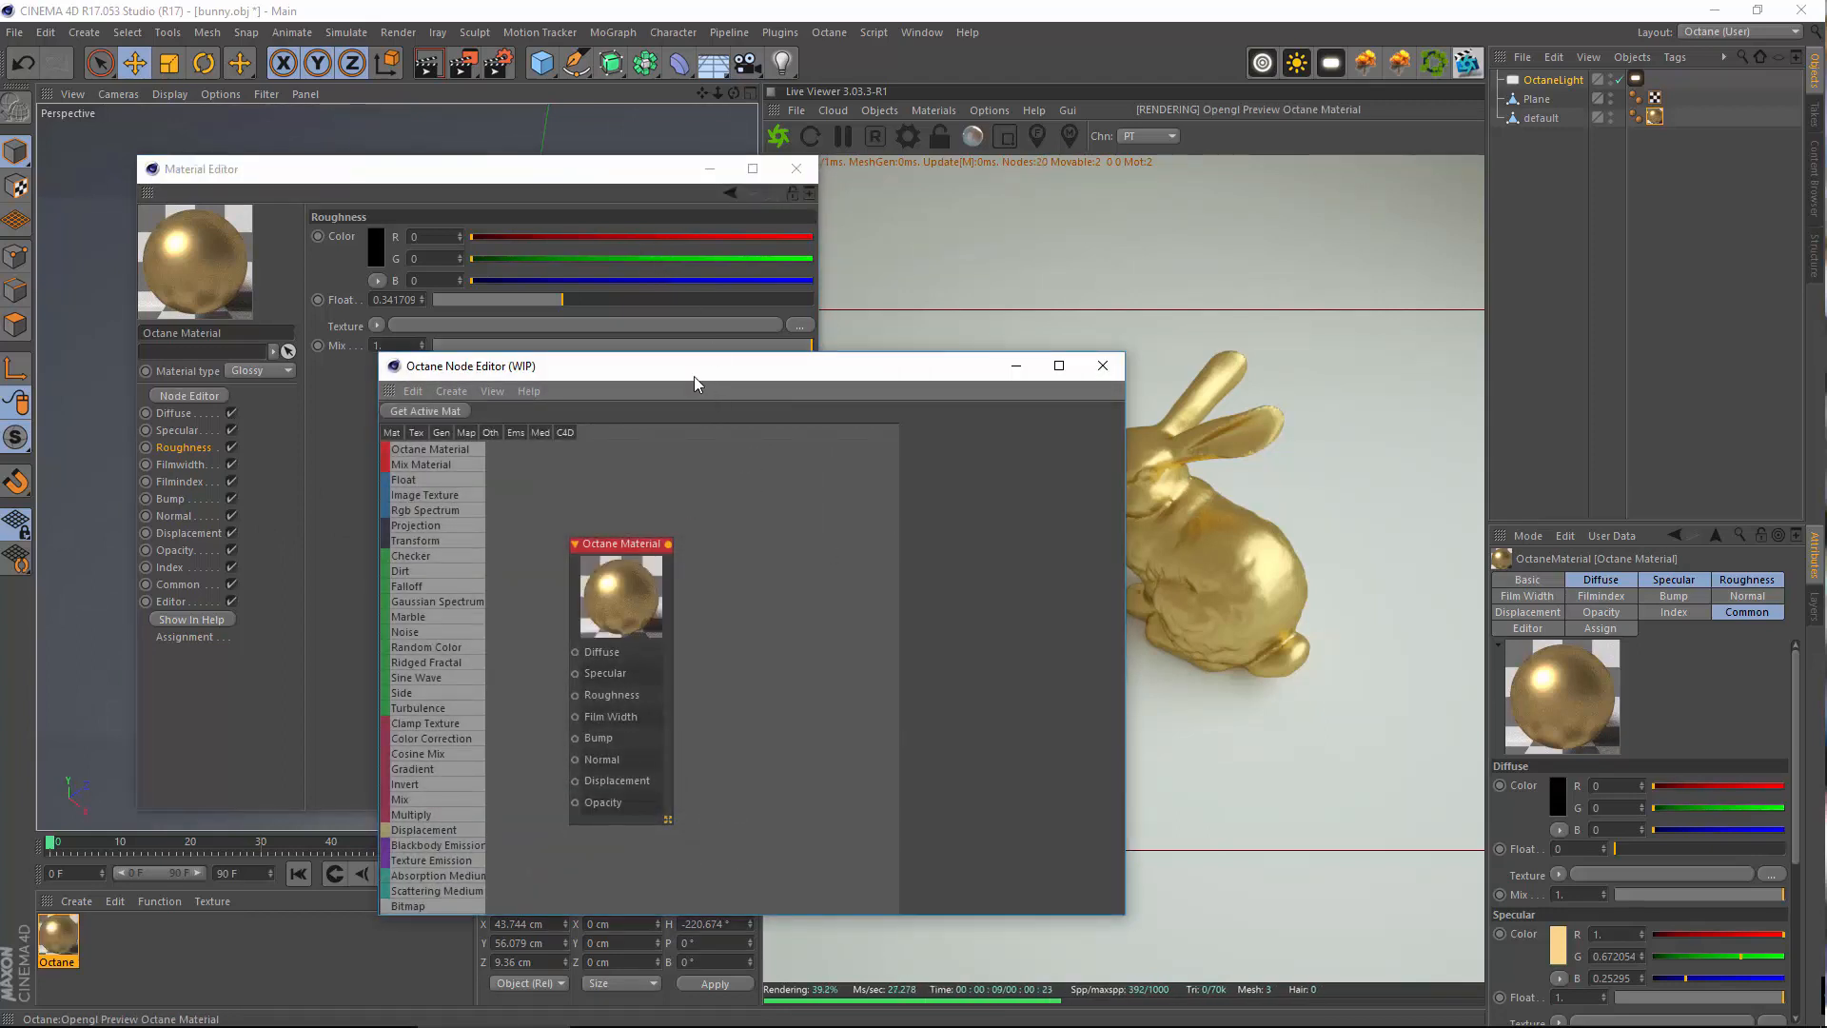
{"action": "left_click_drag", "start_coordinate": [694, 374], "coordinate": [629, 169]}
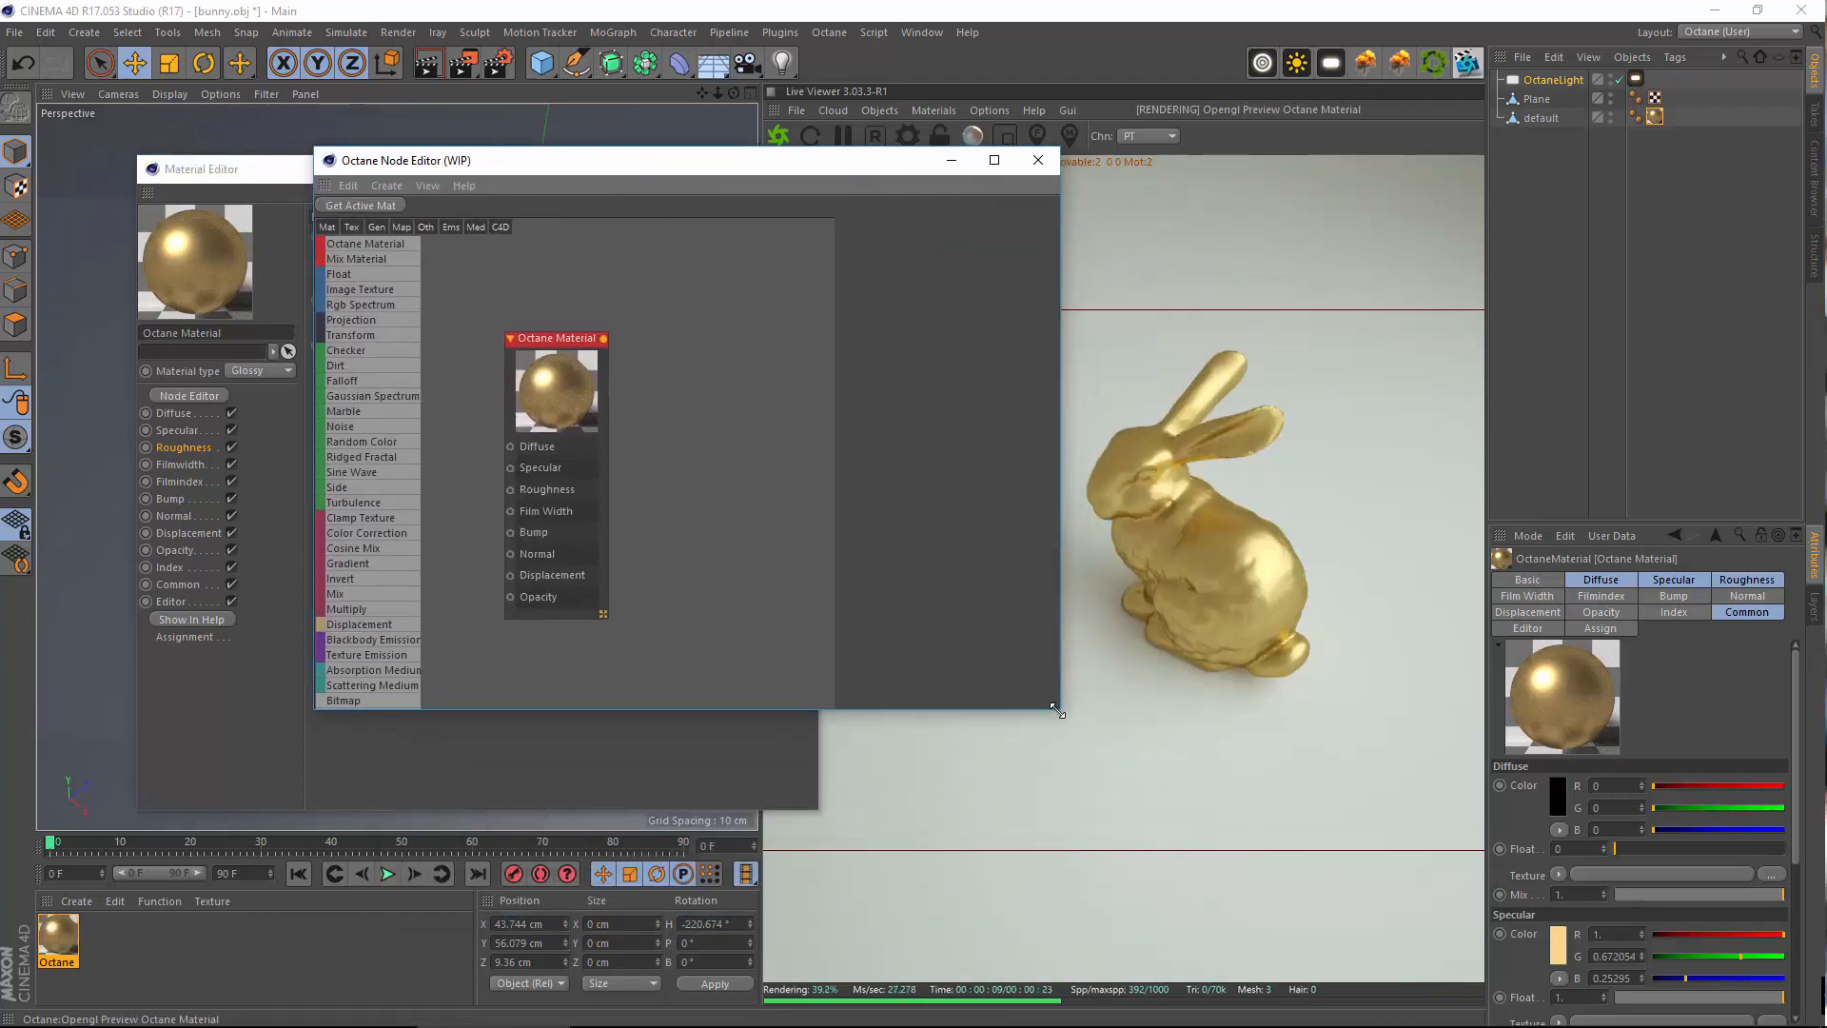
{"action": "left_click_drag", "start_coordinate": [1062, 712], "coordinate": [1496, 896]}
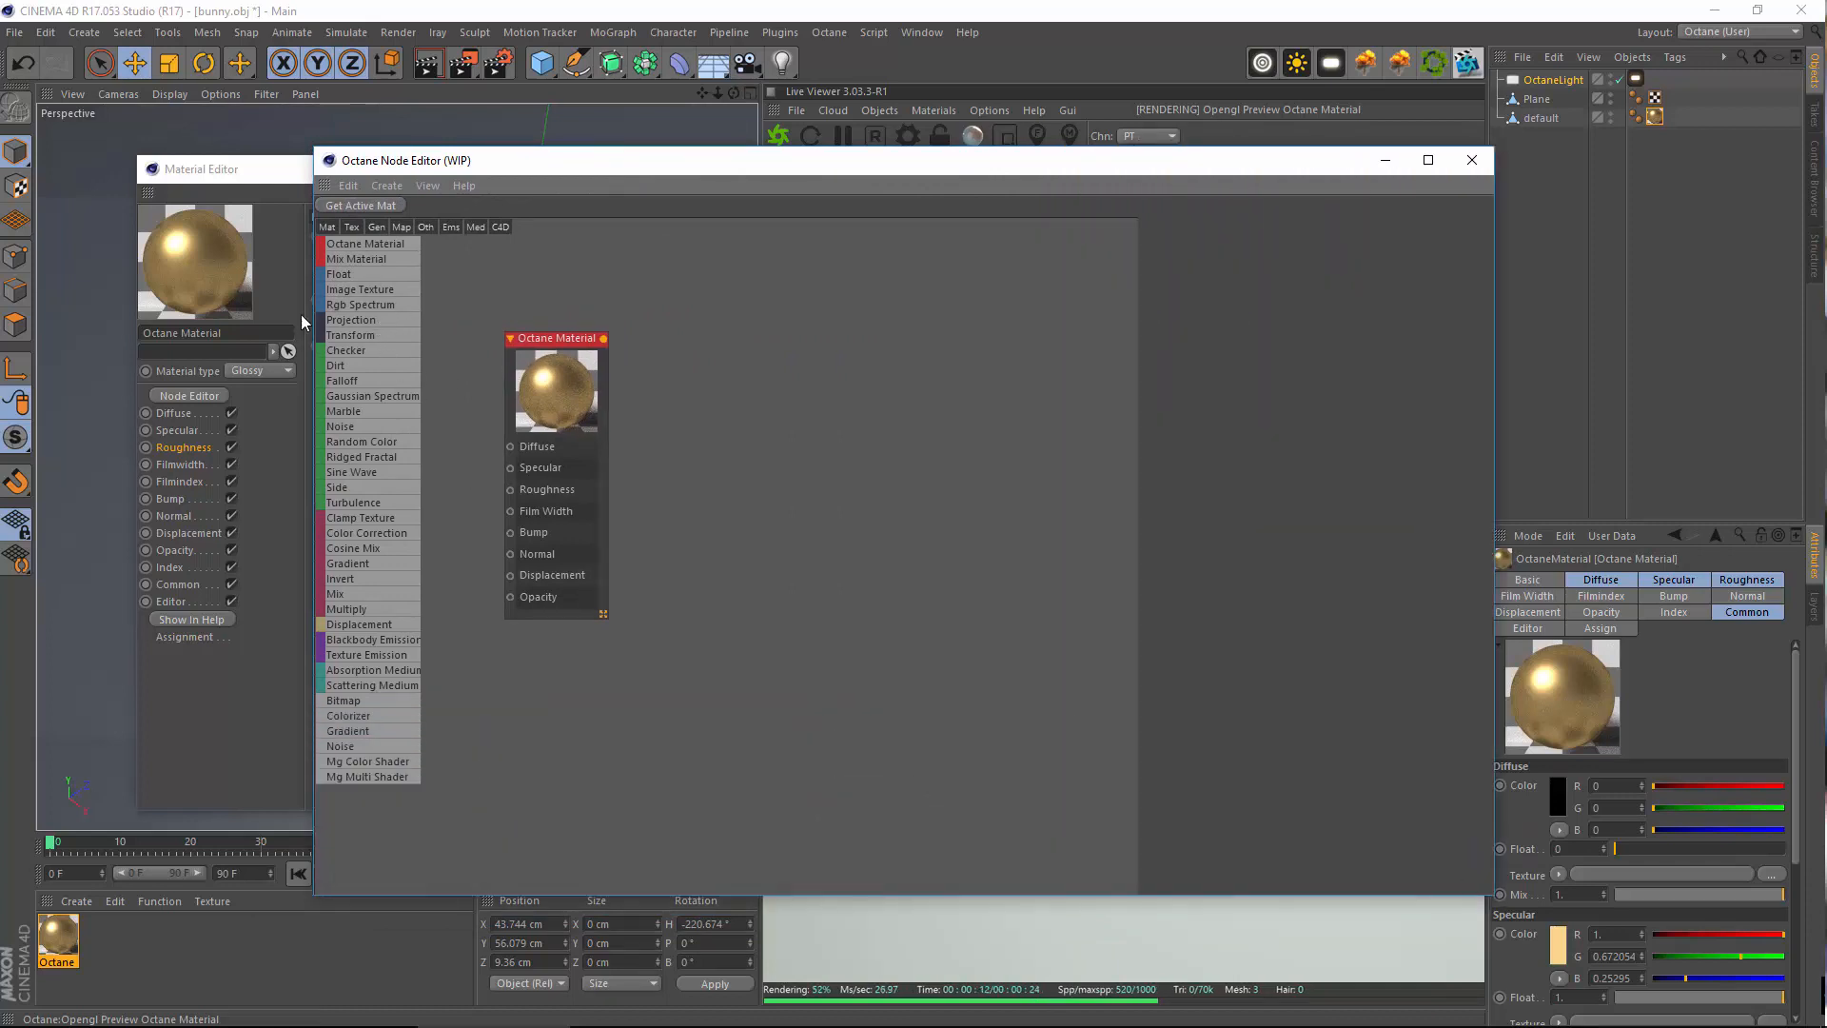
{"action": "mouse_move", "coordinate": [603, 614]}
{"action": "left_mouse_down"}
{"action": "mouse_move", "coordinate": [705, 709]}
{"action": "mouse_move", "coordinate": [643, 773]}
{"action": "mouse_move", "coordinate": [660, 738]}
{"action": "mouse_move", "coordinate": [595, 640]}
{"action": "mouse_move", "coordinate": [614, 647]}
{"action": "left_mouse_up"}
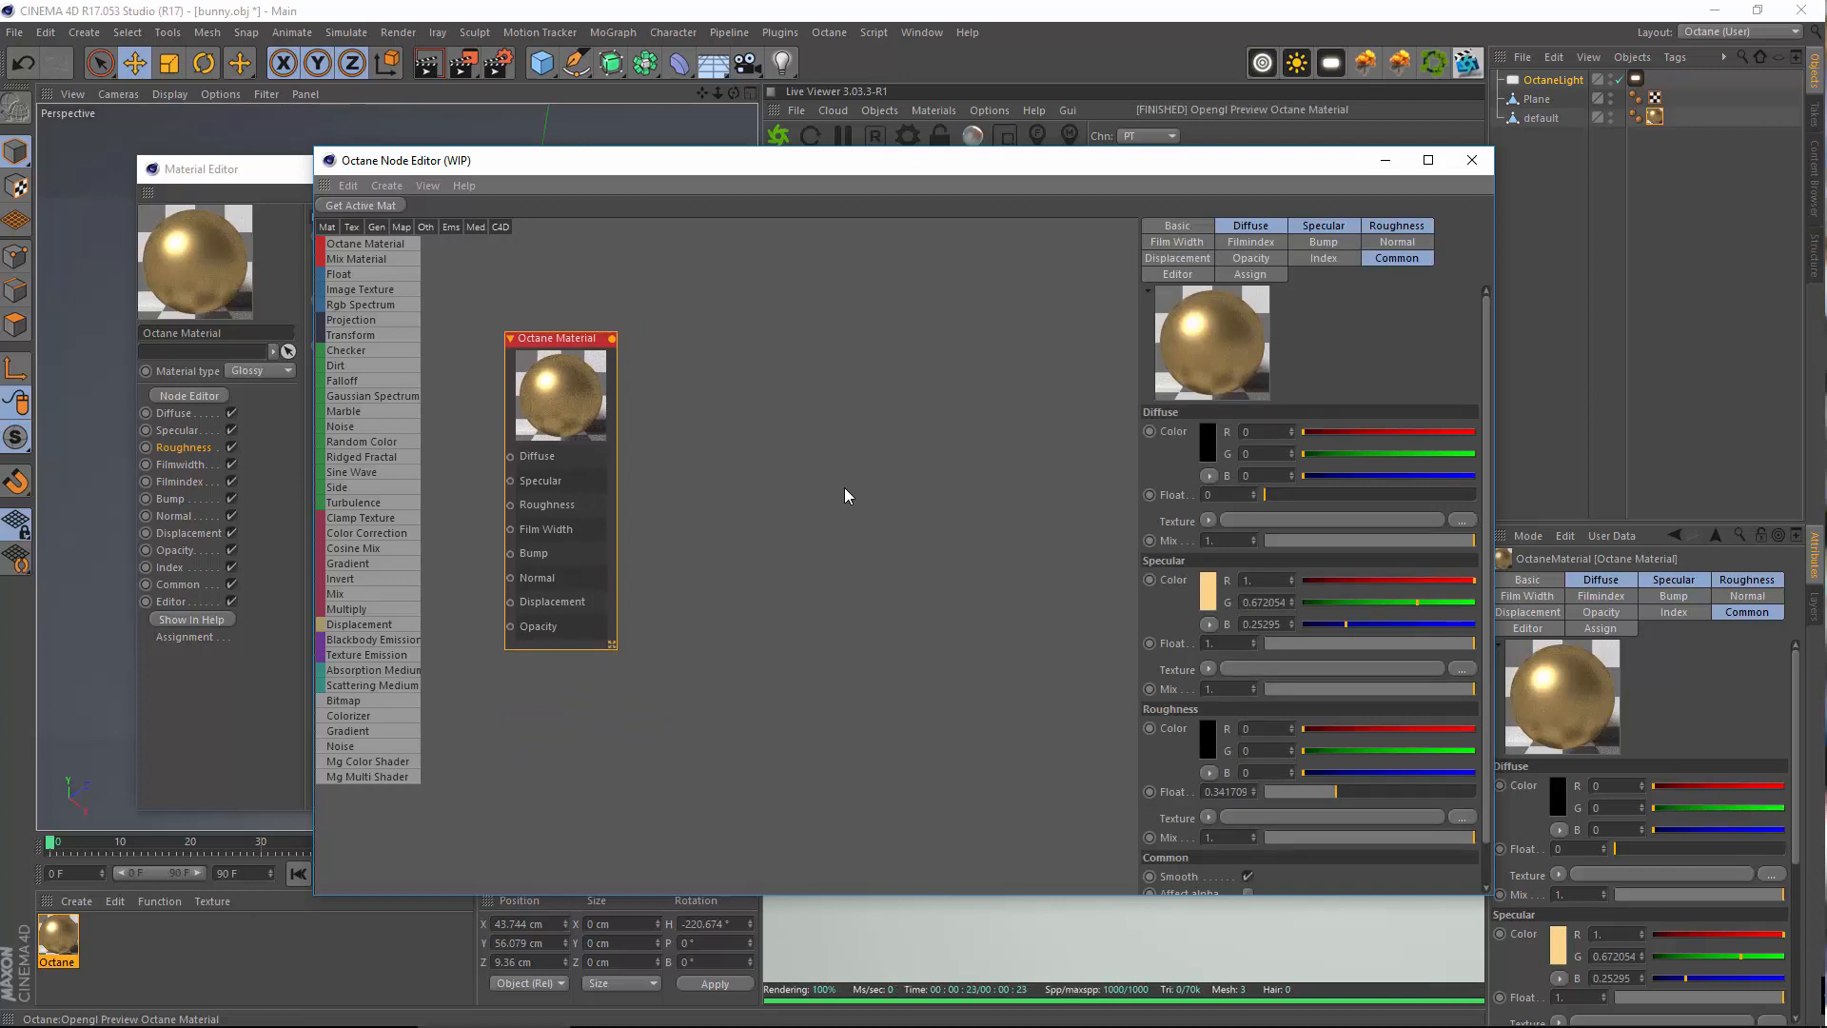
View the Octane Material node at different positions in the graph and close the node editor
{"action": "scroll", "coordinate": [782, 379], "scroll_direction": "down", "scroll_amount": 2}
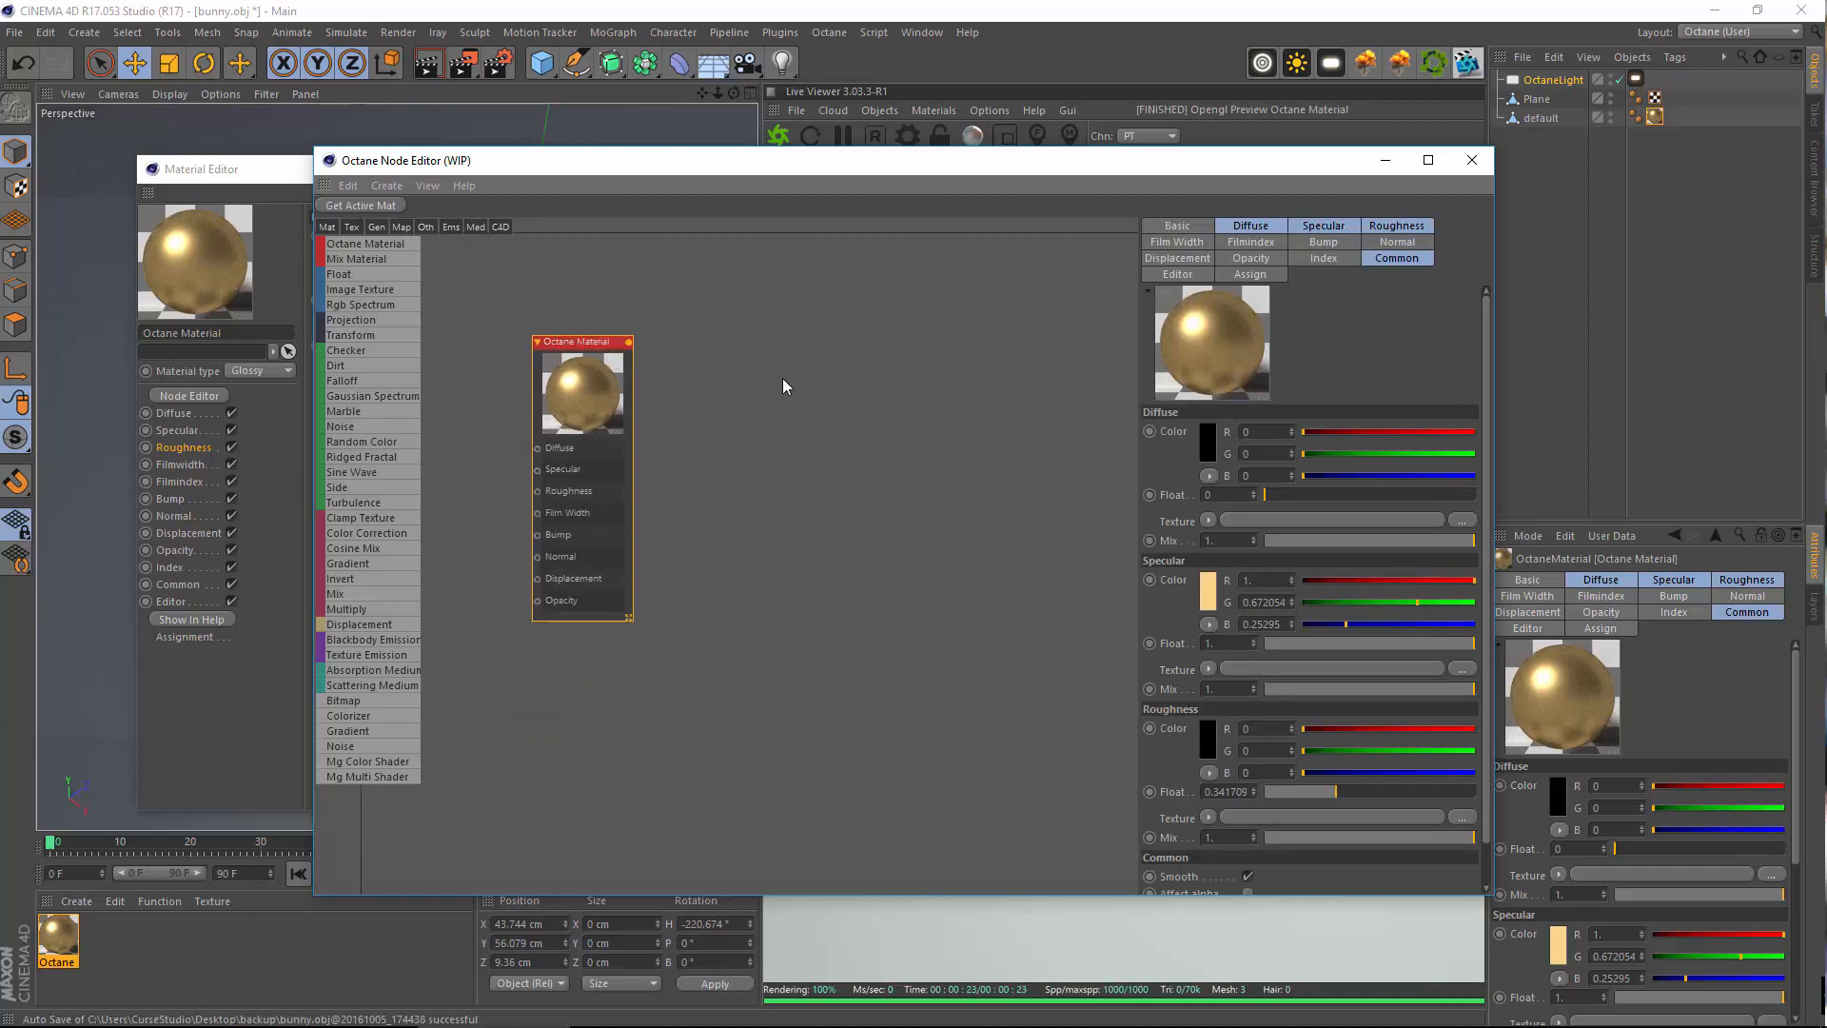
{"action": "left_click_drag", "start_coordinate": [599, 362], "coordinate": [643, 466]}
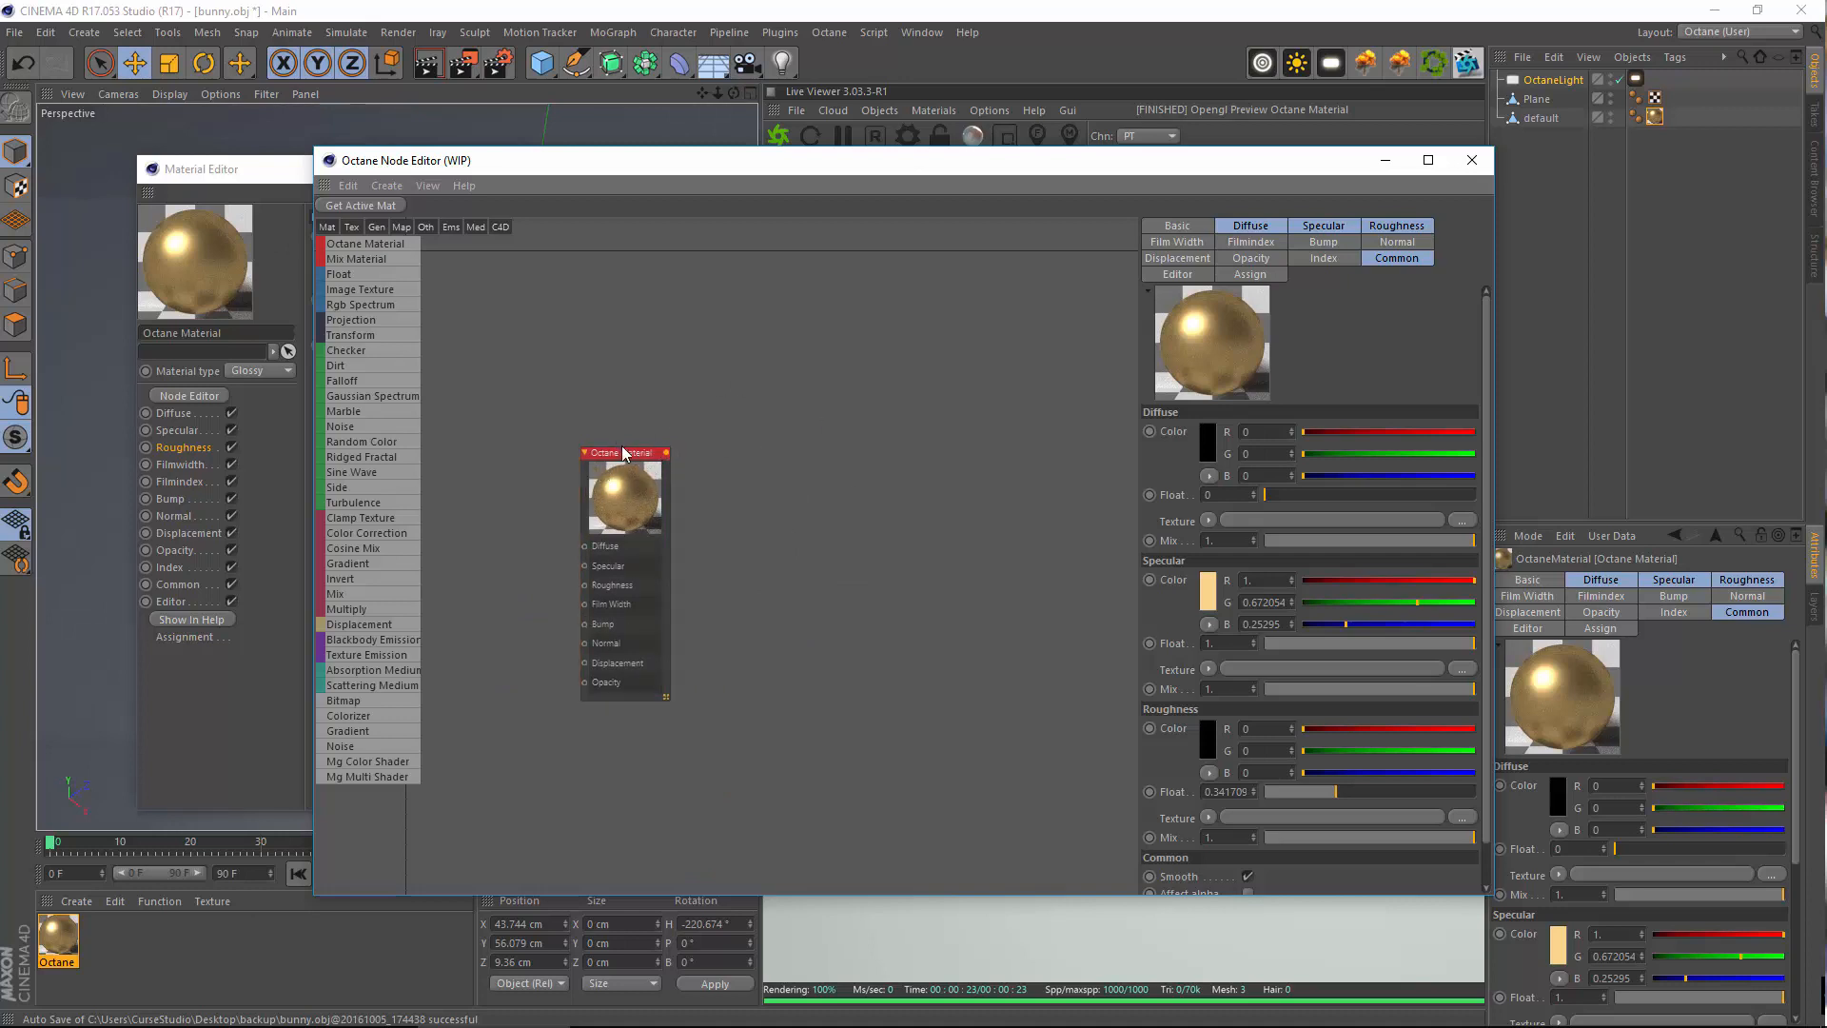
{"action": "left_click_drag", "start_coordinate": [623, 453], "coordinate": [569, 382]}
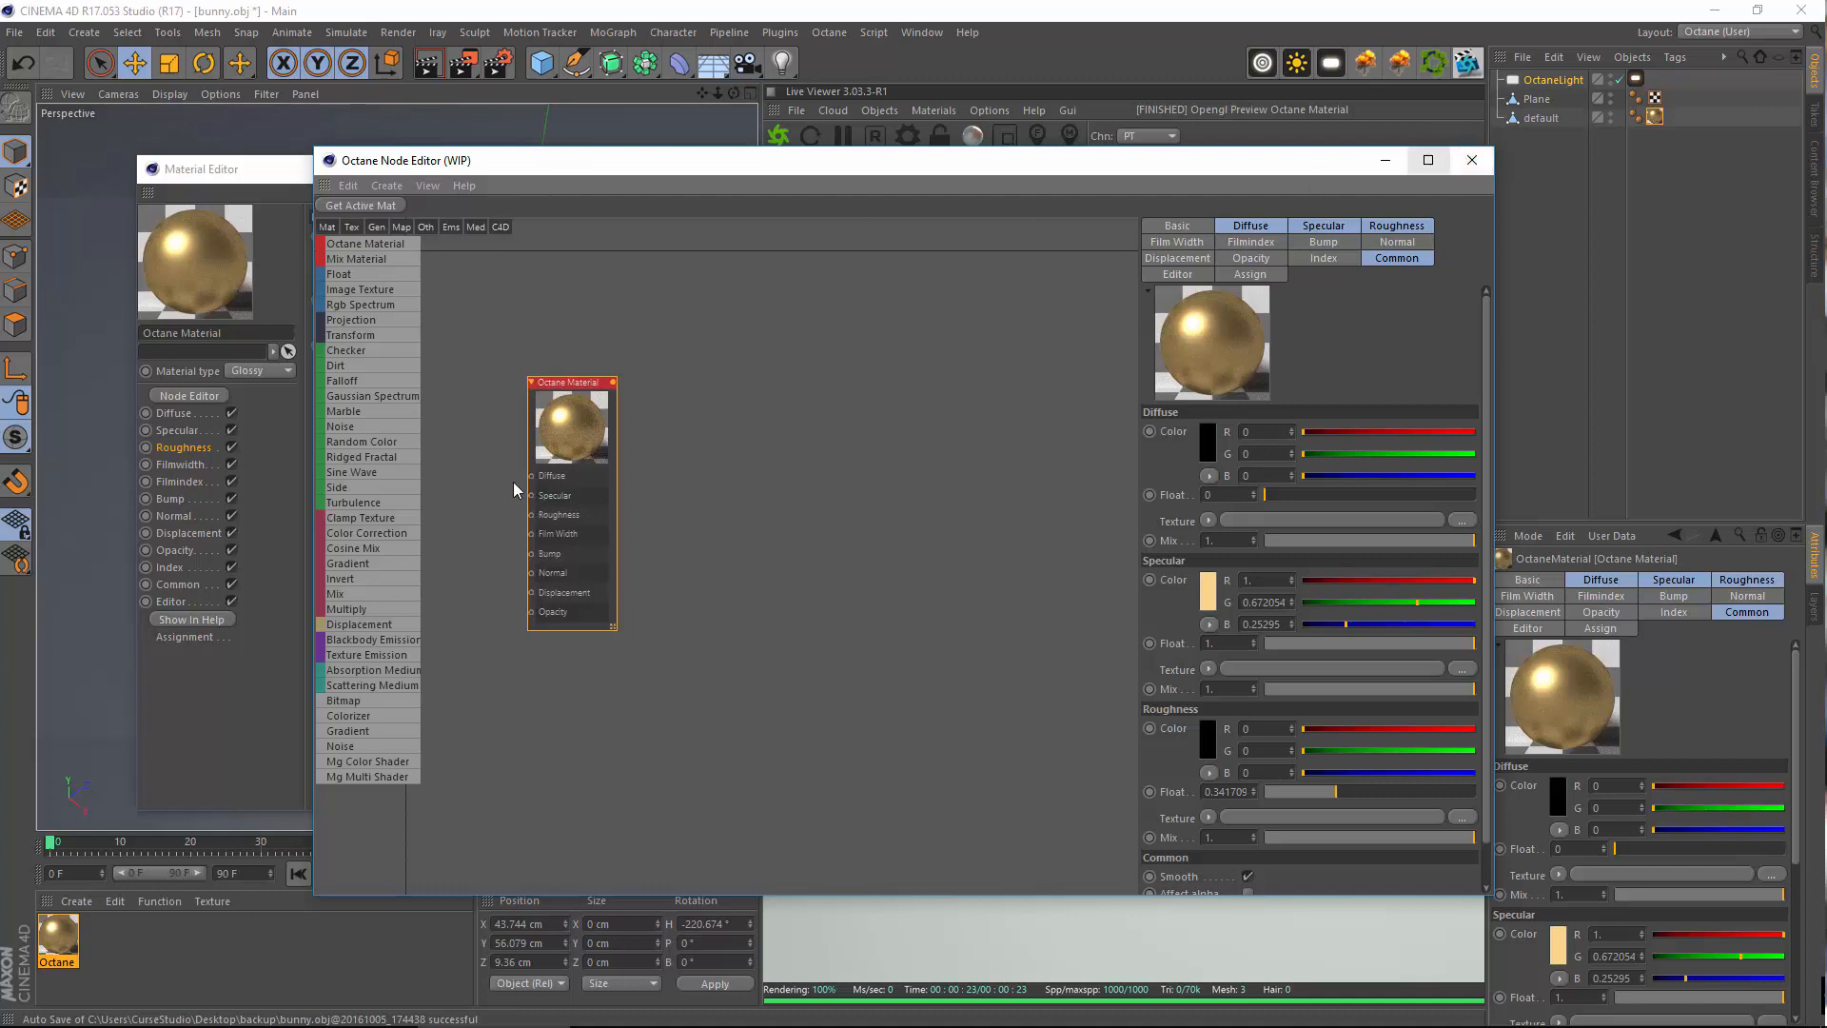
{"action": "left_click_drag", "start_coordinate": [562, 399], "coordinate": [657, 354]}
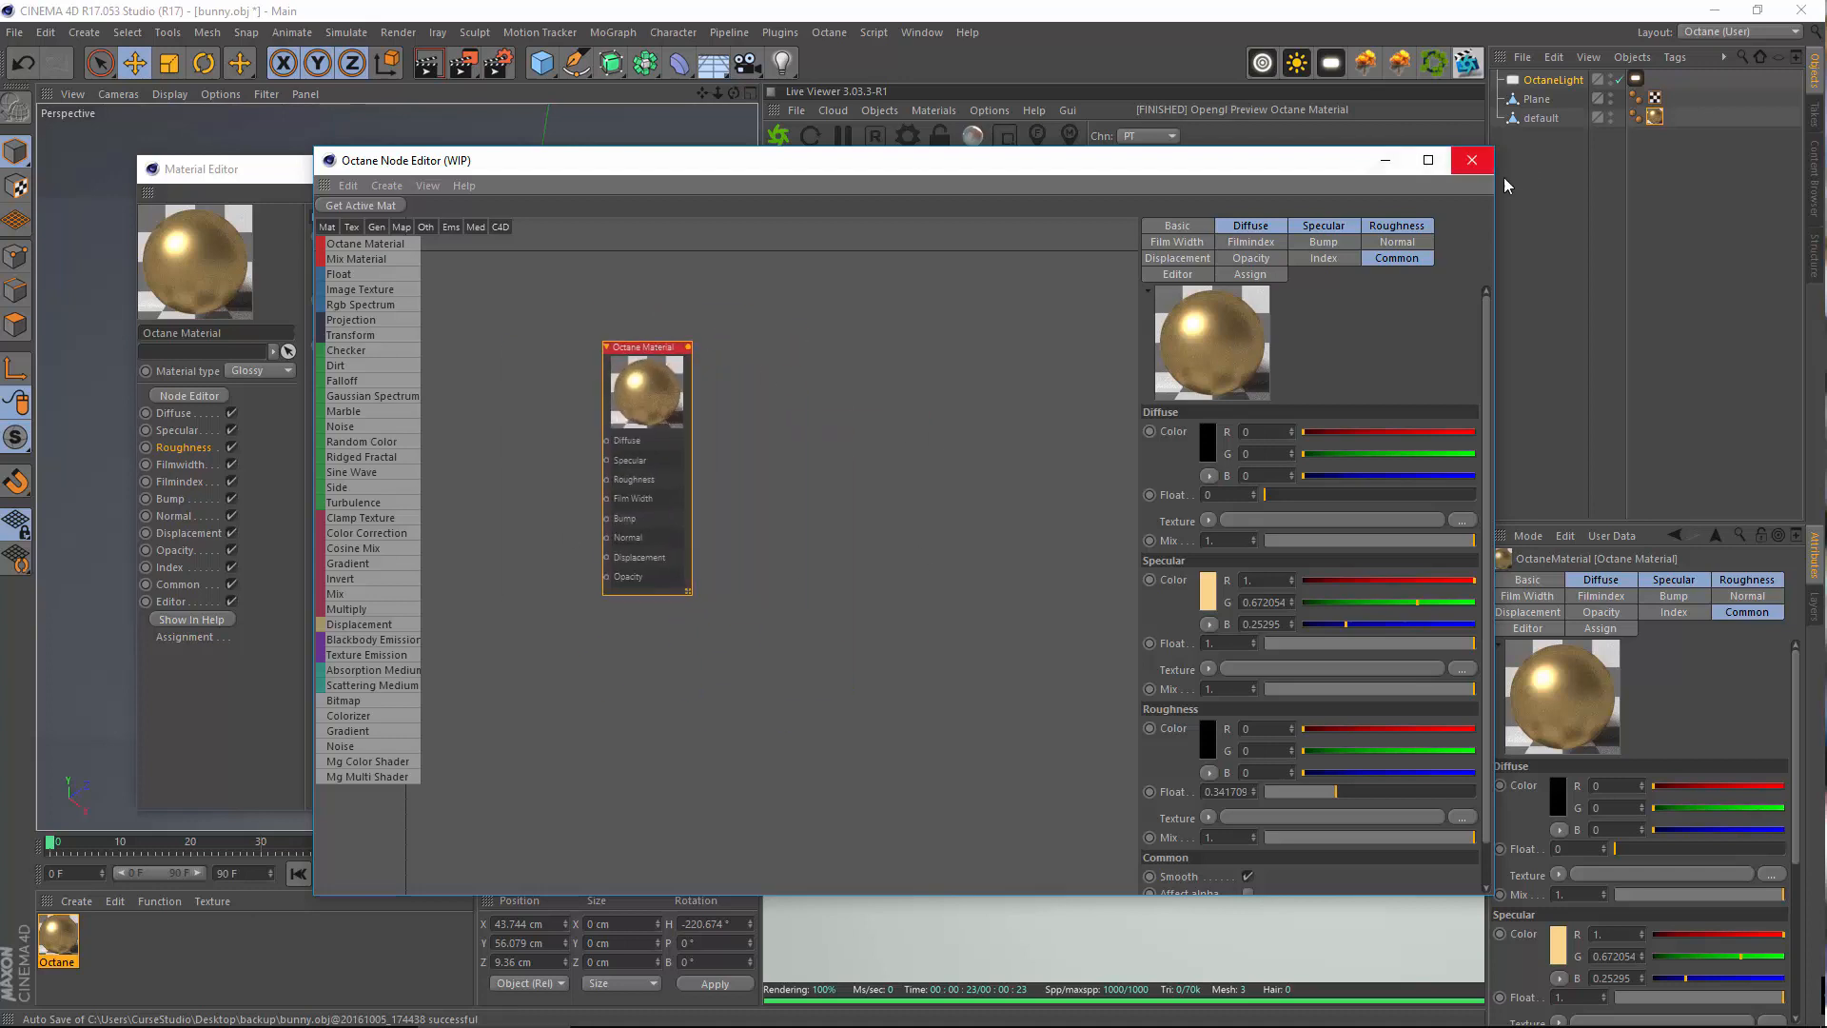
{"action": "left_click", "coordinate": [1480, 169]}
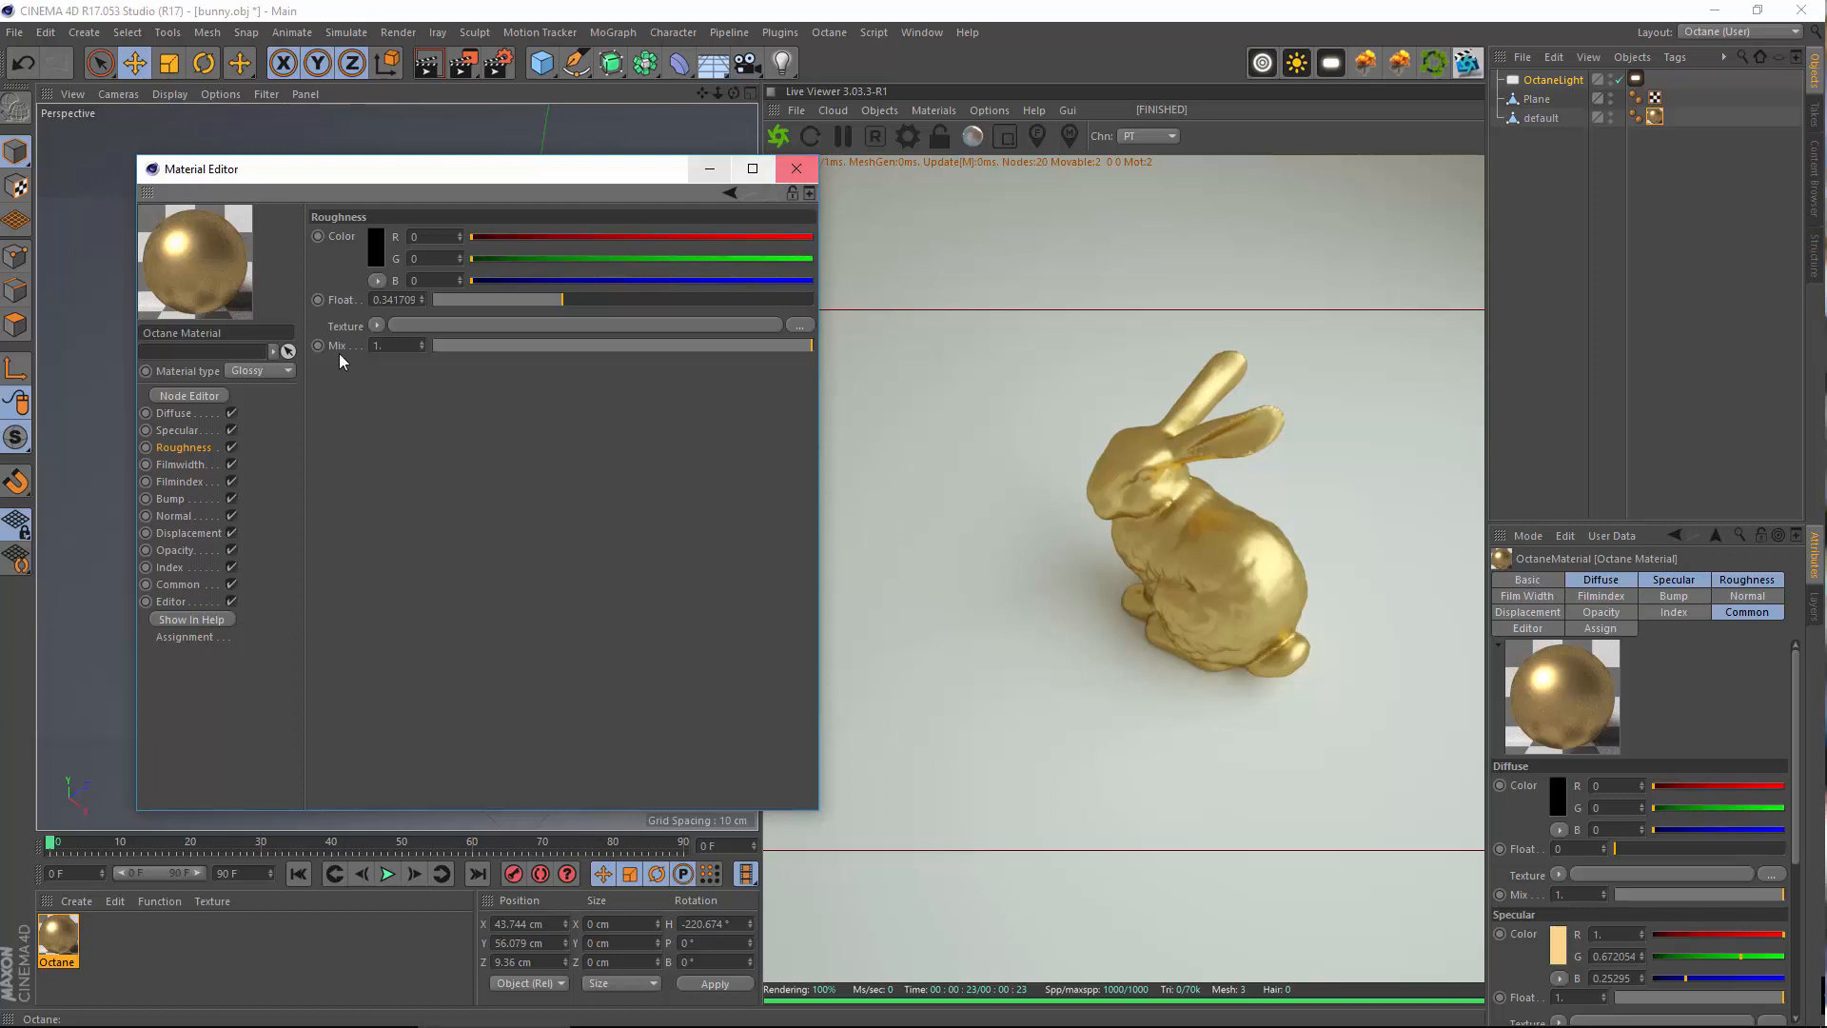
Look at the available types for the gold material without changing it, and close the material editor
{"action": "left_click", "coordinate": [274, 370]}
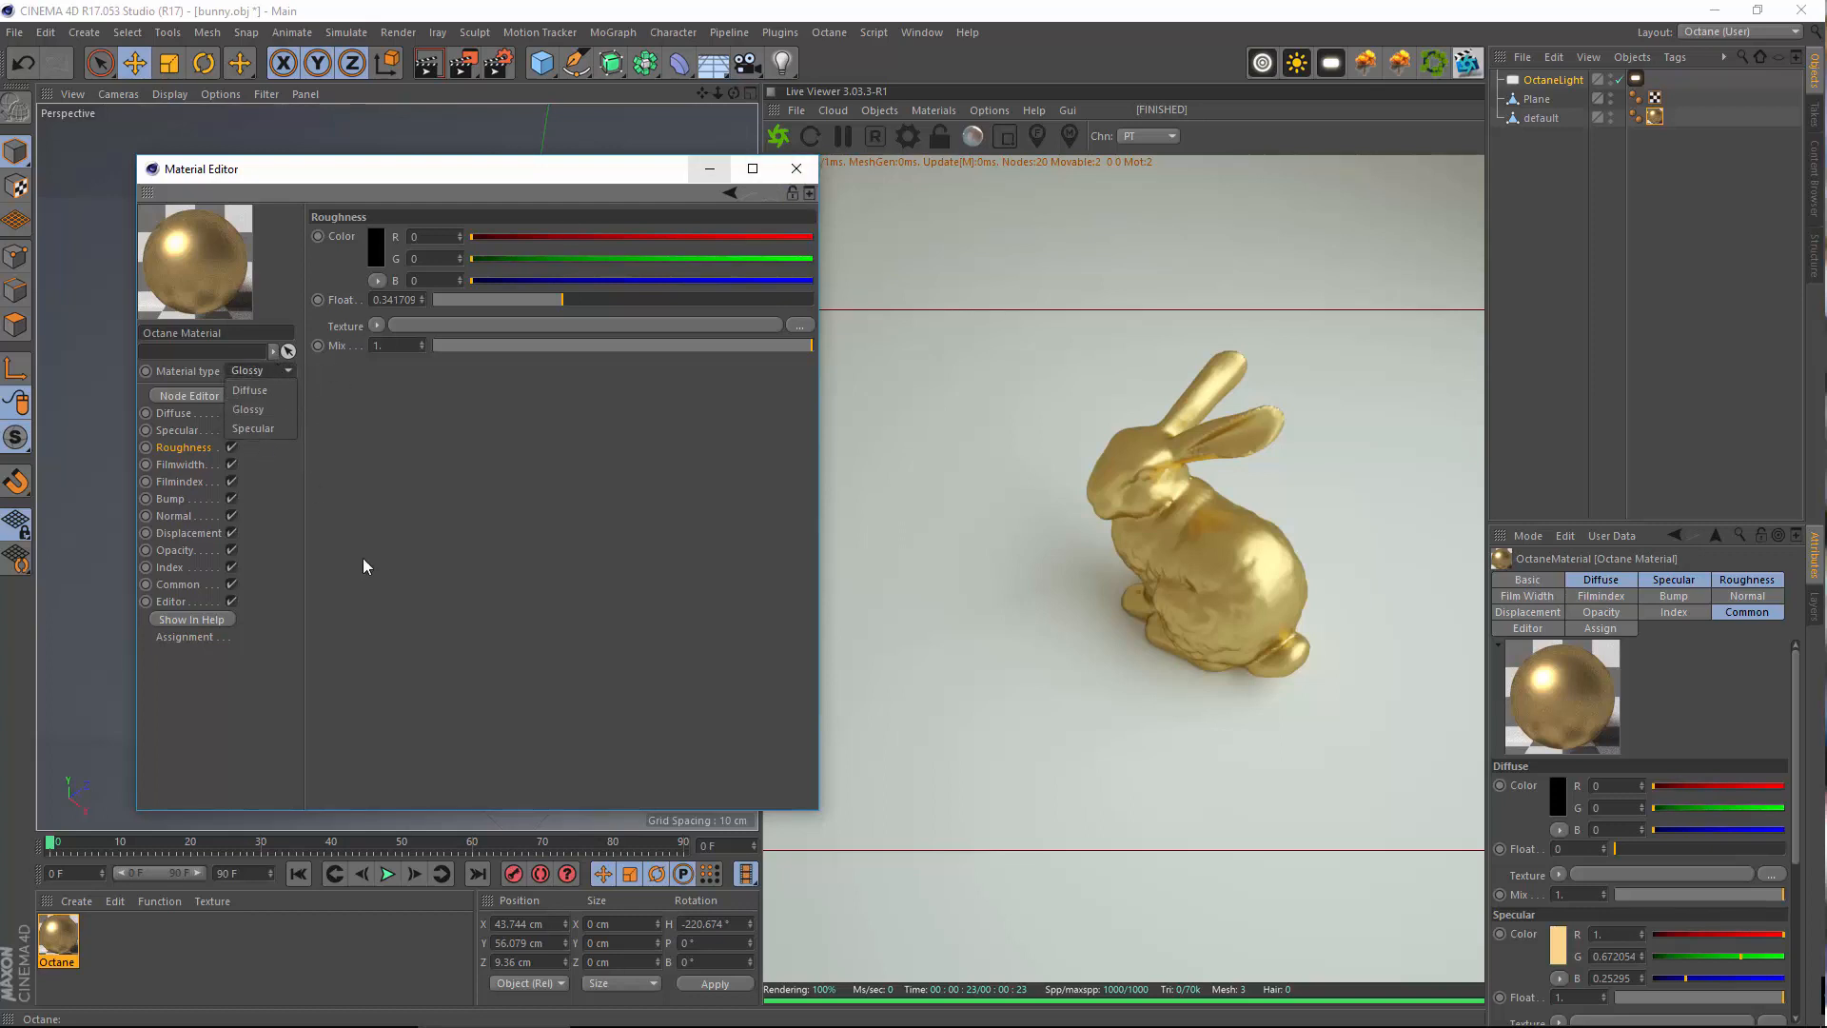
{"action": "left_click", "coordinate": [535, 588]}
{"action": "left_click", "coordinate": [796, 168]}
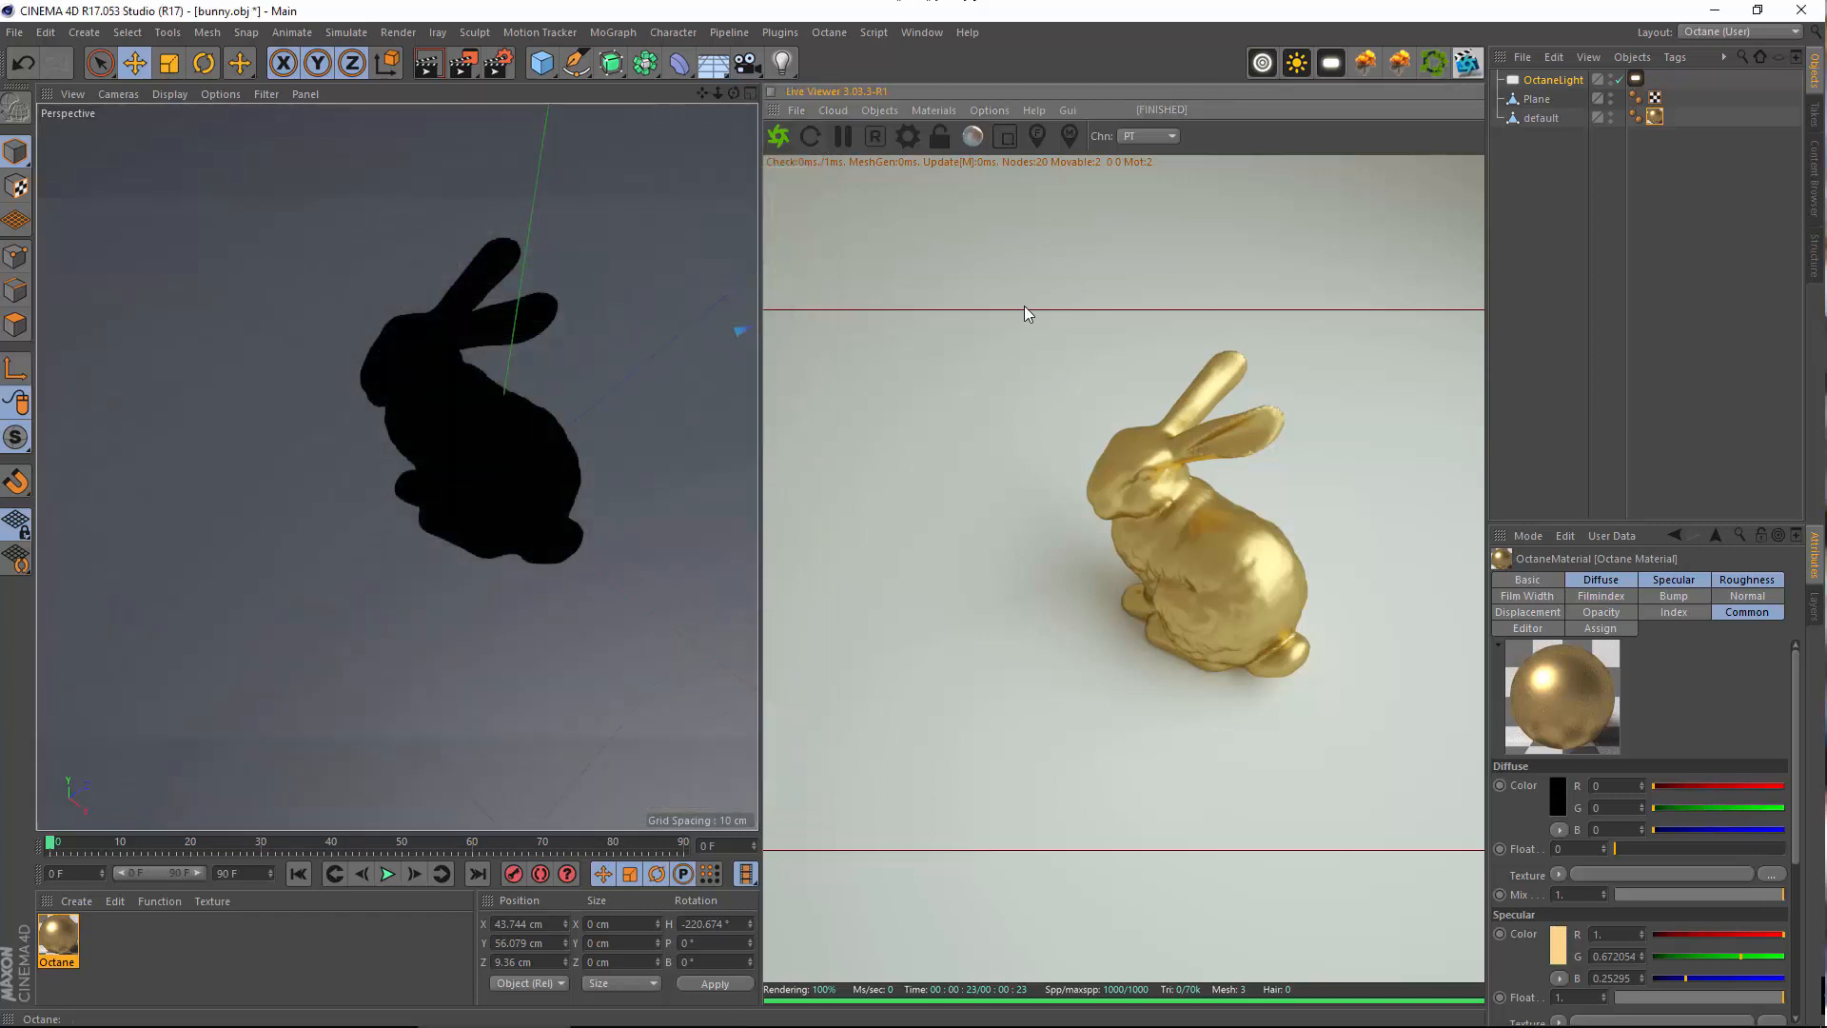
Add an Octane Volume object to the scene and frame its whole box in the perspective view
{"action": "left_click", "coordinate": [1398, 71]}
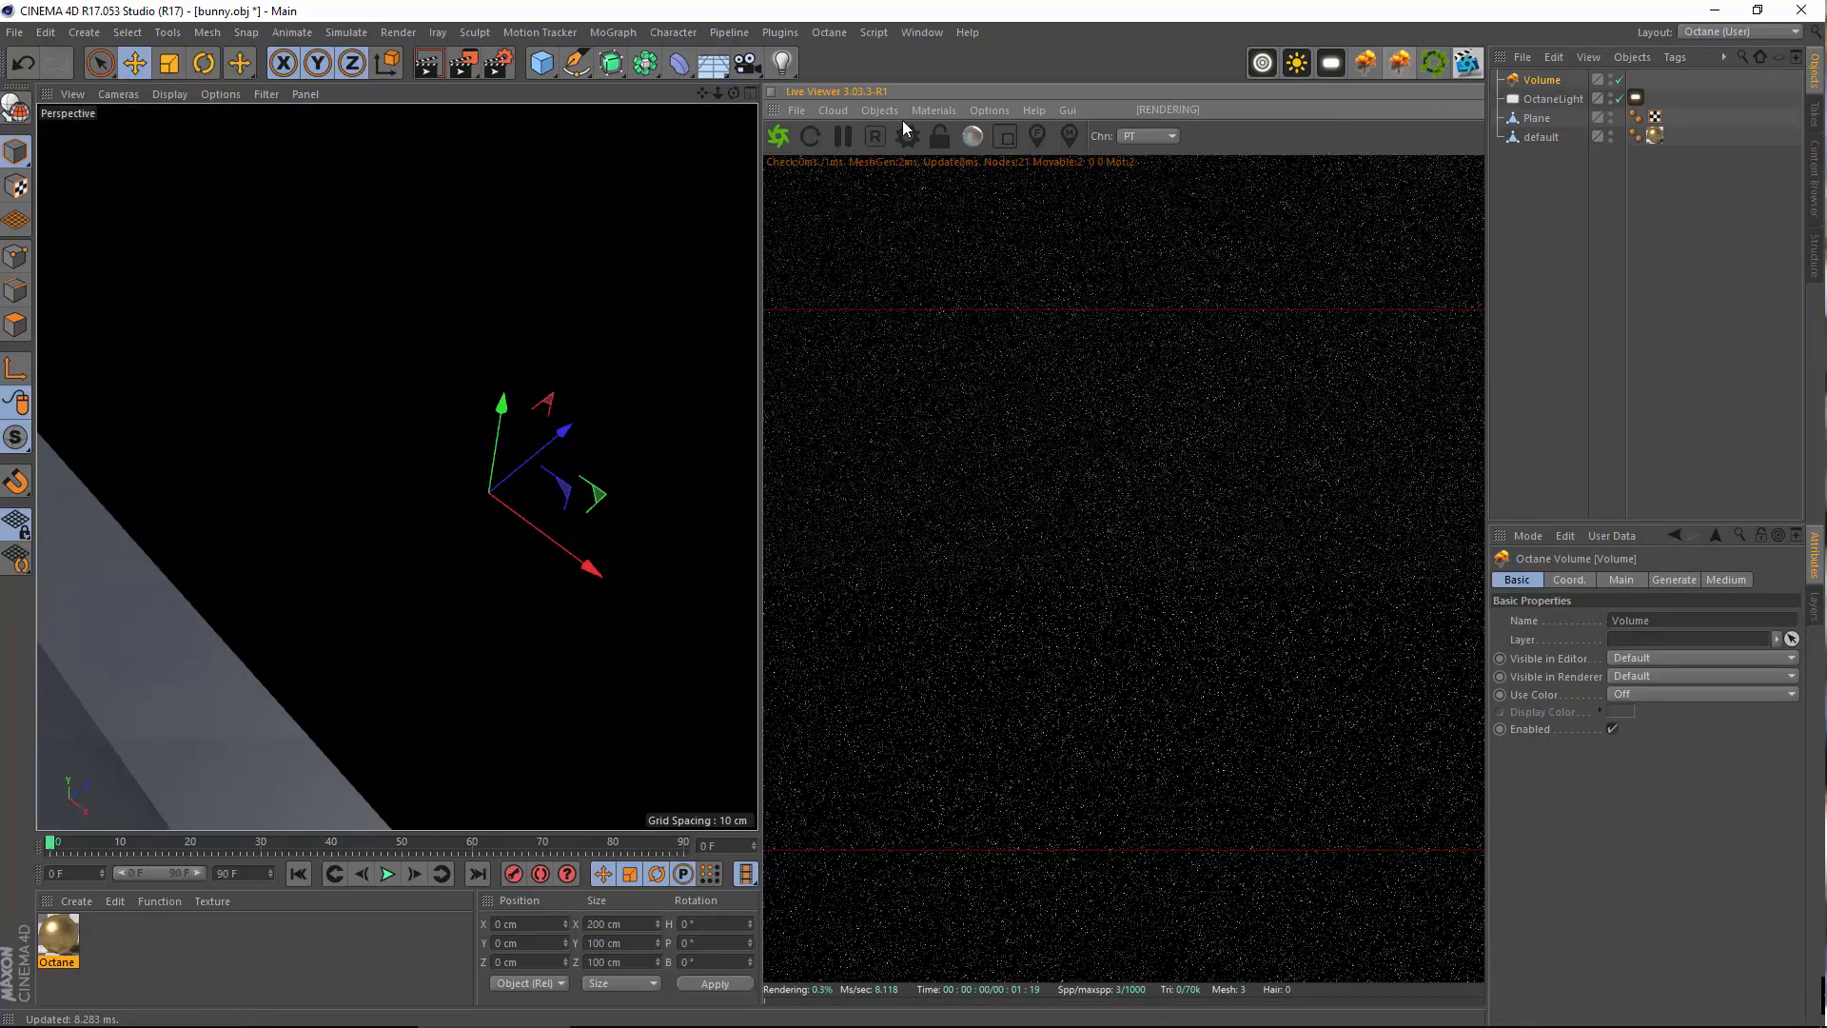
{"action": "left_click_drag", "start_coordinate": [570, 383], "coordinate": [545, 421], "text": "alt"}
{"action": "right_click_drag", "start_coordinate": [326, 540], "coordinate": [287, 588], "text": "alt"}
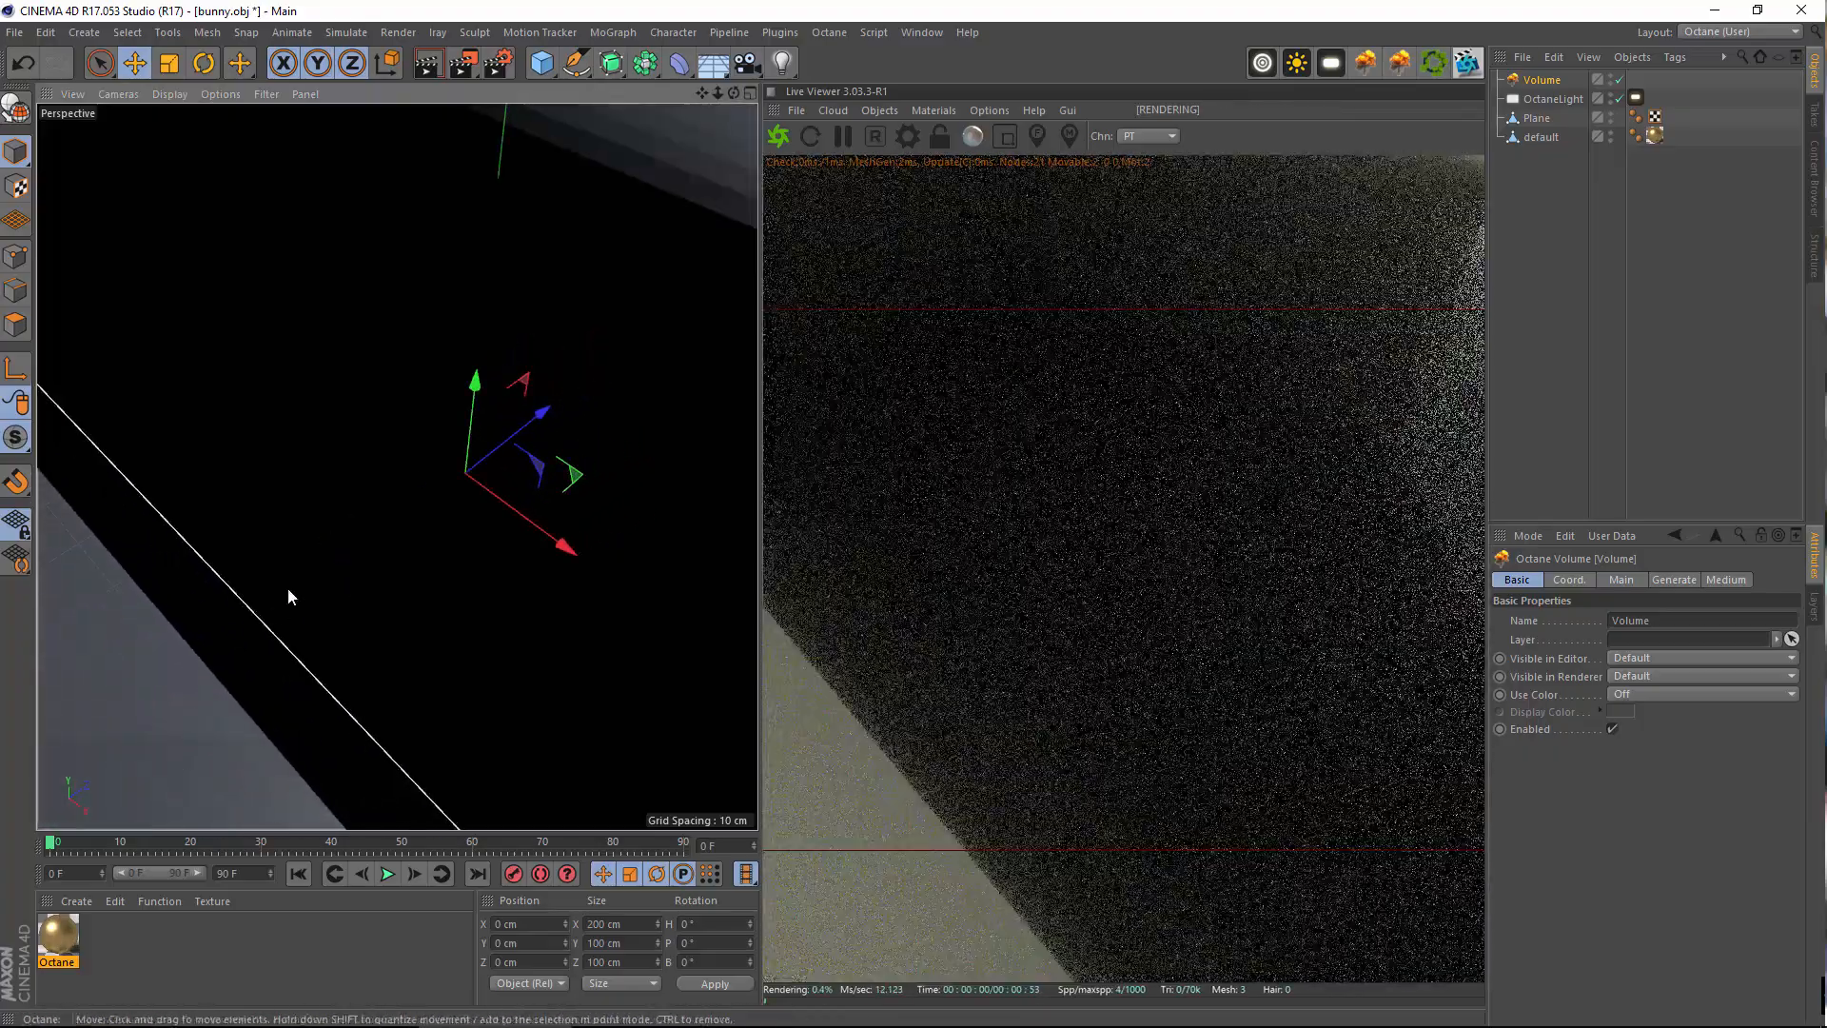
{"action": "right_click_drag", "start_coordinate": [381, 533], "coordinate": [351, 562], "text": "alt"}
{"action": "left_click_drag", "start_coordinate": [377, 555], "coordinate": [490, 492], "text": "alt"}
{"action": "middle_click_drag", "start_coordinate": [409, 522], "coordinate": [584, 415], "text": "alt"}
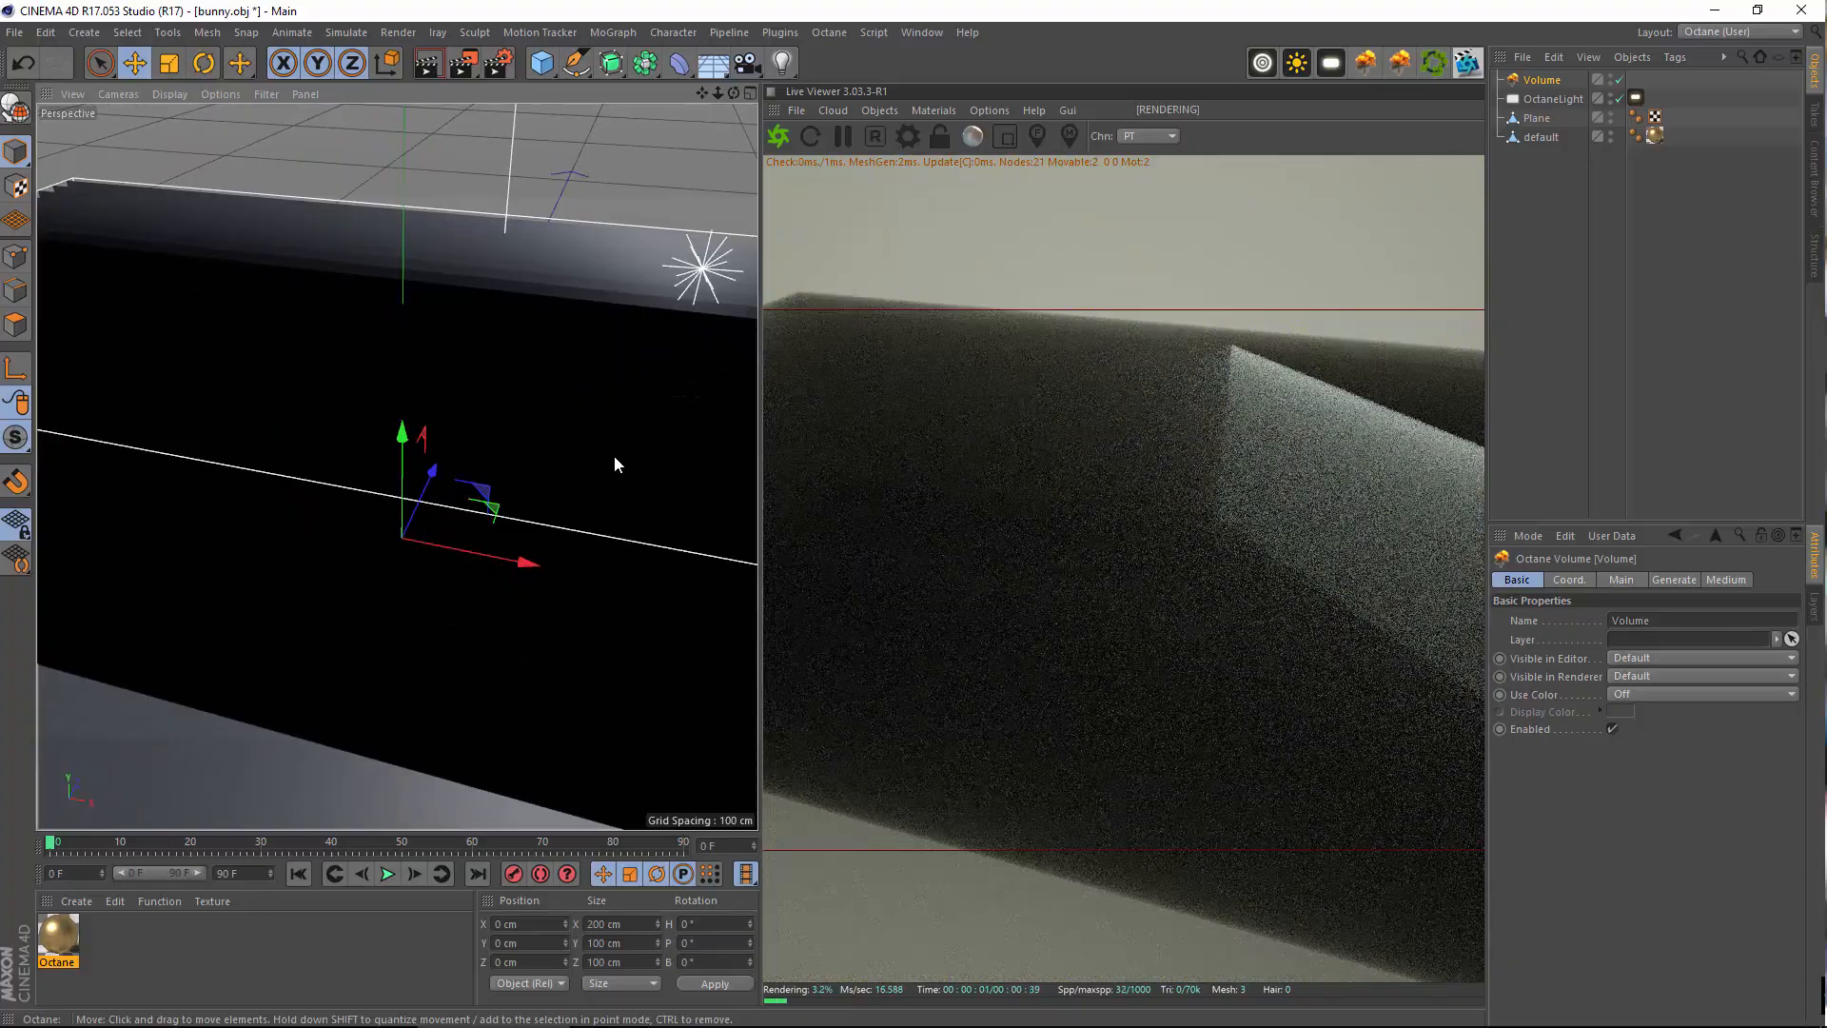
{"action": "left_click_drag", "start_coordinate": [614, 454], "coordinate": [502, 437], "text": "alt"}
{"action": "scroll", "coordinate": [517, 447], "scroll_direction": "down", "scroll_amount": 4}
{"action": "middle_click_drag", "start_coordinate": [502, 436], "coordinate": [455, 466], "text": "alt"}
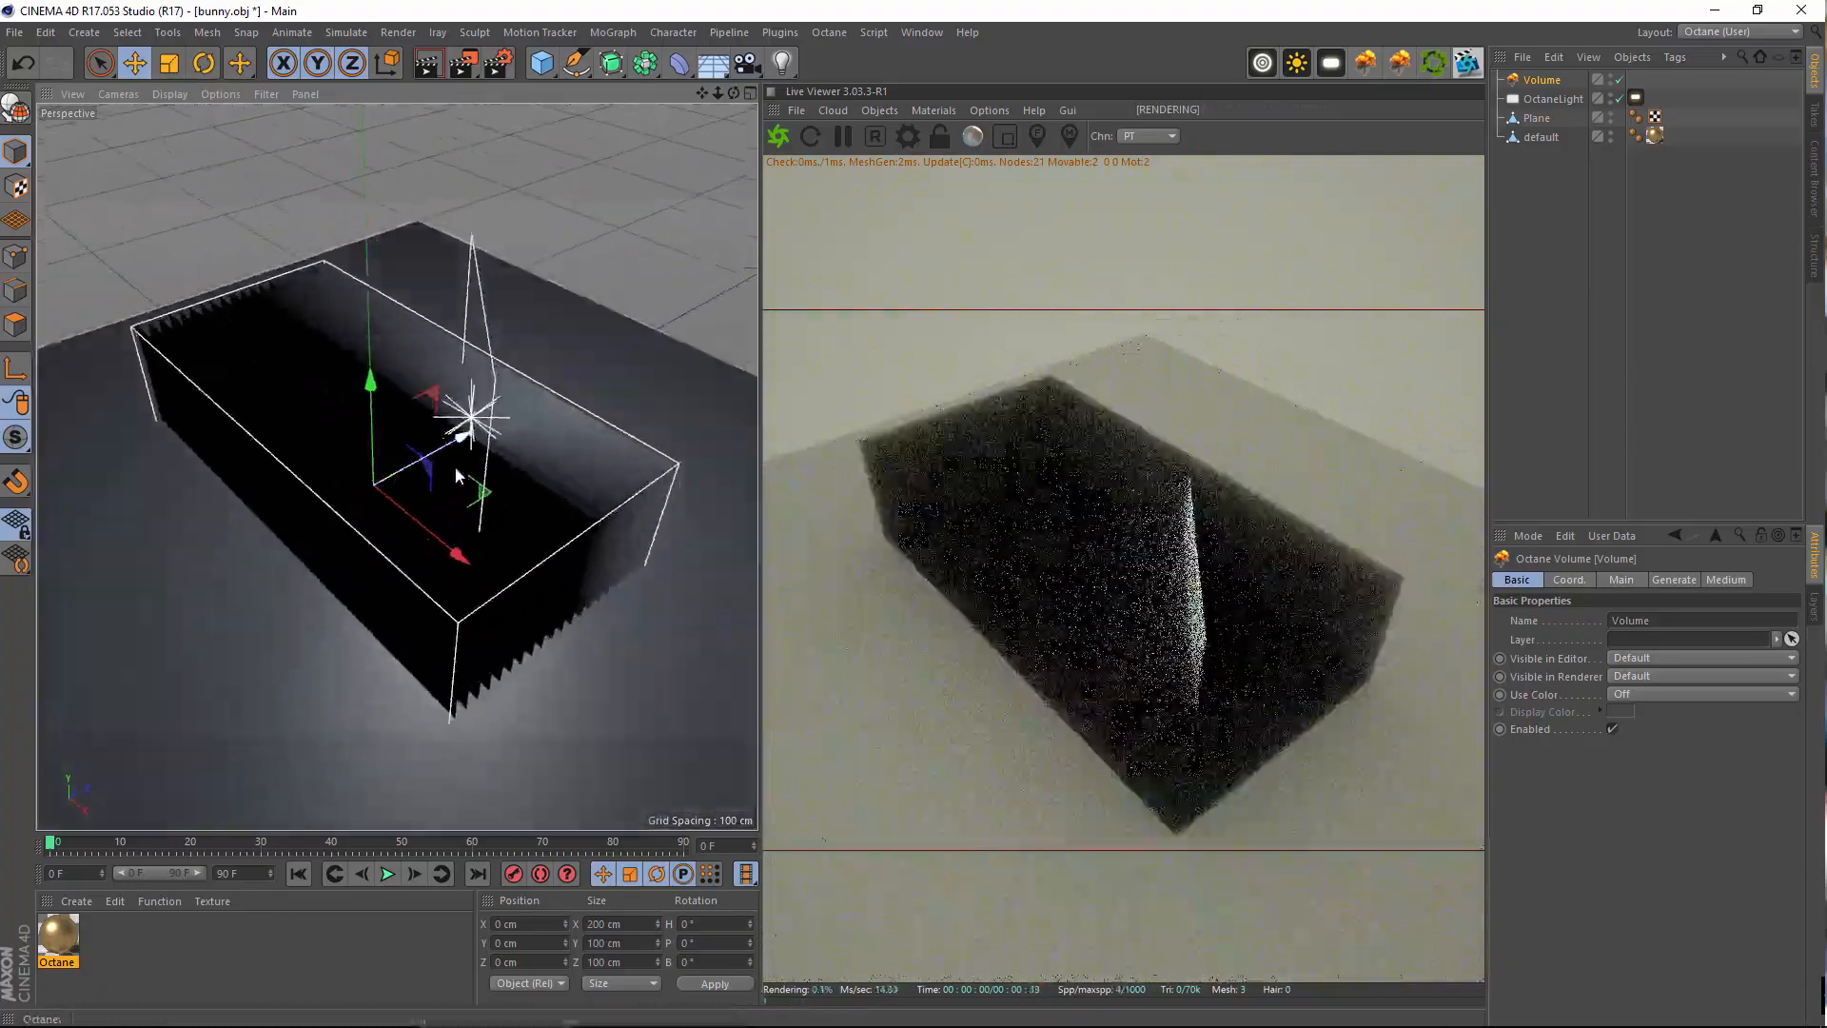
Examine the volume from inside and outside at different distances and angles in the live render
{"action": "scroll", "coordinate": [501, 460], "scroll_direction": "up", "scroll_amount": 3}
{"action": "scroll", "coordinate": [293, 457], "scroll_direction": "up", "scroll_amount": 3}
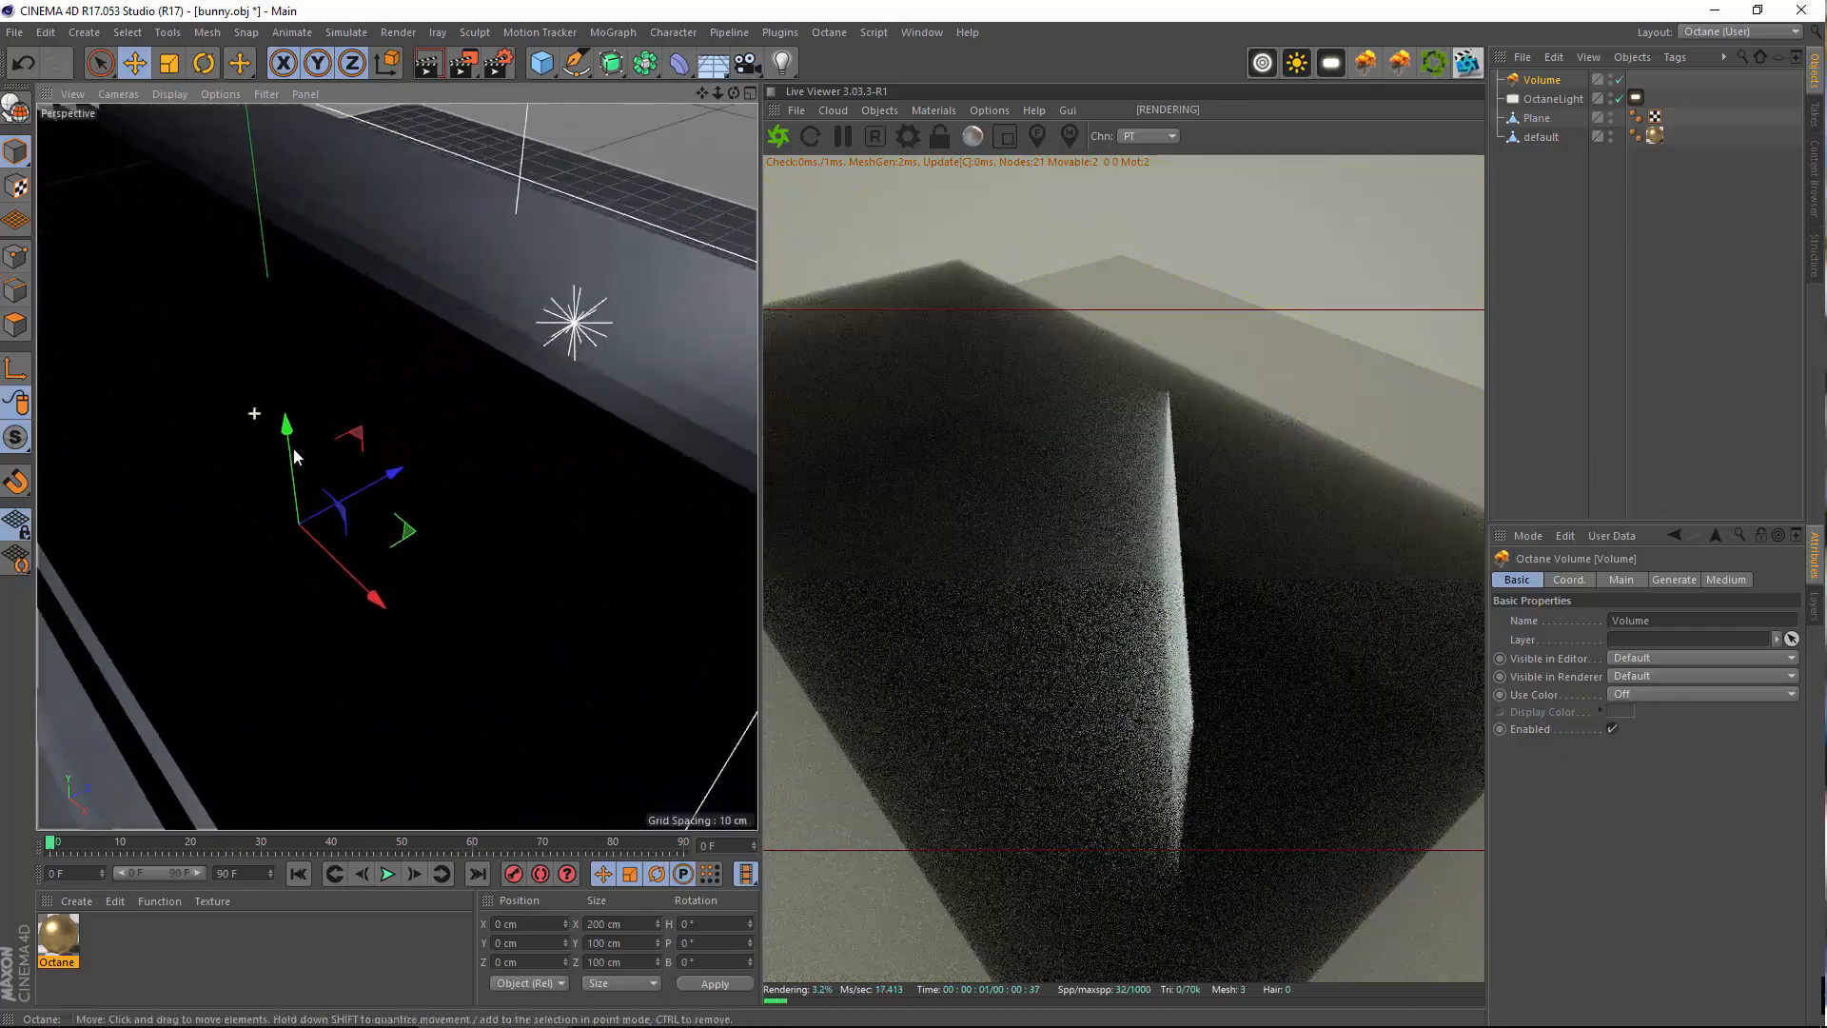
{"action": "scroll", "coordinate": [293, 450], "scroll_direction": "up", "scroll_amount": 3}
{"action": "scroll", "coordinate": [584, 500], "scroll_direction": "up", "scroll_amount": 3}
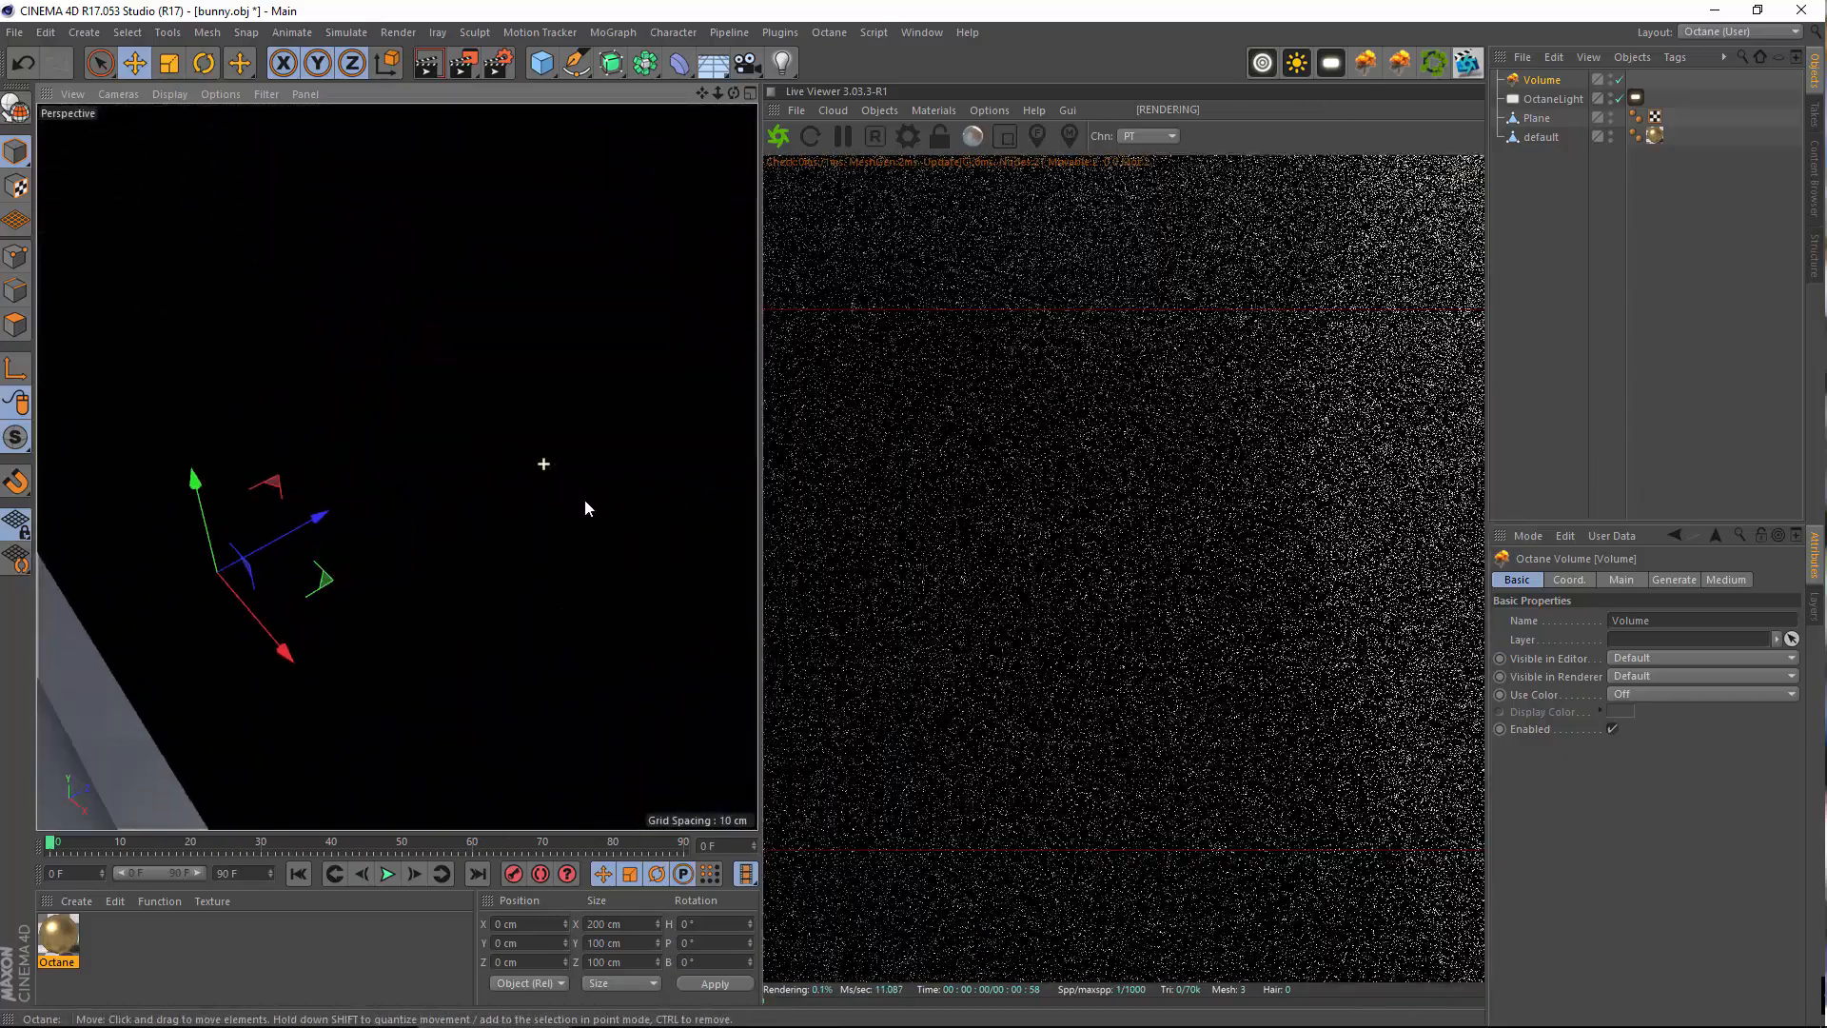
{"action": "scroll", "coordinate": [568, 491], "scroll_direction": "up", "scroll_amount": 2}
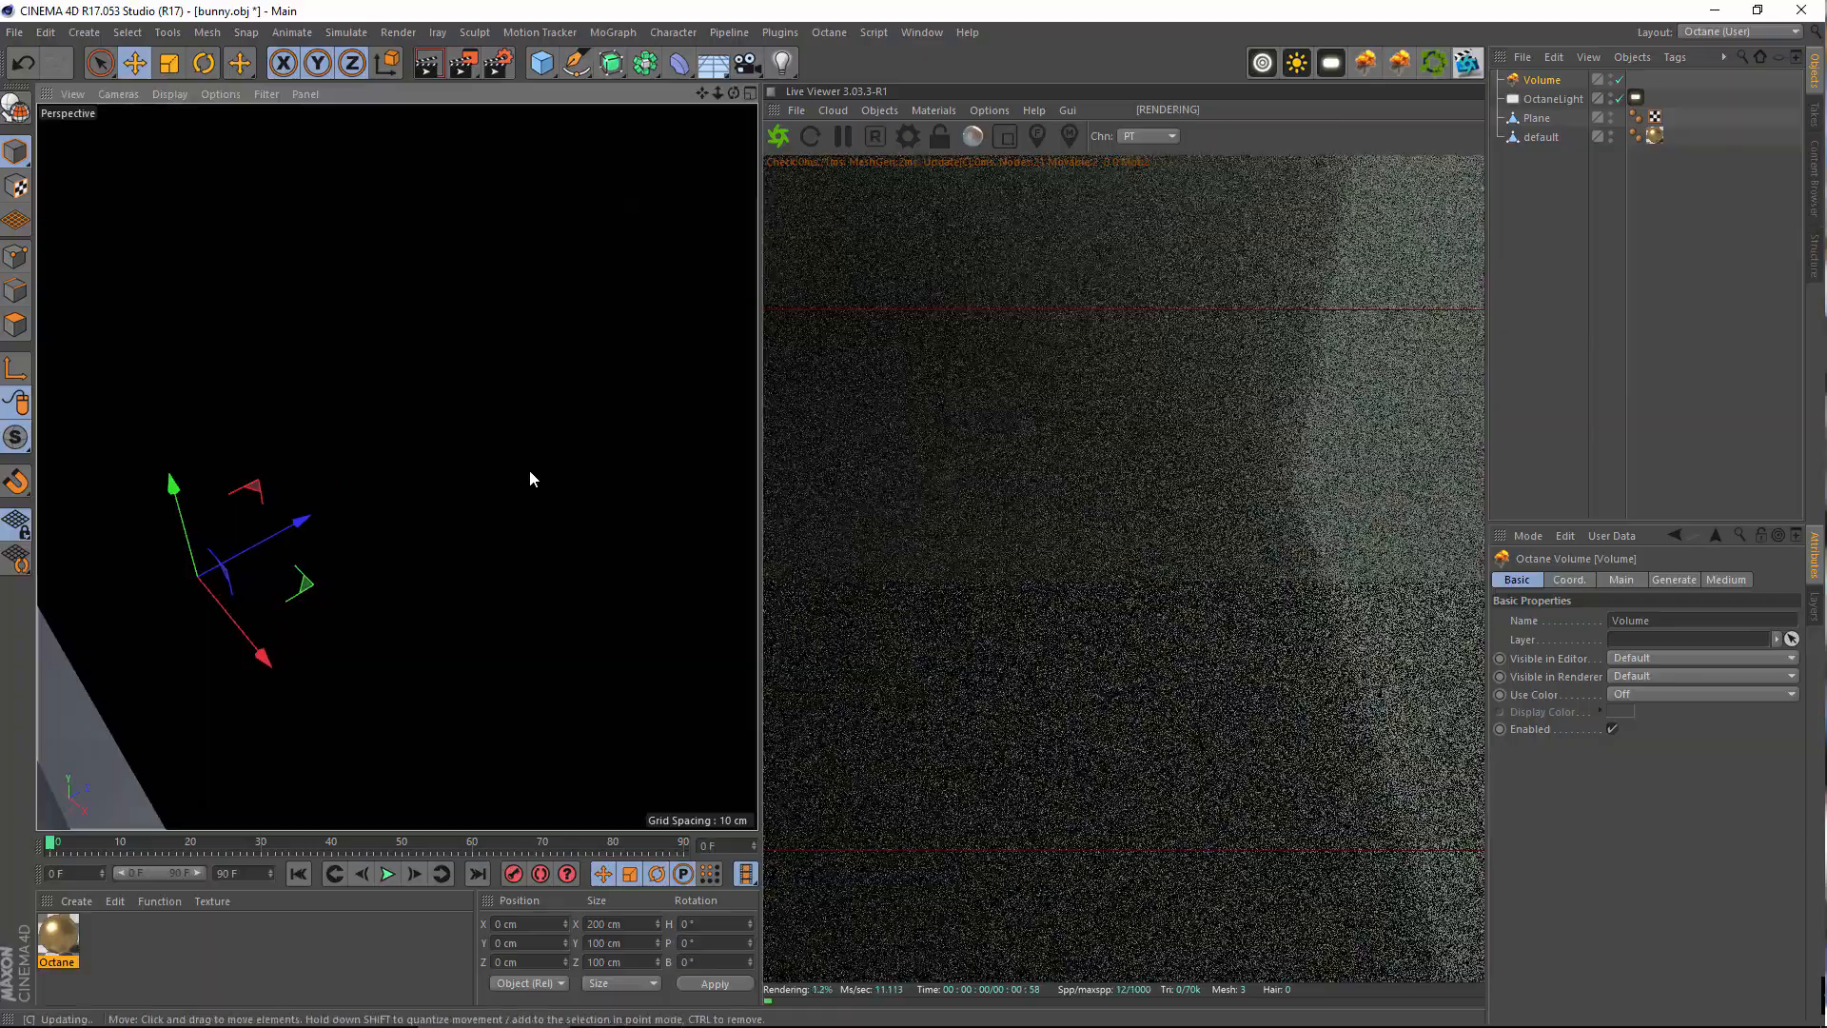
{"action": "scroll", "coordinate": [493, 423], "scroll_direction": "down", "scroll_amount": 1}
{"action": "left_click_drag", "start_coordinate": [455, 415], "coordinate": [493, 411], "text": "alt"}
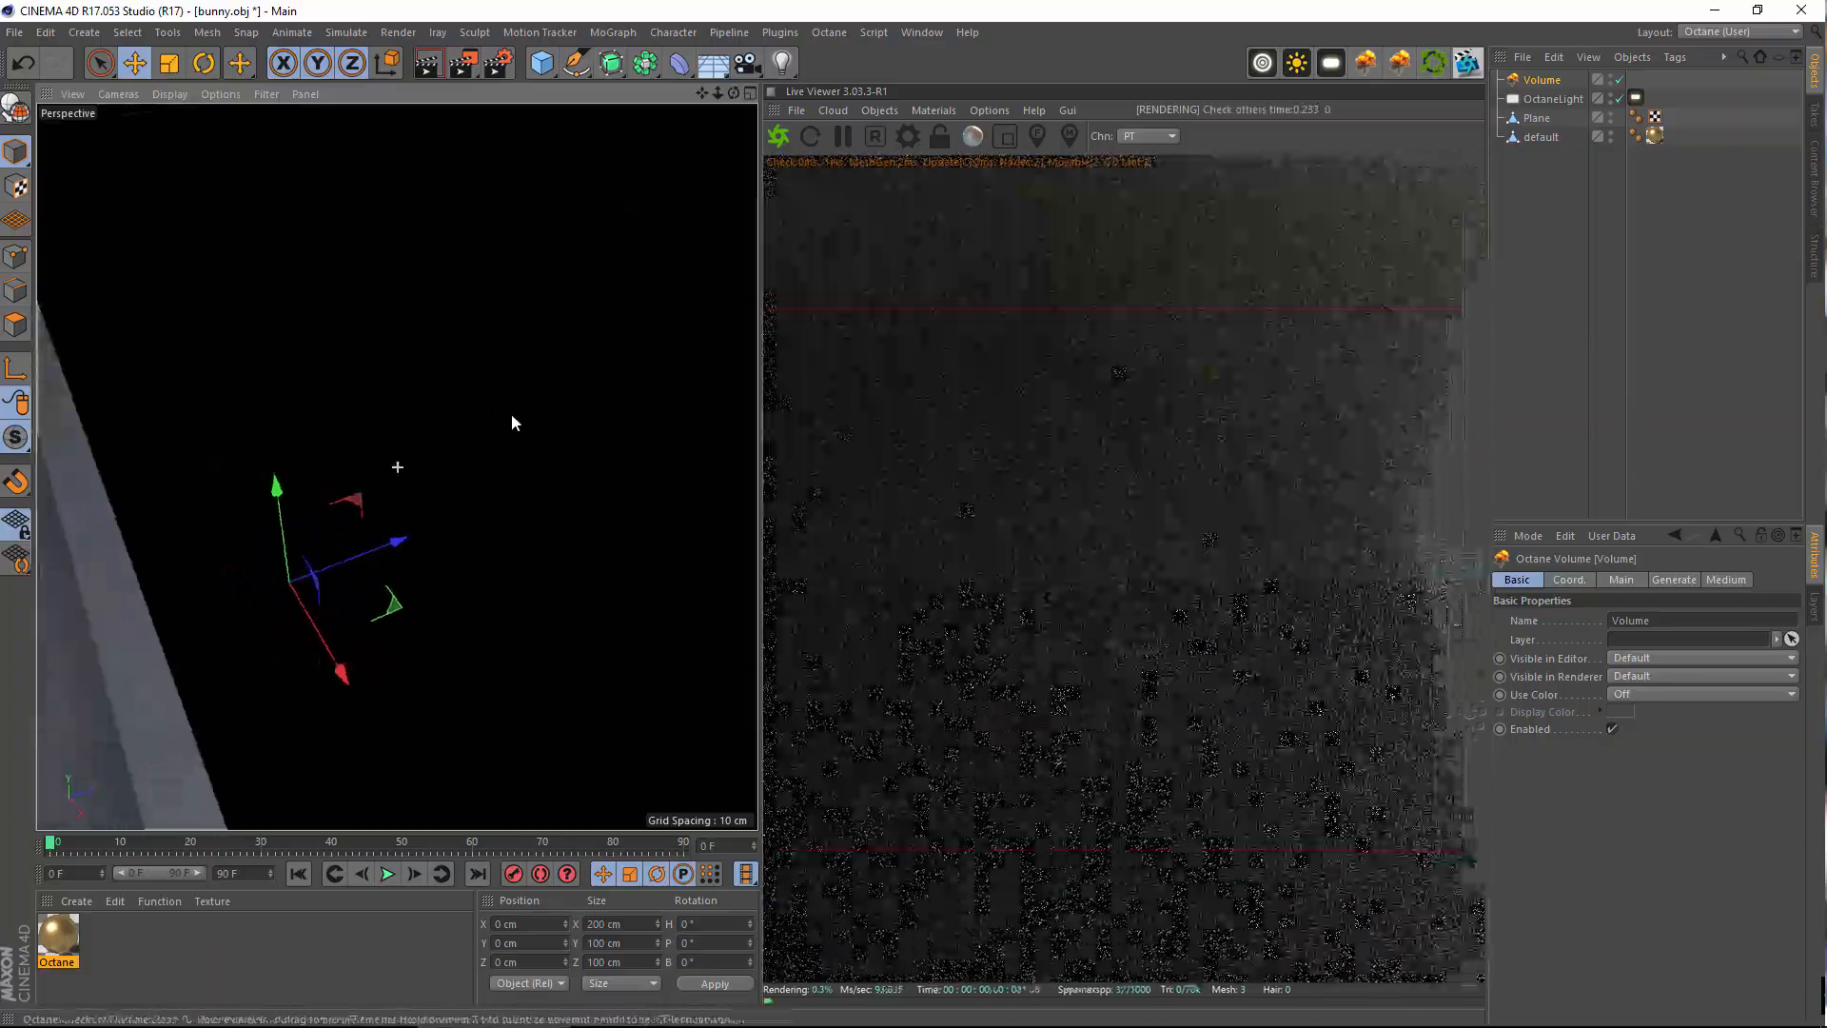
{"action": "scroll", "coordinate": [511, 415], "scroll_direction": "up", "scroll_amount": 2}
{"action": "scroll", "coordinate": [201, 335], "scroll_direction": "down", "scroll_amount": 2}
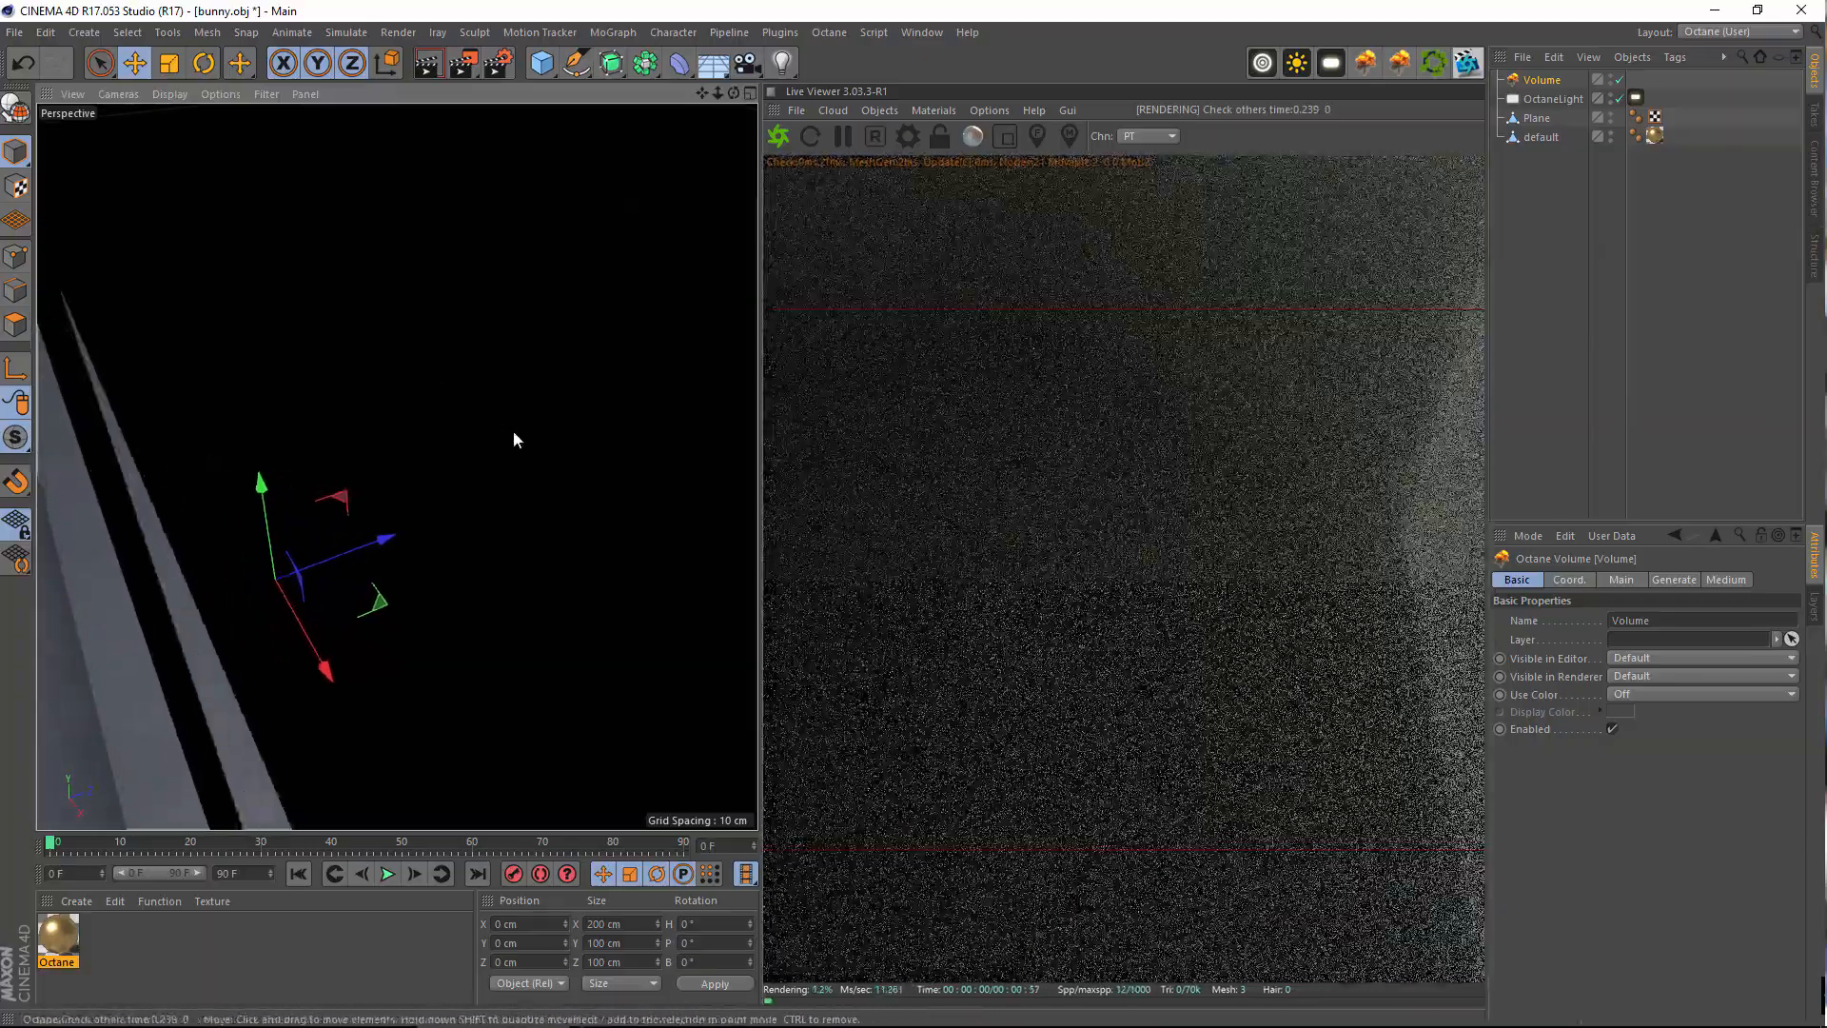
{"action": "left_click_drag", "start_coordinate": [525, 452], "coordinate": [634, 468], "text": "alt"}
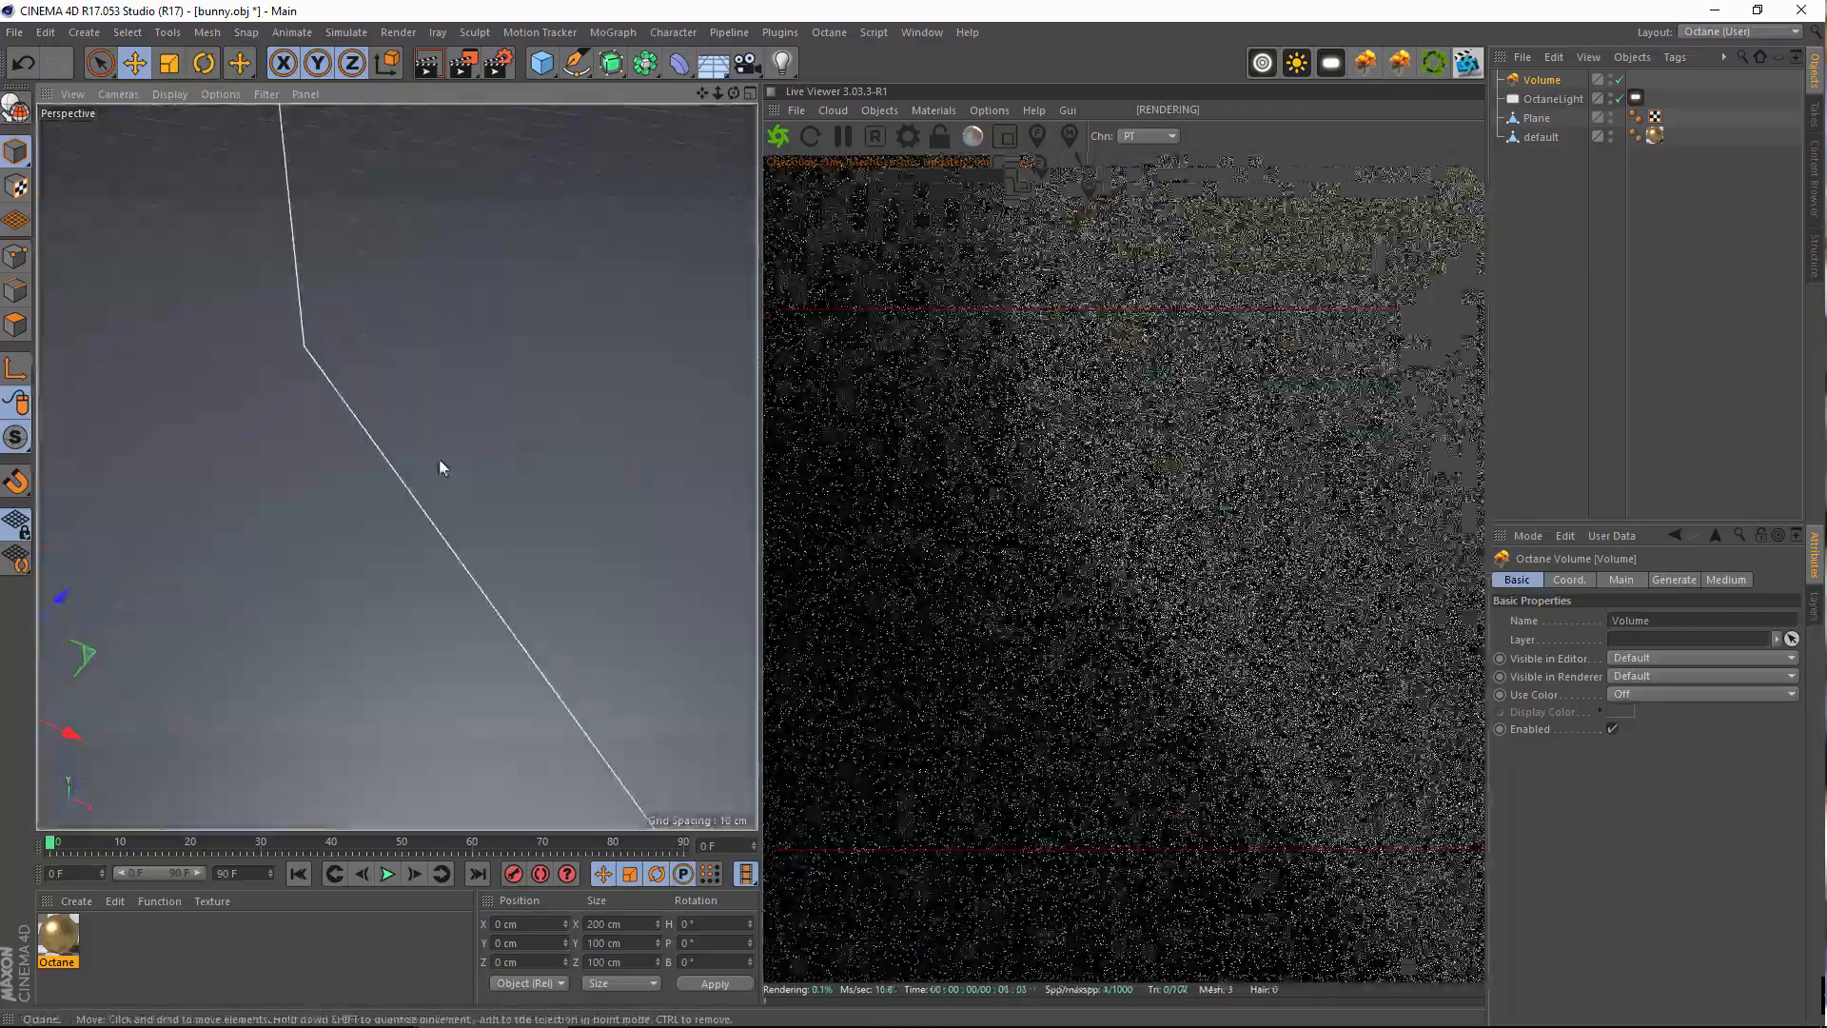
{"action": "scroll", "coordinate": [304, 507], "scroll_direction": "up", "scroll_amount": 2}
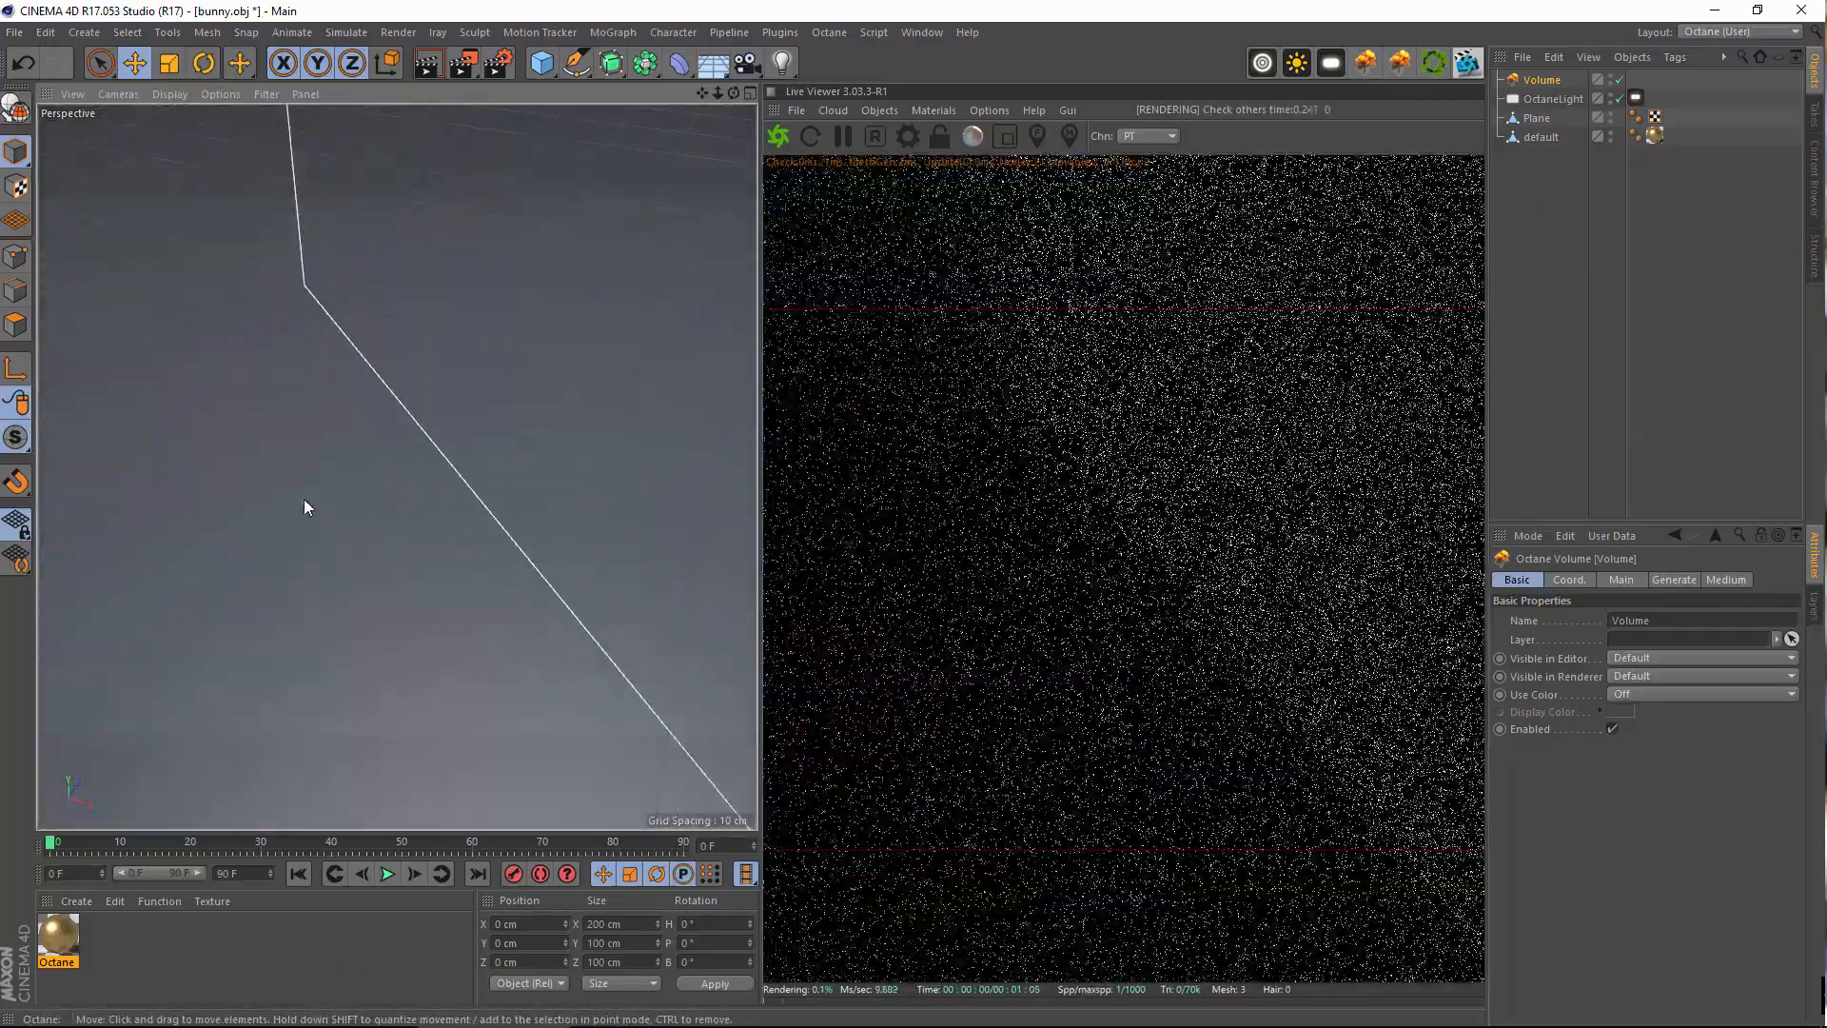
{"action": "scroll", "coordinate": [305, 506], "scroll_direction": "up", "scroll_amount": 1}
Move the volume along its Z axis to about -7.77 cm and frame the bunny inside it
{"action": "middle_click_drag", "start_coordinate": [240, 511], "coordinate": [645, 288], "text": "alt"}
{"action": "left_click_drag", "start_coordinate": [437, 539], "coordinate": [345, 538], "text": "alt"}
{"action": "middle_click_drag", "start_coordinate": [547, 525], "coordinate": [239, 198], "text": "alt"}
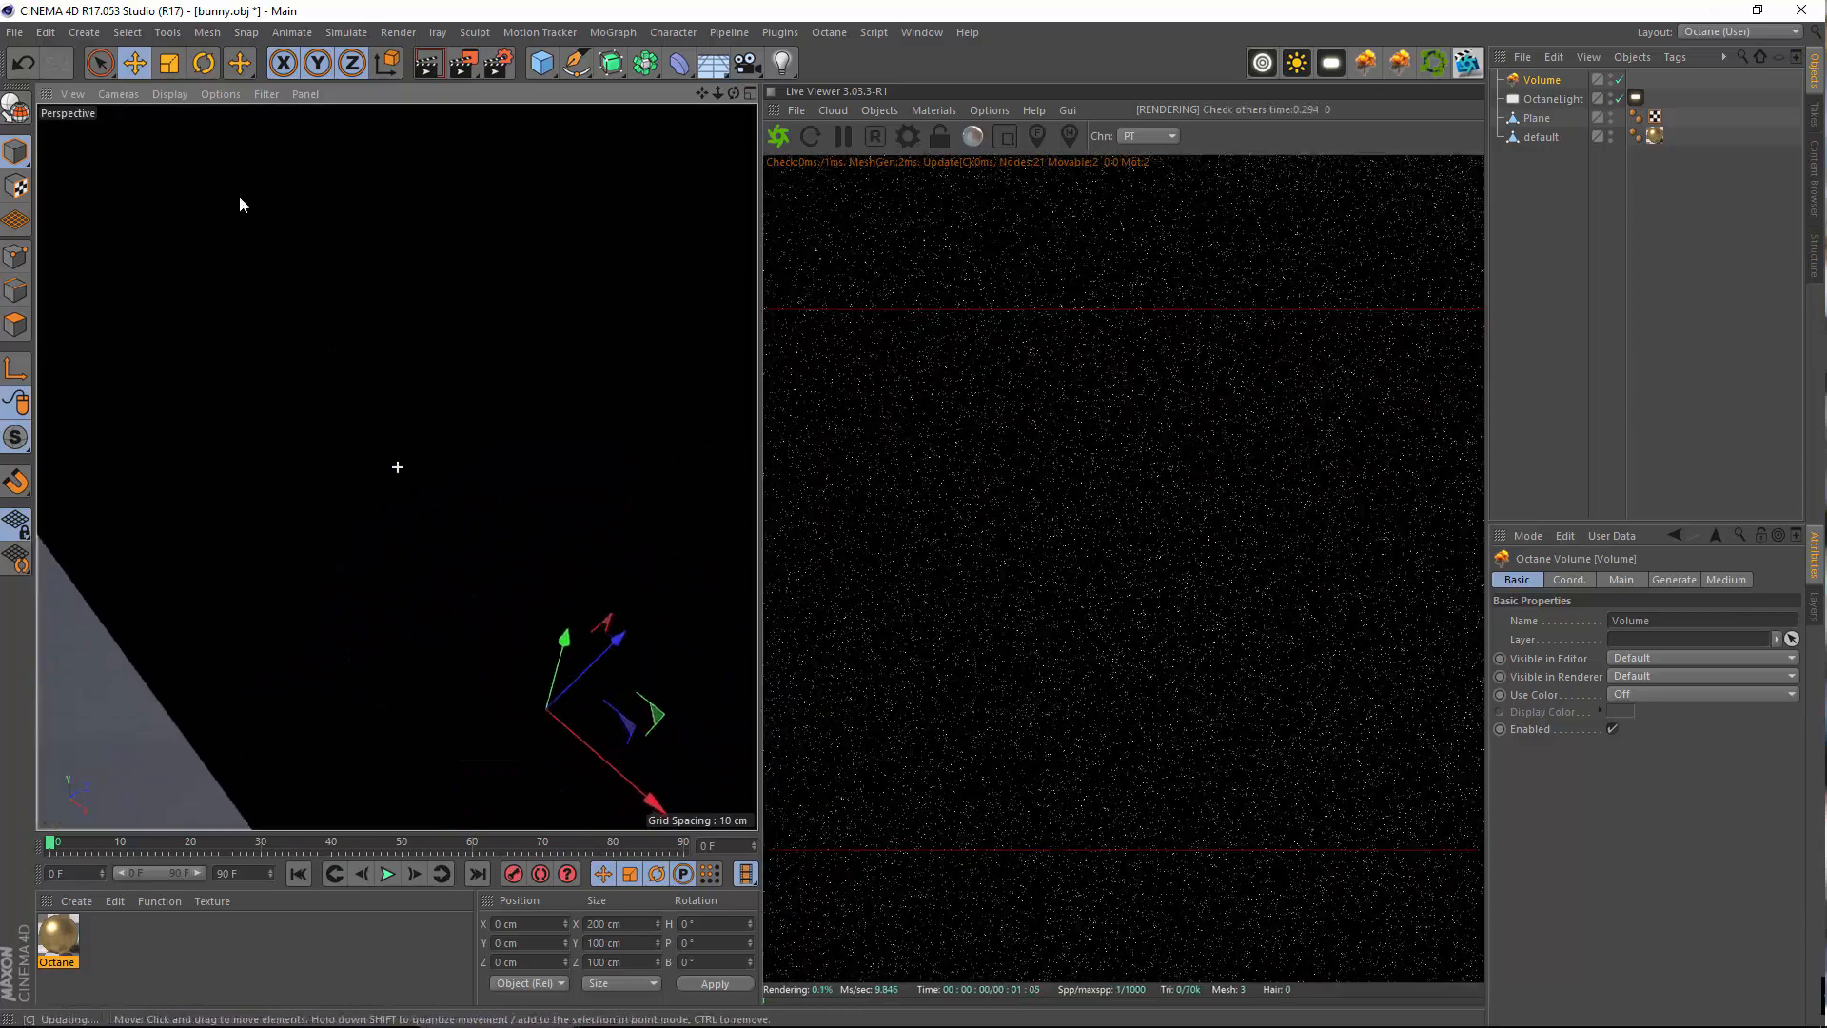
{"action": "left_click_drag", "start_coordinate": [601, 624], "coordinate": [254, 701]}
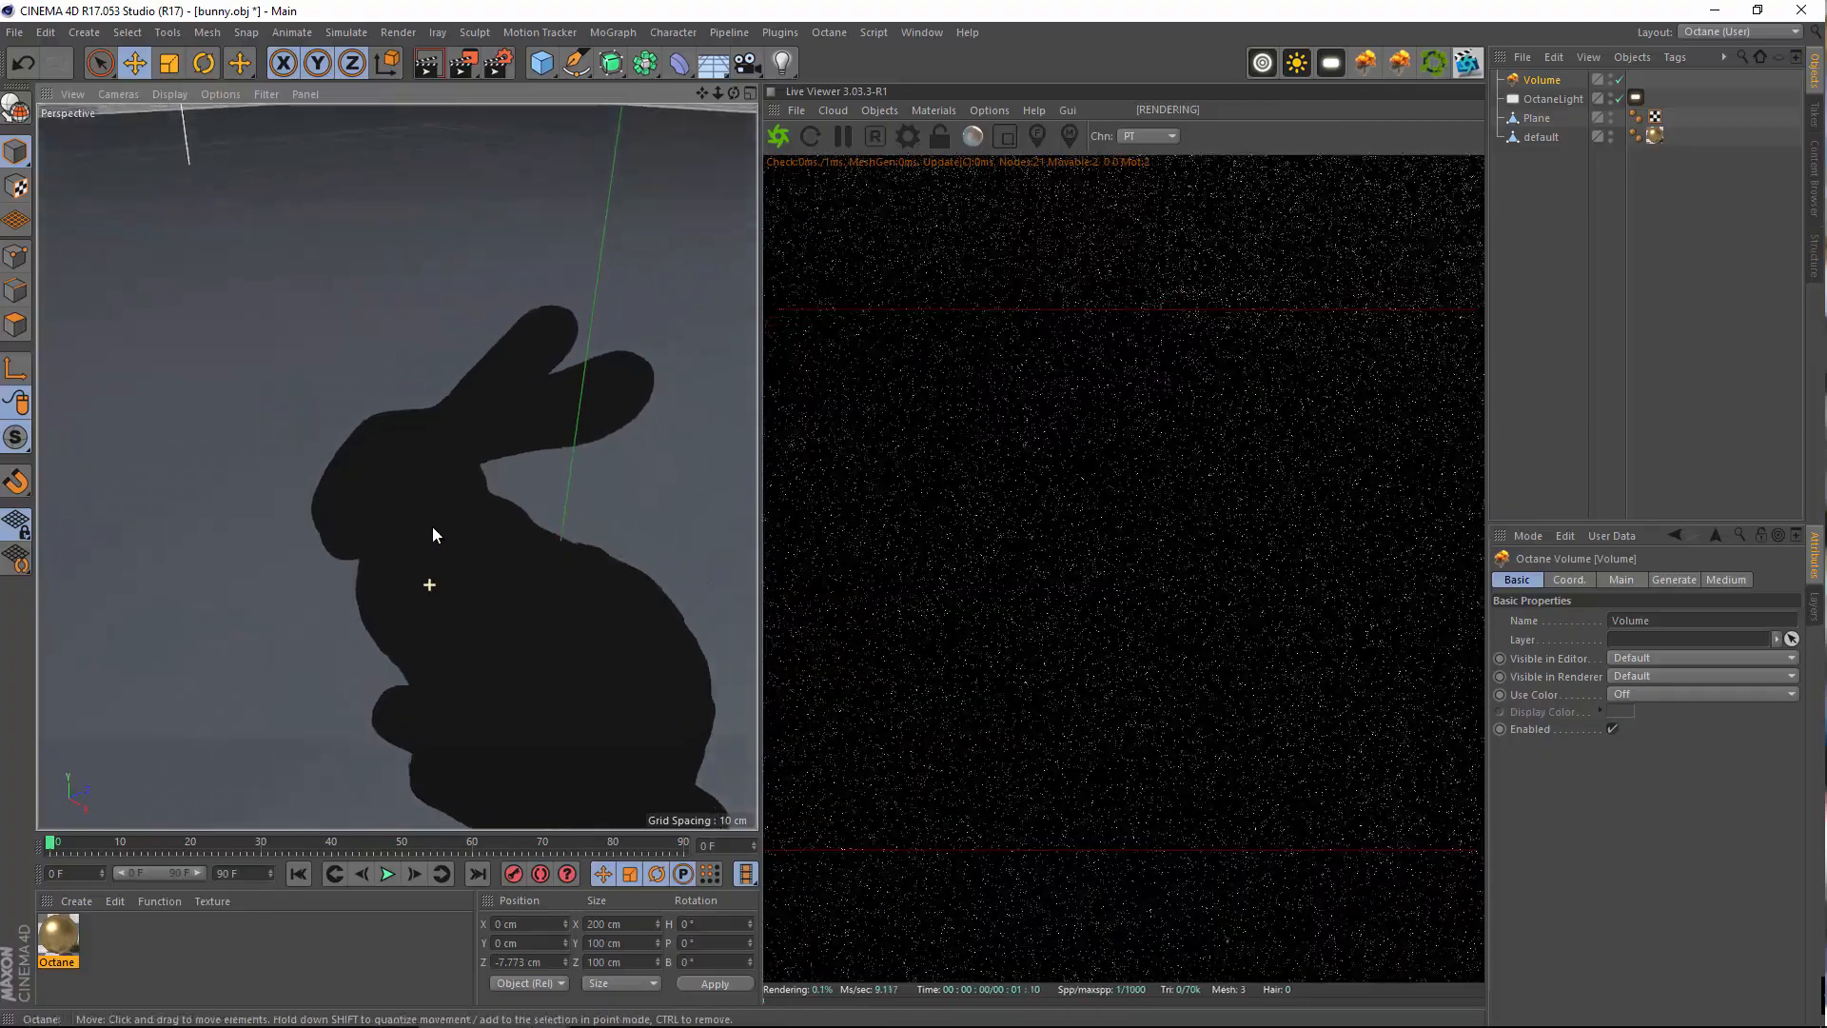
{"action": "left_click_drag", "start_coordinate": [432, 527], "coordinate": [314, 723], "text": "alt"}
Create a new Octane Material, open it for editing and choose Diffuse as its material type
{"action": "left_click", "coordinate": [85, 902]}
{"action": "mouse_move", "coordinate": [120, 744]}
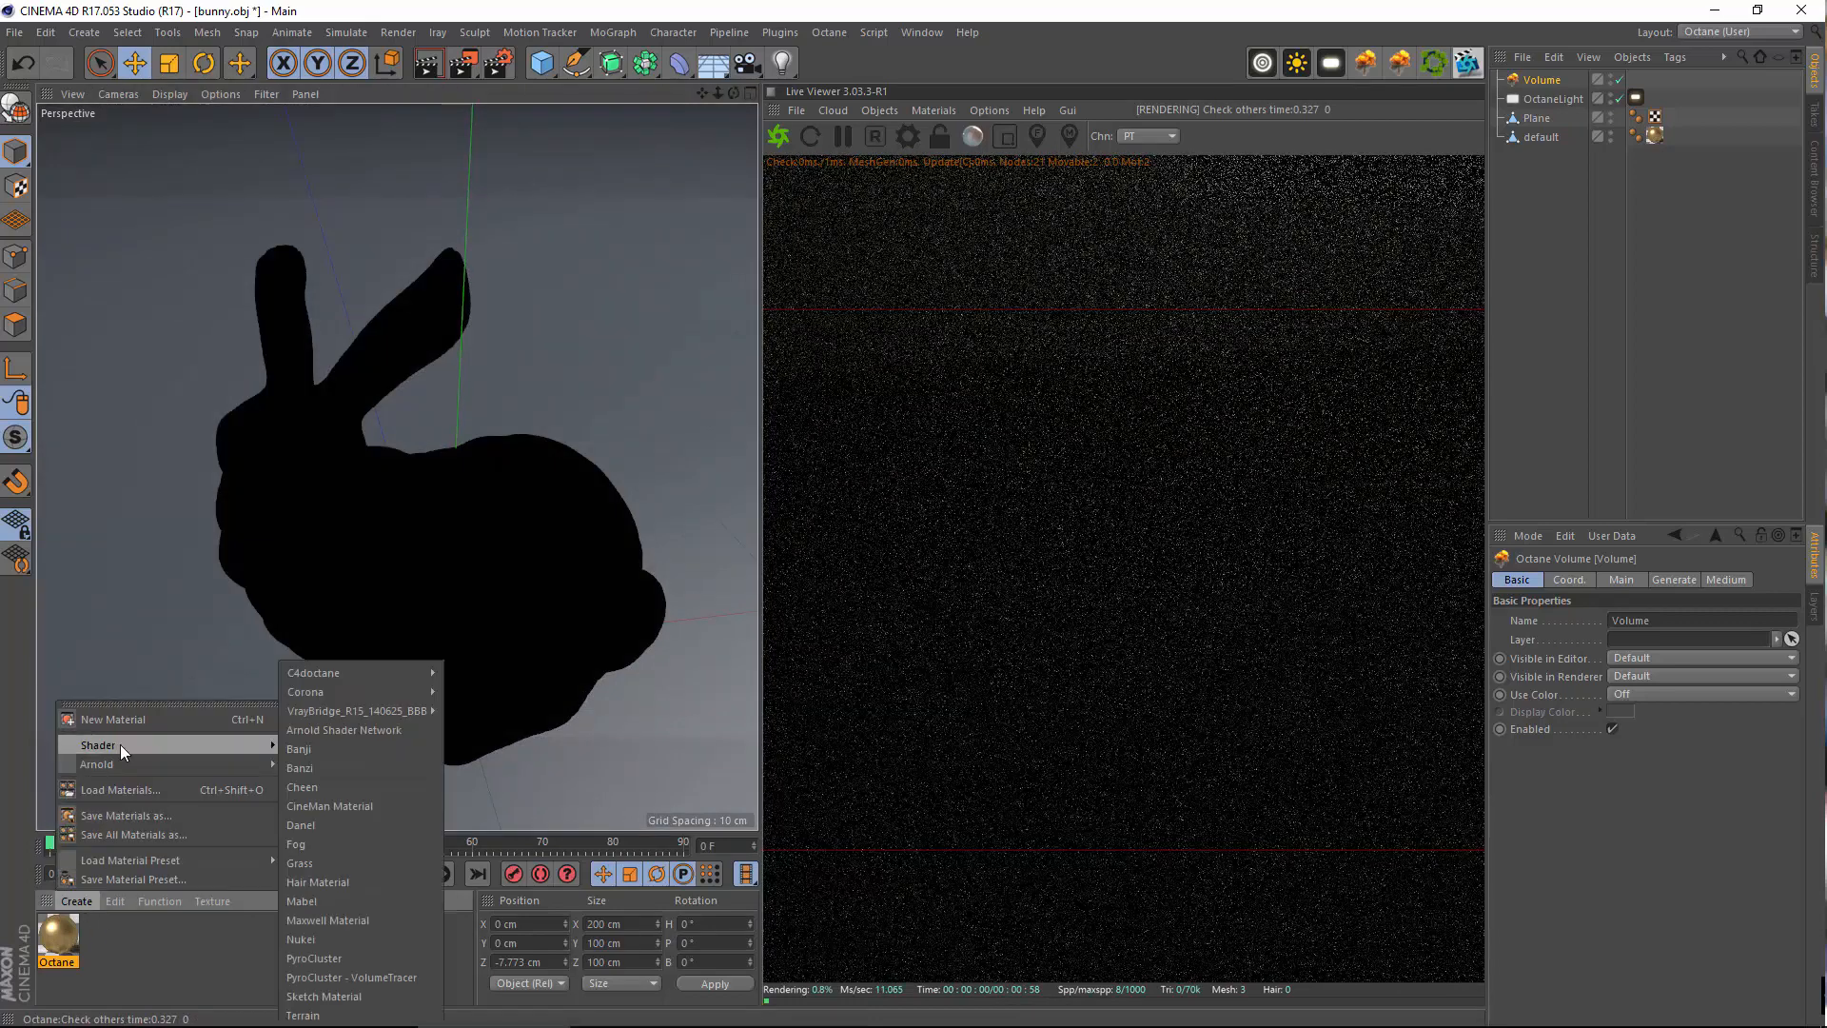
{"action": "mouse_move", "coordinate": [369, 672]}
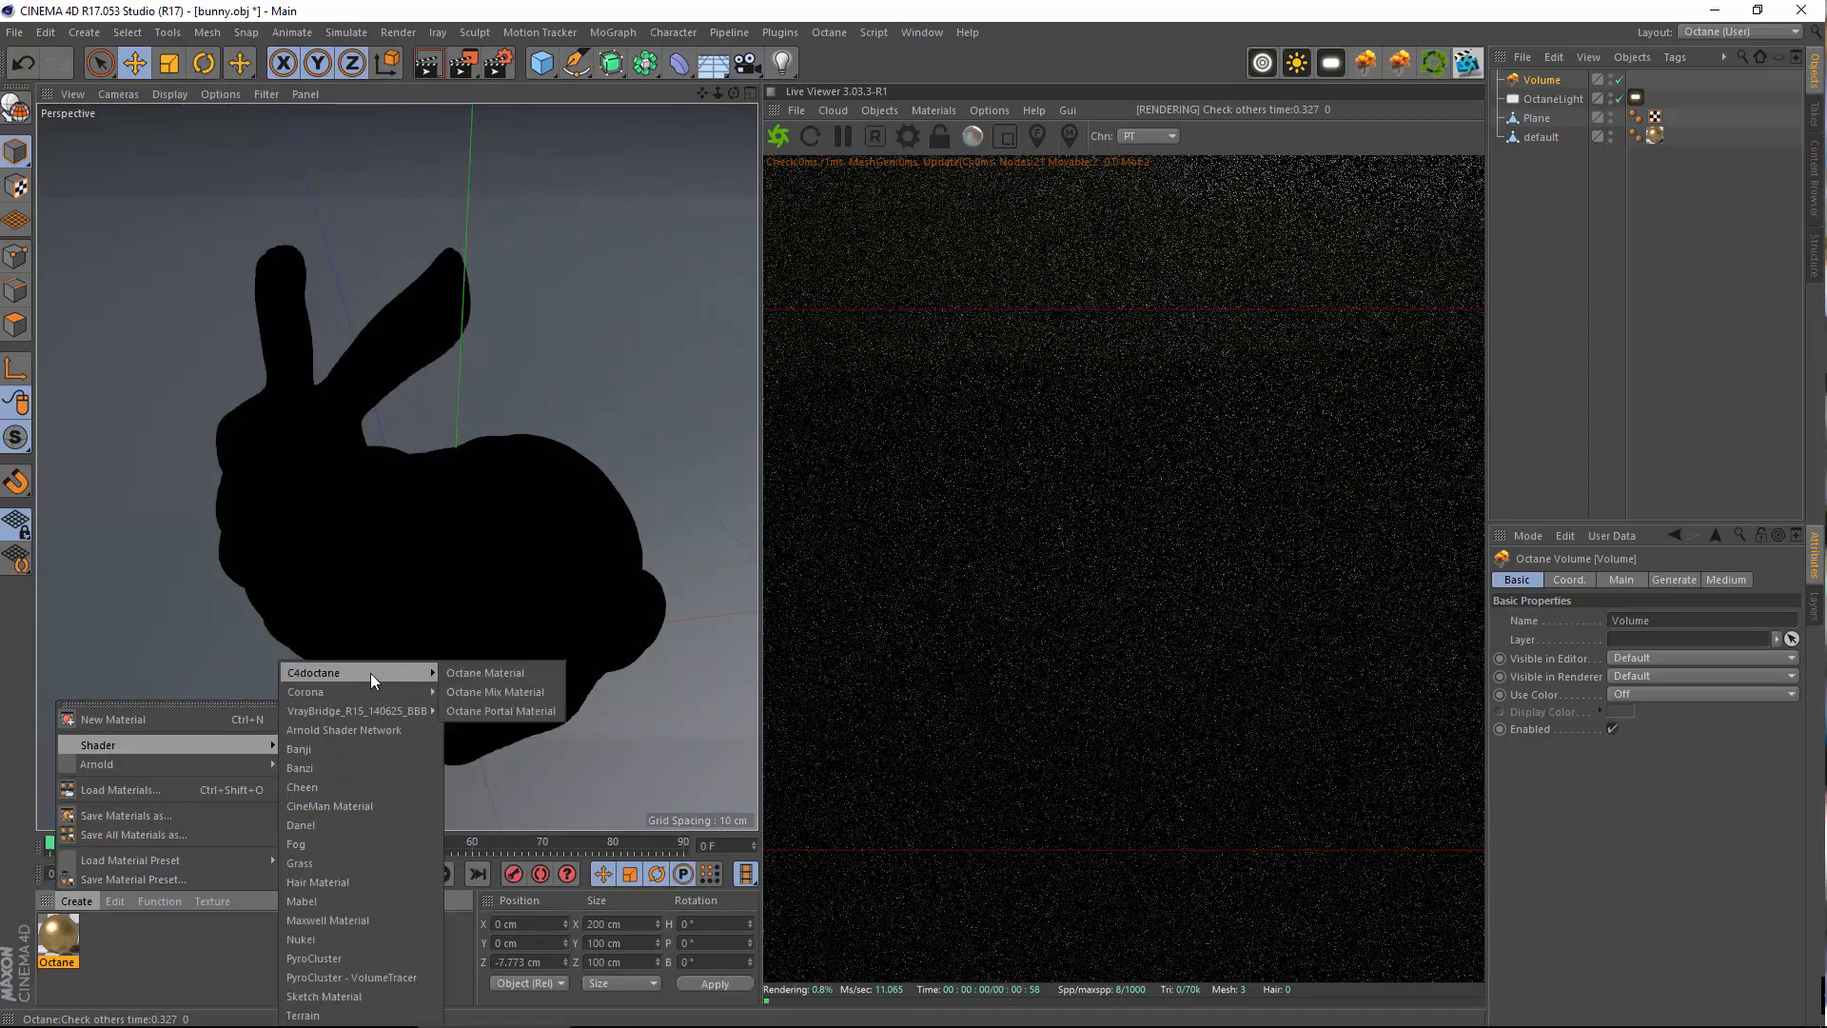
{"action": "left_click", "coordinate": [520, 672]}
{"action": "double_click", "coordinate": [58, 932]}
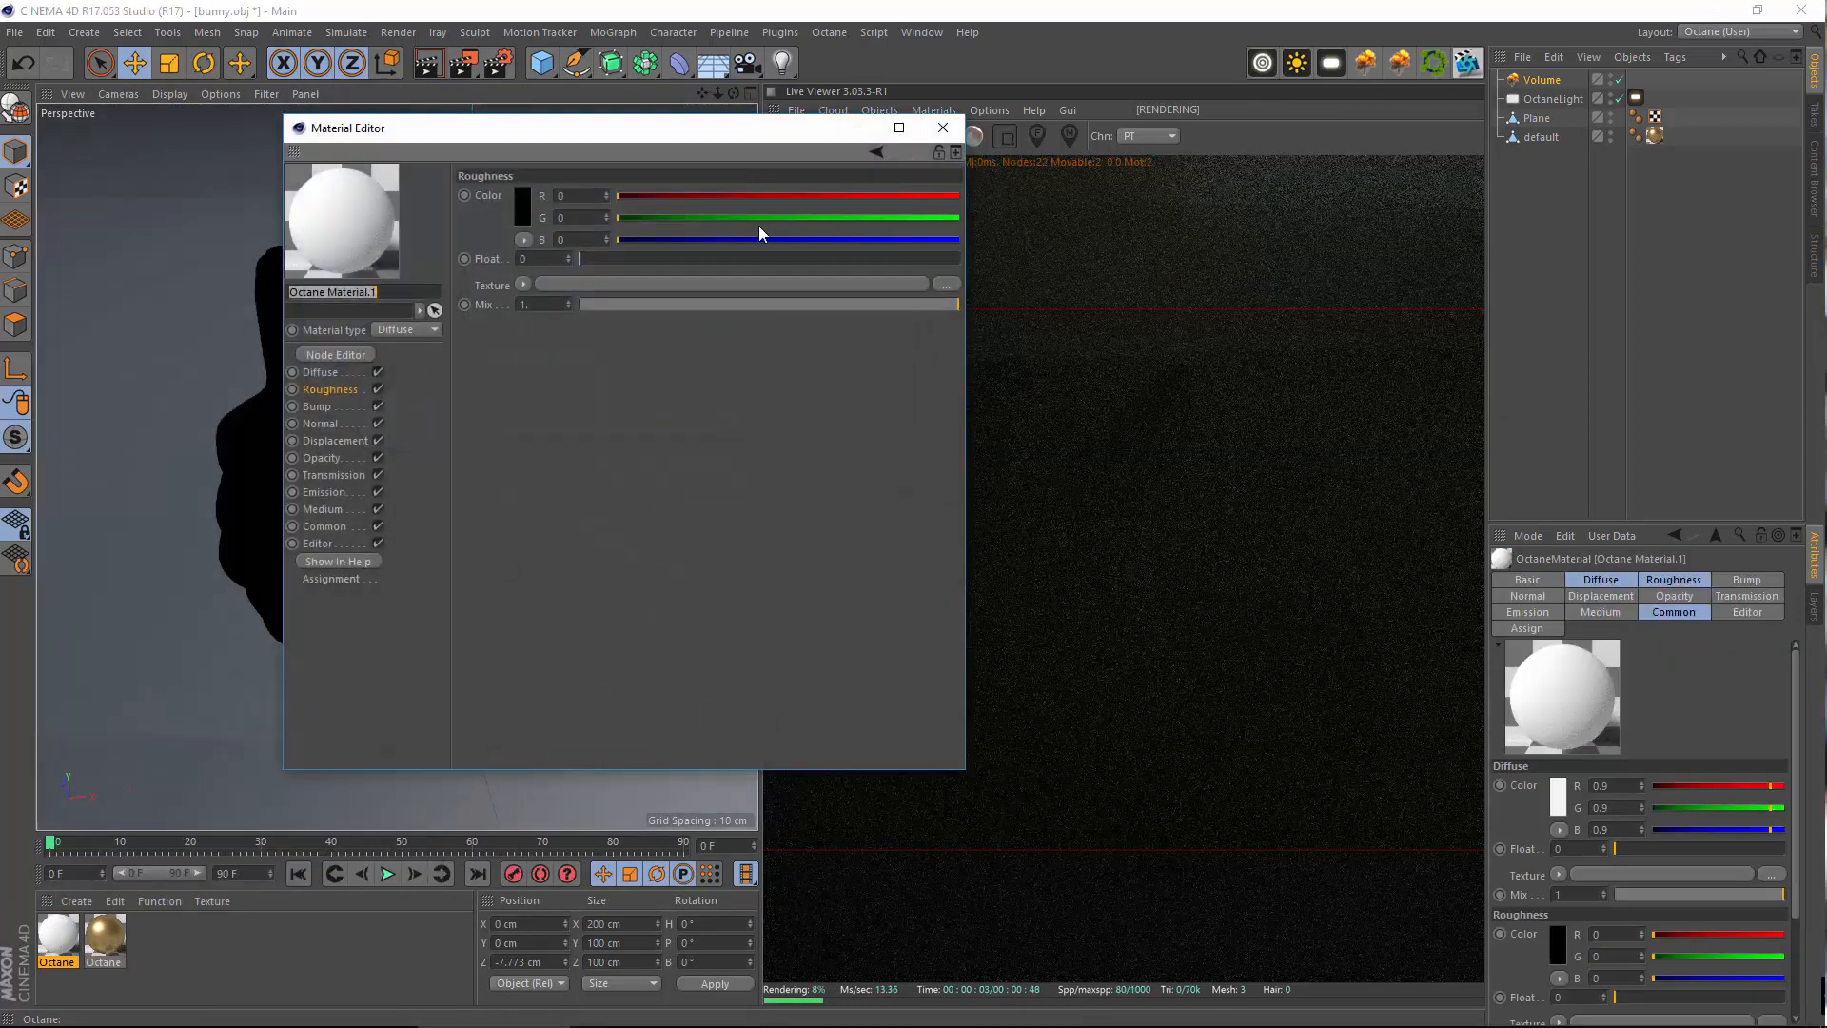
{"action": "left_click", "coordinate": [407, 329]}
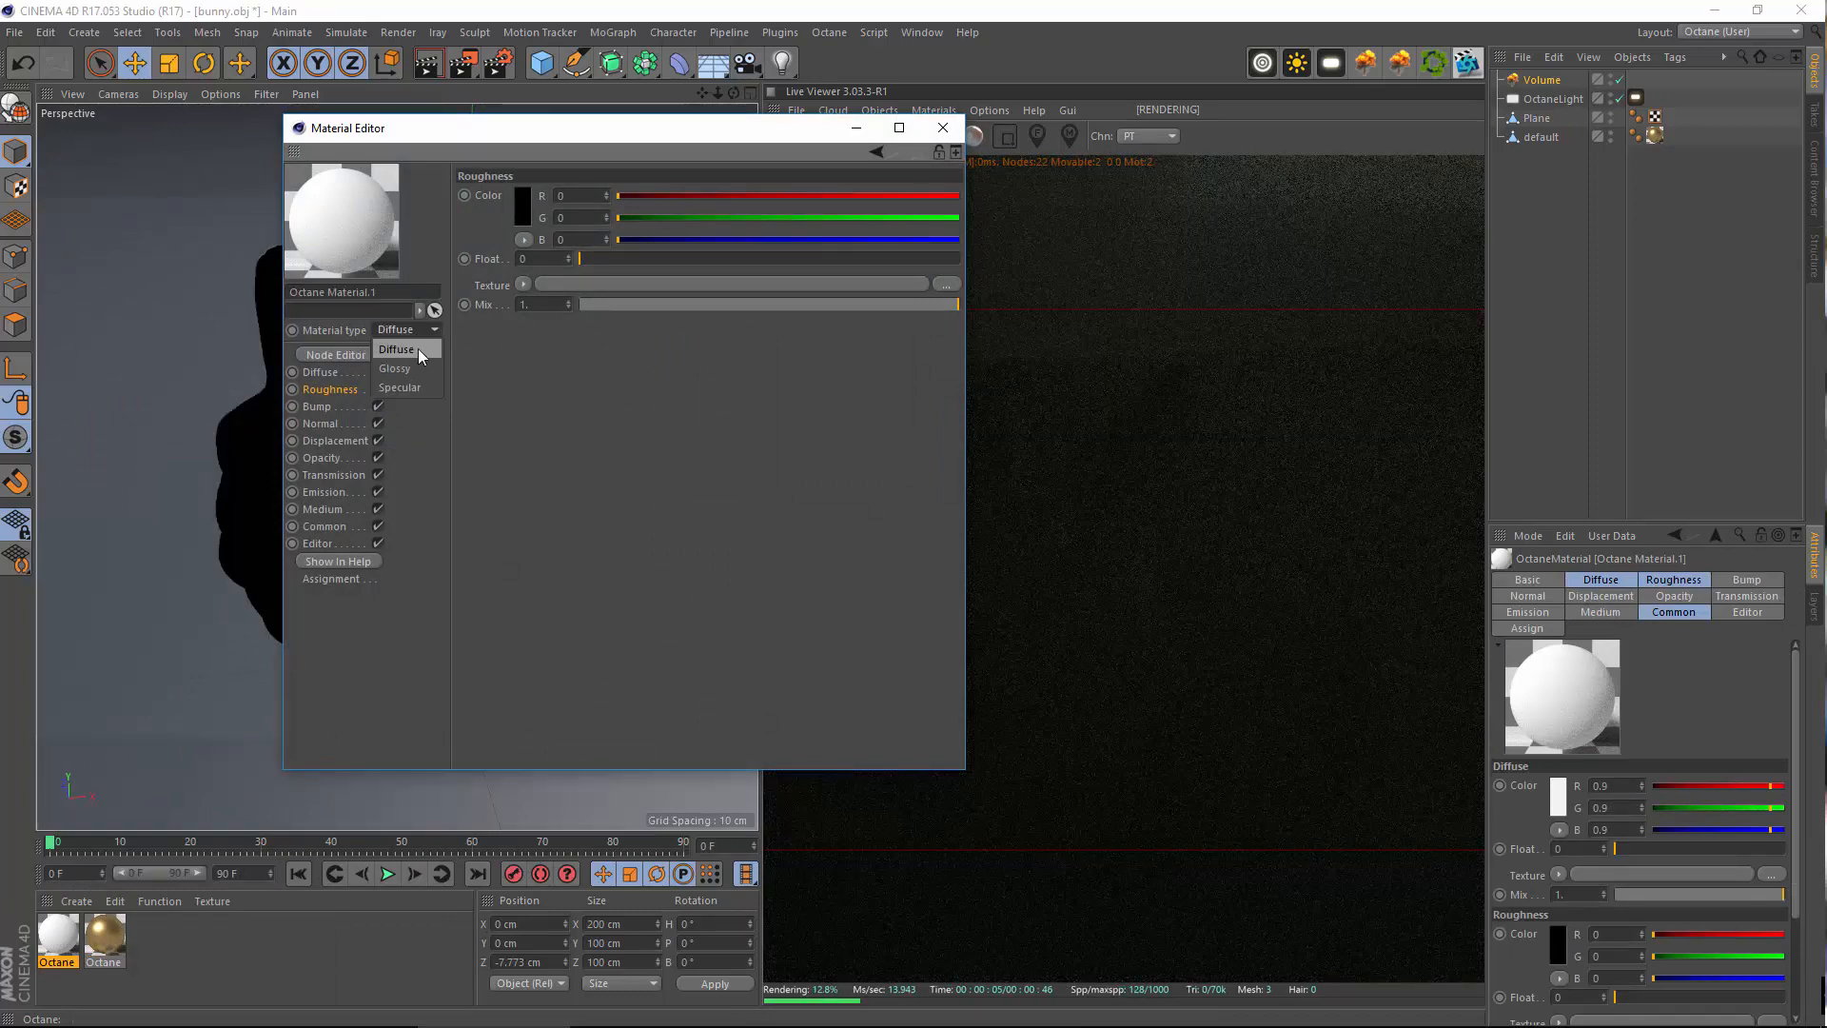
{"action": "left_click", "coordinate": [419, 348]}
Assign a Blackbody Emission texture to the new material's Emission channel and open its settings
{"action": "left_click", "coordinate": [324, 492]}
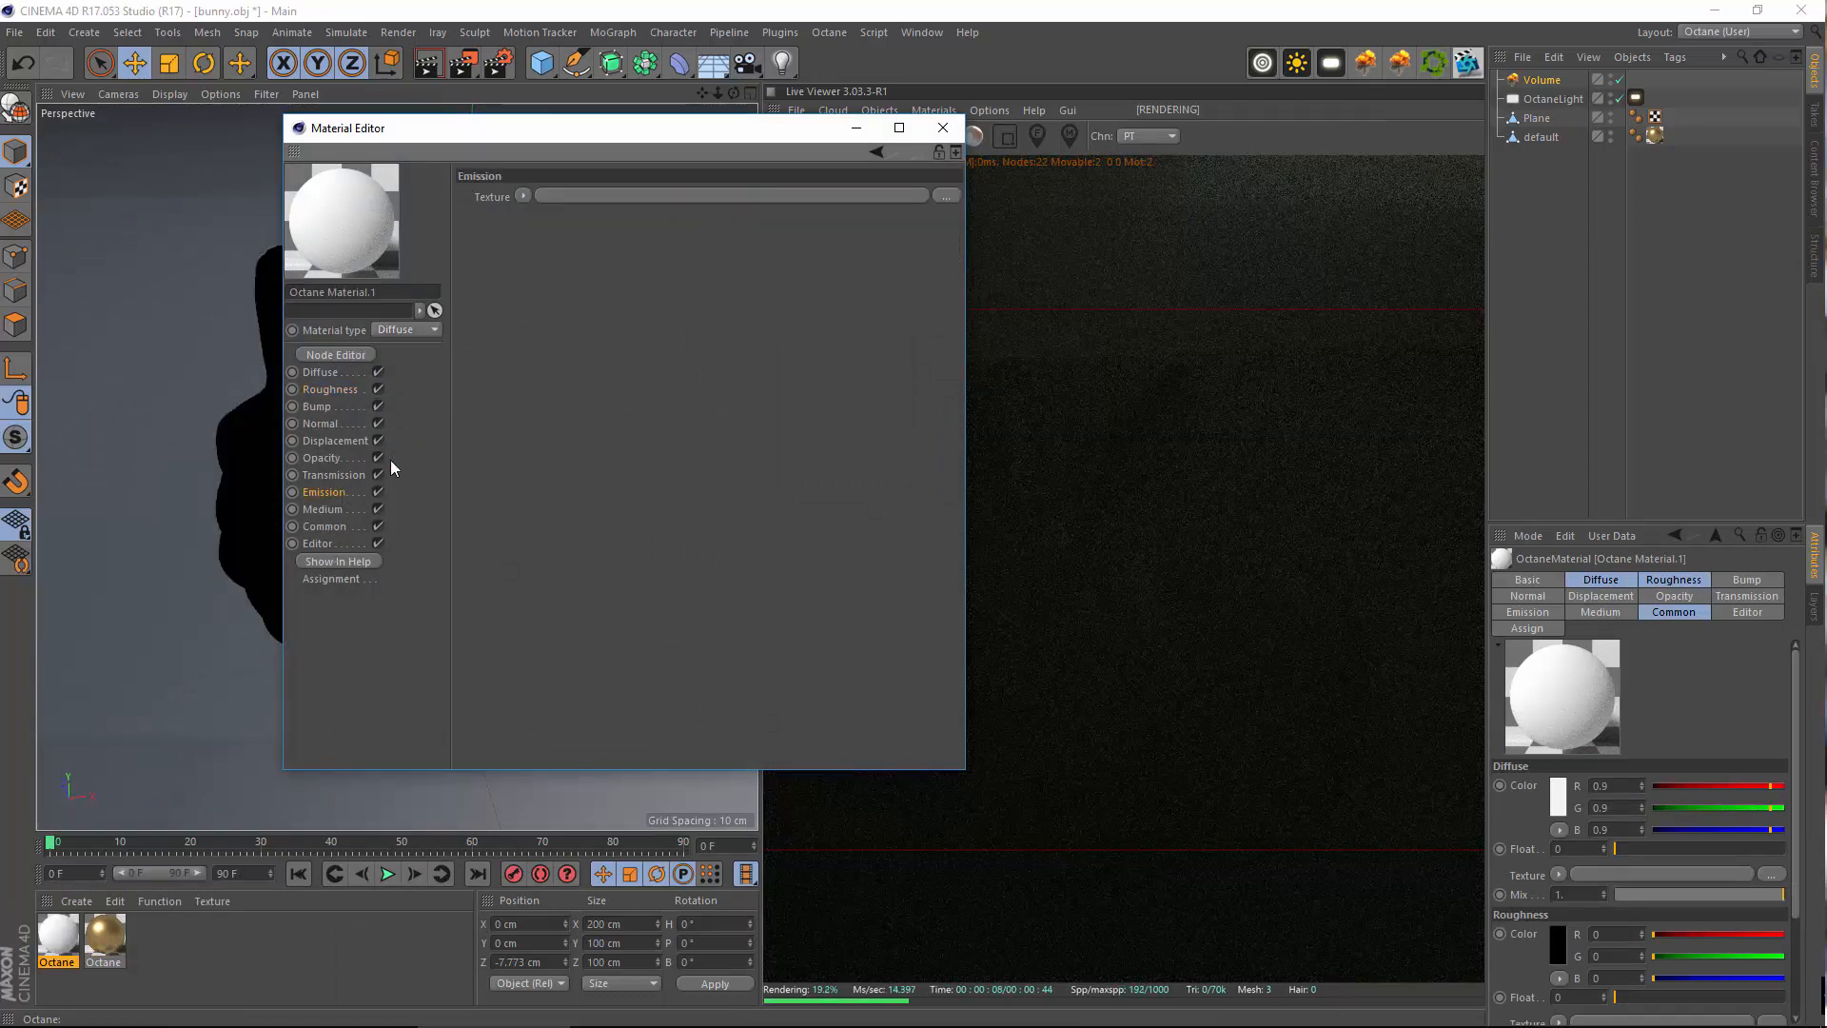
{"action": "left_click", "coordinate": [525, 197]}
{"action": "mouse_move", "coordinate": [594, 545]}
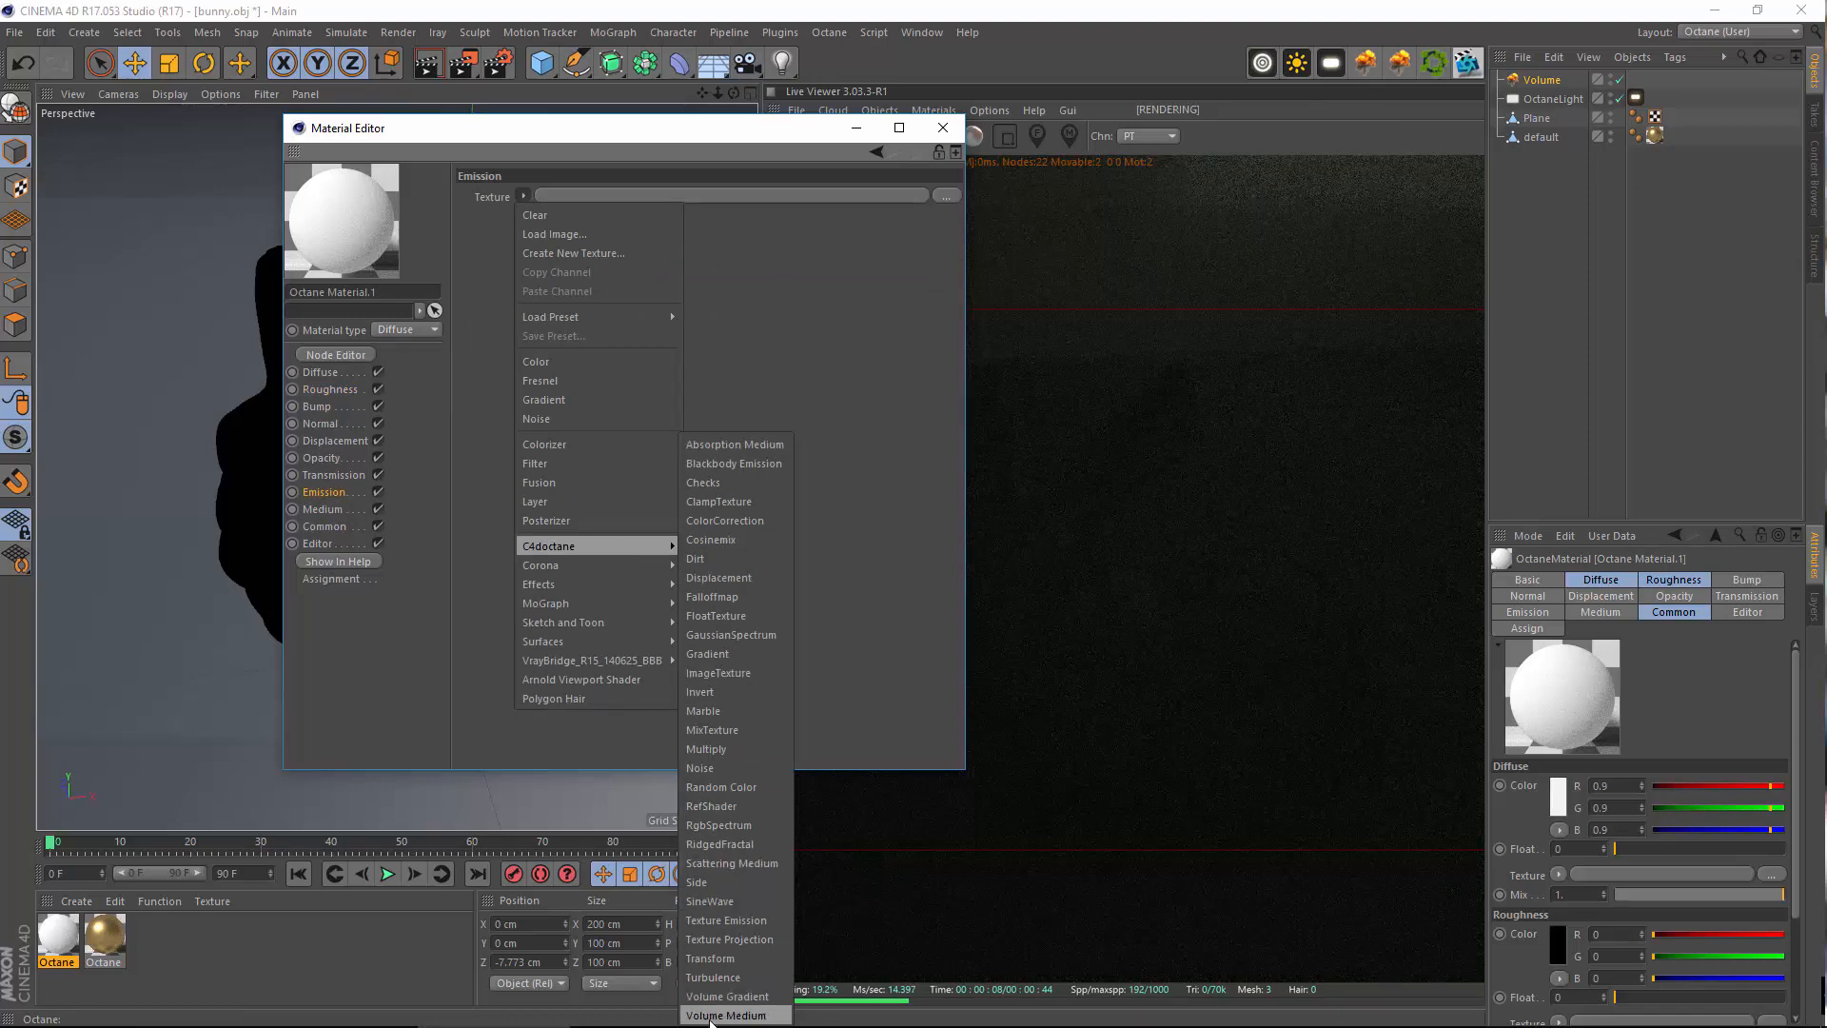
{"action": "left_click", "coordinate": [766, 461]}
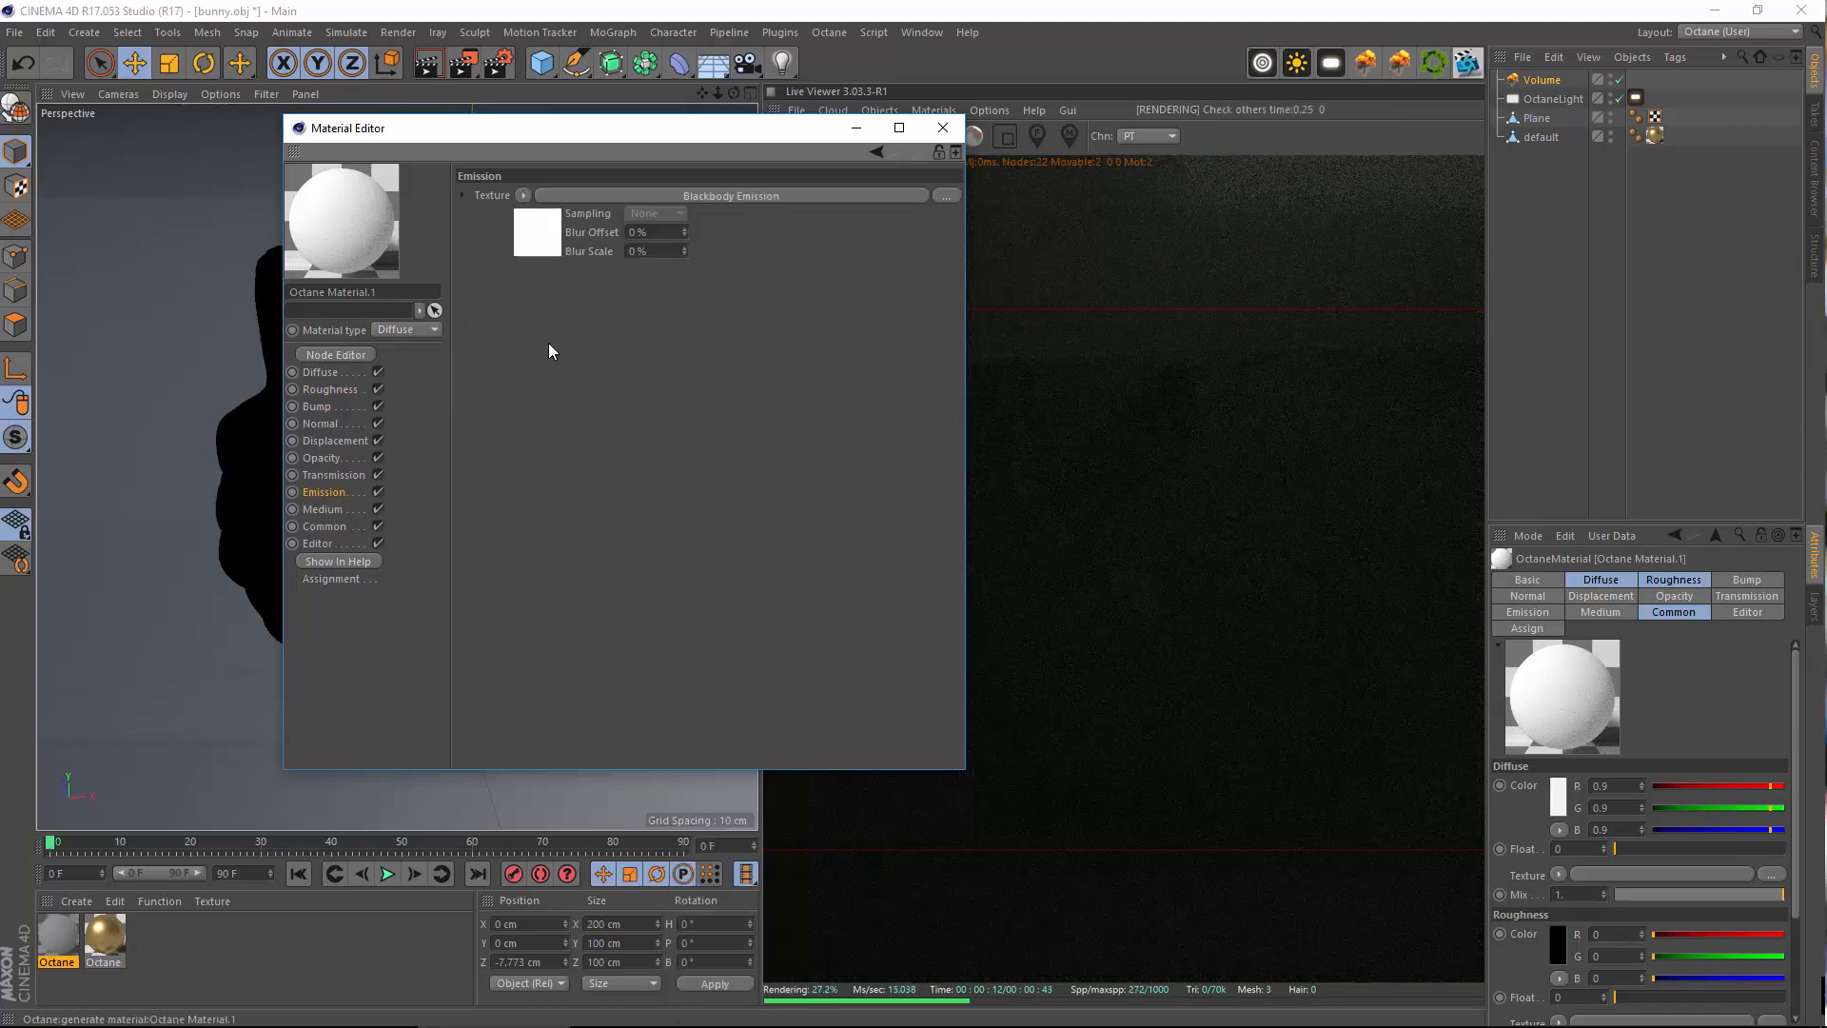
{"action": "left_click", "coordinate": [775, 196]}
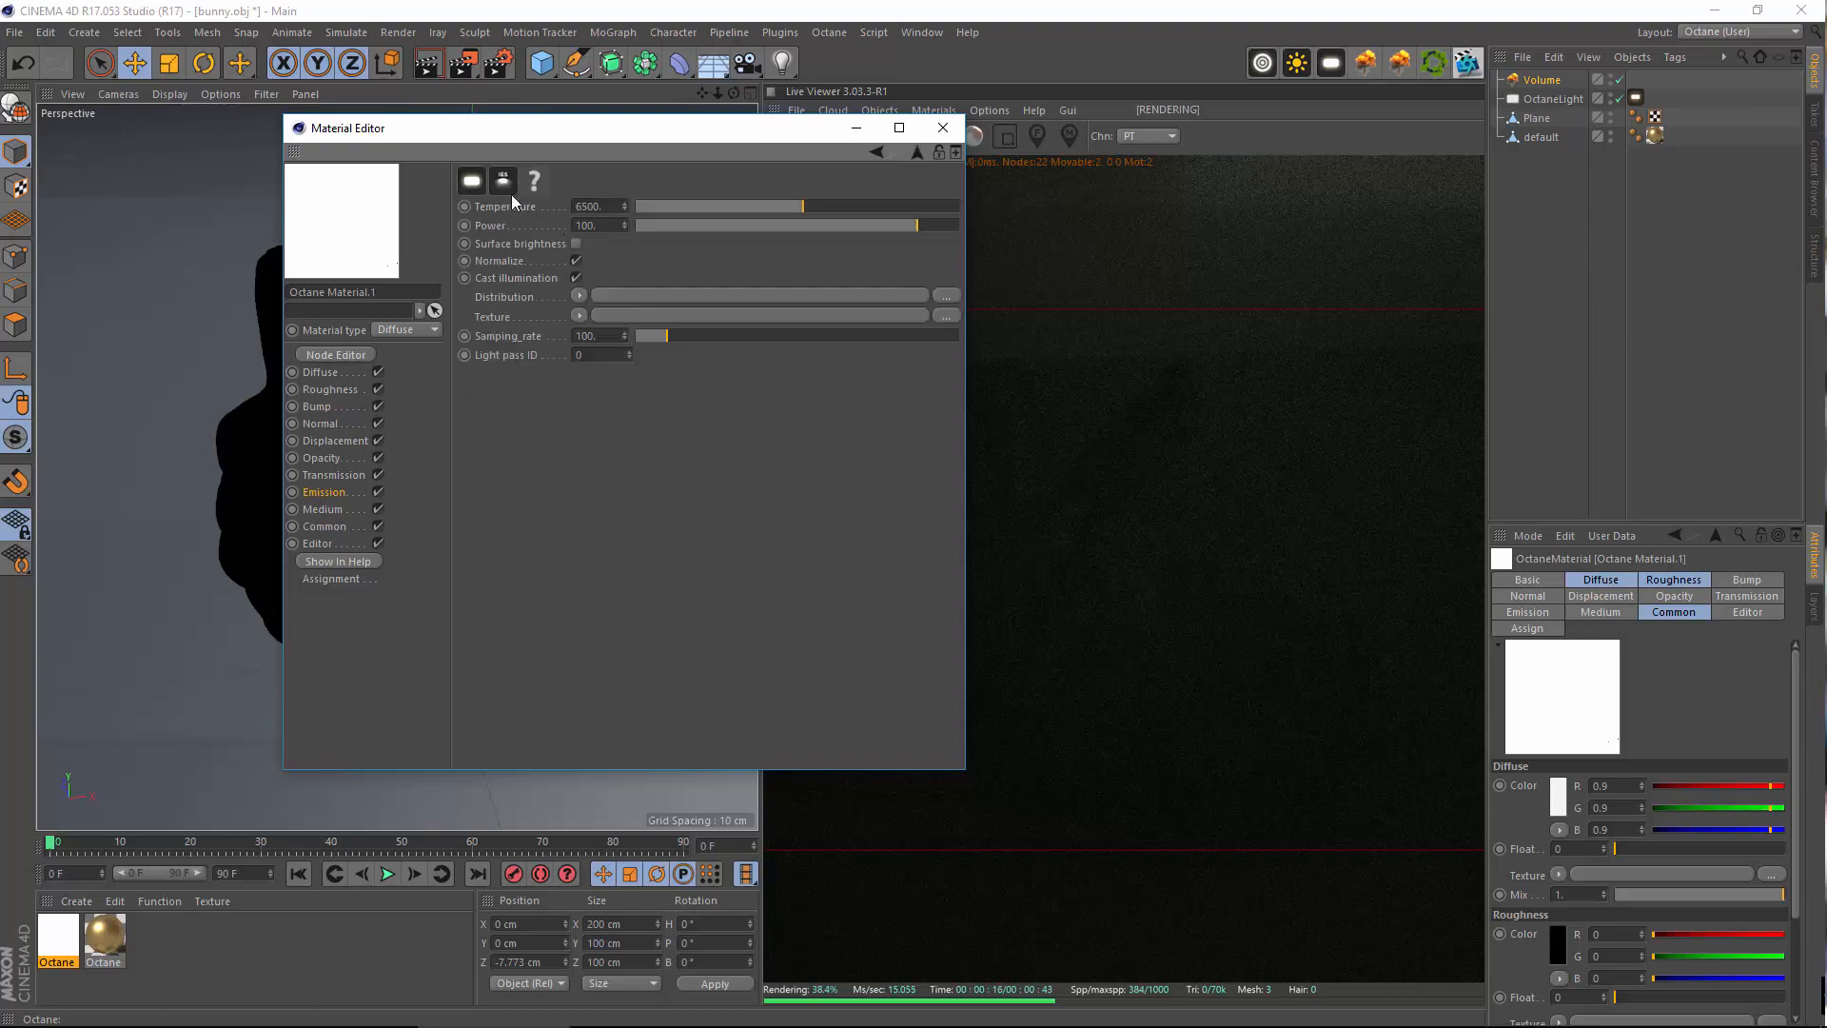
Apply the emissive material to the bunny object, set the emission power to about 1.34 and minimise the material editor
{"action": "left_click_drag", "start_coordinate": [44, 927], "coordinate": [1656, 138]}
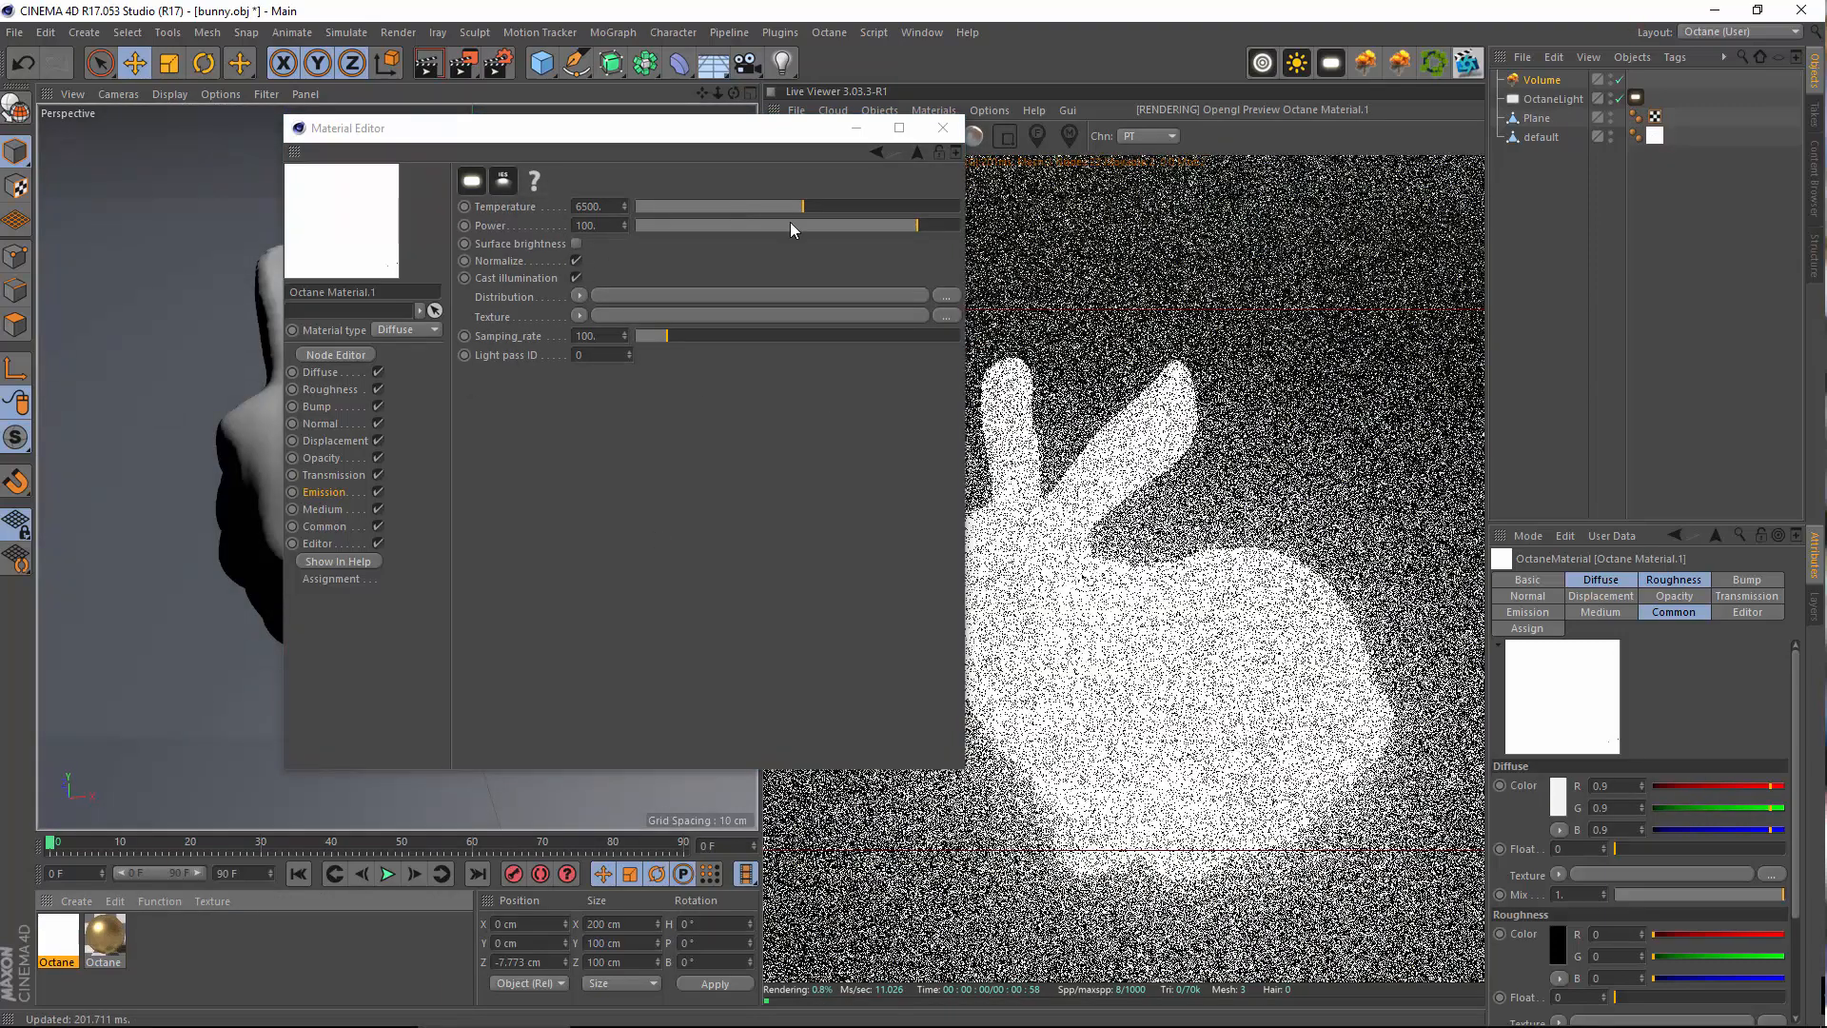
{"action": "left_click_drag", "start_coordinate": [890, 230], "coordinate": [830, 234]}
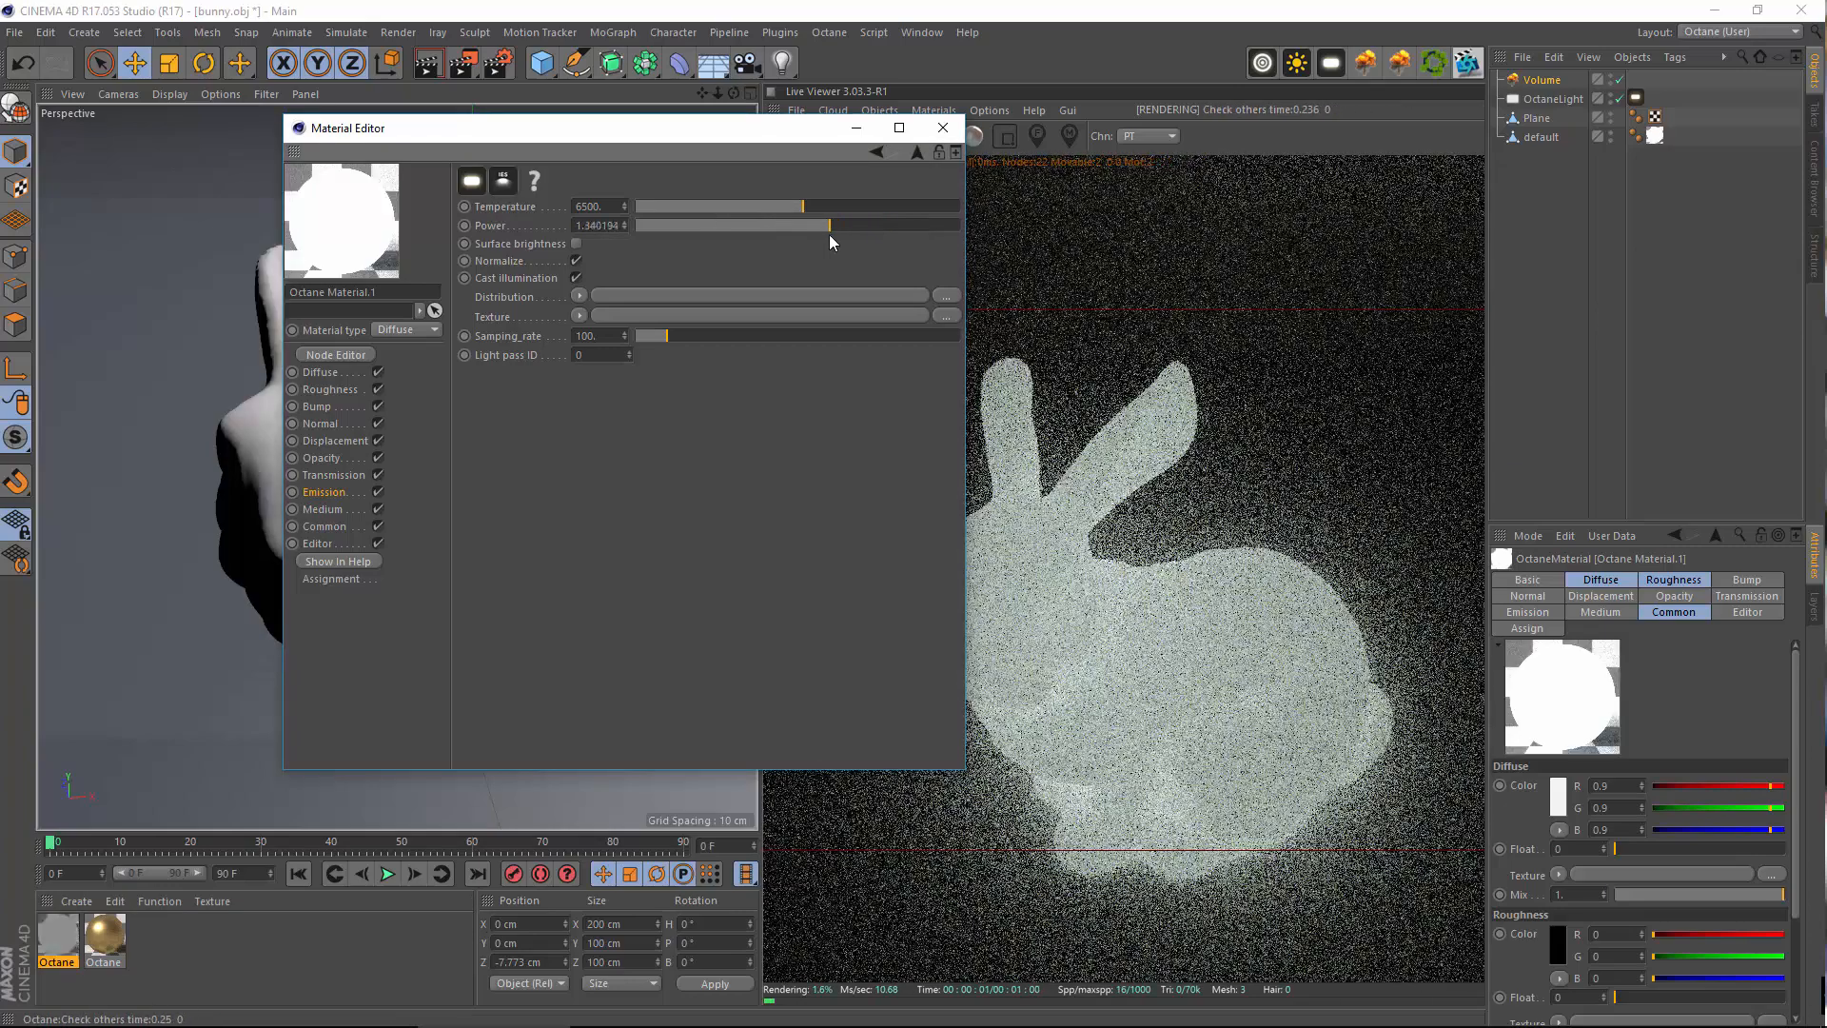
{"action": "left_click", "coordinate": [856, 128]}
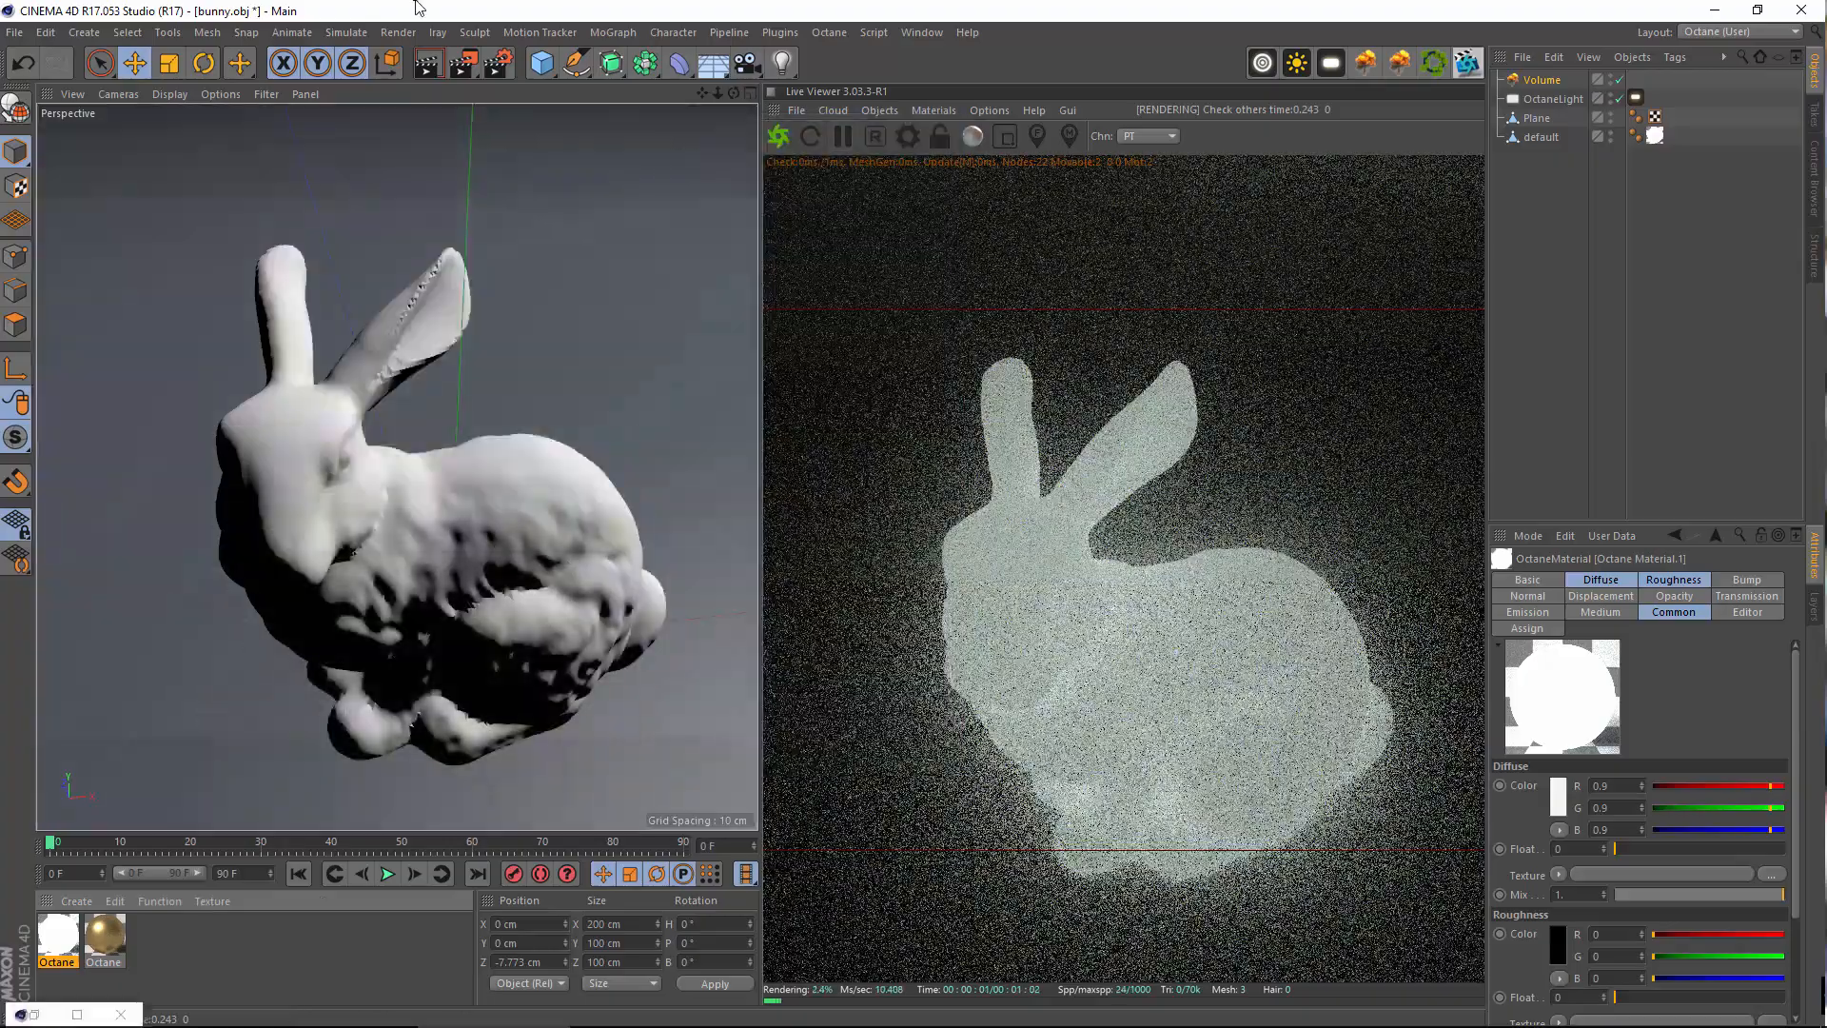
Examine the glowing bunny inside the volume from several angles in the live render
{"action": "scroll", "coordinate": [483, 452], "scroll_direction": "down", "scroll_amount": 4}
{"action": "left_click_drag", "start_coordinate": [453, 493], "coordinate": [1, 437], "text": "alt"}
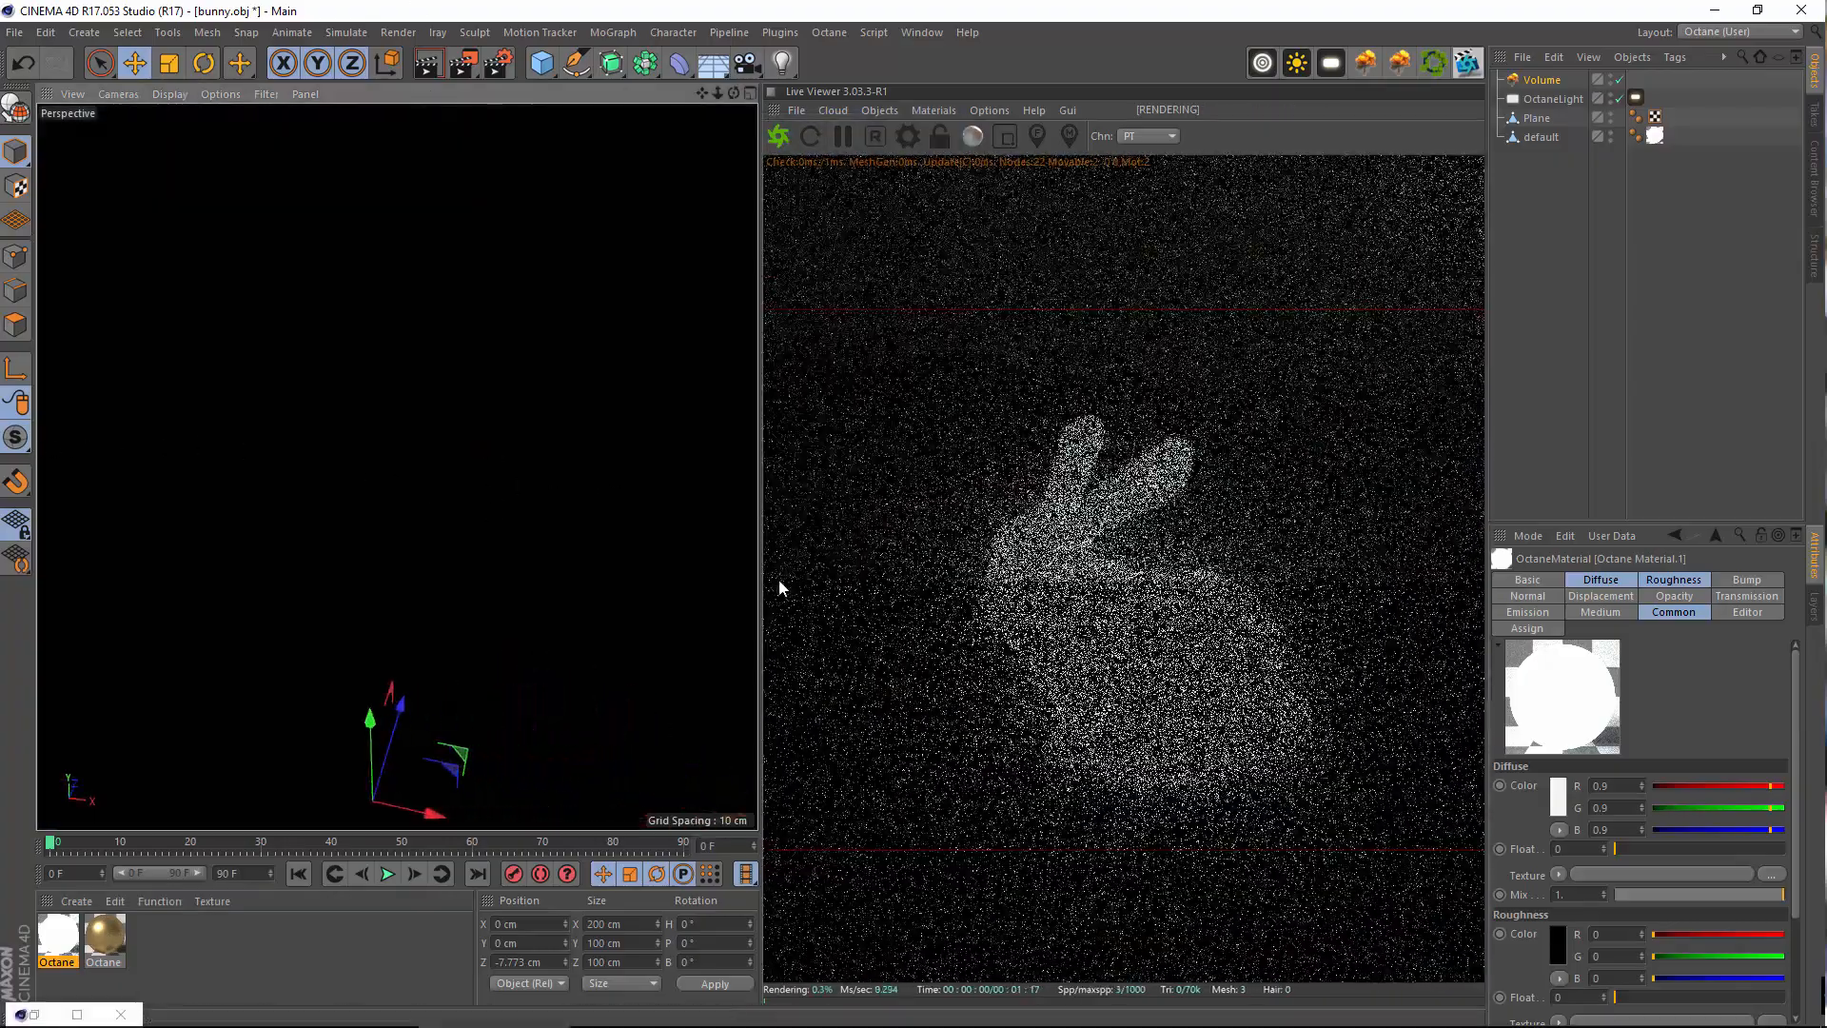
{"action": "left_click_drag", "start_coordinate": [526, 568], "coordinate": [549, 342], "text": "alt"}
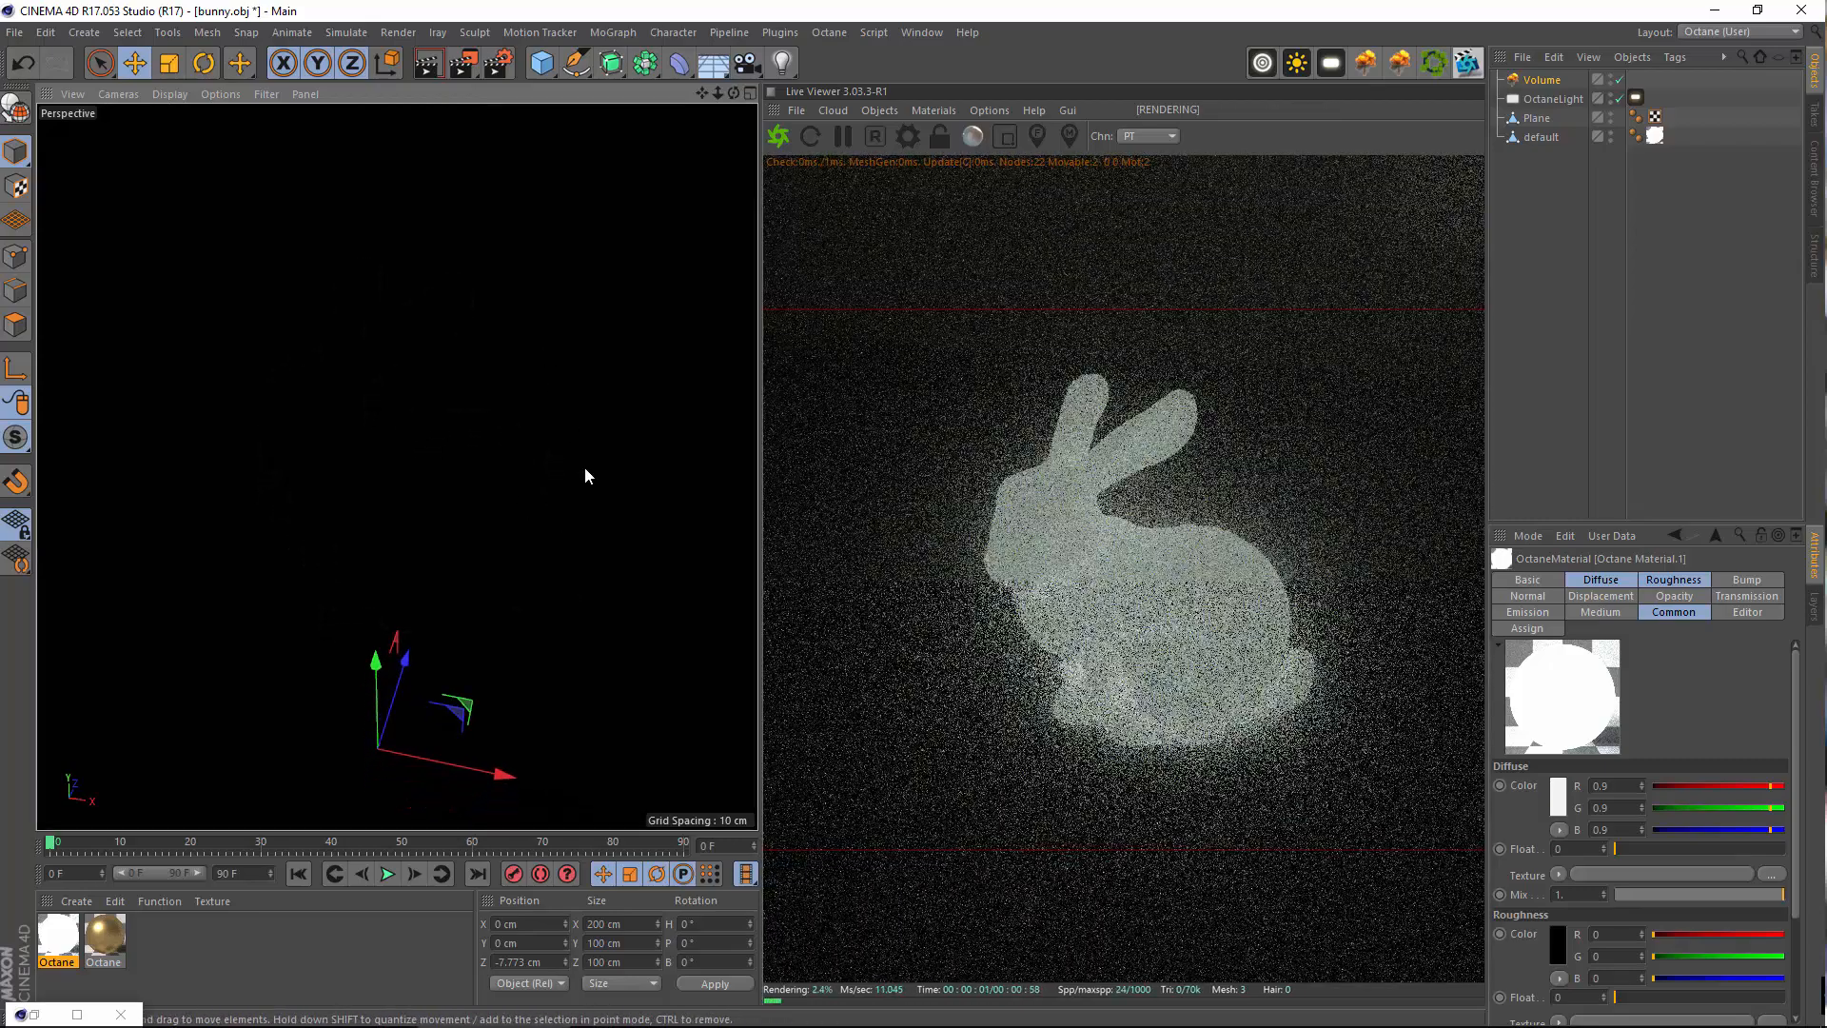
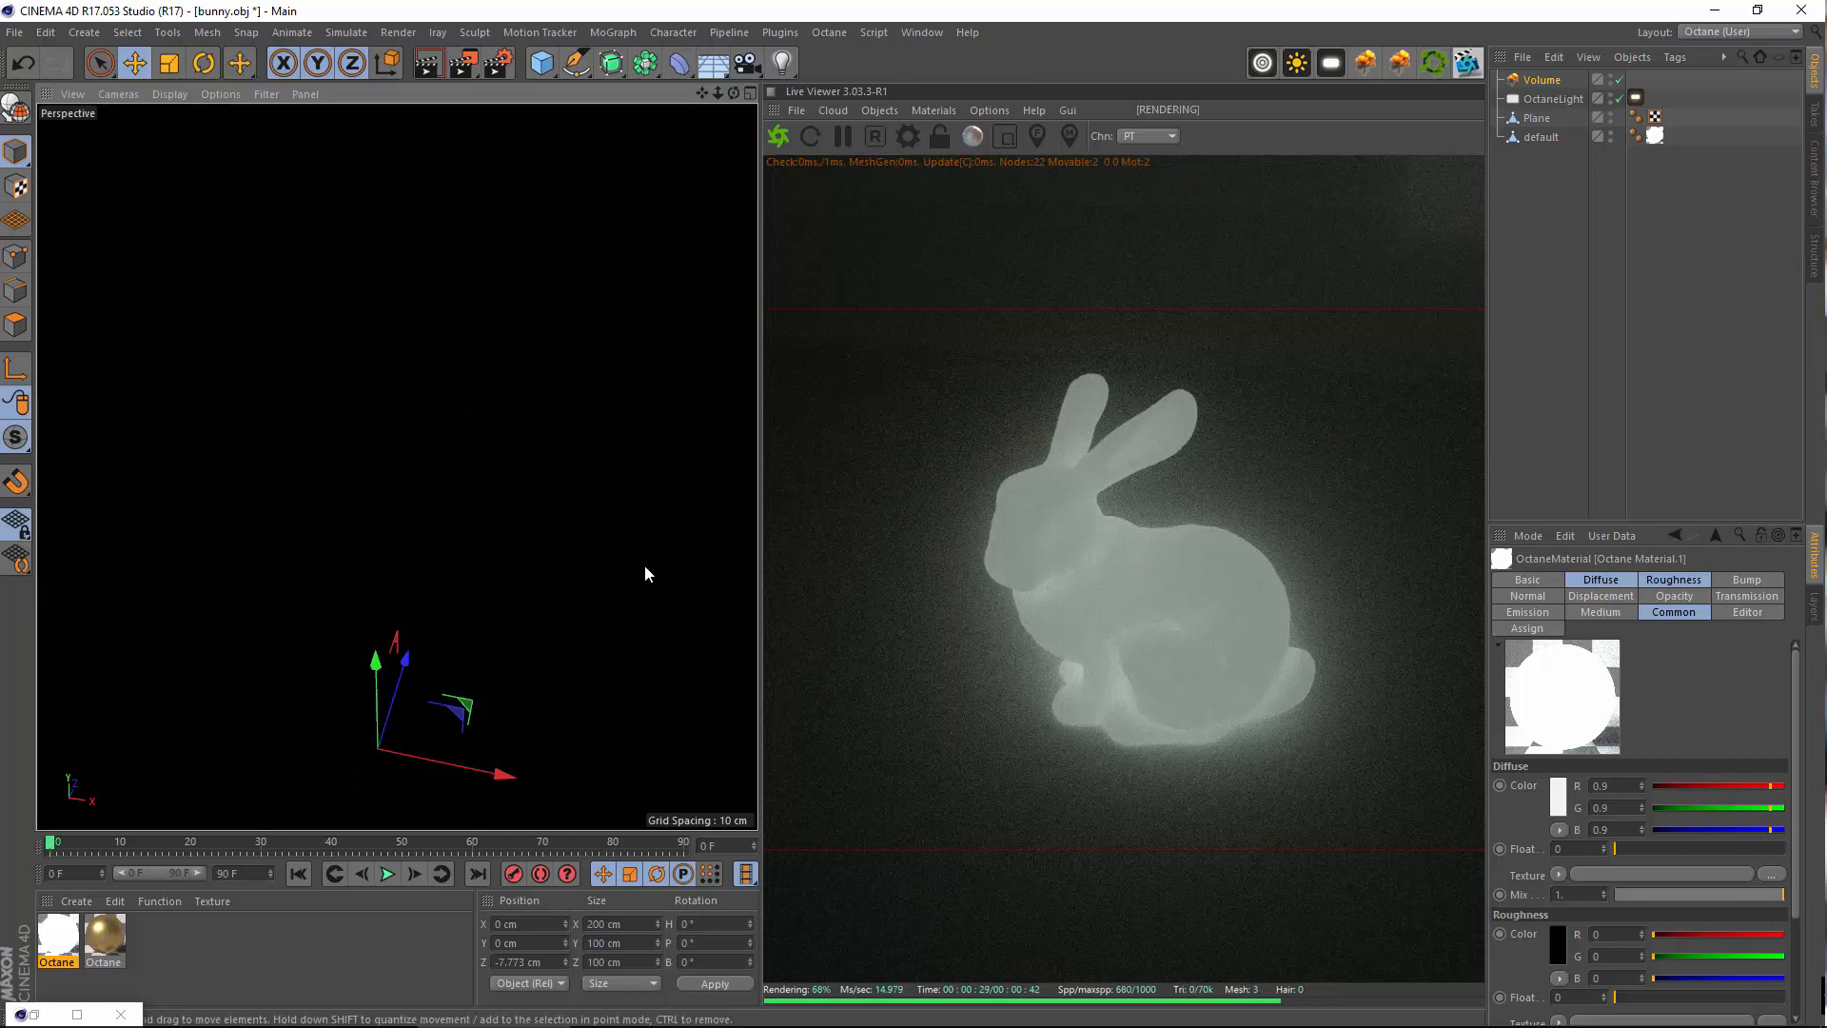
{"action": "left_click_drag", "start_coordinate": [643, 563], "coordinate": [539, 453], "text": "alt"}
{"action": "mouse_move", "coordinate": [579, 440]}
{"action": "middle_mouse_down", "text": "alt"}
{"action": "mouse_move", "coordinate": [417, 579]}
{"action": "mouse_move", "coordinate": [264, 642]}
{"action": "middle_mouse_up", "text": "alt"}
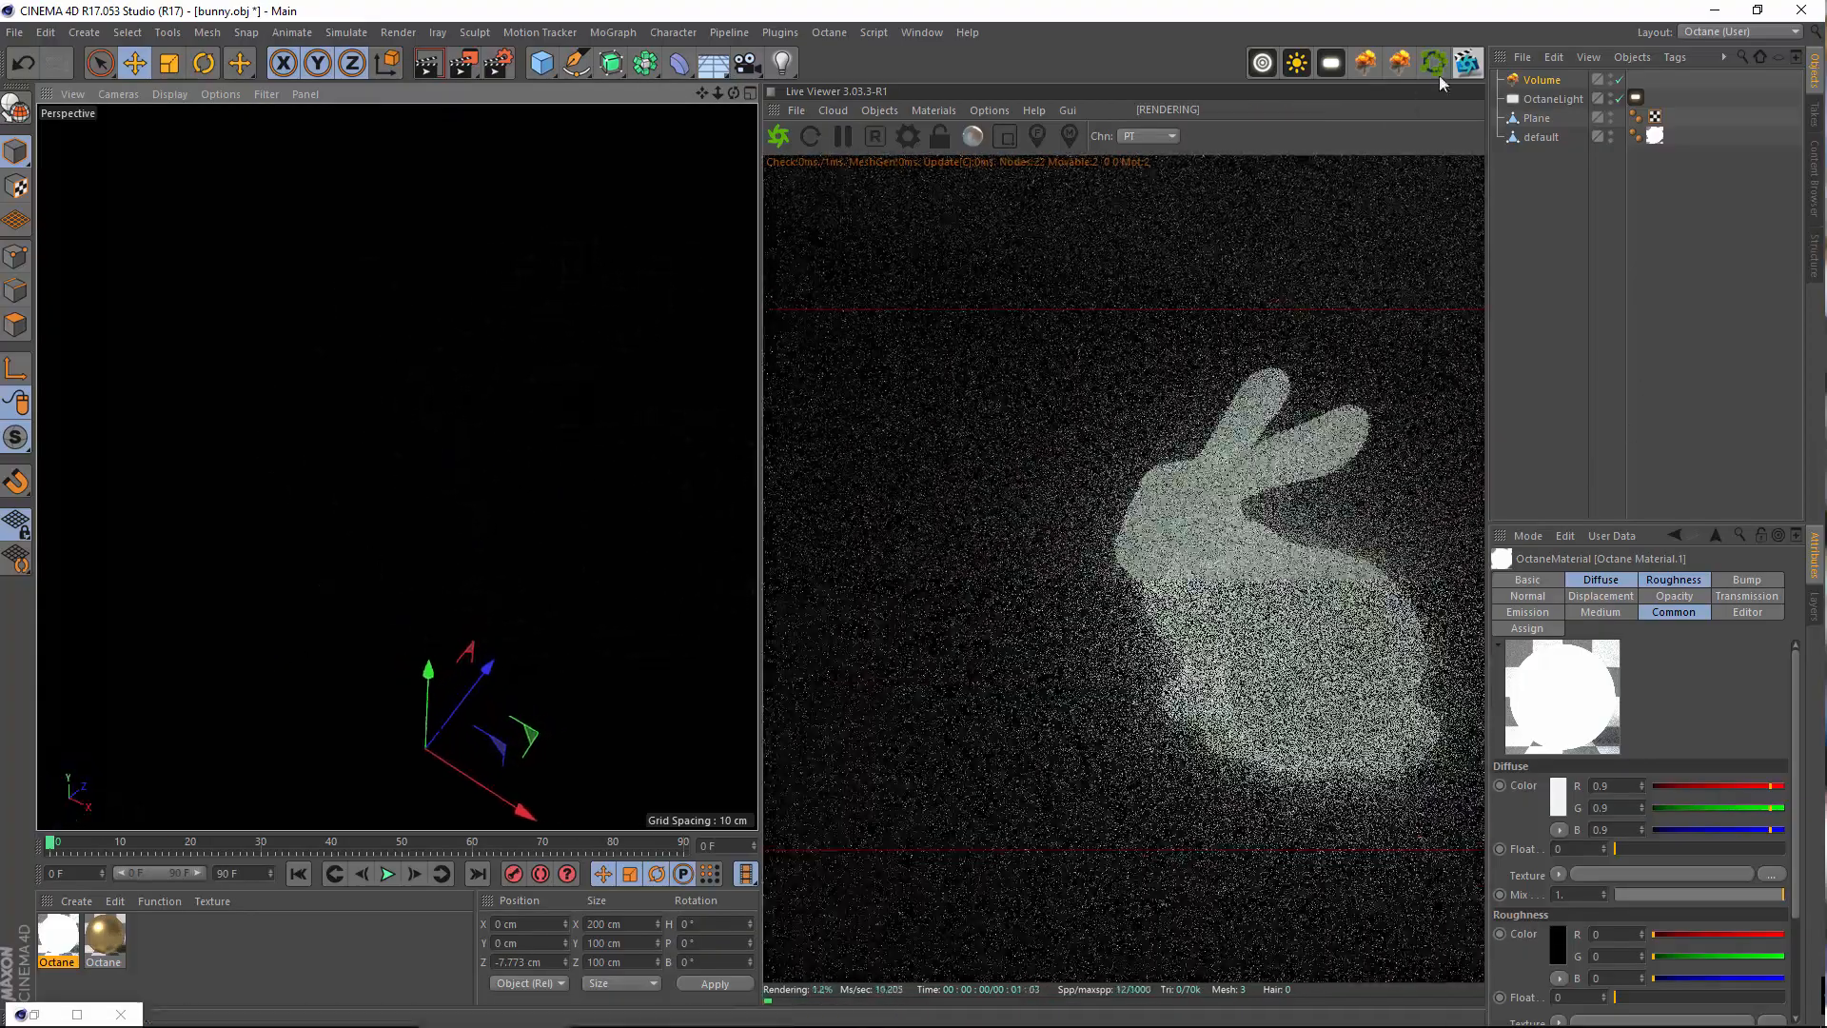
Select the Volume object, show its Generate settings and set Voxel mult.(Render) to 10
{"action": "left_click", "coordinate": [1542, 81]}
{"action": "left_click", "coordinate": [1622, 580]}
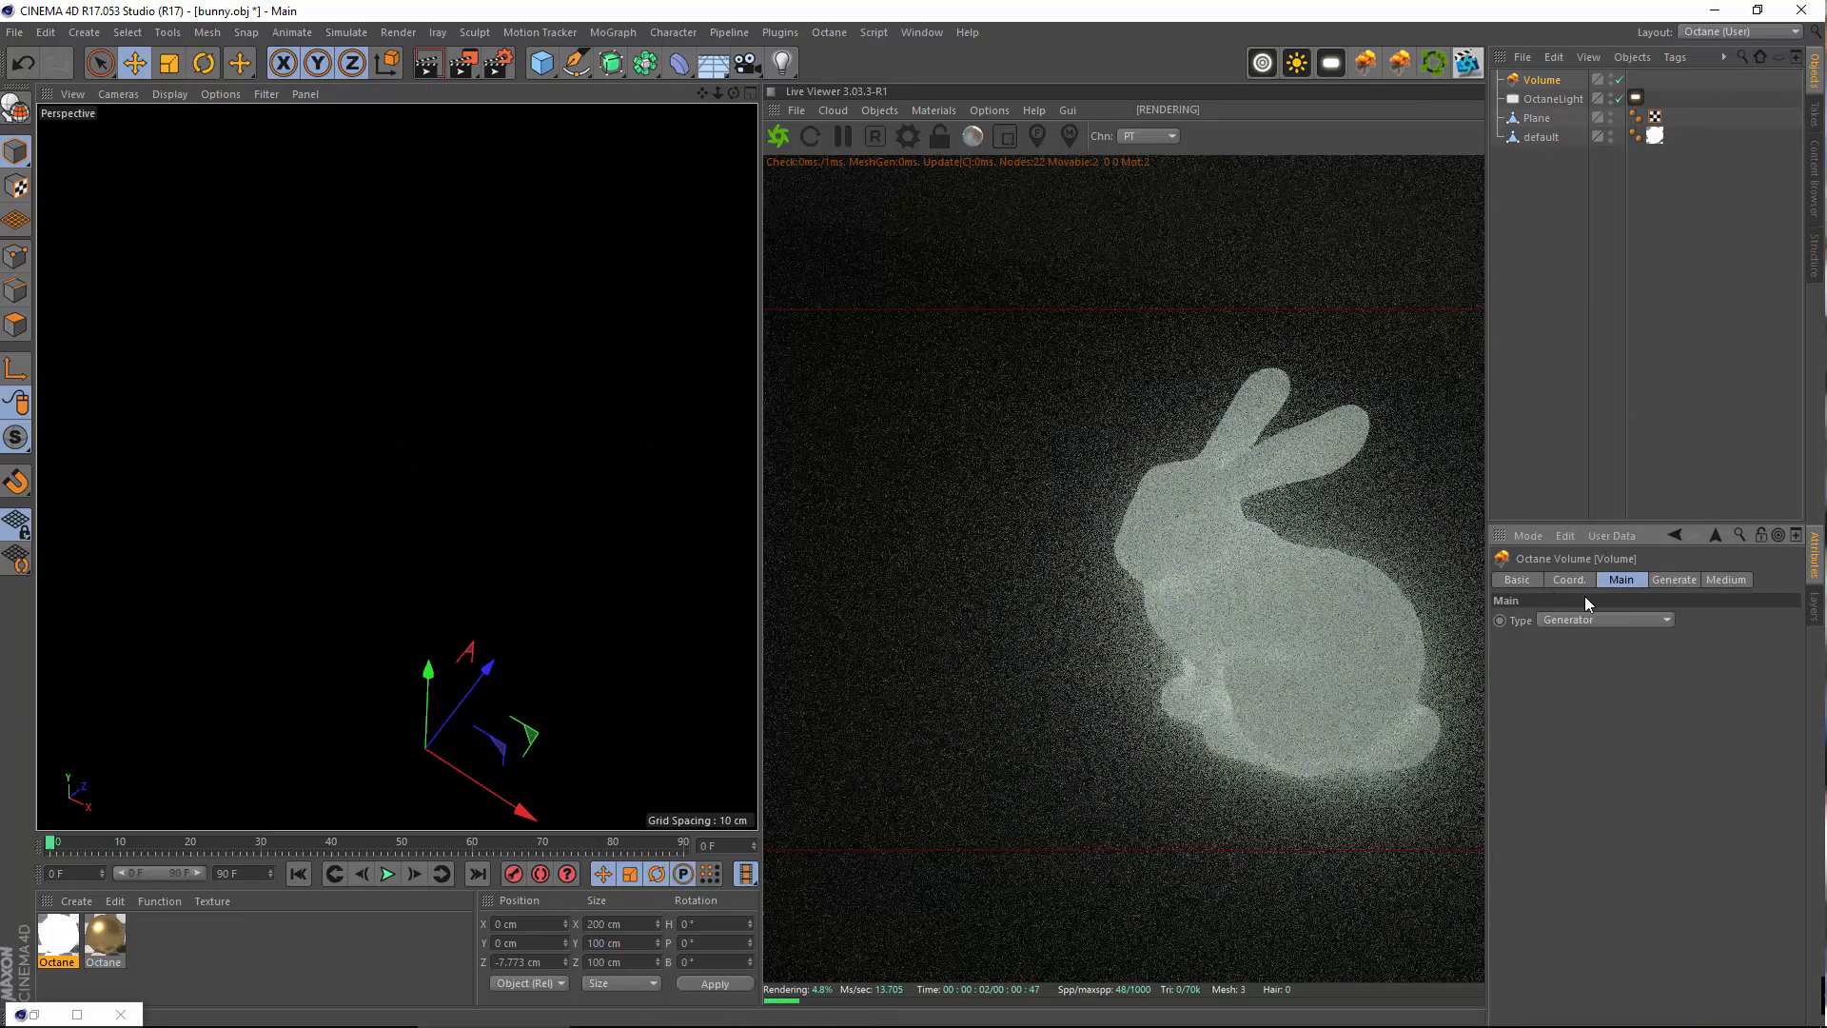
{"action": "left_click", "coordinate": [1672, 581]}
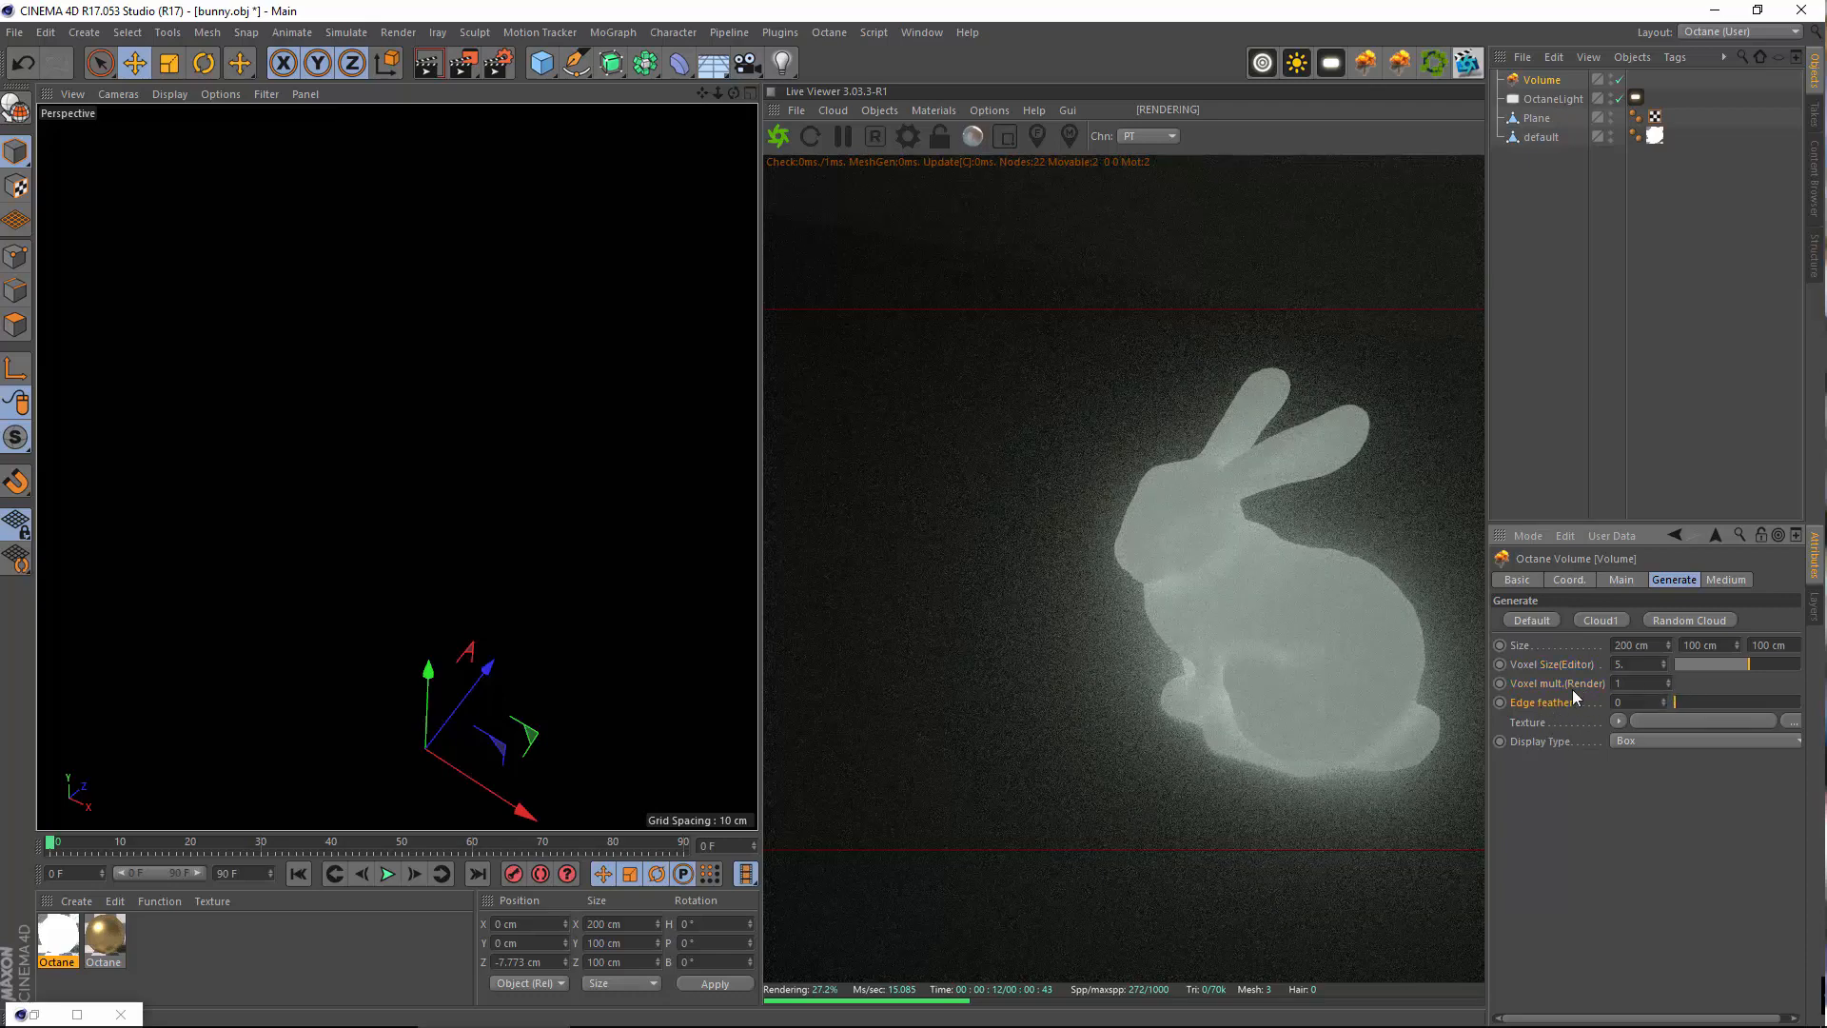
{"action": "left_click", "coordinate": [1664, 679]}
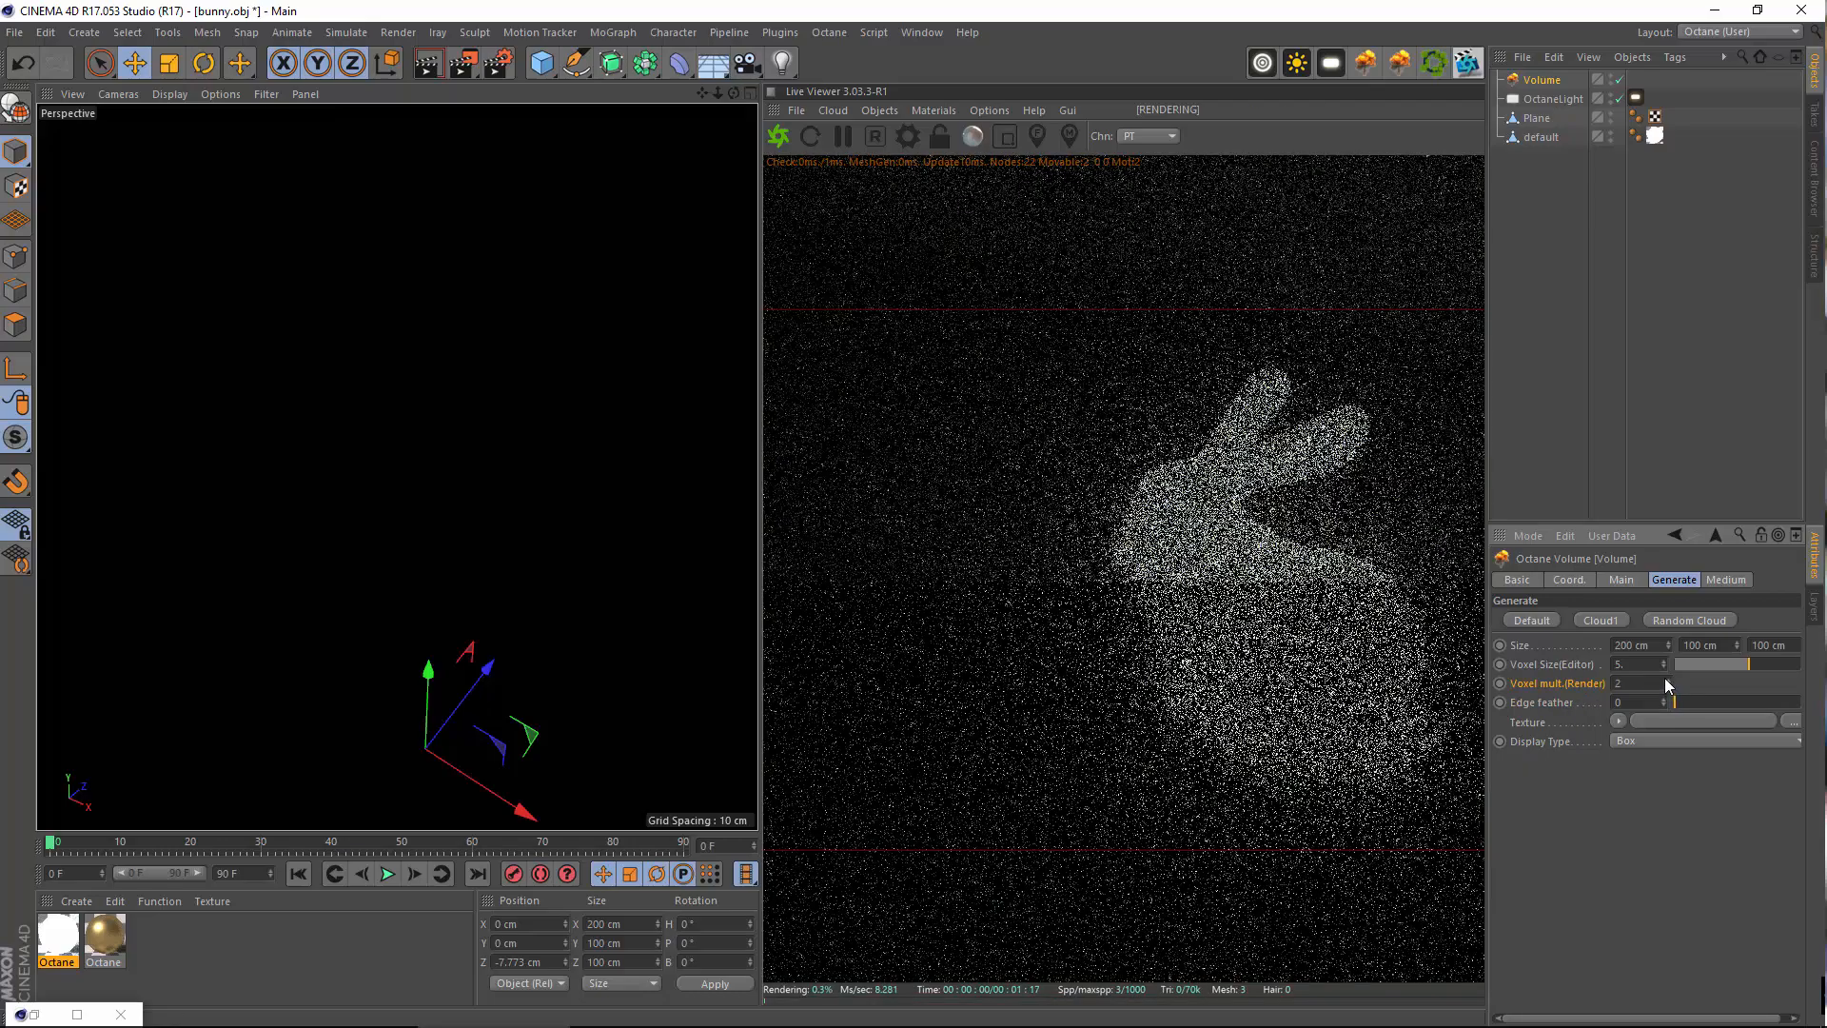
{"action": "left_click", "coordinate": [1664, 679]}
{"action": "left_click", "coordinate": [1664, 679]}
{"action": "left_click", "coordinate": [1664, 679]}
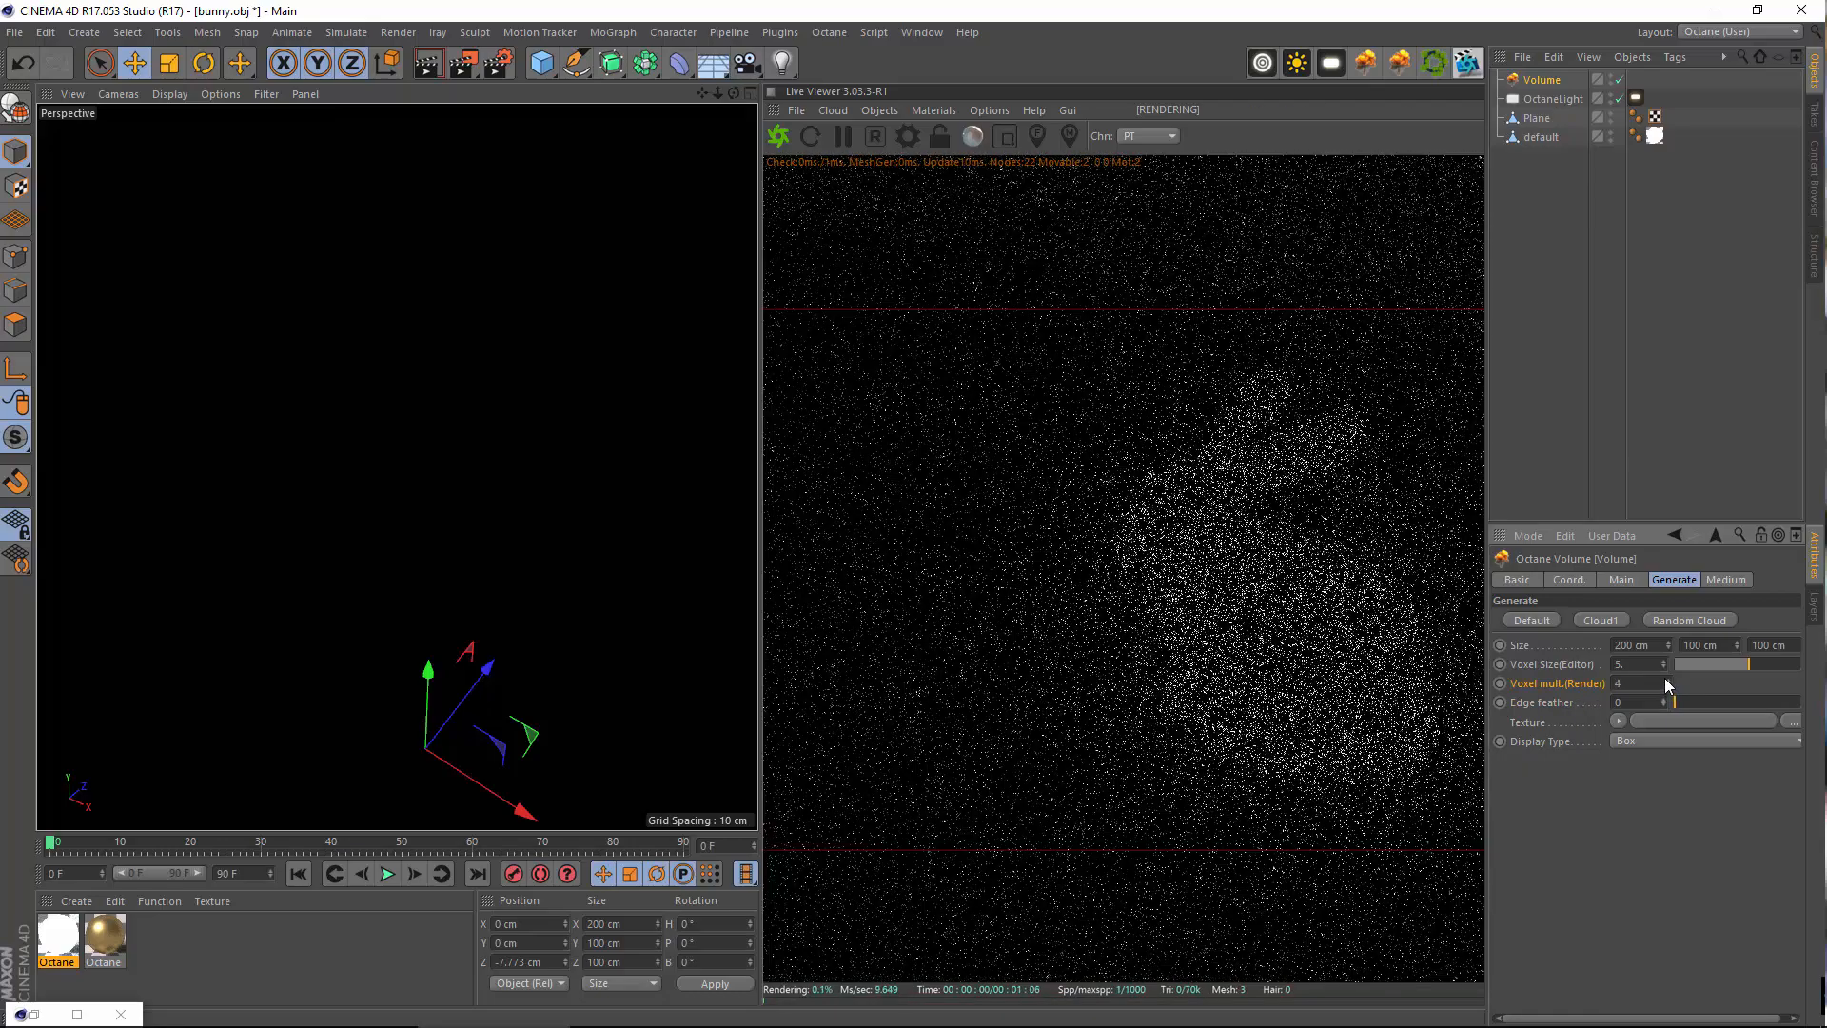
{"action": "left_click", "coordinate": [1664, 679]}
{"action": "left_click", "coordinate": [1664, 679]}
{"action": "left_click", "coordinate": [1664, 679]}
{"action": "left_click", "coordinate": [1664, 679]}
{"action": "left_click", "coordinate": [1664, 679]}
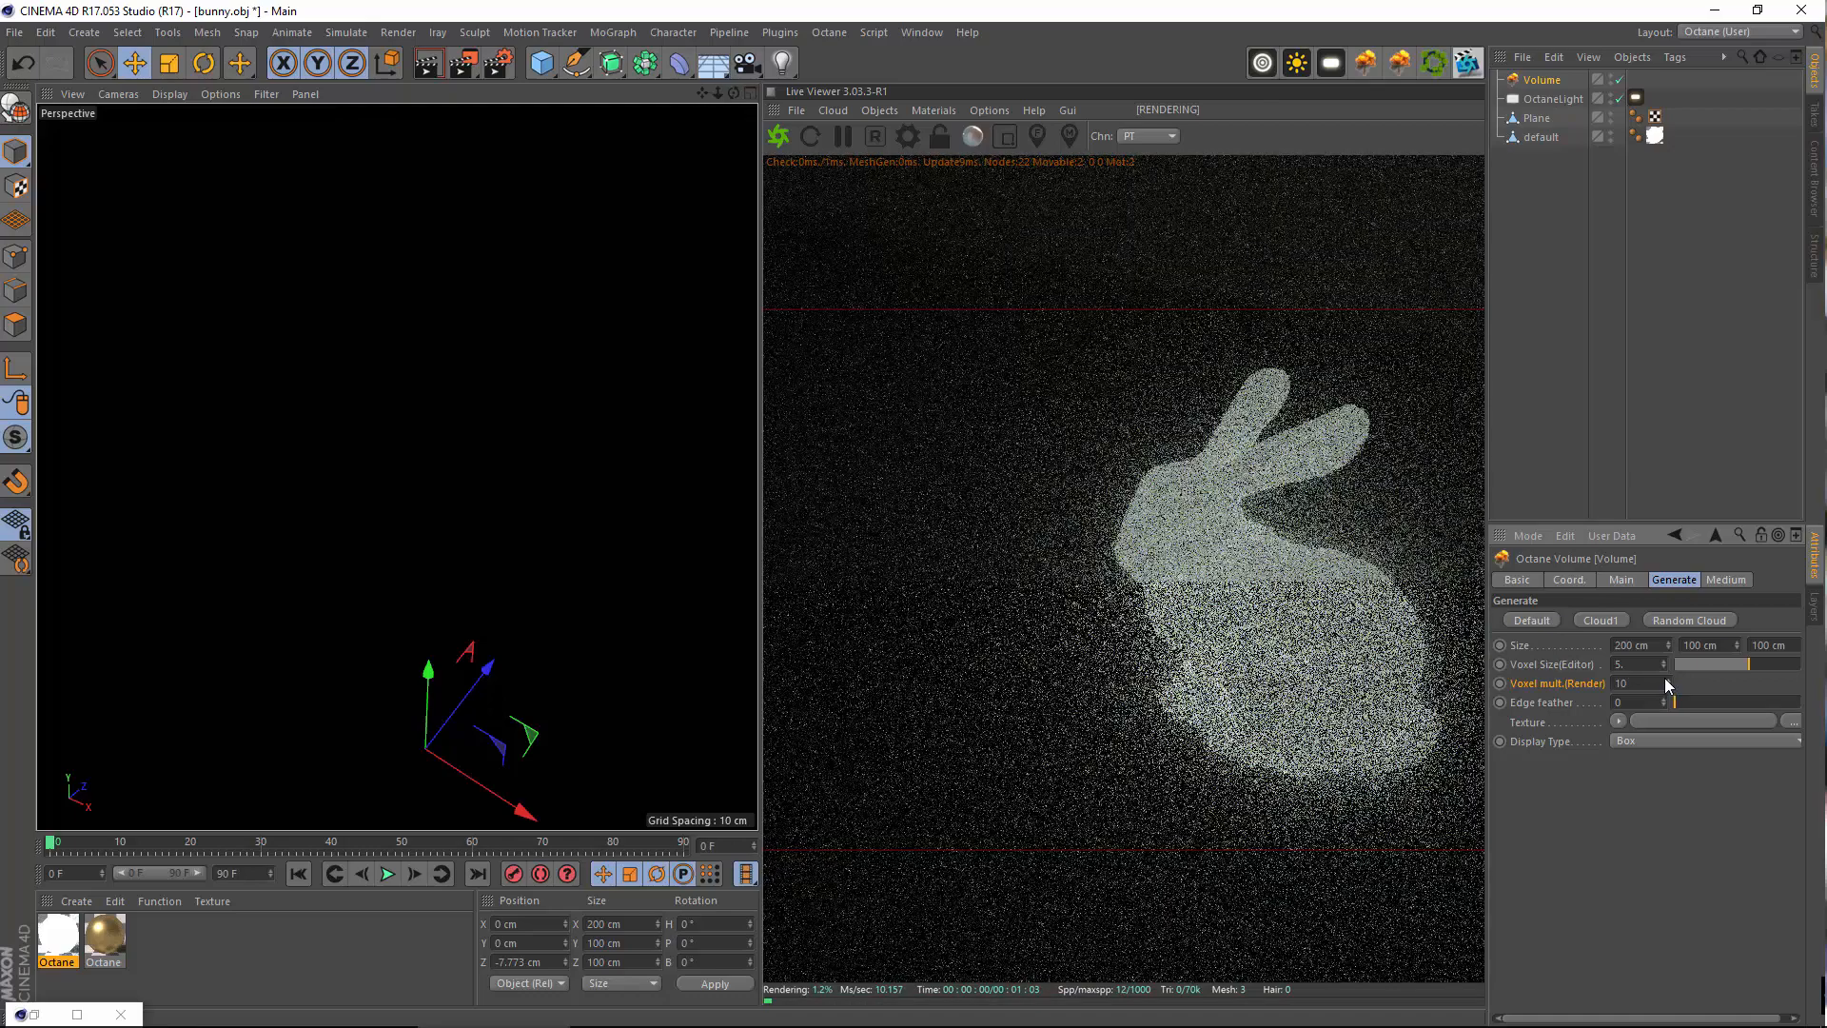
Set the volume's Voxel mult.(Render) to 1
{"action": "left_click", "coordinate": [1651, 683]}
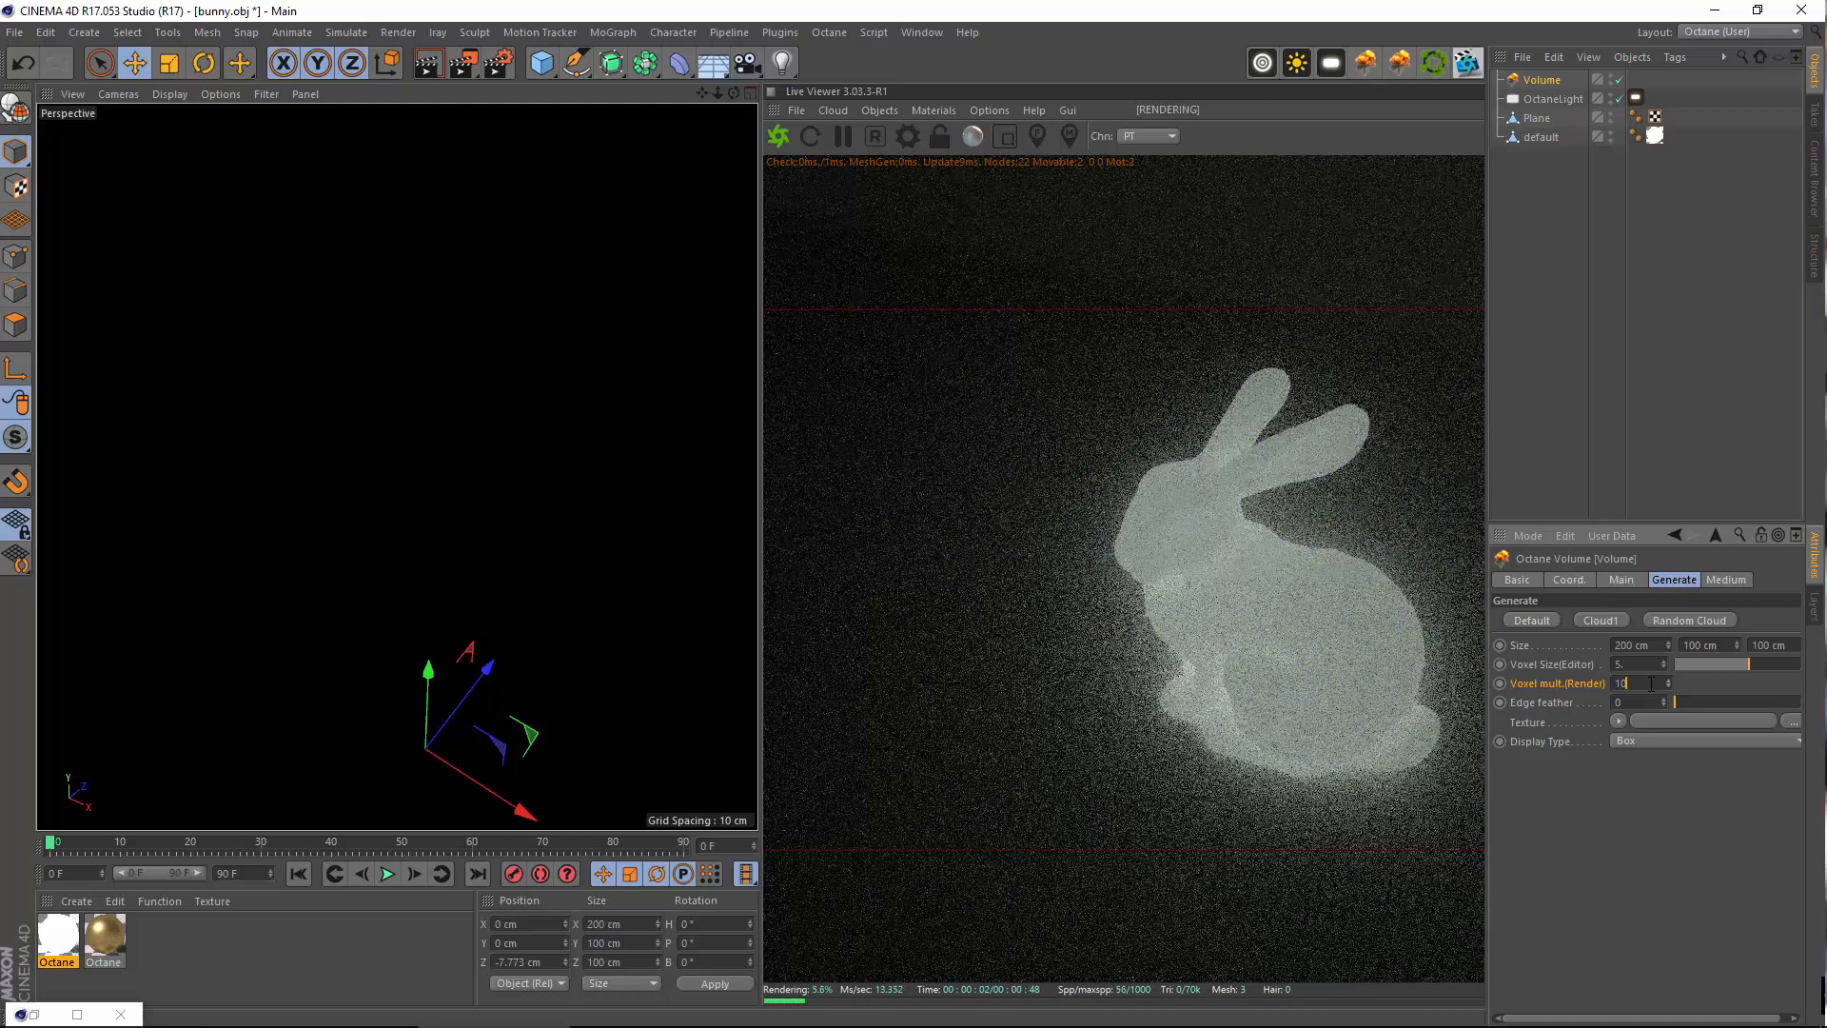
{"action": "type", "text": "1"}
{"action": "key", "text": "Return"}
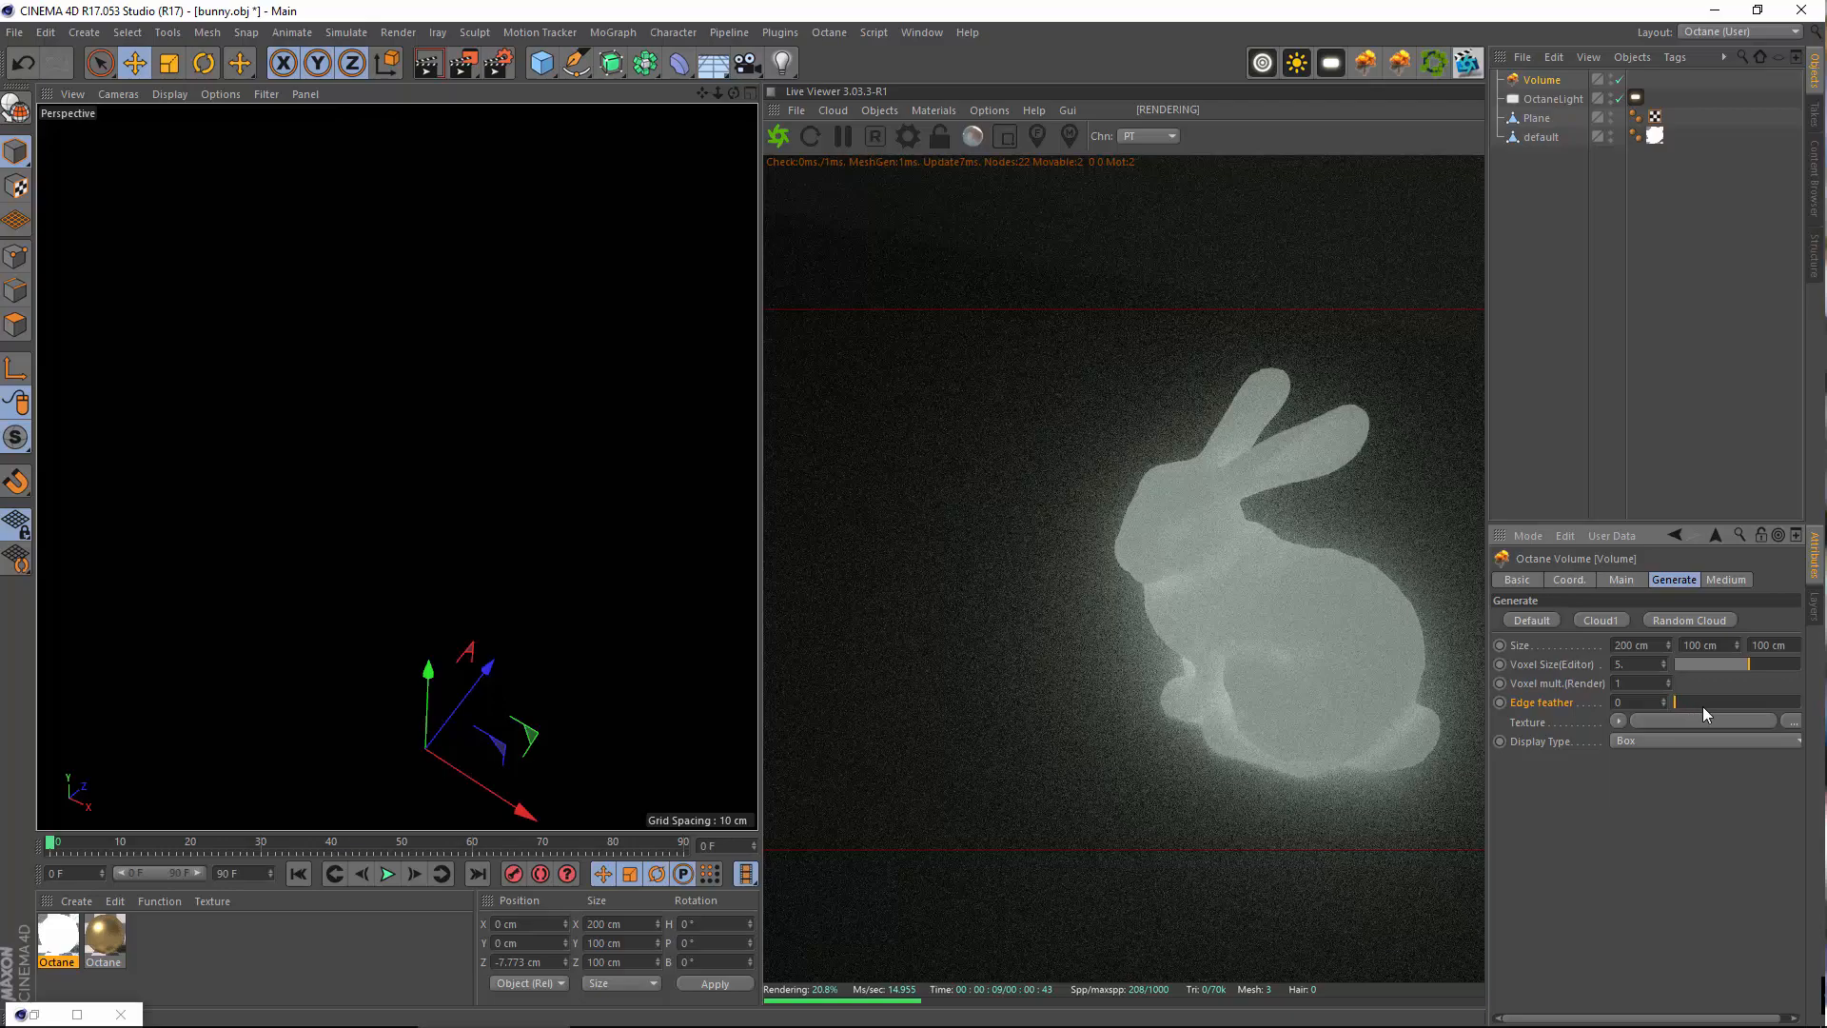
Try an Edge feather of about 0.96 on the volume, return it to 0 and look through the available texture shaders
{"action": "left_click_drag", "start_coordinate": [1703, 709], "coordinate": [1793, 700]}
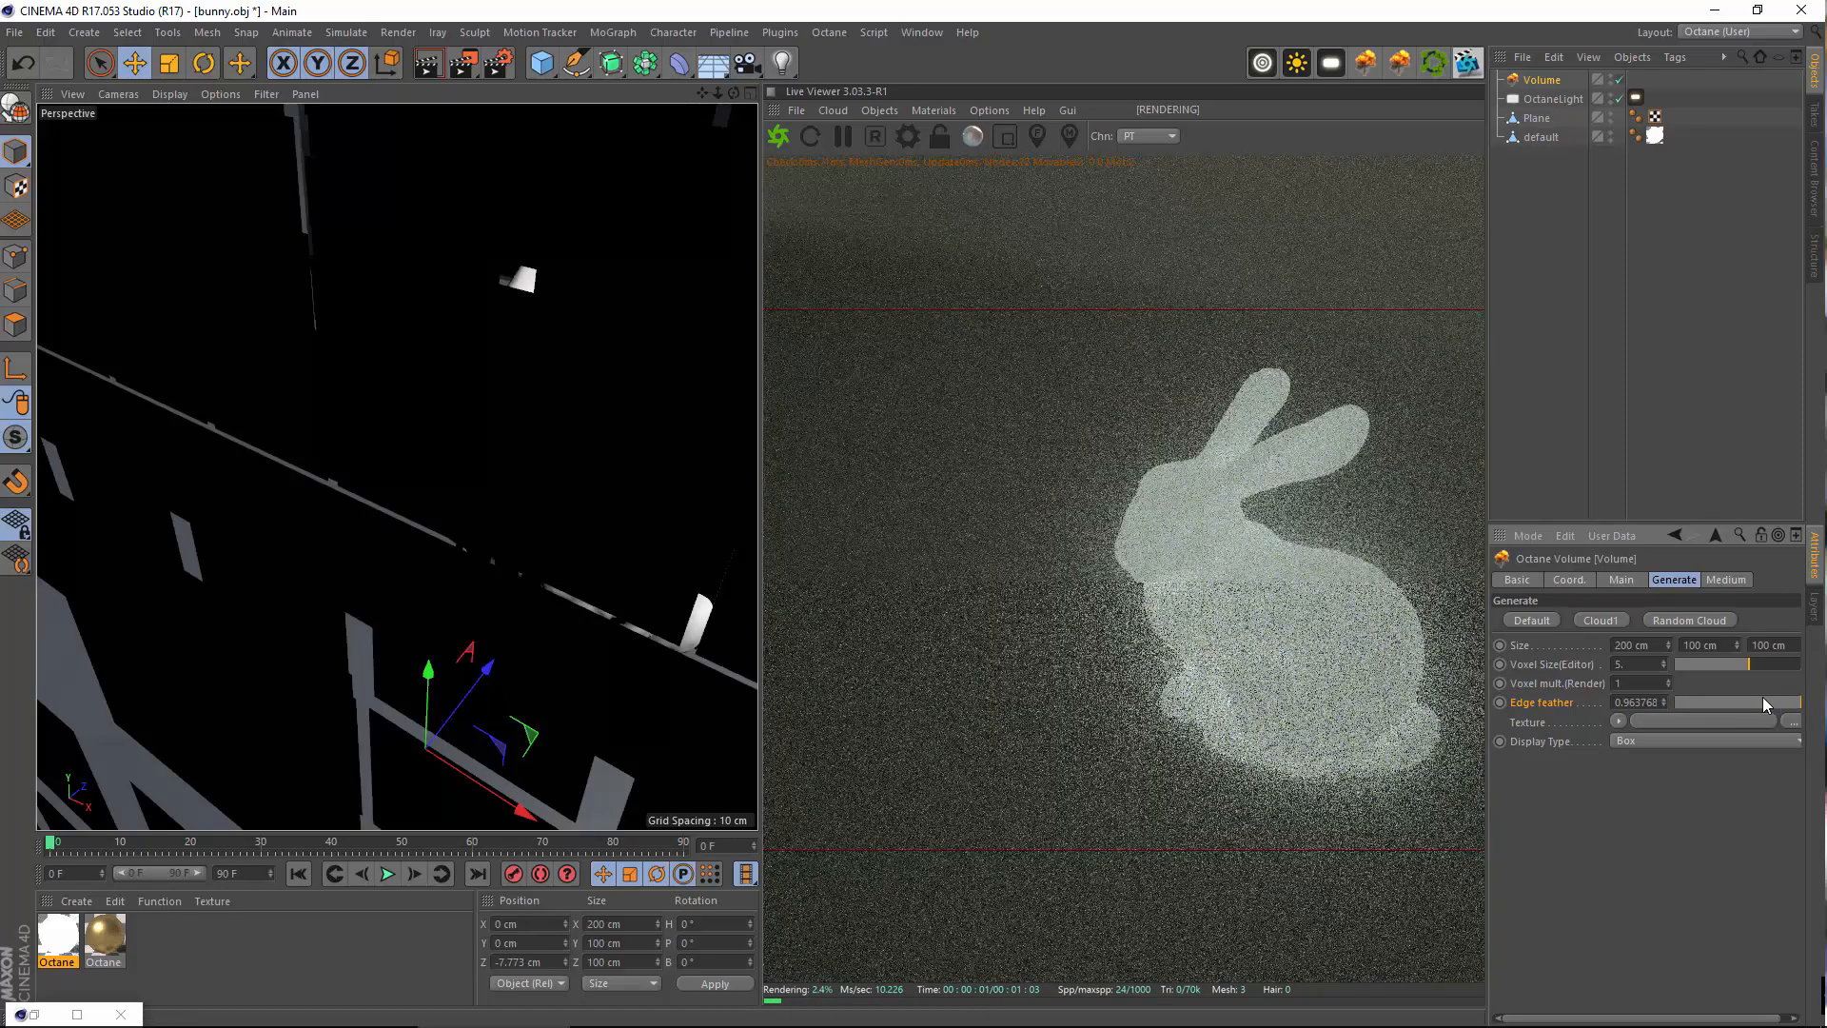
{"action": "left_click_drag", "start_coordinate": [1715, 697], "coordinate": [1650, 706]}
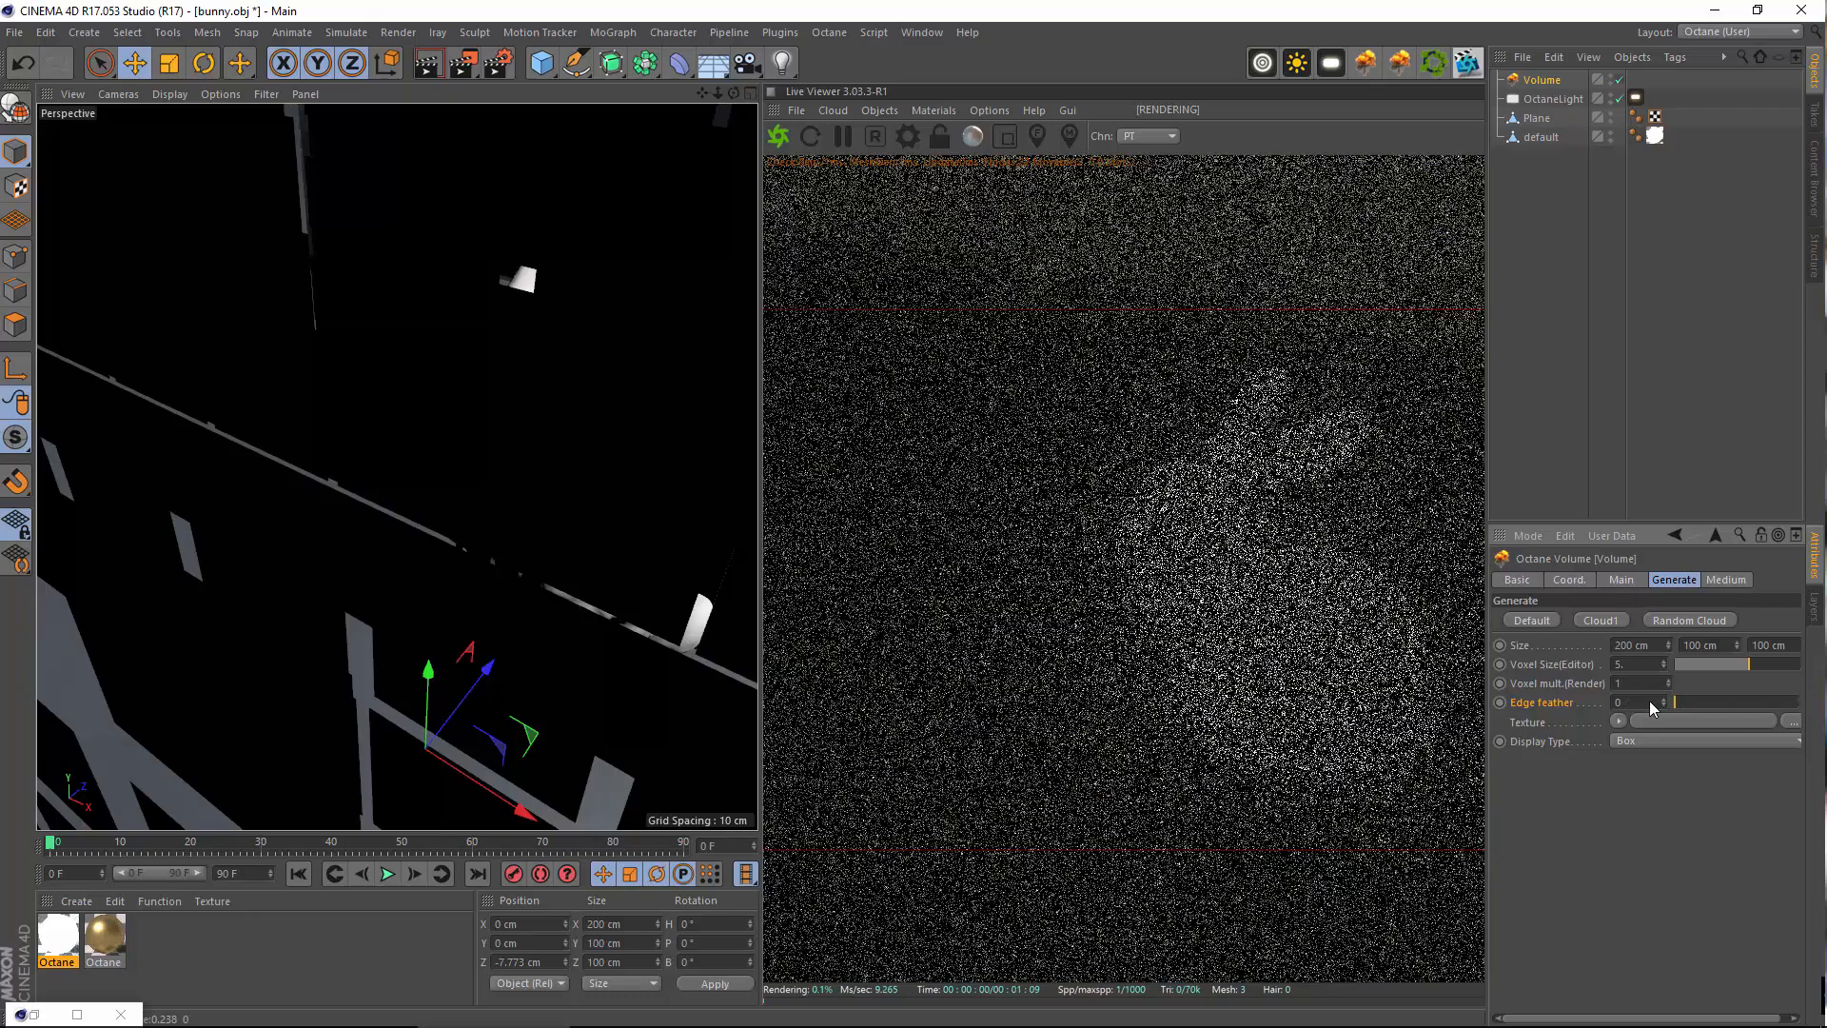
{"action": "left_click", "coordinate": [1618, 721]}
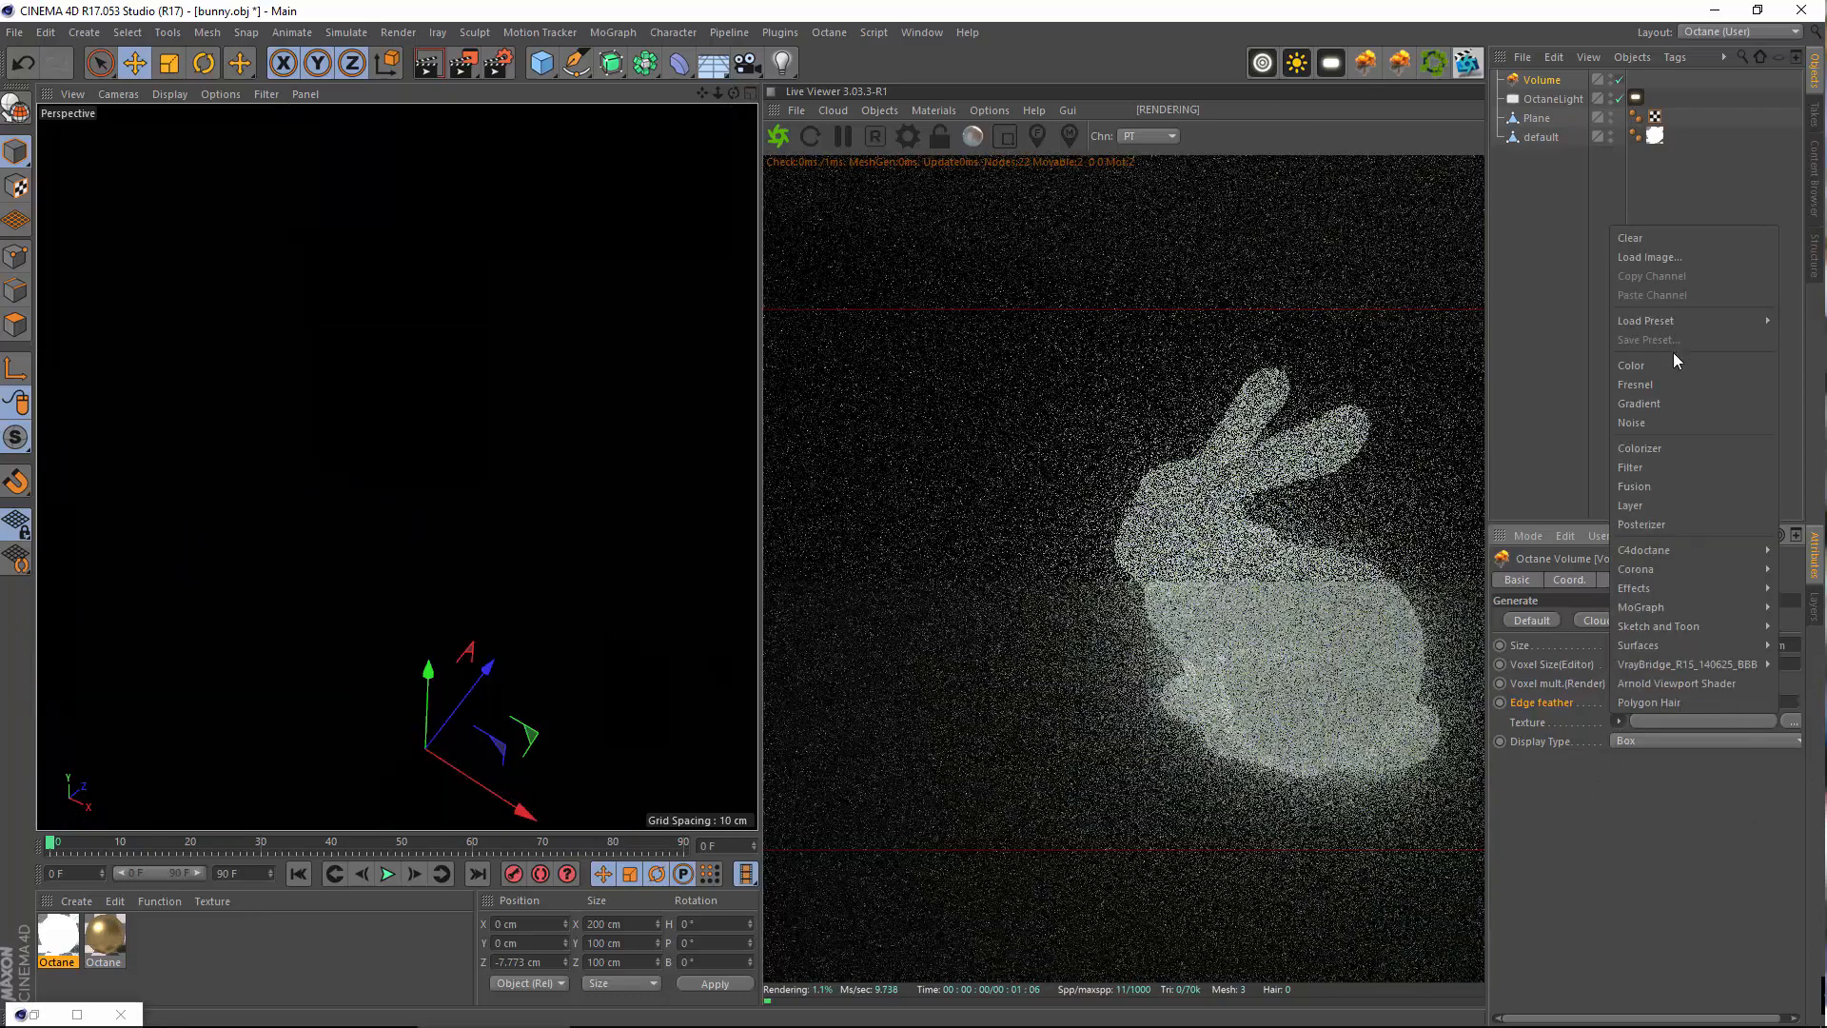
{"action": "left_click", "coordinate": [1630, 758]}
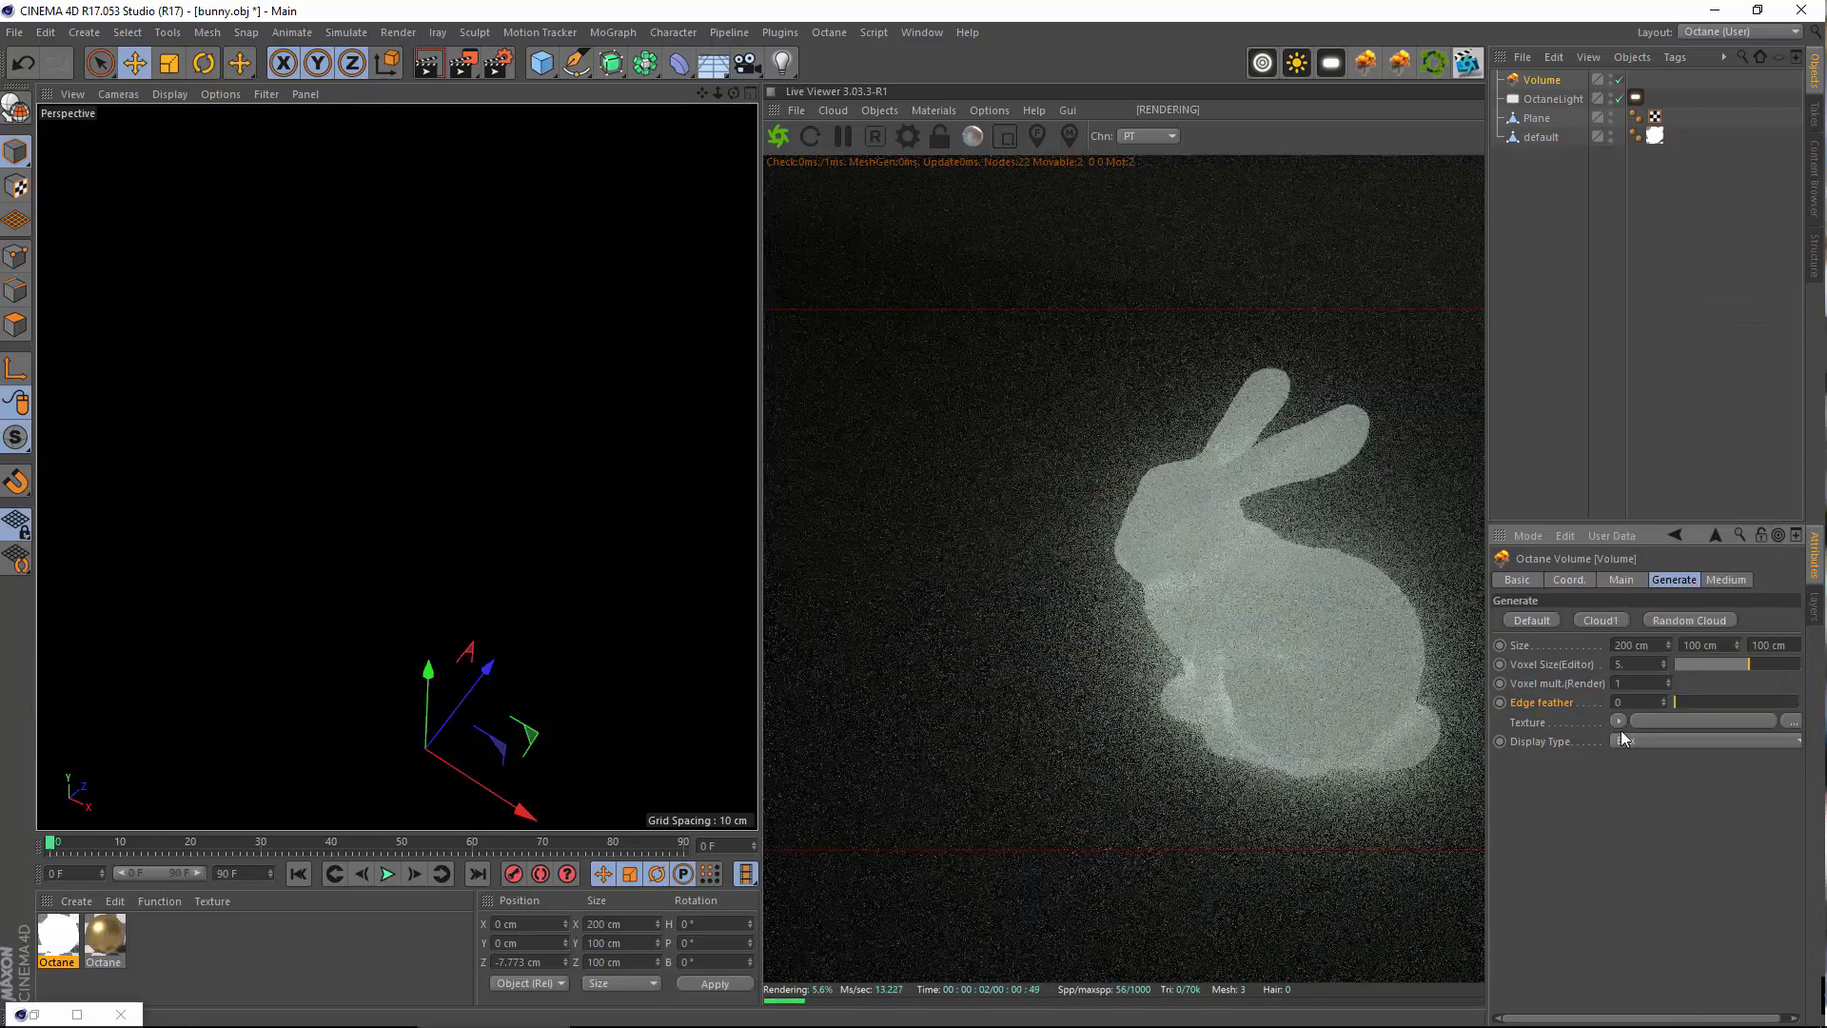
{"action": "left_click", "coordinate": [1619, 723]}
{"action": "left_click", "coordinate": [1572, 851]}
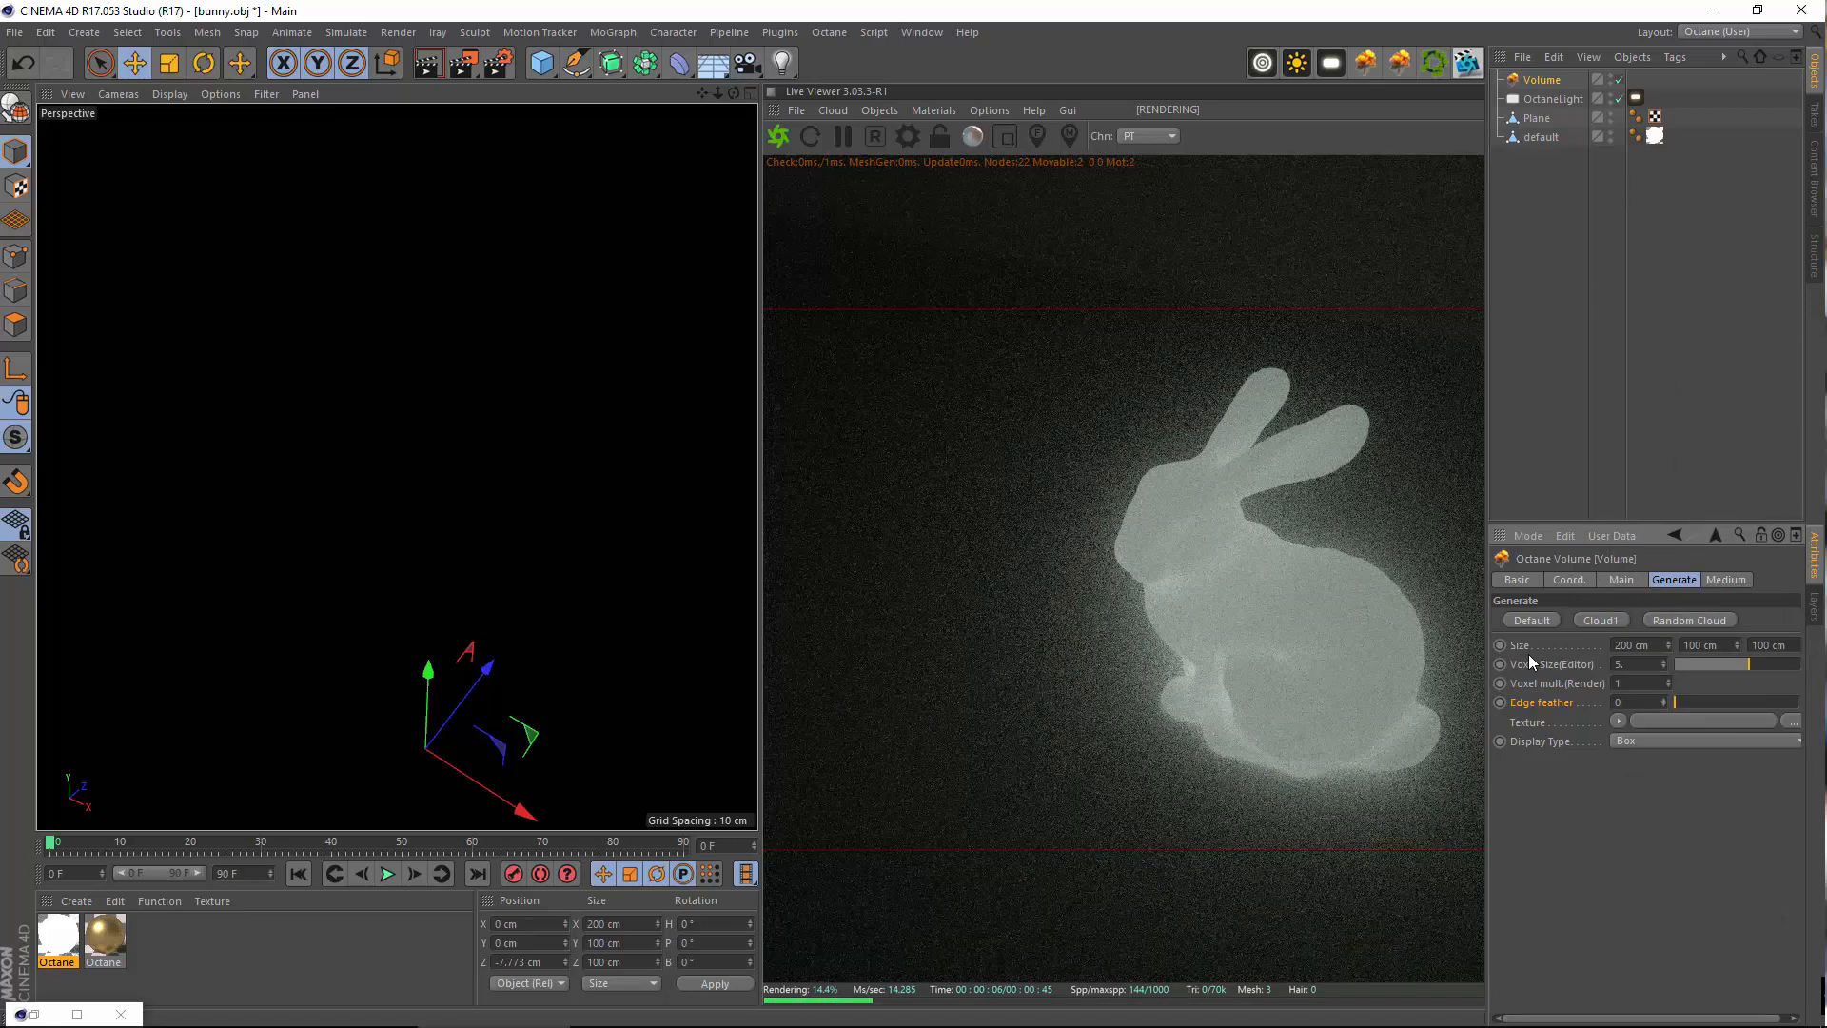
Load the Cloud1 preset for the volume and view the resulting cloud from several angles and distances
{"action": "left_click", "coordinate": [1599, 621]}
{"action": "scroll", "coordinate": [505, 544], "scroll_direction": "down", "scroll_amount": 15}
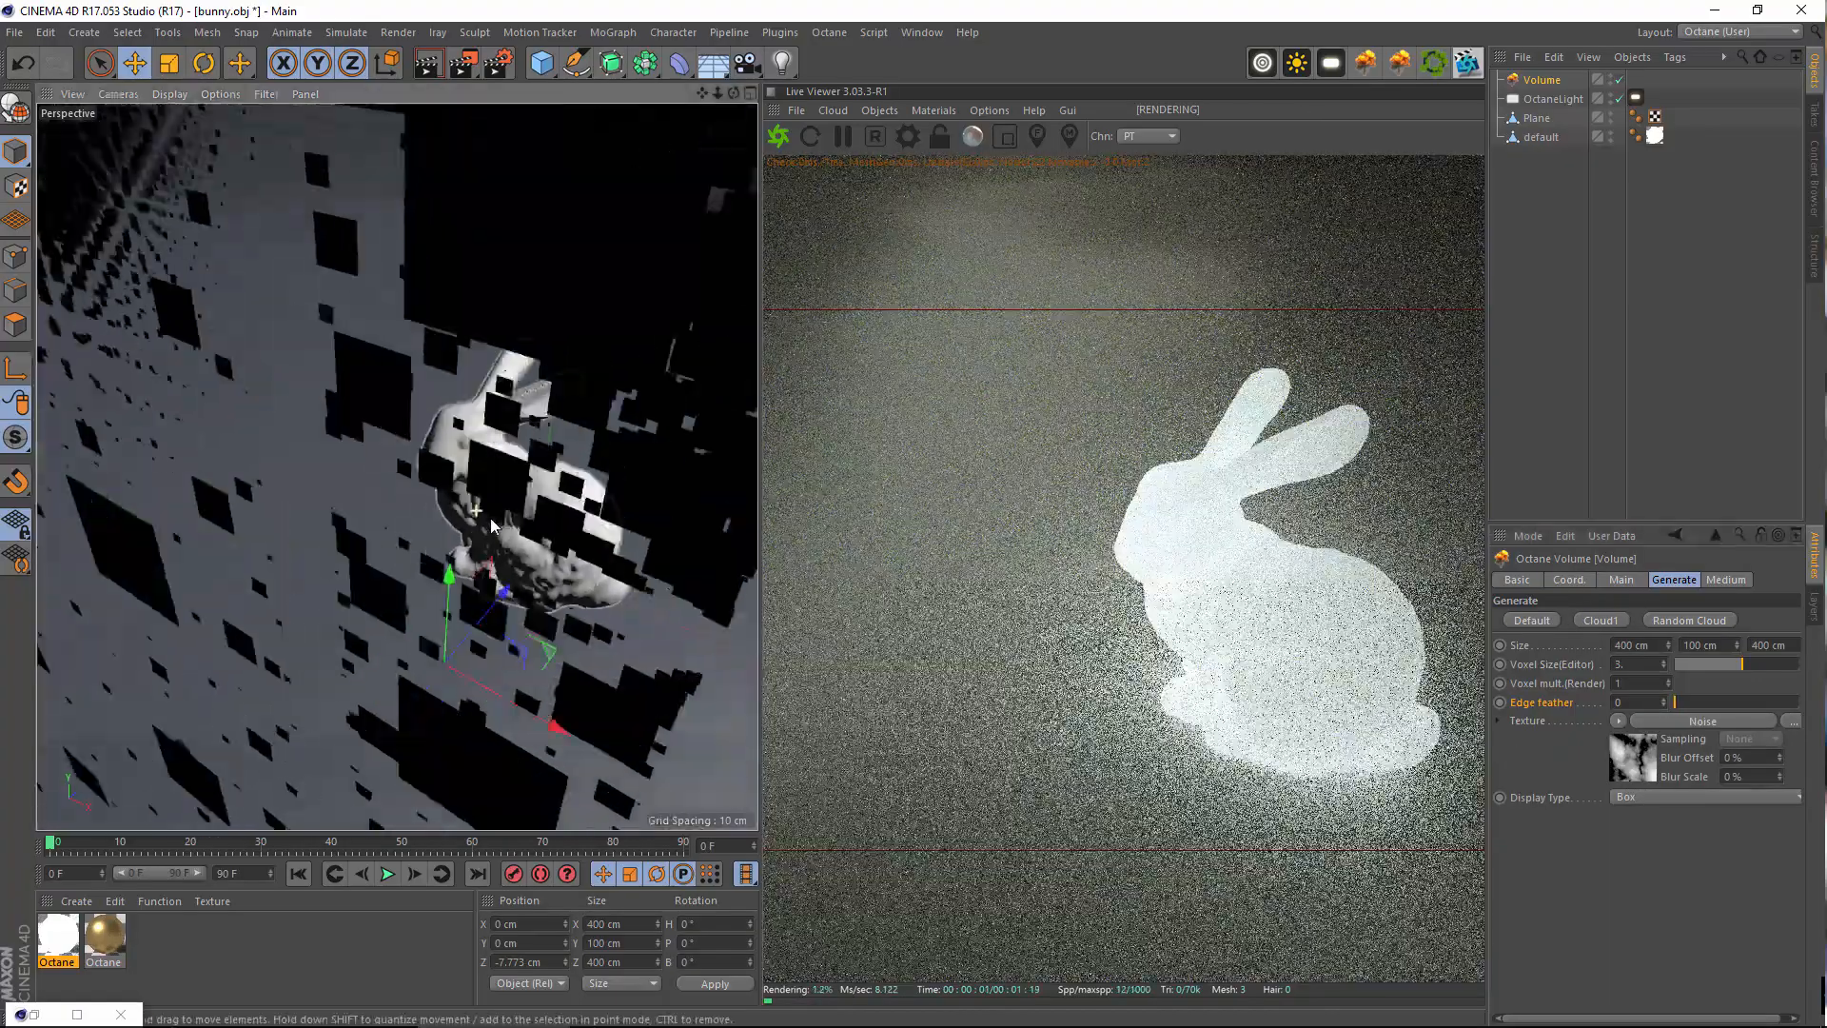
{"action": "scroll", "coordinate": [504, 539], "scroll_direction": "down", "scroll_amount": 10}
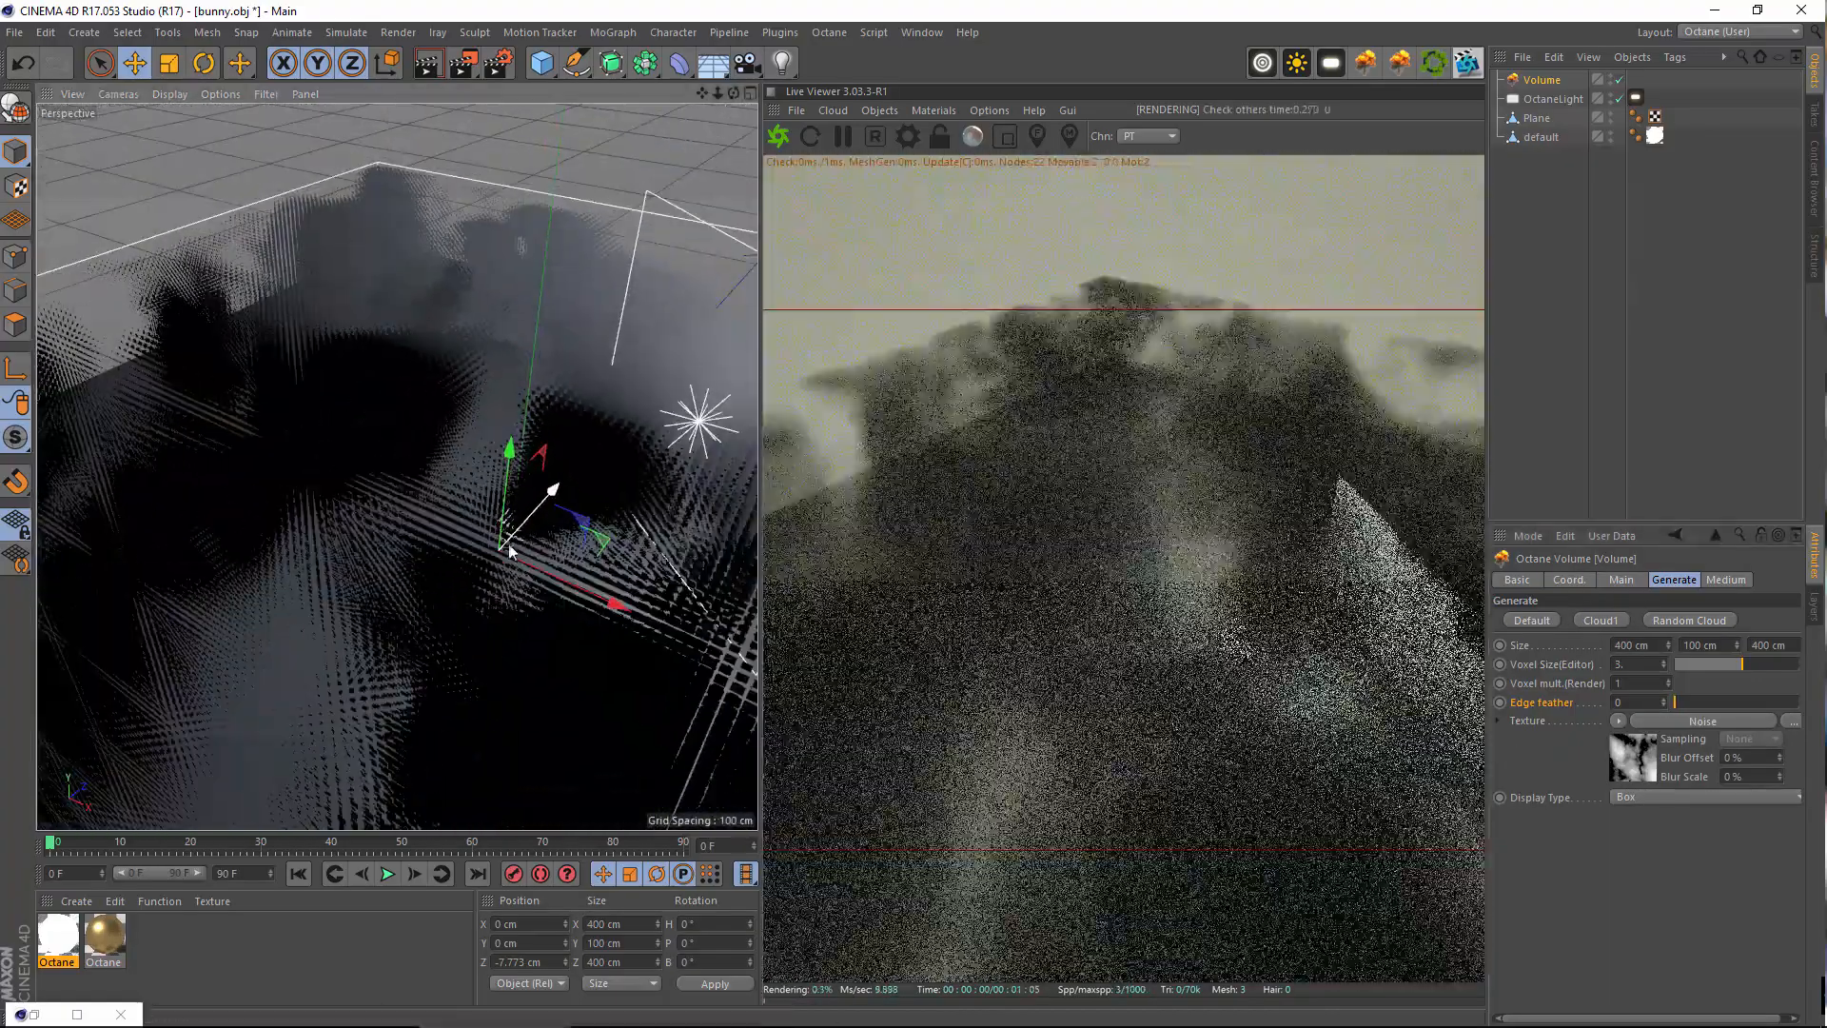
{"action": "left_click_drag", "start_coordinate": [494, 609], "coordinate": [468, 580], "text": "alt"}
{"action": "middle_click_drag", "start_coordinate": [468, 579], "coordinate": [376, 458], "text": "alt"}
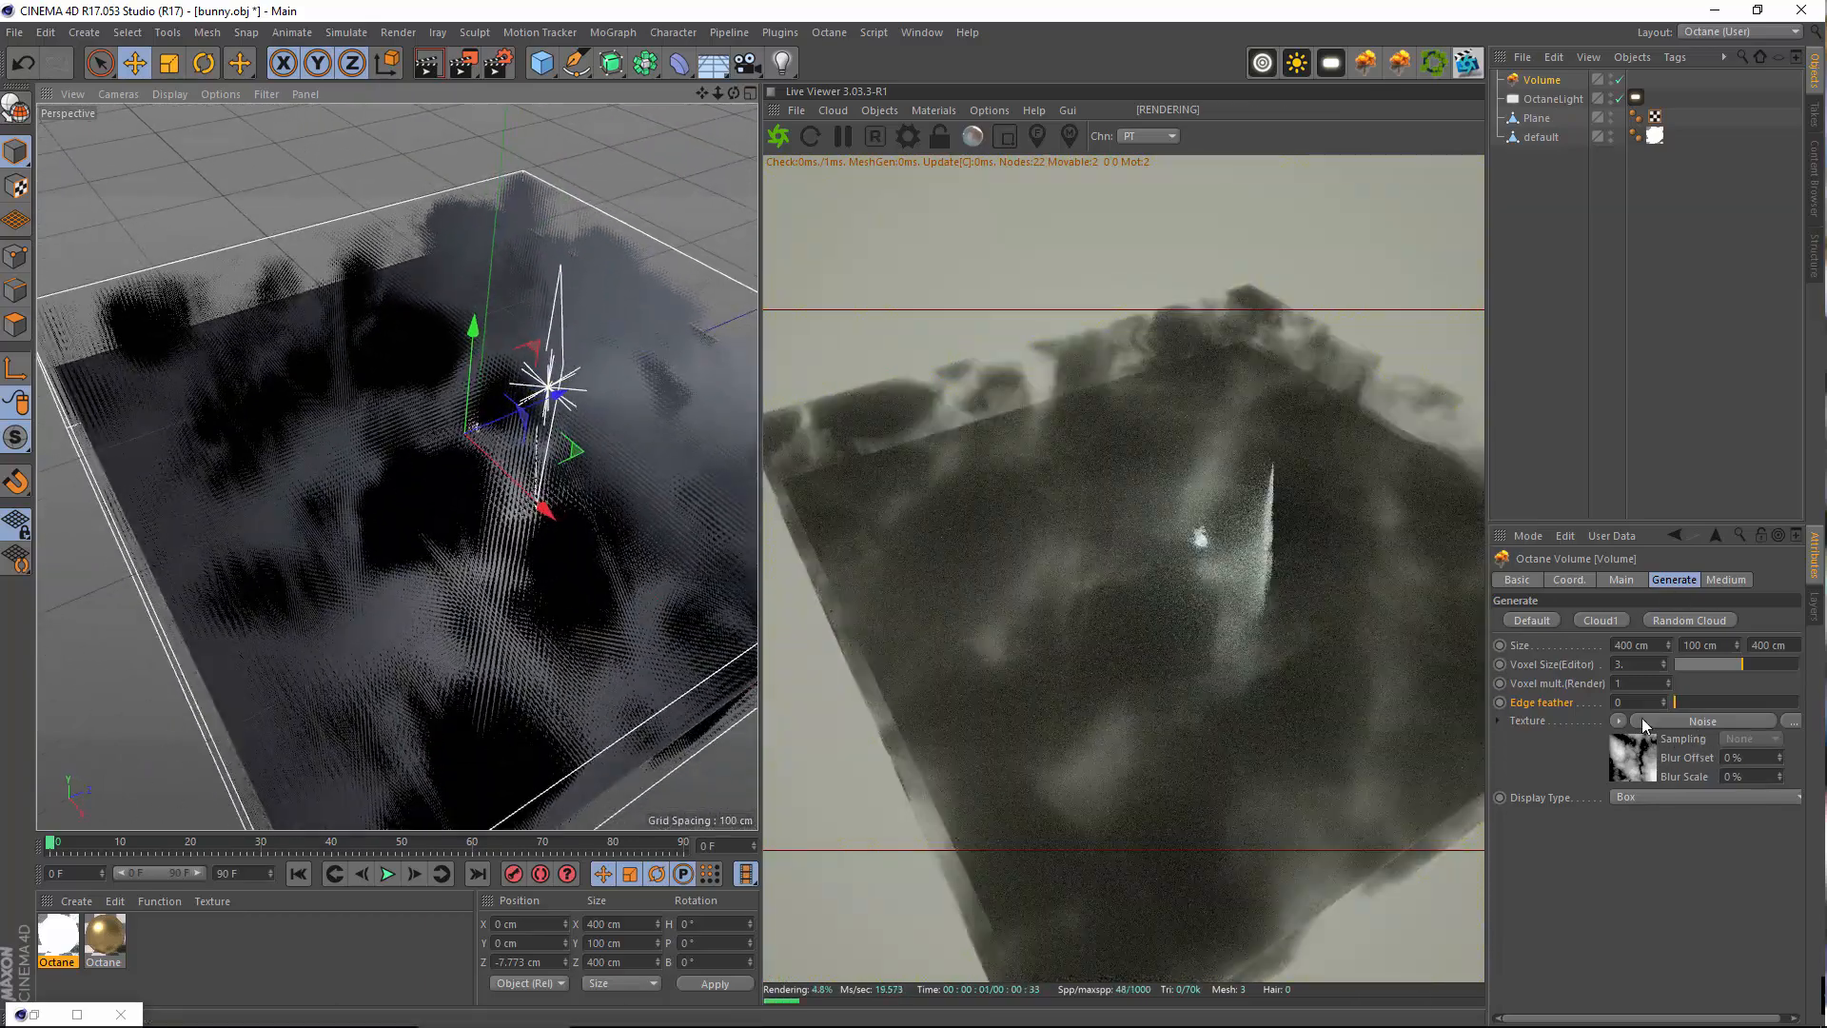
{"action": "left_click", "coordinate": [1540, 725]}
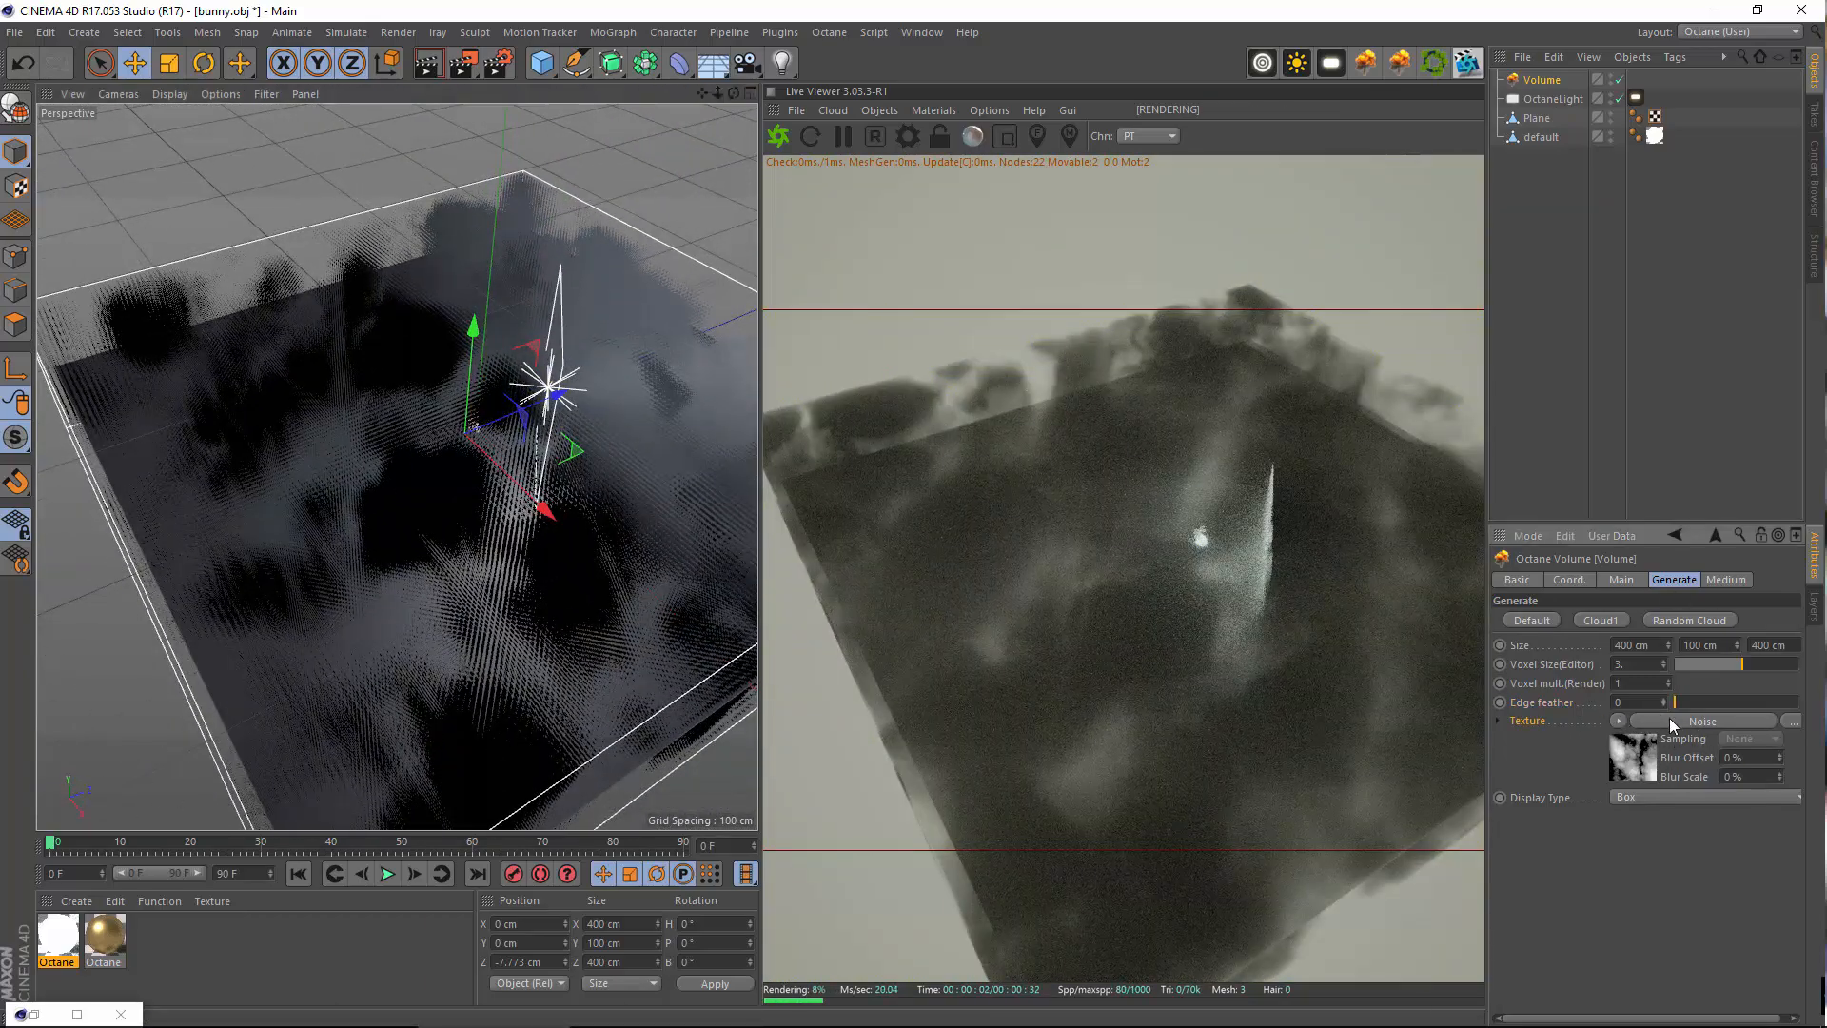
{"action": "left_click_drag", "start_coordinate": [282, 473], "coordinate": [194, 482], "text": "alt"}
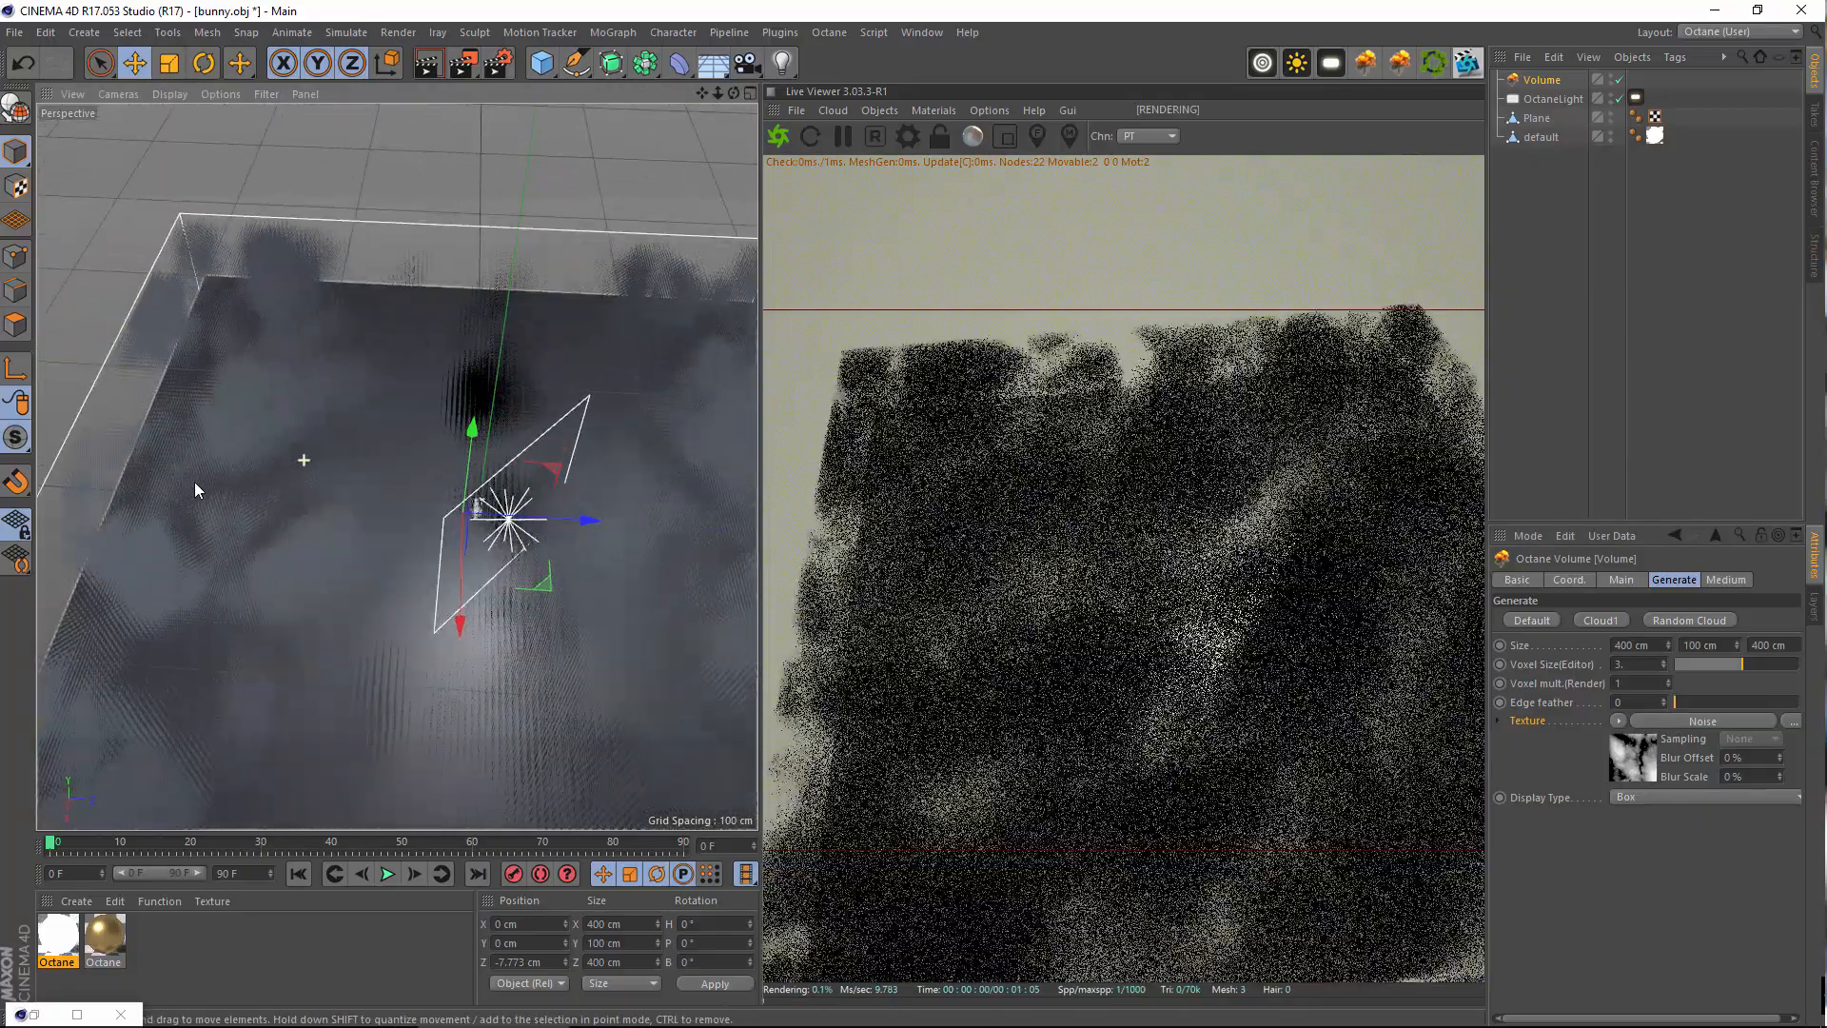
{"action": "middle_click_drag", "start_coordinate": [409, 514], "coordinate": [381, 422], "text": "alt"}
{"action": "scroll", "coordinate": [397, 429], "scroll_direction": "up", "scroll_amount": 5}
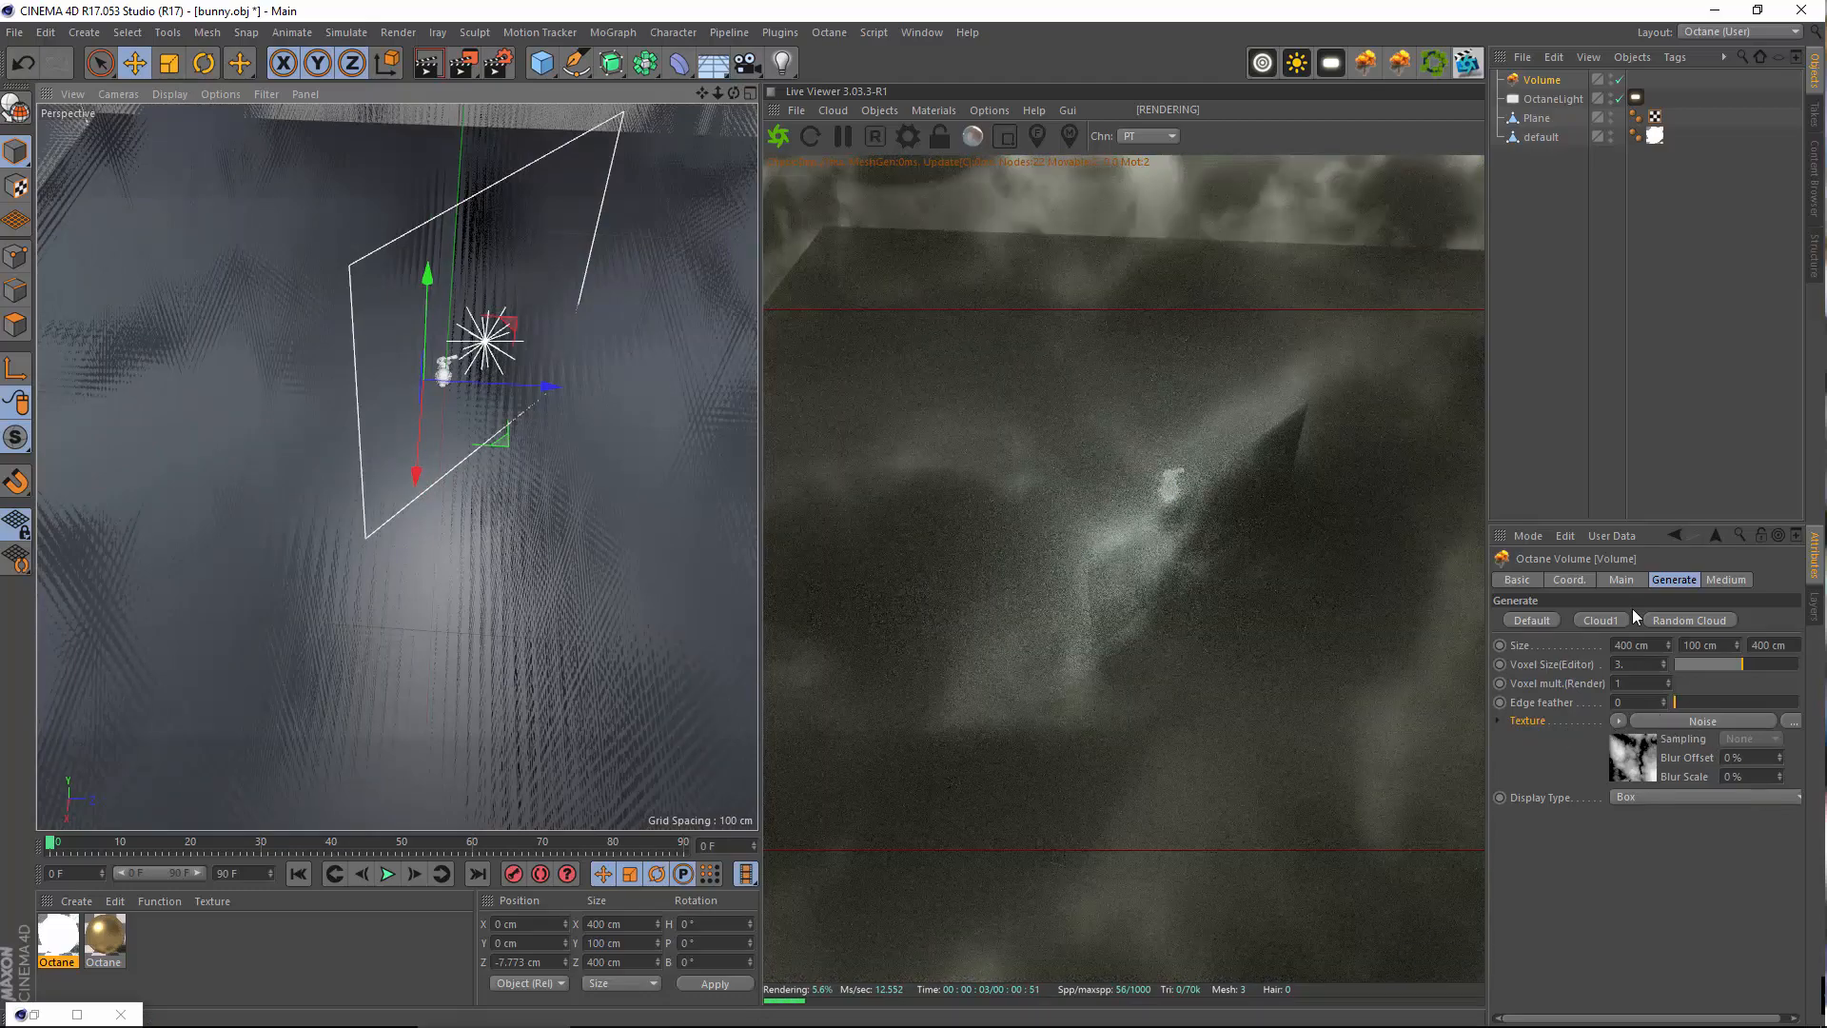
Generate several Random Cloud variations for the volume's noise texture
{"action": "left_click", "coordinate": [1692, 621]}
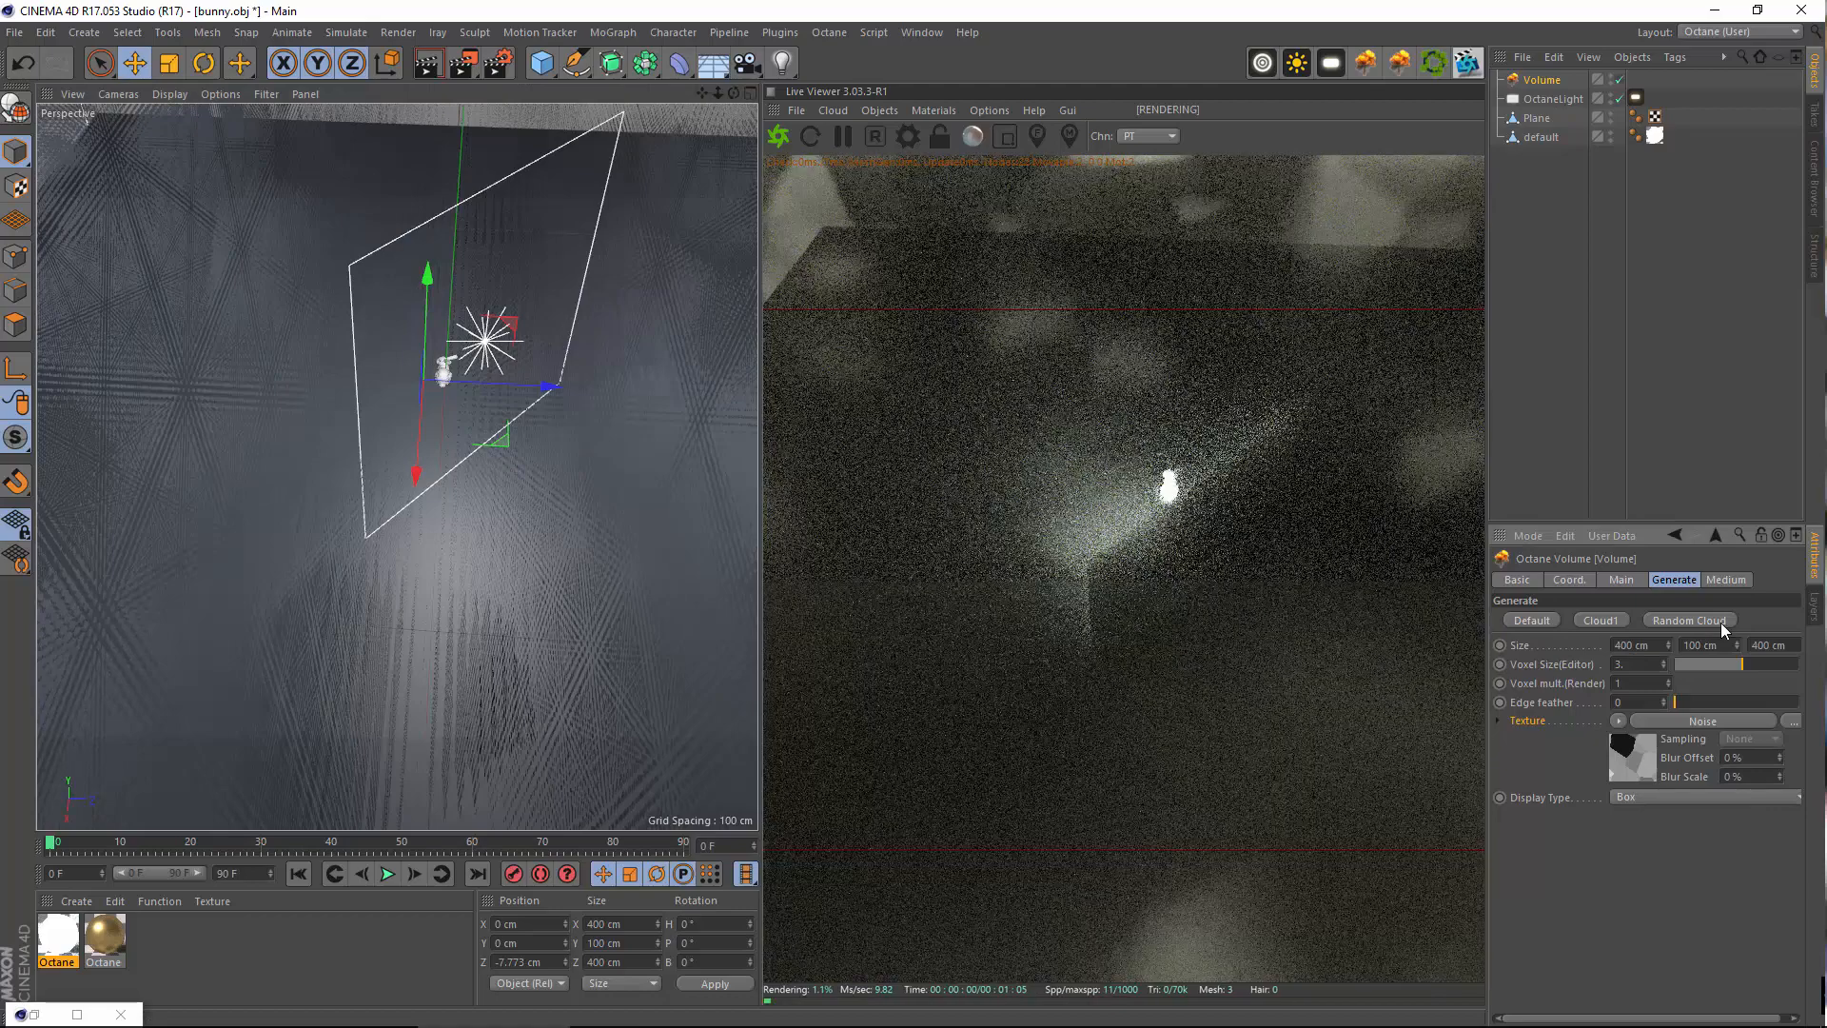
{"action": "left_click", "coordinate": [1690, 620]}
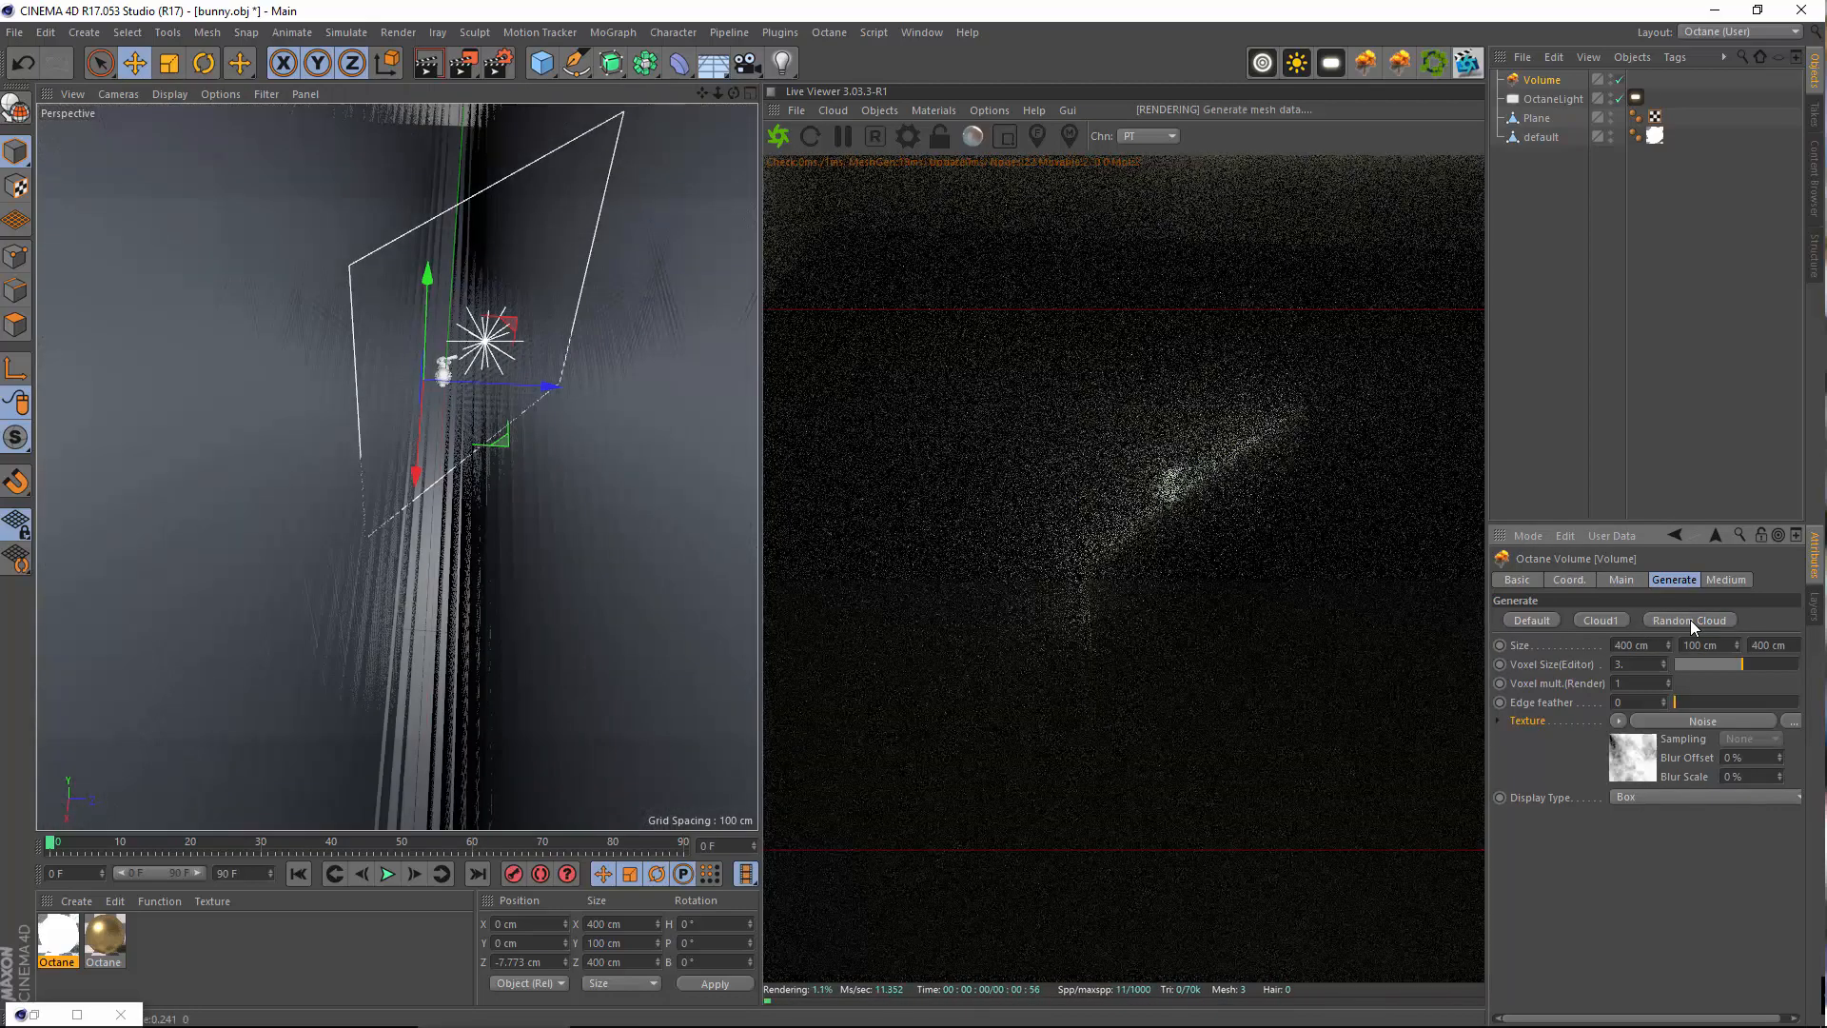
{"action": "left_click", "coordinate": [1690, 620]}
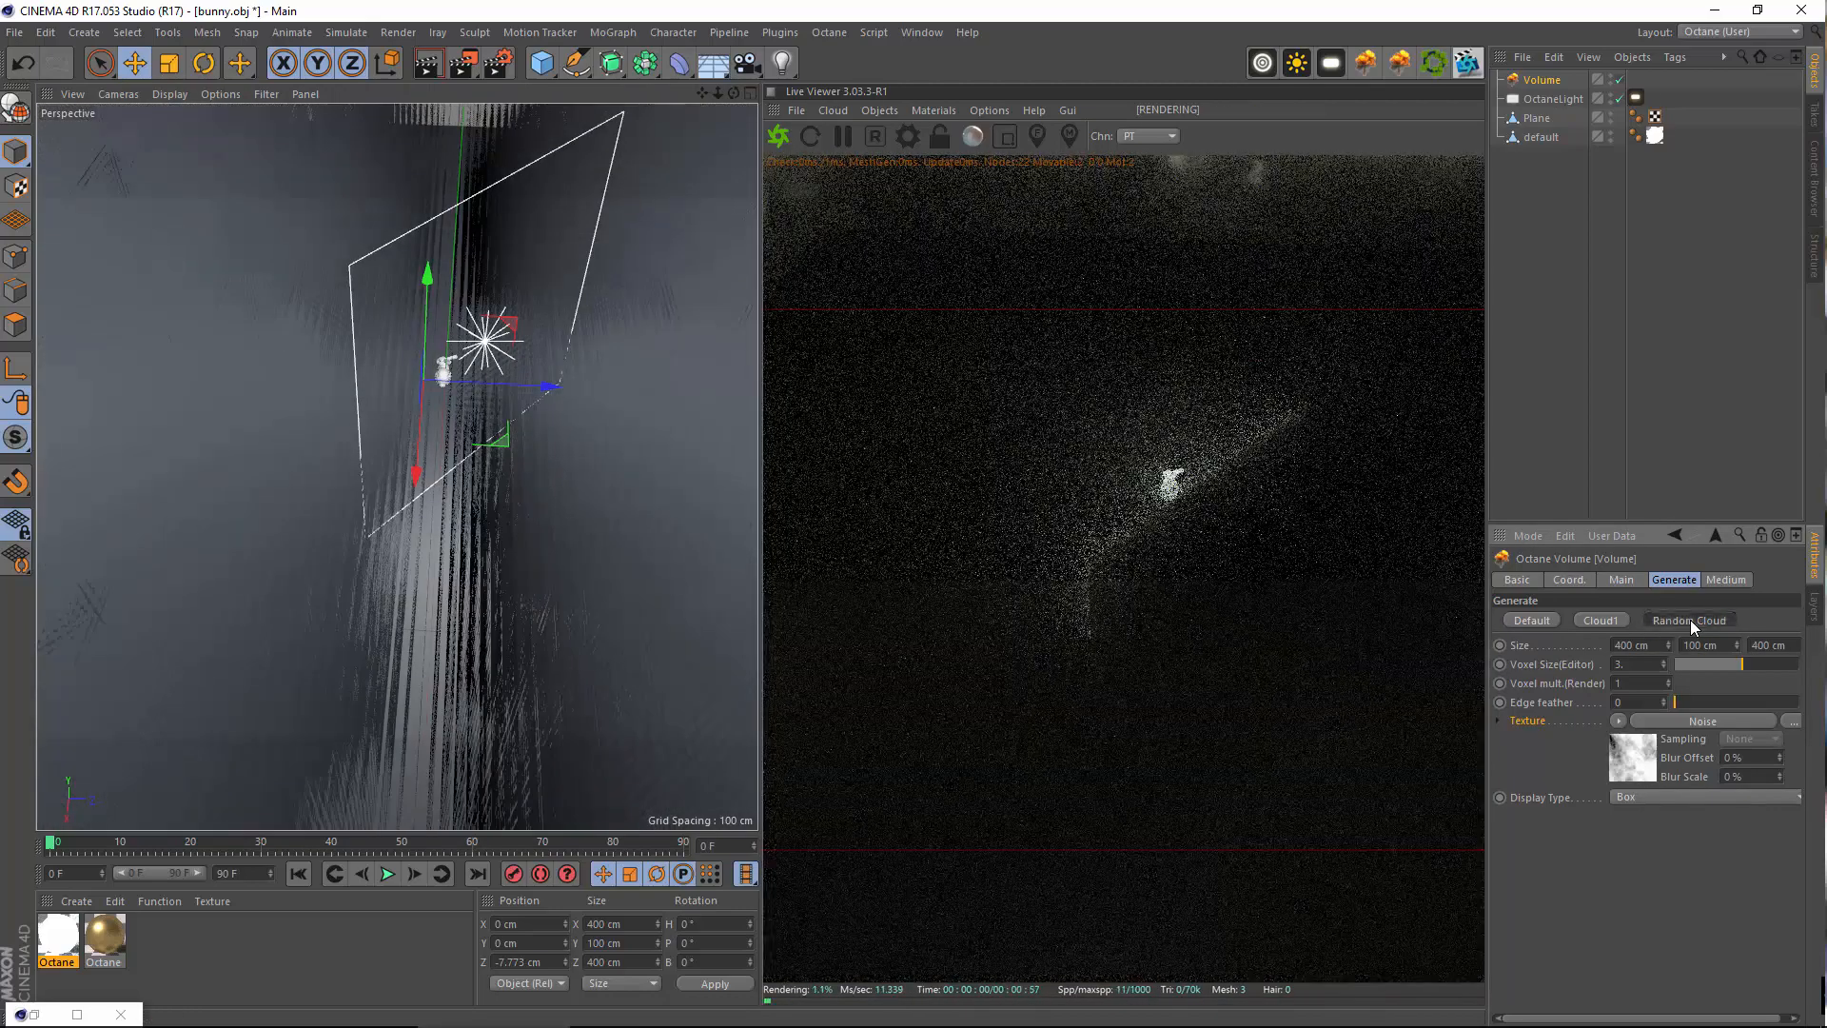
{"action": "left_click", "coordinate": [1690, 620]}
{"action": "left_click", "coordinate": [1689, 619]}
{"action": "left_click", "coordinate": [1690, 620]}
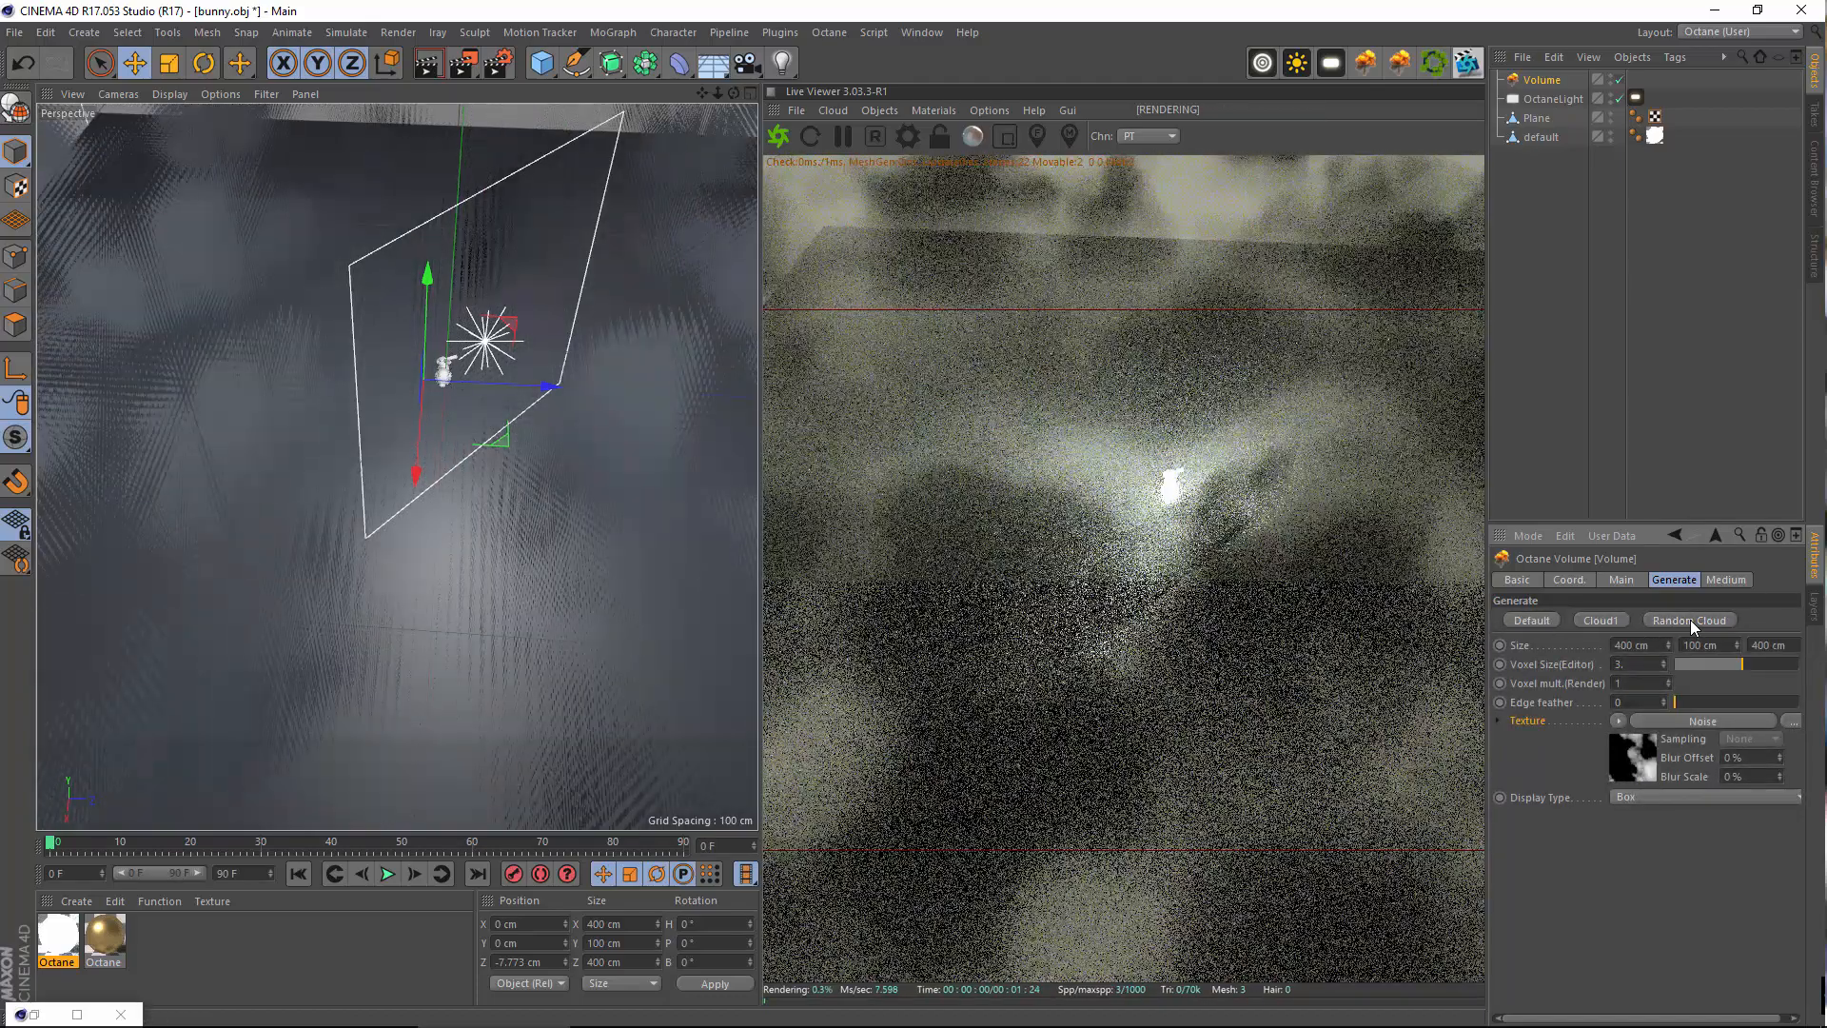
Show the volume's Medium settings and try the Fog and Fire presets, ending with Fire
{"action": "left_click", "coordinate": [1718, 582]}
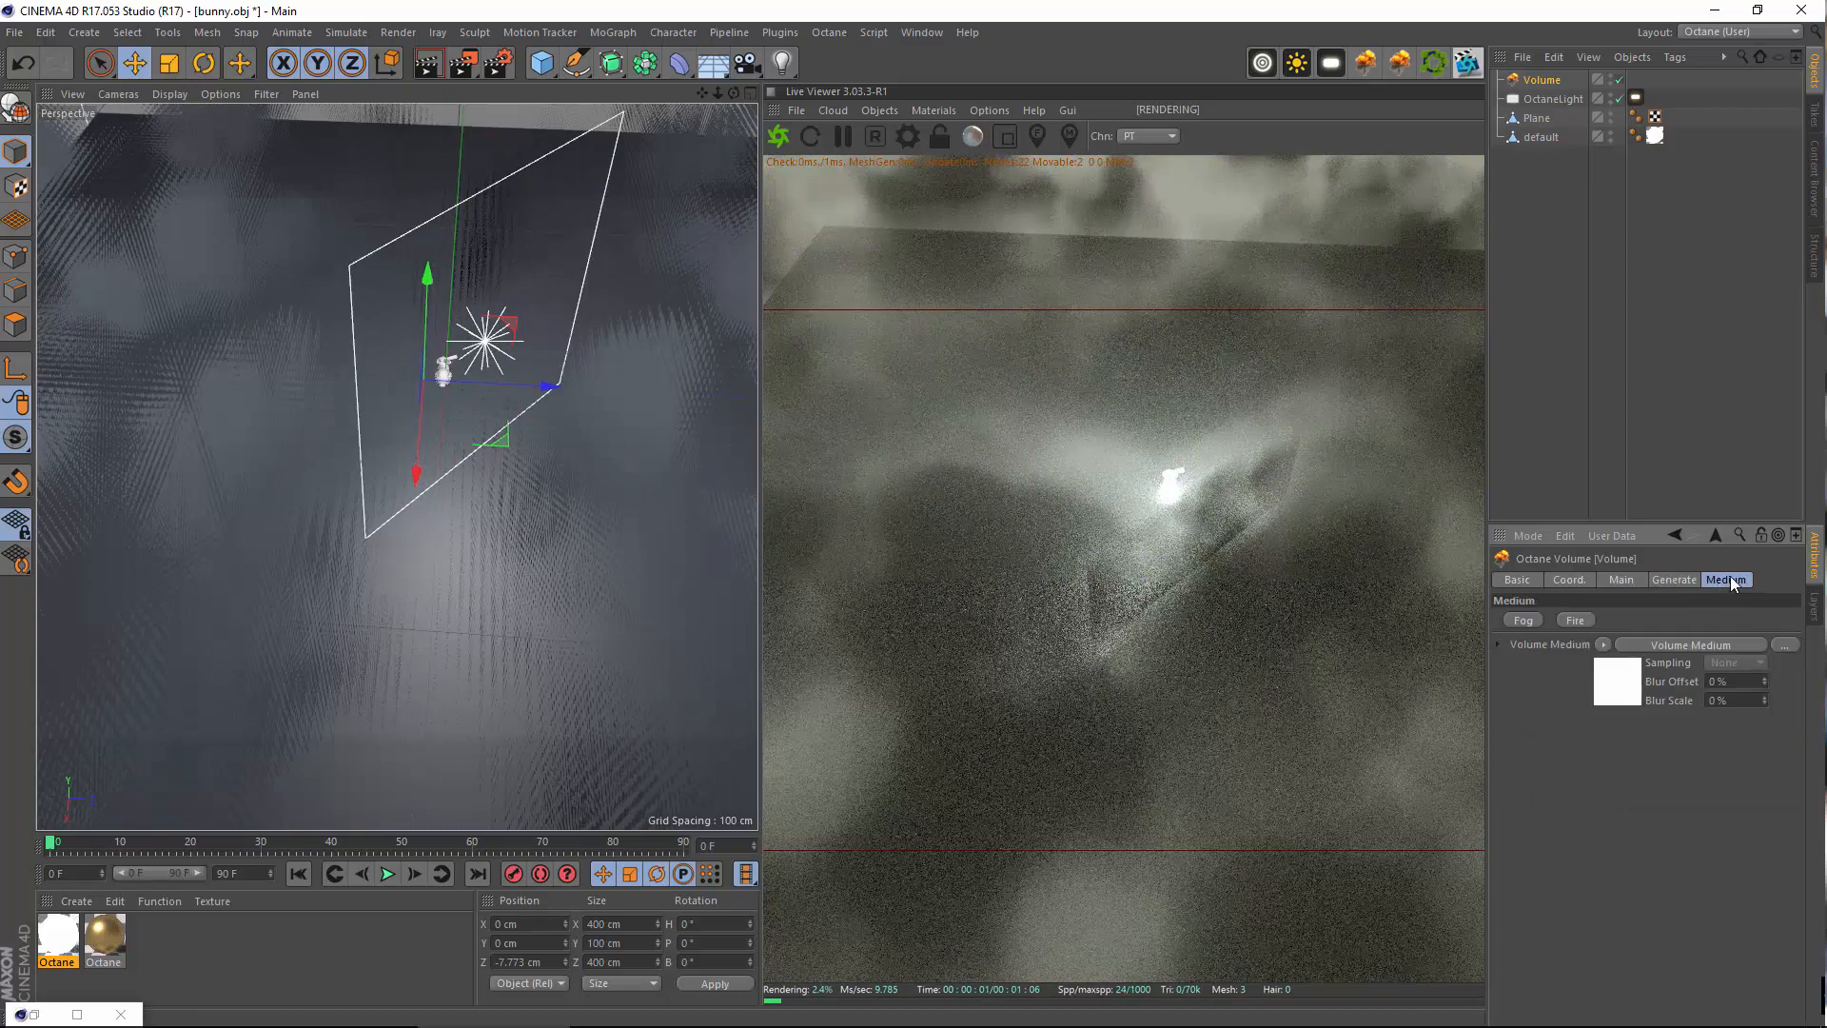
{"action": "left_click", "coordinate": [1585, 621]}
{"action": "left_click", "coordinate": [1584, 620]}
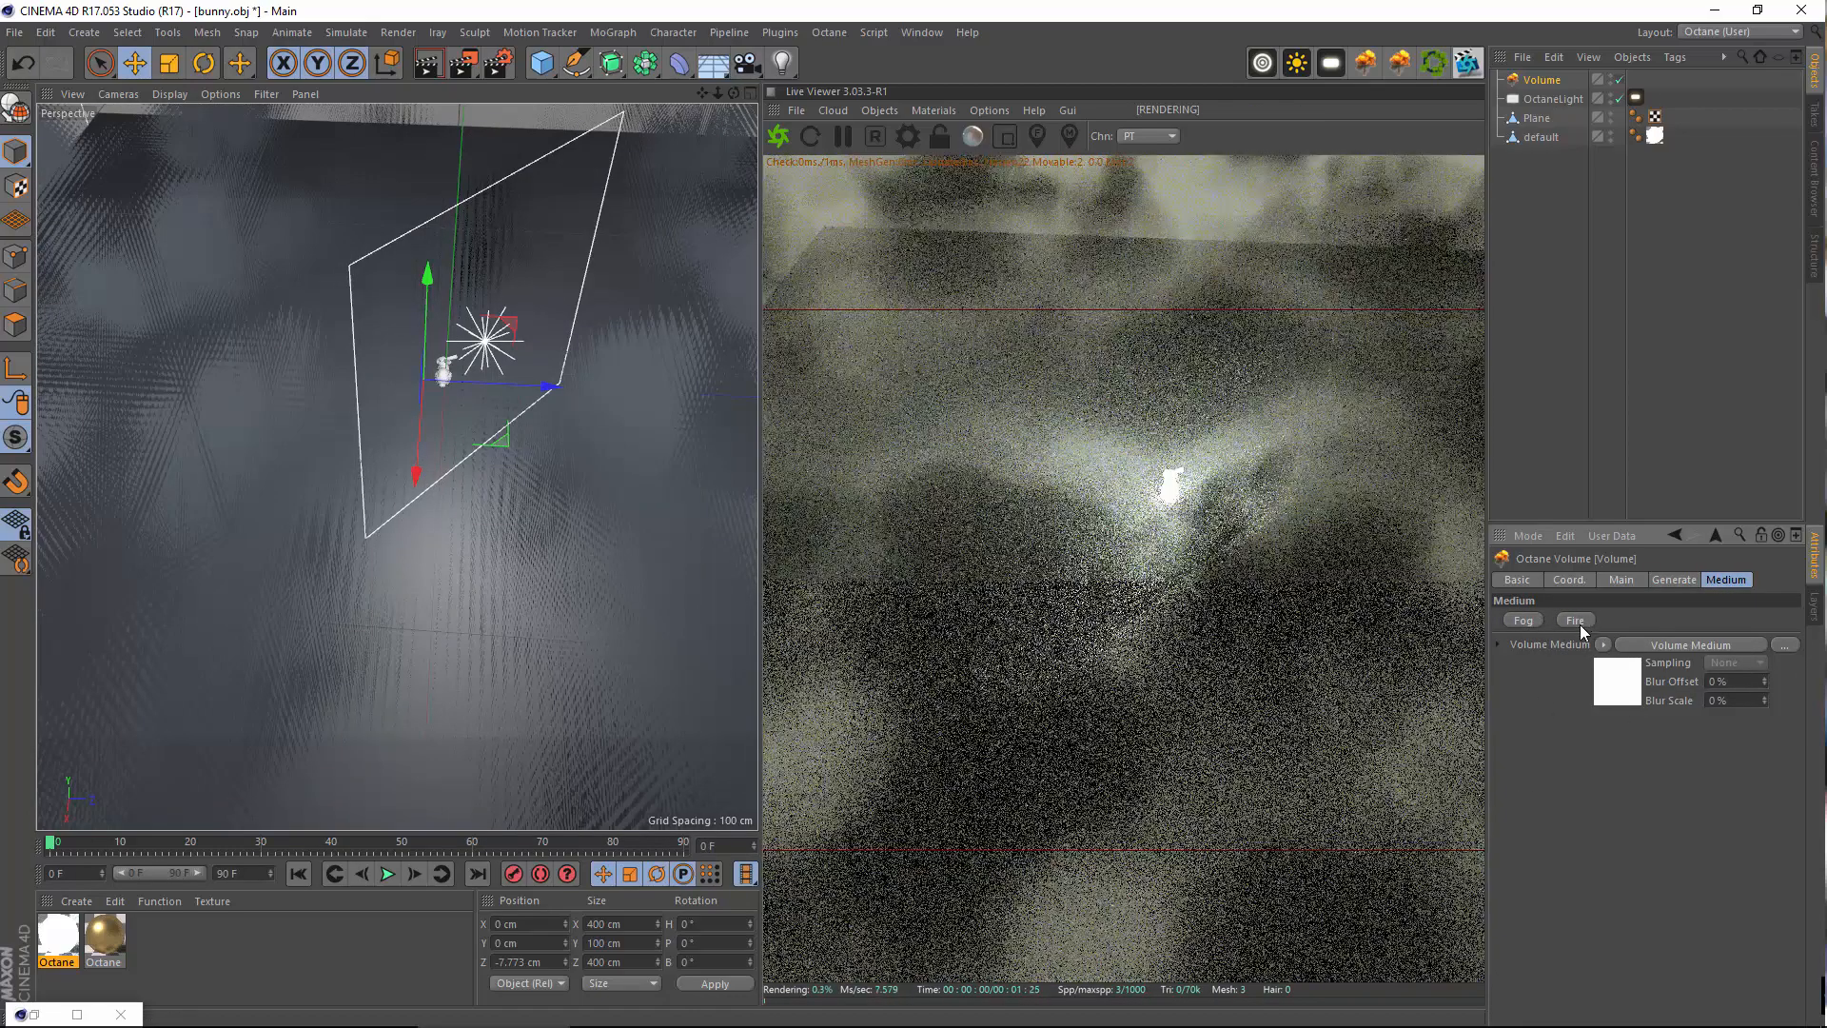
{"action": "left_click", "coordinate": [1520, 623]}
{"action": "left_click", "coordinate": [1572, 620]}
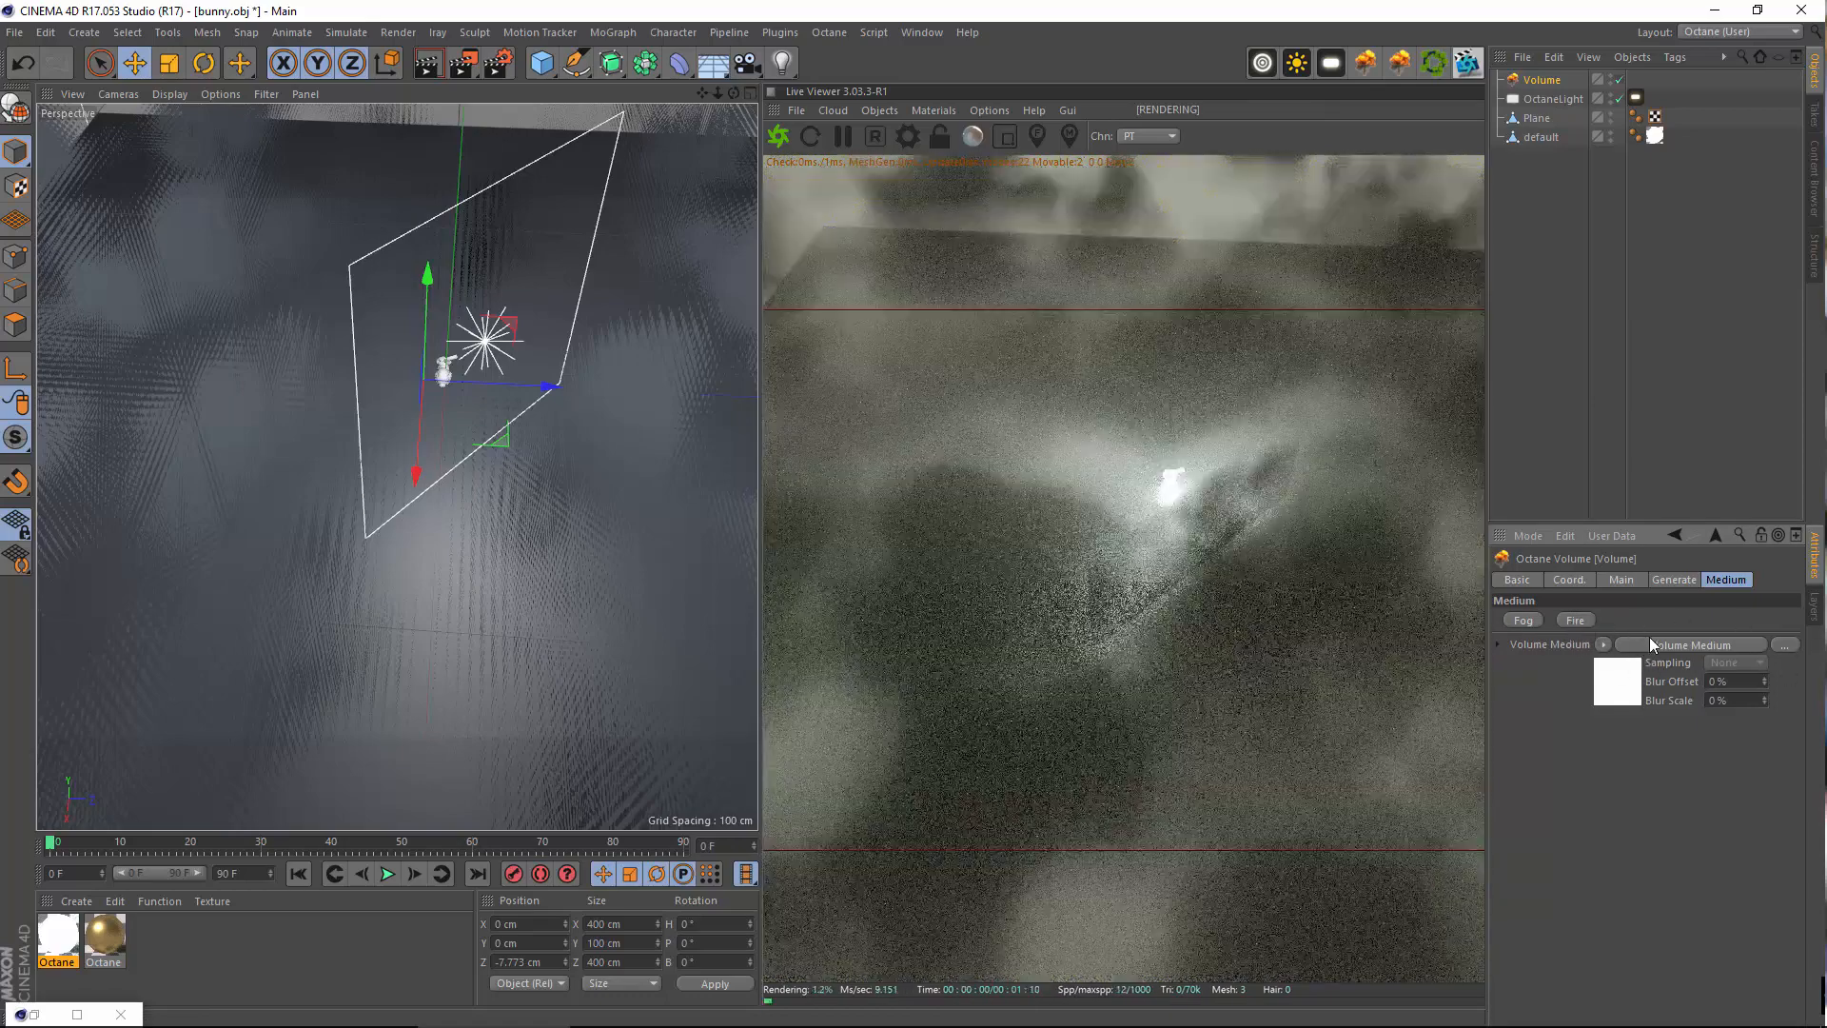
Review the volume's Generate, Main and Medium settings
{"action": "left_click", "coordinate": [1674, 581]}
{"action": "left_click", "coordinate": [1617, 580]}
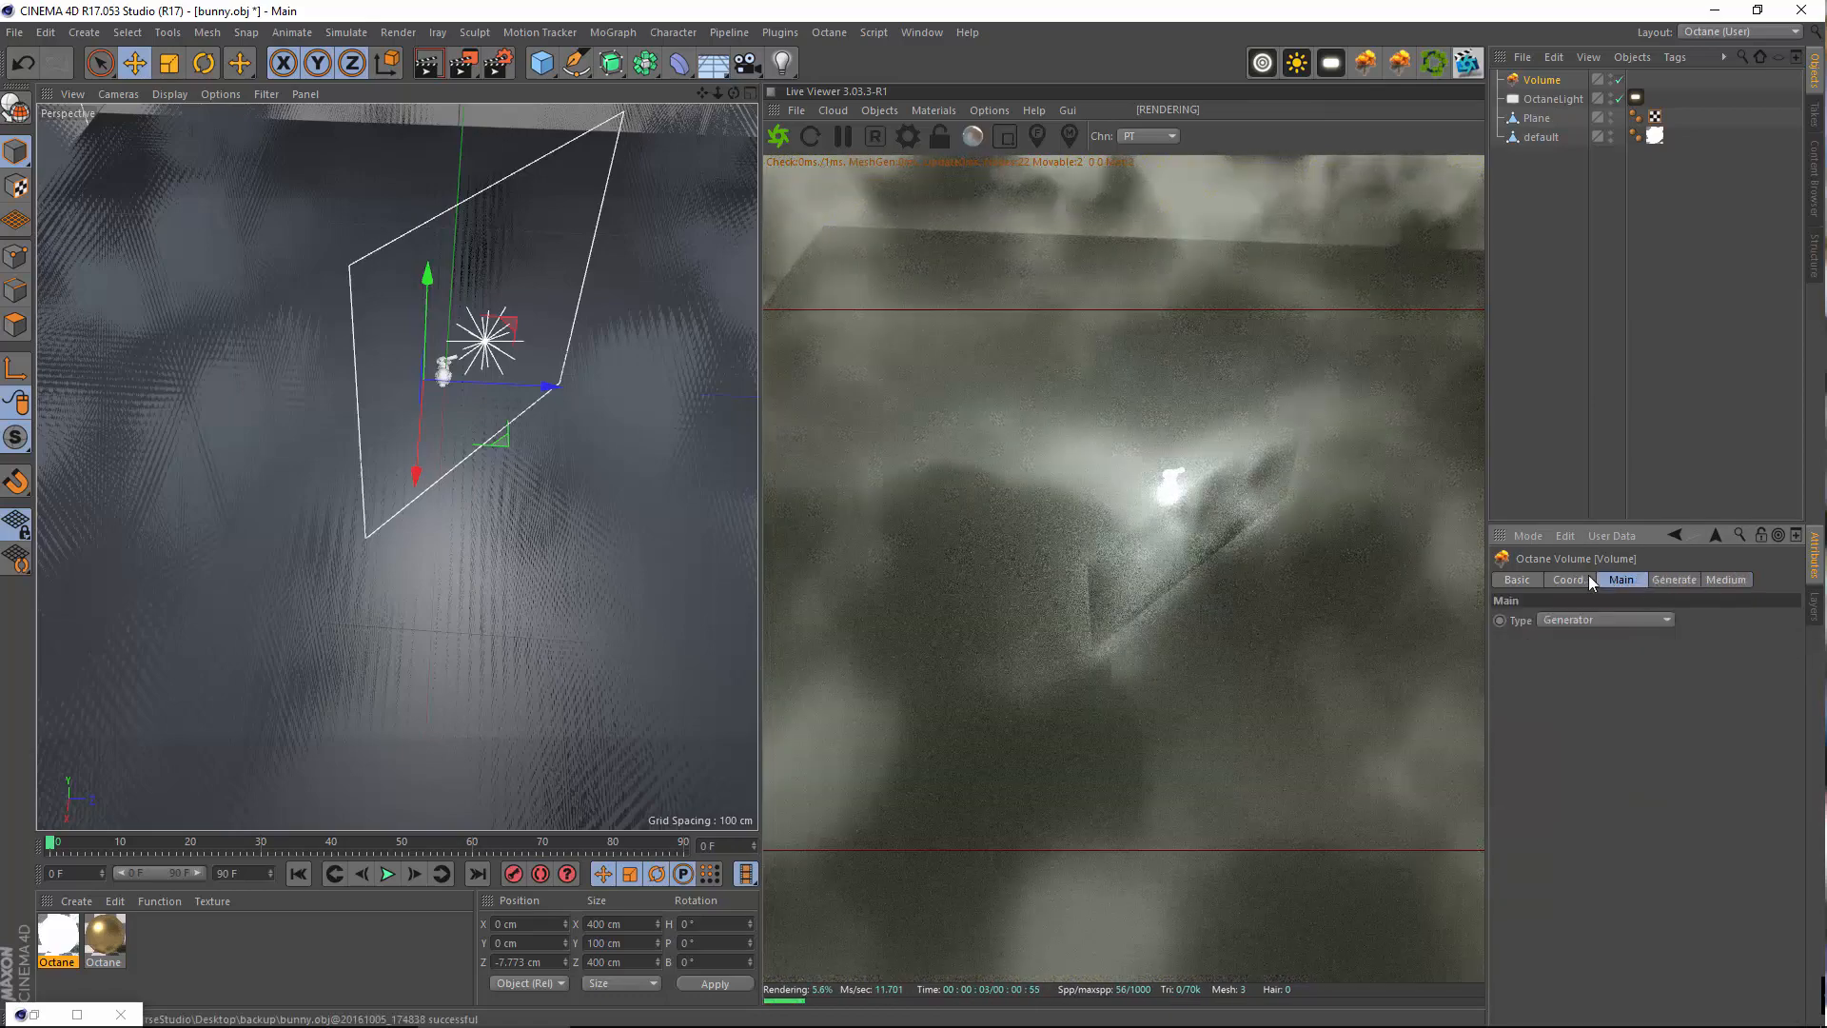
{"action": "left_click", "coordinate": [1676, 580]}
{"action": "left_click", "coordinate": [1726, 582]}
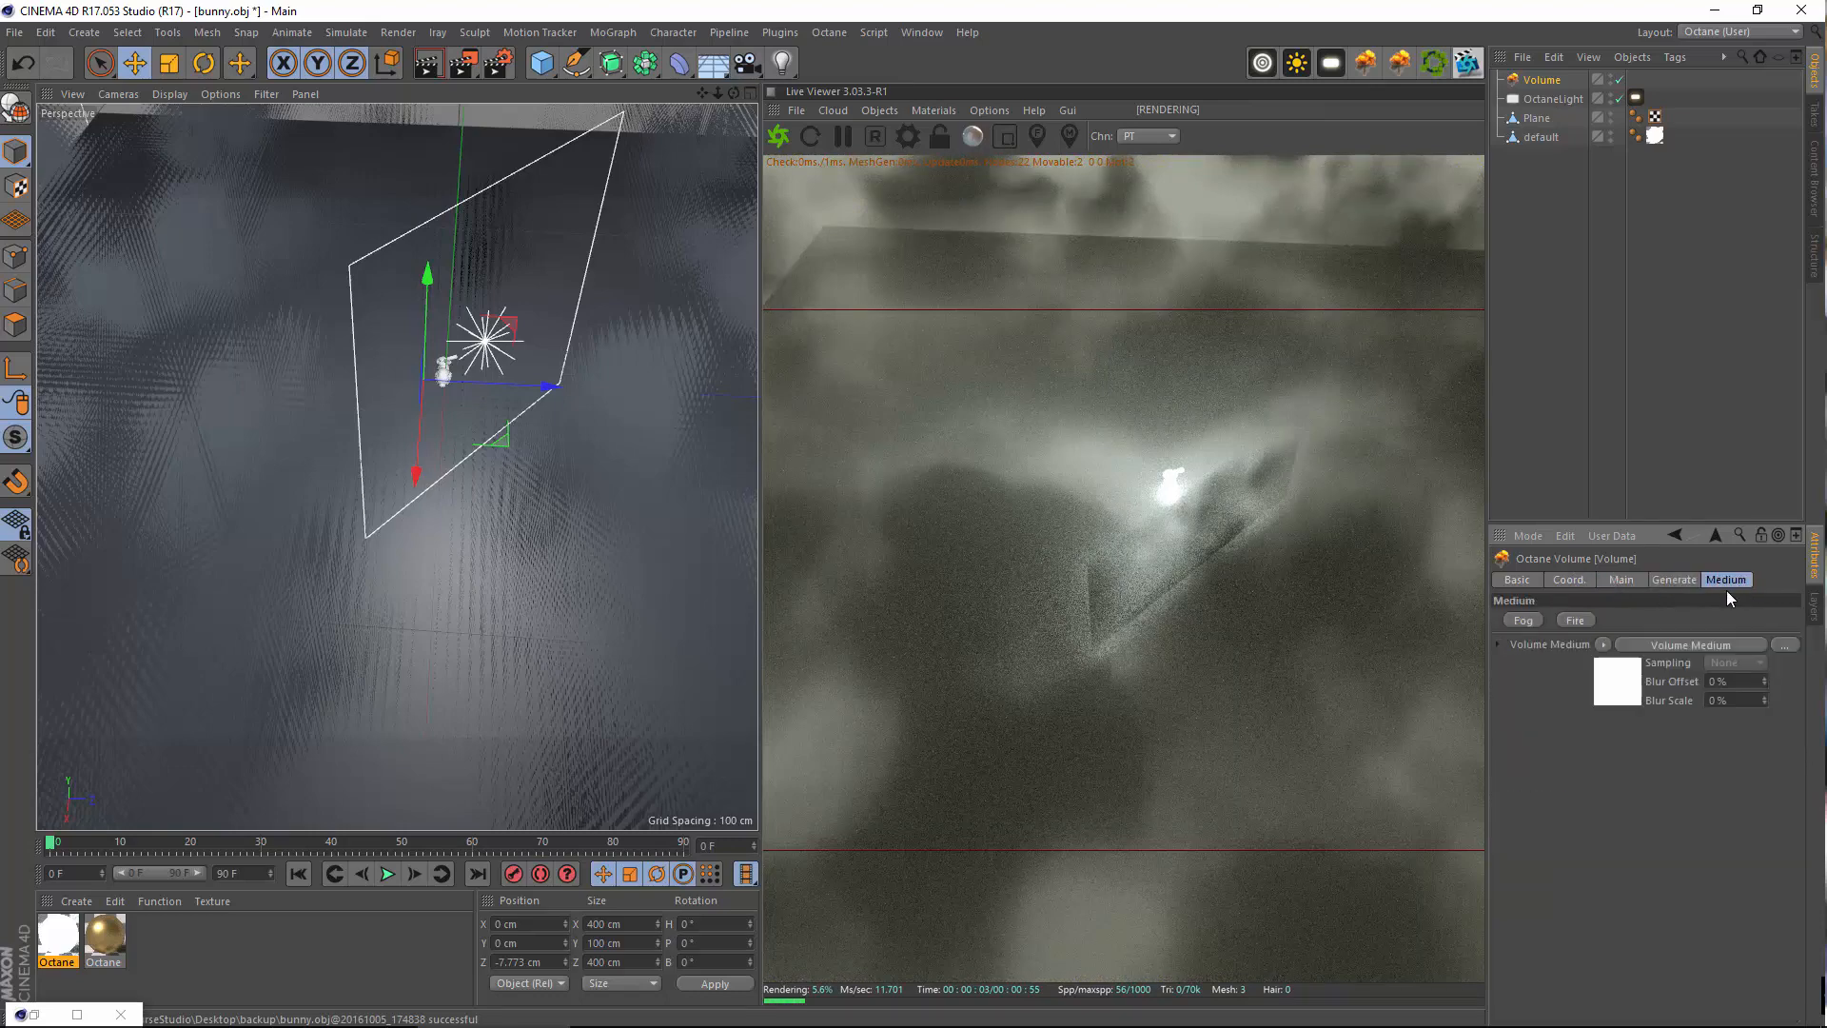
{"action": "left_click", "coordinate": [1626, 574]}
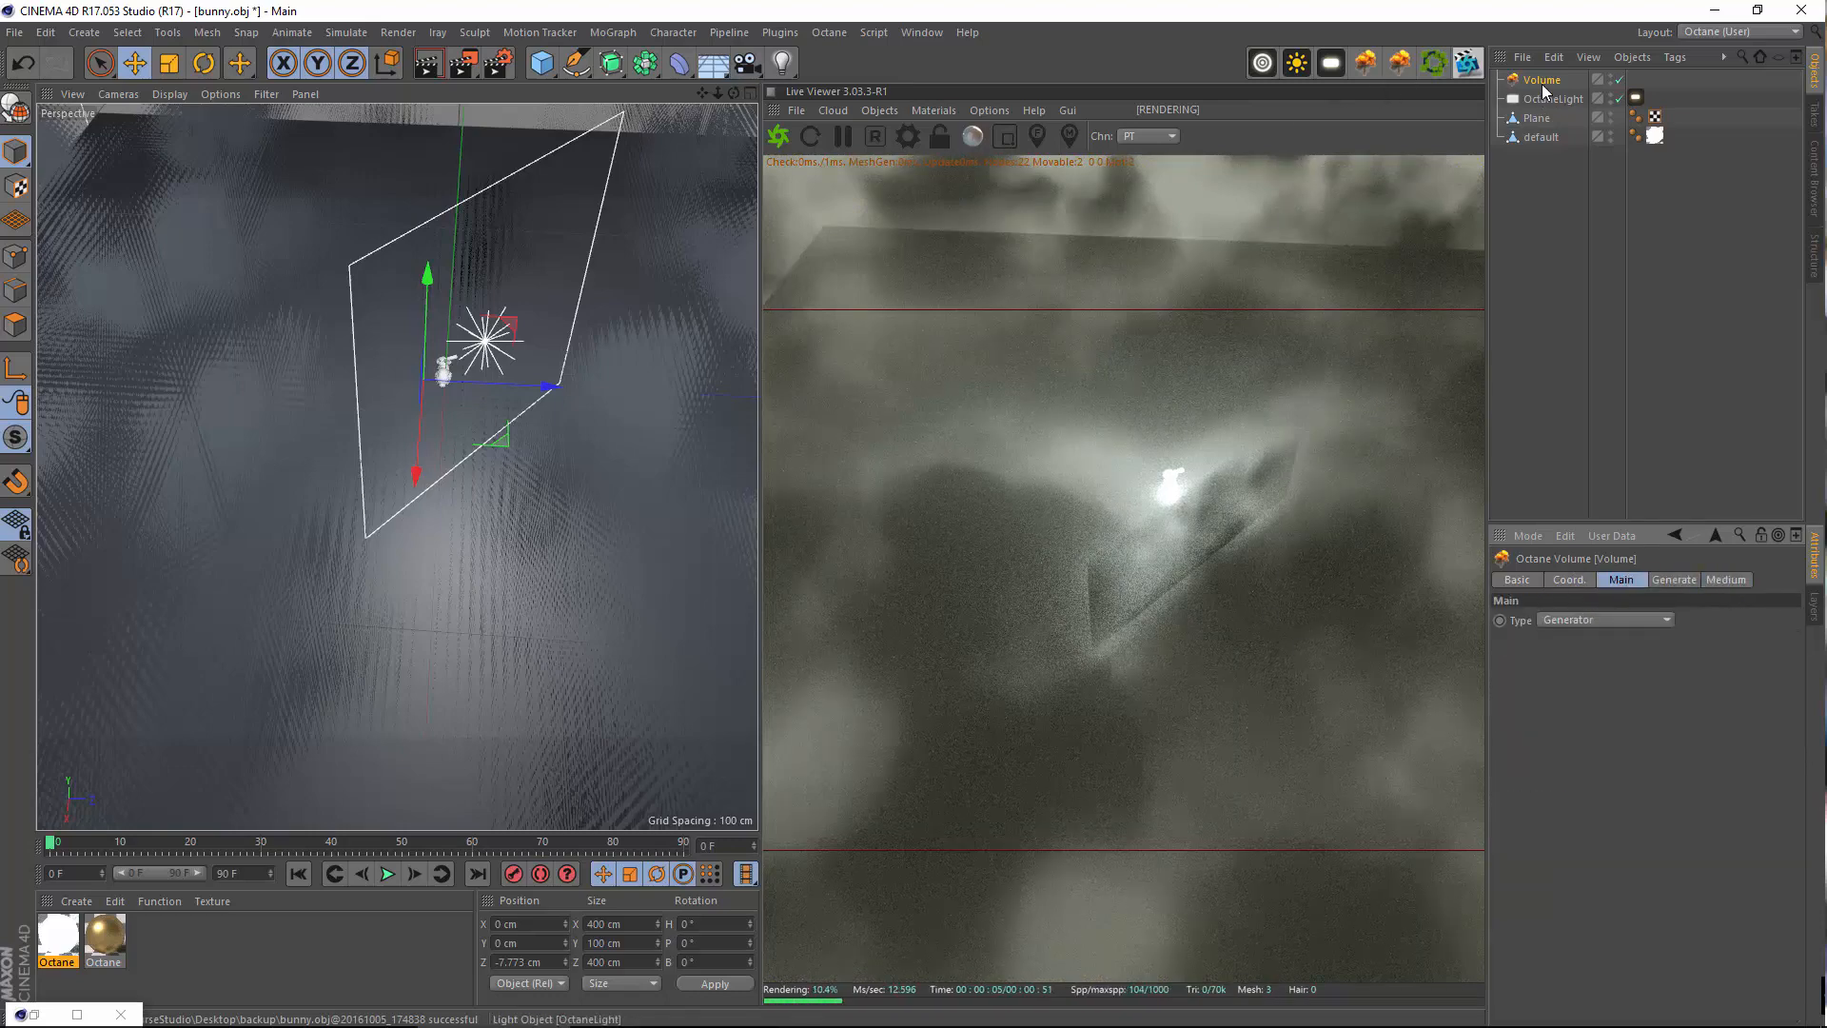
Raise the cloud volume's Edge feather to about 0.54 in its Generate settings
{"action": "left_click", "coordinate": [1655, 582]}
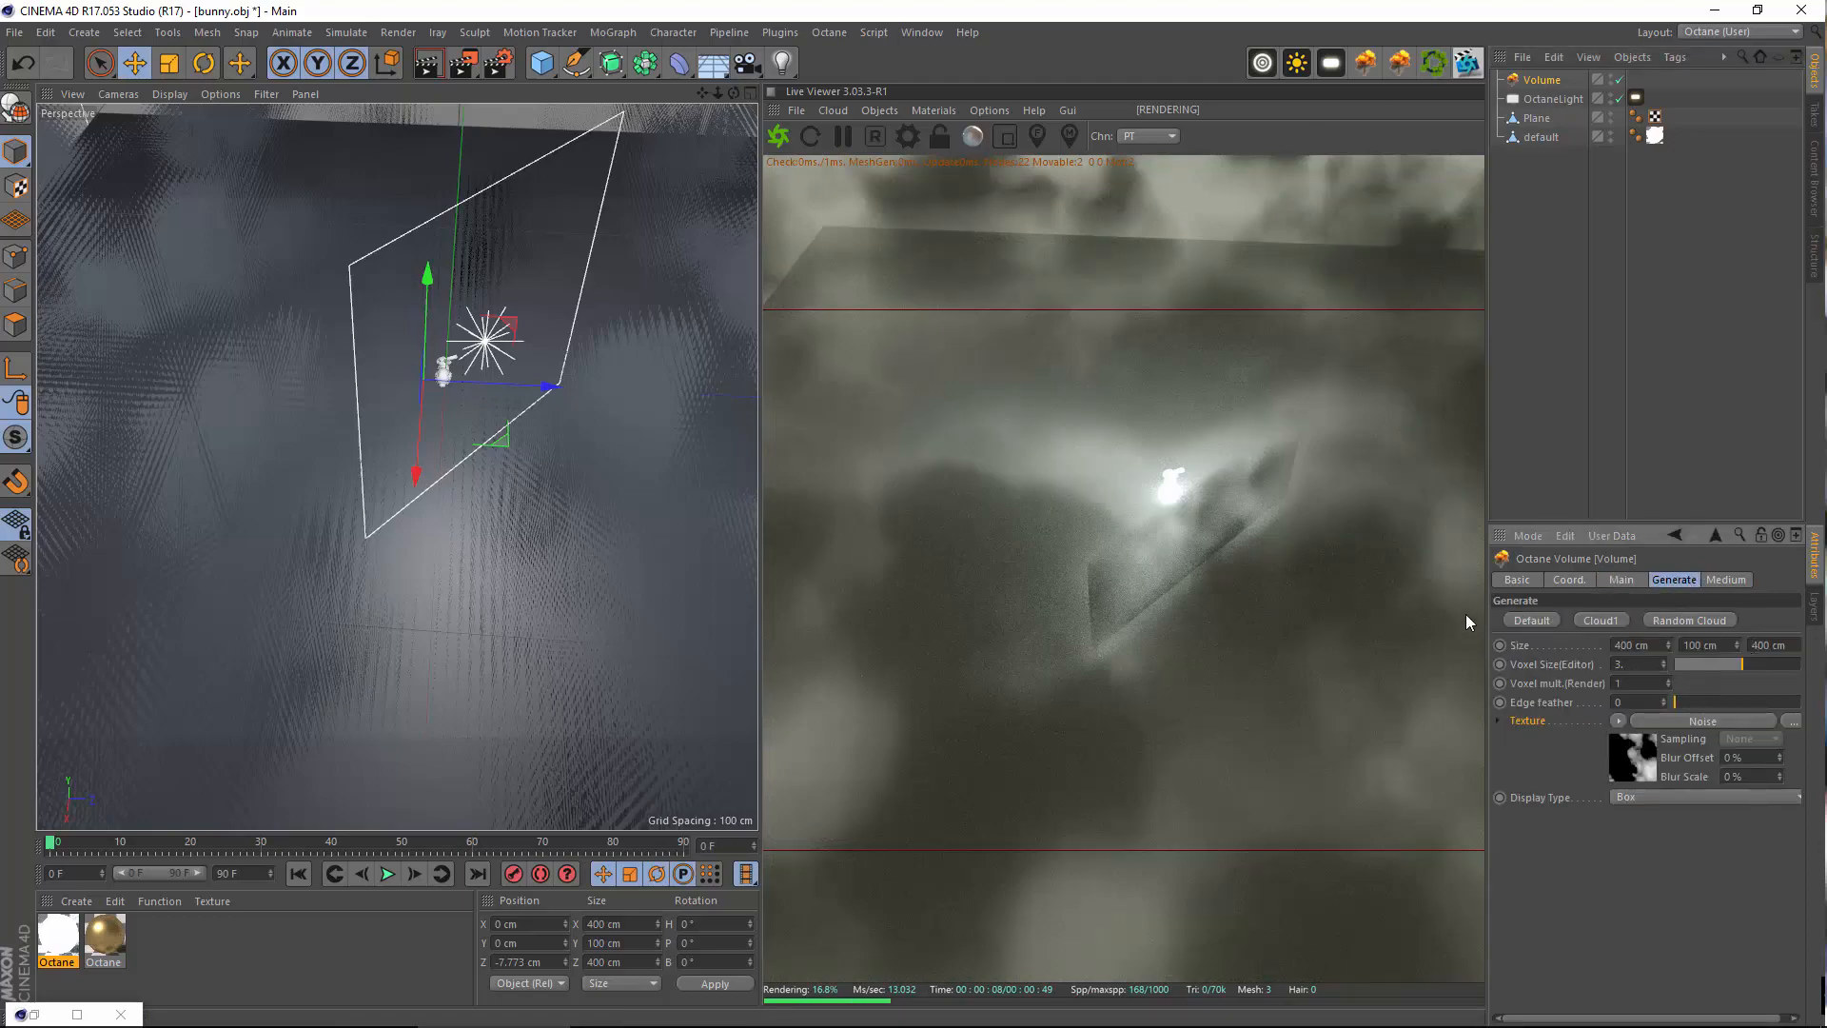
{"action": "scroll", "coordinate": [412, 403], "scroll_direction": "up", "scroll_amount": 3}
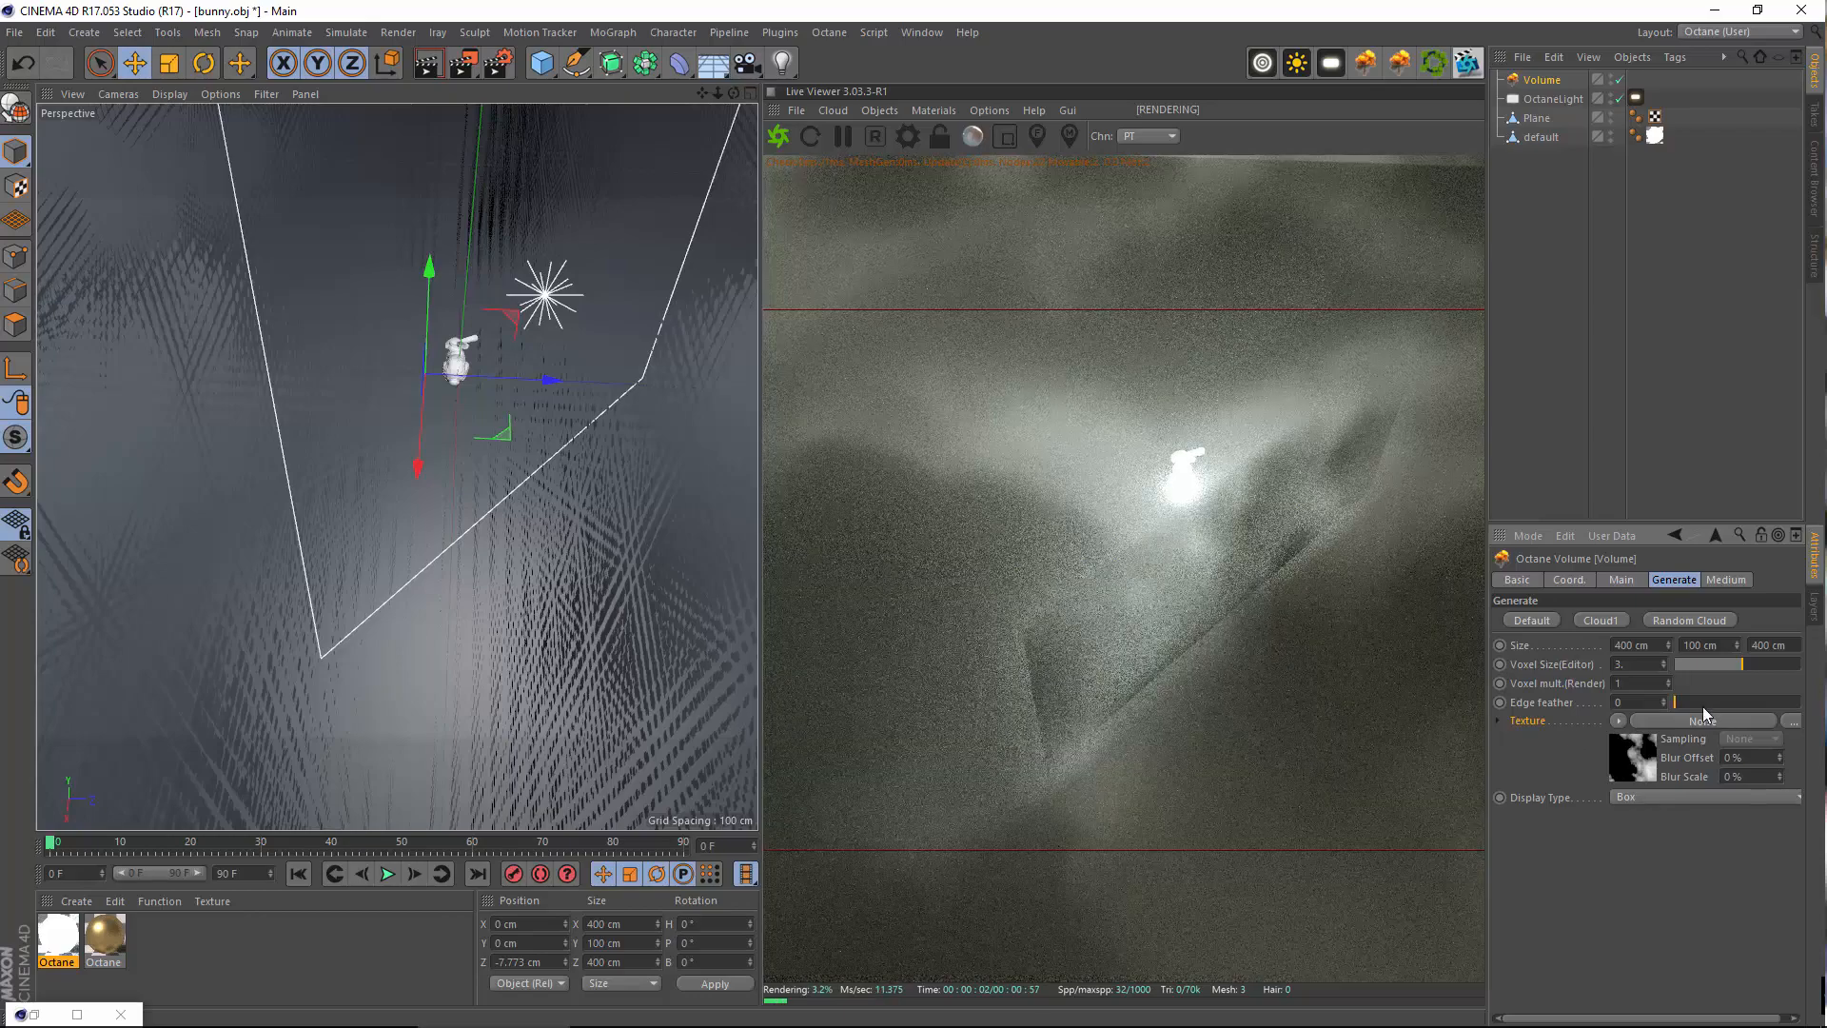
{"action": "left_click_drag", "start_coordinate": [1703, 706], "coordinate": [1745, 704]}
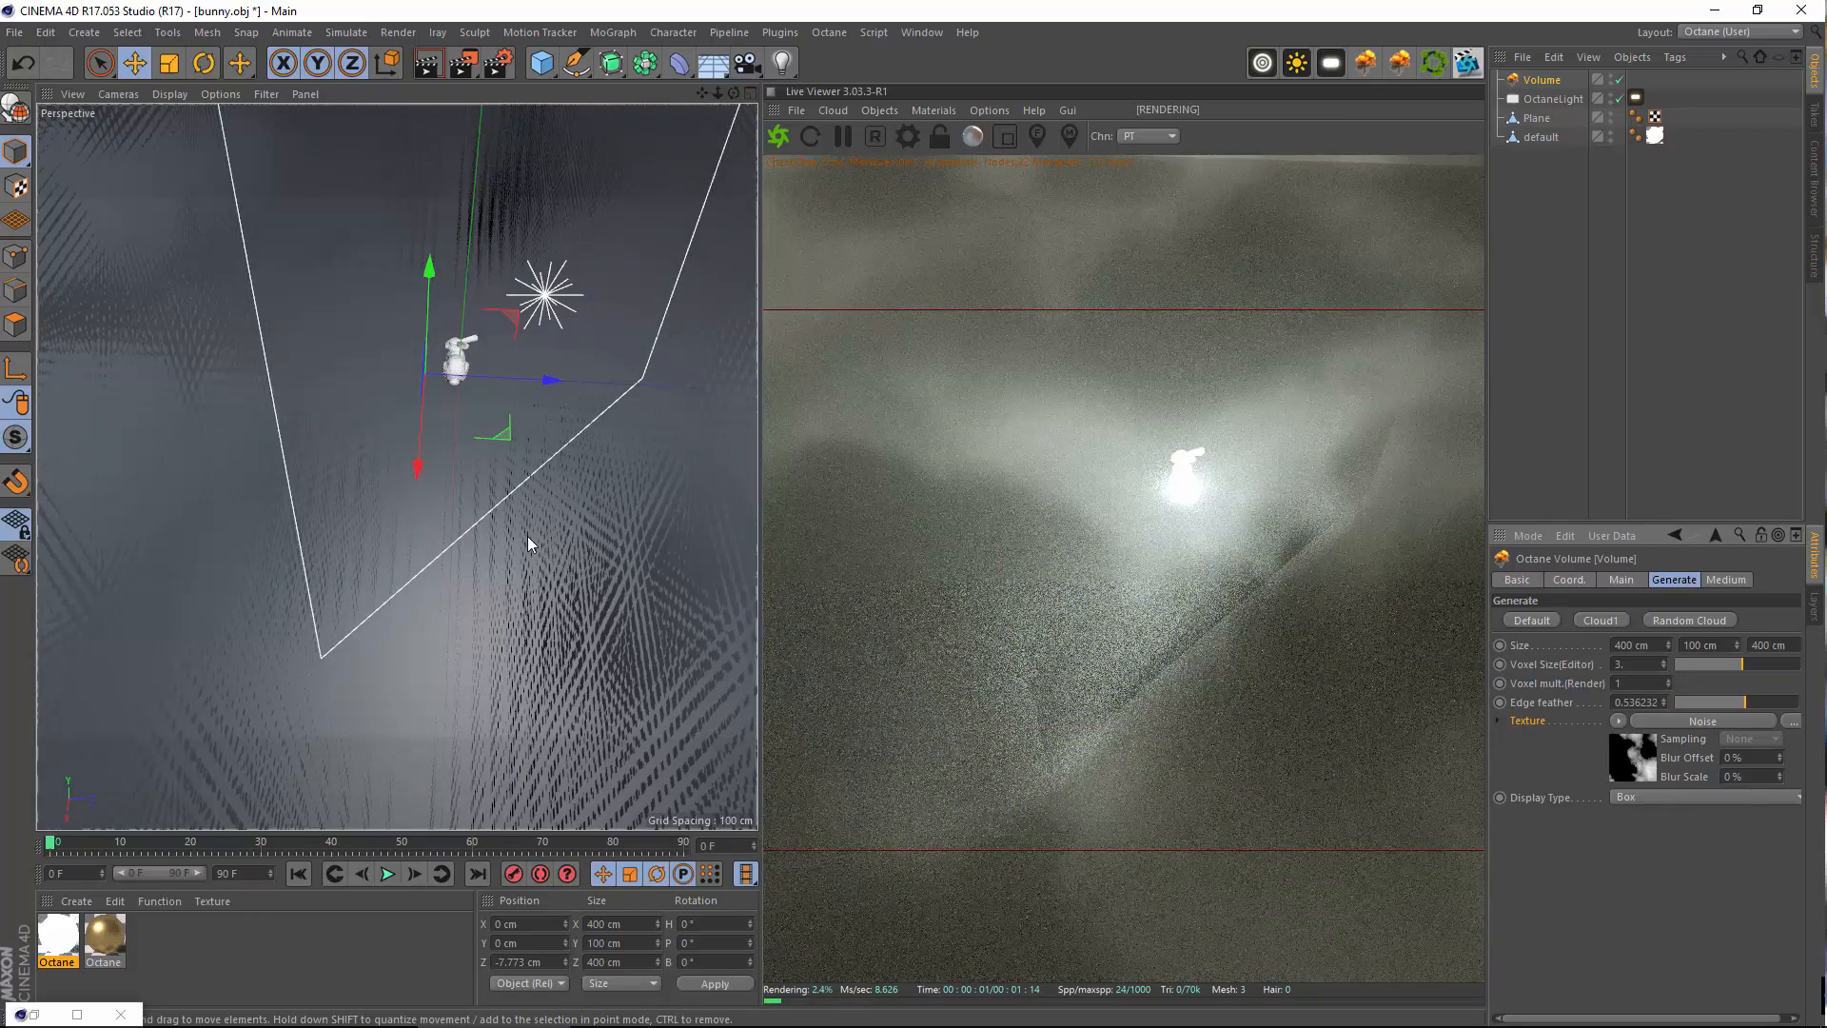
Try Voxel Size(Editor) values of 10 and 1 on the volume, and settle on 5
{"action": "left_click", "coordinate": [1584, 668]}
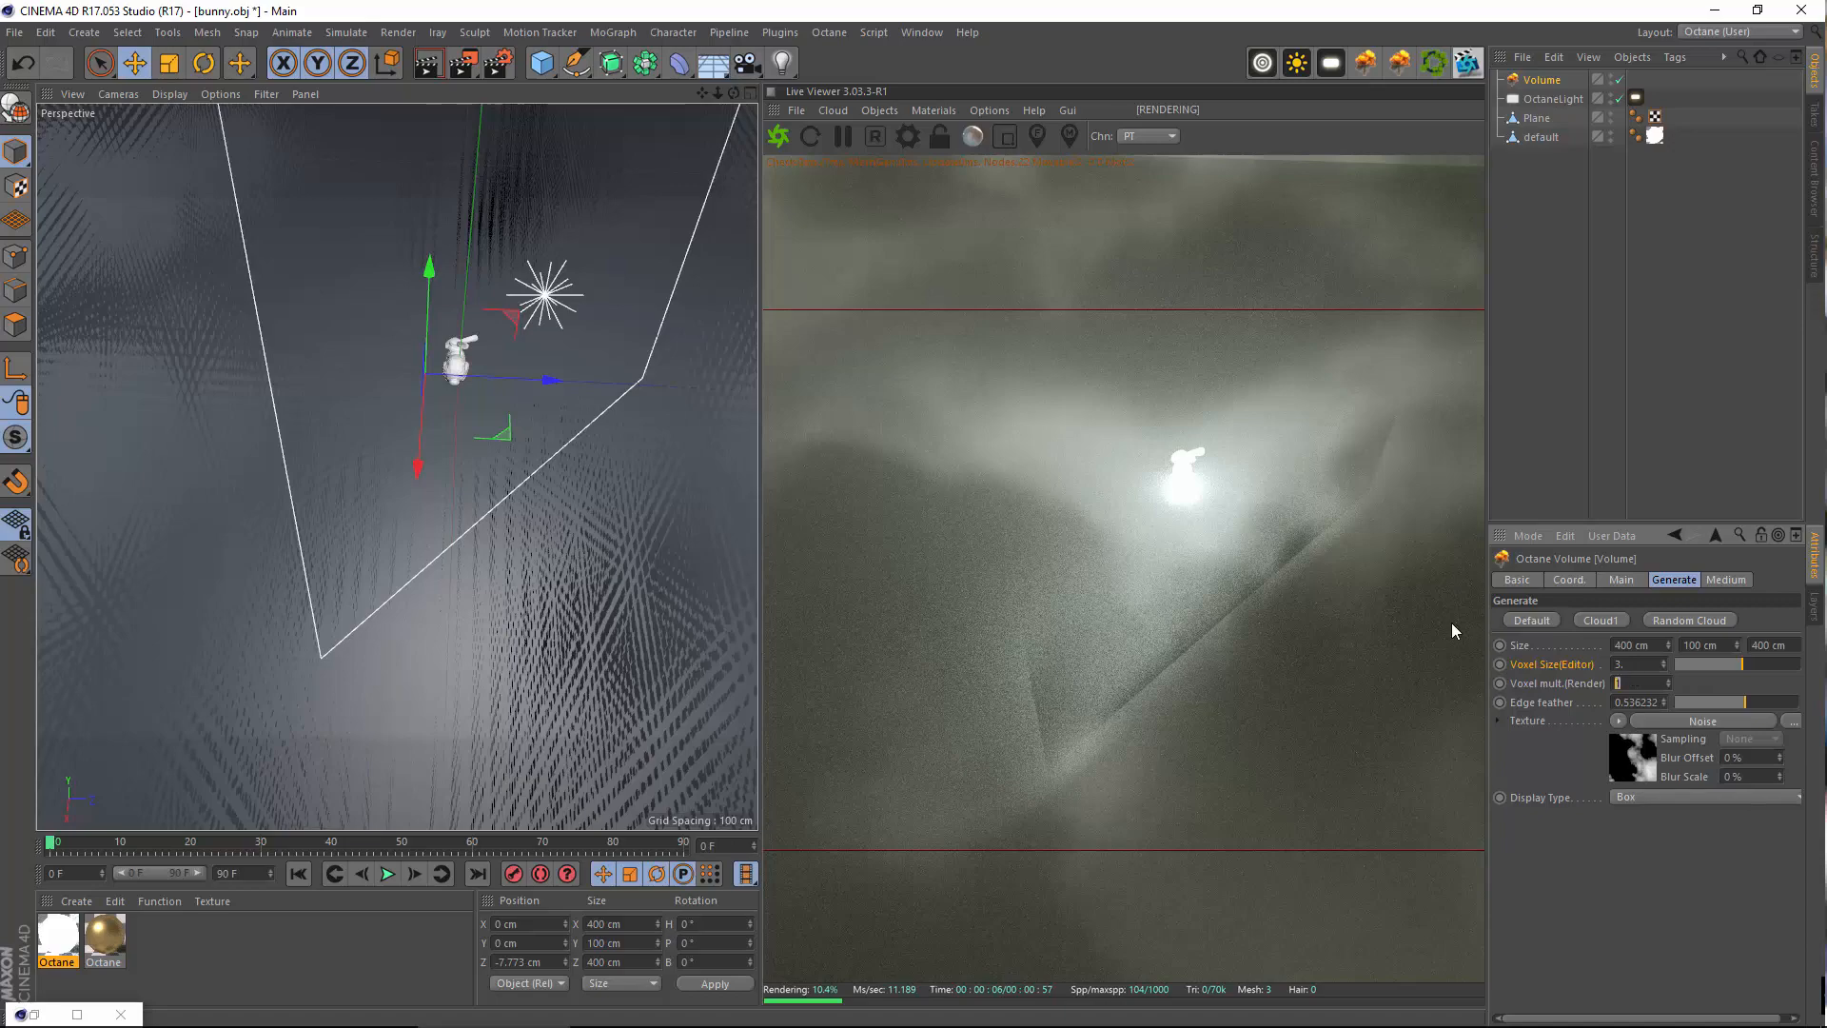
{"action": "type", "text": "10"}
{"action": "key", "text": "Return"}
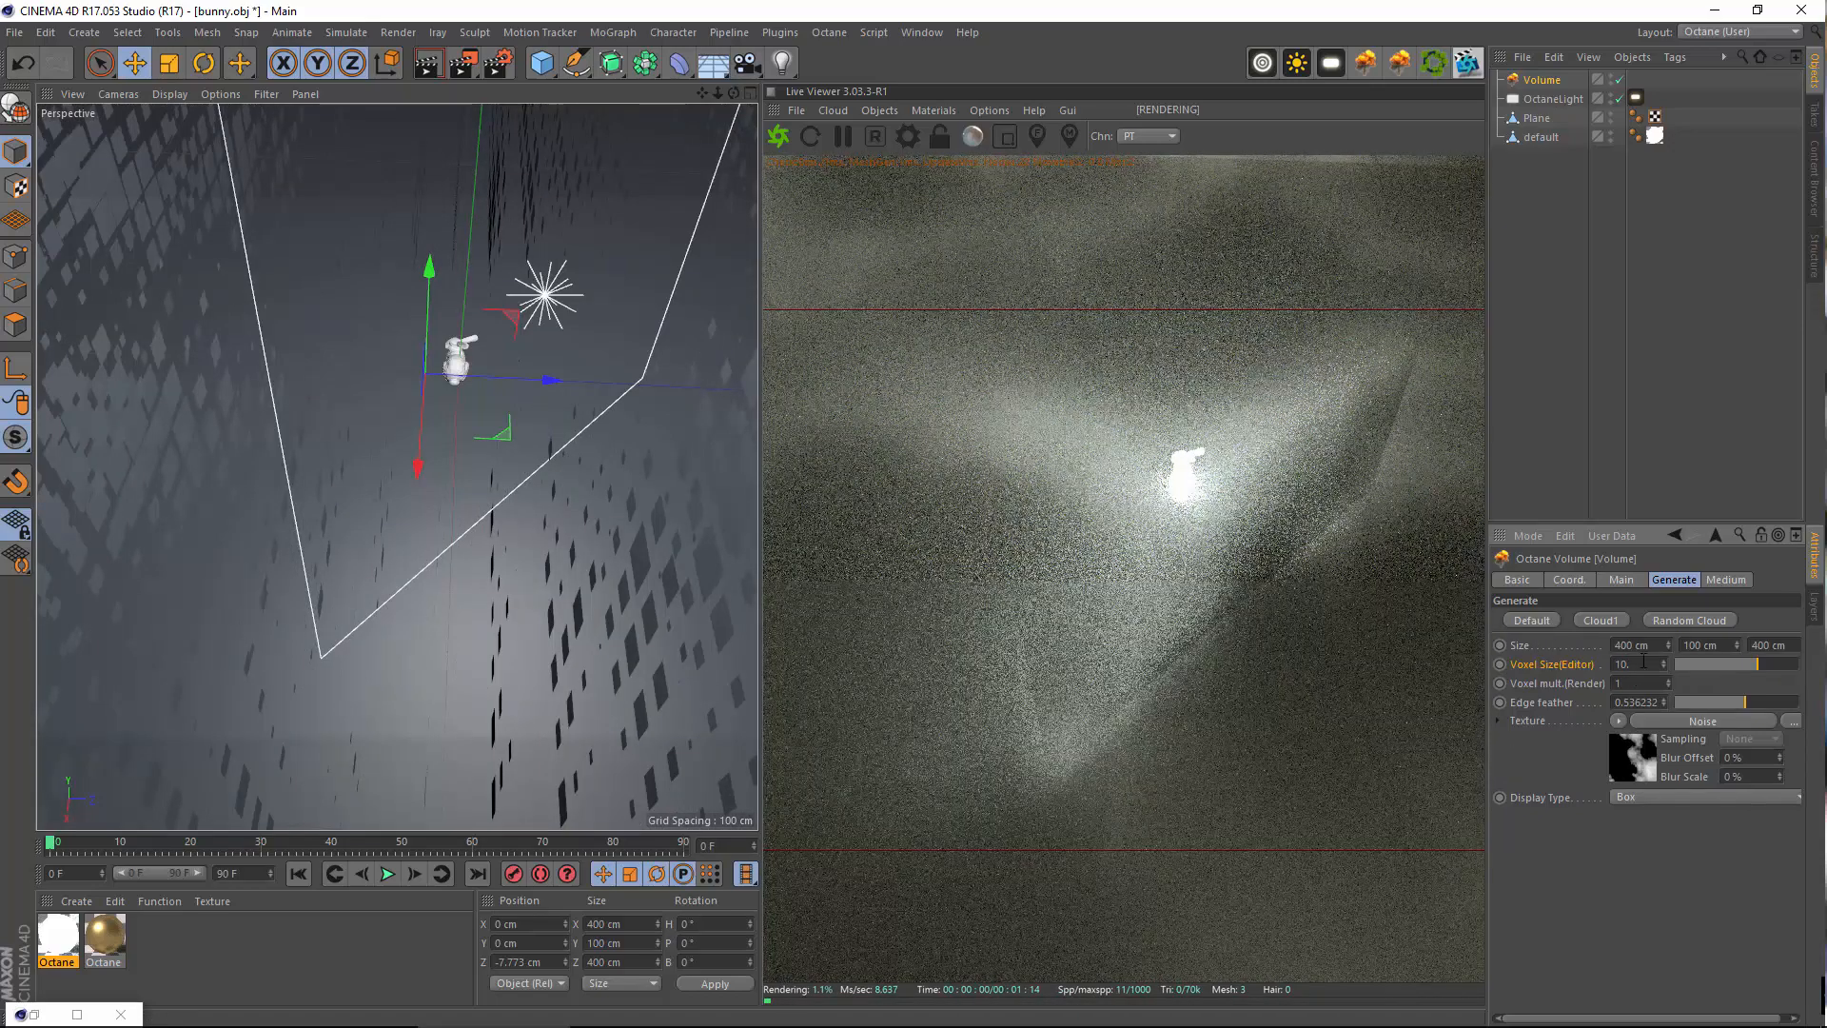
{"action": "type", "text": "1."}
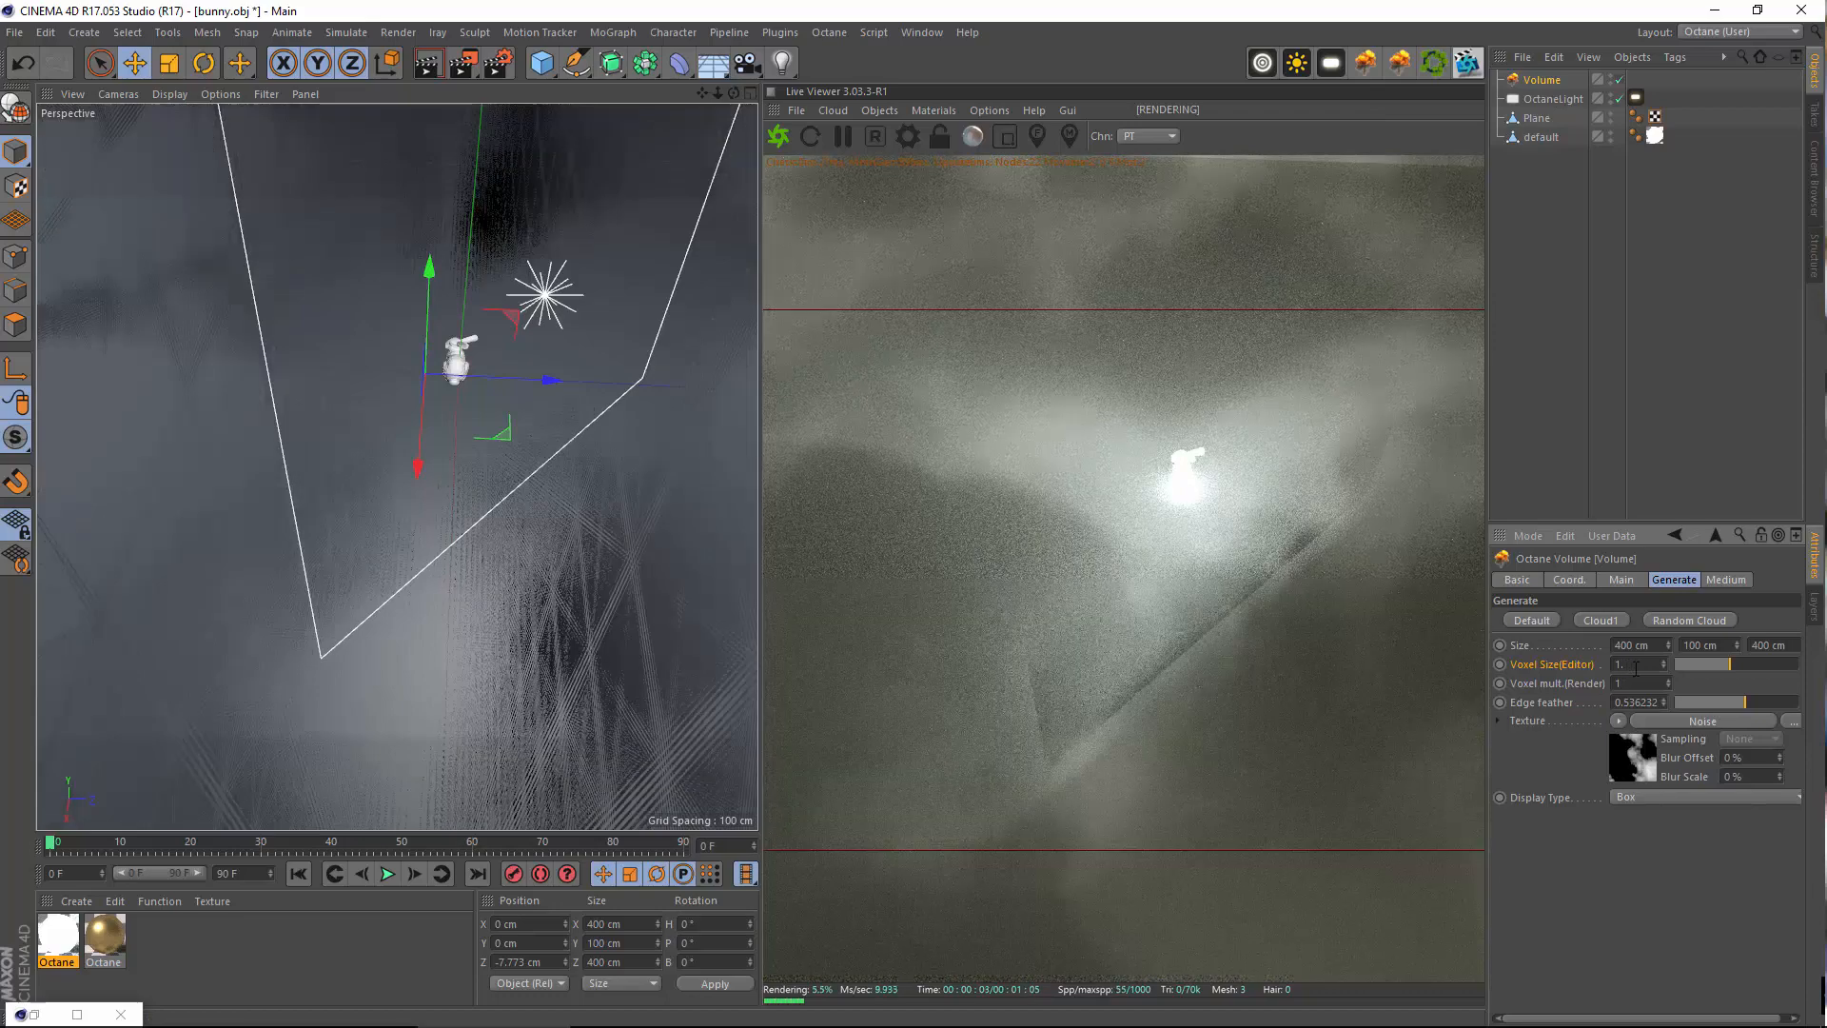
{"action": "type", "text": "5."}
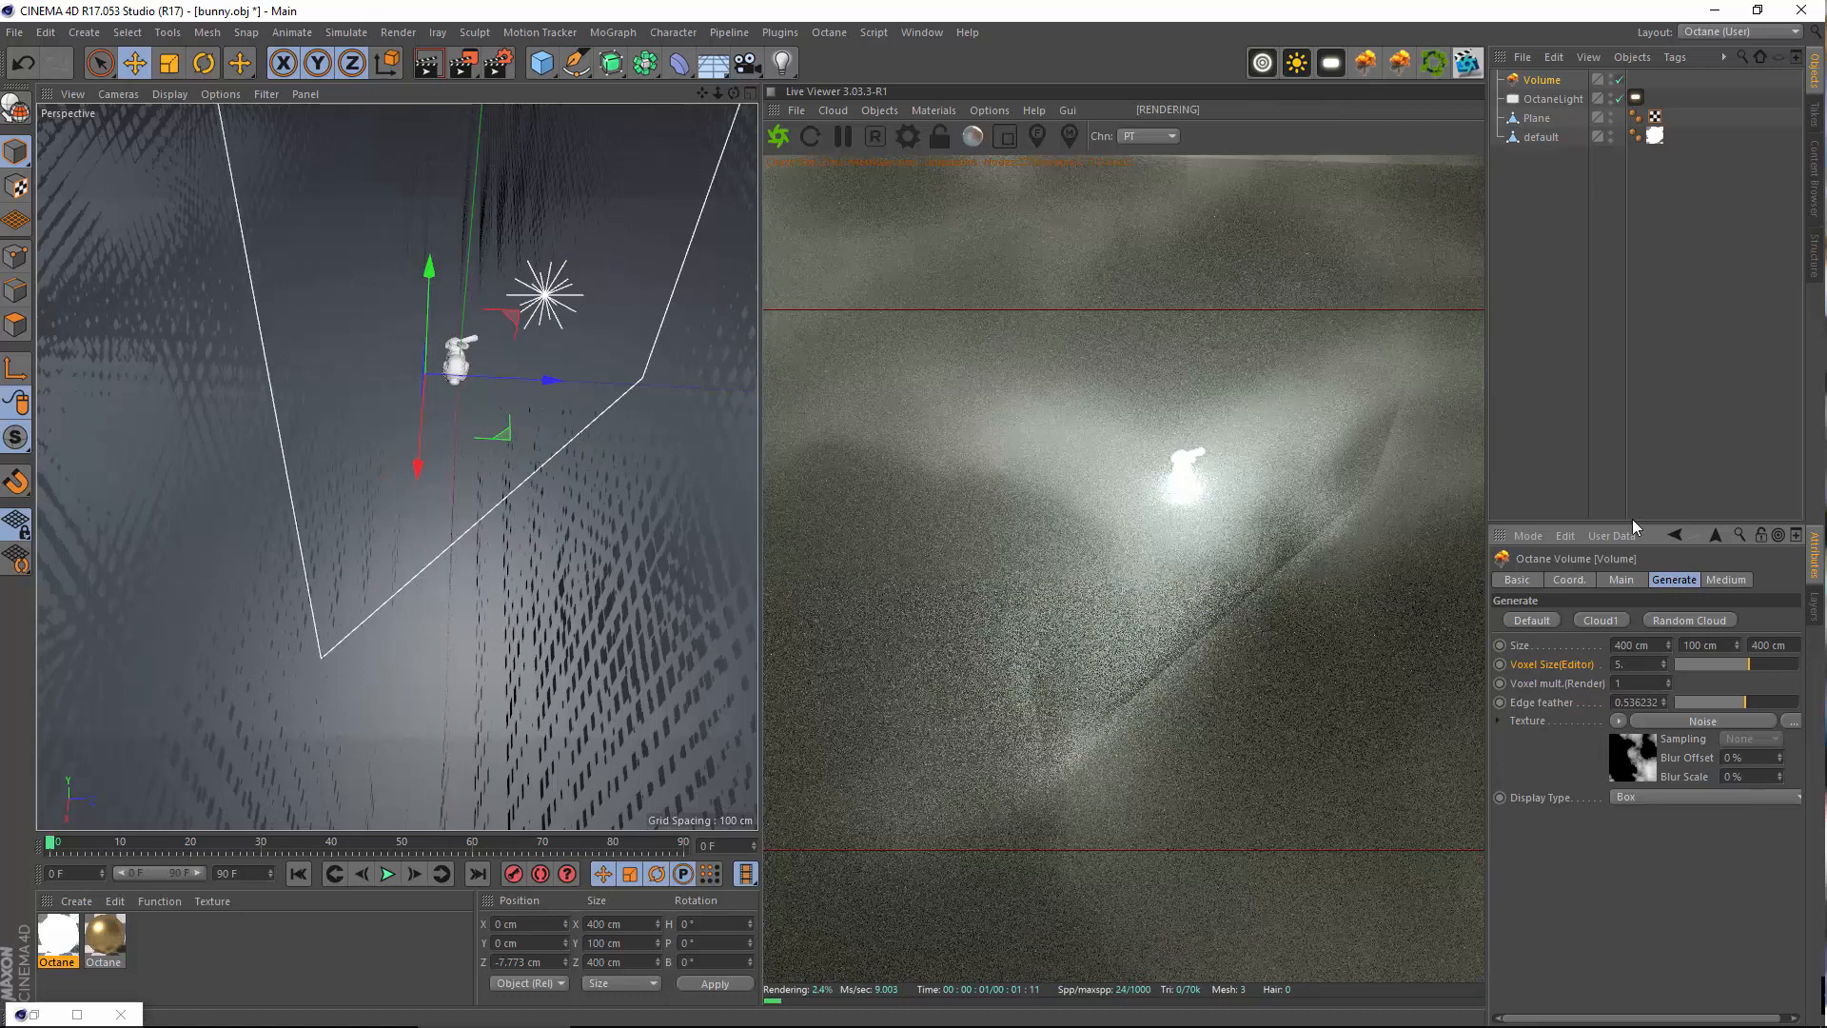
Change the Octane Volume's Type to VDB loader
{"action": "left_click", "coordinate": [1620, 580]}
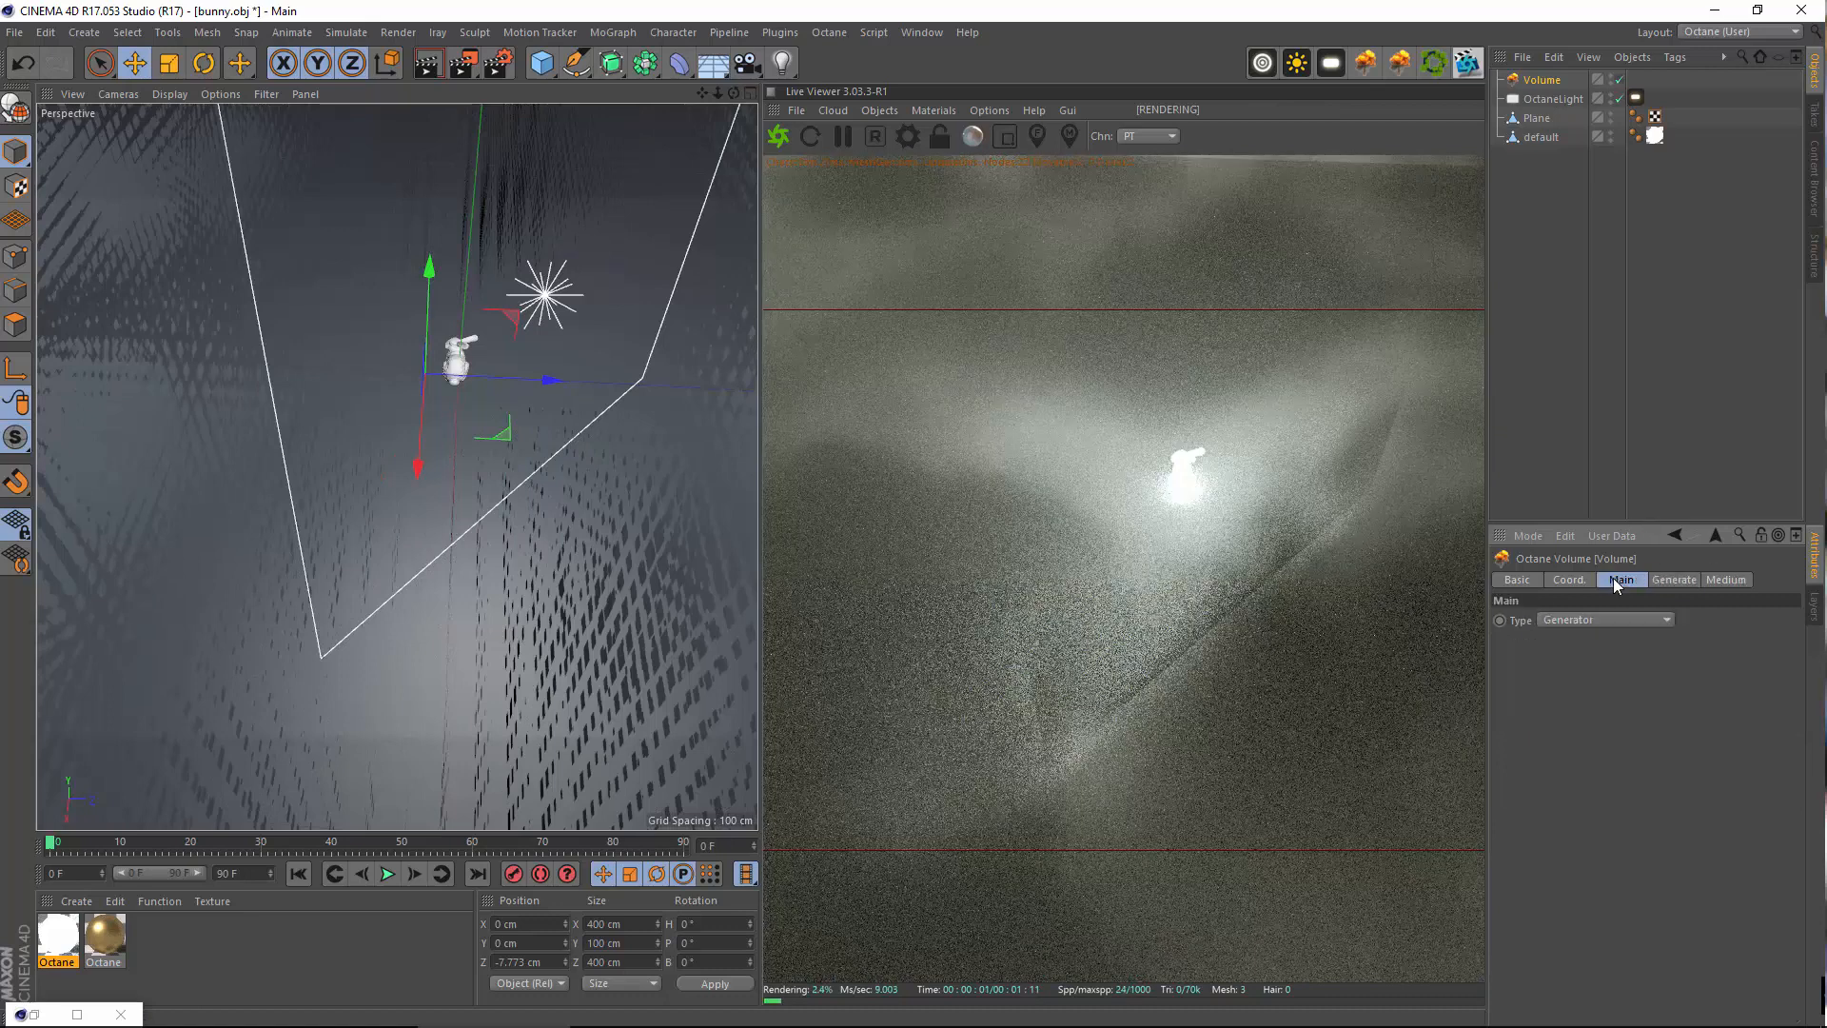
{"action": "left_click", "coordinate": [1575, 619]}
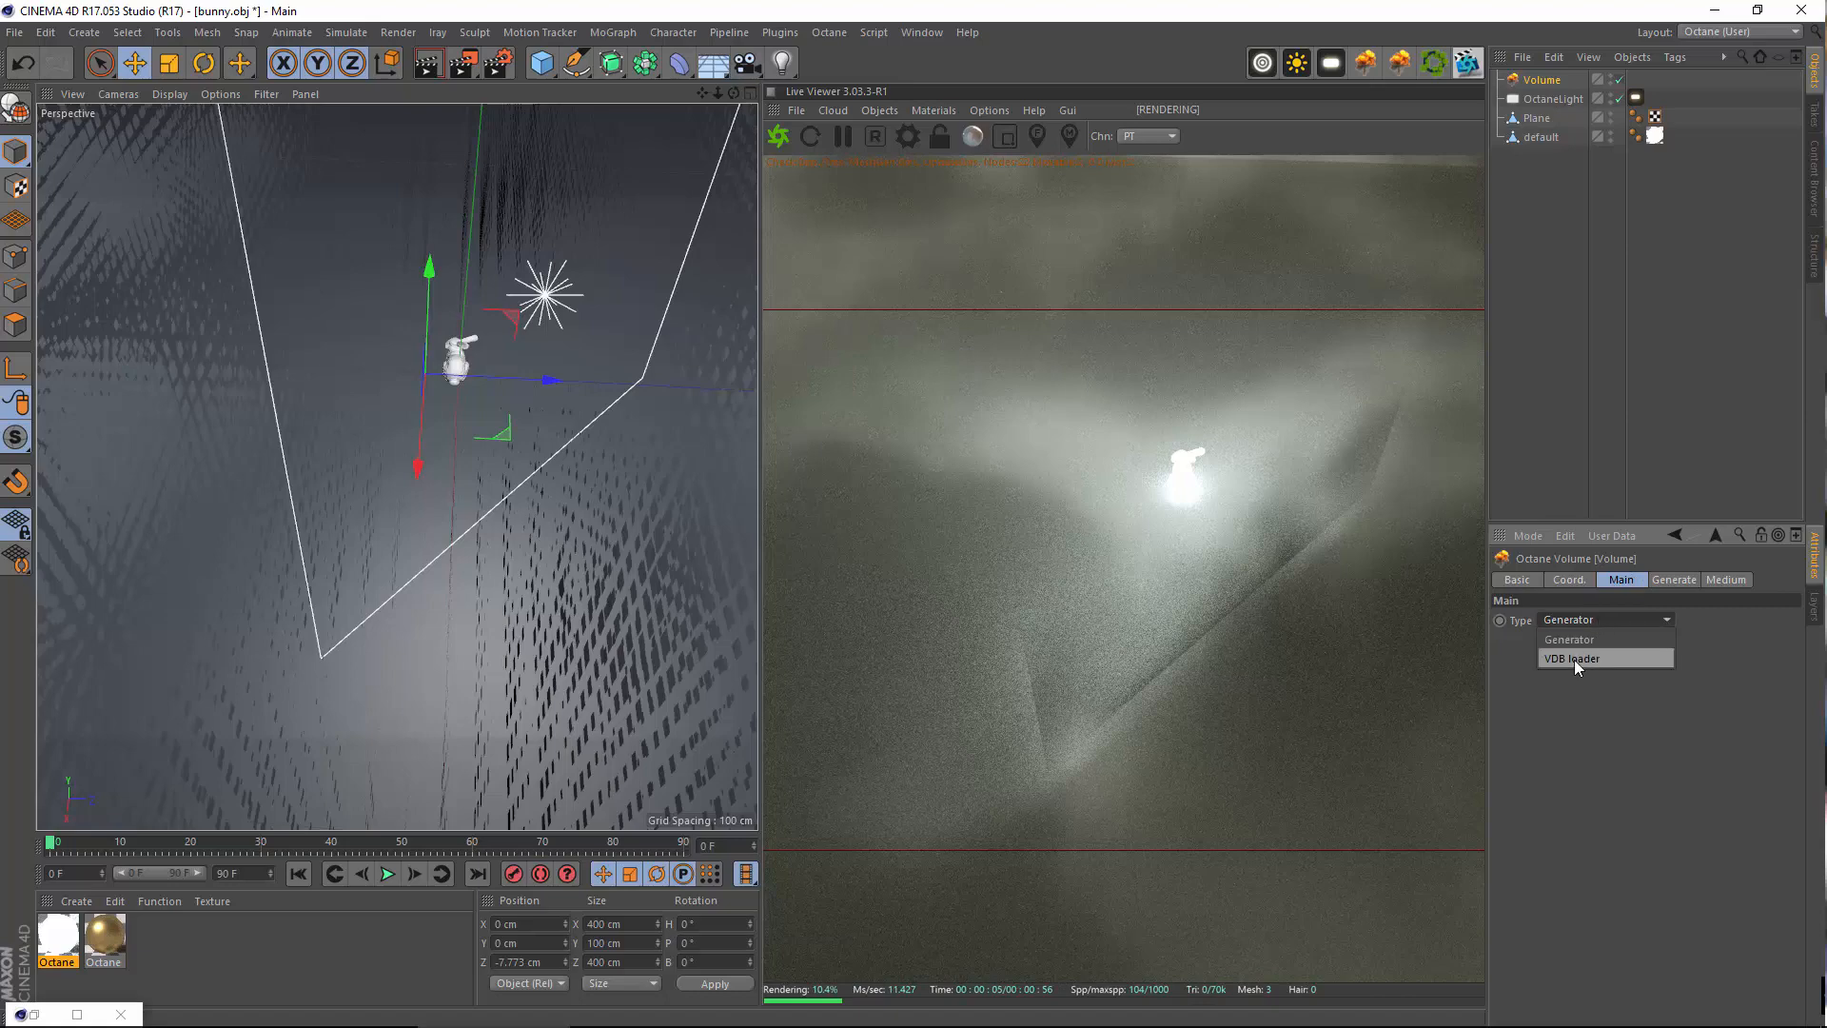
{"action": "left_click", "coordinate": [1583, 658]}
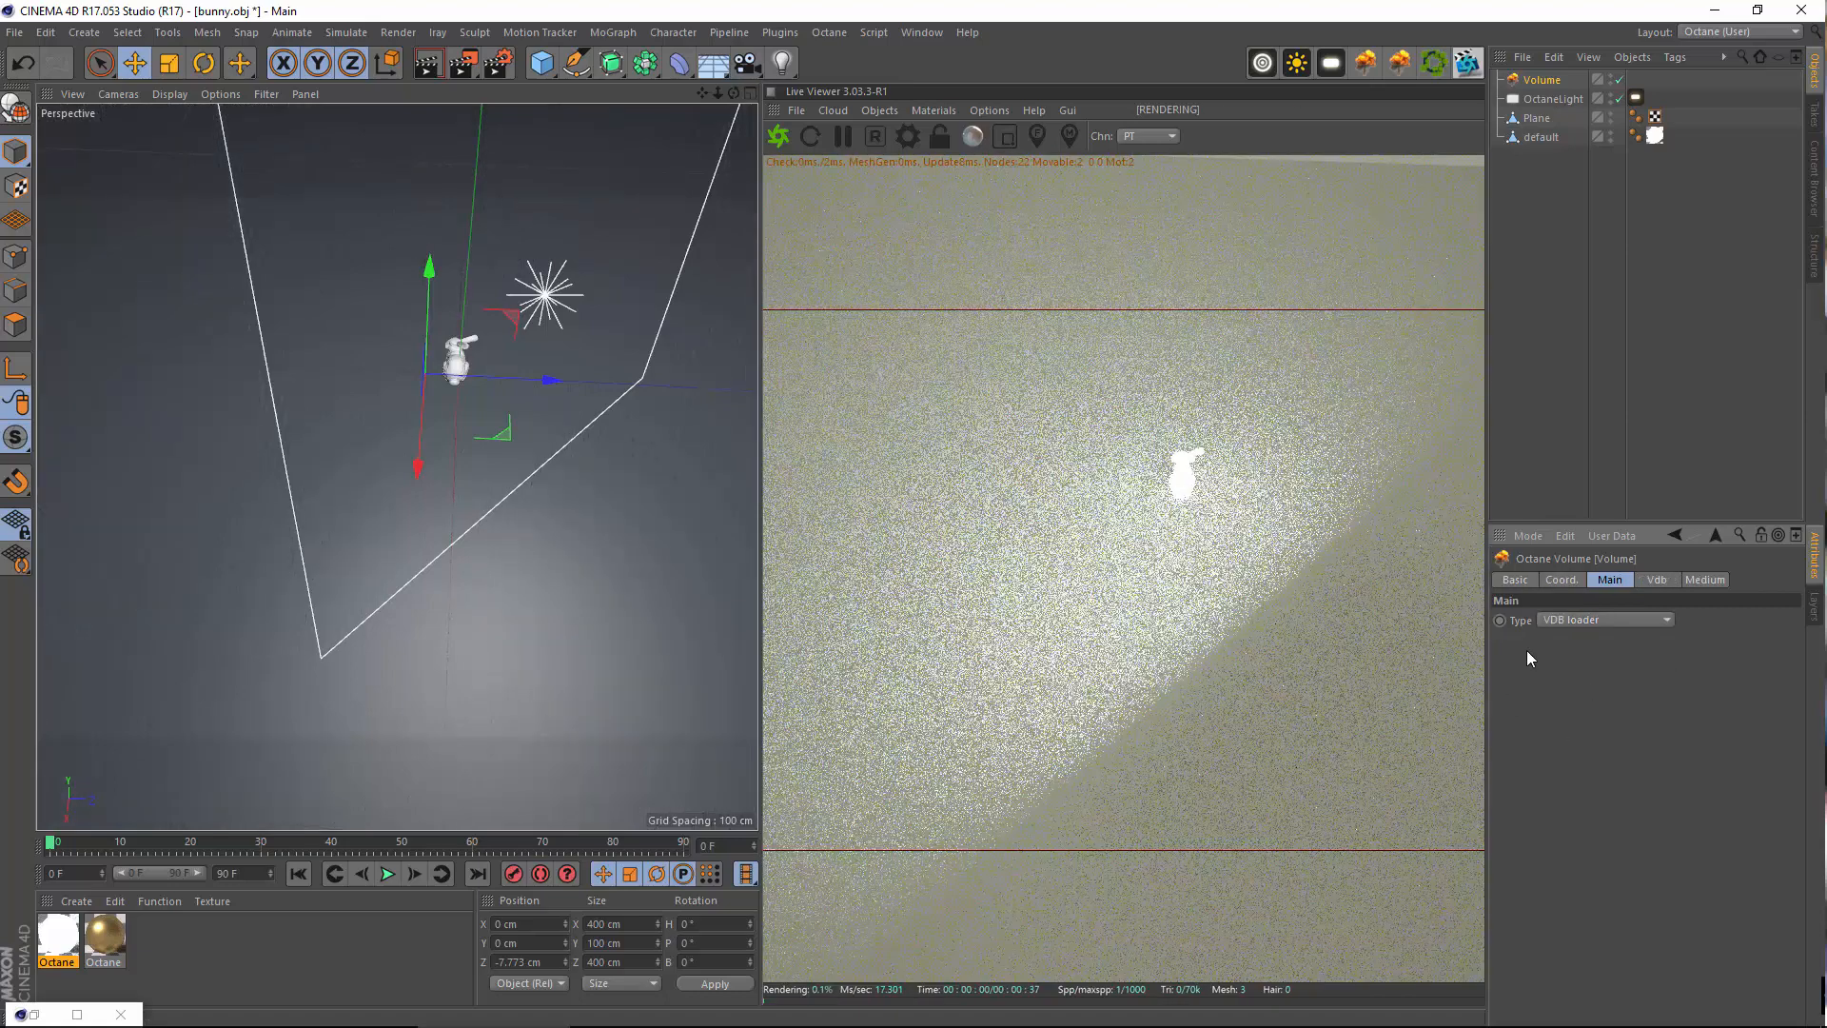
Review the volume's Vdb settings, open the file selection for a VDB file and leave it without choosing one
{"action": "left_click", "coordinate": [1655, 580]}
{"action": "left_click", "coordinate": [1615, 621]}
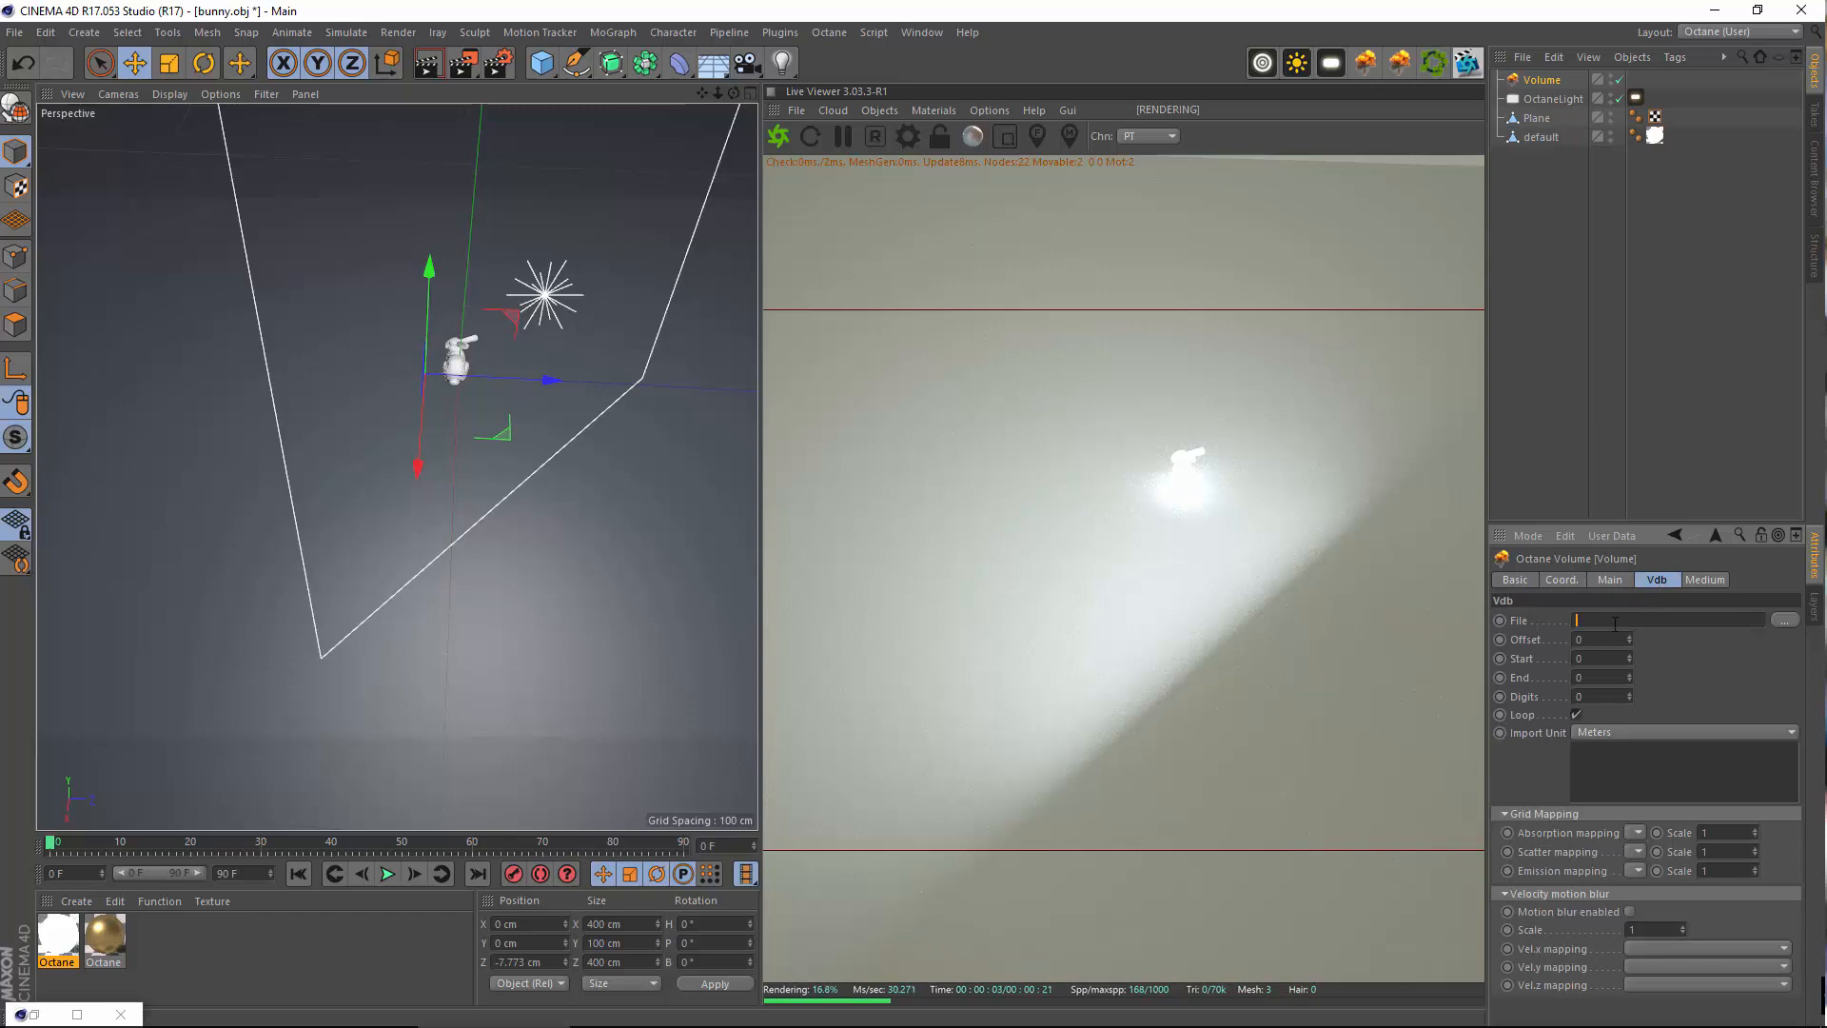
{"action": "left_click", "coordinate": [1785, 620]}
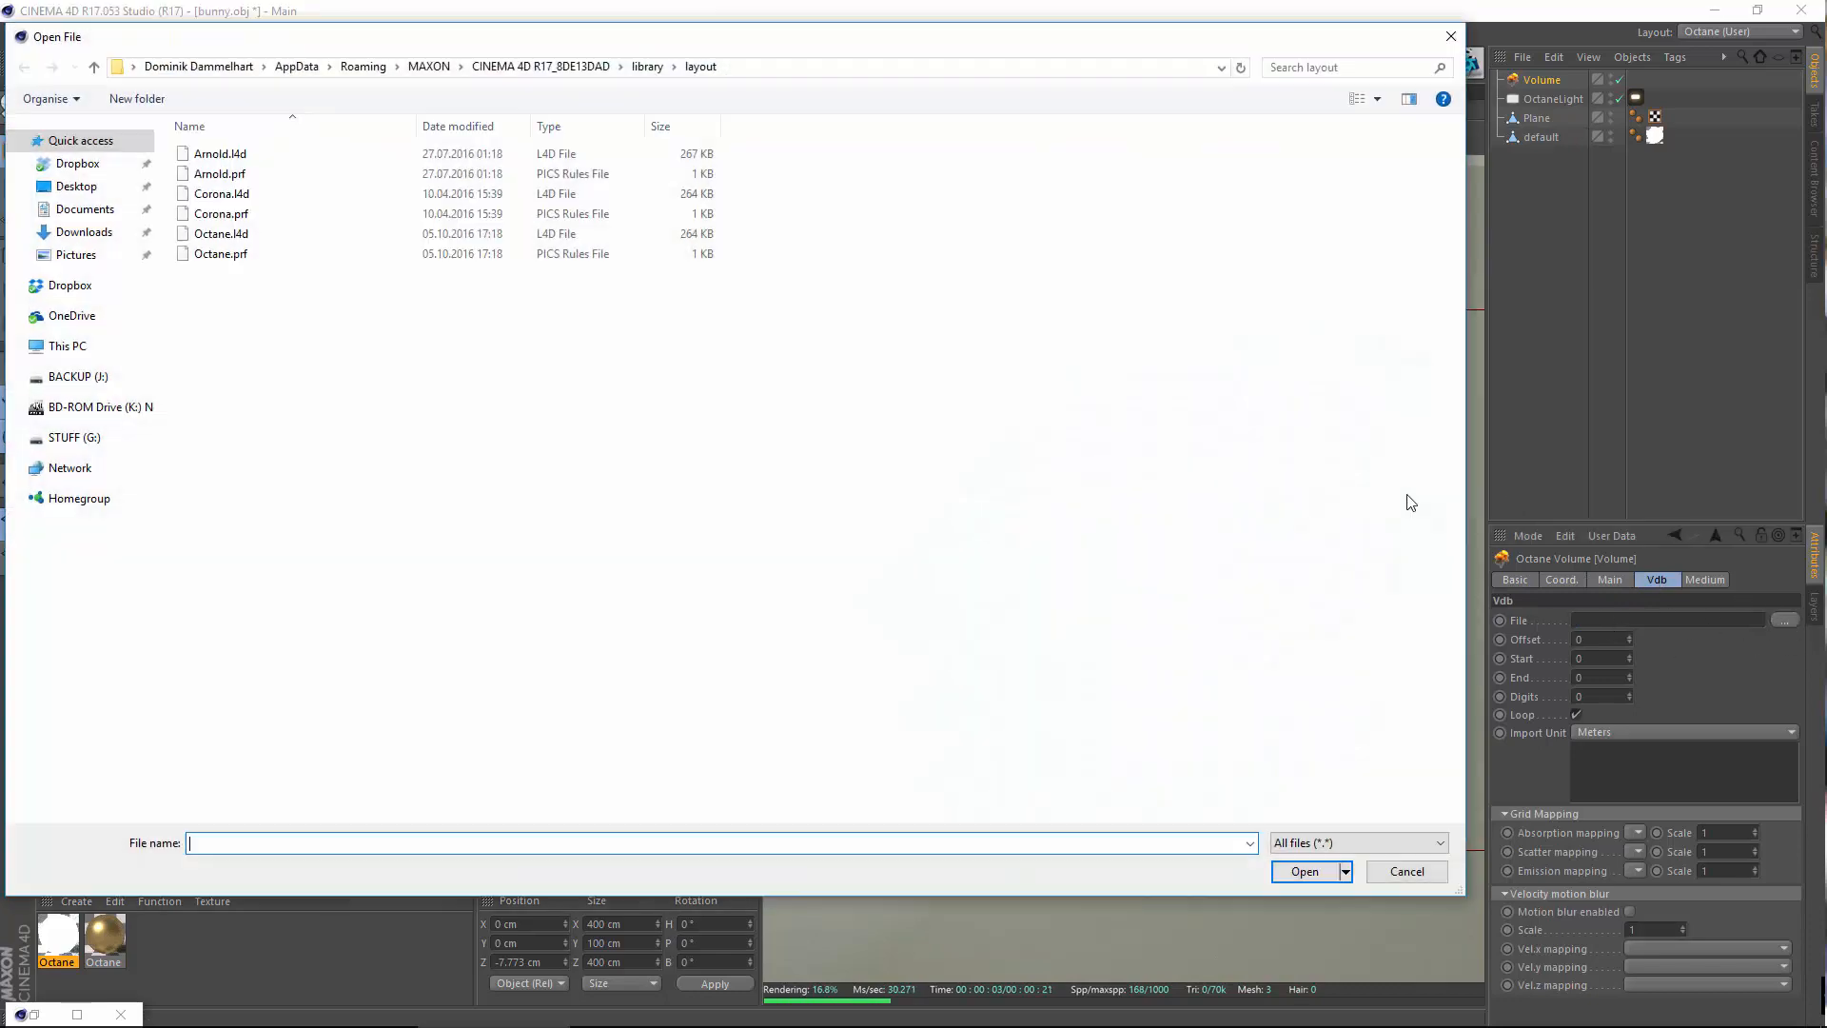
{"action": "left_click", "coordinate": [1407, 872]}
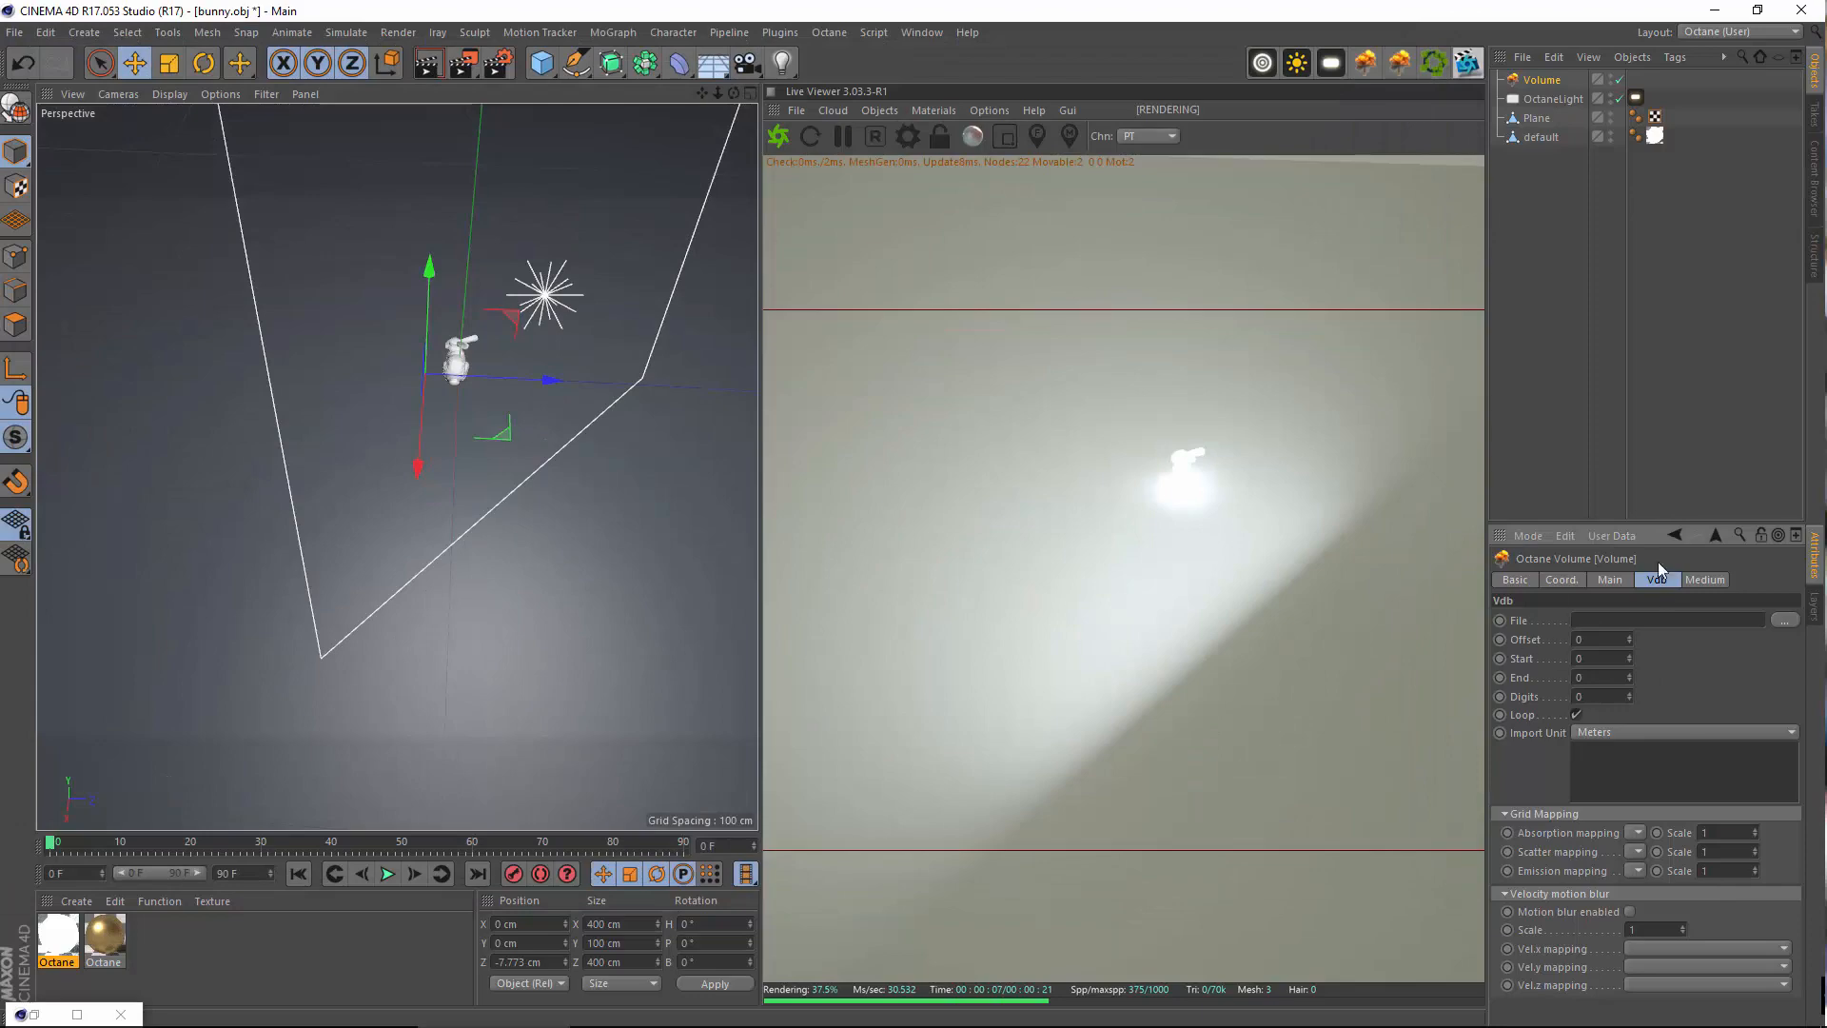
{"action": "left_click", "coordinate": [1625, 583]}
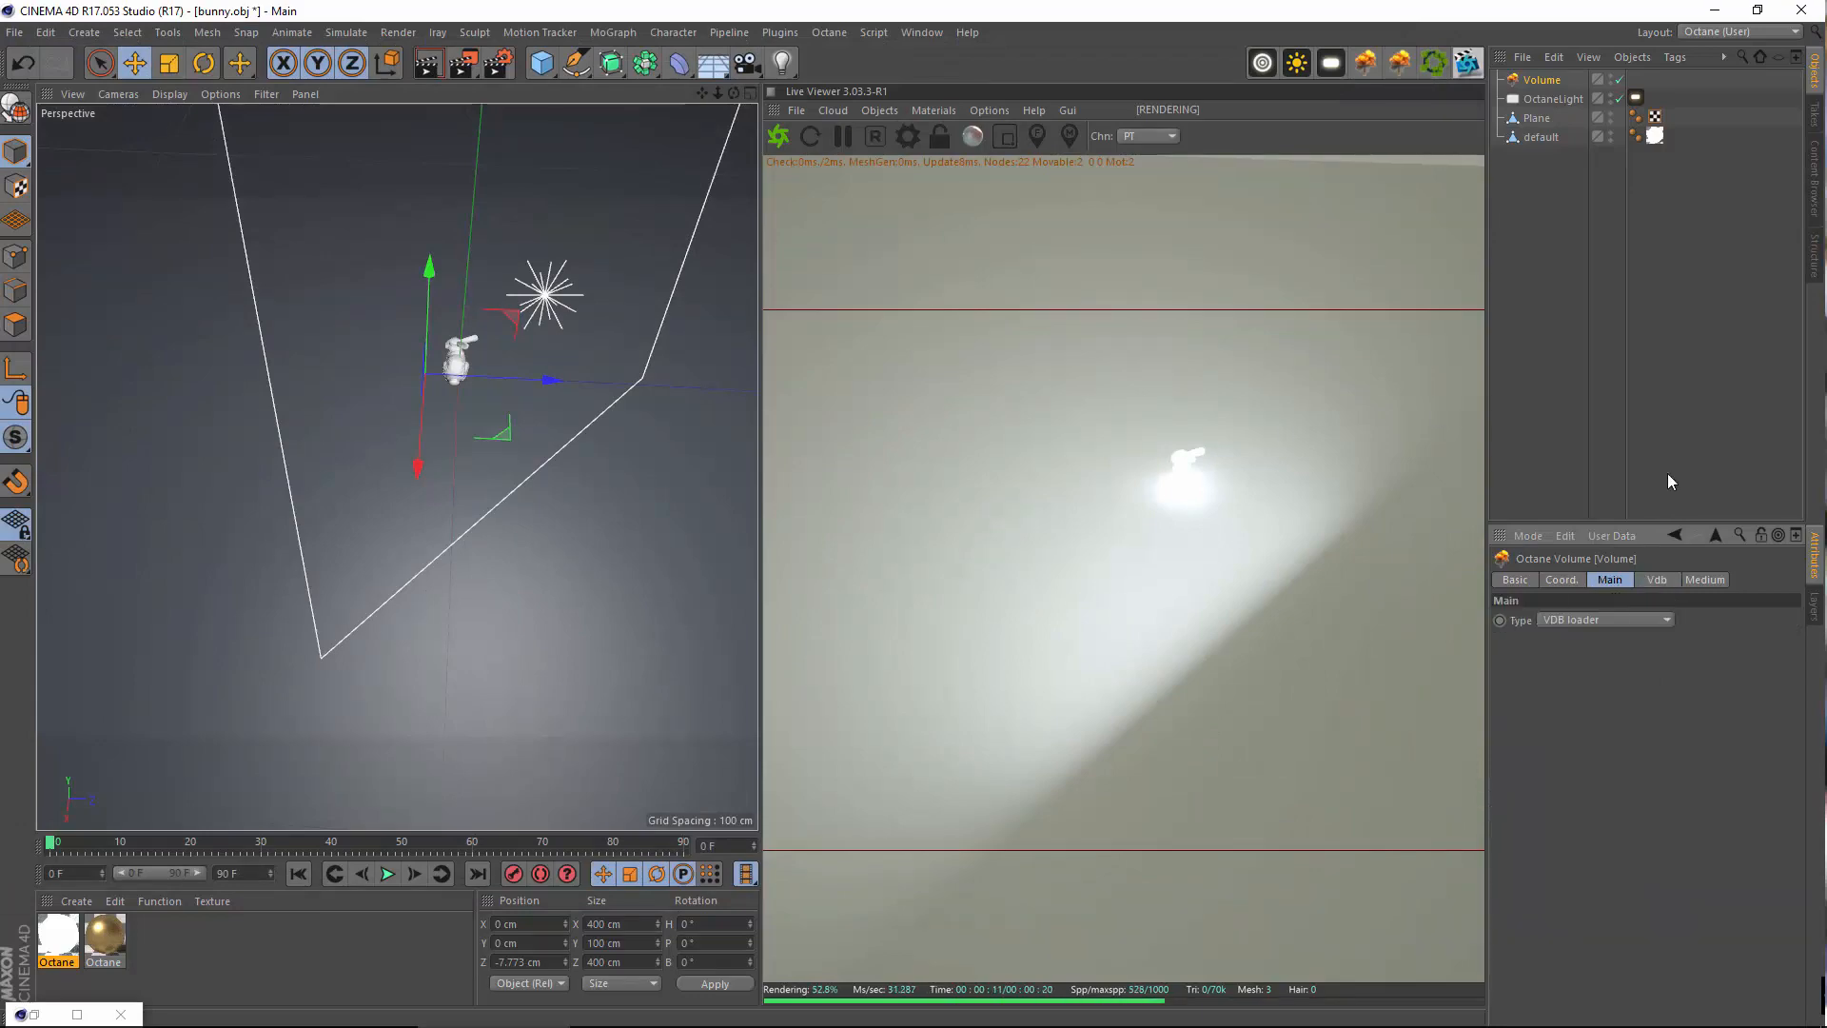
Replace the Volume object with an Octane Vdb volume and review its Type options, Vdb and Medium settings
{"action": "key", "text": "Delete"}
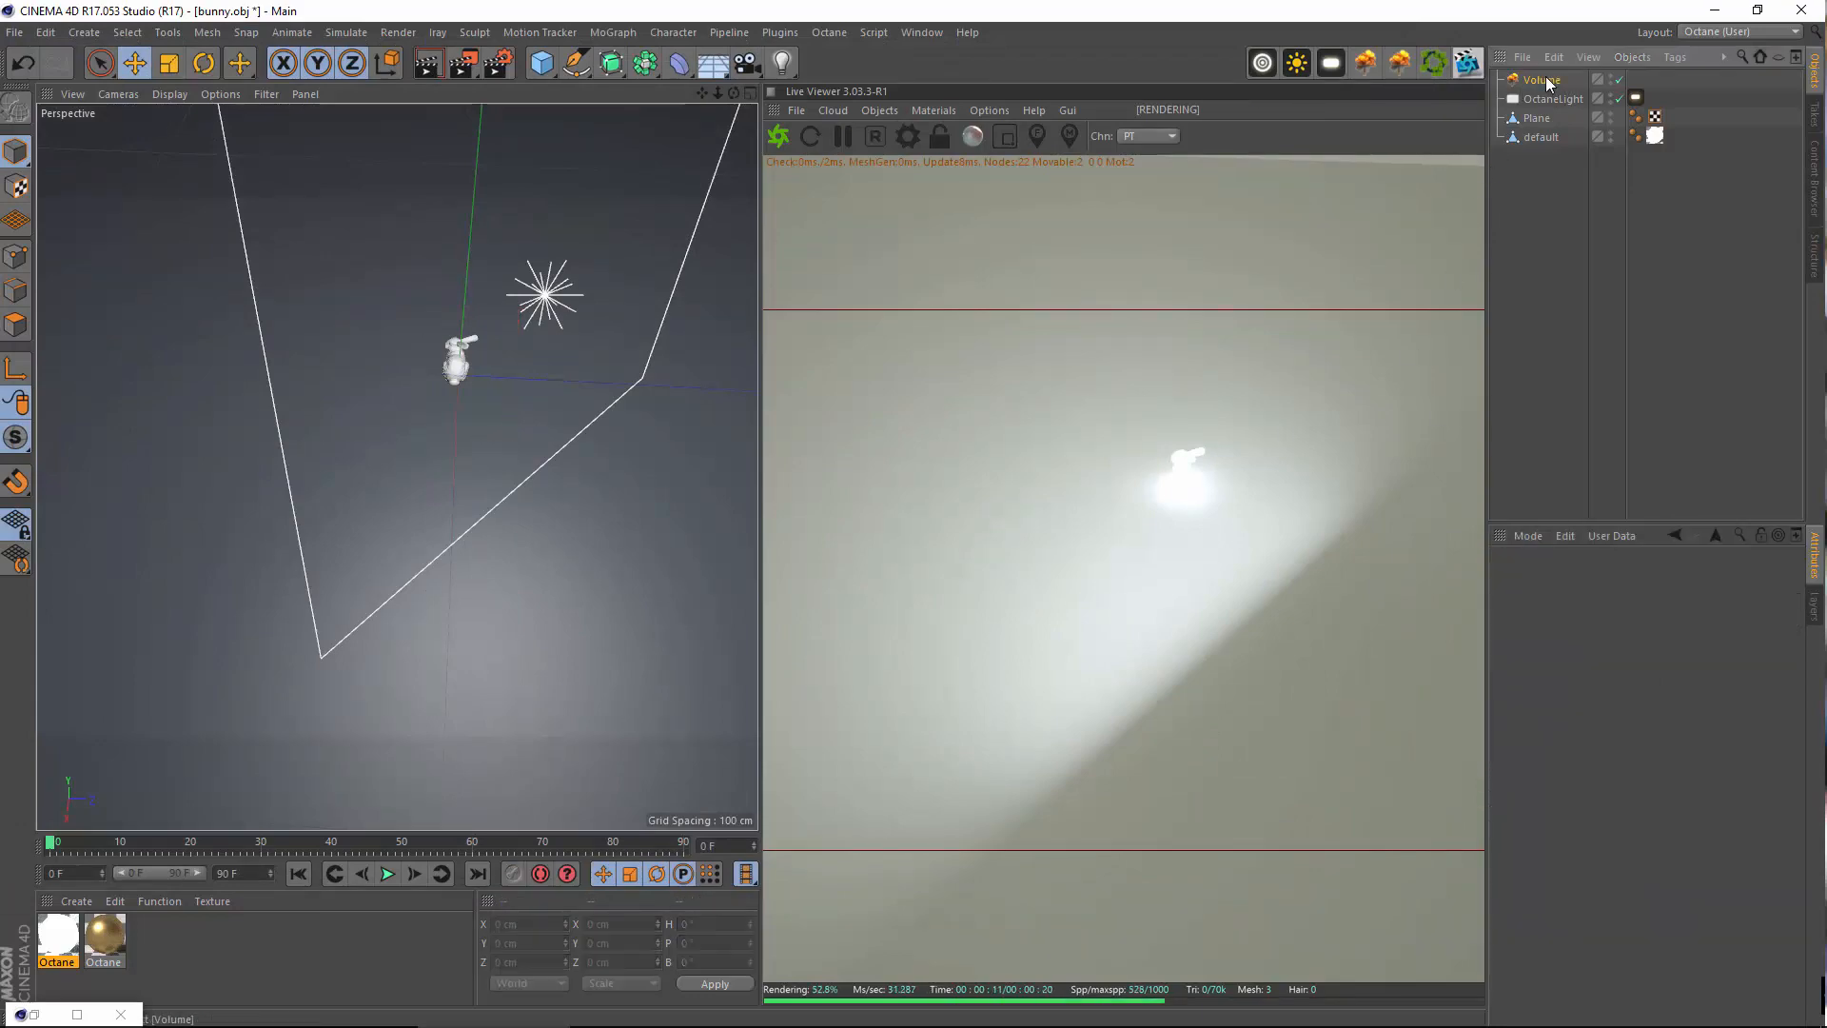
{"action": "left_click", "coordinate": [1365, 64]}
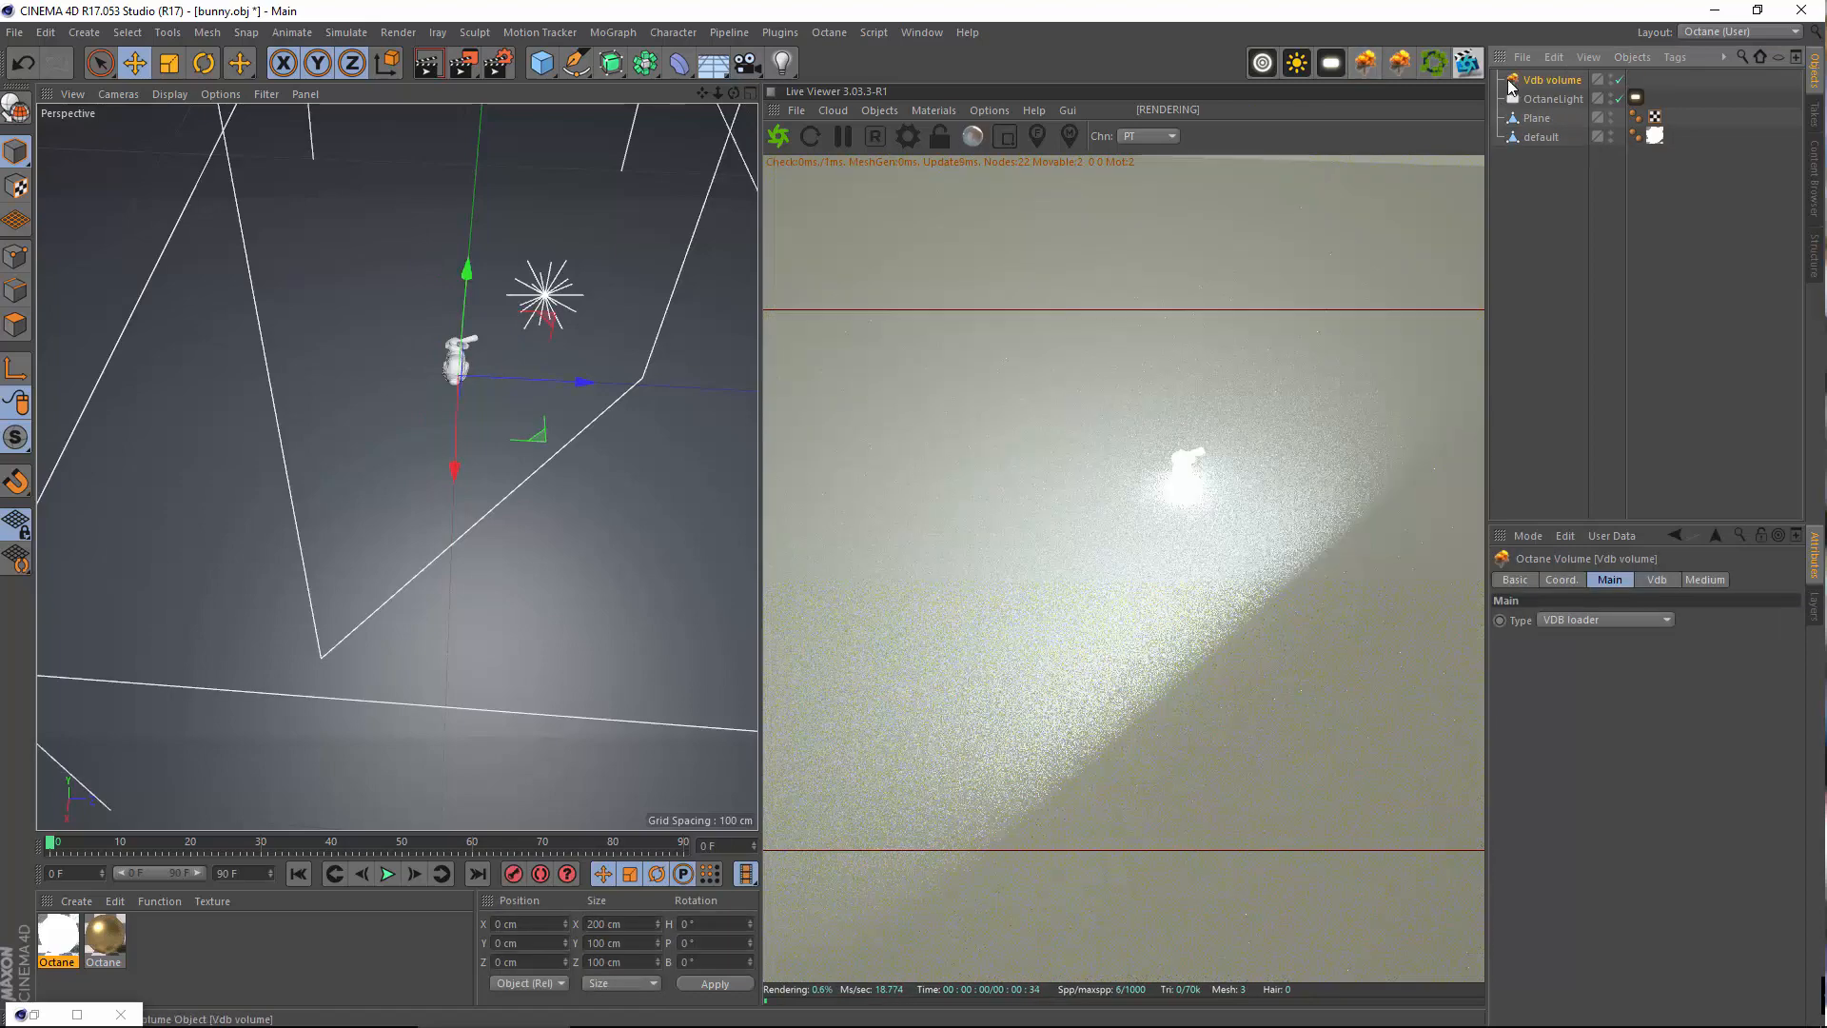
{"action": "left_click", "coordinate": [1609, 620]}
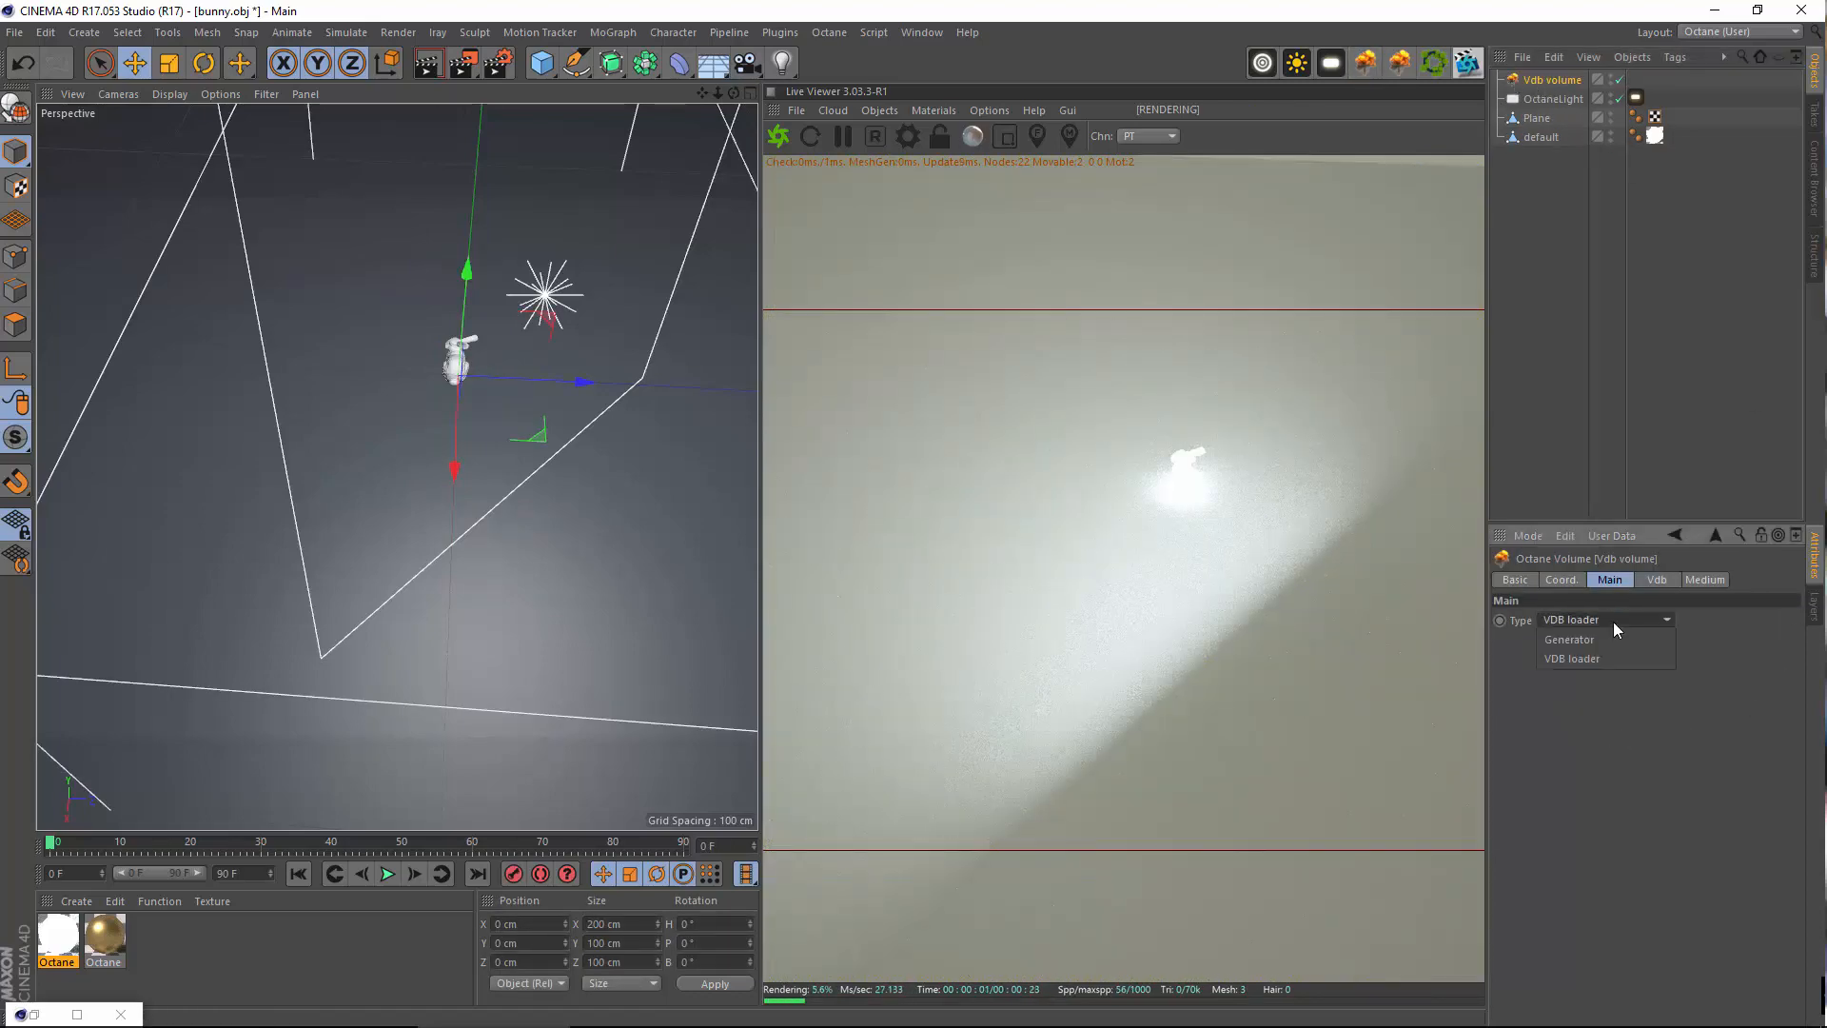
{"action": "left_click", "coordinate": [1606, 643]}
{"action": "left_click", "coordinate": [1657, 580]}
{"action": "left_click", "coordinate": [1704, 580]}
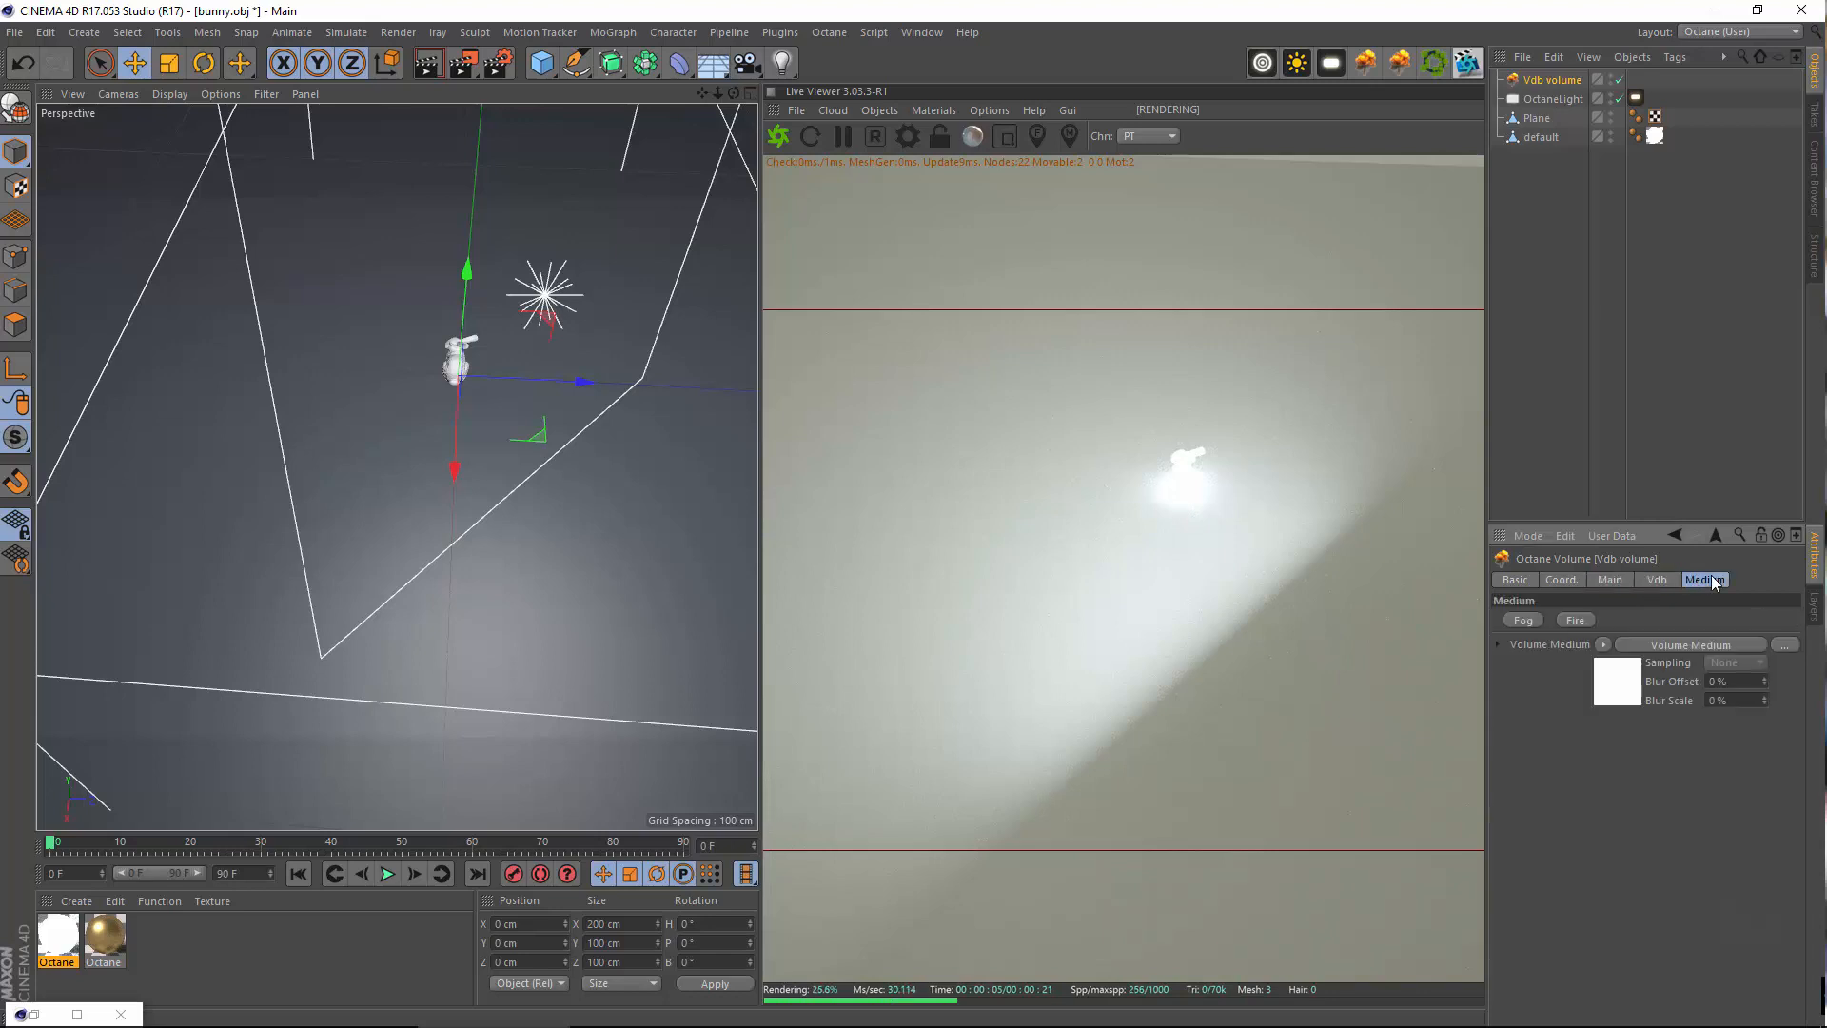
{"action": "left_click", "coordinate": [1655, 579]}
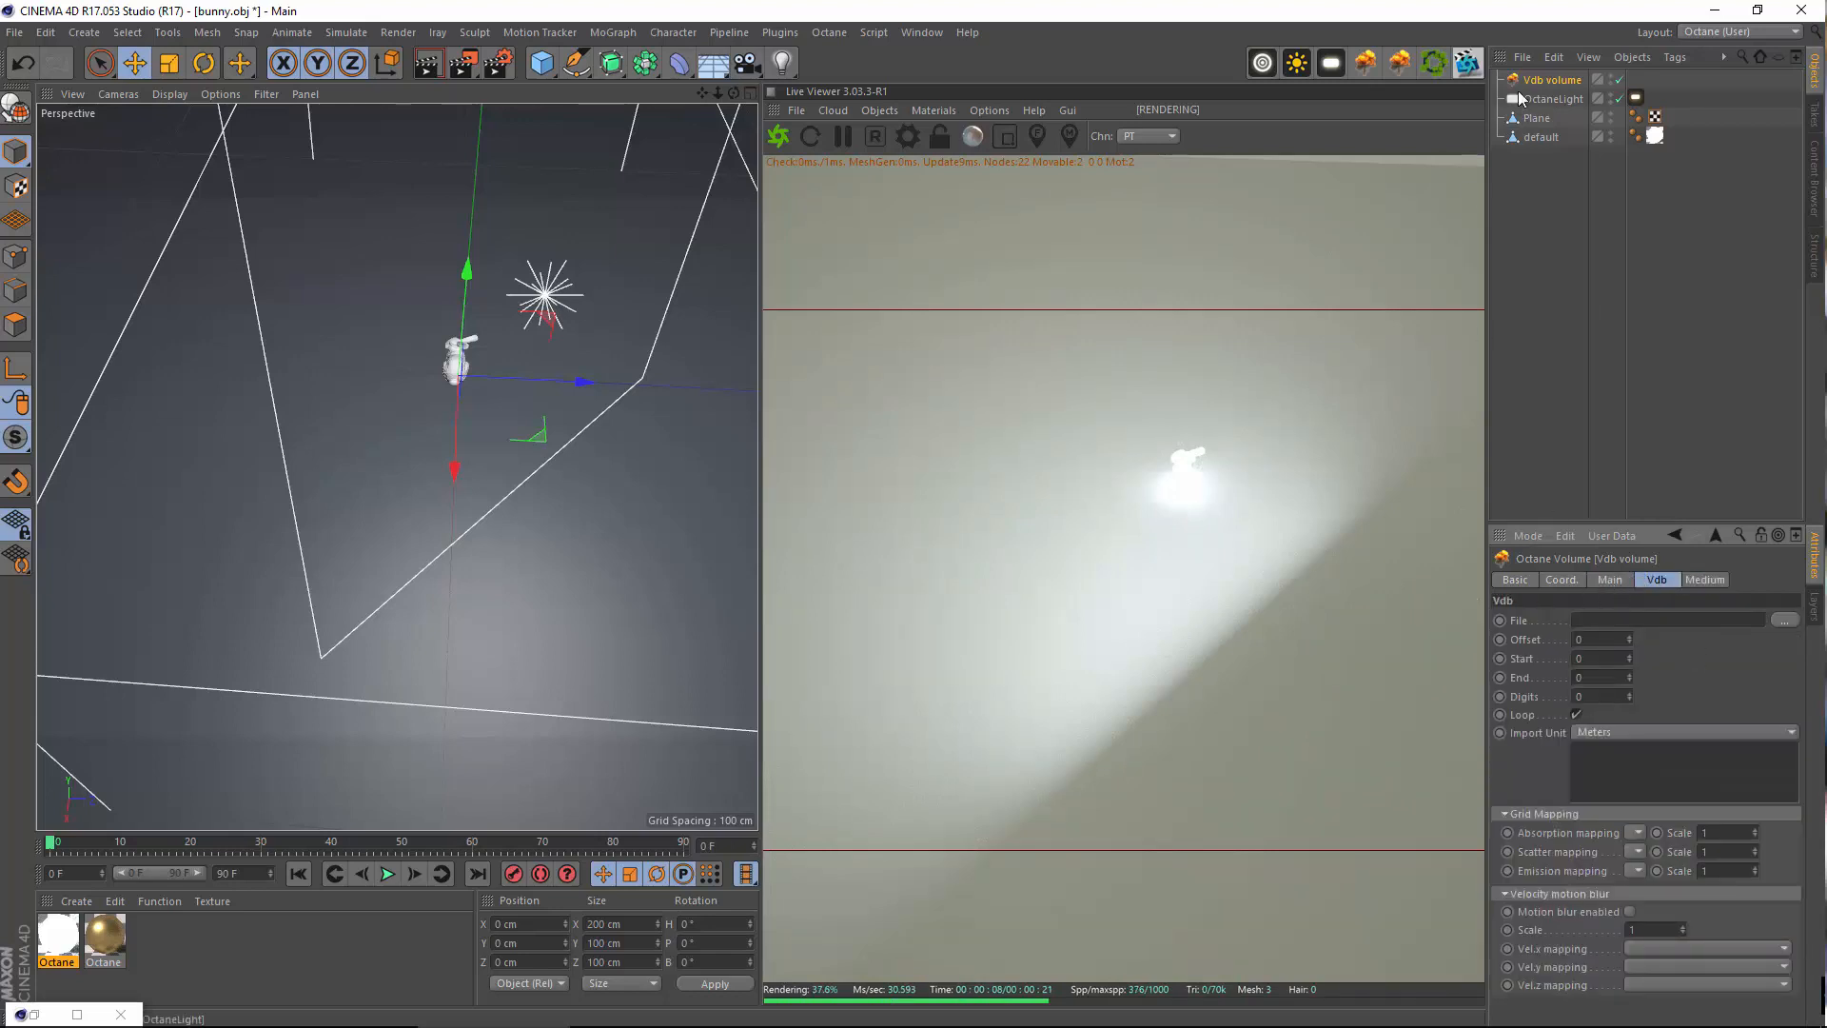
{"action": "left_click", "coordinate": [1612, 580]}
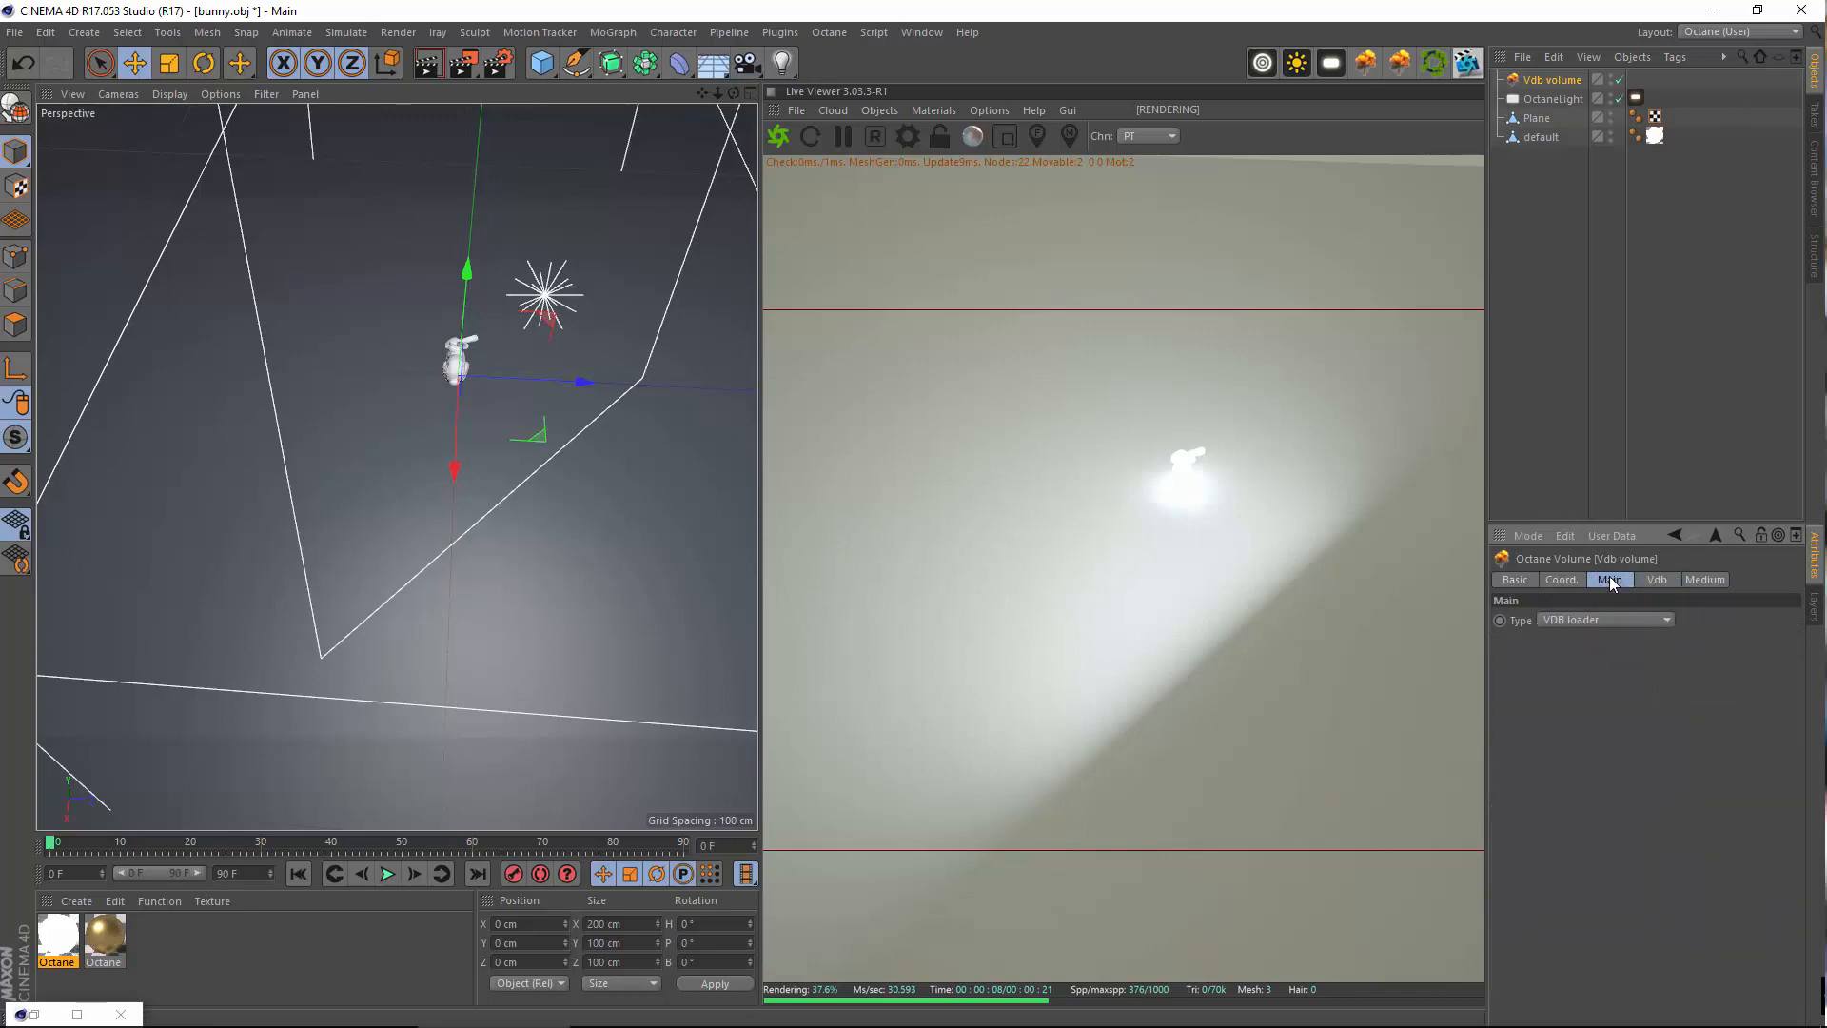
{"action": "left_click", "coordinate": [1644, 583]}
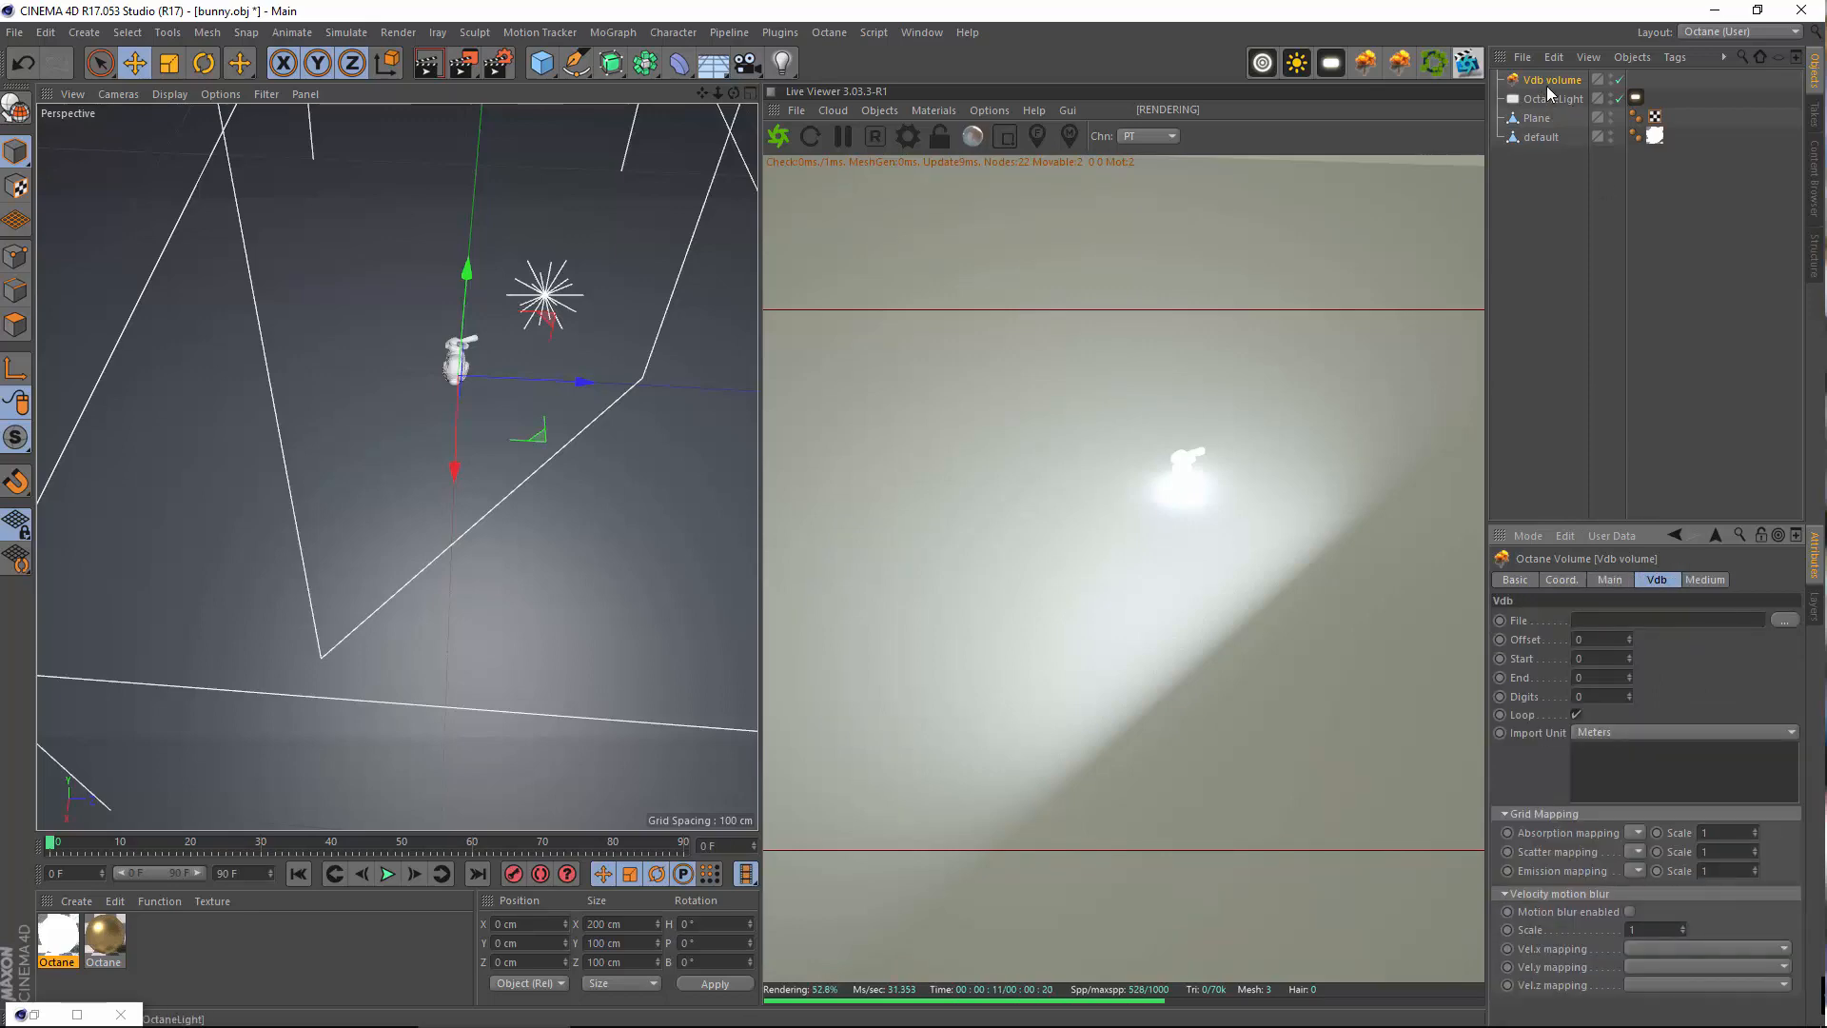
Replace the Vdb volume with an Octane Fog Volume and review its Generate, Main, Coord., Basic and Medium settings
{"action": "key", "text": "Delete"}
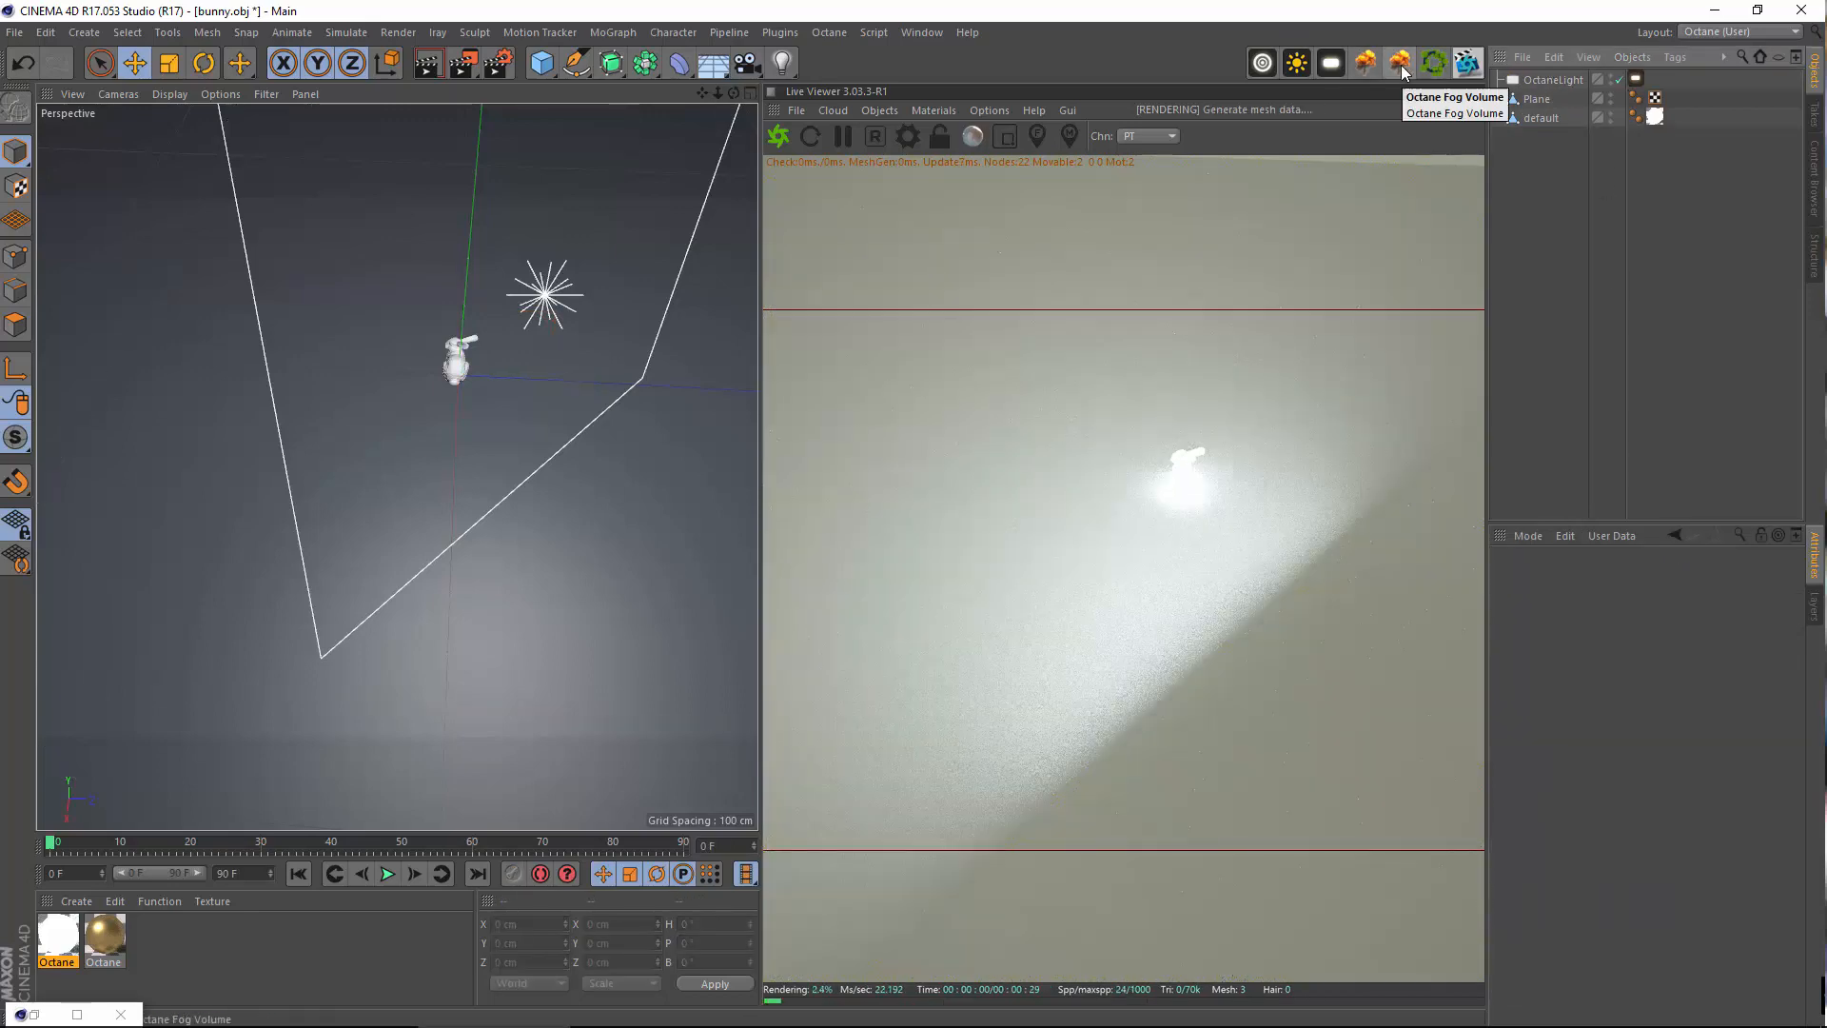
{"action": "left_click", "coordinate": [1399, 63]}
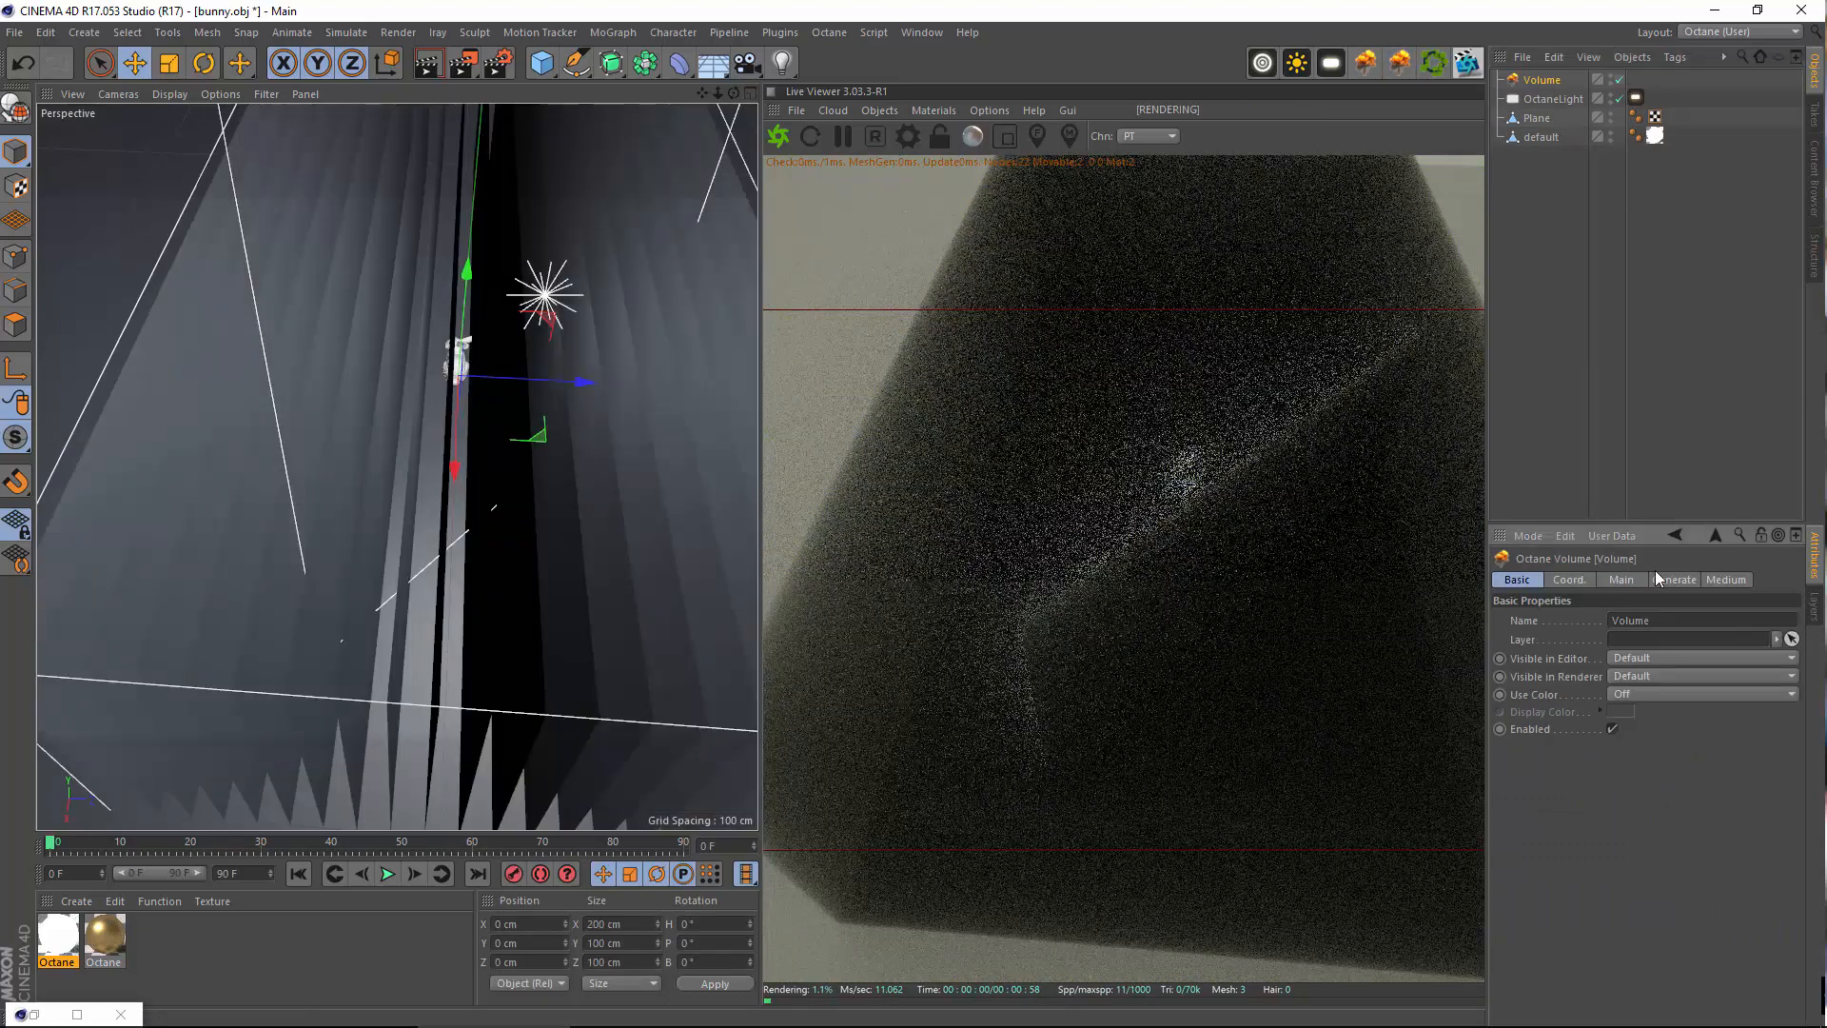
{"action": "left_click", "coordinate": [1698, 579]}
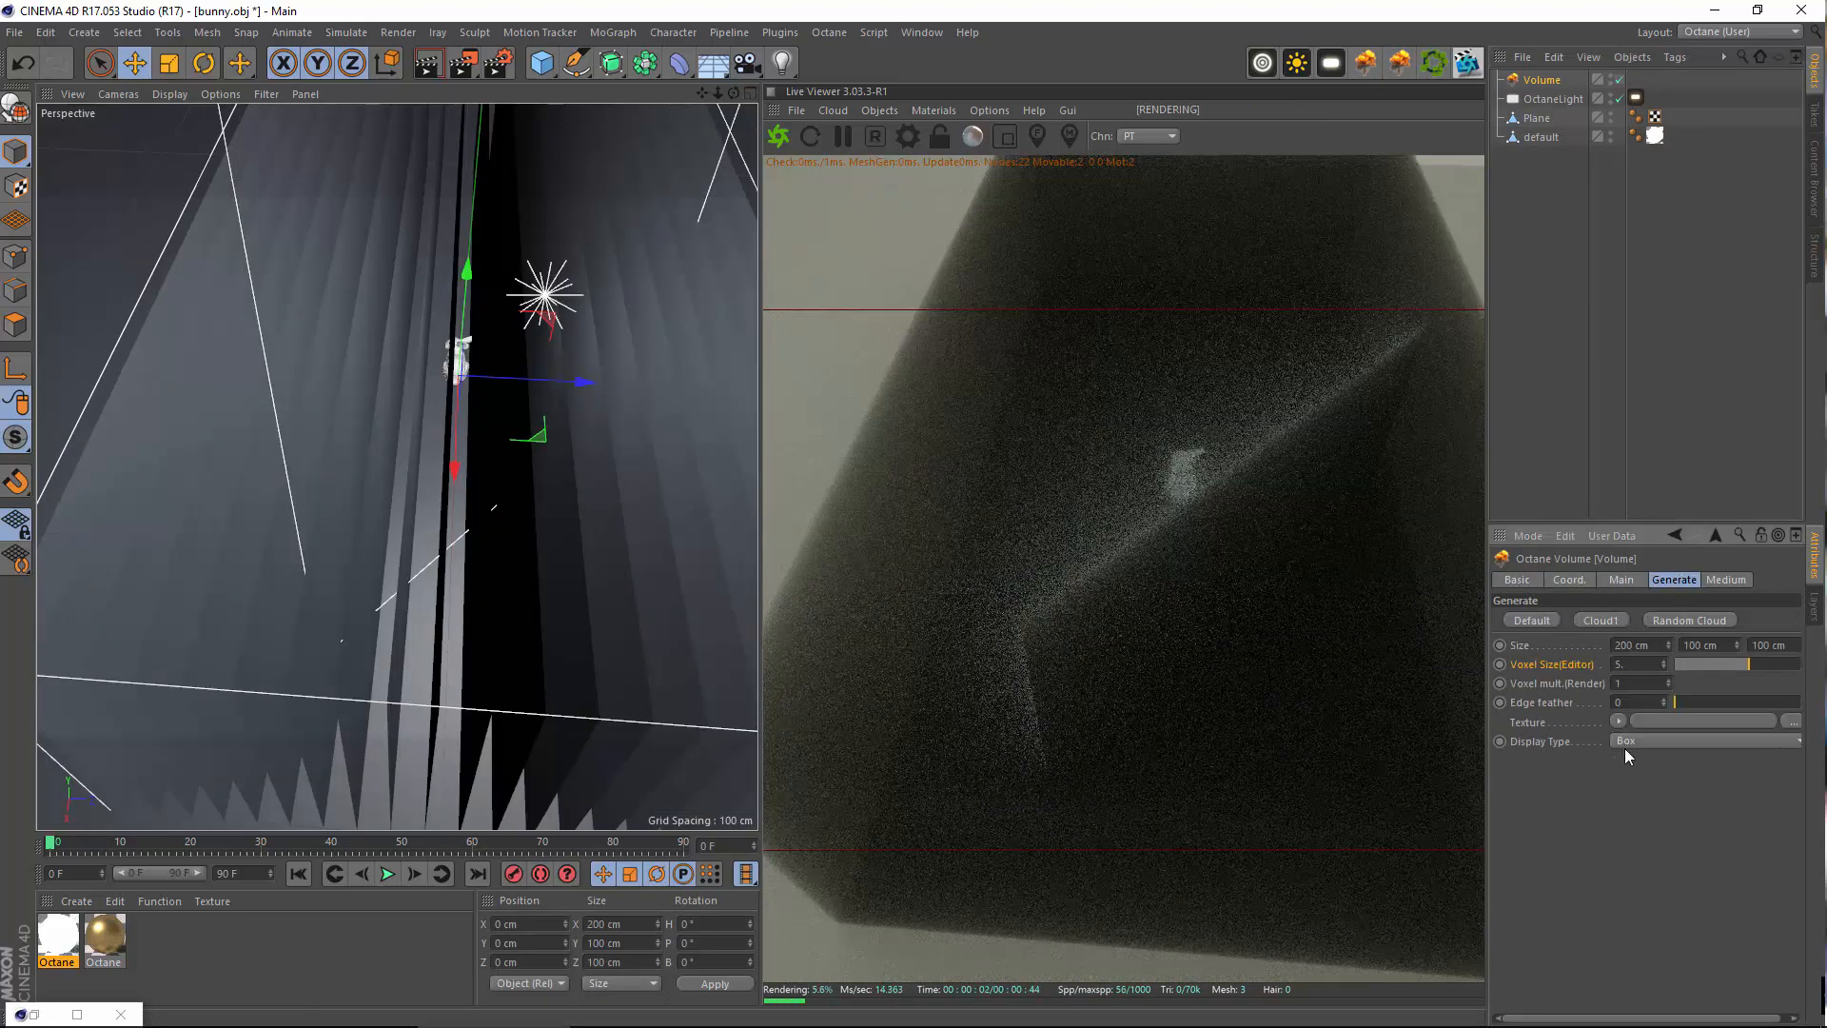
{"action": "left_click", "coordinate": [1608, 581]}
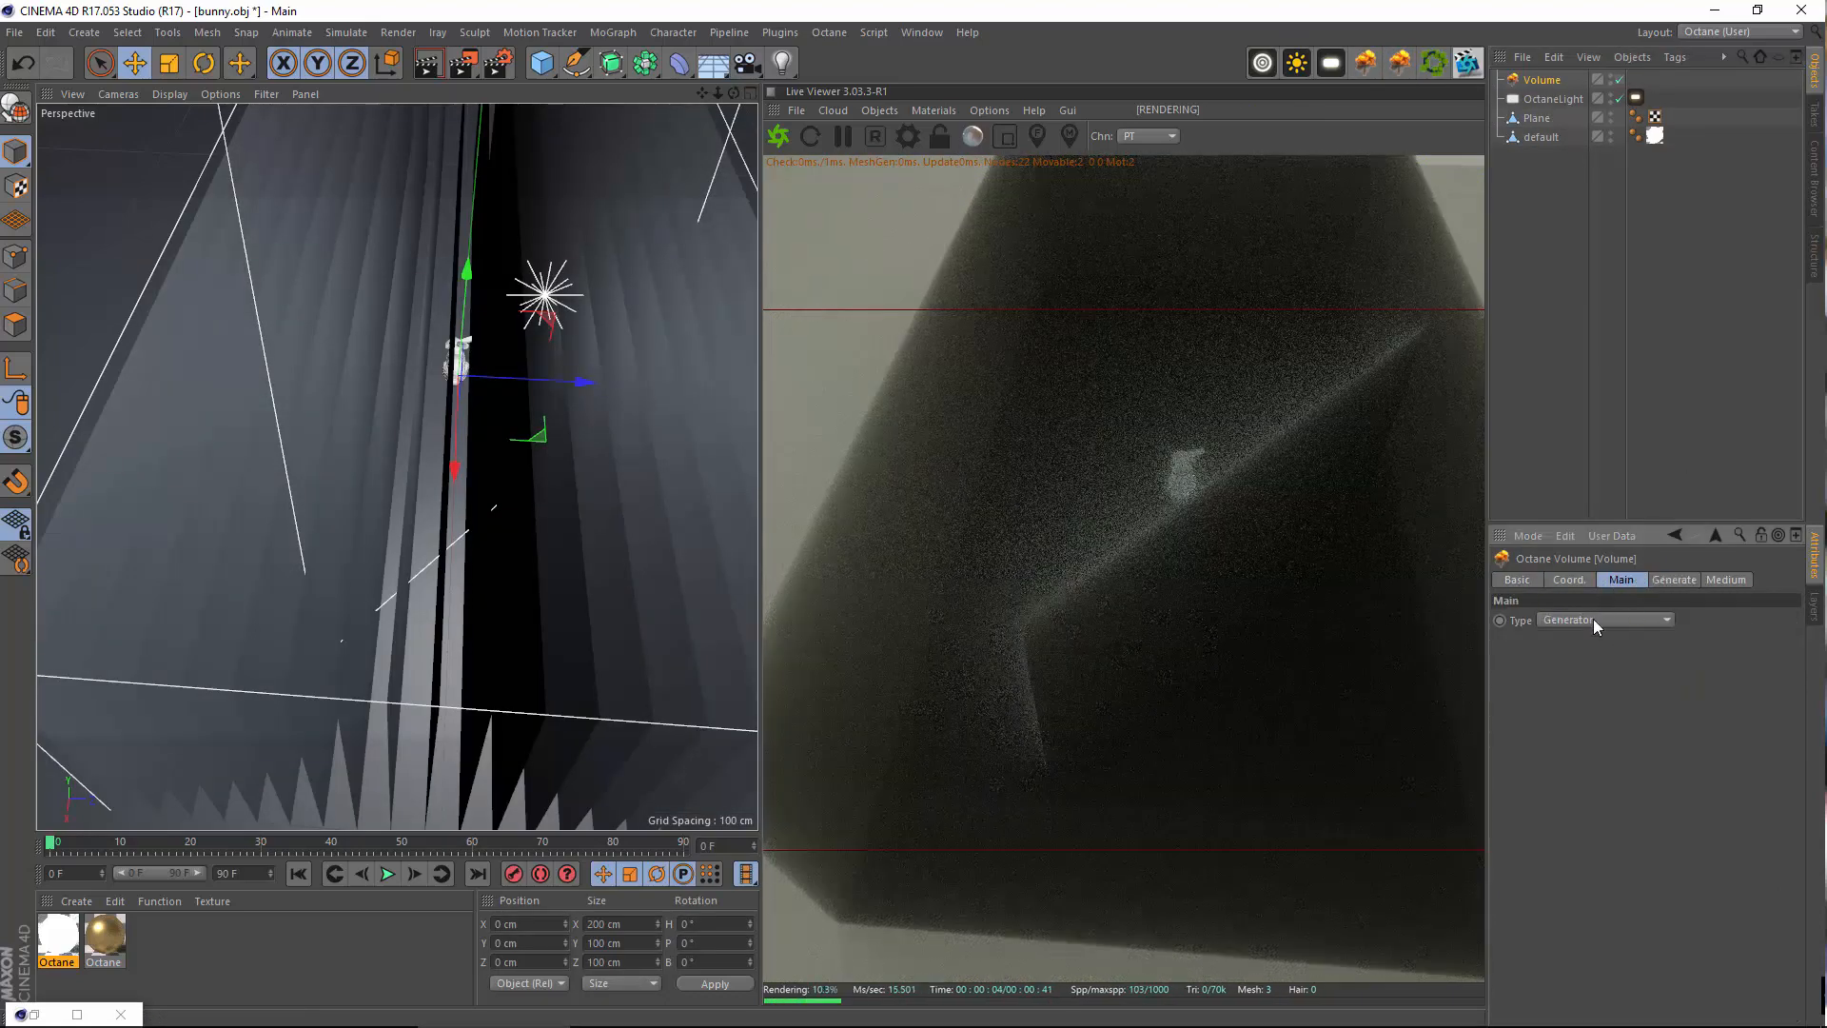
{"action": "left_click", "coordinate": [1567, 580]}
{"action": "left_click", "coordinate": [1522, 580]}
{"action": "left_click", "coordinate": [1673, 580]}
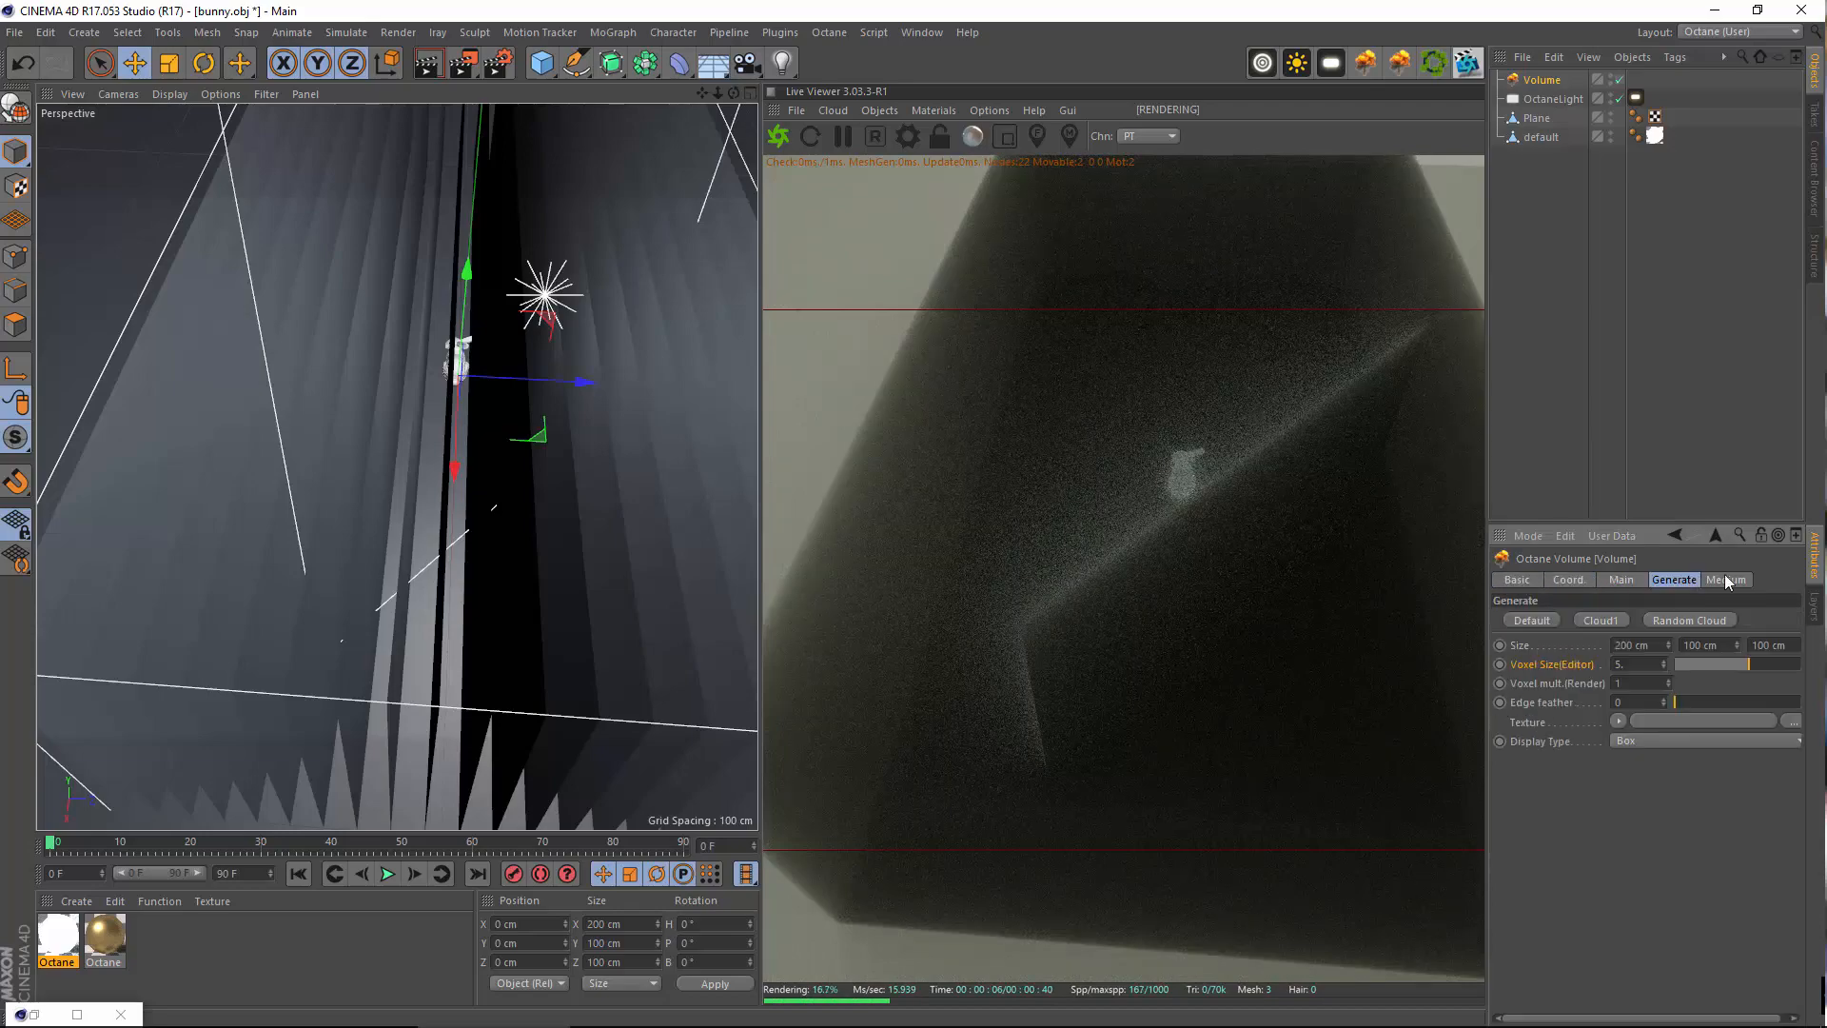
{"action": "left_click", "coordinate": [1727, 580]}
Delete the fog volume from the scene
{"action": "left_click", "coordinate": [1572, 303]}
{"action": "left_click", "coordinate": [1537, 79]}
{"action": "key", "text": "Delete"}
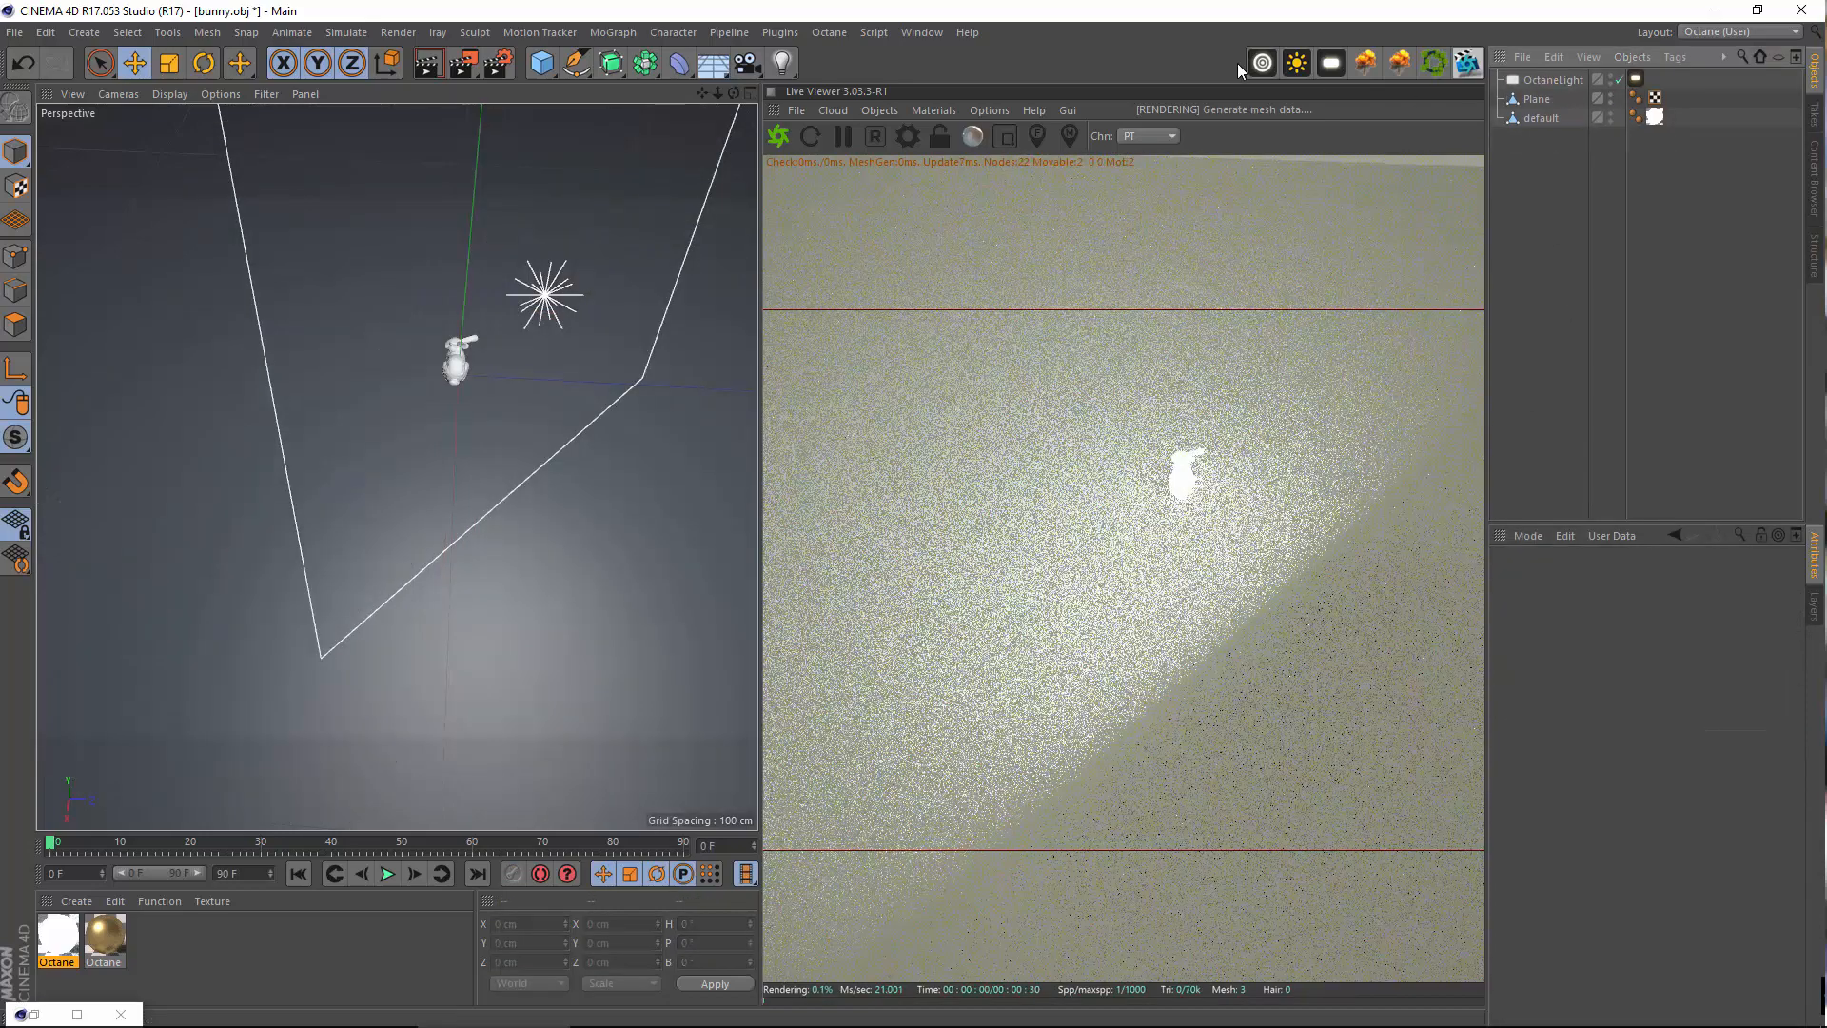
Remove the white Octane Material.1 texture tag from the bunny object
{"action": "left_click_drag", "start_coordinate": [419, 459], "coordinate": [494, 424], "text": "alt"}
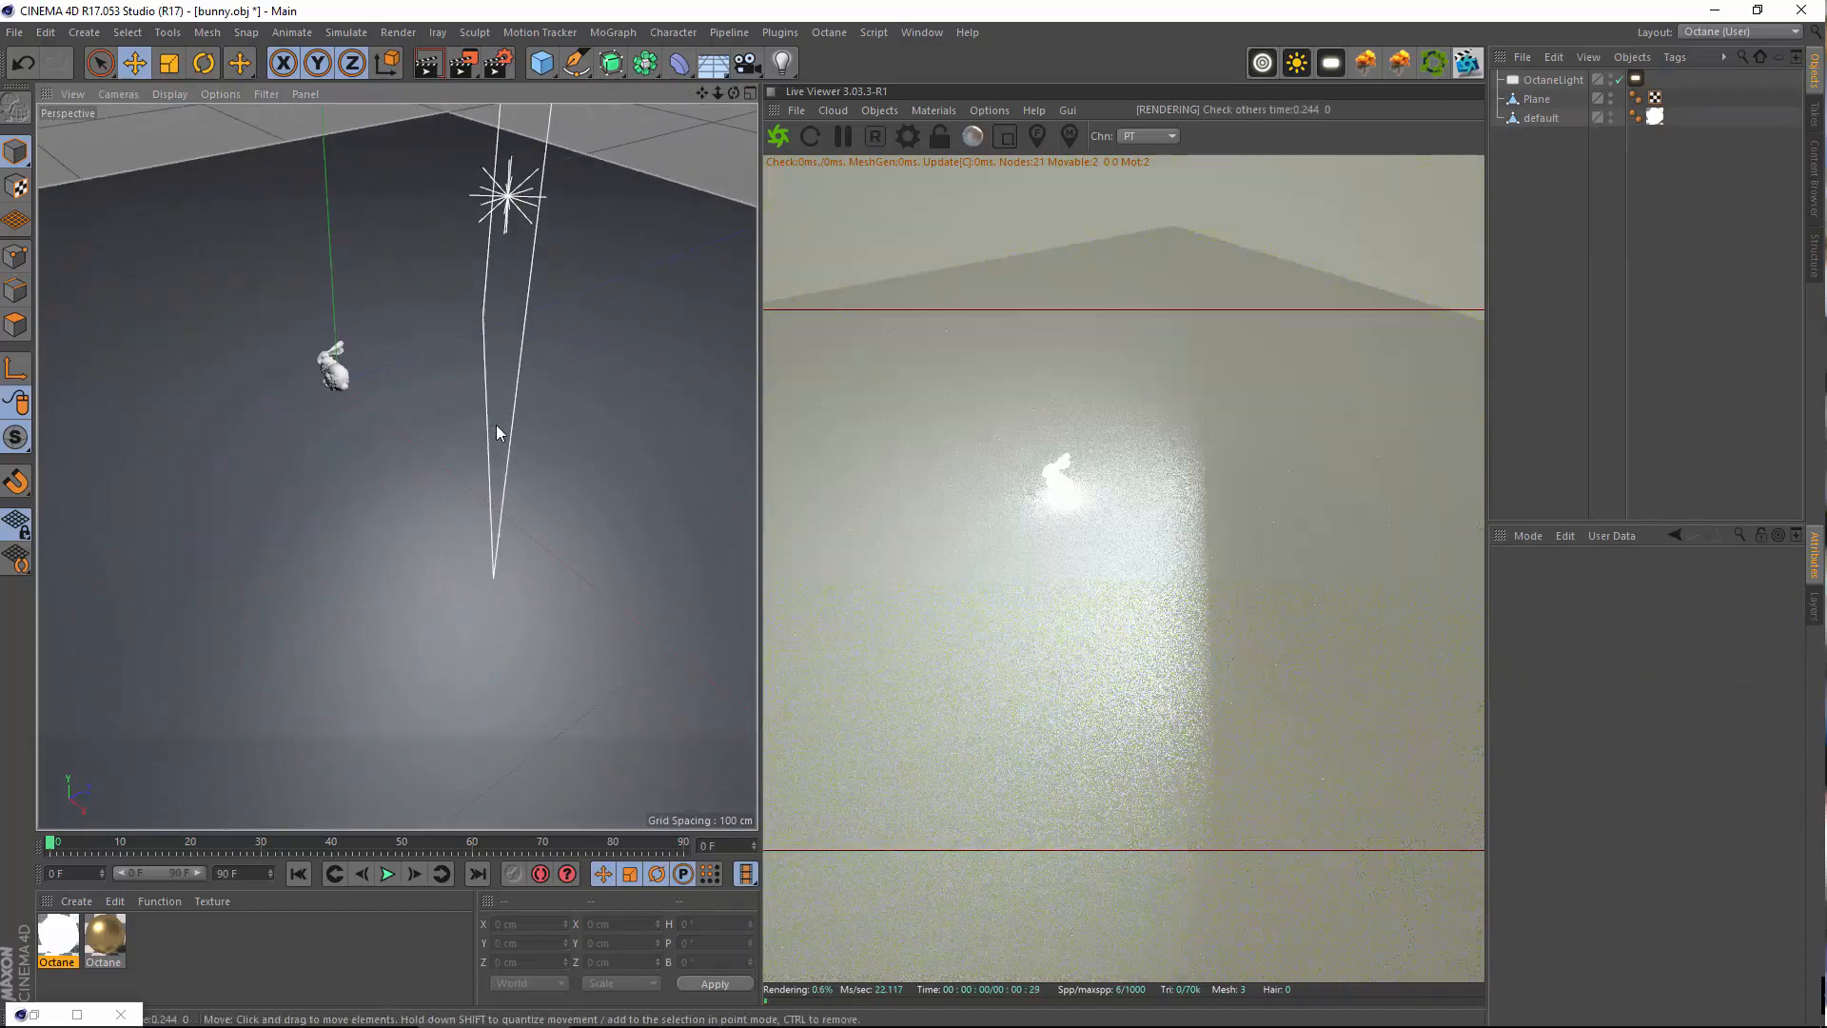
{"action": "middle_click_drag", "start_coordinate": [495, 424], "coordinate": [590, 426], "text": "alt"}
{"action": "right_click_drag", "start_coordinate": [384, 369], "coordinate": [721, 294], "text": "alt"}
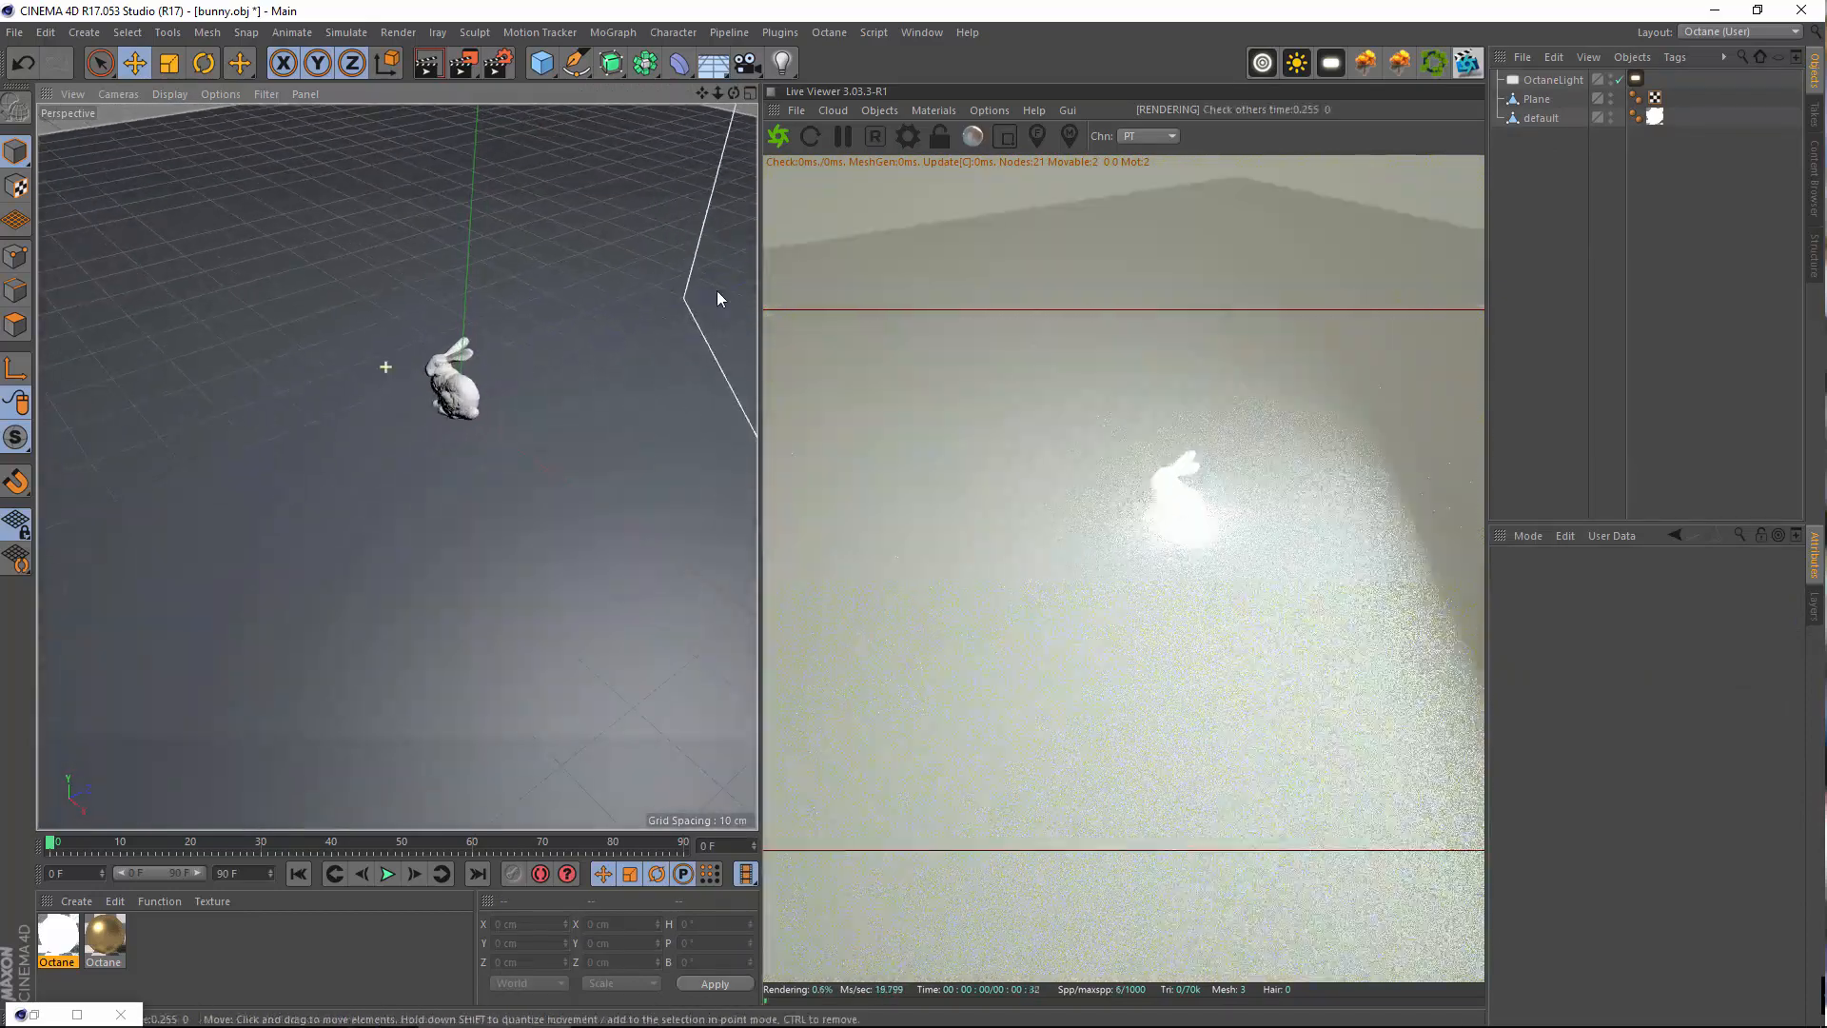
{"action": "left_click", "coordinate": [1541, 118]}
{"action": "left_click", "coordinate": [1655, 117]}
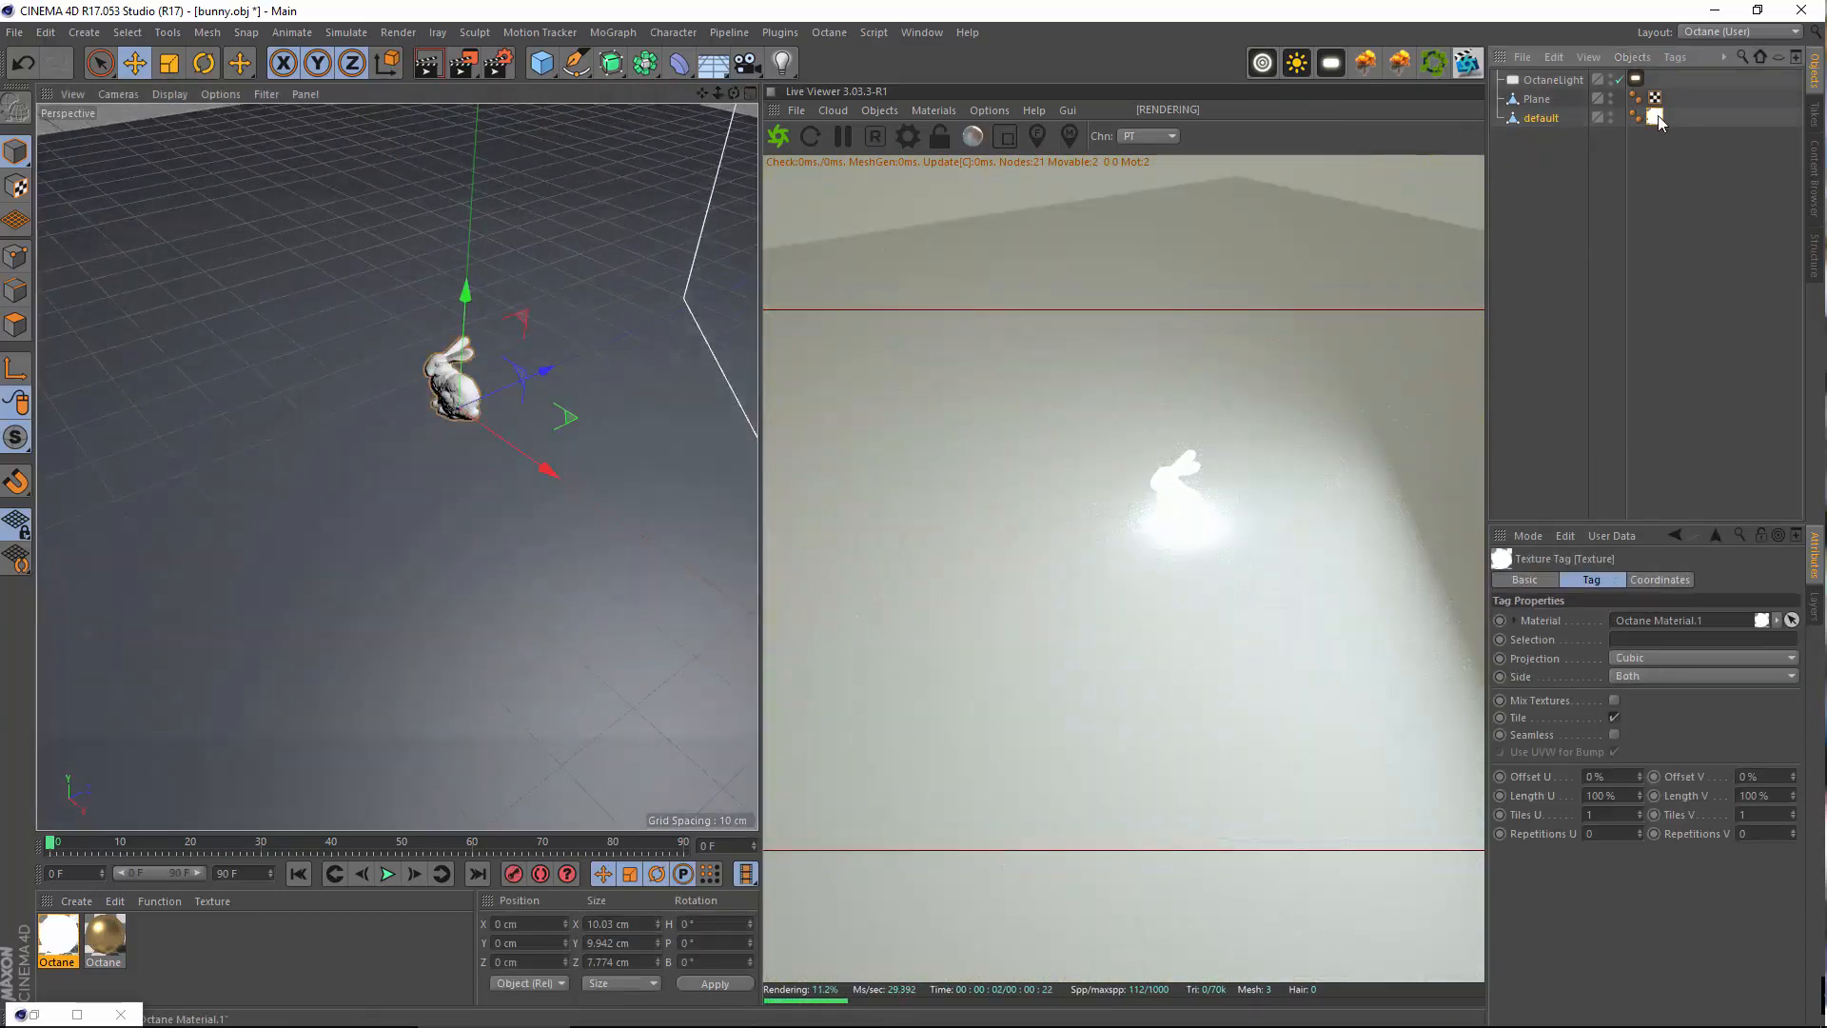
{"action": "key", "text": "Delete"}
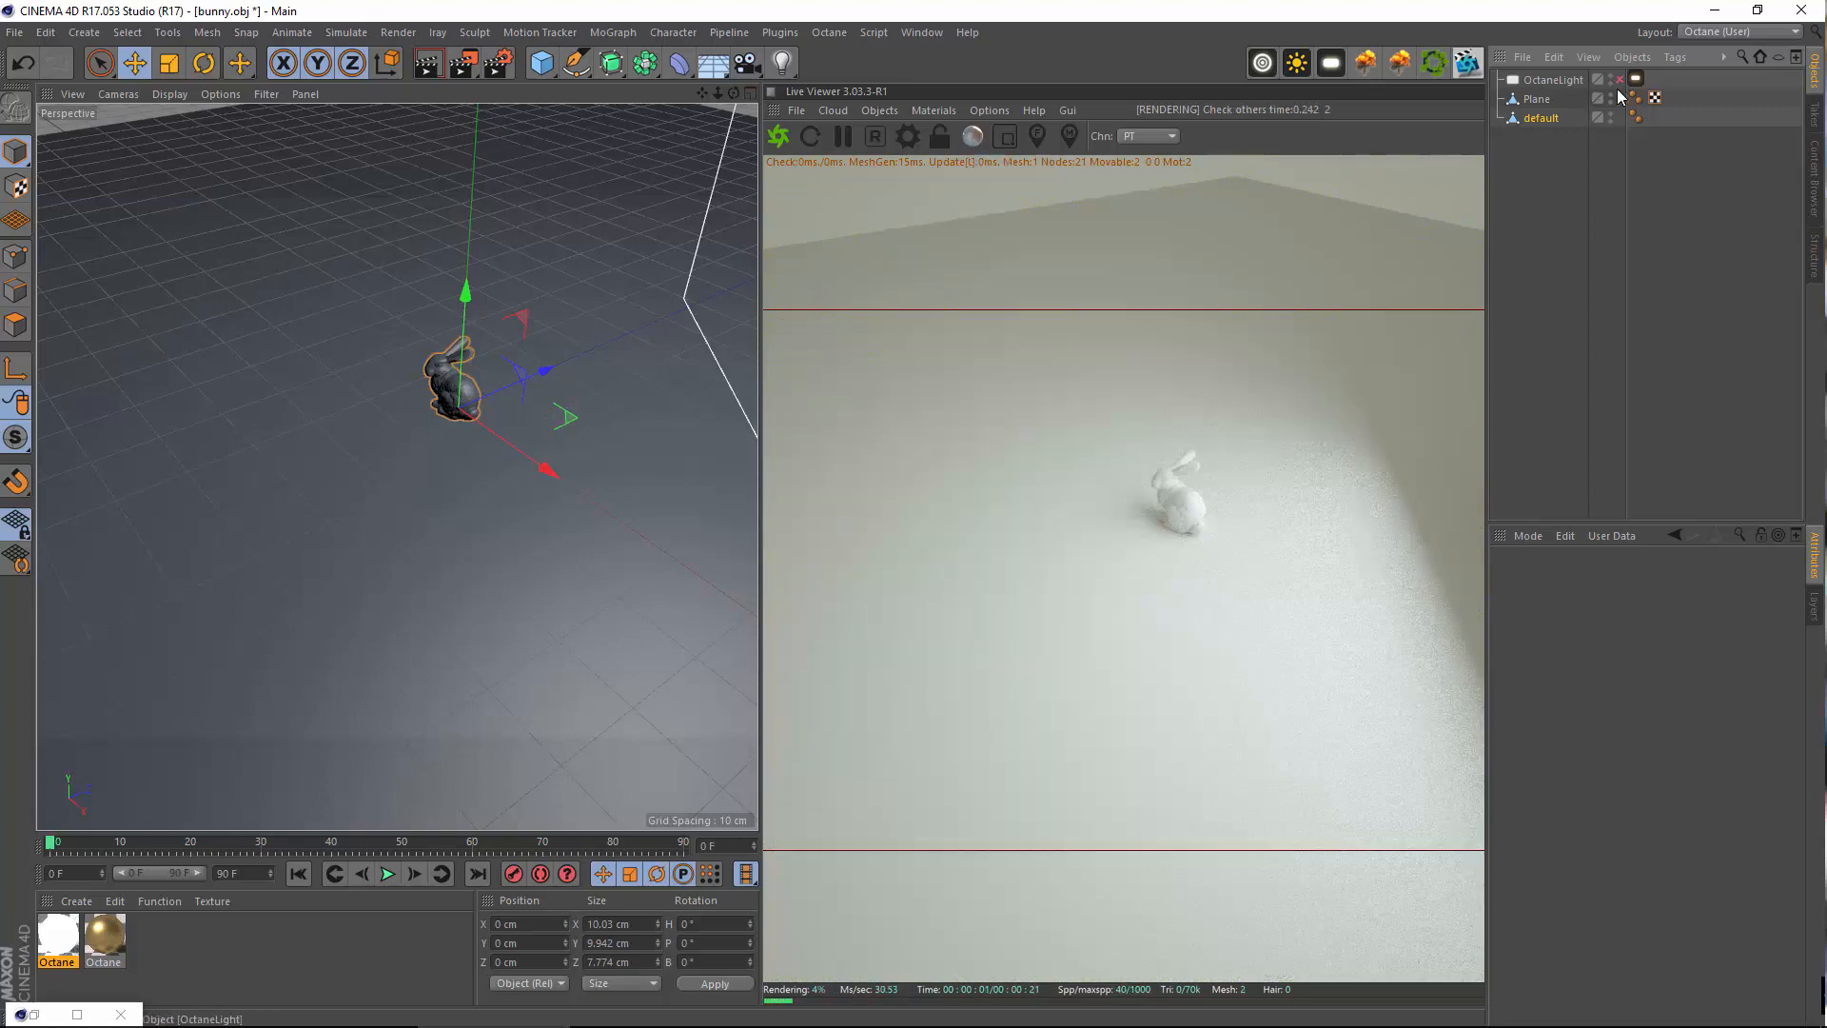
Disable the OctaneLight and add an Octane Daylight to the scene
{"action": "left_click", "coordinate": [1619, 80]}
{"action": "left_click", "coordinate": [1531, 77]}
{"action": "scroll", "coordinate": [410, 213], "scroll_direction": "up", "scroll_amount": 5}
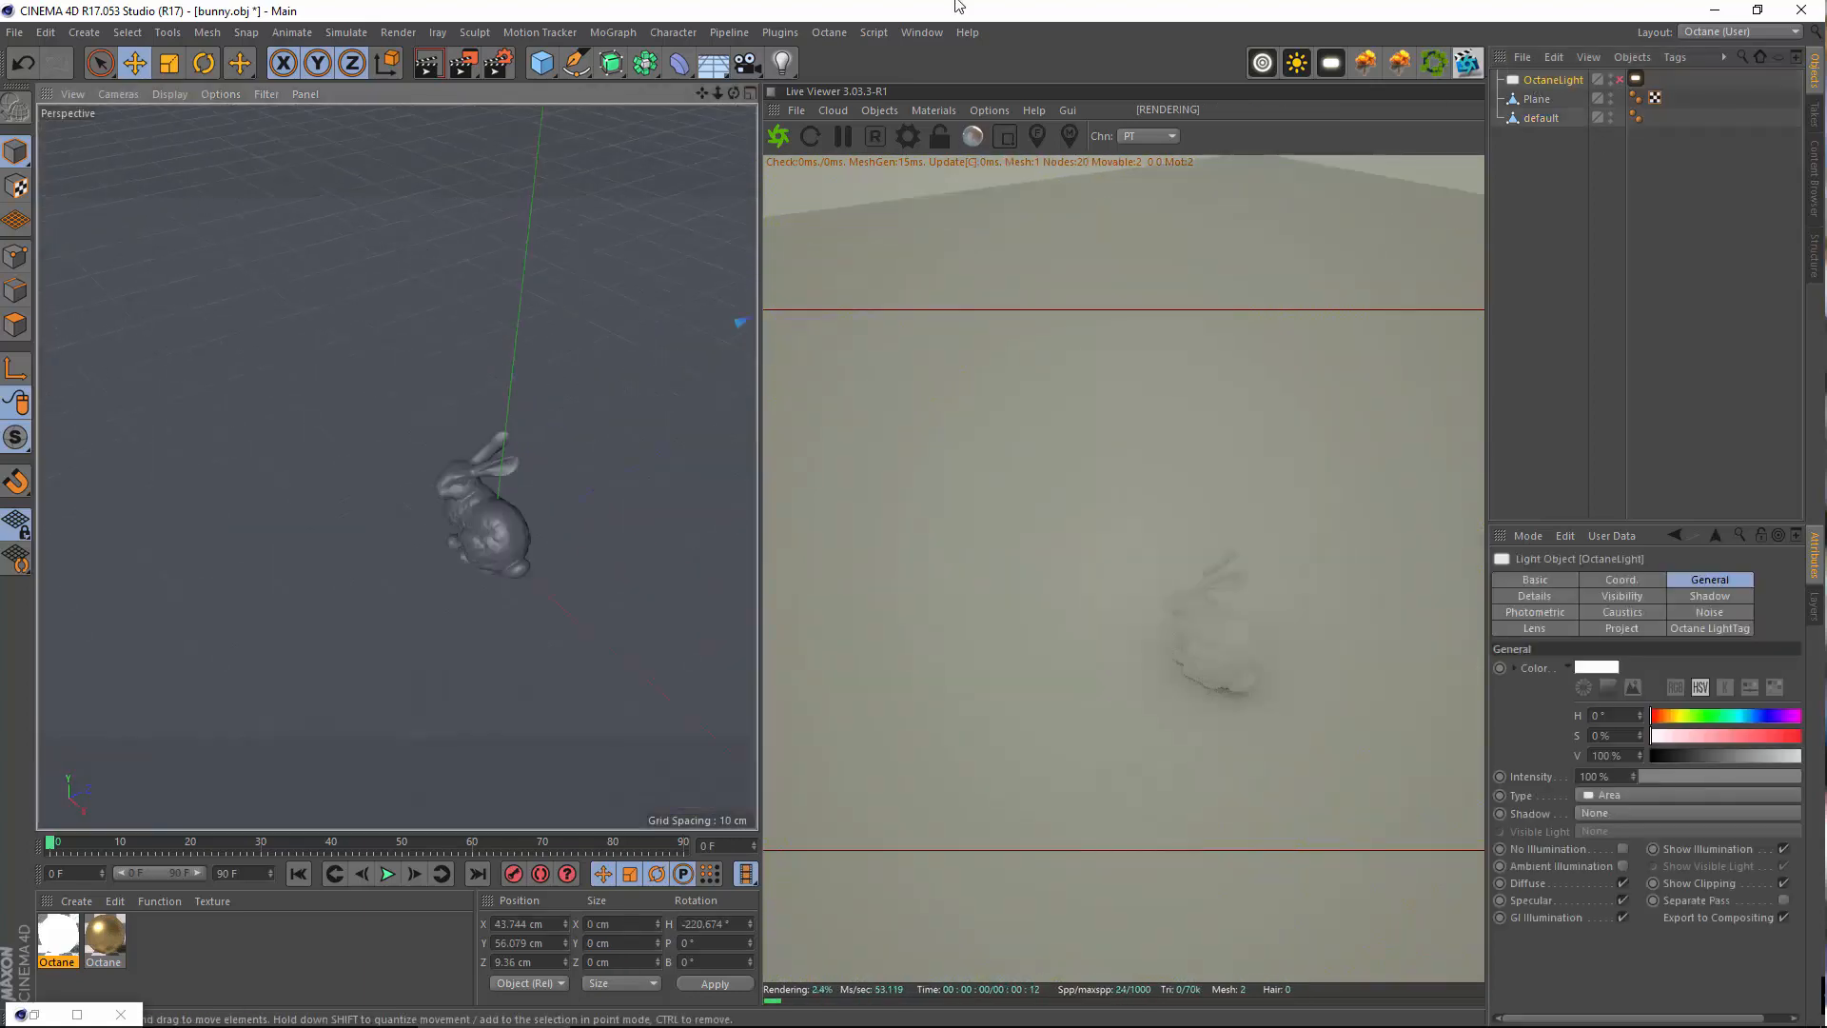
{"action": "left_click", "coordinate": [1294, 66]}
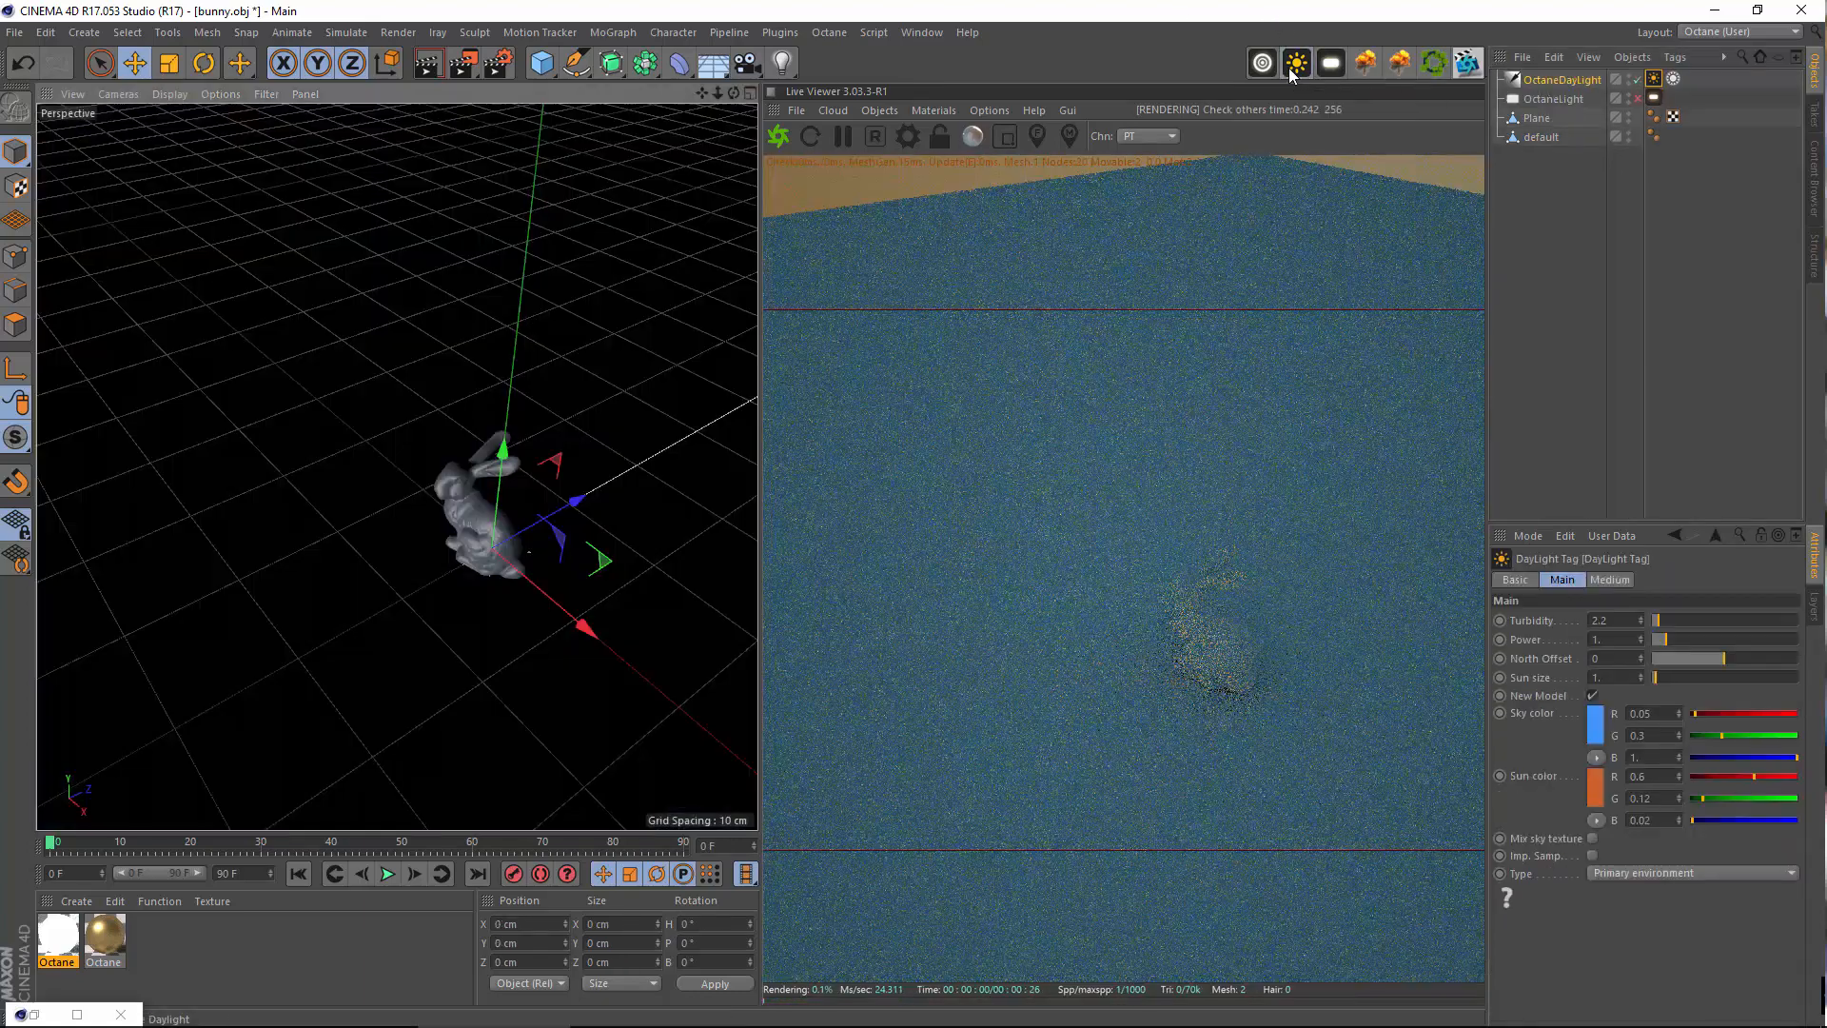
Apply the gold Octane material to the bunny object, framed close up in the view
{"action": "left_click_drag", "start_coordinate": [392, 456], "coordinate": [1173, 8], "text": "alt"}
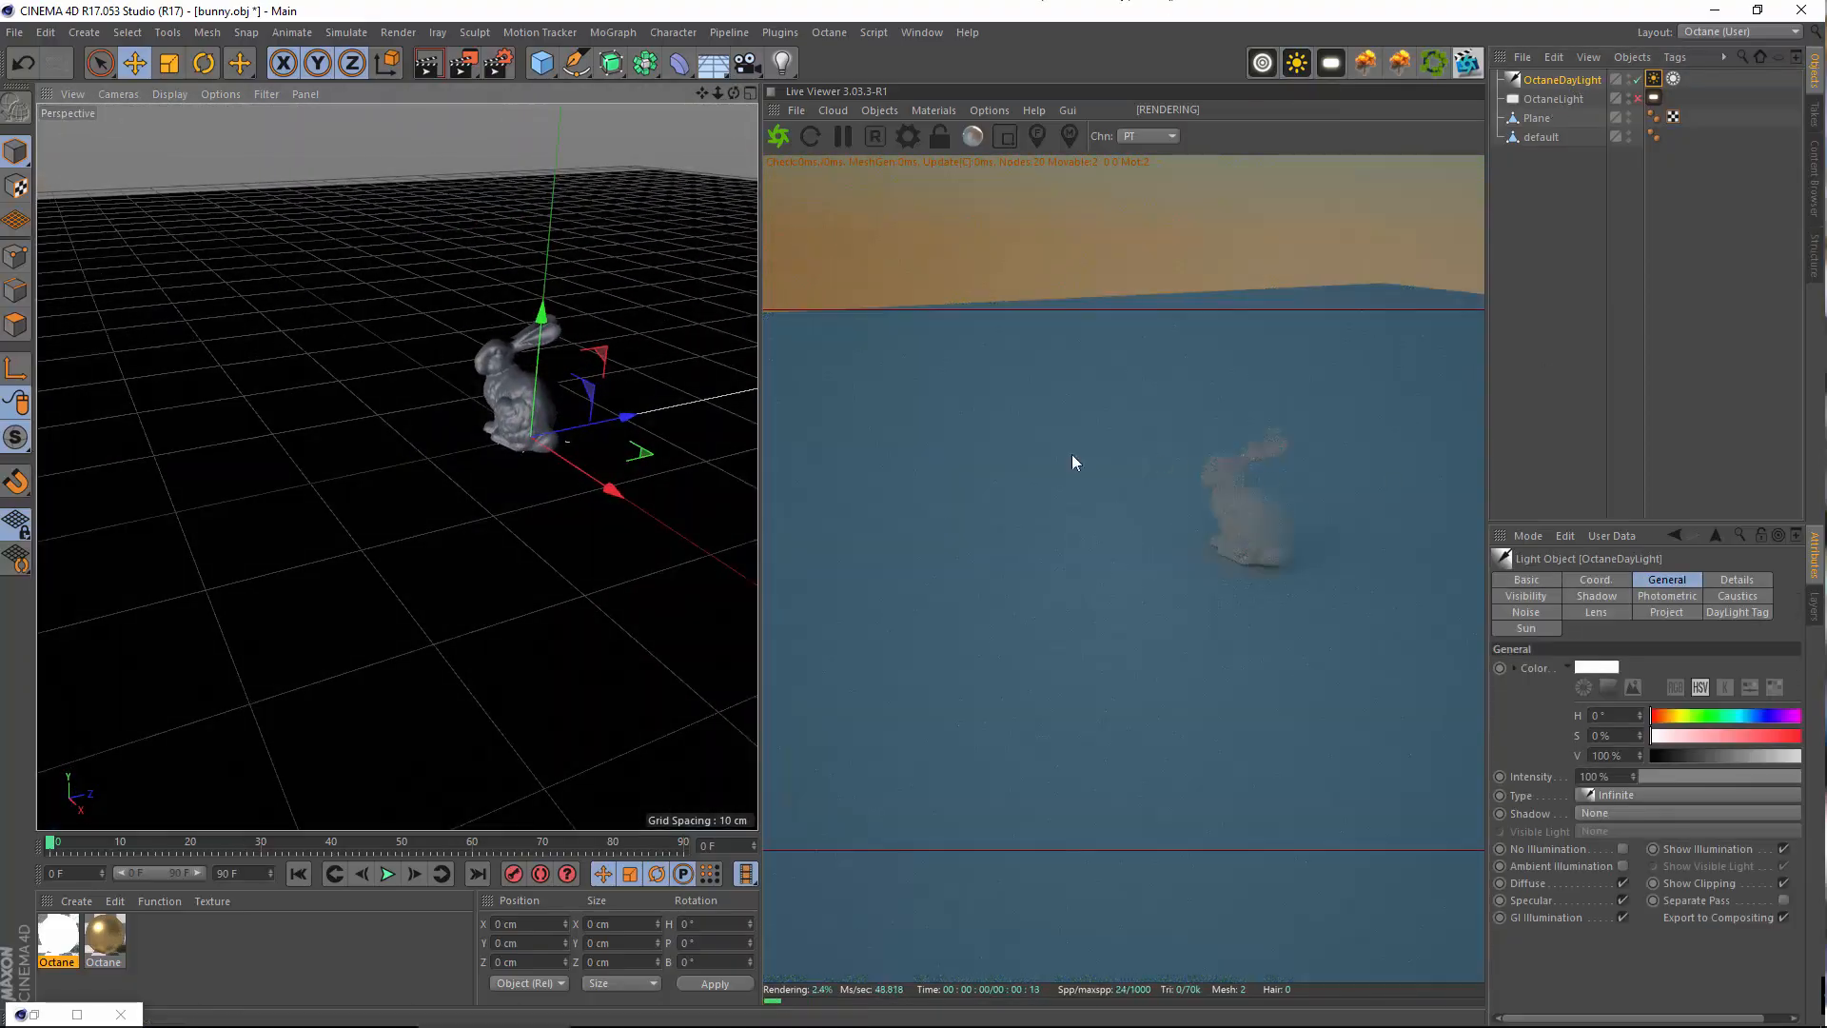
{"action": "scroll", "coordinate": [505, 390], "scroll_direction": "up", "scroll_amount": 3}
{"action": "middle_click_drag", "start_coordinate": [557, 395], "coordinate": [618, 459], "text": "alt"}
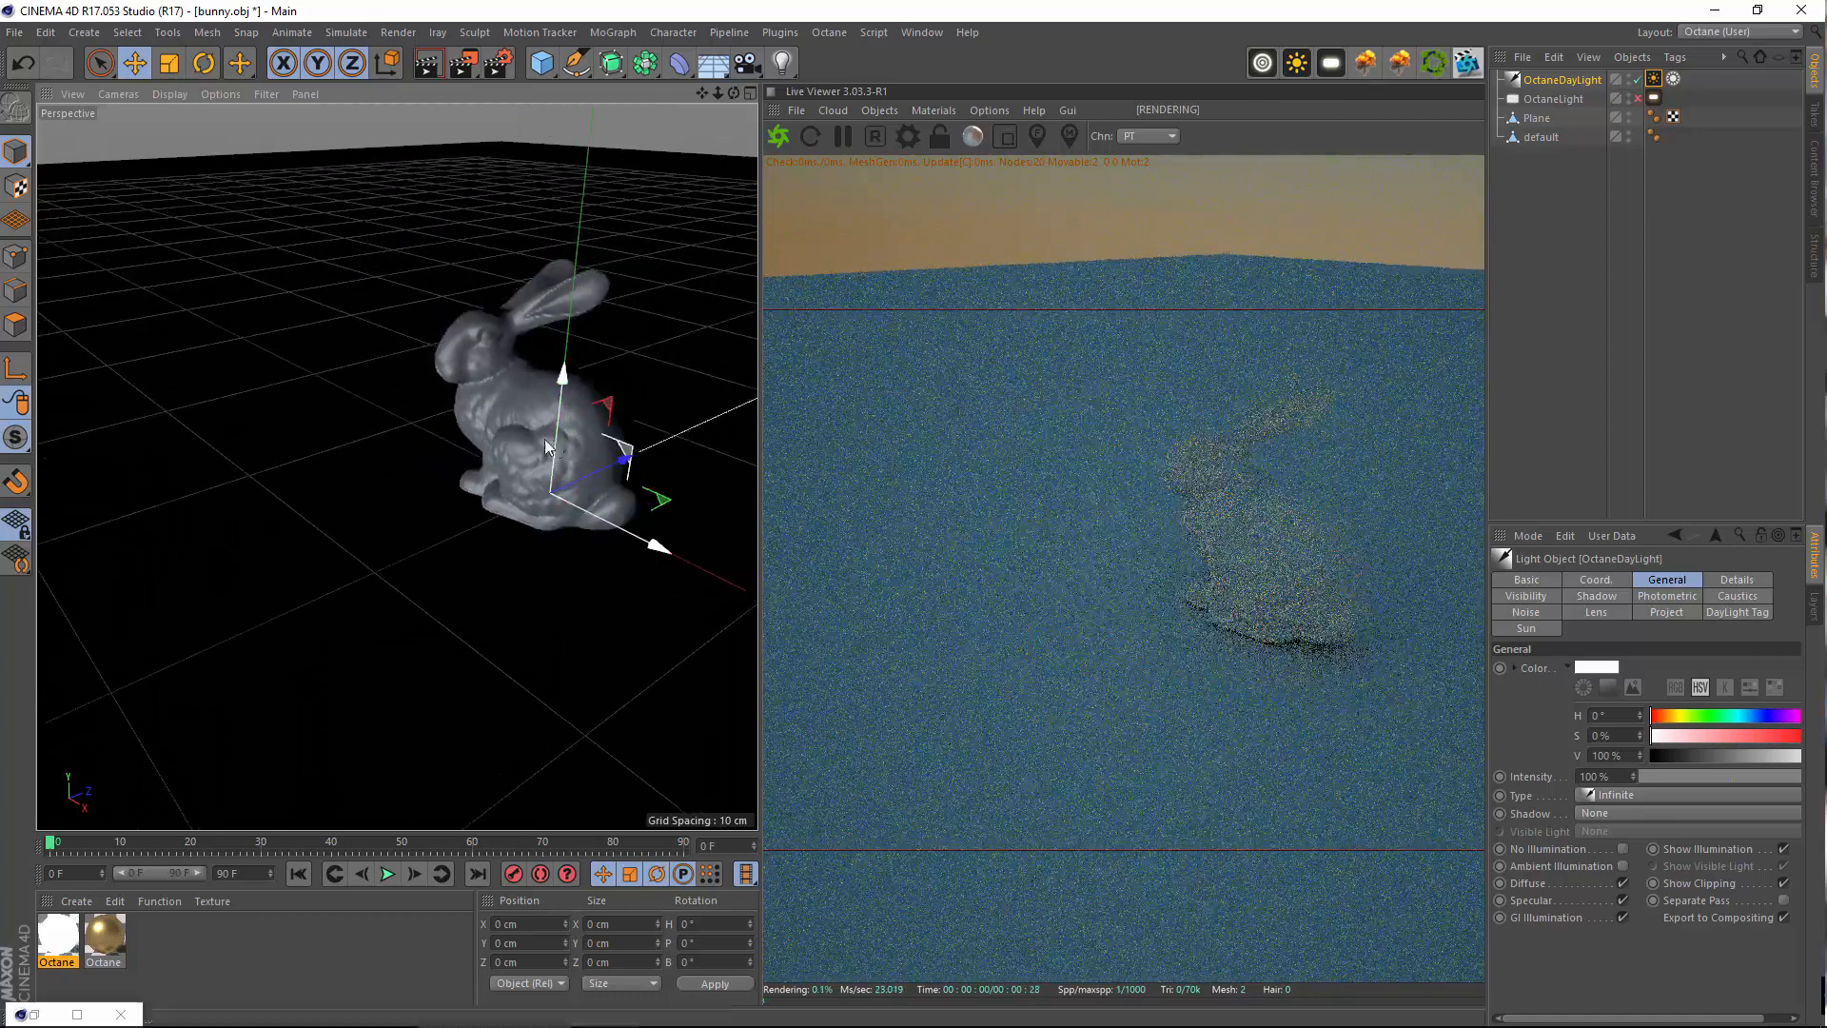
{"action": "right_click_drag", "start_coordinate": [619, 459], "coordinate": [671, 466], "text": "alt"}
{"action": "middle_click_drag", "start_coordinate": [671, 467], "coordinate": [652, 544], "text": "alt"}
{"action": "left_click_drag", "start_coordinate": [101, 926], "coordinate": [1459, 214]}
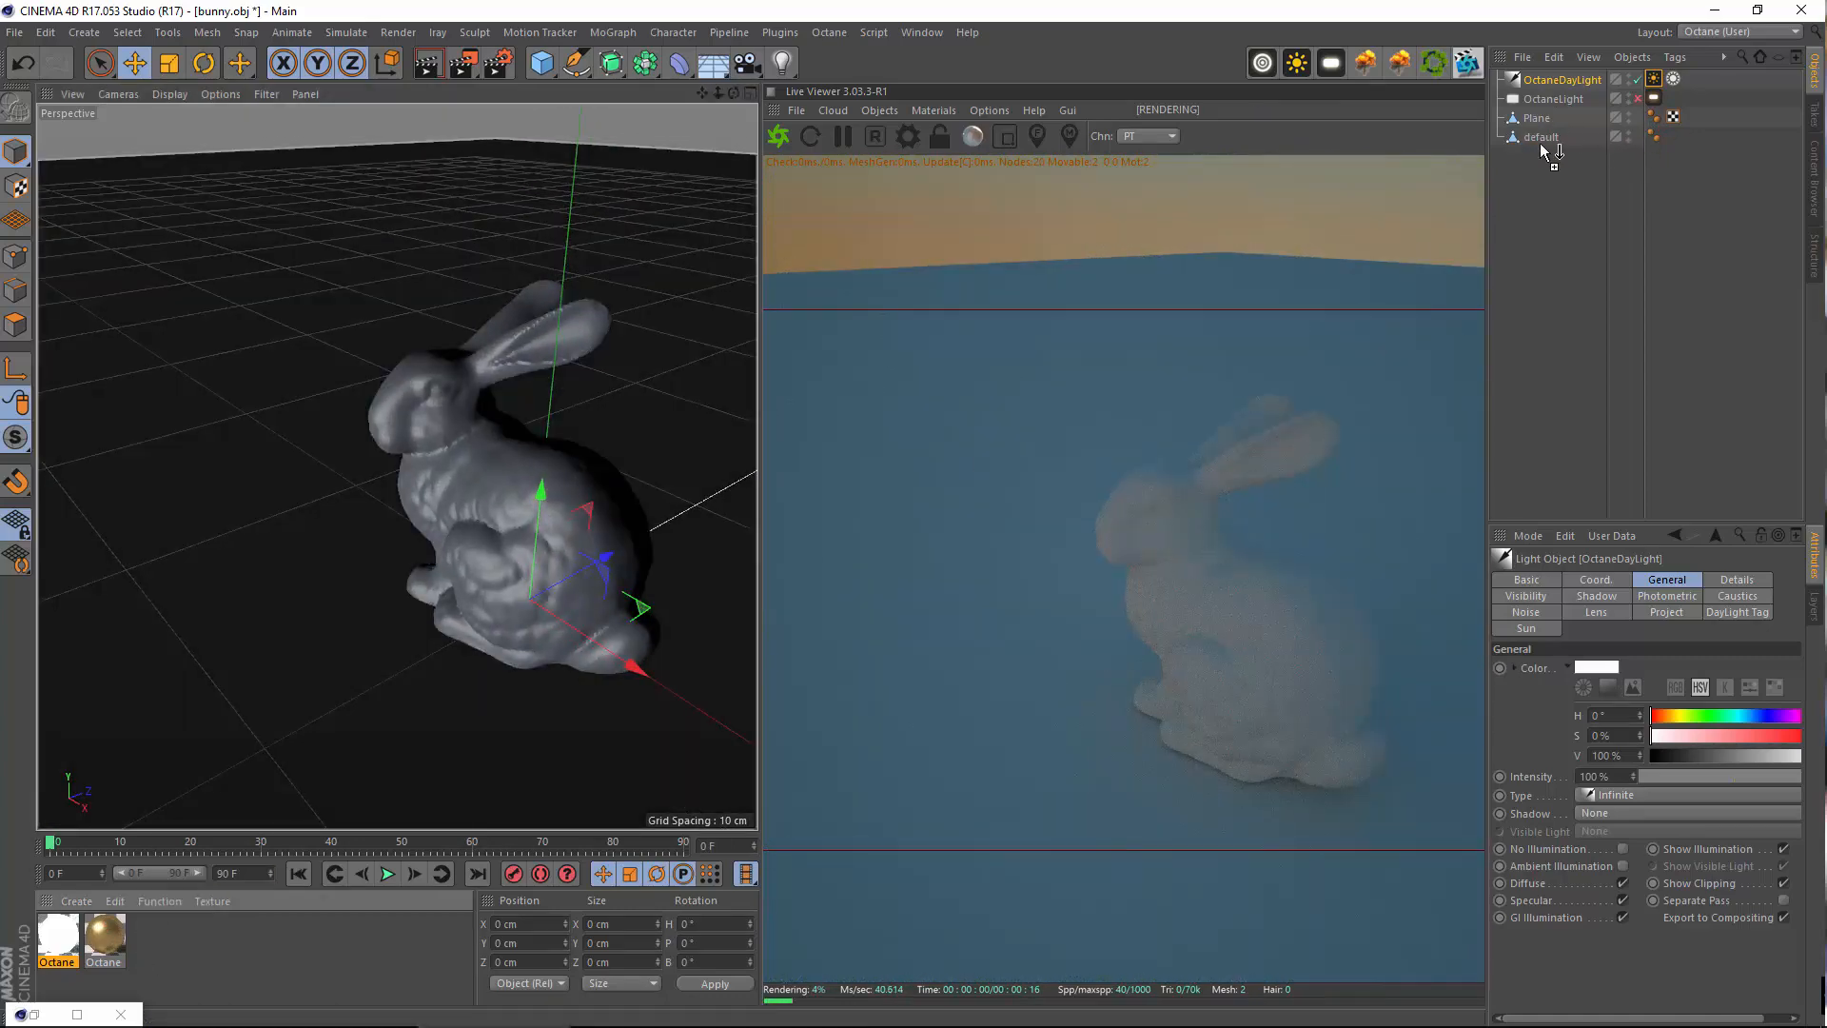
{"action": "left_click_drag", "start_coordinate": [1542, 146], "coordinate": [1541, 138]}
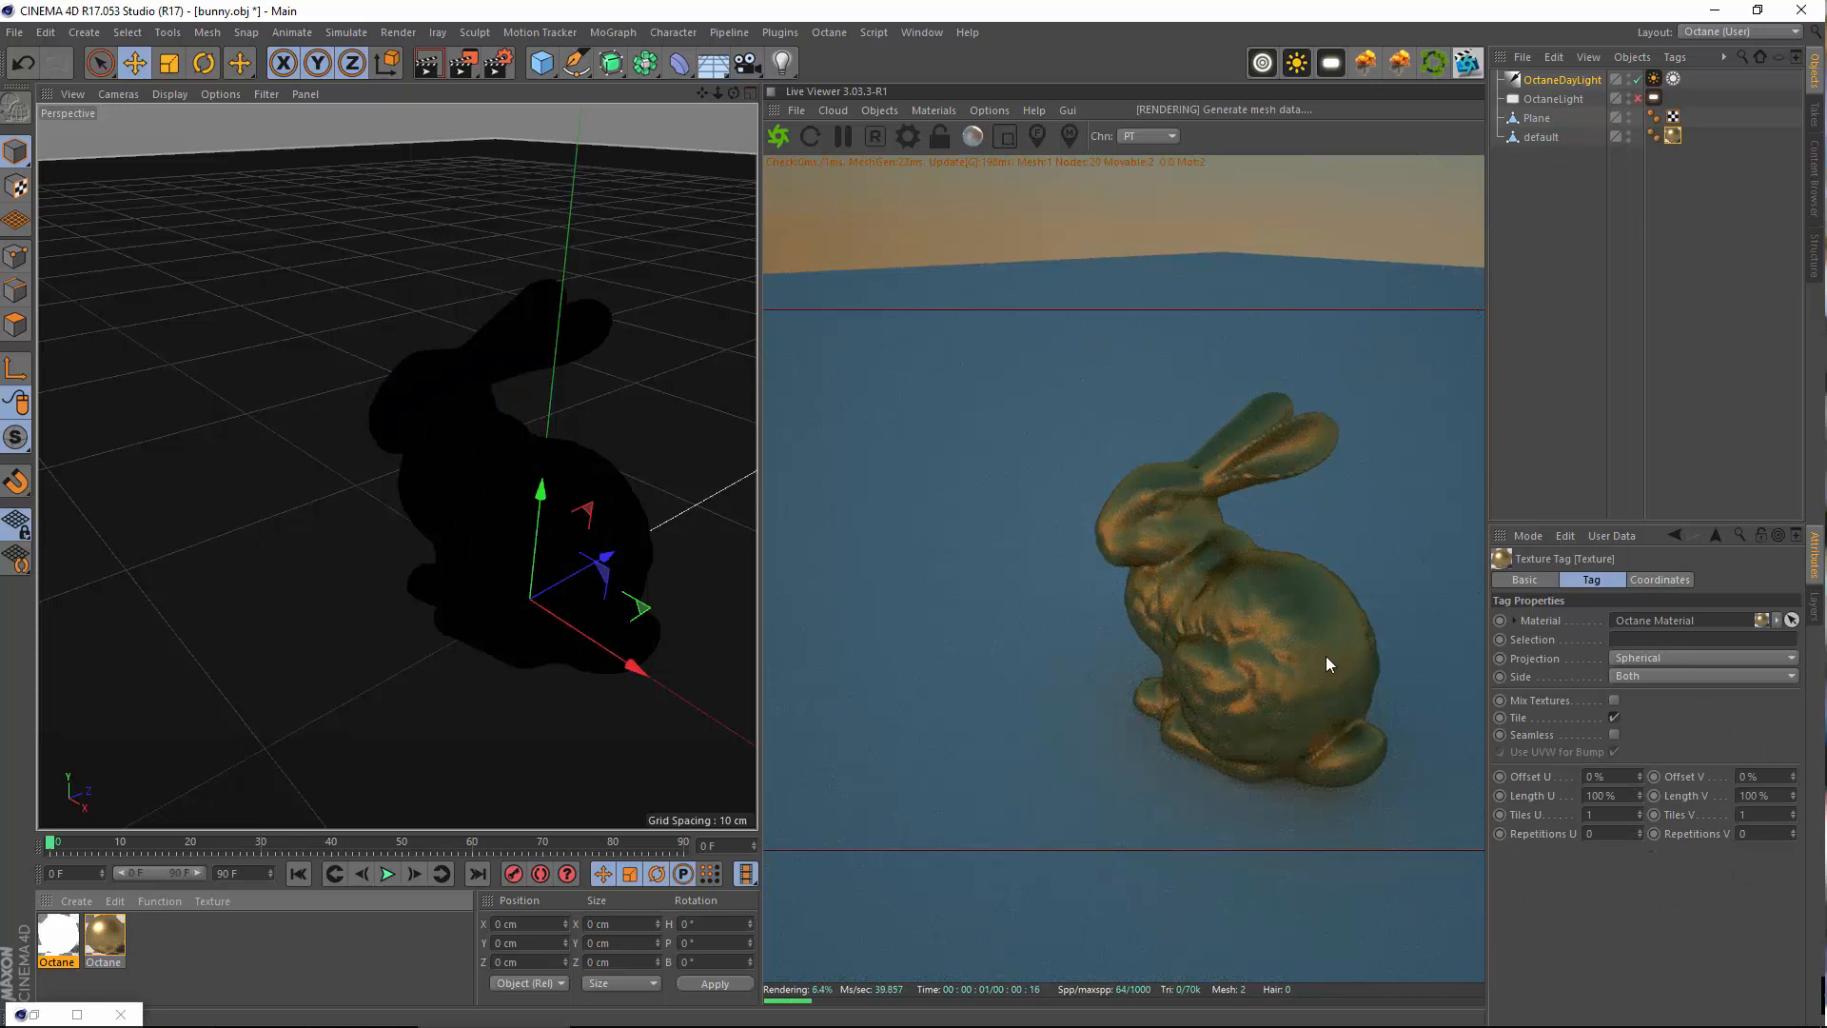
Raise the daylight tag's Power to about 4.54 and shift its North Offset to about -0.21
{"action": "left_click", "coordinate": [1651, 80]}
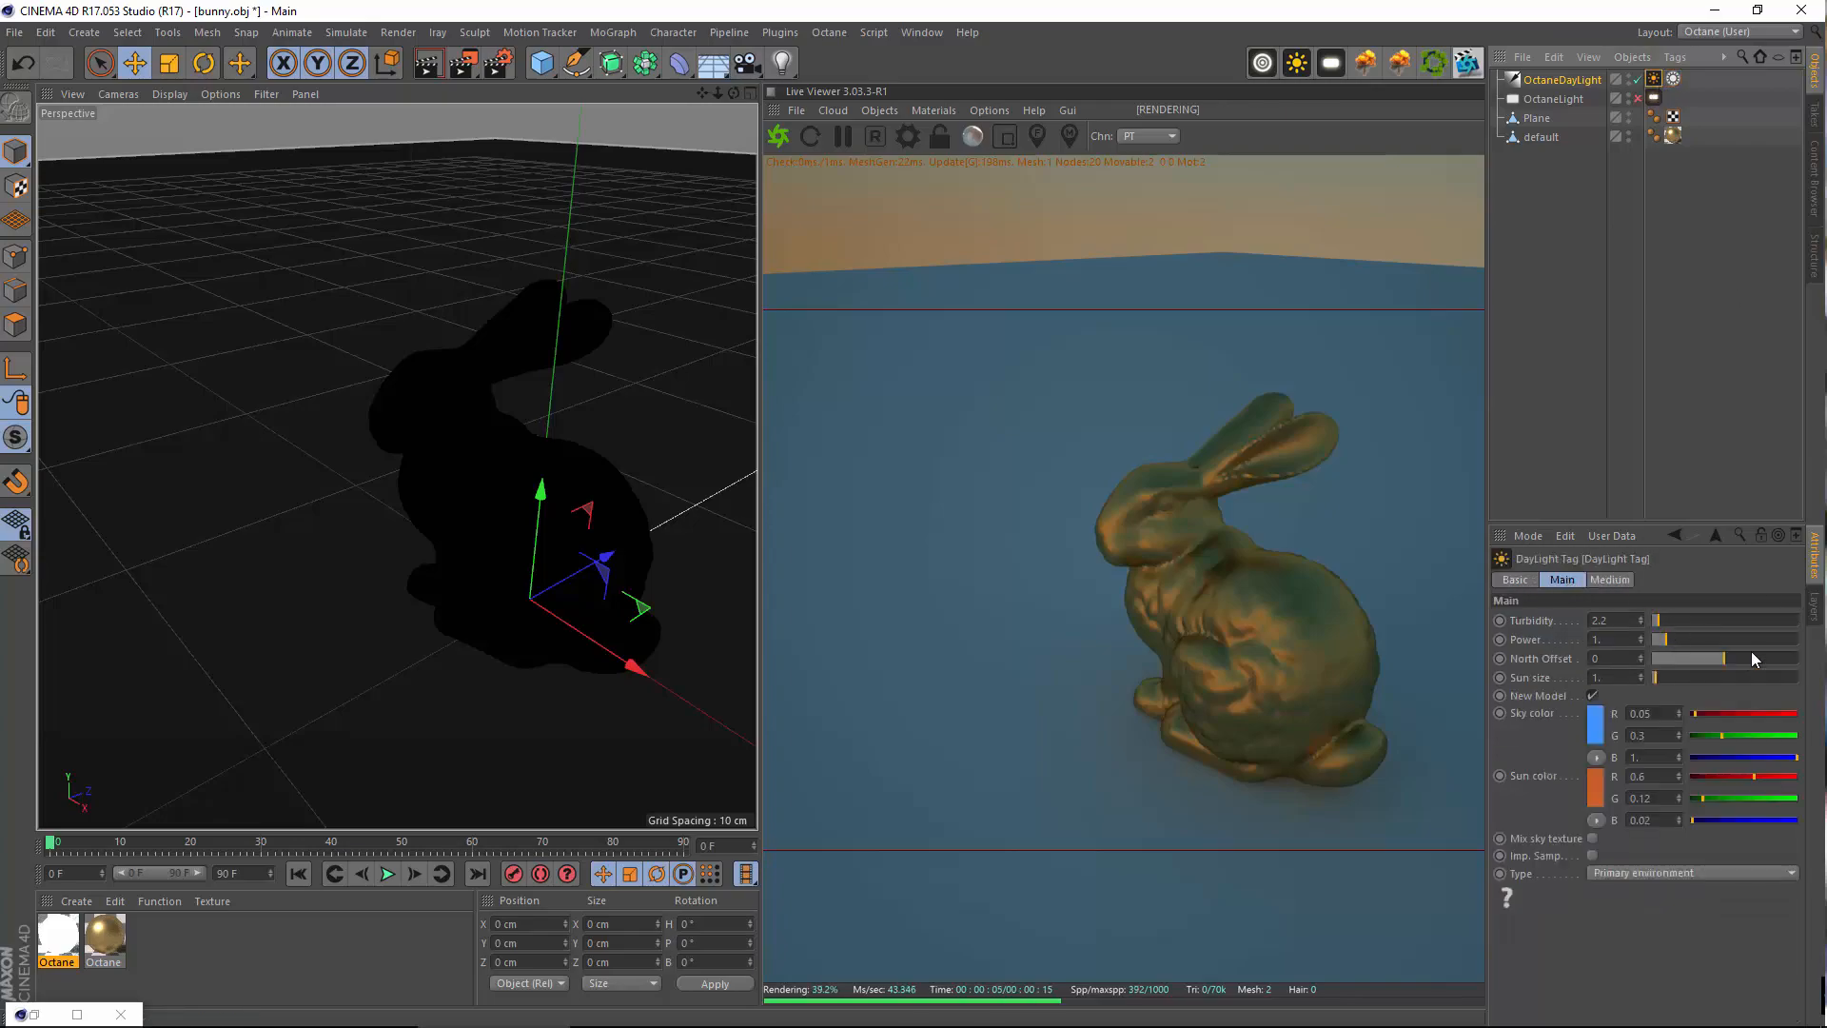
{"action": "left_click_drag", "start_coordinate": [1668, 637], "coordinate": [1711, 673]}
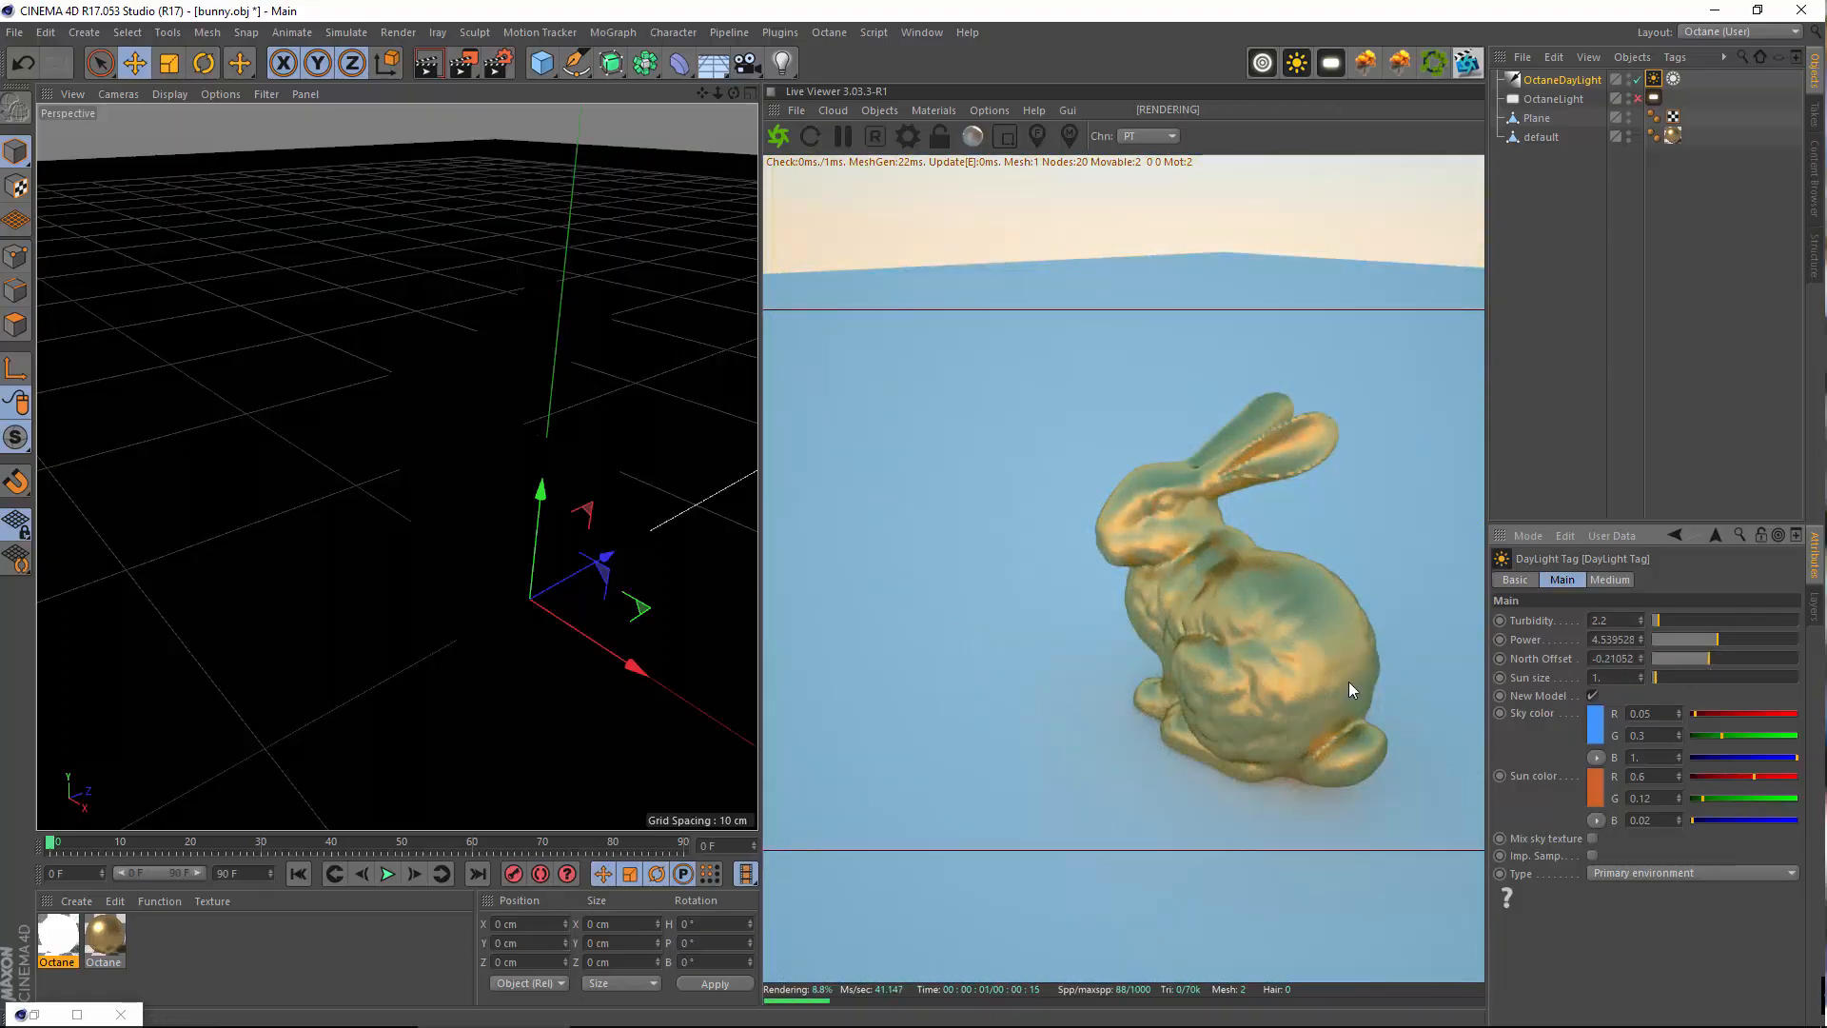
Shift the daylight tag's North Offset to about -0.80, with the gold bunny framed closer
{"action": "left_click_drag", "start_coordinate": [574, 555], "coordinate": [521, 580], "text": "alt"}
{"action": "middle_click_drag", "start_coordinate": [522, 581], "coordinate": [532, 523], "text": "alt"}
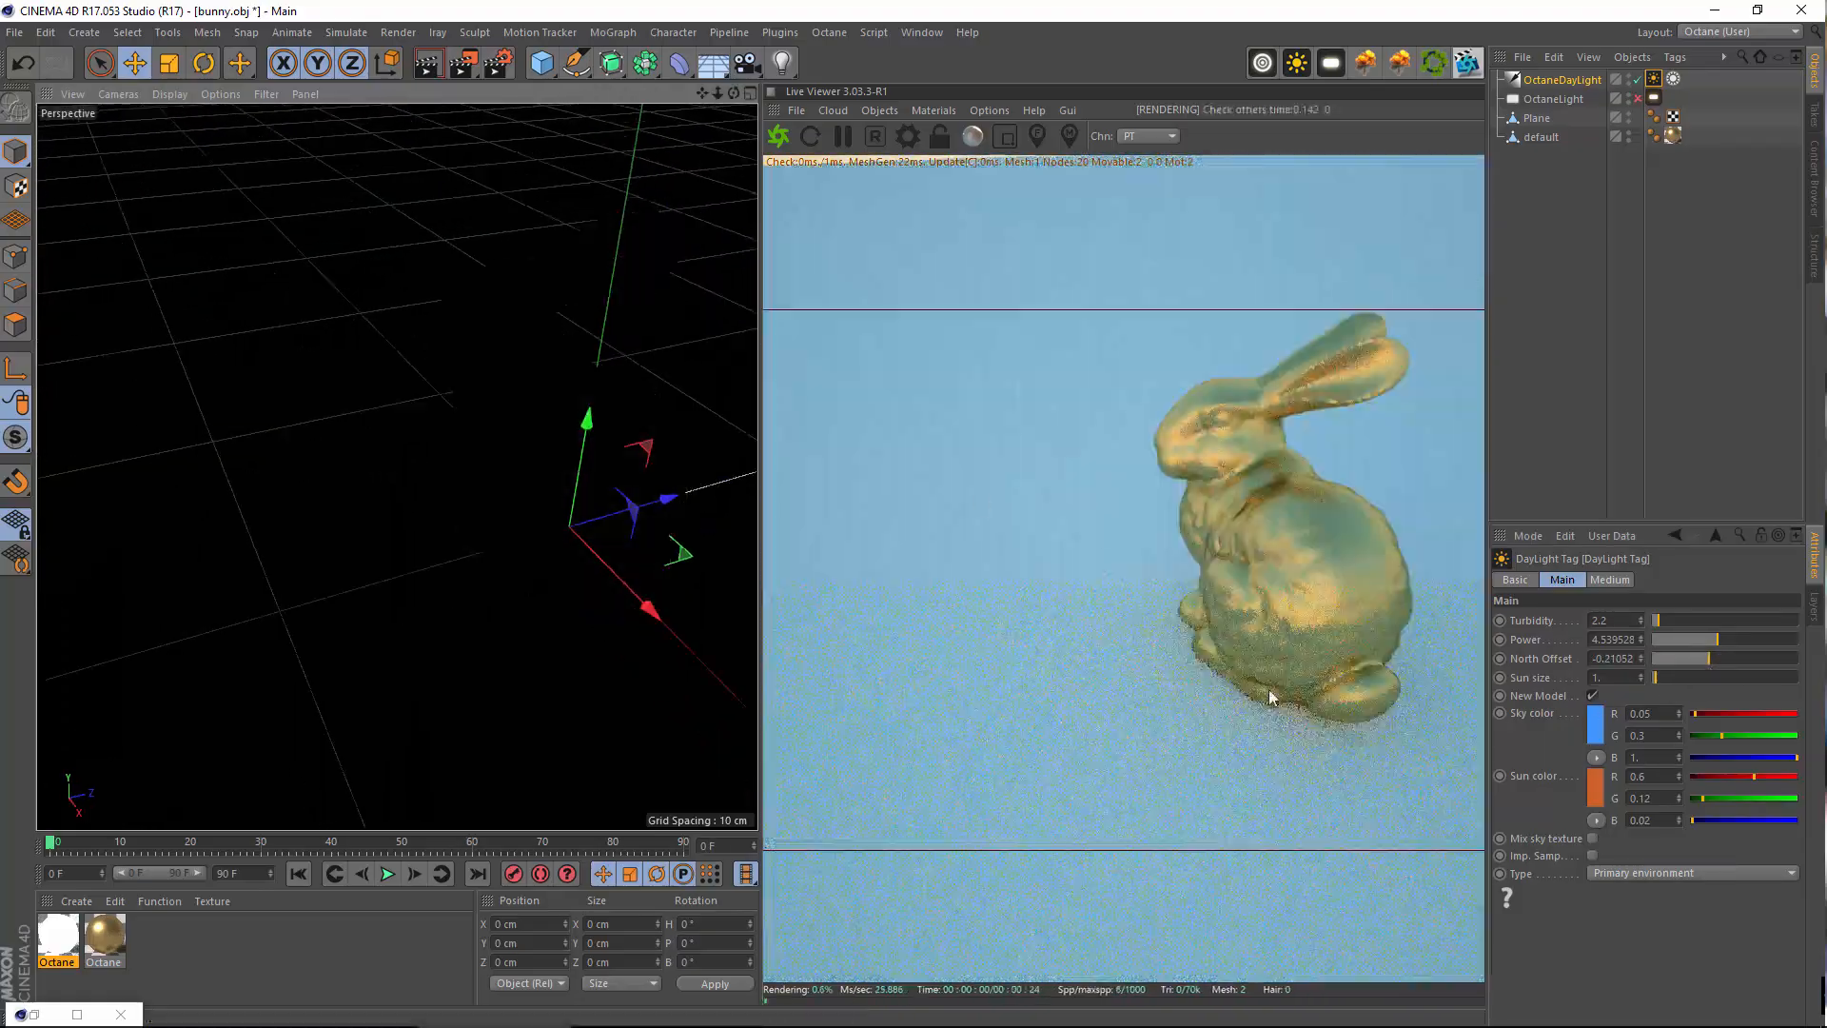
{"action": "left_click_drag", "start_coordinate": [701, 525], "coordinate": [644, 441], "text": "alt"}
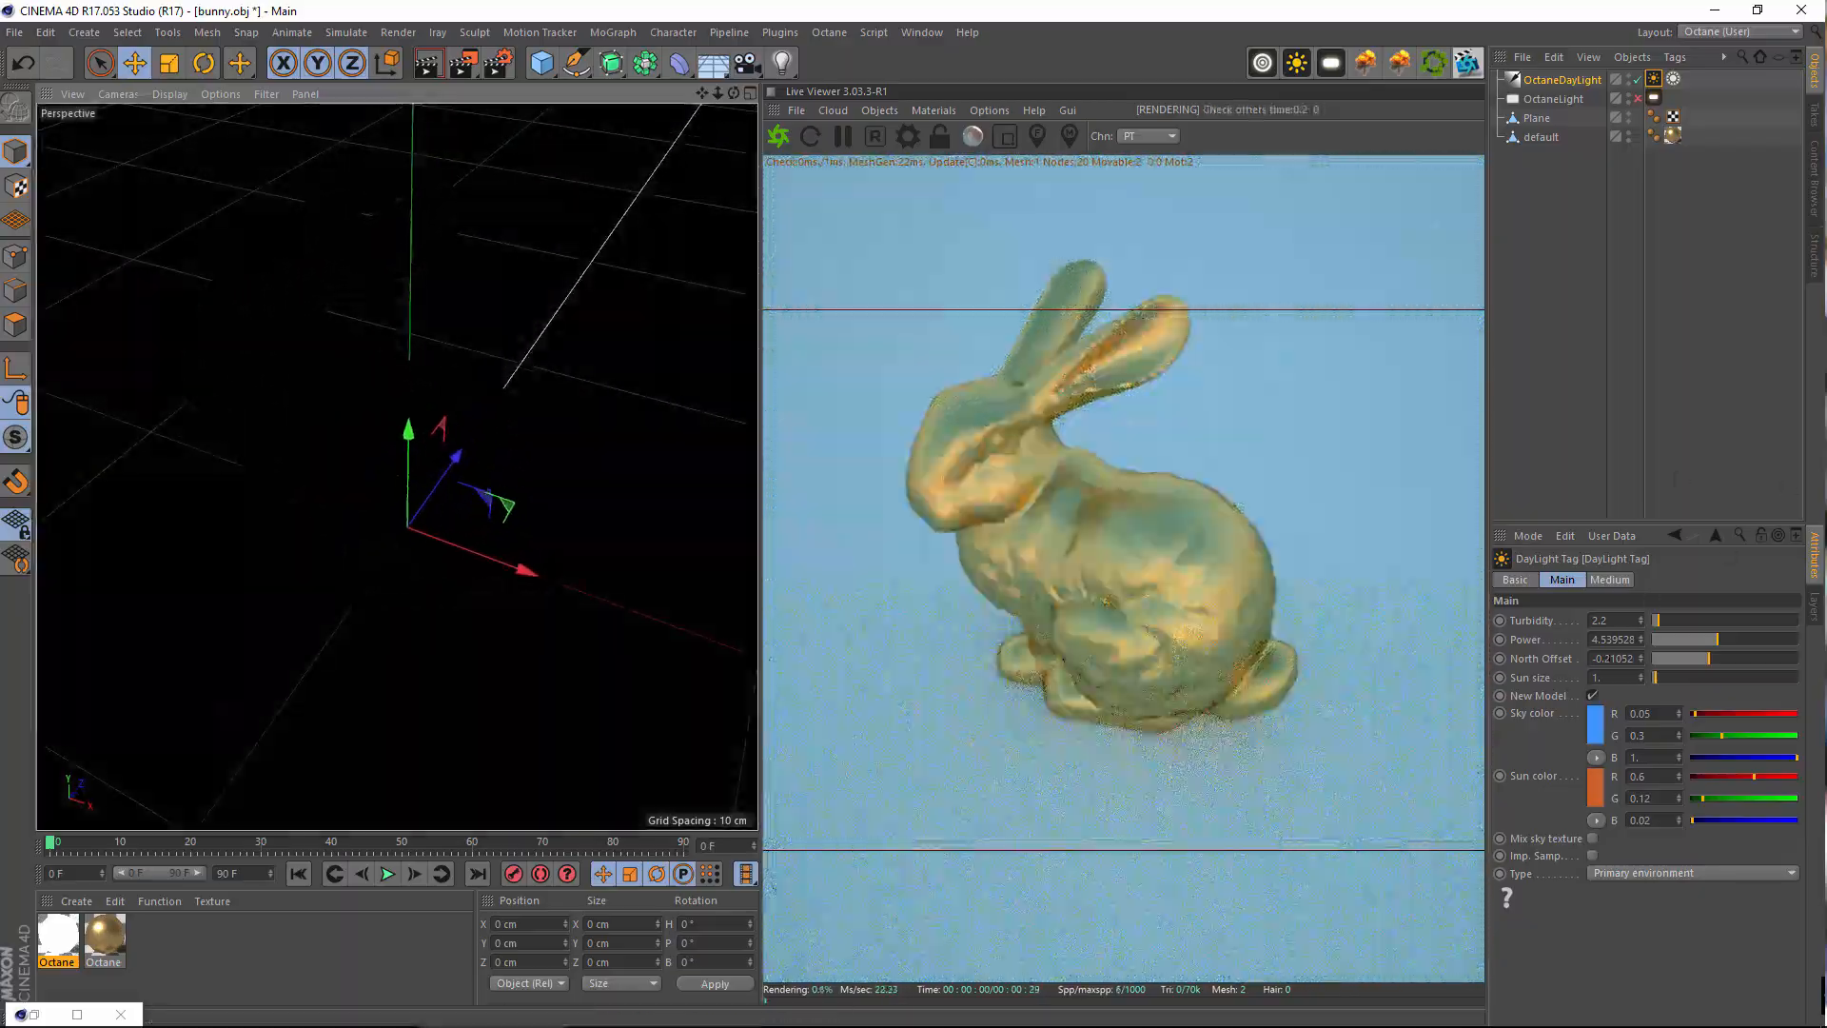
{"action": "left_click_drag", "start_coordinate": [1705, 658], "coordinate": [1747, 668]}
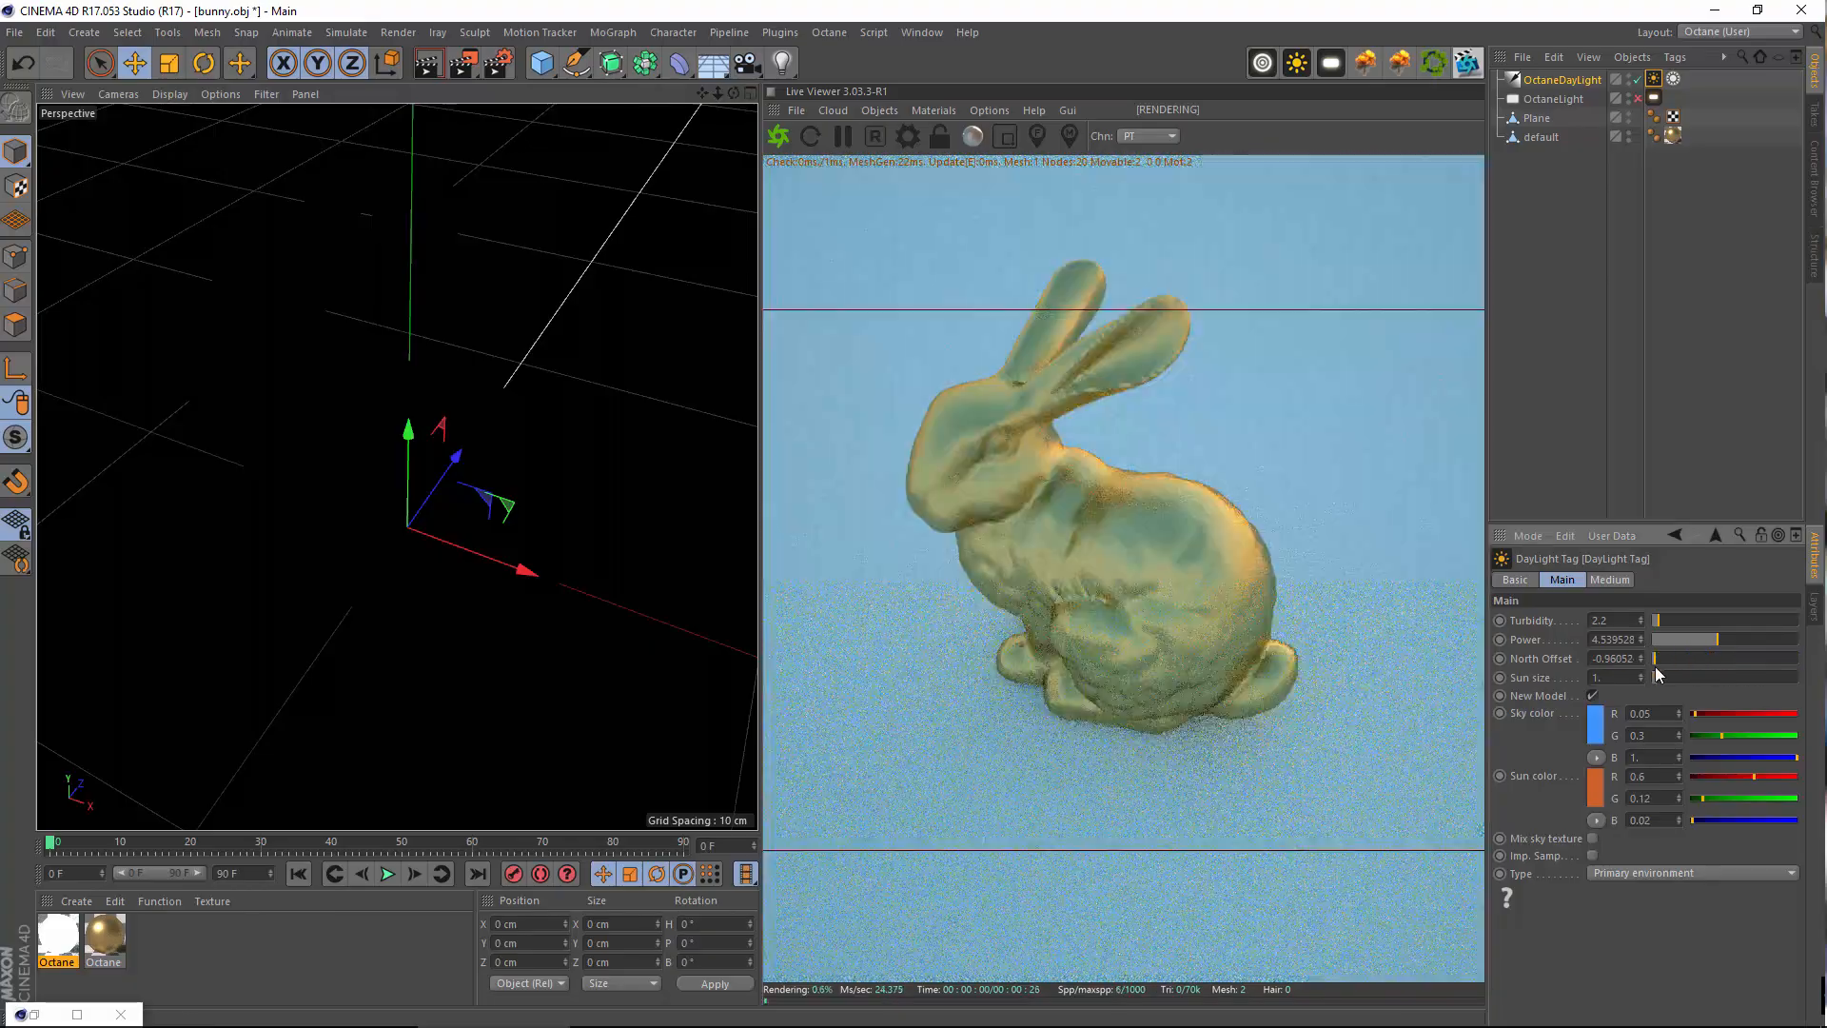
{"action": "left_click", "coordinate": [1606, 580]}
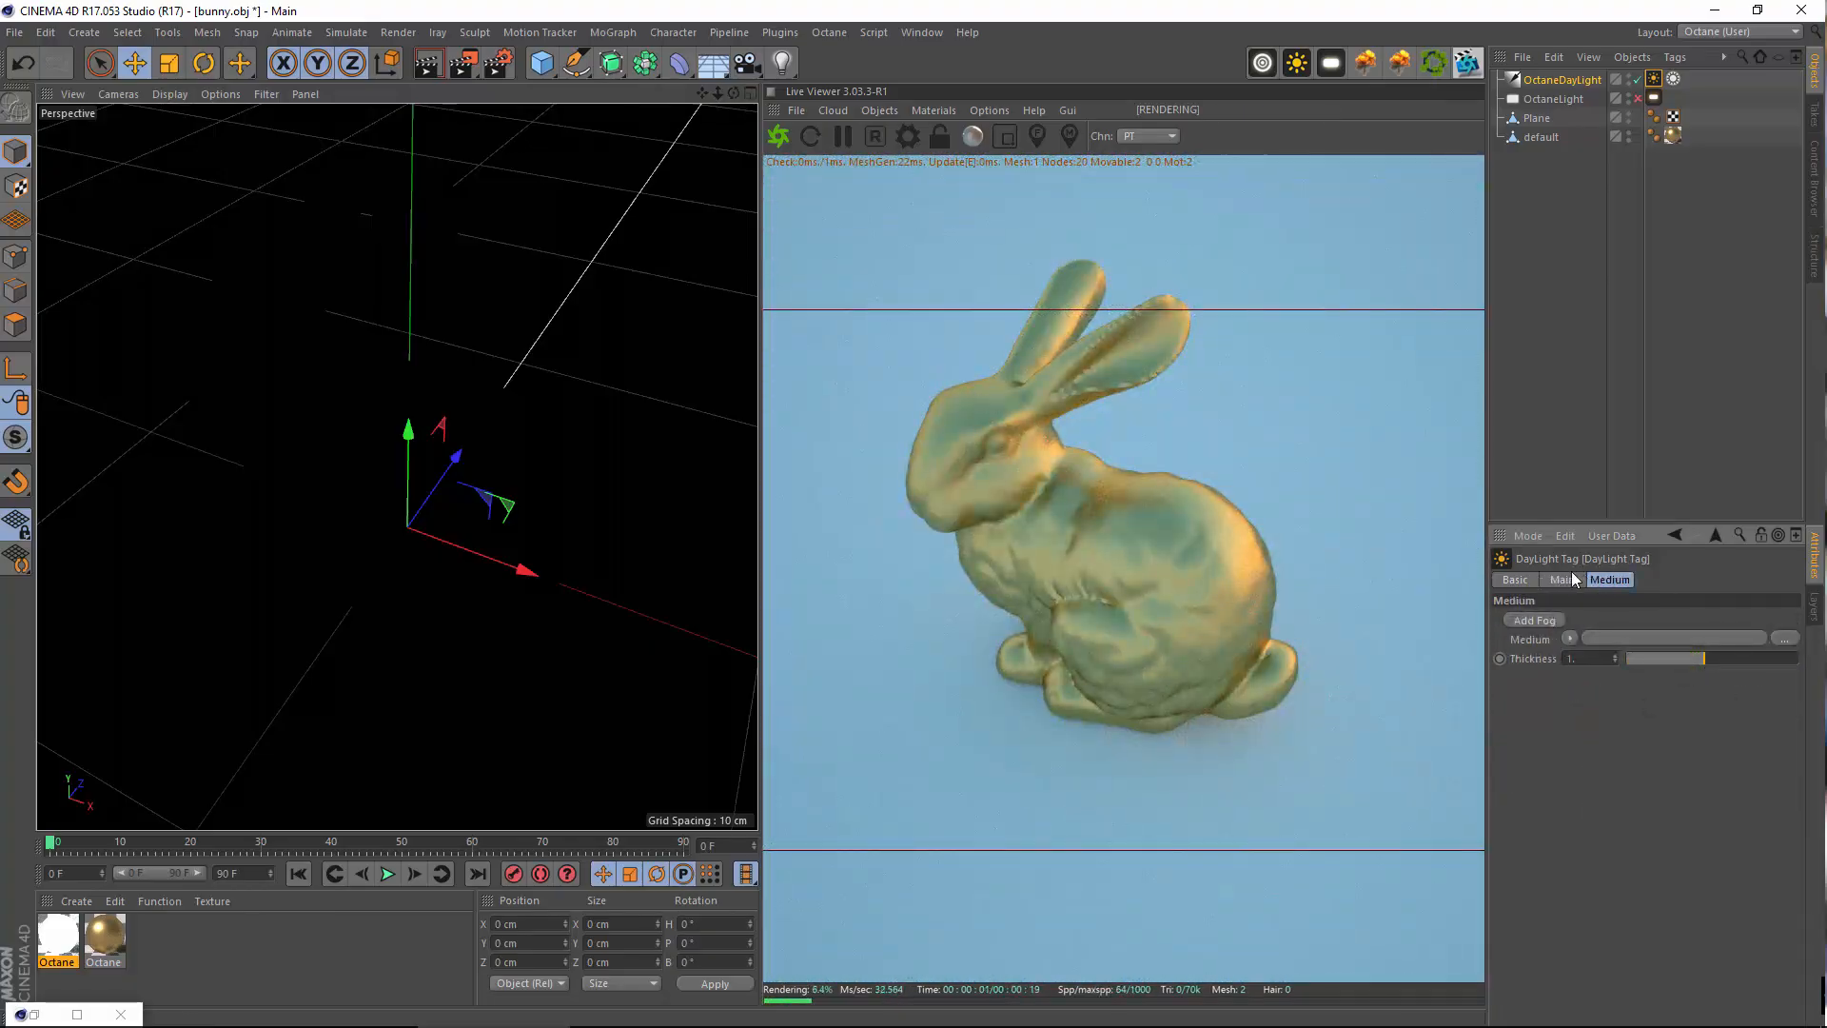
{"action": "left_click", "coordinate": [1575, 578]}
Set the time of day in the daylight's Sun expression to 12:50:15
{"action": "left_click", "coordinate": [1672, 80]}
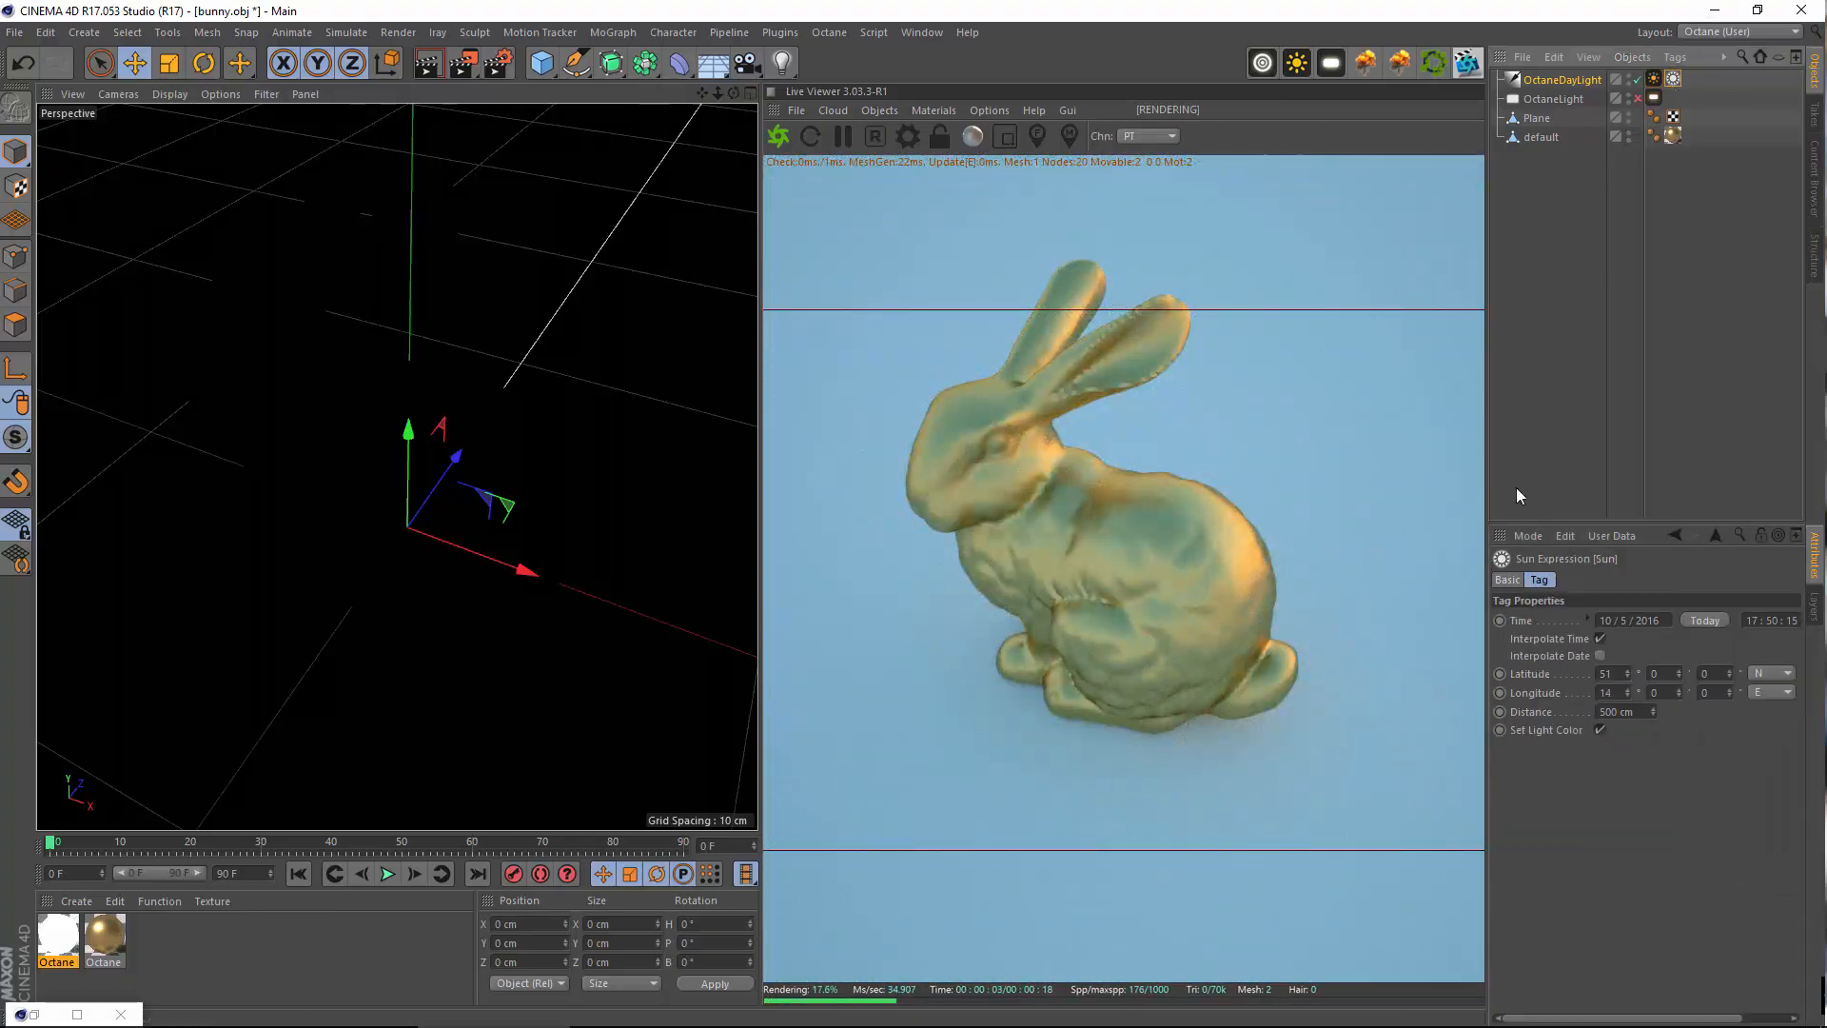
{"action": "left_click", "coordinate": [1758, 618]}
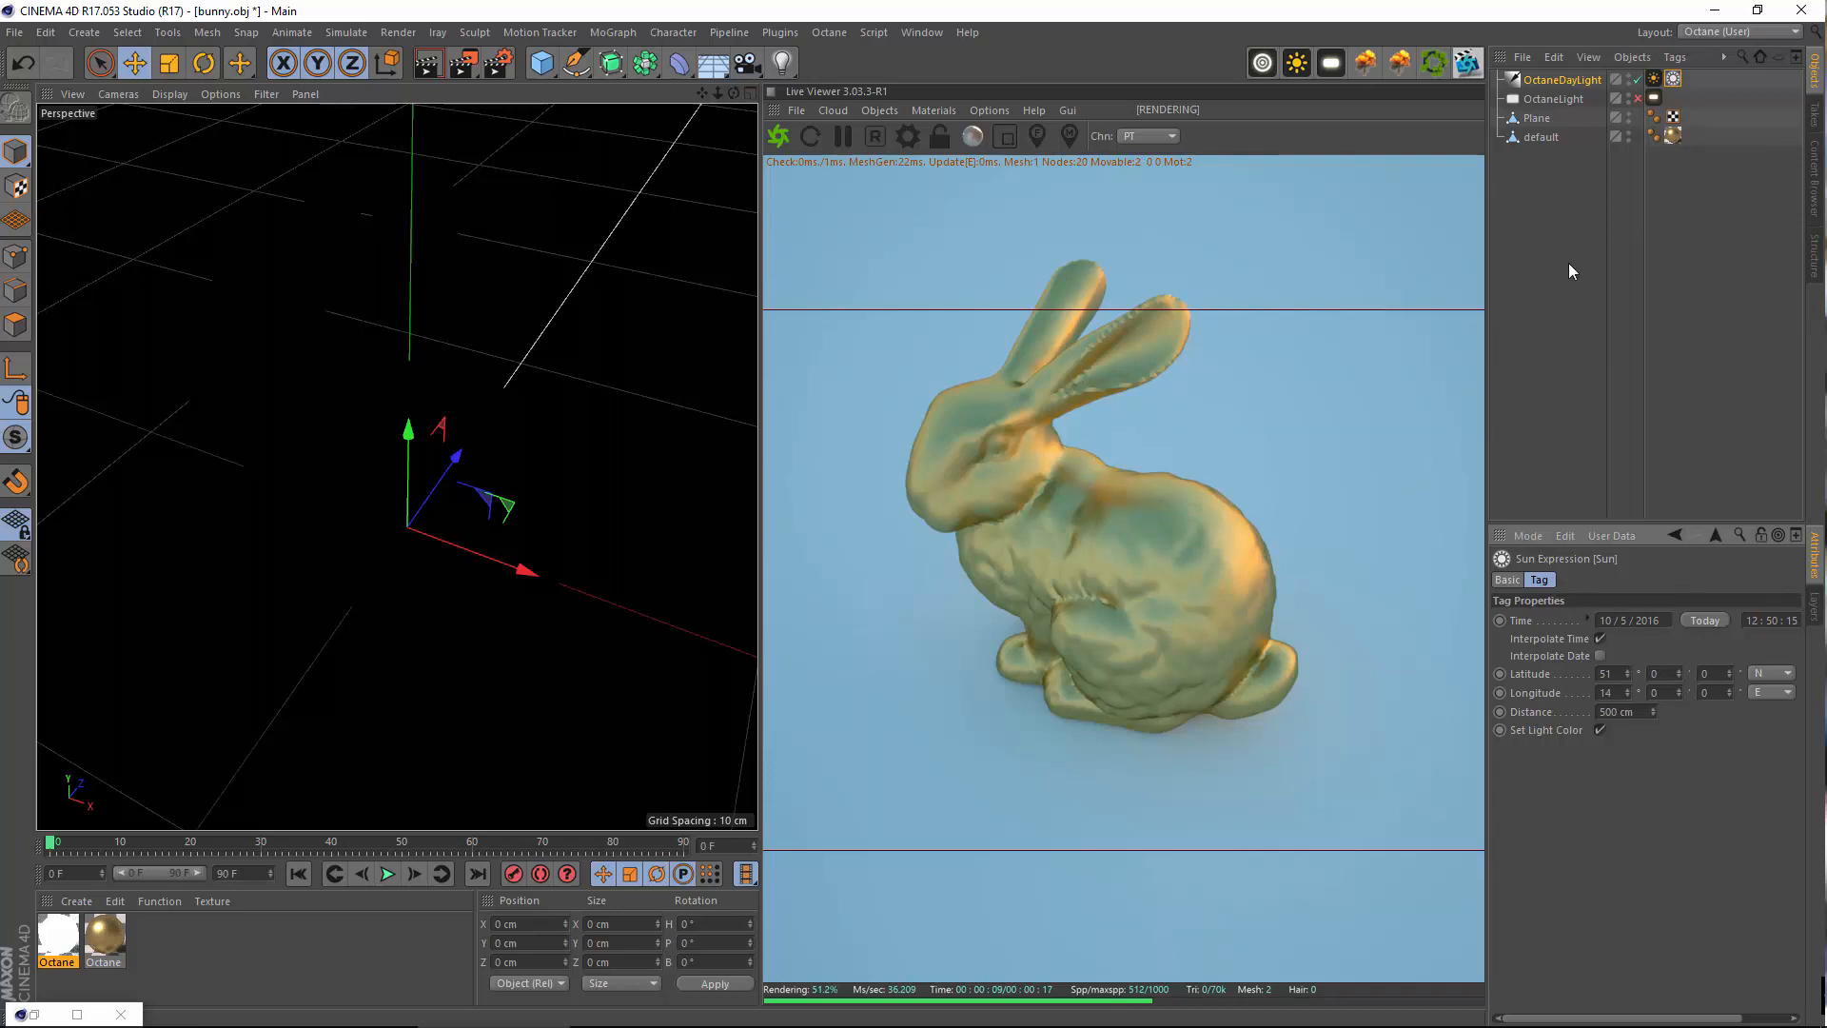
{"action": "left_click", "coordinate": [1675, 78]}
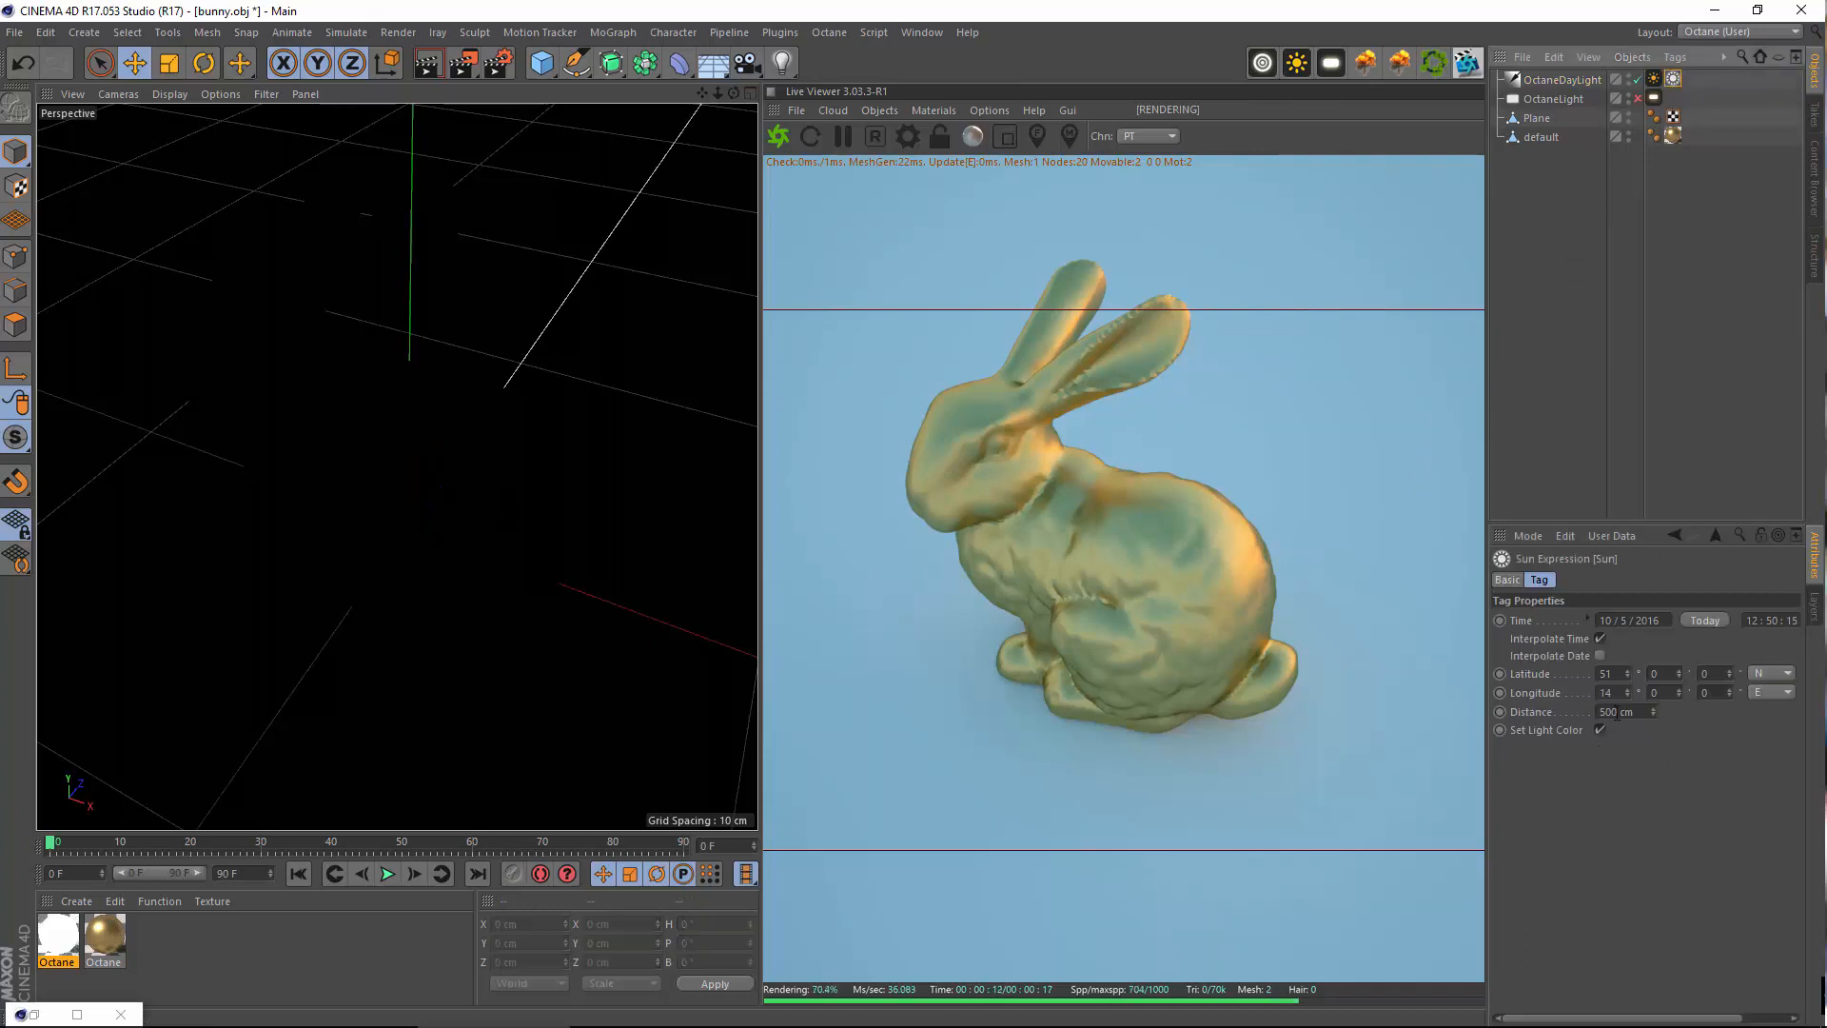
{"action": "left_click", "coordinate": [1653, 80]}
{"action": "left_click", "coordinate": [1673, 79]}
{"action": "left_click", "coordinate": [1649, 81]}
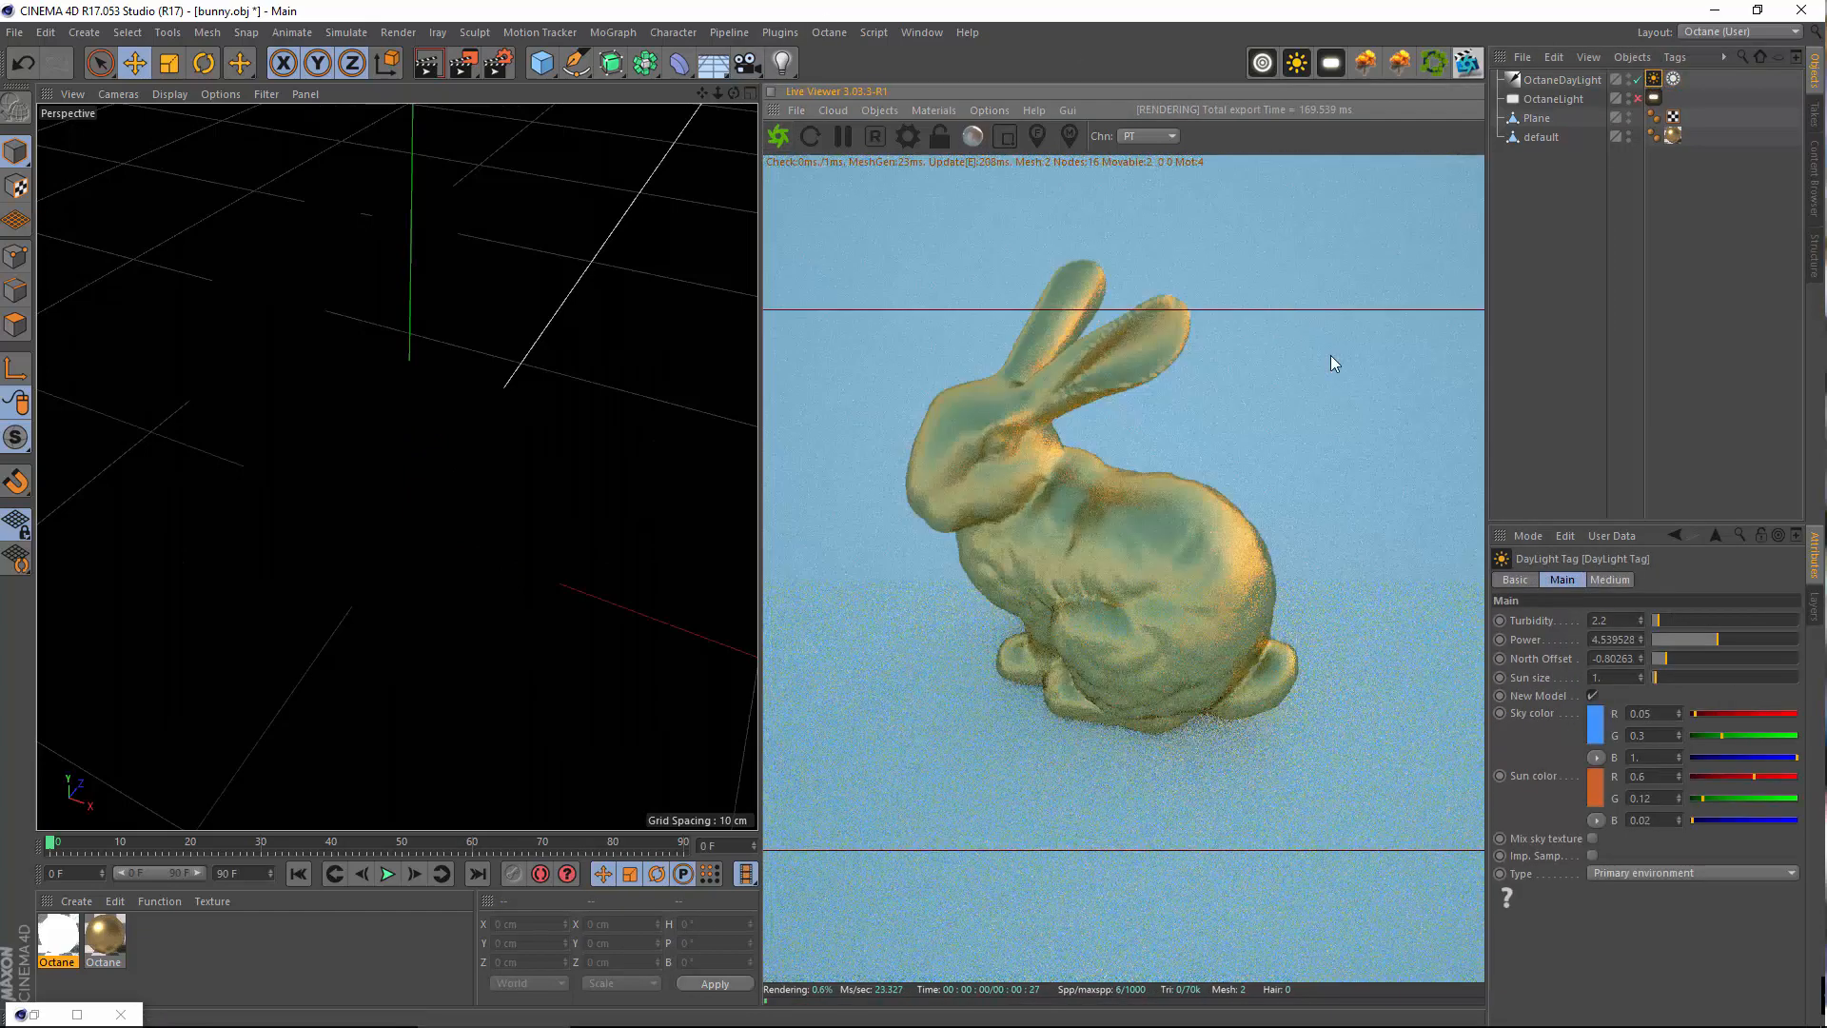
Enable the daylight's Sun expression and turn on Interpolate Date, keeping Set Light Color on
{"action": "left_click", "coordinate": [1673, 79]}
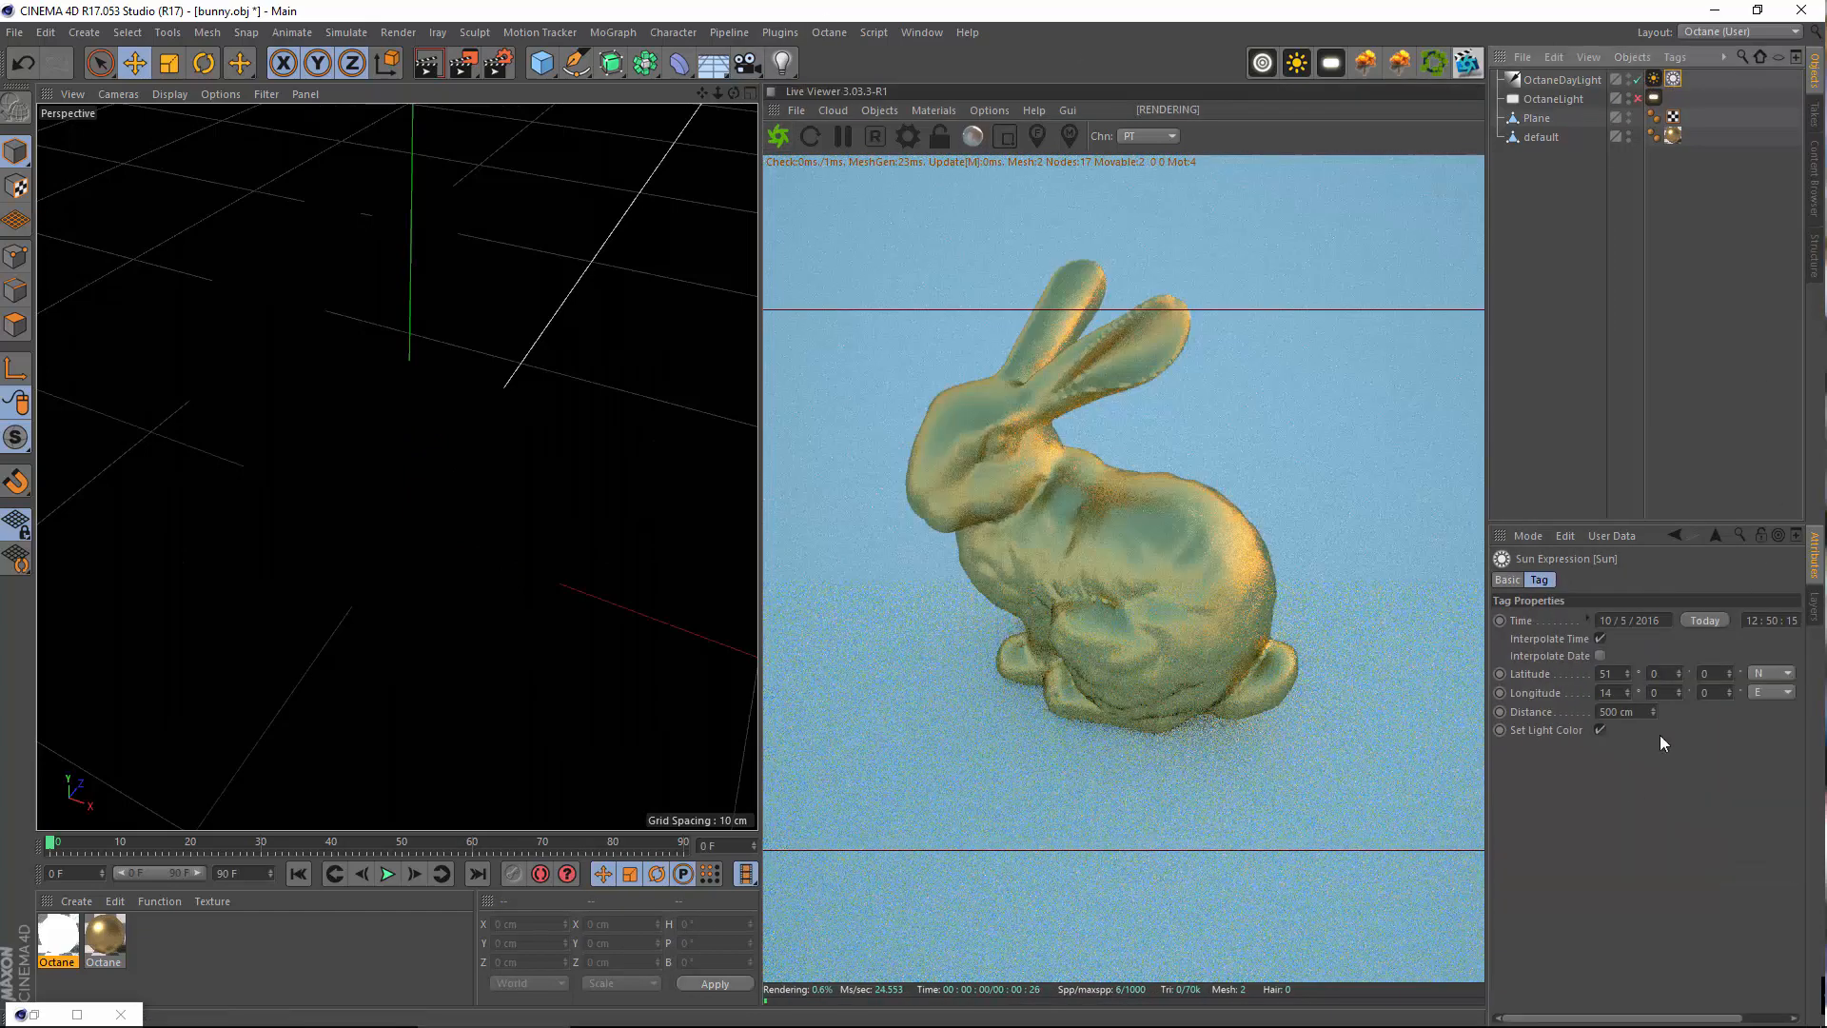
{"action": "left_click", "coordinate": [1502, 580]}
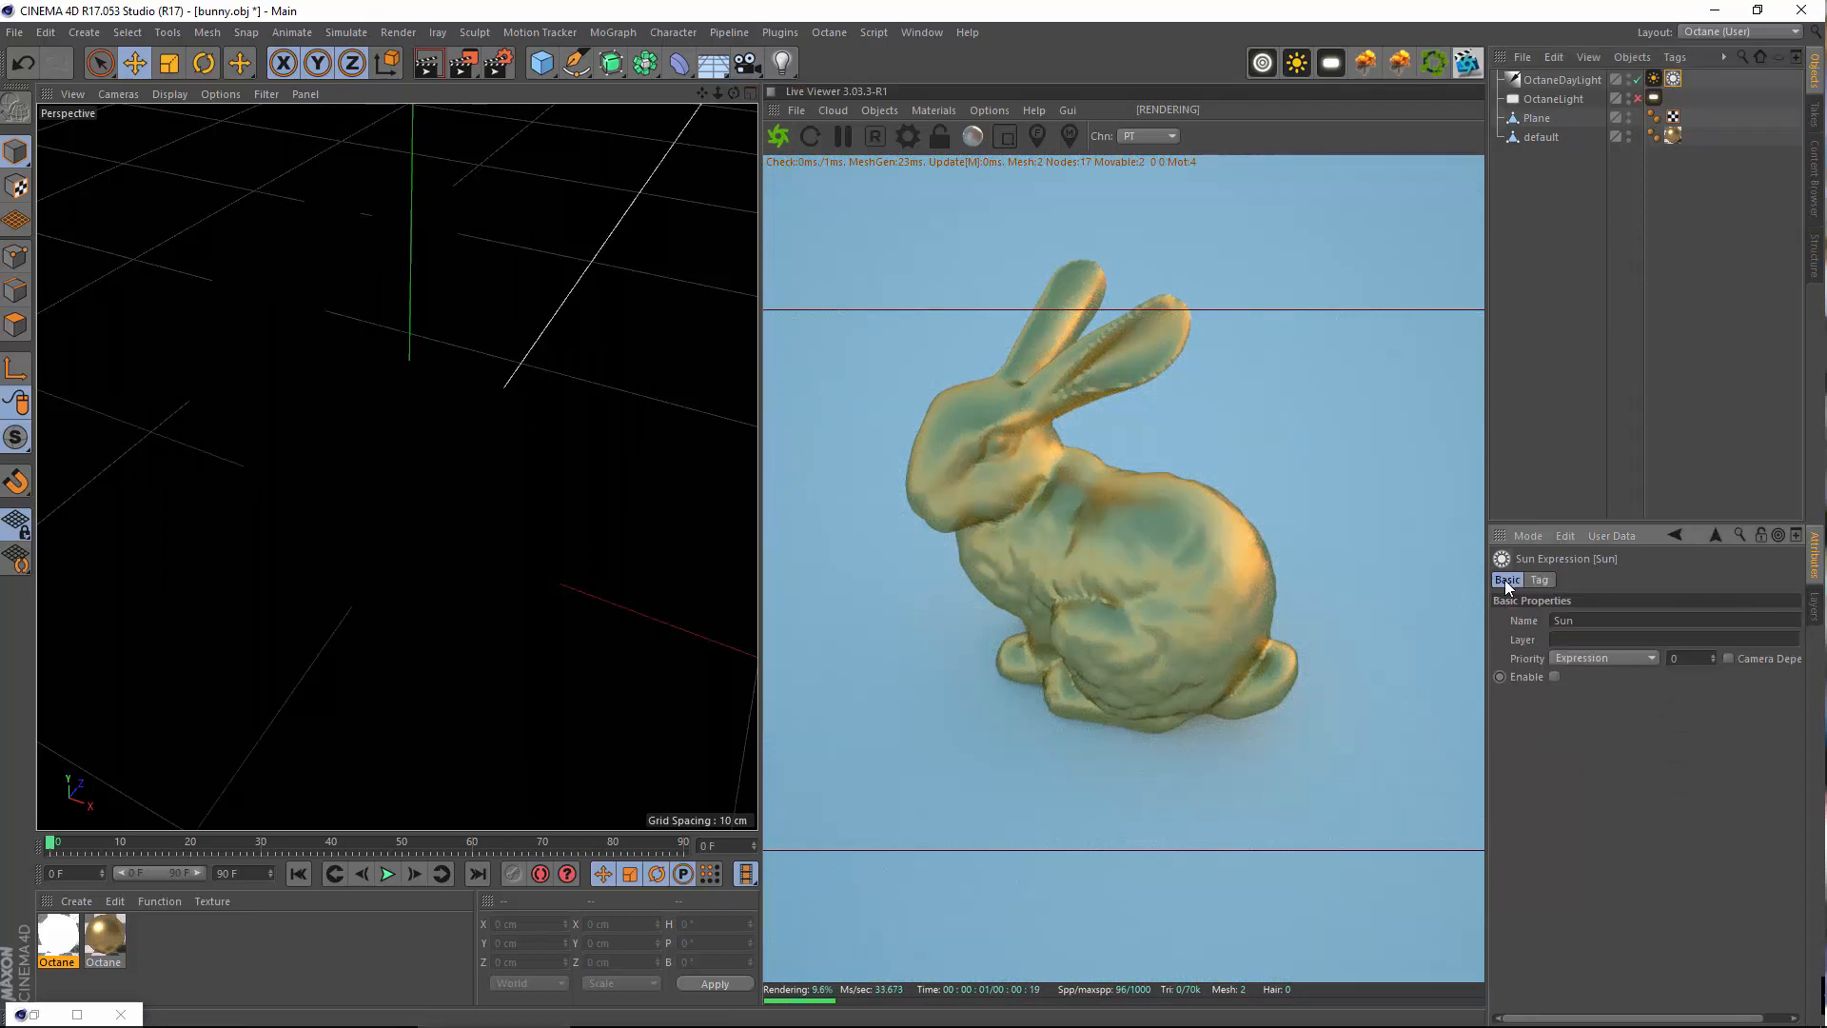
{"action": "left_click", "coordinate": [1555, 677]}
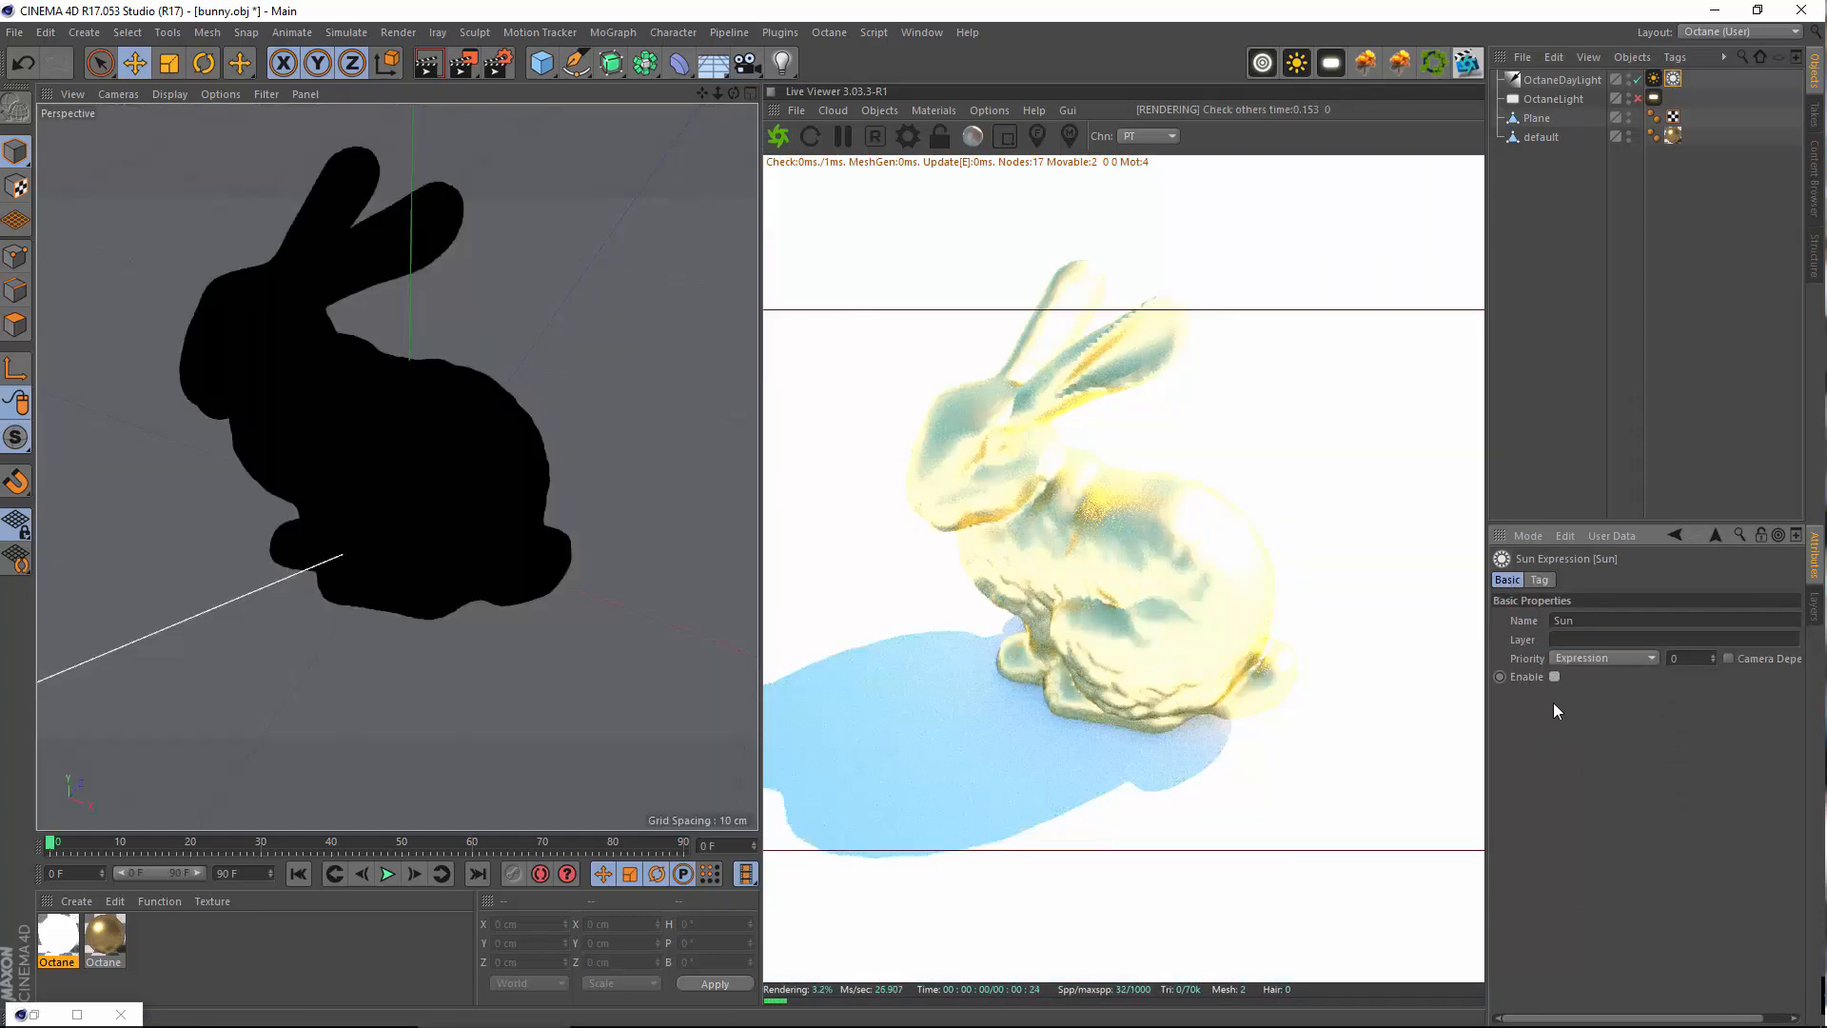
{"action": "left_click", "coordinate": [1541, 581]}
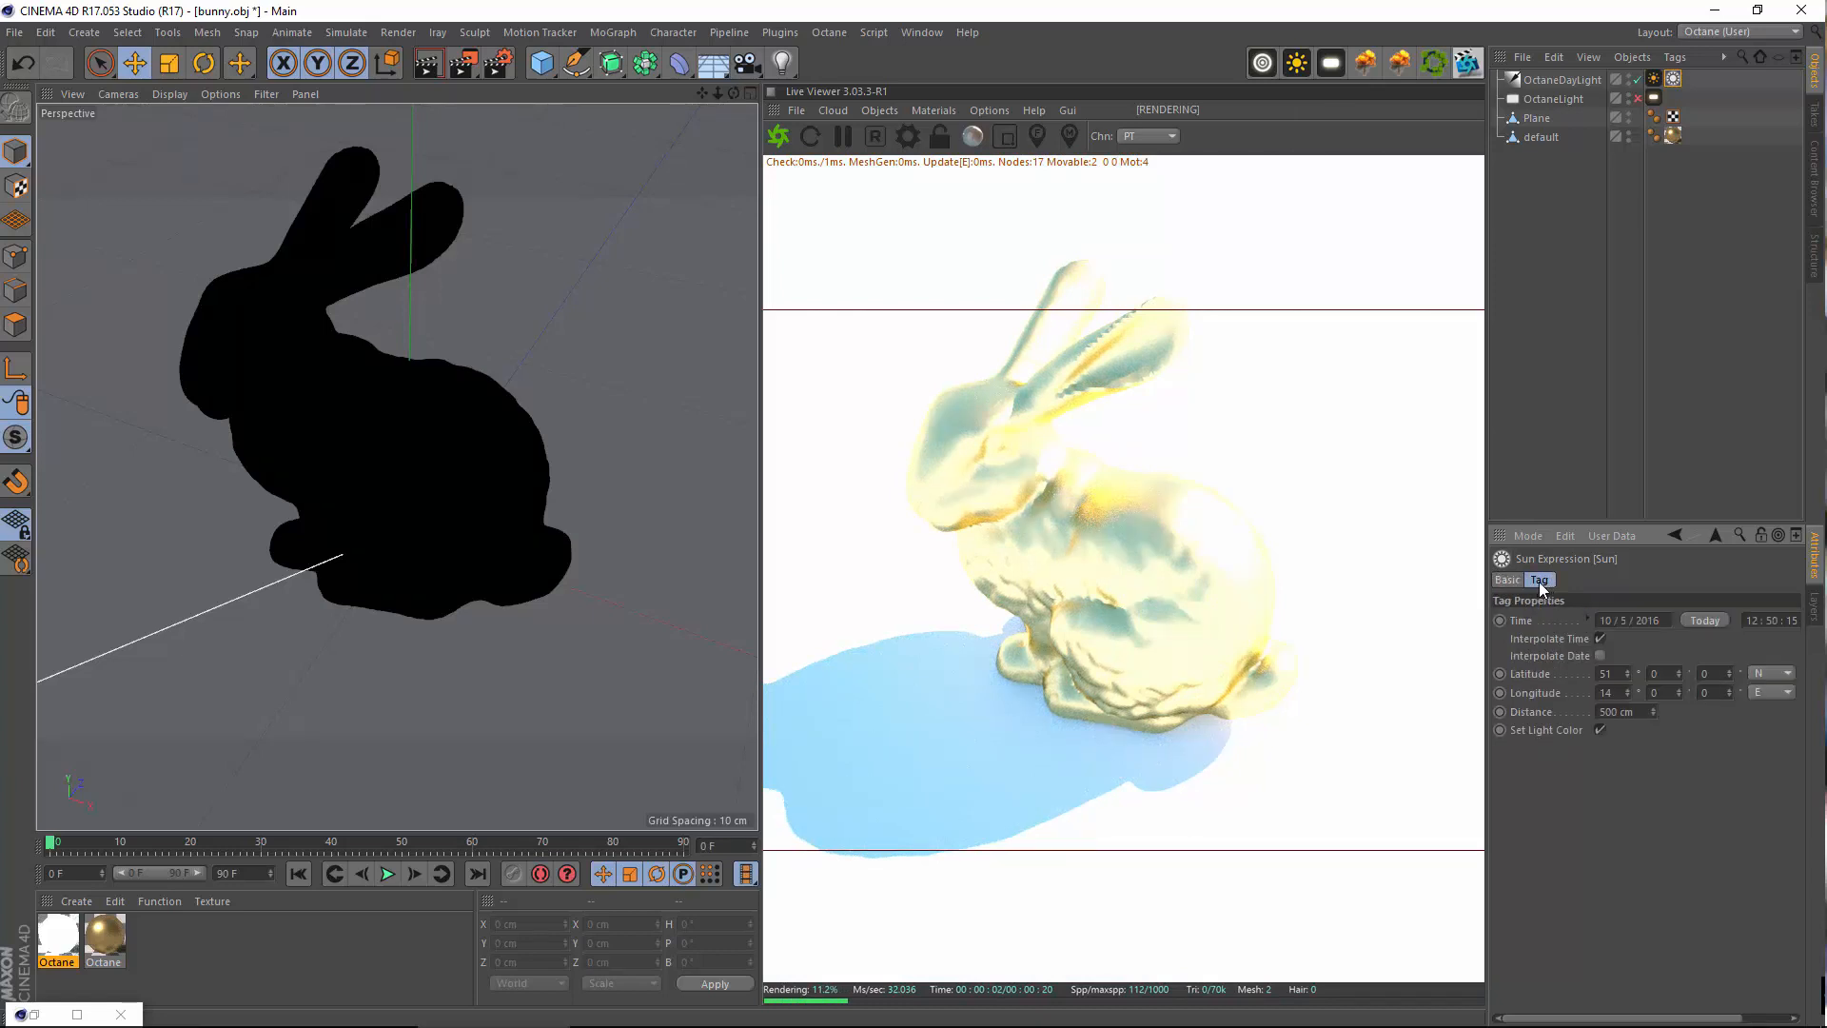
{"action": "left_click", "coordinate": [1600, 655]}
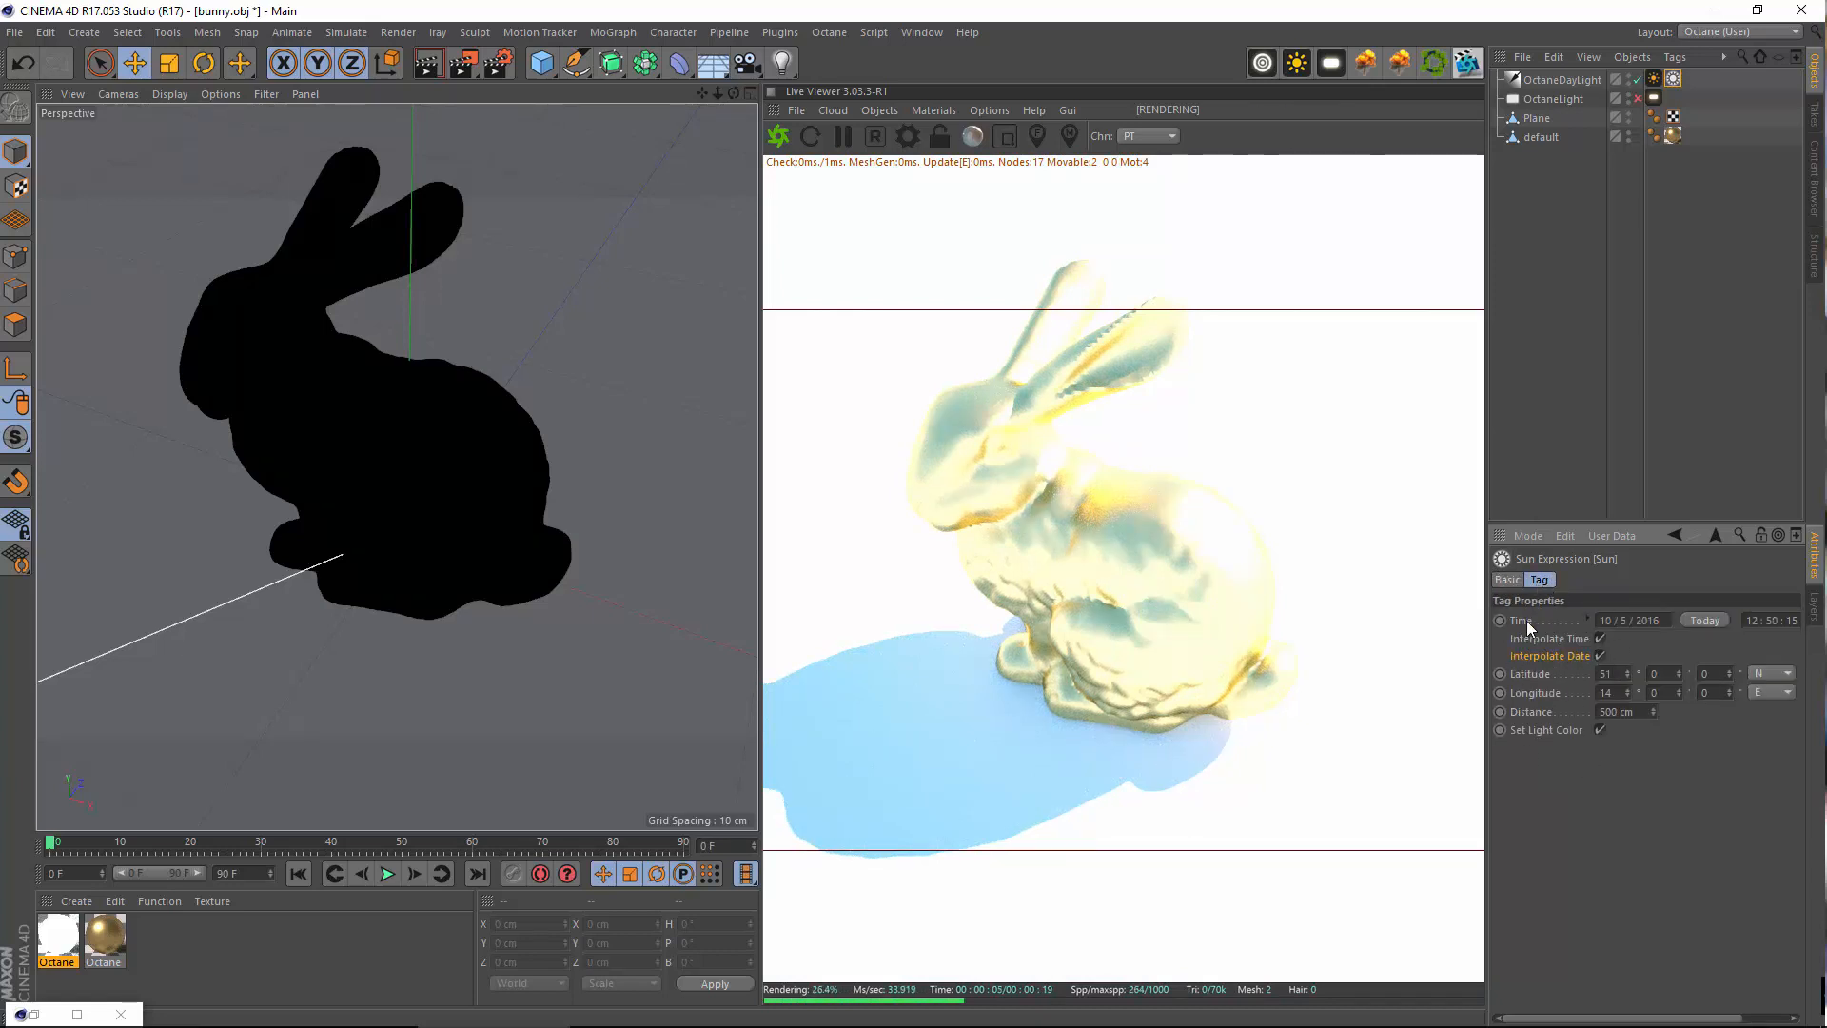
{"action": "left_click", "coordinate": [1509, 580]}
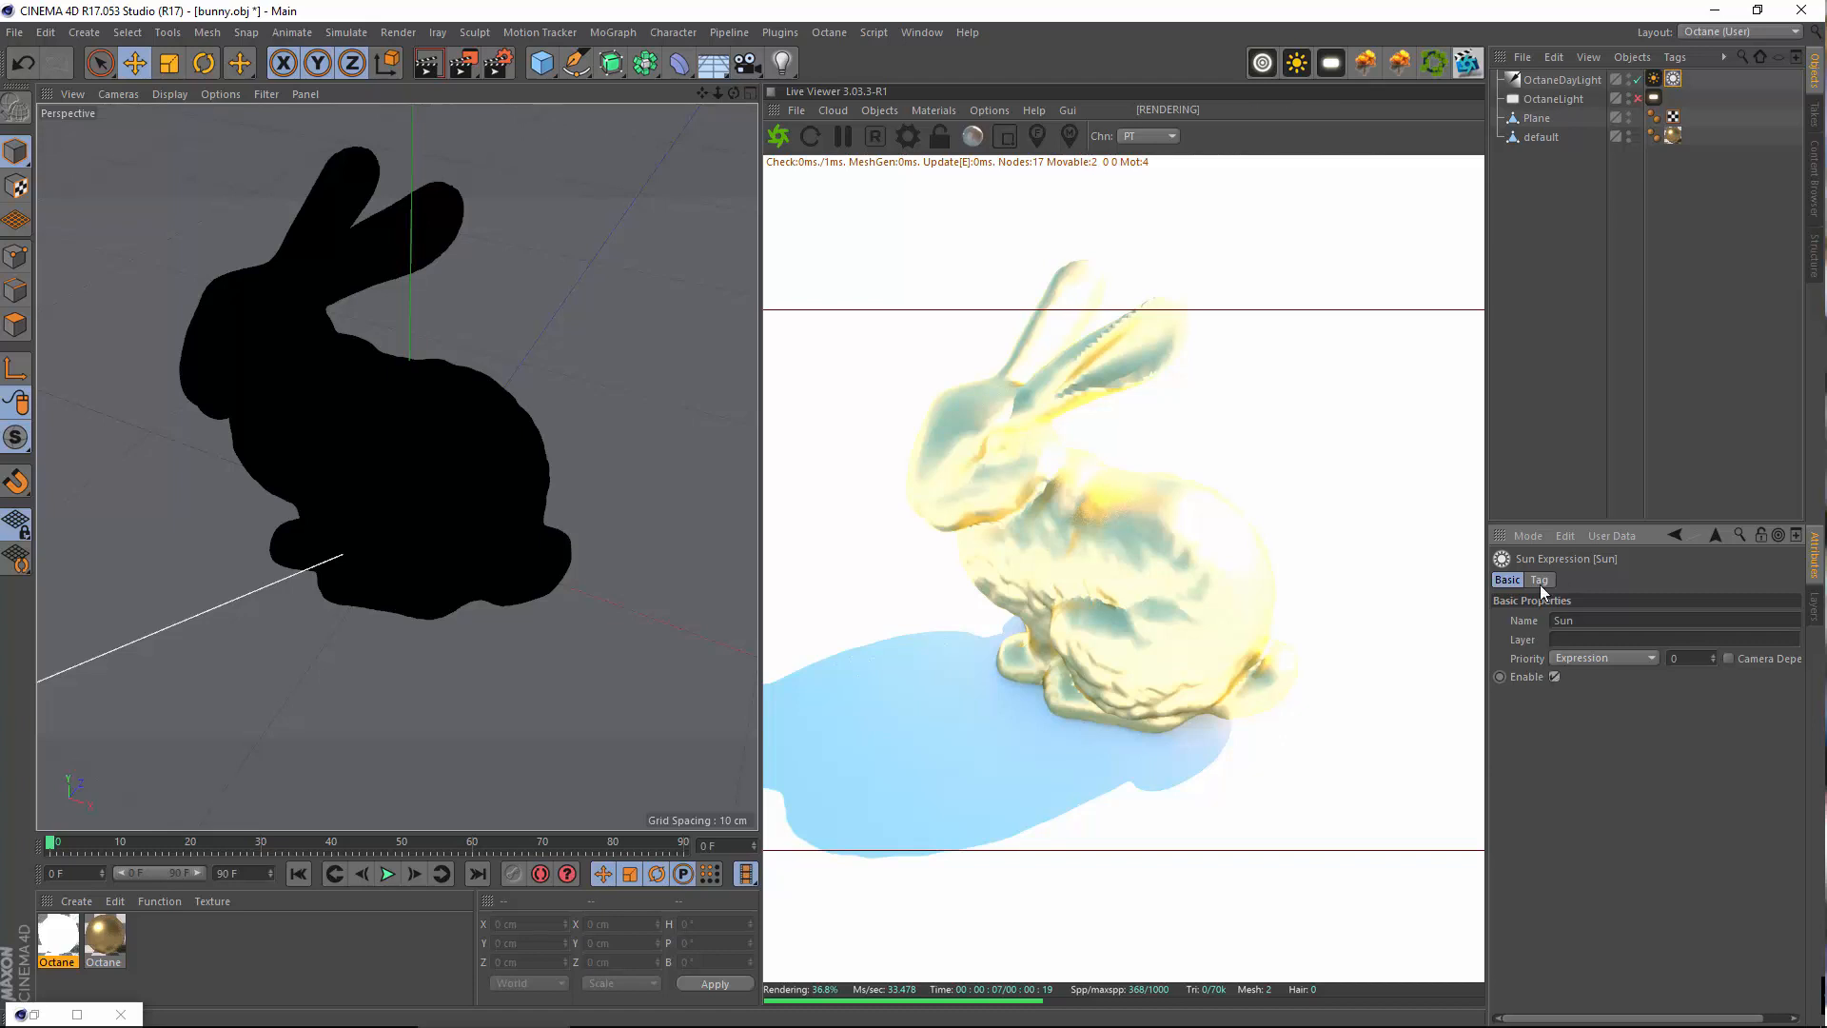
{"action": "left_click", "coordinate": [1539, 582]}
{"action": "left_click", "coordinate": [1599, 729]}
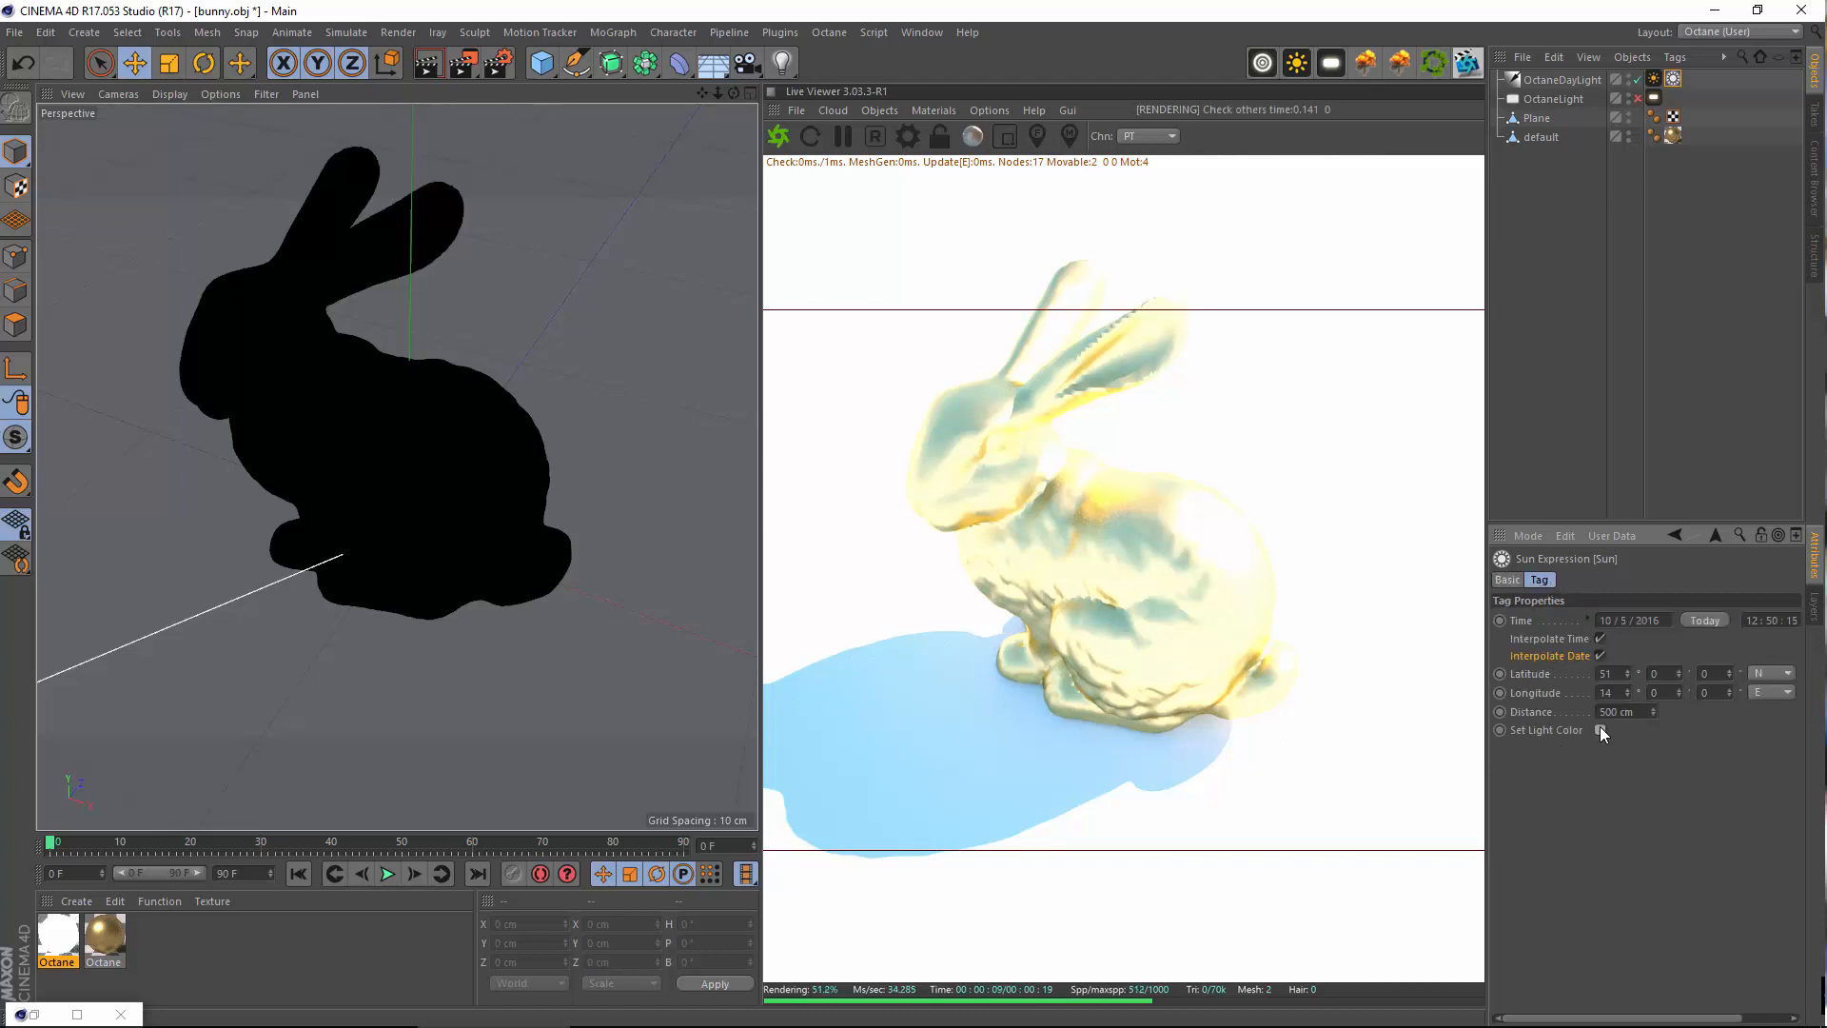
Lower the daylight tag's Power to about 0.79, with the bunny and its shadow framed in the view
{"action": "left_click", "coordinate": [1651, 80]}
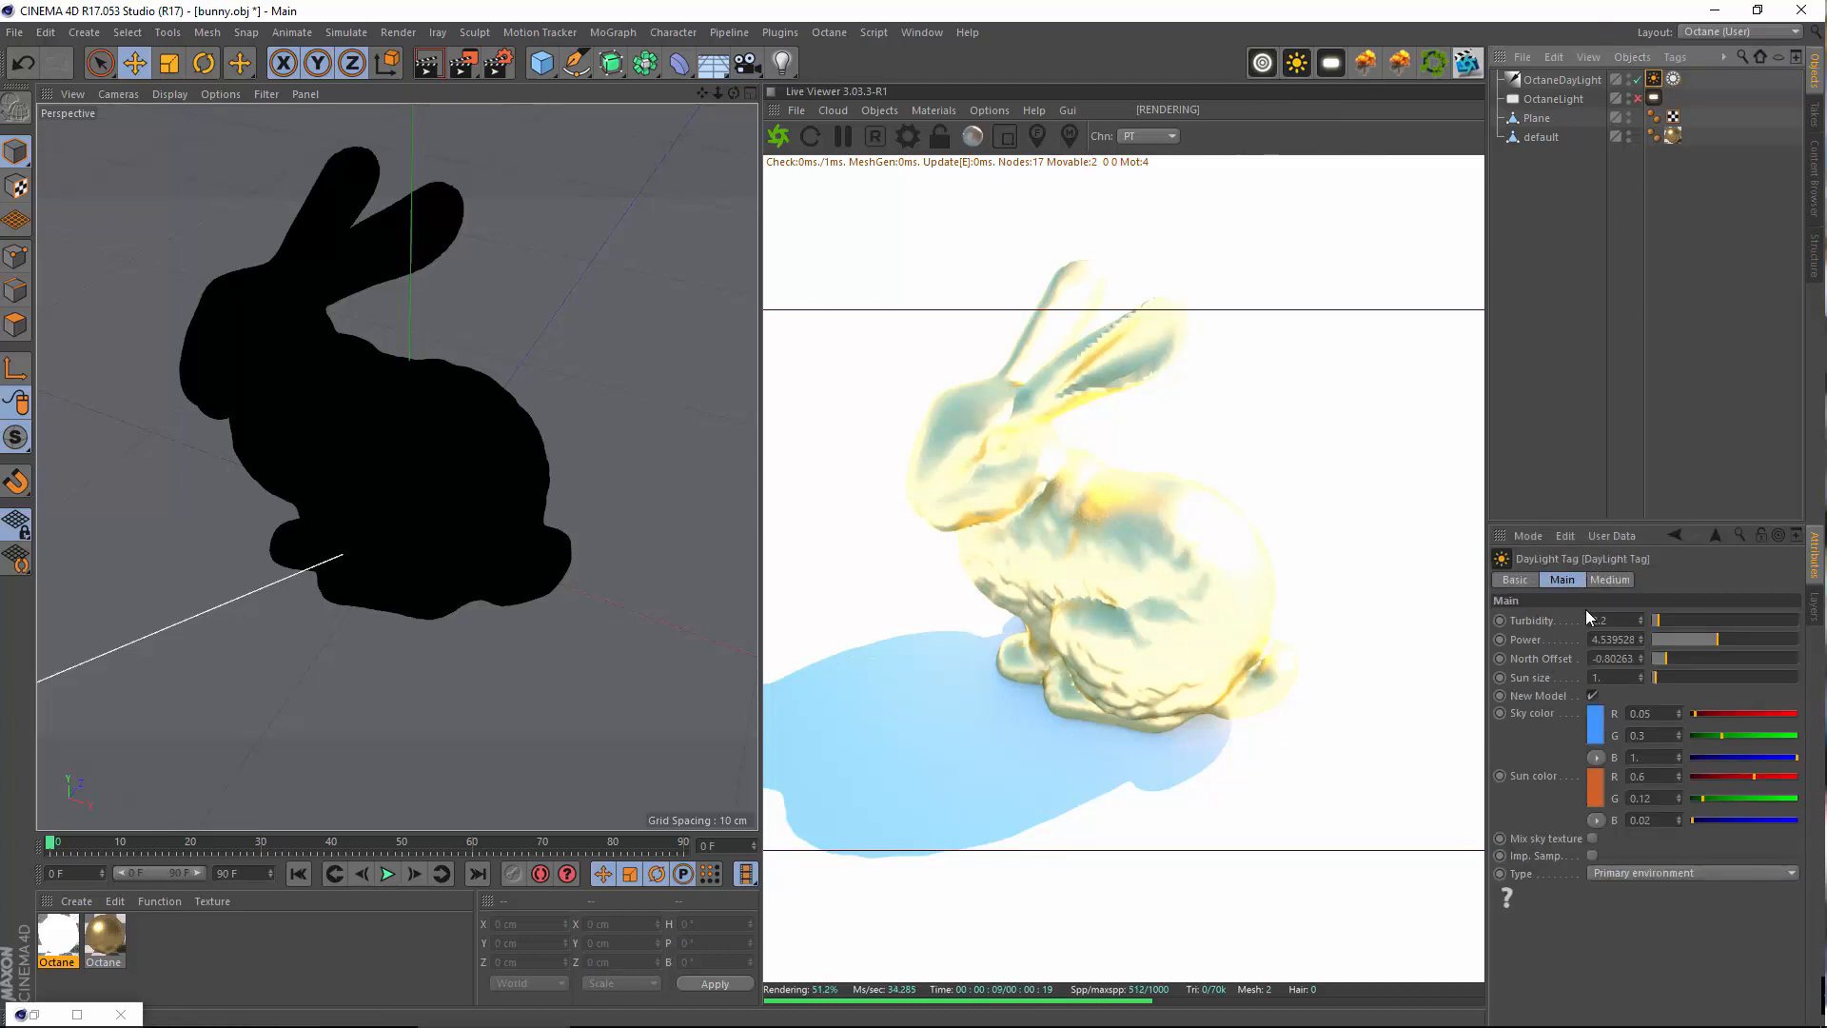
{"action": "left_click_drag", "start_coordinate": [1719, 642], "coordinate": [1665, 651]}
{"action": "left_click_drag", "start_coordinate": [350, 510], "coordinate": [291, 519], "text": "alt"}
{"action": "middle_click_drag", "start_coordinate": [346, 449], "coordinate": [443, 374], "text": "alt"}
{"action": "scroll", "coordinate": [447, 377], "scroll_direction": "down", "scroll_amount": 3}
{"action": "left_click_drag", "start_coordinate": [469, 362], "coordinate": [485, 371], "text": "alt"}
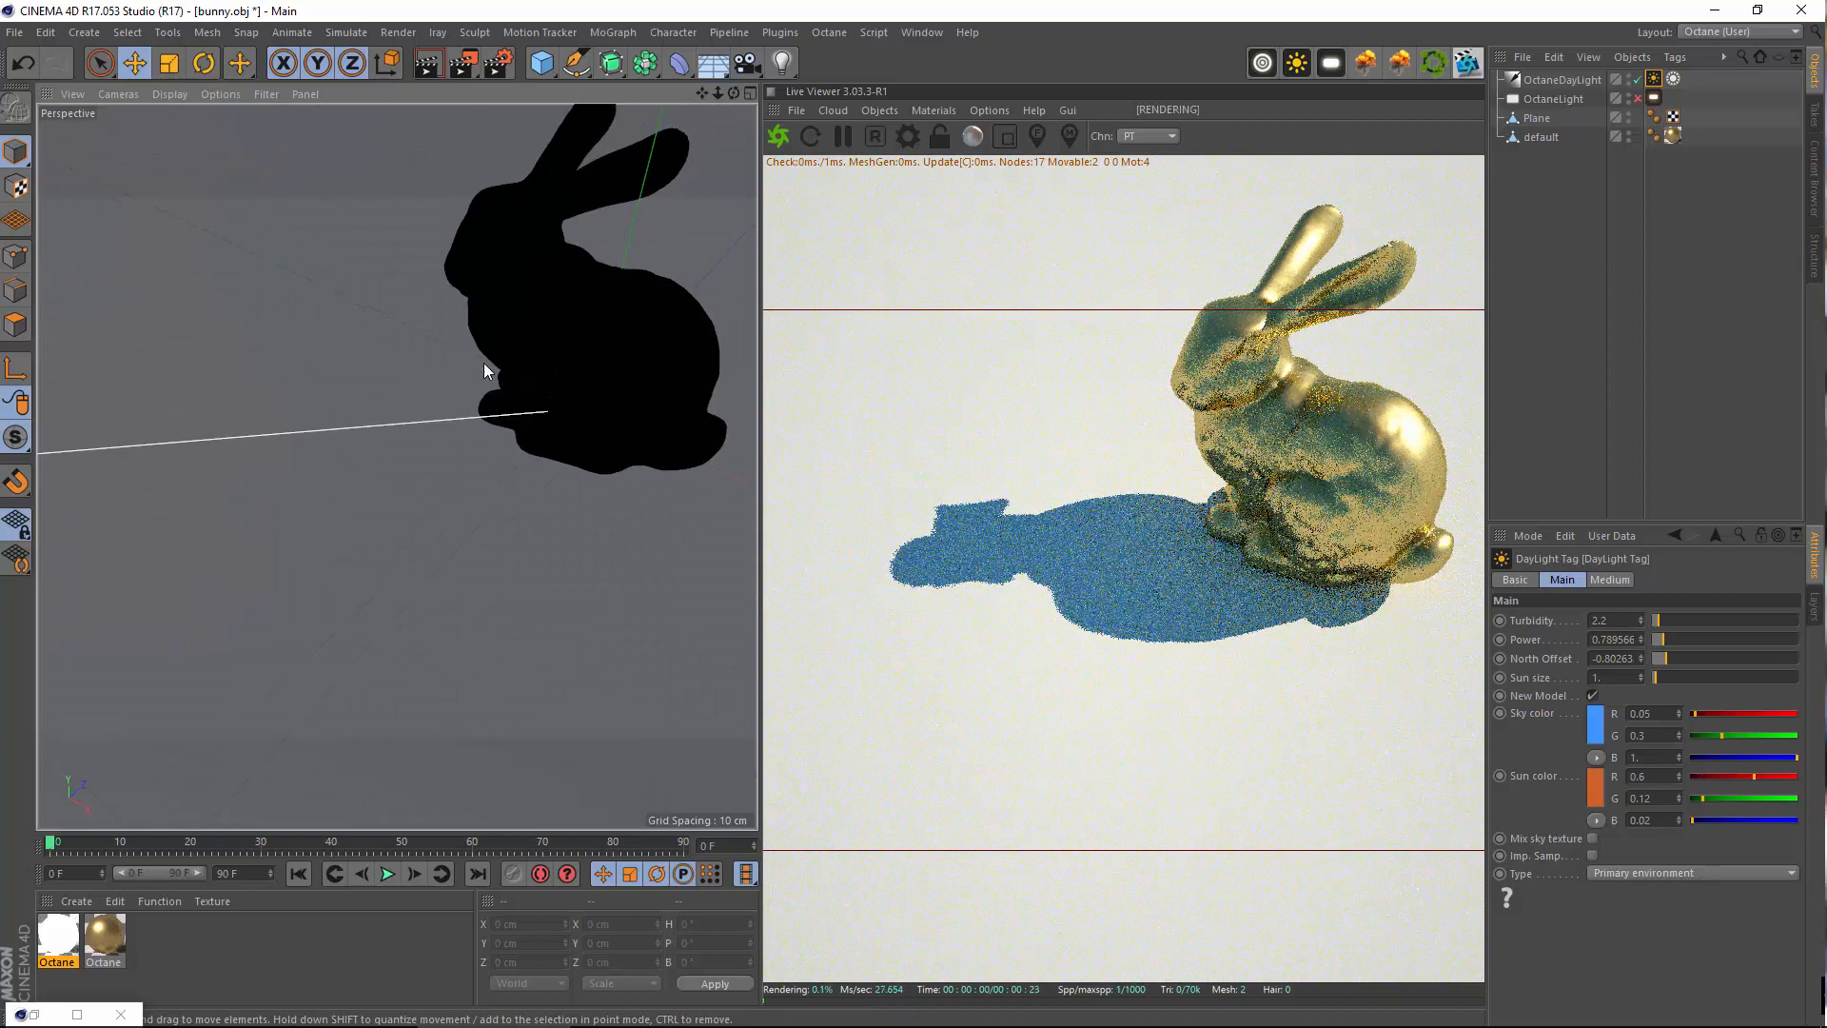
{"action": "middle_click_drag", "start_coordinate": [485, 371], "coordinate": [457, 501], "text": "alt"}
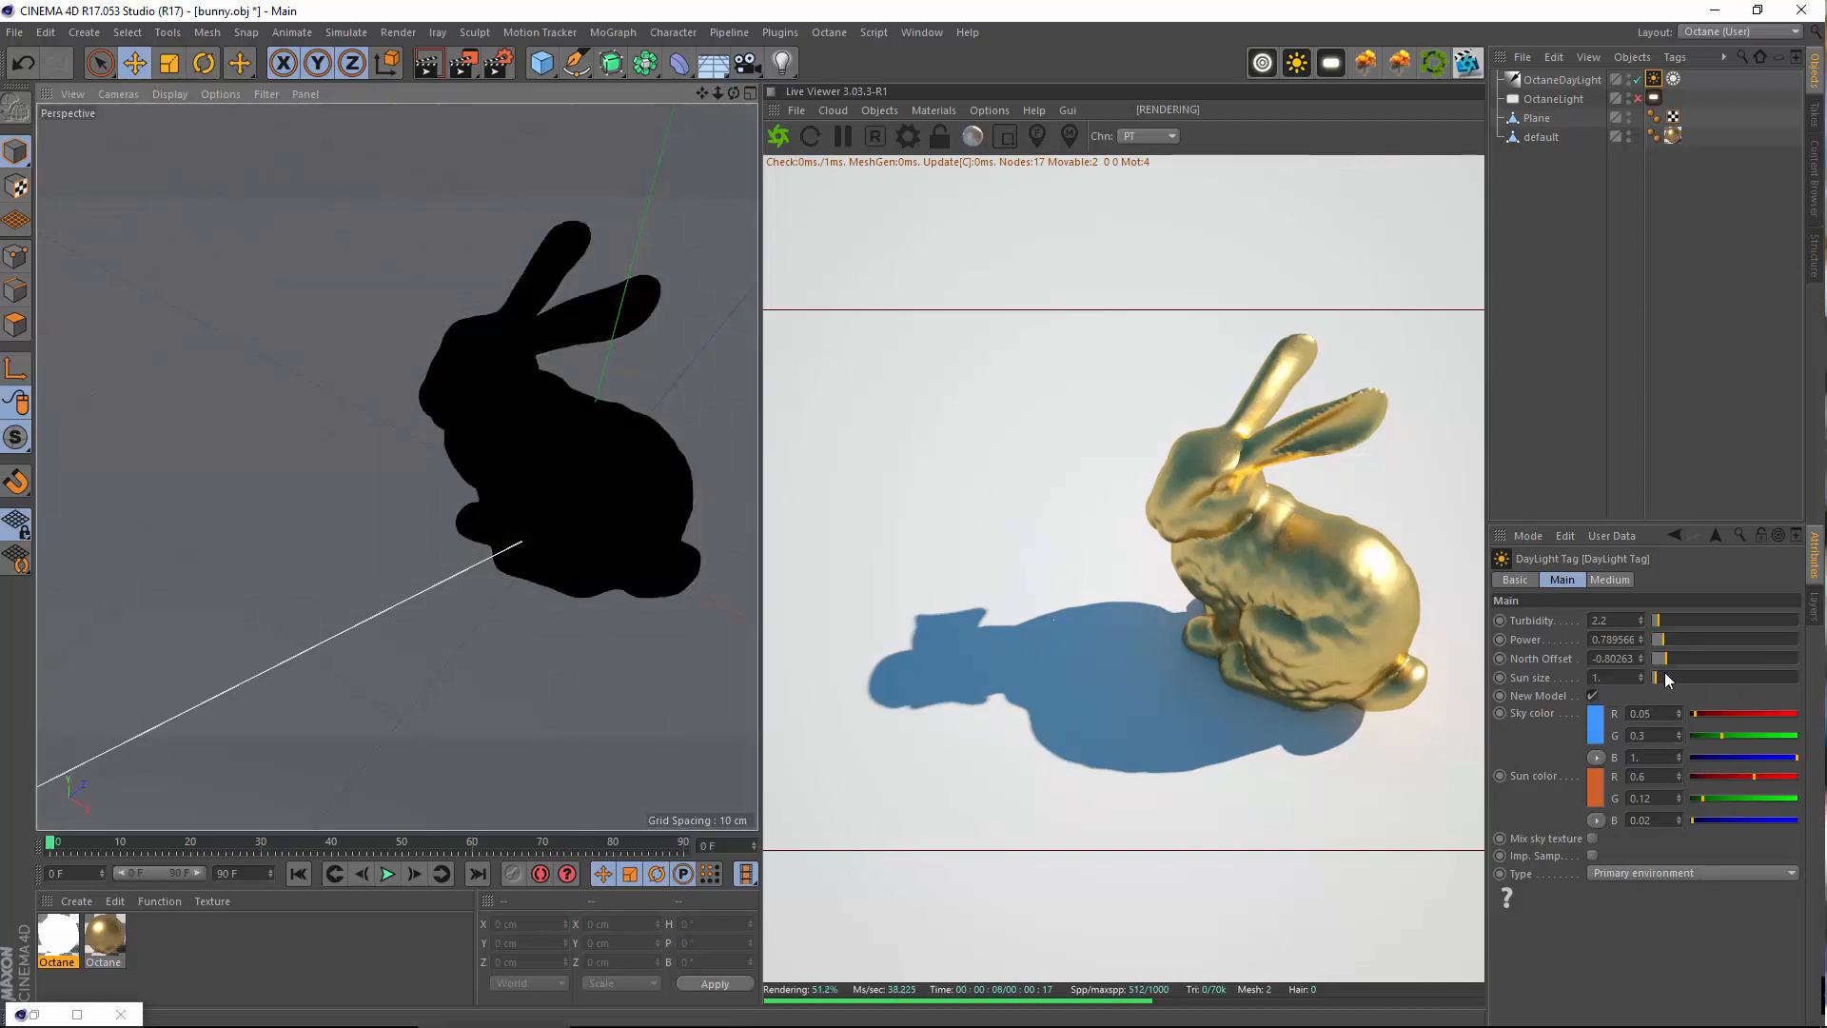
Try Sun size values of about 25 and 30 on the daylight tag, and reset it to 1
{"action": "left_click_drag", "start_coordinate": [1665, 678], "coordinate": [1772, 678]}
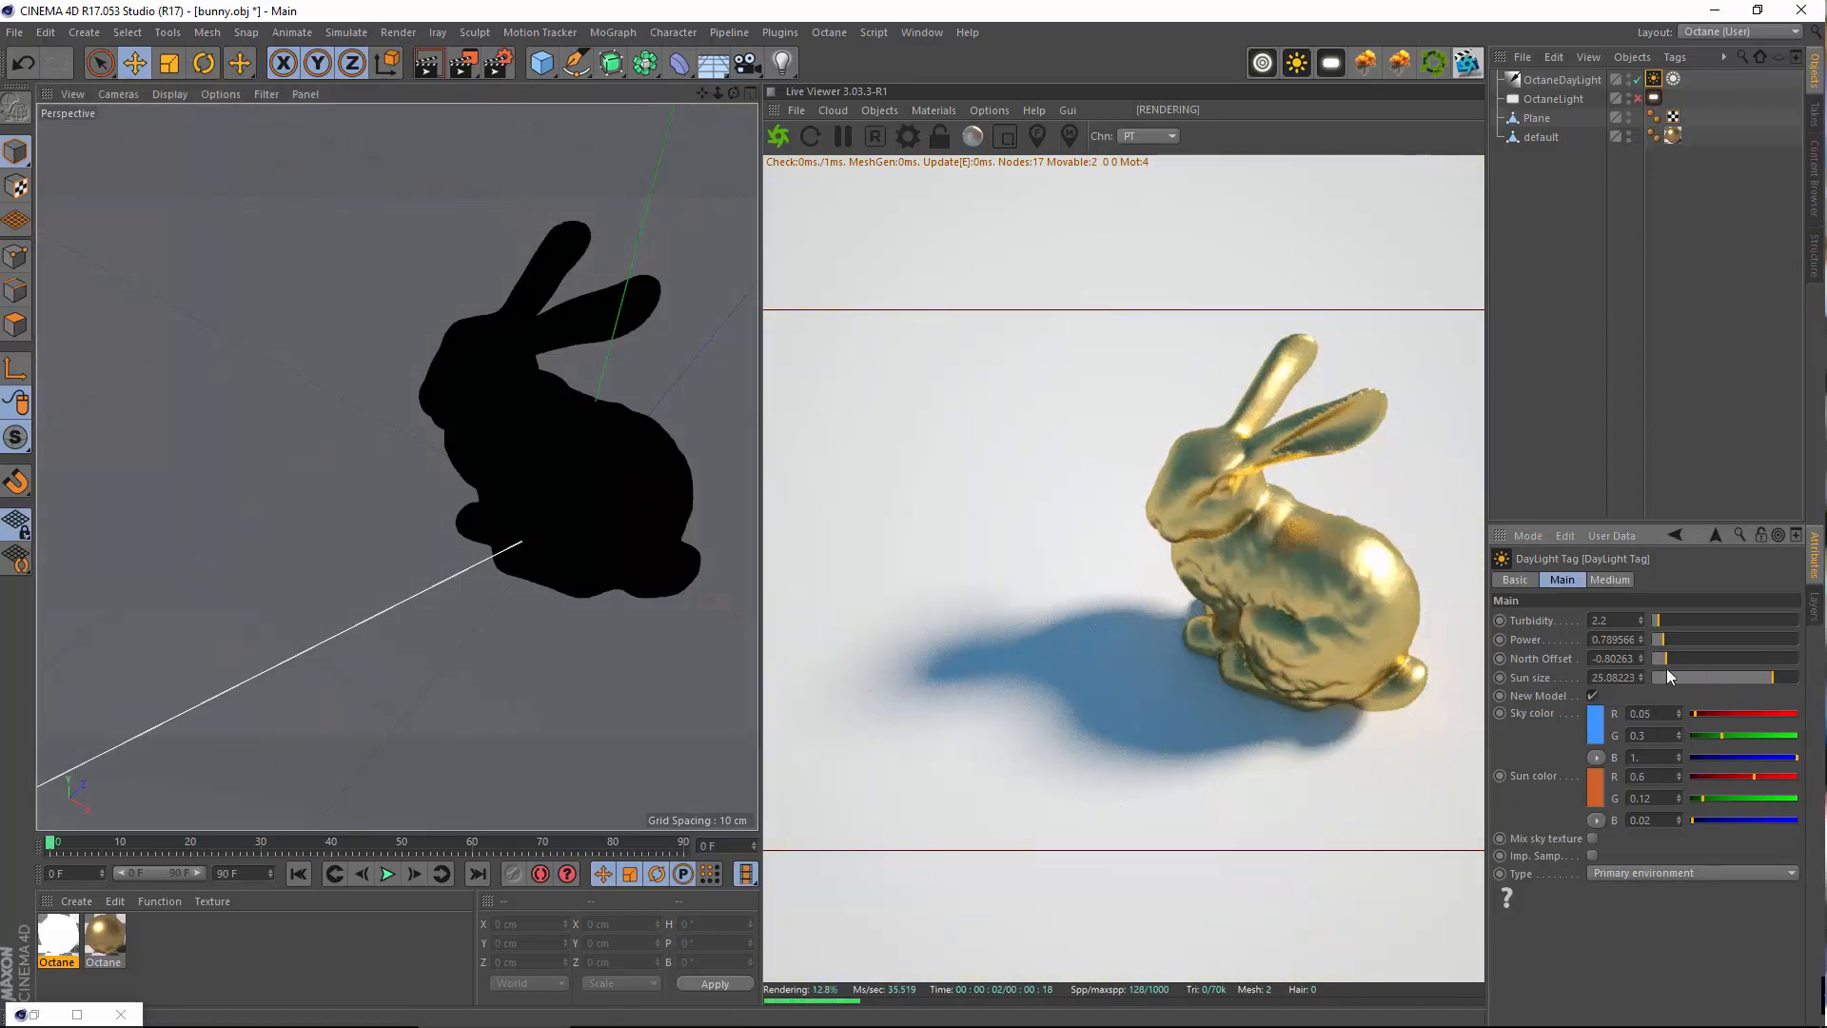
{"action": "left_click_drag", "start_coordinate": [1779, 679], "coordinate": [1800, 677]}
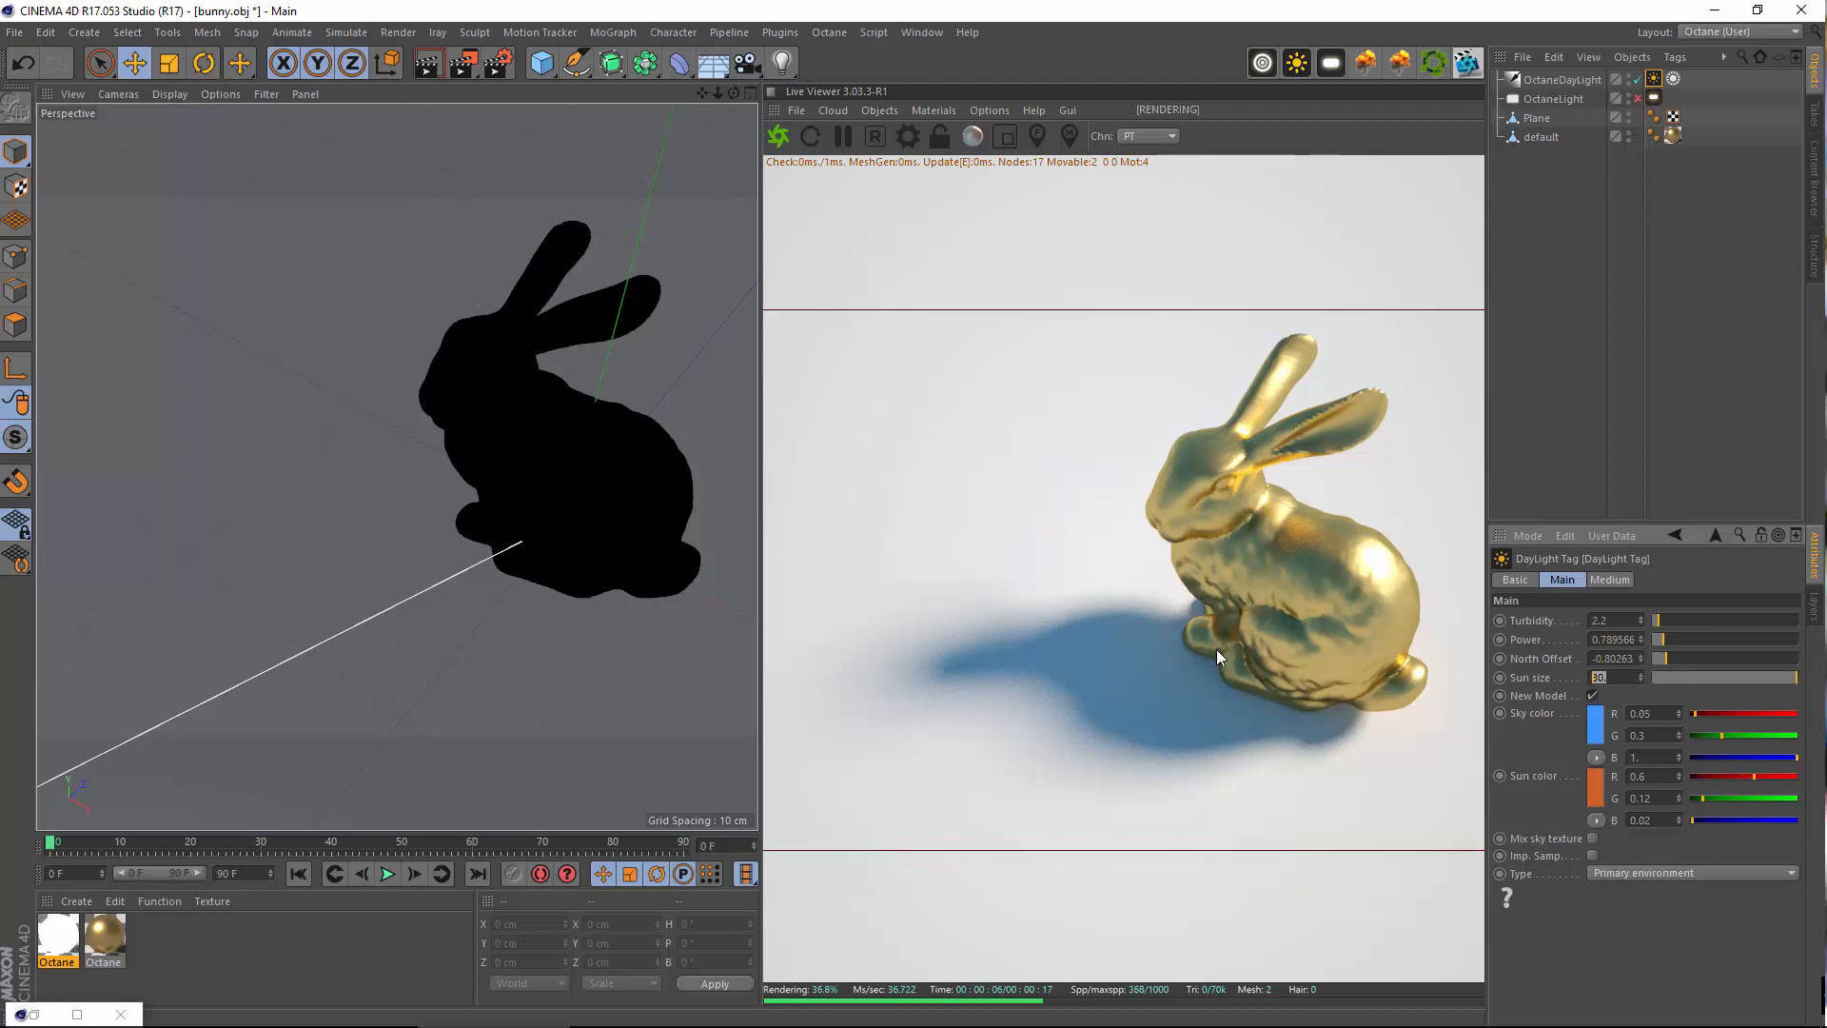
{"action": "key", "text": "Return"}
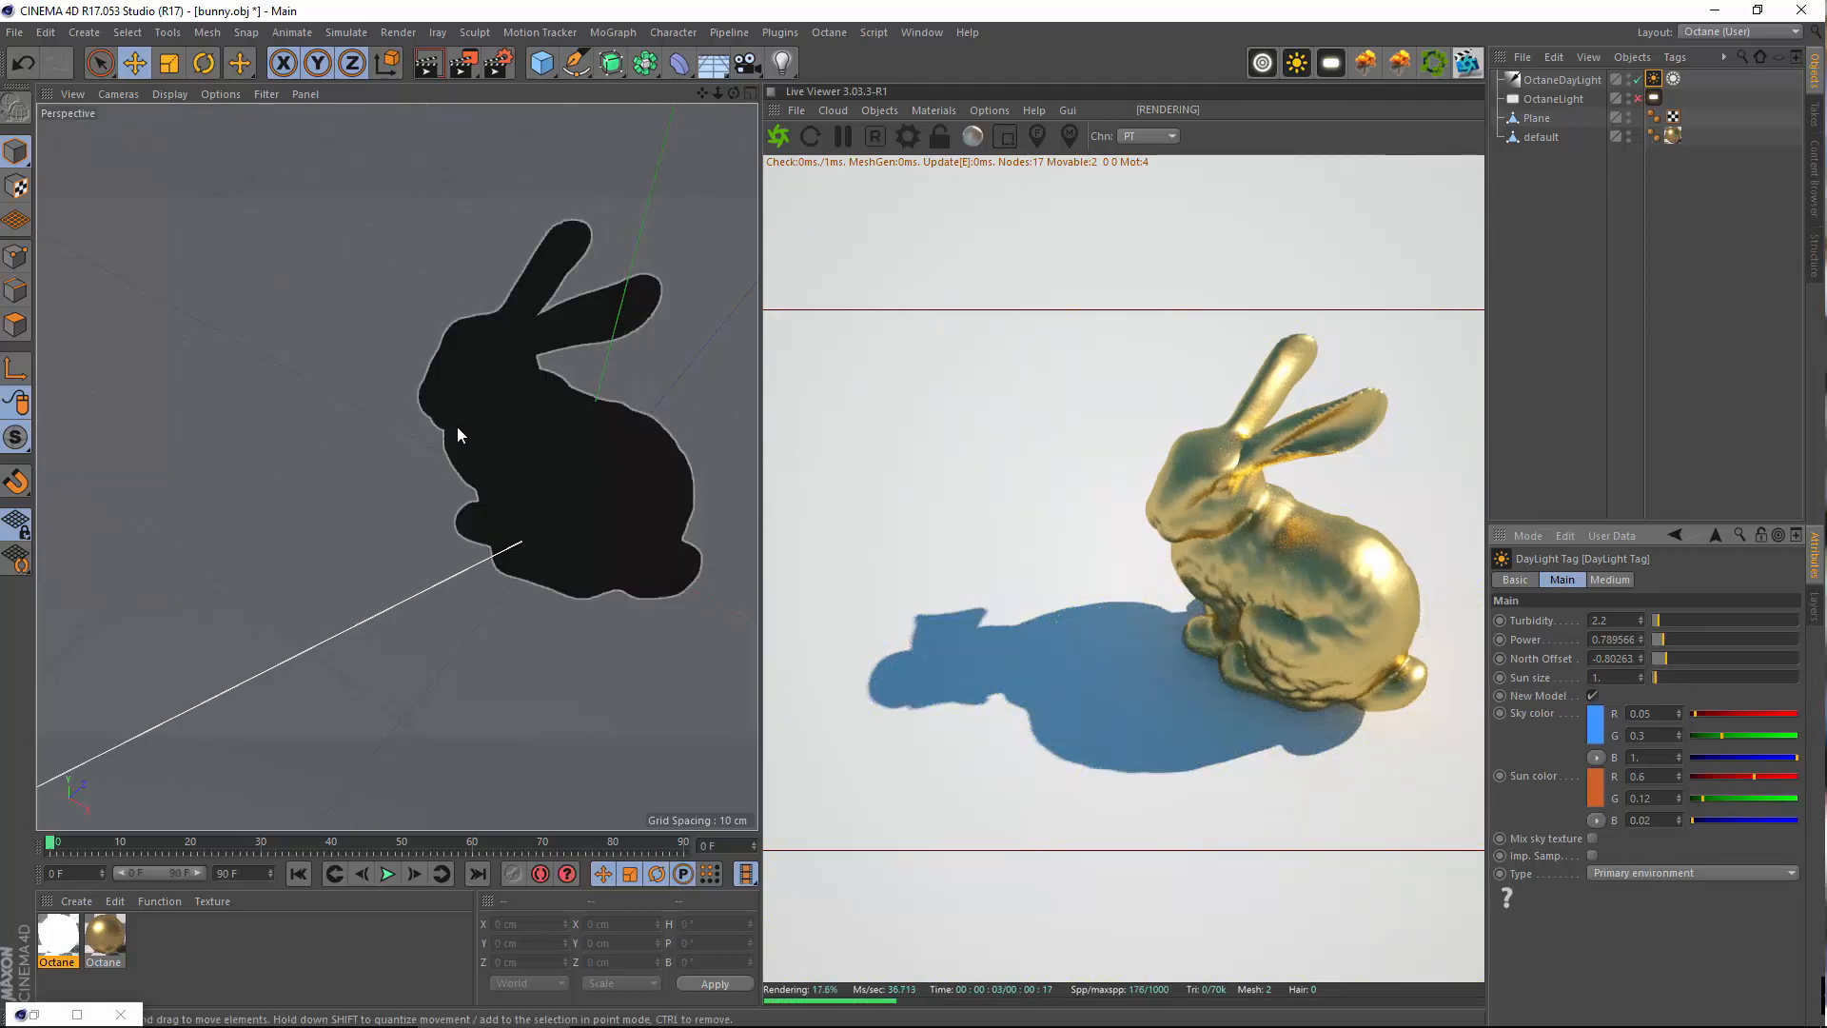
Add fog to the daylight tag's medium and raise its Thickness to about 26.26
{"action": "left_click_drag", "start_coordinate": [458, 435], "coordinate": [409, 495], "text": "alt"}
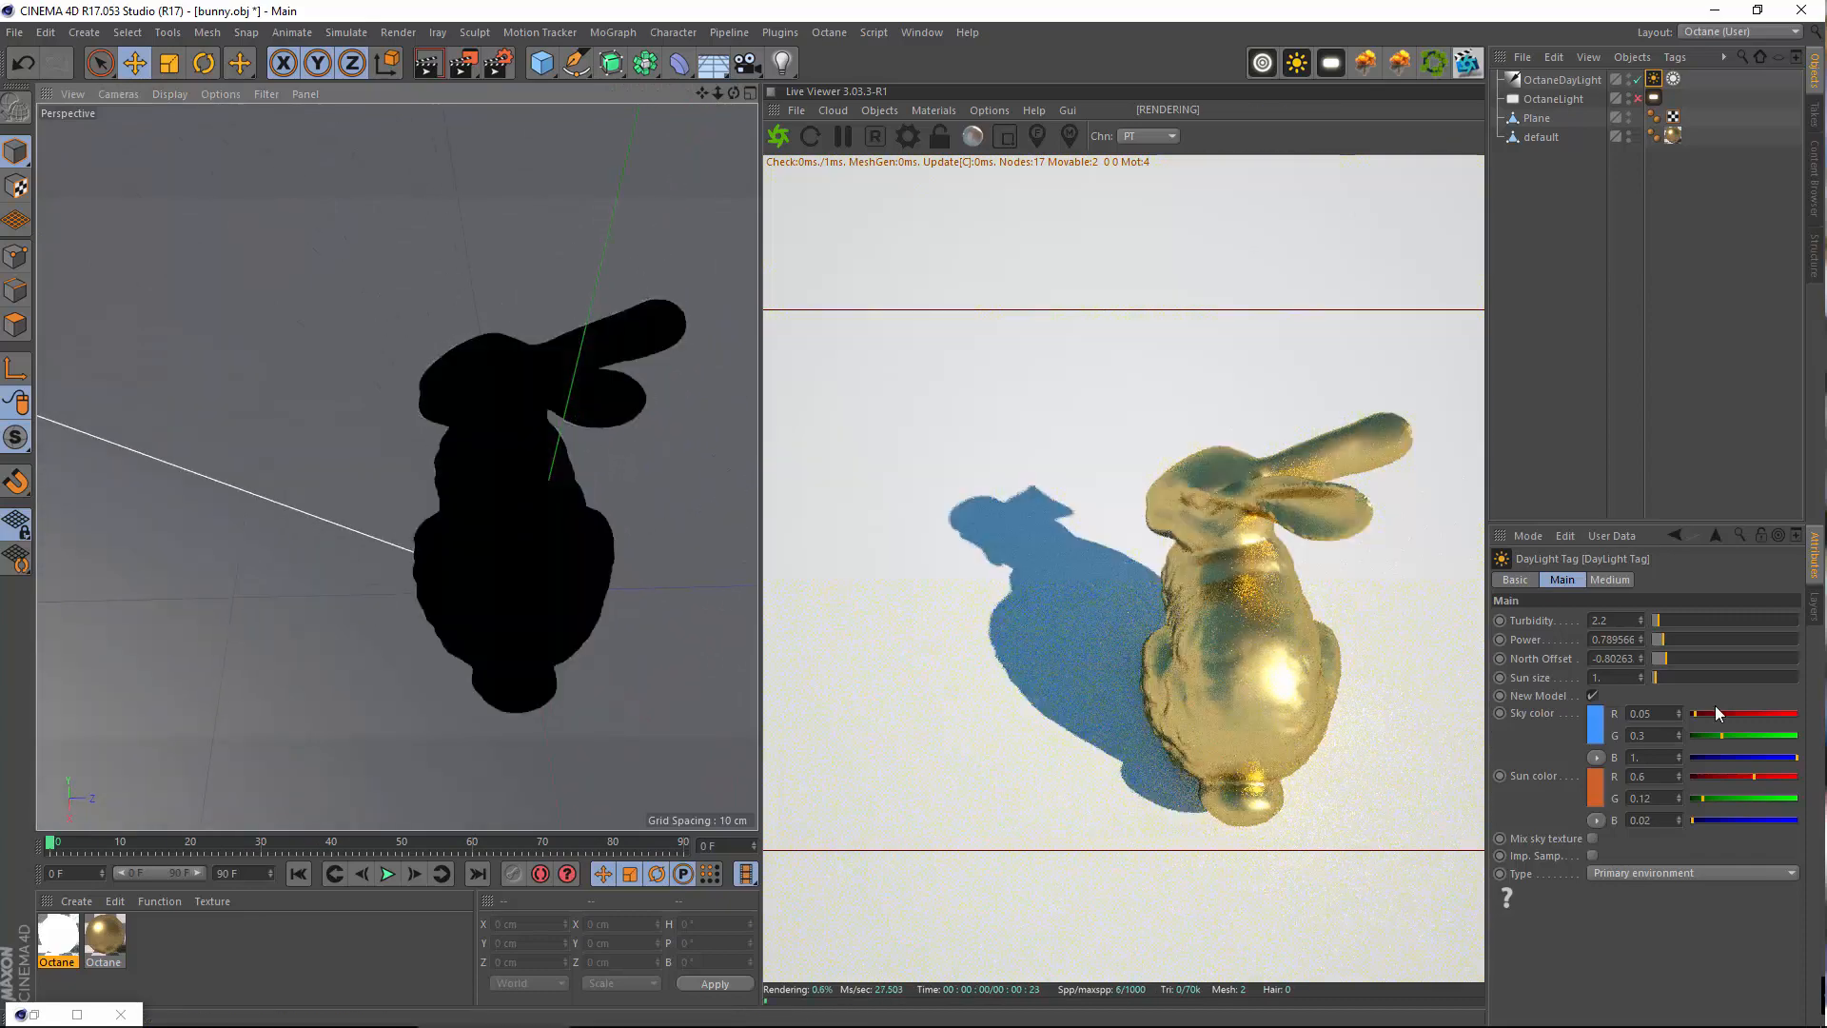
{"action": "left_click", "coordinate": [1598, 745]}
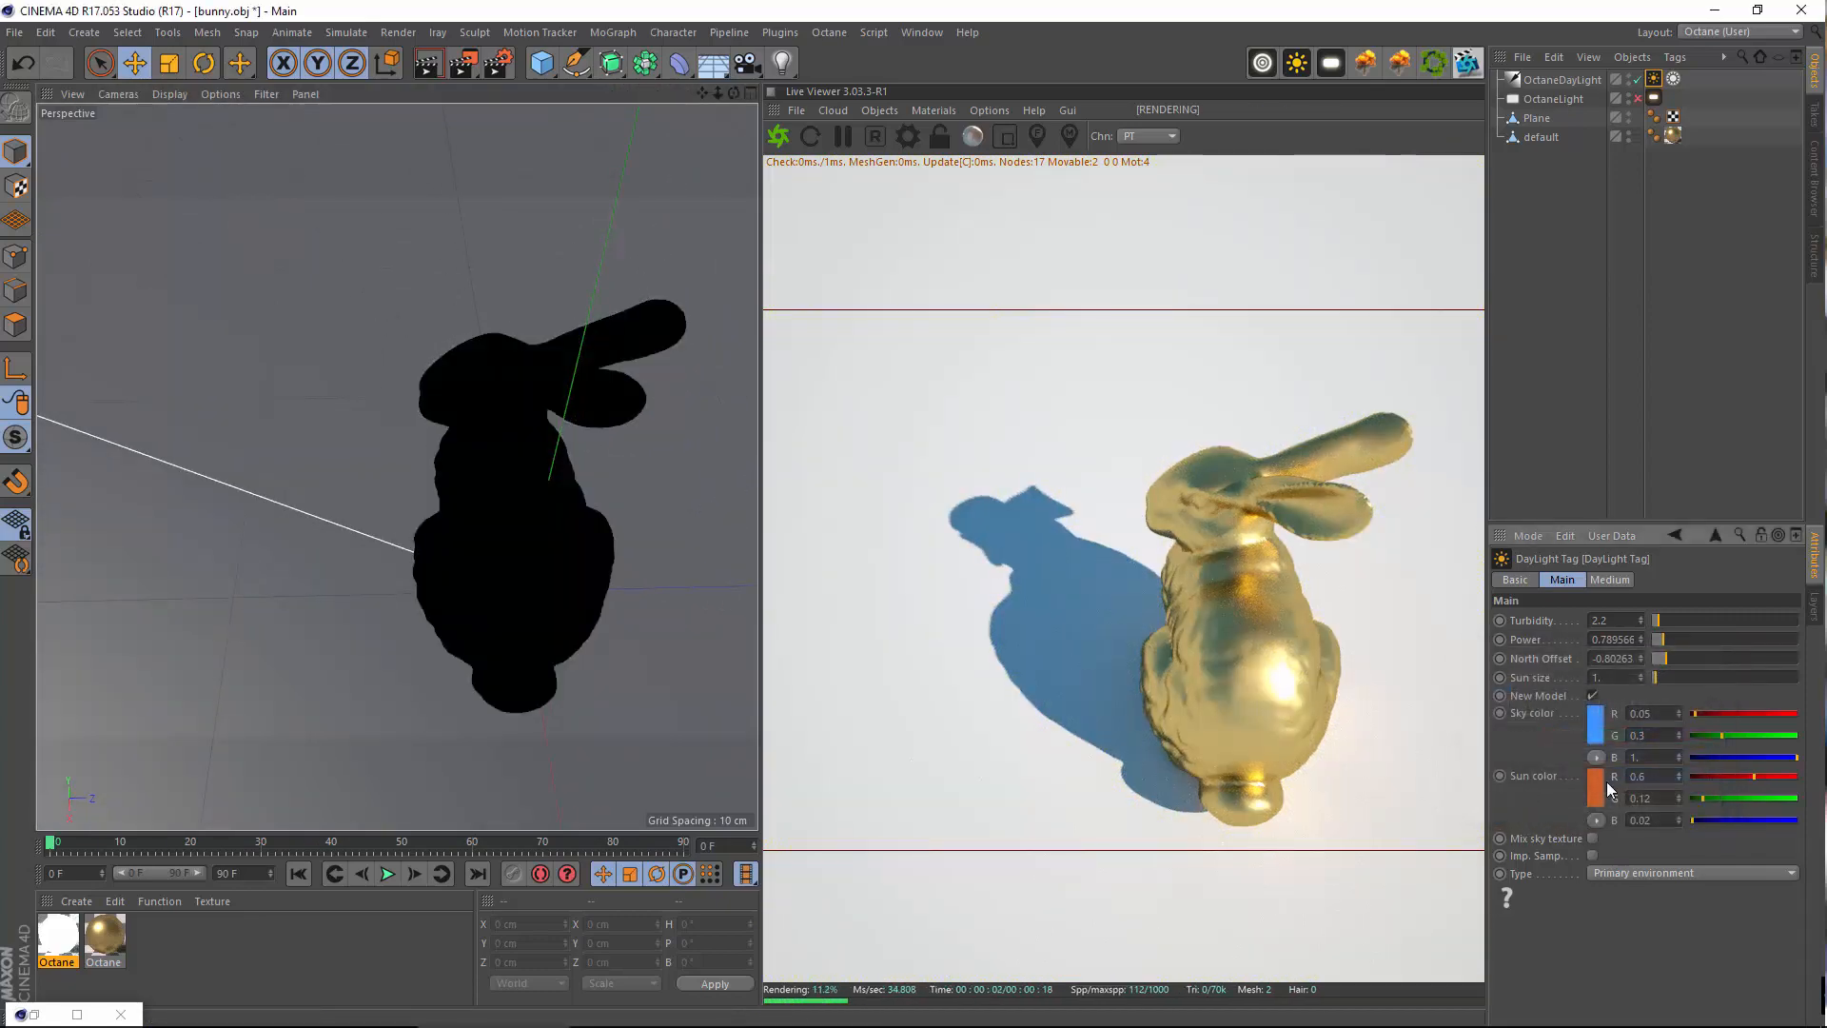
{"action": "left_click", "coordinate": [1615, 582]}
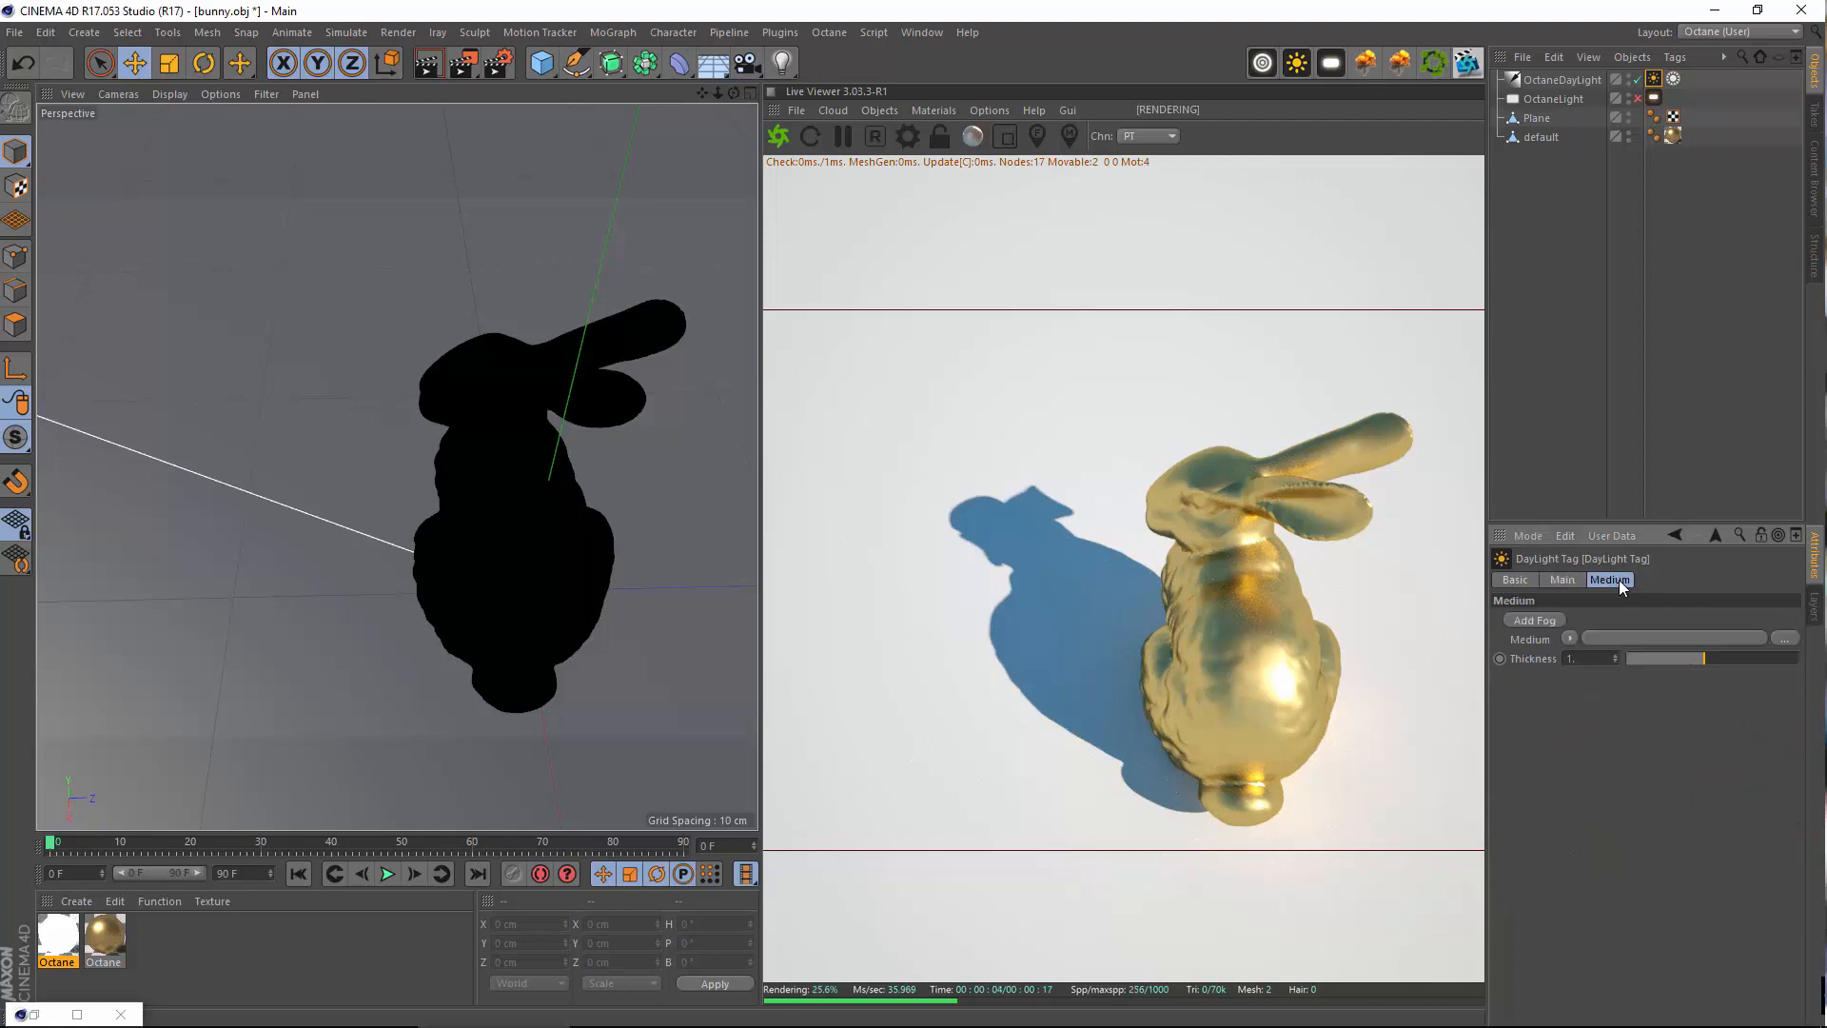
{"action": "left_click", "coordinate": [1556, 620]}
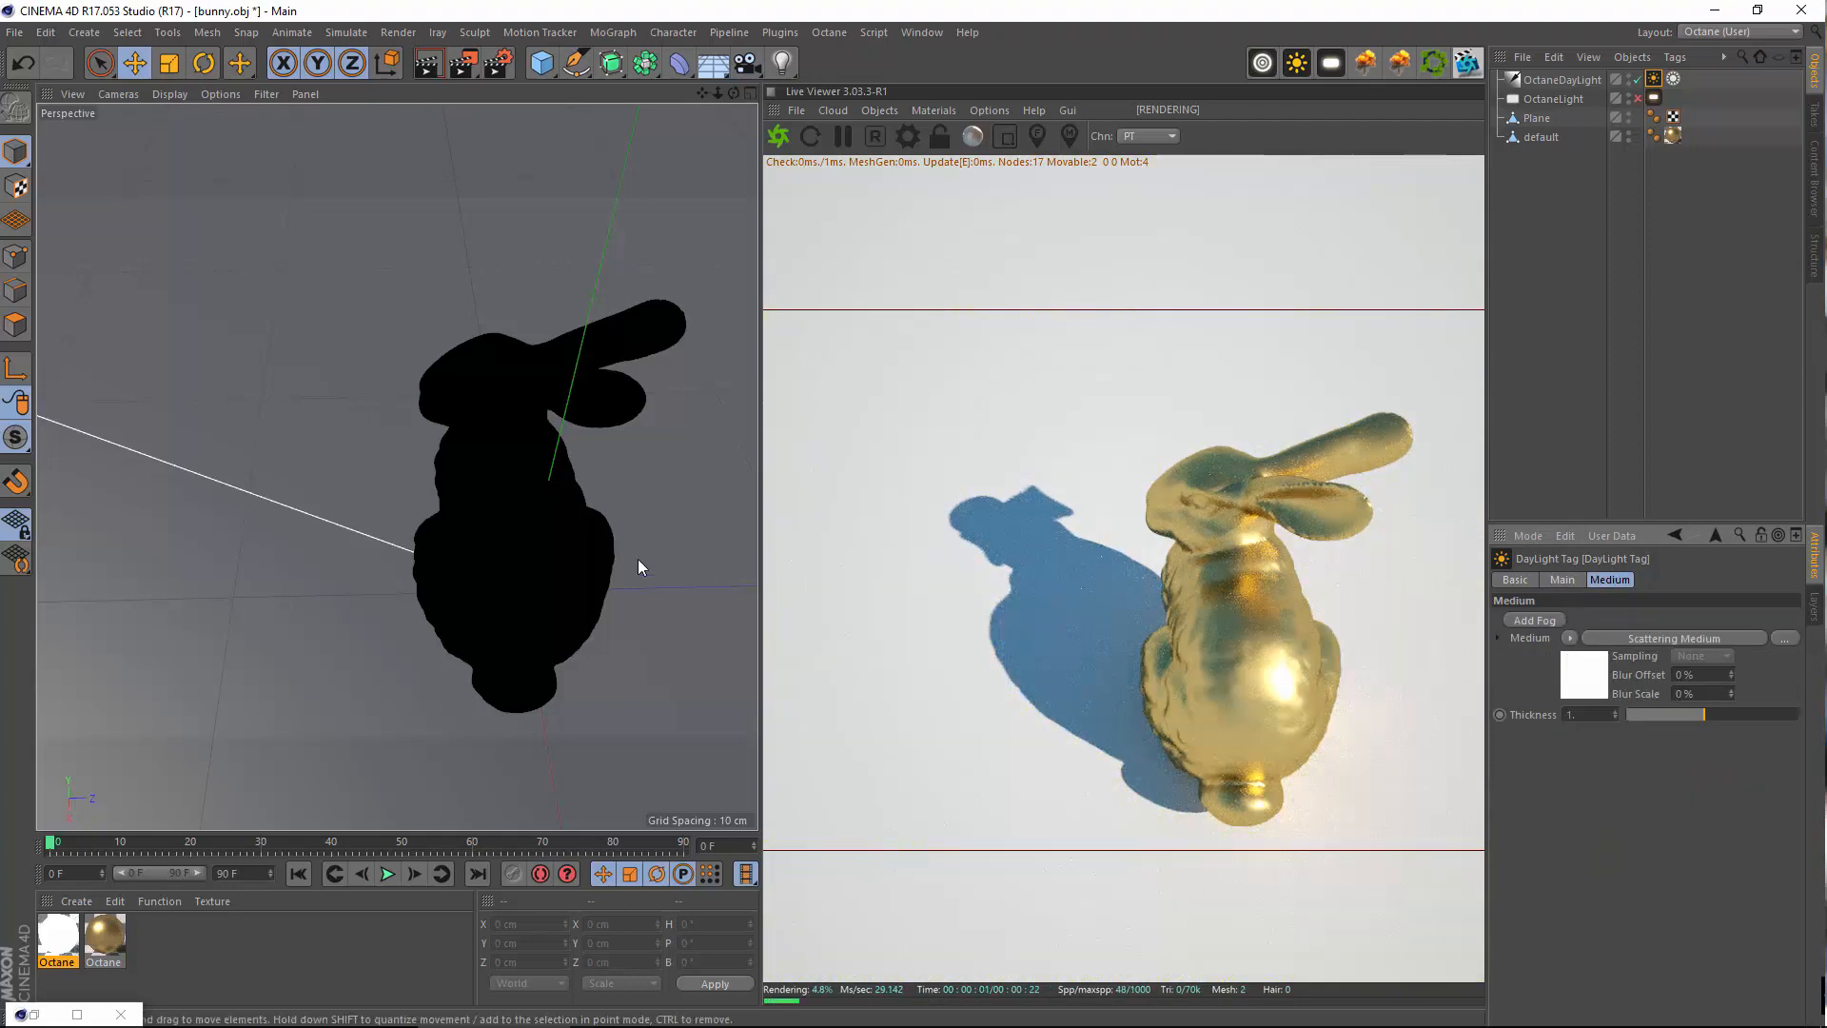
{"action": "left_click_drag", "start_coordinate": [640, 567], "coordinate": [704, 400], "text": "alt"}
{"action": "mouse_move", "coordinate": [1705, 713]}
{"action": "left_mouse_down"}
{"action": "mouse_move", "coordinate": [1771, 717]}
{"action": "mouse_move", "coordinate": [1713, 719]}
{"action": "mouse_move", "coordinate": [1733, 721]}
{"action": "left_mouse_up"}
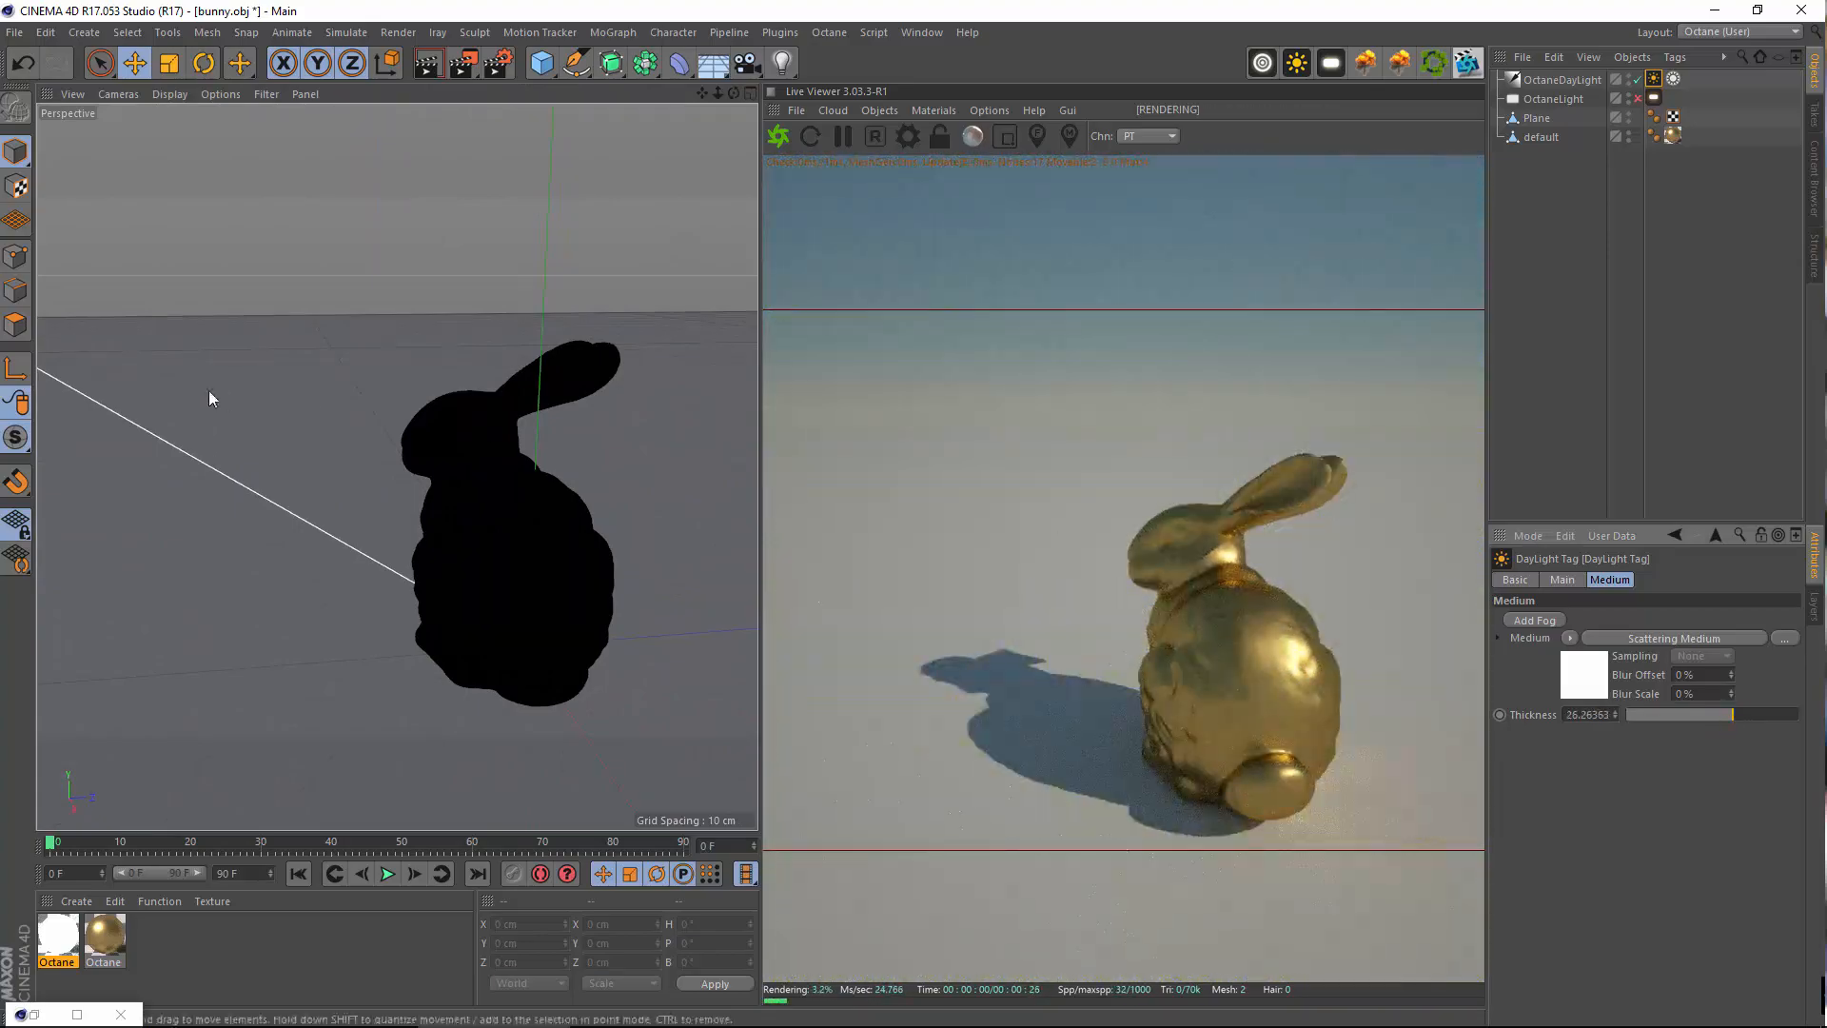
Check the fog around the bunny from several angles and lower the daylight medium's Thickness to 0.0001
{"action": "left_click_drag", "start_coordinate": [279, 409], "coordinate": [692, 441], "text": "alt"}
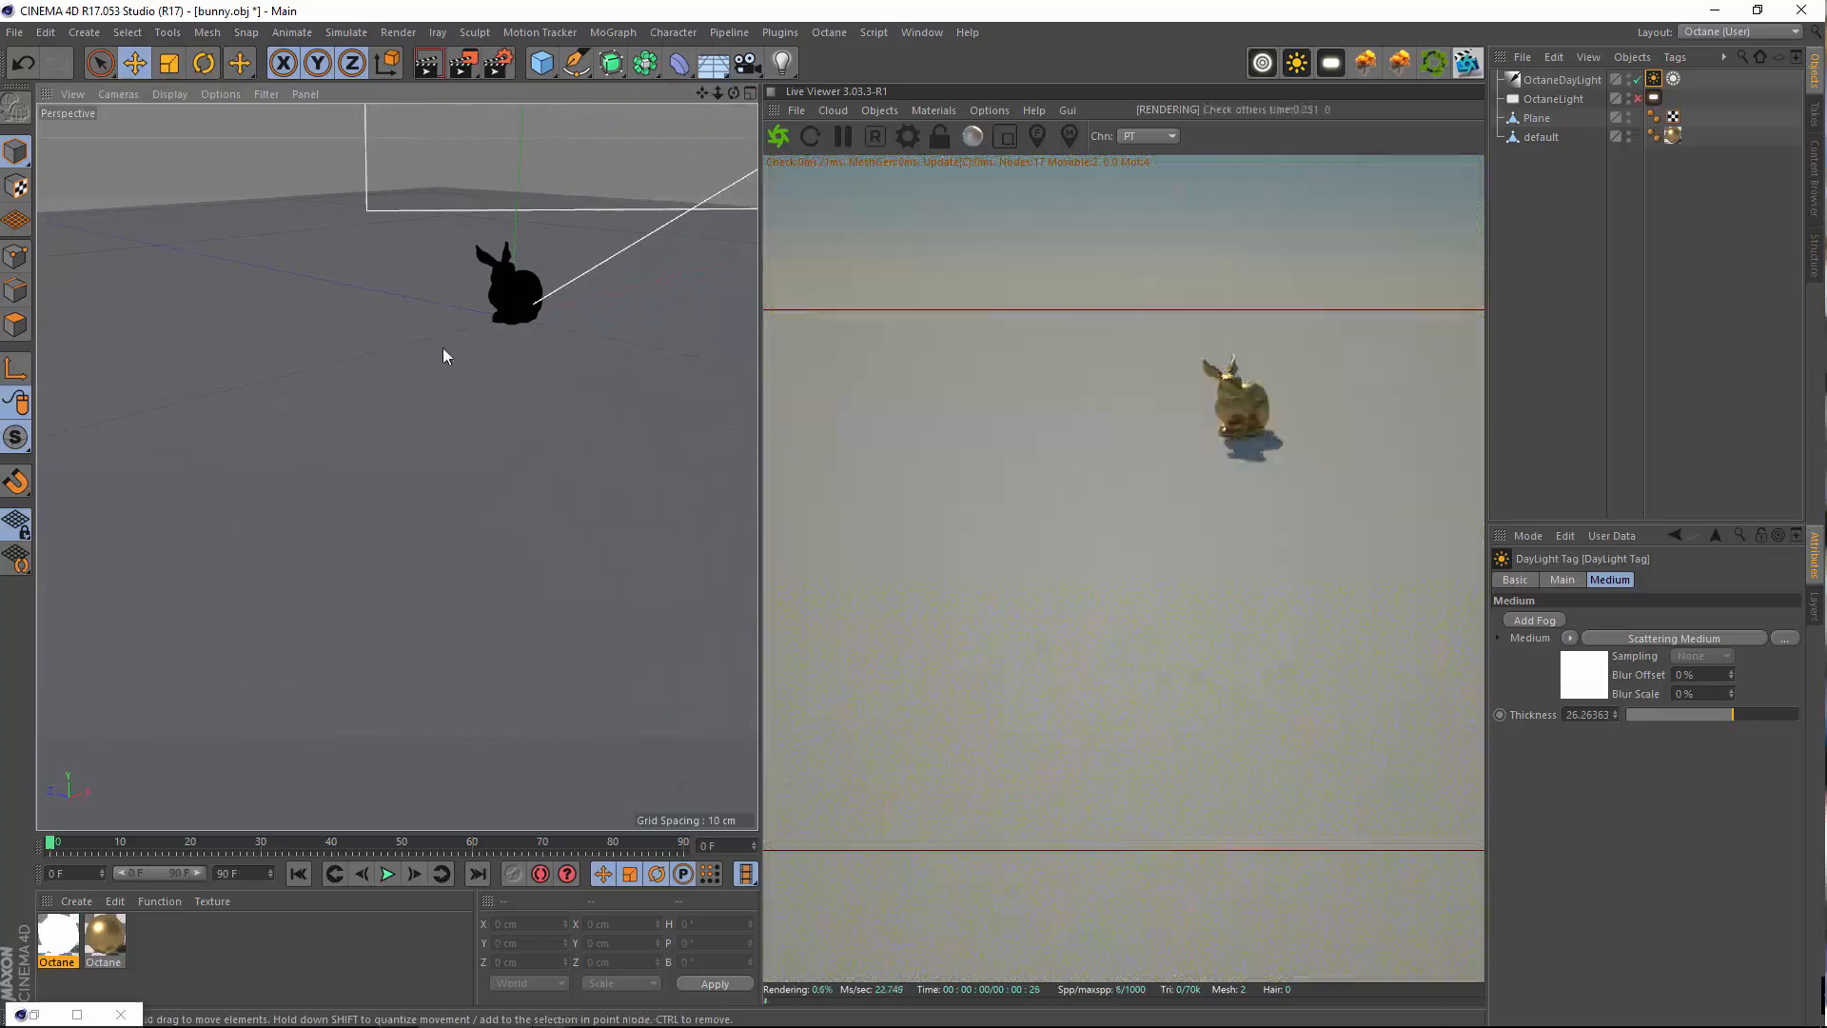
{"action": "scroll", "coordinate": [444, 356], "scroll_direction": "up", "scroll_amount": 10}
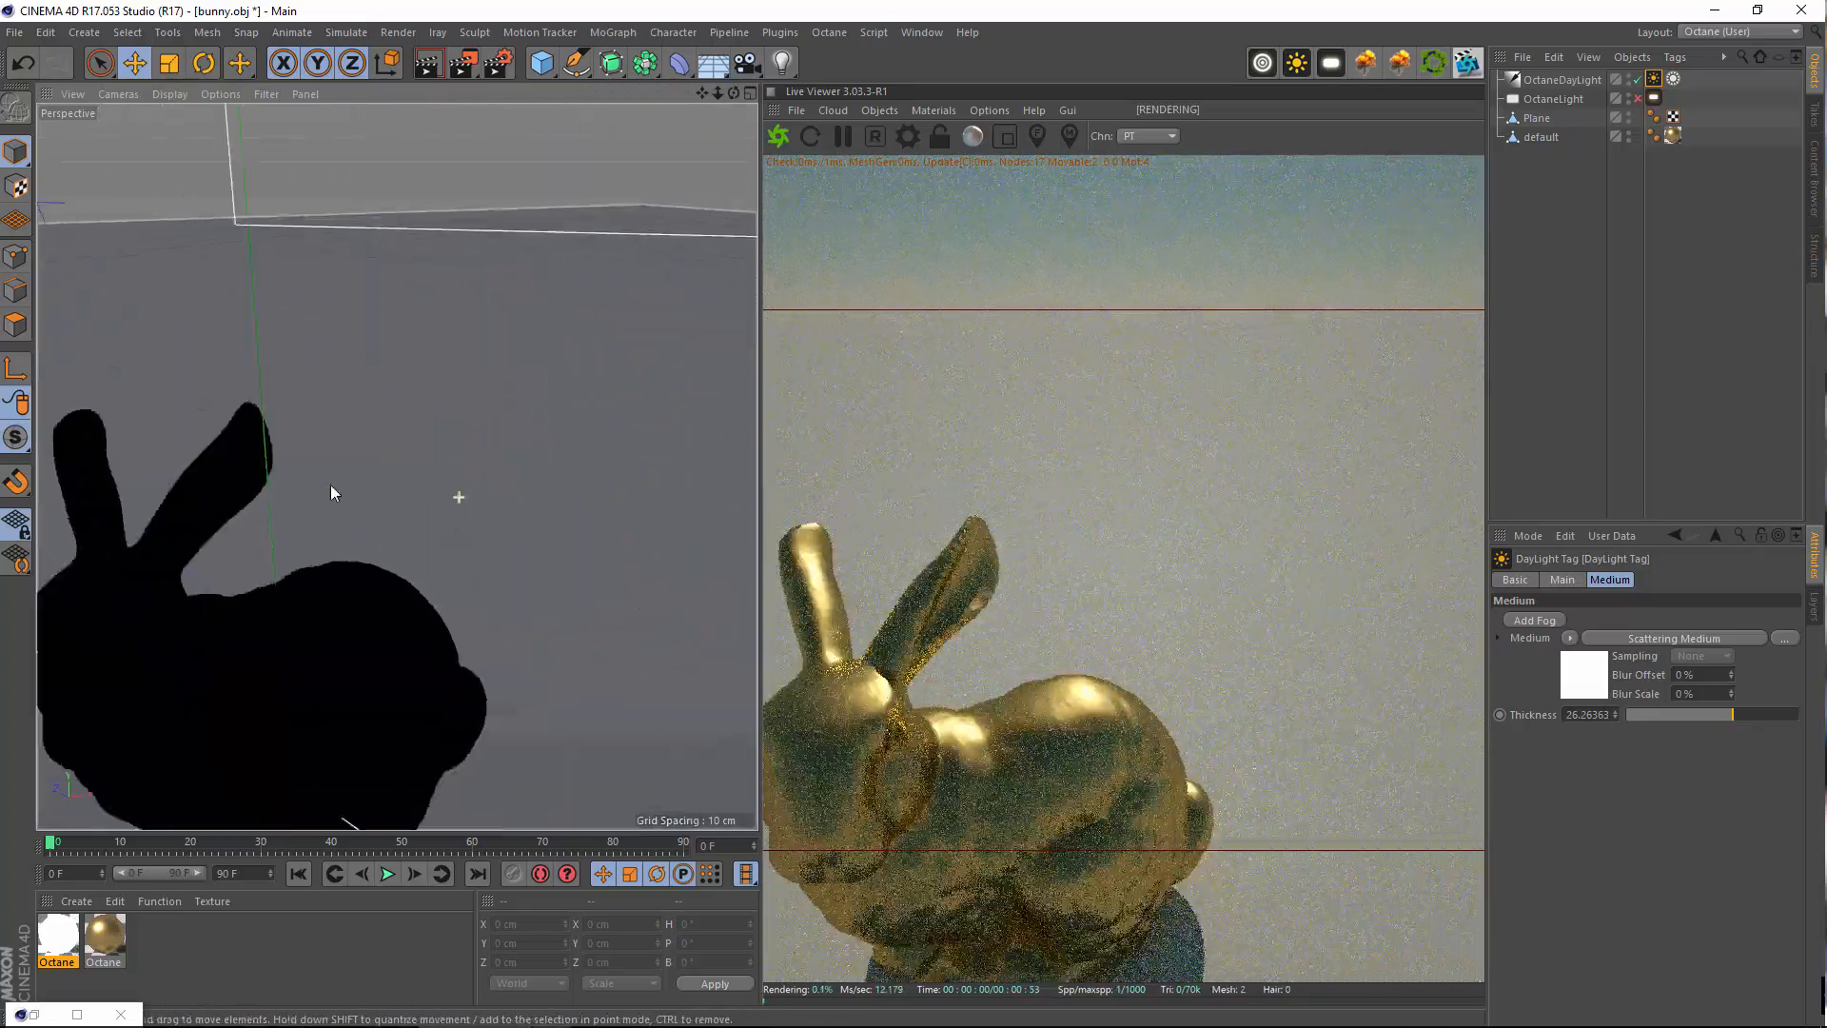
{"action": "left_click_drag", "start_coordinate": [331, 493], "coordinate": [94, 450], "text": "alt"}
{"action": "middle_click_drag", "start_coordinate": [94, 450], "coordinate": [617, 499], "text": "alt"}
{"action": "left_click_drag", "start_coordinate": [617, 500], "coordinate": [362, 495], "text": "alt"}
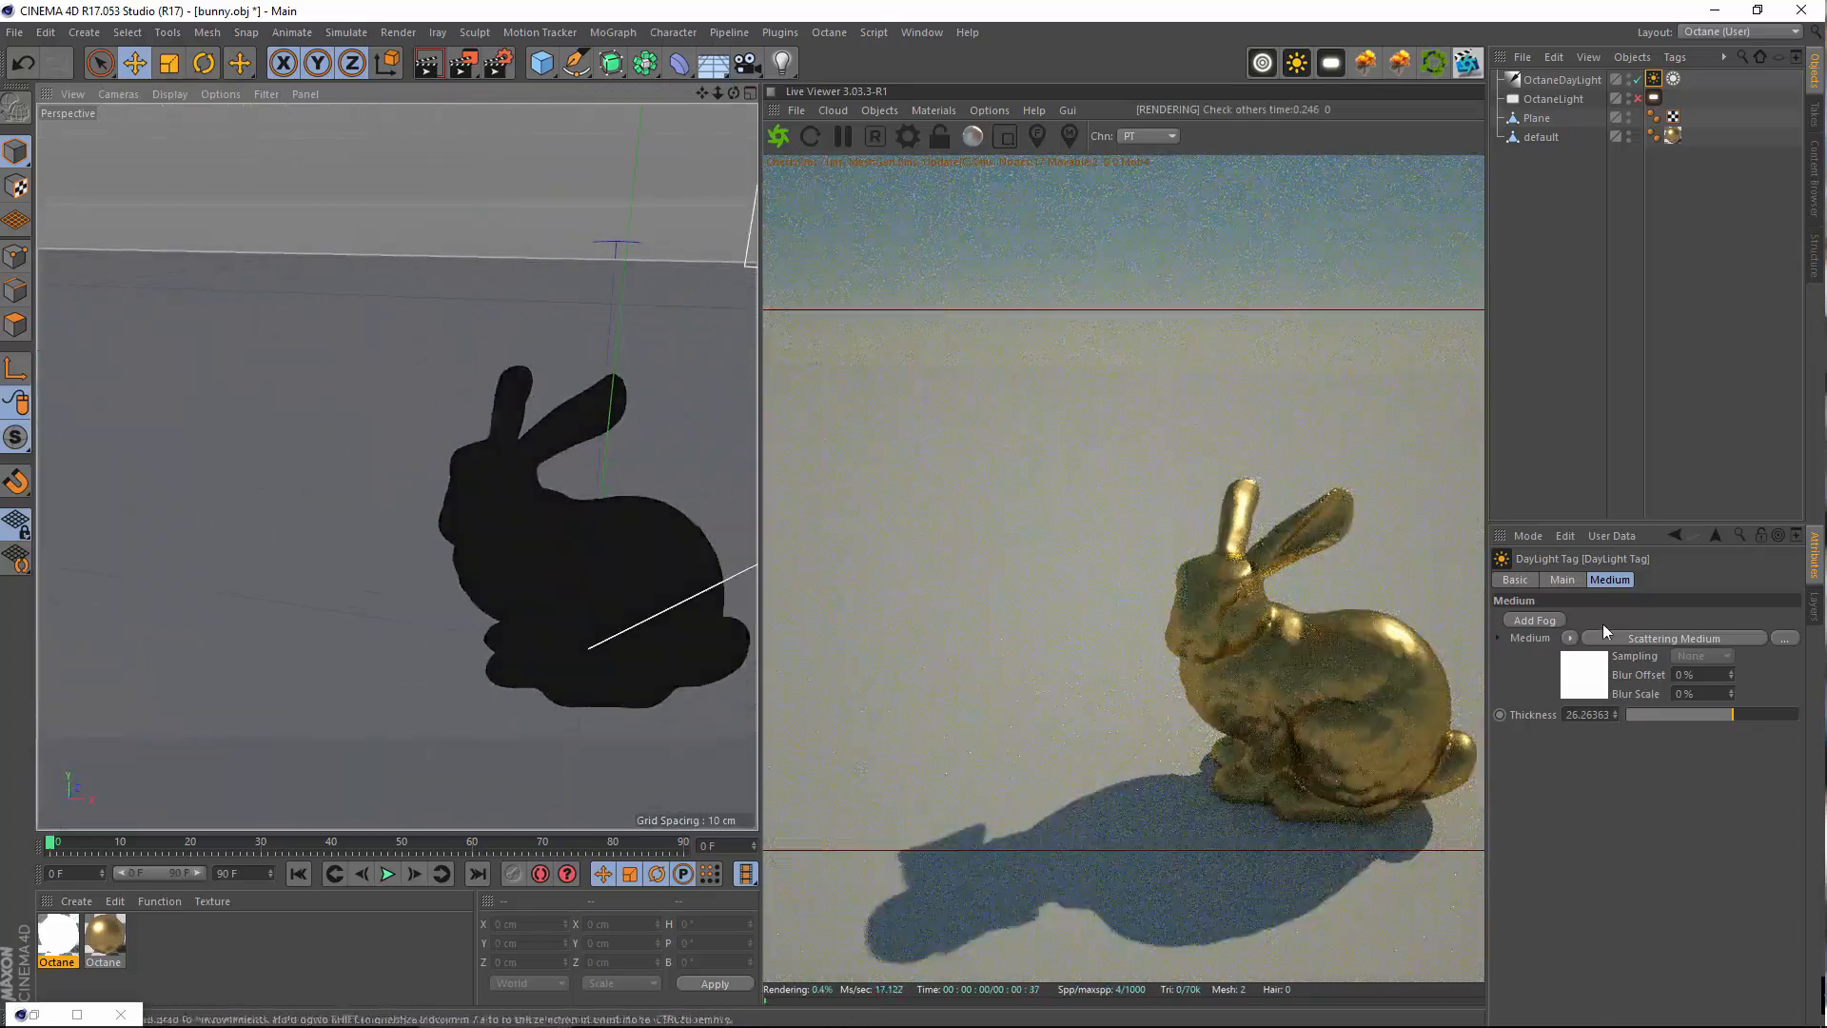
{"action": "left_click_drag", "start_coordinate": [1655, 718], "coordinate": [1600, 721]}
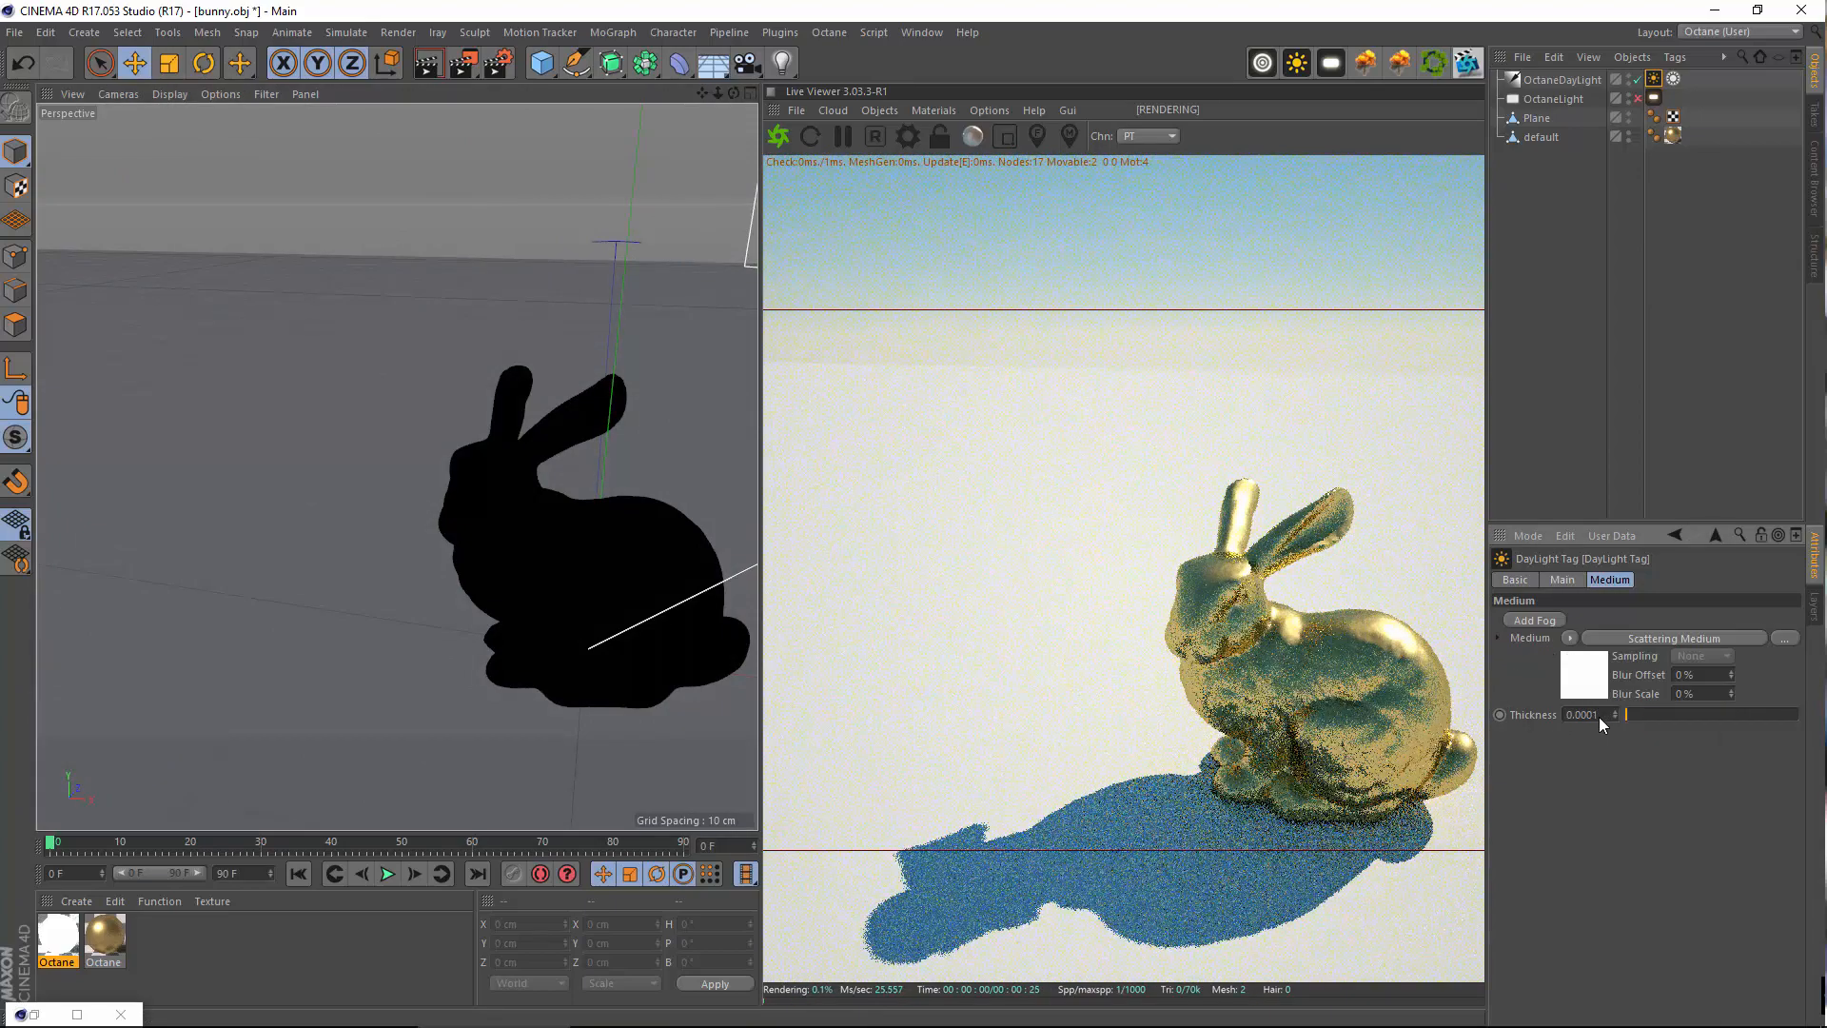
{"action": "left_click_drag", "start_coordinate": [595, 562], "coordinate": [407, 510], "text": "alt"}
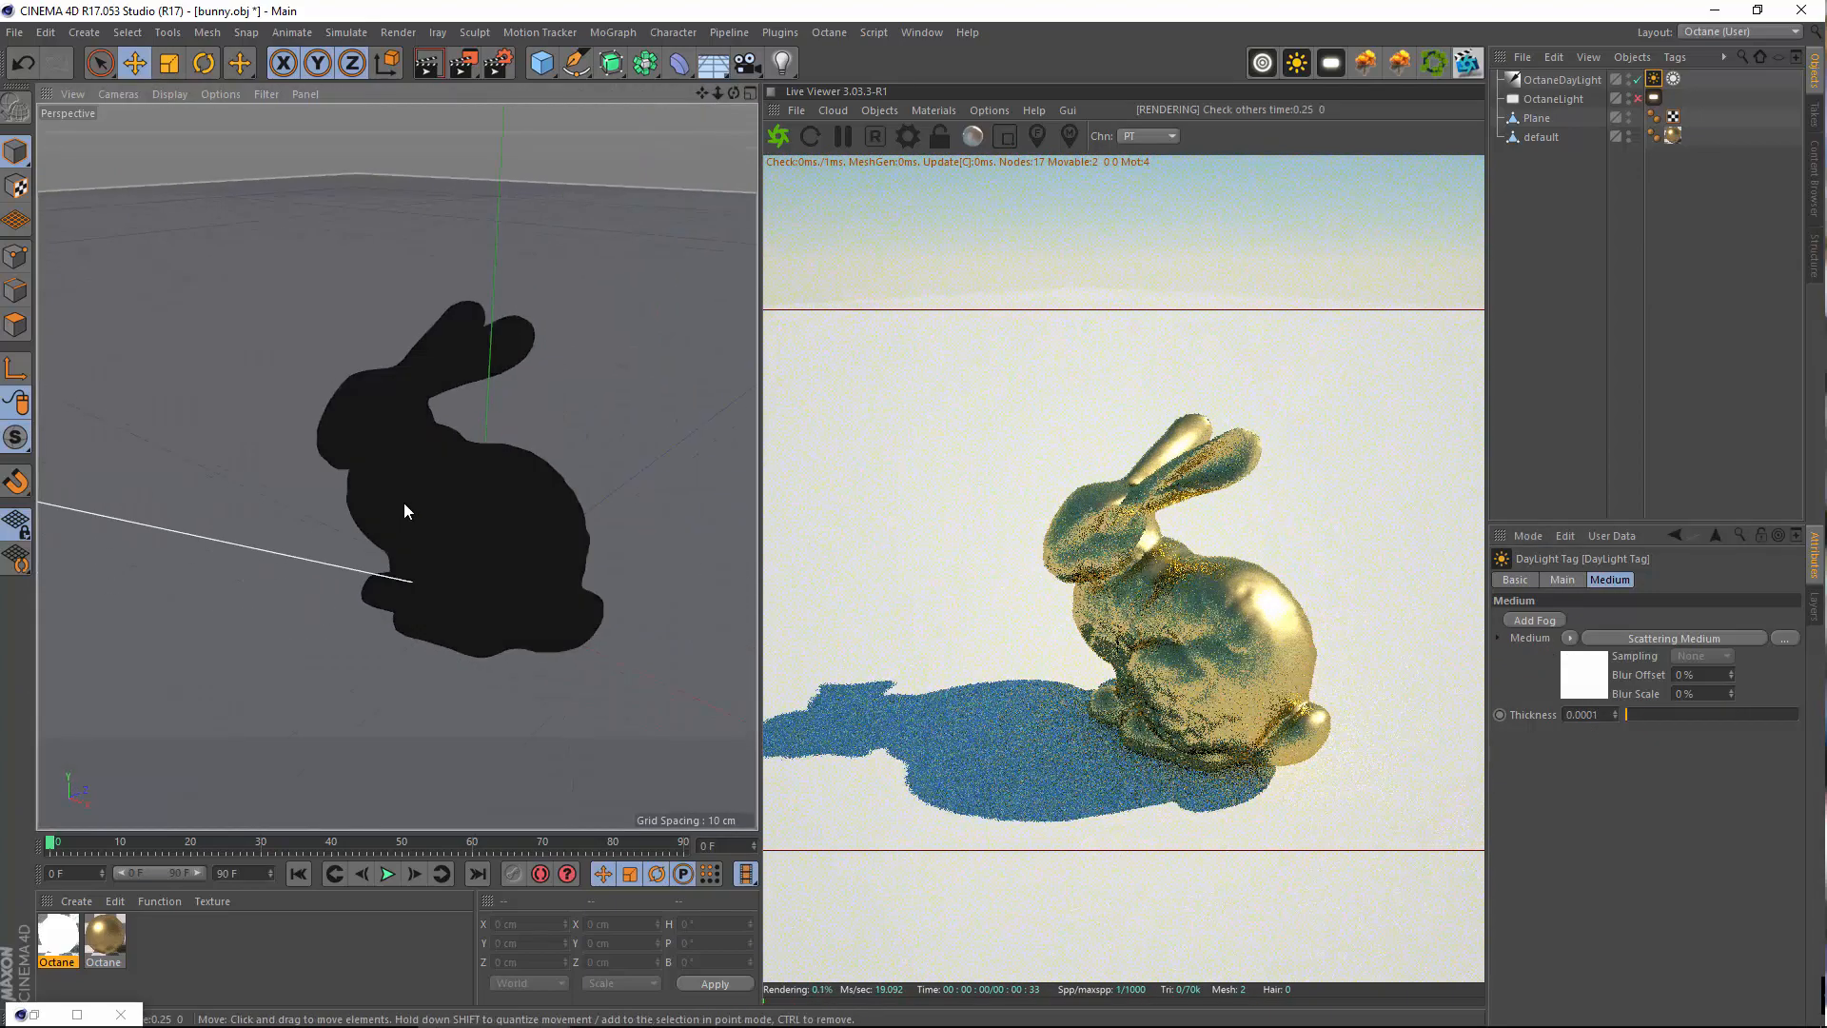
Set the time of day in the daylight's Sun expression to 15:50:15
{"action": "left_click", "coordinate": [1562, 579]}
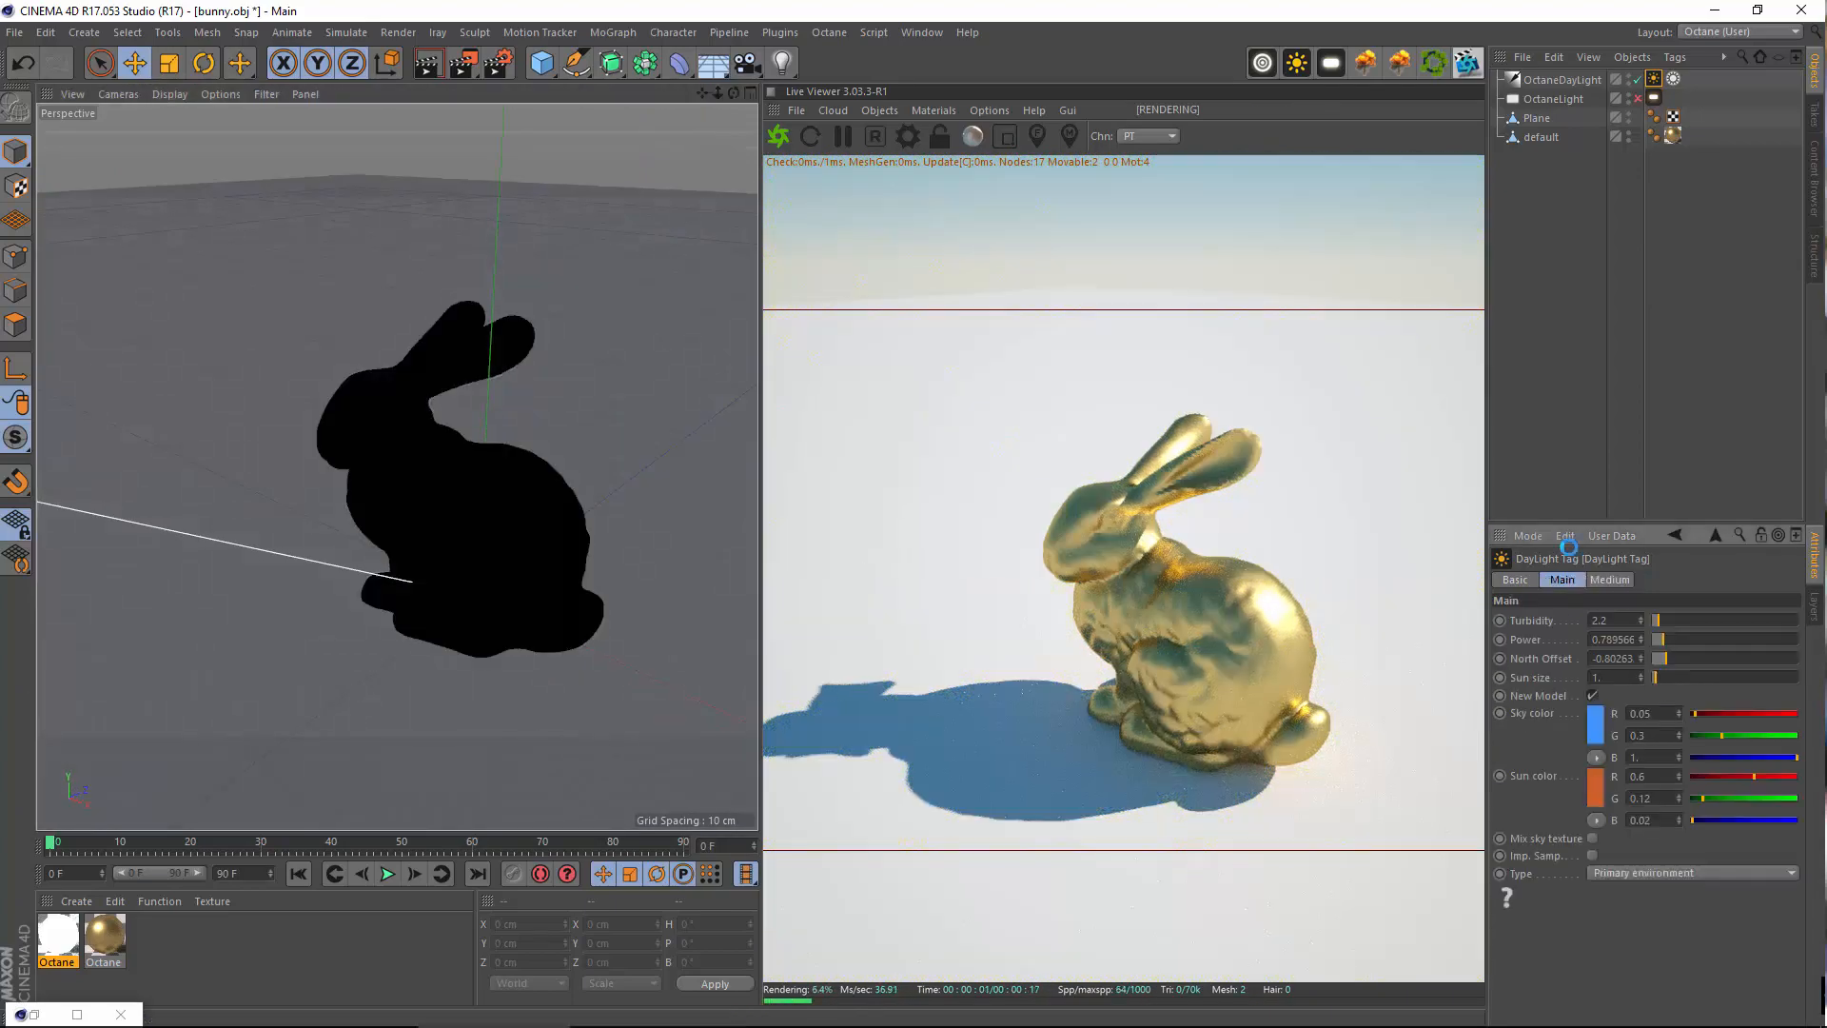
{"action": "left_click", "coordinate": [1673, 78]}
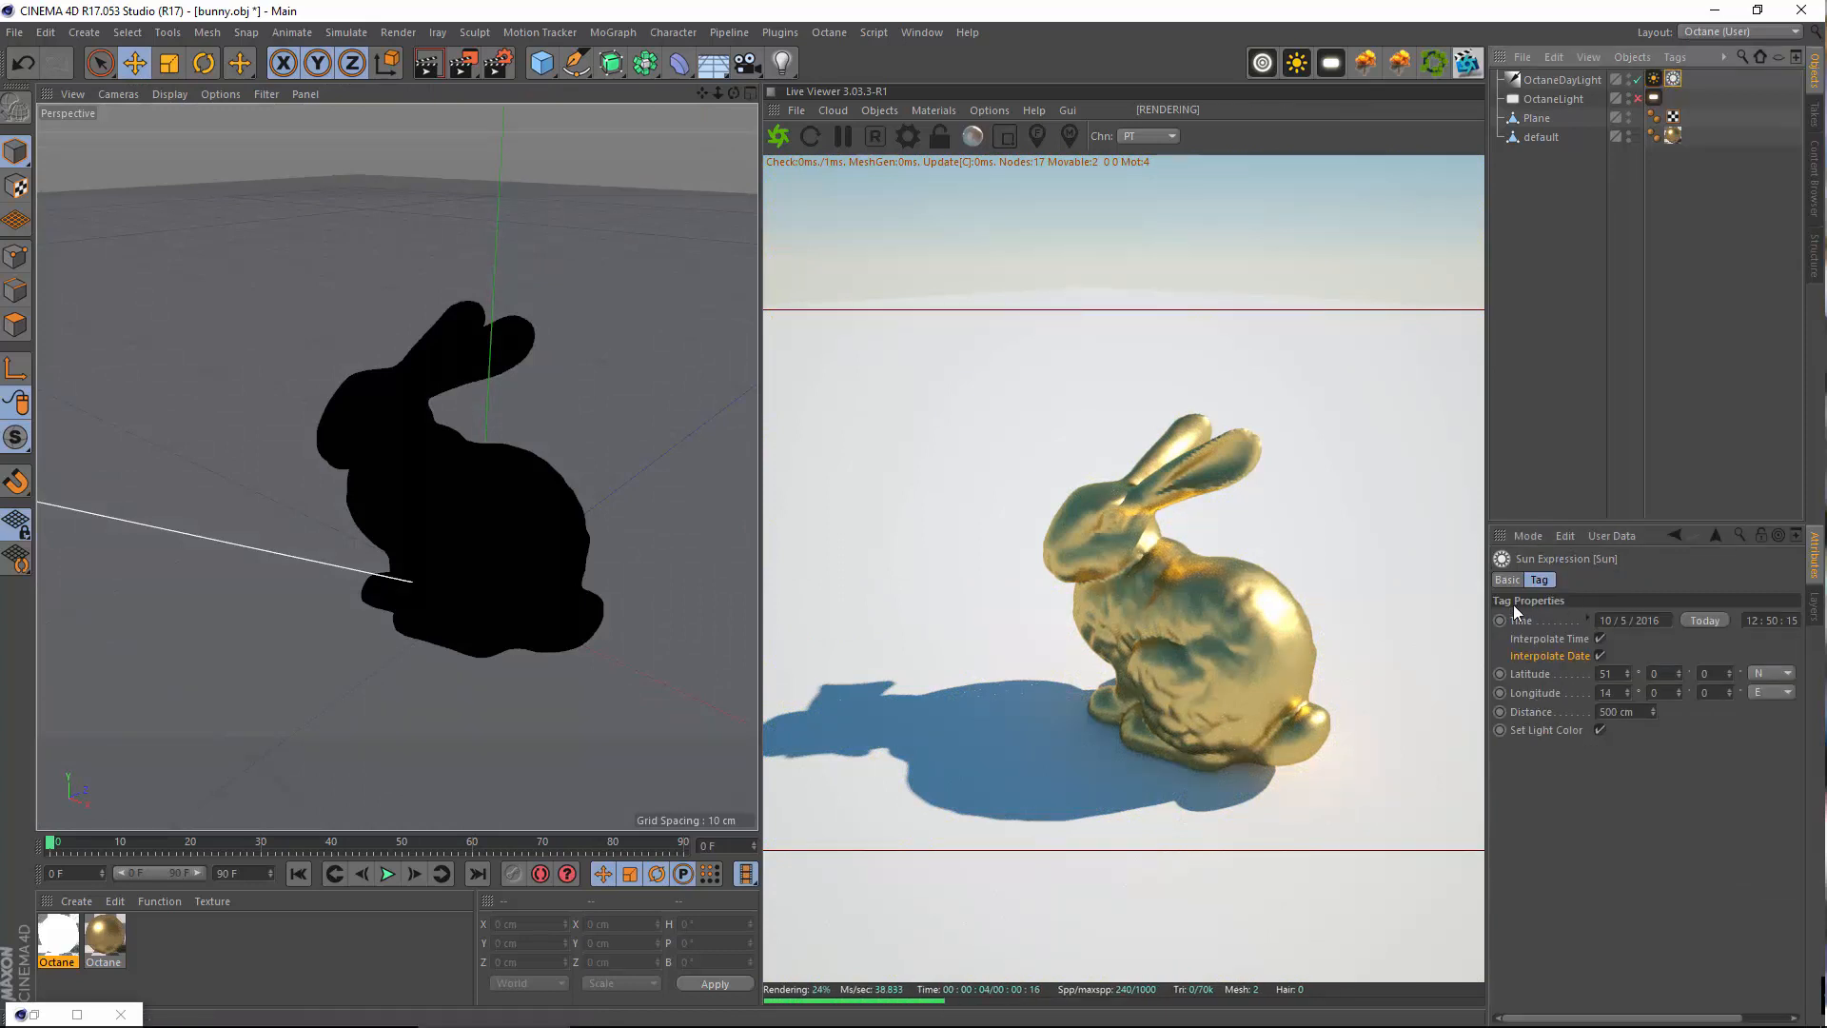
{"action": "left_click", "coordinate": [1506, 581]}
{"action": "left_click", "coordinate": [1527, 677]}
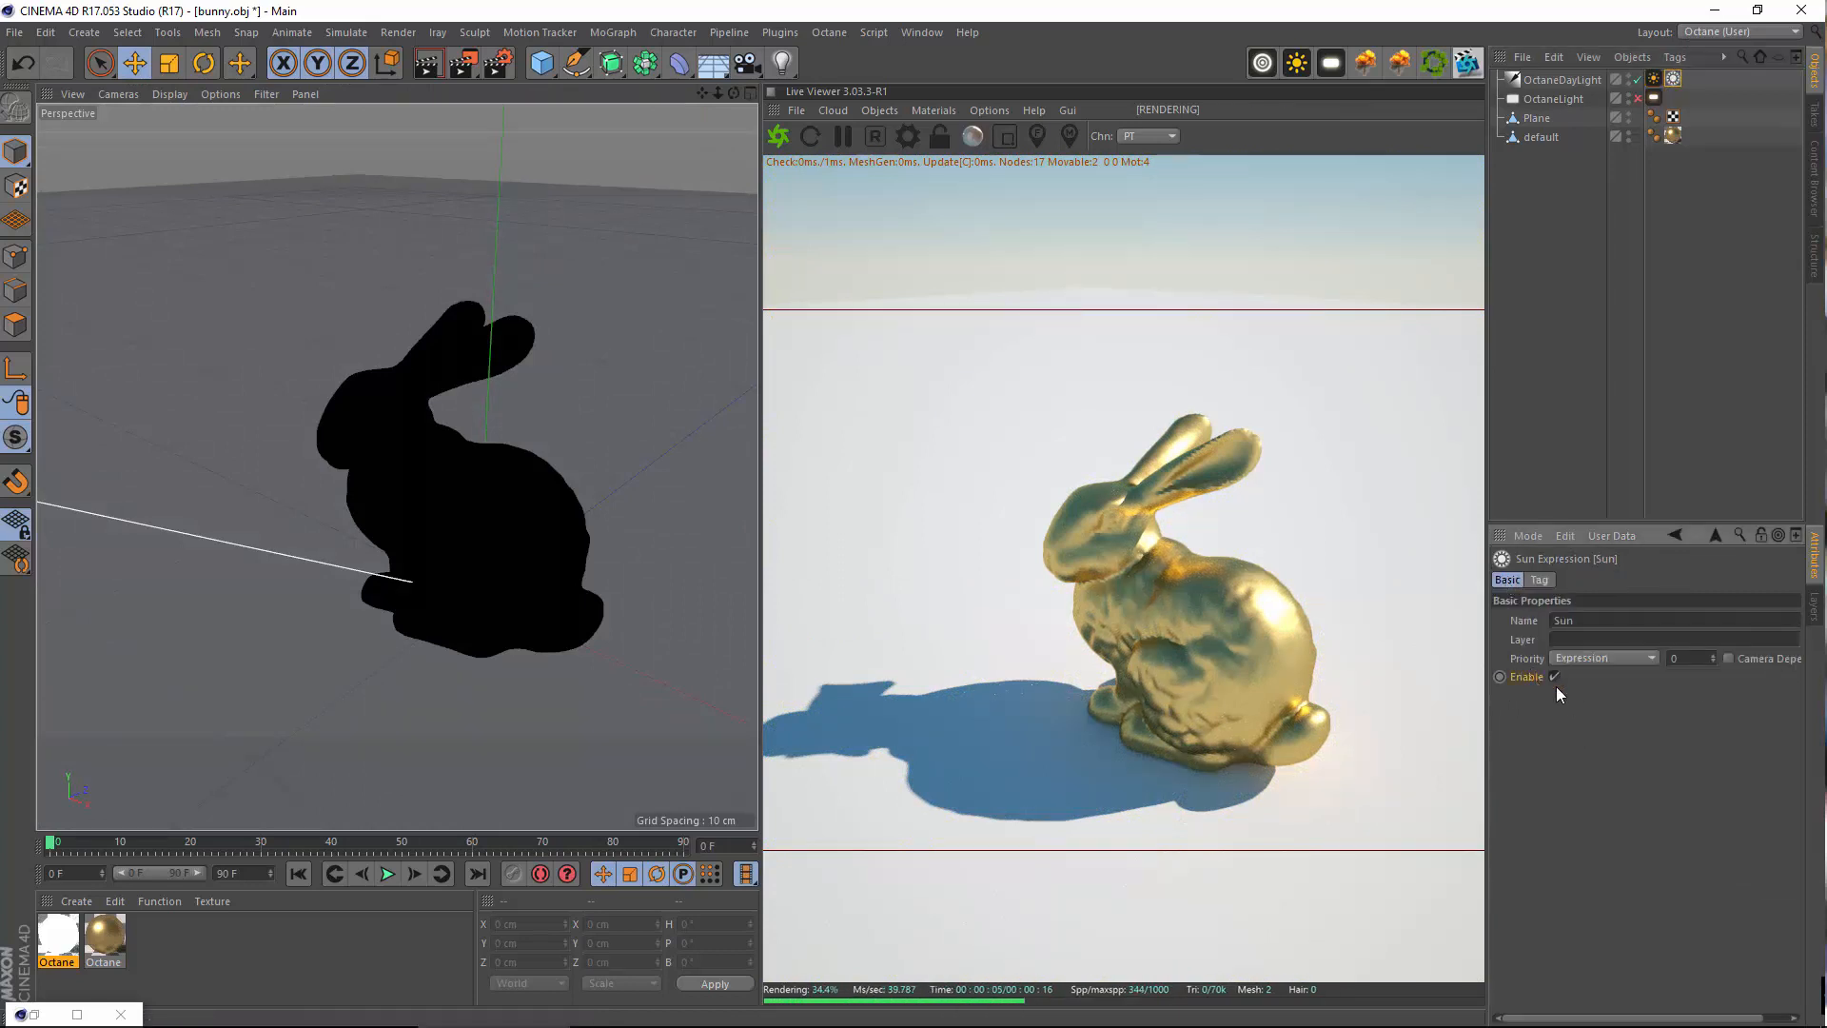
{"action": "left_click", "coordinate": [1538, 581]}
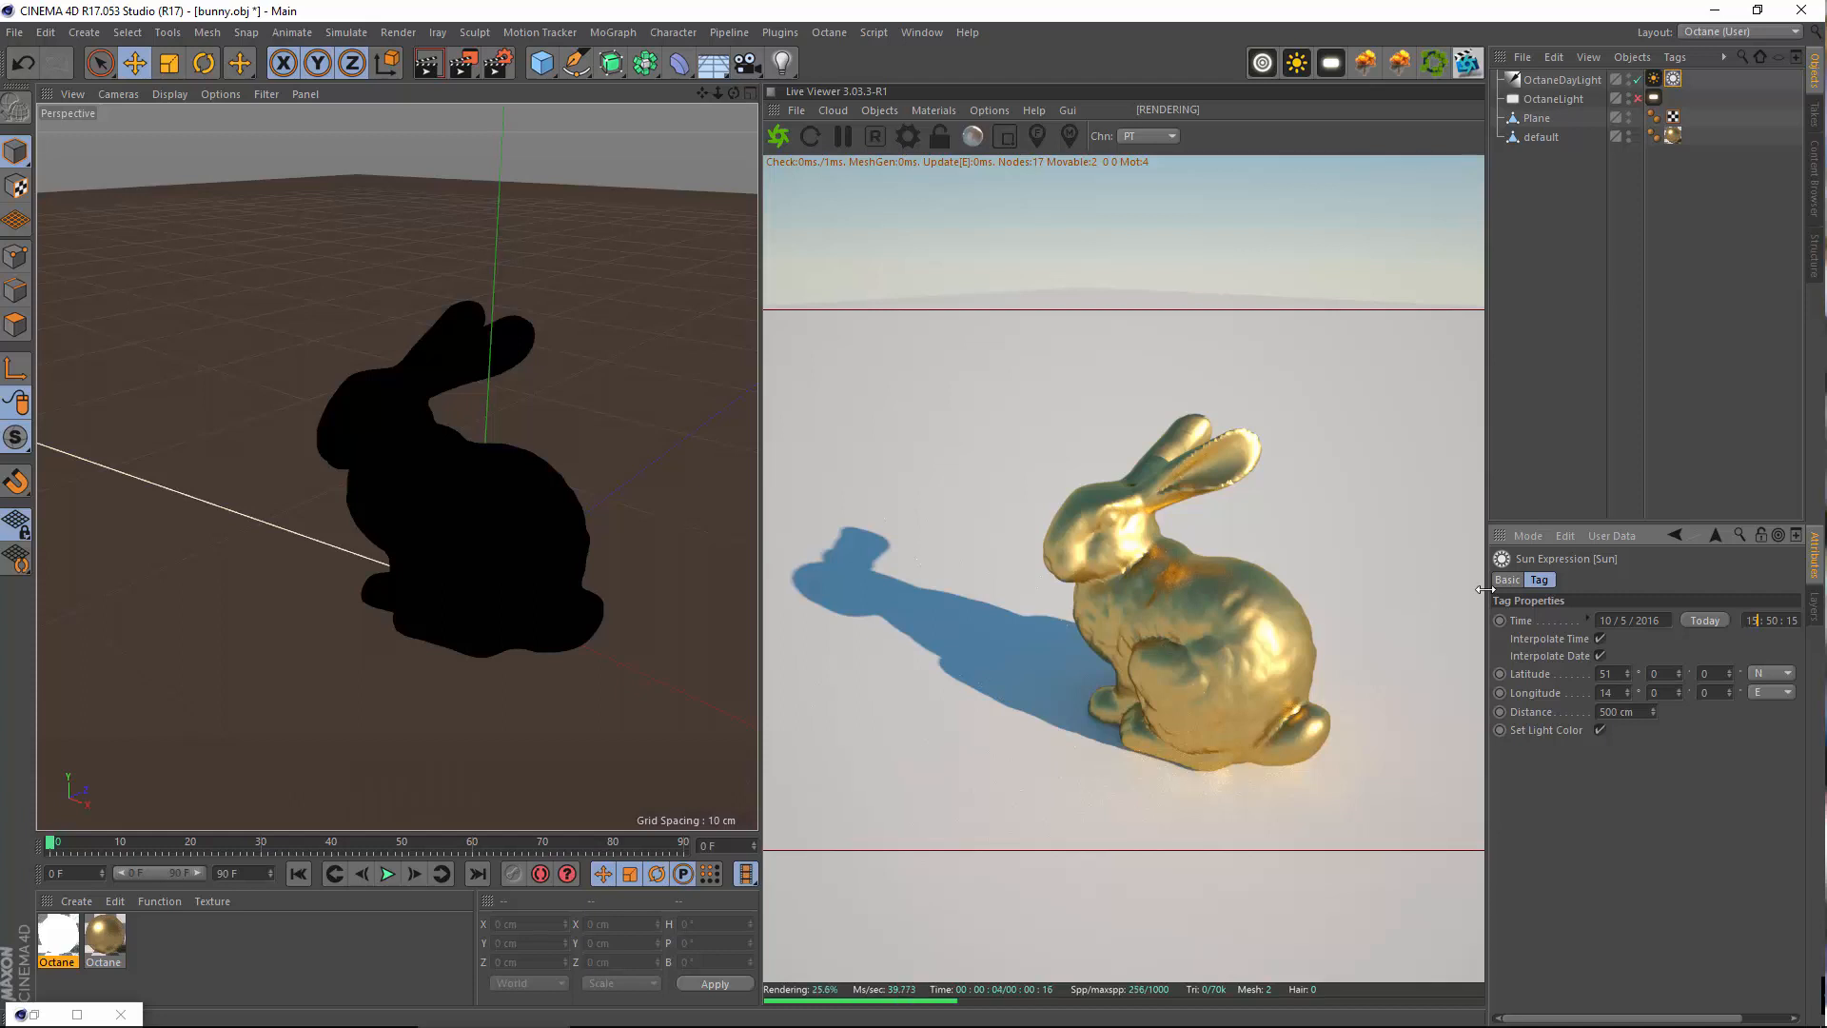
Try an hour of 20 in the Sun expression's time of day, and return the time to 15:50:15
{"action": "key", "text": "BackSpace"}
{"action": "key", "text": "BackSpace"}
{"action": "type", "text": "20"}
{"action": "key", "text": "Return"}
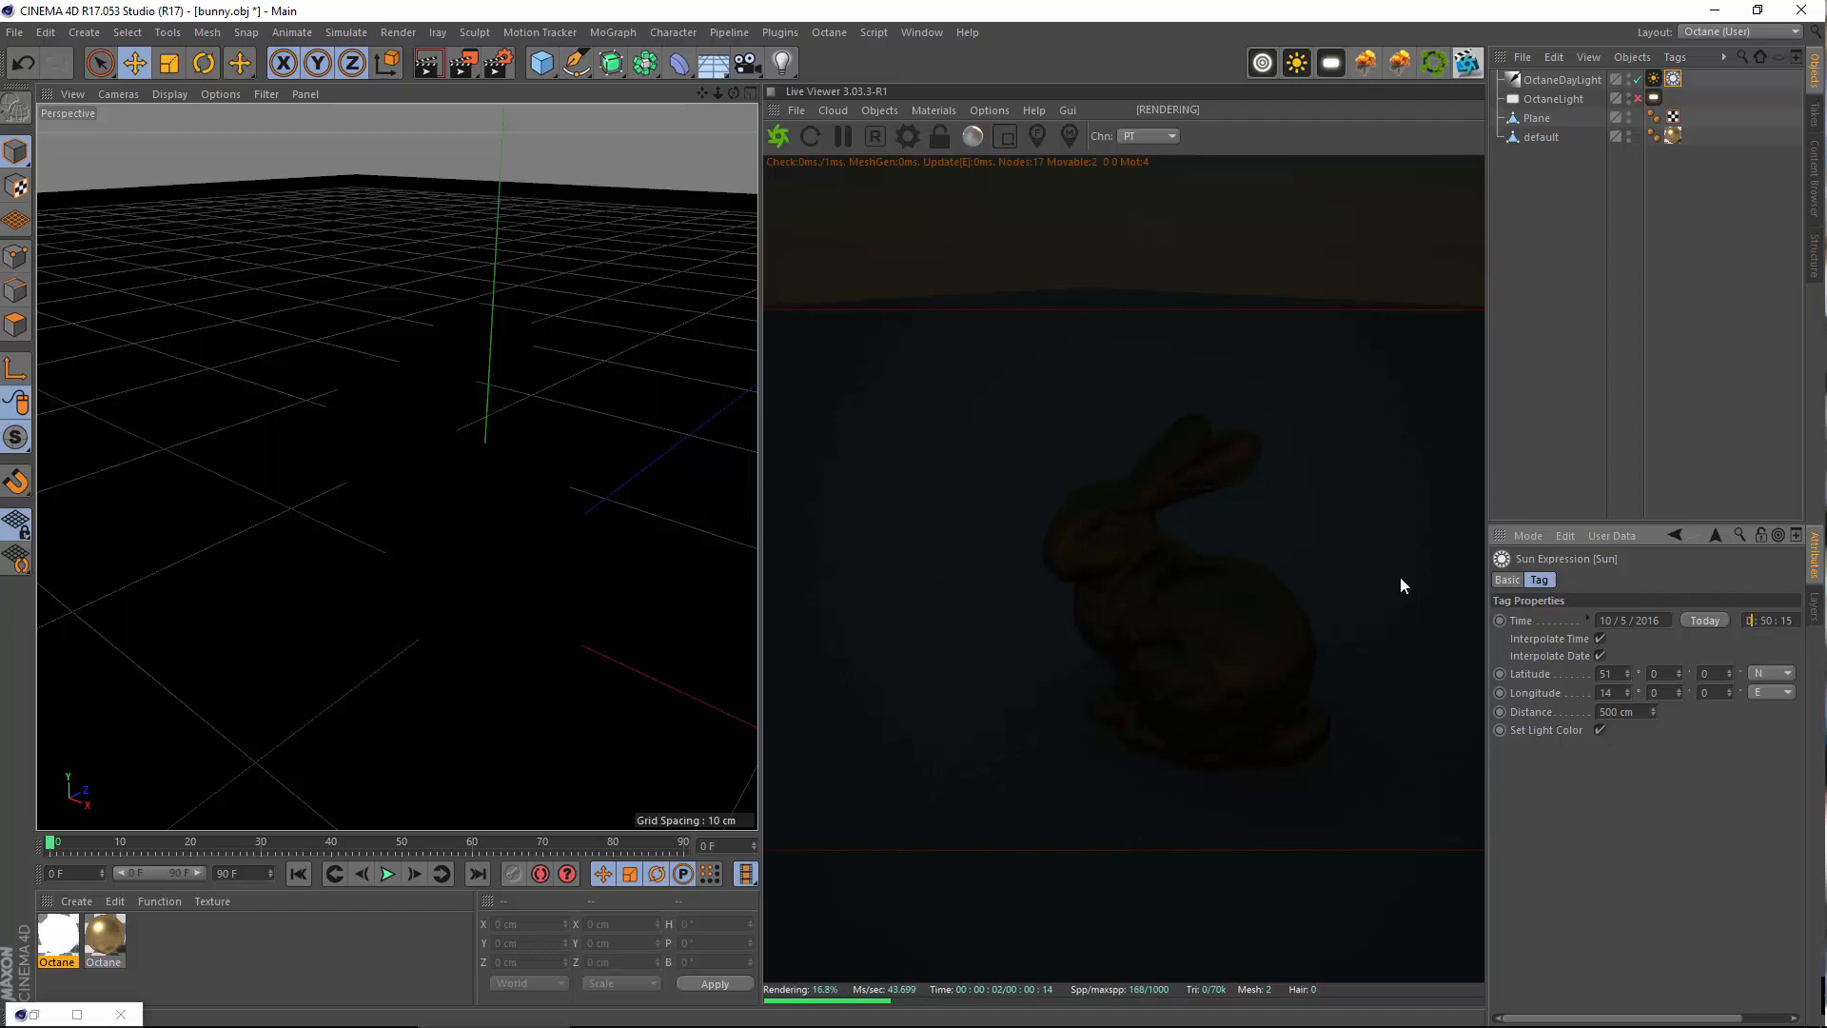
{"action": "key", "text": "Return"}
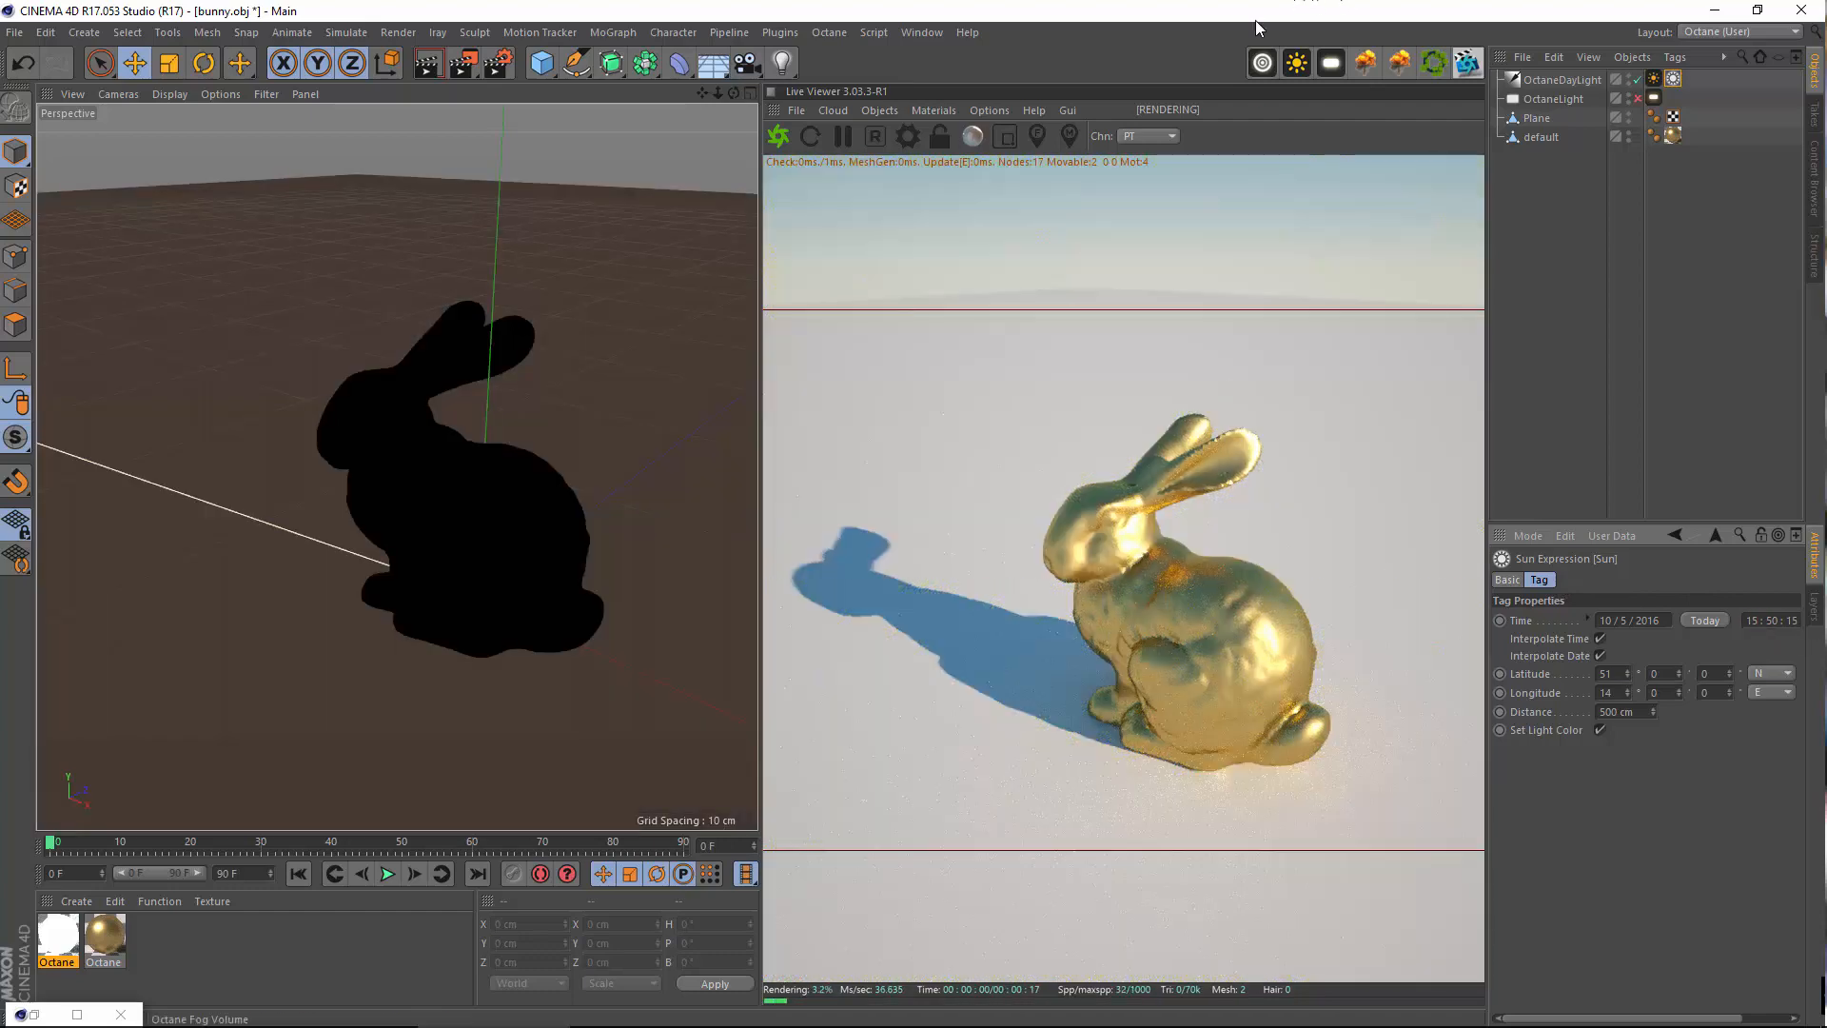
Delete the Octane daylight from the scene and add an Octane Targetted Arealight
{"action": "left_click", "coordinate": [1562, 86]}
{"action": "key", "text": "Delete"}
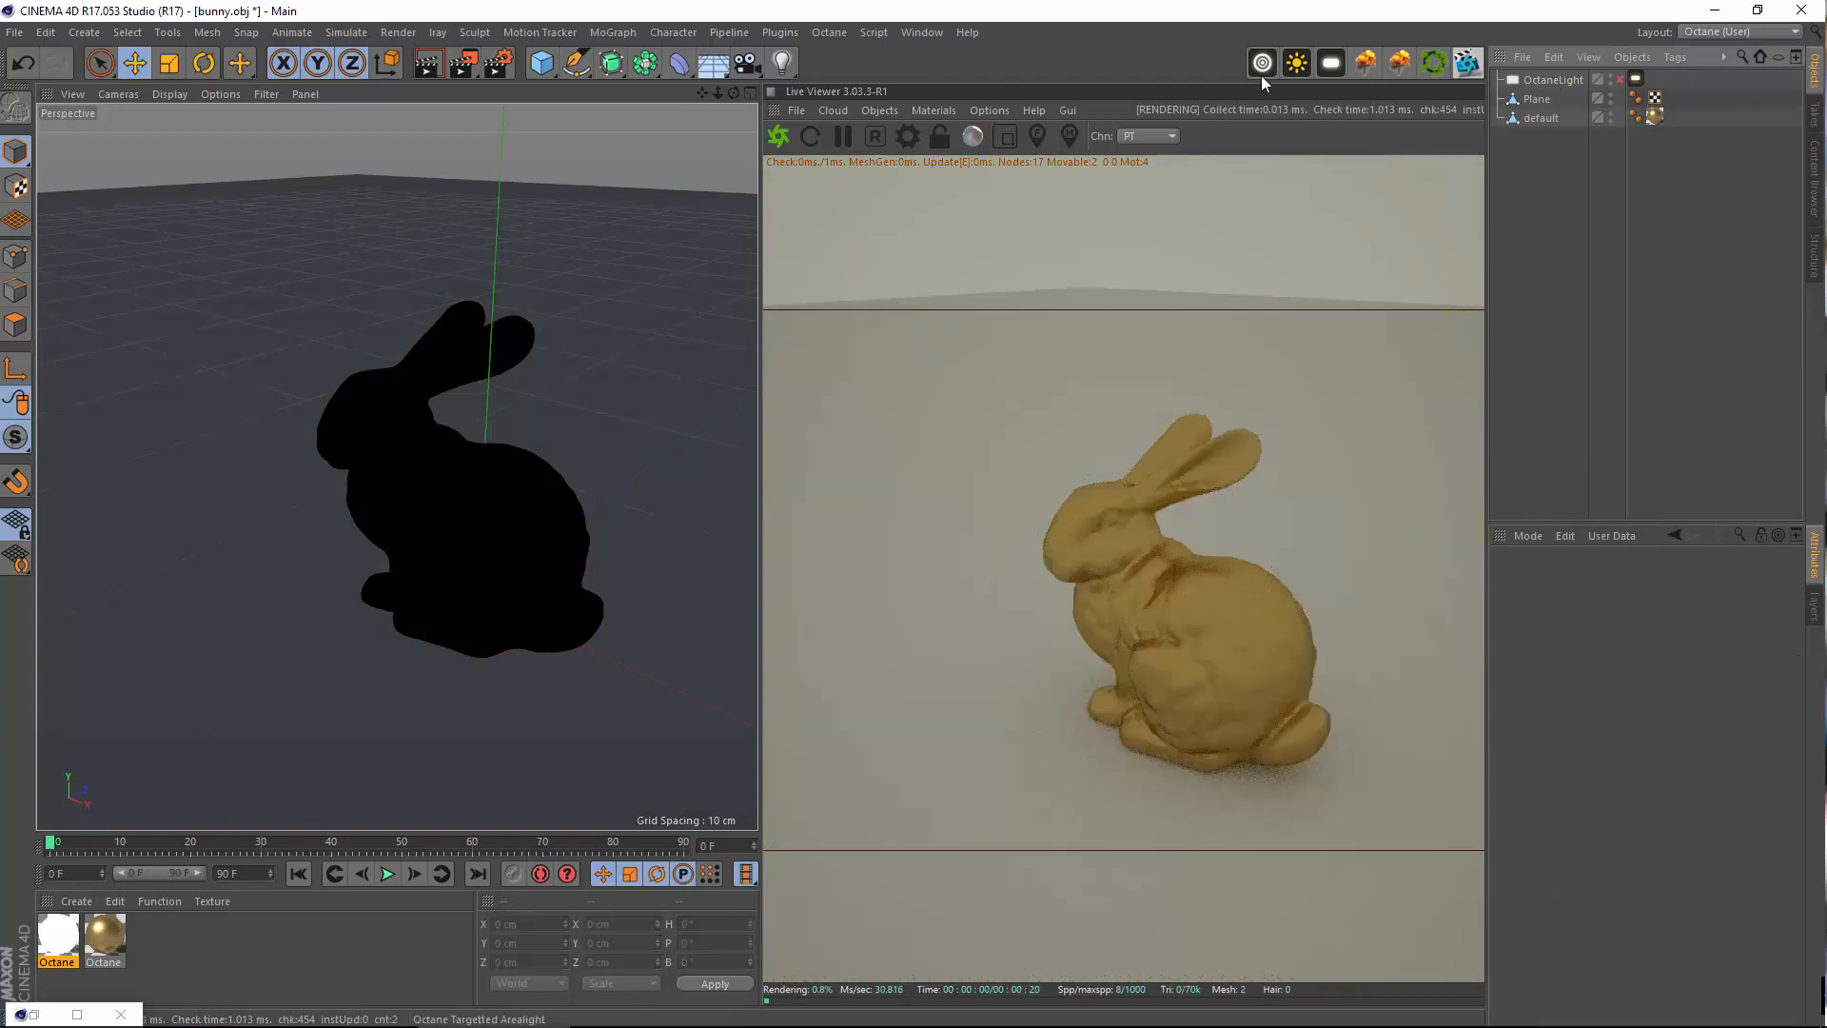
{"action": "left_click", "coordinate": [1258, 67]}
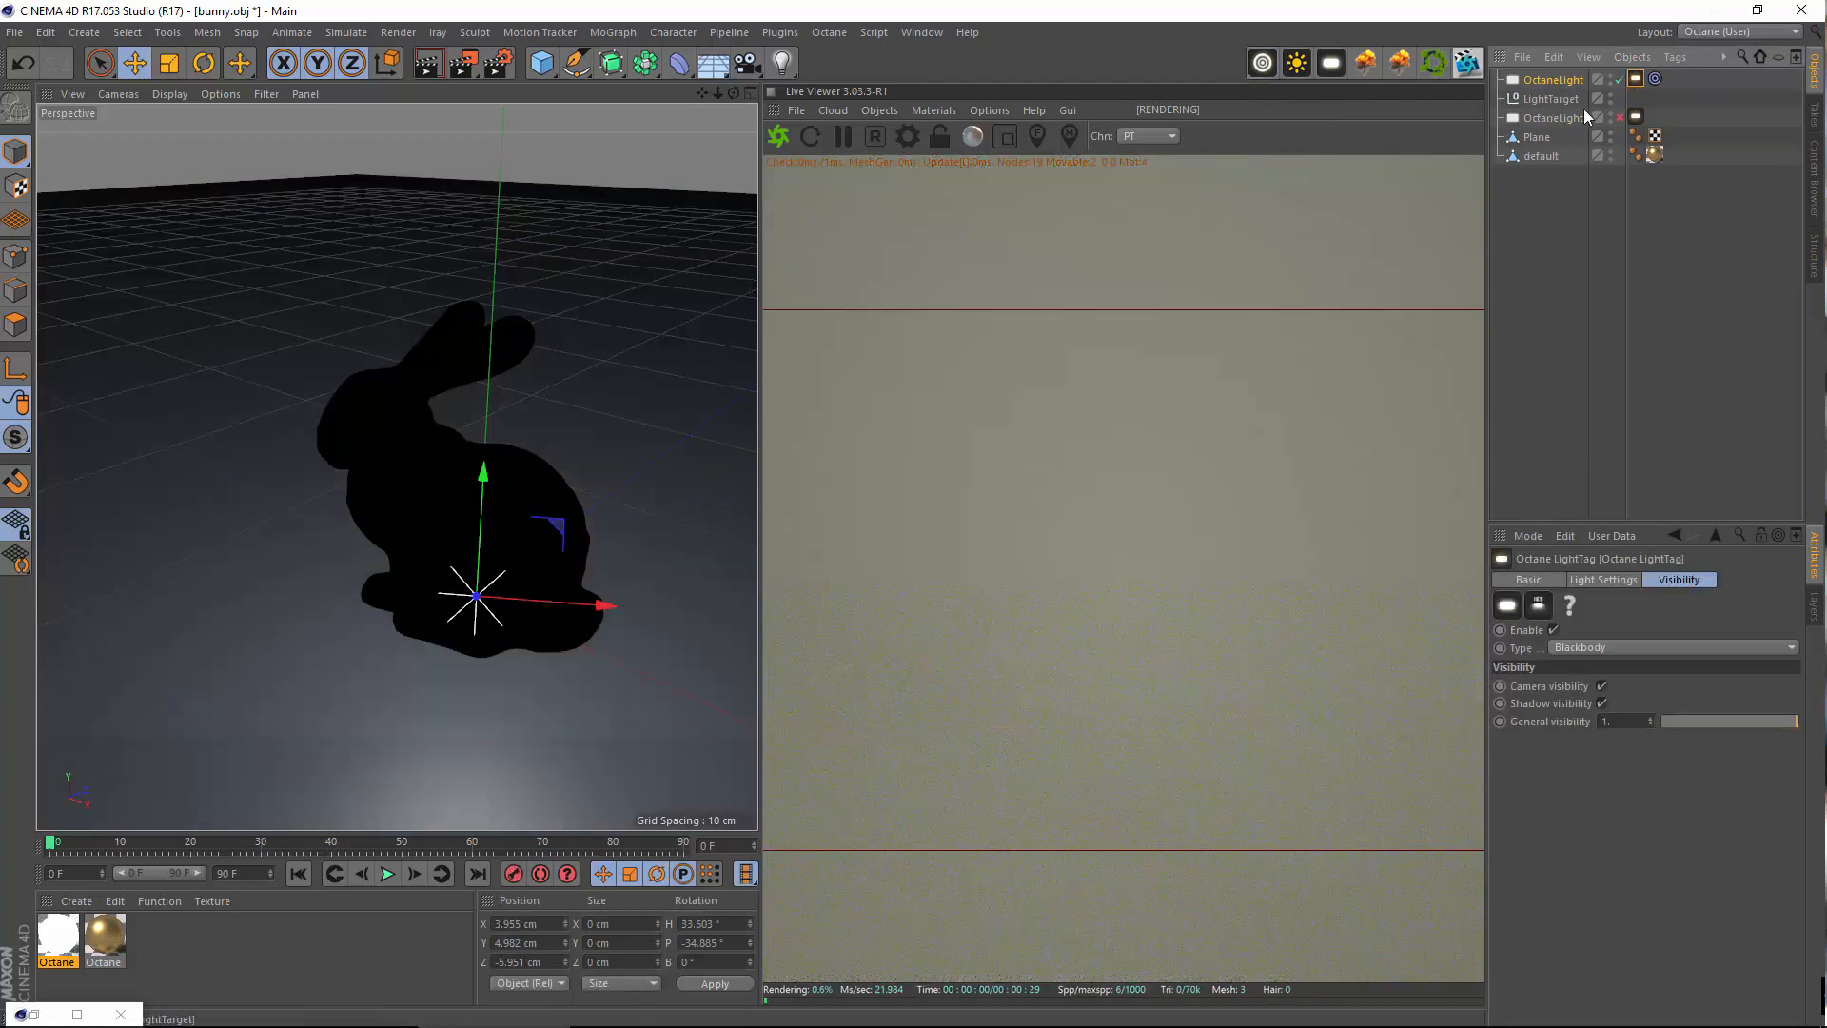
Examine the targeted area light around the bunny, its light settings and the Target Object assigned in its Target expression
{"action": "scroll", "coordinate": [483, 474], "scroll_direction": "down", "scroll_amount": 4}
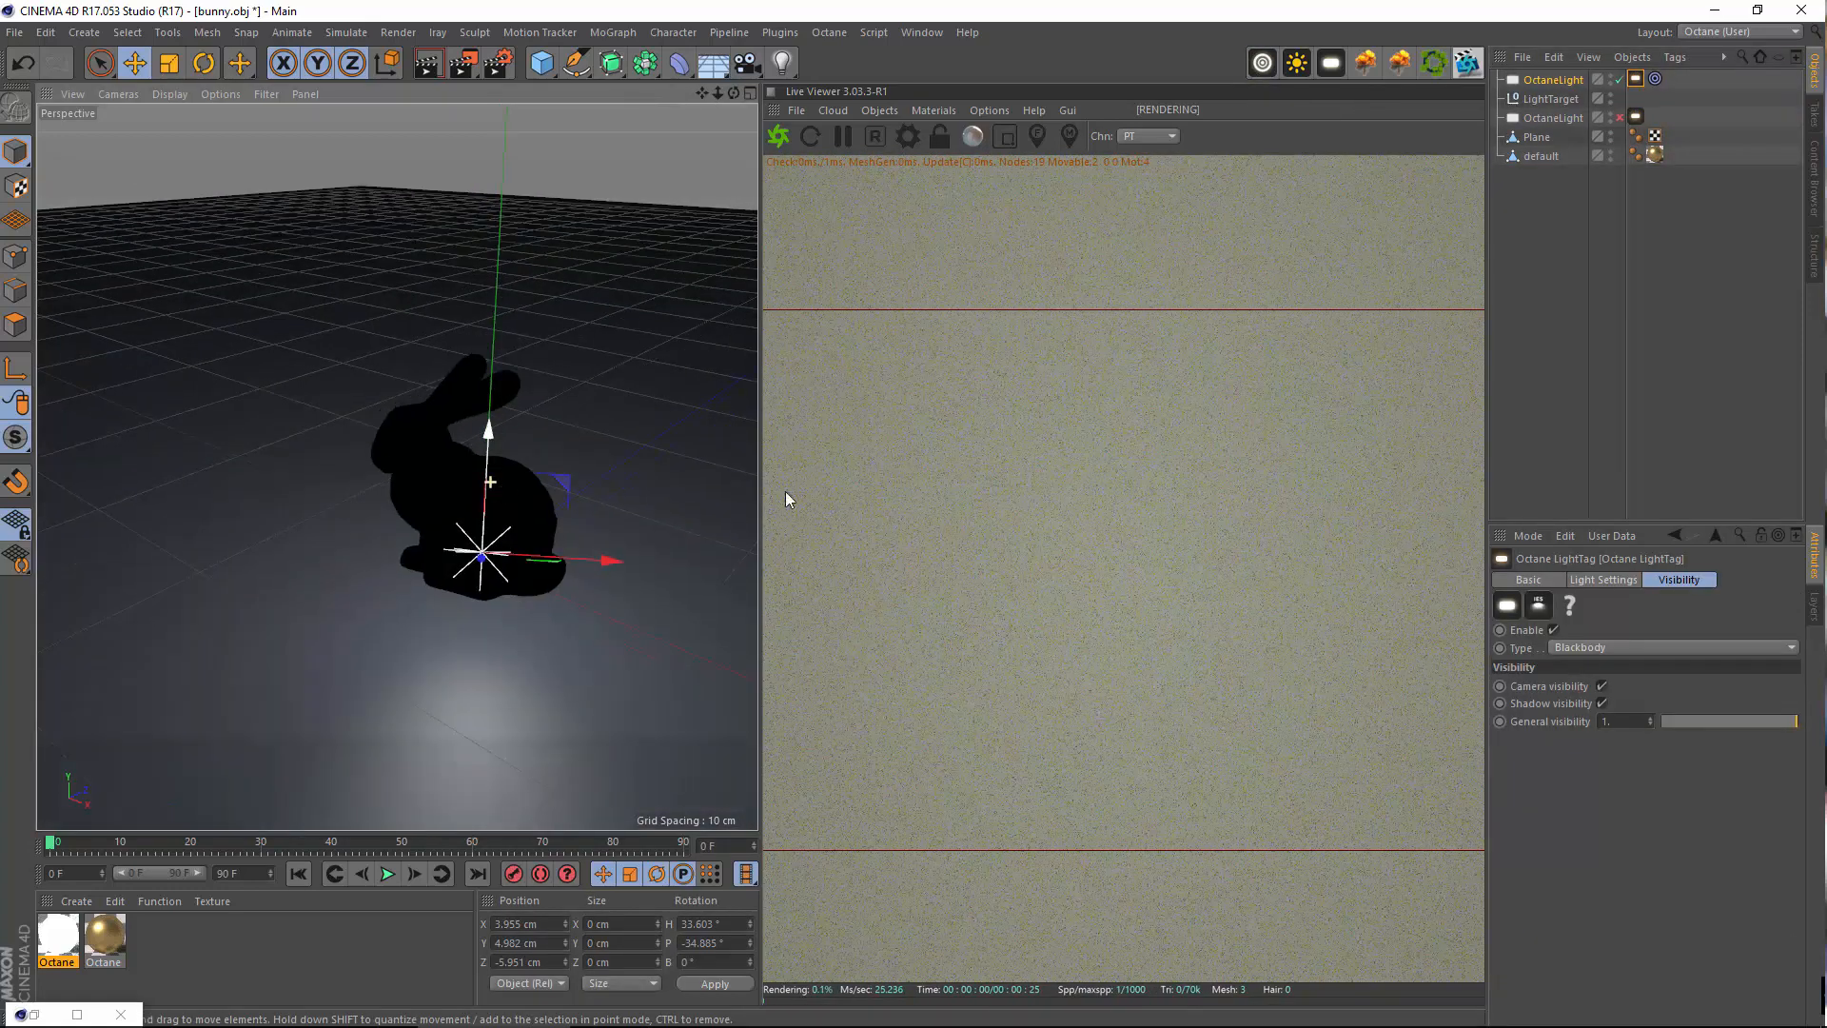
{"action": "left_click", "coordinate": [1608, 582]}
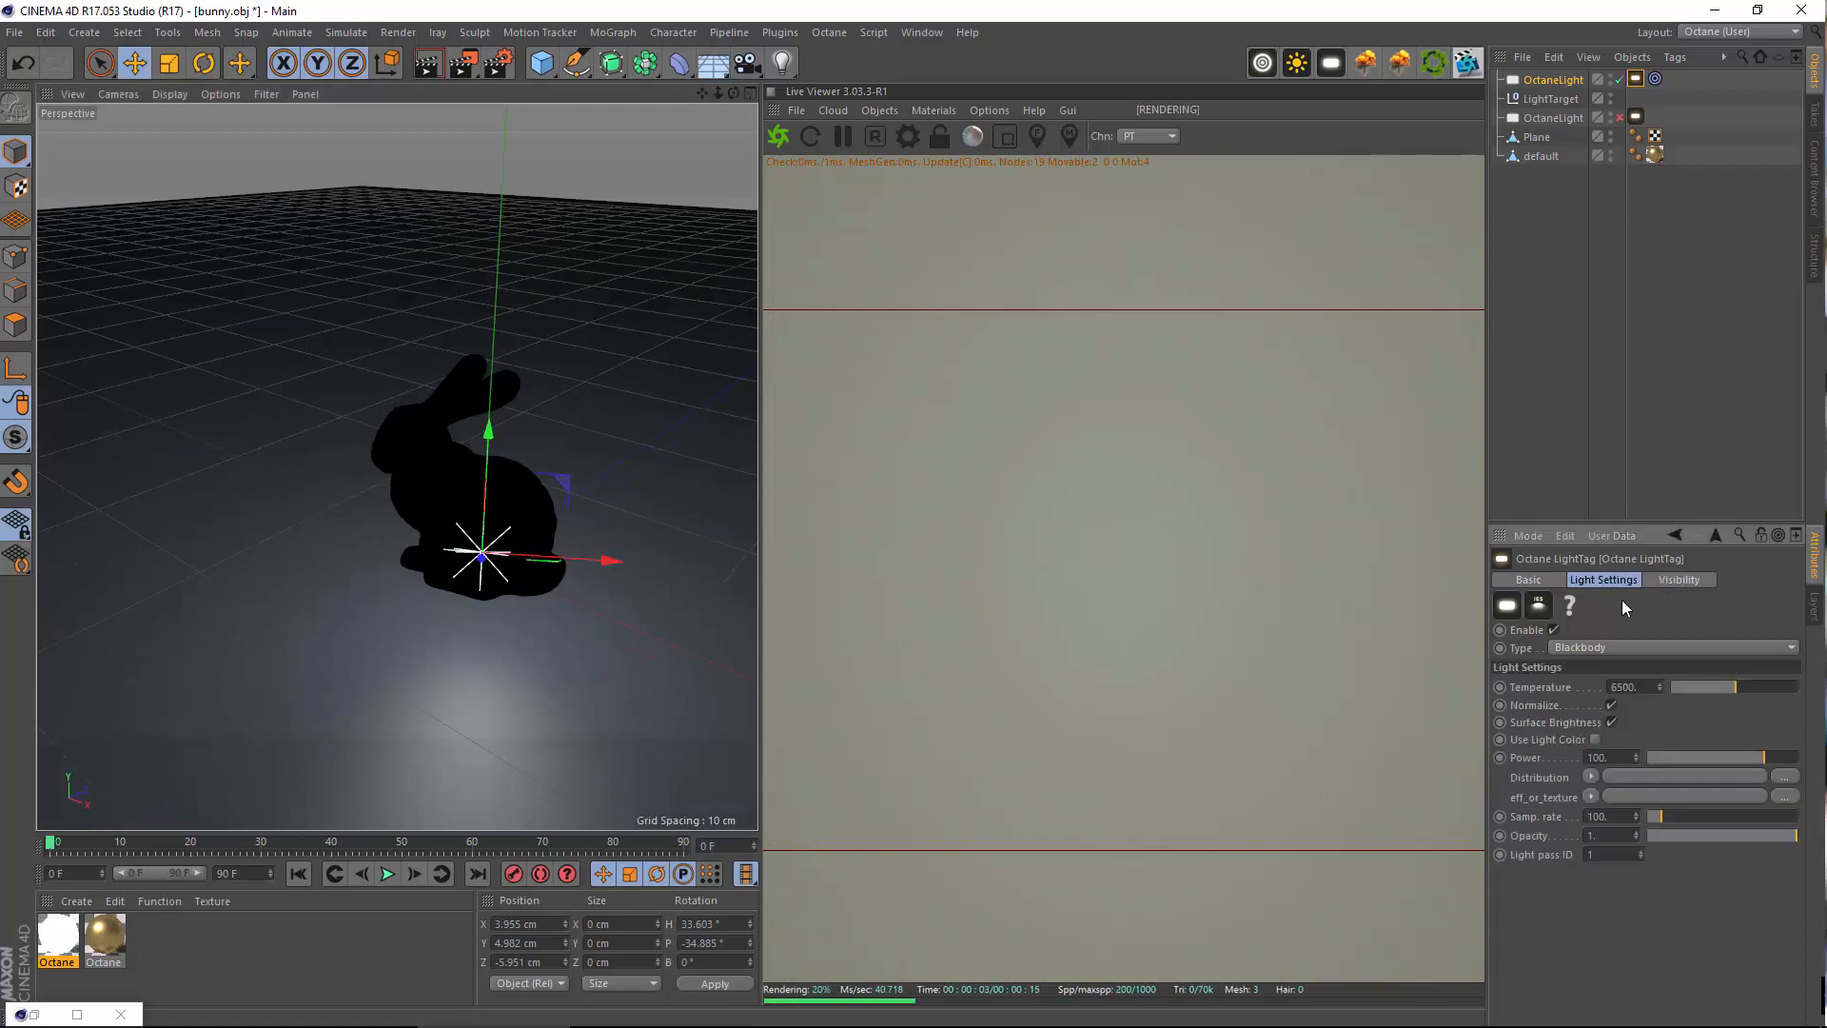
{"action": "left_click_drag", "start_coordinate": [321, 507], "coordinate": [582, 539], "text": "alt"}
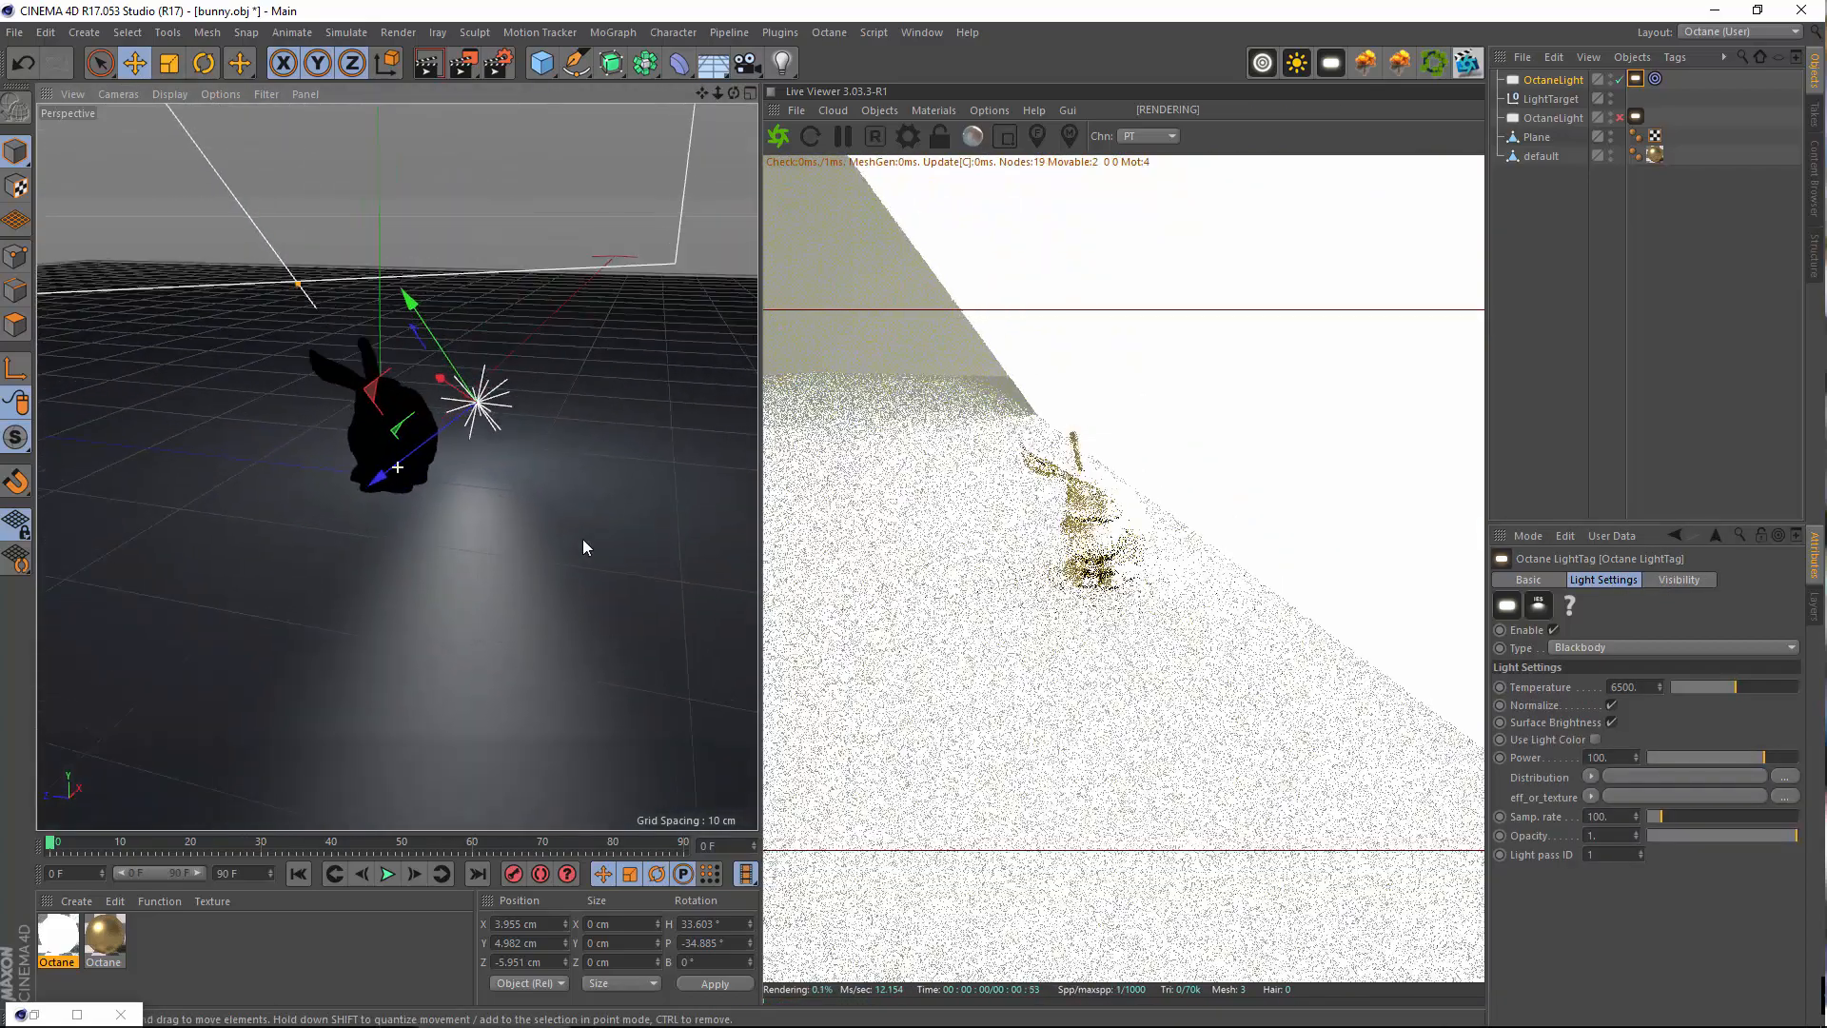
{"action": "middle_click_drag", "start_coordinate": [452, 504], "coordinate": [559, 521], "text": "alt"}
{"action": "left_click_drag", "start_coordinate": [558, 521], "coordinate": [493, 527], "text": "alt"}
{"action": "scroll", "coordinate": [526, 420], "scroll_direction": "up", "scroll_amount": 6}
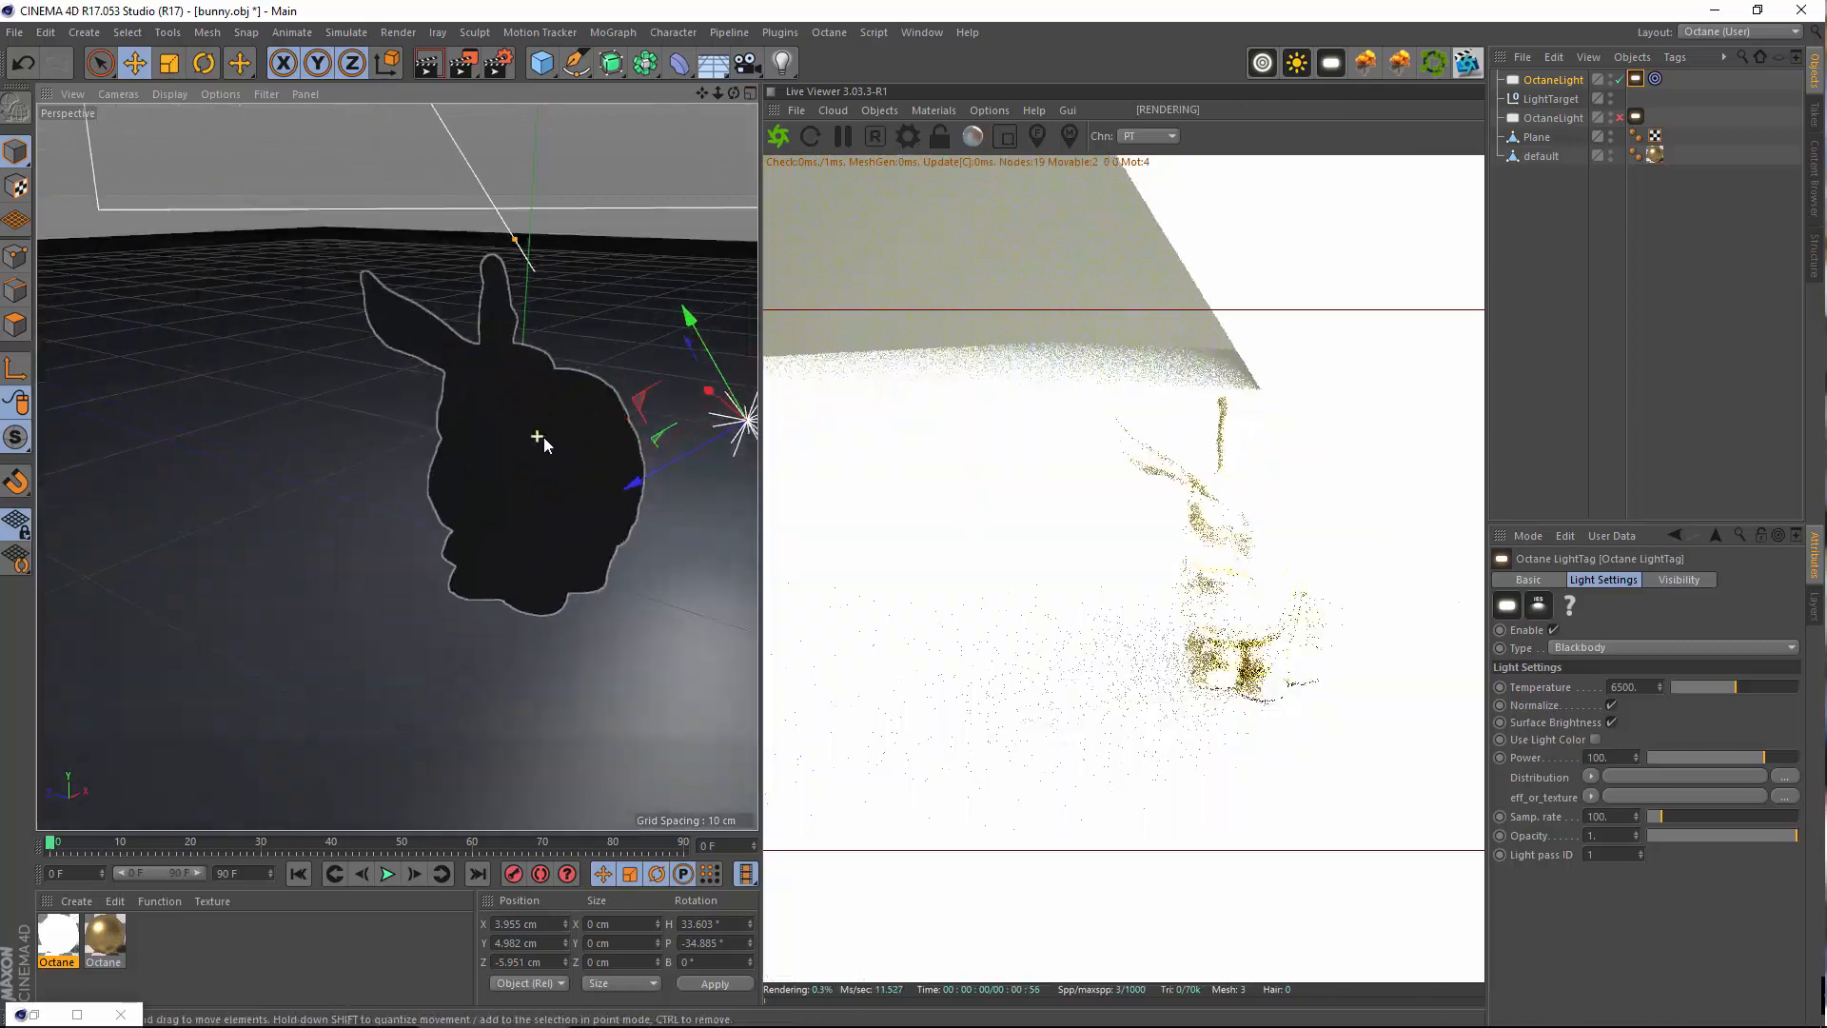
{"action": "scroll", "coordinate": [544, 438], "scroll_direction": "up", "scroll_amount": 3}
{"action": "left_click_drag", "start_coordinate": [515, 452], "coordinate": [491, 464], "text": "alt"}
{"action": "left_click", "coordinate": [1656, 78]}
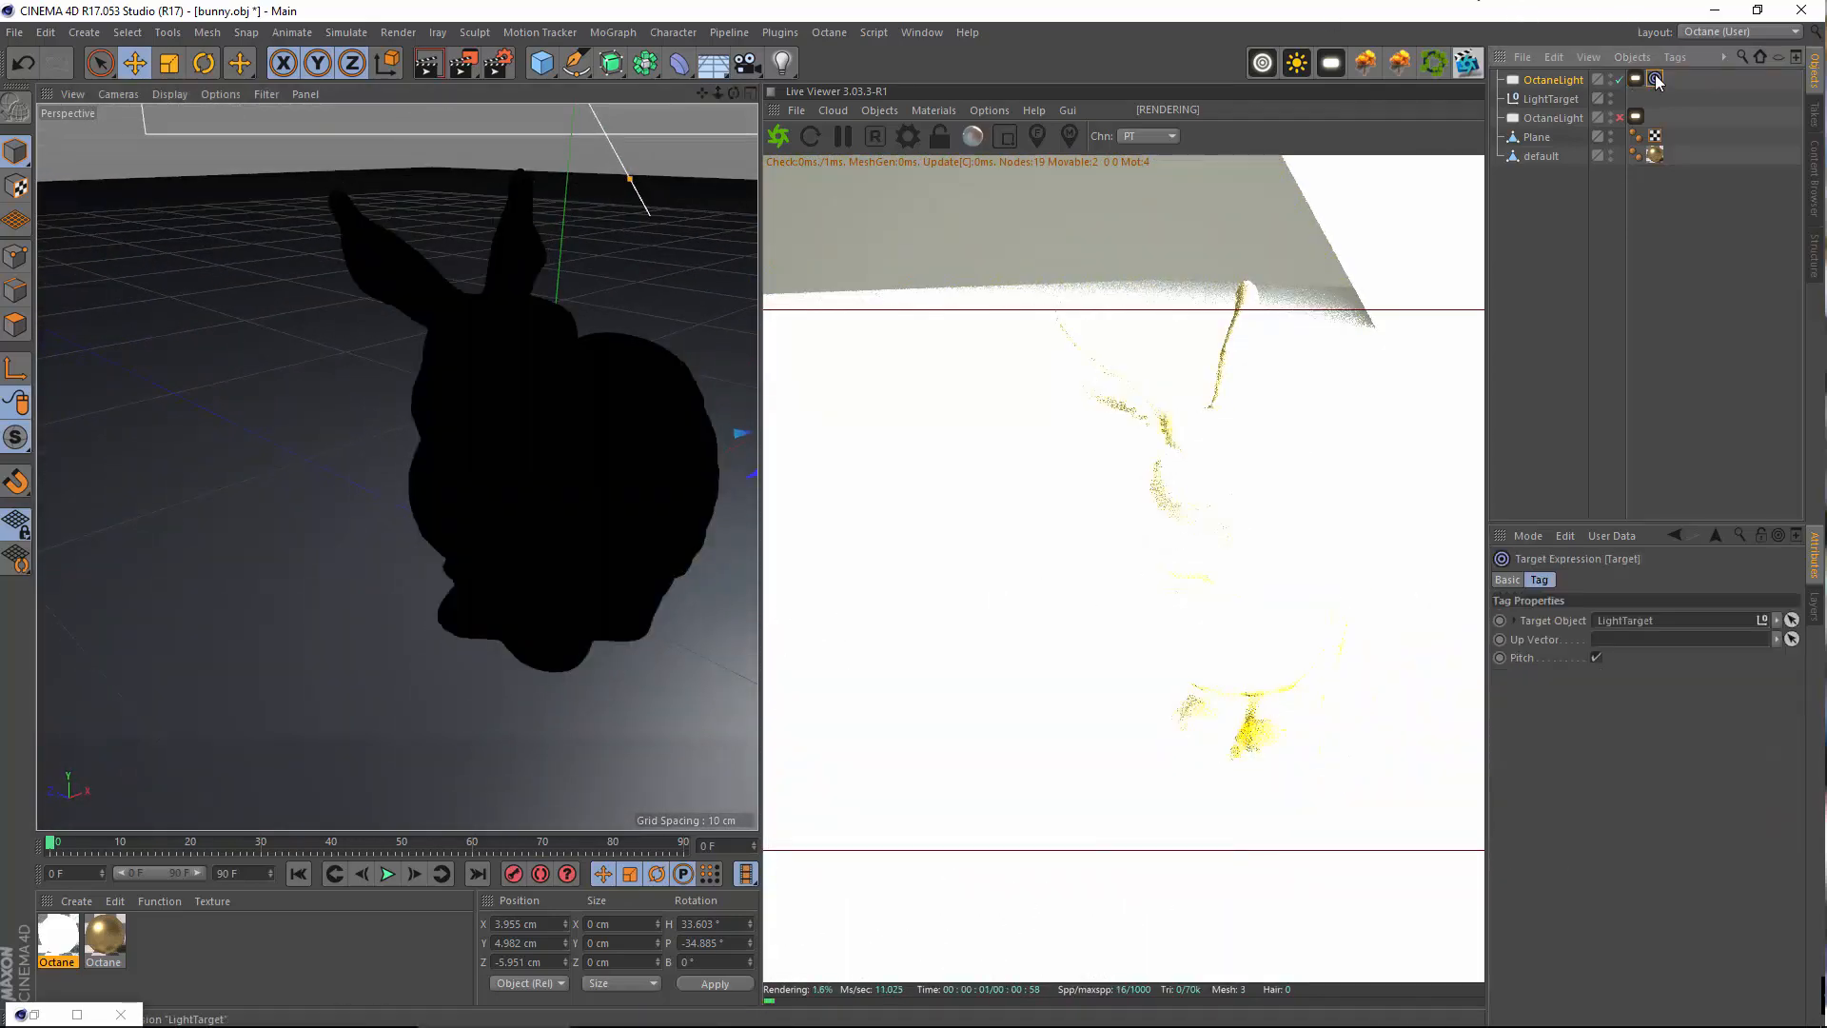
{"action": "left_click", "coordinate": [1499, 619]}
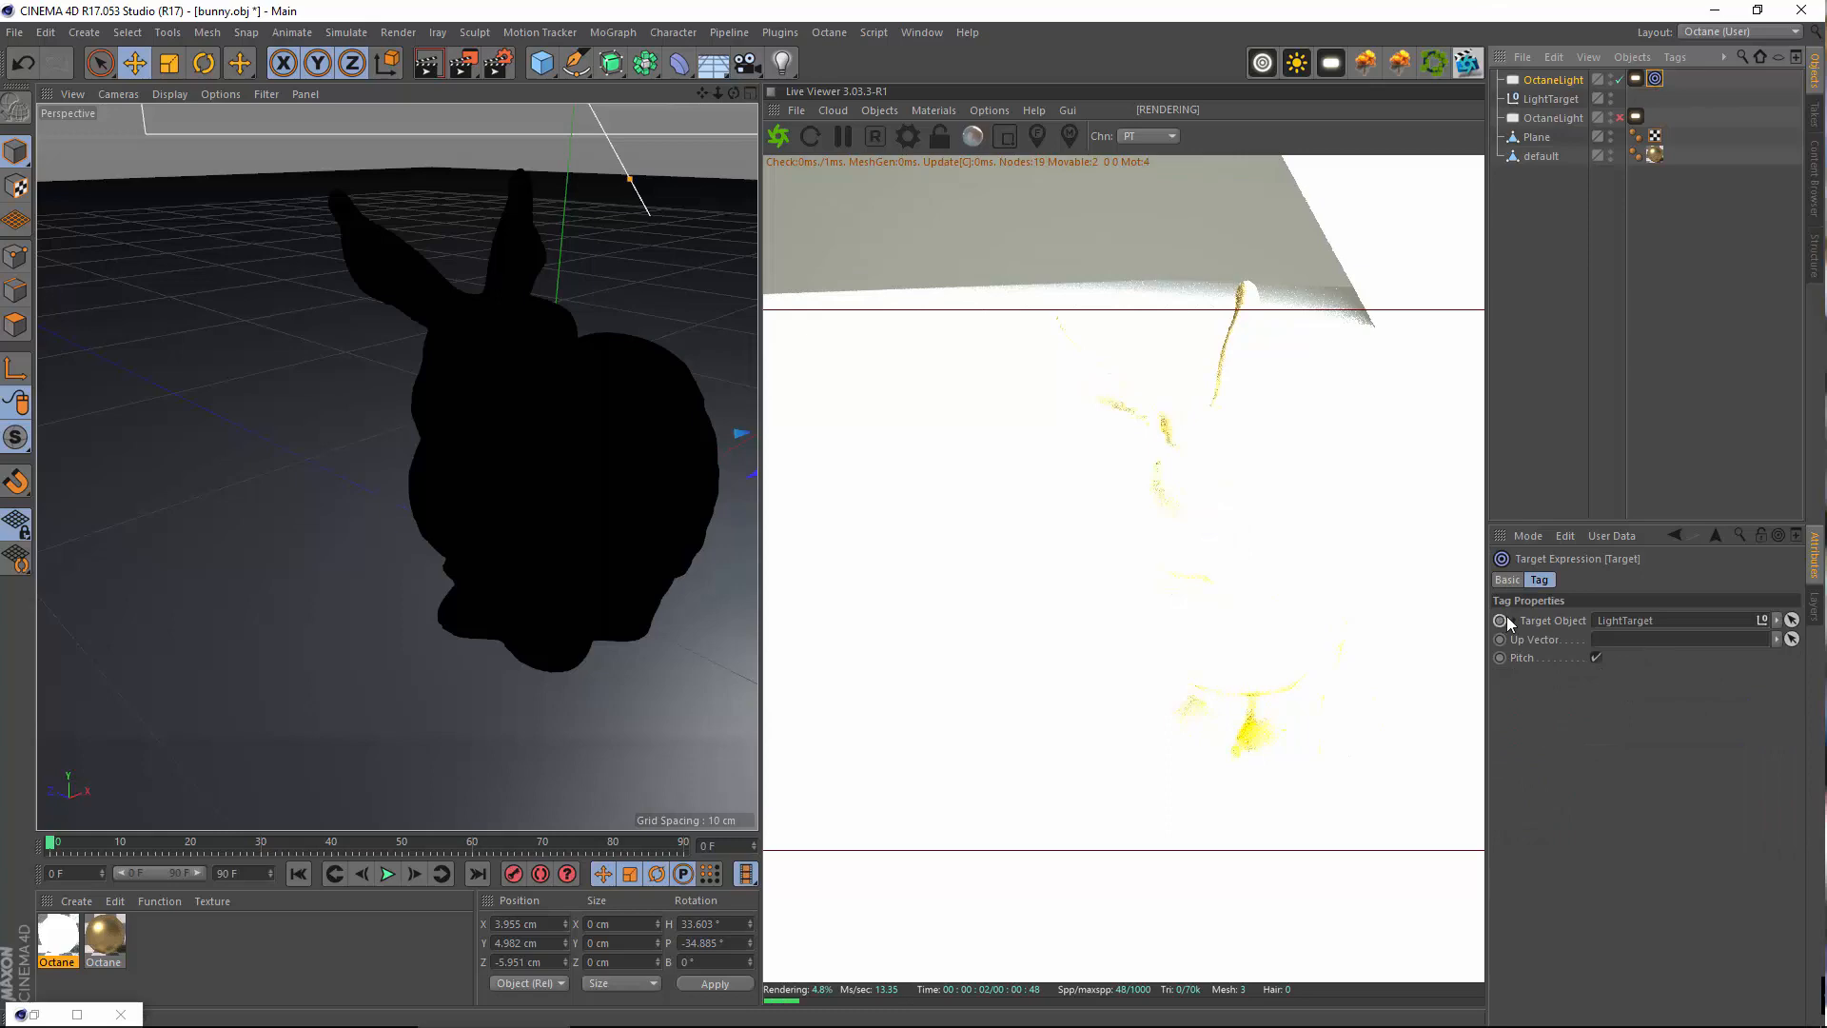
{"action": "left_click", "coordinate": [1512, 620]}
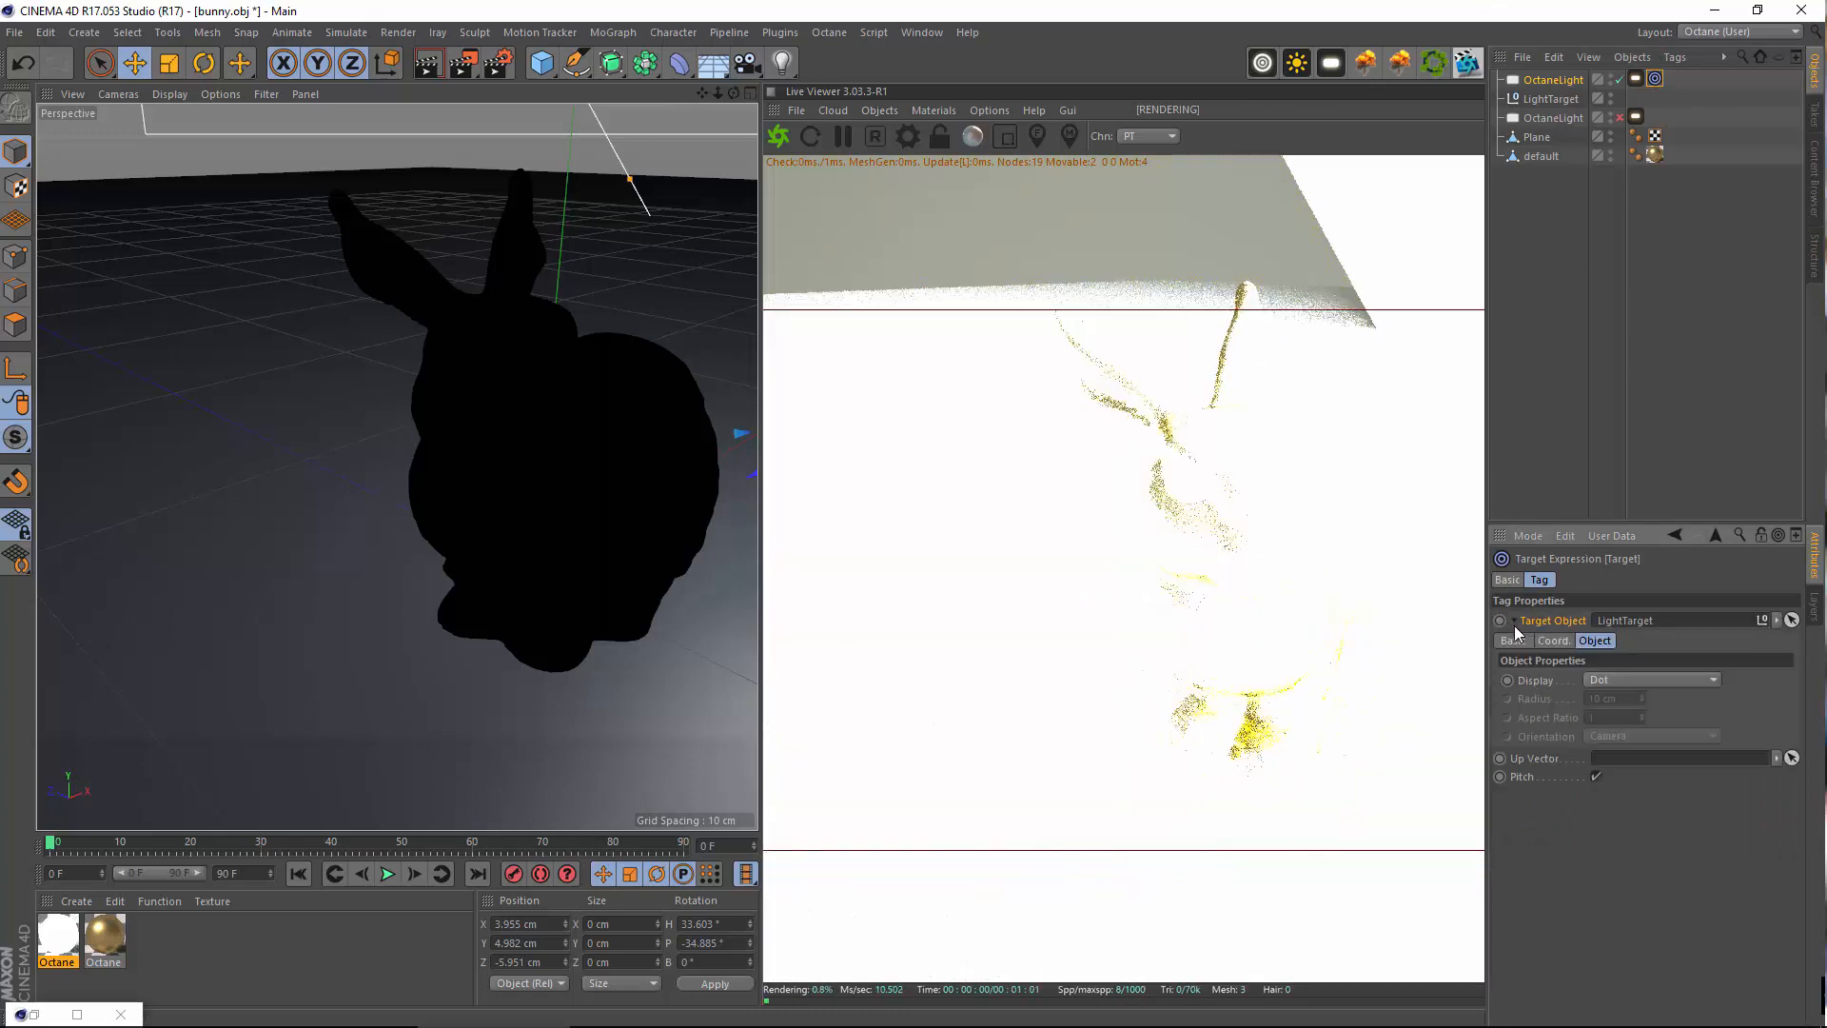
{"action": "left_click", "coordinate": [1513, 623]}
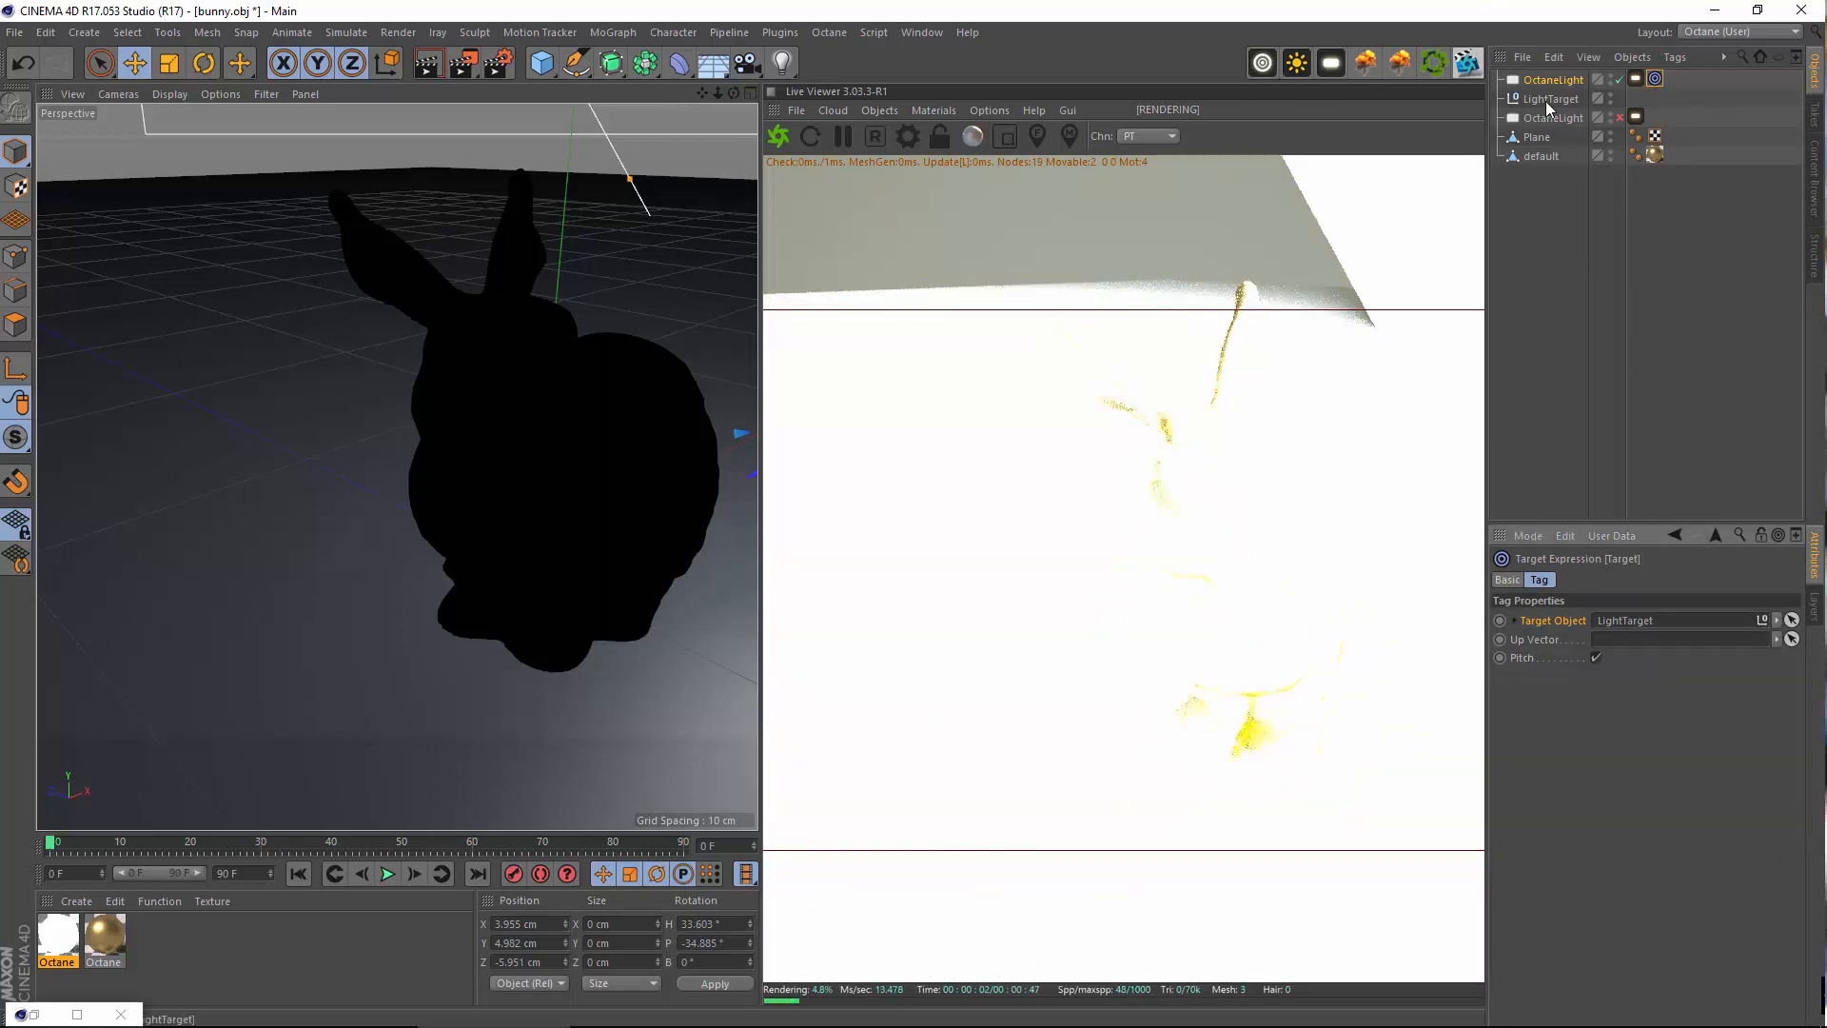
Try nesting the bunny and the Plane under the LightTarget null, and move both back out to the top level
{"action": "left_click", "coordinate": [1546, 103]}
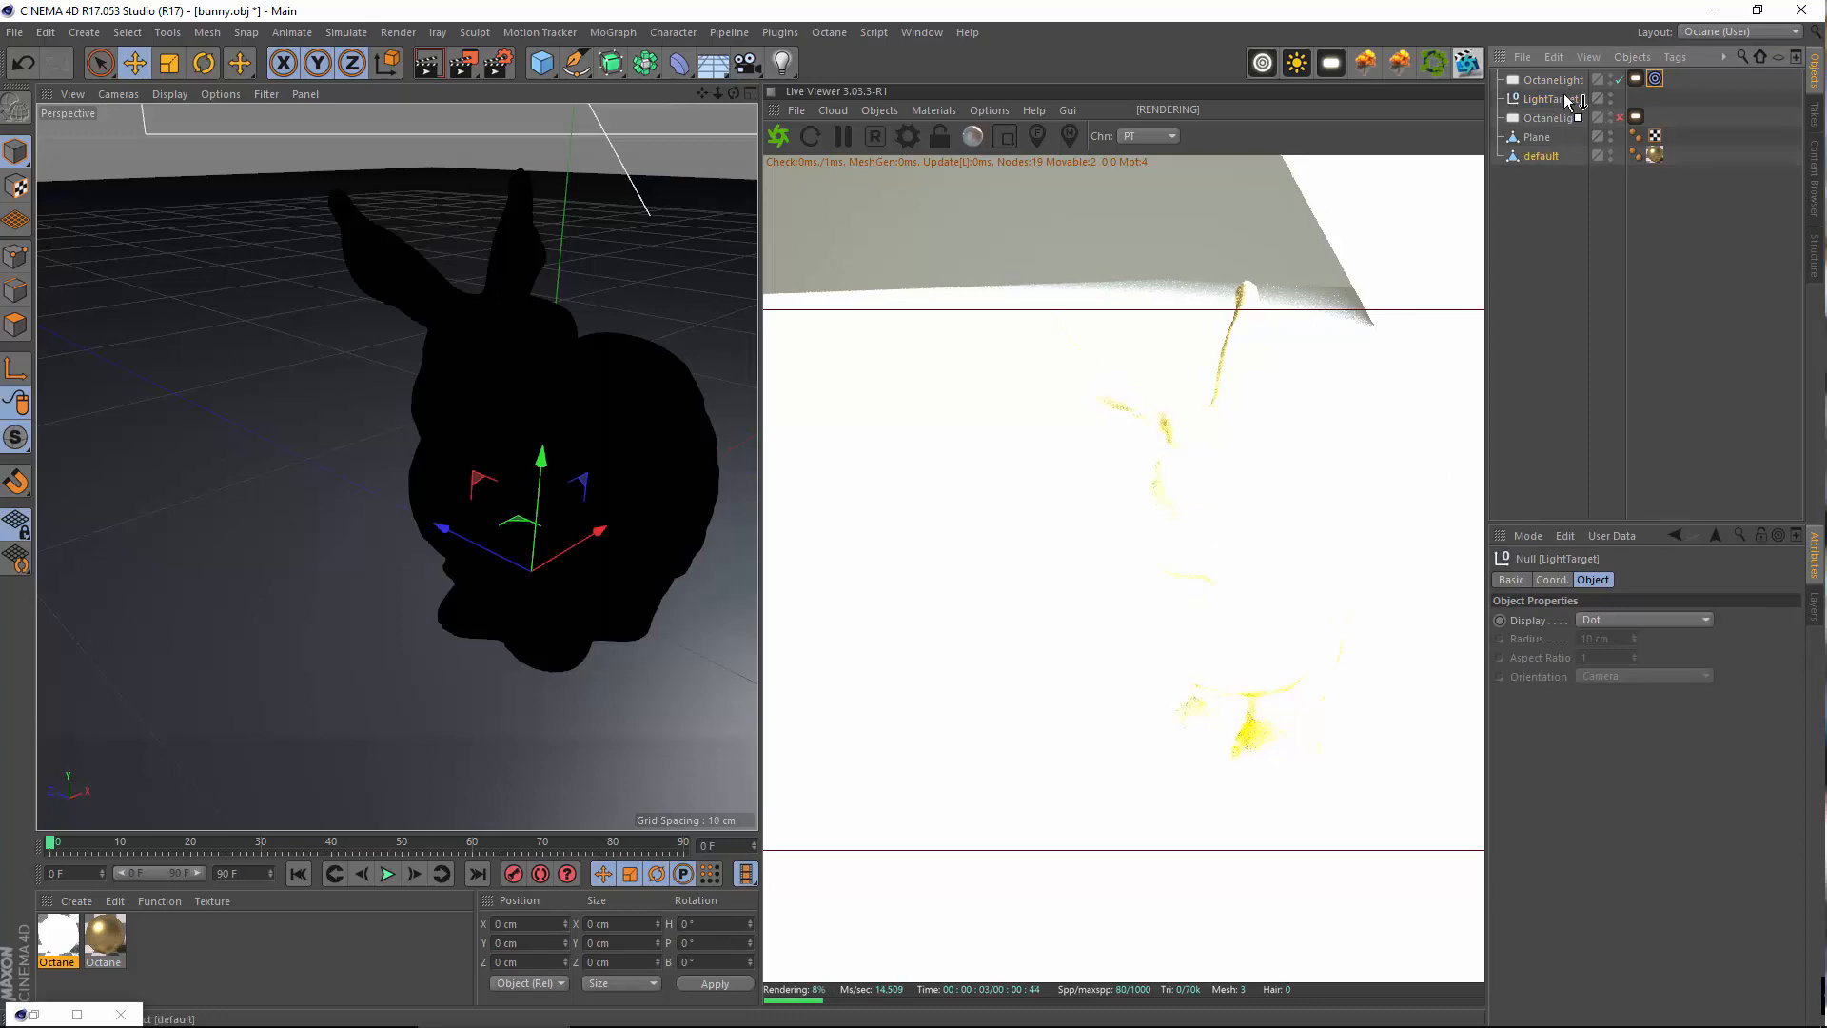
{"action": "mouse_move", "coordinate": [1566, 103]}
{"action": "left_mouse_down"}
{"action": "mouse_move", "coordinate": [1570, 84]}
{"action": "mouse_move", "coordinate": [1569, 101]}
{"action": "left_mouse_up"}
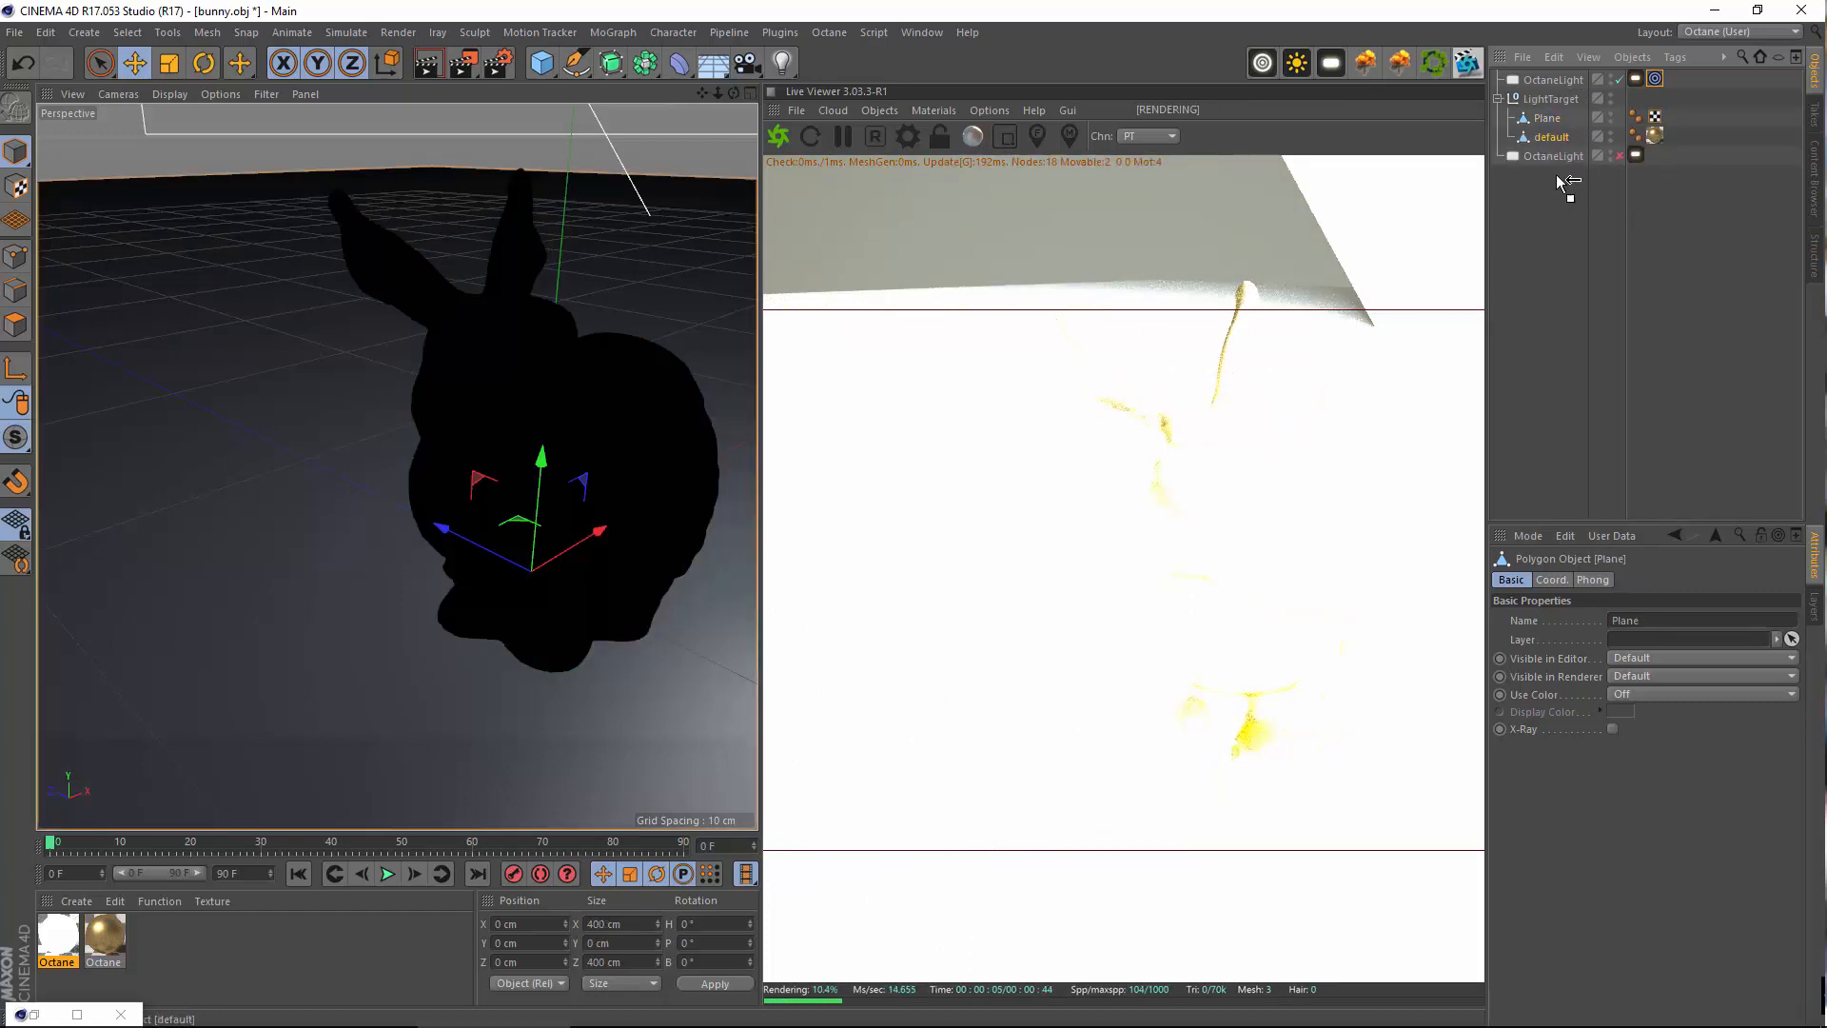
{"action": "mouse_move", "coordinate": [1556, 175]}
{"action": "left_mouse_down"}
{"action": "mouse_move", "coordinate": [1587, 149]}
{"action": "mouse_move", "coordinate": [1554, 179]}
{"action": "left_mouse_up"}
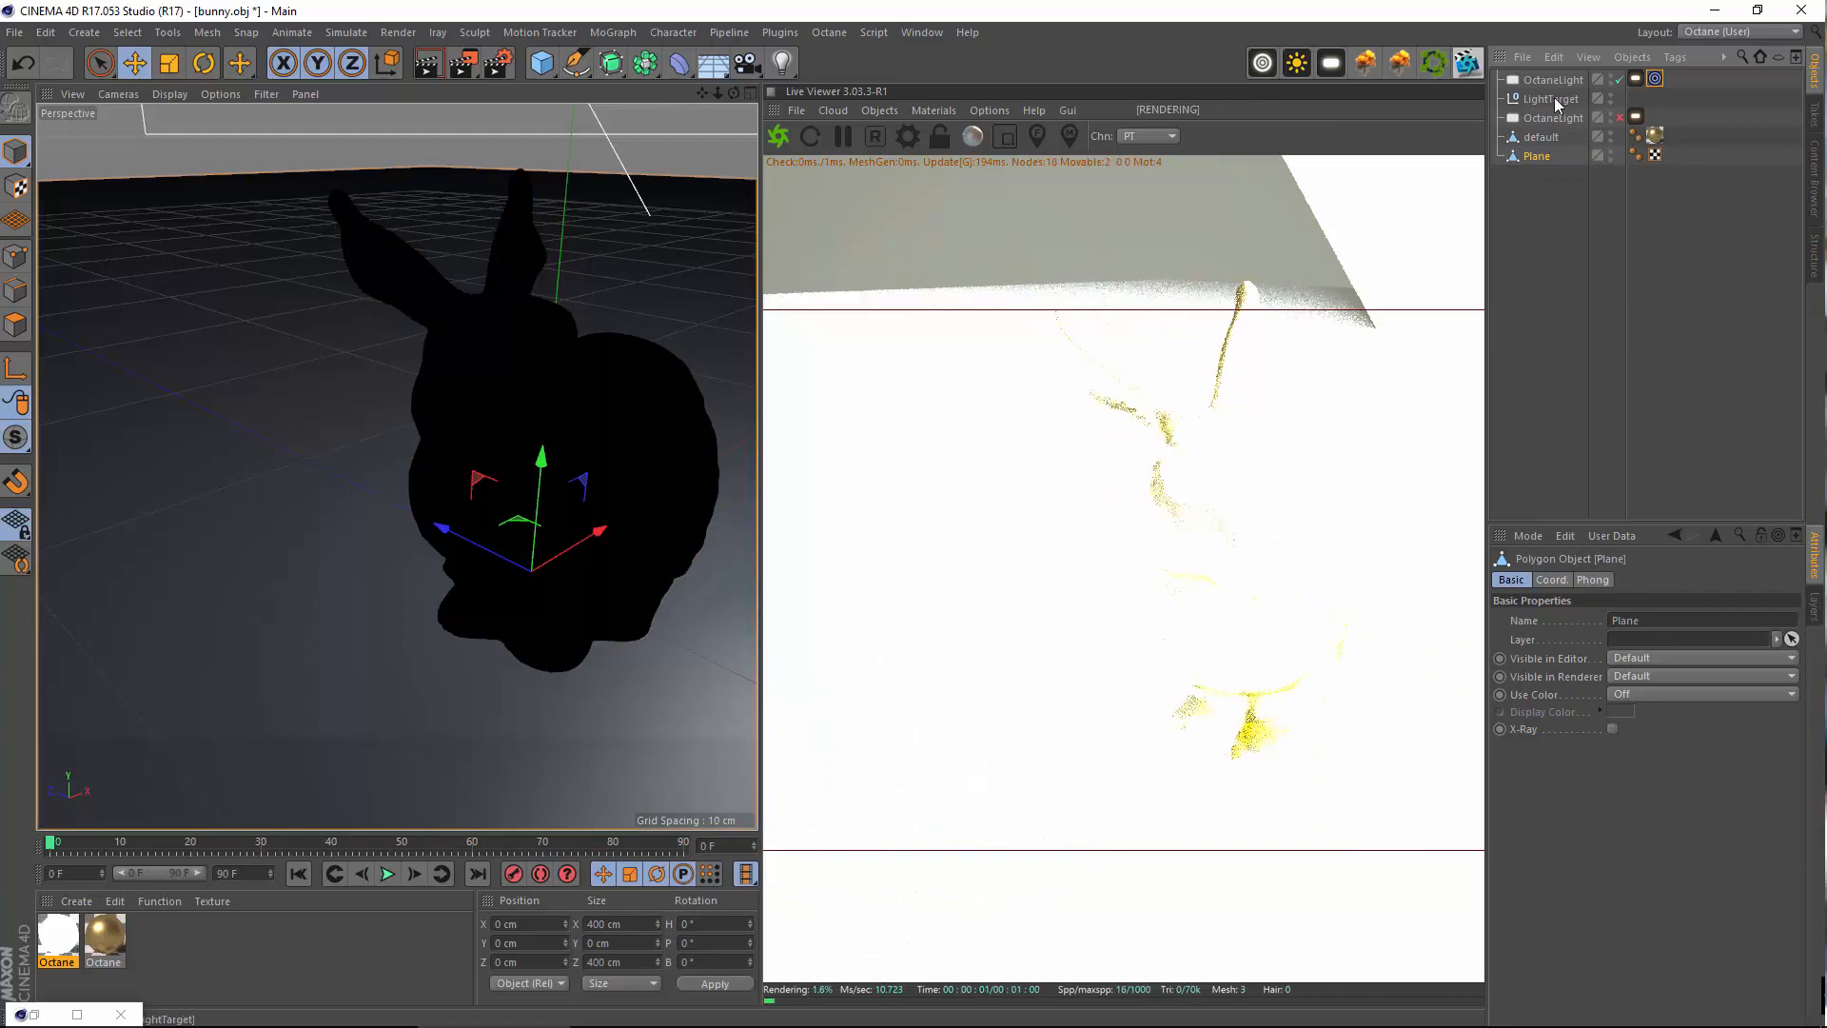
Move the LightTarget null away from the bunny along the negative Z axis to re-aim the targeted area light
{"action": "left_click", "coordinate": [1551, 99]}
{"action": "scroll", "coordinate": [229, 457], "scroll_direction": "down", "scroll_amount": 5}
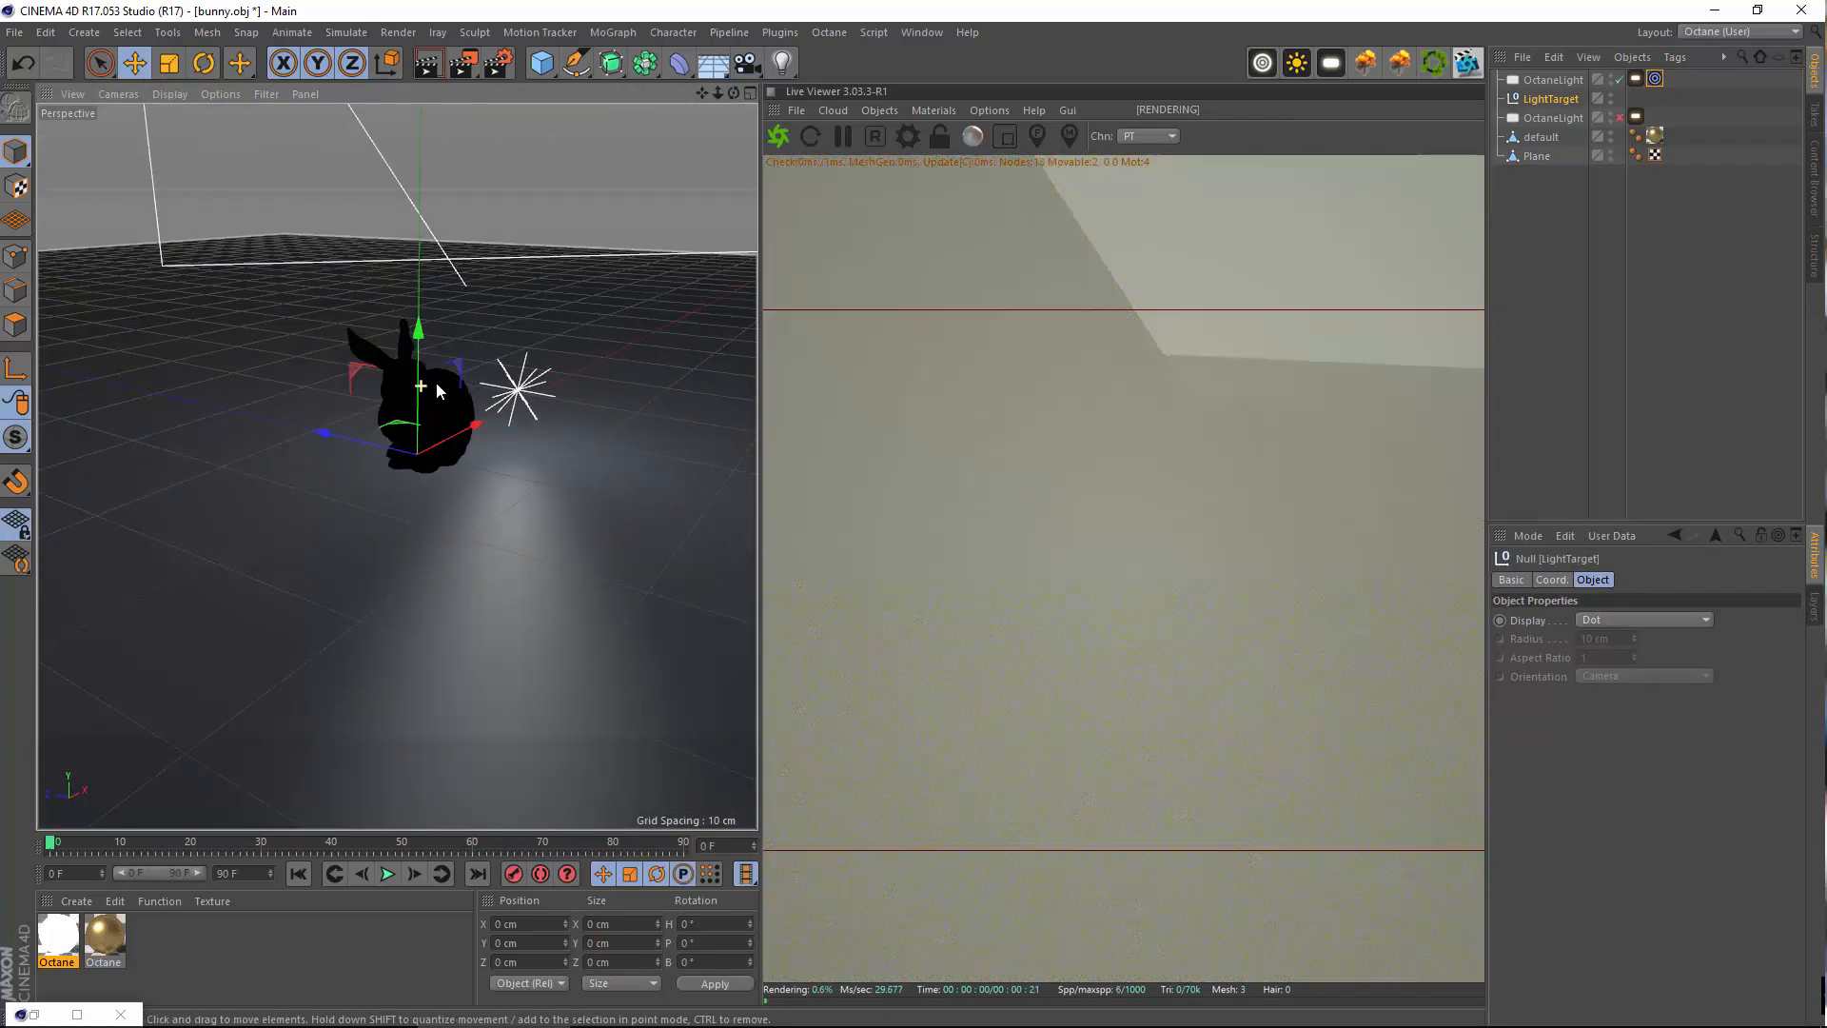
{"action": "left_click_drag", "start_coordinate": [438, 385], "coordinate": [352, 404], "text": "alt"}
{"action": "left_click_drag", "start_coordinate": [552, 247], "coordinate": [438, 295], "text": "alt"}
{"action": "middle_click_drag", "start_coordinate": [438, 295], "coordinate": [414, 482], "text": "alt"}
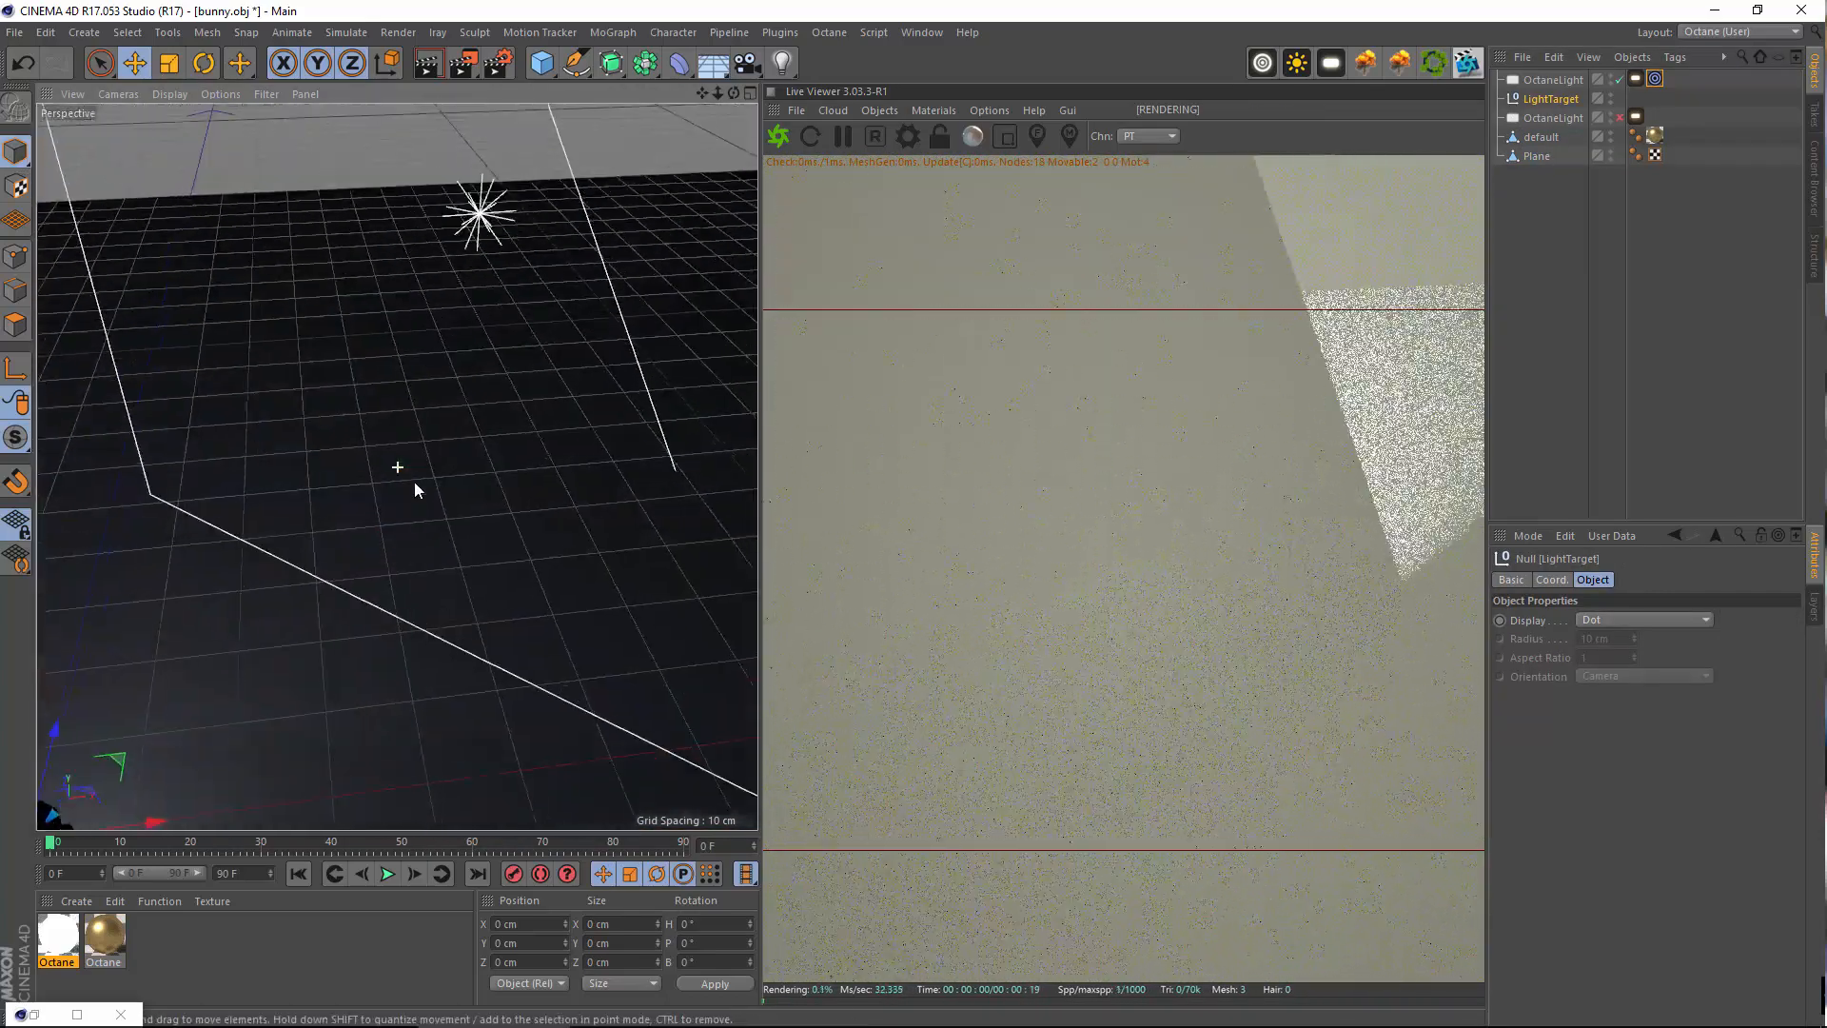
{"action": "scroll", "coordinate": [414, 482], "scroll_direction": "down", "scroll_amount": 6}
{"action": "scroll", "coordinate": [339, 494], "scroll_direction": "up", "scroll_amount": 2}
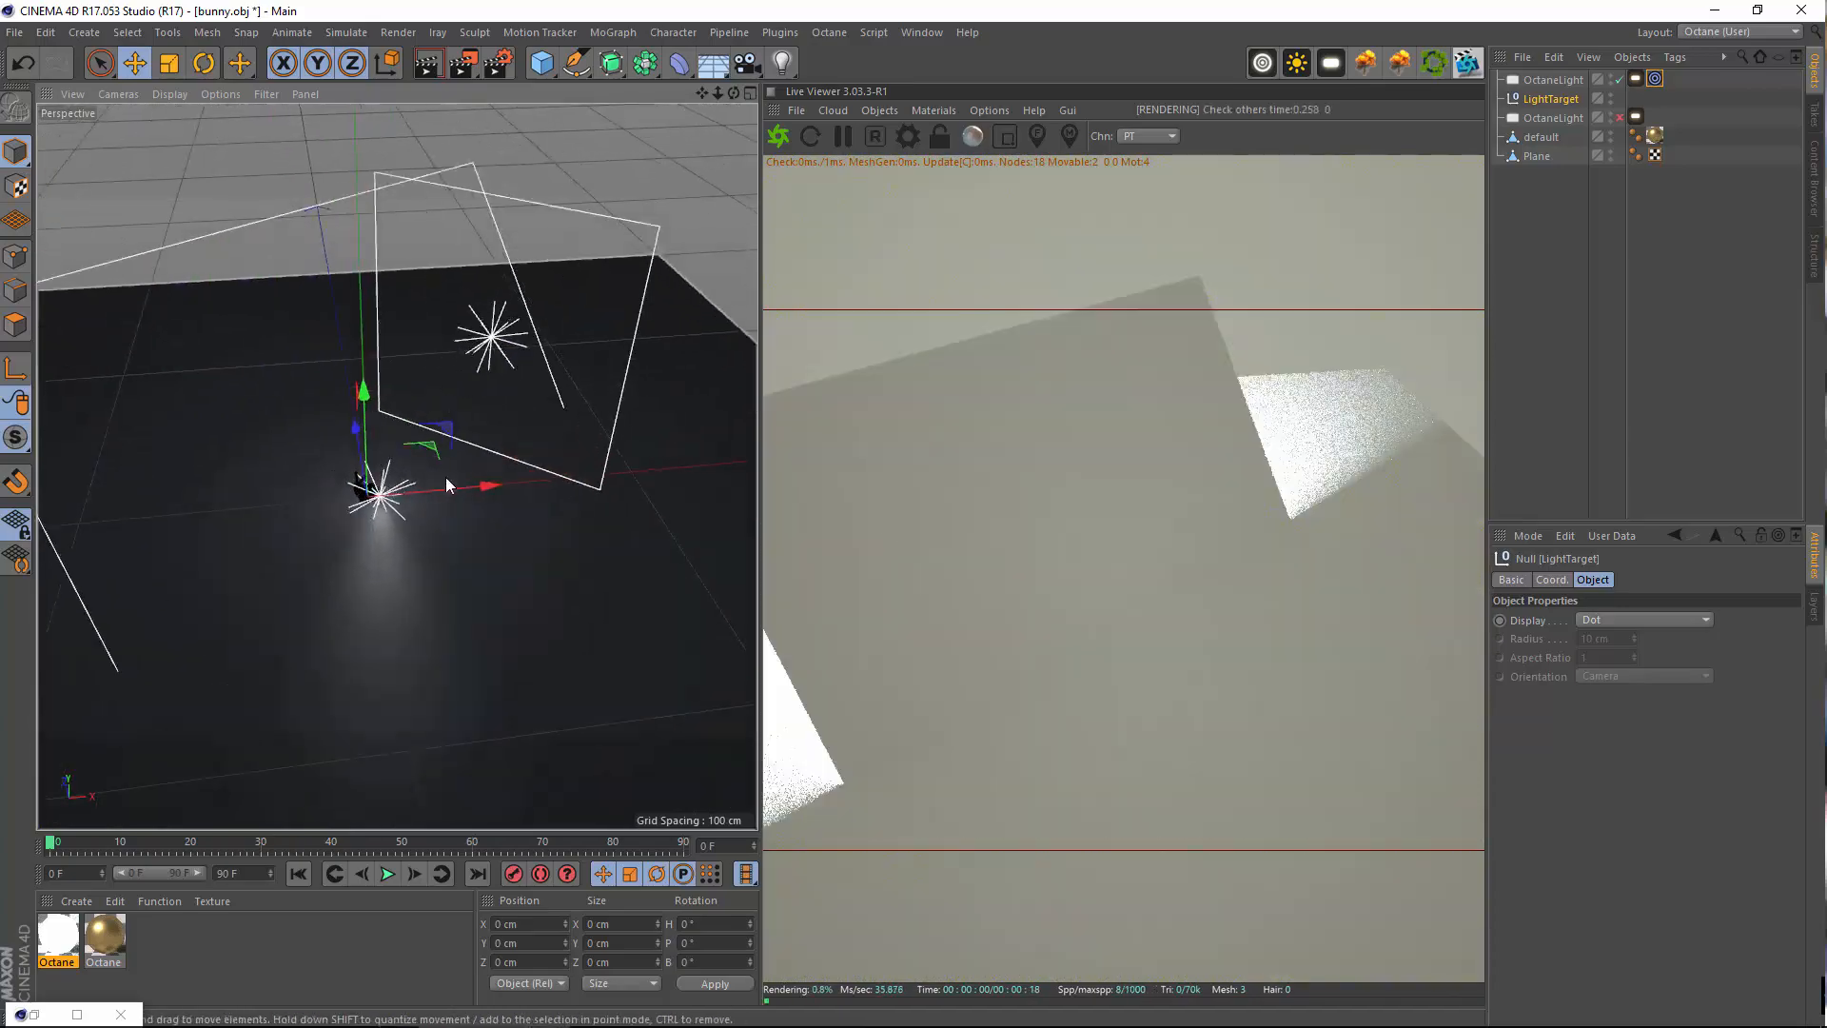
{"action": "left_click_drag", "start_coordinate": [386, 554], "coordinate": [382, 481]}
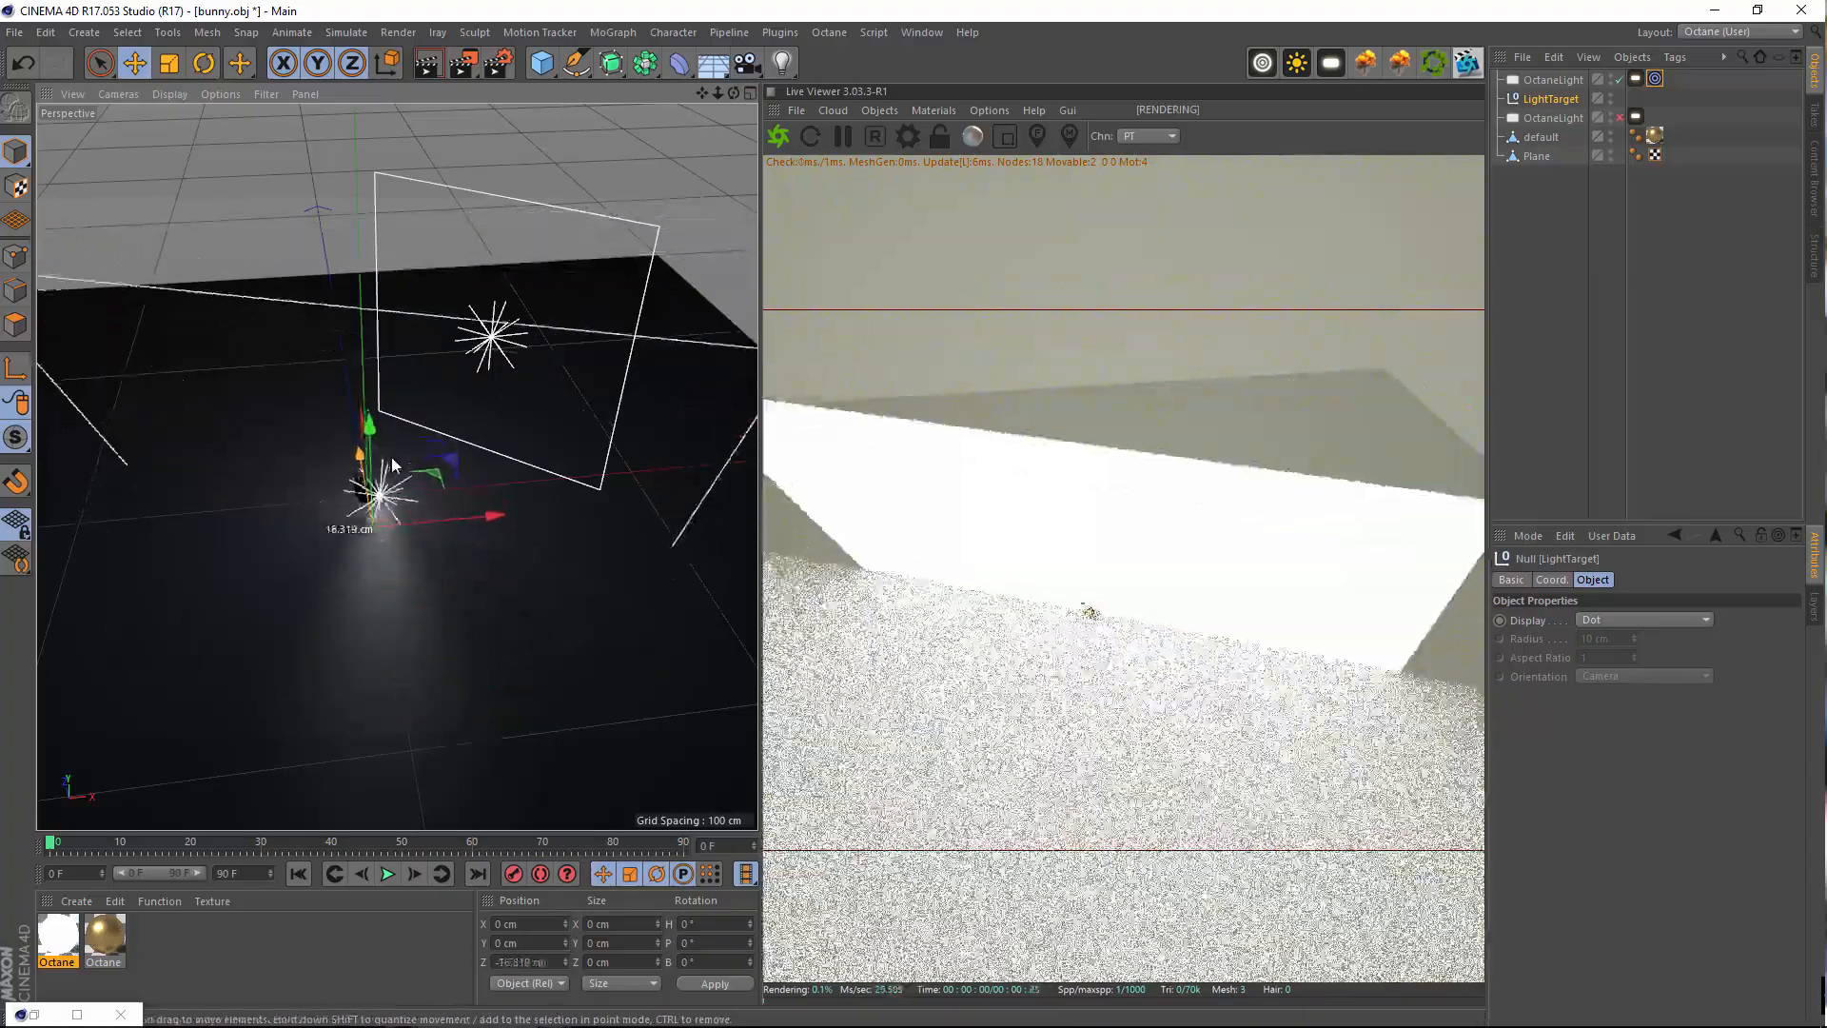
{"action": "scroll", "coordinate": [401, 471], "scroll_direction": "up", "scroll_amount": 5}
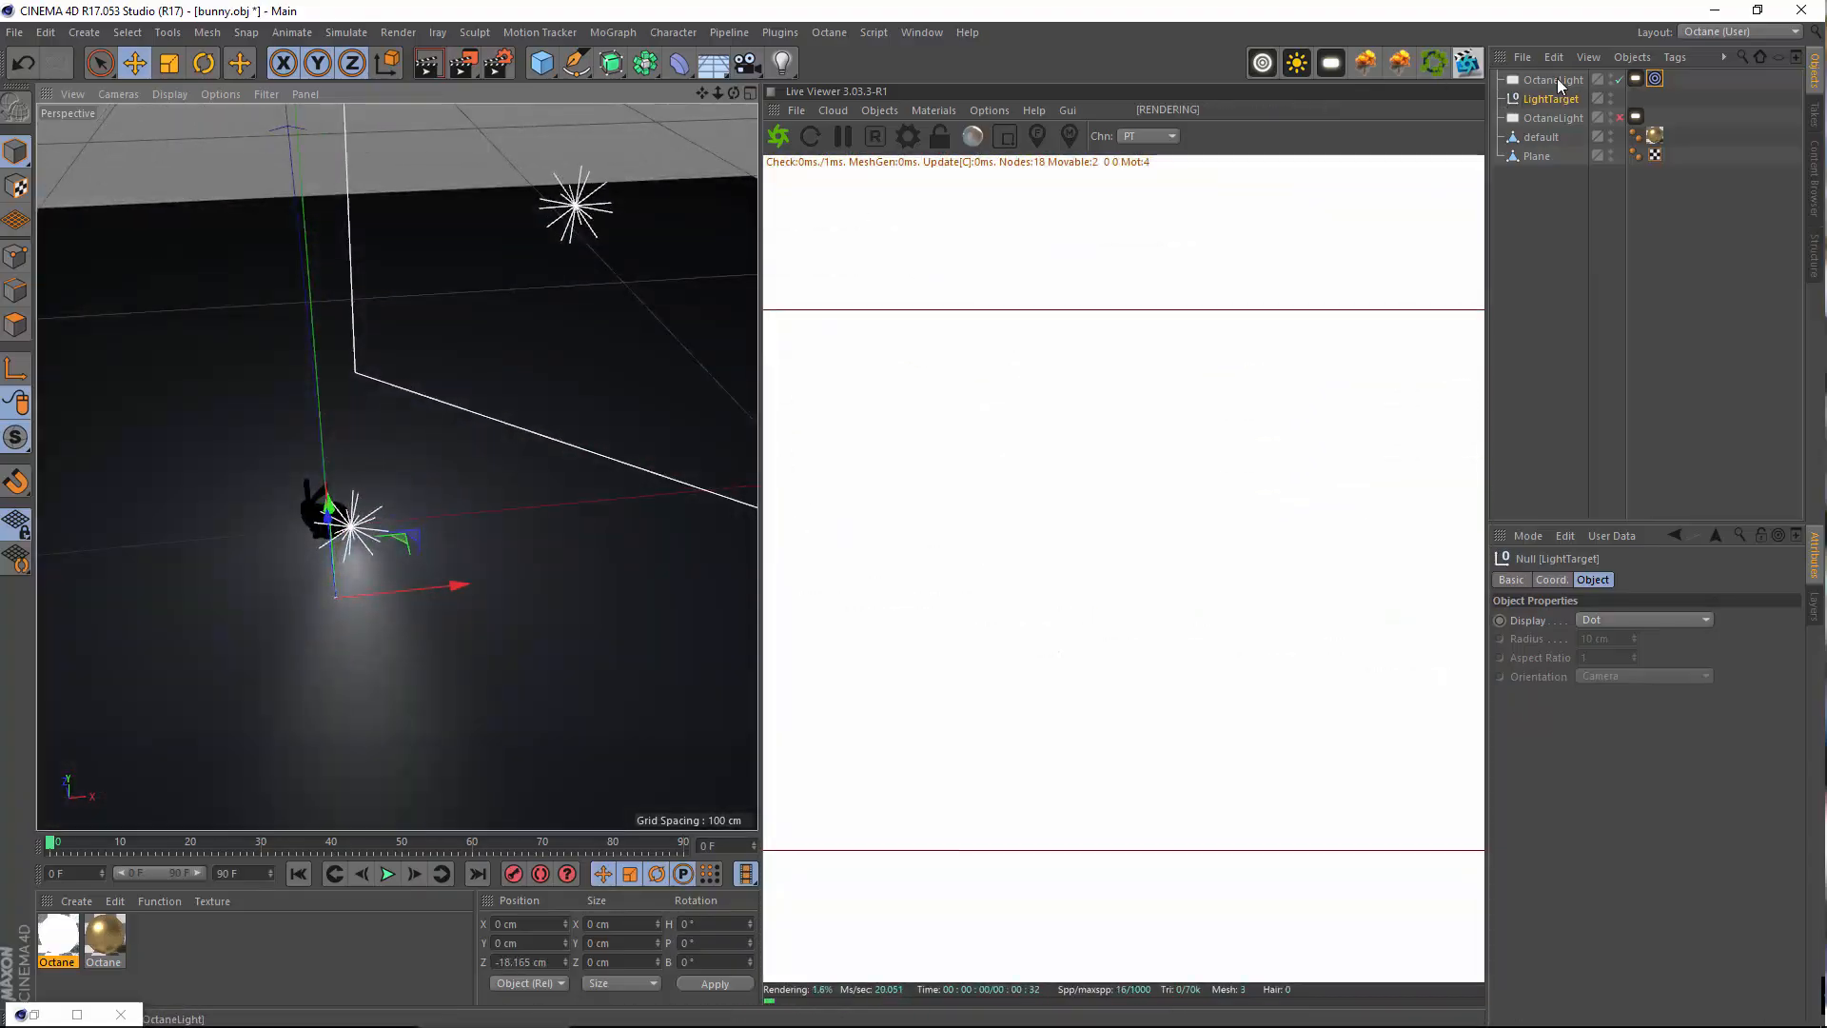
Delete the targeted area light with its LightTarget null, and enable the remaining OctaneLight
{"action": "left_click", "coordinate": [1558, 82]}
{"action": "key", "text": "Delete"}
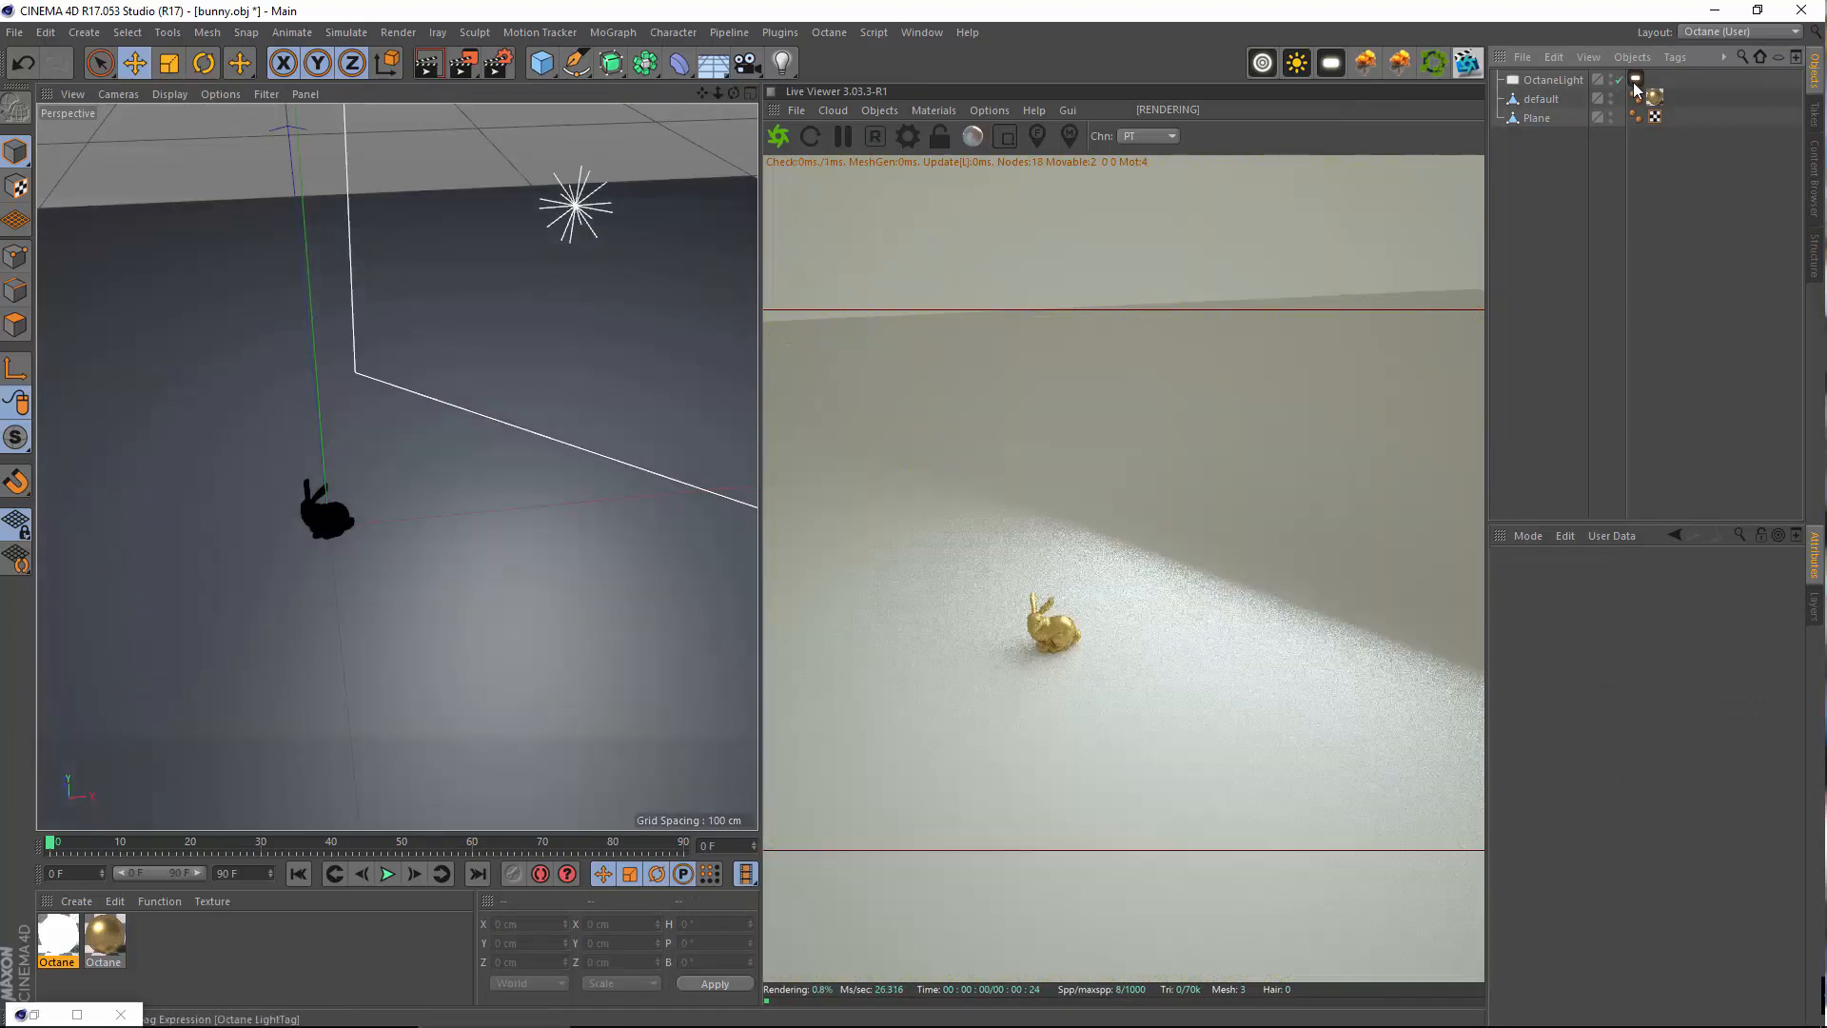
{"action": "left_click", "coordinate": [1632, 80]}
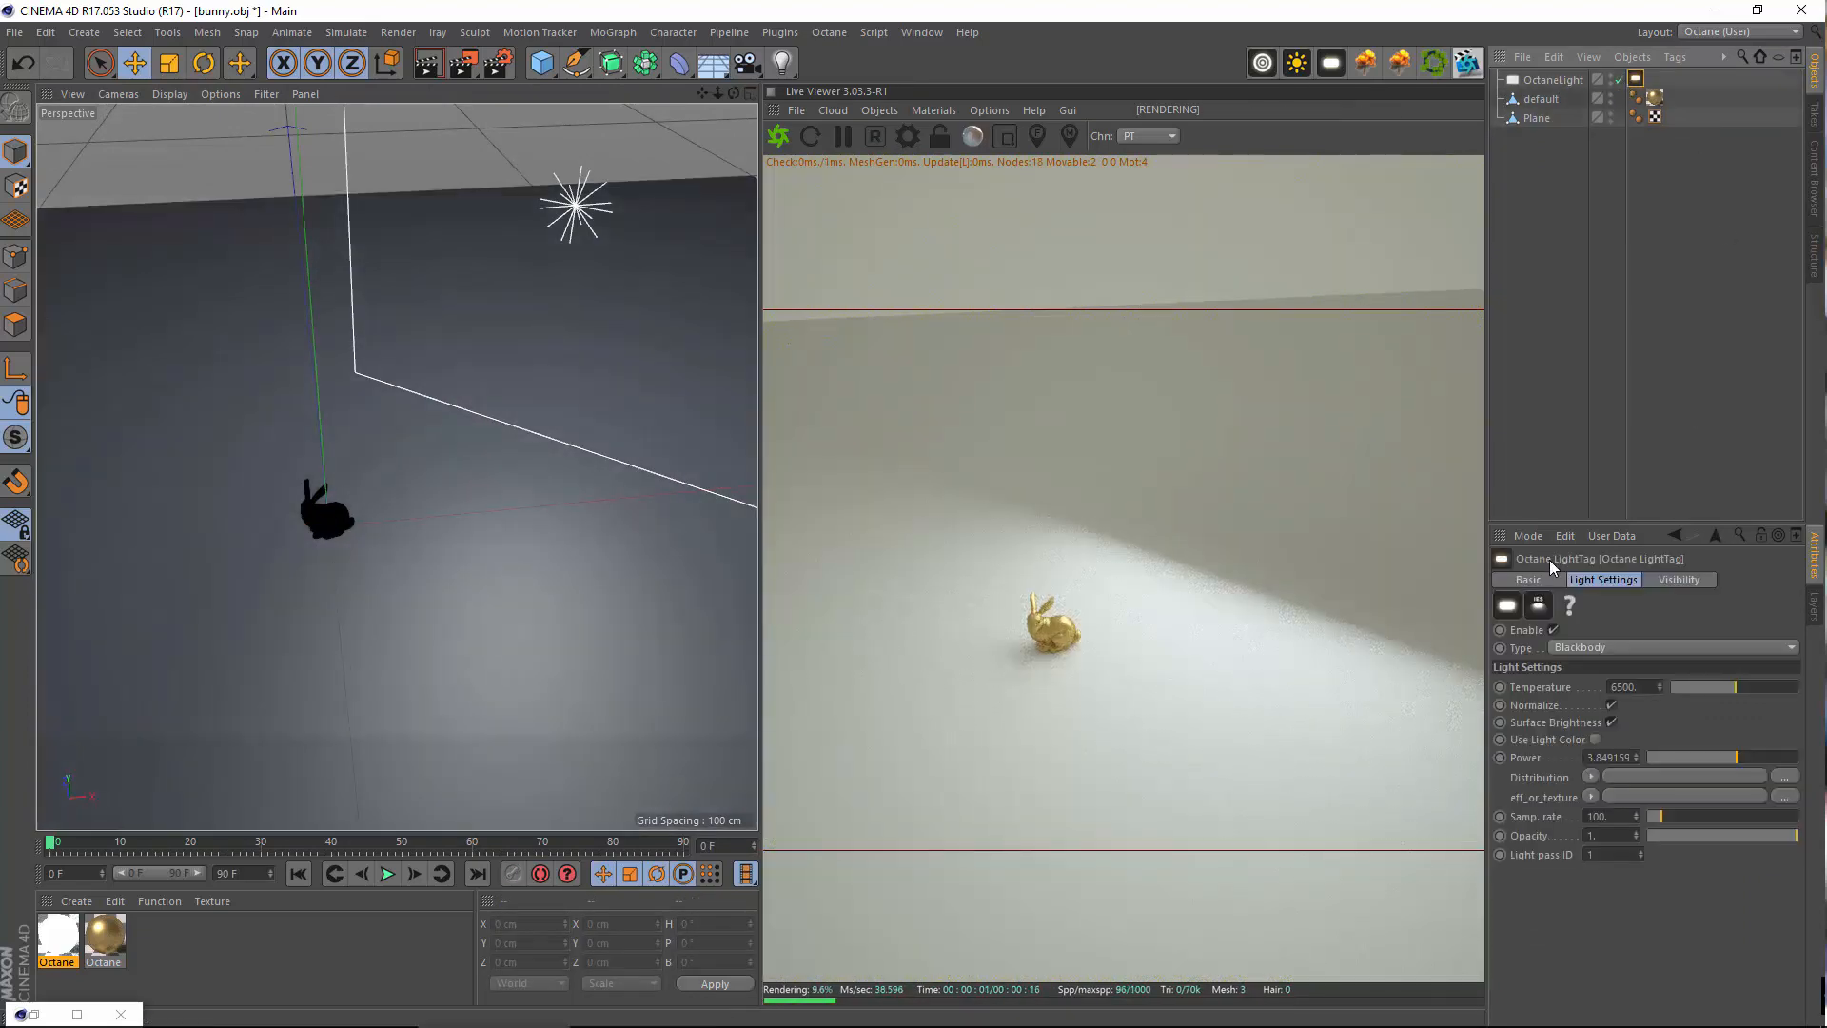
Turn on Camera visibility in the OctaneLight's light tag and check the lit bunny from several angles
{"action": "left_click", "coordinate": [1679, 579]}
{"action": "left_click", "coordinate": [1554, 630]}
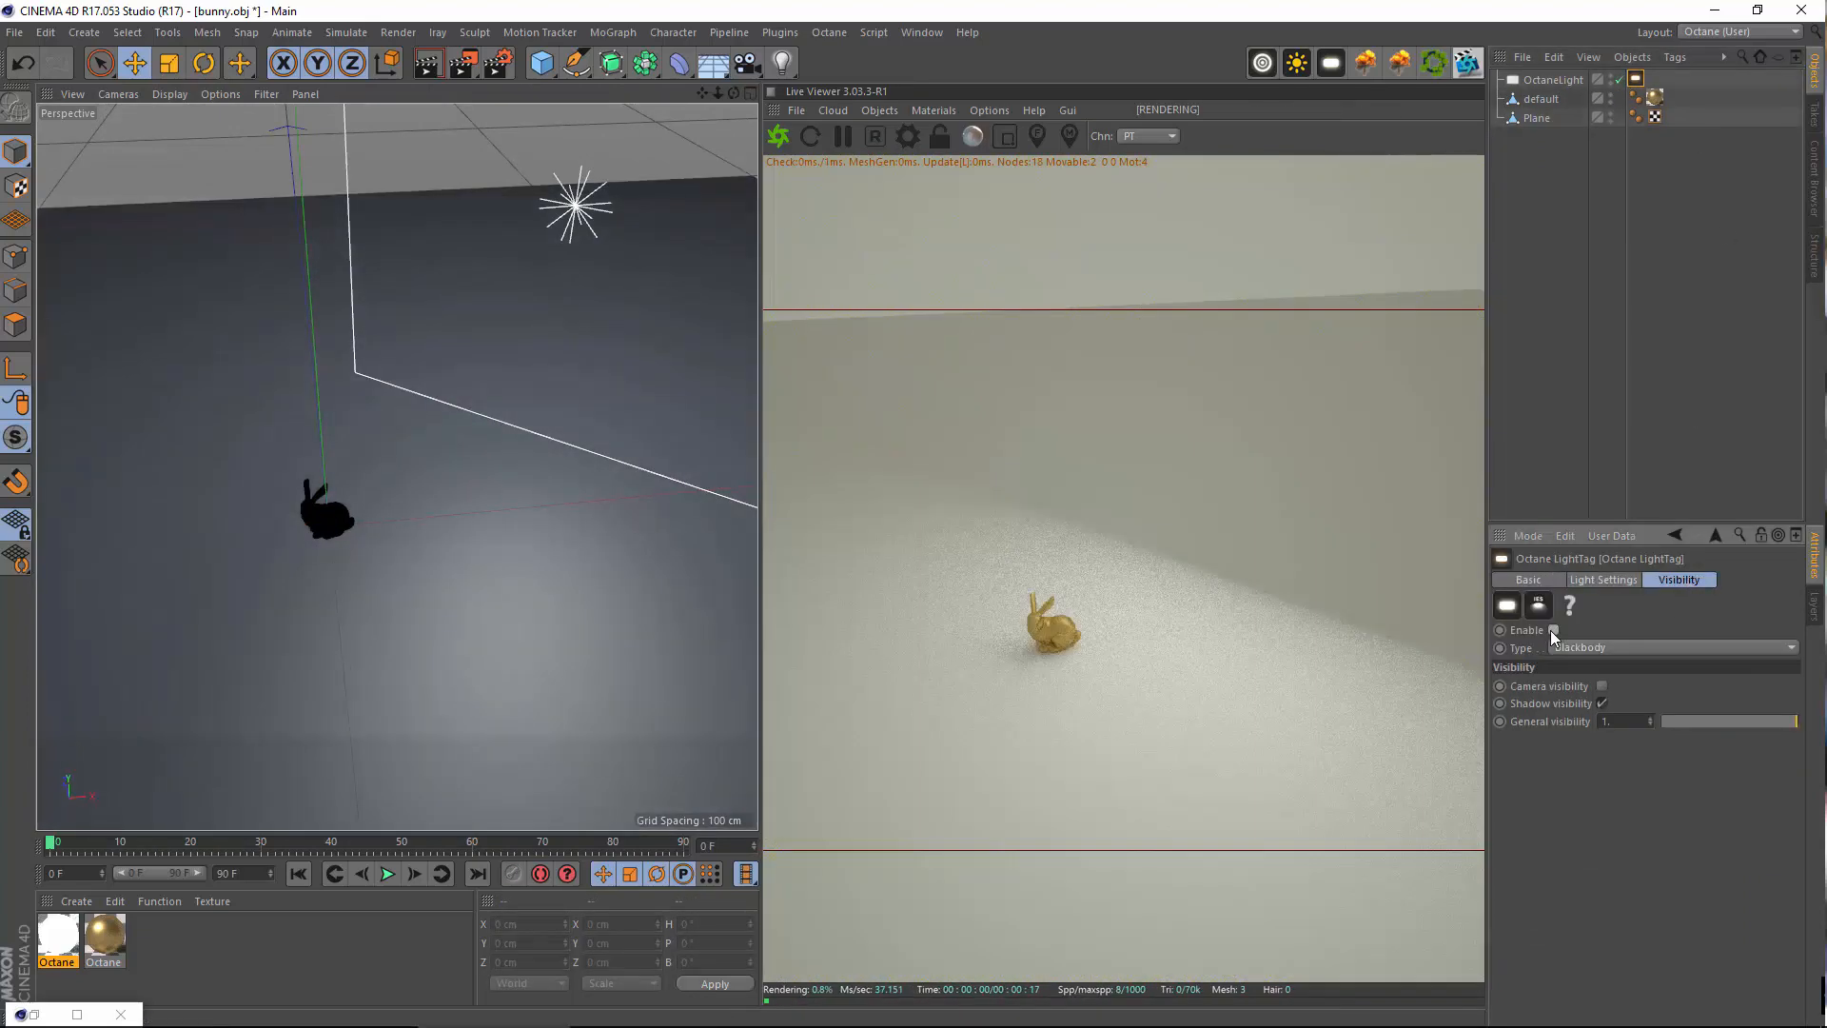
{"action": "left_click", "coordinate": [1603, 579]}
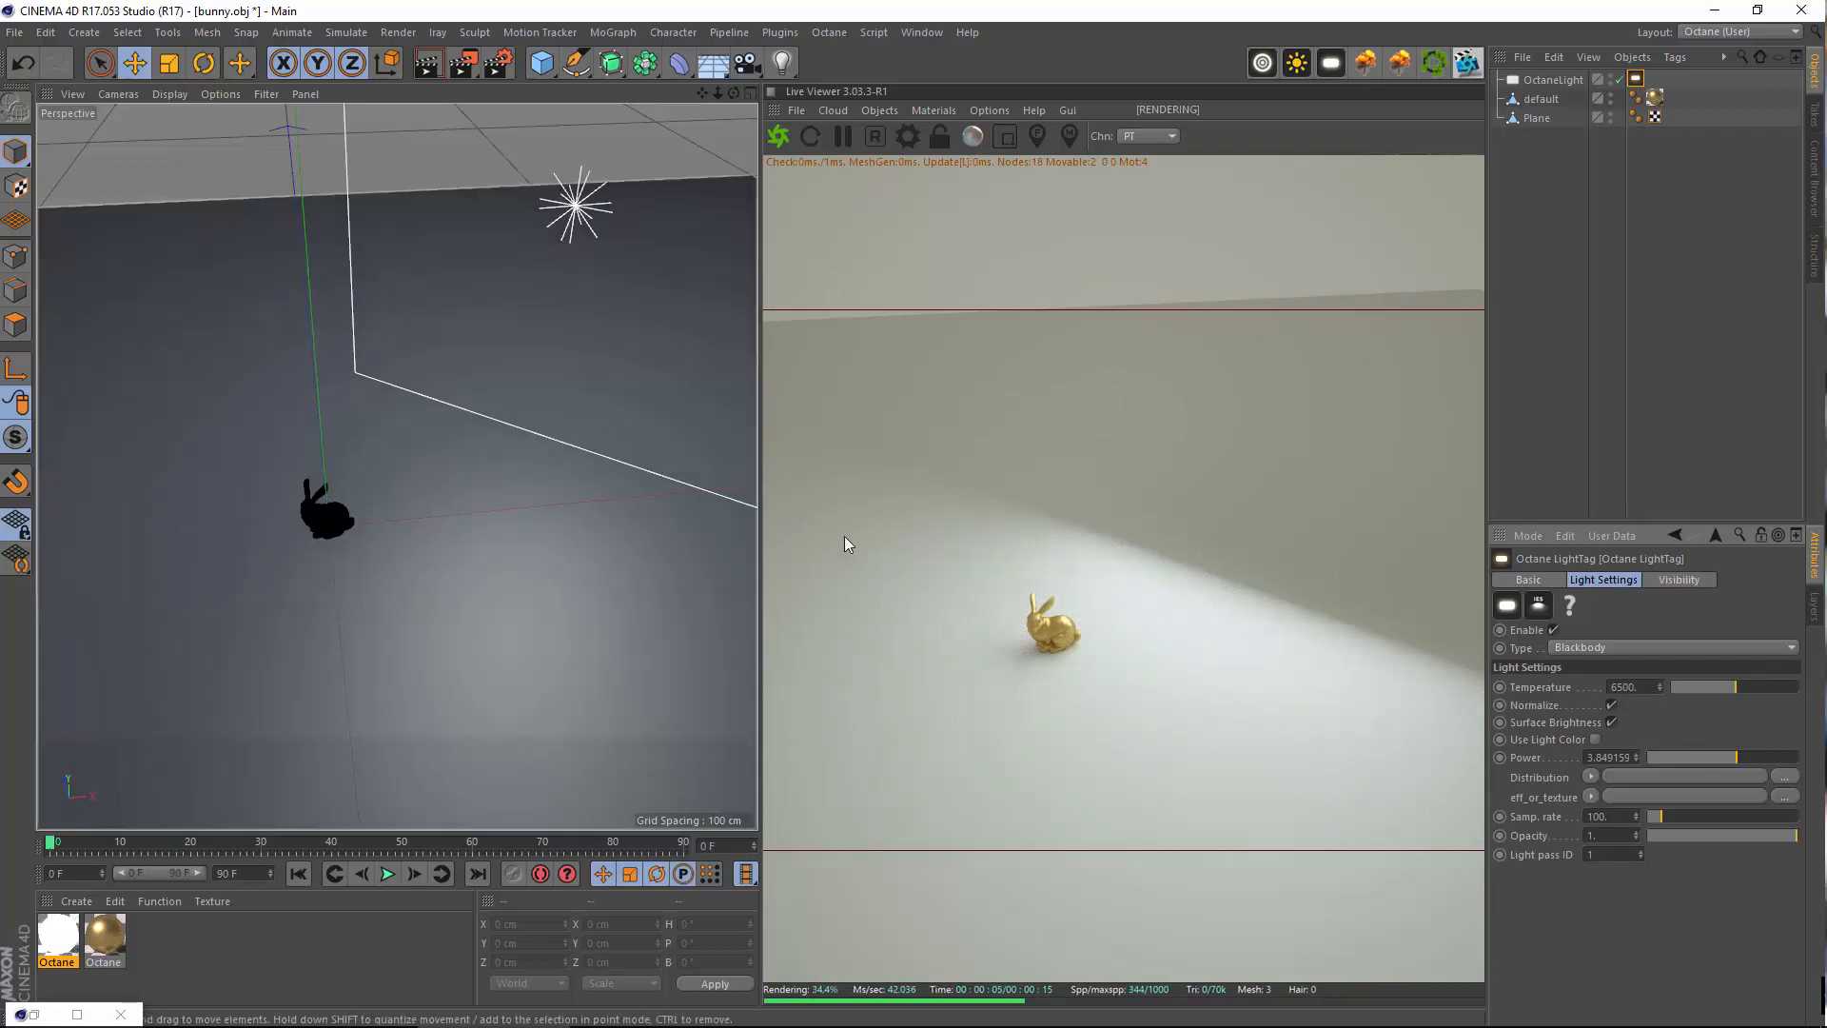
{"action": "left_click", "coordinate": [1673, 586]}
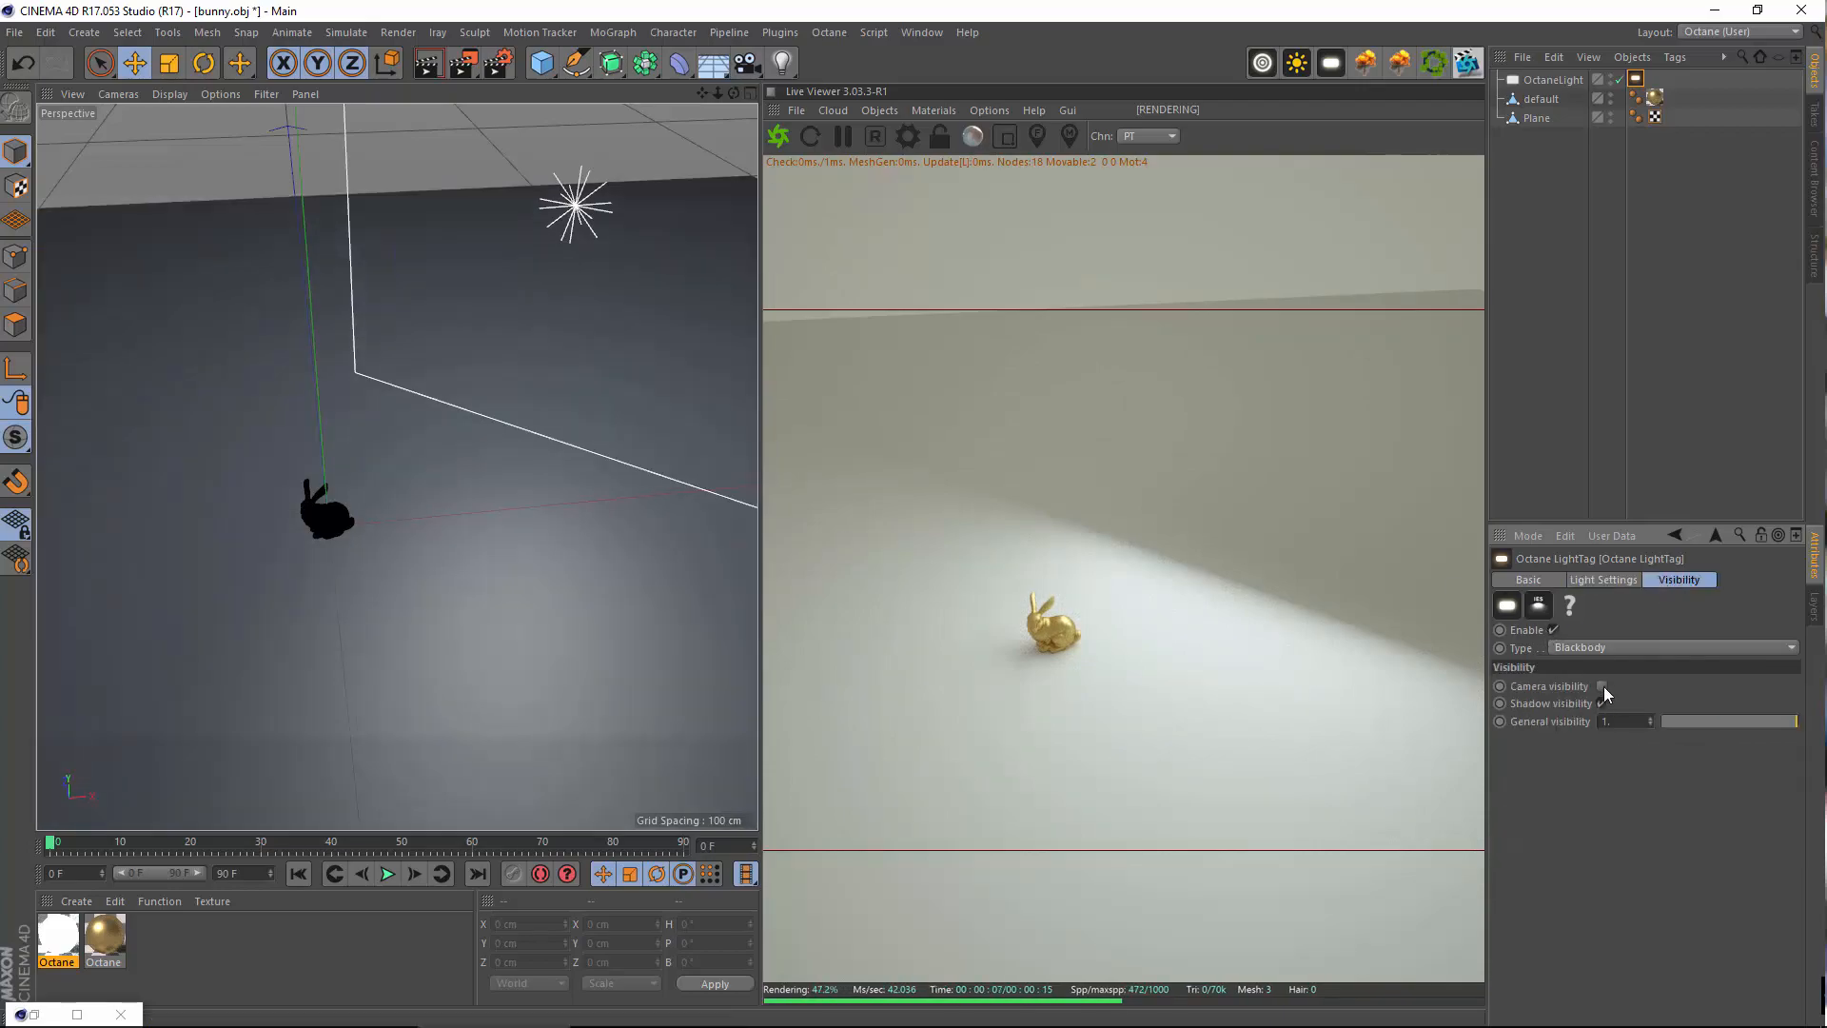
{"action": "left_click", "coordinate": [1603, 687]}
{"action": "scroll", "coordinate": [219, 476], "scroll_direction": "up", "scroll_amount": 5}
{"action": "scroll", "coordinate": [398, 555], "scroll_direction": "up", "scroll_amount": 3}
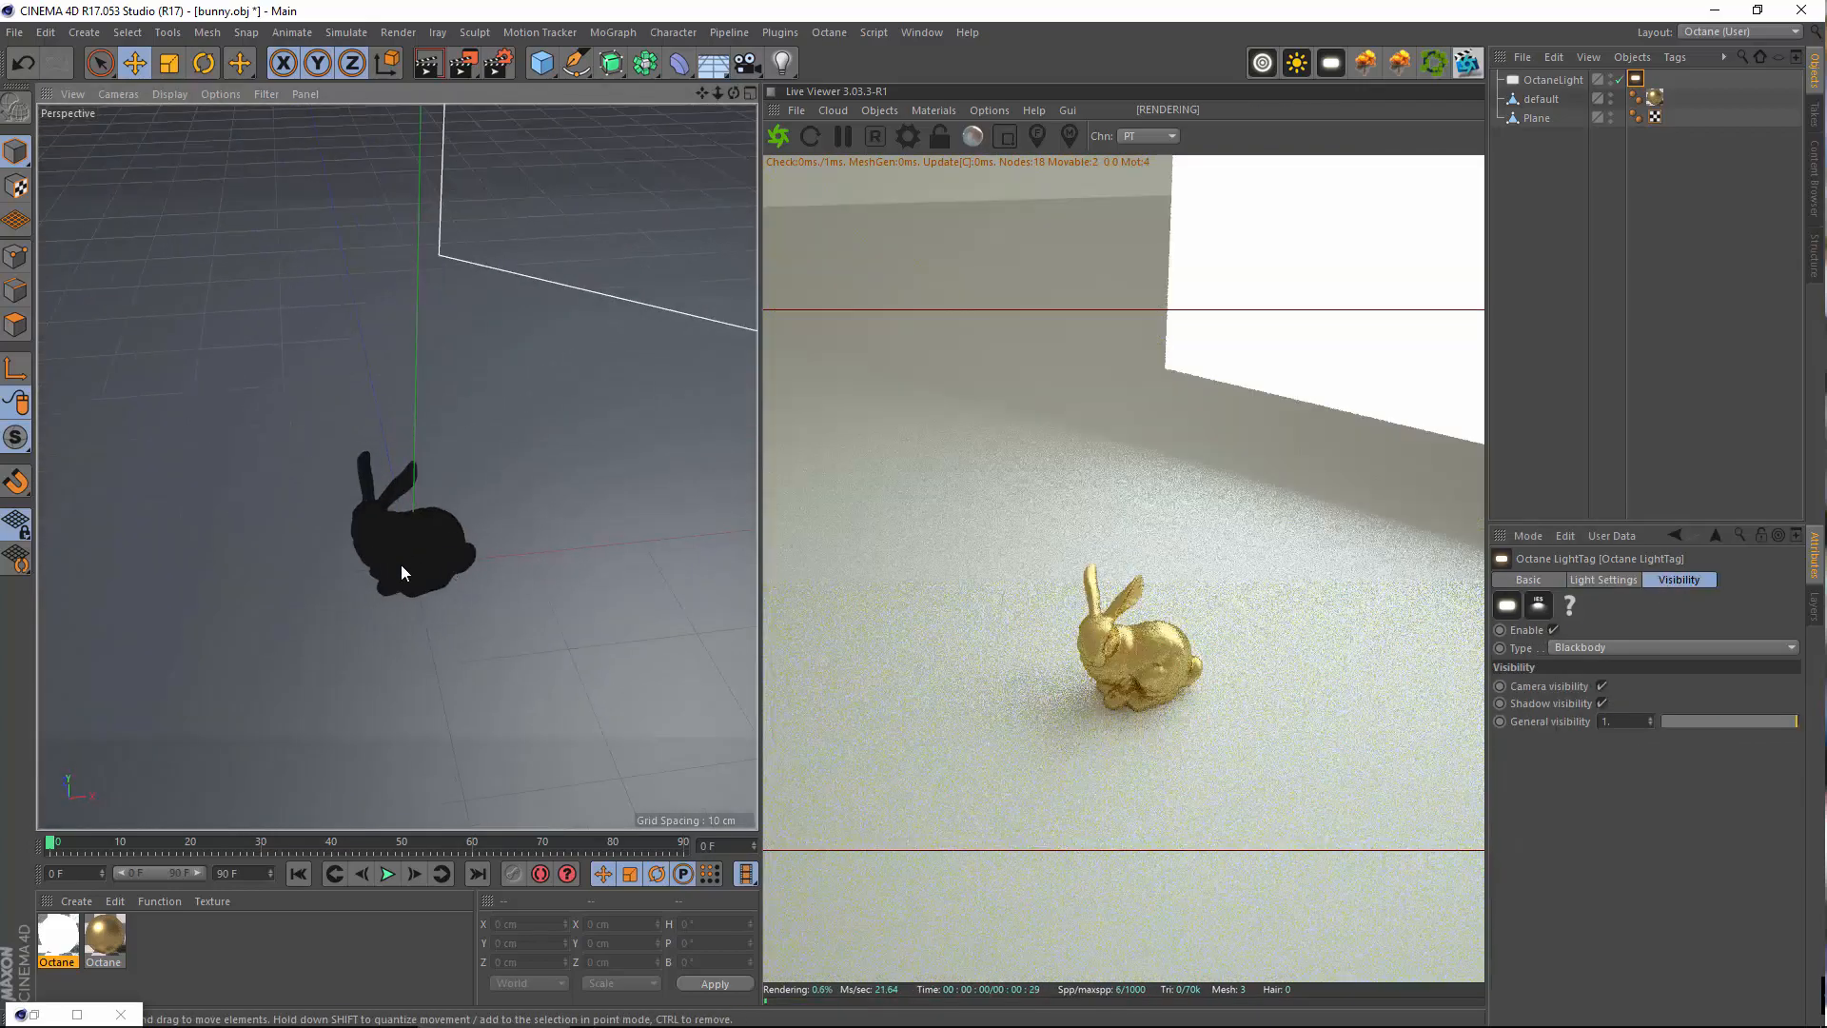
{"action": "left_click_drag", "start_coordinate": [451, 562], "coordinate": [169, 549], "text": "alt"}
{"action": "right_click_drag", "start_coordinate": [471, 549], "coordinate": [514, 594], "text": "alt"}
{"action": "left_click_drag", "start_coordinate": [496, 605], "coordinate": [426, 595], "text": "alt"}
Add an IES image texture as the OctaneLight's Distribution and browse This PC for its file
{"action": "left_click", "coordinate": [1603, 582]}
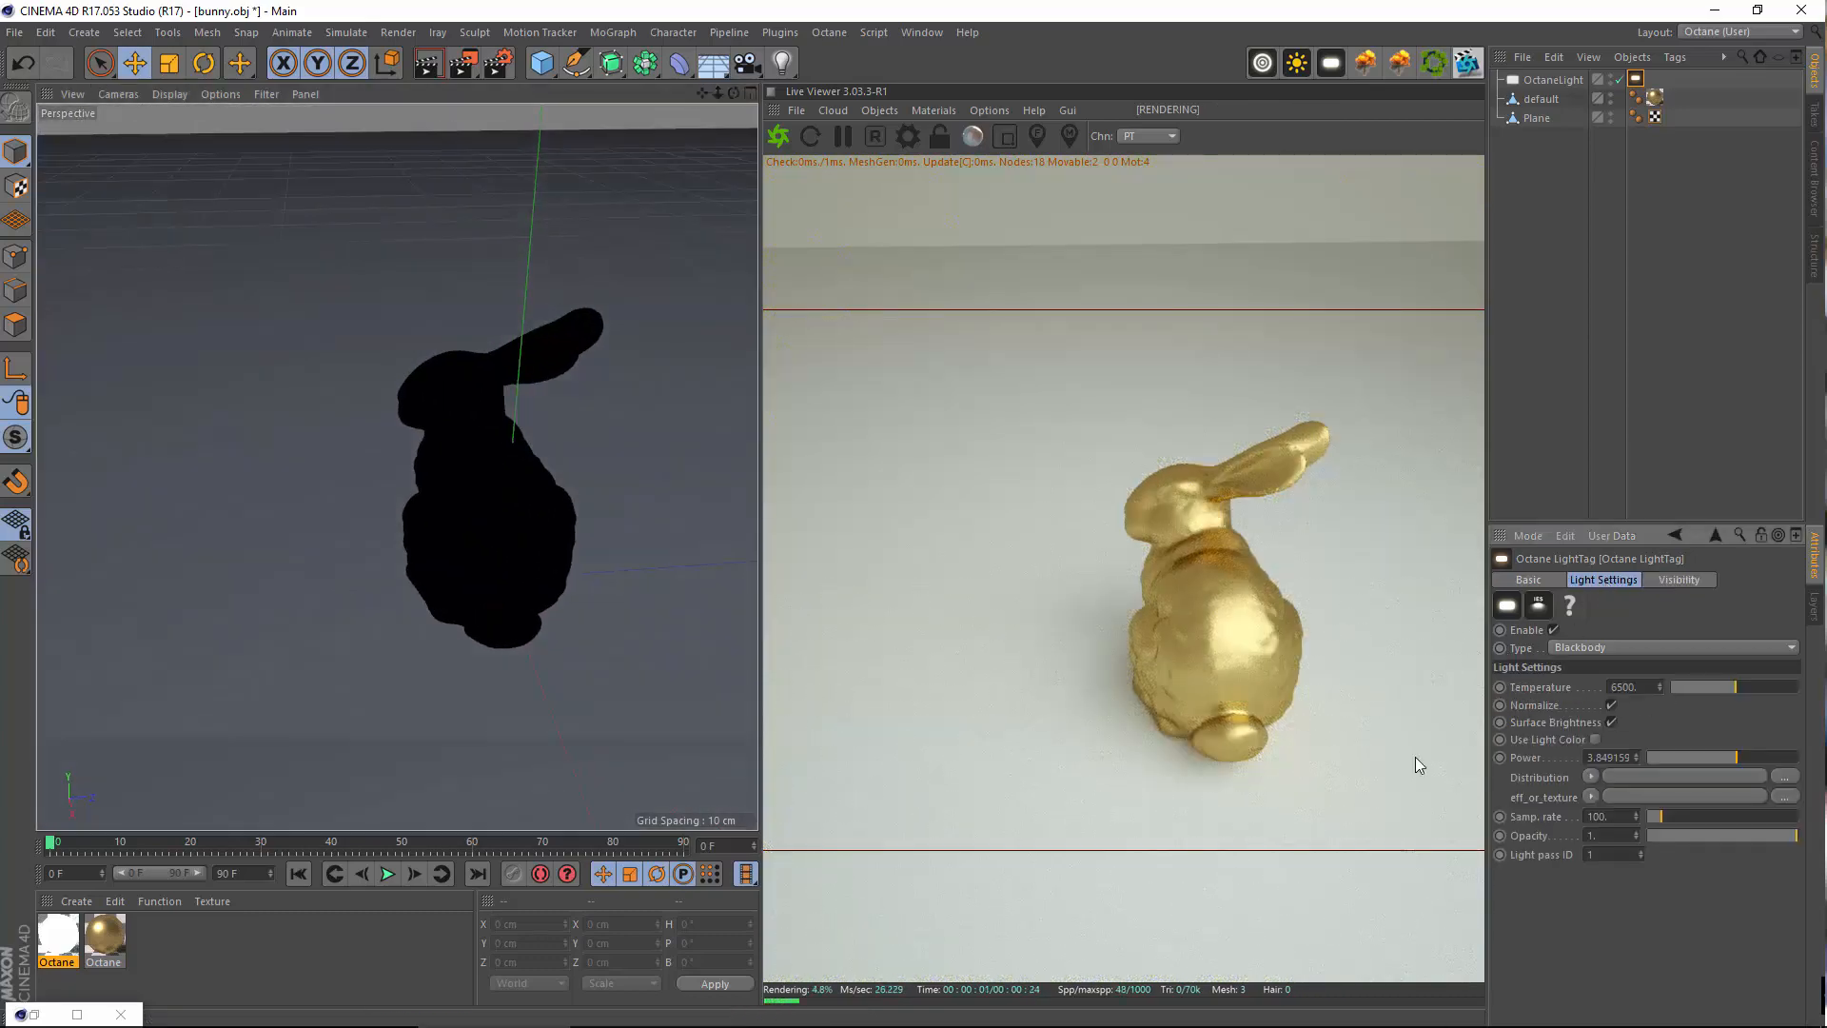
{"action": "left_click", "coordinate": [1543, 614]}
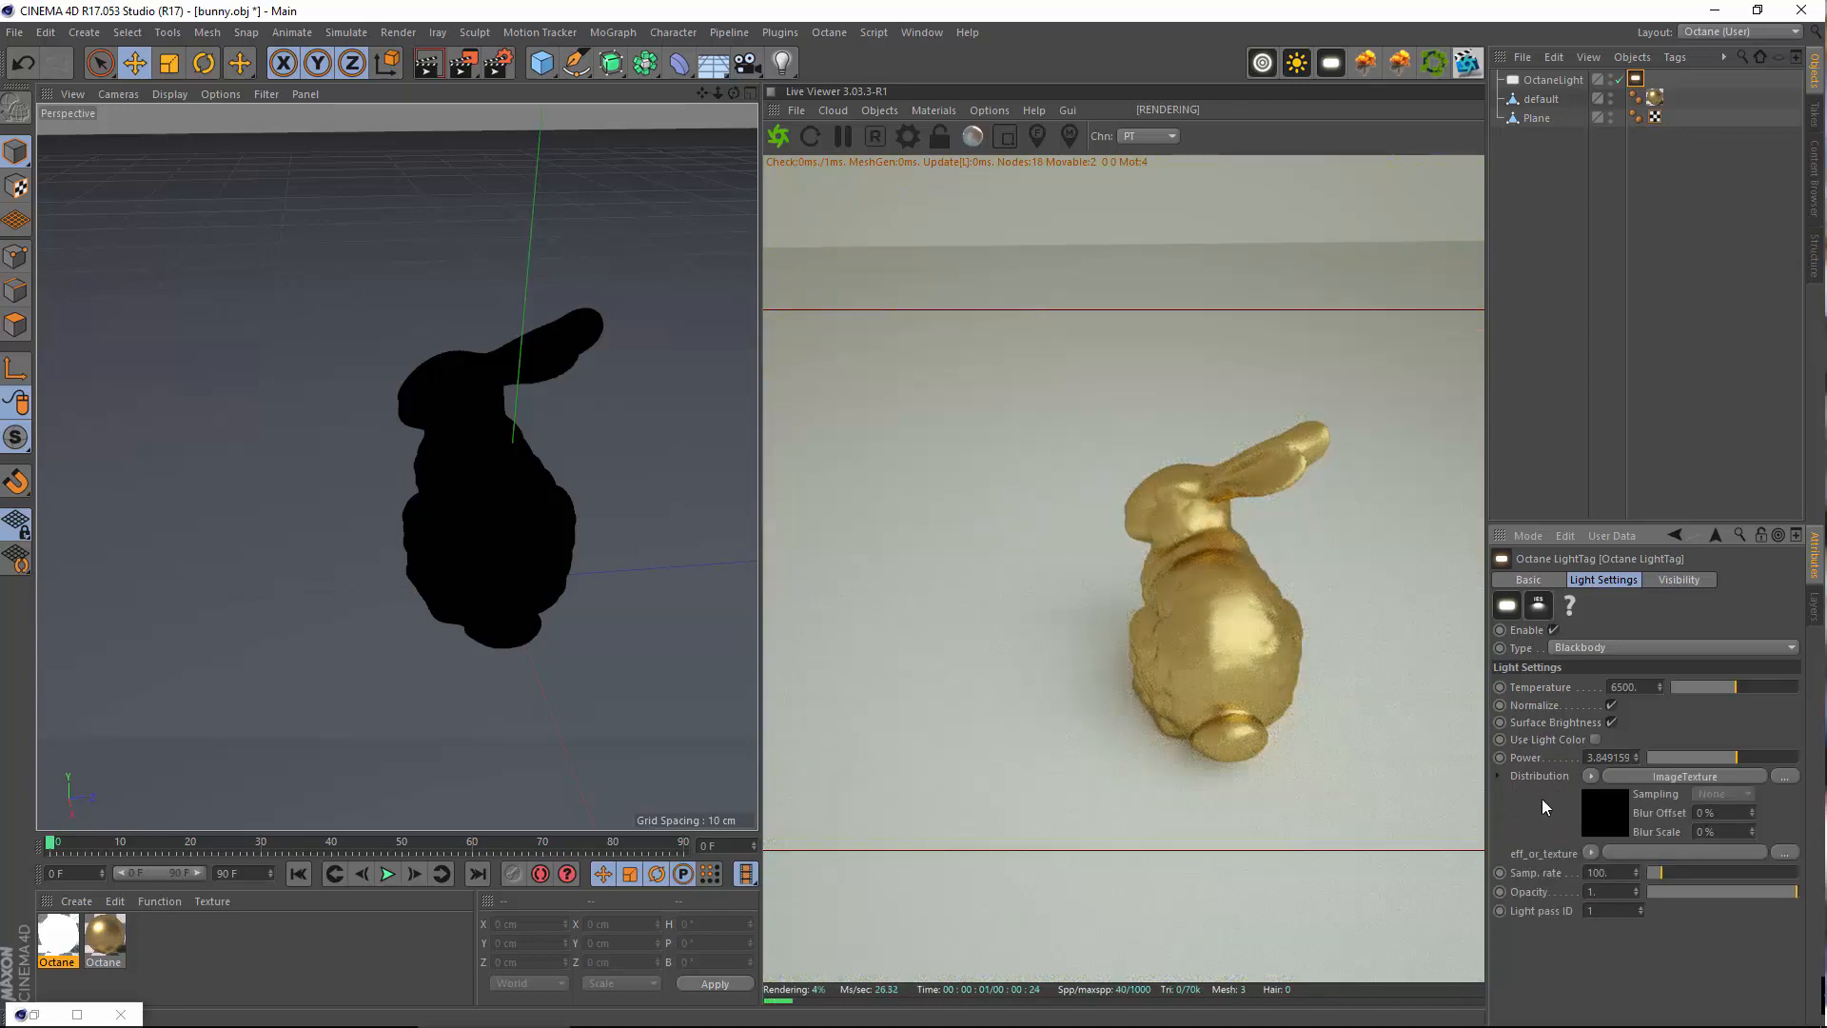
{"action": "left_click", "coordinate": [1716, 776]}
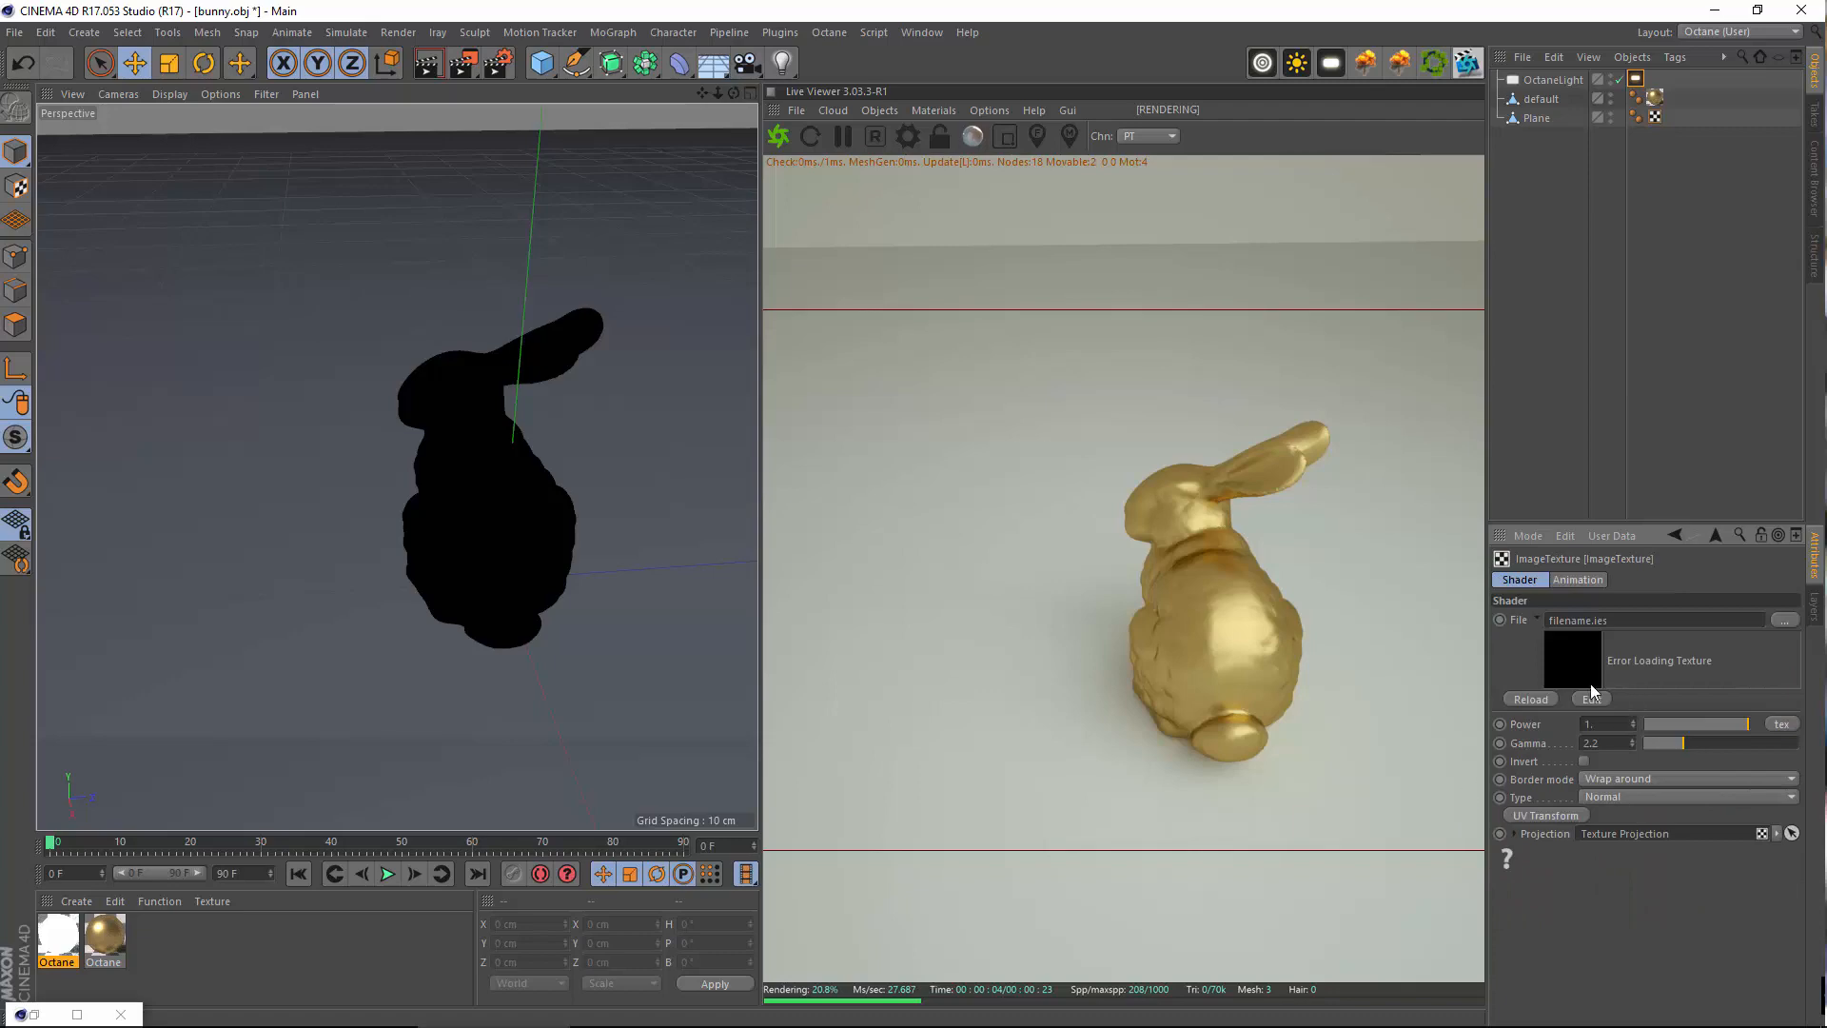
{"action": "left_click", "coordinate": [1783, 620]}
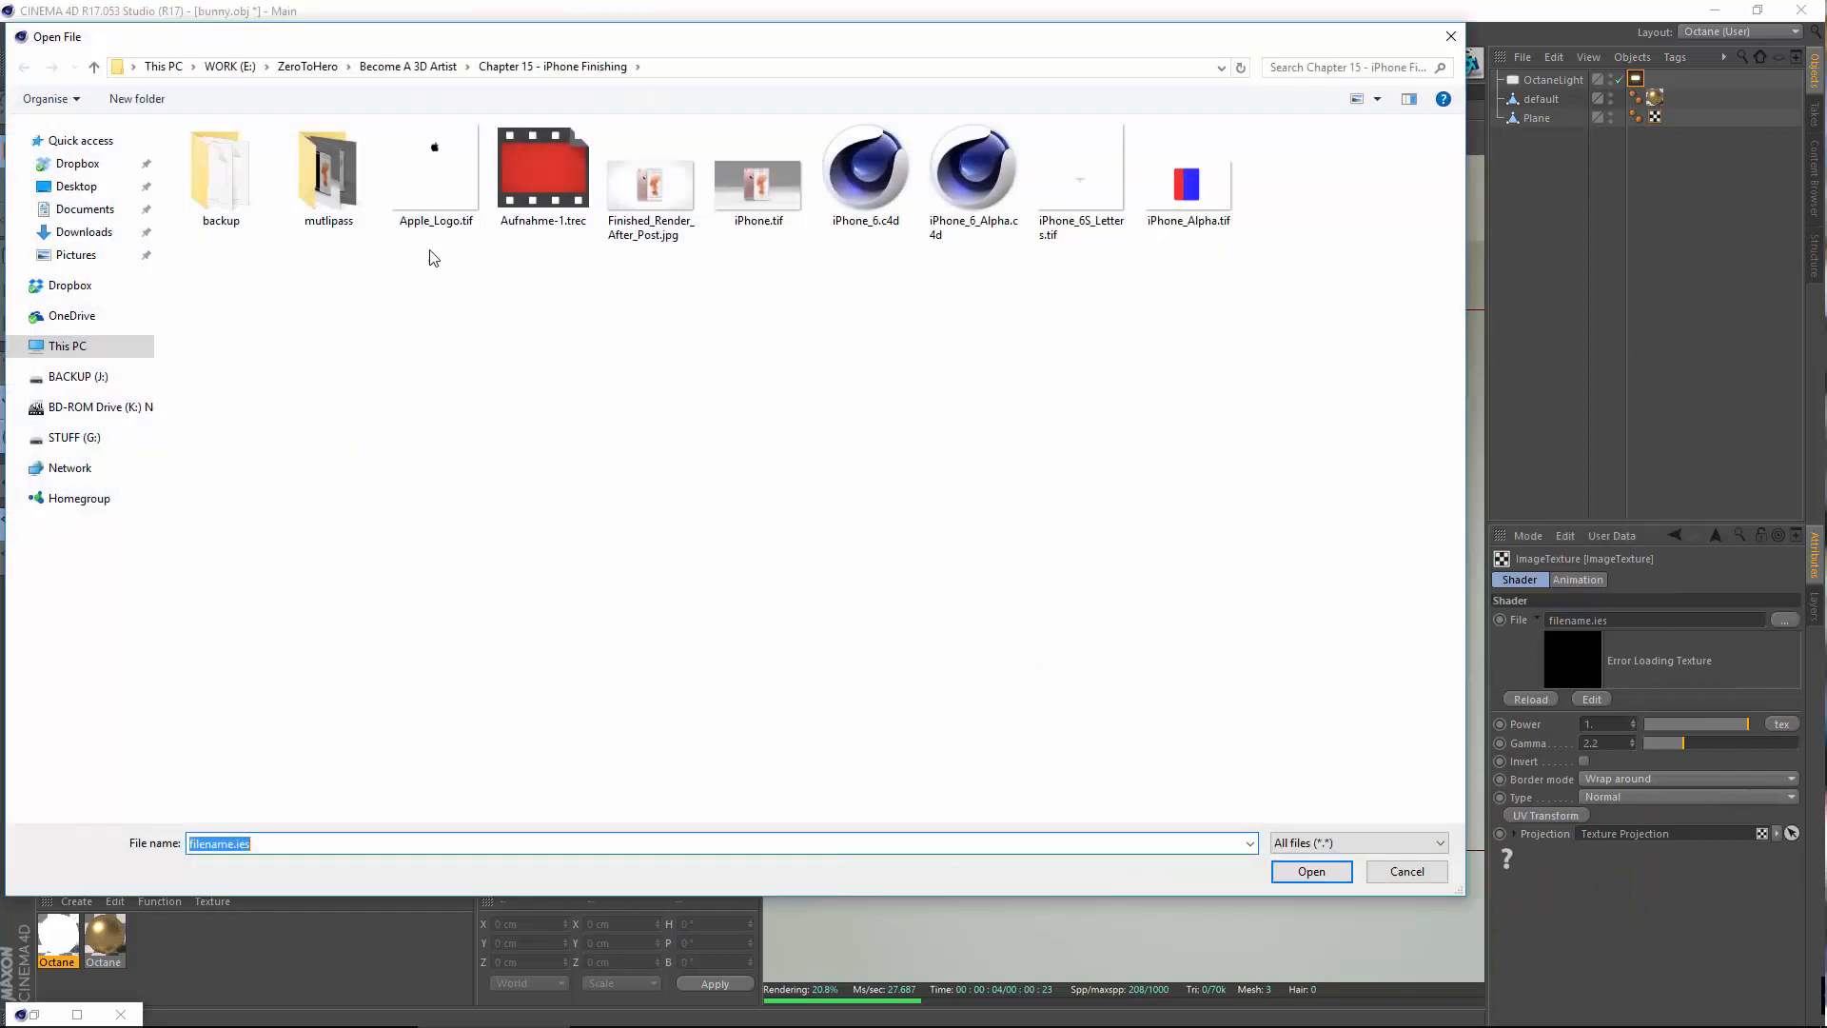
{"action": "left_click", "coordinate": [83, 348]}
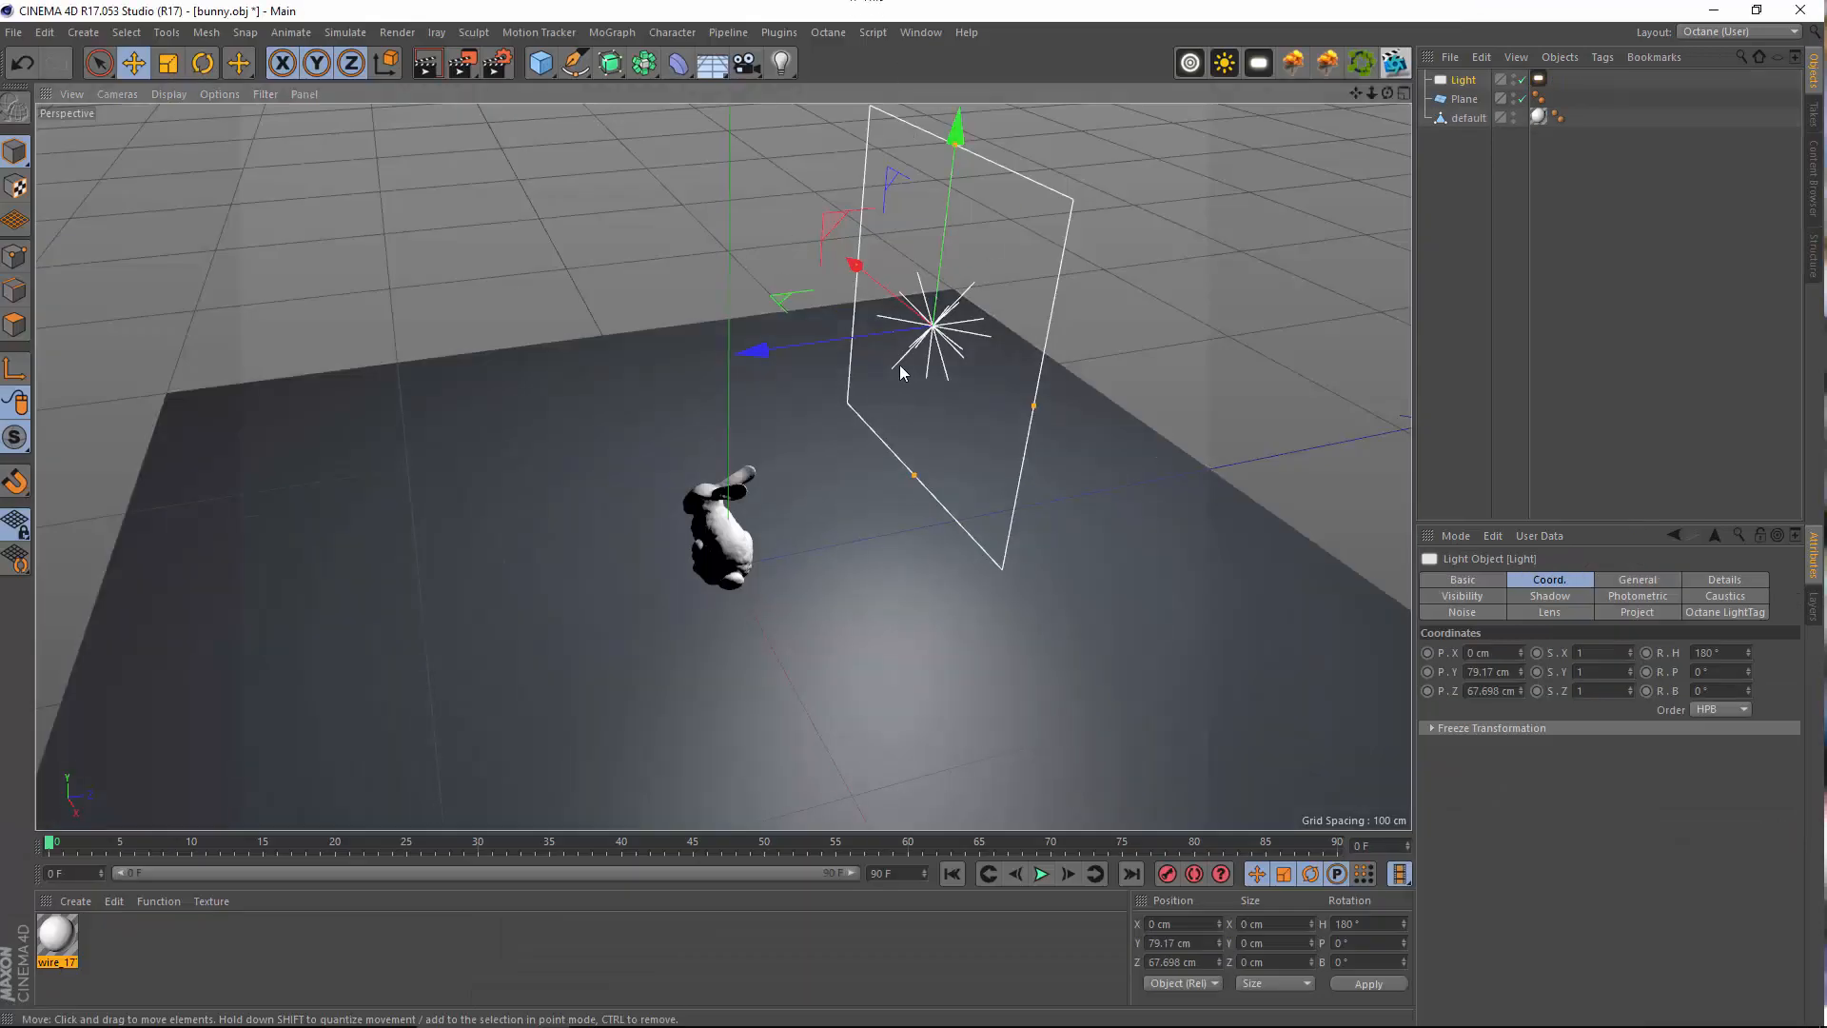
Add an IES image texture as the Distribution in the Light's Octane tag and open the texture's shader settings
{"action": "left_click_drag", "start_coordinate": [877, 414], "coordinate": [900, 443], "text": "alt"}
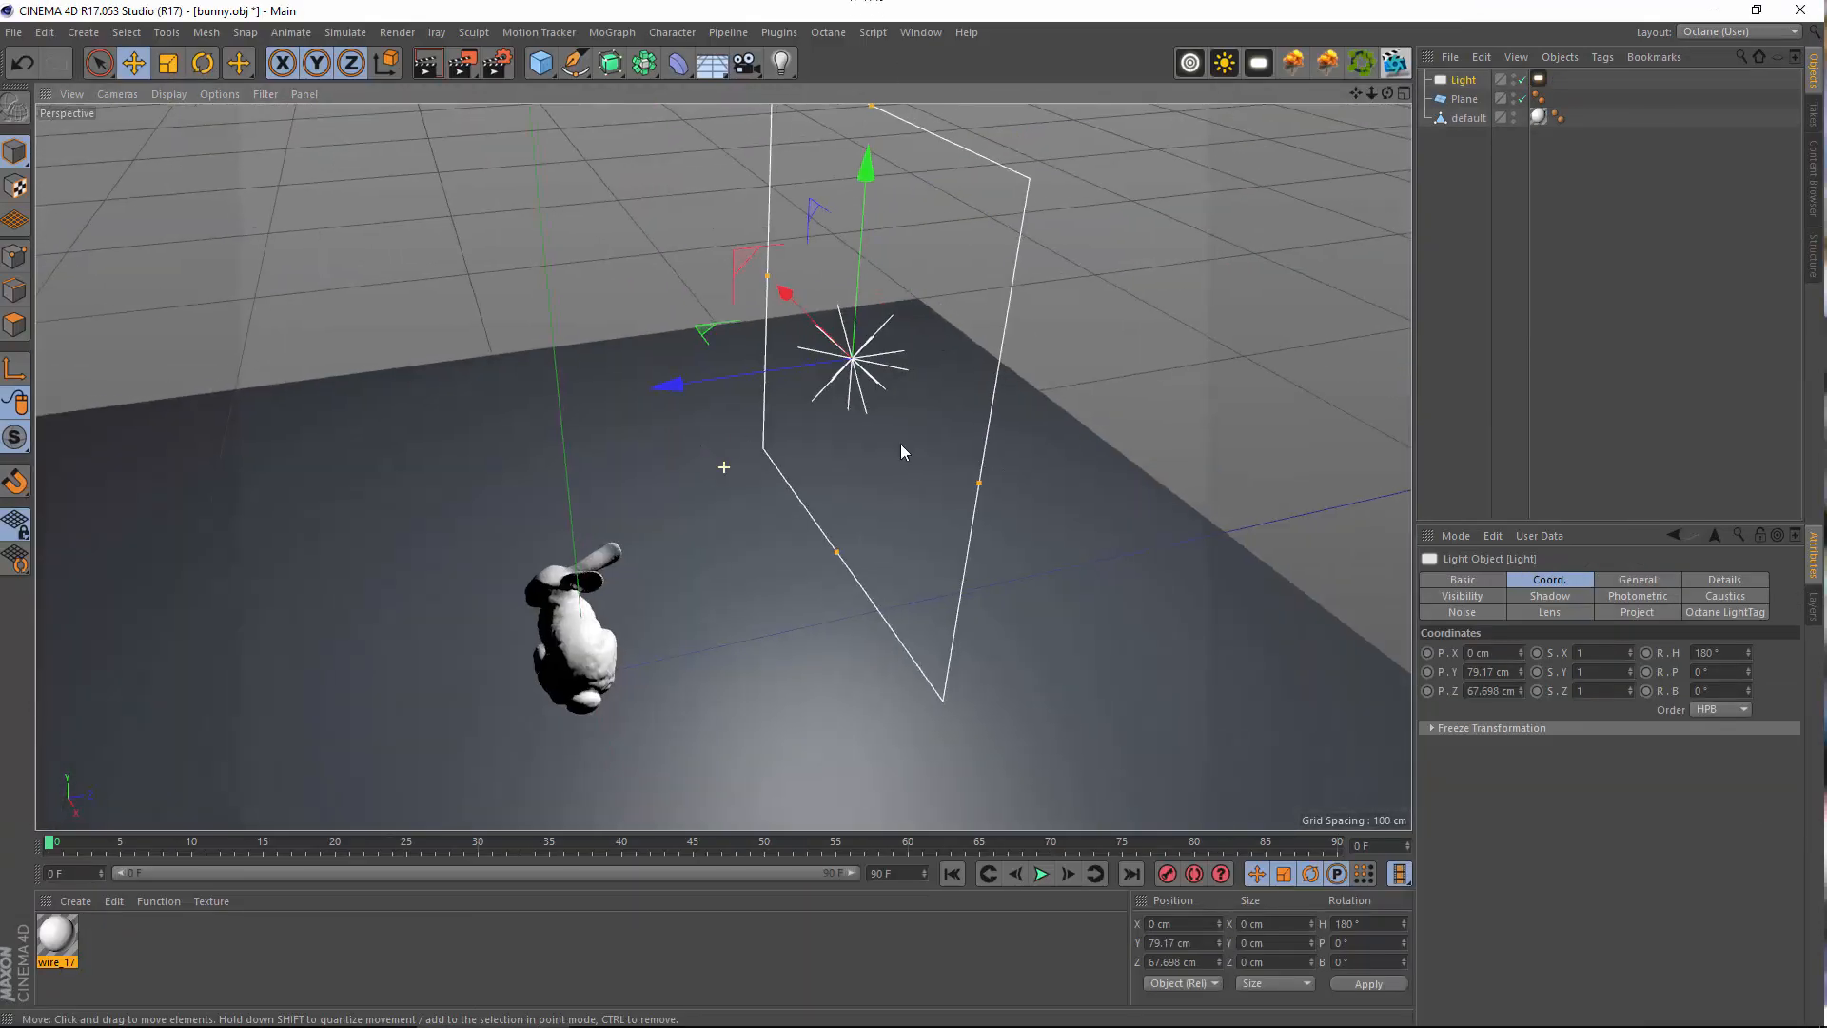
{"action": "left_click", "coordinate": [1539, 81]}
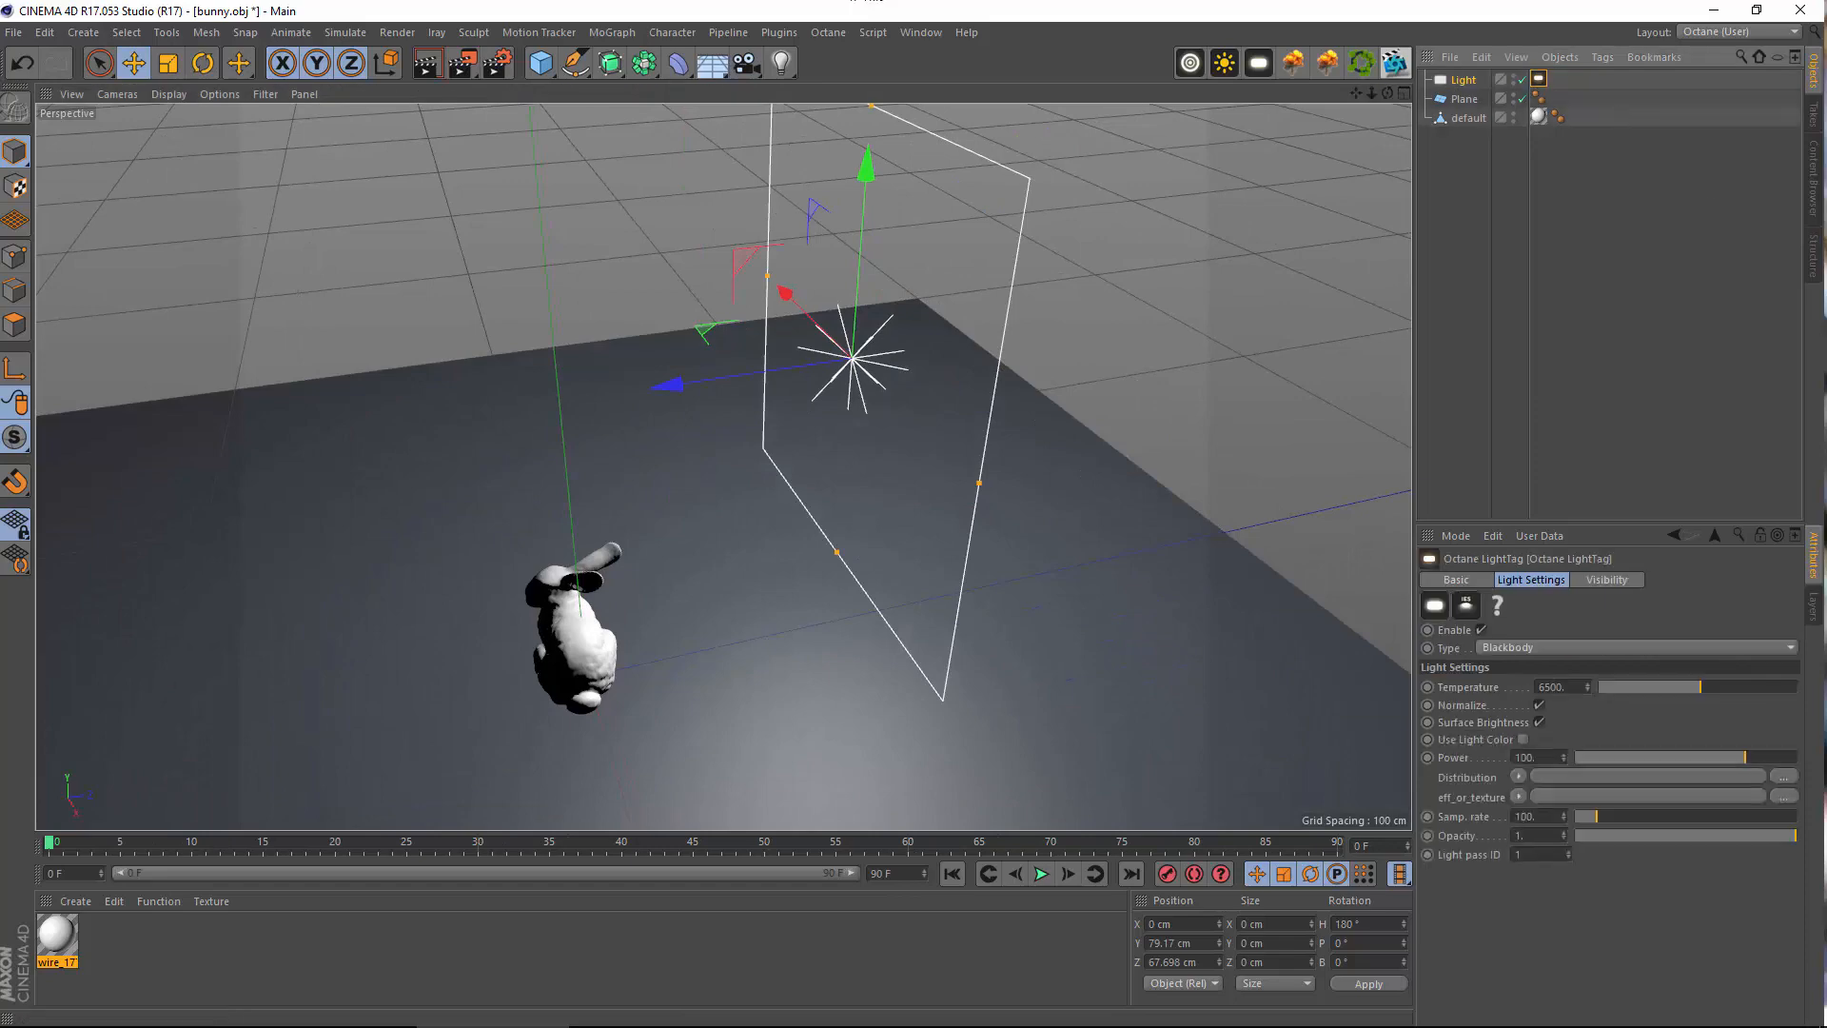
{"action": "left_click", "coordinate": [1471, 607]}
{"action": "left_click", "coordinate": [1632, 776]}
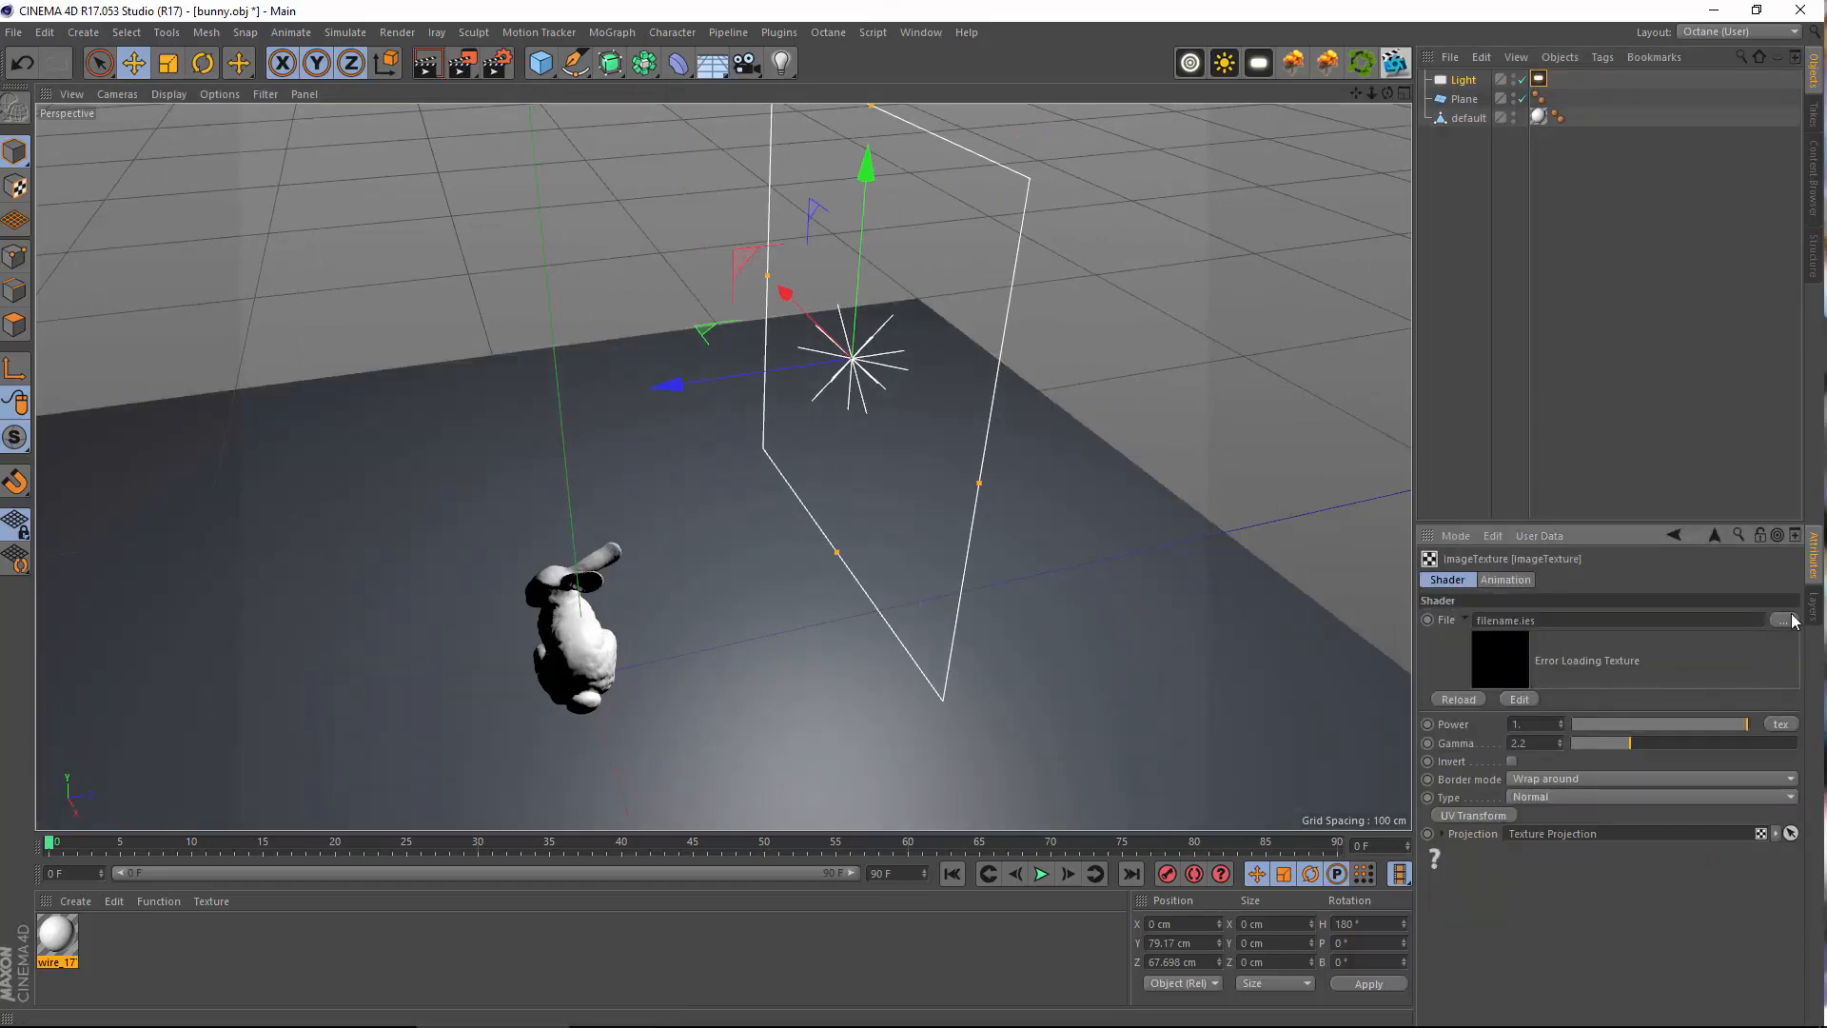
Load 1002.50.2.7.30.63.ies from the WORK (E:) drive into the image texture without copying it to the project location
{"action": "left_click", "coordinate": [1788, 619]}
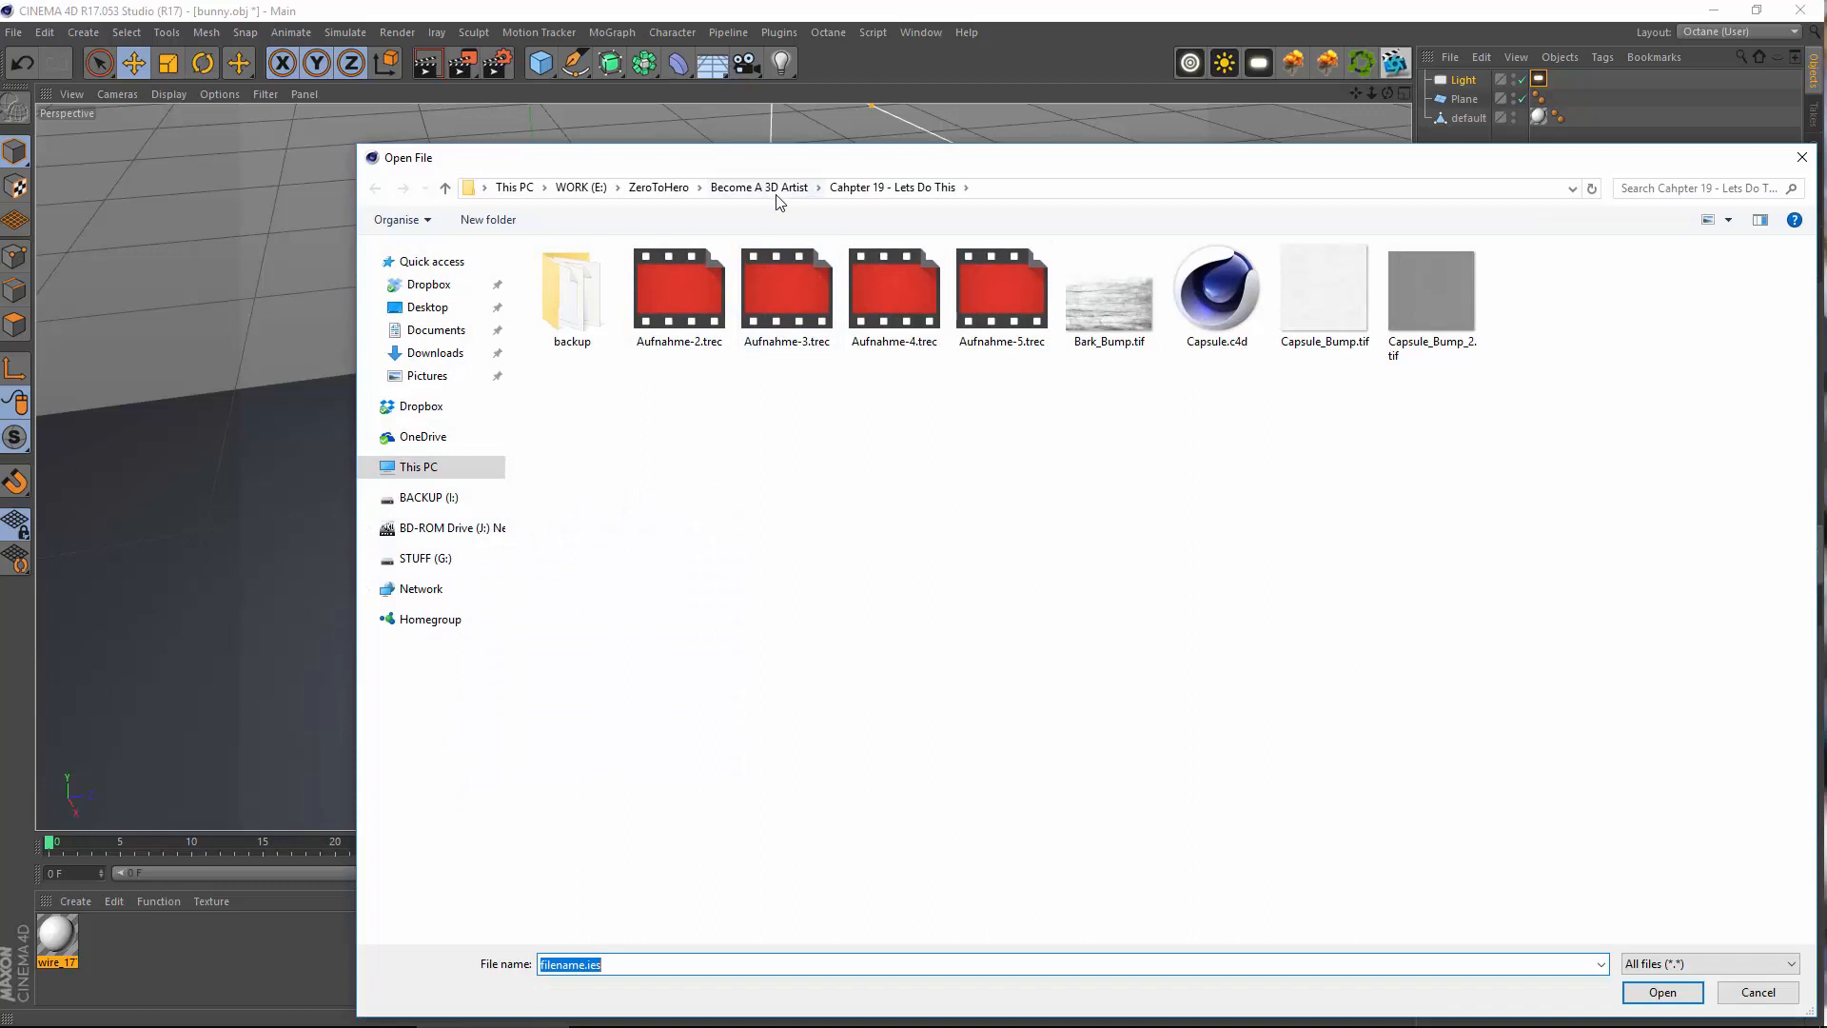
{"action": "left_click", "coordinate": [772, 190]}
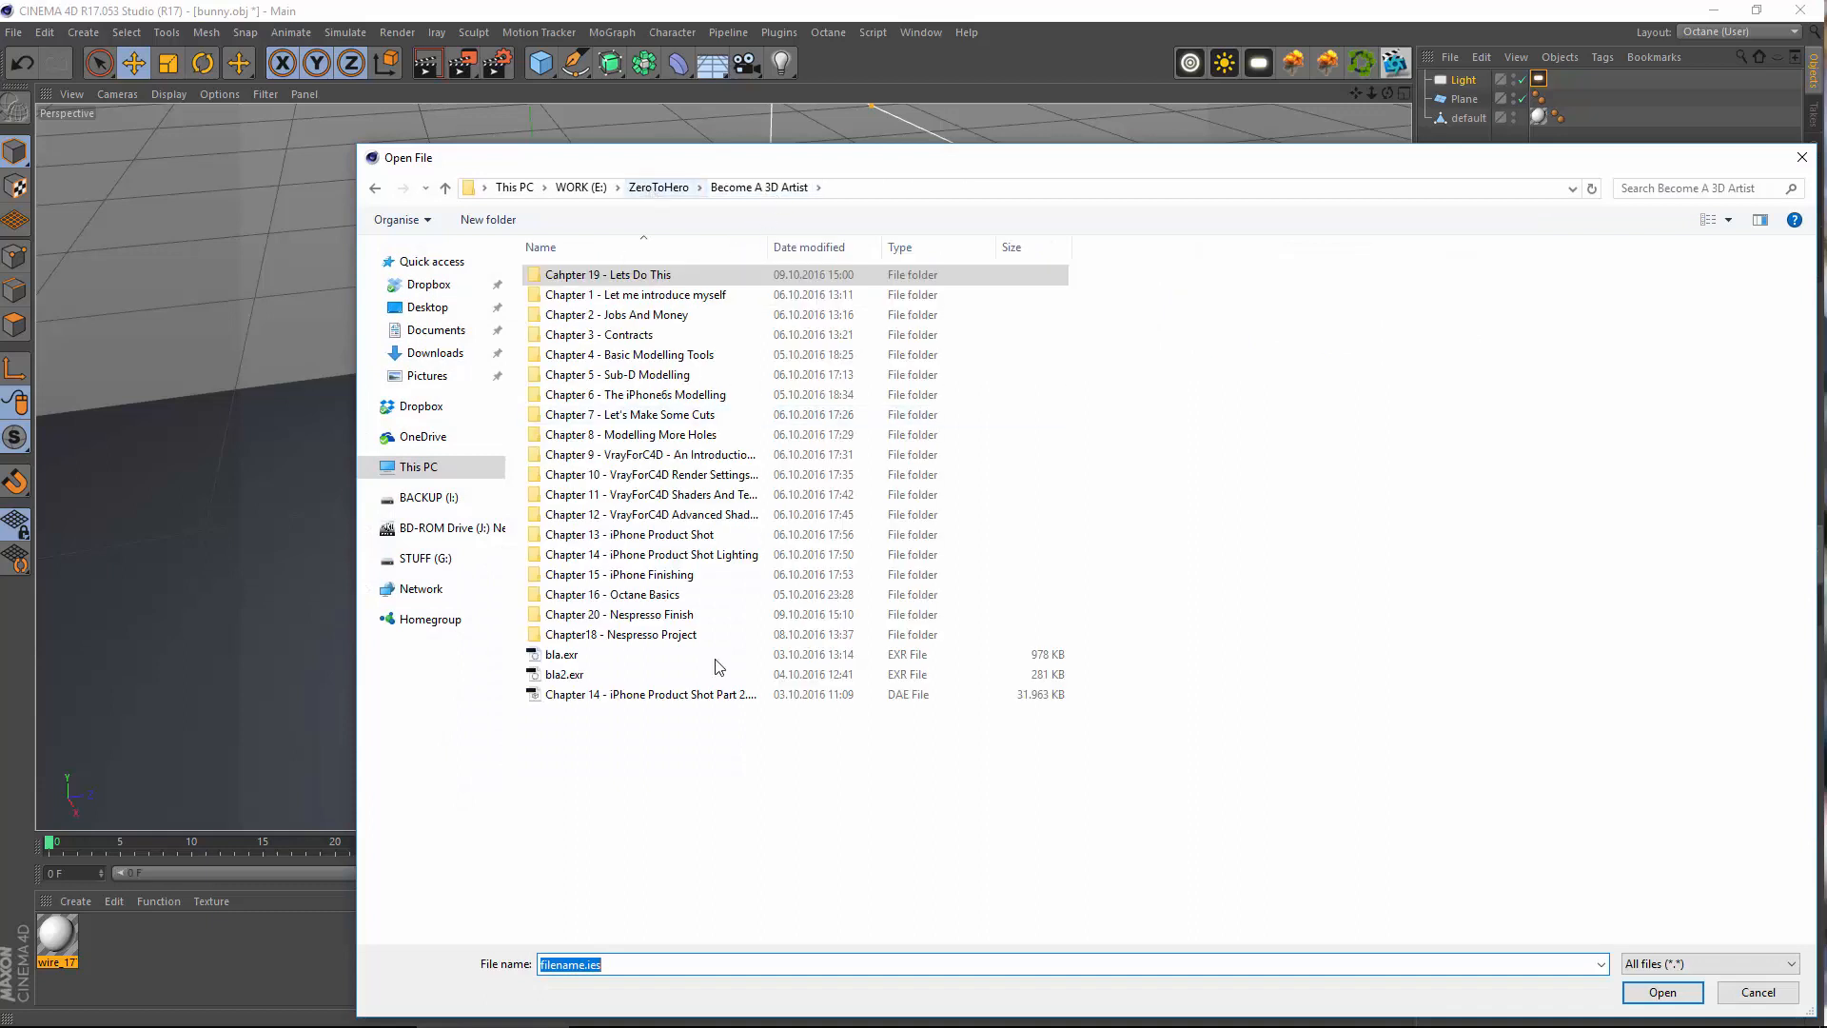
{"action": "left_click", "coordinate": [672, 190]}
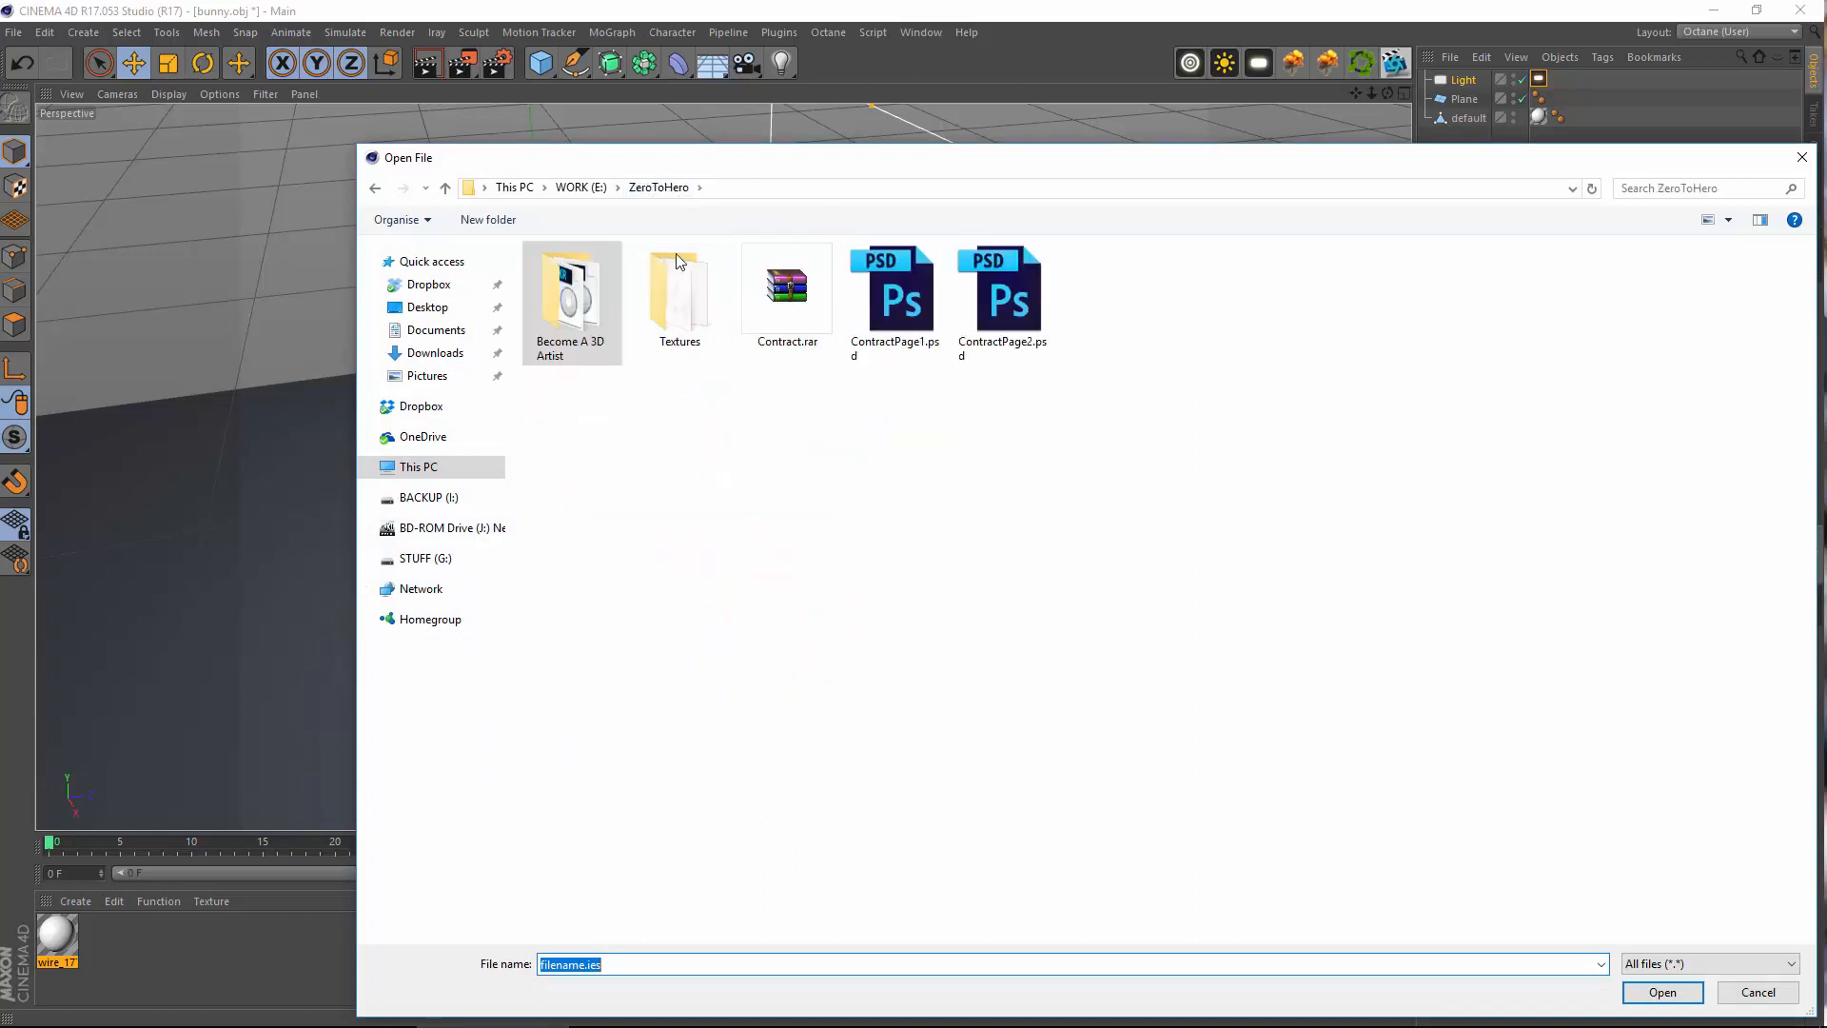
{"action": "left_click", "coordinate": [581, 187]}
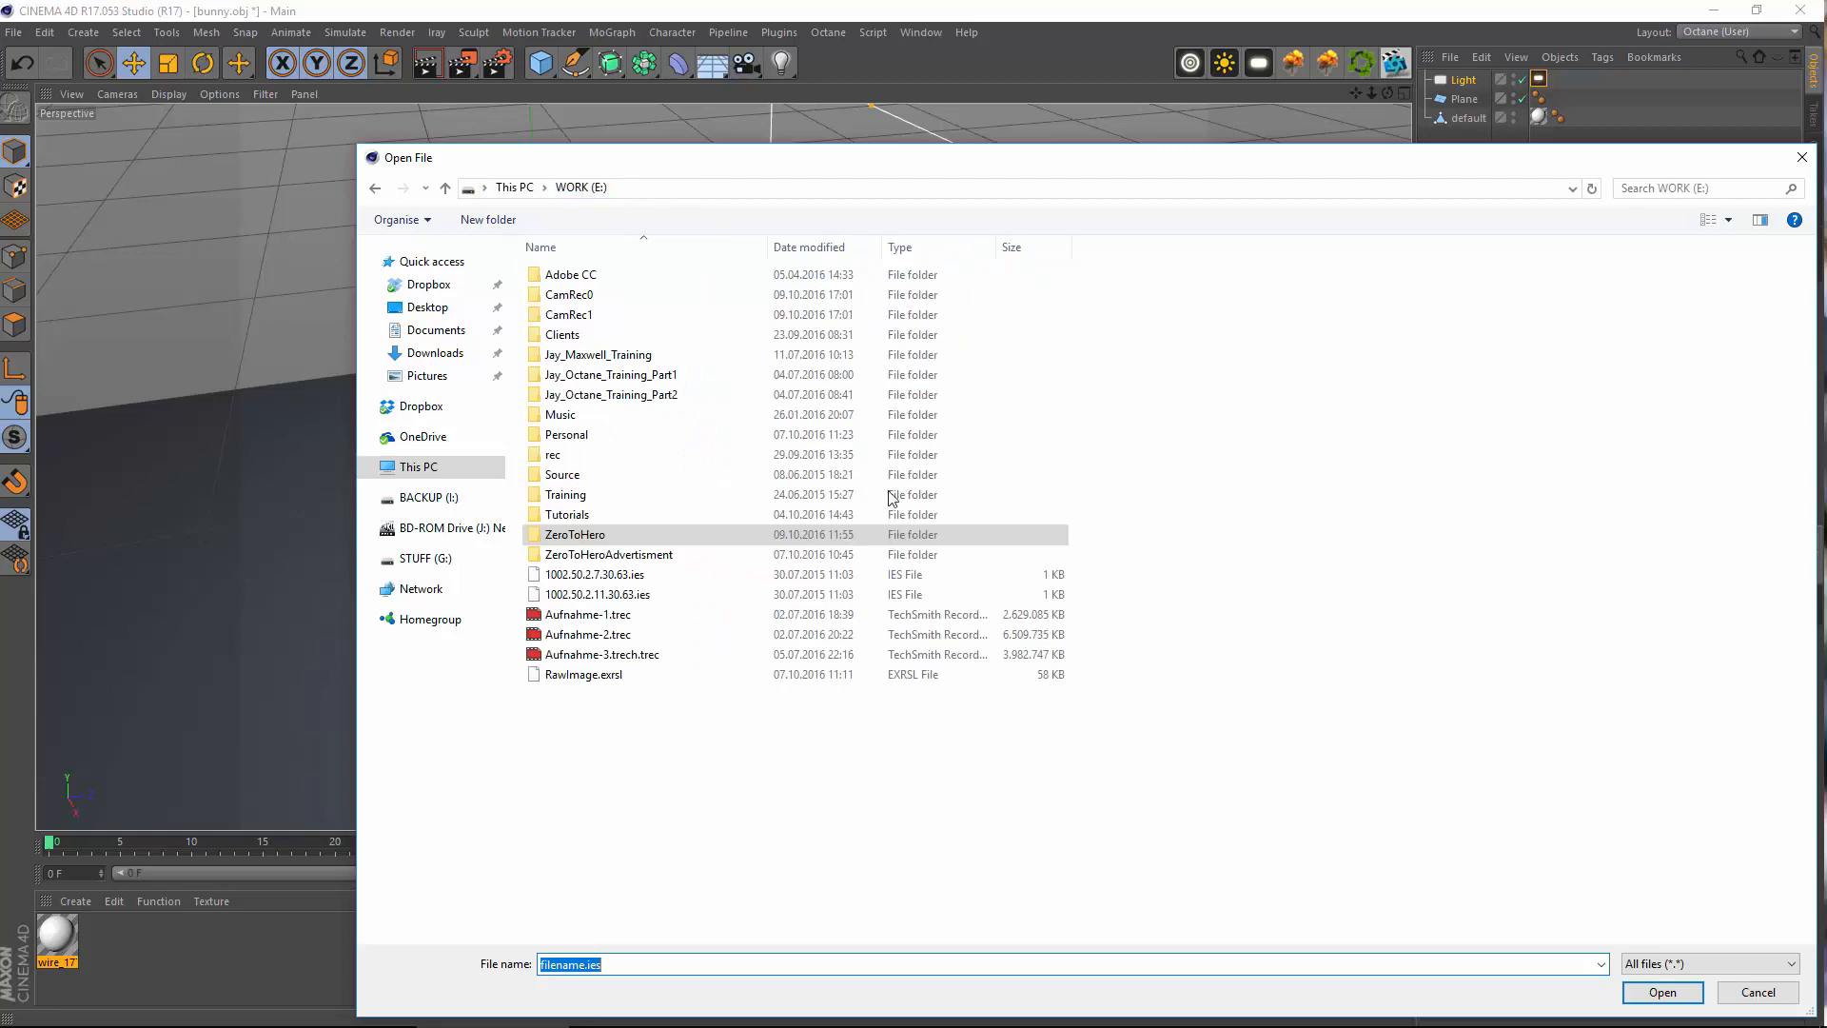
{"action": "left_click", "coordinate": [609, 593]}
{"action": "double_click", "coordinate": [609, 573]}
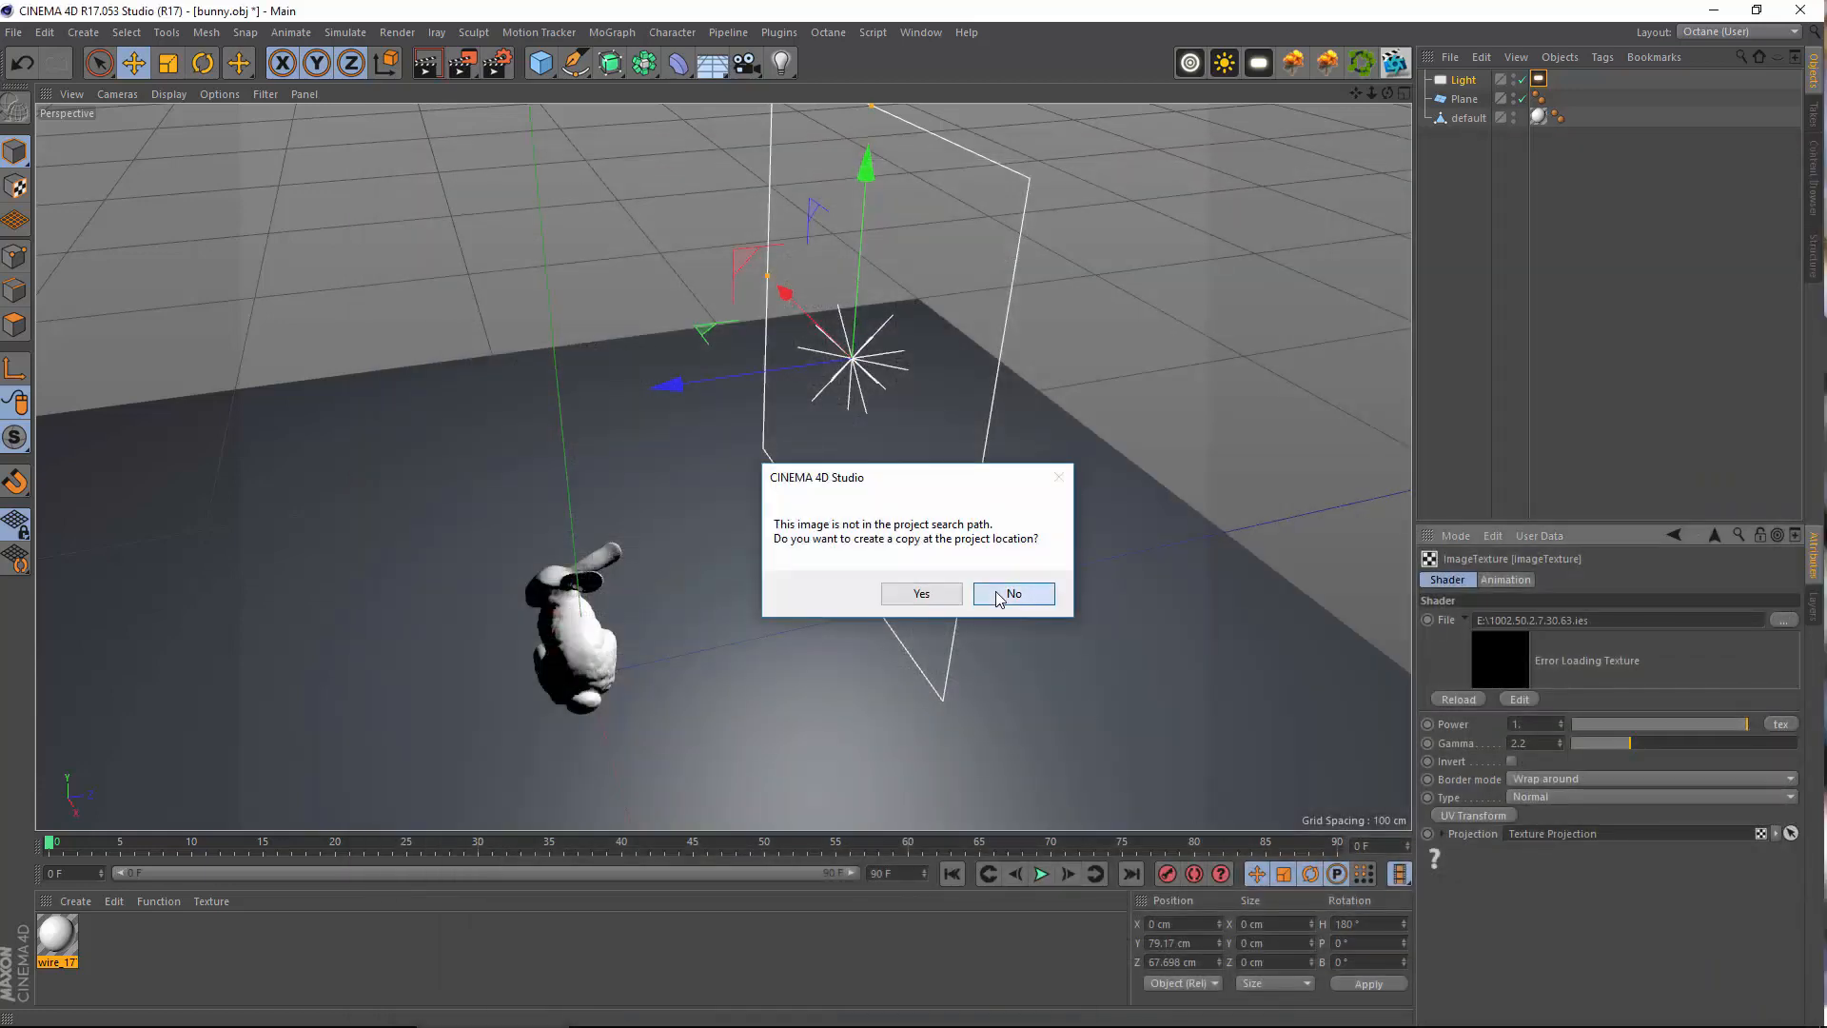
{"action": "left_click", "coordinate": [1004, 594]}
Add a second plane to the scene and rotate it to a pitch of 90° so it stands upright
{"action": "middle_click_drag", "start_coordinate": [656, 559], "coordinate": [444, 553], "text": "alt"}
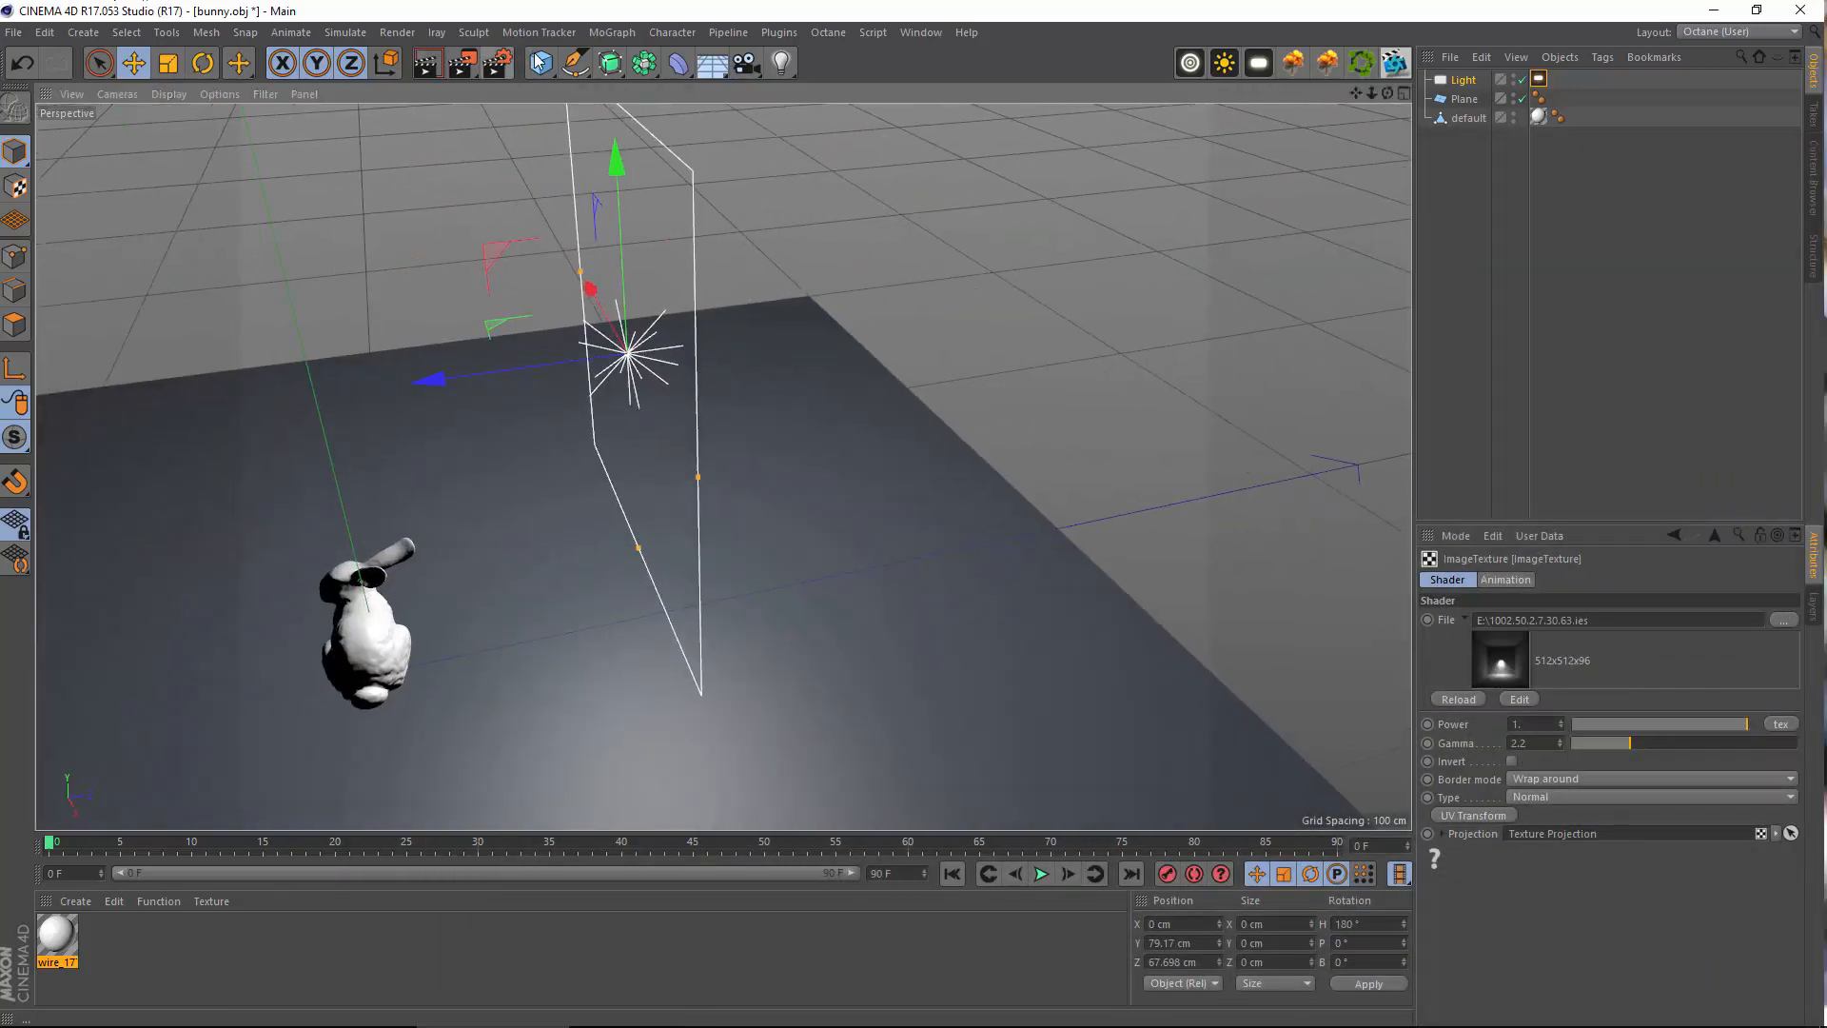
{"action": "left_click_drag", "start_coordinate": [539, 63], "coordinate": [698, 135]}
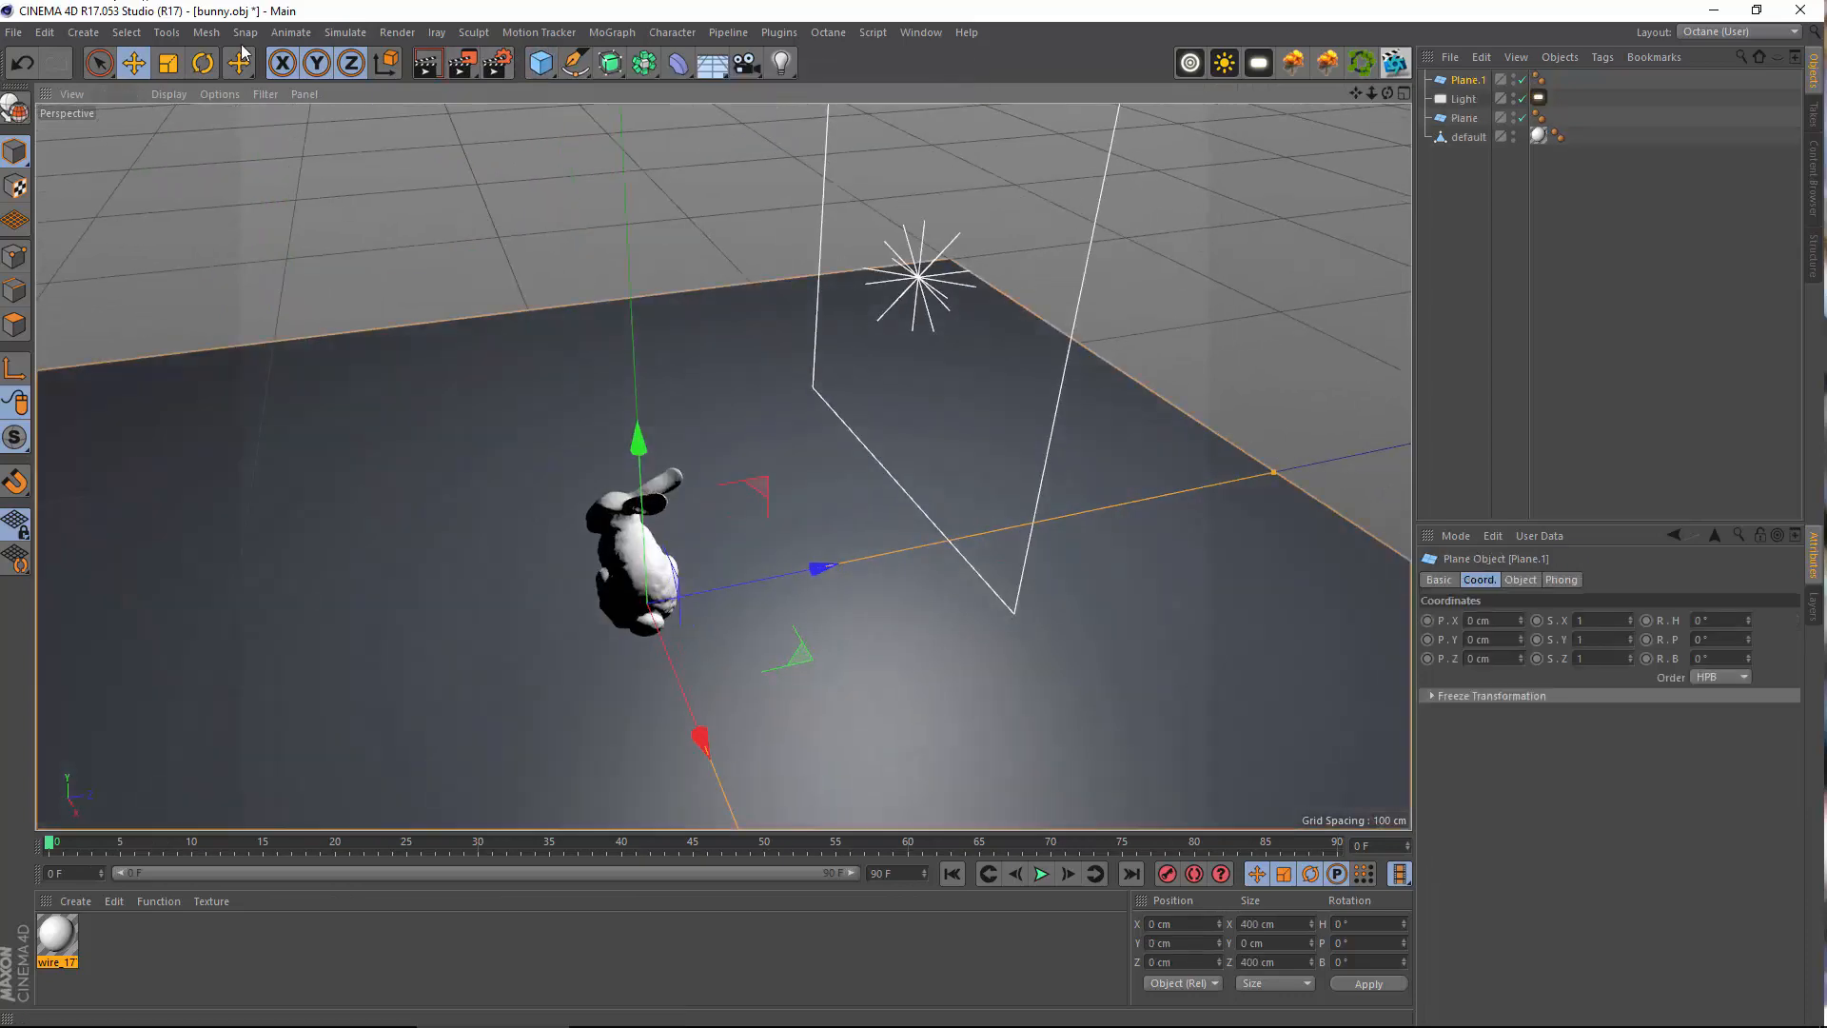
{"action": "left_click", "coordinate": [203, 63]}
{"action": "scroll", "coordinate": [670, 425], "scroll_direction": "down", "scroll_amount": 5}
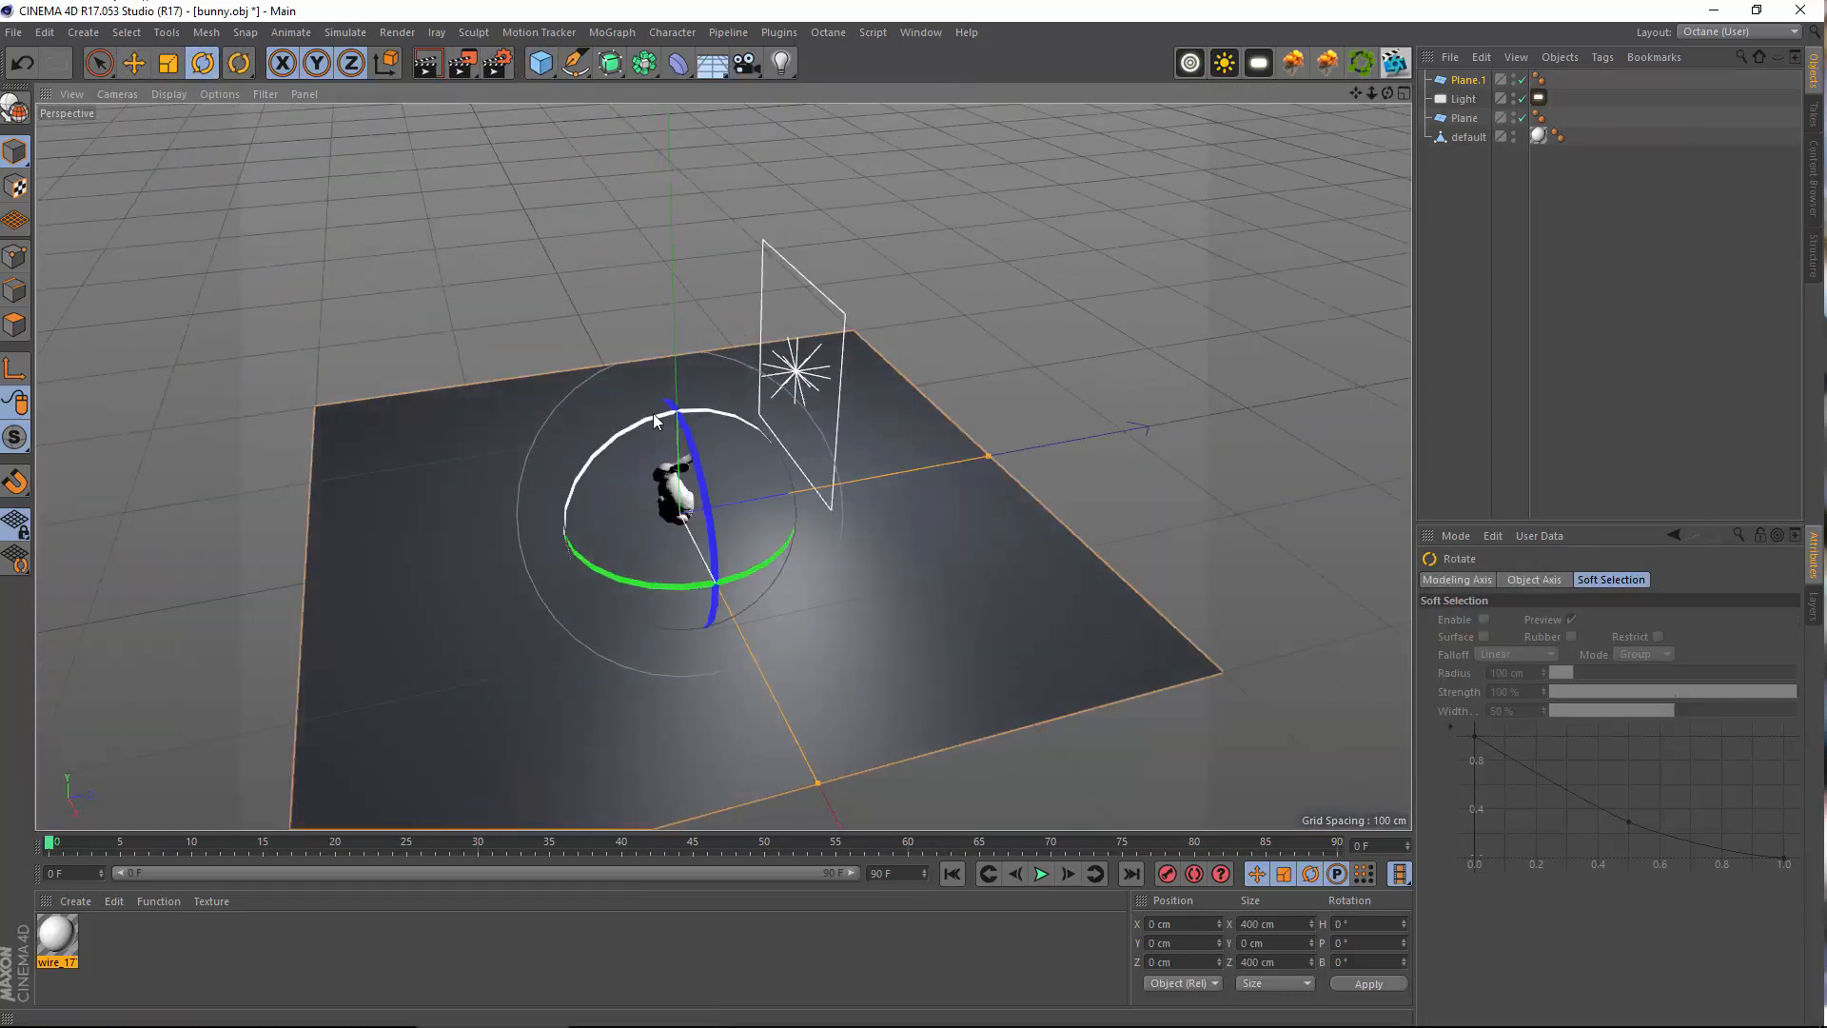
{"action": "left_click_drag", "start_coordinate": [655, 420], "coordinate": [423, 609]}
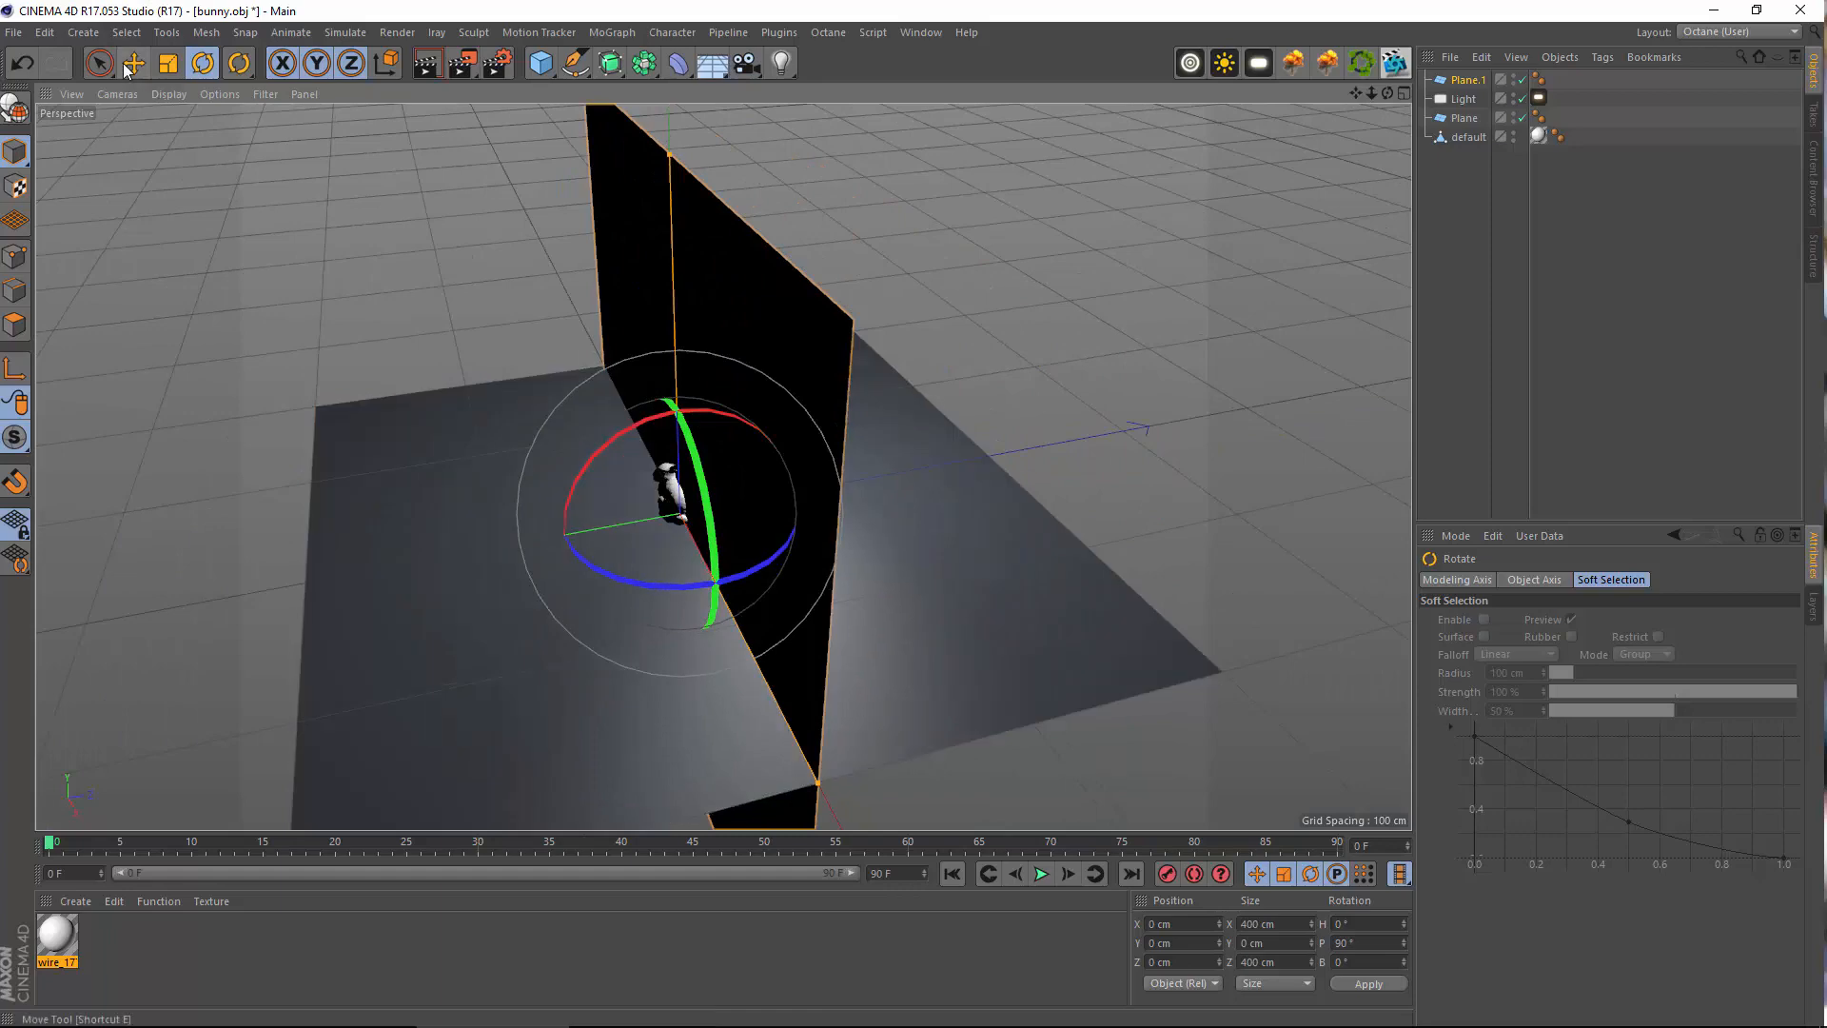
Move the upright plane along Z to about 157 cm so it forms a wall behind the light
{"action": "left_click", "coordinate": [133, 63]}
{"action": "left_click_drag", "start_coordinate": [533, 545], "coordinate": [780, 519]}
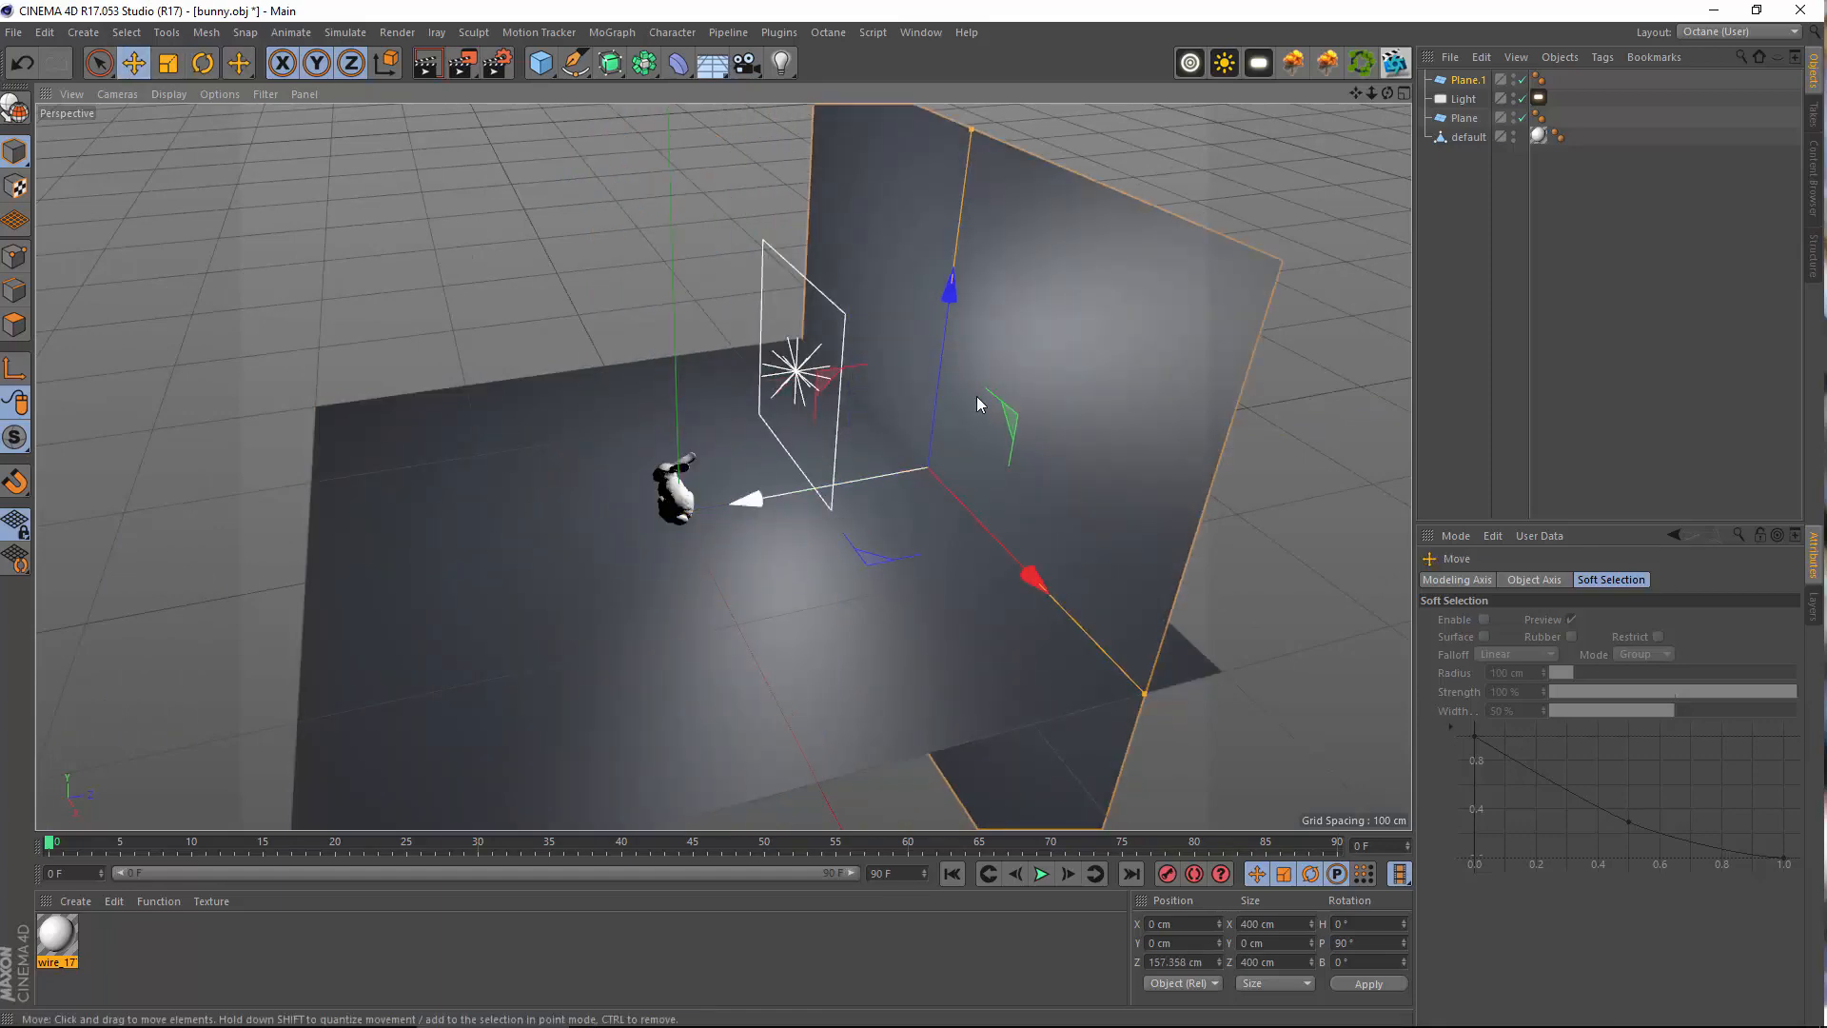
{"action": "scroll", "coordinate": [978, 405], "scroll_direction": "up", "scroll_amount": 3}
Rotate the Light to a pitch of -90° so it lies flat and shines down beside the wall
{"action": "left_click", "coordinate": [1463, 98]}
{"action": "left_click_drag", "start_coordinate": [1236, 456], "coordinate": [704, 457], "text": "alt"}
{"action": "left_click", "coordinate": [203, 64]}
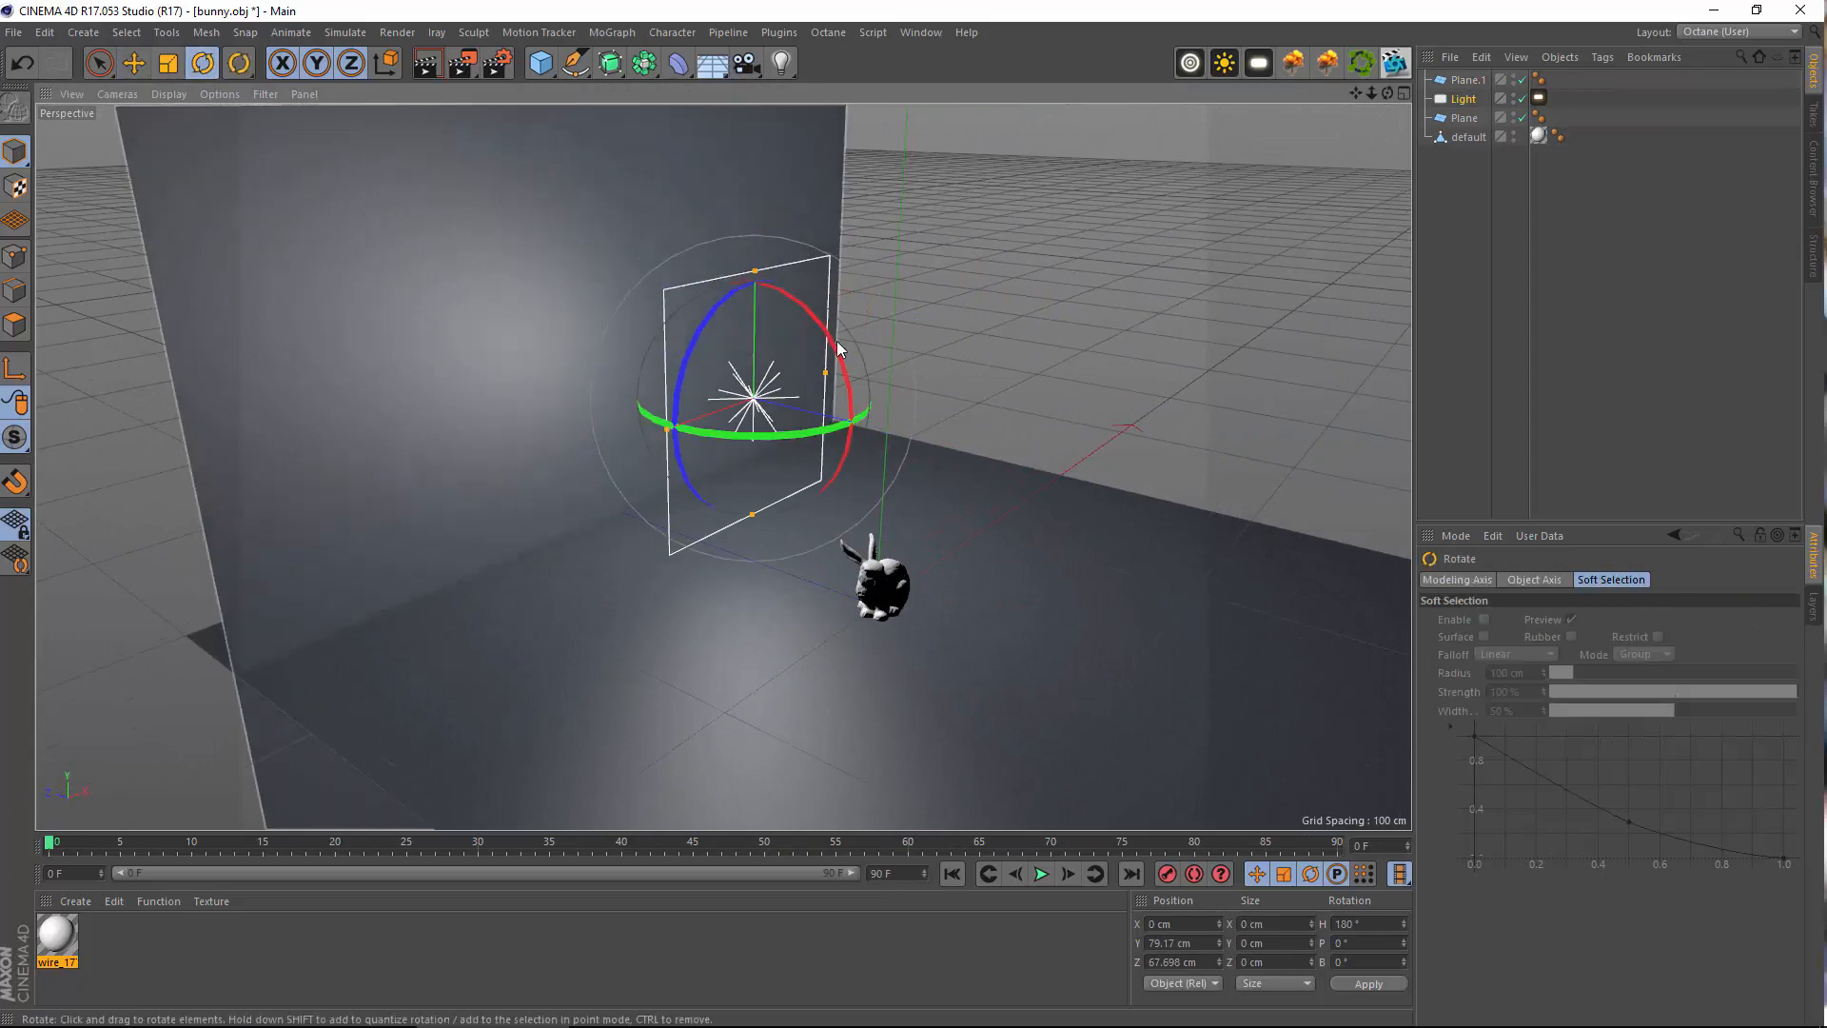
{"action": "left_click_drag", "start_coordinate": [839, 350], "coordinate": [715, 437]}
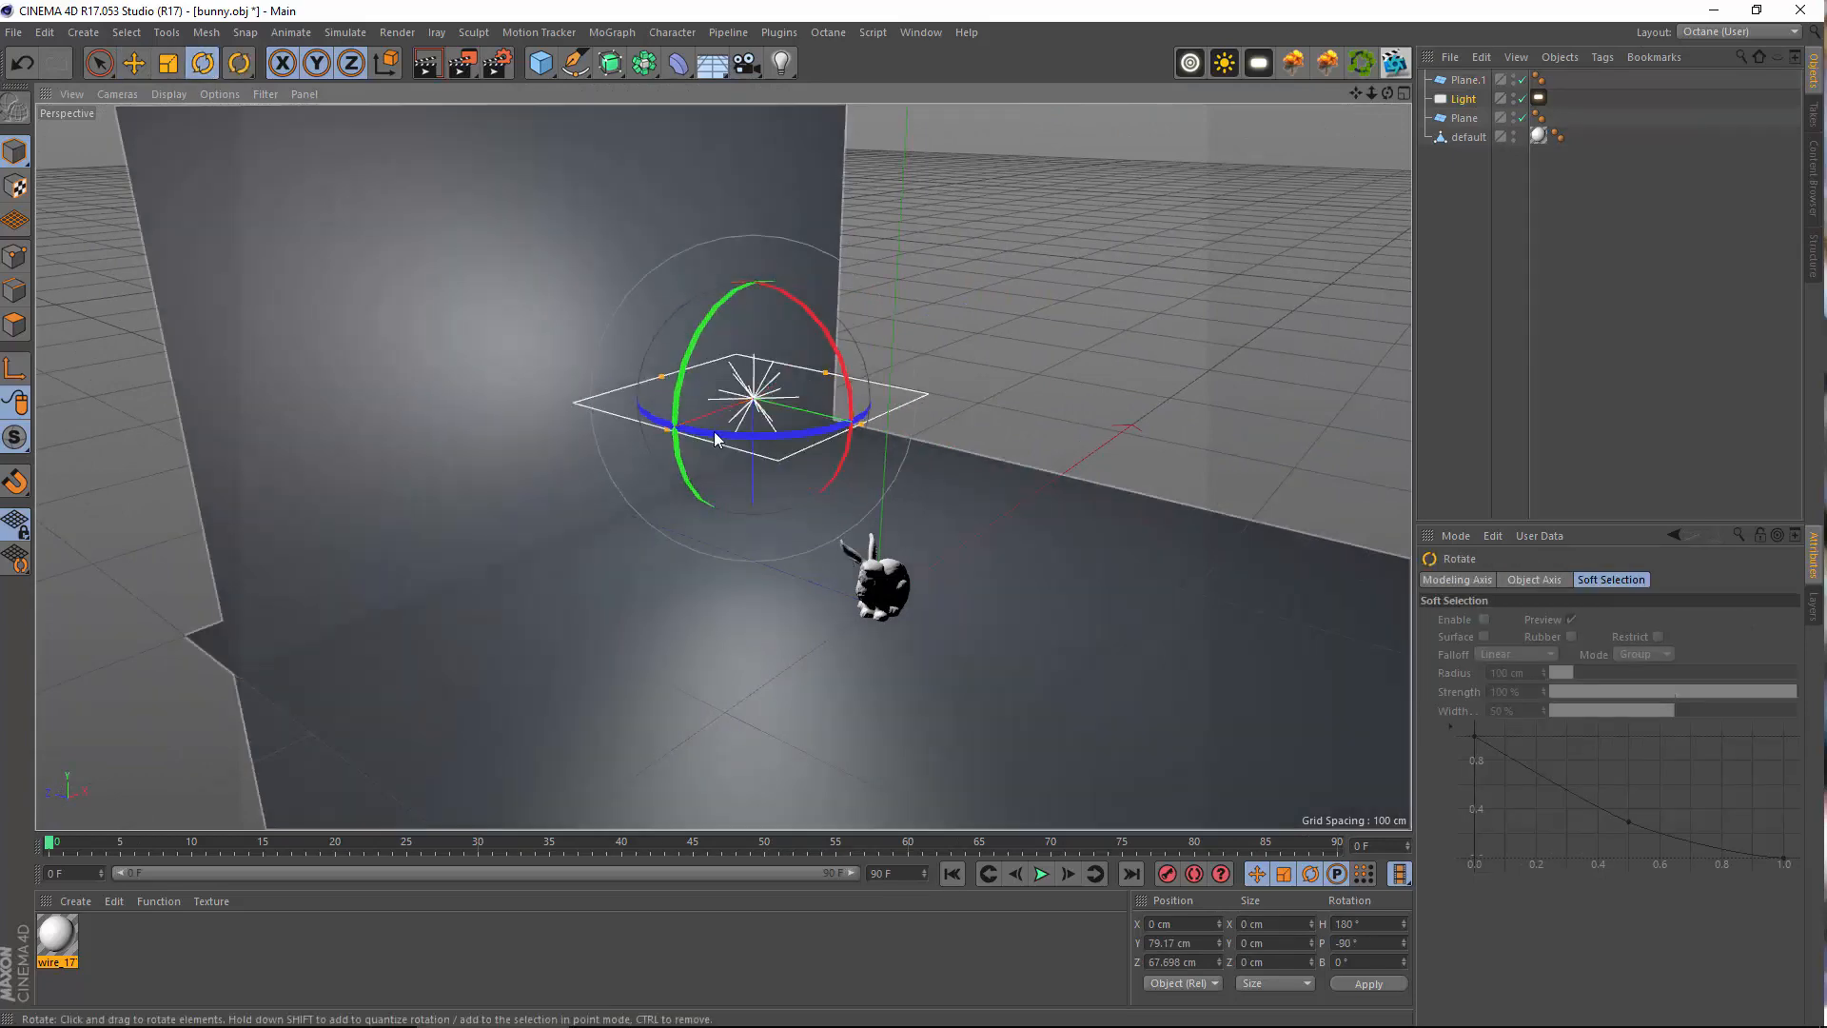
{"action": "middle_click_drag", "start_coordinate": [716, 439], "coordinate": [793, 551], "text": "alt"}
Open the Octane Live Viewer, dock it wide beside the viewport, and start the live render
{"action": "left_click", "coordinate": [1394, 64]}
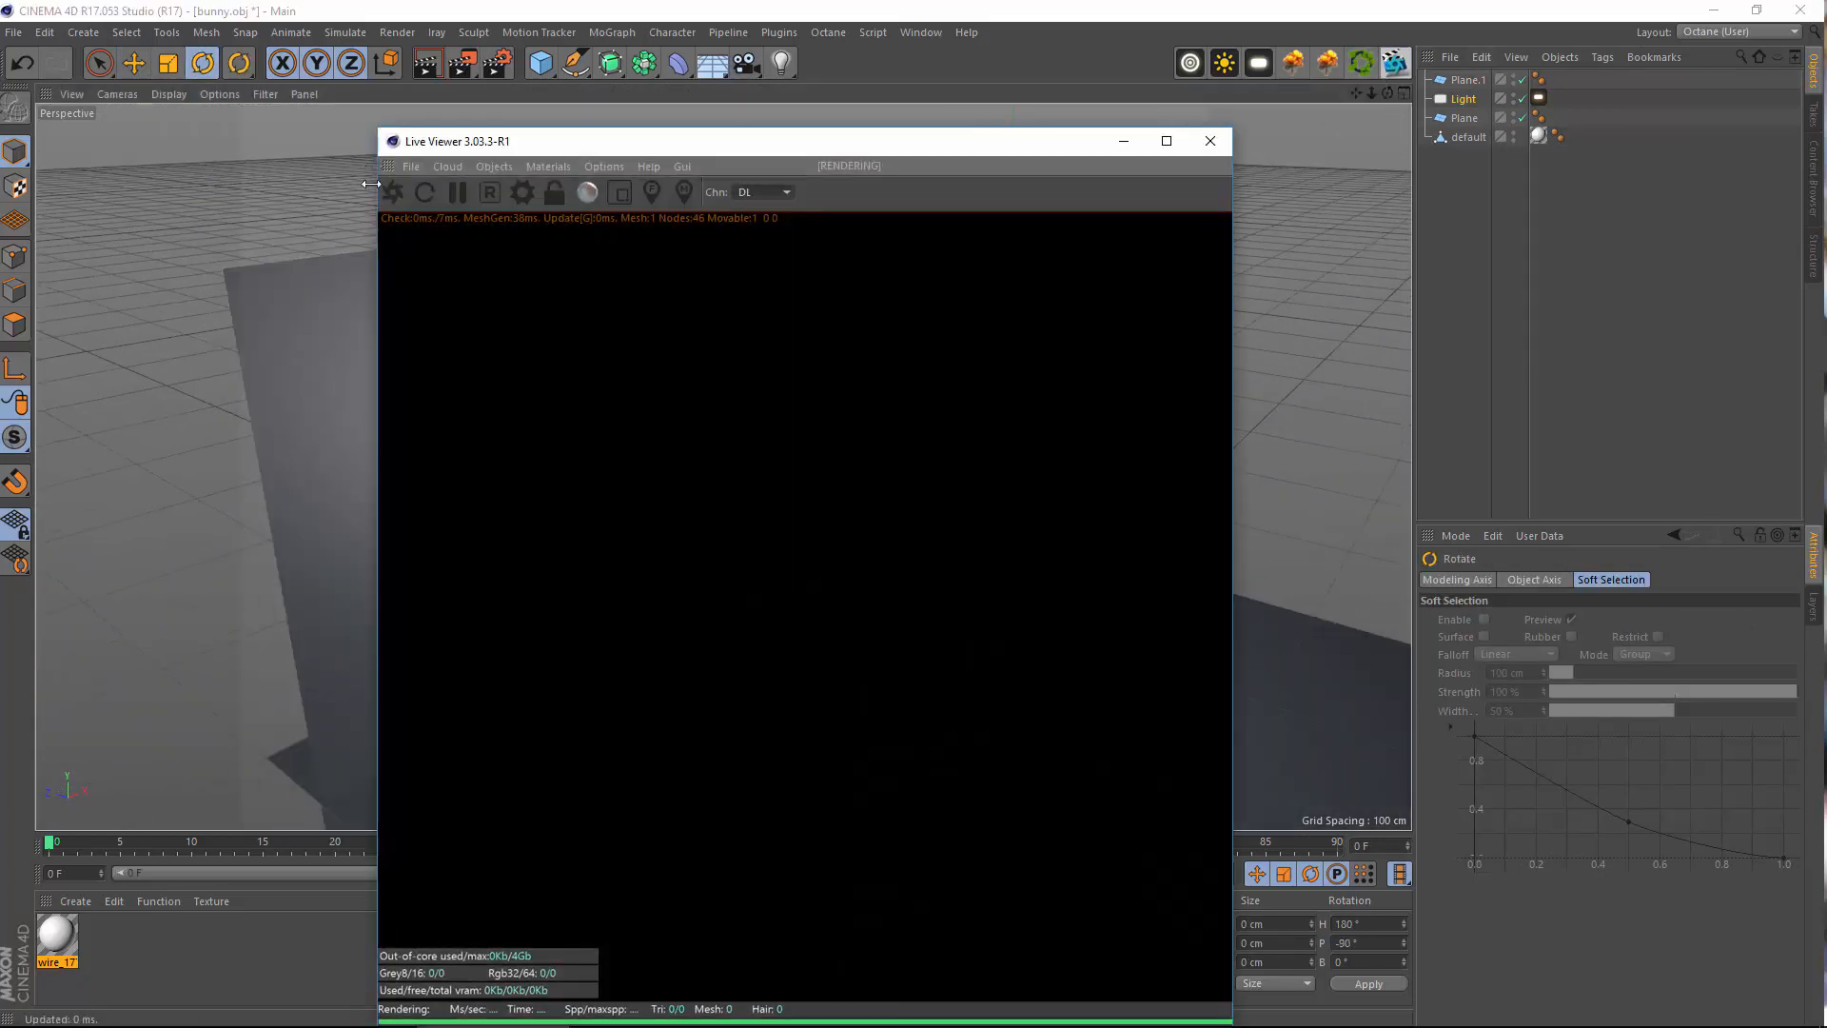
{"action": "left_click_drag", "start_coordinate": [387, 167], "coordinate": [1415, 339]}
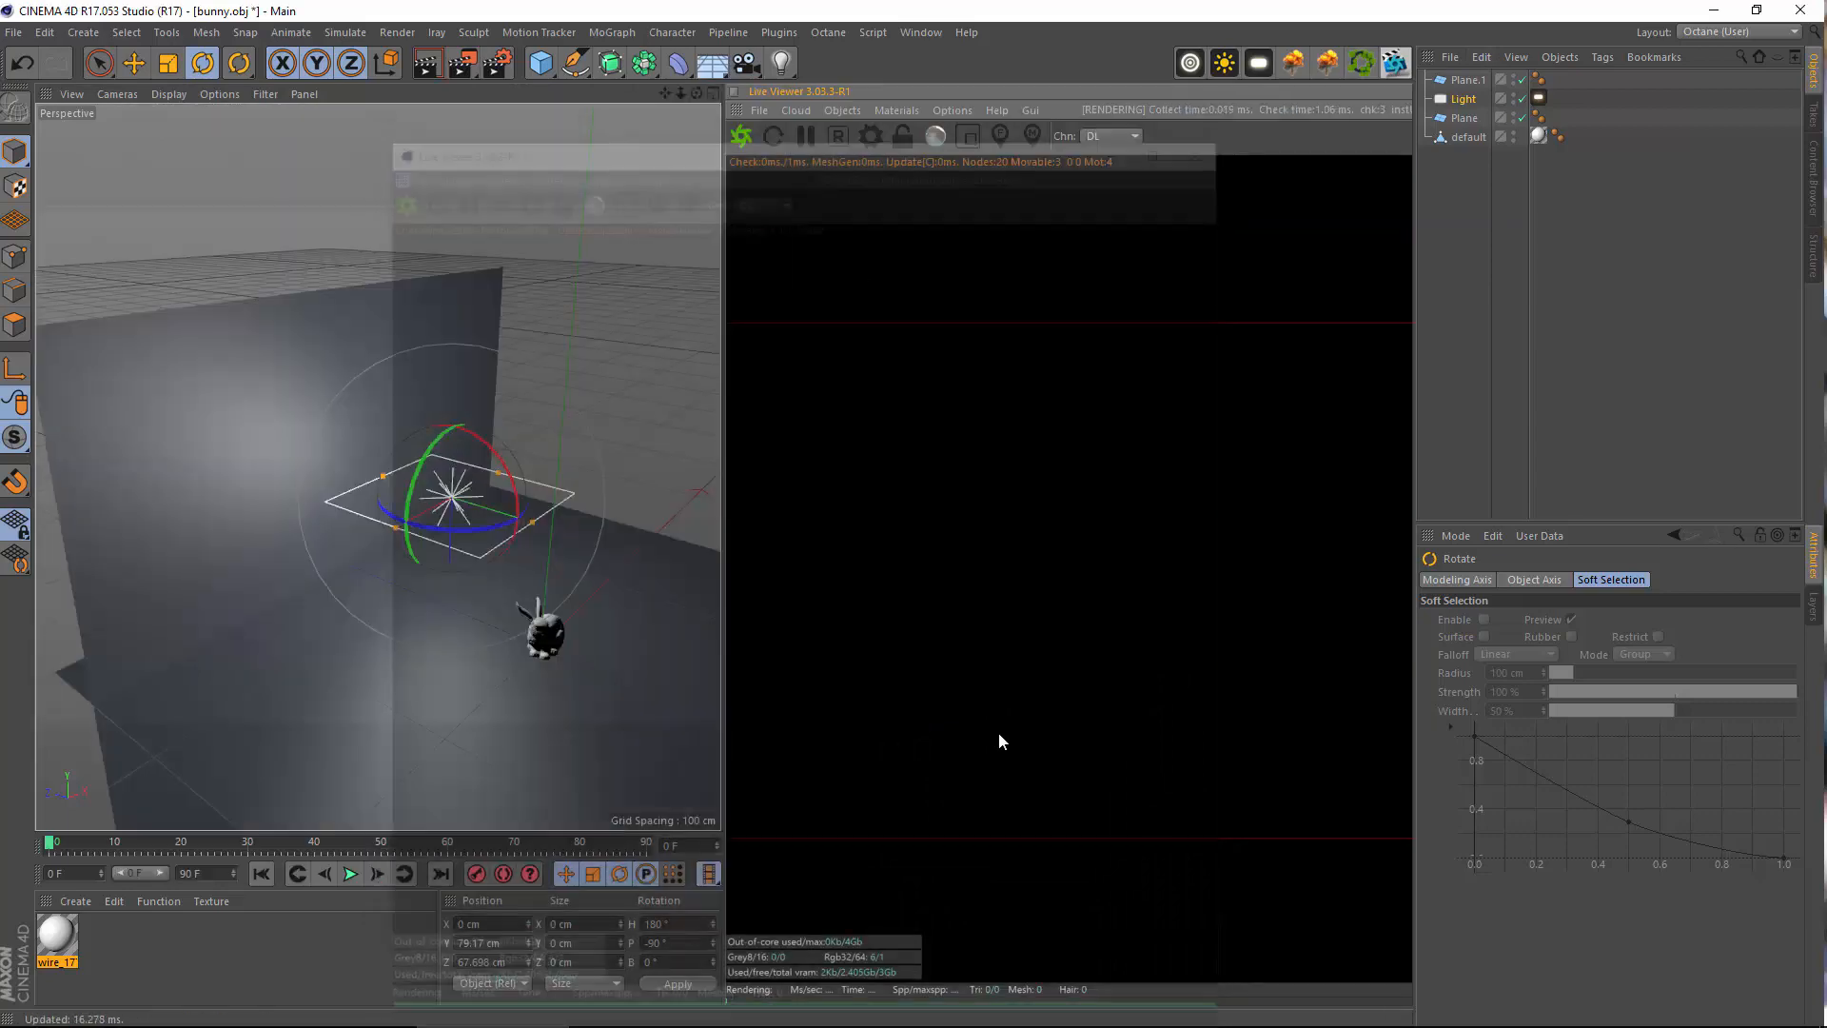
{"action": "left_click_drag", "start_coordinate": [1427, 439], "coordinate": [1598, 452]}
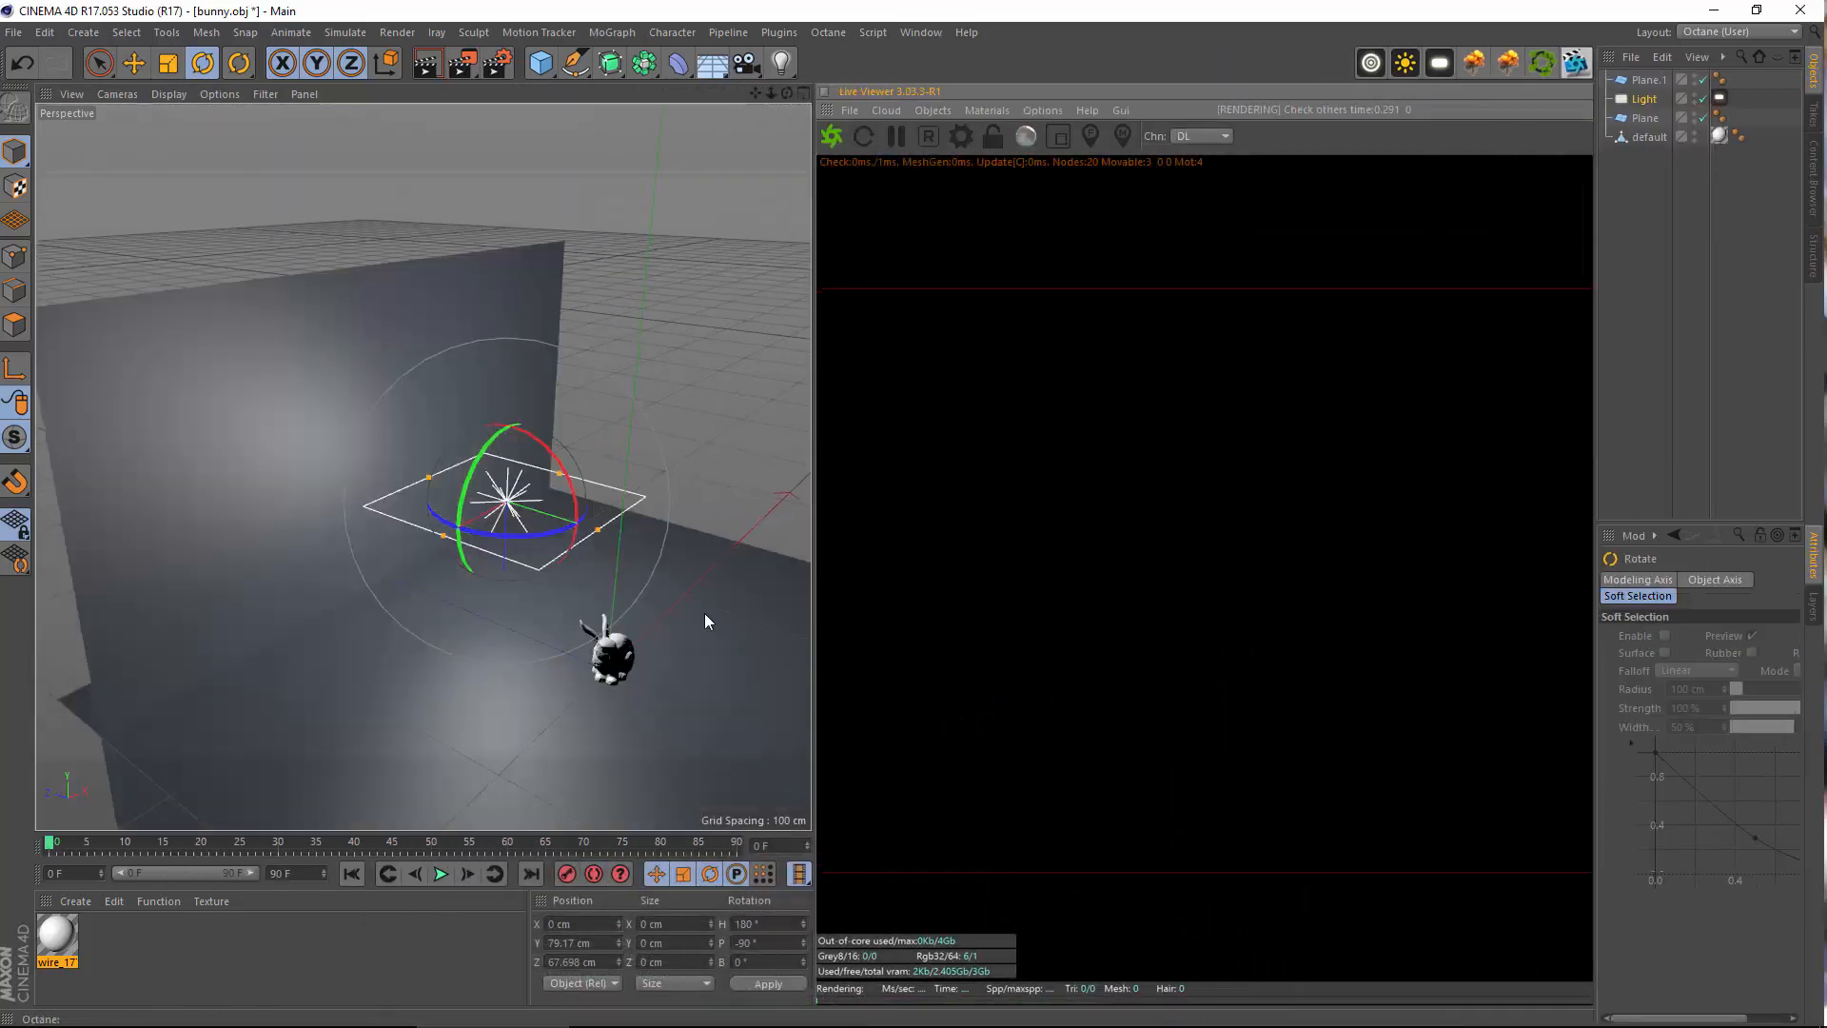
{"action": "scroll", "coordinate": [570, 504], "scroll_direction": "up", "scroll_amount": 5}
{"action": "left_click_drag", "start_coordinate": [558, 497], "coordinate": [513, 504], "text": "alt"}
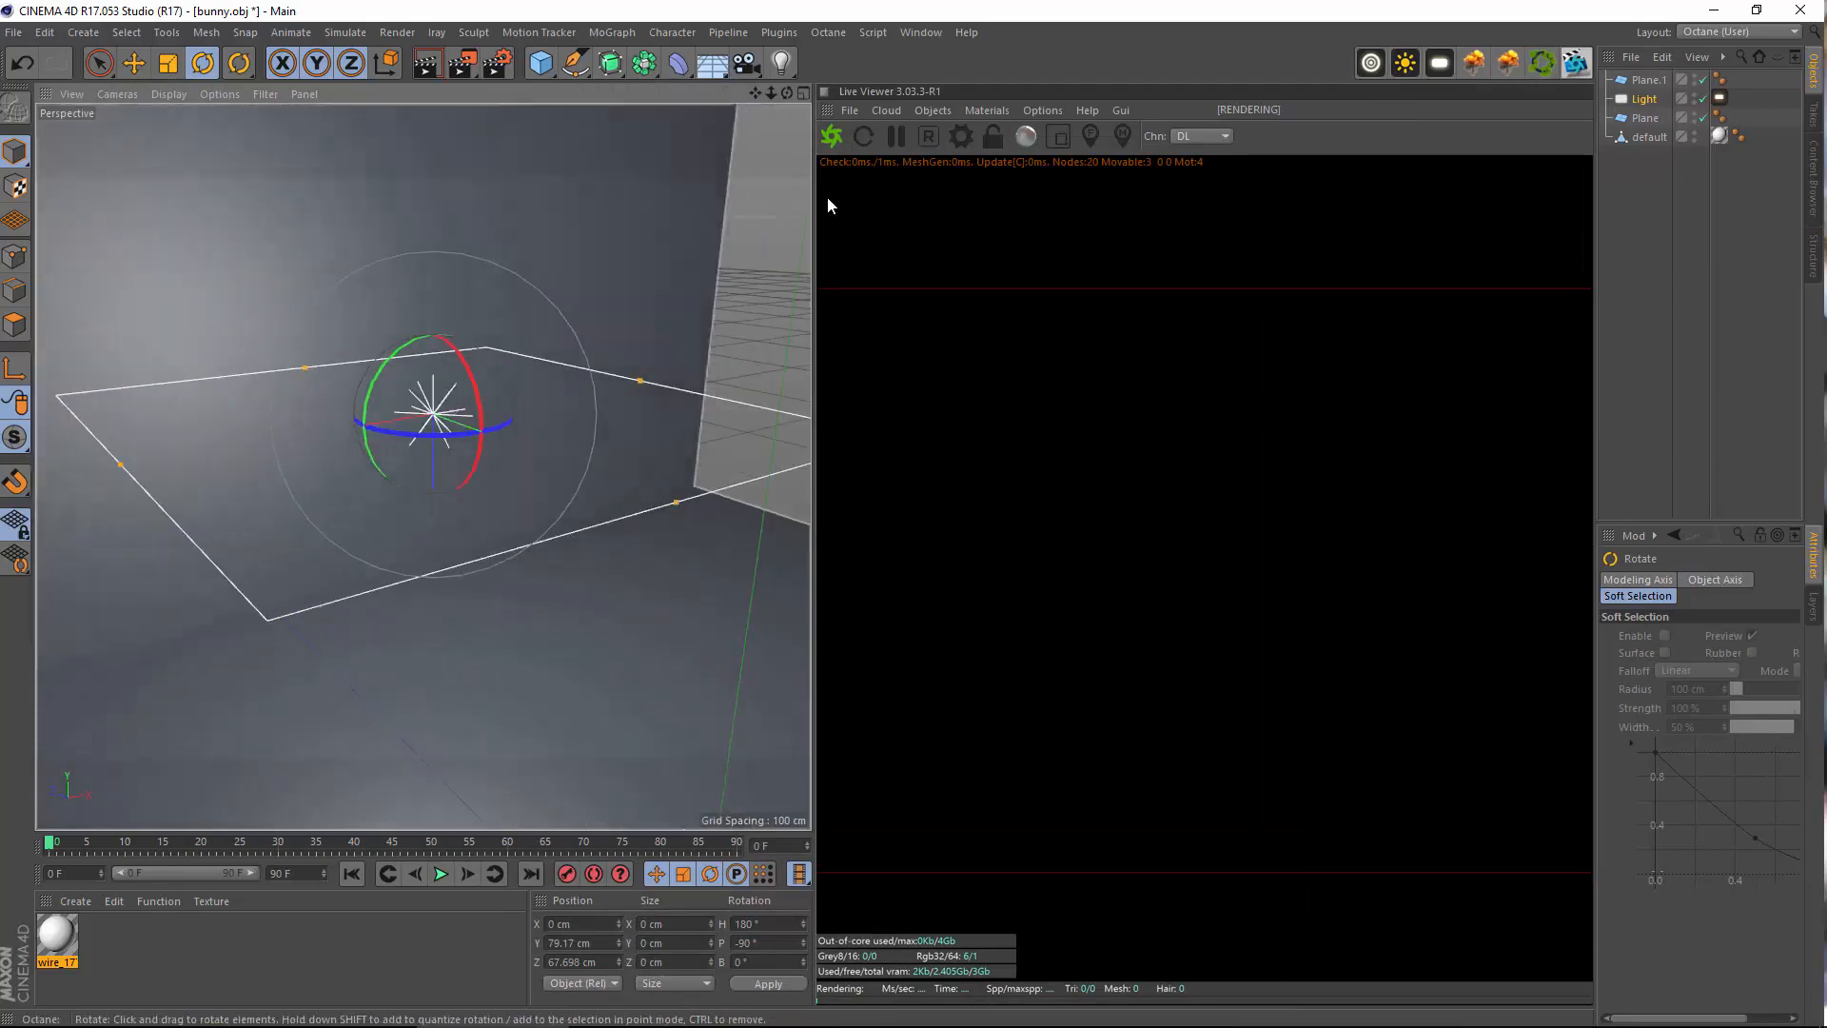
{"action": "left_click", "coordinate": [832, 137]}
Scale the Light down to a much smaller rectangle above the floor plane
{"action": "left_click_drag", "start_coordinate": [518, 387], "coordinate": [418, 532], "text": "alt"}
{"action": "left_click", "coordinate": [171, 67]}
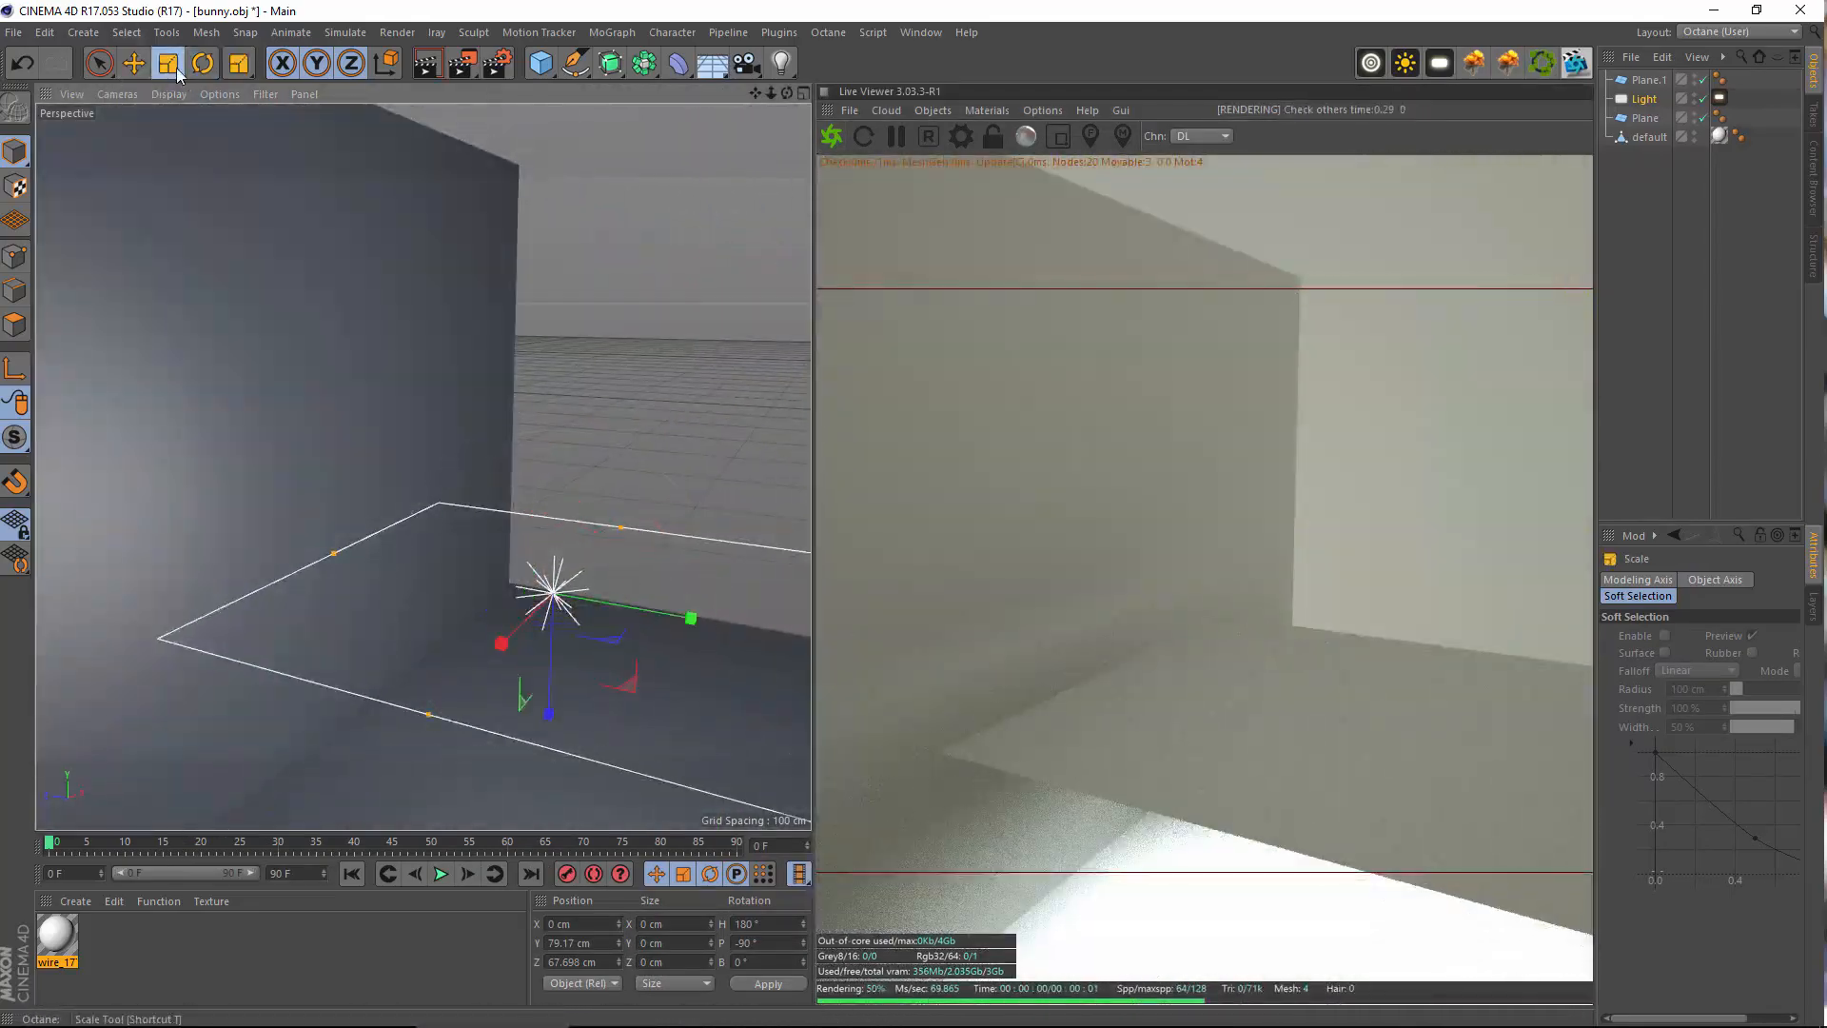
{"action": "left_click_drag", "start_coordinate": [559, 321], "coordinate": [241, 424]}
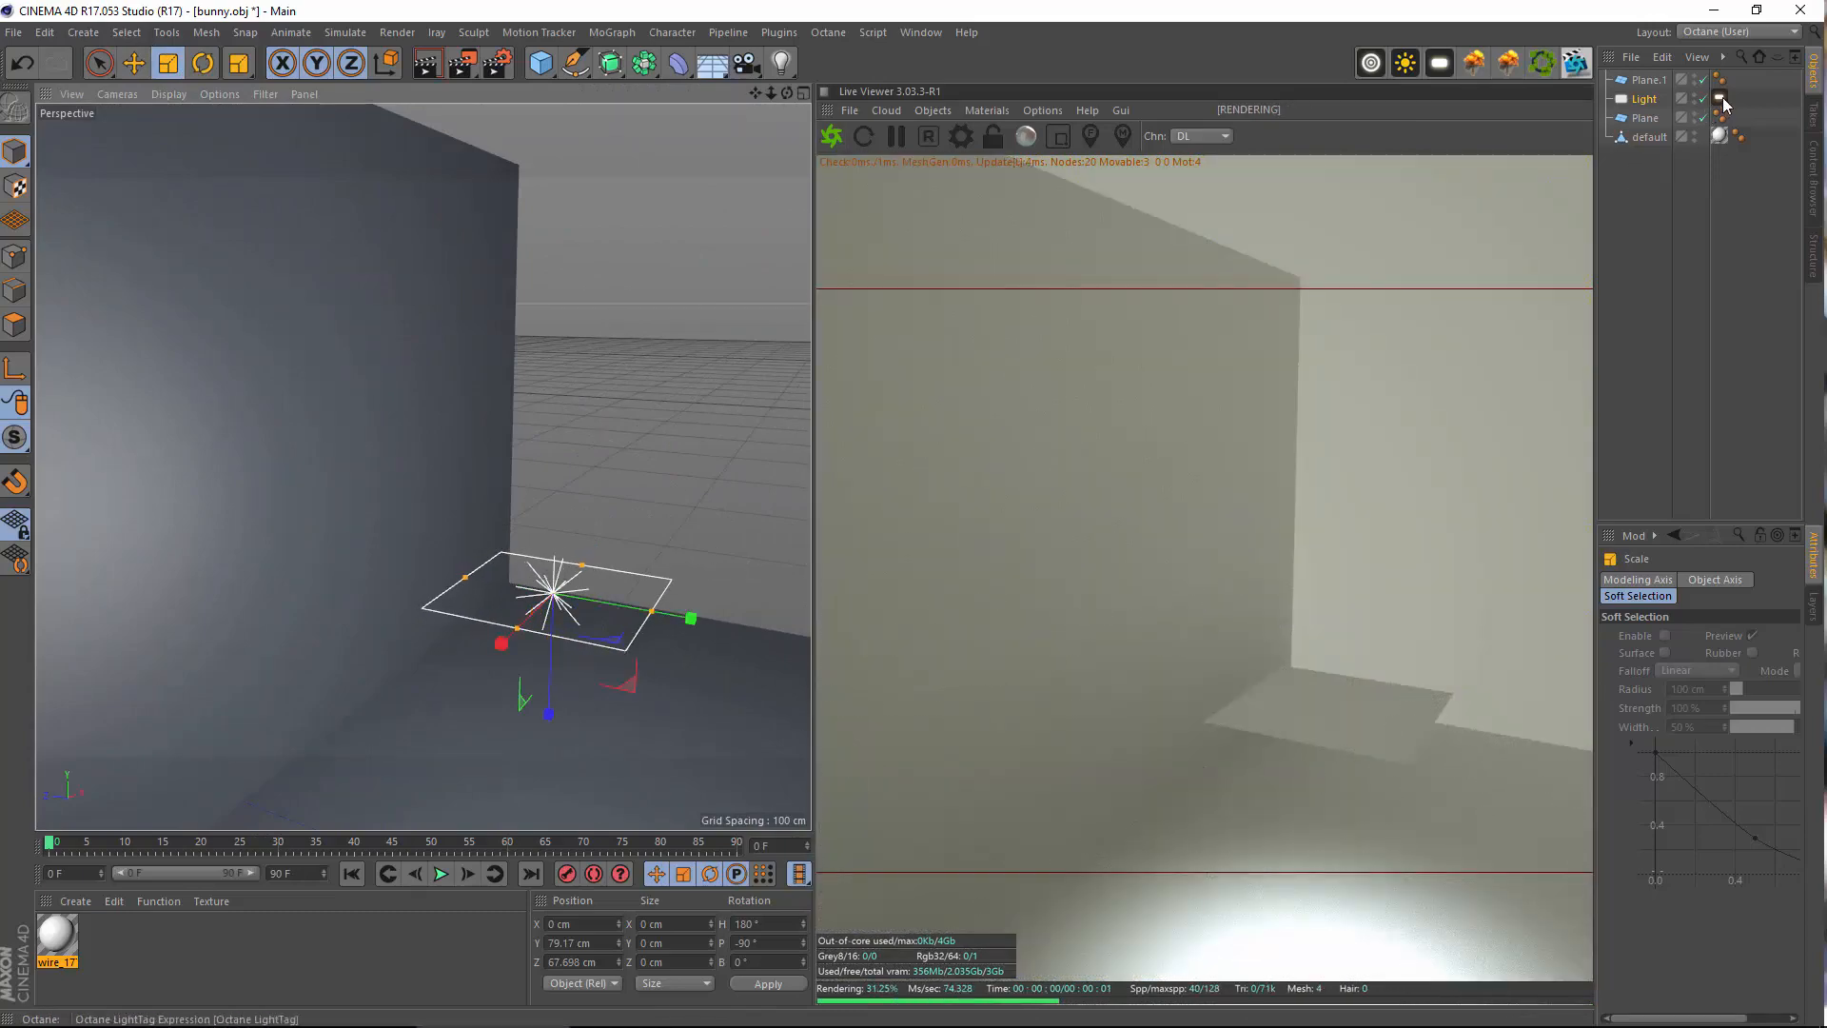
Set the Power in the Light's Octane tag to 10
{"action": "left_click", "coordinate": [1720, 99]}
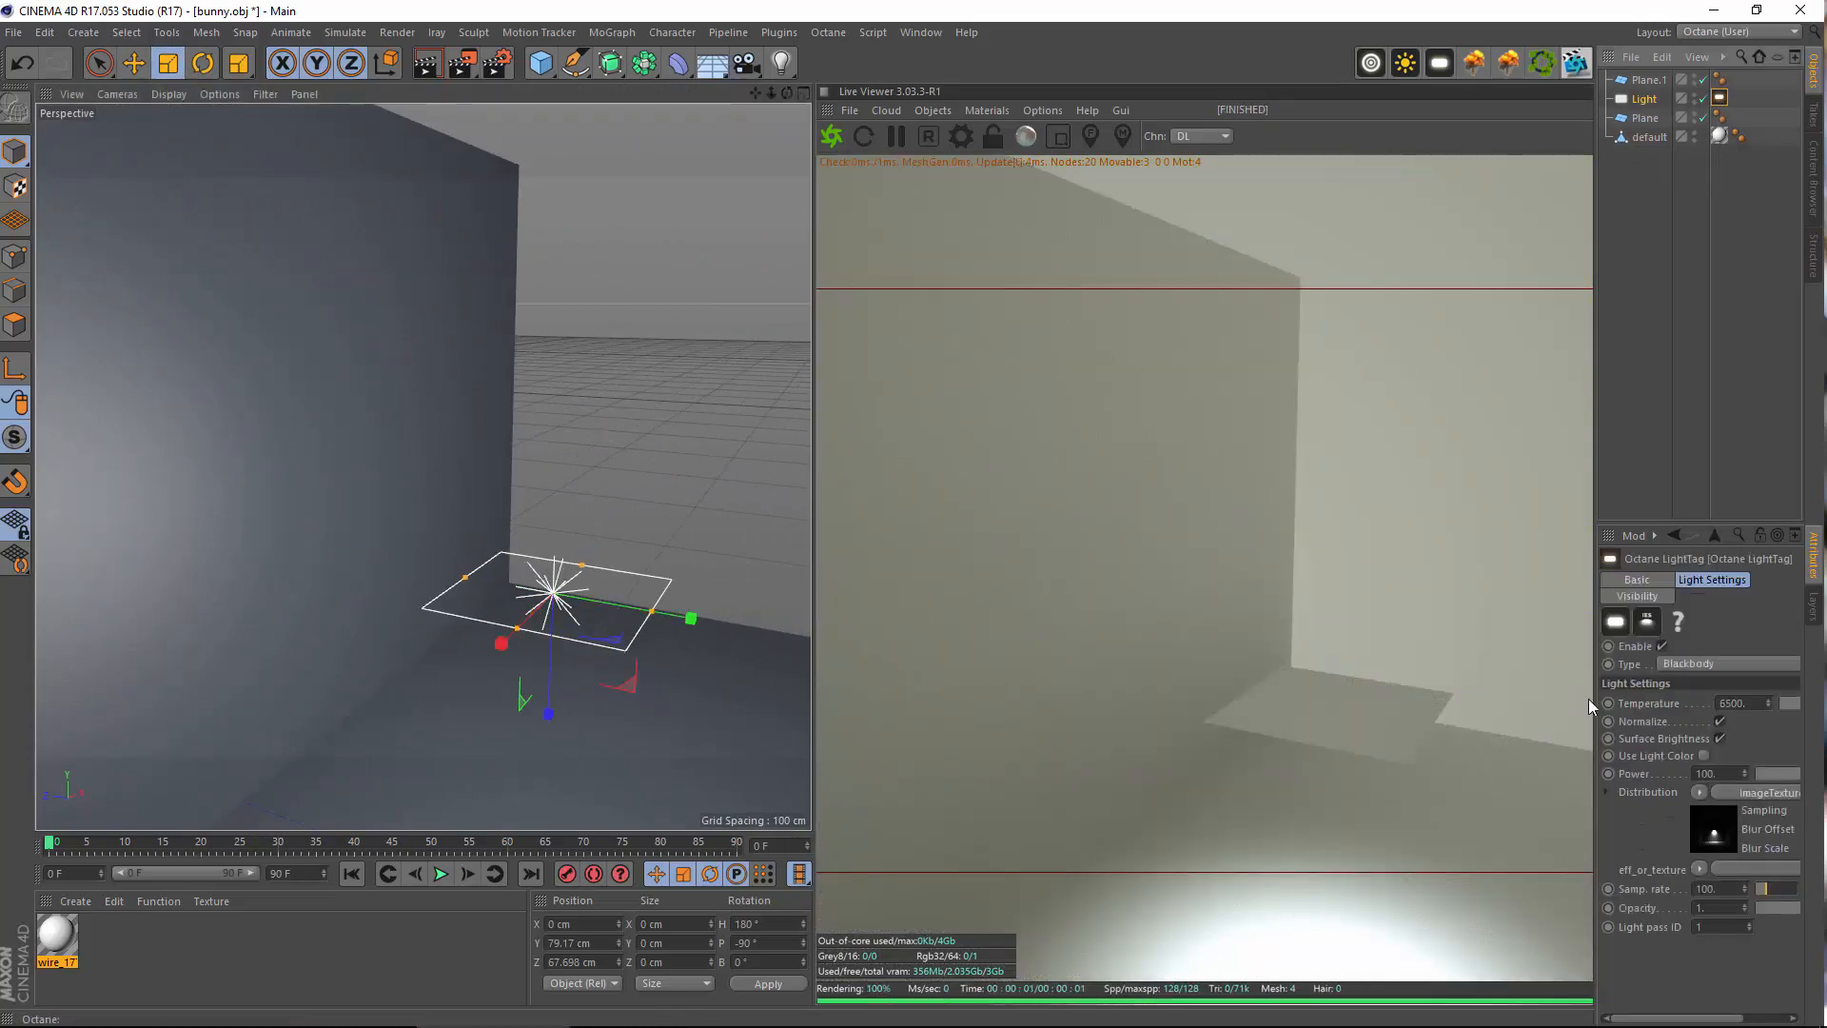
{"action": "left_click", "coordinate": [1698, 773]}
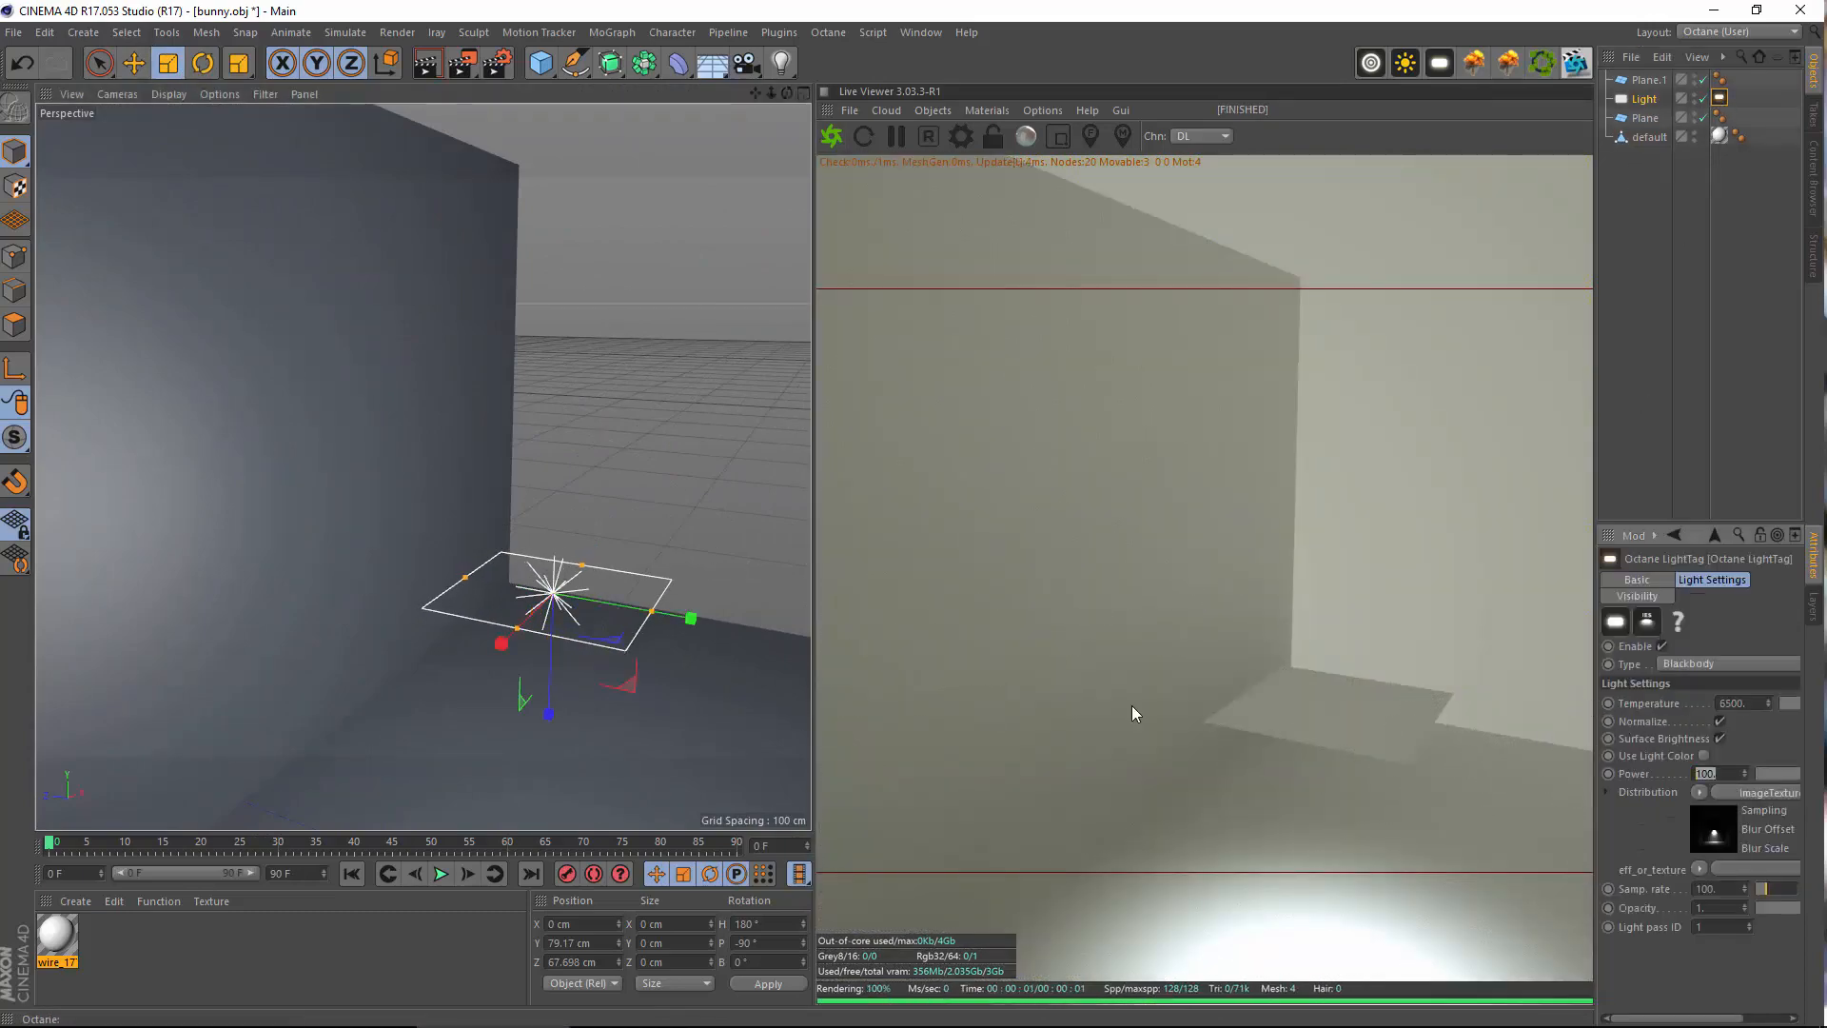
{"action": "type", "text": "10"}
{"action": "key", "text": "Return"}
{"action": "middle_click_drag", "start_coordinate": [366, 507], "coordinate": [425, 465], "text": "alt"}
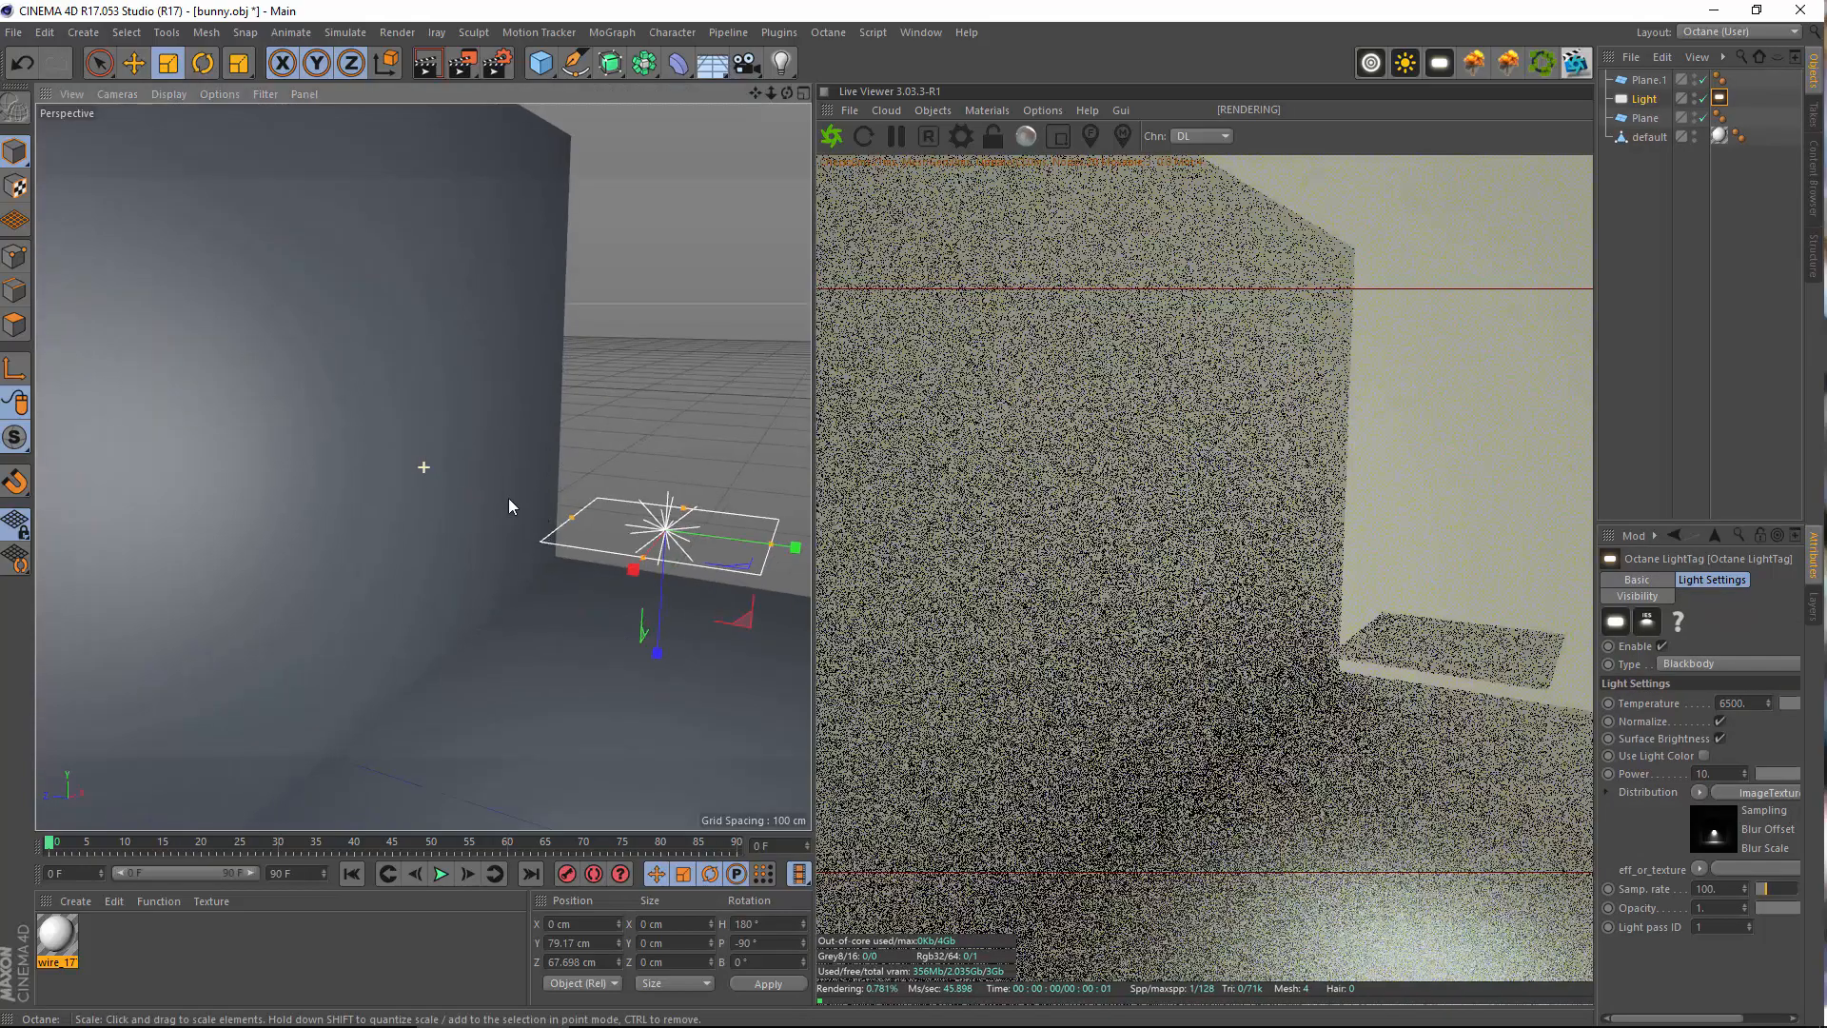
Move the Light along Z to about 138 cm, close to the upright plane
{"action": "key", "text": "e"}
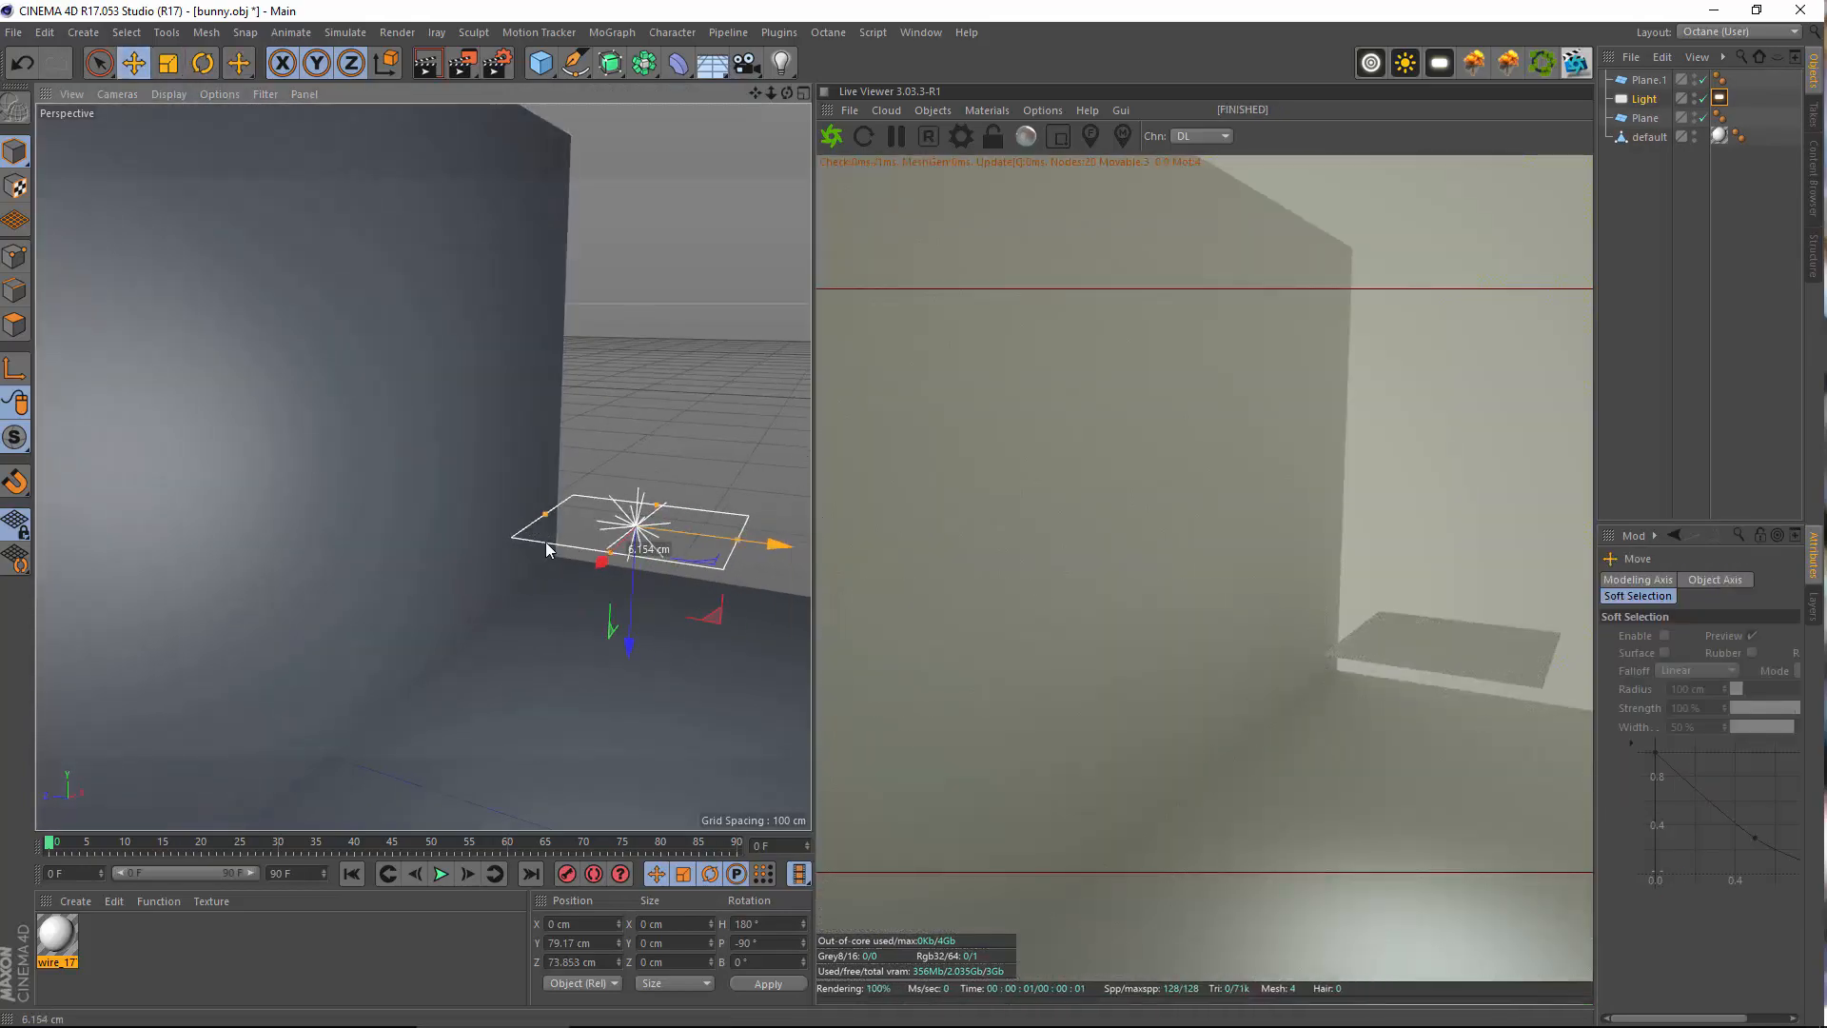
{"action": "left_click_drag", "start_coordinate": [547, 549], "coordinate": [477, 550]}
{"action": "scroll", "coordinate": [344, 607], "scroll_direction": "up", "scroll_amount": 5}
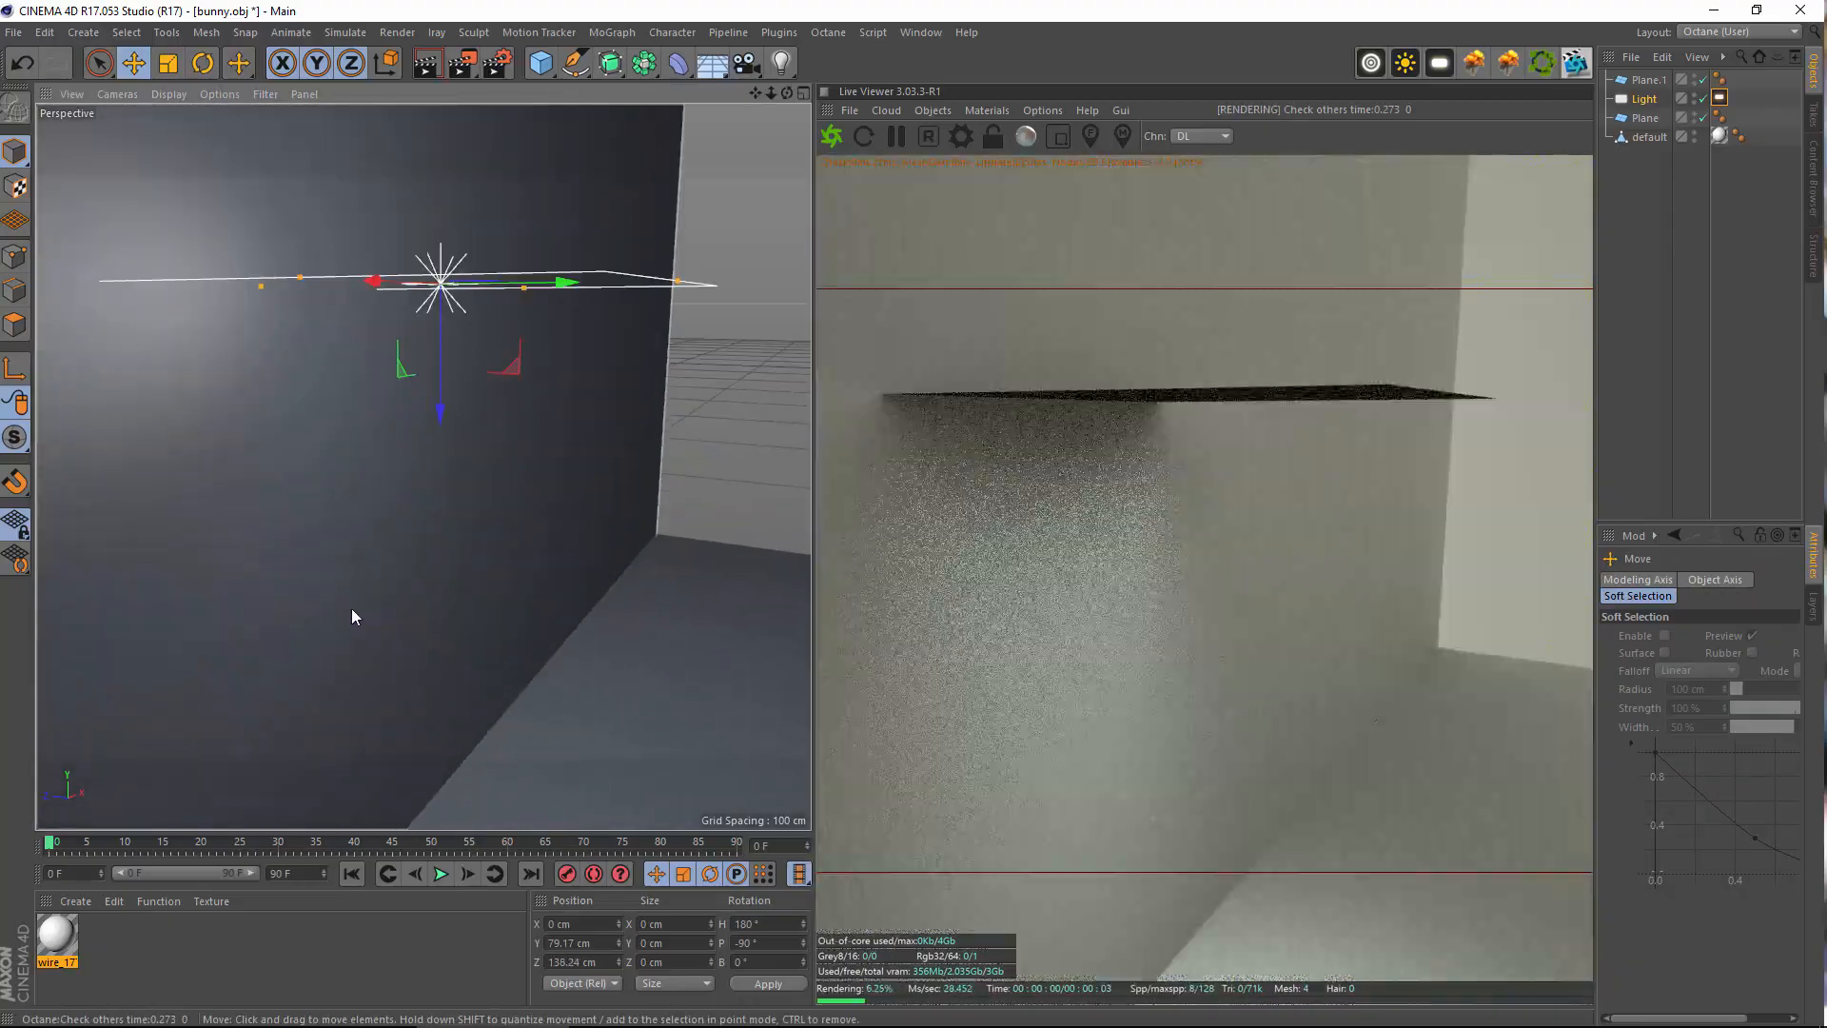
{"action": "left_click_drag", "start_coordinate": [351, 610], "coordinate": [309, 605], "text": "alt"}
Set the Light's Power to 30 and check the IES pattern on the wall from several angles
{"action": "left_click", "coordinate": [1718, 98]}
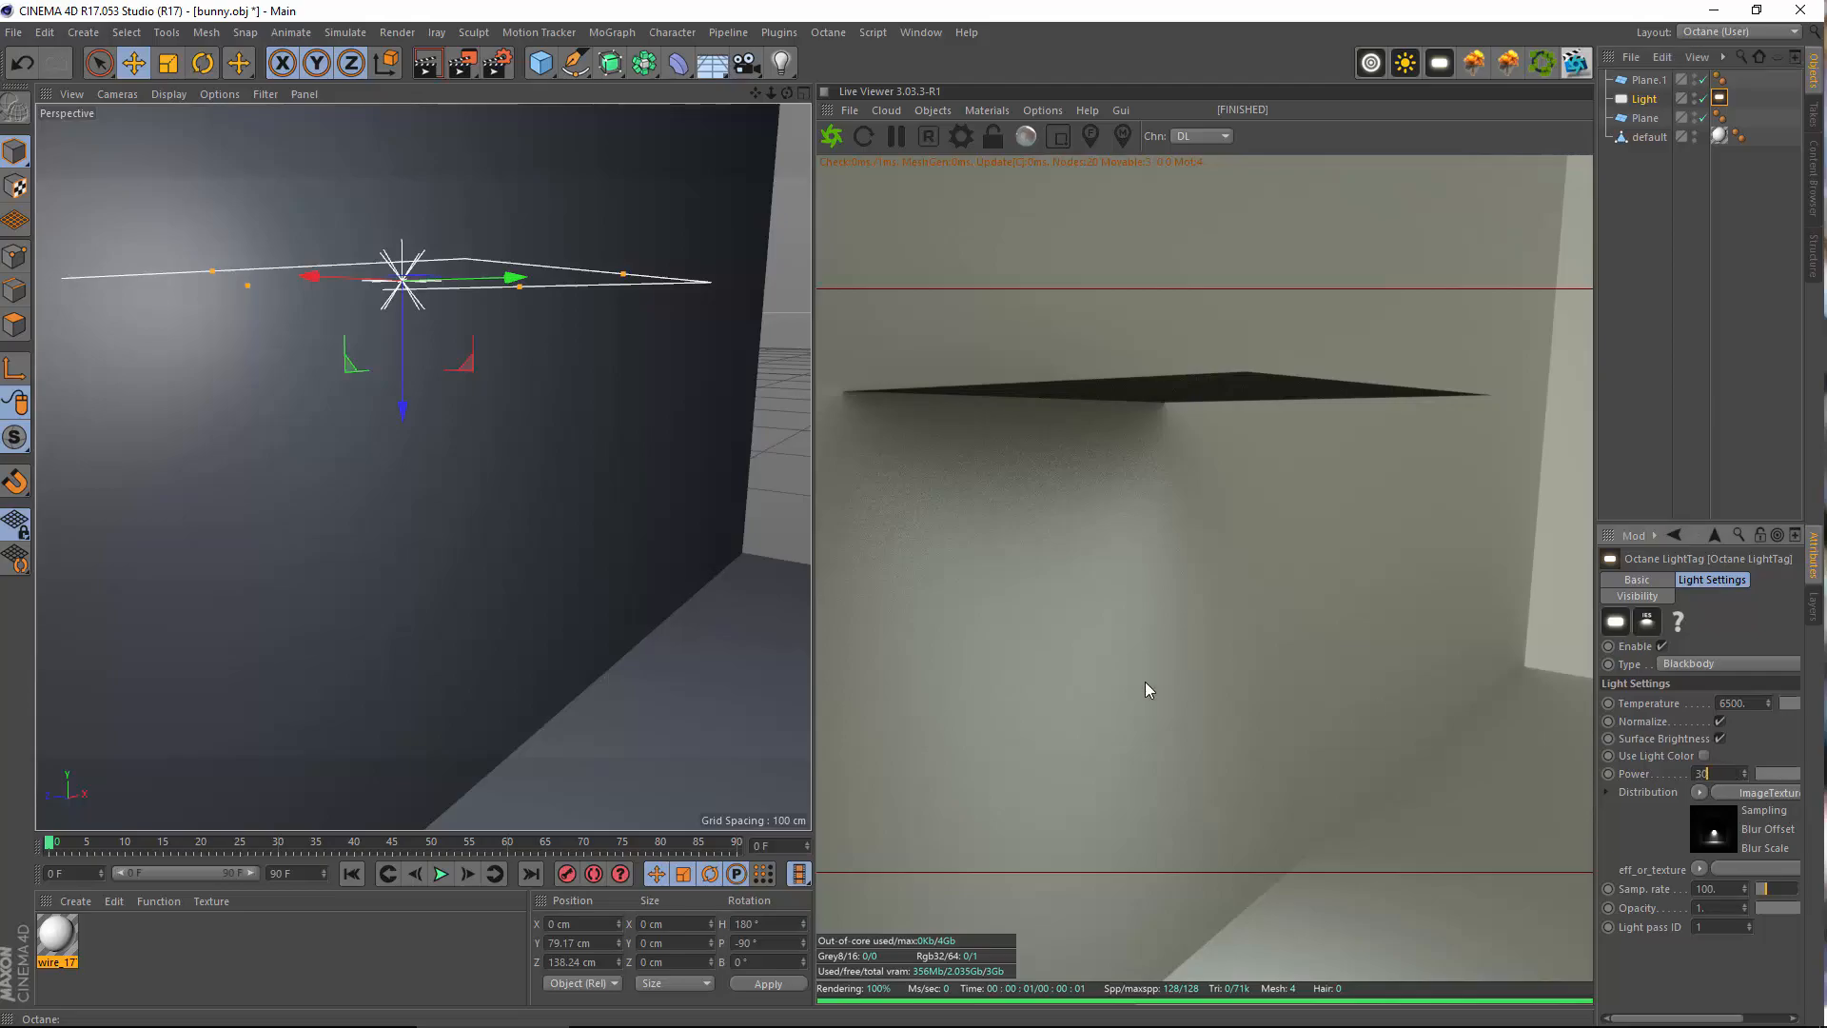
{"action": "key", "text": "Return"}
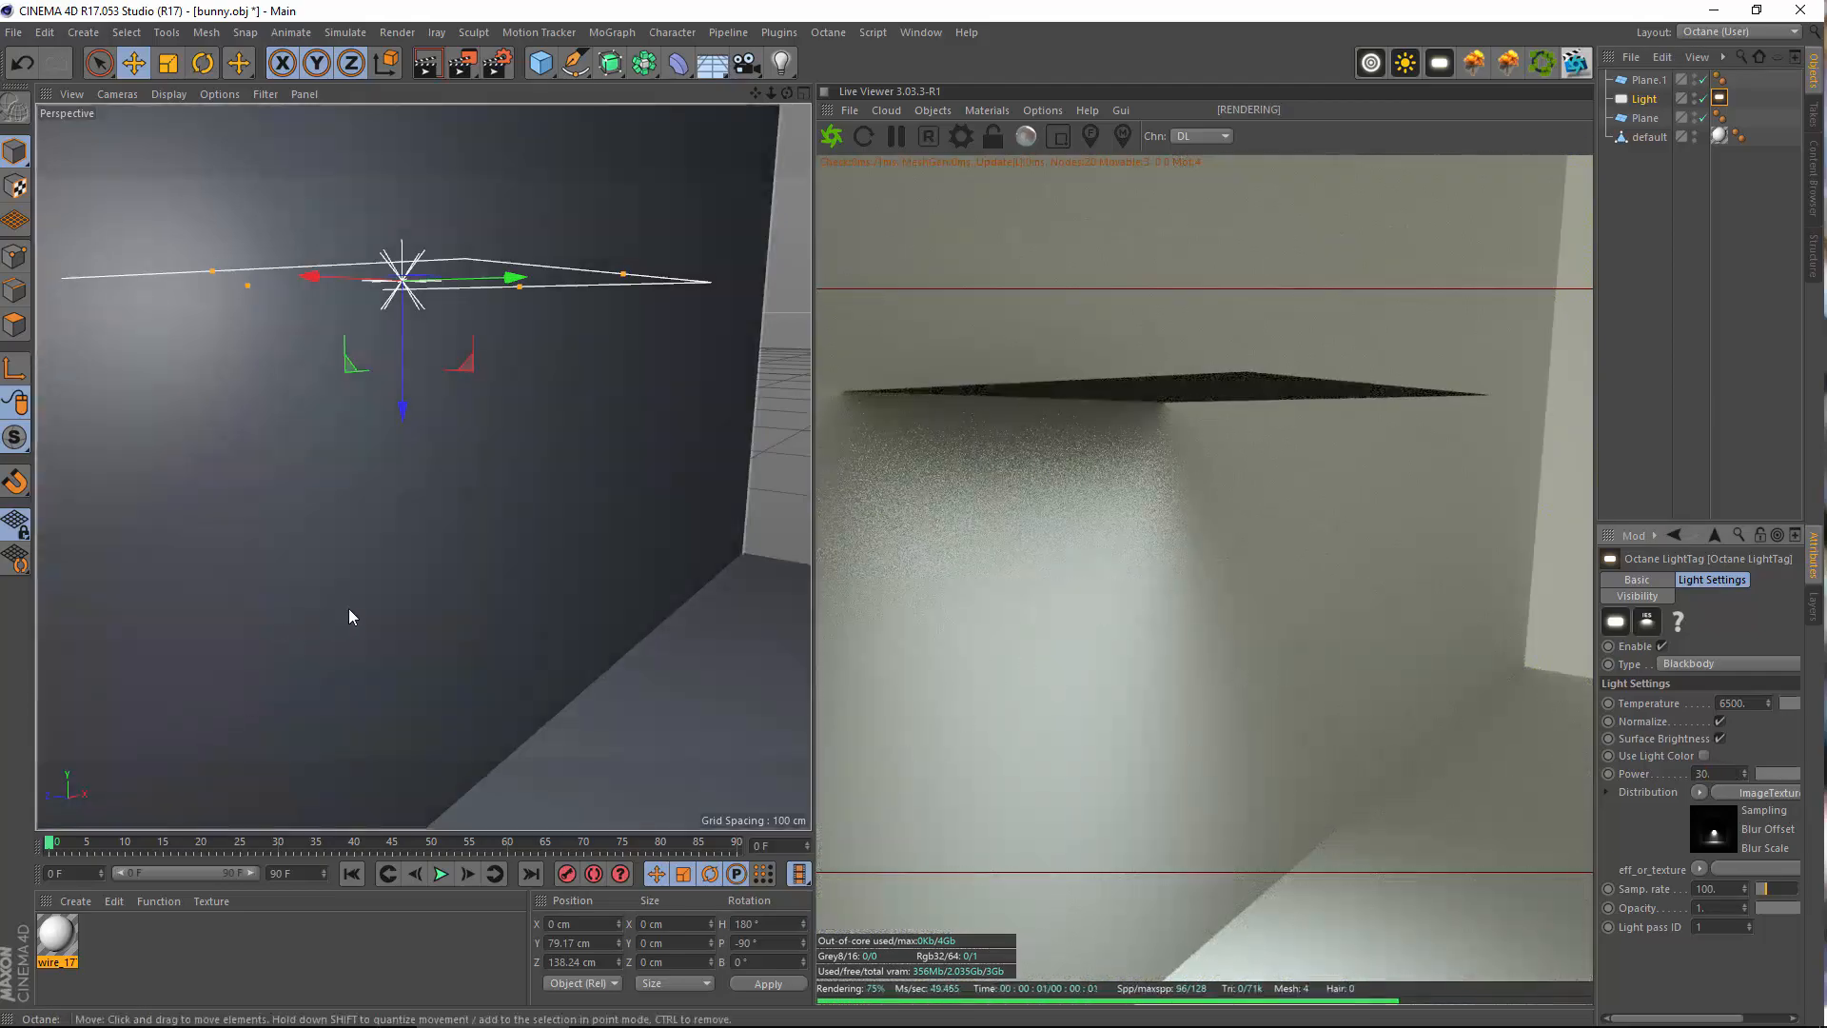
{"action": "left_click_drag", "start_coordinate": [348, 616], "coordinate": [160, 559], "text": "alt"}
{"action": "middle_click_drag", "start_coordinate": [206, 563], "coordinate": [380, 533], "text": "alt"}
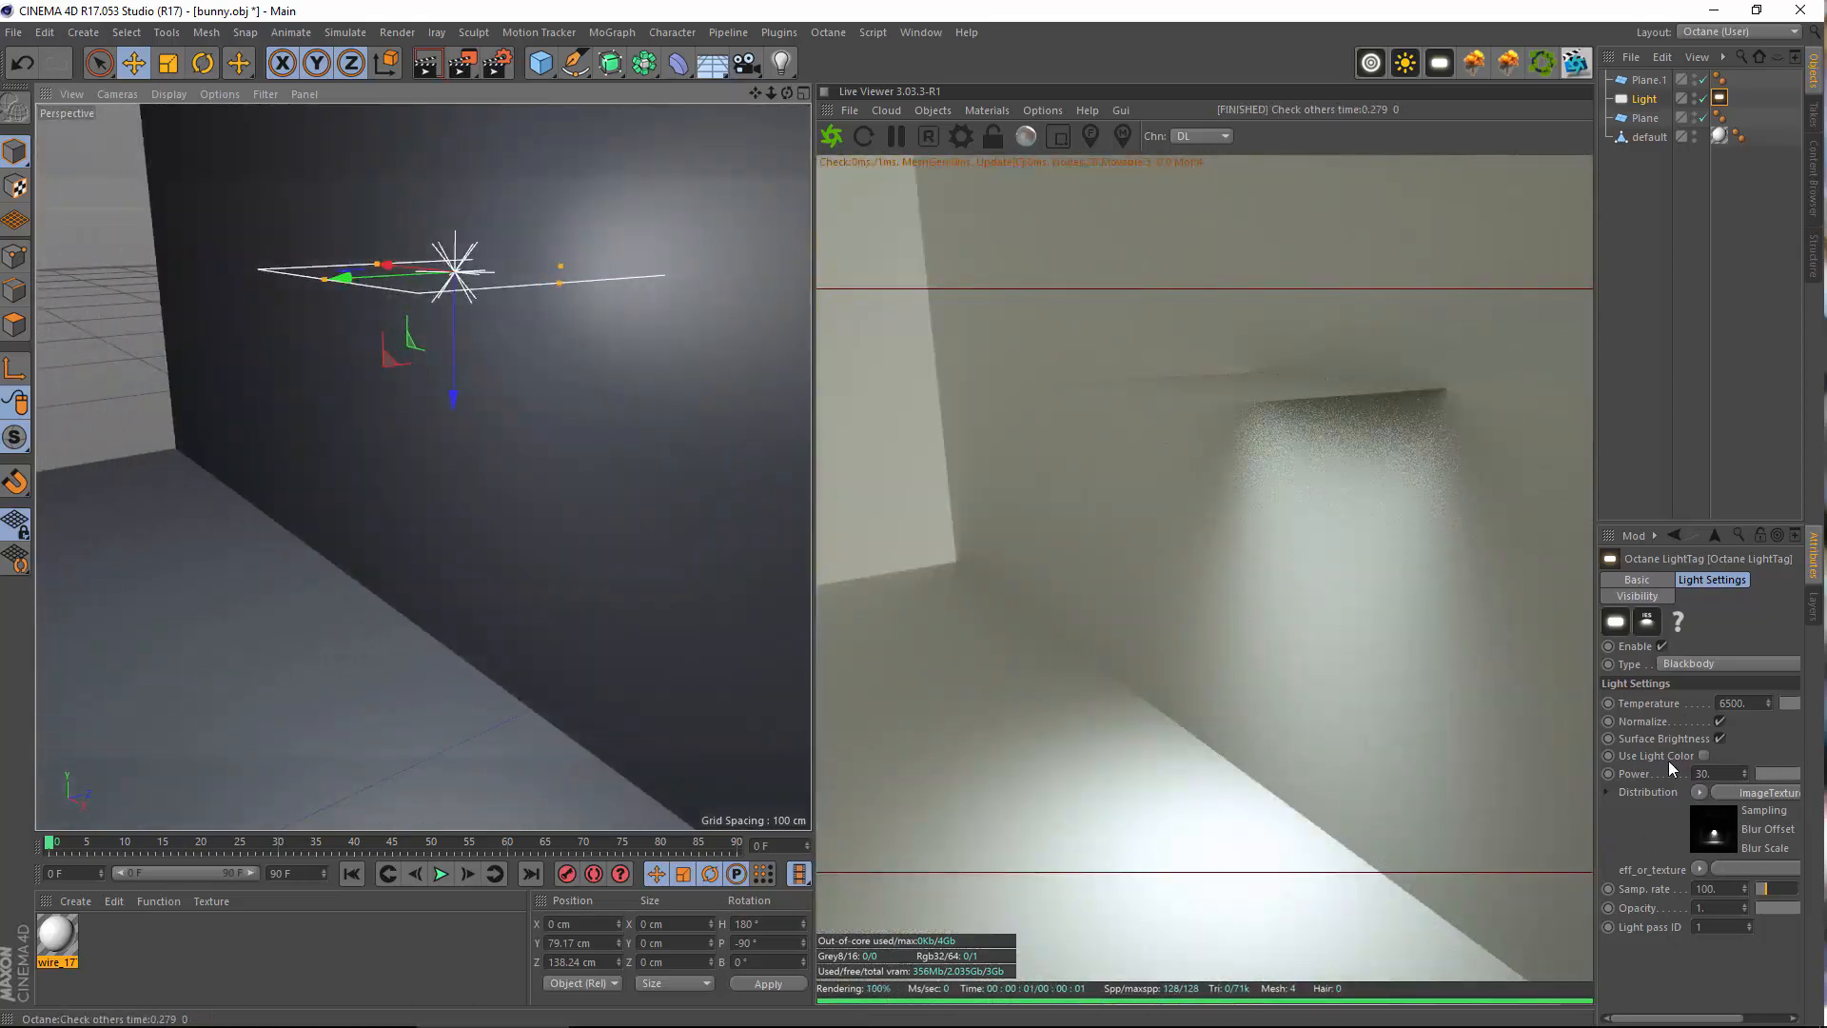
{"action": "left_click_drag", "start_coordinate": [386, 584], "coordinate": [495, 547], "text": "alt"}
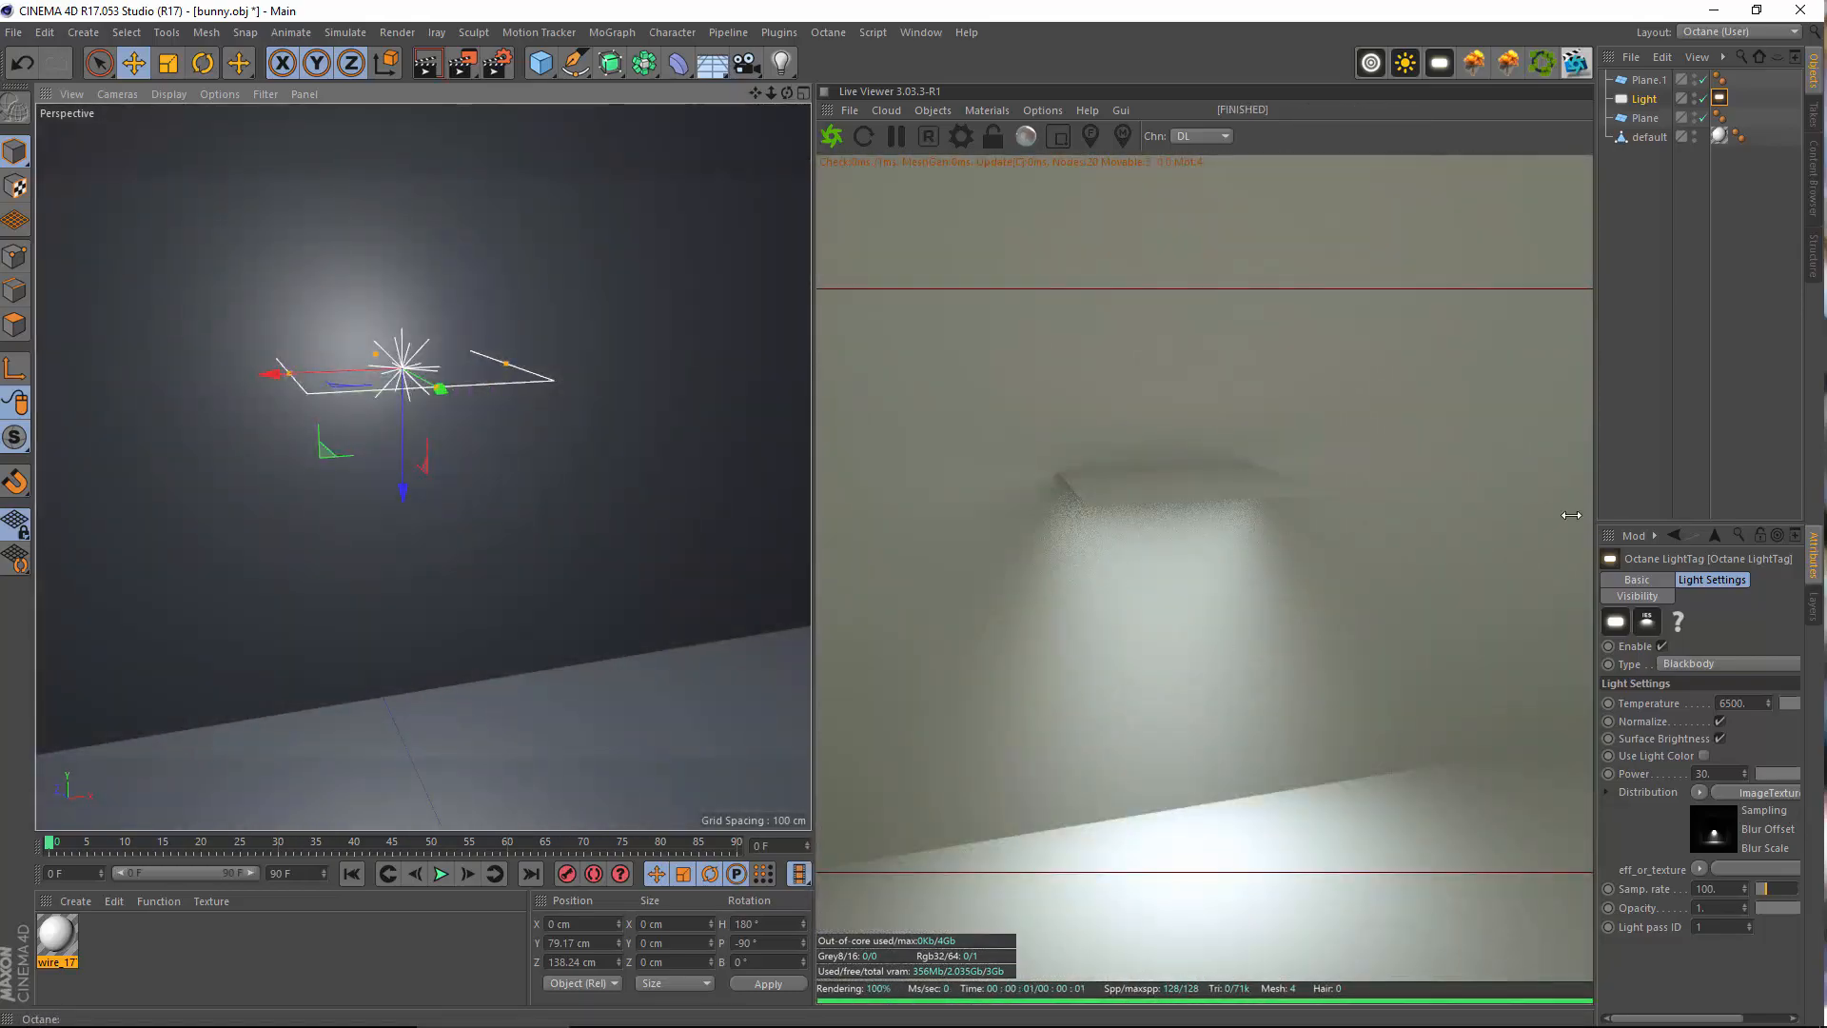
Enlarge the light tag's settings area and clear the IES image texture from the Light's Distribution
{"action": "left_click_drag", "start_coordinate": [1570, 514], "coordinate": [1348, 515]}
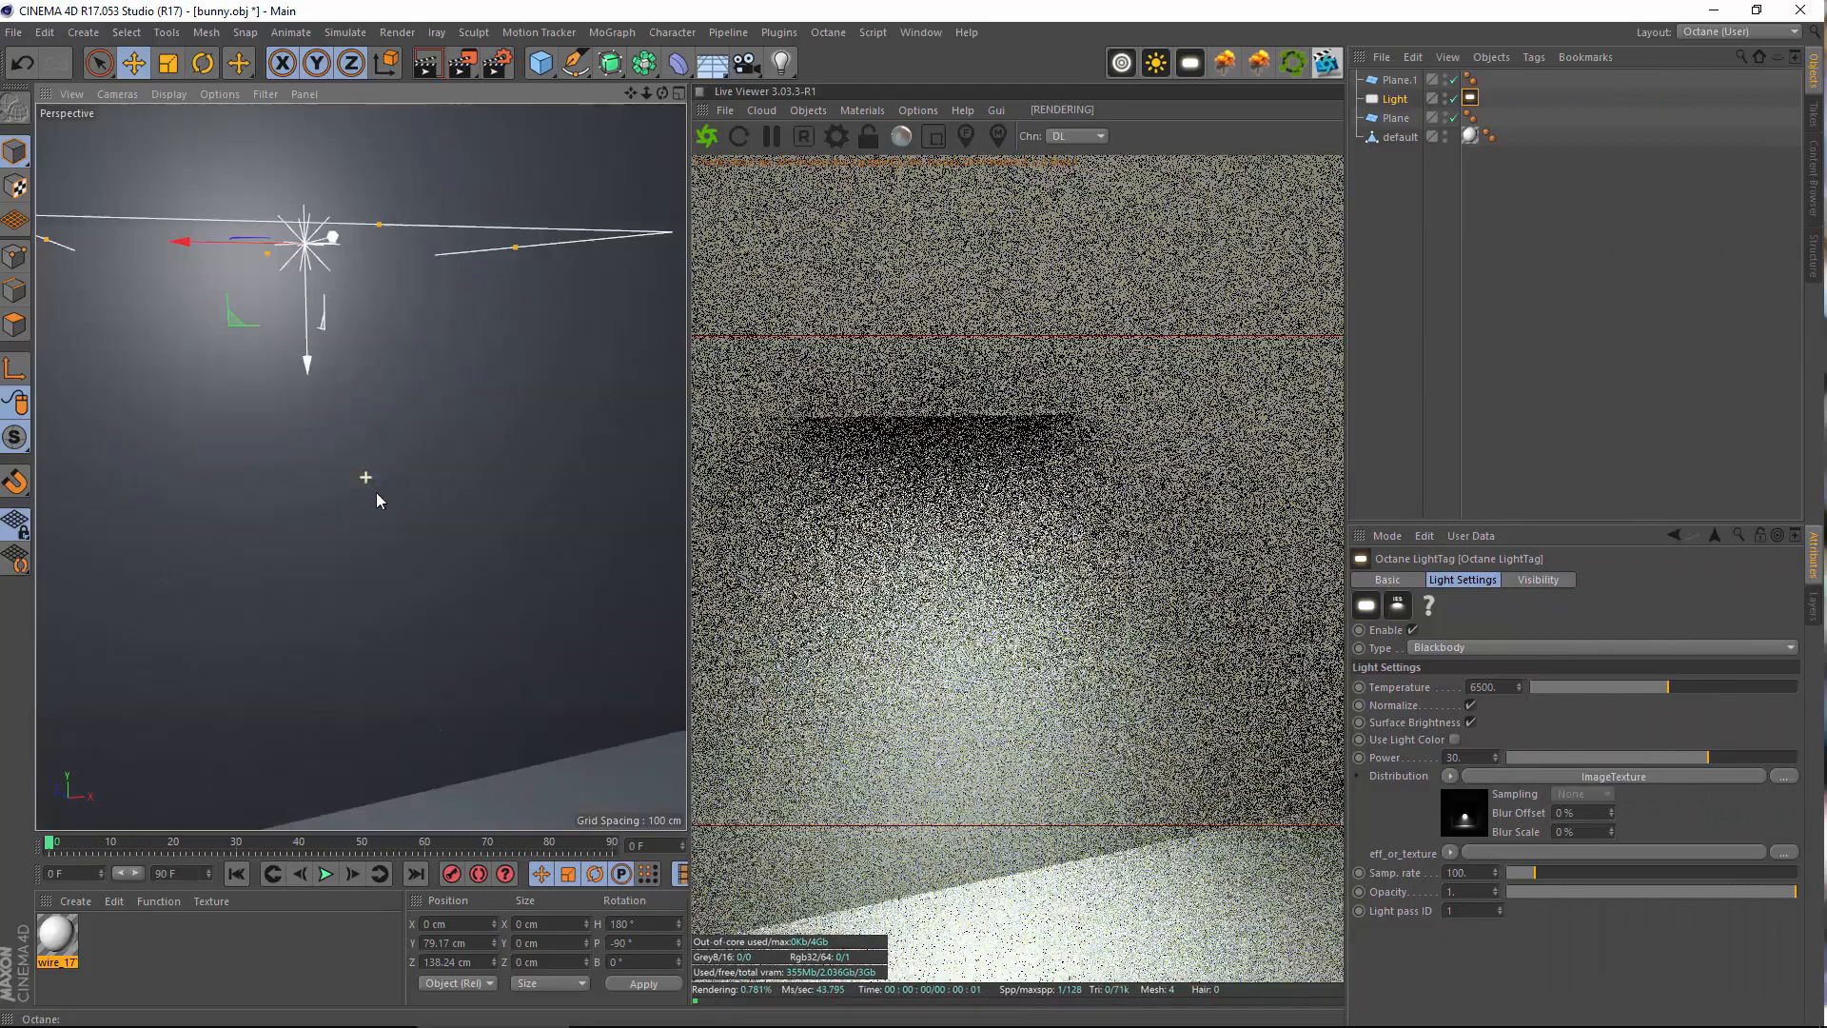
{"action": "left_click_drag", "start_coordinate": [377, 497], "coordinate": [533, 514], "text": "alt"}
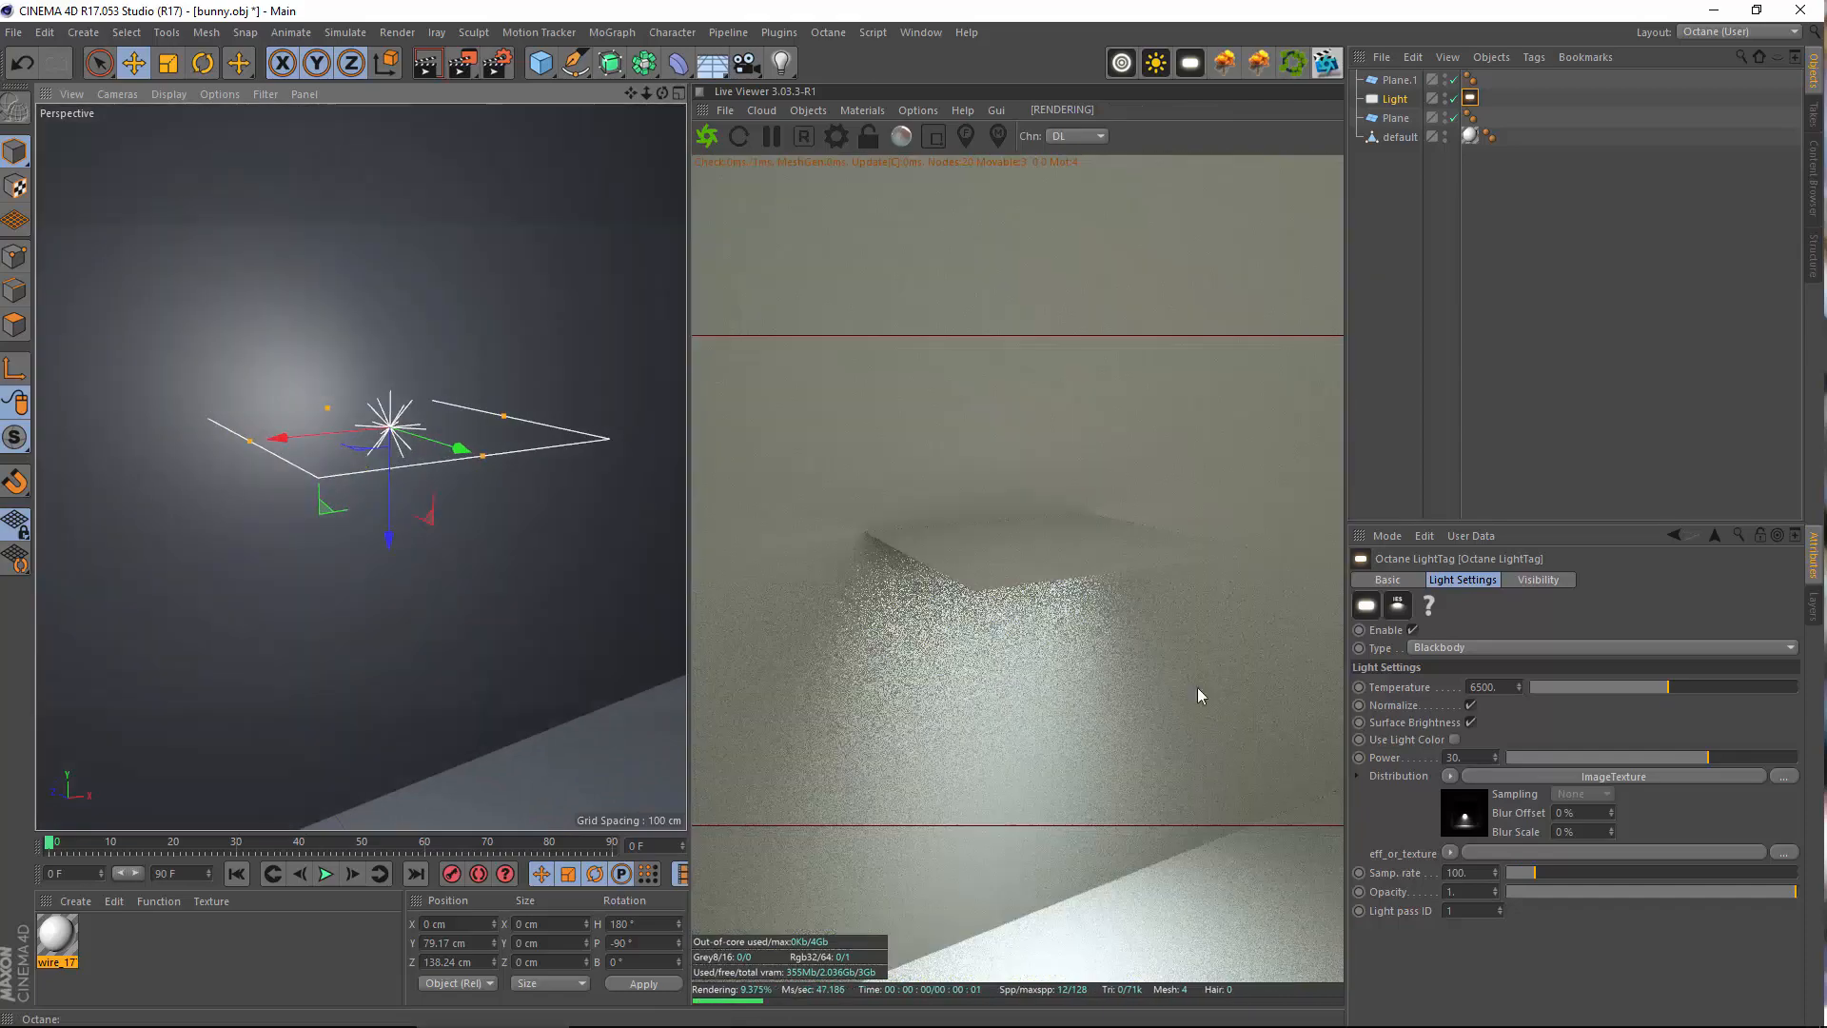
{"action": "left_click", "coordinate": [1450, 776]}
{"action": "left_click", "coordinate": [1488, 249]}
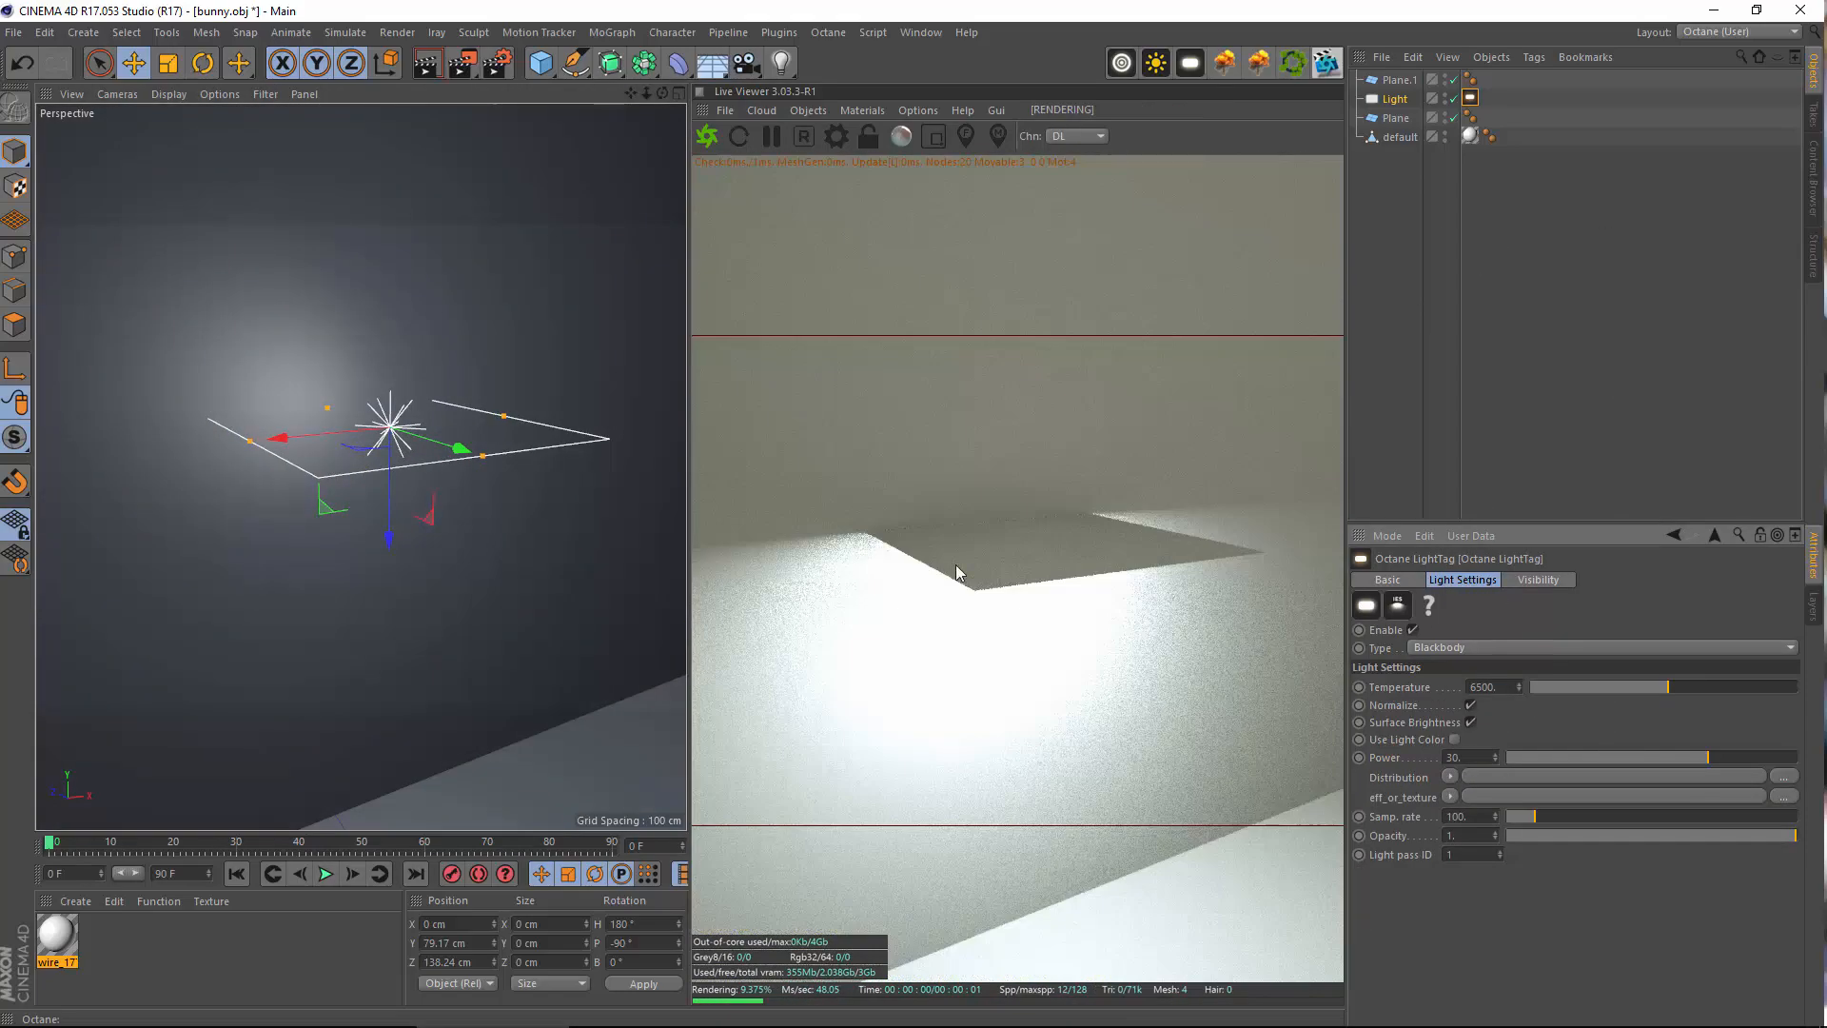
{"action": "left_click", "coordinate": [1449, 796]}
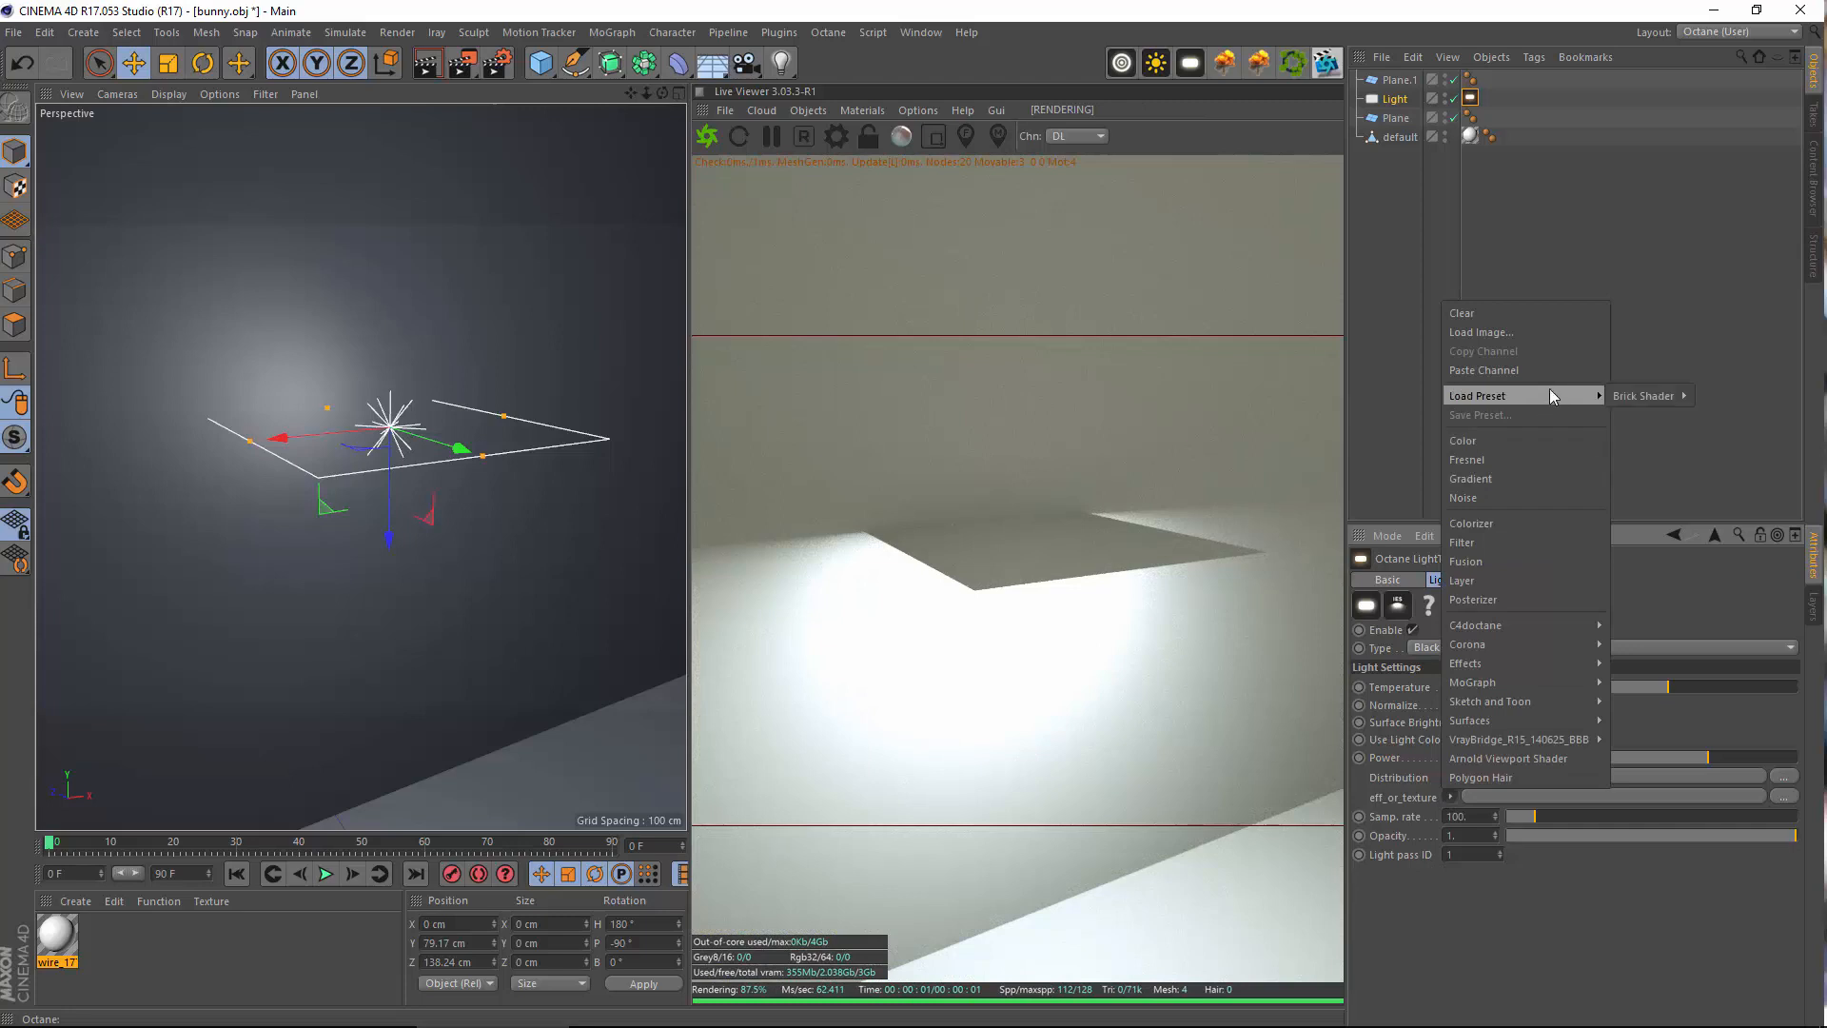
{"action": "left_click", "coordinate": [1384, 806]}
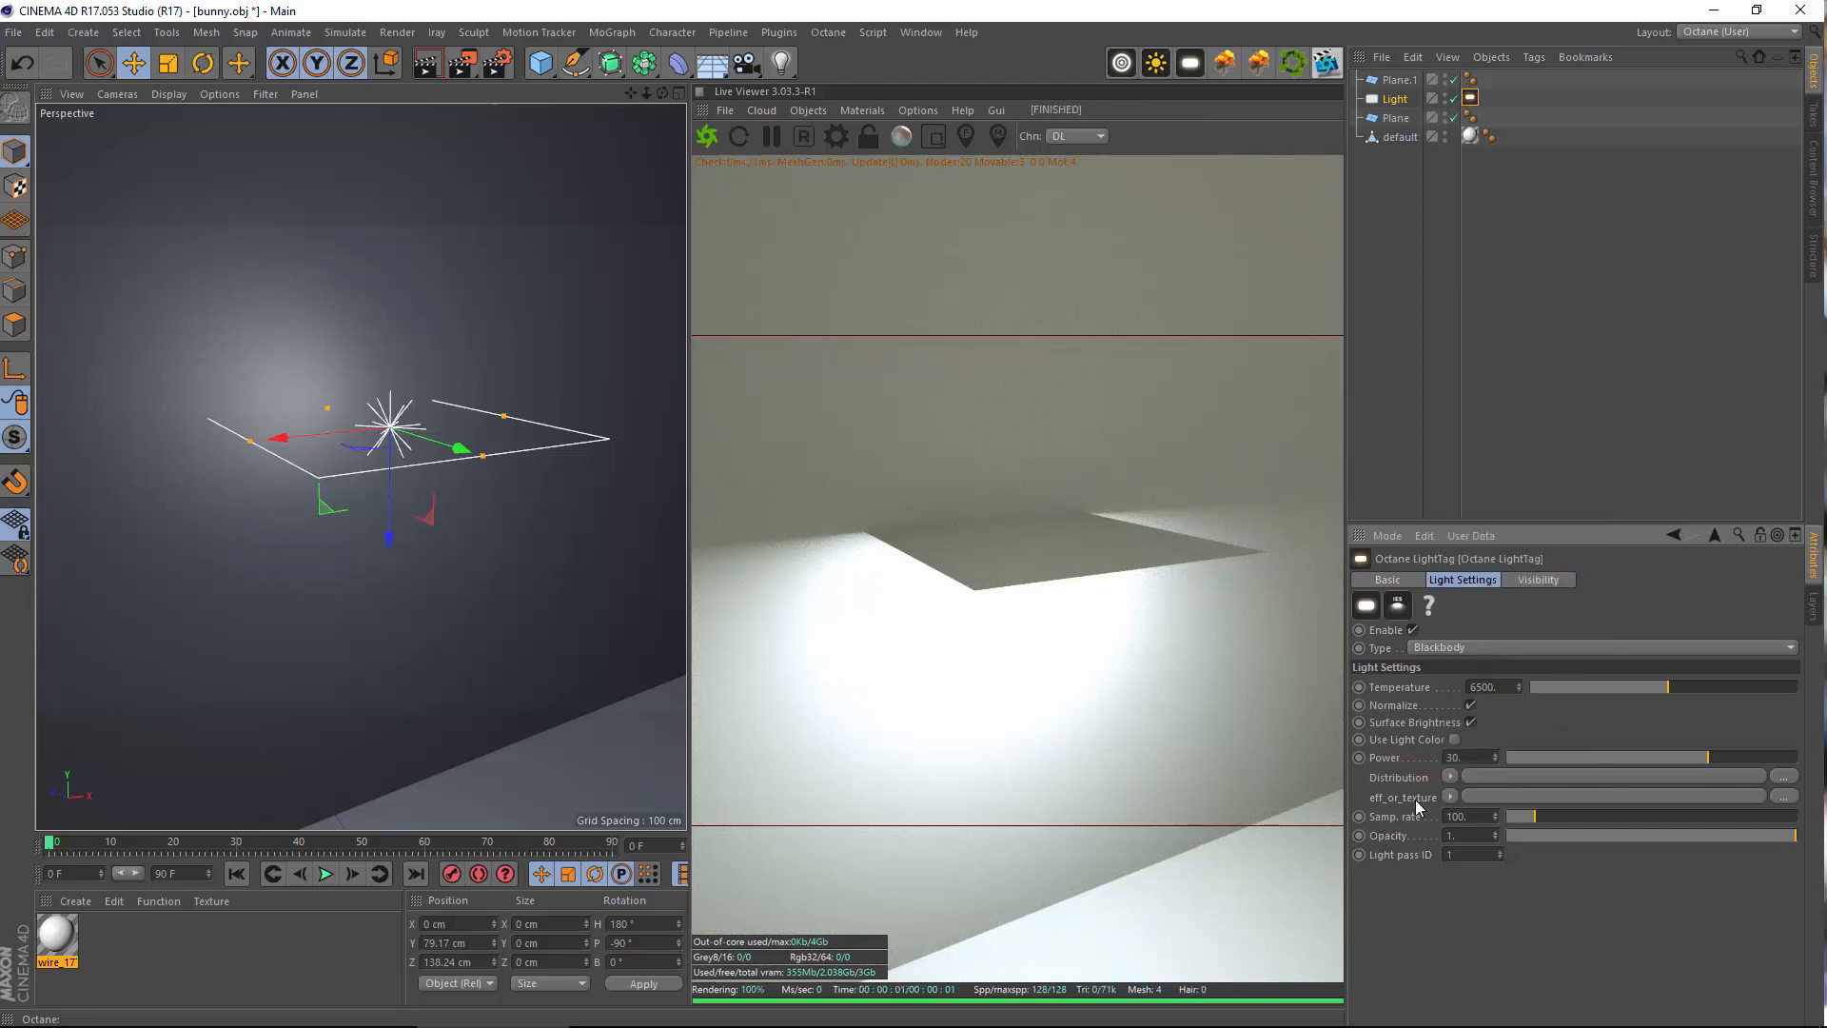
Add a C4doctane ImageTexture to the light tag's eff_or_texture slot and open its shader settings
{"action": "left_click", "coordinate": [1452, 796]}
{"action": "mouse_move", "coordinate": [1541, 628]}
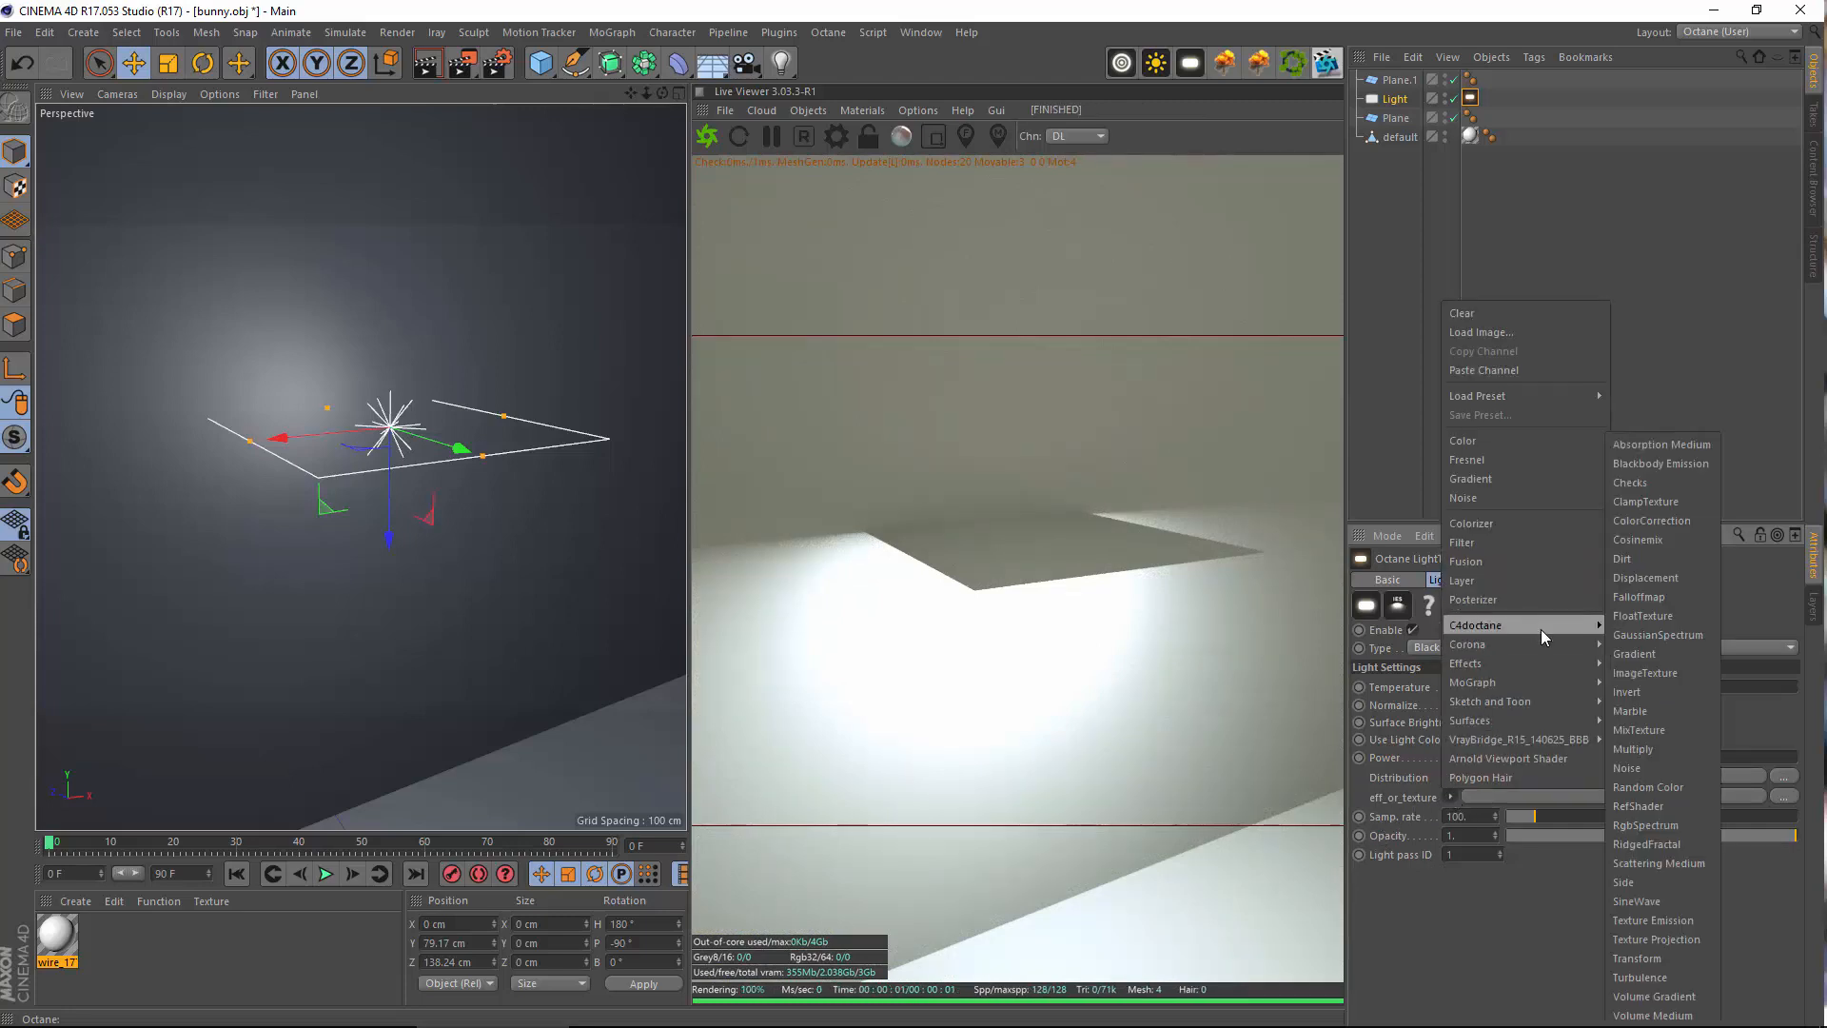
{"action": "left_click", "coordinate": [1661, 674]}
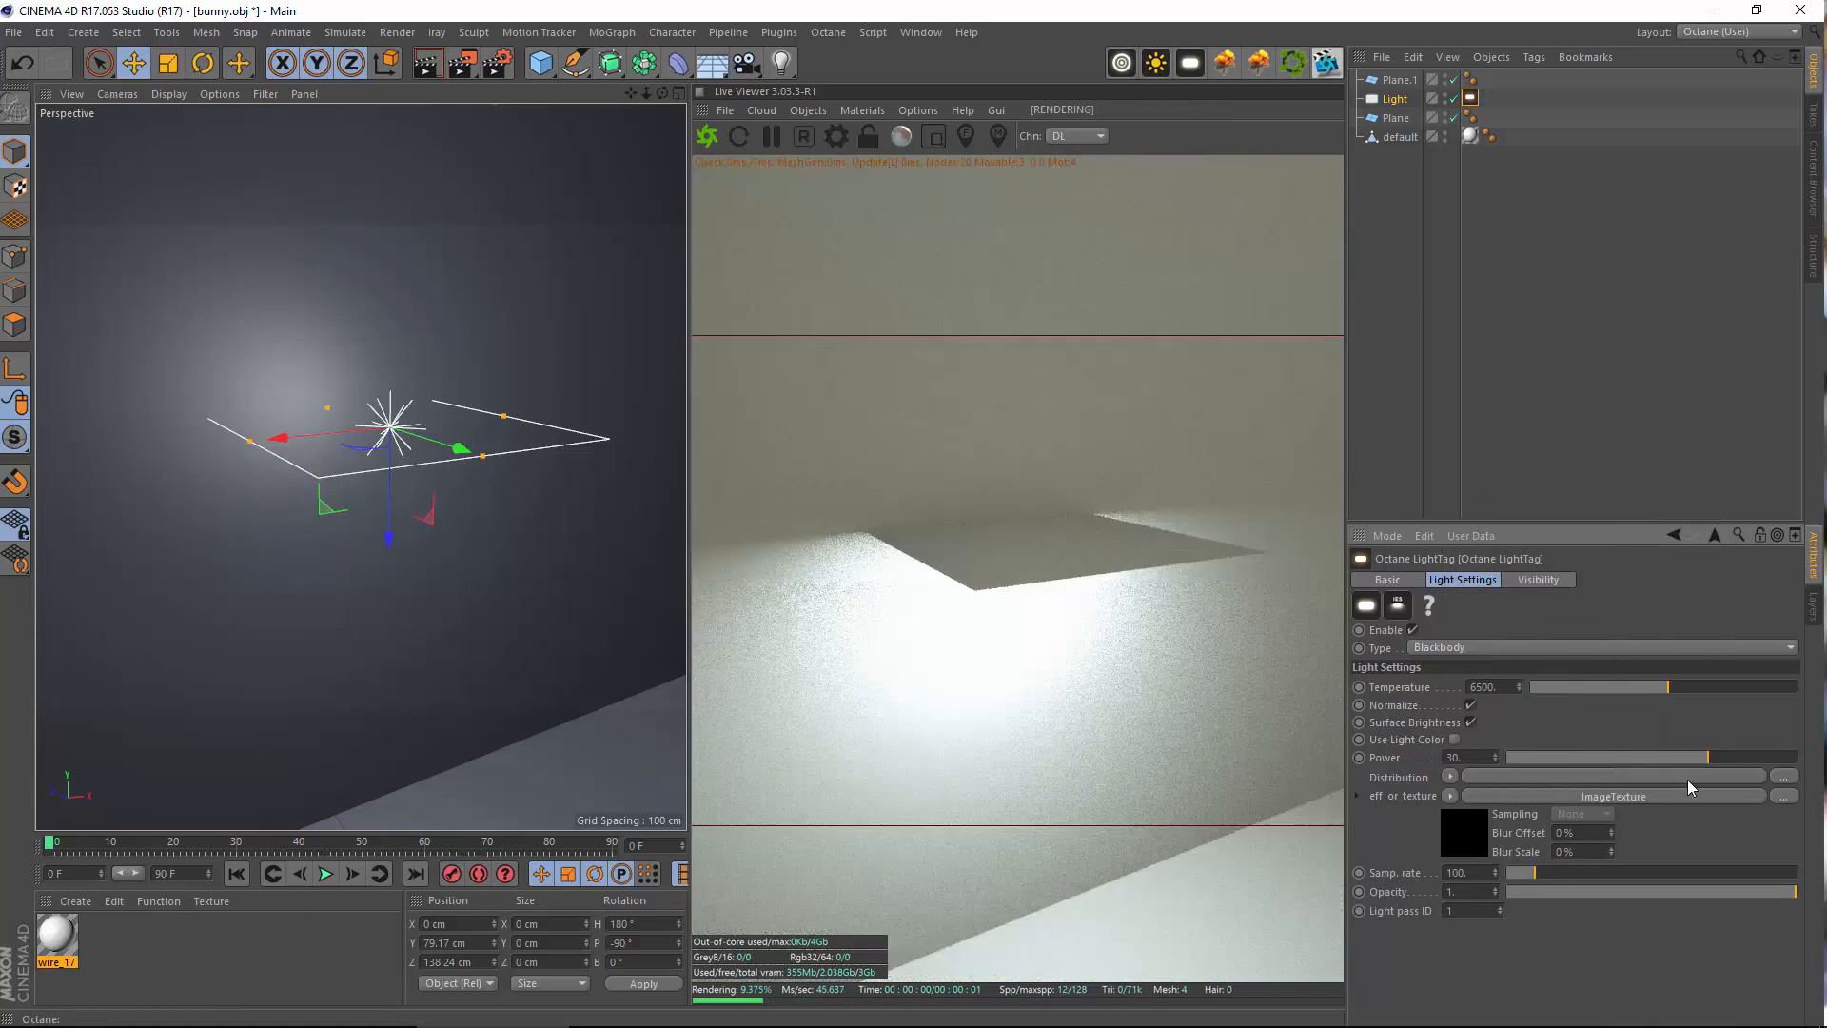
{"action": "left_click", "coordinate": [1675, 796]}
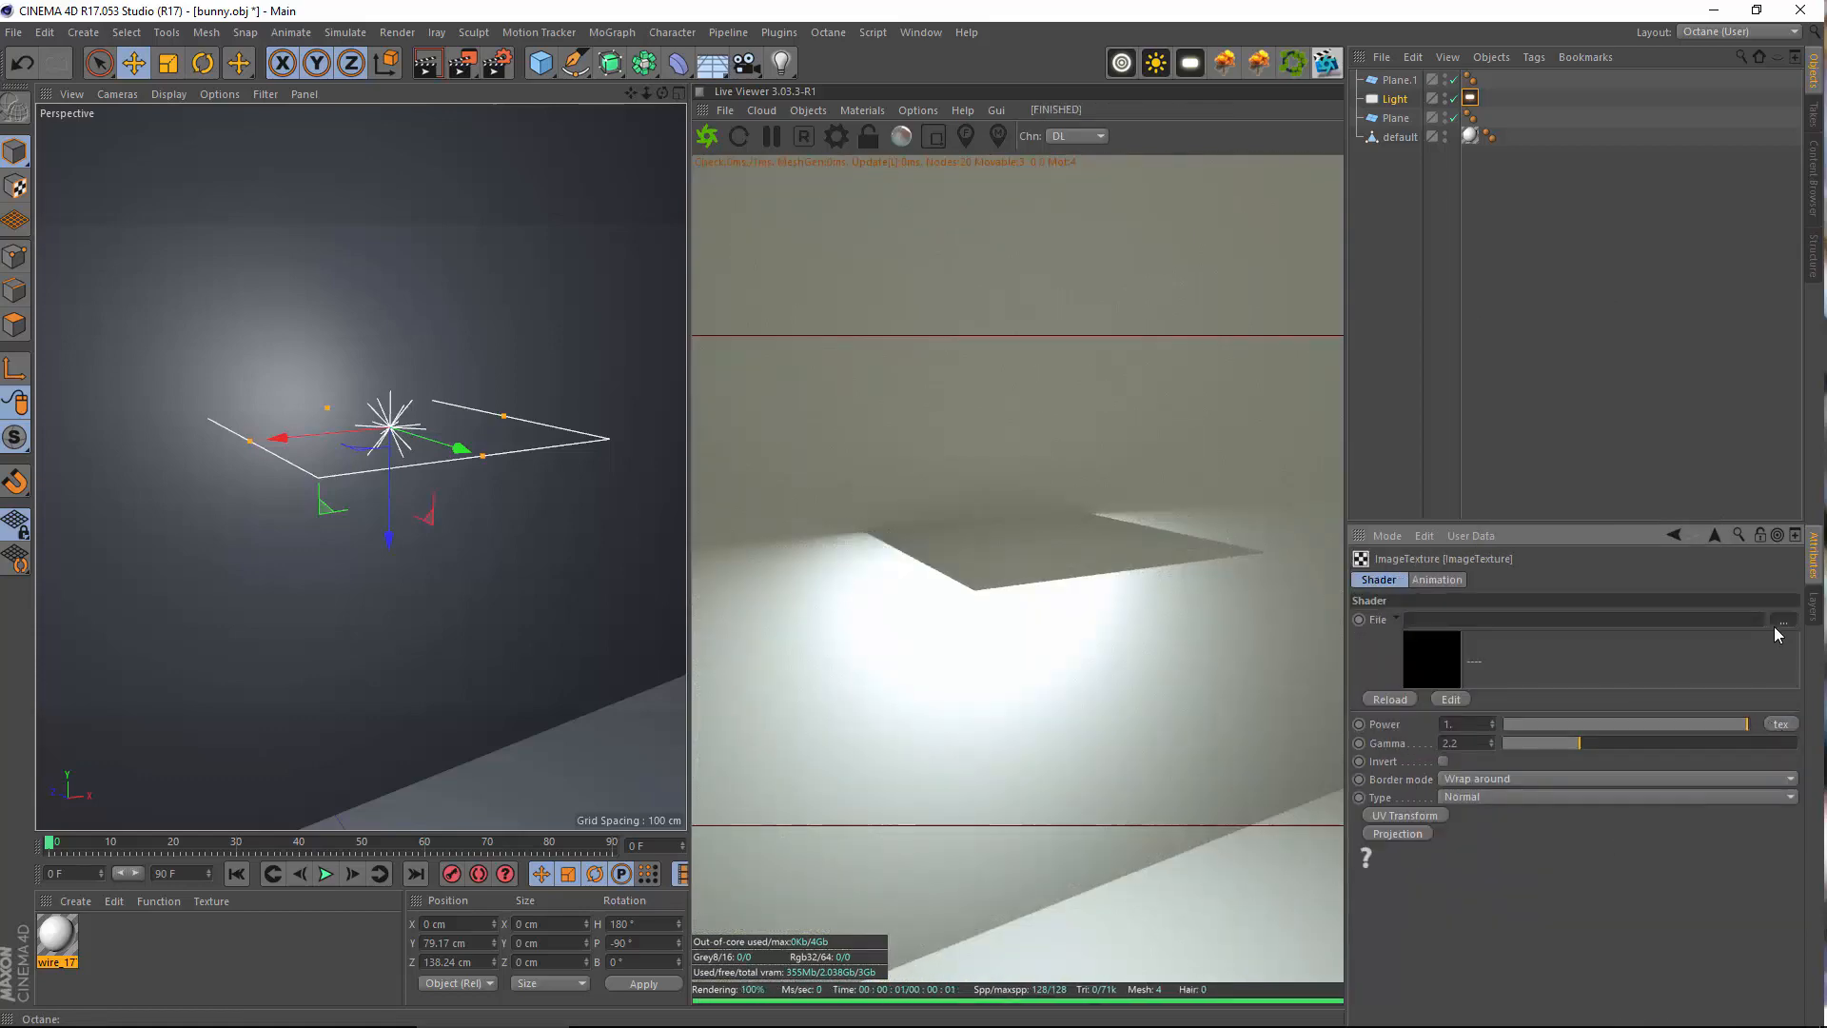
Load Apple_Logo.tif from the ZeroToHero folder Chapter 15 - iPhone Finishing as the ImageTexture's file
{"action": "left_click", "coordinate": [1779, 622]}
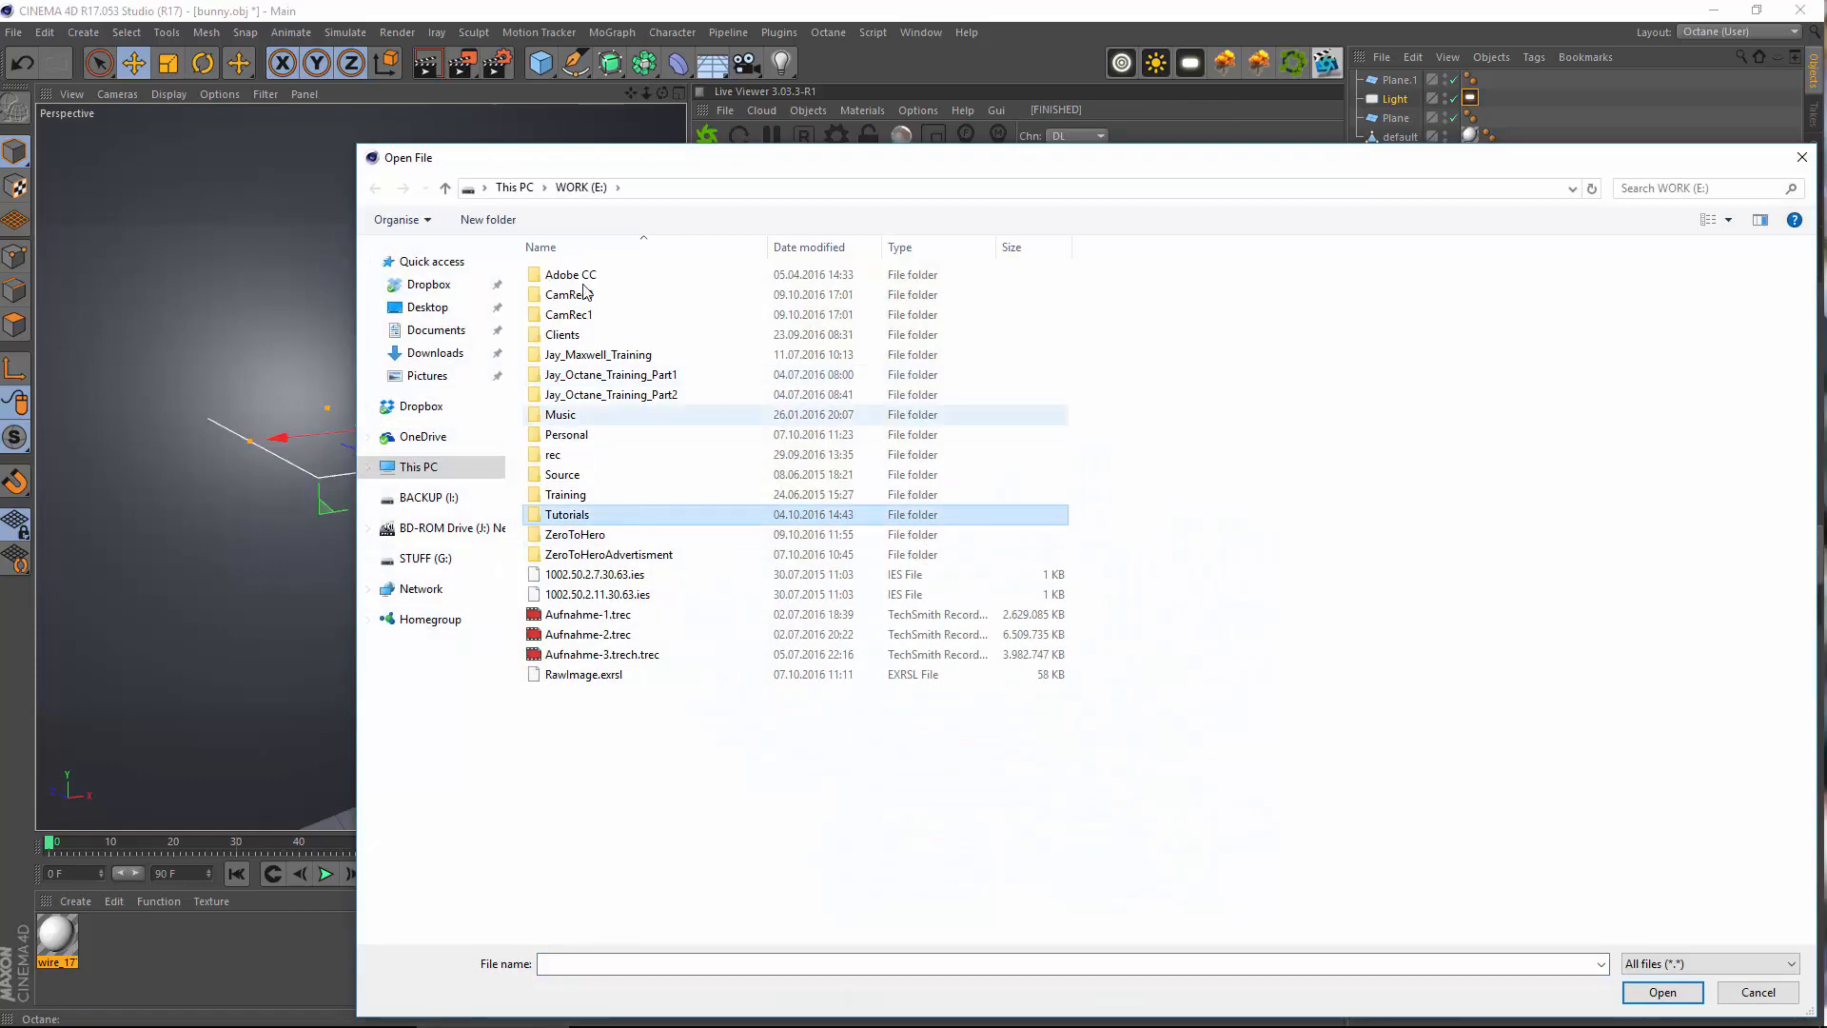
{"action": "left_click", "coordinate": [587, 461]}
{"action": "left_click", "coordinate": [600, 535]}
{"action": "double_click", "coordinate": [602, 537]}
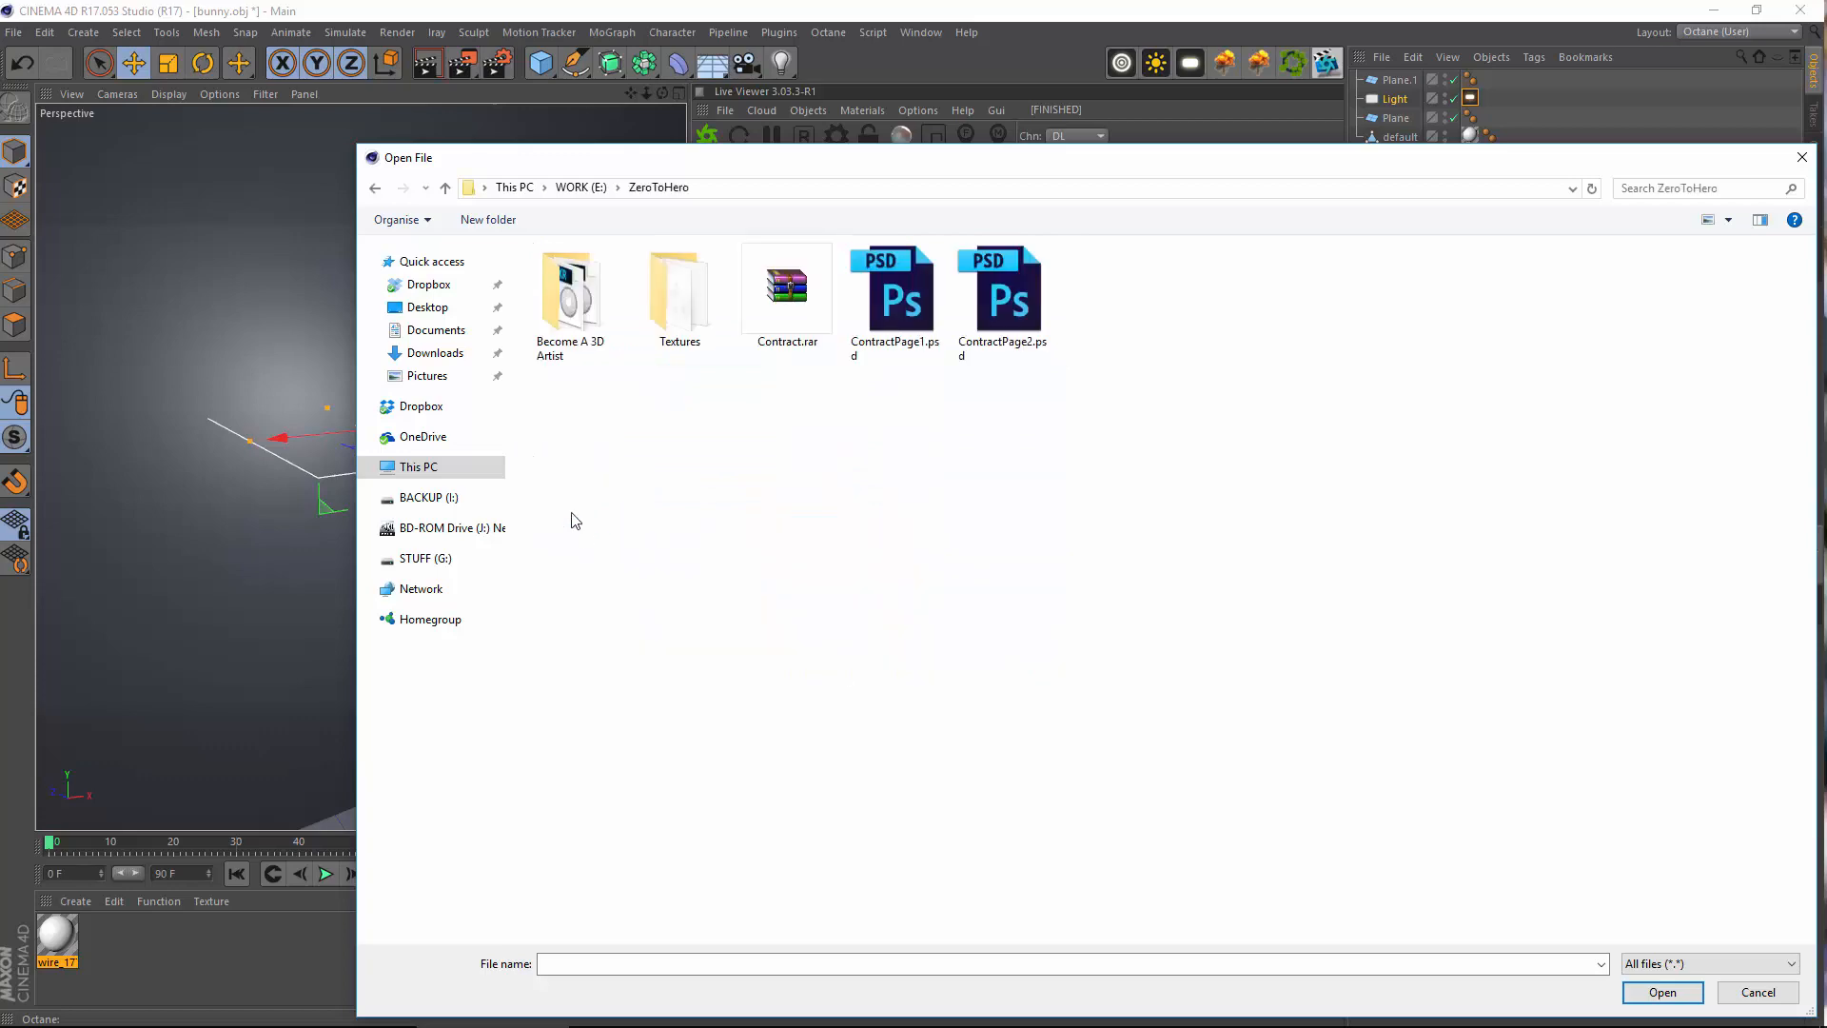
{"action": "double_click", "coordinate": [607, 312]}
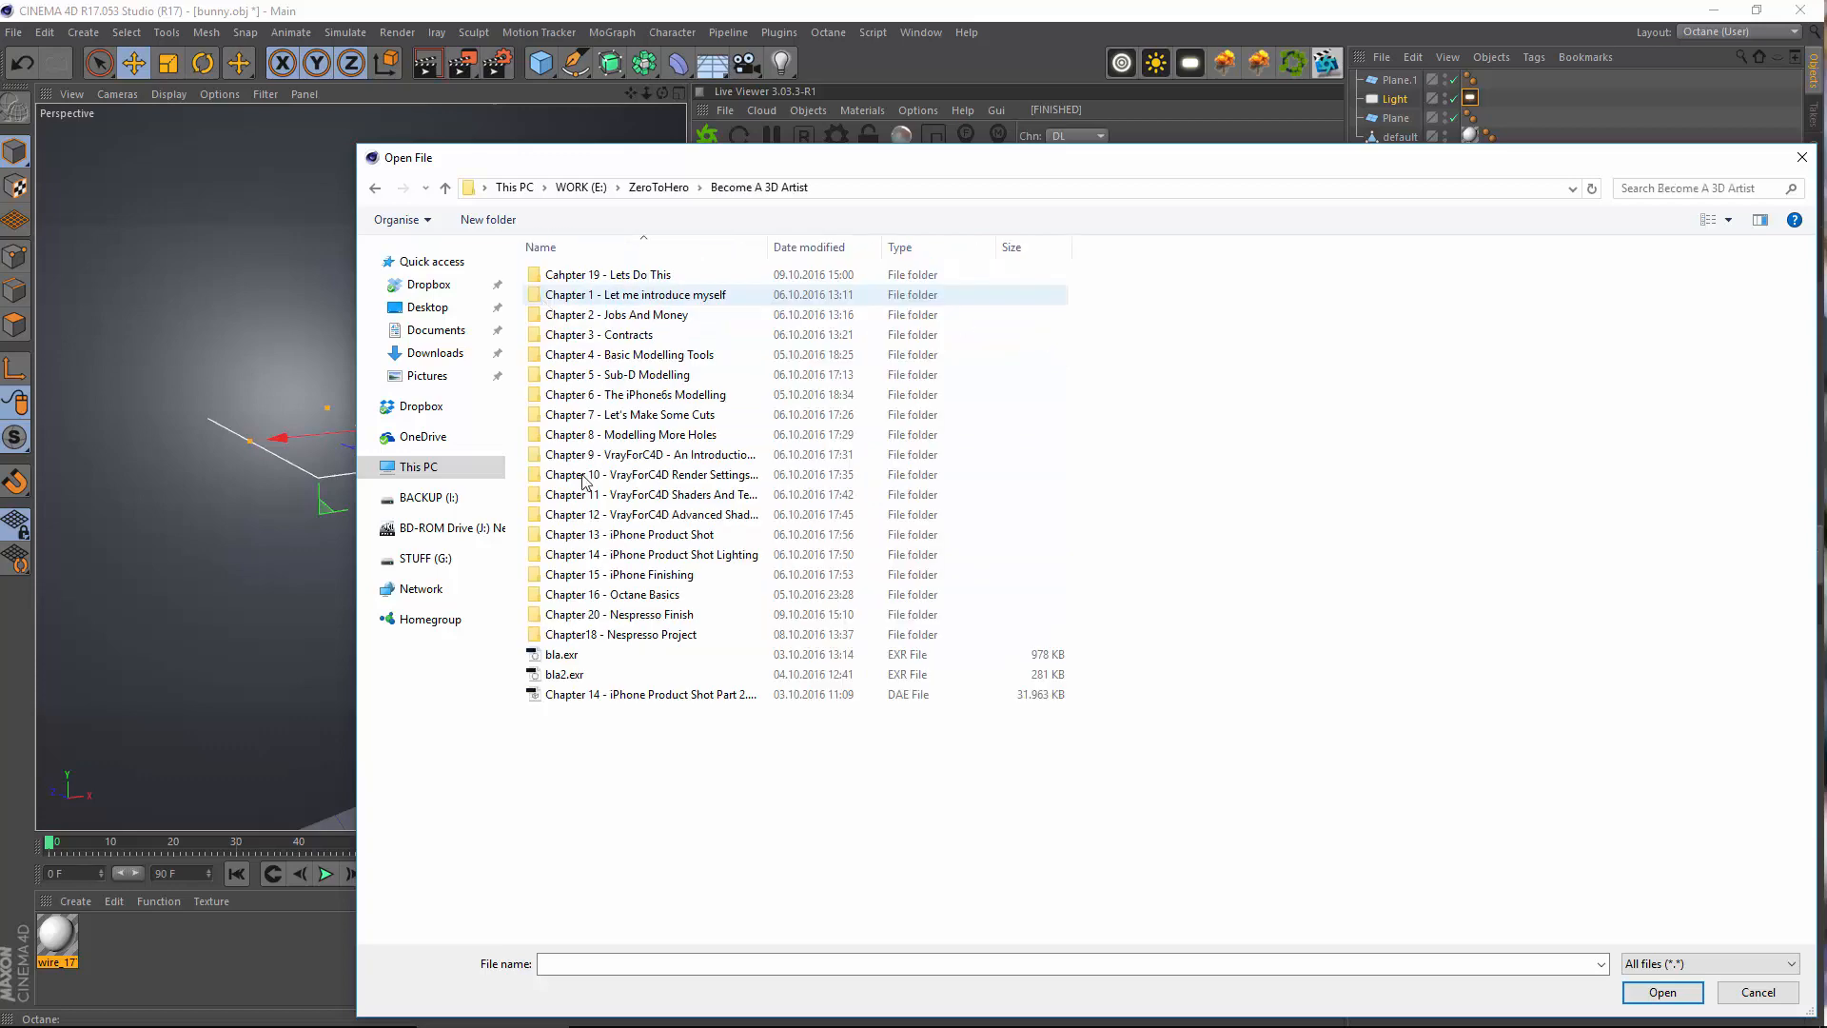
{"action": "double_click", "coordinate": [587, 295]}
{"action": "left_click", "coordinate": [375, 187]}
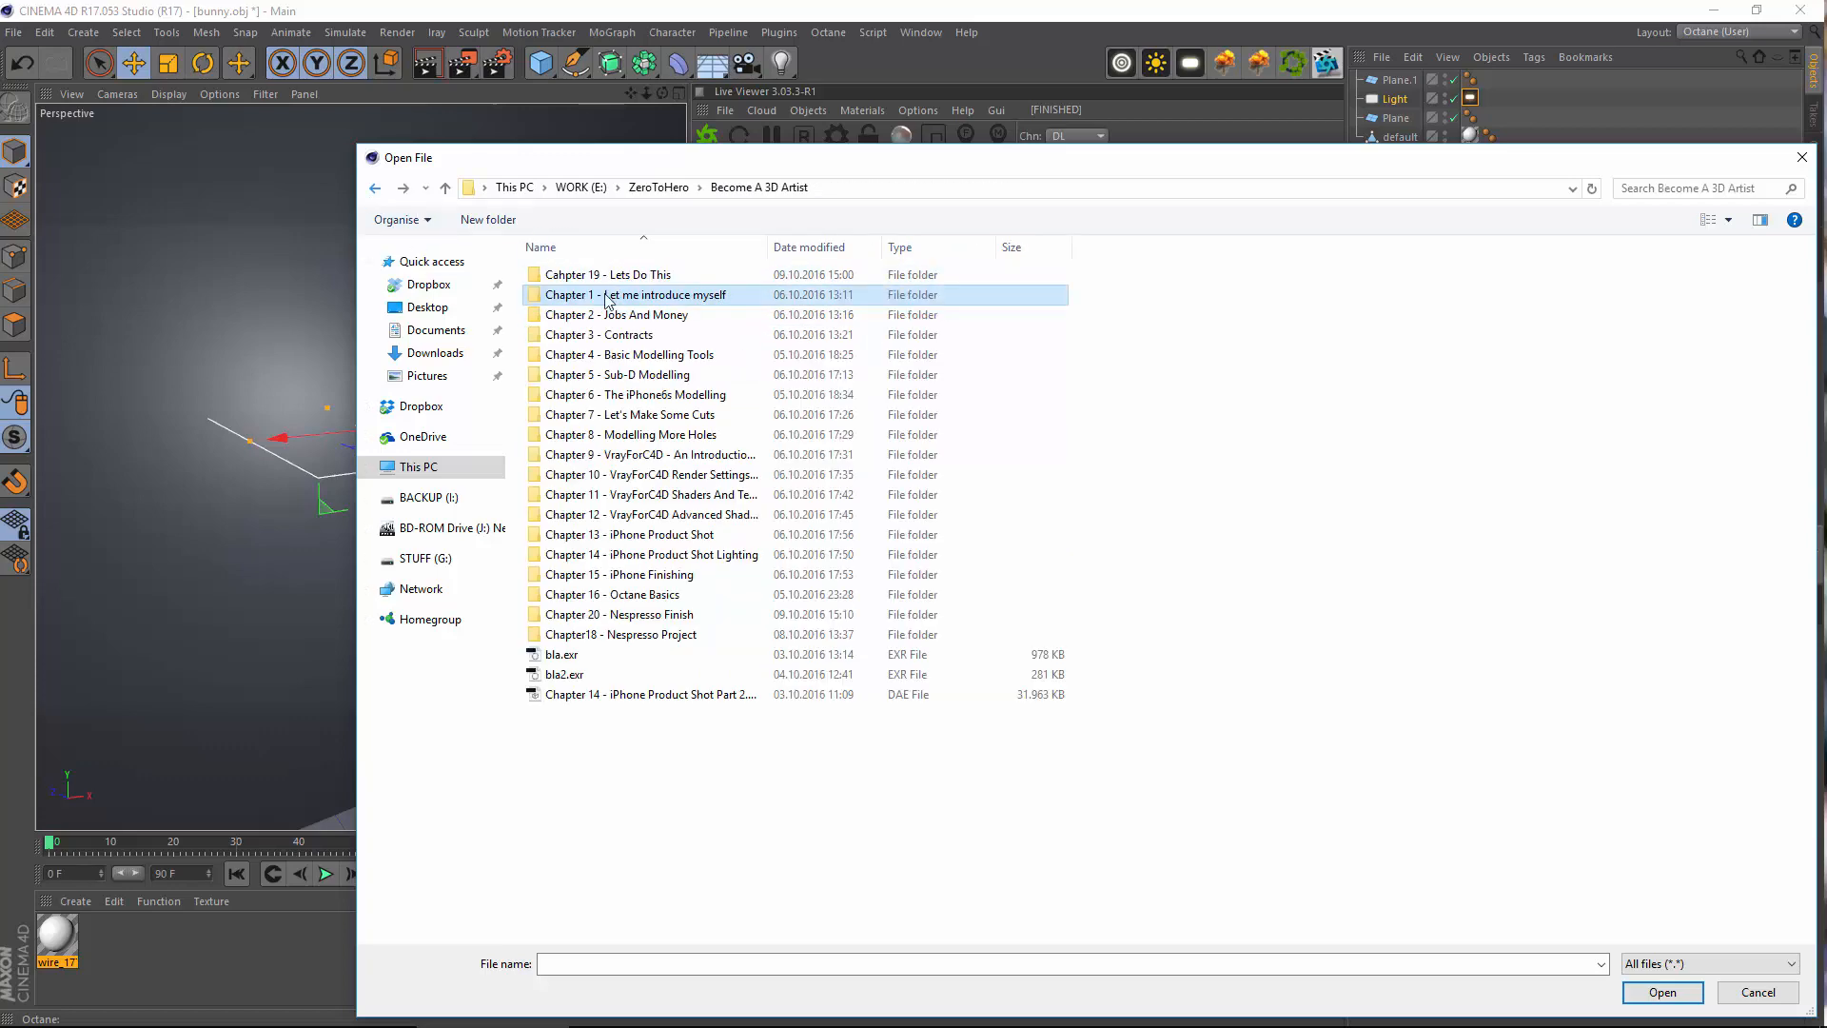
{"action": "double_click", "coordinate": [590, 315]}
{"action": "left_click", "coordinate": [373, 188]}
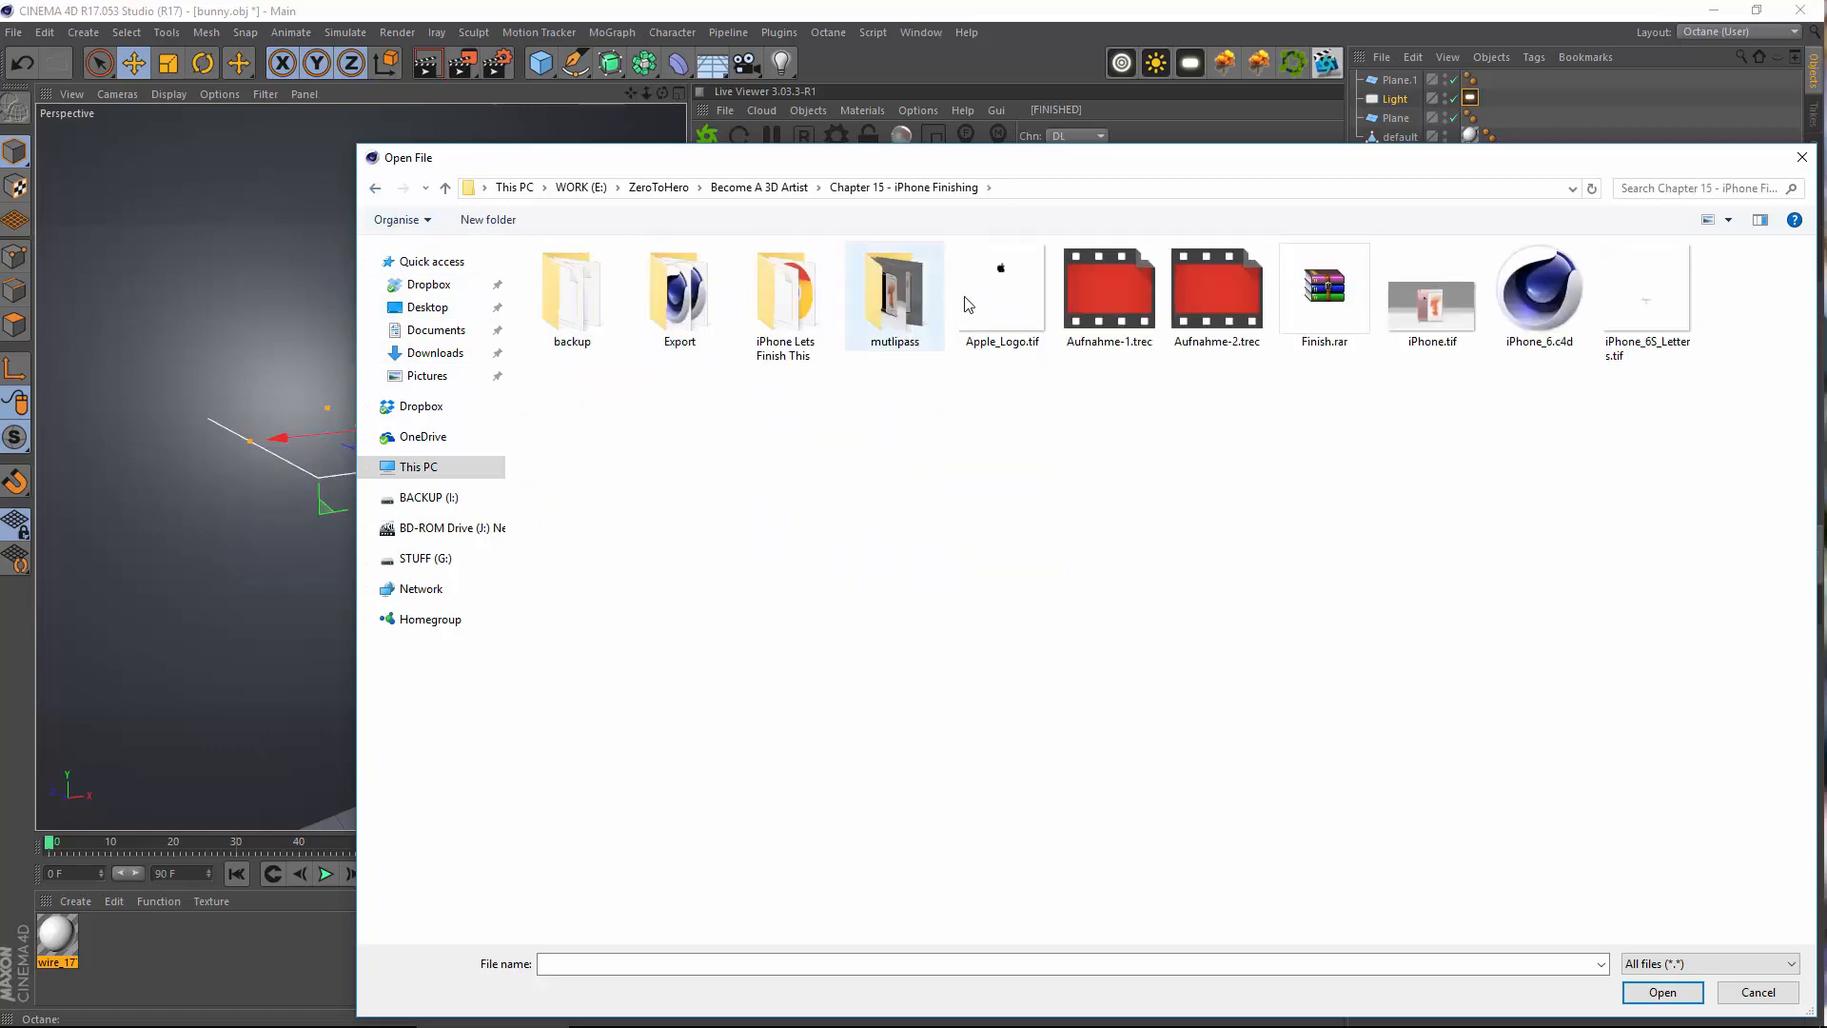
{"action": "left_click", "coordinate": [968, 304]}
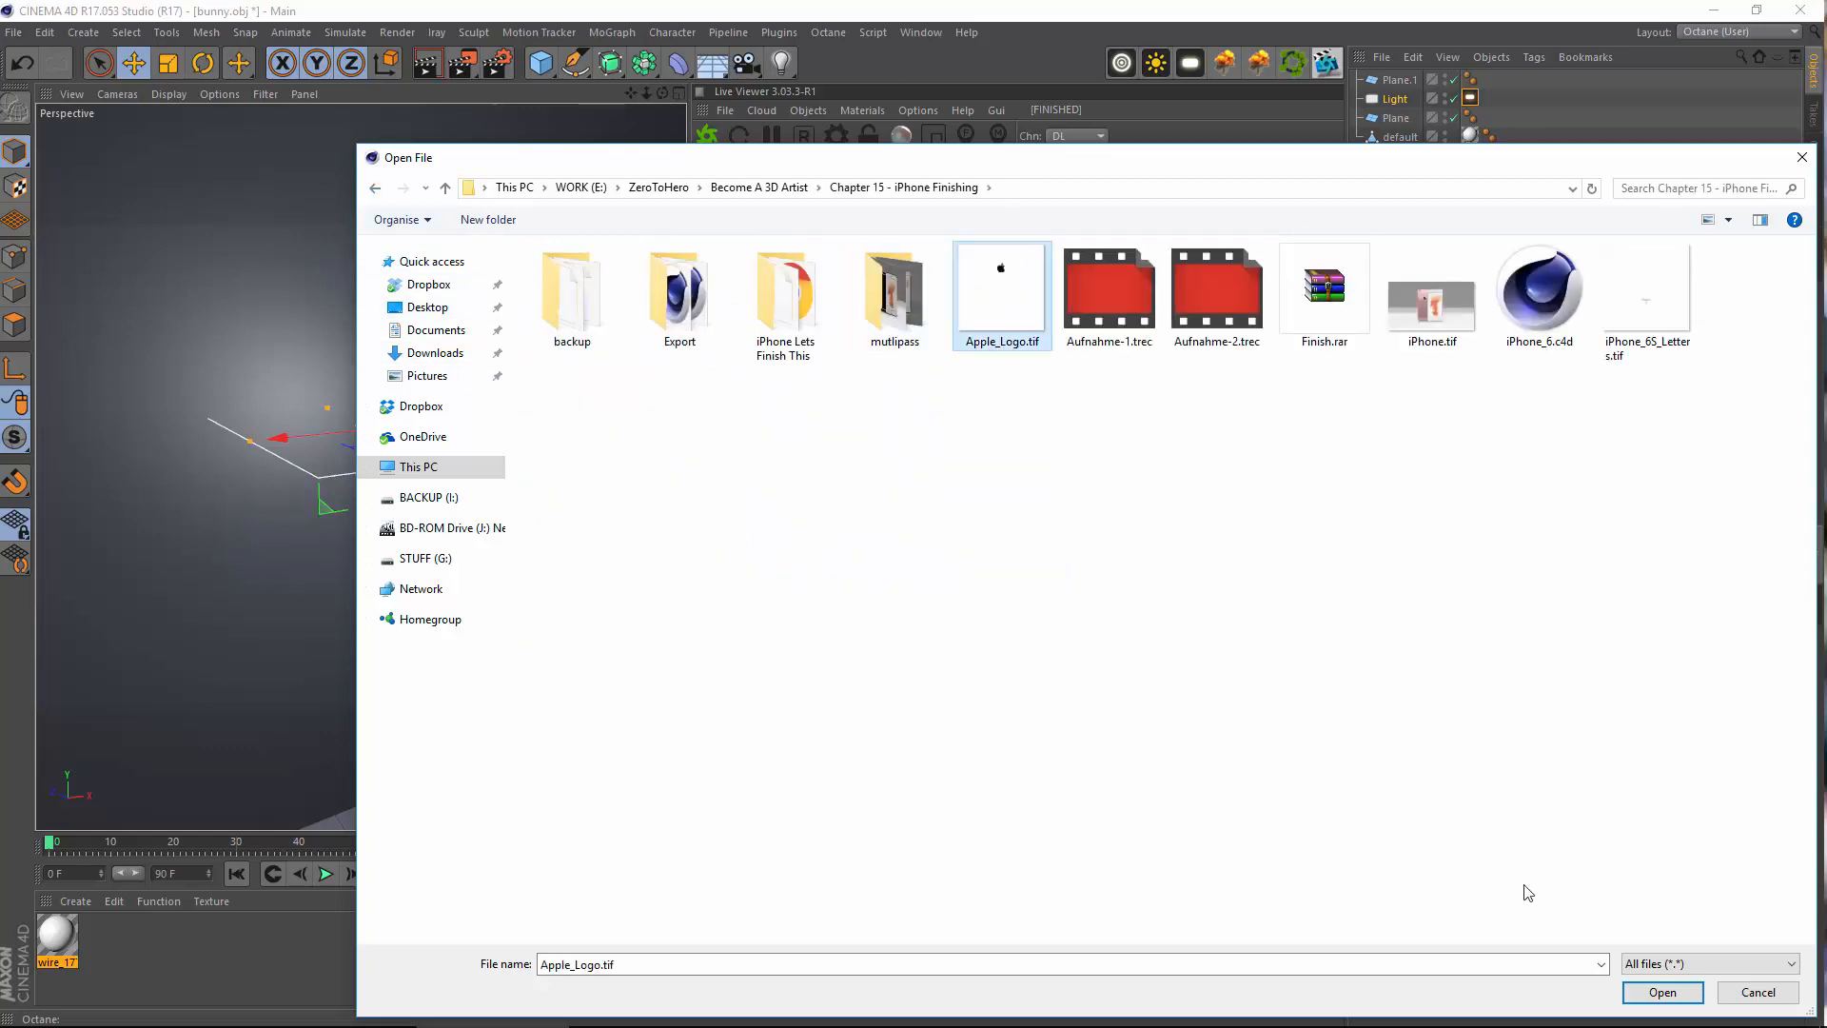
{"action": "left_click", "coordinate": [1670, 999]}
{"action": "left_click", "coordinate": [1031, 597]}
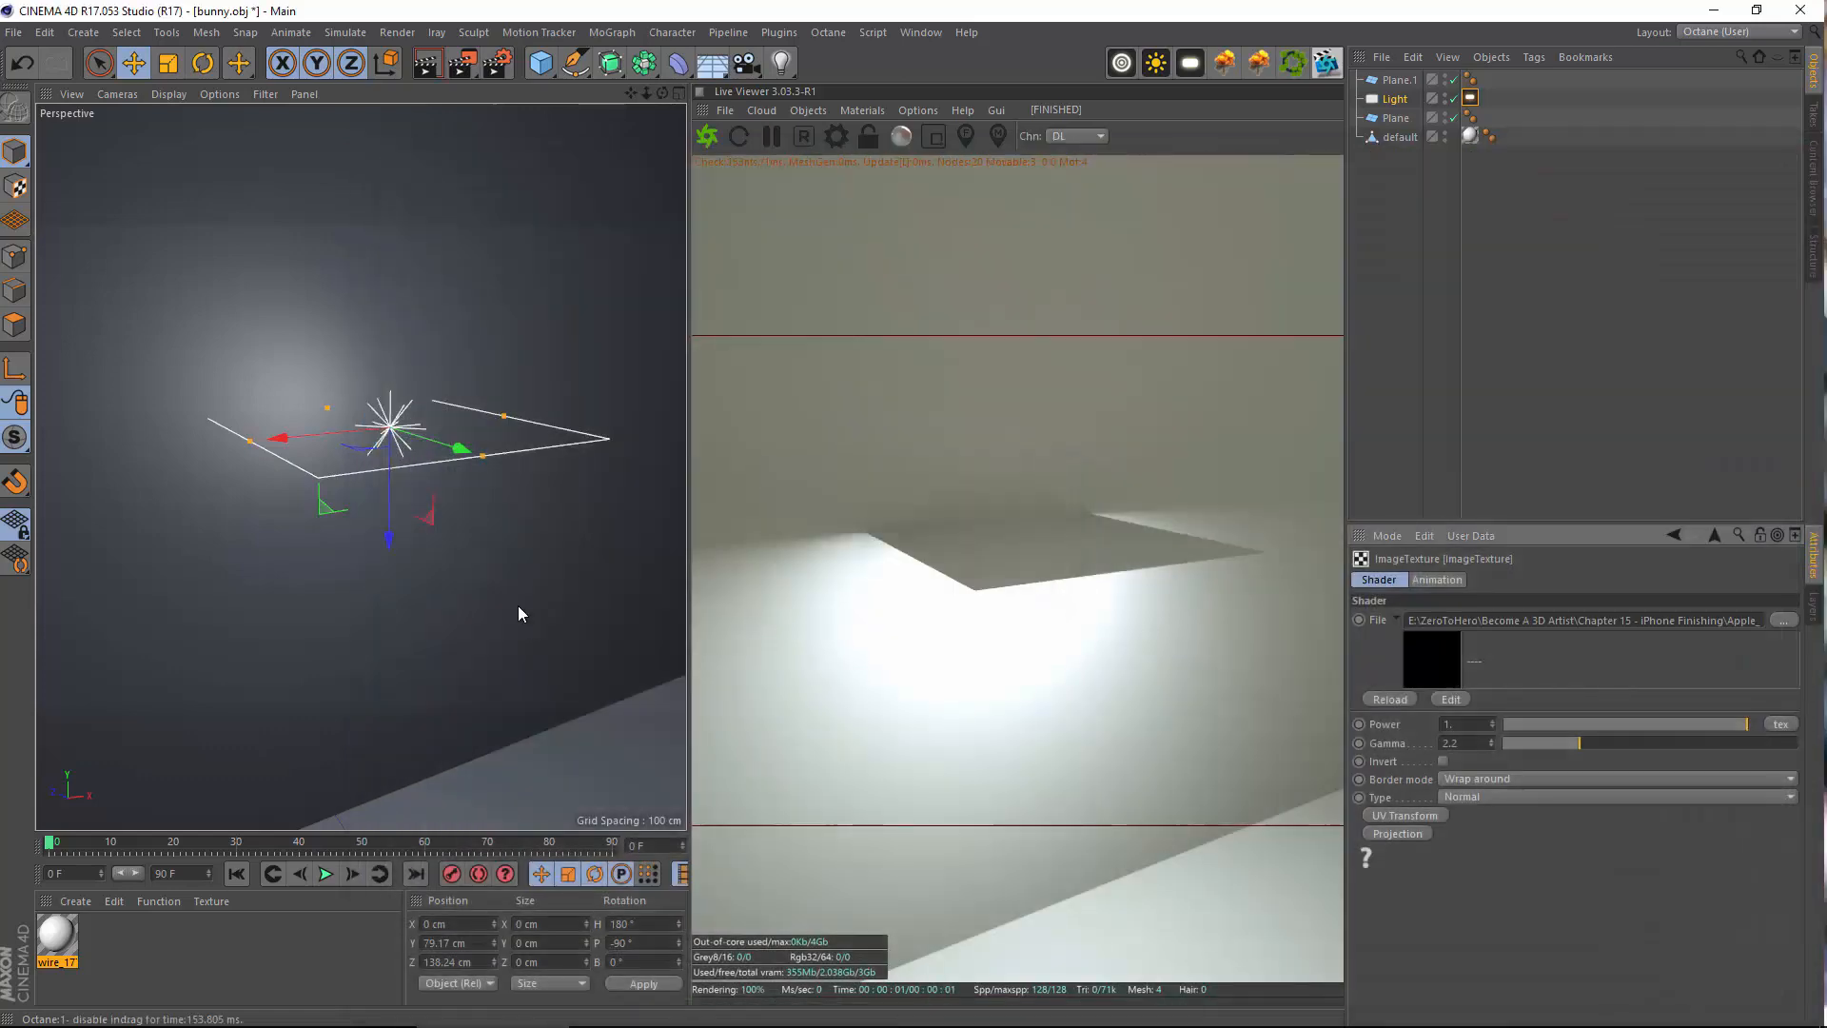
Invert the logo image texture and check the light panel and its glow from below and from the side
{"action": "left_click_drag", "start_coordinate": [405, 536], "coordinate": [398, 453], "text": "alt"}
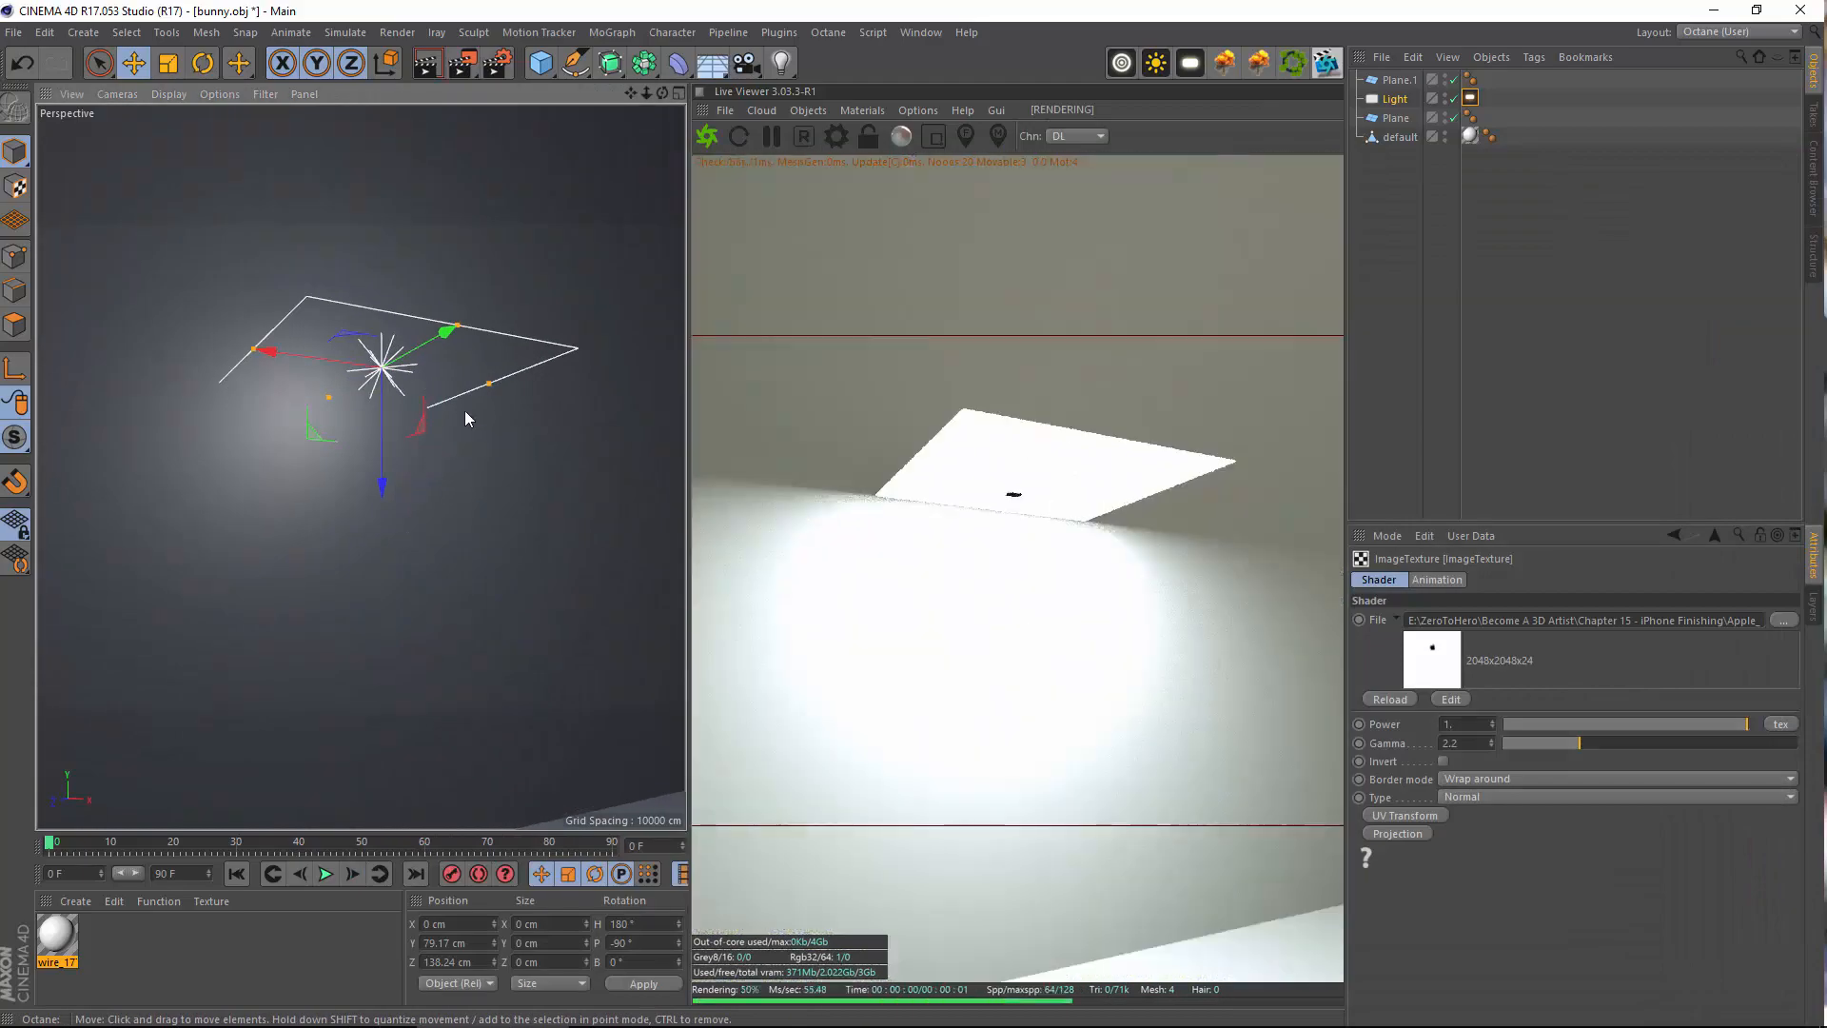
{"action": "scroll", "coordinate": [469, 405], "scroll_direction": "up", "scroll_amount": 5}
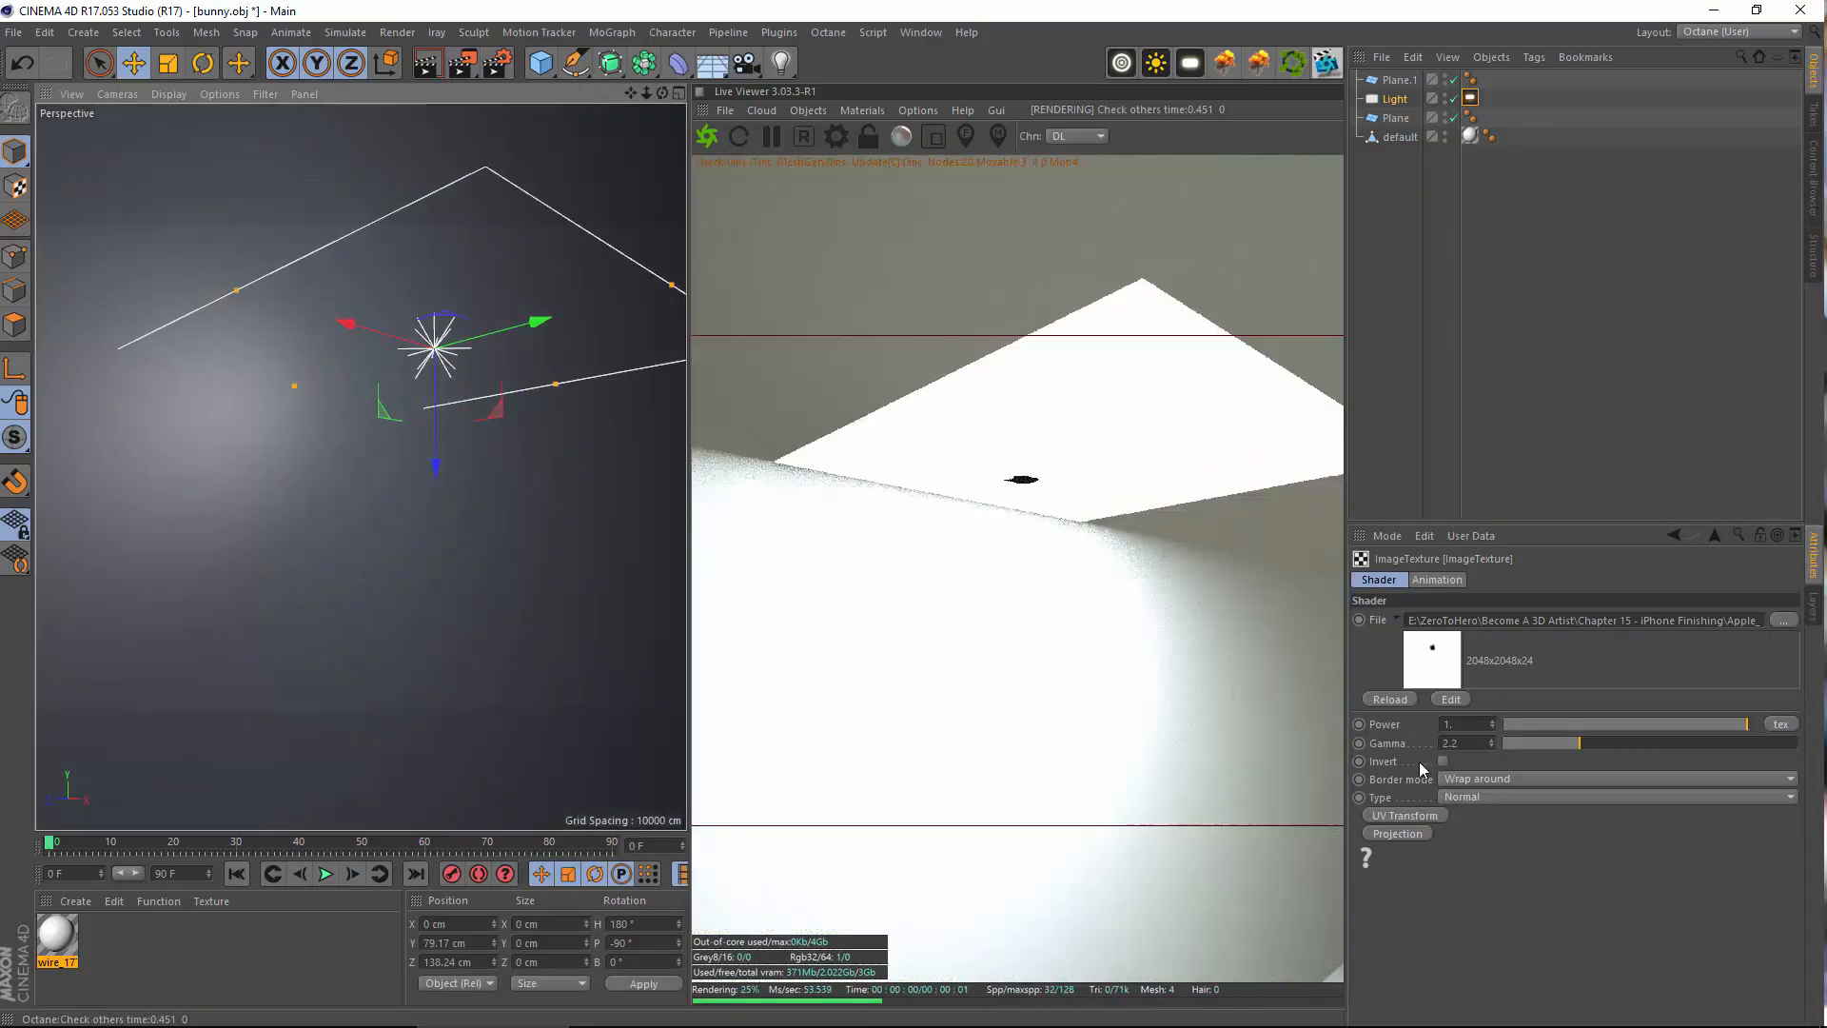
{"action": "left_click", "coordinate": [1443, 761]}
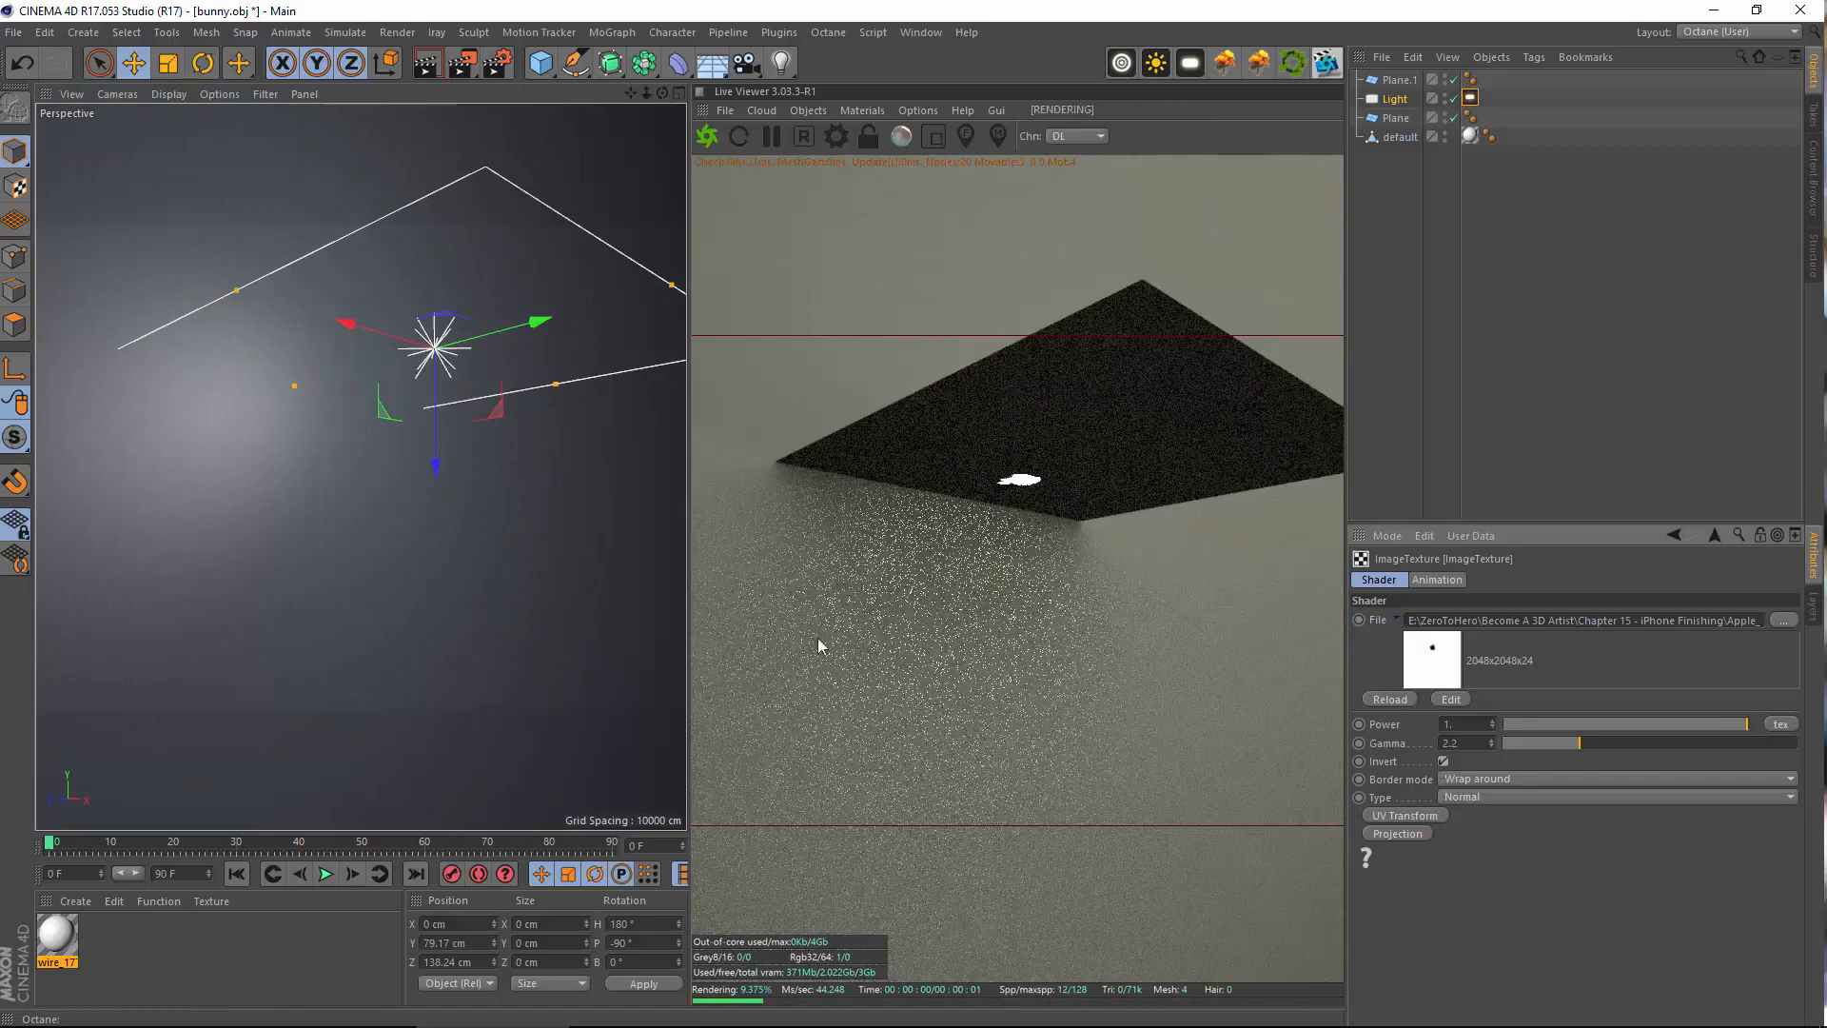
{"action": "left_click_drag", "start_coordinate": [472, 599], "coordinate": [435, 549], "text": "alt"}
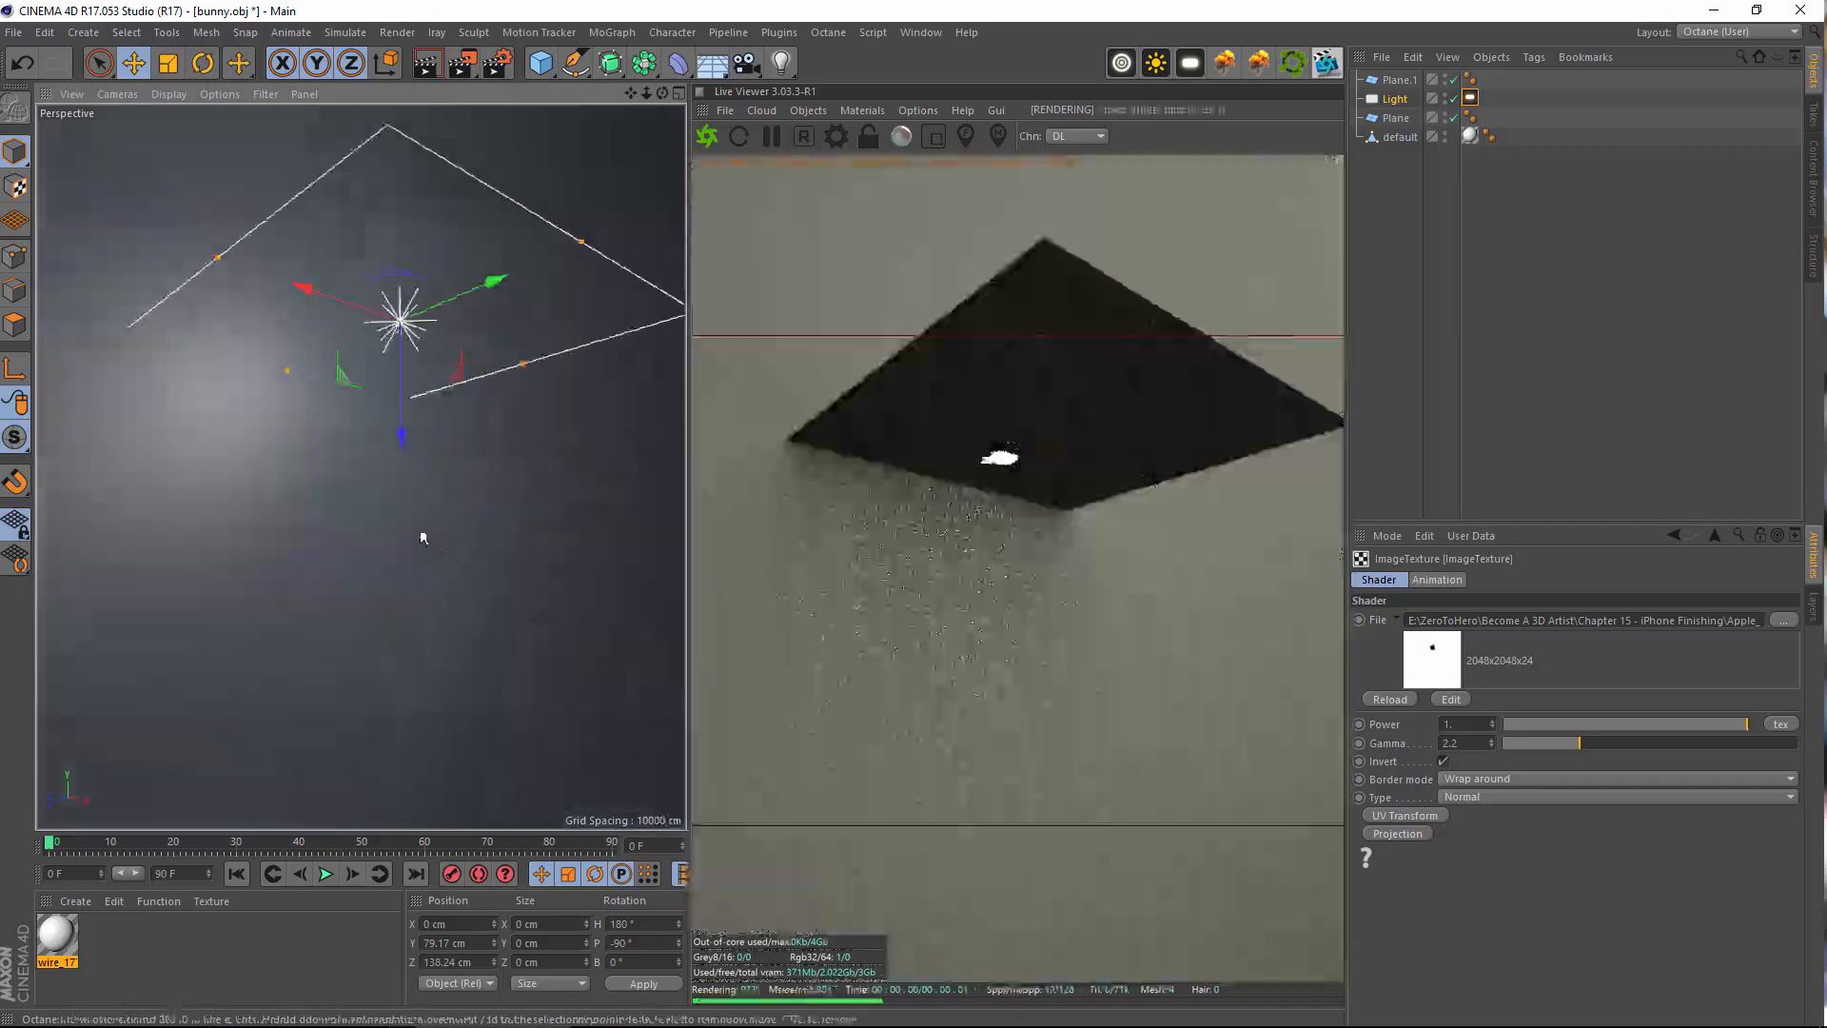
{"action": "left_click_drag", "start_coordinate": [219, 436], "coordinate": [627, 265], "text": "alt"}
{"action": "left_click_drag", "start_coordinate": [253, 581], "coordinate": [428, 367], "text": "alt"}
{"action": "left_click_drag", "start_coordinate": [445, 437], "coordinate": [461, 476], "text": "alt"}
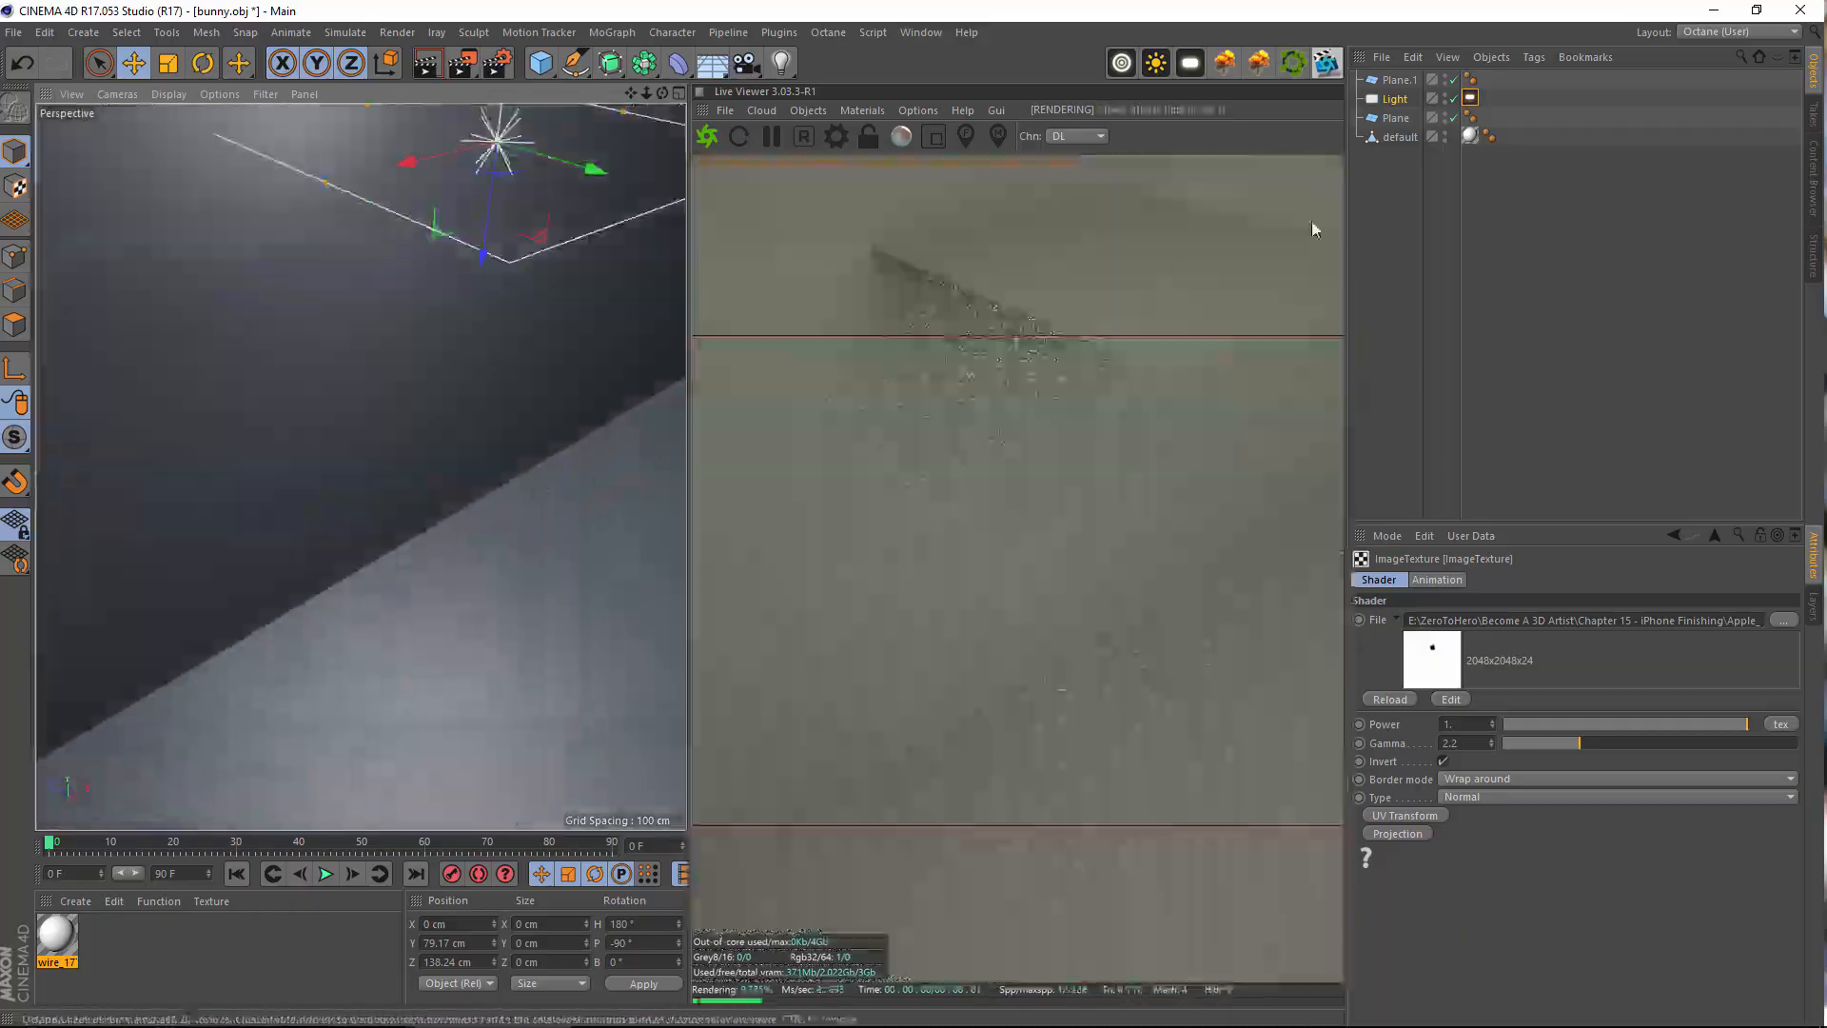
Raise the Power in the Light's Octane tag to 60 and finally to 80
{"action": "left_click", "coordinate": [1467, 101]}
{"action": "left_click", "coordinate": [1469, 101]}
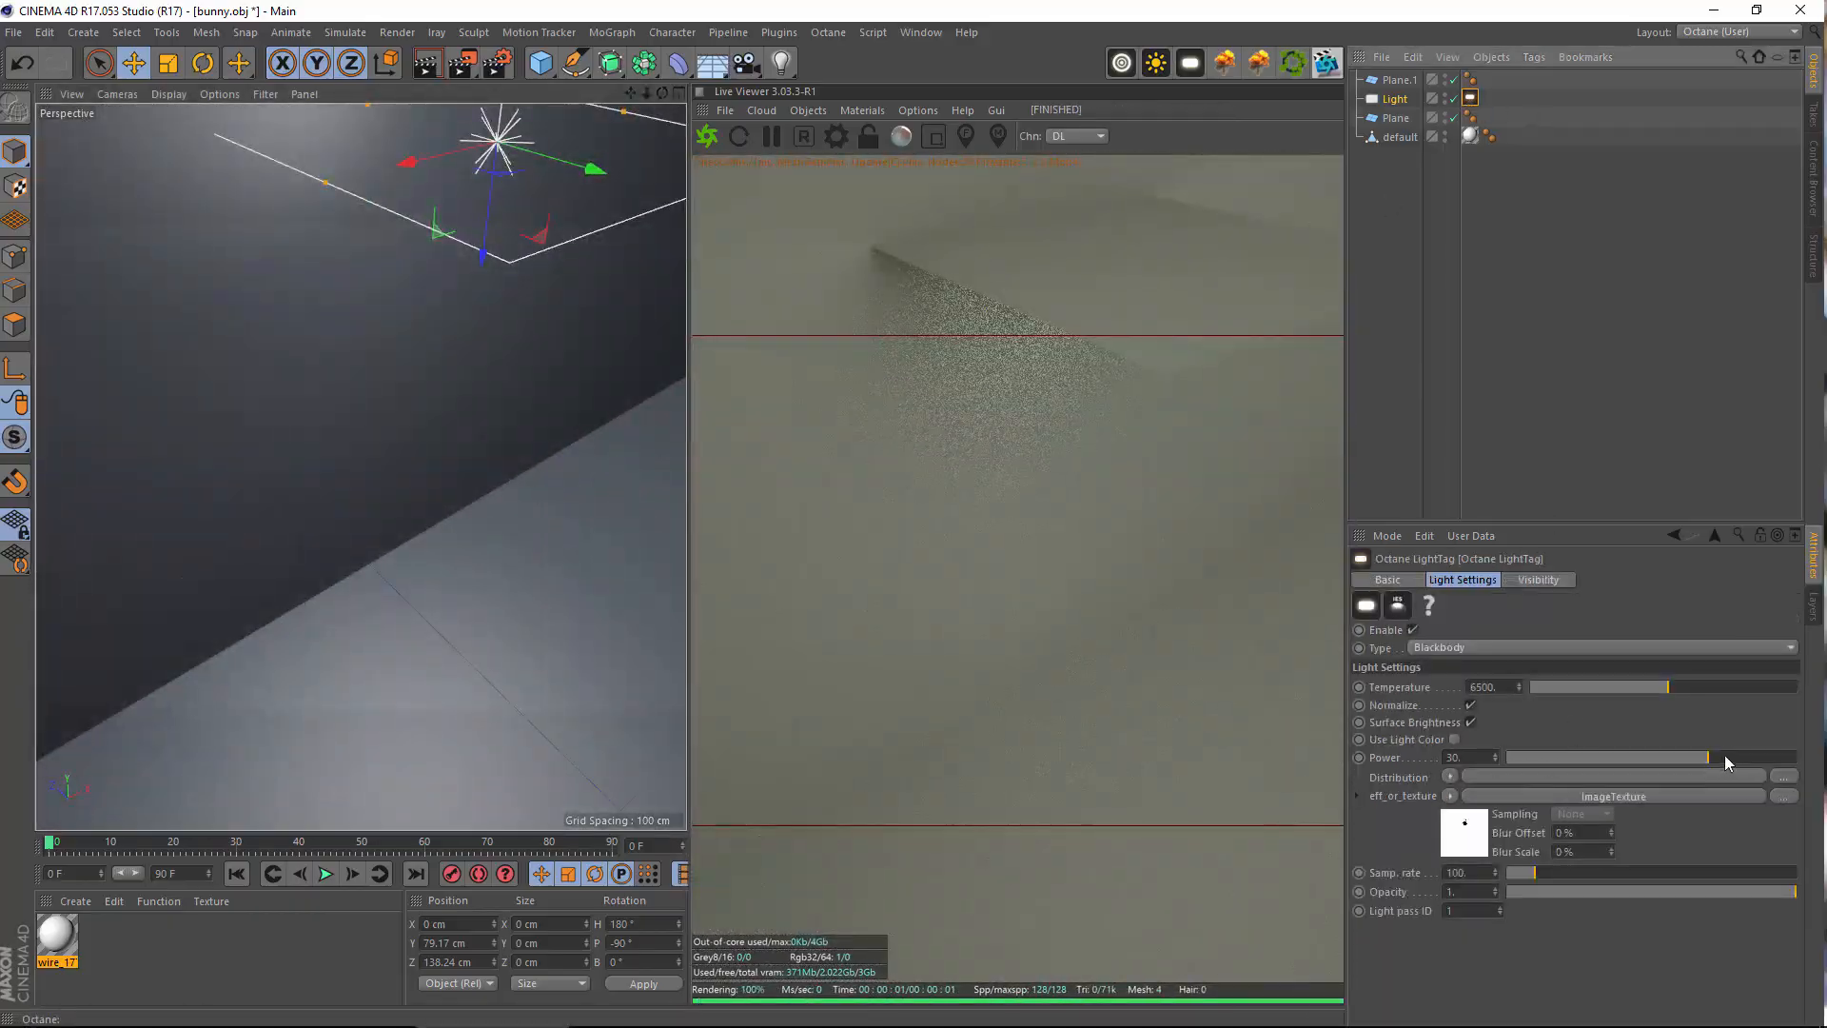
{"action": "left_click", "coordinate": [1462, 756]}
{"action": "type", "text": "60"}
{"action": "key", "text": "Return"}
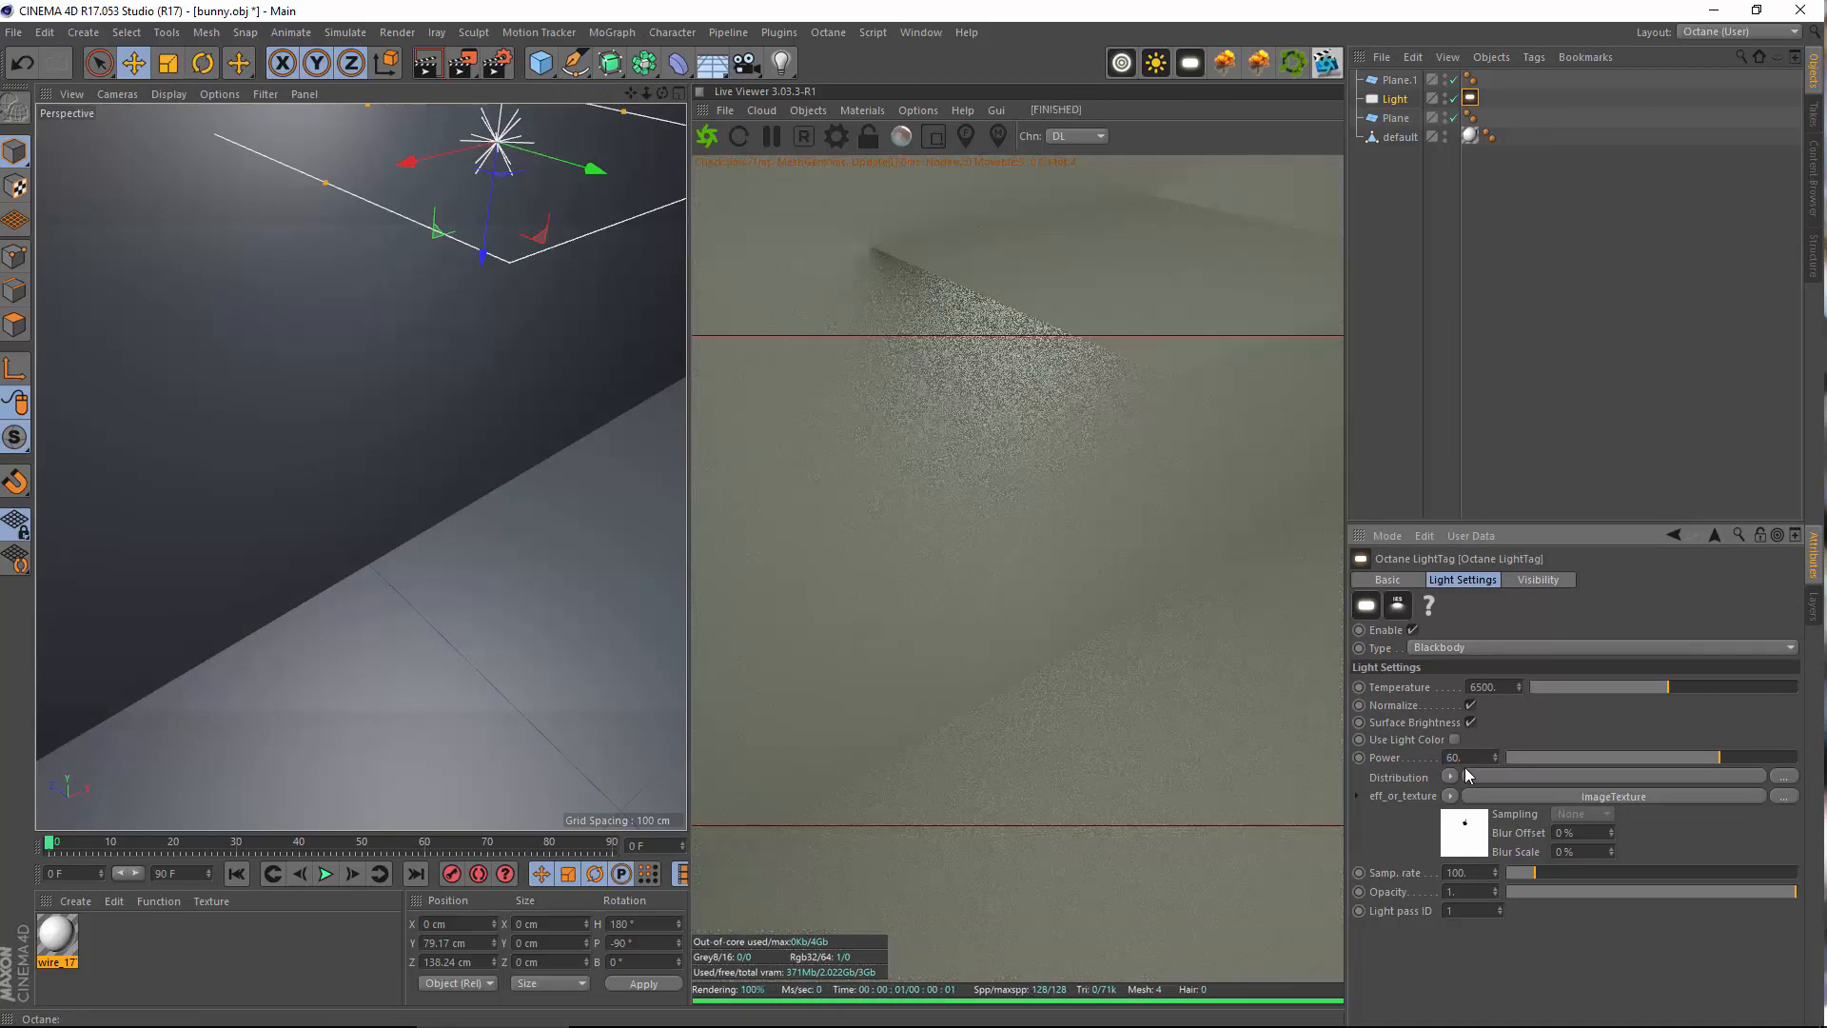
{"action": "key", "text": "Return"}
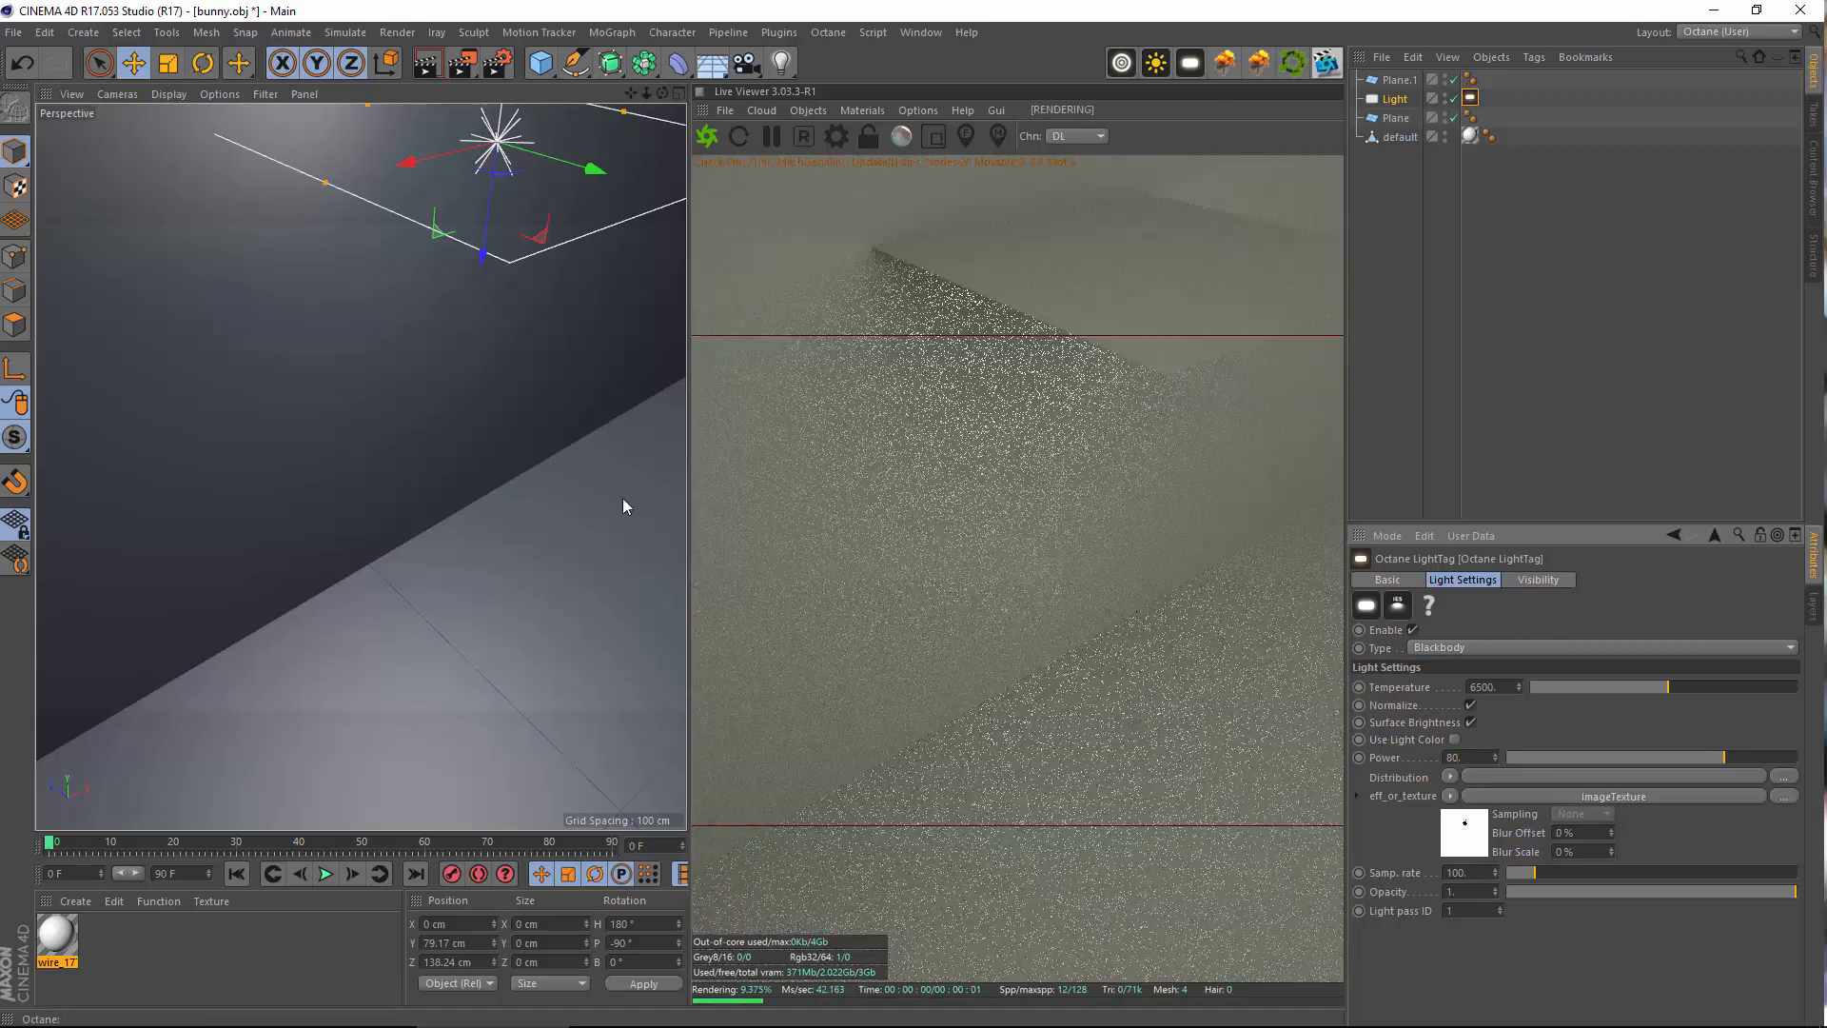
Lower the Light along the wall to a height of about 23.7 cm, keeping Z at about 137.5 cm
{"action": "left_click_drag", "start_coordinate": [525, 596], "coordinate": [490, 487], "text": "alt"}
{"action": "left_click", "coordinate": [1396, 100]}
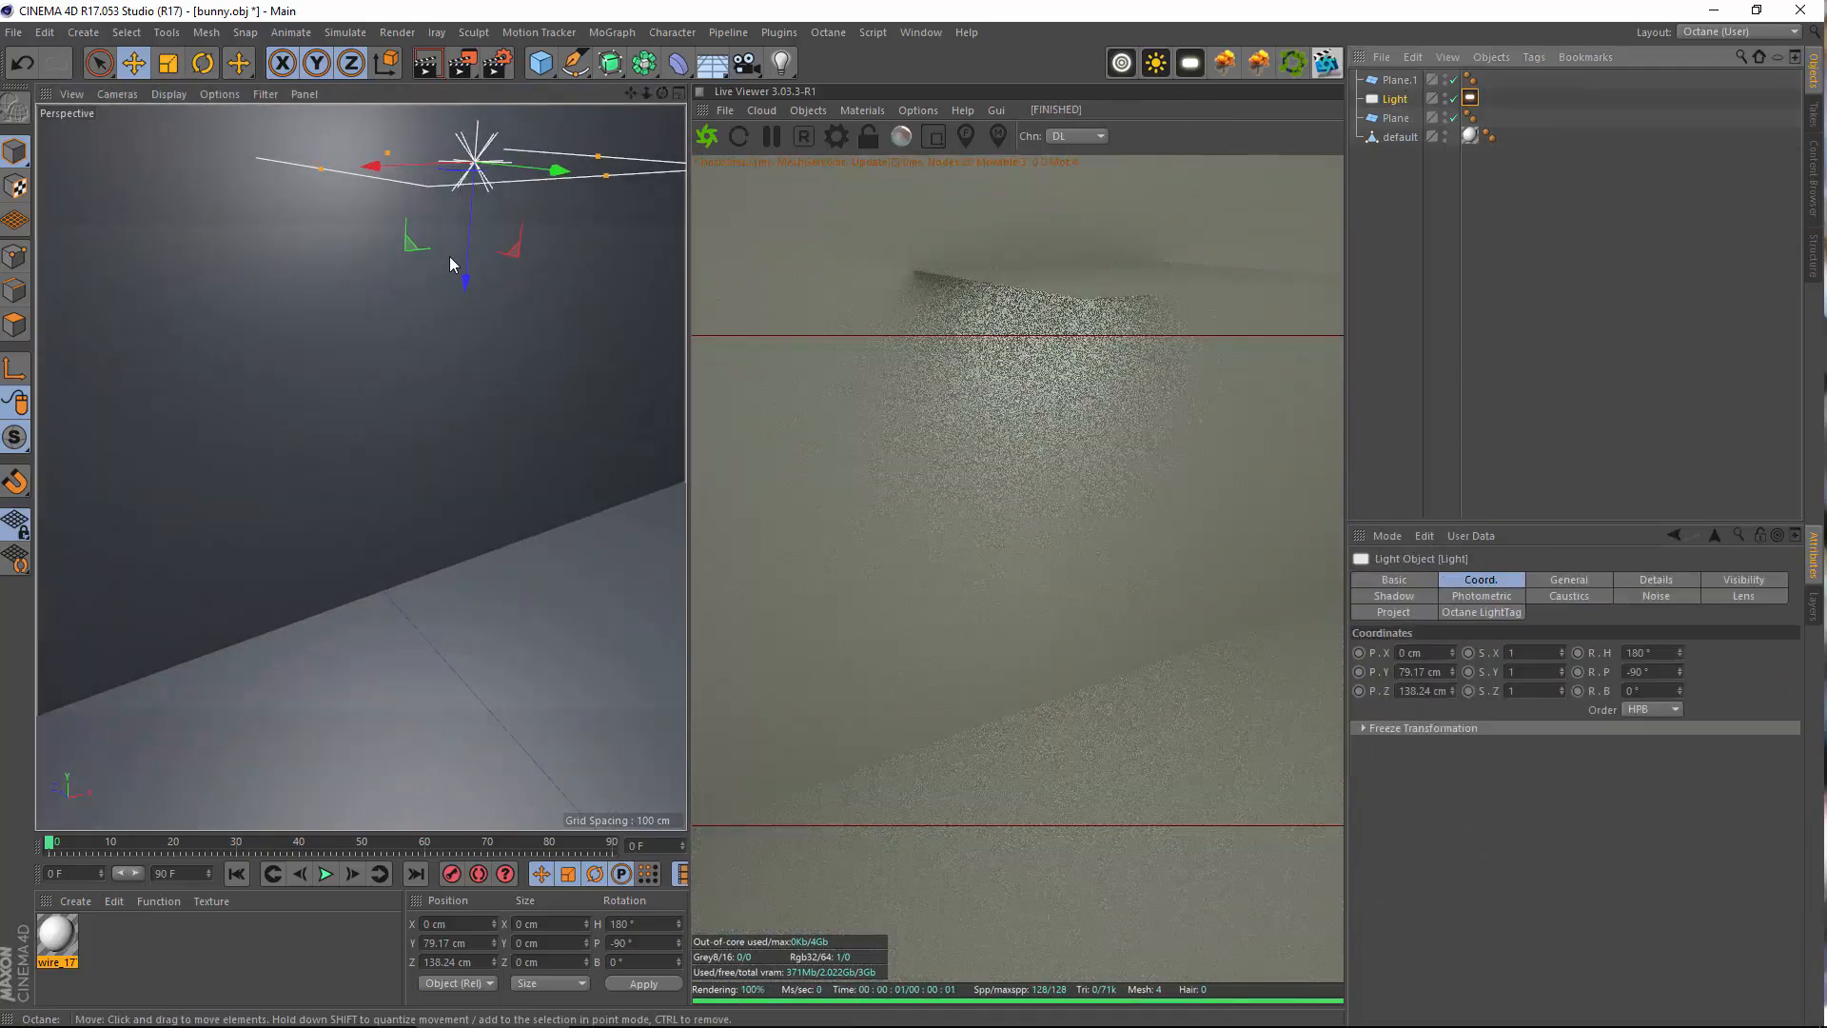
{"action": "left_click_drag", "start_coordinate": [466, 286], "coordinate": [425, 503]}
{"action": "scroll", "coordinate": [478, 483], "scroll_direction": "up", "scroll_amount": 5}
{"action": "scroll", "coordinate": [448, 499], "scroll_direction": "down", "scroll_amount": 5}
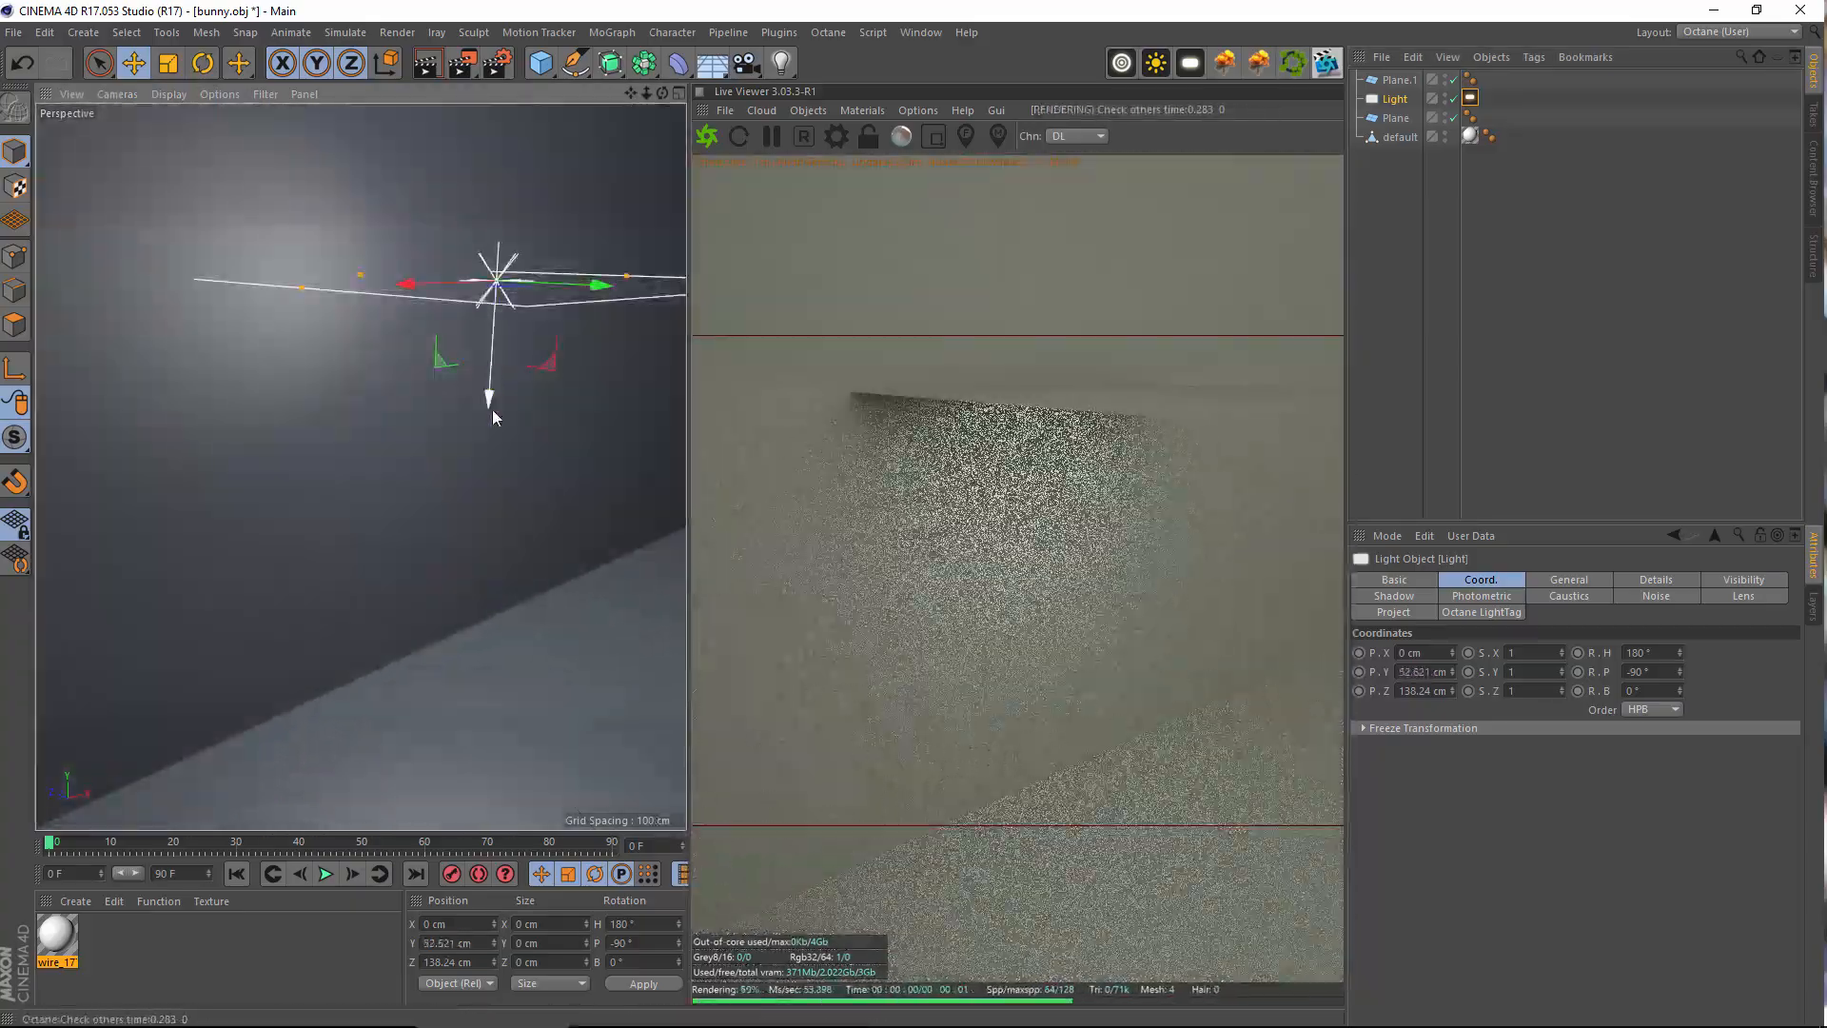
{"action": "left_click_drag", "start_coordinate": [493, 396], "coordinate": [481, 554]}
{"action": "left_click_drag", "start_coordinate": [550, 483], "coordinate": [552, 488]}
{"action": "left_click_drag", "start_coordinate": [368, 562], "coordinate": [397, 477], "text": "alt"}
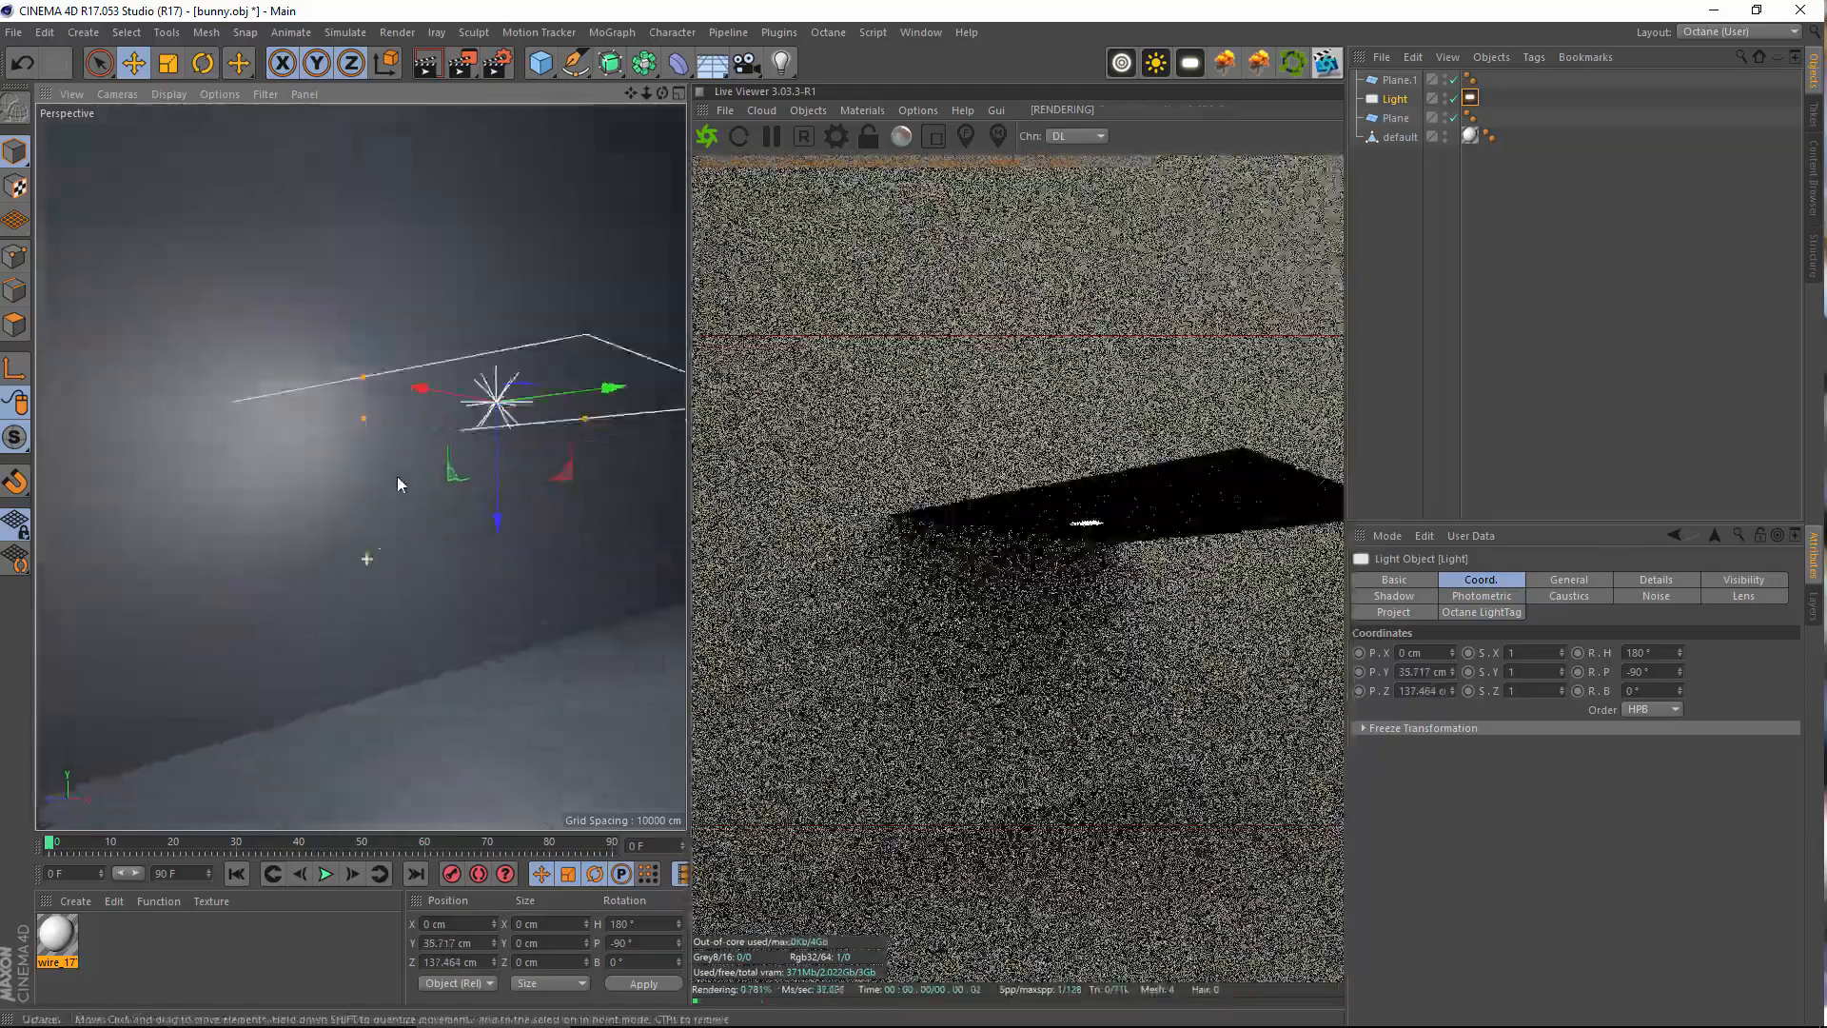
{"action": "mouse_move", "coordinate": [500, 559]}
{"action": "left_mouse_down"}
{"action": "mouse_move", "coordinate": [493, 634]}
{"action": "mouse_move", "coordinate": [499, 510]}
{"action": "left_mouse_up"}
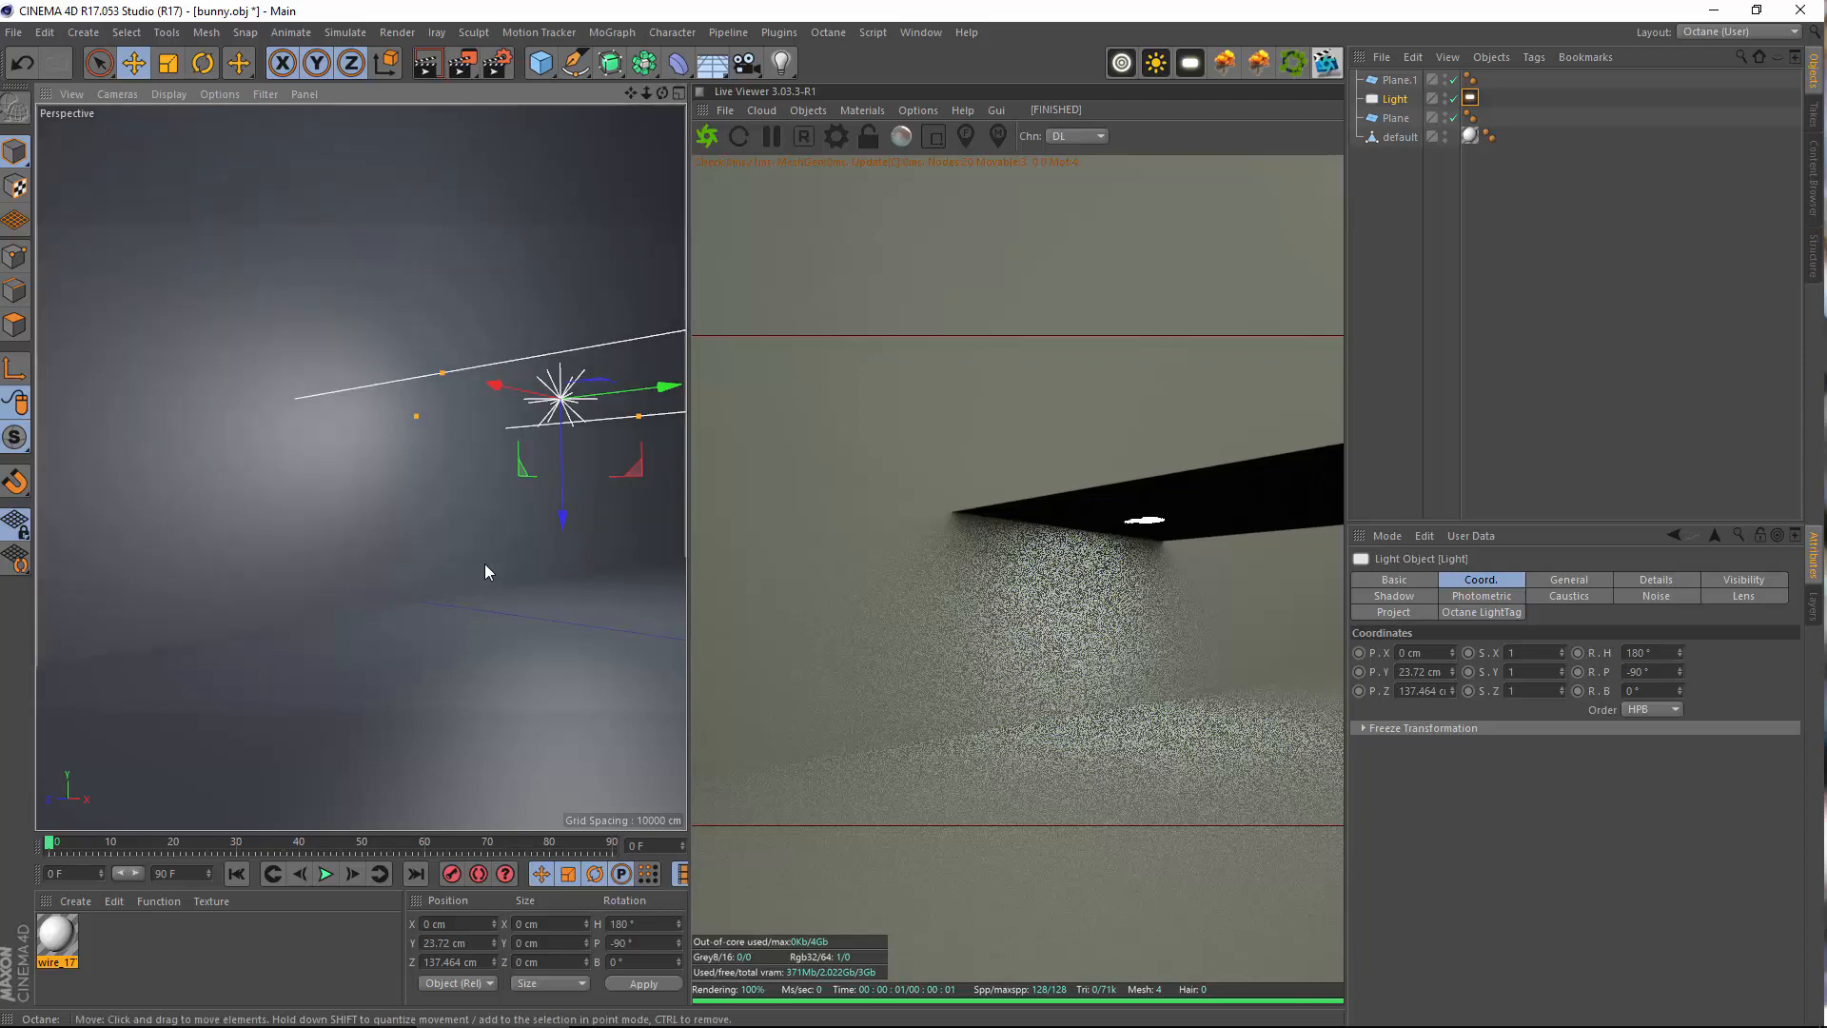
{"action": "left_click_drag", "start_coordinate": [485, 571], "coordinate": [493, 571], "text": "alt"}
{"action": "left_click", "coordinate": [1470, 98]}
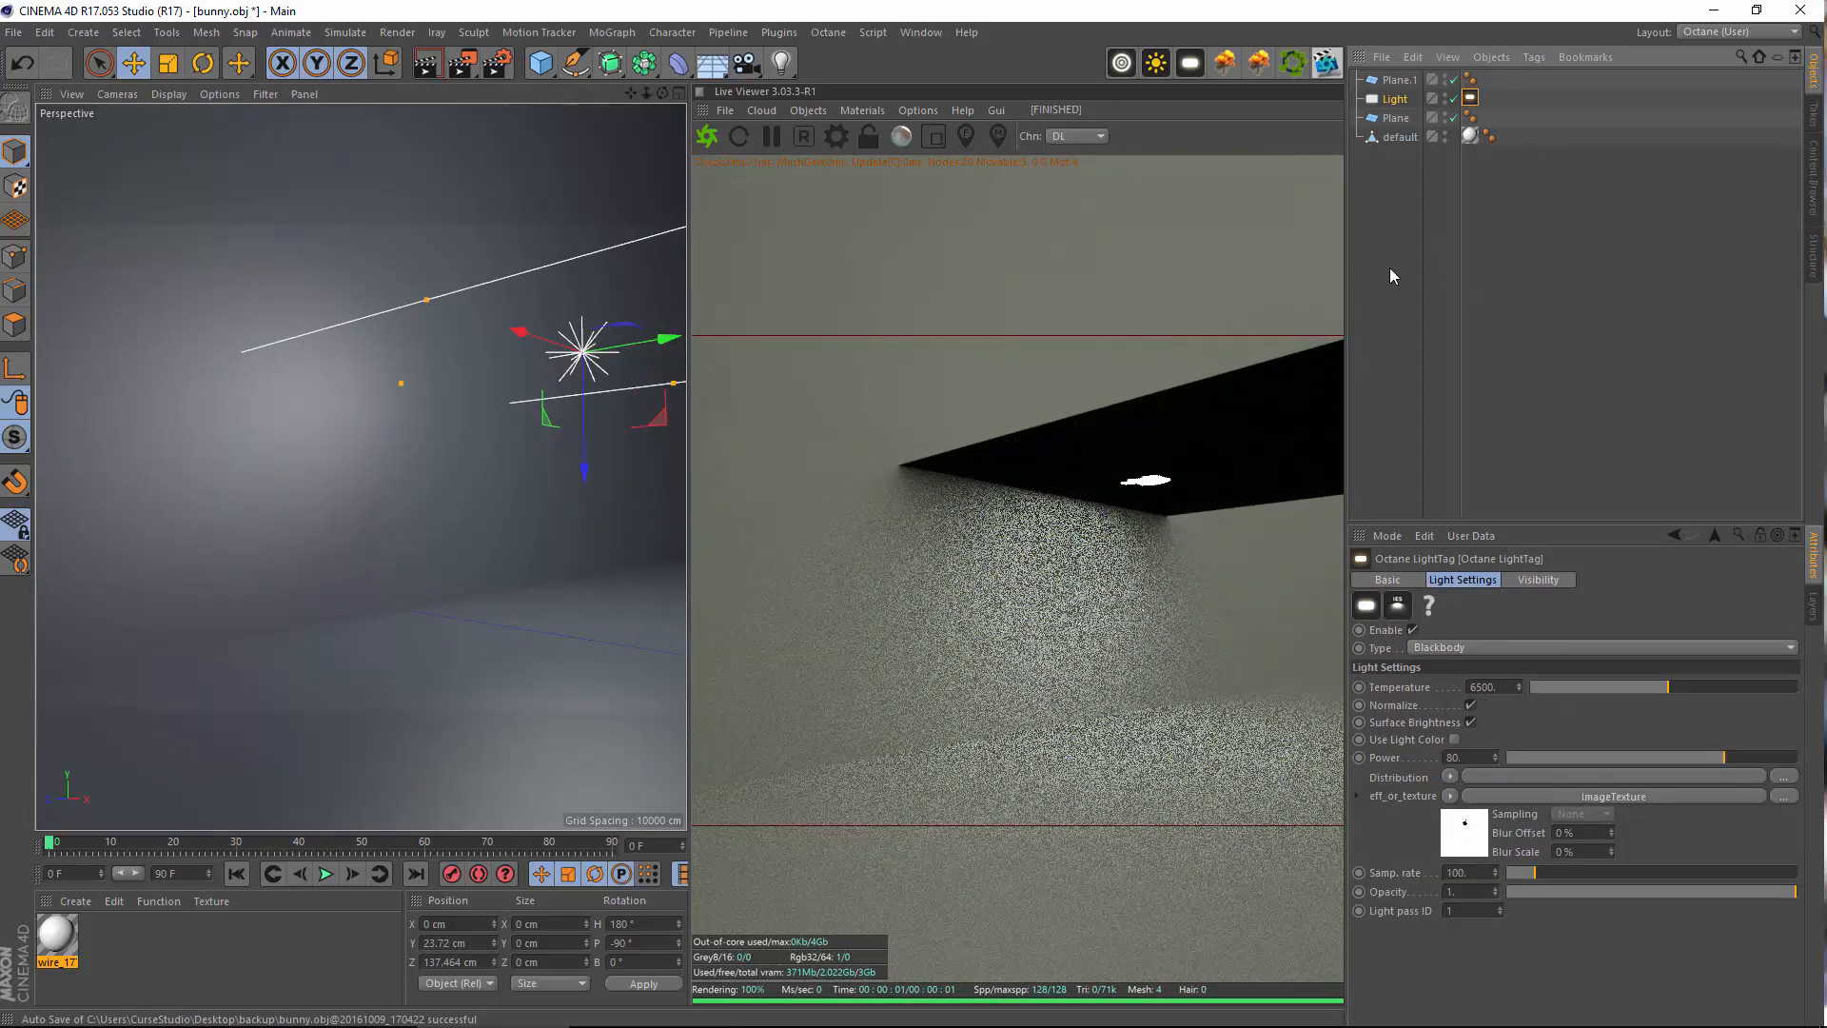
{"action": "left_click", "coordinate": [1407, 418]}
{"action": "left_click", "coordinate": [1470, 82]}
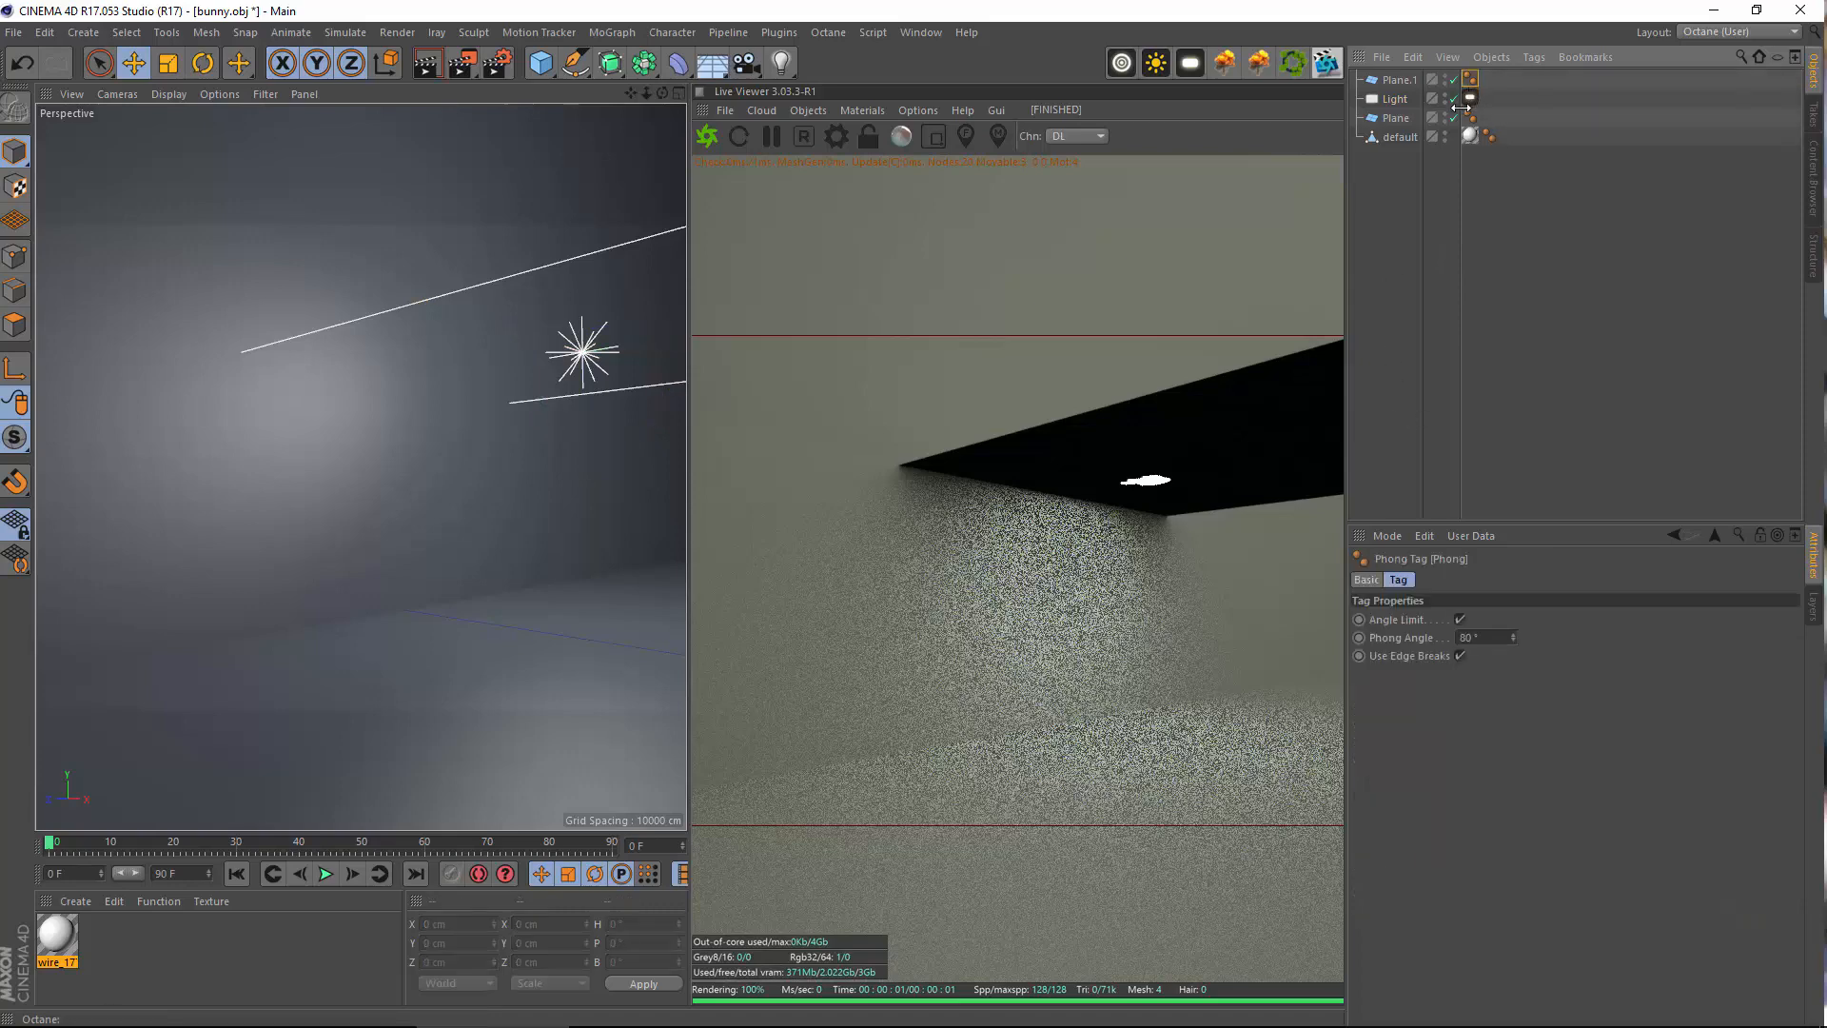
Create a new C4doctane Octane Material and open it for editing
{"action": "left_click", "coordinate": [91, 939]}
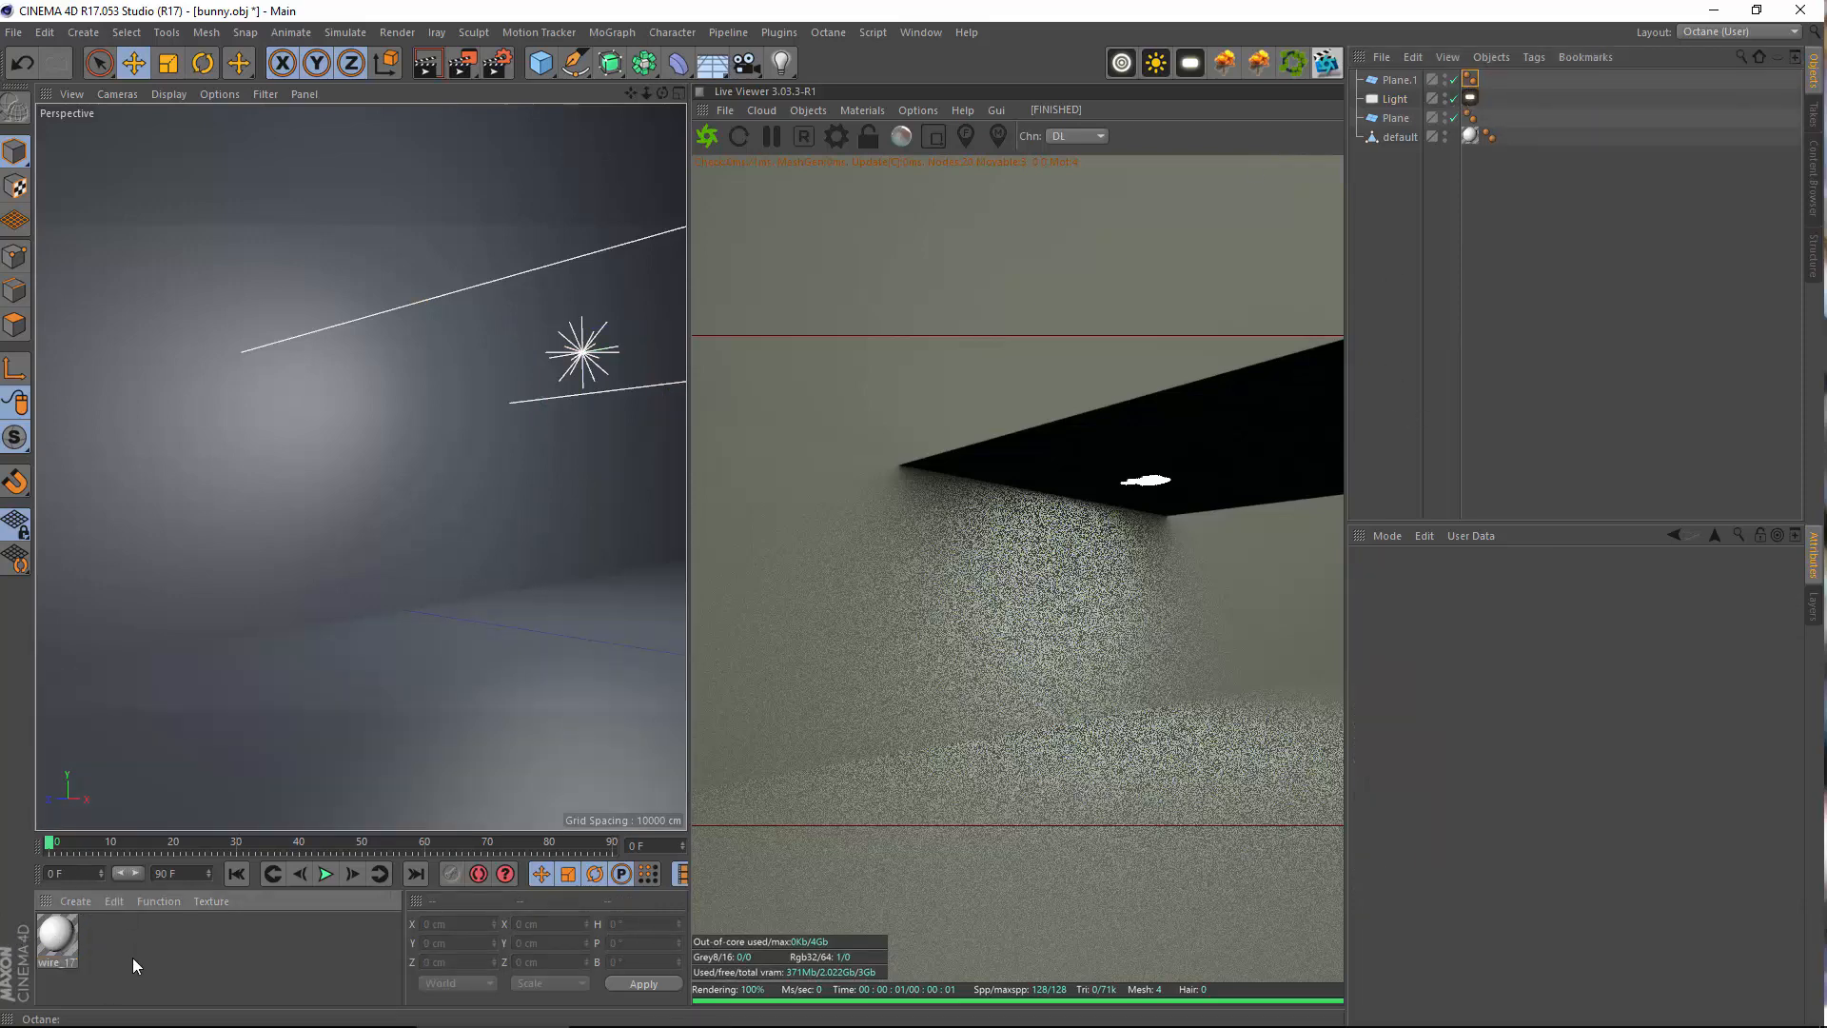
{"action": "left_click", "coordinate": [75, 900]}
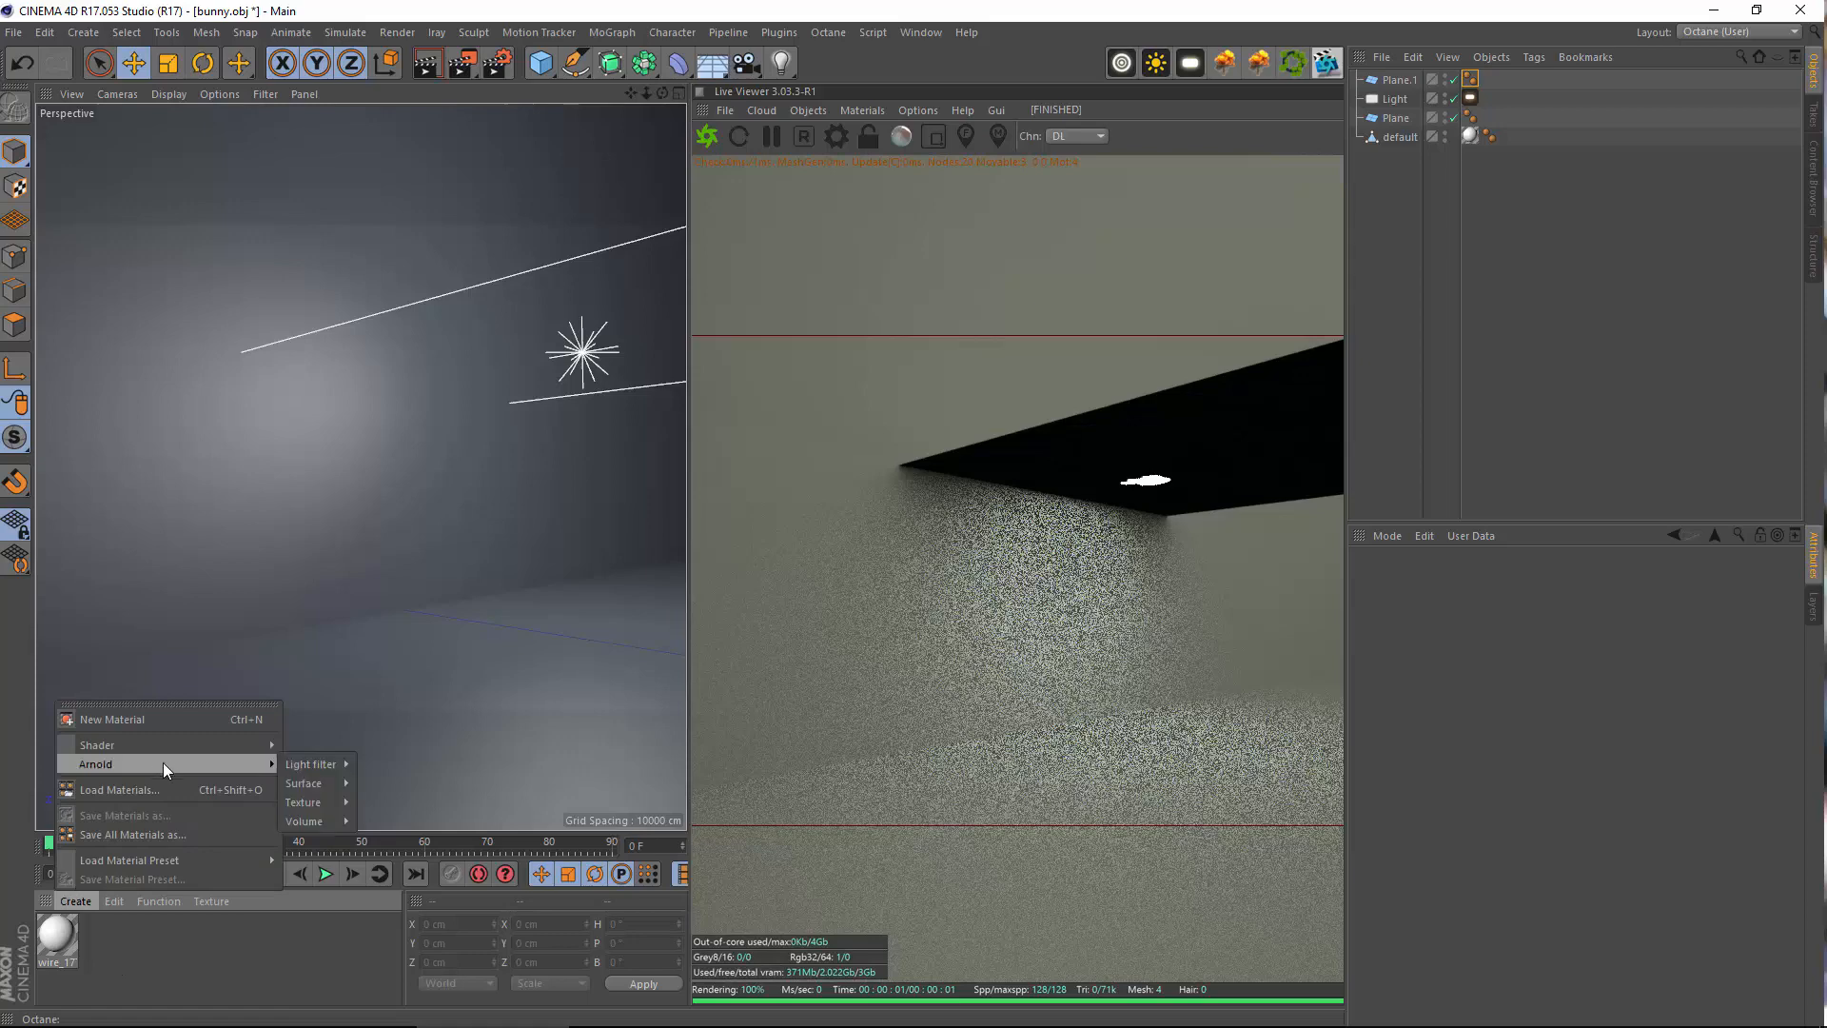
{"action": "mouse_move", "coordinate": [191, 745]}
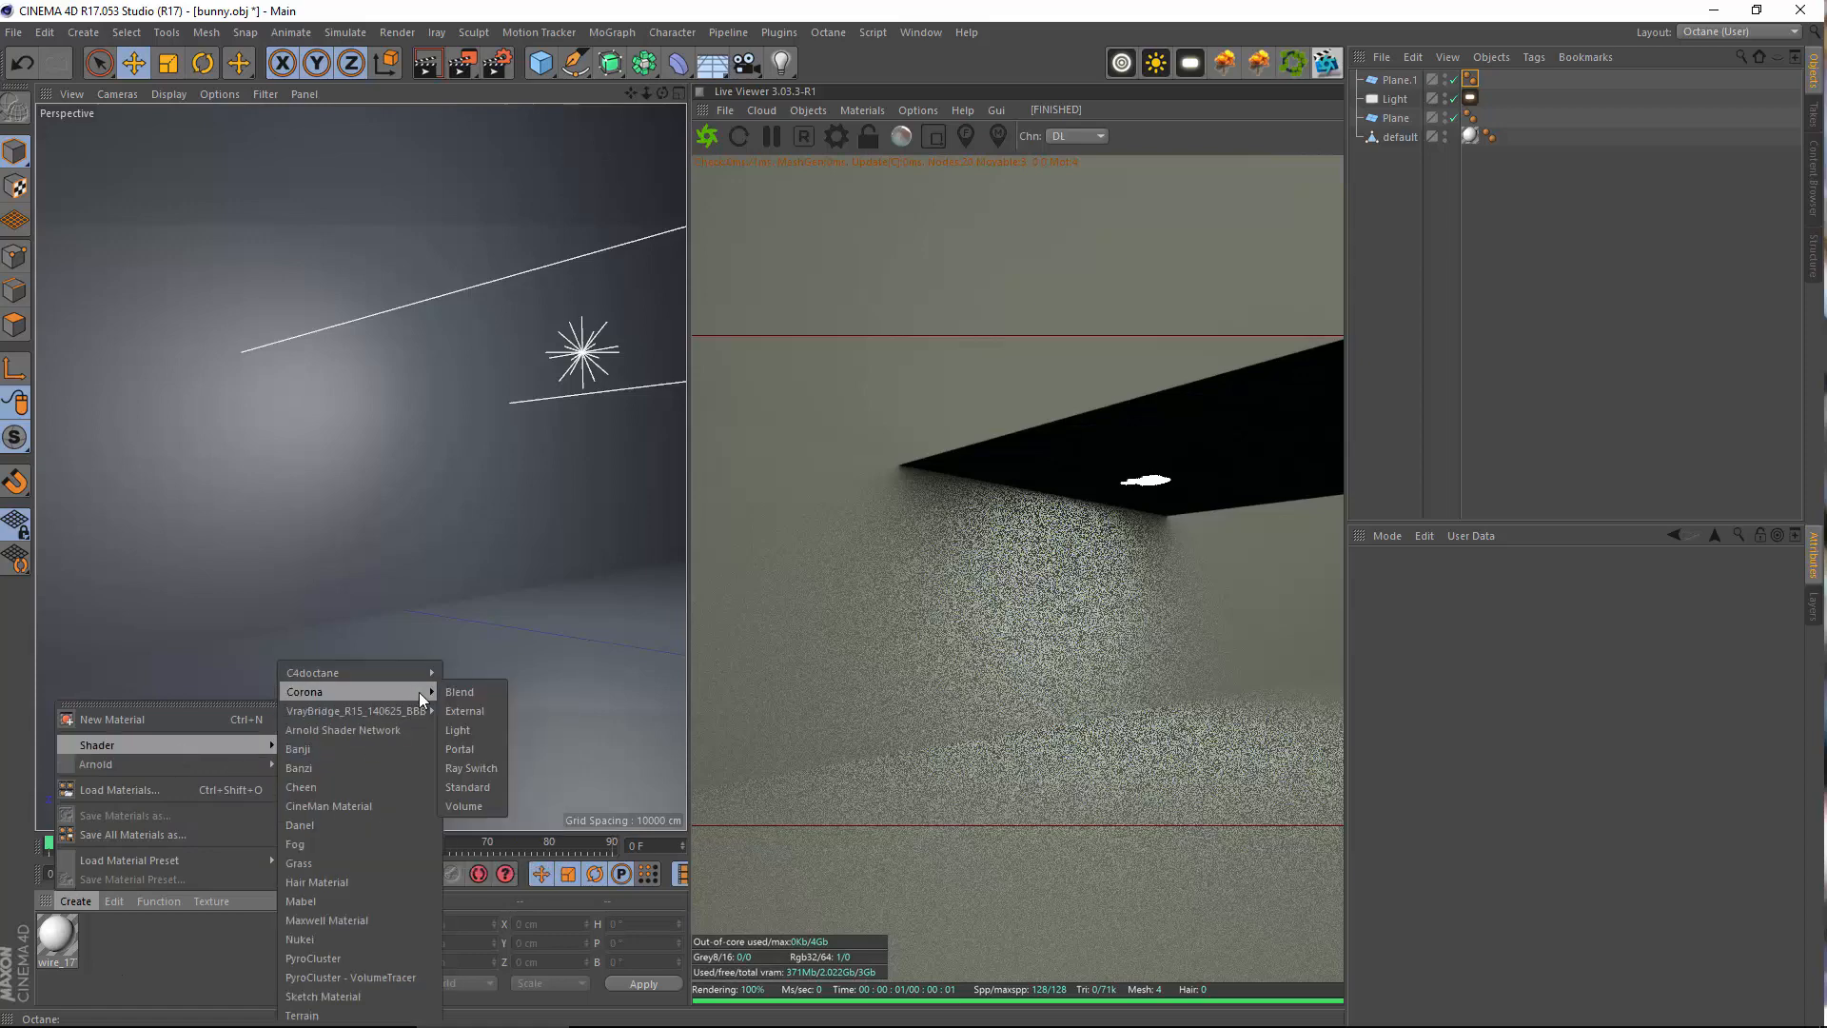
{"action": "mouse_move", "coordinate": [413, 674]}
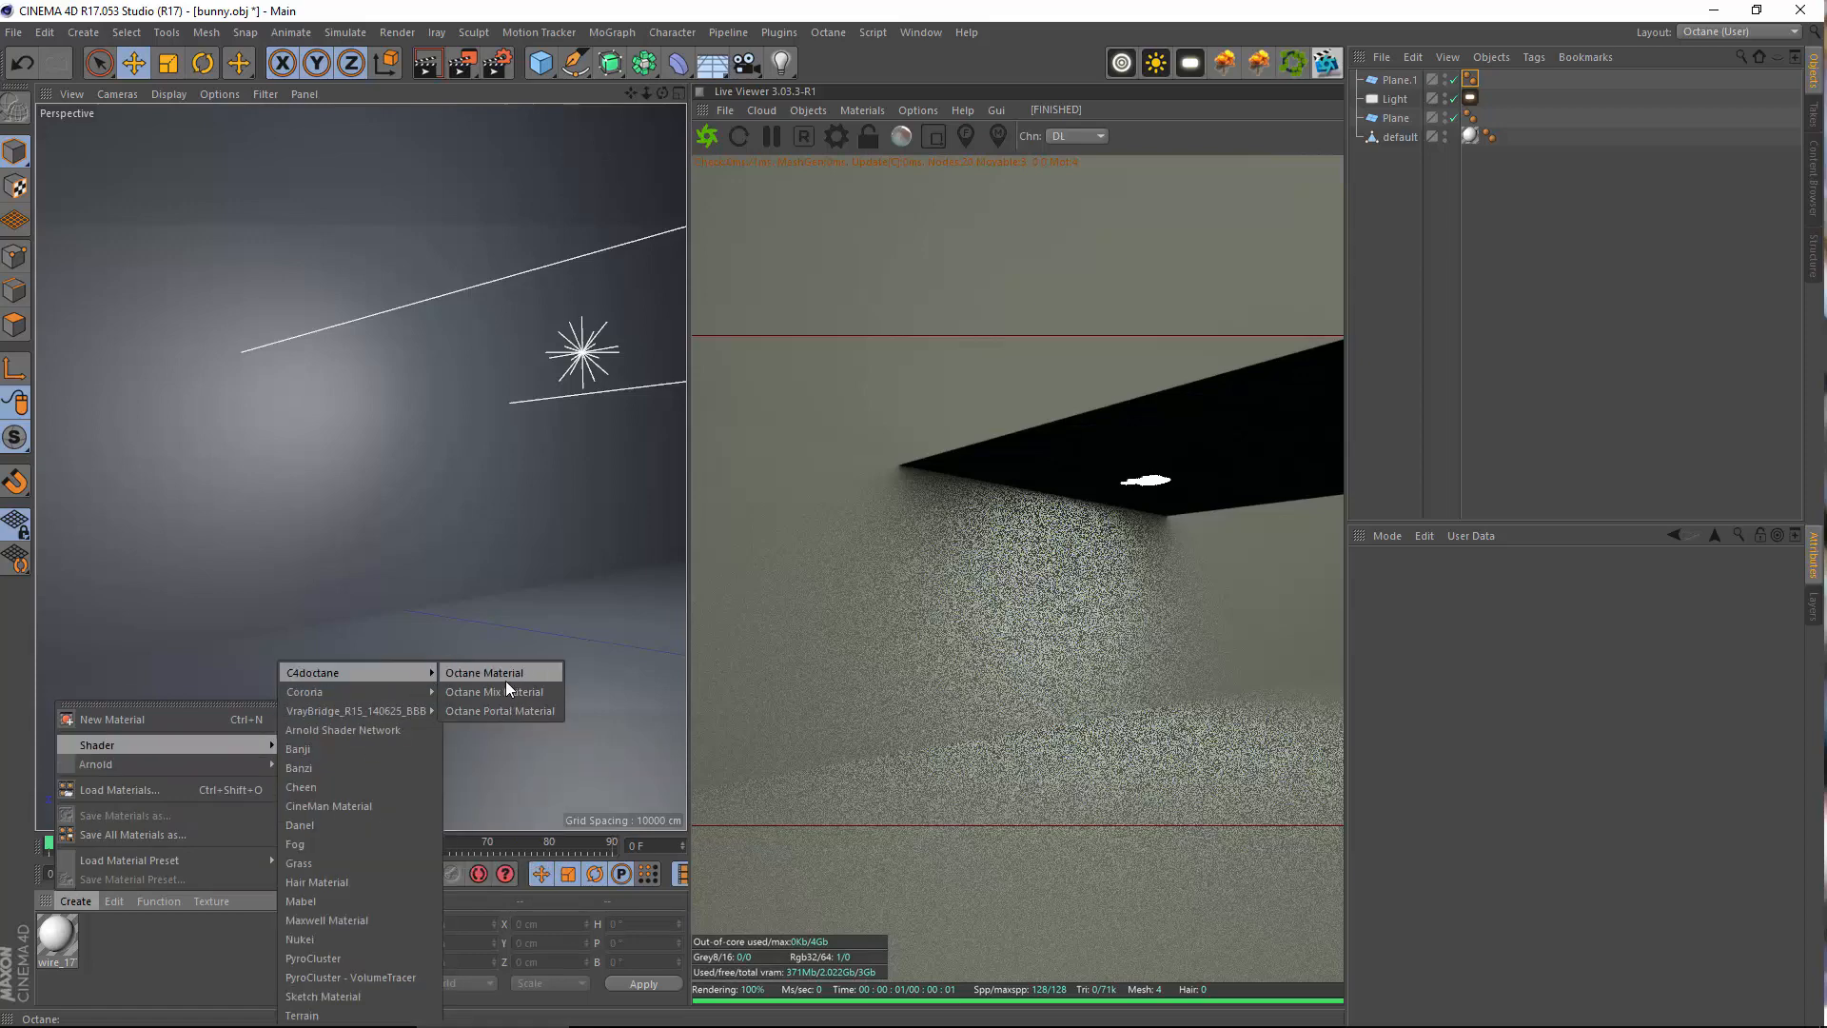
{"action": "left_click", "coordinate": [505, 679]}
{"action": "double_click", "coordinate": [52, 941]}
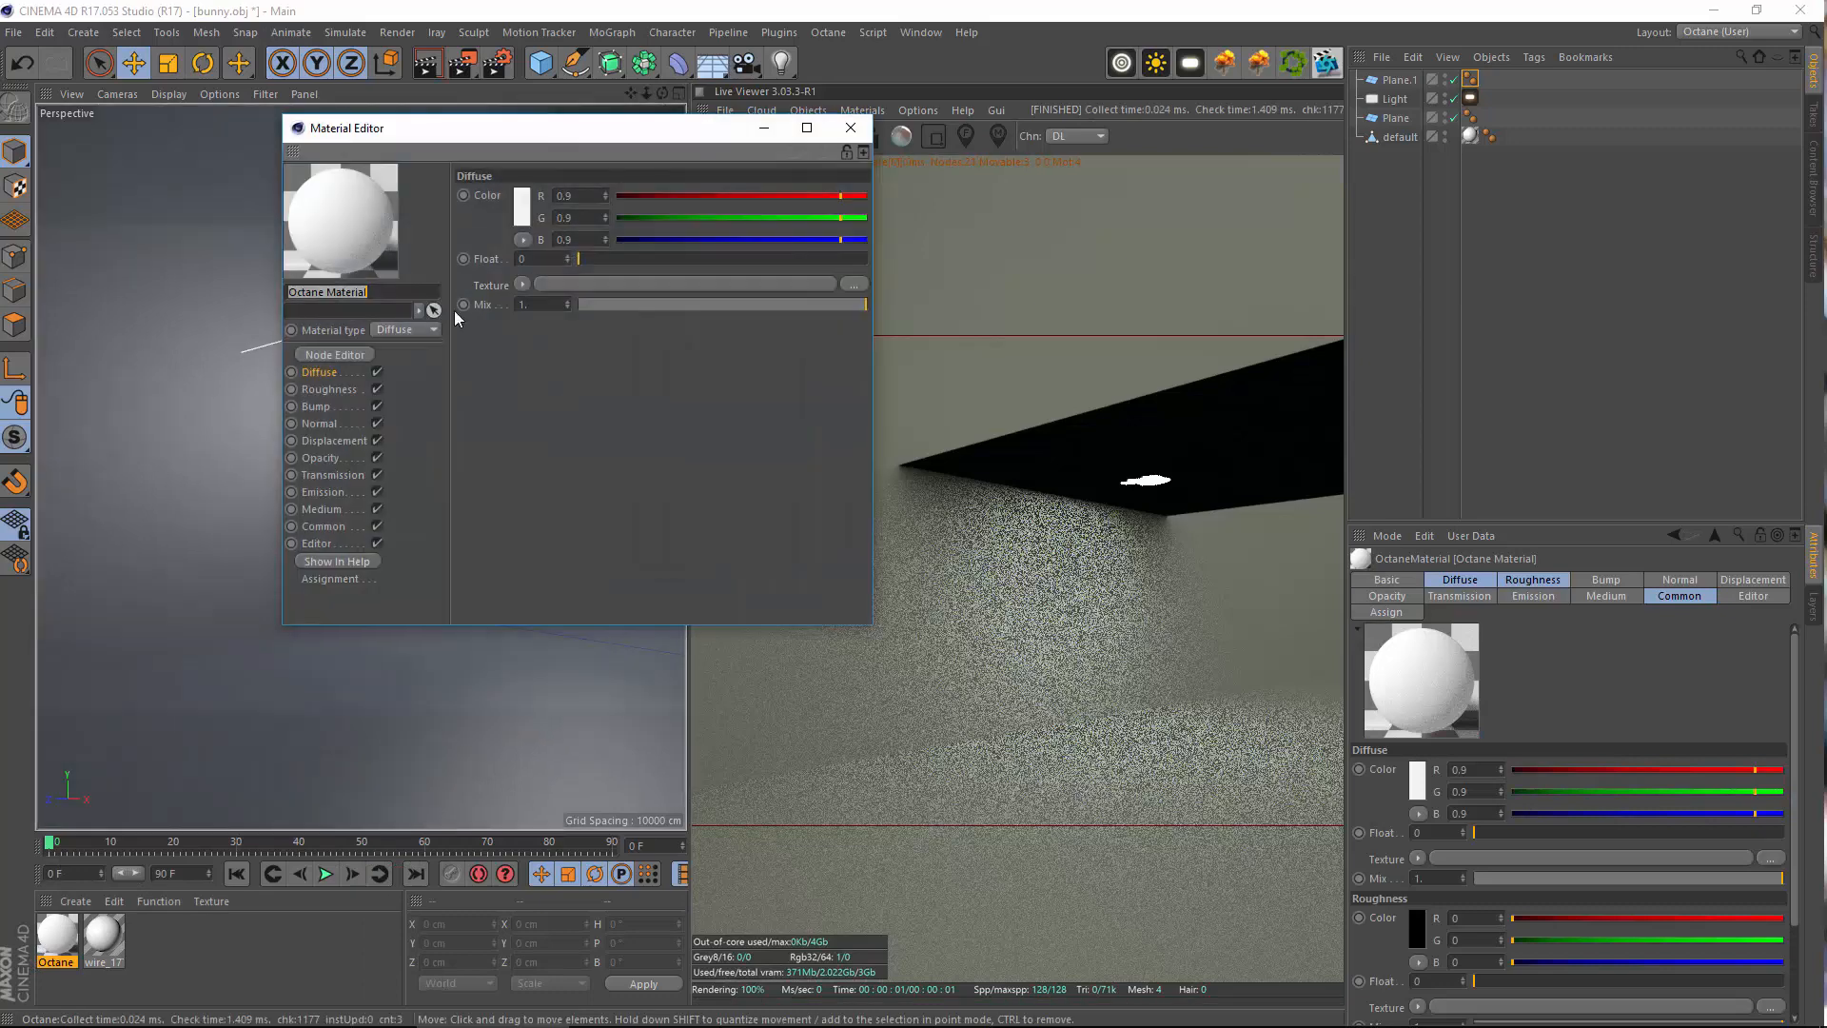
Assign a Blackbody Emission to the material's Diffuse texture and set its temperature to about 5753
{"action": "left_click", "coordinate": [522, 283]}
{"action": "mouse_move", "coordinate": [586, 659]}
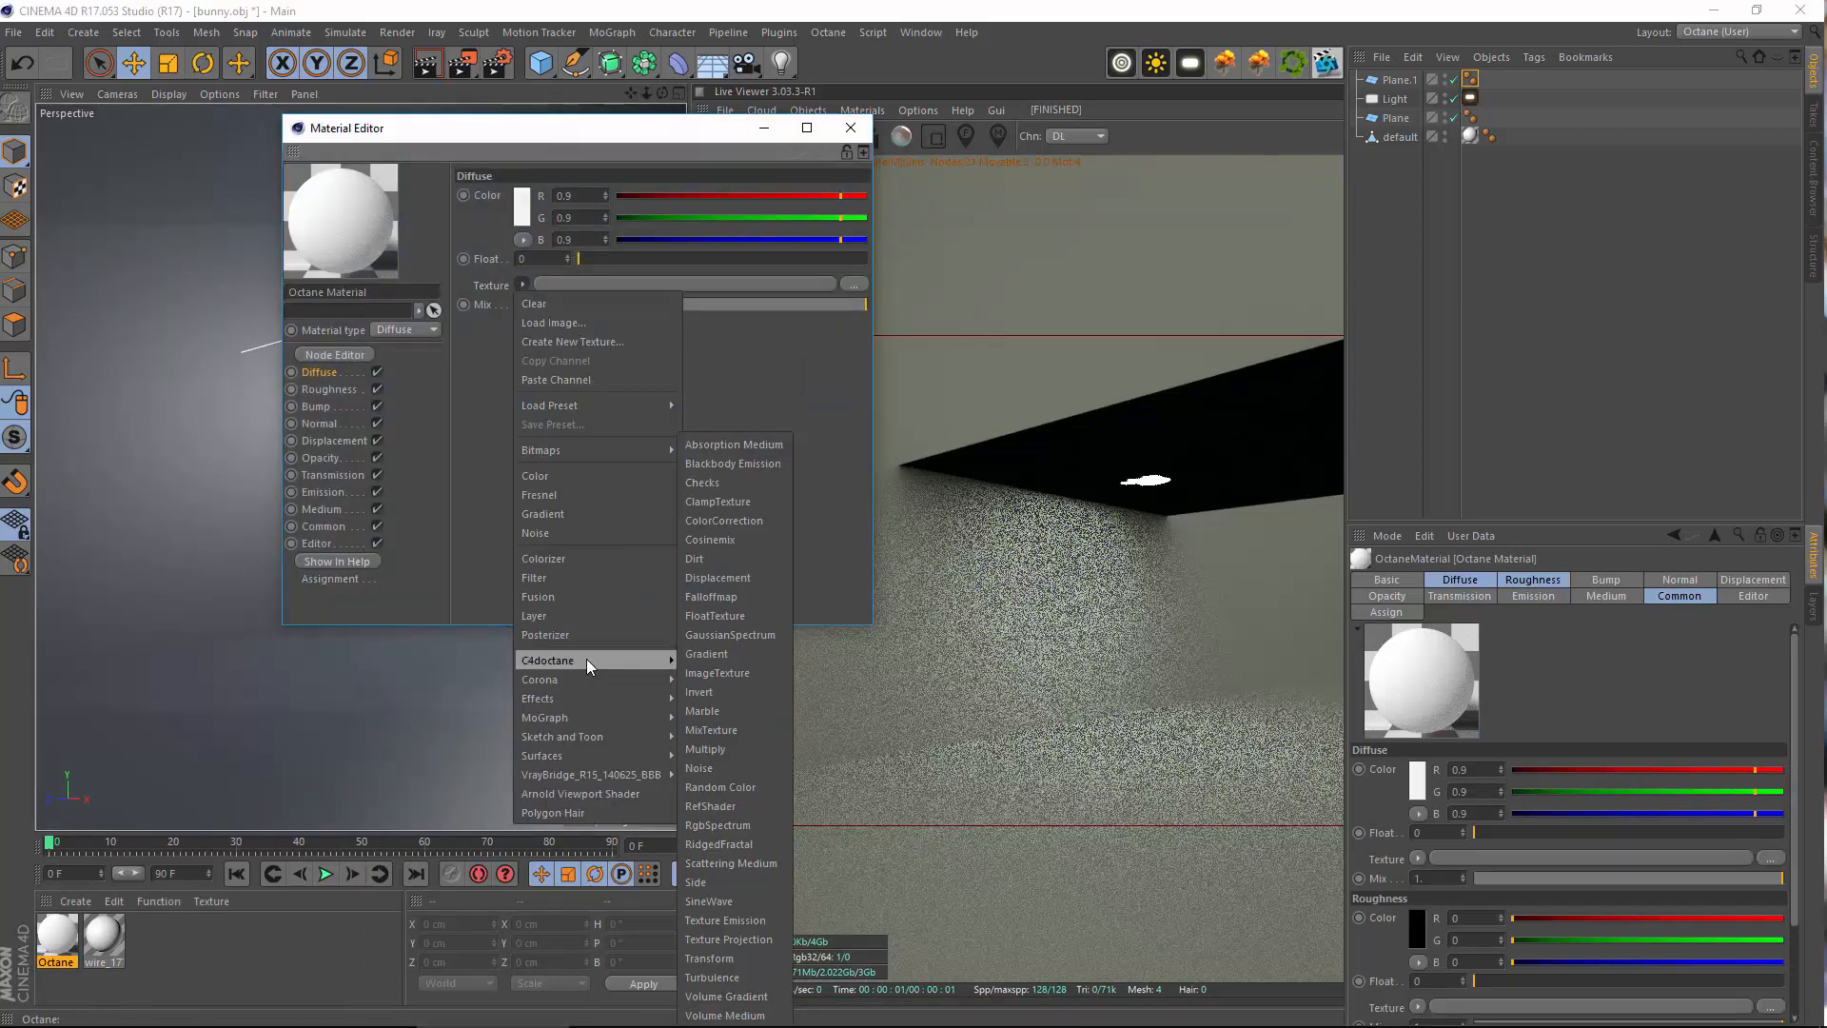
{"action": "left_click", "coordinate": [762, 465]}
{"action": "left_click", "coordinate": [682, 285]}
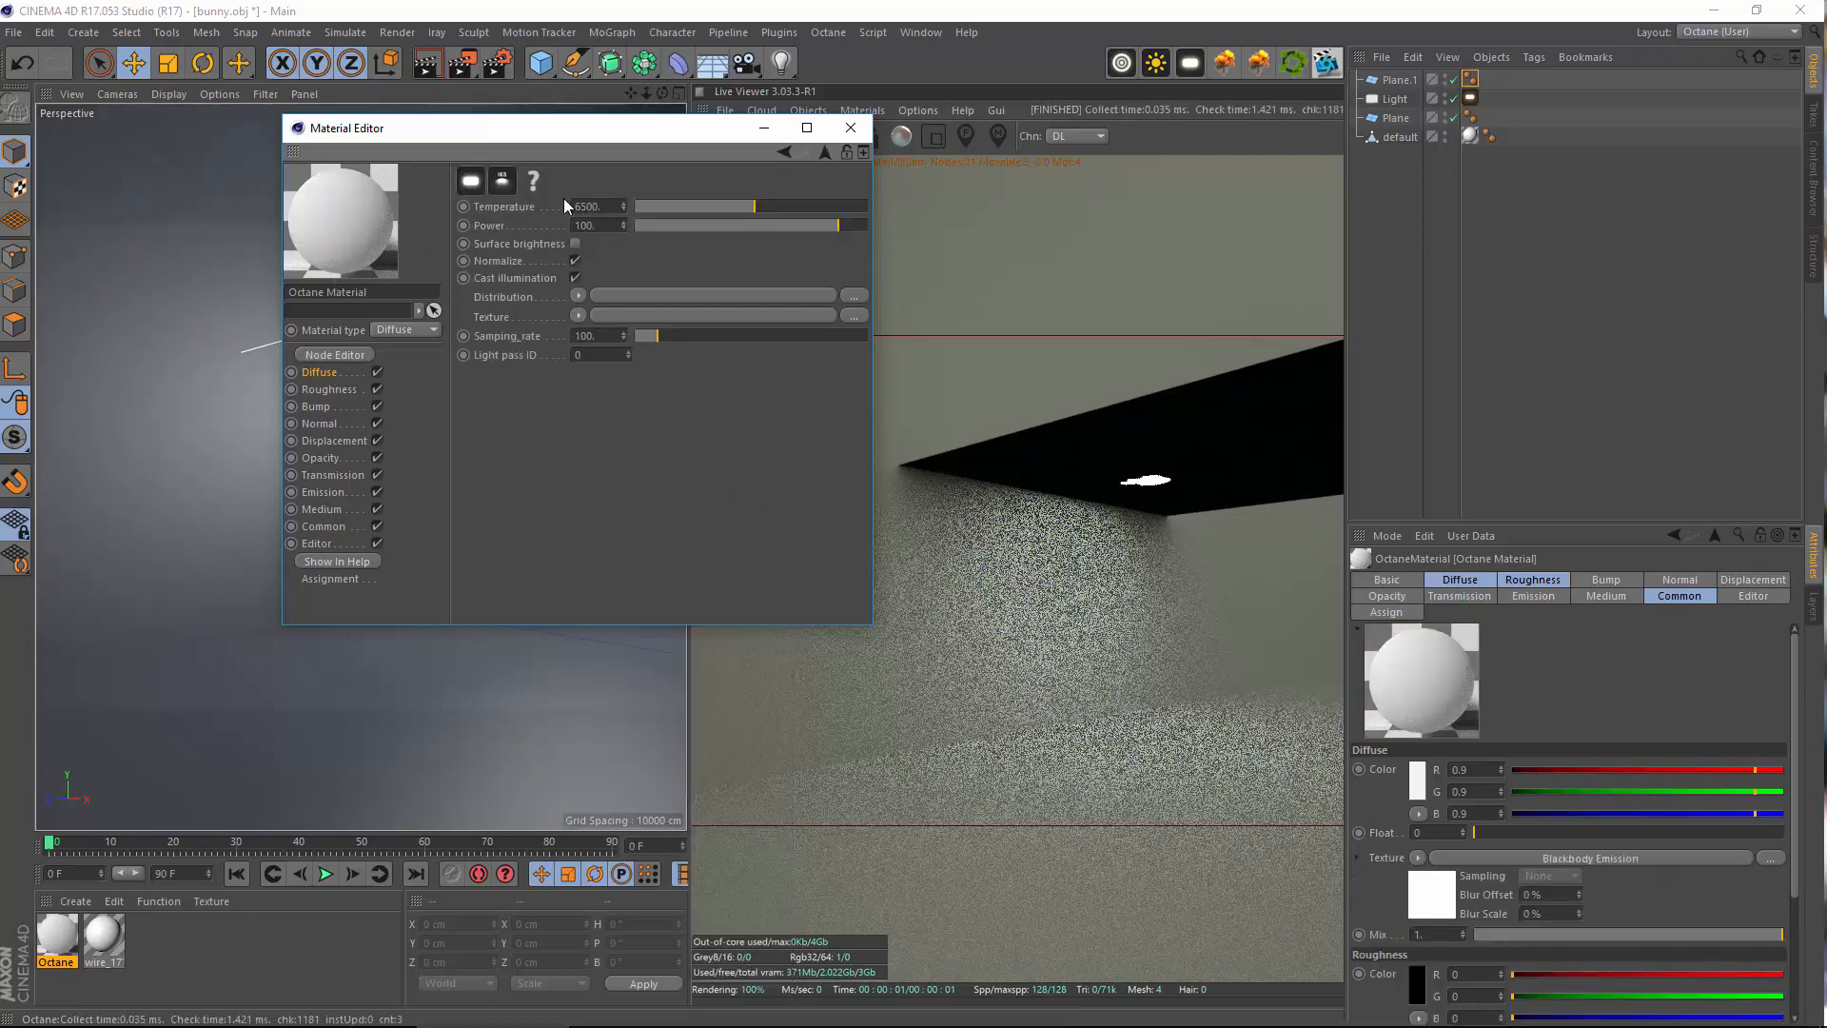
{"action": "left_click_drag", "start_coordinate": [767, 211], "coordinate": [822, 208]}
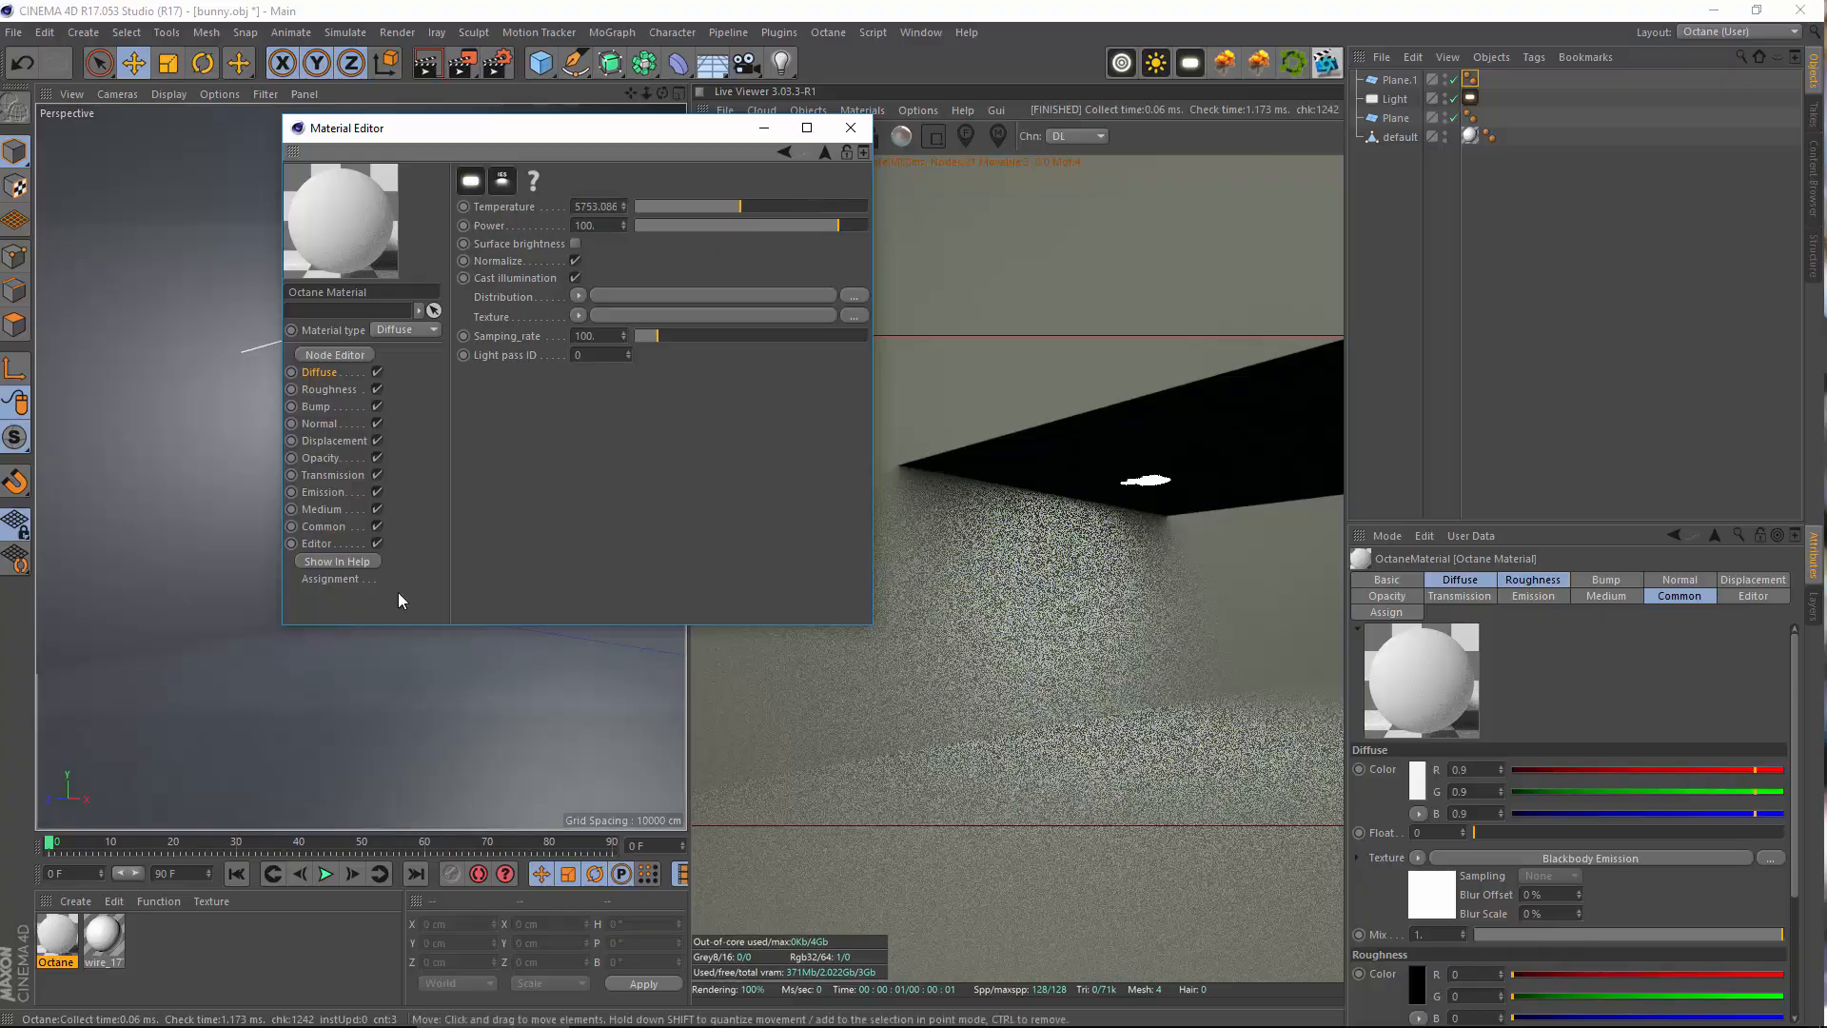
Move the Material Editor out of the way and apply the new Octane Material to the bunny
{"action": "left_click_drag", "start_coordinate": [514, 724], "coordinate": [318, 665], "text": "alt"}
{"action": "left_click_drag", "start_coordinate": [476, 127], "coordinate": [1082, 329]}
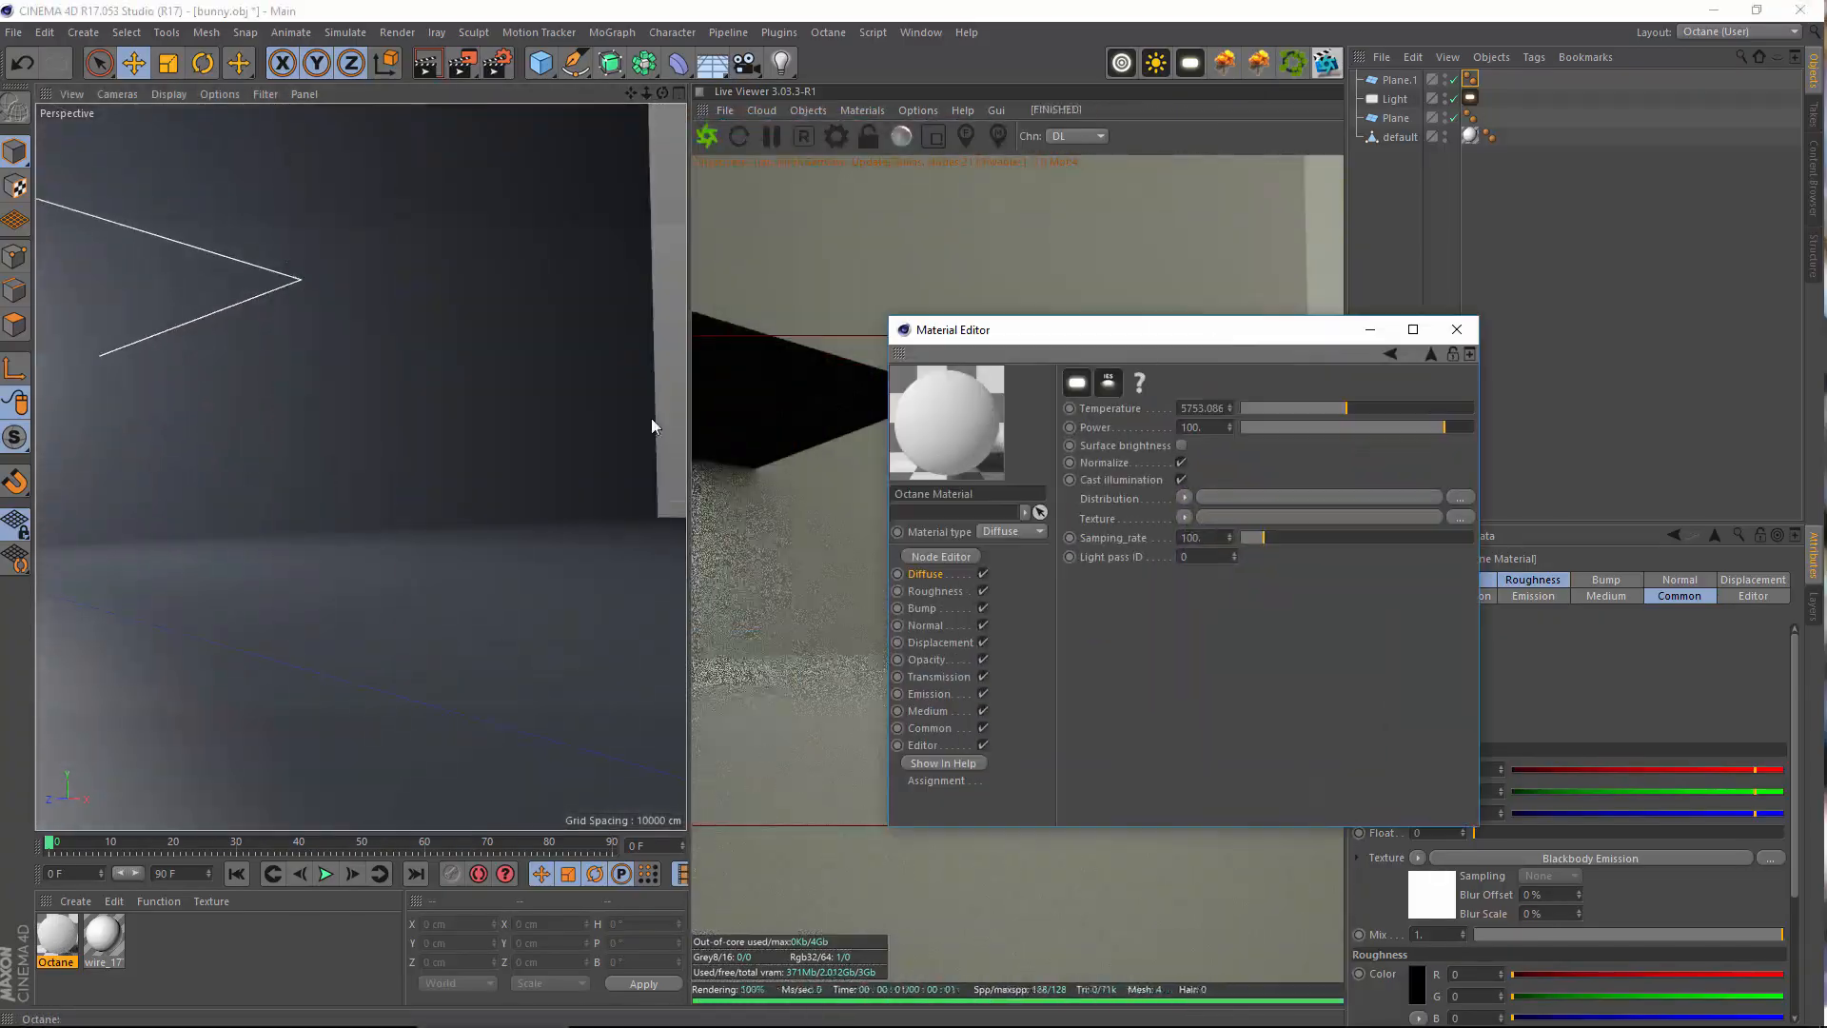
{"action": "left_click_drag", "start_coordinate": [171, 369], "coordinate": [459, 591], "text": "alt"}
{"action": "left_click_drag", "start_coordinate": [59, 936], "coordinate": [457, 579]}
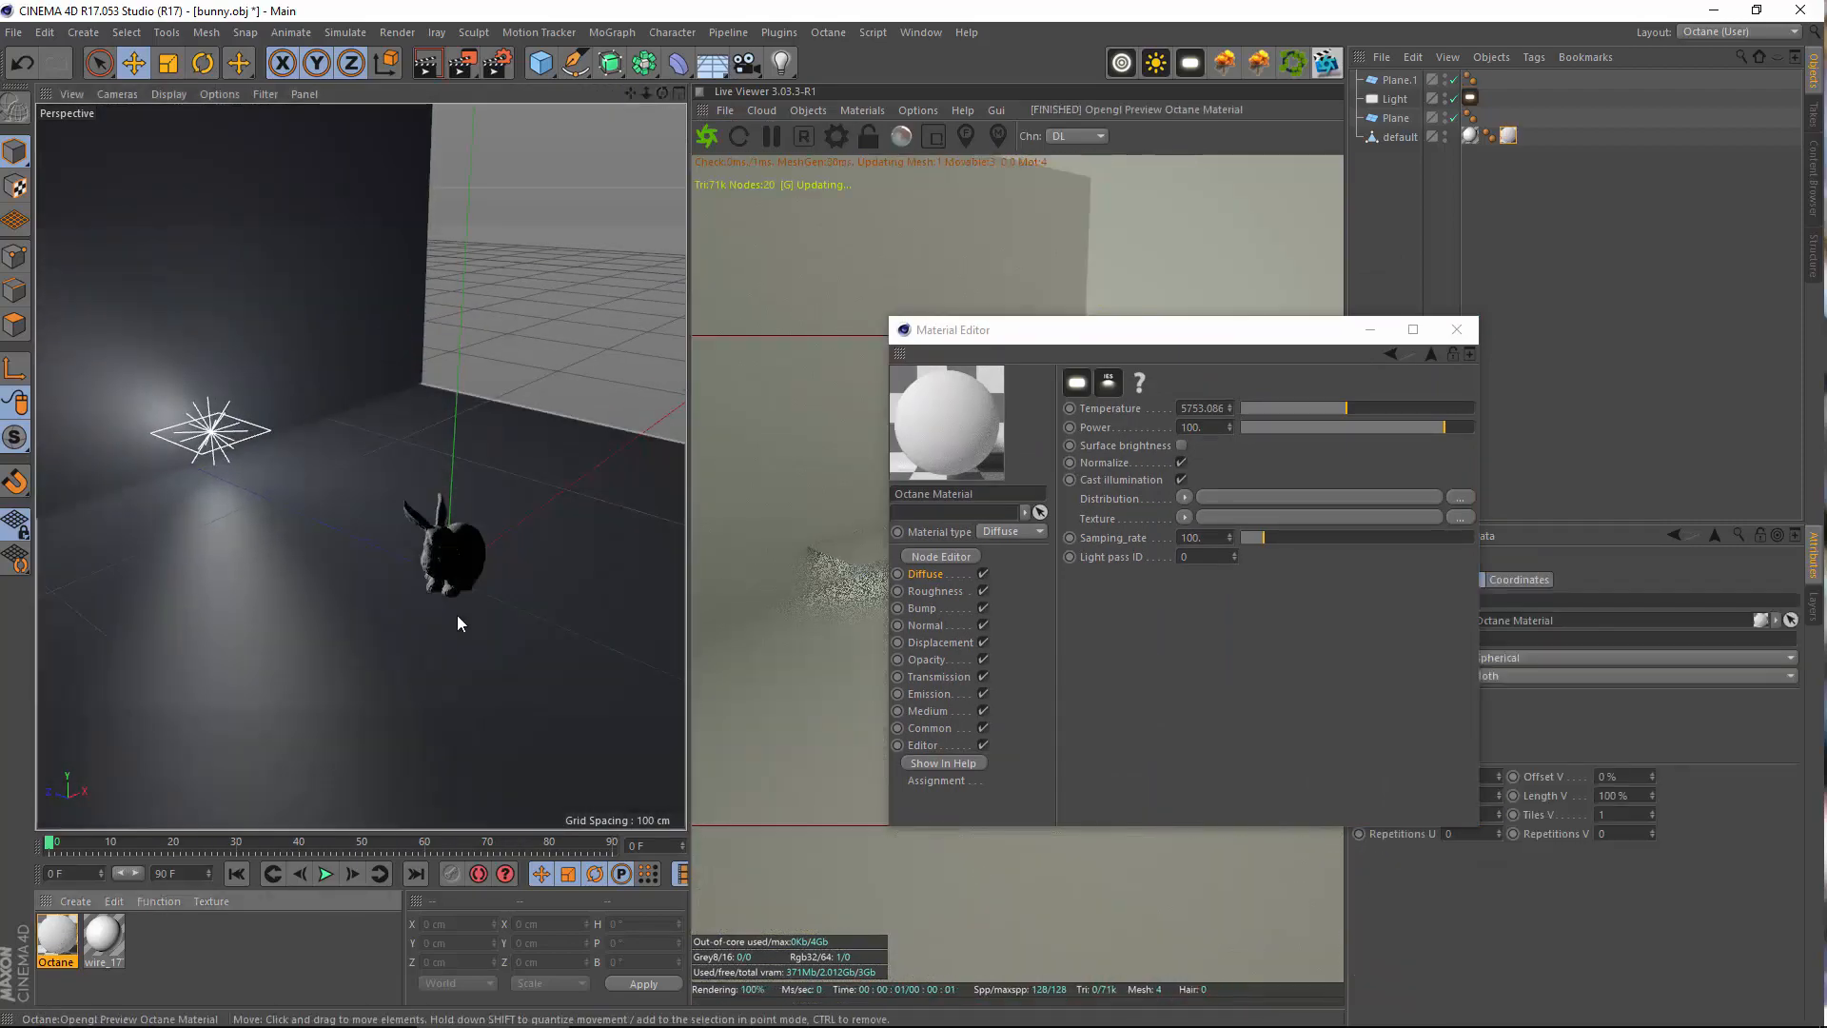
{"action": "right_click_drag", "start_coordinate": [468, 582], "coordinate": [491, 584], "text": "alt"}
{"action": "left_click_drag", "start_coordinate": [485, 573], "coordinate": [105, 609], "text": "alt"}
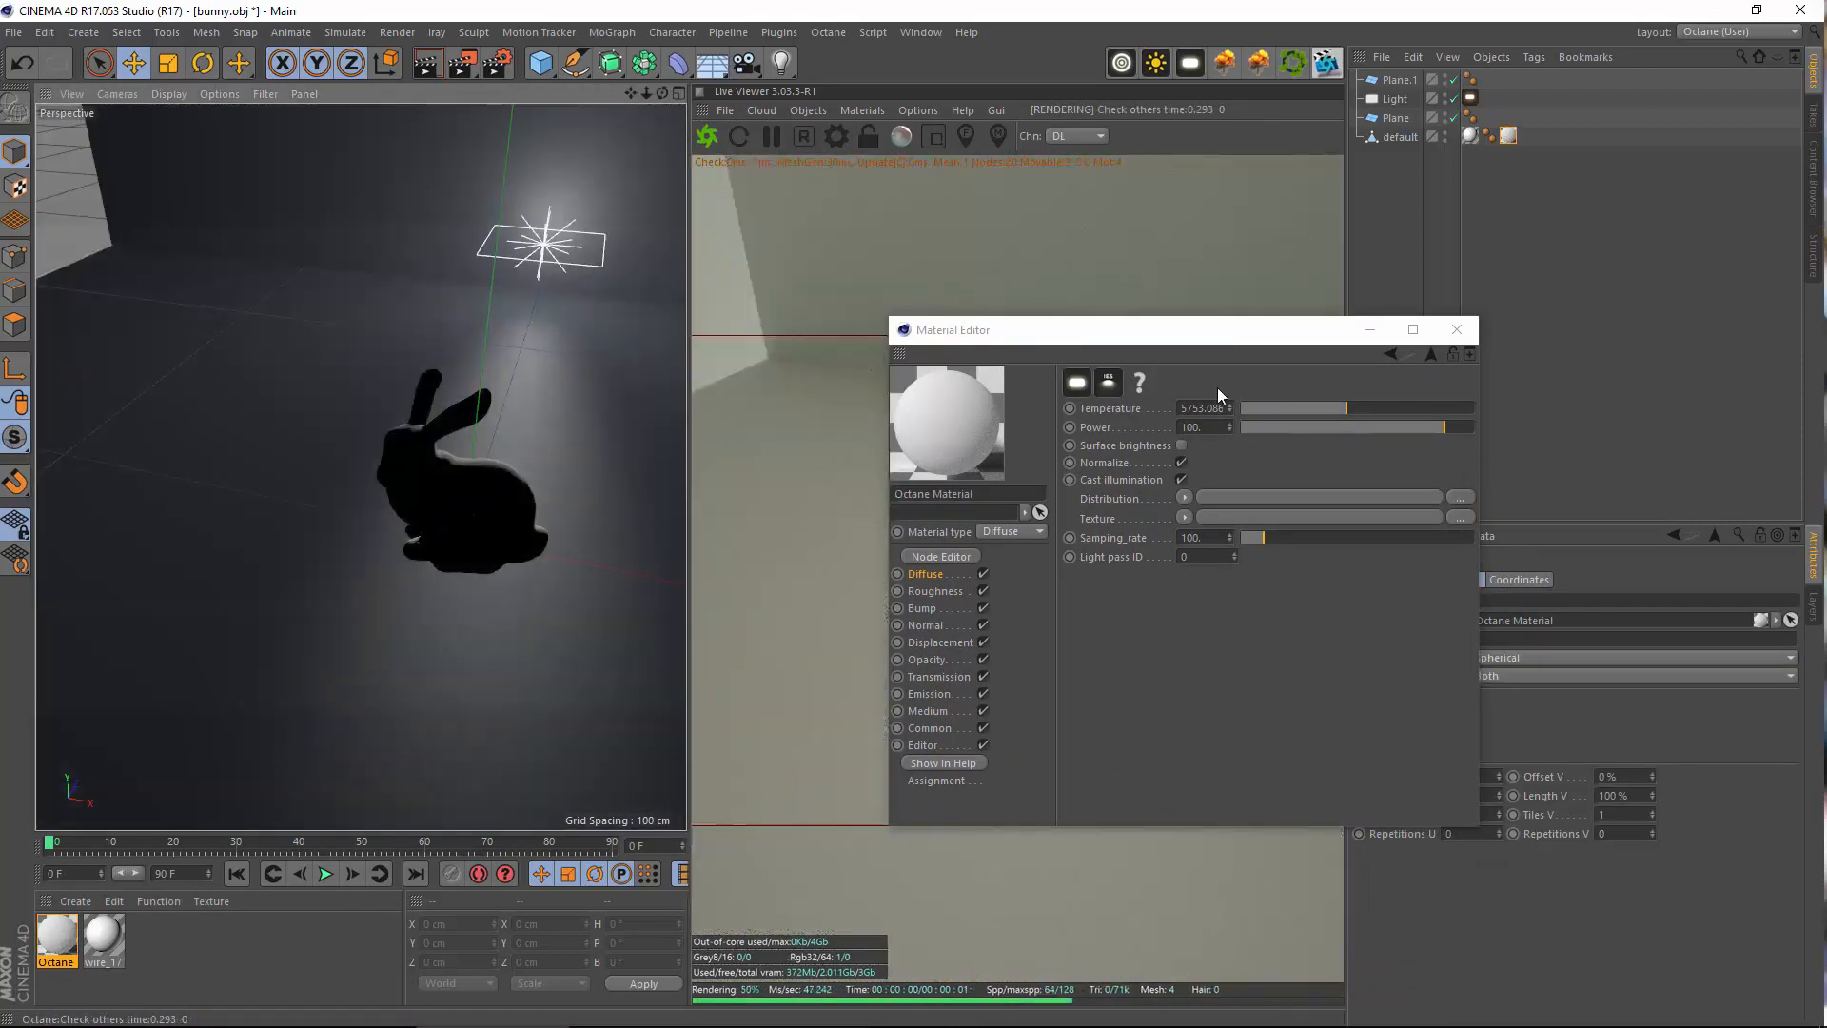
Delete the bunny's original wire material tag, put its Octane Material tag first, and refresh the live render
{"action": "left_click_drag", "start_coordinate": [1258, 337], "coordinate": [1613, 306]}
{"action": "right_click_drag", "start_coordinate": [400, 451], "coordinate": [505, 505], "text": "alt"}
{"action": "left_click_drag", "start_coordinate": [505, 510], "coordinate": [424, 529], "text": "alt"}
{"action": "left_click", "coordinate": [1611, 322]}
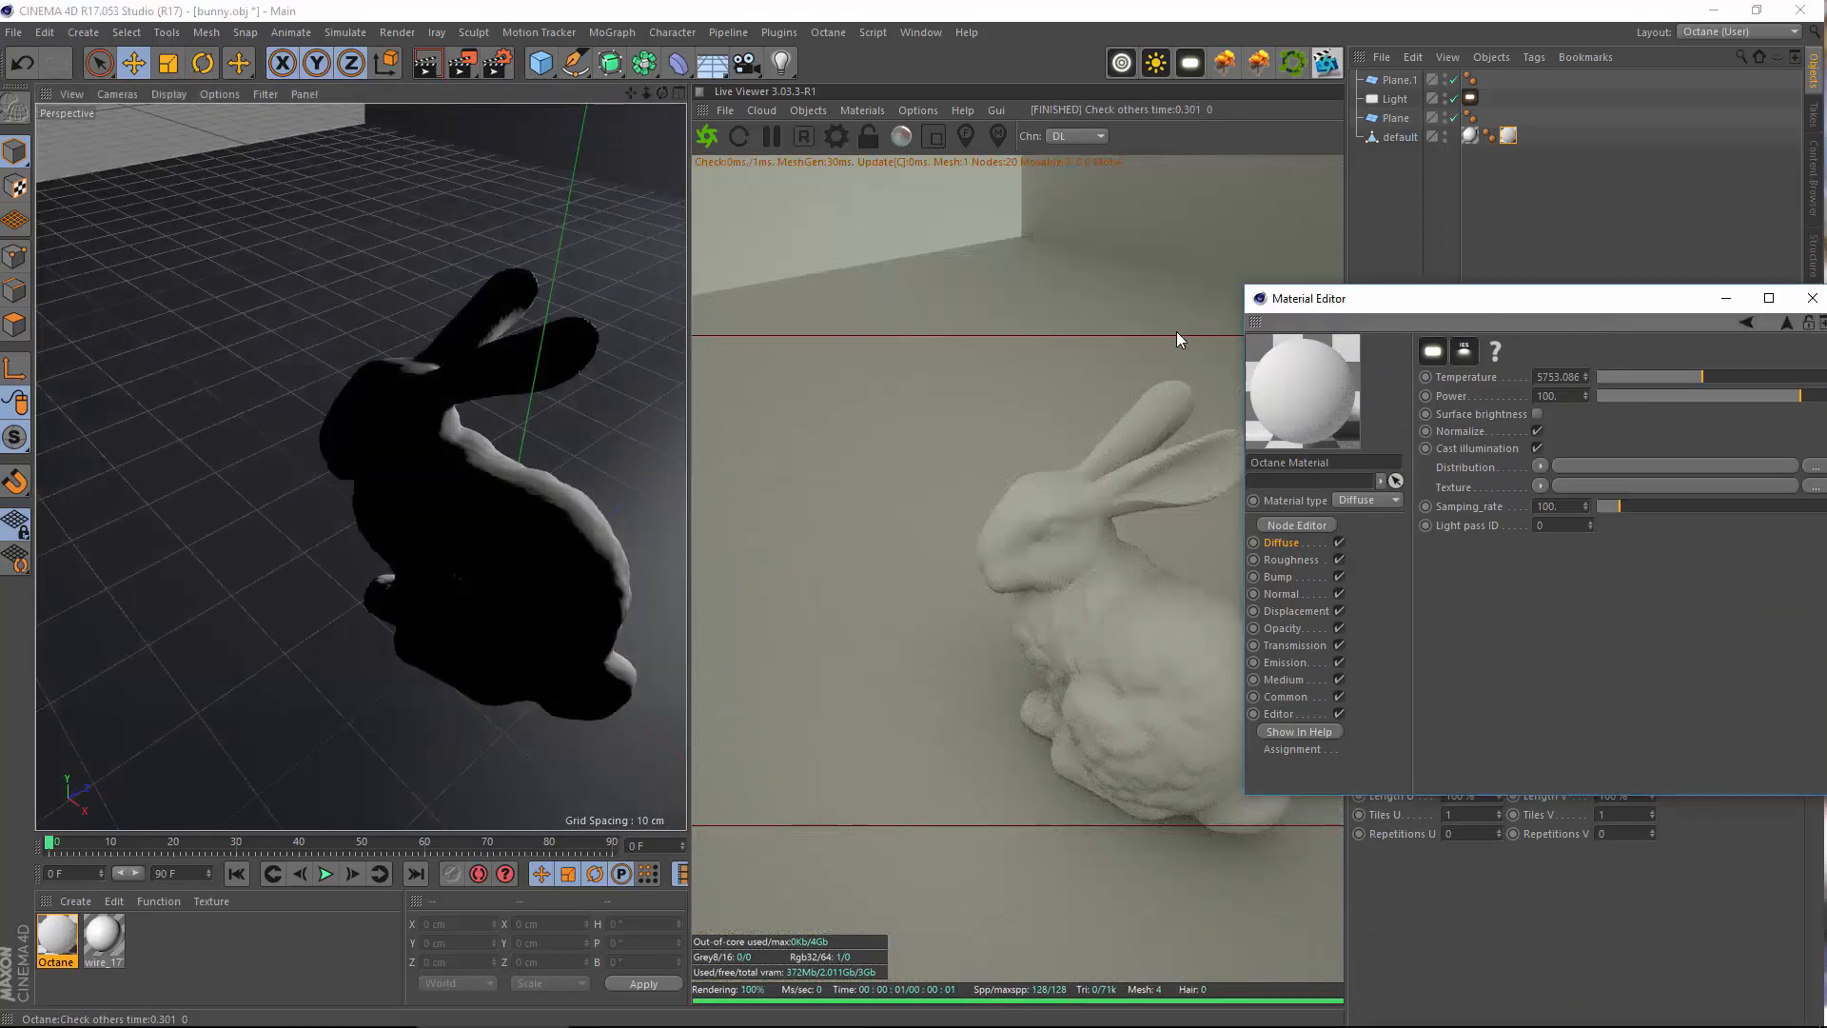
{"action": "left_click", "coordinate": [1471, 141]}
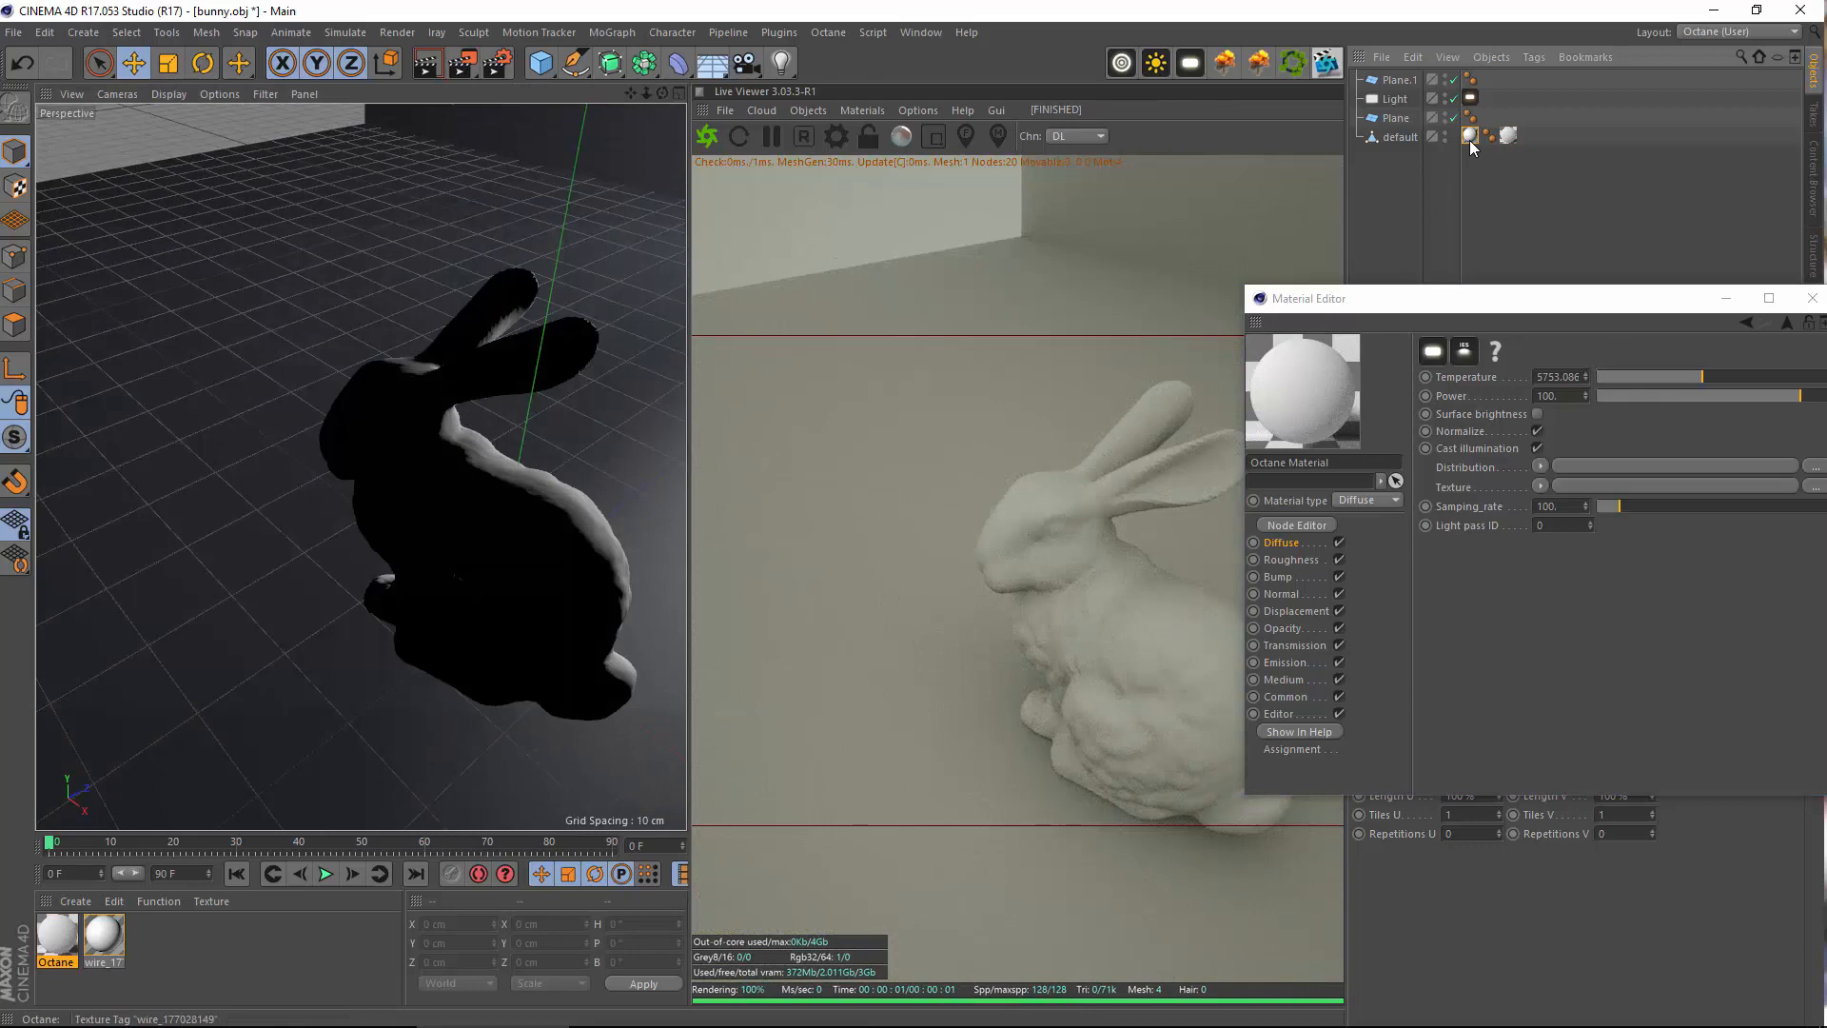
{"action": "key", "text": "Delete"}
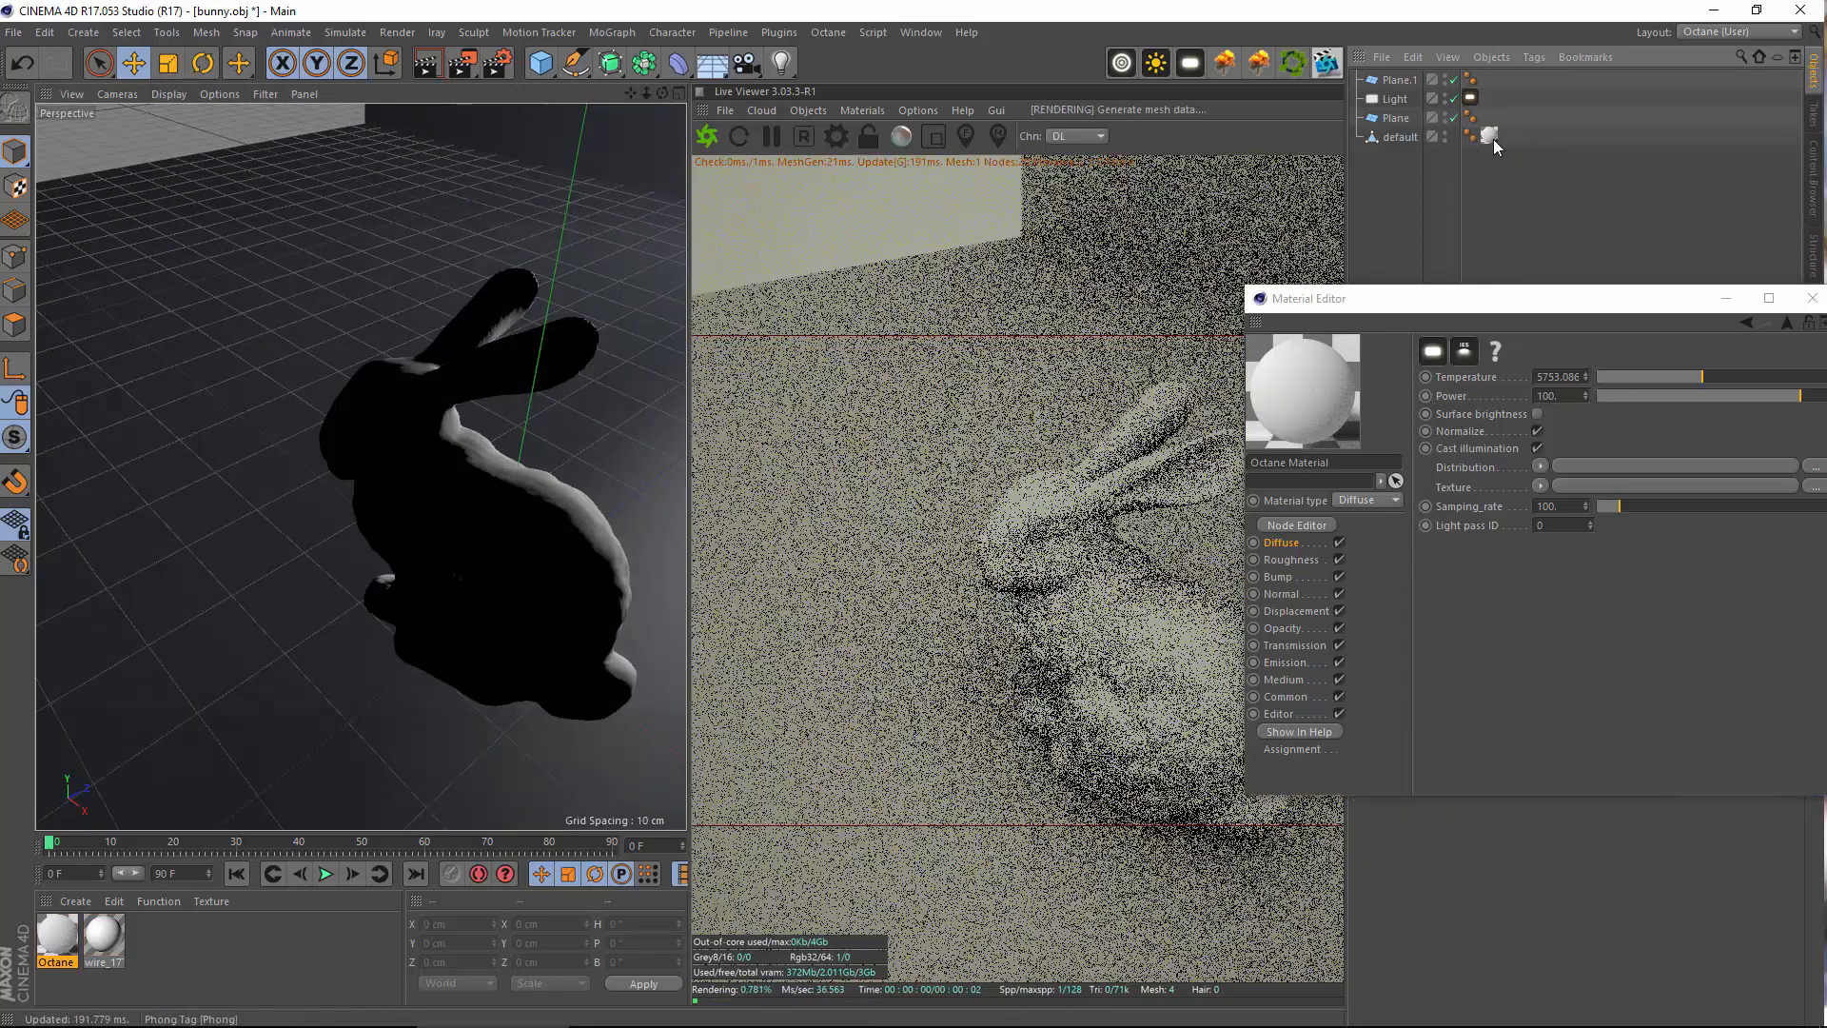
{"action": "left_click_drag", "start_coordinate": [1391, 150], "coordinate": [1471, 141]}
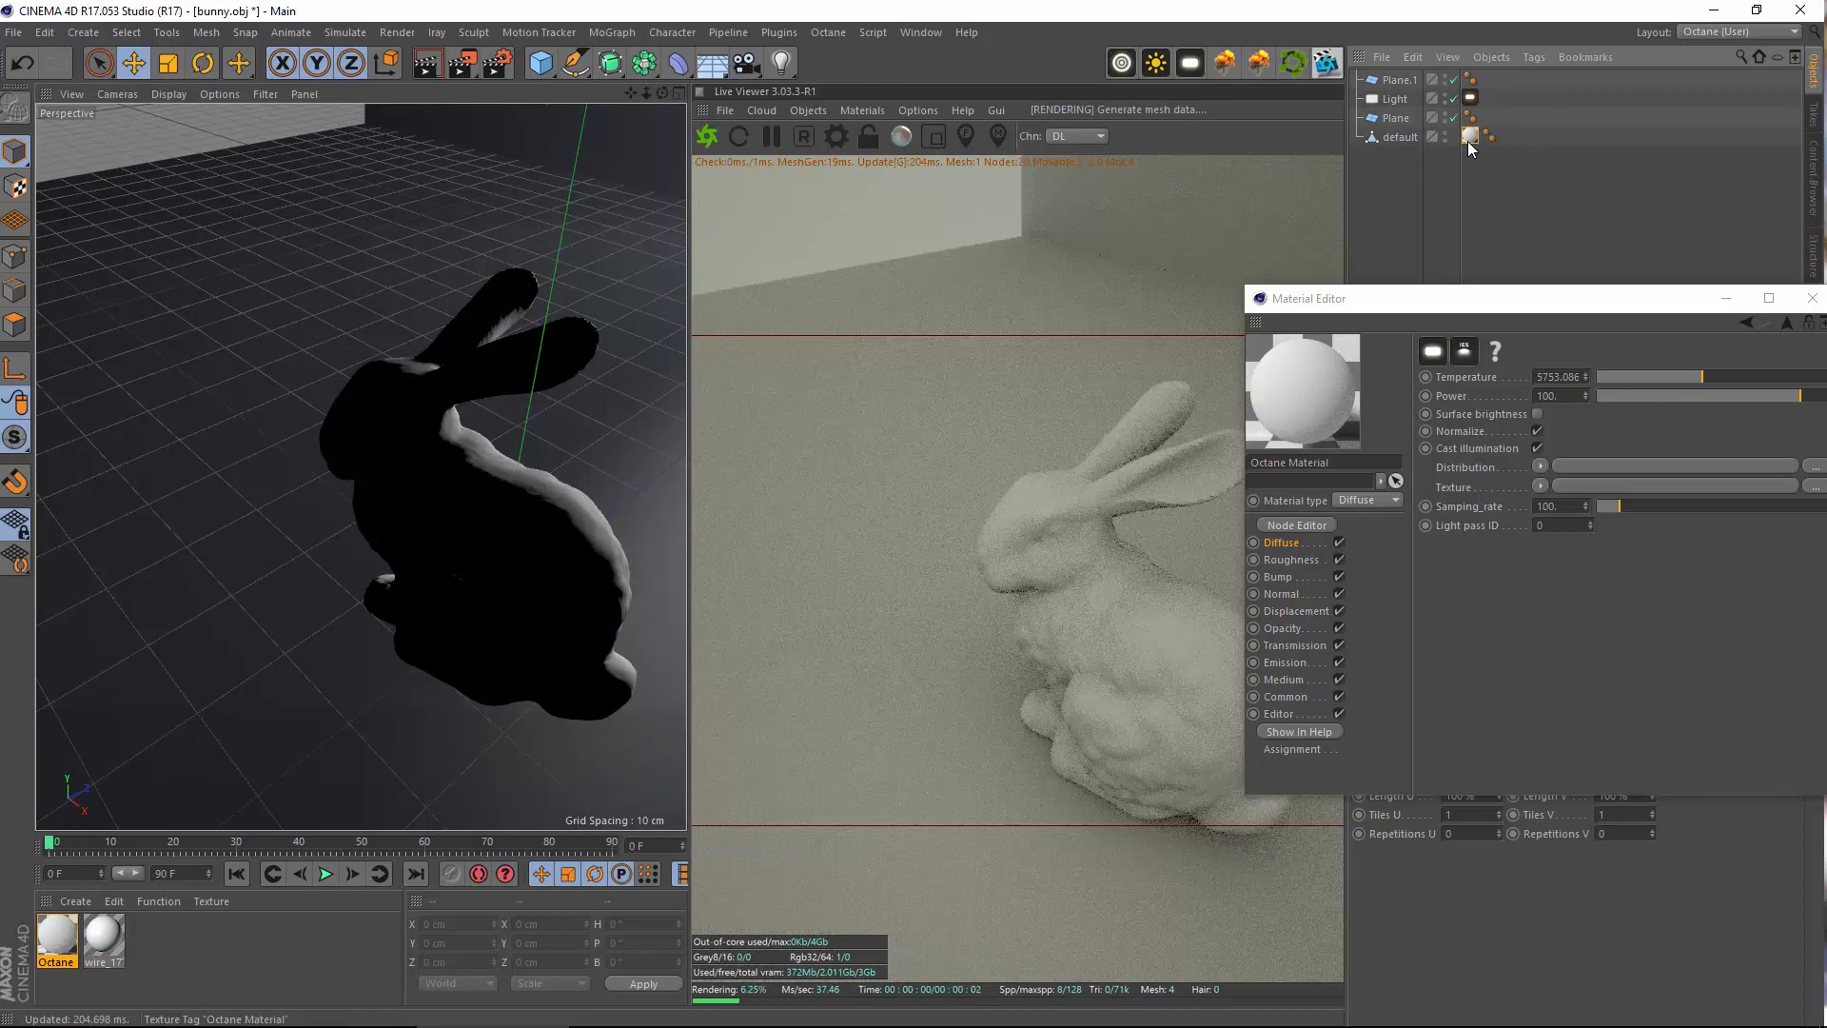
{"action": "left_click", "coordinate": [713, 141]}
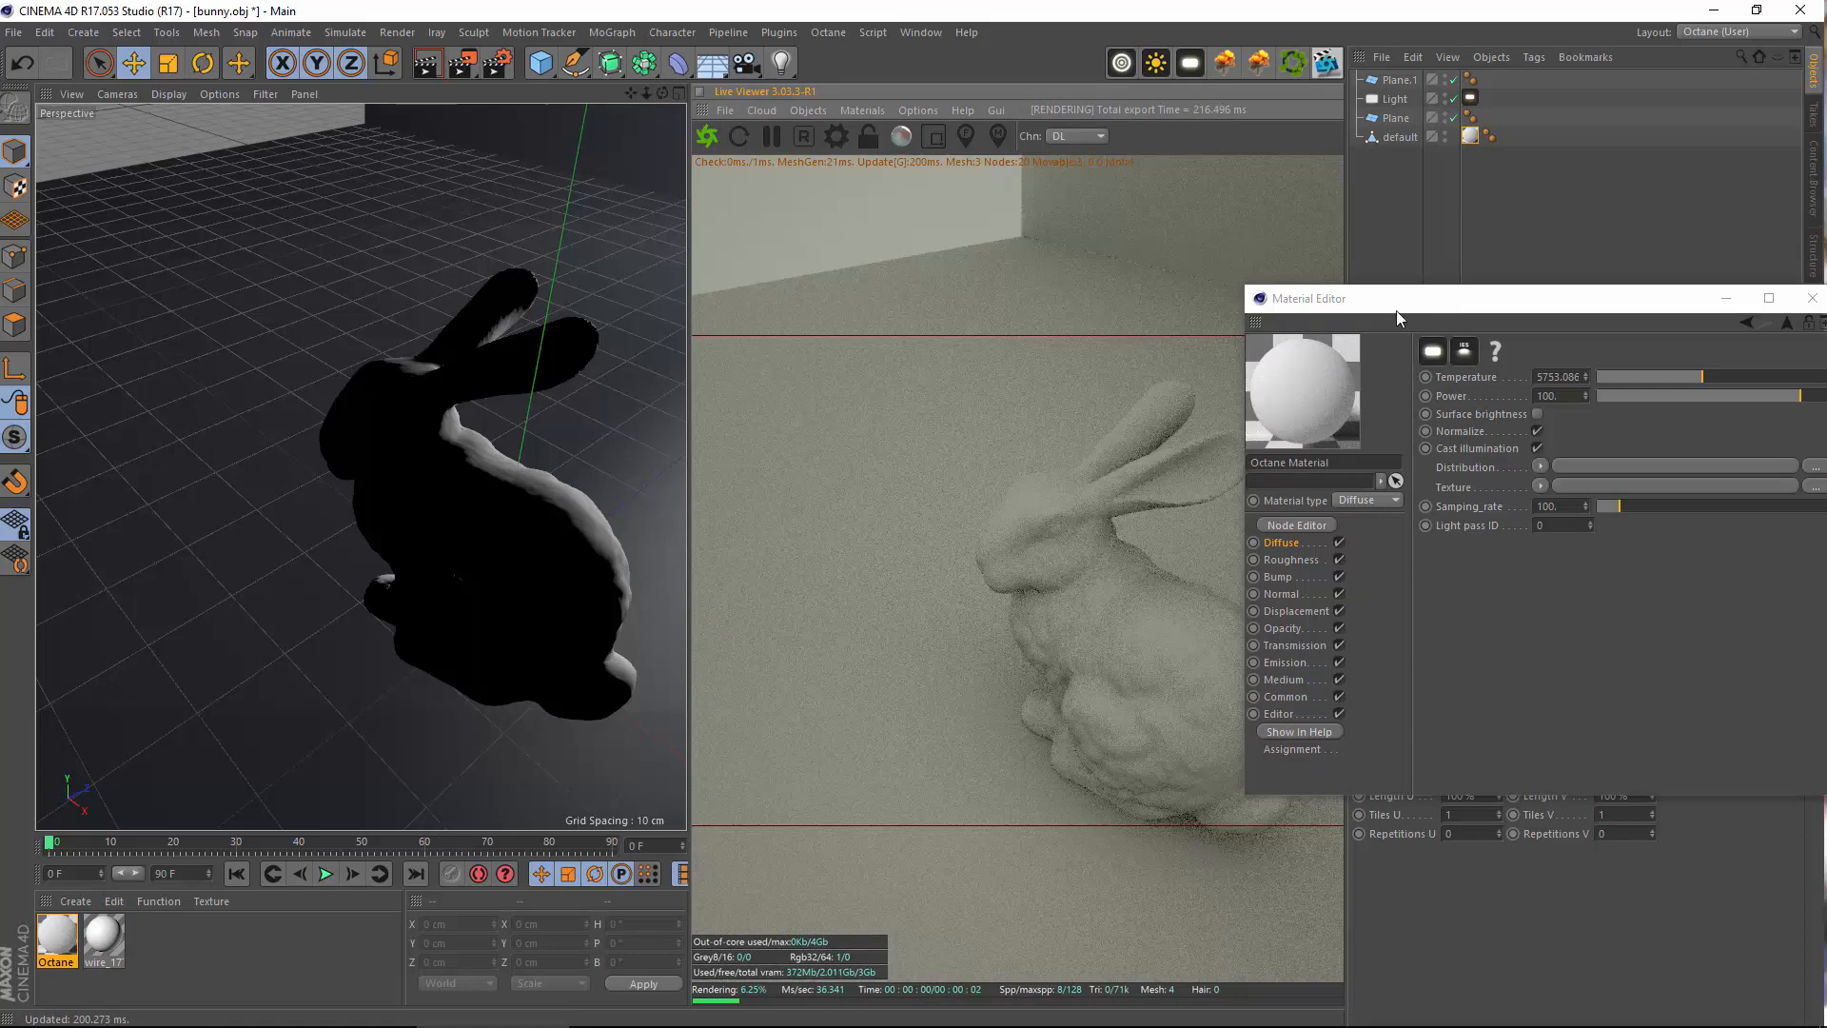
Move the Material Editor clear of the render, reapply the Octane Material to the bunny, and select the bunny object
{"action": "left_click_drag", "start_coordinate": [1445, 300], "coordinate": [396, 224]}
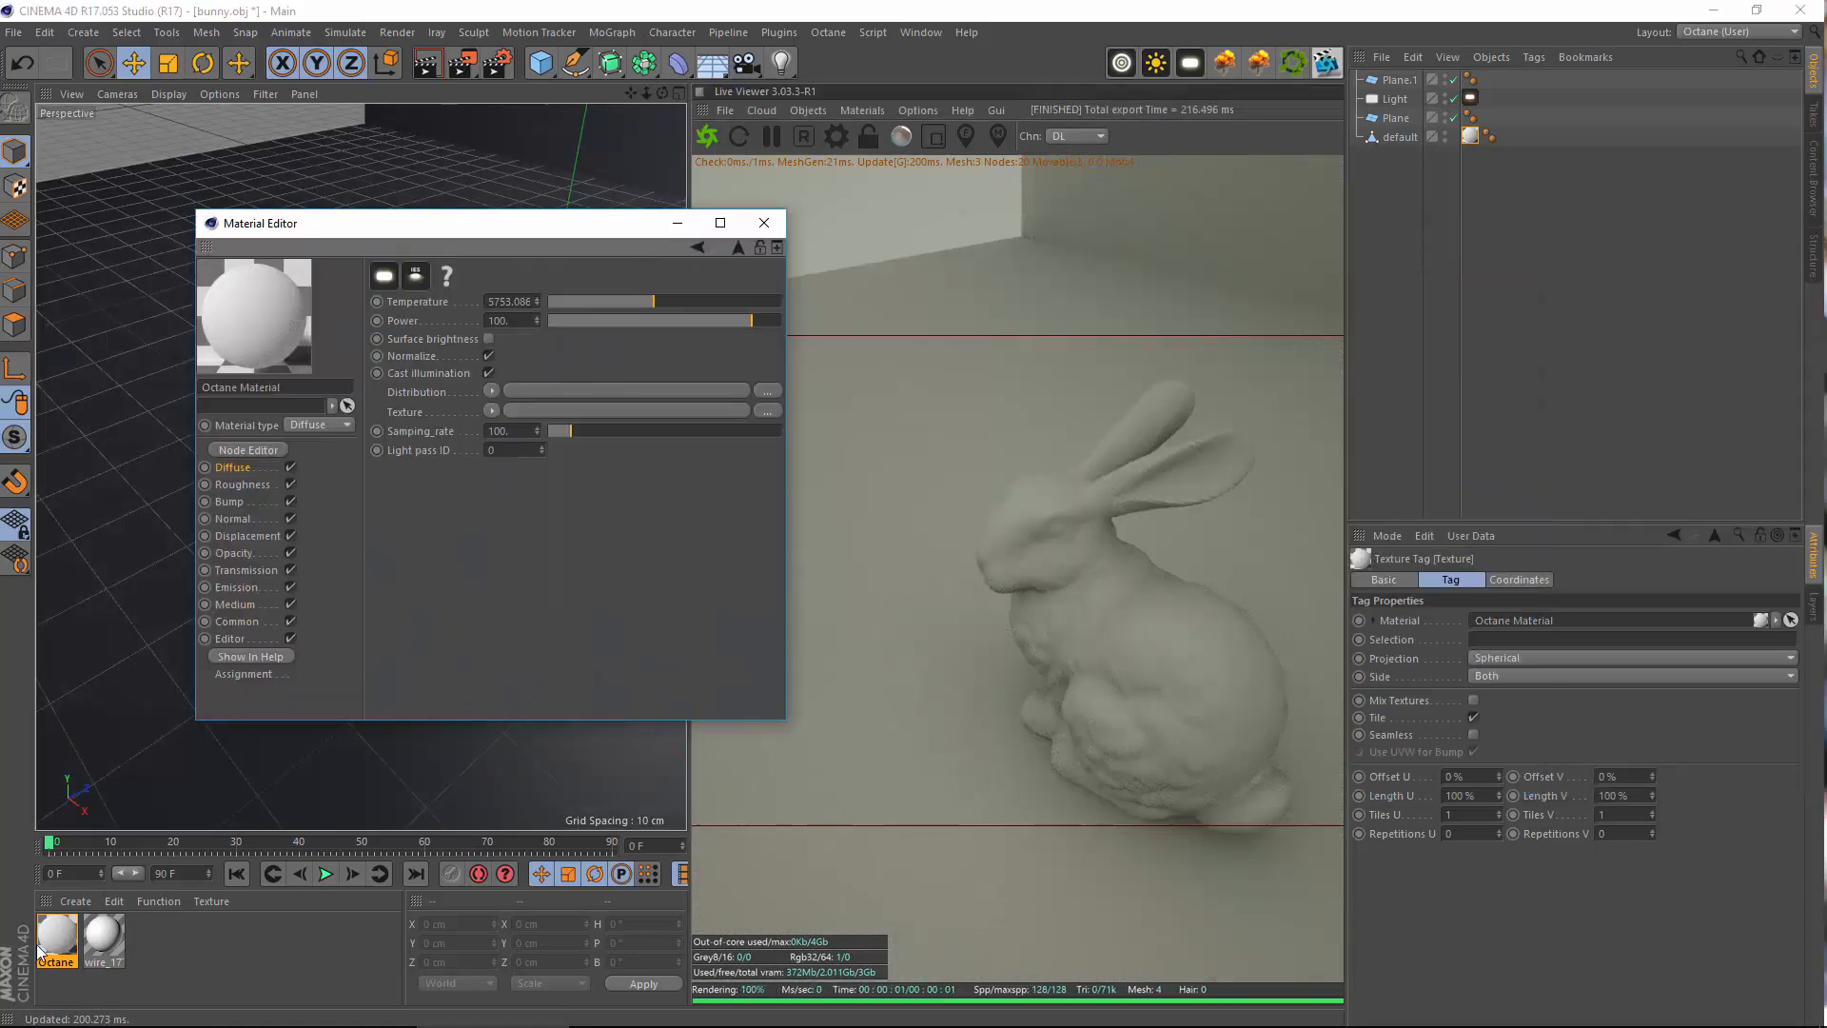
{"action": "left_click_drag", "start_coordinate": [59, 930], "coordinate": [1629, 118]}
{"action": "left_click_drag", "start_coordinate": [1473, 143], "coordinate": [1472, 141]}
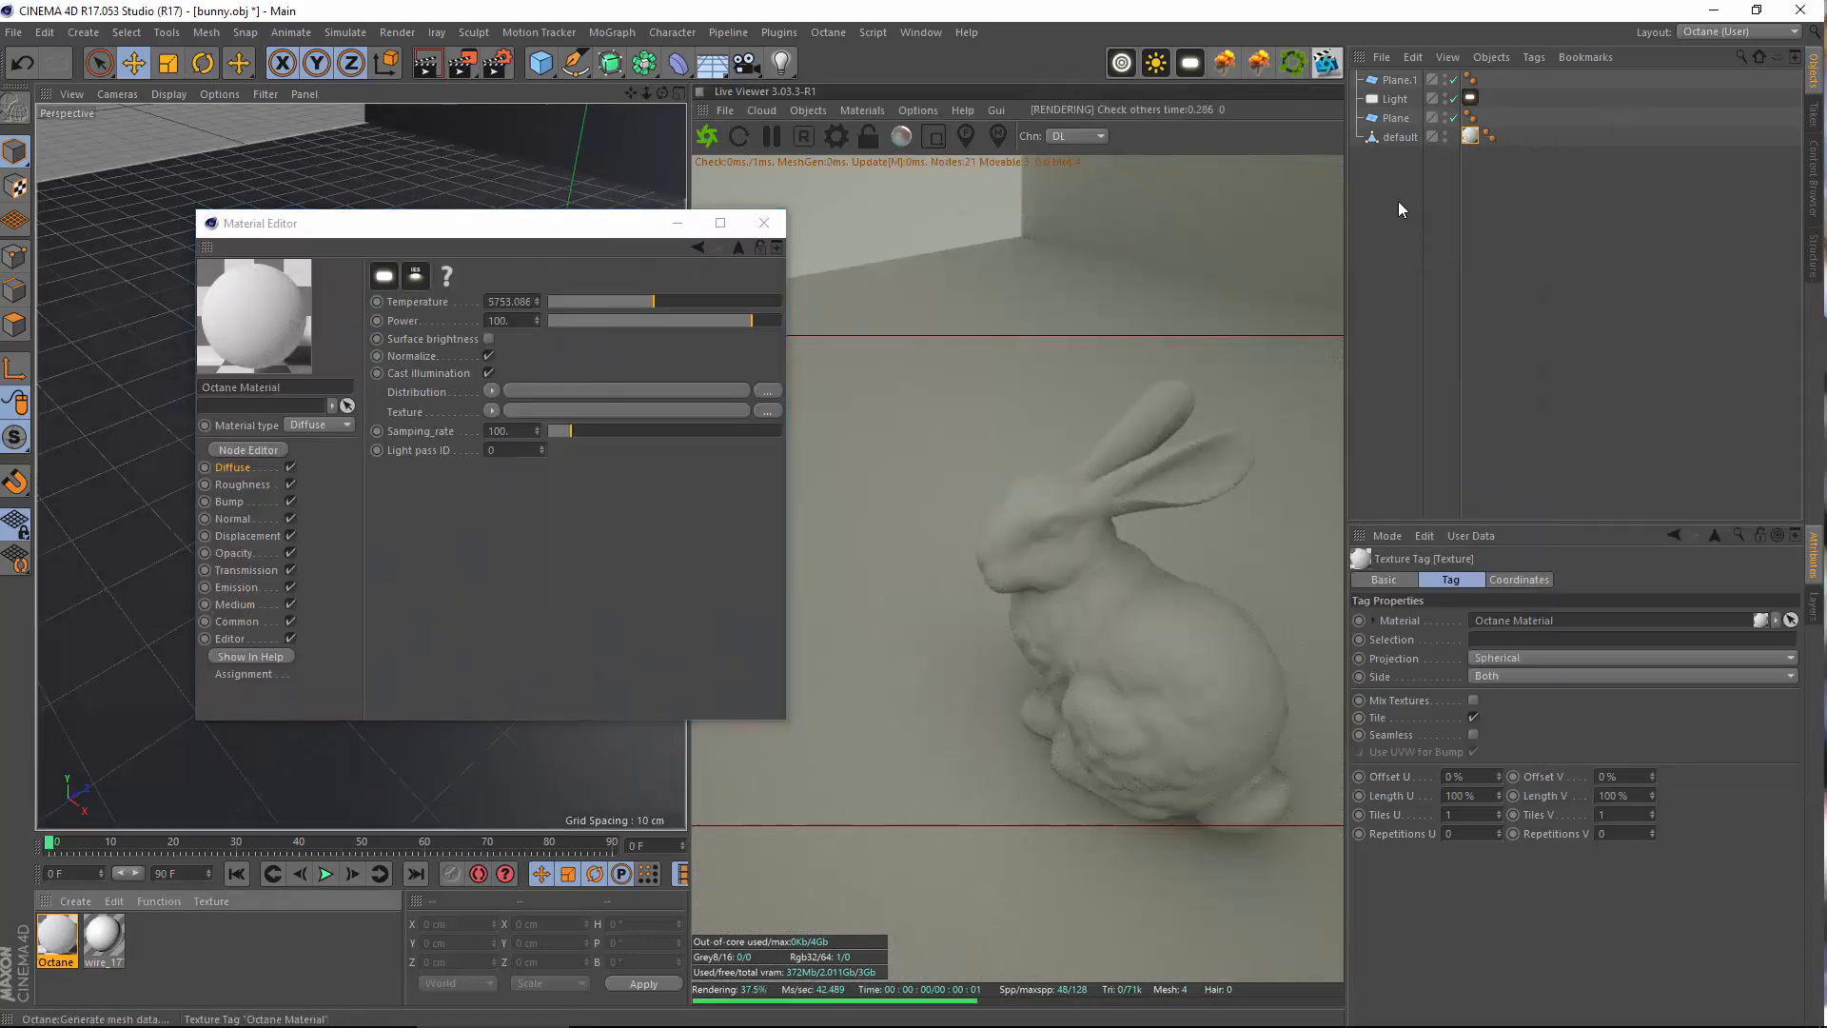
{"action": "left_click", "coordinate": [1398, 137]}
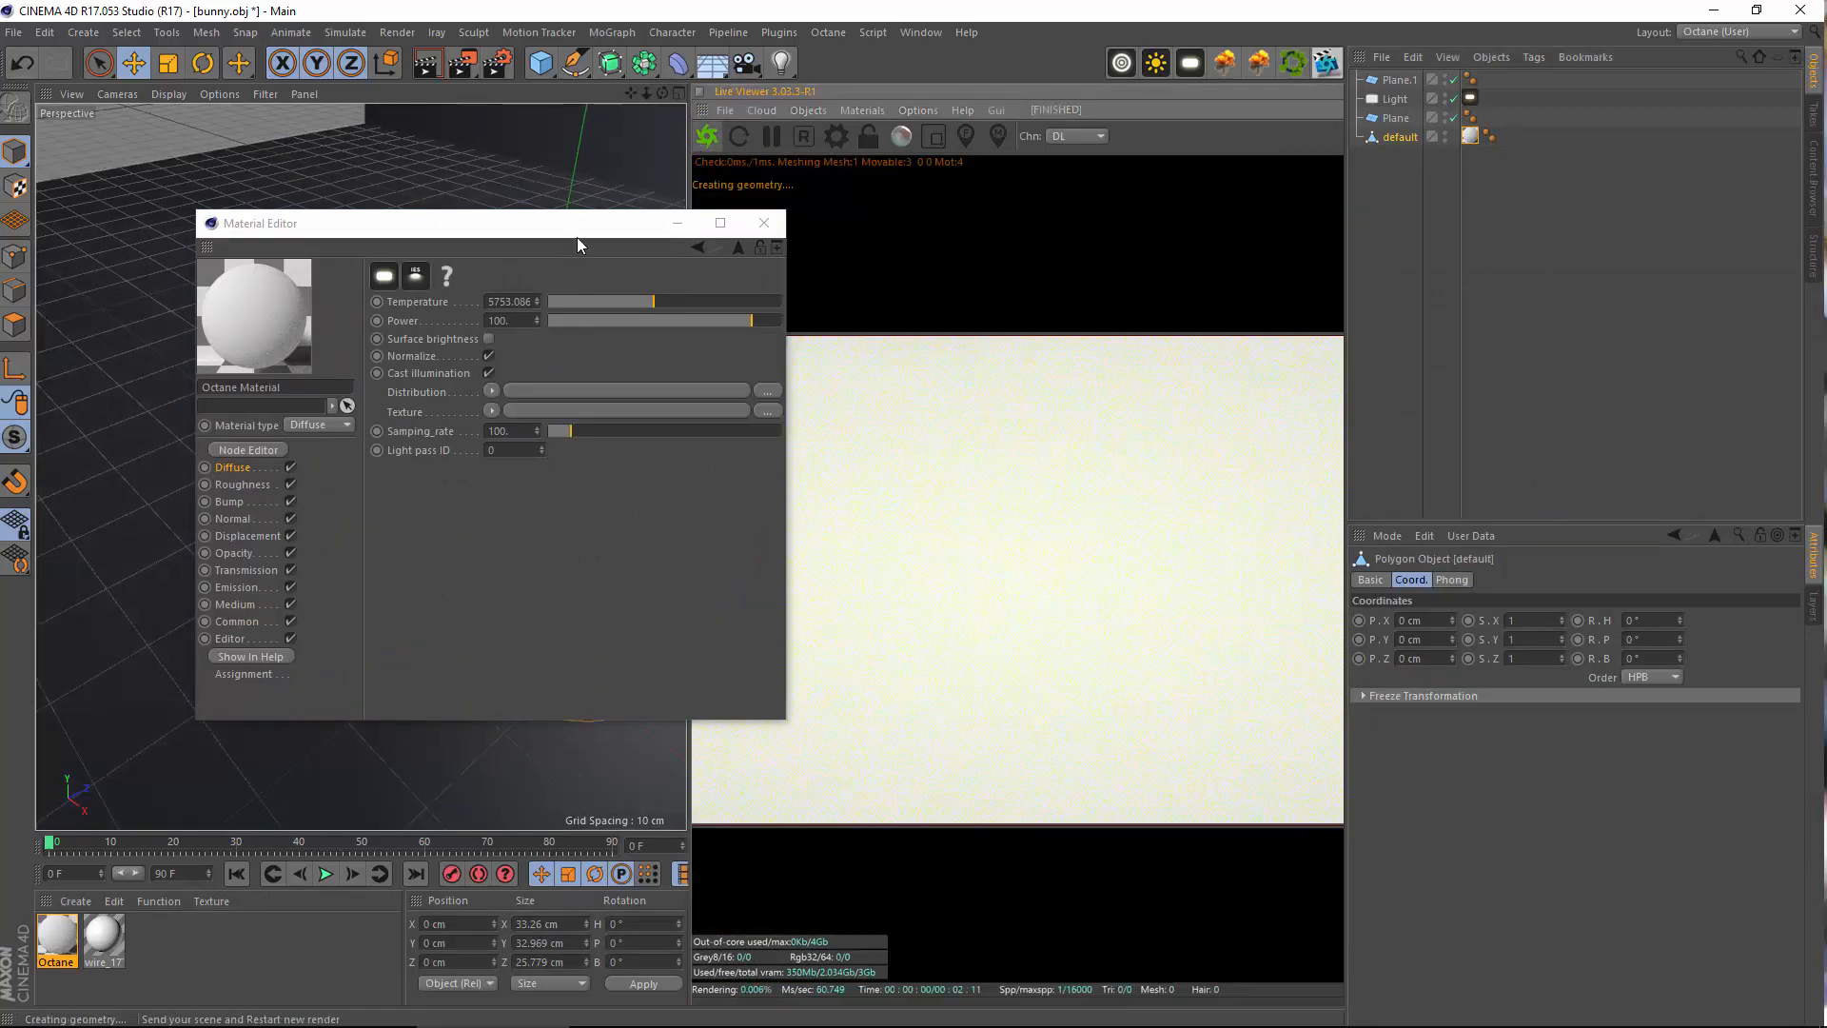
Set the blackbody emission's temperature to about 4333 and power to about 6.14, and return to the material's Diffuse settings
{"action": "left_click_drag", "start_coordinate": [577, 234], "coordinate": [729, 250]}
{"action": "left_click_drag", "start_coordinate": [598, 240], "coordinate": [704, 248]}
{"action": "mouse_move", "coordinate": [557, 266]}
{"action": "left_mouse_down"}
{"action": "mouse_move", "coordinate": [391, 255]}
{"action": "mouse_move", "coordinate": [588, 249]}
{"action": "left_mouse_up"}
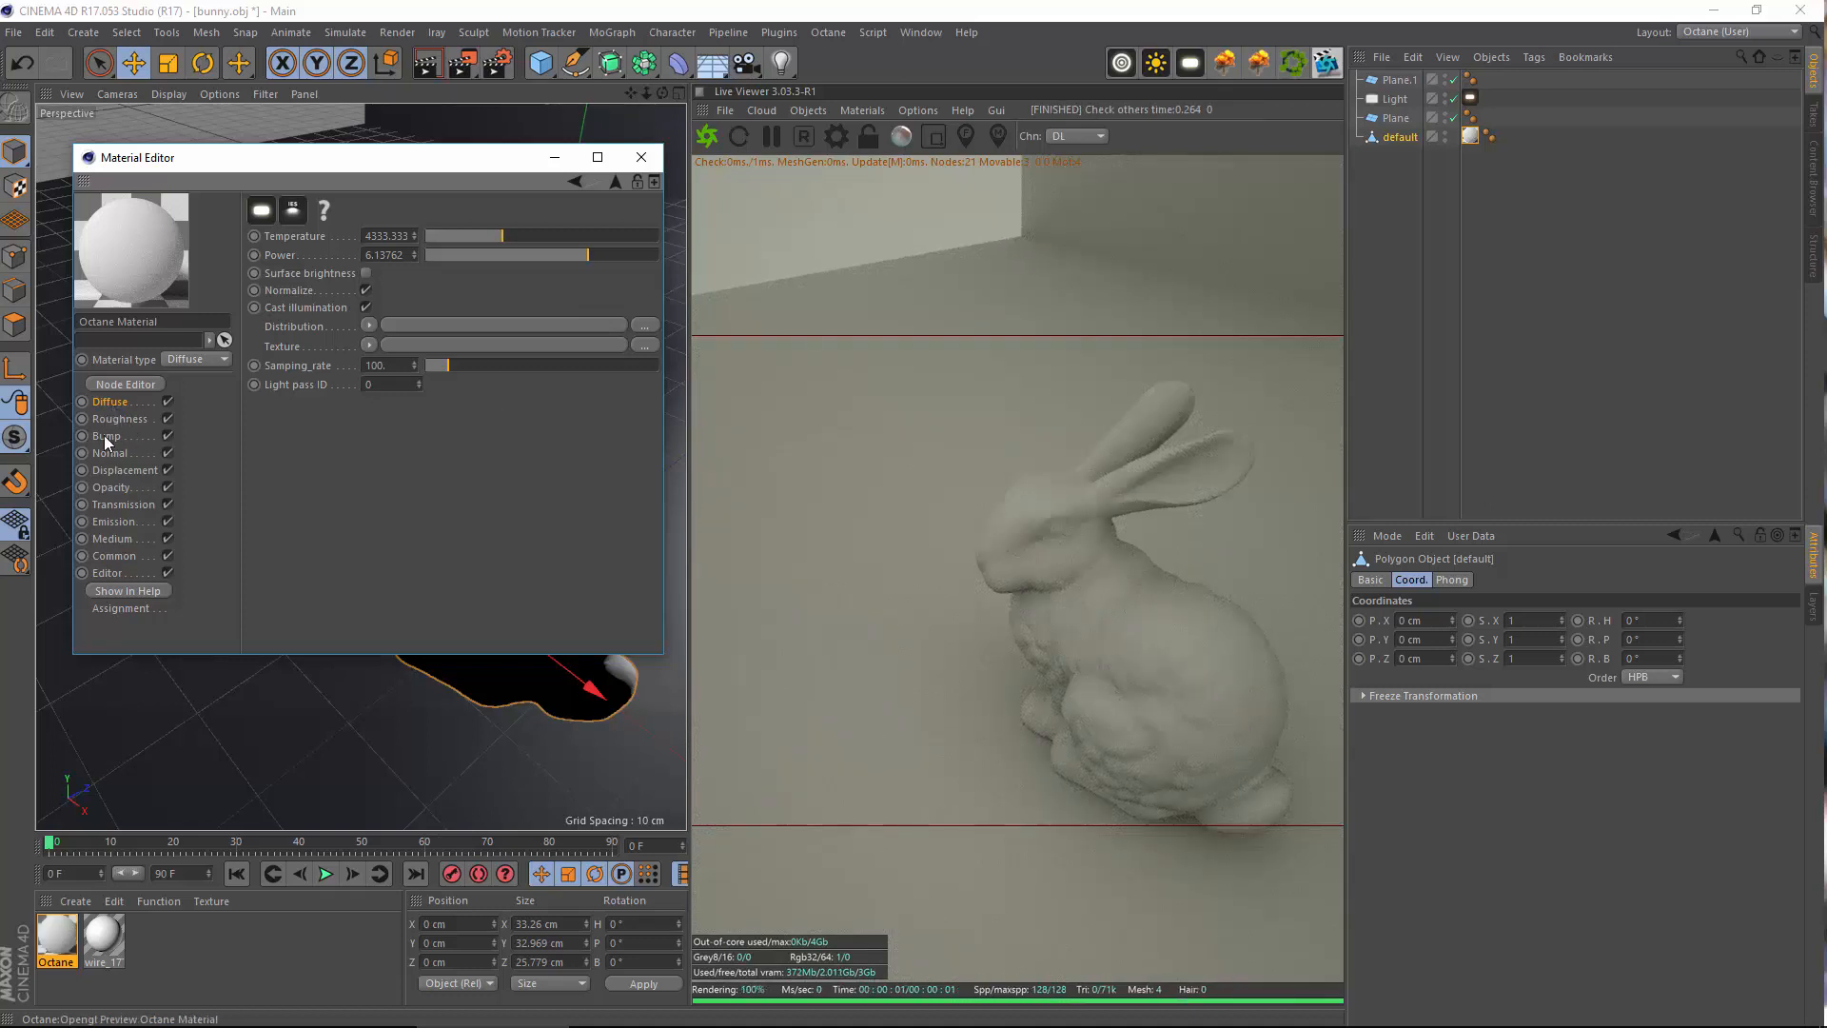
{"action": "left_click", "coordinate": [111, 404]}
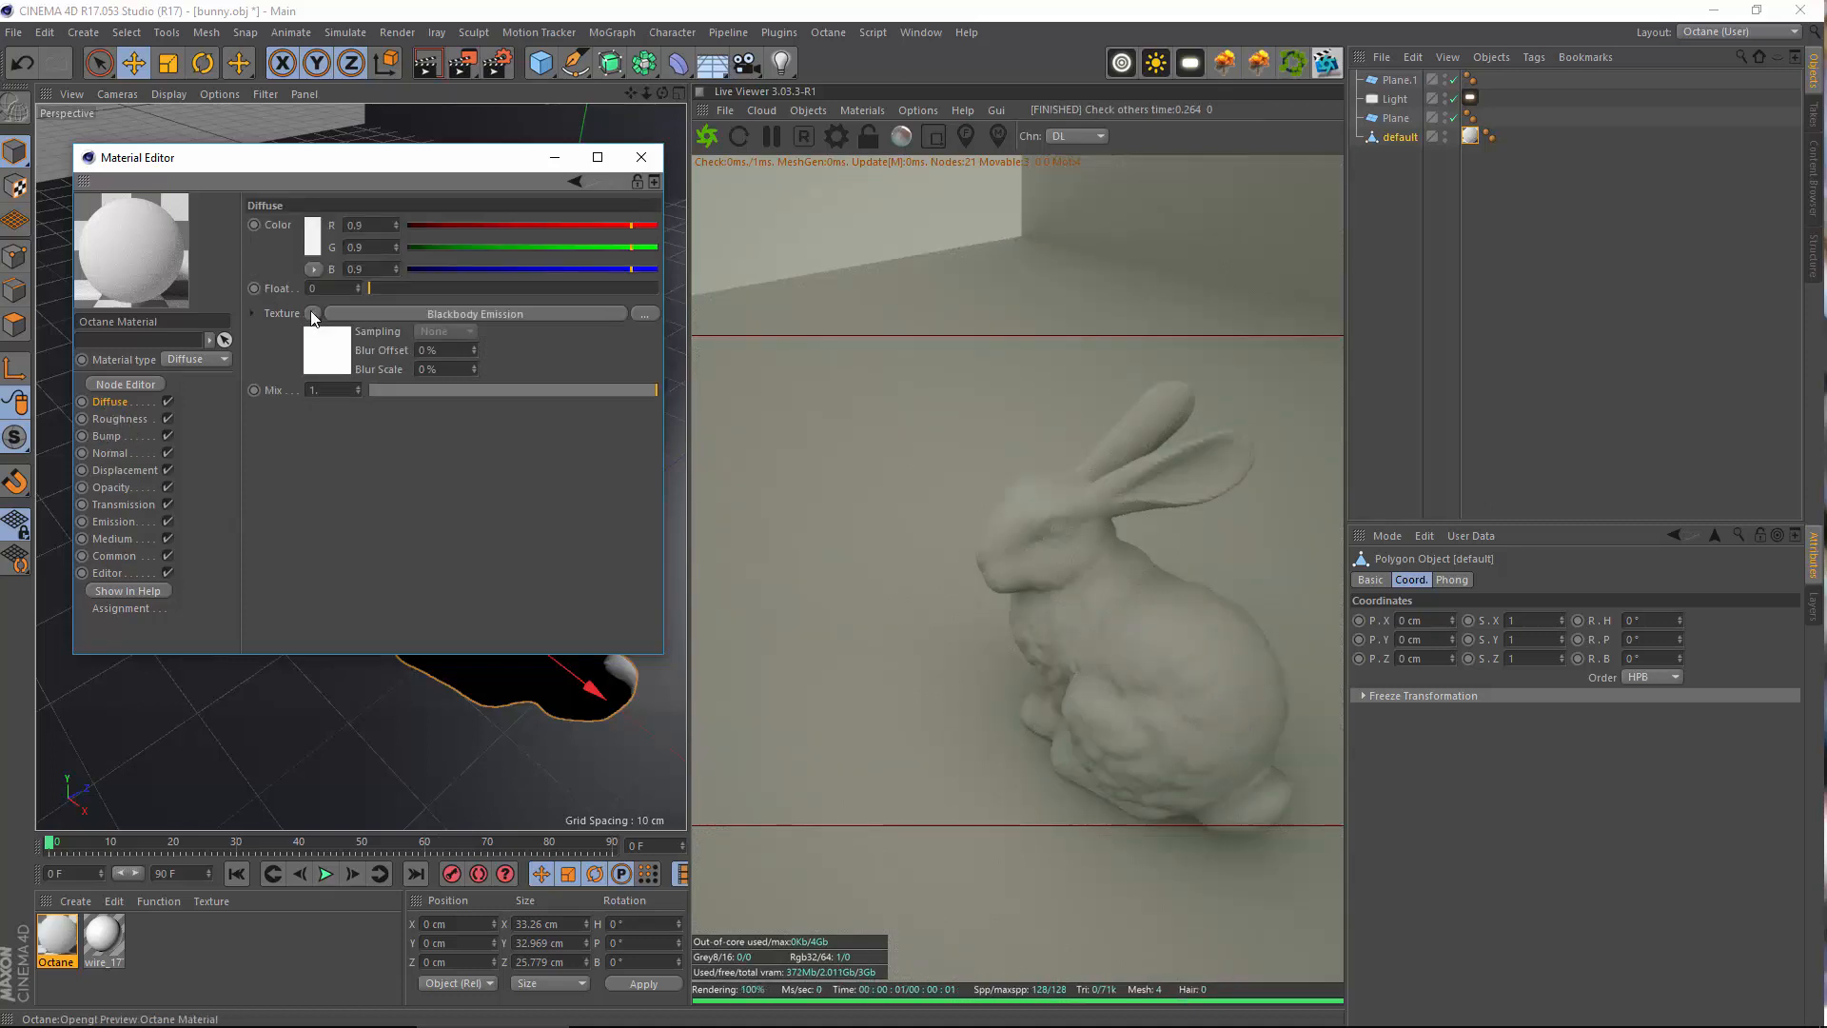
Clear the Blackbody Emission from the bunny material's diffuse texture and assign a Blackbody Emission to its emission texture instead
{"action": "left_click", "coordinate": [313, 314]}
{"action": "left_click", "coordinate": [347, 330]}
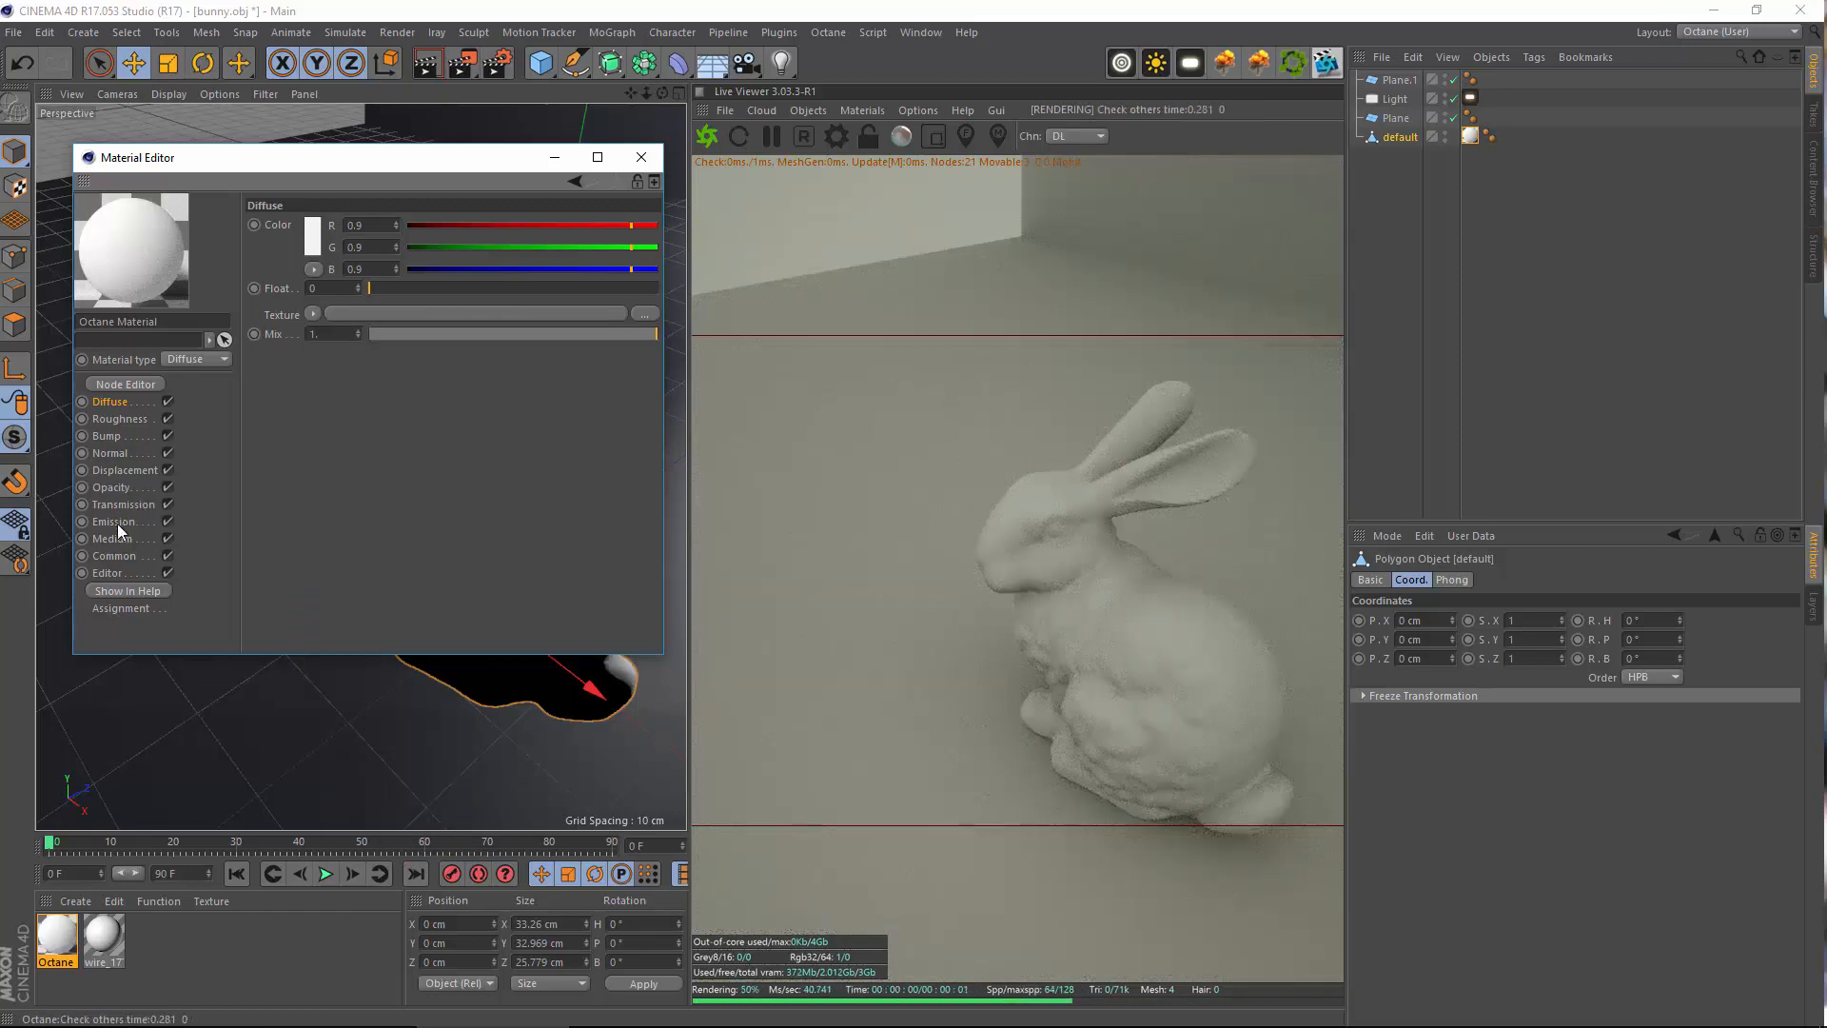
{"action": "left_click", "coordinate": [114, 522]}
{"action": "left_click", "coordinate": [312, 229]}
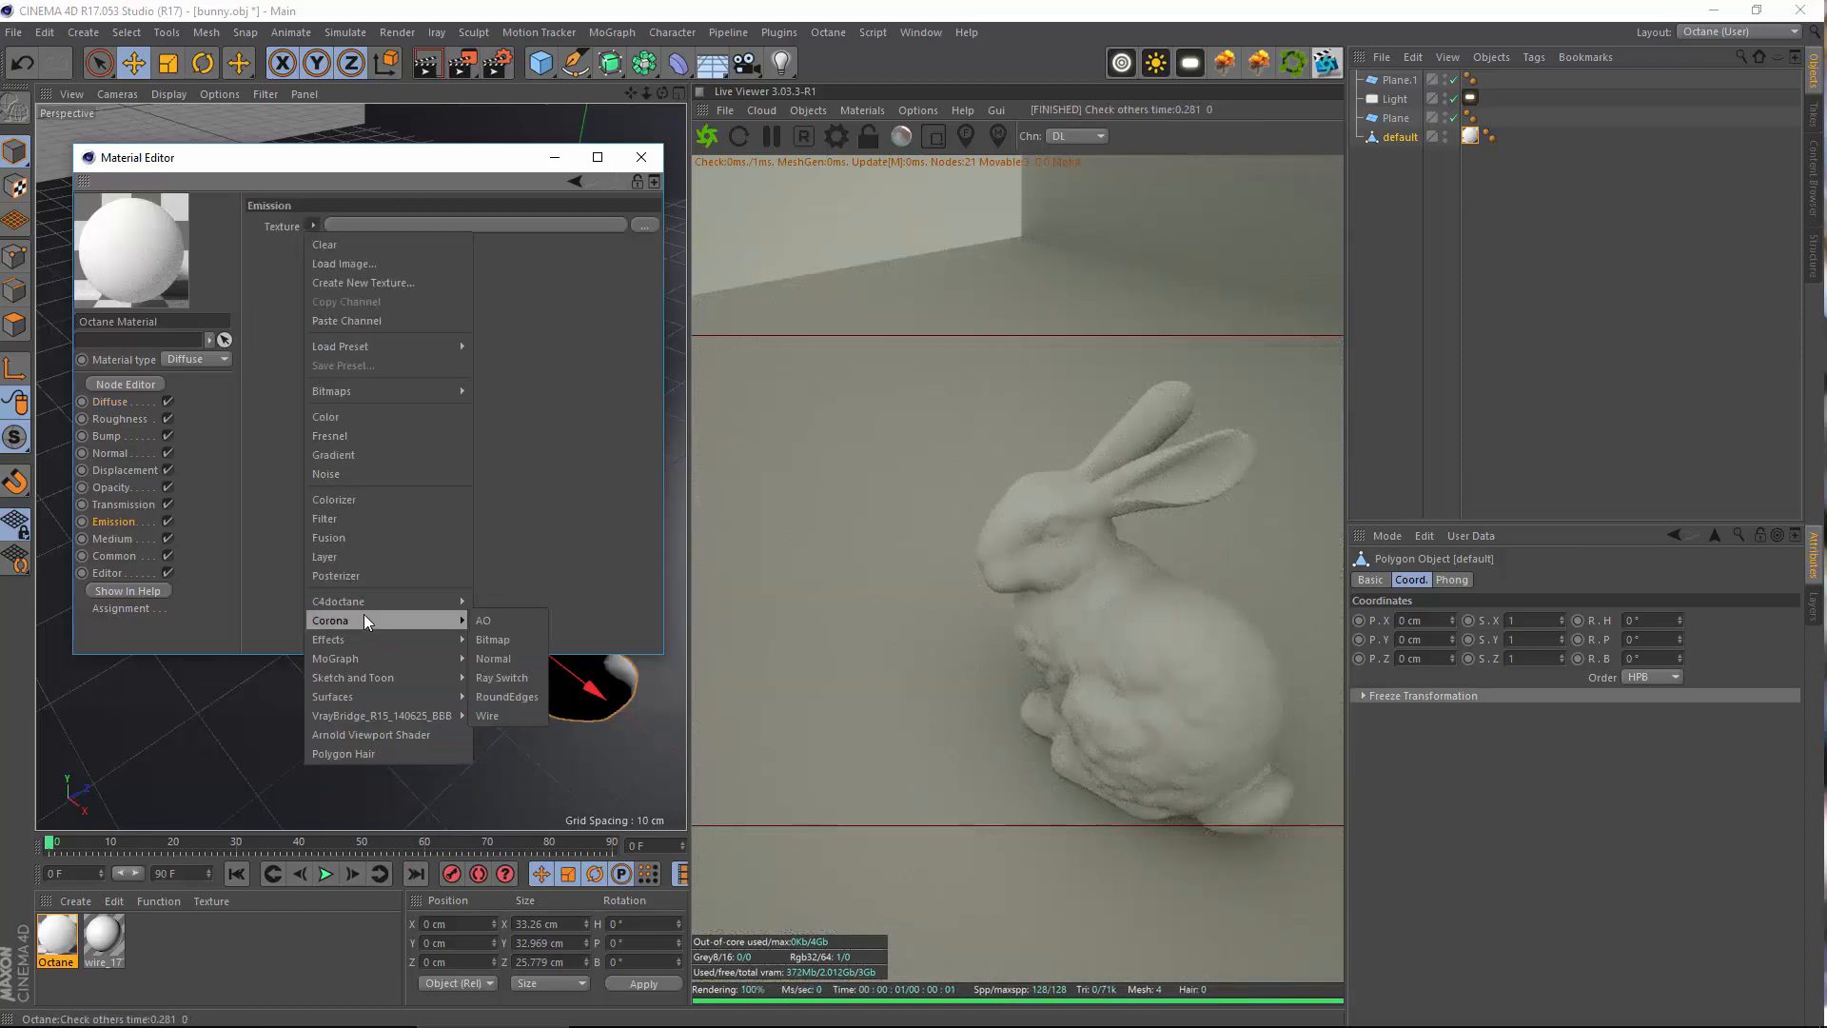
{"action": "mouse_move", "coordinate": [402, 601]}
{"action": "left_click", "coordinate": [556, 461]}
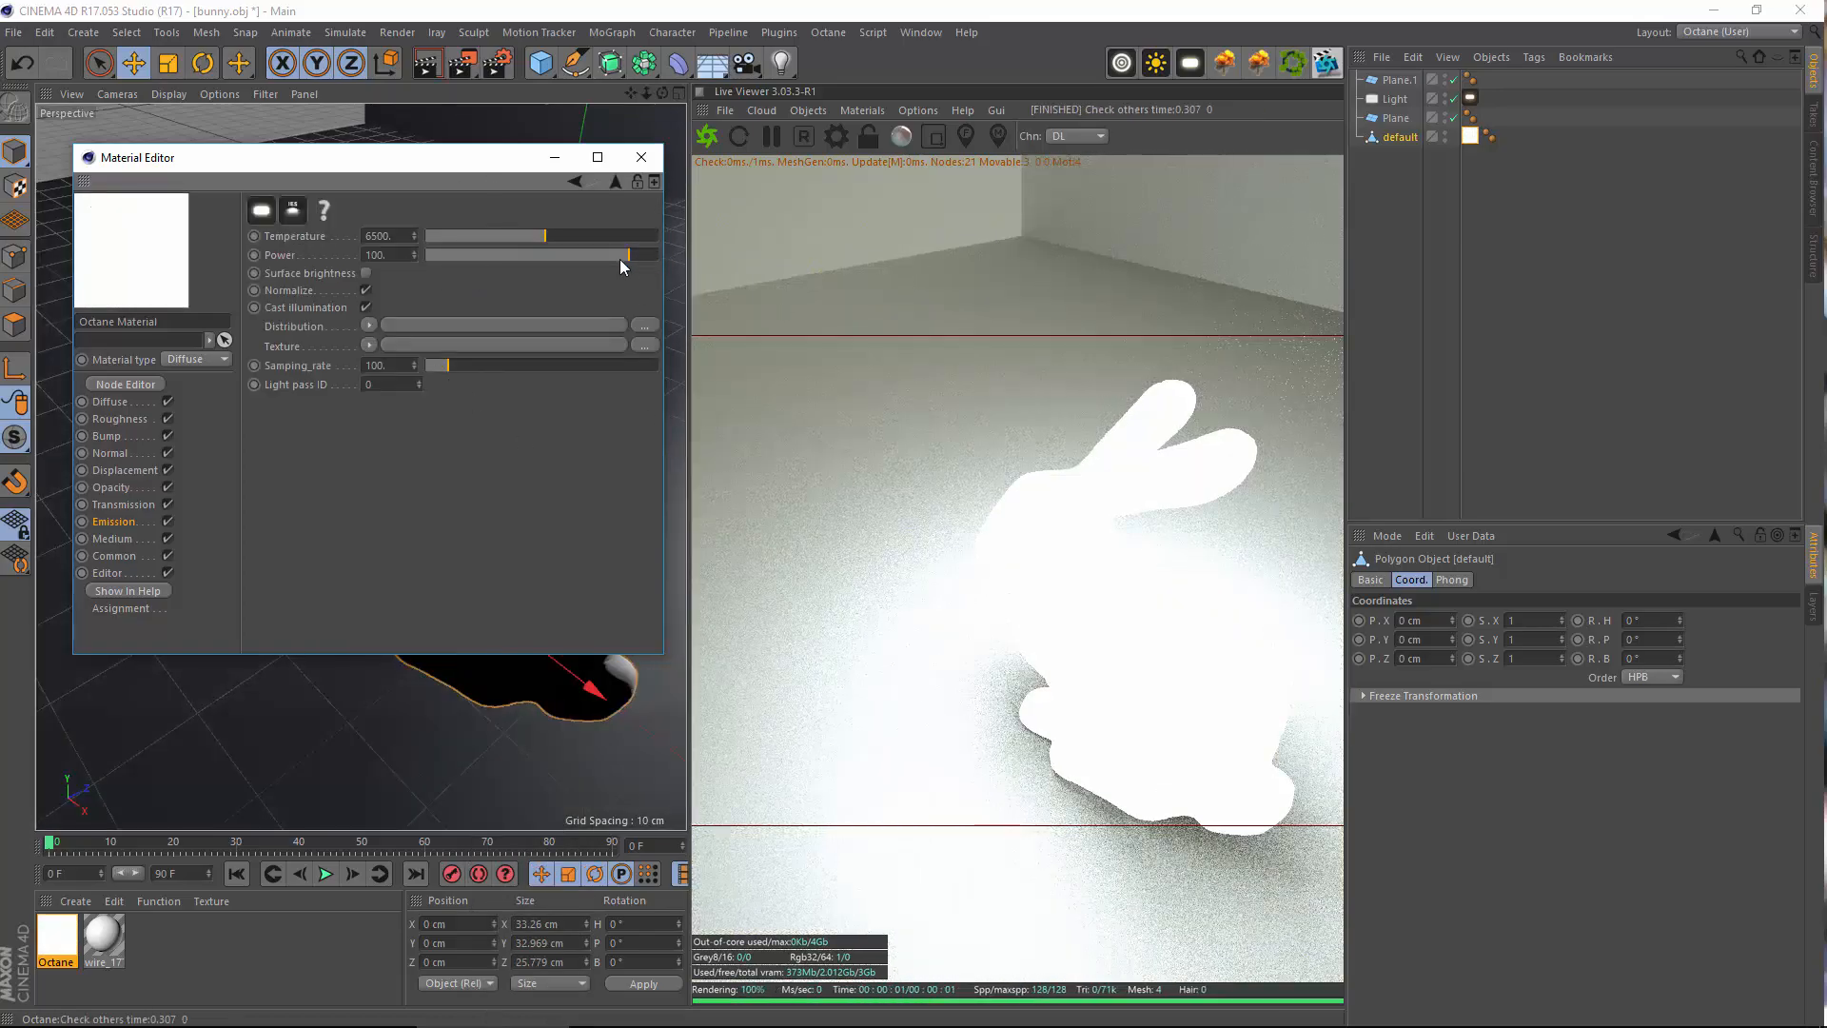
Reduce the bunny's emission power to about 1.69 and its temperature to about 3198
{"action": "left_click_drag", "start_coordinate": [619, 259], "coordinate": [561, 255]}
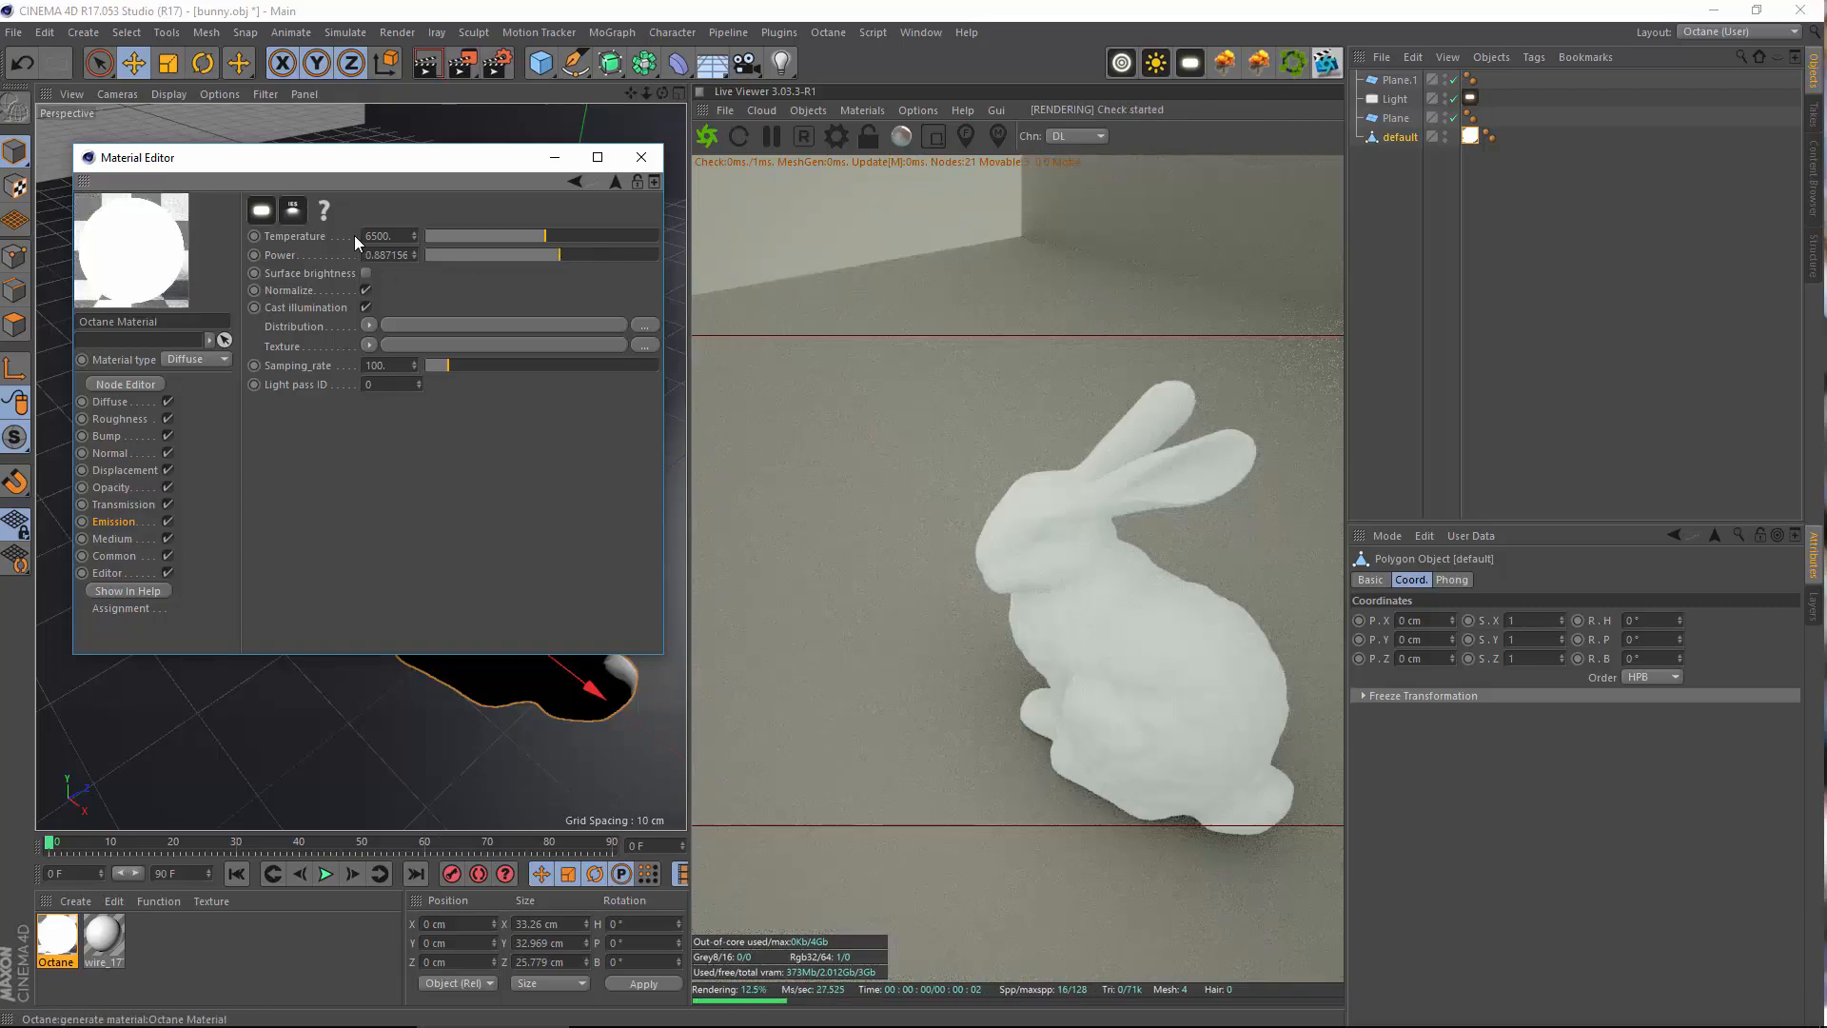
{"action": "left_click", "coordinate": [569, 259]}
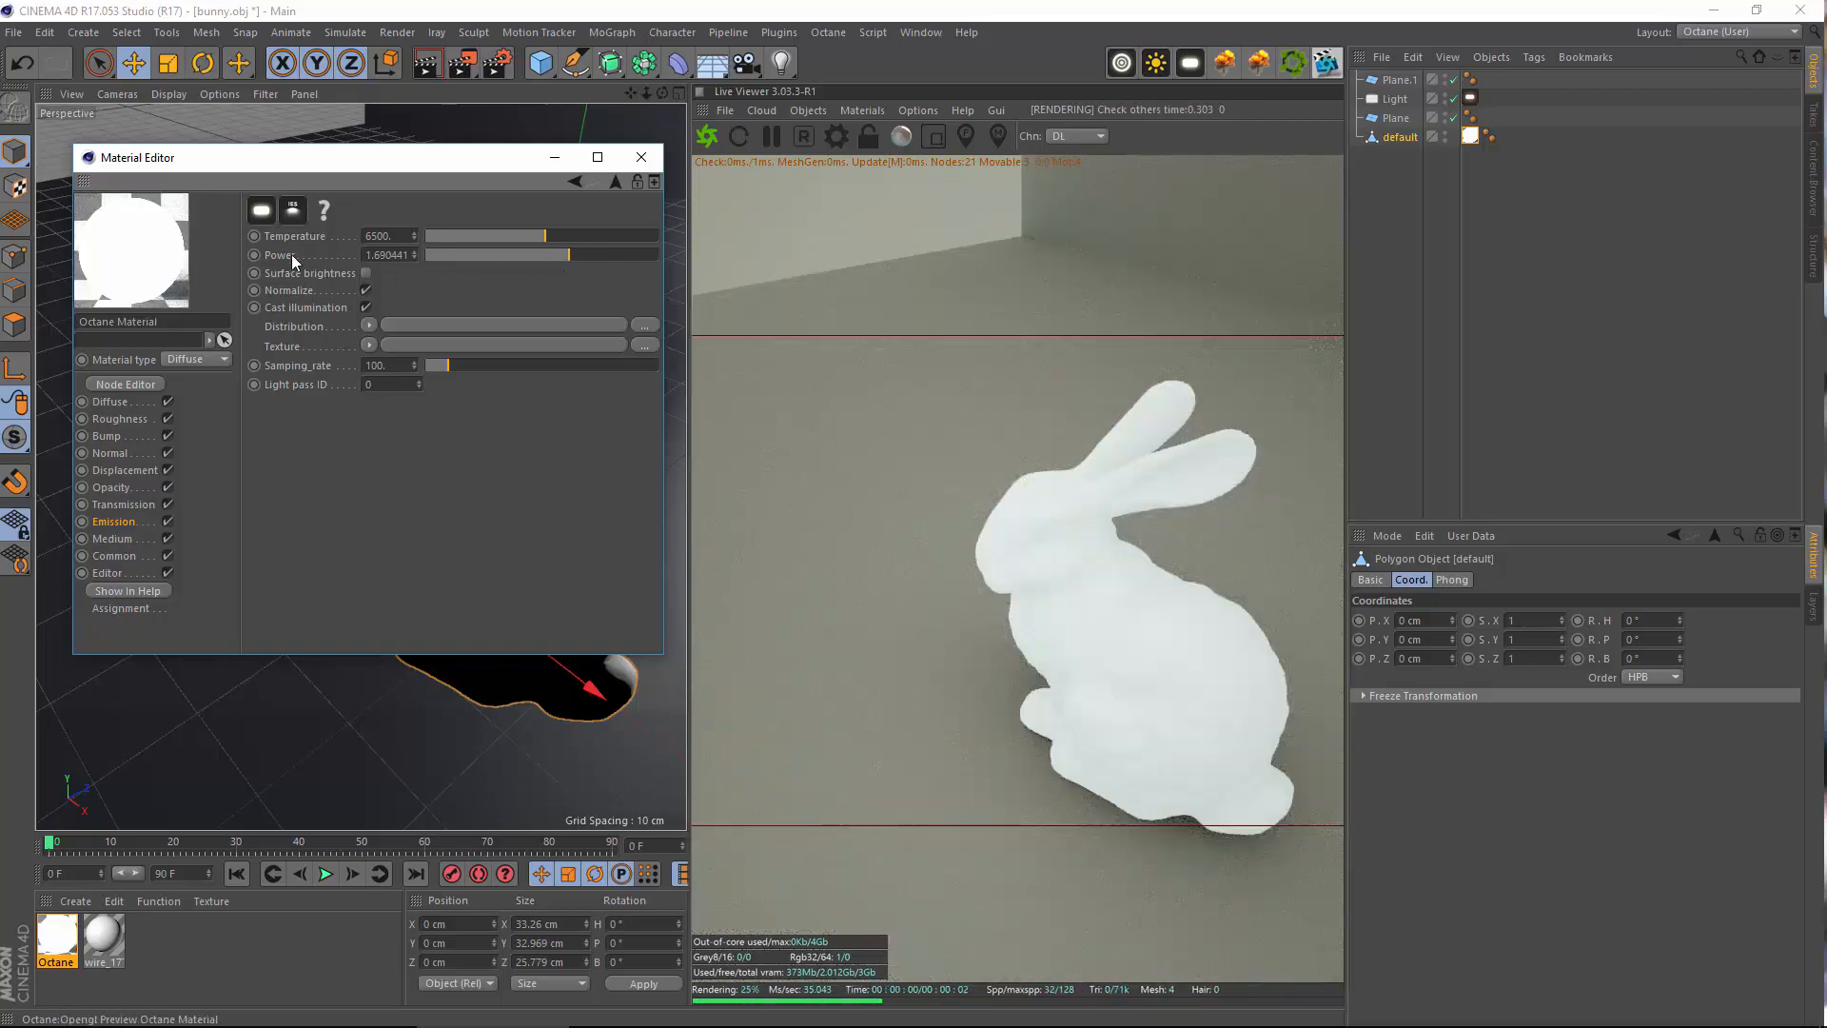
{"action": "left_click_drag", "start_coordinate": [535, 236], "coordinate": [647, 234]}
{"action": "left_click", "coordinate": [506, 234]}
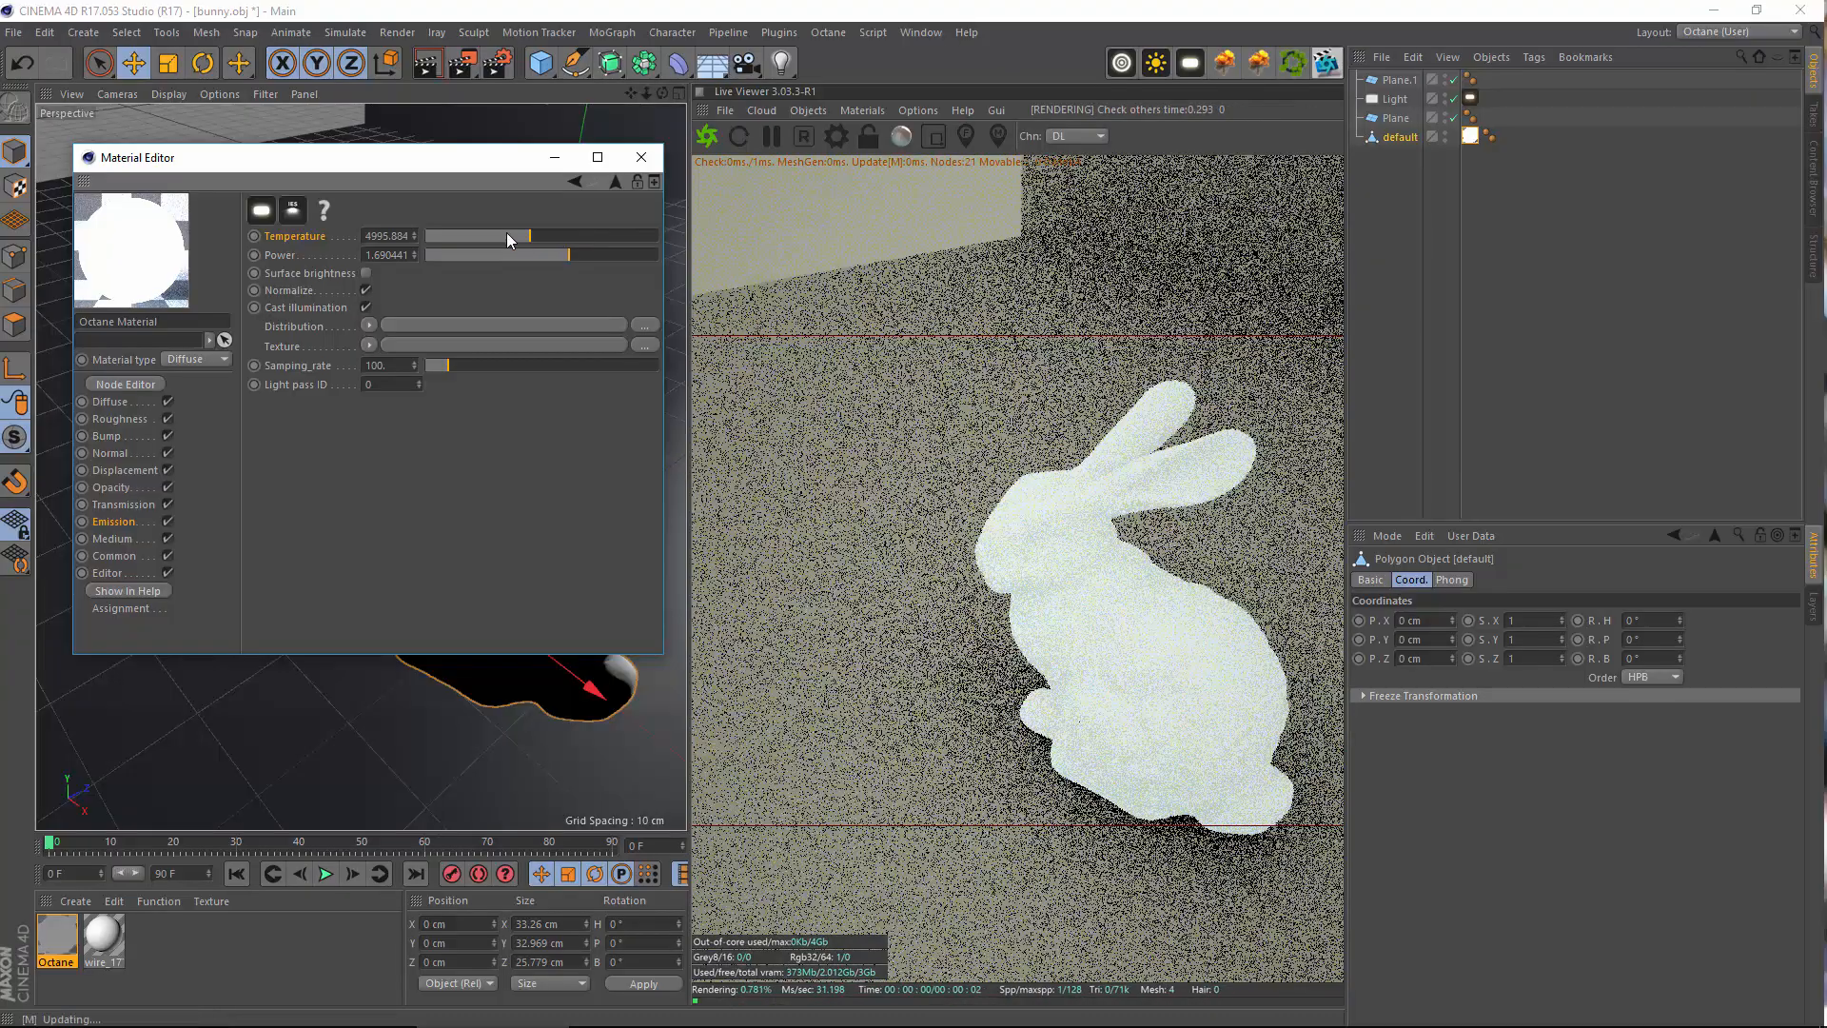
{"action": "mouse_move", "coordinate": [485, 234]}
{"action": "left_mouse_down"}
{"action": "mouse_move", "coordinate": [426, 236]}
{"action": "mouse_move", "coordinate": [480, 234]}
{"action": "left_mouse_up"}
Raise the bunny's emission temperature to 12000 and its power to about 25.35
{"action": "left_click", "coordinate": [596, 255]}
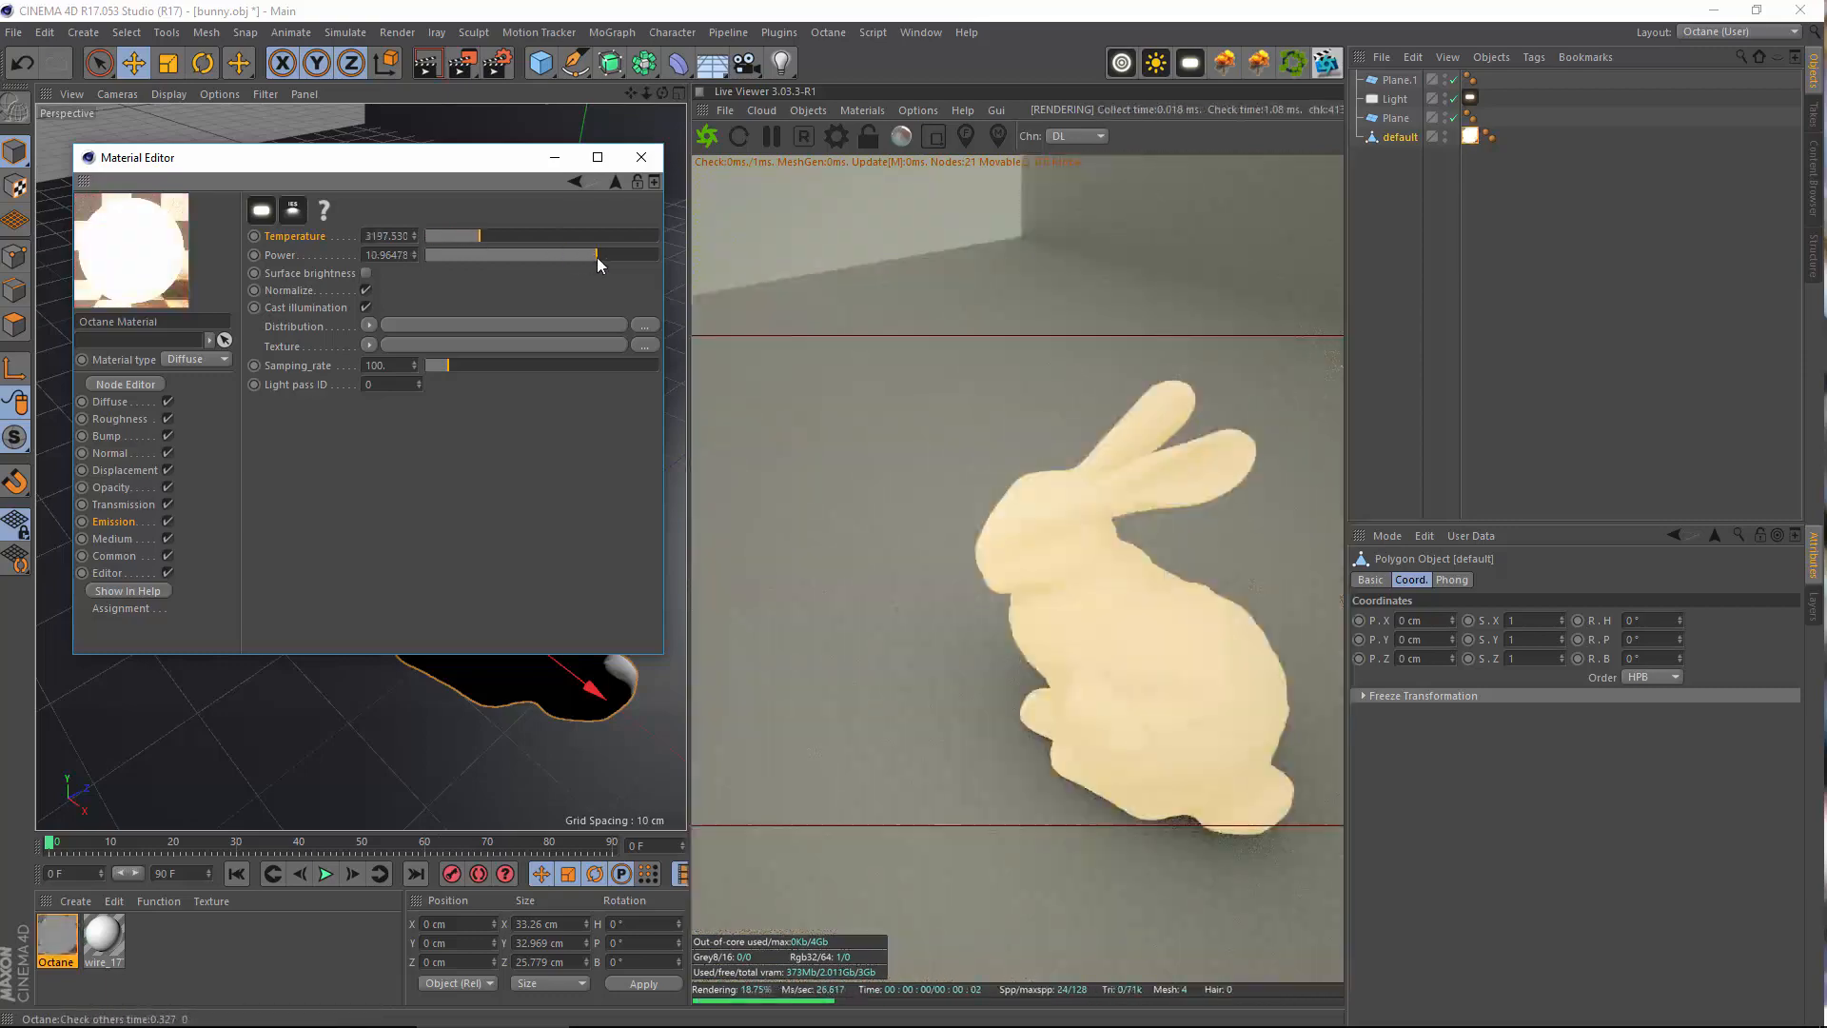
{"action": "left_click", "coordinate": [587, 255]}
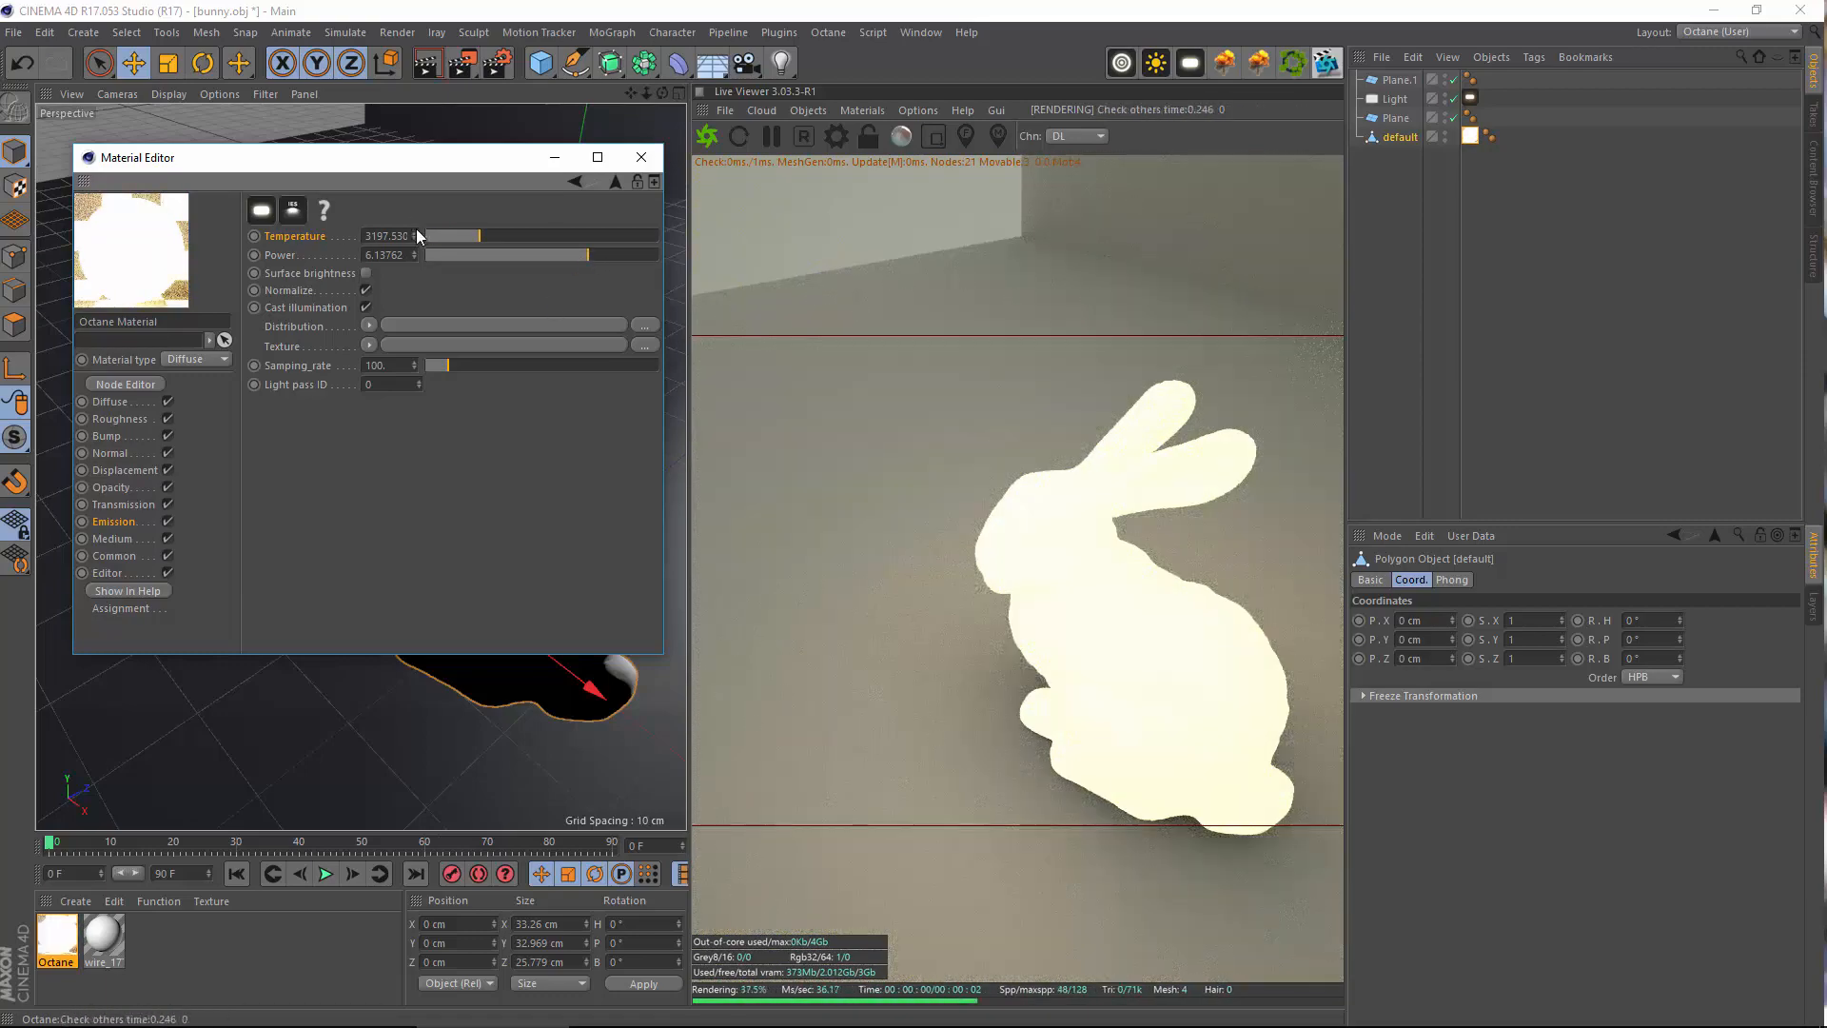
{"action": "left_click", "coordinate": [541, 238]}
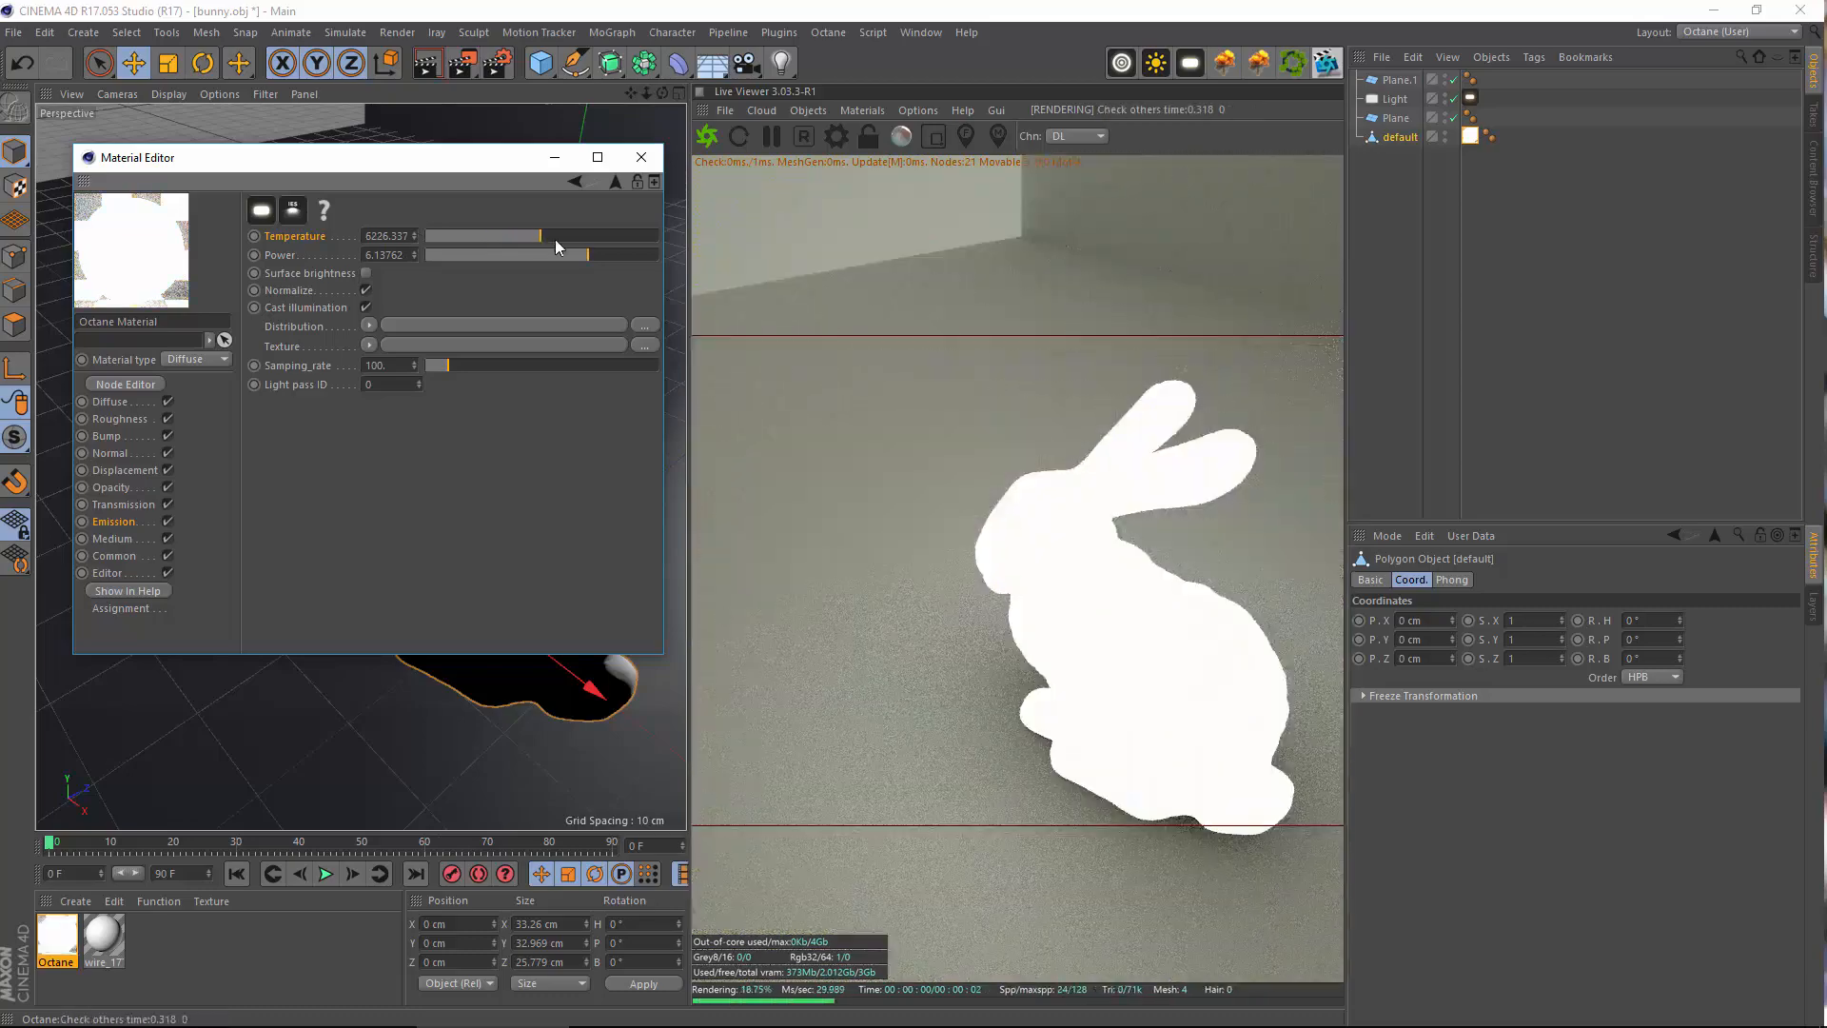
{"action": "left_click", "coordinate": [590, 236]}
{"action": "left_click_drag", "start_coordinate": [593, 239], "coordinate": [660, 240]}
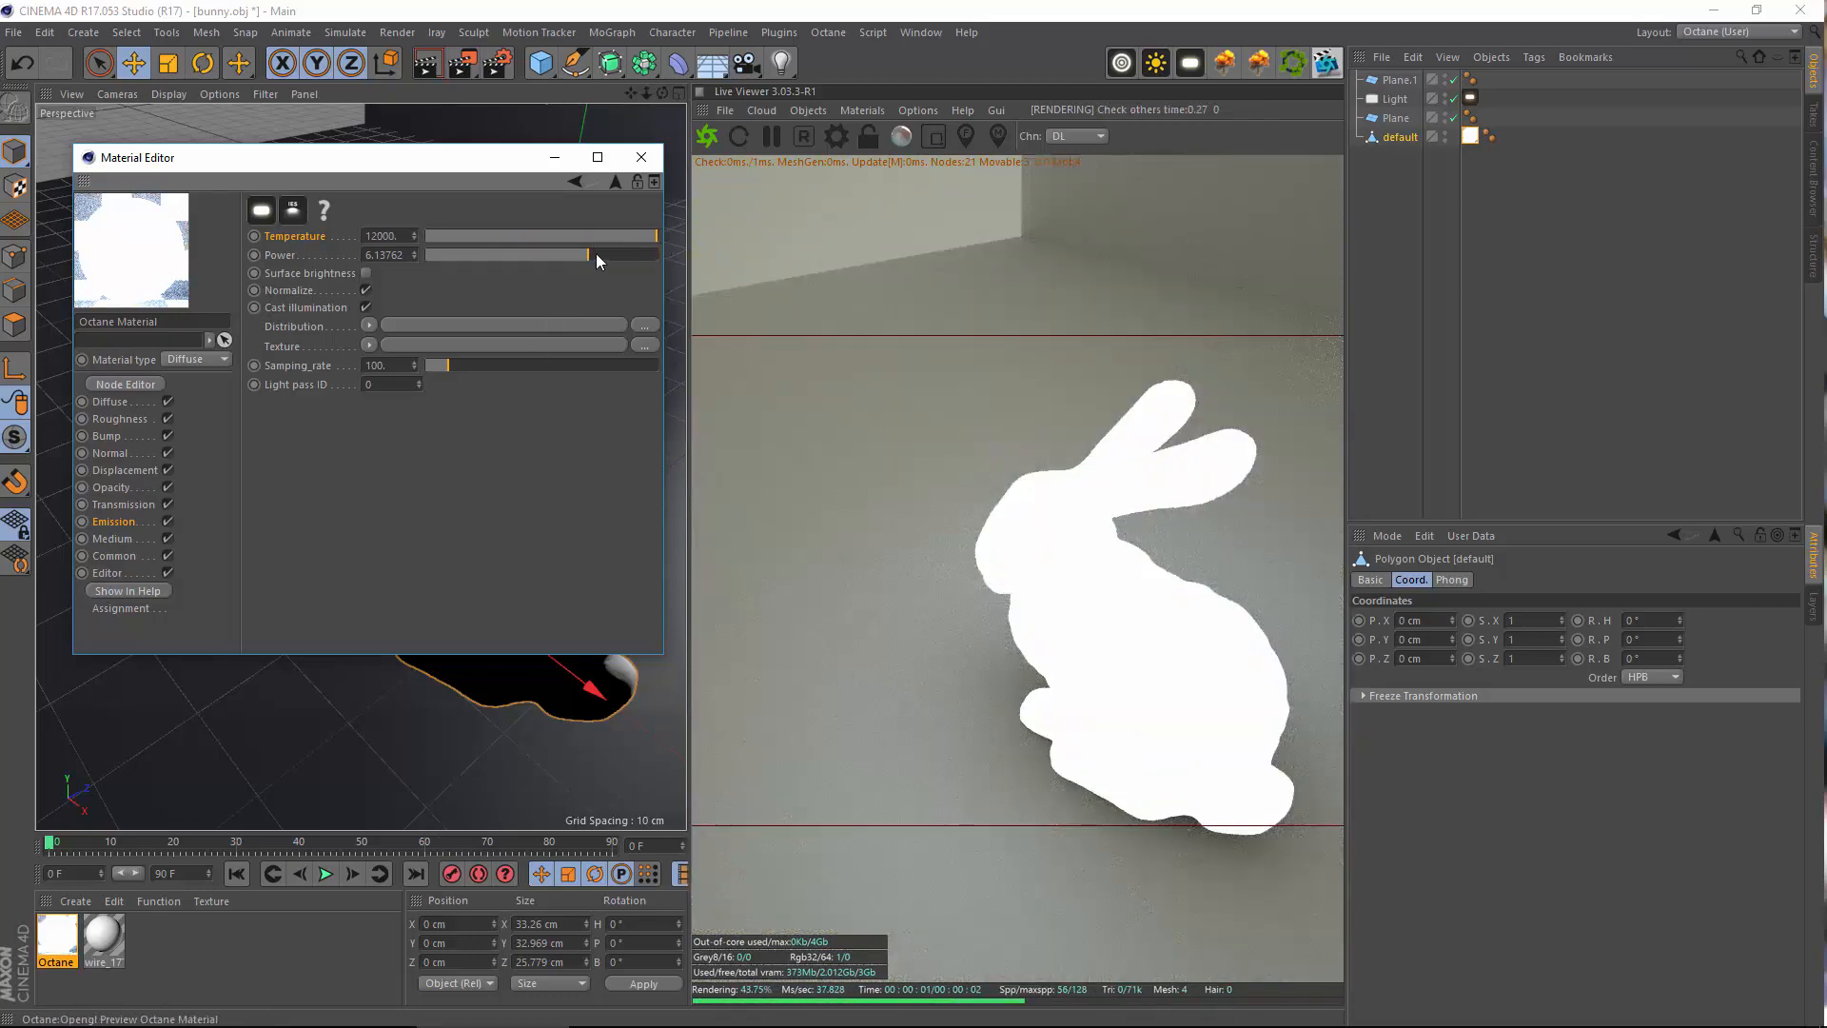
{"action": "left_click", "coordinate": [609, 255]}
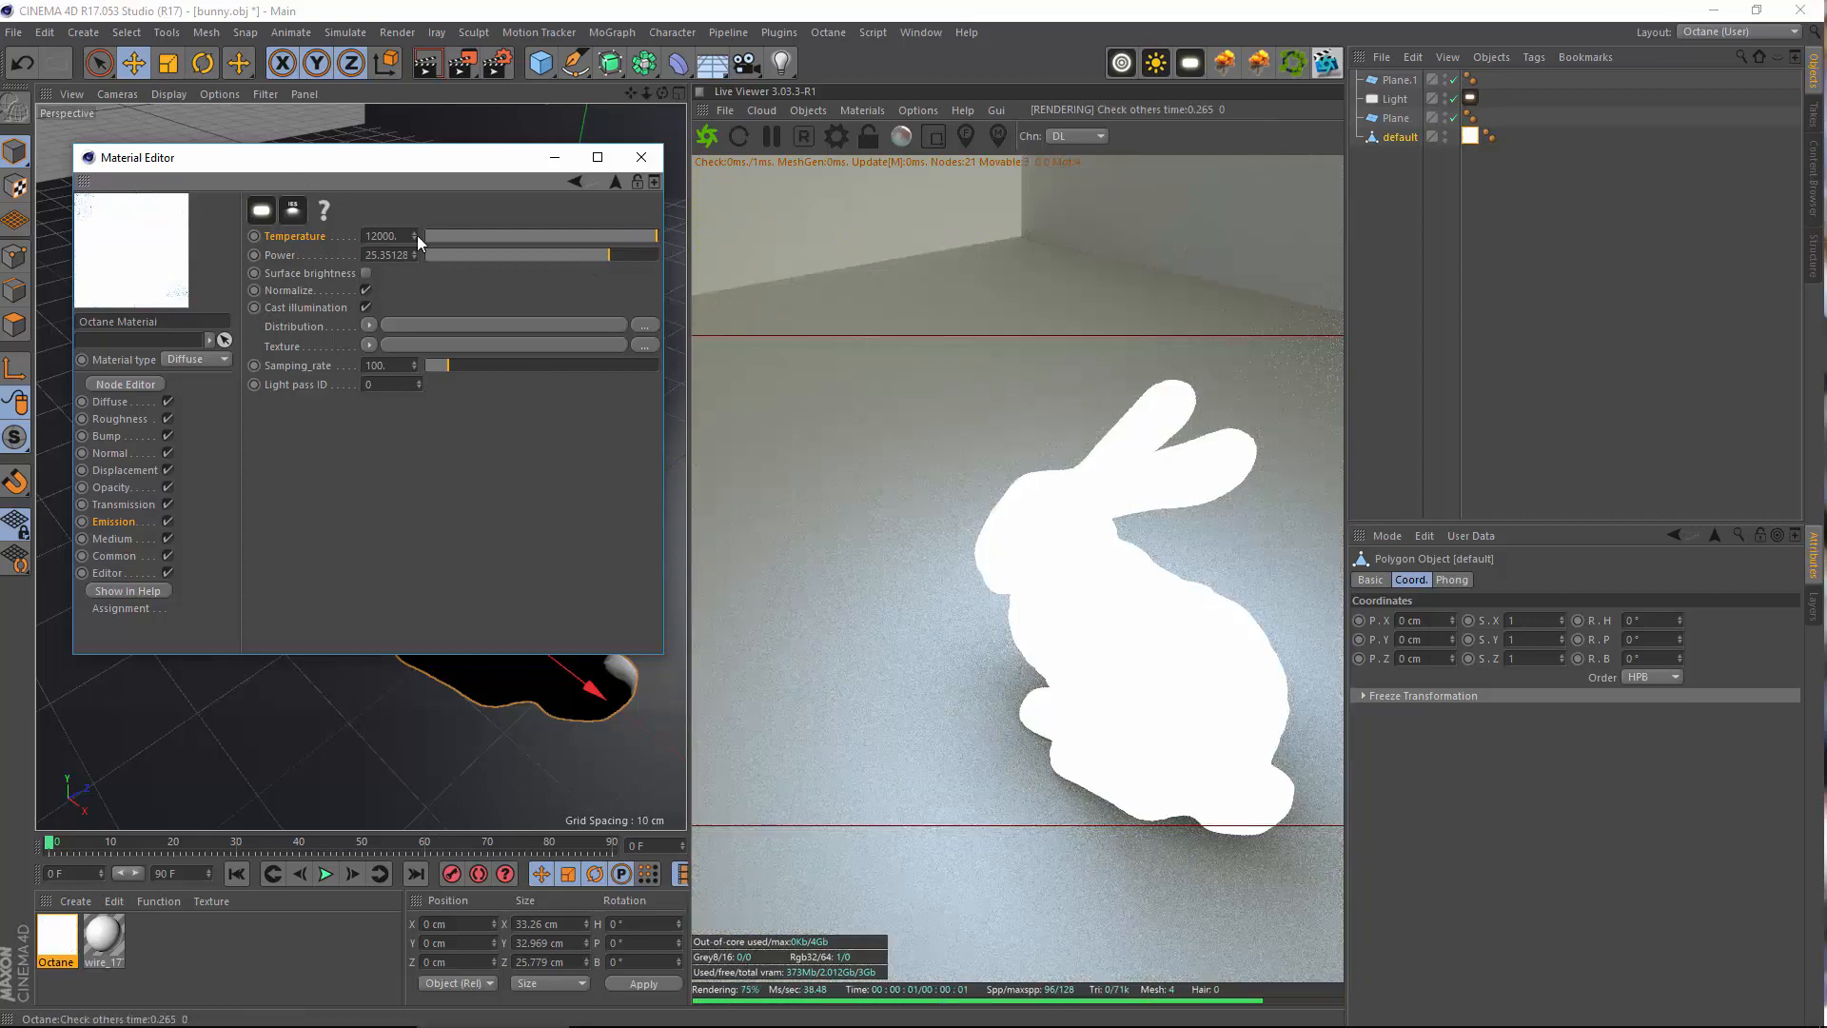
Set the bunny's emission temperature to 6500 and deselect all objects in the scene
{"action": "type", "text": "6500"}
{"action": "key", "text": "Return"}
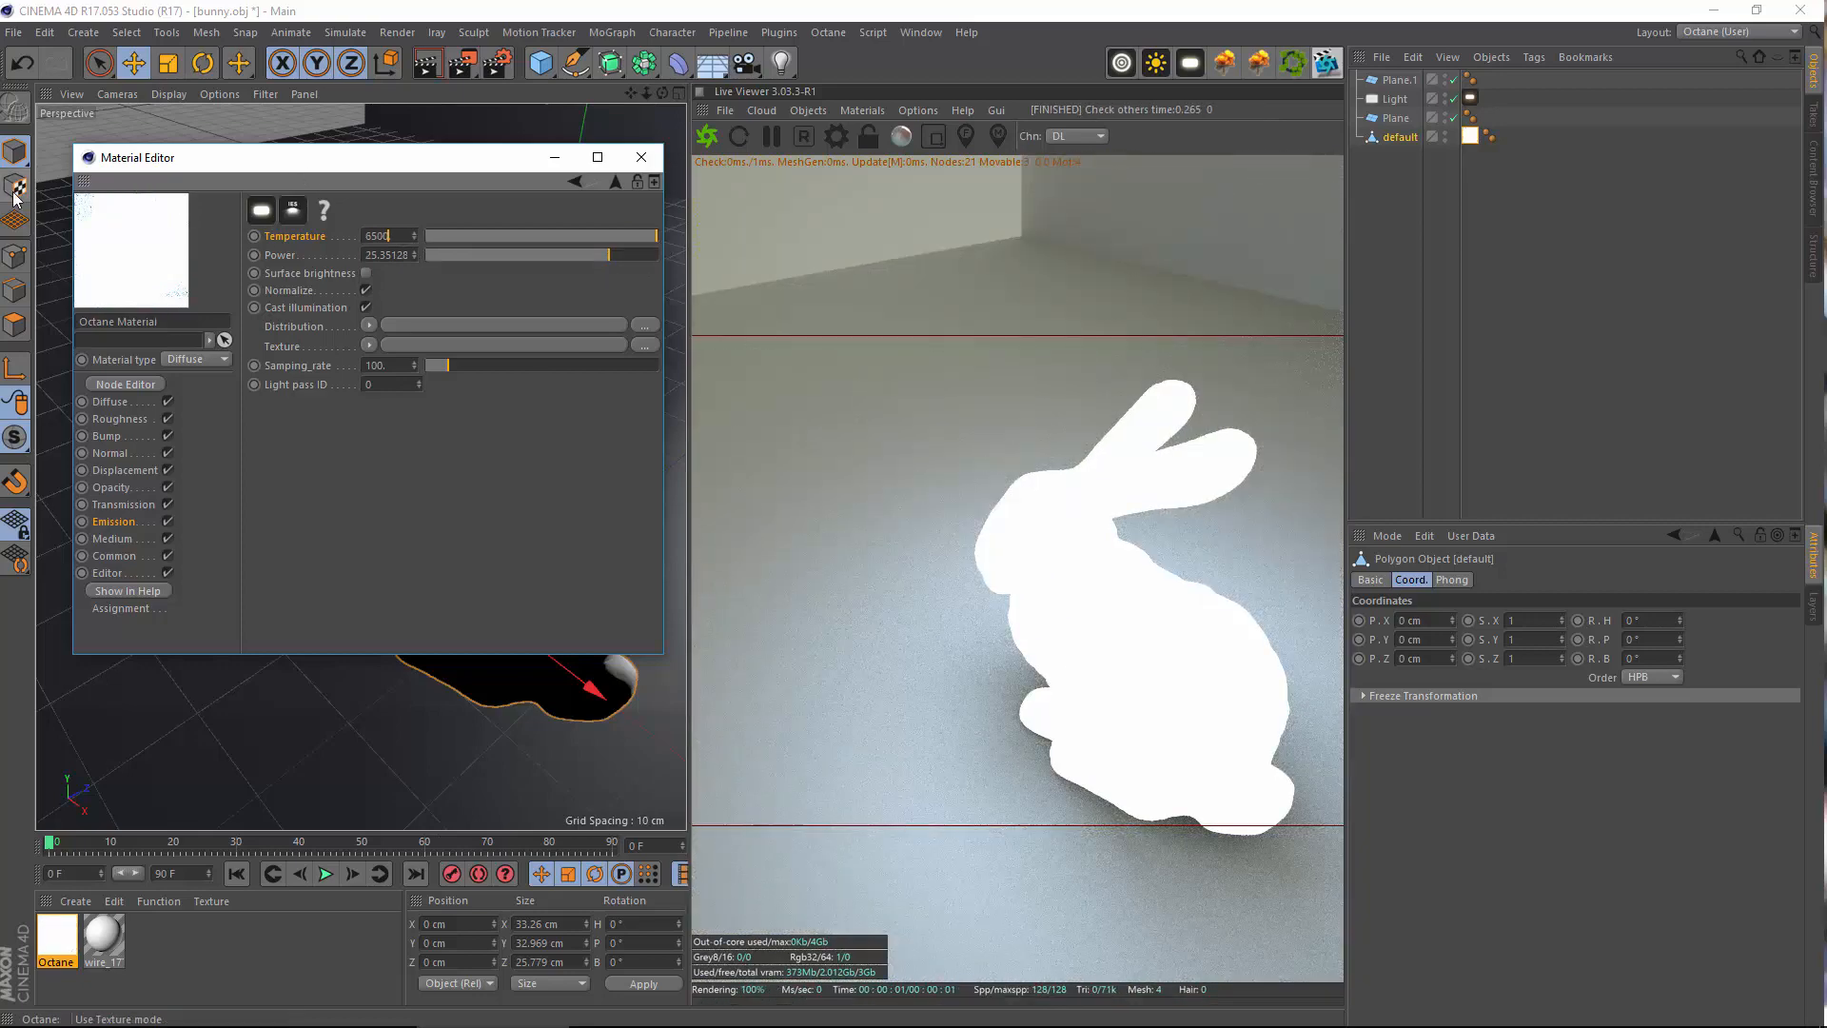
{"action": "left_click", "coordinate": [1407, 301]}
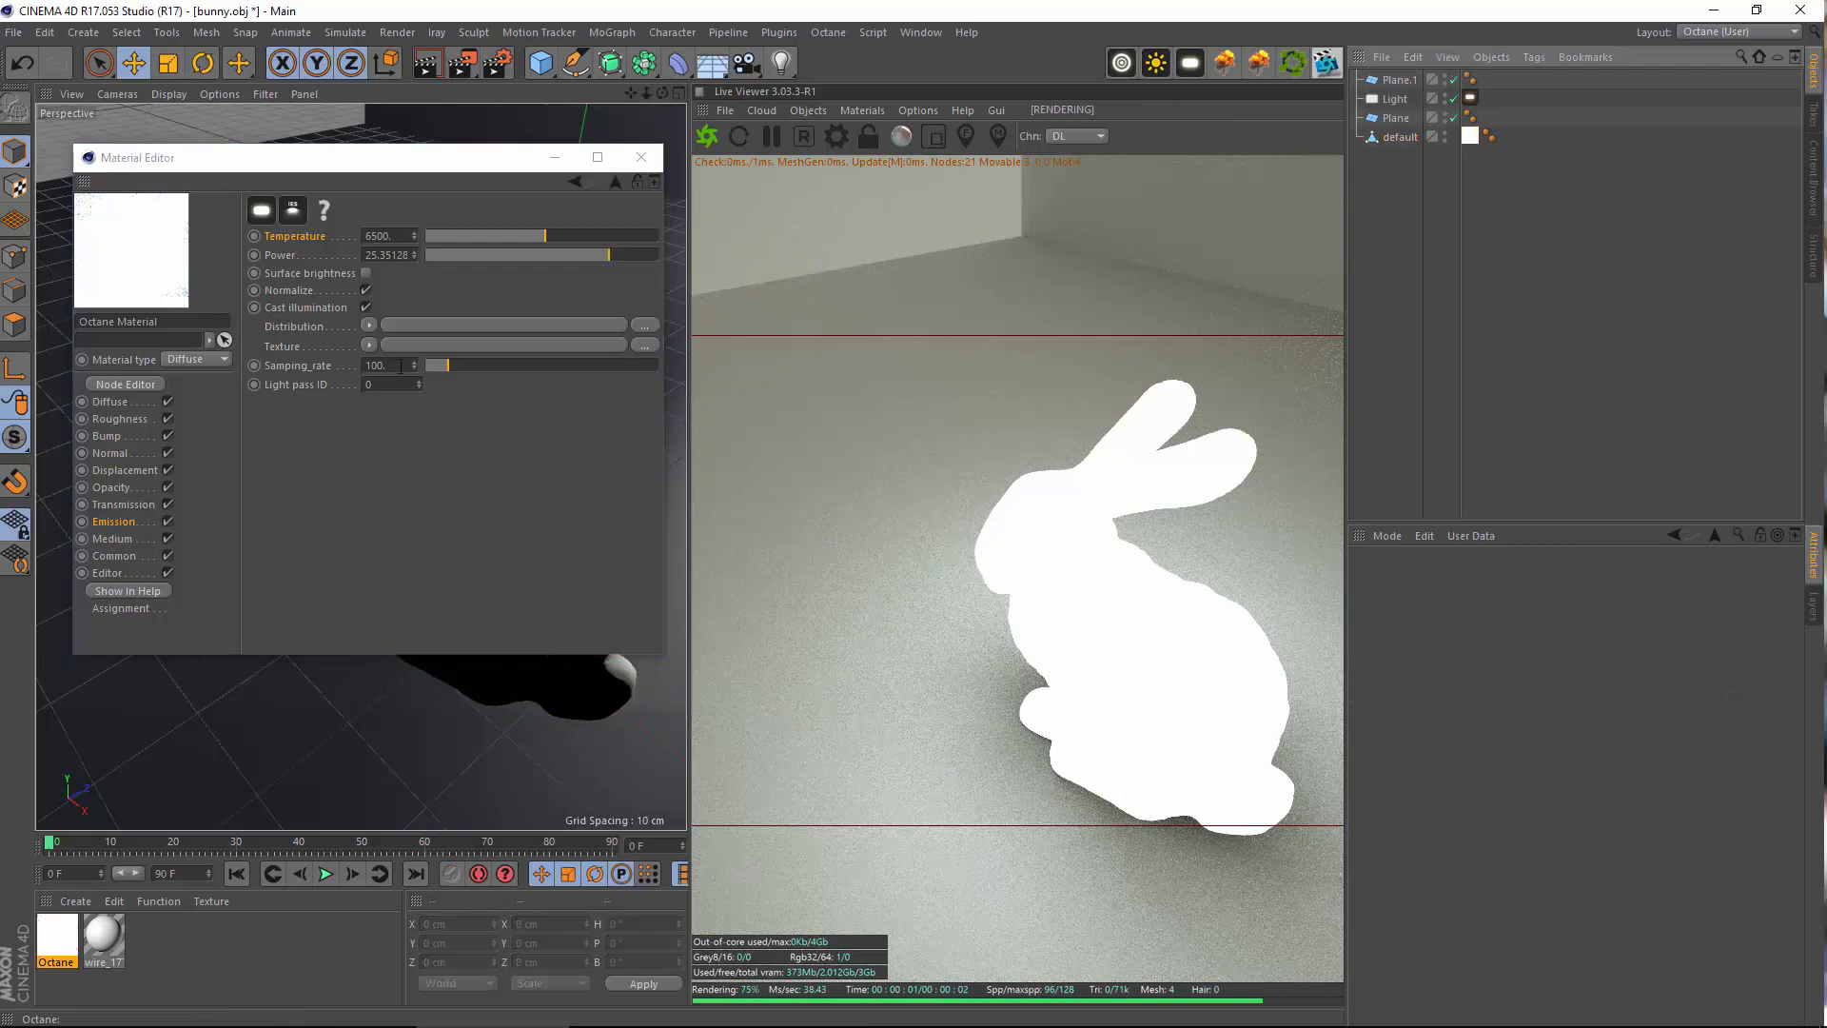
Create a standard camera and add an Octane Camera tag to it
{"action": "left_click", "coordinate": [83, 32]}
{"action": "mouse_move", "coordinate": [90, 214]}
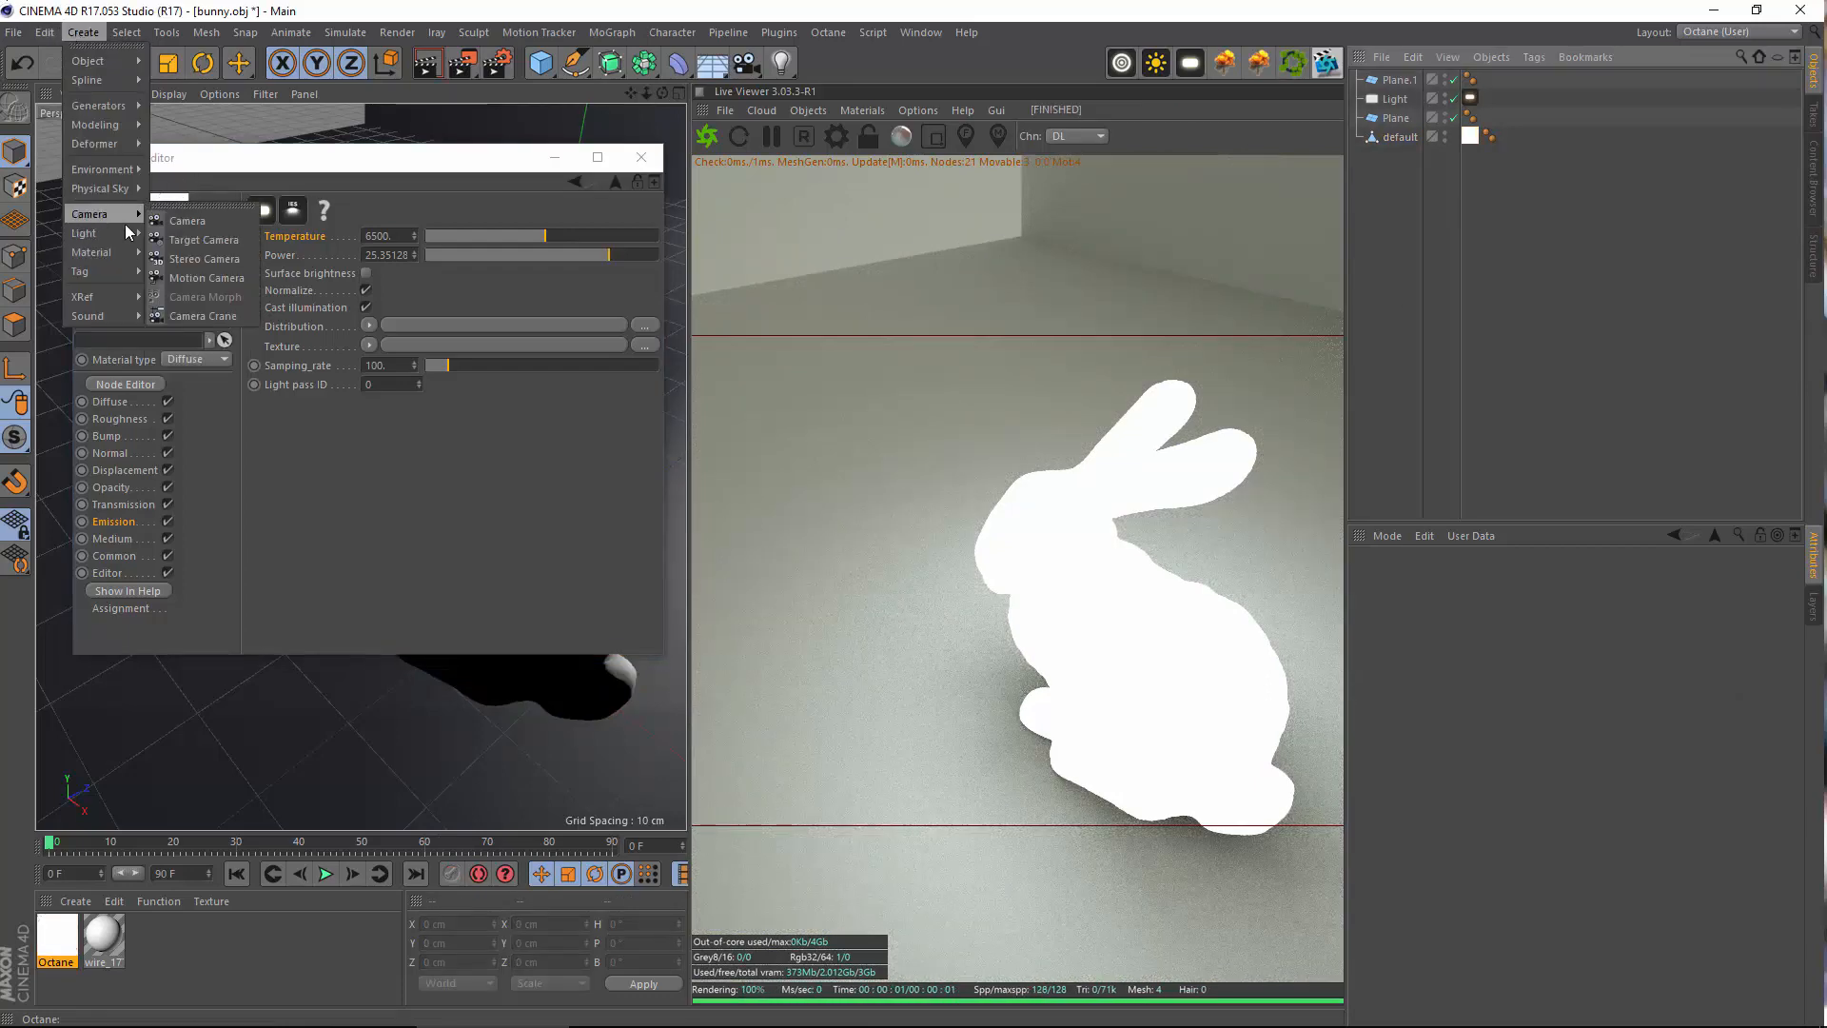
{"action": "left_click", "coordinate": [185, 214]}
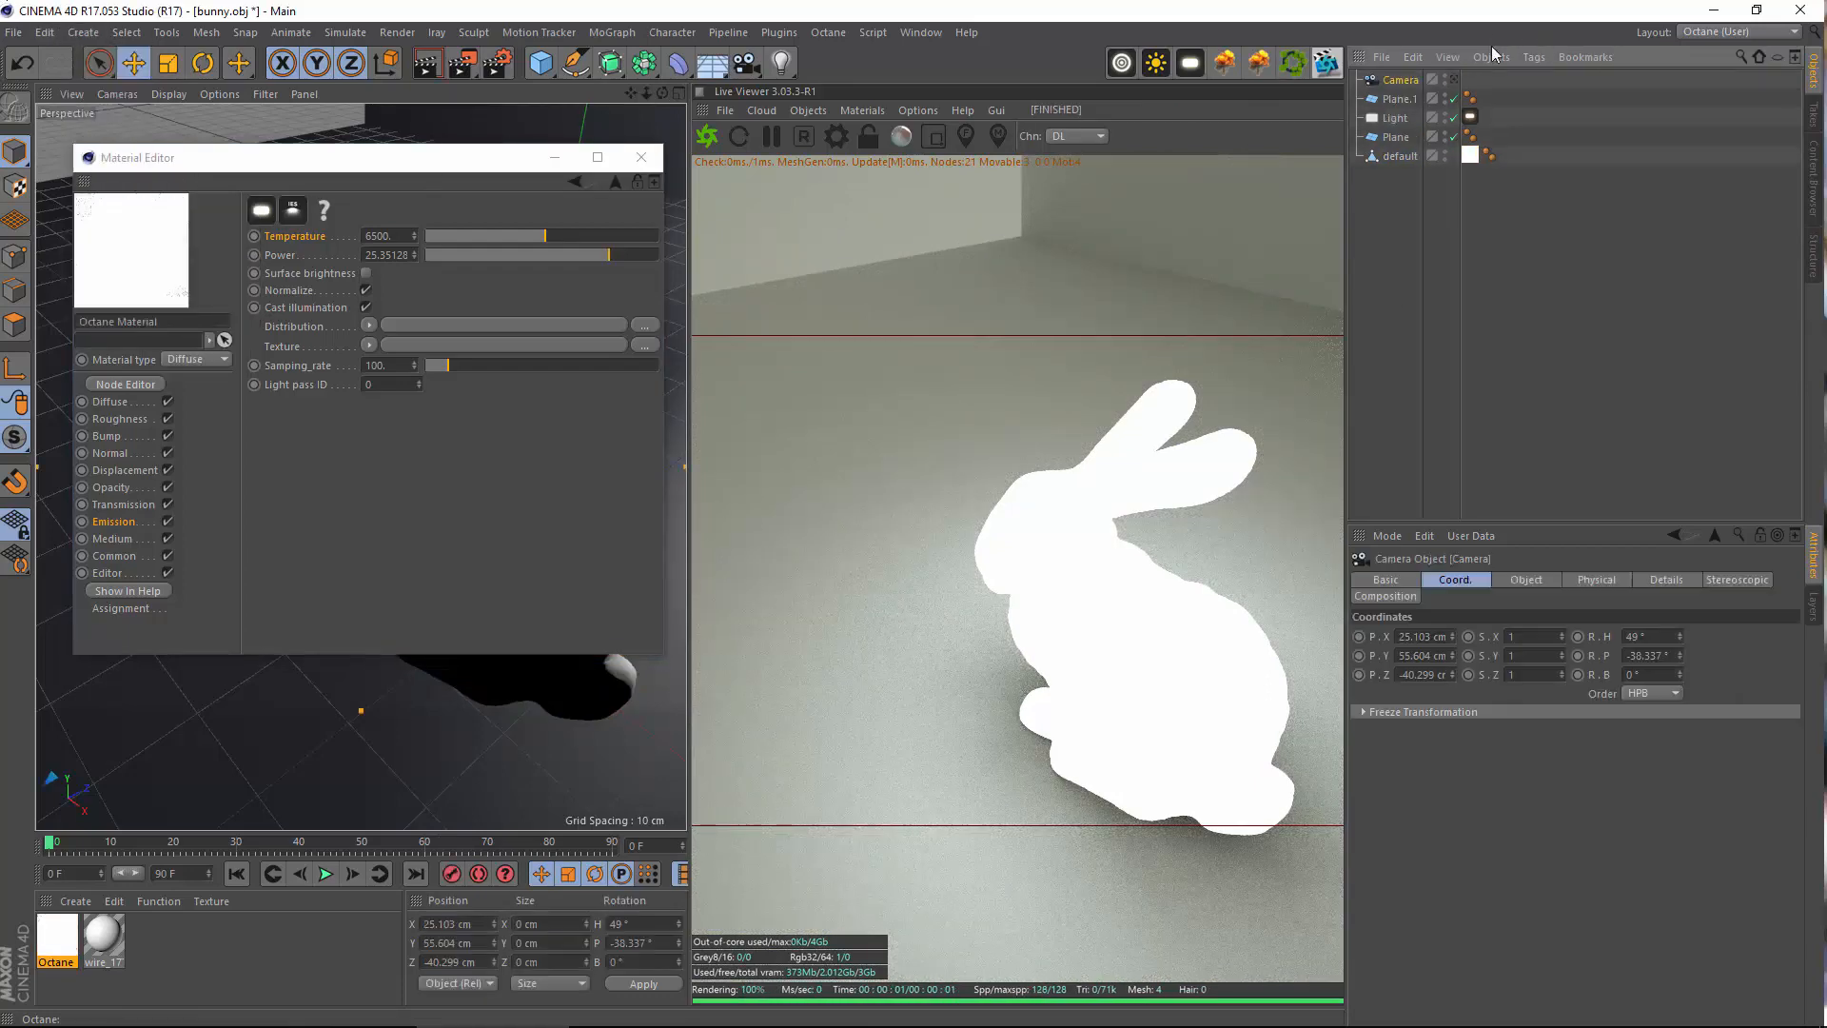
{"action": "right_click", "coordinate": [1413, 84]}
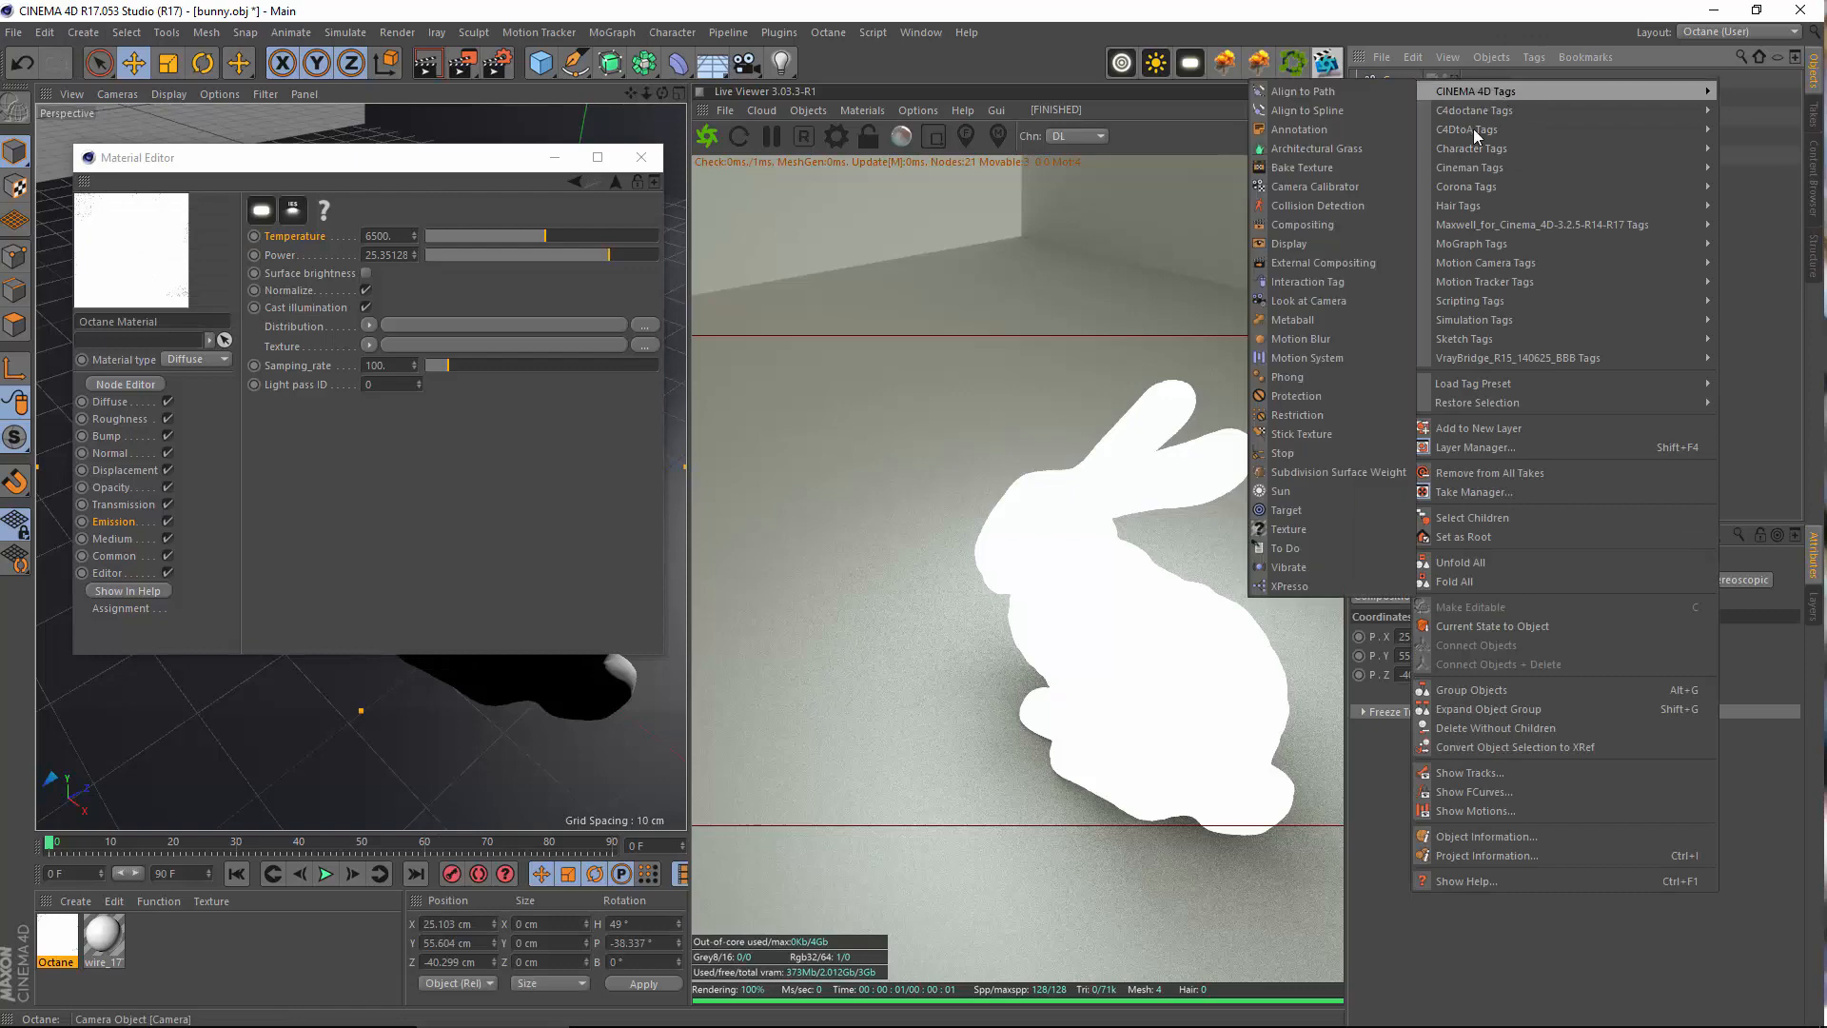
{"action": "mouse_move", "coordinate": [1475, 110]}
{"action": "left_click", "coordinate": [1342, 194]}
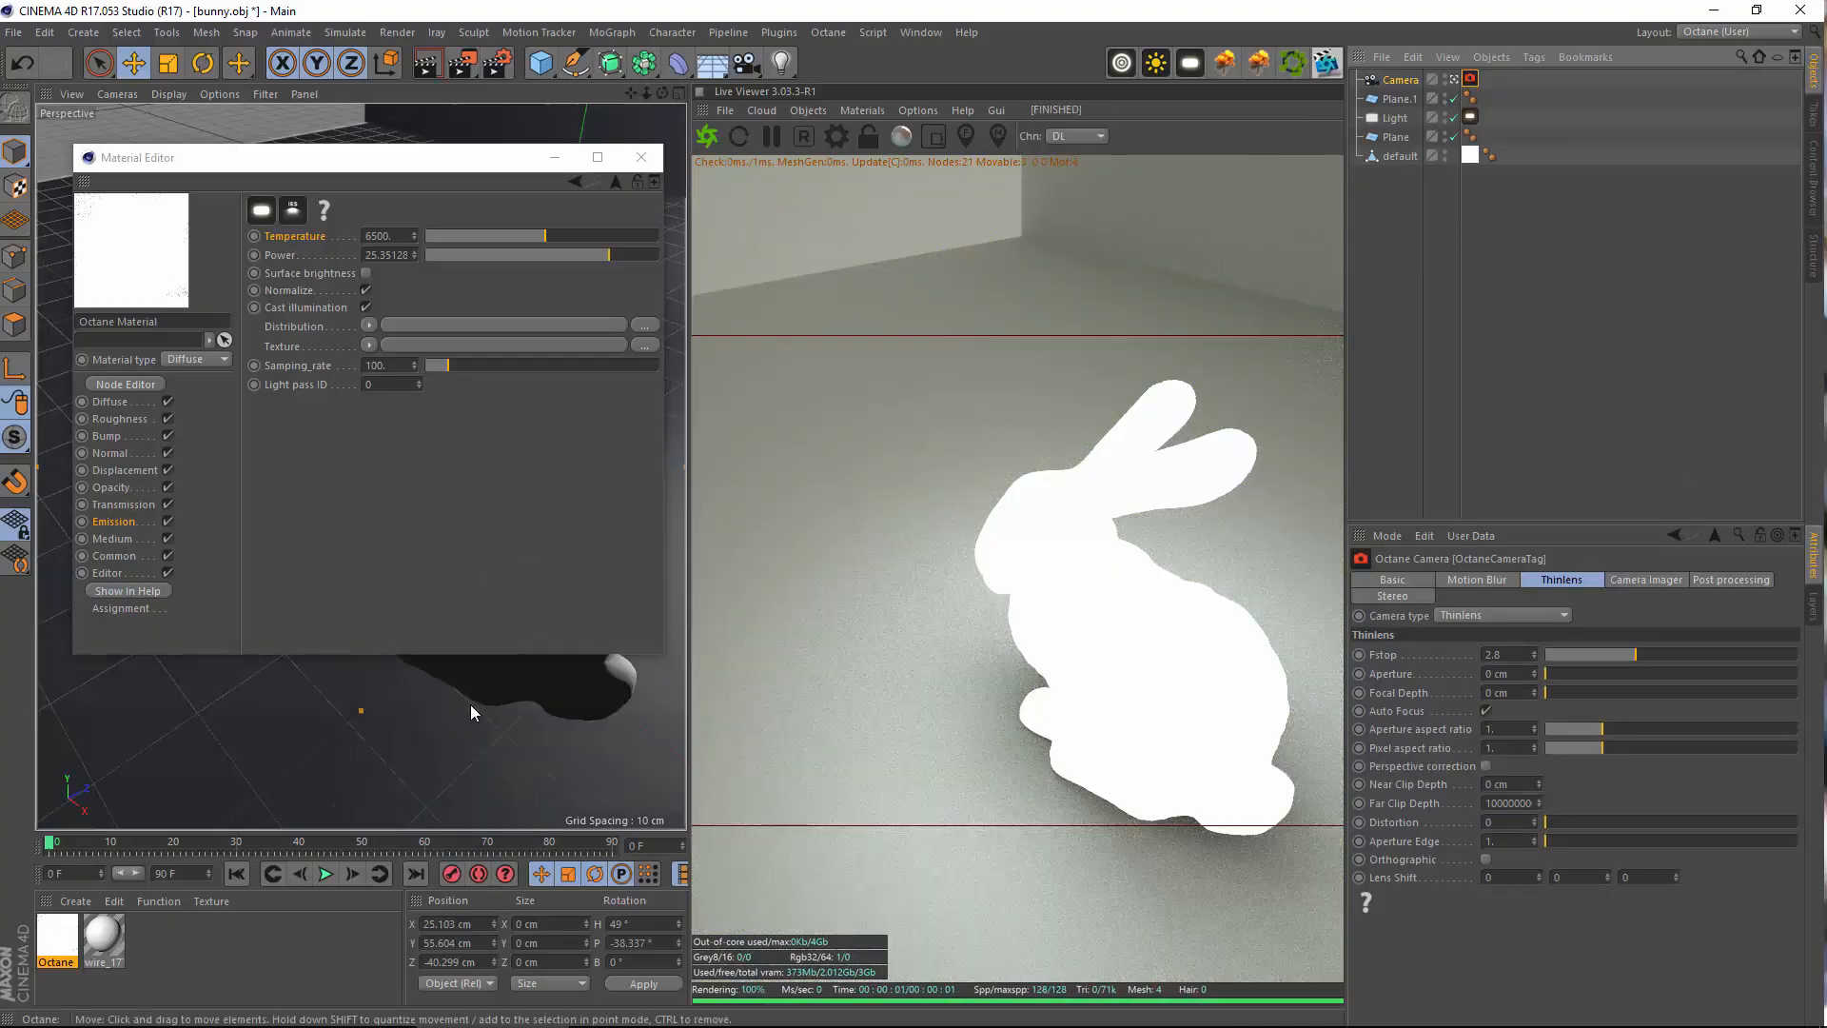
Clear the Blackbody Emission from the emission texture of the bunny's Octane material
{"action": "left_click", "coordinate": [555, 158]}
{"action": "left_click_drag", "start_coordinate": [426, 527], "coordinate": [461, 437], "text": "alt"}
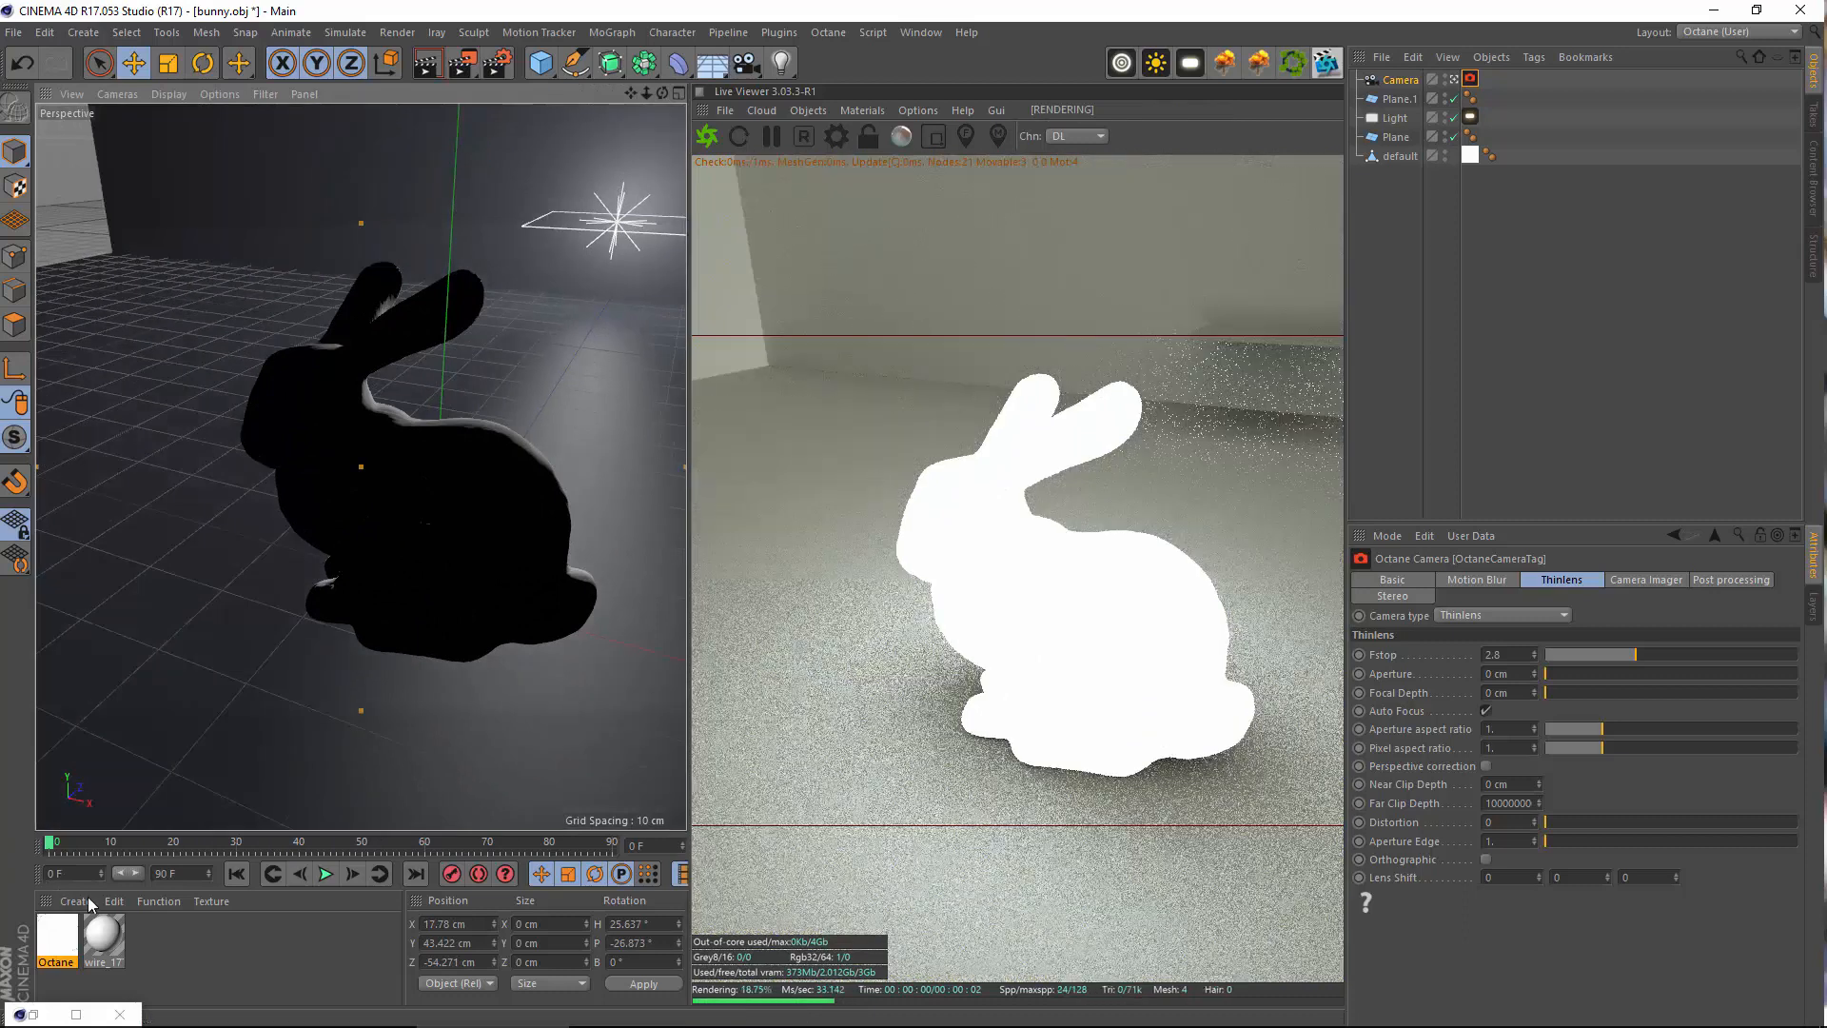
{"action": "left_click", "coordinate": [75, 901]}
{"action": "mouse_move", "coordinate": [163, 745]}
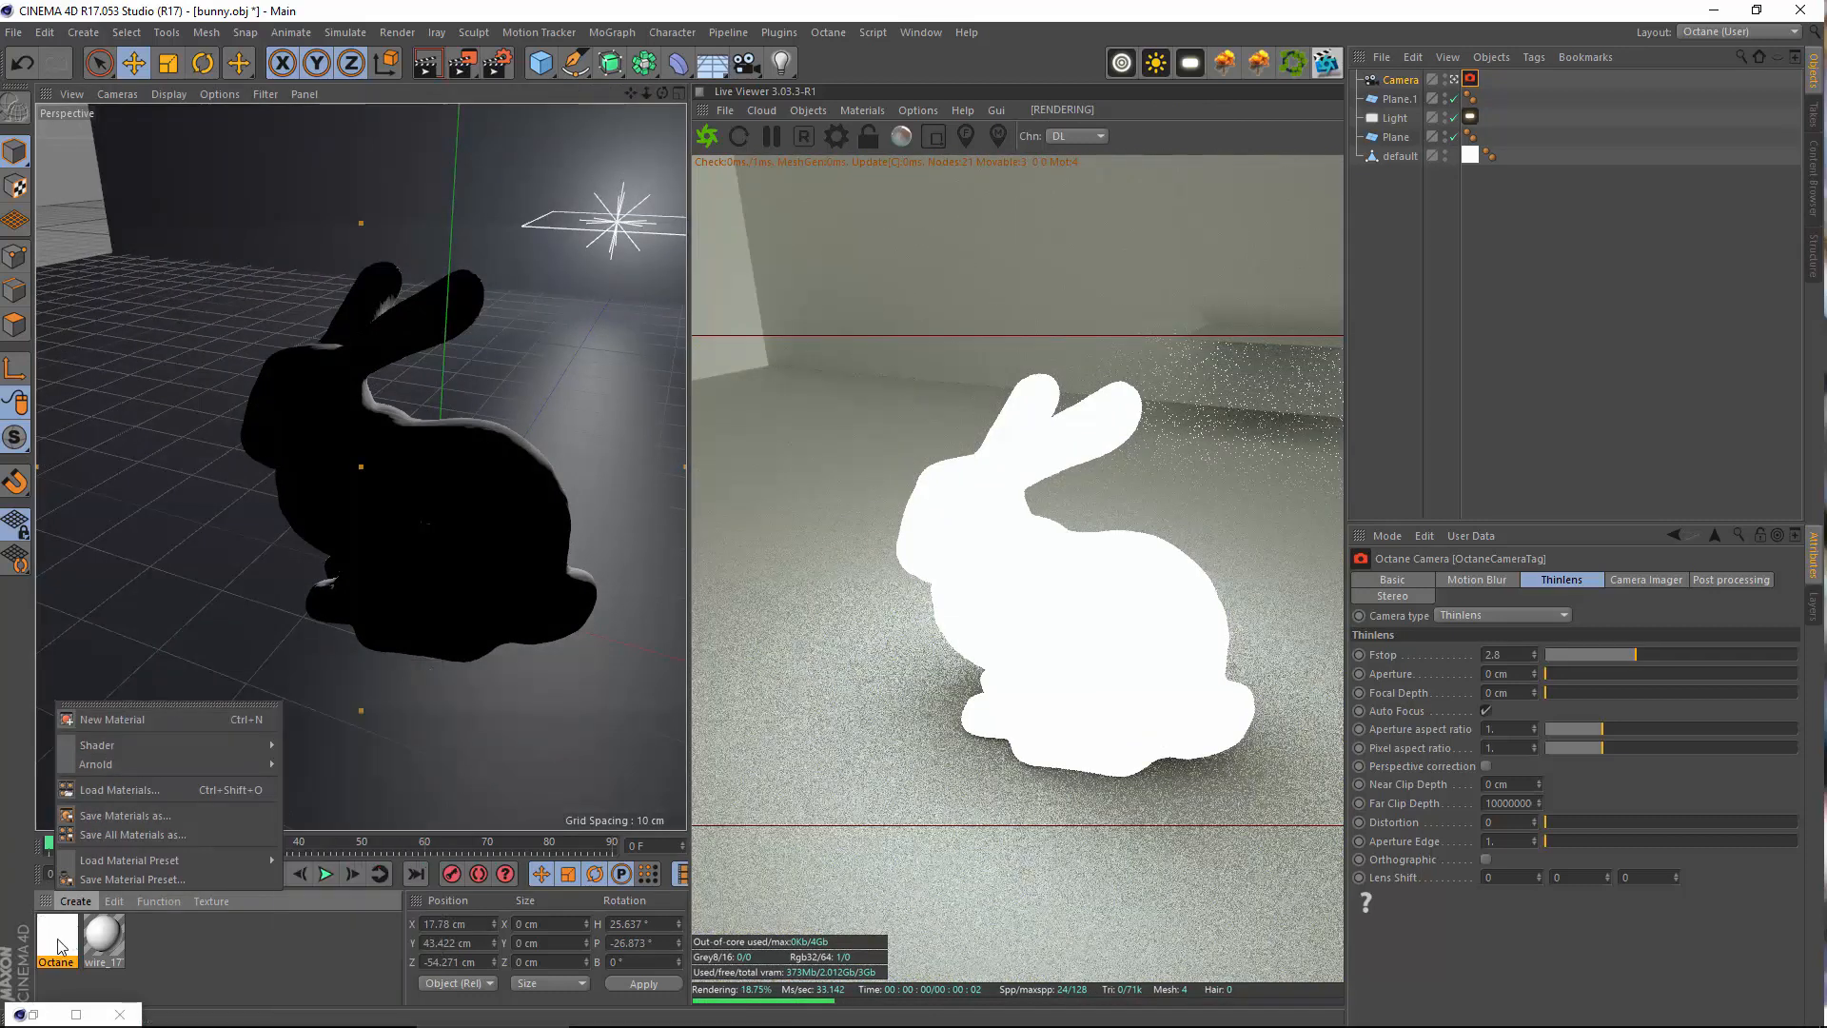
{"action": "double_click", "coordinate": [57, 937]}
{"action": "left_click", "coordinate": [113, 522]}
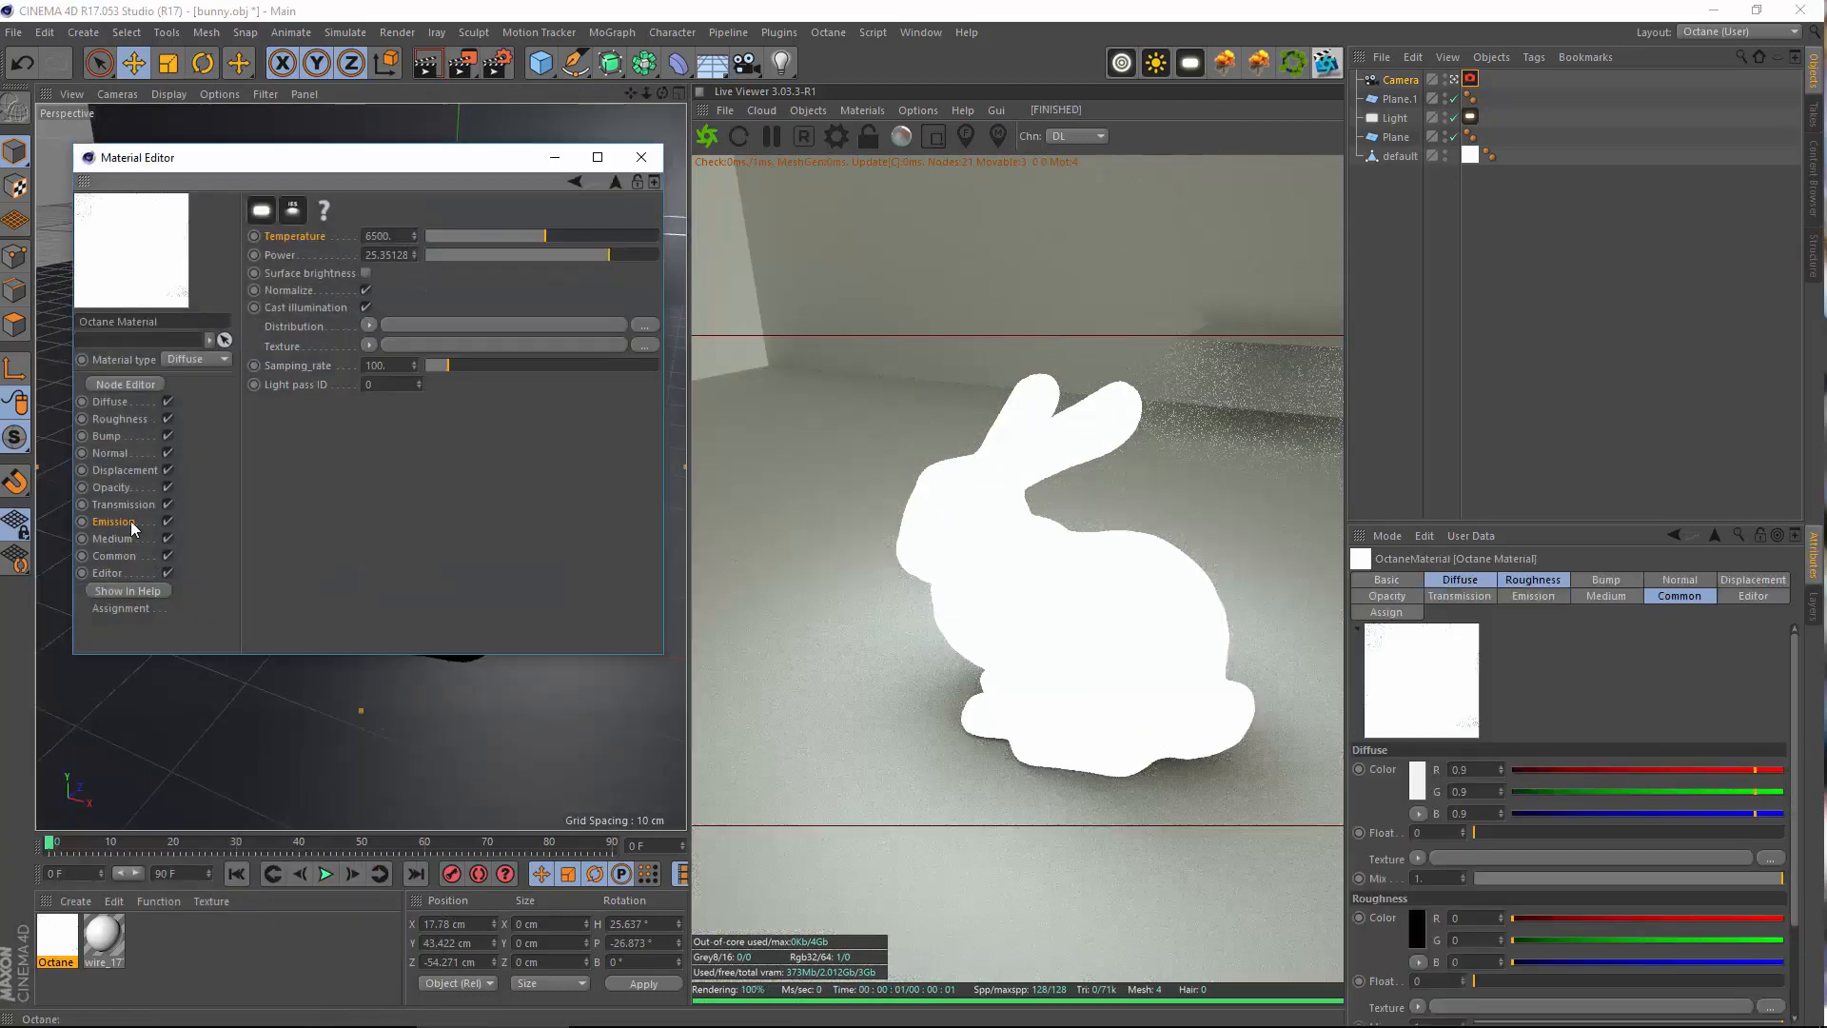
{"action": "left_click", "coordinate": [320, 226]}
{"action": "left_click", "coordinate": [325, 243]}
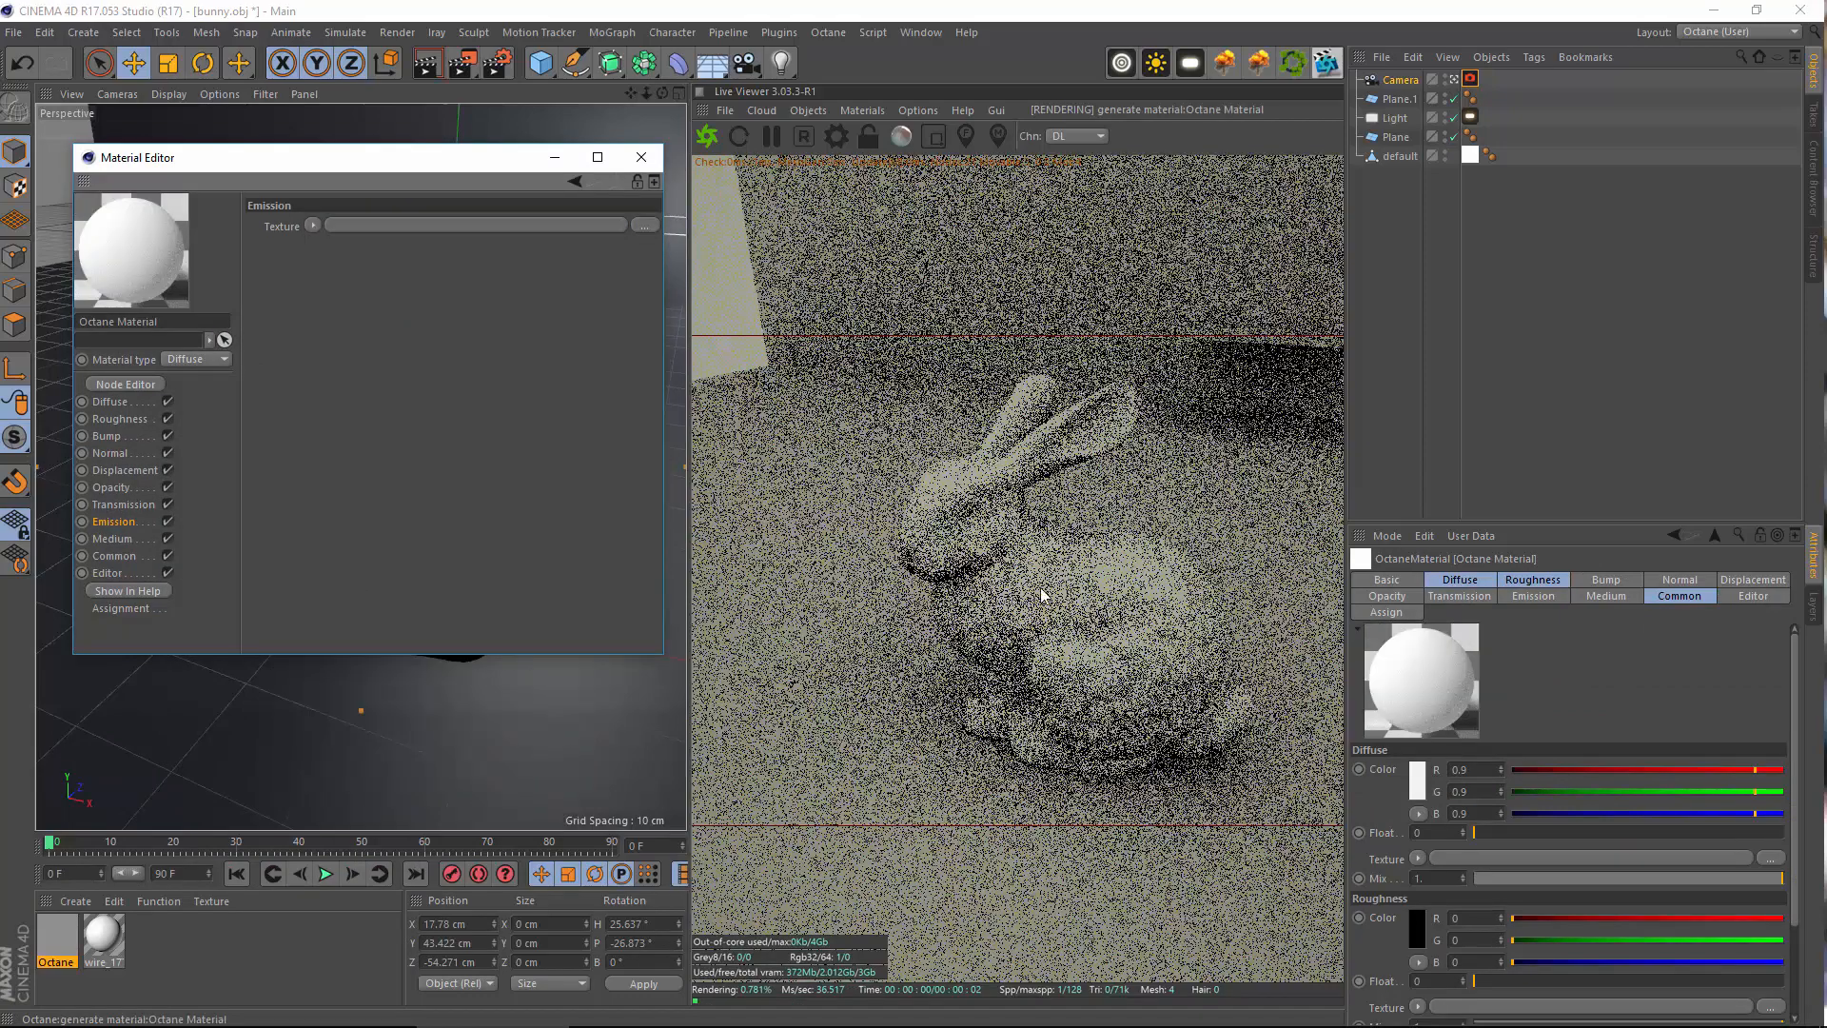
Duplicate the bunny together with the camera and move the copies behind the original, to about X -21.7 cm and Z 87.6 cm for the bunny
{"action": "left_click_drag", "start_coordinate": [1404, 159], "coordinate": [1400, 148], "text": "ctrl"}
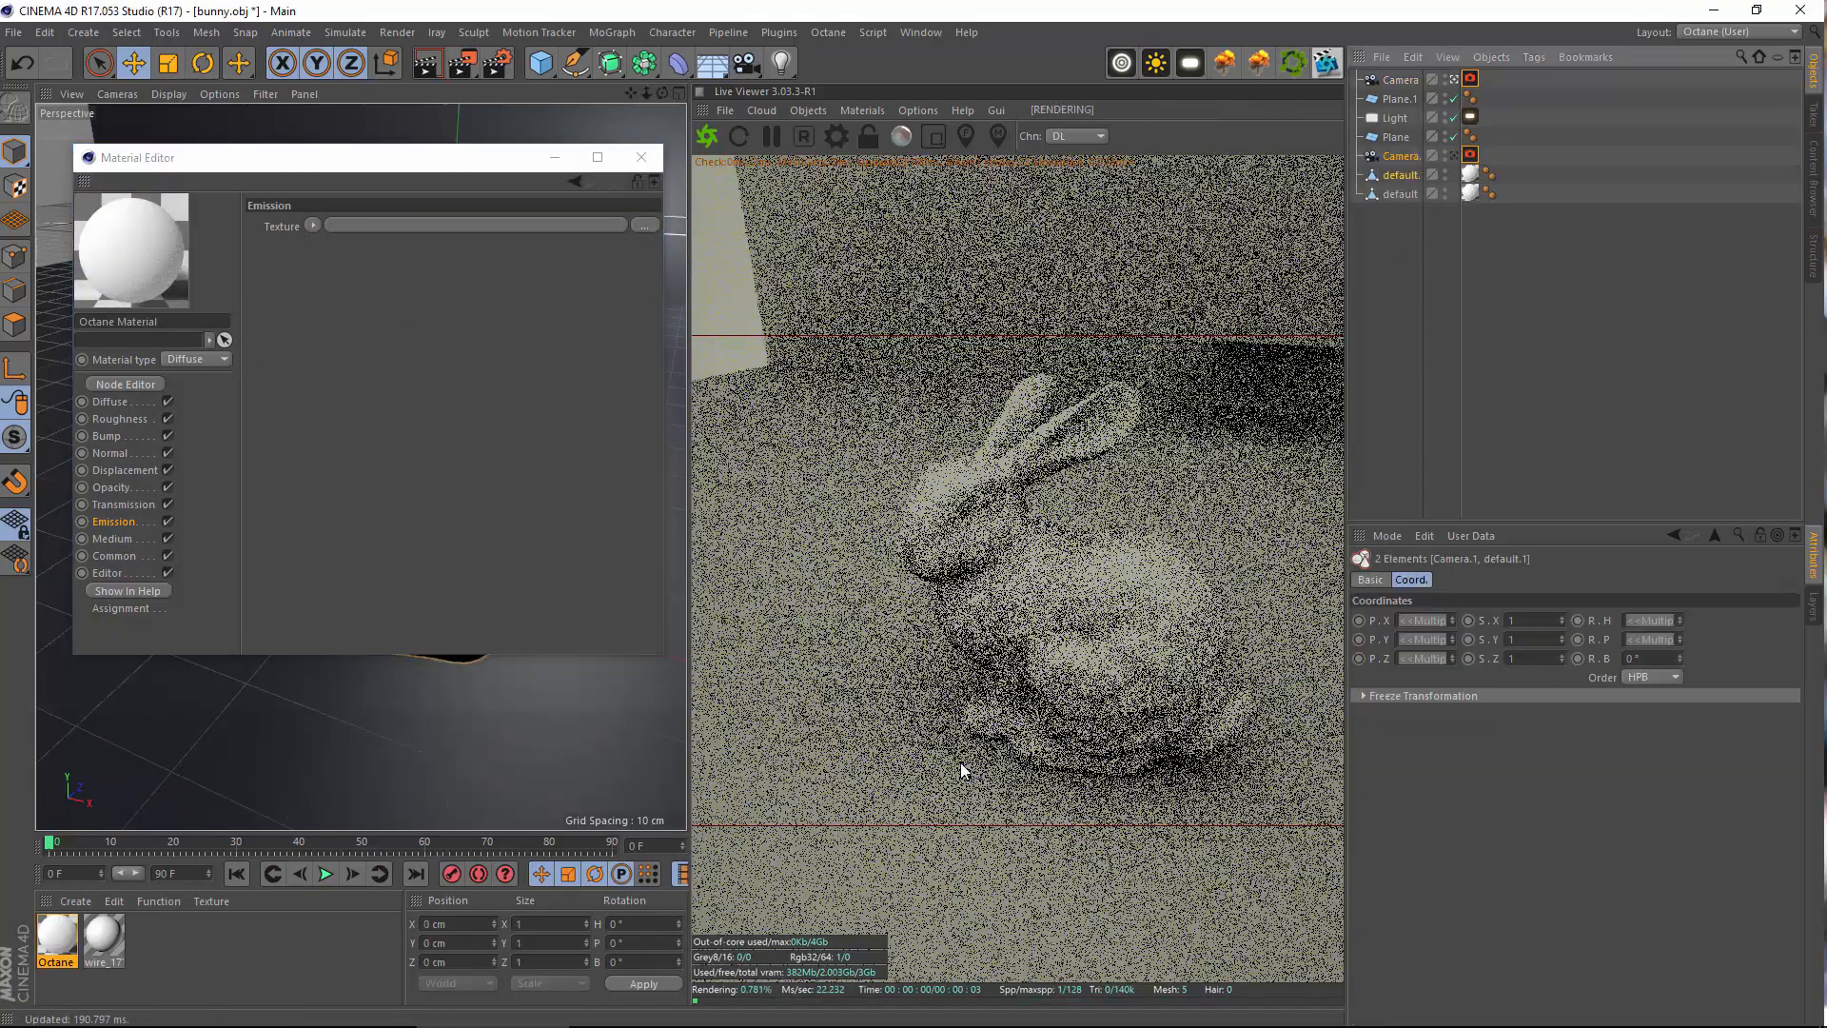
{"action": "left_click_drag", "start_coordinate": [319, 161], "coordinate": [327, 636]}
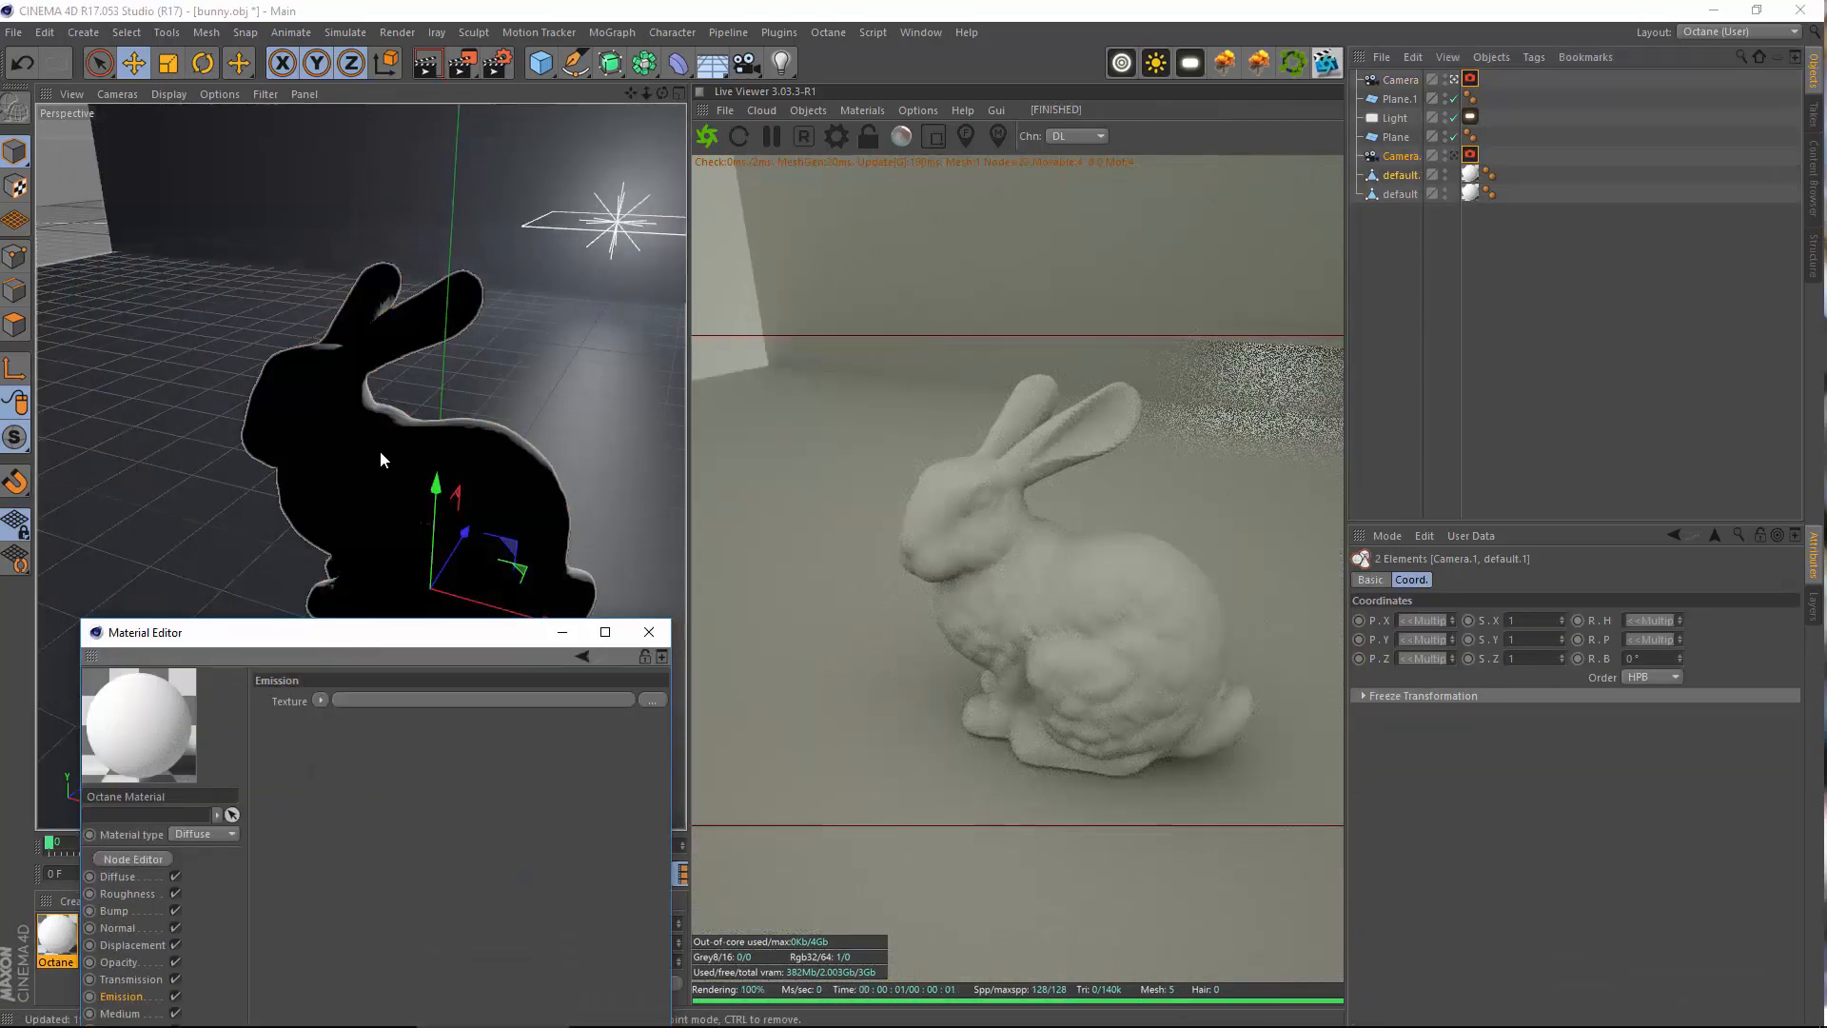
{"action": "left_click_drag", "start_coordinate": [597, 408], "coordinate": [482, 307]}
Try duplicating the rear bunny and rotating the copy about its vertical axis, and undo both changes
{"action": "left_click", "coordinate": [1402, 177]}
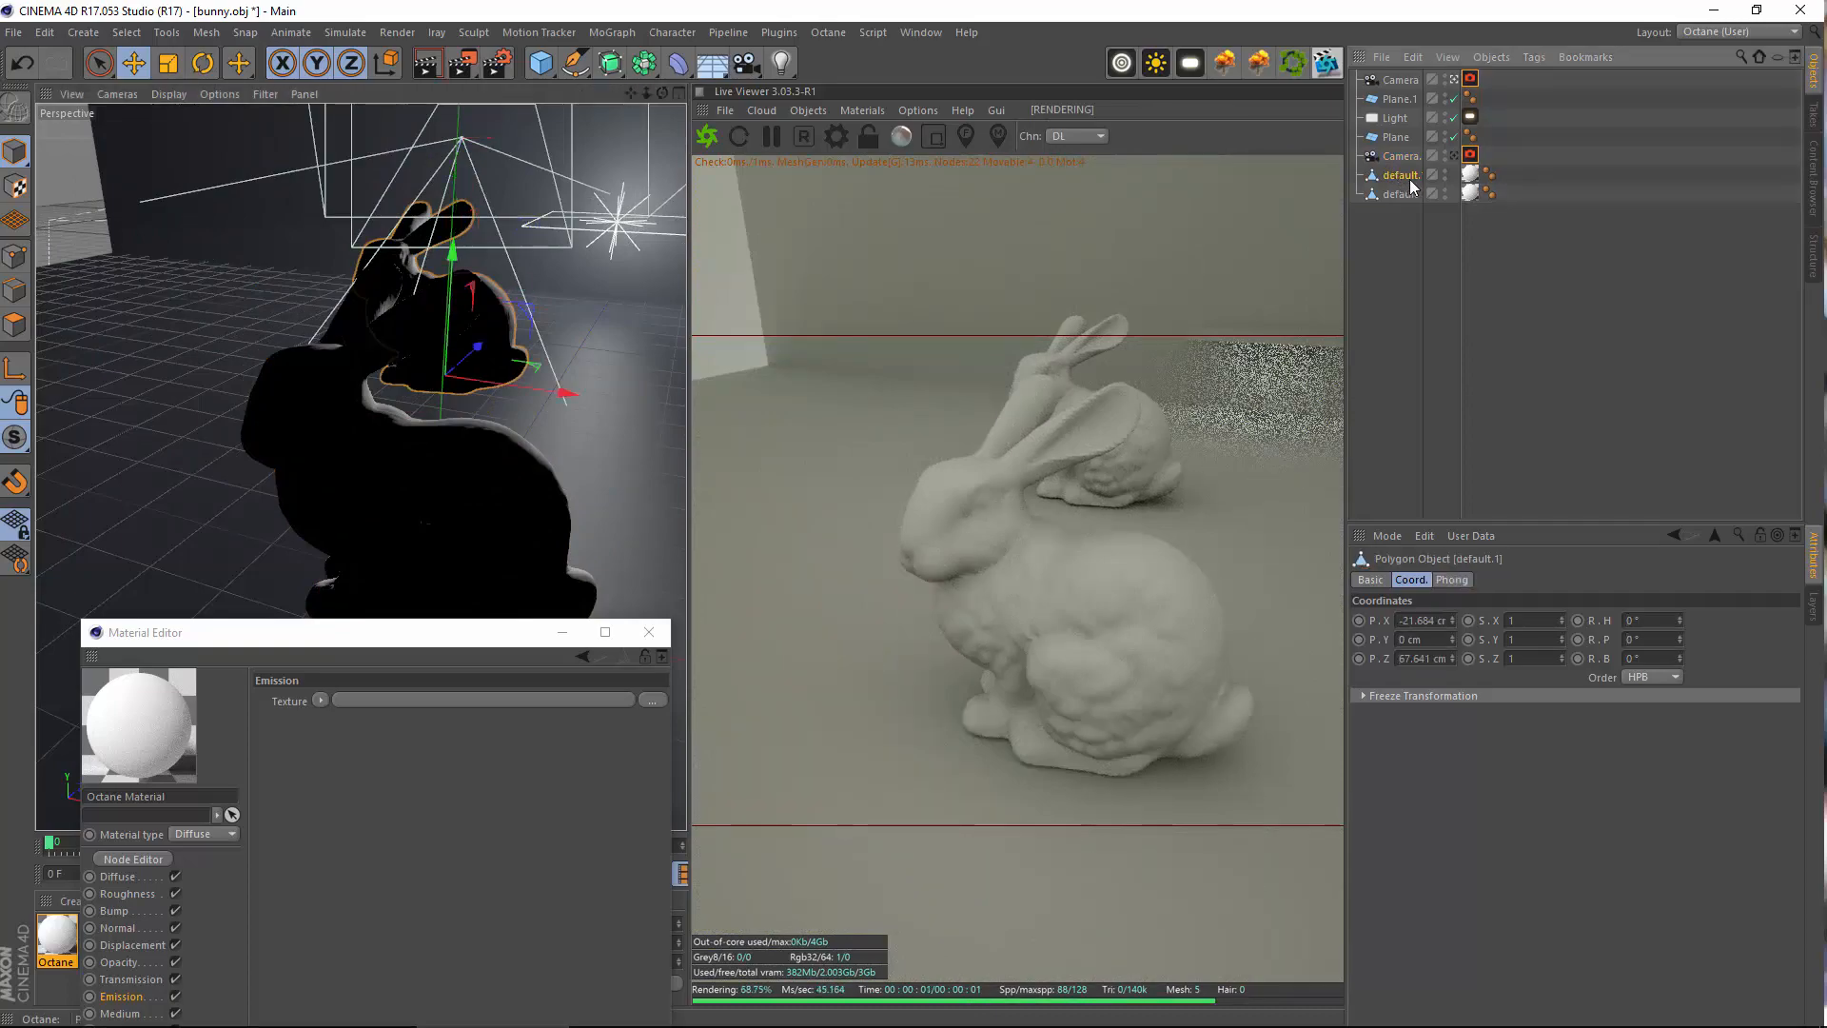
{"action": "left_click_drag", "start_coordinate": [1405, 167], "coordinate": [1405, 171], "text": "ctrl"}
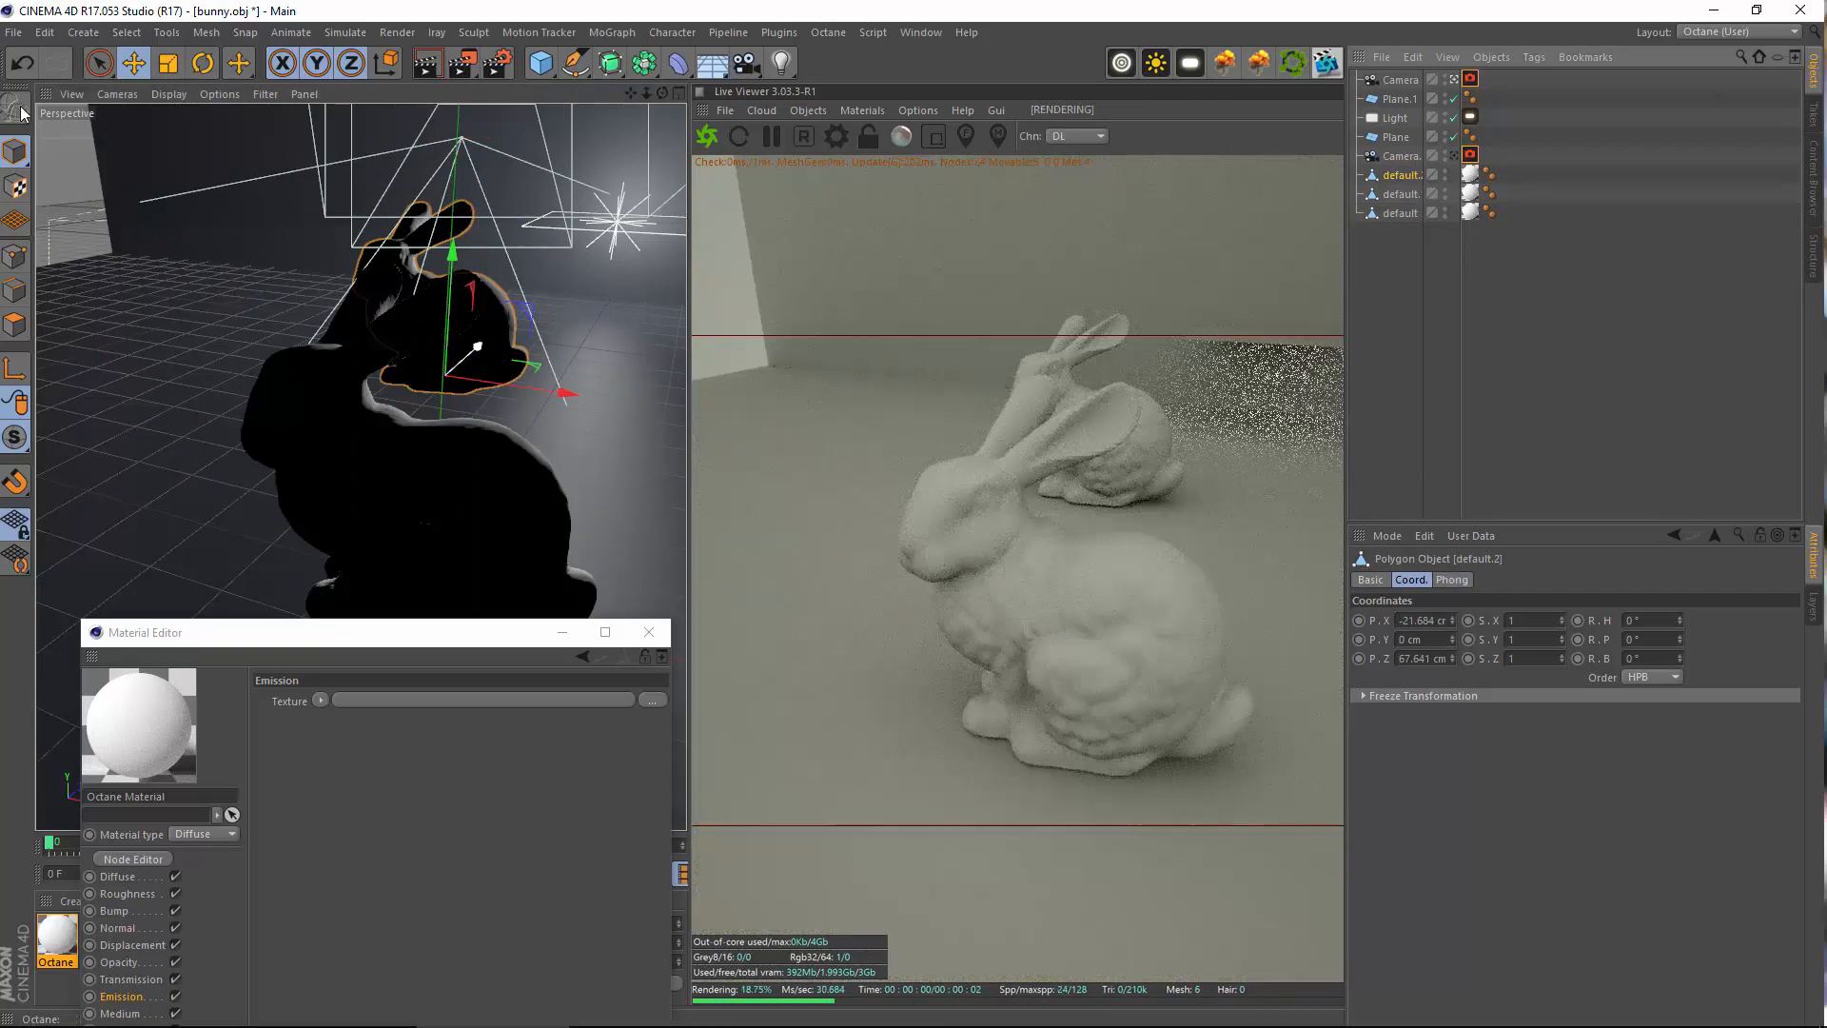
{"action": "left_click", "coordinate": [203, 63]}
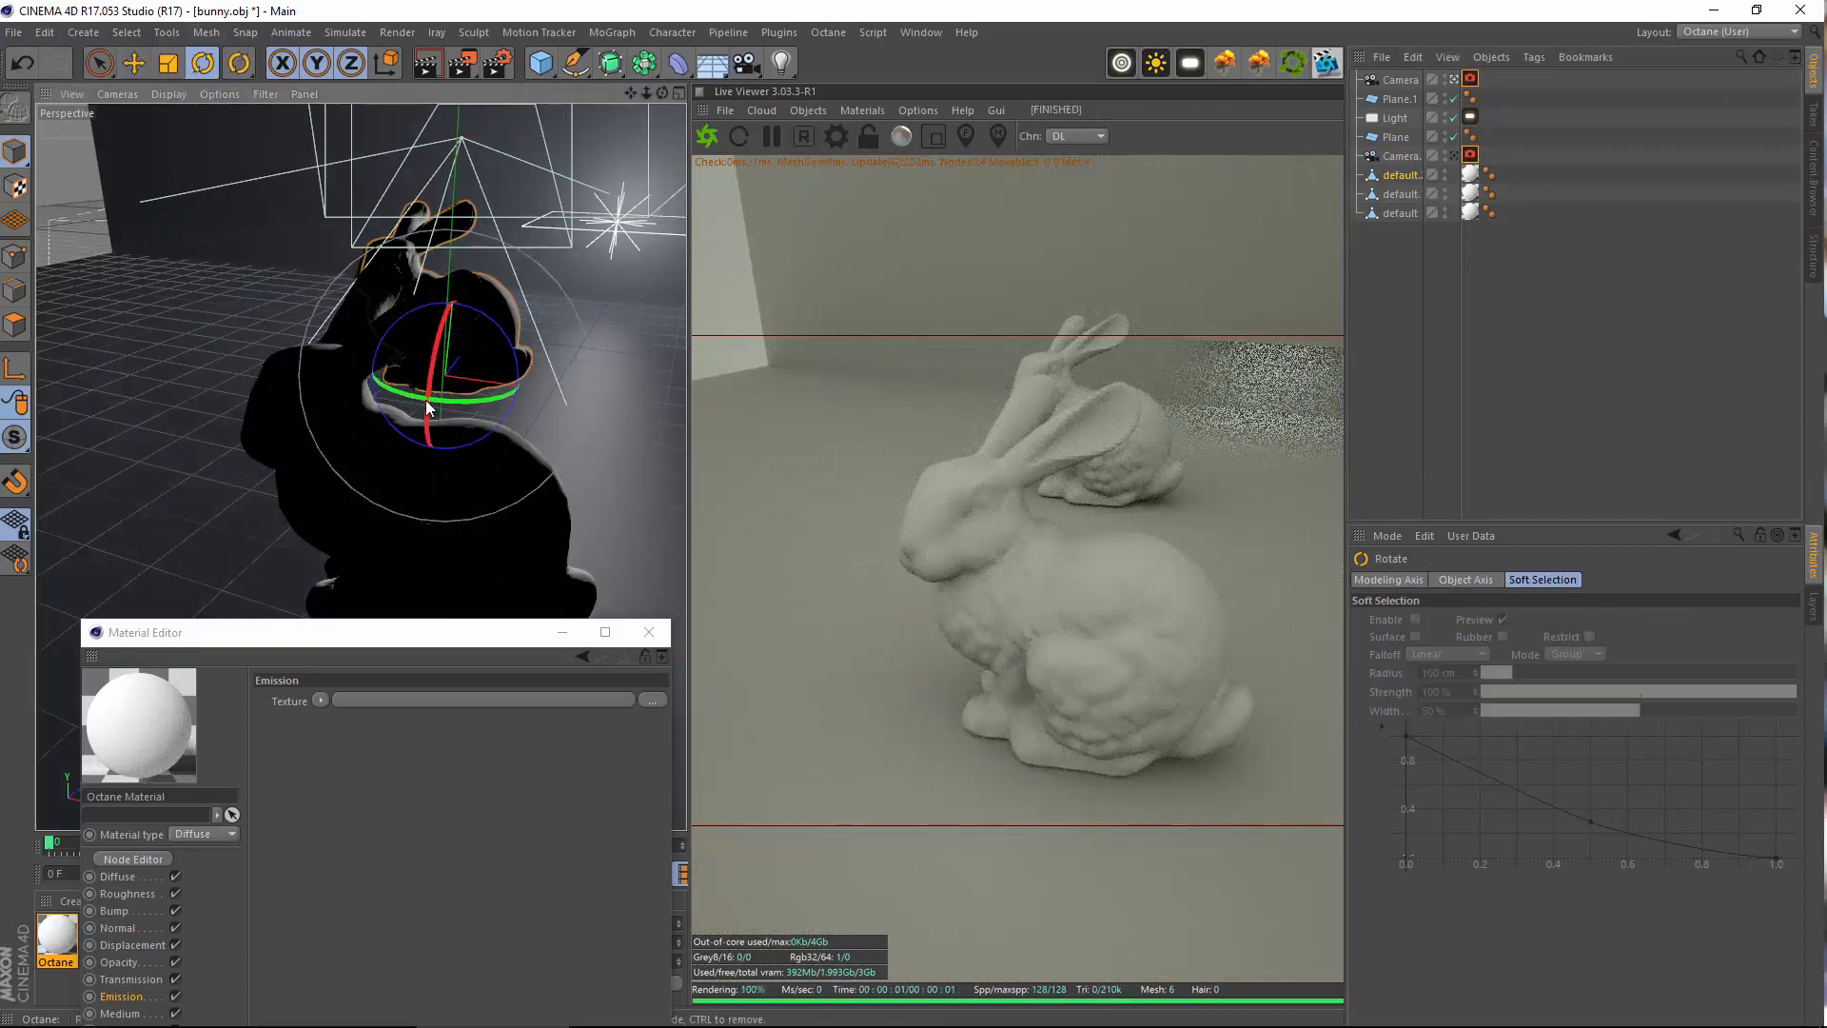
{"action": "left_click_drag", "start_coordinate": [404, 409], "coordinate": [514, 407]}
{"action": "left_click", "coordinate": [132, 72]}
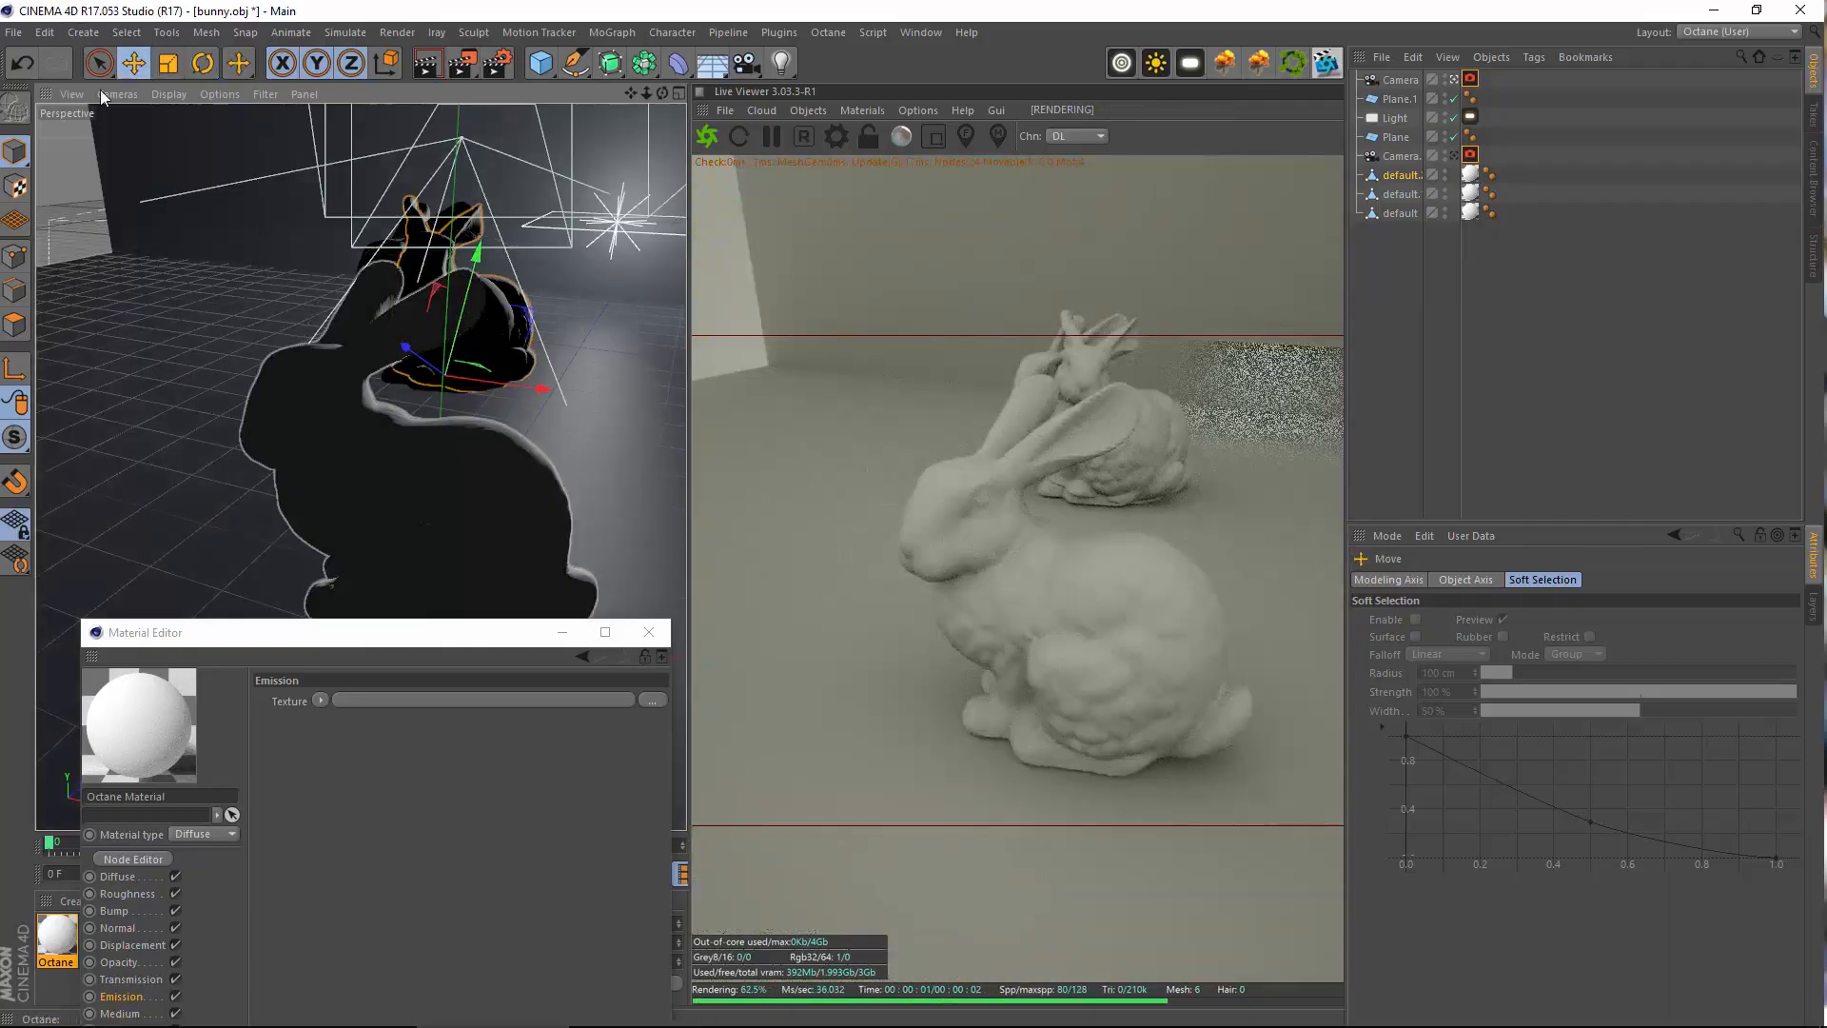
{"action": "key", "text": "ctrl+z"}
{"action": "key", "text": "ctrl+z"}
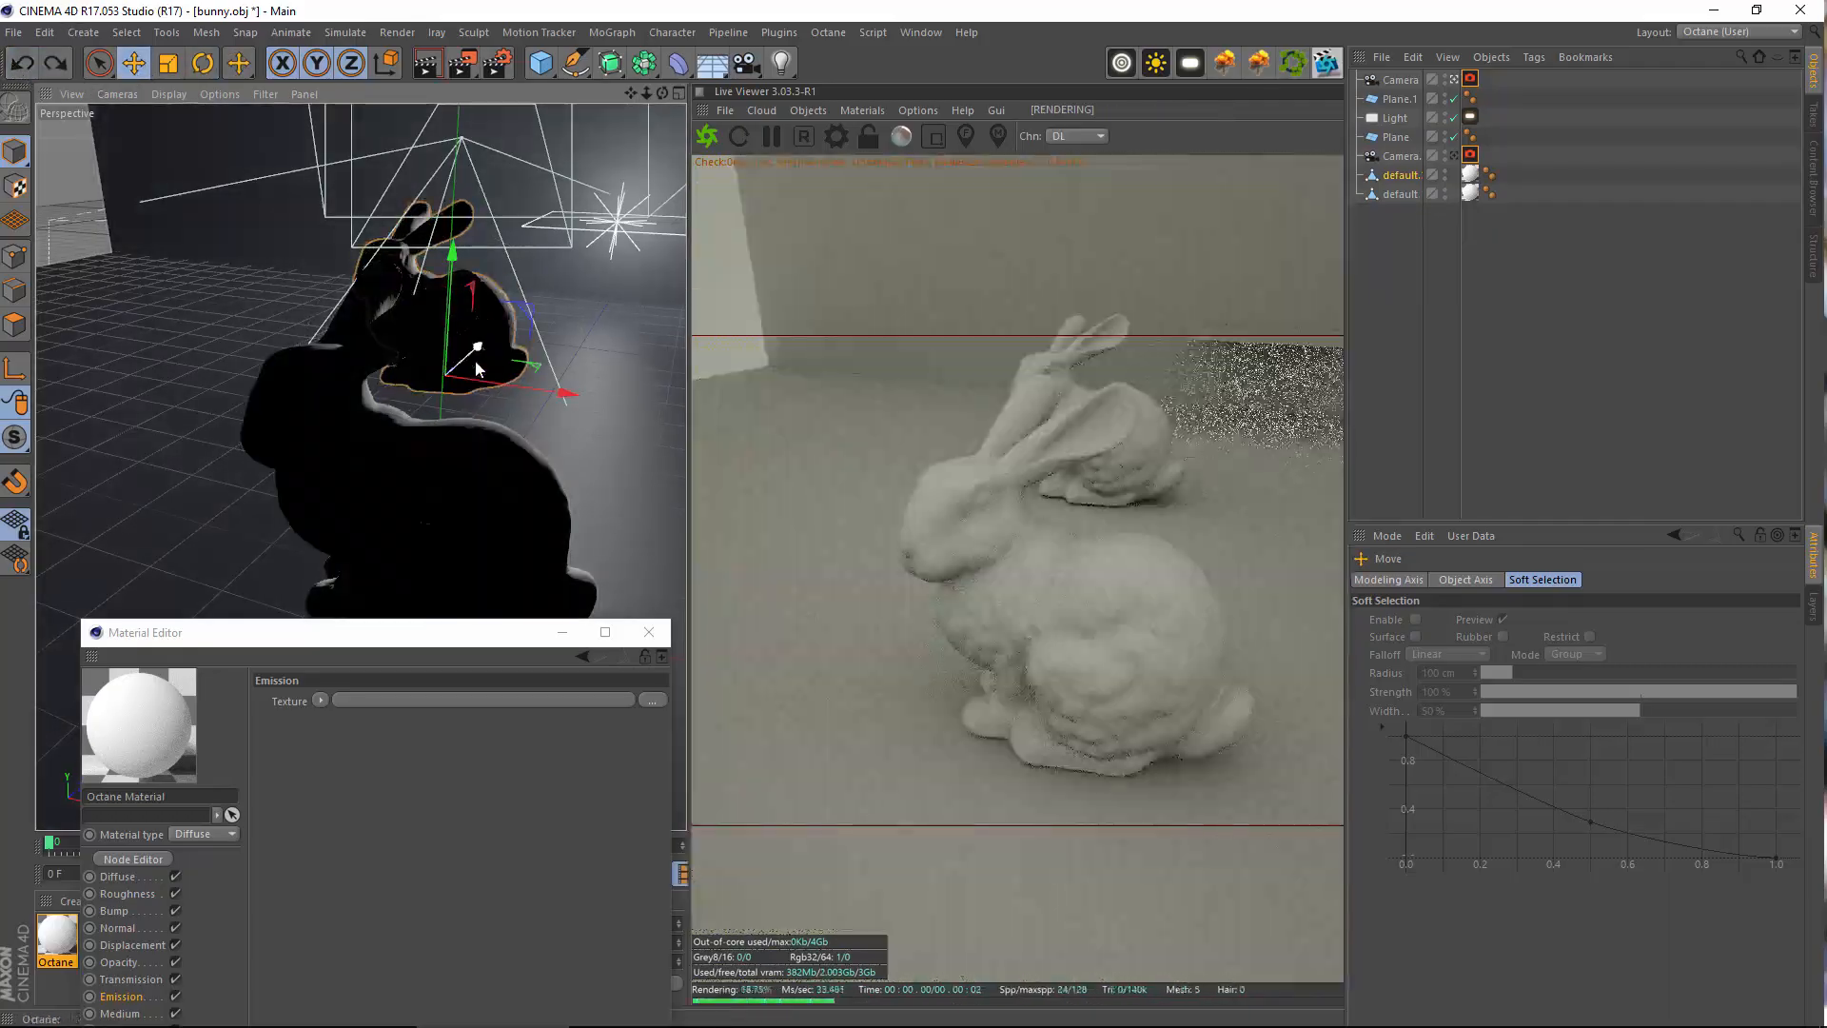
Move the duplicated bunny in front of the original, to about X 43 cm and Z -66.5 cm
{"action": "left_click_drag", "start_coordinate": [477, 351], "coordinate": [352, 470]}
{"action": "middle_click_drag", "start_coordinate": [359, 465], "coordinate": [508, 352], "text": "alt"}
{"action": "right_click_drag", "start_coordinate": [464, 352], "coordinate": [375, 419], "text": "alt"}
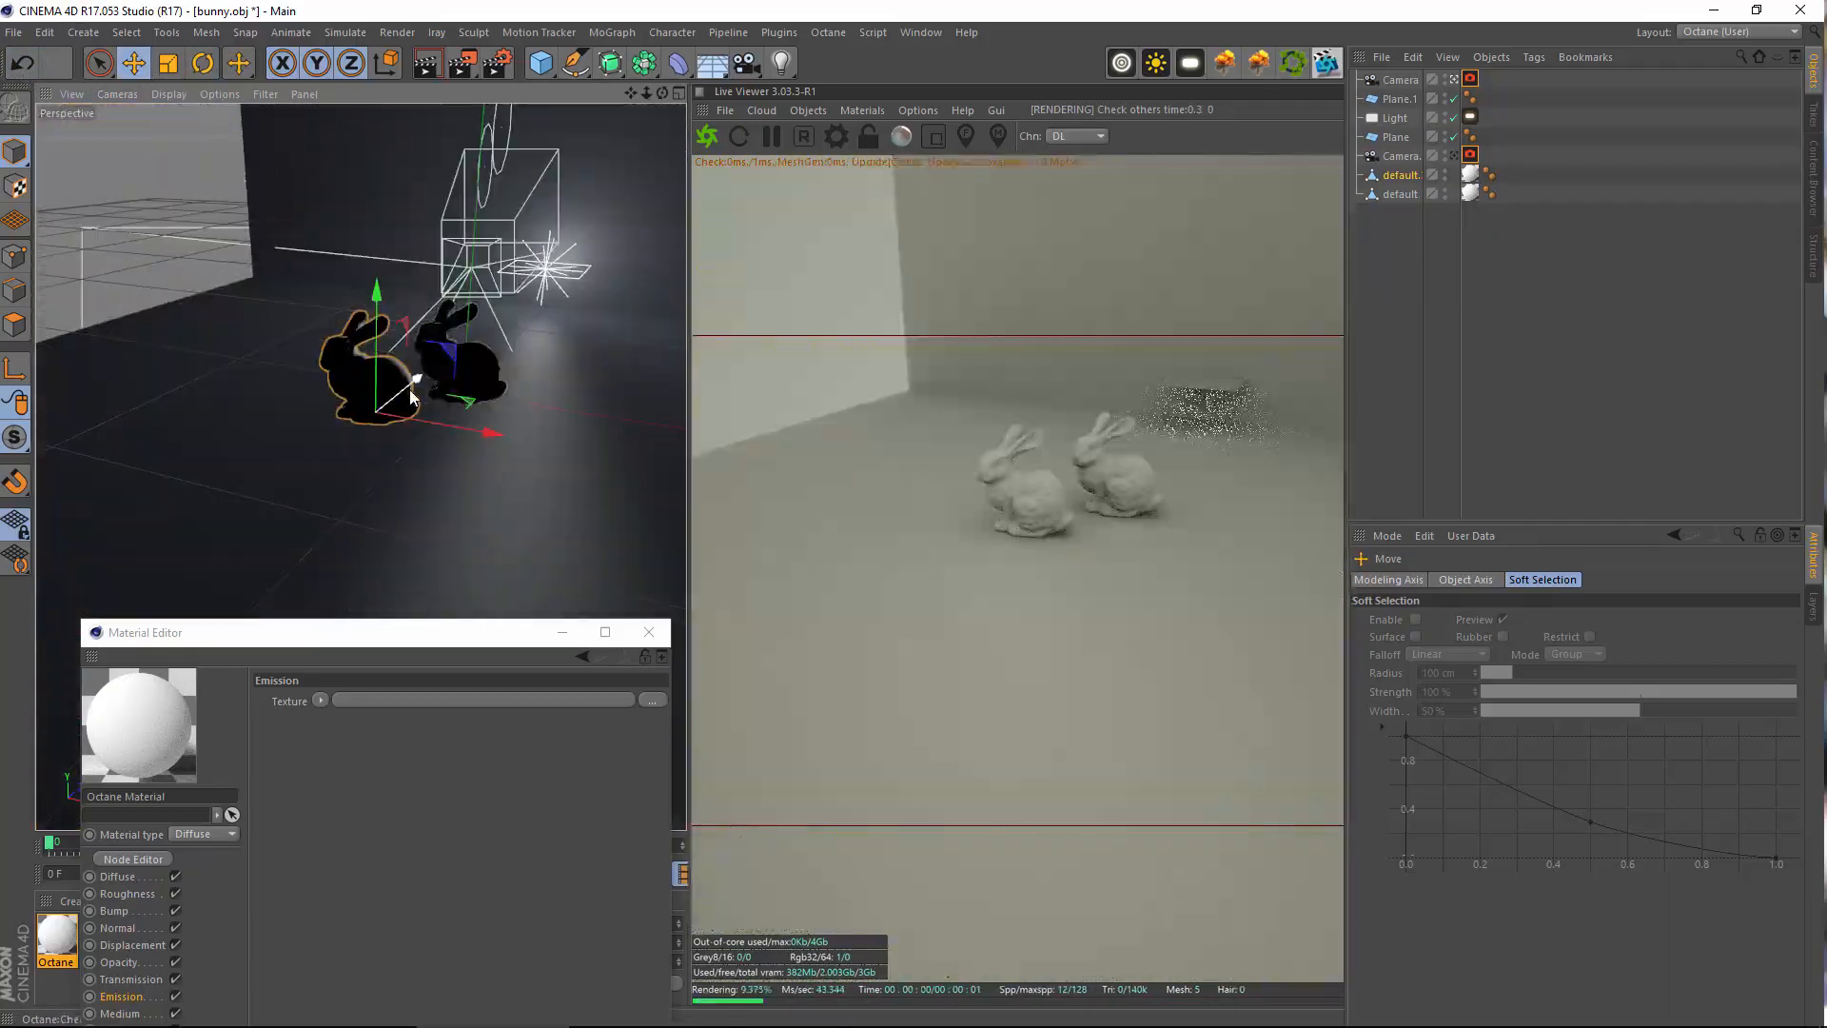
{"action": "left_click_drag", "start_coordinate": [410, 386], "coordinate": [658, 576]}
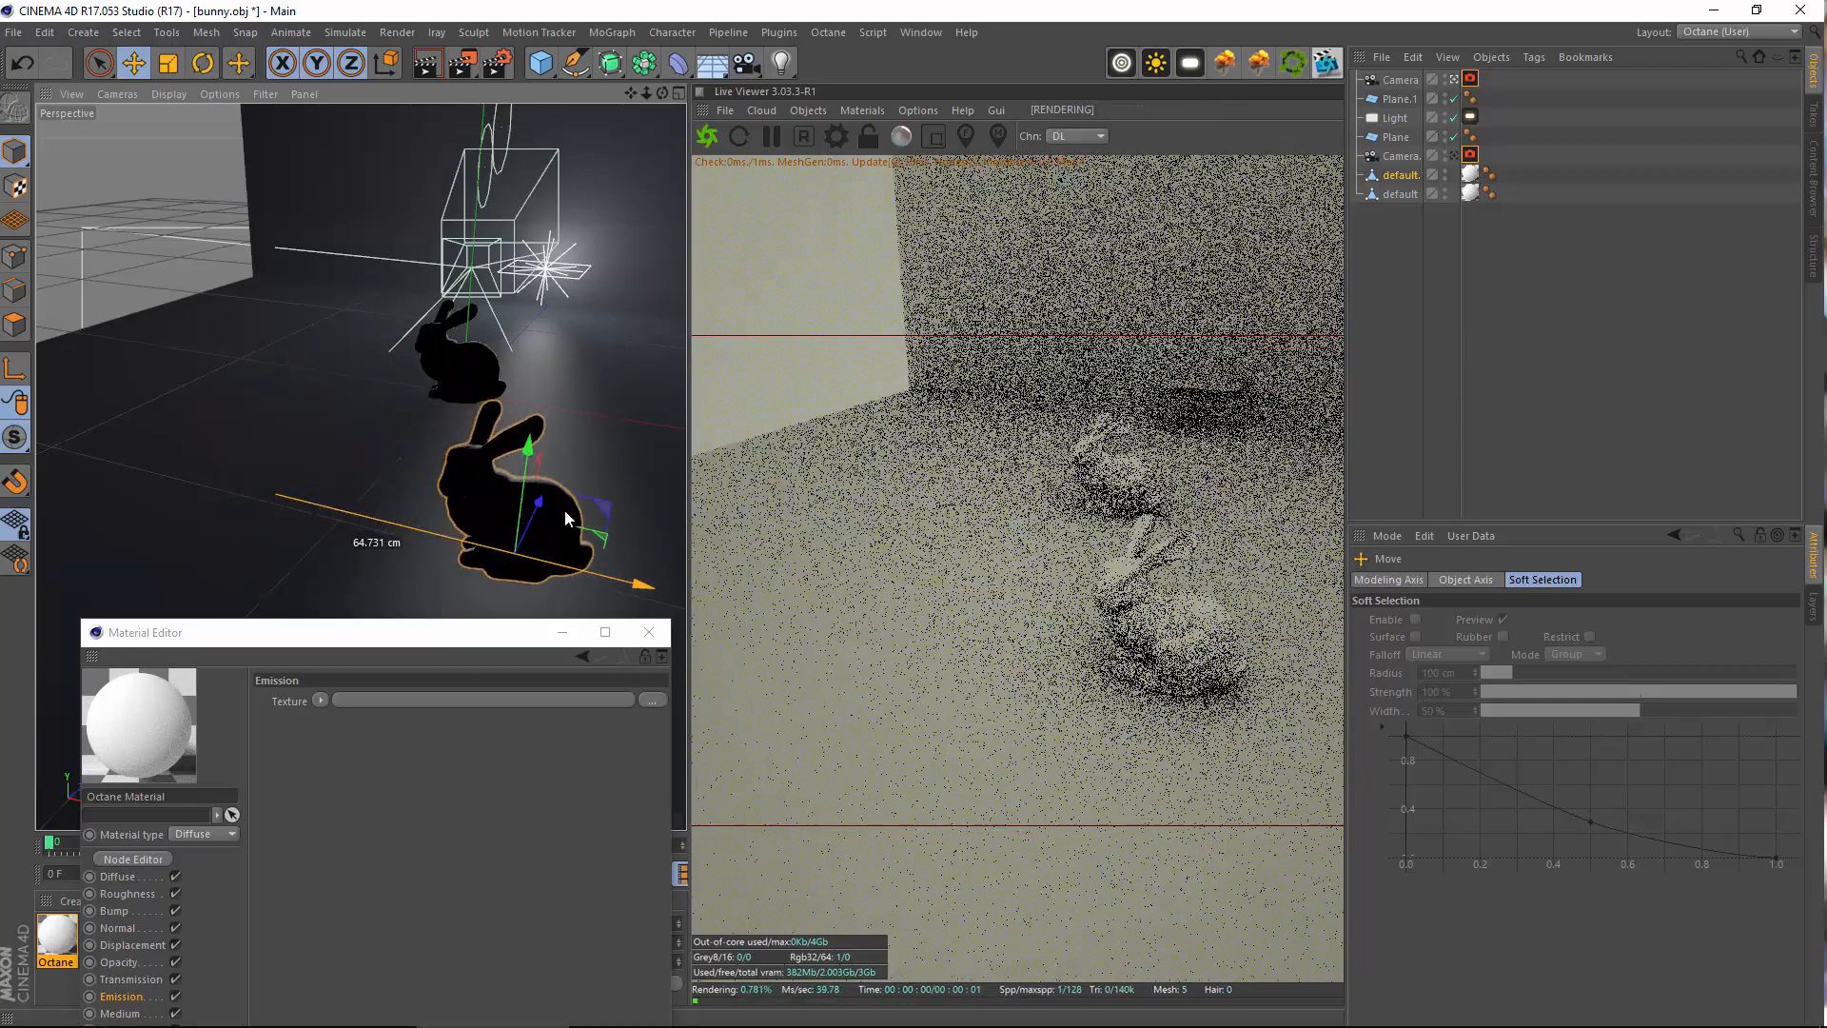
{"action": "left_click_drag", "start_coordinate": [544, 507], "coordinate": [506, 466]}
Reposition the active camera near floor level so one bunny stands close in the foreground and the other farther back
{"action": "right_click_drag", "start_coordinate": [418, 464], "coordinate": [448, 476], "text": "alt"}
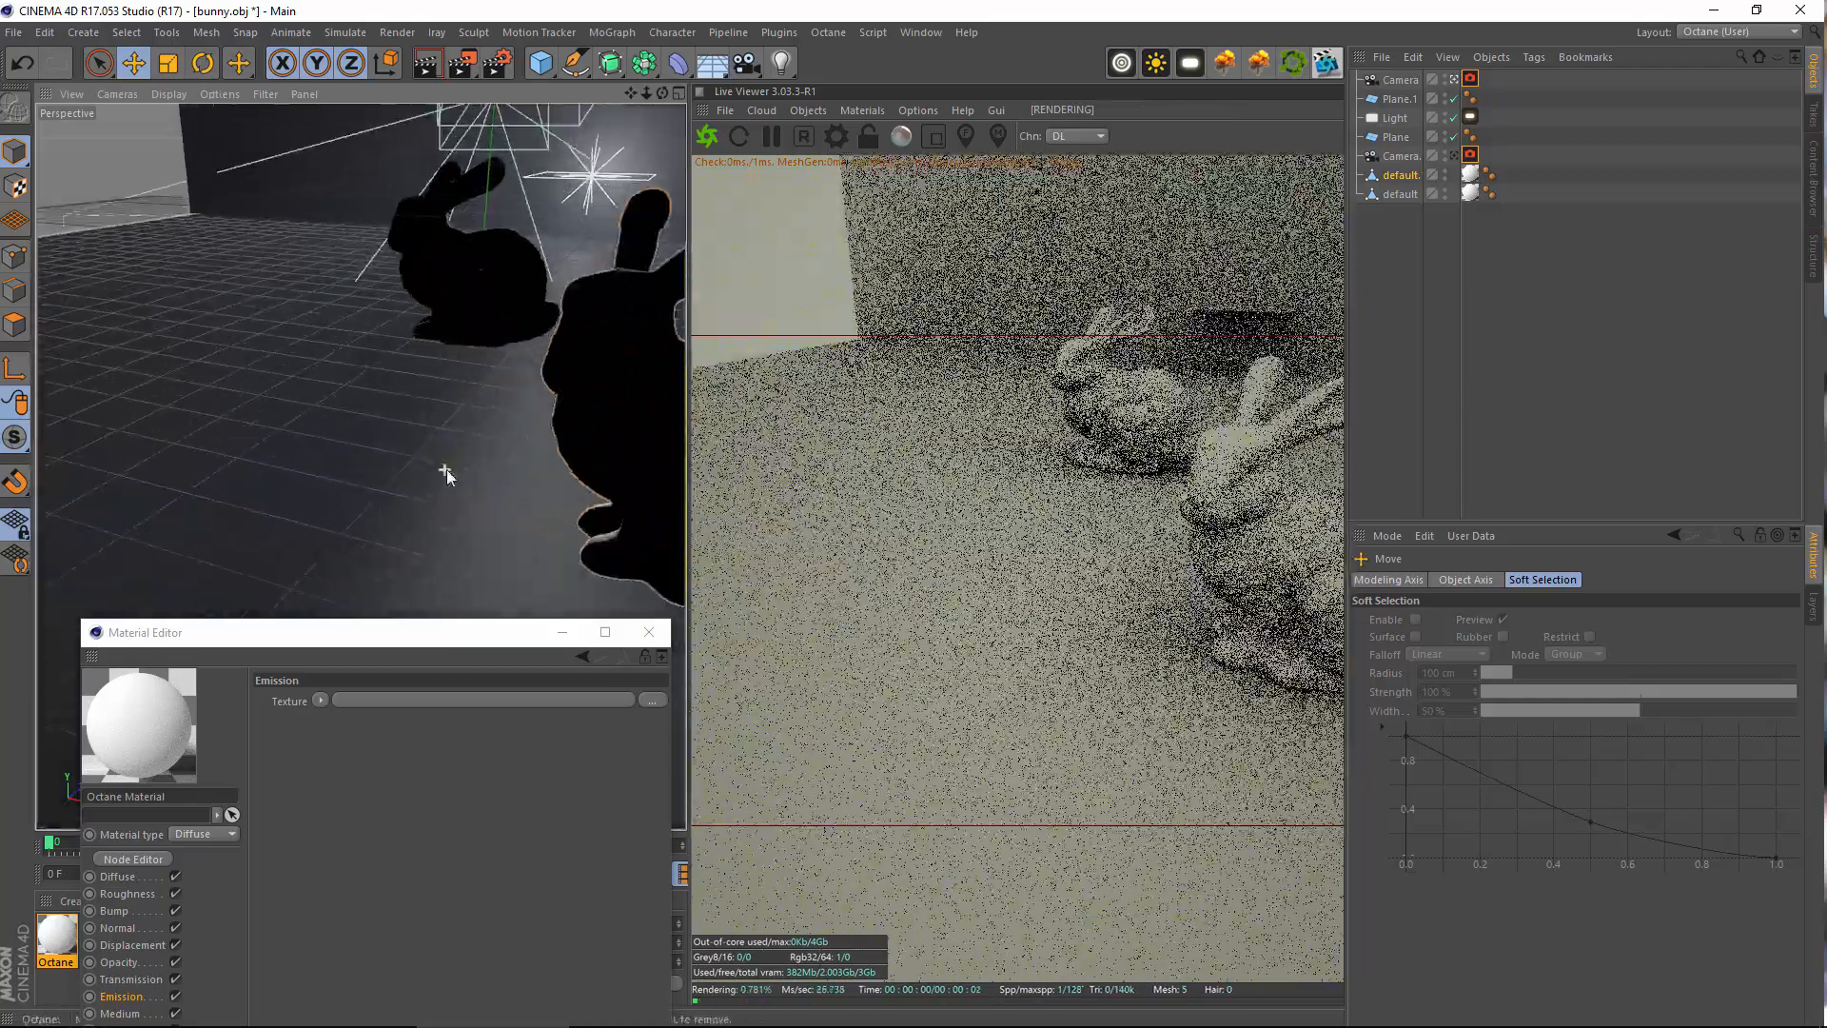
{"action": "left_click_drag", "start_coordinate": [465, 464], "coordinate": [506, 394], "text": "alt"}
{"action": "right_click_drag", "start_coordinate": [505, 385], "coordinate": [487, 398], "text": "alt"}
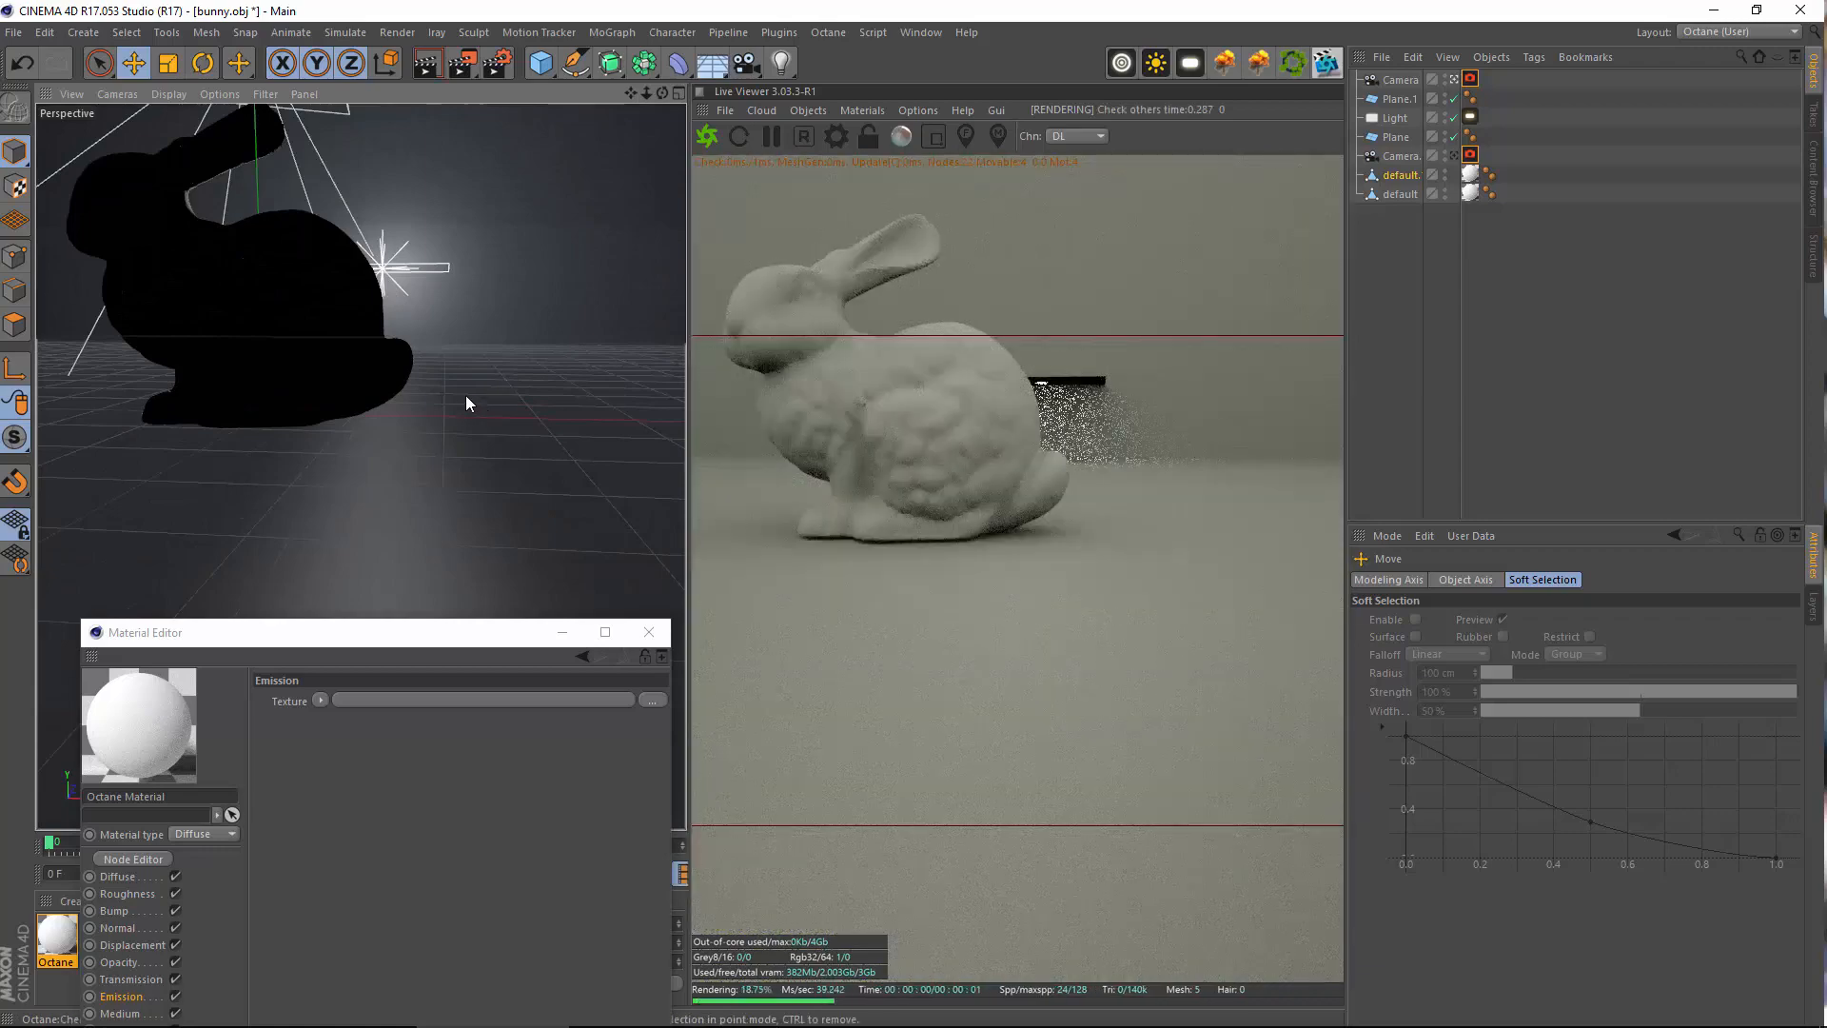
{"action": "scroll", "coordinate": [466, 396], "scroll_direction": "down", "scroll_amount": 5}
{"action": "left_click_drag", "start_coordinate": [486, 431], "coordinate": [475, 430], "text": "alt"}
{"action": "scroll", "coordinate": [476, 430], "scroll_direction": "up", "scroll_amount": 3}
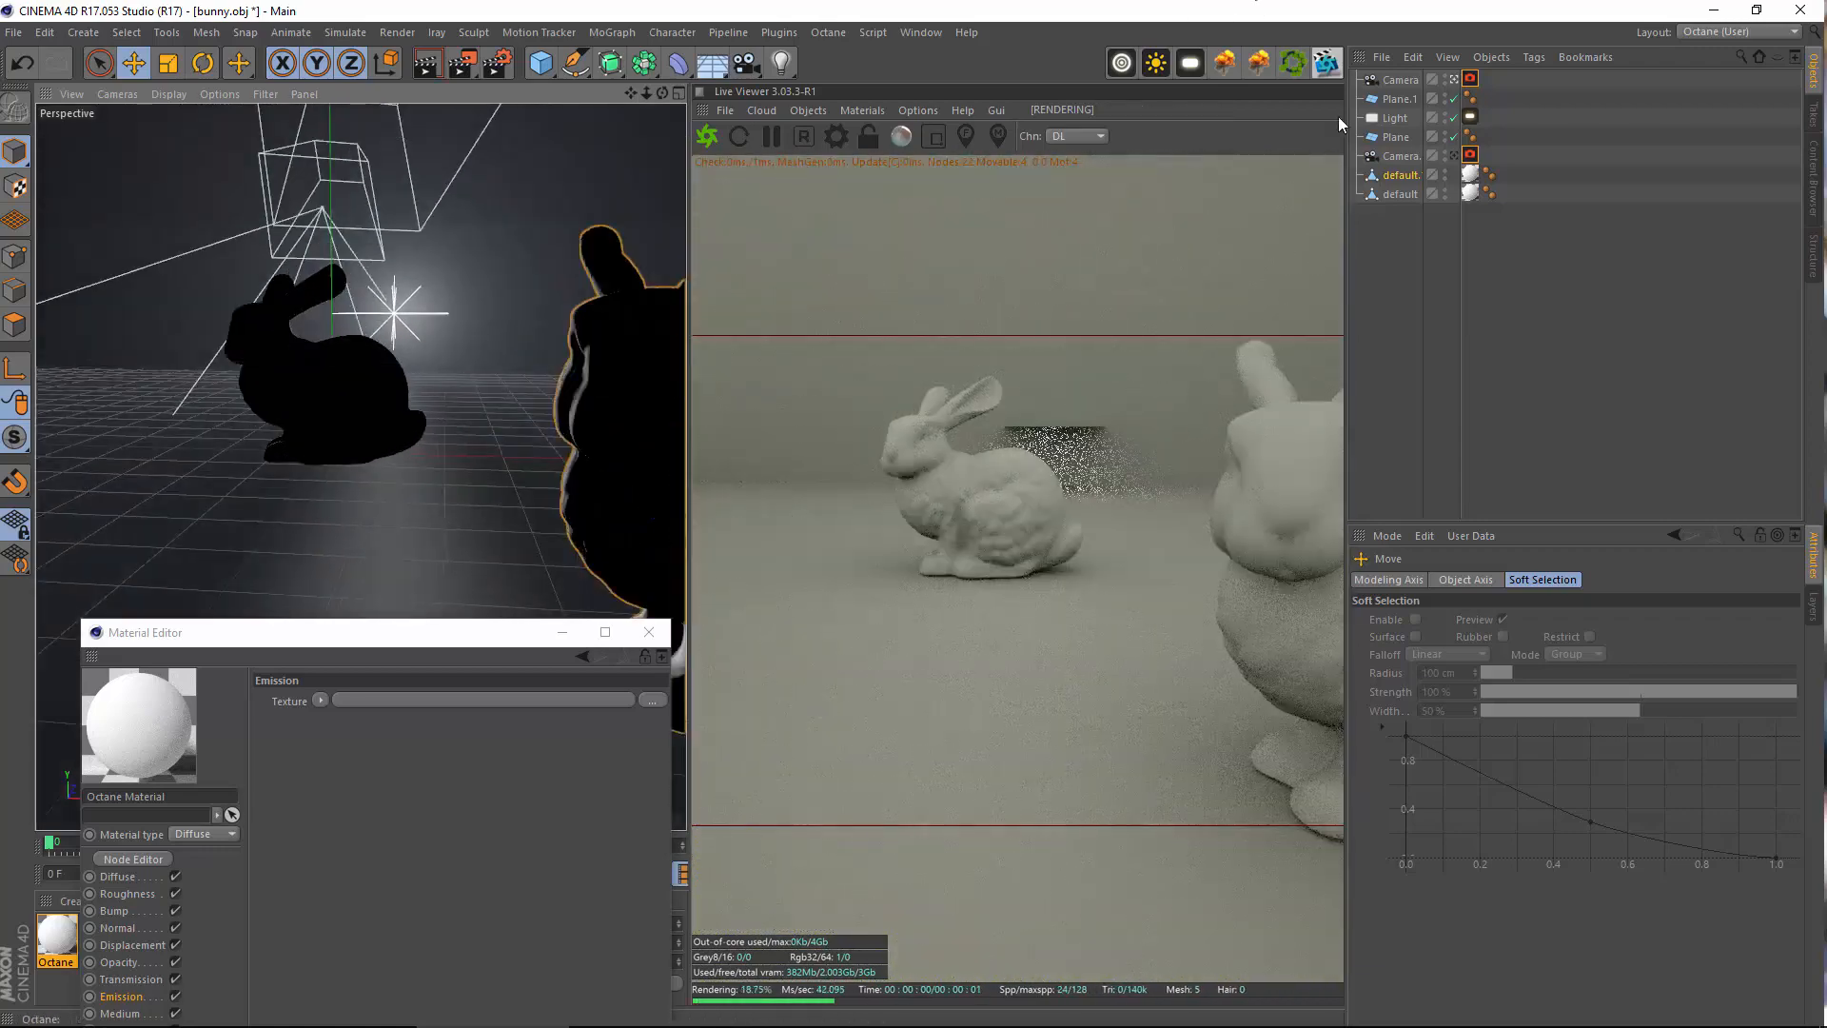
Delete the Light object from the scene and select the foreground bunny
{"action": "left_click", "coordinate": [1399, 117]}
{"action": "key", "text": "Delete"}
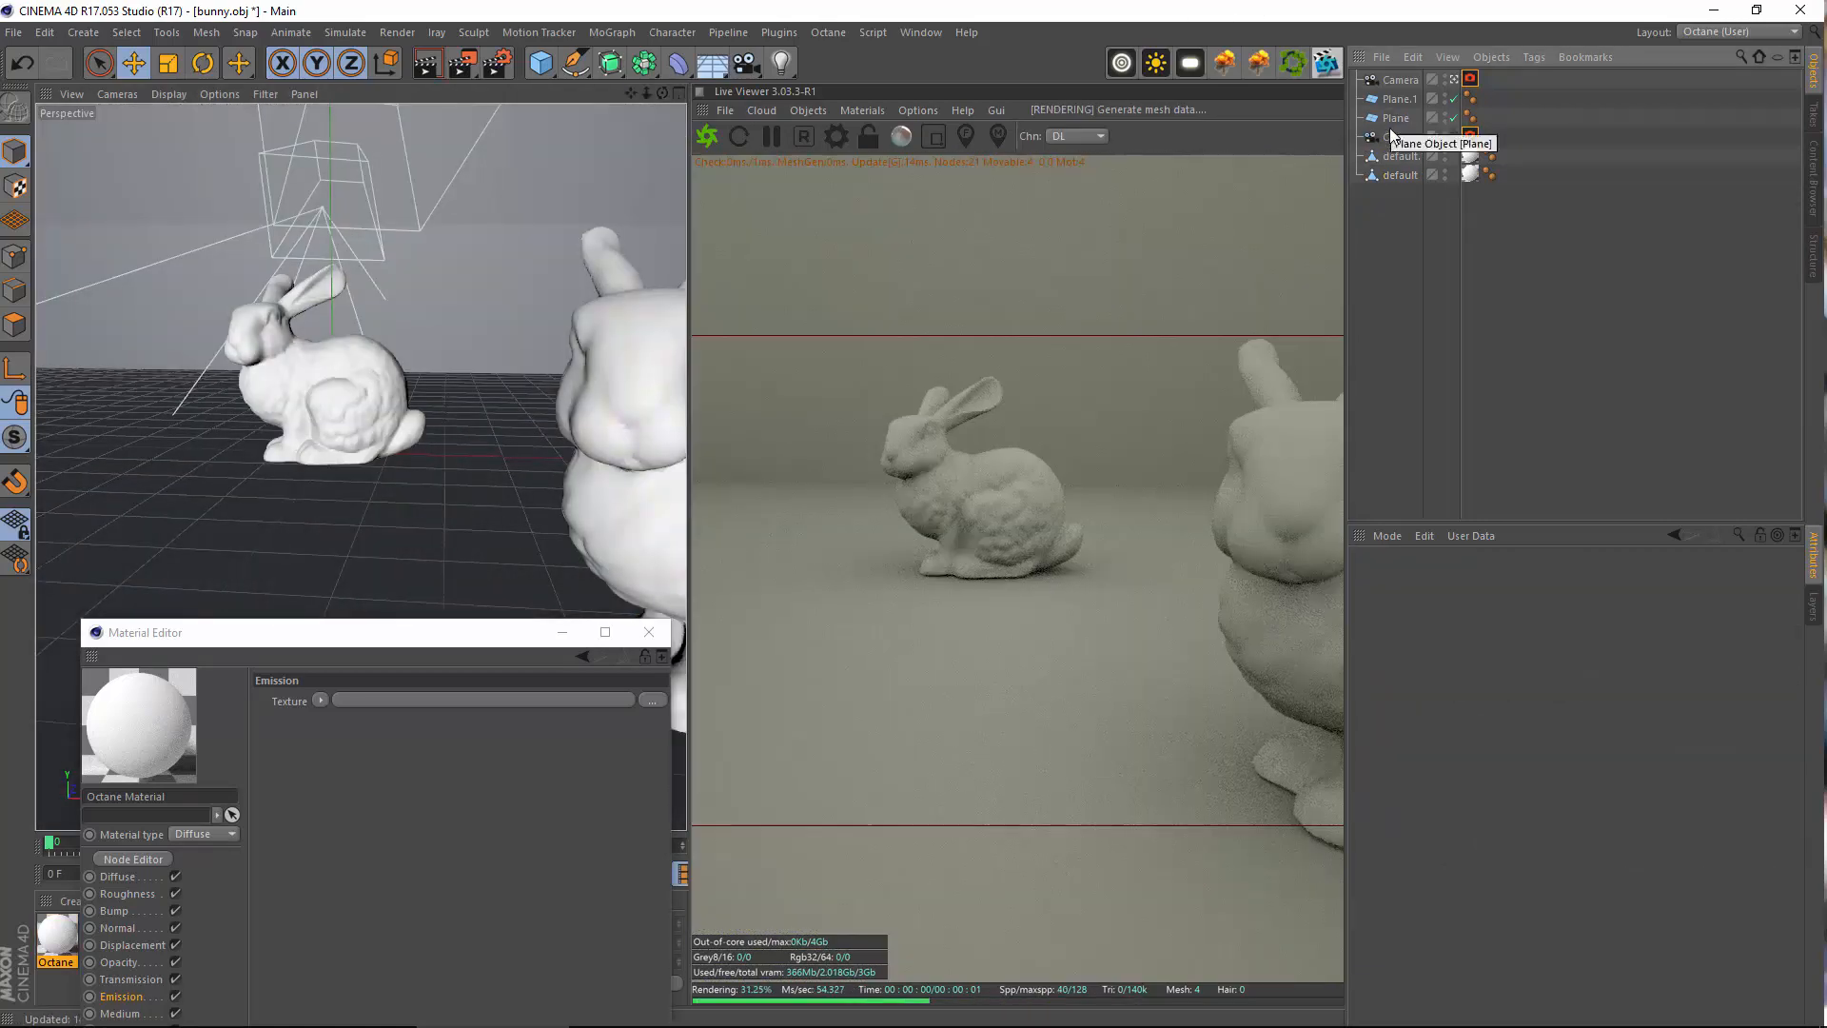
{"action": "left_click", "coordinate": [1395, 159]}
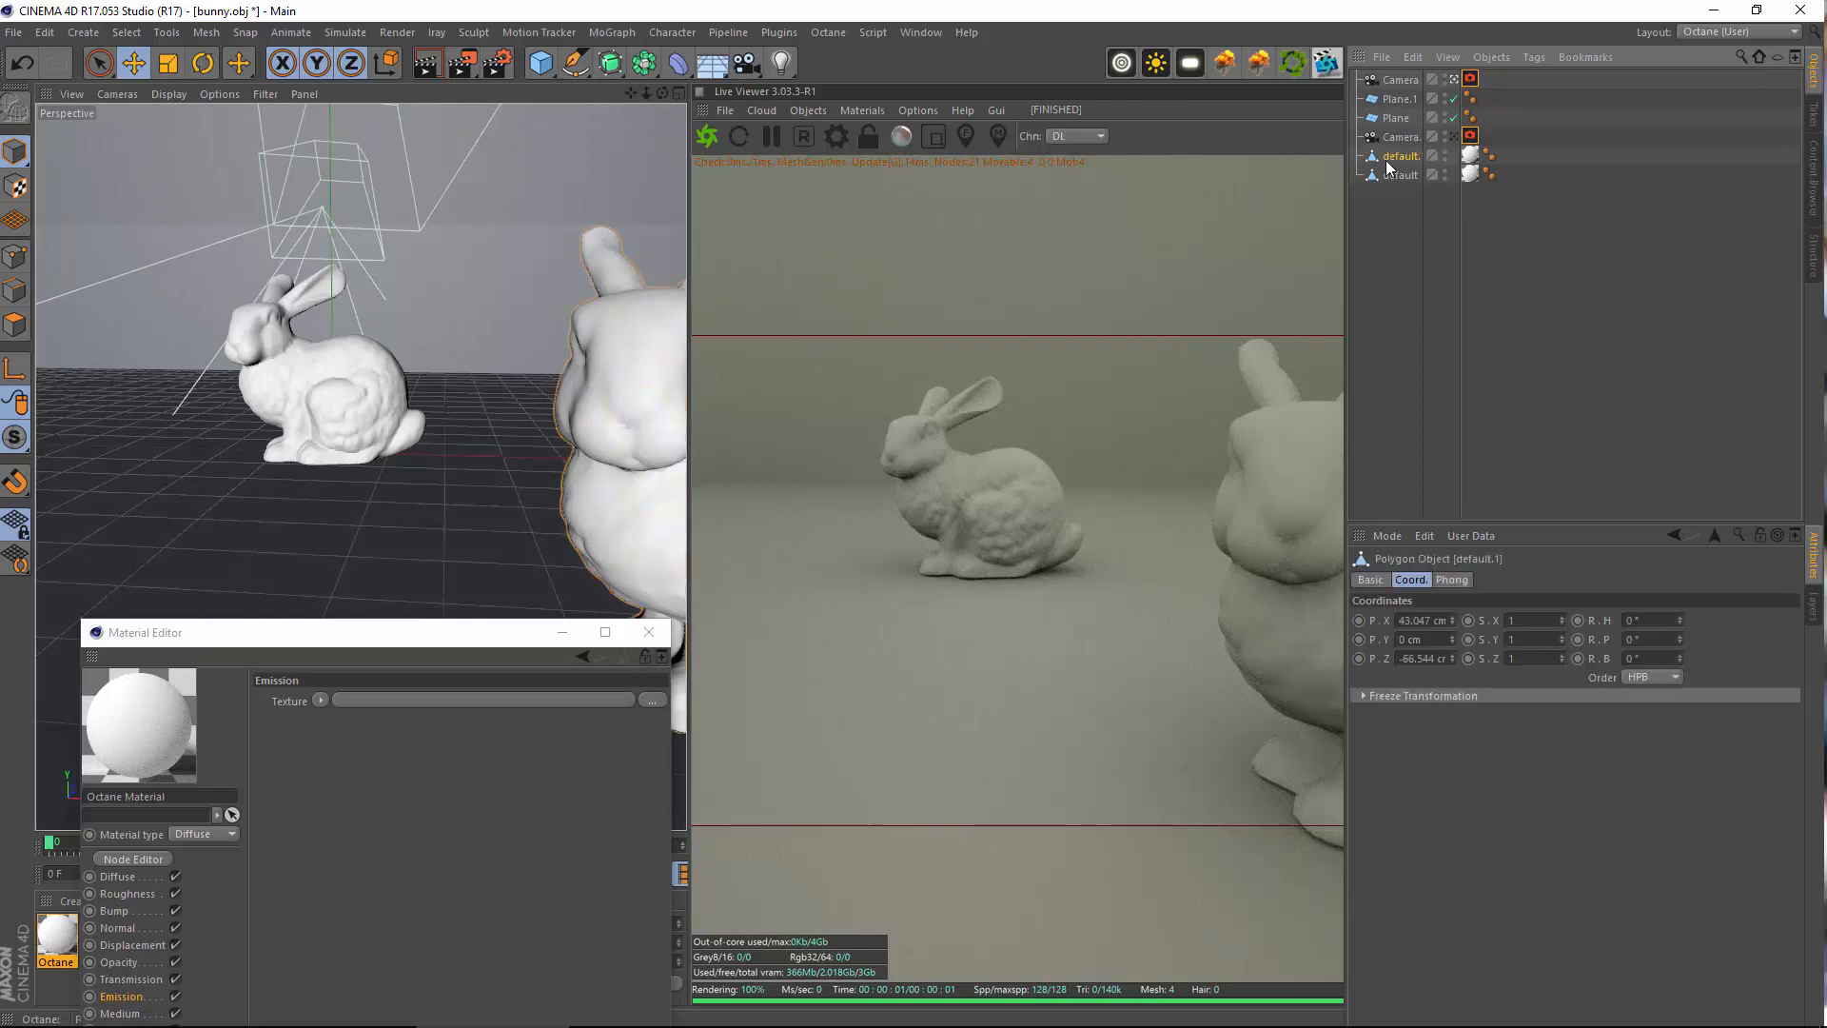
Duplicate the bunny at the scene origin and move the copy farther back, to about X 29 cm and Z 80 cm
{"action": "left_click", "coordinate": [283, 367]}
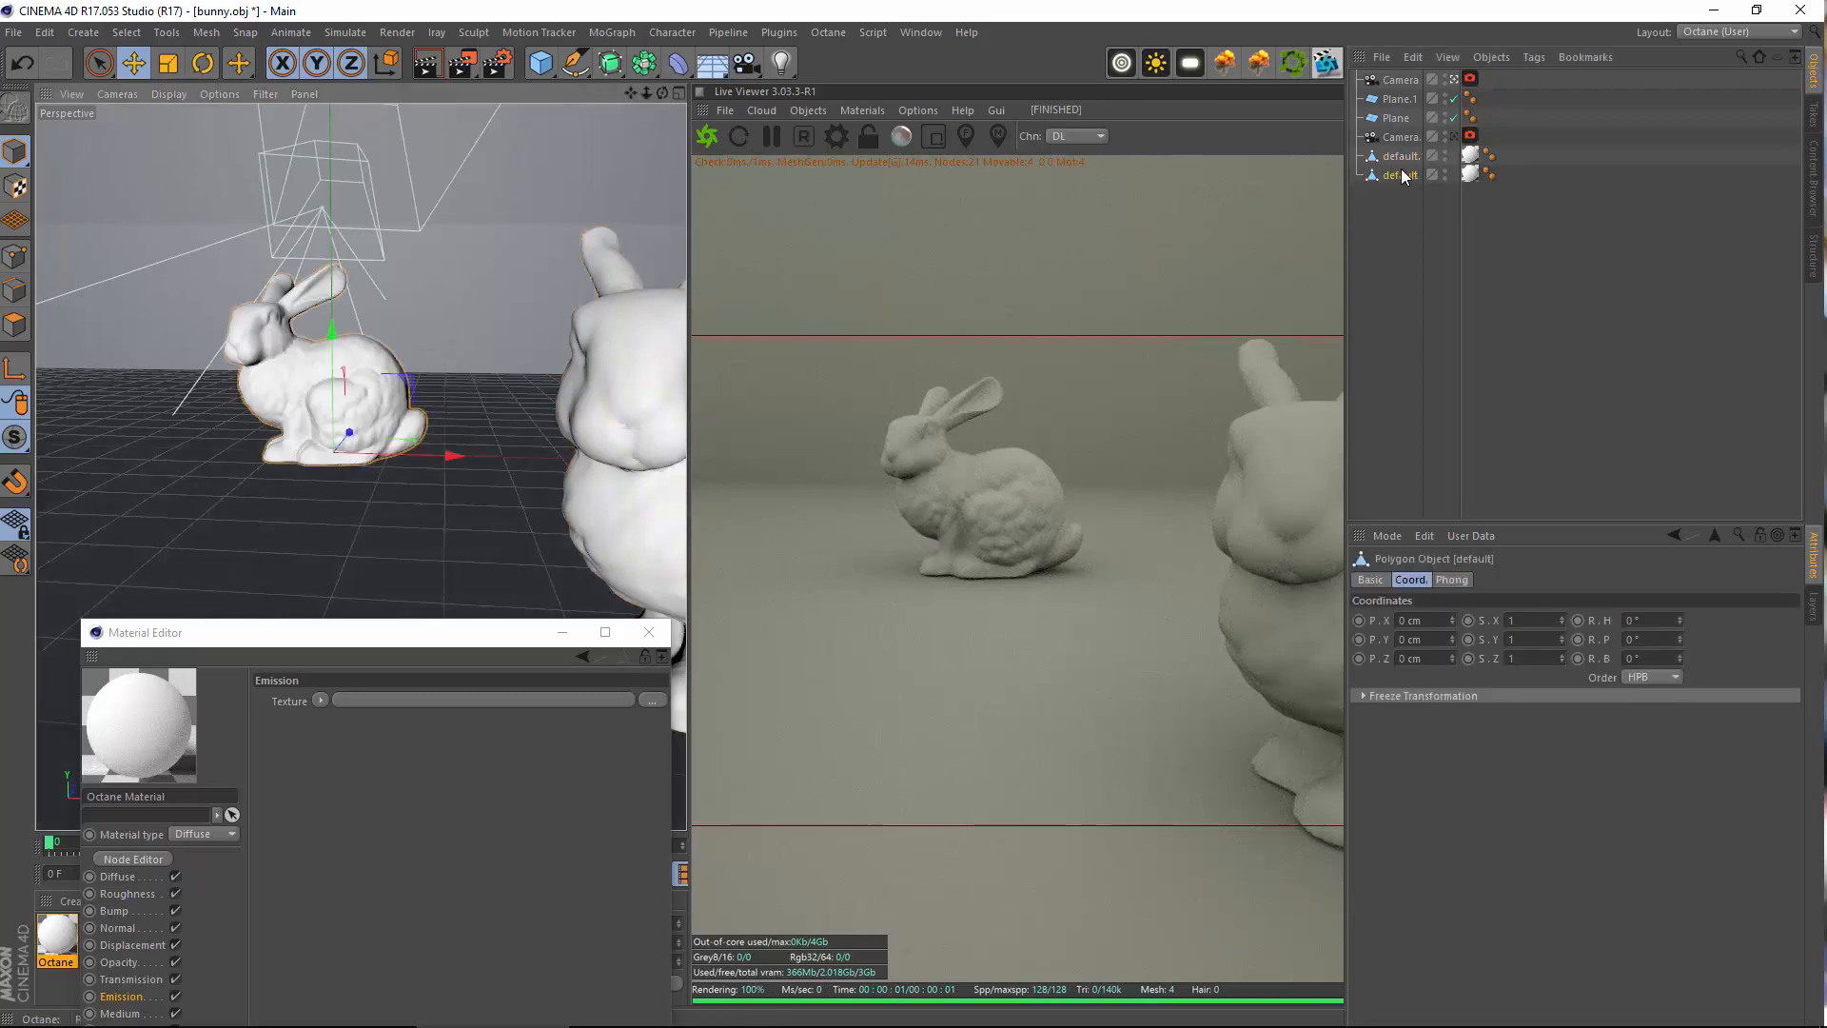
{"action": "left_click_drag", "start_coordinate": [1402, 176], "coordinate": [1401, 195], "text": "ctrl"}
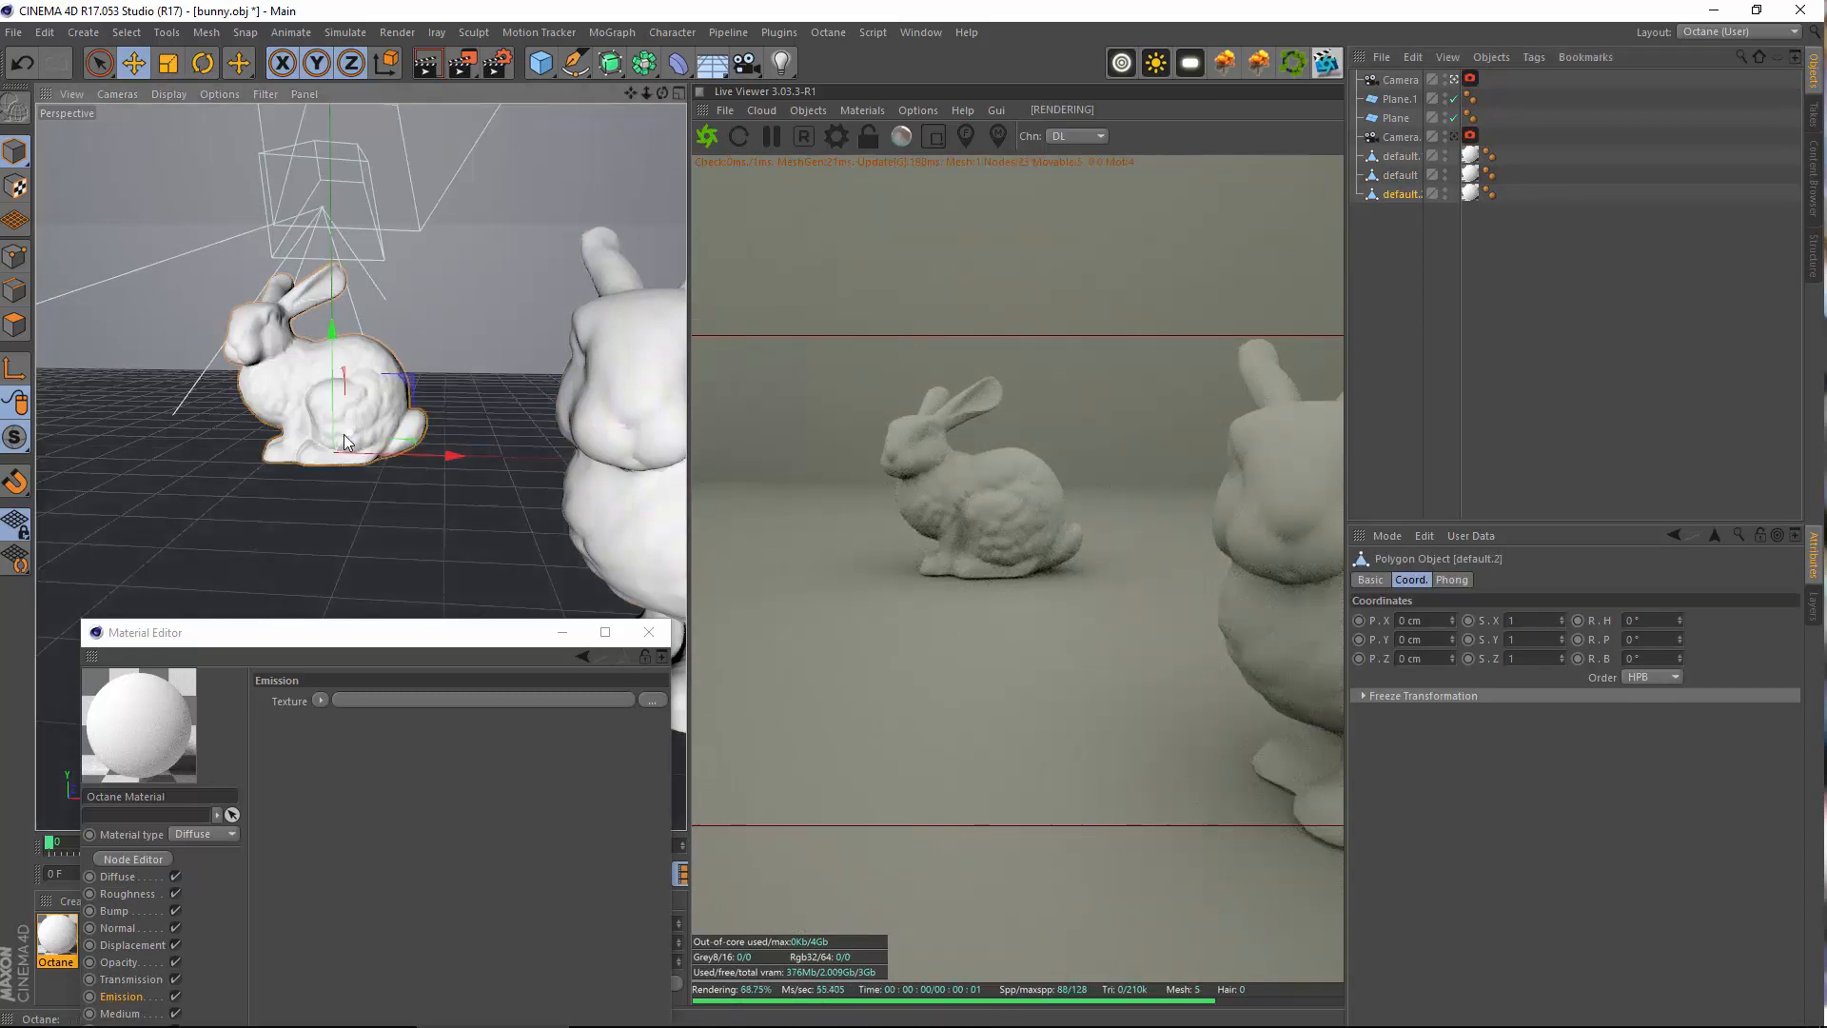
{"action": "left_click_drag", "start_coordinate": [345, 433], "coordinate": [578, 404]}
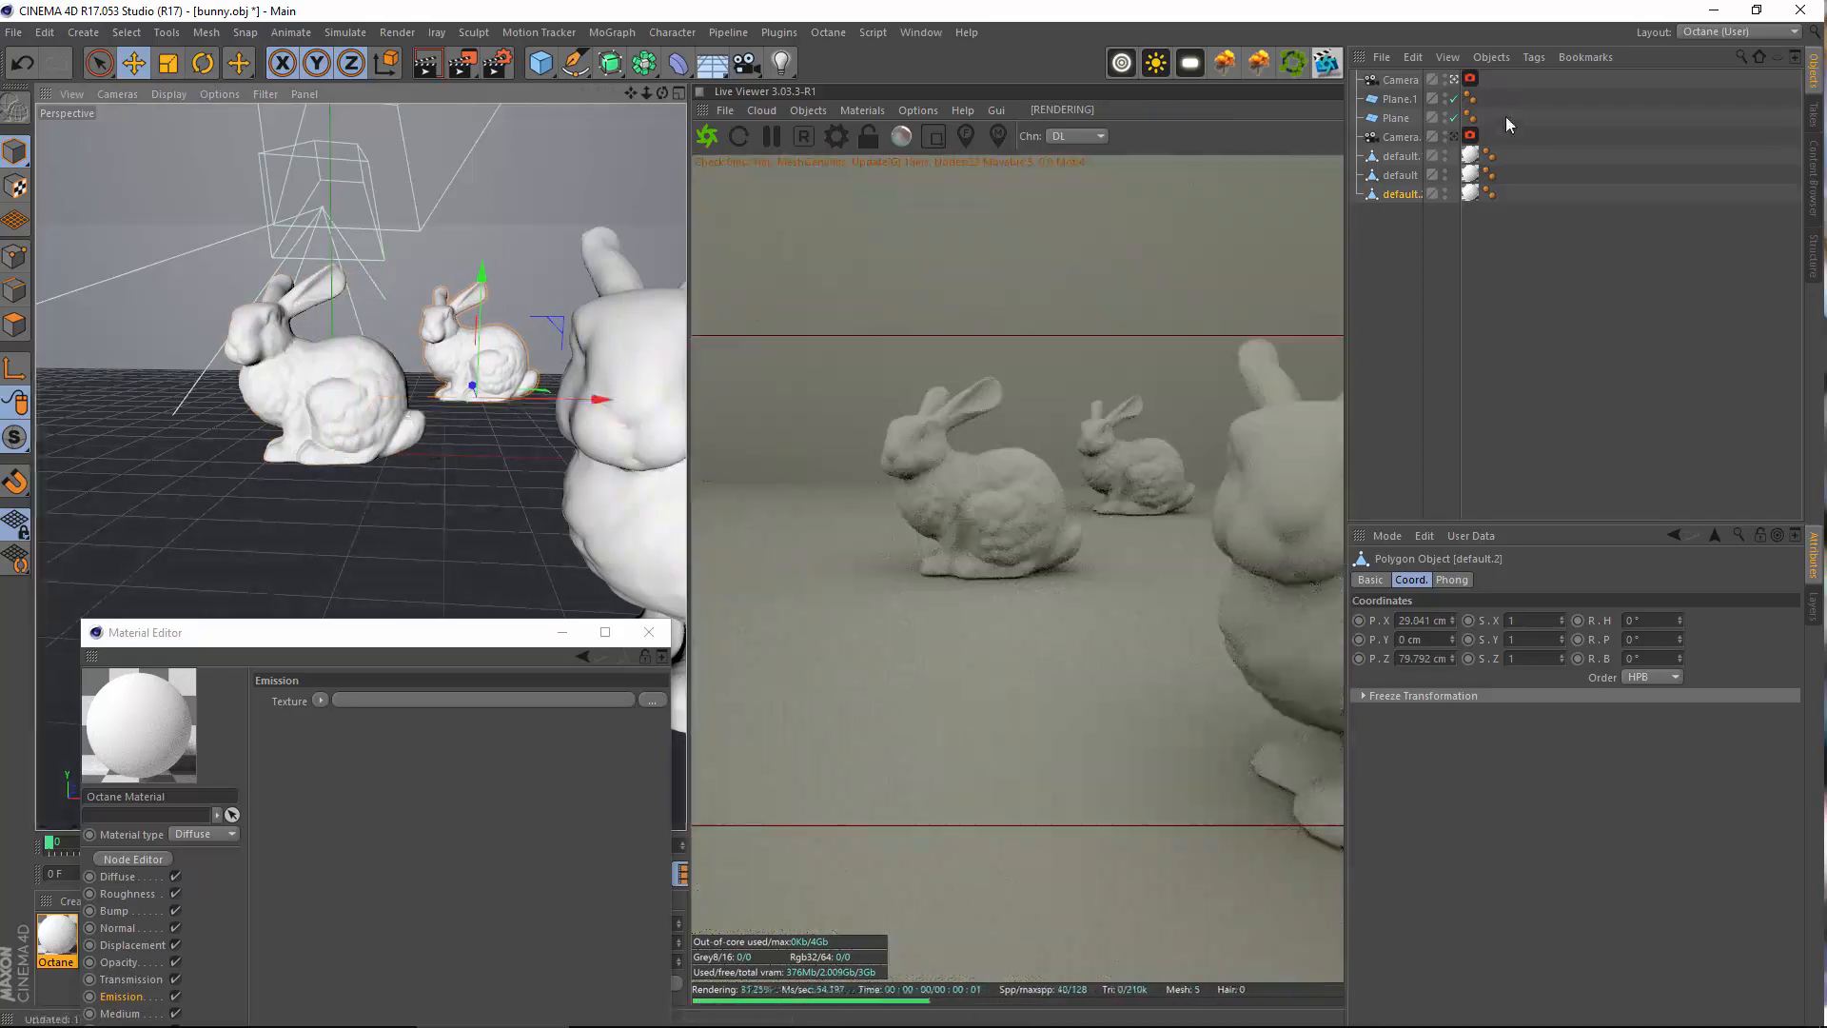
Raise the active Octane camera's aperture to about 1.75 cm to blur the near and far bunnies
{"action": "left_click", "coordinate": [1470, 78]}
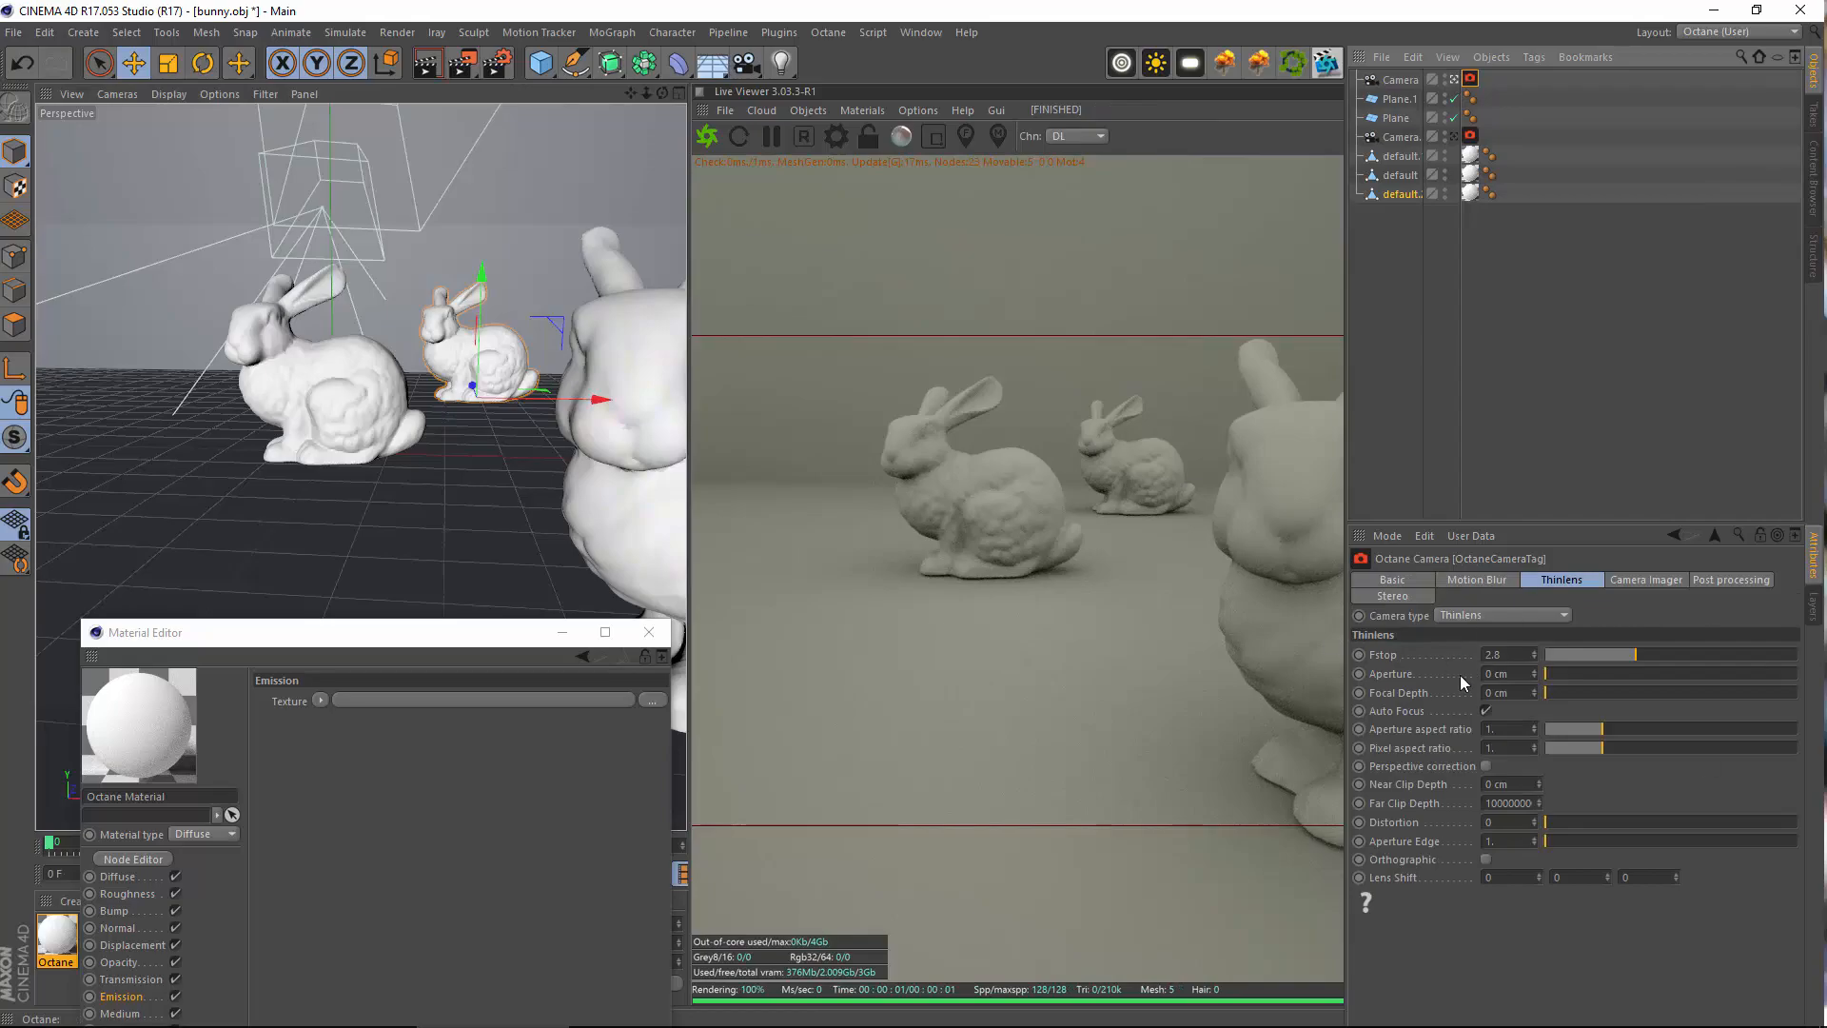
{"action": "left_click_drag", "start_coordinate": [1573, 670], "coordinate": [1653, 678]}
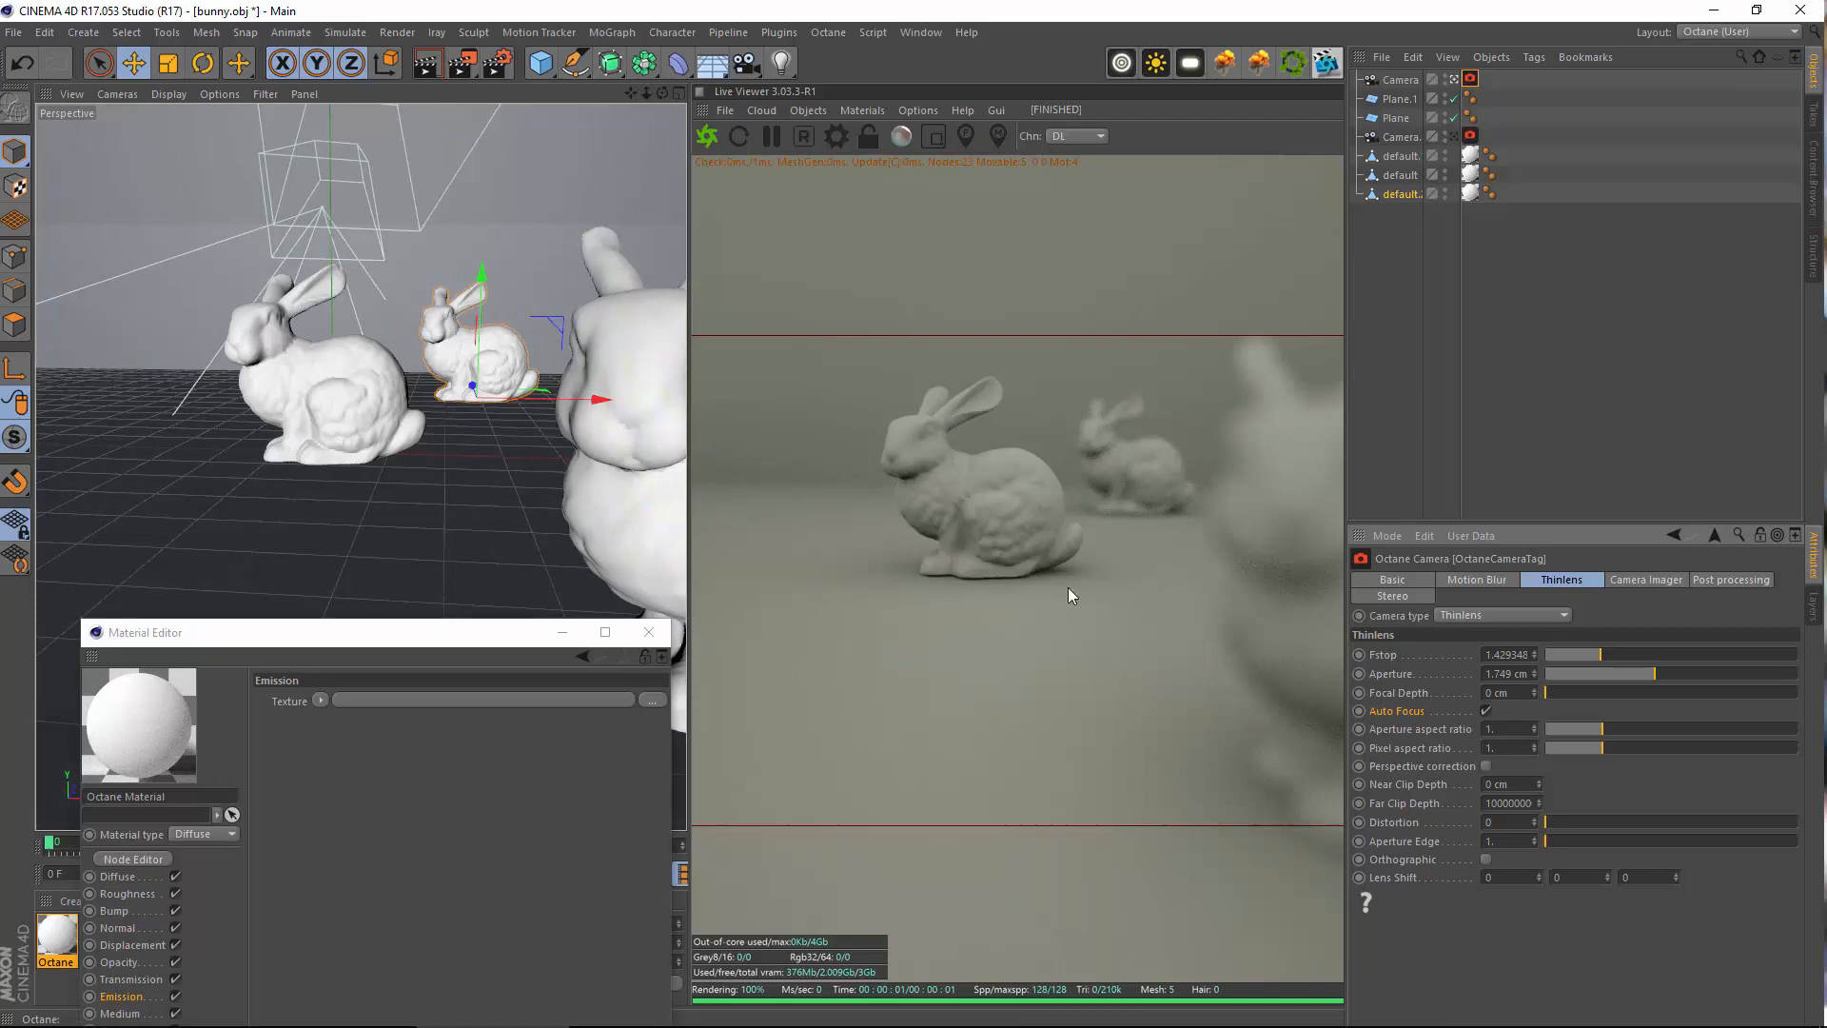
Leave the camera view and disable Auto Focus on that camera's Octane tag
{"action": "left_click", "coordinate": [1452, 82]}
{"action": "left_click_drag", "start_coordinate": [314, 191], "coordinate": [282, 278], "text": "alt"}
{"action": "scroll", "coordinate": [283, 277], "scroll_direction": "down", "scroll_amount": 5}
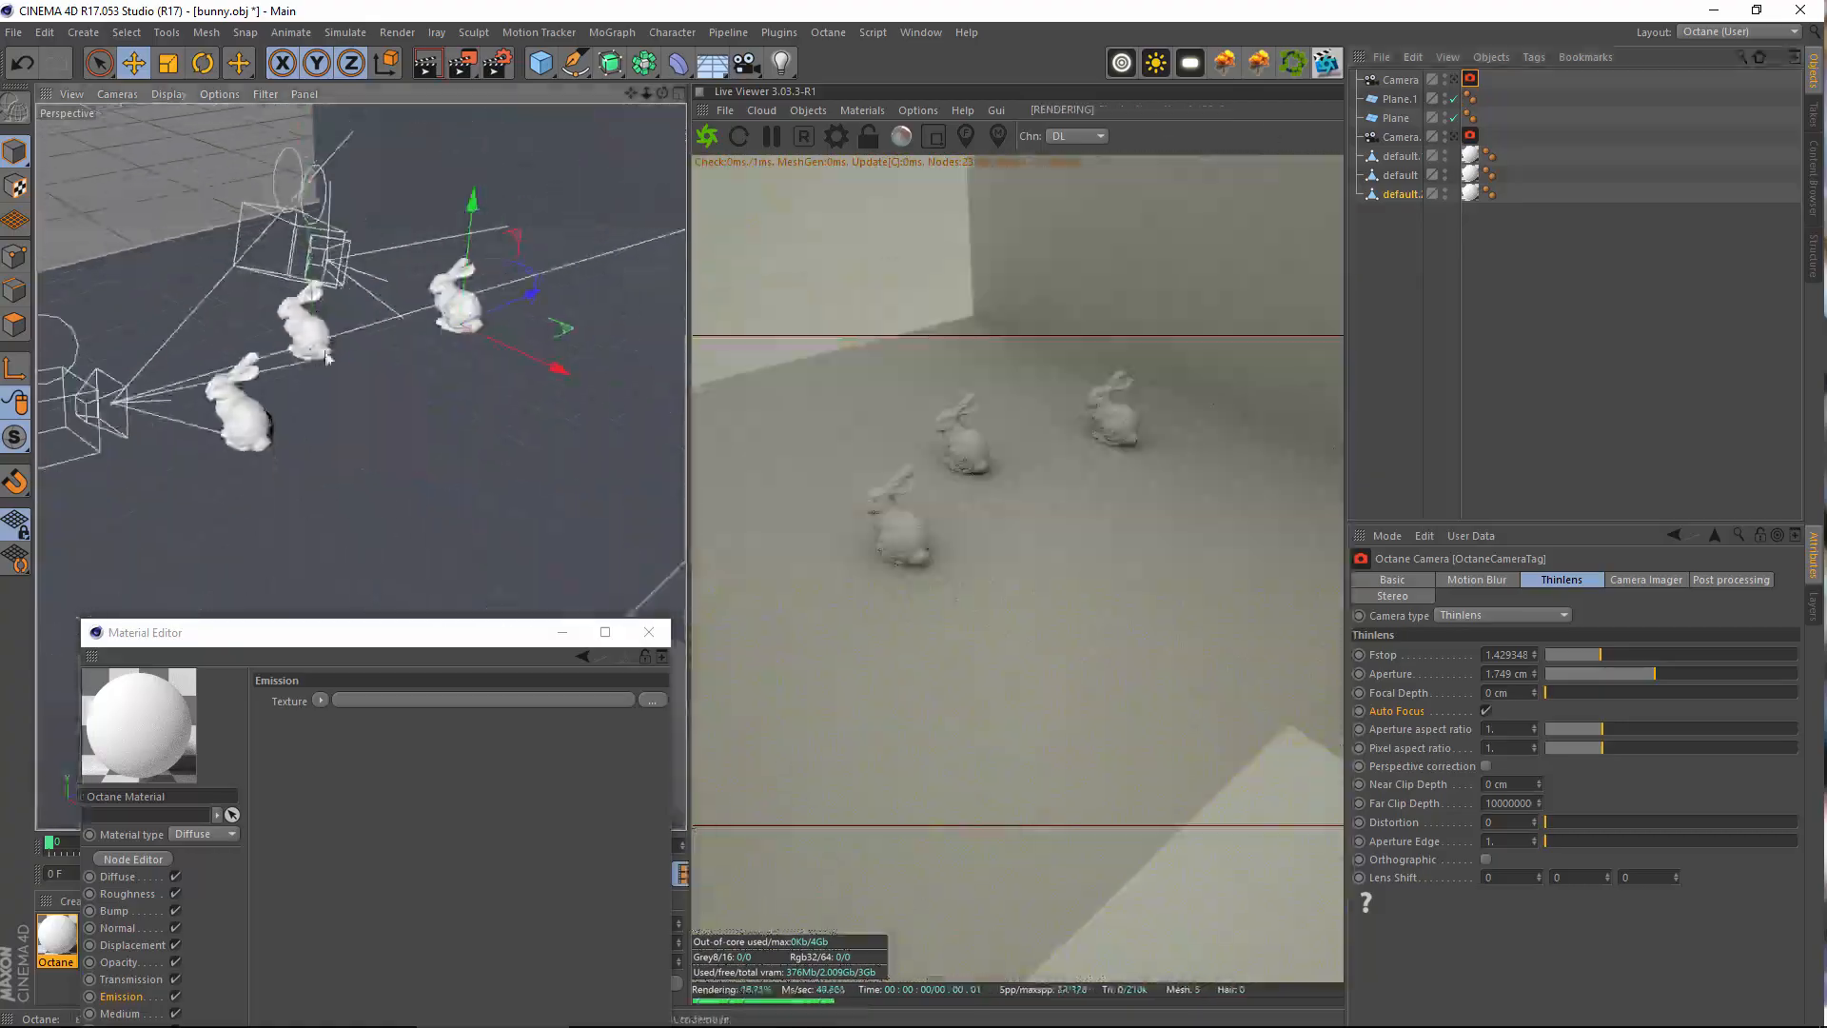
{"action": "left_click_drag", "start_coordinate": [399, 333], "coordinate": [188, 276], "text": "alt"}
{"action": "scroll", "coordinate": [431, 308], "scroll_direction": "down", "scroll_amount": 8}
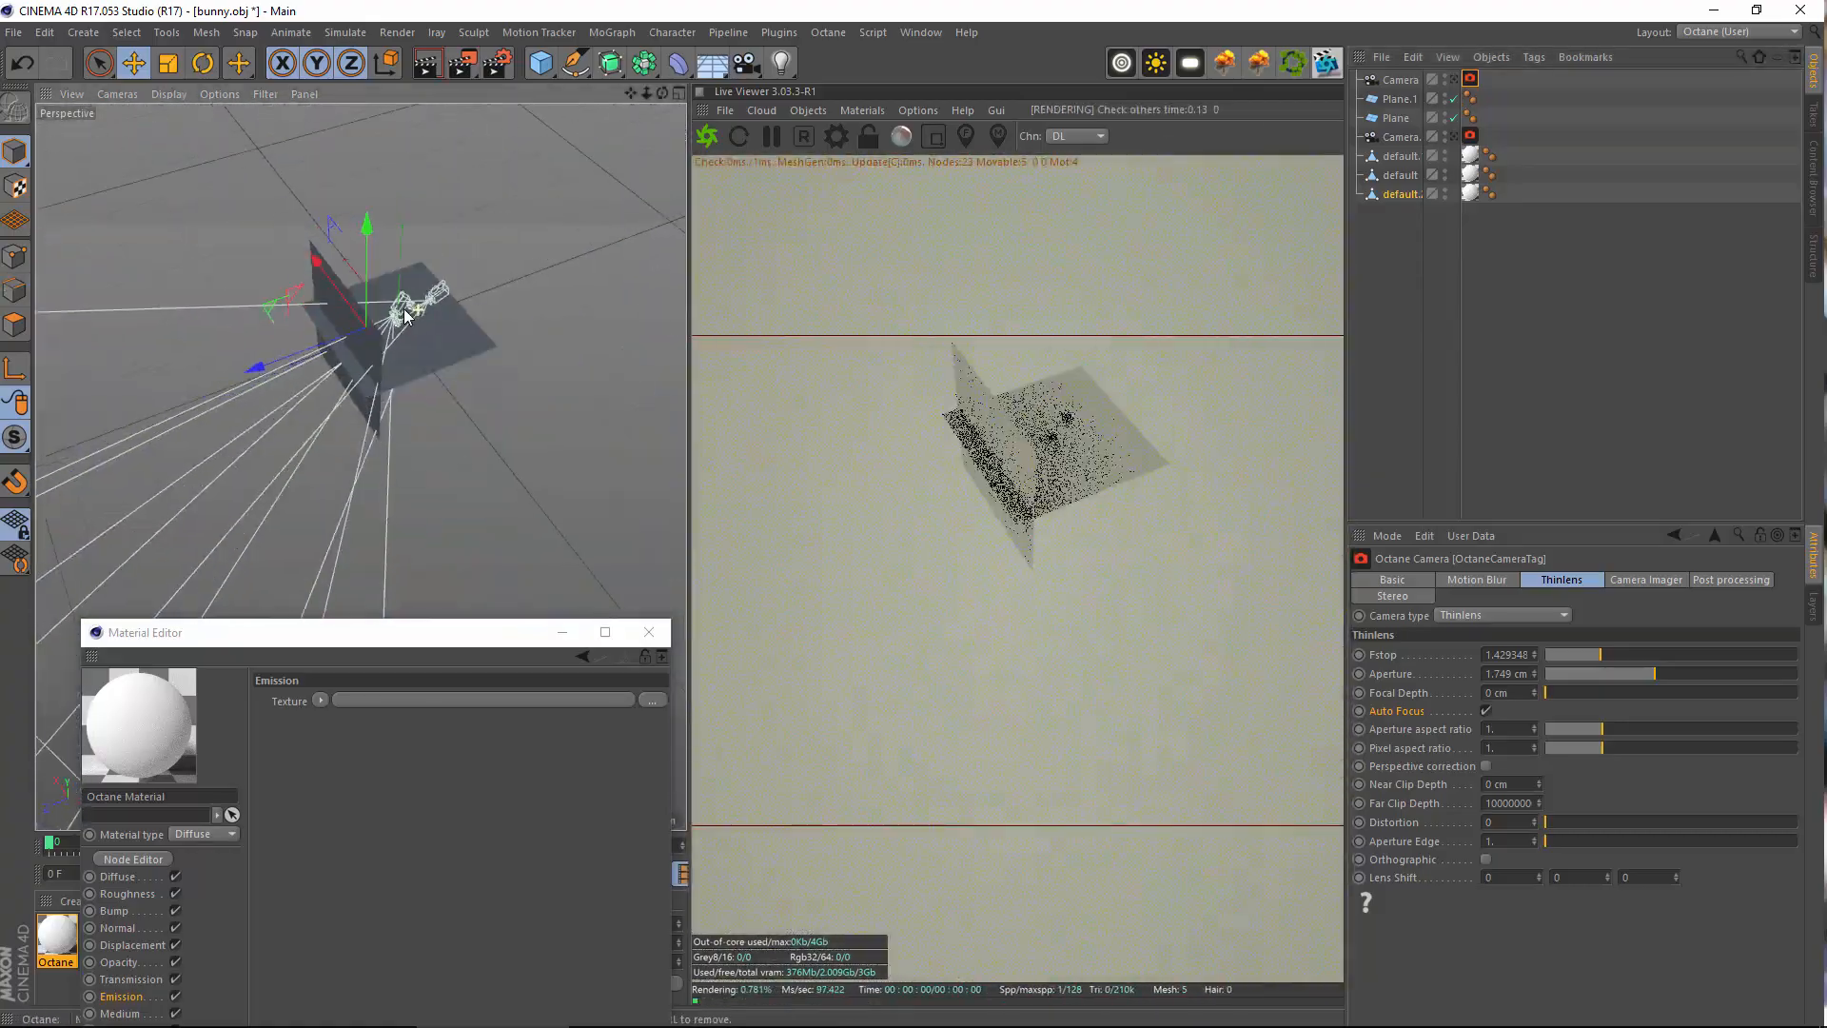
{"action": "left_click_drag", "start_coordinate": [431, 309], "coordinate": [185, 359], "text": "alt"}
{"action": "left_click_drag", "start_coordinate": [360, 466], "coordinate": [530, 404], "text": "alt"}
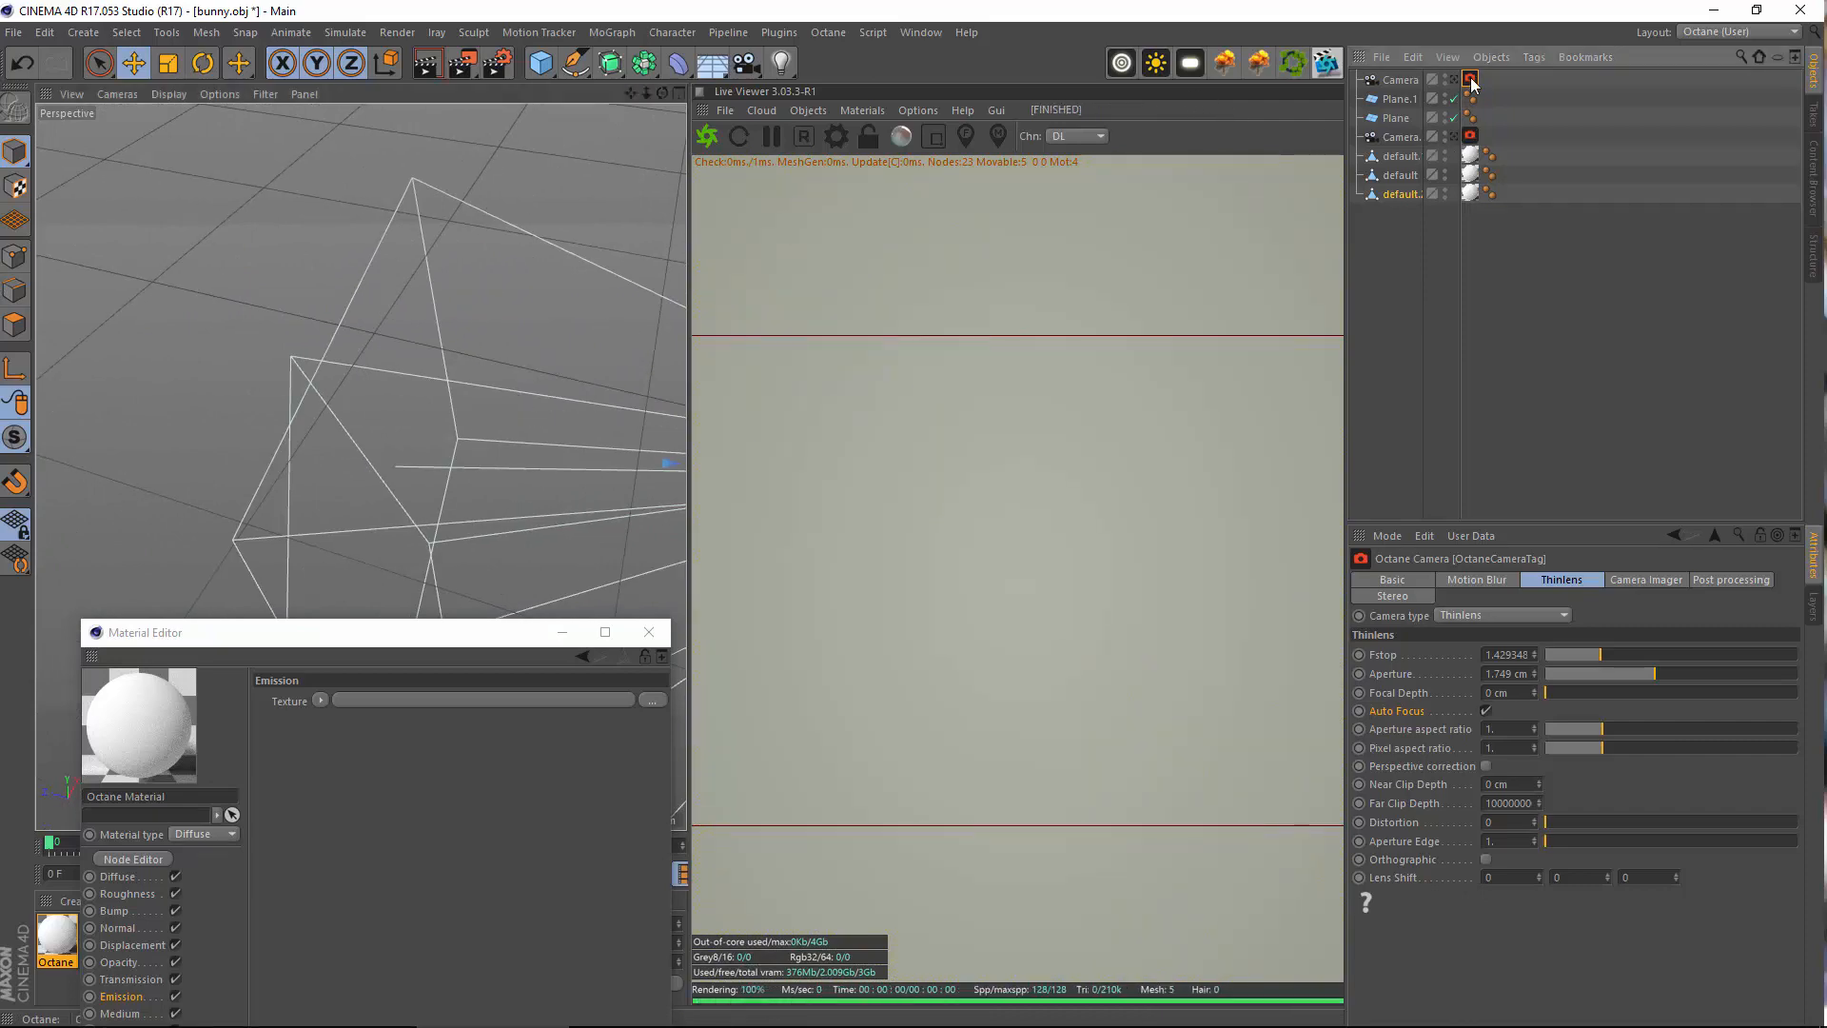
{"action": "left_click", "coordinate": [1485, 711]}
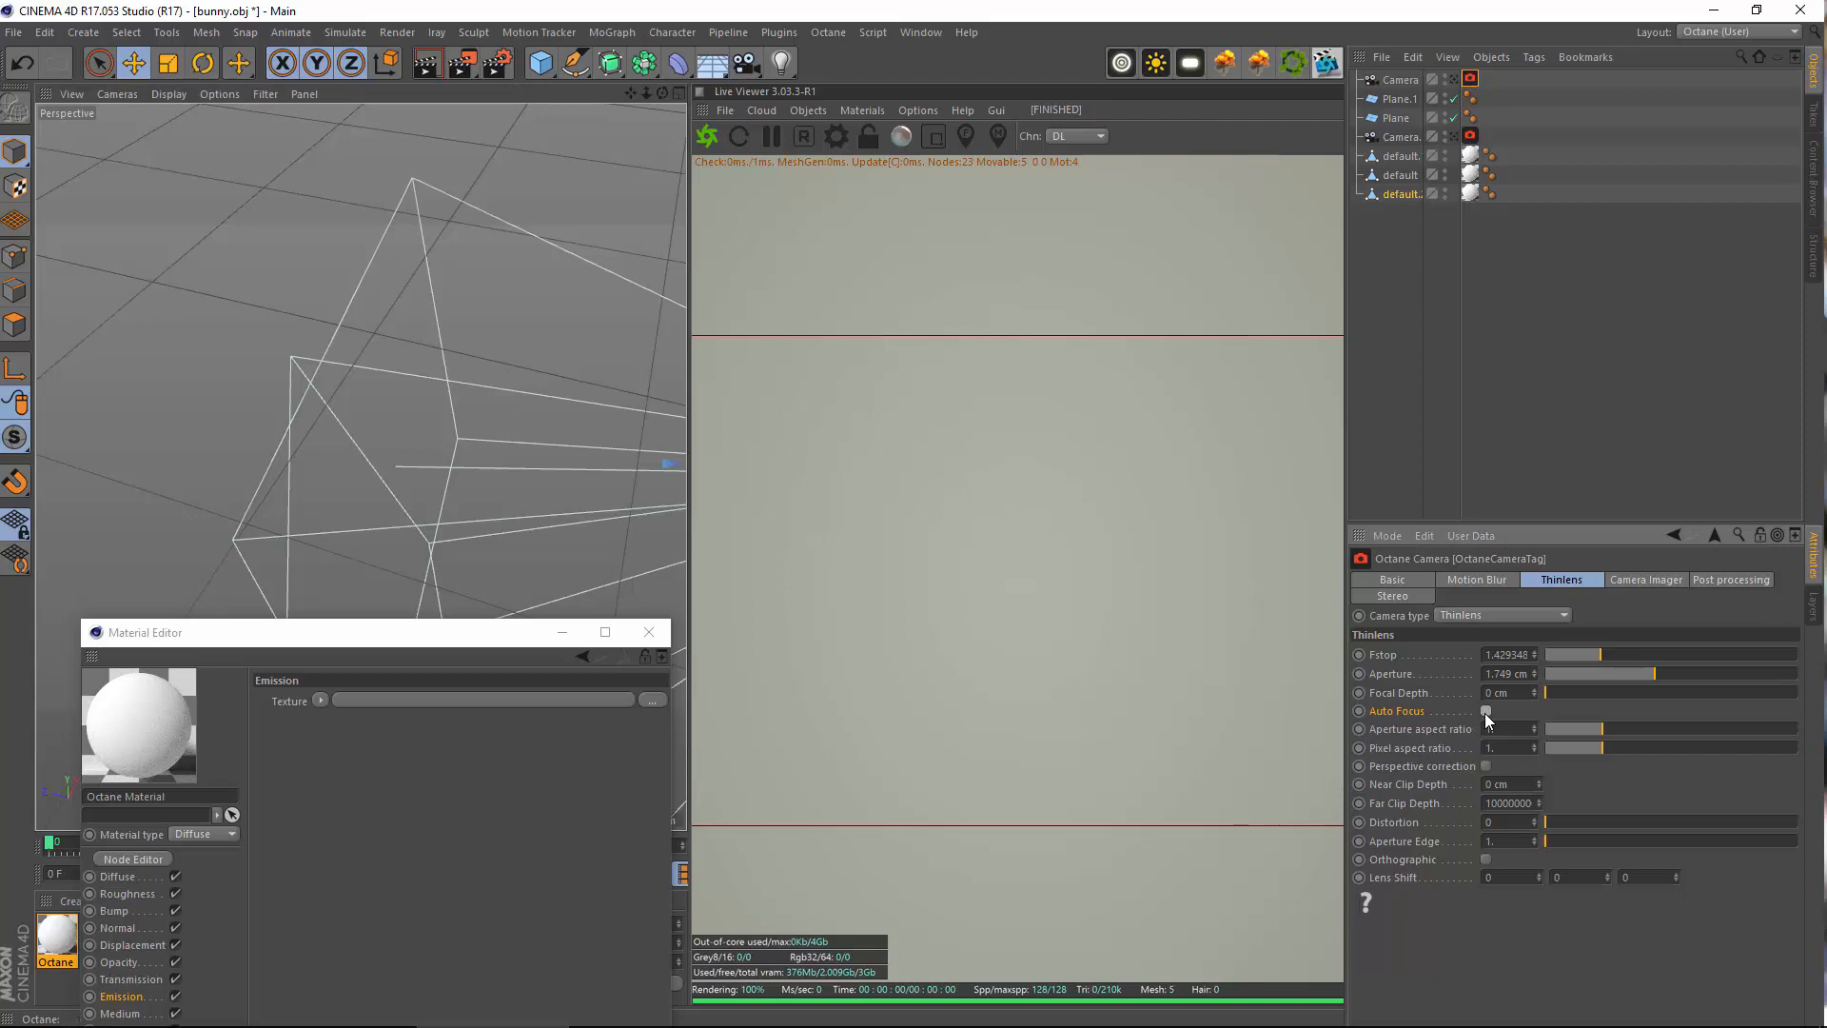
{"action": "left_click", "coordinate": [1485, 711]}
{"action": "left_click", "coordinate": [1485, 710]}
Select the front camera and move its focus plane onto the middle bunny, to a focus distance of about 105 cm
{"action": "left_click", "coordinate": [19, 435]}
{"action": "left_click_drag", "start_coordinate": [295, 400], "coordinate": [476, 371], "text": "alt"}
{"action": "left_click", "coordinate": [1412, 82]}
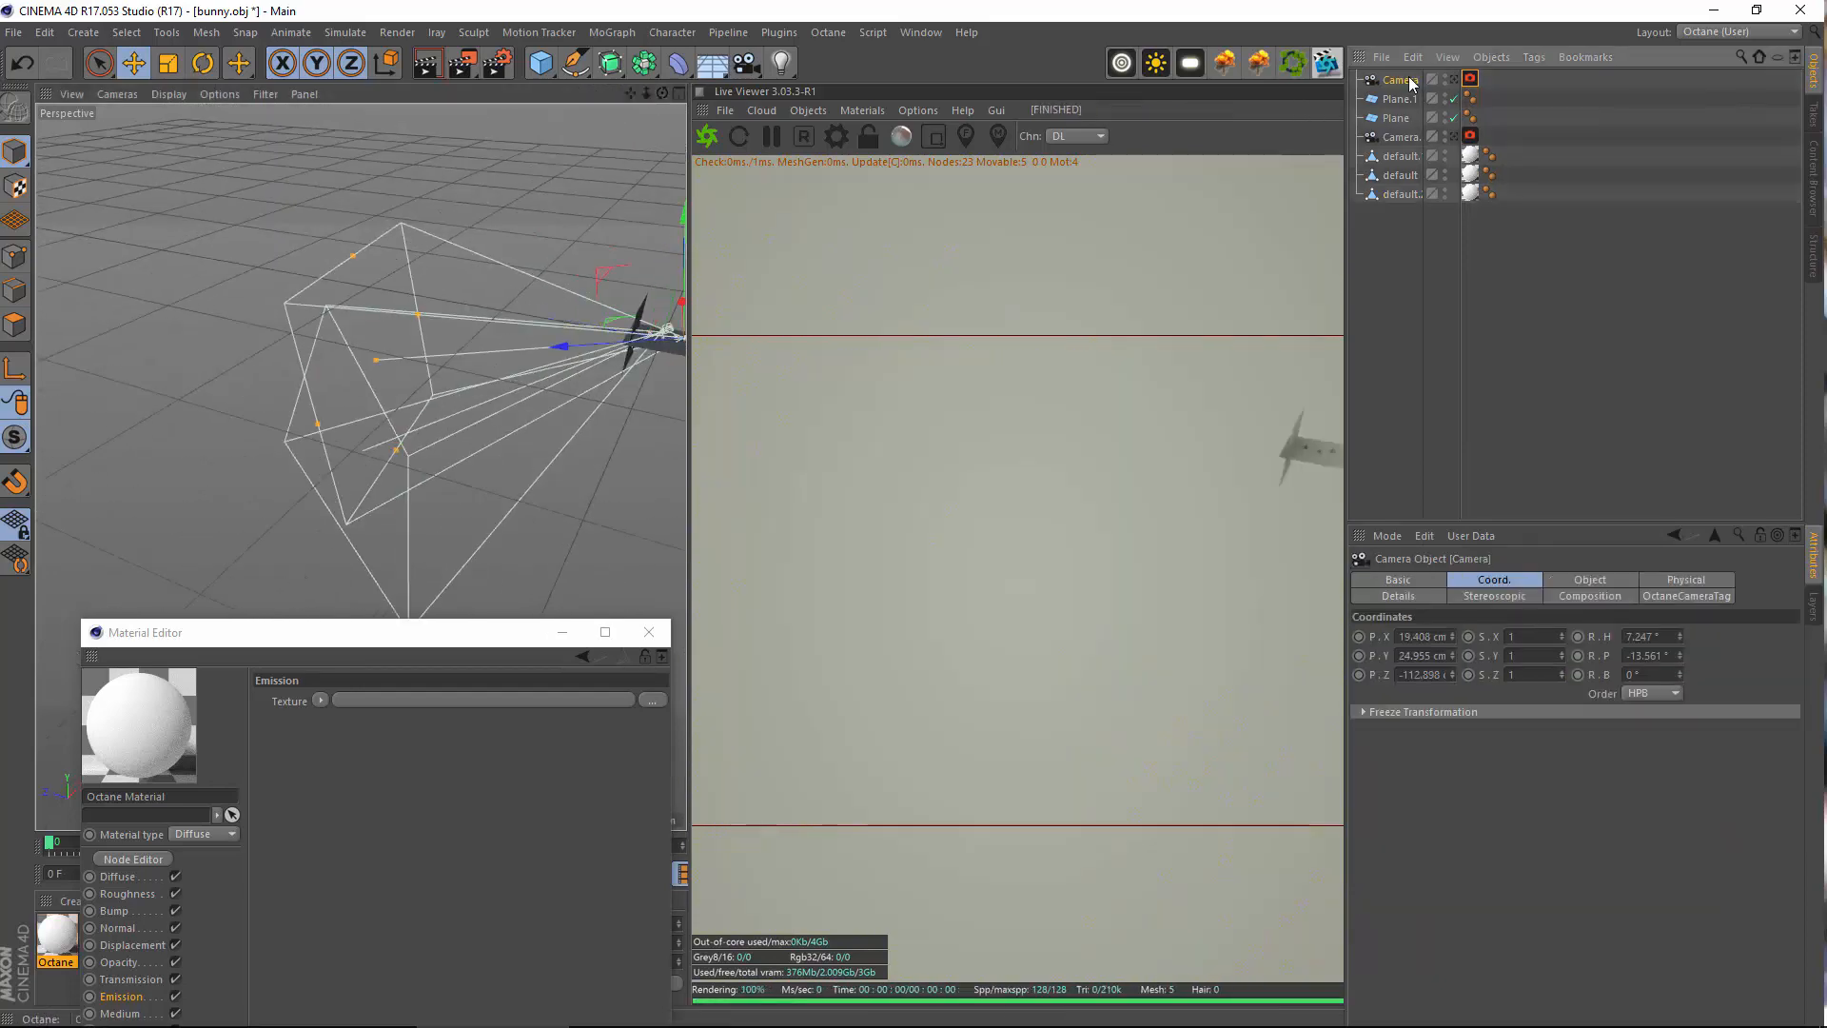
{"action": "left_click", "coordinate": [1406, 137]}
{"action": "left_click_drag", "start_coordinate": [424, 371], "coordinate": [211, 413], "text": "alt"}
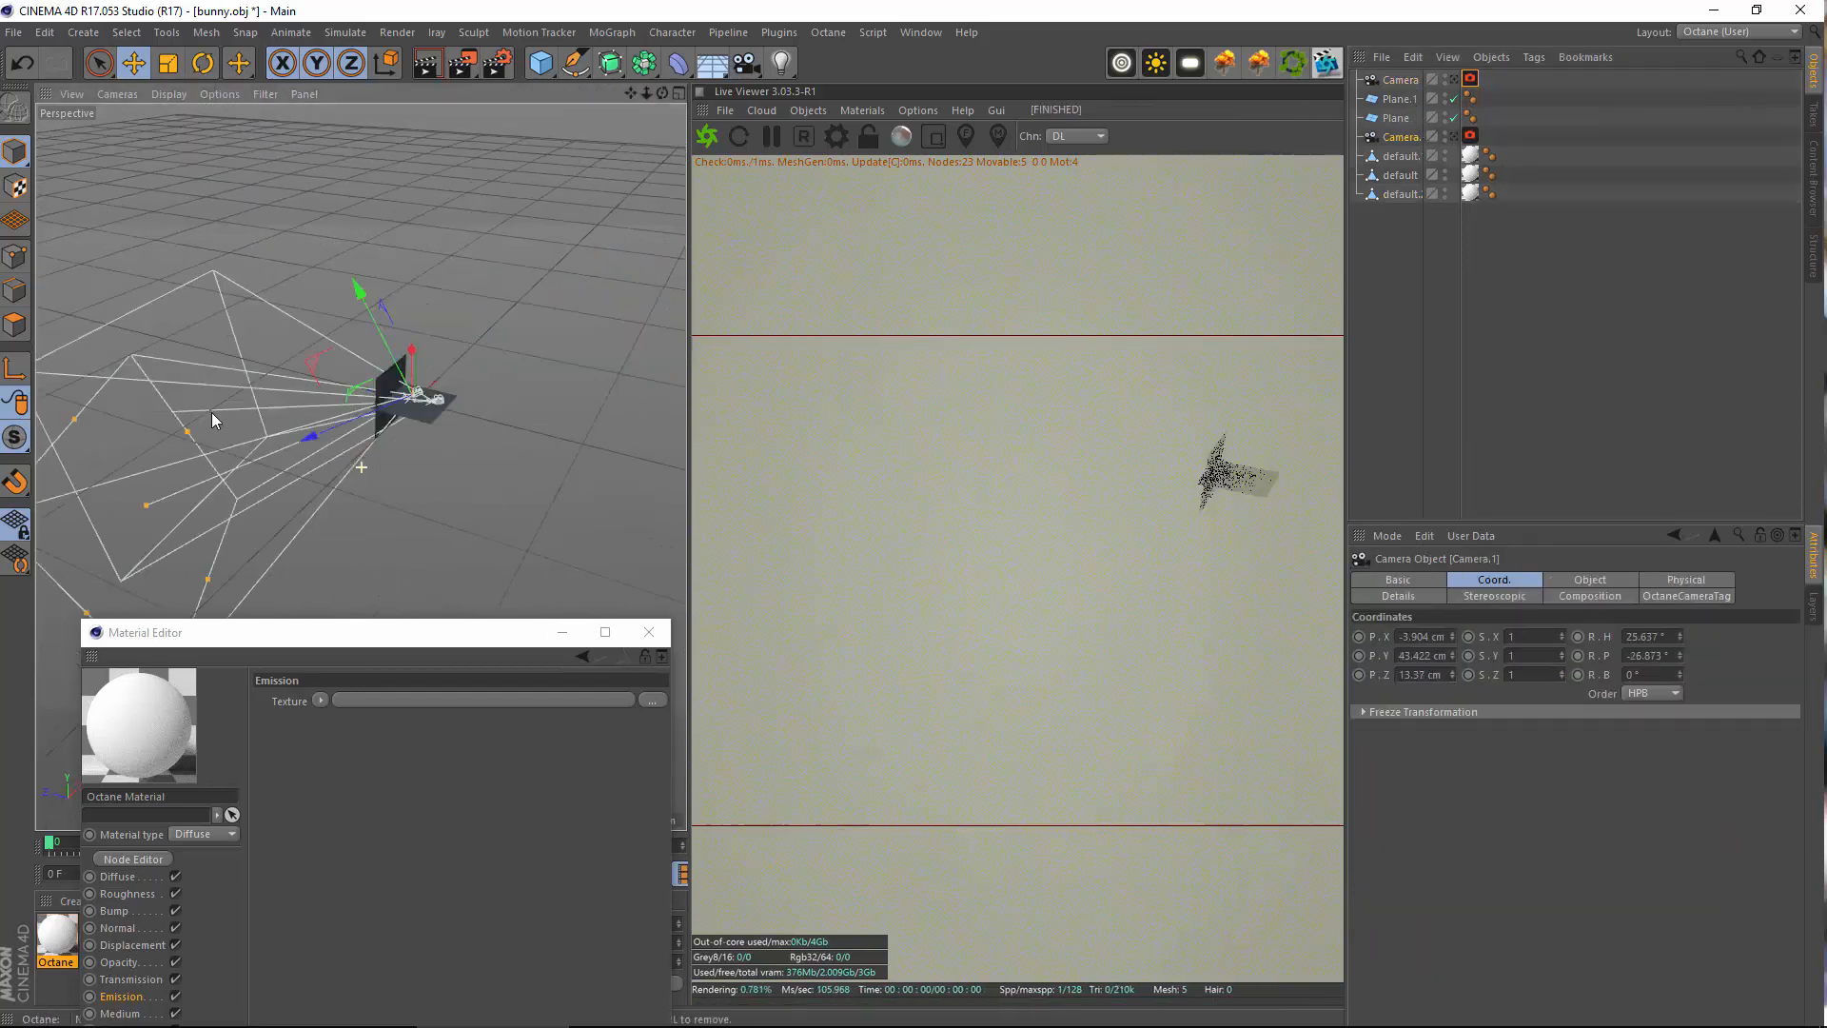
{"action": "left_click", "coordinate": [1400, 80]}
{"action": "left_click_drag", "start_coordinate": [130, 306], "coordinate": [499, 422], "text": "alt"}
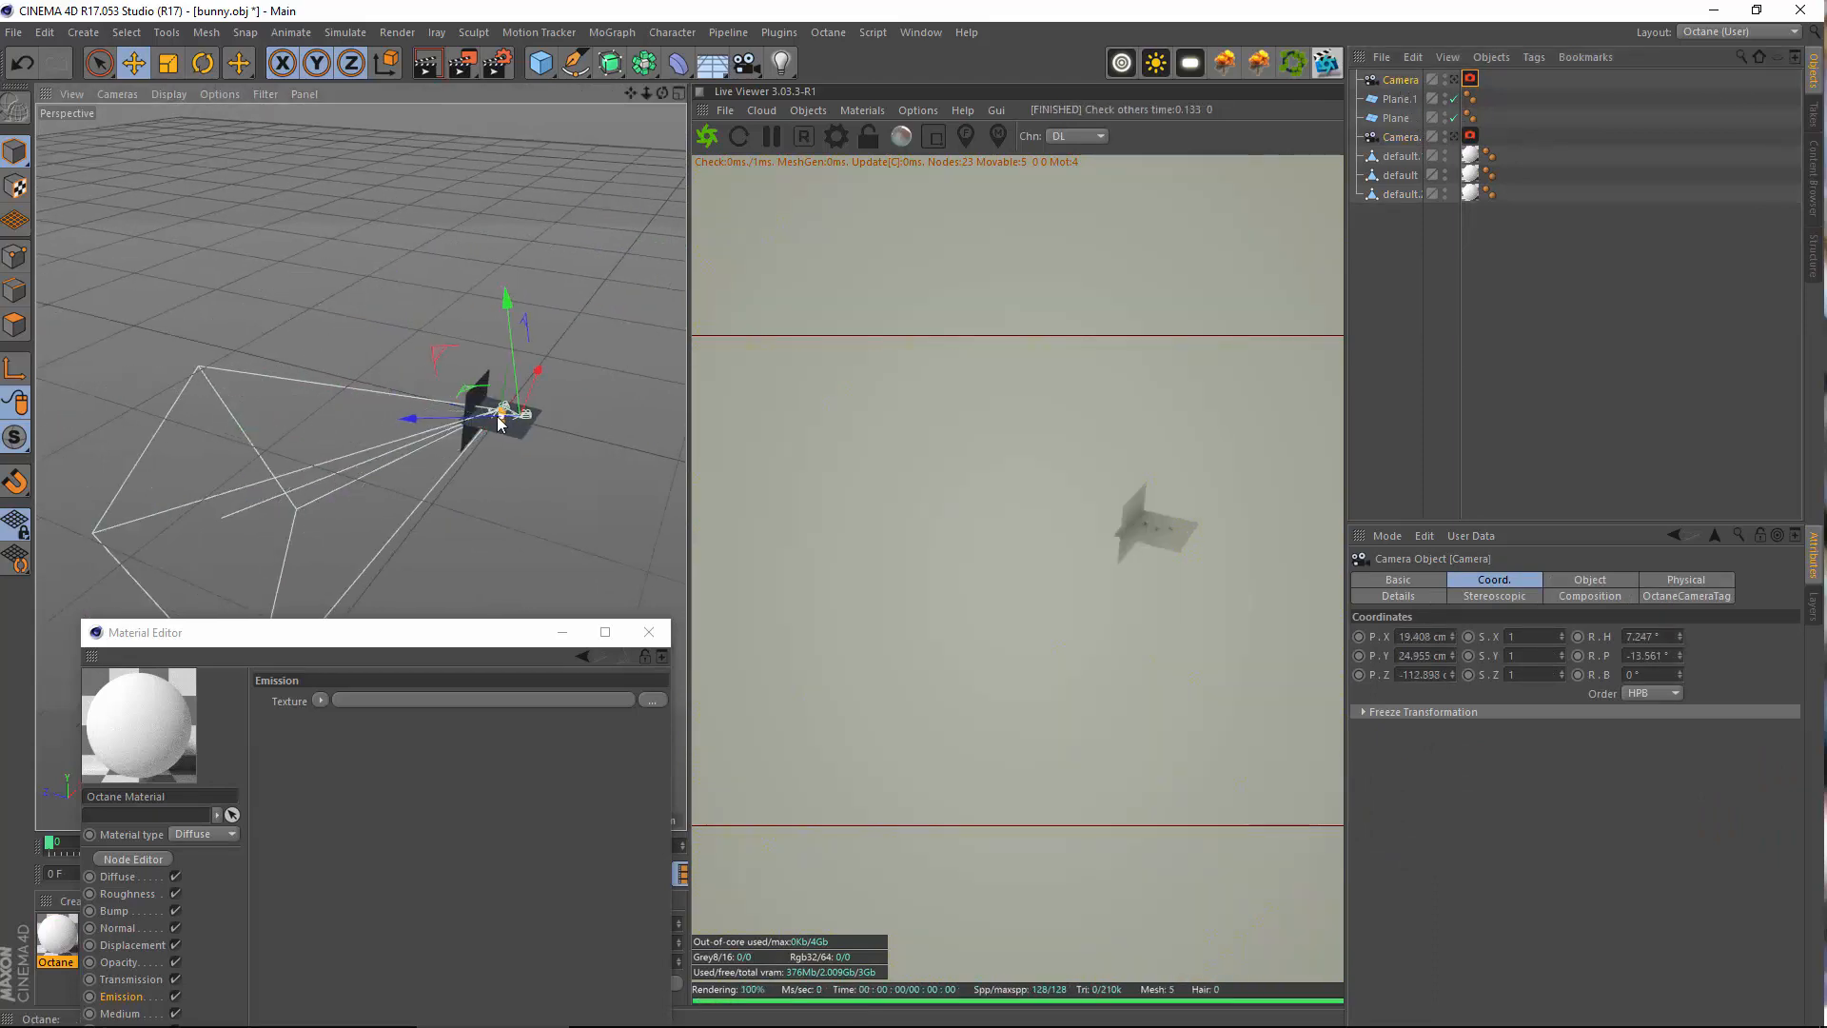
{"action": "scroll", "coordinate": [504, 413], "scroll_direction": "up", "scroll_amount": 12}
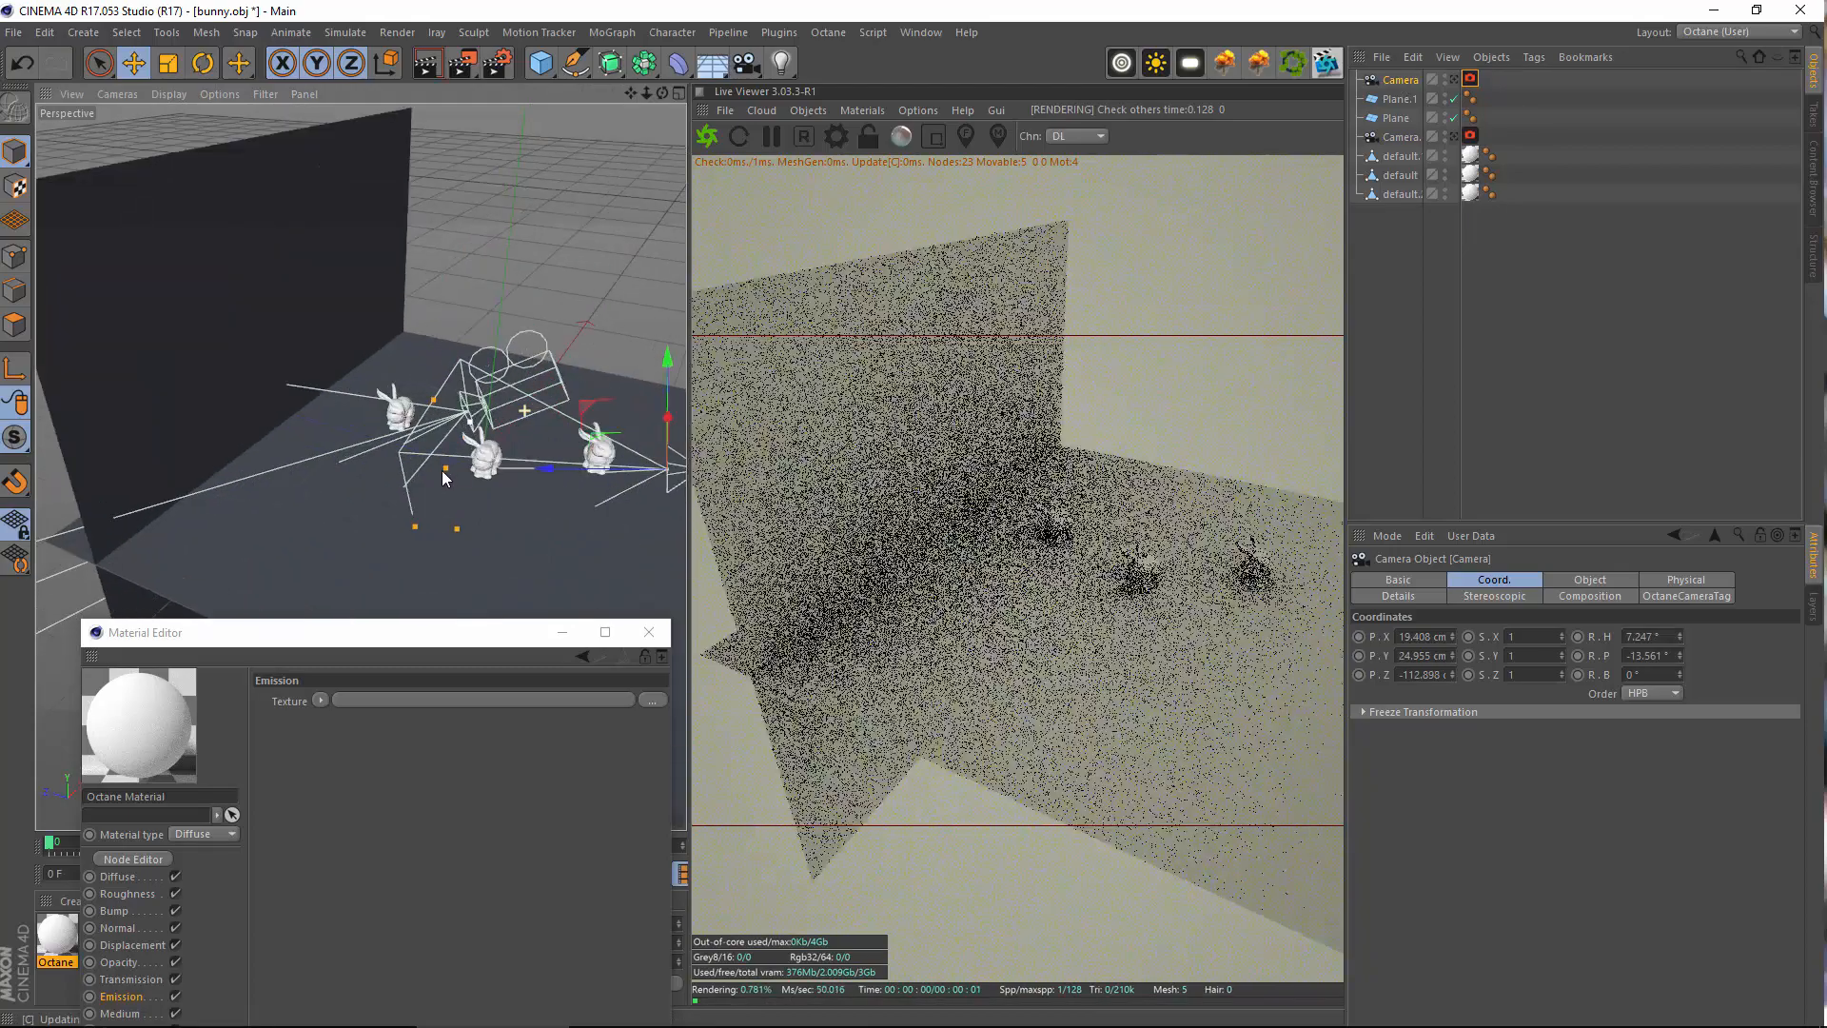
{"action": "scroll", "coordinate": [441, 470], "scroll_direction": "up", "scroll_amount": 2}
{"action": "left_click_drag", "start_coordinate": [430, 475], "coordinate": [493, 482]}
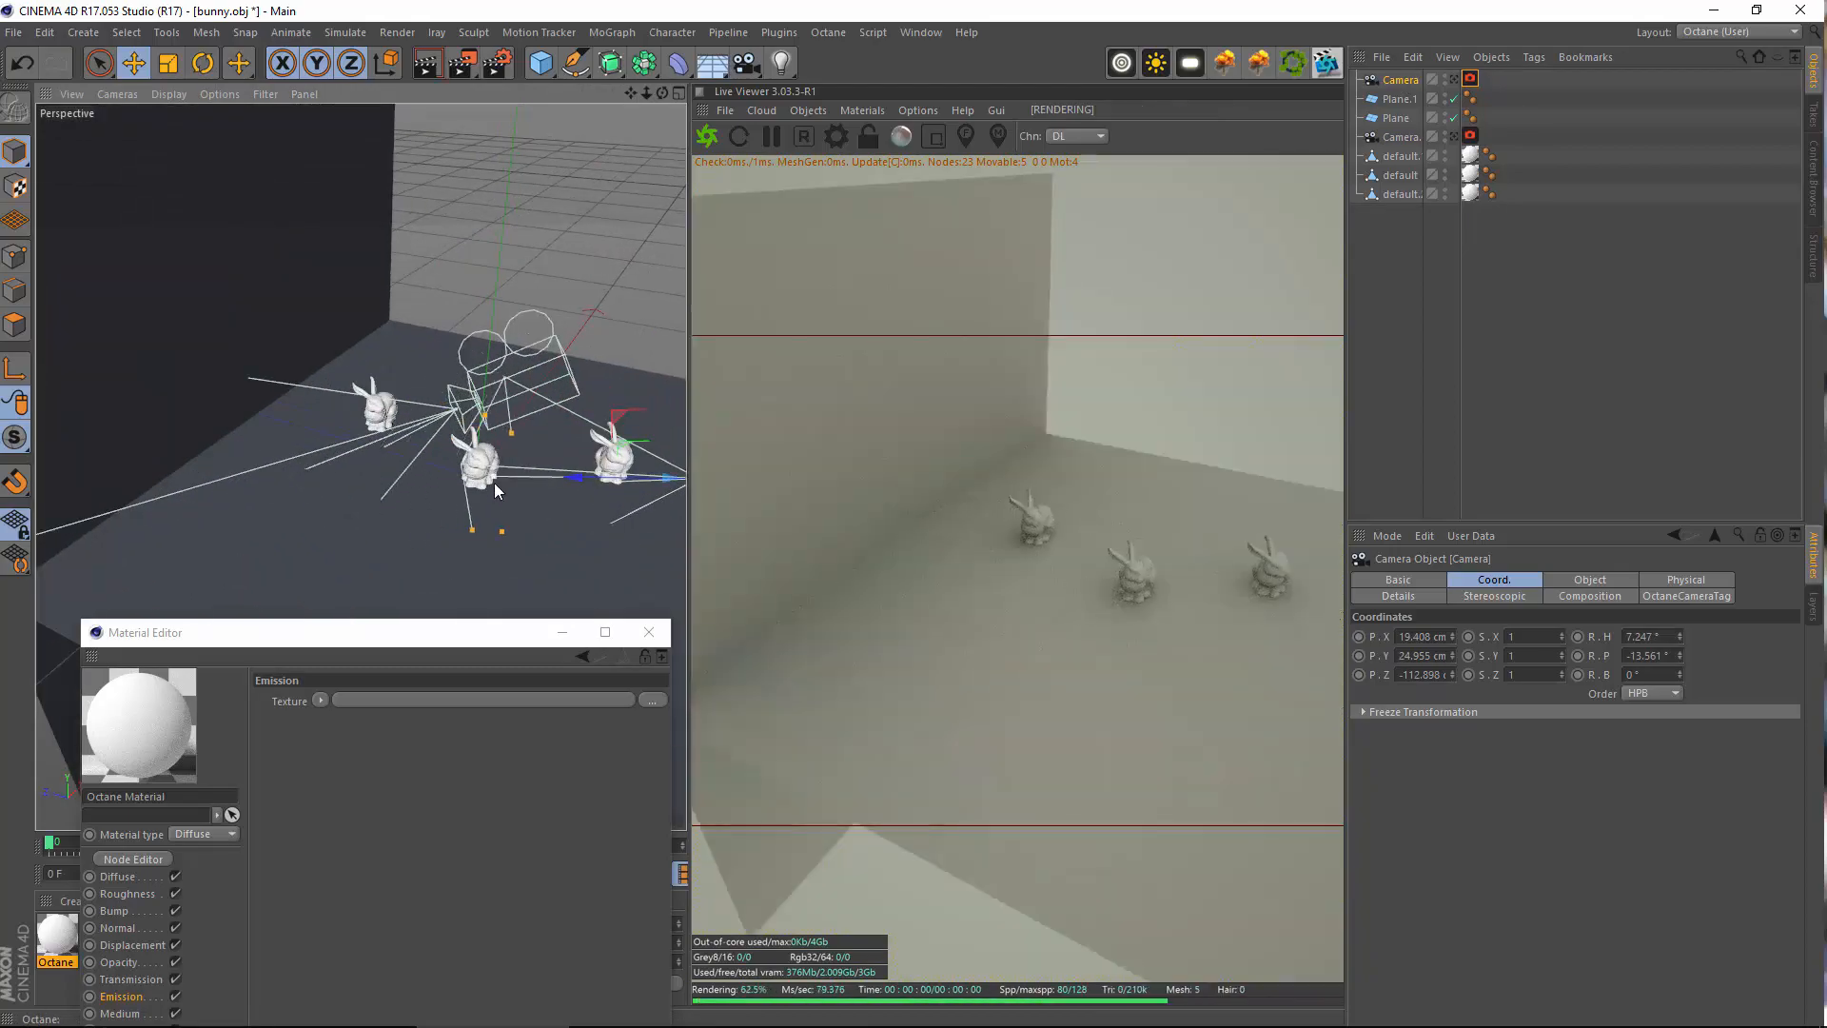
{"action": "scroll", "coordinate": [494, 482], "scroll_direction": "up", "scroll_amount": 15}
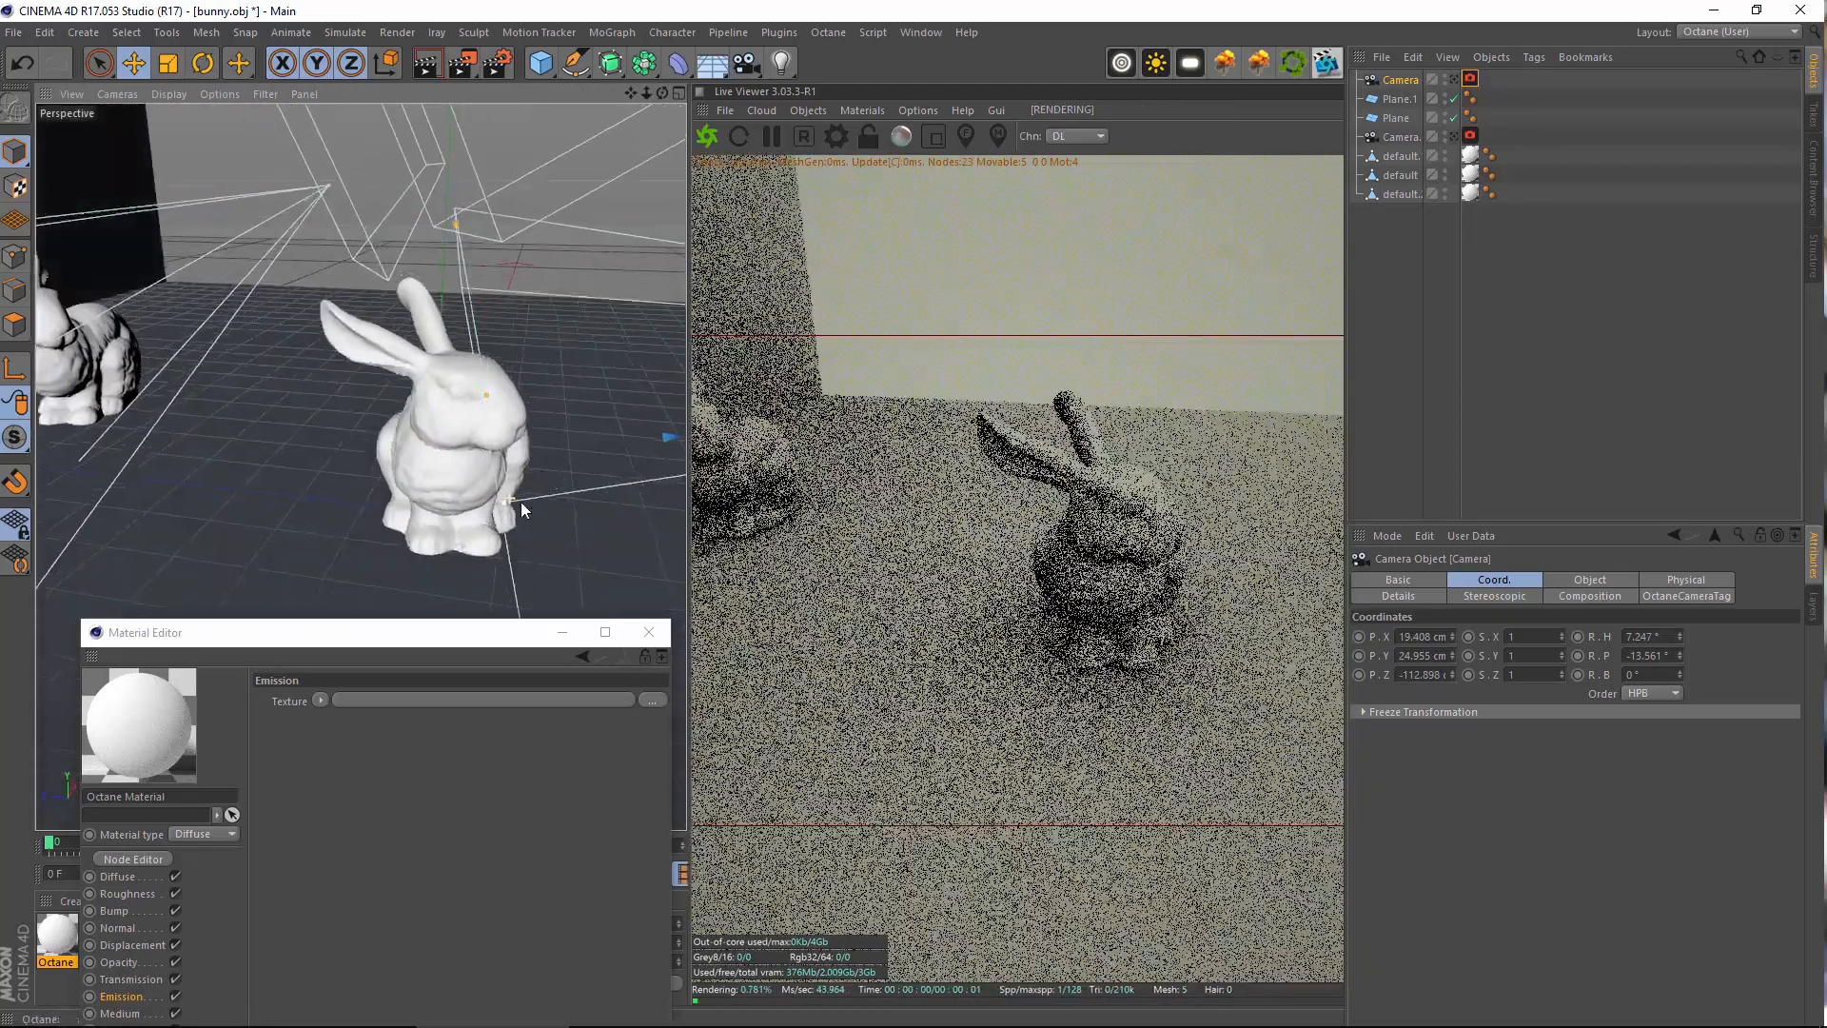
Set the front camera's focal length to the Normal Lens (50 mm) preset
{"action": "left_click", "coordinate": [1590, 580]}
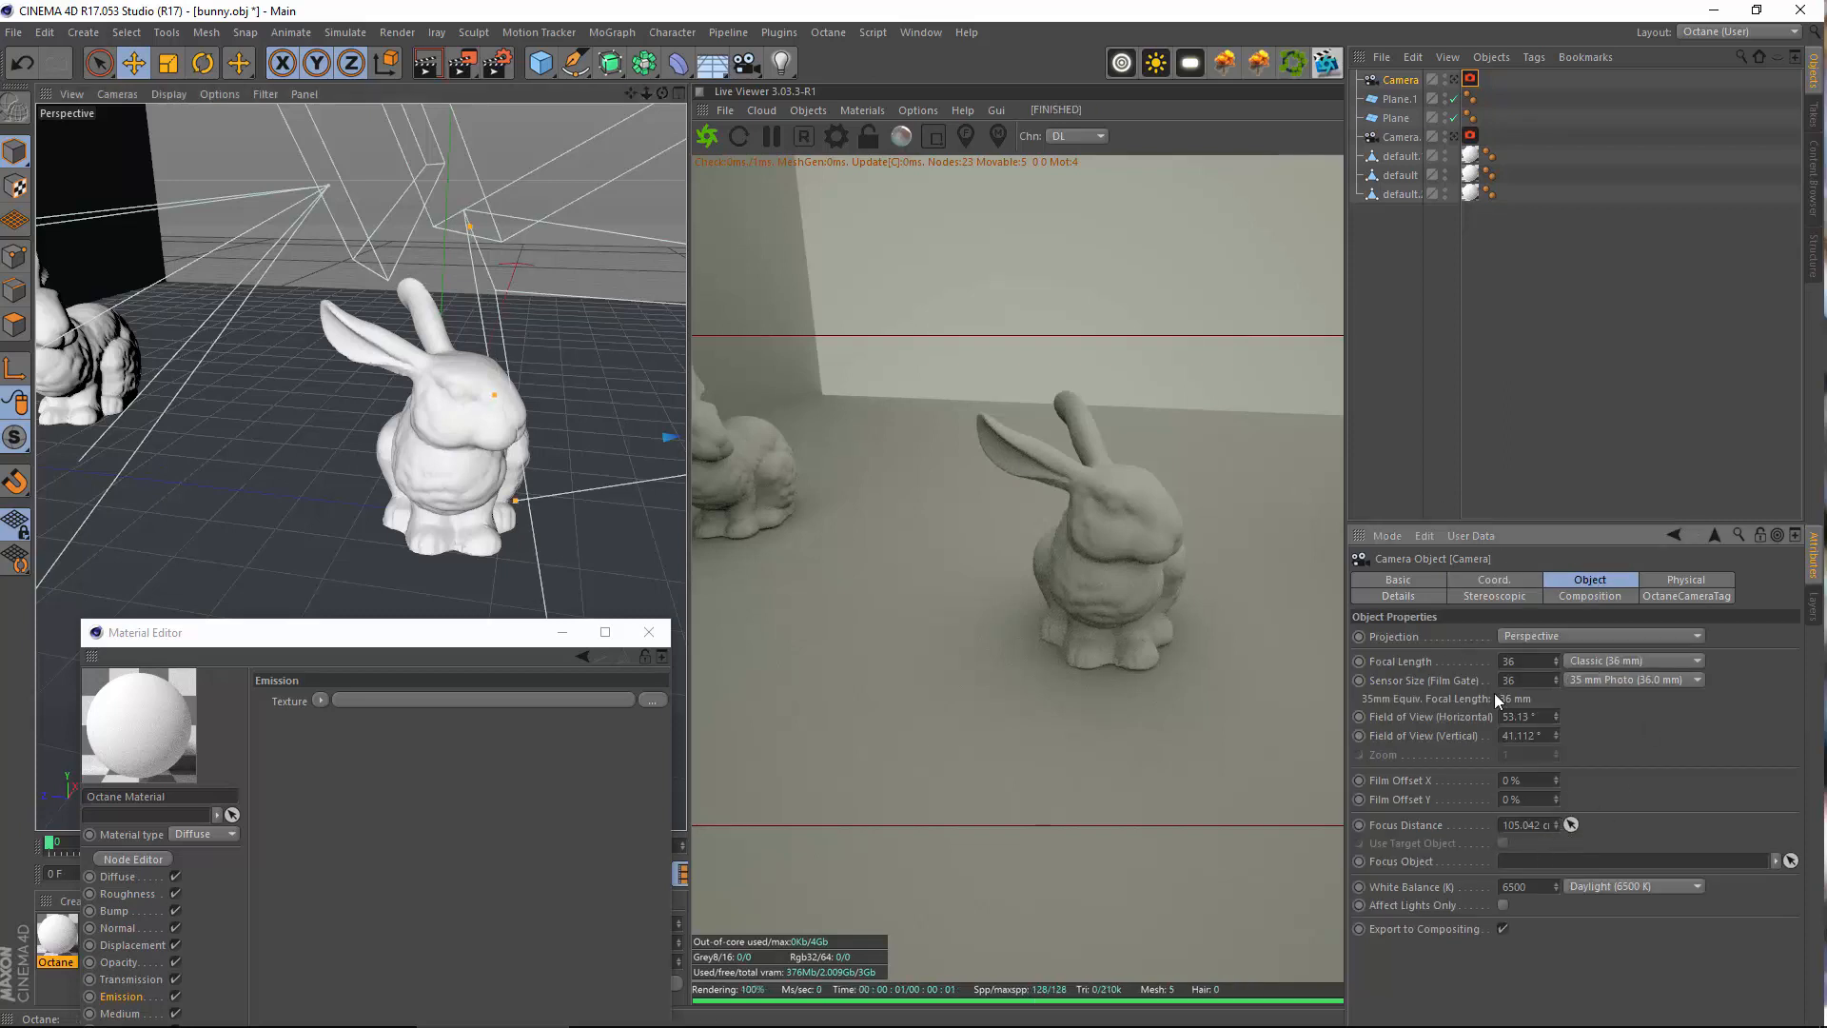
{"action": "left_click", "coordinate": [1605, 663]}
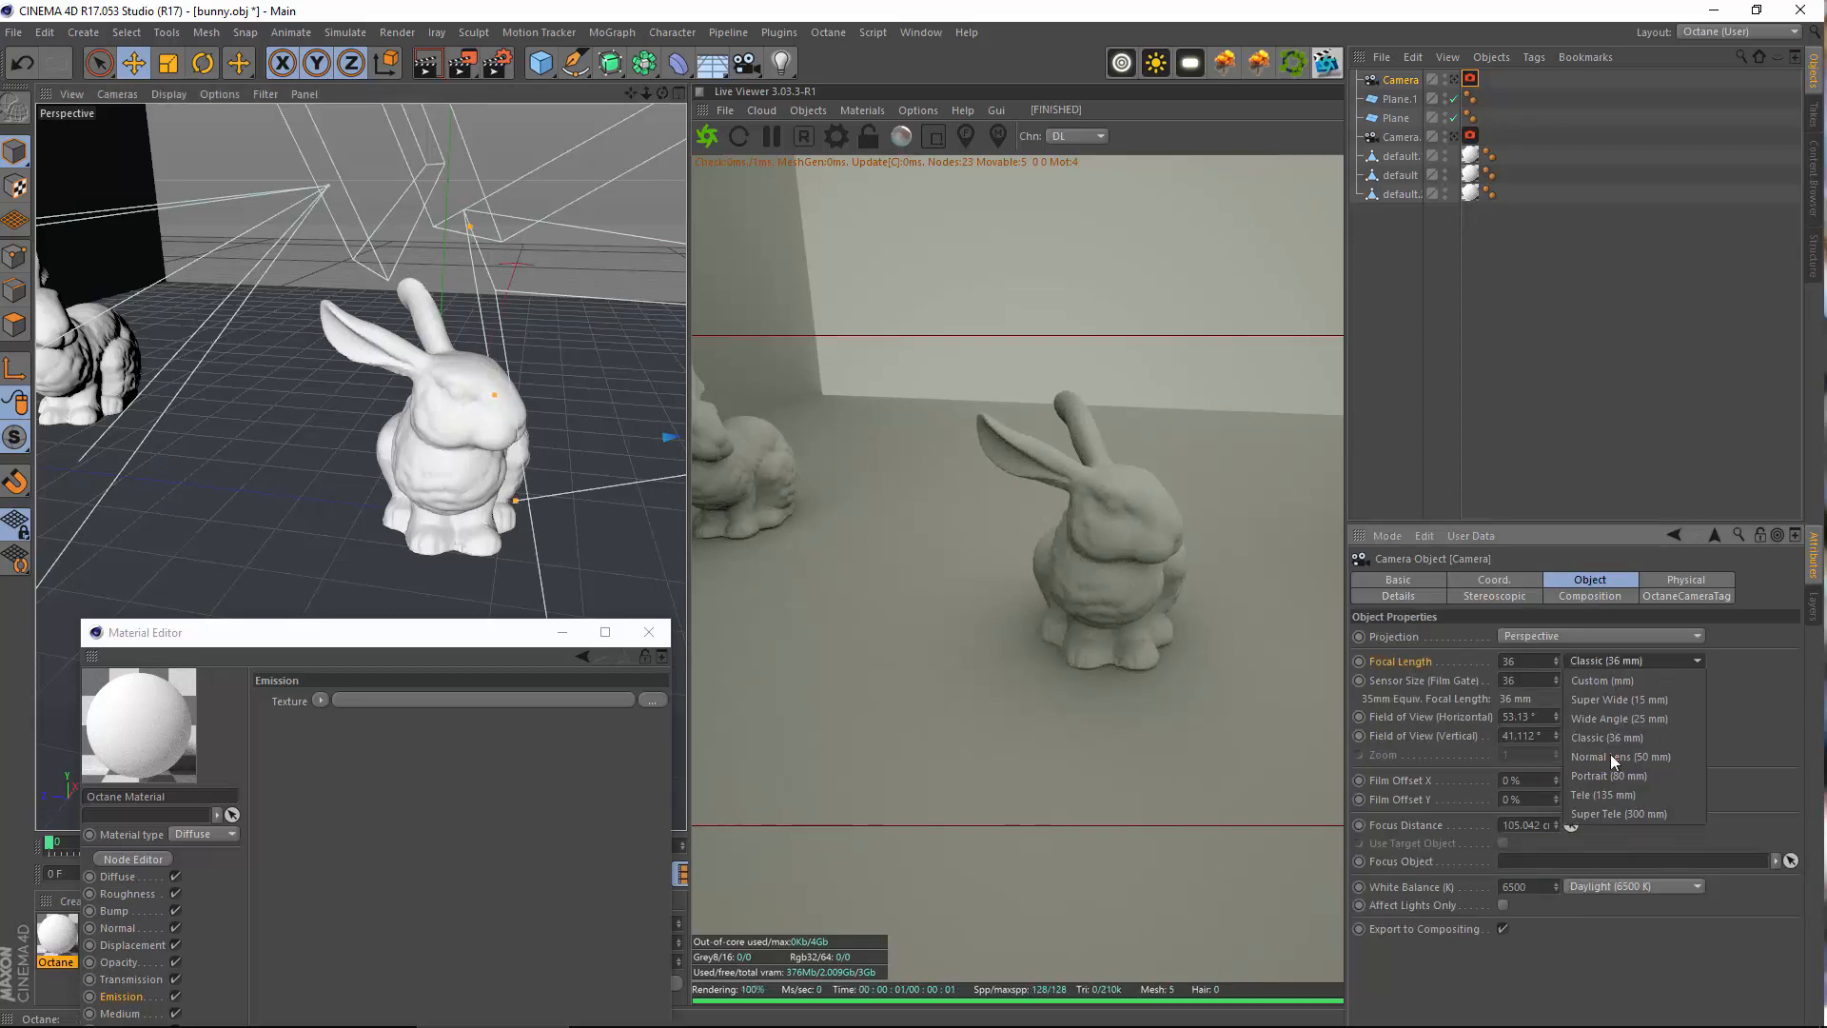
{"action": "left_click", "coordinate": [1611, 754]}
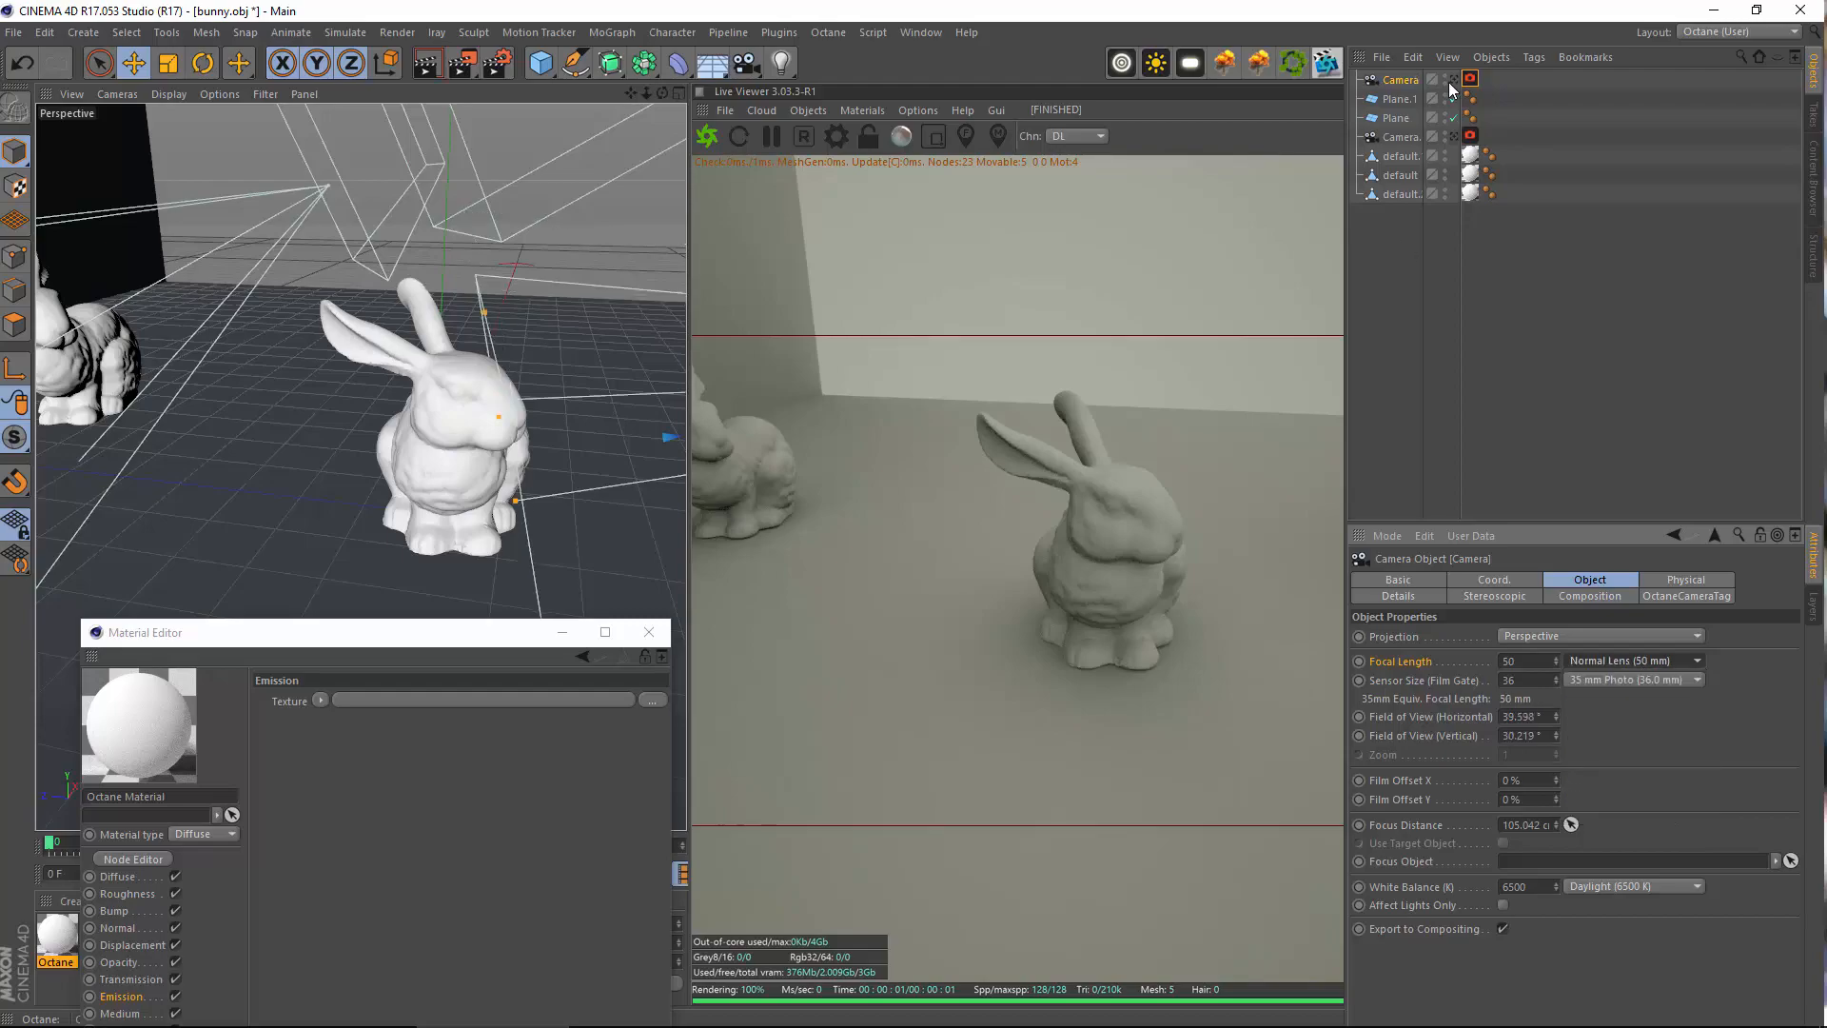
Look through the front camera and reframe it so the close foreground bunny partly covers the farthest one, keeping the middle bunny clear
{"action": "left_click", "coordinate": [1454, 80]}
{"action": "scroll", "coordinate": [462, 335], "scroll_direction": "down", "scroll_amount": 2}
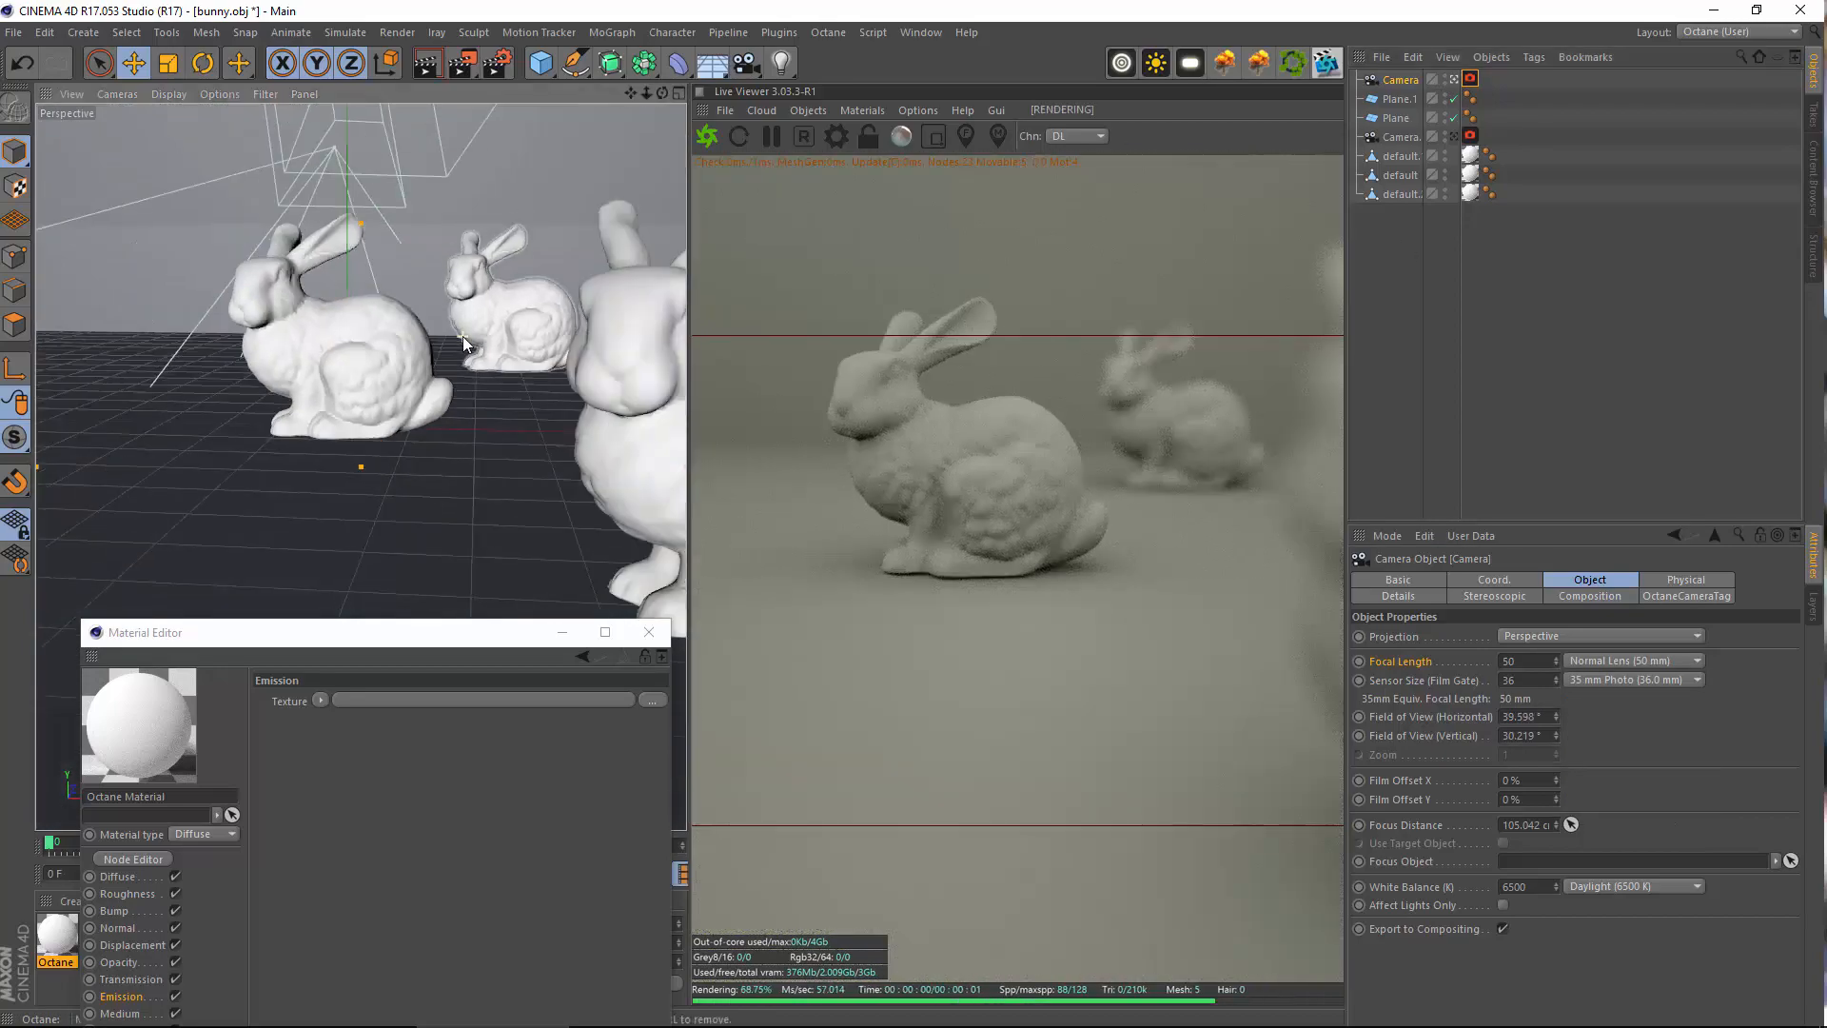
{"action": "scroll", "coordinate": [460, 333], "scroll_direction": "up", "scroll_amount": 1}
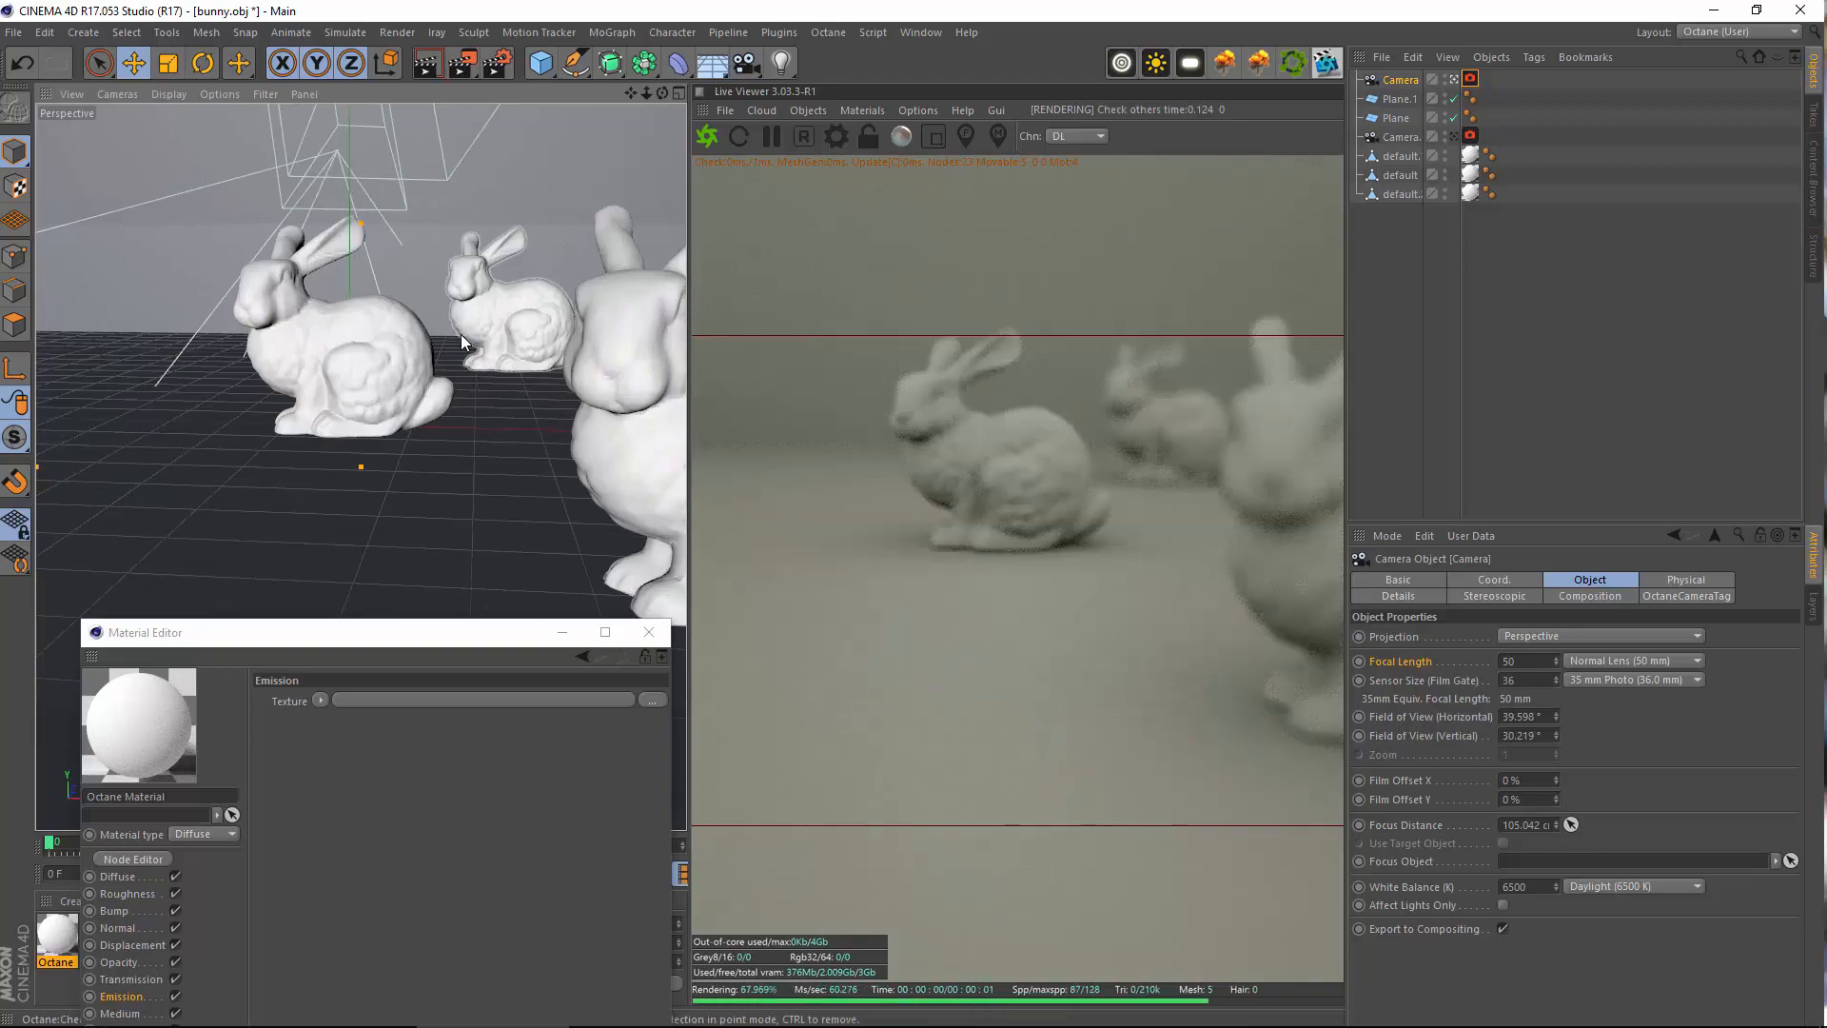
{"action": "scroll", "coordinate": [460, 334], "scroll_direction": "up", "scroll_amount": 1}
{"action": "middle_click_drag", "start_coordinate": [460, 334], "coordinate": [425, 344], "text": "alt"}
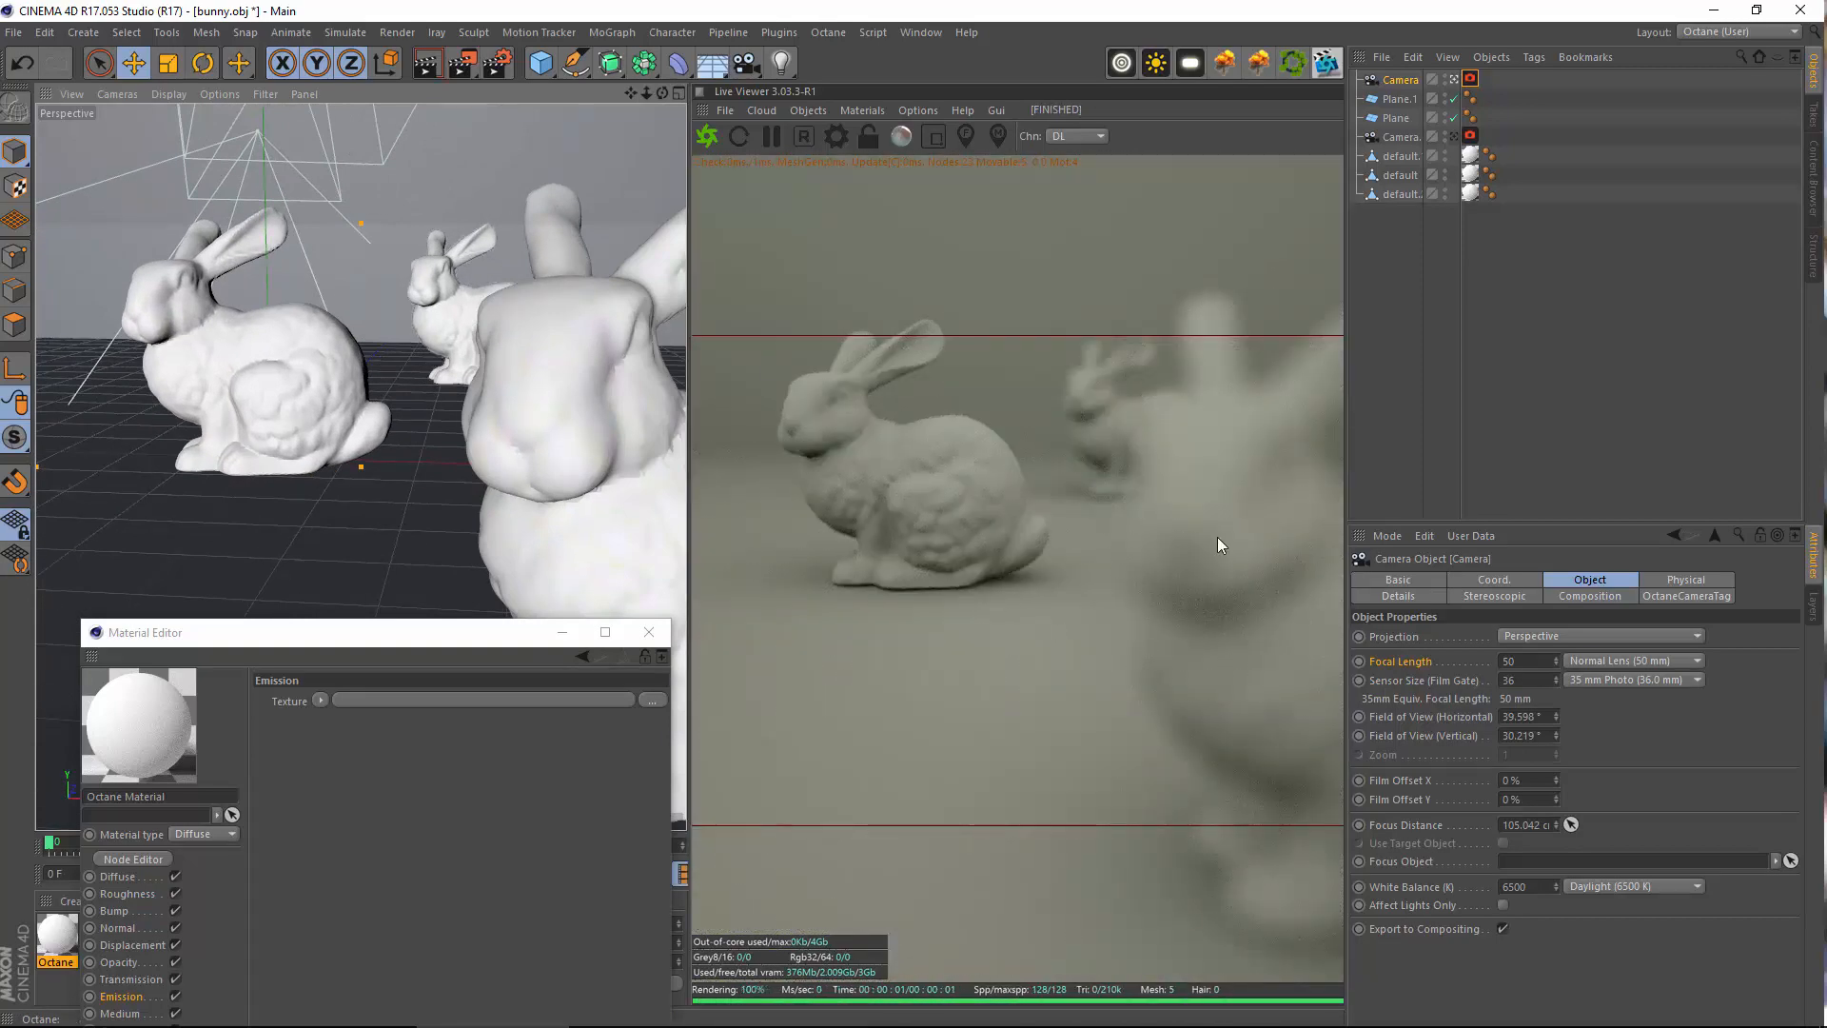
Enable the Octane camera's imager and turn on its pre-multiplied alpha and neutral response options
{"action": "left_click", "coordinate": [1470, 80]}
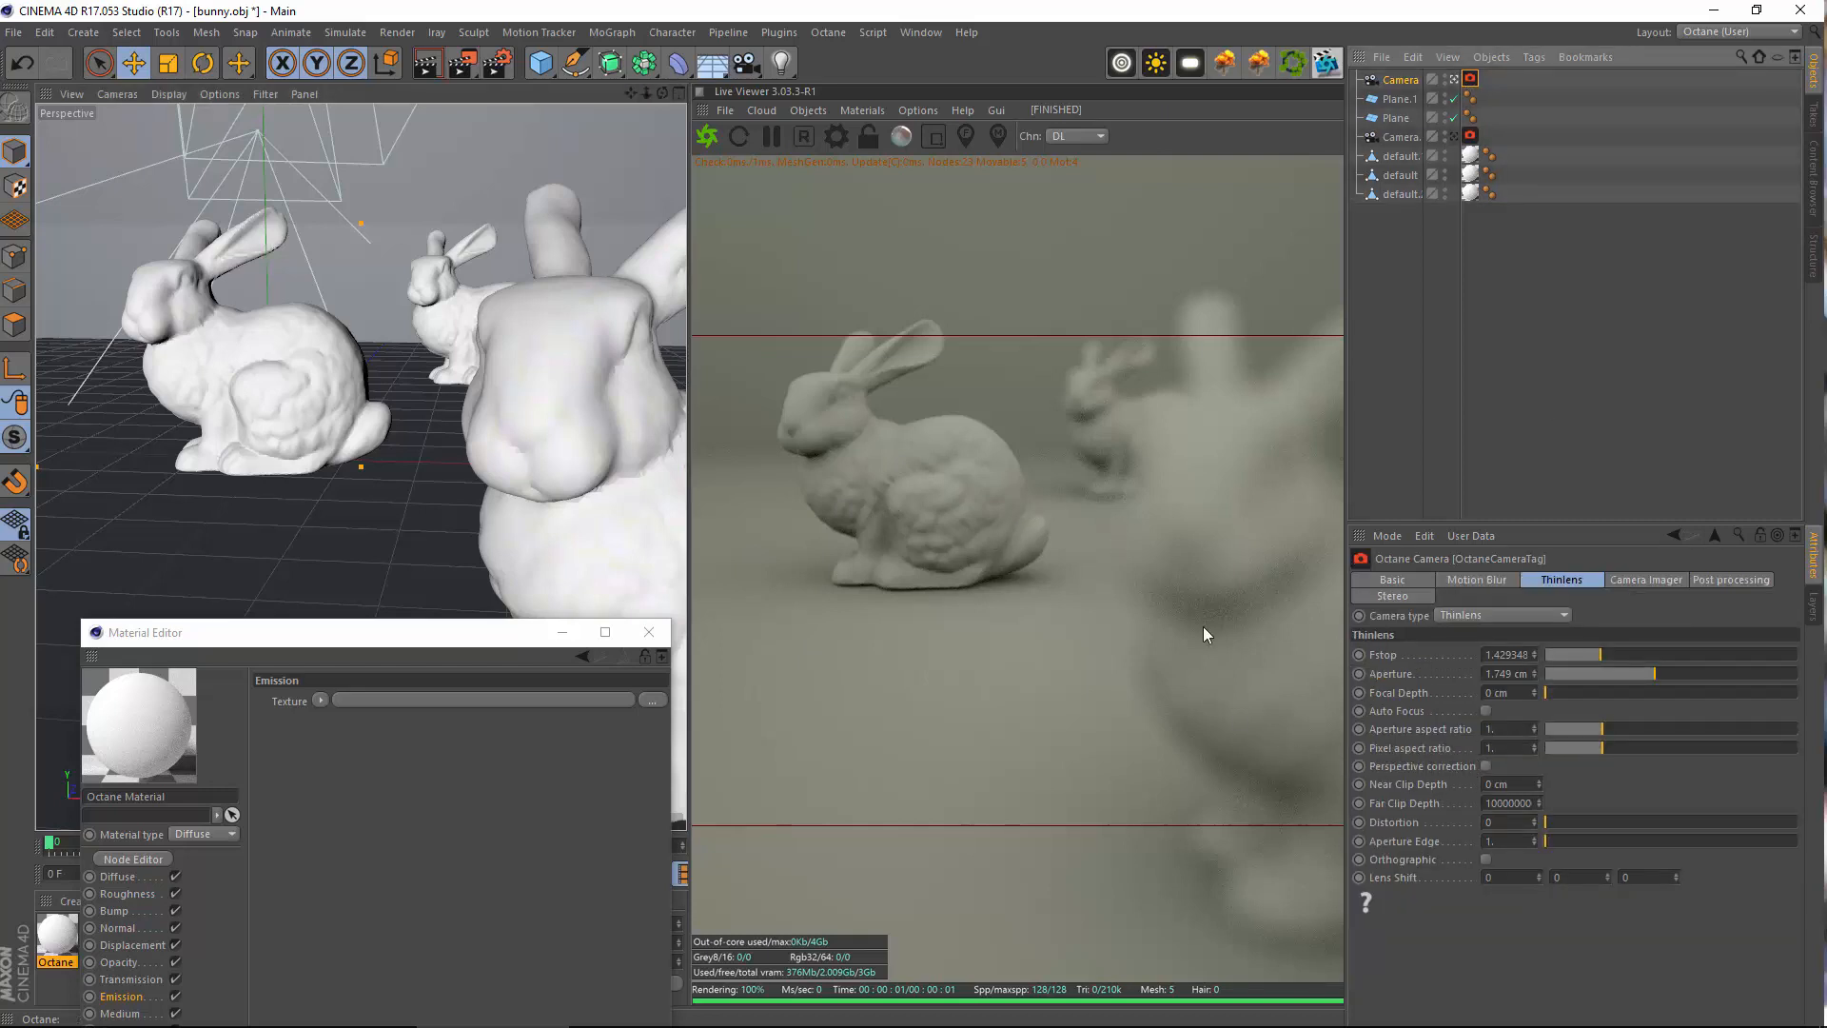
{"action": "left_click", "coordinate": [1646, 579]}
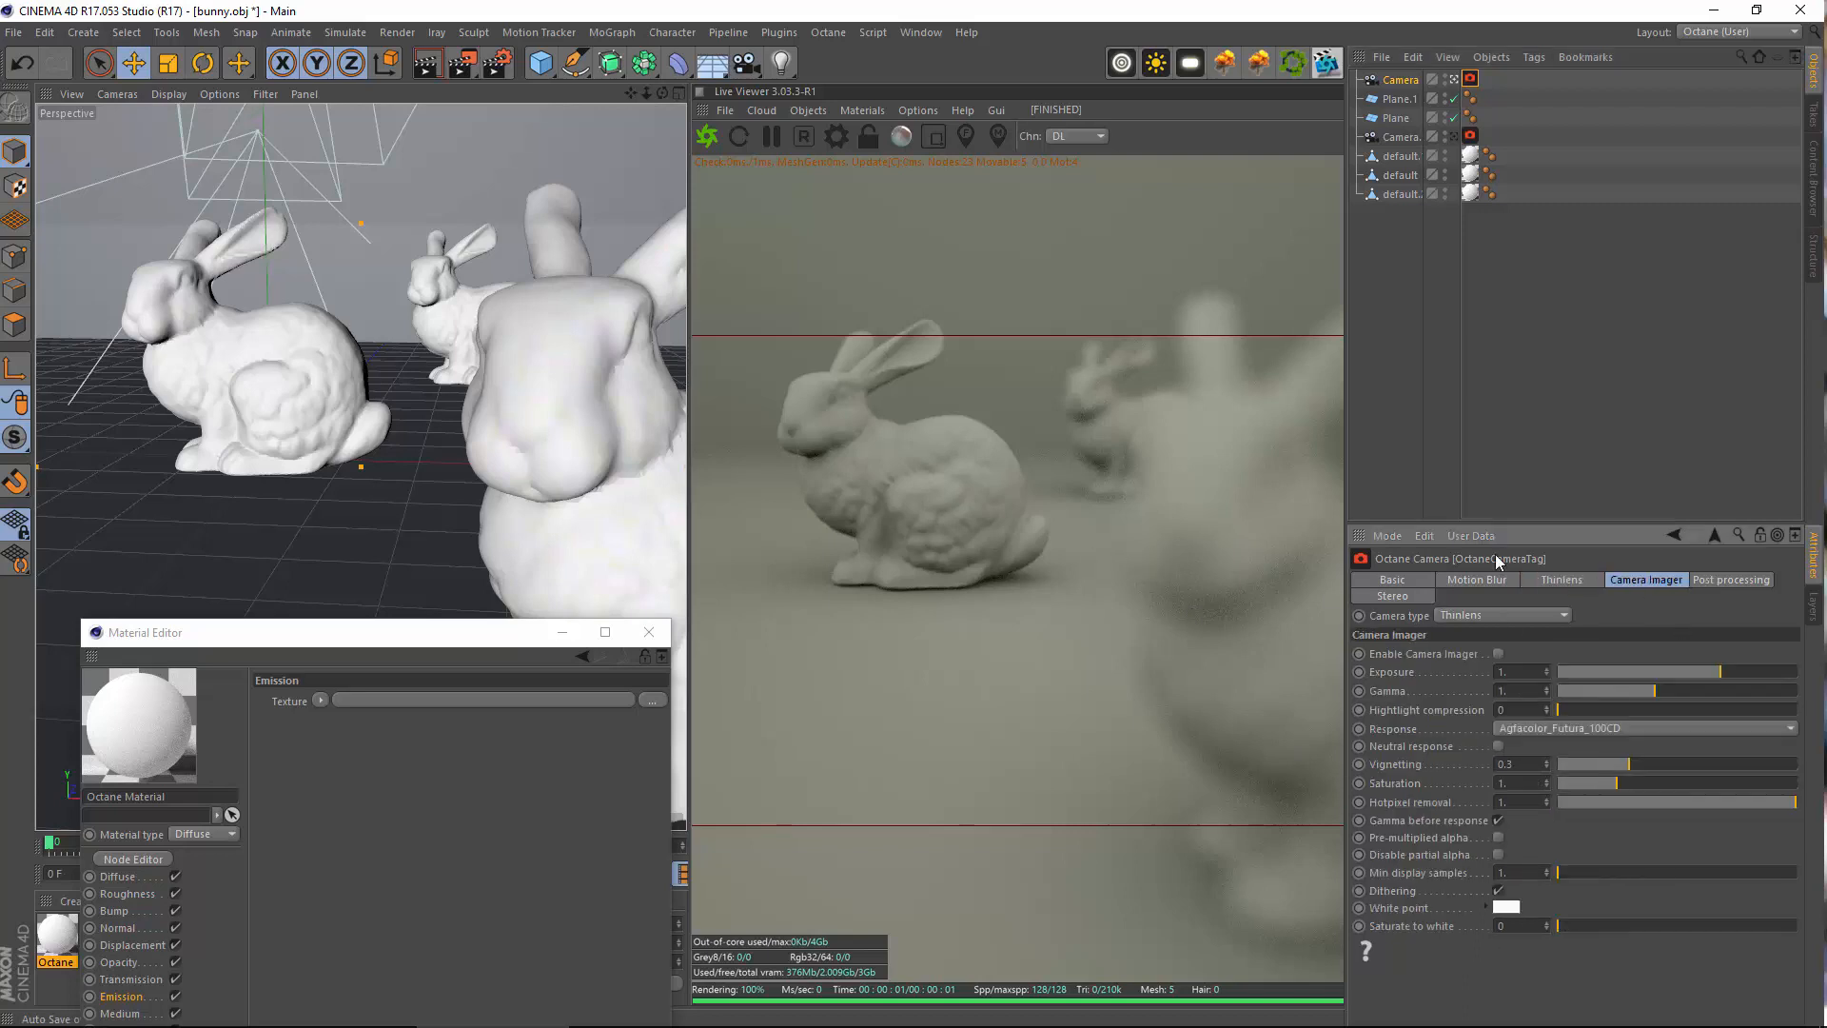
{"action": "left_click", "coordinate": [1498, 654]}
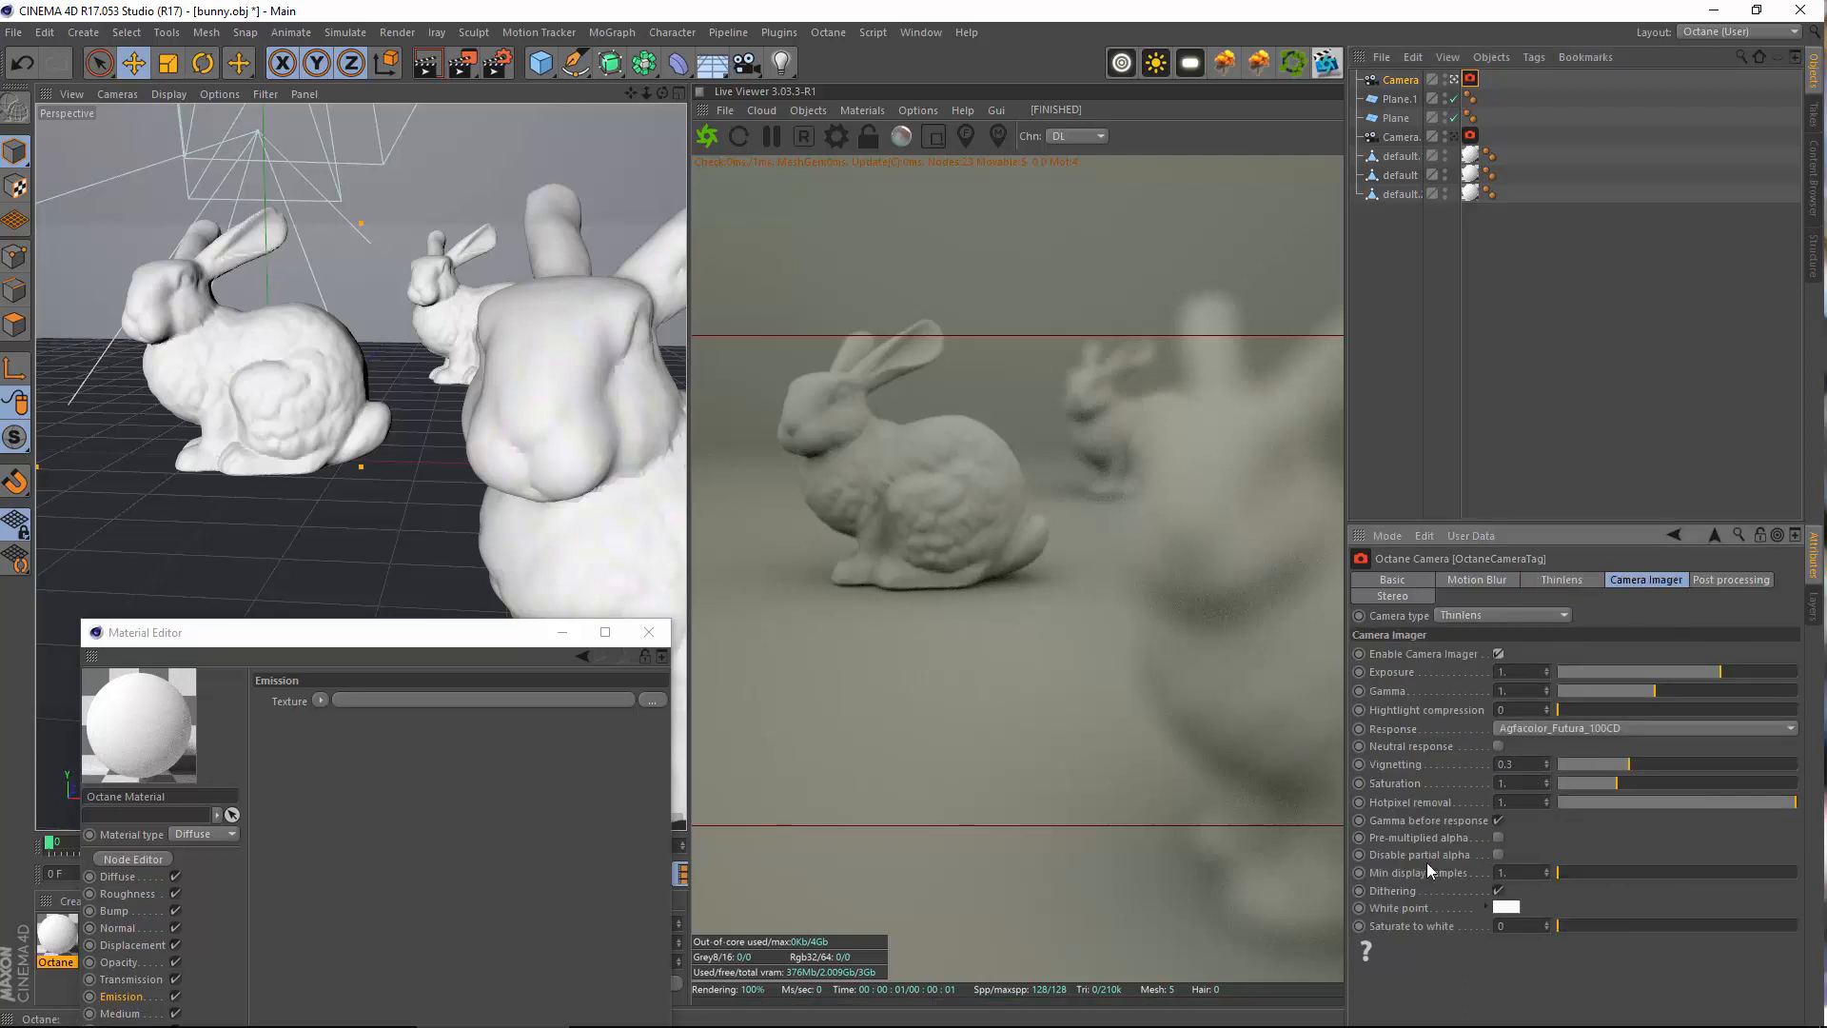
{"action": "left_click", "coordinate": [1422, 838]}
{"action": "left_click", "coordinate": [1384, 745]}
{"action": "left_click", "coordinate": [1499, 747]}
Configure the camera imager with the Linear response, a gamma of 2.2 and vignetting at 0
{"action": "left_click", "coordinate": [1534, 727]}
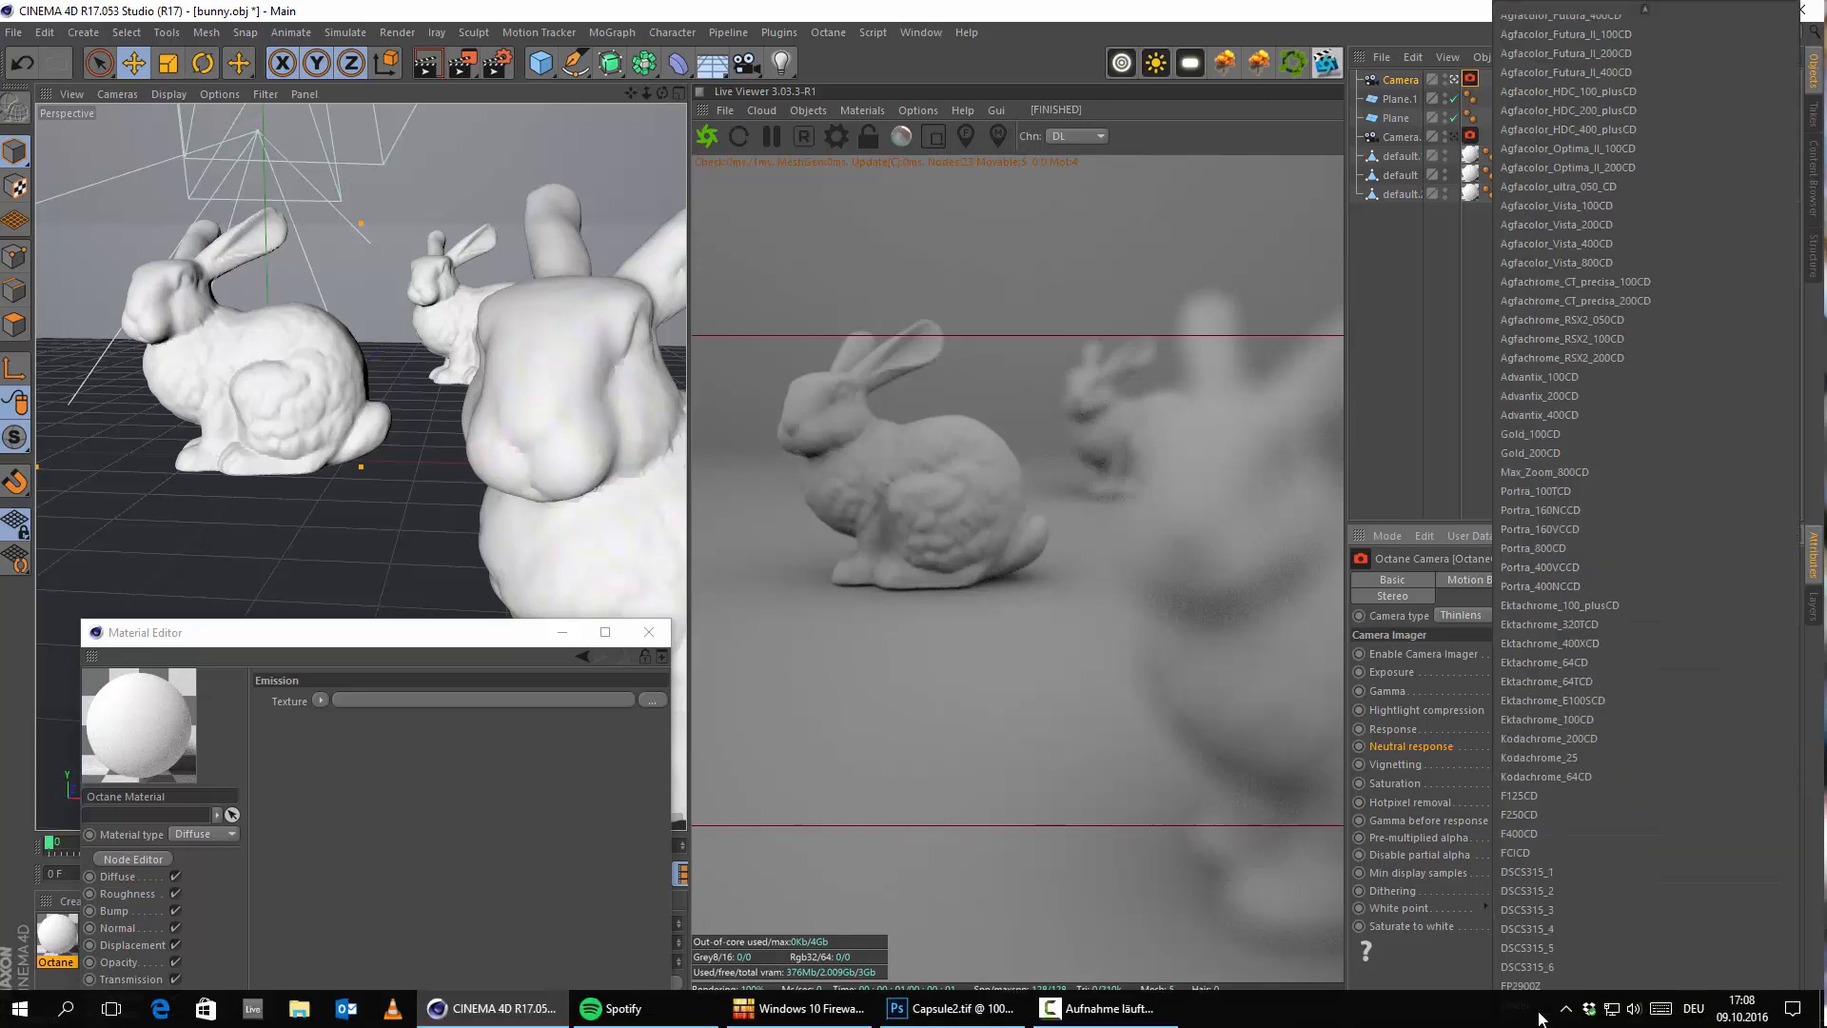
{"action": "left_click", "coordinate": [1519, 990]}
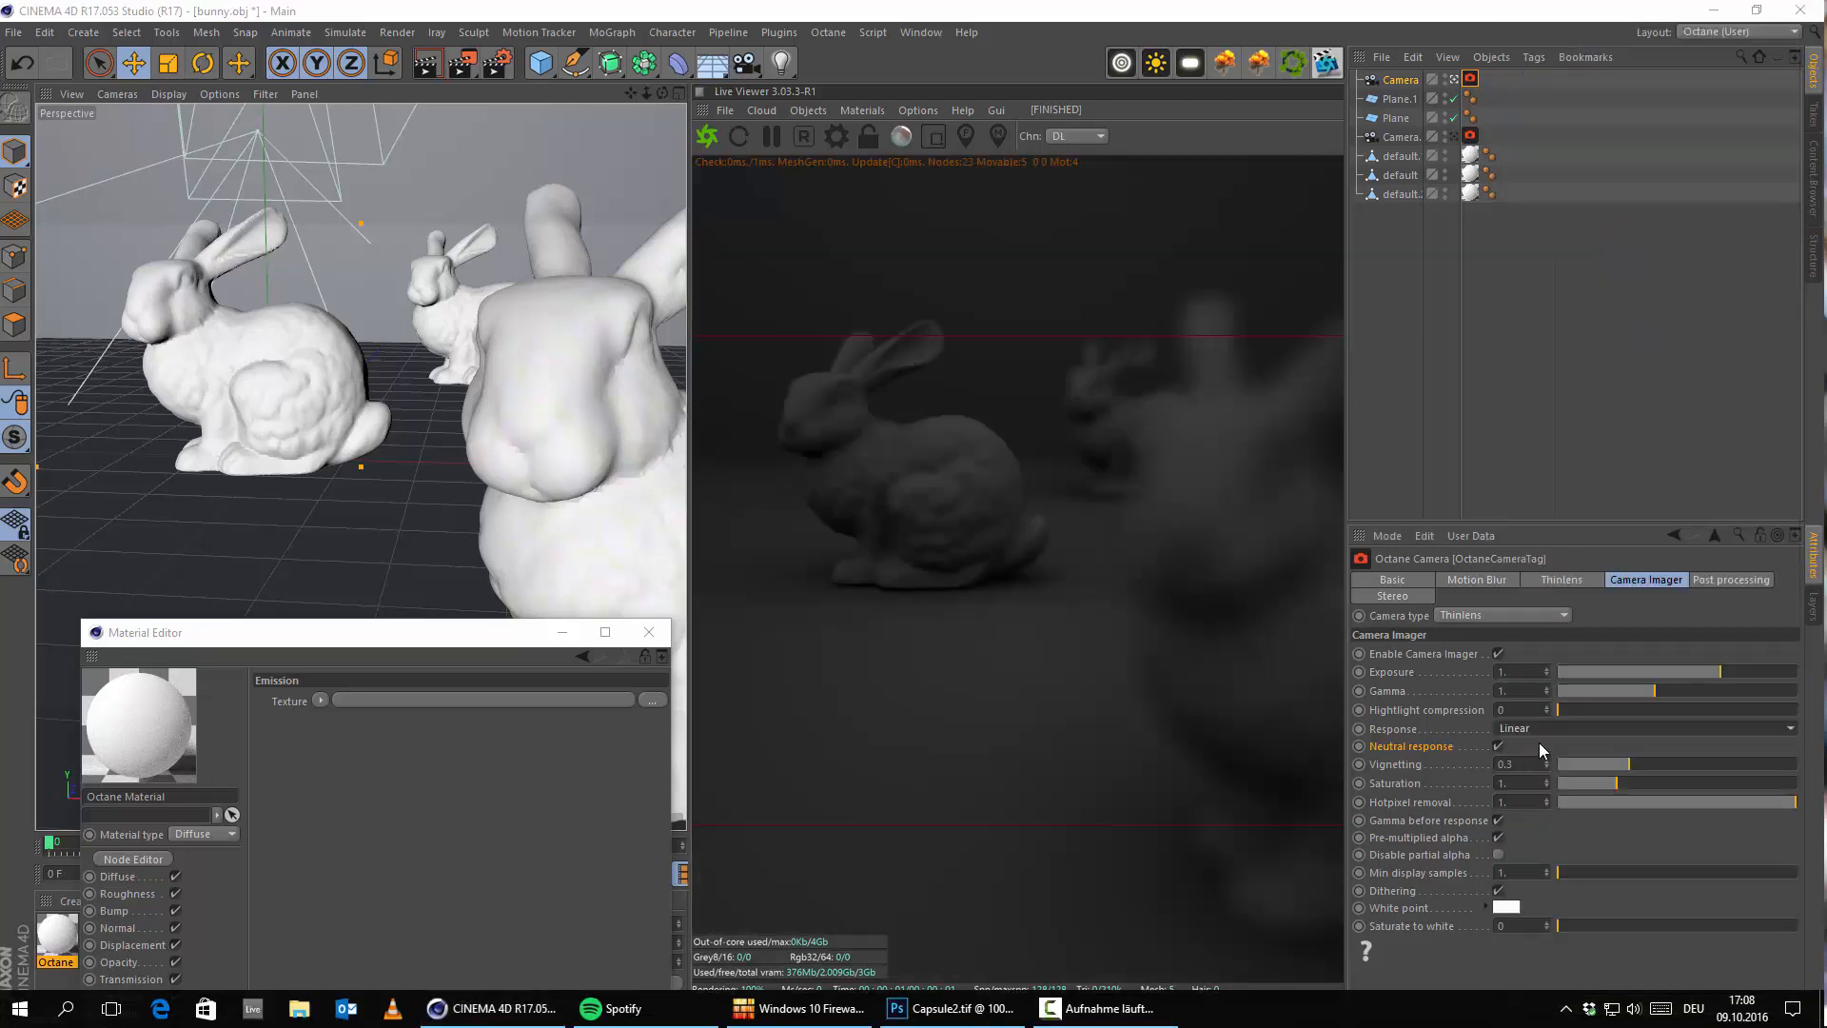
{"action": "double_click", "coordinate": [1516, 698]}
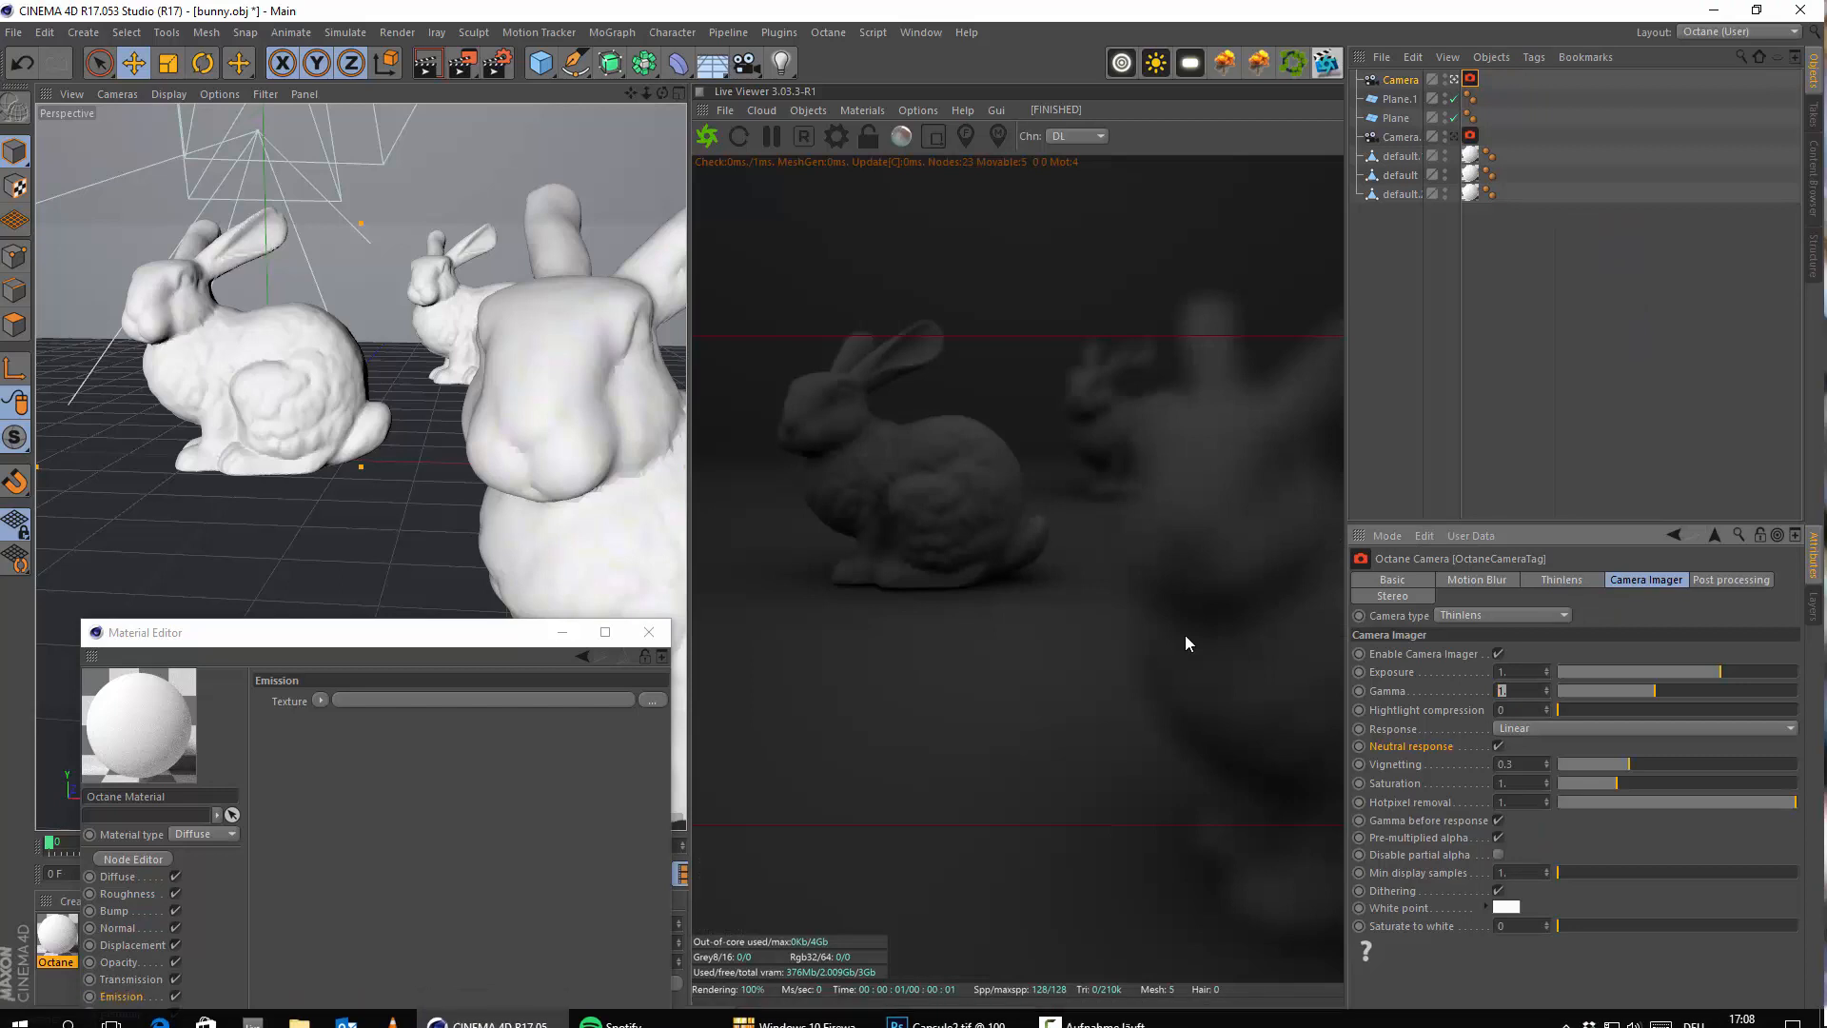
{"action": "type", "text": "2.2"}
{"action": "key", "text": "Return"}
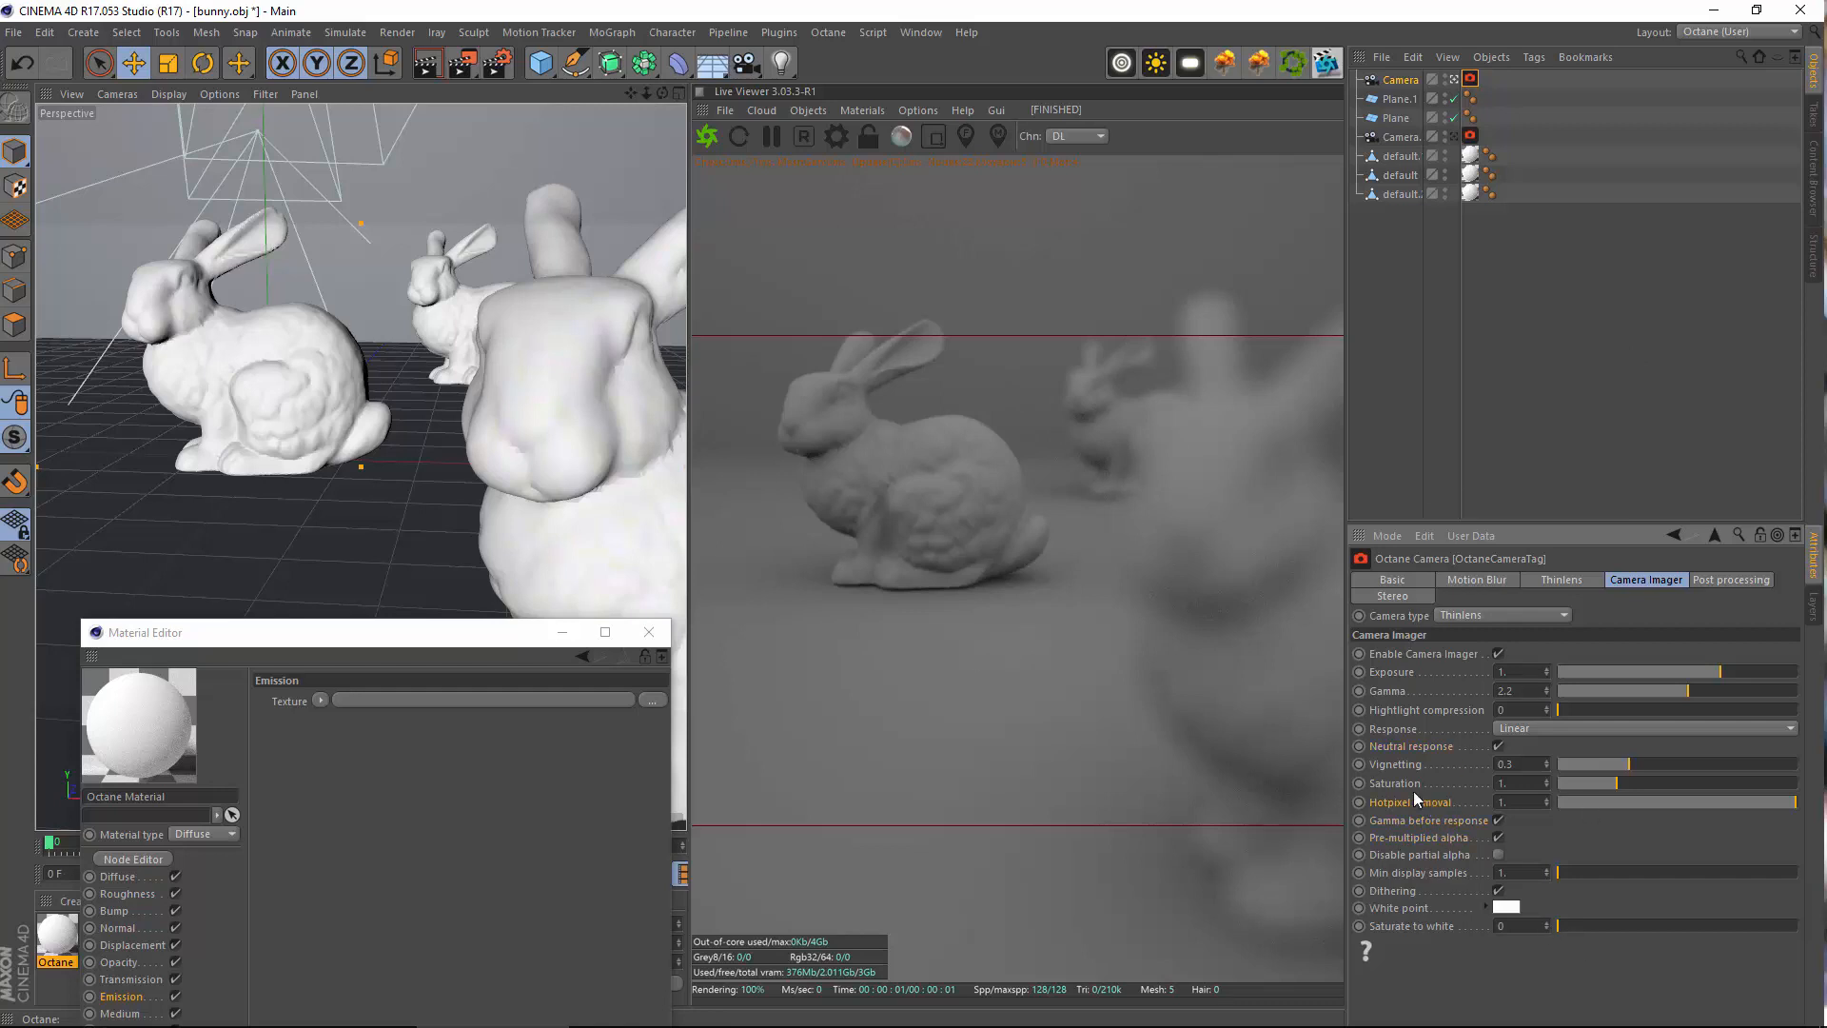
{"action": "left_click", "coordinate": [1407, 767]}
{"action": "left_click_drag", "start_coordinate": [1600, 767], "coordinate": [1197, 751]}
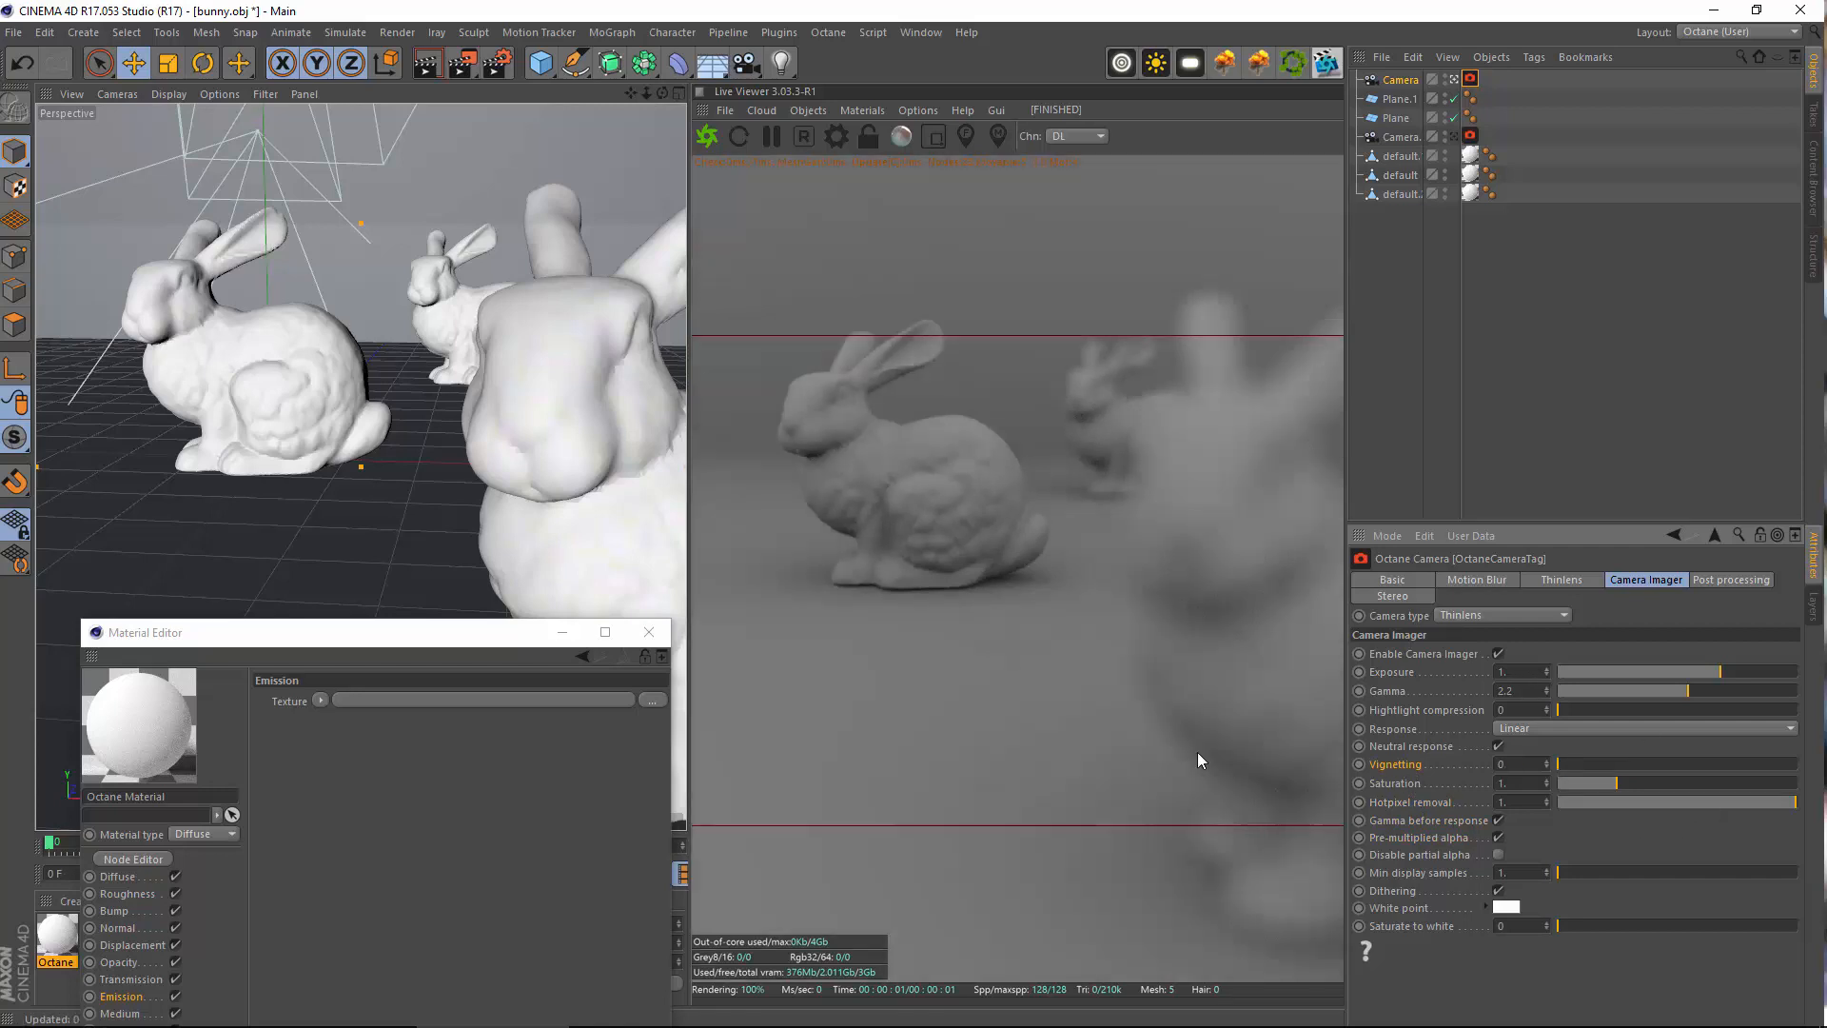
{"action": "left_click", "coordinate": [1408, 782]}
{"action": "left_click", "coordinate": [1377, 802]}
{"action": "left_click", "coordinate": [1398, 687]}
{"action": "left_click", "coordinate": [1409, 710]}
{"action": "left_click", "coordinate": [1415, 746]}
Set the thin lens aperture edge to 3 and raise the aperture to about 2.6 cm
{"action": "left_click", "coordinate": [1579, 582]}
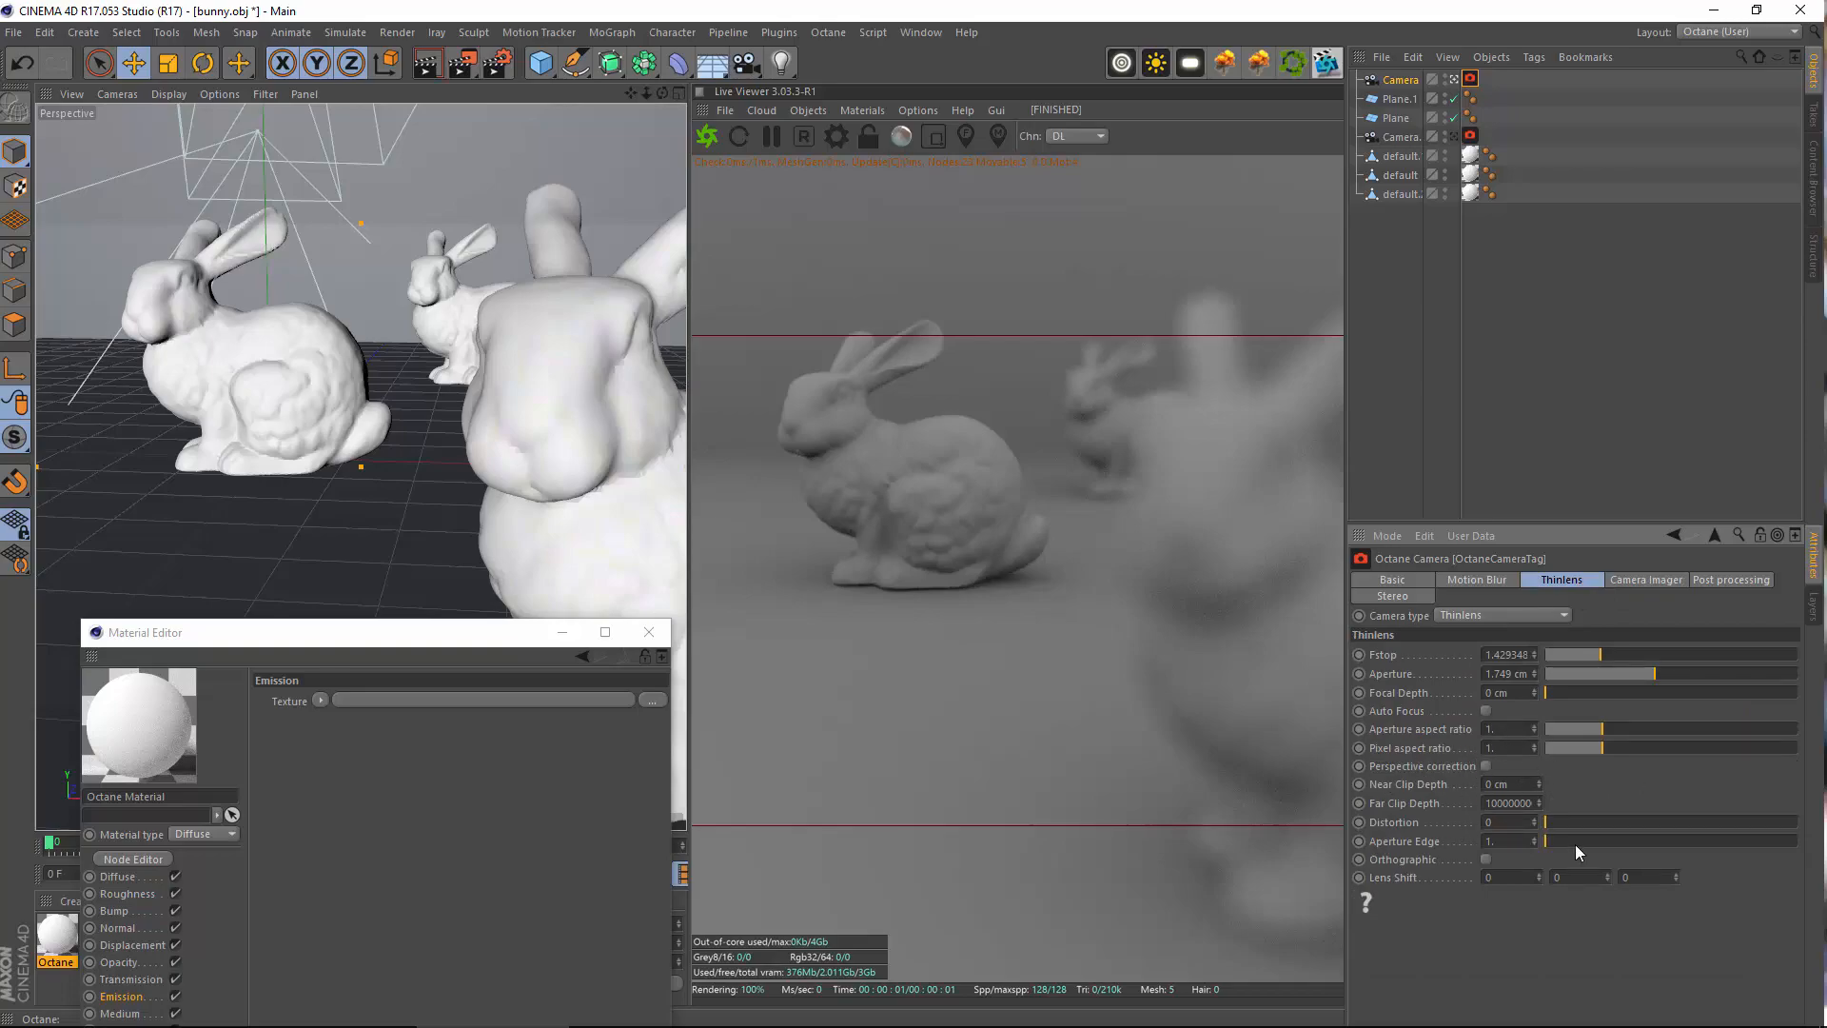
{"action": "left_click_drag", "start_coordinate": [1574, 843], "coordinate": [1799, 837]}
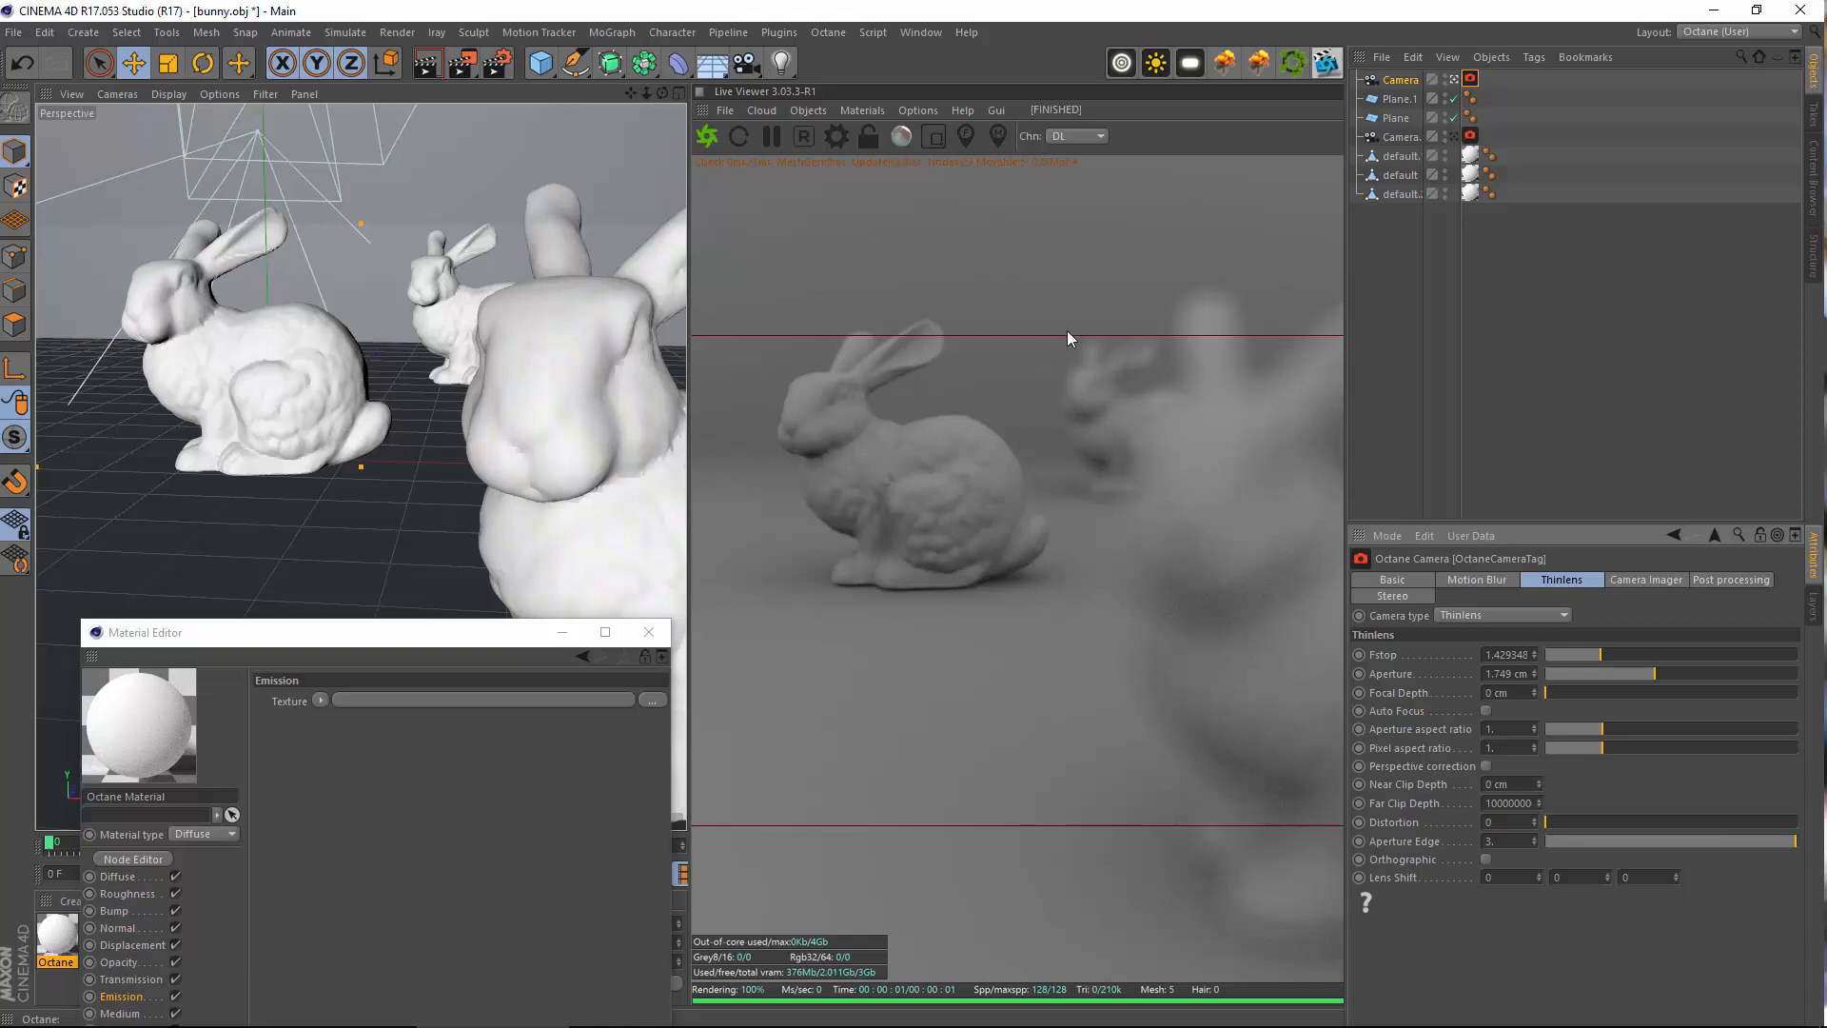
{"action": "left_click_drag", "start_coordinate": [1678, 674], "coordinate": [1708, 681]}
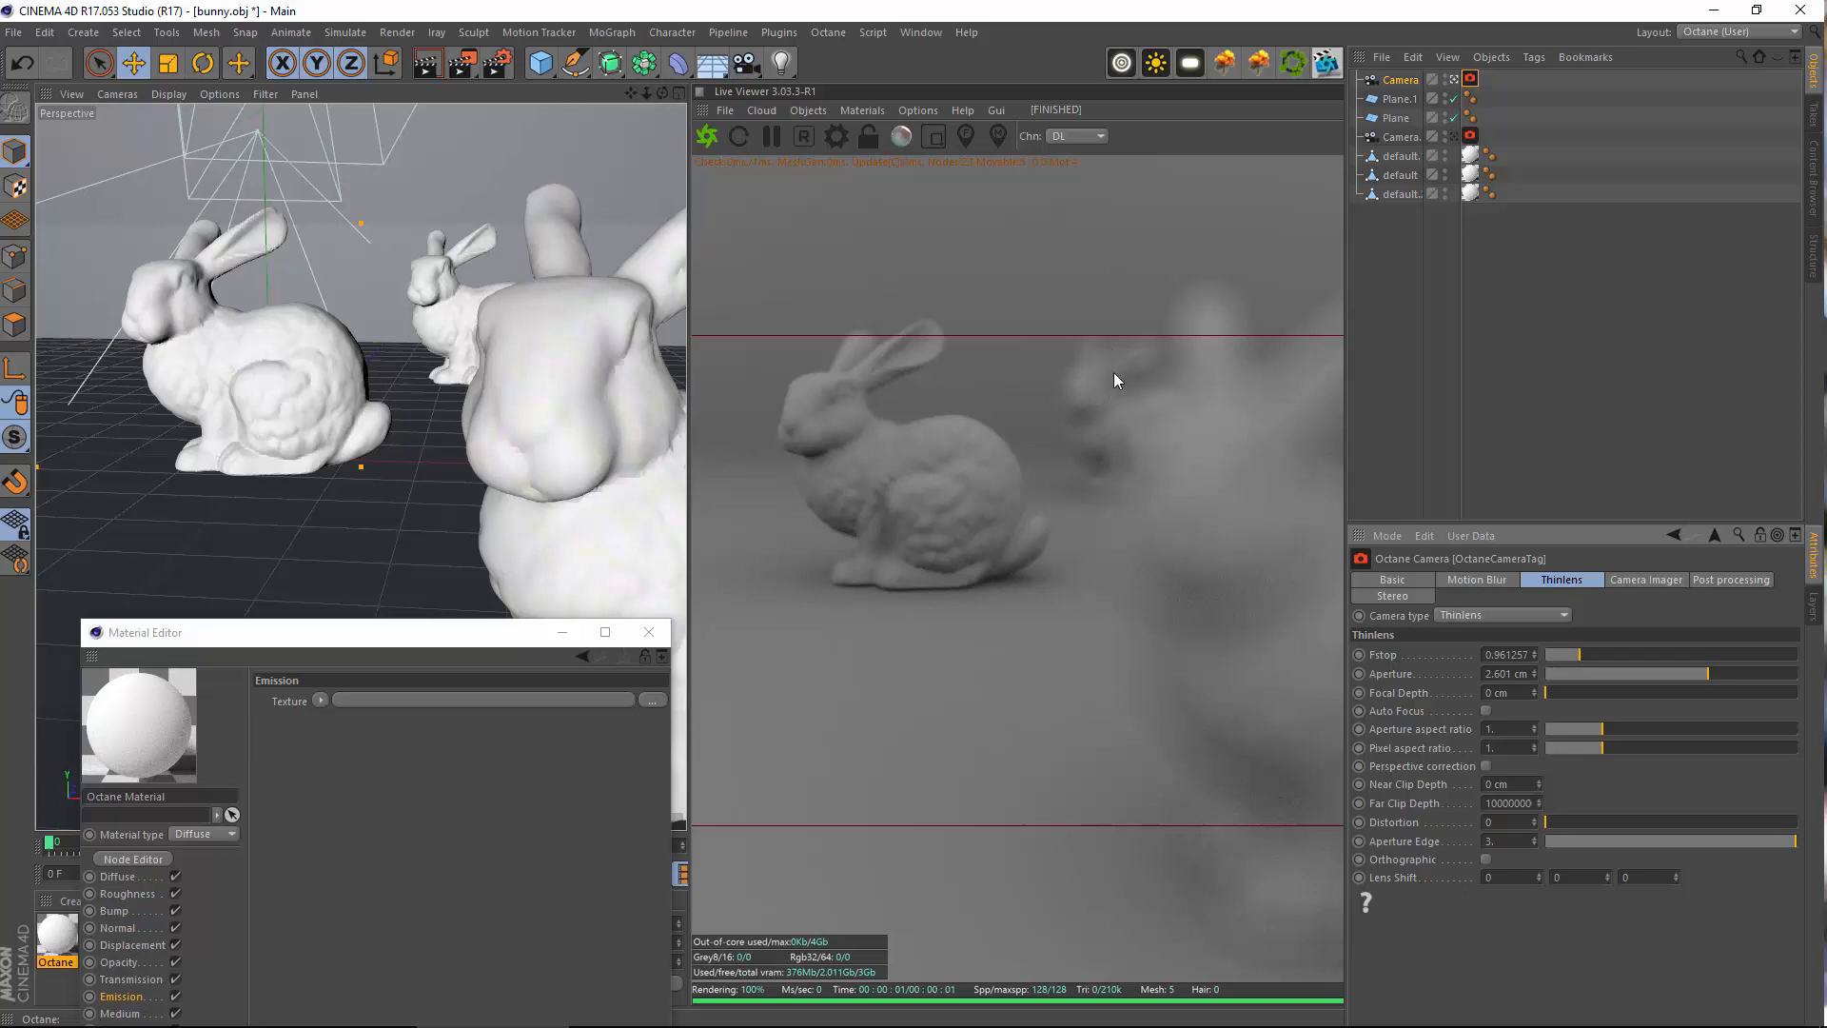
Try a lower aperture edge and restore it to 3, and test the distortion setting before returning it to 0
{"action": "left_click_drag", "start_coordinate": [1646, 842], "coordinate": [1400, 832]}
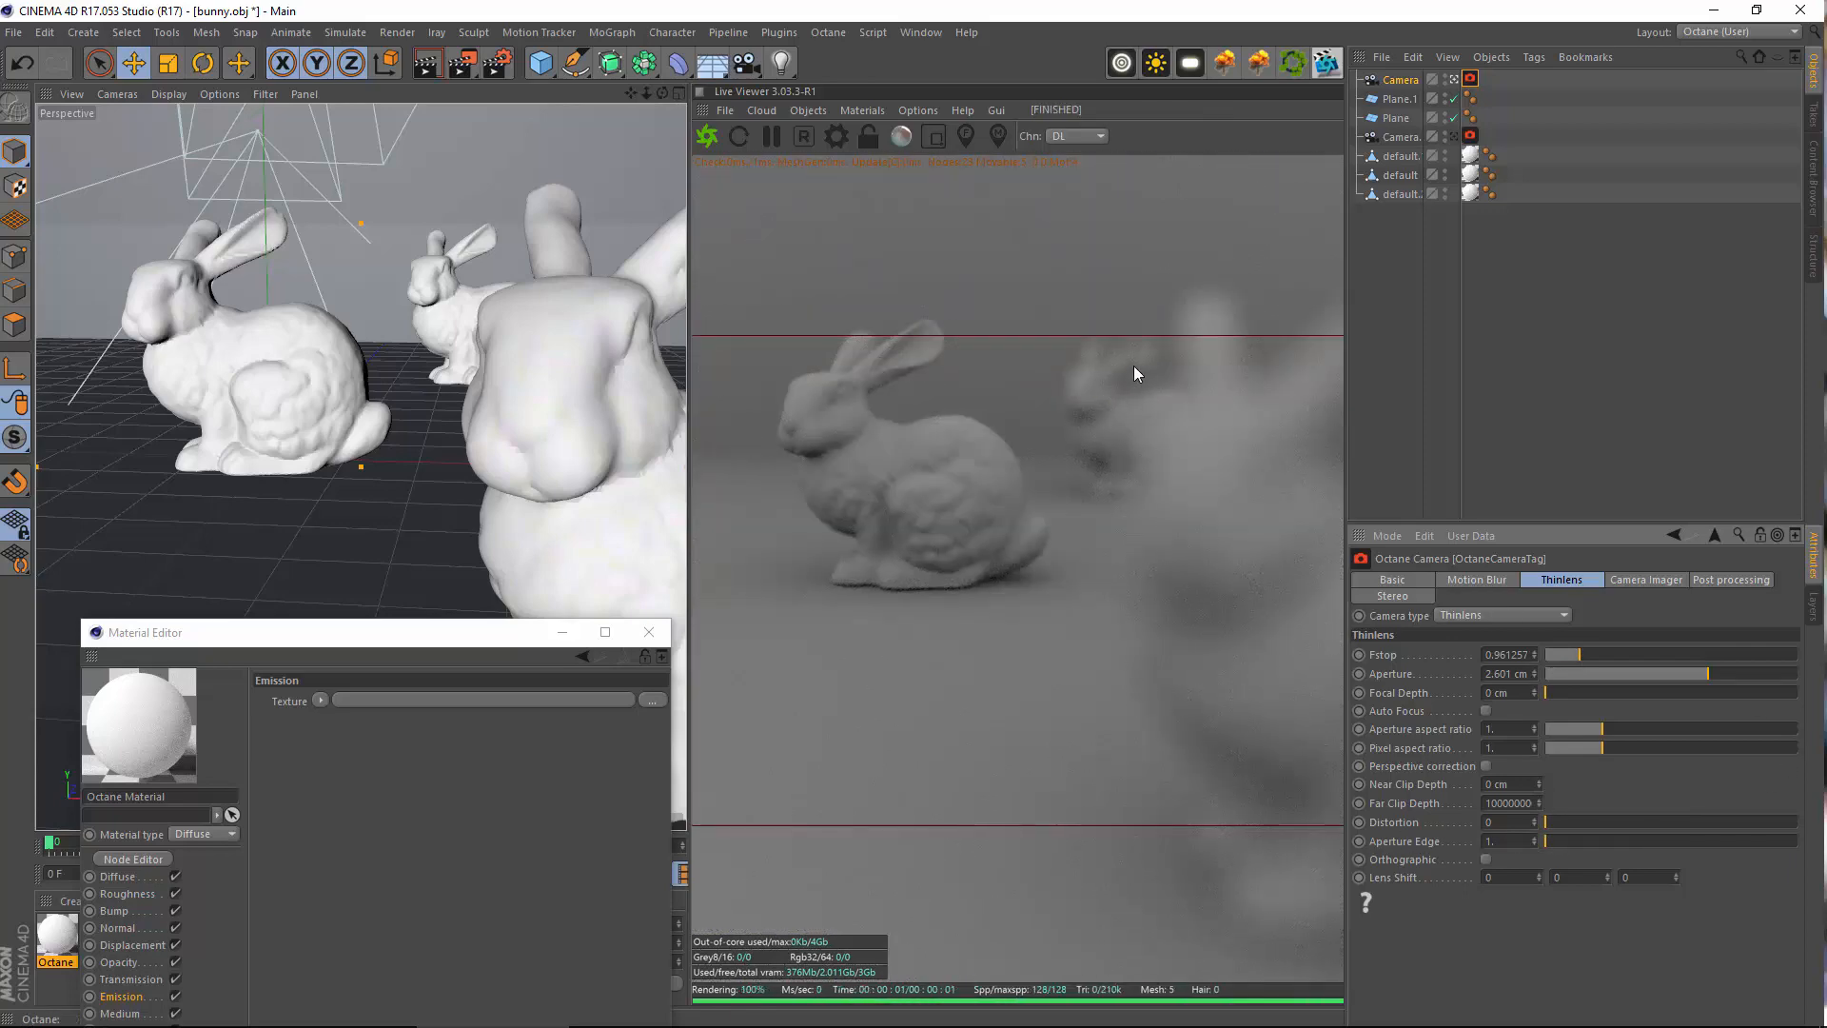
{"action": "left_click_drag", "start_coordinate": [1624, 842], "coordinate": [1796, 842]}
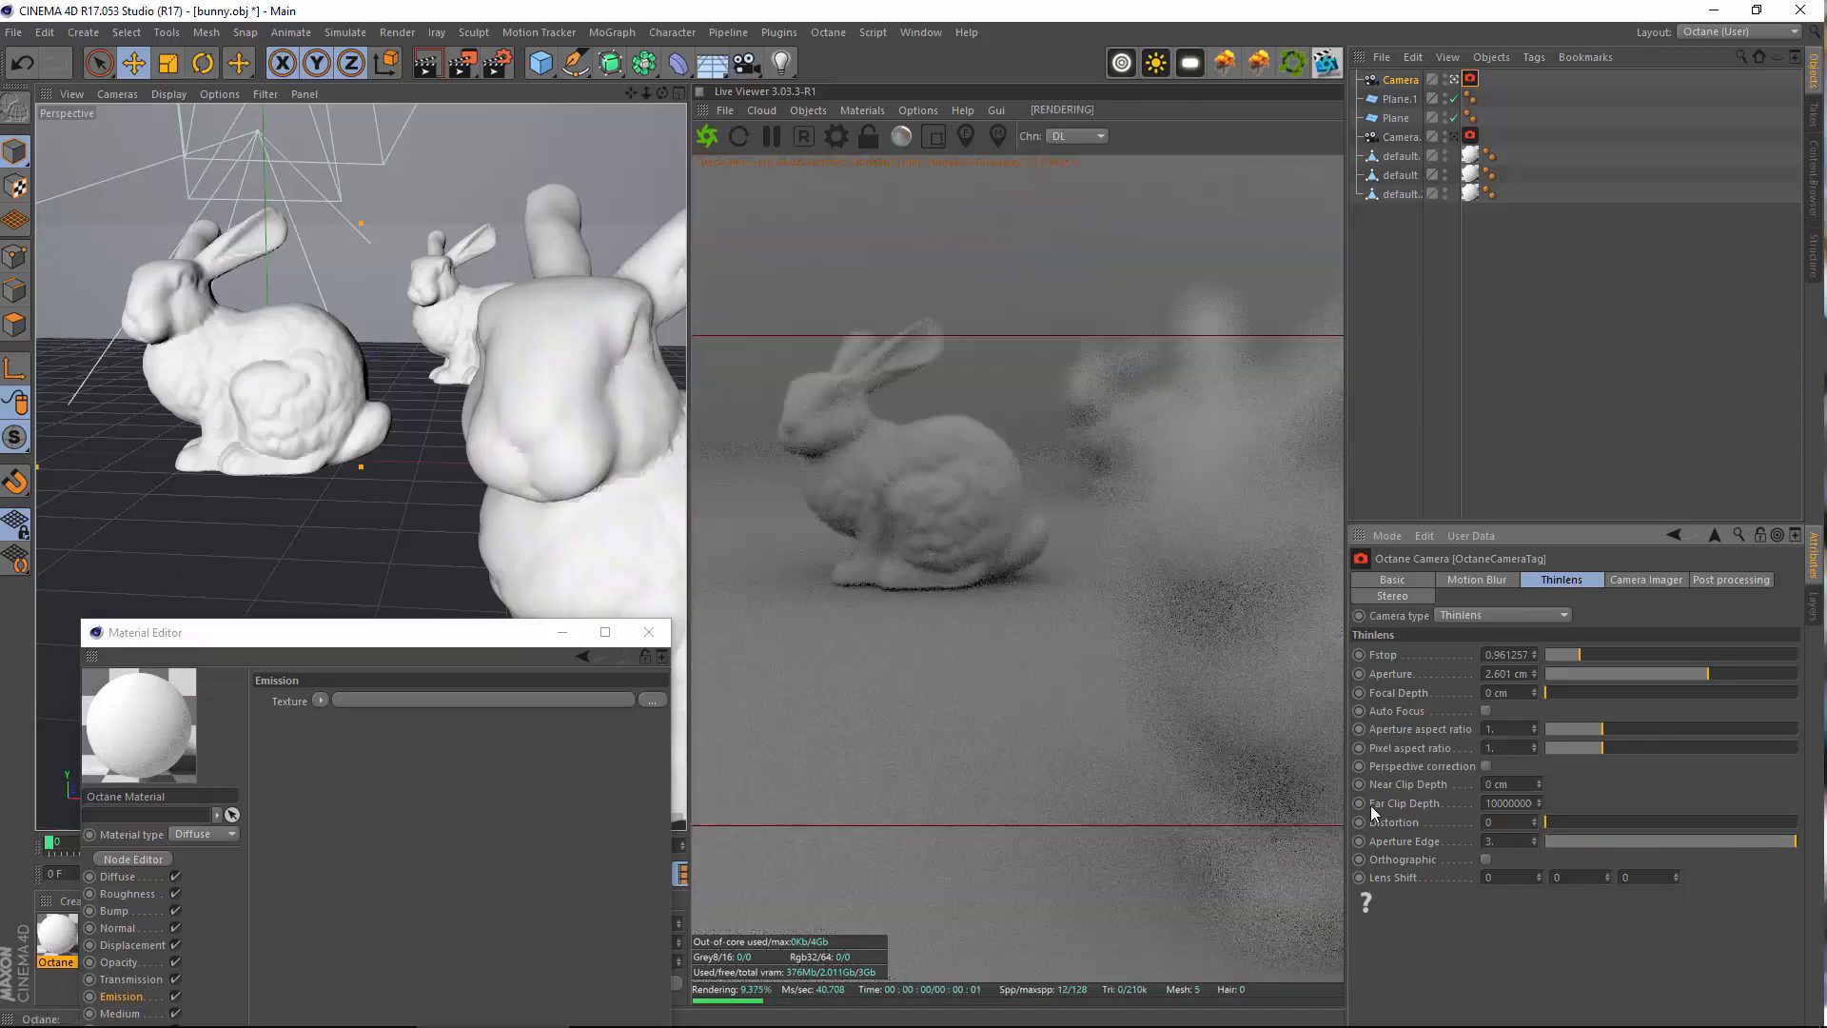
{"action": "left_click_drag", "start_coordinate": [1585, 822], "coordinate": [1337, 815]}
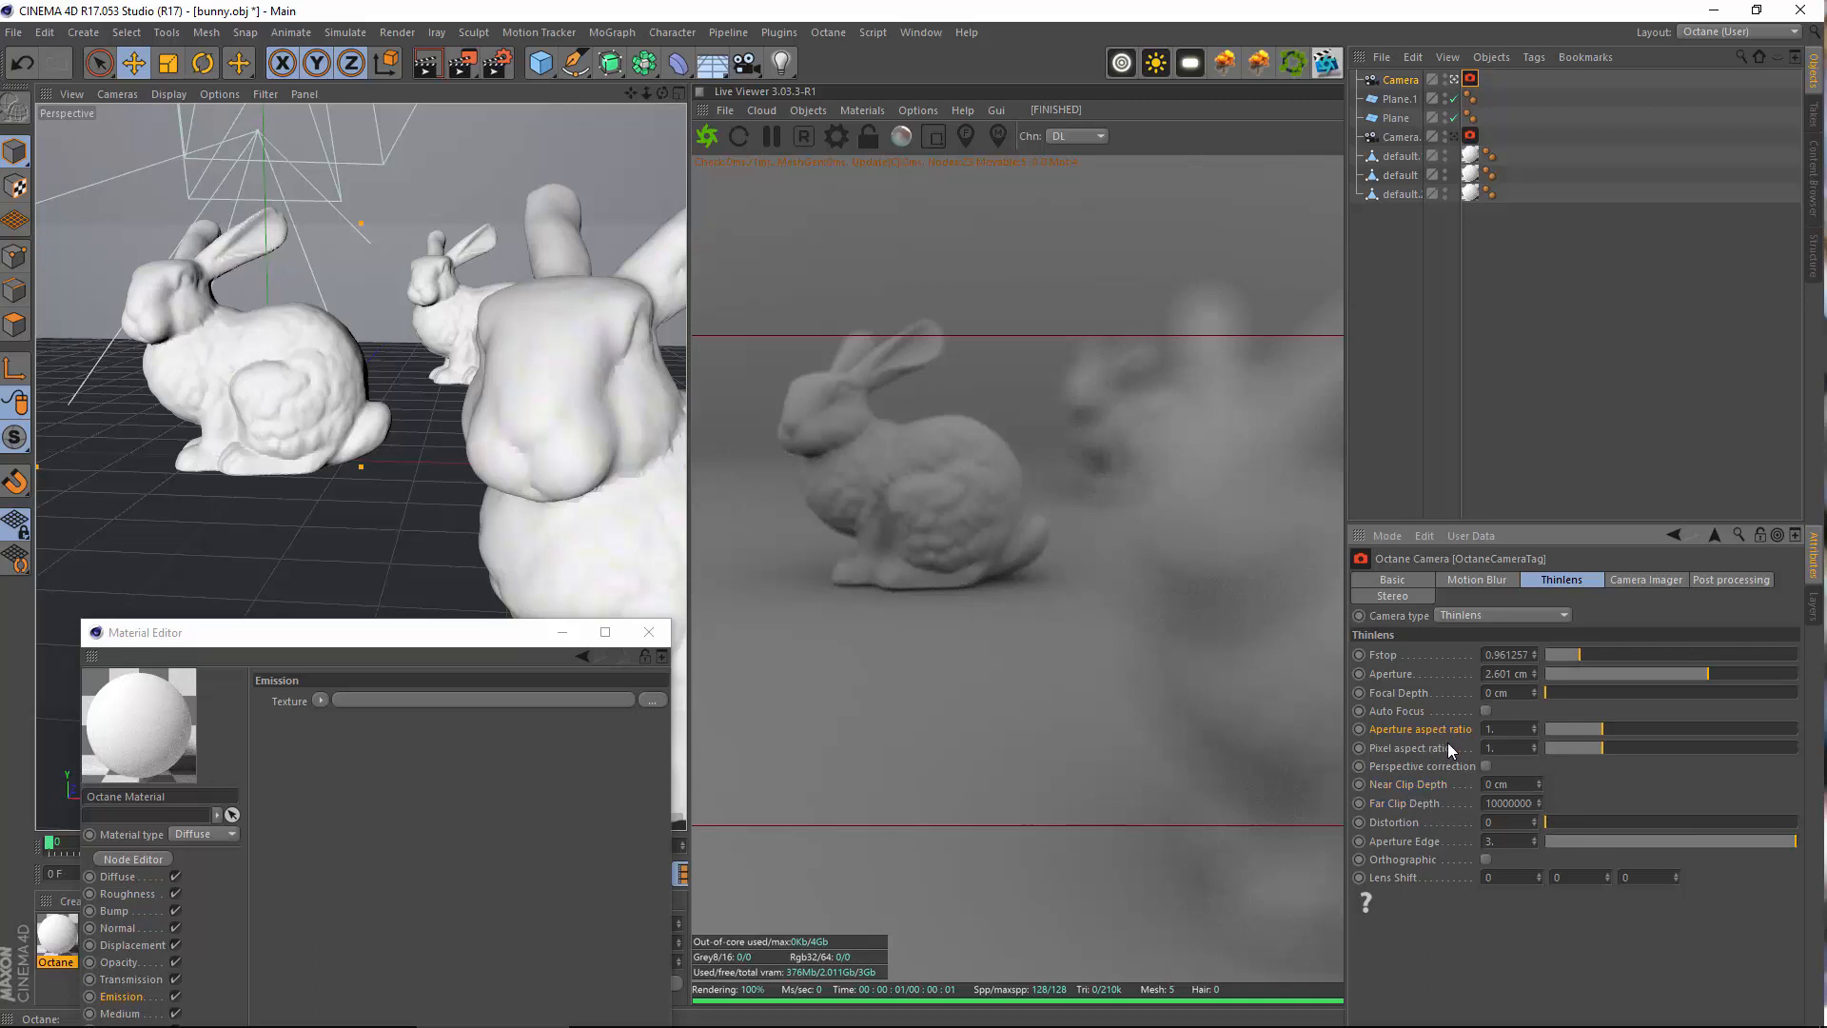
Test the orthographic option of the thin lens camera and turn it off again
{"action": "left_click", "coordinate": [1416, 805]}
{"action": "left_click", "coordinate": [1486, 858]}
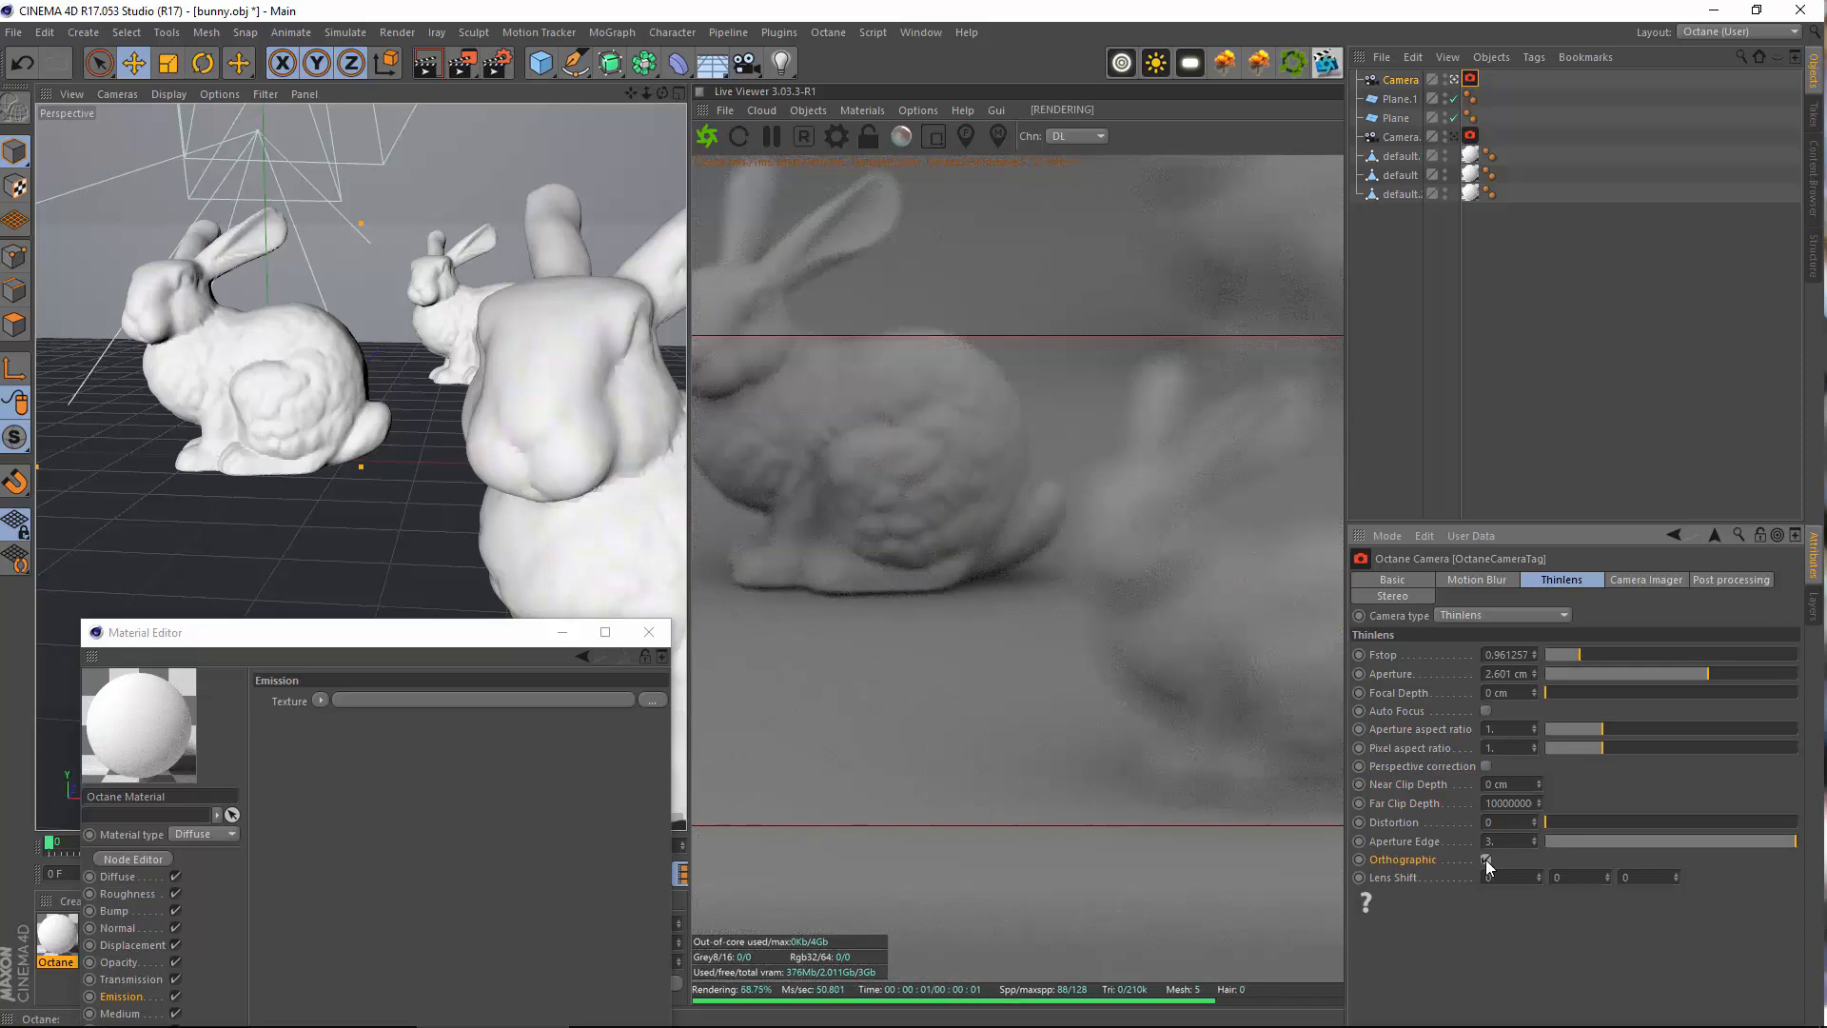
{"action": "left_click", "coordinate": [1486, 859]}
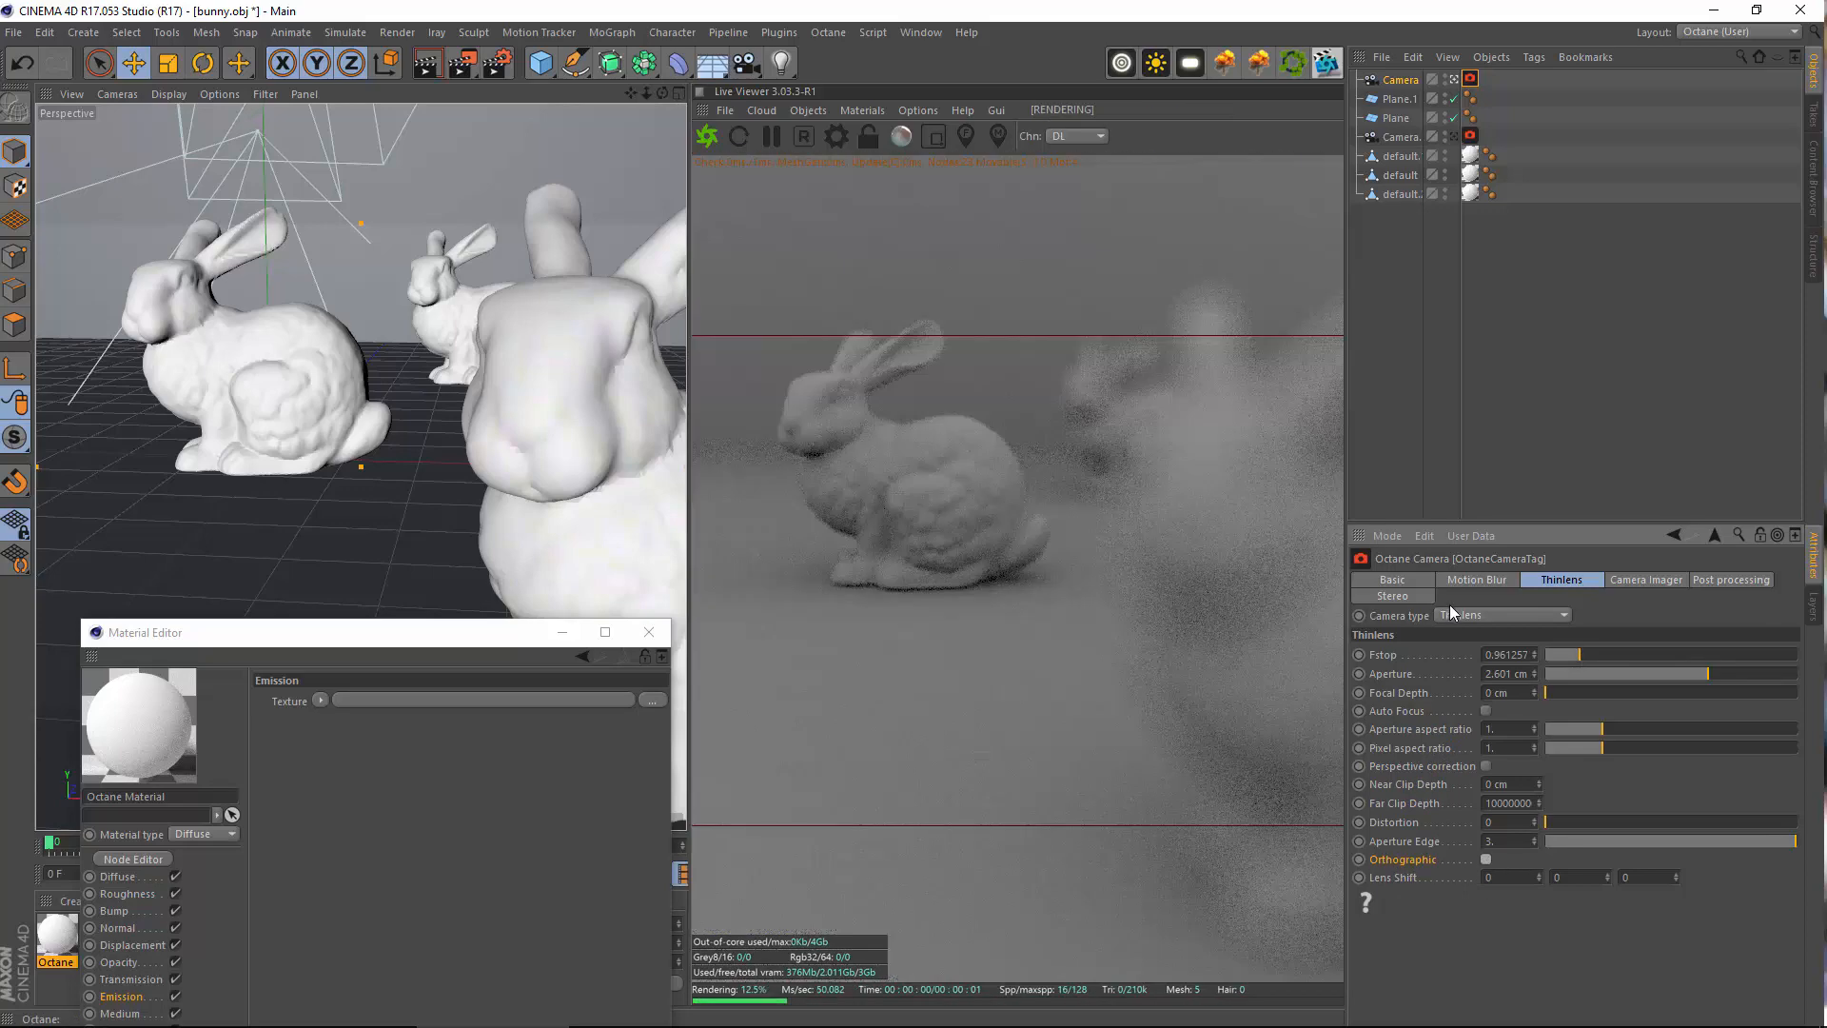
Try the Panoramic and Baking camera types and return the Octane camera to Thinlens
{"action": "left_click", "coordinate": [1490, 617]}
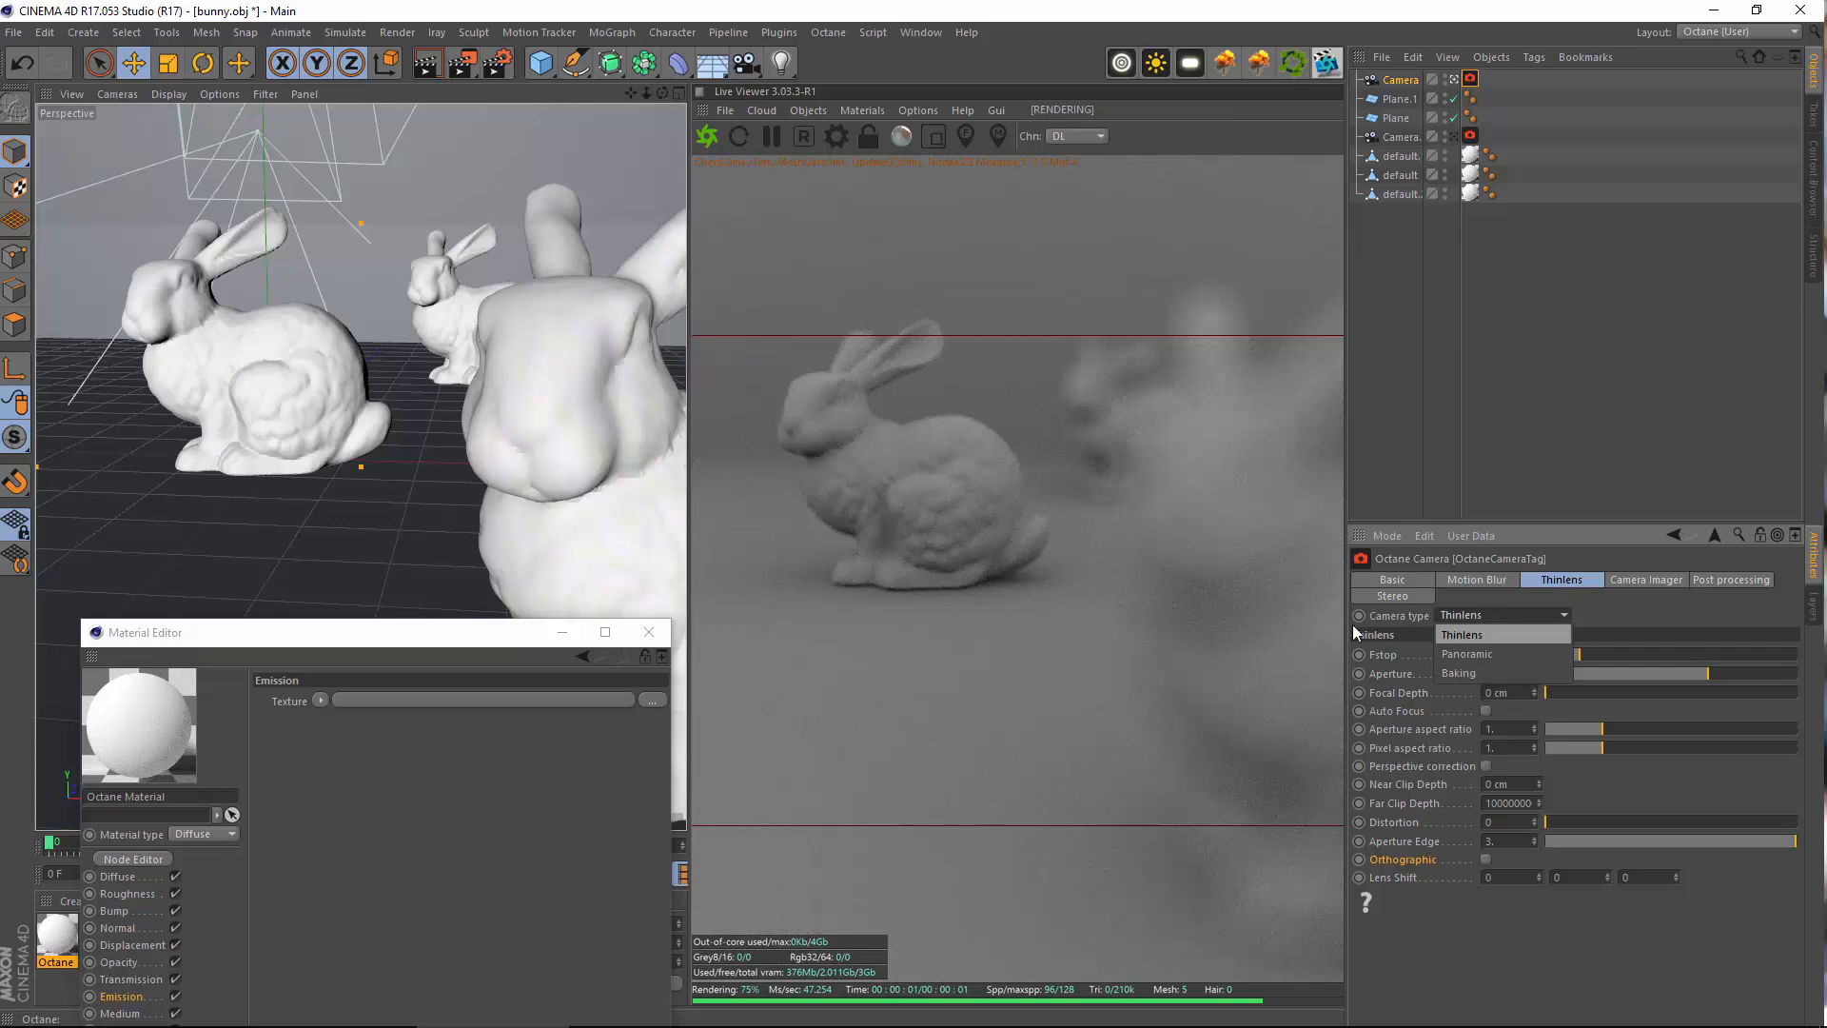
{"action": "left_click", "coordinate": [1492, 634]}
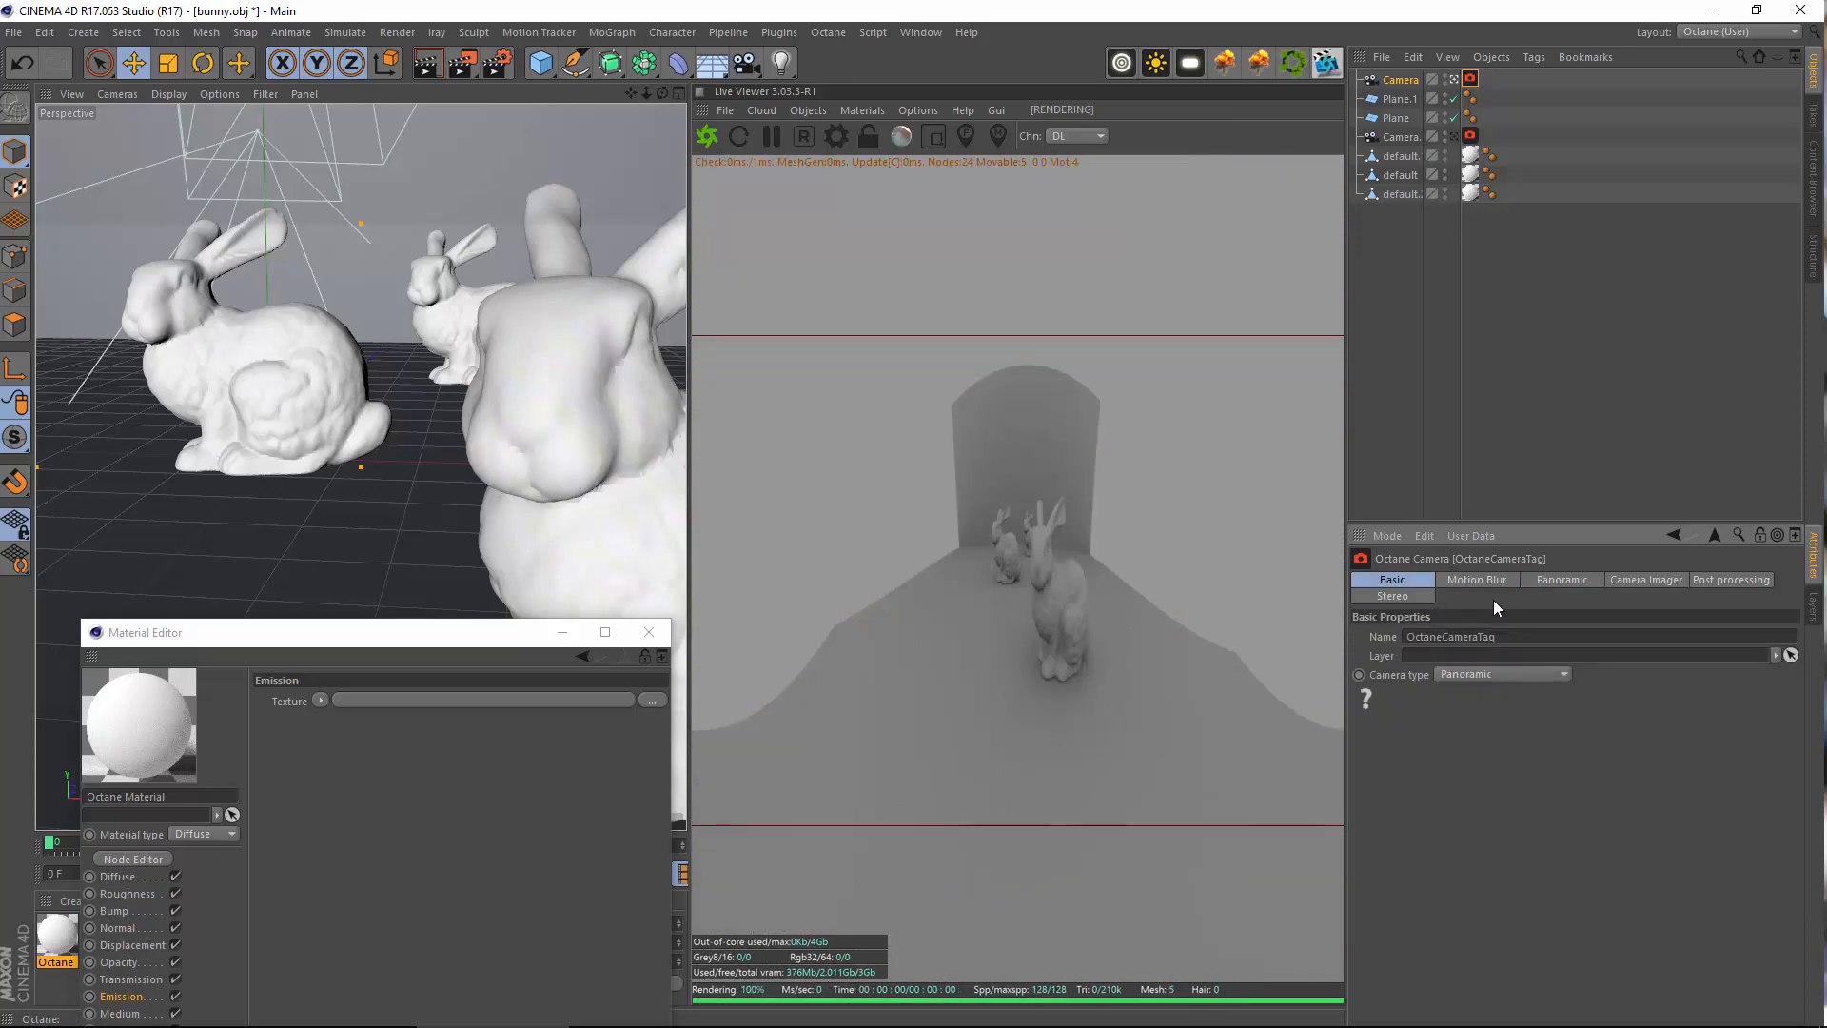
{"action": "left_click", "coordinate": [1554, 579]}
{"action": "left_click", "coordinate": [1517, 615]}
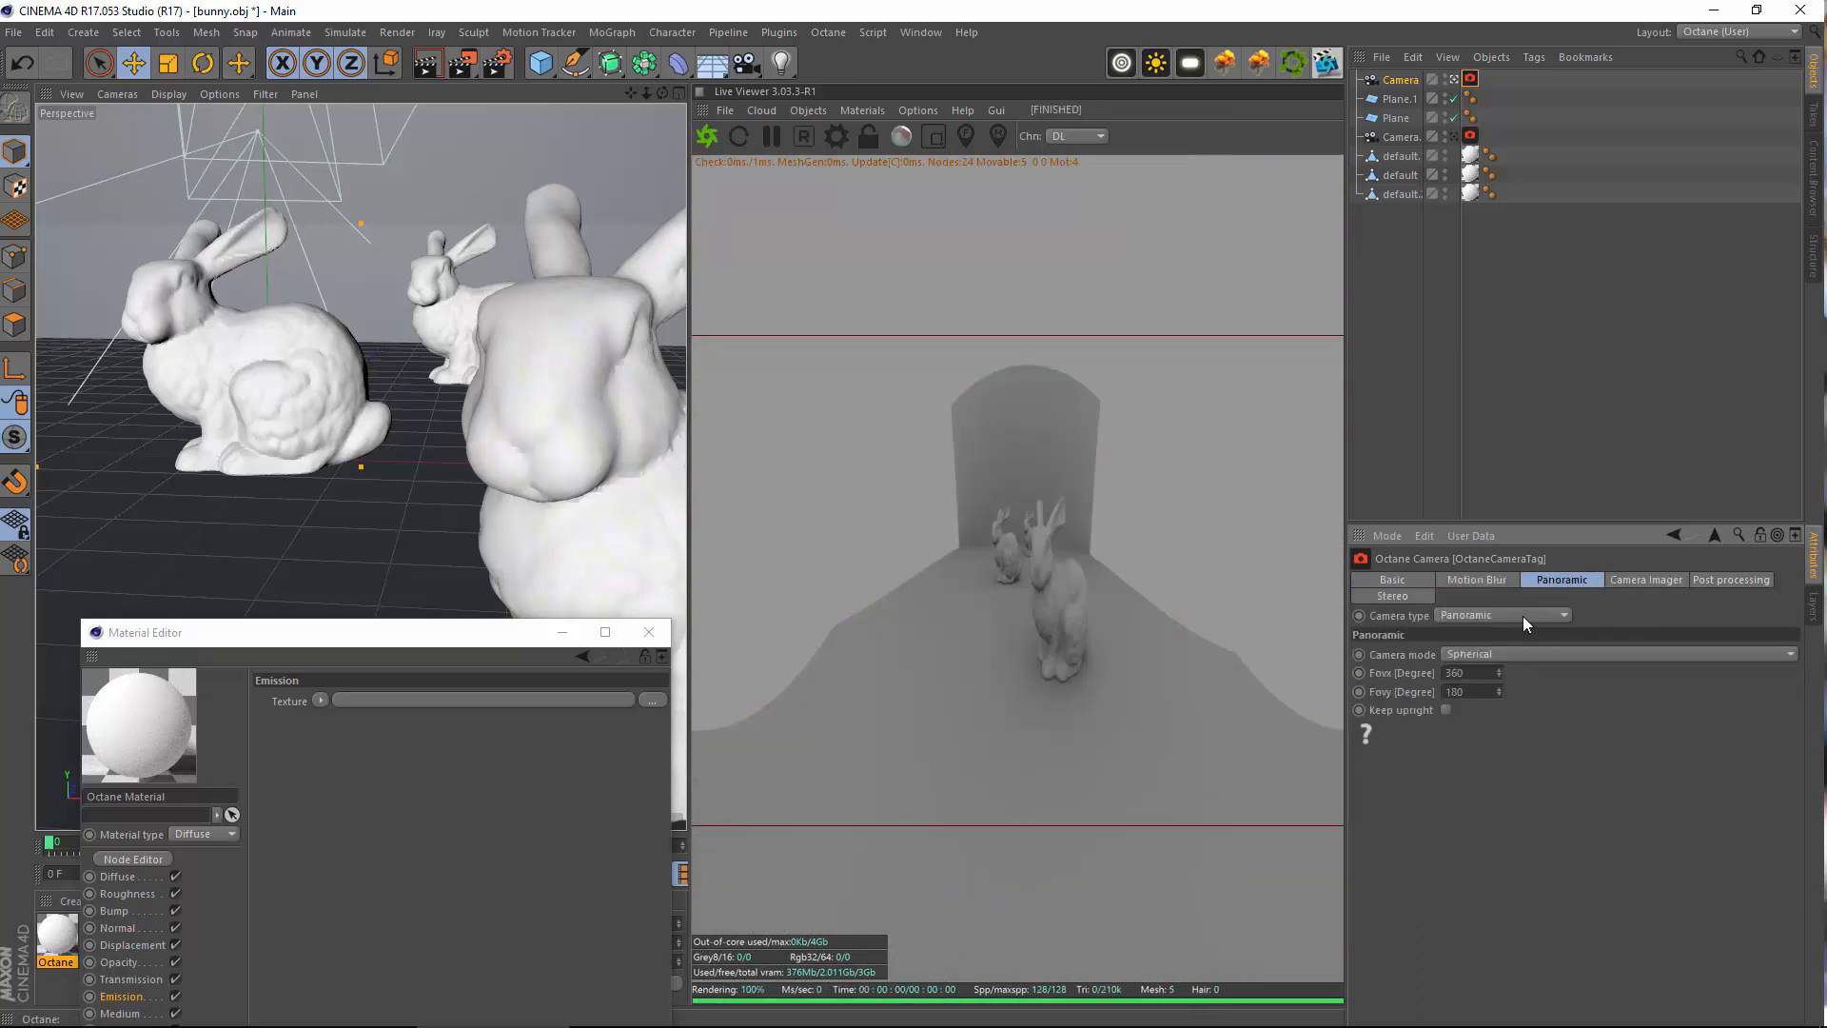
{"action": "left_click", "coordinate": [1499, 671]}
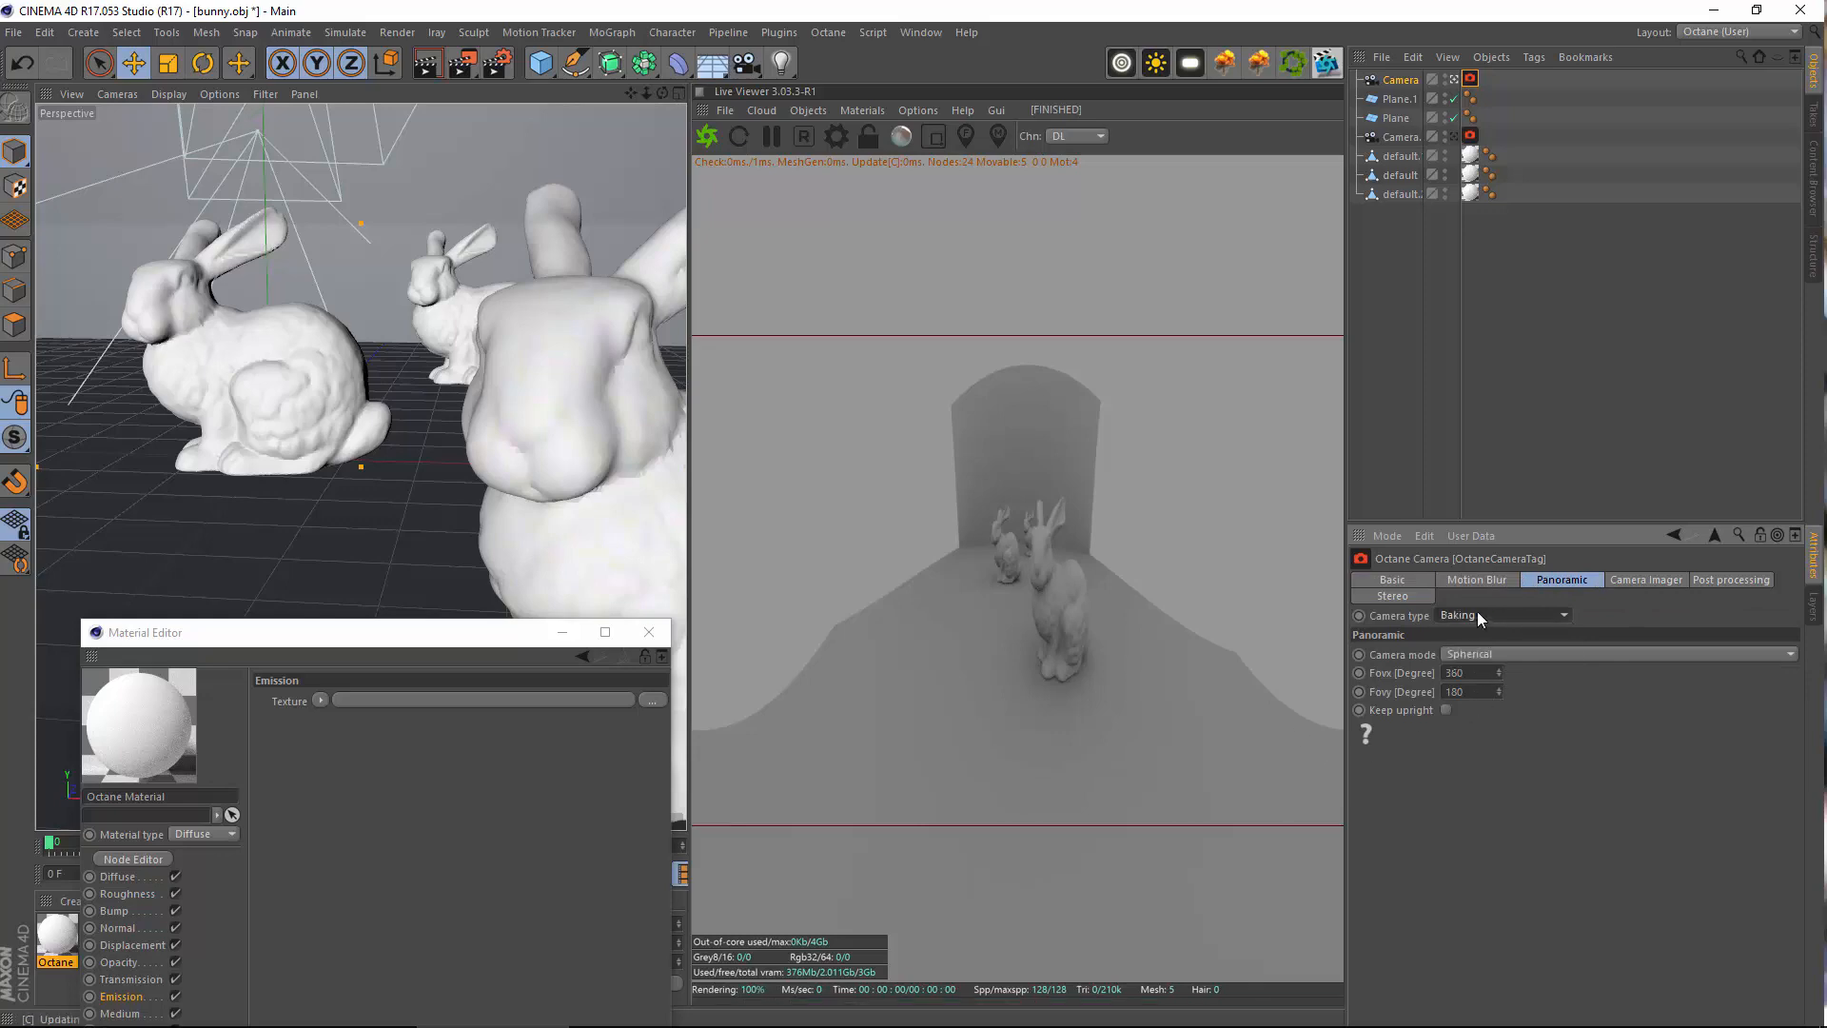
{"action": "left_click", "coordinate": [1470, 656]}
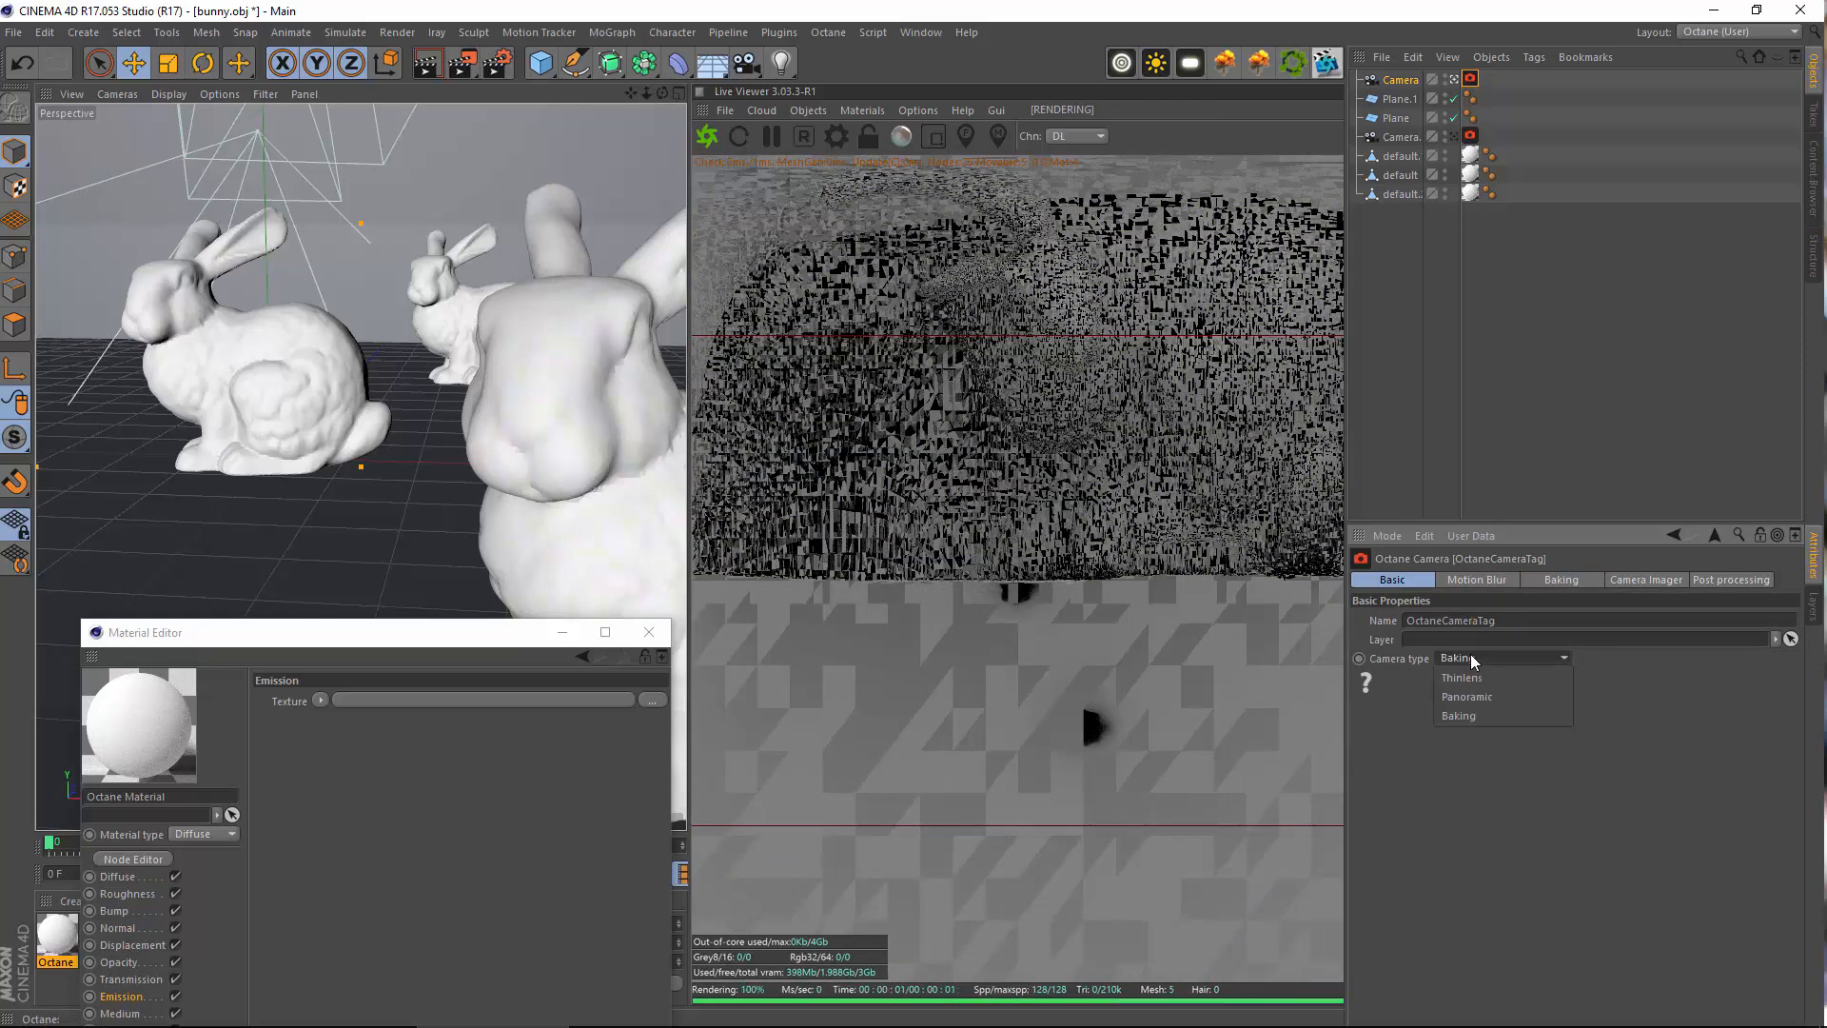
{"action": "left_click", "coordinate": [1469, 675]}
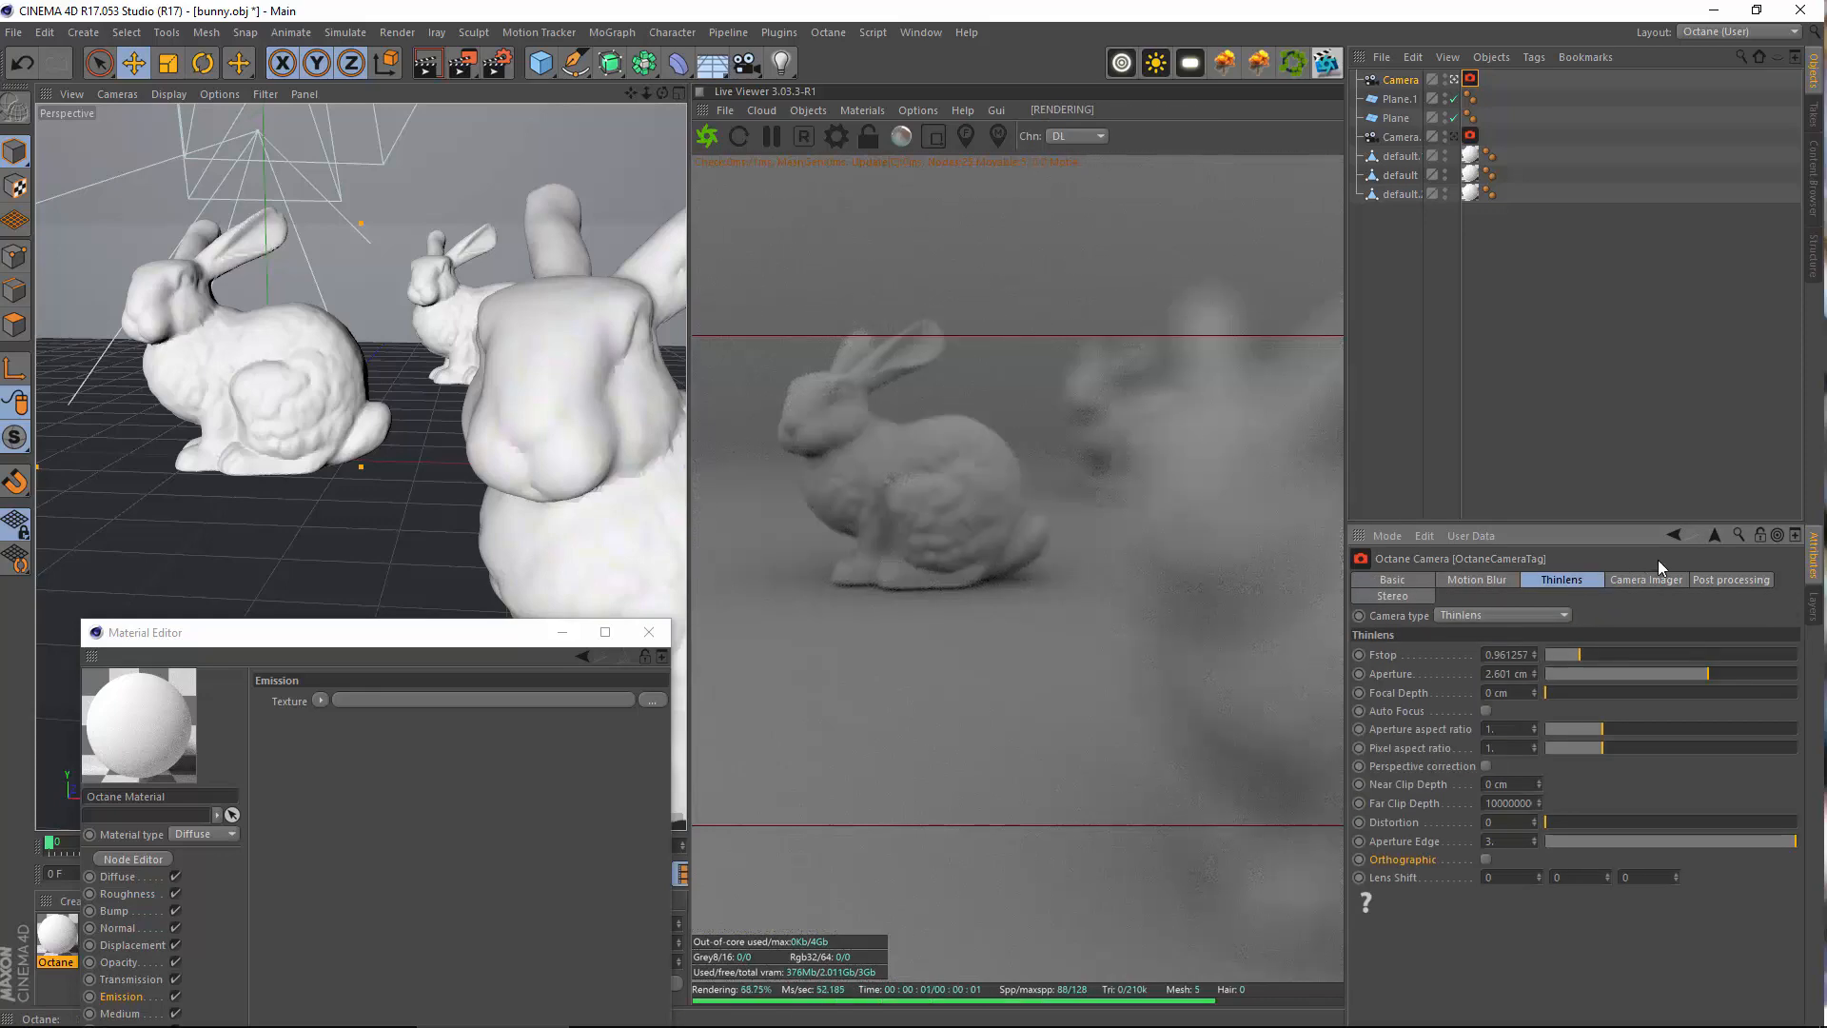
Enable the Octane camera's post processing, with bloom power at about 45 and glare power at about 72
{"action": "left_click", "coordinate": [1719, 581]}
{"action": "left_click", "coordinate": [1460, 654]}
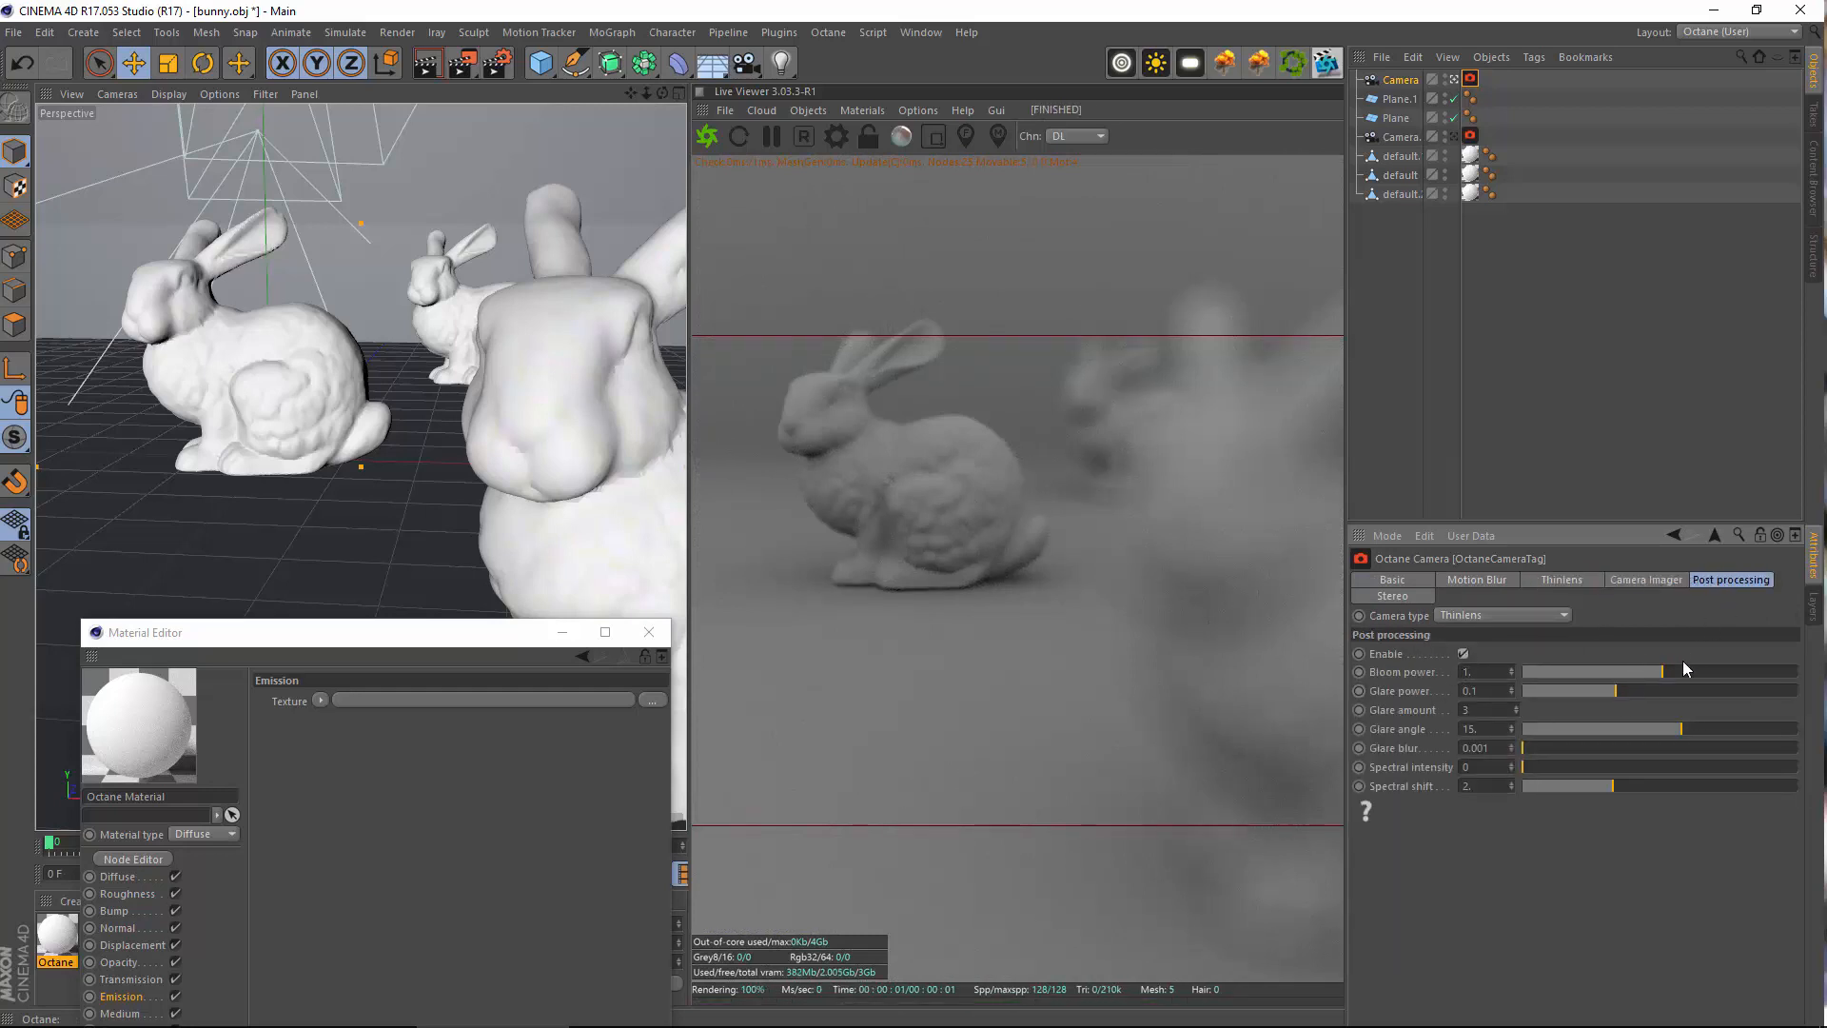
{"action": "left_click_drag", "start_coordinate": [1684, 670], "coordinate": [1749, 714]}
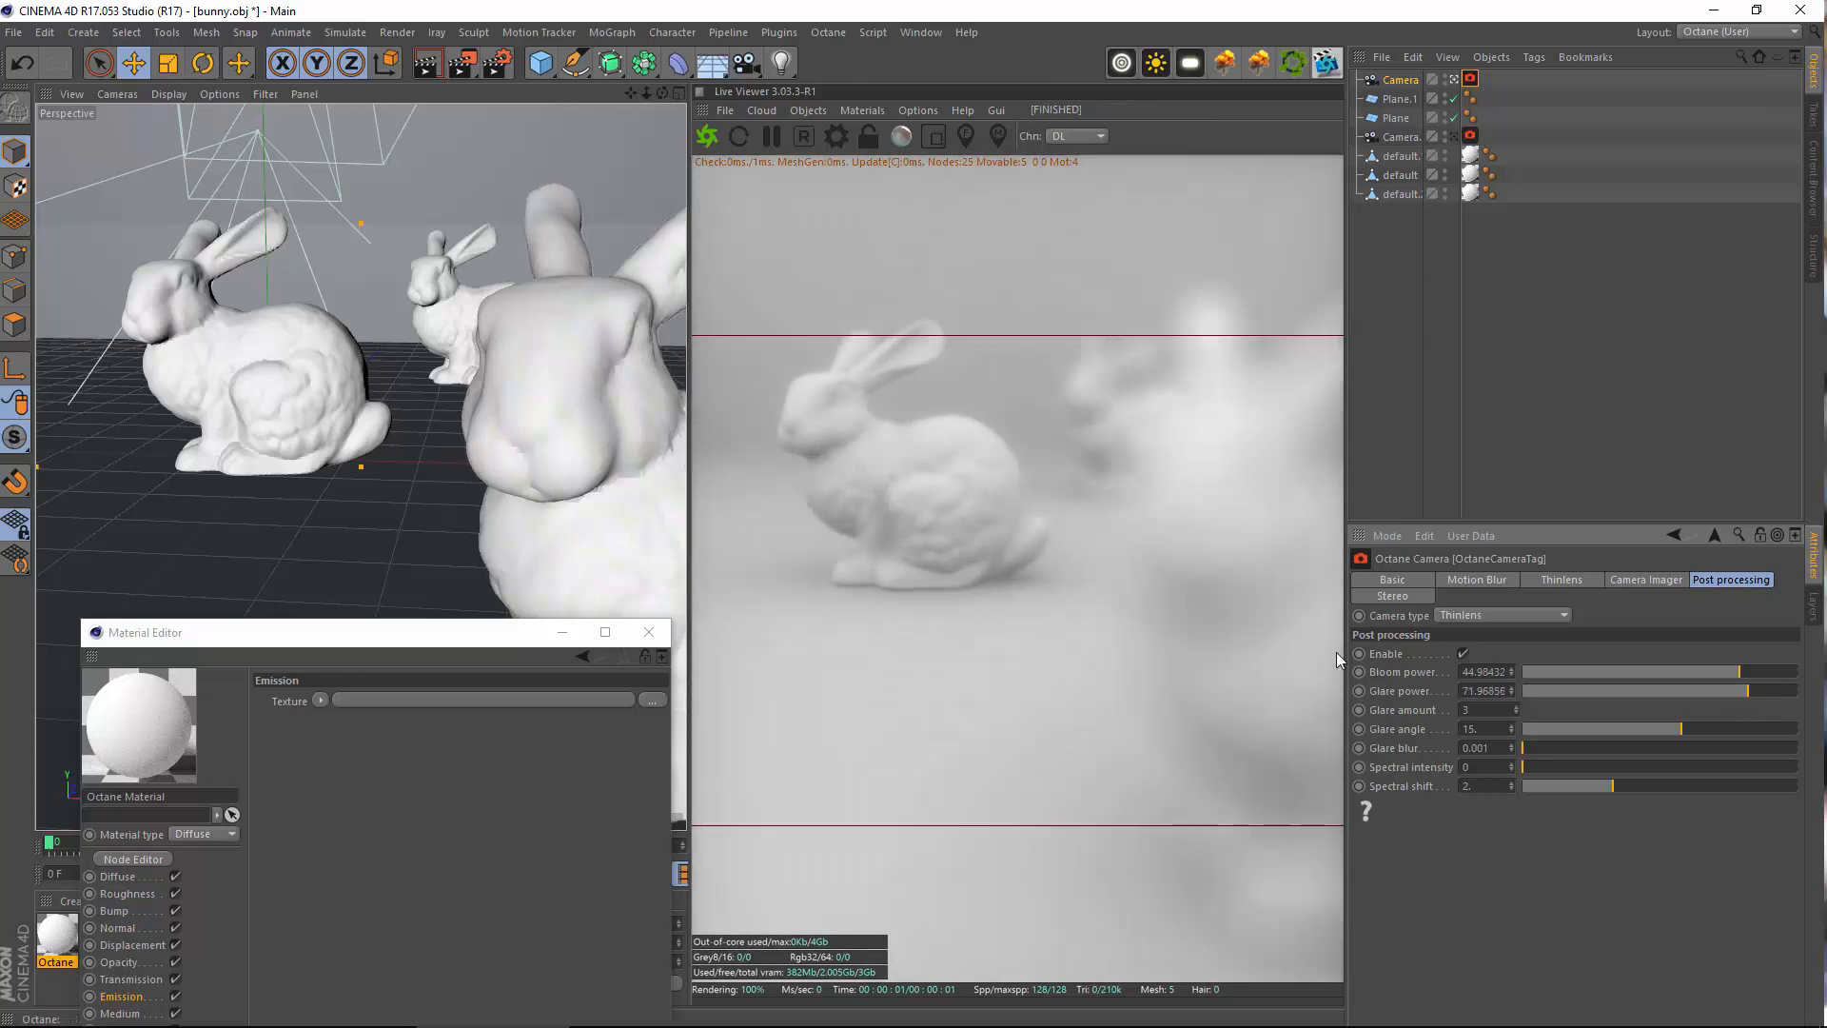
{"action": "left_click_drag", "start_coordinate": [1701, 729], "coordinate": [1653, 725]}
{"action": "left_click", "coordinate": [1391, 578]}
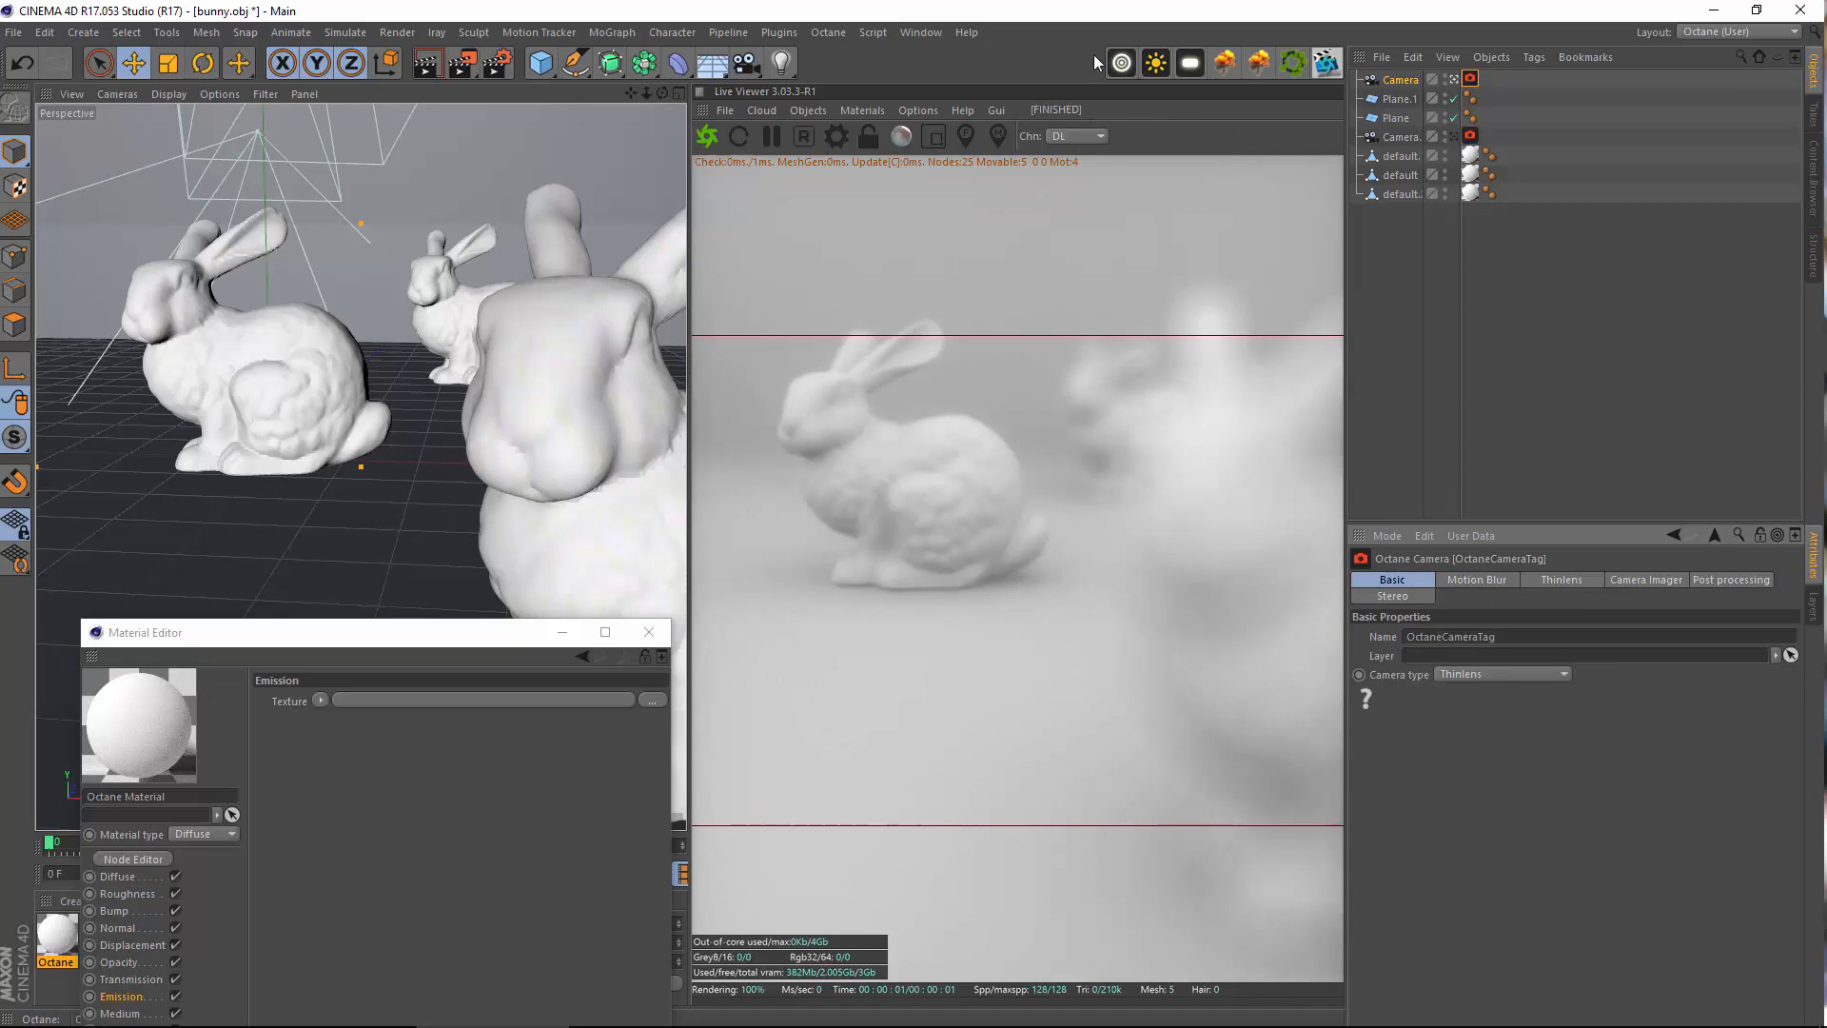
Add an Octane Scatter object and assign the default.2 bunny as its distribution surface
{"action": "left_click", "coordinate": [1397, 80]}
{"action": "key", "text": "Up"}
{"action": "left_click", "coordinate": [1294, 67]}
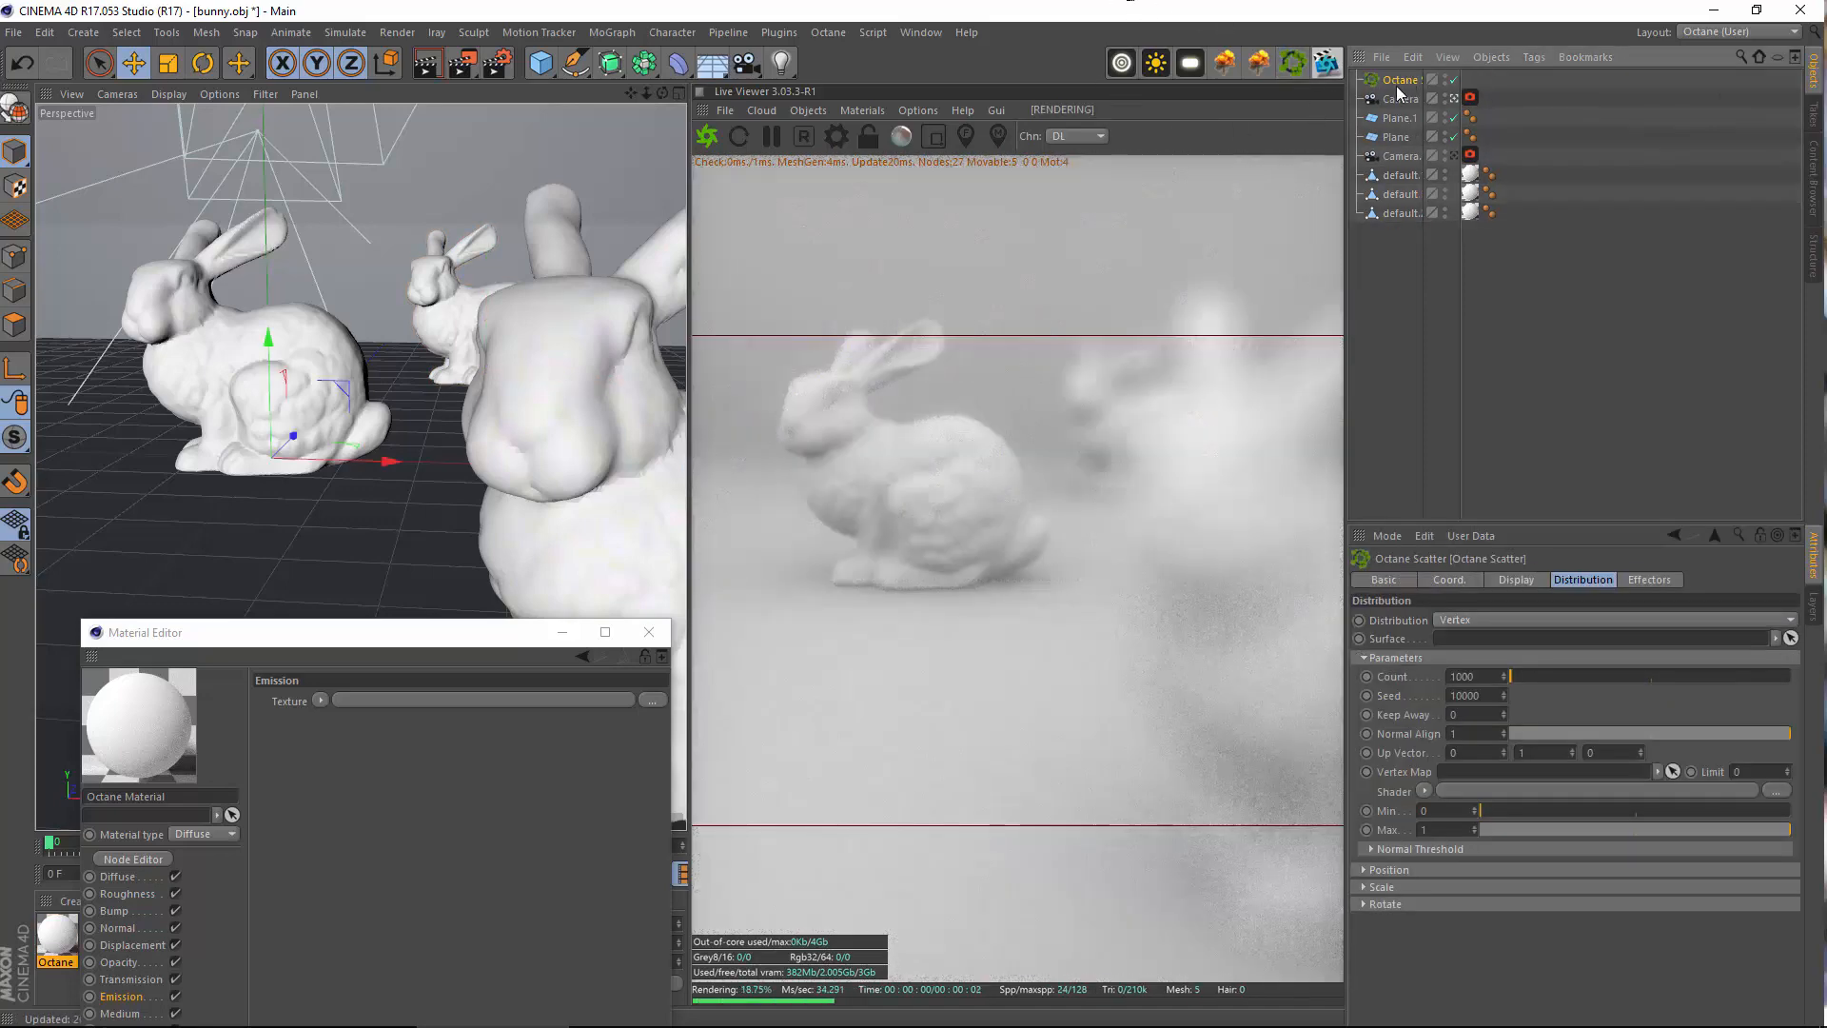
{"action": "left_click", "coordinate": [1494, 623]}
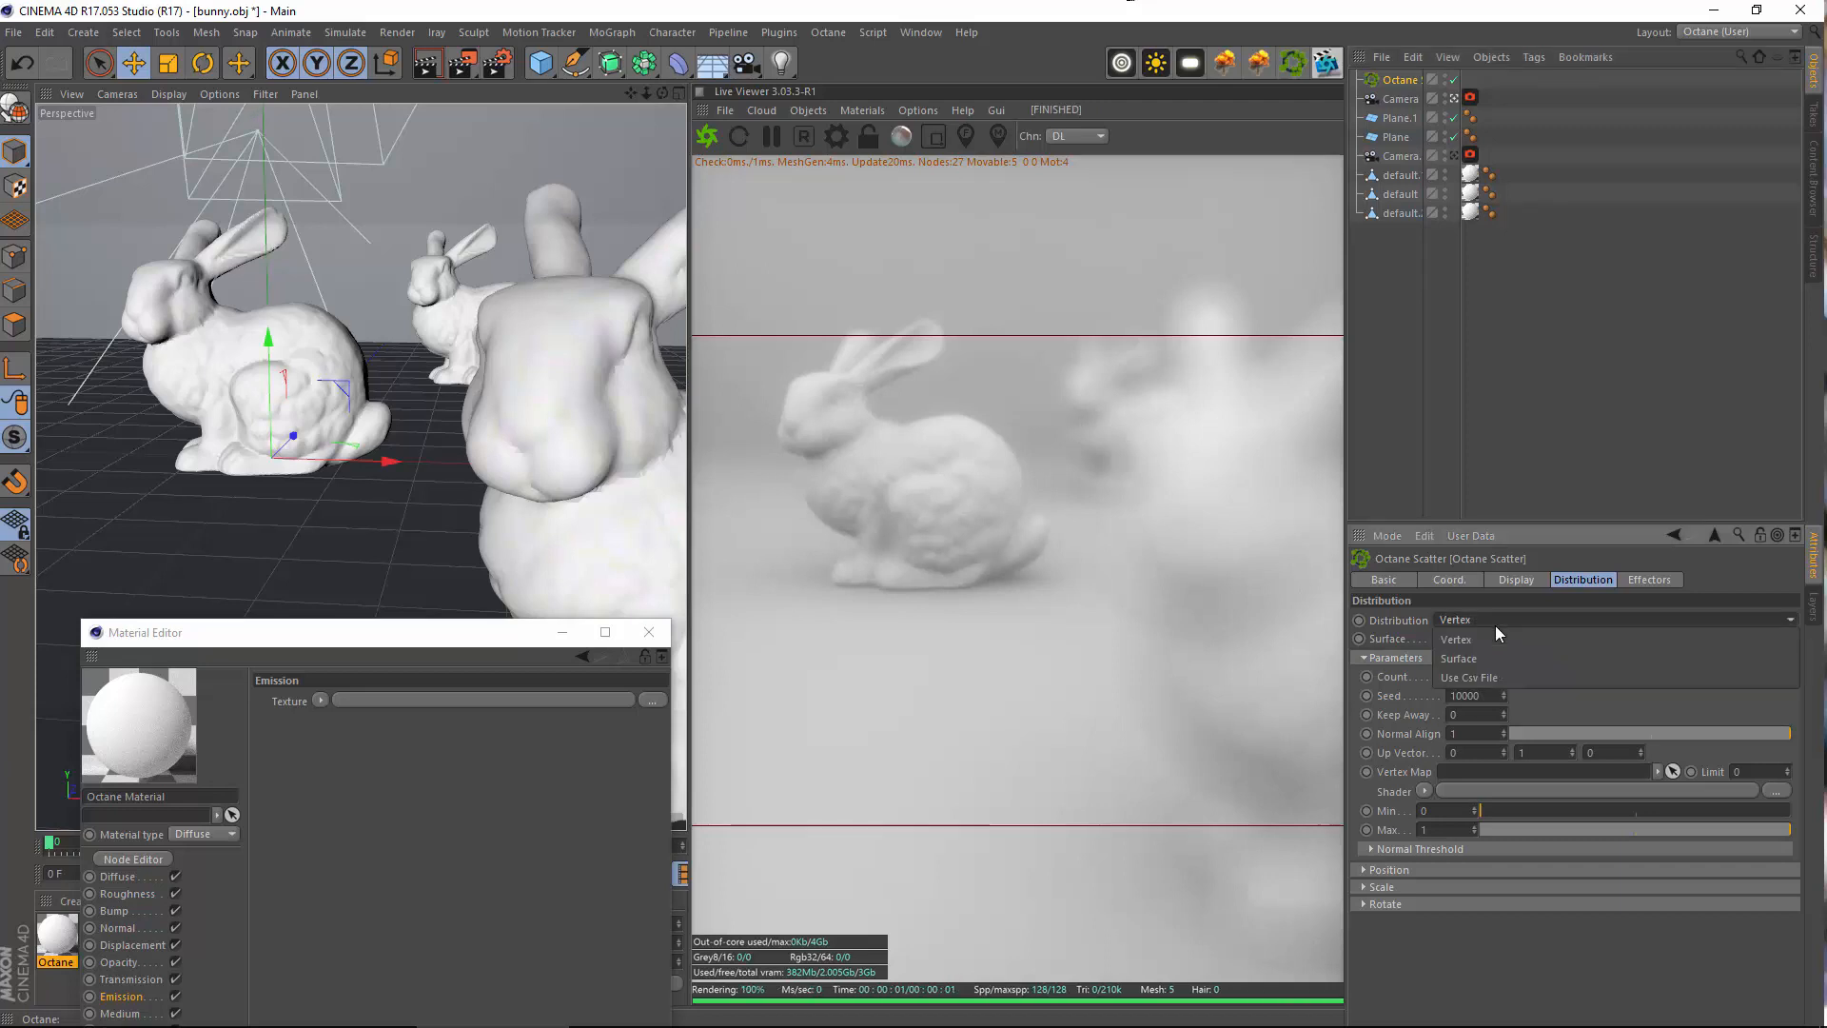
{"action": "left_click", "coordinate": [1494, 624]}
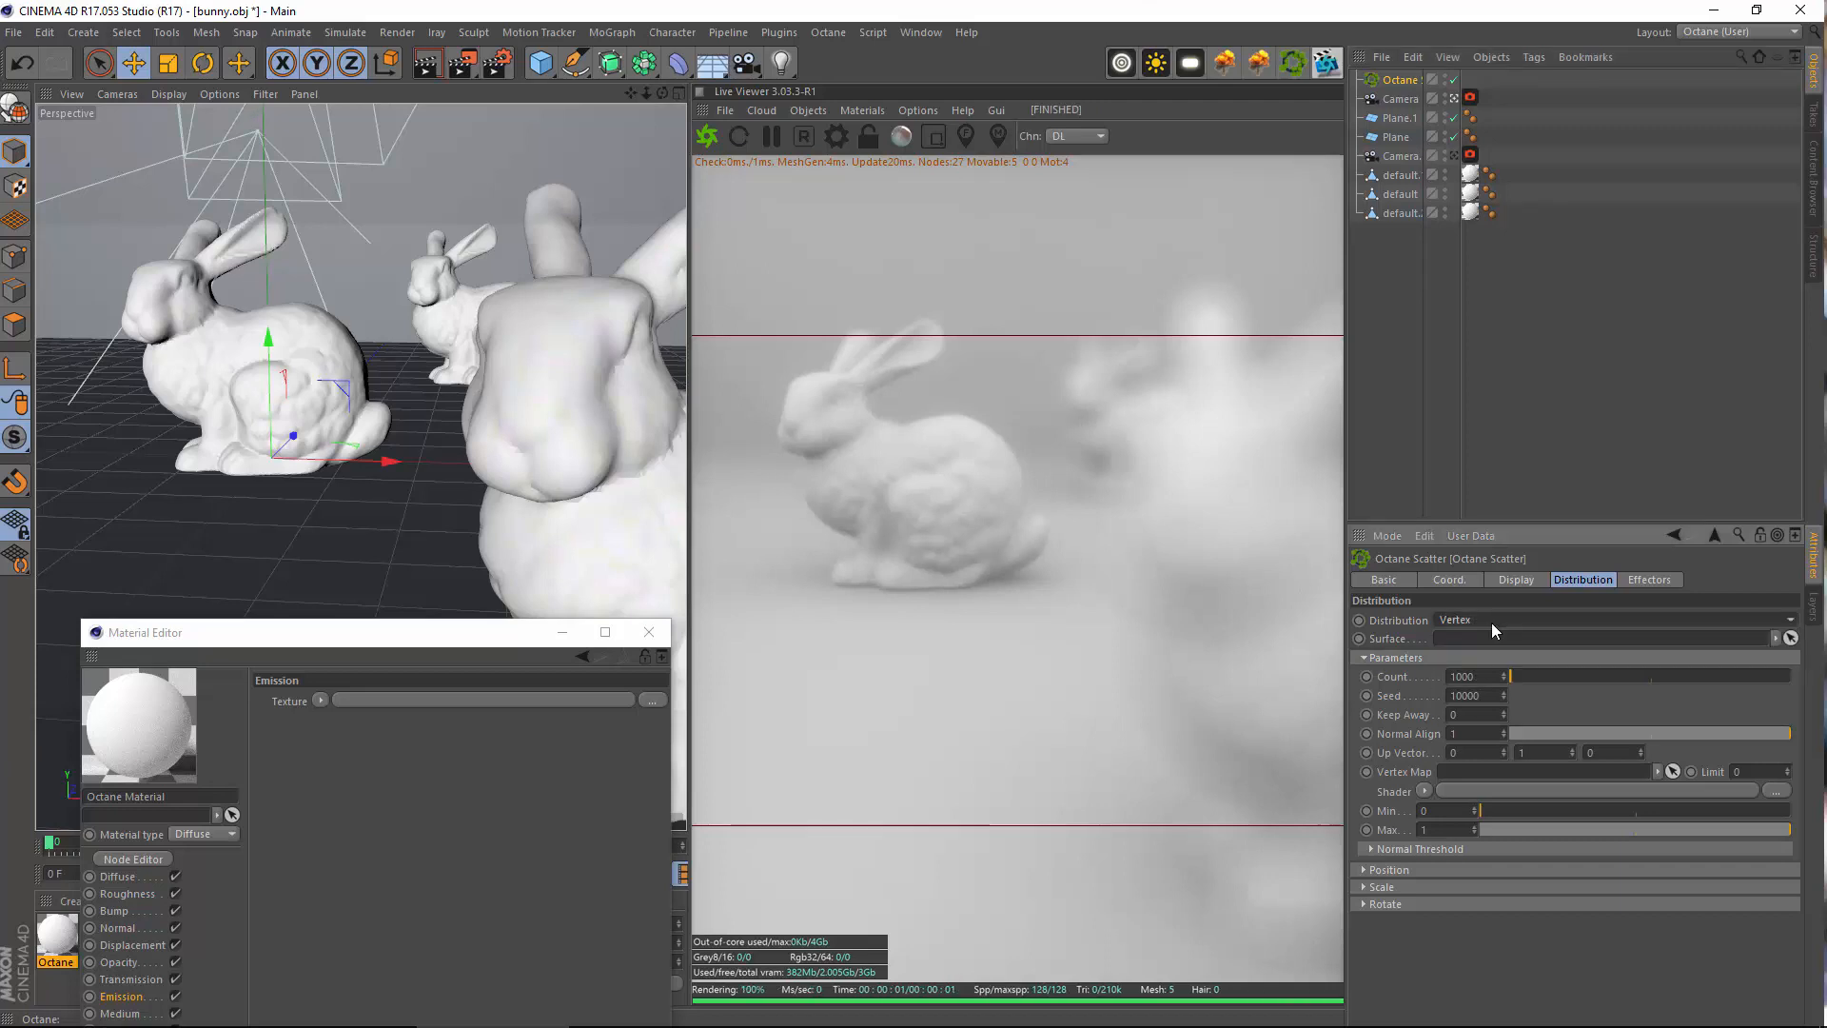
{"action": "left_click", "coordinate": [398, 34]}
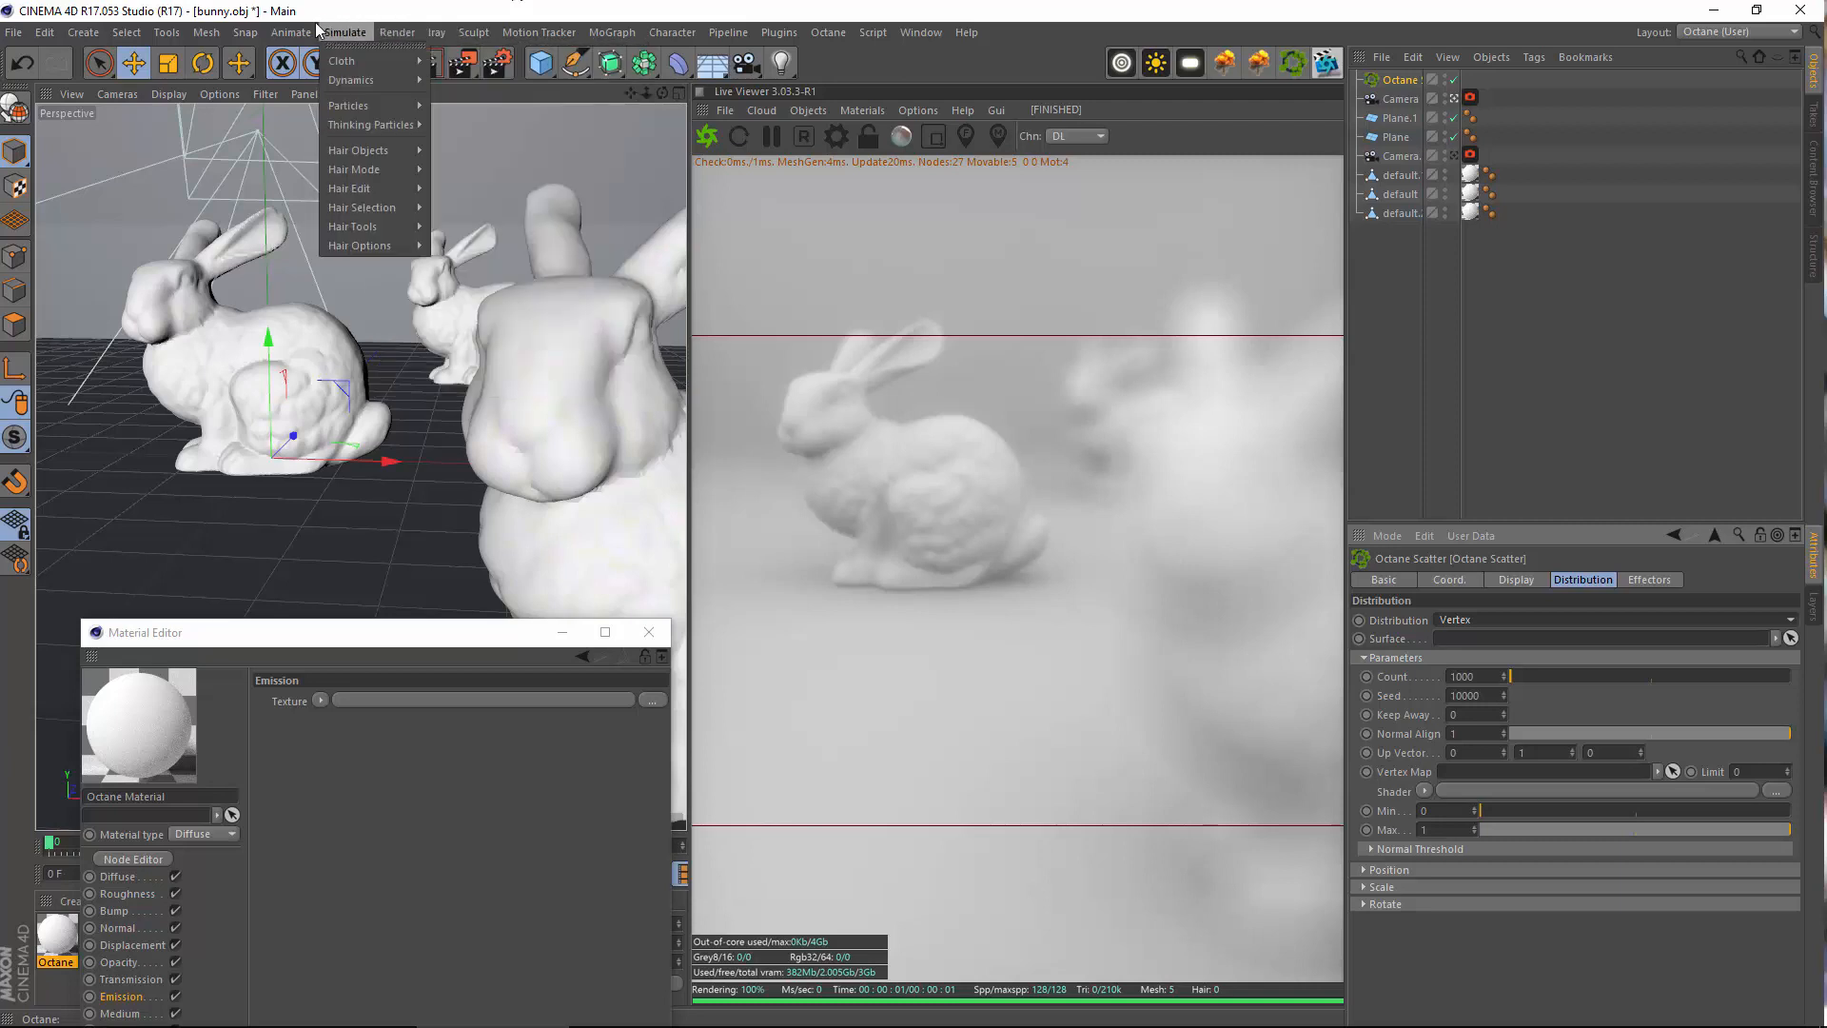
{"action": "left_click", "coordinate": [588, 3]}
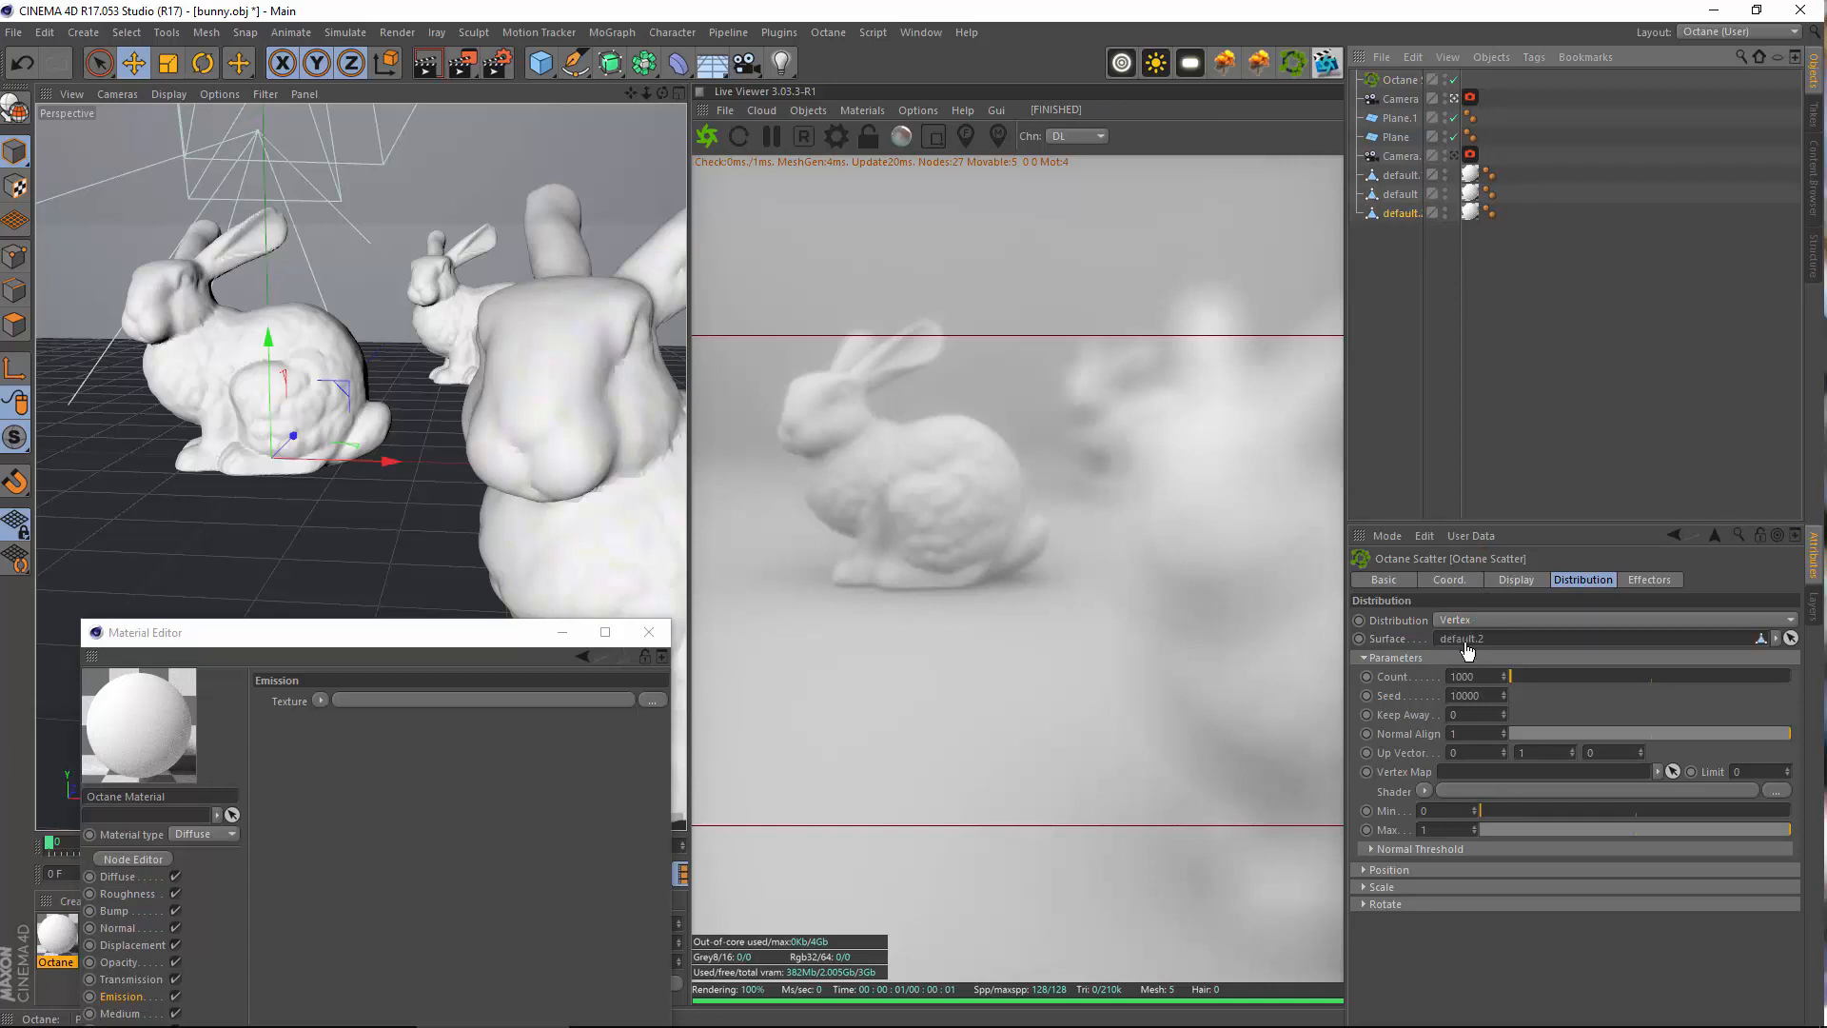
{"action": "left_click_drag", "start_coordinate": [1466, 650], "coordinate": [1466, 645]}
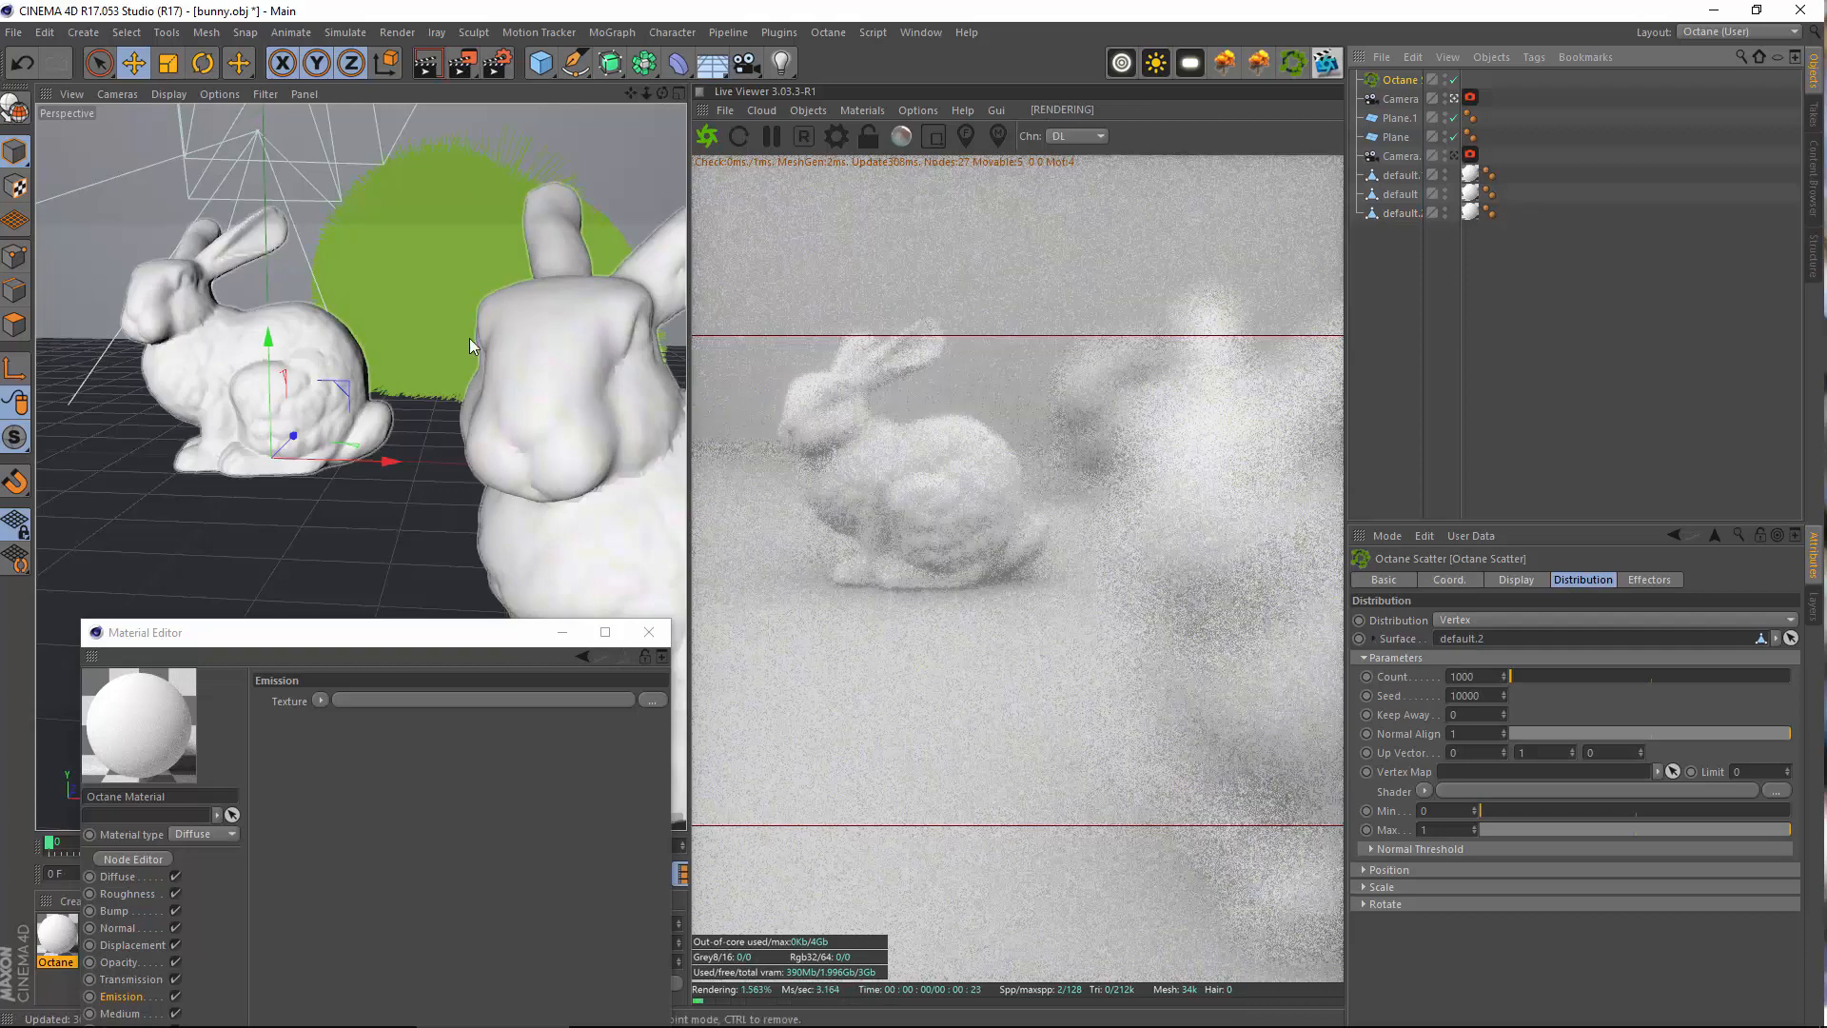
Change the scatter's distribution mode to Surface
{"action": "left_click_drag", "start_coordinate": [470, 339], "coordinate": [494, 390], "text": "alt"}
{"action": "left_click", "coordinate": [1507, 619]}
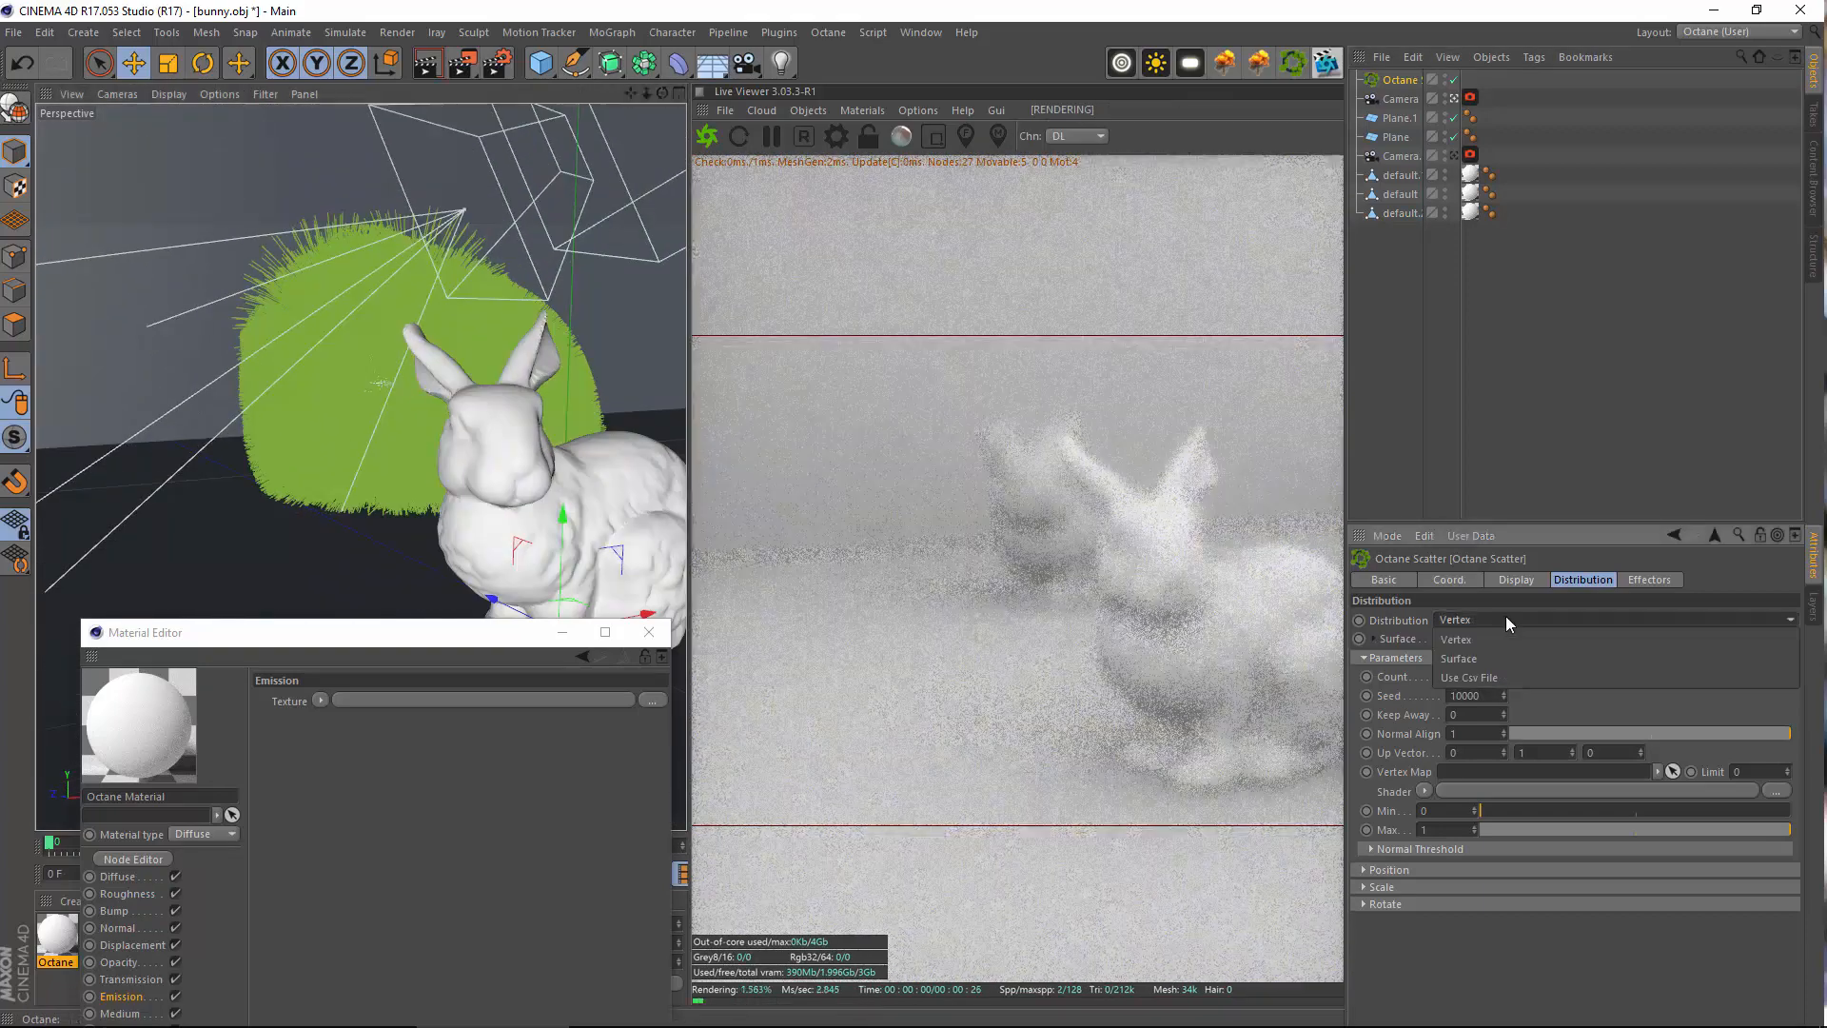
{"action": "left_click", "coordinate": [1482, 658]}
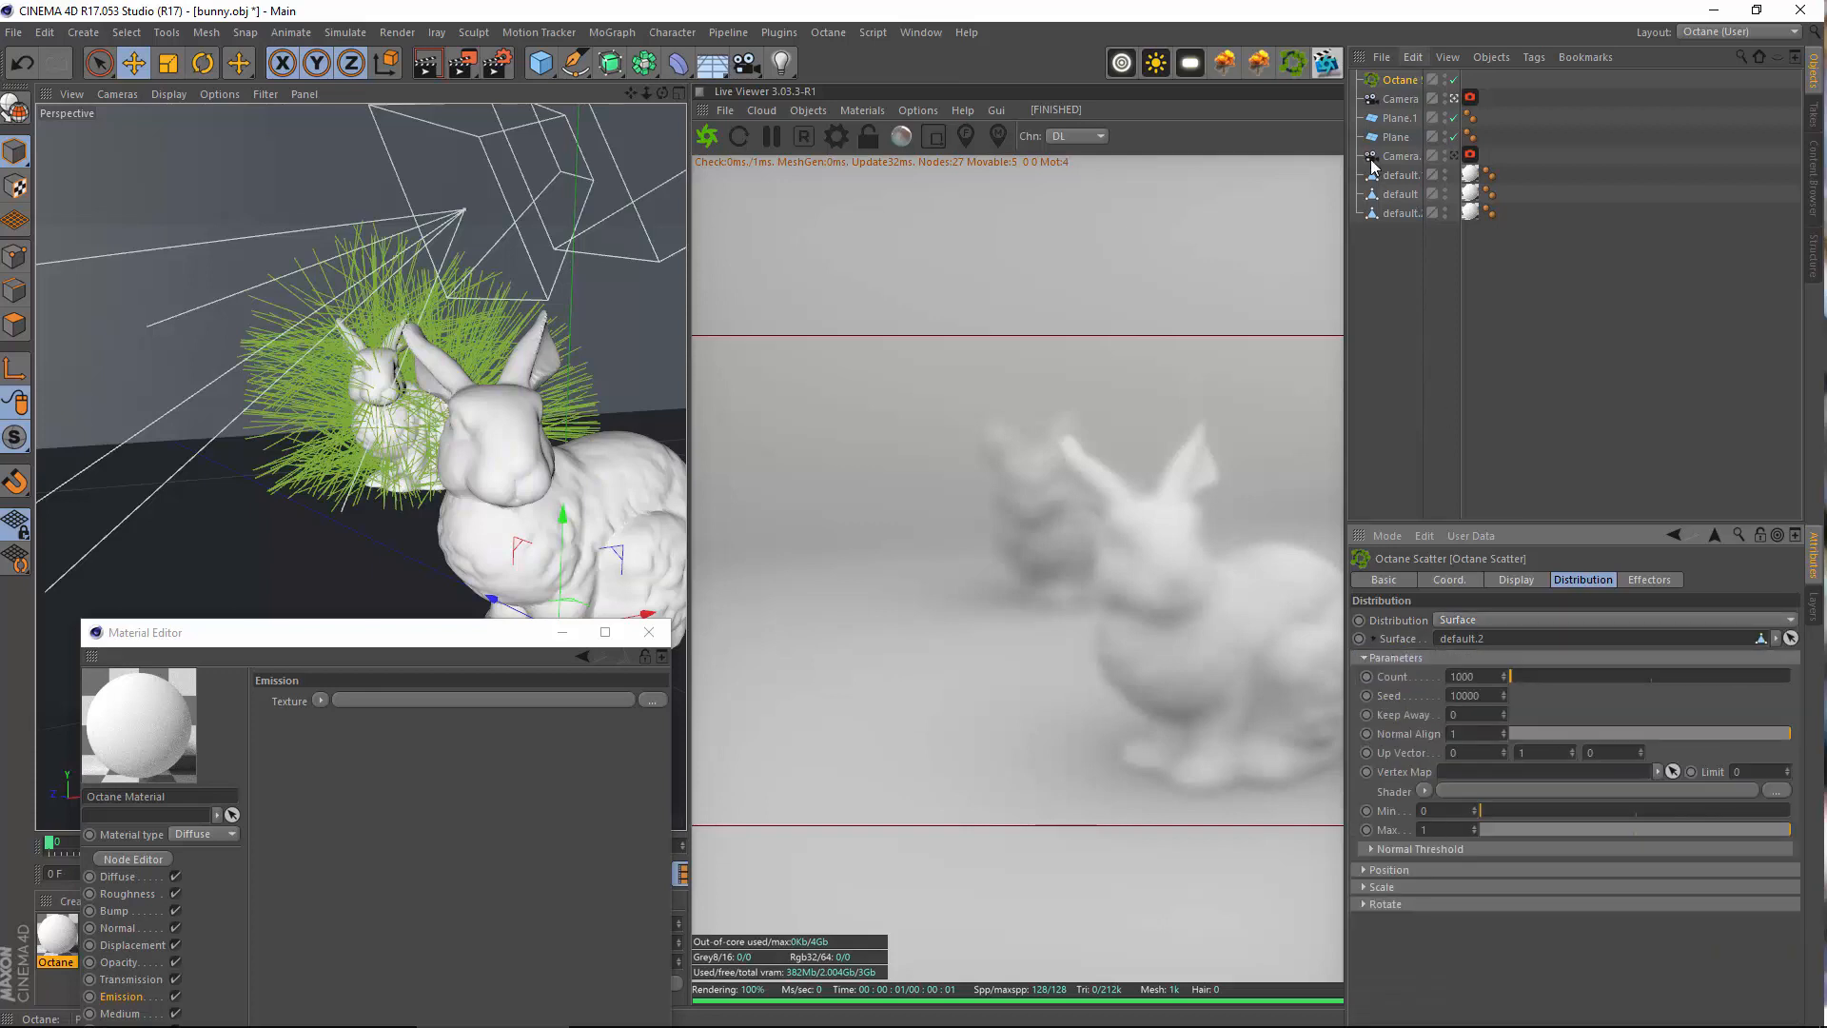
Replace the scatter's distribution surface with the floor object Plane
{"action": "left_click", "coordinate": [282, 522]}
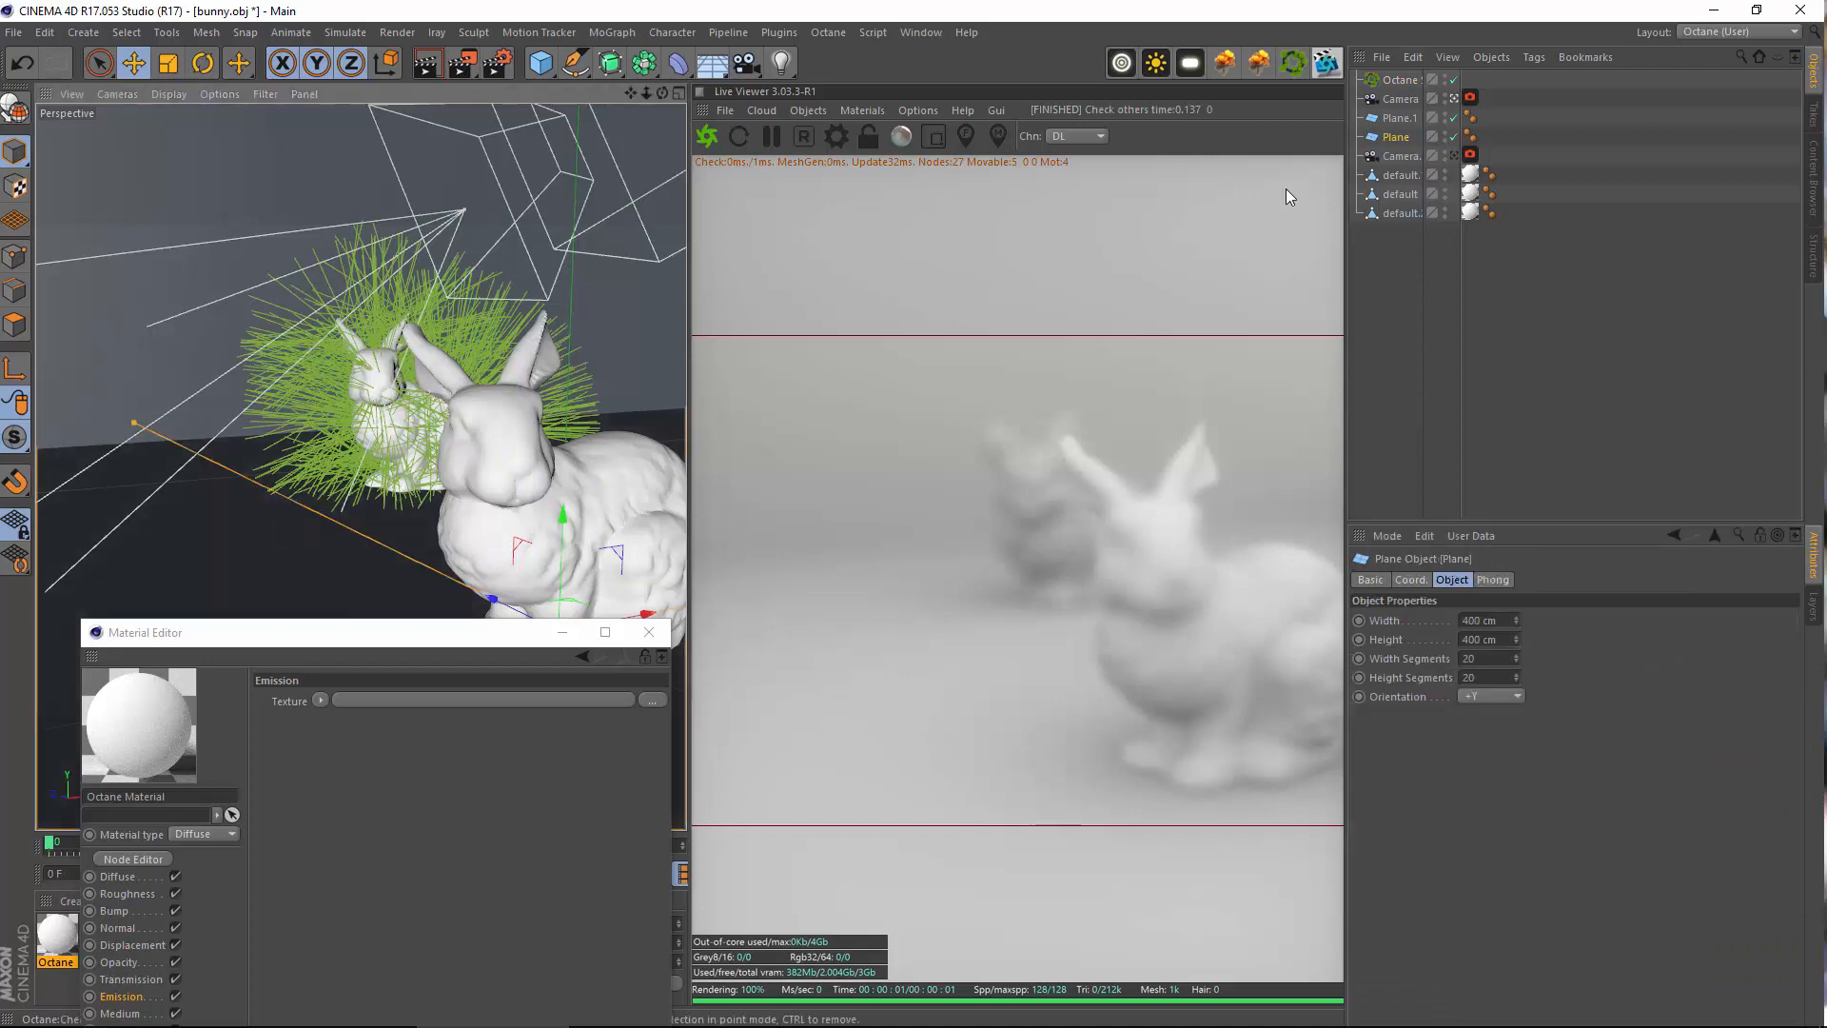
{"action": "left_click", "coordinate": [1384, 81]}
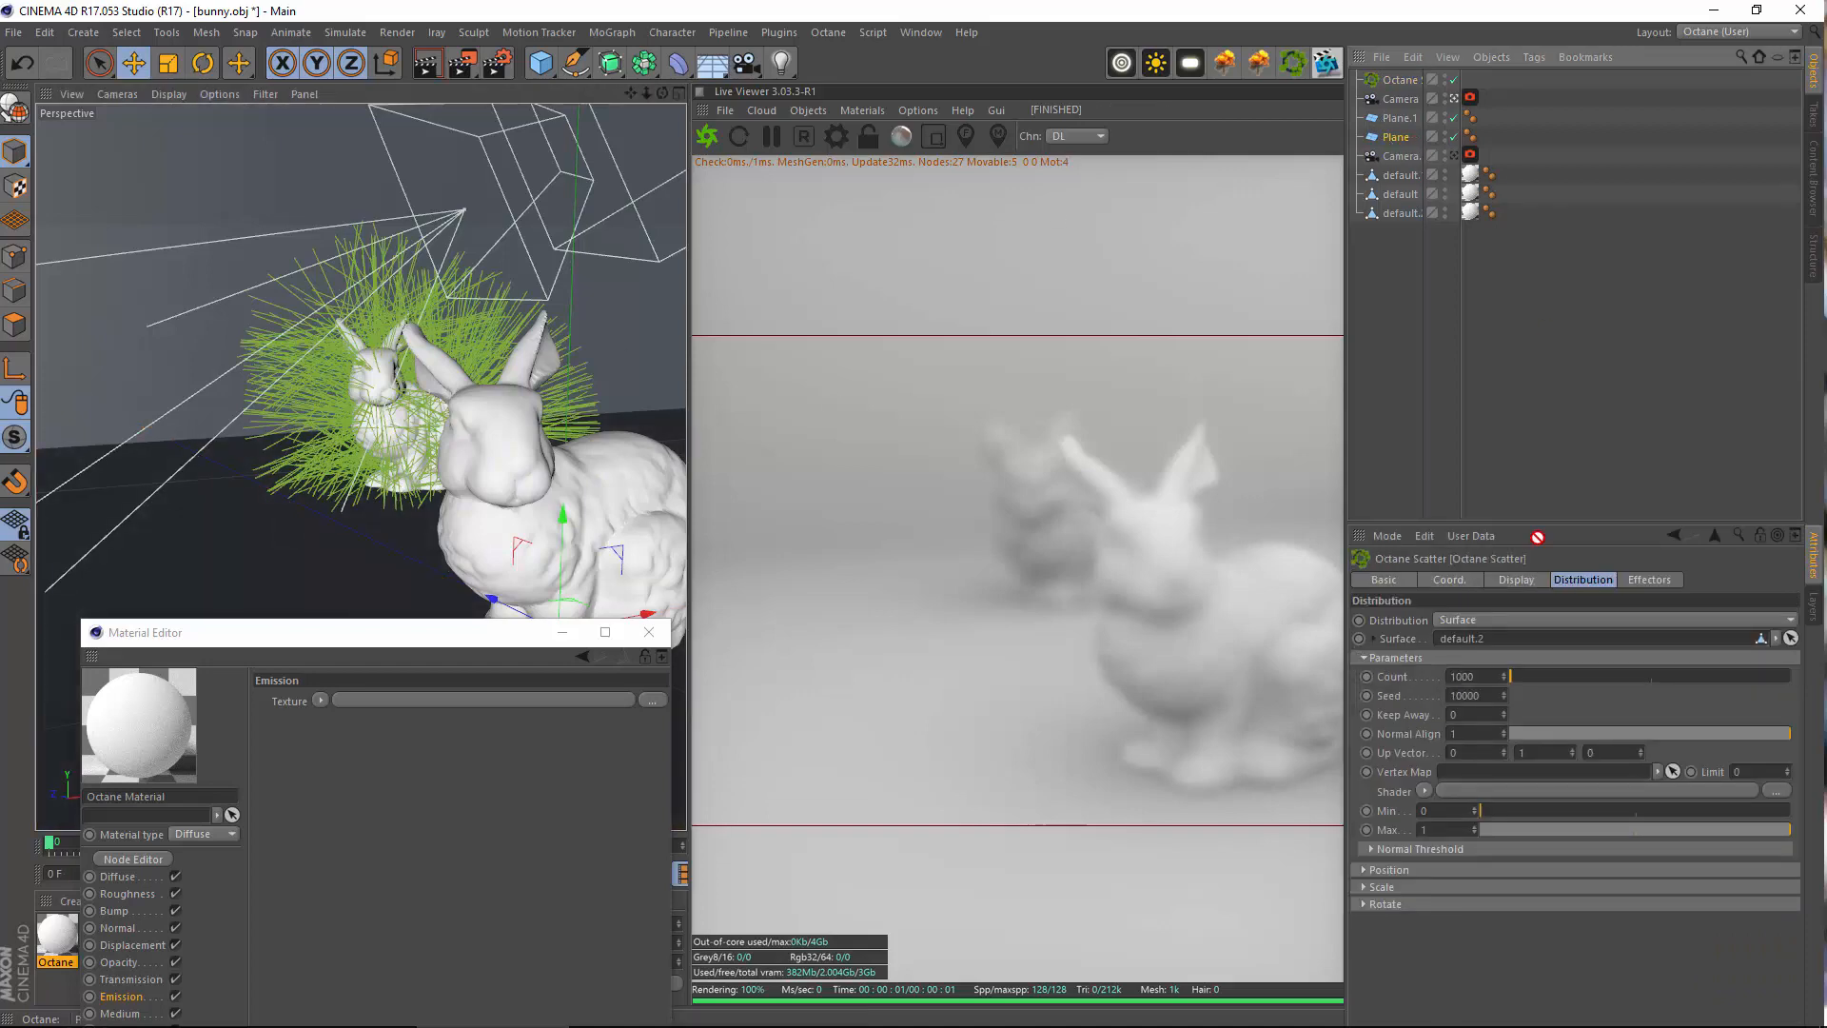
{"action": "left_click_drag", "start_coordinate": [1478, 644], "coordinate": [1476, 642]}
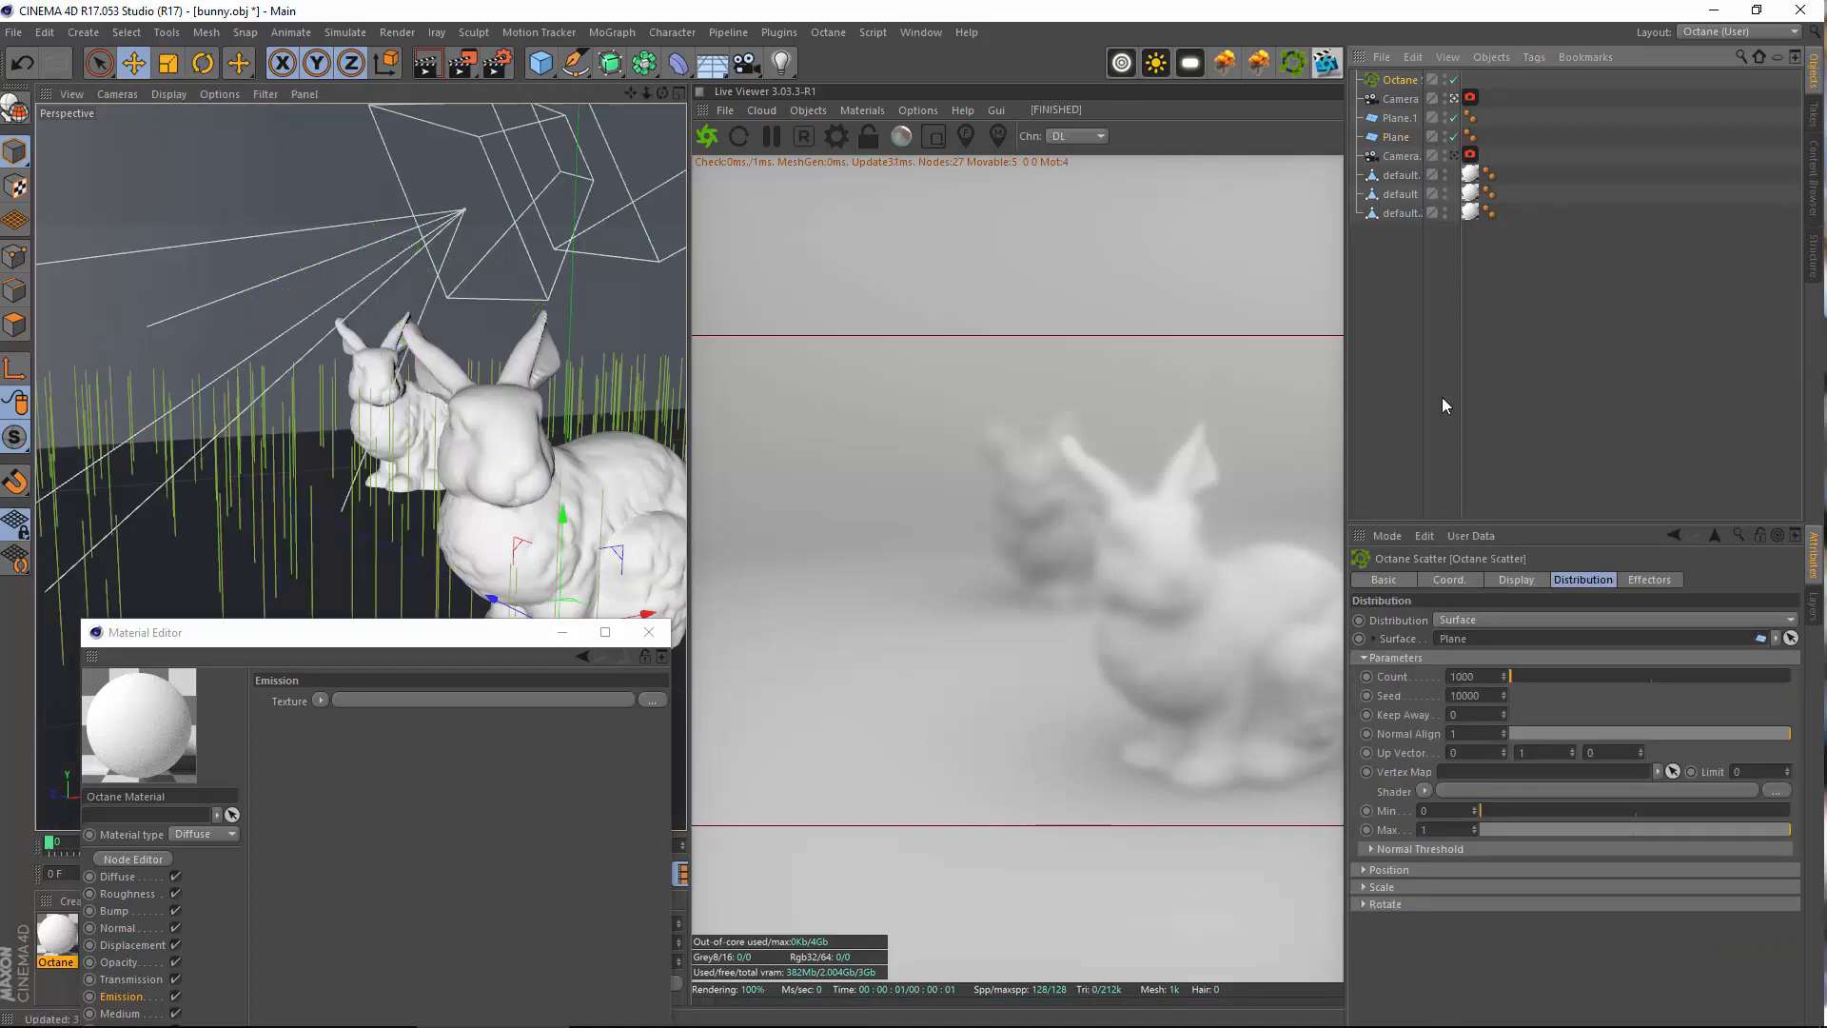
{"action": "left_click", "coordinate": [1400, 141]}
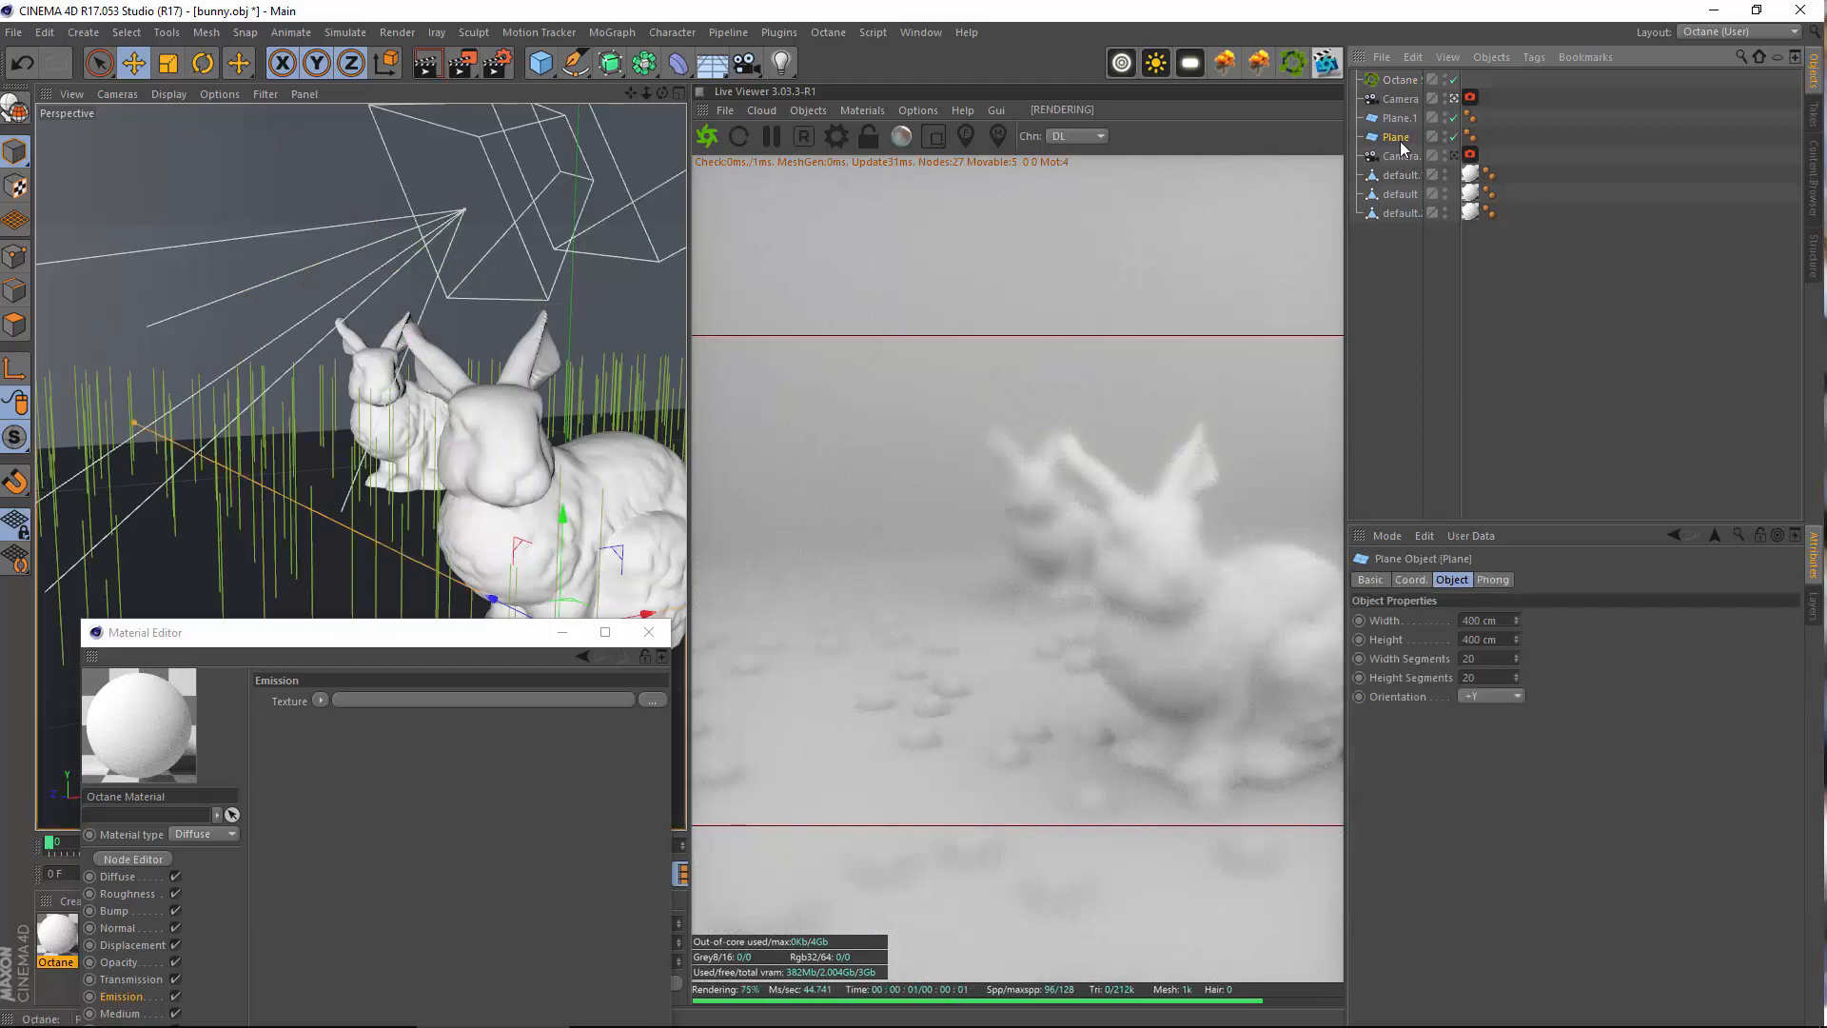
{"action": "left_click", "coordinate": [1397, 85]}
Lower the Octane camera's thin lens aperture to 0 cm to remove the depth of field blur
{"action": "left_click_drag", "start_coordinate": [408, 531], "coordinate": [486, 419], "text": "alt"}
{"action": "scroll", "coordinate": [417, 391], "scroll_direction": "down", "scroll_amount": 3}
{"action": "left_click", "coordinate": [1470, 97]}
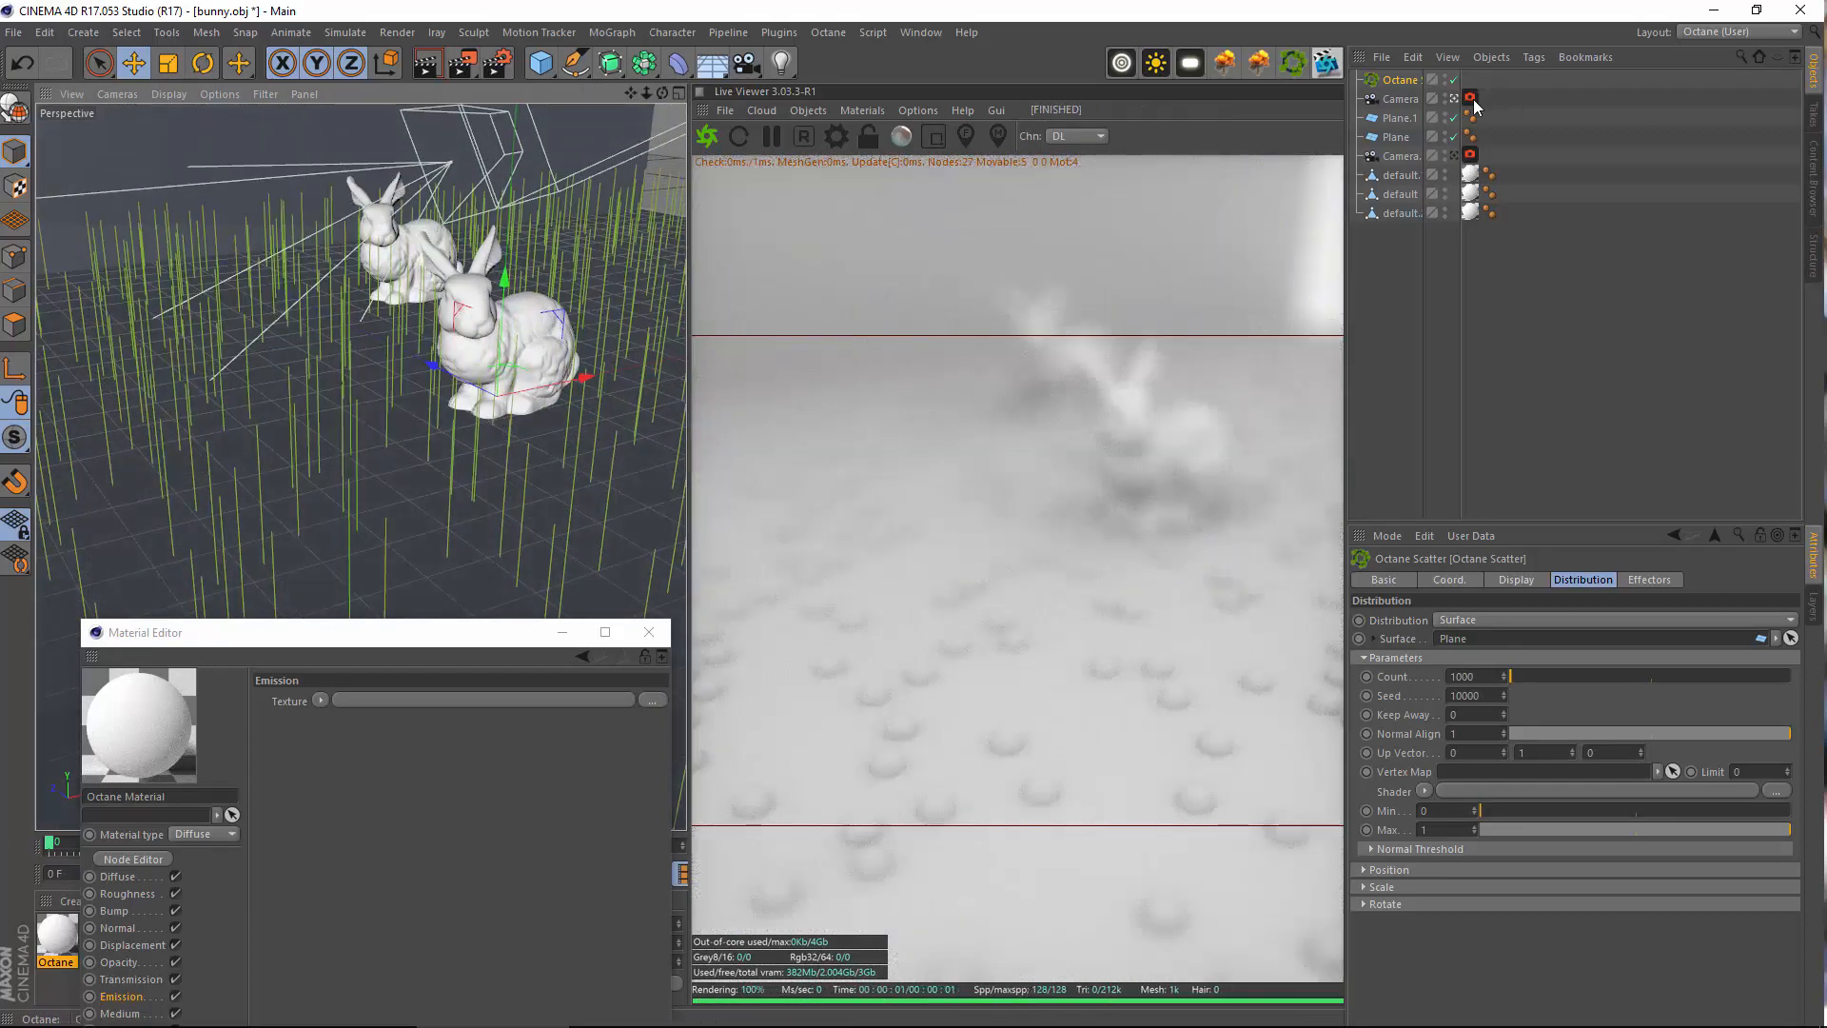
{"action": "left_click", "coordinate": [1561, 579]}
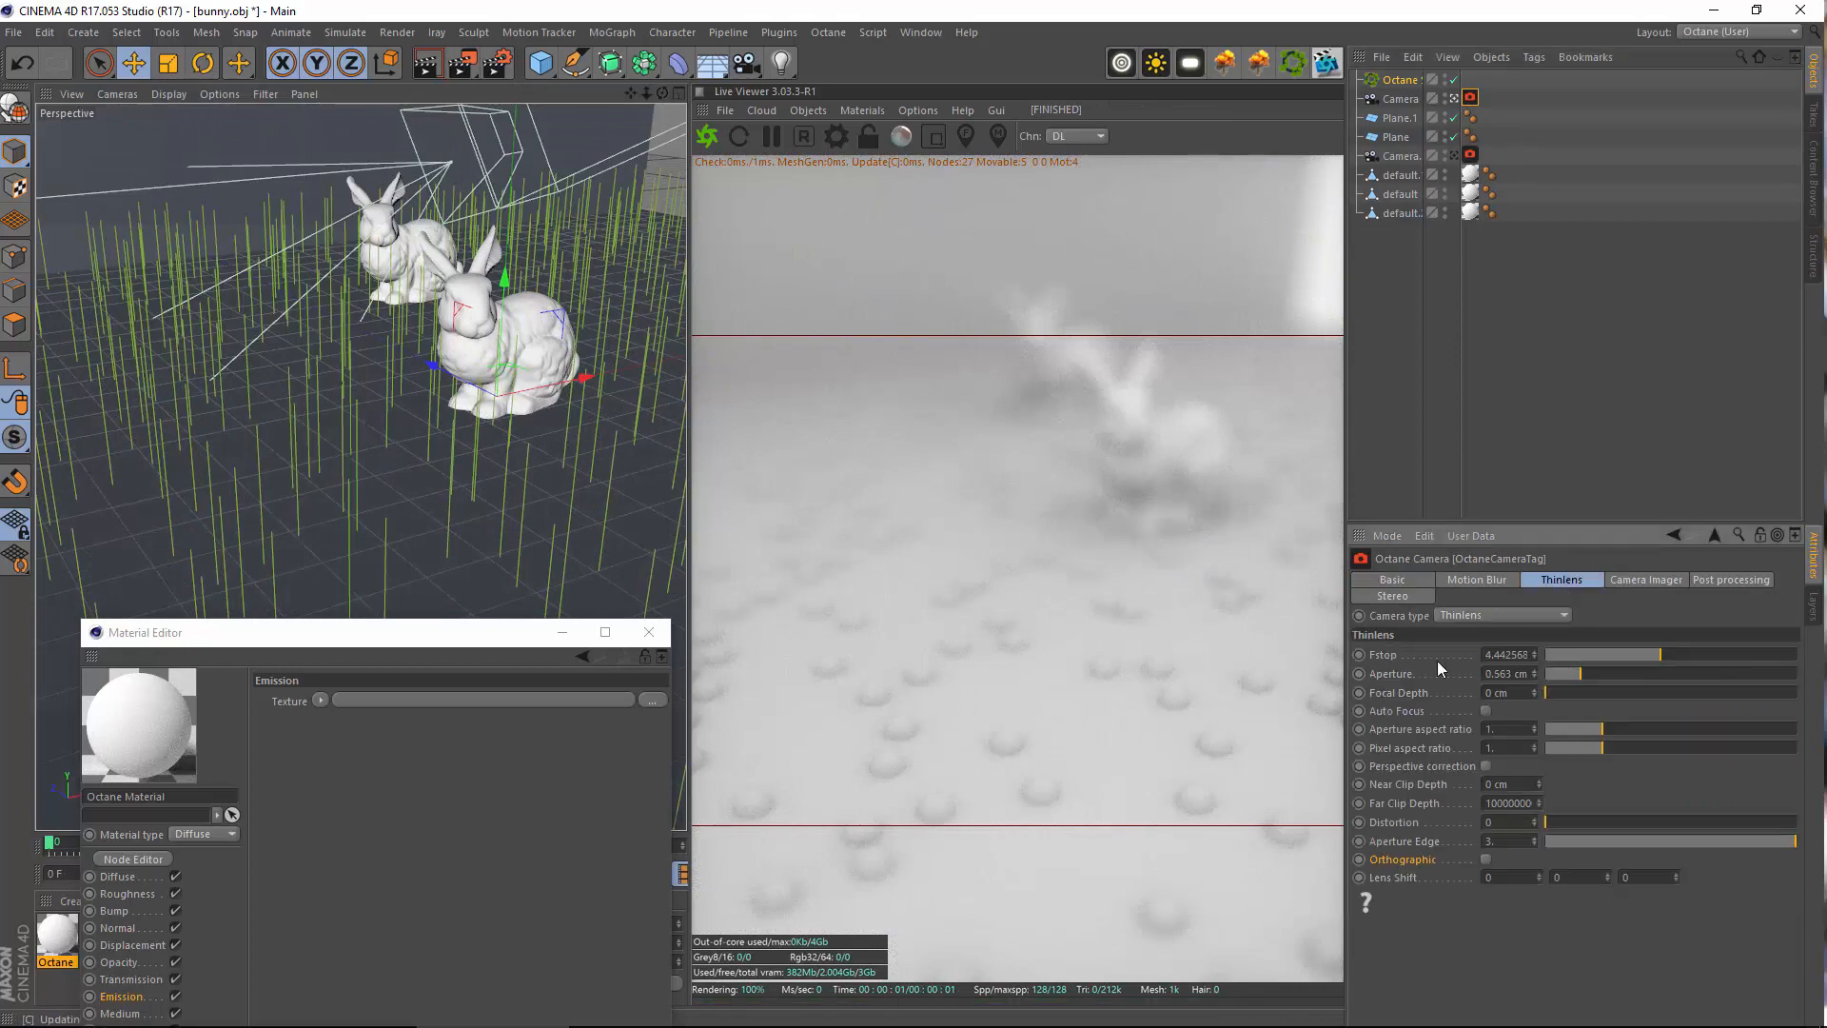
{"action": "left_click_drag", "start_coordinate": [368, 391], "coordinate": [465, 418], "text": "alt"}
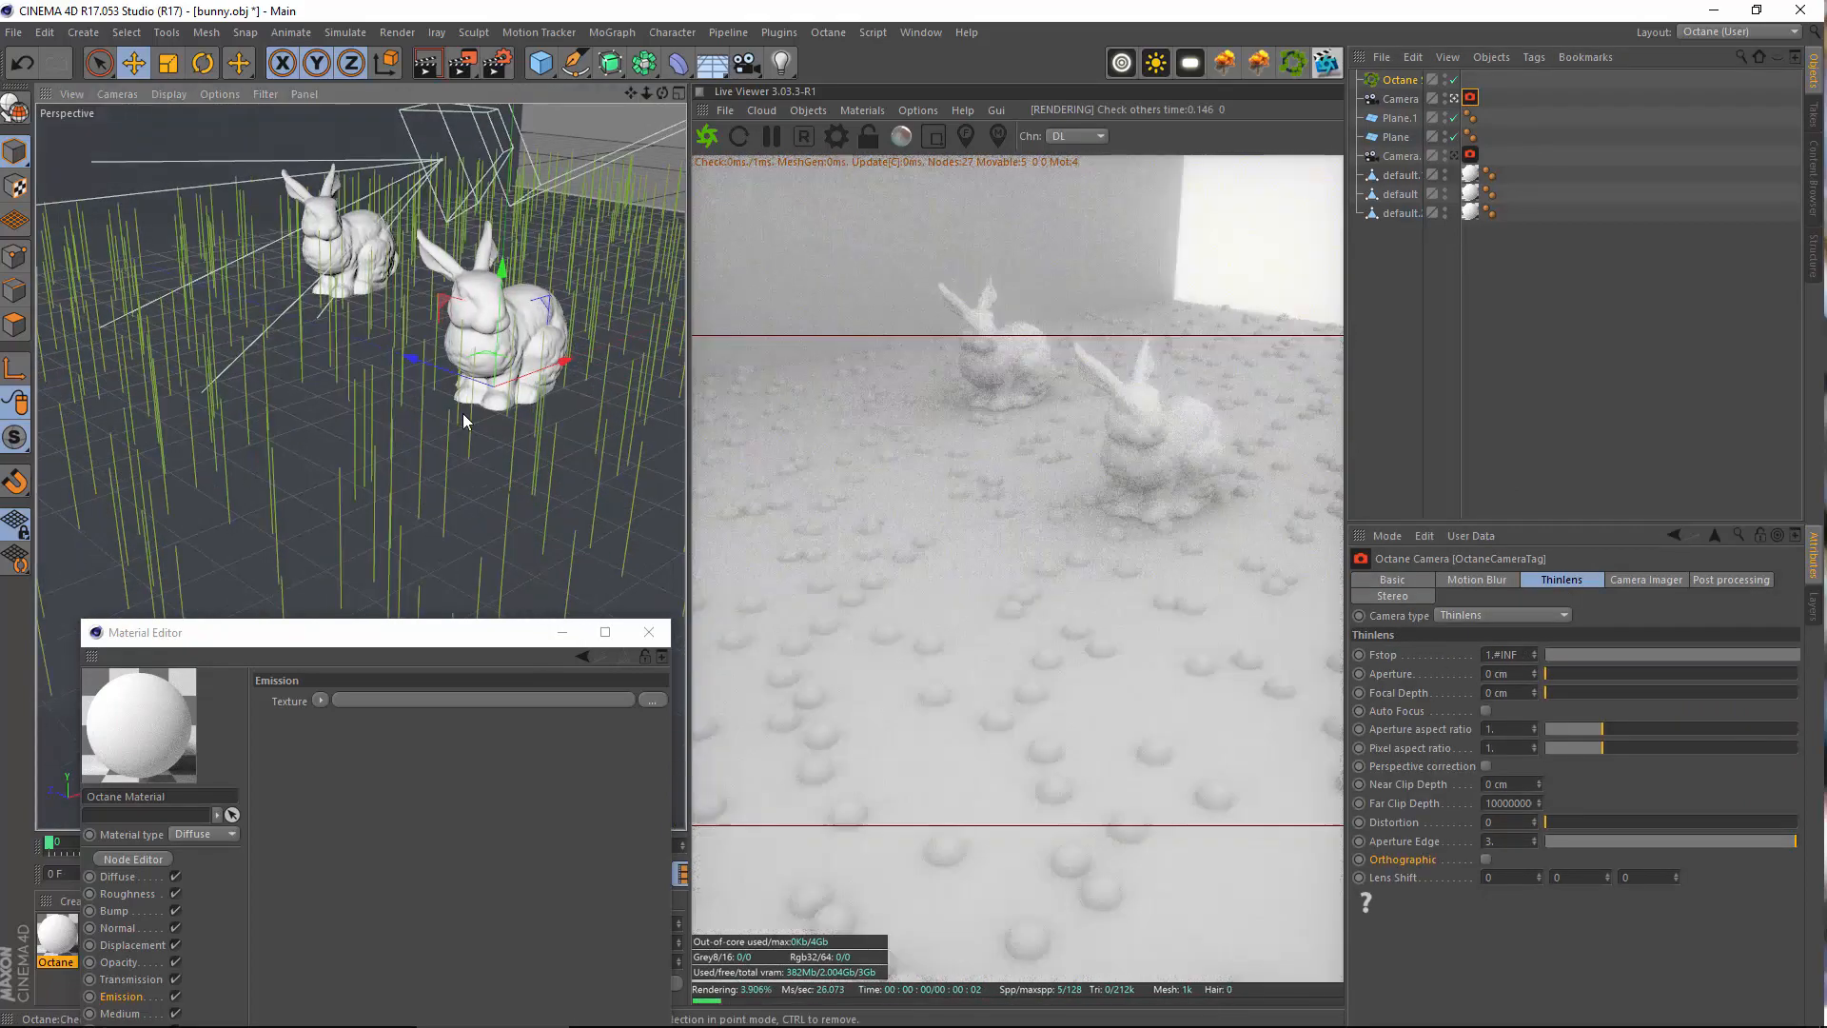
{"action": "left_click_drag", "start_coordinate": [361, 467], "coordinate": [519, 489], "text": "alt"}
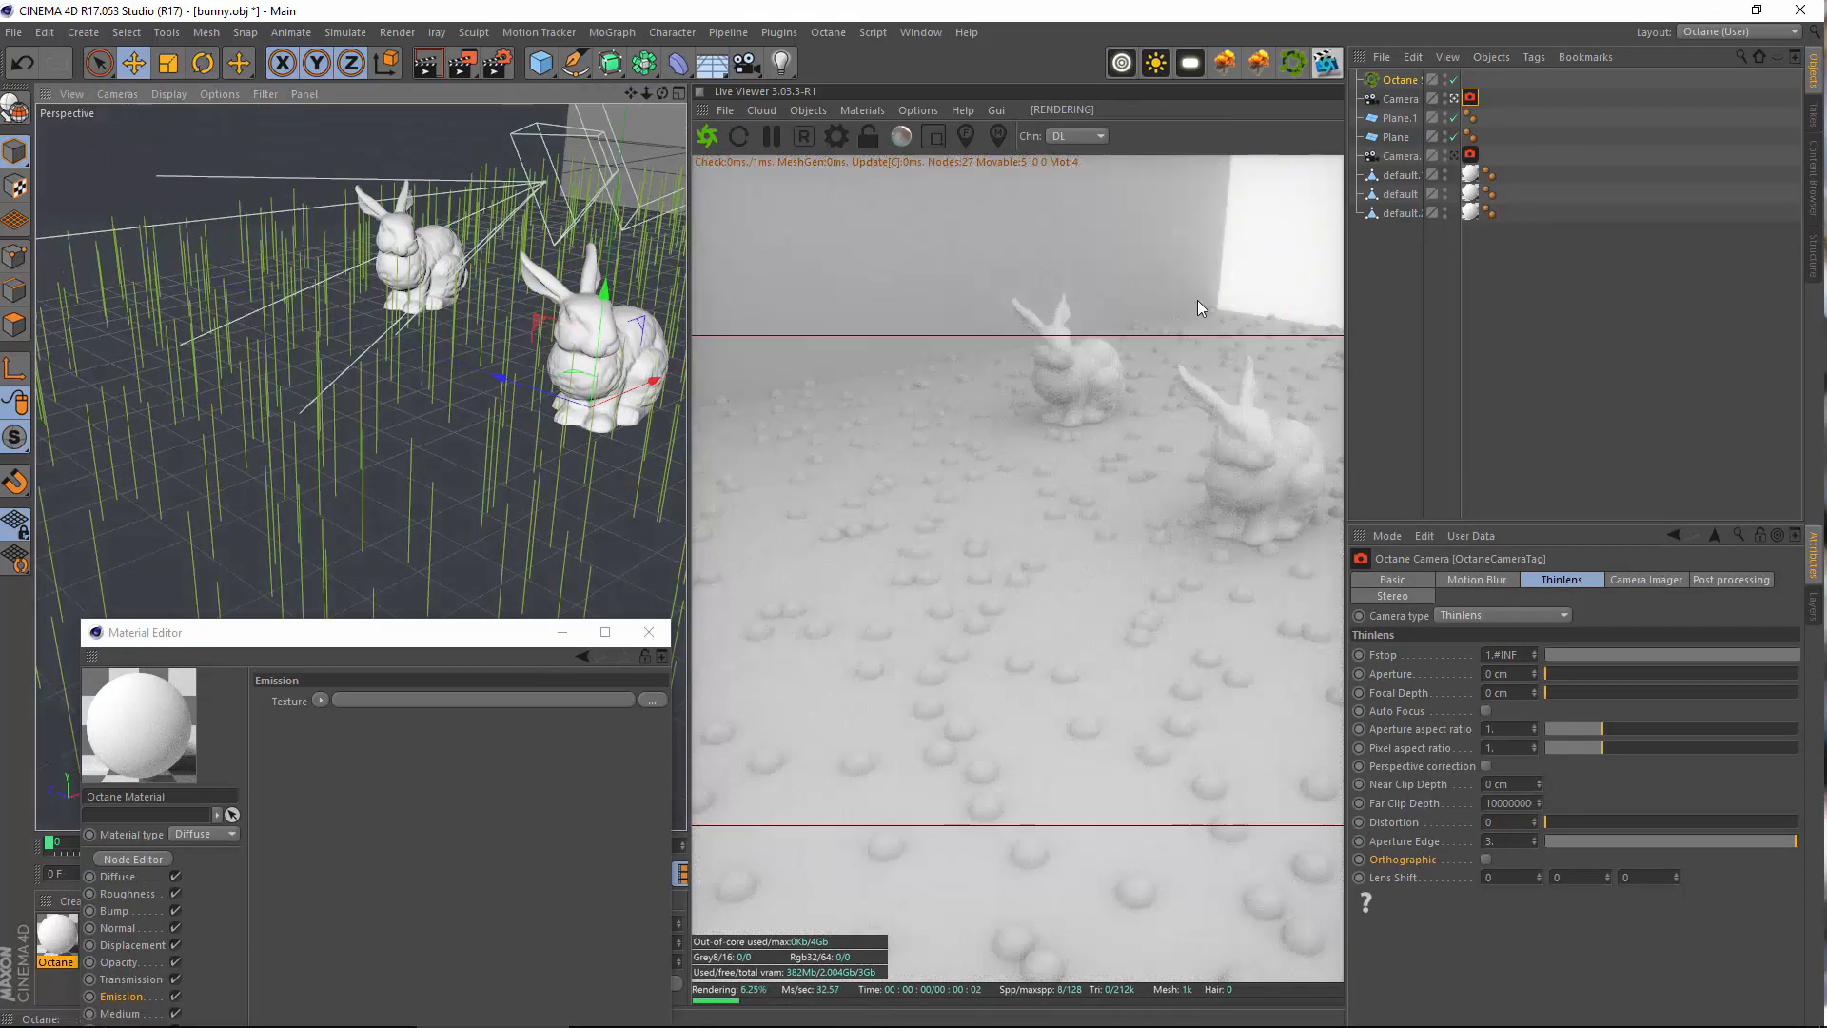
Make the default.2 bunny a child of the Octane Scatter so it is scattered over the floor plane
{"action": "left_click", "coordinate": [1404, 83]}
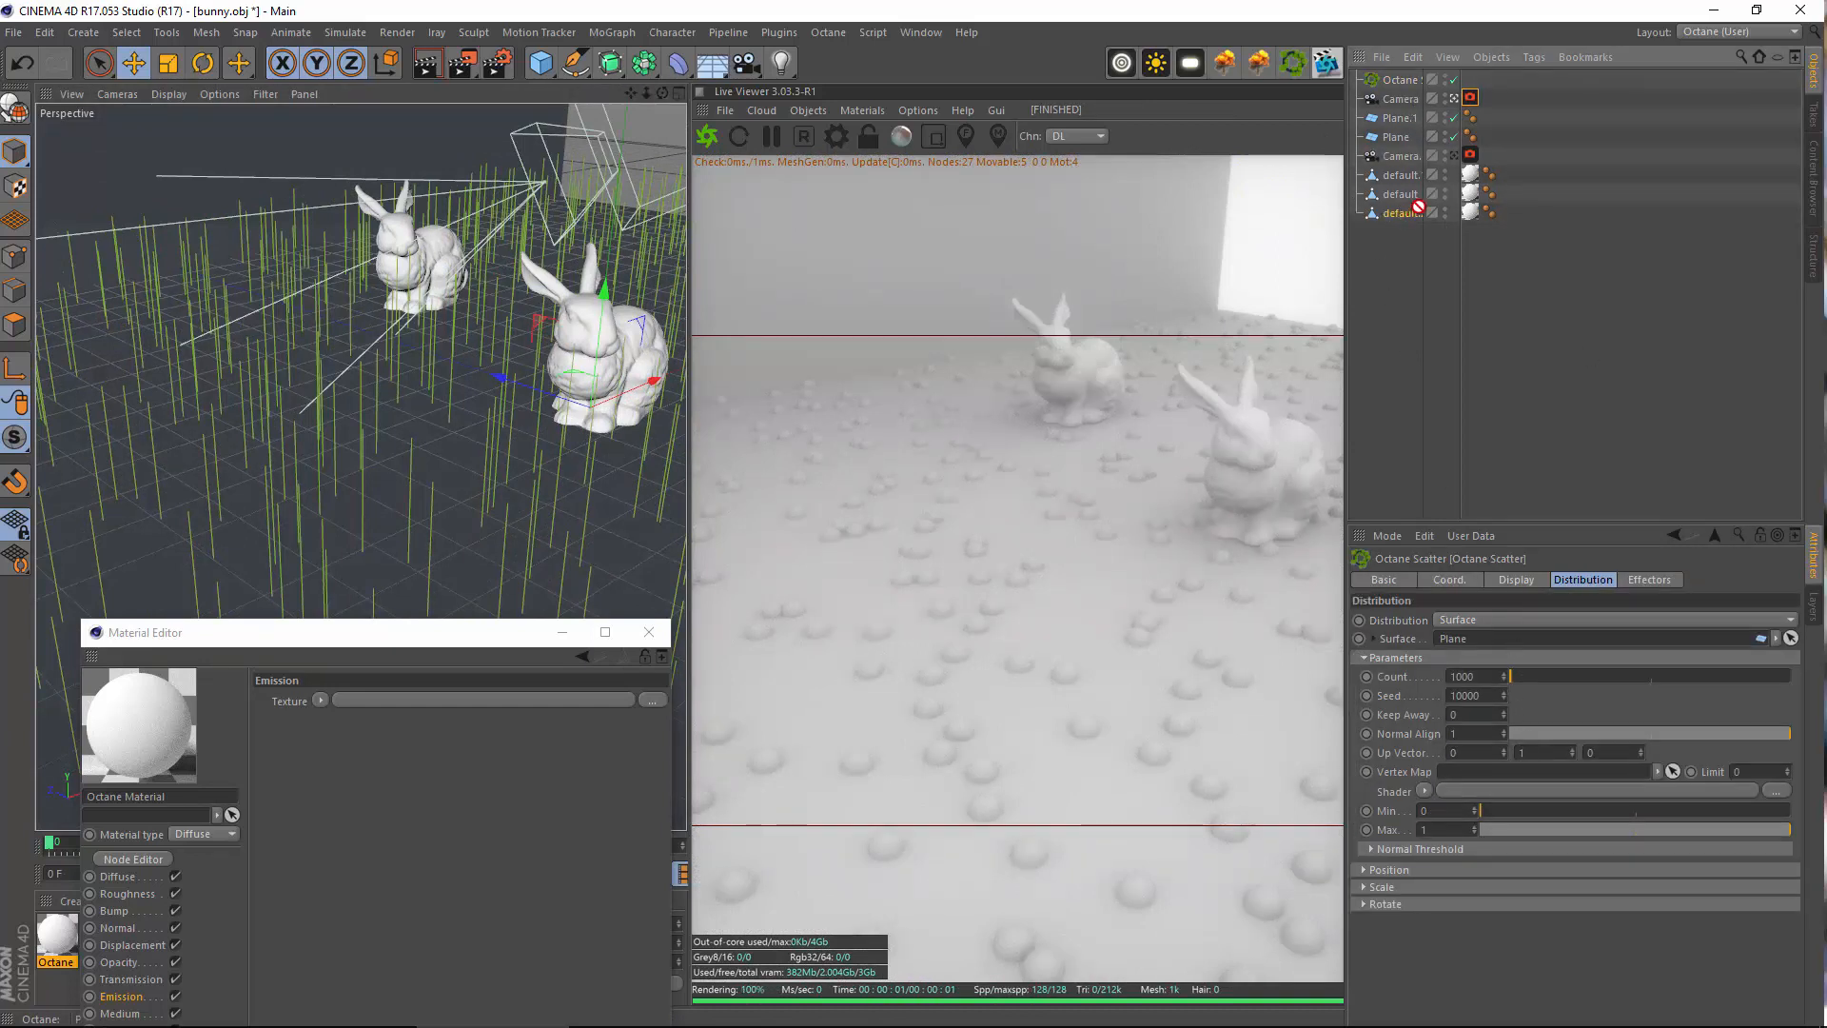
{"action": "left_click_drag", "start_coordinate": [1397, 78], "coordinate": [1396, 80]}
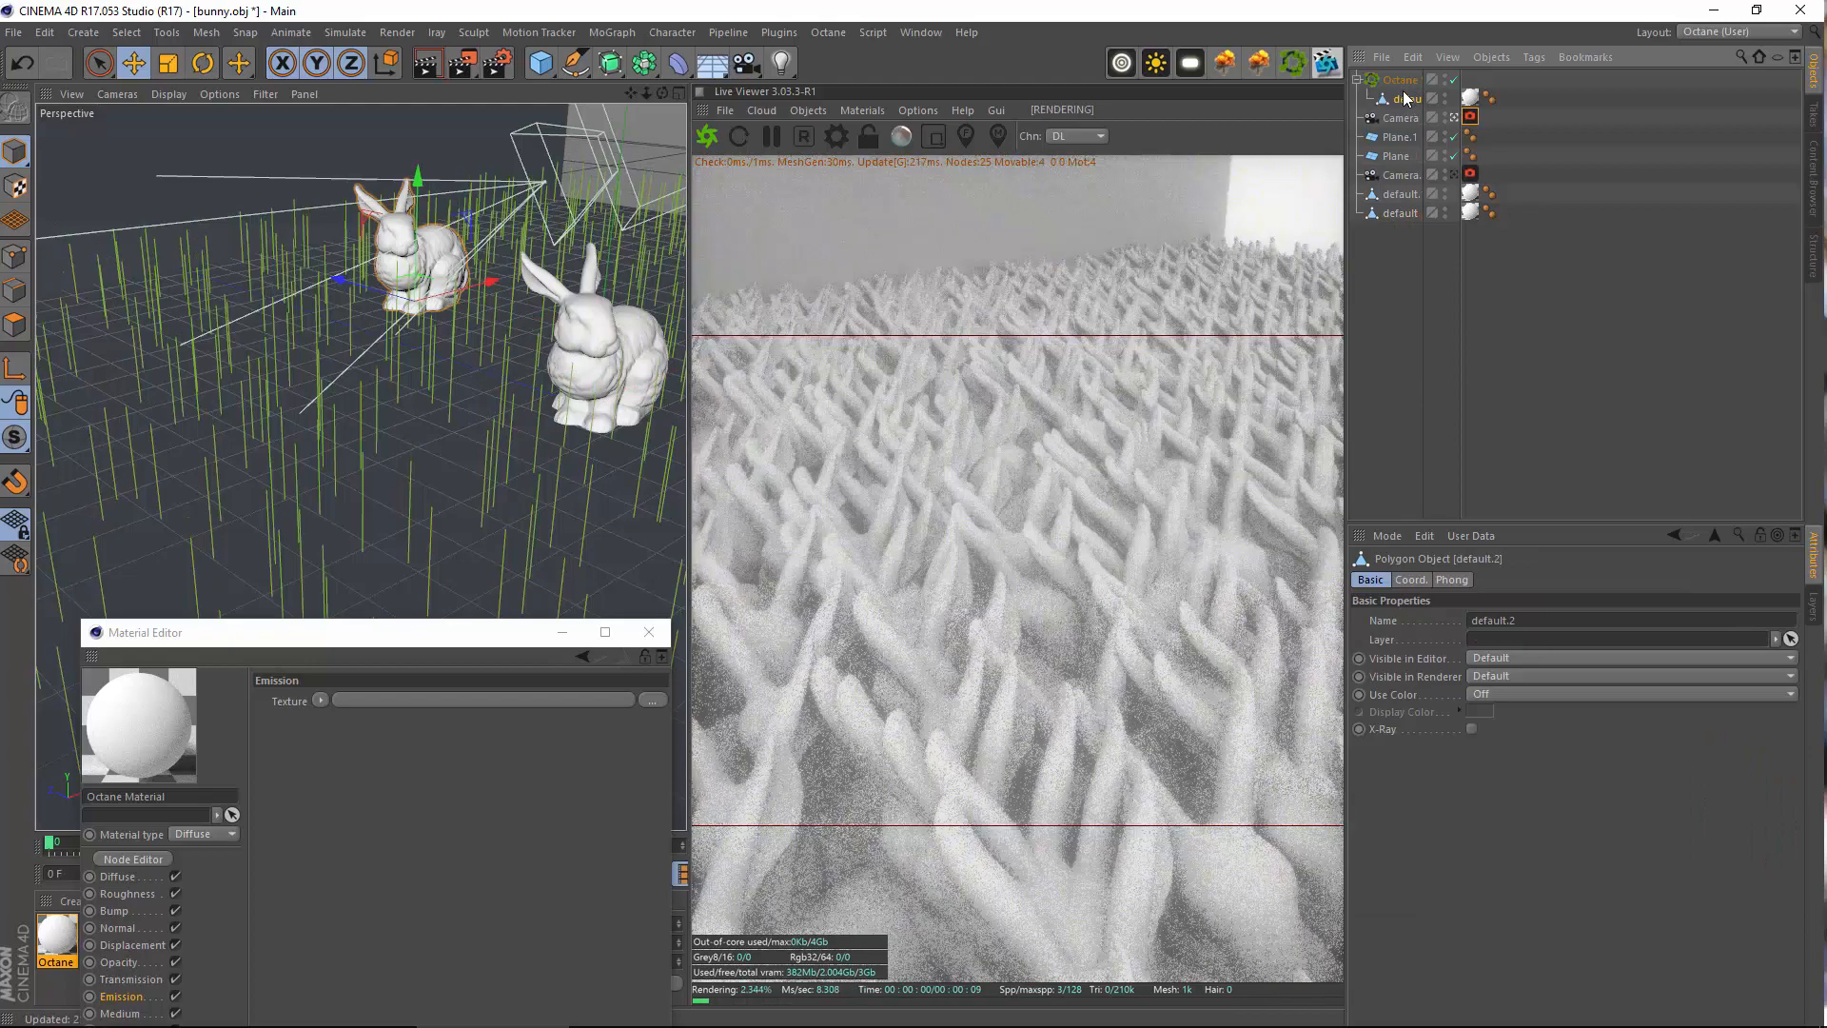
{"action": "left_click_drag", "start_coordinate": [546, 202], "coordinate": [286, 495], "text": "alt"}
Try scaling up the scattered default.2 bunny and undo the enlargement
{"action": "key", "text": "t"}
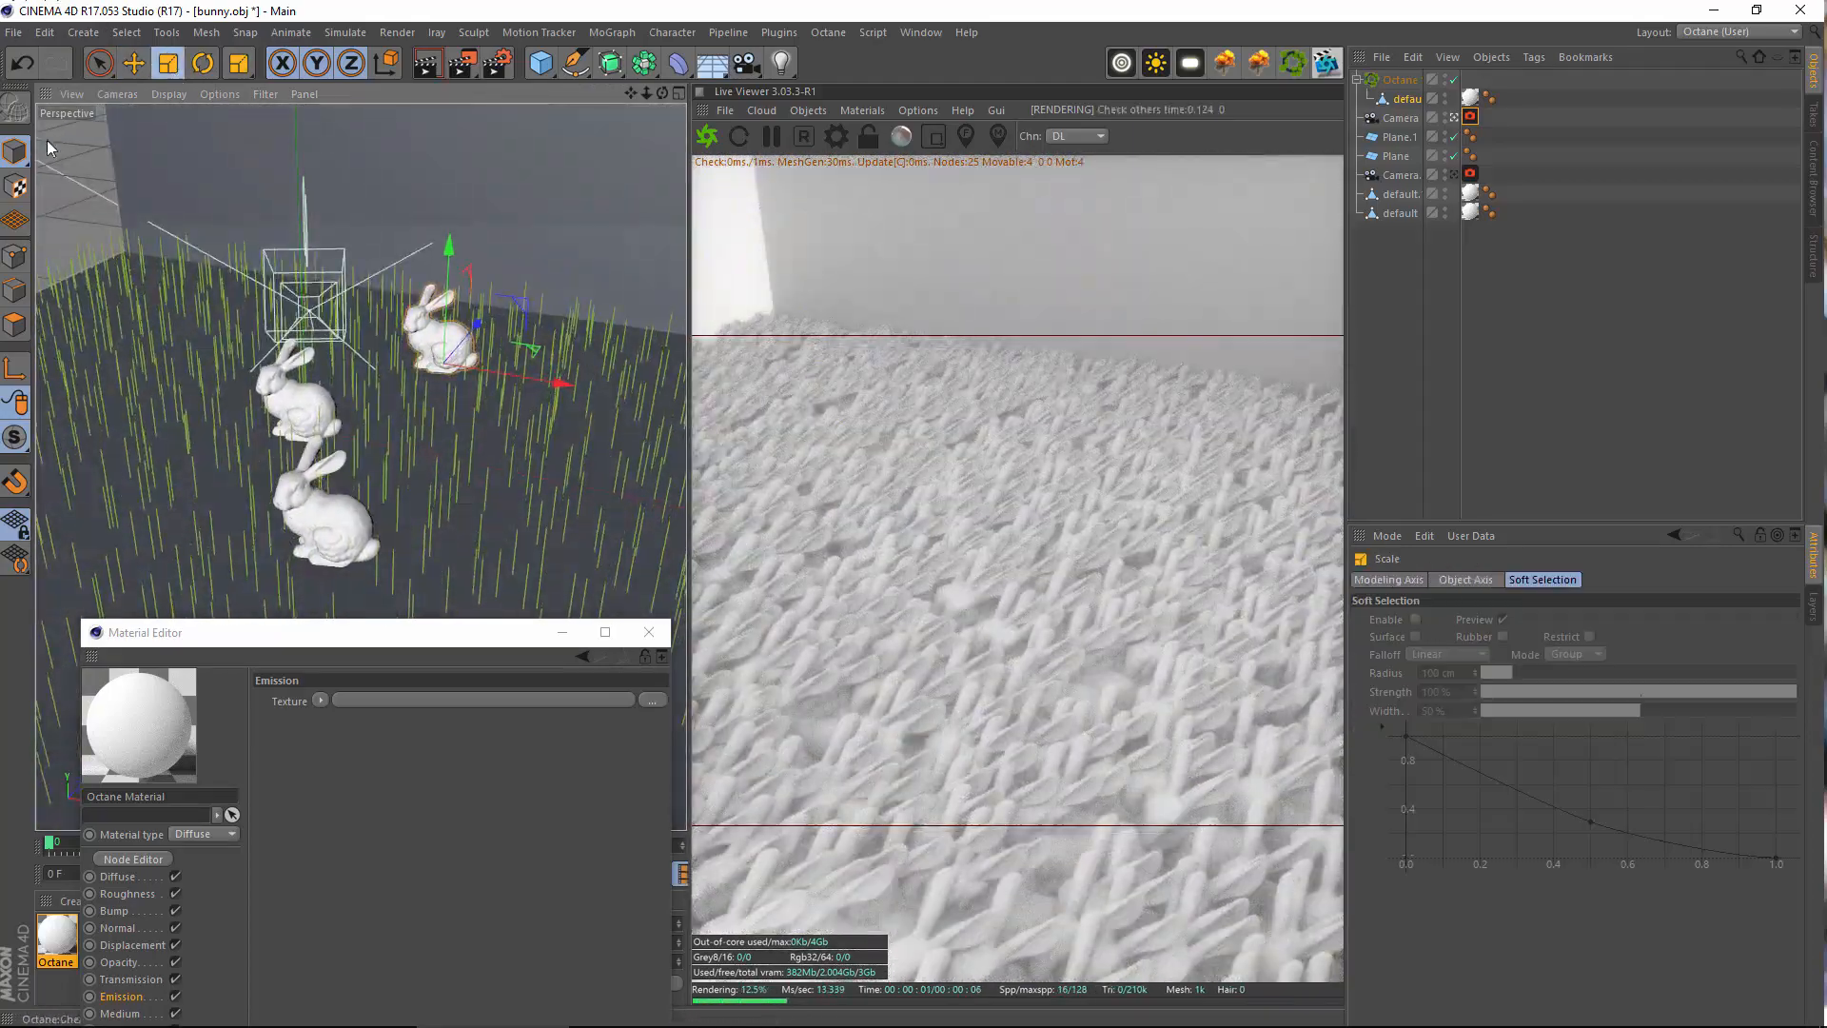
{"action": "left_click_drag", "start_coordinate": [275, 282], "coordinate": [1099, 190]}
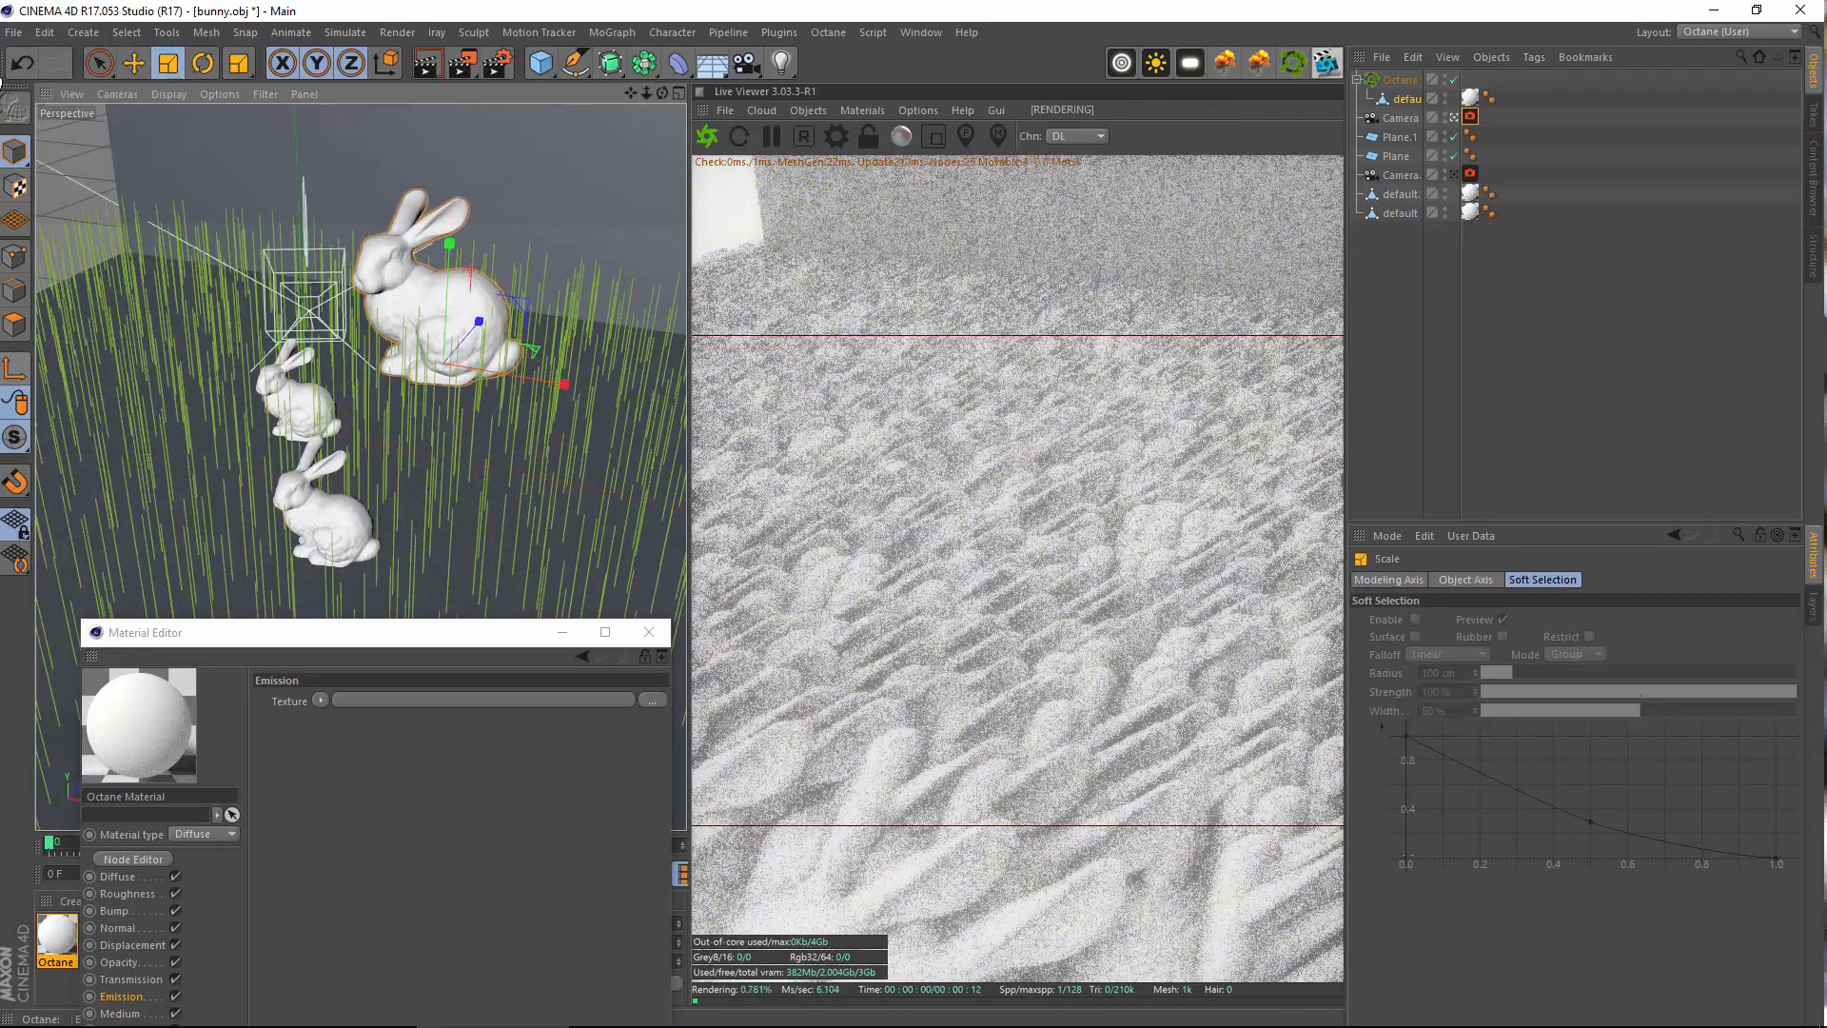
{"action": "key", "text": "ctrl+z"}
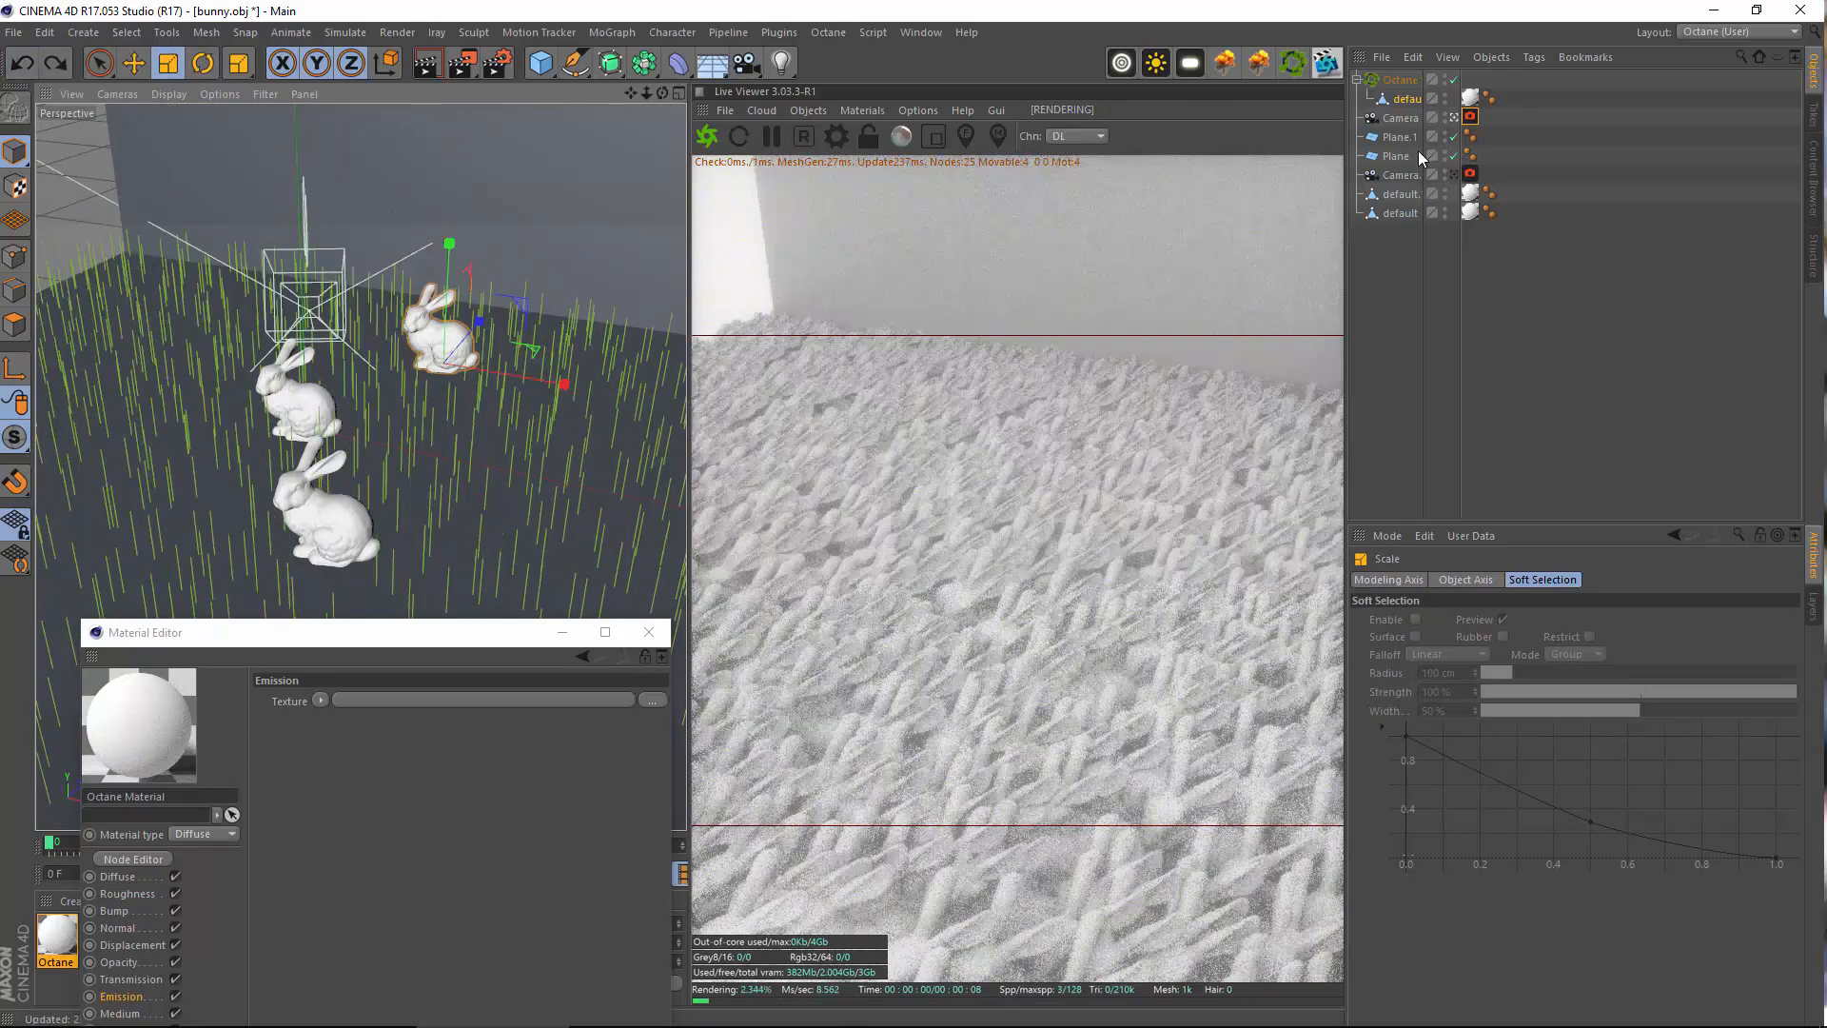
Scale the floor Plane up to about 2930.8 cm in width and height to spread out the scattered bunnies
{"action": "left_click", "coordinate": [1396, 157]}
{"action": "left_click_drag", "start_coordinate": [624, 392], "coordinate": [1224, 376]}
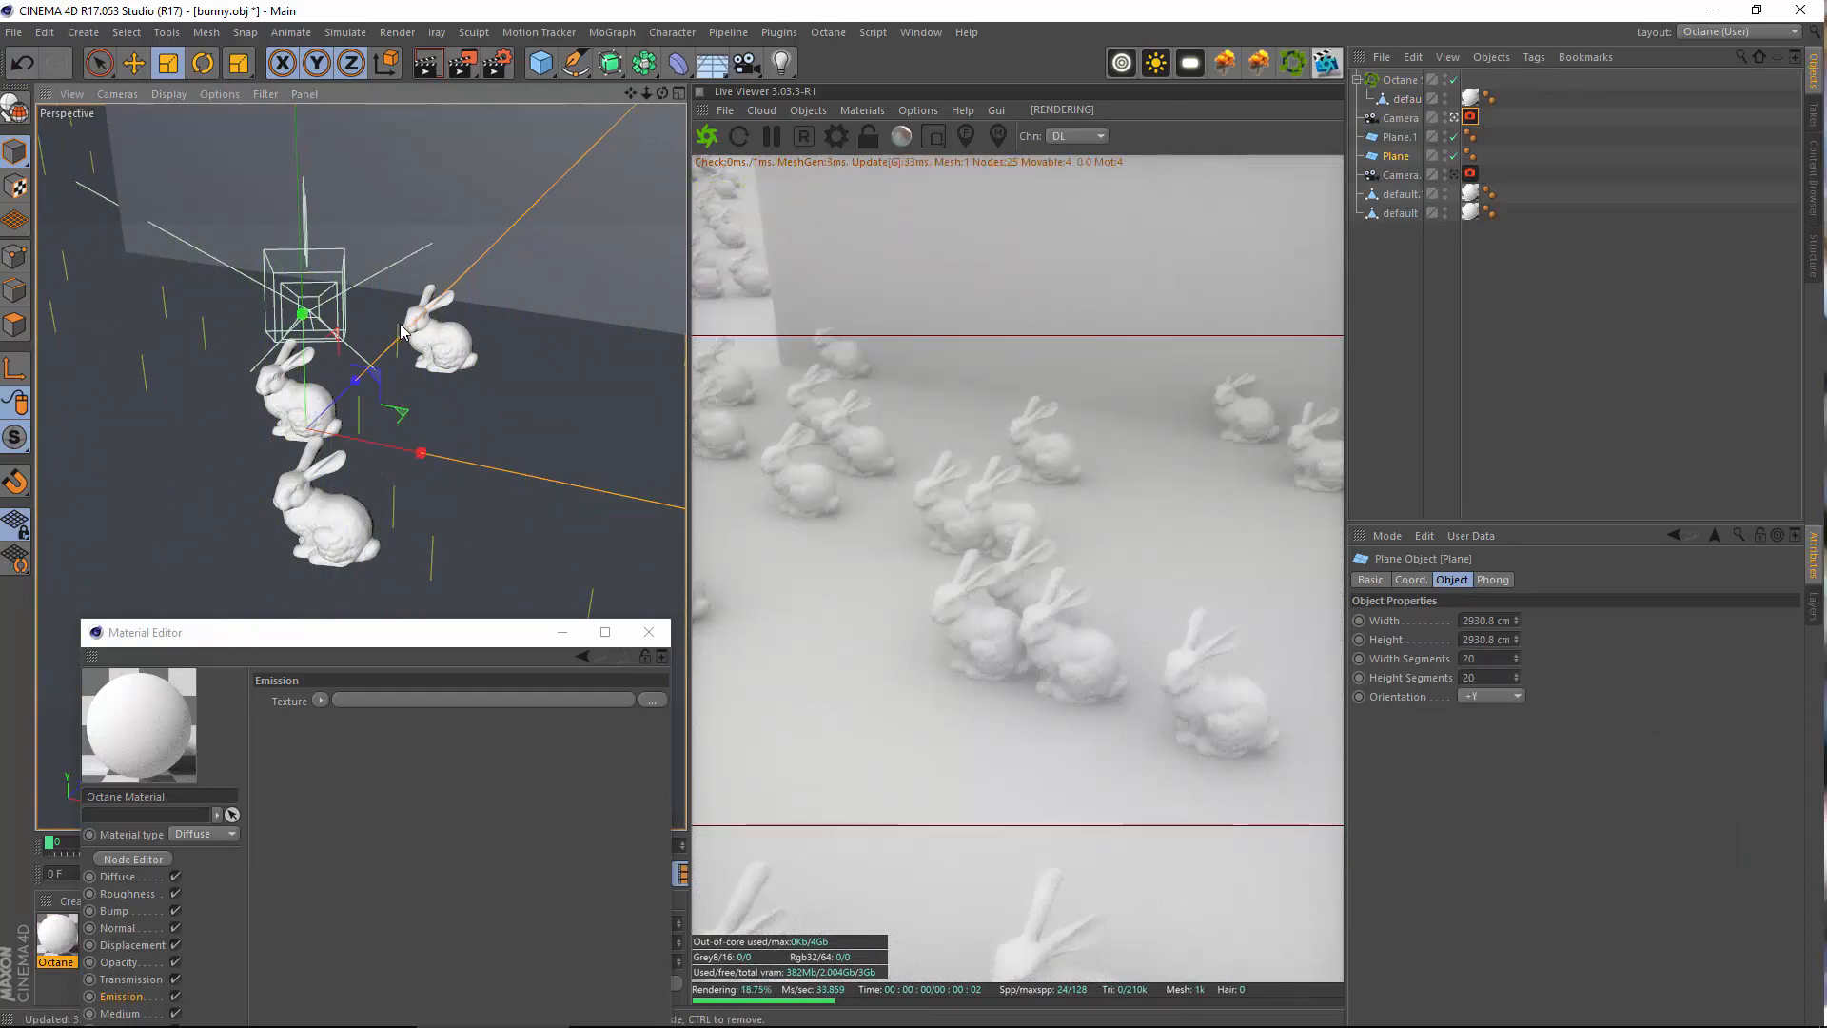
{"action": "scroll", "coordinate": [400, 331], "scroll_direction": "down", "scroll_amount": 2}
{"action": "left_click_drag", "start_coordinate": [377, 441], "coordinate": [220, 398], "text": "alt"}
{"action": "middle_click_drag", "start_coordinate": [213, 398], "coordinate": [537, 403], "text": "alt"}
{"action": "left_click_drag", "start_coordinate": [536, 403], "coordinate": [436, 425], "text": "alt"}
{"action": "middle_click_drag", "start_coordinate": [441, 425], "coordinate": [728, 406], "text": "alt"}
{"action": "left_click_drag", "start_coordinate": [196, 432], "coordinate": [296, 449], "text": "alt"}
{"action": "middle_click_drag", "start_coordinate": [295, 419], "coordinate": [571, 427], "text": "alt"}
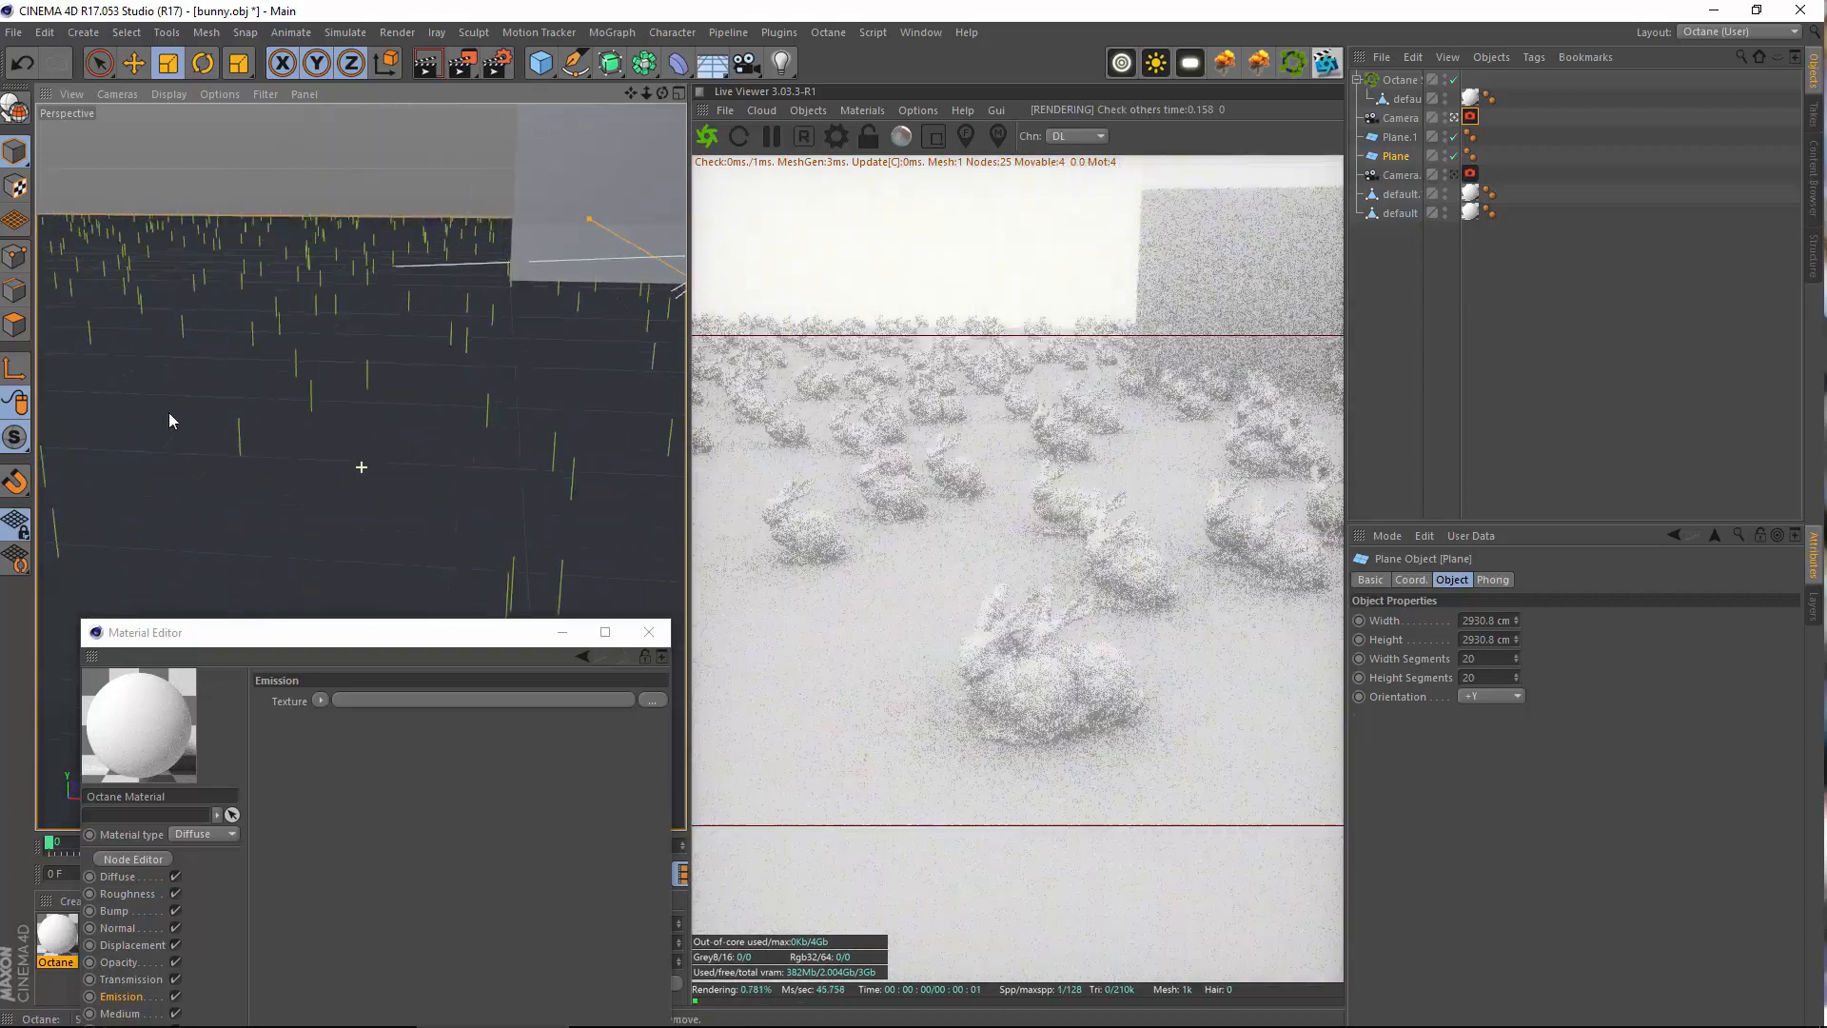
{"action": "left_click_drag", "start_coordinate": [318, 327], "coordinate": [225, 327], "text": "alt"}
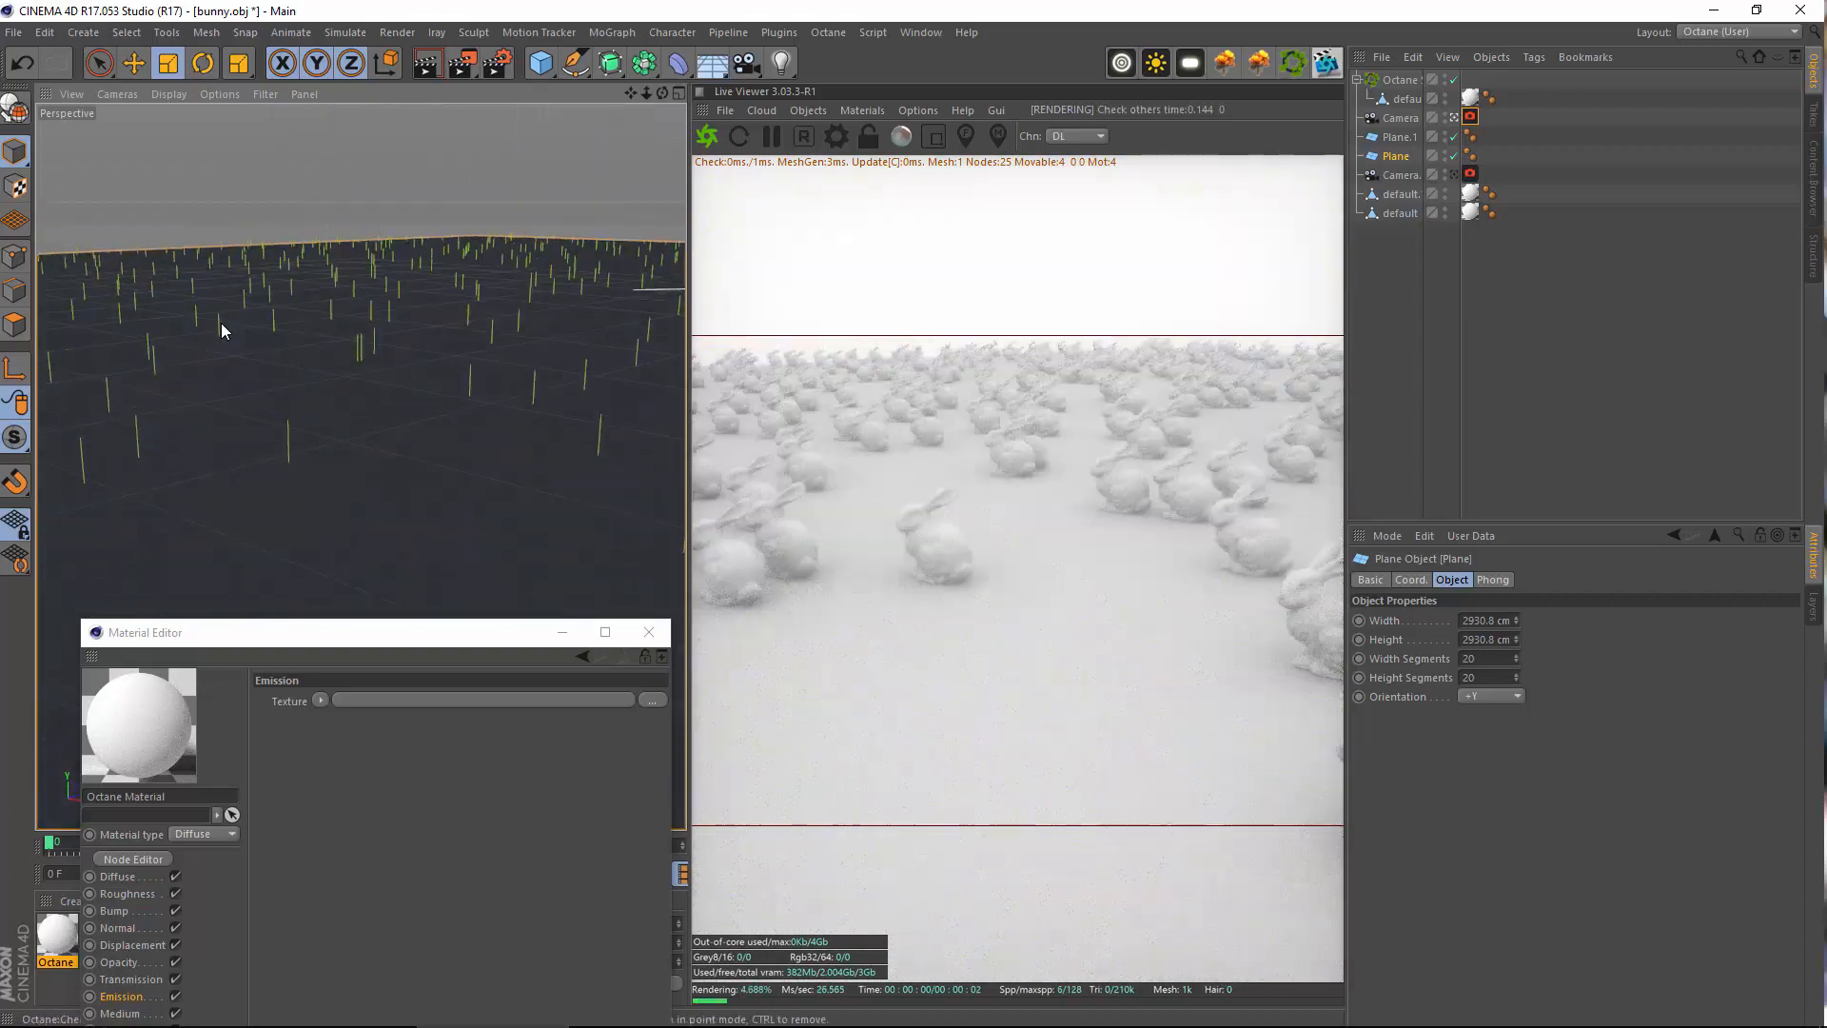
Set the Octane Scatter's distribution count to 10000
{"action": "left_click", "coordinate": [1409, 82]}
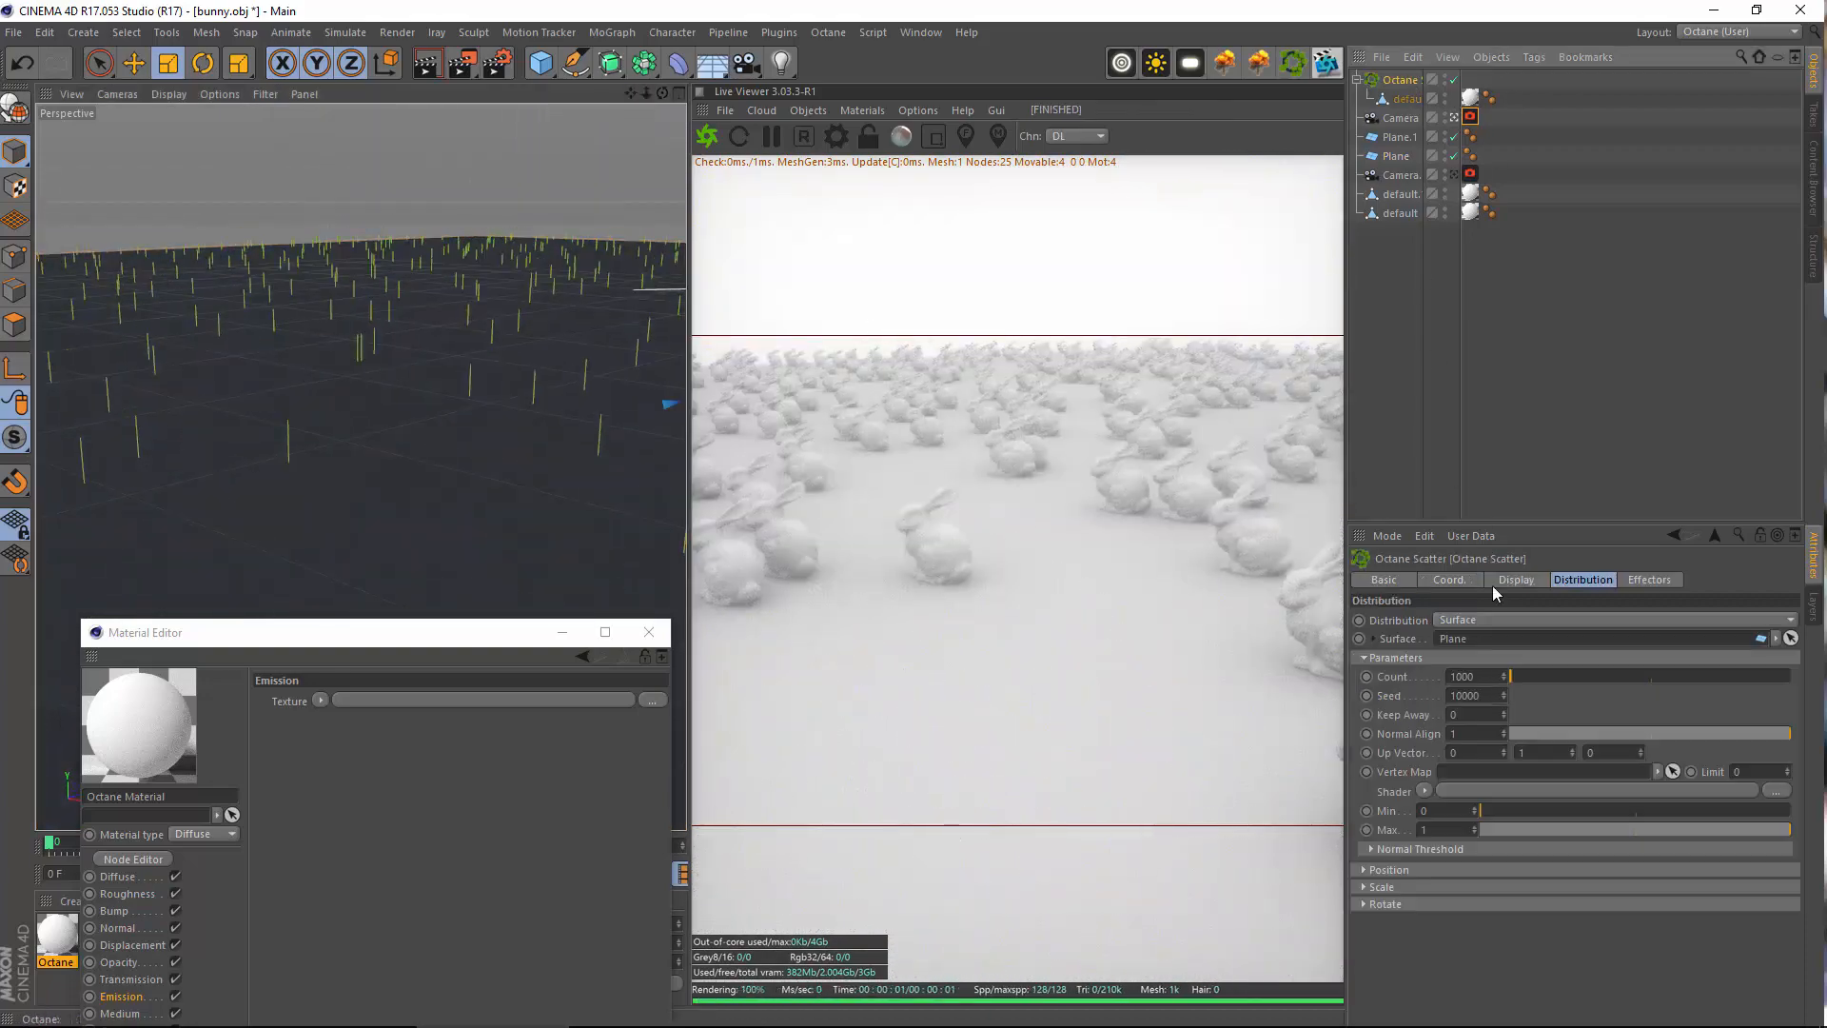
{"action": "left_click", "coordinate": [1496, 678]}
{"action": "type", "text": "0"}
{"action": "key", "text": "Return"}
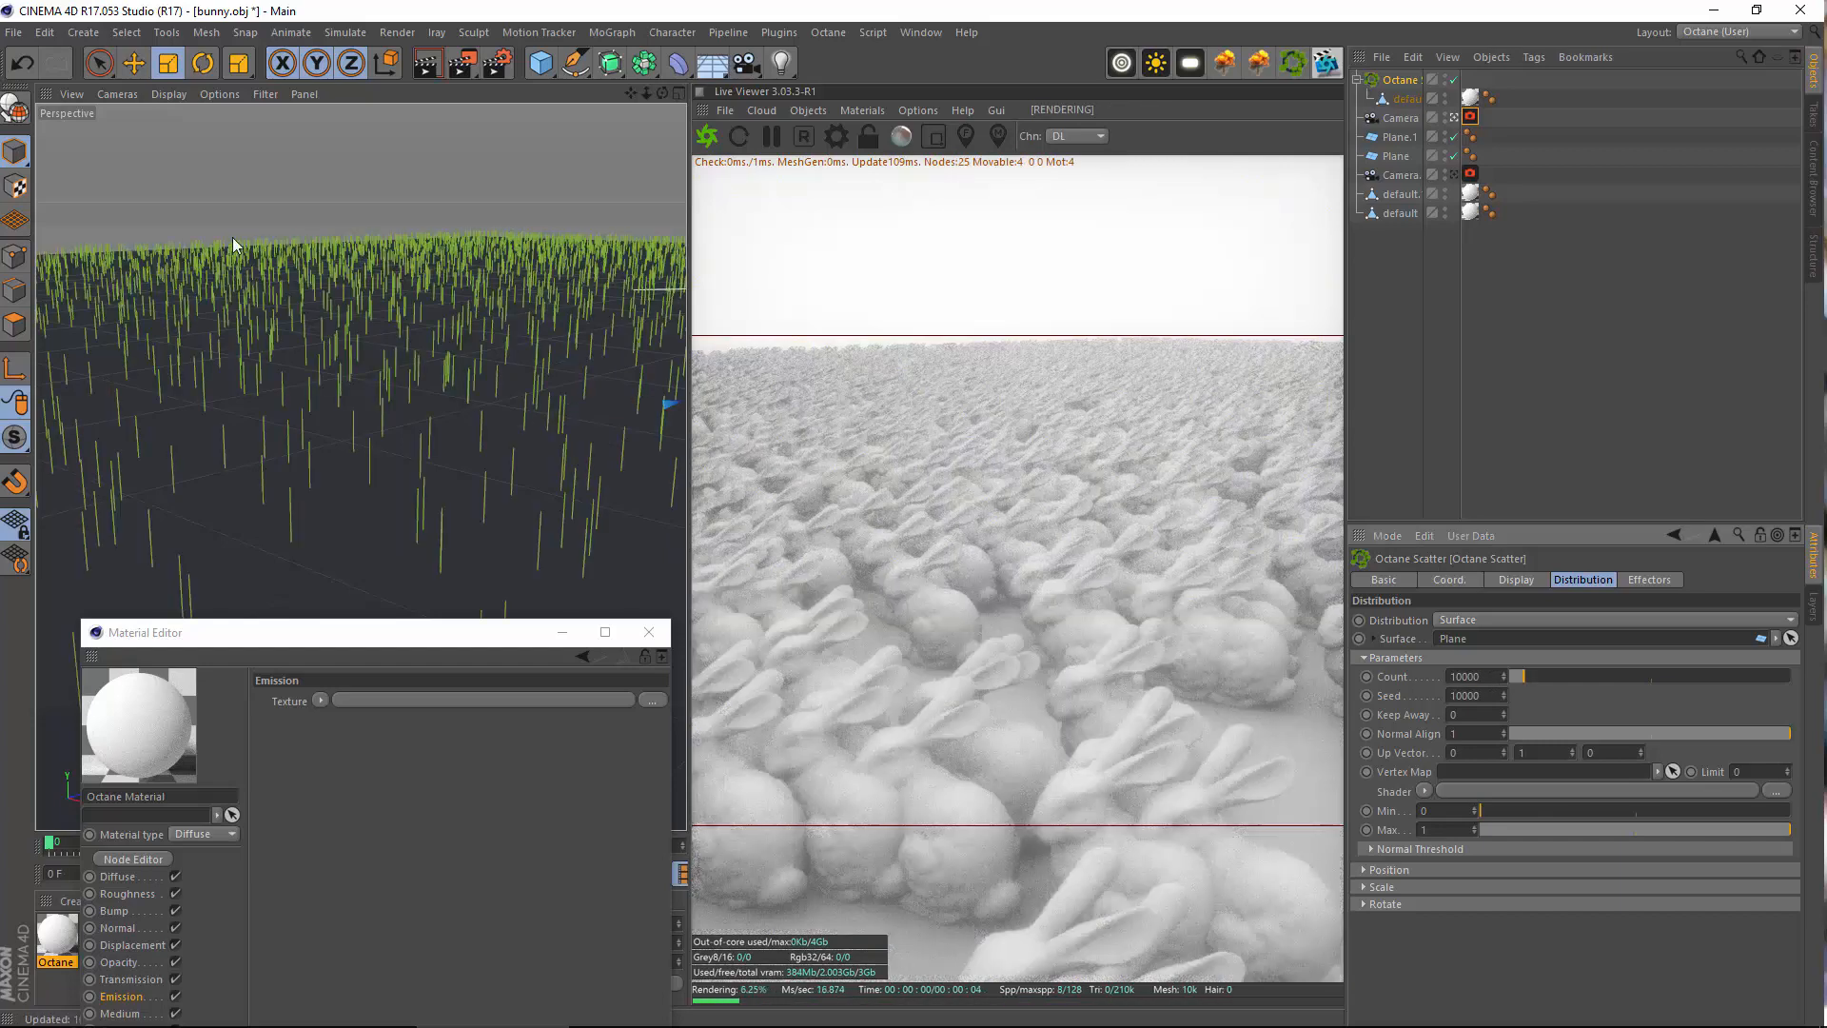
{"action": "left_click_drag", "start_coordinate": [230, 250], "coordinate": [628, 286]}
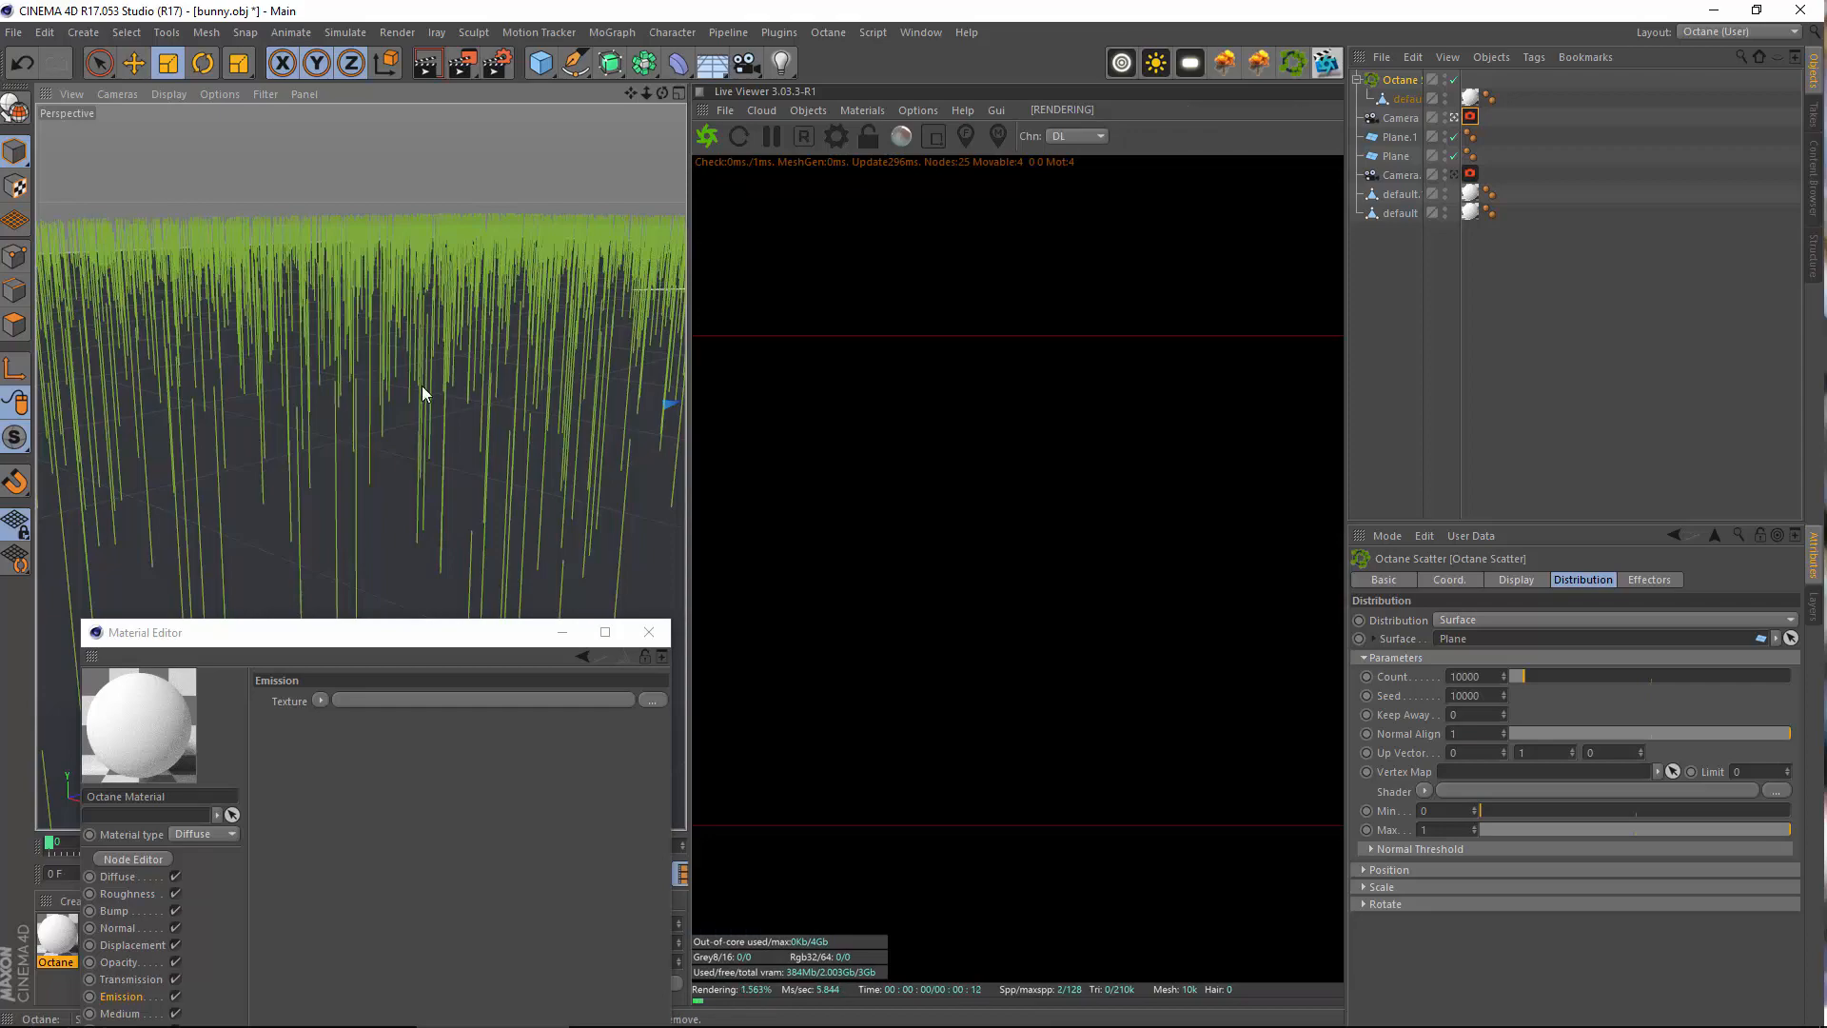
{"action": "left_click_drag", "start_coordinate": [420, 391], "coordinate": [522, 383], "text": "alt"}
{"action": "left_click", "coordinate": [21, 62]}
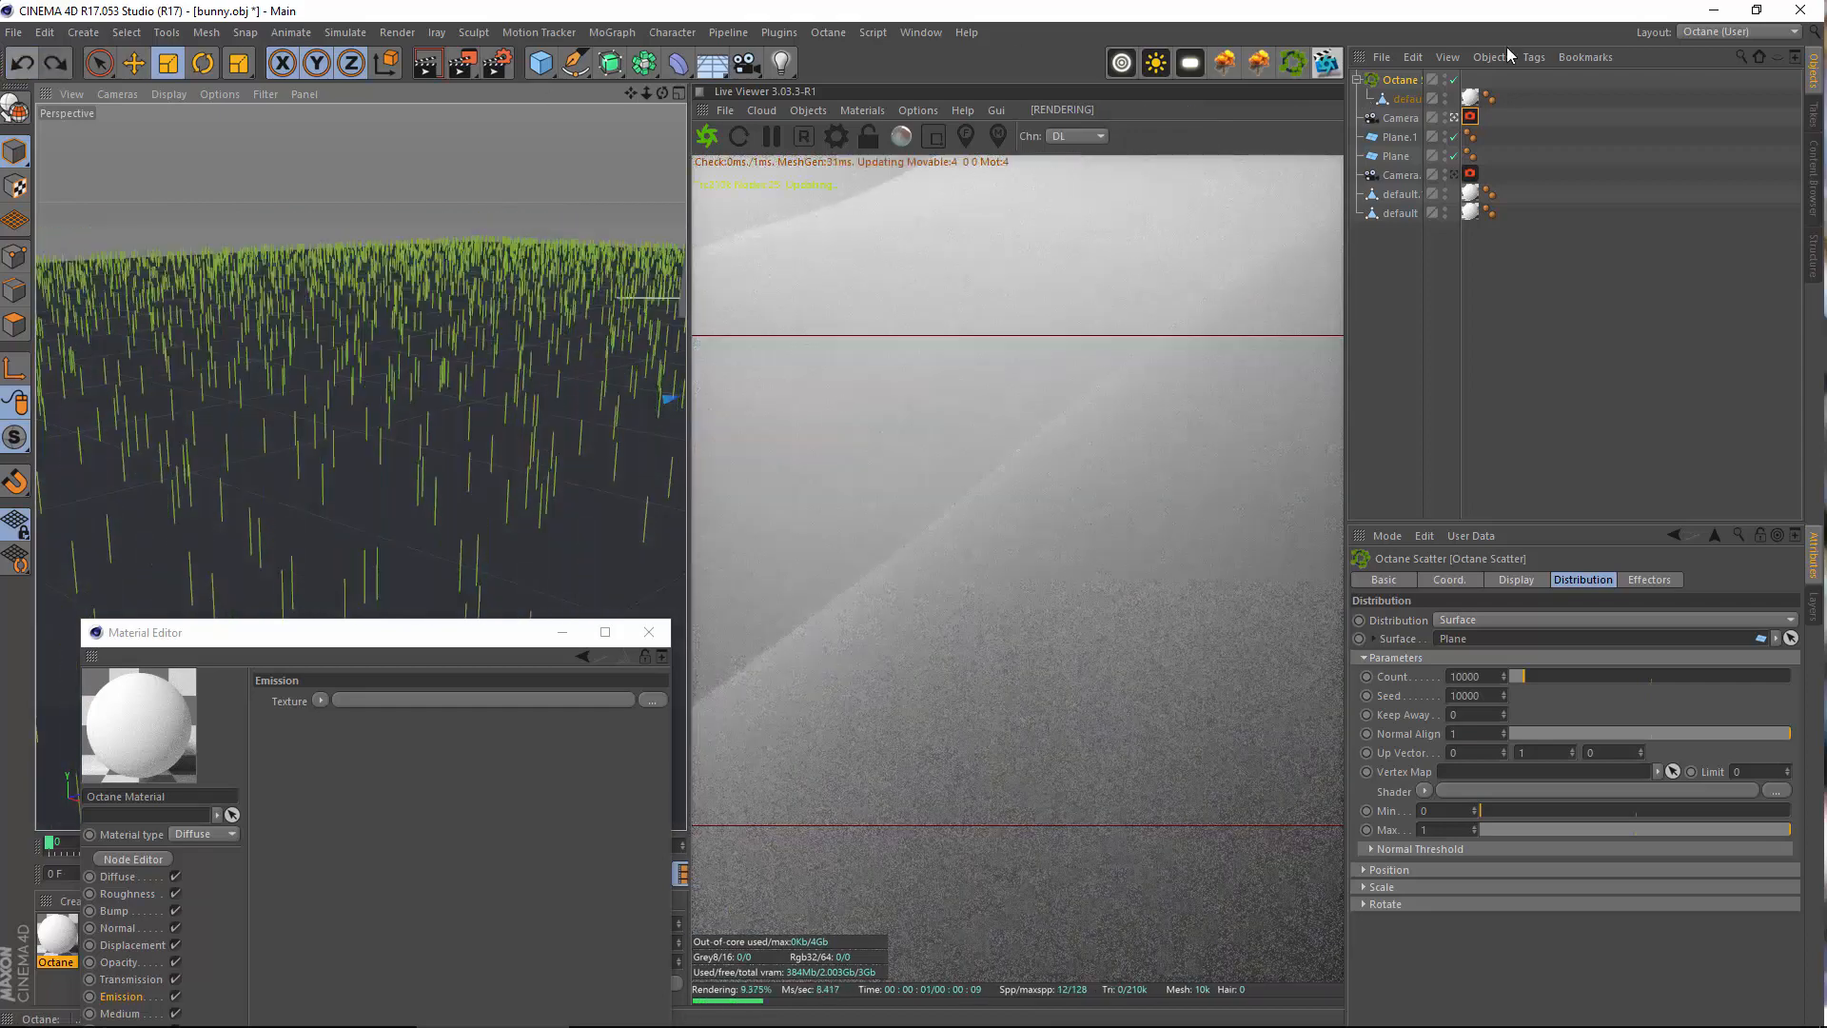
Scale the floor Plane up to about 11430 cm in width and height to spread the bunnies farther apart
{"action": "left_click", "coordinate": [1386, 162]}
{"action": "left_click_drag", "start_coordinate": [396, 213], "coordinate": [628, 333]}
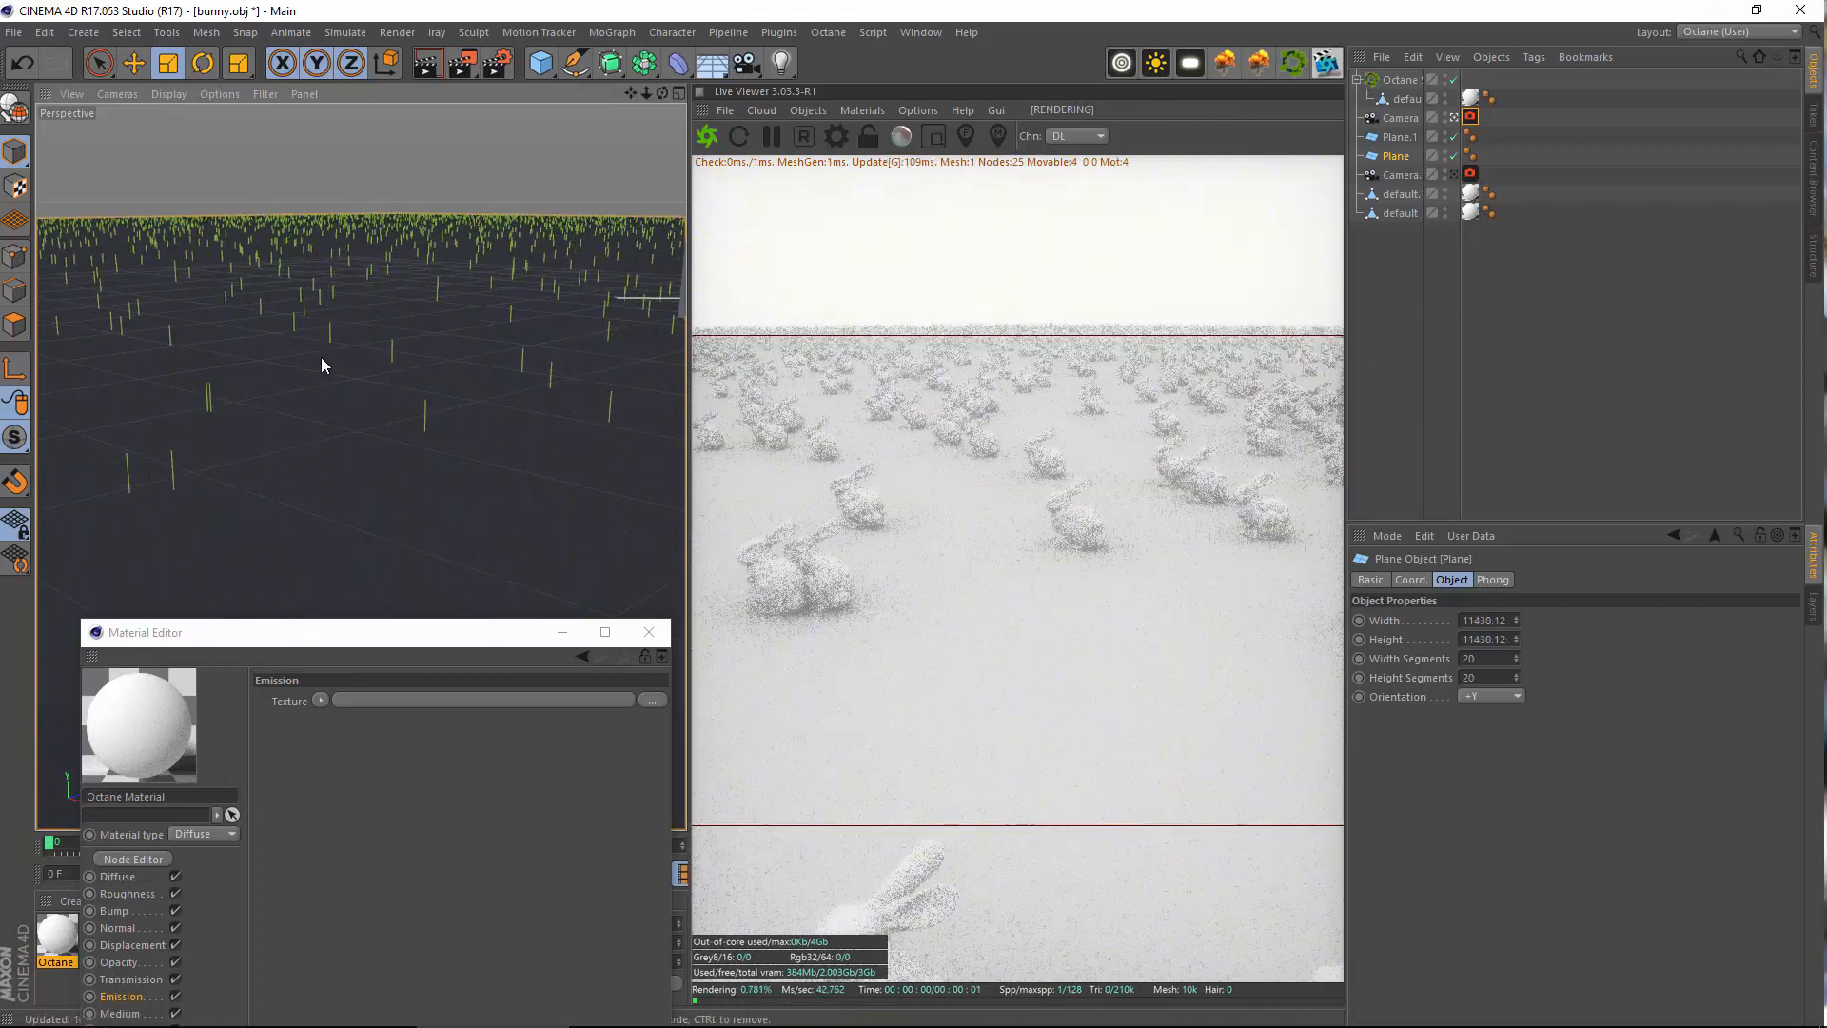
{"action": "left_click_drag", "start_coordinate": [320, 357], "coordinate": [85, 419], "text": "alt"}
{"action": "left_click_drag", "start_coordinate": [344, 426], "coordinate": [346, 379], "text": "alt"}
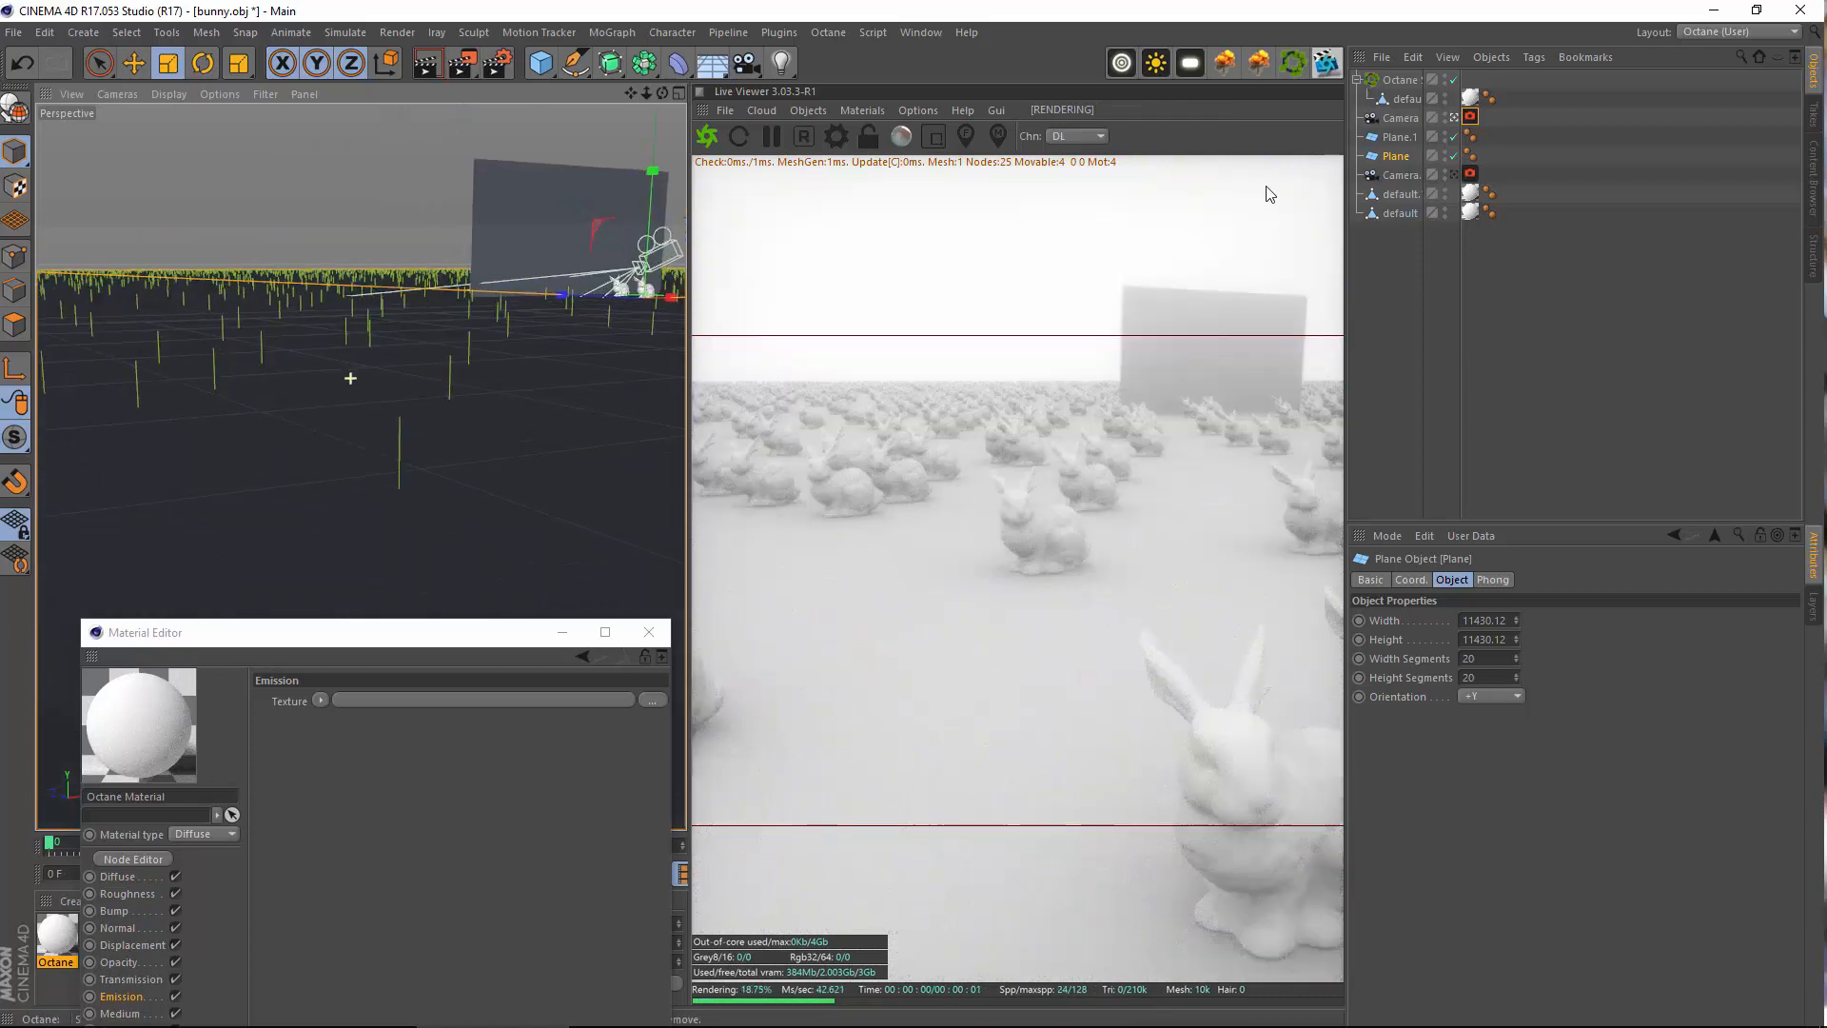
Vary the Octane Scatter's seed and set the first rotation value of the scattered bunnies to 90°
{"action": "left_click", "coordinate": [1405, 82]}
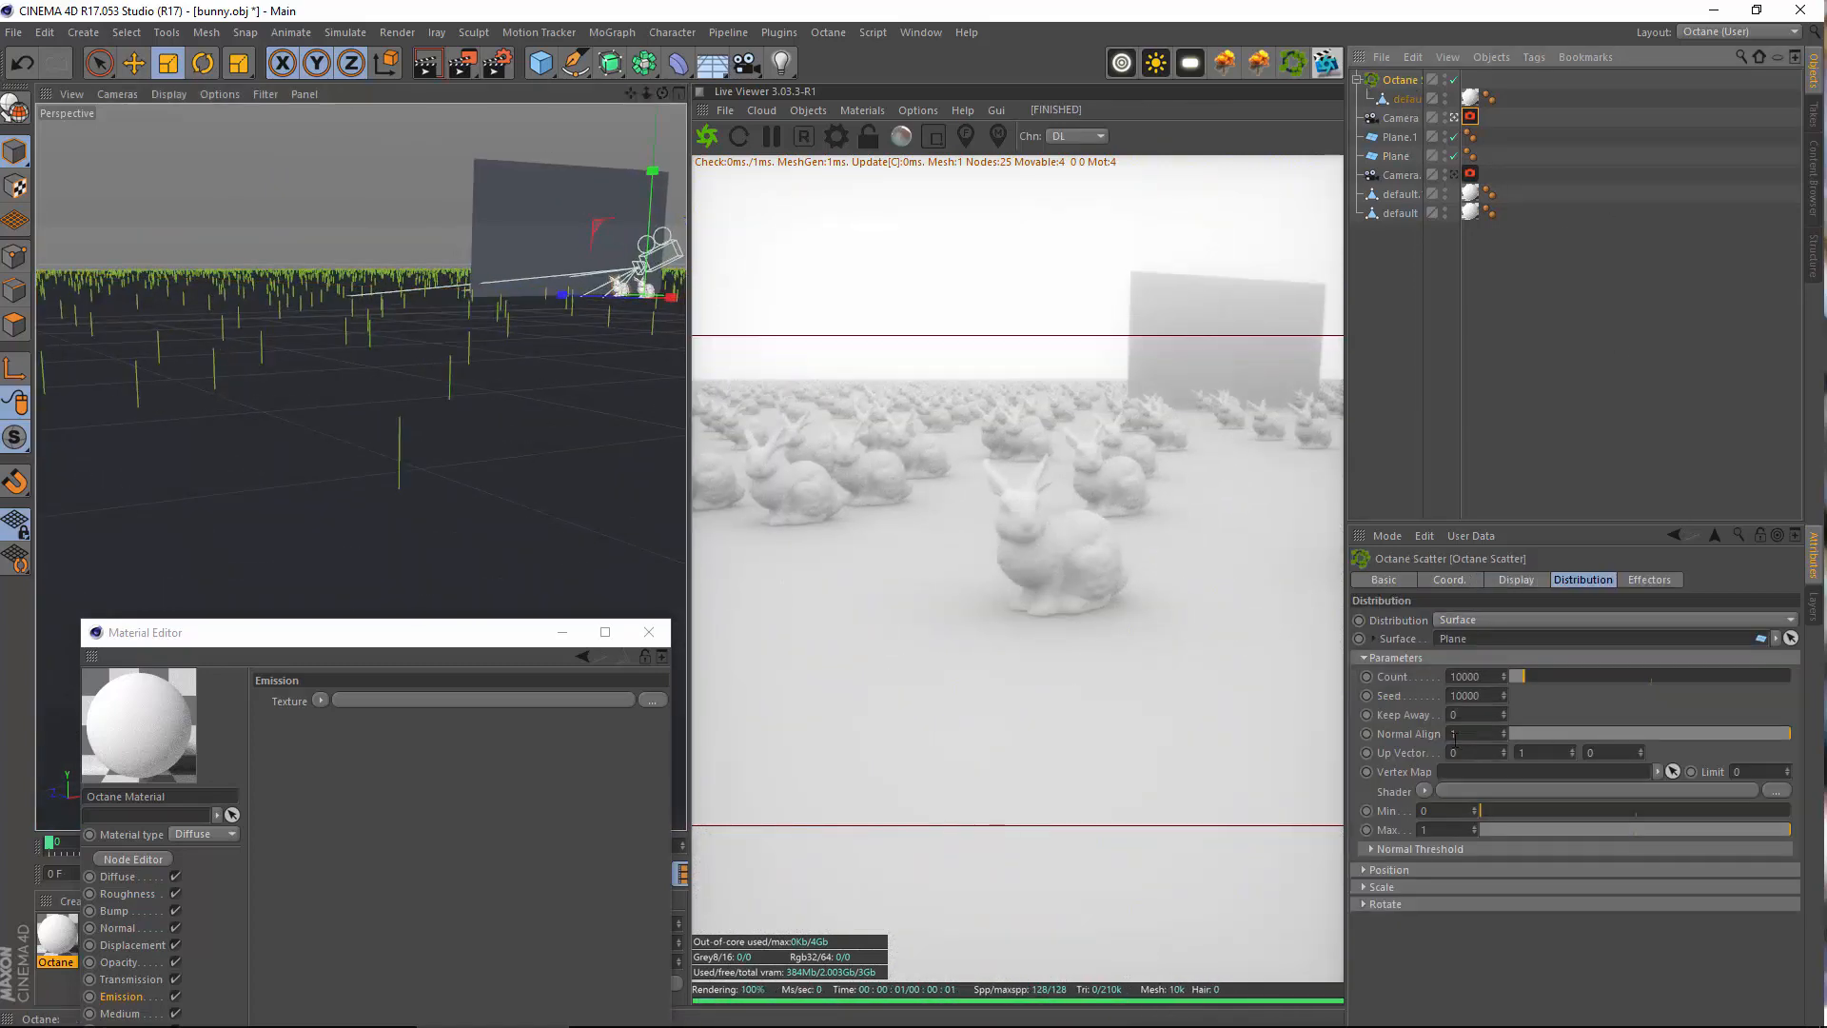
{"action": "left_click", "coordinate": [1502, 695]}
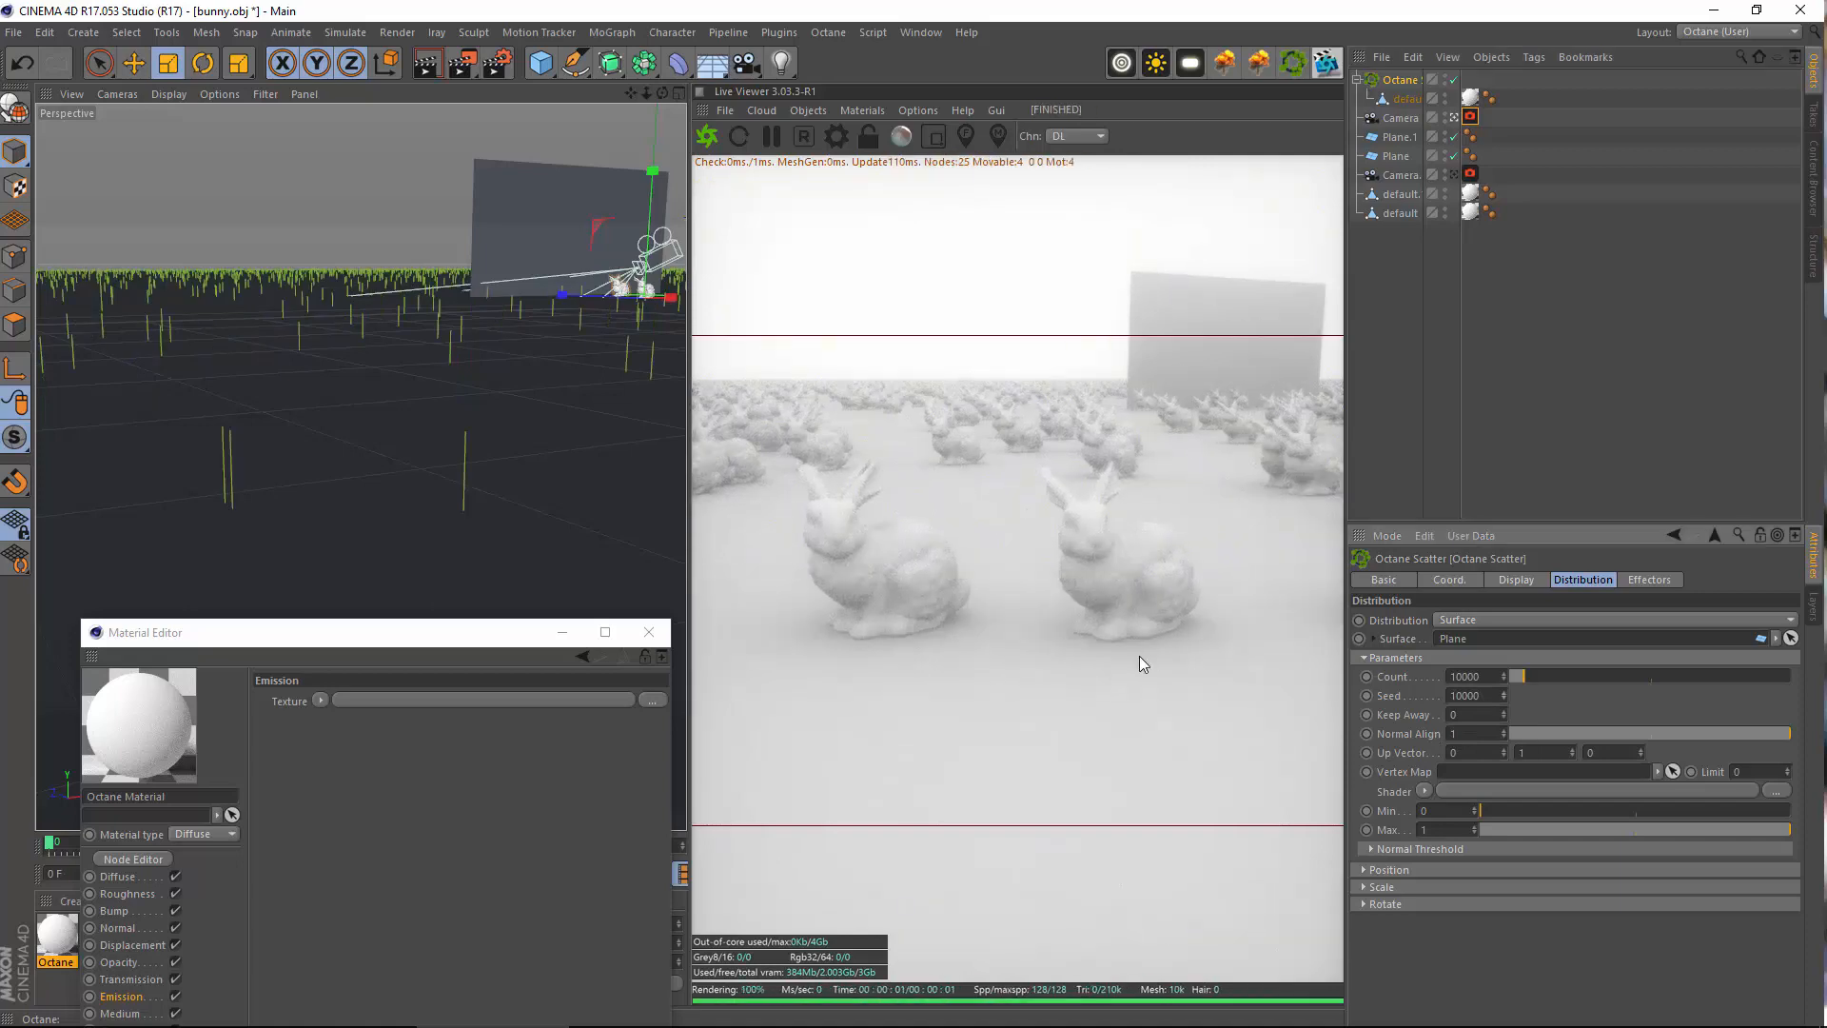
{"action": "left_click", "coordinate": [1388, 869]}
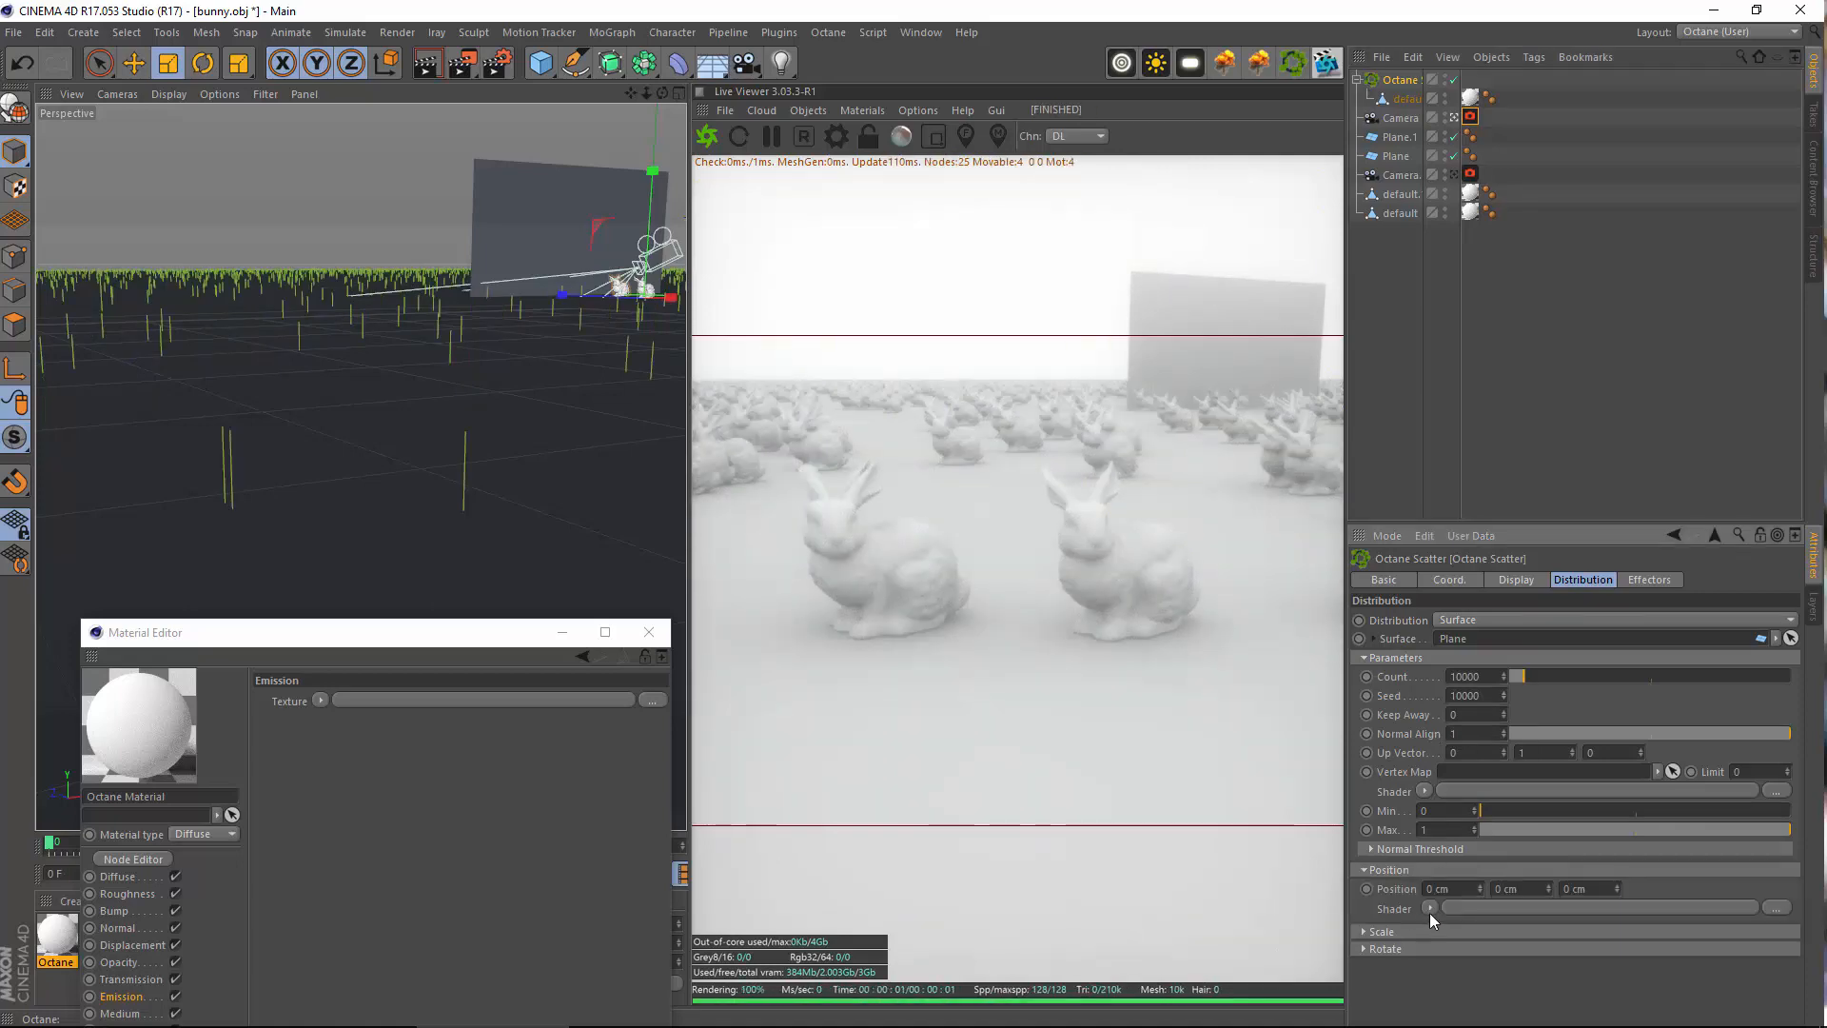
{"action": "left_click", "coordinate": [1398, 931]}
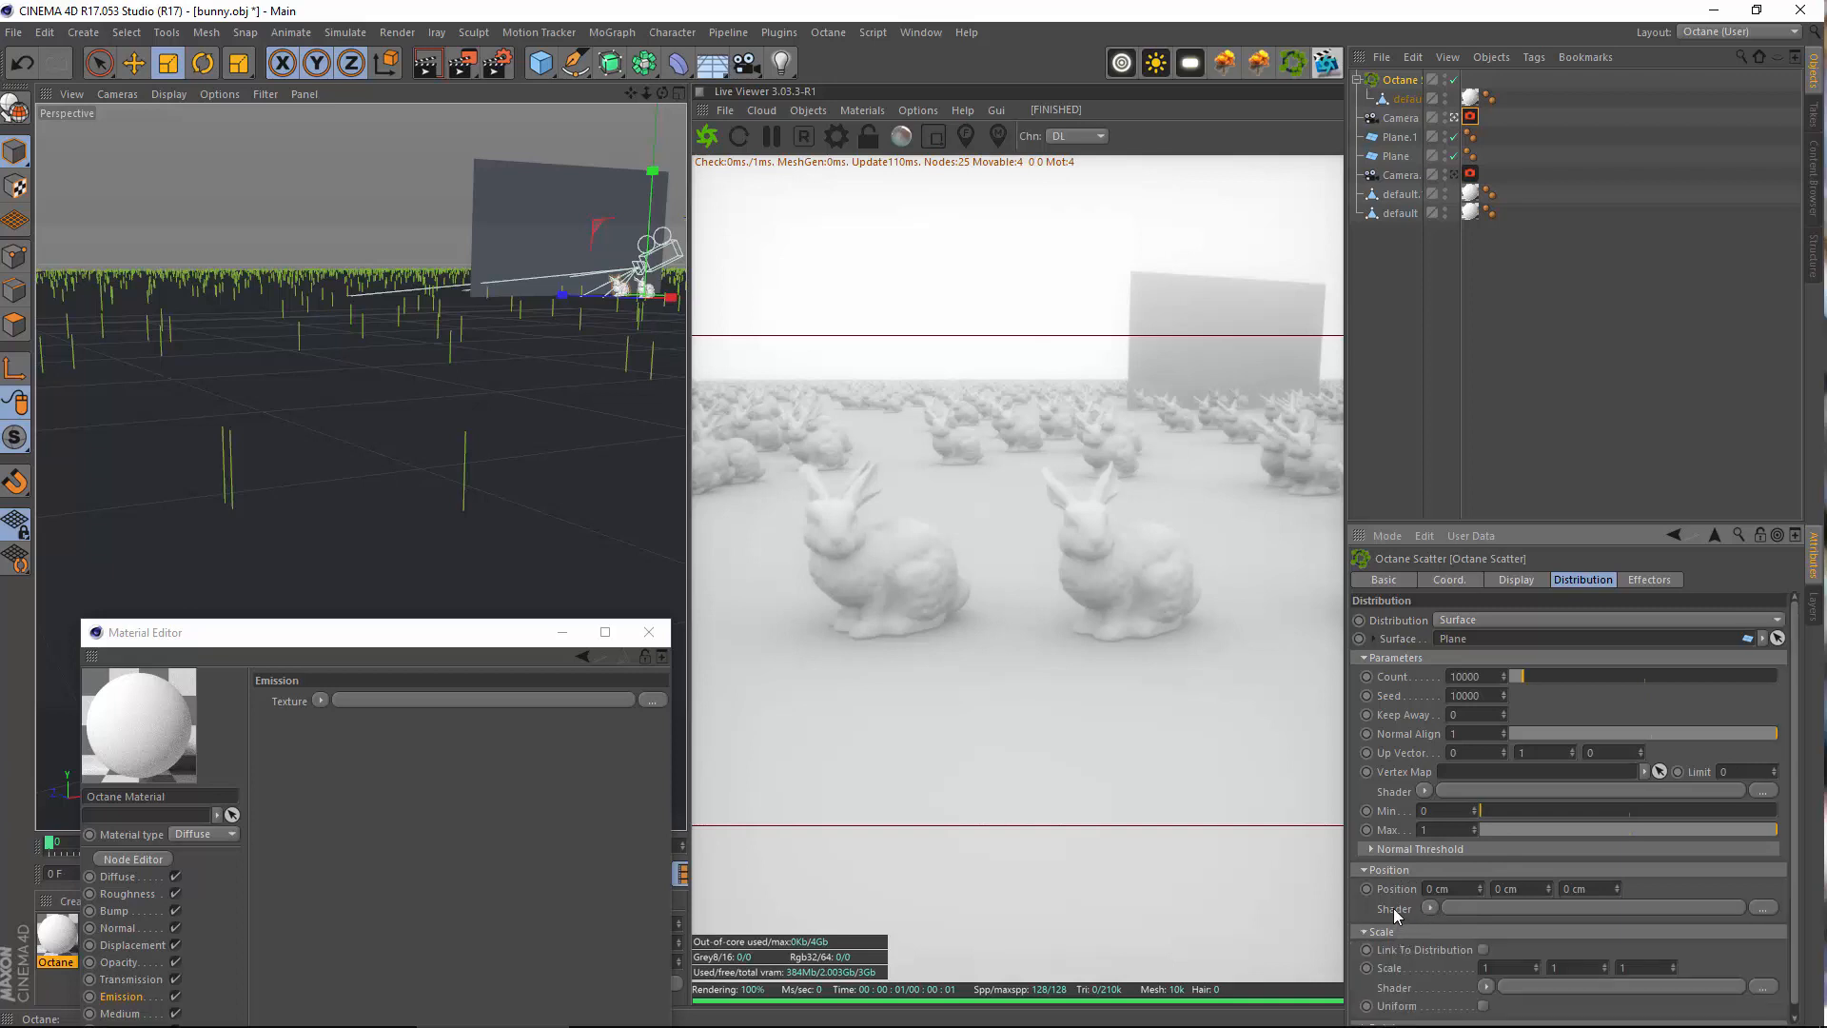
{"action": "scroll", "coordinate": [1363, 892], "scroll_direction": "down", "scroll_amount": 1}
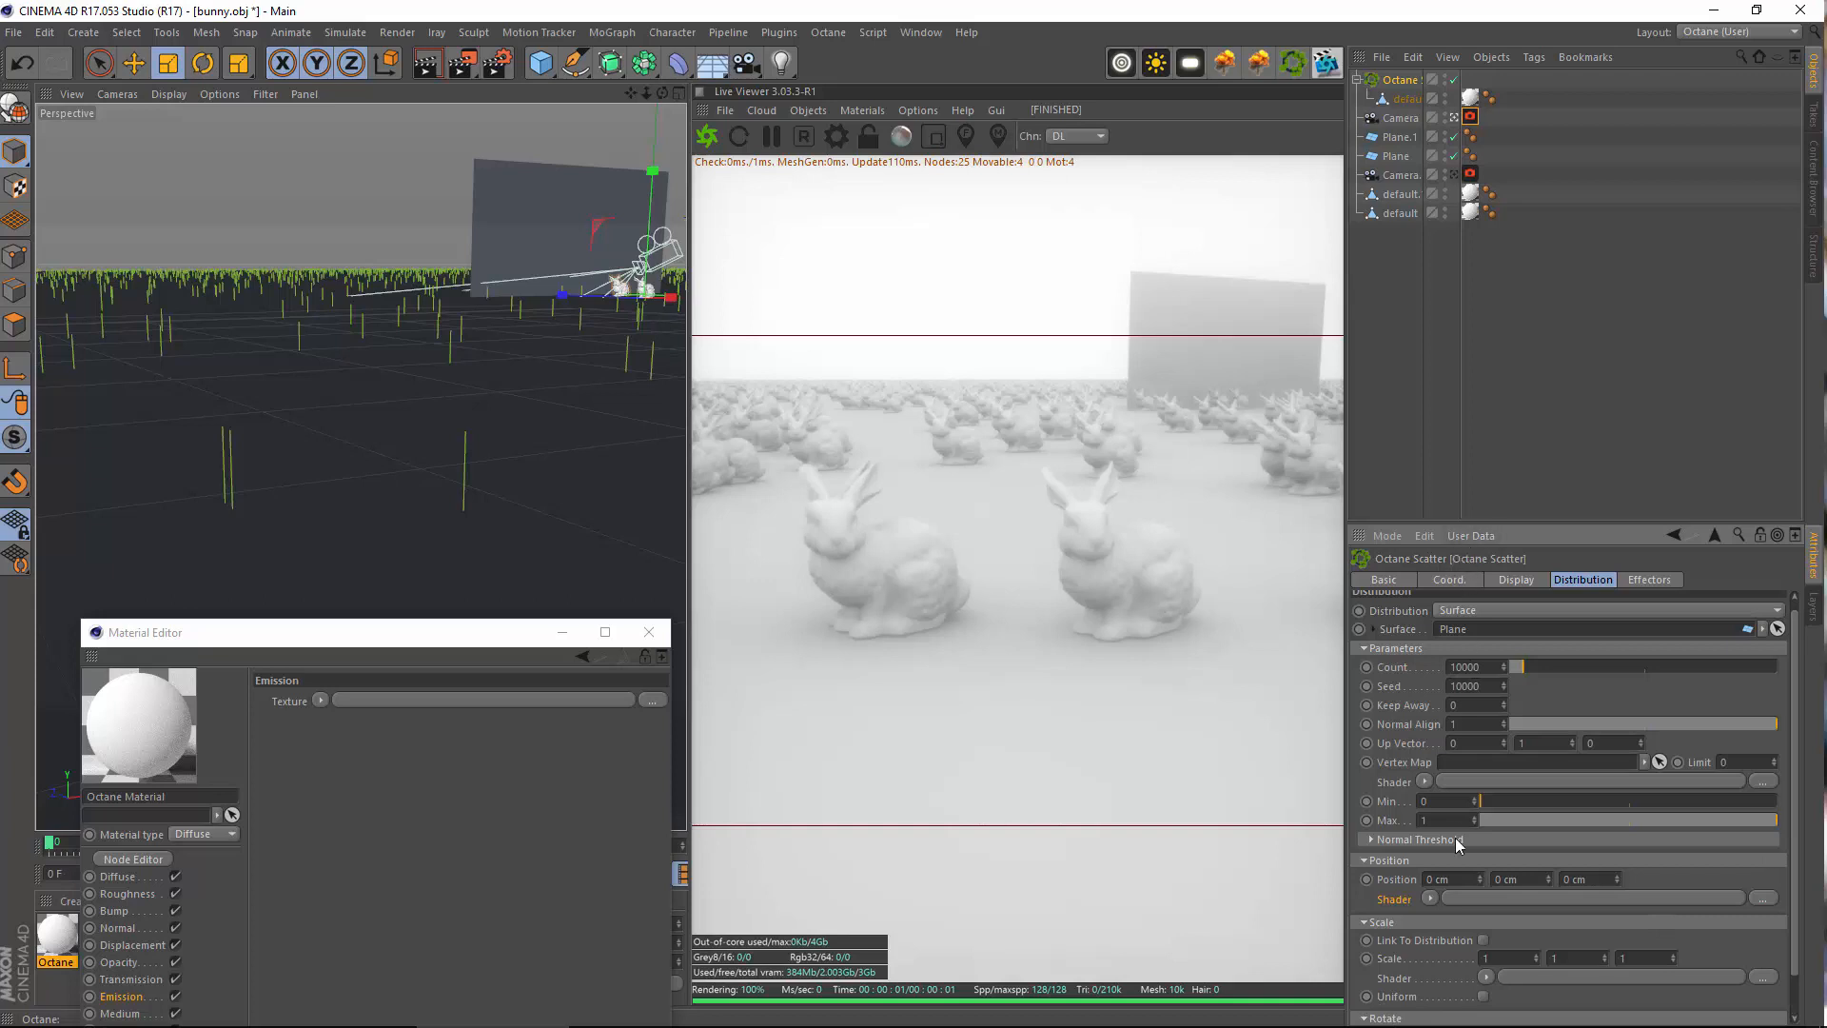
{"action": "scroll", "coordinate": [1534, 874], "scroll_direction": "down", "scroll_amount": 1}
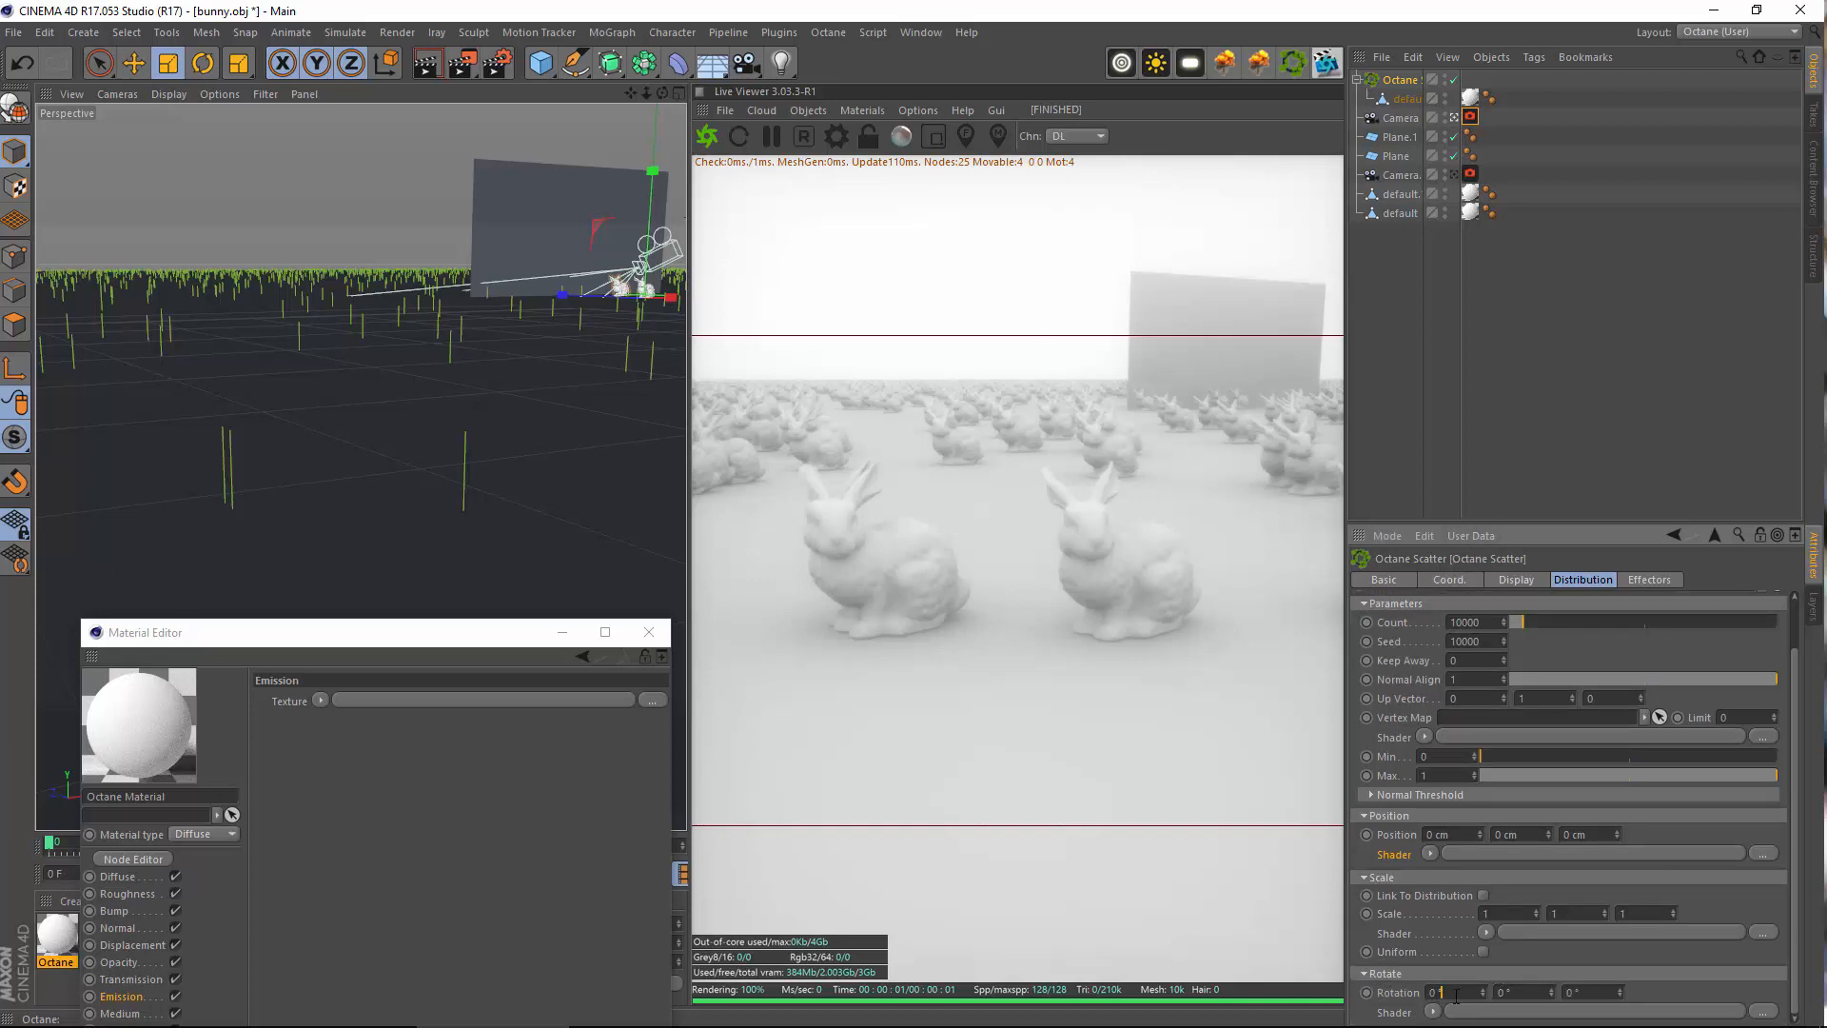
{"action": "type", "text": "90"}
{"action": "key", "text": "Return"}
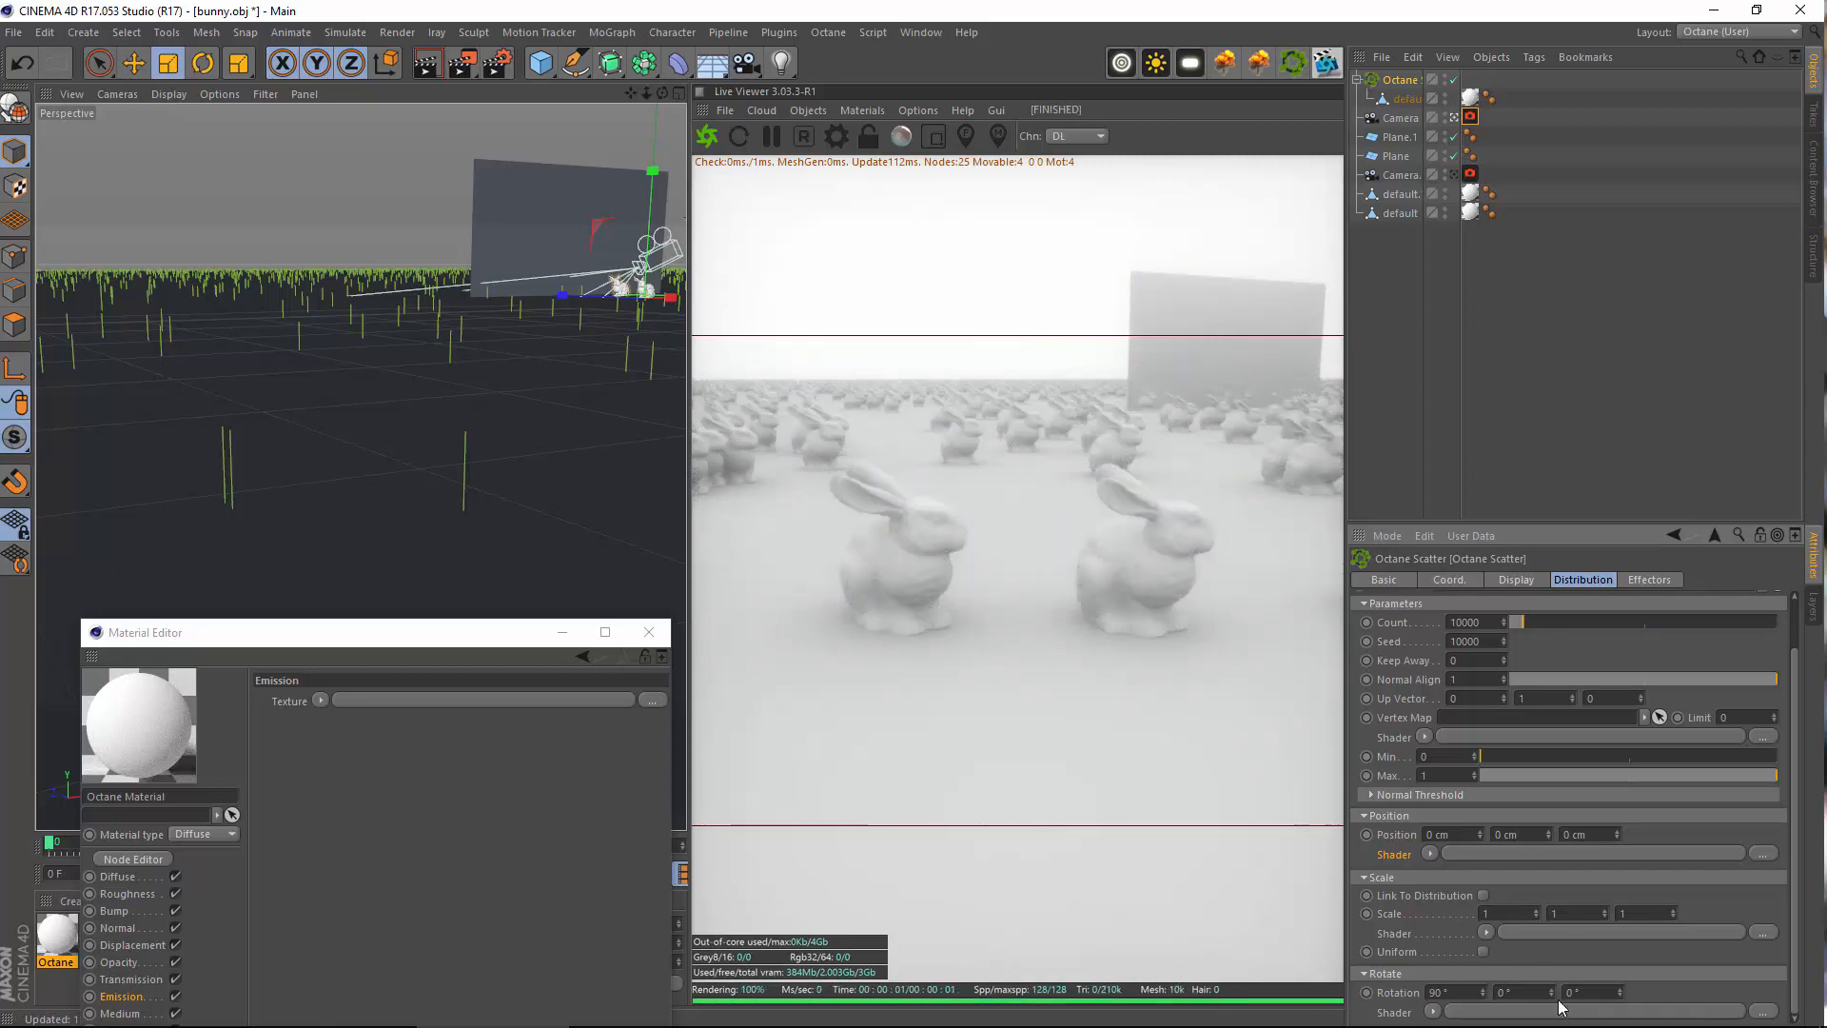
Load a Noise shader into the Octane Scatter's rotation and open the noise settings
{"action": "left_click", "coordinate": [1430, 1011]}
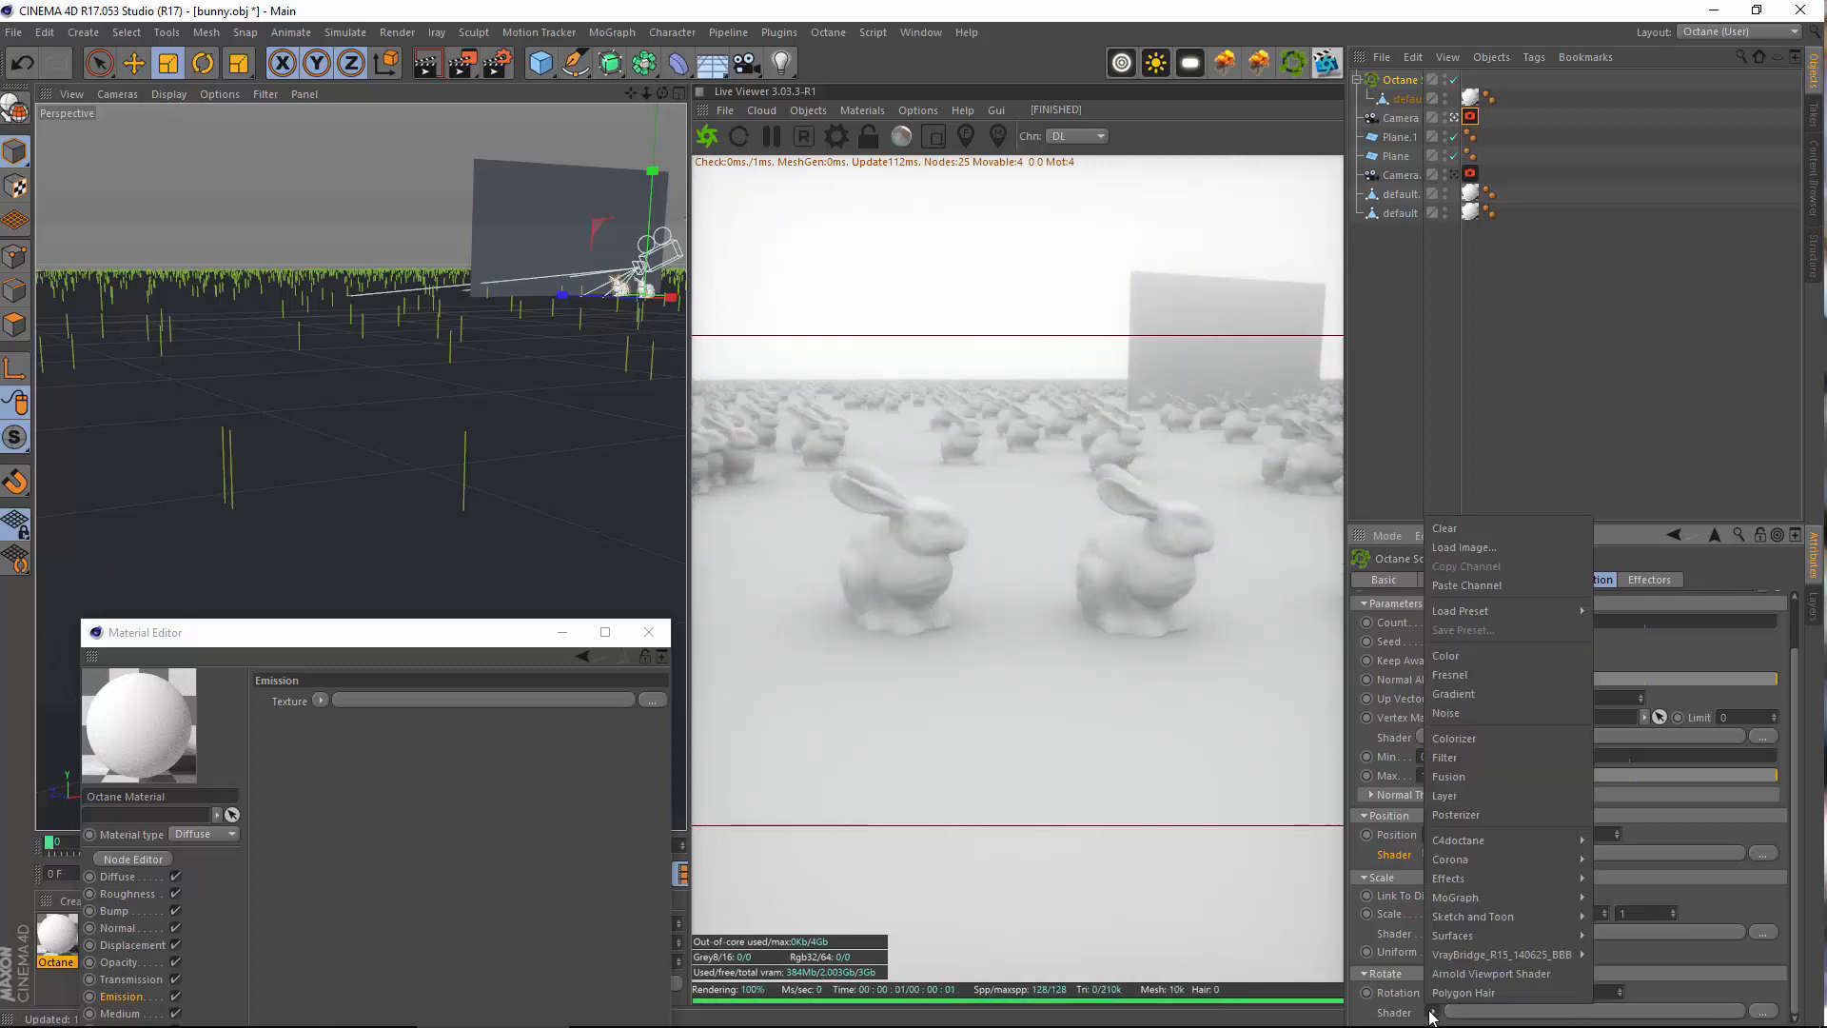
{"action": "left_click", "coordinate": [1487, 709]}
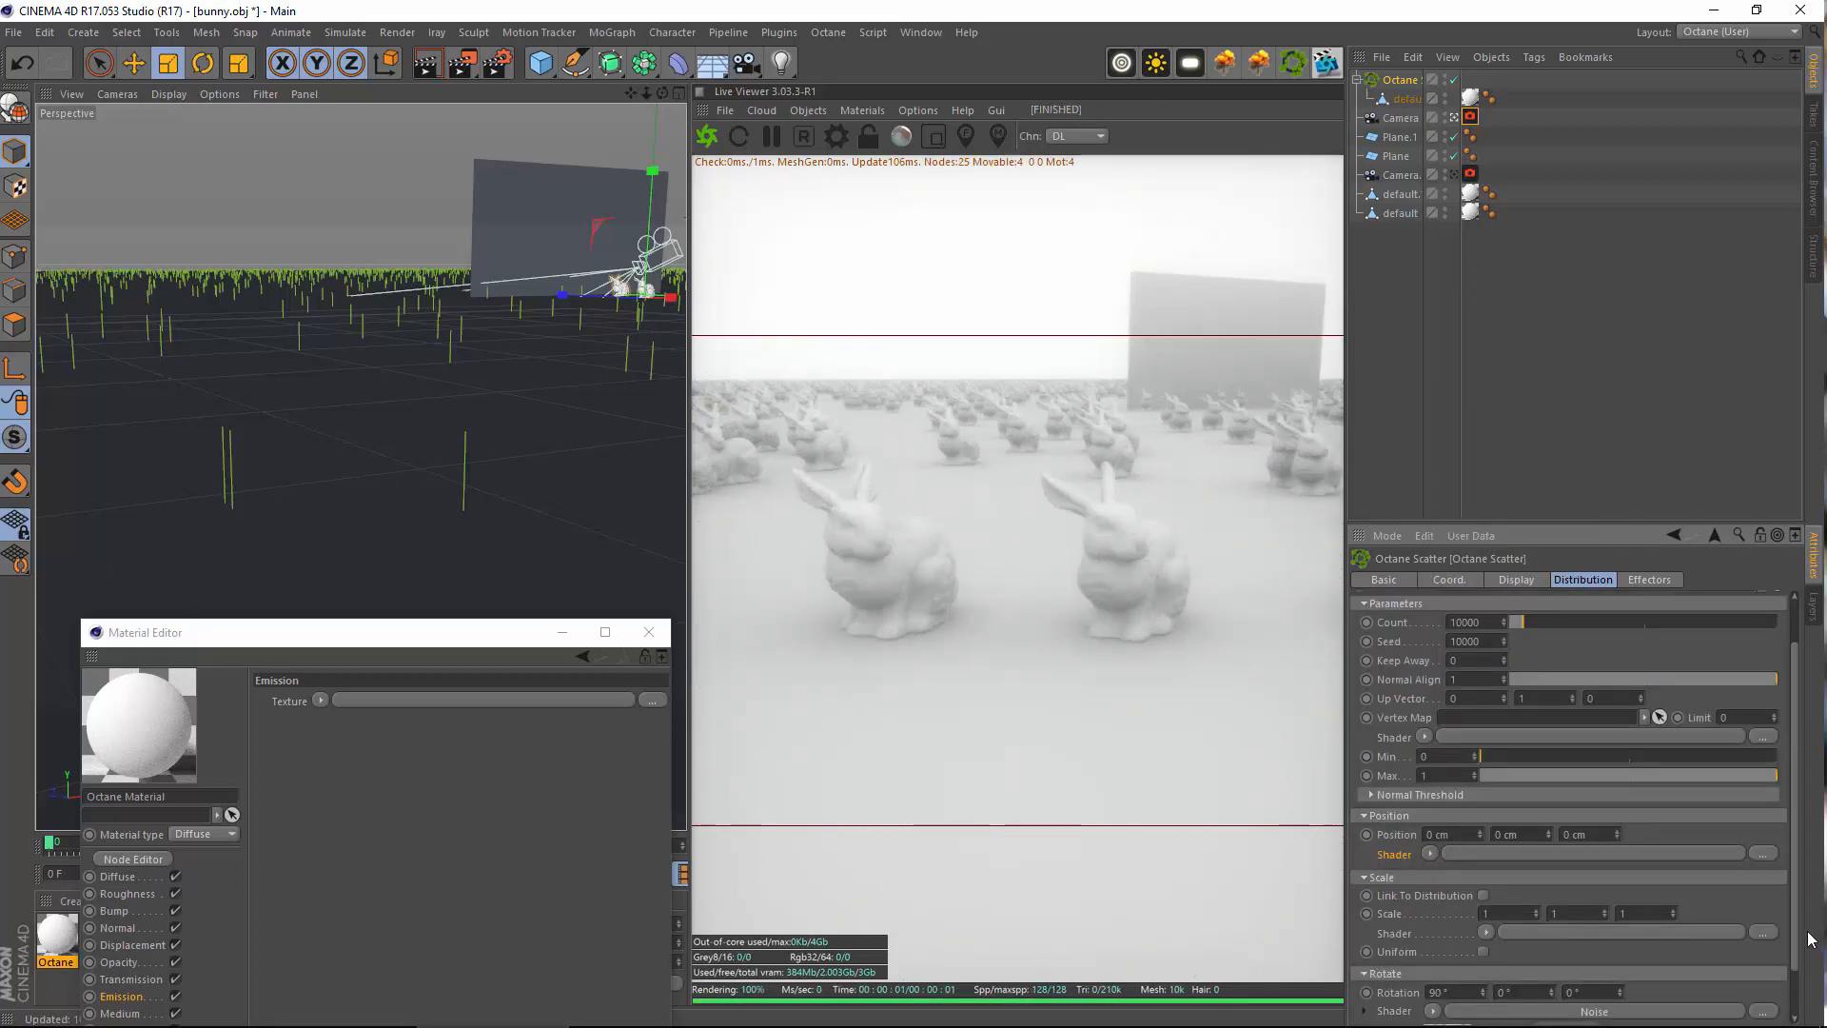
{"action": "scroll", "coordinate": [1798, 942], "scroll_direction": "down", "scroll_amount": 2}
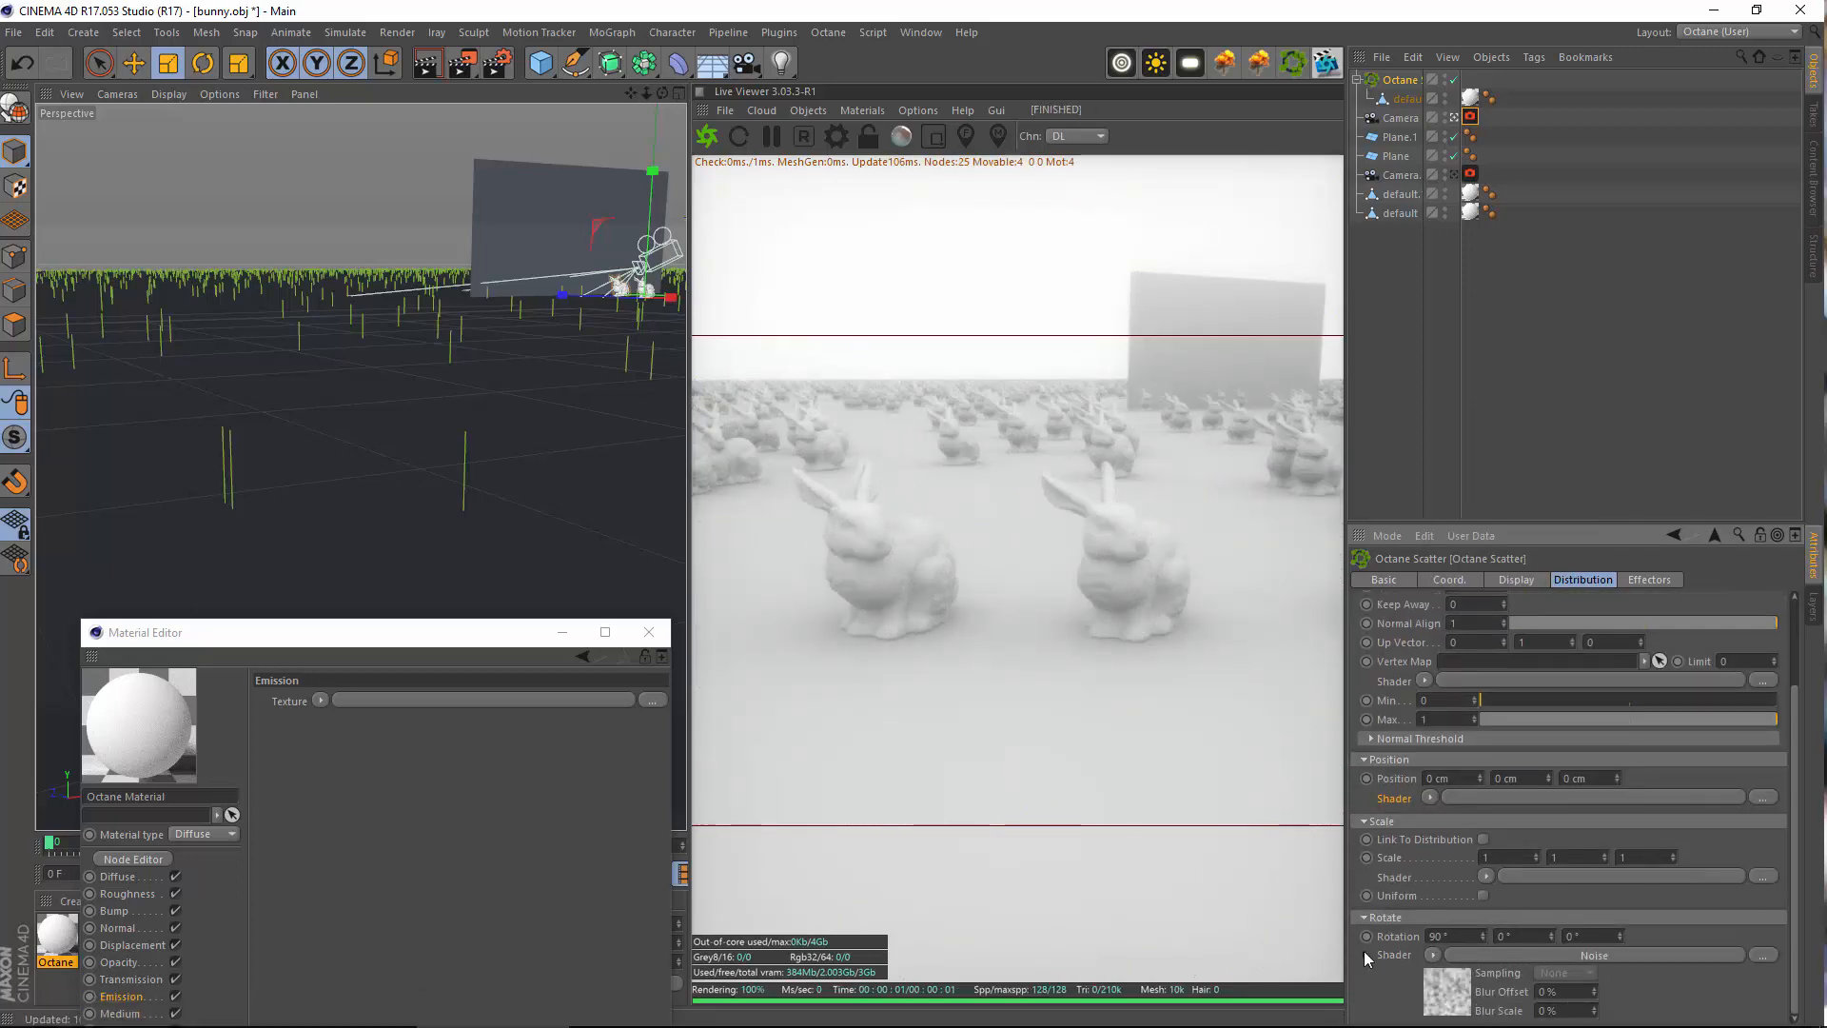
{"action": "left_click", "coordinate": [1364, 955]}
{"action": "scroll", "coordinate": [1386, 984], "scroll_direction": "down", "scroll_amount": 4}
{"action": "scroll", "coordinate": [1528, 883], "scroll_direction": "down", "scroll_amount": 8}
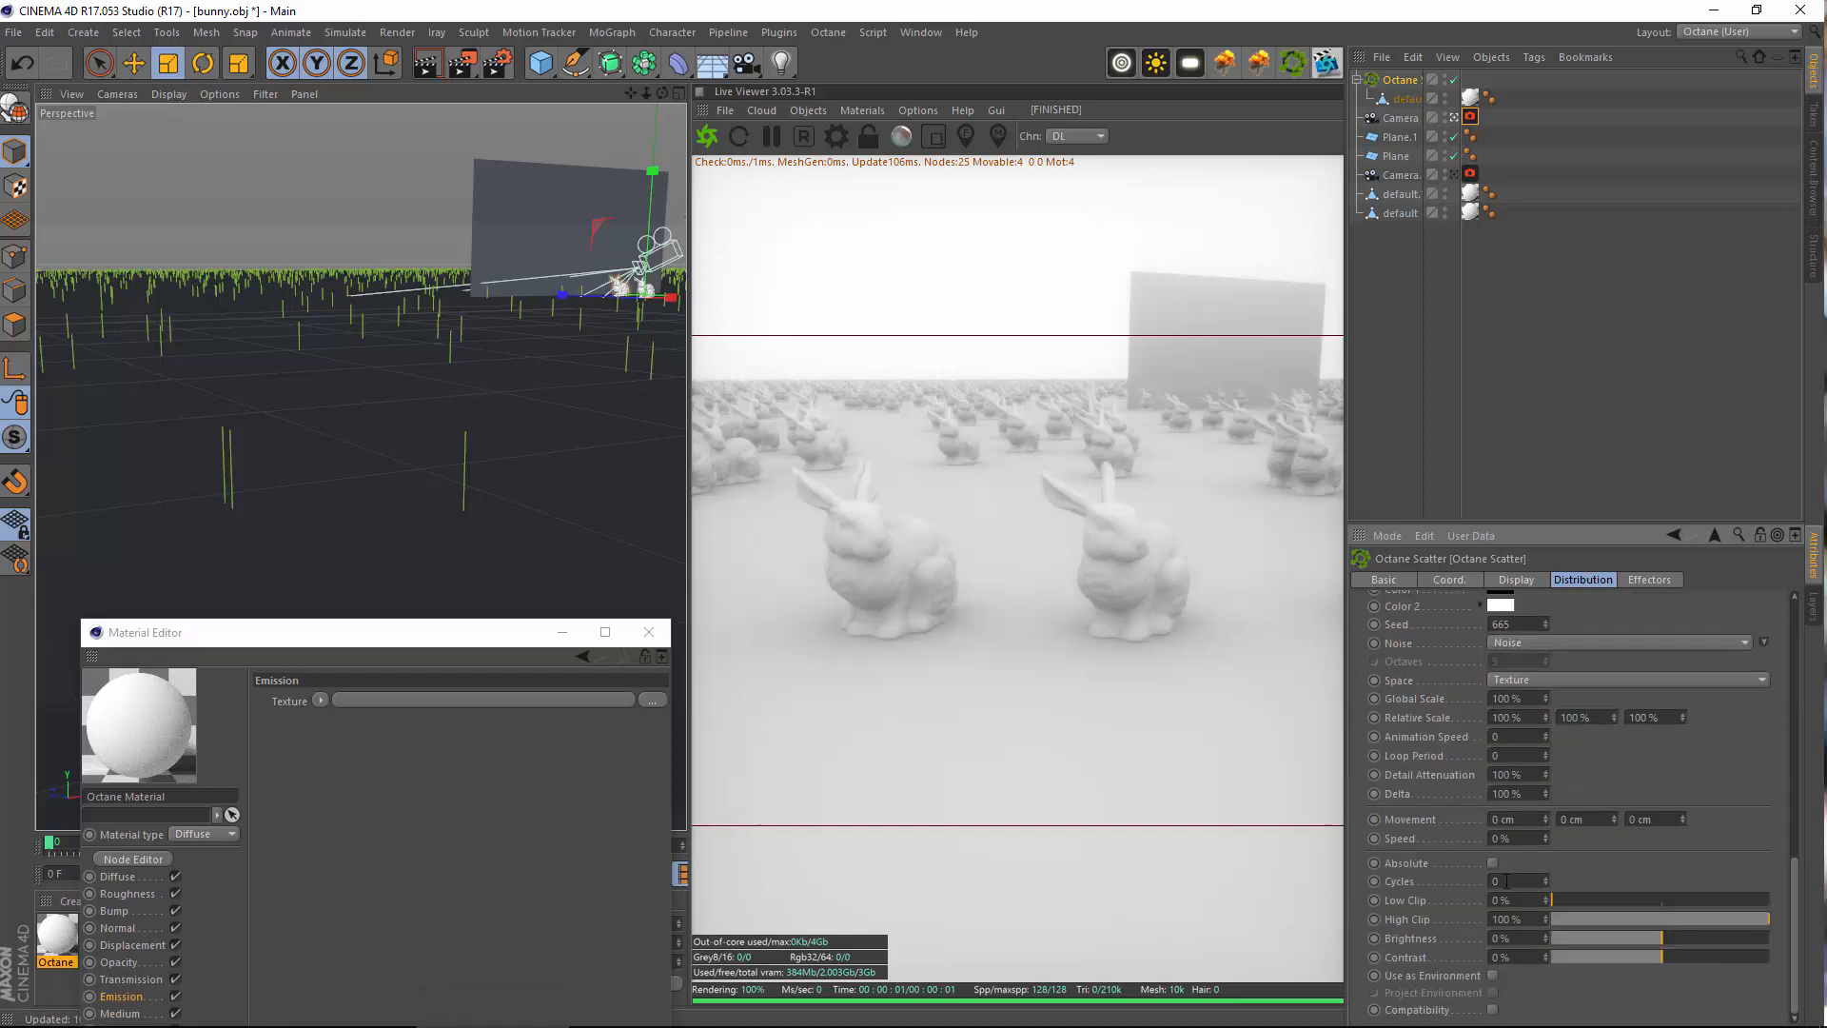
Set the rotation noise's cycles to 0.3 and darken its Color 2 to dark grey
{"action": "left_click", "coordinate": [1501, 605]}
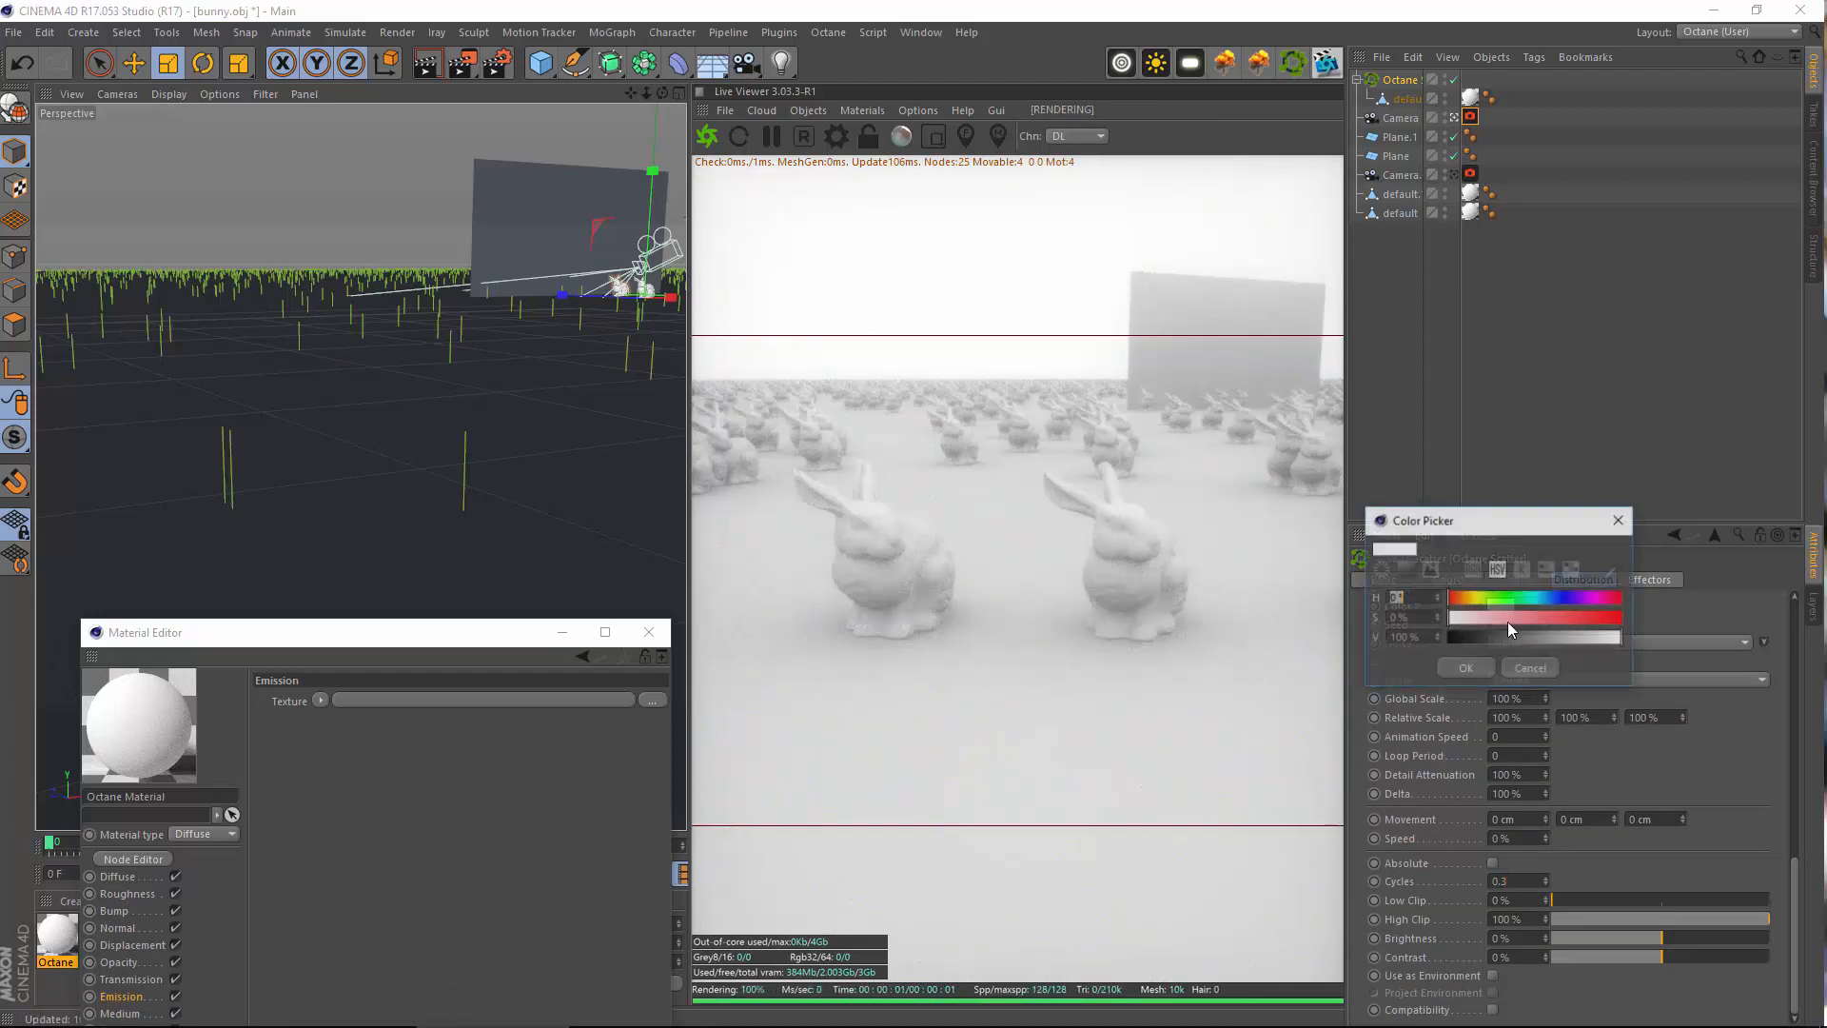
{"action": "left_click", "coordinate": [1509, 643]}
{"action": "left_click", "coordinate": [1476, 664]}
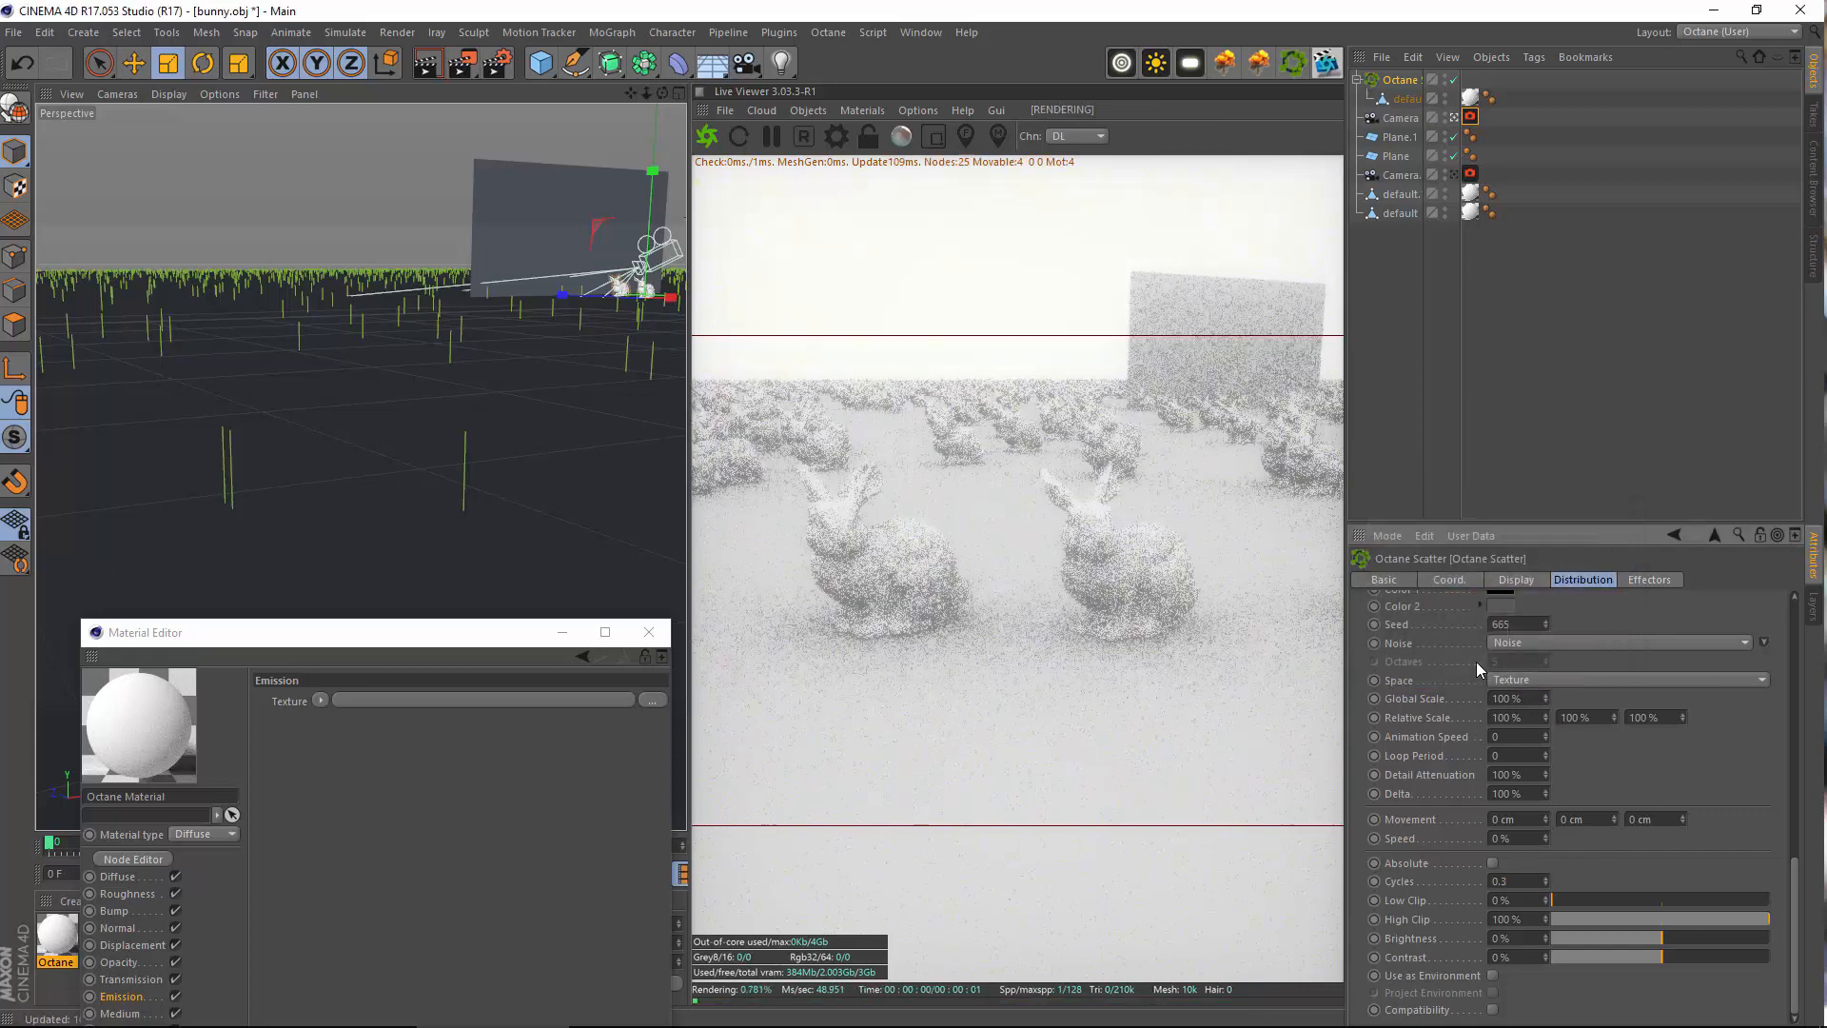
Clear the Noise shader from the Octane Scatter's rotation
{"action": "scroll", "coordinate": [1617, 742], "scroll_direction": "up", "scroll_amount": 5}
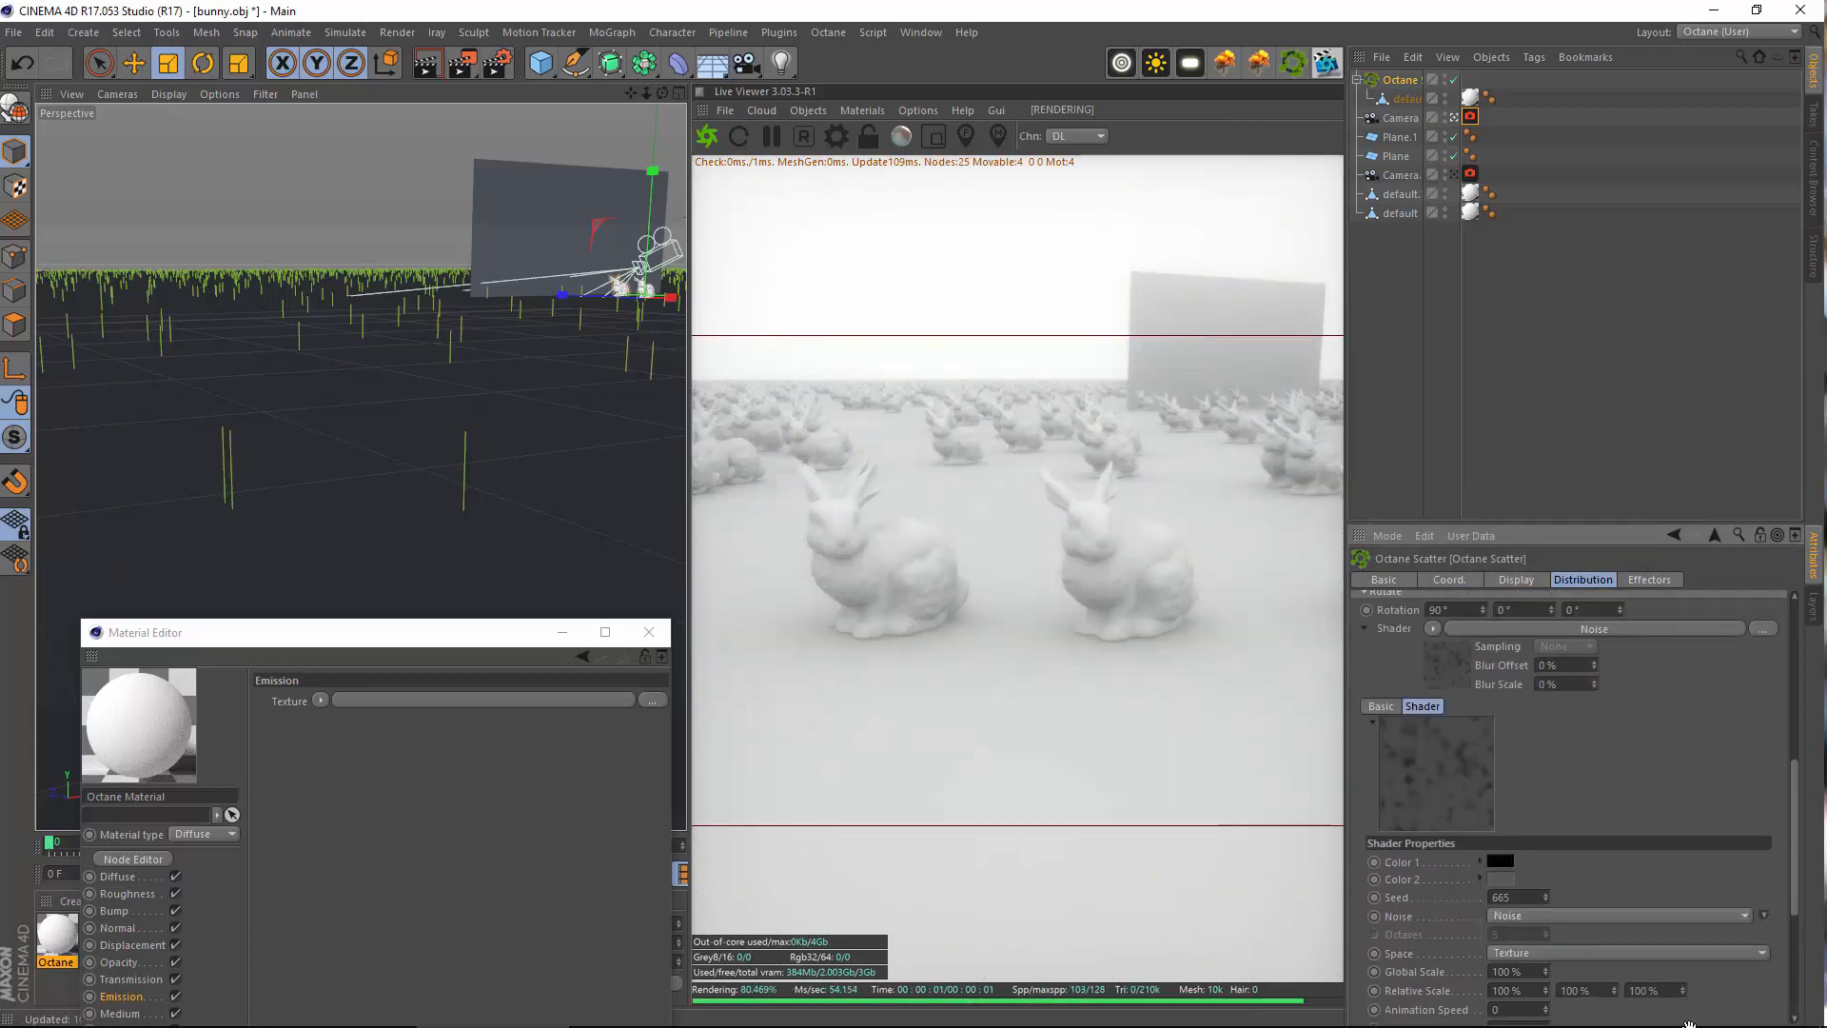
{"action": "left_click", "coordinate": [1431, 627]}
{"action": "left_click", "coordinate": [1445, 118]}
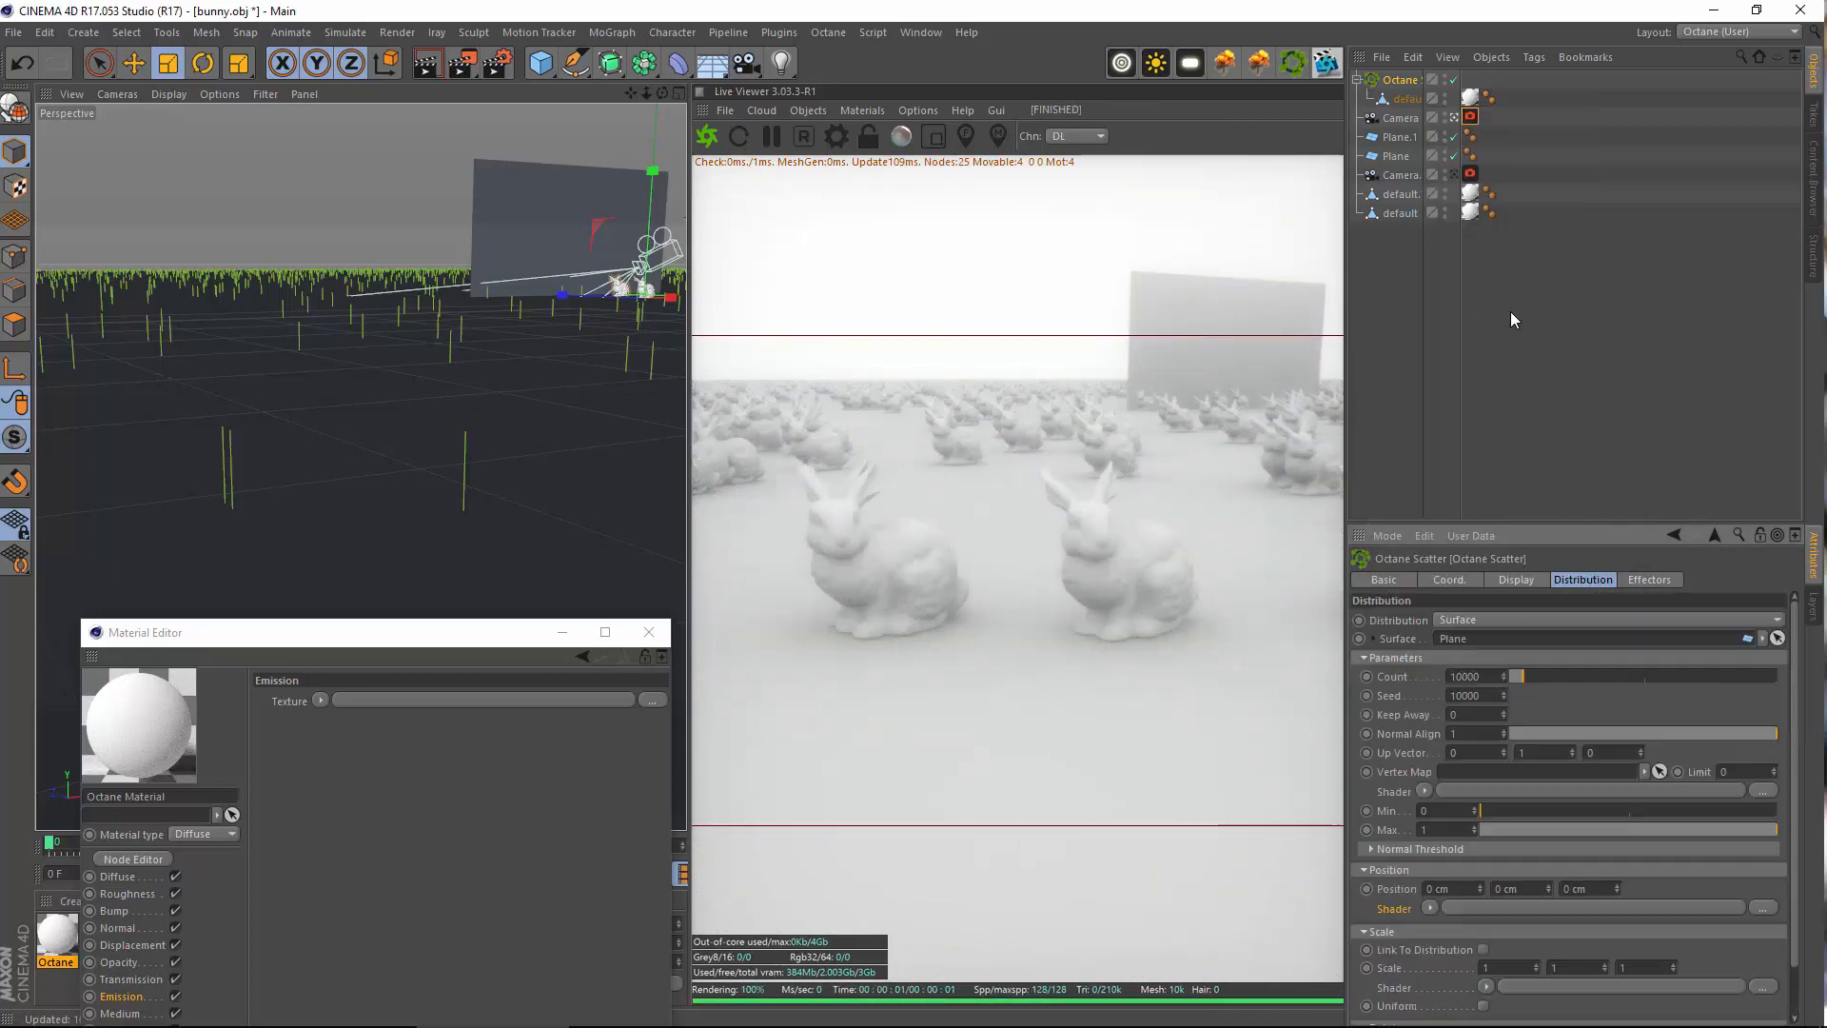
{"action": "scroll", "coordinate": [1556, 943], "scroll_direction": "up", "scroll_amount": 5}
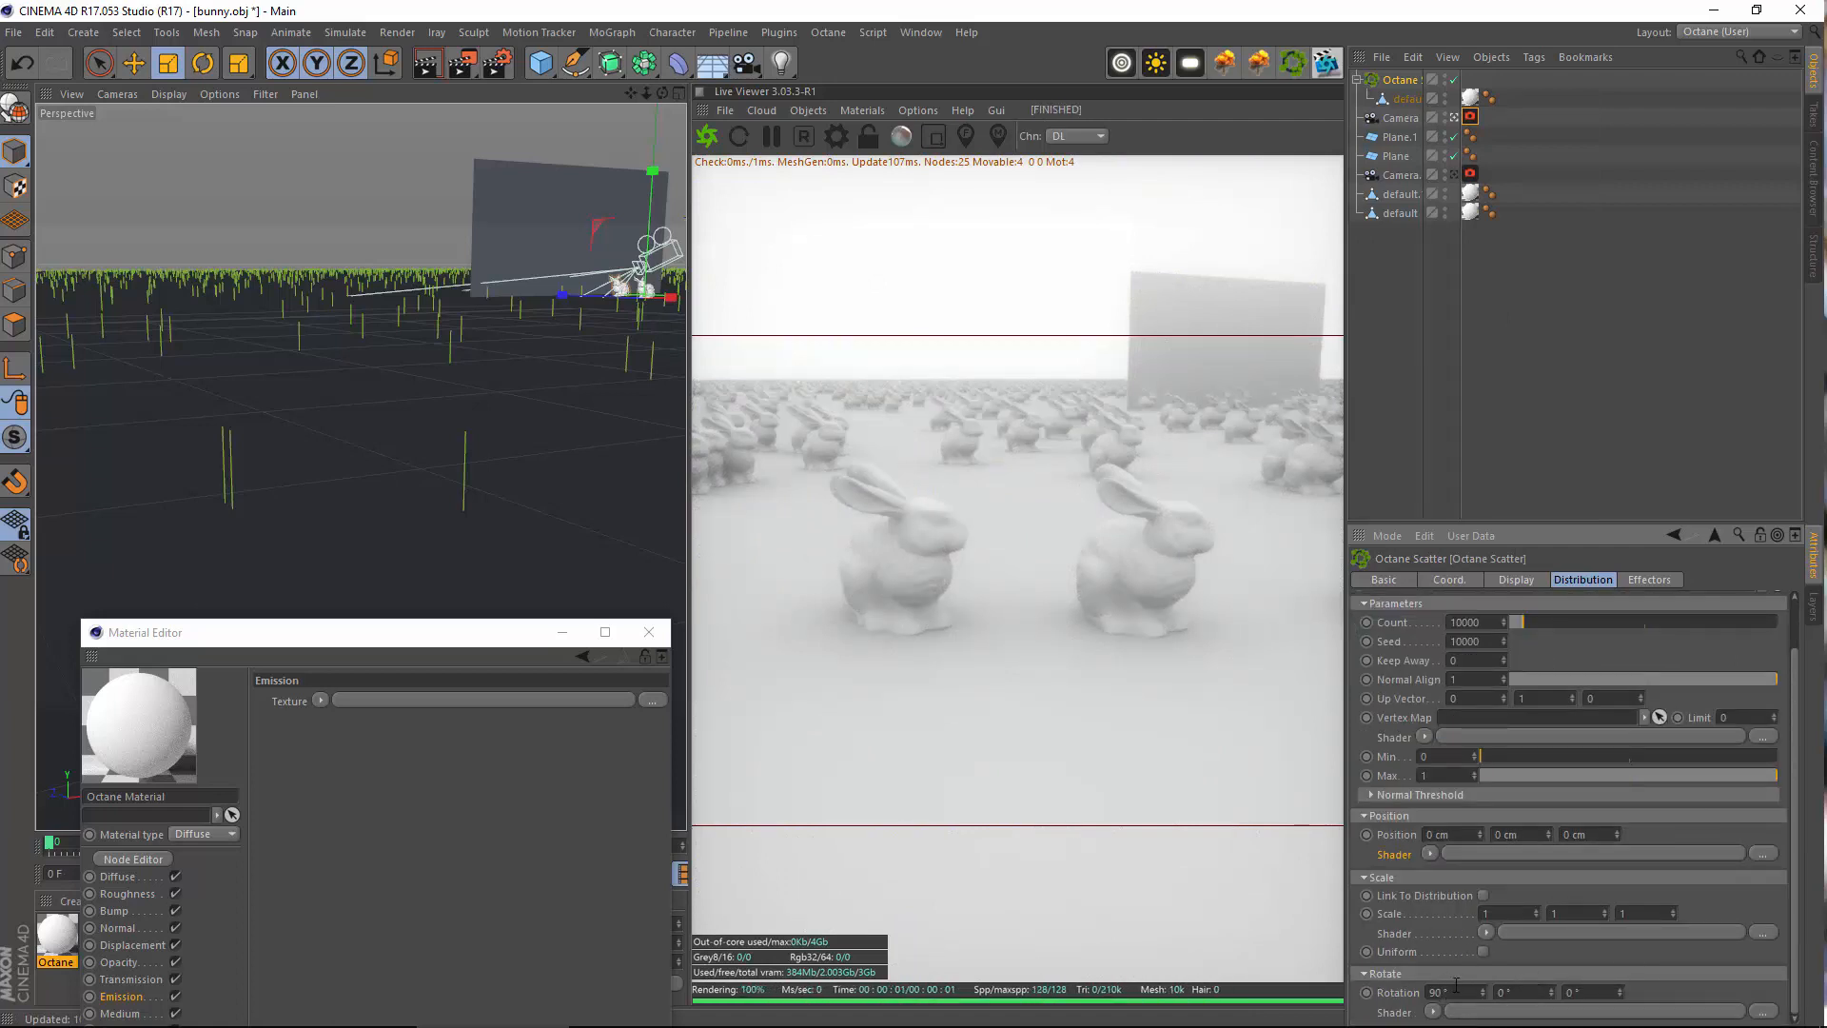
Examine the Octane Scatter's effector, coordinate and display settings and its available distribution types, keeping Surface
{"action": "left_click", "coordinate": [1619, 580]}
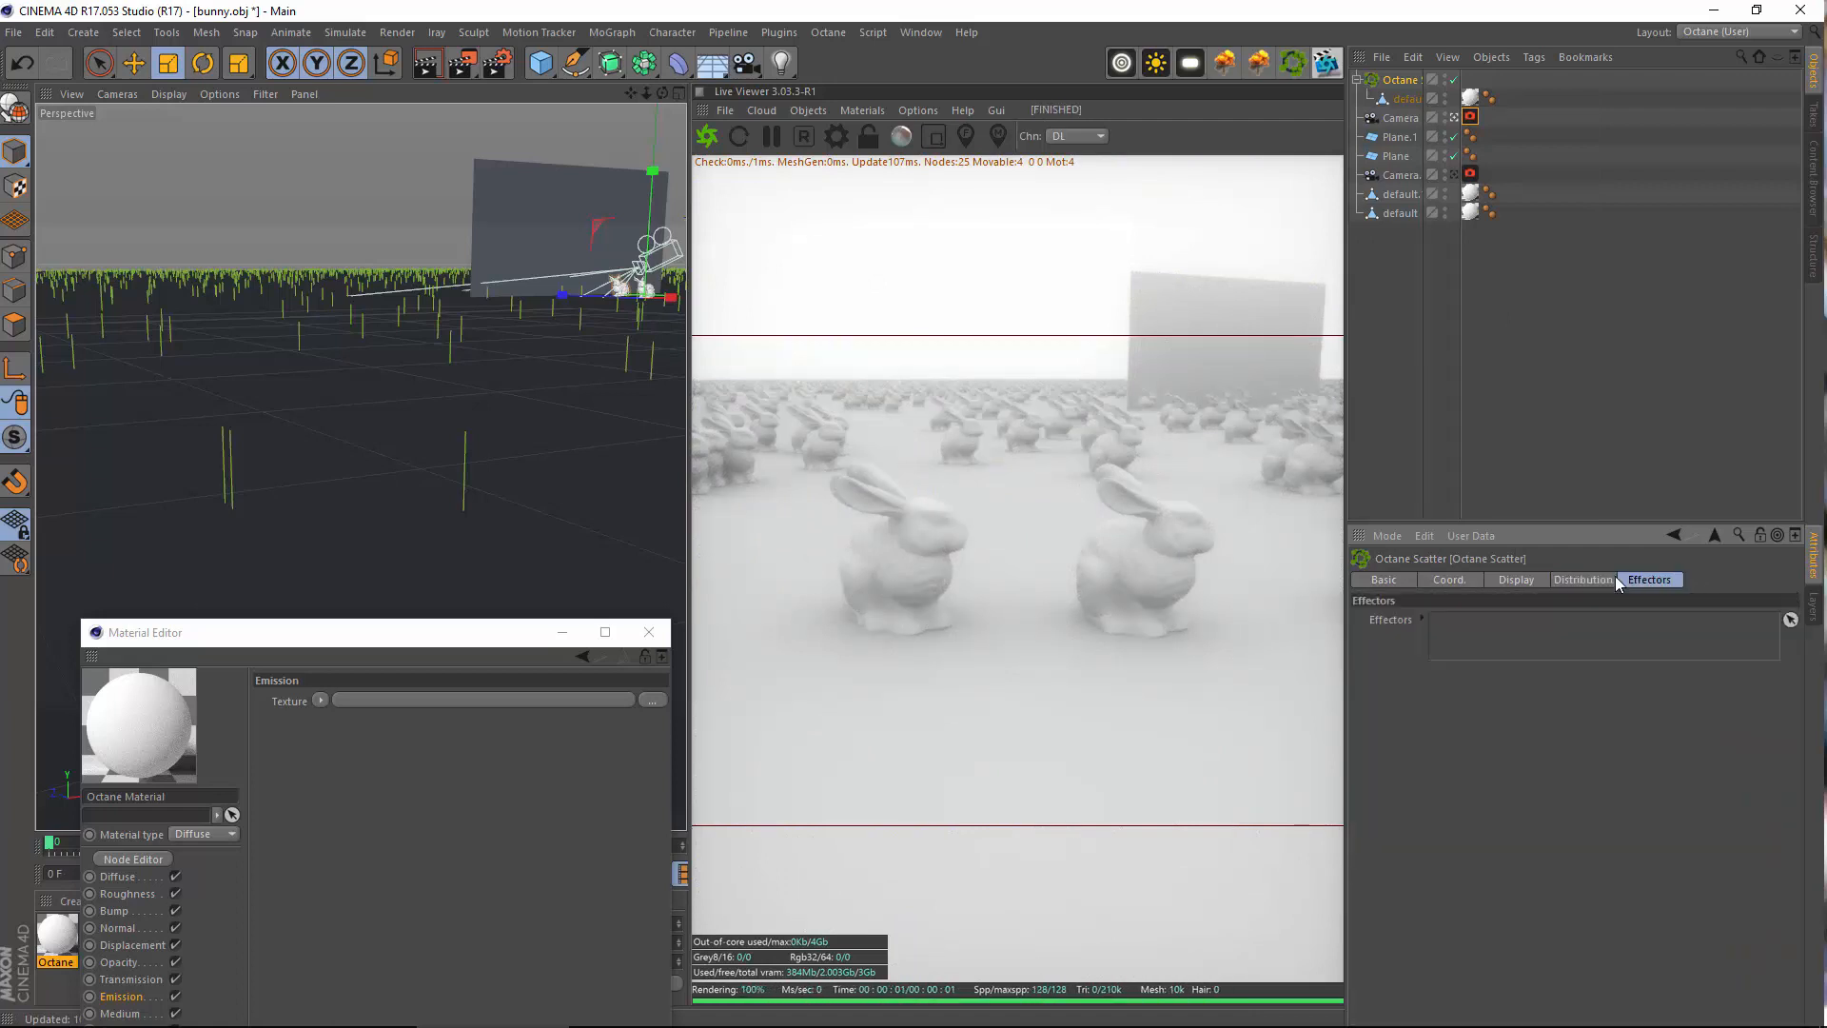
{"action": "left_click", "coordinate": [1551, 579]}
{"action": "left_click", "coordinate": [1509, 576]}
{"action": "left_click", "coordinate": [1469, 578]}
{"action": "left_click", "coordinate": [1513, 580]}
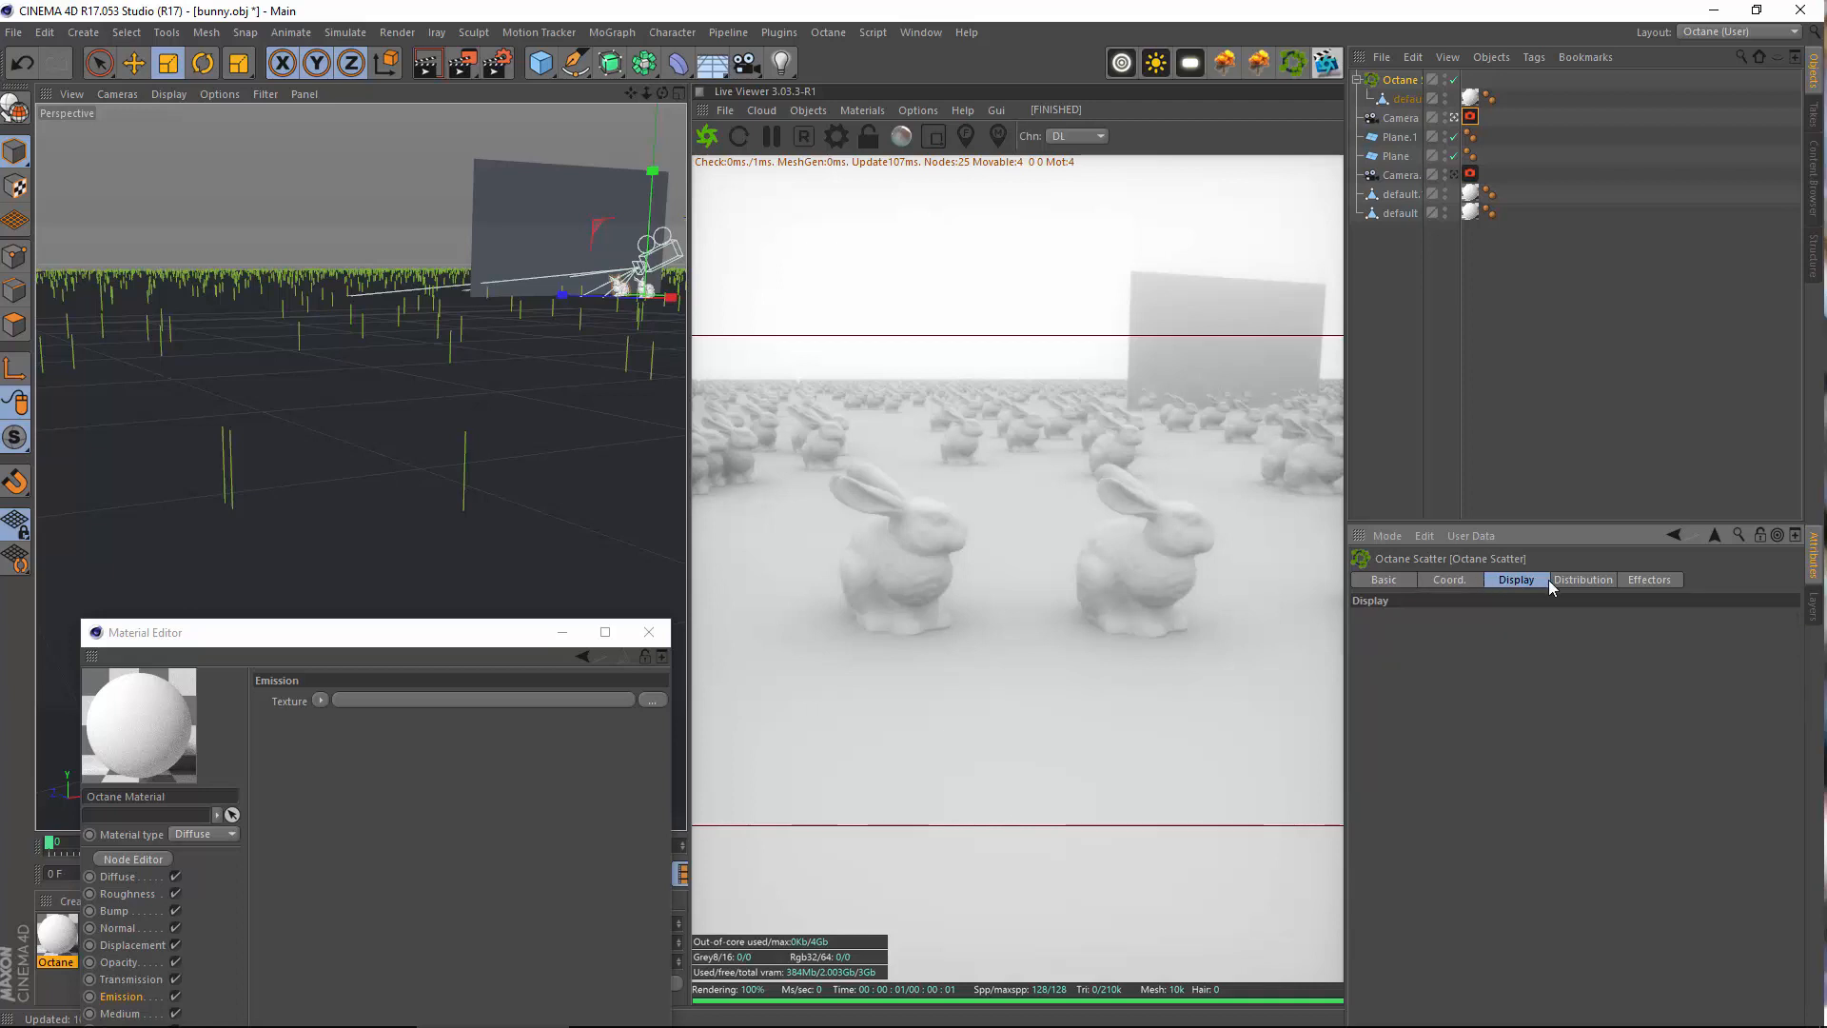
{"action": "left_click", "coordinate": [1557, 579]}
{"action": "left_click", "coordinate": [1504, 619]}
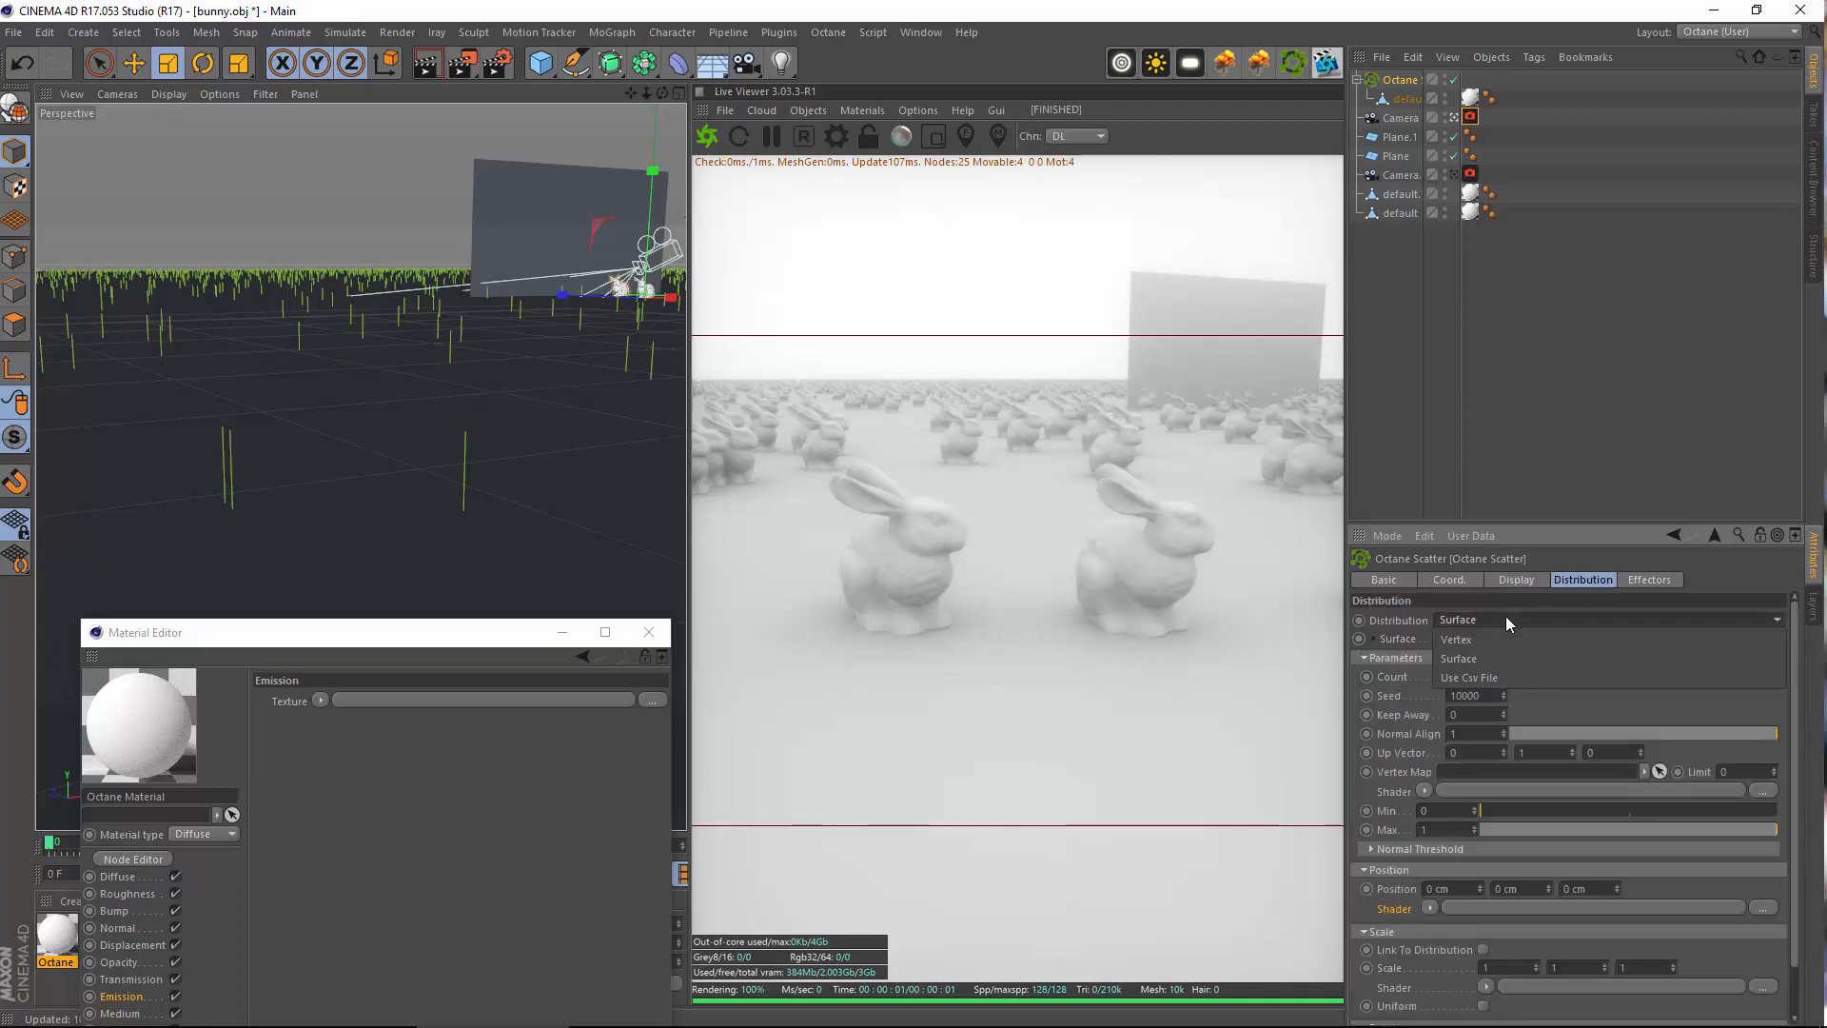
{"action": "left_click", "coordinate": [1488, 656]}
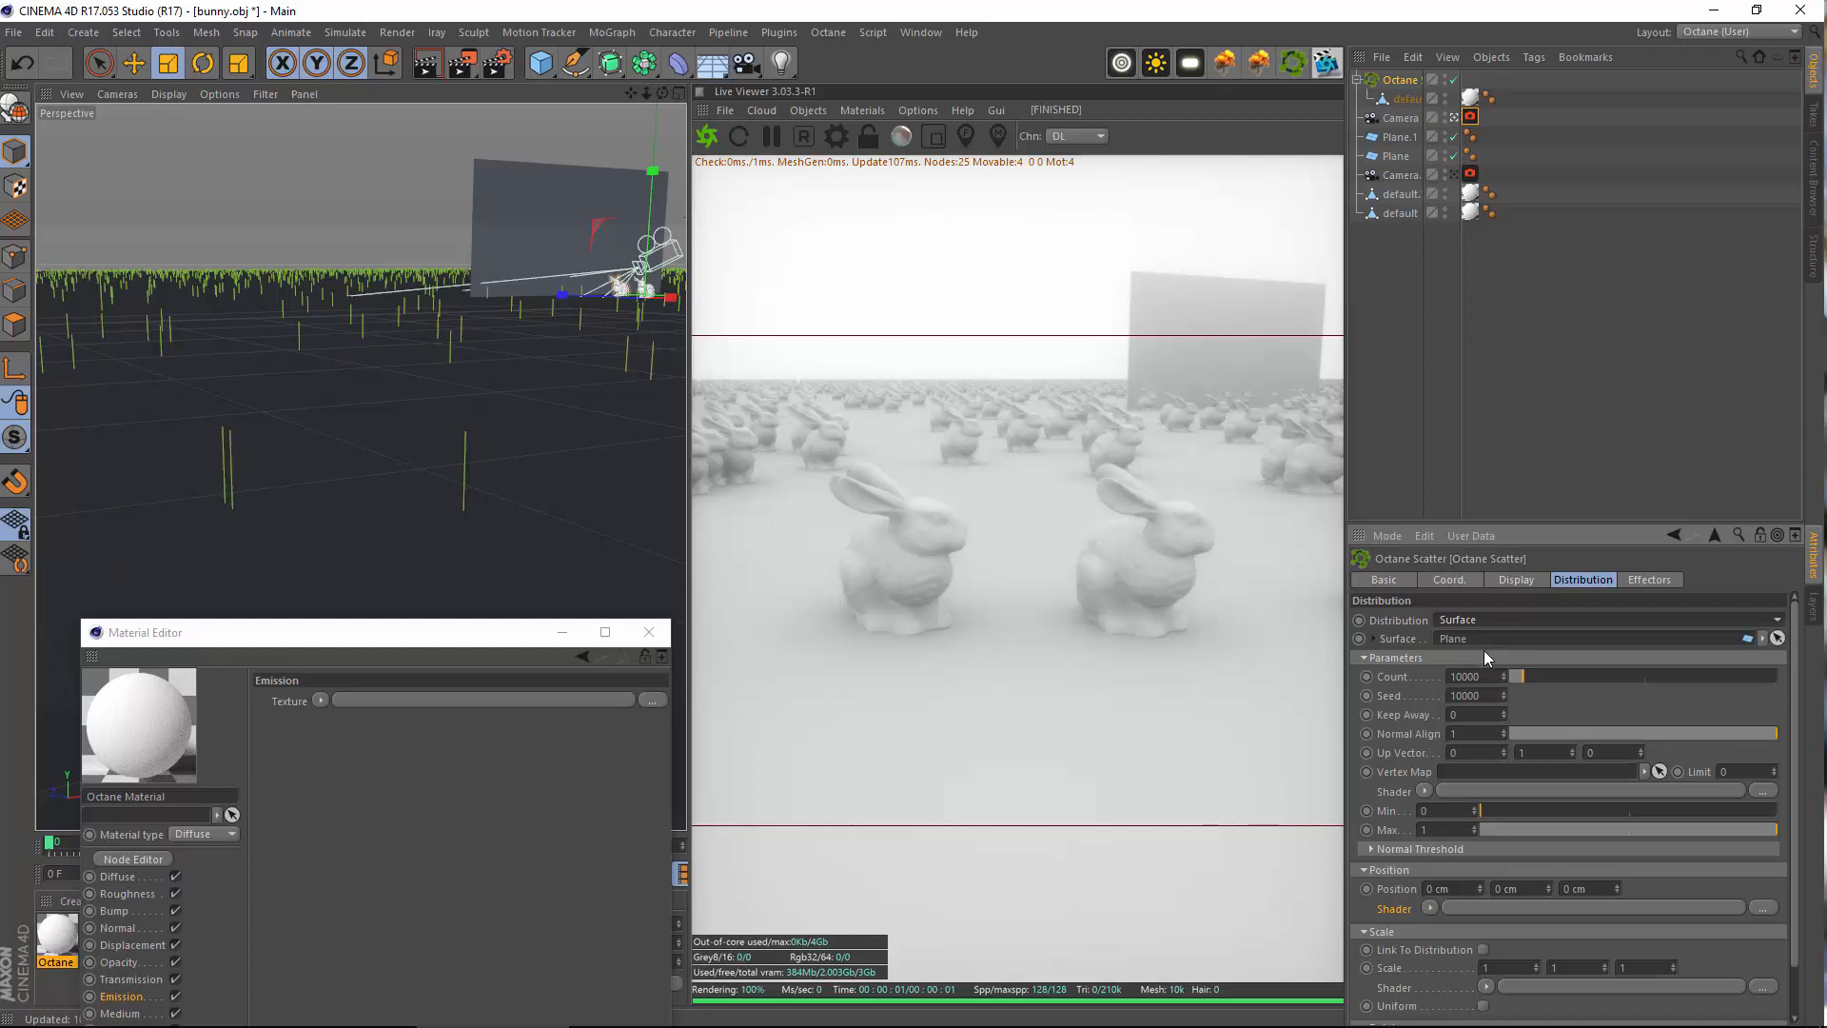
Try higher Keep Away values for the scattered bunnies and set Keep Away to 1
{"action": "left_click", "coordinate": [1501, 712]}
{"action": "left_click", "coordinate": [1501, 712]}
{"action": "left_click", "coordinate": [1502, 712]}
{"action": "left_click", "coordinate": [1501, 712]}
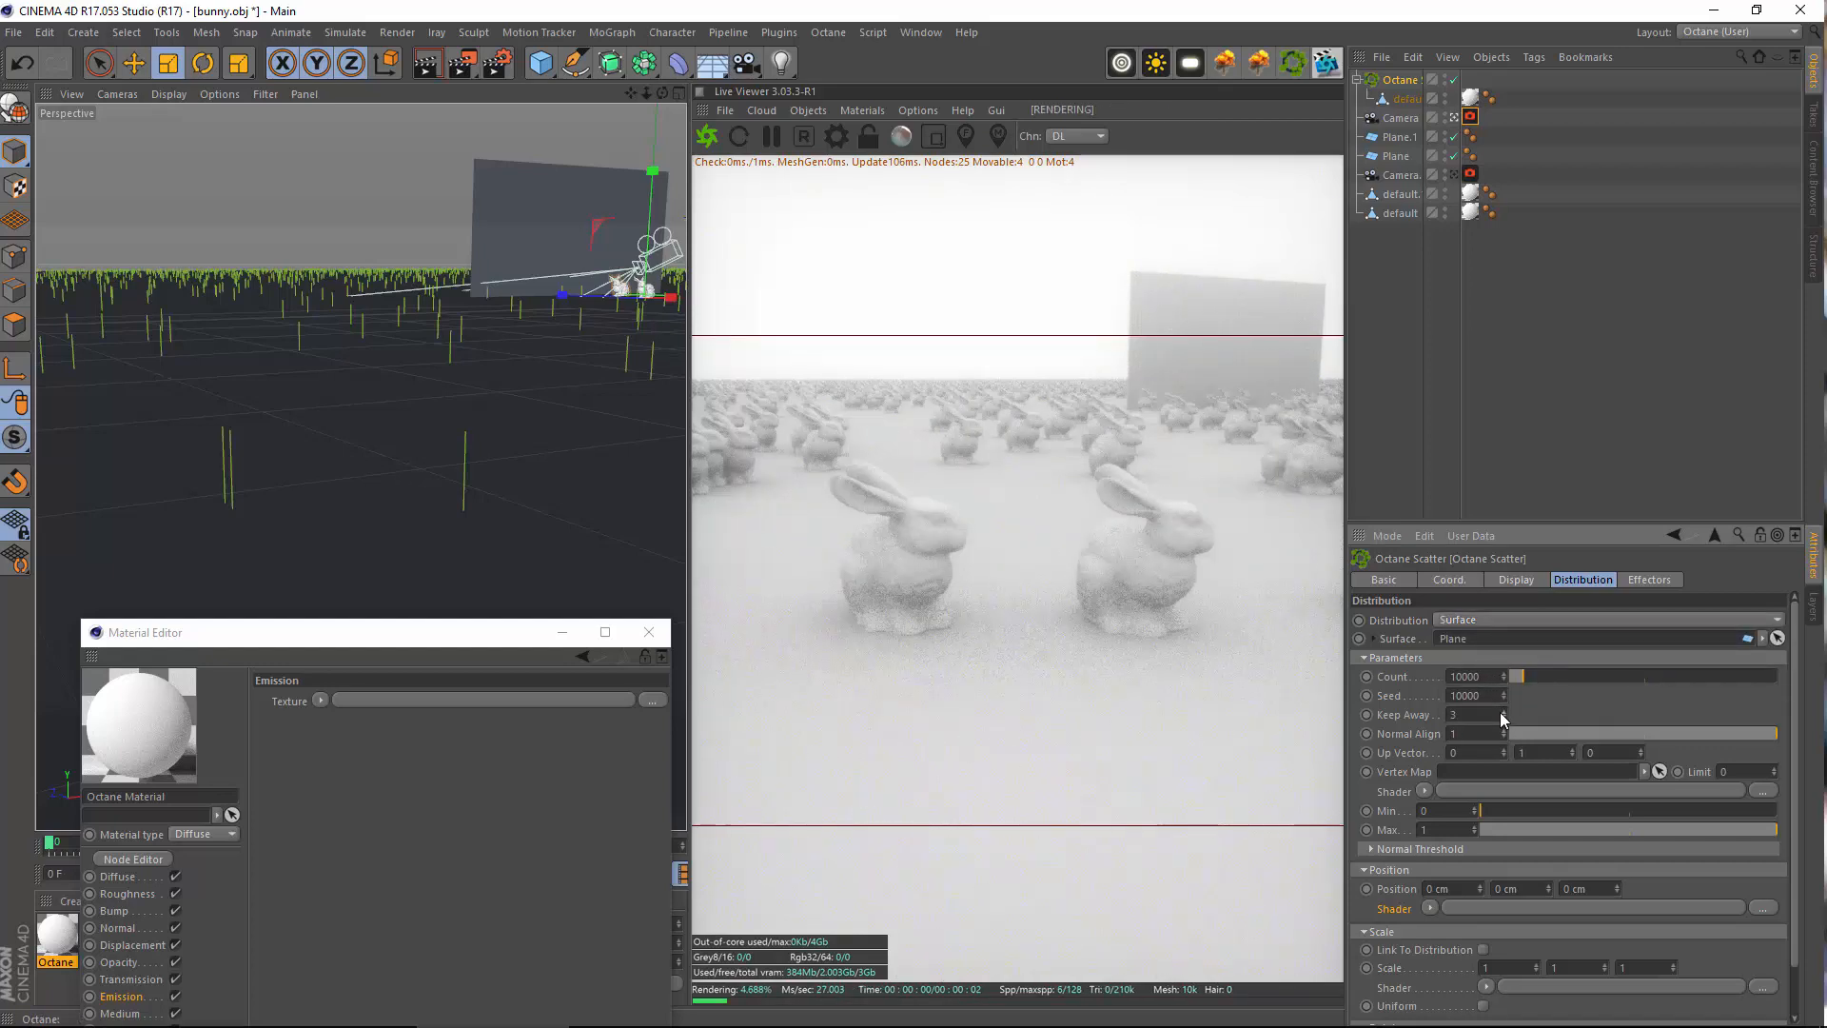
{"action": "left_click", "coordinate": [1502, 712]}
{"action": "left_click", "coordinate": [1501, 712]}
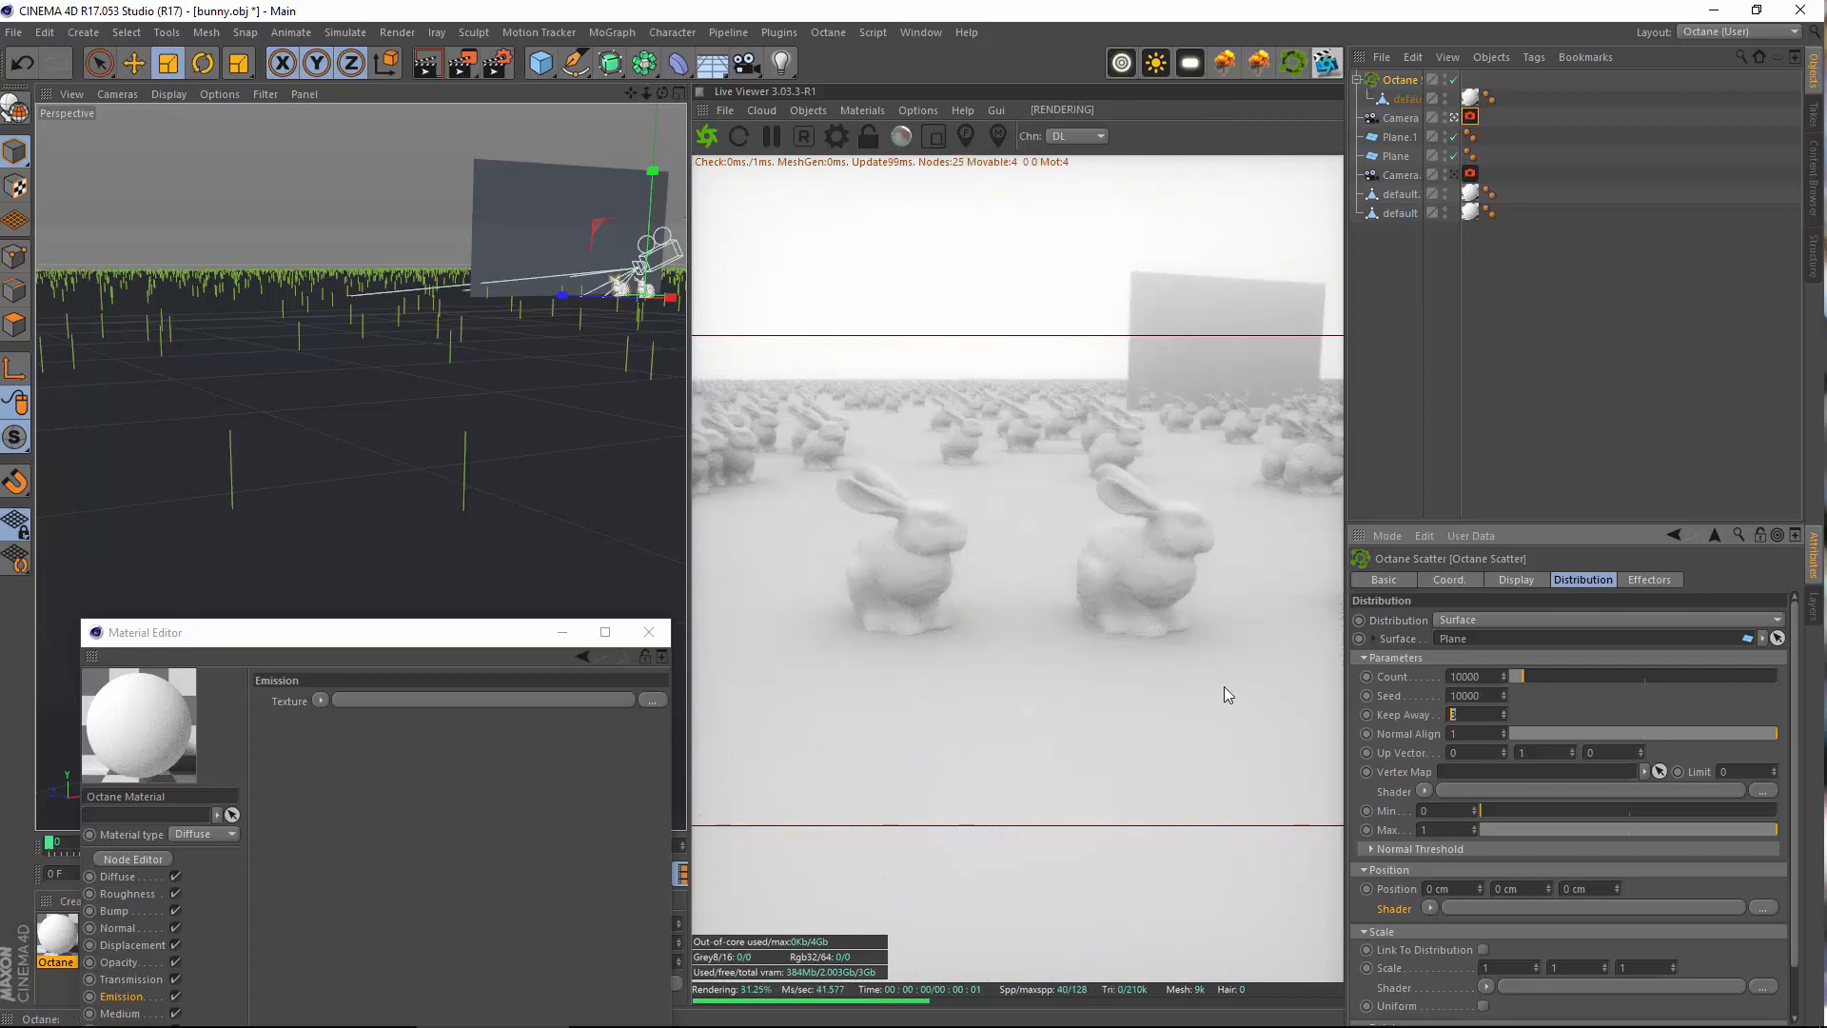
{"action": "type", "text": "1"}
{"action": "key", "text": "Return"}
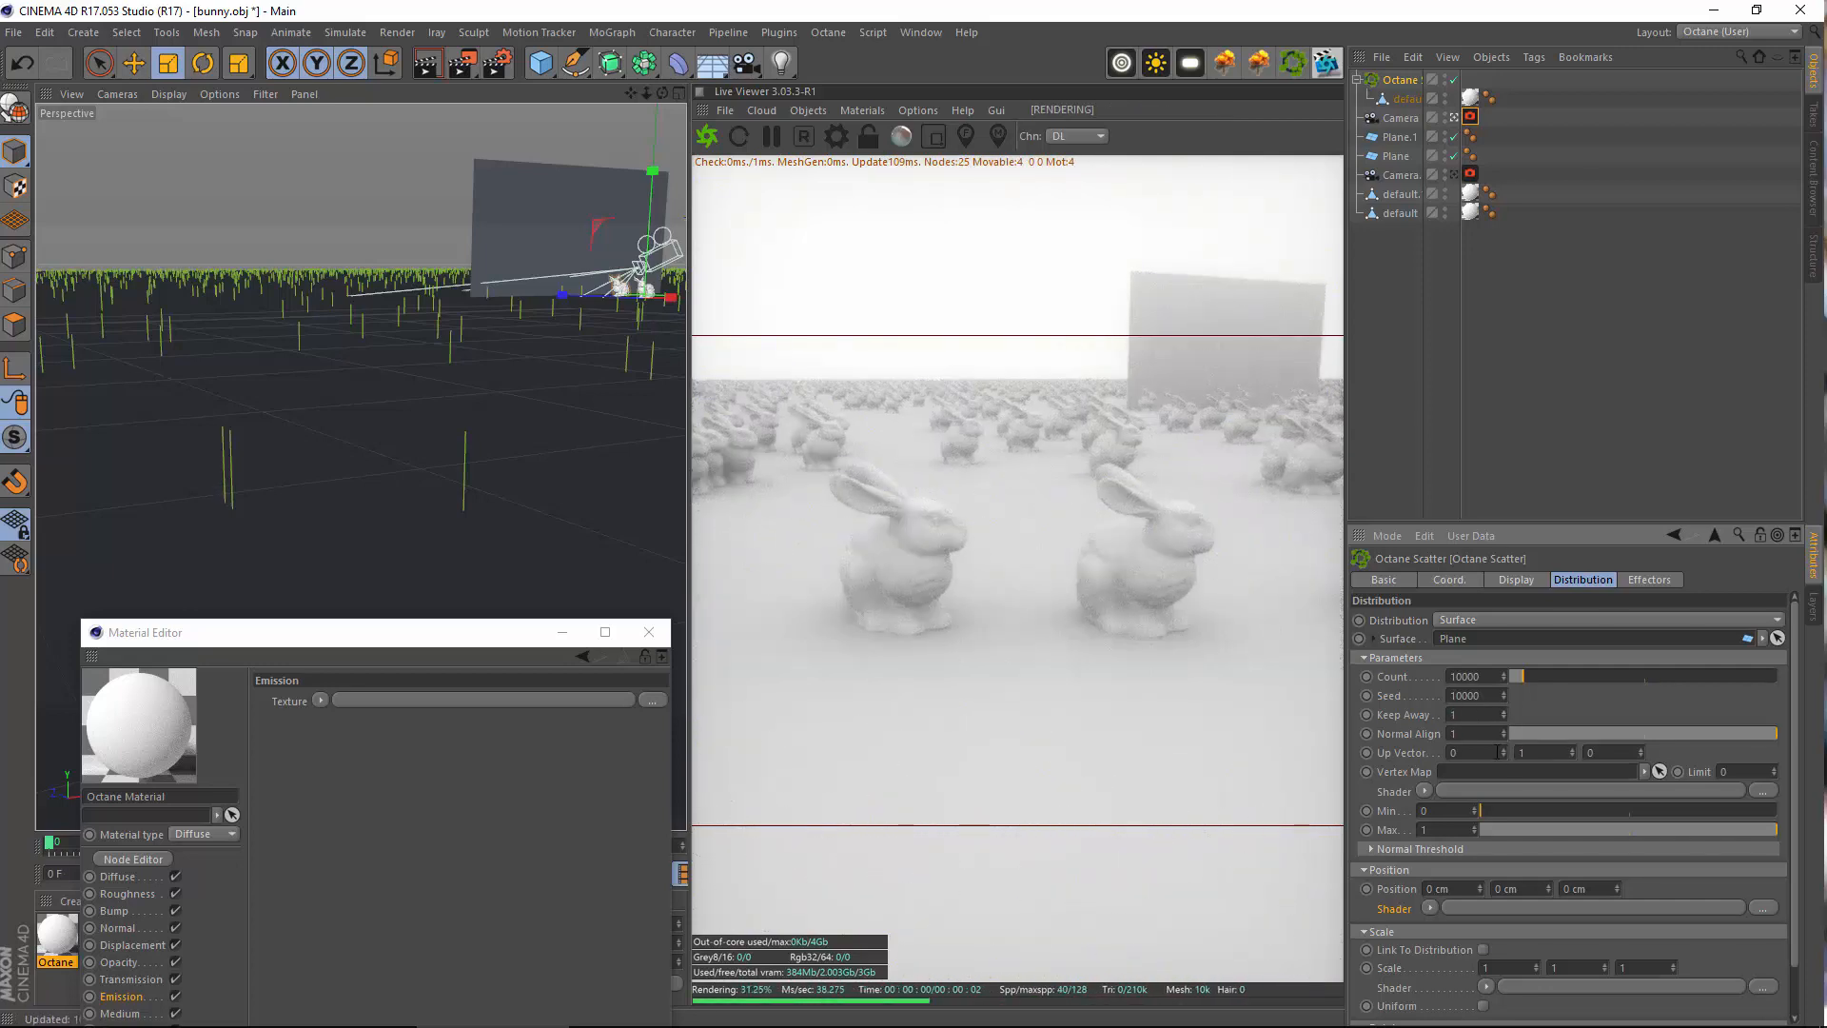
Try a first up vector value of -2 on the Octane Scatter and return it to 0
{"action": "left_click", "coordinate": [1503, 753]}
{"action": "left_click", "coordinate": [1503, 754]}
{"action": "left_click", "coordinate": [1504, 751]}
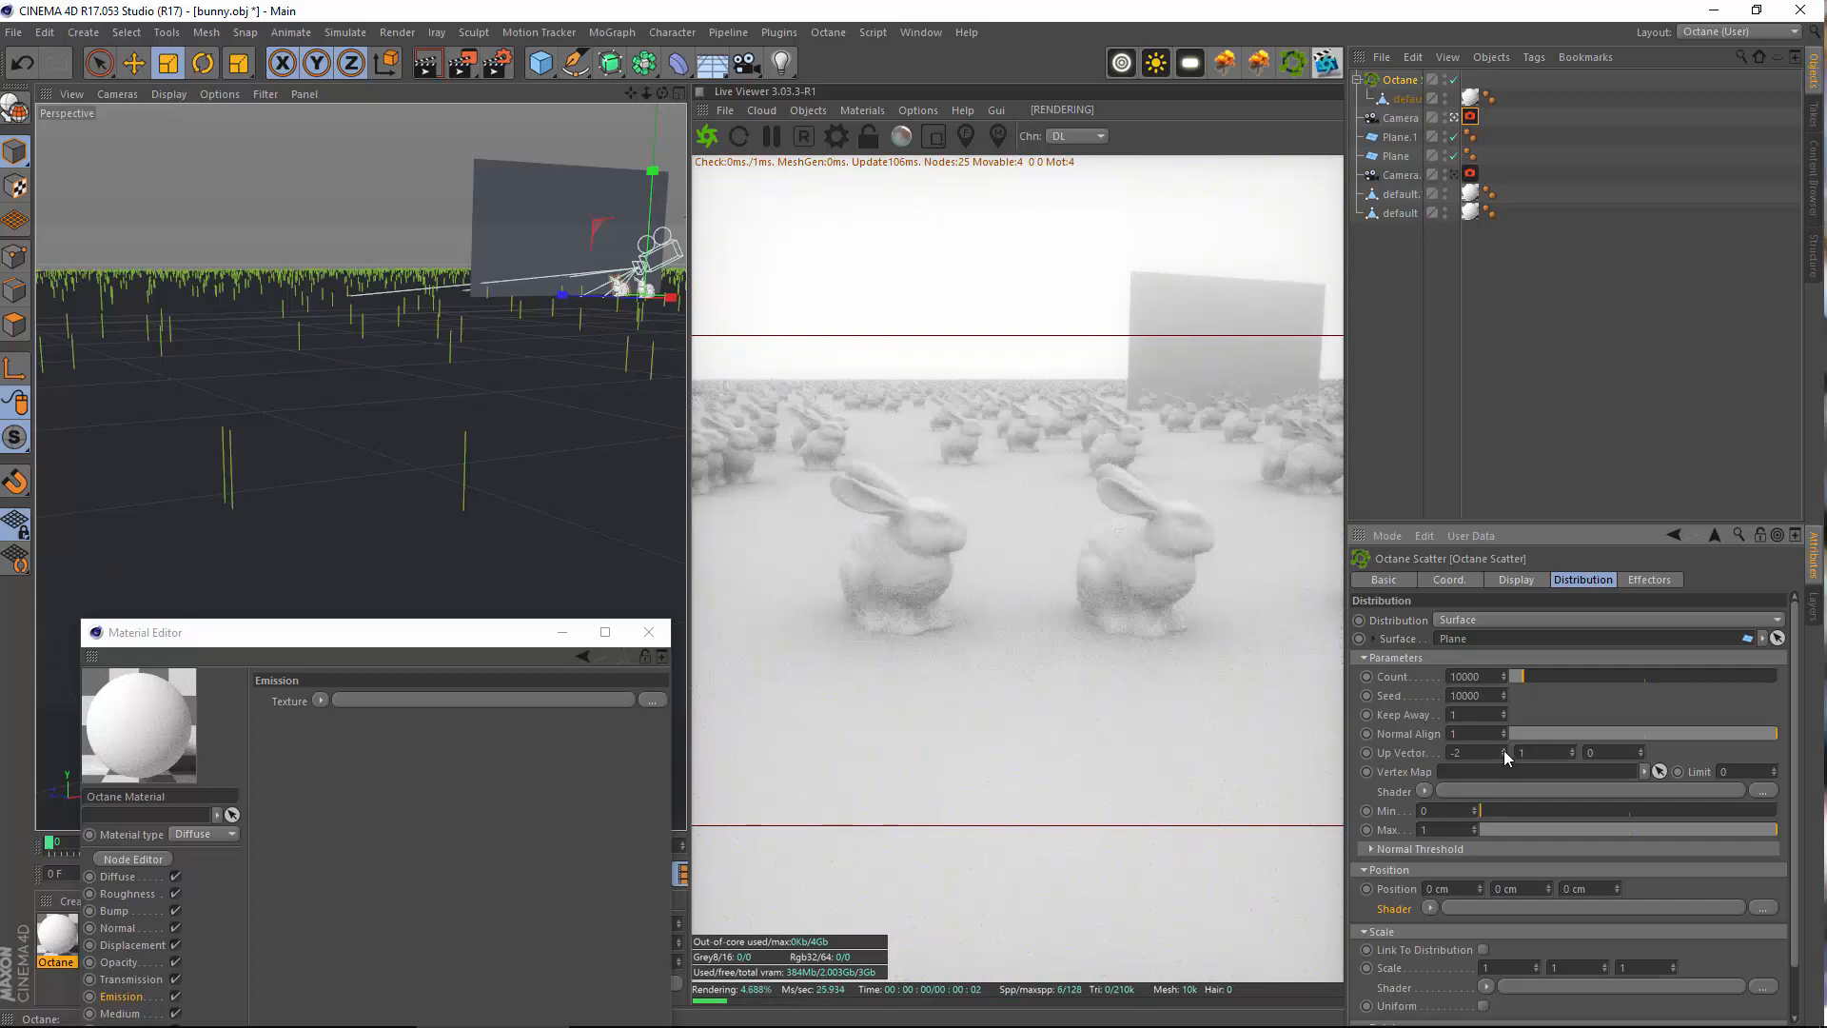
{"action": "left_click", "coordinate": [1503, 750]}
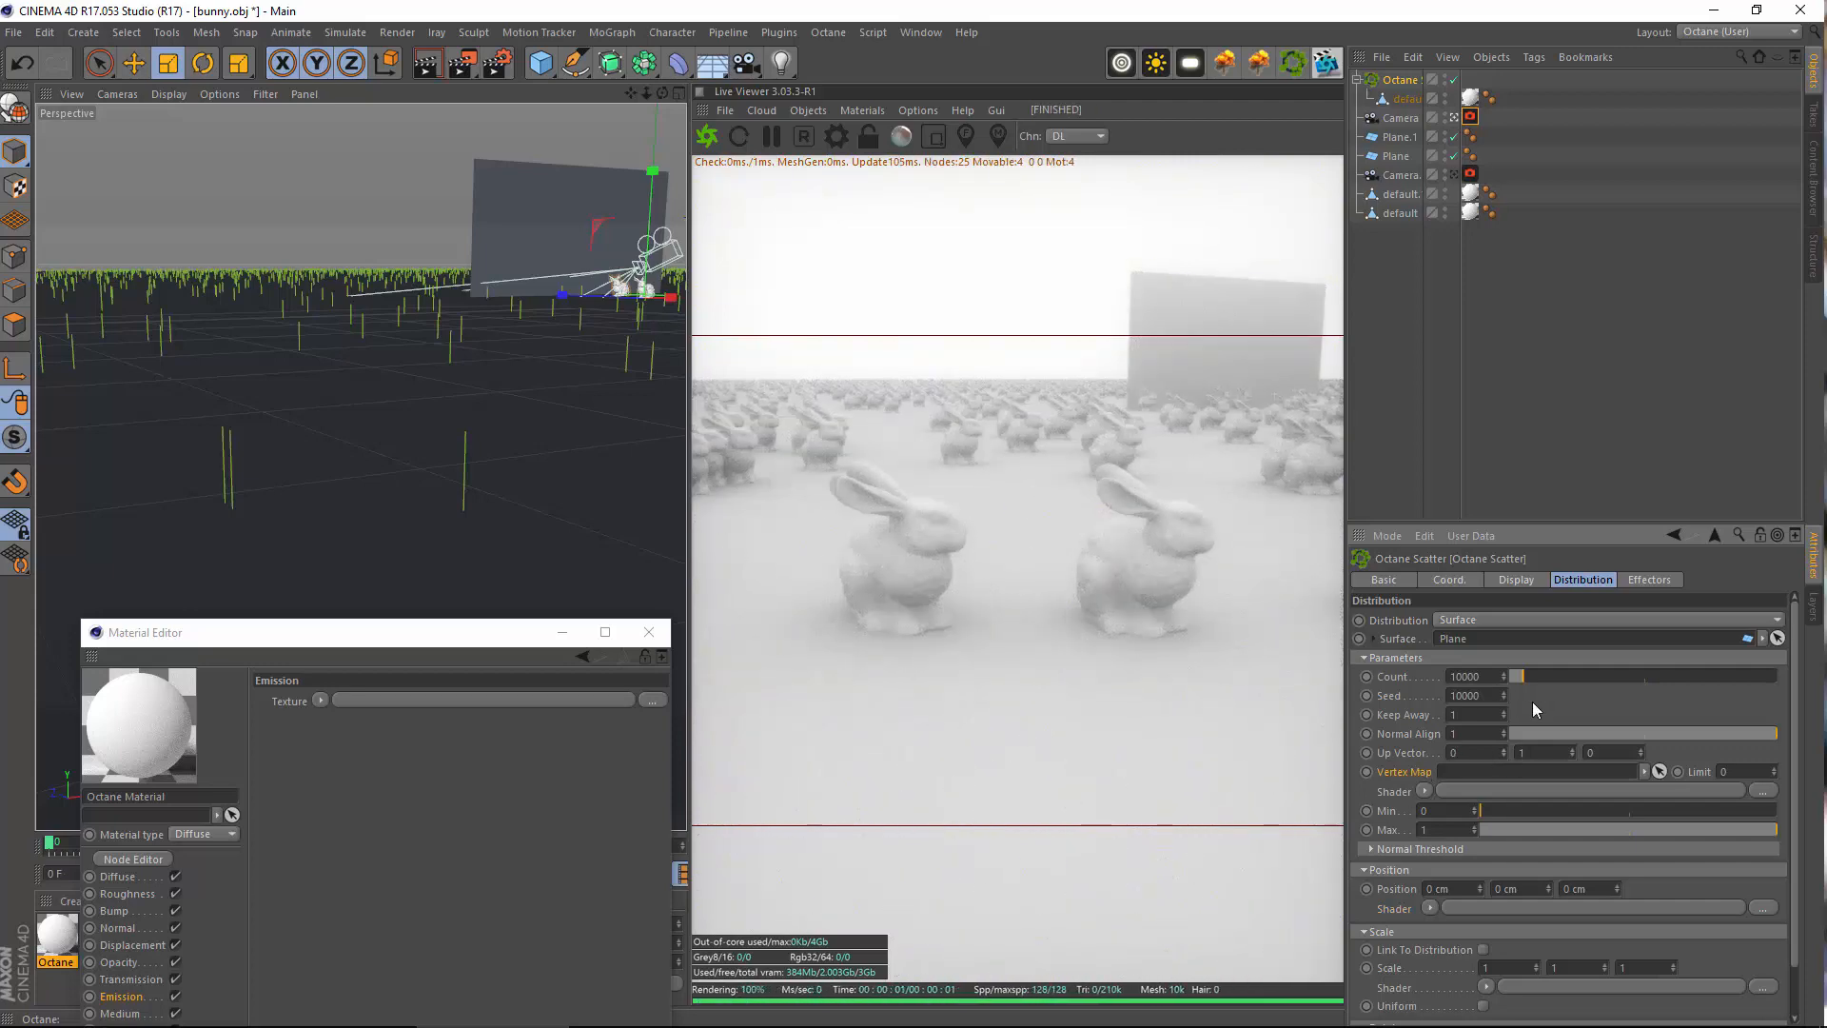
Try raising the Octane Scatter's shader minimum and reset it to 0
{"action": "scroll", "coordinate": [1534, 666], "scroll_direction": "down", "scroll_amount": 1}
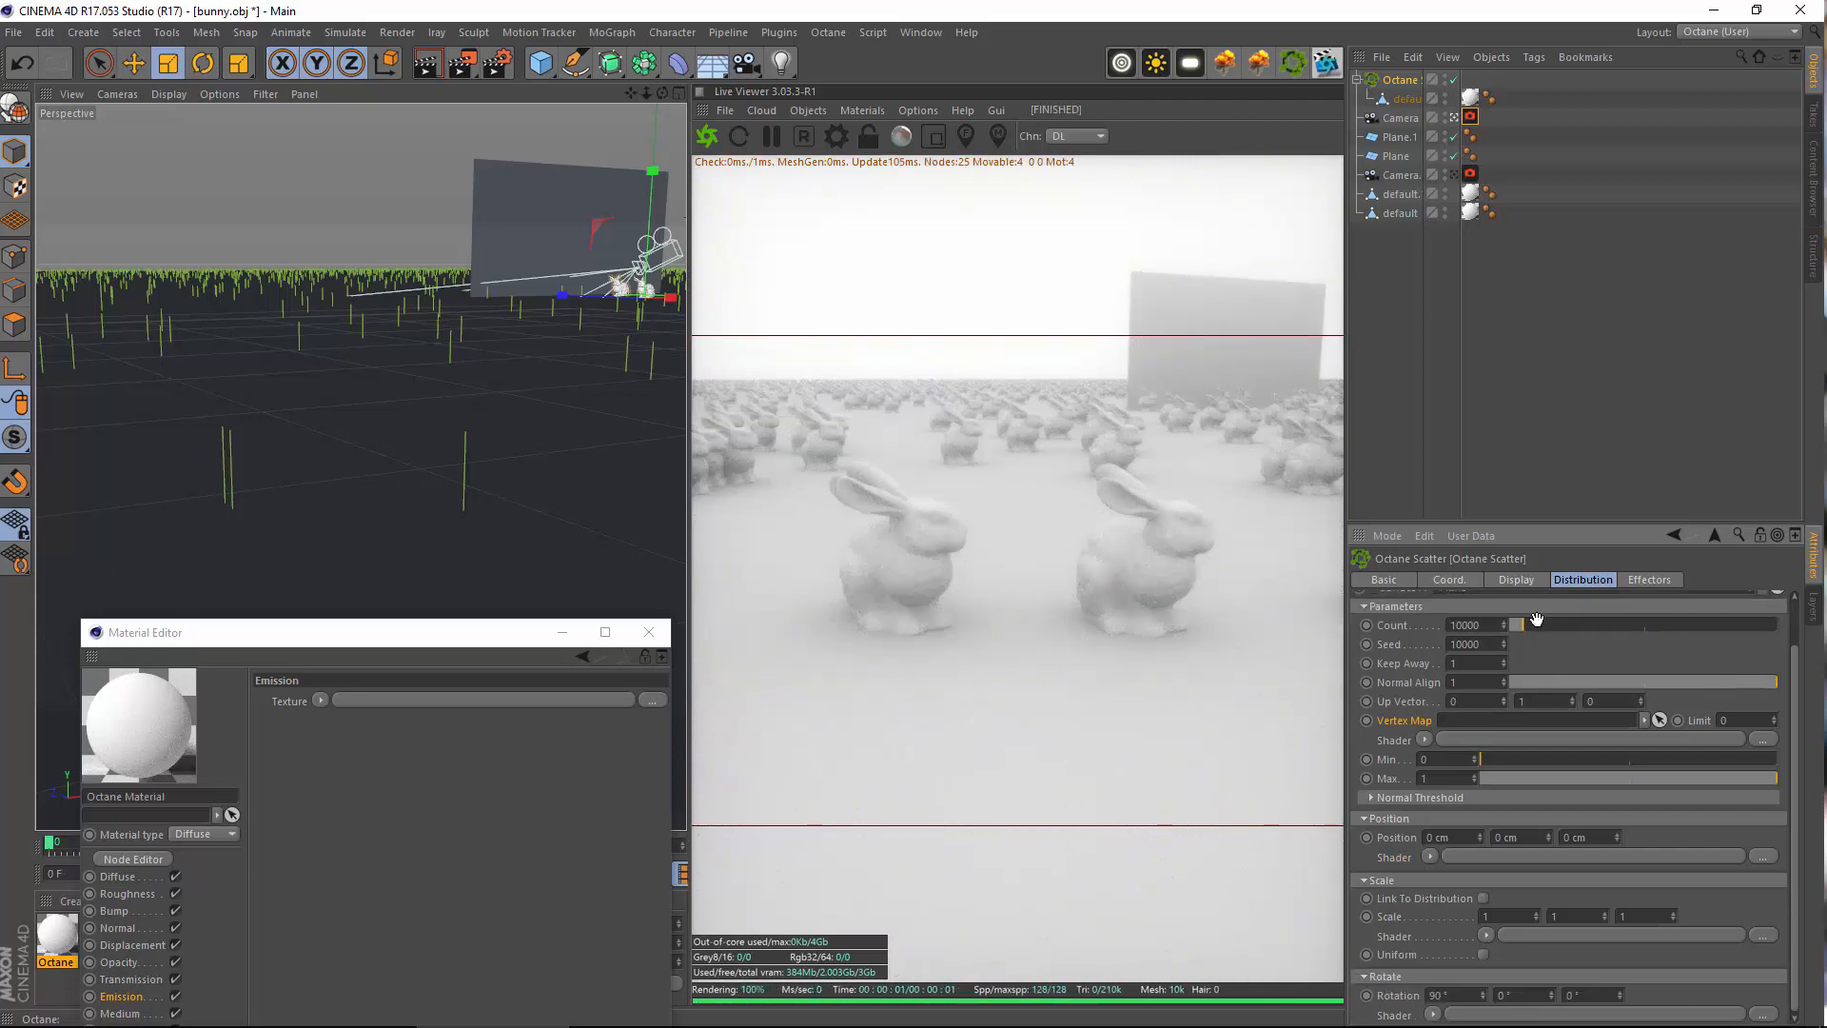
{"action": "left_click_drag", "start_coordinate": [1577, 755], "coordinate": [1592, 754]}
{"action": "right_click", "coordinate": [1473, 758]}
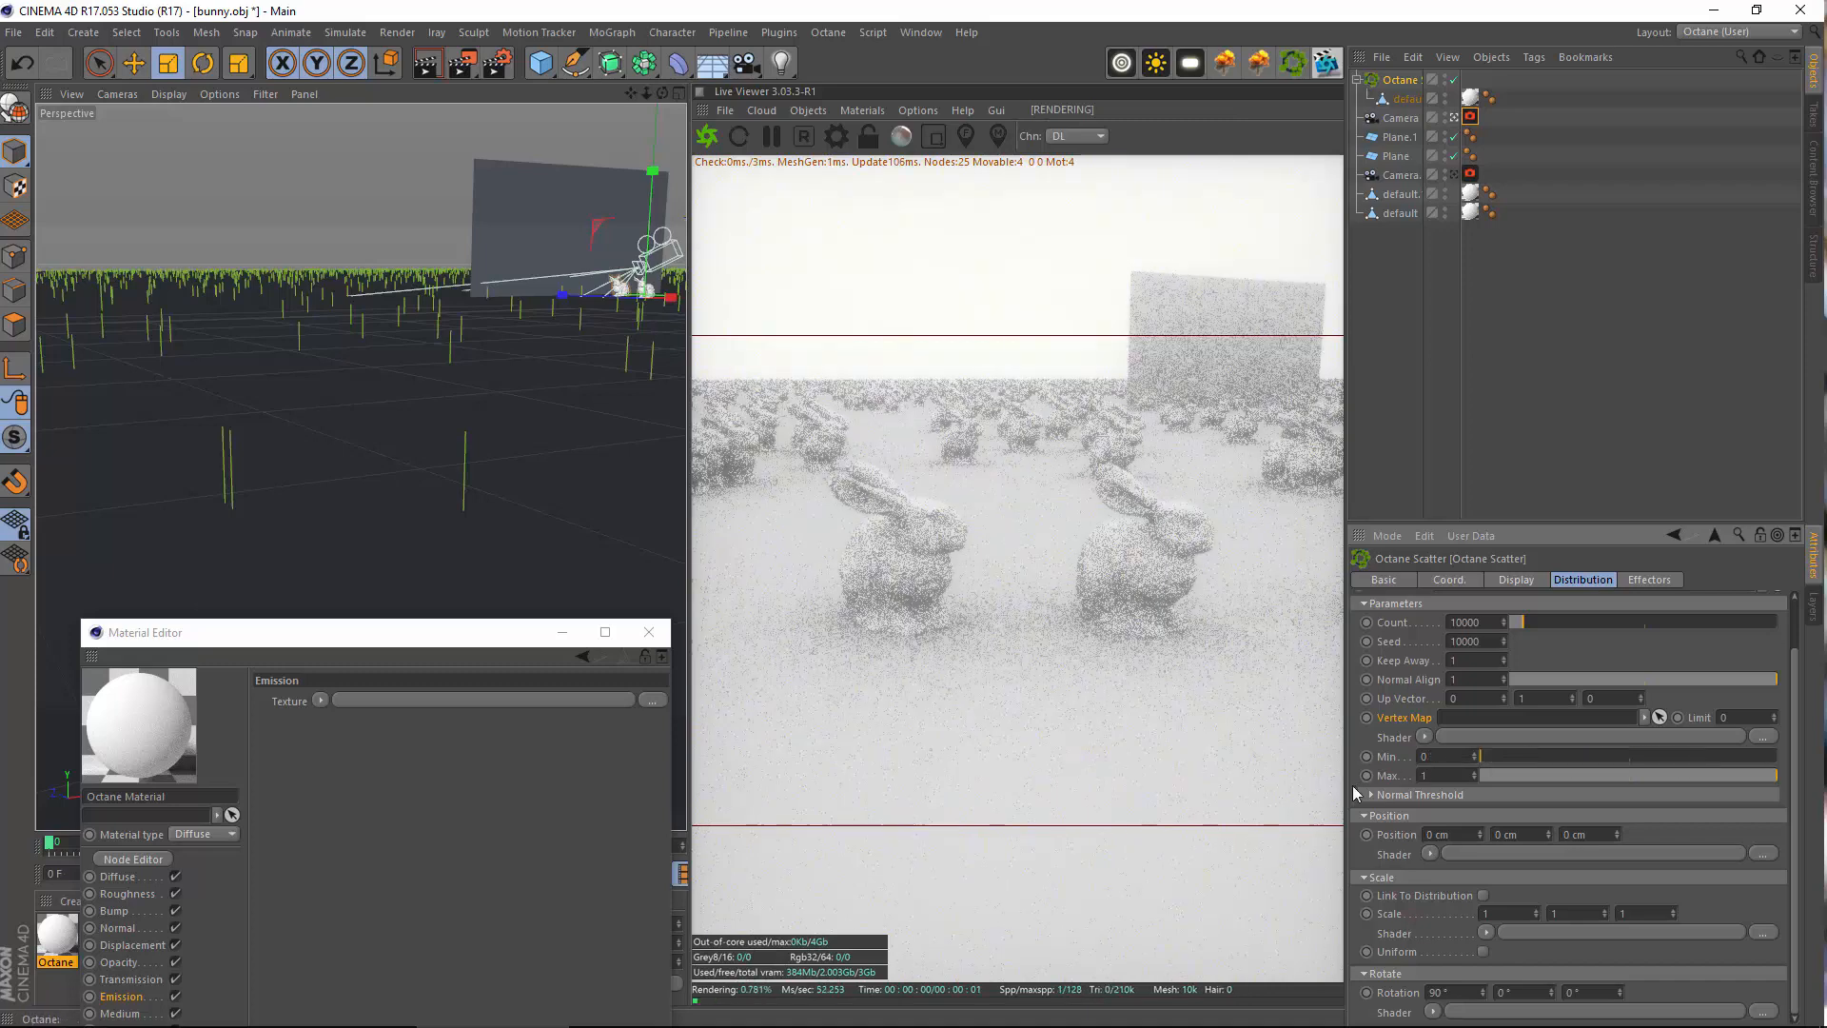
Reveal the Octane Scatter's normal threshold limits and try the scale's Link To Distribution option
{"action": "left_click", "coordinate": [1372, 794]}
{"action": "left_click_drag", "start_coordinate": [1373, 648], "coordinate": [1378, 584]}
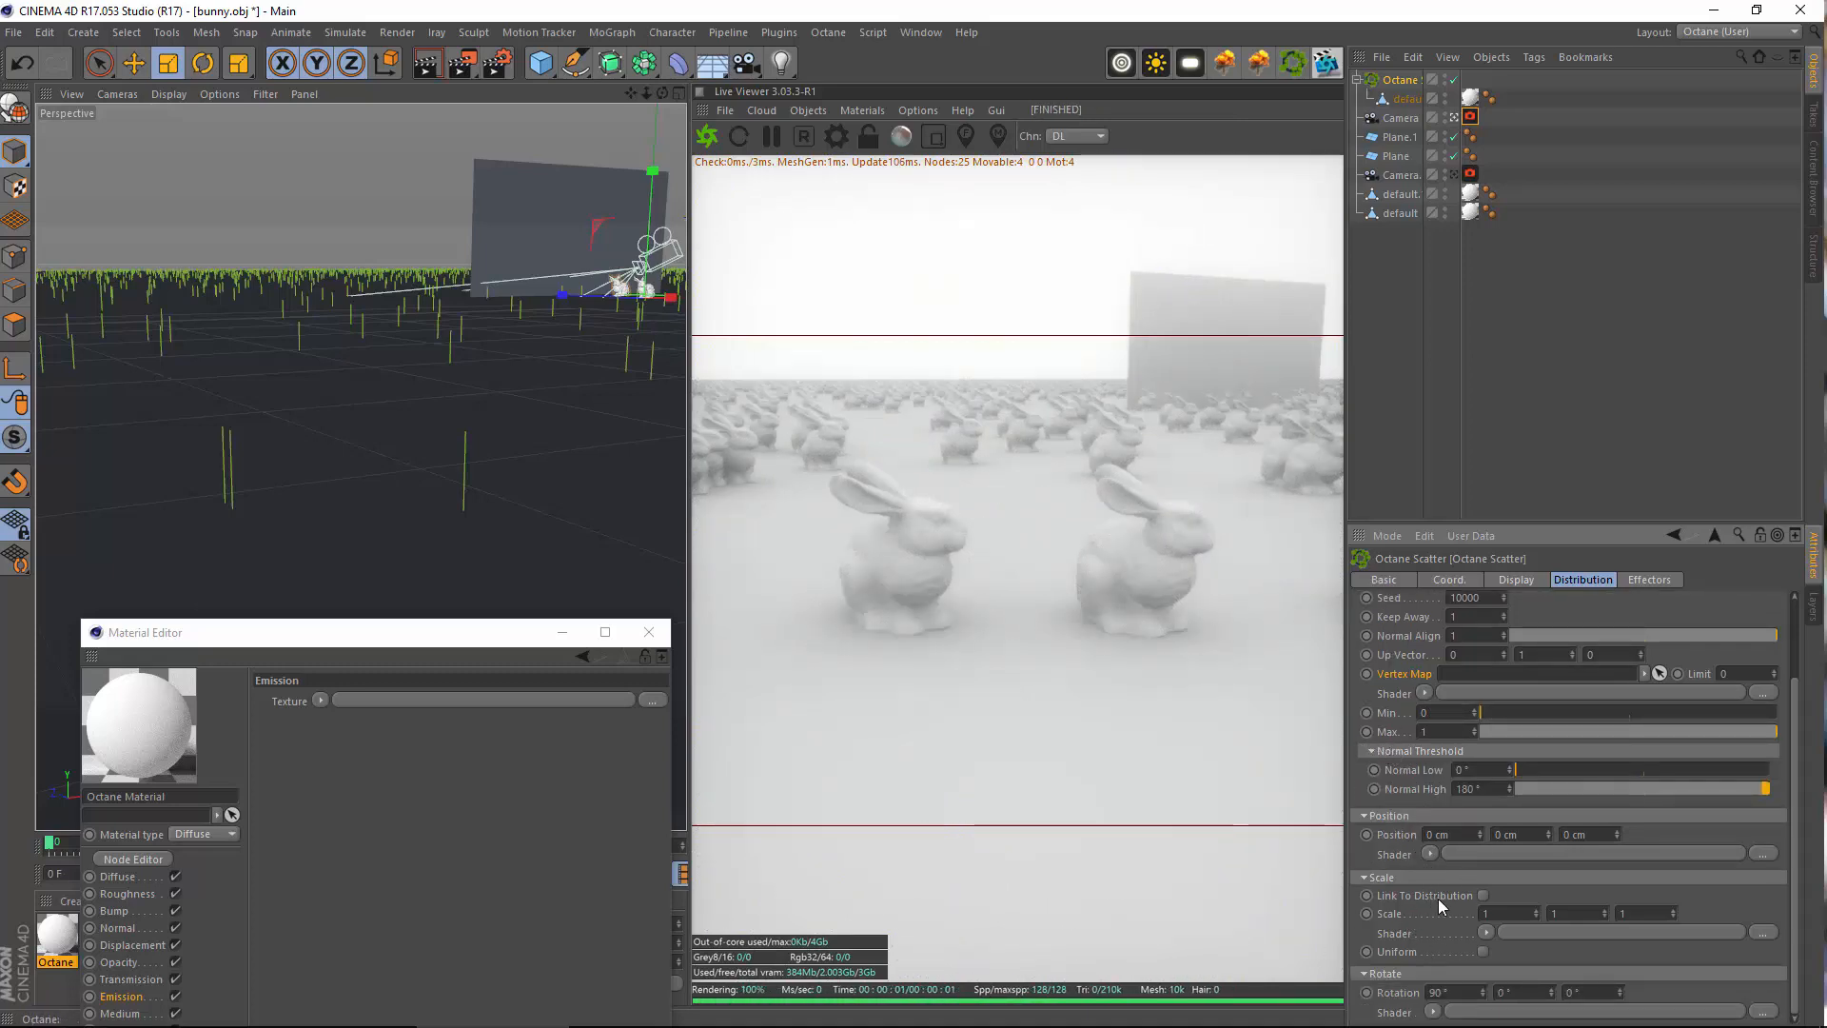
{"action": "left_click", "coordinate": [1483, 897]}
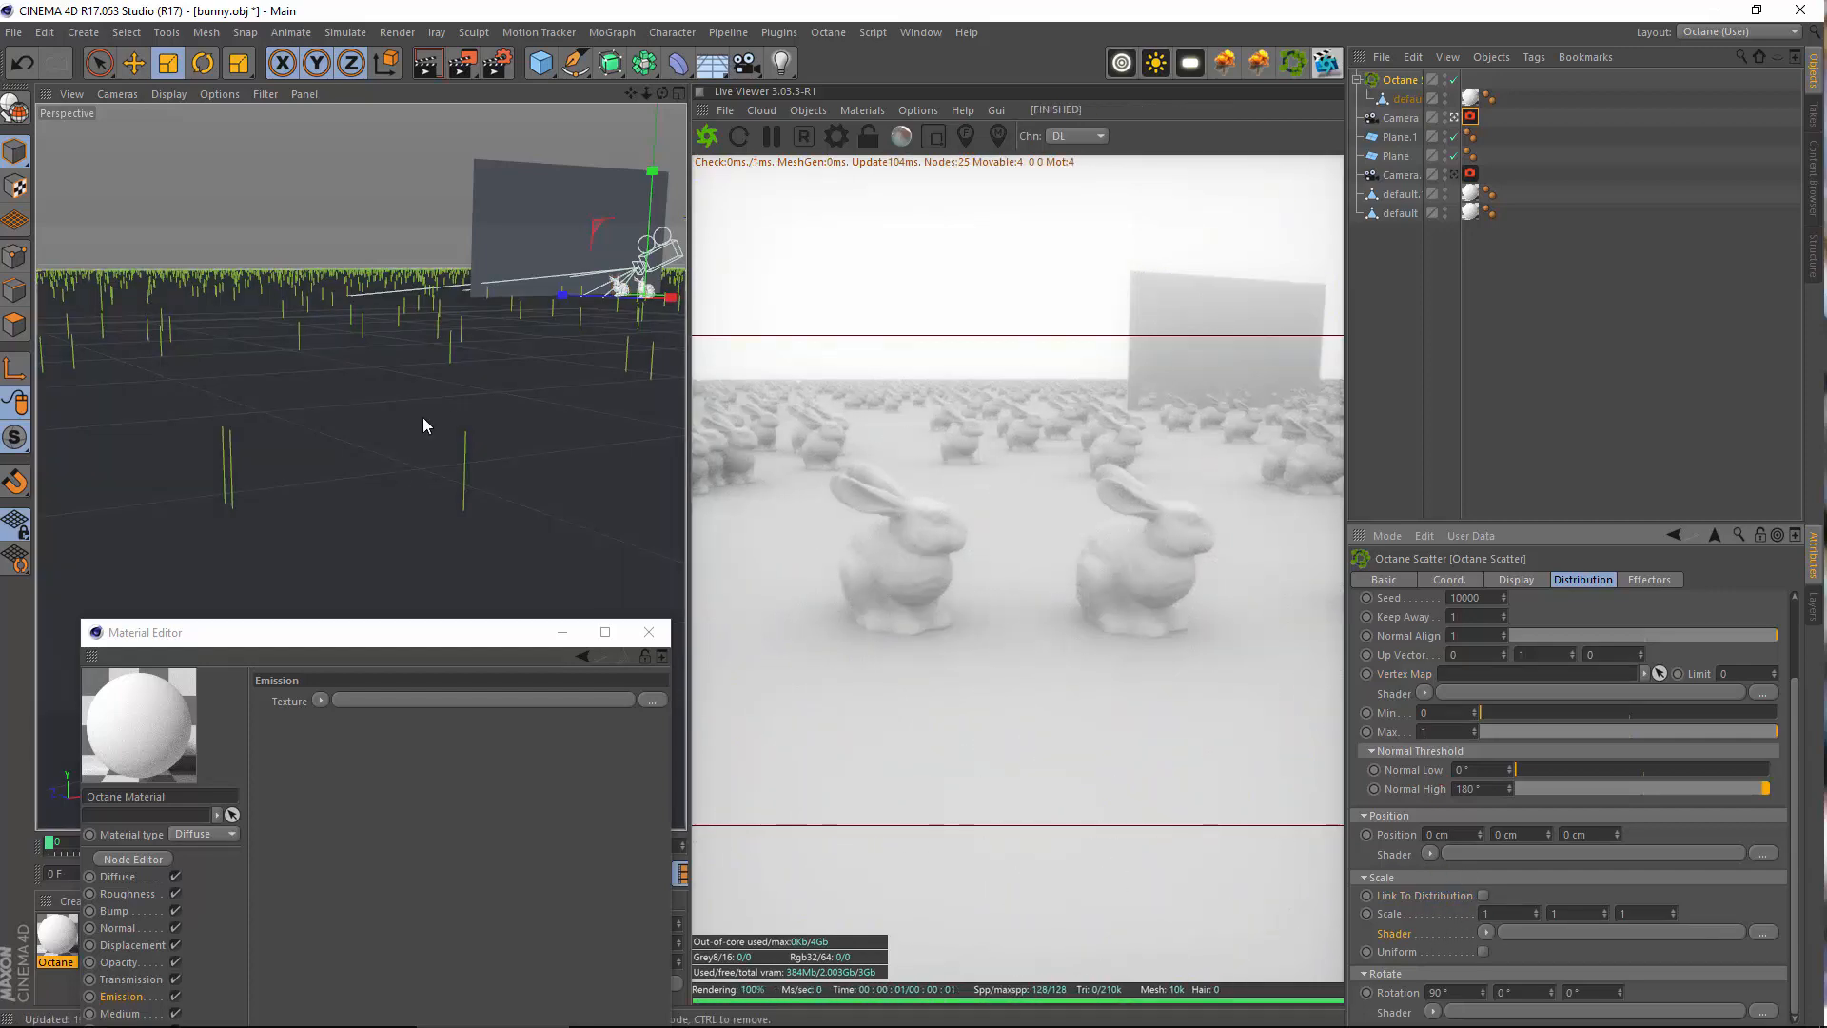
Review the scattered bunnies and the Octane Scatter's display and distribution settings
{"action": "left_click_drag", "start_coordinate": [424, 394], "coordinate": [294, 346], "text": "alt"}
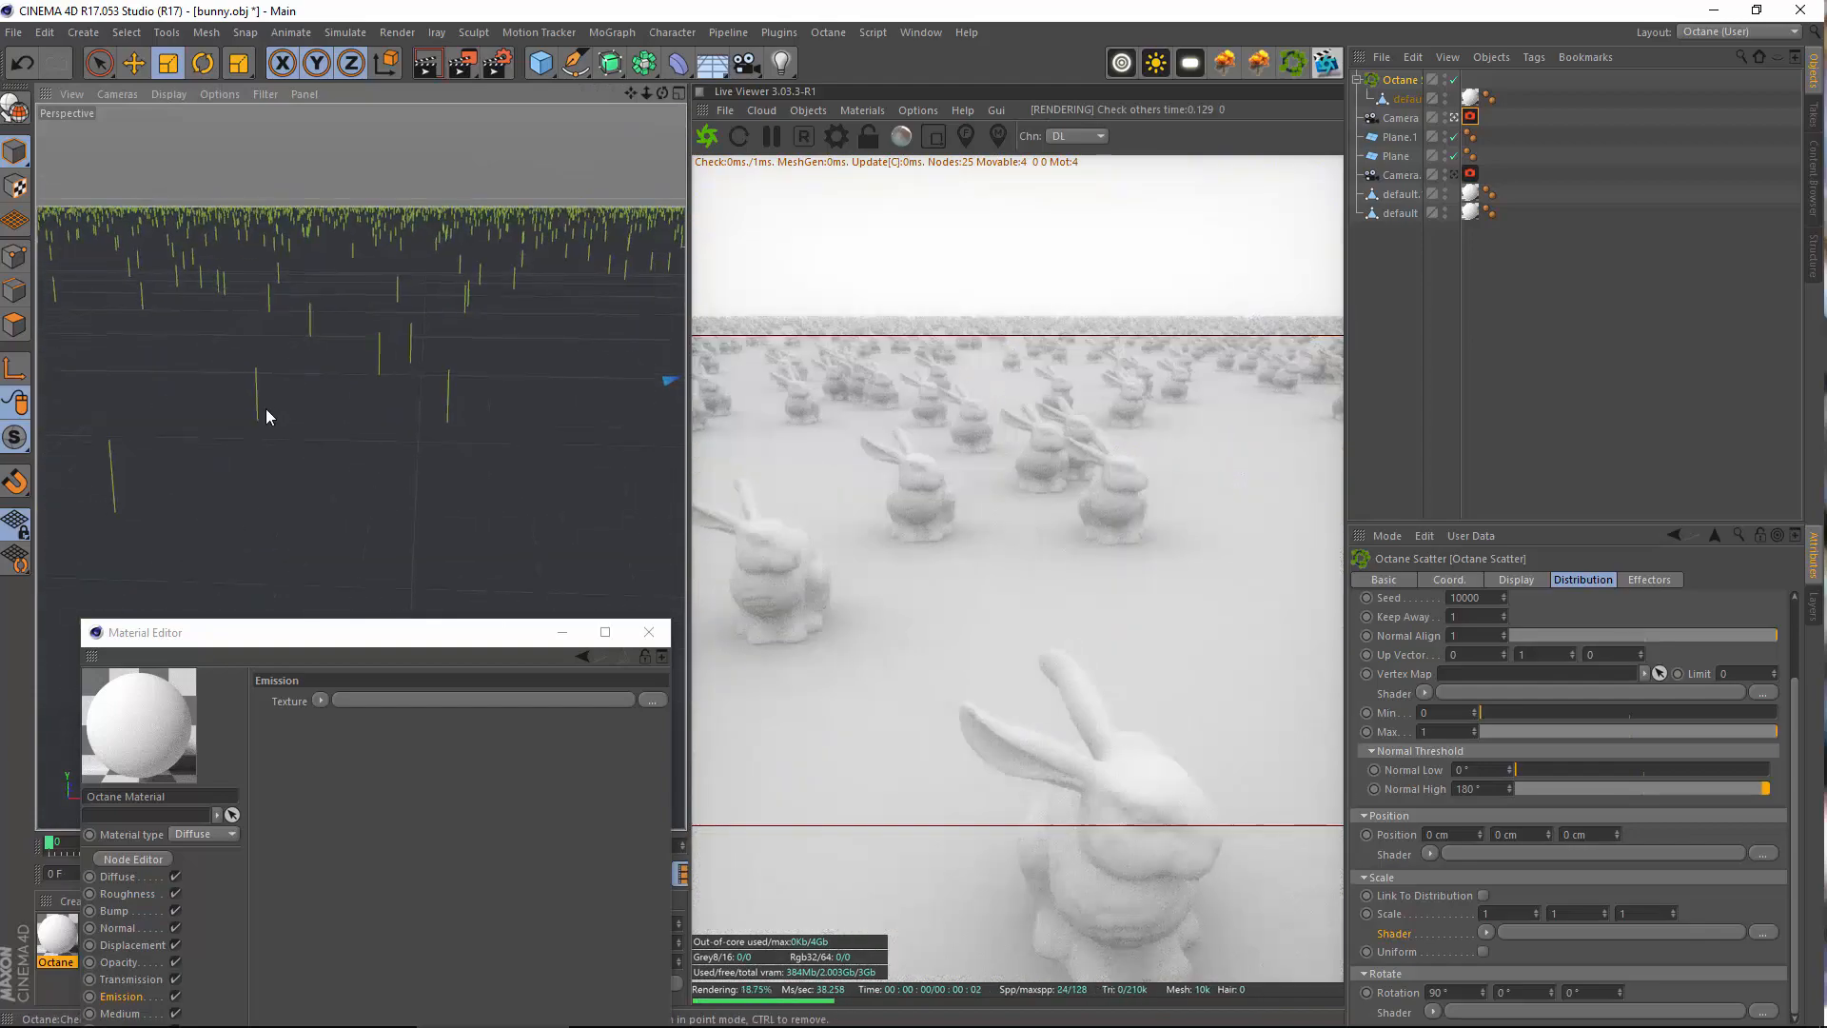
{"action": "left_click_drag", "start_coordinate": [274, 411], "coordinate": [409, 386], "text": "alt"}
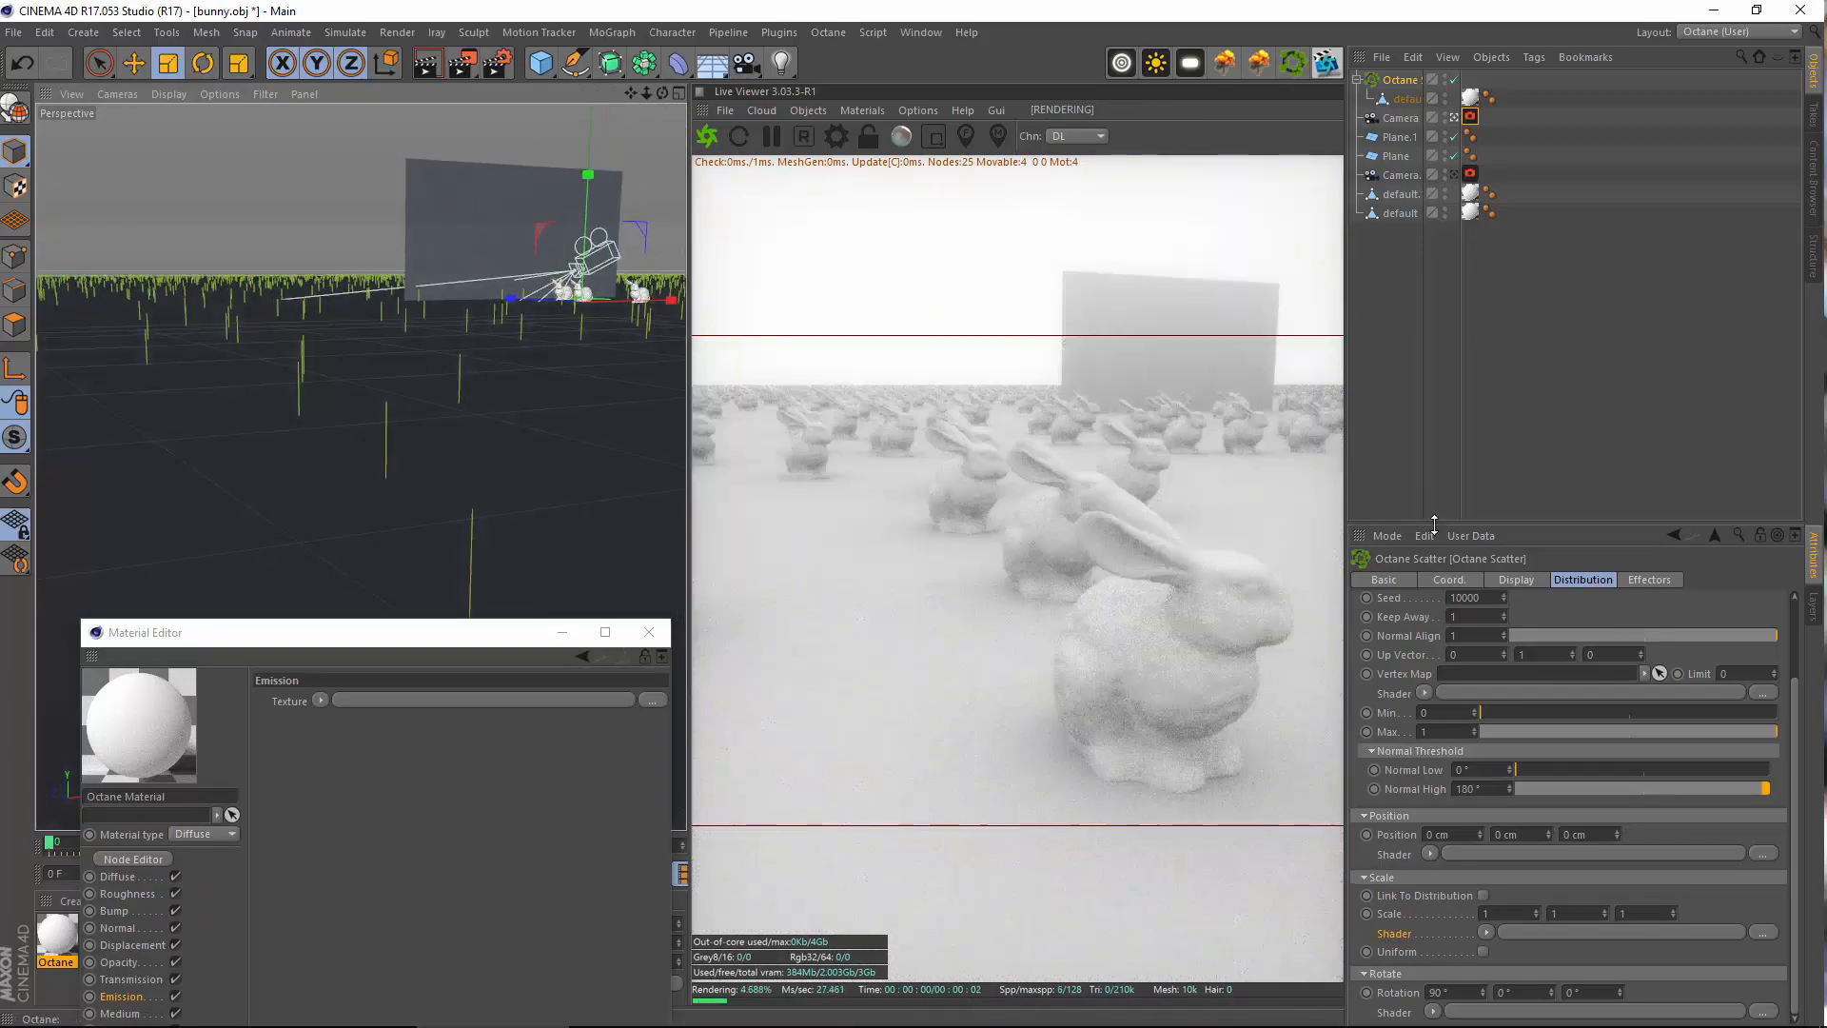
{"action": "left_click", "coordinate": [1513, 579]}
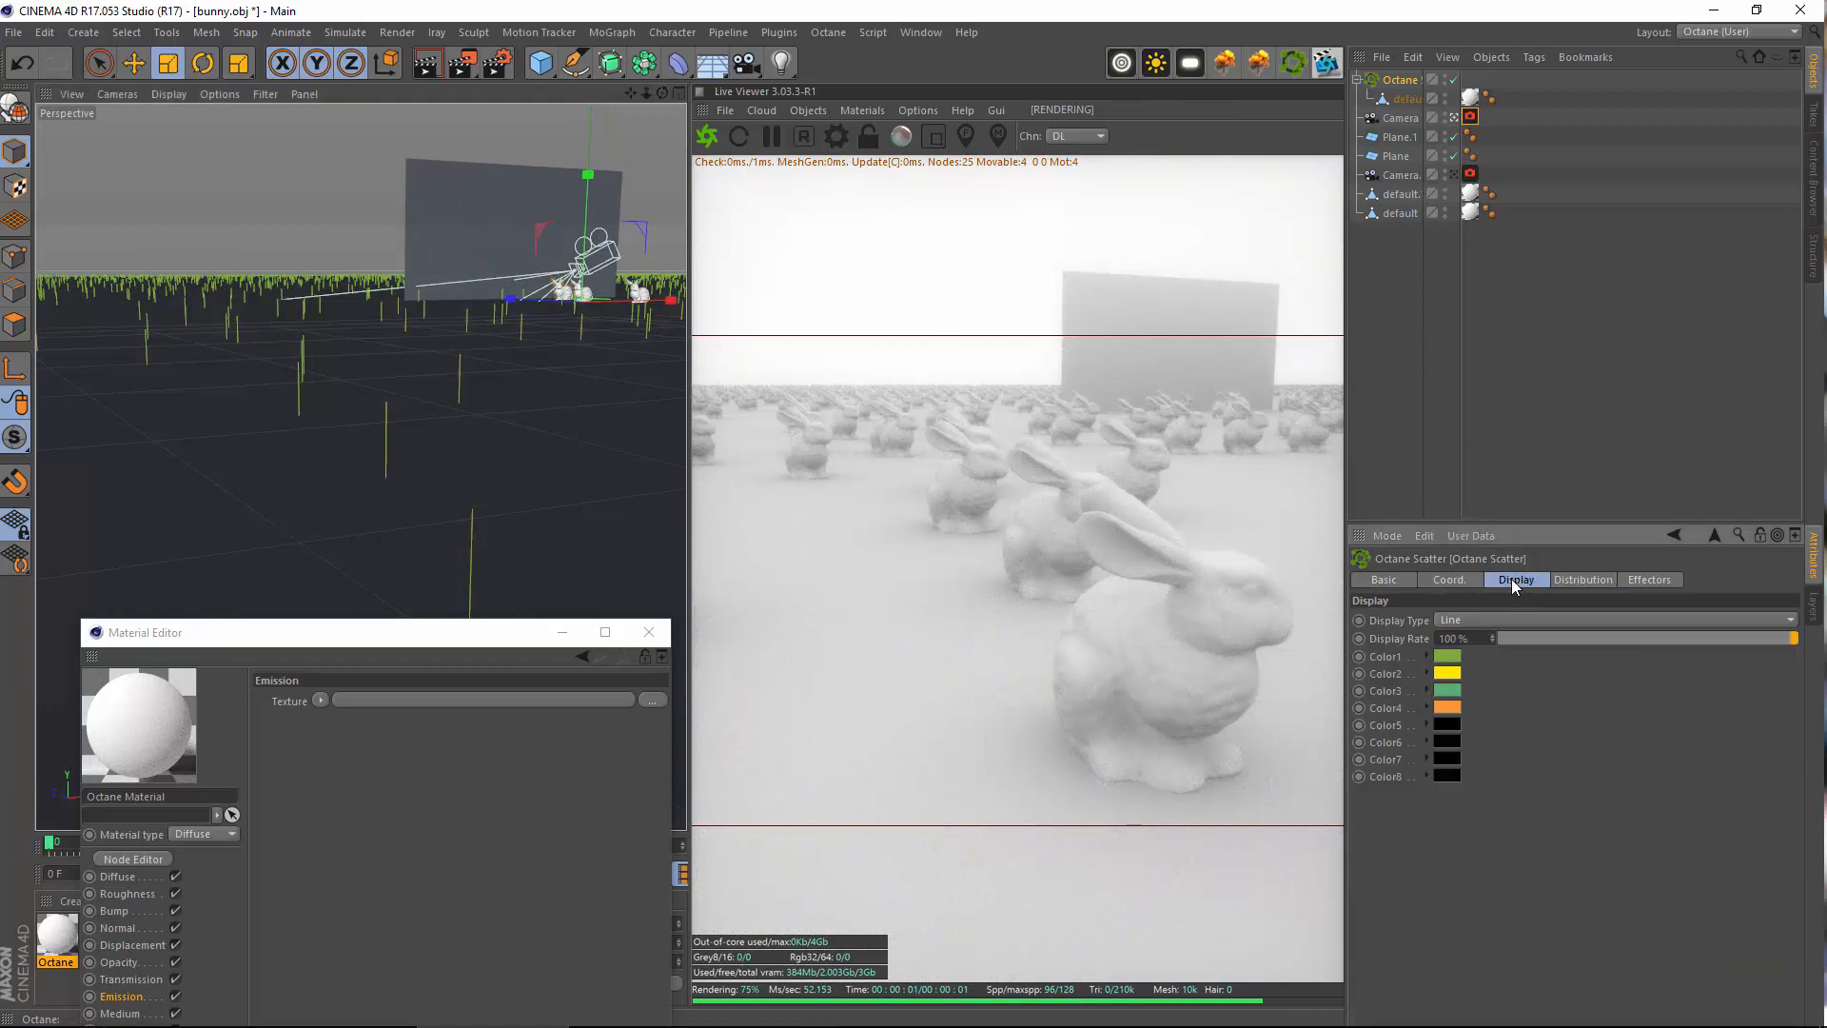
{"action": "left_click", "coordinate": [1586, 578]}
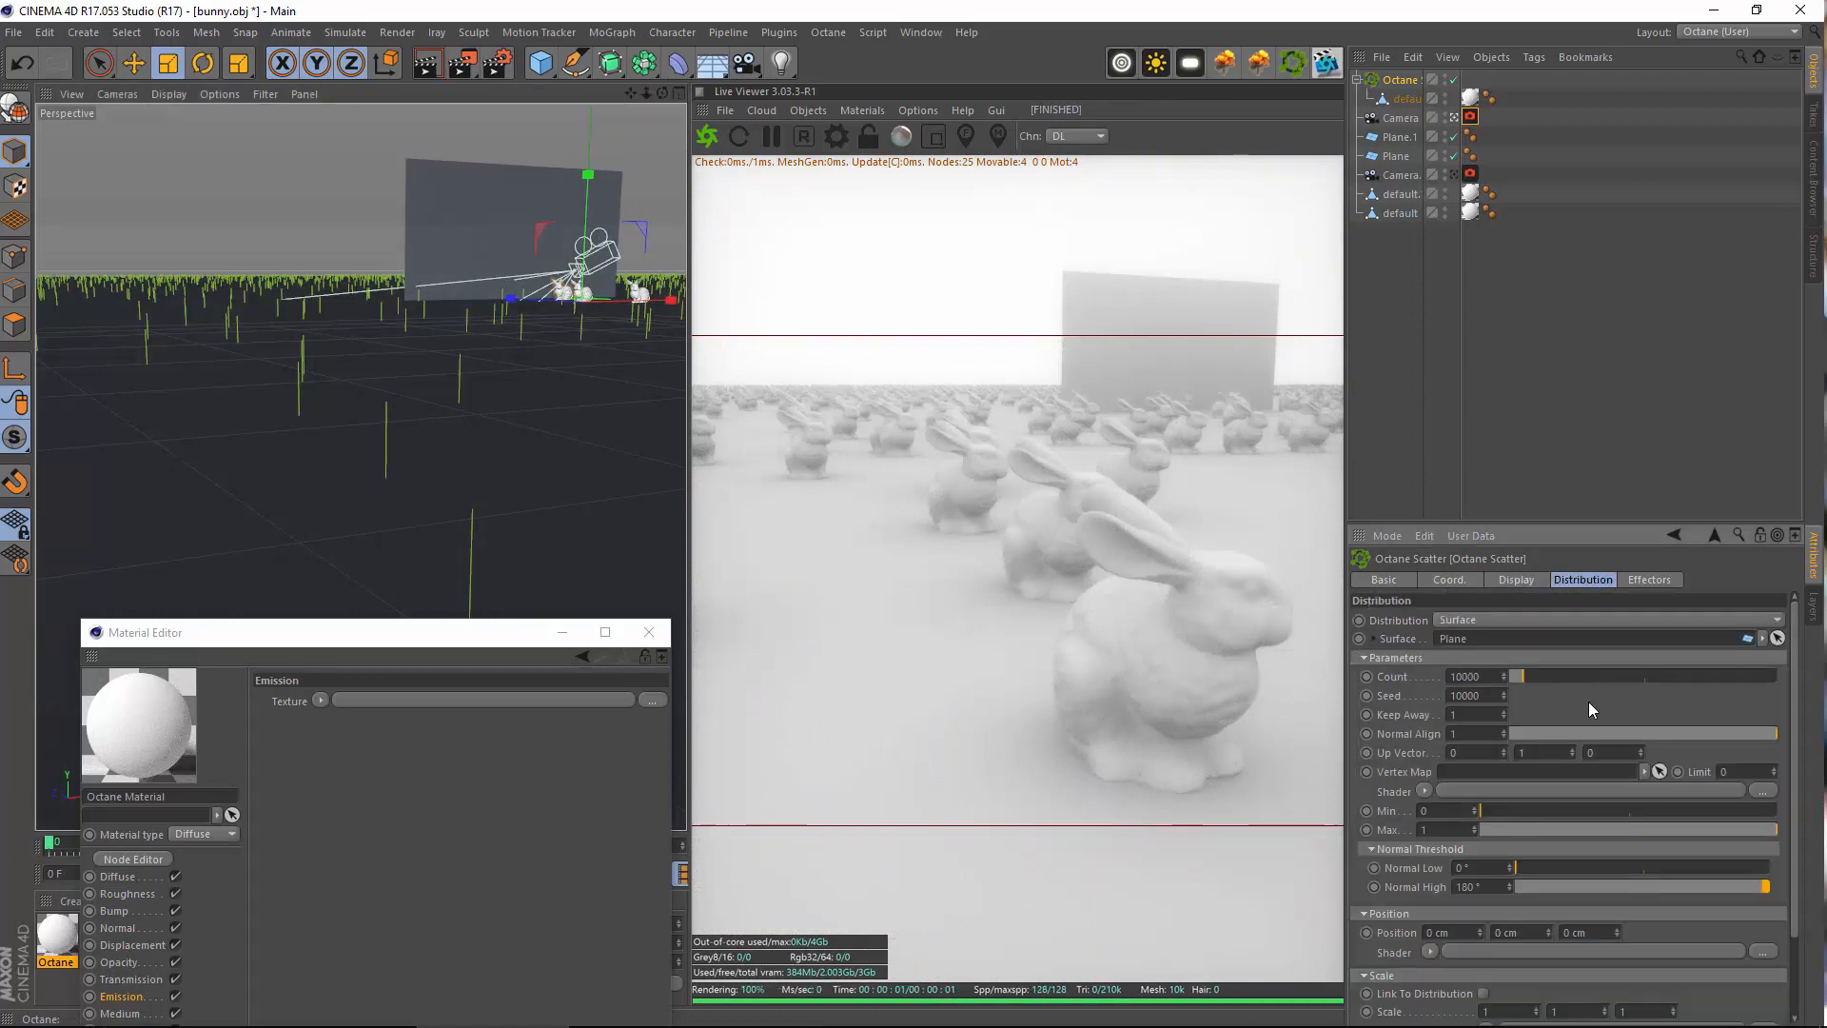
{"action": "scroll", "coordinate": [1588, 709], "scroll_direction": "down", "scroll_amount": 3}
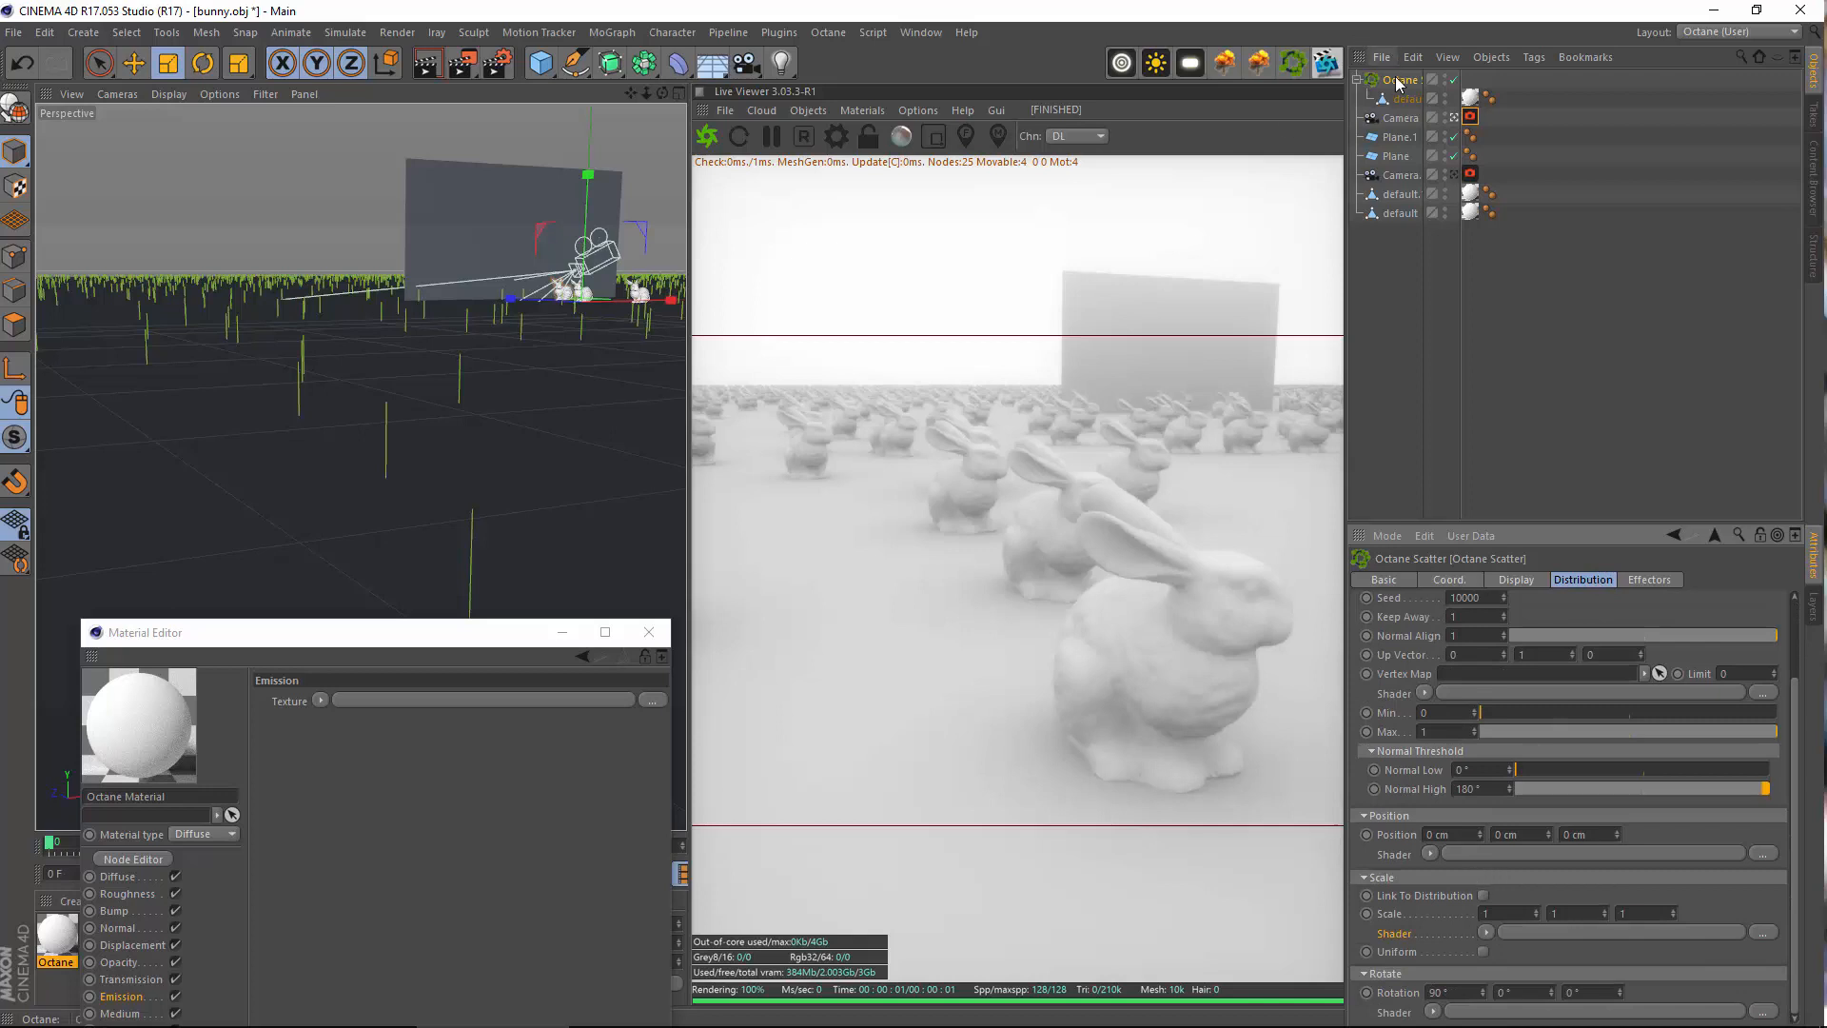
Remove the Octane Scatter while keeping its bunny, add a MoGraph Cloner, and place one bunny inside it
{"action": "key", "text": "ctrl+z"}
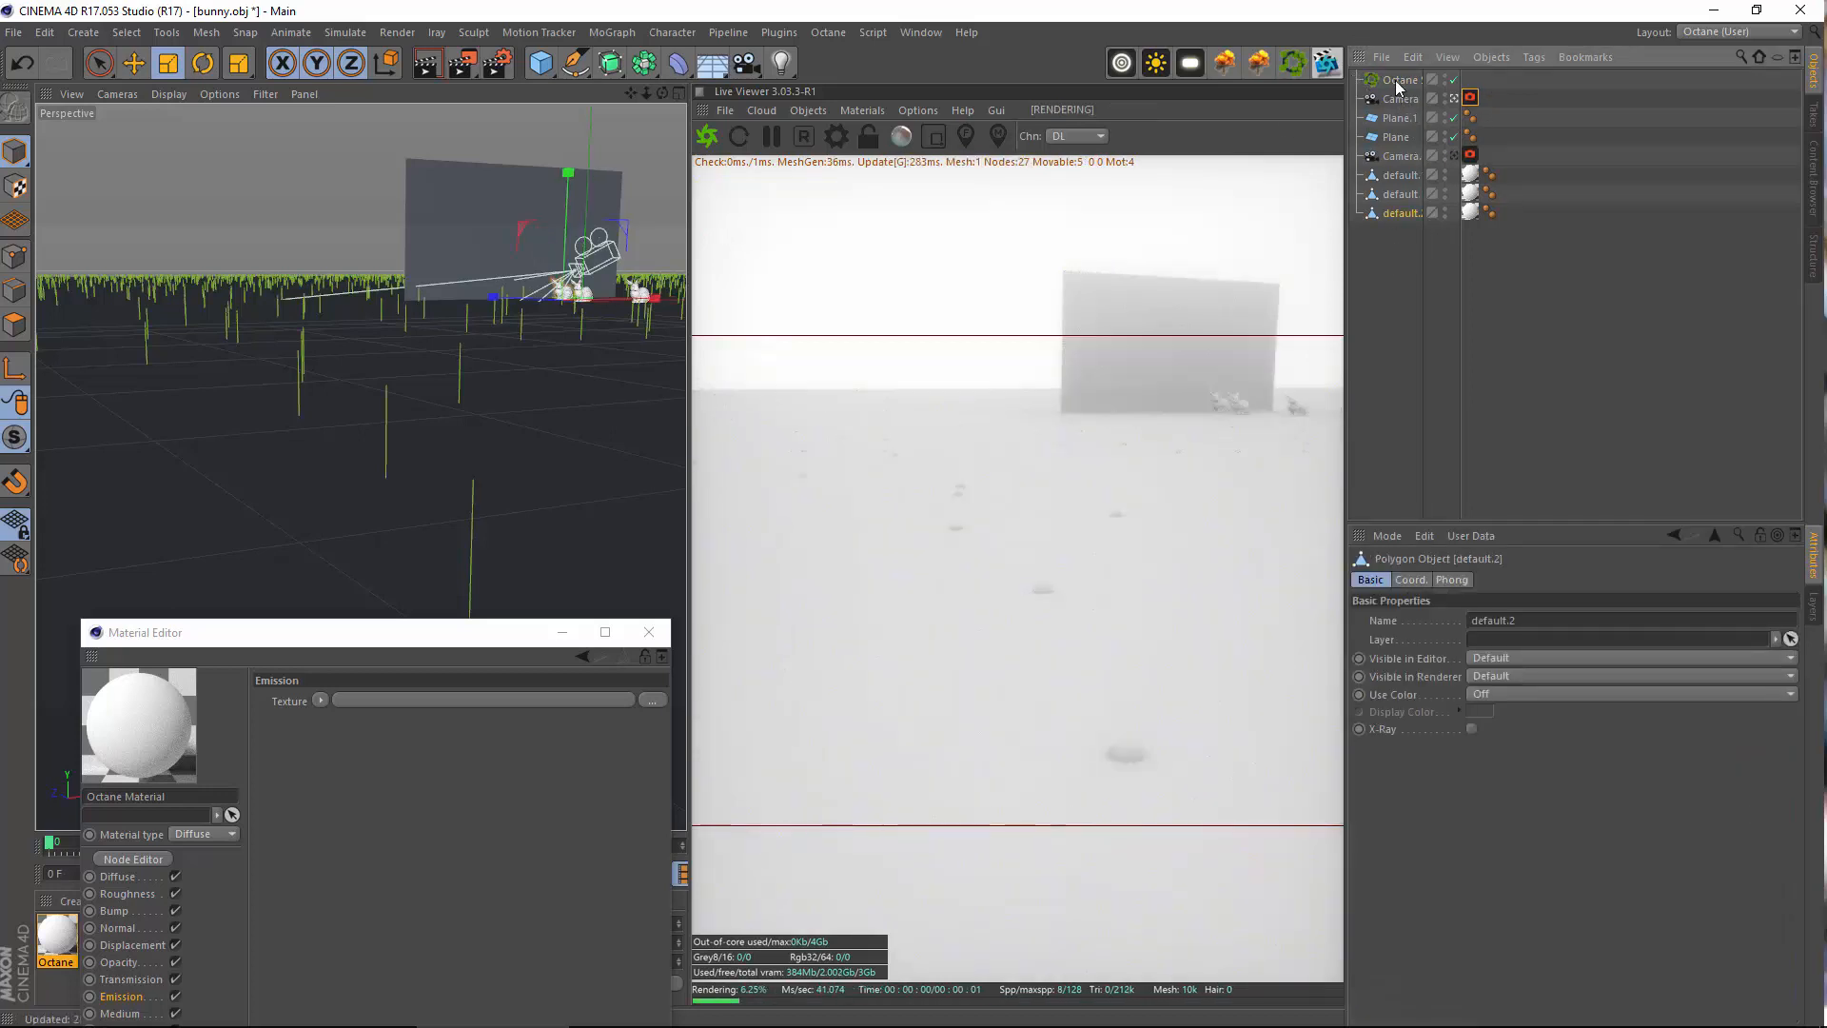
{"action": "left_click", "coordinate": [397, 32]}
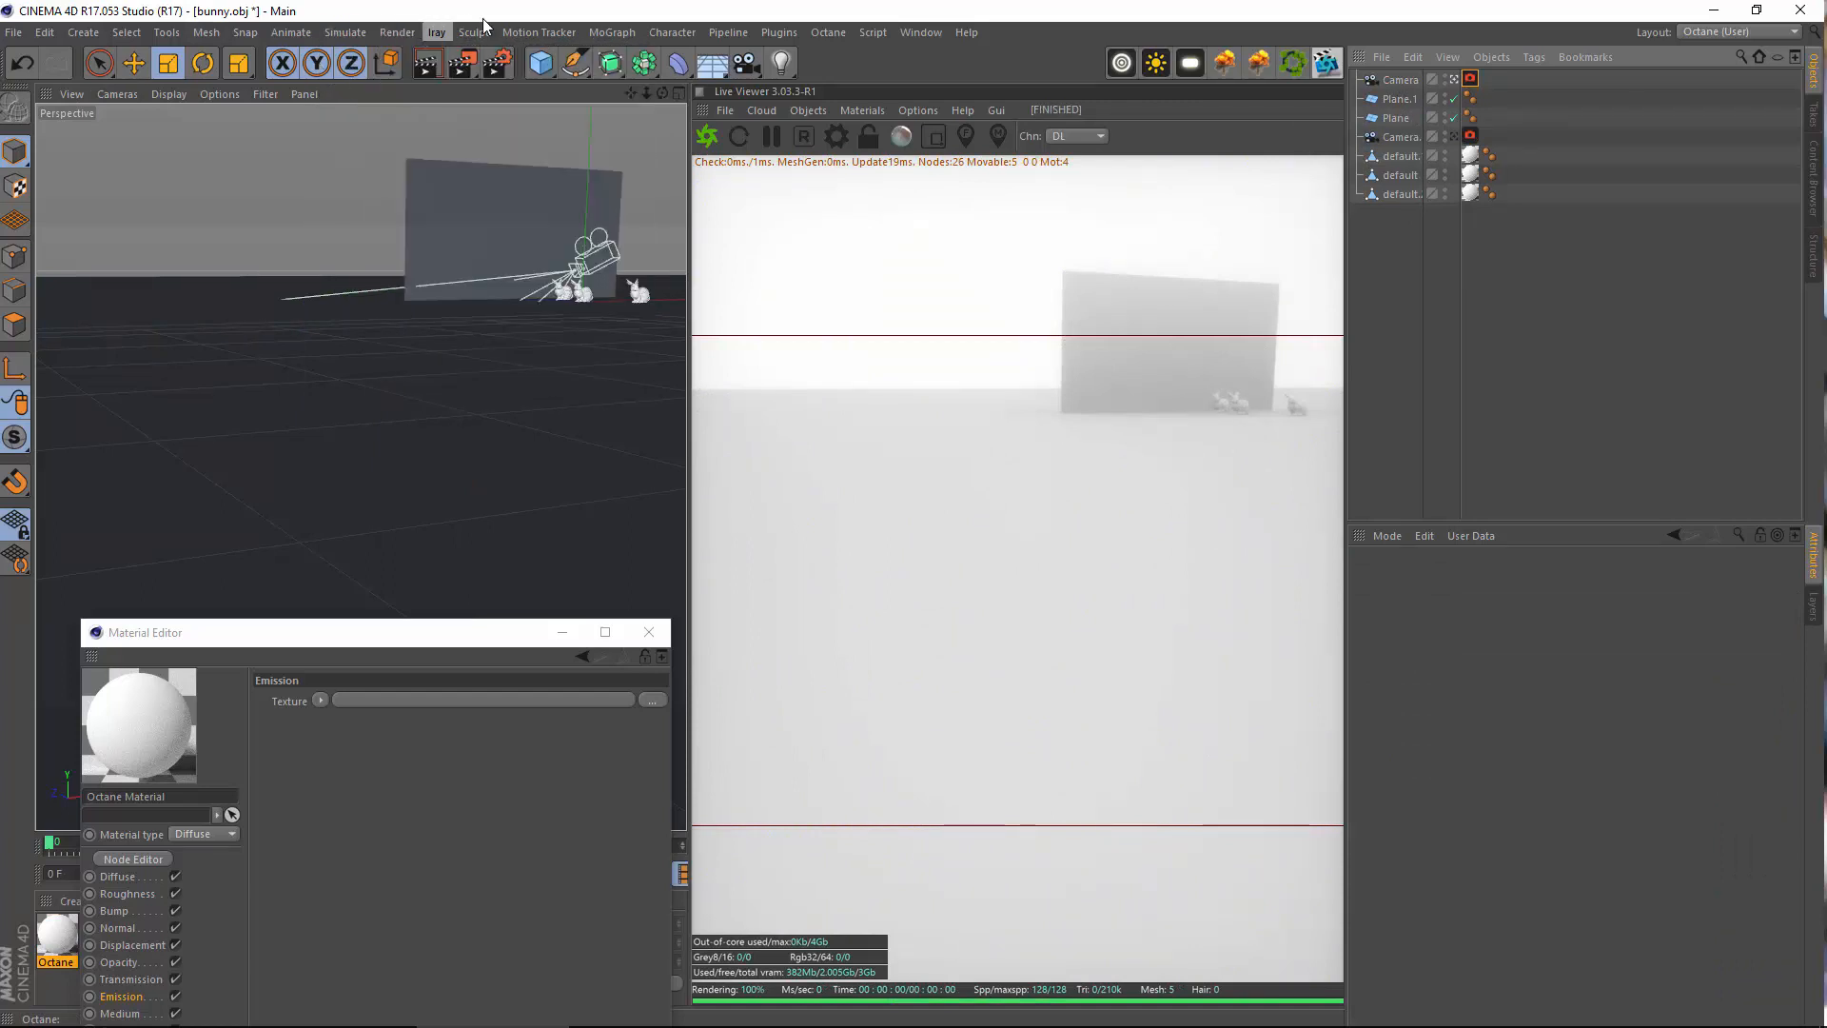
{"action": "left_click", "coordinate": [525, 32]}
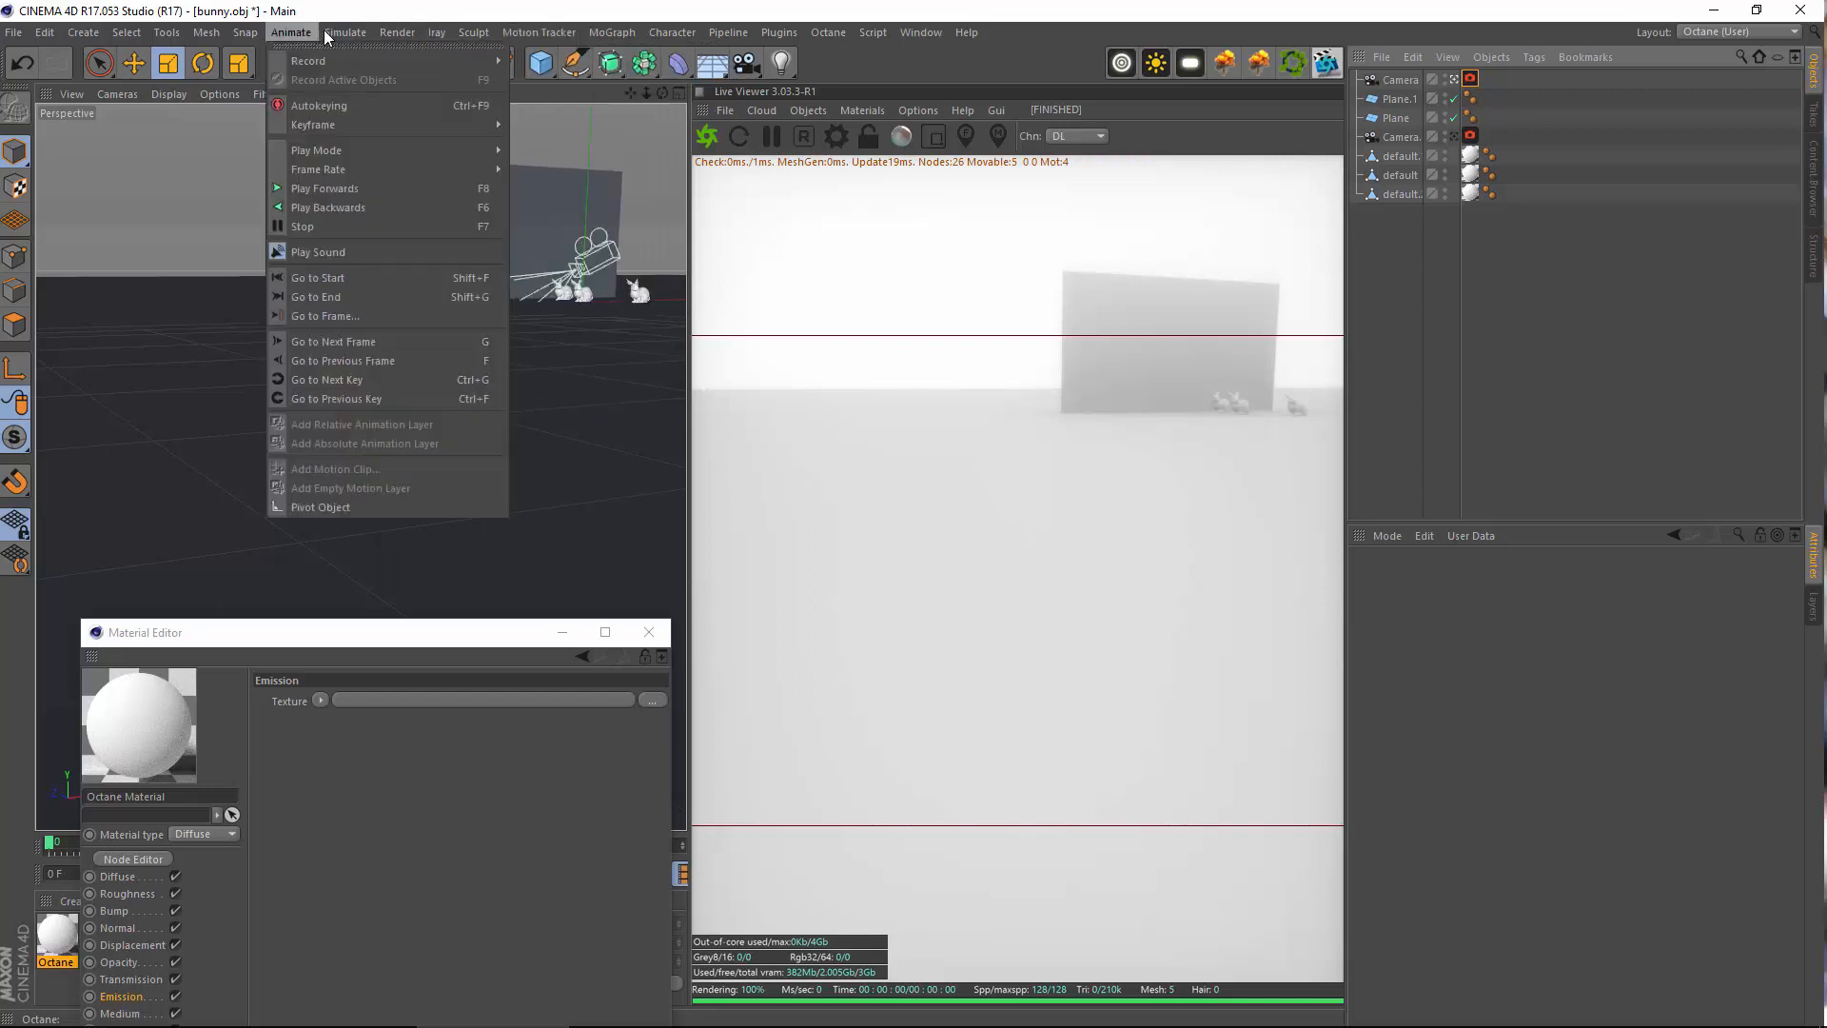
{"action": "mouse_move", "coordinate": [335, 32]}
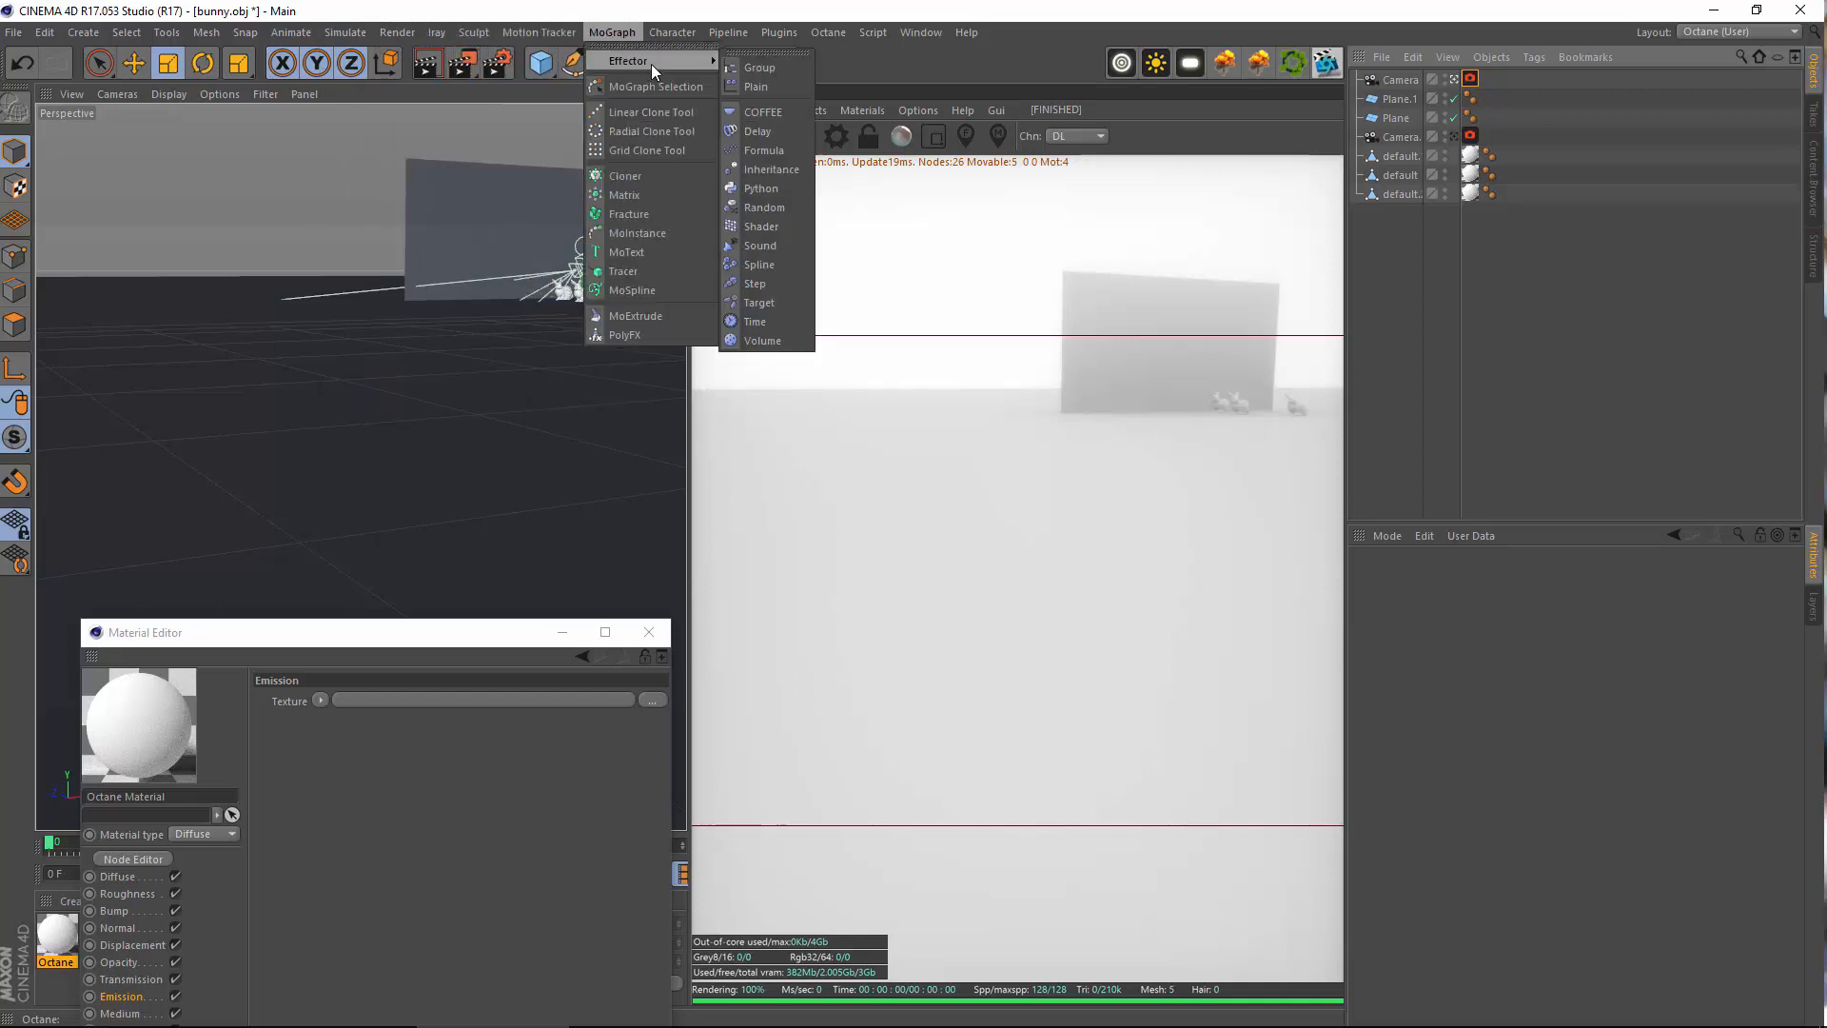
{"action": "left_click", "coordinate": [666, 175]}
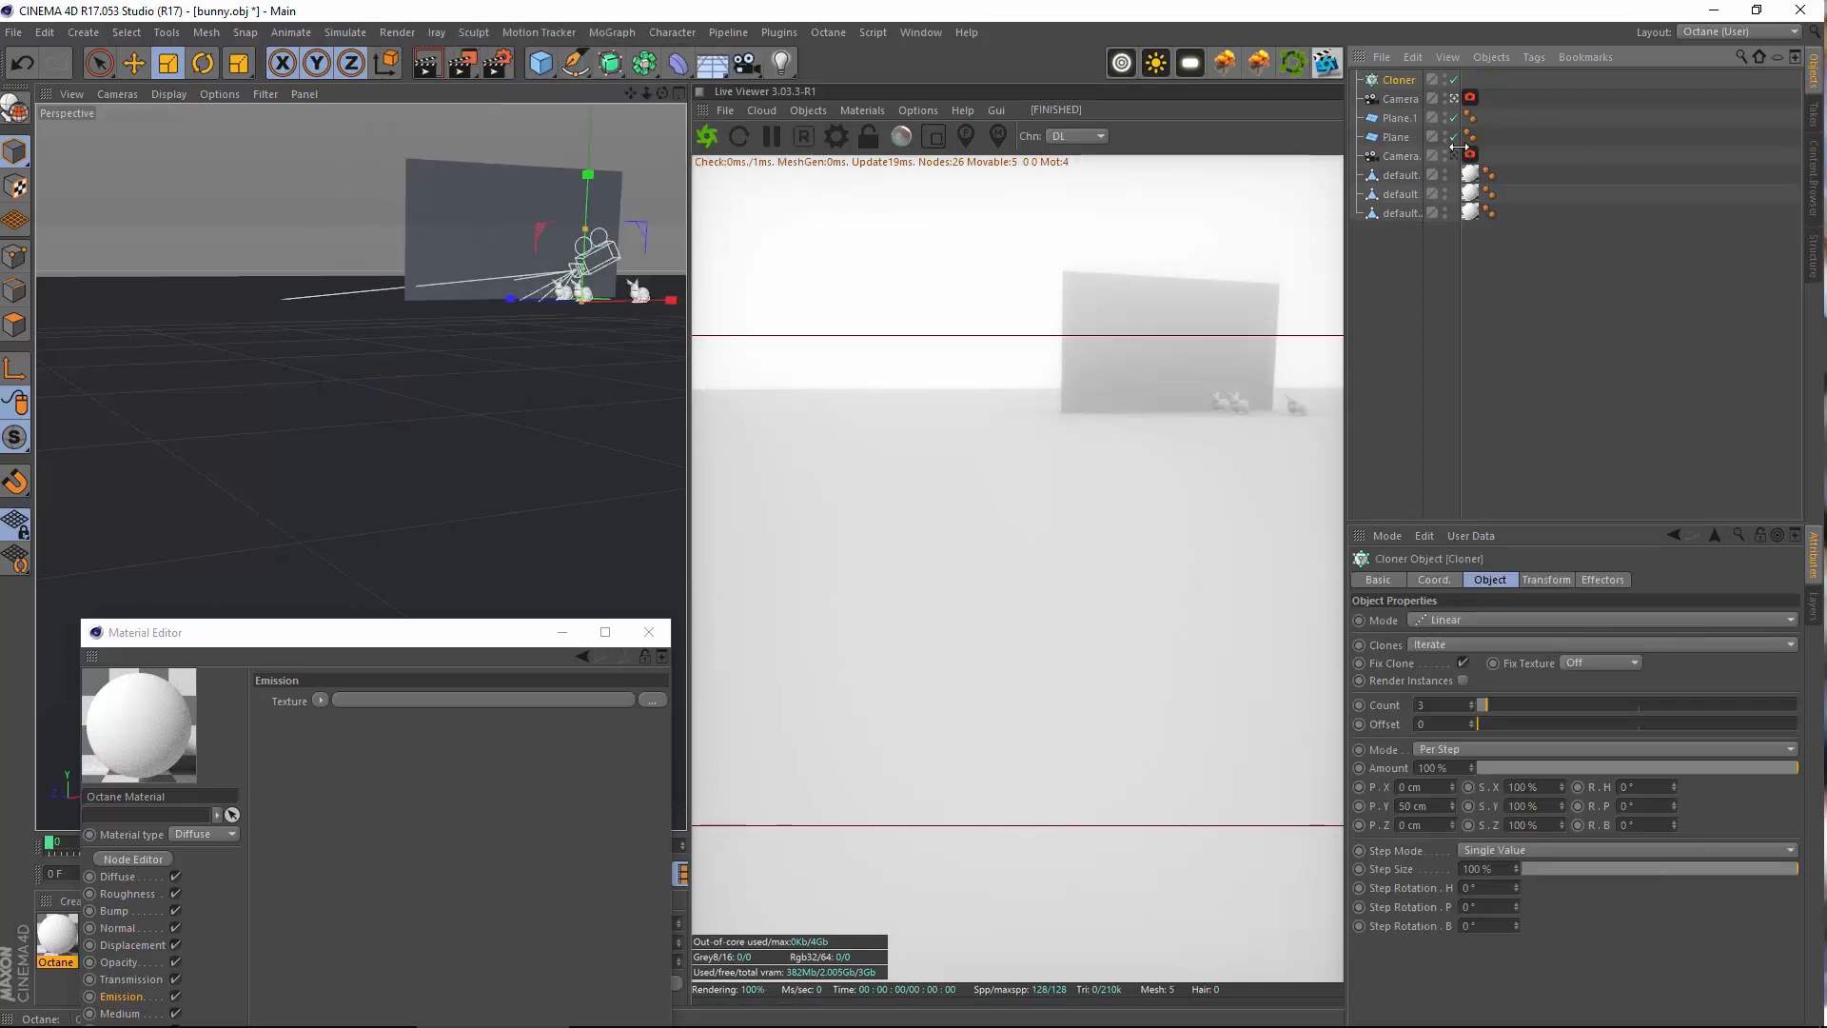
{"action": "left_click_drag", "start_coordinate": [1402, 213], "coordinate": [1384, 82]}
{"action": "left_click", "coordinate": [1389, 83]}
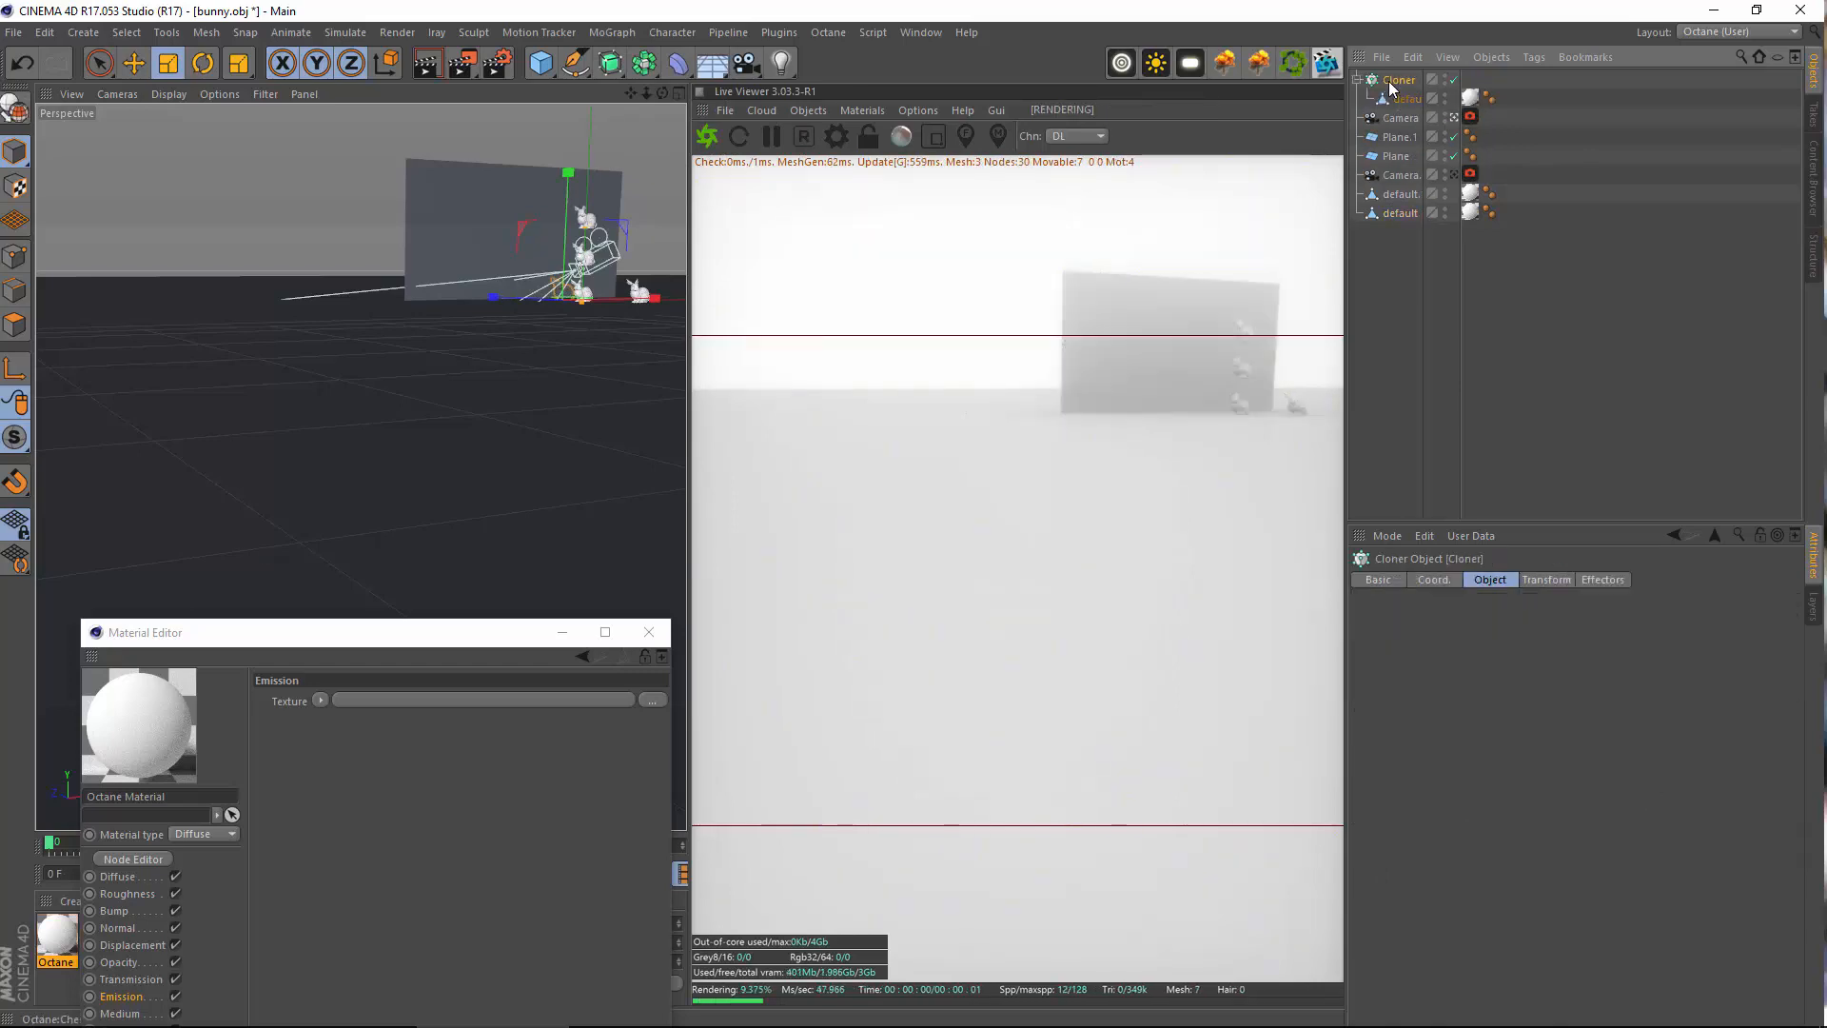
{"action": "scroll", "coordinate": [577, 246], "scroll_direction": "up", "scroll_amount": 5}
{"action": "scroll", "coordinate": [577, 249], "scroll_direction": "up", "scroll_amount": 8}
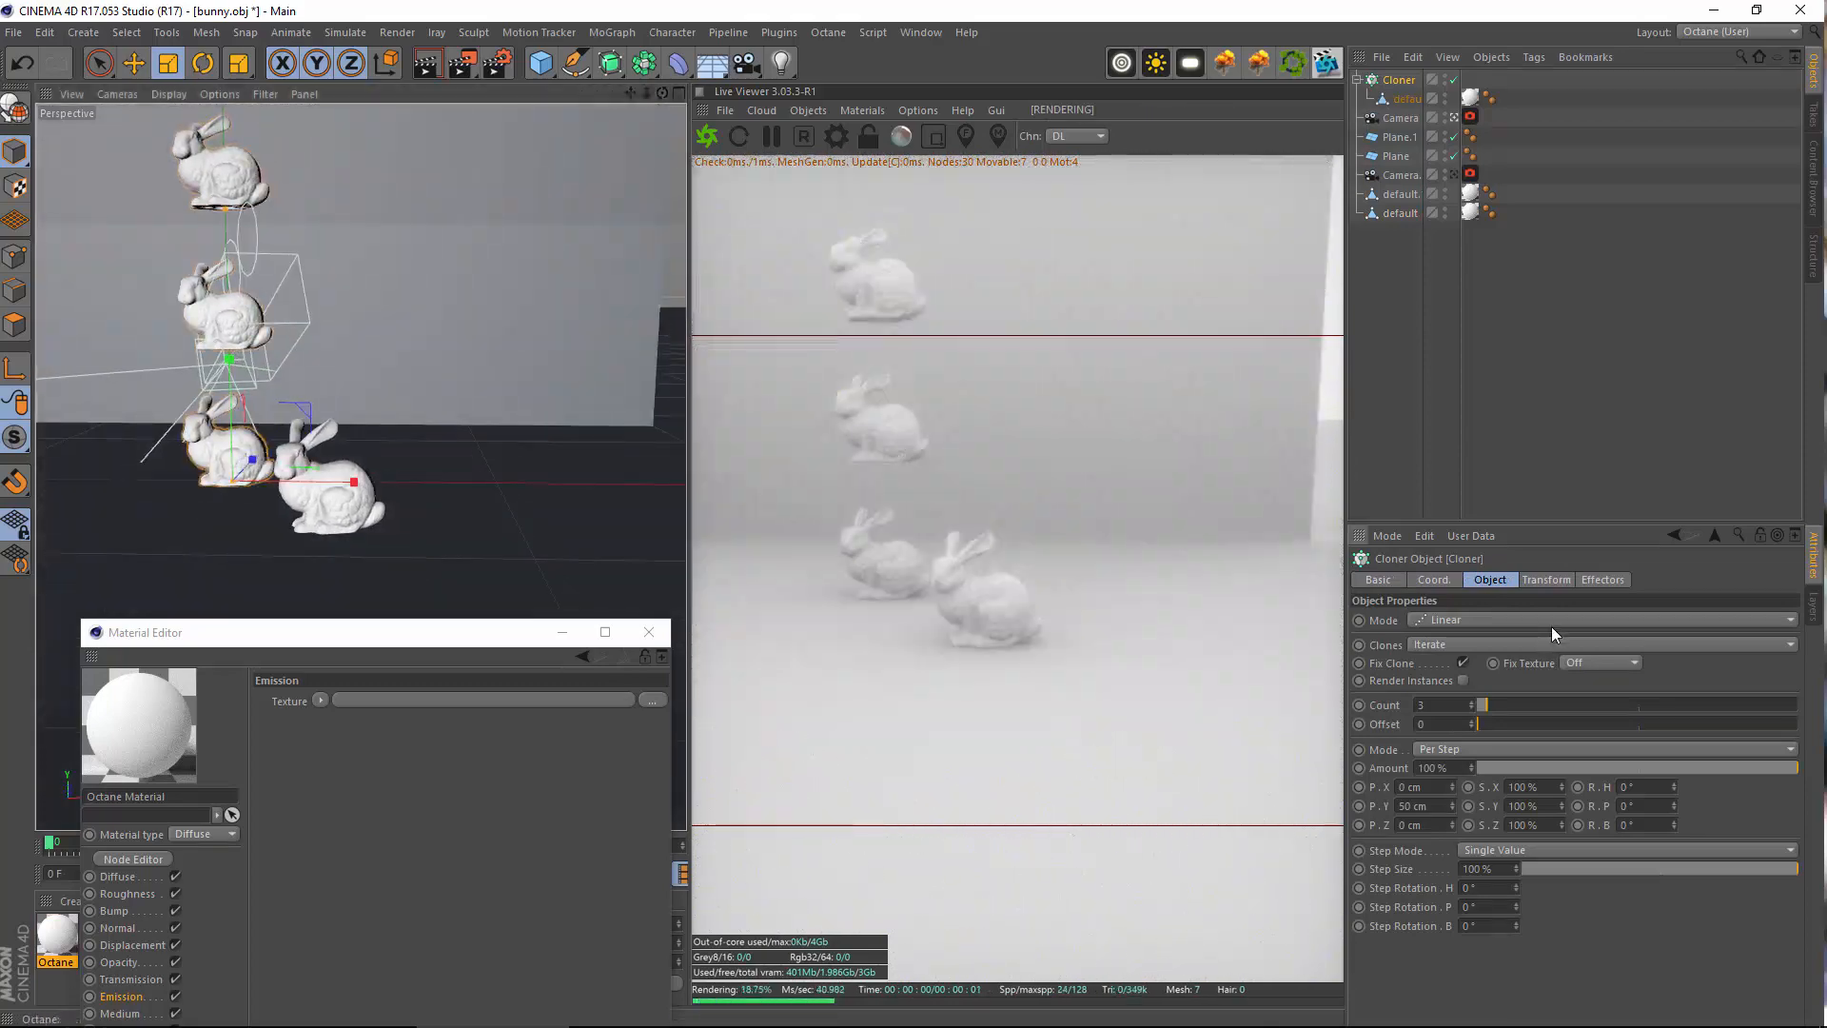
Set the Cloner's mode to Object and try using the bunny default.2 as the object to clone onto
{"action": "left_click", "coordinate": [1550, 619]}
{"action": "left_click", "coordinate": [1461, 641]}
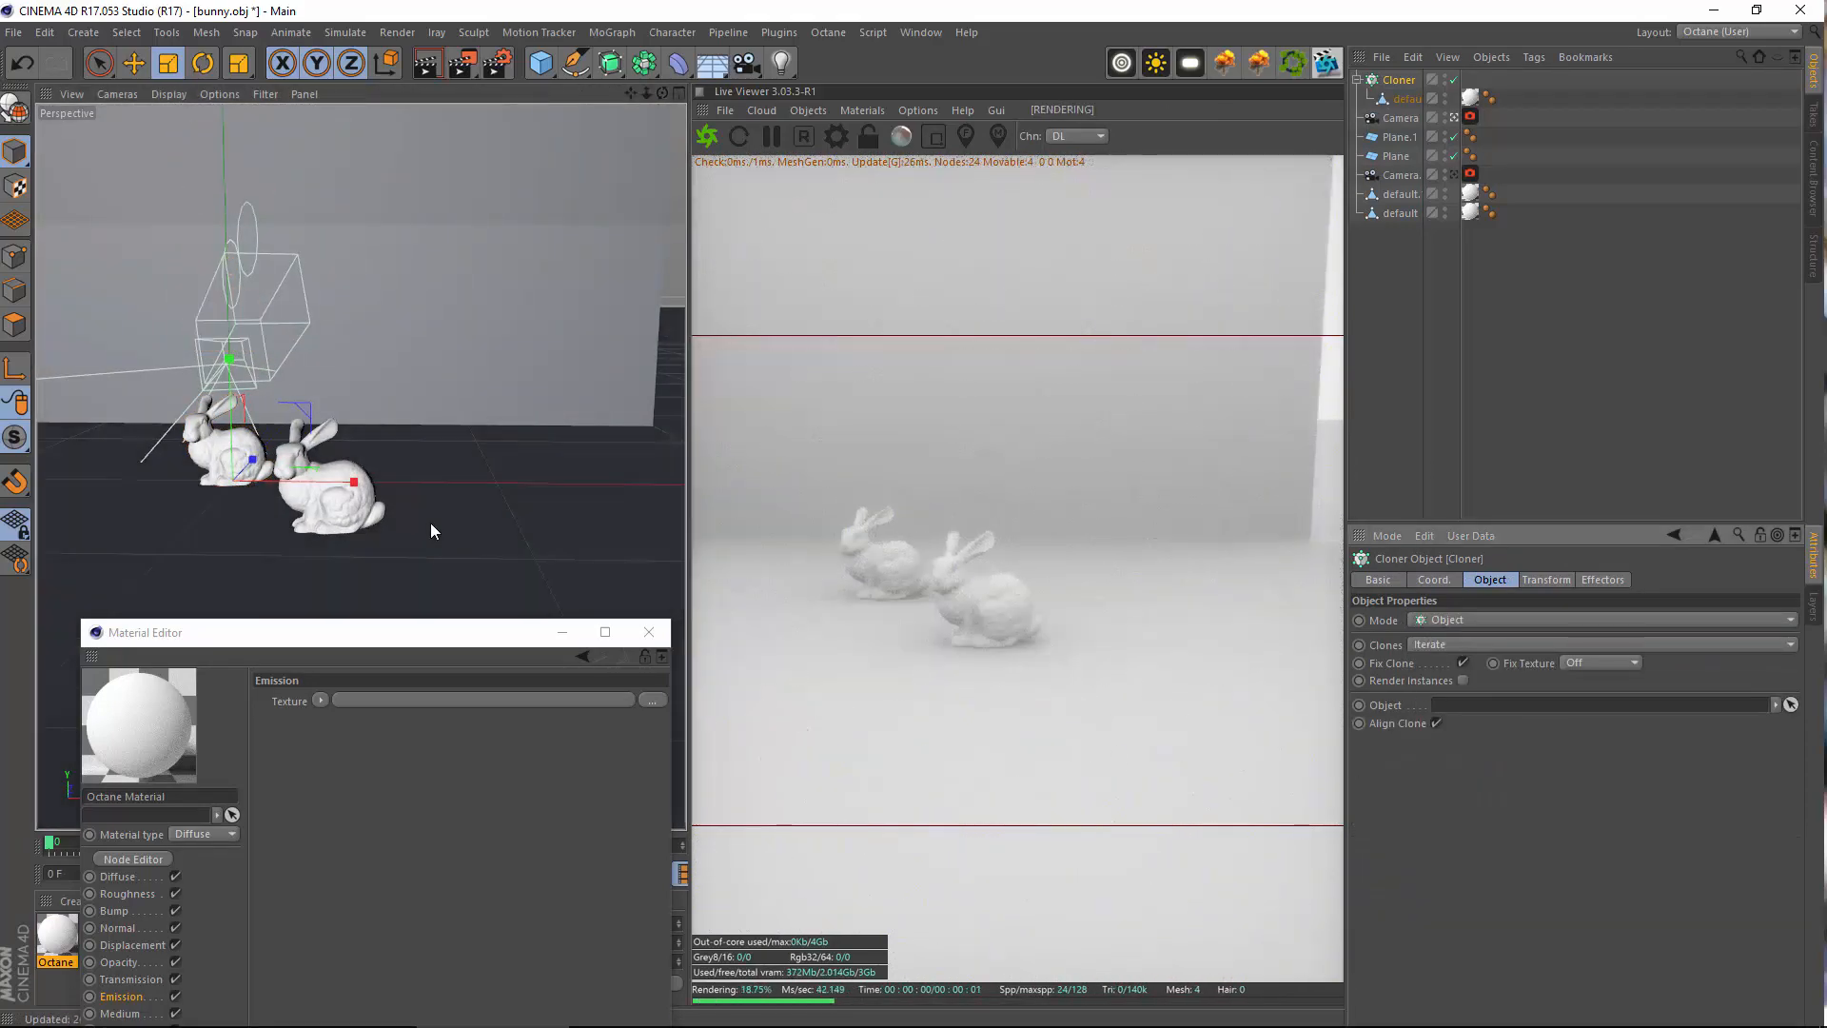
{"action": "middle_click_drag", "start_coordinate": [430, 522], "coordinate": [561, 542], "text": "alt"}
{"action": "left_click_drag", "start_coordinate": [1405, 99], "coordinate": [1458, 707]}
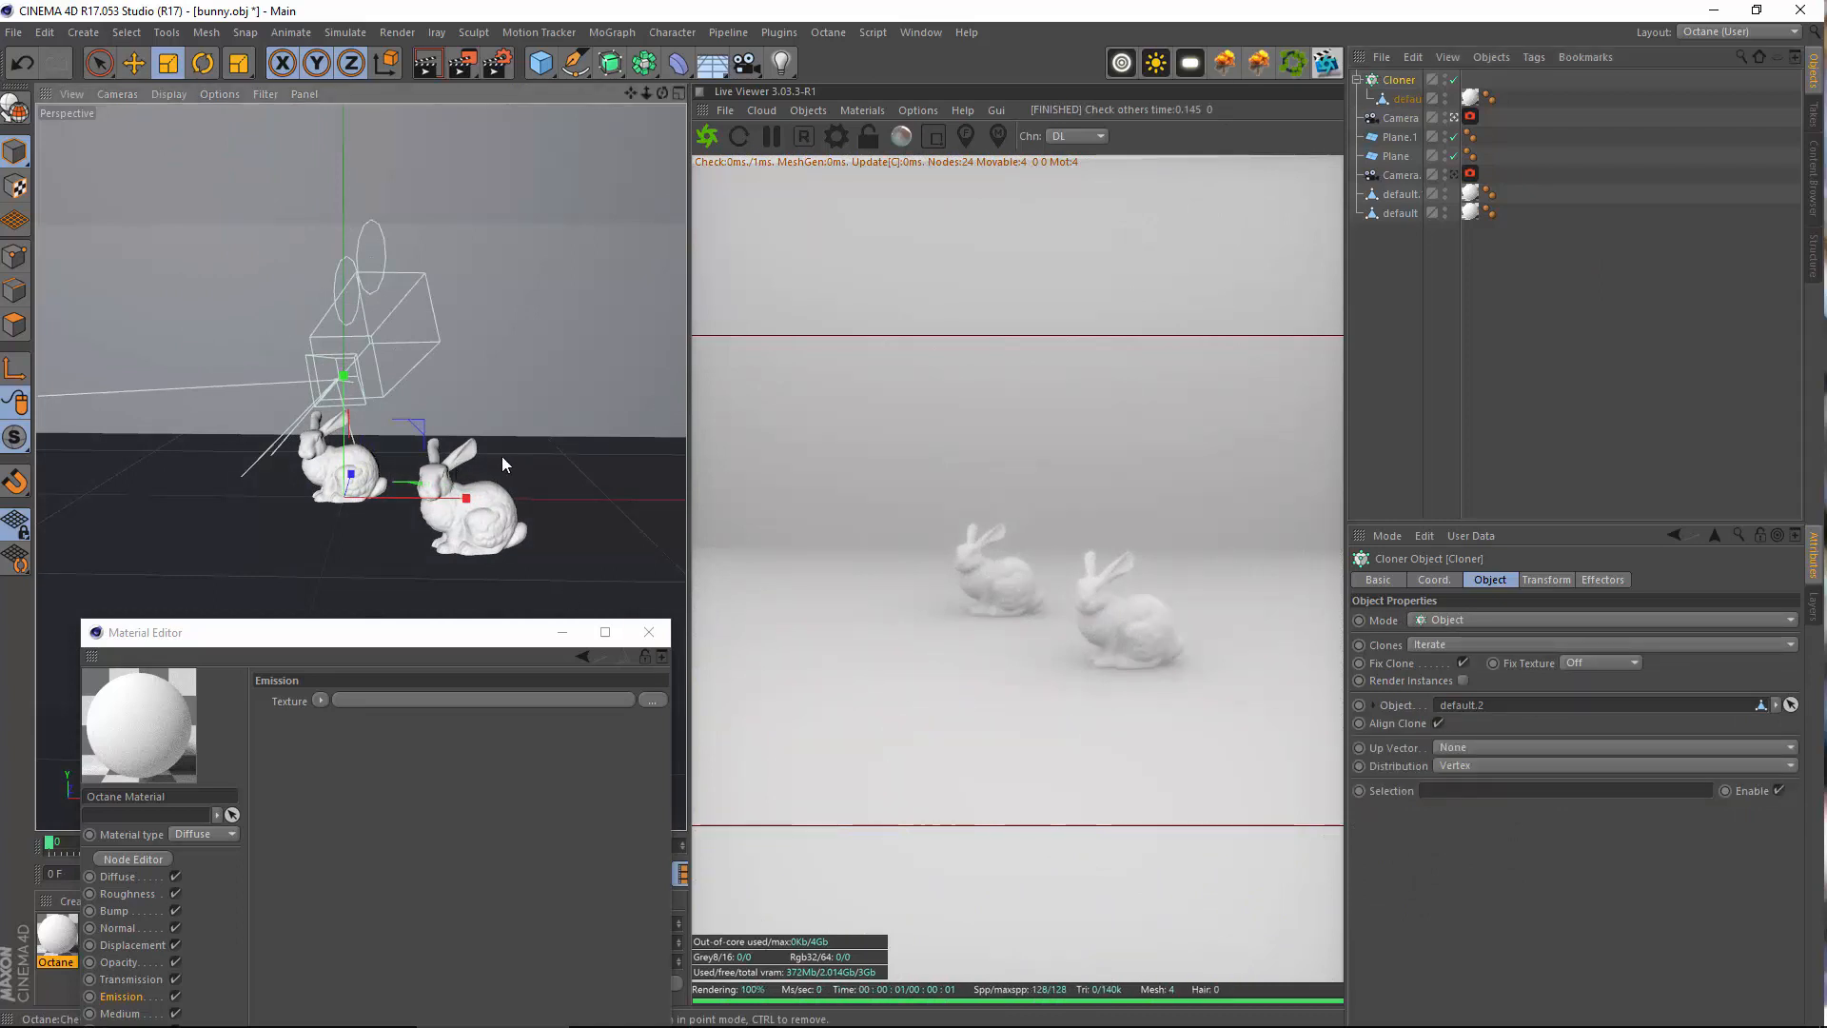
{"action": "left_click_drag", "start_coordinate": [585, 463], "coordinate": [470, 458], "text": "alt"}
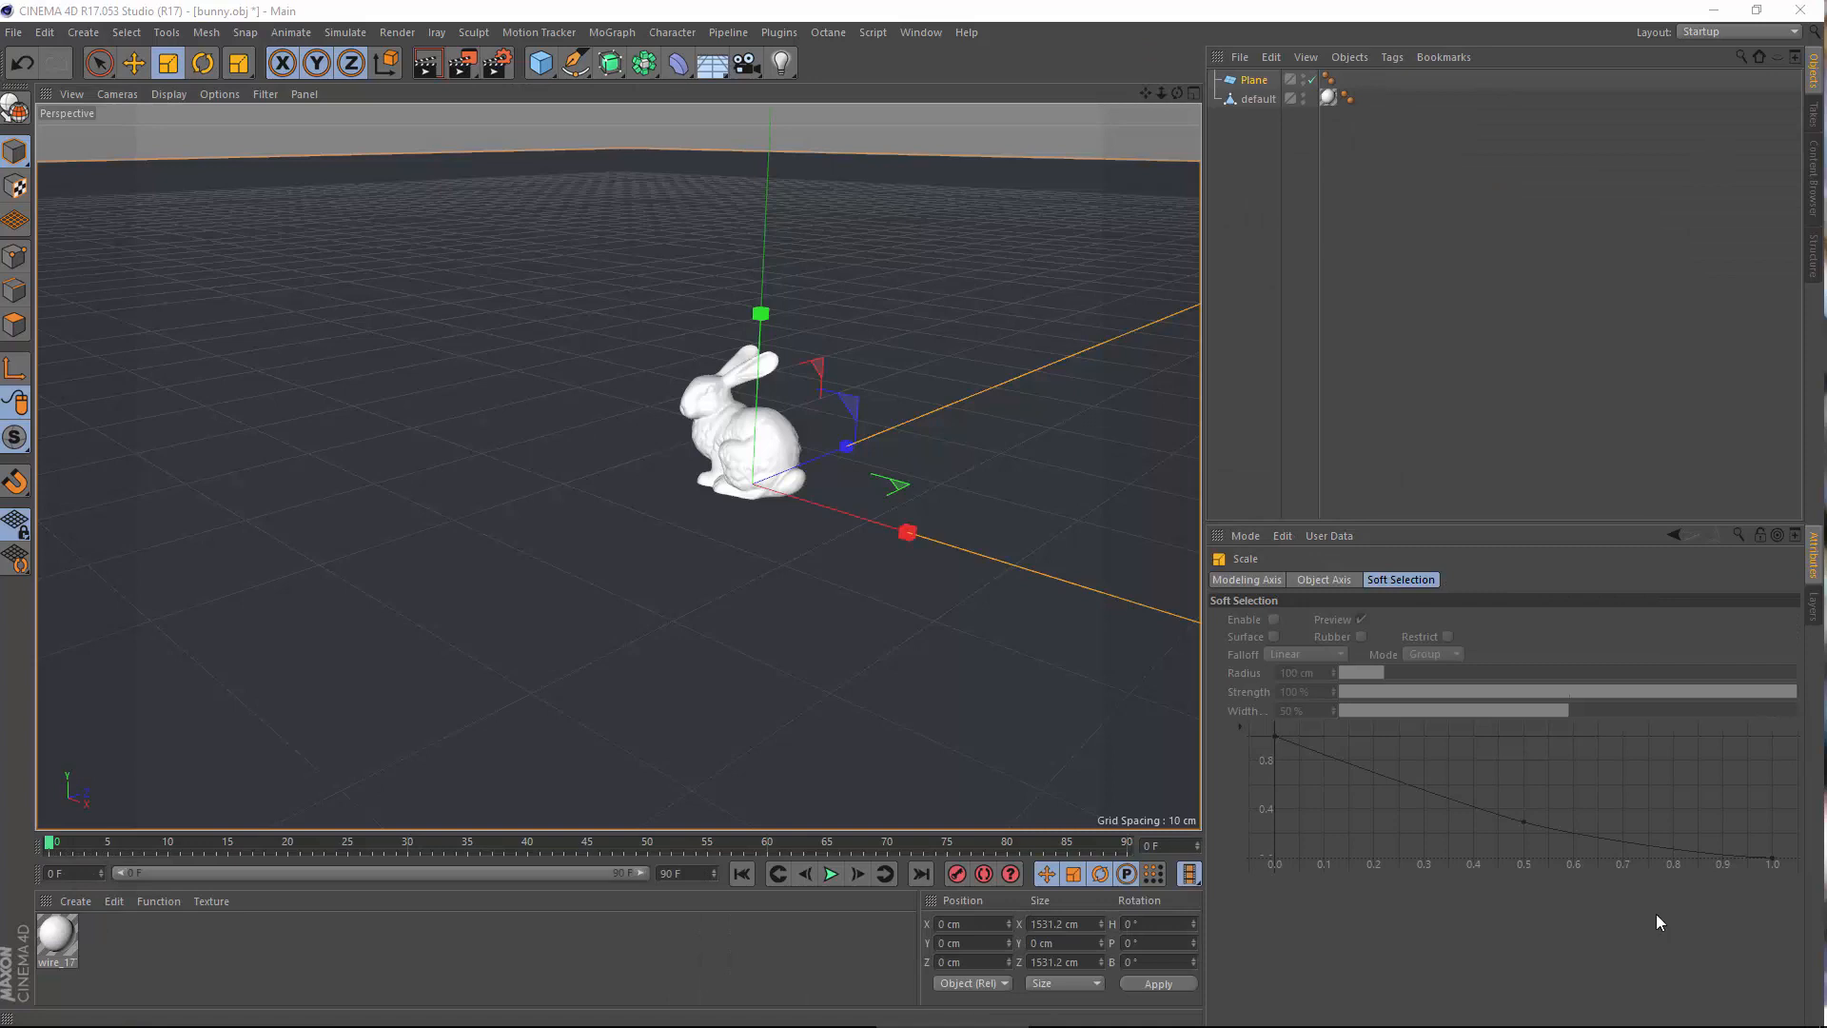
Add a MoGraph Cloner to the scene with the single bunny and the plane
{"action": "left_click_drag", "start_coordinate": [773, 451], "coordinate": [734, 523], "text": "alt"}
{"action": "scroll", "coordinate": [687, 377], "scroll_direction": "up", "scroll_amount": 2}
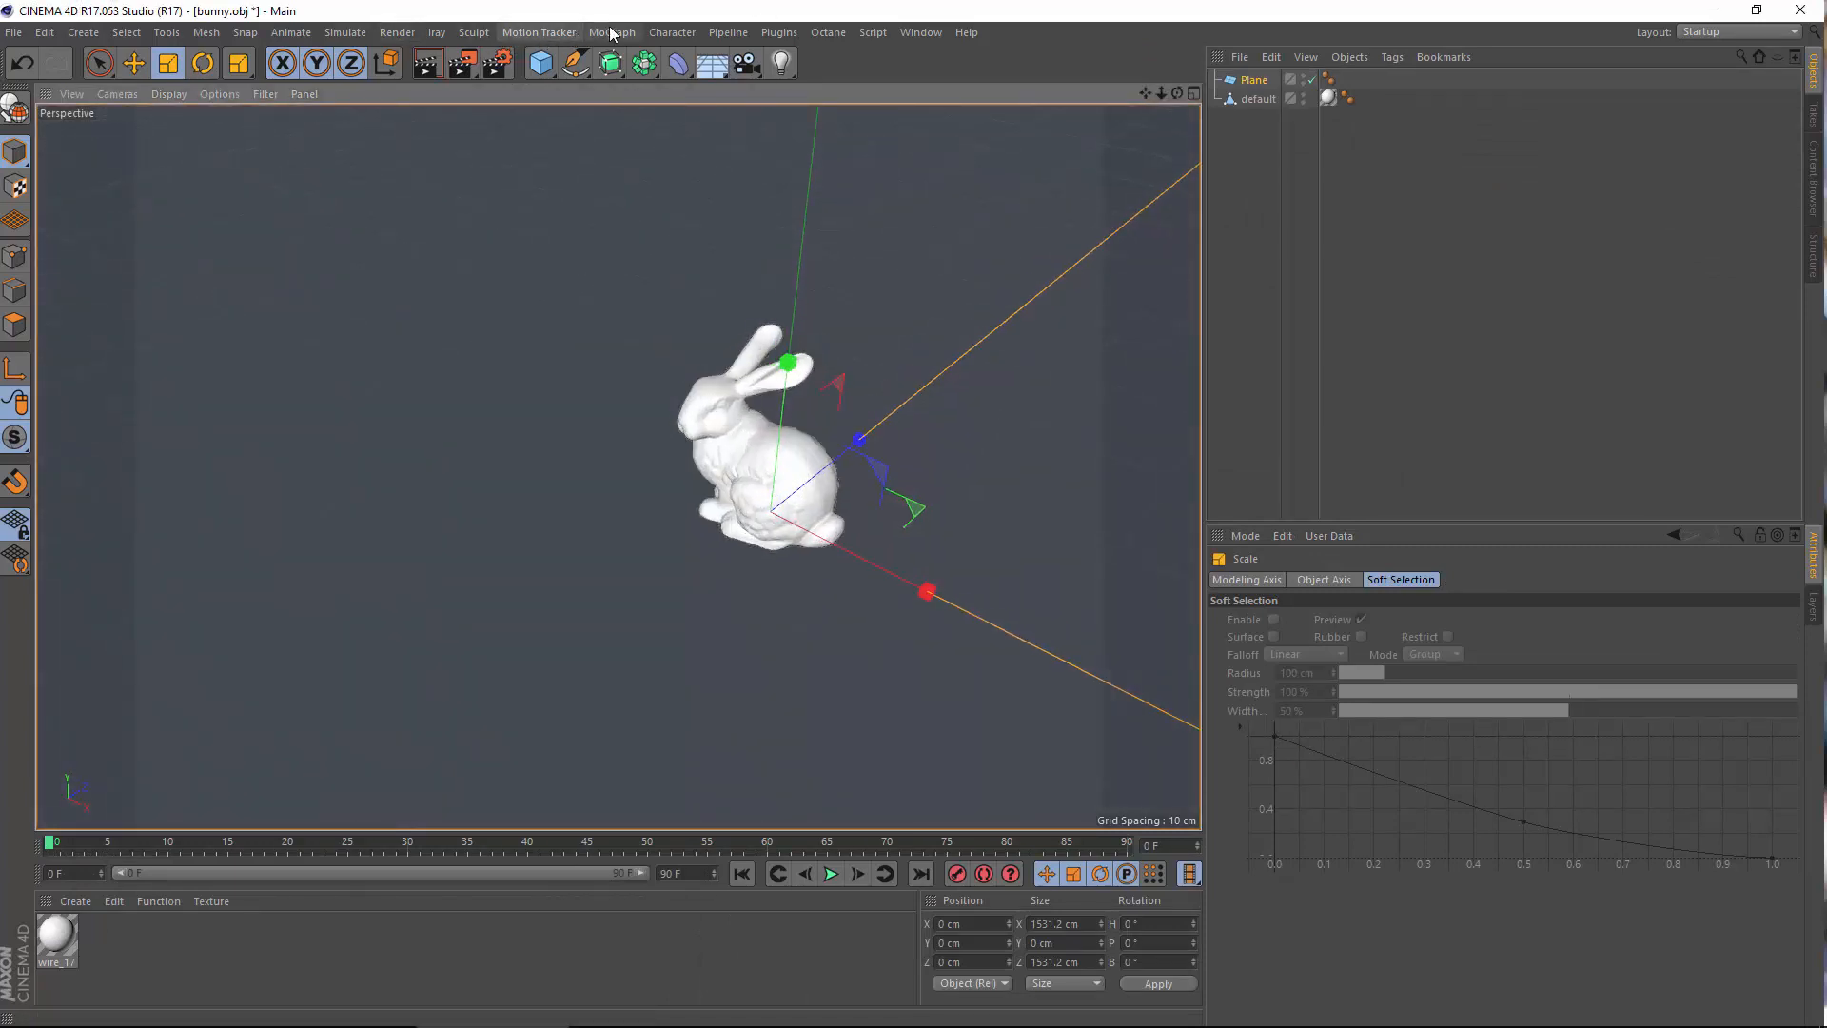
{"action": "left_click", "coordinate": [611, 32]}
{"action": "mouse_move", "coordinate": [660, 64]}
{"action": "left_click", "coordinate": [647, 176]}
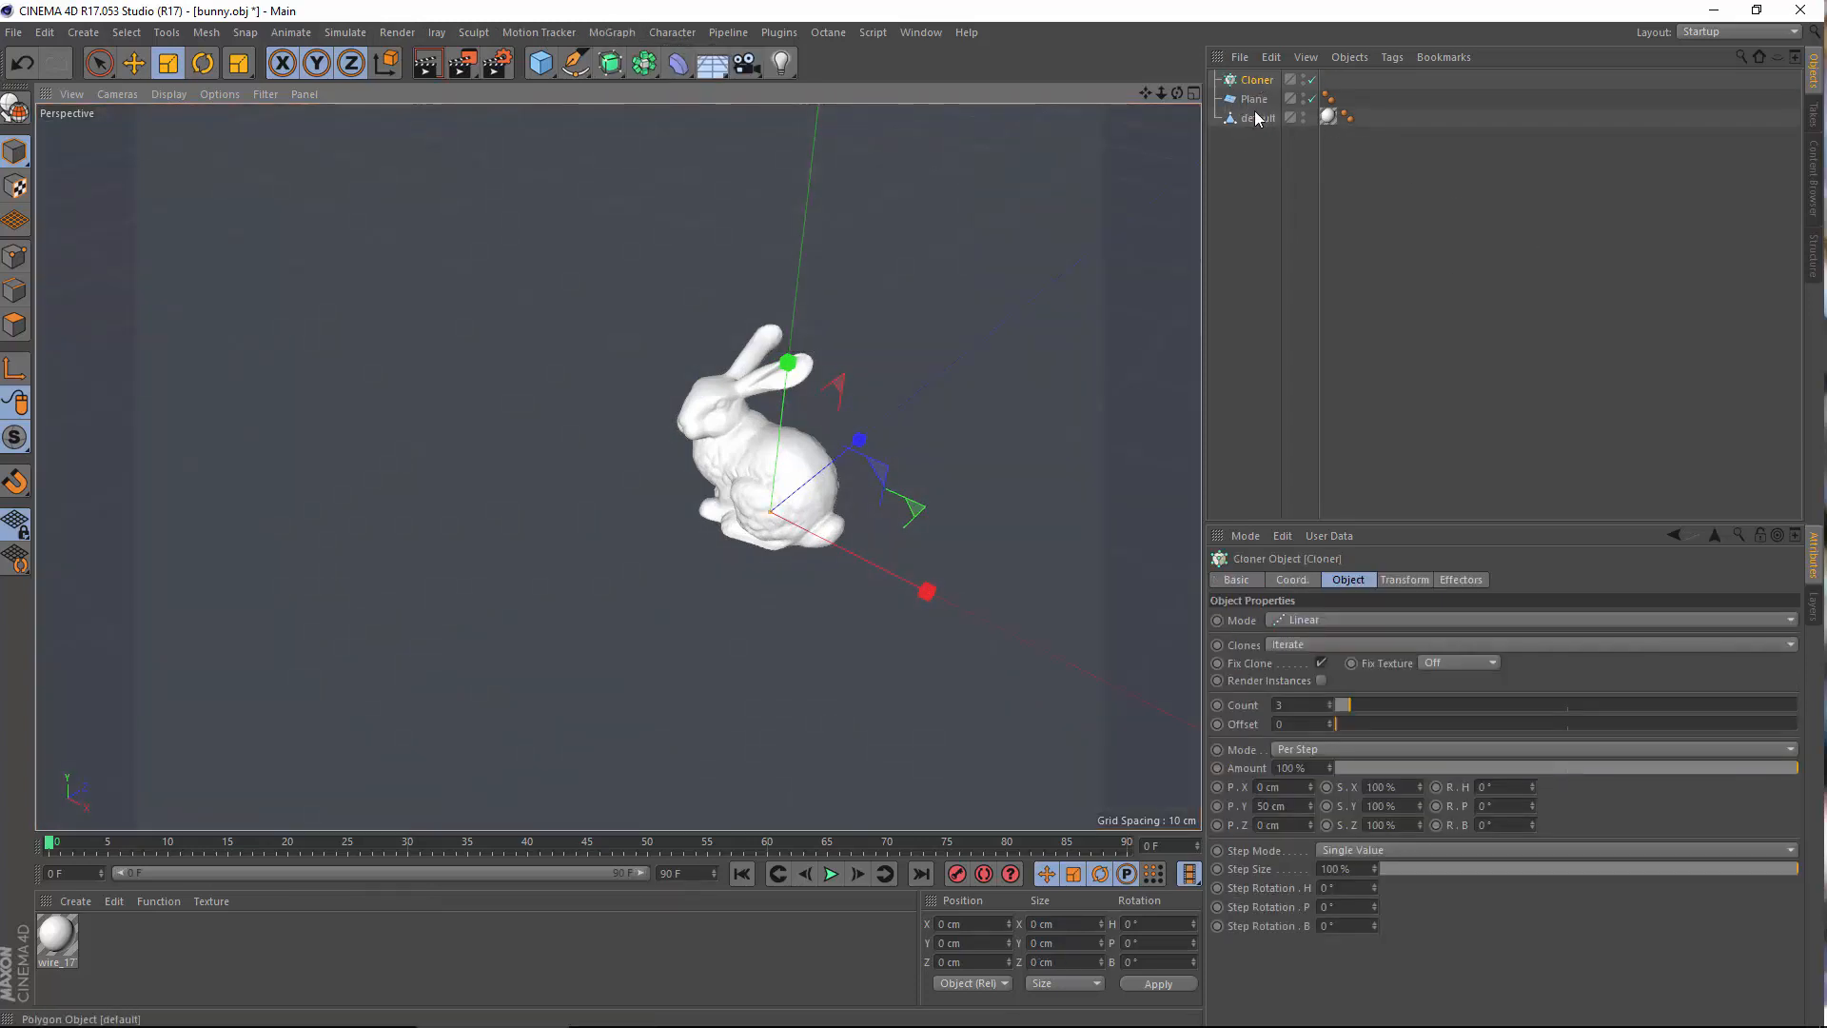
Set the Cloner's mode to Object
{"action": "left_click", "coordinate": [1347, 644]}
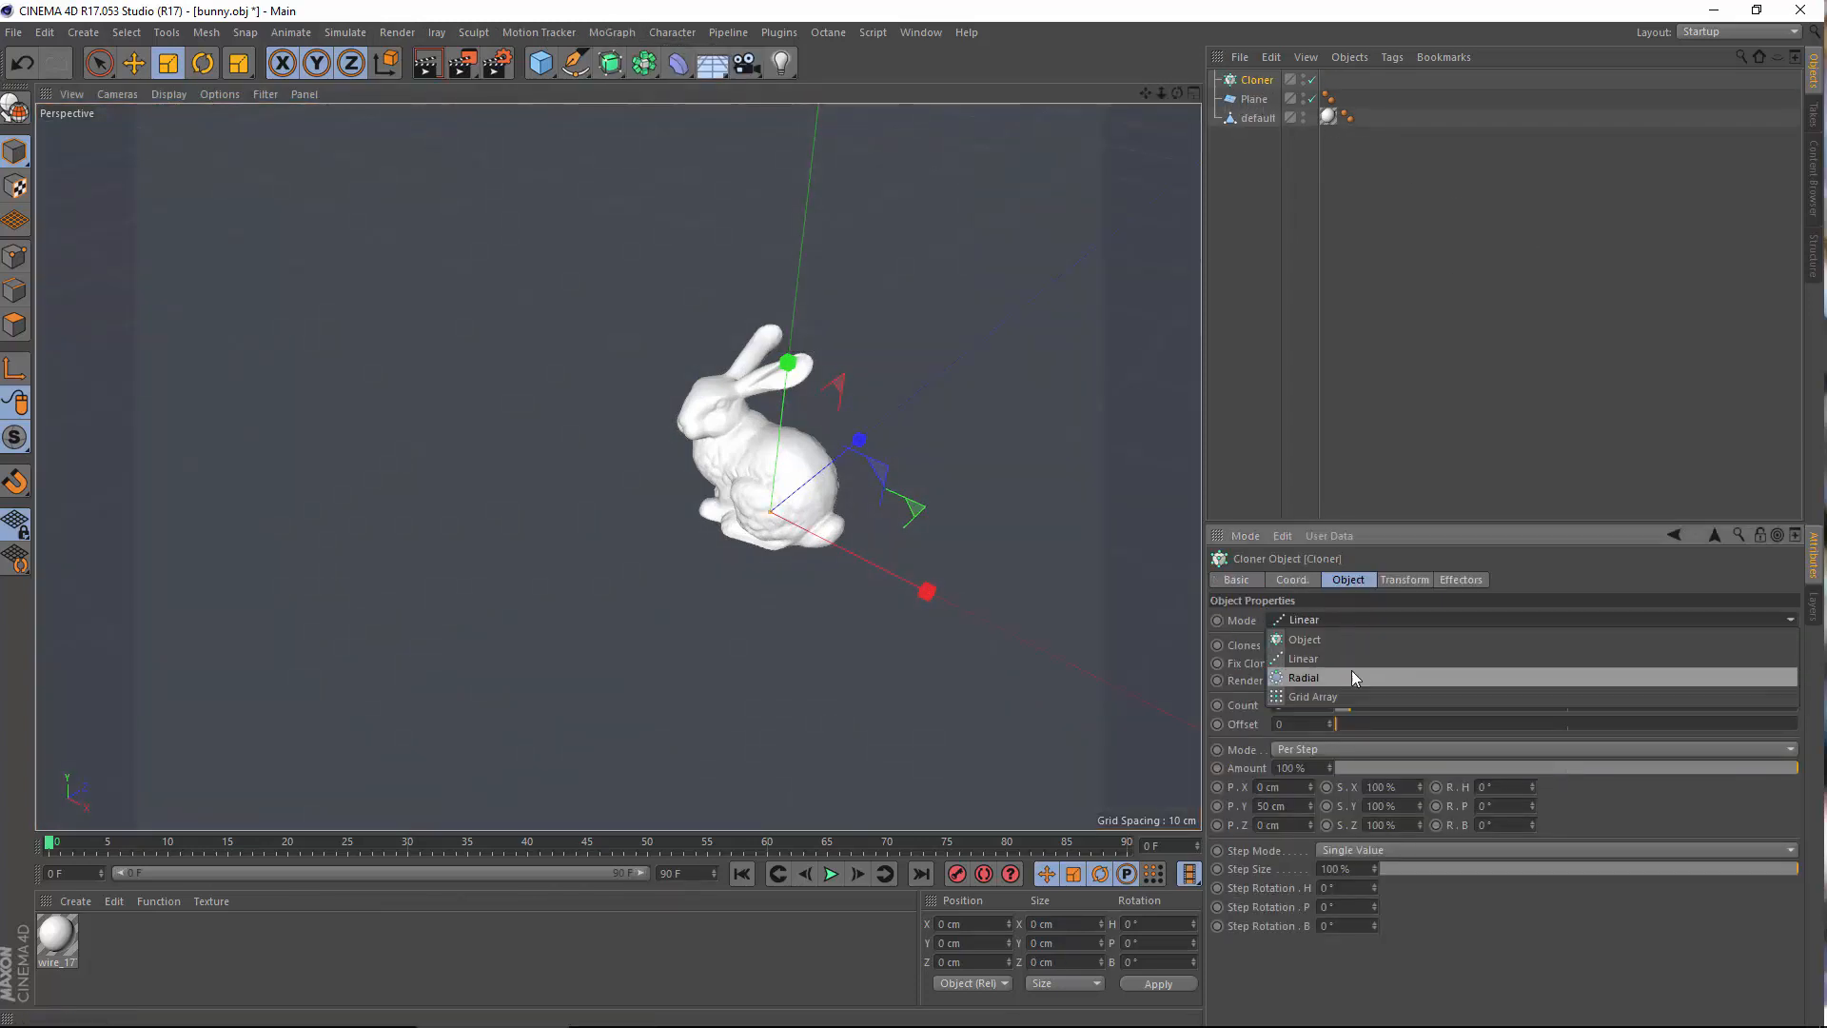
{"action": "left_click", "coordinate": [1343, 620]}
{"action": "left_click", "coordinate": [1344, 620]}
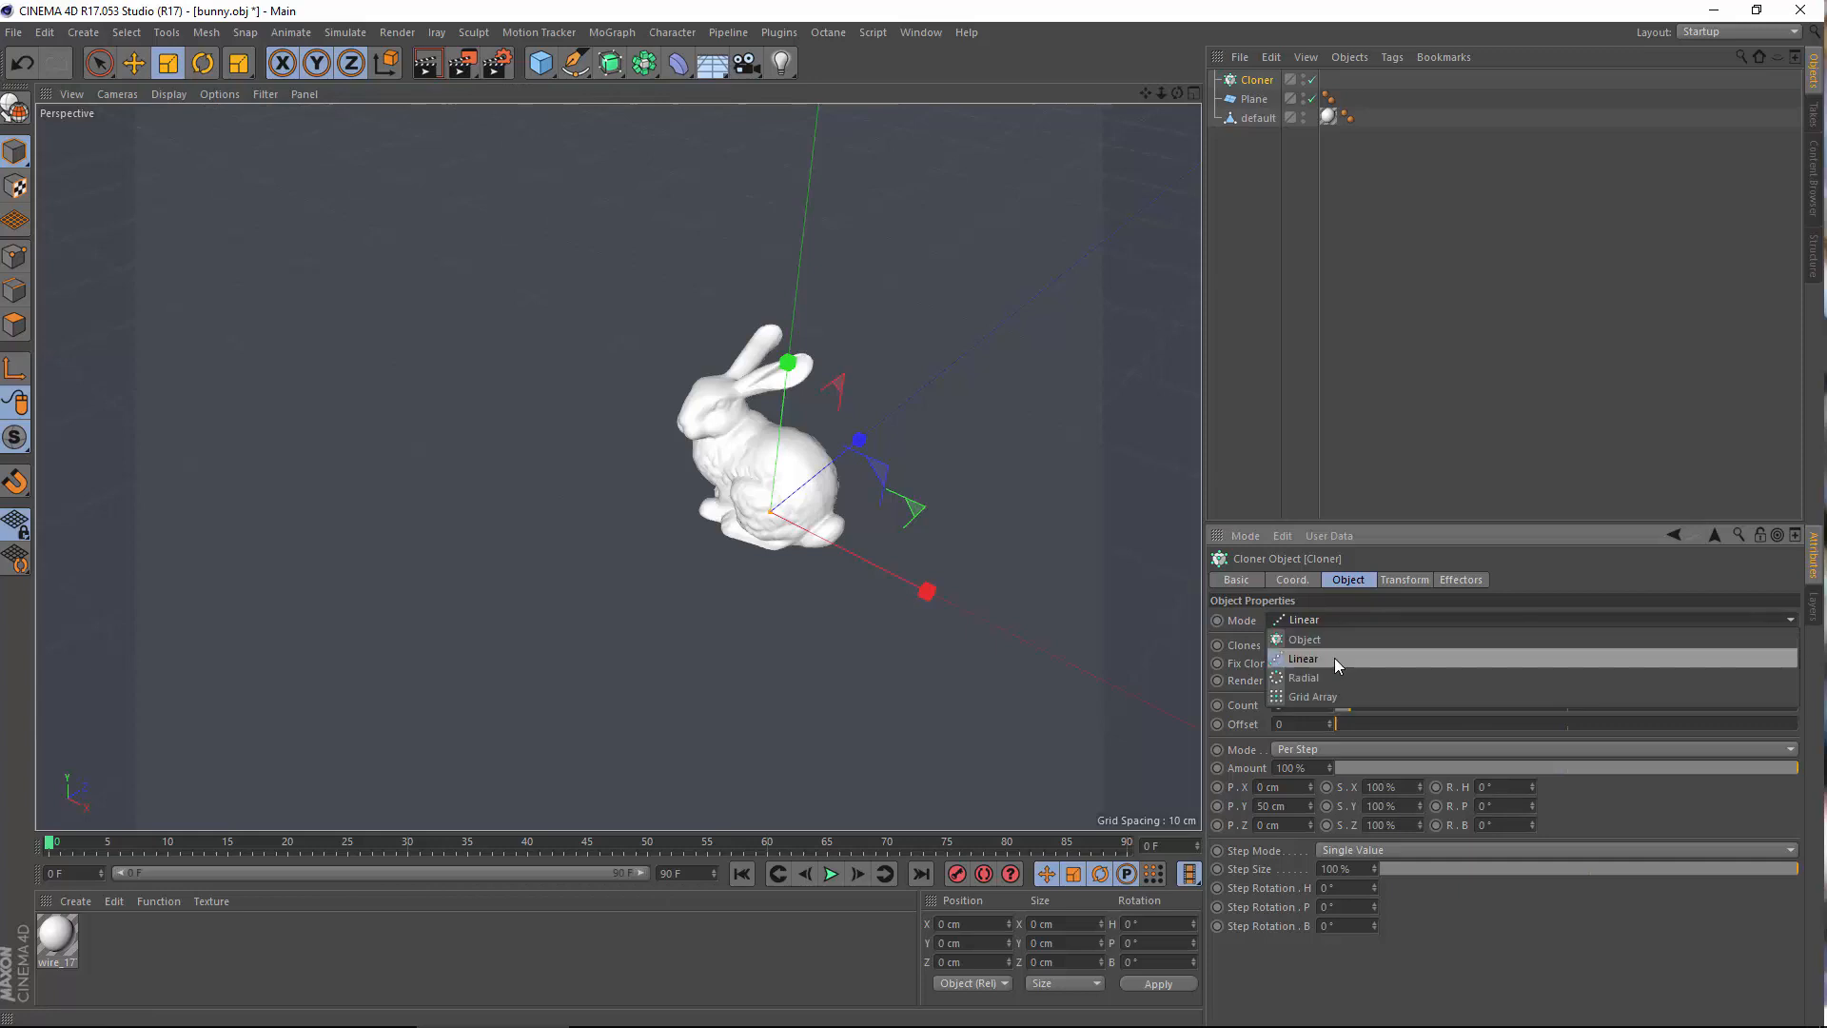
{"action": "left_click", "coordinate": [1379, 616]}
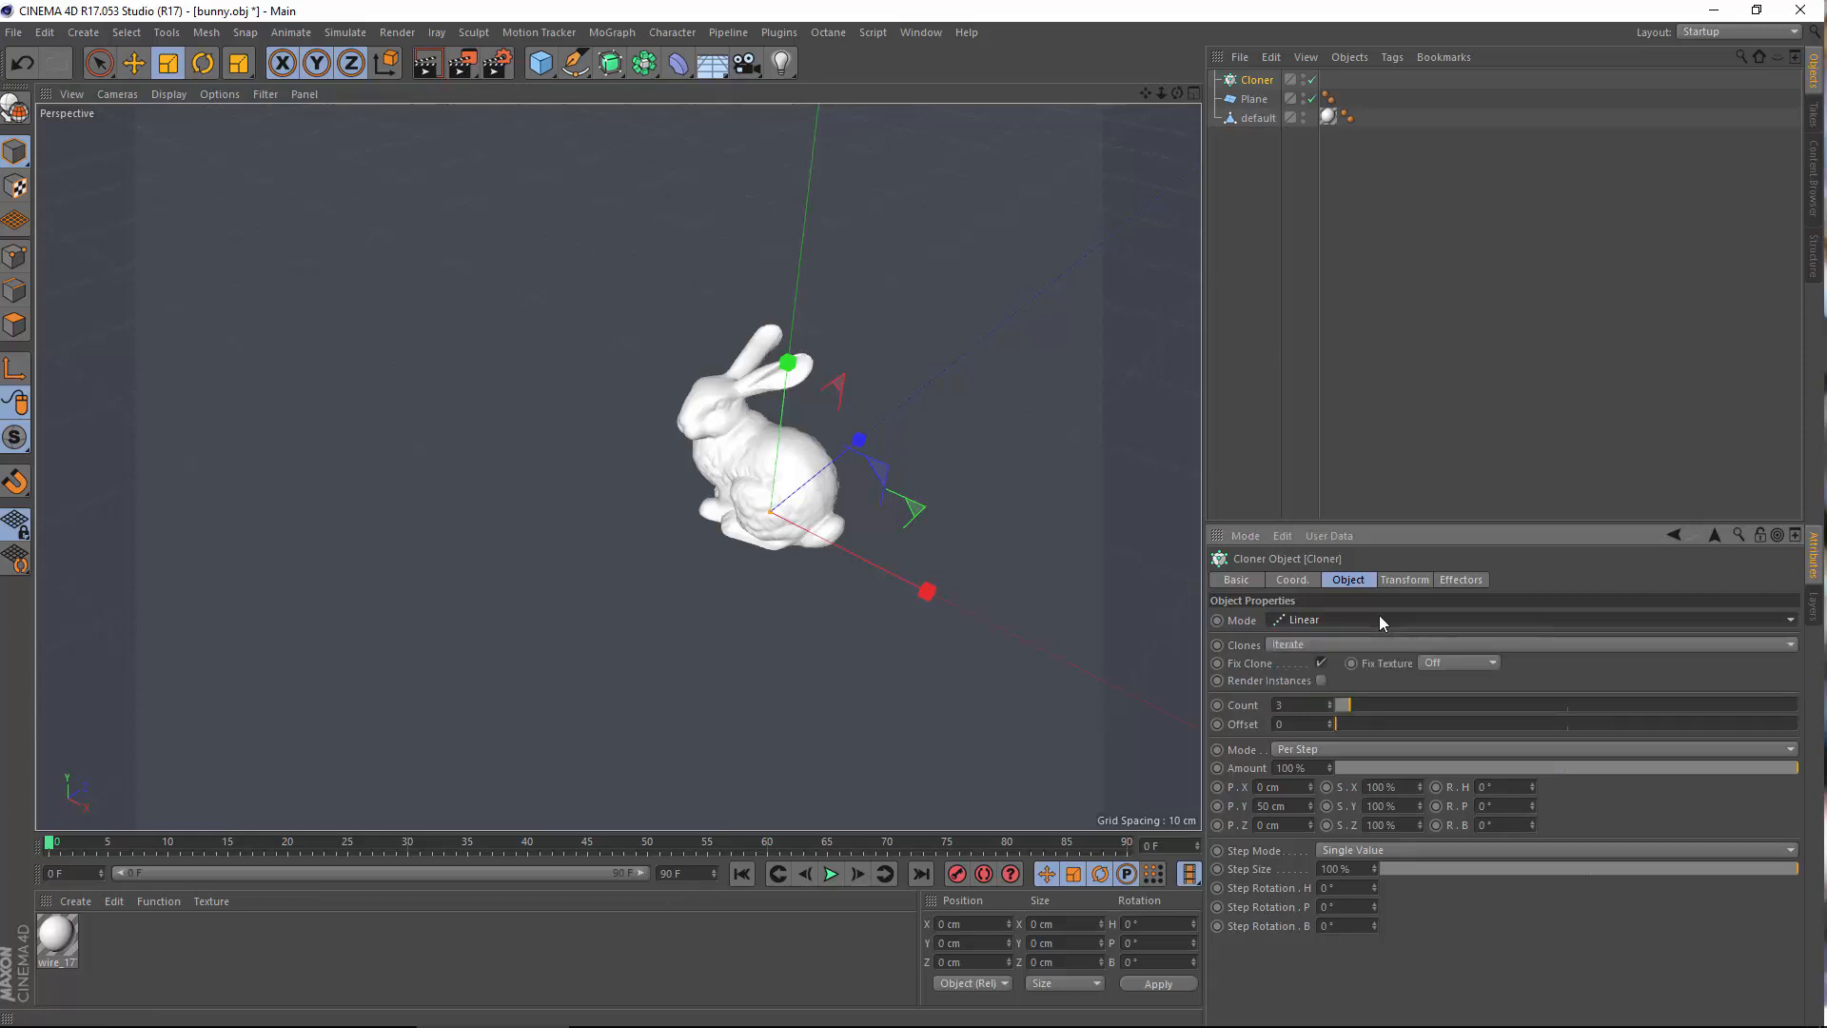
{"action": "left_click", "coordinate": [1350, 646]}
{"action": "left_click", "coordinate": [1350, 646]}
{"action": "left_click", "coordinate": [1346, 623]}
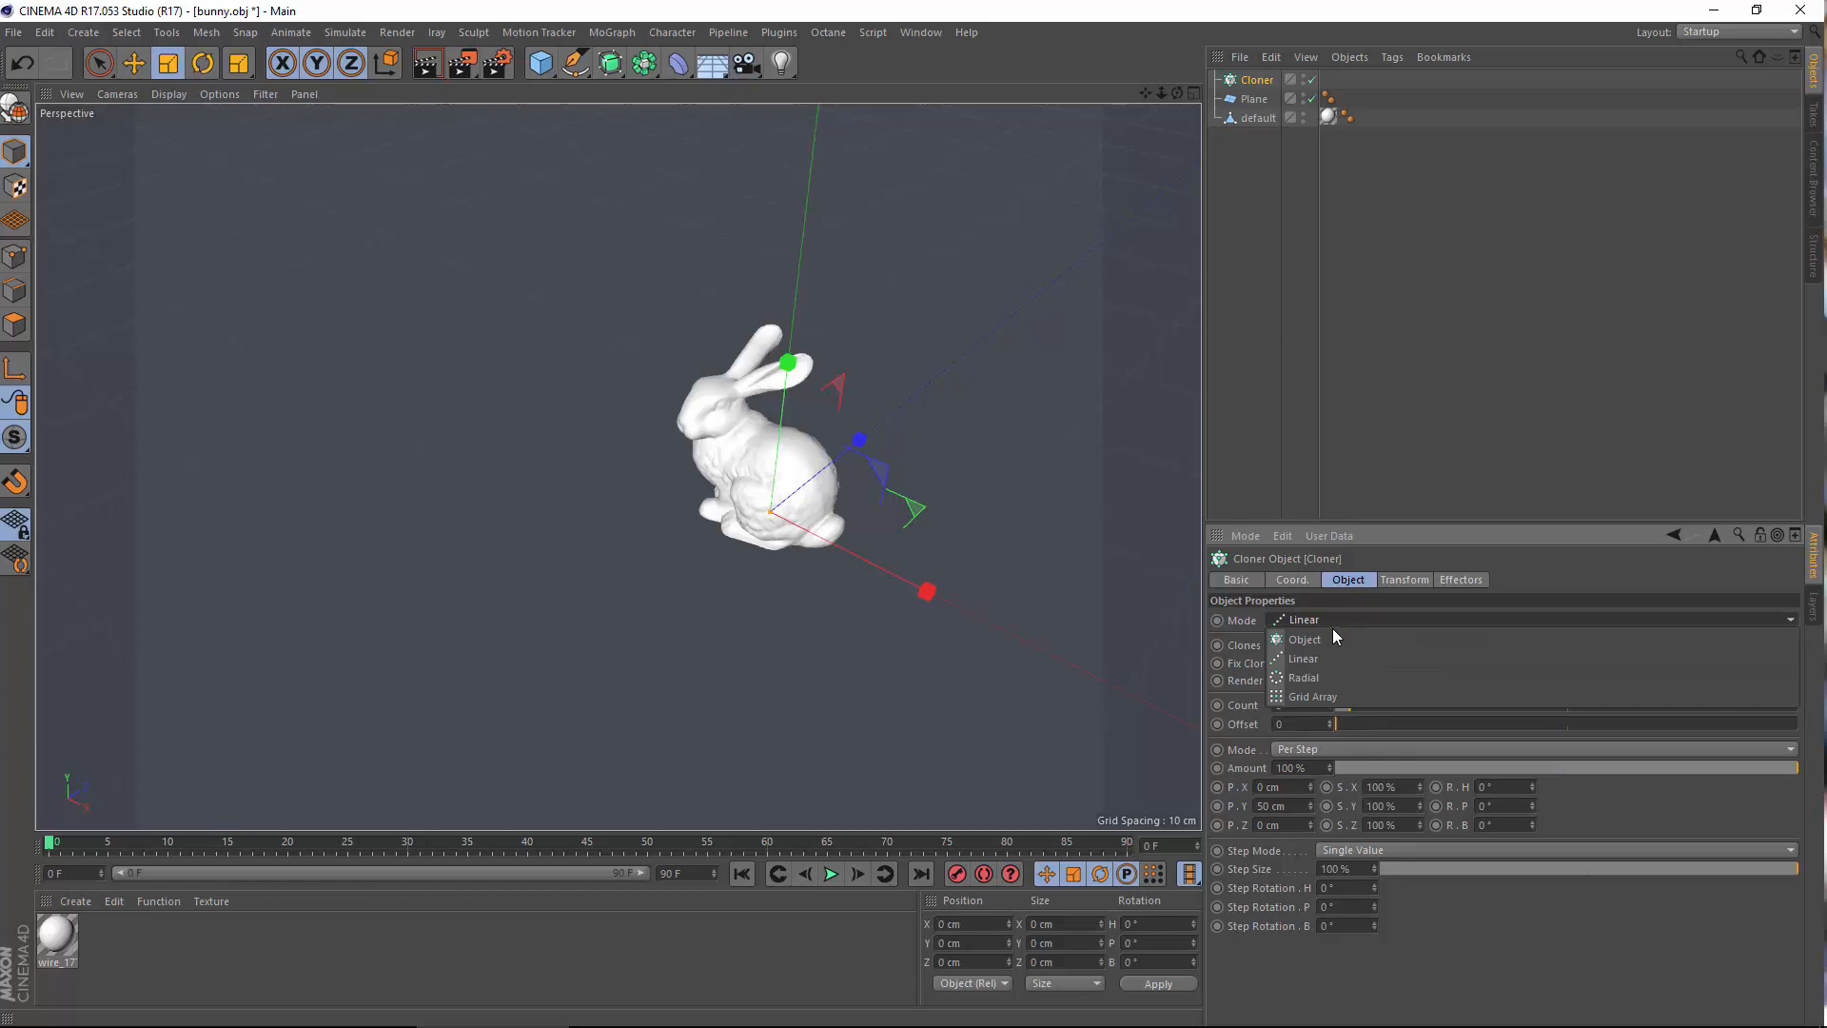
{"action": "left_click", "coordinate": [1305, 640]}
Enable Render Instances on the Cloner and assign the Plane as the object to clone onto
{"action": "left_click_drag", "start_coordinate": [752, 624], "coordinate": [757, 542], "text": "alt"}
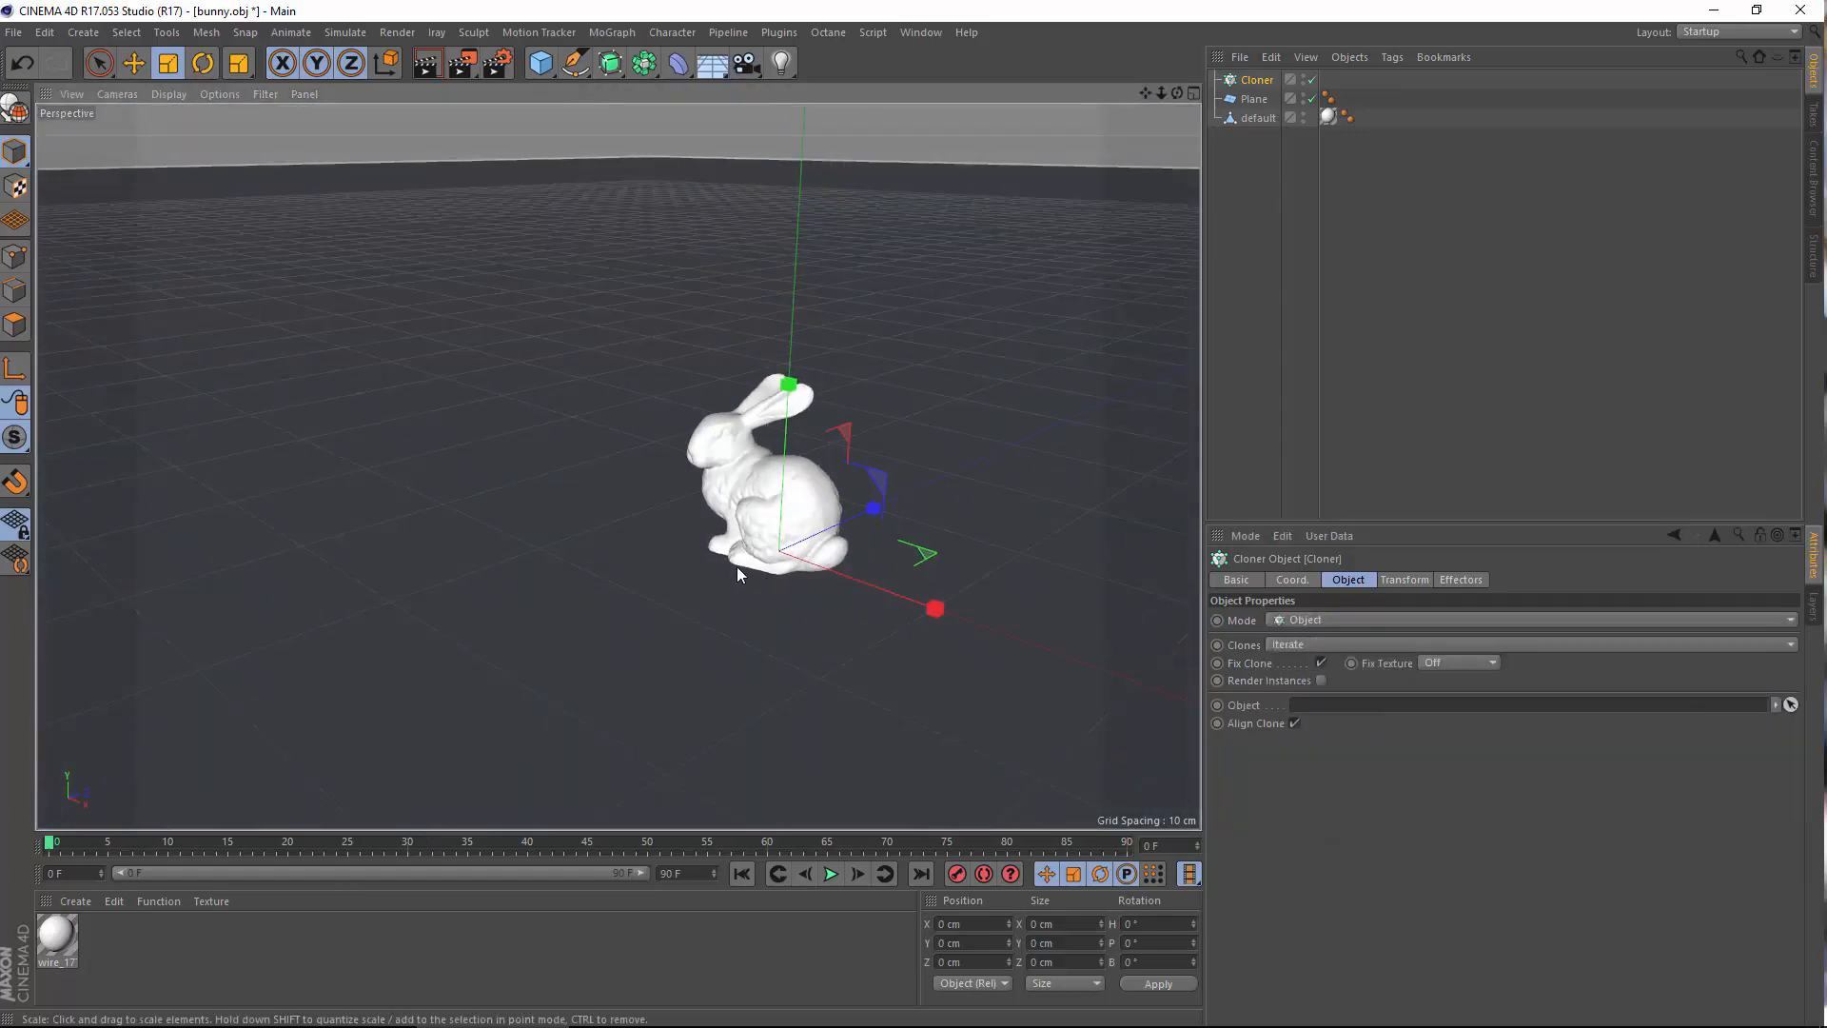
{"action": "scroll", "coordinate": [761, 538], "scroll_direction": "up", "scroll_amount": 4}
{"action": "middle_click_drag", "start_coordinate": [820, 518], "coordinate": [727, 601], "text": "alt"}
{"action": "scroll", "coordinate": [723, 561], "scroll_direction": "up", "scroll_amount": 1}
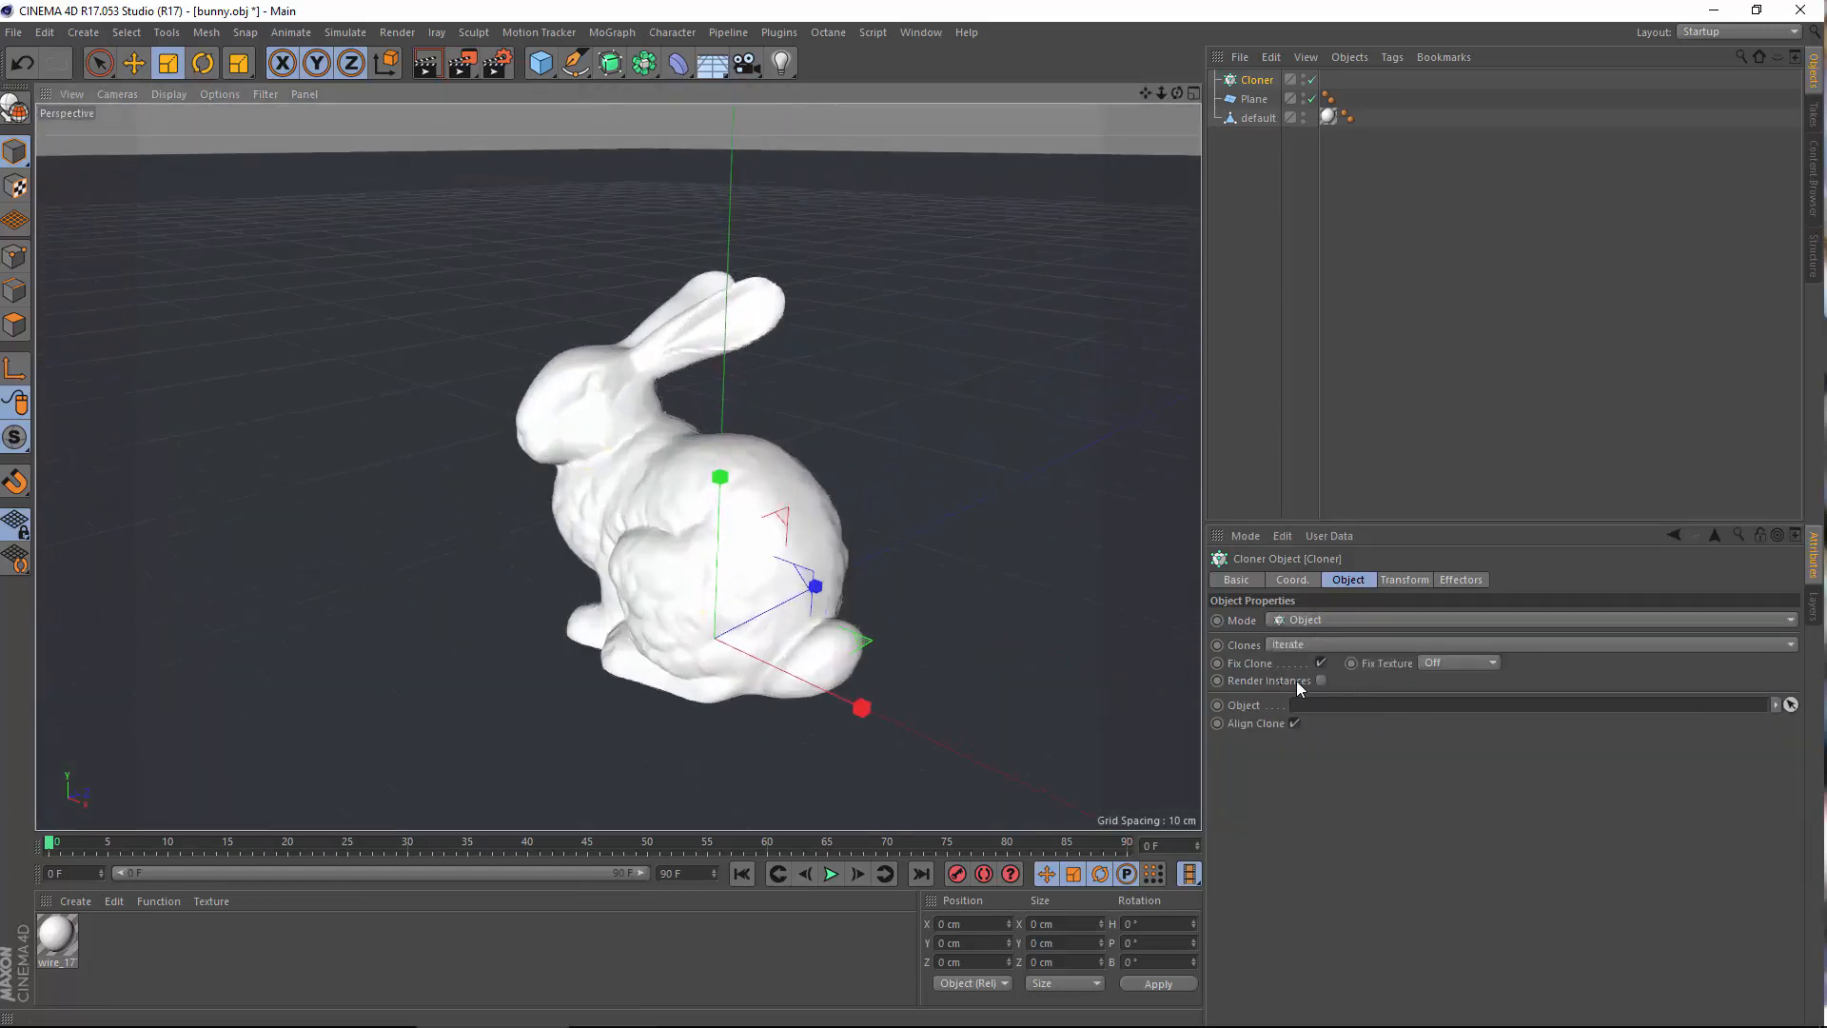
{"action": "left_click", "coordinate": [1320, 683]}
{"action": "left_click_drag", "start_coordinate": [786, 709], "coordinate": [672, 664], "text": "alt"}
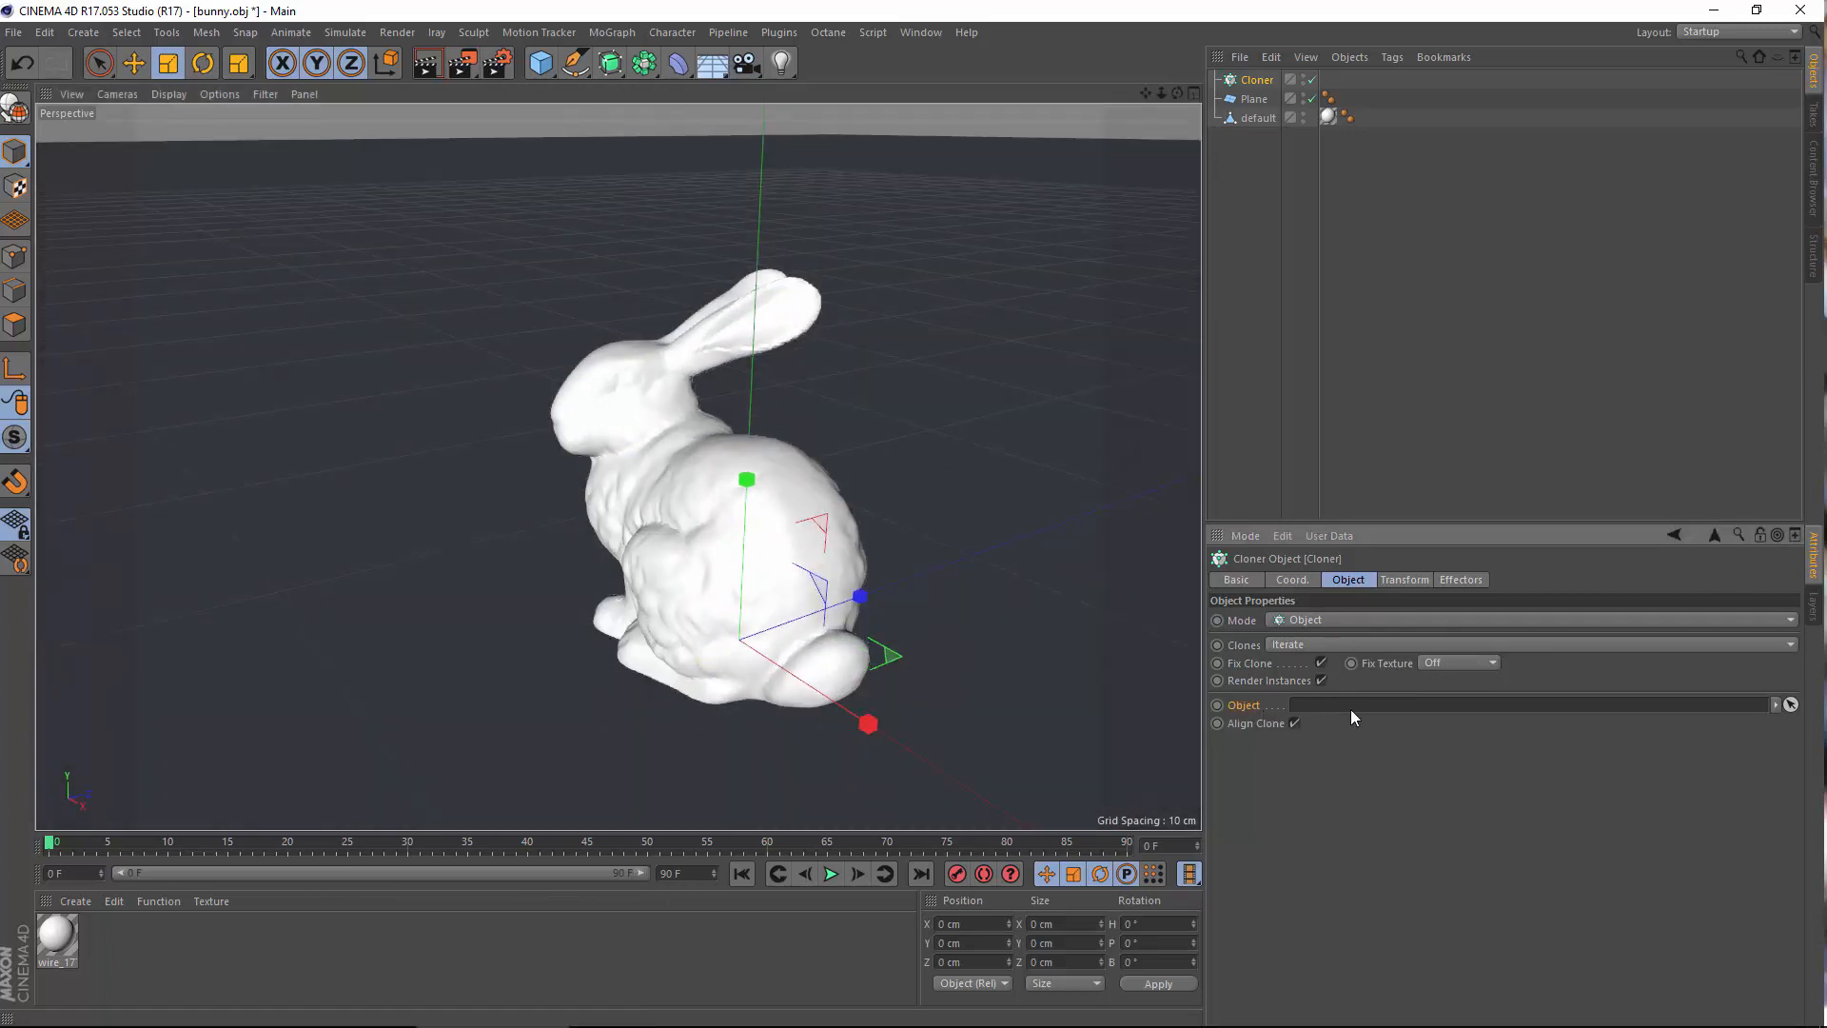
{"action": "left_click_drag", "start_coordinate": [1254, 99], "coordinate": [1336, 711]}
Set the Cloner's distribution to Edge and make the bunny a child of the Cloner
{"action": "scroll", "coordinate": [666, 625], "scroll_direction": "down", "scroll_amount": 4}
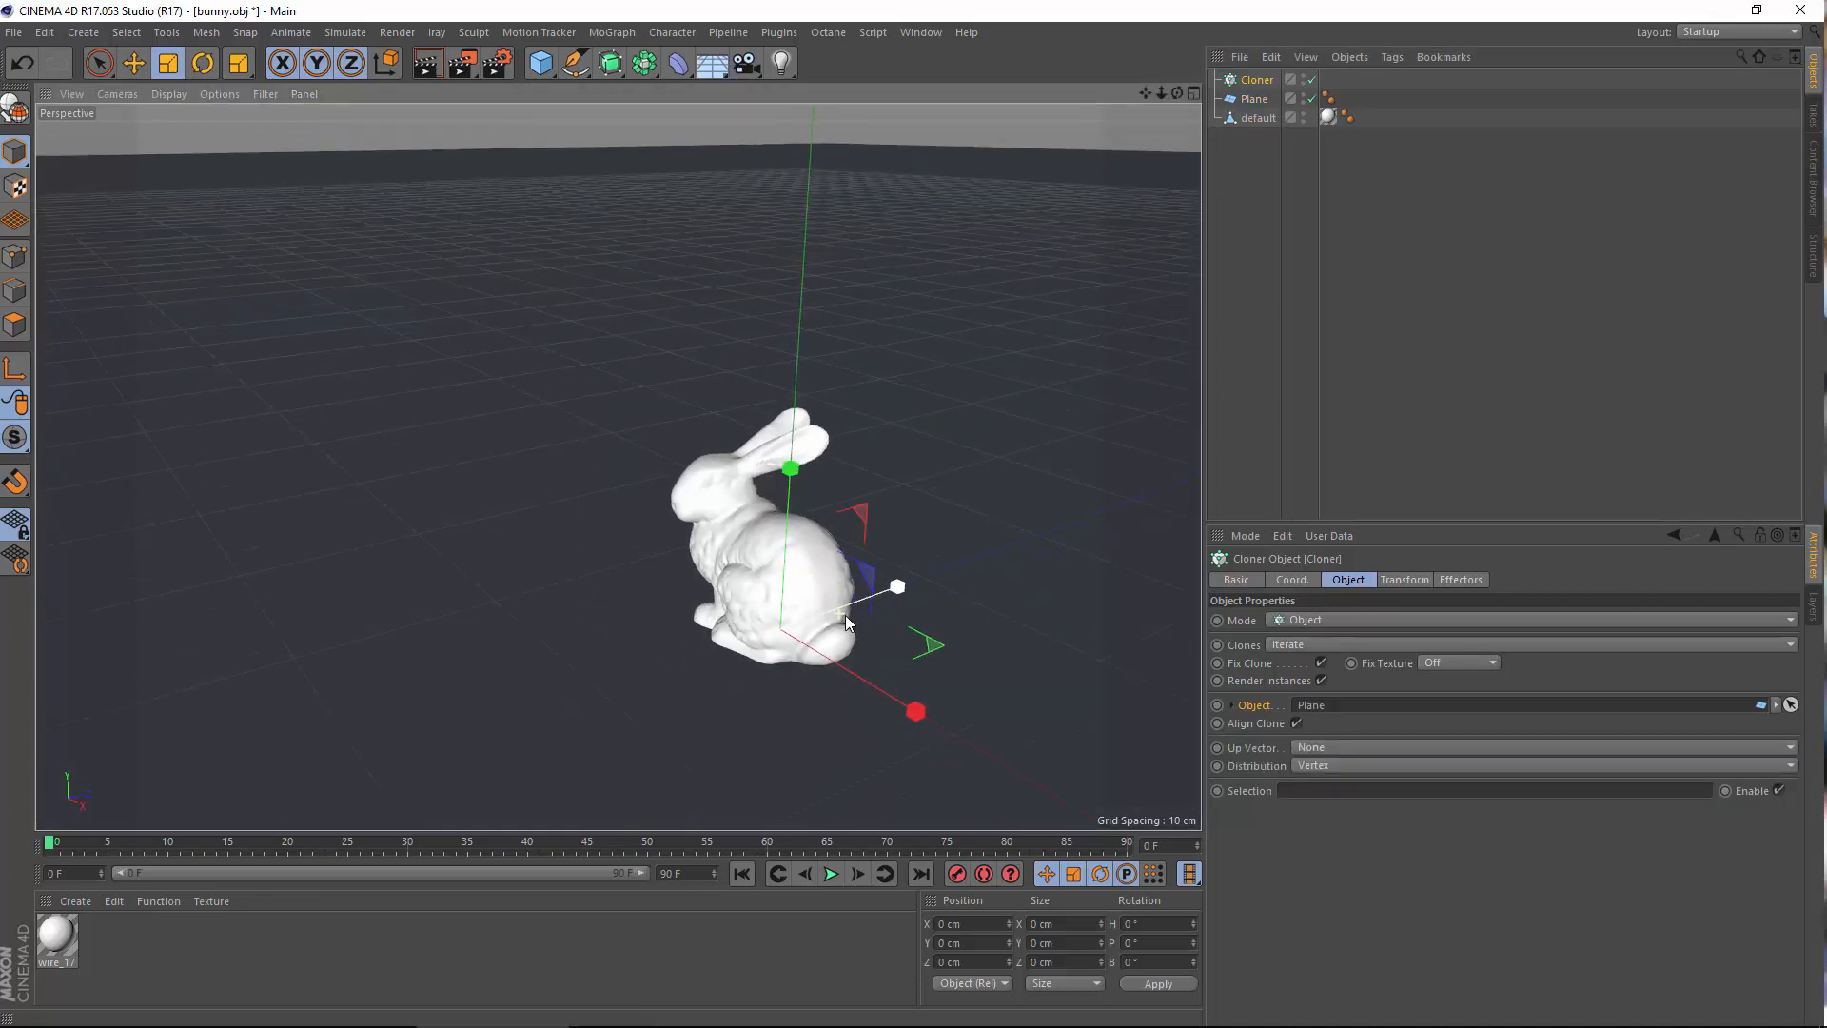
{"action": "left_click", "coordinate": [1364, 768]}
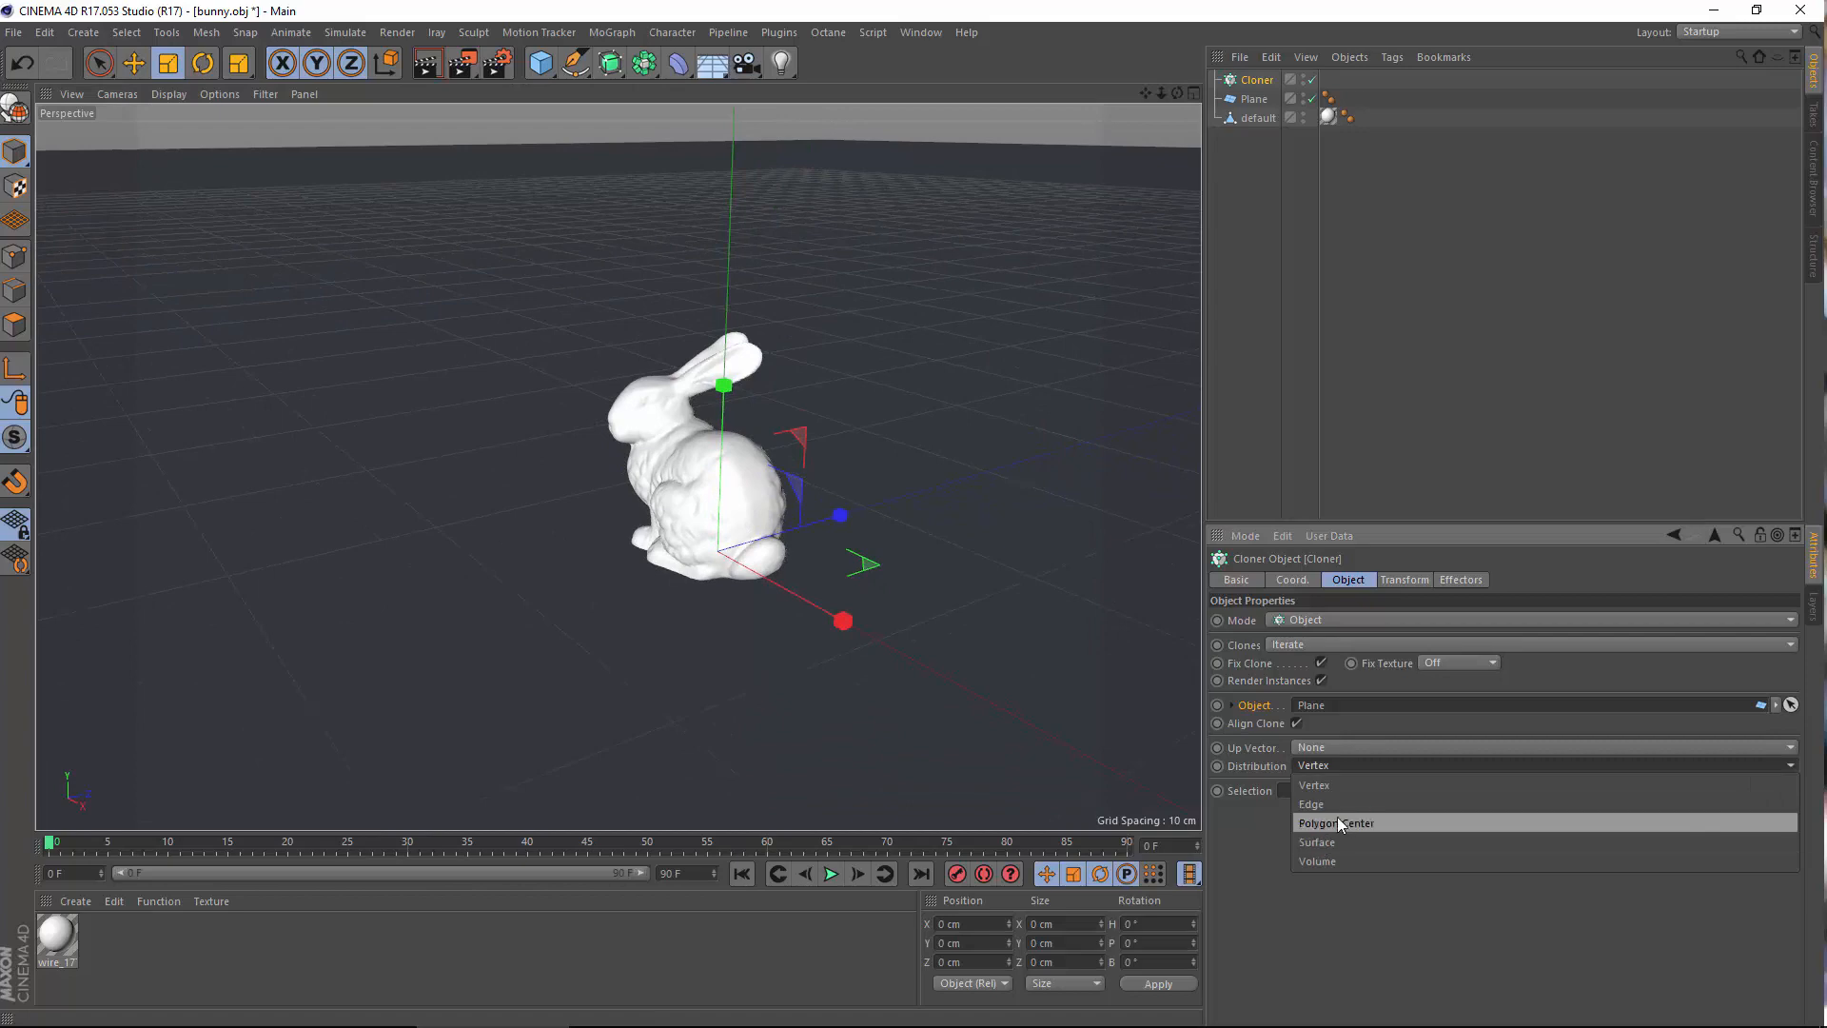
{"action": "left_click", "coordinate": [1332, 805]}
{"action": "scroll", "coordinate": [673, 612], "scroll_direction": "down", "scroll_amount": 3}
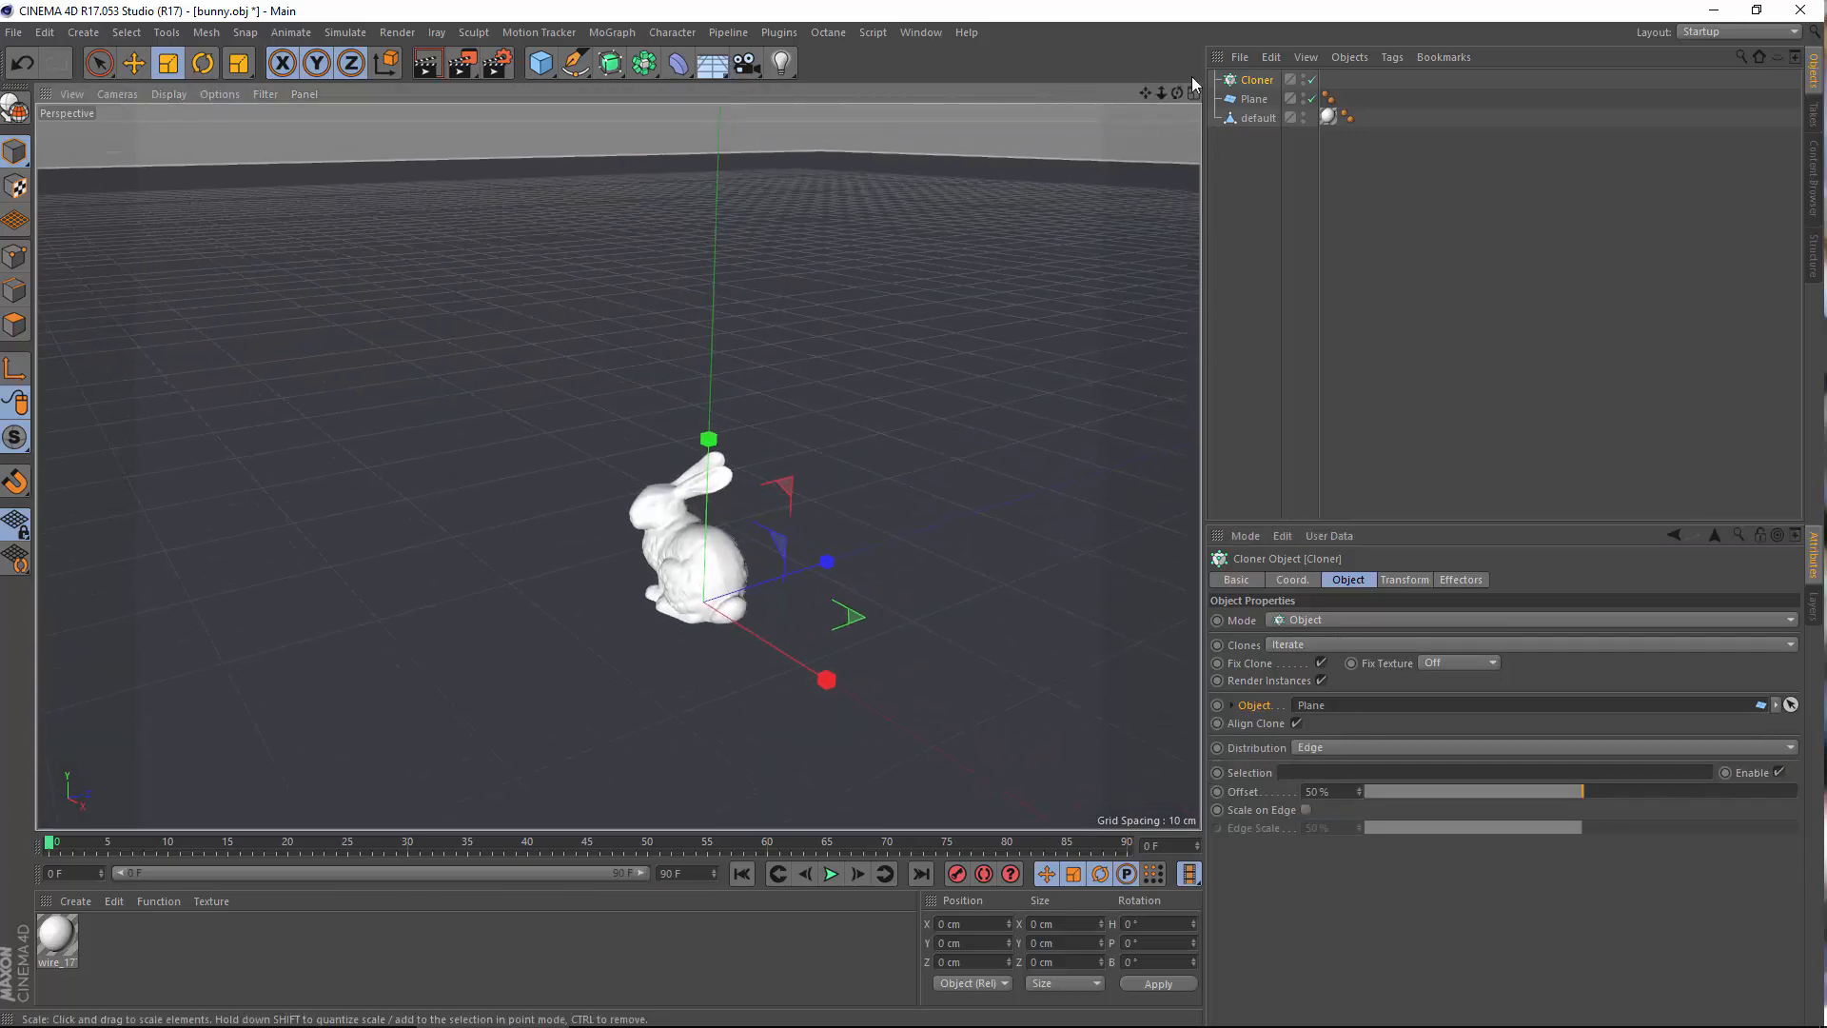
{"action": "left_click_drag", "start_coordinate": [1316, 705], "coordinate": [1257, 82]}
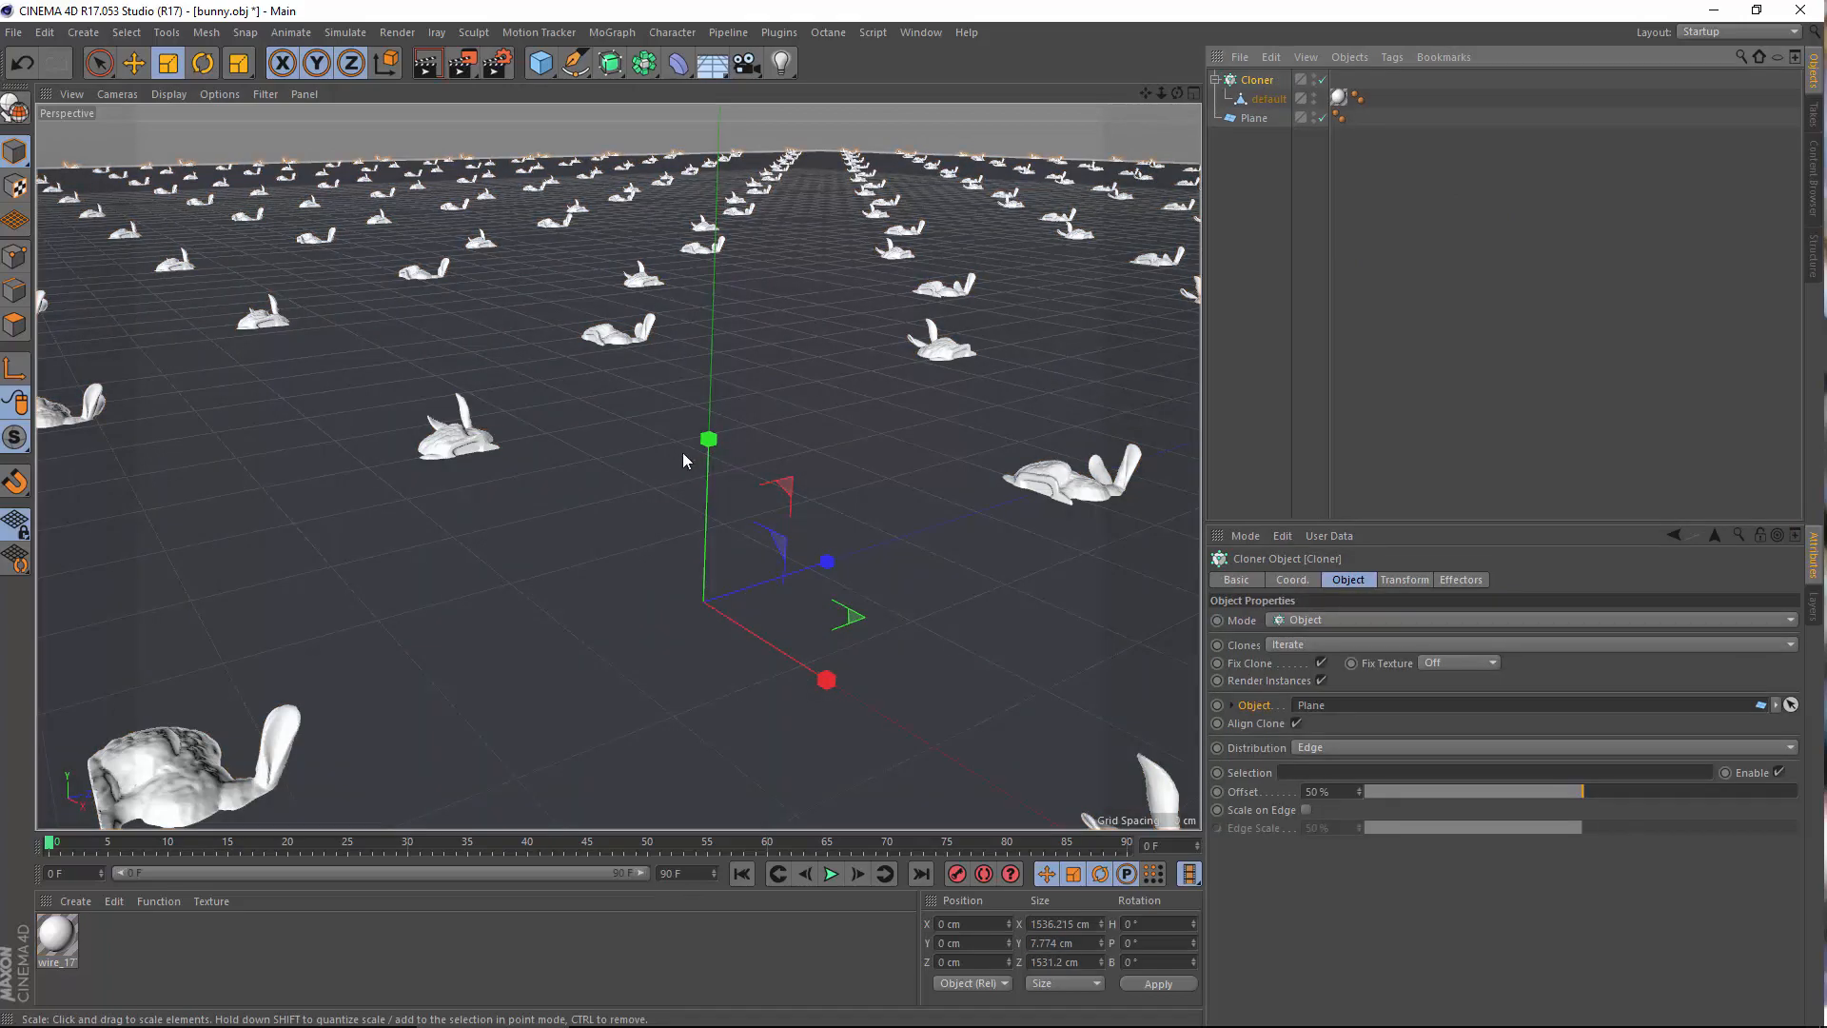
Try changing the heading and bank rotation of the Cloner's bunnies and reset both to 0°
{"action": "mouse_move", "coordinate": [683, 461]}
{"action": "left_mouse_down", "text": "alt"}
{"action": "mouse_move", "coordinate": [656, 476]}
{"action": "mouse_move", "coordinate": [669, 506]}
{"action": "mouse_move", "coordinate": [665, 489]}
{"action": "left_mouse_up", "text": "alt"}
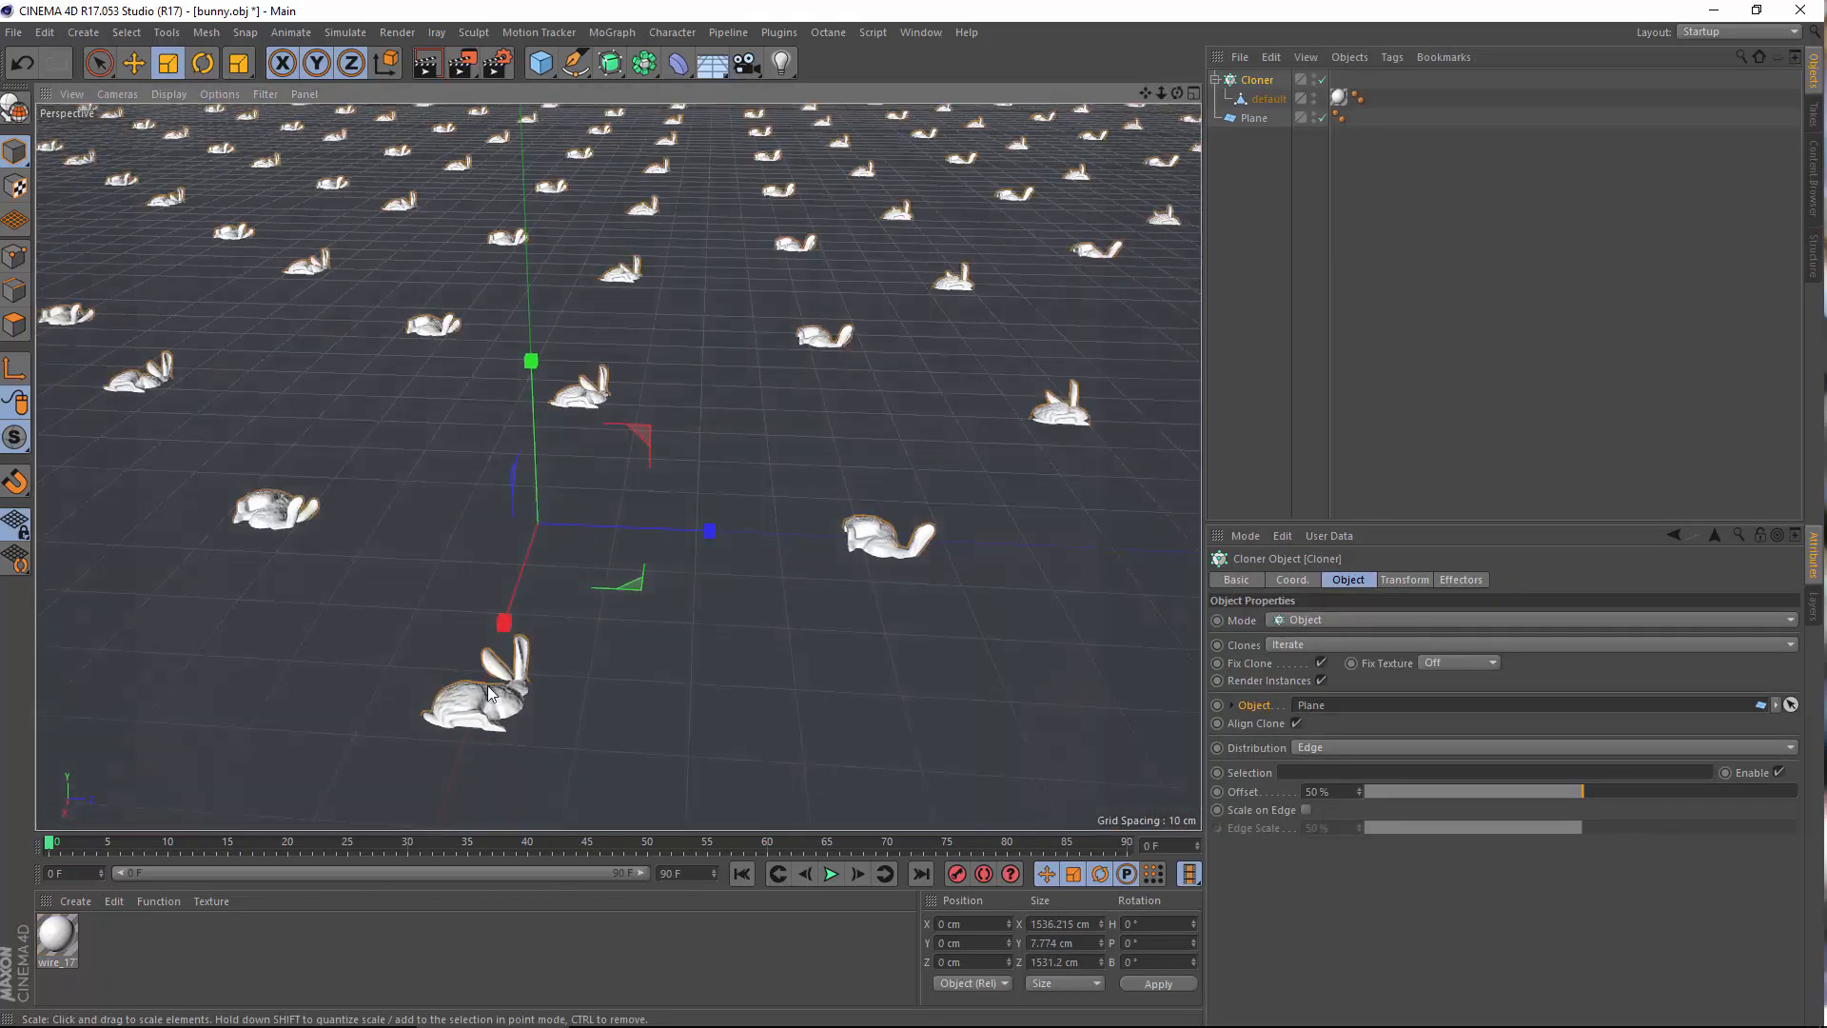
{"action": "right_click_drag", "start_coordinate": [487, 690], "coordinate": [563, 694], "text": "alt"}
{"action": "left_click_drag", "start_coordinate": [562, 694], "coordinate": [632, 687], "text": "alt"}
{"action": "middle_click_drag", "start_coordinate": [632, 687], "coordinate": [774, 575], "text": "alt"}
{"action": "right_click_drag", "start_coordinate": [773, 575], "coordinate": [823, 572], "text": "alt"}
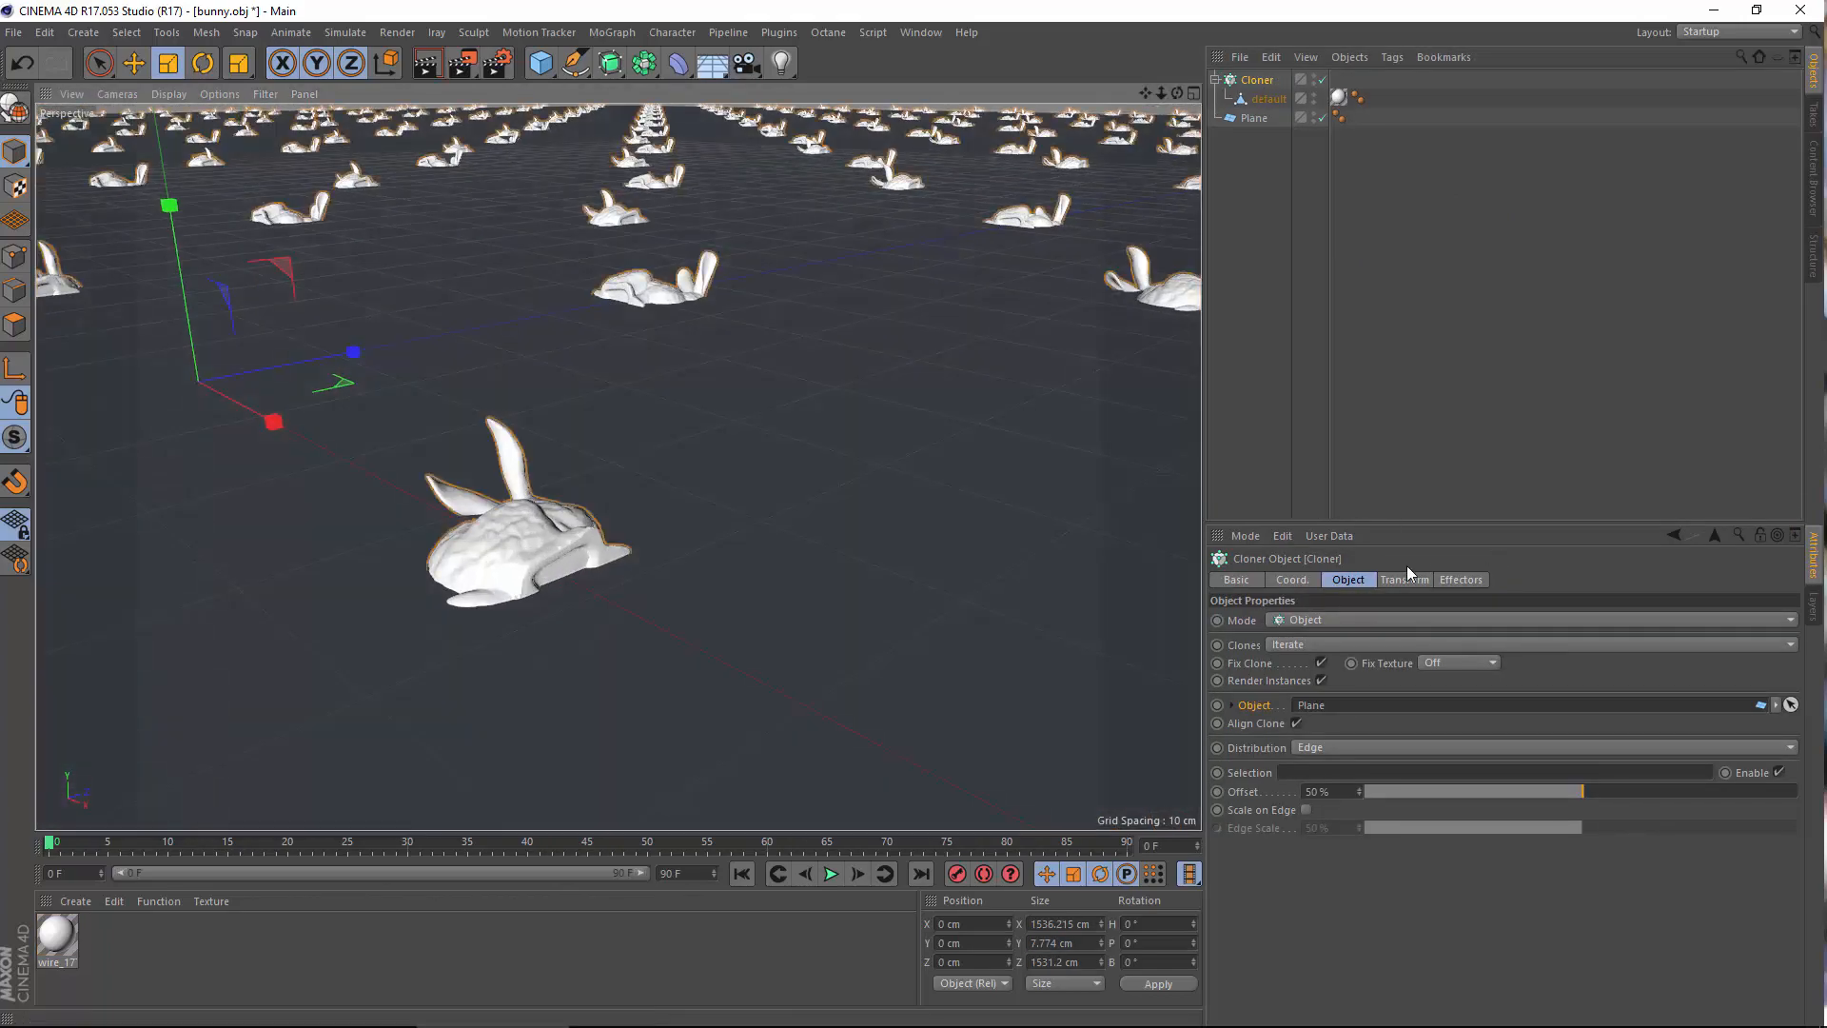
{"action": "left_click", "coordinate": [1405, 579]}
{"action": "left_click_drag", "start_coordinate": [1533, 646], "coordinate": [1534, 589]}
{"action": "right_click", "coordinate": [1534, 646]}
{"action": "mouse_move", "coordinate": [1534, 682]}
{"action": "left_mouse_down"}
{"action": "mouse_move", "coordinate": [1533, 654]}
{"action": "mouse_move", "coordinate": [1533, 732]}
{"action": "mouse_move", "coordinate": [1530, 665]}
{"action": "left_mouse_up"}
{"action": "right_click", "coordinate": [1532, 682]}
Stand the cloned bunnies upright by setting the Cloner's pitch rotation to -90°
{"action": "left_click", "coordinate": [1530, 666]}
{"action": "left_click", "coordinate": [1530, 666]}
{"action": "left_click", "coordinate": [1529, 666]}
{"action": "left_click", "coordinate": [1530, 666]}
{"action": "left_click_drag", "start_coordinate": [871, 557], "coordinate": [411, 618], "text": "alt"}
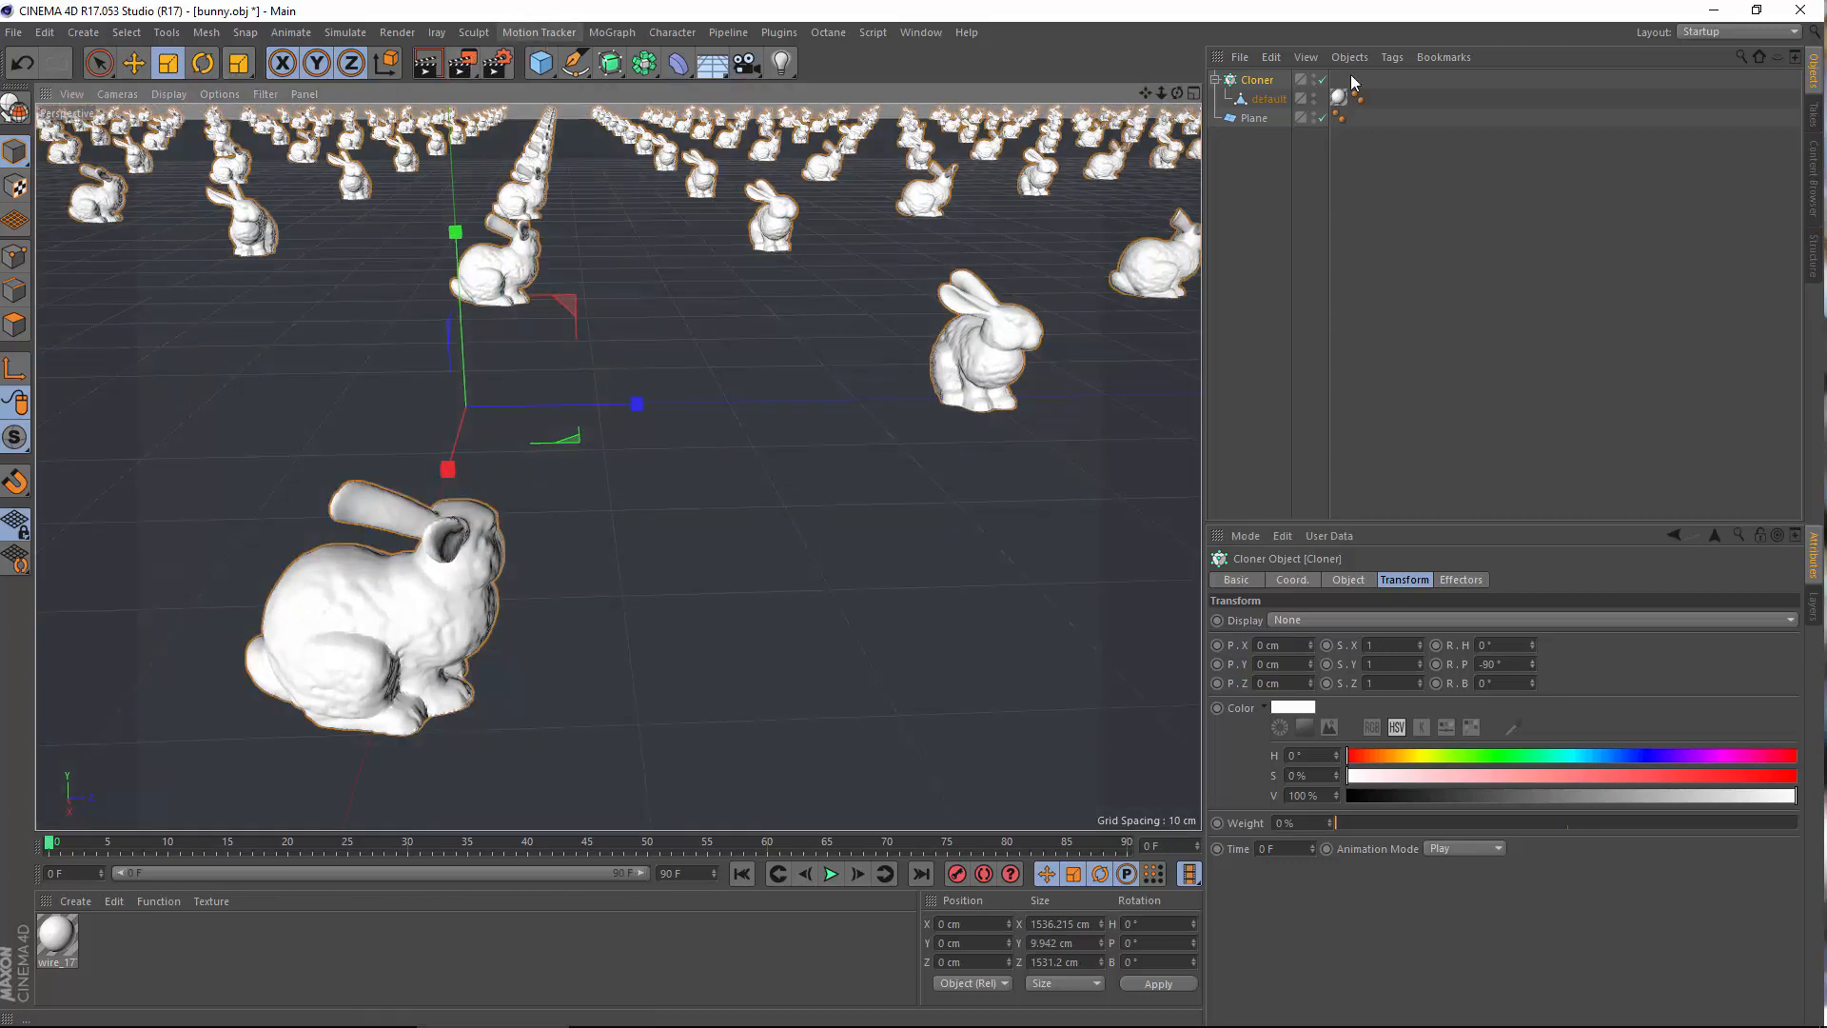
Add a Random effector to the Cloner and turn off its position variation
{"action": "left_click", "coordinate": [612, 32]}
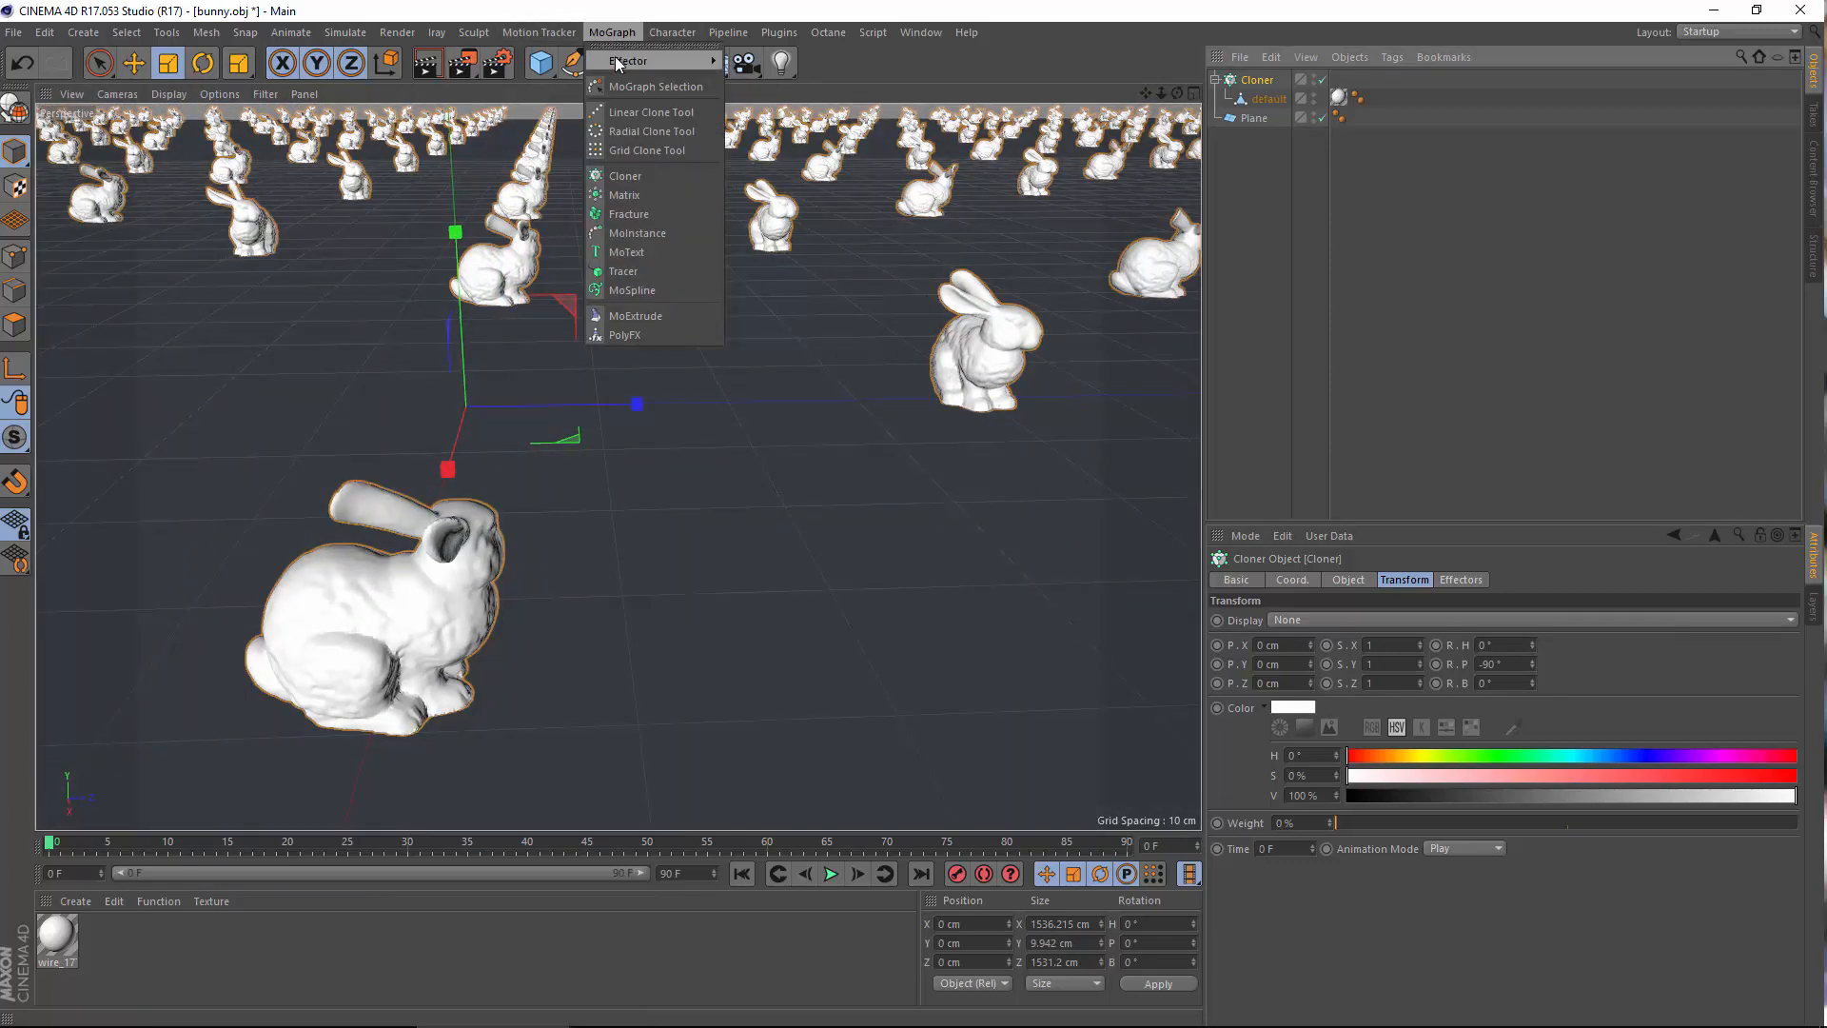
{"action": "mouse_move", "coordinate": [620, 63]}
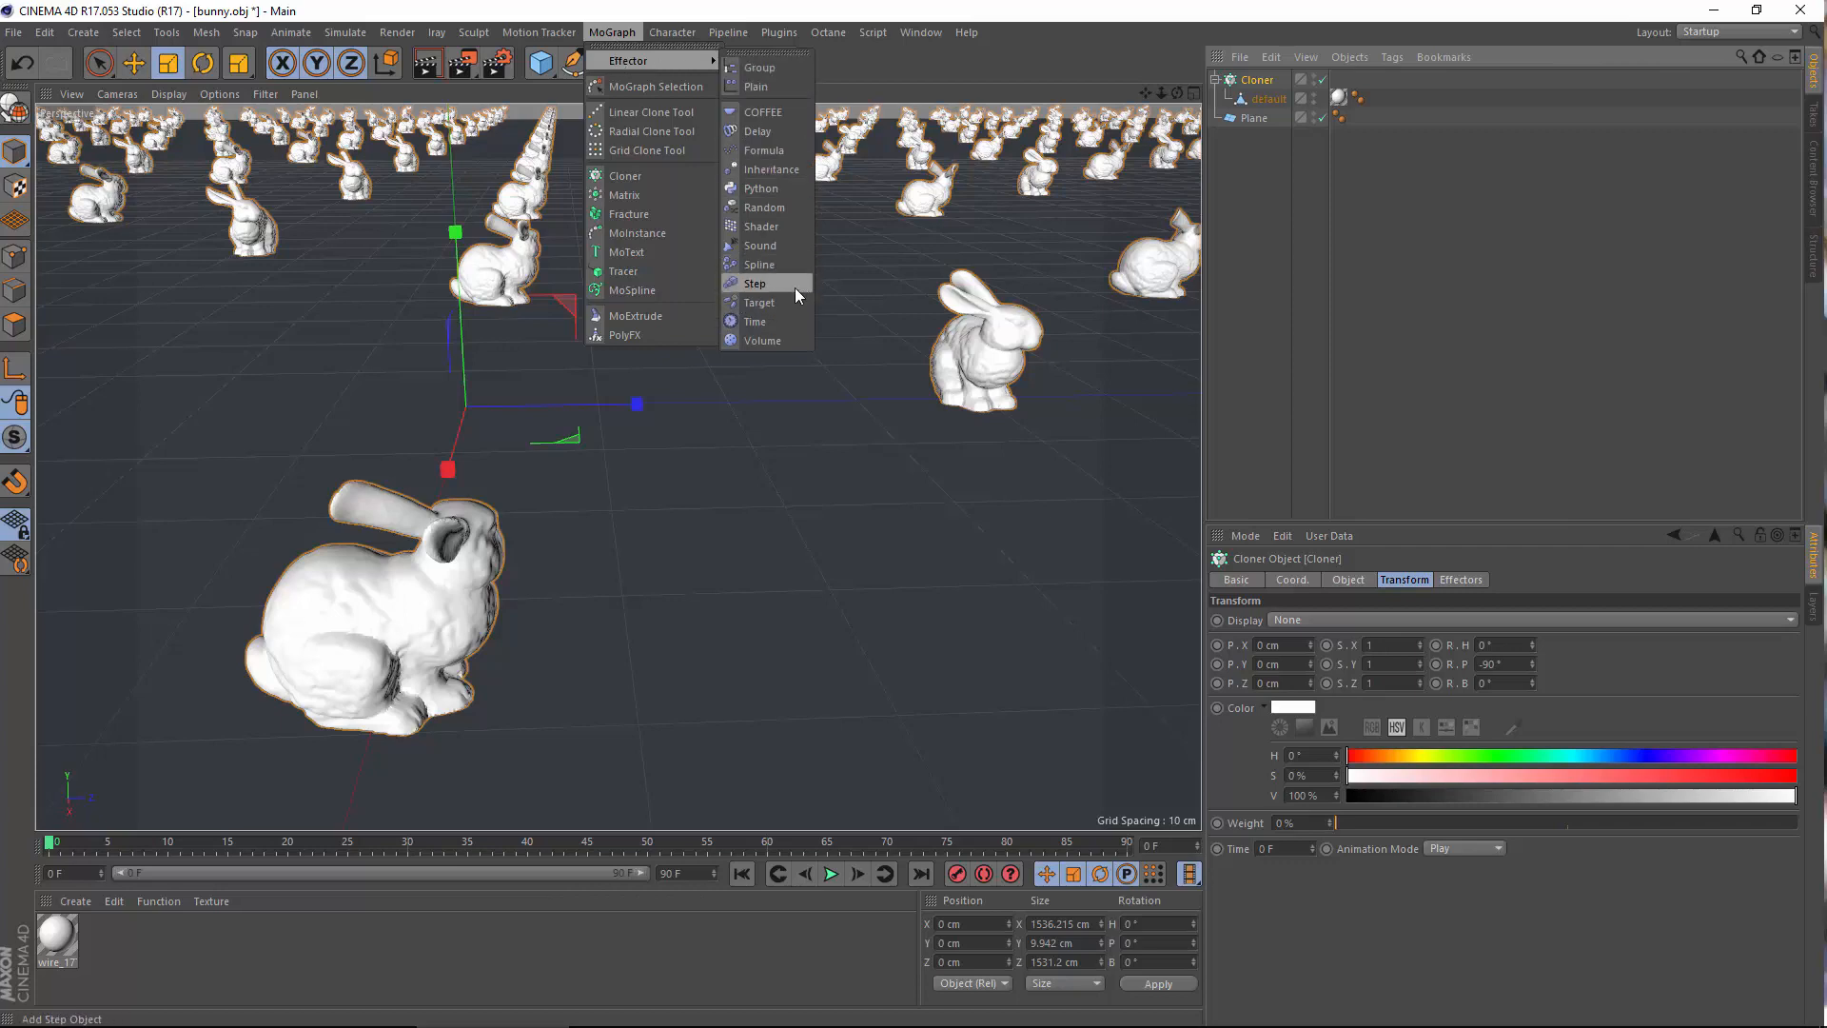
{"action": "left_click", "coordinate": [781, 207]}
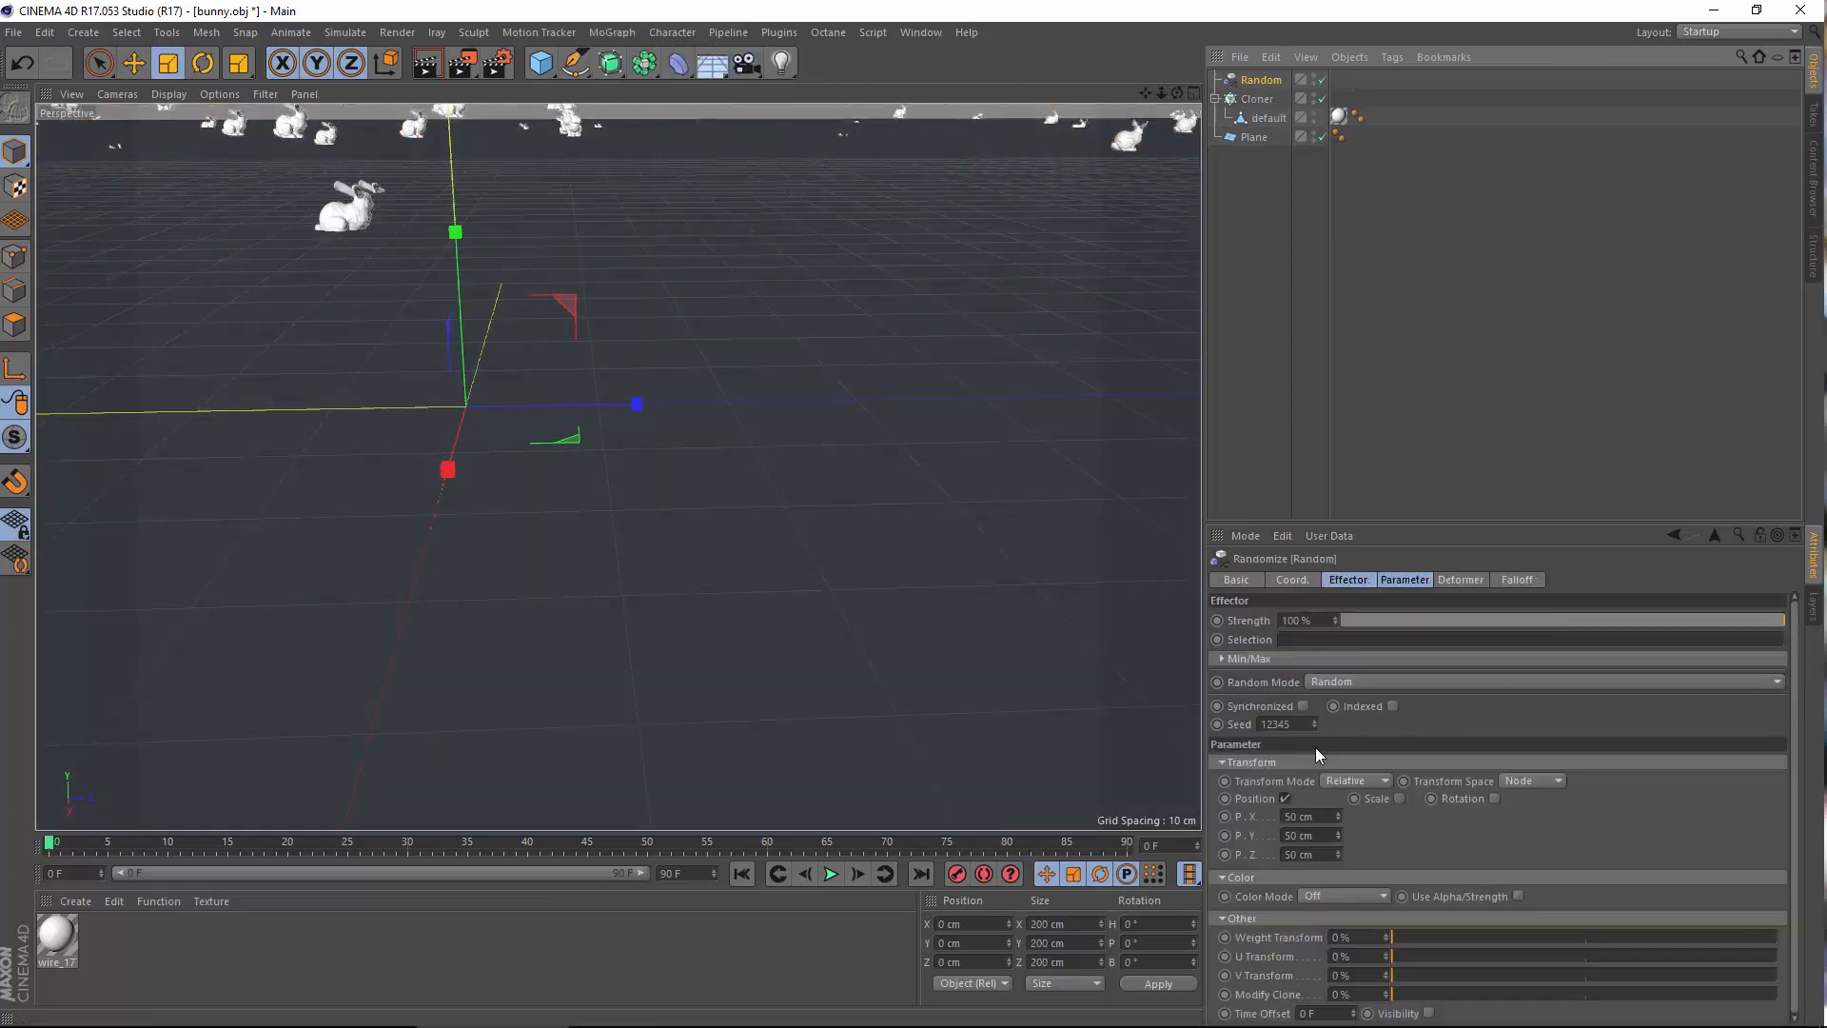
{"action": "left_click", "coordinate": [1285, 797]}
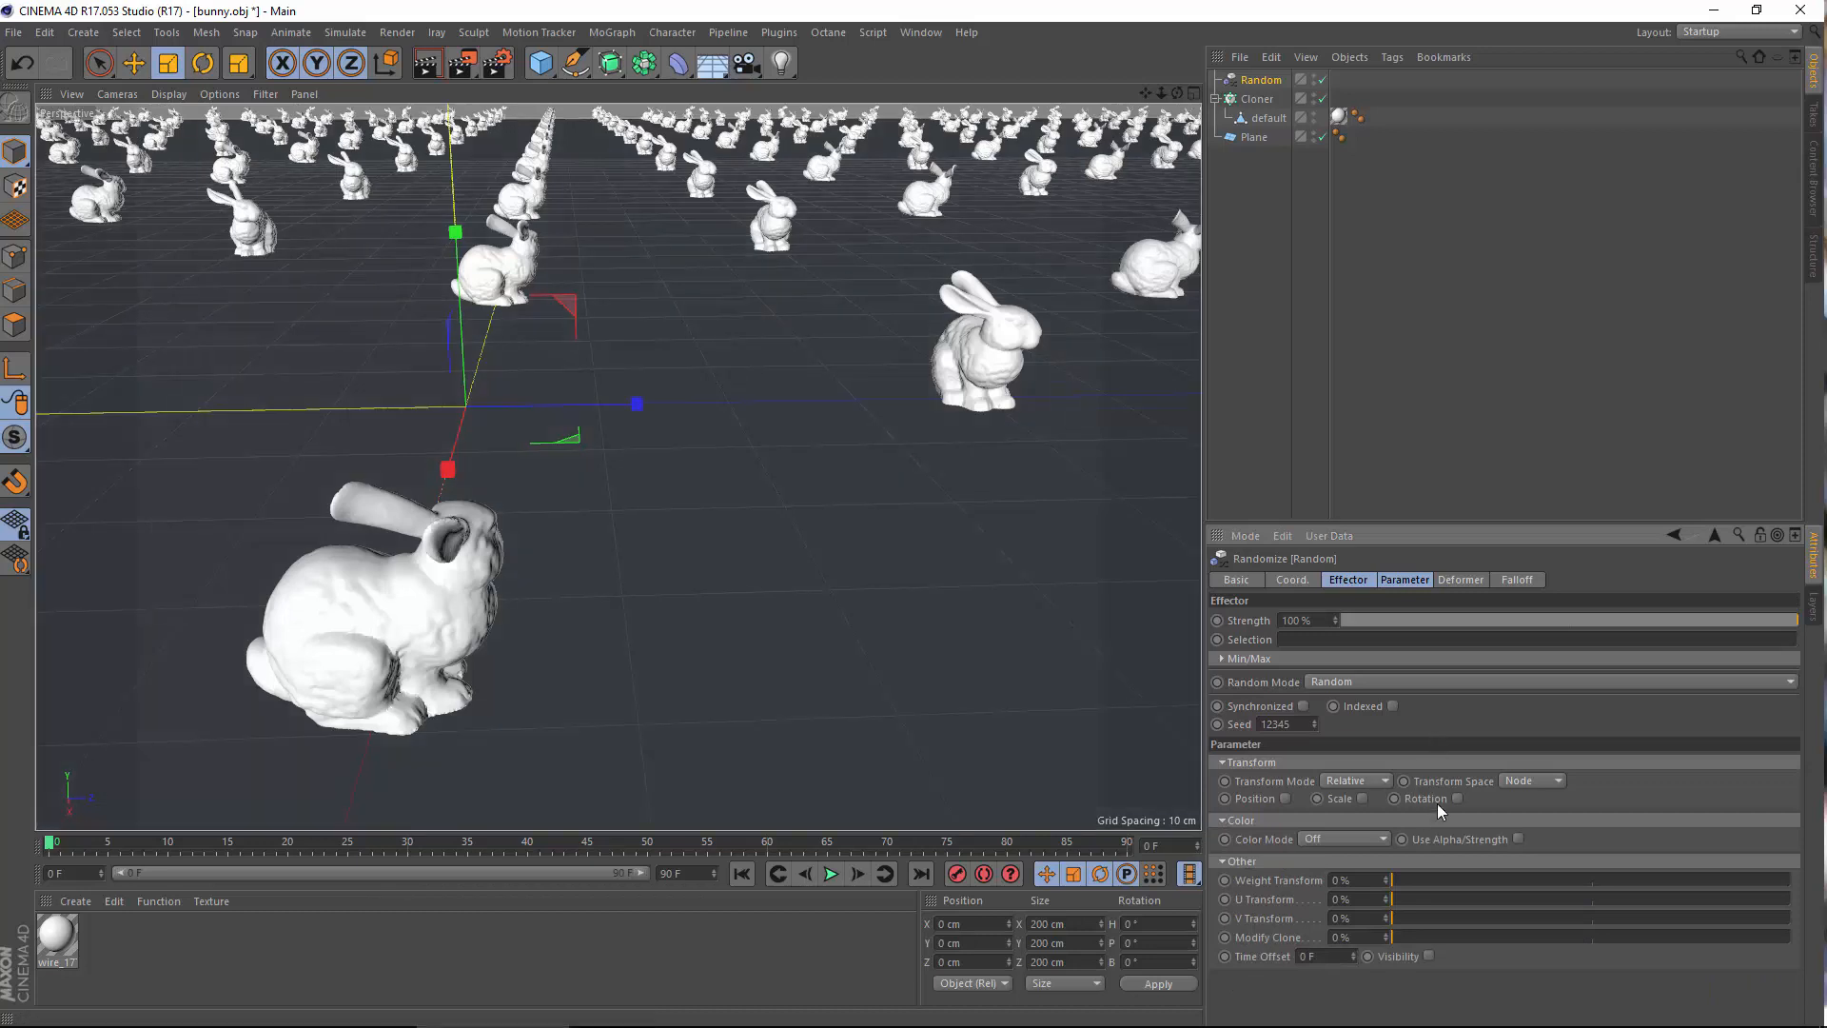
Enable rotation variation in the Random effector and raise its heading value so the bunnies face different directions
{"action": "left_click", "coordinate": [1403, 580]}
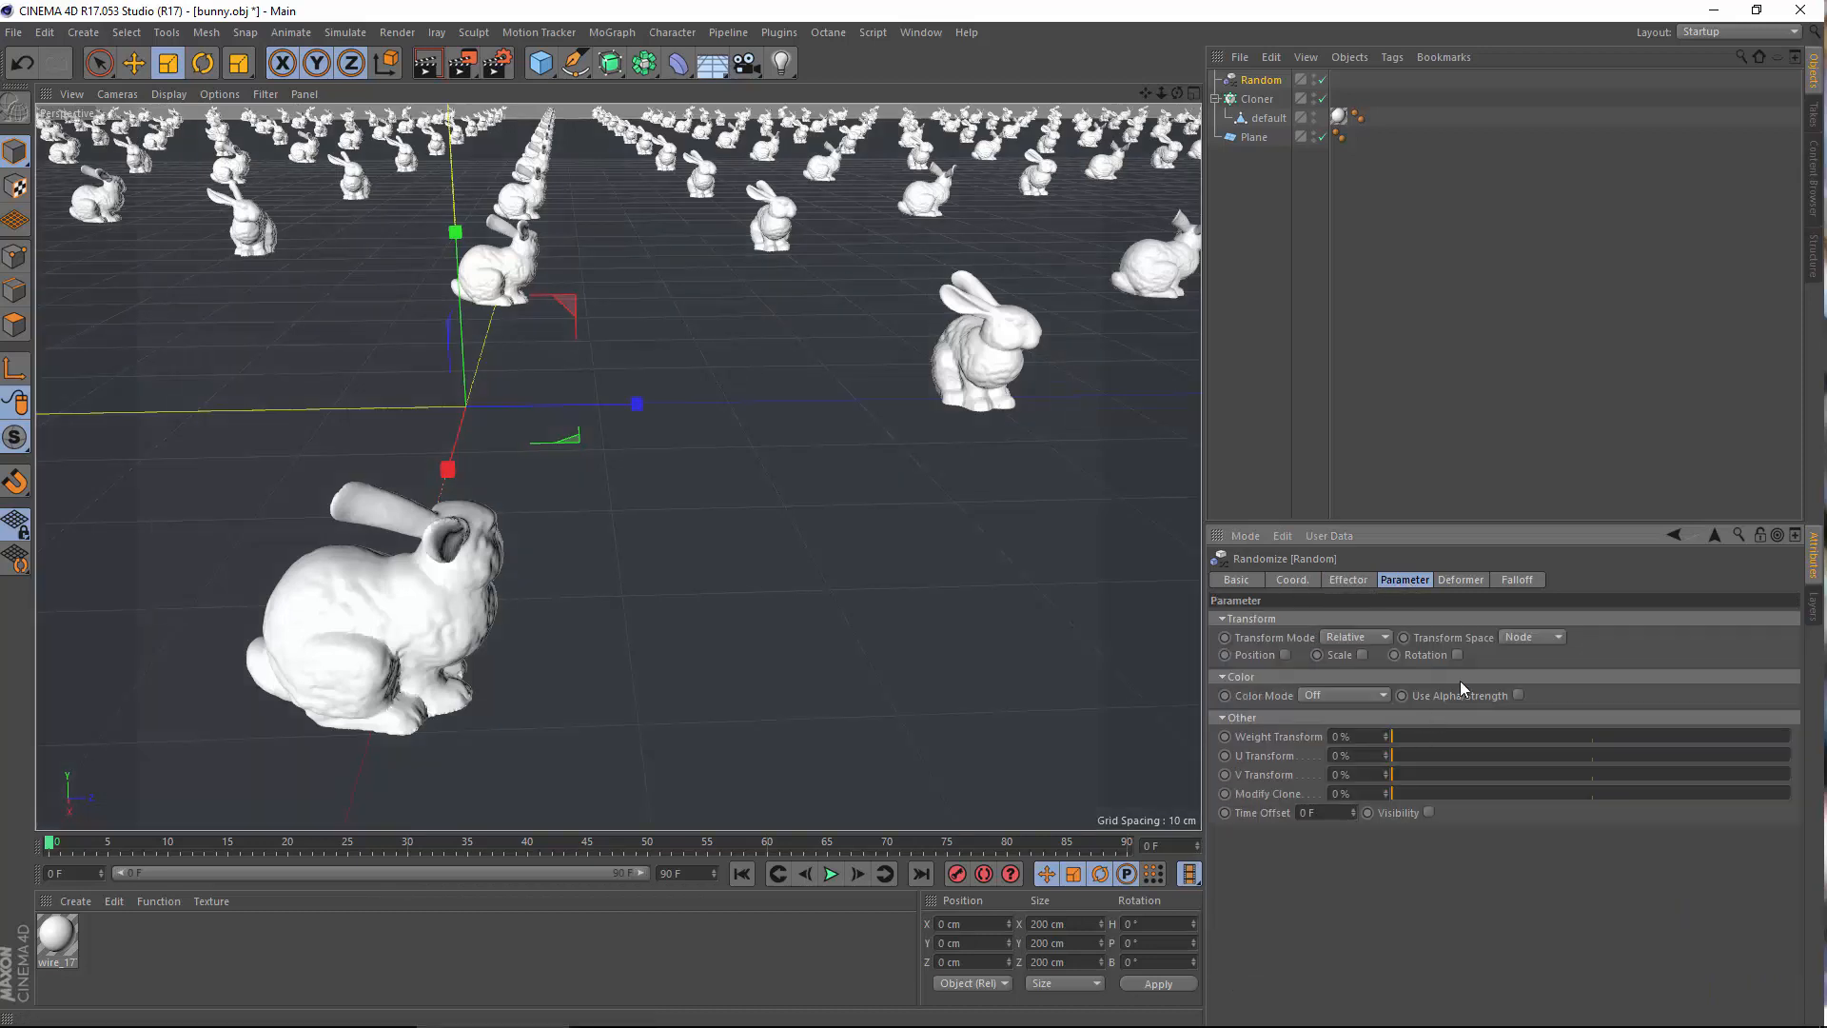
{"action": "left_click", "coordinate": [1456, 655]}
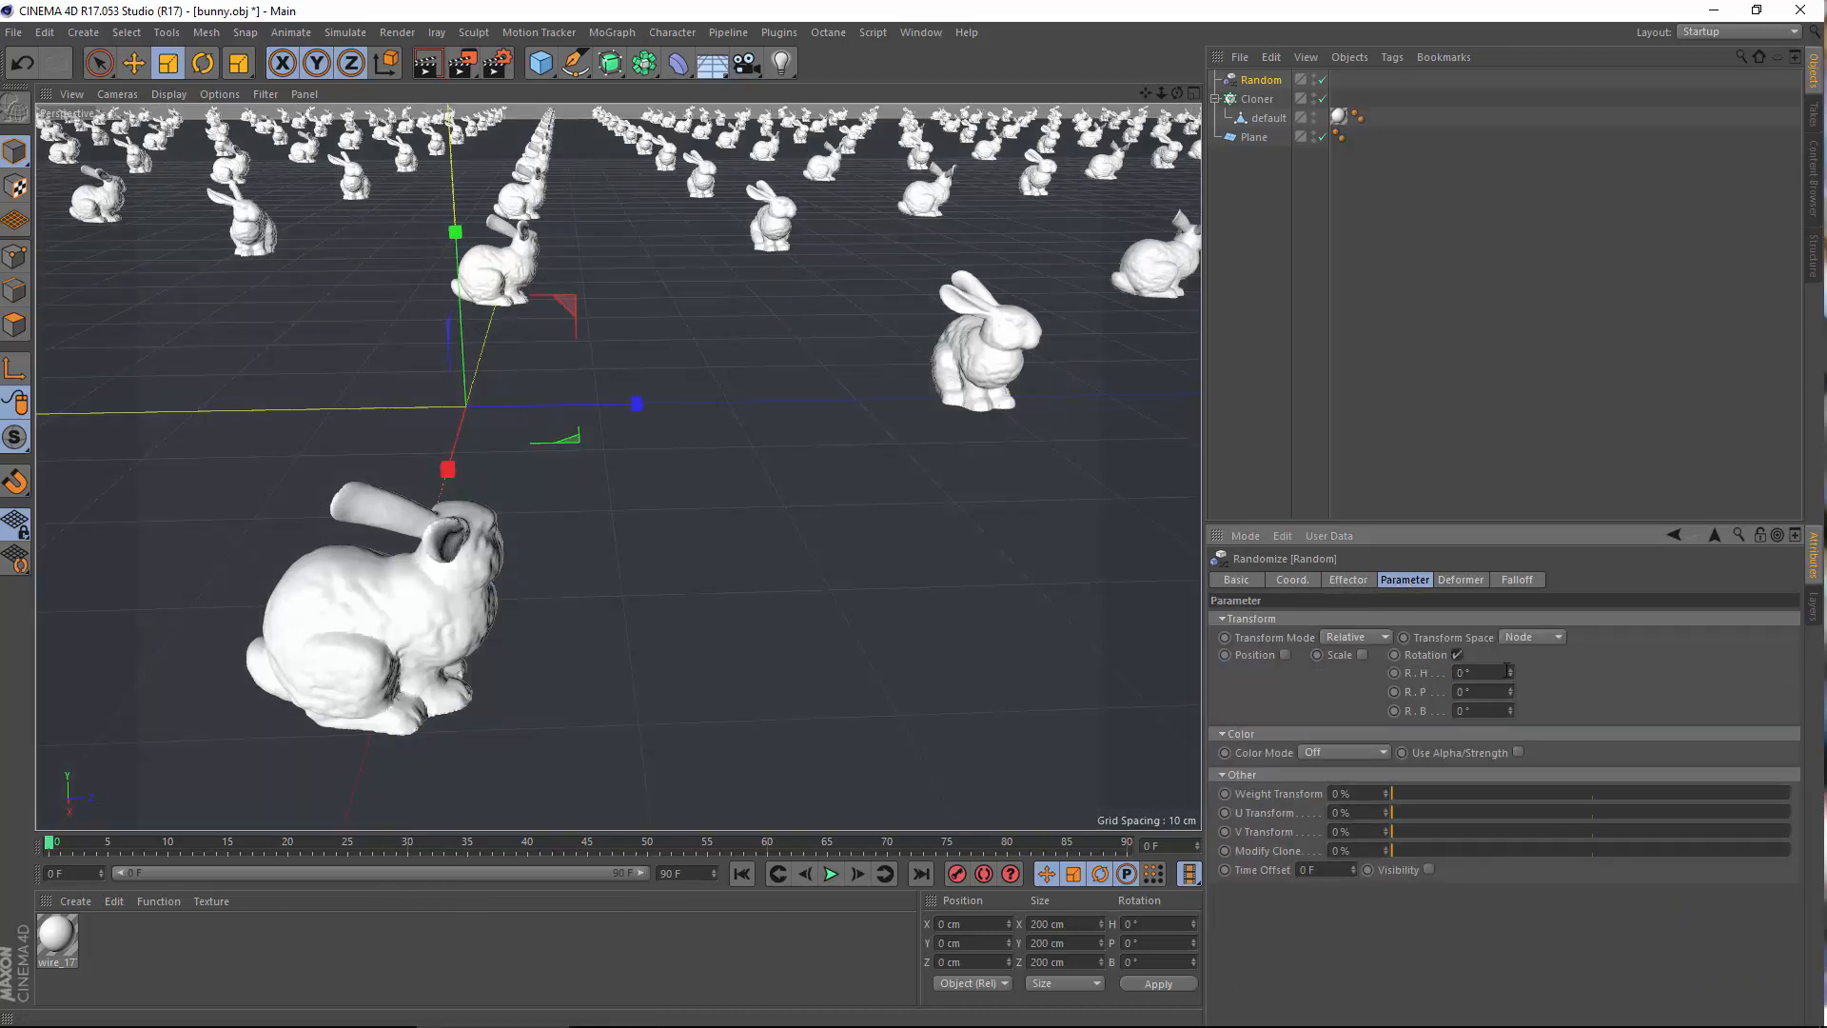
{"action": "left_click_drag", "start_coordinate": [1511, 671], "coordinate": [1488, 737]}
{"action": "mouse_move", "coordinate": [848, 435]}
{"action": "left_mouse_down", "text": "alt"}
{"action": "mouse_move", "coordinate": [786, 380]}
{"action": "mouse_move", "coordinate": [636, 578]}
{"action": "mouse_move", "coordinate": [777, 409]}
{"action": "mouse_move", "coordinate": [1027, 603]}
{"action": "mouse_move", "coordinate": [861, 537]}
{"action": "left_mouse_up", "text": "alt"}
Set the Cloner's distribution to Surface and its count to 1000 to scatter the bunnies over the plane
{"action": "left_click", "coordinate": [1257, 99]}
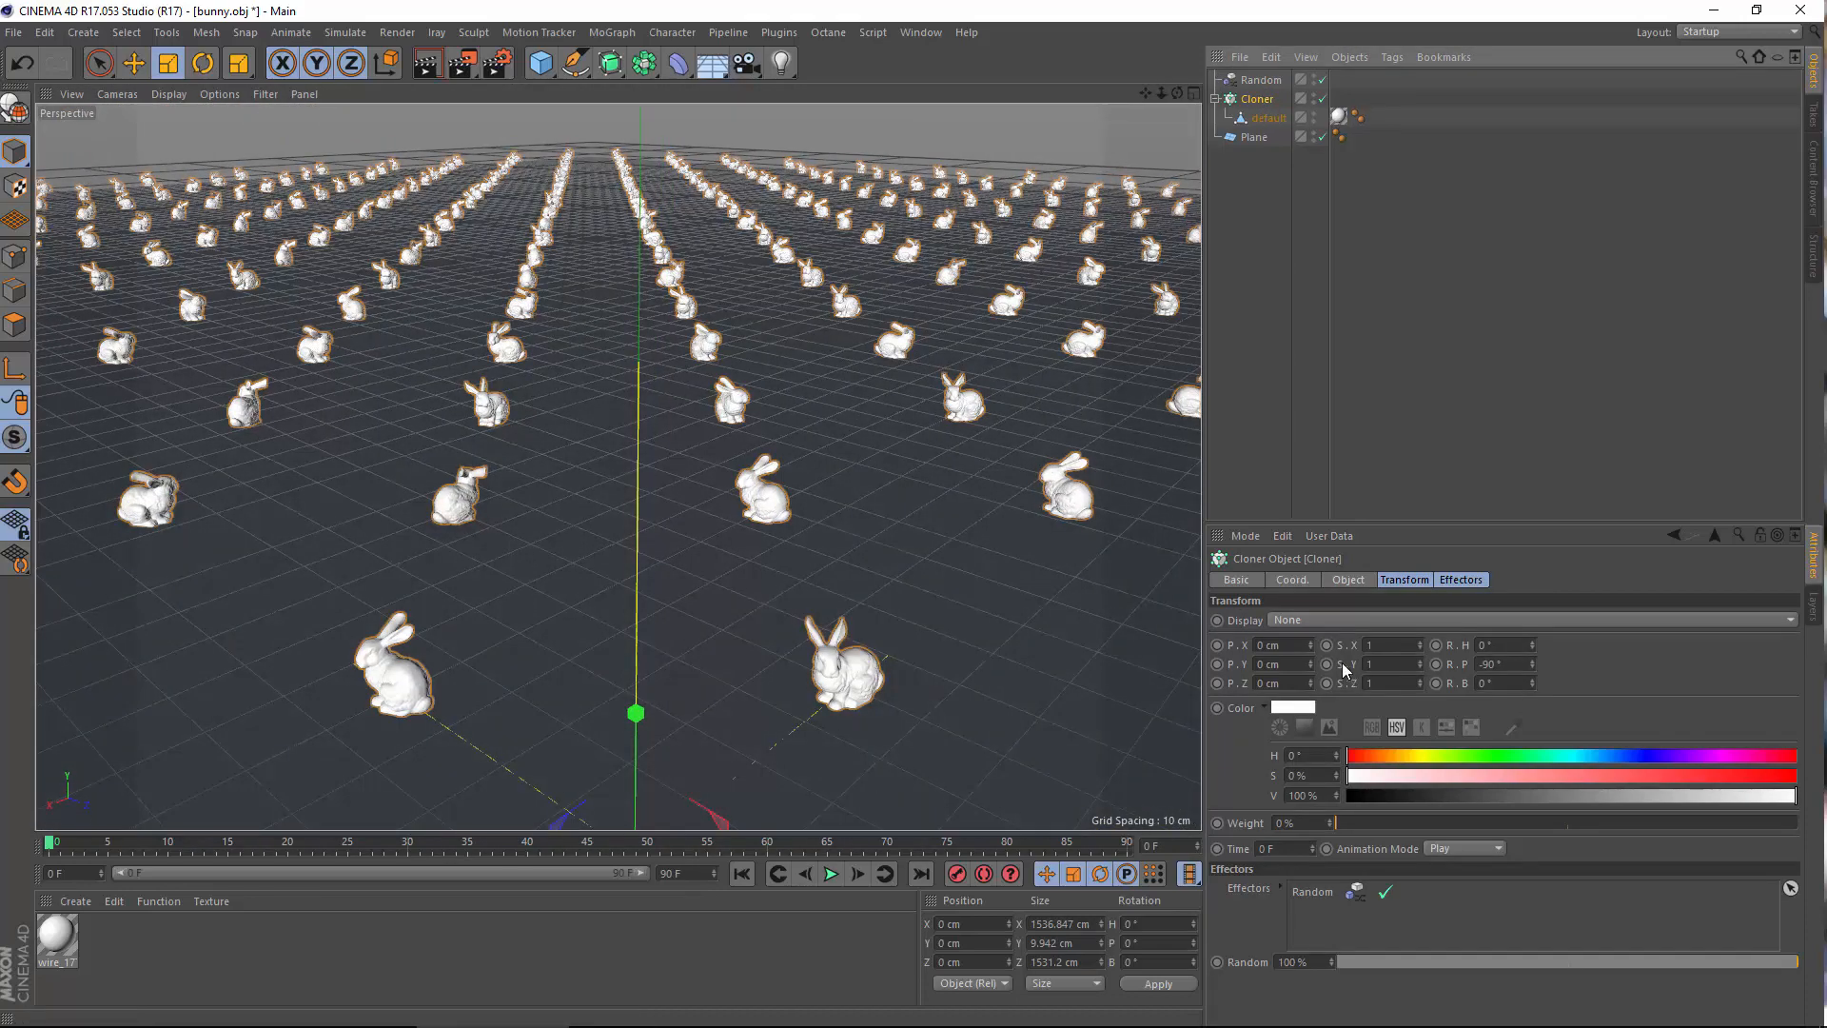
{"action": "left_click", "coordinate": [1346, 580]}
{"action": "left_click", "coordinate": [1333, 619]}
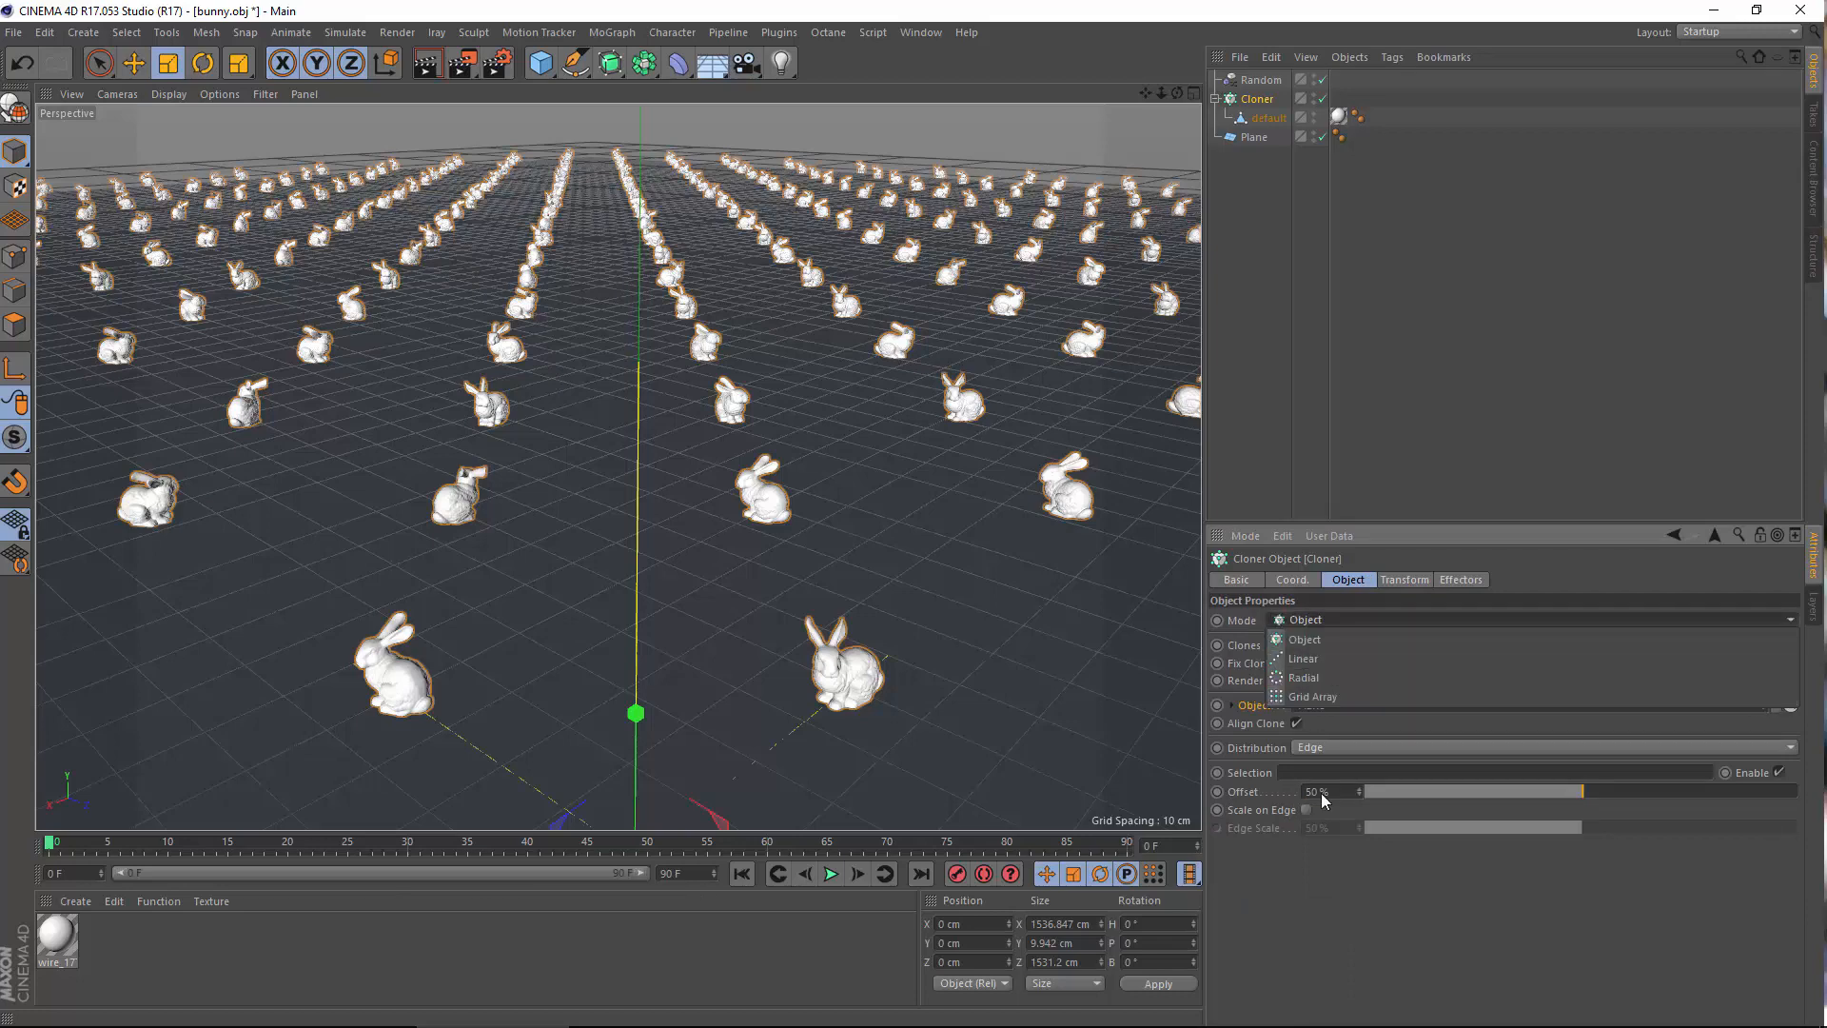
{"action": "left_click", "coordinate": [1291, 937]}
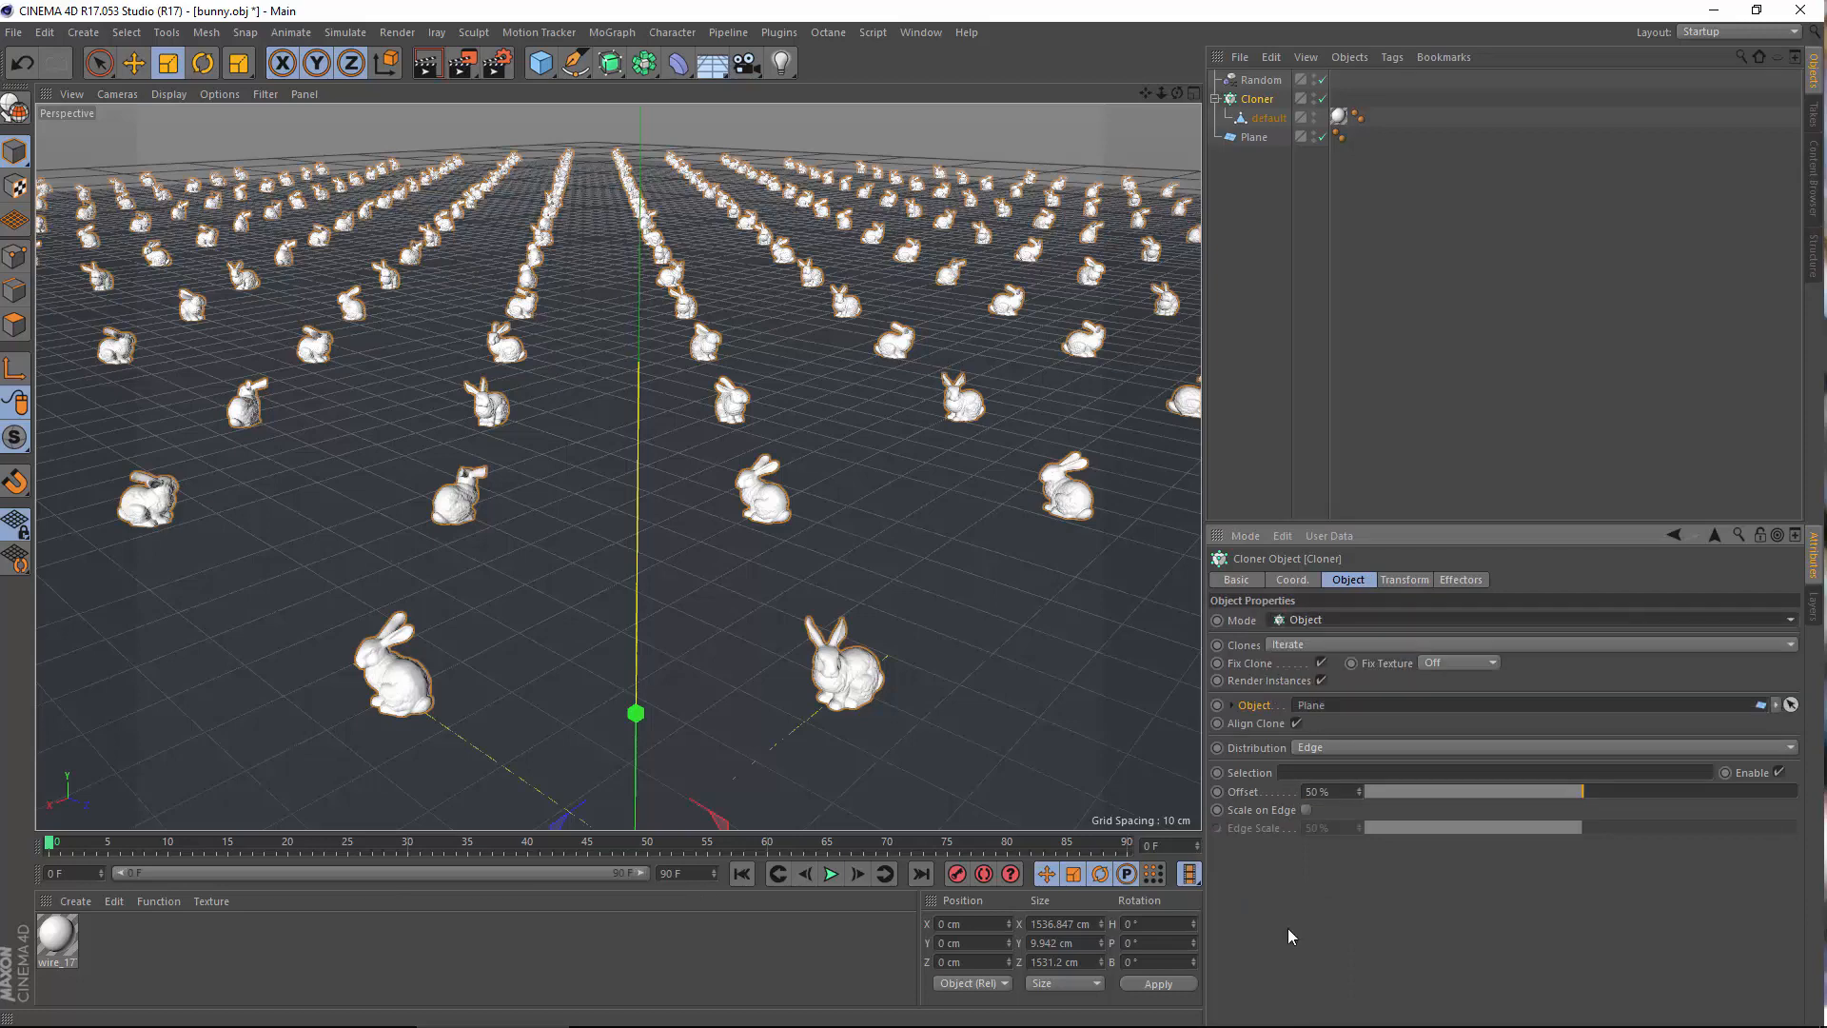
{"action": "left_click", "coordinate": [1357, 746]}
{"action": "left_click", "coordinate": [1315, 812]}
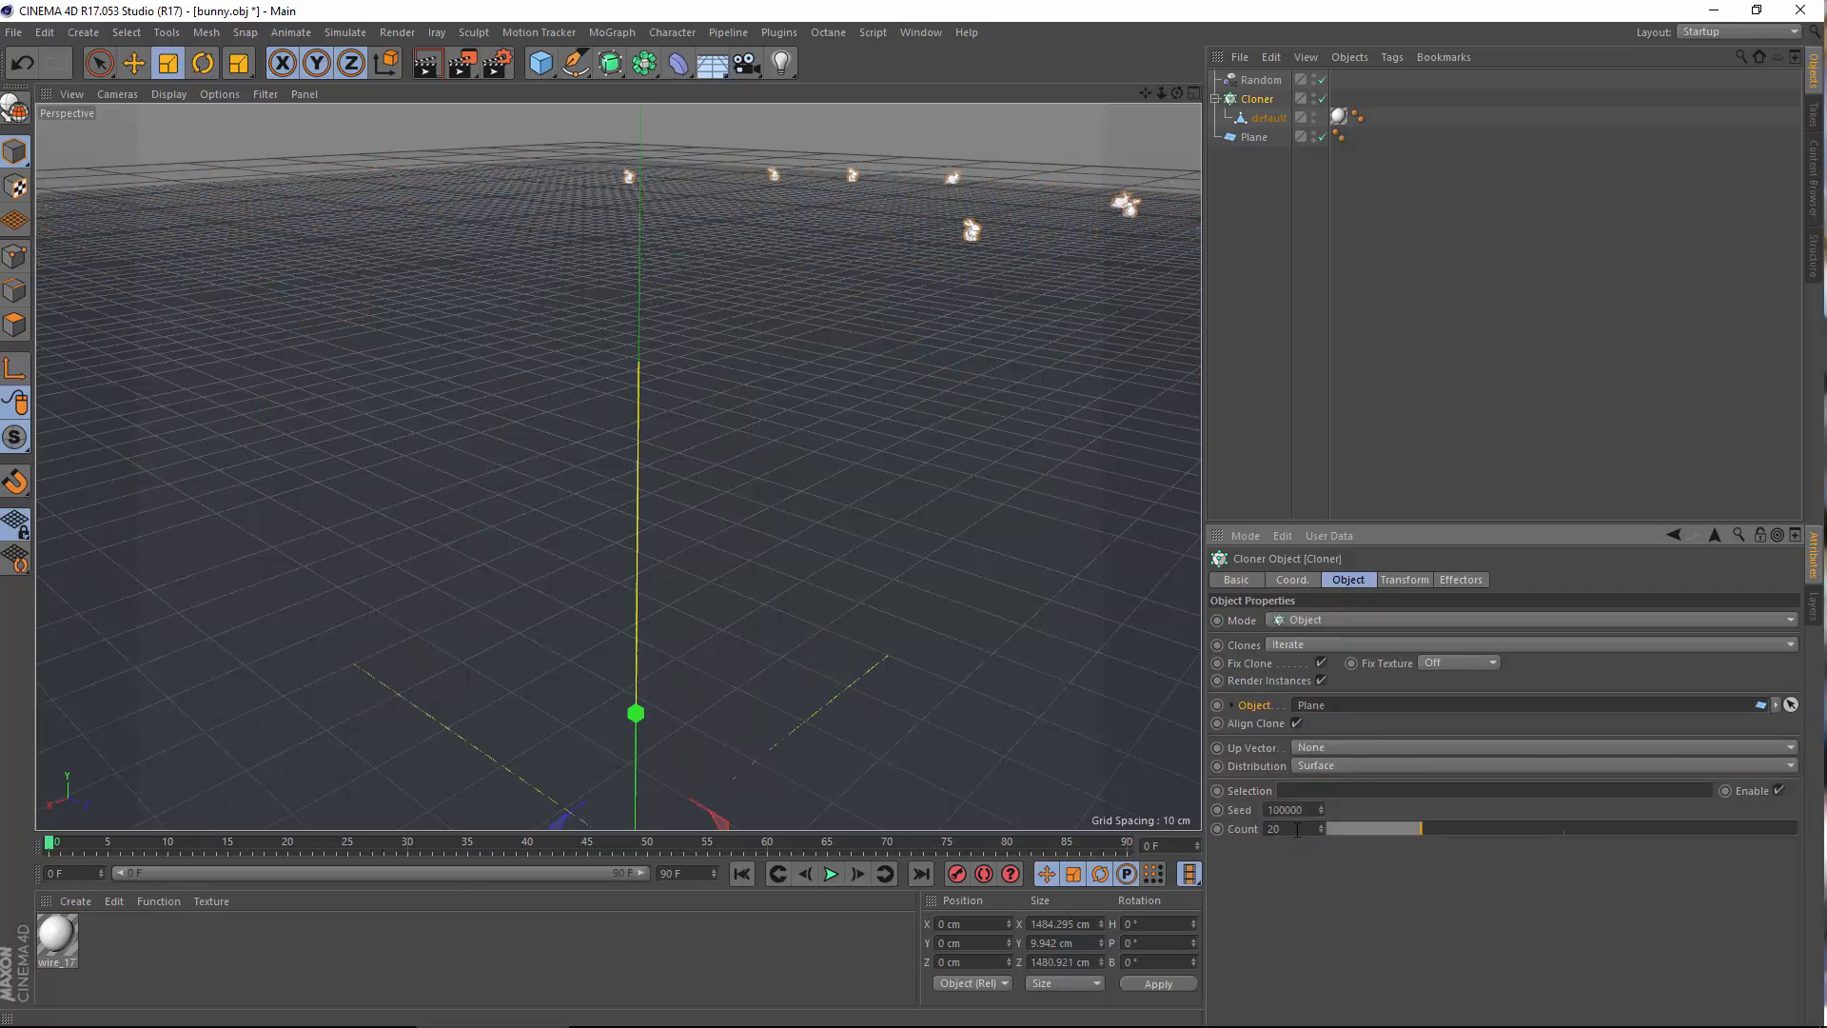
{"action": "left_click", "coordinate": [1296, 829]}
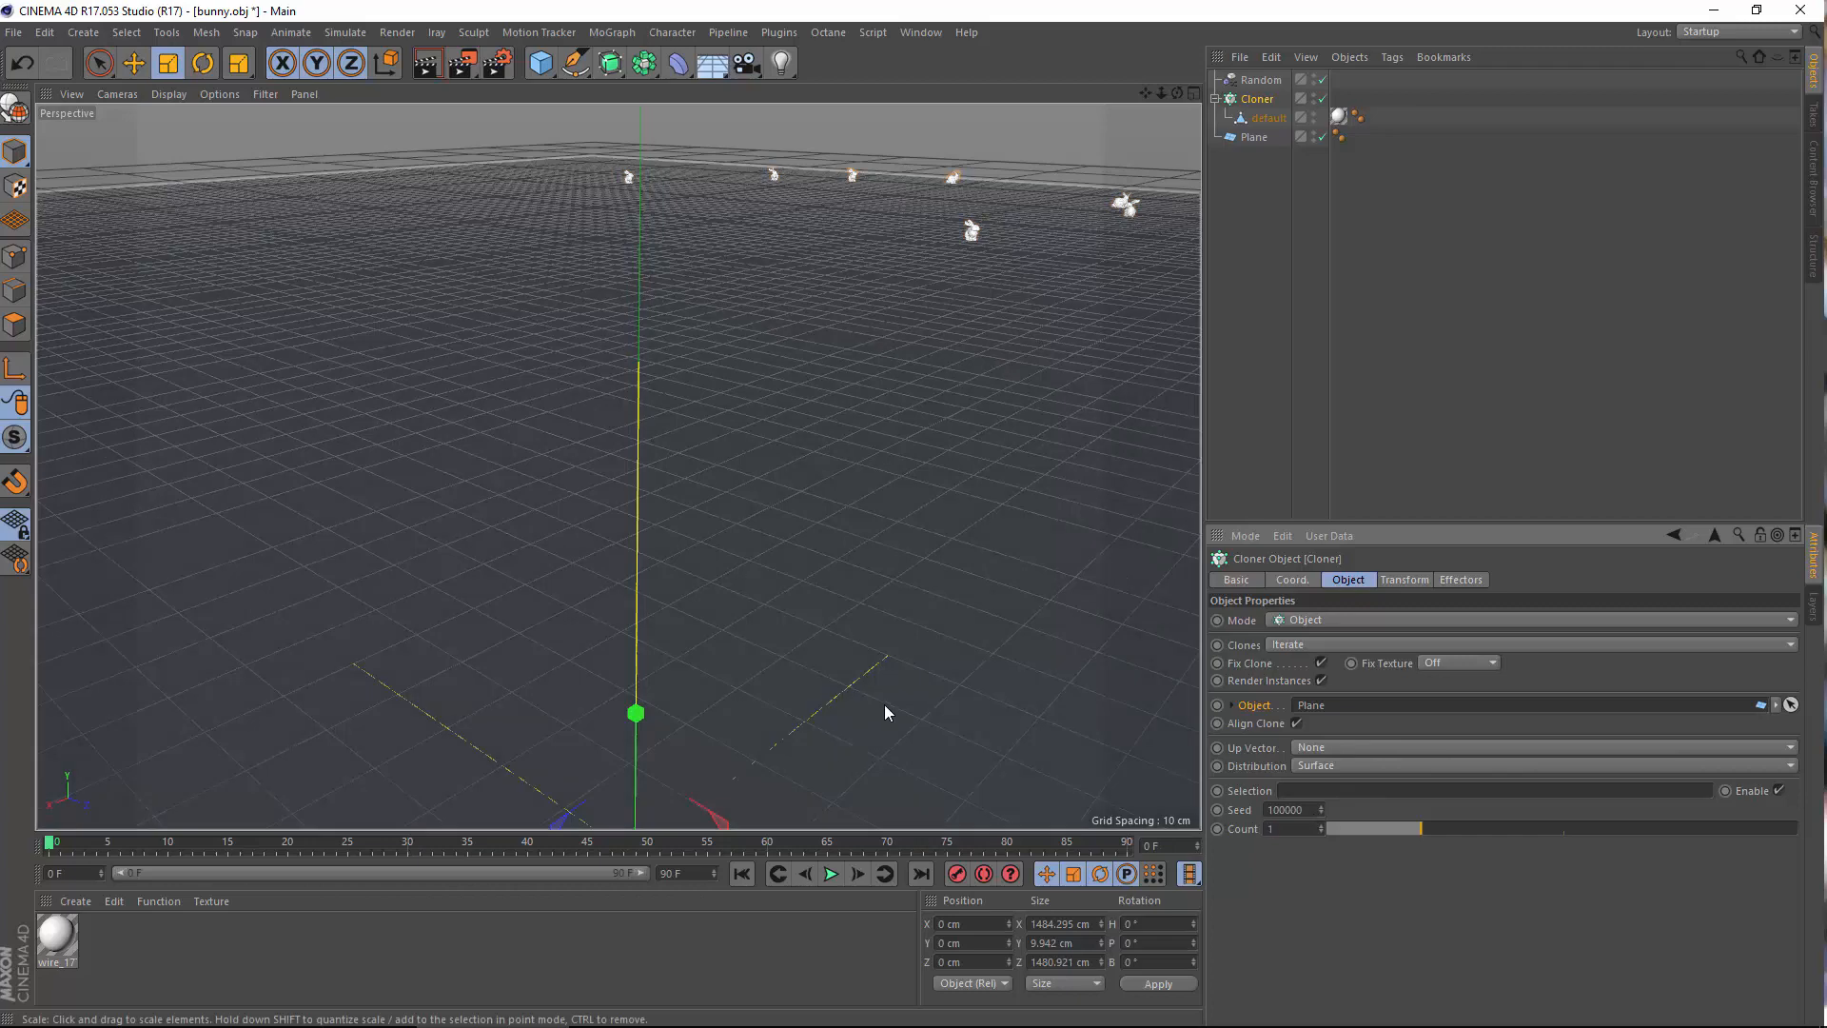
{"action": "key", "text": "Return"}
{"action": "left_click_drag", "start_coordinate": [952, 412], "coordinate": [666, 399], "text": "alt"}
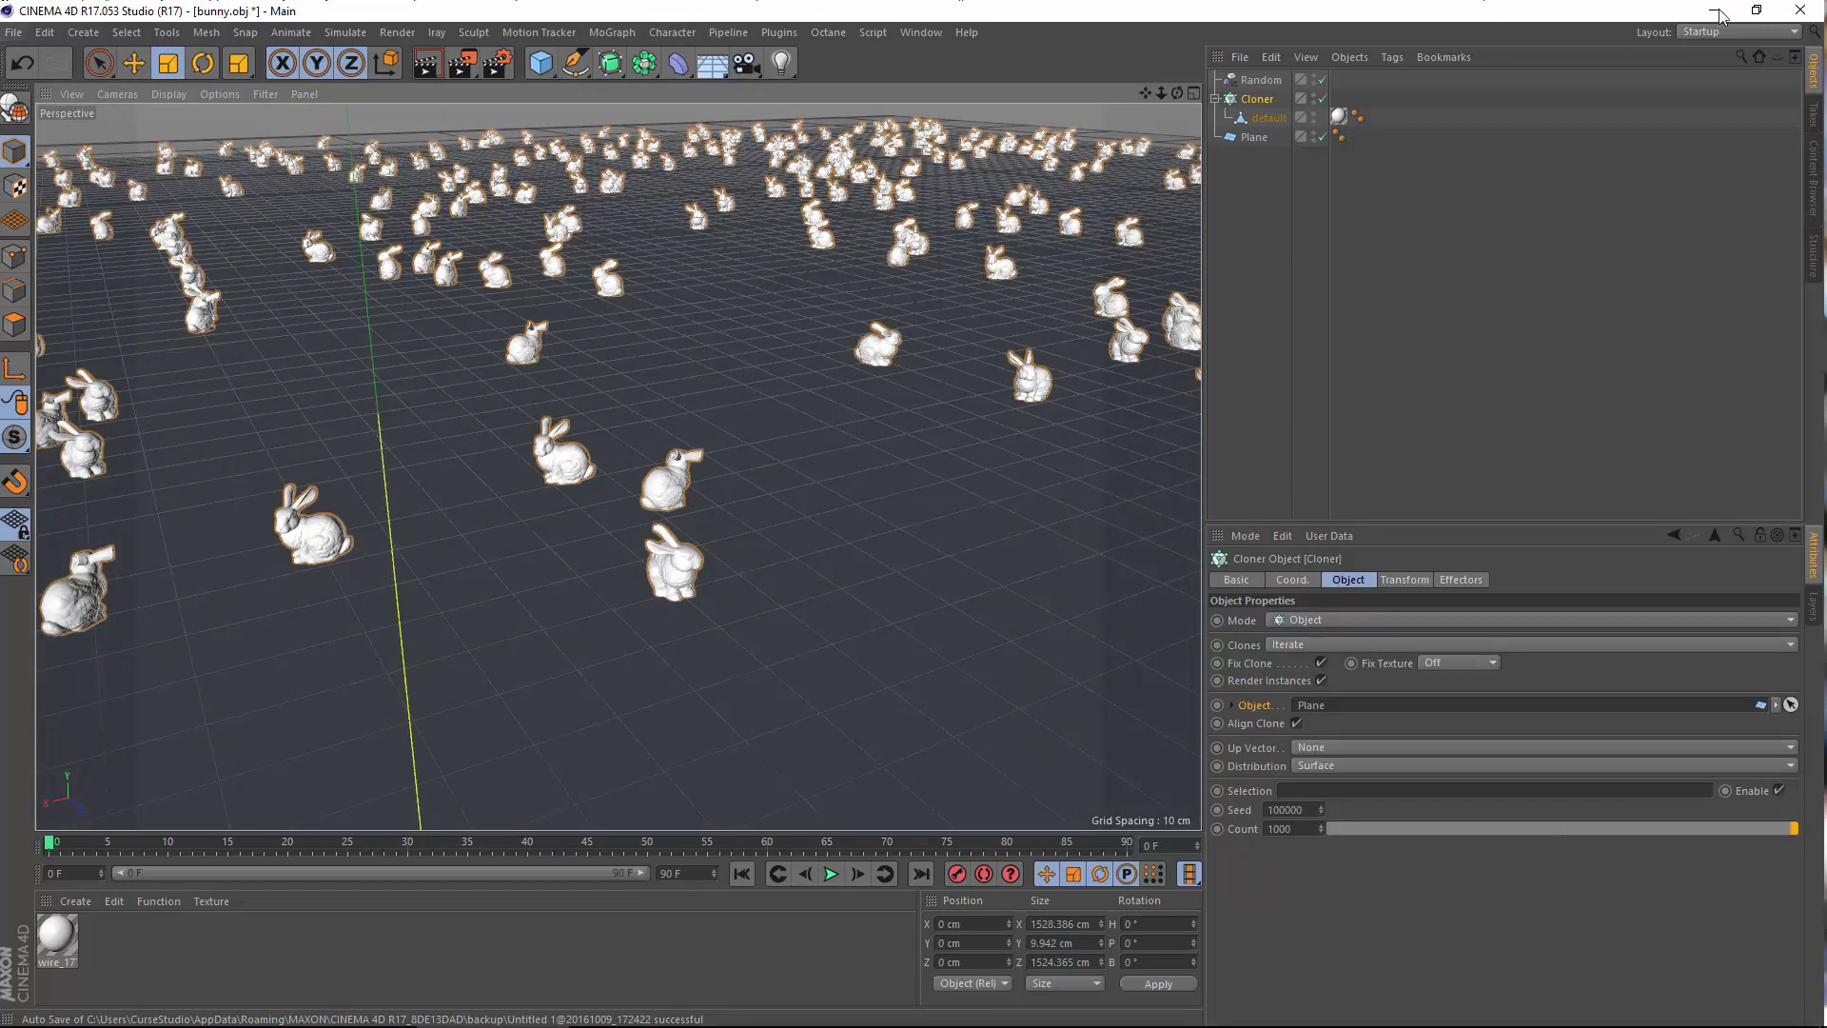
Switch to the Octane layout, start rendering in the Live Viewer and frame a single bunny up close
{"action": "left_click", "coordinate": [1751, 32]}
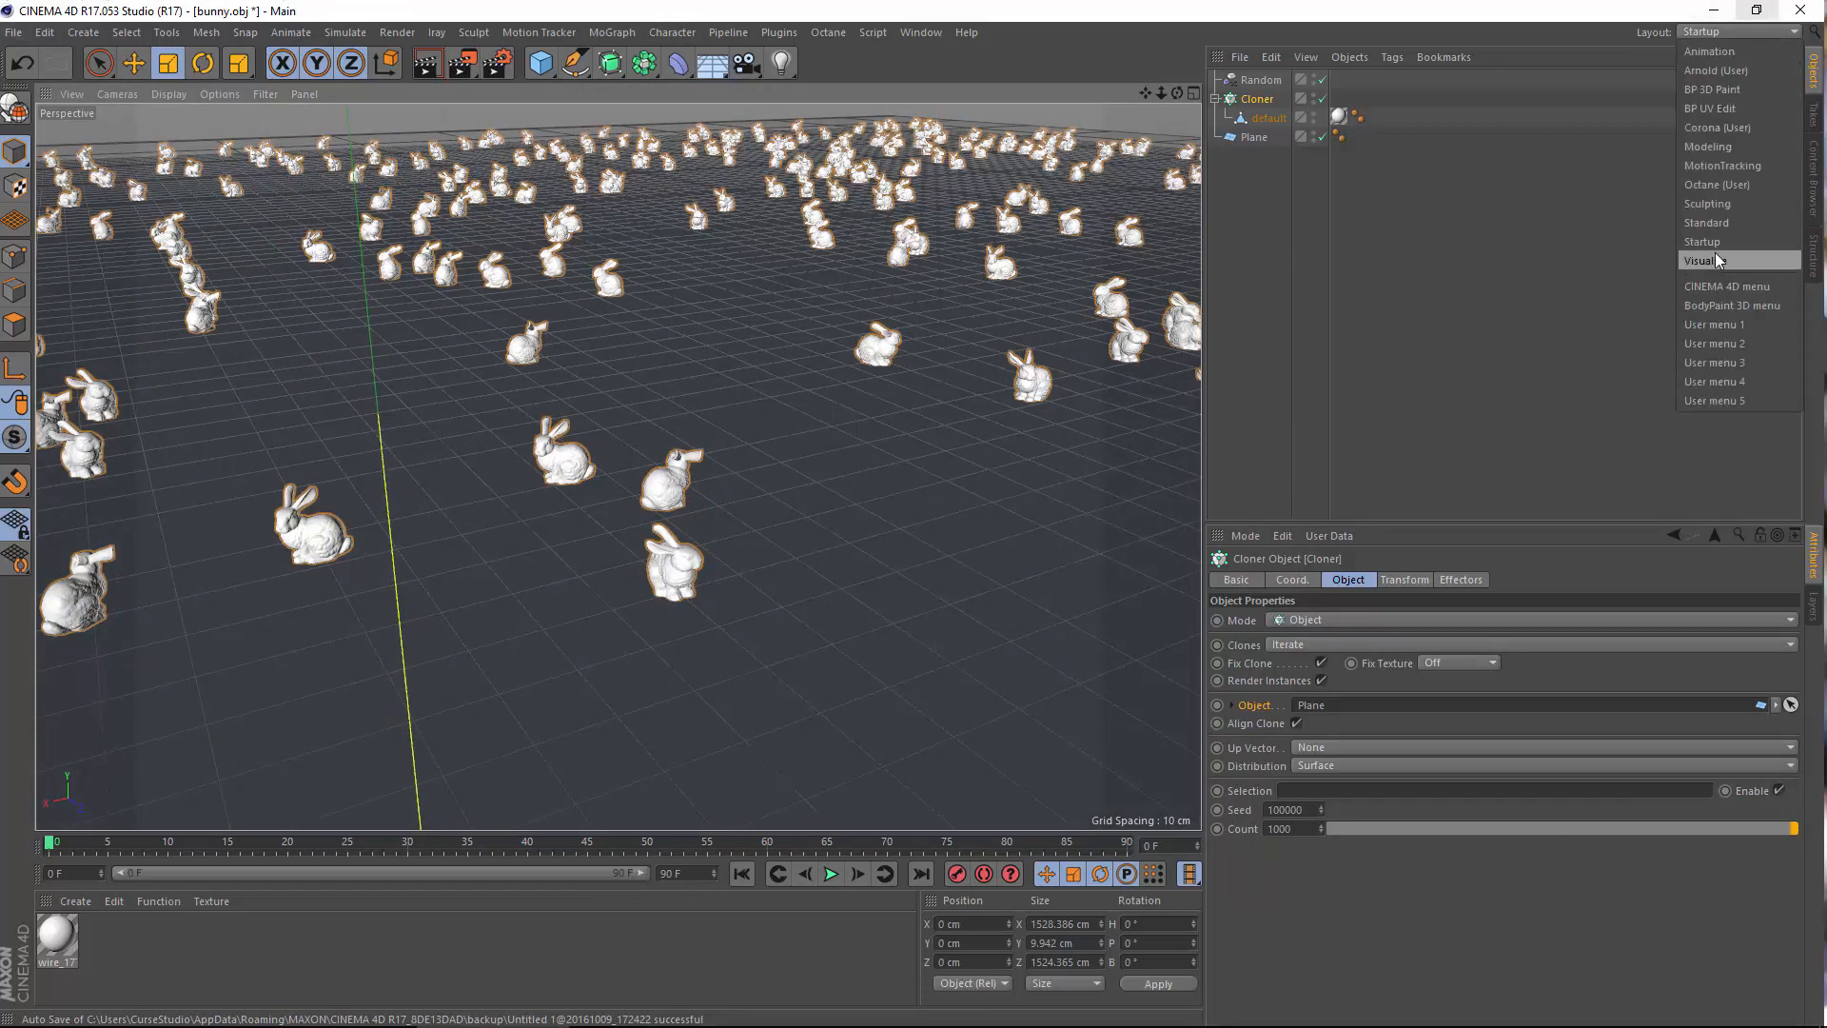
{"action": "left_click", "coordinate": [1730, 187]}
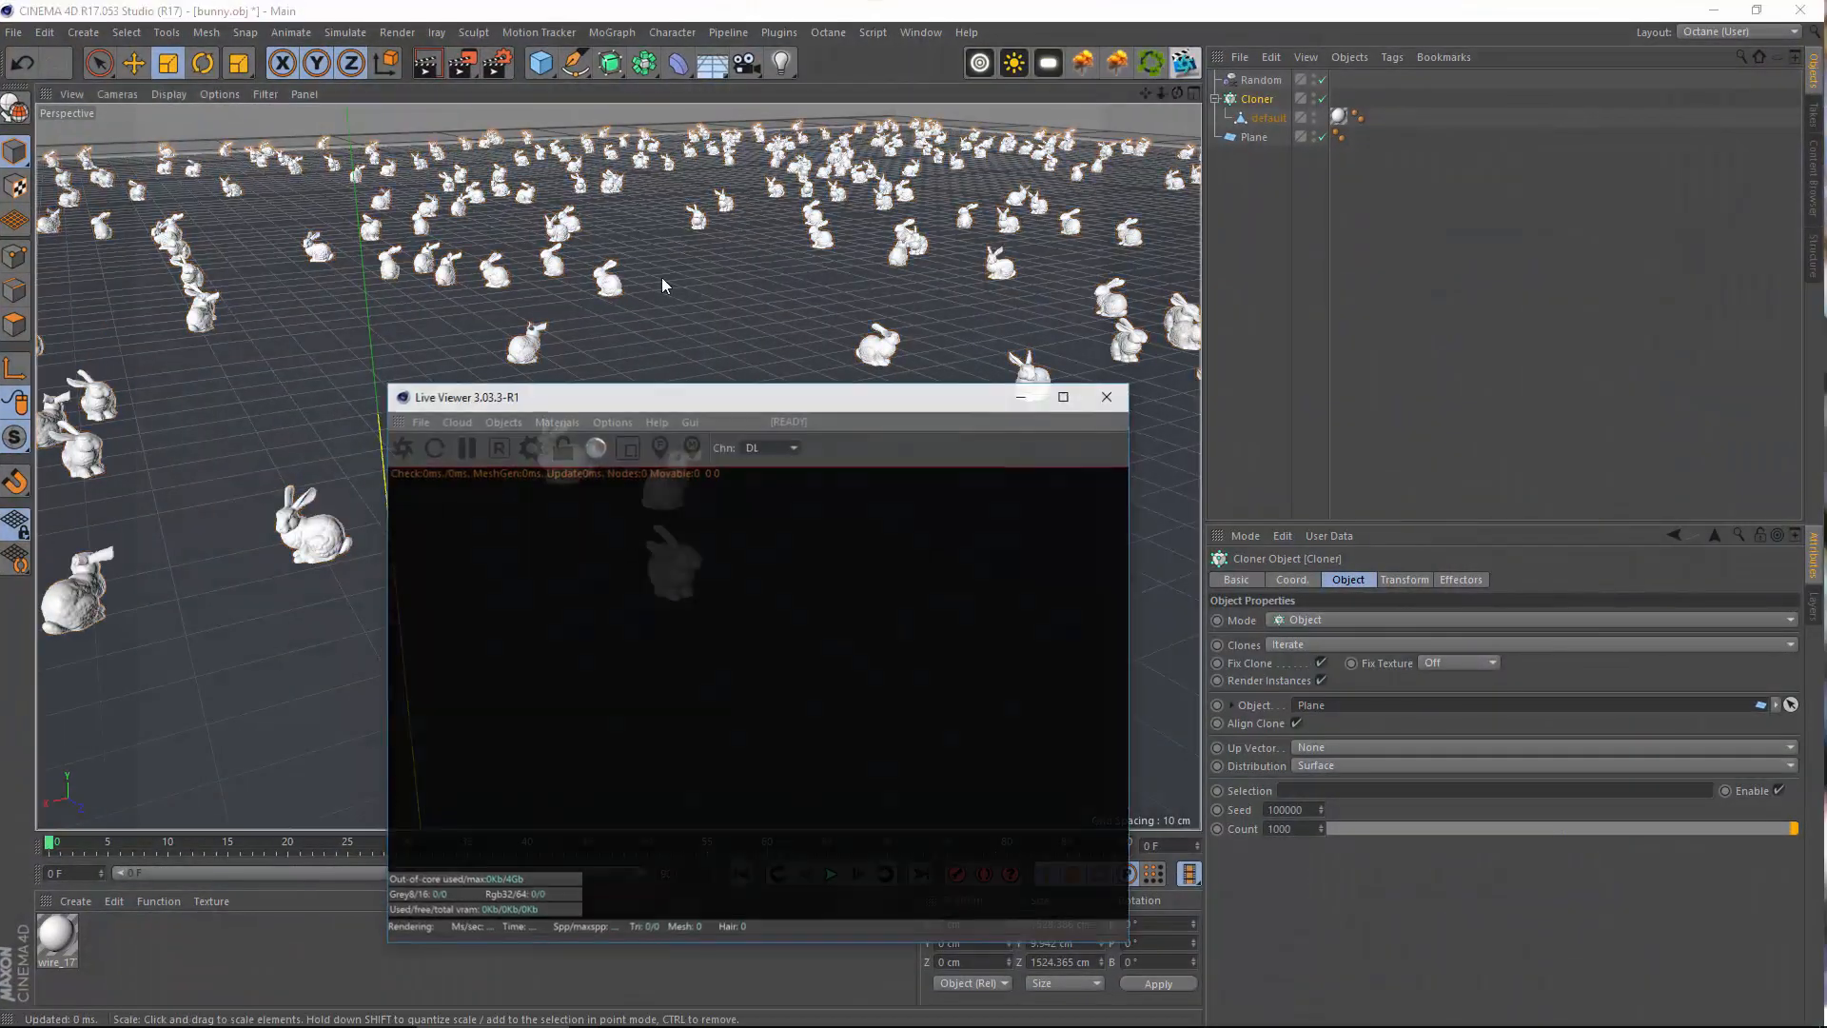
{"action": "left_click", "coordinate": [399, 447]}
{"action": "left_click_drag", "start_coordinate": [590, 395], "coordinate": [807, 165]}
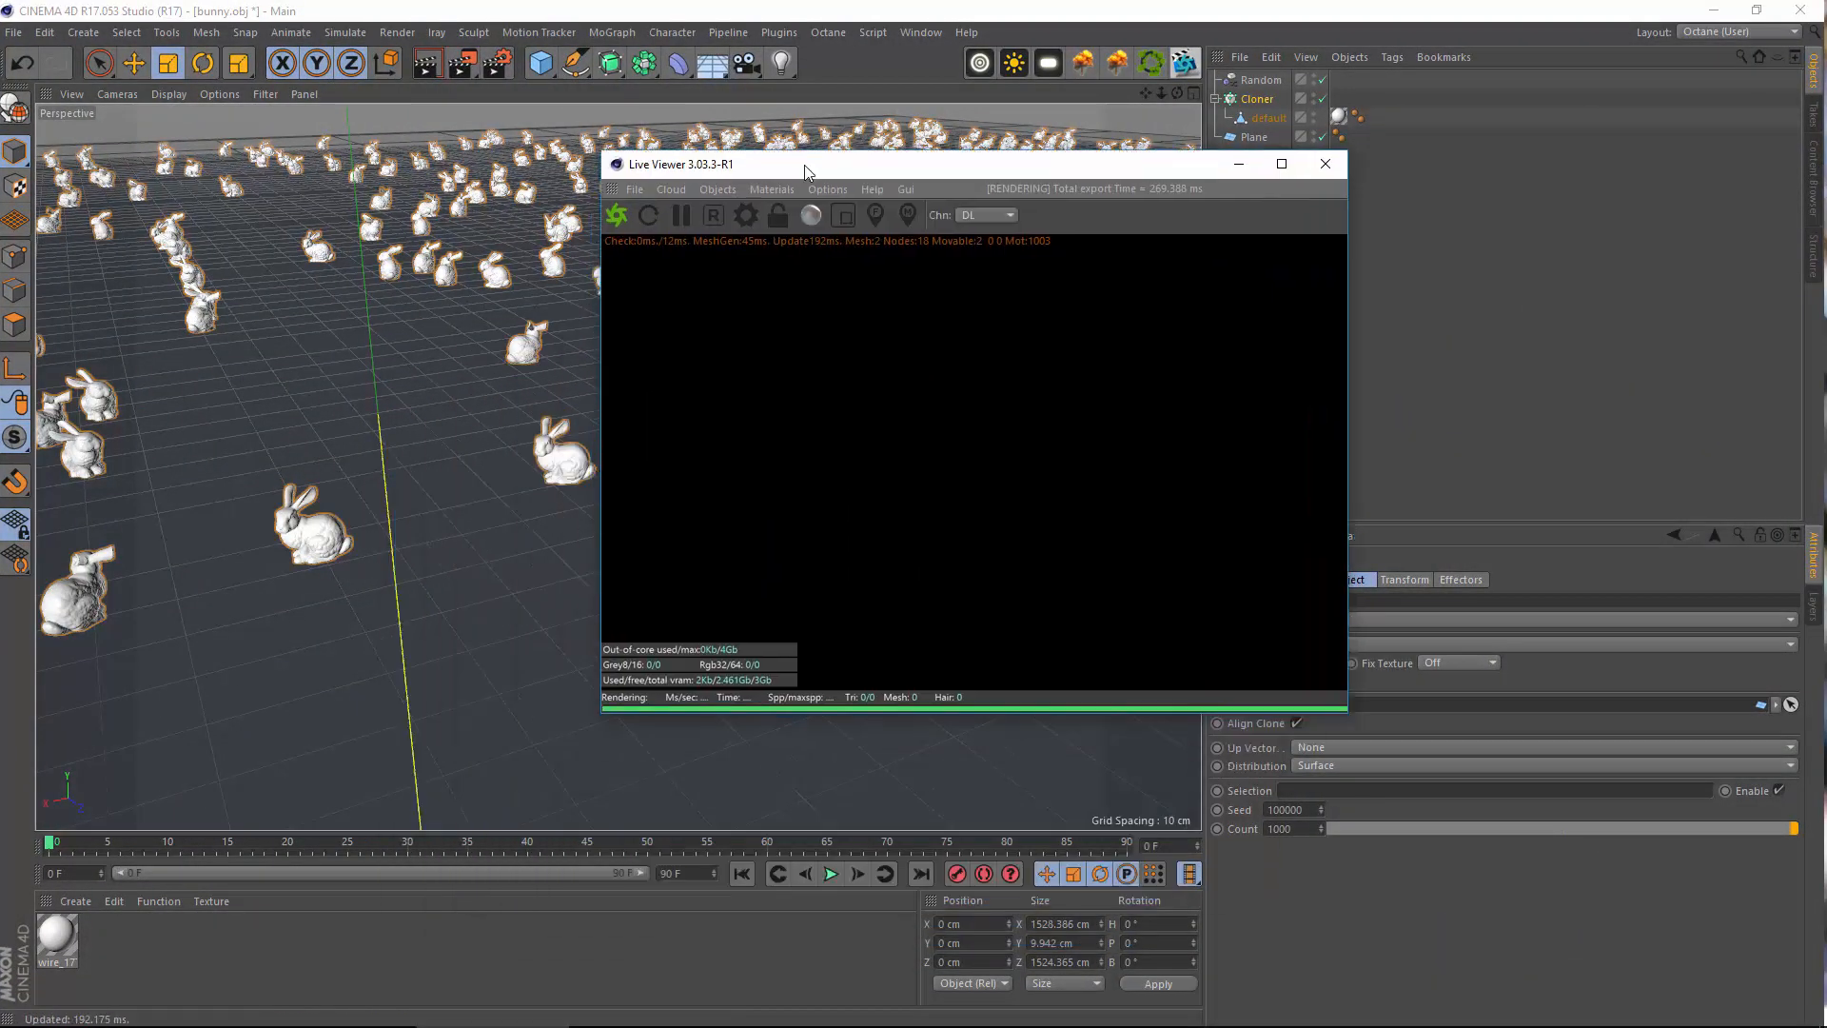
{"action": "left_click_drag", "start_coordinate": [485, 548], "coordinate": [467, 518], "text": "alt"}
{"action": "scroll", "coordinate": [410, 554], "scroll_direction": "up", "scroll_amount": 3}
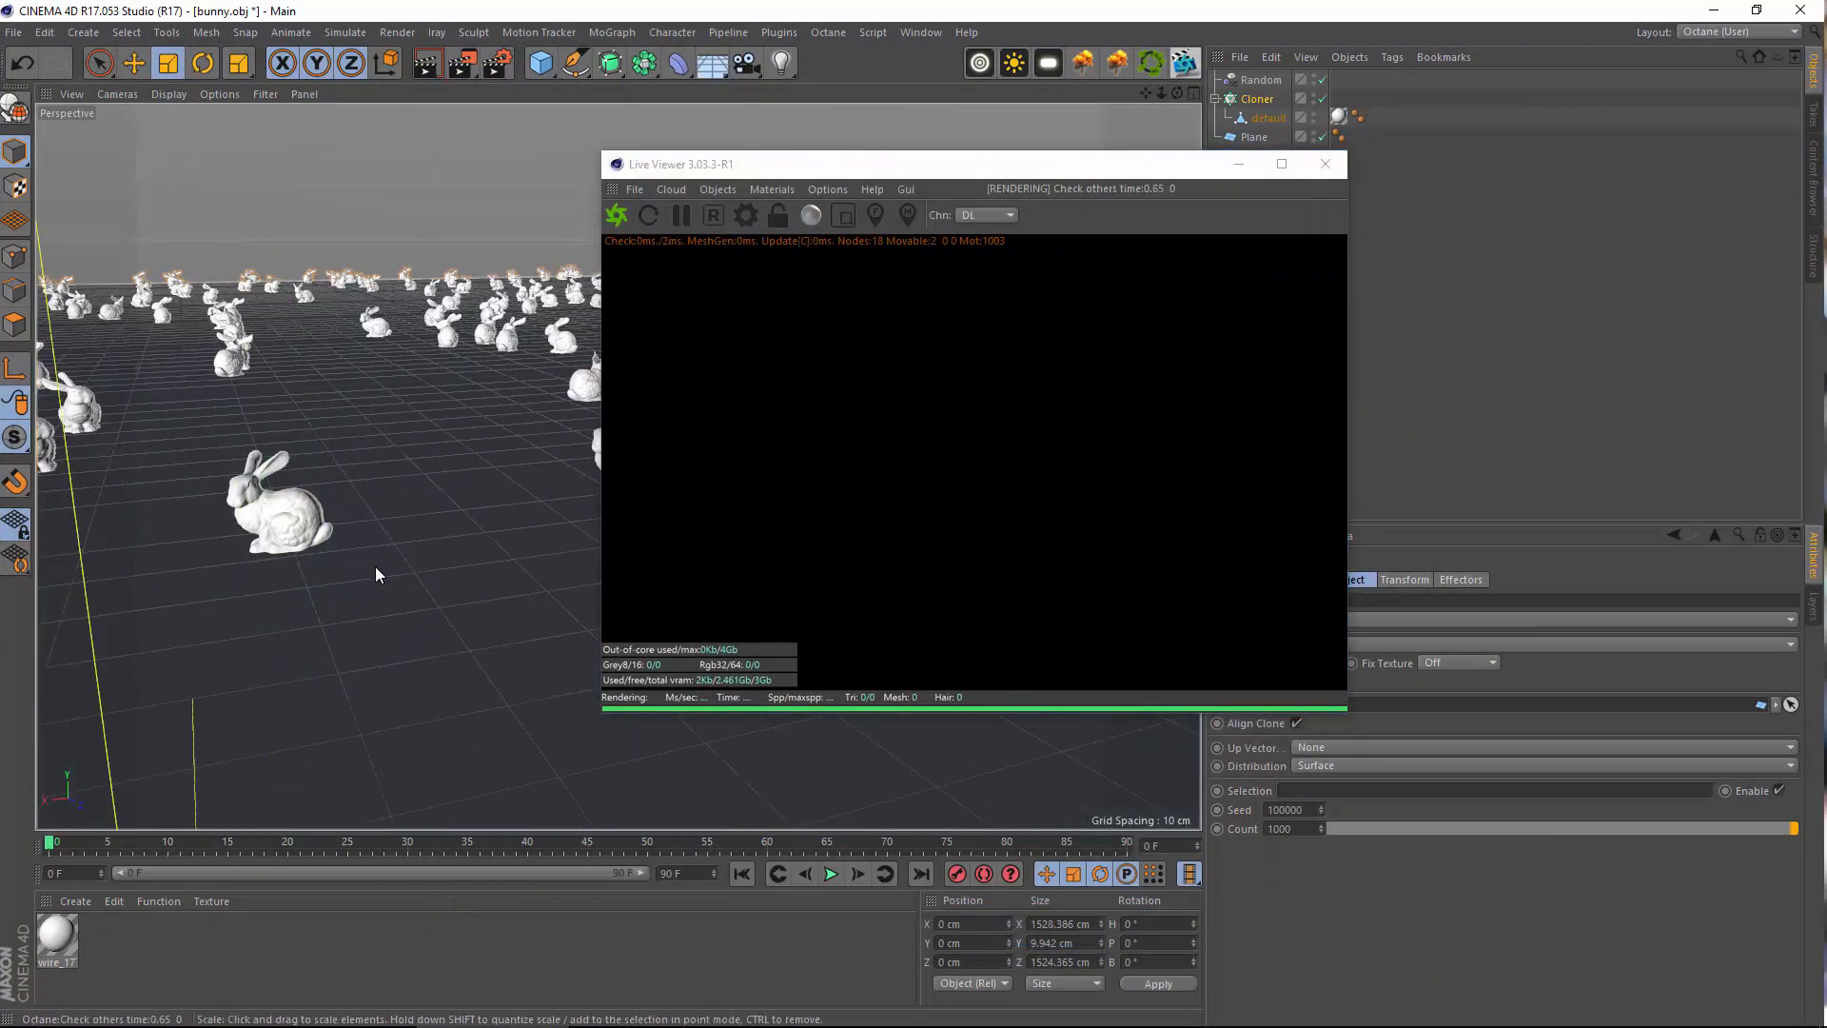
{"action": "left_click_drag", "start_coordinate": [375, 567], "coordinate": [387, 530], "text": "alt"}
{"action": "scroll", "coordinate": [387, 530], "scroll_direction": "up", "scroll_amount": 6}
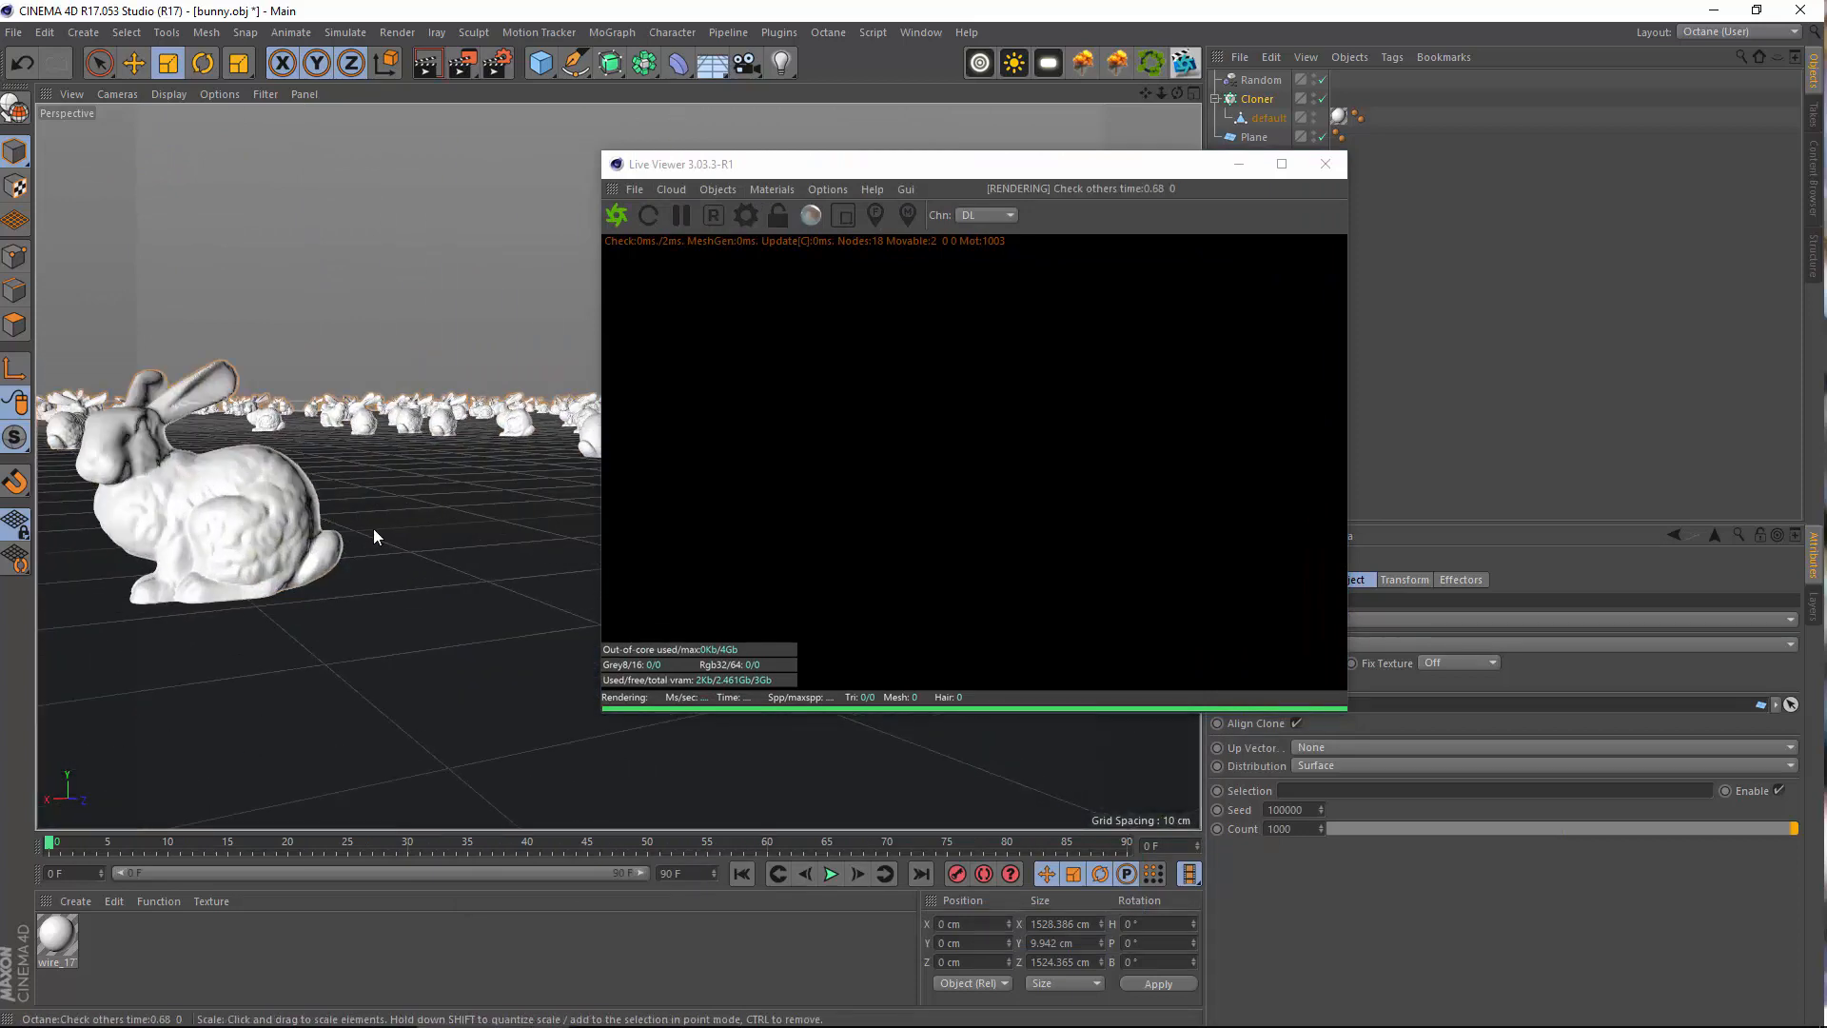
{"action": "middle_click_drag", "start_coordinate": [373, 528], "coordinate": [515, 574], "text": "alt"}
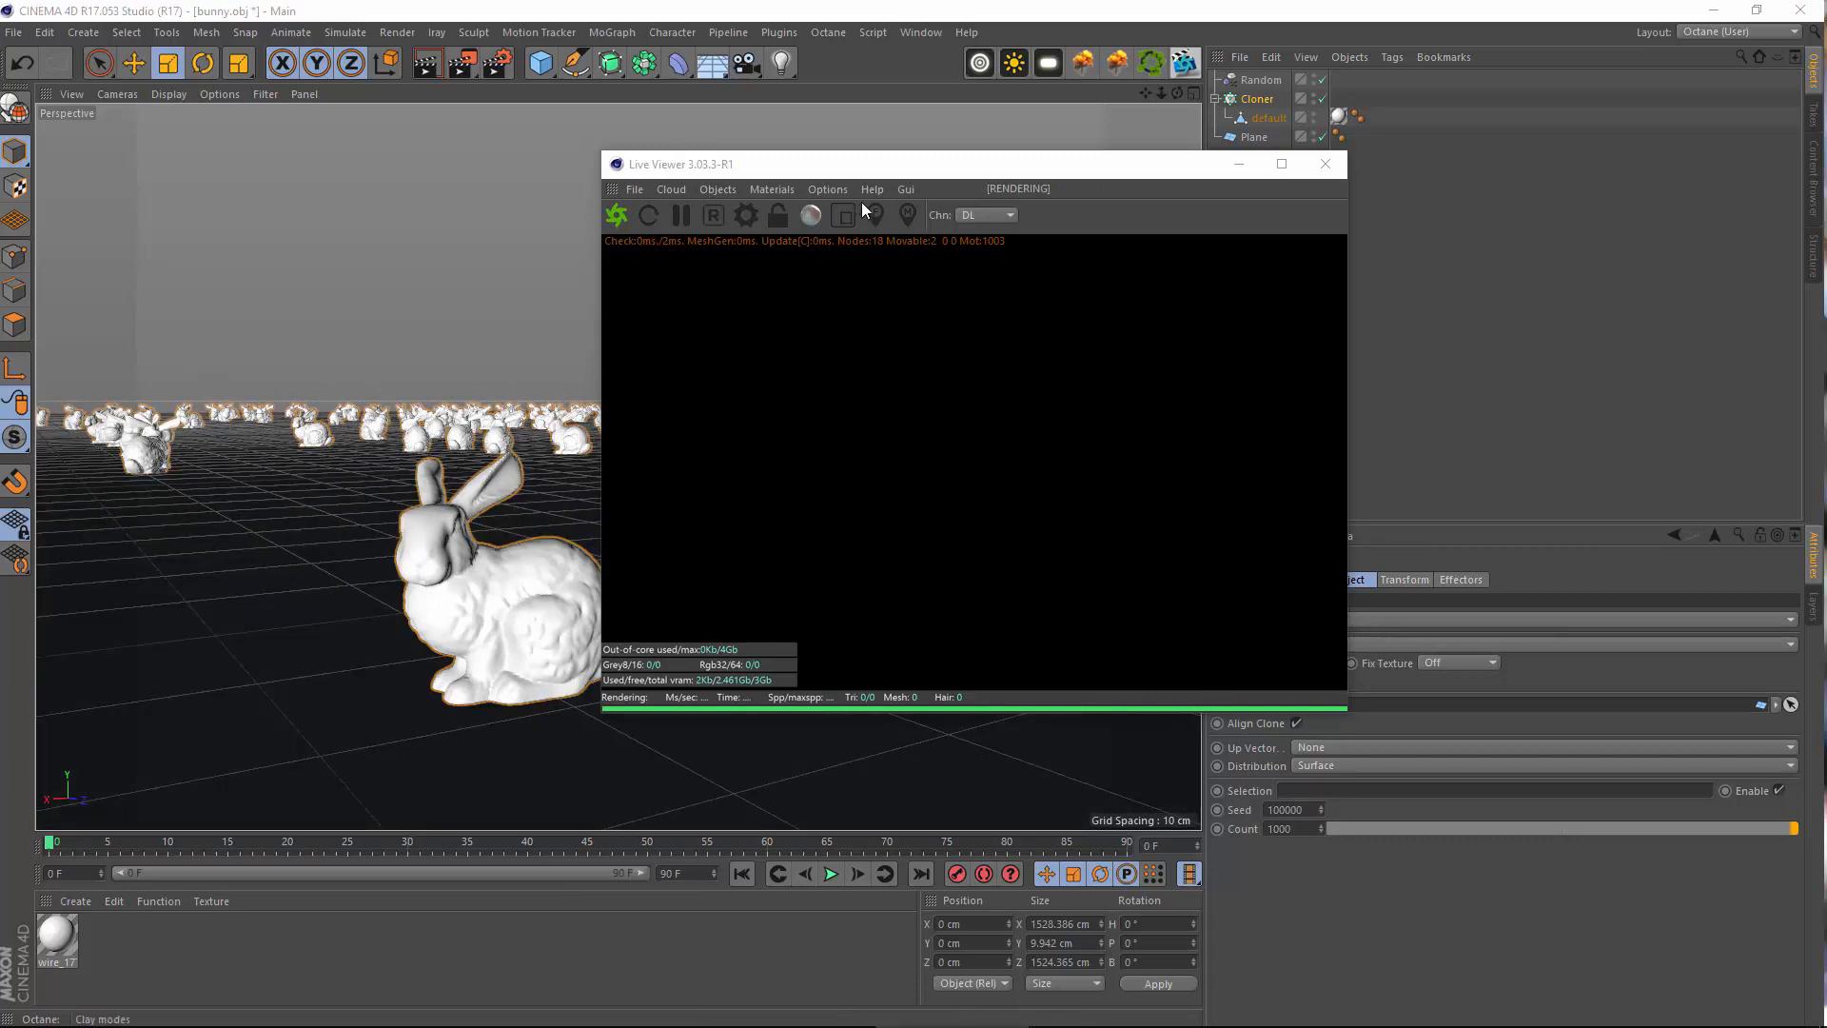
Add an Octane sky with an image texture environment to light the bunnies in the live render
{"action": "left_click_drag", "start_coordinate": [966, 167], "coordinate": [806, 210]}
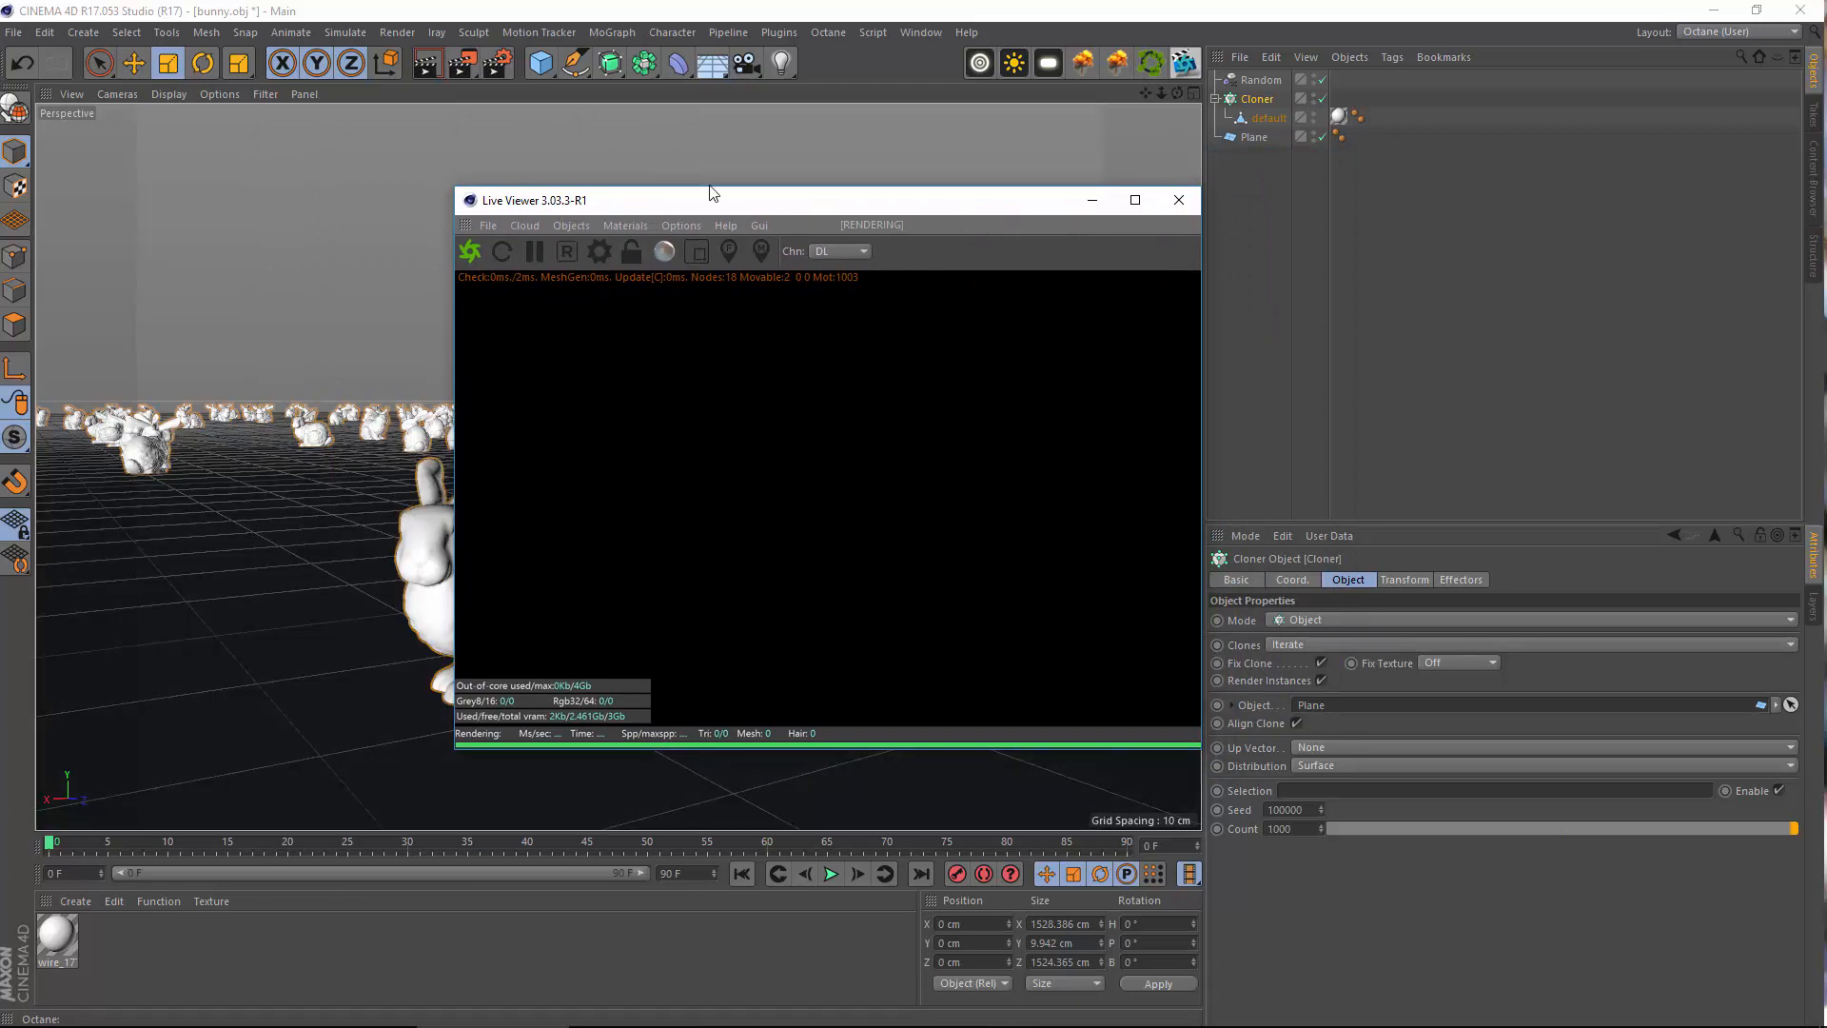
{"action": "left_click_drag", "start_coordinate": [712, 193], "coordinate": [1076, 174]}
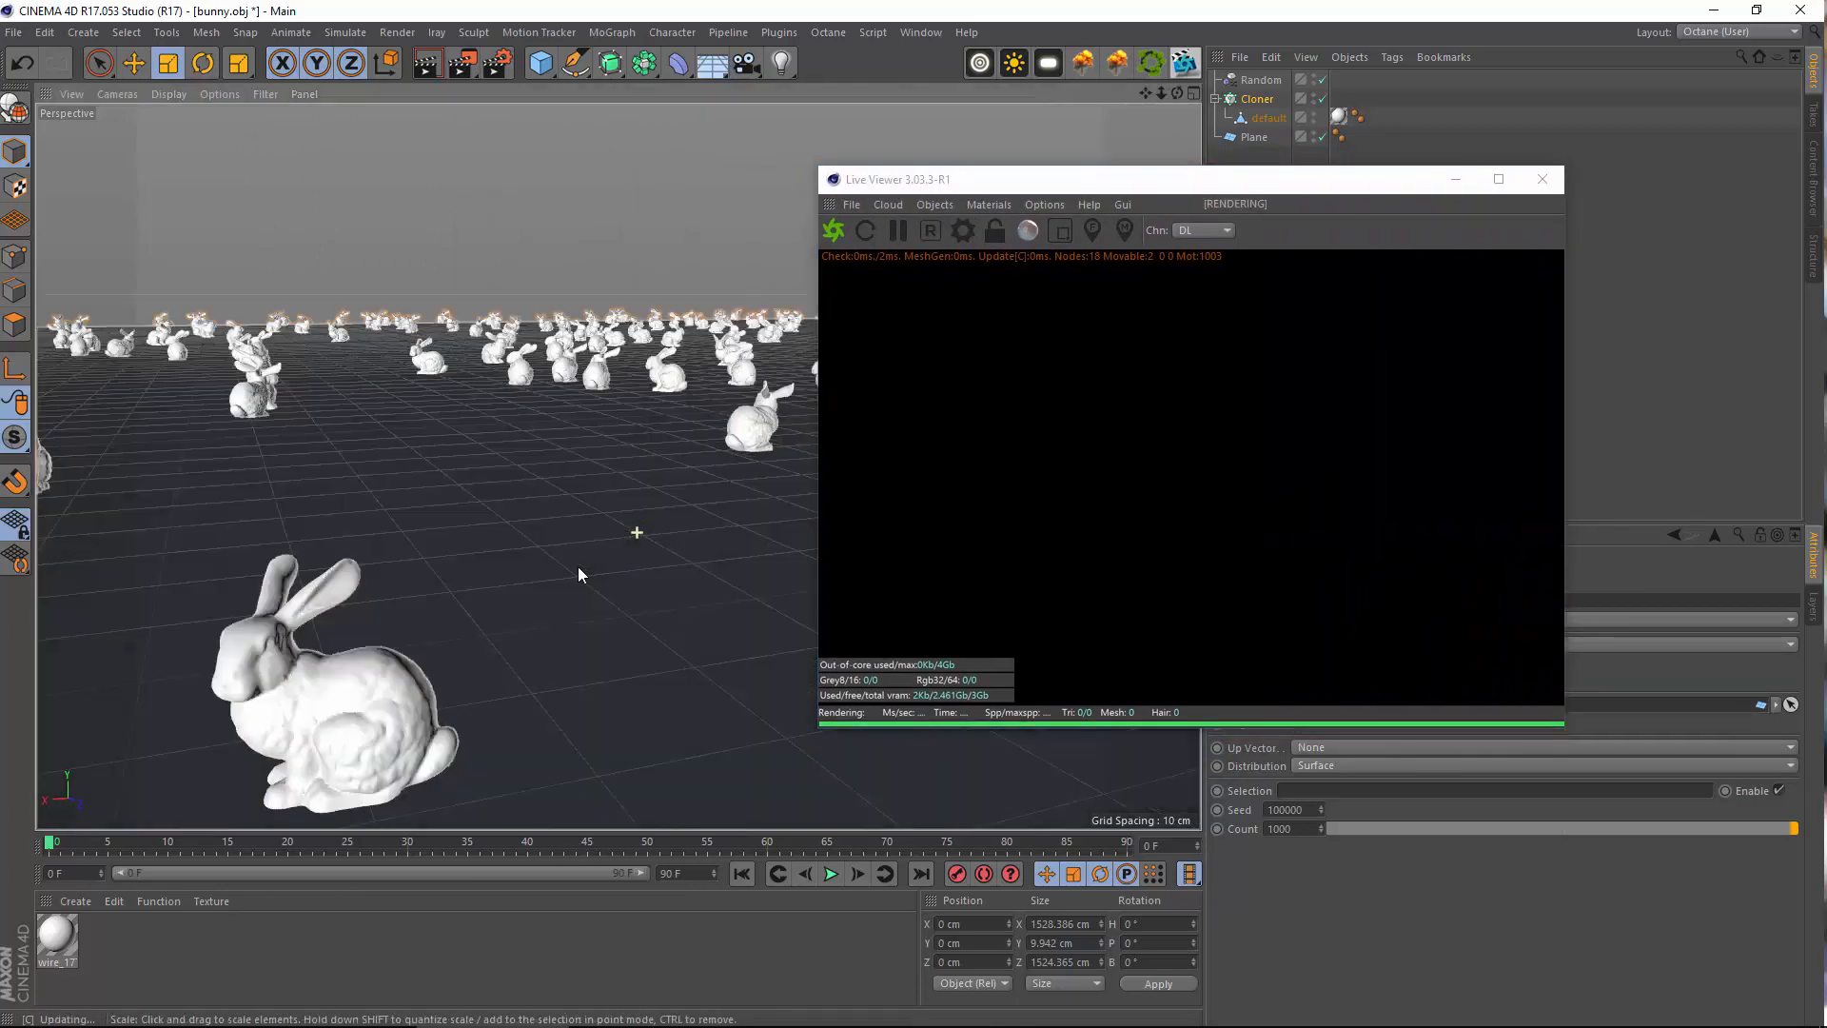
{"action": "left_click_drag", "start_coordinate": [578, 567], "coordinate": [441, 580], "text": "alt"}
{"action": "middle_click_drag", "start_coordinate": [441, 580], "coordinate": [498, 468], "text": "alt"}
{"action": "left_click_drag", "start_coordinate": [499, 468], "coordinate": [666, 604], "text": "alt"}
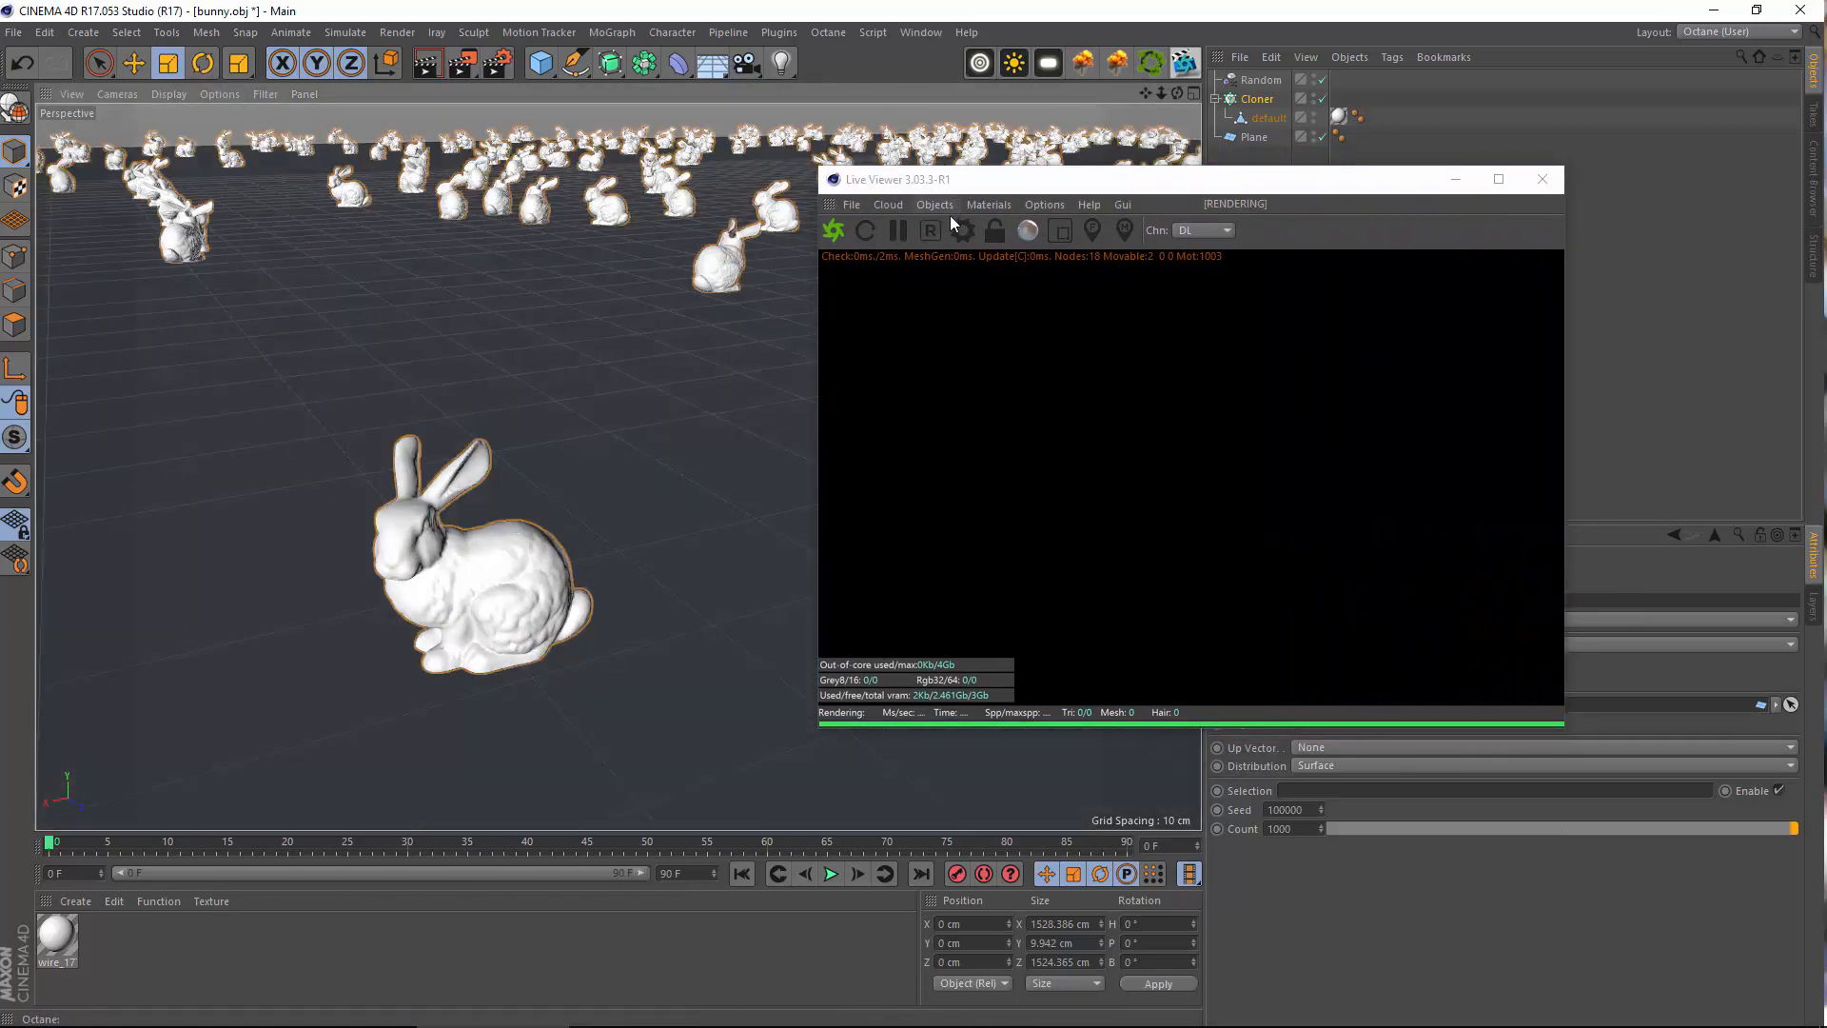
{"action": "left_click", "coordinate": [945, 214]}
{"action": "left_click", "coordinate": [985, 277]}
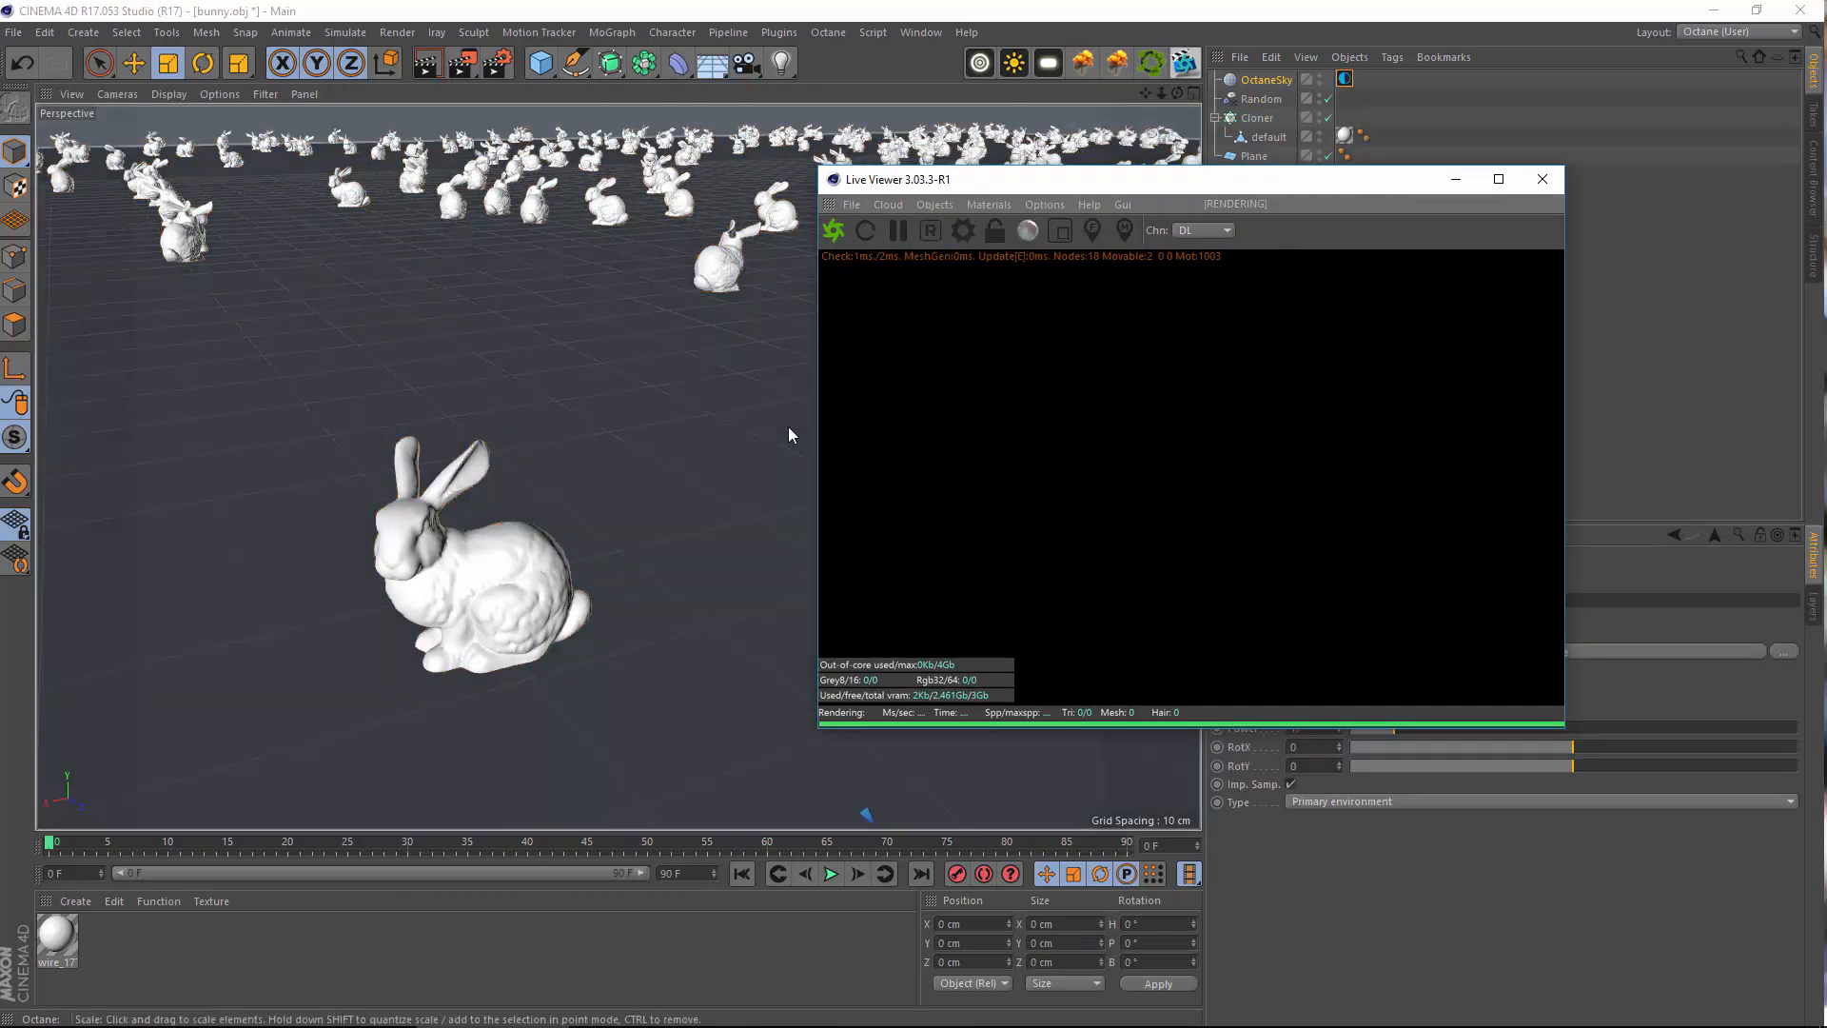
{"action": "left_click_drag", "start_coordinate": [1075, 179], "coordinate": [841, 173]}
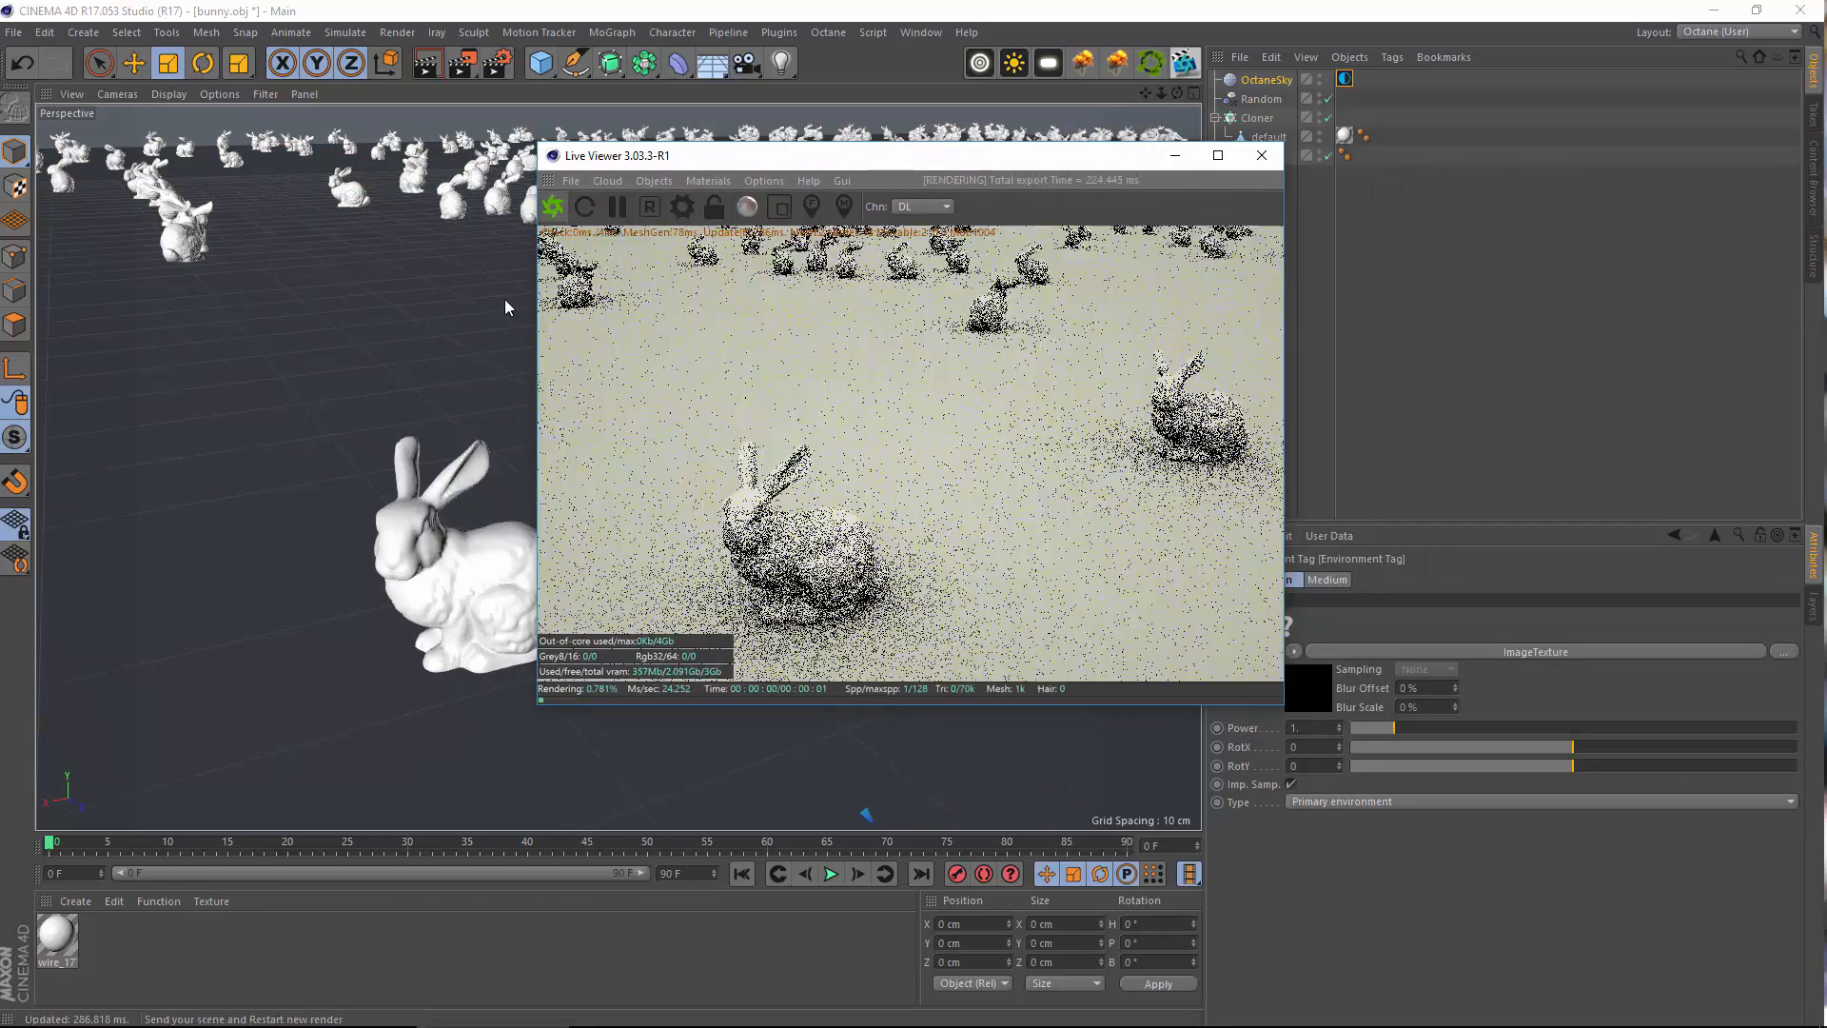
{"action": "left_click_drag", "start_coordinate": [391, 456], "coordinate": [430, 464], "text": "alt"}
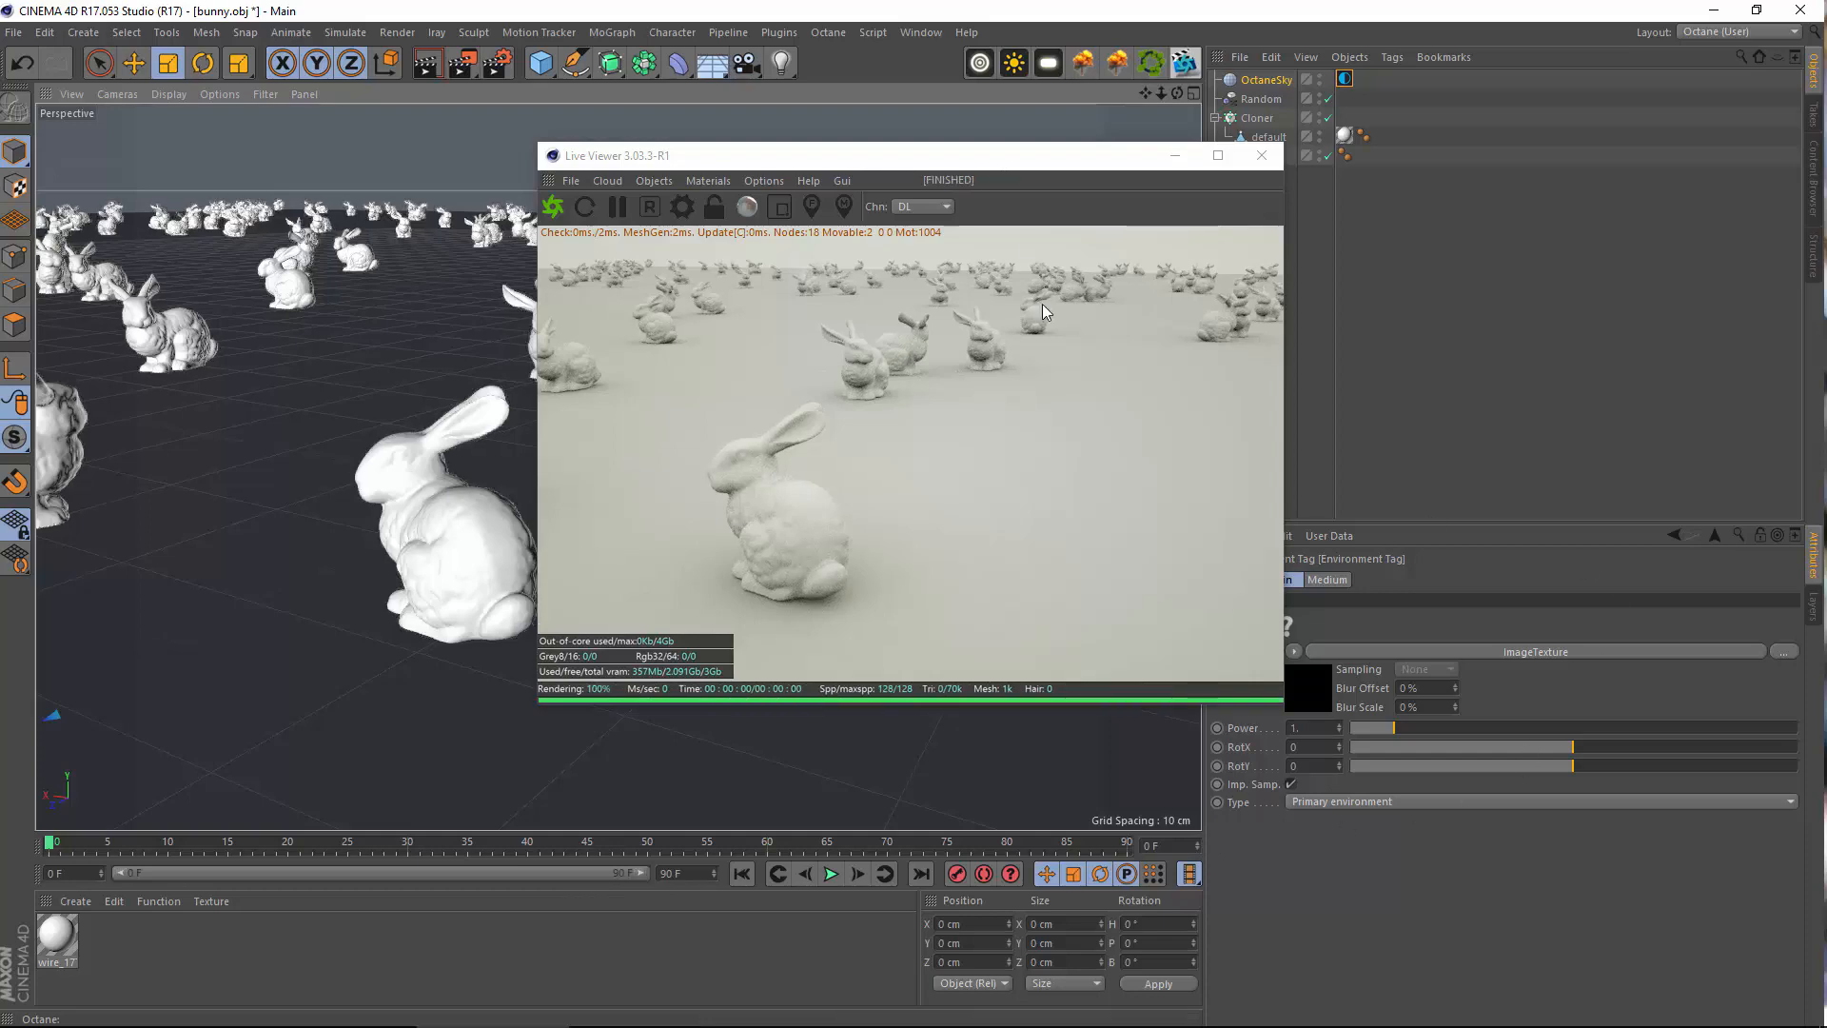
Increase the Cloner's count to 10000 and inspect the dense crowd of bunnies in the live render from several angles
{"action": "left_click_drag", "start_coordinate": [1052, 163], "coordinate": [798, 144]}
{"action": "left_click", "coordinate": [1255, 117]}
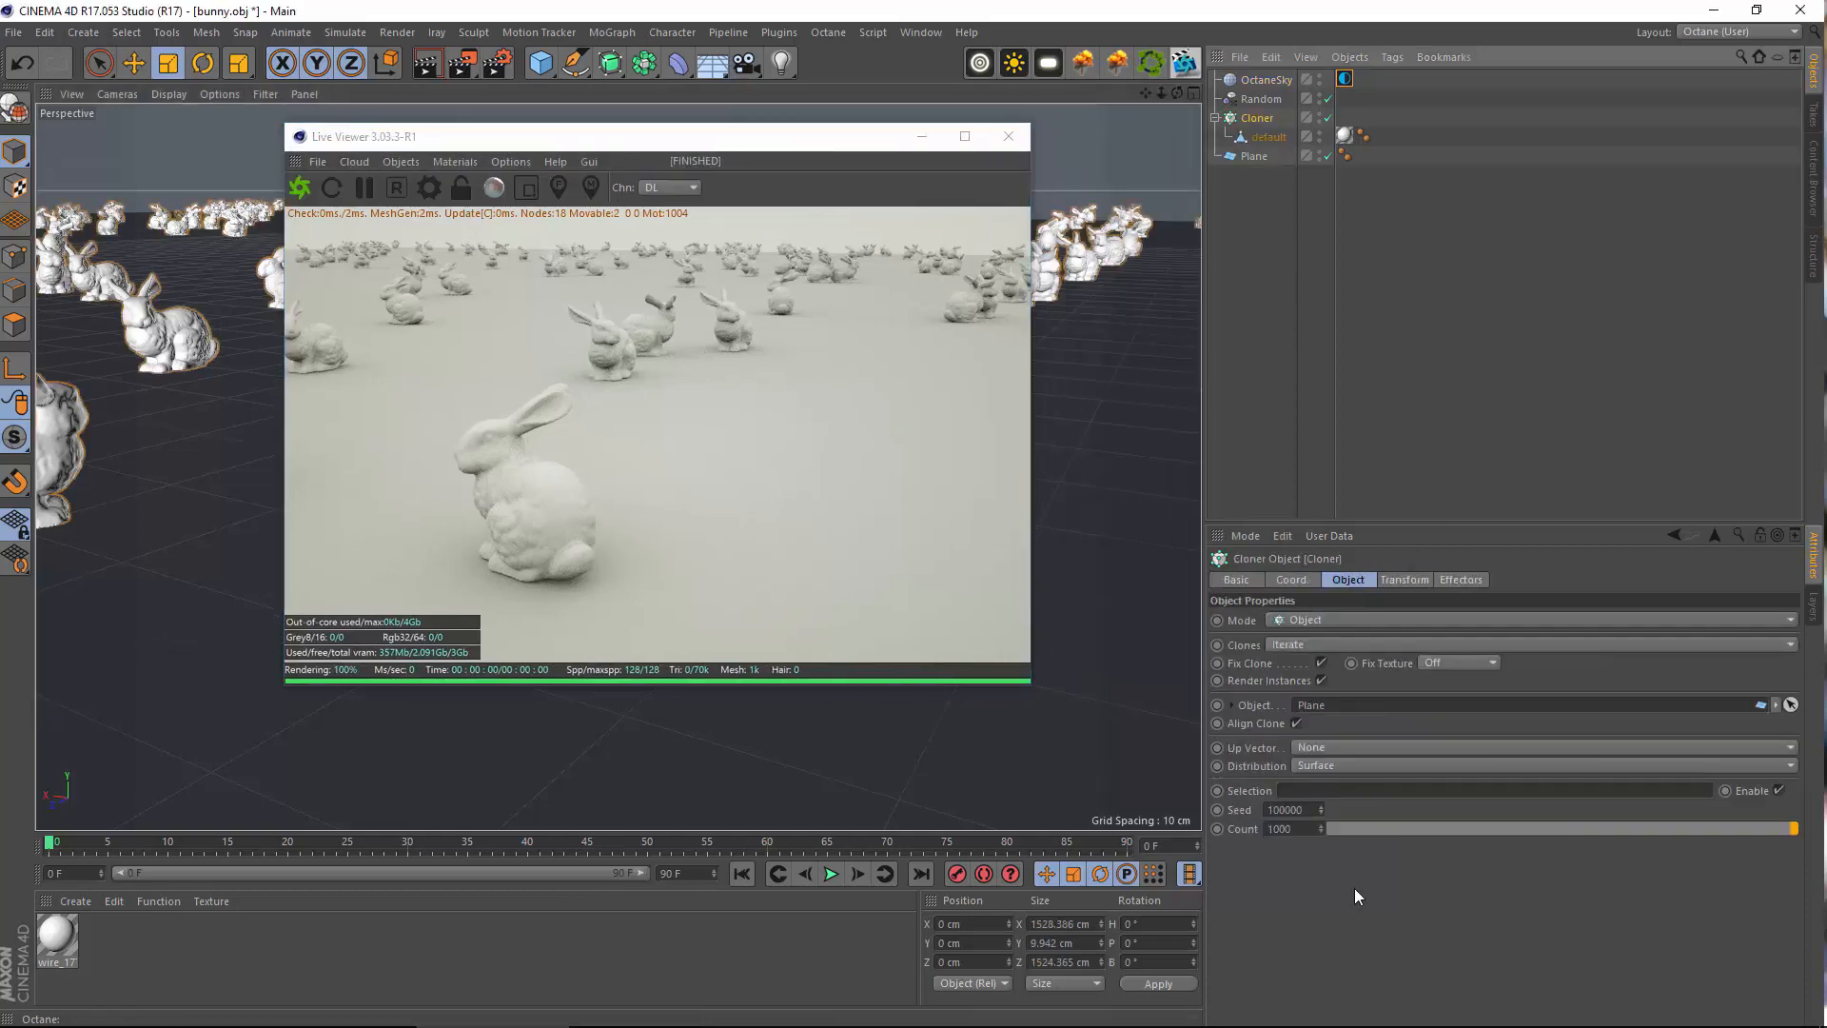
{"action": "left_click", "coordinate": [1305, 830]}
{"action": "type", "text": "0"}
{"action": "key", "text": "Return"}
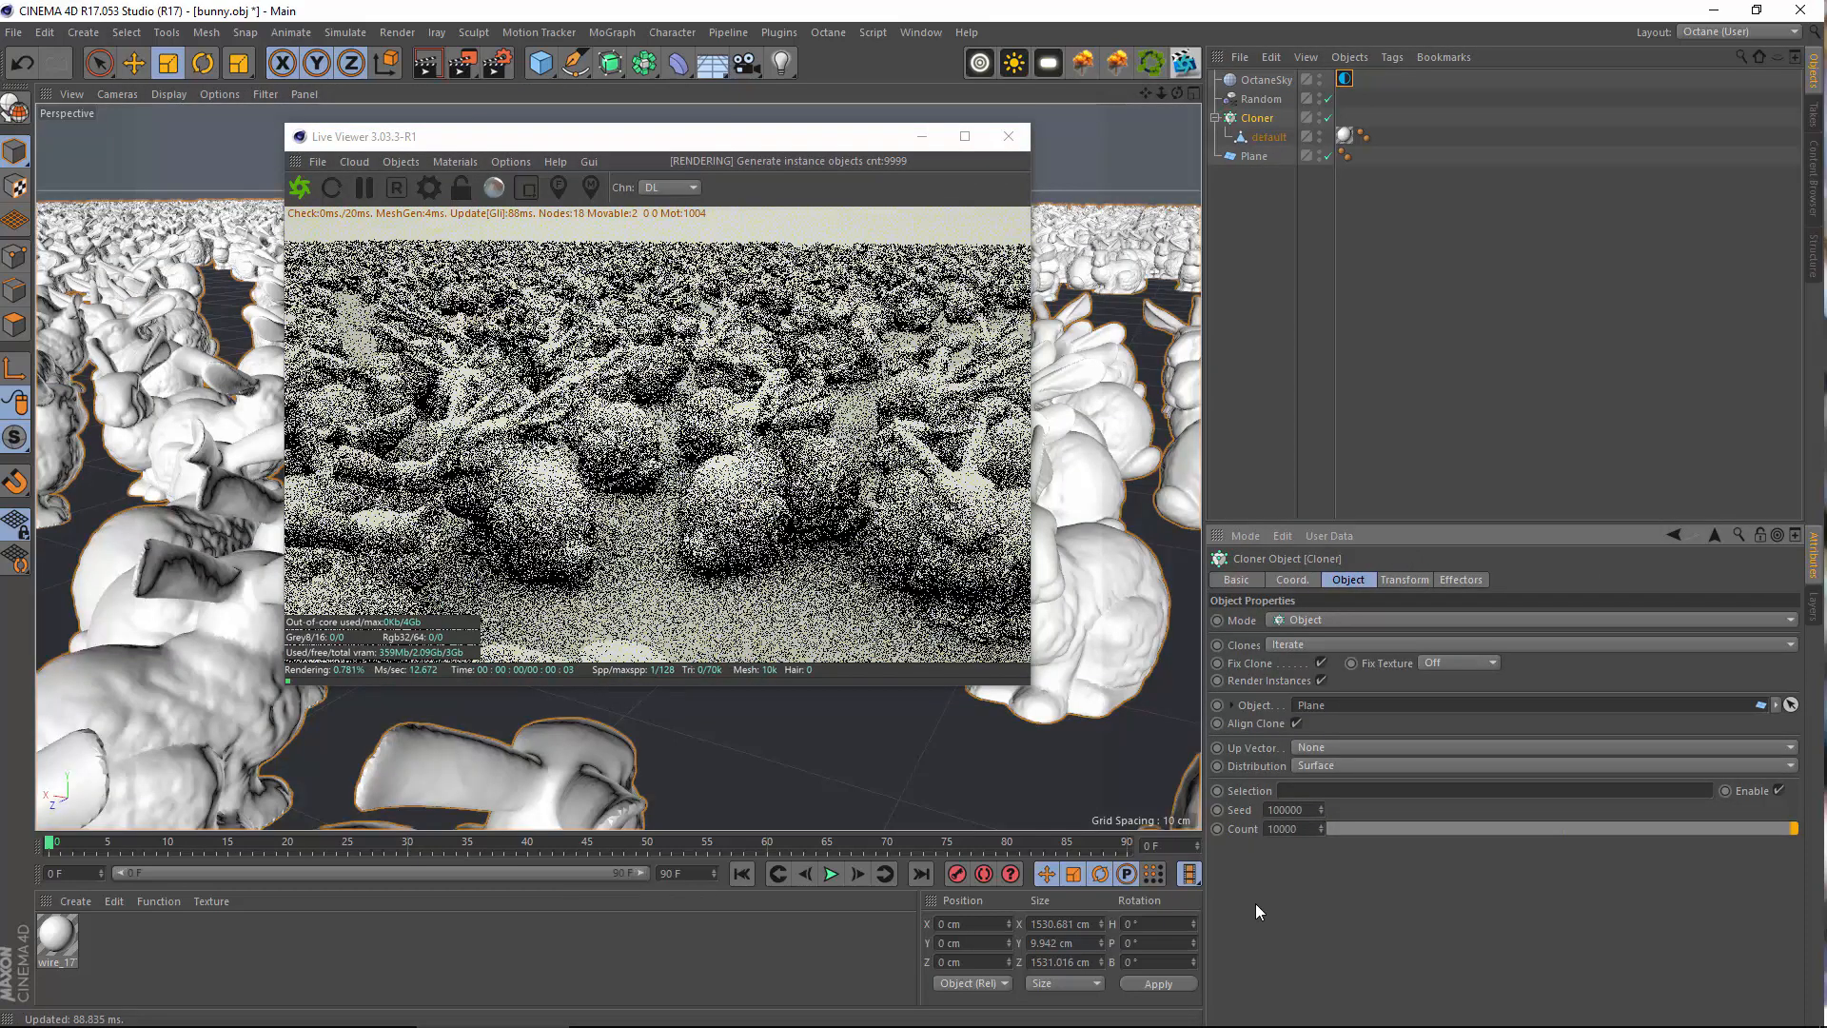
{"action": "left_click_drag", "start_coordinate": [280, 426], "coordinate": [192, 463], "text": "alt"}
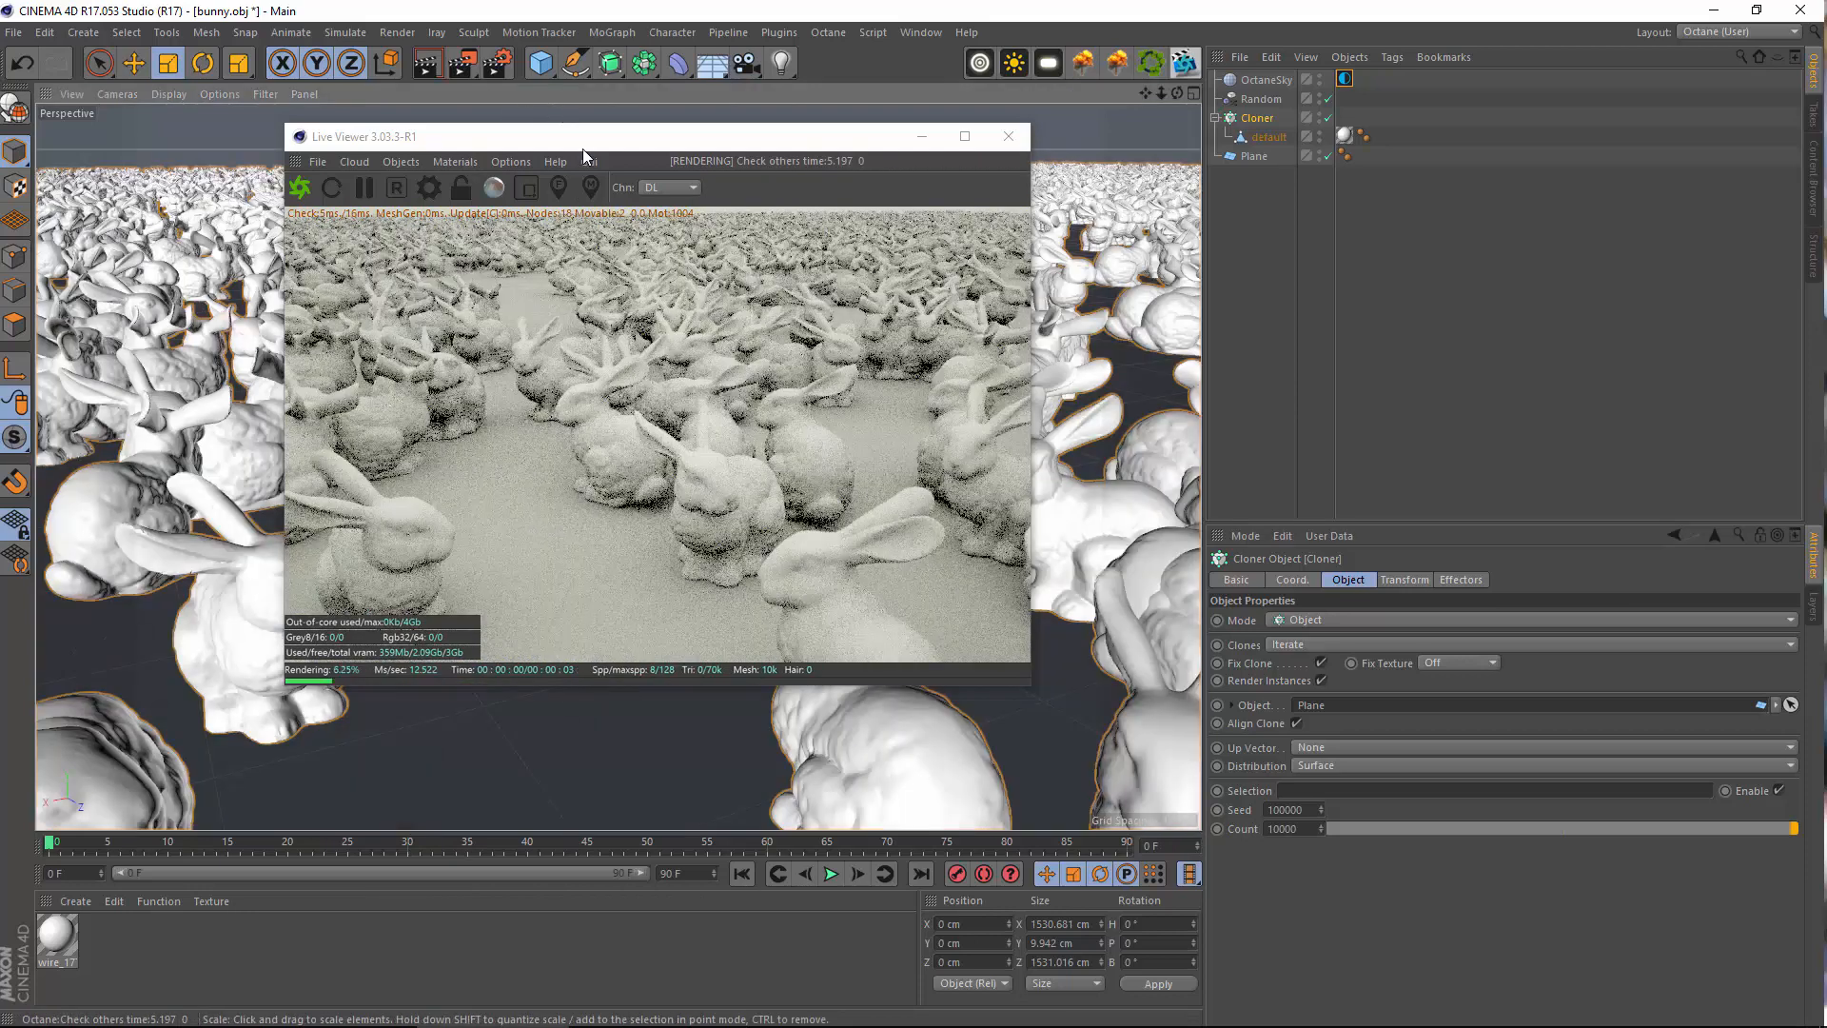
{"action": "left_click_drag", "start_coordinate": [582, 148], "coordinate": [808, 158]}
{"action": "left_click_drag", "start_coordinate": [411, 329], "coordinate": [288, 326], "text": "alt"}
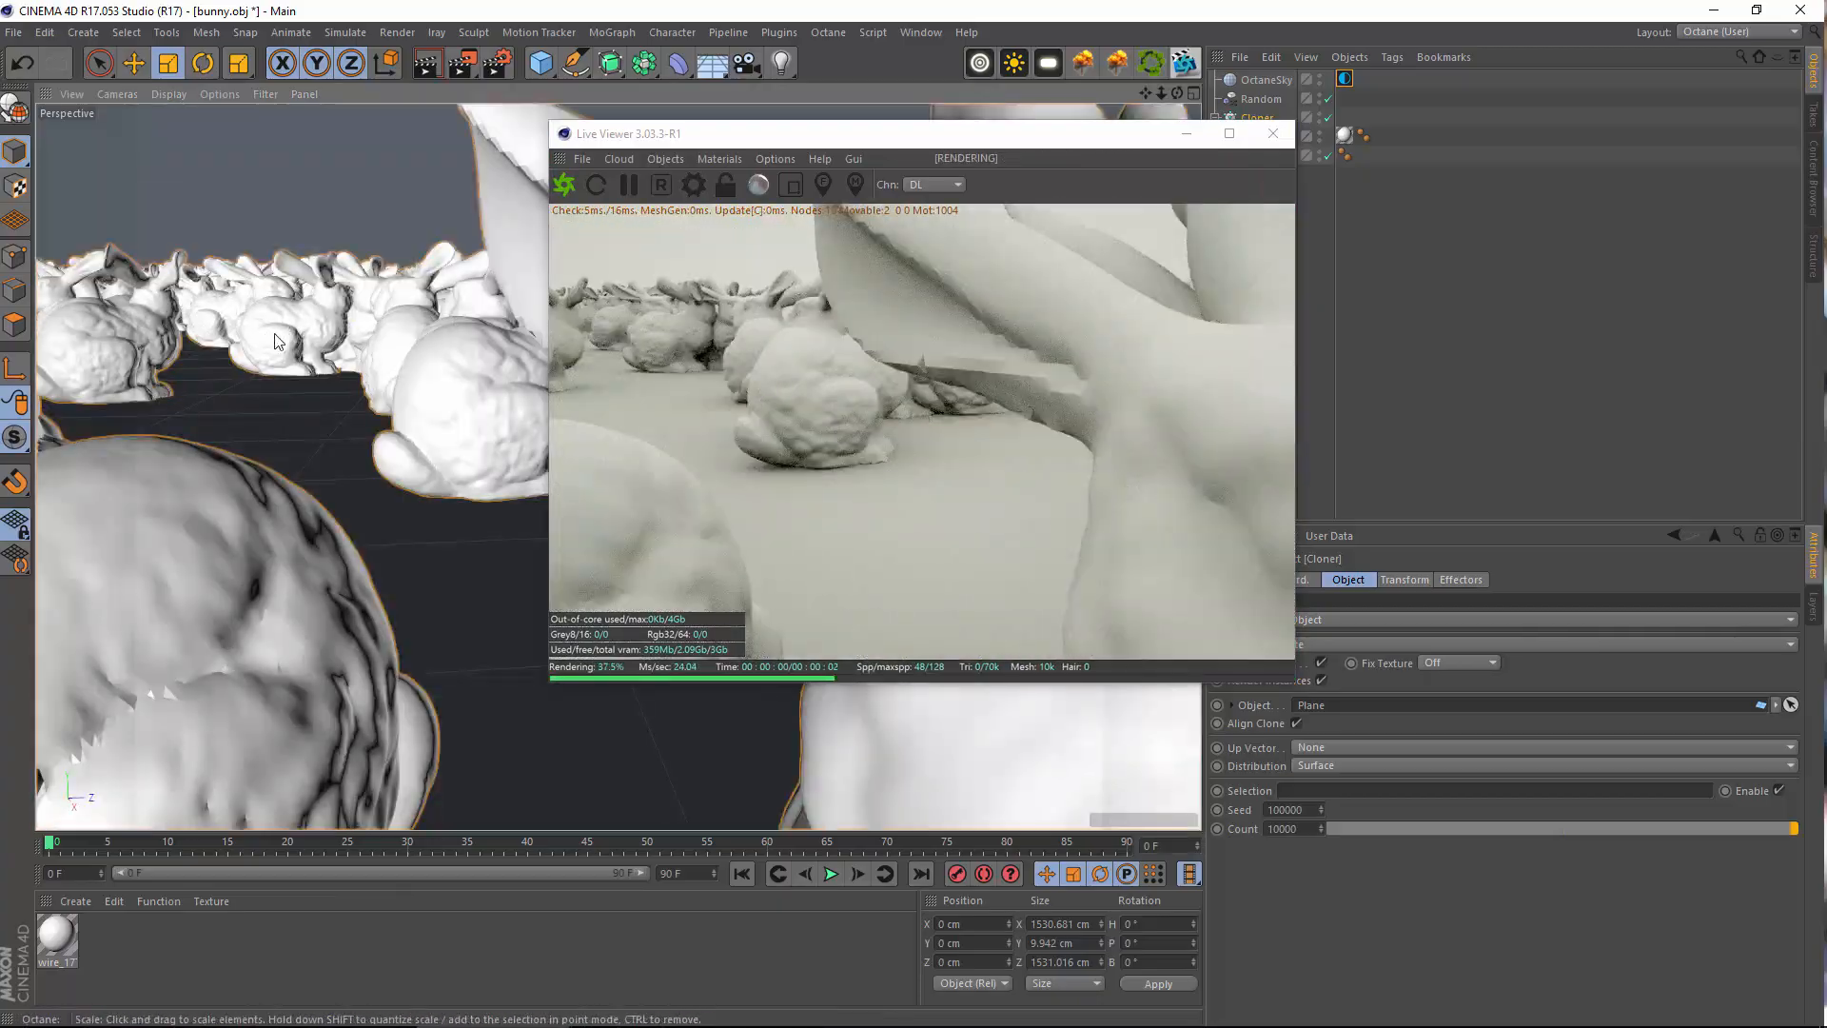
{"action": "left_click_drag", "start_coordinate": [328, 391], "coordinate": [38, 348], "text": "alt"}
{"action": "left_click_drag", "start_coordinate": [259, 329], "coordinate": [730, 114], "text": "alt"}
{"action": "left_click_drag", "start_coordinate": [838, 147], "coordinate": [568, 155]}
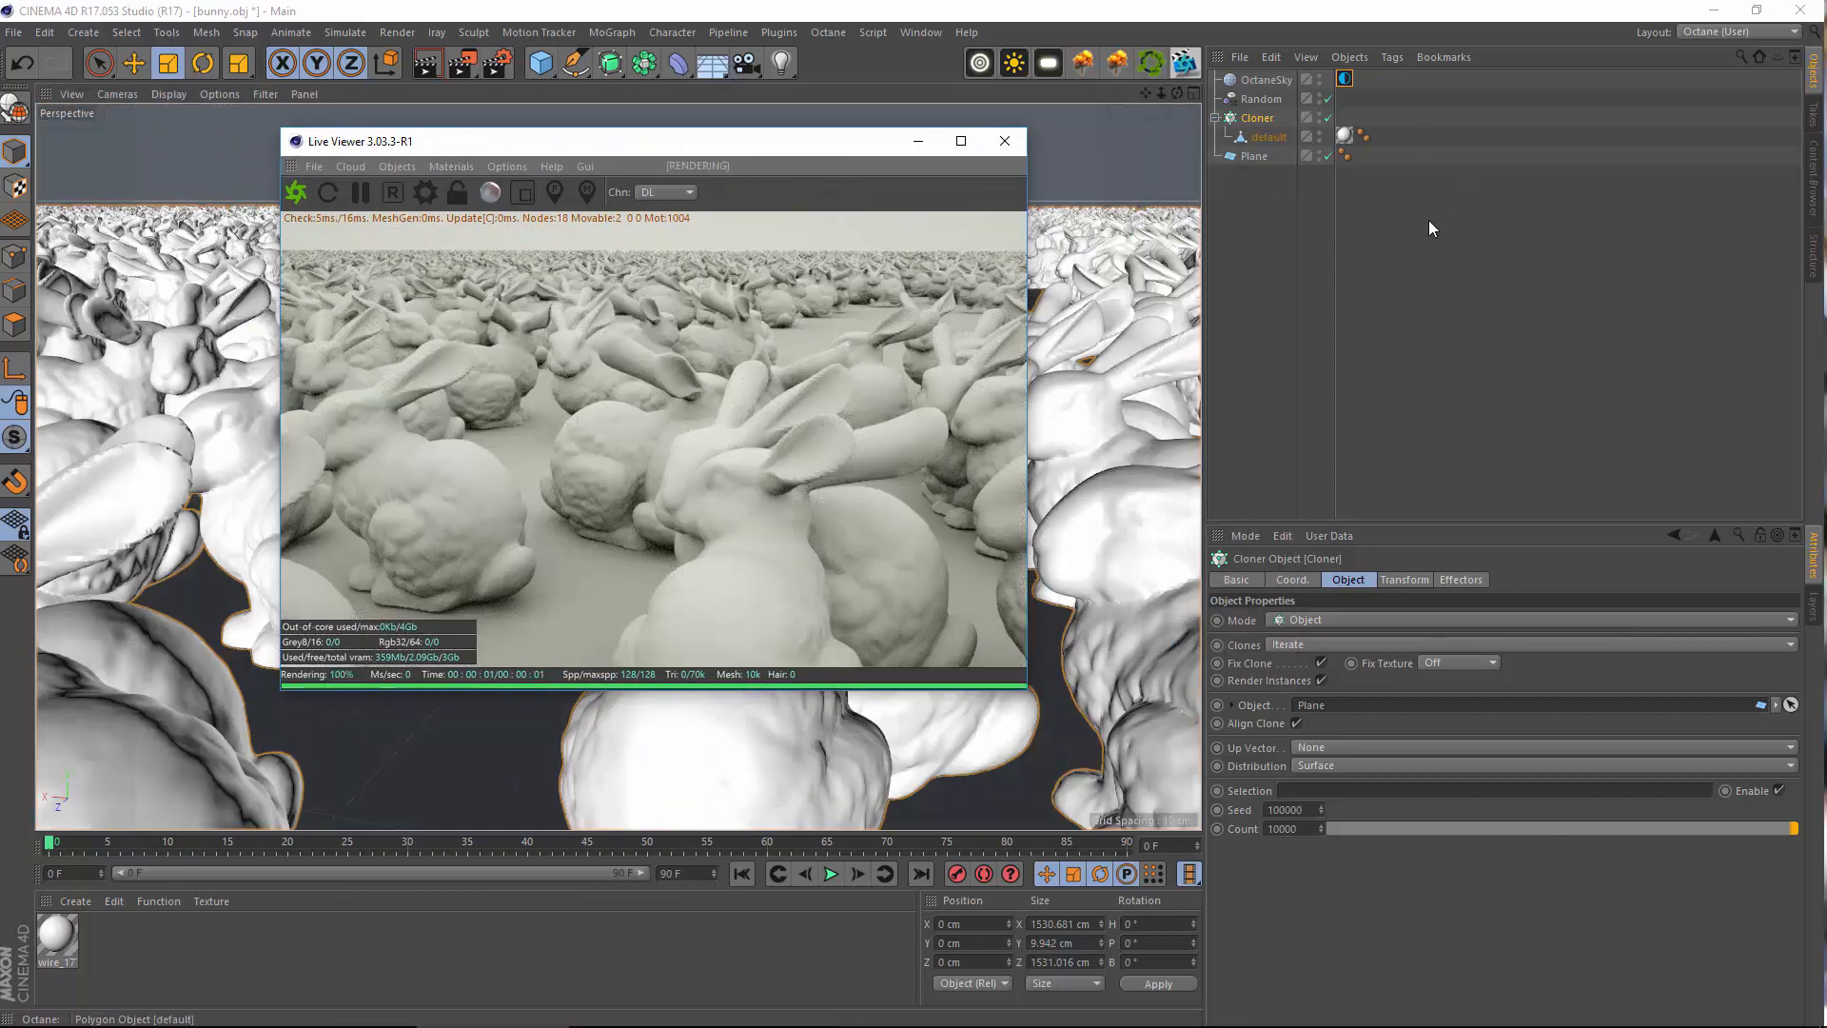
Add a Display tag to the cloned bunny object and try its shading mode override, leaving it off
{"action": "left_click", "coordinate": [1269, 136]}
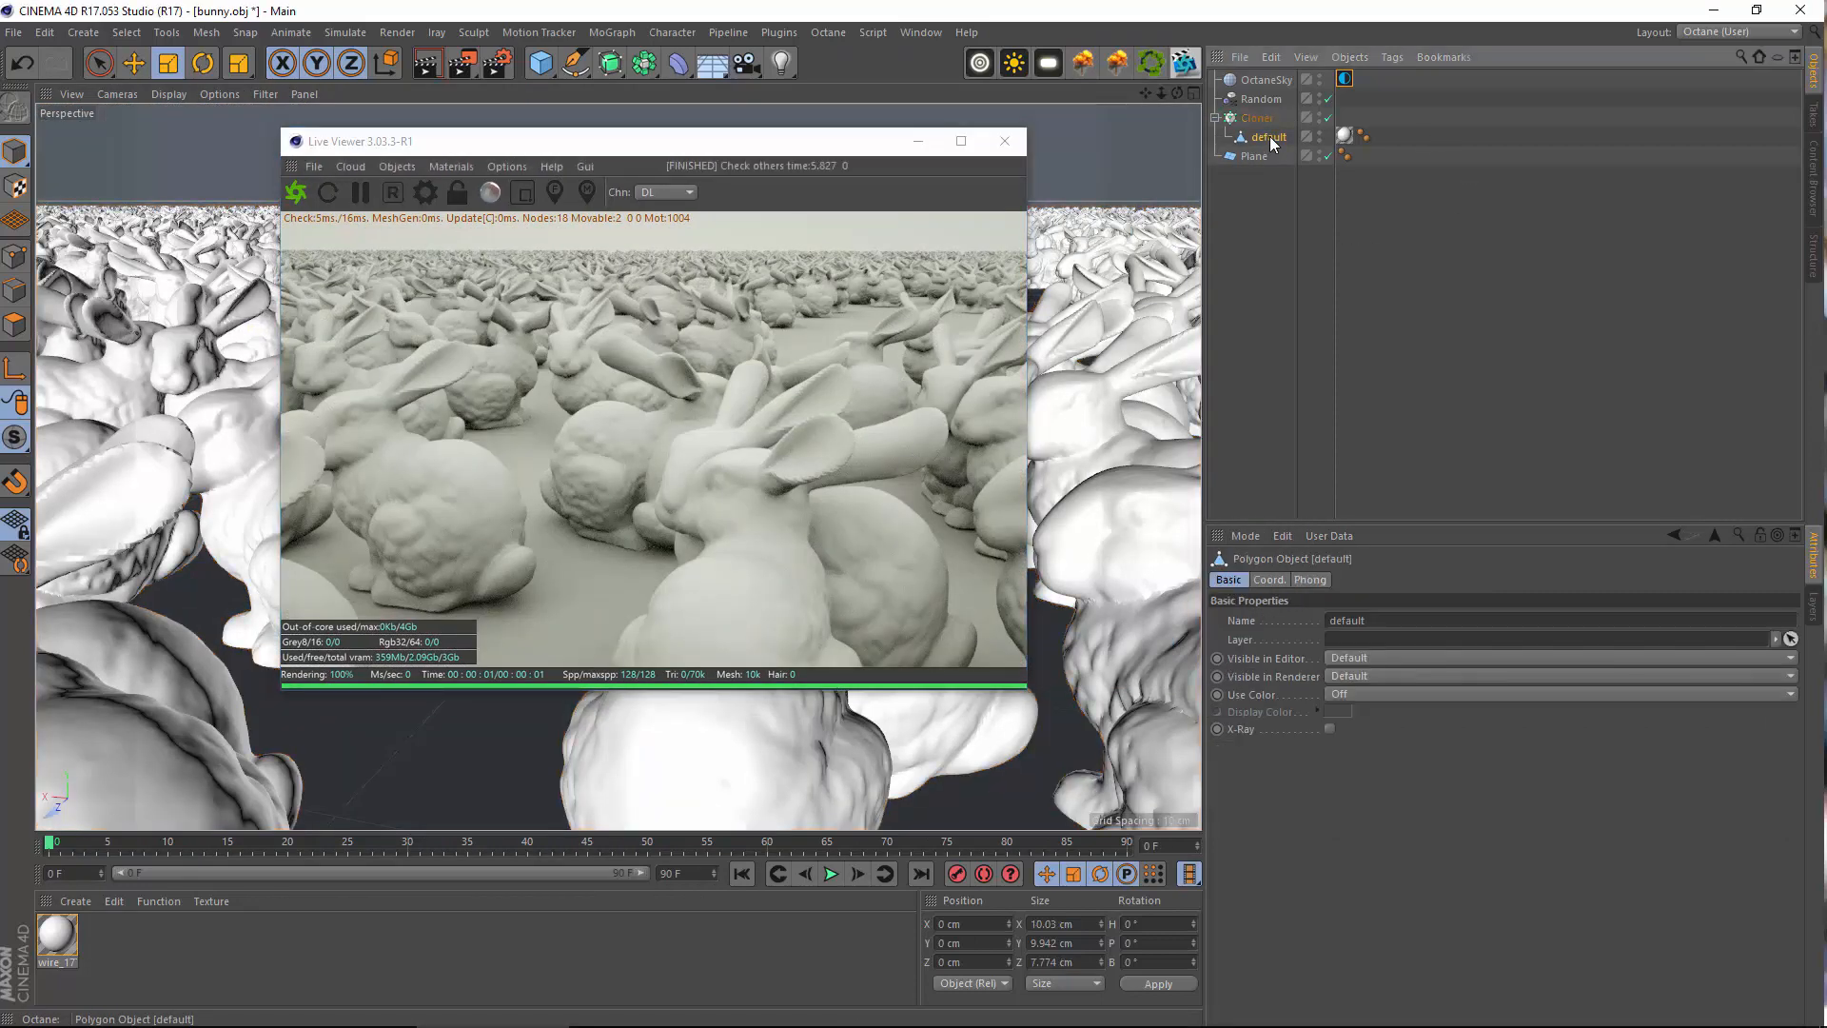
{"action": "right_click", "coordinate": [1270, 135]}
{"action": "mouse_move", "coordinate": [1424, 156]}
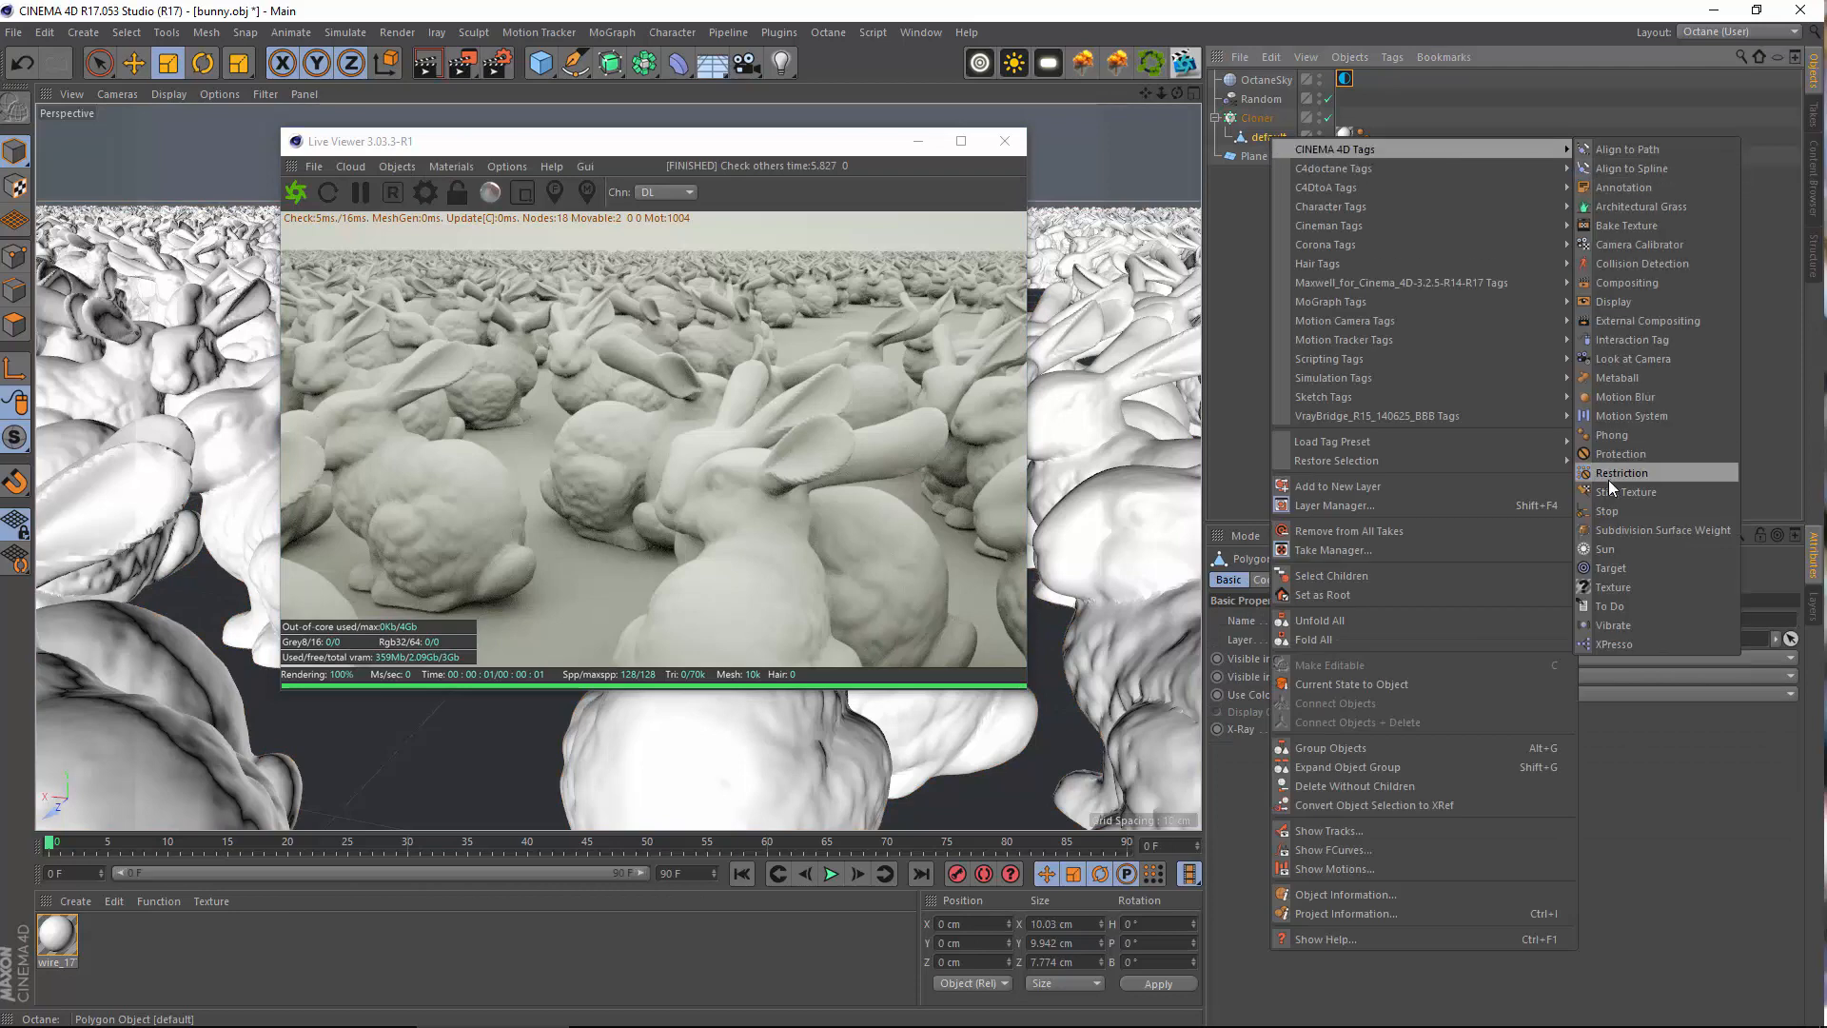
{"action": "left_click", "coordinate": [1613, 302]}
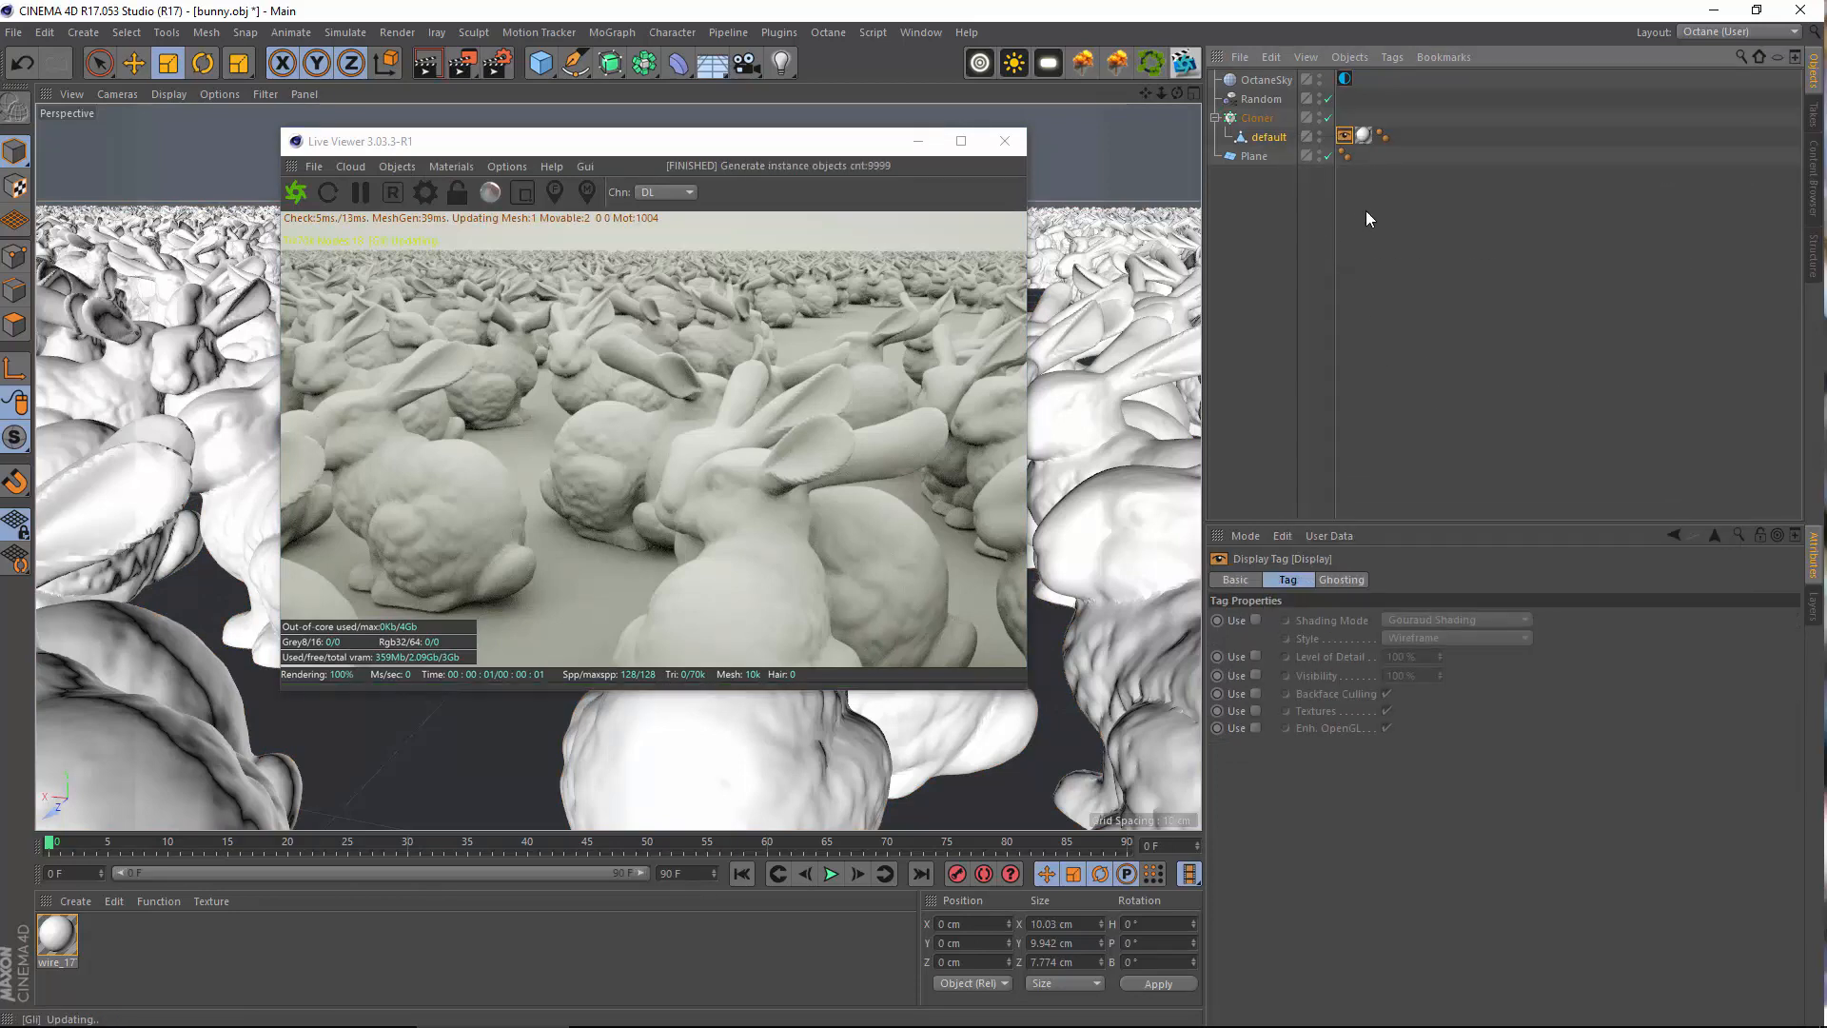
{"action": "left_click", "coordinate": [1255, 619]}
{"action": "left_click", "coordinate": [1254, 619]}
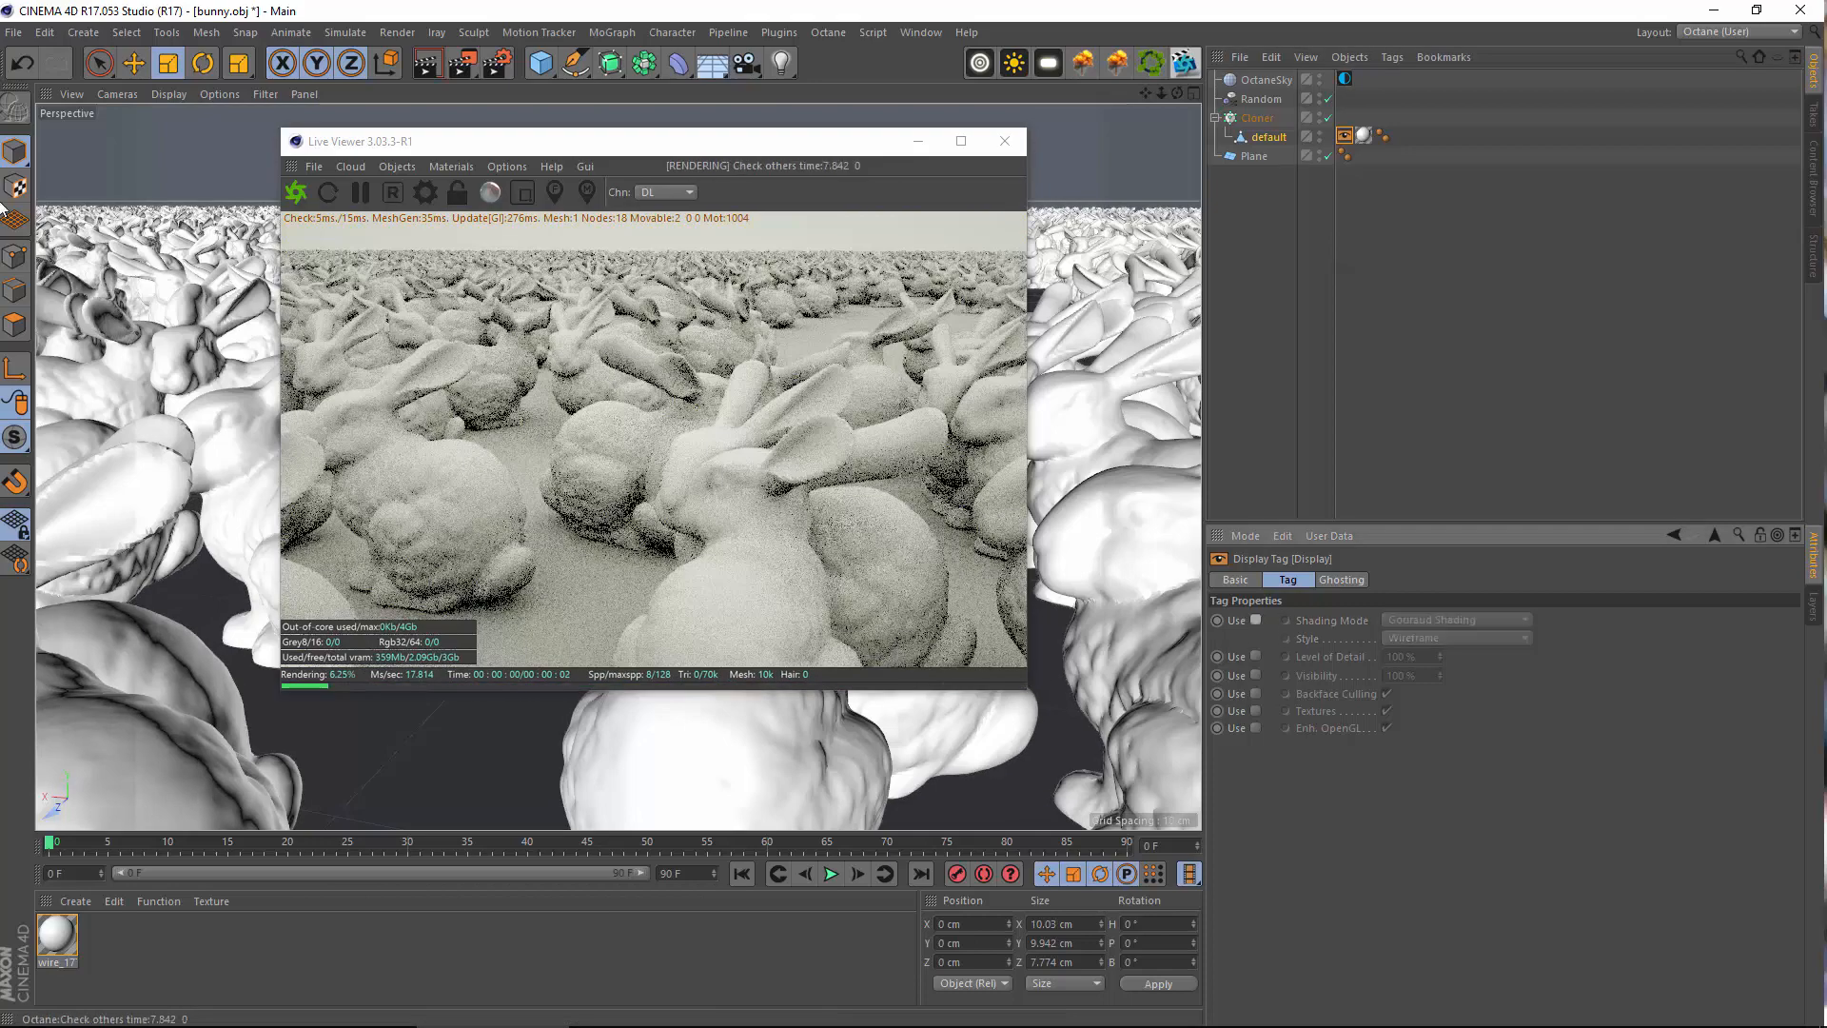
Set the viewport's wire style to Isoparms and its shading to Constant Shading
{"action": "left_click", "coordinate": [169, 95]}
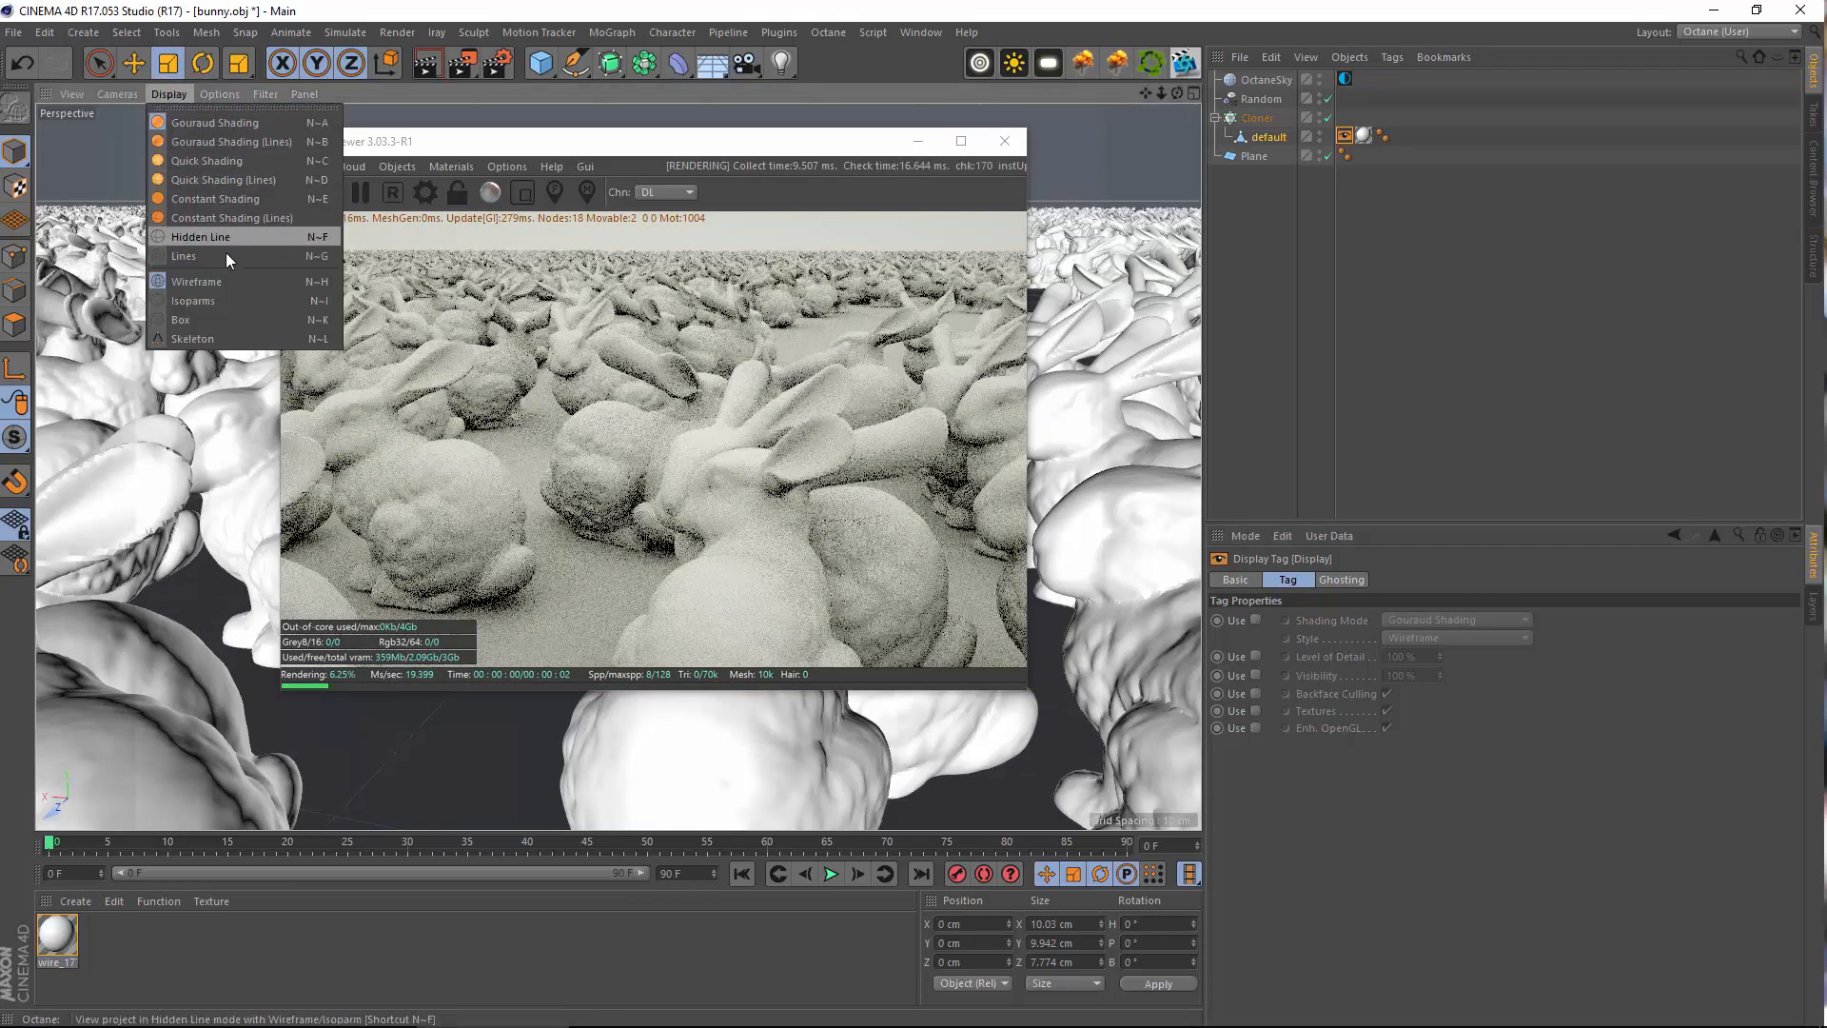
{"action": "left_click", "coordinate": [227, 300]}
{"action": "left_click", "coordinate": [165, 94]}
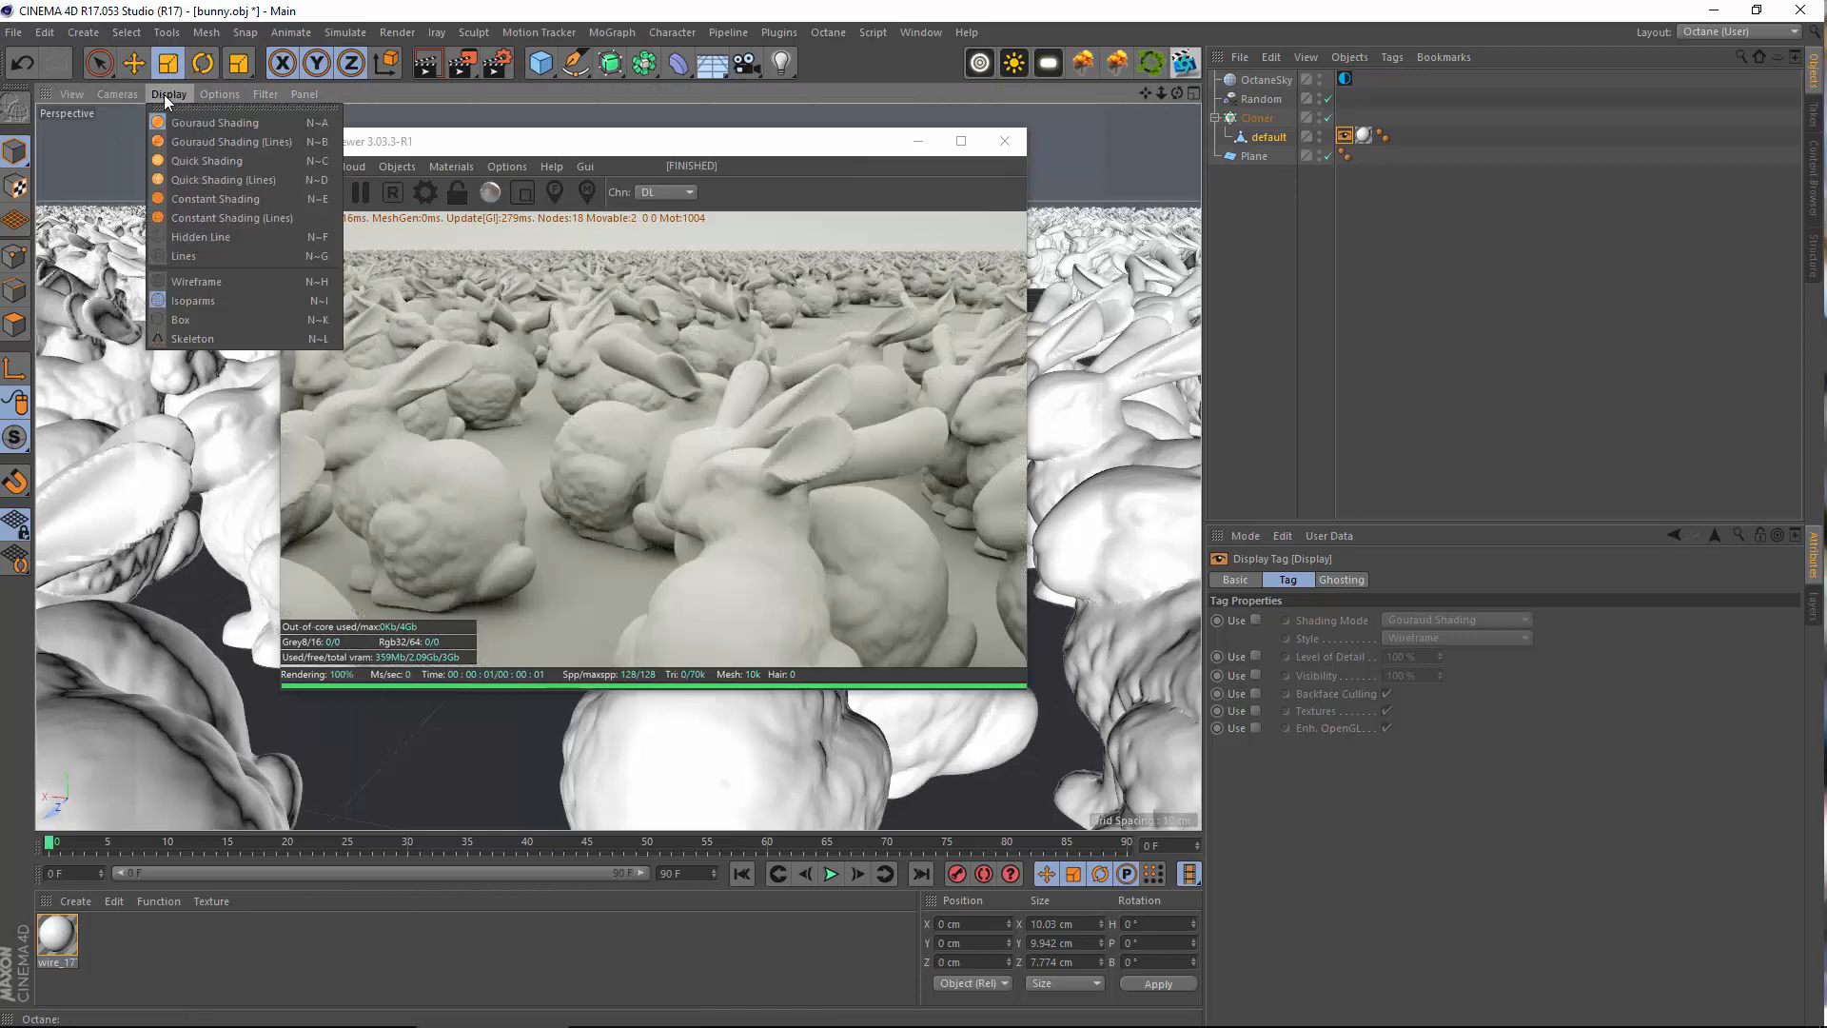
{"action": "left_click", "coordinate": [243, 199]}
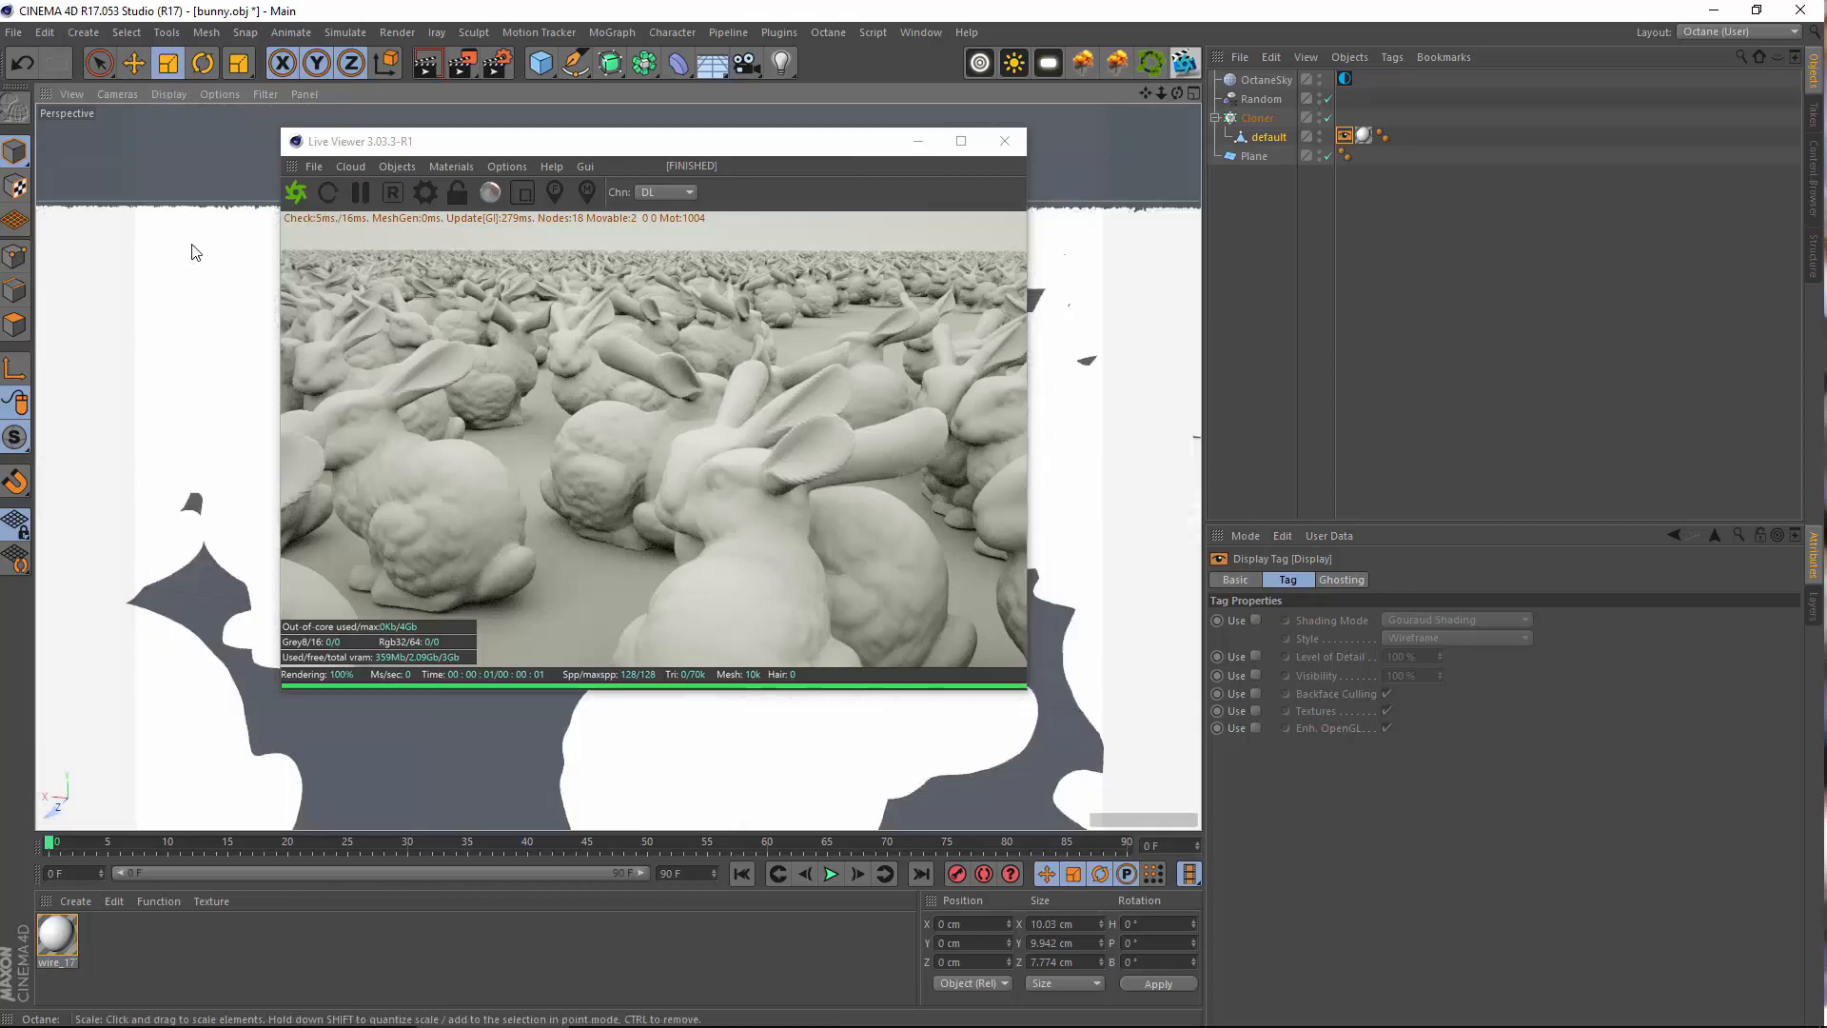
Try the Box display style on the viewport, then switch it to Skeleton
{"action": "left_click", "coordinate": [177, 99]}
{"action": "left_click", "coordinate": [213, 320]}
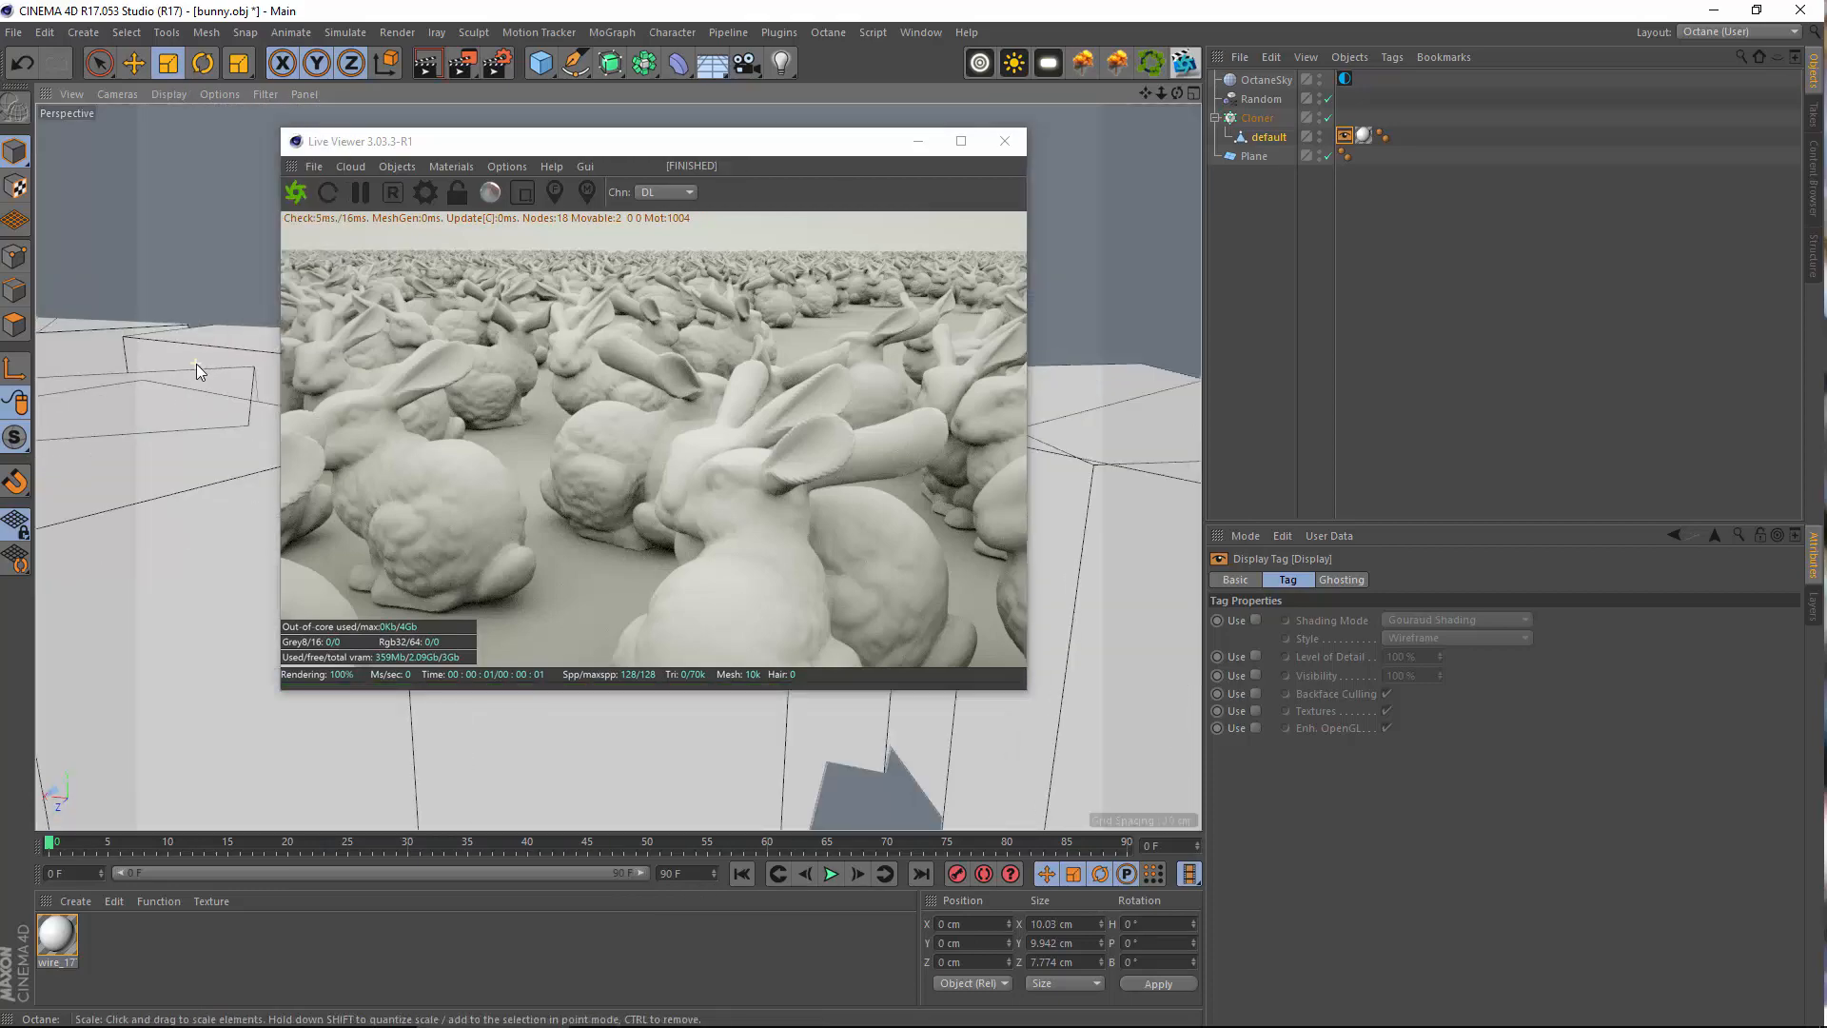
{"action": "left_click_drag", "start_coordinate": [196, 363], "coordinate": [187, 485], "text": "alt"}
{"action": "left_click", "coordinate": [169, 96]}
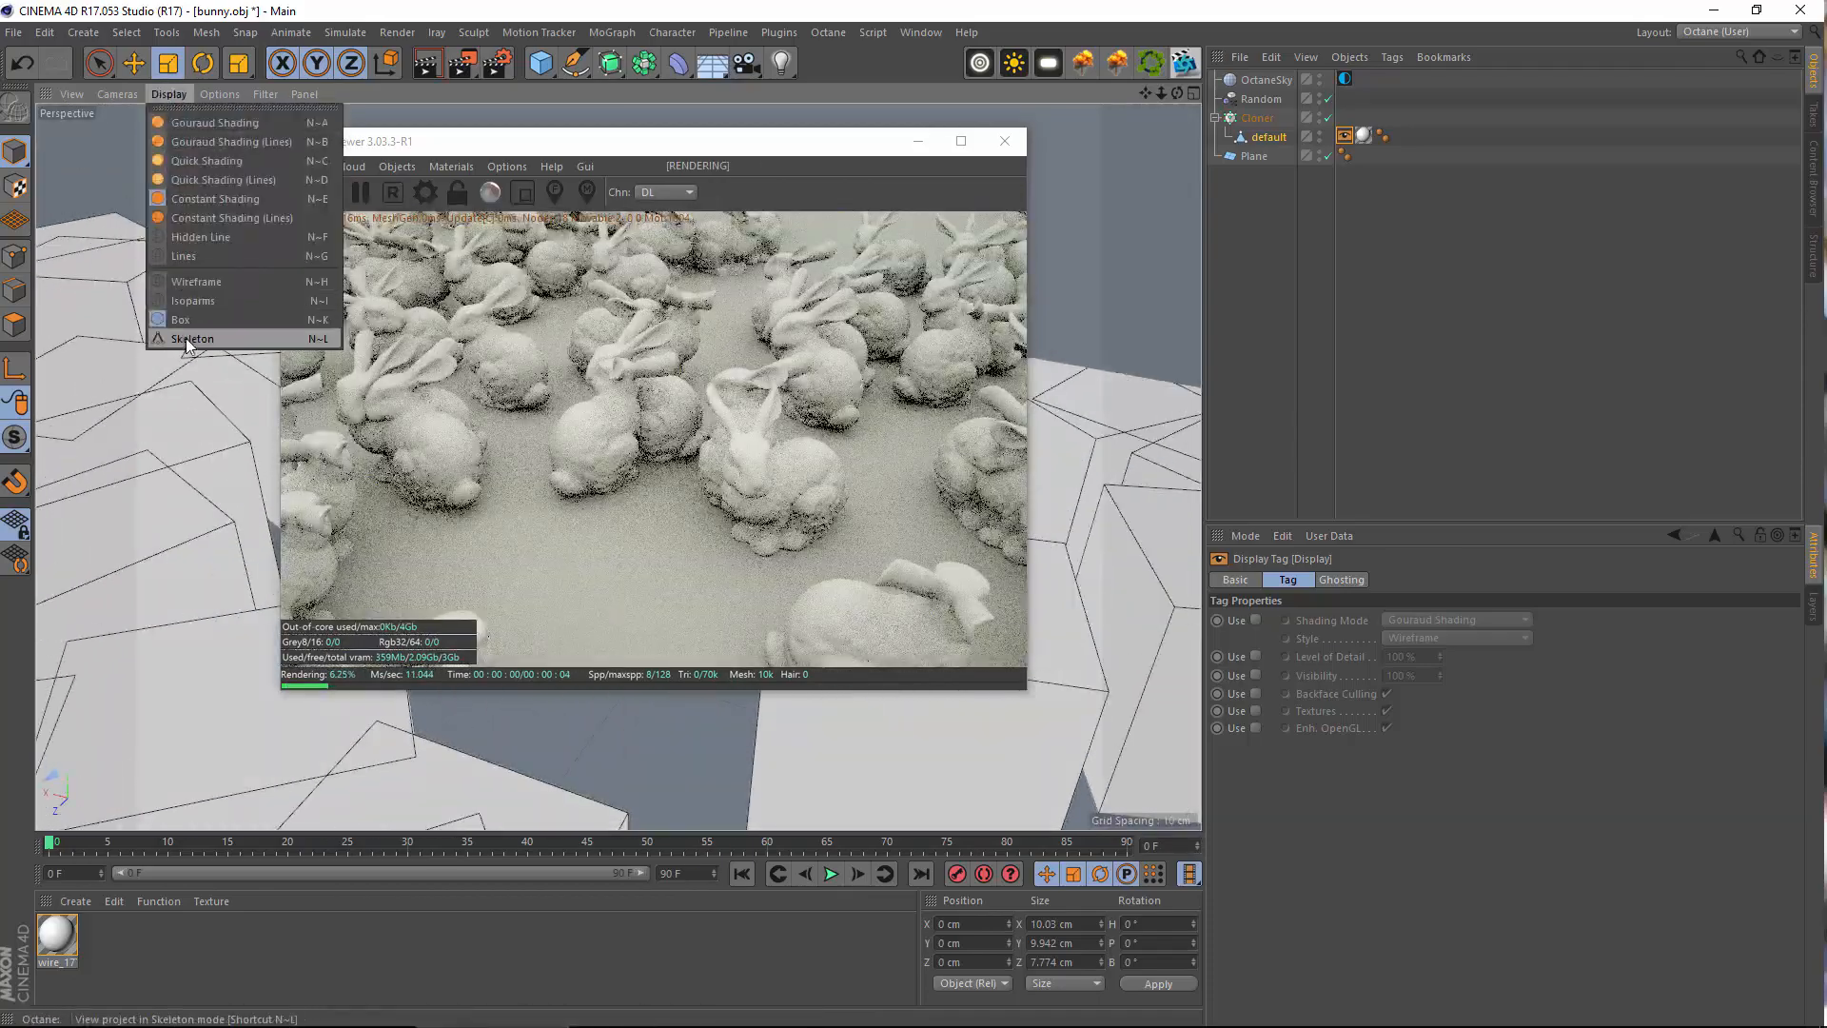
{"action": "left_click", "coordinate": [187, 340]}
{"action": "left_click_drag", "start_coordinate": [139, 449], "coordinate": [181, 158], "text": "alt"}
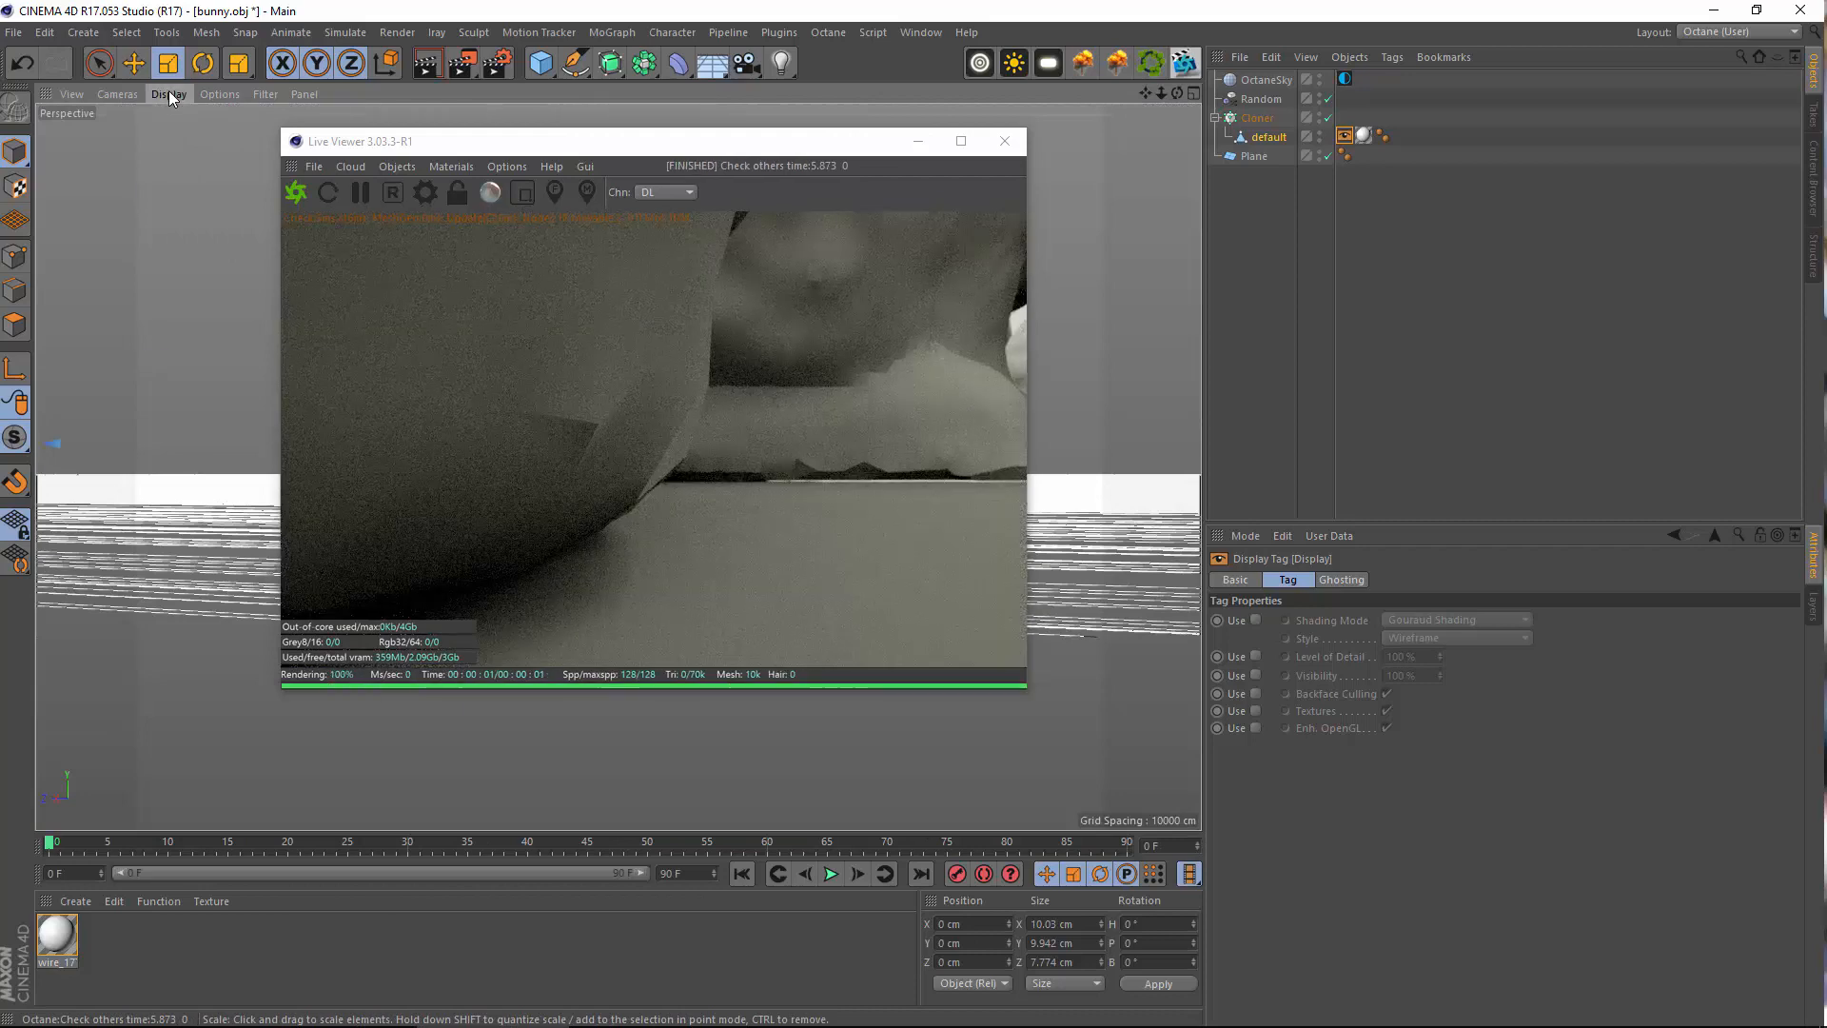
Set the viewport's wire style to Box and its shading to Lines
{"action": "left_click", "coordinate": [178, 92]}
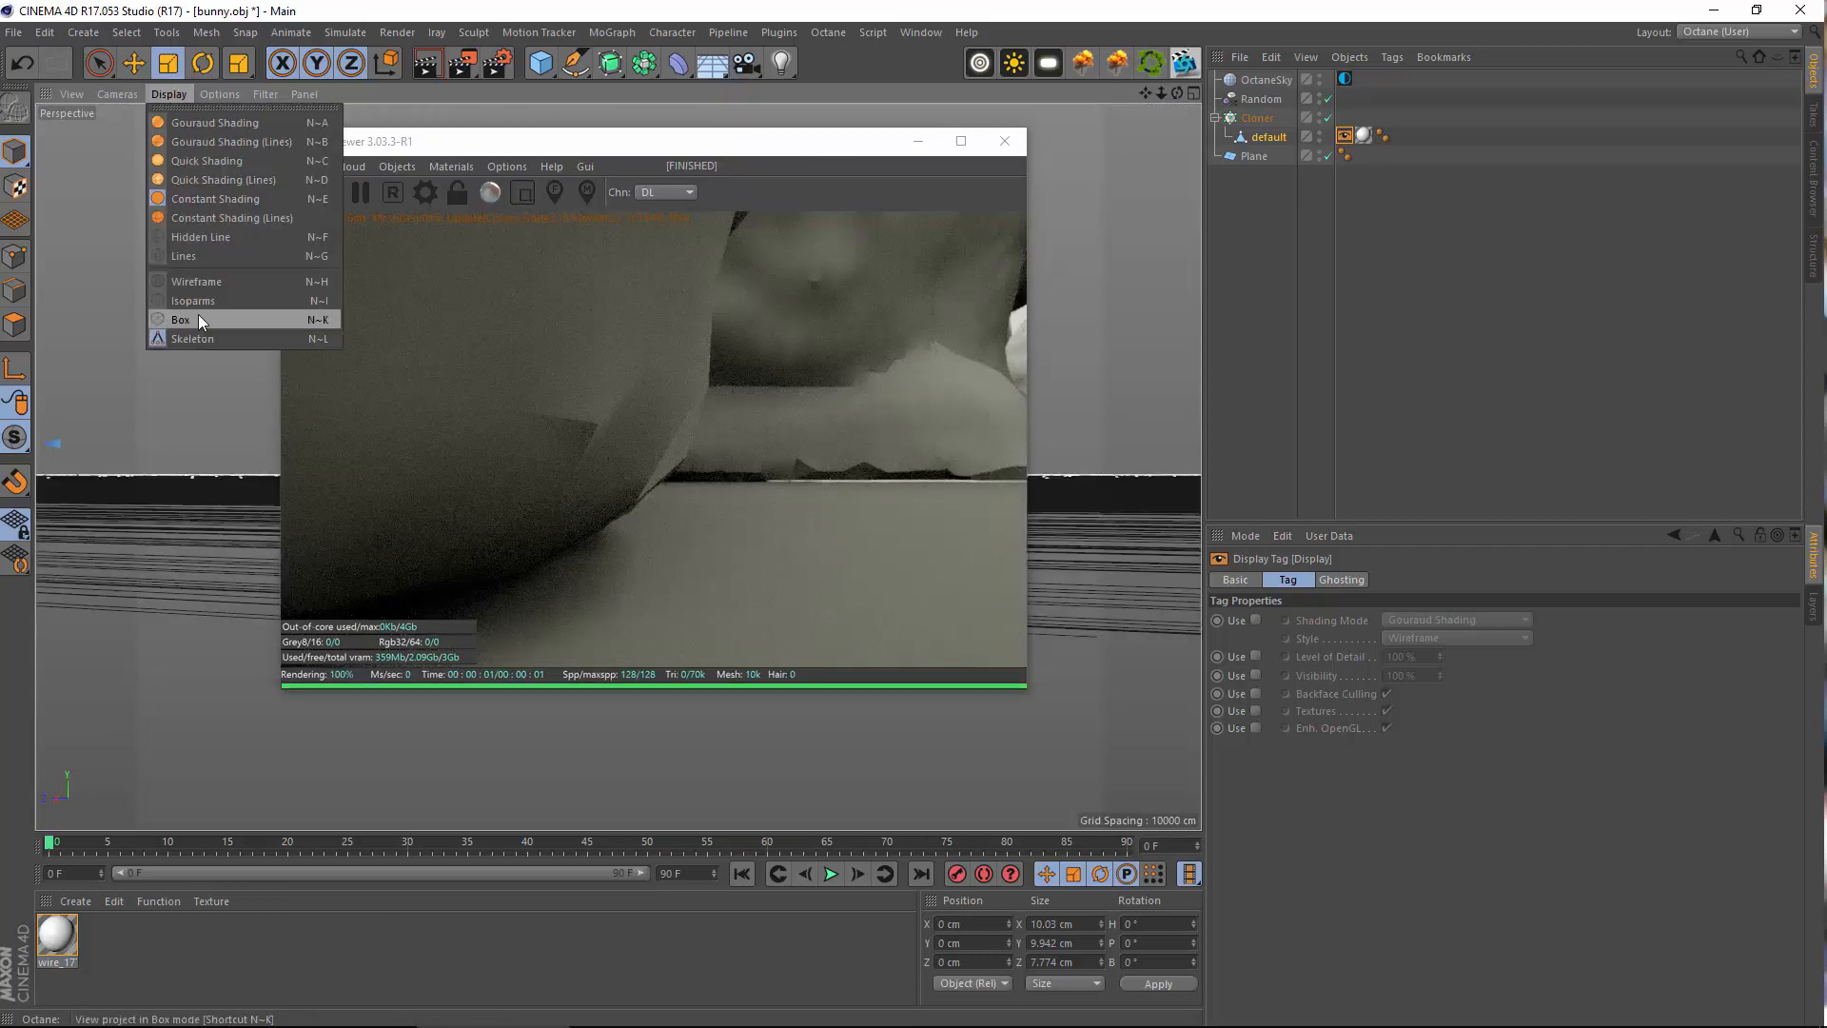
{"action": "left_click", "coordinate": [198, 320]}
{"action": "left_click", "coordinate": [181, 92]}
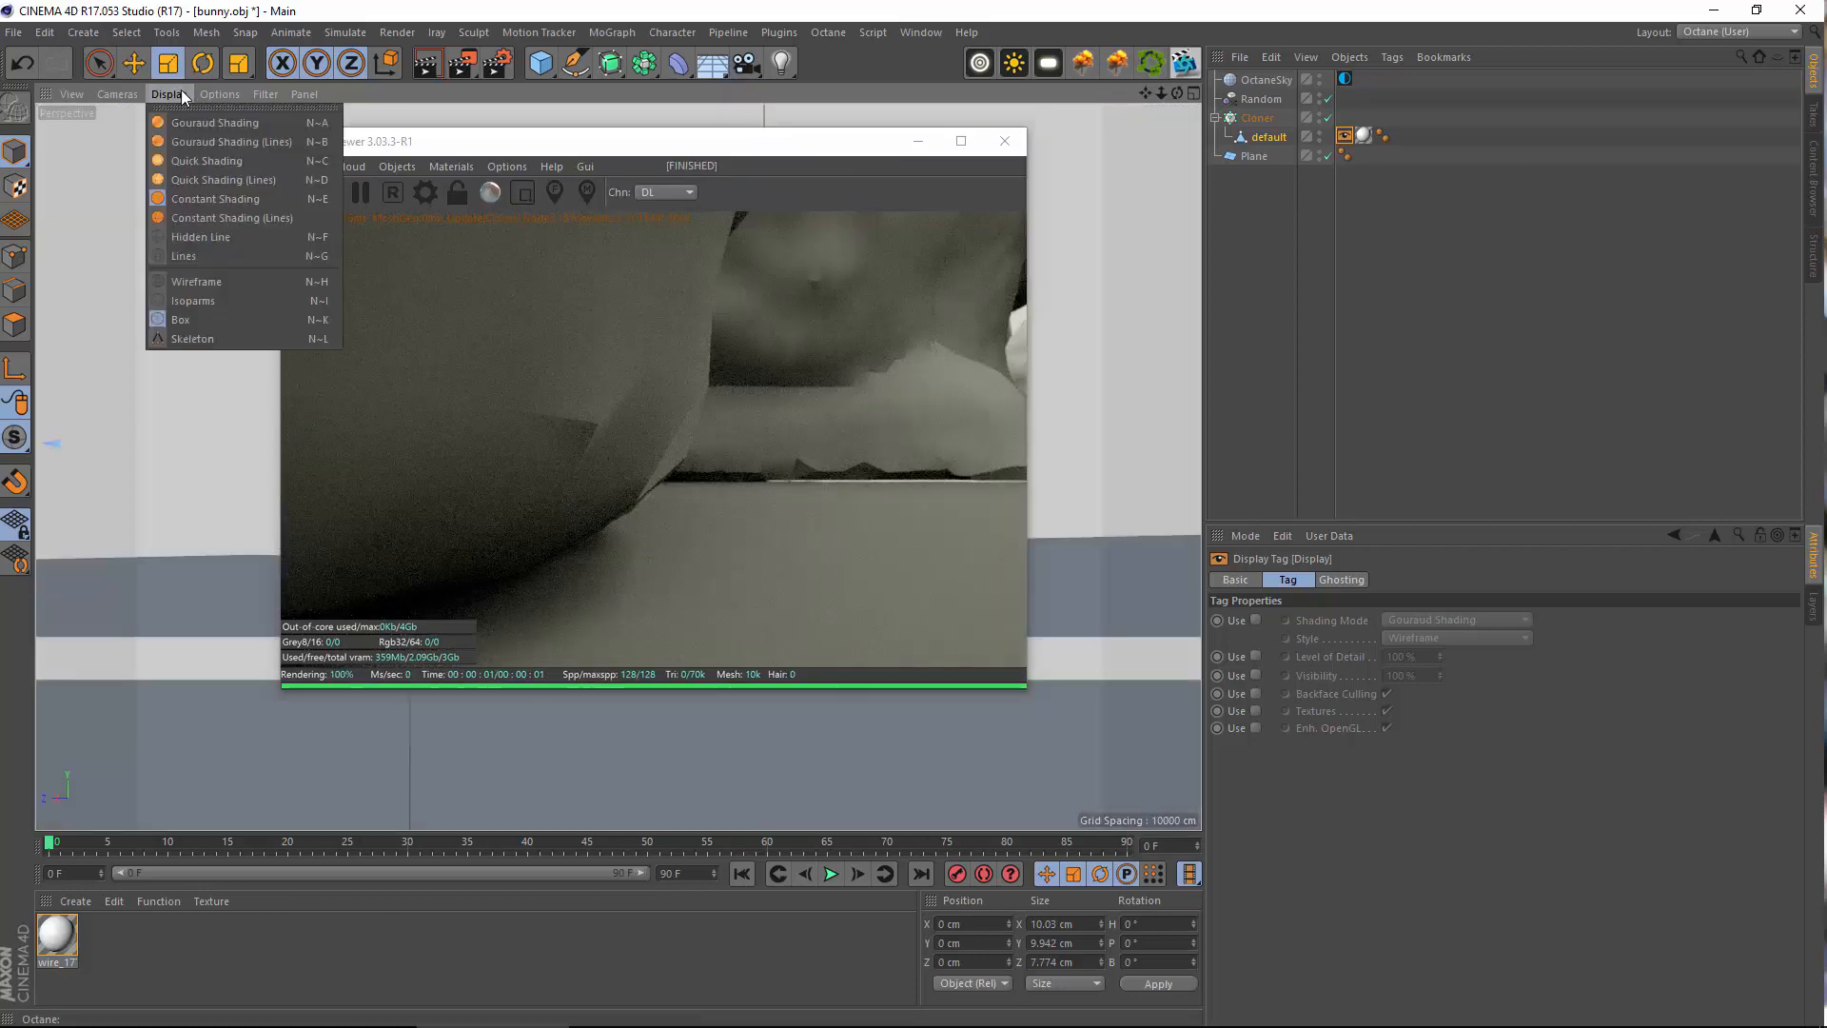
{"action": "left_click", "coordinate": [215, 249]}
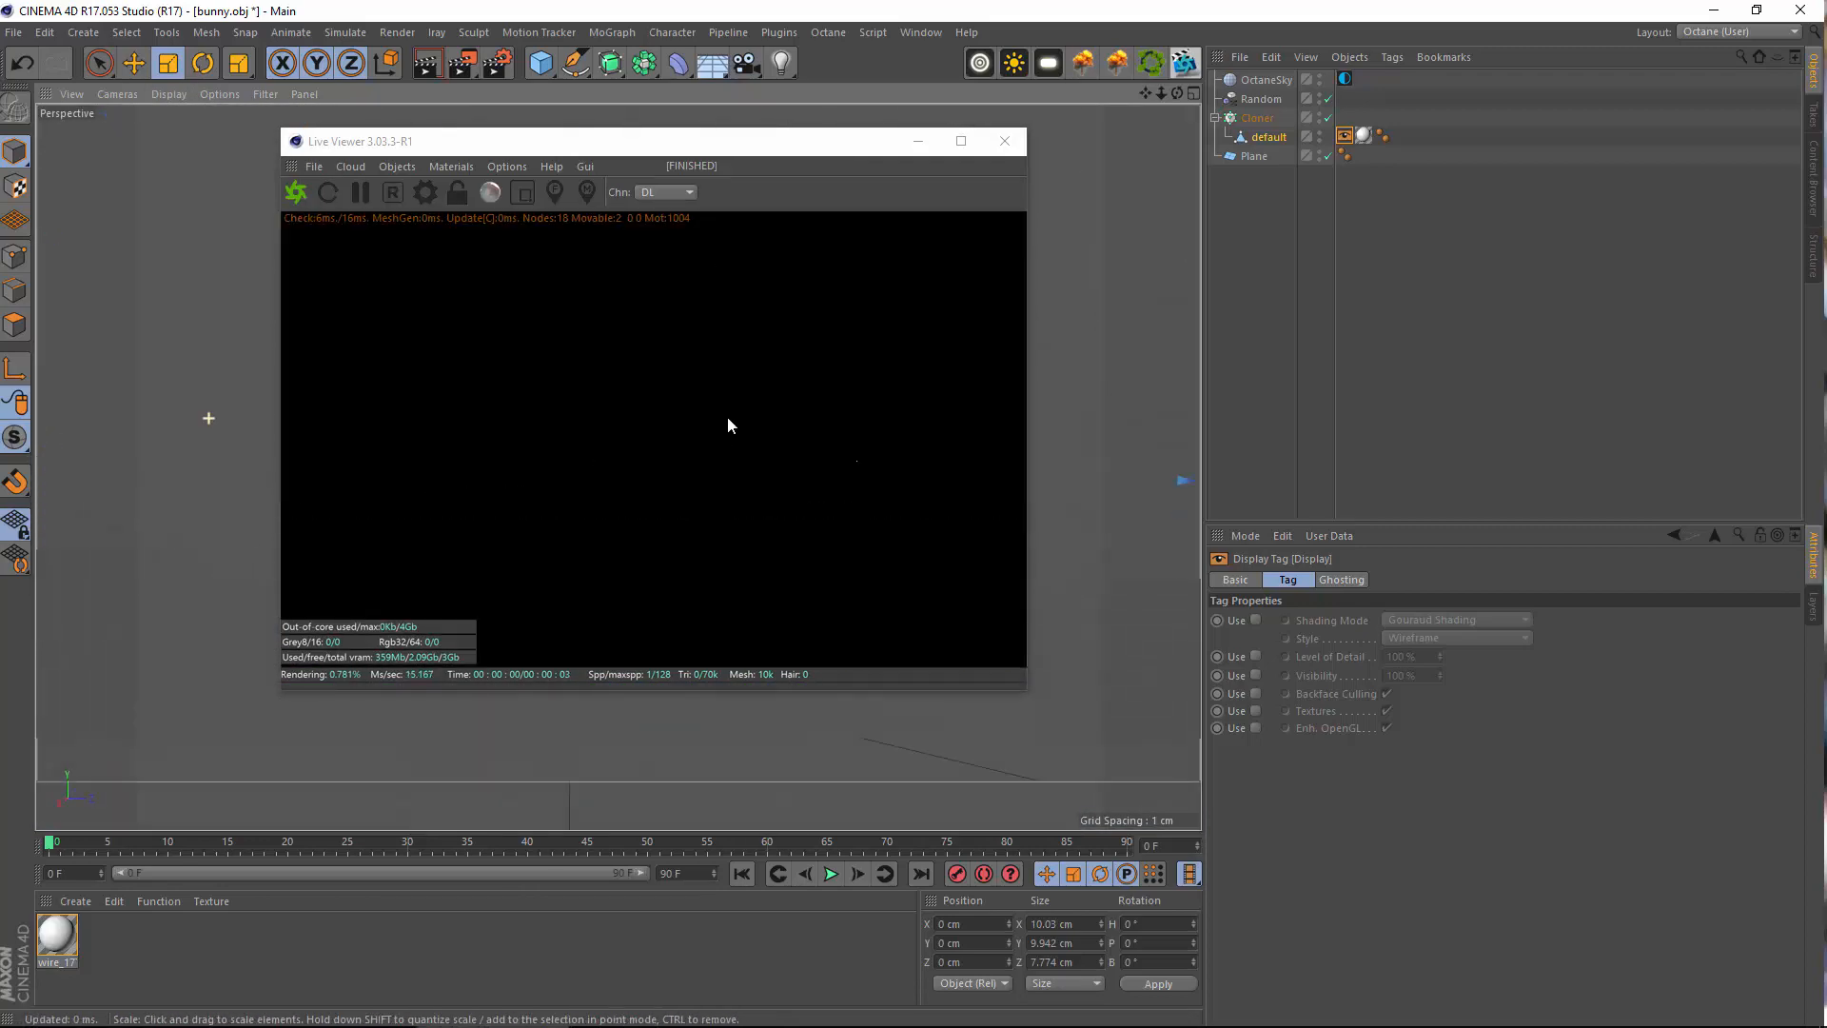
Frame the whole field of bunnies and examine it up close in the box display and the live render
{"action": "left_click_drag", "start_coordinate": [149, 548], "coordinate": [105, 540], "text": "alt"}
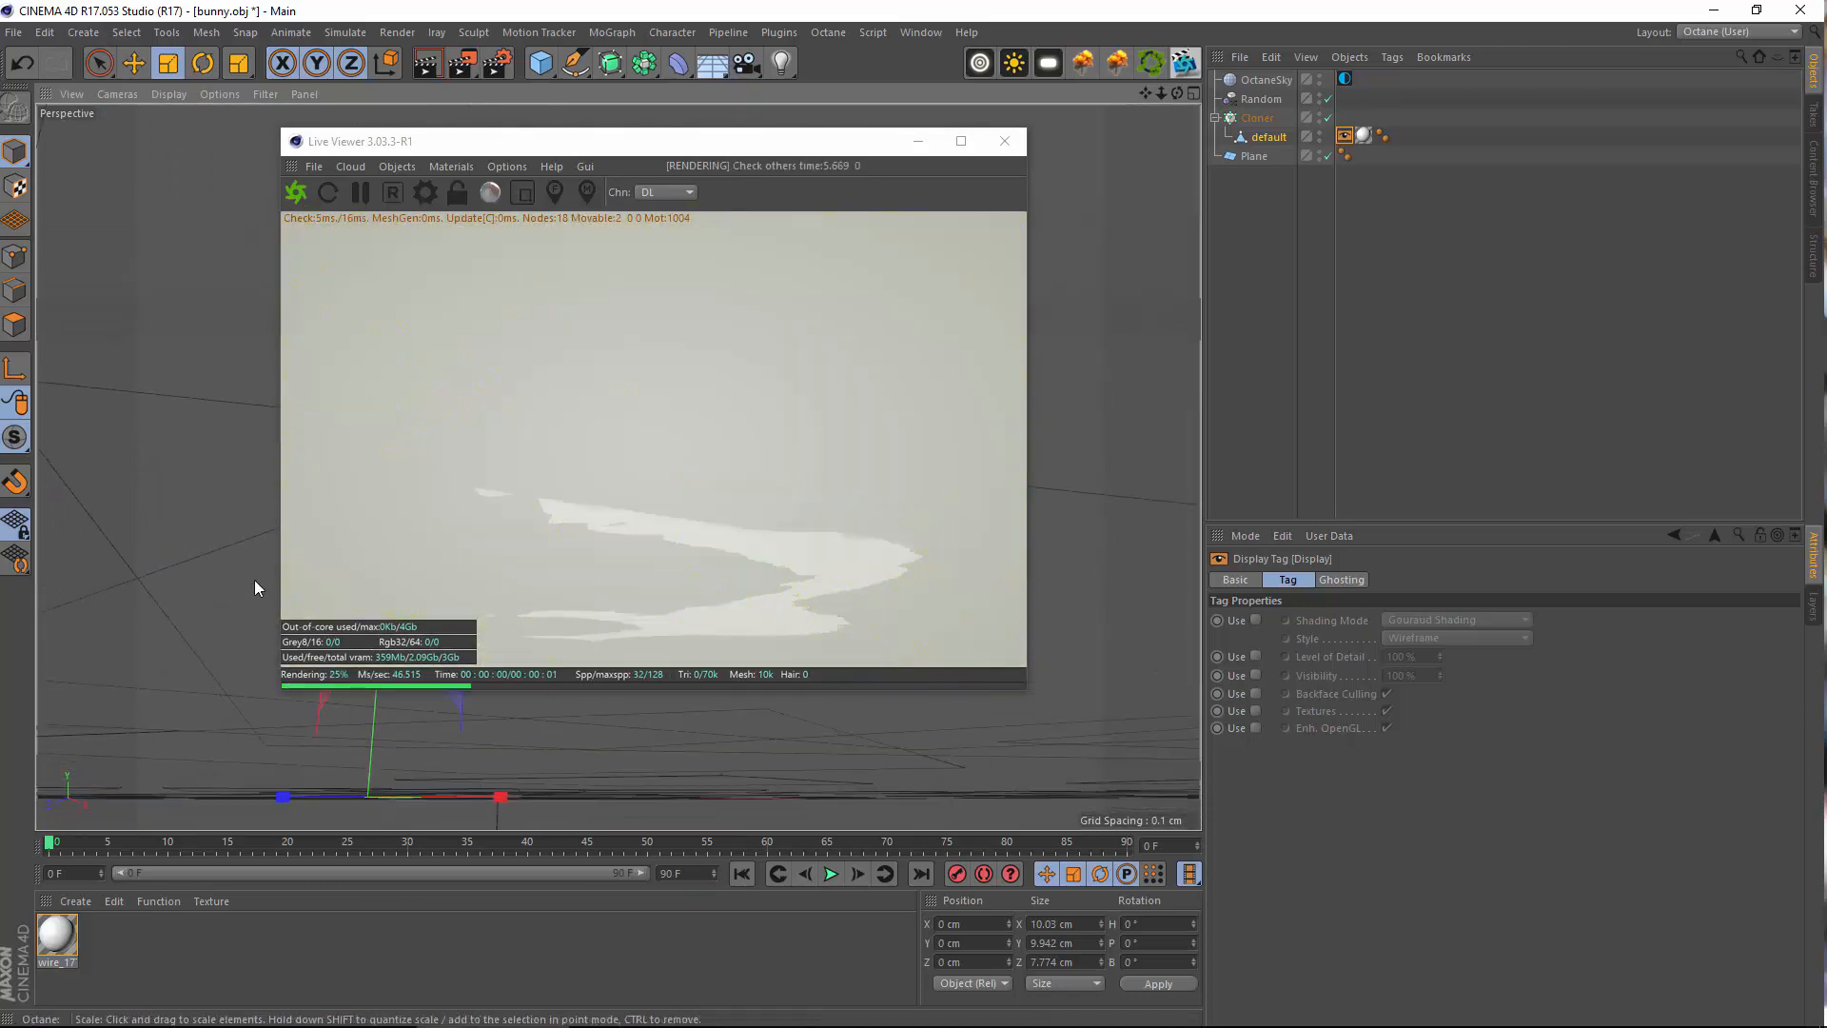
{"action": "left_click_drag", "start_coordinate": [254, 579], "coordinate": [261, 499], "text": "alt"}
{"action": "mouse_move", "coordinate": [170, 392]}
{"action": "left_mouse_down", "text": "alt"}
{"action": "mouse_move", "coordinate": [181, 447]}
{"action": "mouse_move", "coordinate": [198, 375]}
{"action": "mouse_move", "coordinate": [228, 362]}
{"action": "mouse_move", "coordinate": [209, 529]}
{"action": "mouse_move", "coordinate": [162, 277]}
{"action": "mouse_move", "coordinate": [190, 269]}
{"action": "mouse_move", "coordinate": [219, 211]}
{"action": "mouse_move", "coordinate": [235, 785]}
{"action": "mouse_move", "coordinate": [149, 313]}
{"action": "mouse_move", "coordinate": [315, 812]}
{"action": "mouse_move", "coordinate": [74, 112]}
{"action": "left_mouse_up", "text": "alt"}
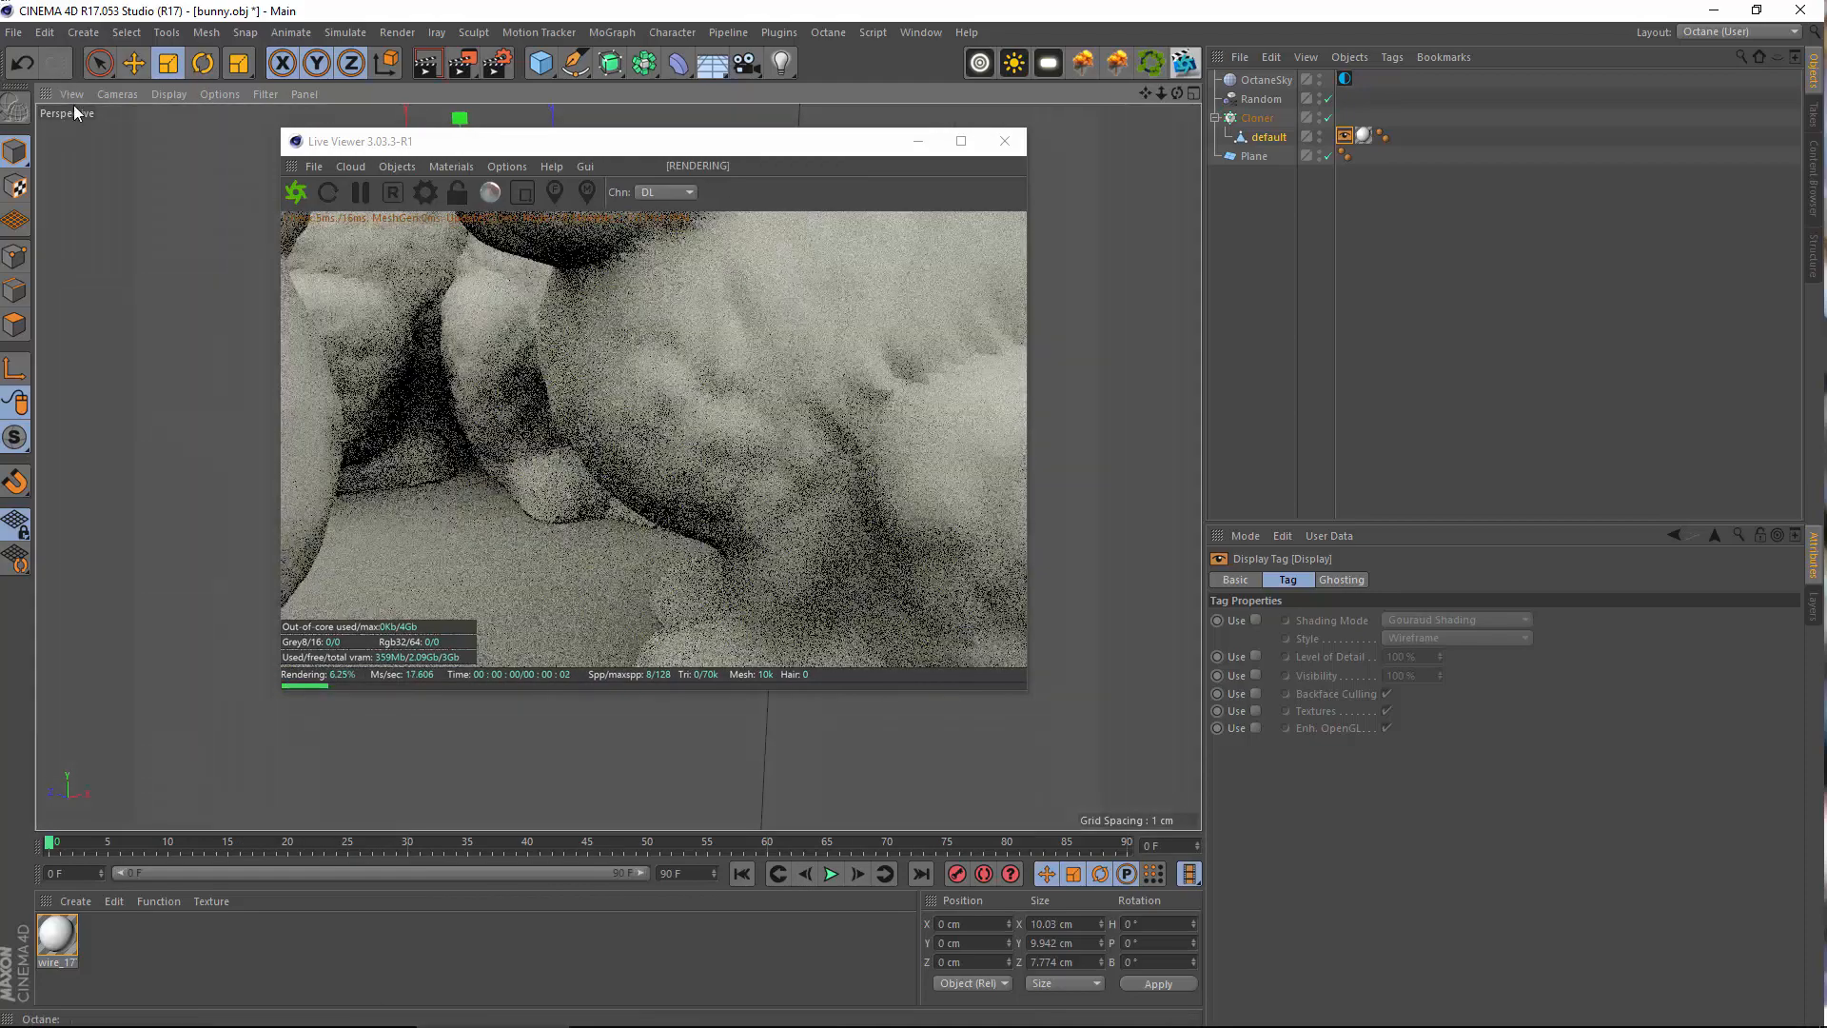
{"action": "left_click", "coordinate": [72, 92]}
{"action": "left_click", "coordinate": [139, 189]}
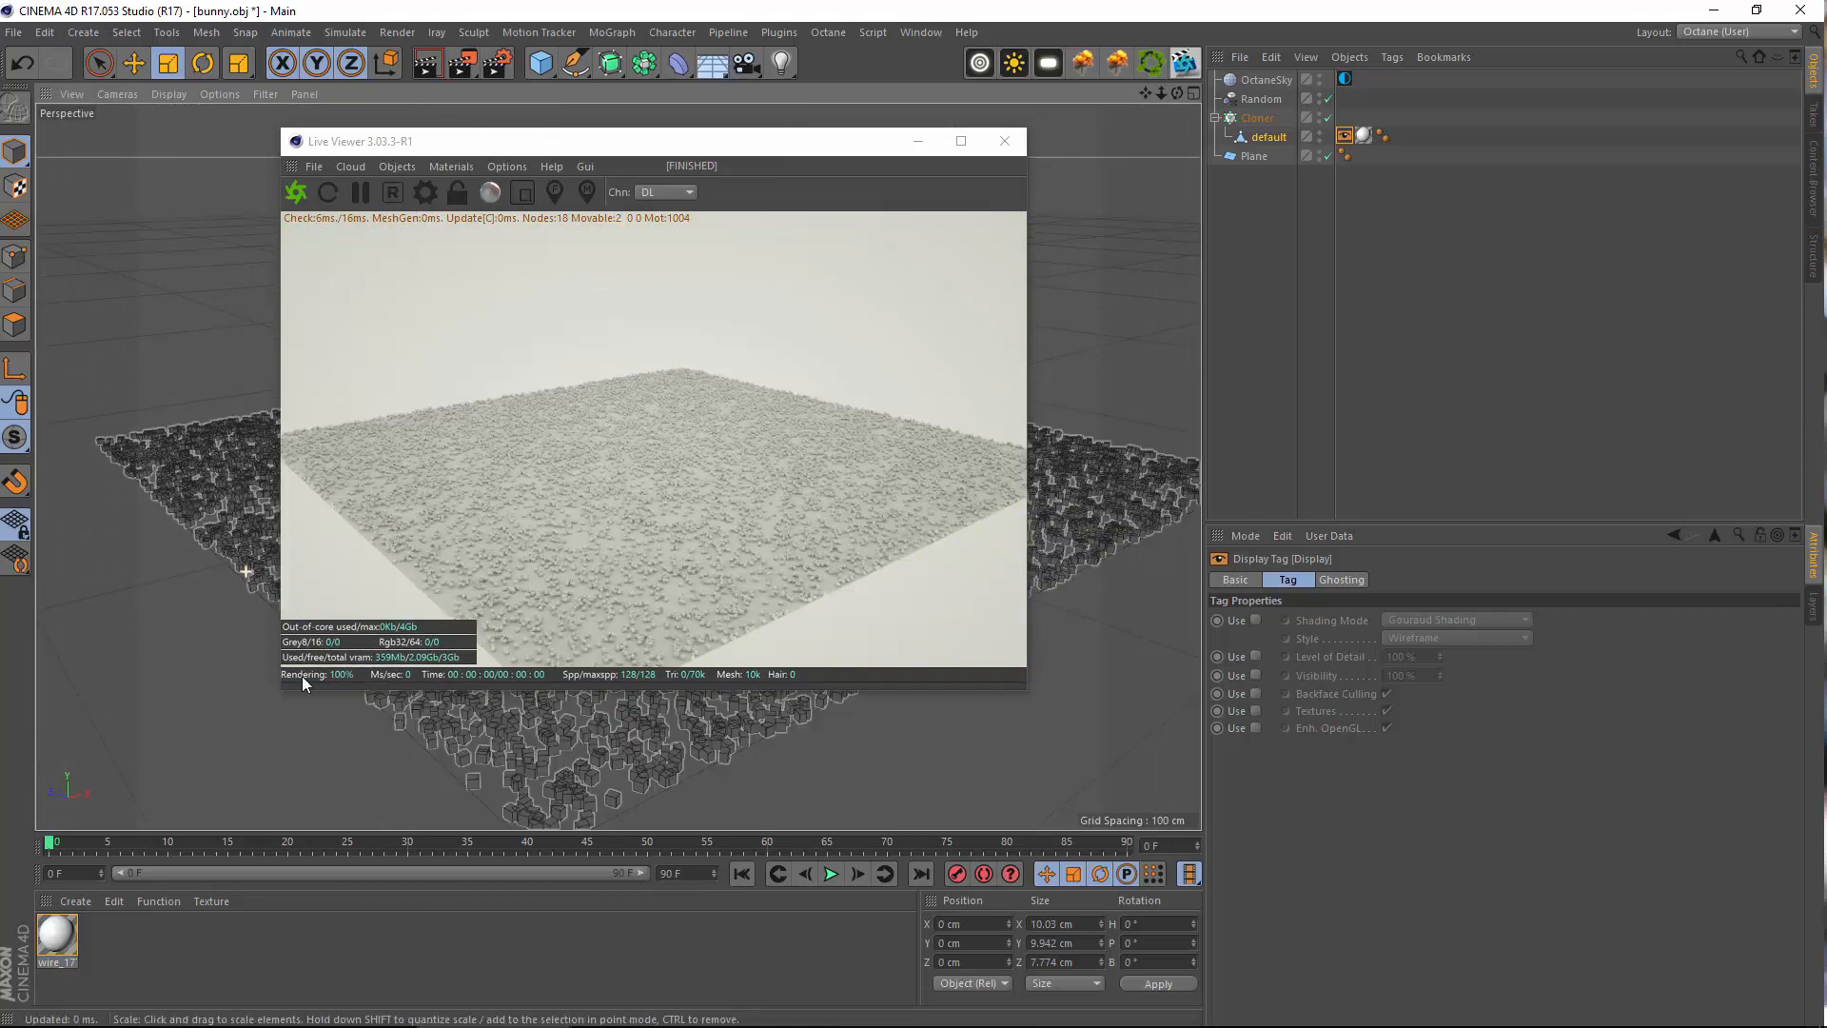
{"action": "right_click_drag", "start_coordinate": [300, 677], "coordinate": [728, 802], "text": "alt"}
{"action": "scroll", "coordinate": [742, 786], "scroll_direction": "up", "scroll_amount": 5}
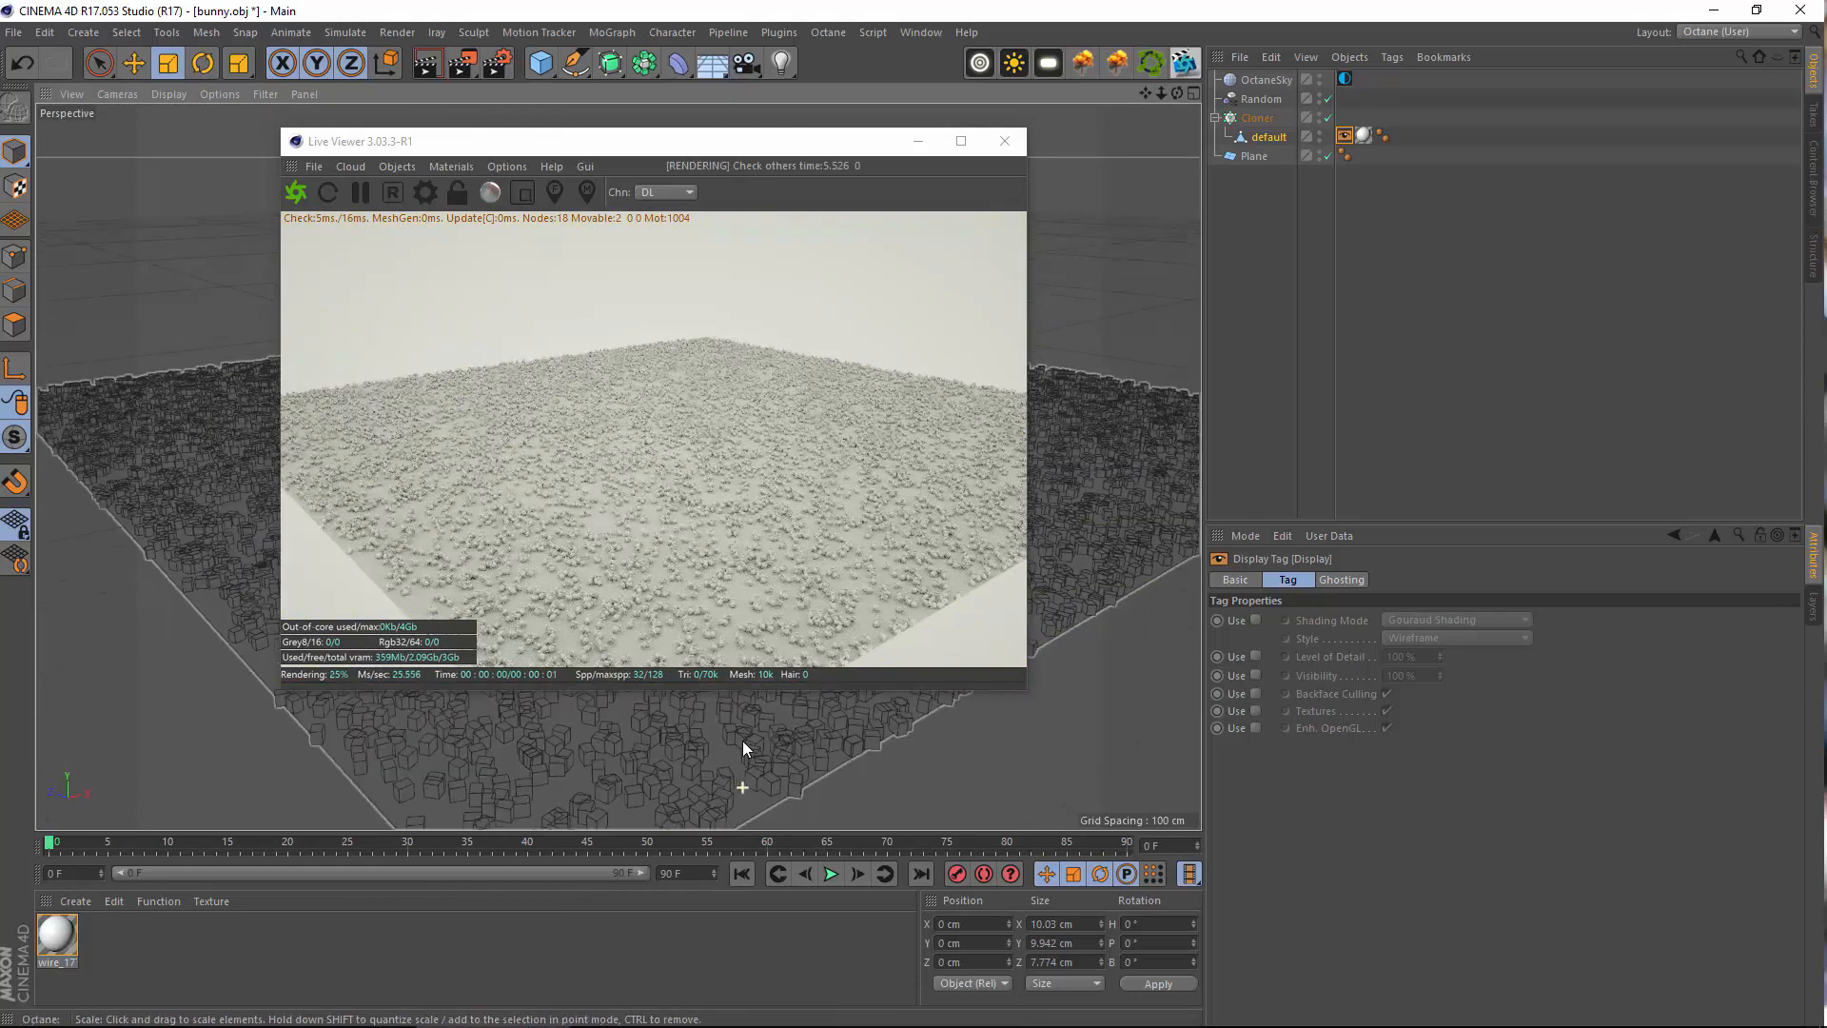
{"action": "mouse_move", "coordinate": [674, 734]}
{"action": "right_mouse_down", "text": "alt"}
{"action": "mouse_move", "coordinate": [698, 700]}
{"action": "mouse_move", "coordinate": [637, 739]}
{"action": "mouse_move", "coordinate": [721, 738]}
{"action": "mouse_move", "coordinate": [713, 720]}
{"action": "mouse_move", "coordinate": [738, 735]}
{"action": "mouse_move", "coordinate": [700, 732]}
{"action": "mouse_move", "coordinate": [706, 712]}
{"action": "mouse_move", "coordinate": [659, 742]}
{"action": "mouse_move", "coordinate": [689, 729]}
{"action": "mouse_move", "coordinate": [674, 715]}
{"action": "mouse_move", "coordinate": [692, 727]}
{"action": "mouse_move", "coordinate": [676, 712]}
{"action": "right_mouse_up", "text": "alt"}
Create a new Octane Material and set its material type to Glossy
{"action": "left_click", "coordinate": [76, 901]}
{"action": "mouse_move", "coordinate": [193, 746]}
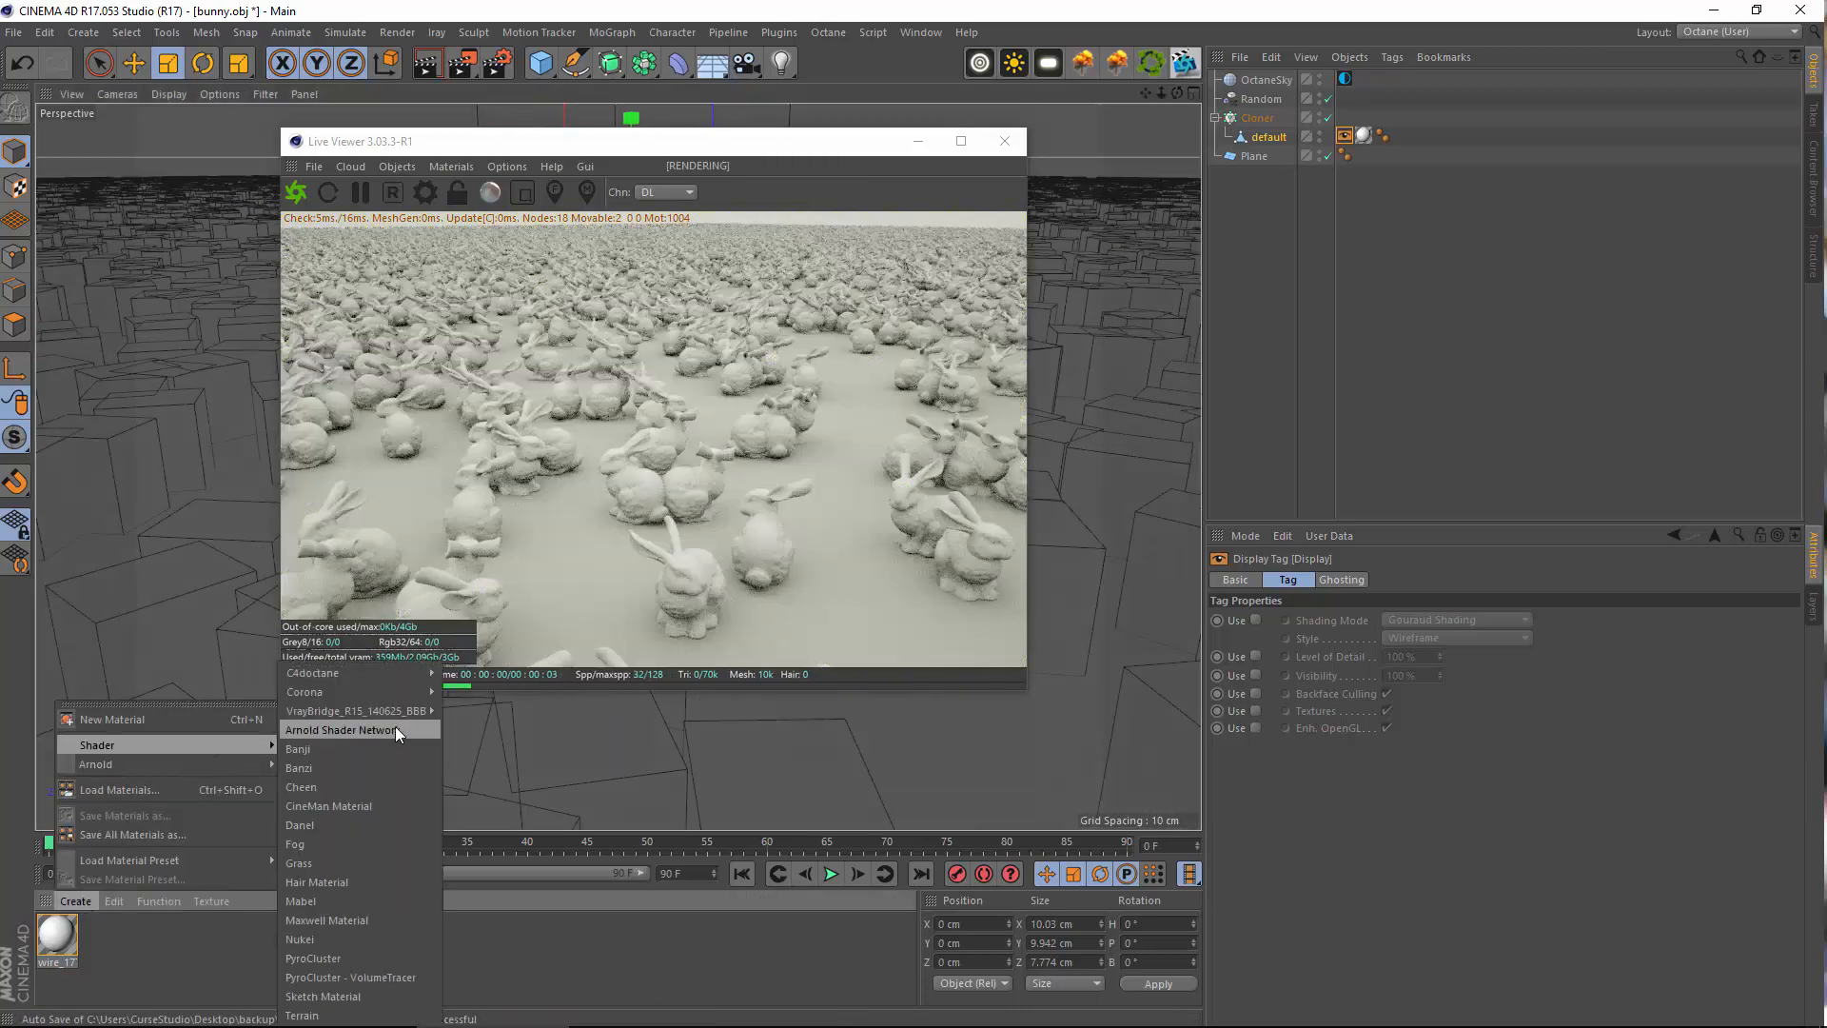
{"action": "mouse_move", "coordinate": [413, 676]}
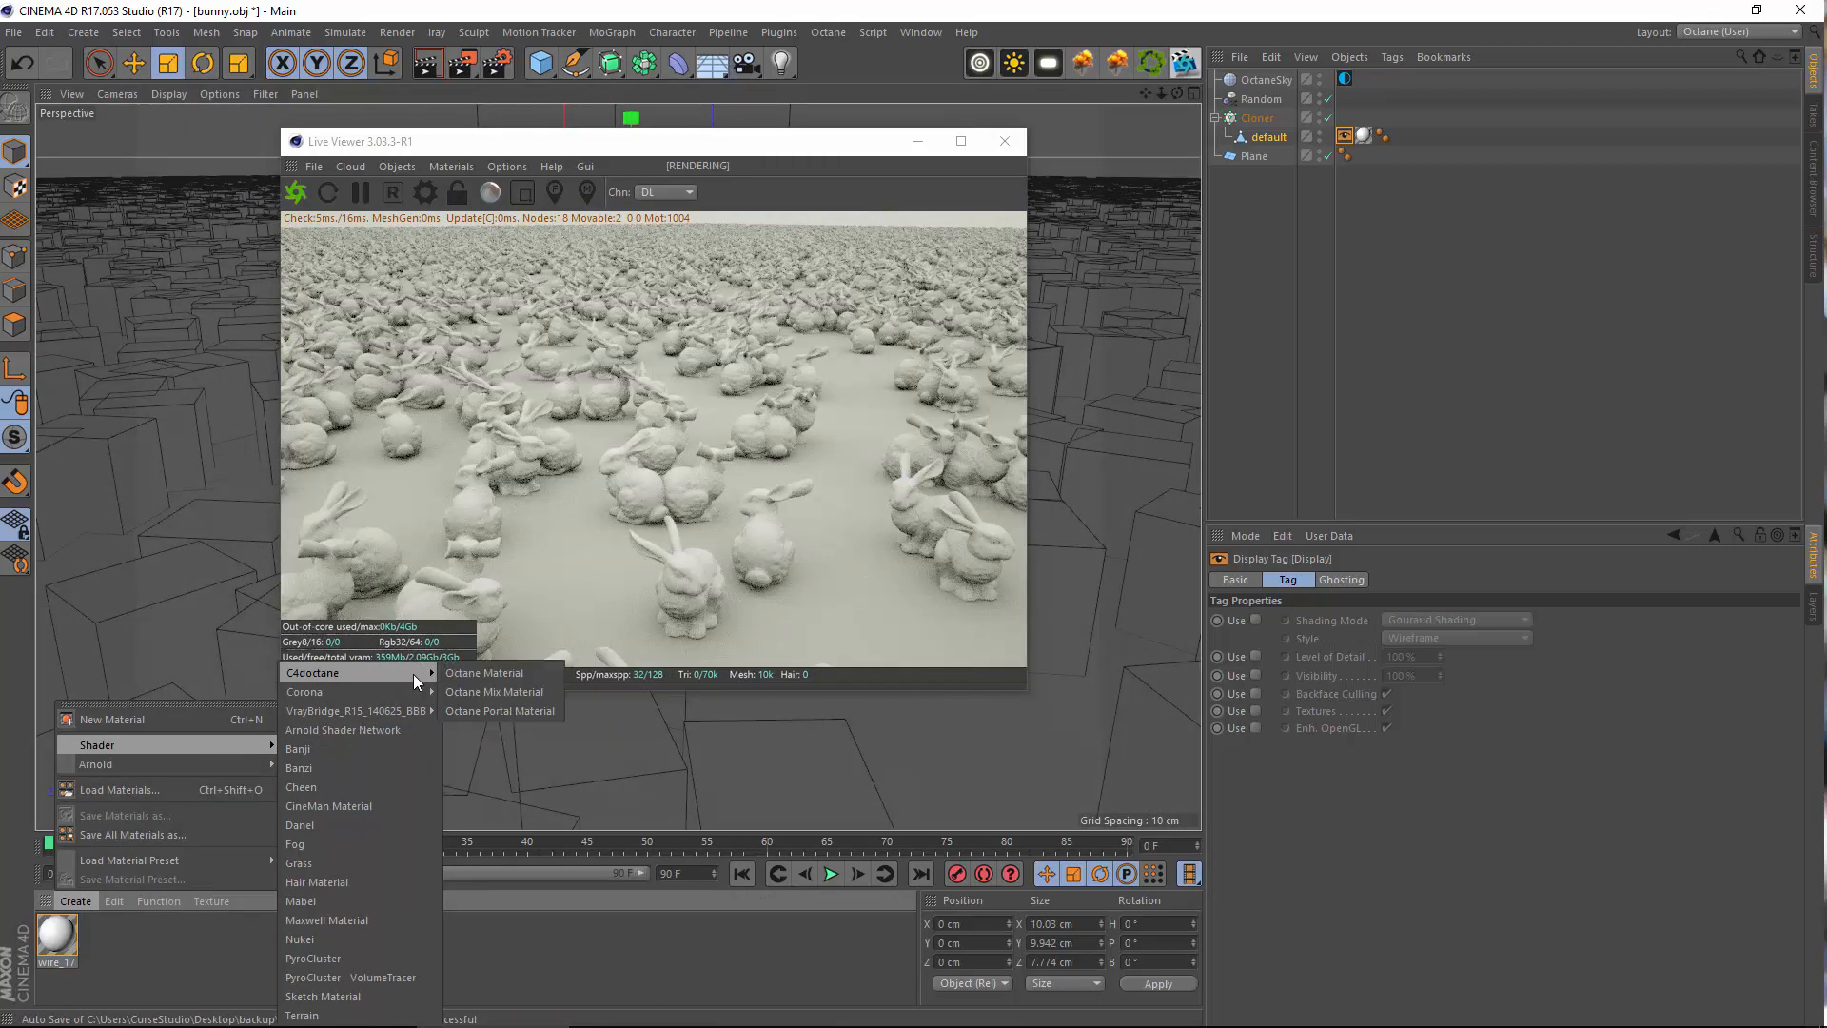
{"action": "left_click", "coordinate": [511, 672]}
{"action": "double_click", "coordinate": [57, 936]}
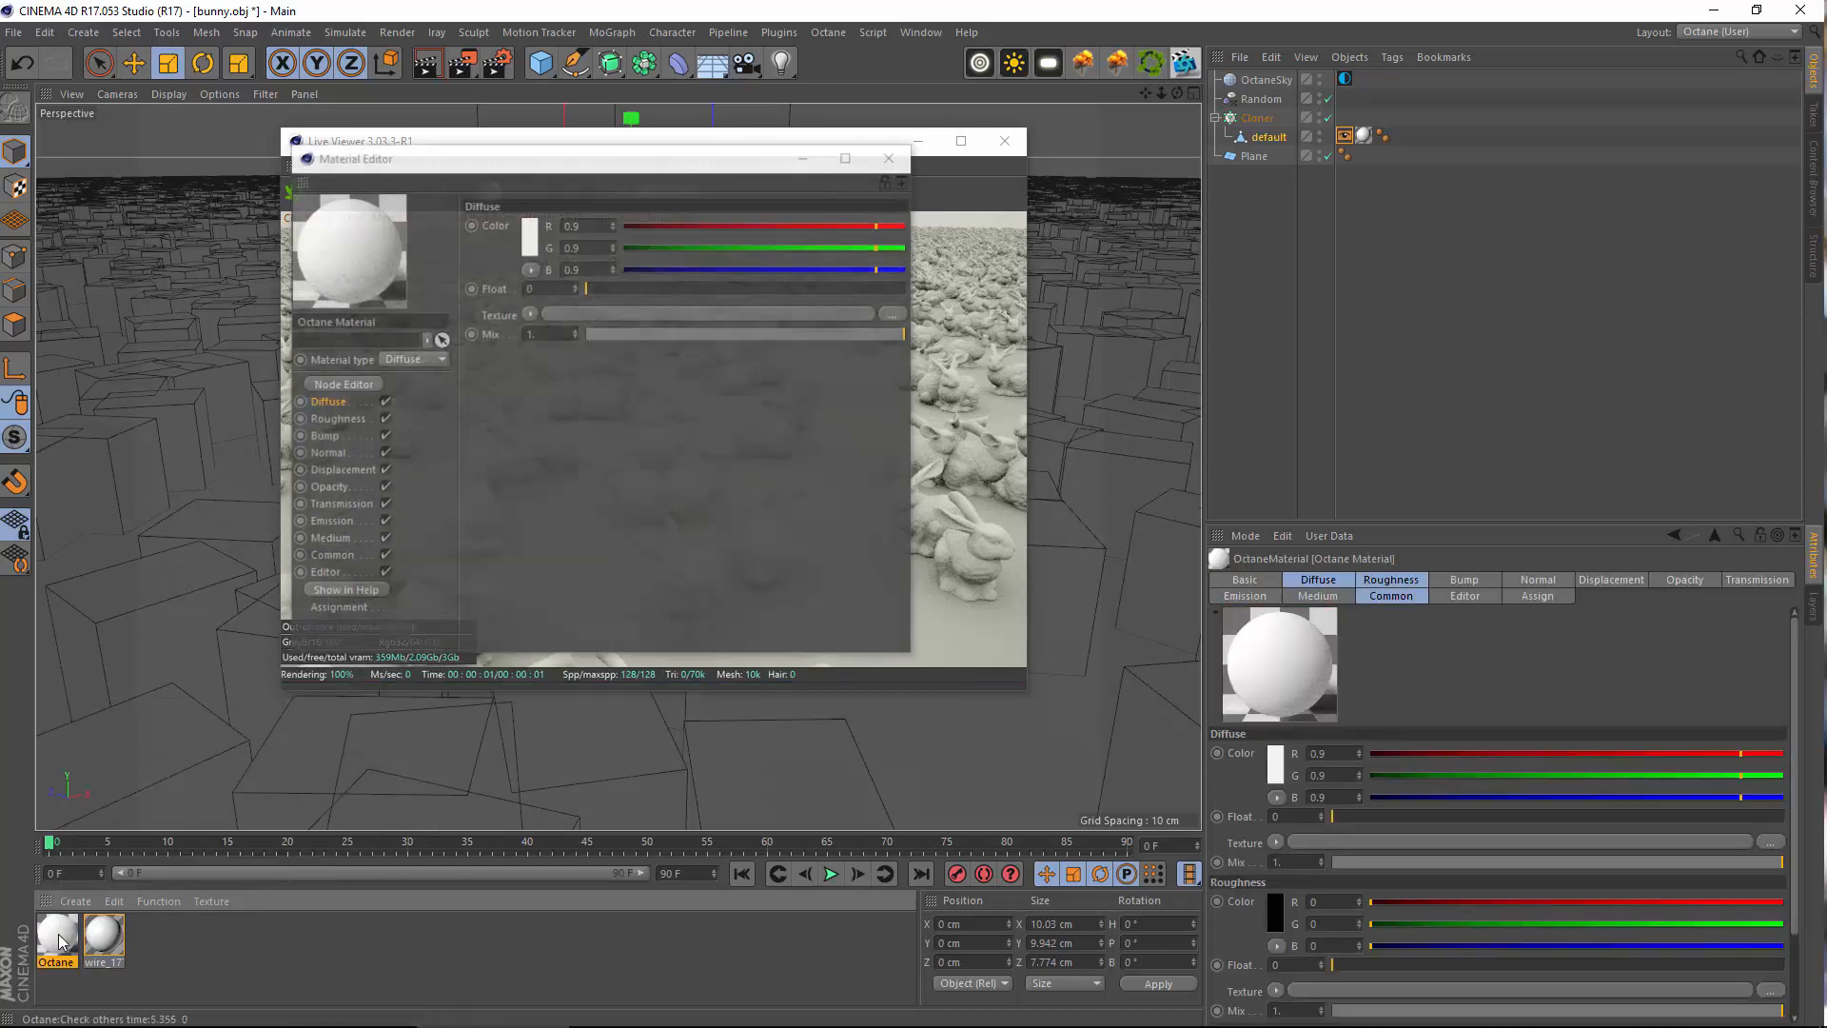
{"action": "left_click", "coordinate": [414, 359]}
{"action": "left_click", "coordinate": [416, 404]}
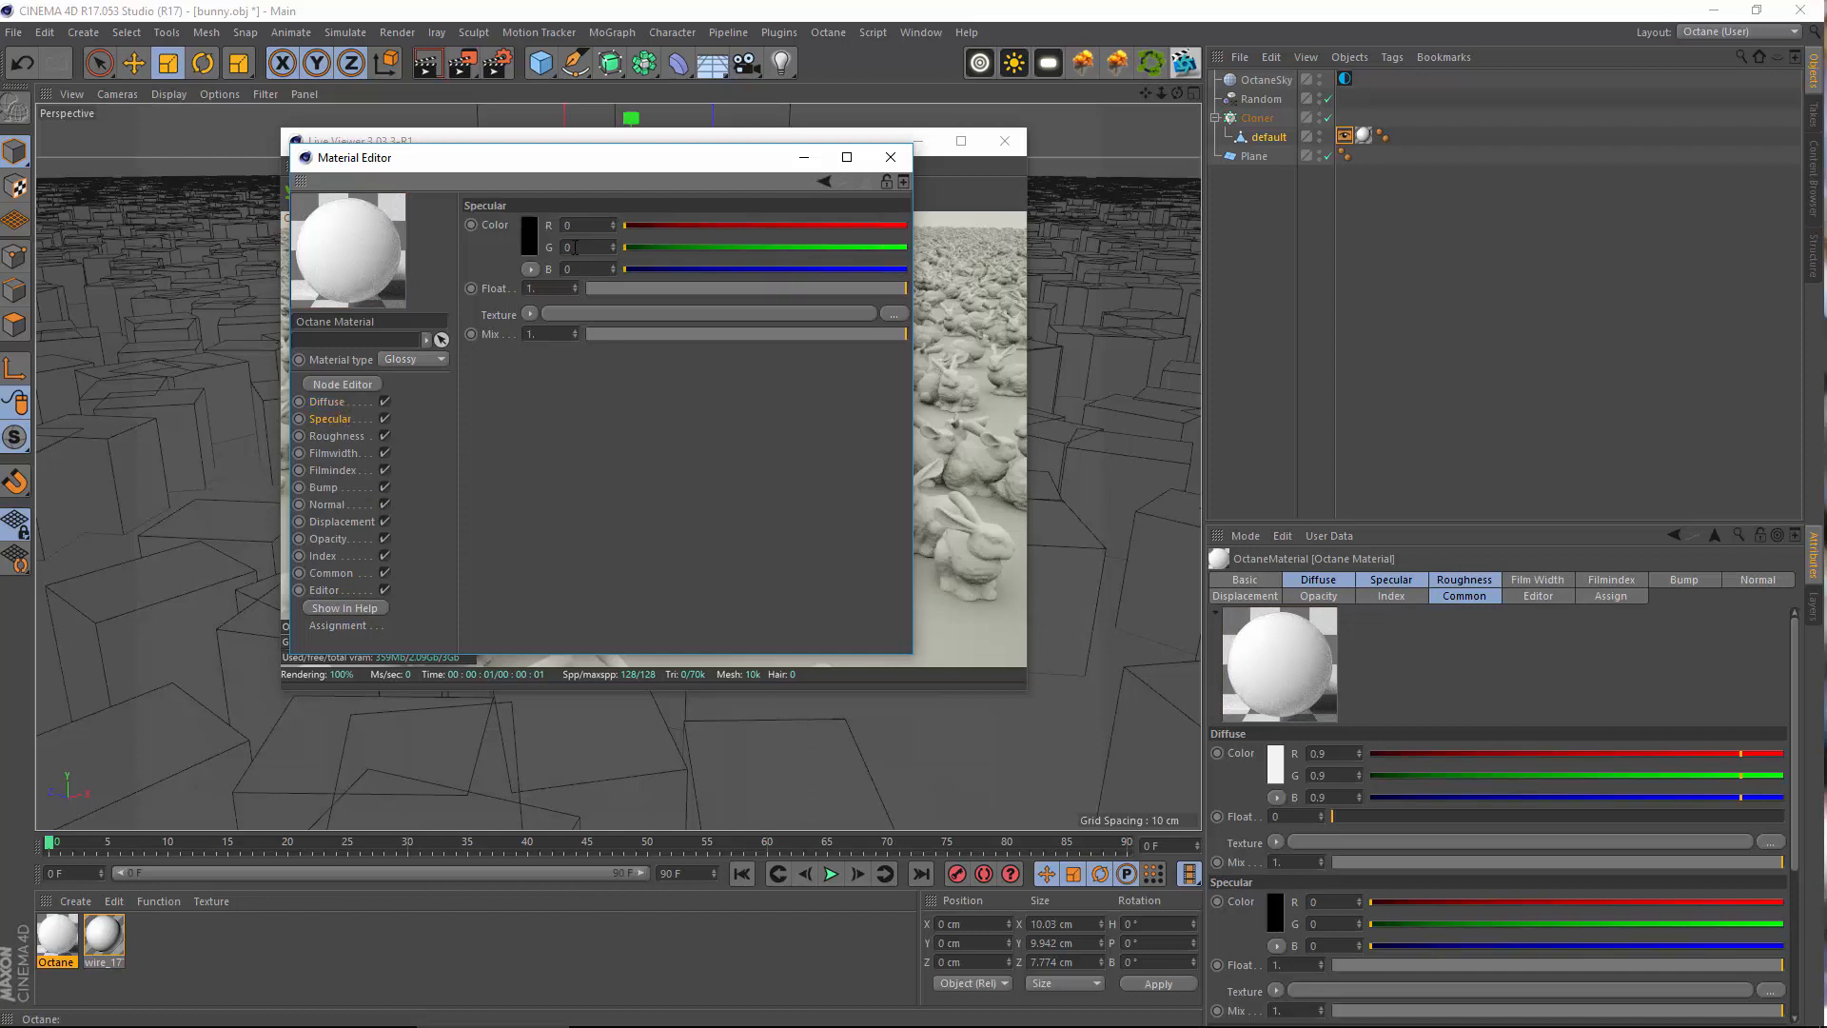
Try an orange specular colour on the Octane material with 41° hue, 100% saturation and full brightness
{"action": "left_click", "coordinate": [330, 418]}
{"action": "left_click", "coordinate": [529, 236]}
{"action": "left_click", "coordinate": [494, 241]}
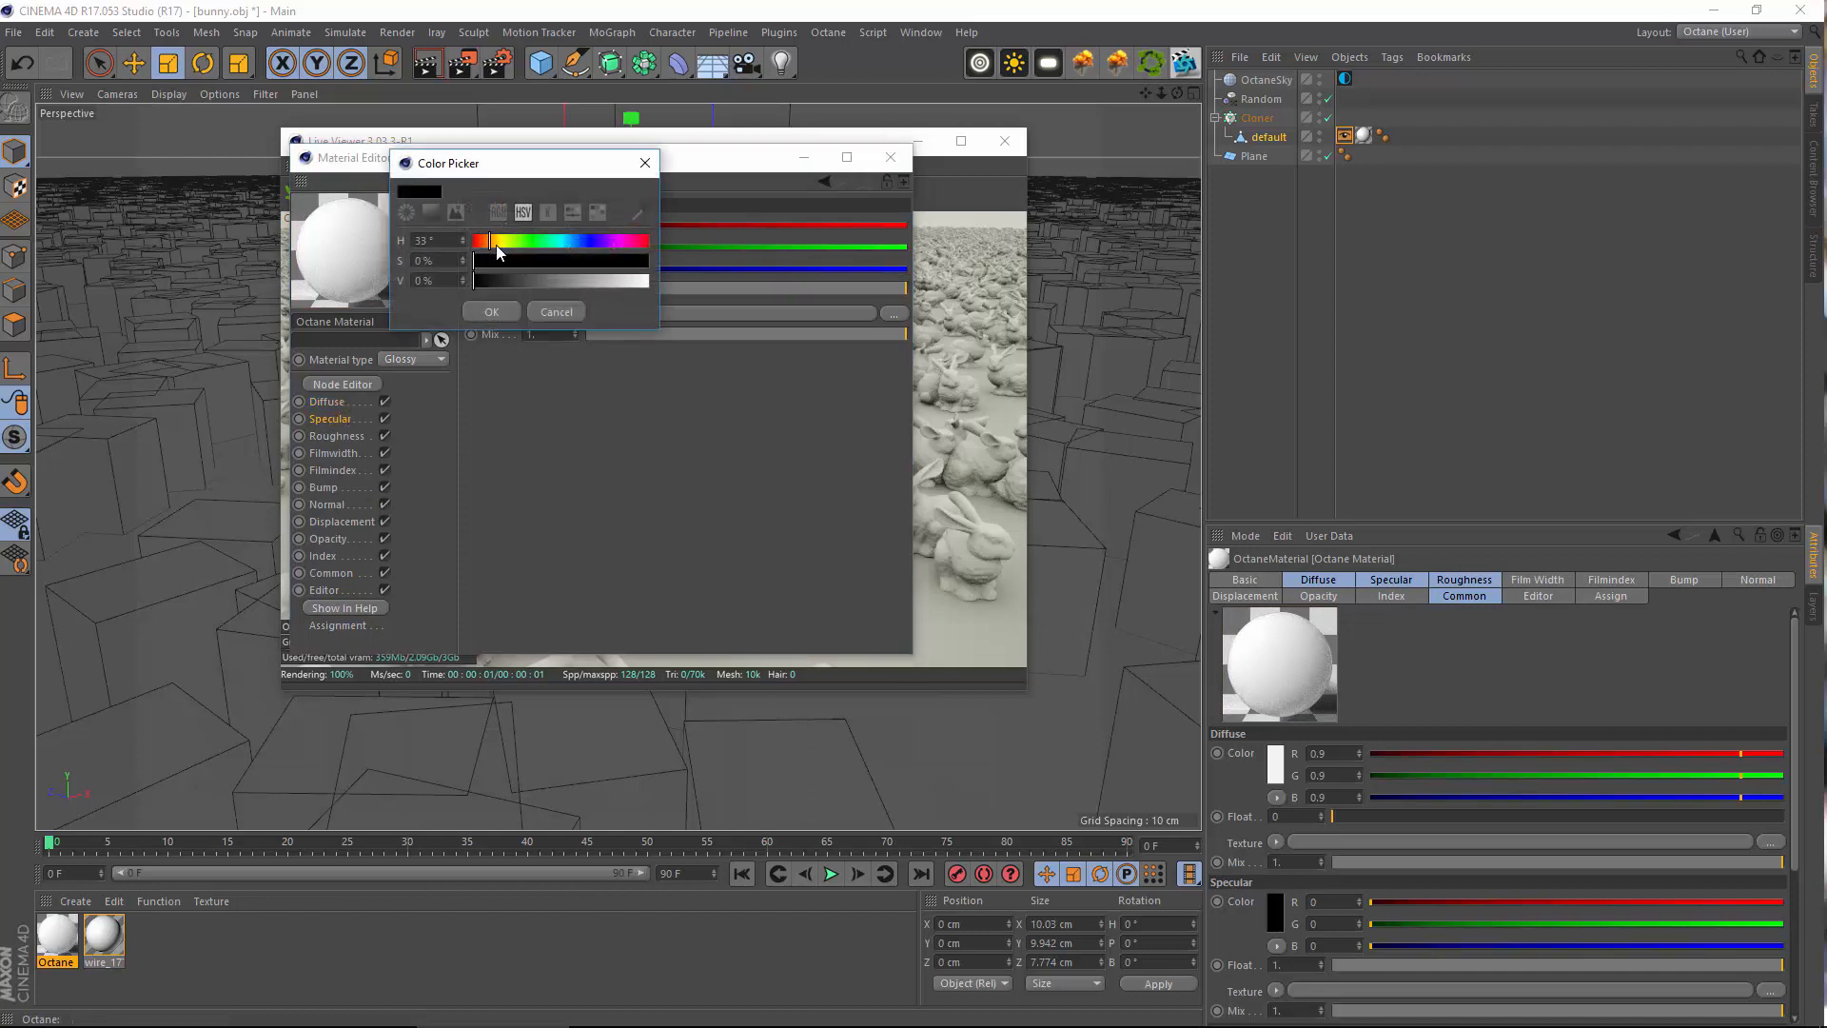
{"action": "left_click_drag", "start_coordinate": [519, 266], "coordinate": [786, 265]}
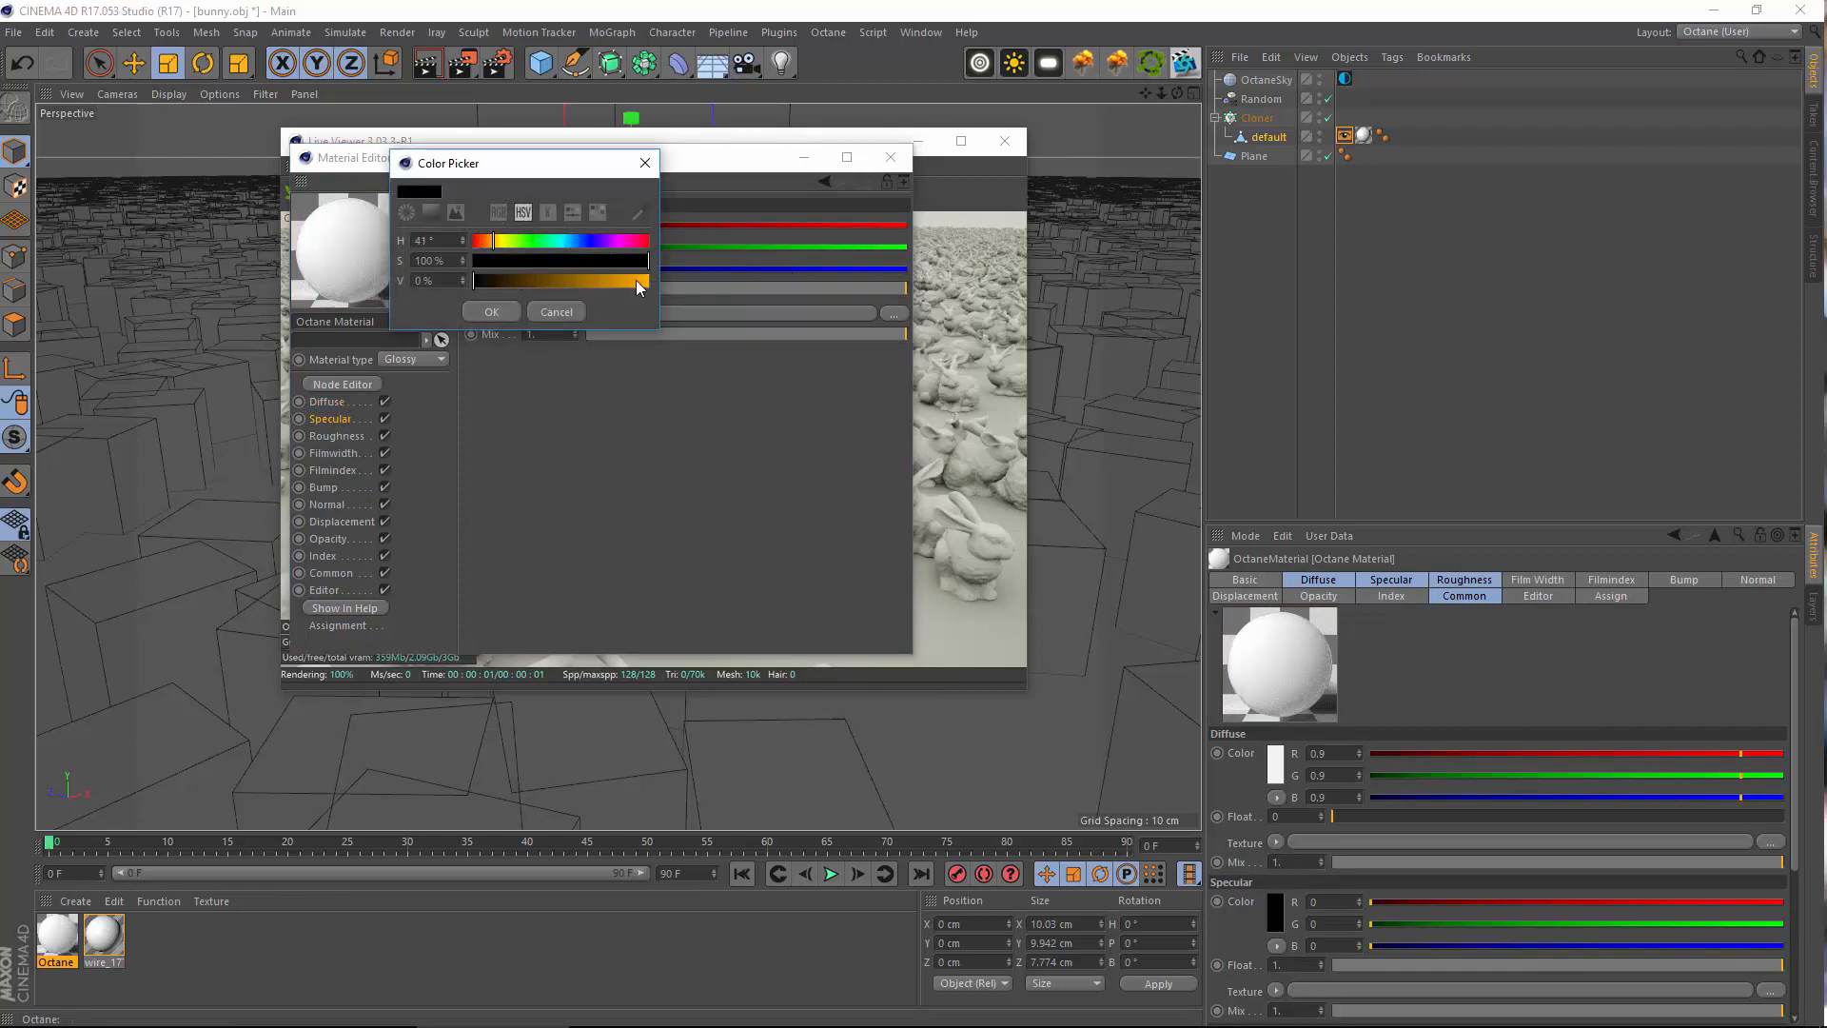
{"action": "left_click", "coordinate": [638, 280]}
{"action": "left_click", "coordinate": [491, 311]}
Raise the Octane material's index to about 1.57 and close its editor
{"action": "left_click", "coordinate": [323, 556]}
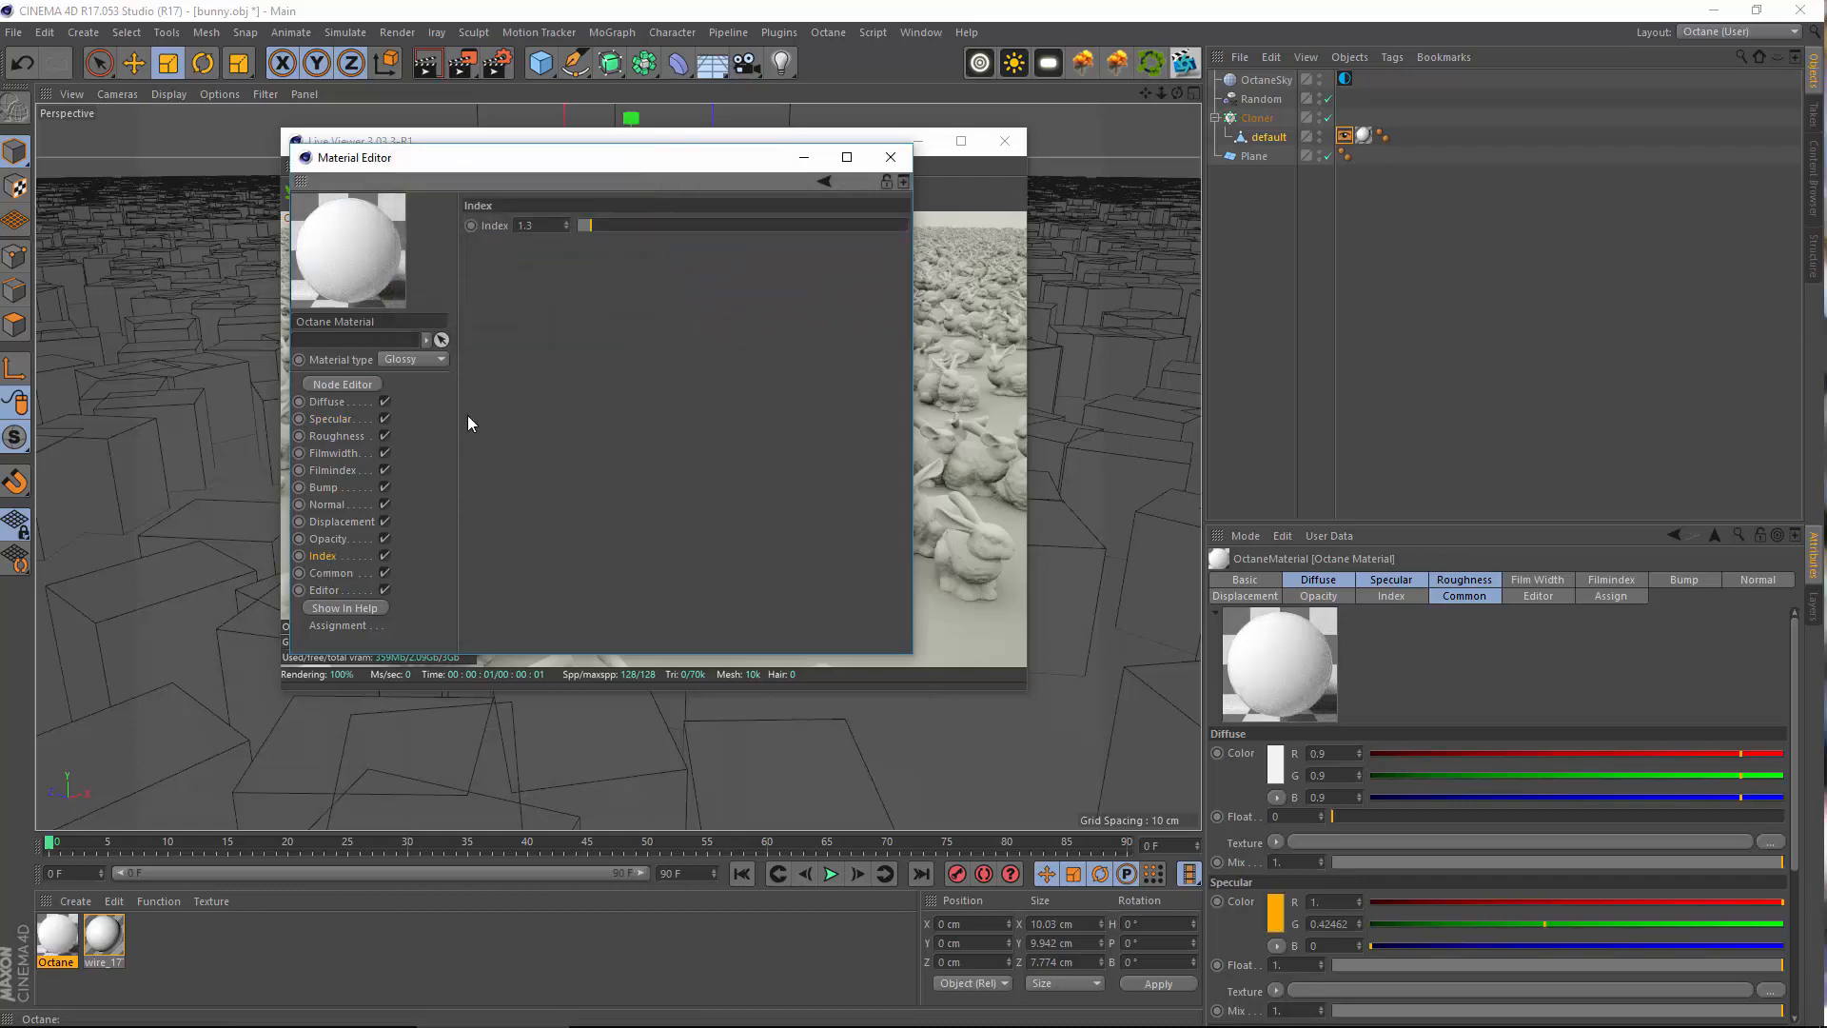
{"action": "left_click", "coordinate": [608, 224]}
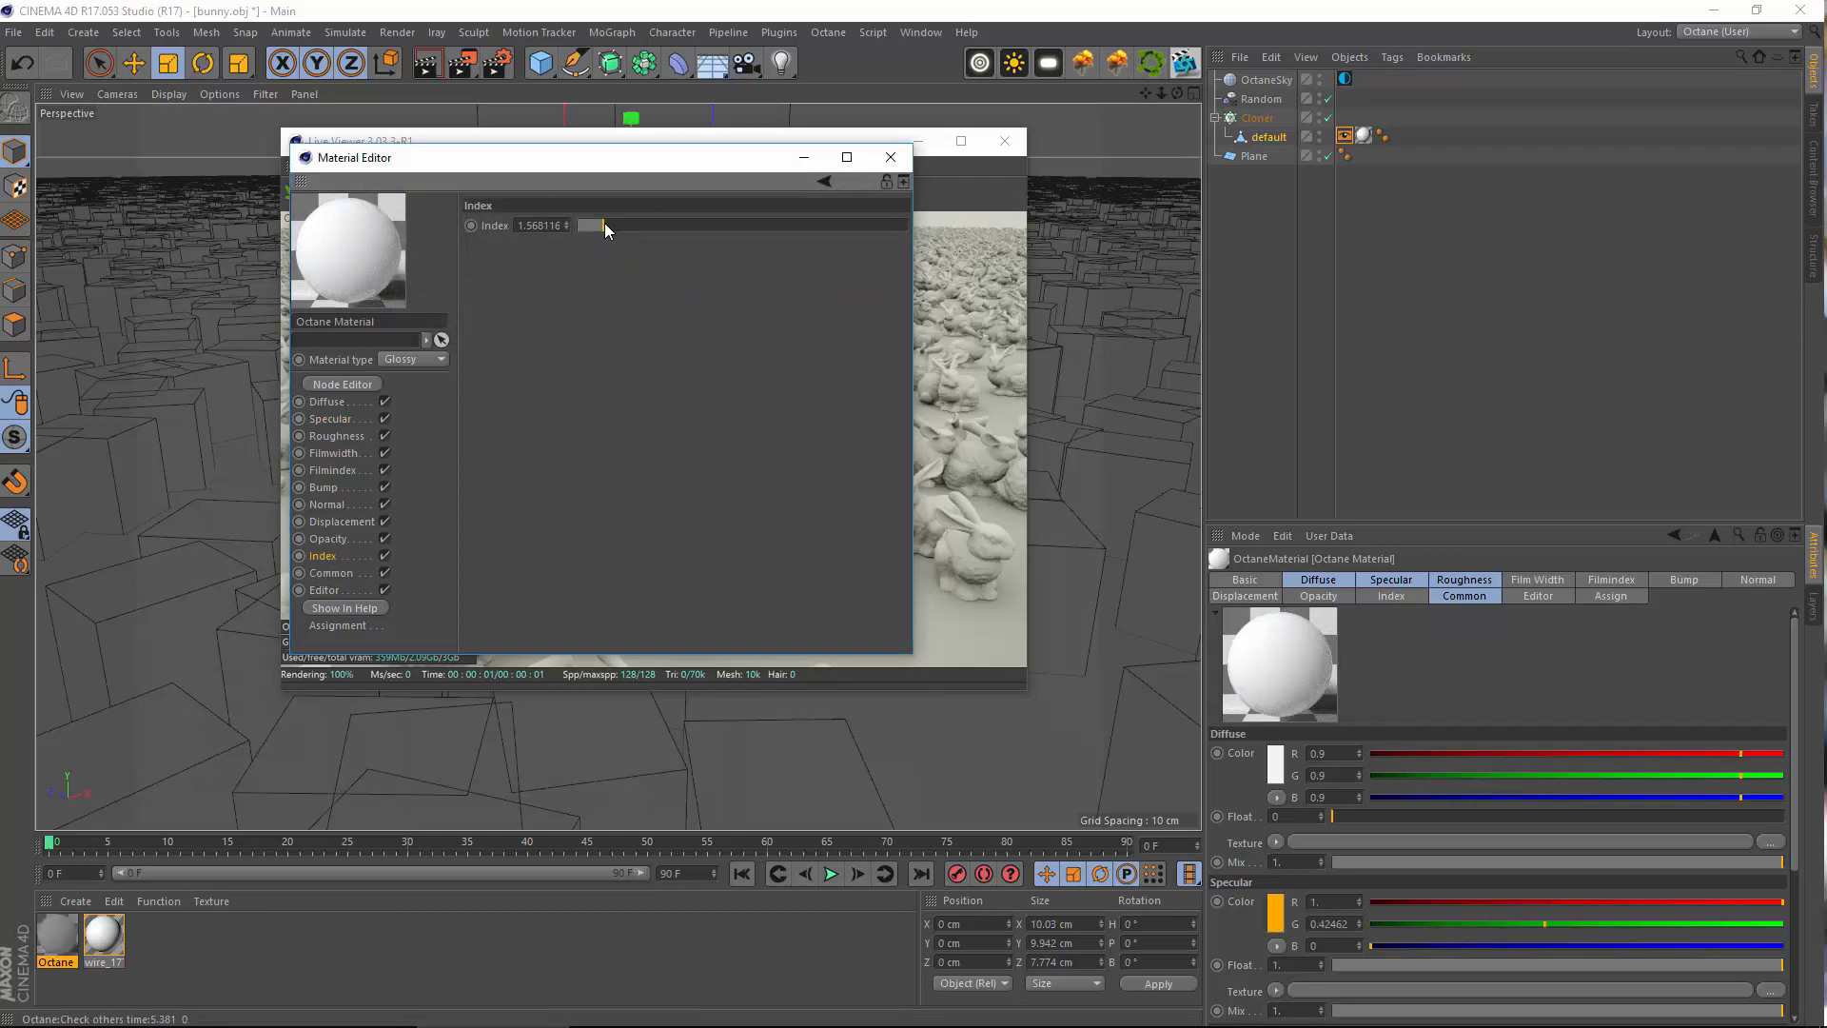
{"action": "left_click", "coordinate": [890, 157]}
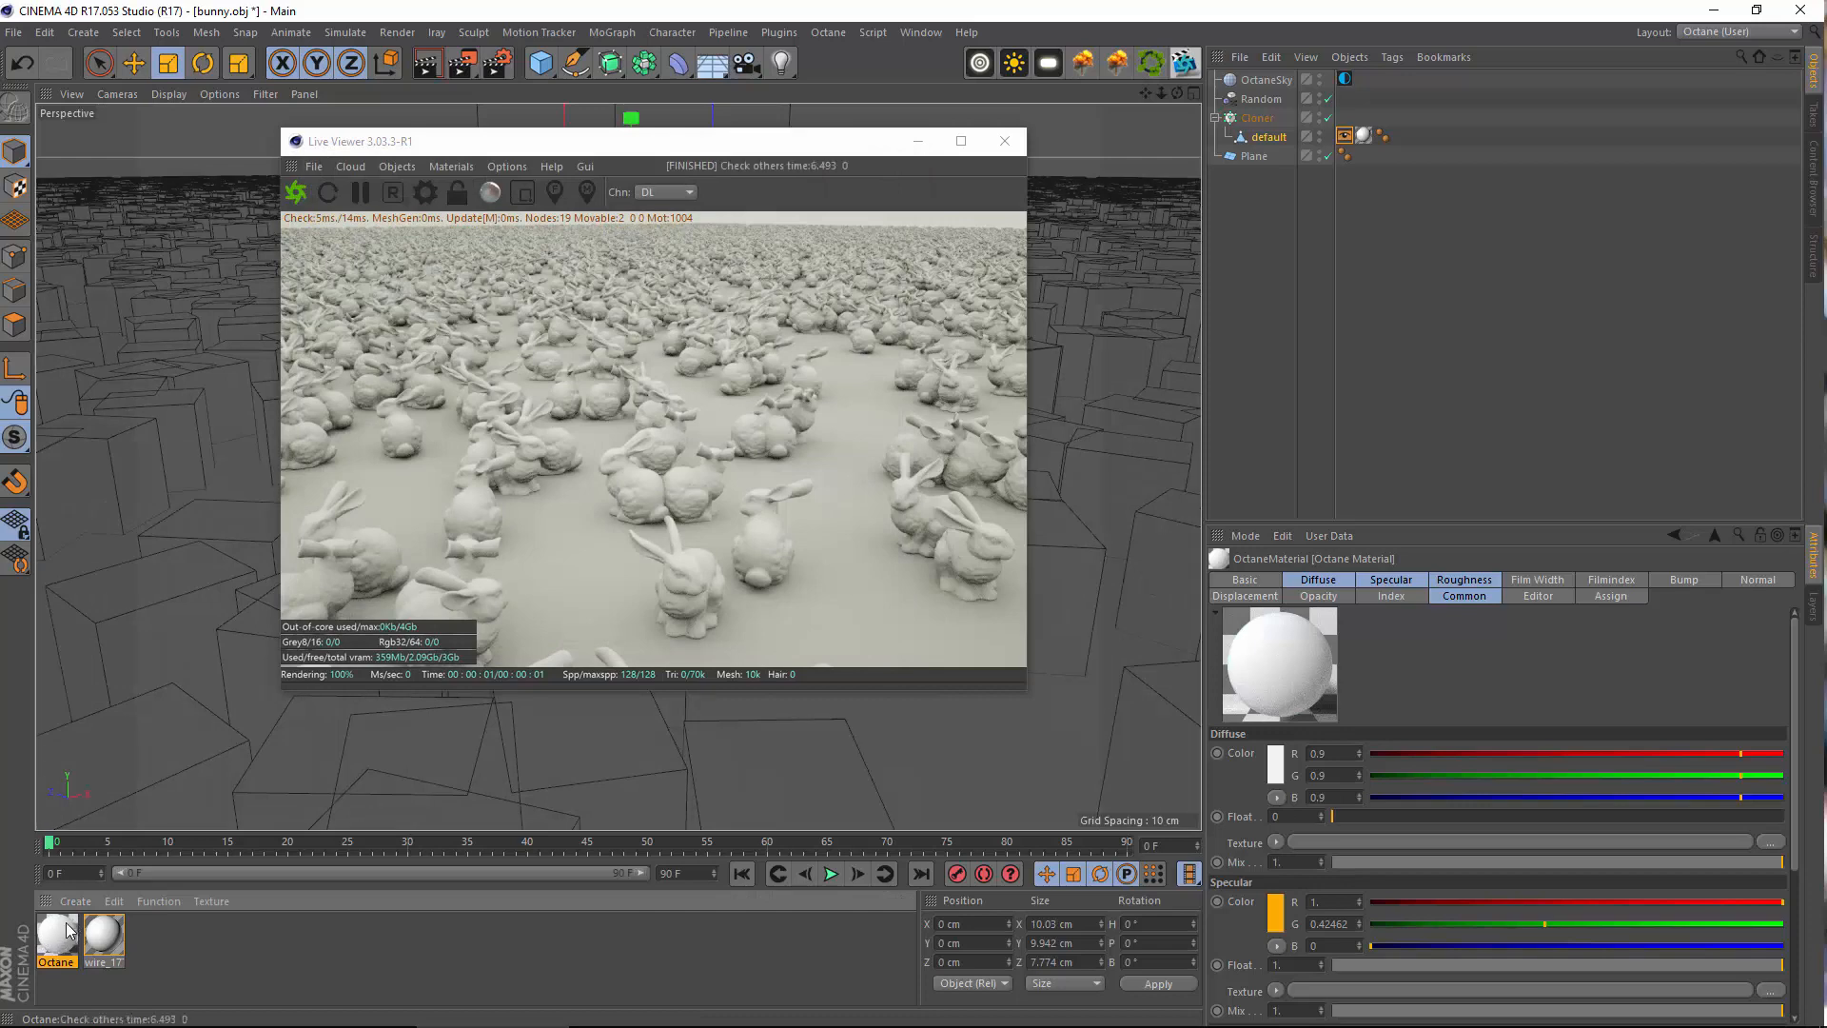
Reopen the Octane material and set its specular colour back to black
{"action": "double_click", "coordinate": [59, 933]}
{"action": "left_click", "coordinate": [319, 373]}
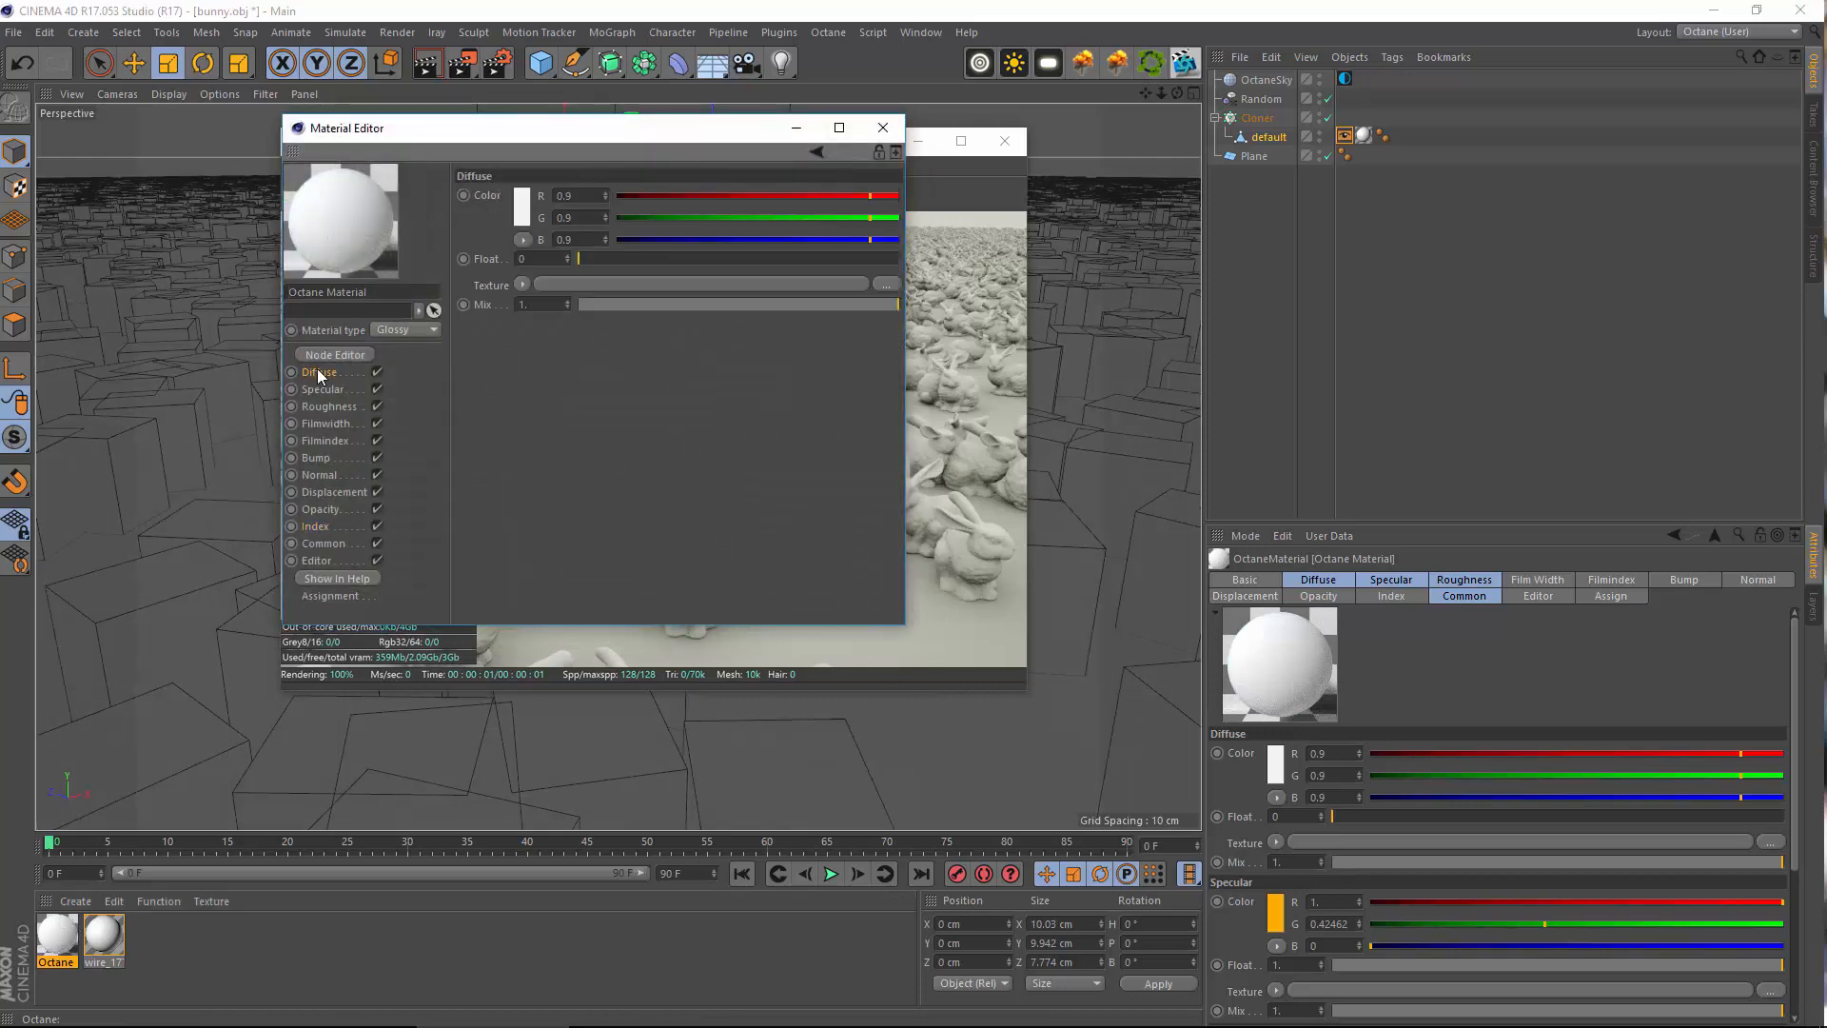
{"action": "left_click", "coordinate": [323, 388]}
{"action": "left_click", "coordinate": [521, 204]}
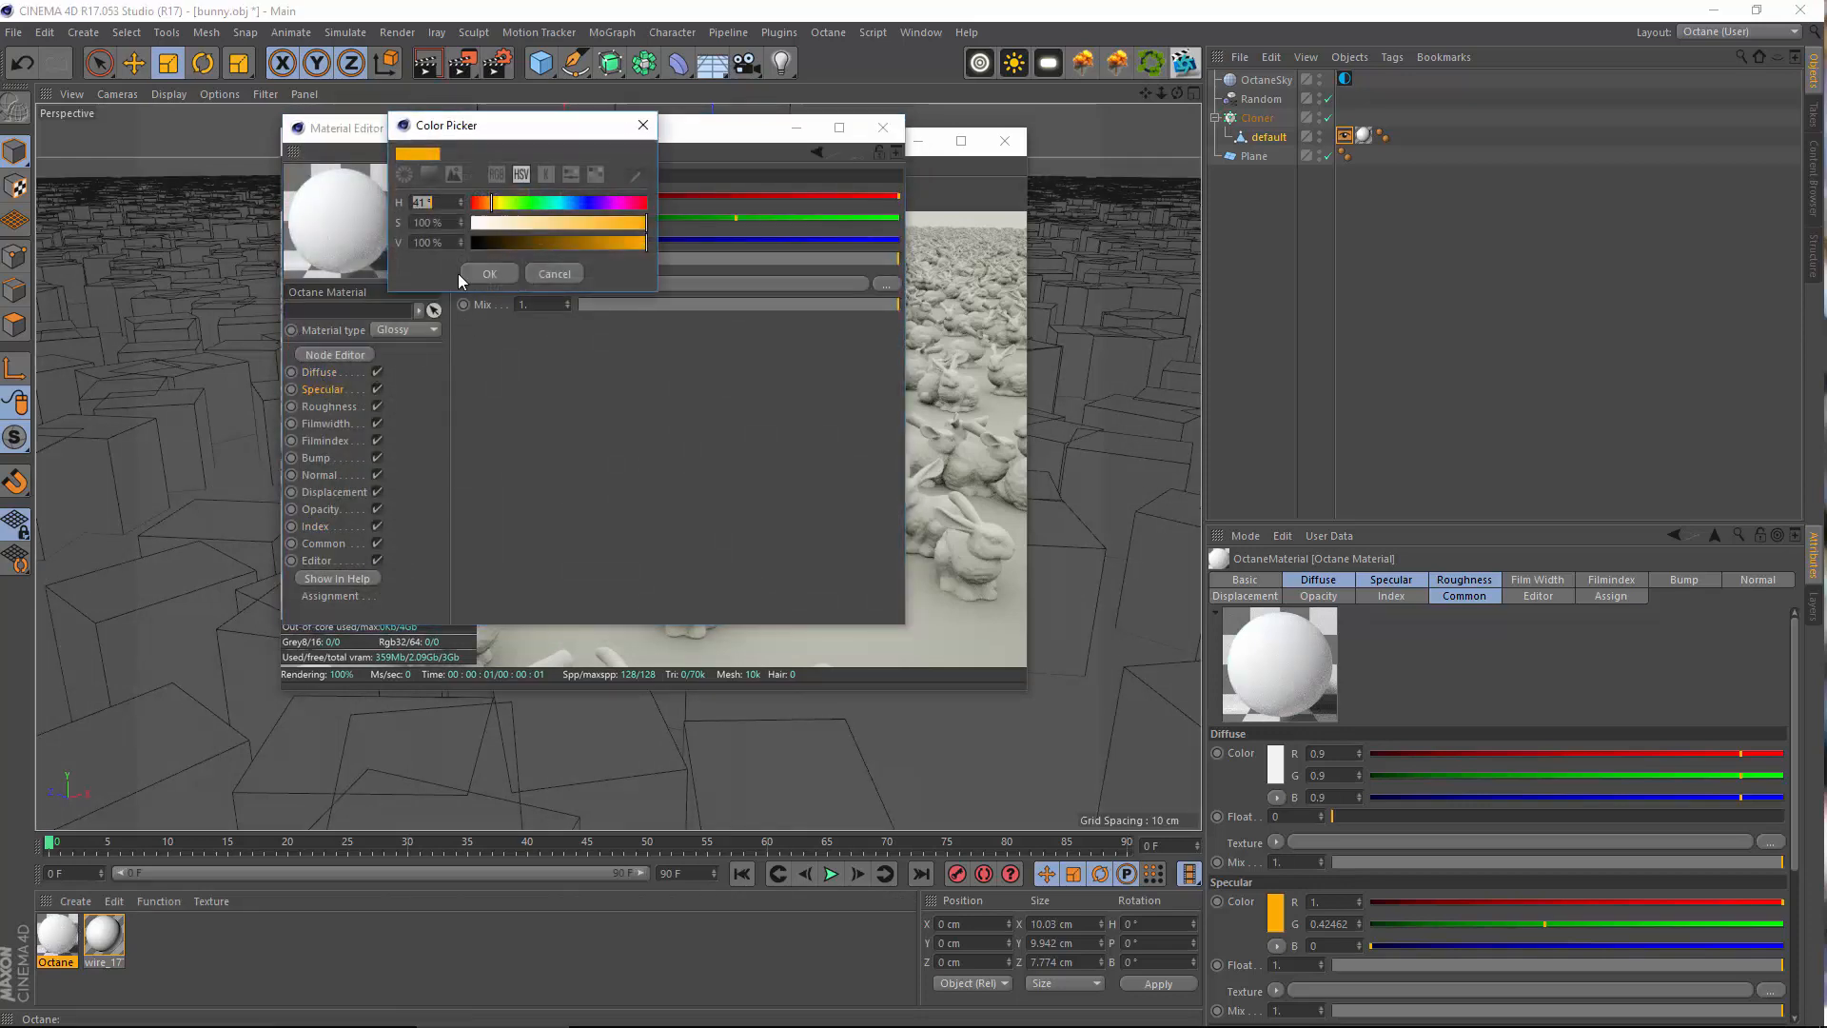
{"action": "left_click_drag", "start_coordinate": [488, 205], "coordinate": [333, 247]}
{"action": "left_click", "coordinate": [490, 273]}
Set the material's diffuse colour to golden yellow (R 0.9, G 0.471135, B 0) and replace the bunny's material with it
{"action": "left_click", "coordinate": [319, 372]}
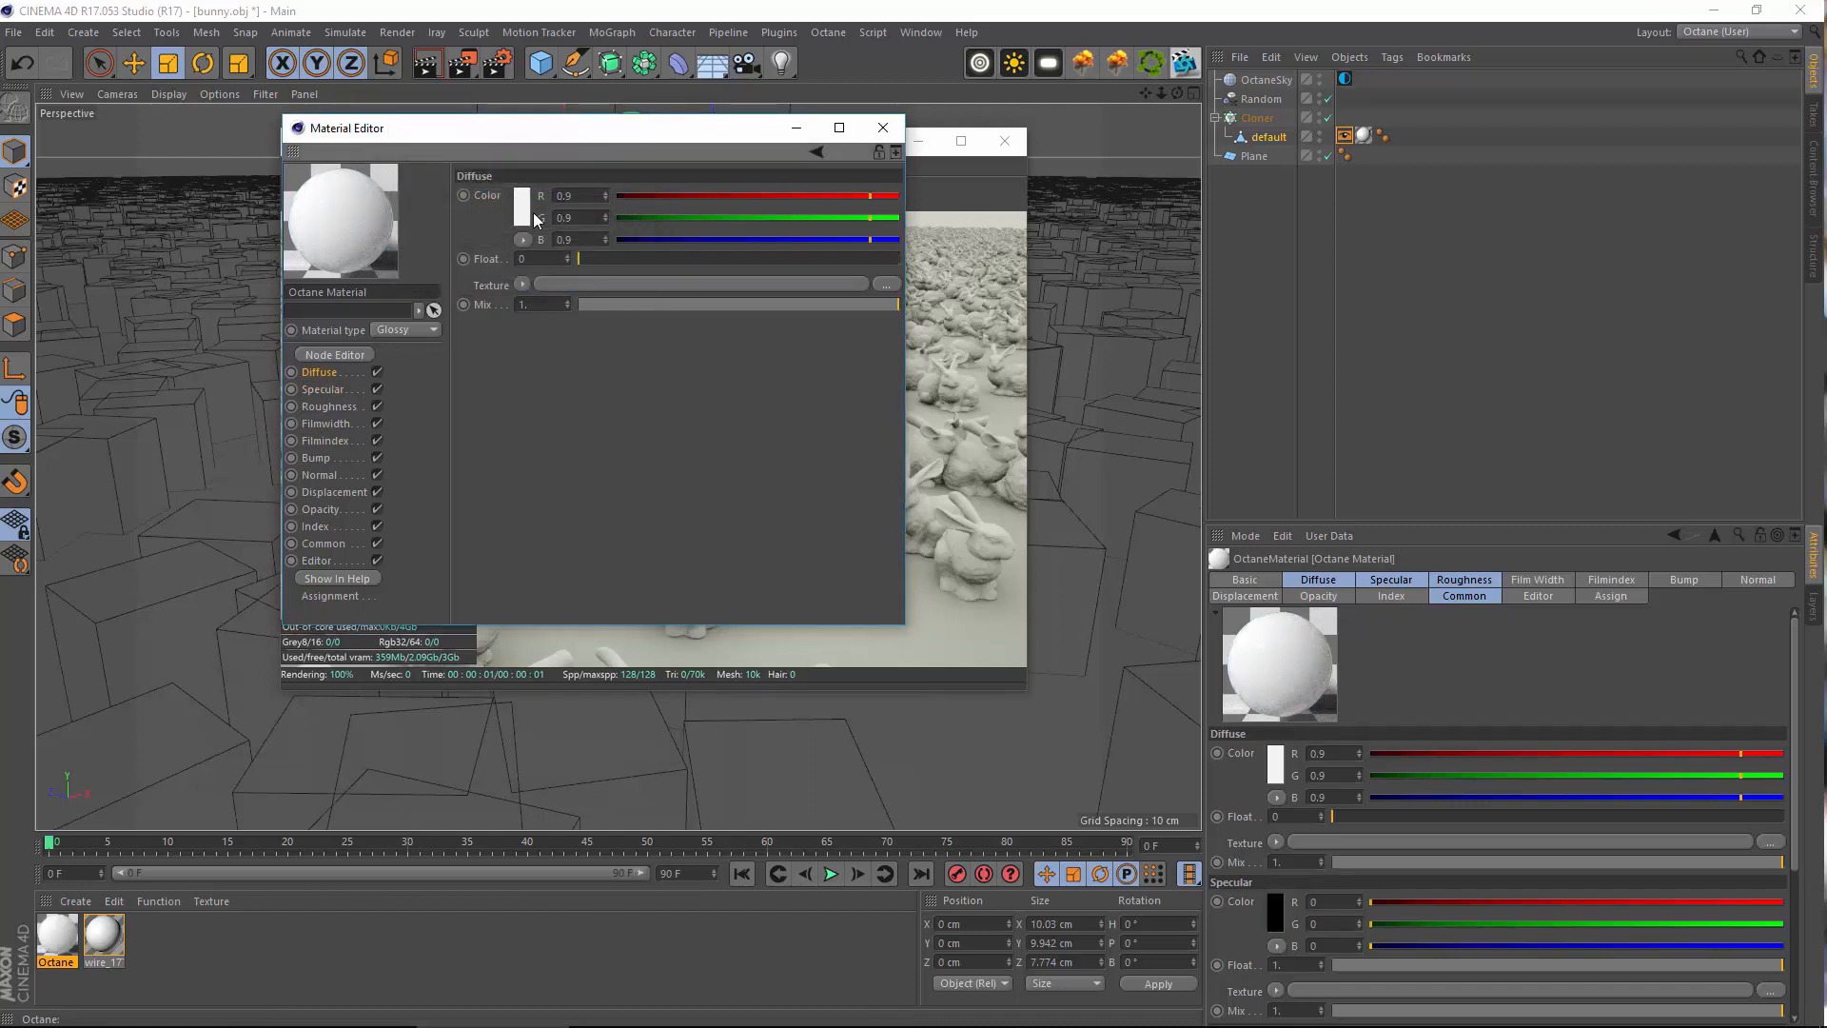
{"action": "left_click", "coordinate": [522, 218]}
{"action": "left_click_drag", "start_coordinate": [487, 205], "coordinate": [706, 219]}
{"action": "left_click", "coordinate": [491, 282]}
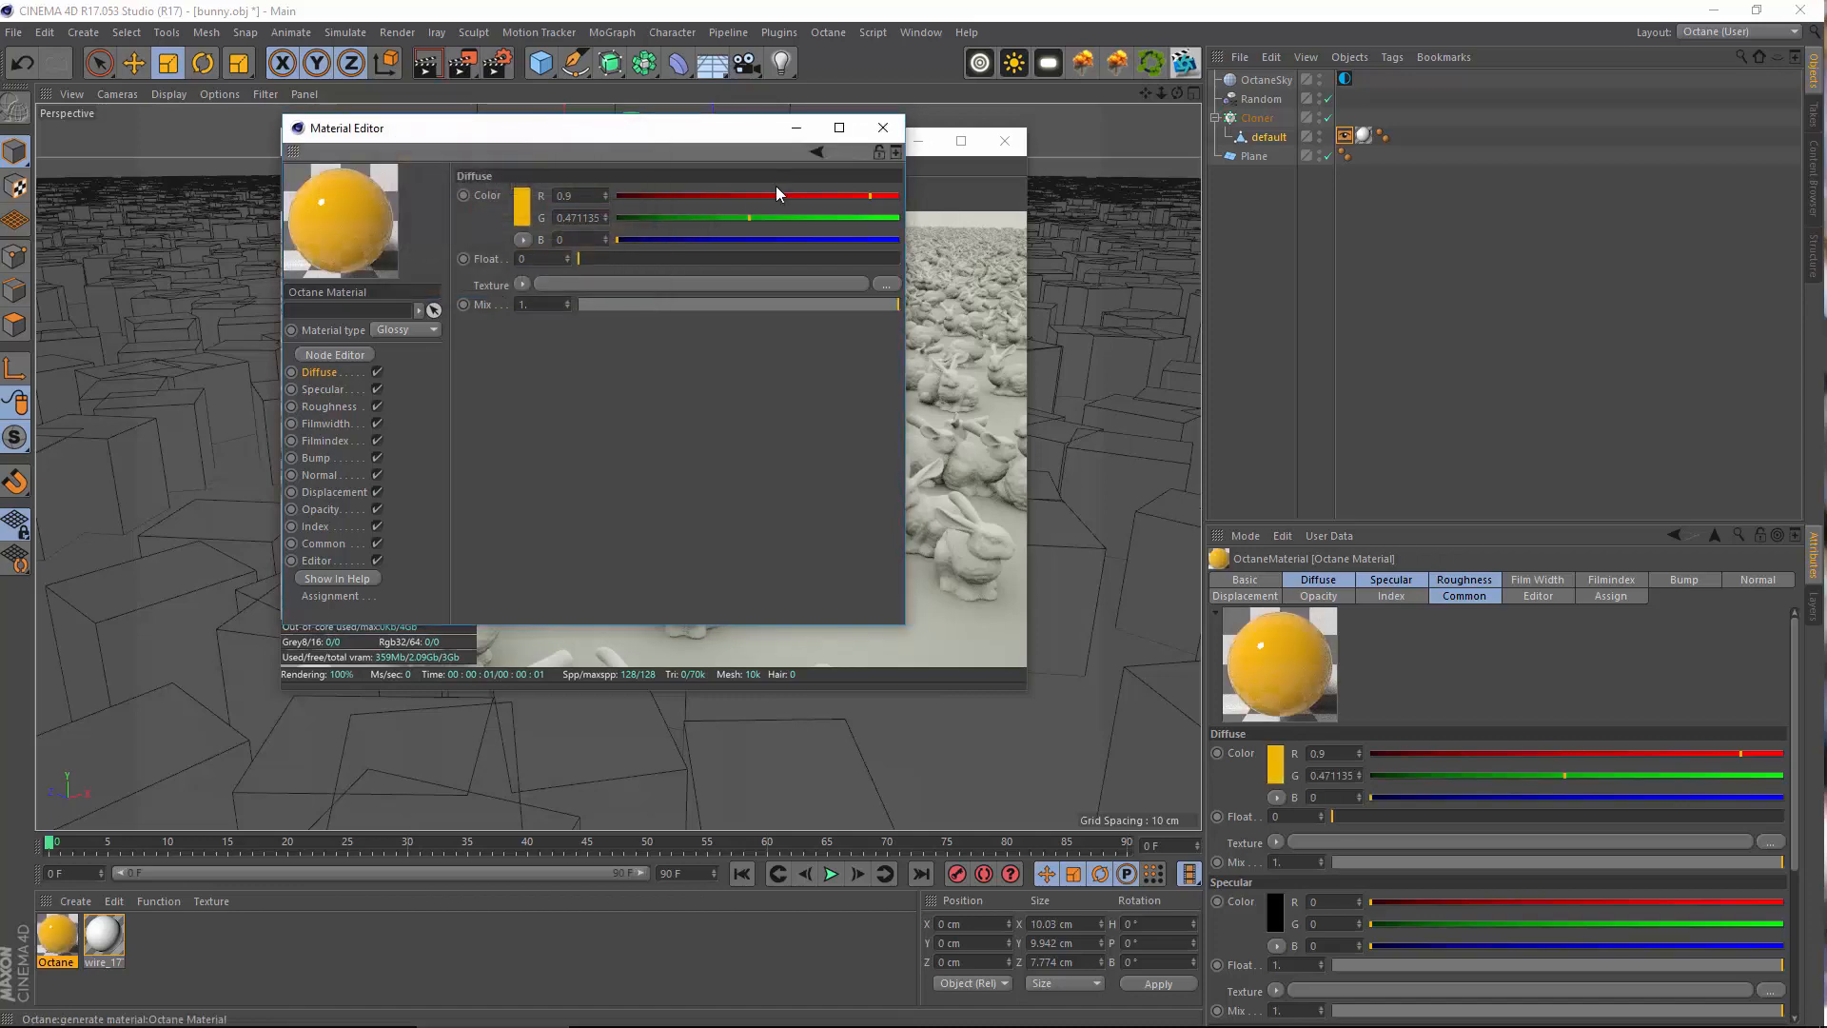
{"action": "left_click", "coordinate": [882, 127]}
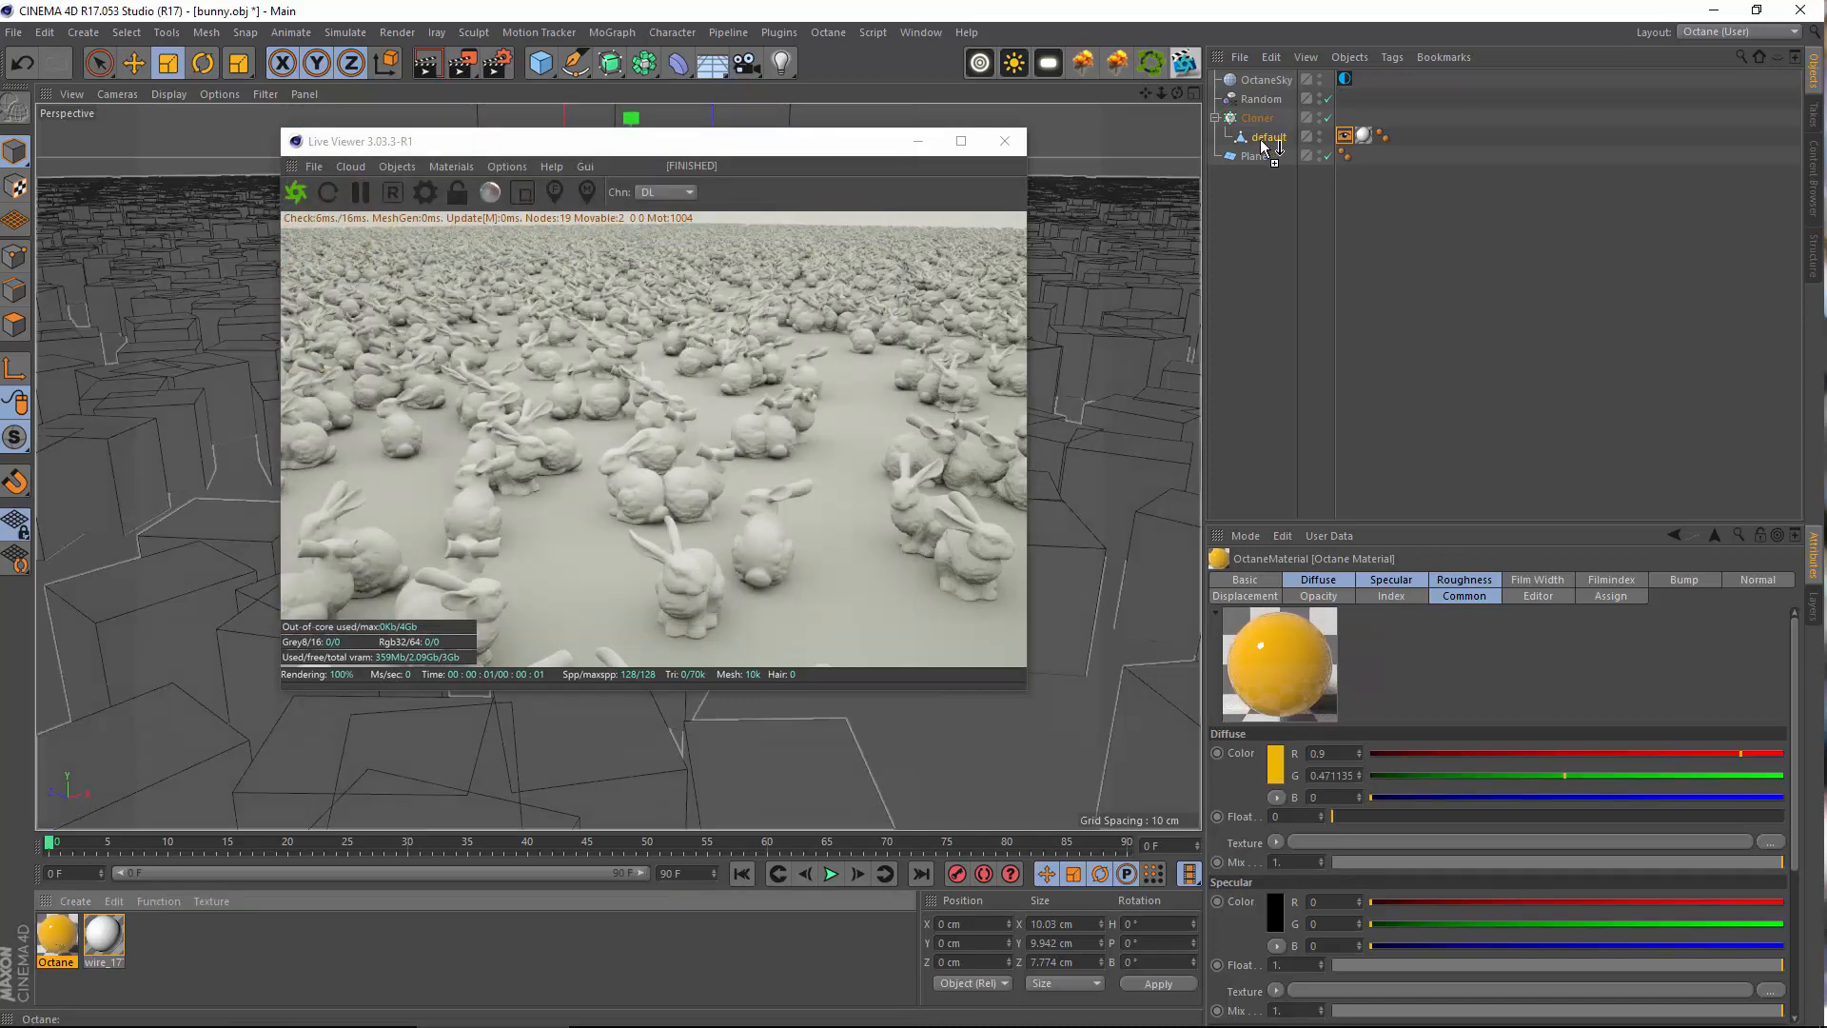
{"action": "left_click_drag", "start_coordinate": [1265, 143], "coordinate": [1365, 135]}
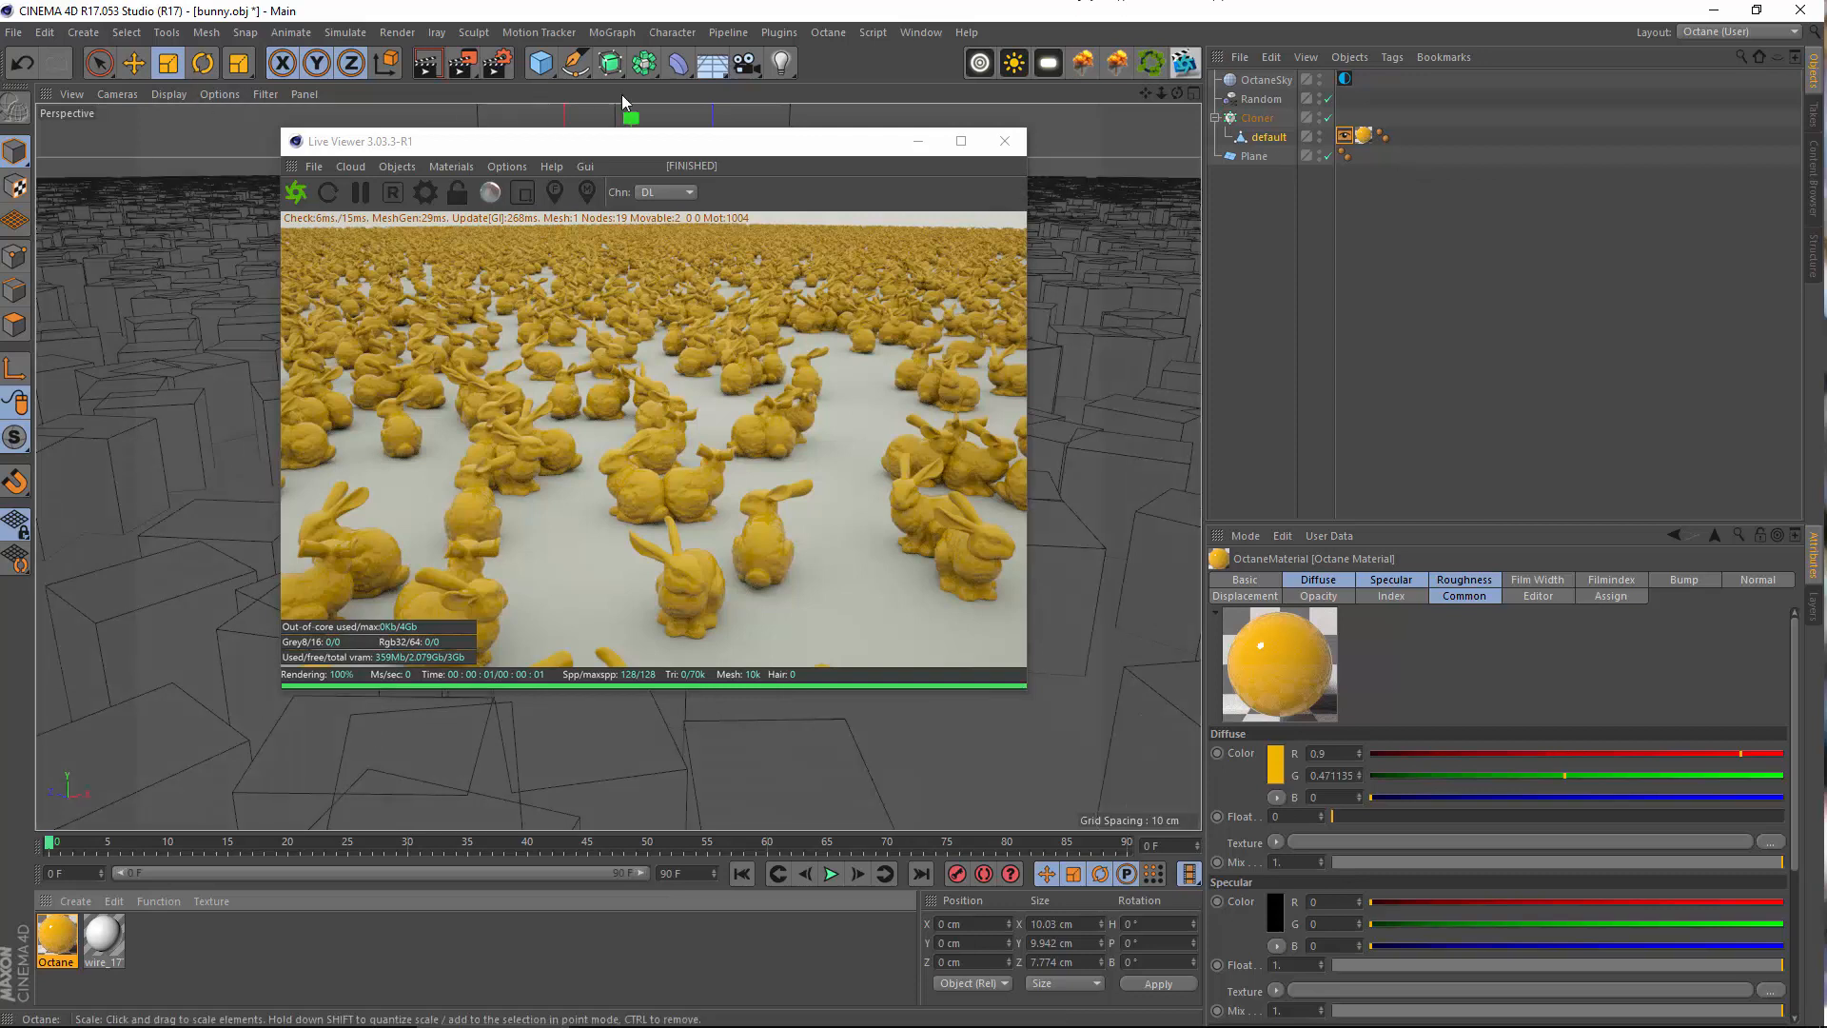
Increase the Cloner's count to 100000
{"action": "left_click", "coordinate": [1257, 117]}
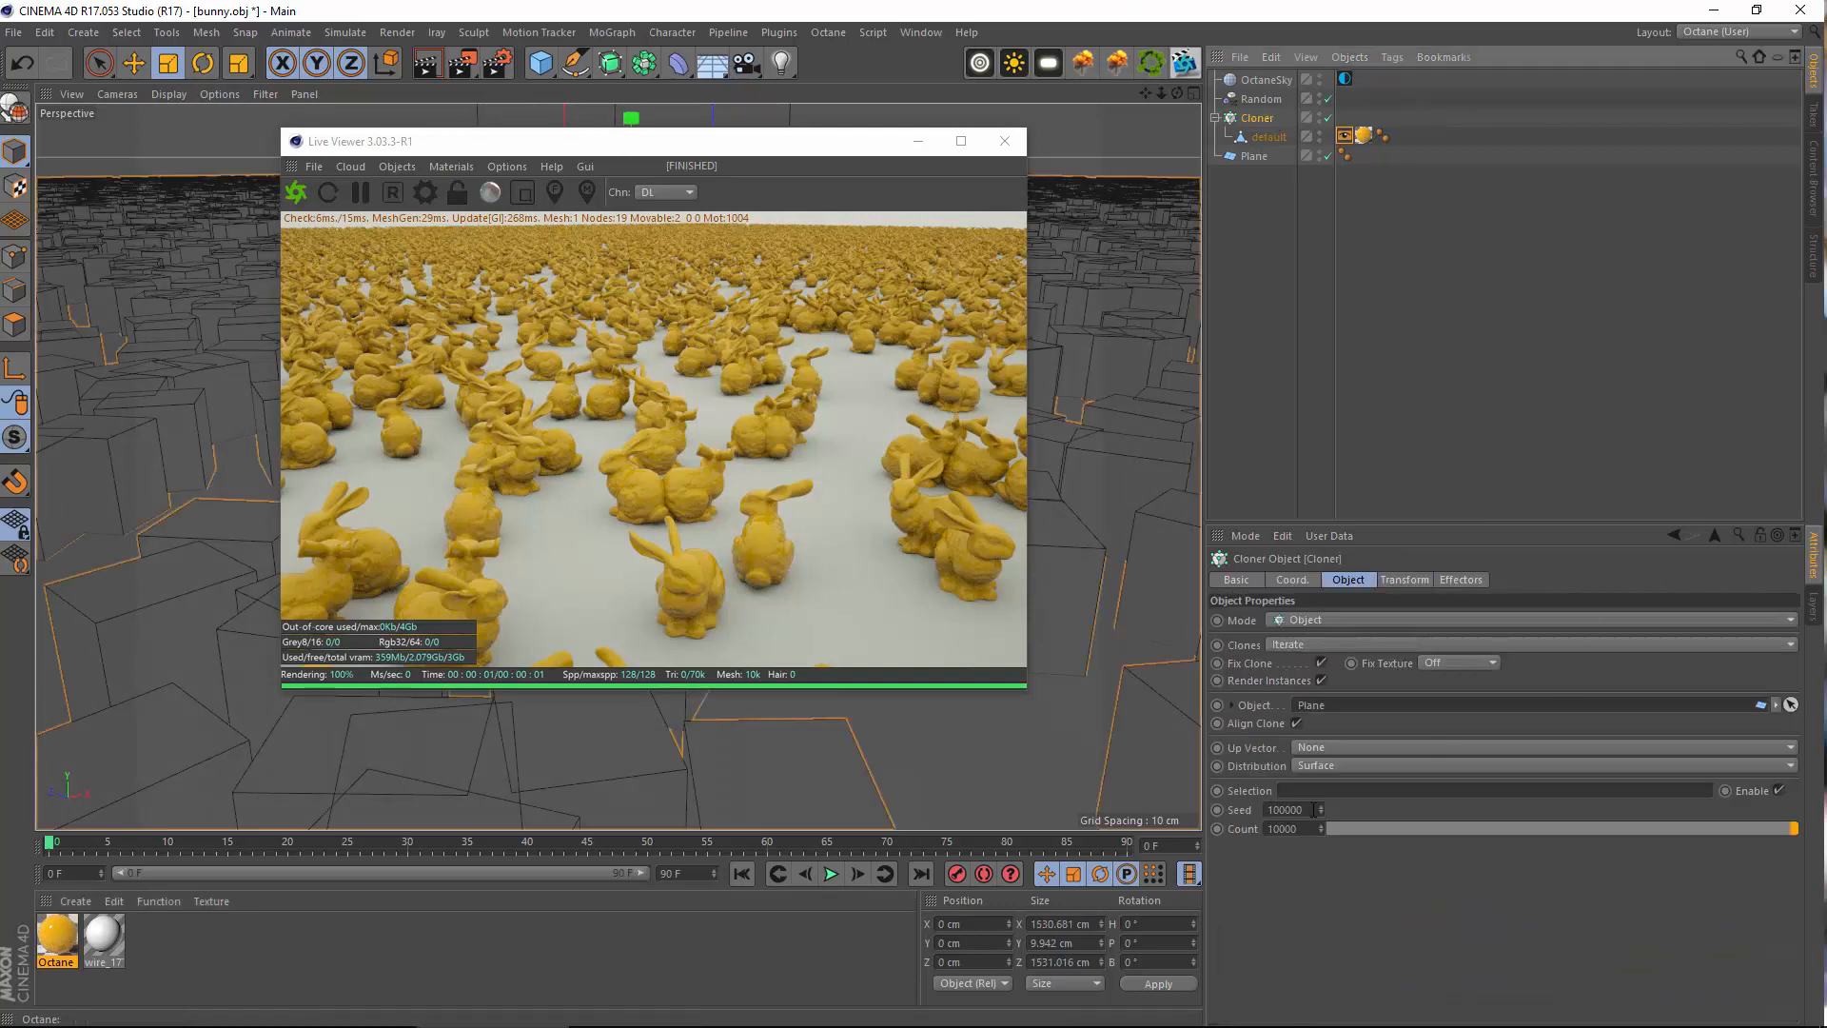
{"action": "left_click", "coordinate": [1308, 828]}
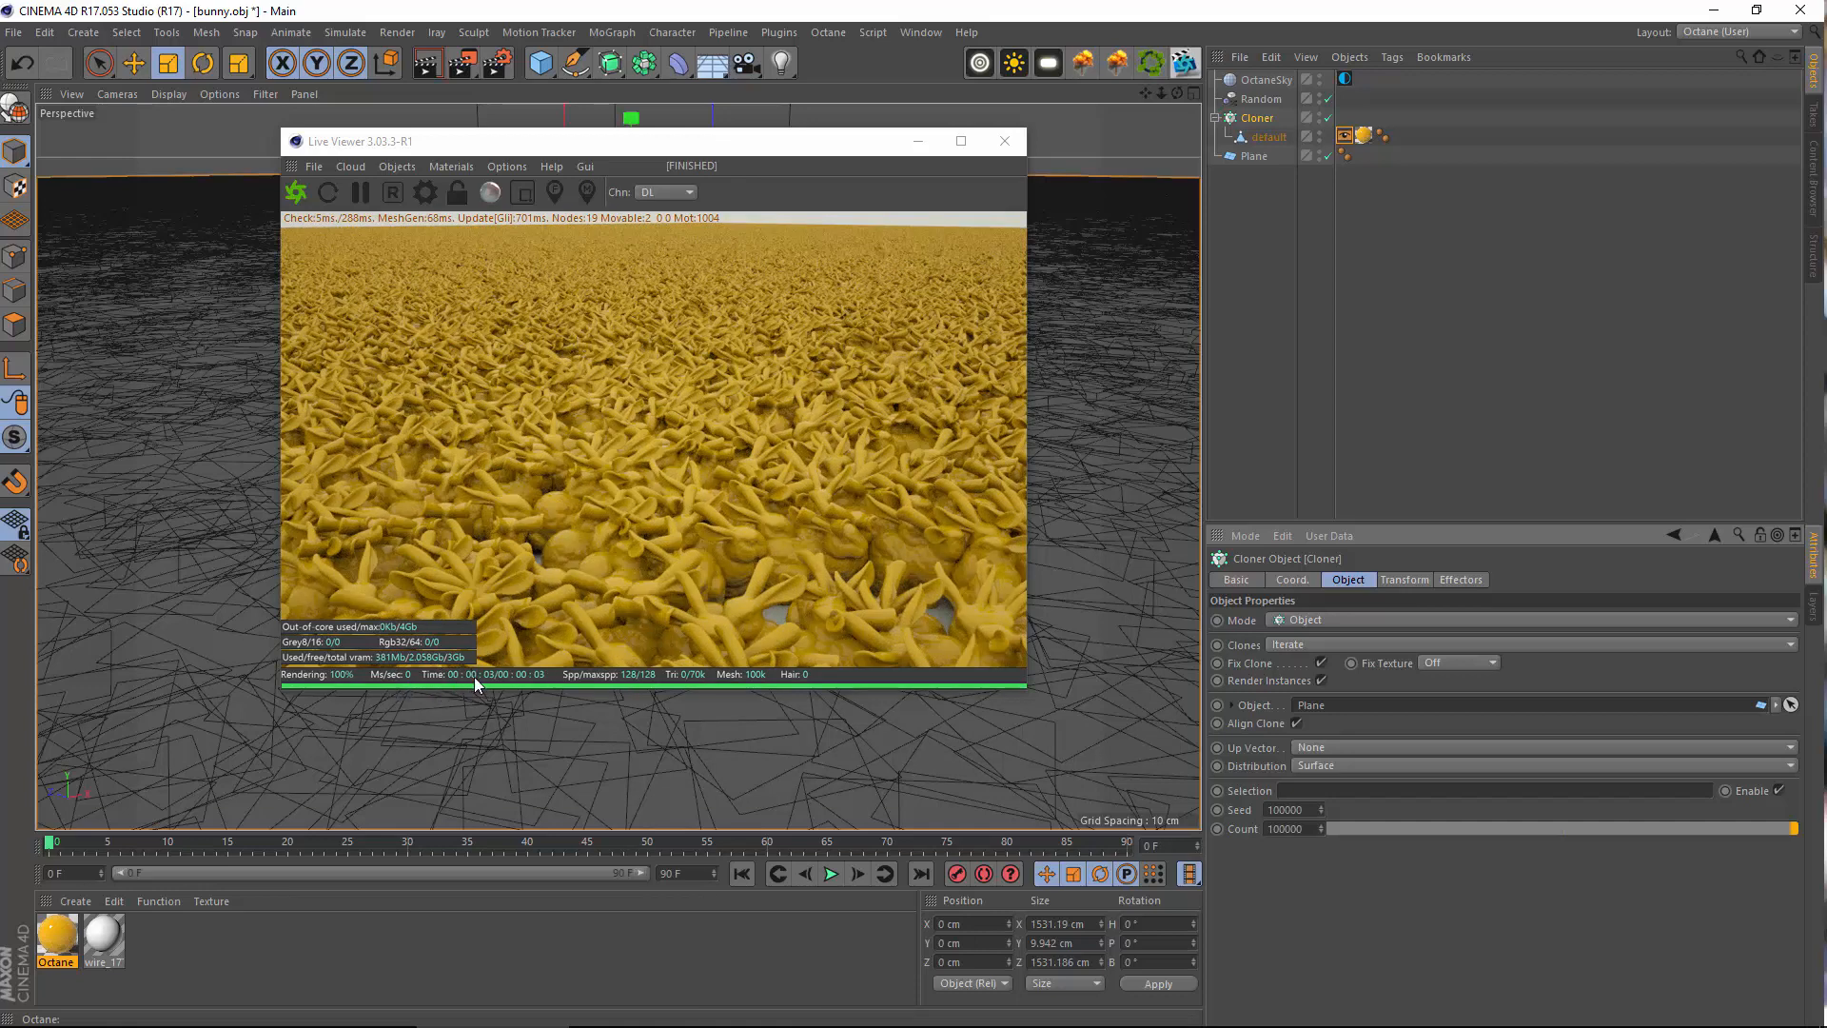
Try raising the Cloner's count to 1000000
{"action": "left_click", "coordinate": [1318, 829]}
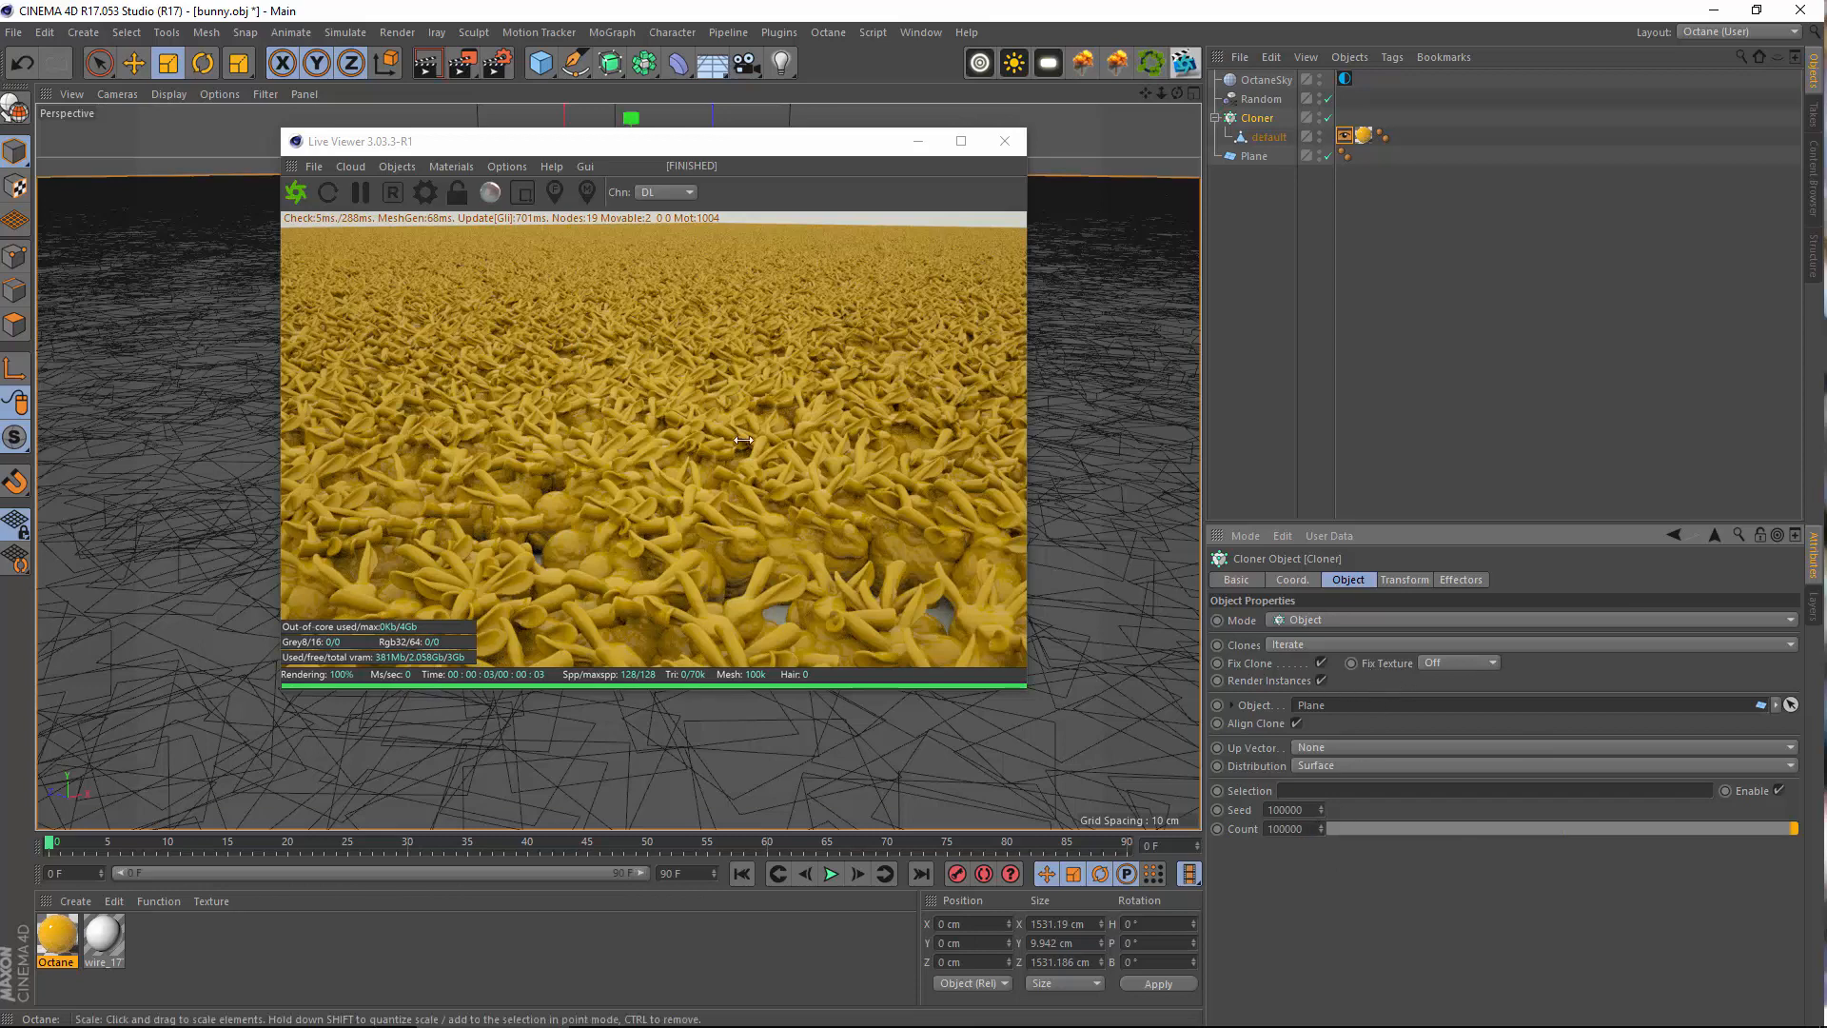
{"action": "type", "text": "0"}
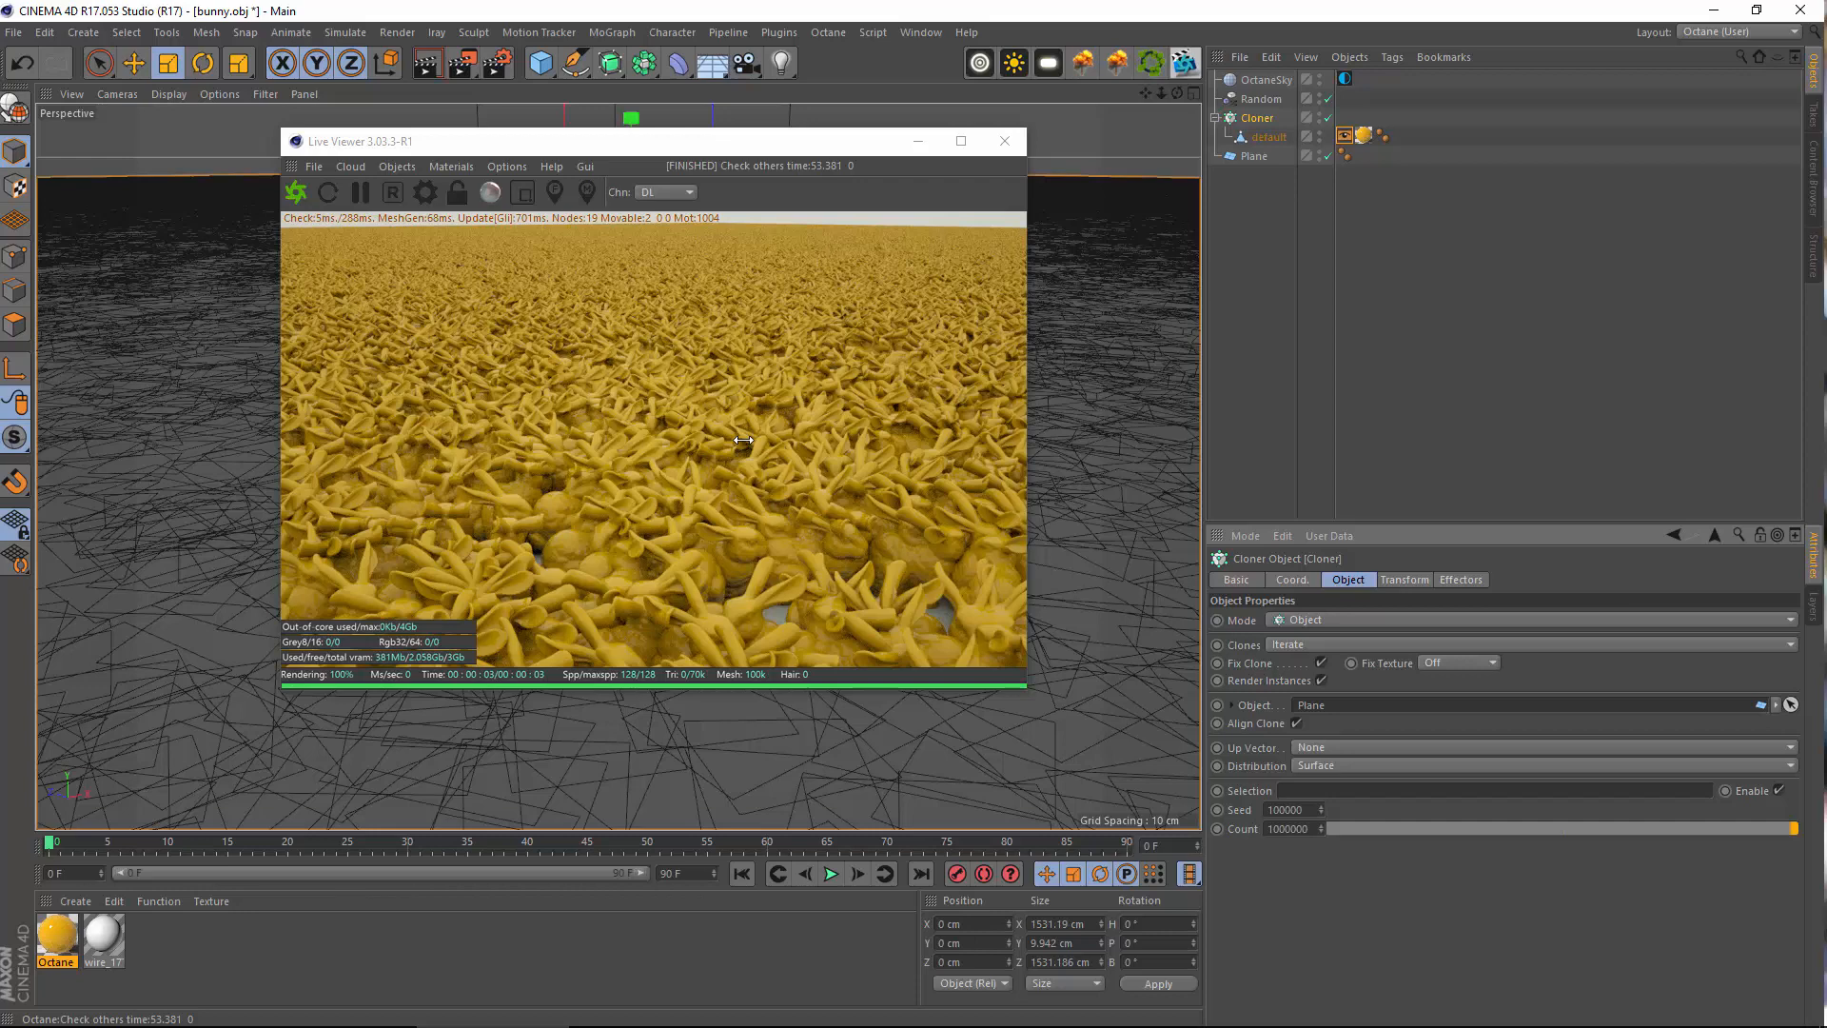
{"action": "left_click", "coordinate": [533, 148]}
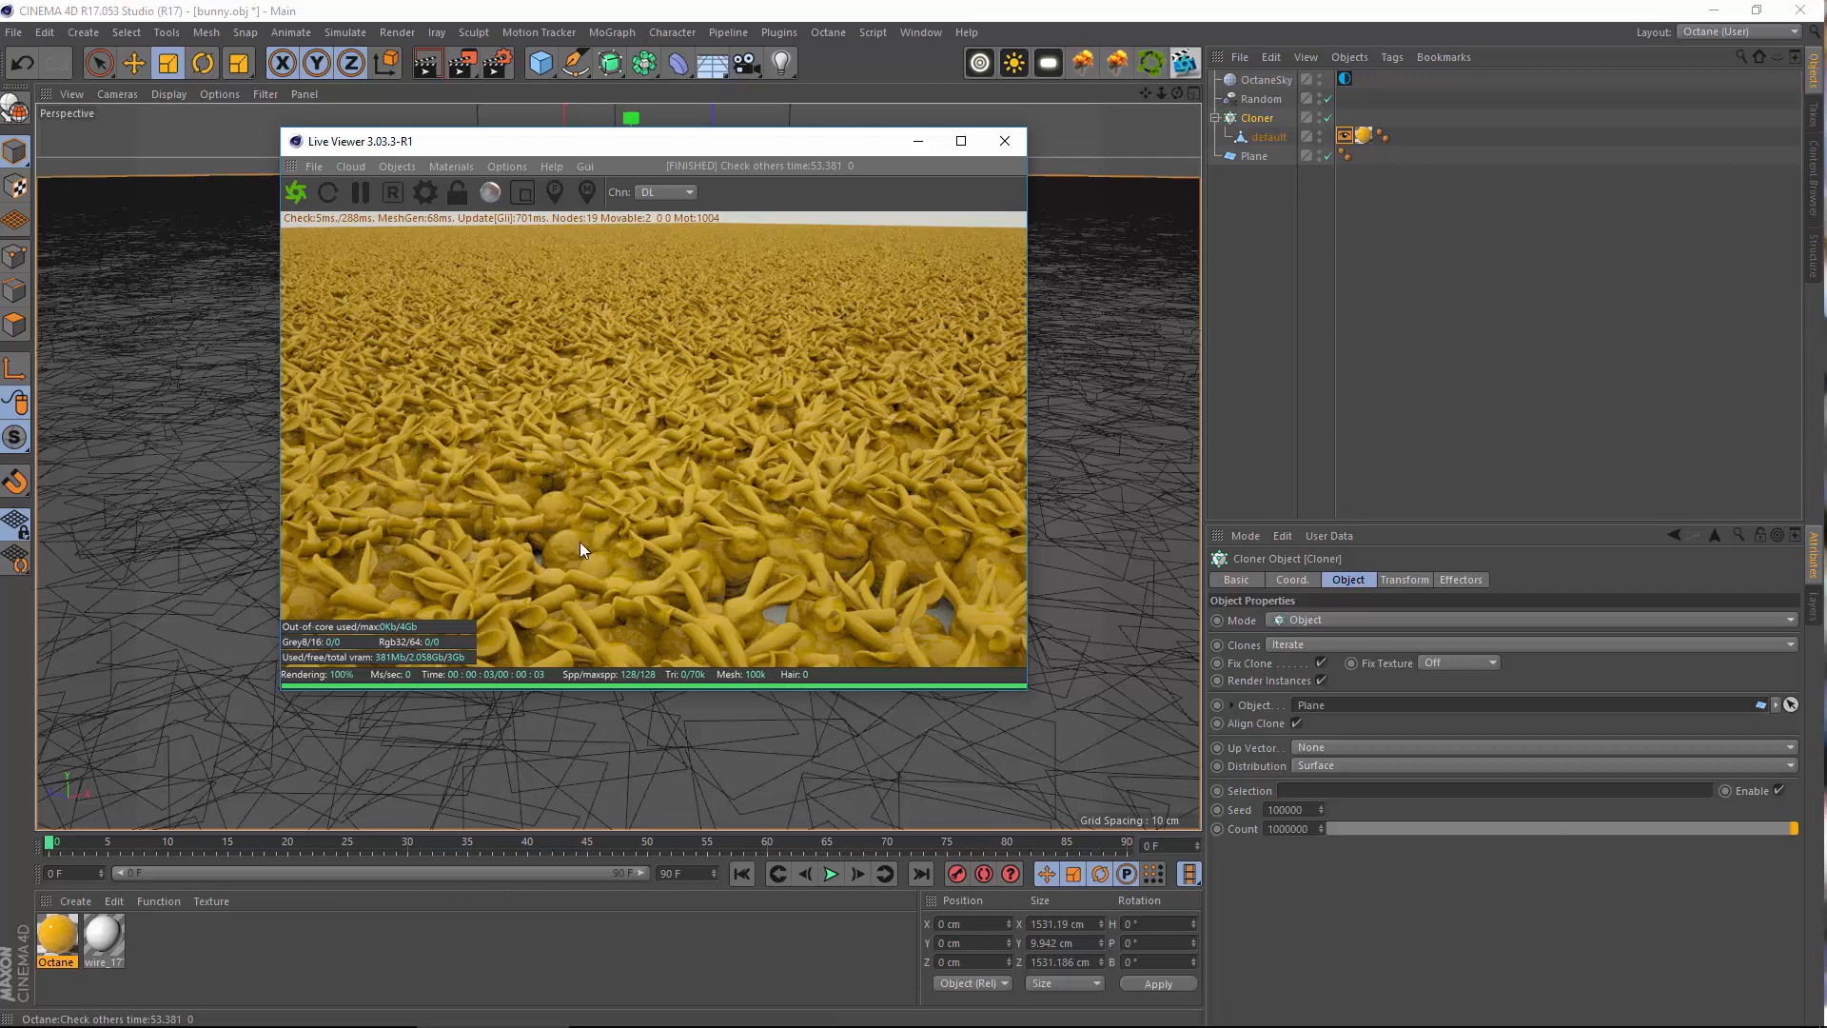
{"action": "double_click", "coordinate": [1308, 829]}
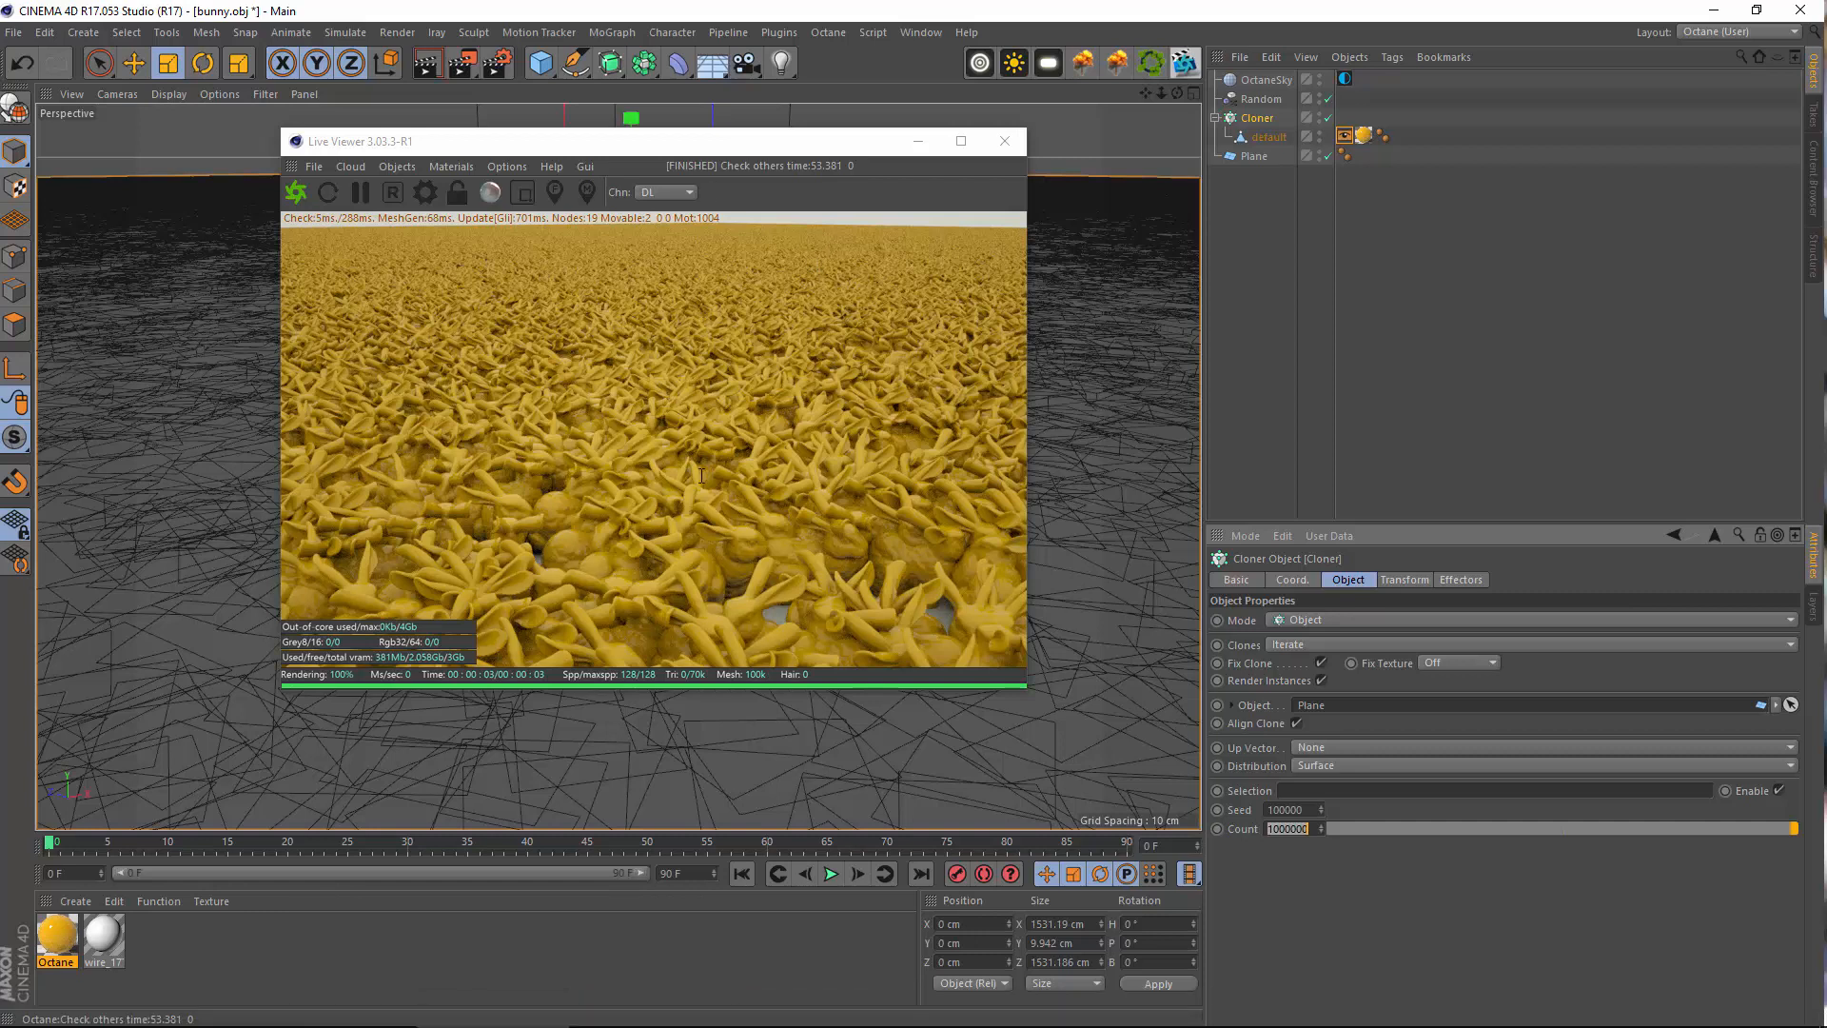
End the CINEMA 4D process in Task Manager, then close Task Manager
{"action": "key", "text": "ctrl+shift+Escape"}
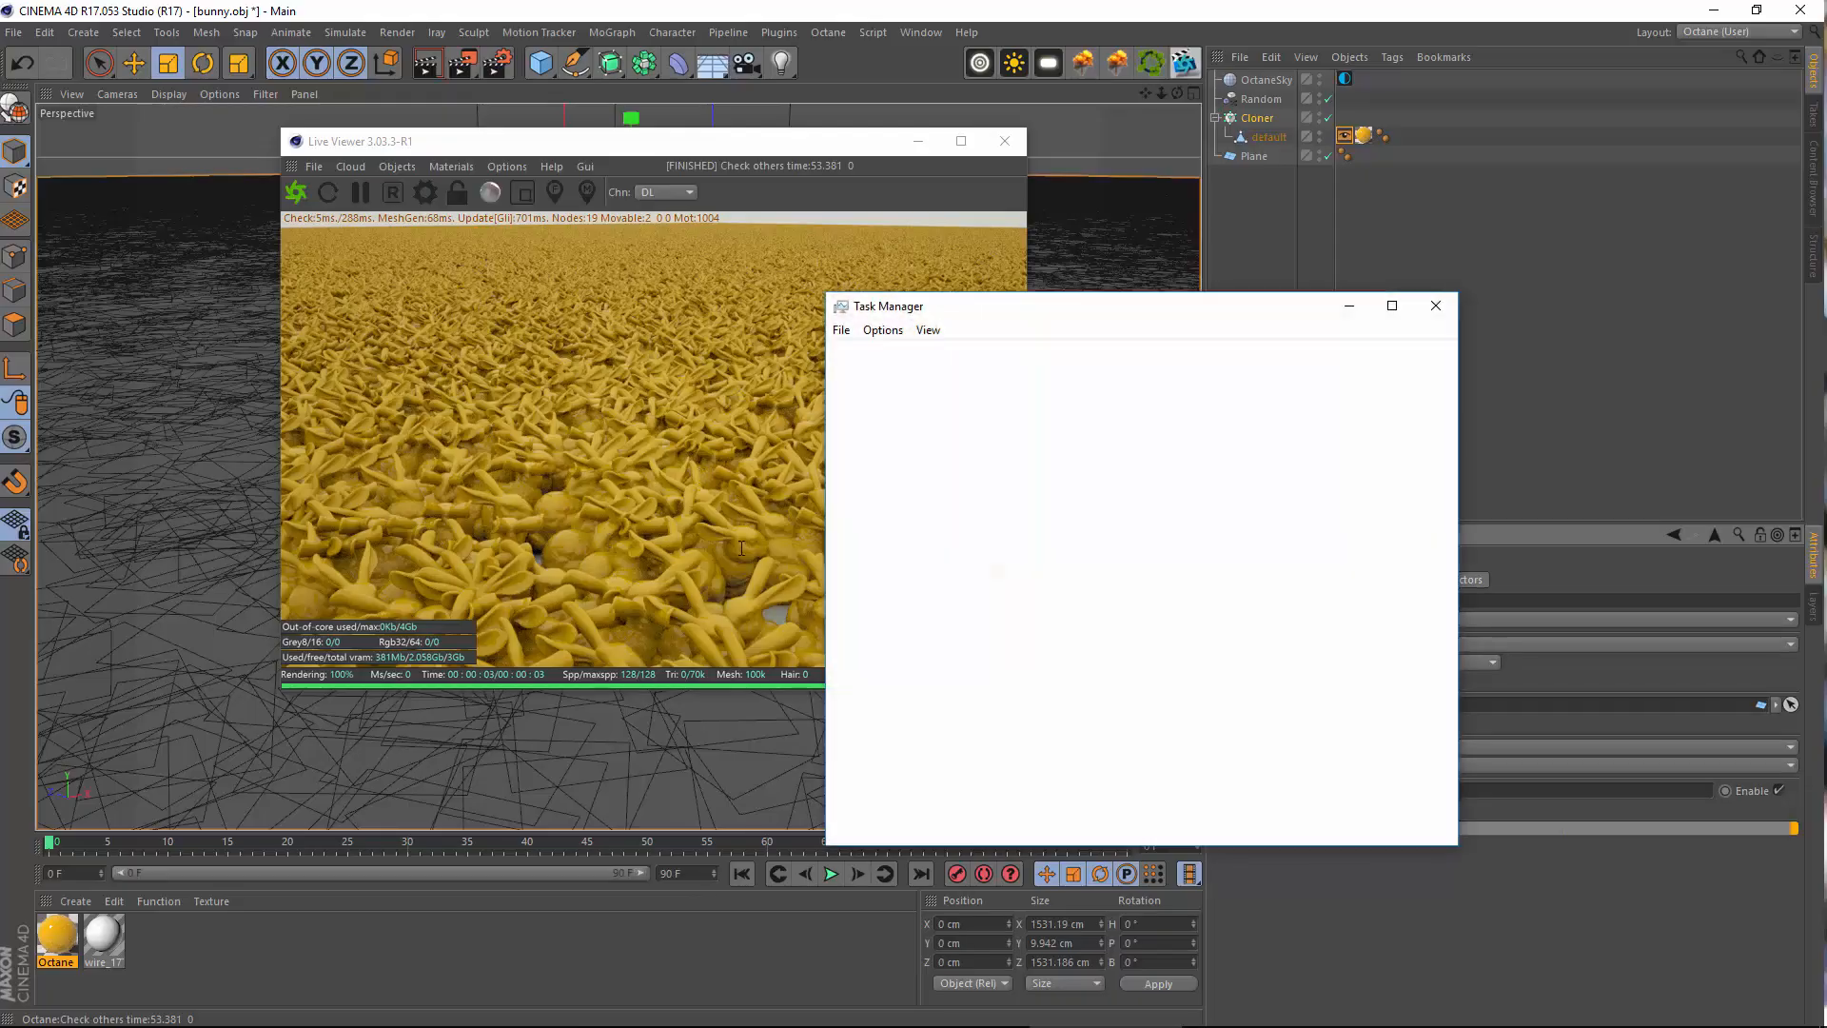
{"action": "left_click", "coordinate": [897, 522]}
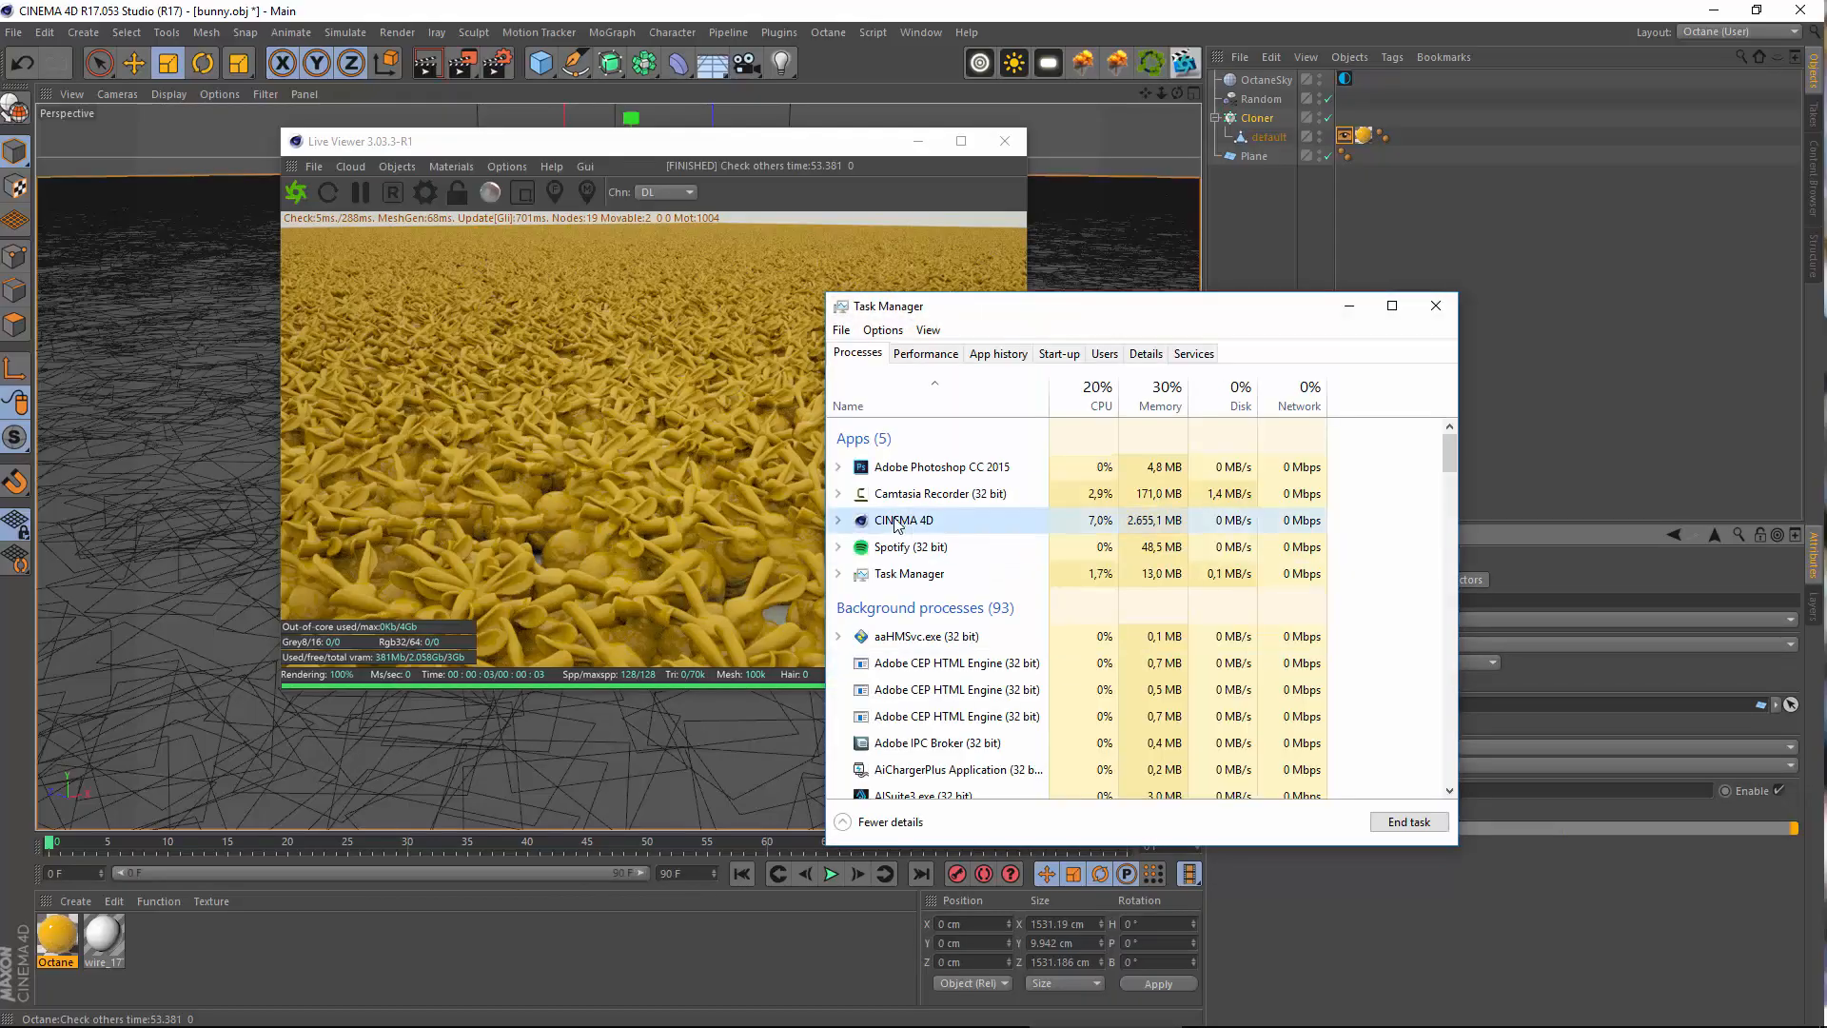
{"action": "right_click", "coordinate": [898, 522]}
{"action": "left_click", "coordinate": [952, 559]}
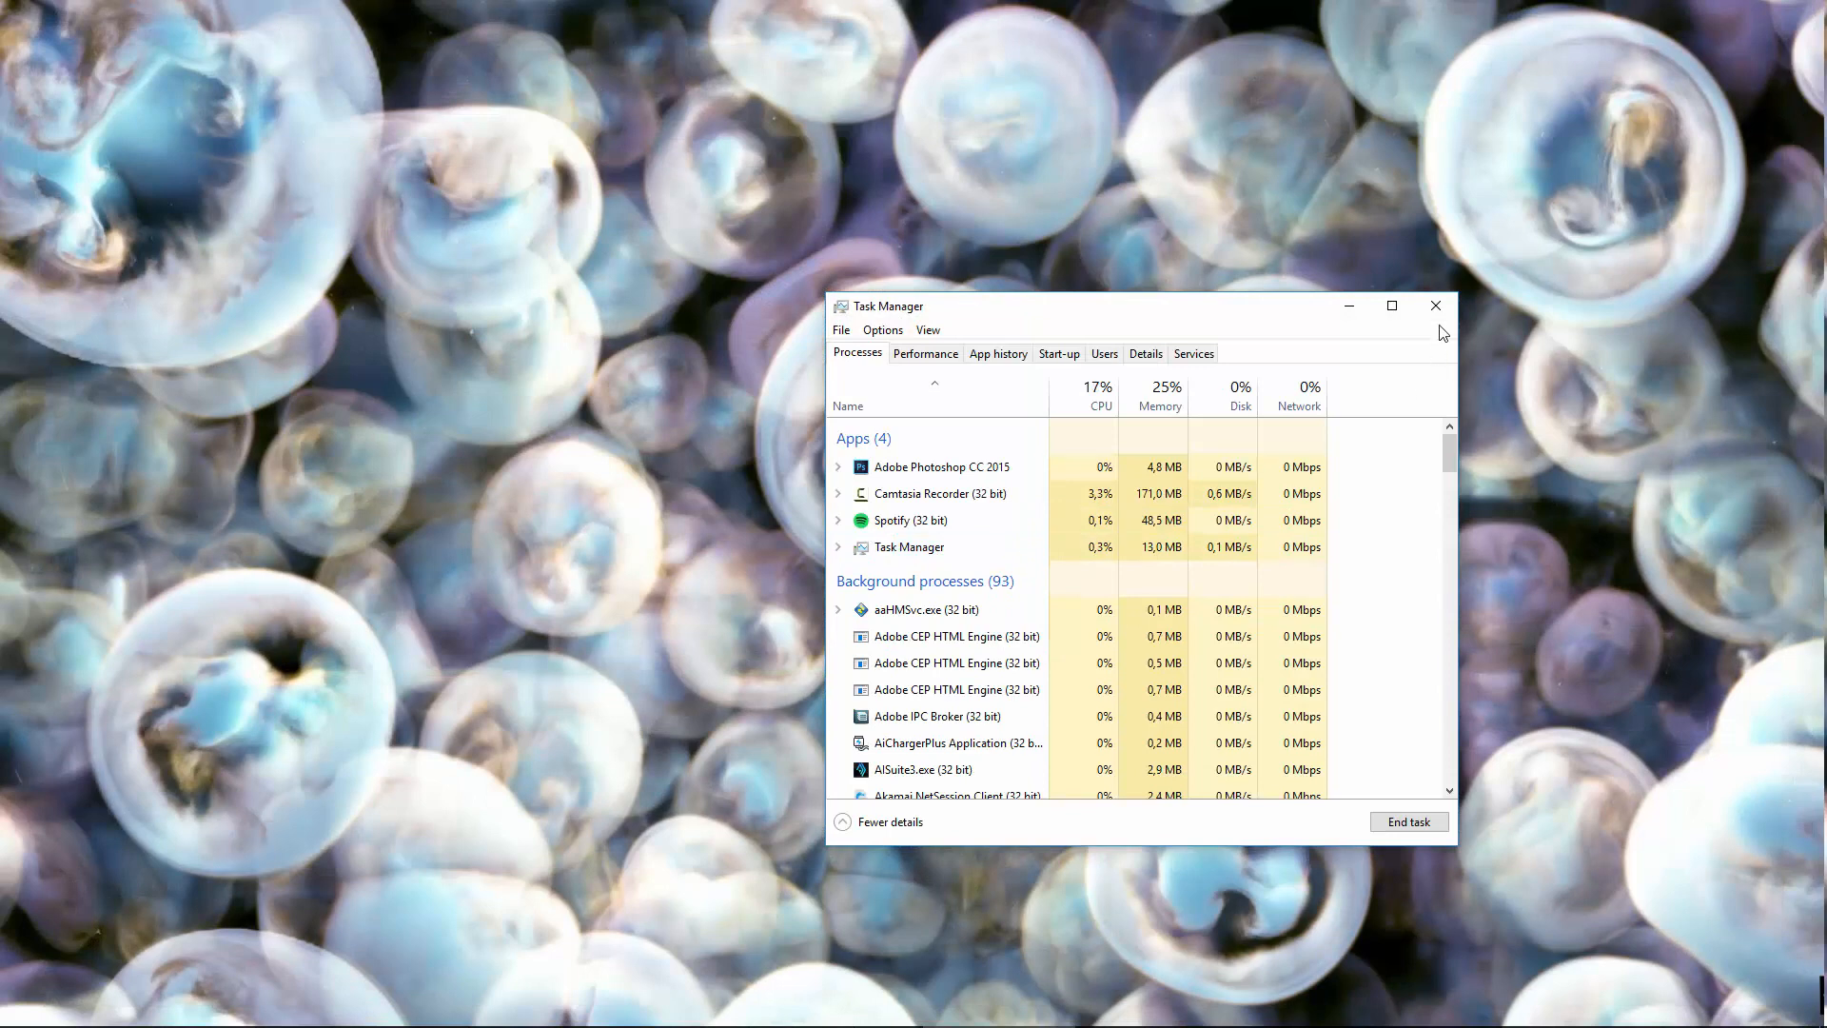
{"action": "left_click", "coordinate": [1436, 305]}
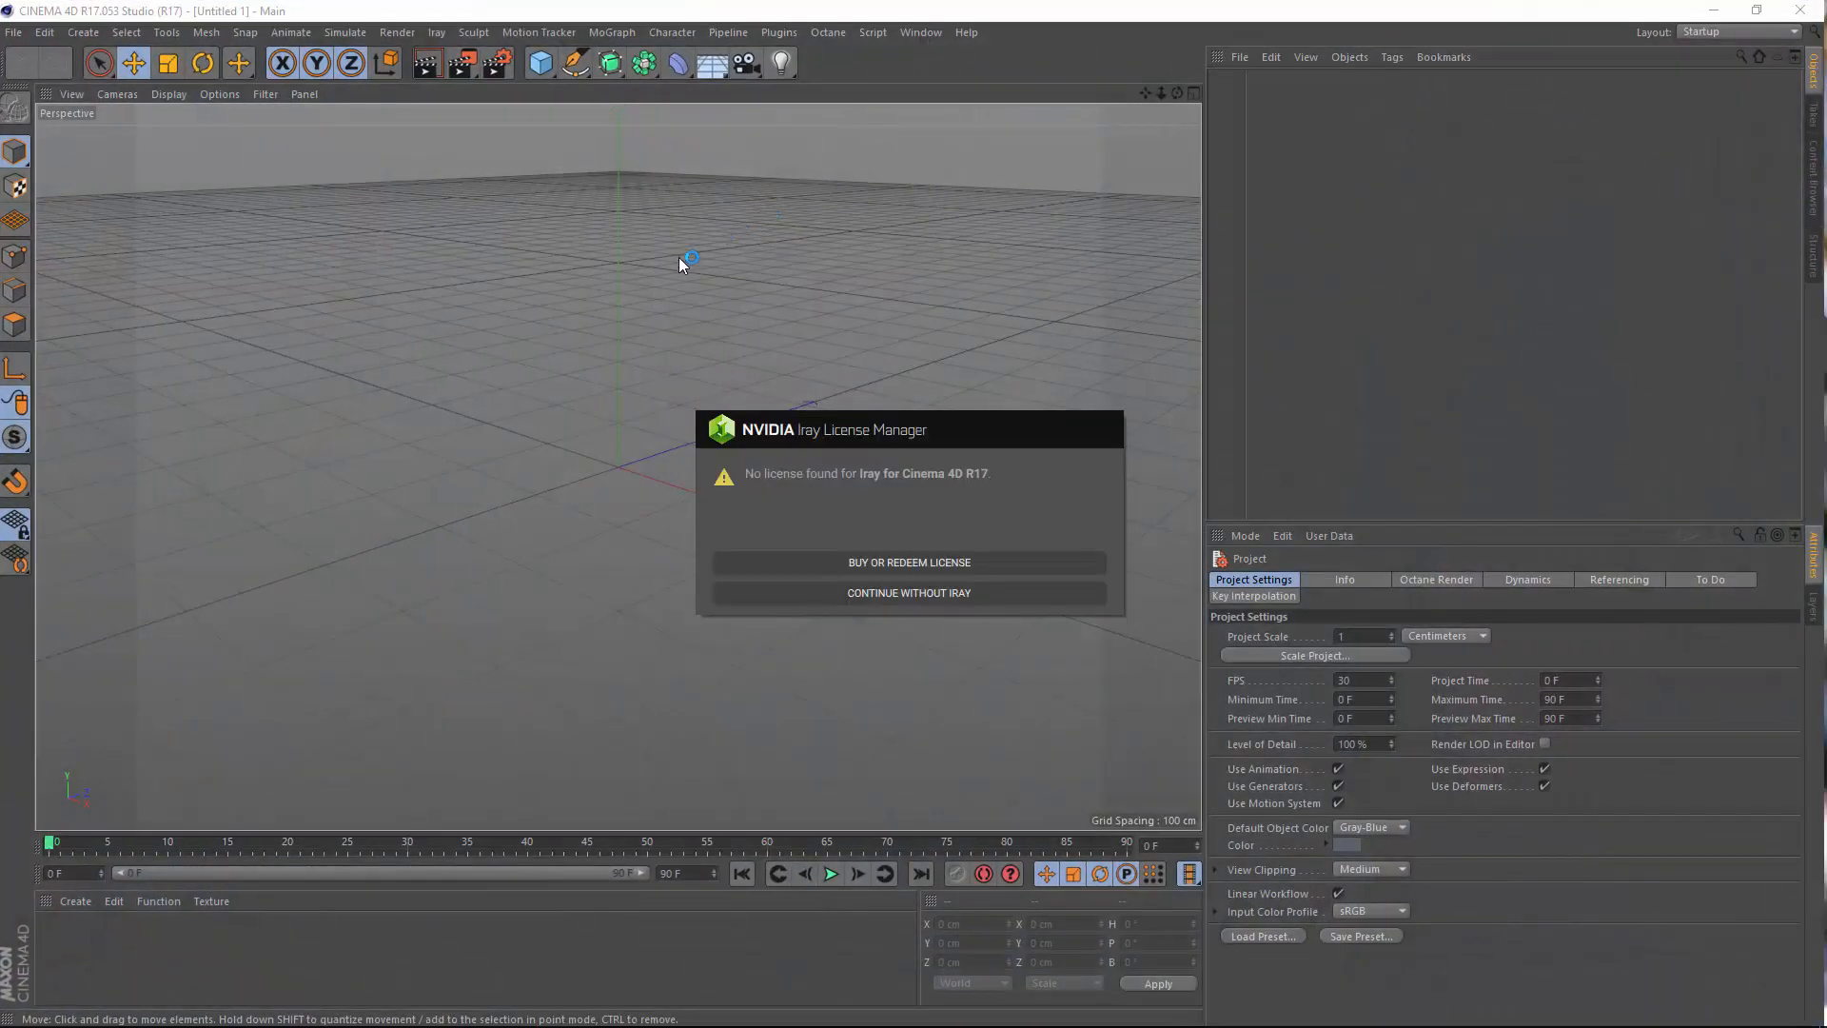
Continue without the Iray license, then open the Octane Settings window and enlarge it to show all kernel parameters
{"action": "left_click", "coordinate": [908, 592]}
{"action": "left_click", "coordinate": [612, 33]}
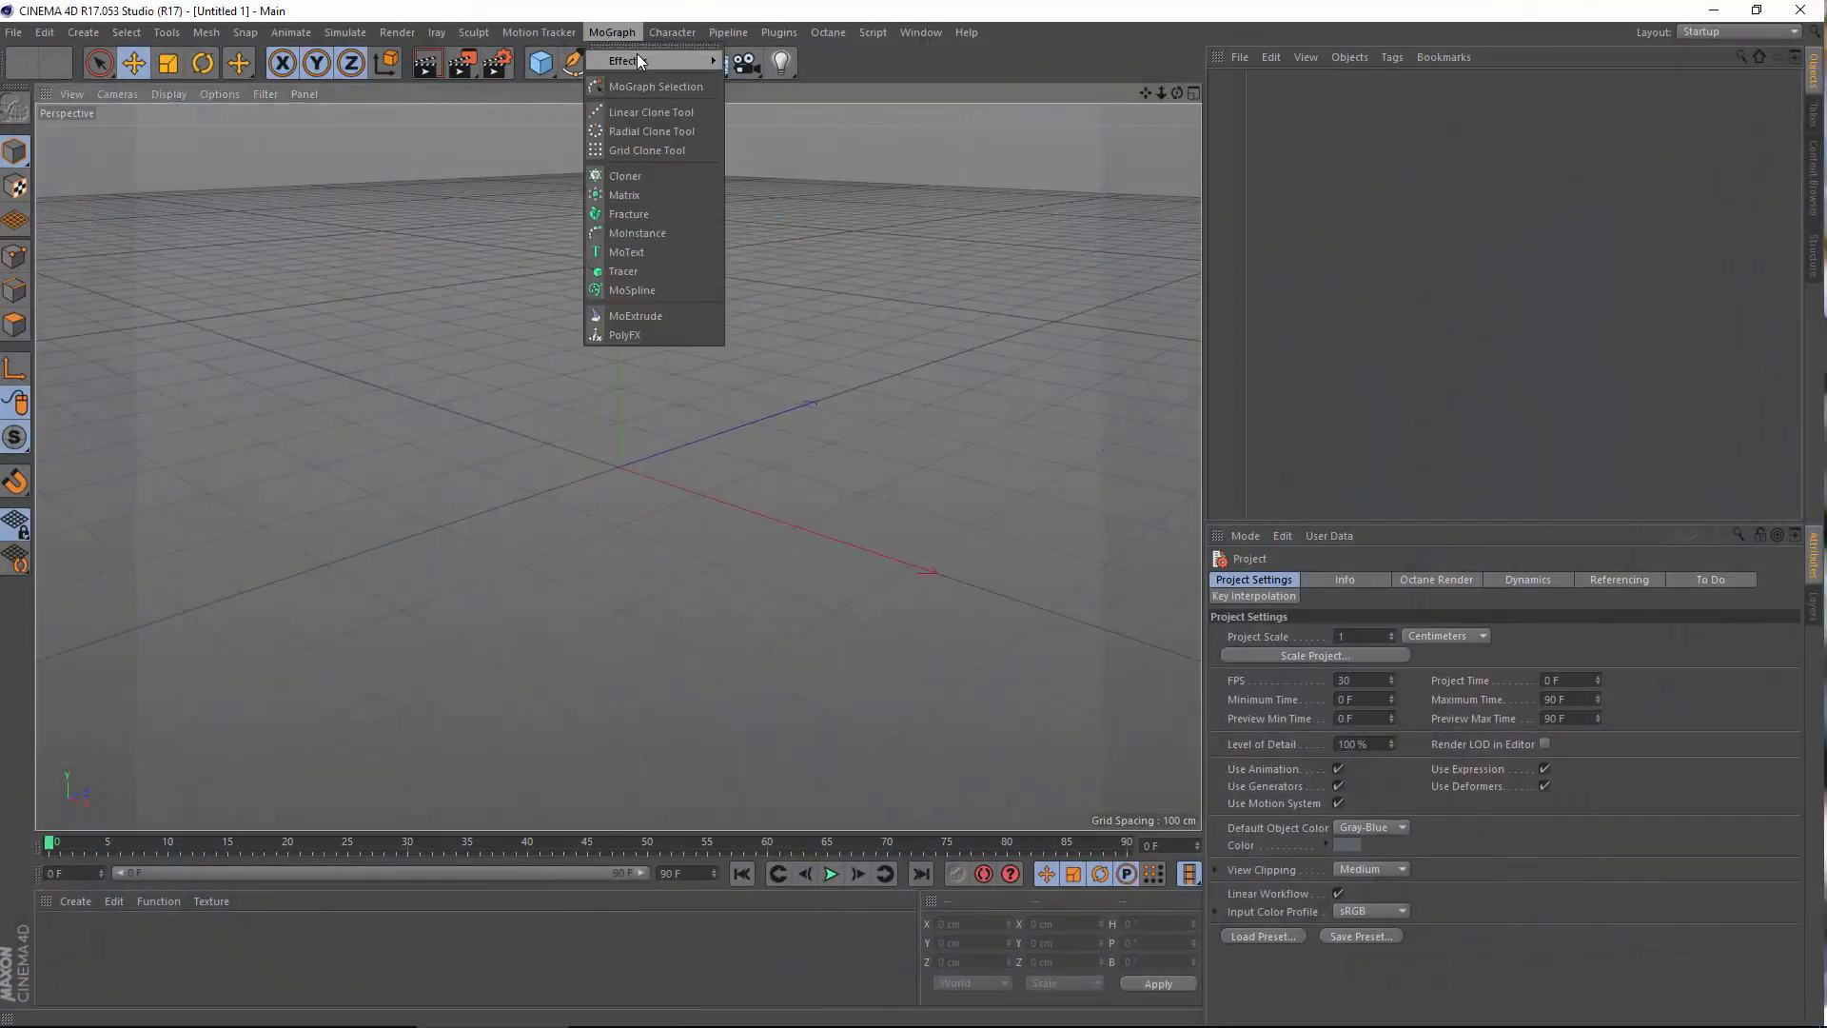
{"action": "left_click", "coordinate": [982, 5]}
{"action": "left_click", "coordinate": [1480, 169]}
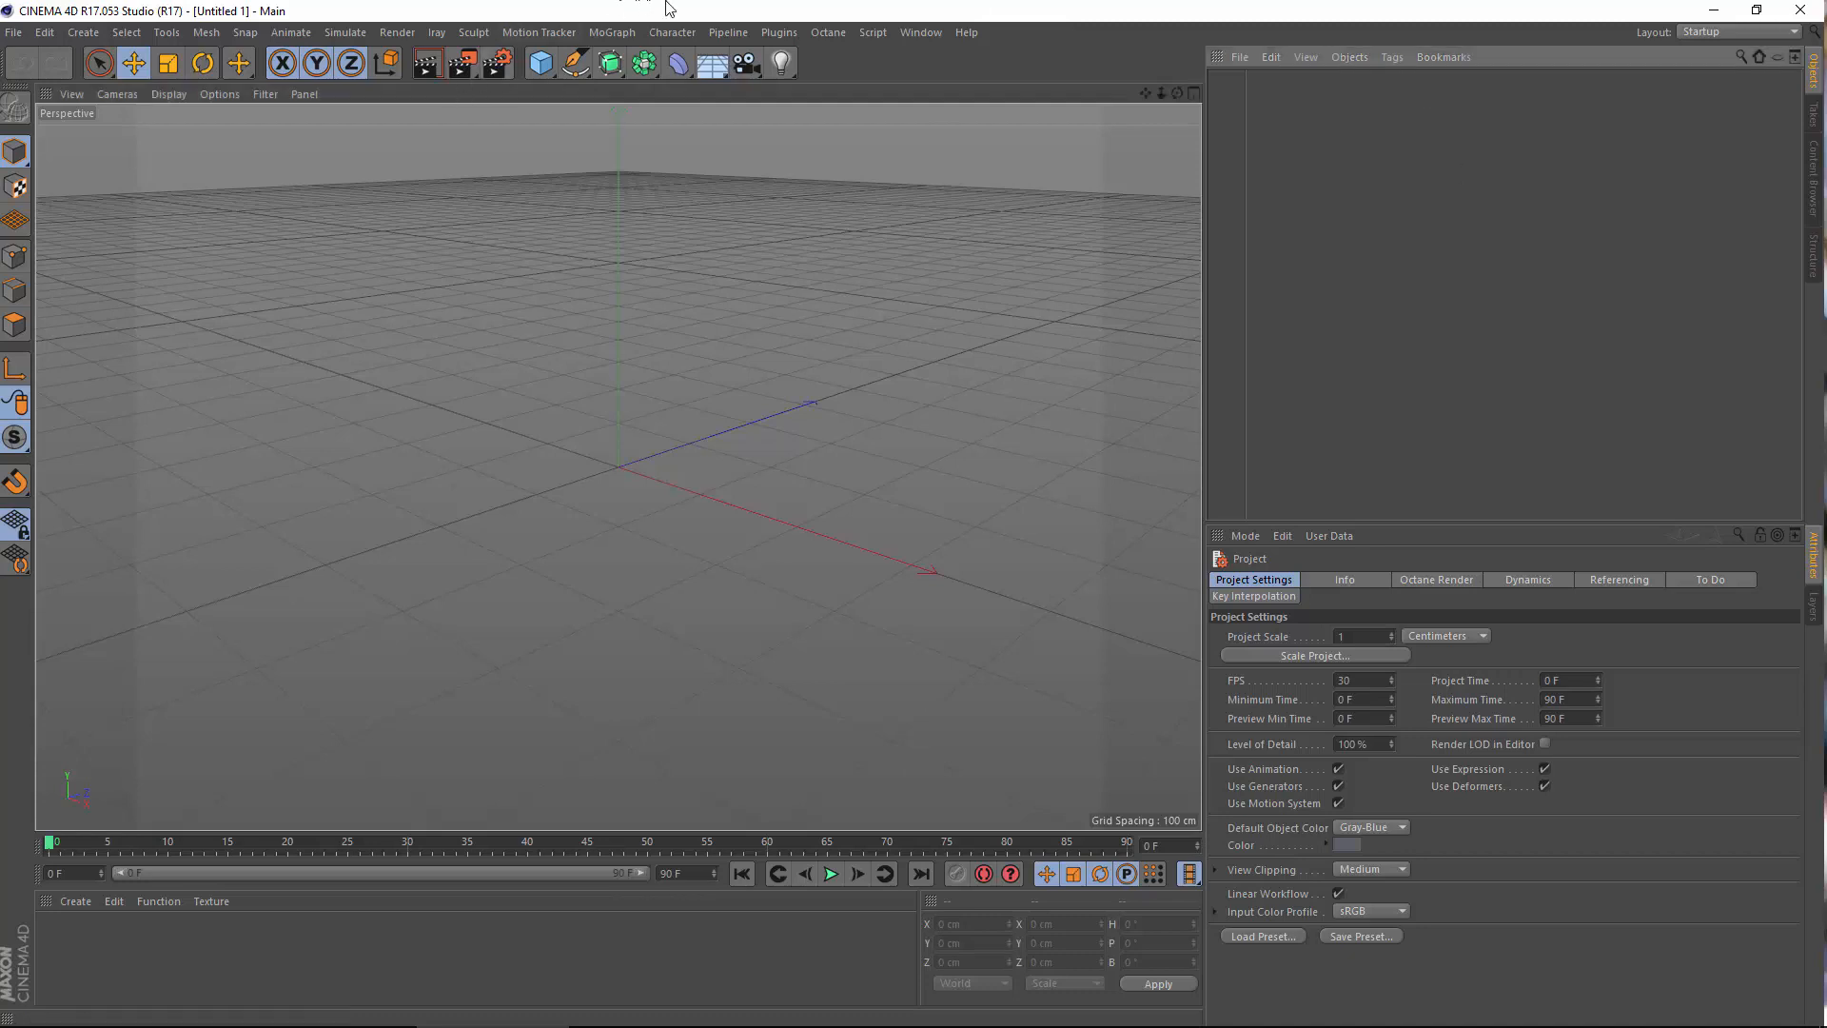
{"action": "left_click", "coordinate": [764, 34]}
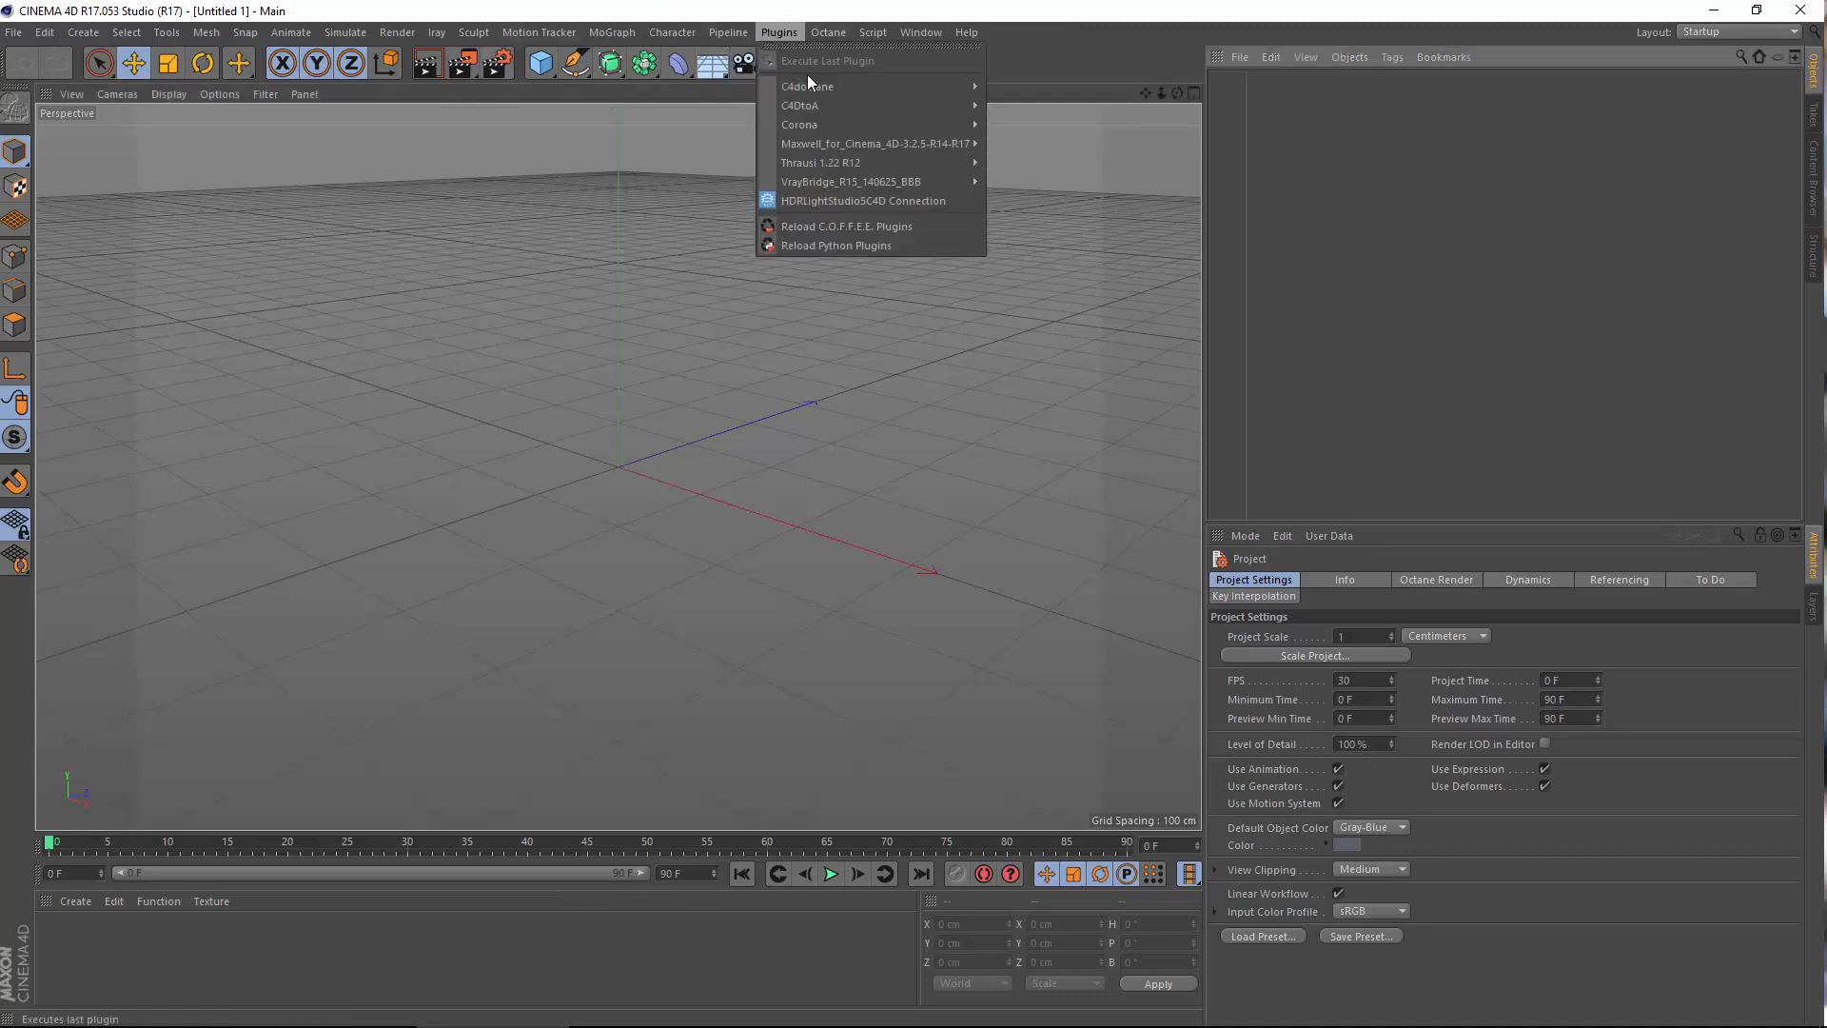
{"action": "mouse_move", "coordinate": [875, 88]}
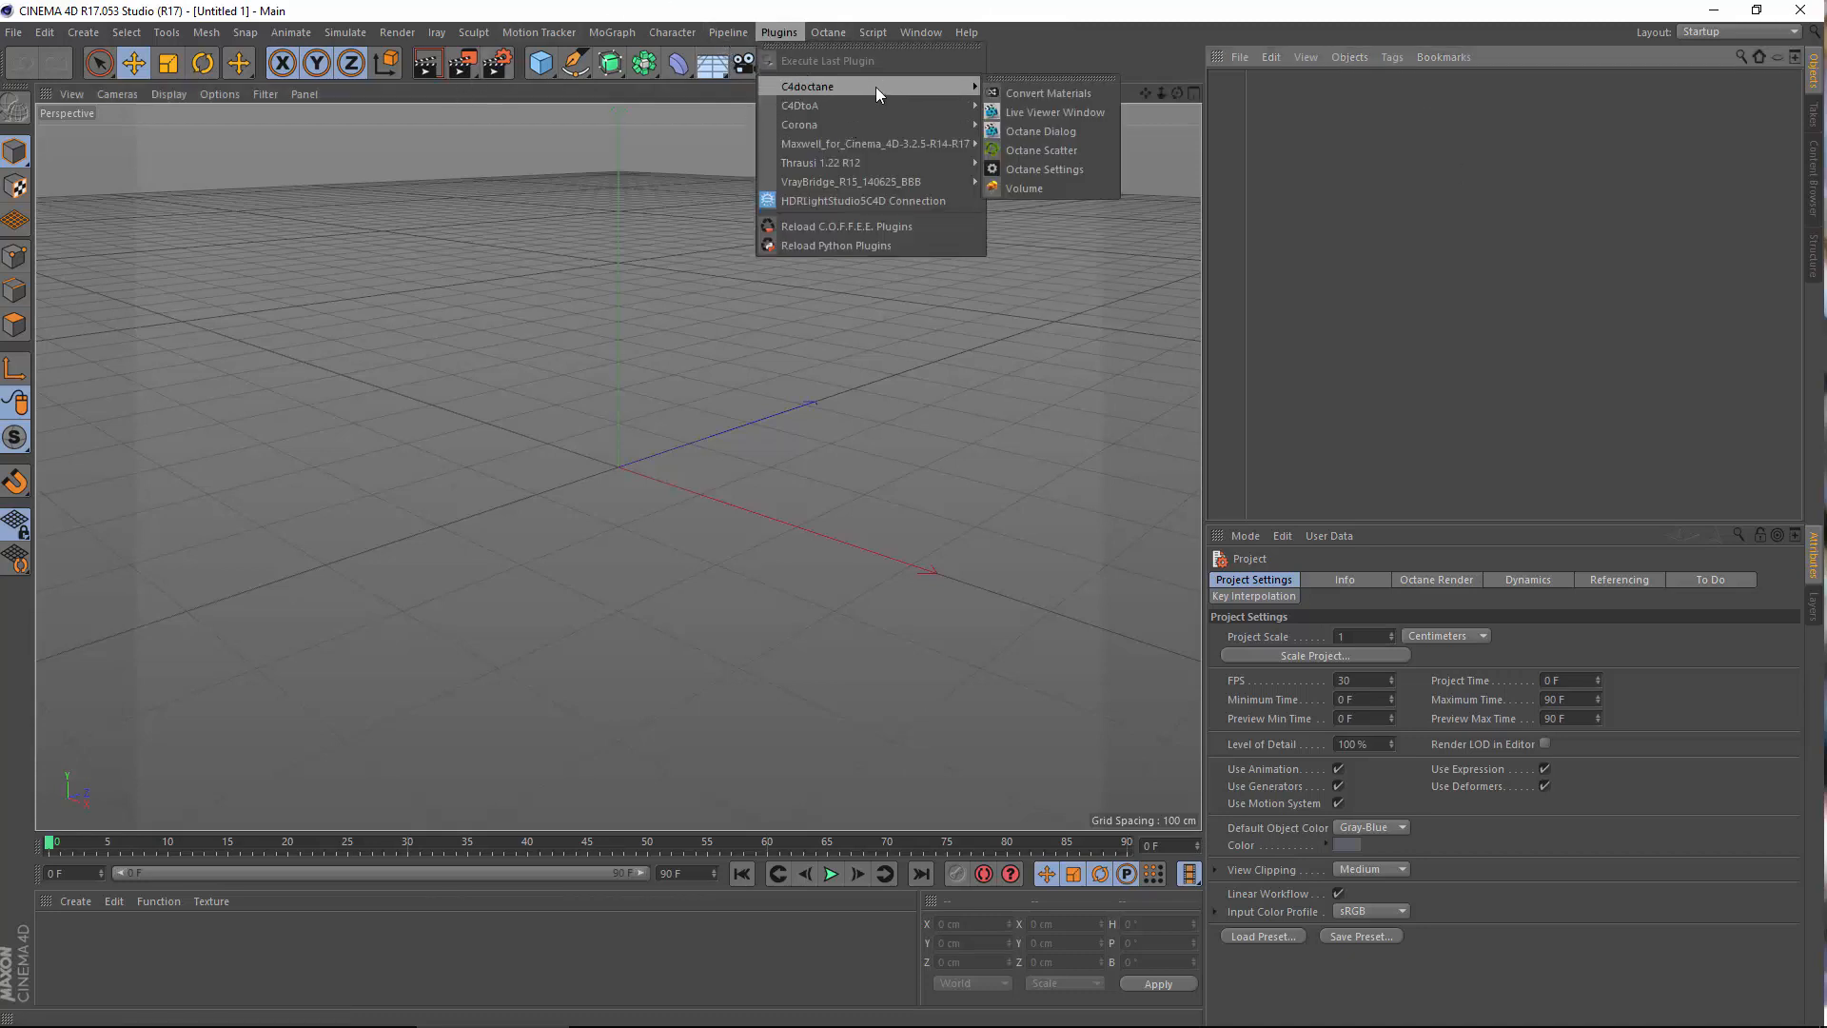
{"action": "left_click", "coordinate": [1056, 175]}
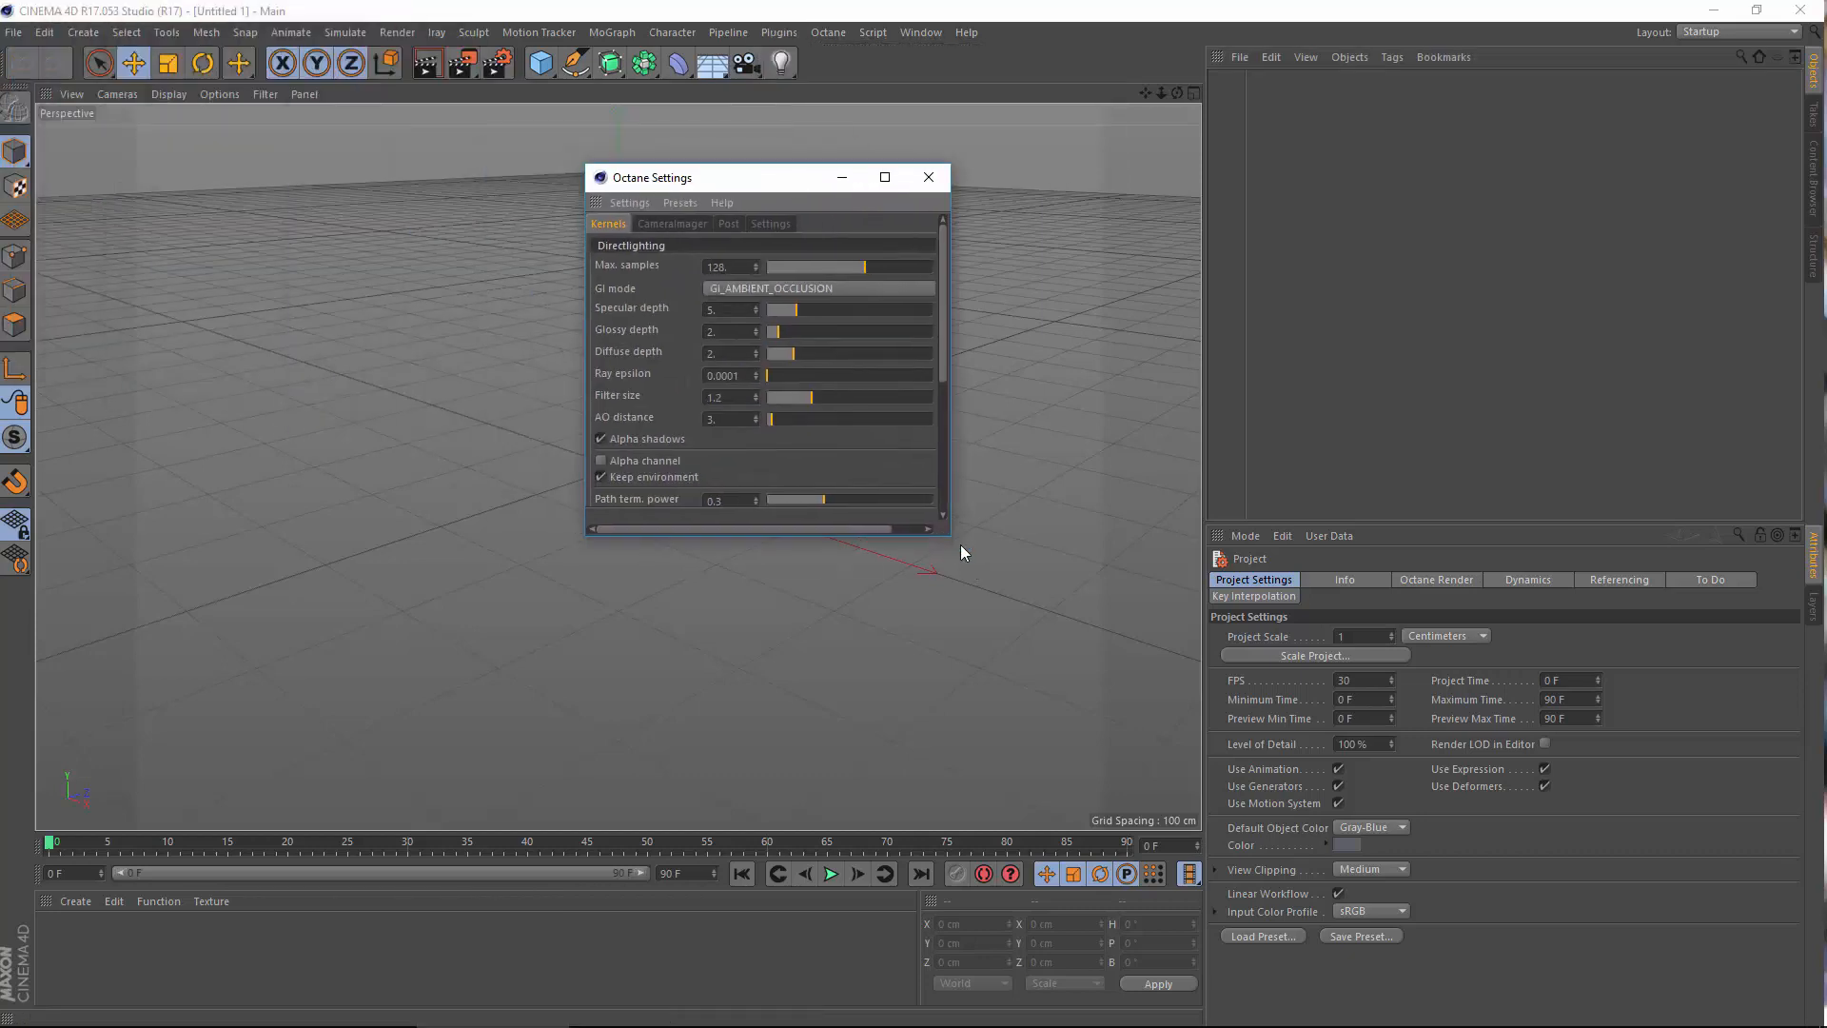
{"action": "left_click_drag", "start_coordinate": [948, 535], "coordinate": [1432, 774]}
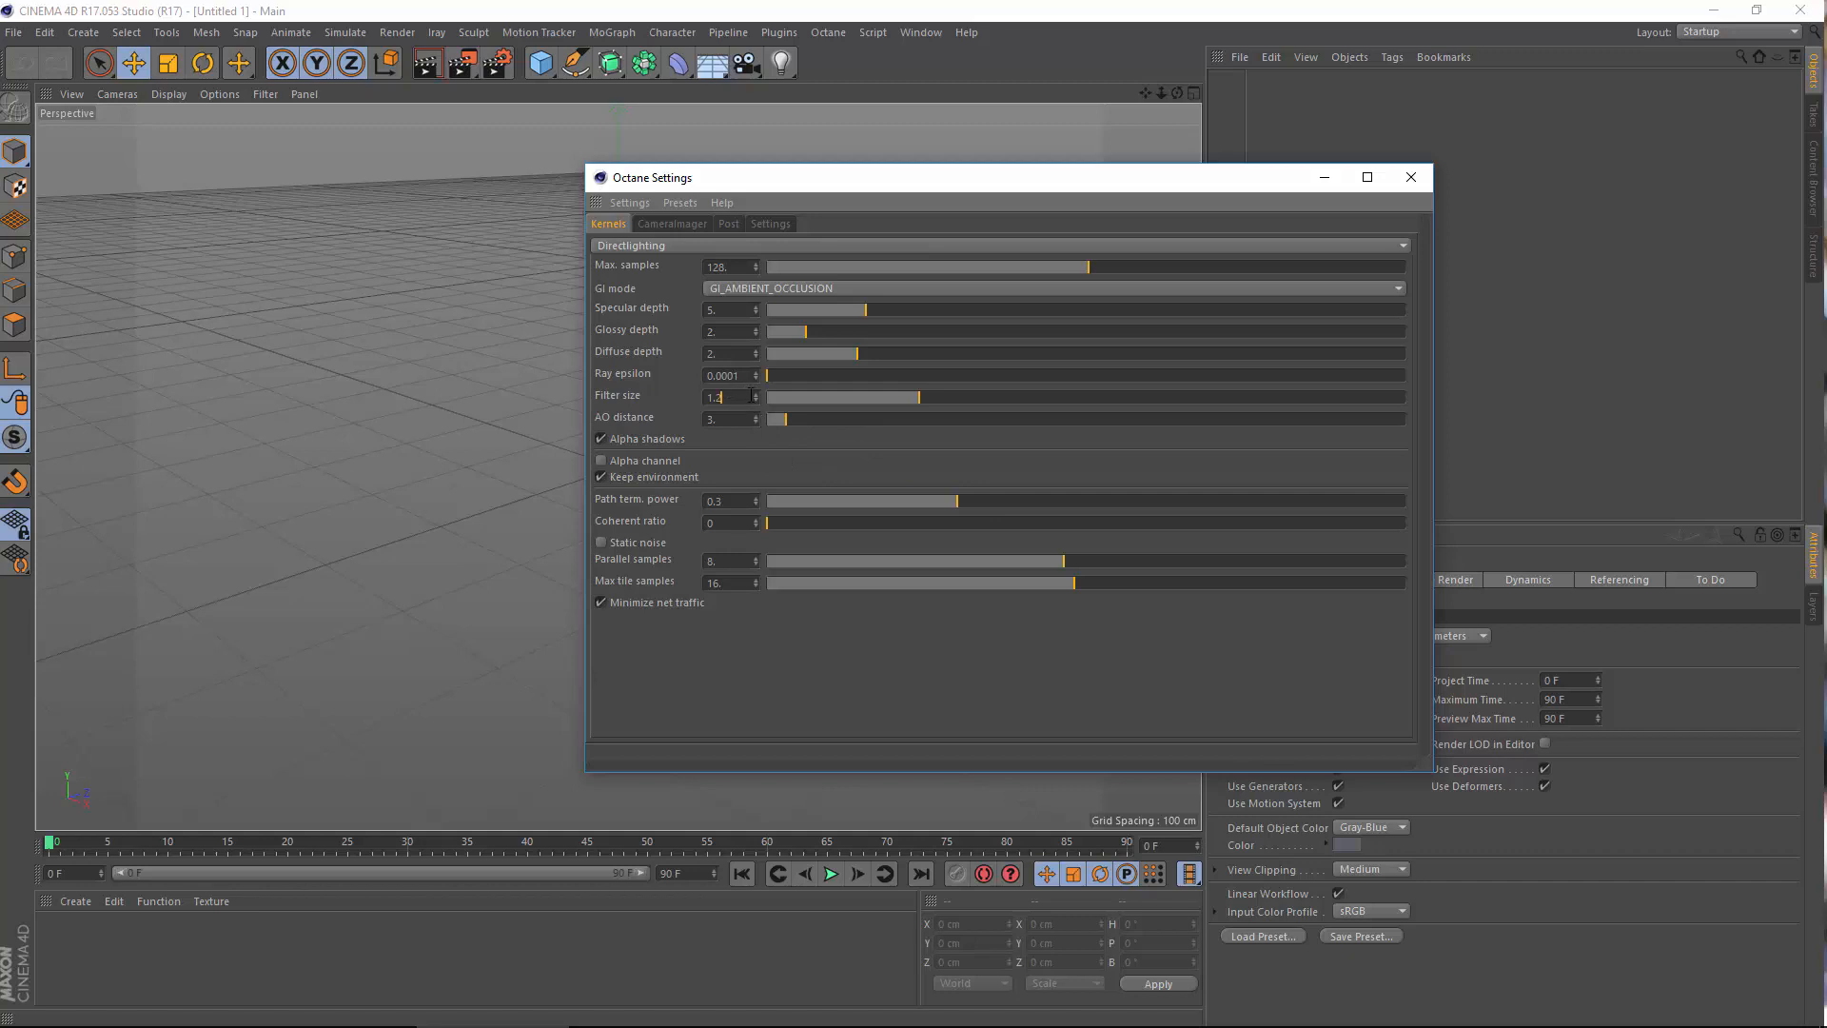
Switch the Octane render kernel from Directlighting to Pathtracing
{"action": "double_click", "coordinate": [726, 399]}
{"action": "left_click", "coordinate": [714, 458]}
{"action": "left_click", "coordinate": [833, 294]}
{"action": "left_click", "coordinate": [828, 294]}
{"action": "left_click", "coordinate": [710, 244]}
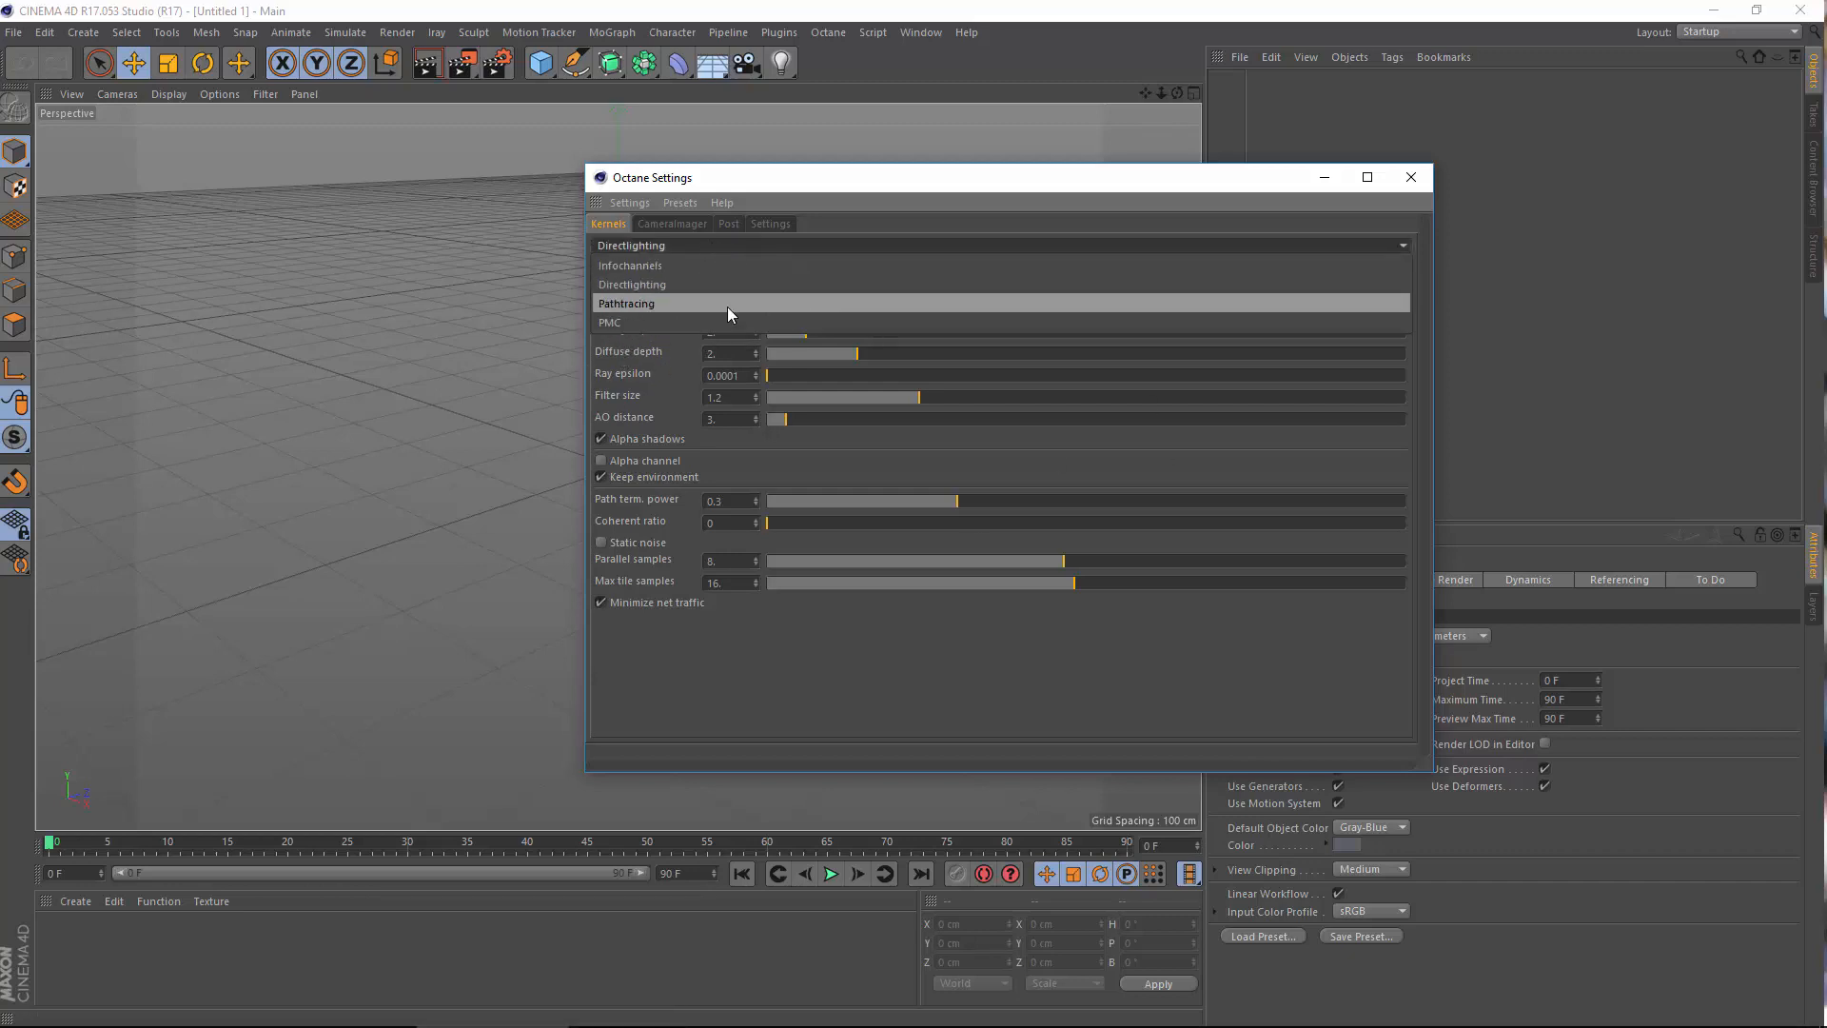
{"action": "left_click", "coordinate": [726, 306]}
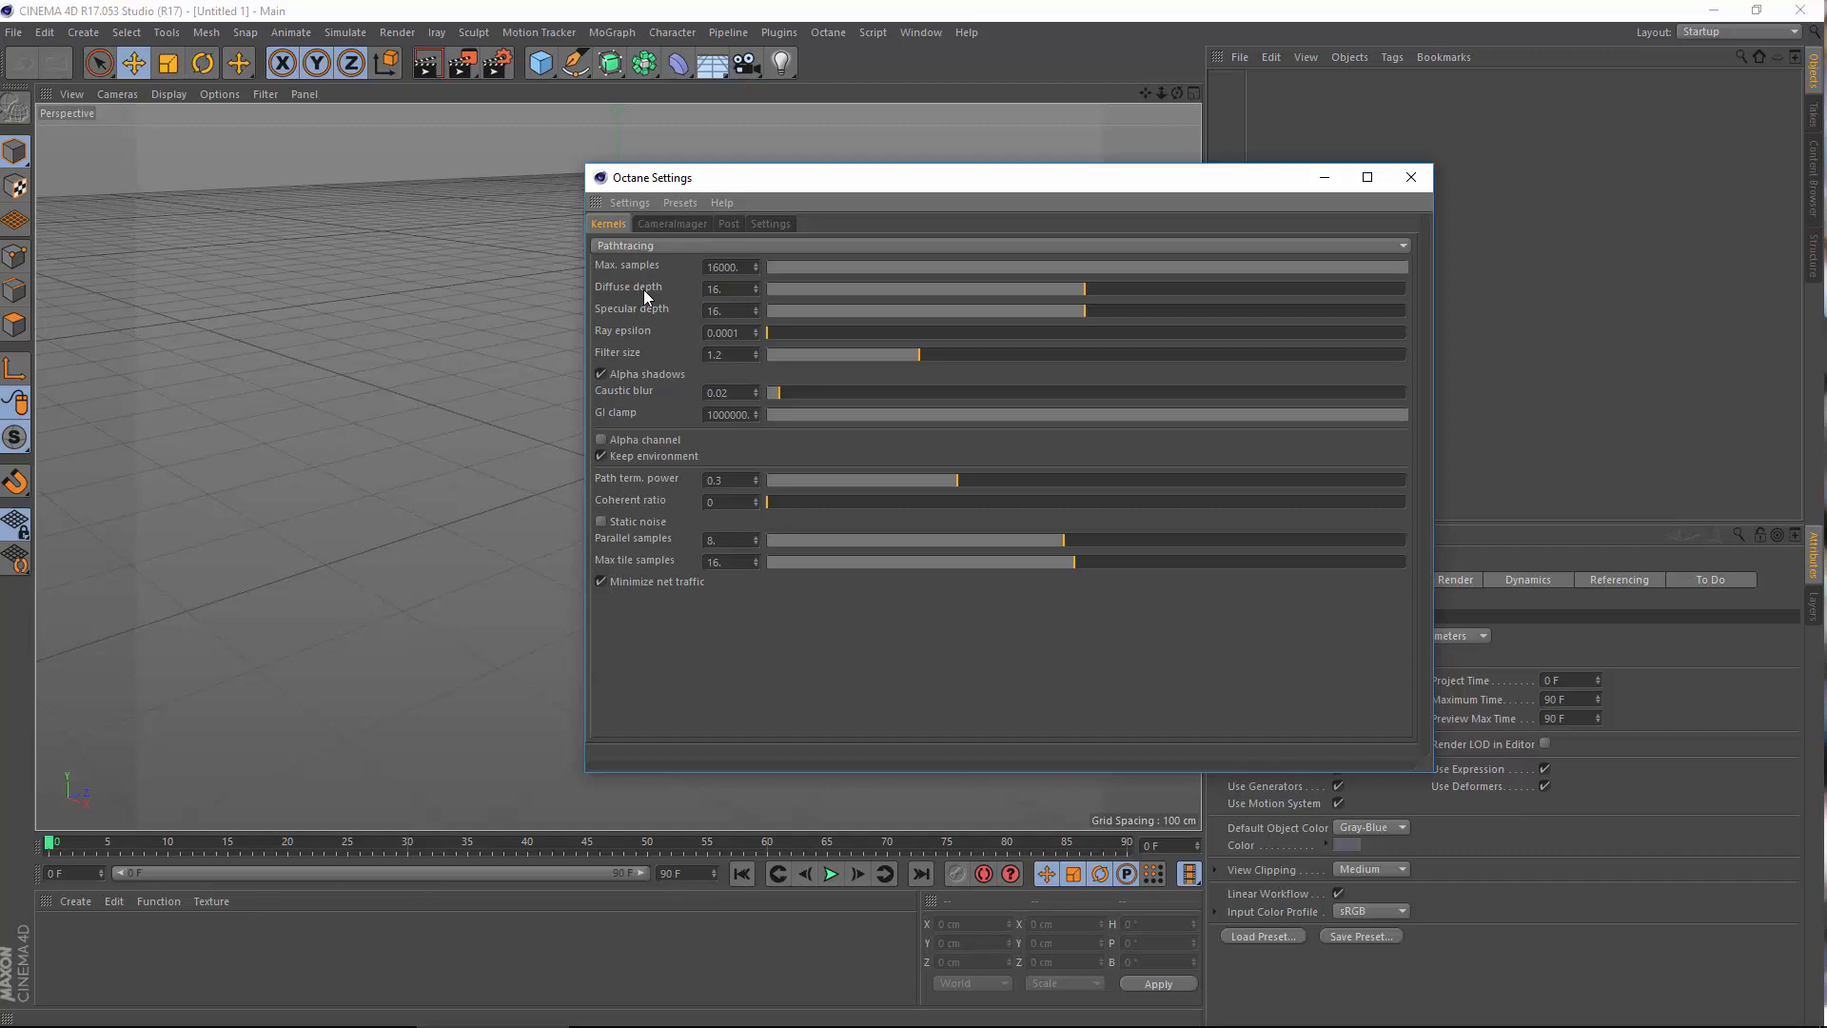
Set the Pathtracing kernel's caustic blur to 1 and its maximum samples to 1000
{"action": "left_click_drag", "start_coordinate": [825, 180], "coordinate": [614, 169]}
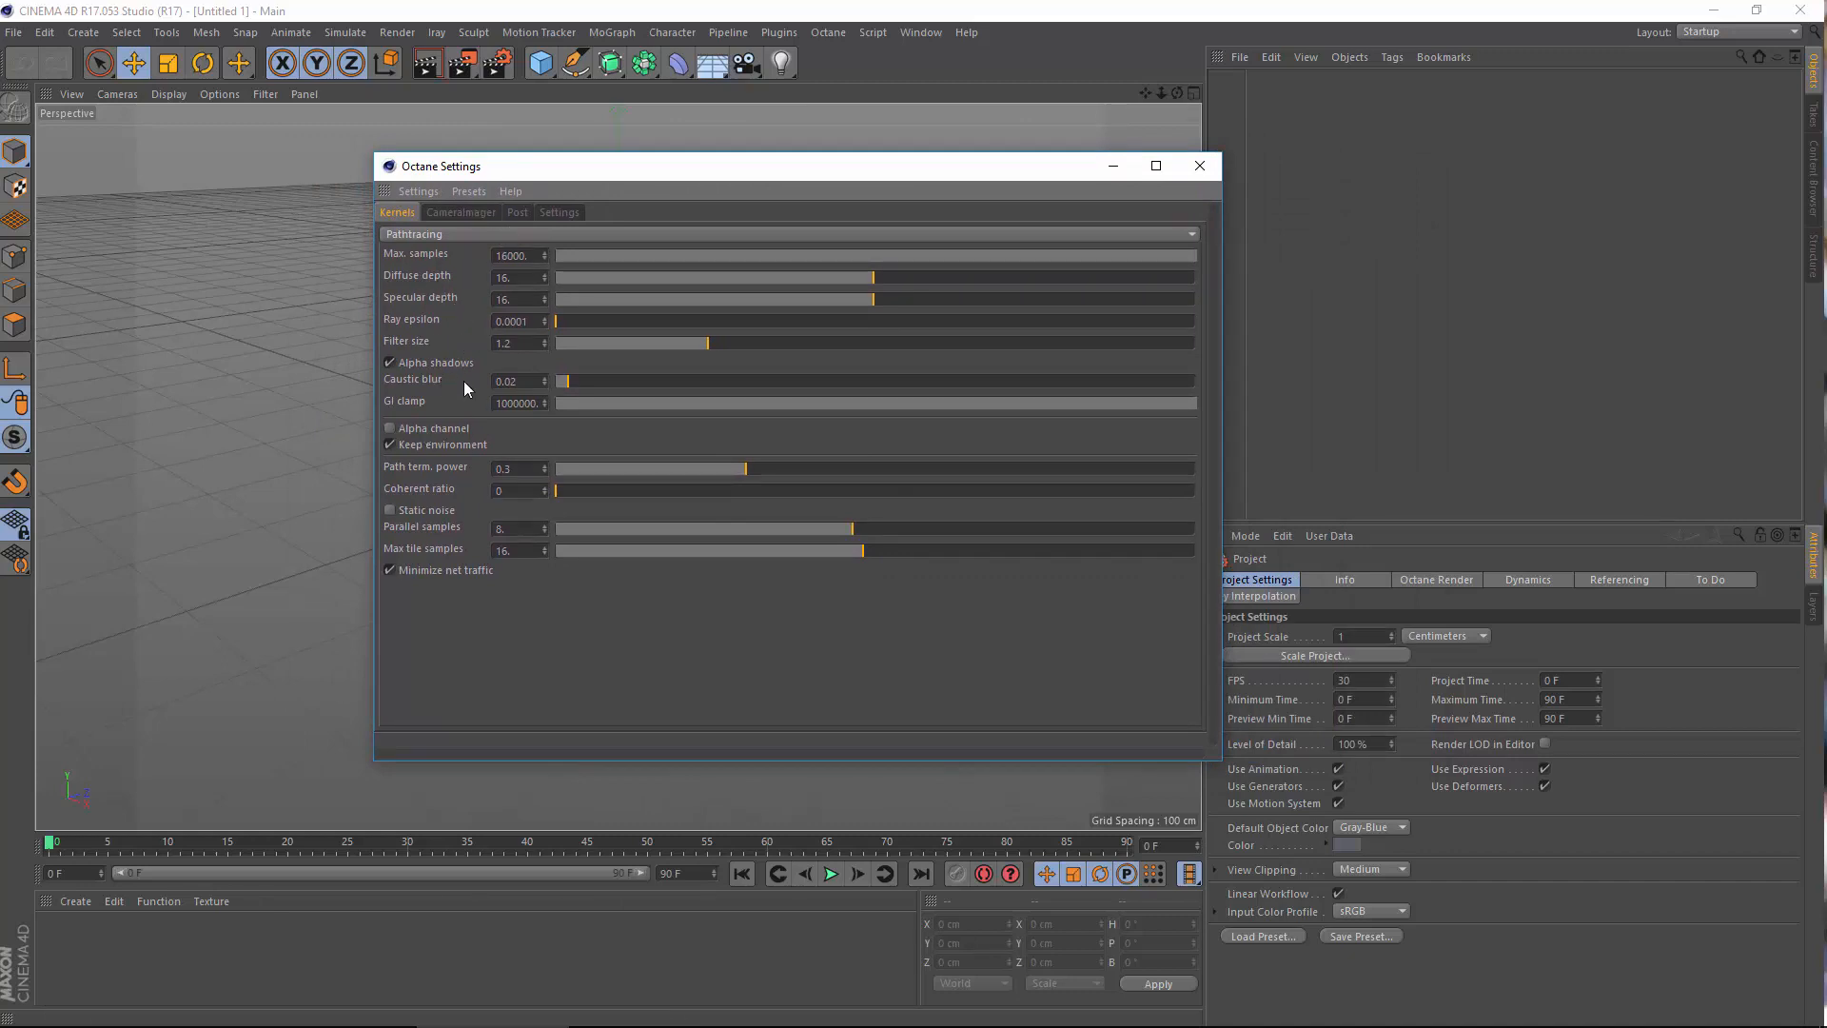
{"action": "left_click_drag", "start_coordinate": [568, 384], "coordinate": [1353, 388]}
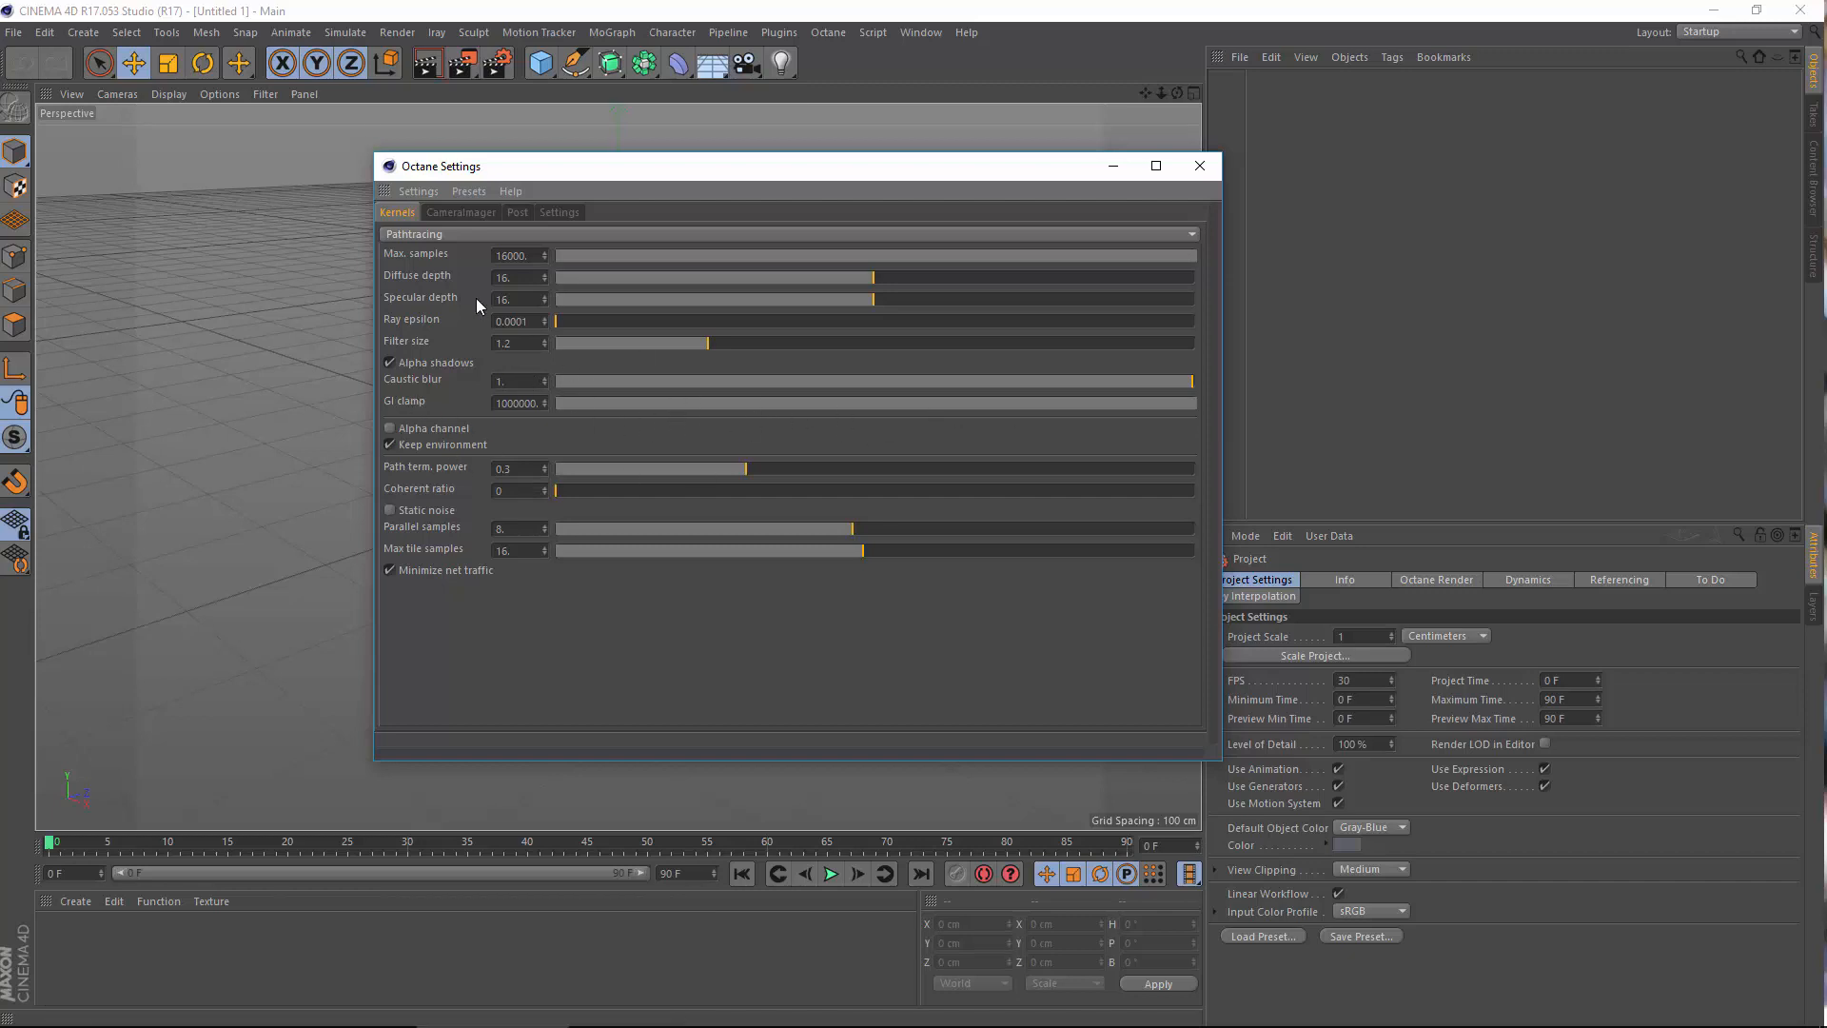
{"action": "left_click_drag", "start_coordinate": [920, 178], "coordinate": [797, 156]}
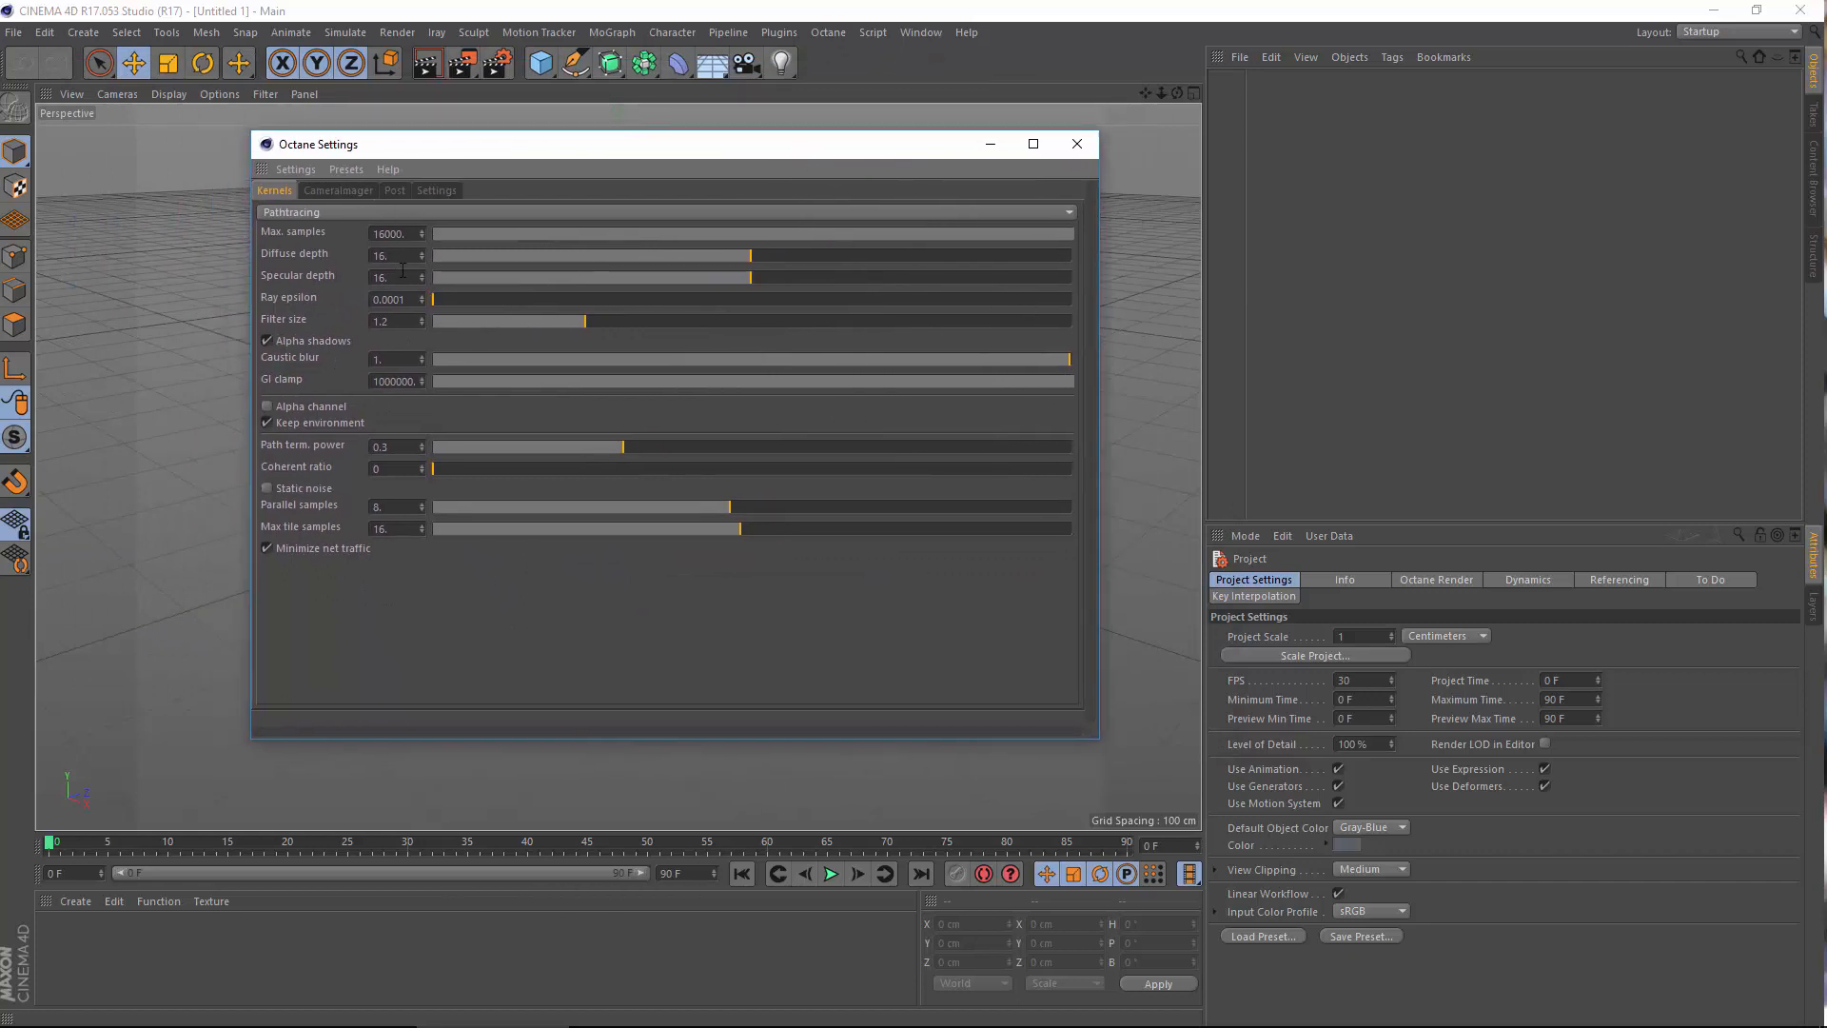
{"action": "left_click", "coordinate": [416, 234]}
{"action": "left_click_drag", "start_coordinate": [417, 236], "coordinate": [237, 216]}
{"action": "type", "text": "1000"}
{"action": "key", "text": "Return"}
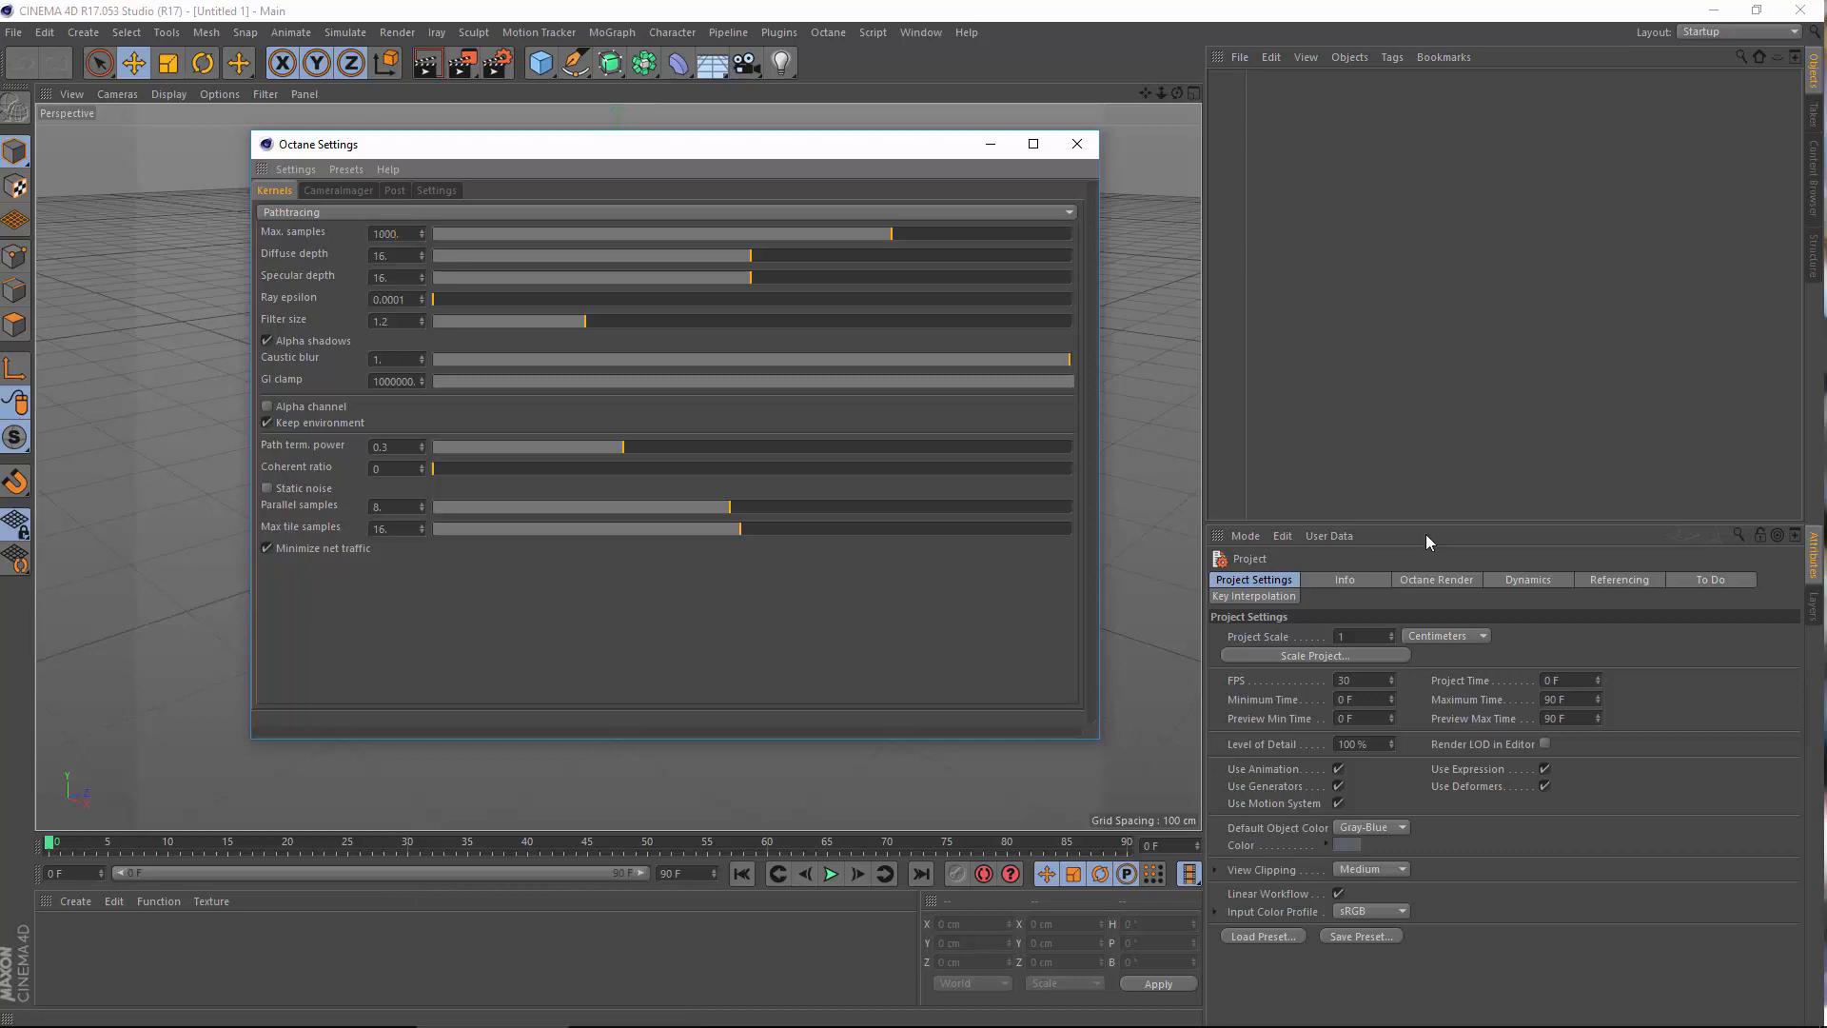
Examine the camera imager's film response choices and the bloom and glare post-processing settings
{"action": "left_click", "coordinate": [346, 194]}
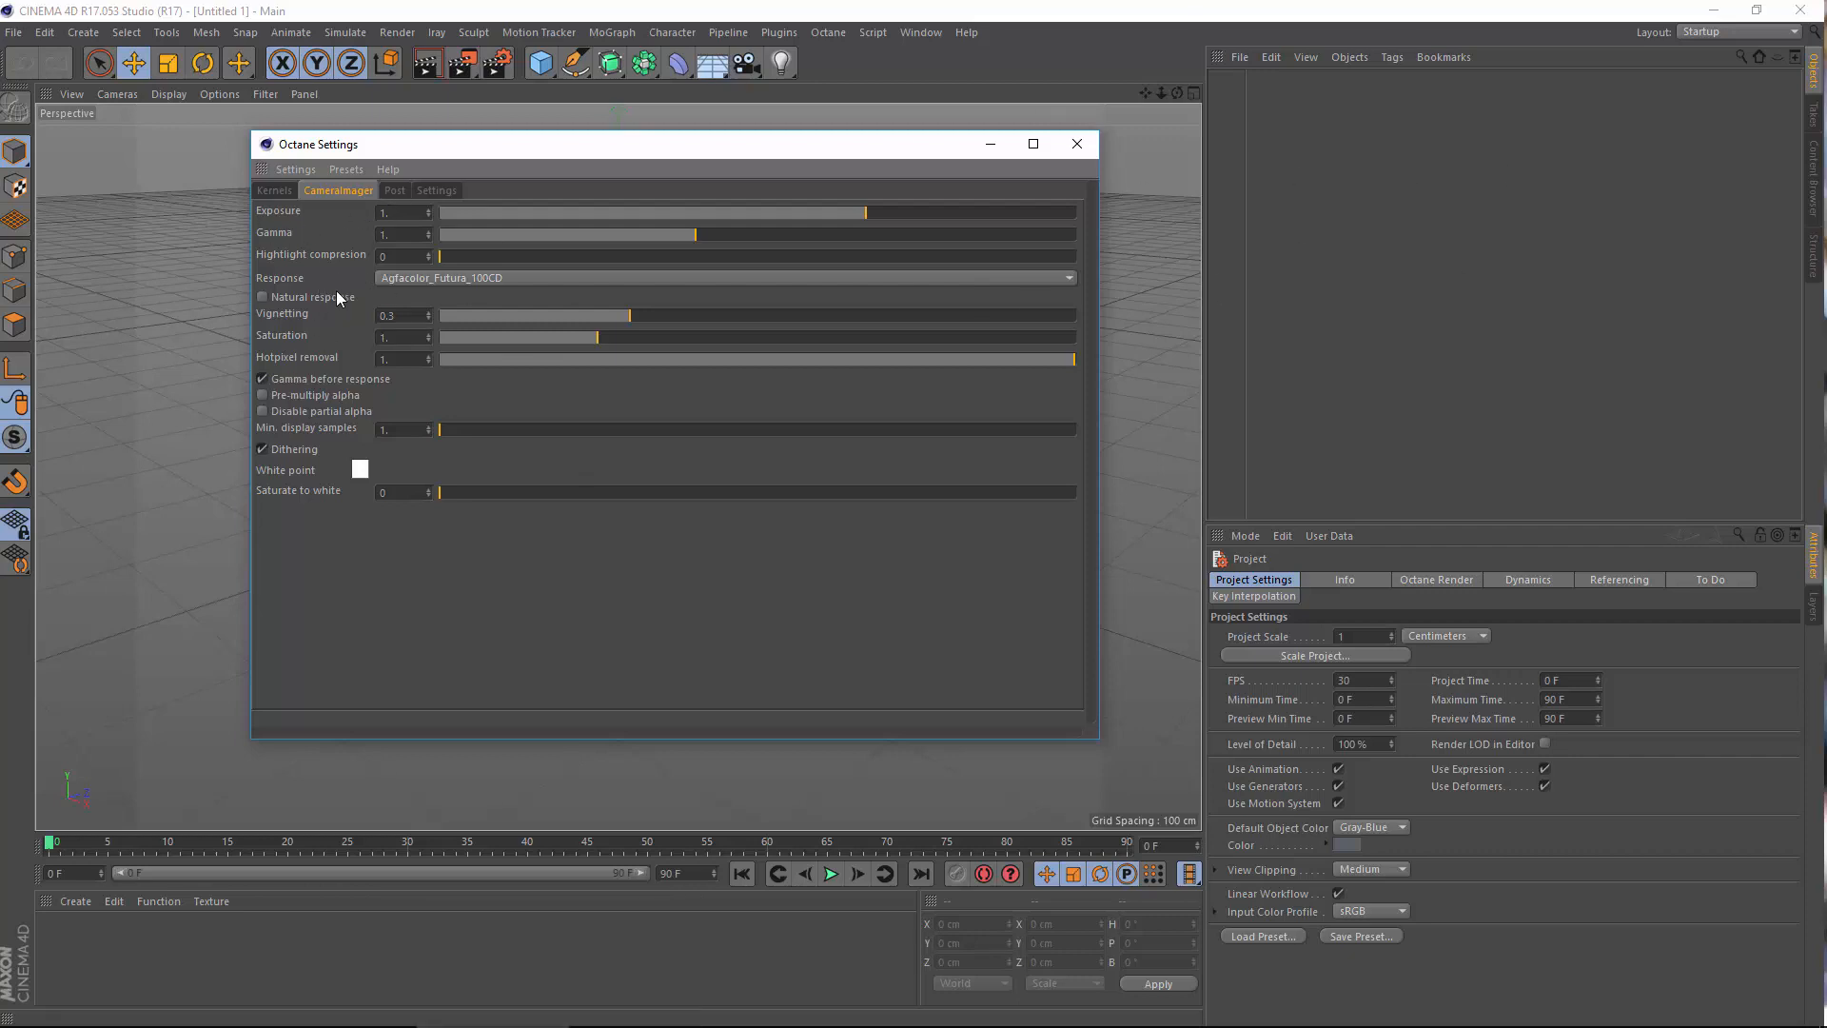
{"action": "left_click", "coordinate": [413, 281]}
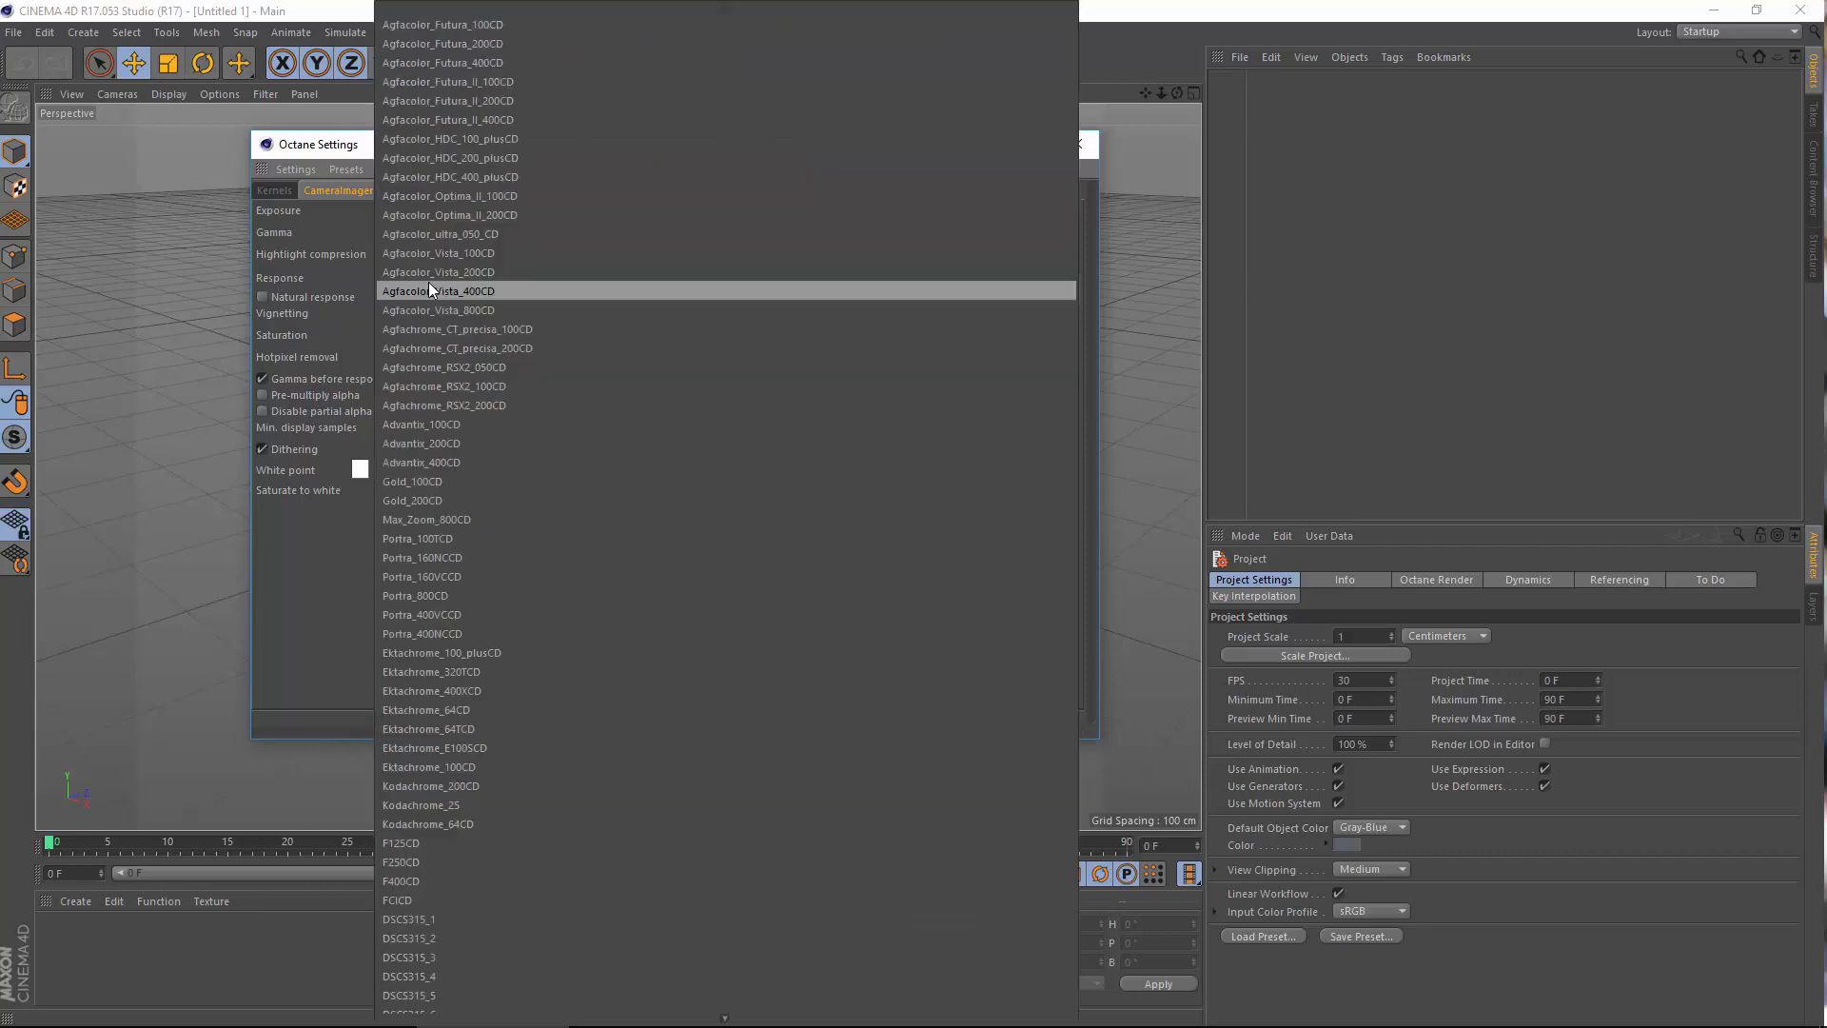
{"action": "left_click", "coordinate": [276, 220]}
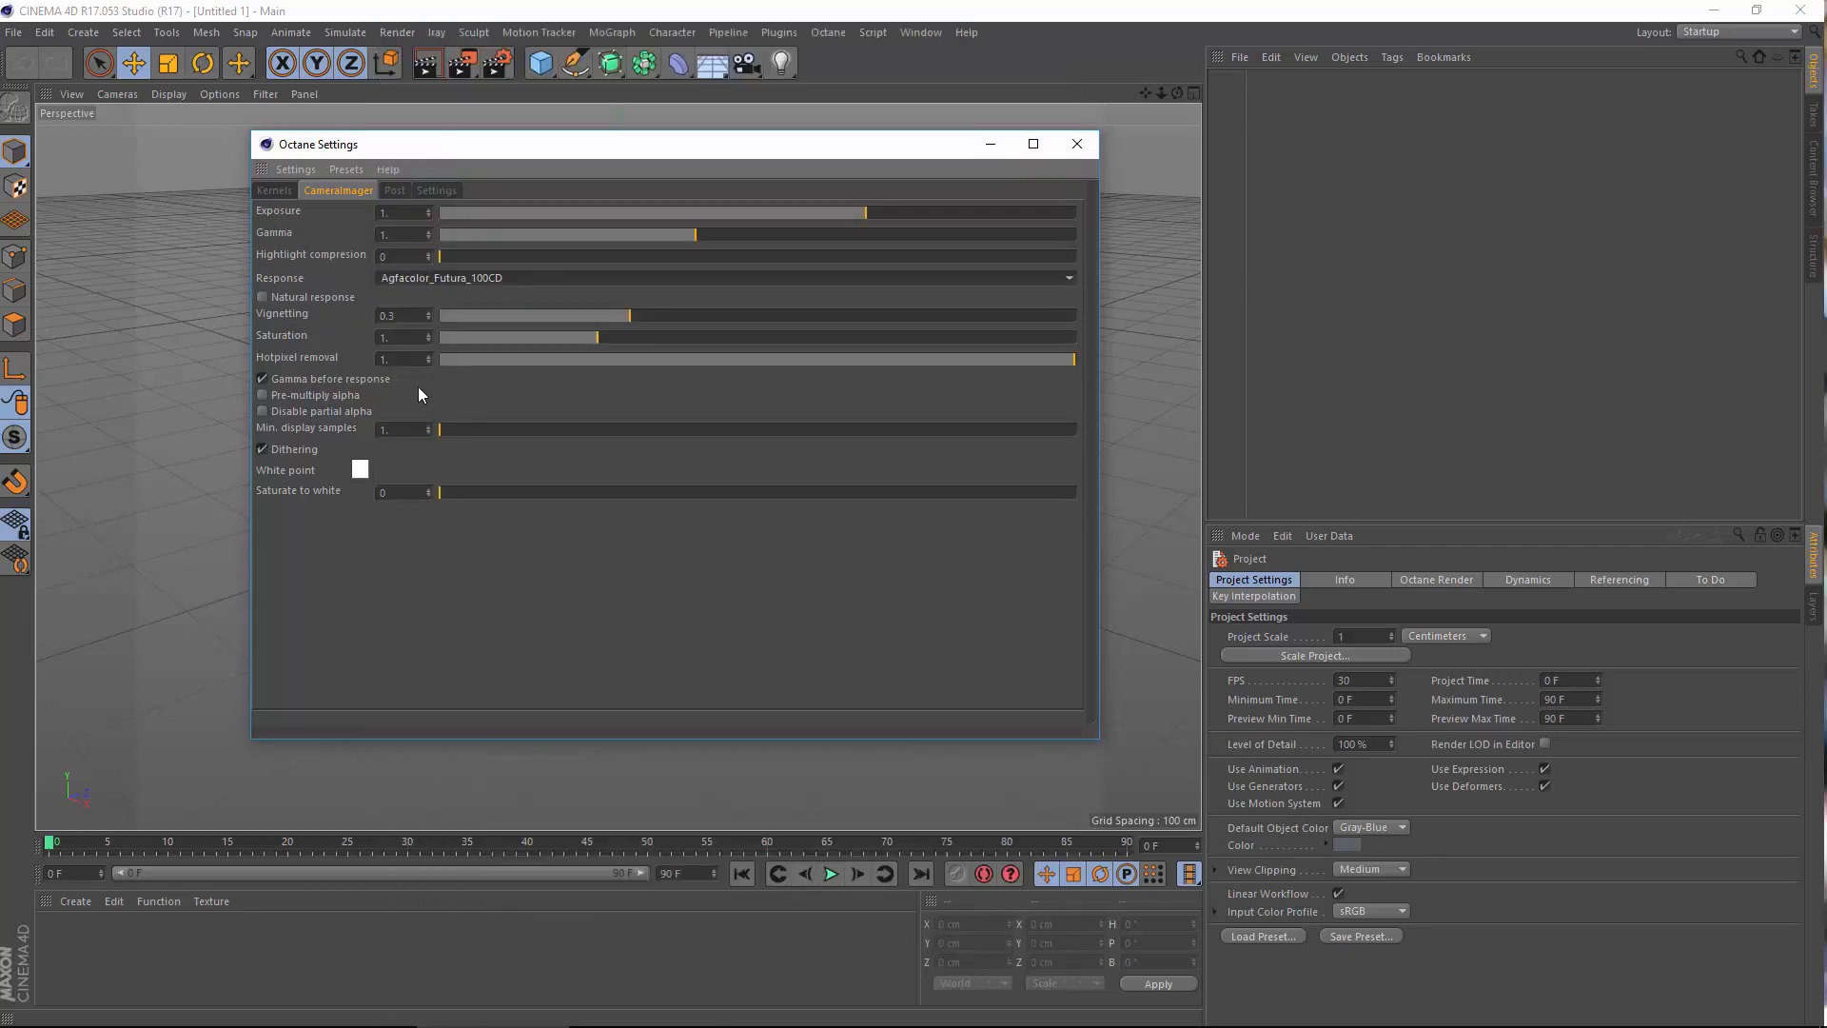
{"action": "left_click", "coordinate": [396, 190]}
{"action": "left_click_drag", "start_coordinate": [471, 152], "coordinate": [569, 157]}
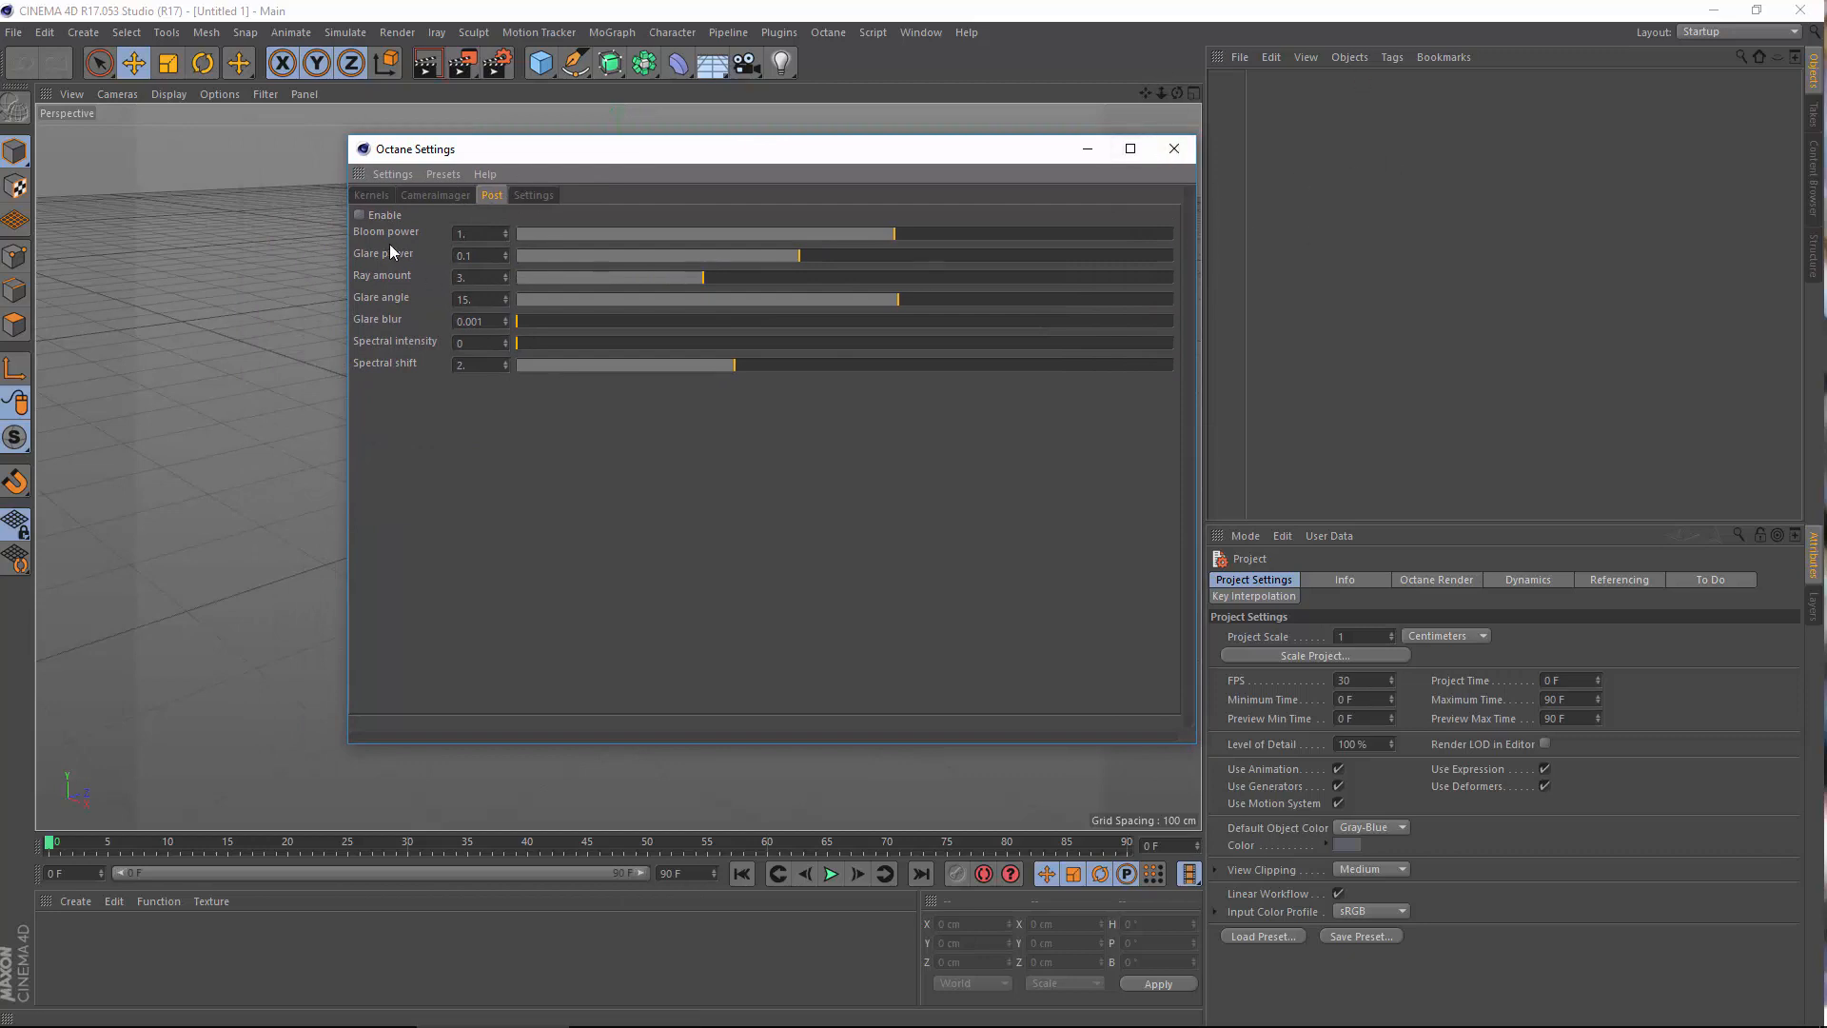
Examine the GPU device settings and the available render priority levels
{"action": "left_click", "coordinate": [532, 195]}
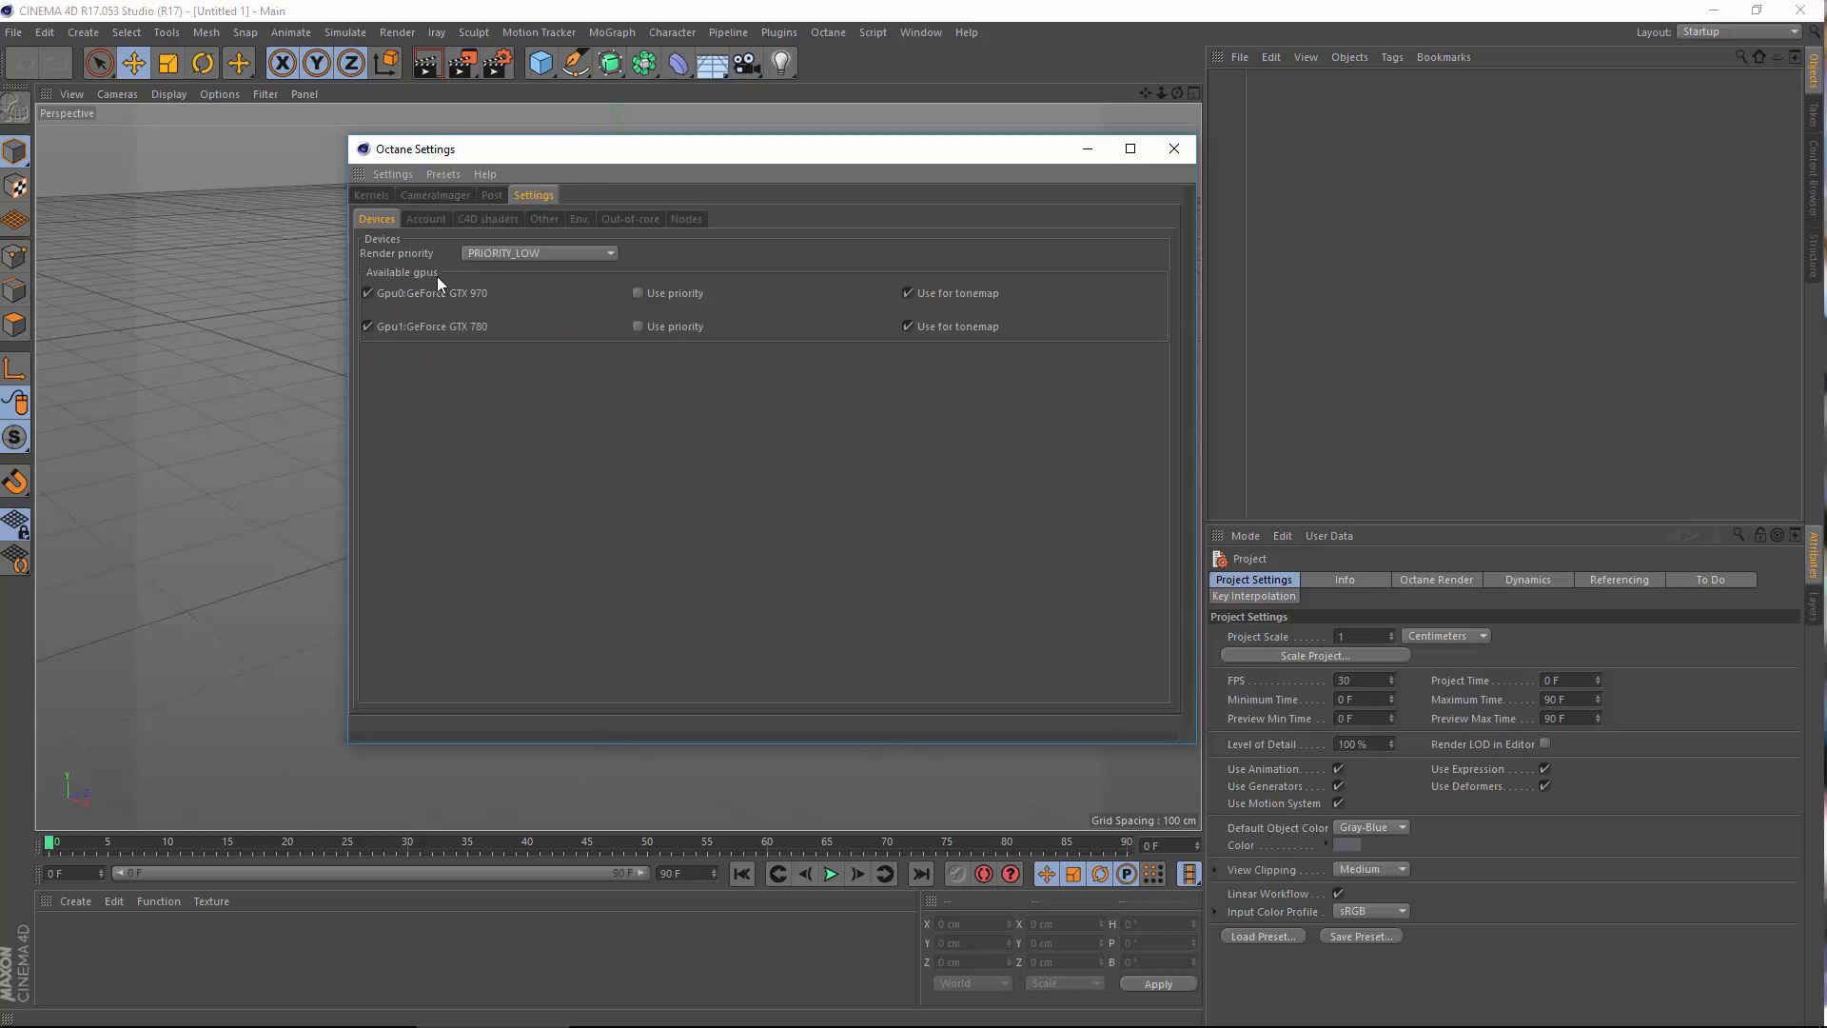
{"action": "left_click", "coordinate": [534, 253]}
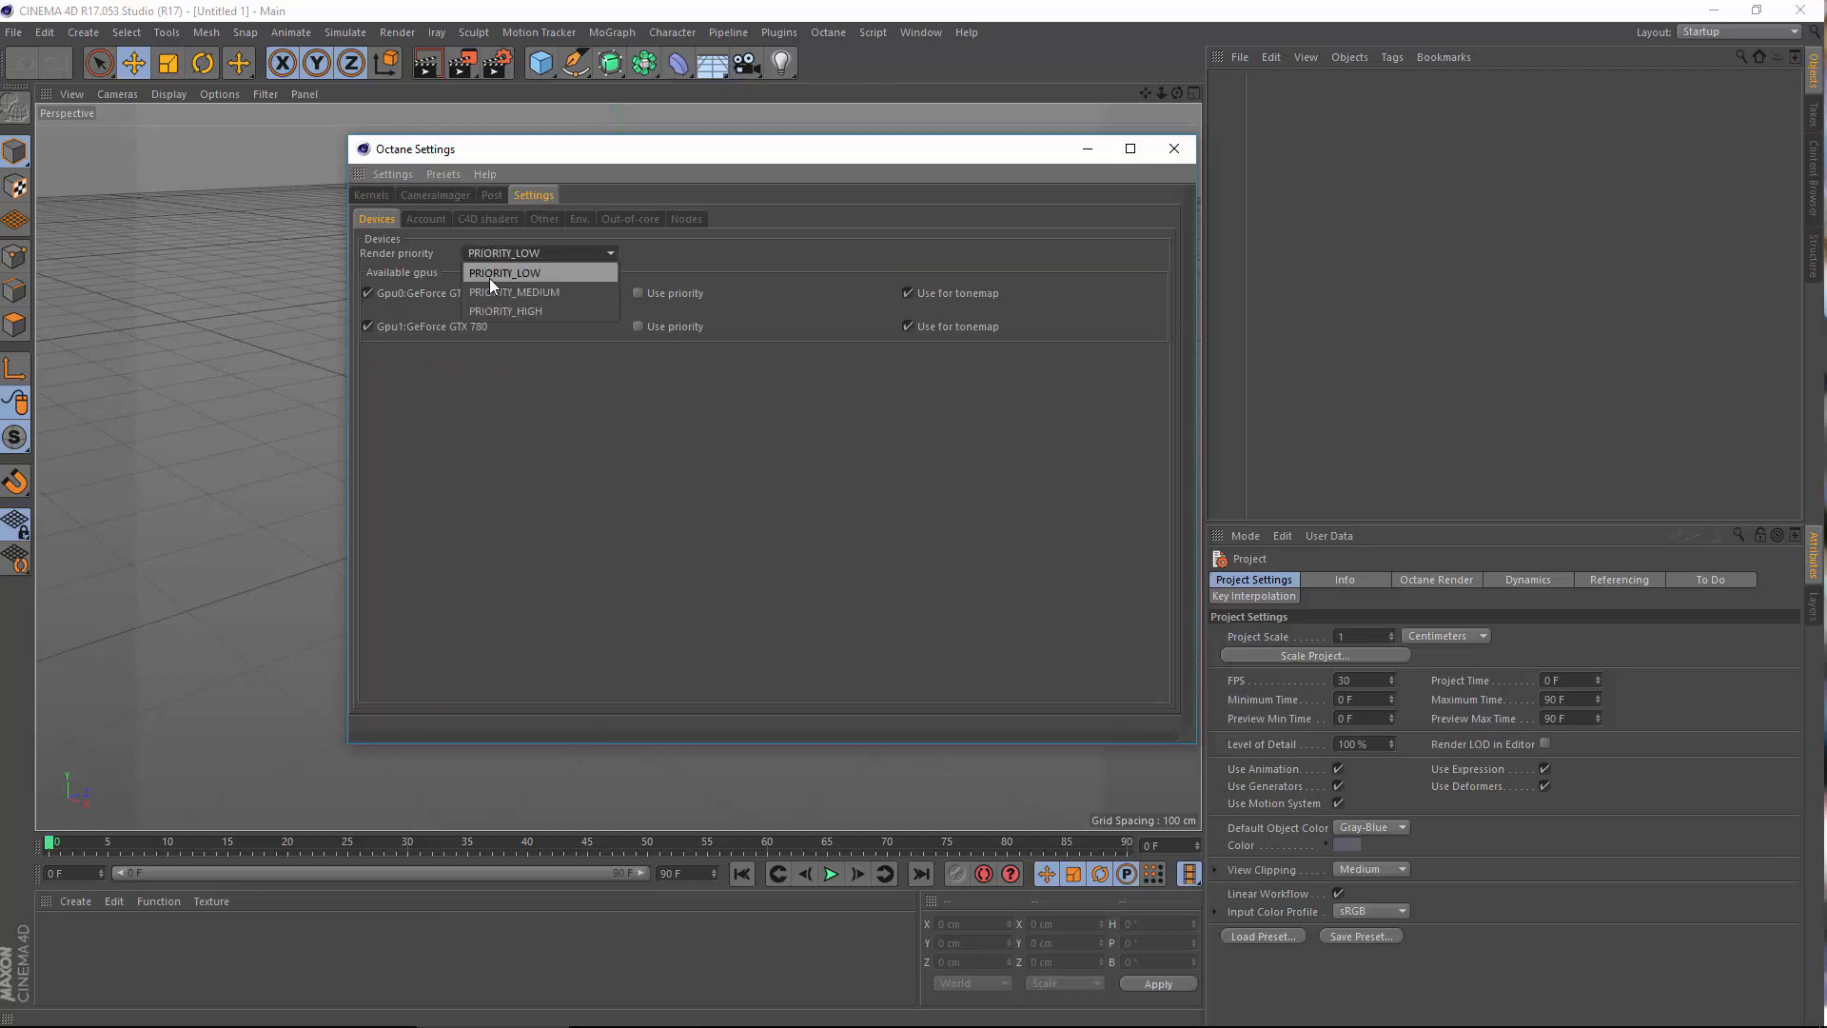
{"action": "left_click", "coordinate": [533, 255]}
{"action": "left_click", "coordinate": [586, 252]}
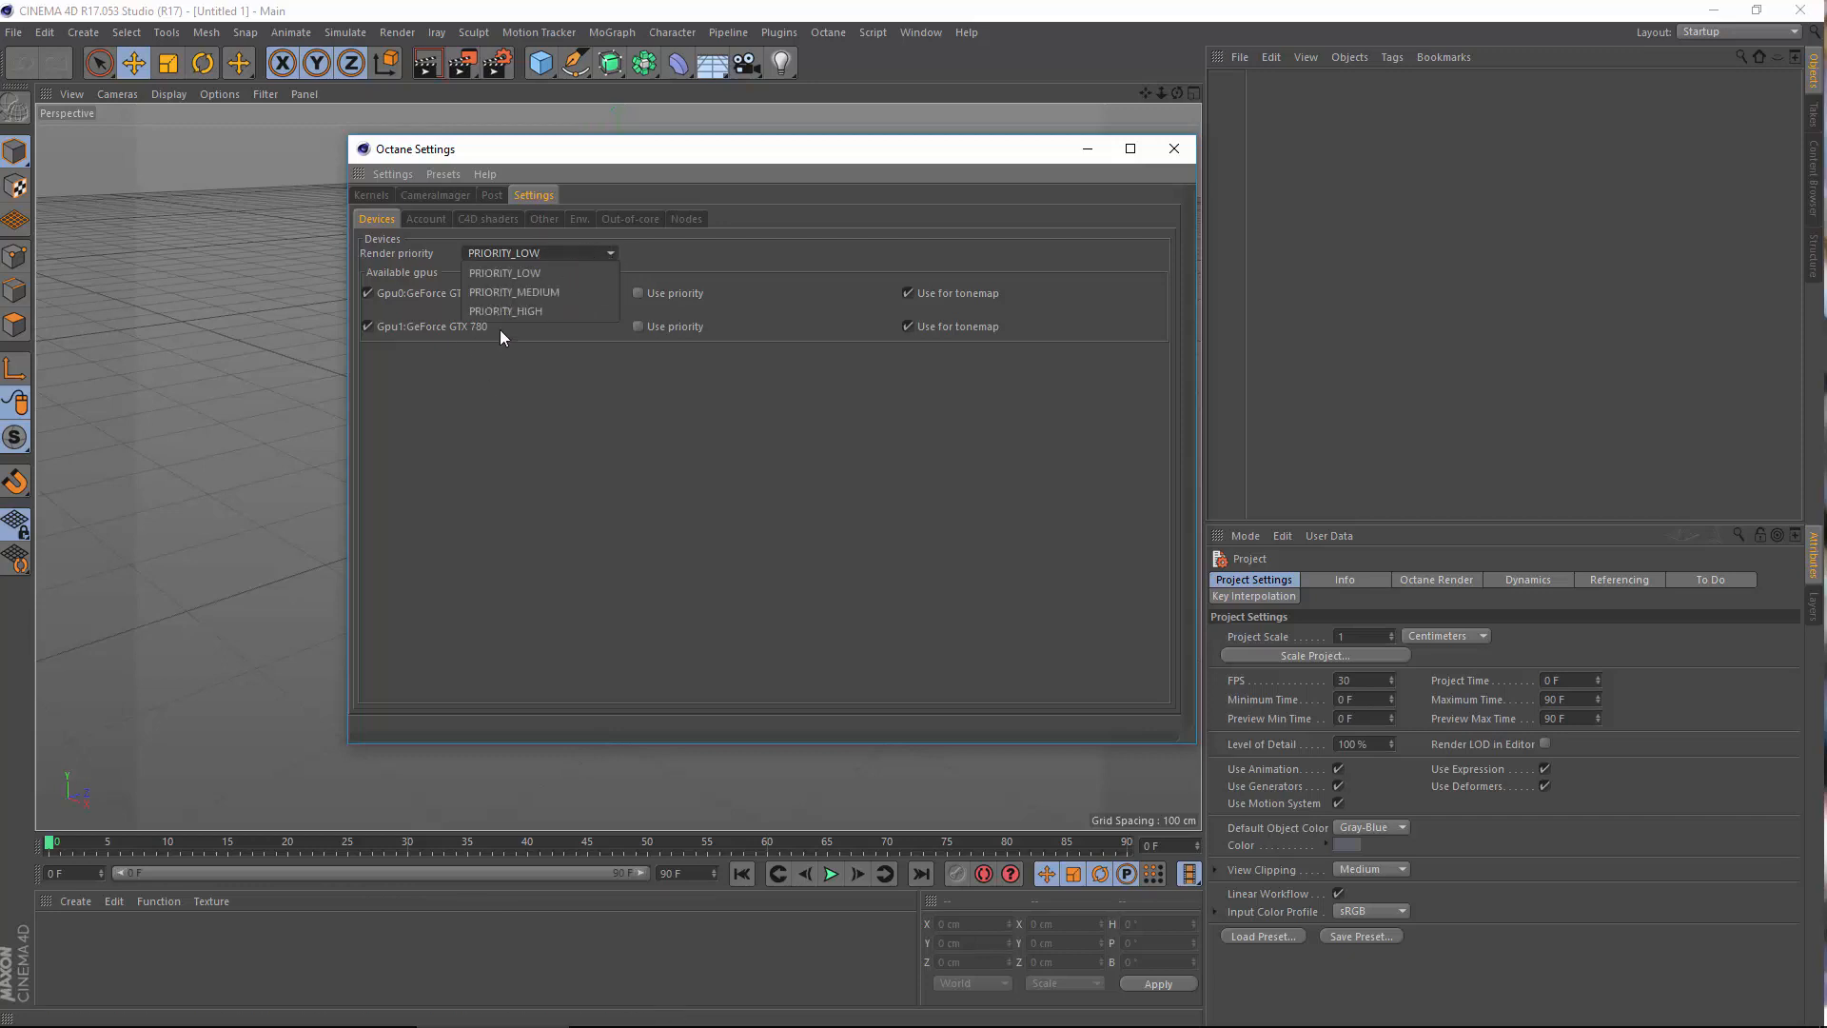
{"action": "left_click", "coordinate": [569, 439]}
{"action": "left_click", "coordinate": [285, 314]}
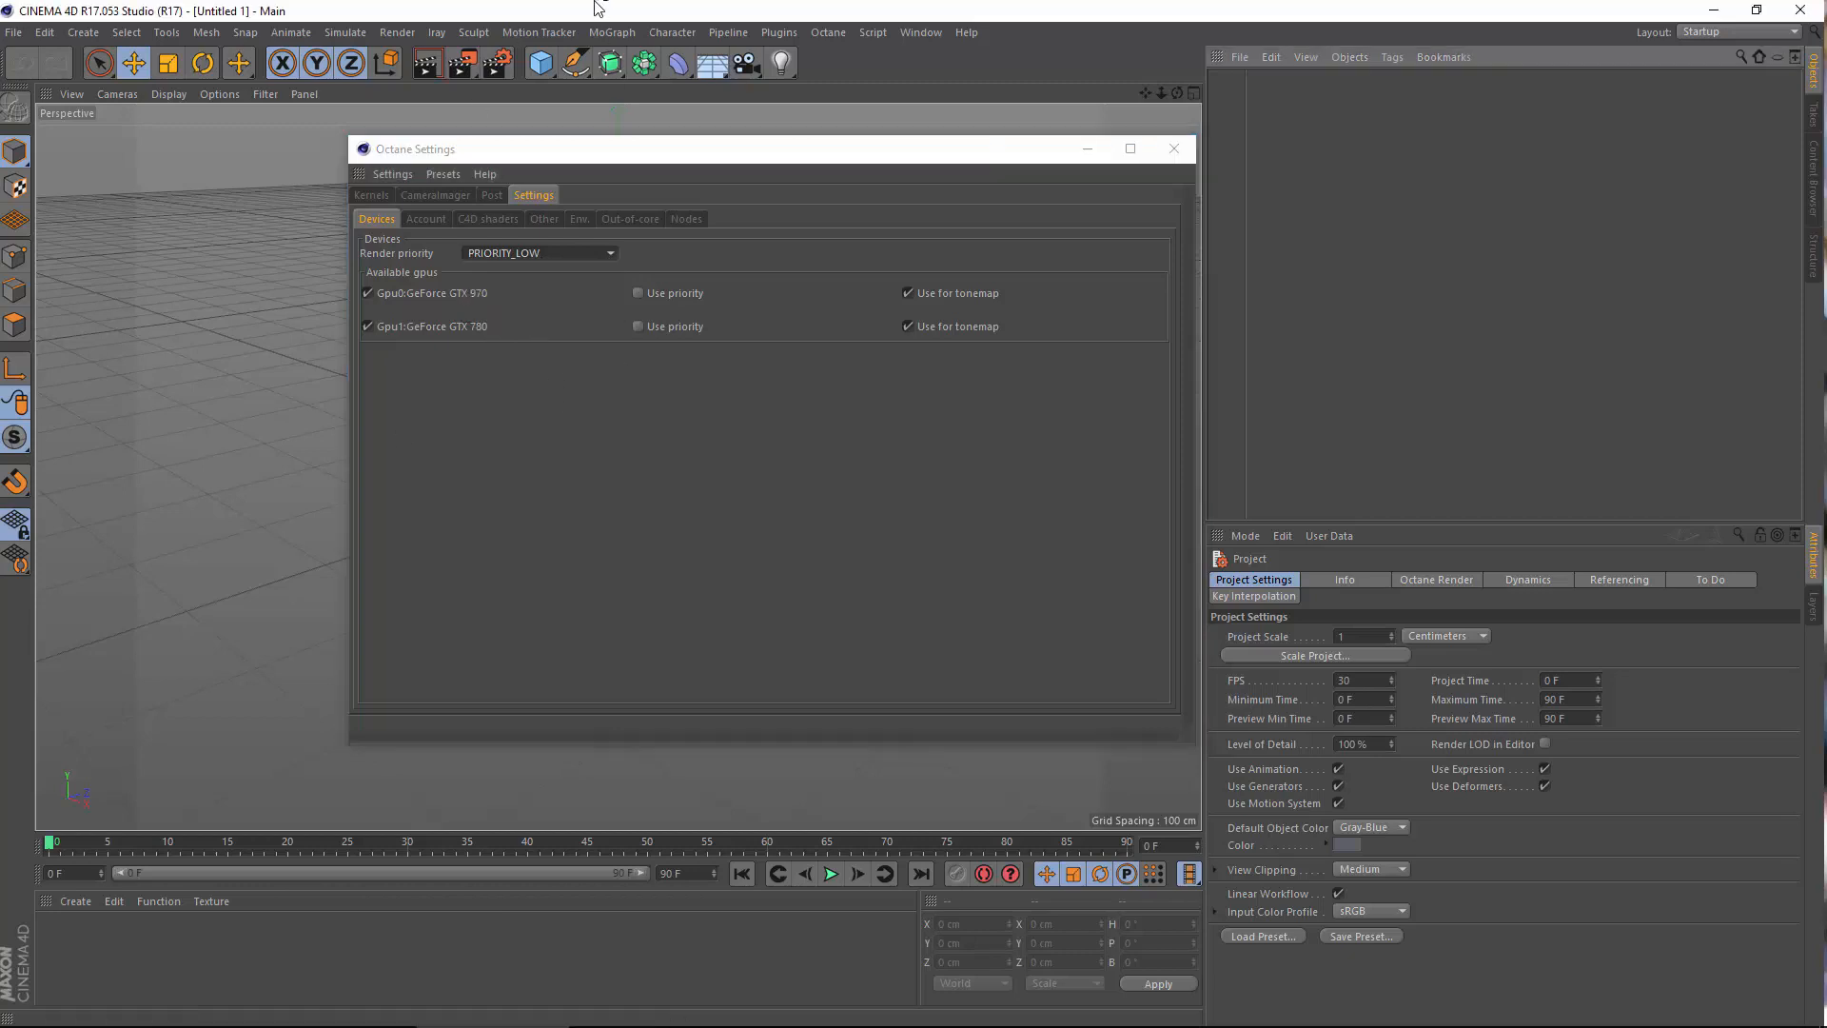
{"action": "left_click_drag", "start_coordinate": [273, 336], "coordinate": [318, 337], "text": "alt"}
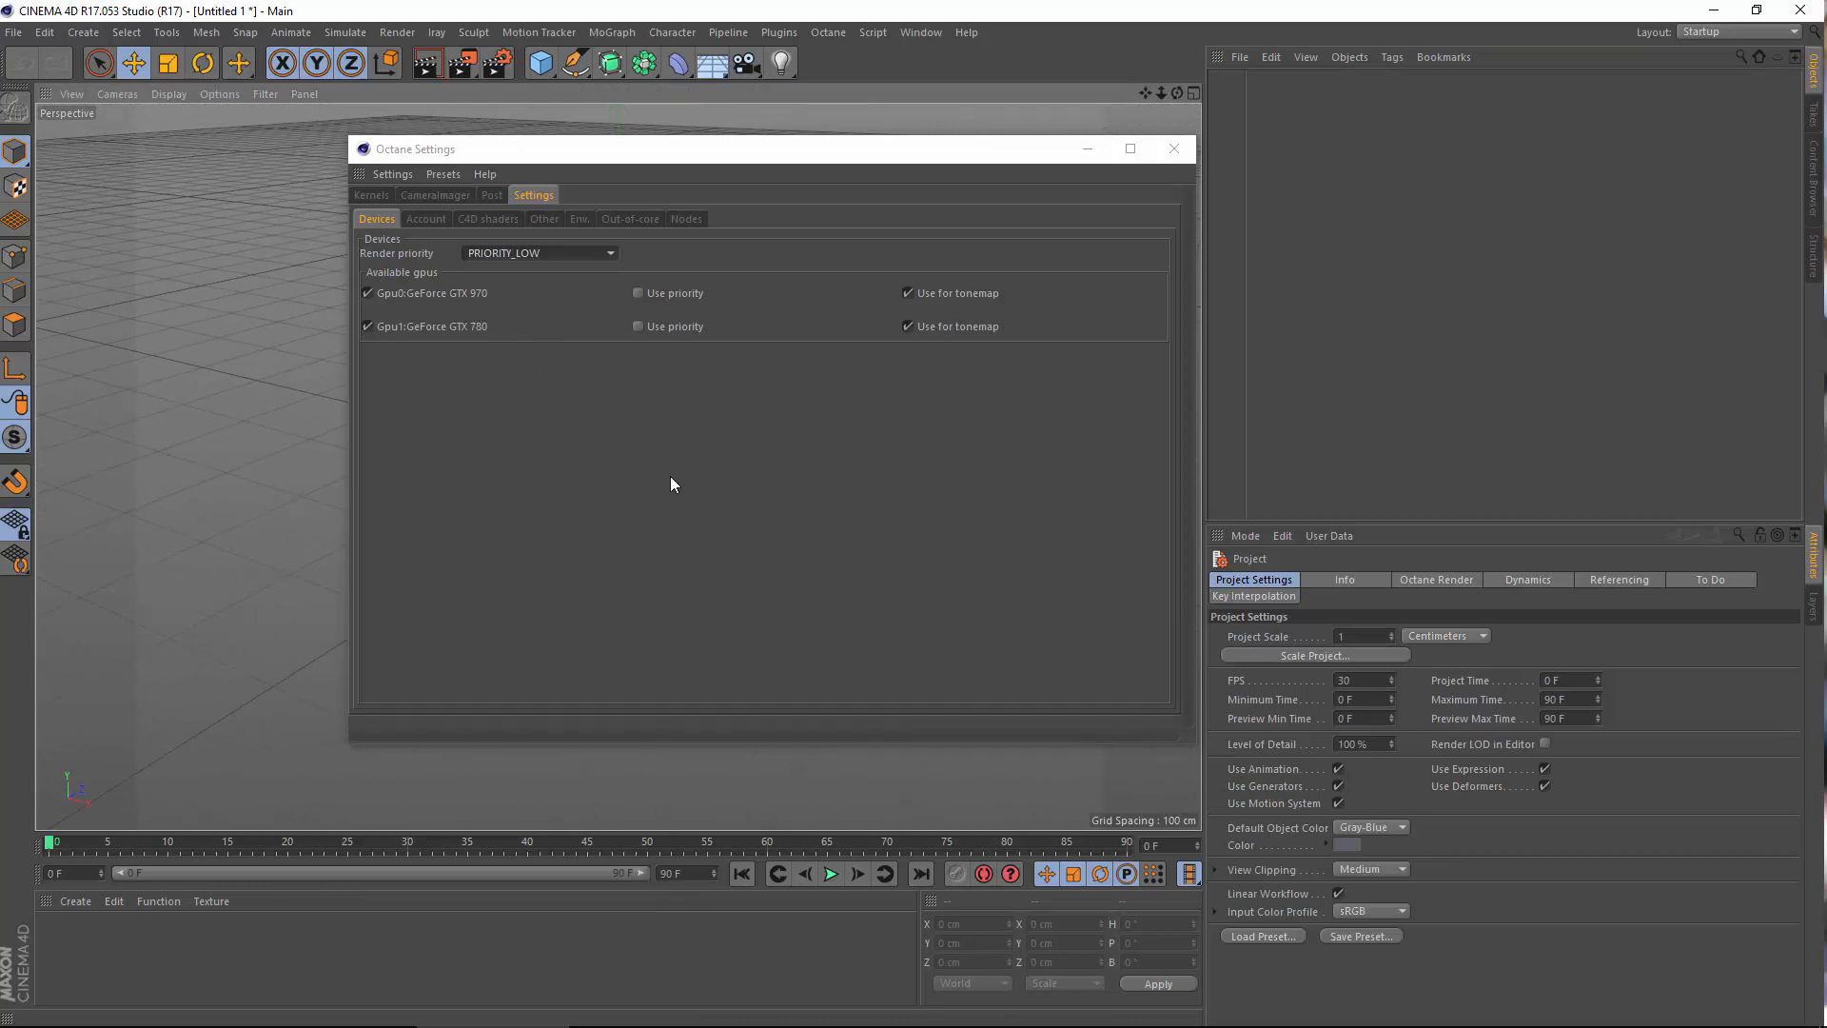
{"action": "left_click", "coordinate": [521, 245]}
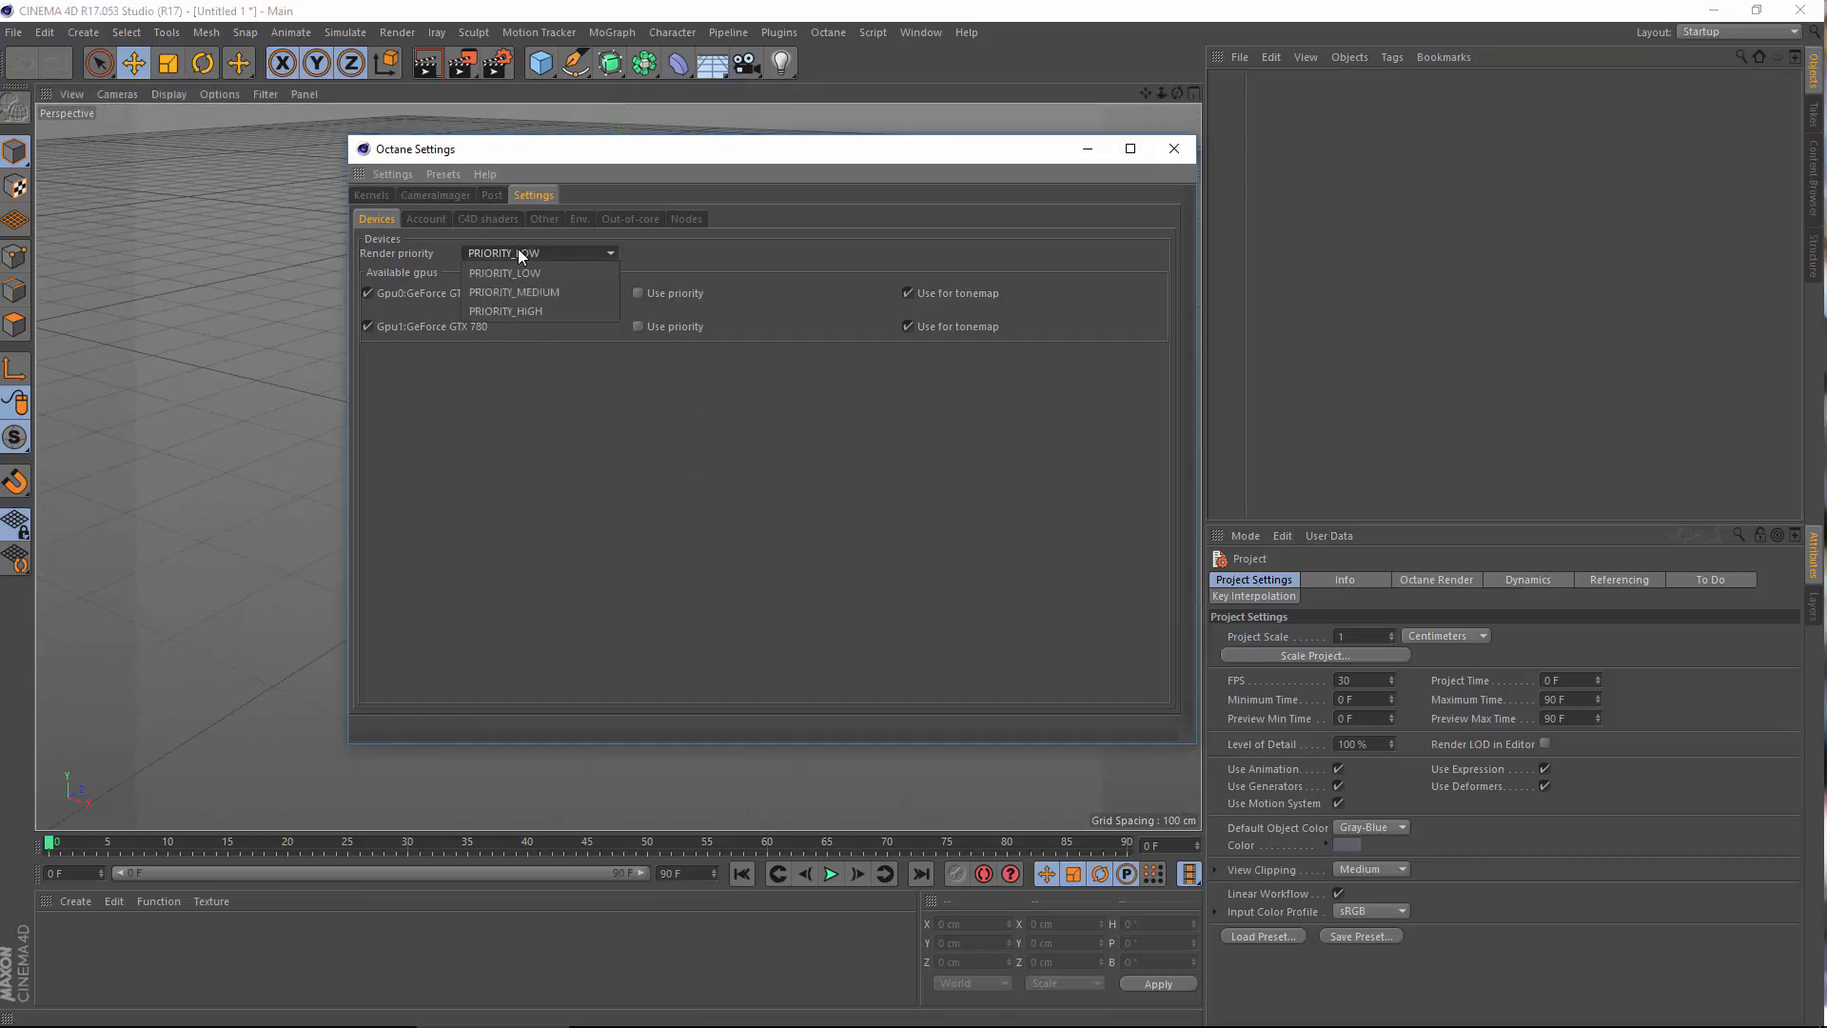
{"action": "left_click", "coordinate": [504, 304]}
Review the Octane account page and the C4D shader settings, including the available texture render sizes
{"action": "left_click_drag", "start_coordinate": [937, 152], "coordinate": [862, 226]}
{"action": "left_click", "coordinate": [385, 284]}
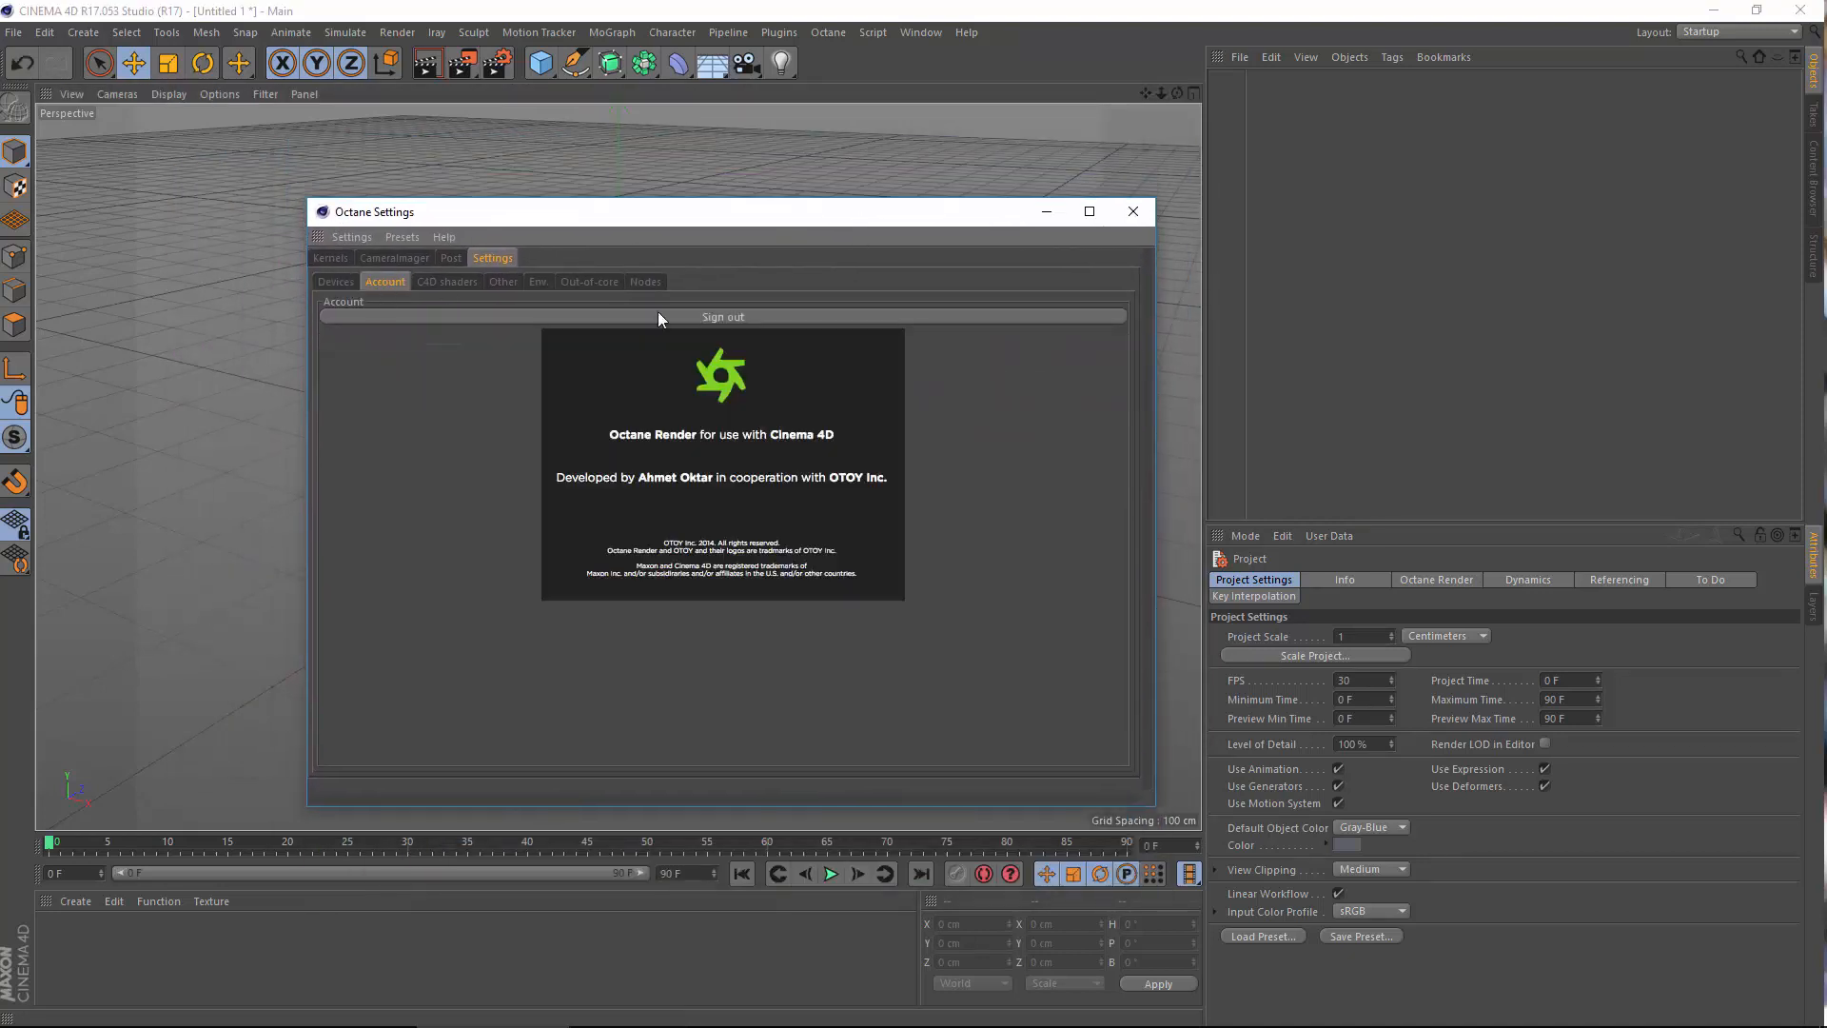
{"action": "left_click", "coordinate": [430, 283]}
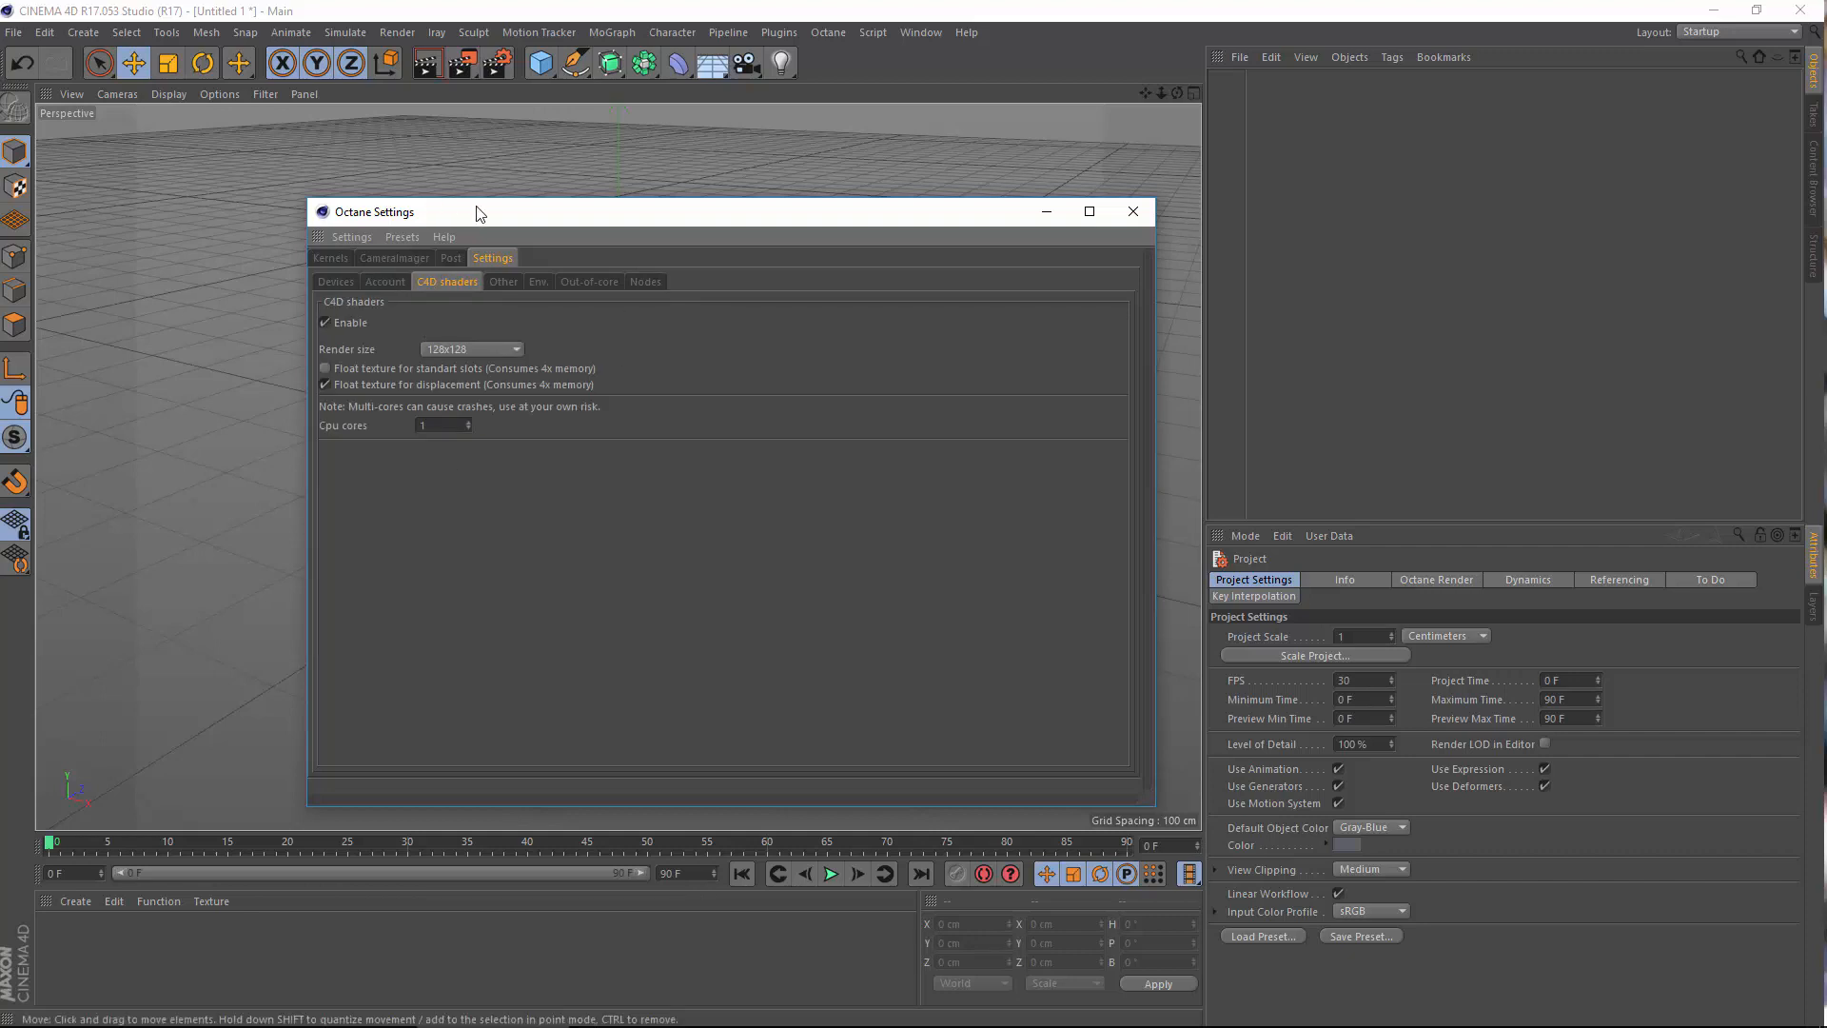
{"action": "mouse_move", "coordinate": [477, 212]}
{"action": "left_mouse_down"}
{"action": "mouse_move", "coordinate": [401, 184]}
{"action": "mouse_move", "coordinate": [473, 164]}
{"action": "mouse_move", "coordinate": [493, 186]}
{"action": "left_mouse_up"}
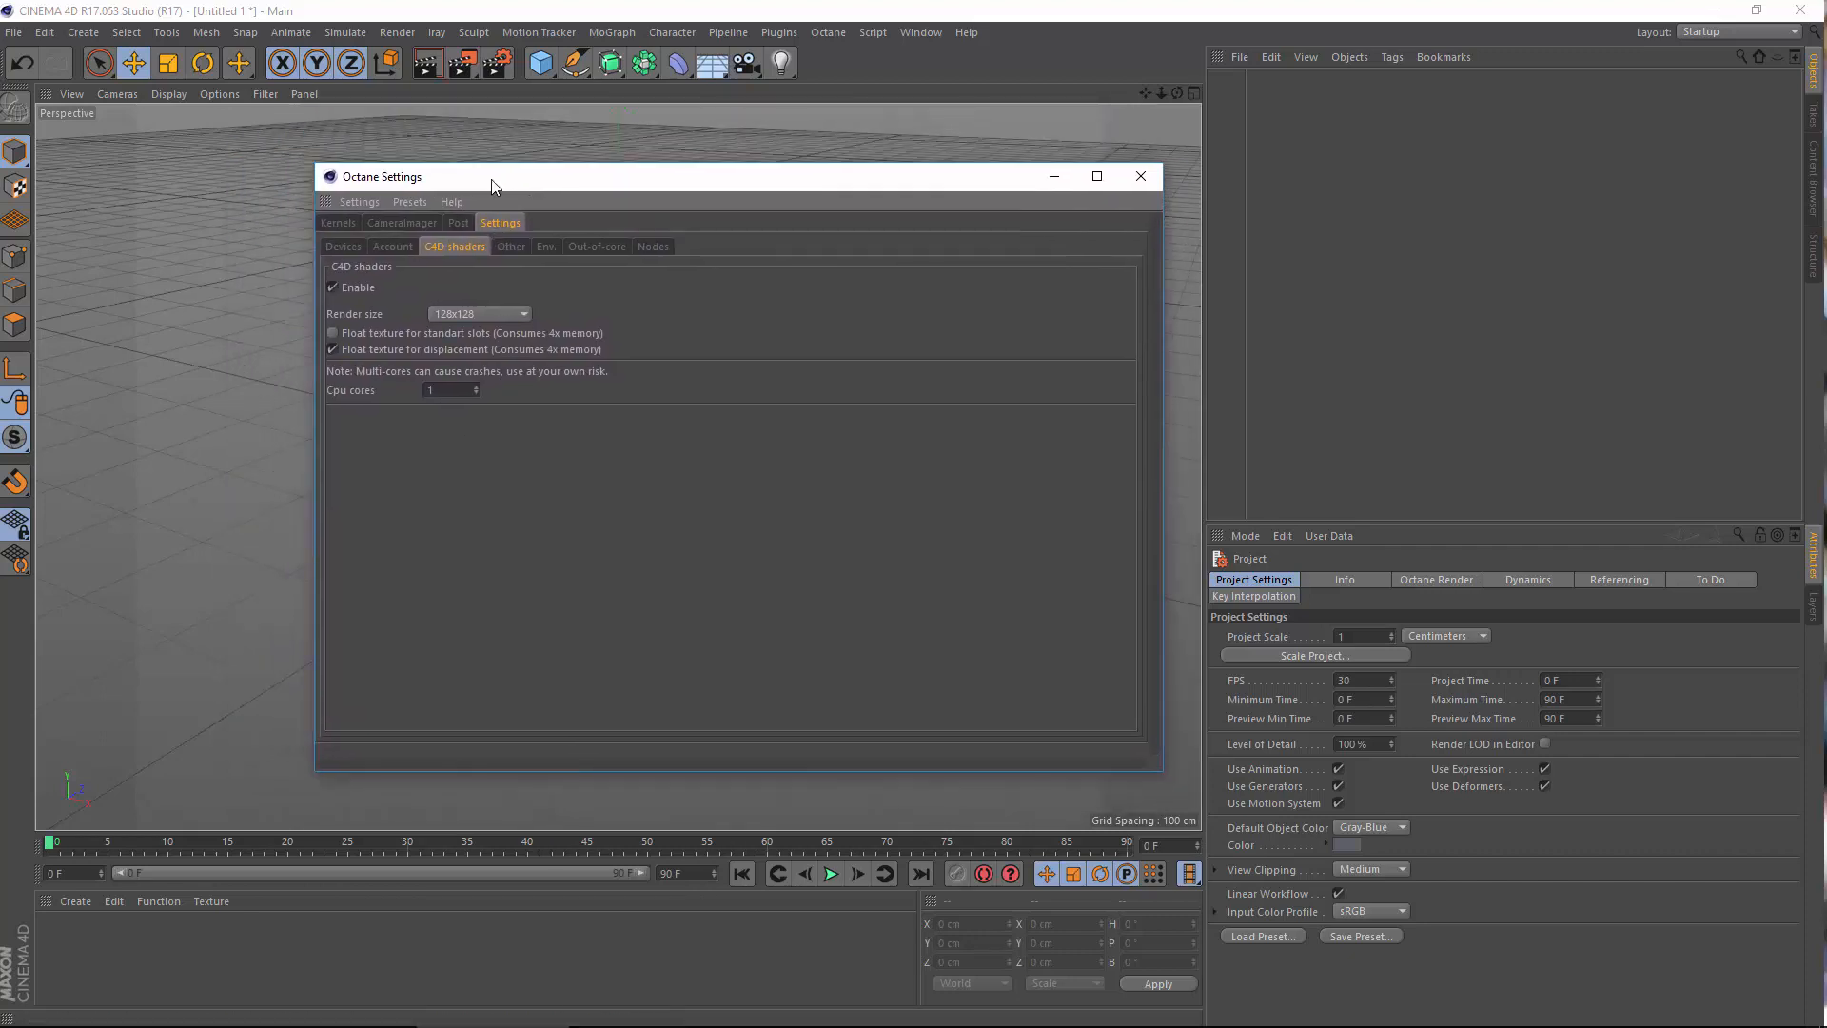
{"action": "left_click", "coordinate": [404, 243]}
{"action": "left_click", "coordinate": [433, 244]}
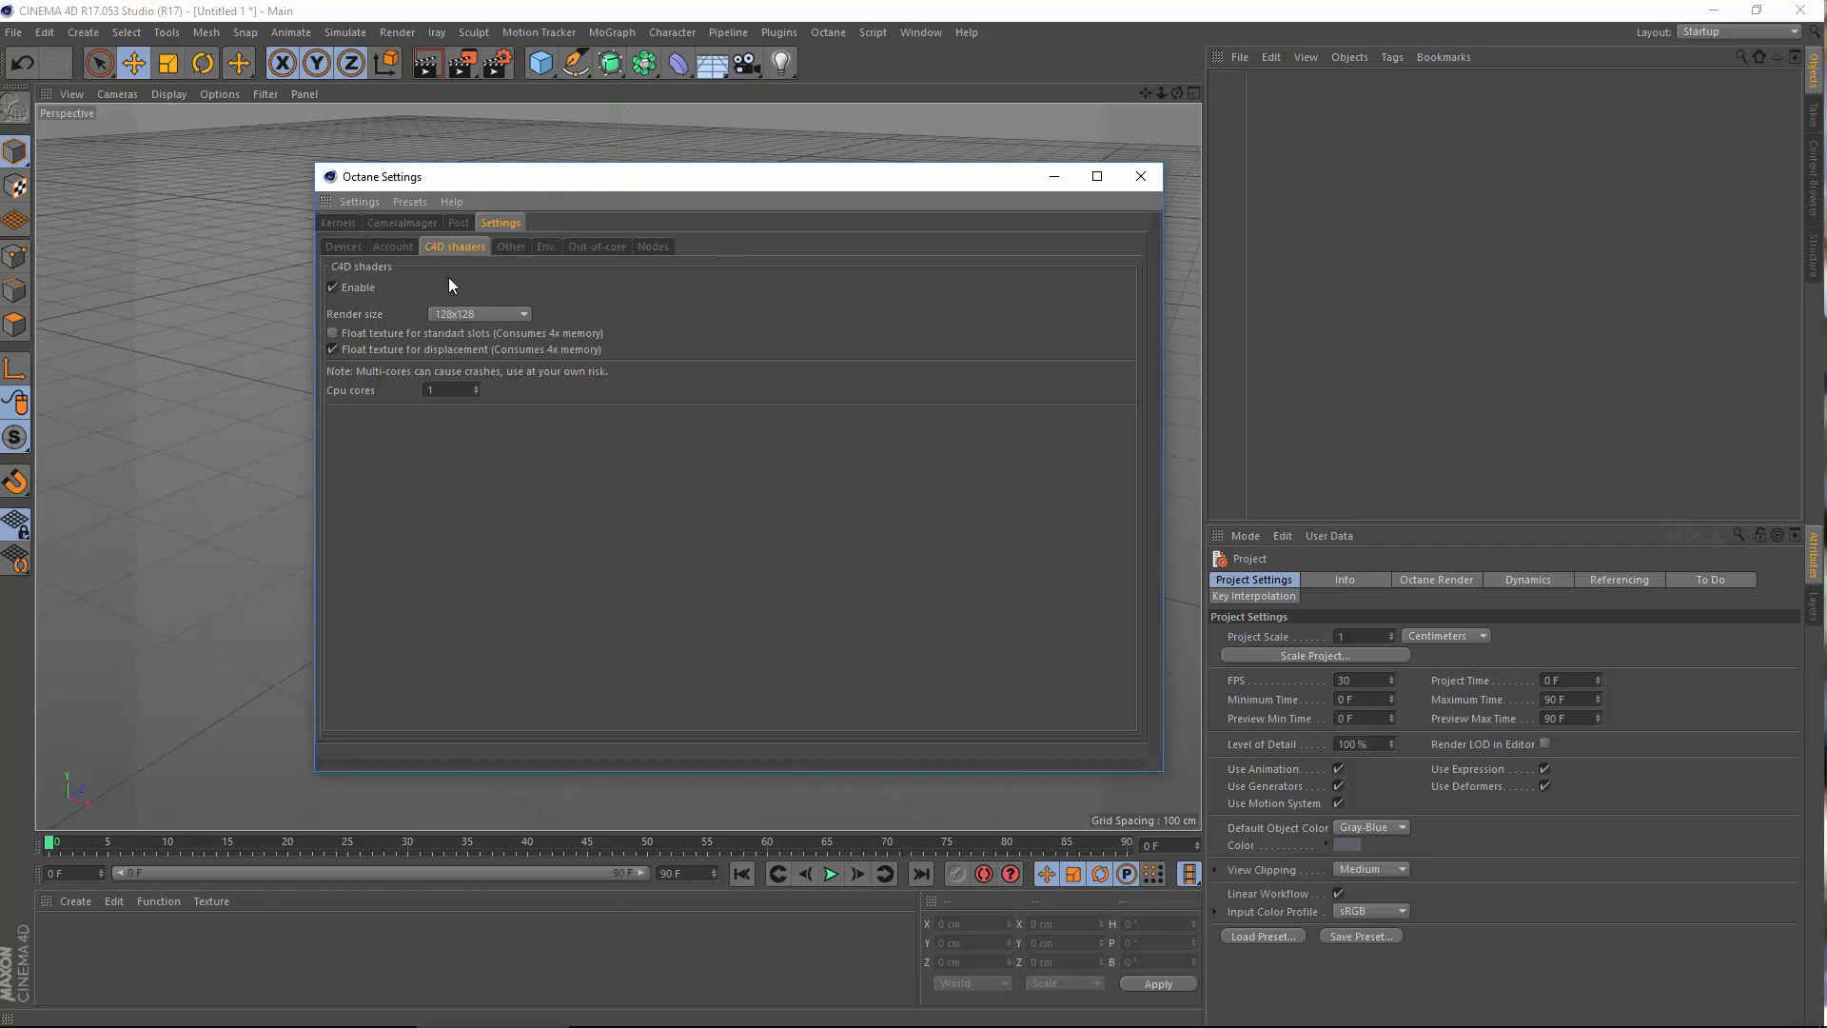
{"action": "mouse_move", "coordinate": [544, 183]}
{"action": "left_mouse_down"}
{"action": "mouse_move", "coordinate": [637, 173]}
{"action": "mouse_move", "coordinate": [535, 183]}
{"action": "left_mouse_up"}
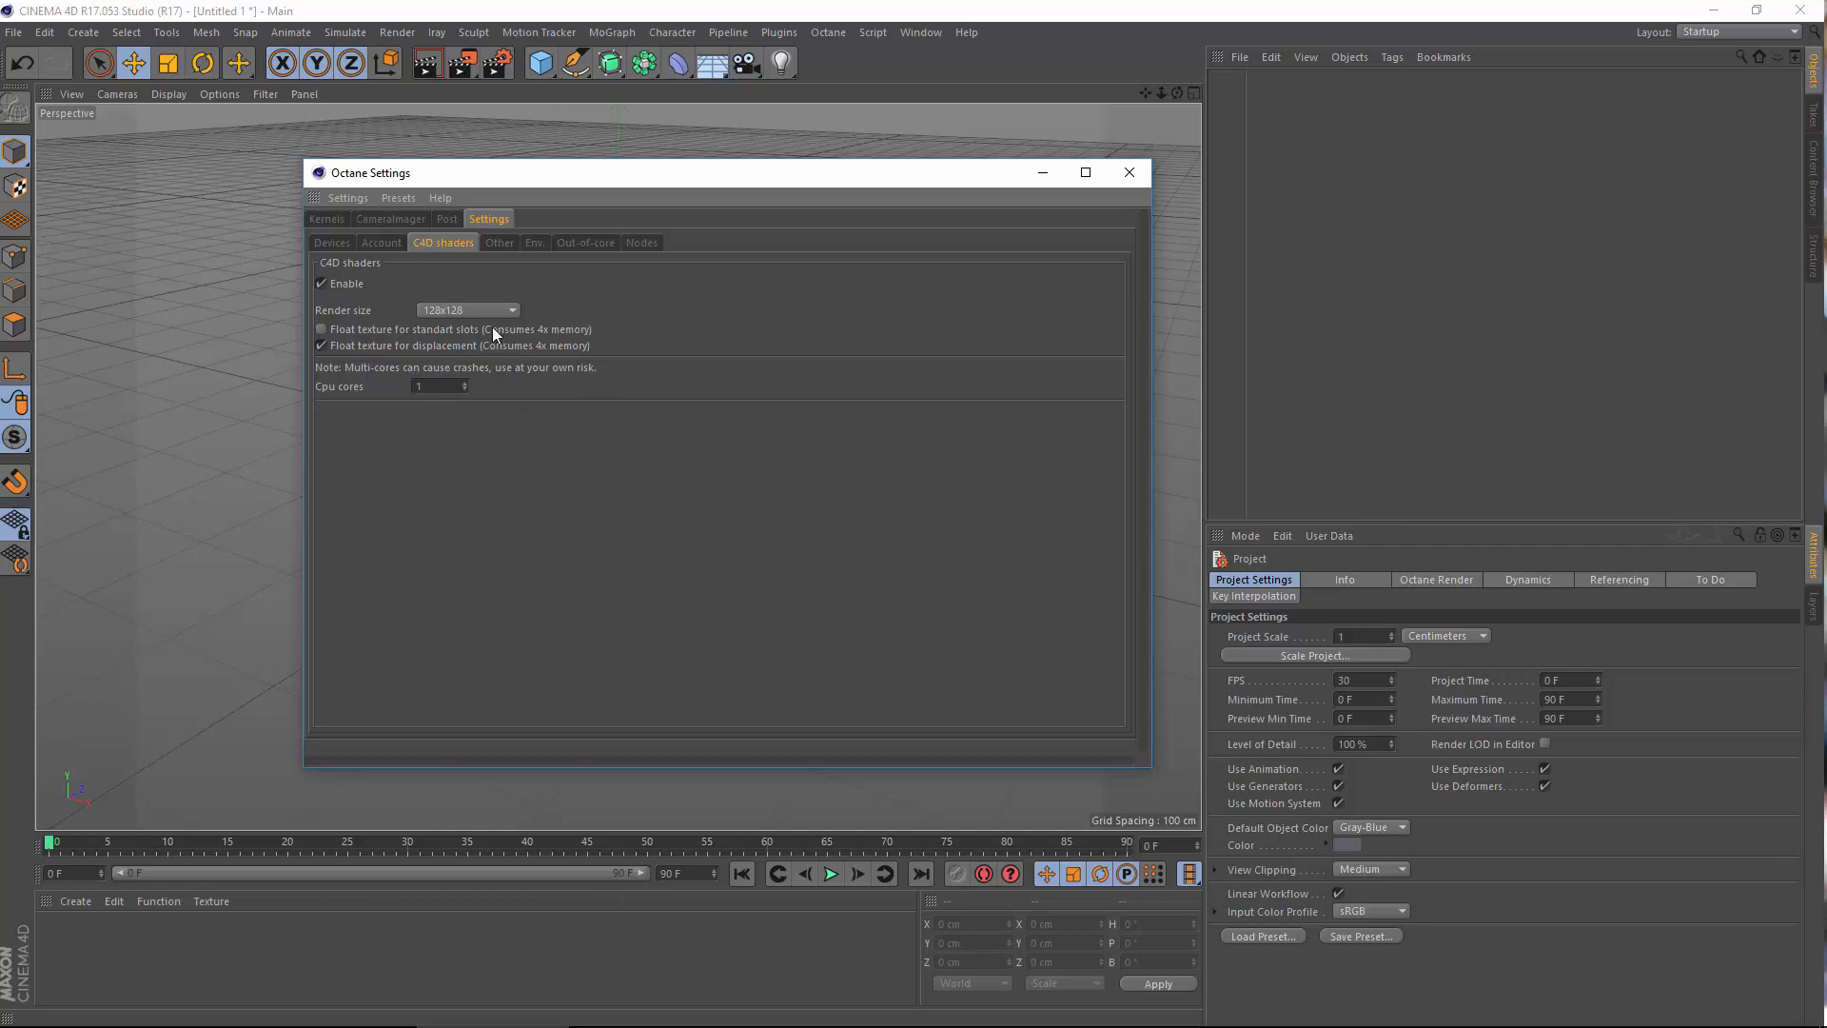
{"action": "left_click", "coordinate": [470, 309]}
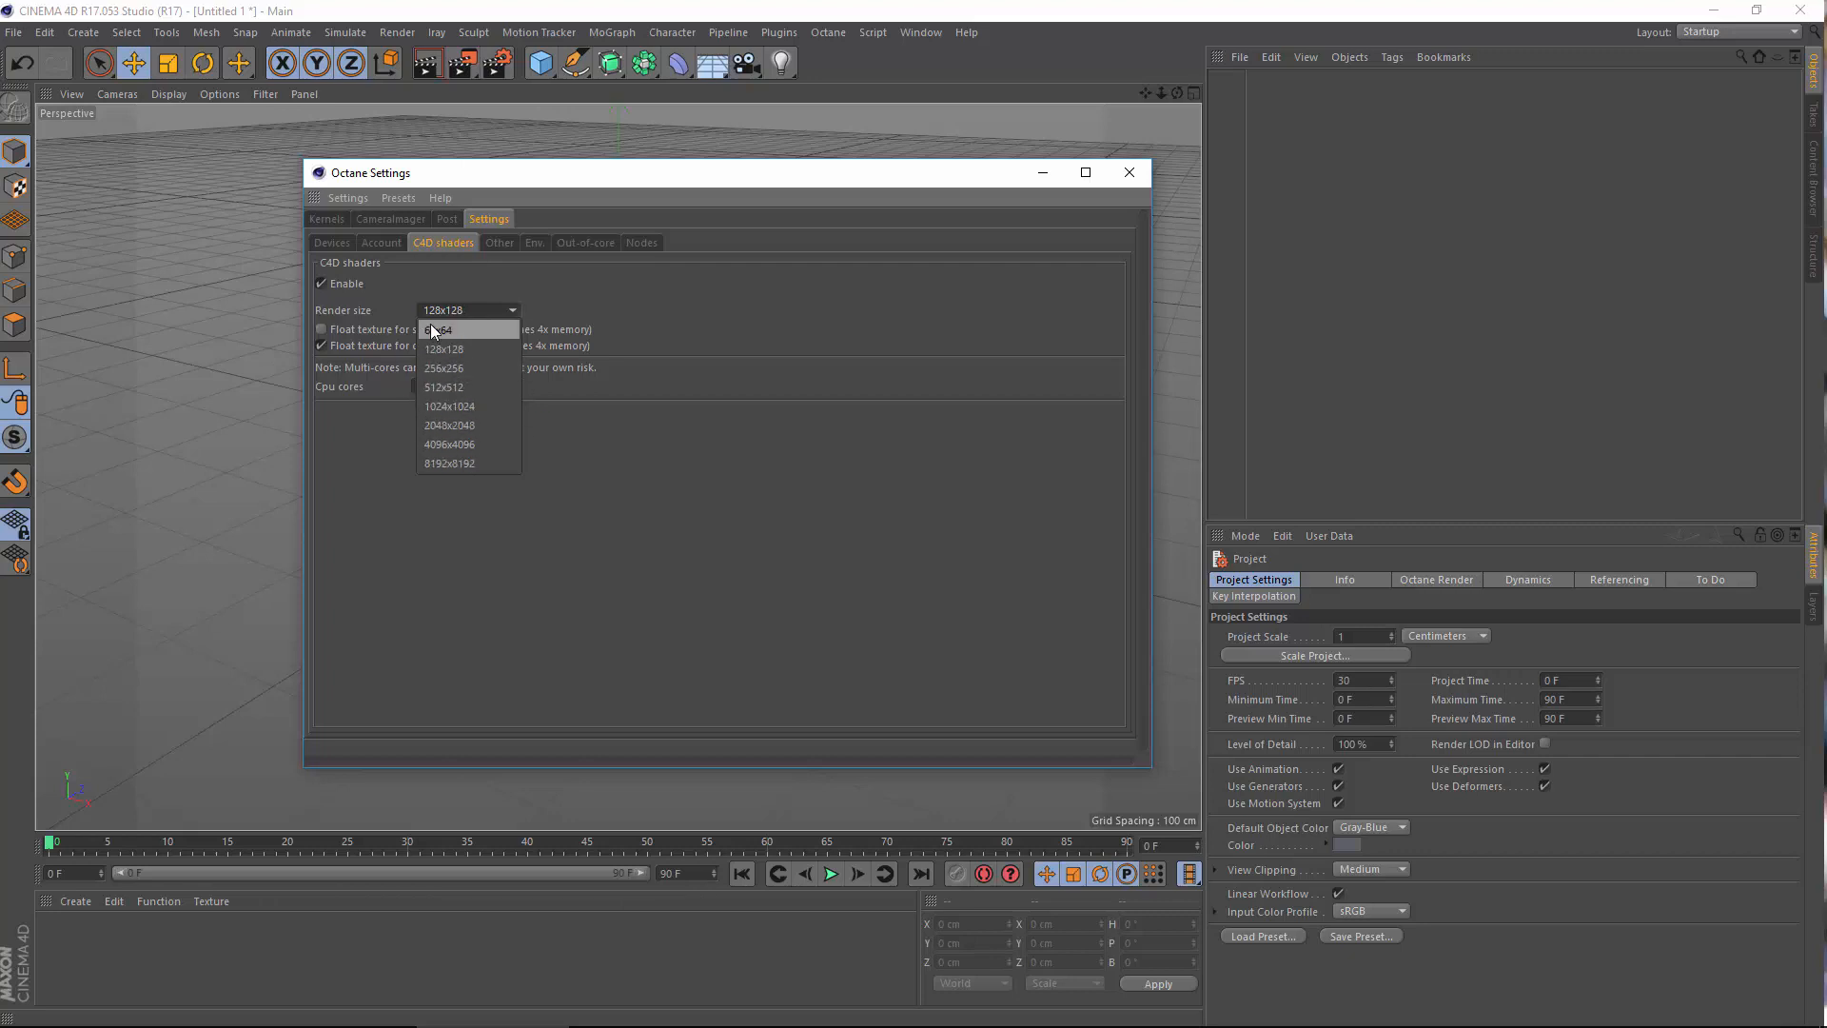
{"action": "left_click", "coordinate": [588, 283]}
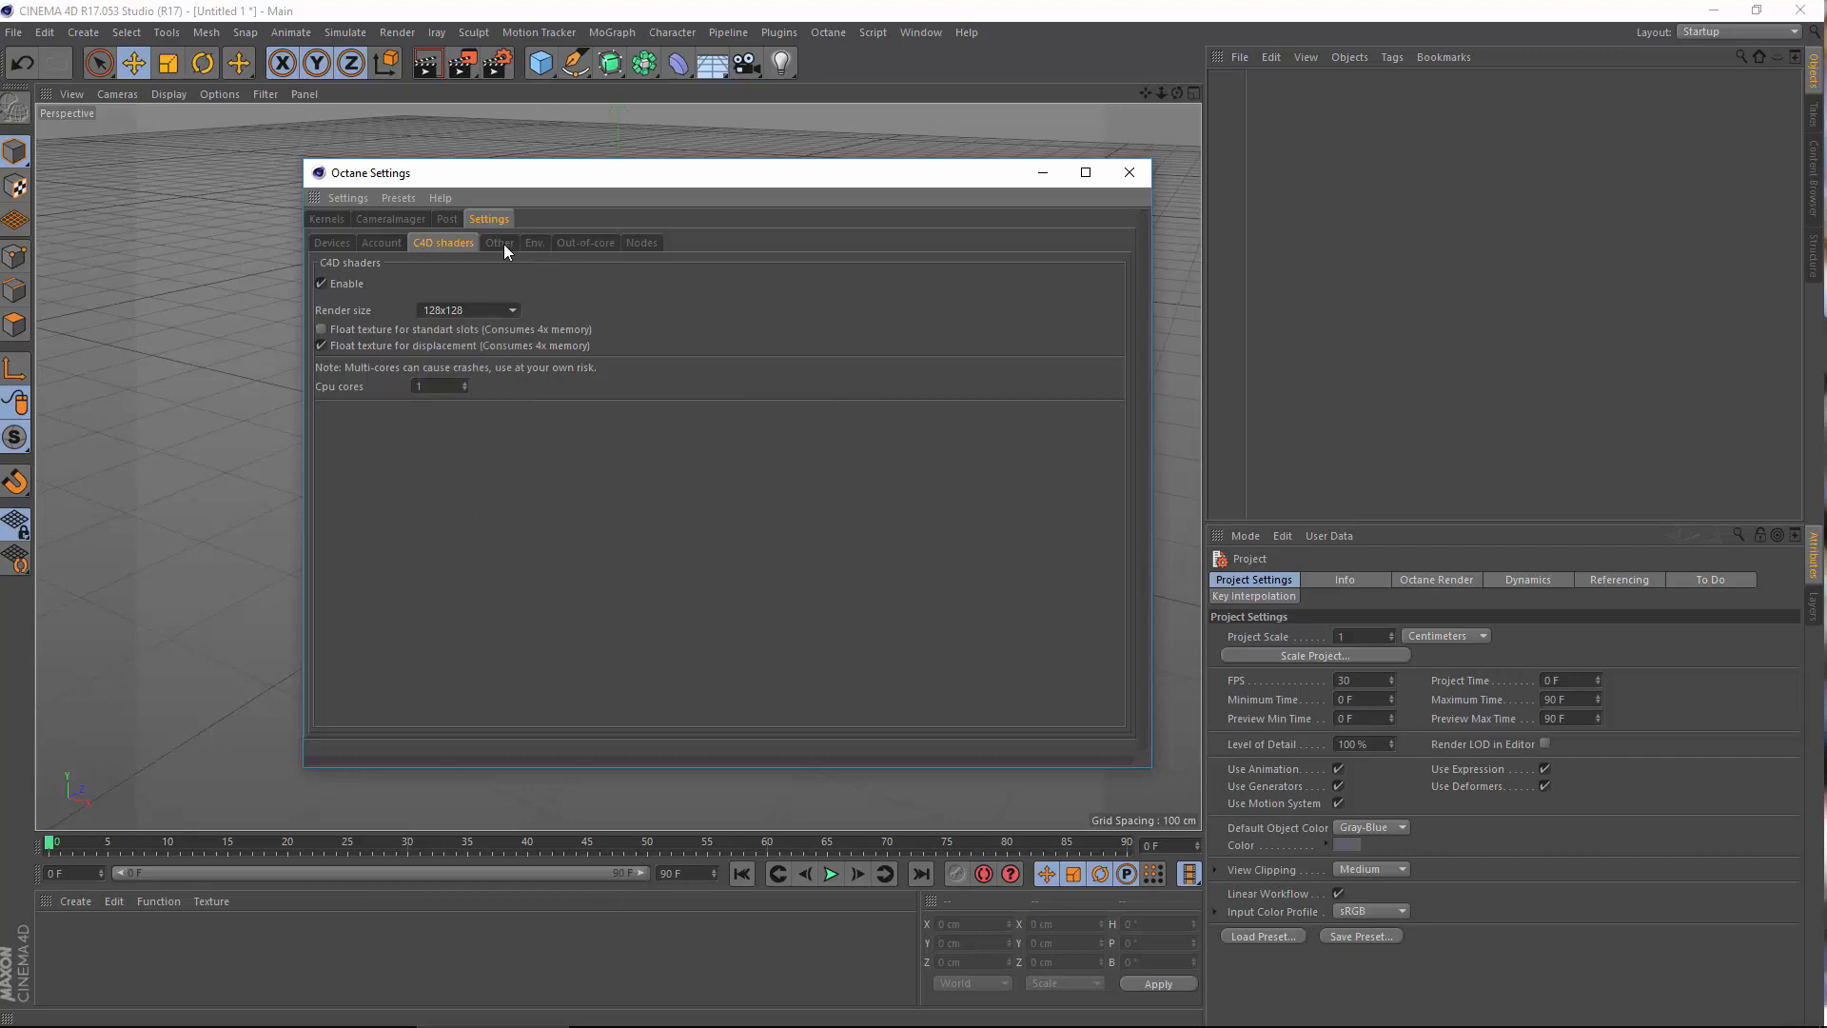
Review Octane's other, environment, out-of-core texture and node editor settings, then return to the post-processing settings
{"action": "left_click", "coordinate": [499, 242]}
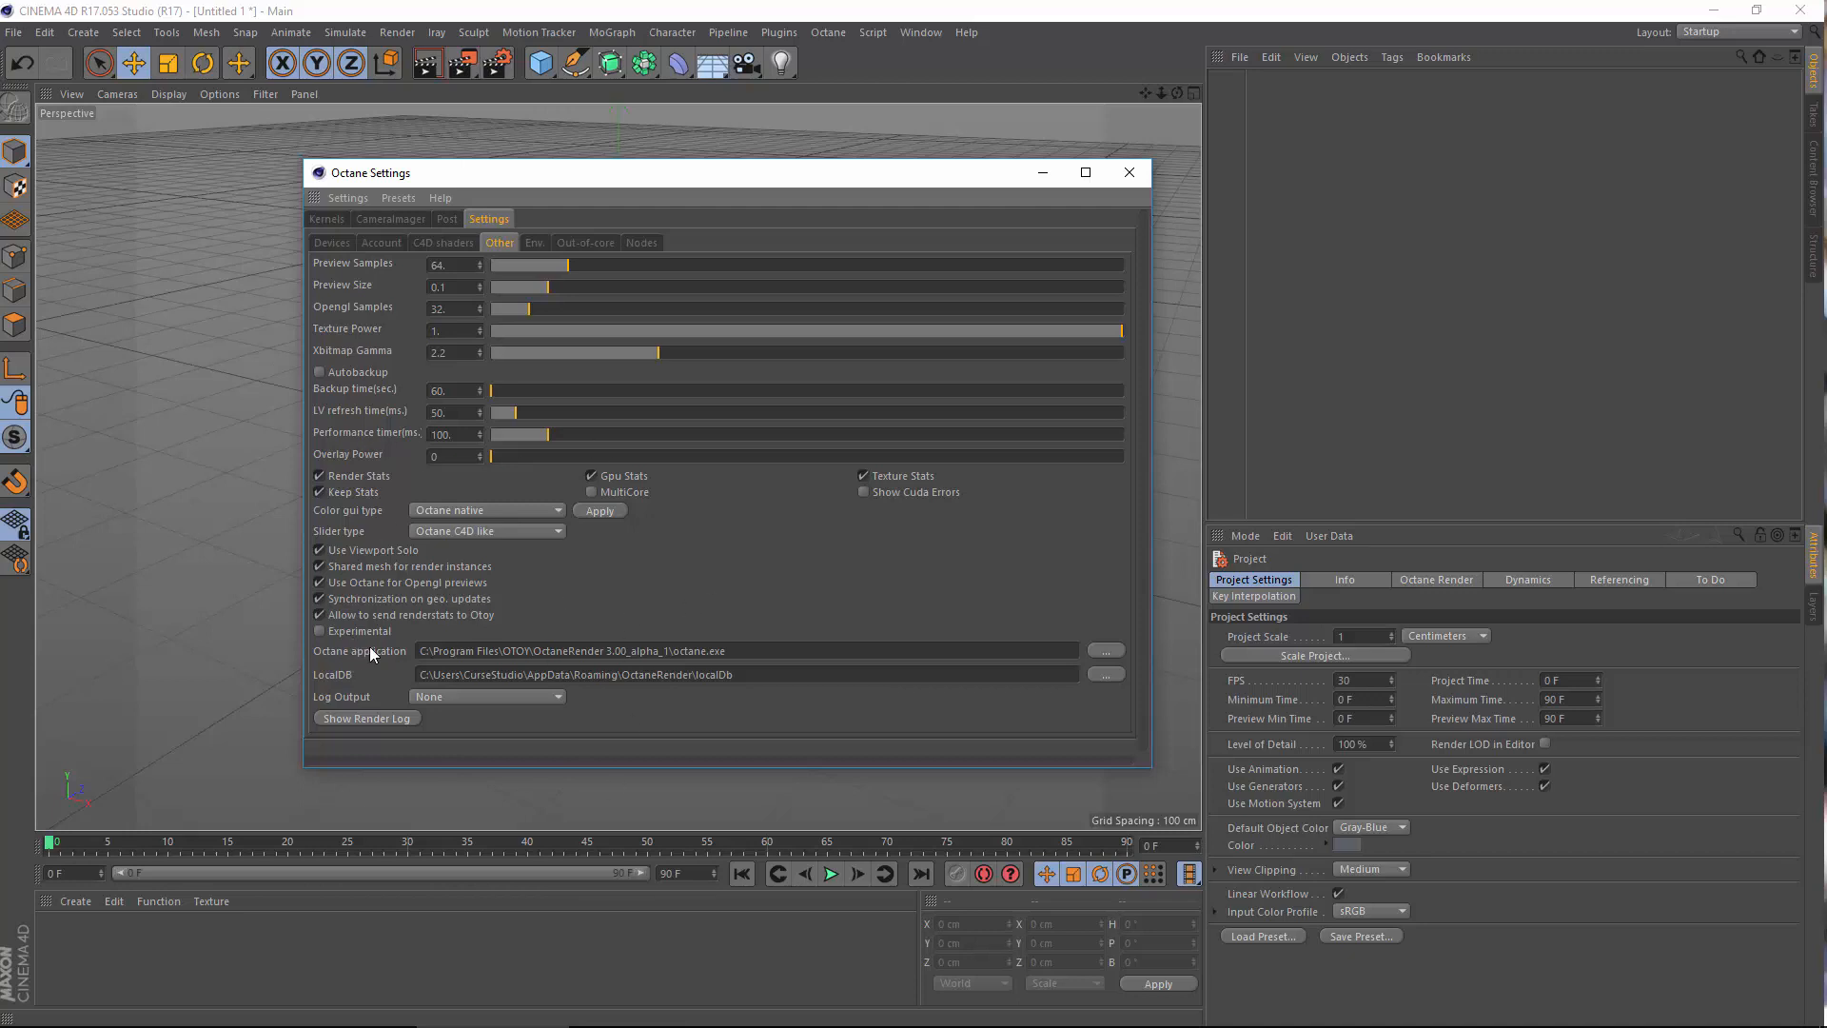
{"action": "left_click", "coordinate": [688, 650]}
{"action": "left_click", "coordinate": [543, 239]}
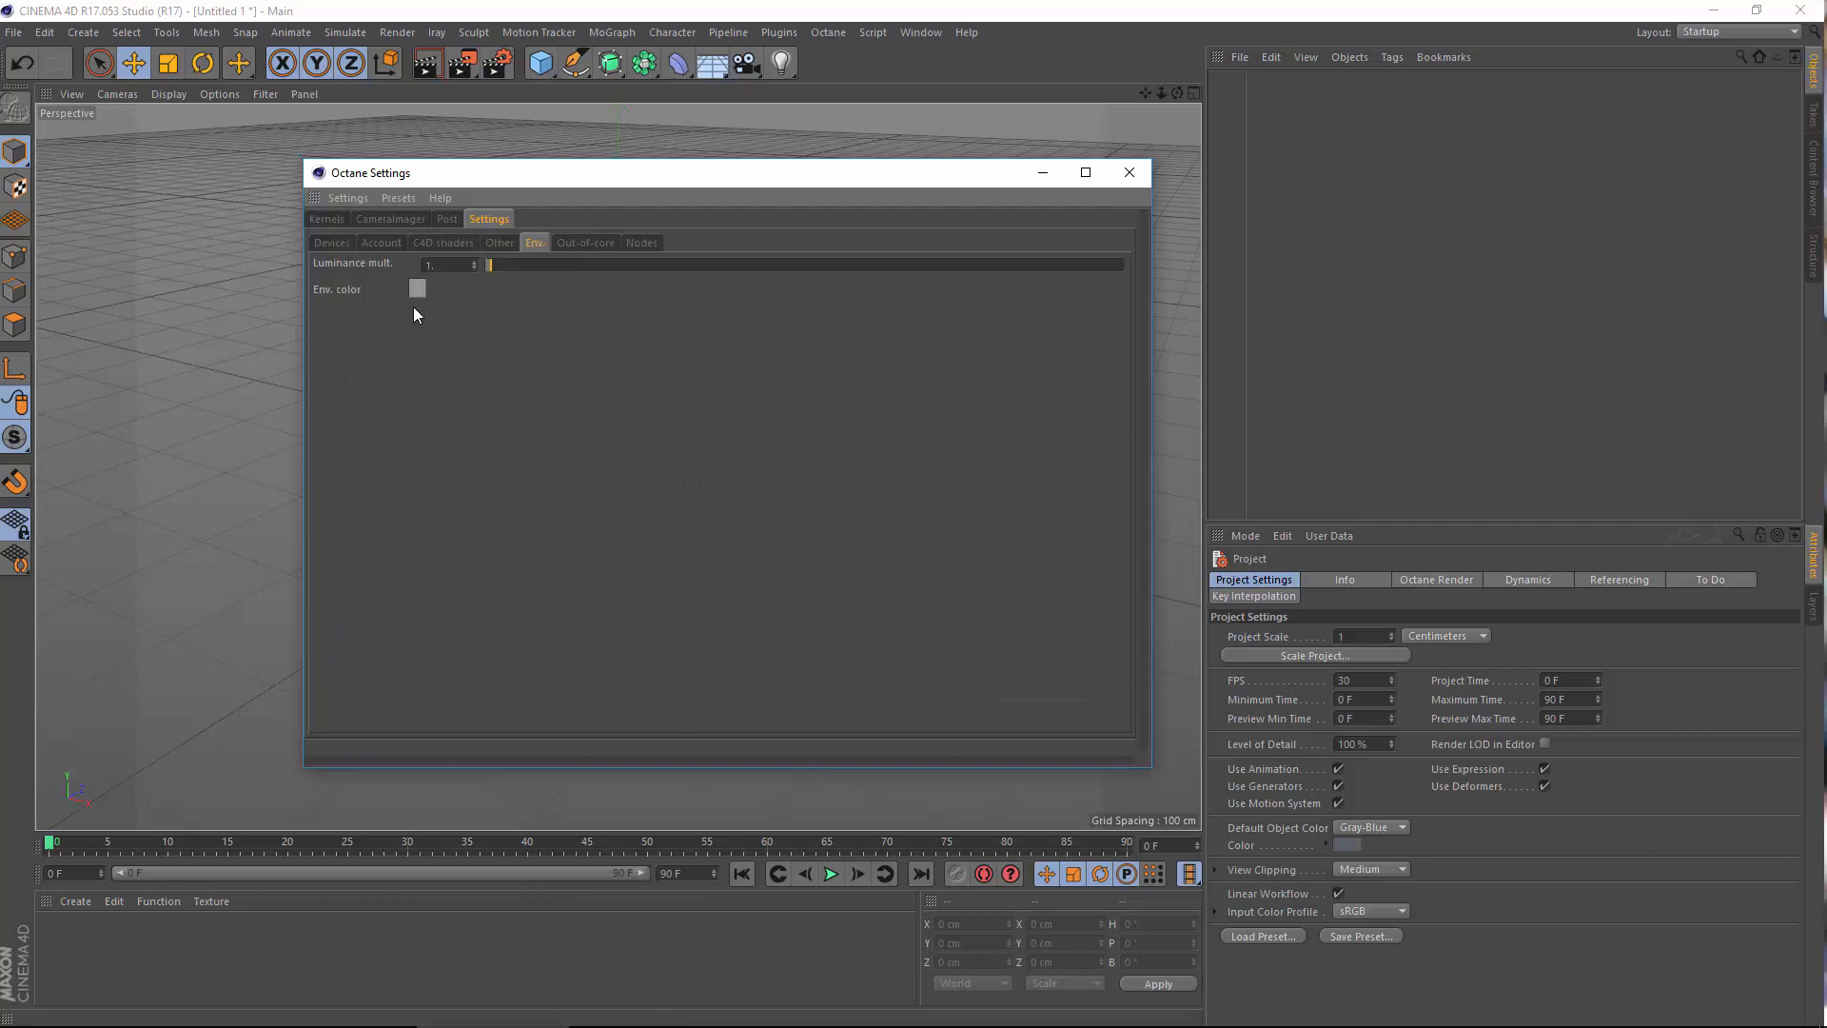
{"action": "left_click", "coordinate": [584, 243]}
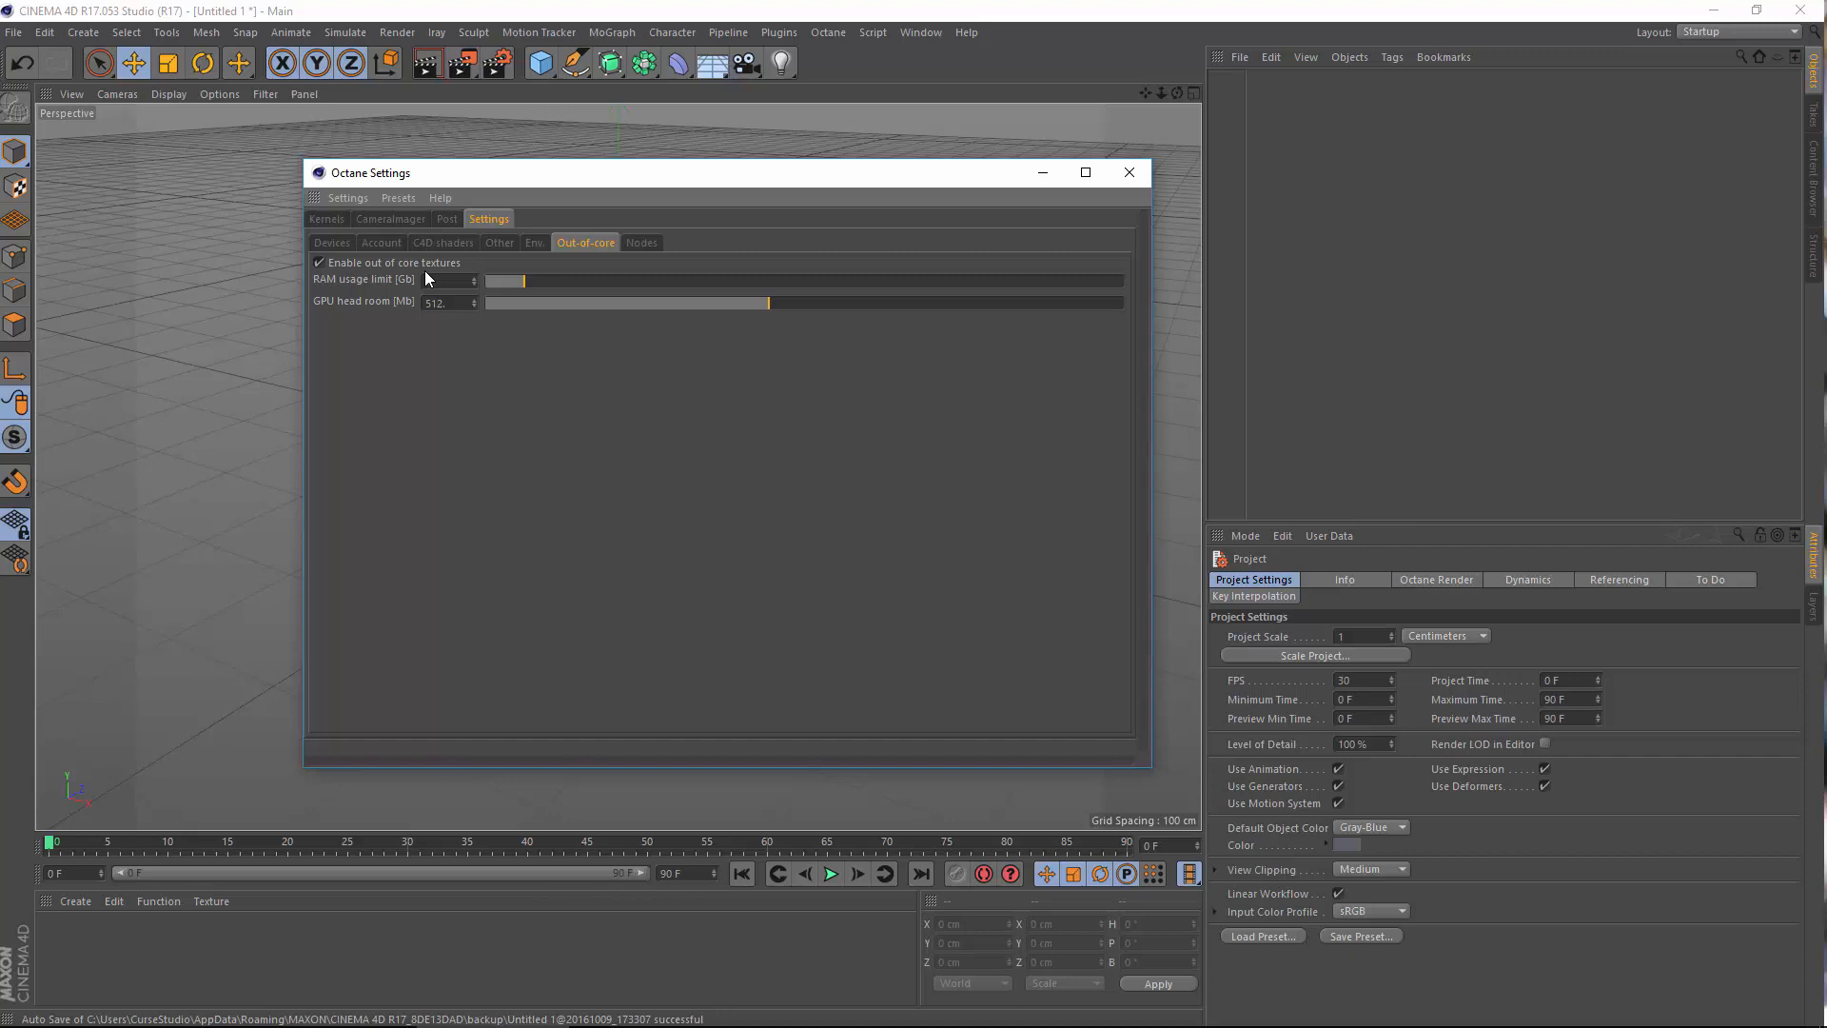
{"action": "left_click", "coordinate": [637, 243]}
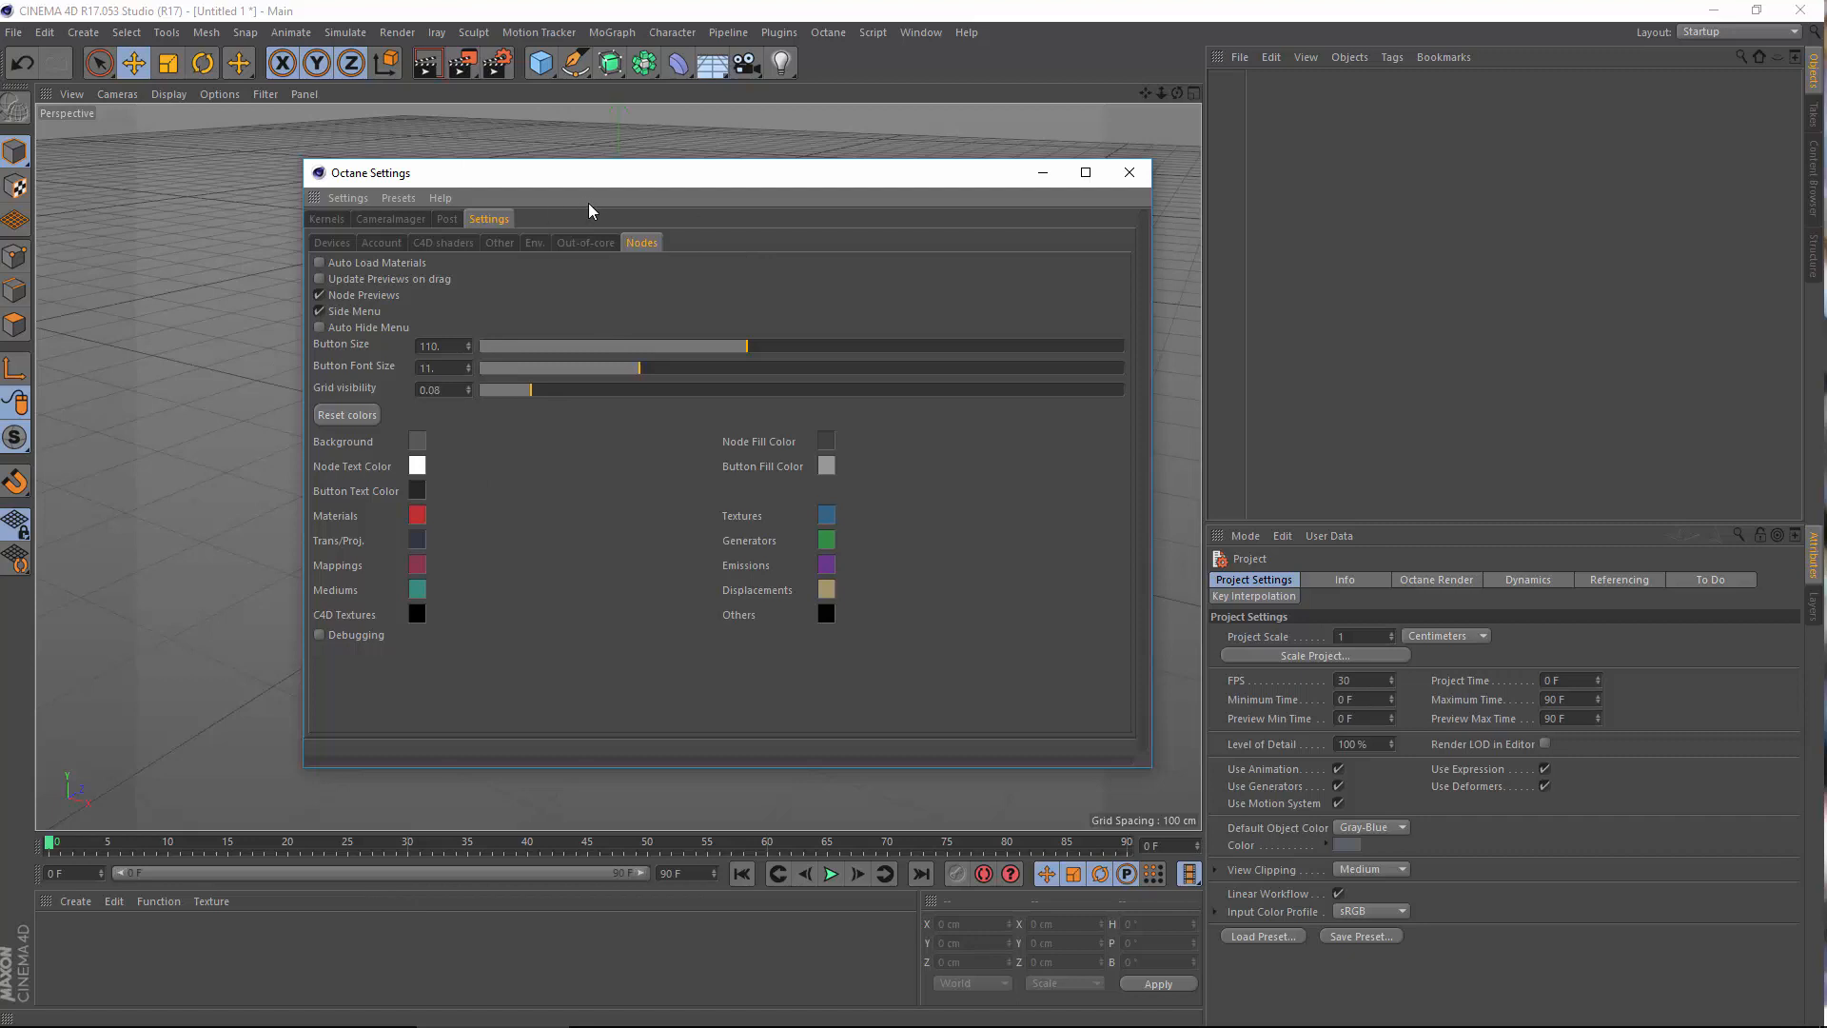
{"action": "left_click", "coordinate": [572, 243]}
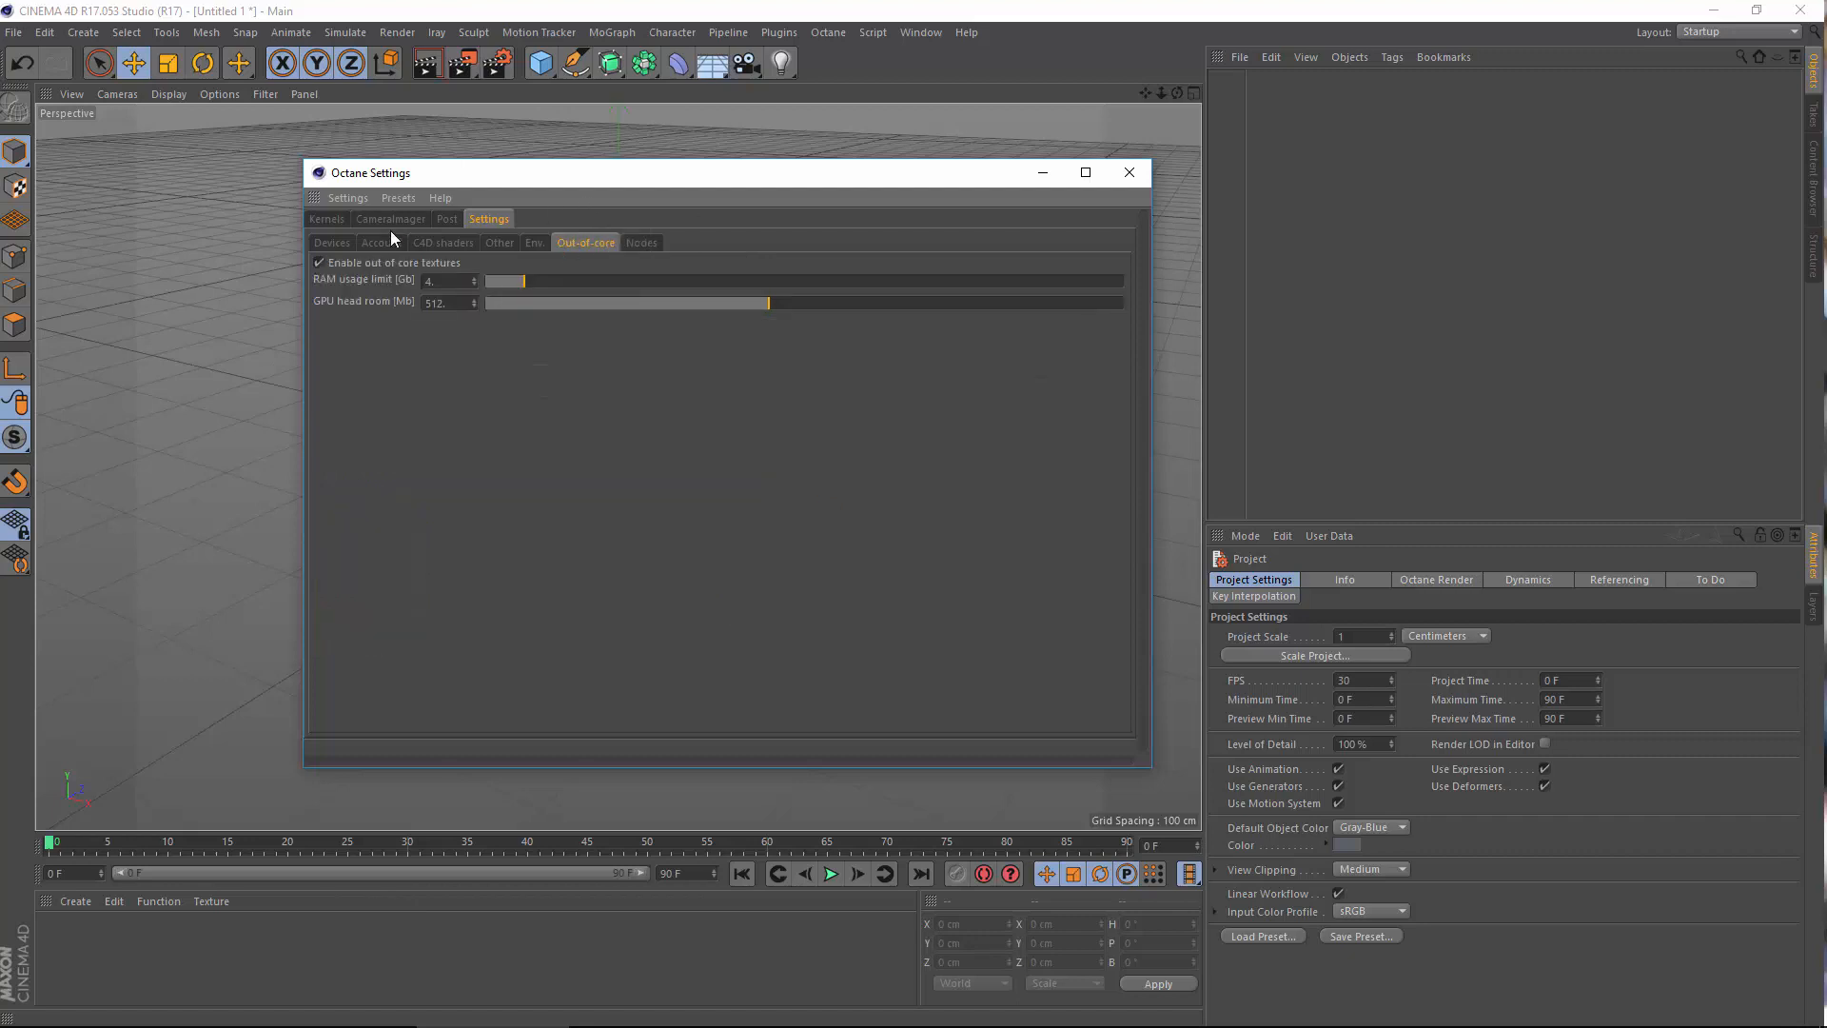
{"action": "left_click", "coordinate": [449, 219]}
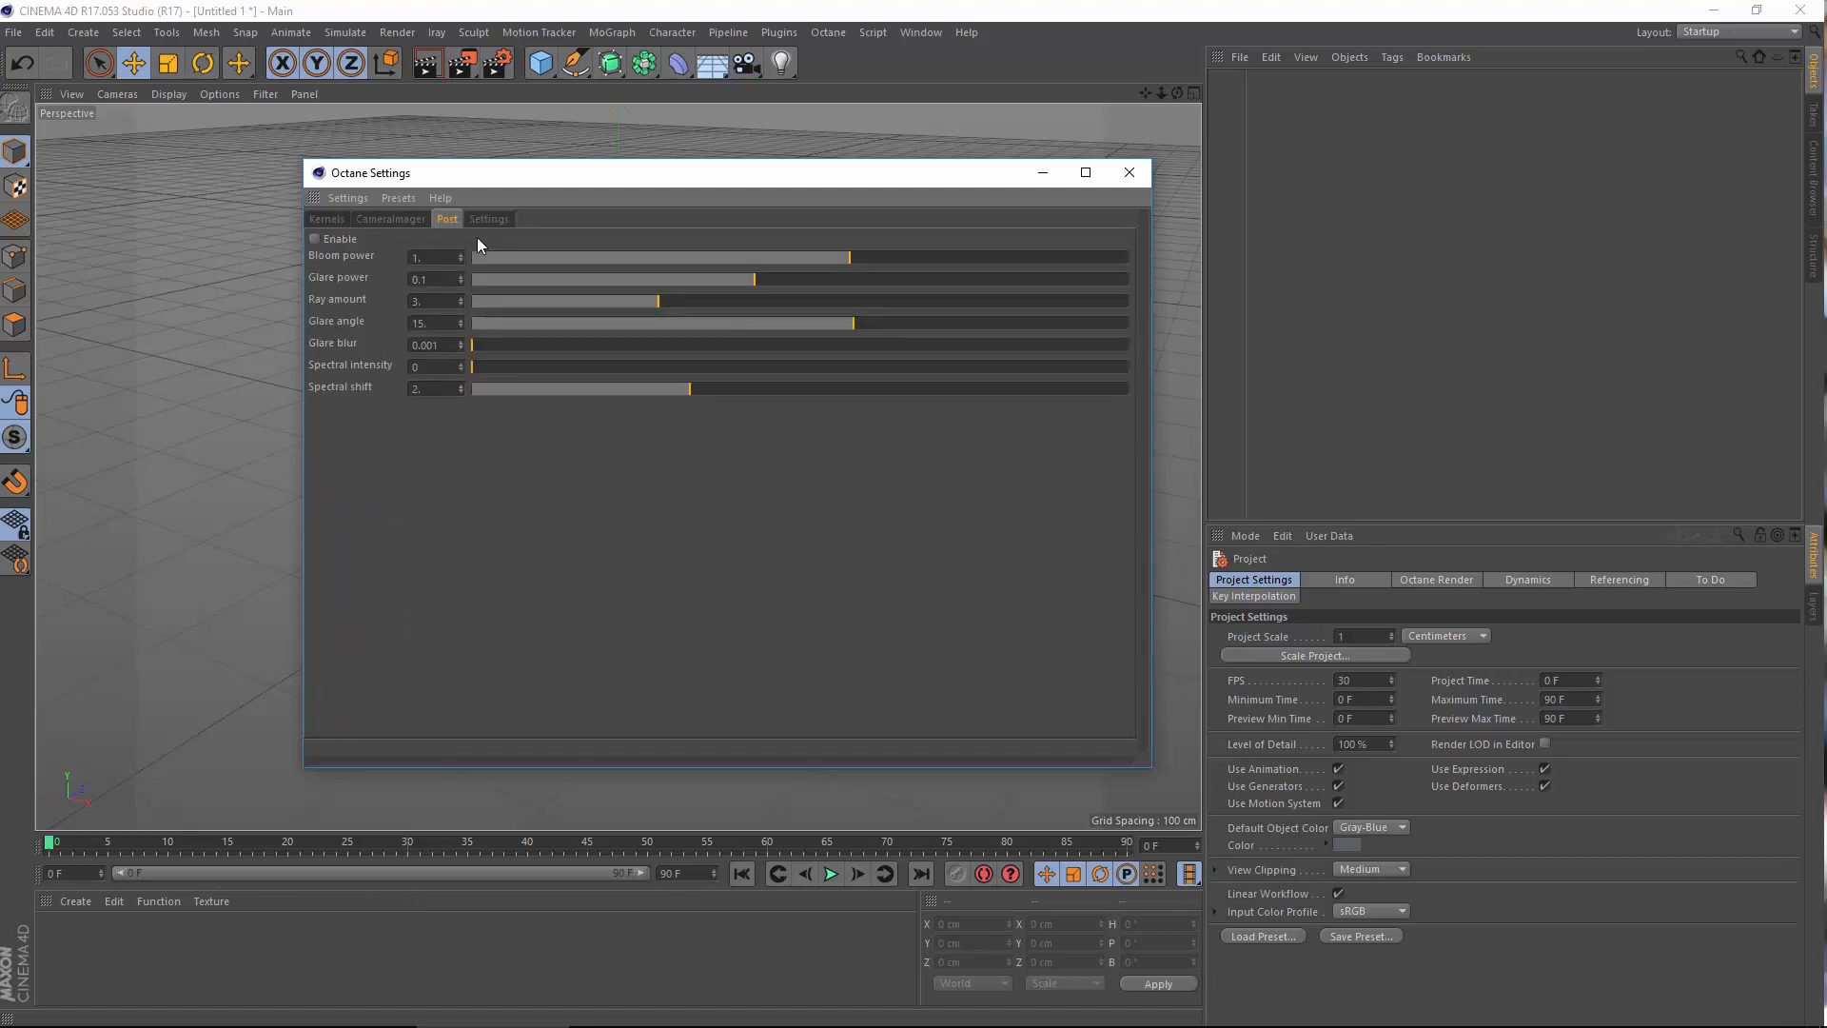
Revisit Octane's node editor settings and close the Octane settings
{"action": "left_click", "coordinate": [483, 225]}
{"action": "left_click", "coordinate": [636, 242]}
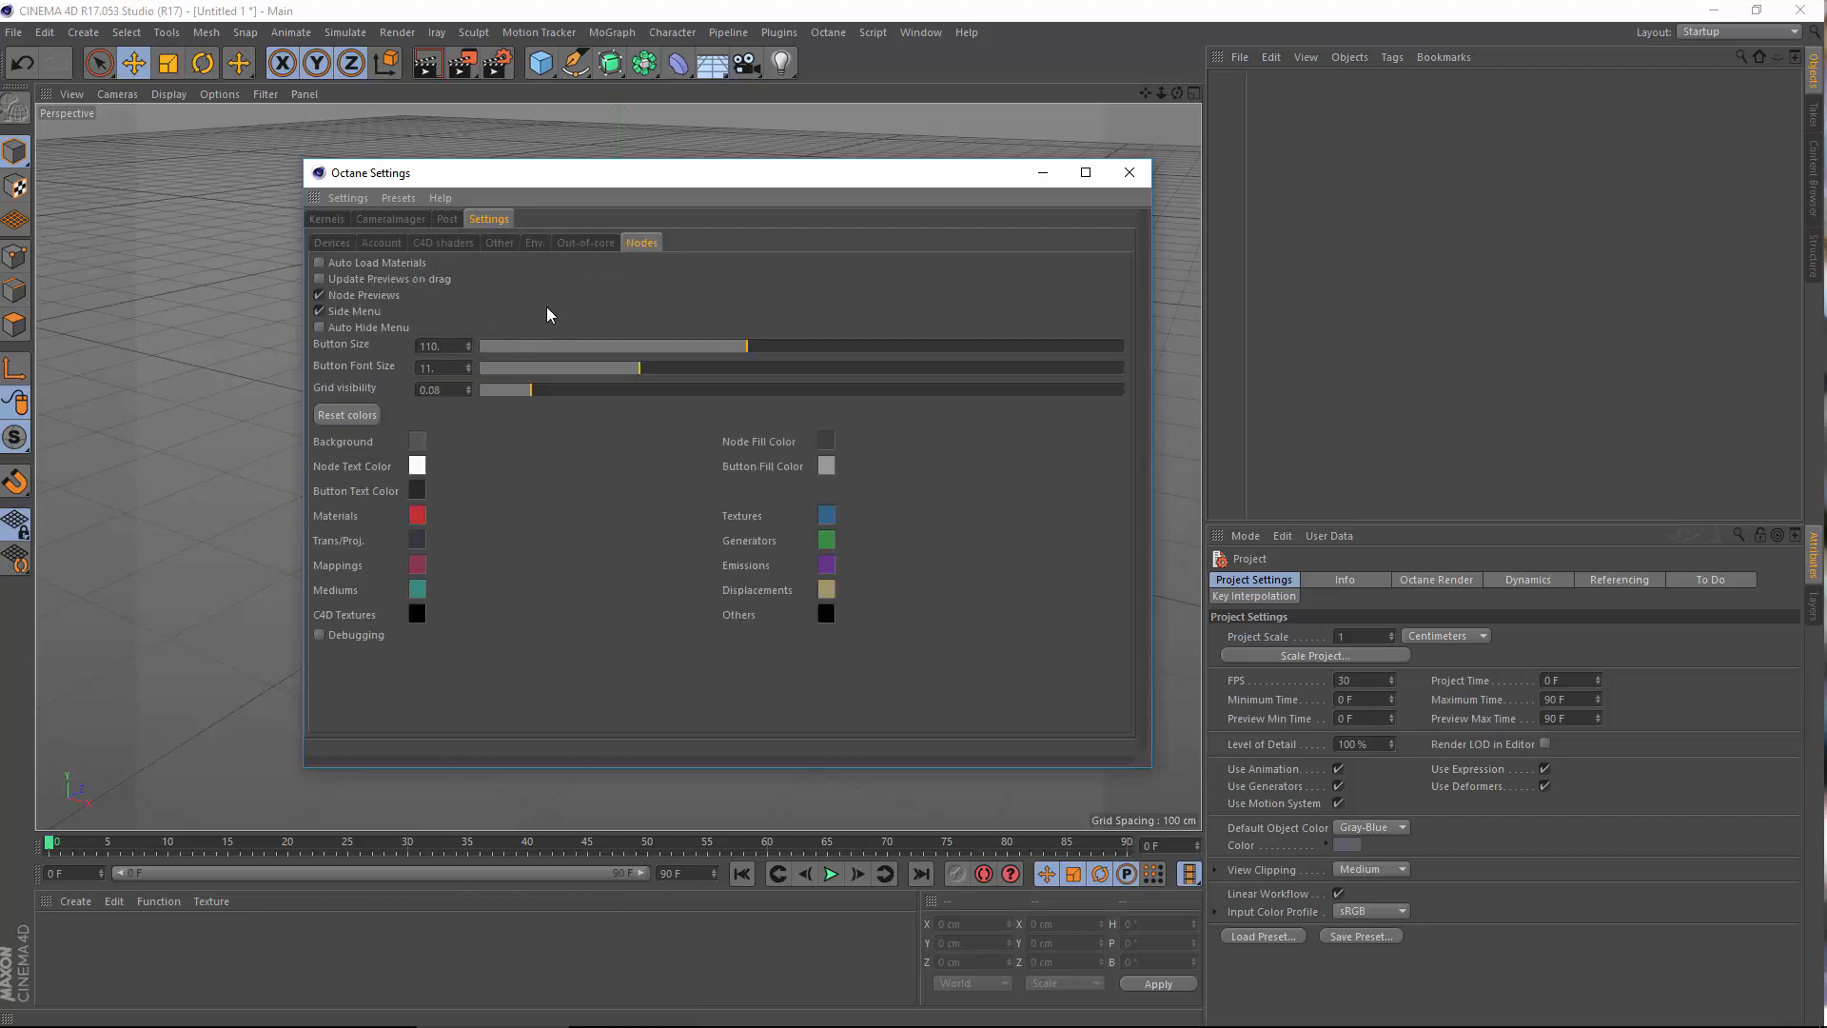
{"action": "left_click", "coordinate": [1129, 172]}
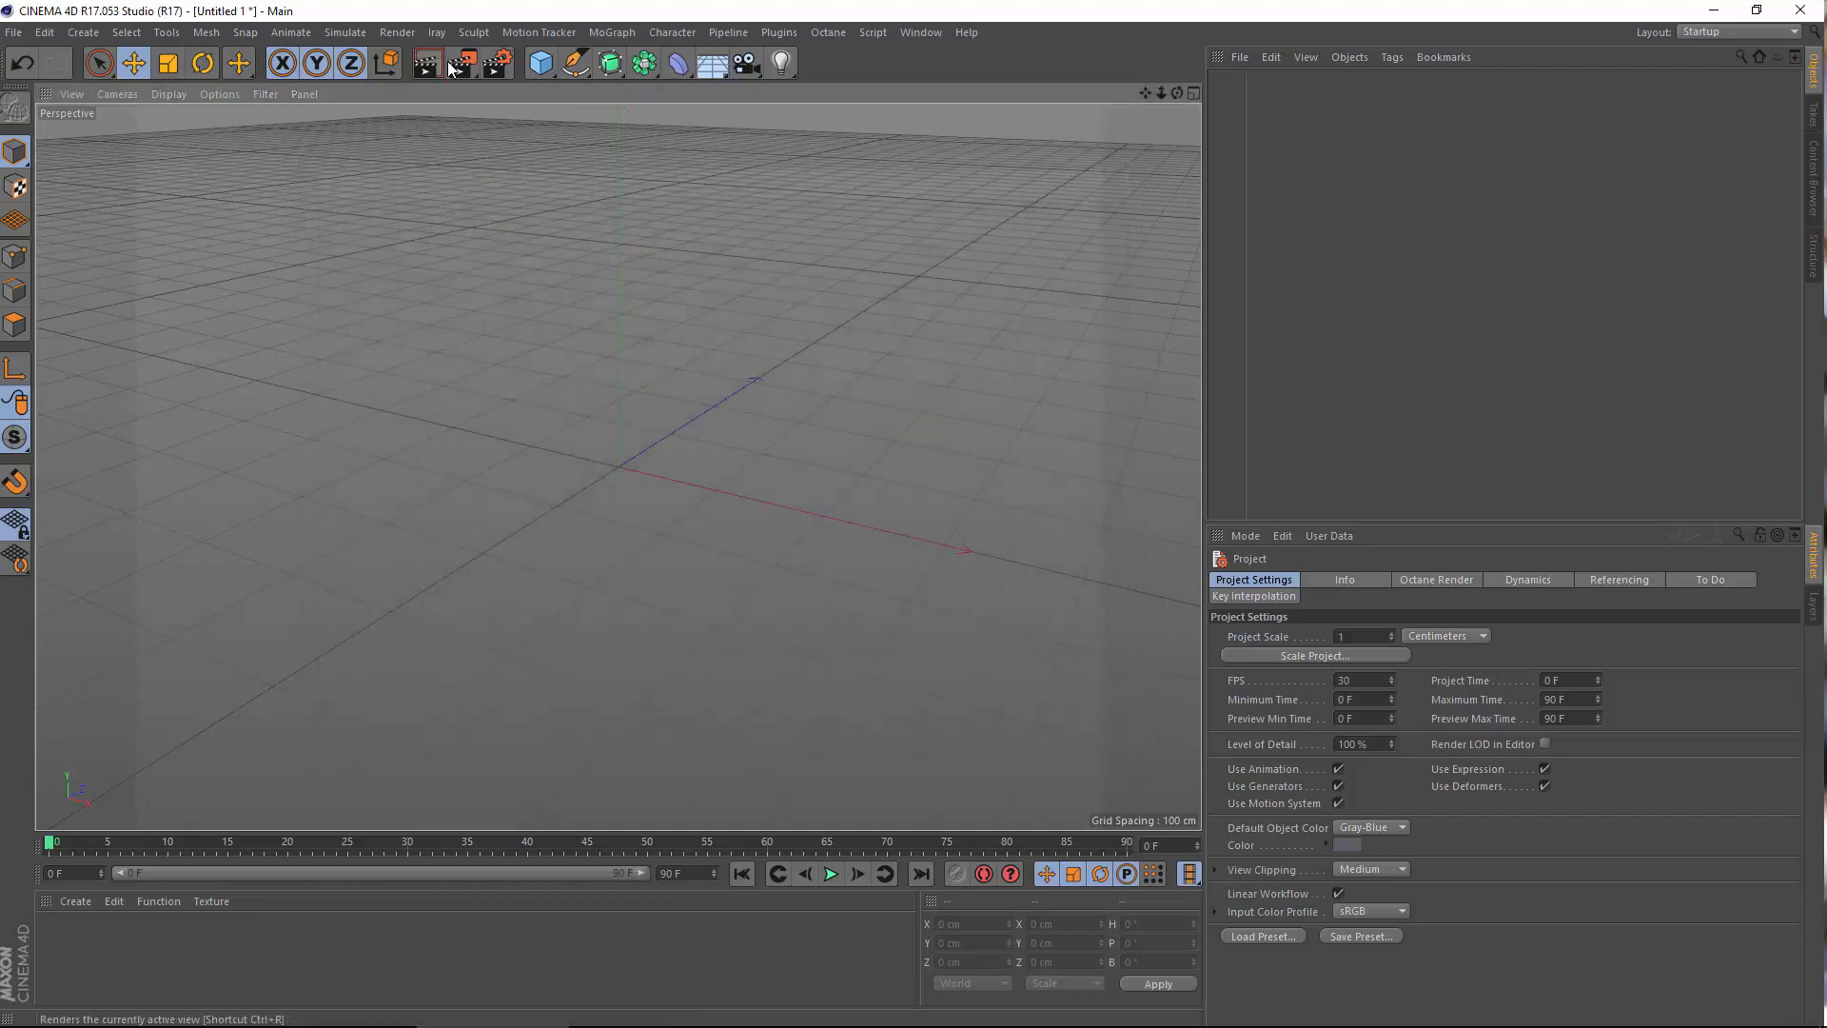
Set the project's renderer to Octane Renderer in the render settings
{"action": "key", "text": "ctrl+b"}
{"action": "left_click", "coordinate": [215, 61]}
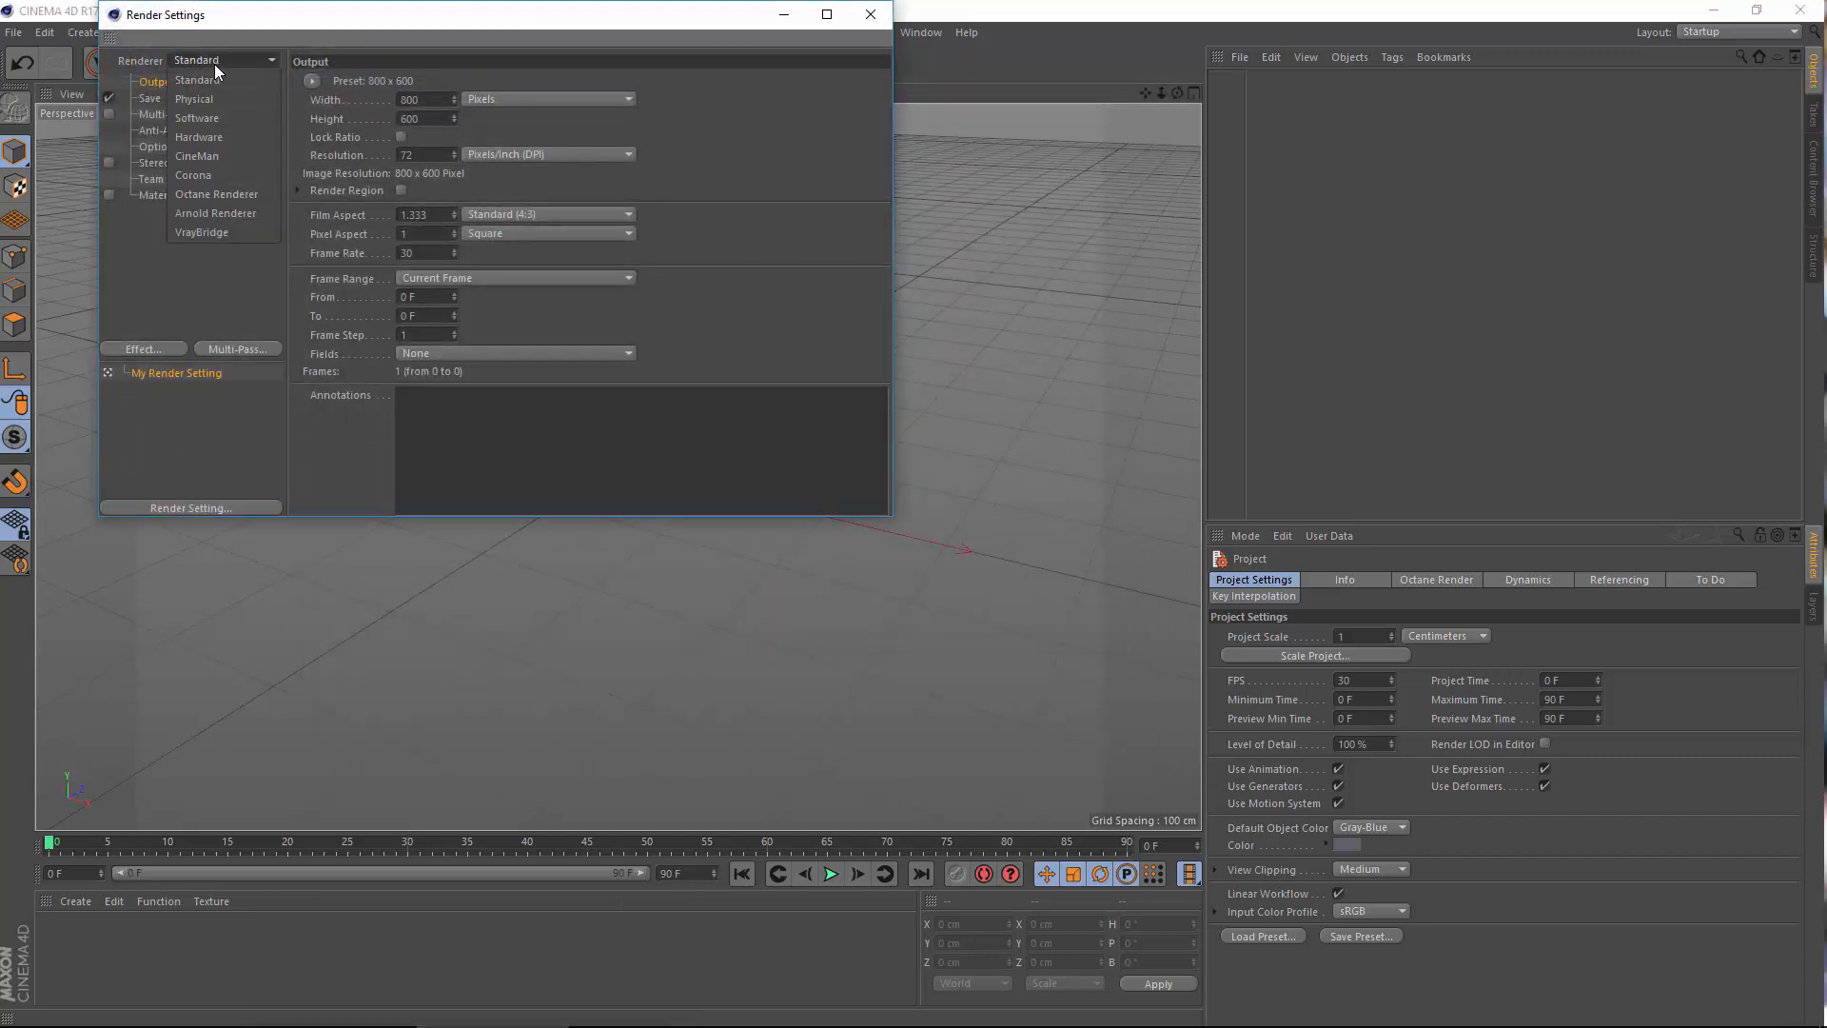
{"action": "left_click", "coordinate": [220, 194]}
{"action": "left_click_drag", "start_coordinate": [340, 15], "coordinate": [669, 118]}
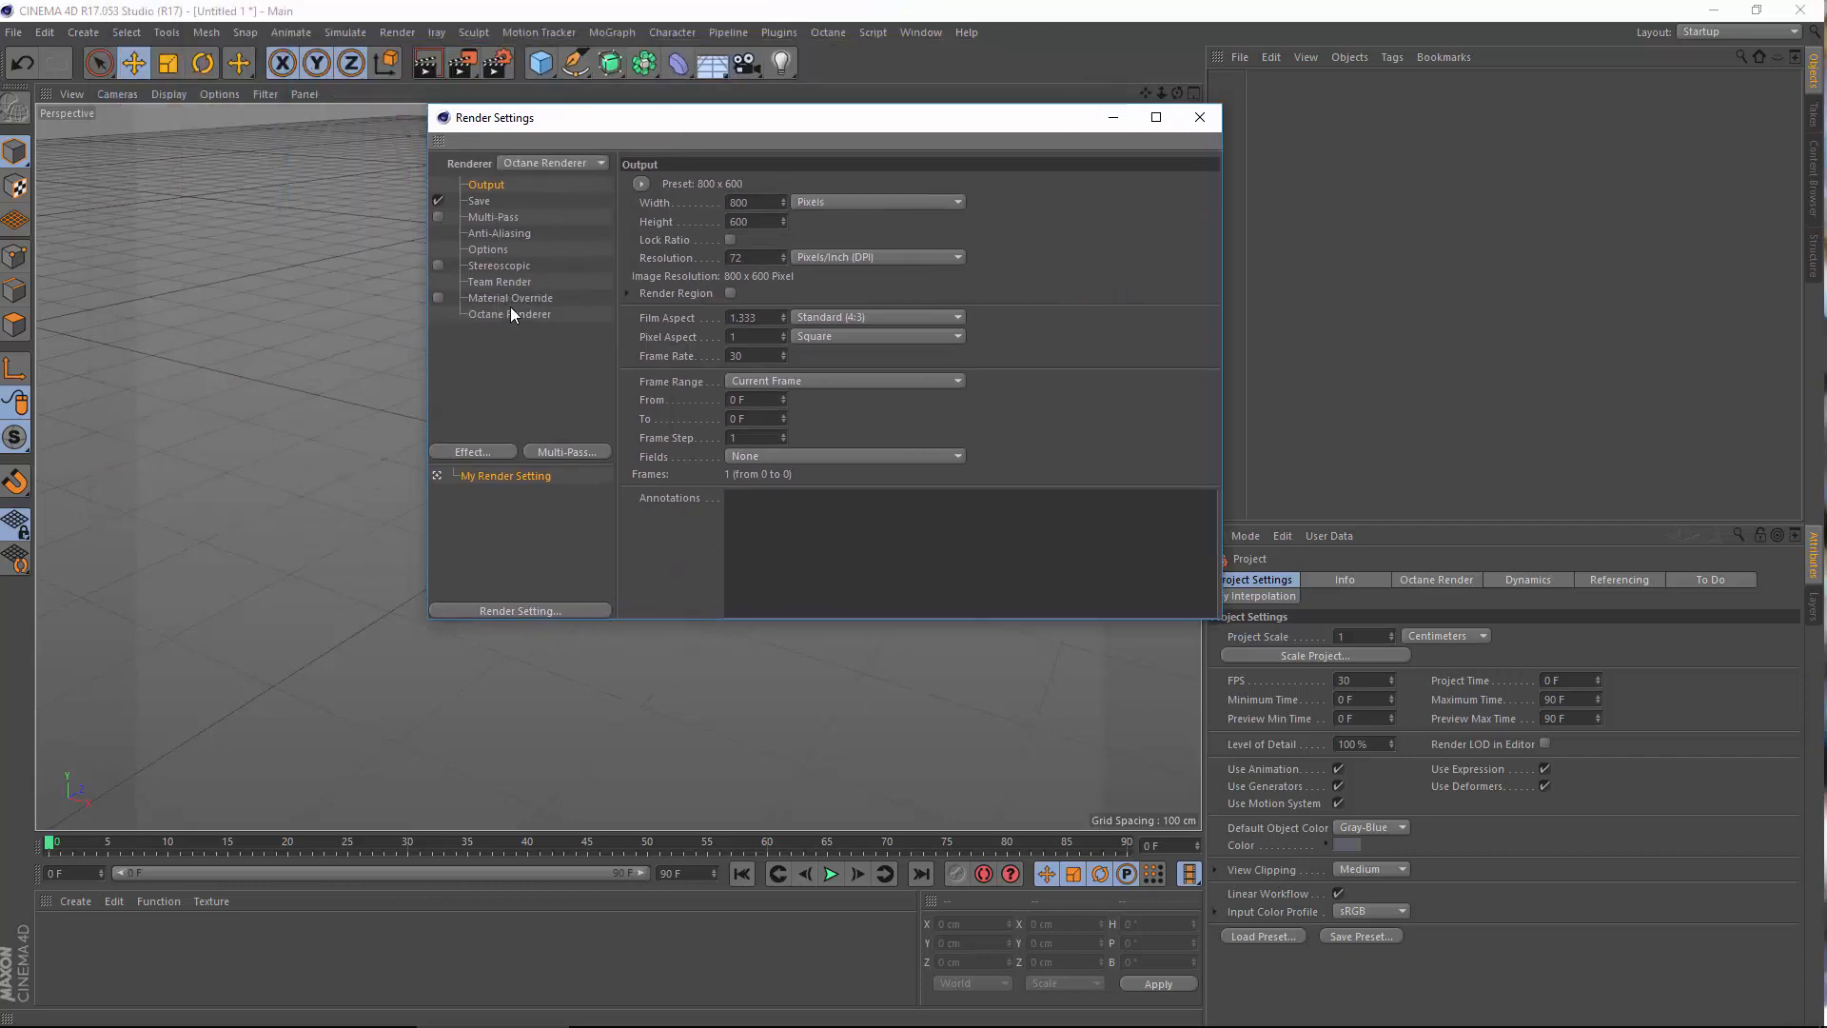
Examine the available motion blur modes in the Octane Renderer render settings
{"action": "left_click", "coordinate": [510, 314]}
{"action": "left_click", "coordinate": [867, 312]}
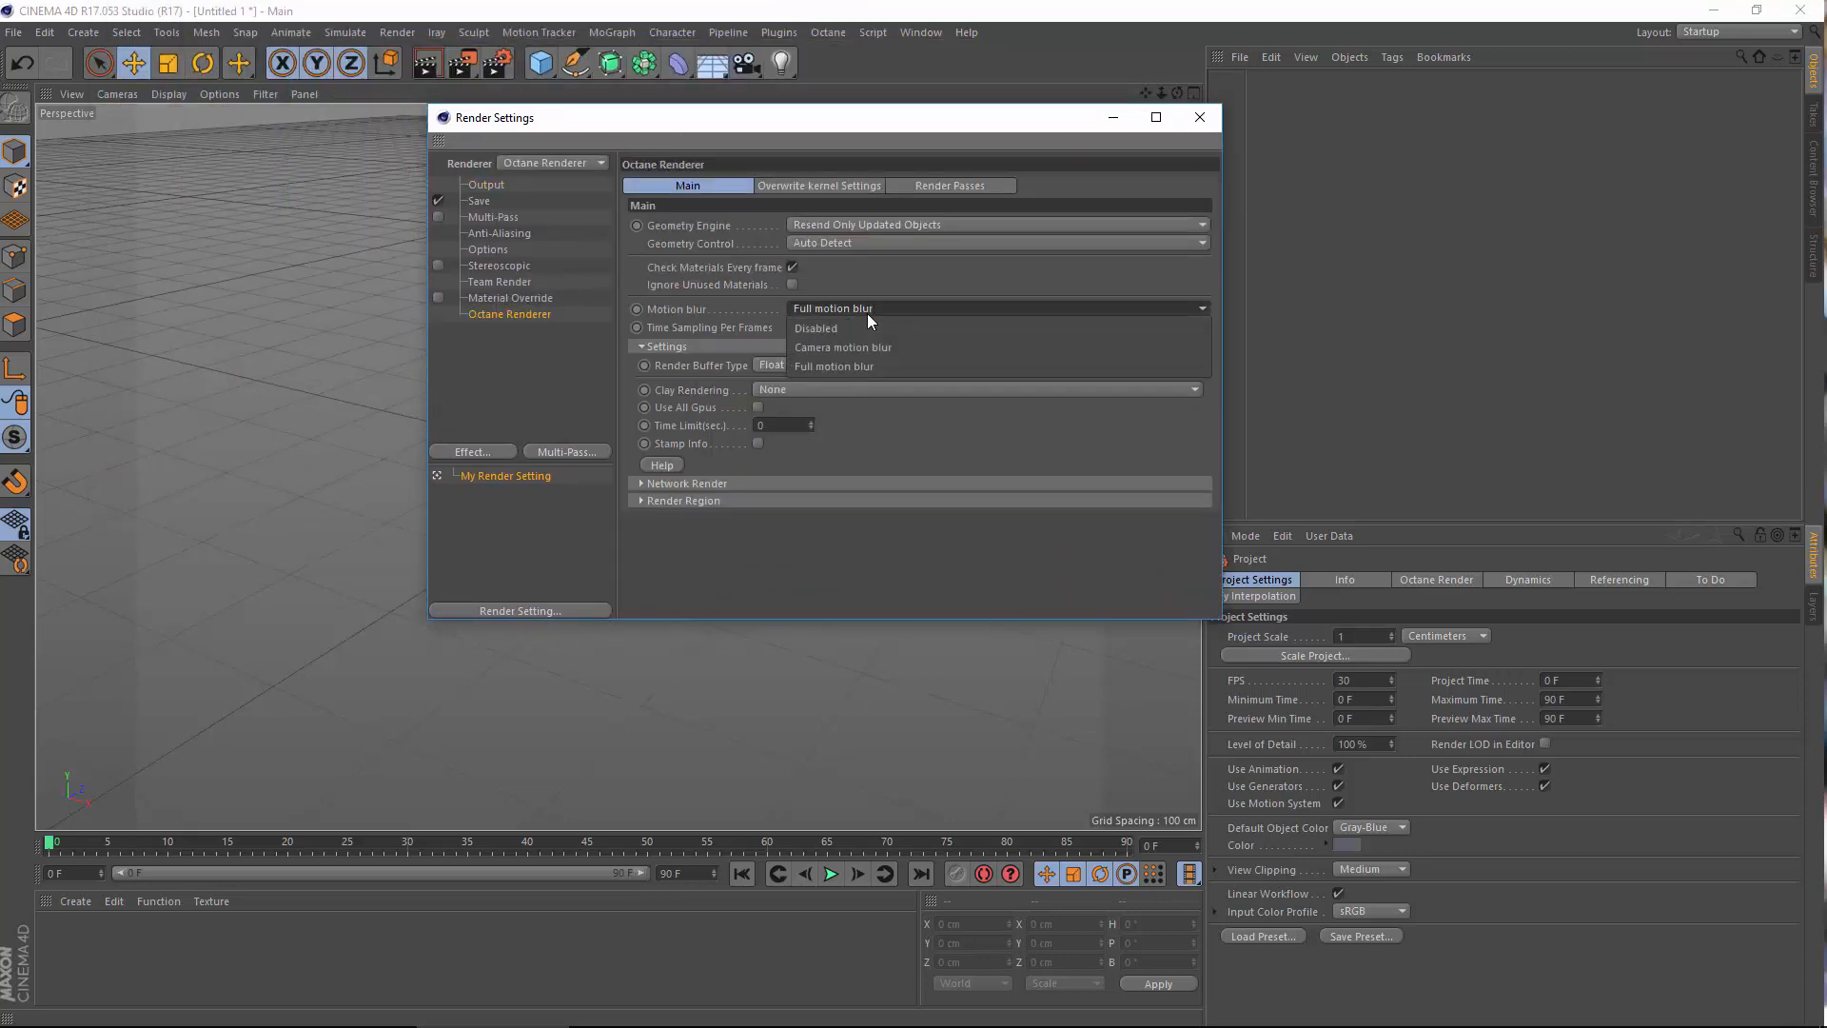
{"action": "left_click", "coordinate": [866, 312]}
{"action": "left_click", "coordinate": [865, 305]}
{"action": "left_click", "coordinate": [866, 305]}
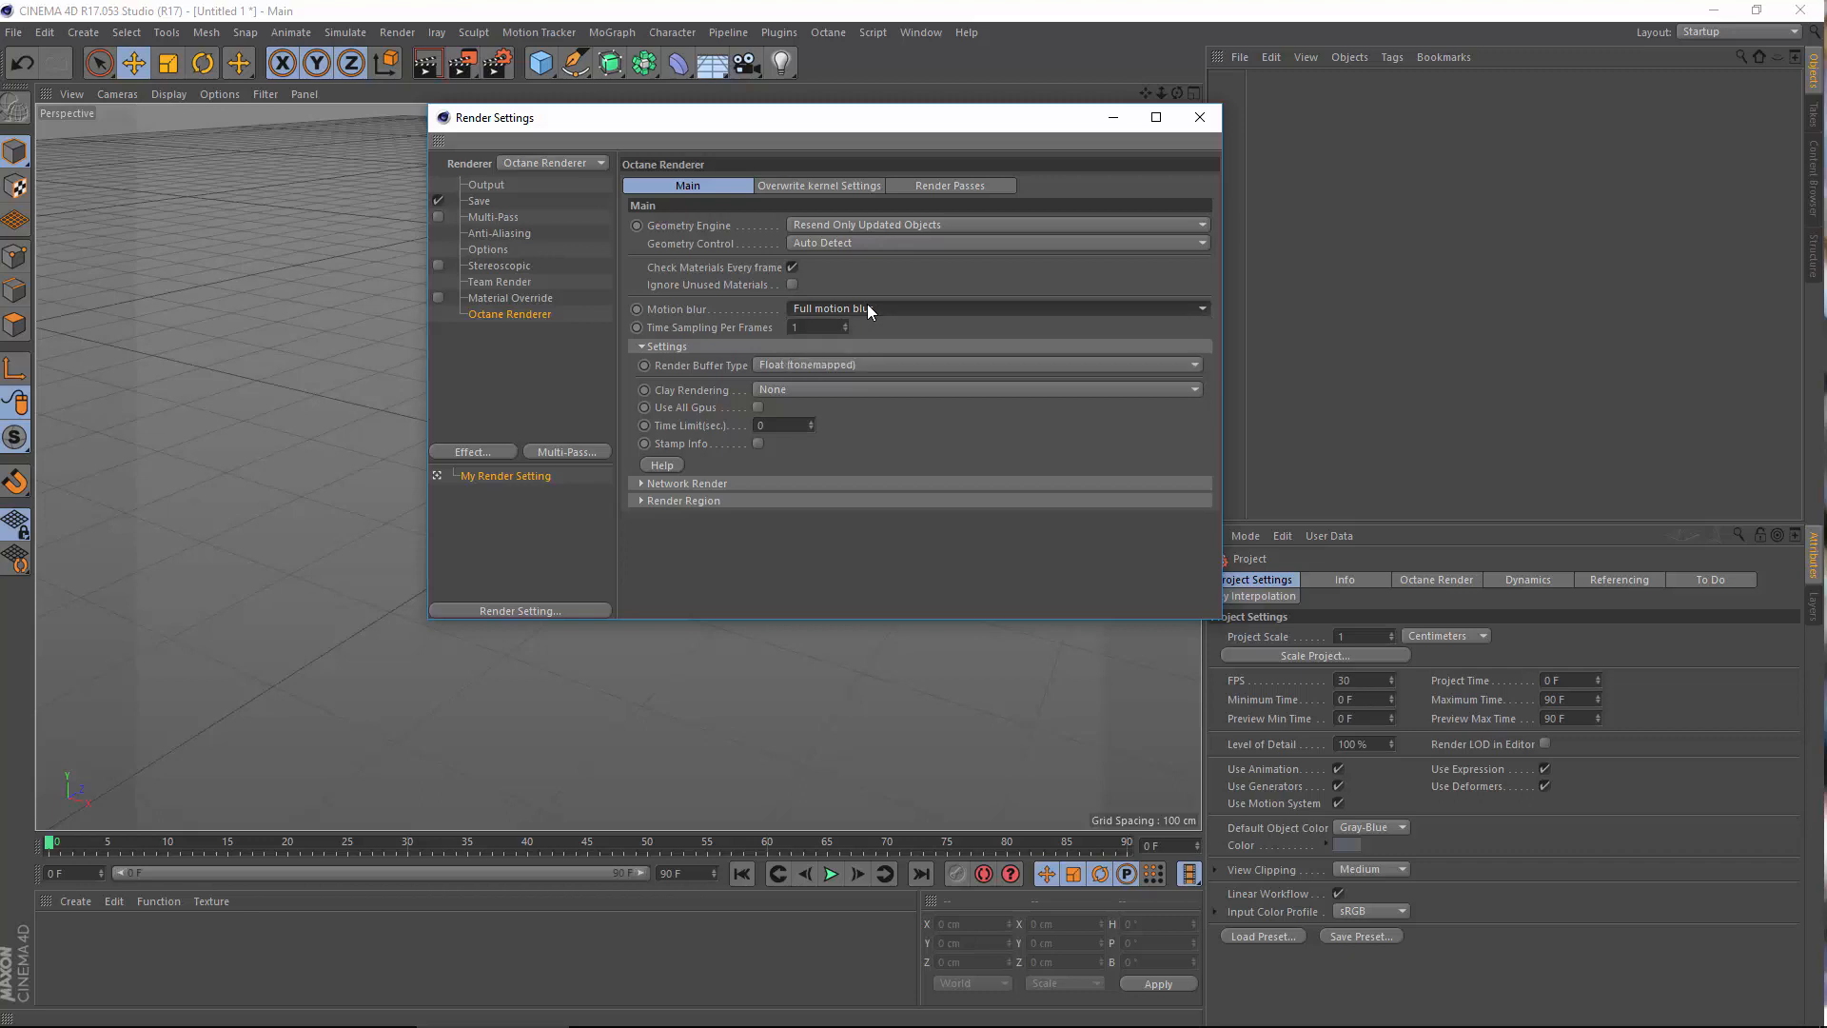
Add a camera with an Octane camera tag and enable motion blur on the tag
{"action": "left_click_drag", "start_coordinate": [551, 124], "coordinate": [251, 146]}
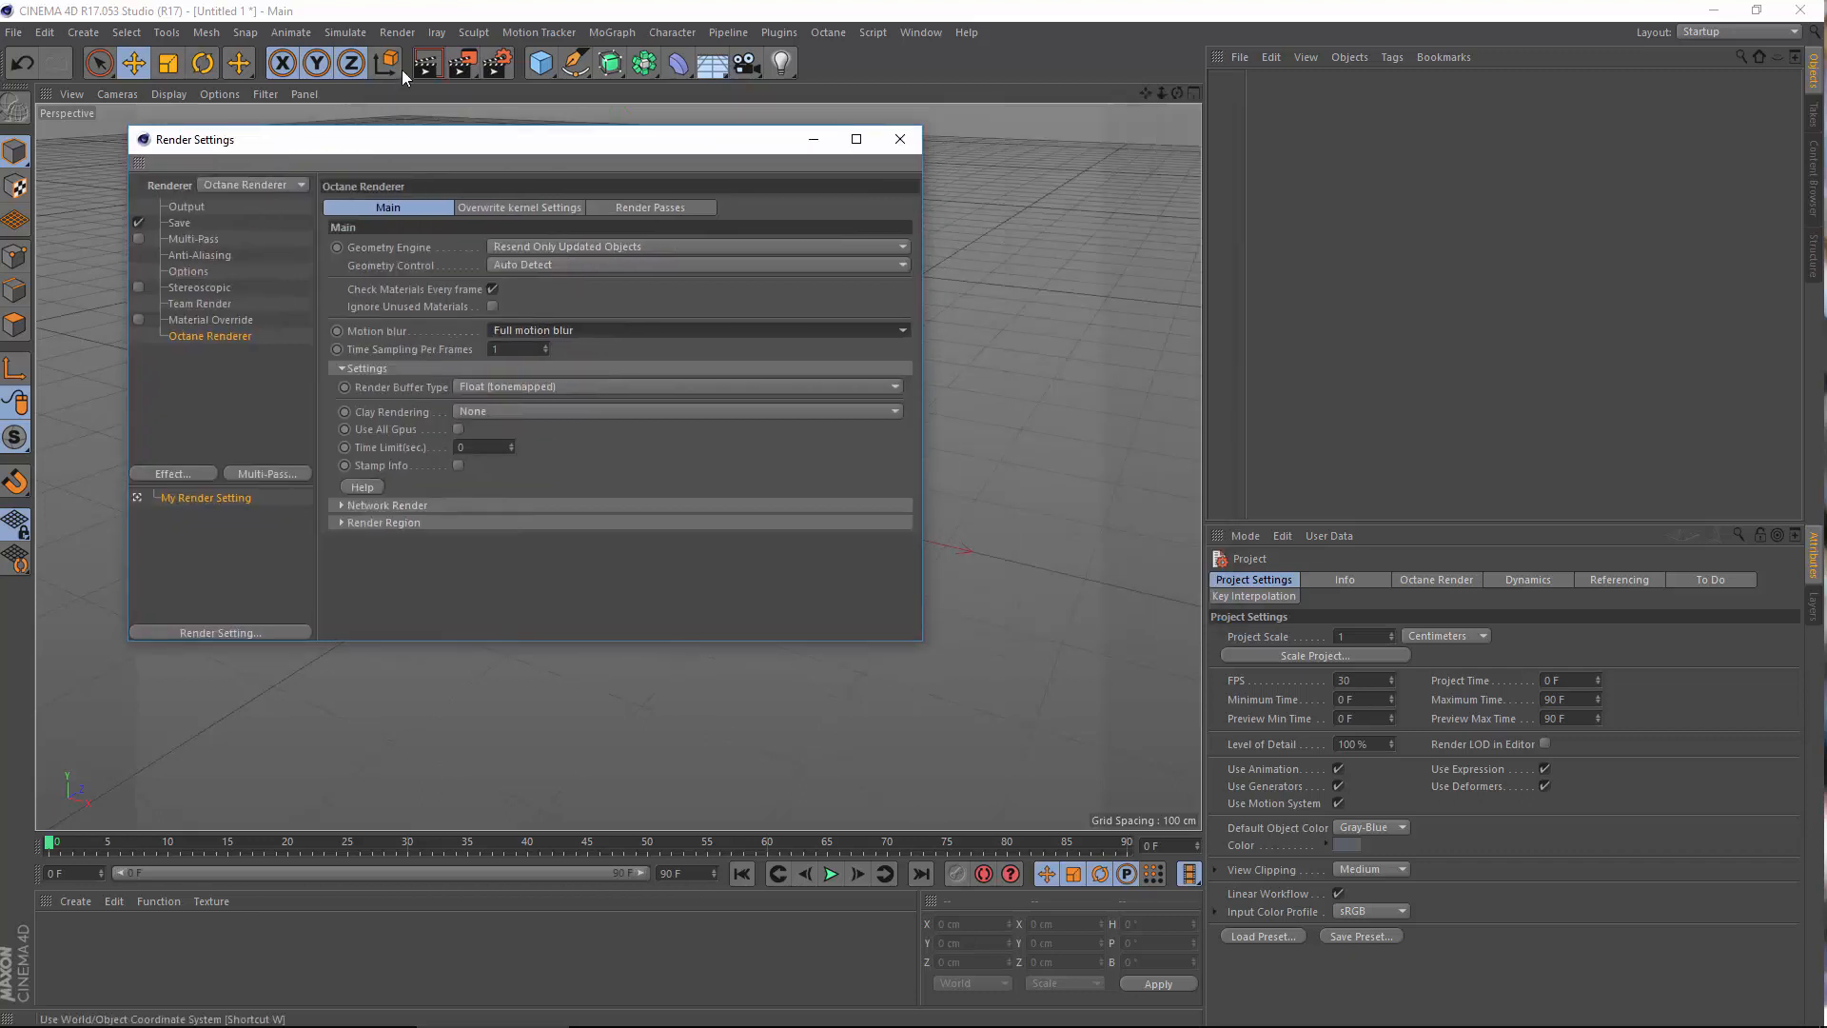
{"action": "left_click", "coordinate": [84, 35]}
{"action": "mouse_move", "coordinate": [112, 208]}
{"action": "left_click", "coordinate": [244, 220]}
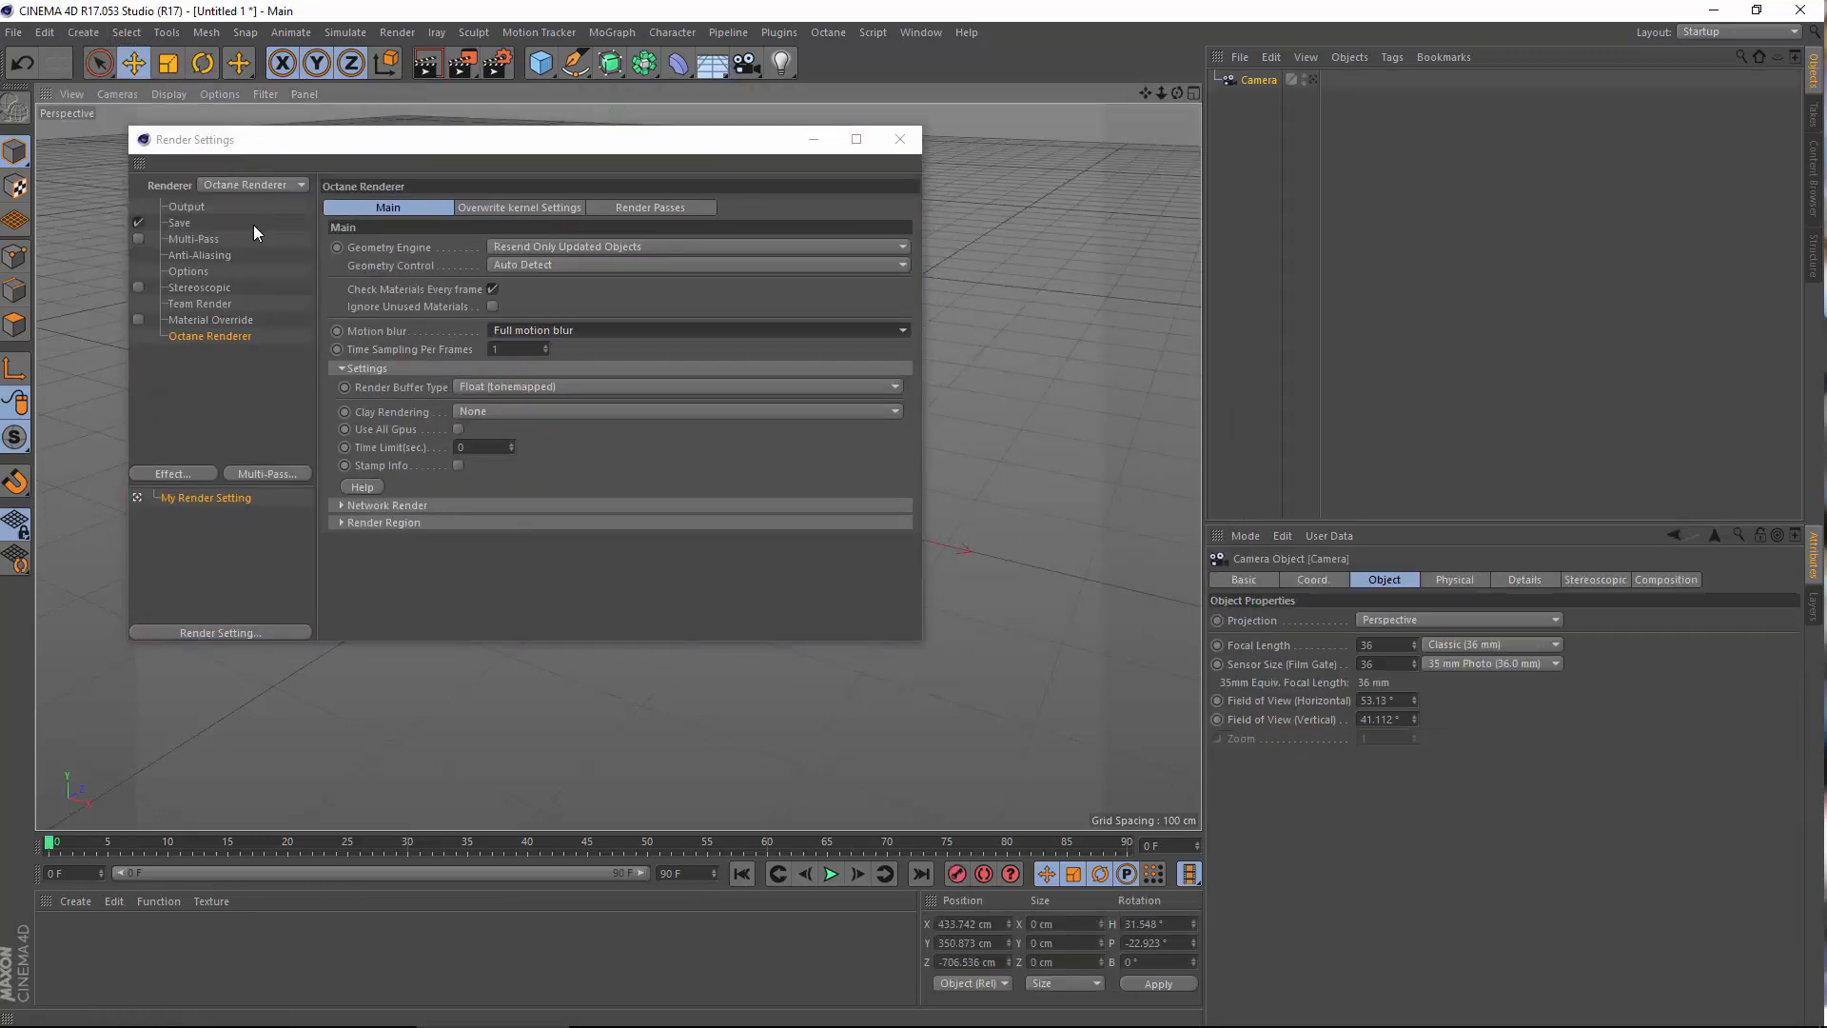
{"action": "right_click", "coordinate": [1246, 80]}
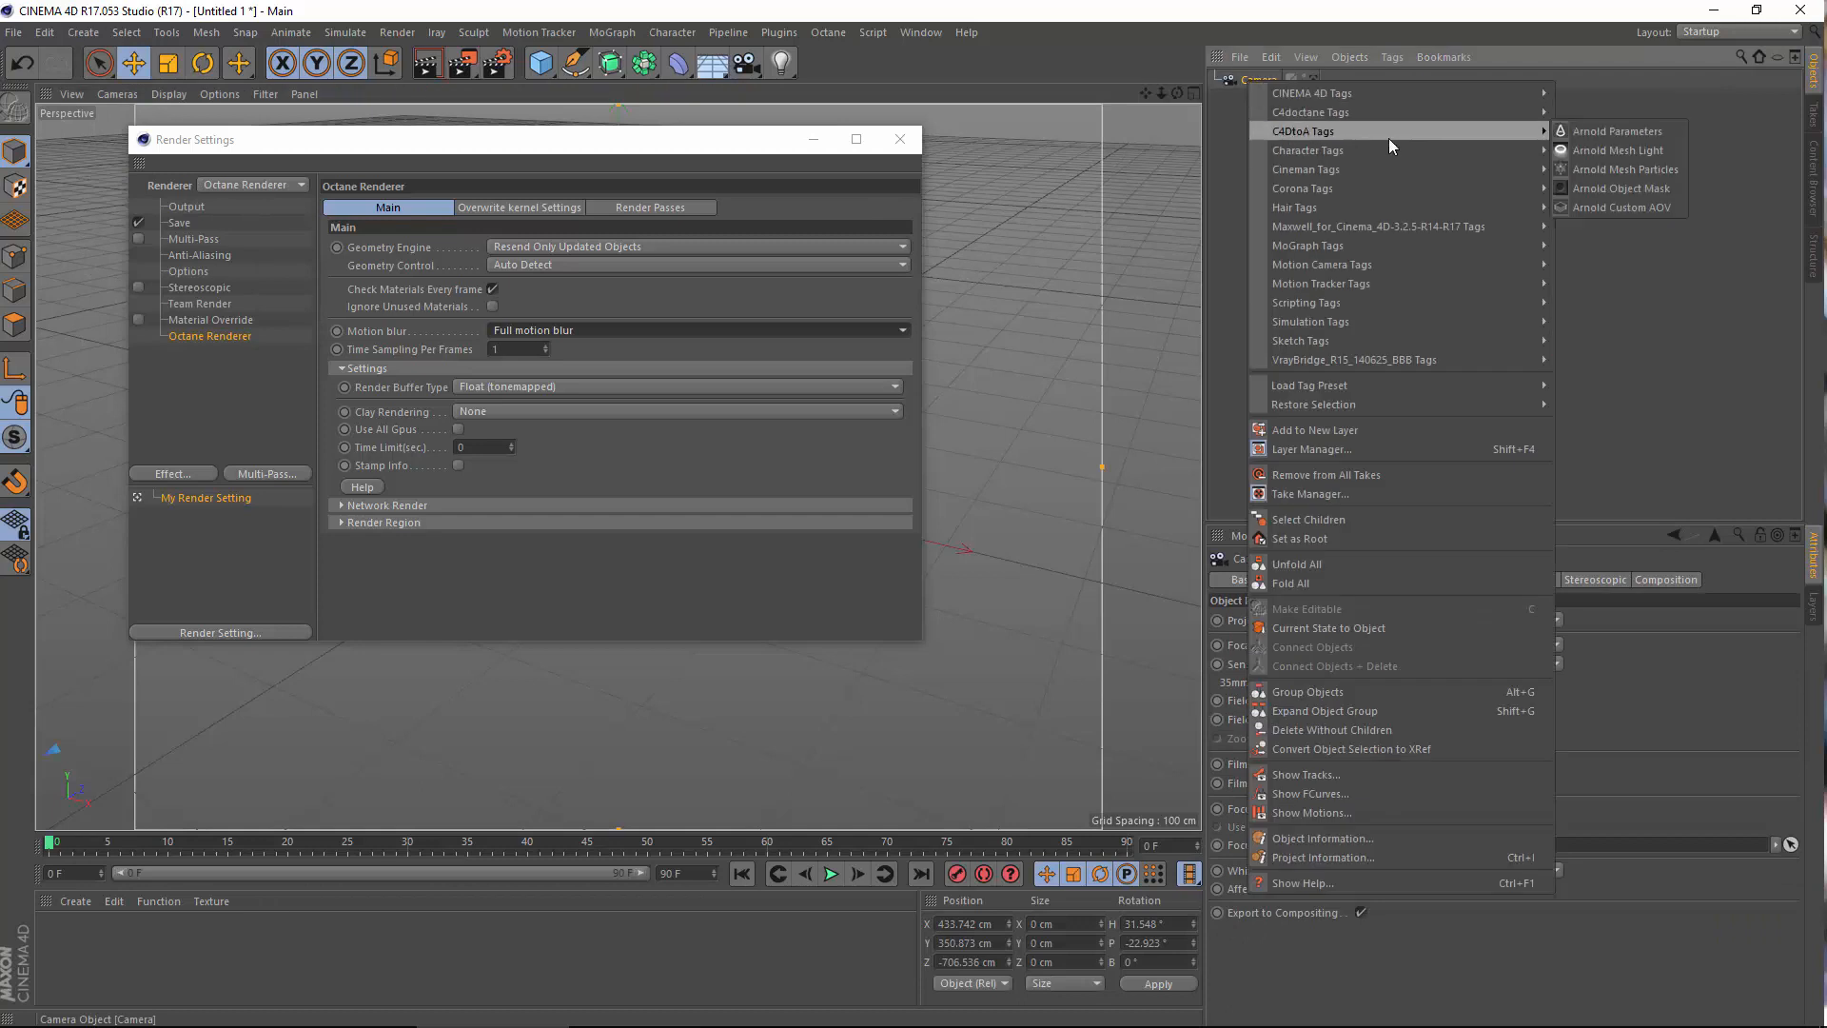
{"action": "mouse_move", "coordinate": [1429, 110]}
{"action": "left_click", "coordinate": [1615, 187]}
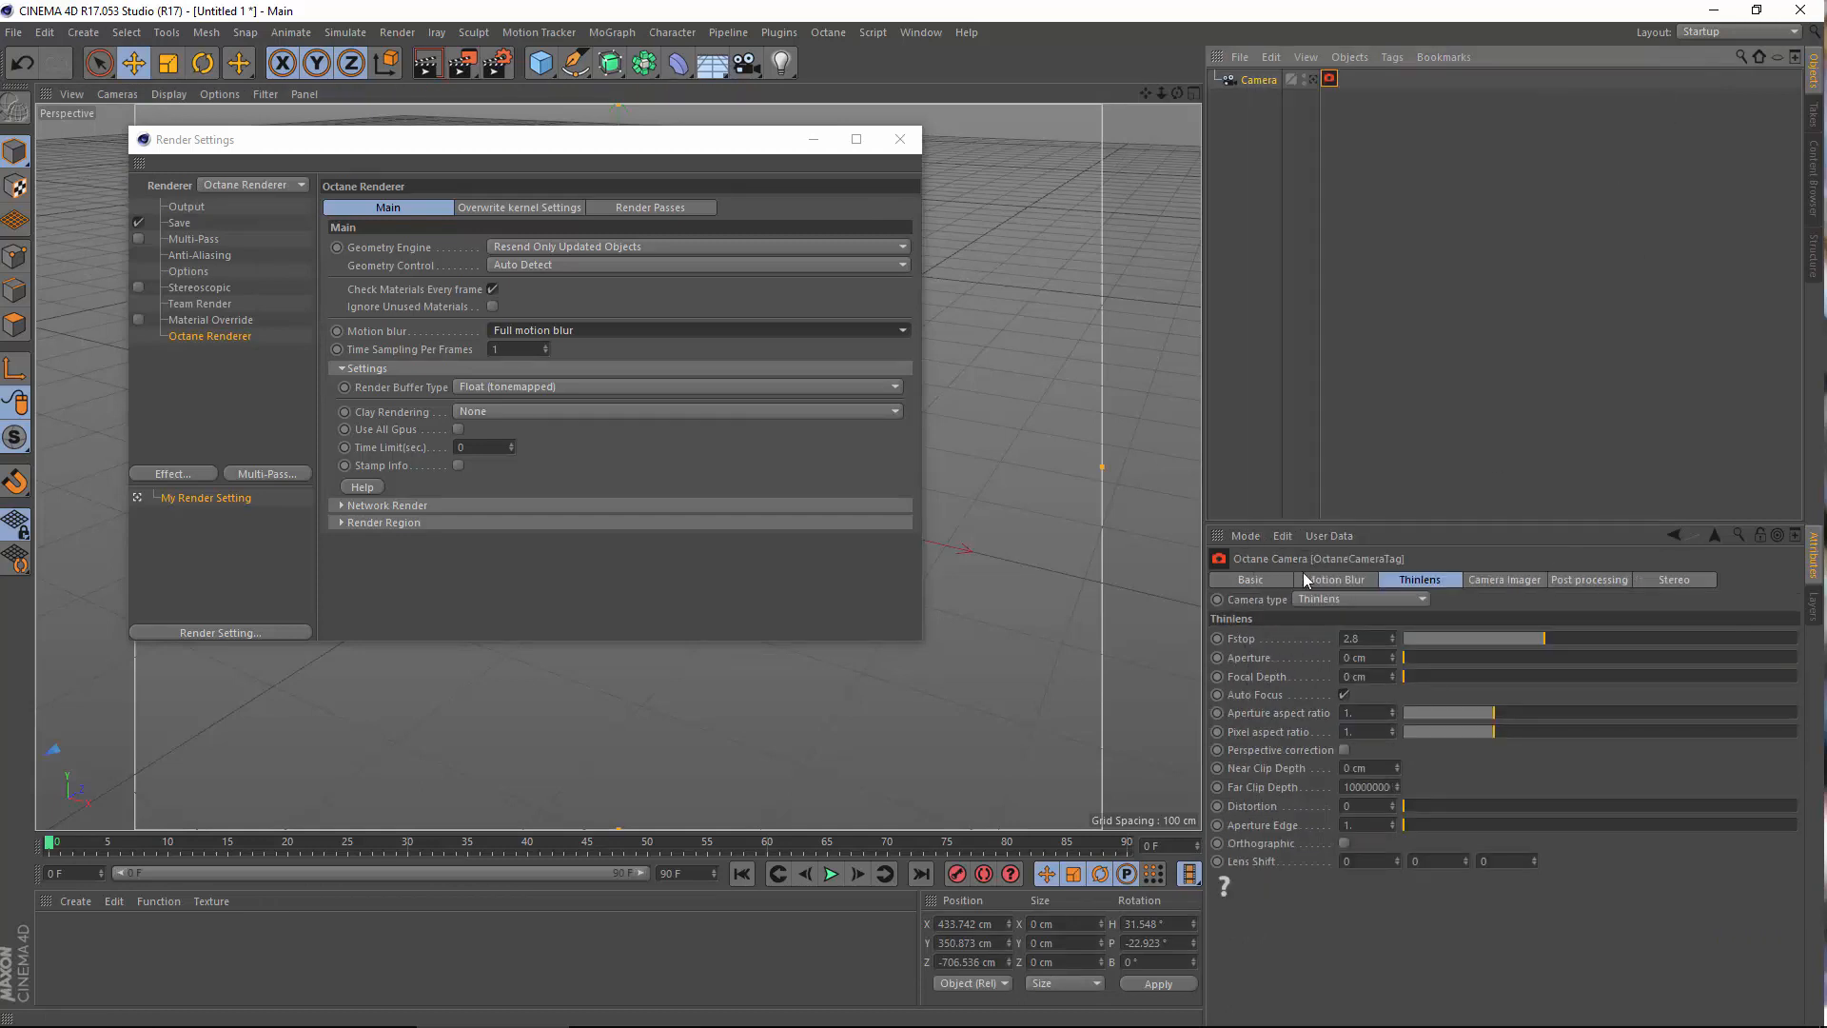
{"action": "left_click", "coordinate": [1342, 637]}
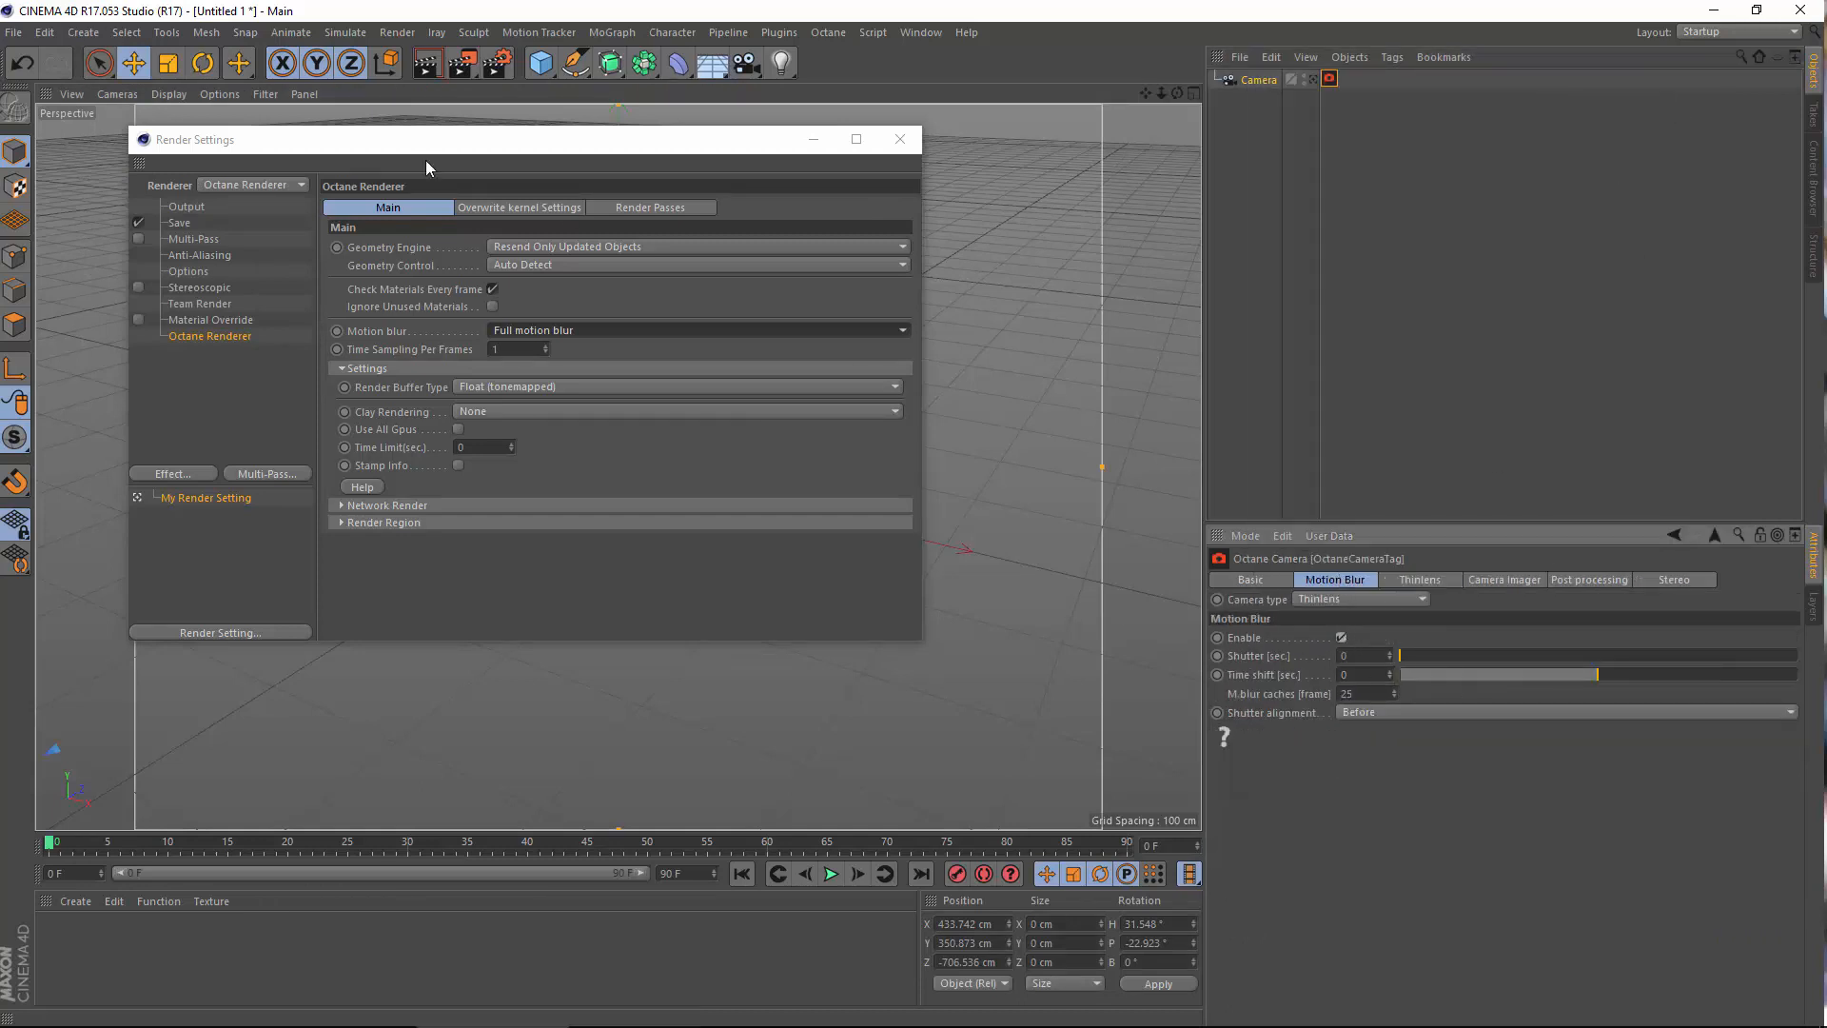
Add a cube to the scene and give it an Octane object tag
{"action": "left_click_drag", "start_coordinate": [552, 75], "coordinate": [704, 101]}
{"action": "right_click", "coordinate": [1248, 79]}
{"action": "mouse_move", "coordinate": [1379, 114]}
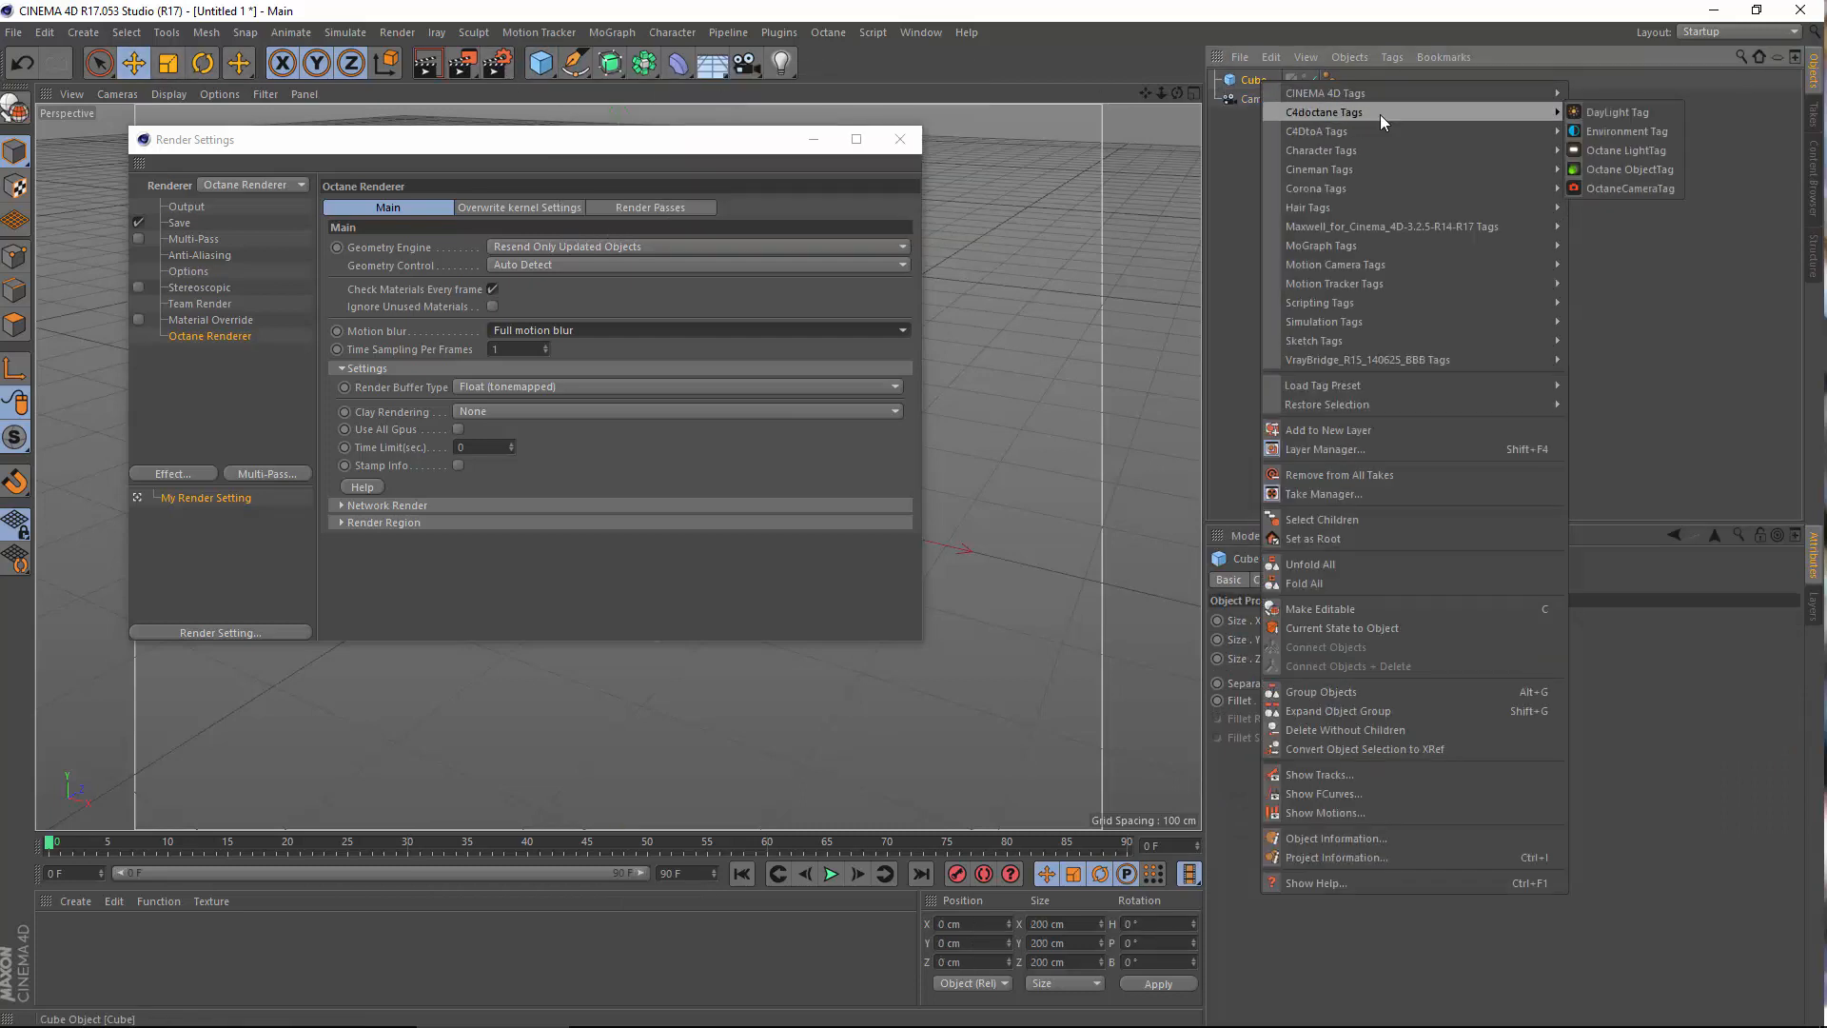
{"action": "left_click", "coordinate": [1623, 174]}
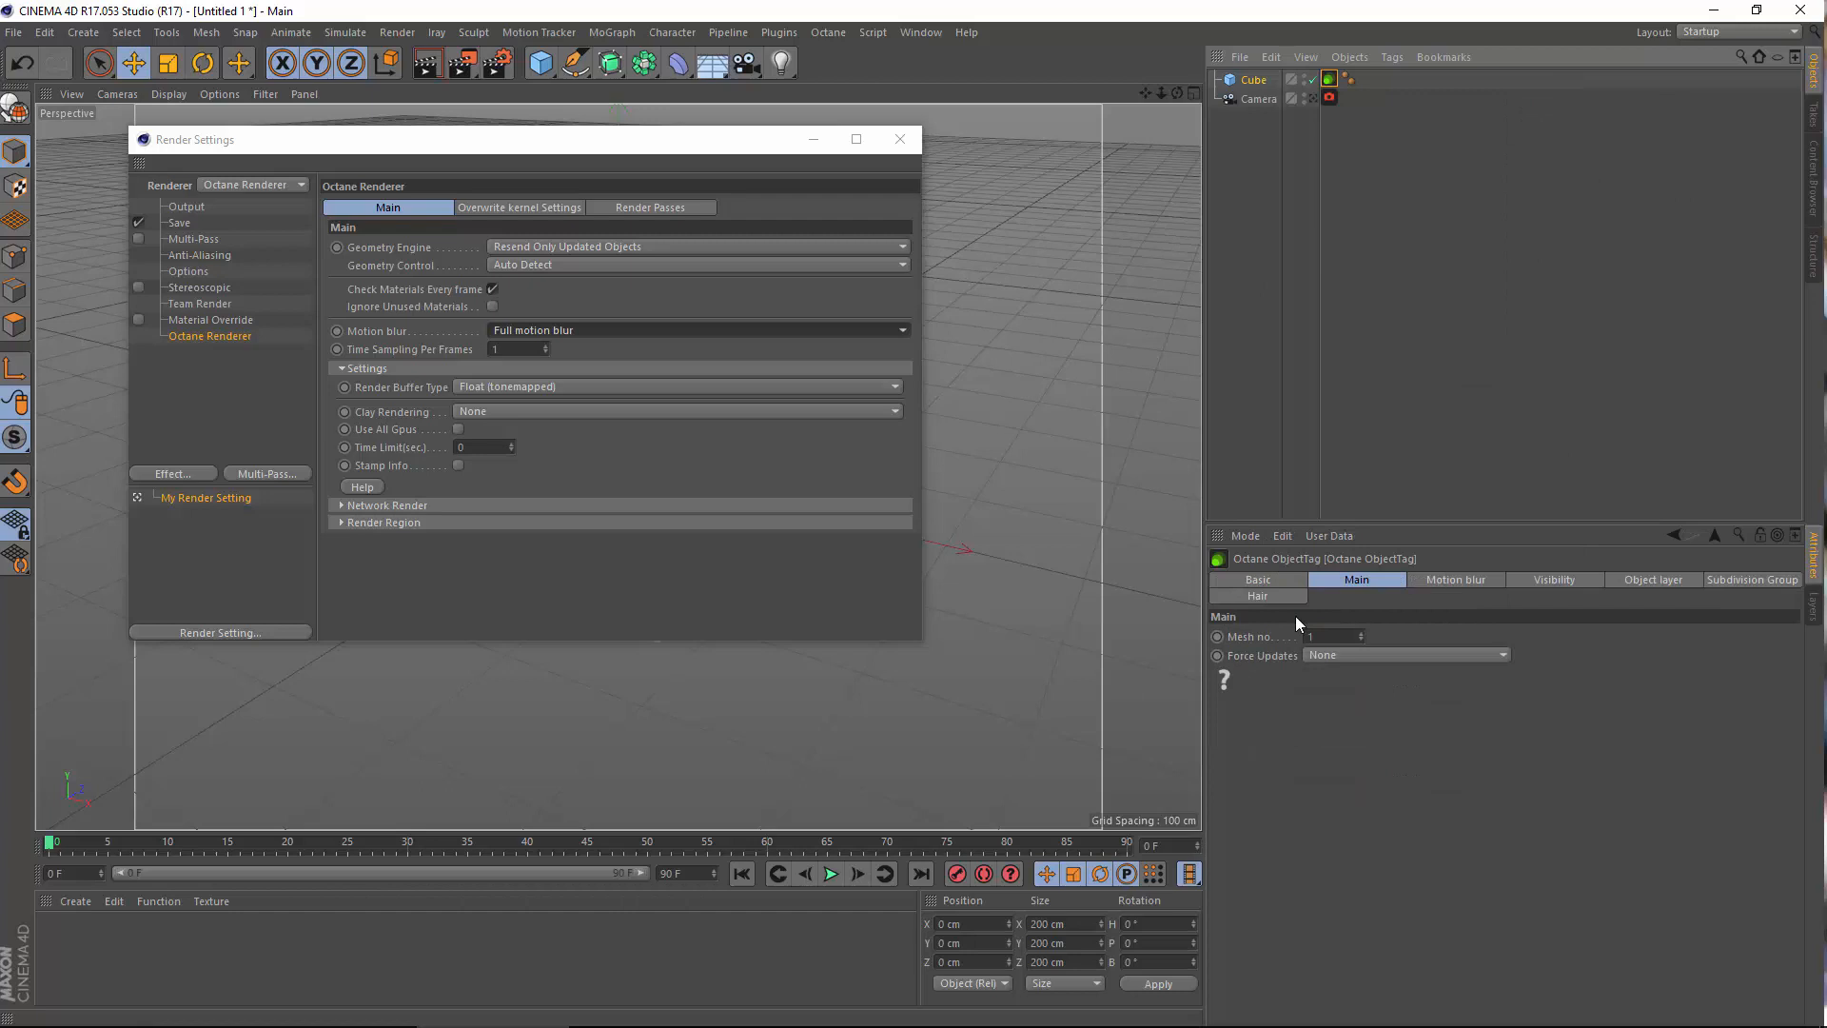
Examine the object motion blur modes and the visibility options of the cube's Octane object tag
{"action": "left_click", "coordinate": [1465, 583]}
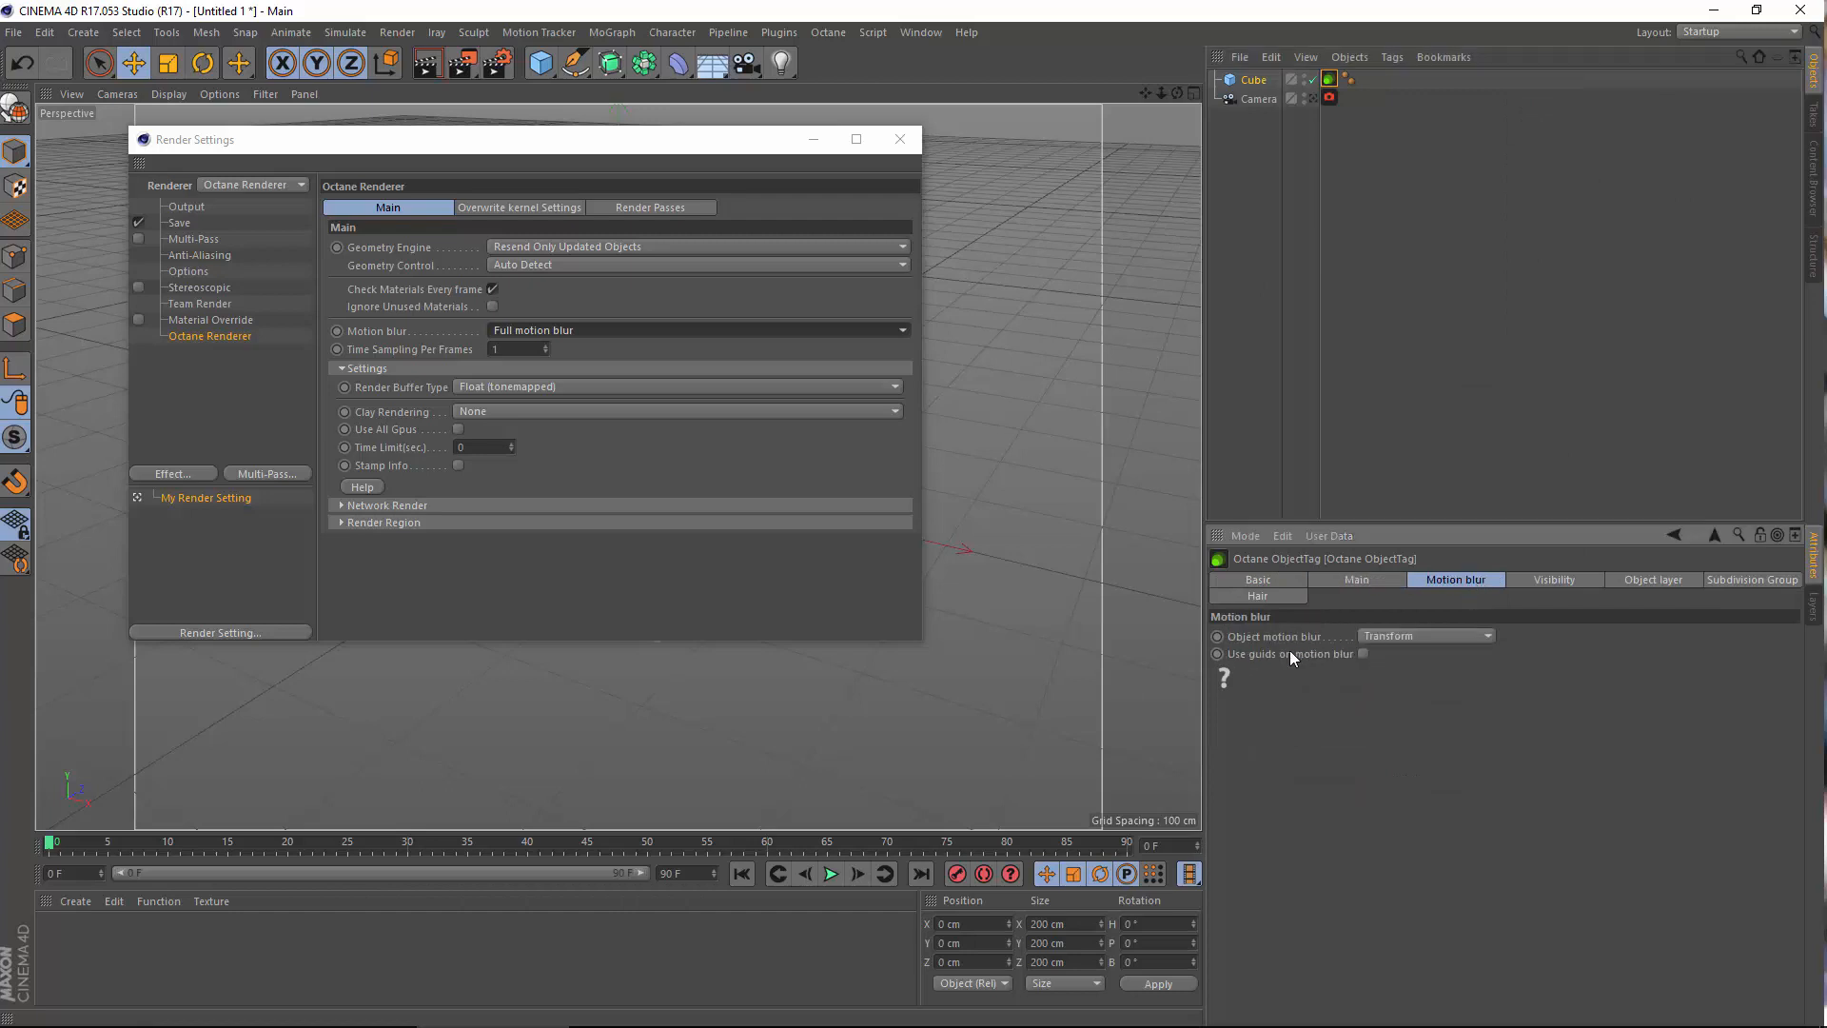
{"action": "left_click", "coordinate": [1437, 638]}
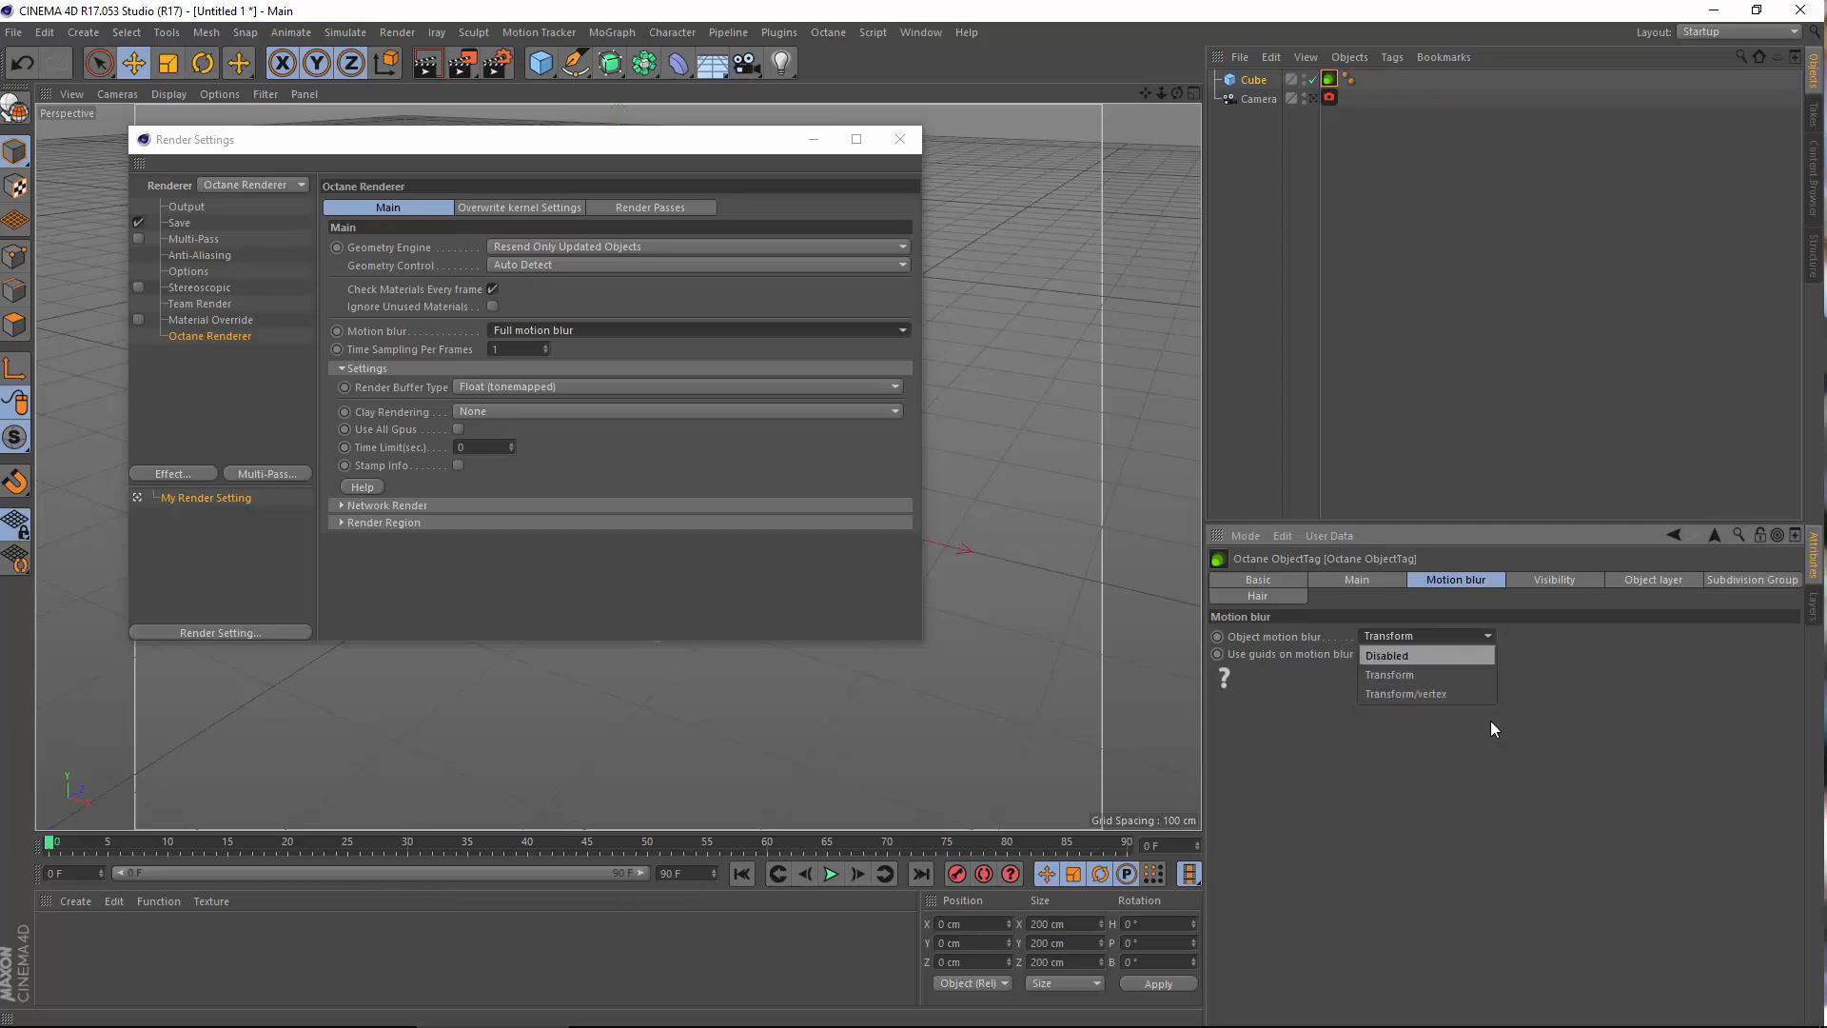
{"action": "left_click", "coordinate": [1486, 790]}
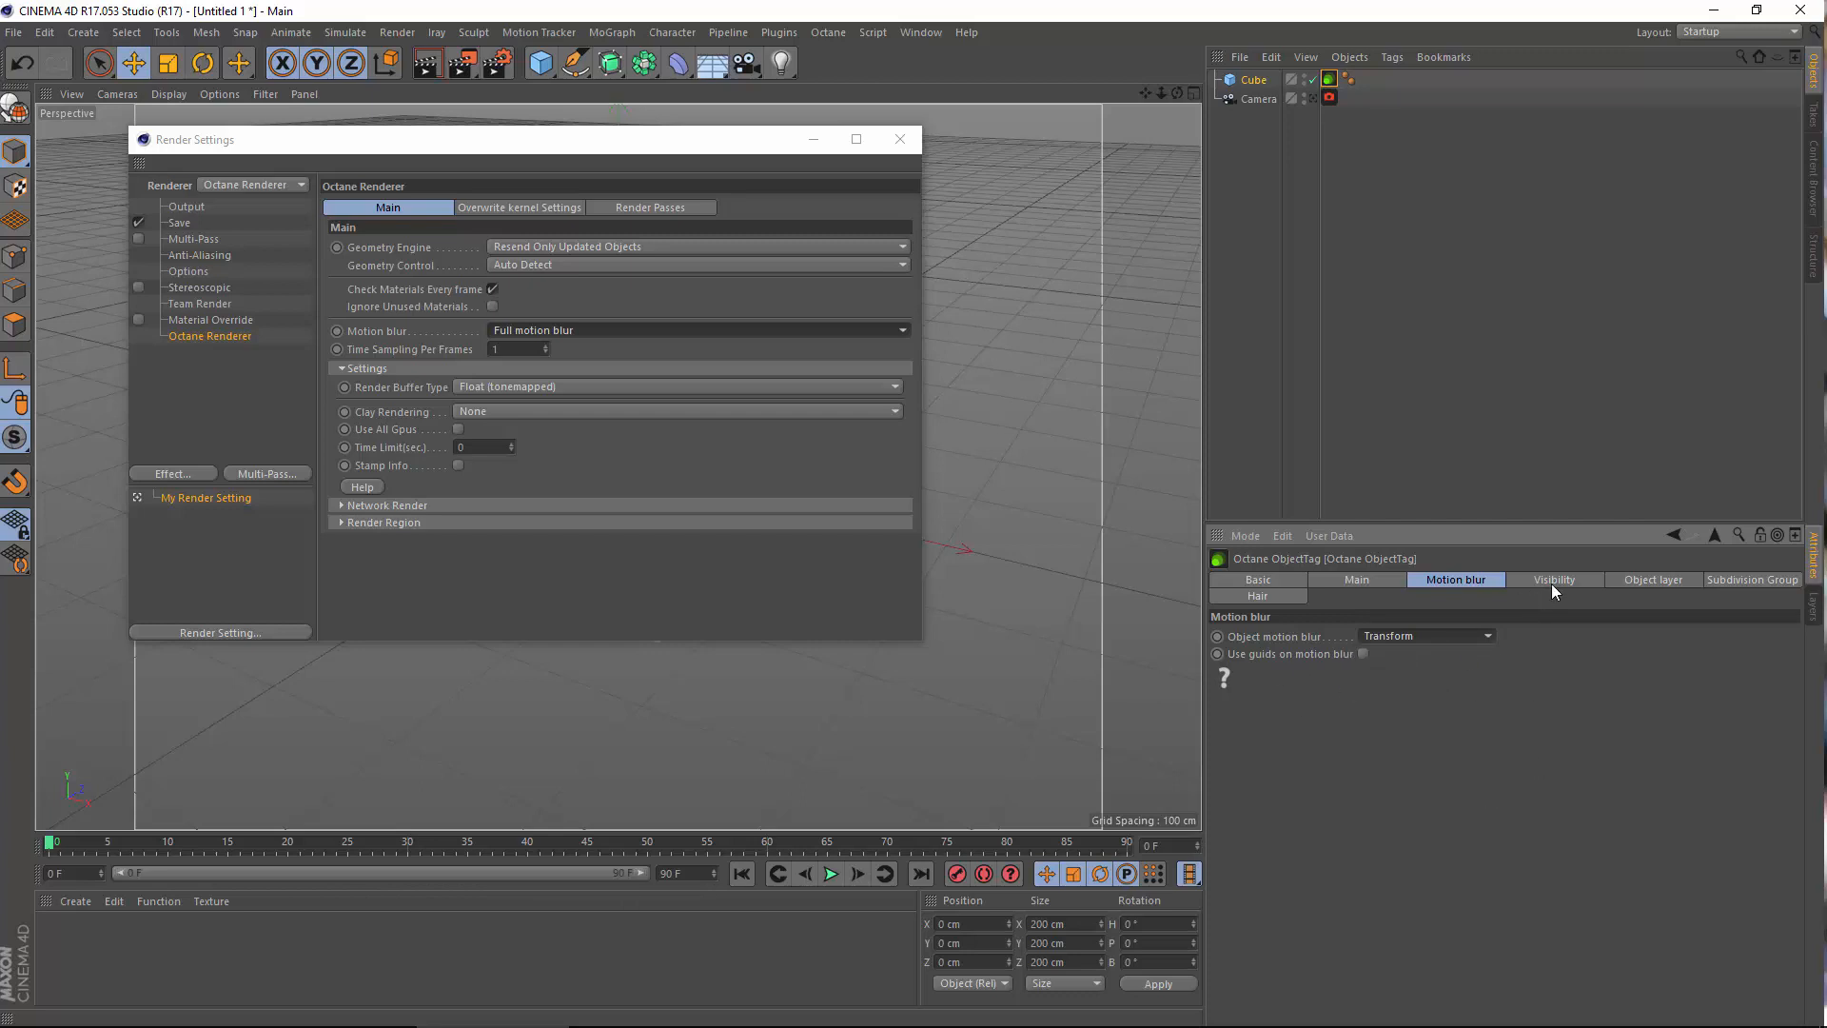
{"action": "left_click", "coordinate": [1551, 582]}
{"action": "left_click", "coordinate": [1350, 395]}
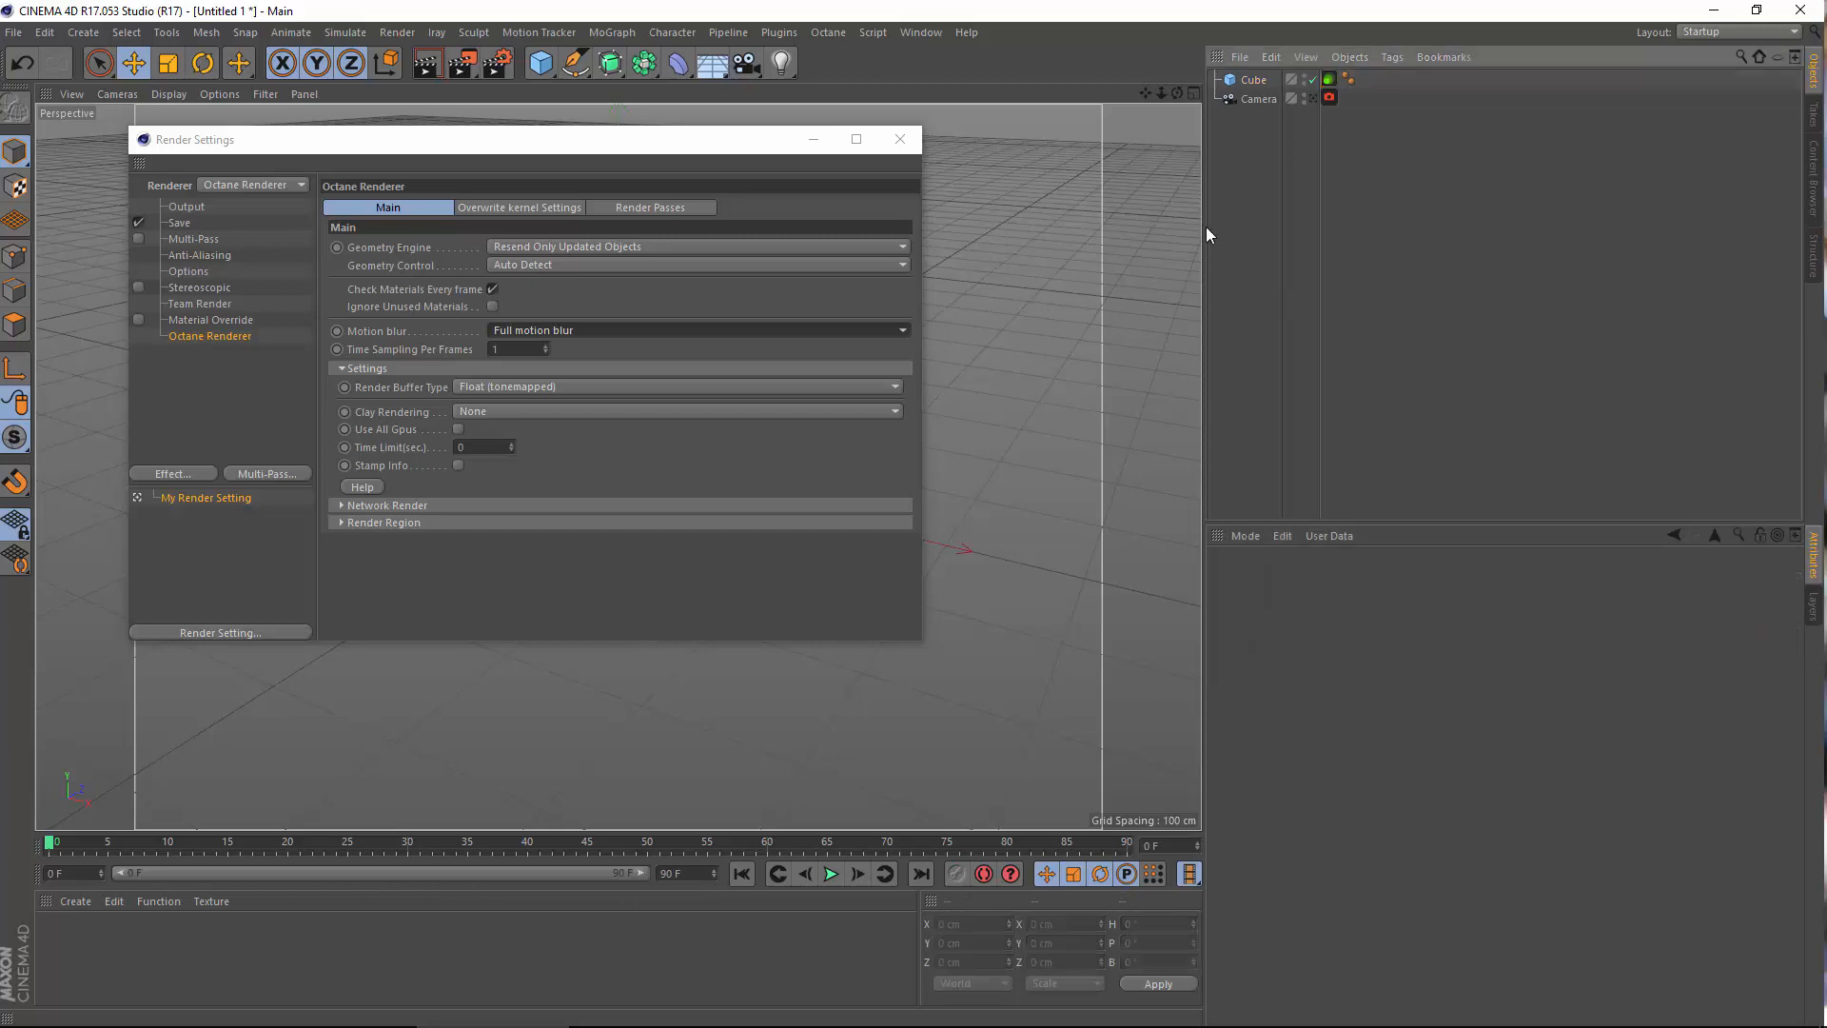
{"action": "left_click", "coordinate": [1253, 80]}
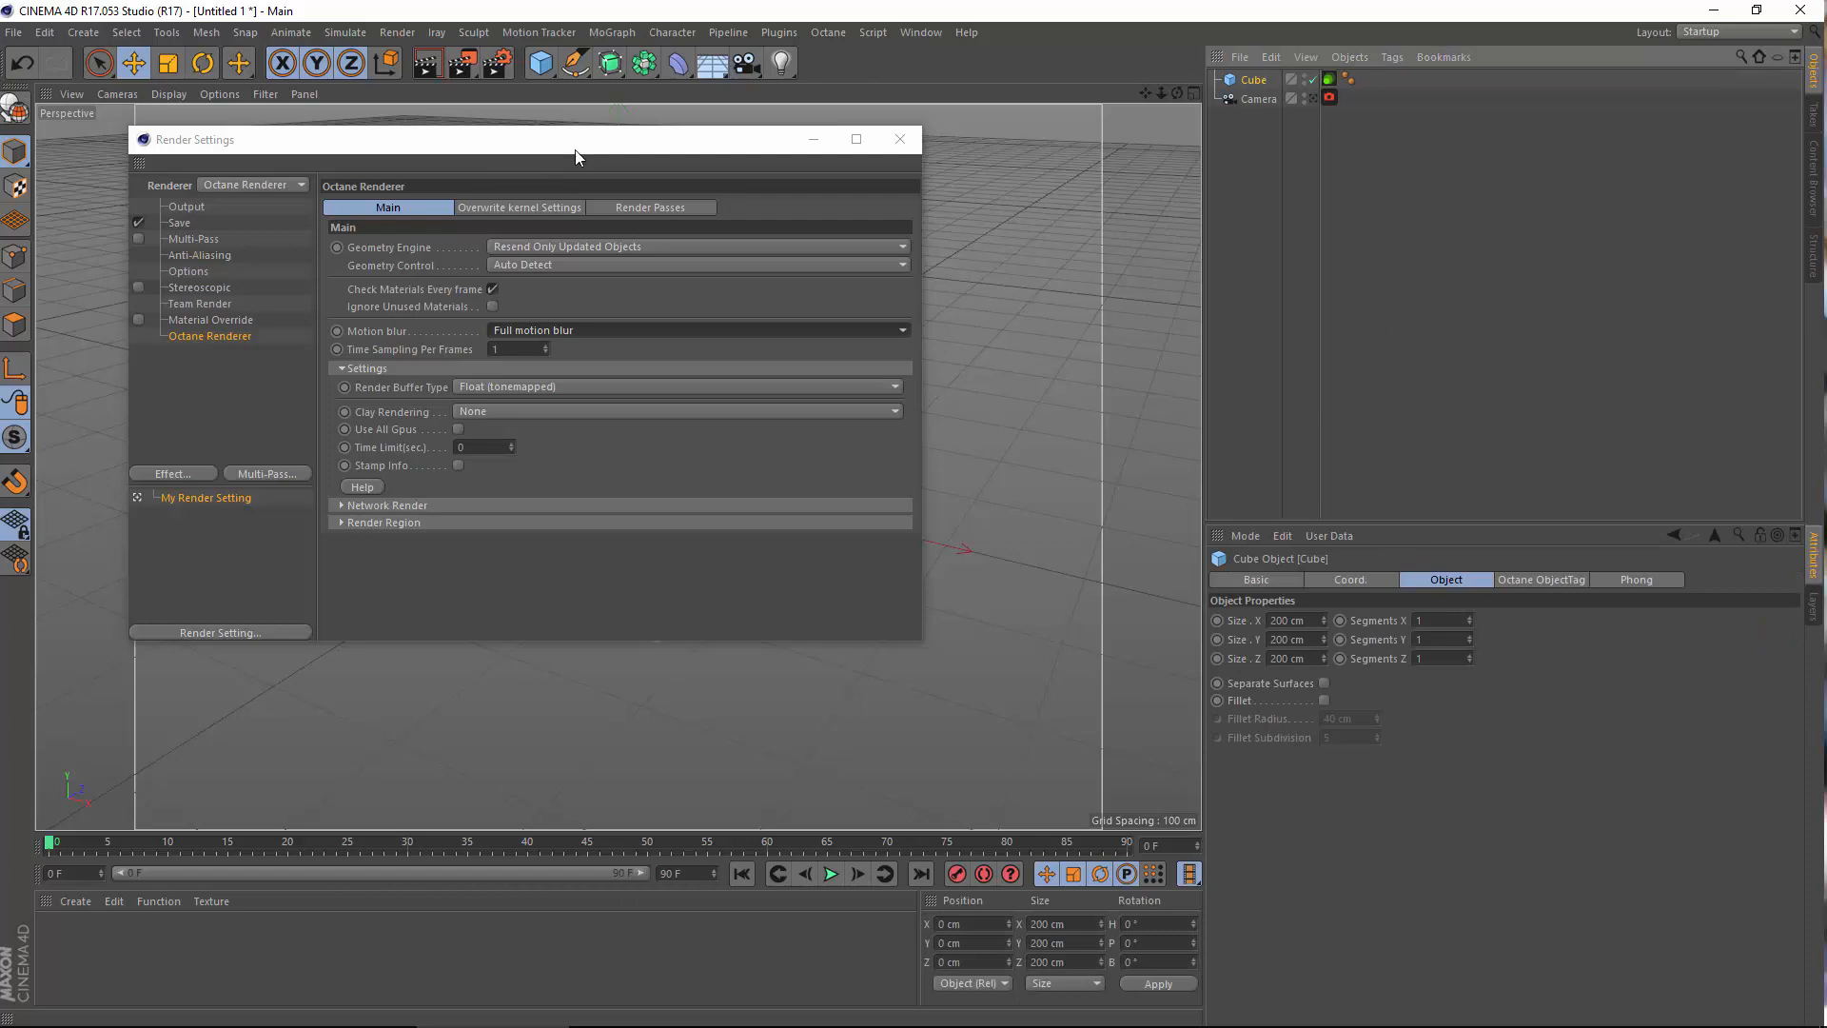
Set the Octane Renderer's time sampling per frames to 5
{"action": "left_click_drag", "start_coordinate": [575, 150], "coordinate": [902, 201]}
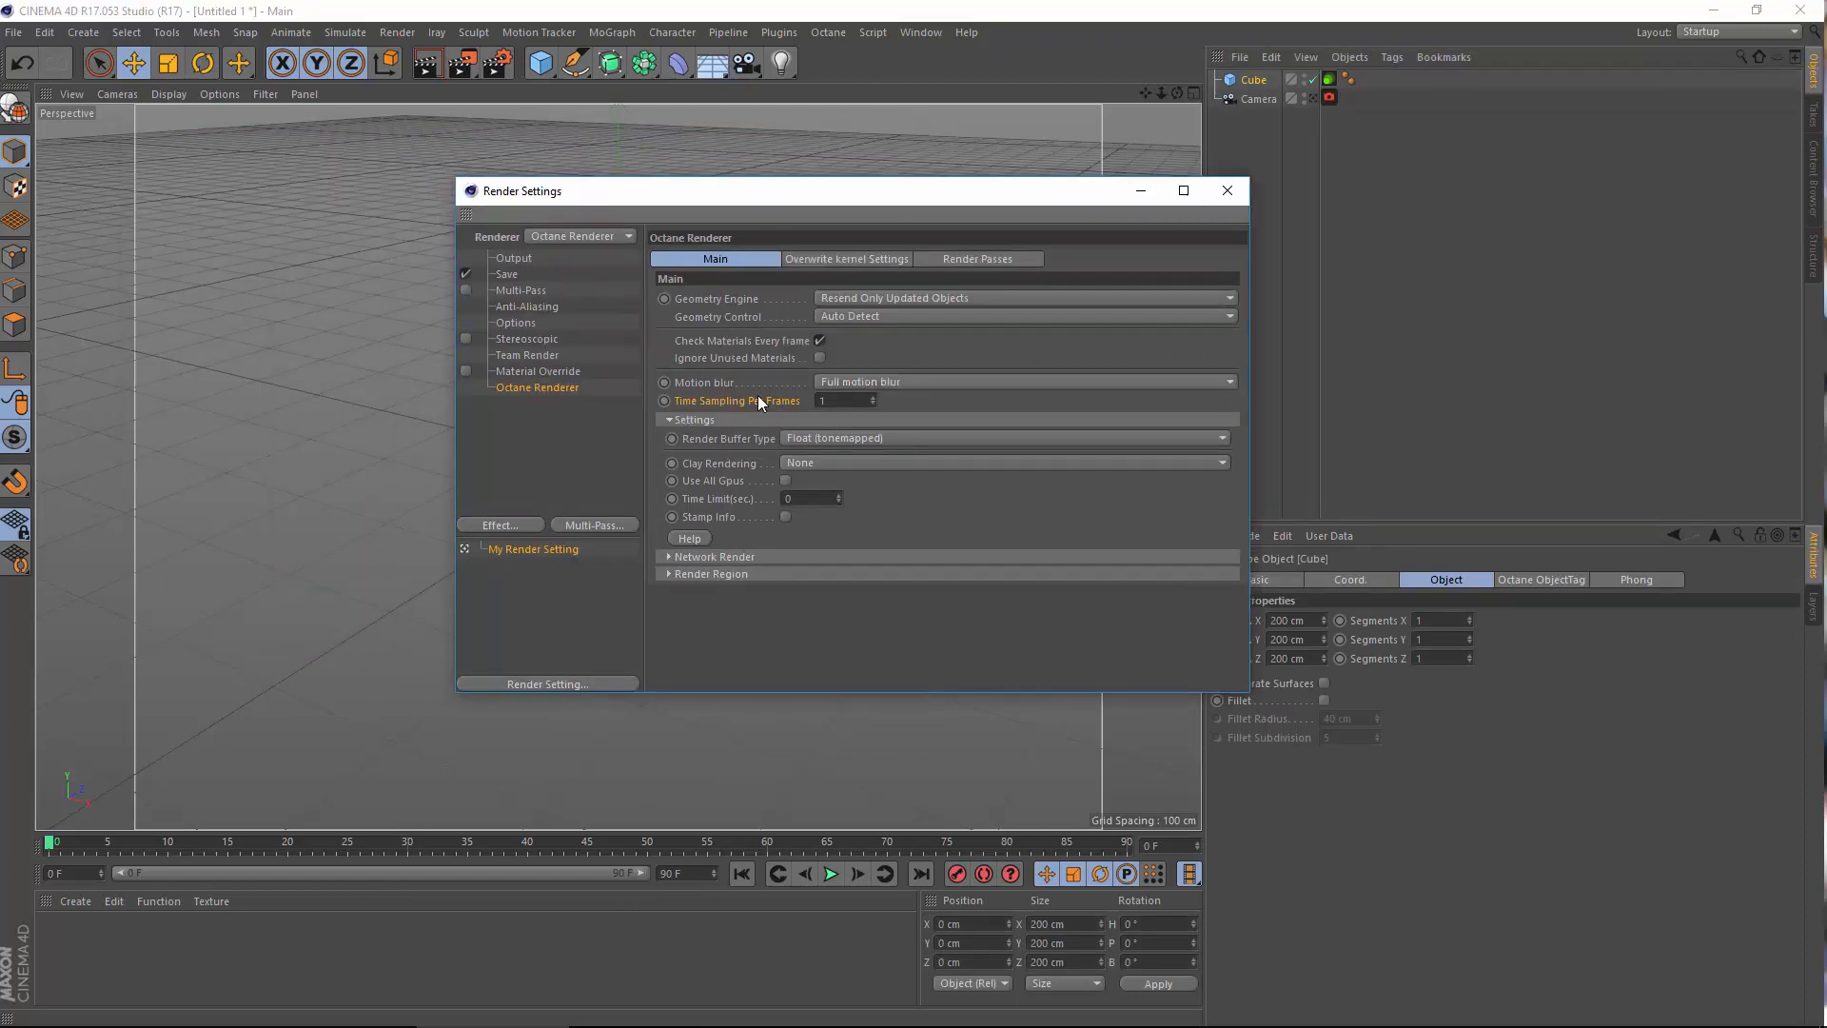
{"action": "type", "text": "3"}
{"action": "key", "text": "Return"}
Try the 8-Bit and Float (tonemapped) render buffer types and settle on Float (linear)
{"action": "left_click", "coordinate": [814, 437]}
{"action": "left_click", "coordinate": [835, 449]}
{"action": "left_click", "coordinate": [795, 439]}
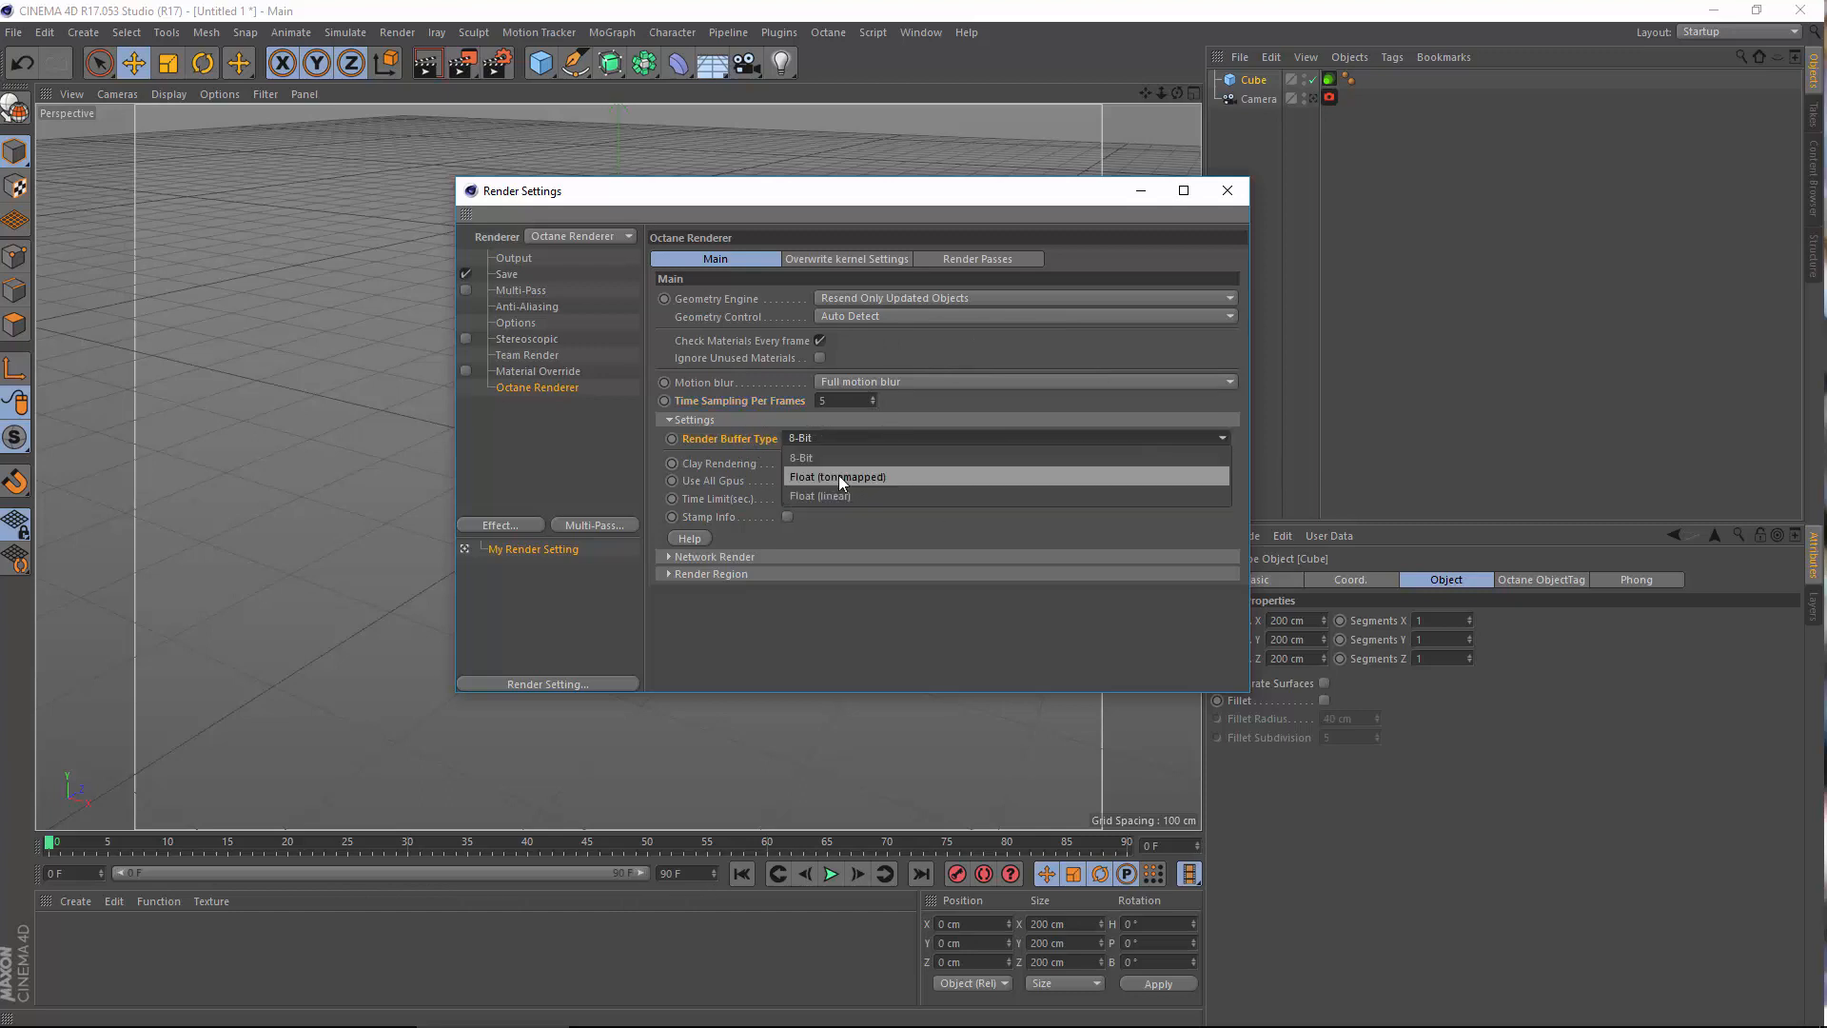
{"action": "left_click", "coordinate": [837, 476]}
{"action": "left_click", "coordinate": [836, 437]}
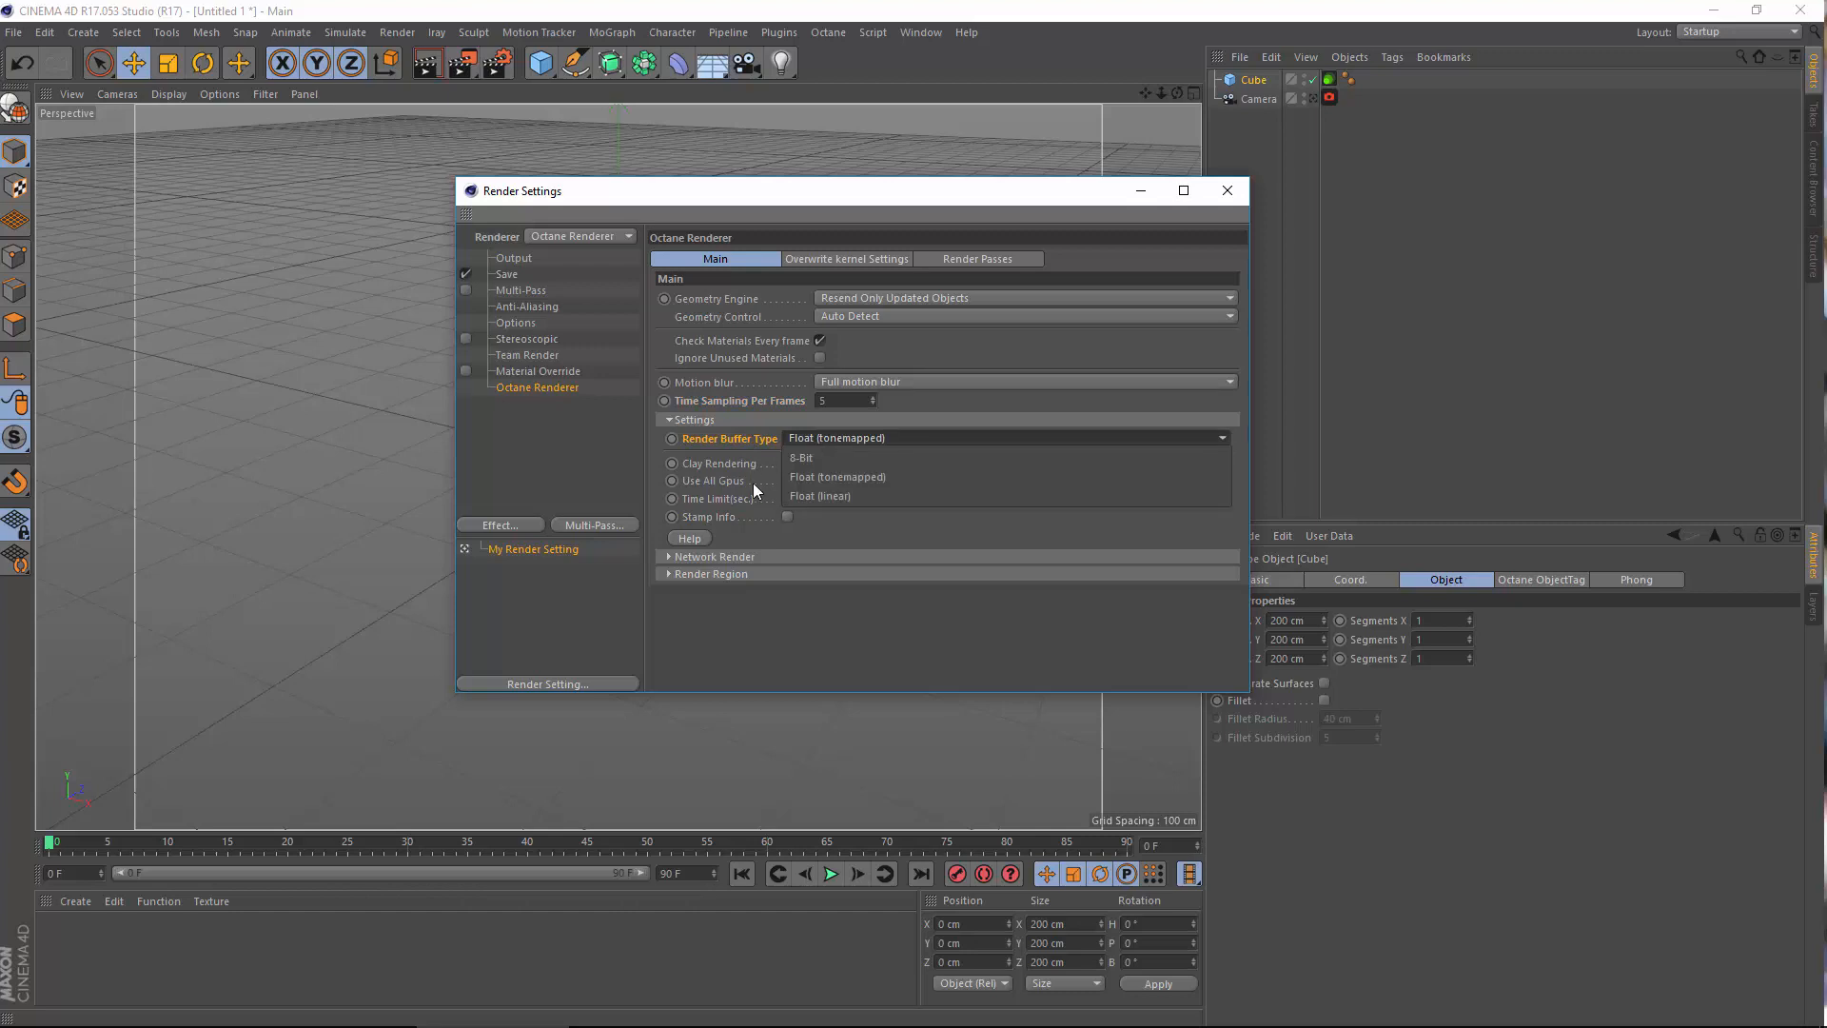
{"action": "left_click", "coordinate": [882, 499]}
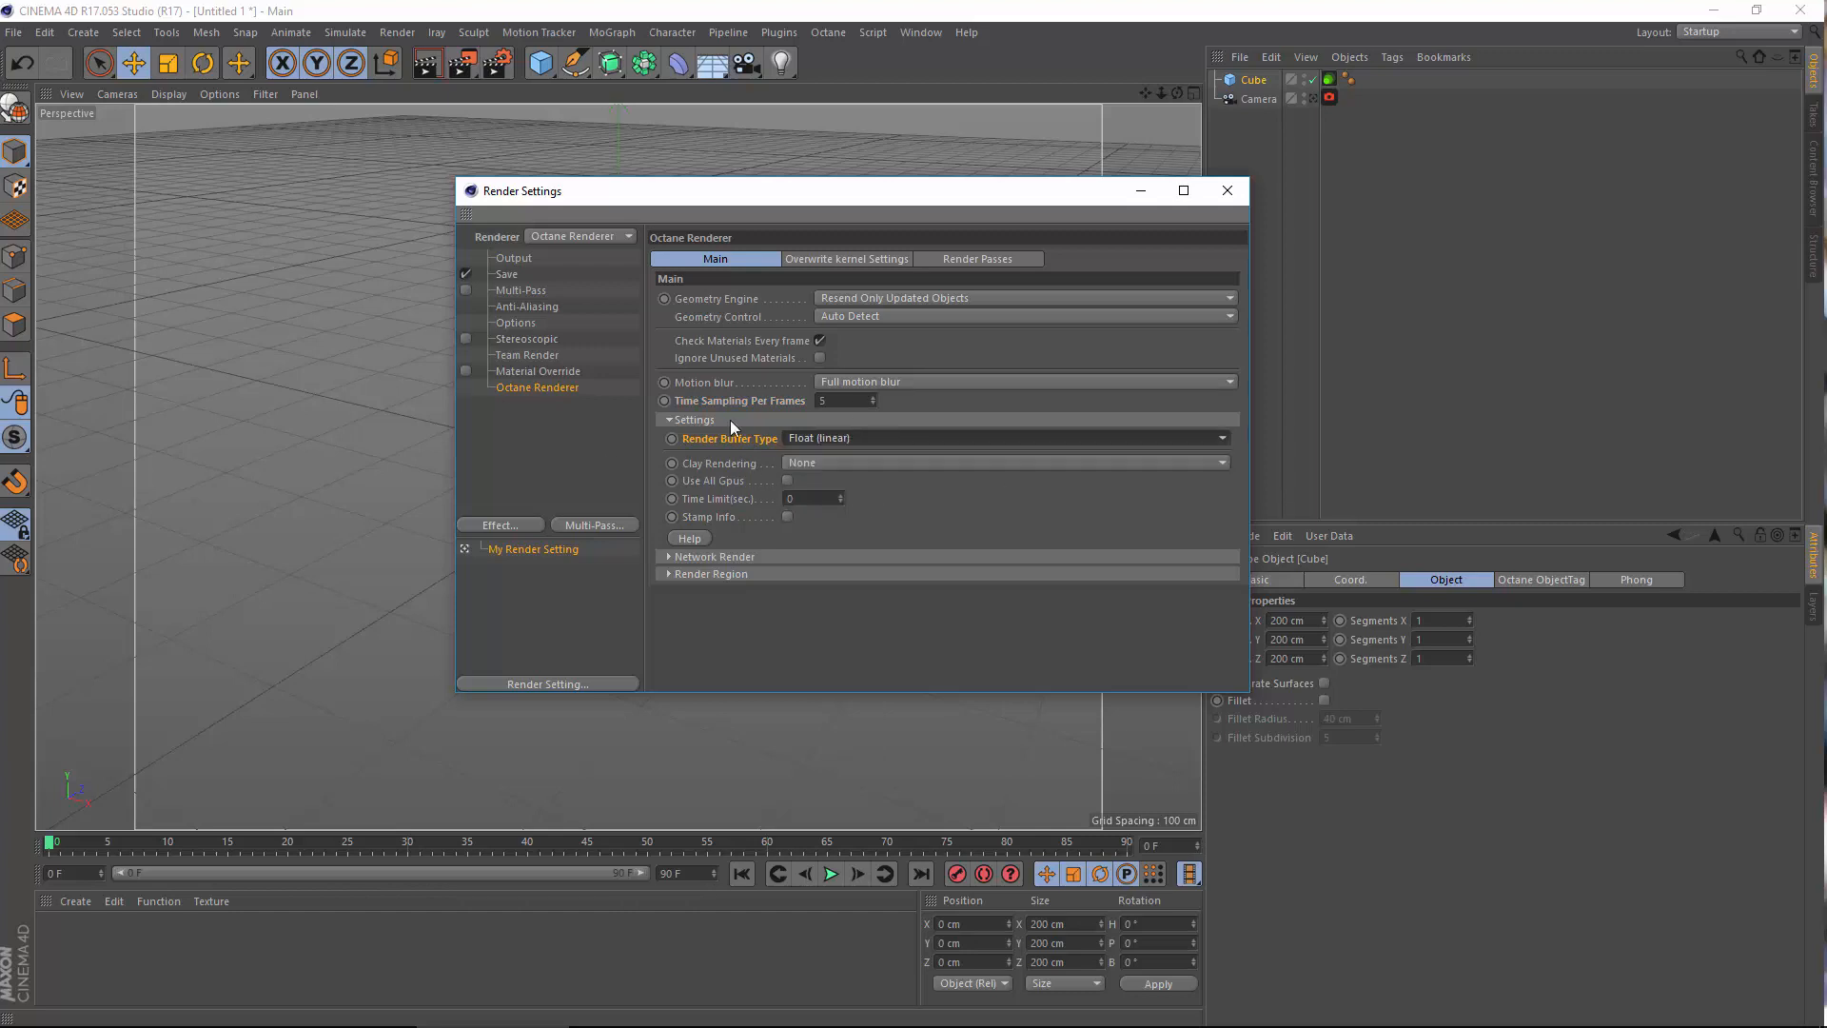
Examine the clay rendering choices and the network render and render region options
{"action": "left_click", "coordinate": [822, 461]}
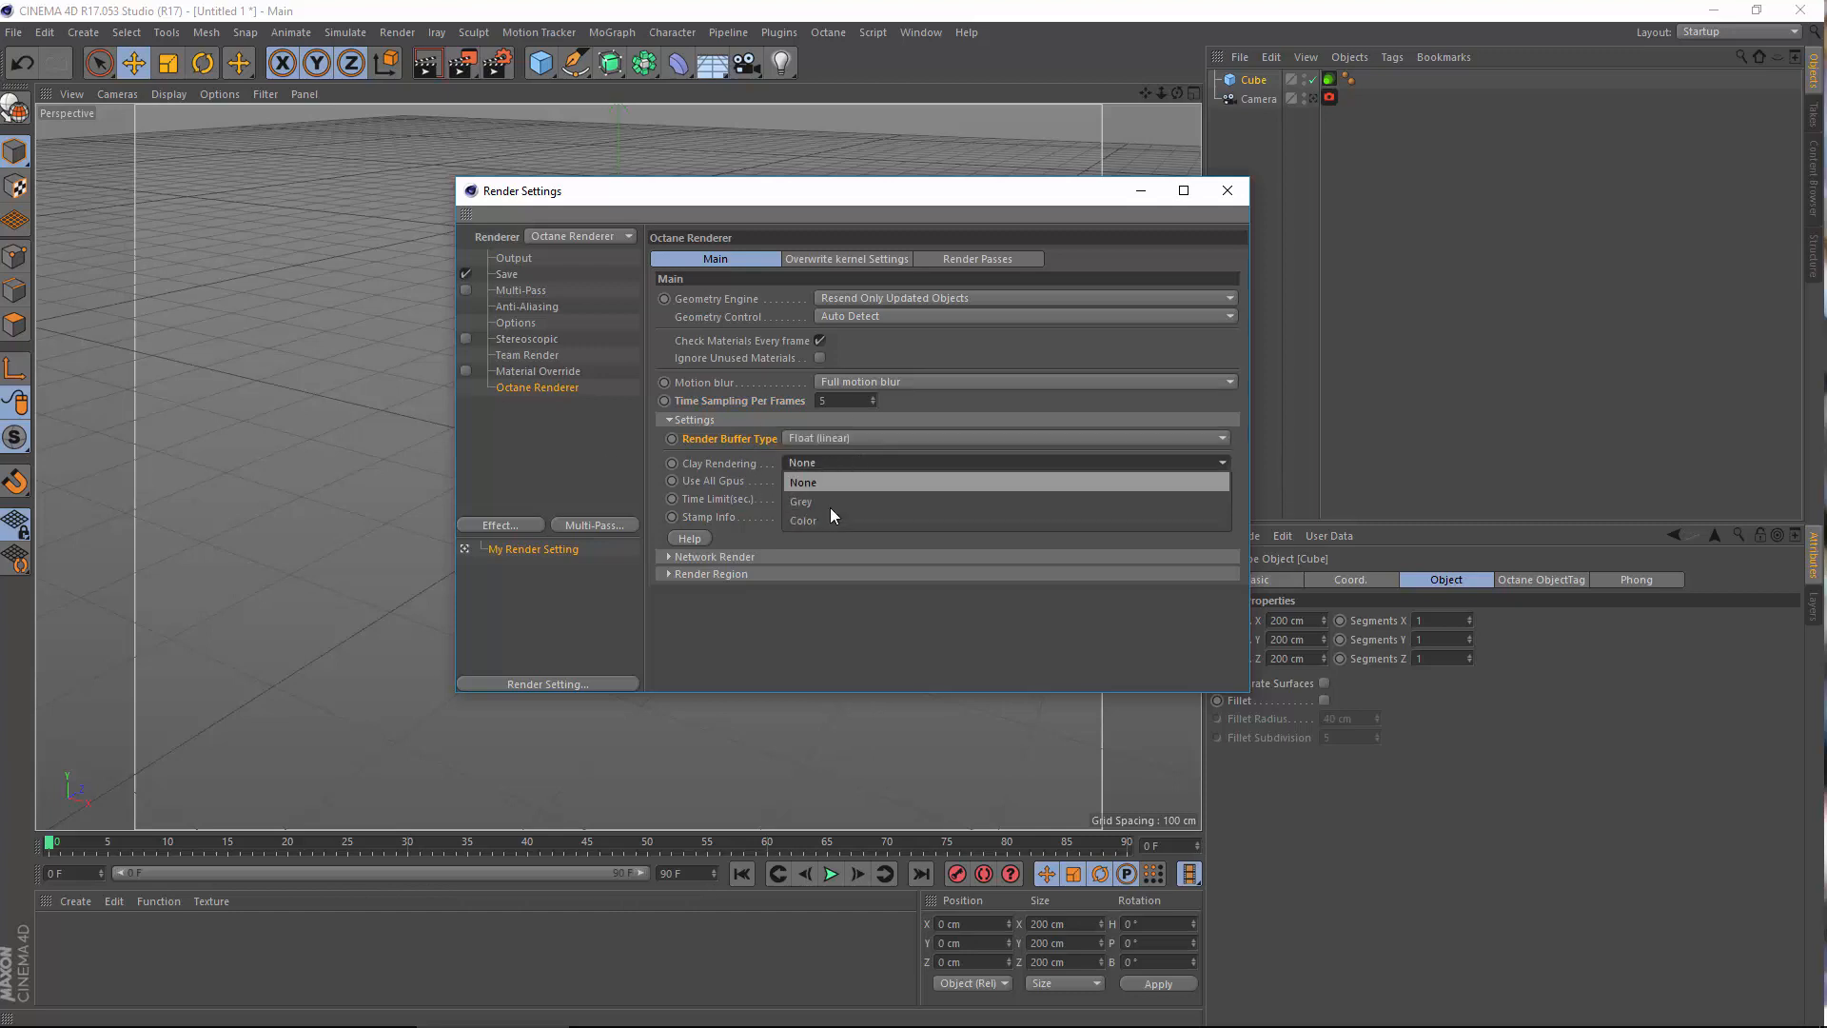
{"action": "left_click", "coordinate": [743, 556]}
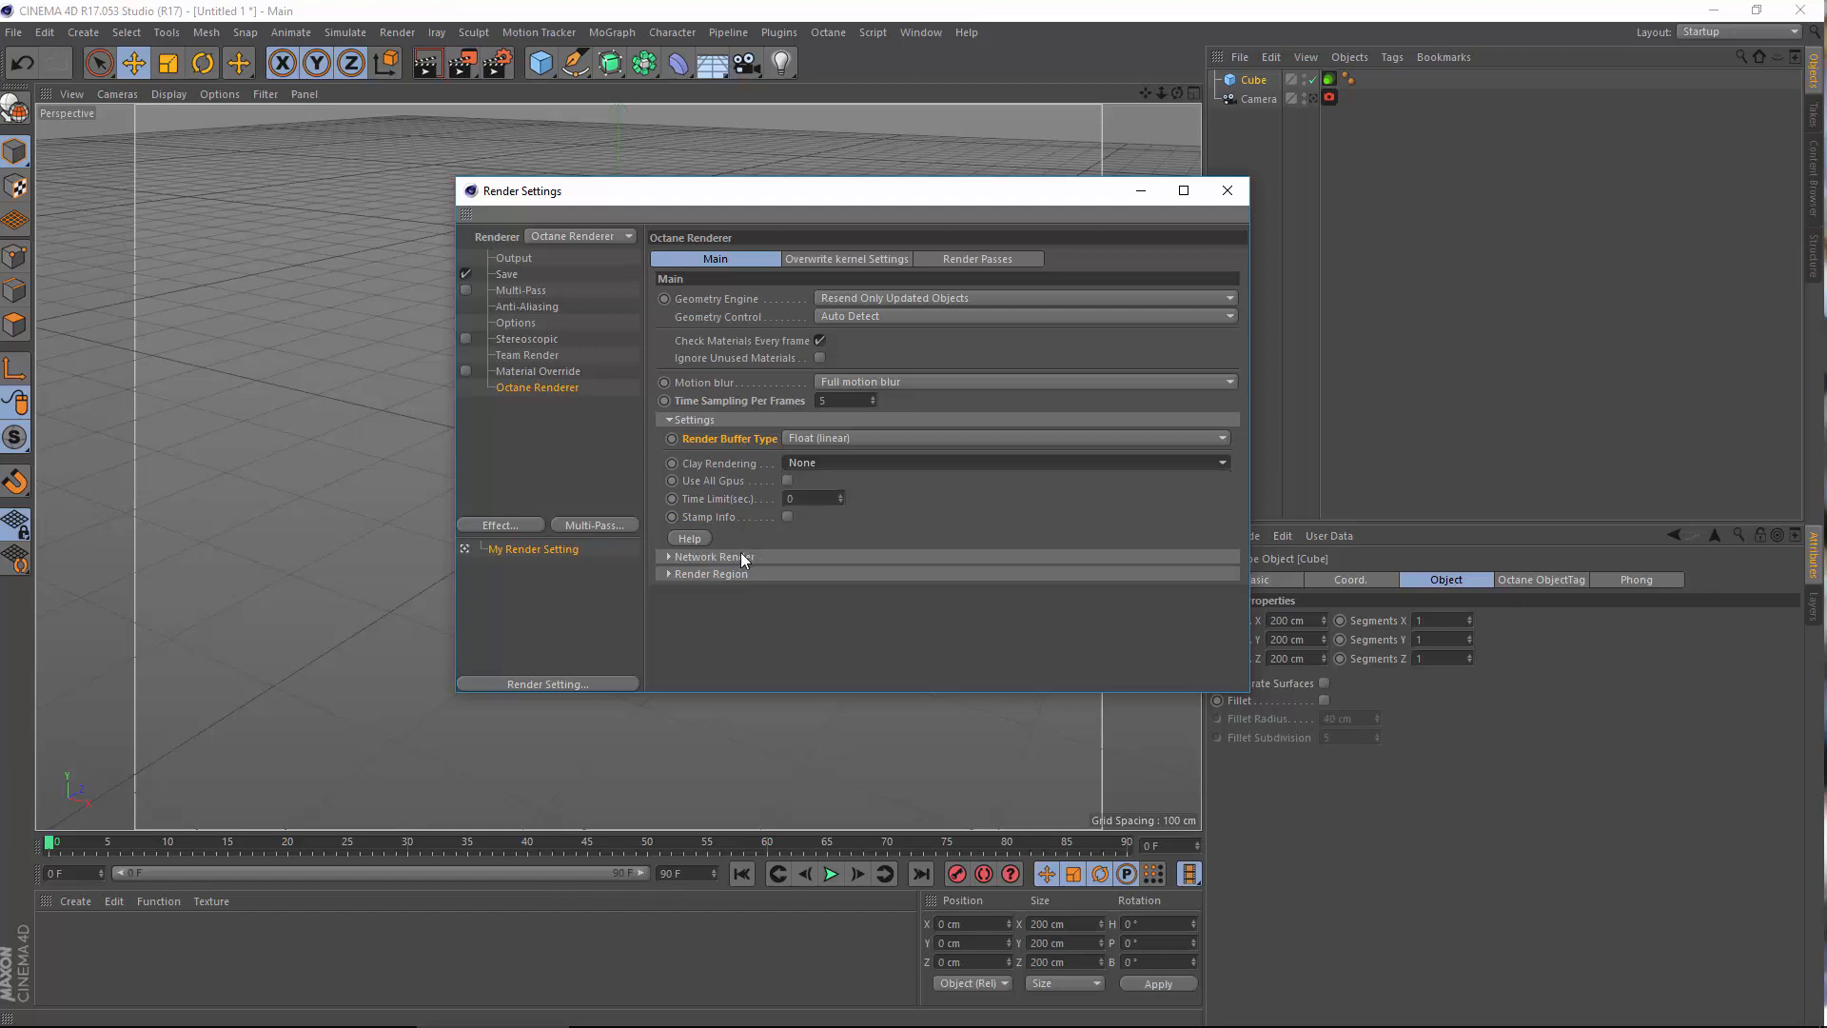
{"action": "left_click", "coordinate": [733, 559]}
{"action": "left_click", "coordinate": [733, 558]}
{"action": "left_click", "coordinate": [732, 557]}
{"action": "left_click", "coordinate": [711, 596]}
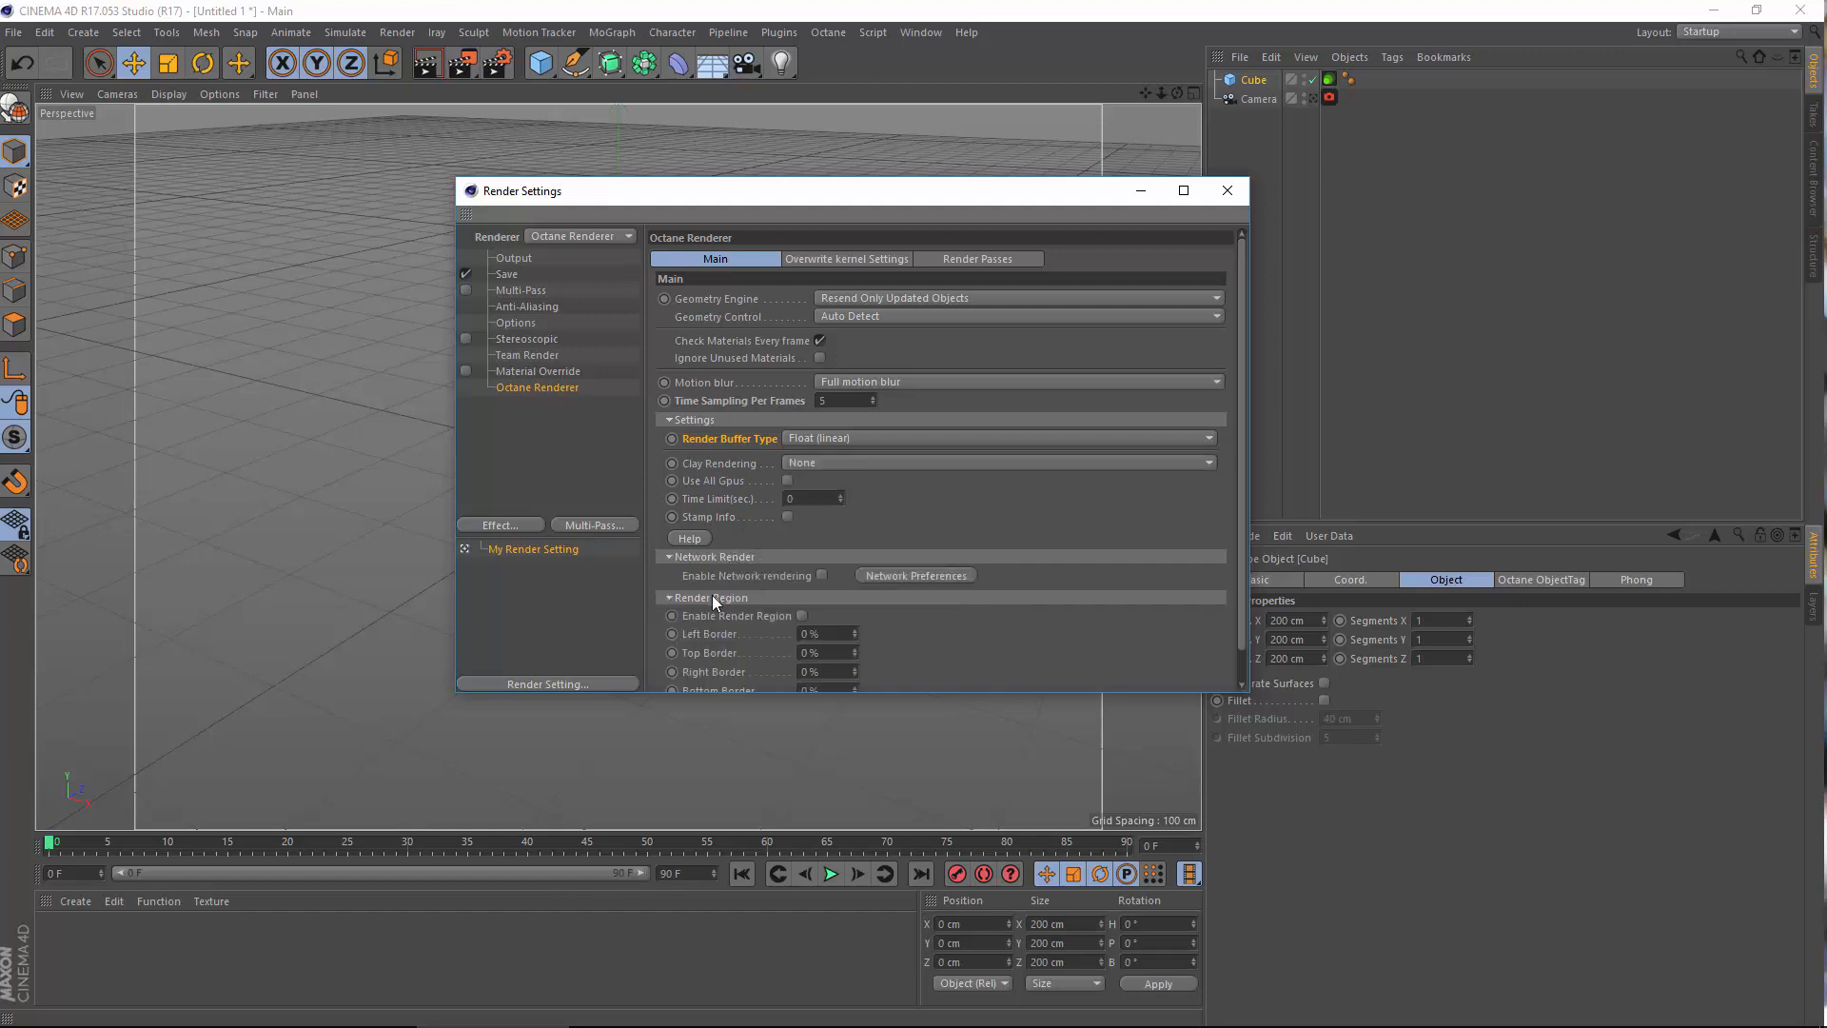
{"action": "scroll", "coordinate": [1035, 635], "scroll_direction": "down", "scroll_amount": 1}
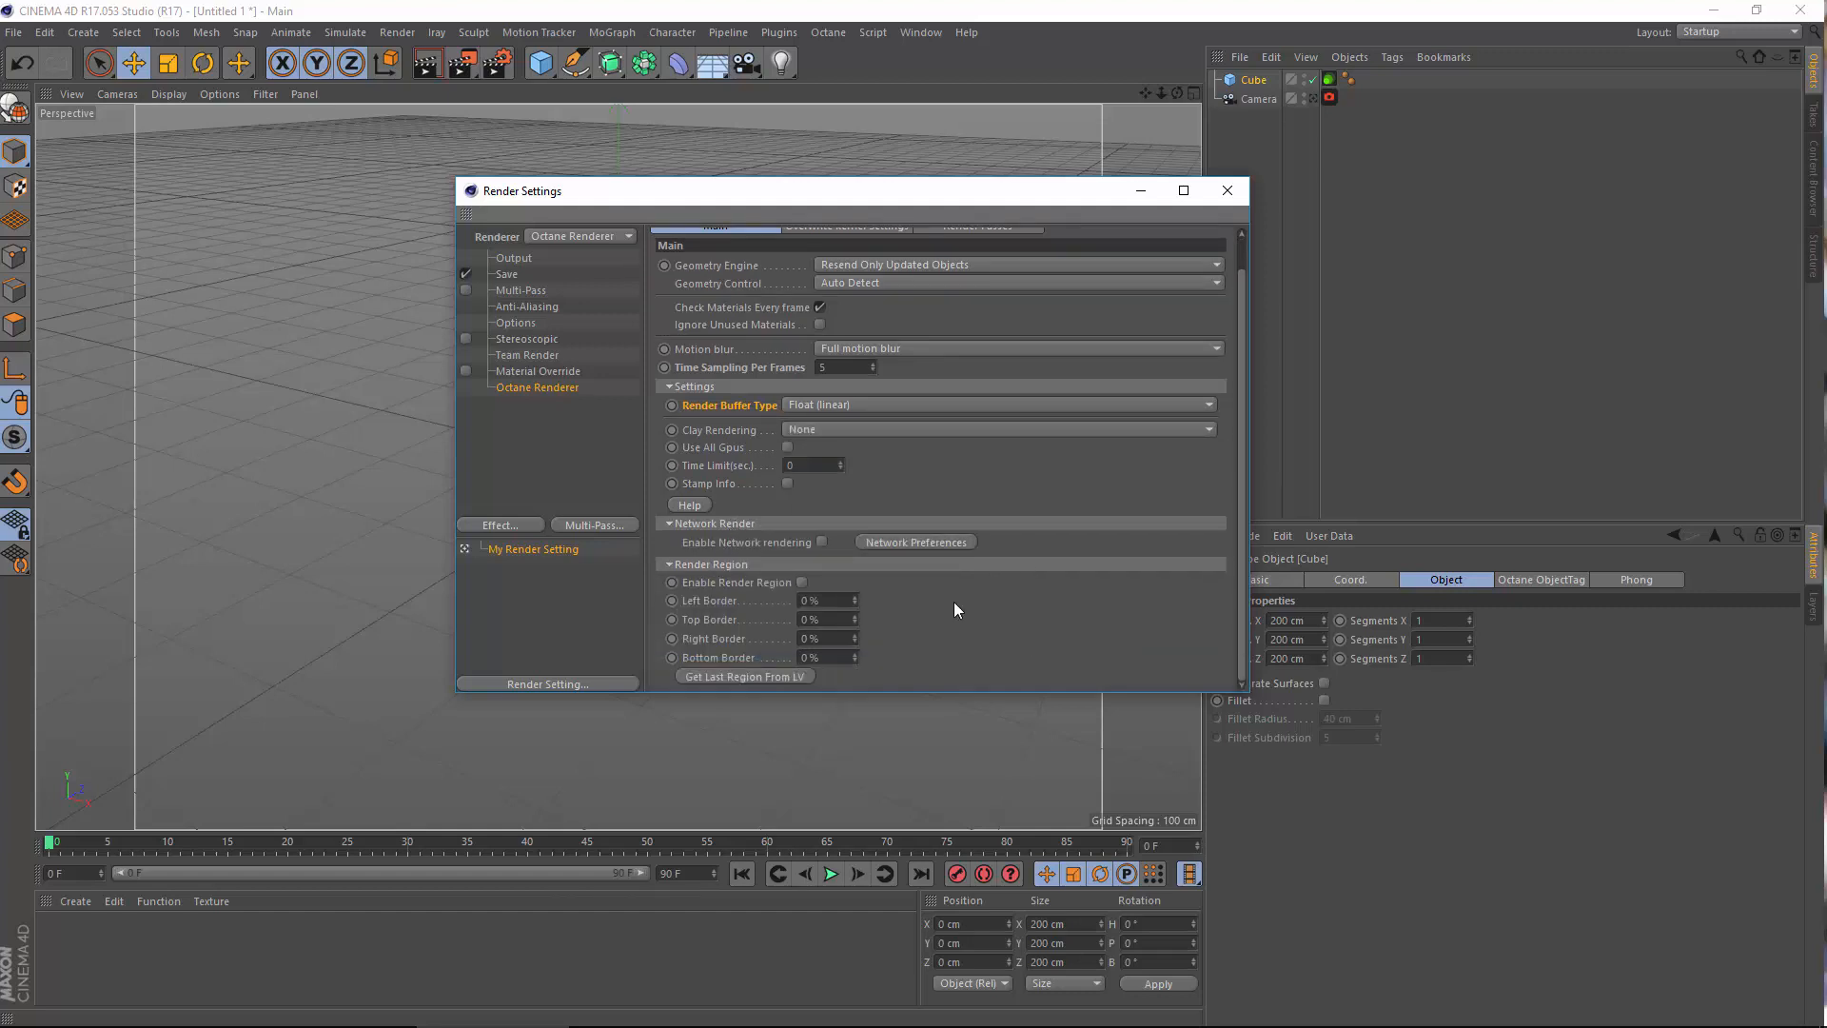
{"action": "left_click", "coordinate": [773, 565]}
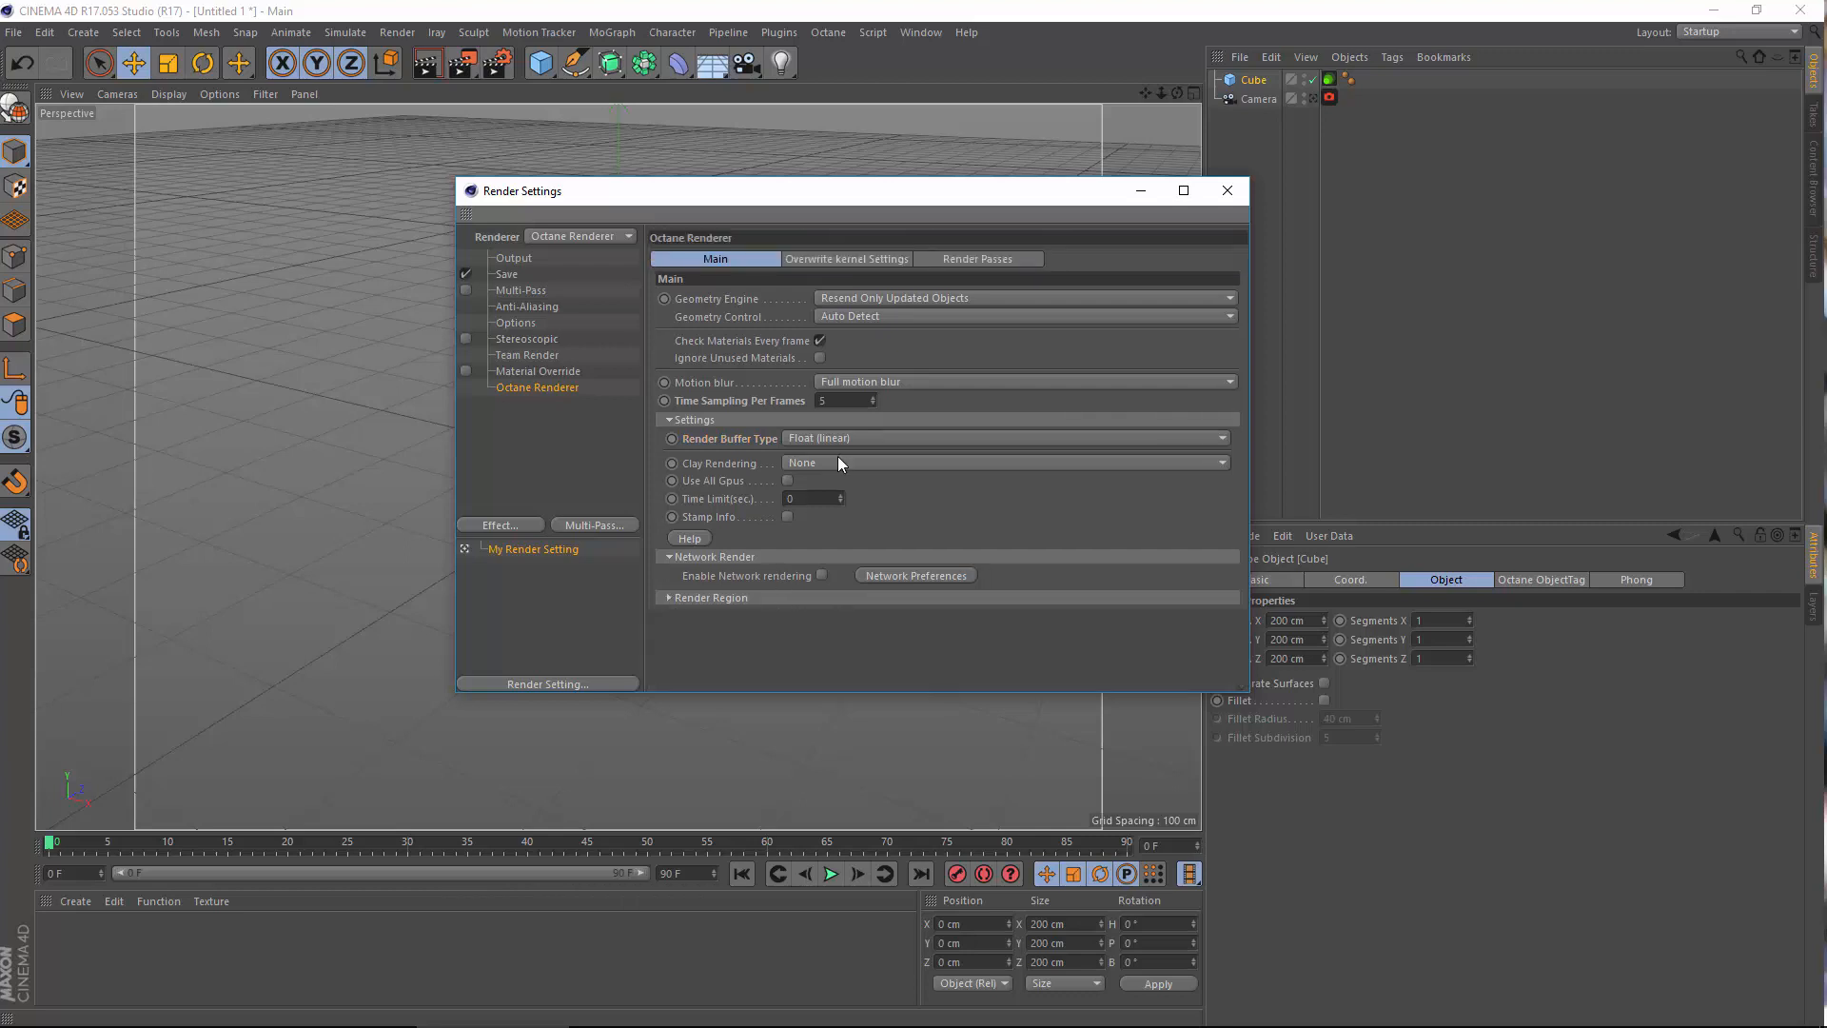
{"action": "left_click", "coordinate": [837, 461]}
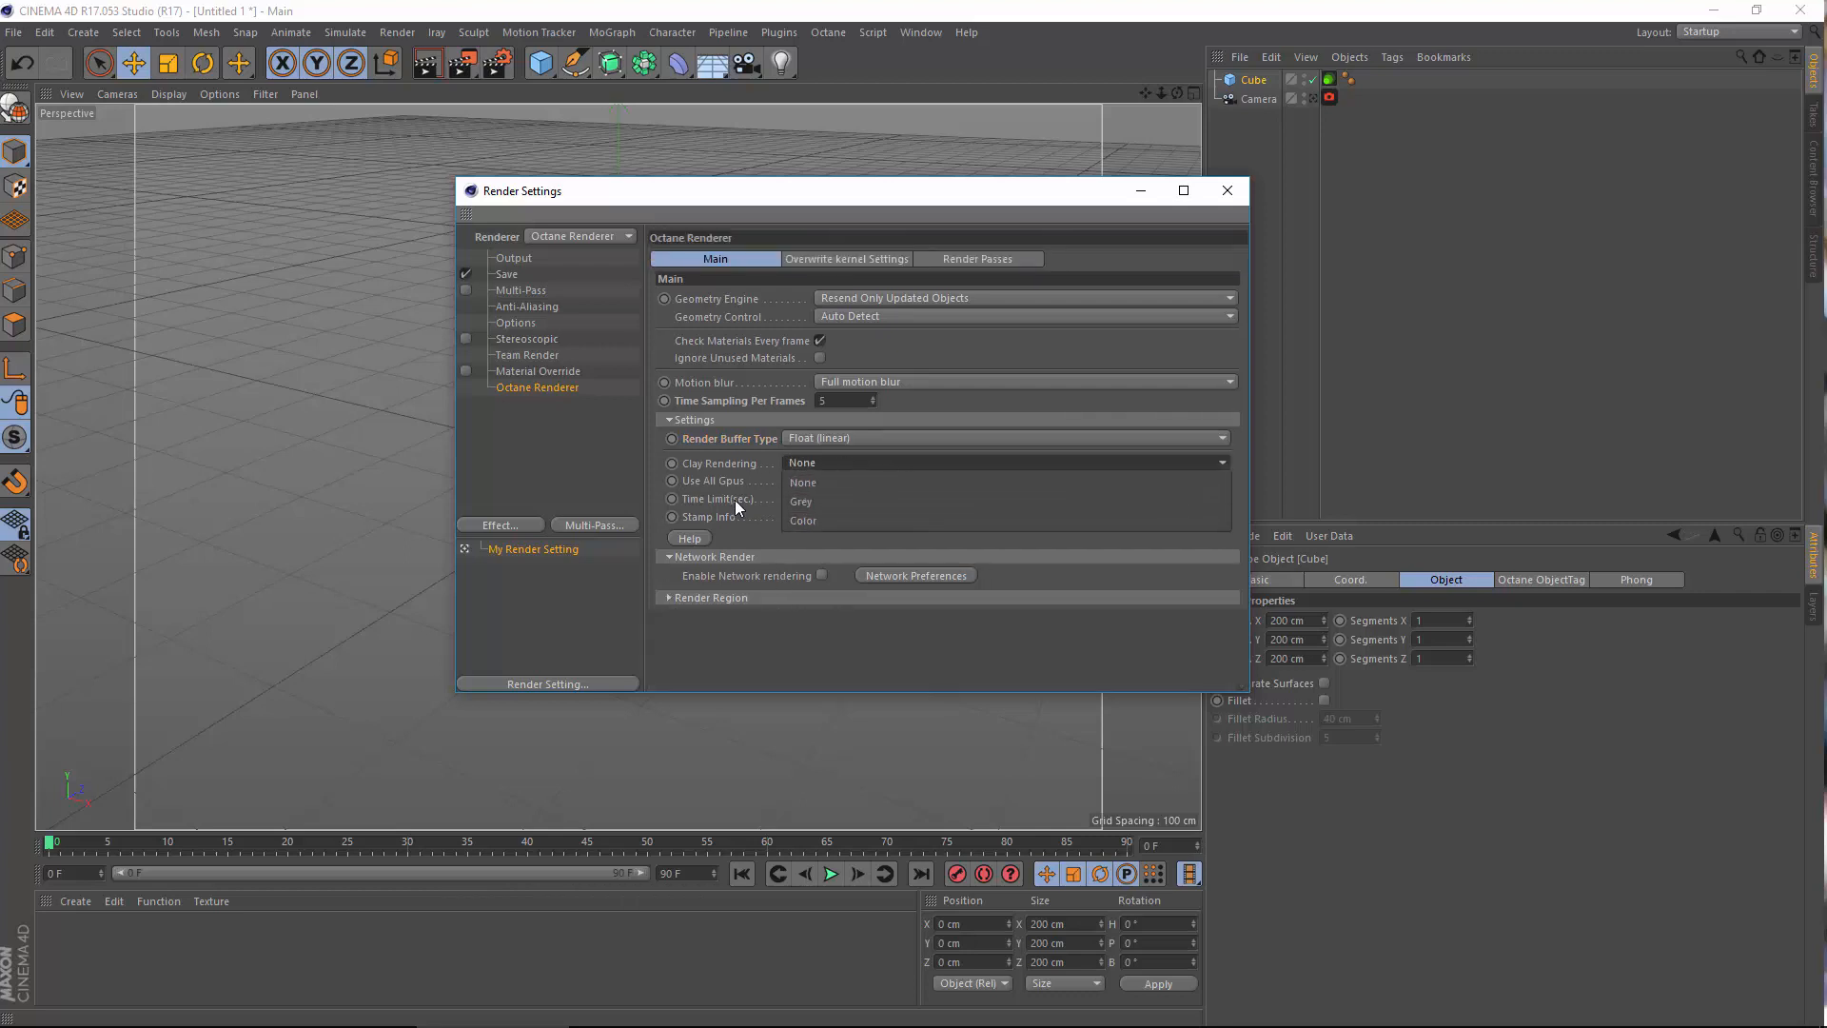
{"action": "left_click", "coordinate": [732, 455]}
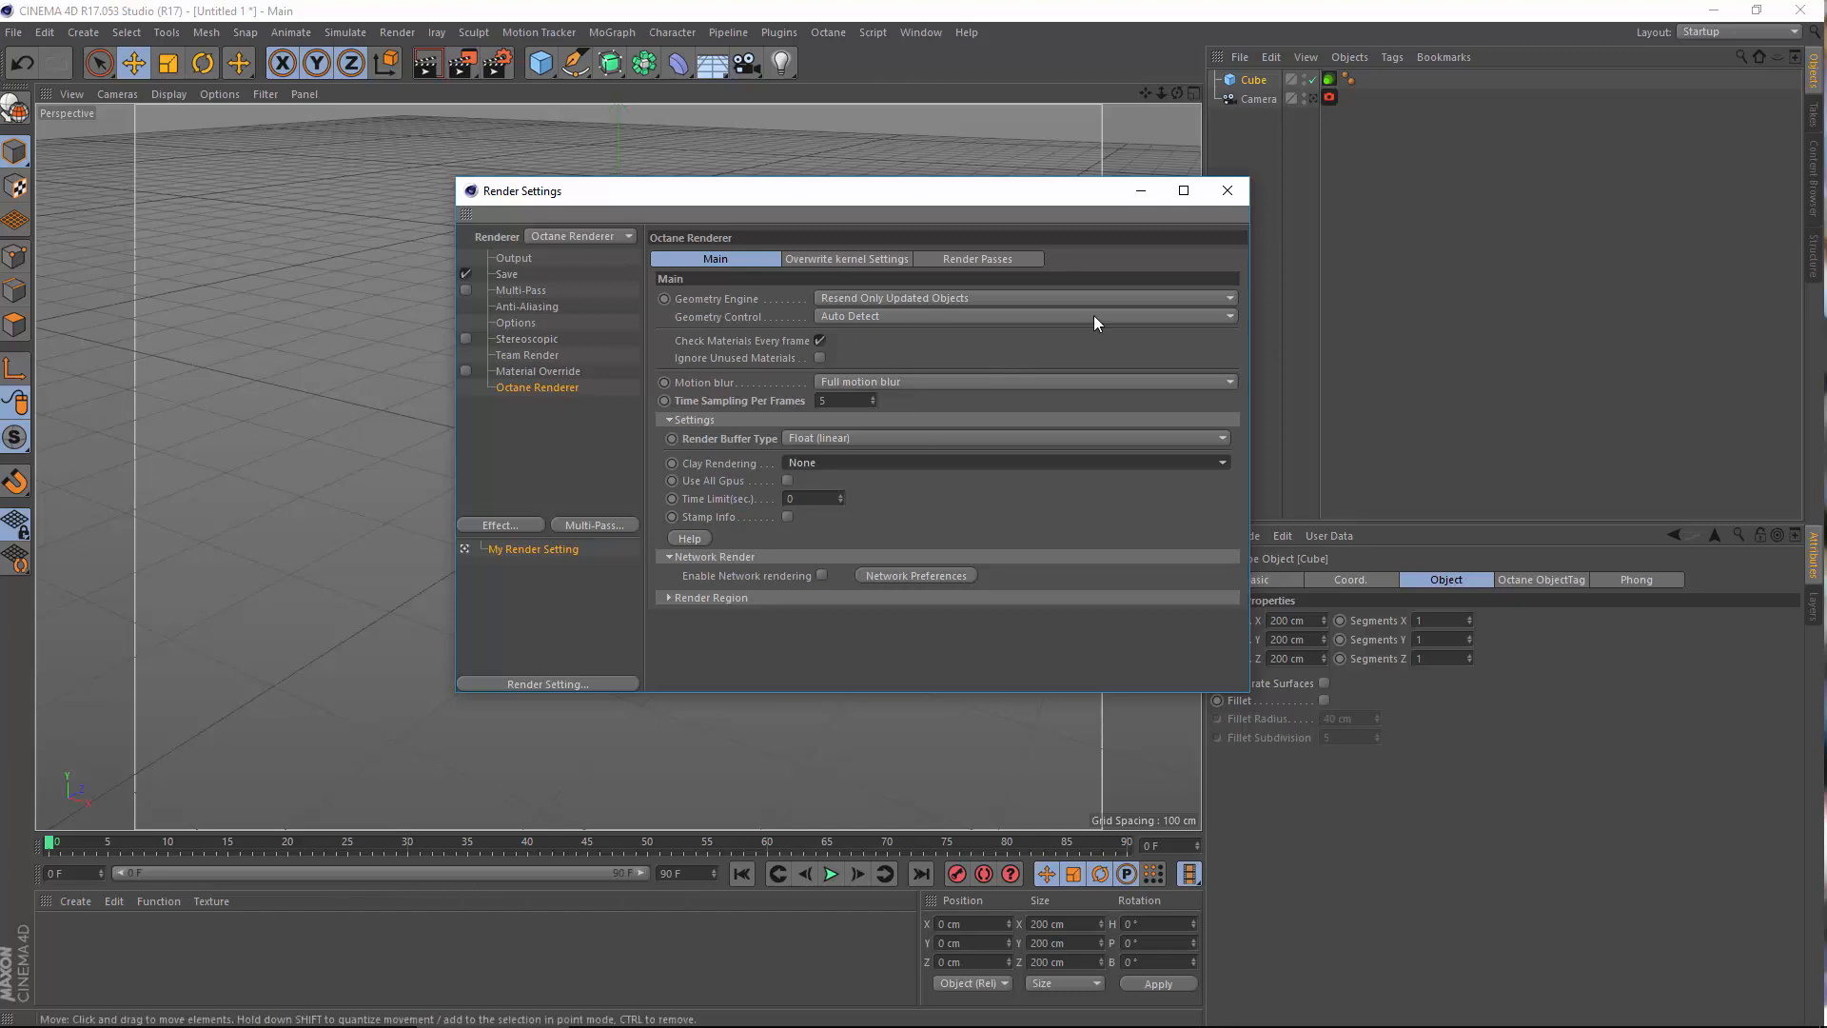
Examine the geometry control and geometry engine choices, and bring up the cube's Octane object tag
{"action": "left_click", "coordinate": [893, 311]}
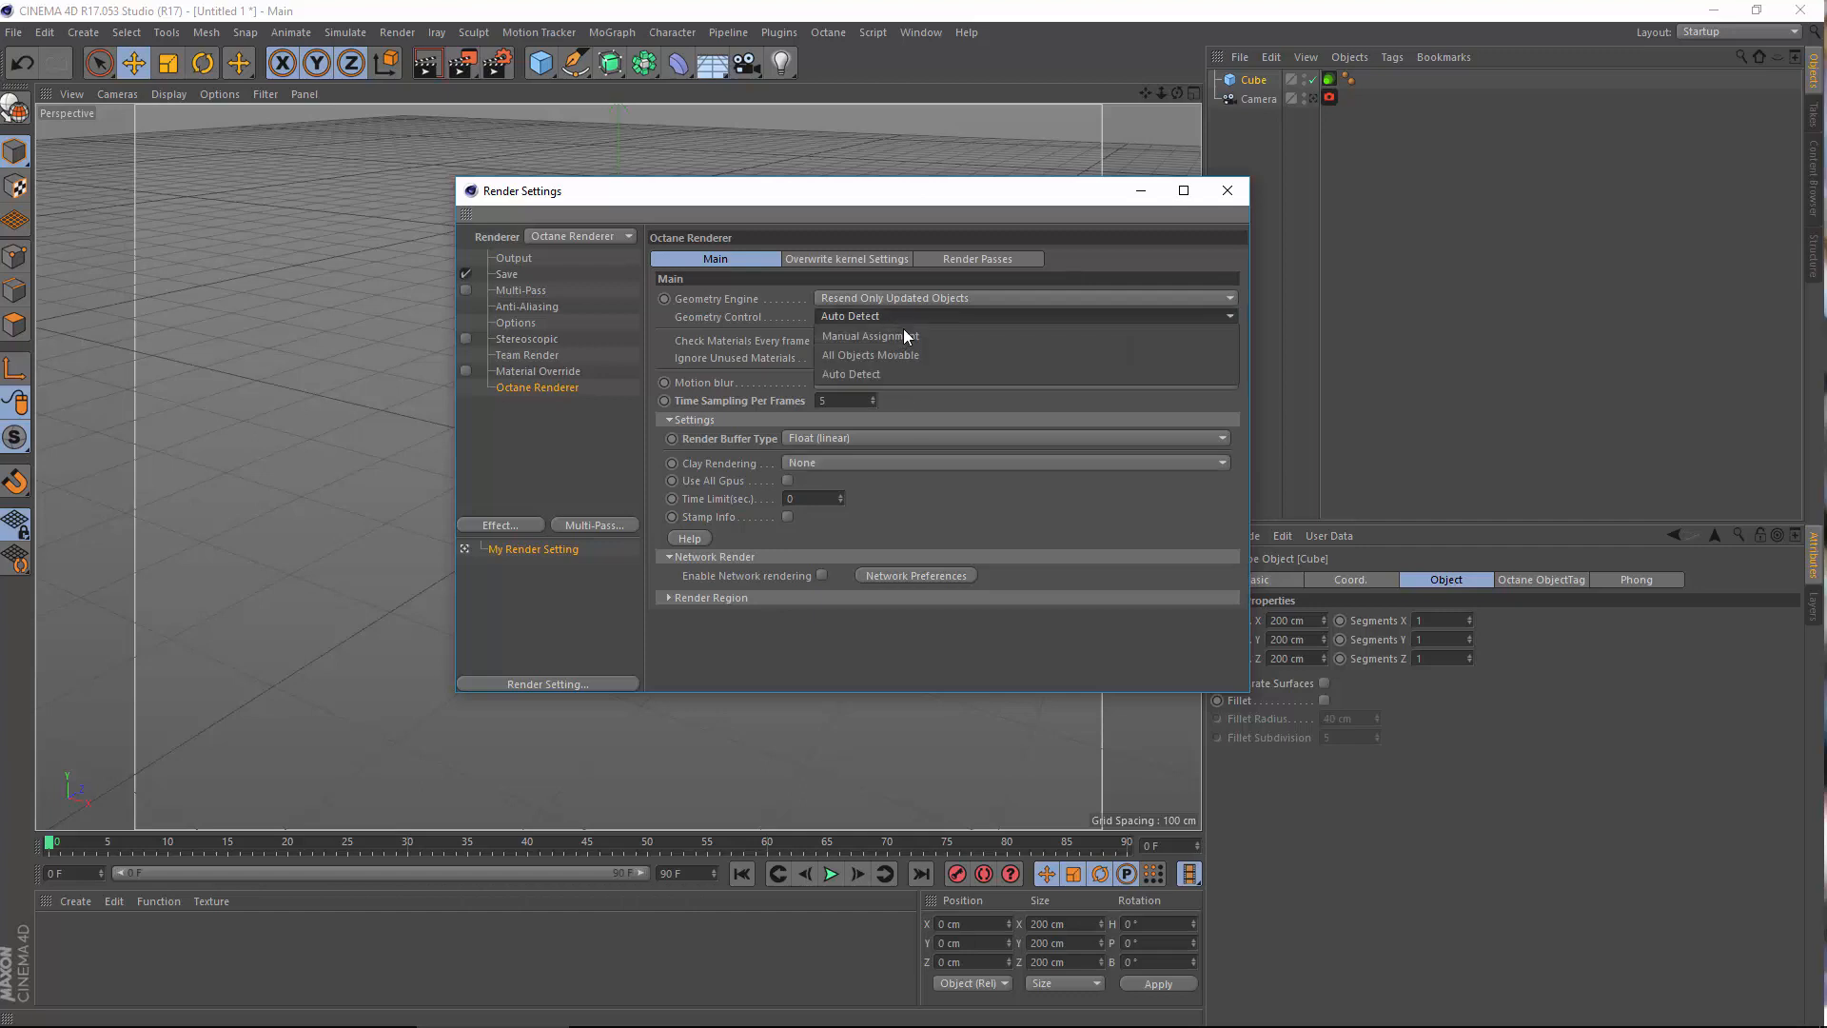
{"action": "left_click", "coordinate": [729, 308]}
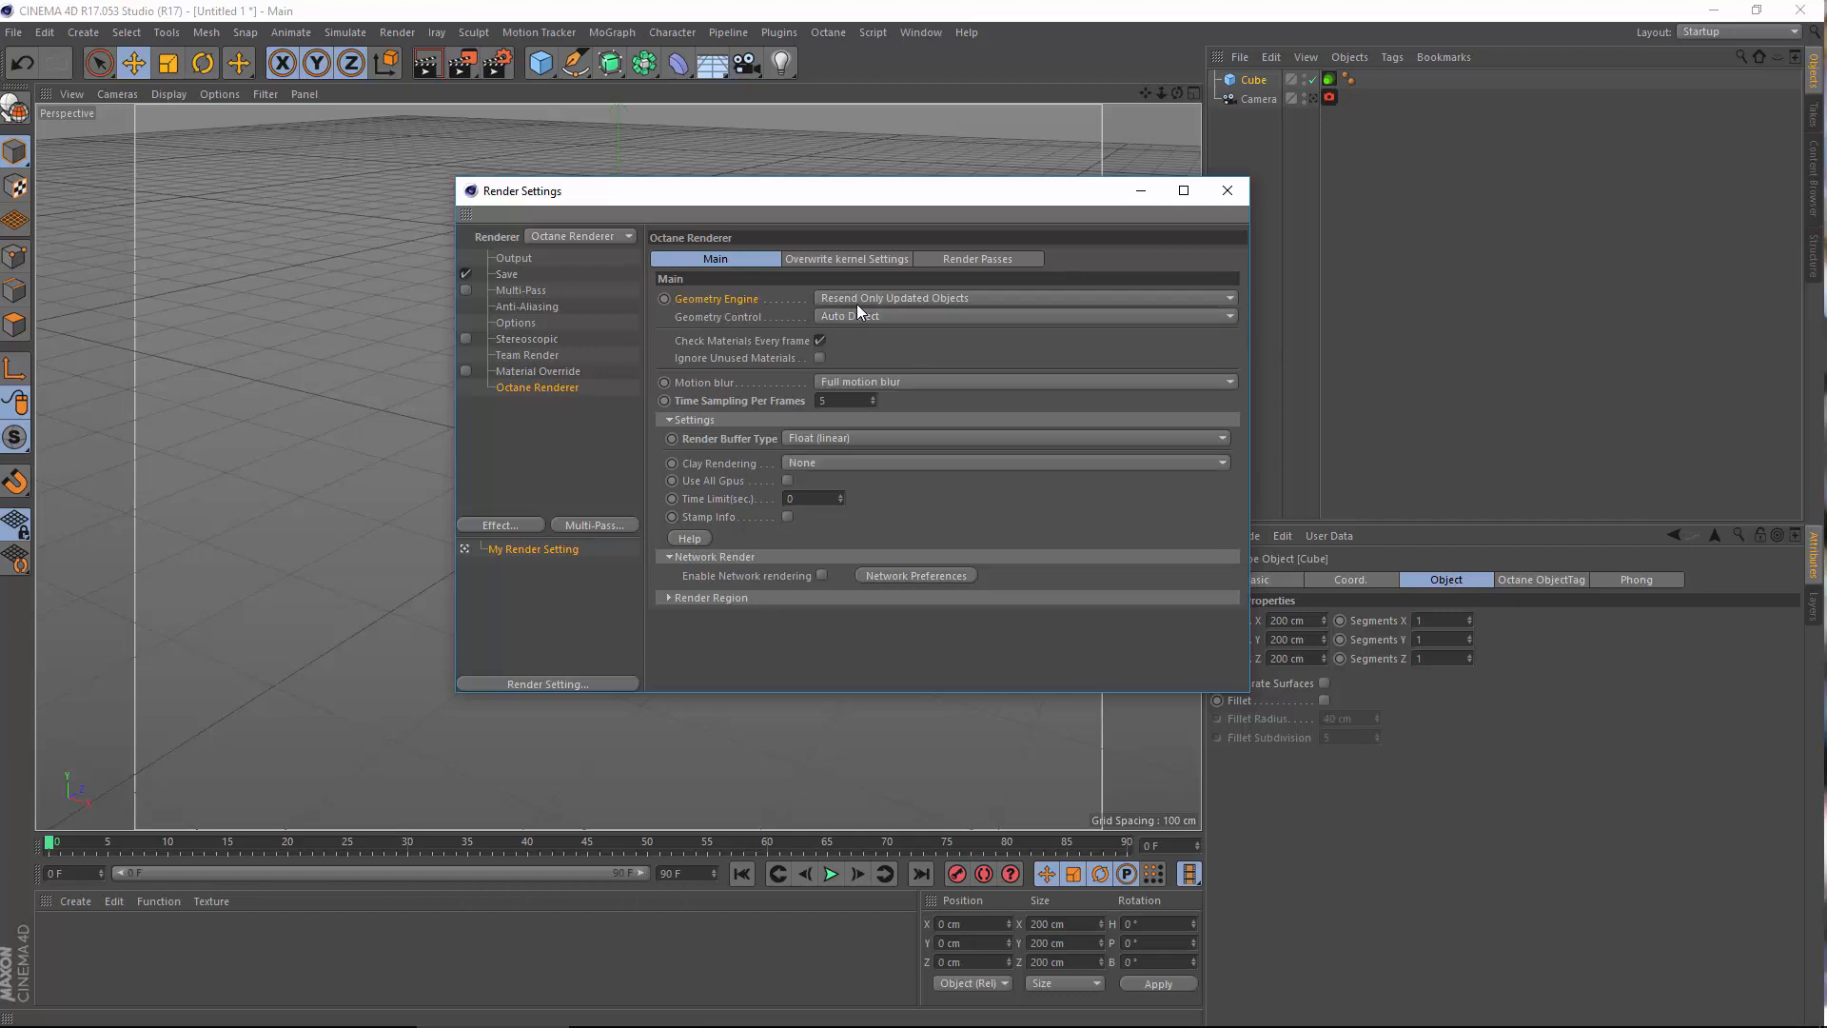
{"action": "left_click", "coordinate": [902, 298]}
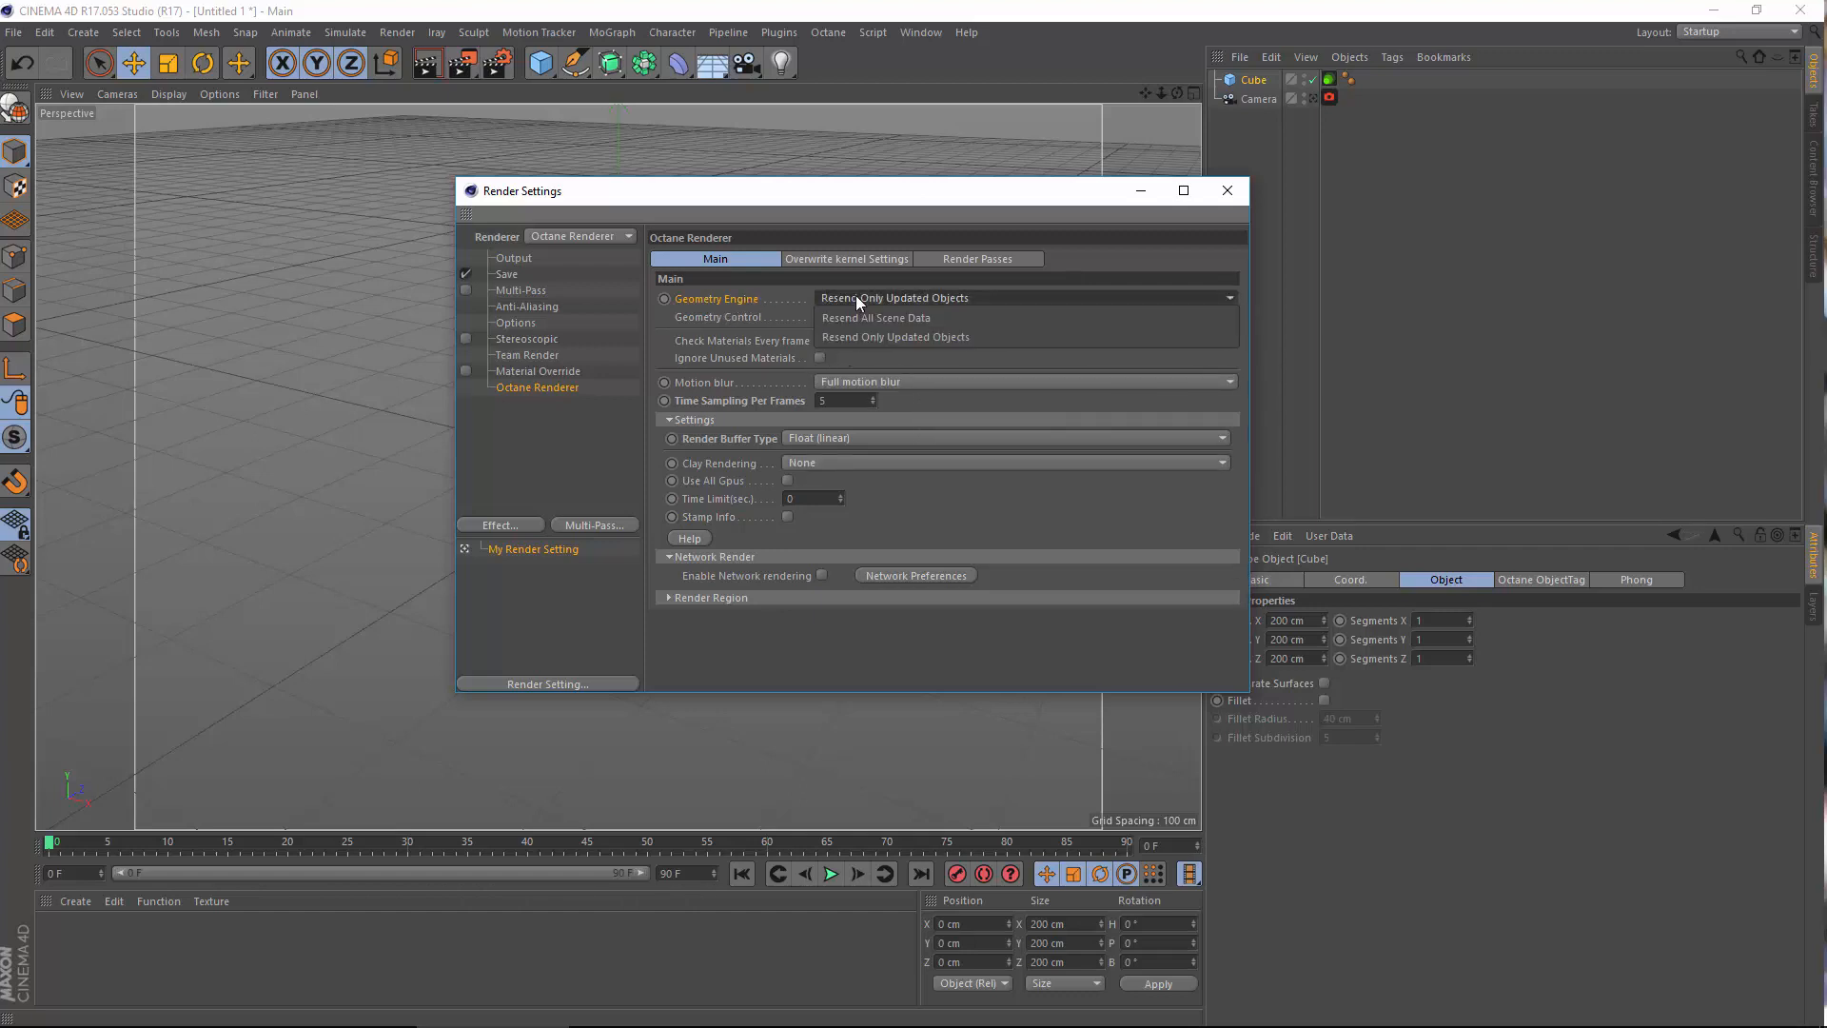
{"action": "left_click", "coordinate": [715, 290]}
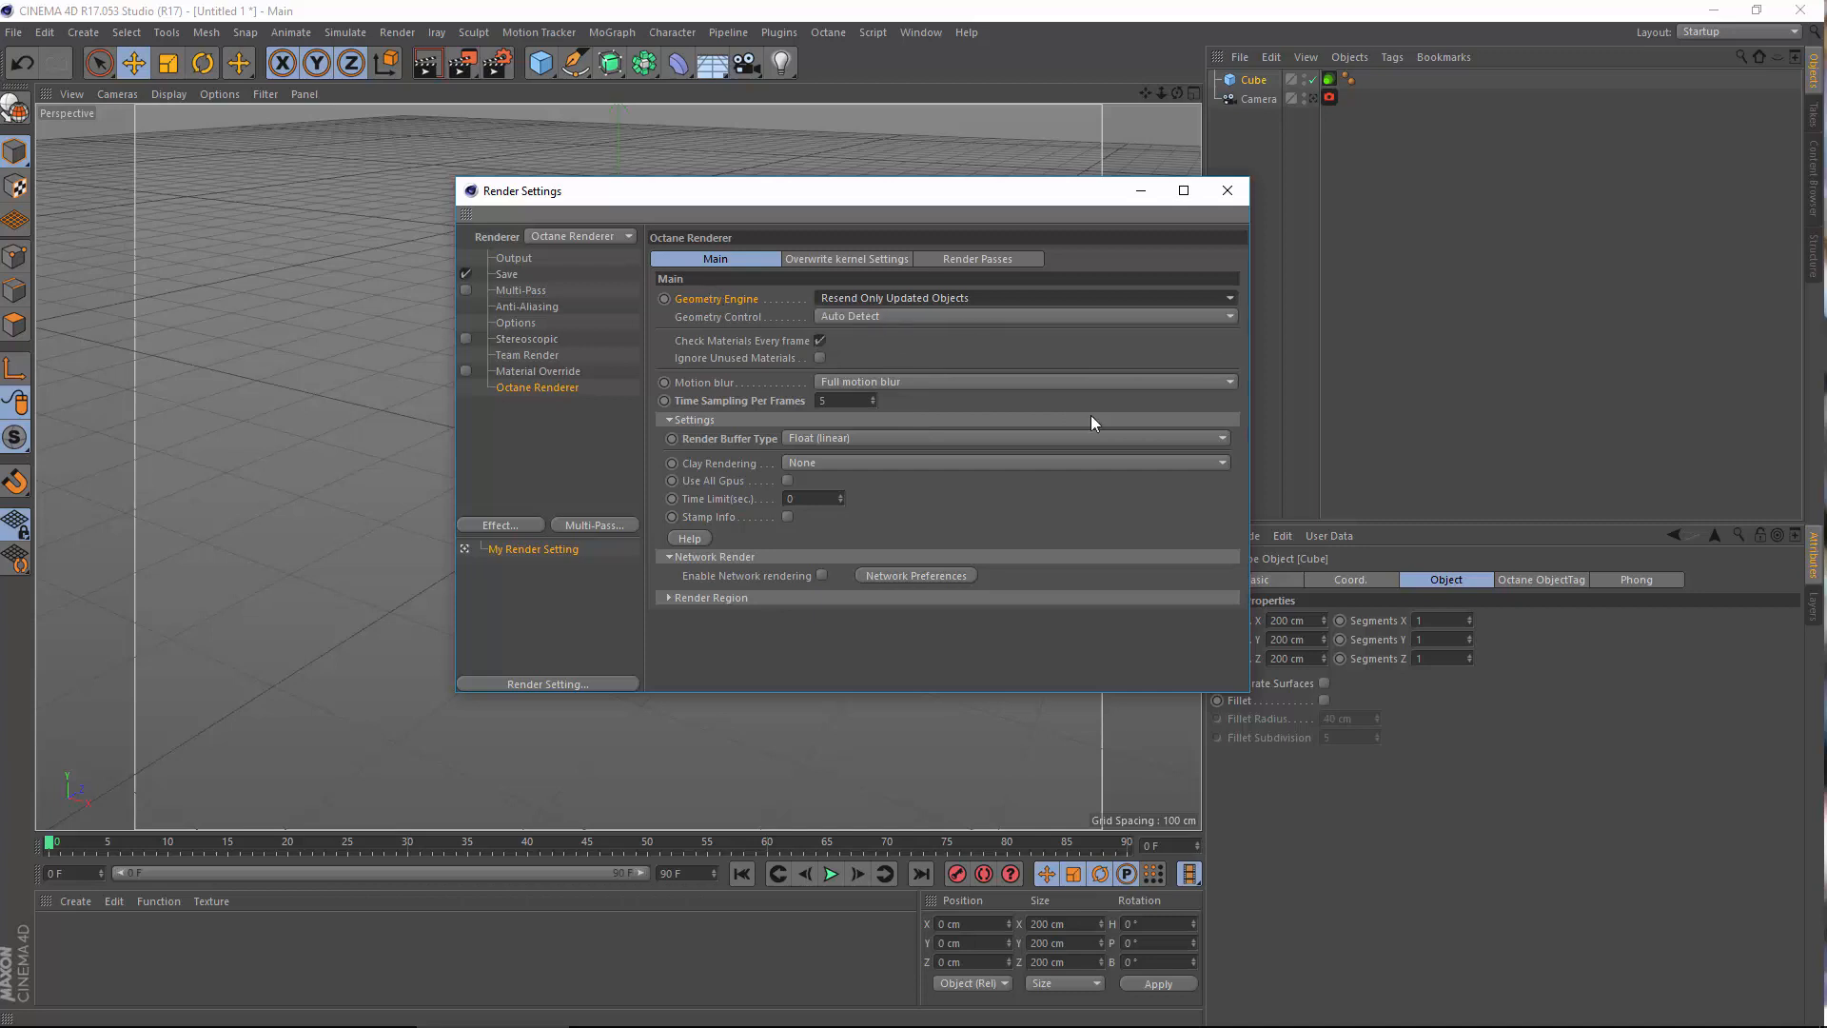
{"action": "left_click", "coordinate": [1329, 79]}
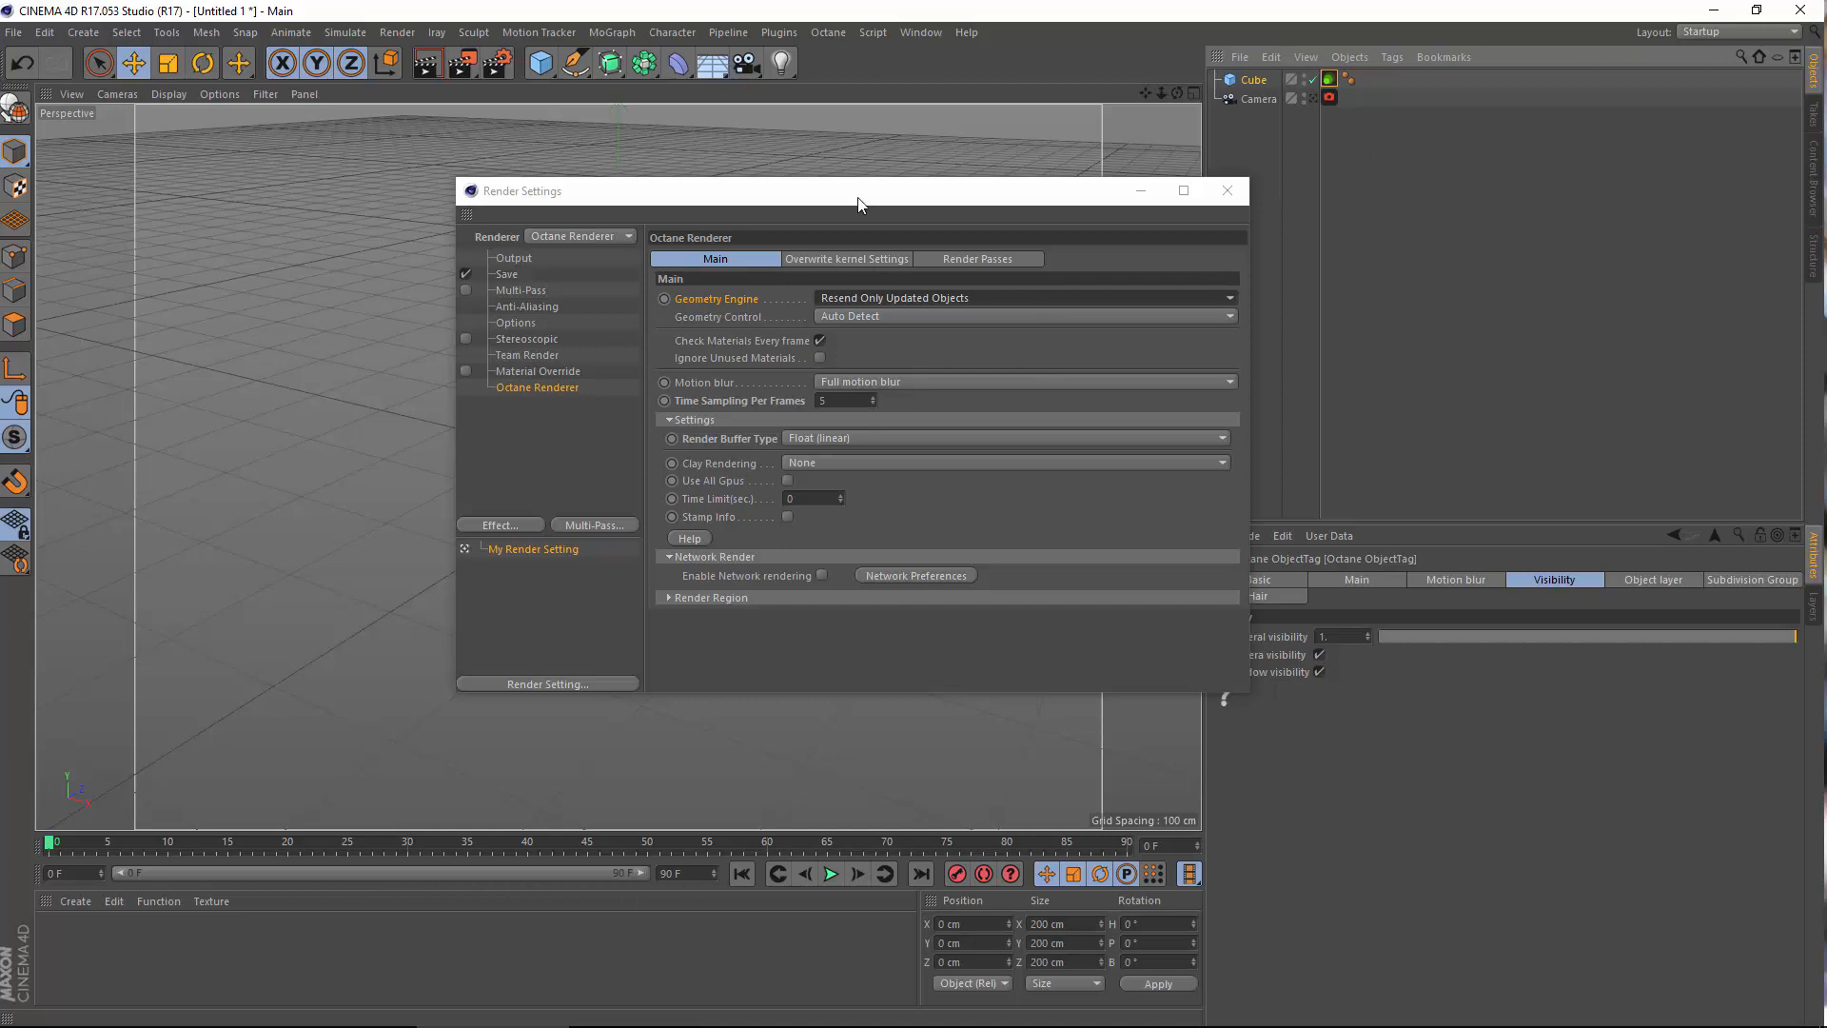
{"action": "left_click_drag", "start_coordinate": [859, 198], "coordinate": [740, 172]}
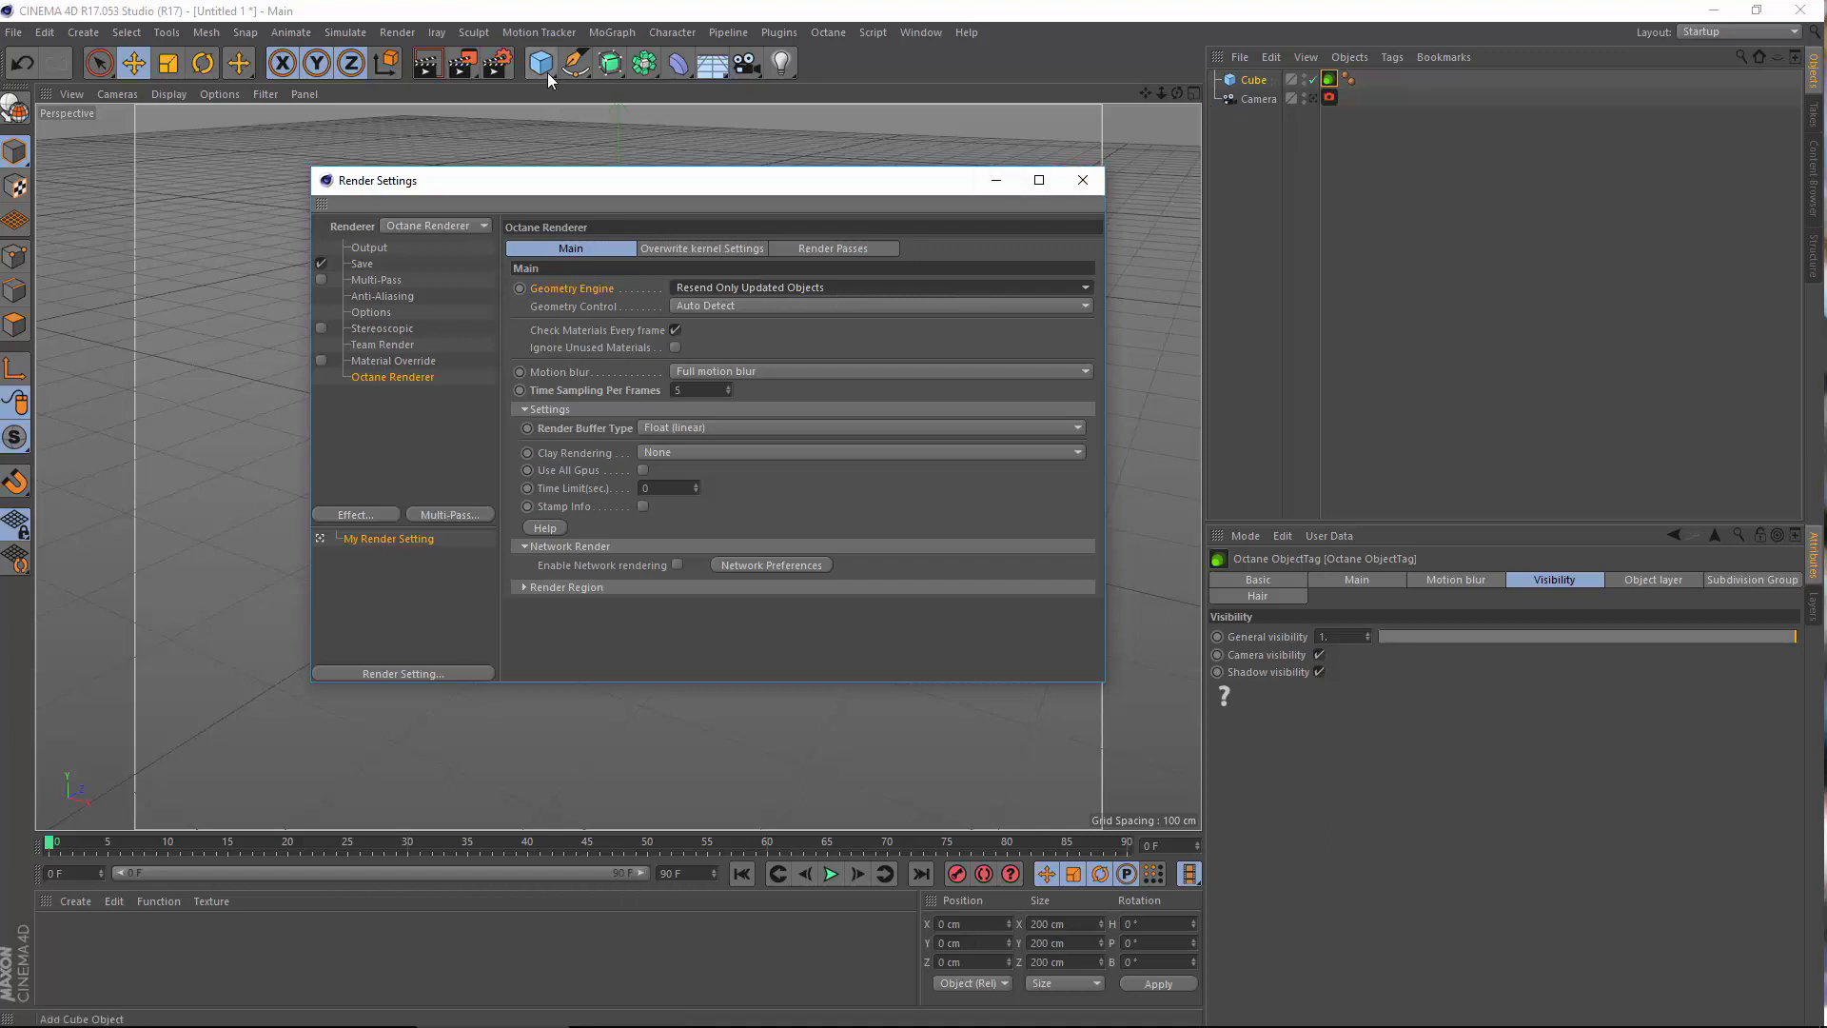
Discard the mistakenly added null and add a second cube to the scene
{"action": "left_click_drag", "start_coordinate": [545, 72], "coordinate": [615, 93]}
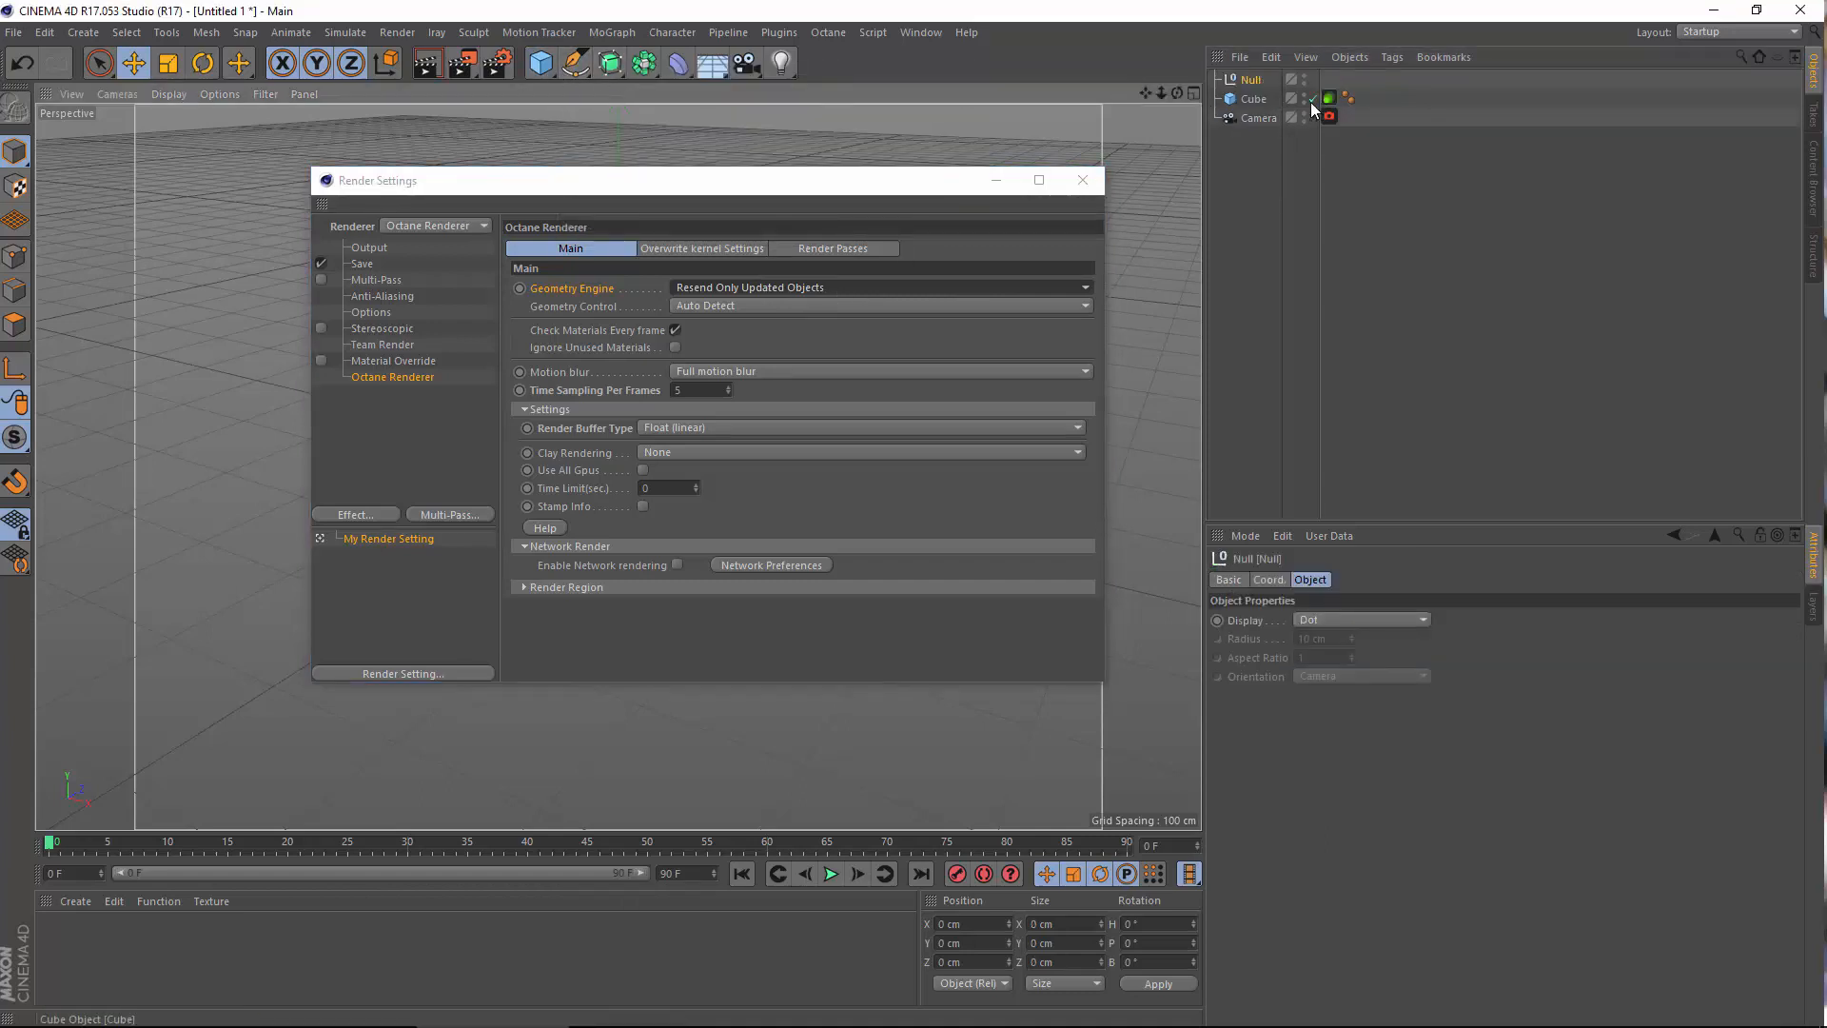
{"action": "key", "text": "Delete"}
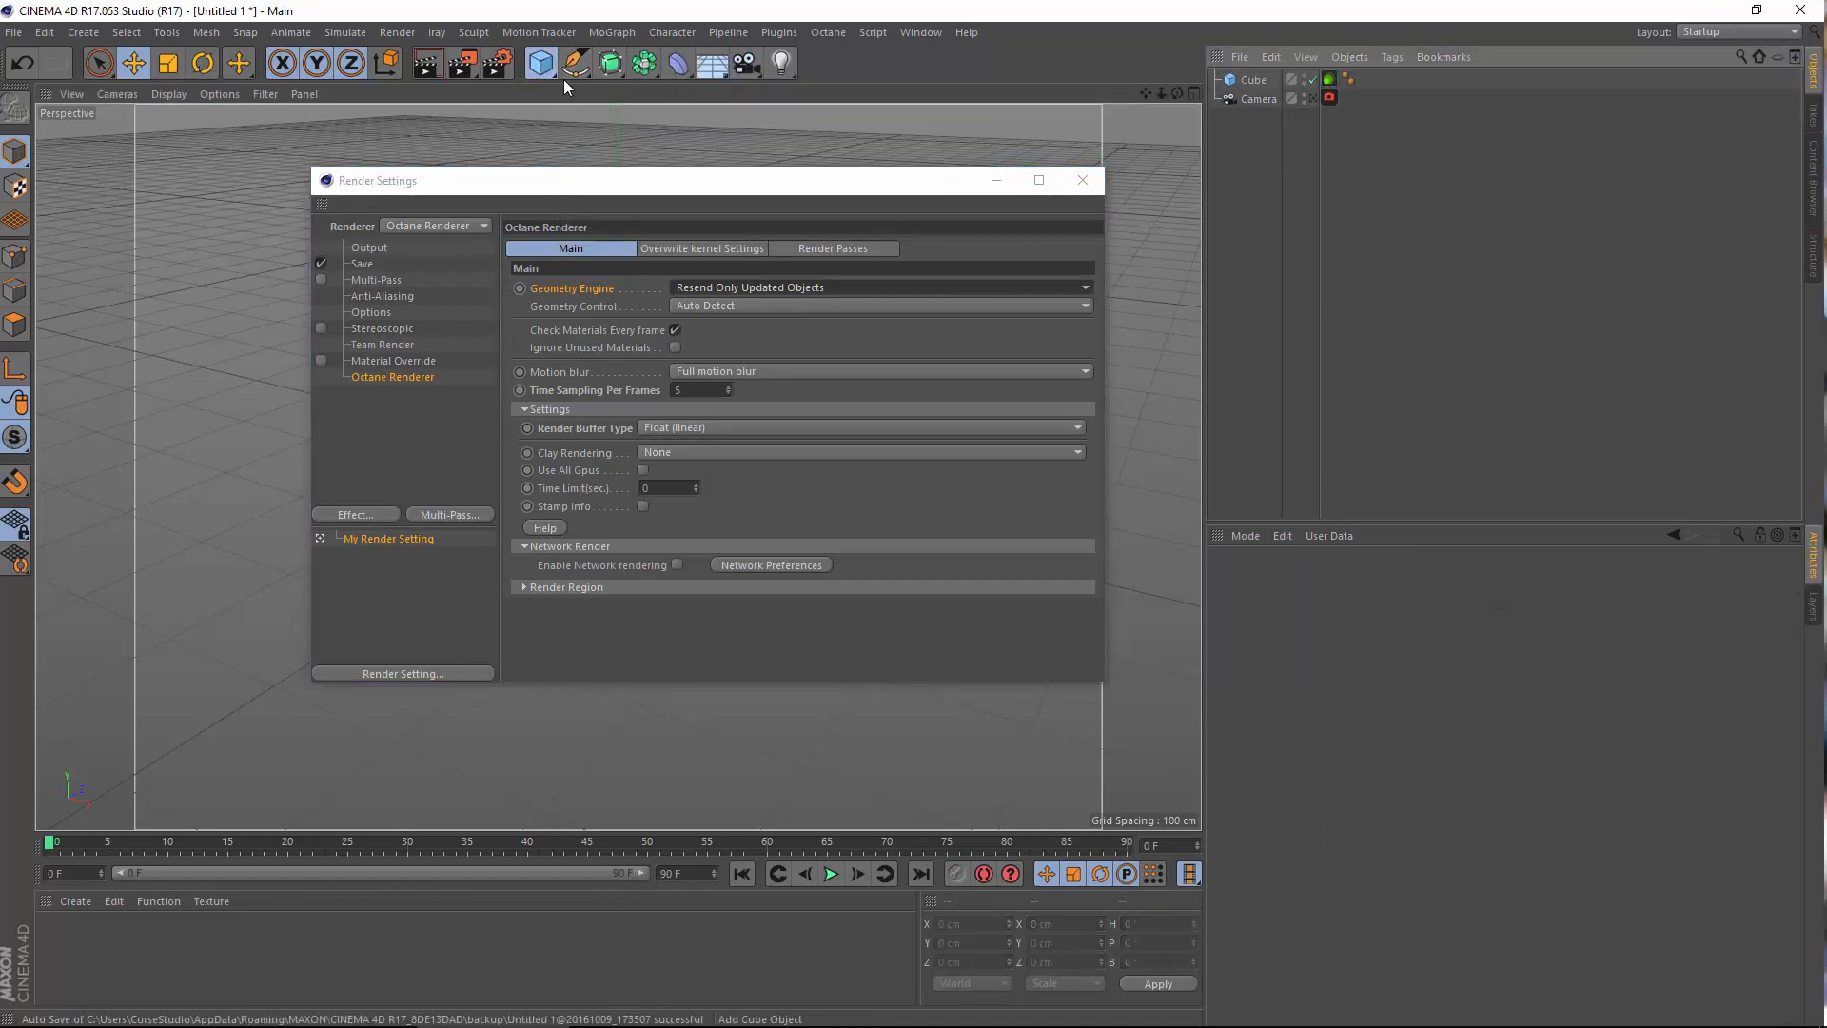
{"action": "left_click_drag", "start_coordinate": [549, 72], "coordinate": [702, 98]}
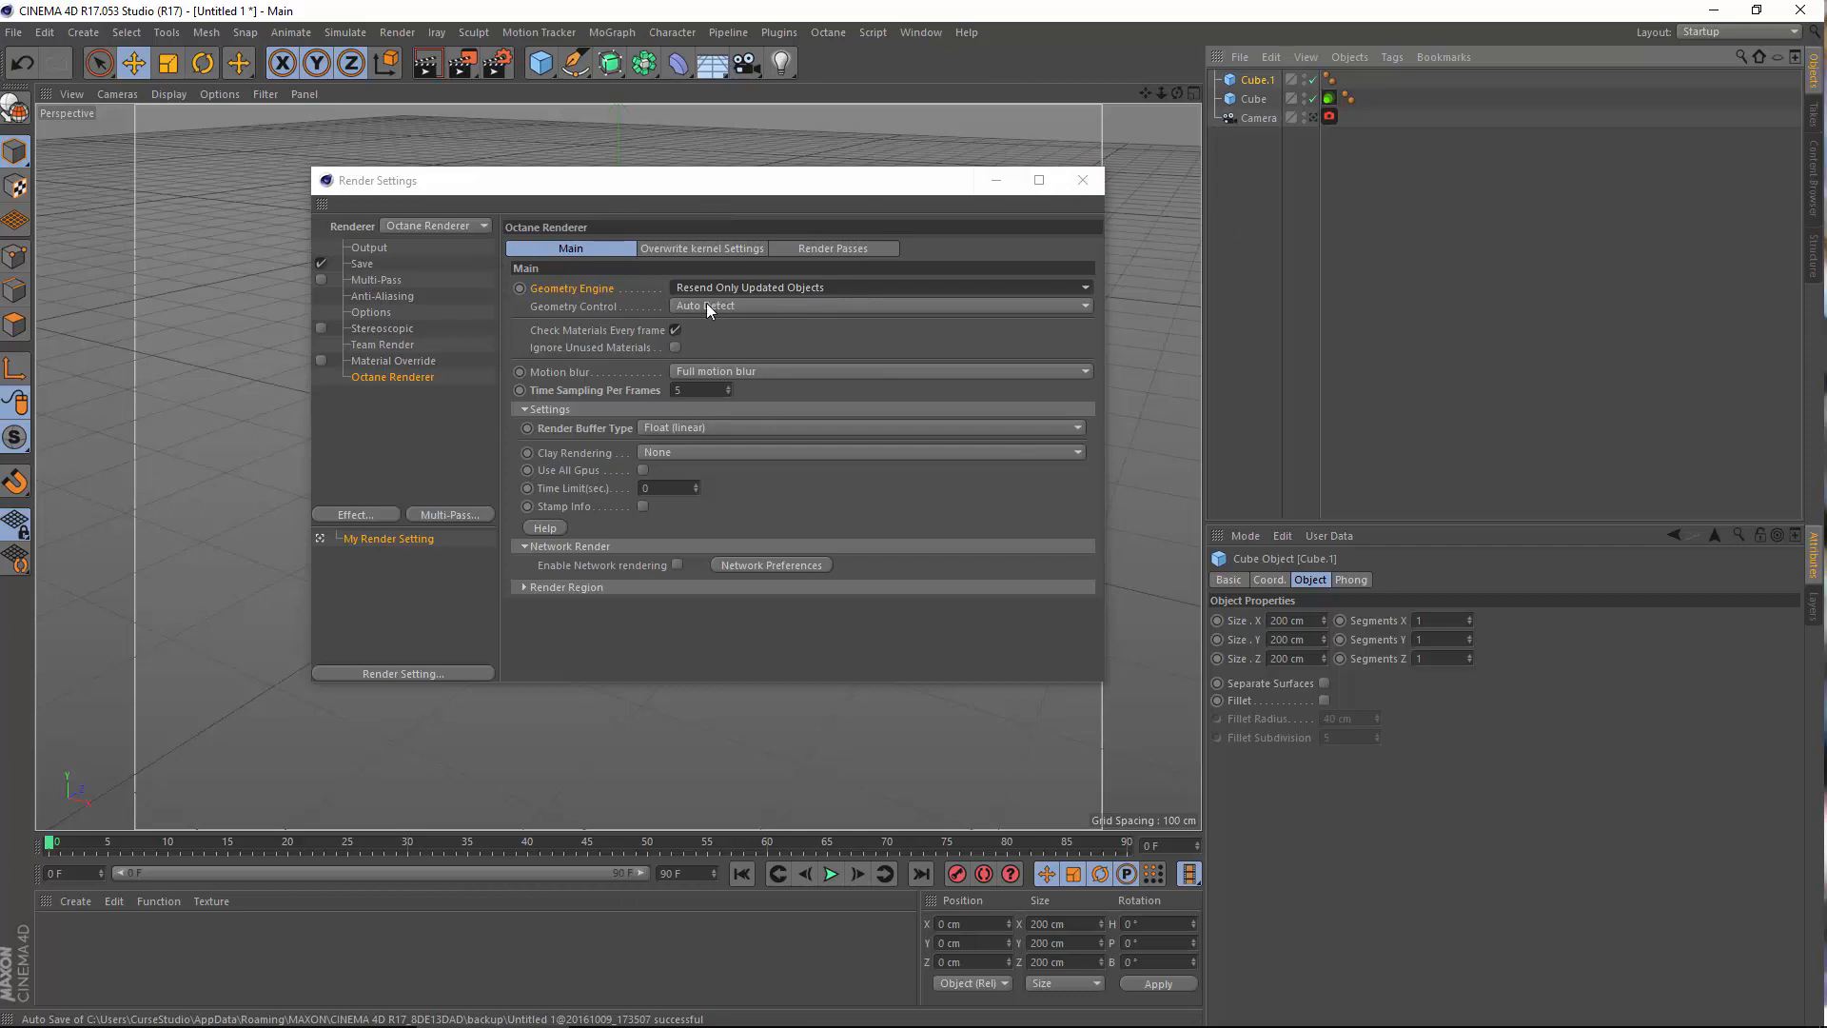
Examine the Octane geometry control choices and keep Auto Detect
{"action": "left_click", "coordinate": [574, 306]}
{"action": "left_click", "coordinate": [738, 304]}
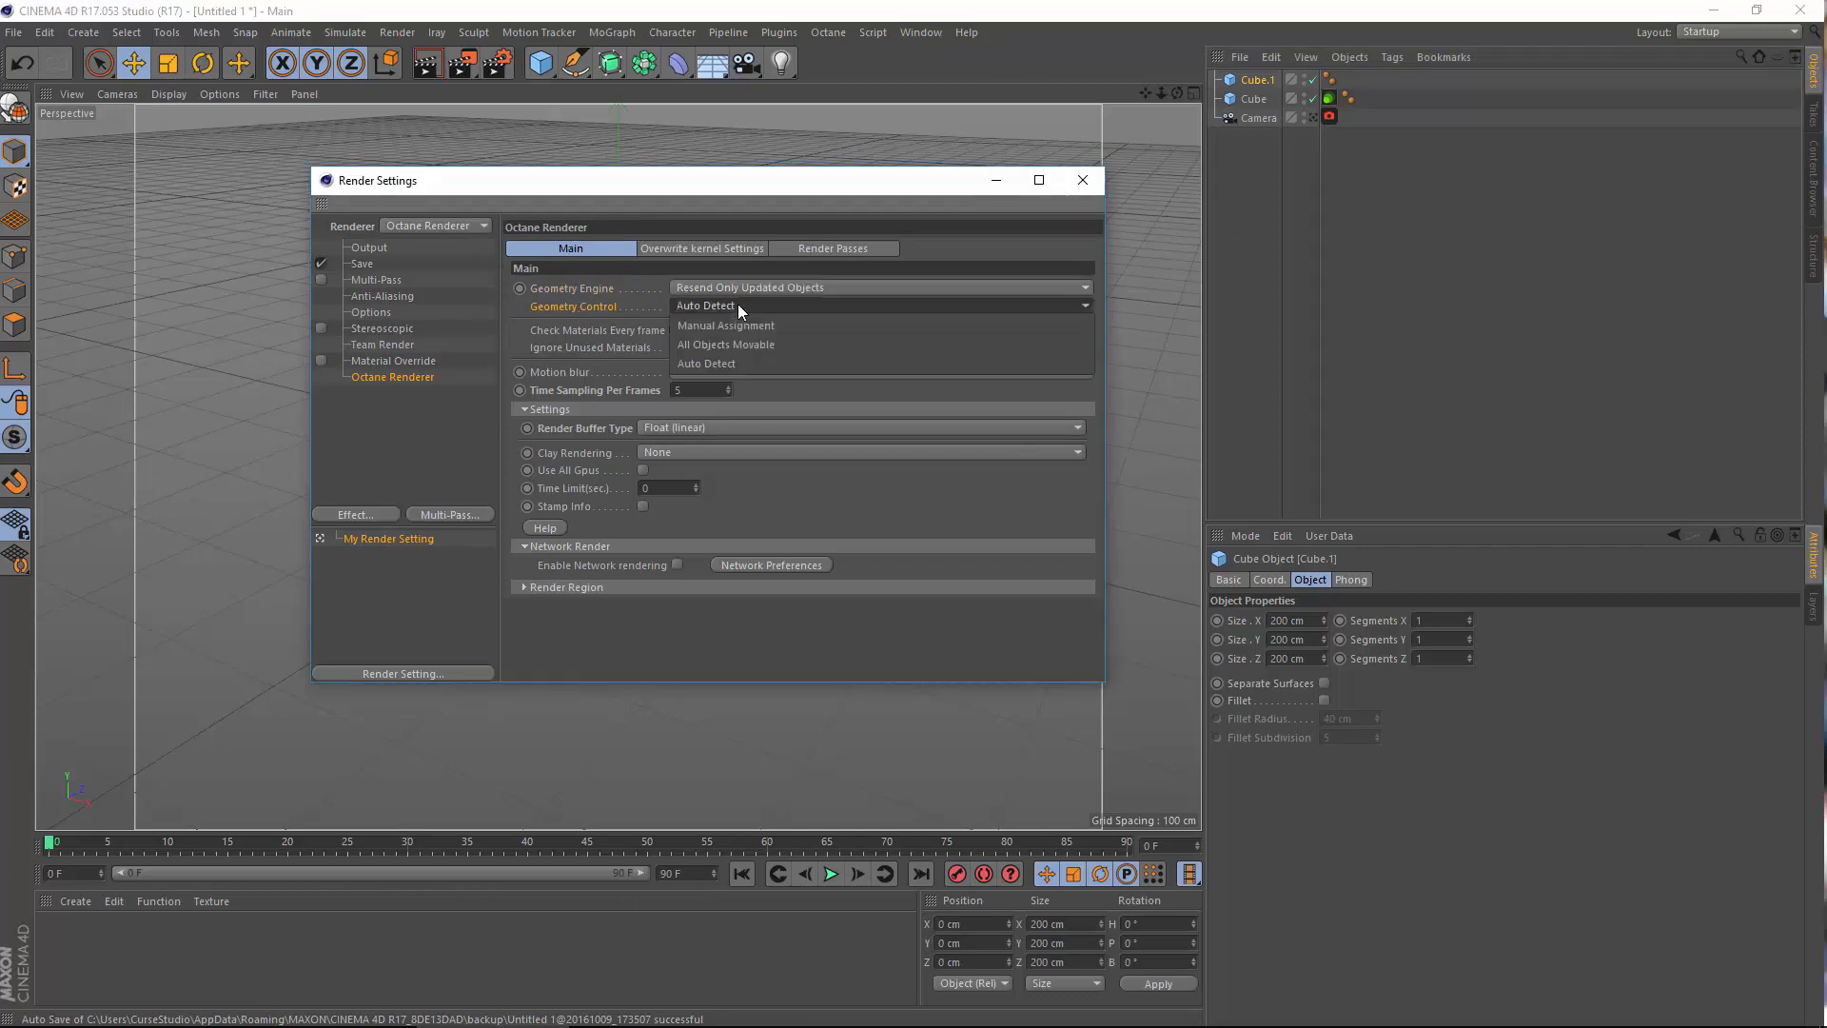
{"action": "left_click", "coordinate": [723, 361]}
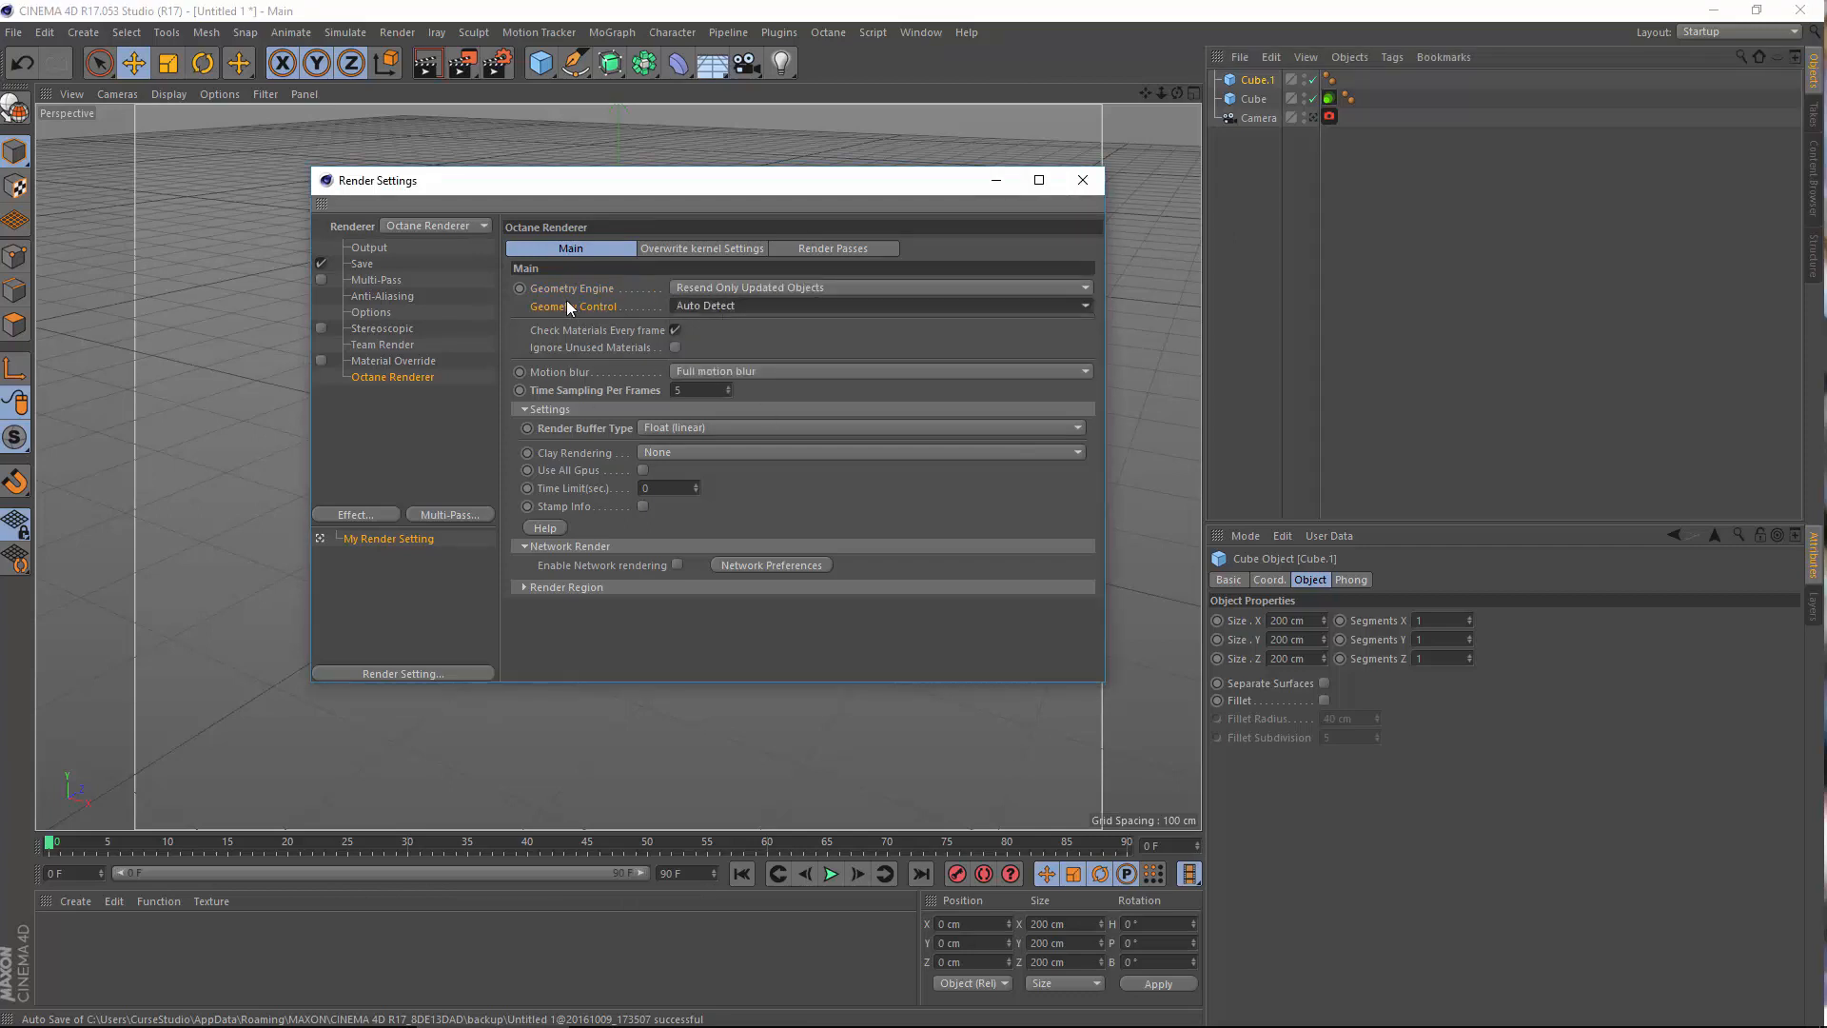
Enable the Octane kernel settings override, try the Path Tracing kernel and settle on PMC
{"action": "left_click", "coordinate": [691, 249]}
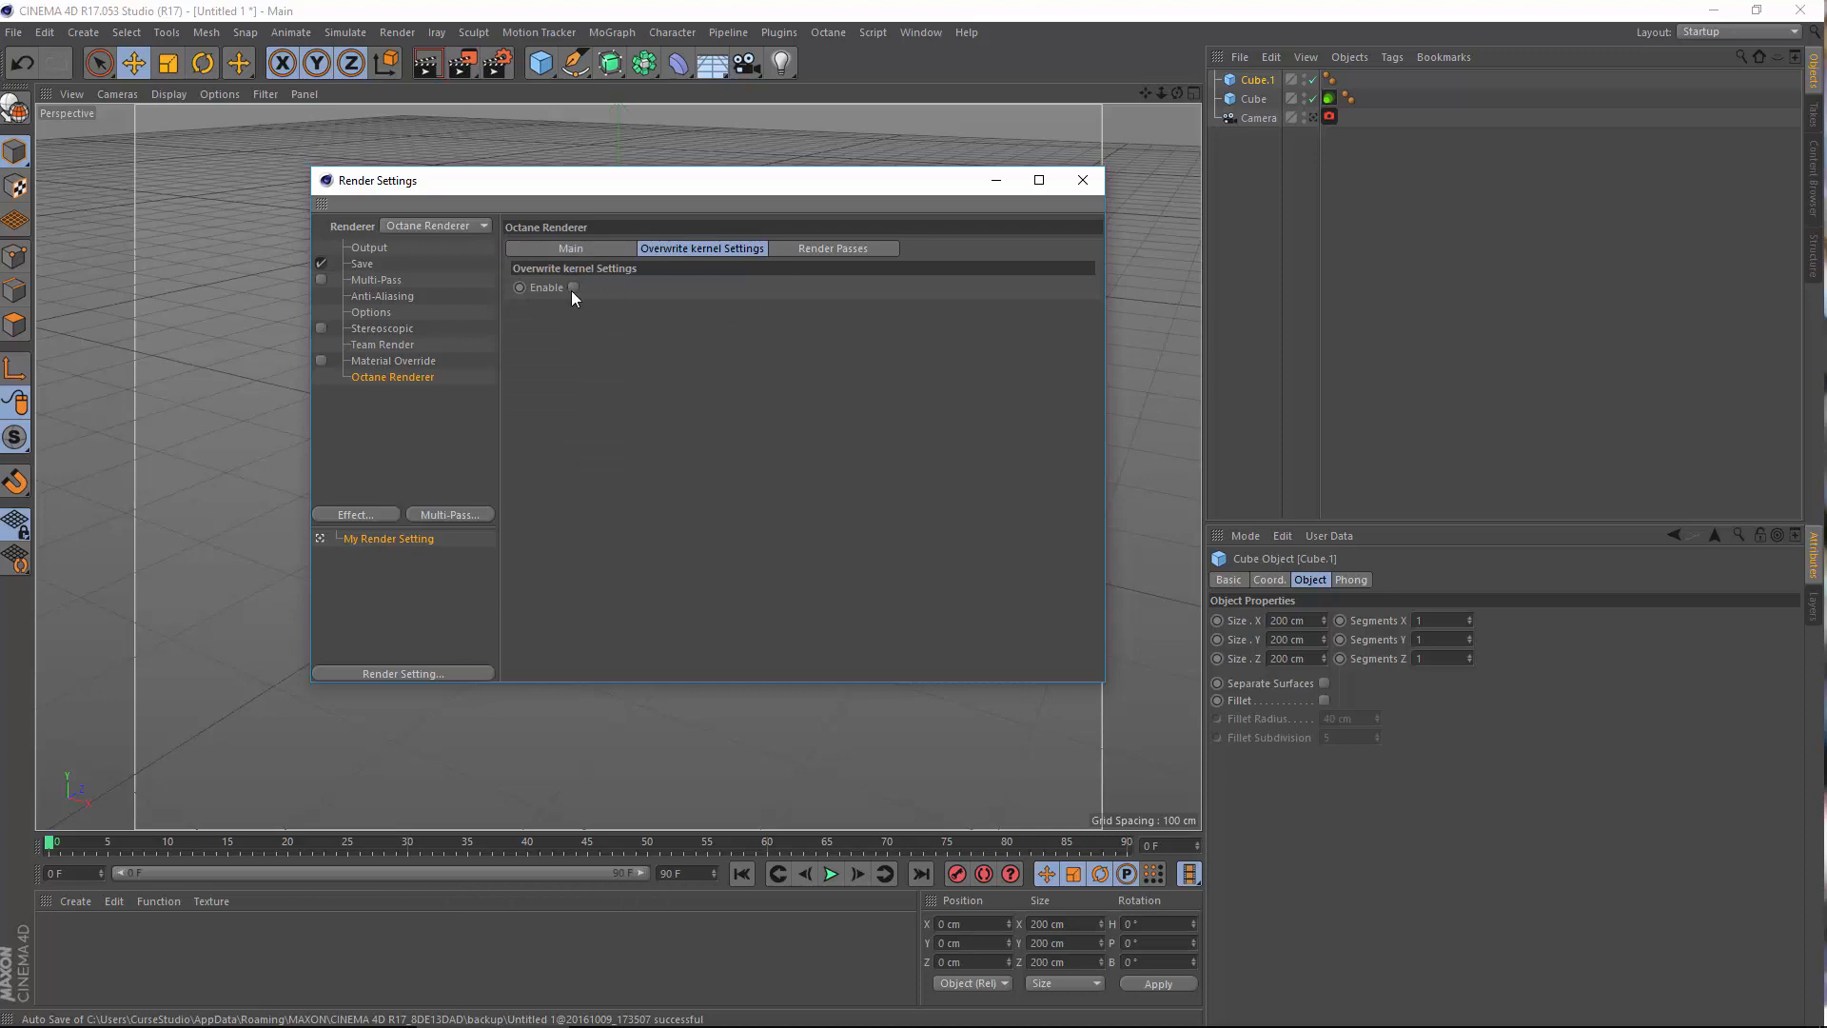
{"action": "left_click", "coordinate": [573, 288]}
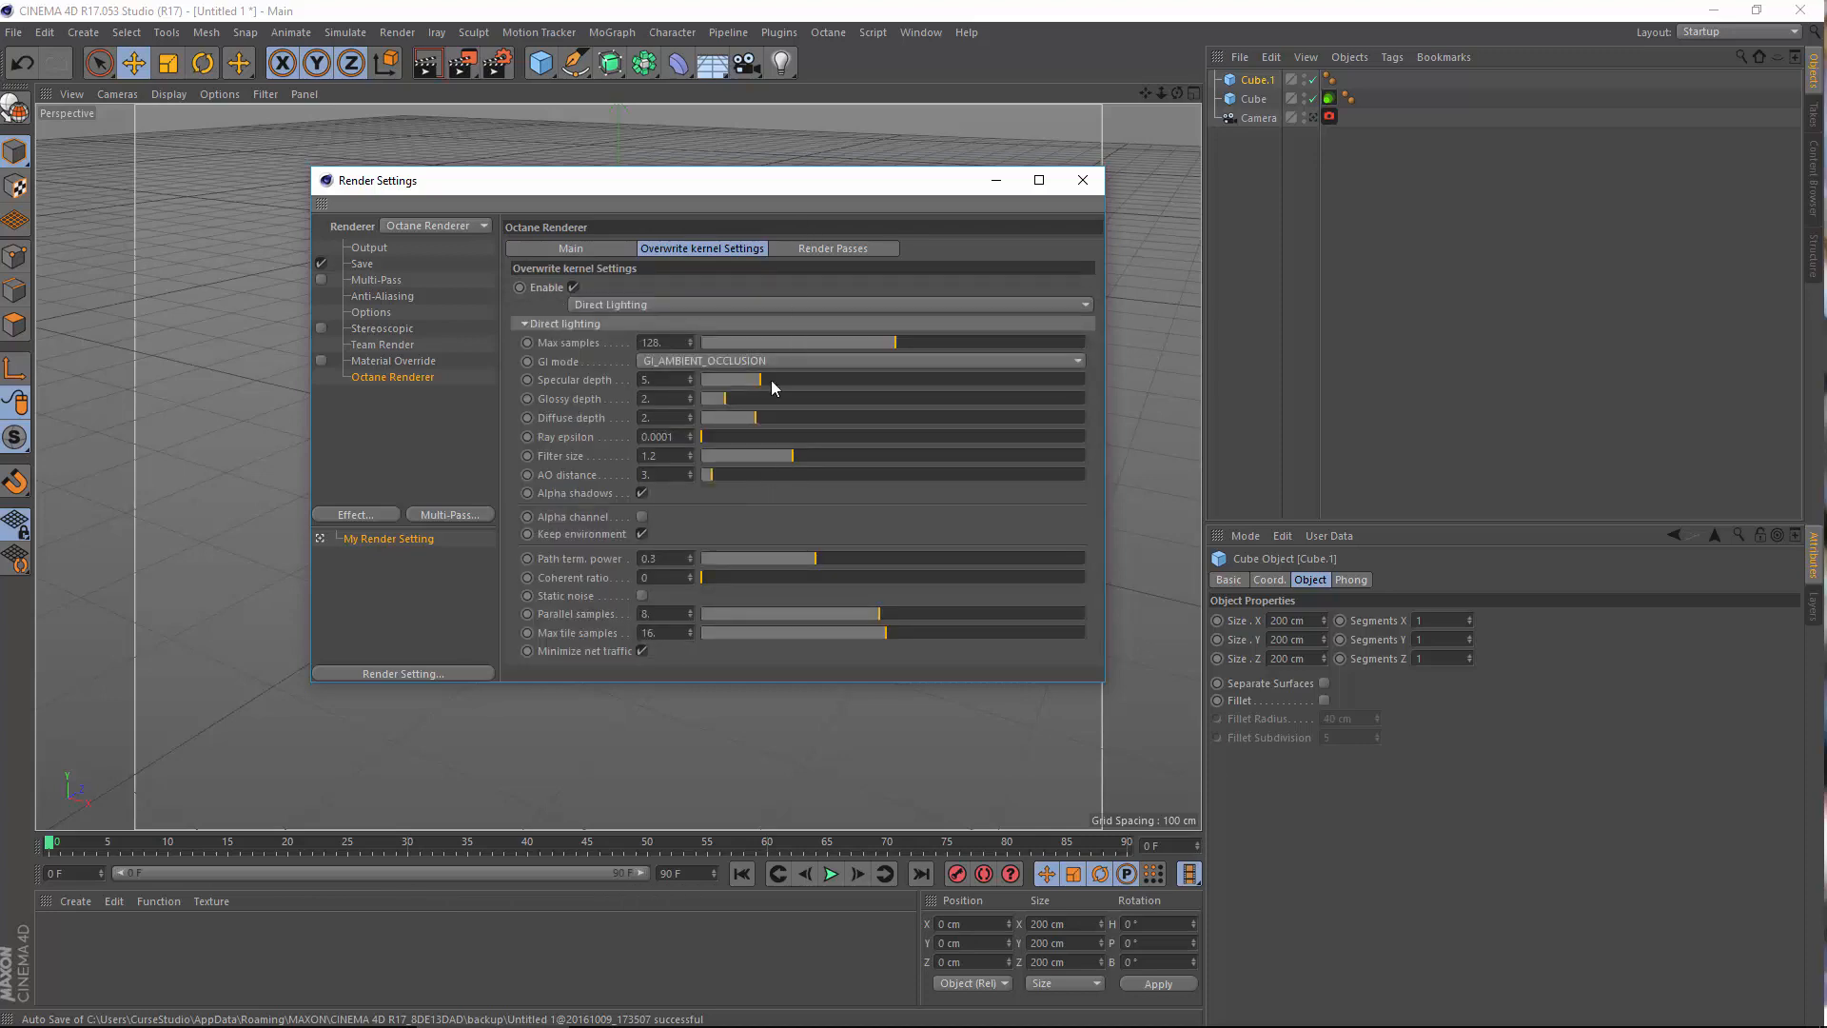
{"action": "left_click", "coordinate": [701, 363]}
{"action": "left_click", "coordinate": [723, 369]}
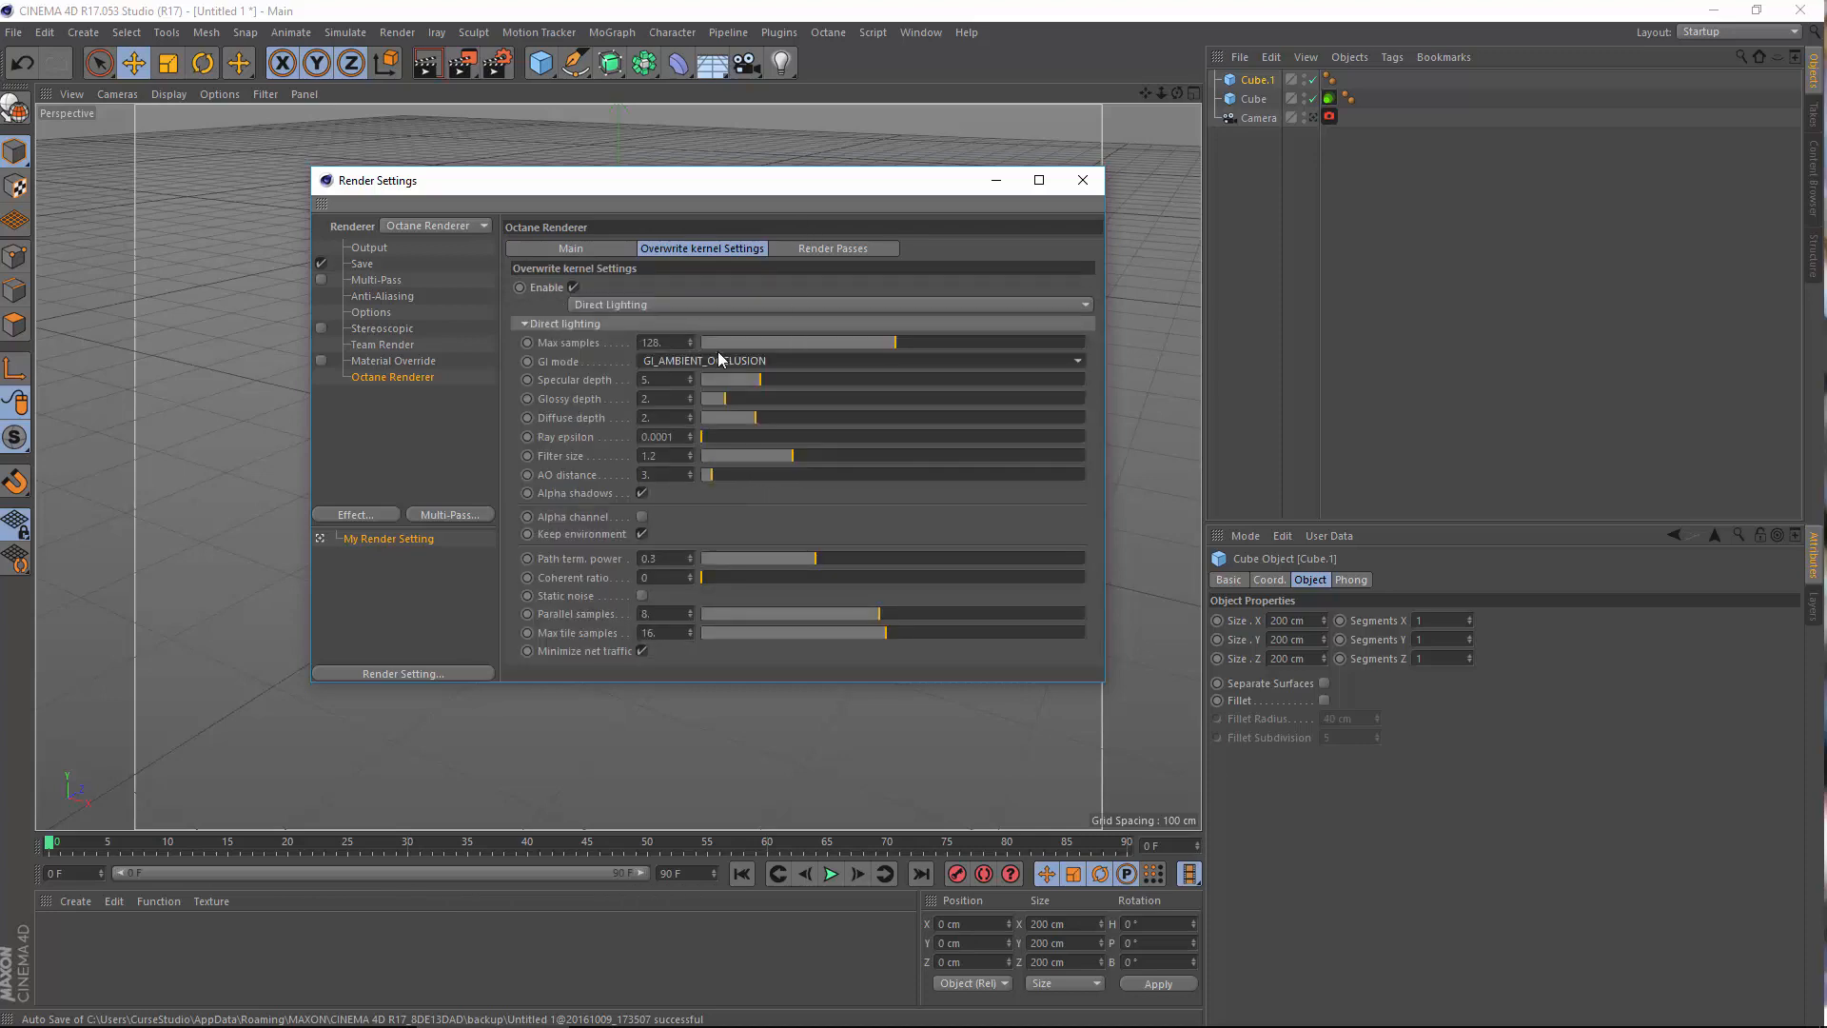
{"action": "left_click", "coordinate": [695, 306]}
{"action": "left_click", "coordinate": [664, 360]}
{"action": "left_click", "coordinate": [682, 304]}
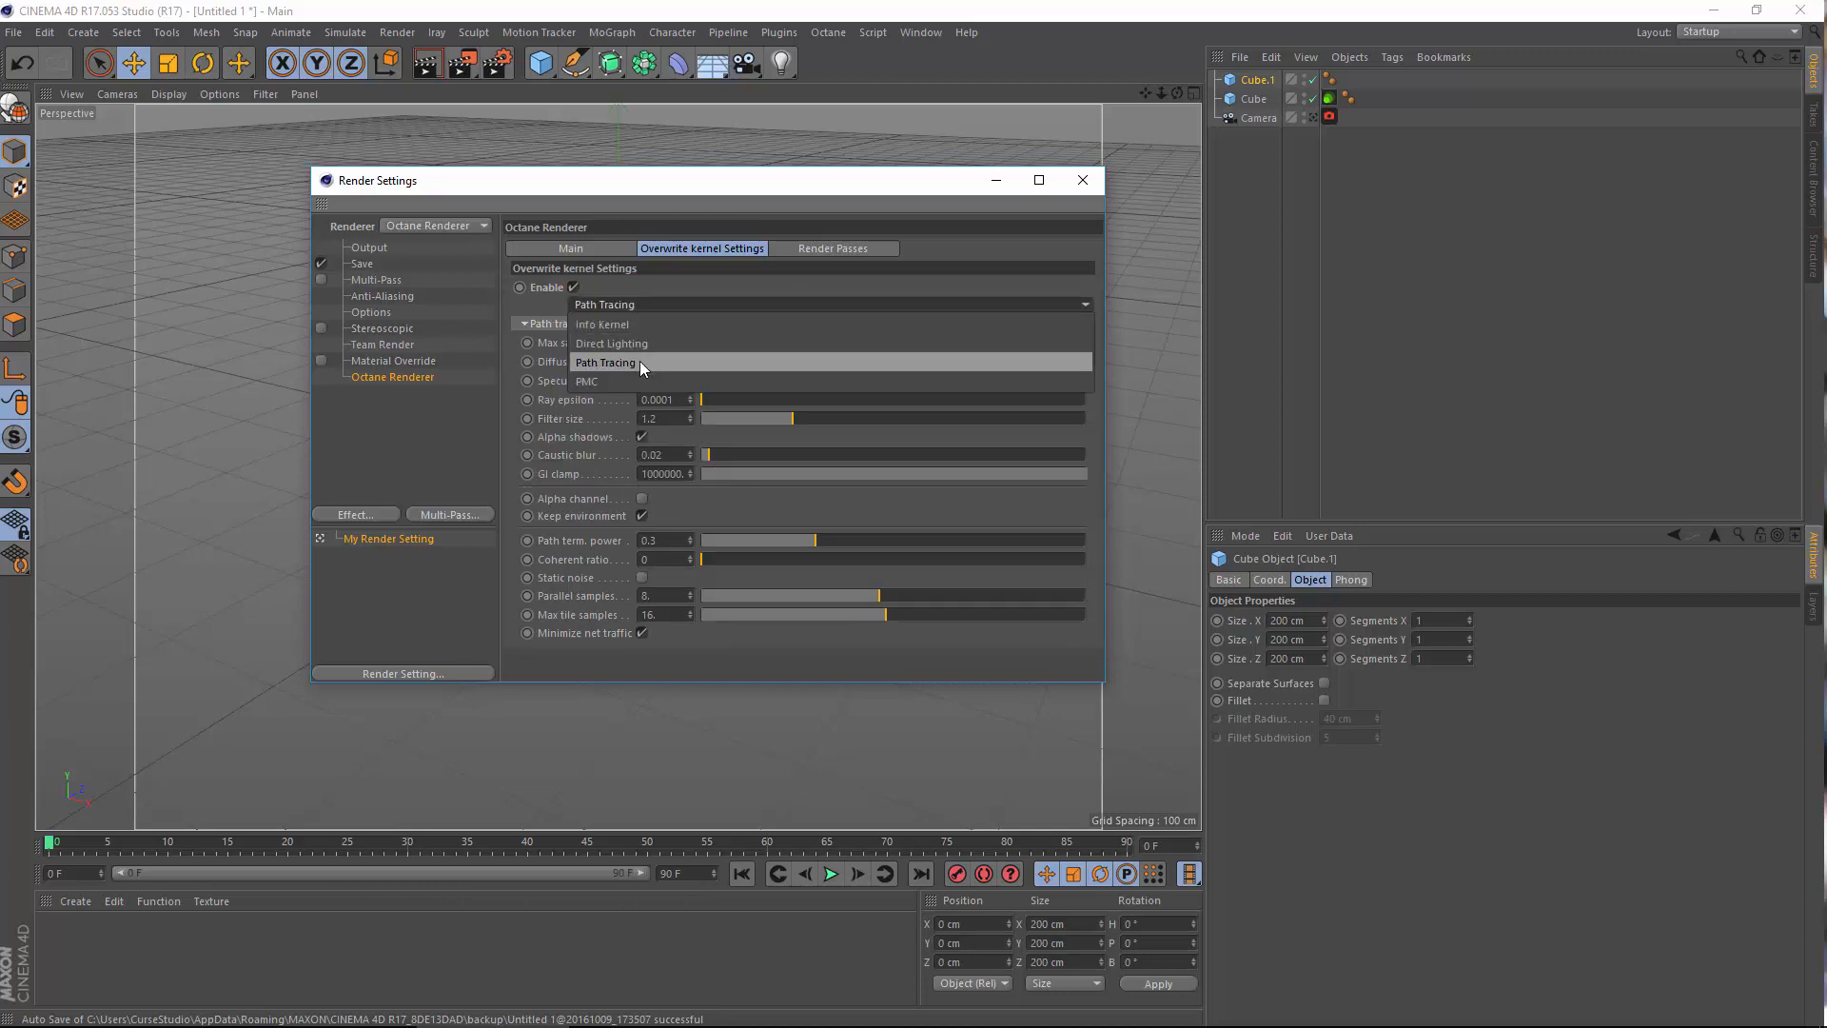
{"action": "left_click", "coordinate": [618, 380]}
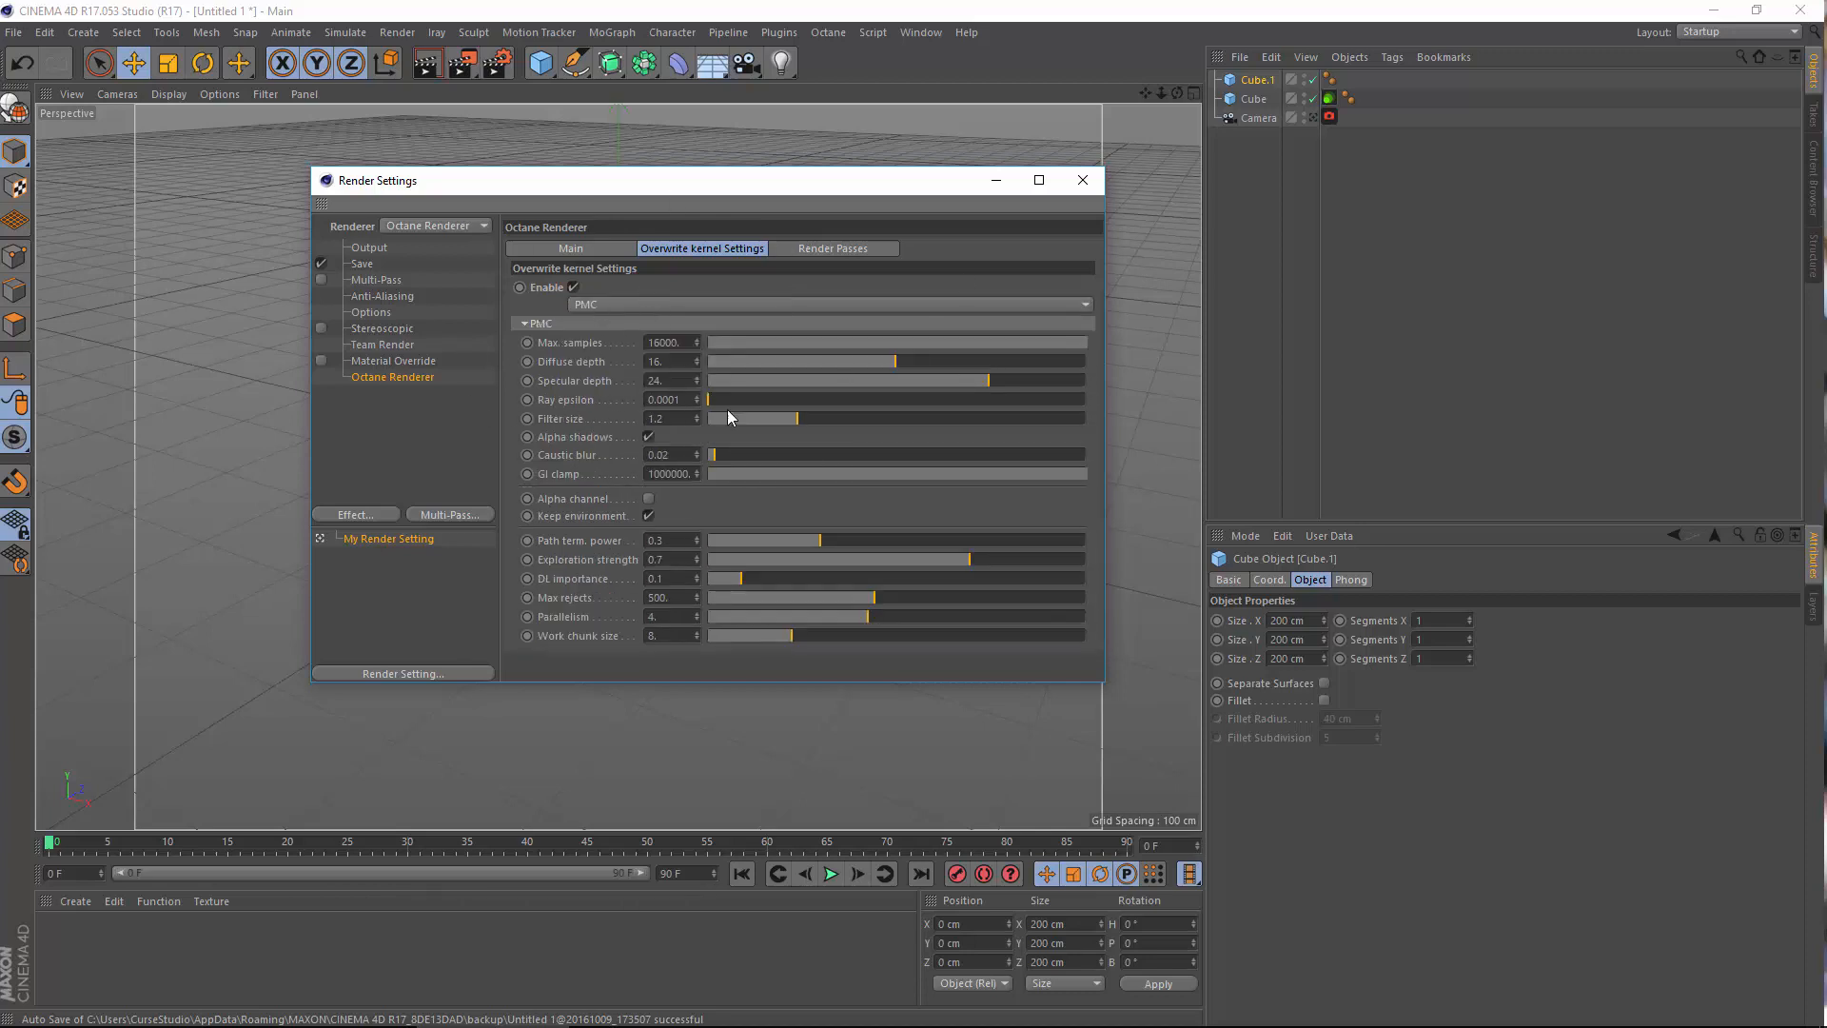
Examine Octane's render pass options, including the beauty passes, render layer, lighting passes and render layer mask
{"action": "left_click", "coordinate": [828, 250]}
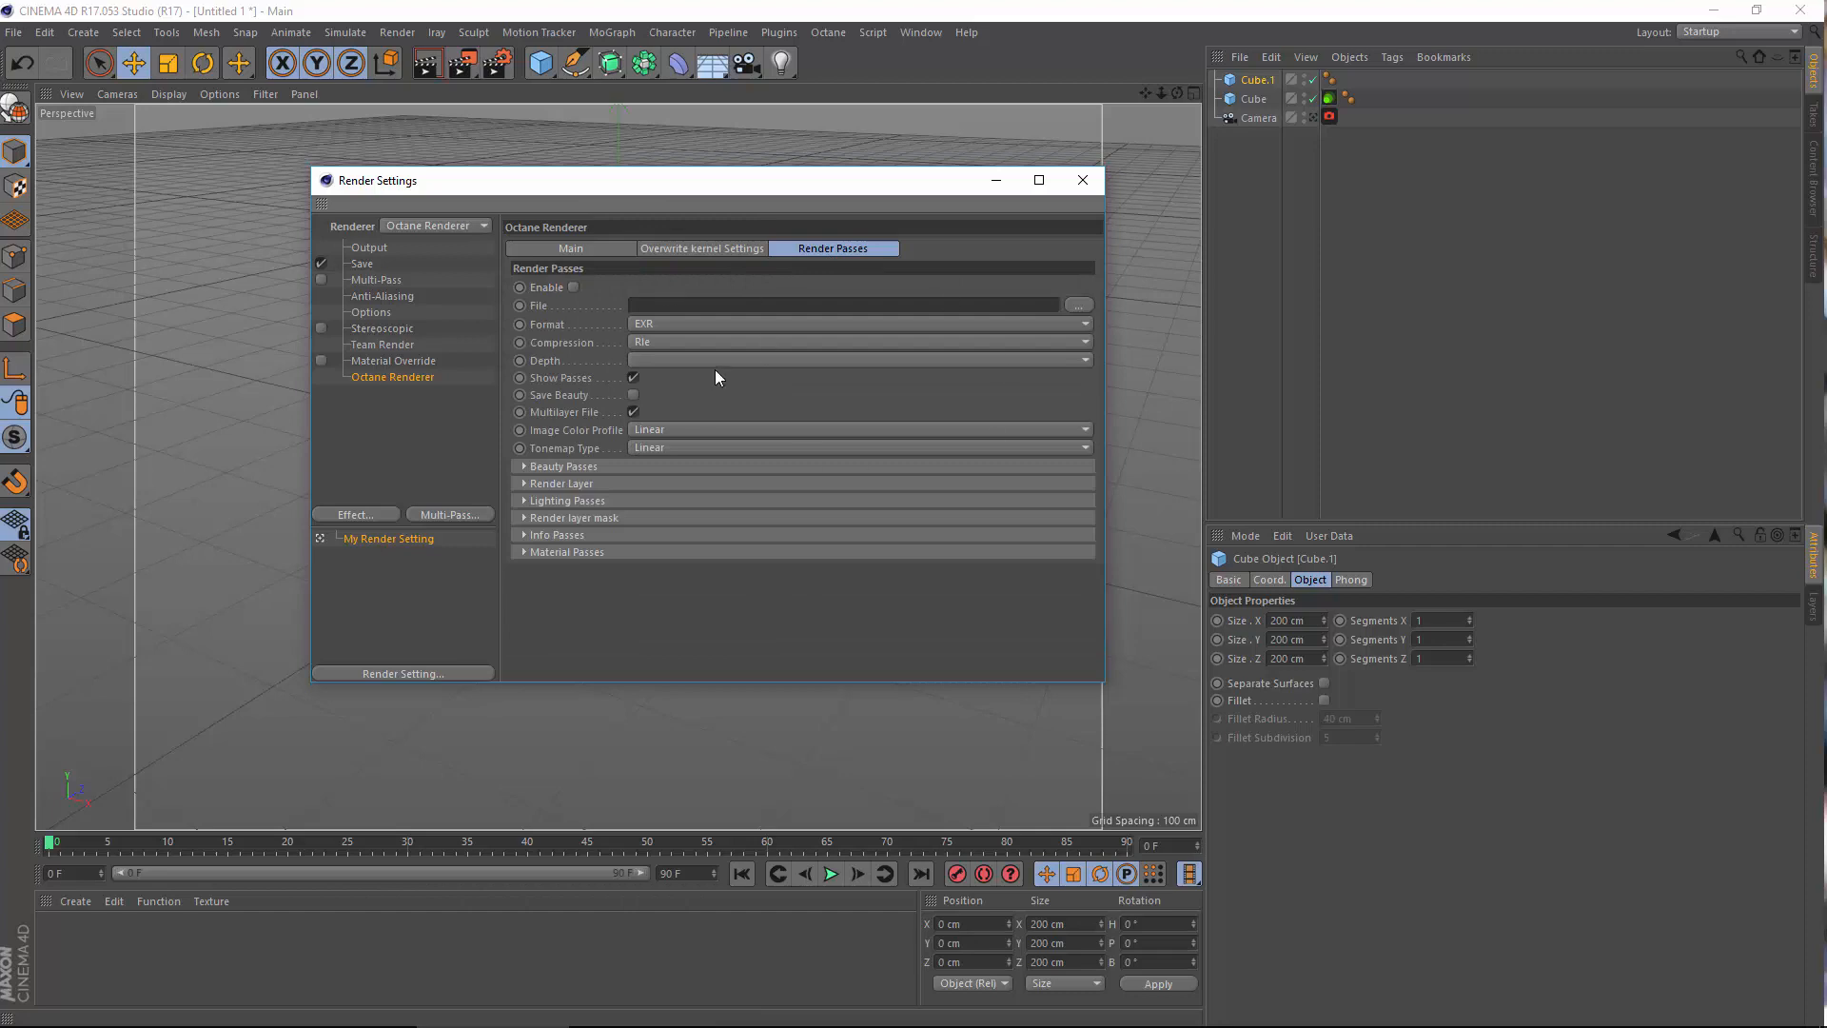
{"action": "left_click", "coordinate": [563, 466]}
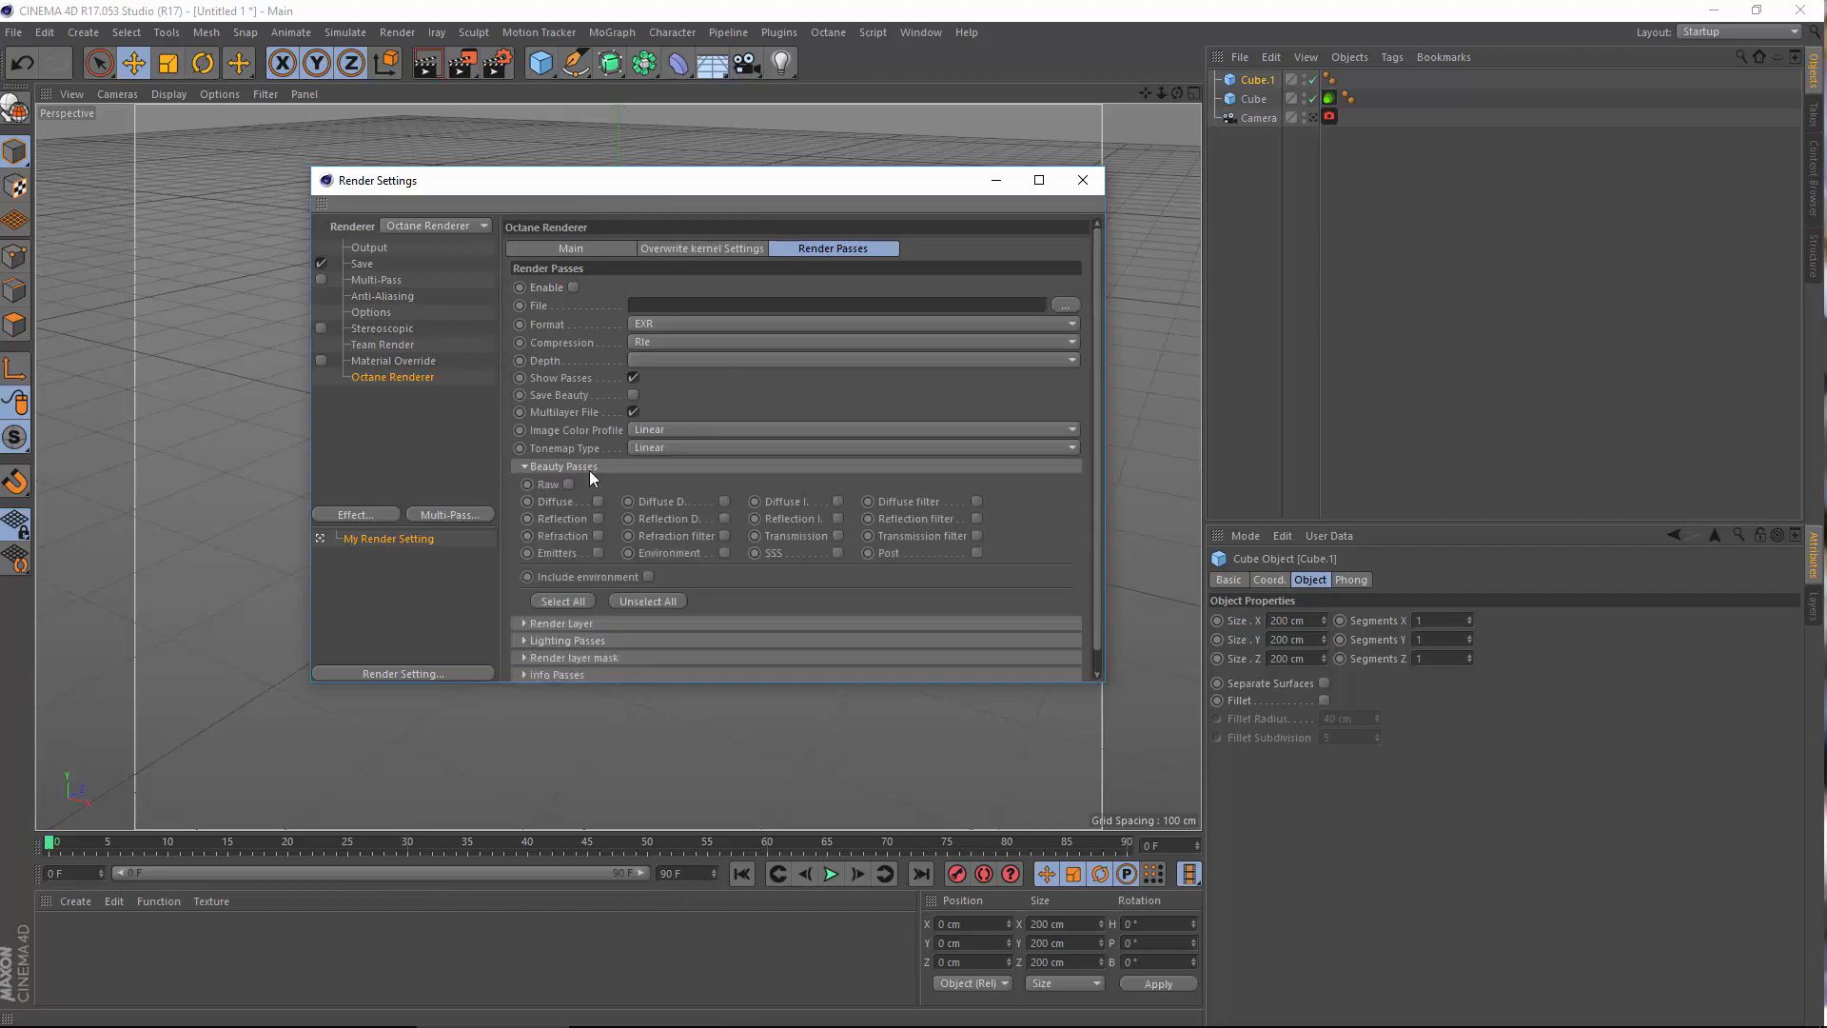
{"action": "left_click", "coordinate": [608, 624]}
{"action": "scroll", "coordinate": [710, 601], "scroll_direction": "down", "scroll_amount": 3}
{"action": "left_click", "coordinate": [599, 619]}
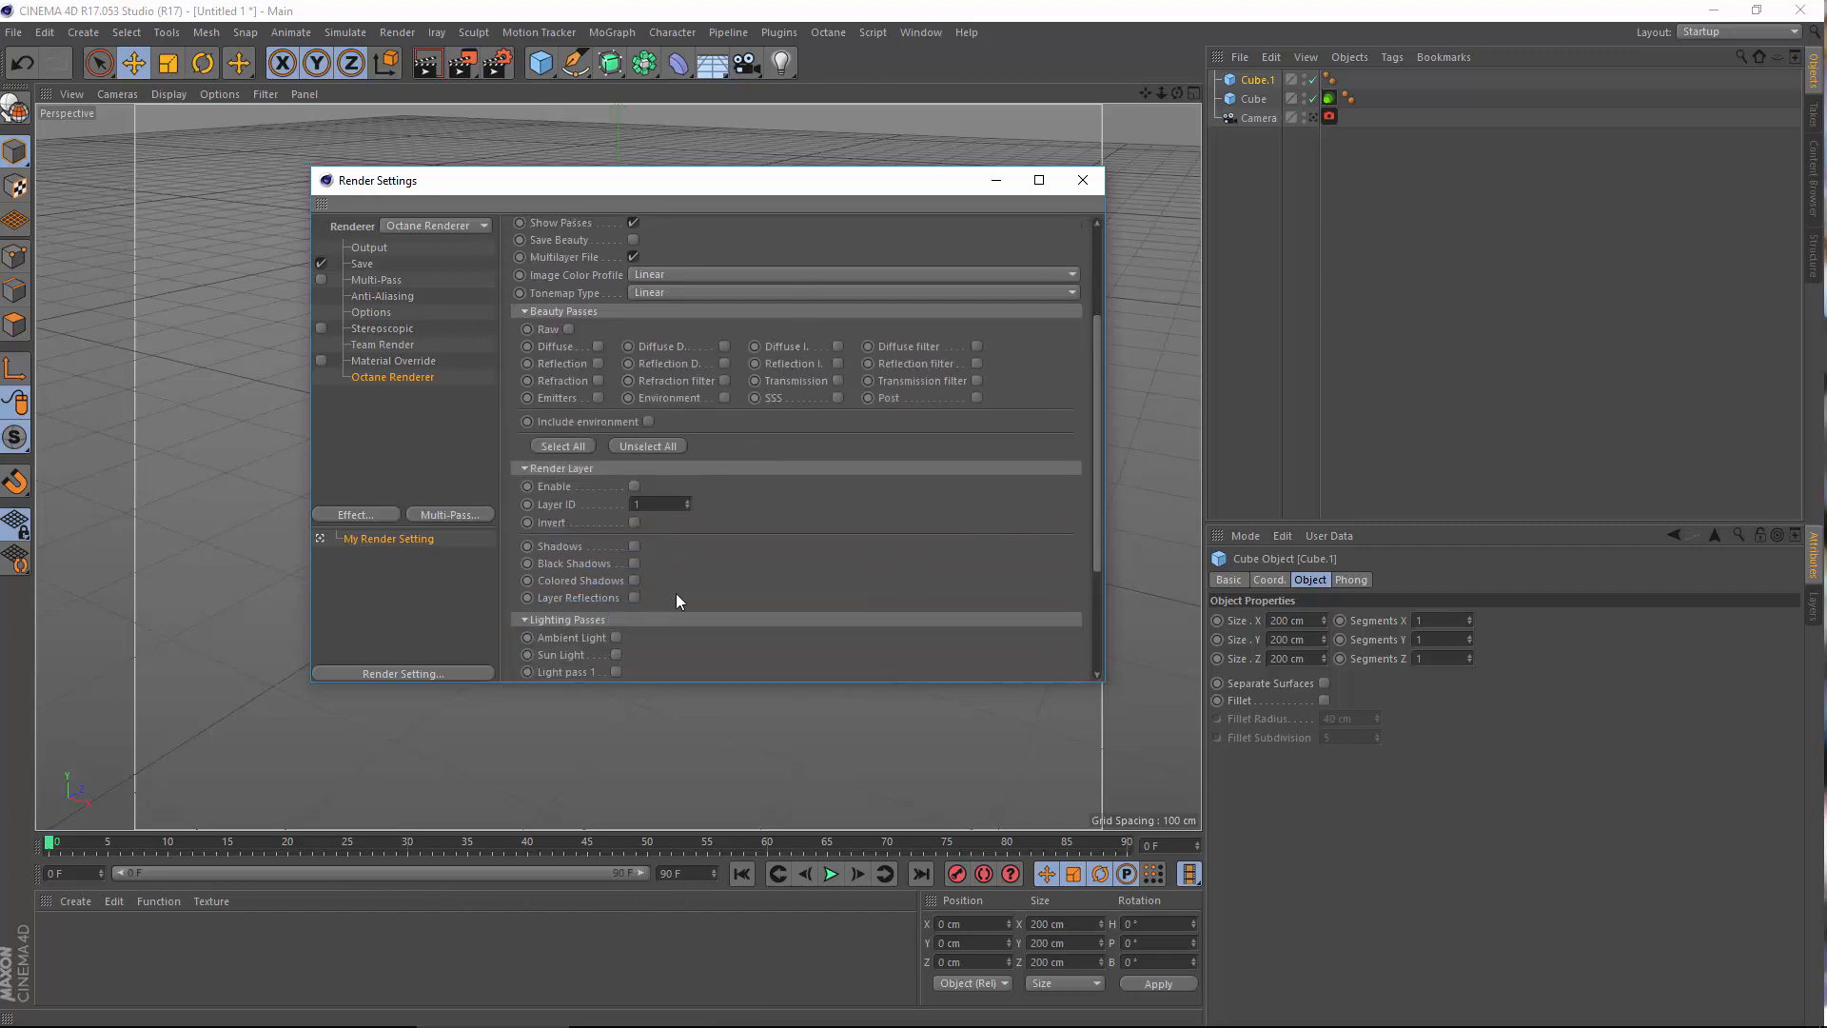
{"action": "scroll", "coordinate": [678, 600], "scroll_direction": "down", "scroll_amount": 3}
{"action": "left_click", "coordinate": [584, 635]}
{"action": "scroll", "coordinate": [758, 537], "scroll_direction": "down", "scroll_amount": 1}
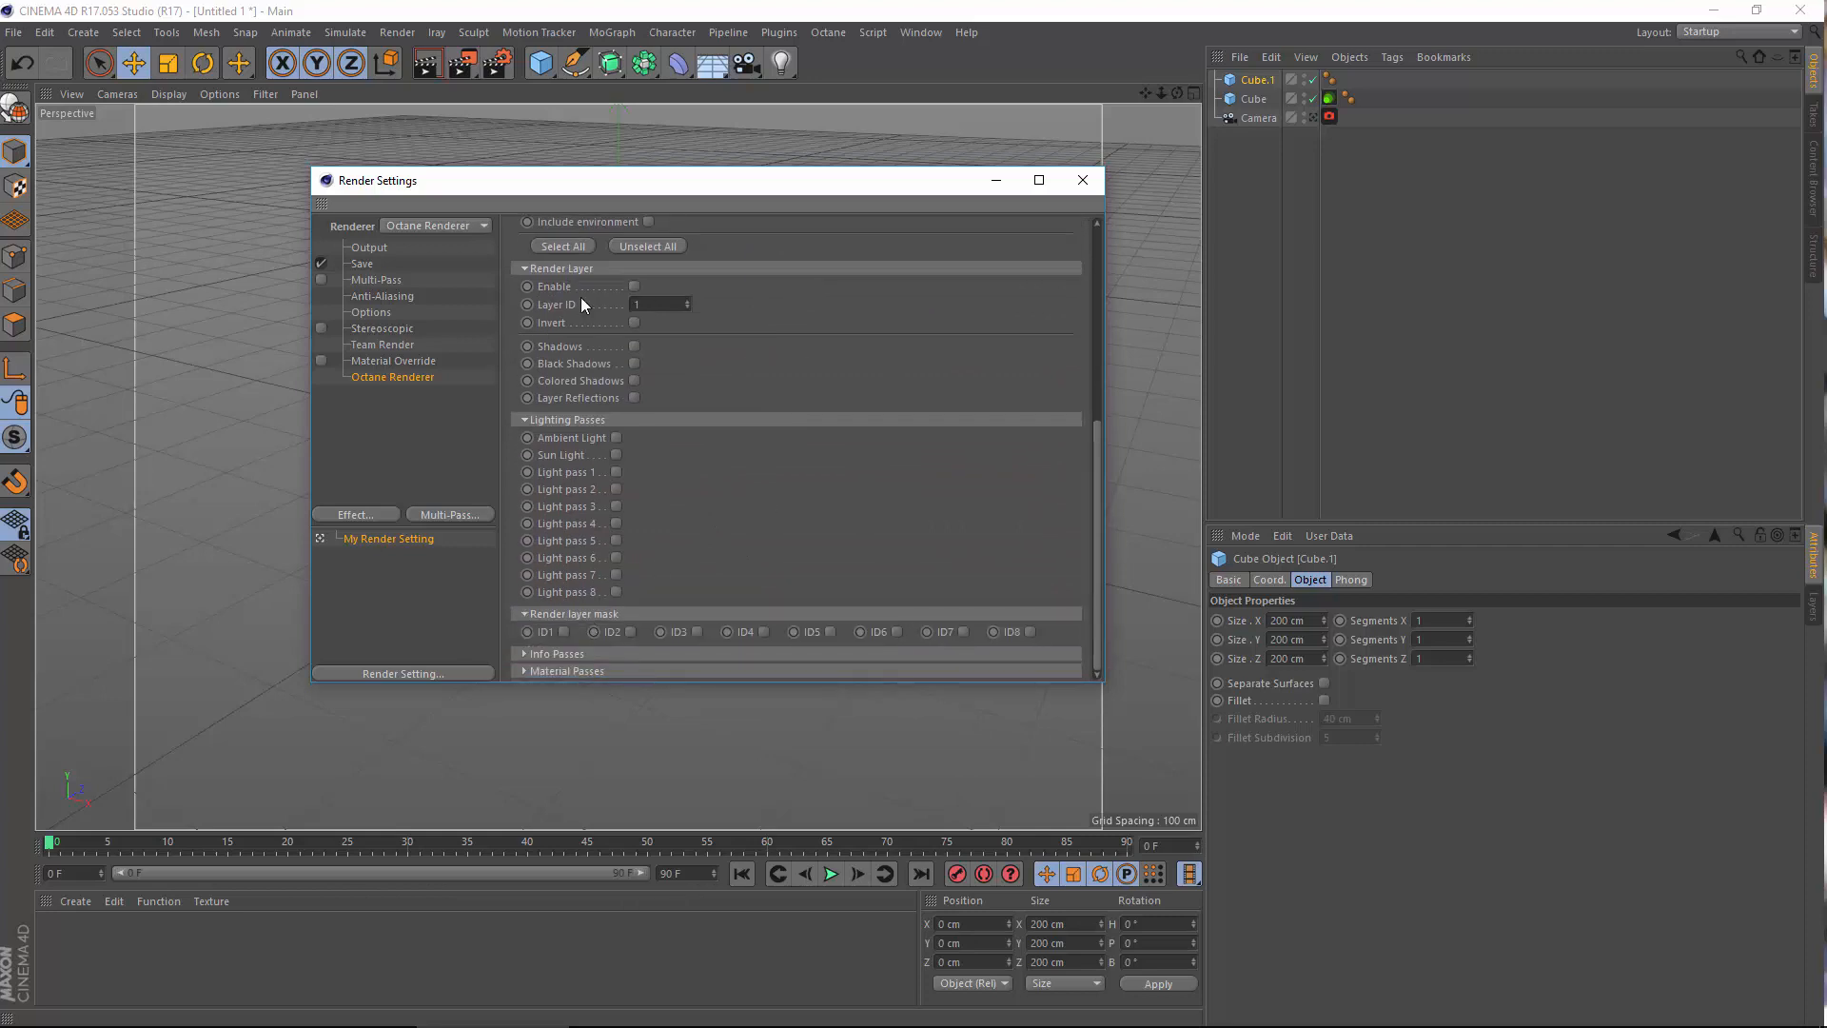
Review the multi-pass, regular image save and compositing project file options, and close the render settings
{"action": "left_click", "coordinate": [322, 282]}
{"action": "left_click", "coordinate": [369, 278]}
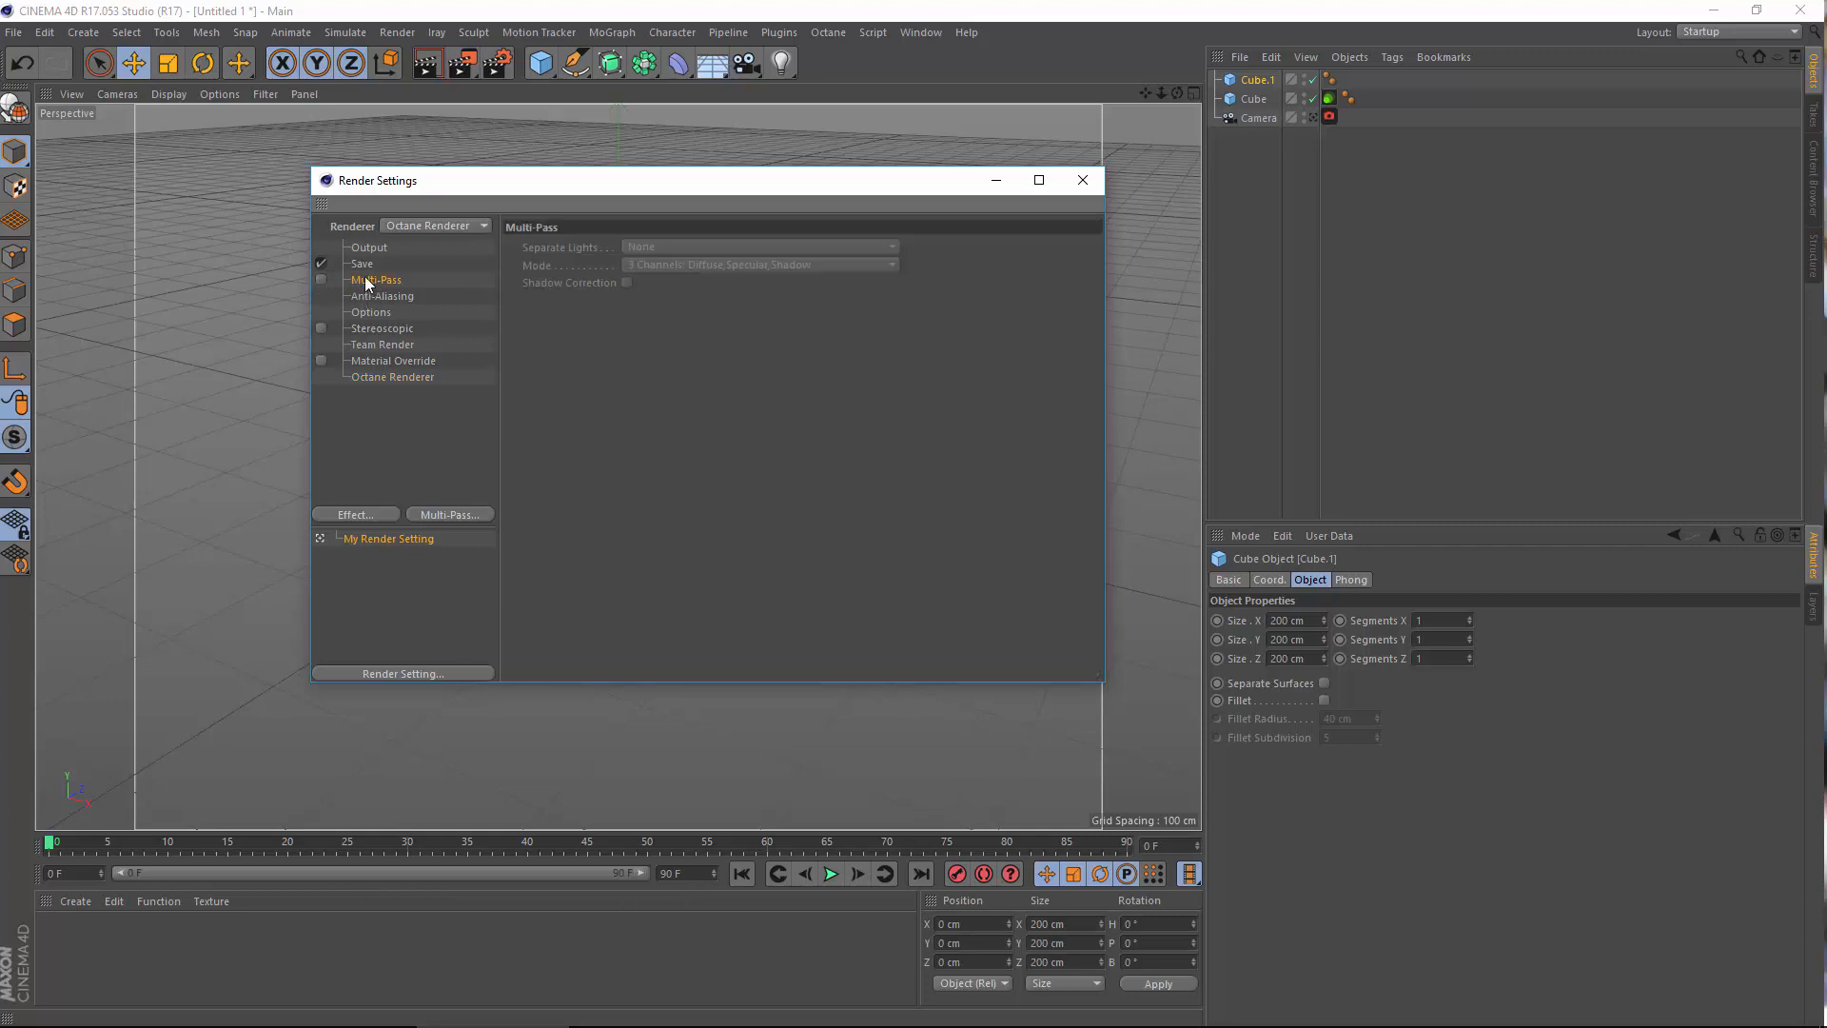
{"action": "left_click", "coordinate": [322, 277]}
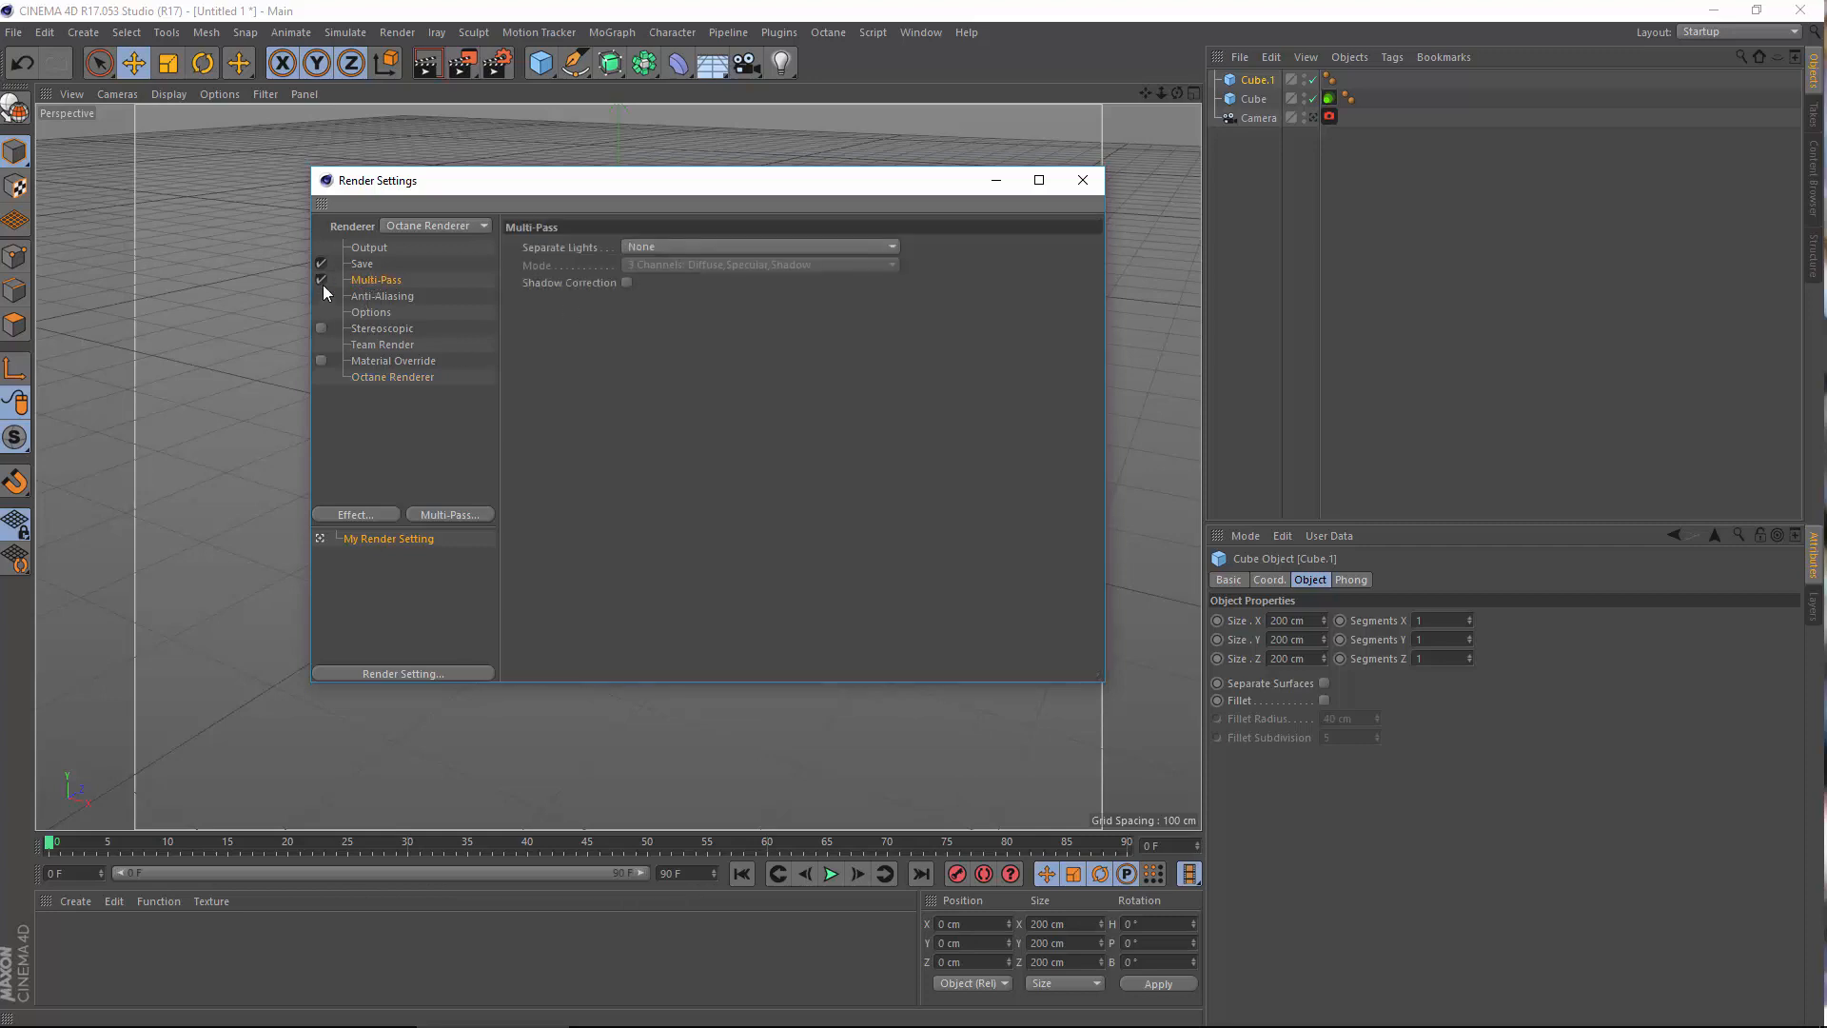
{"action": "left_click", "coordinate": [322, 279]}
{"action": "left_click", "coordinate": [363, 264]}
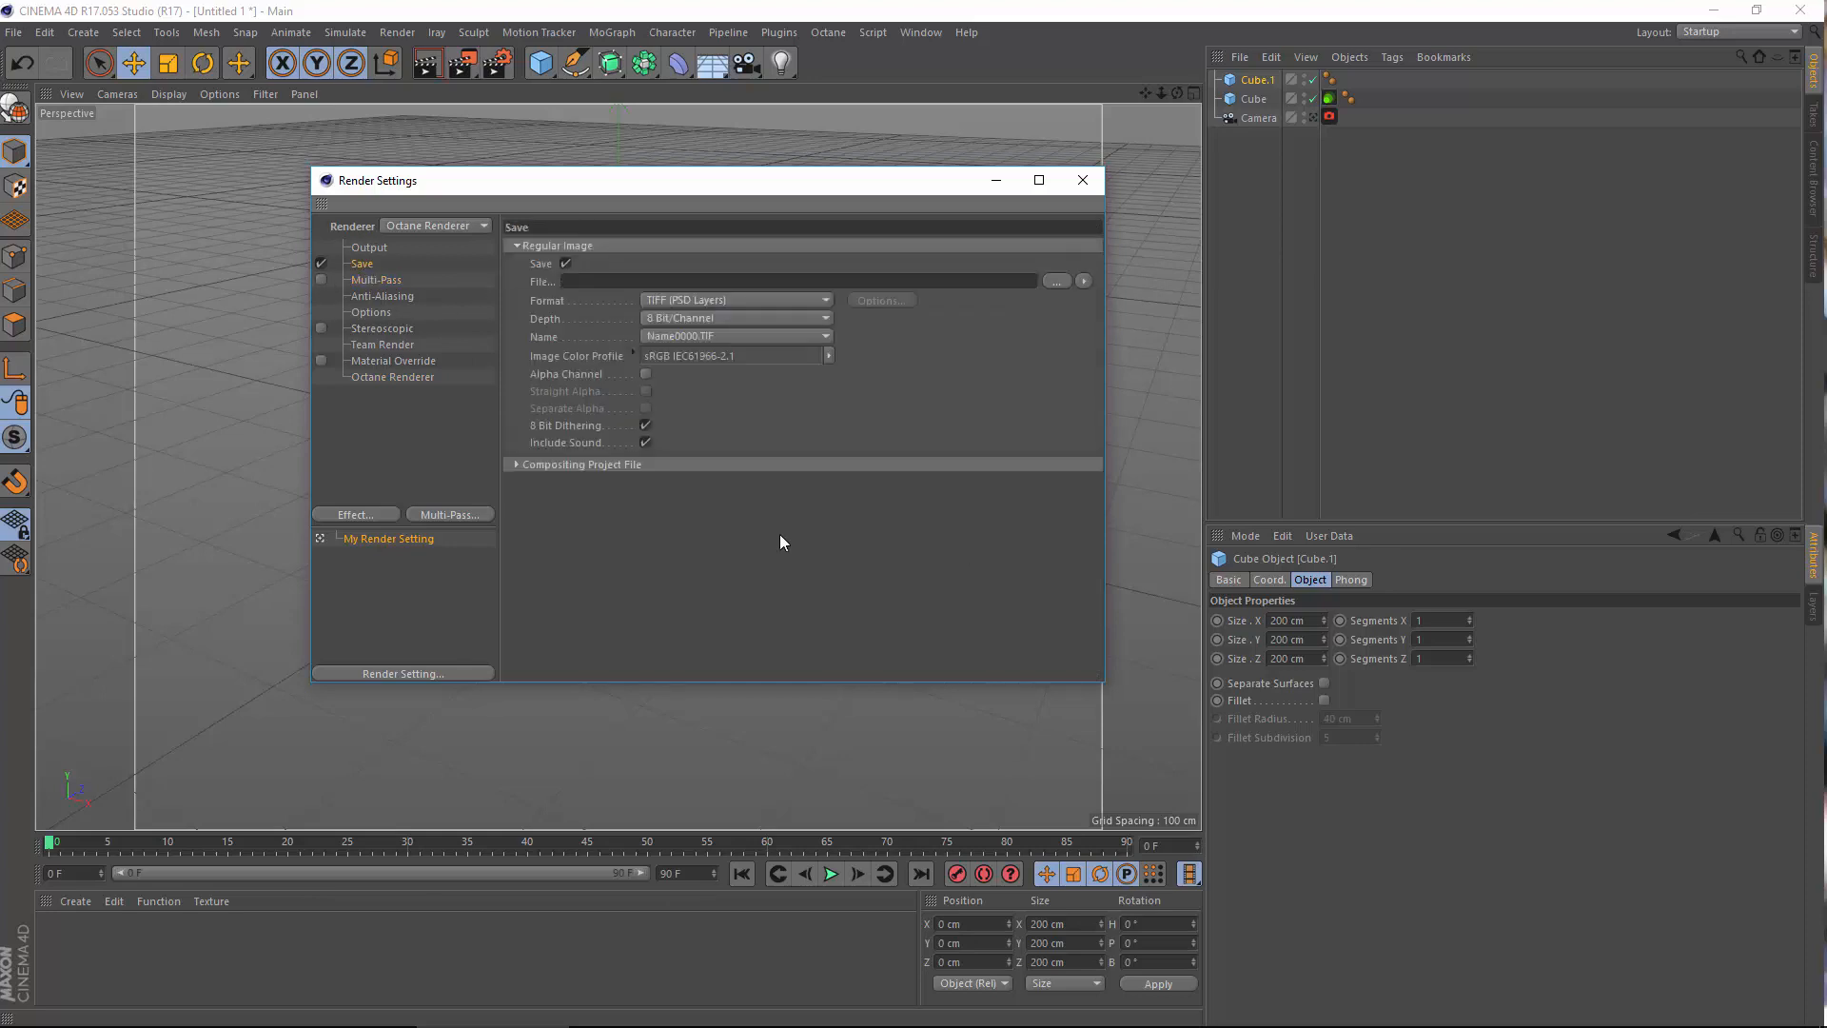
{"action": "left_click", "coordinate": [583, 464]}
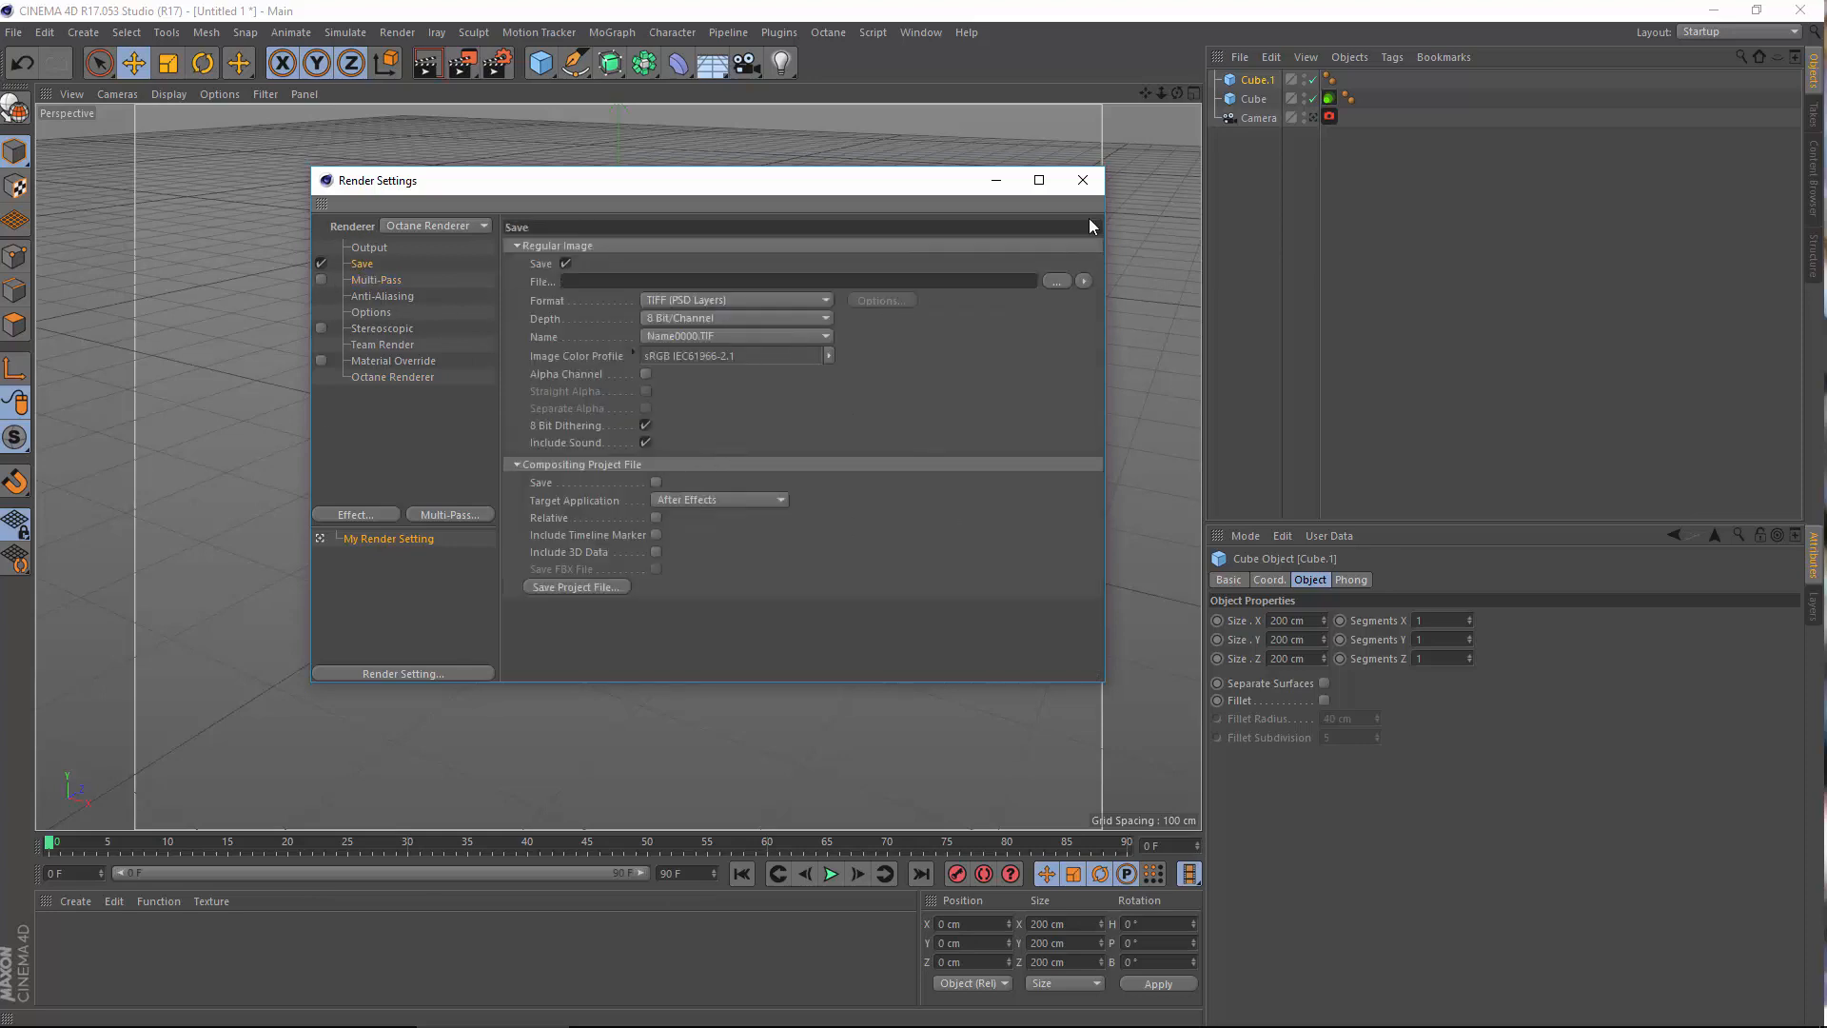
{"action": "left_click", "coordinate": [1081, 181]}
{"action": "left_click", "coordinate": [1309, 283]}
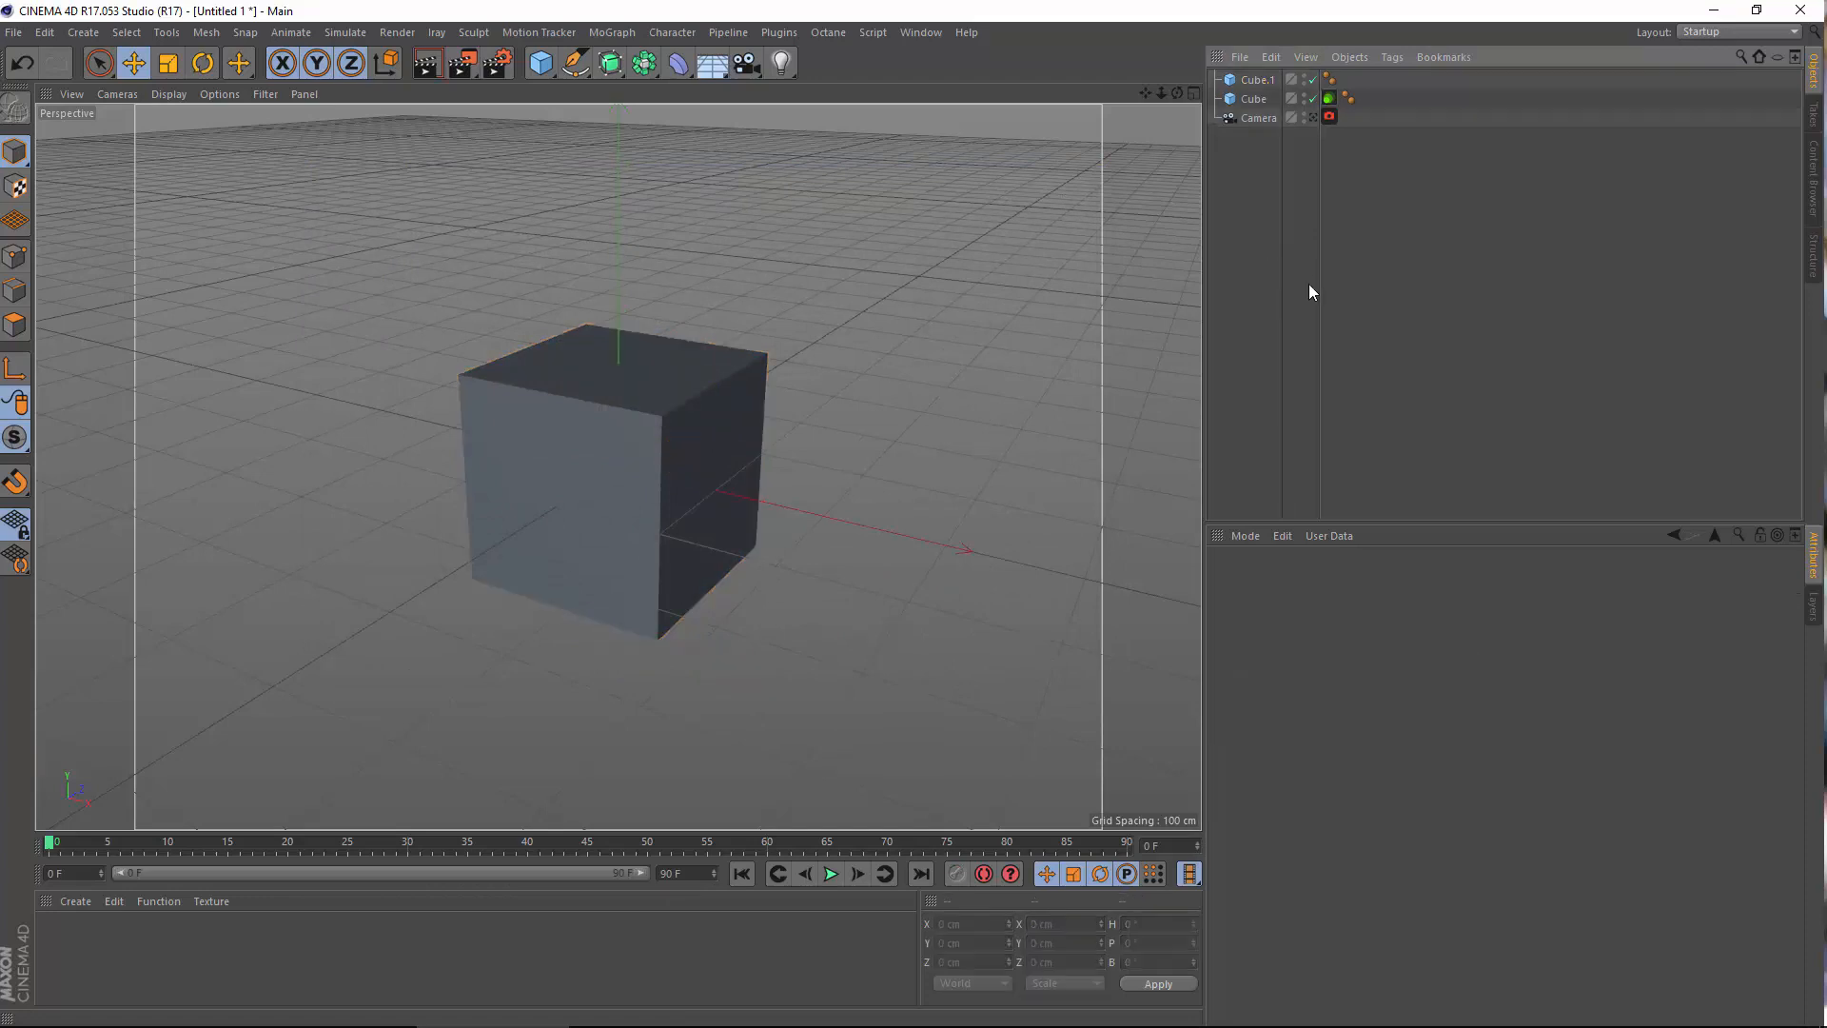
{"action": "left_click", "coordinate": [1251, 97]}
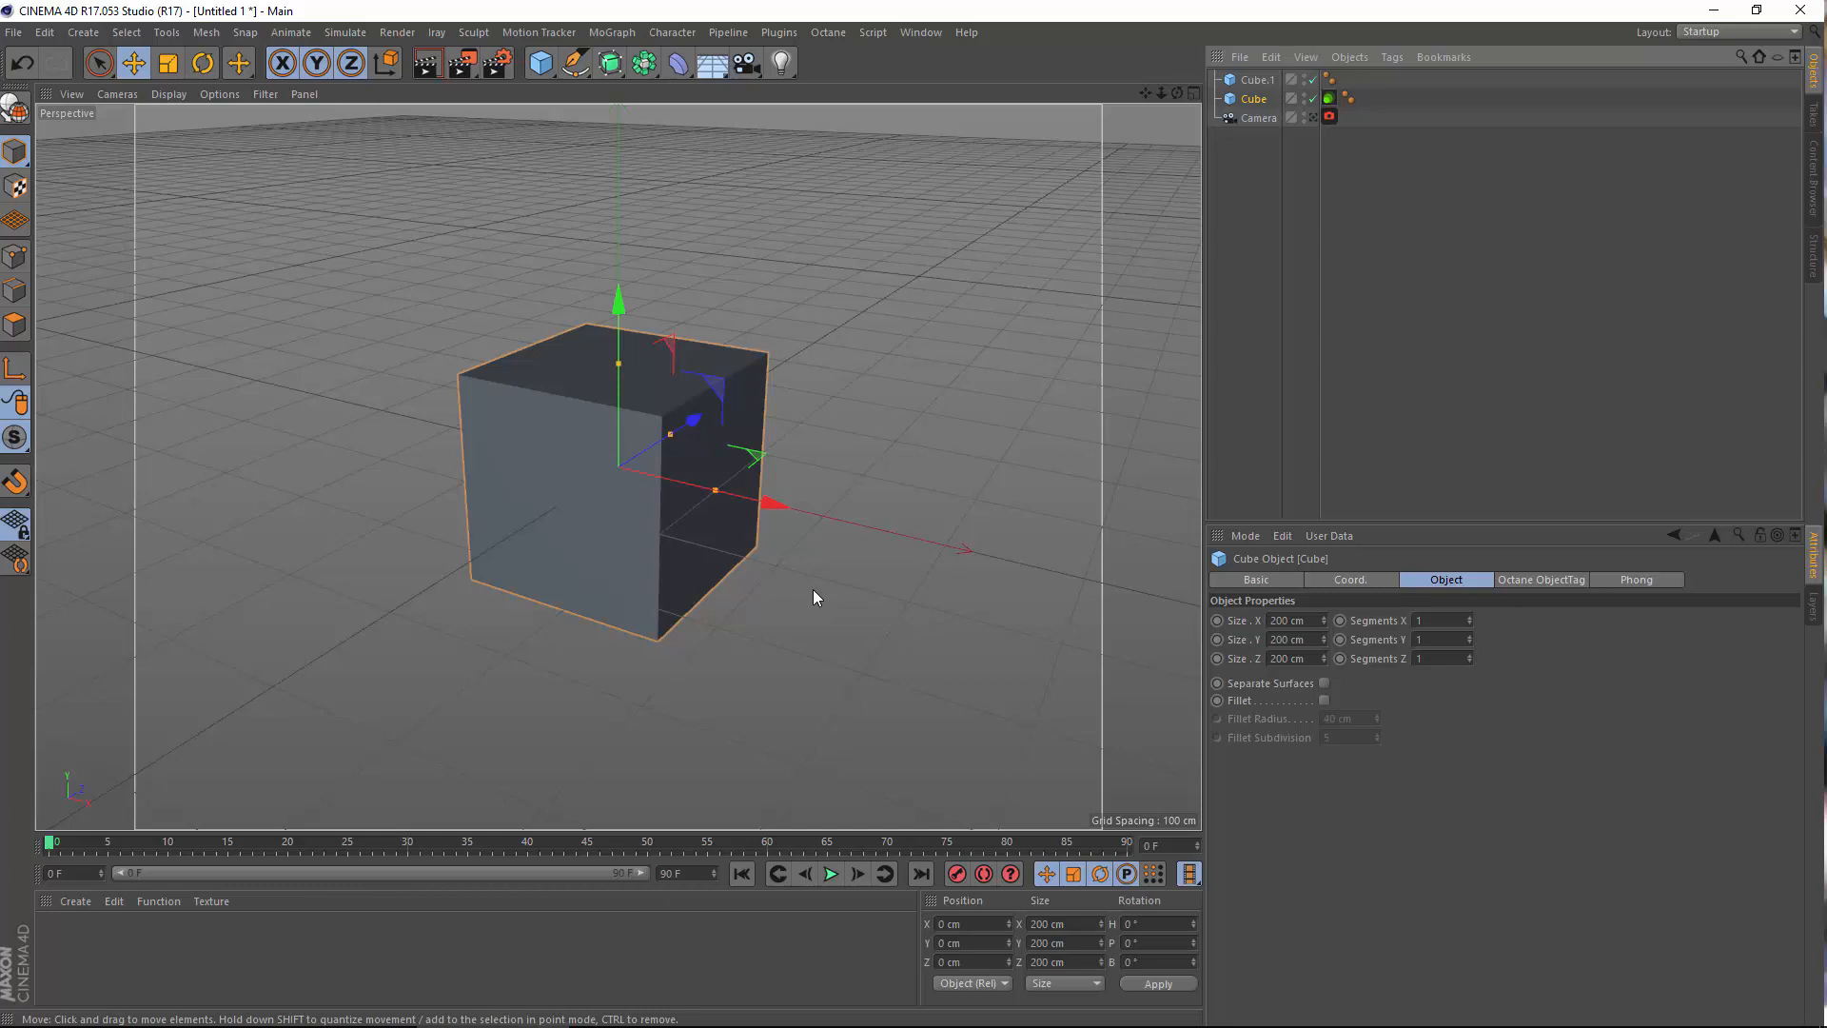
{"action": "left_click", "coordinate": [1278, 226]}
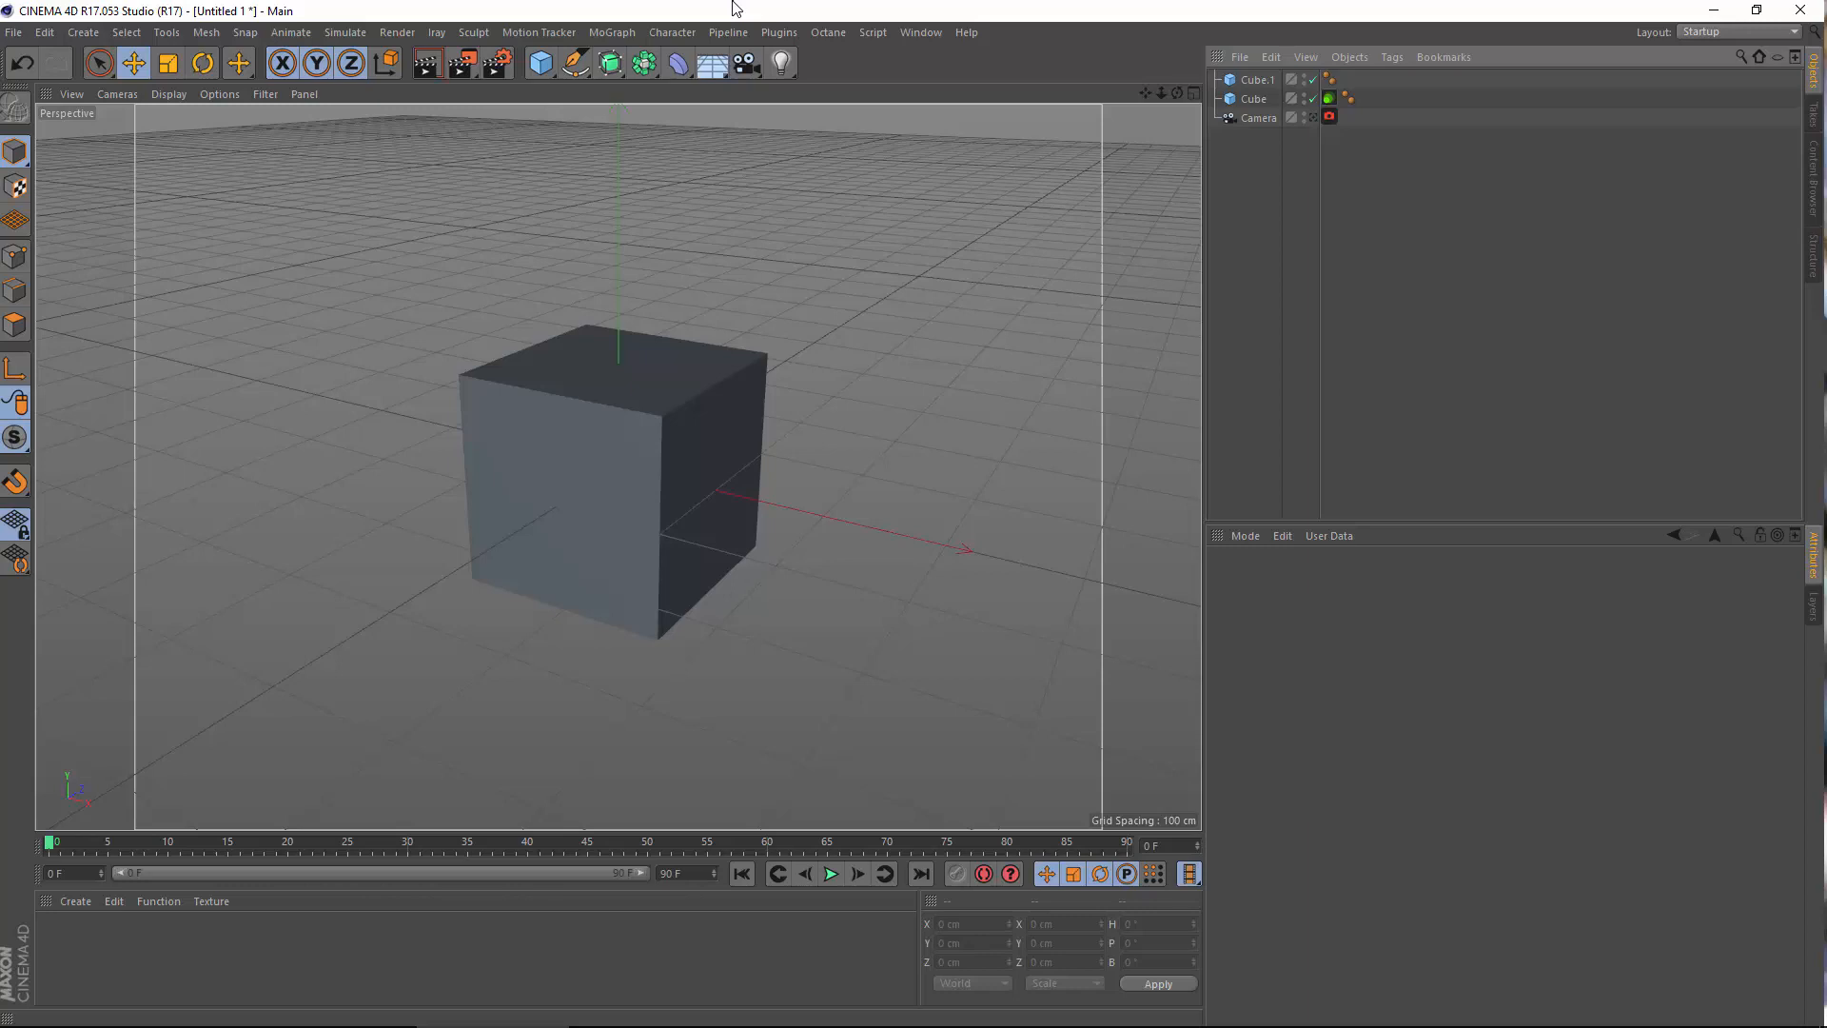
{"action": "left_click", "coordinate": [828, 32]}
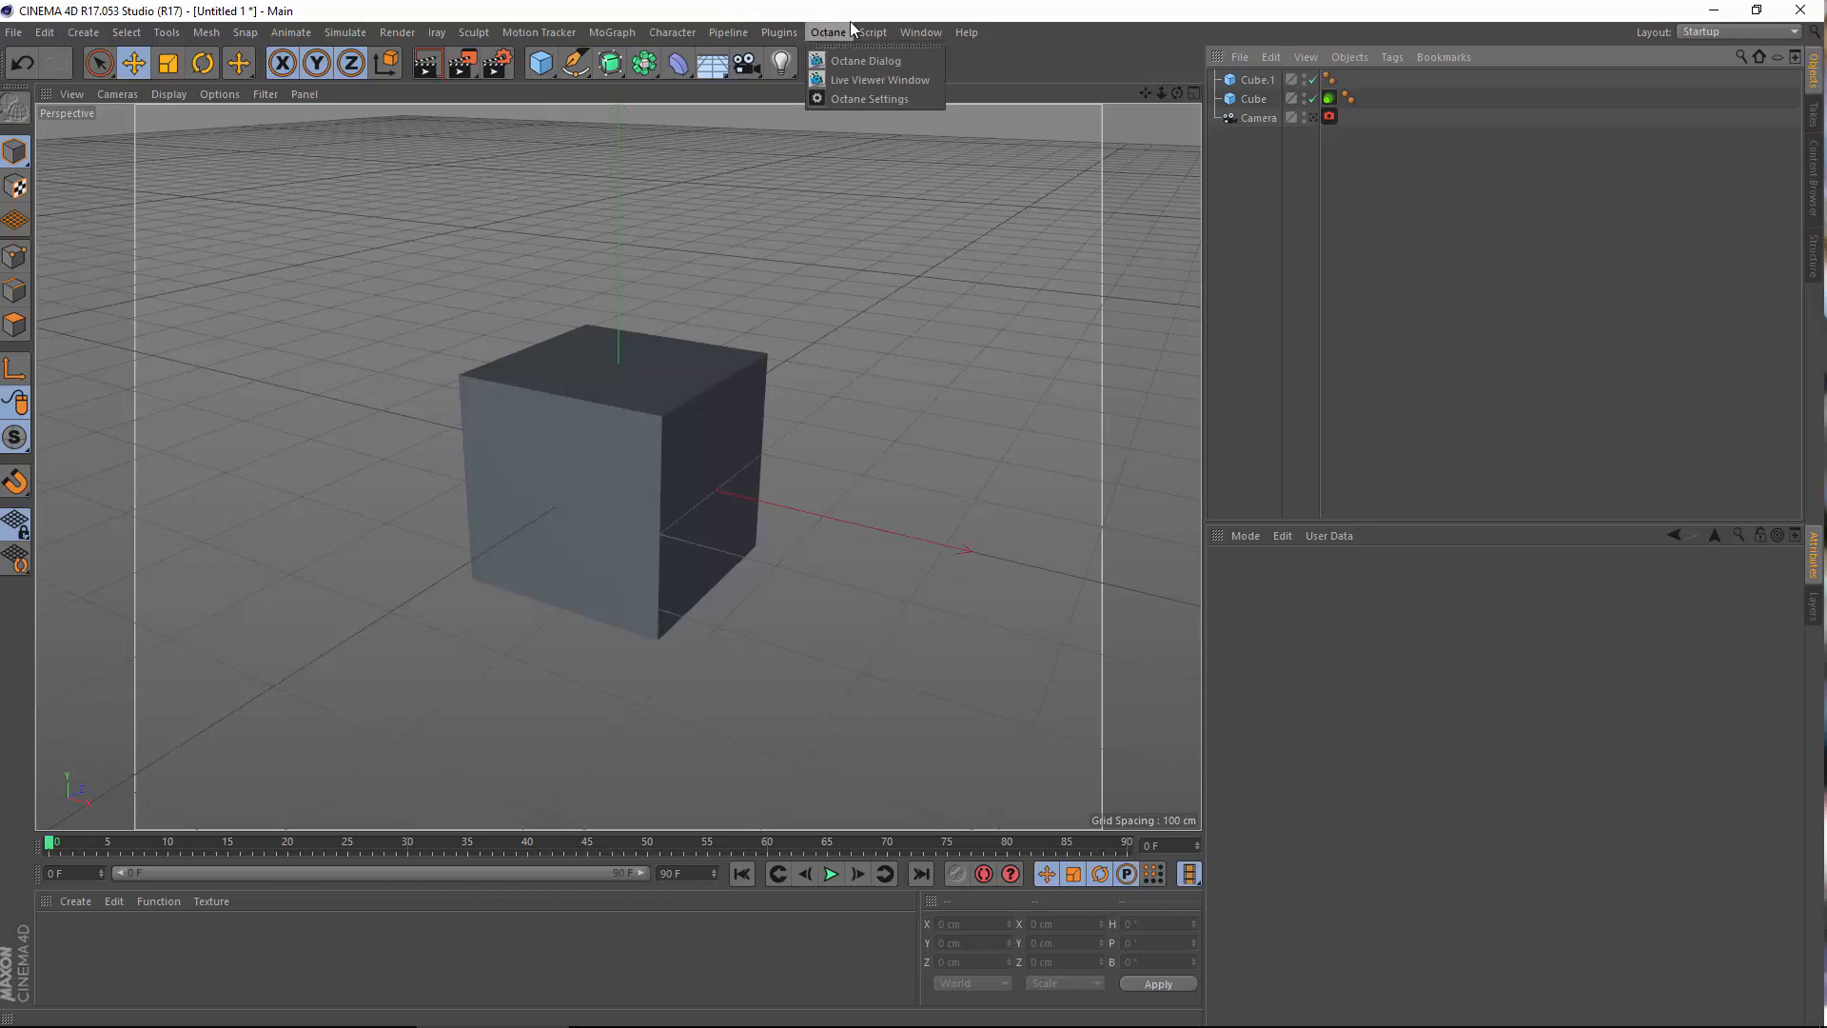
{"action": "left_click", "coordinate": [864, 17]}
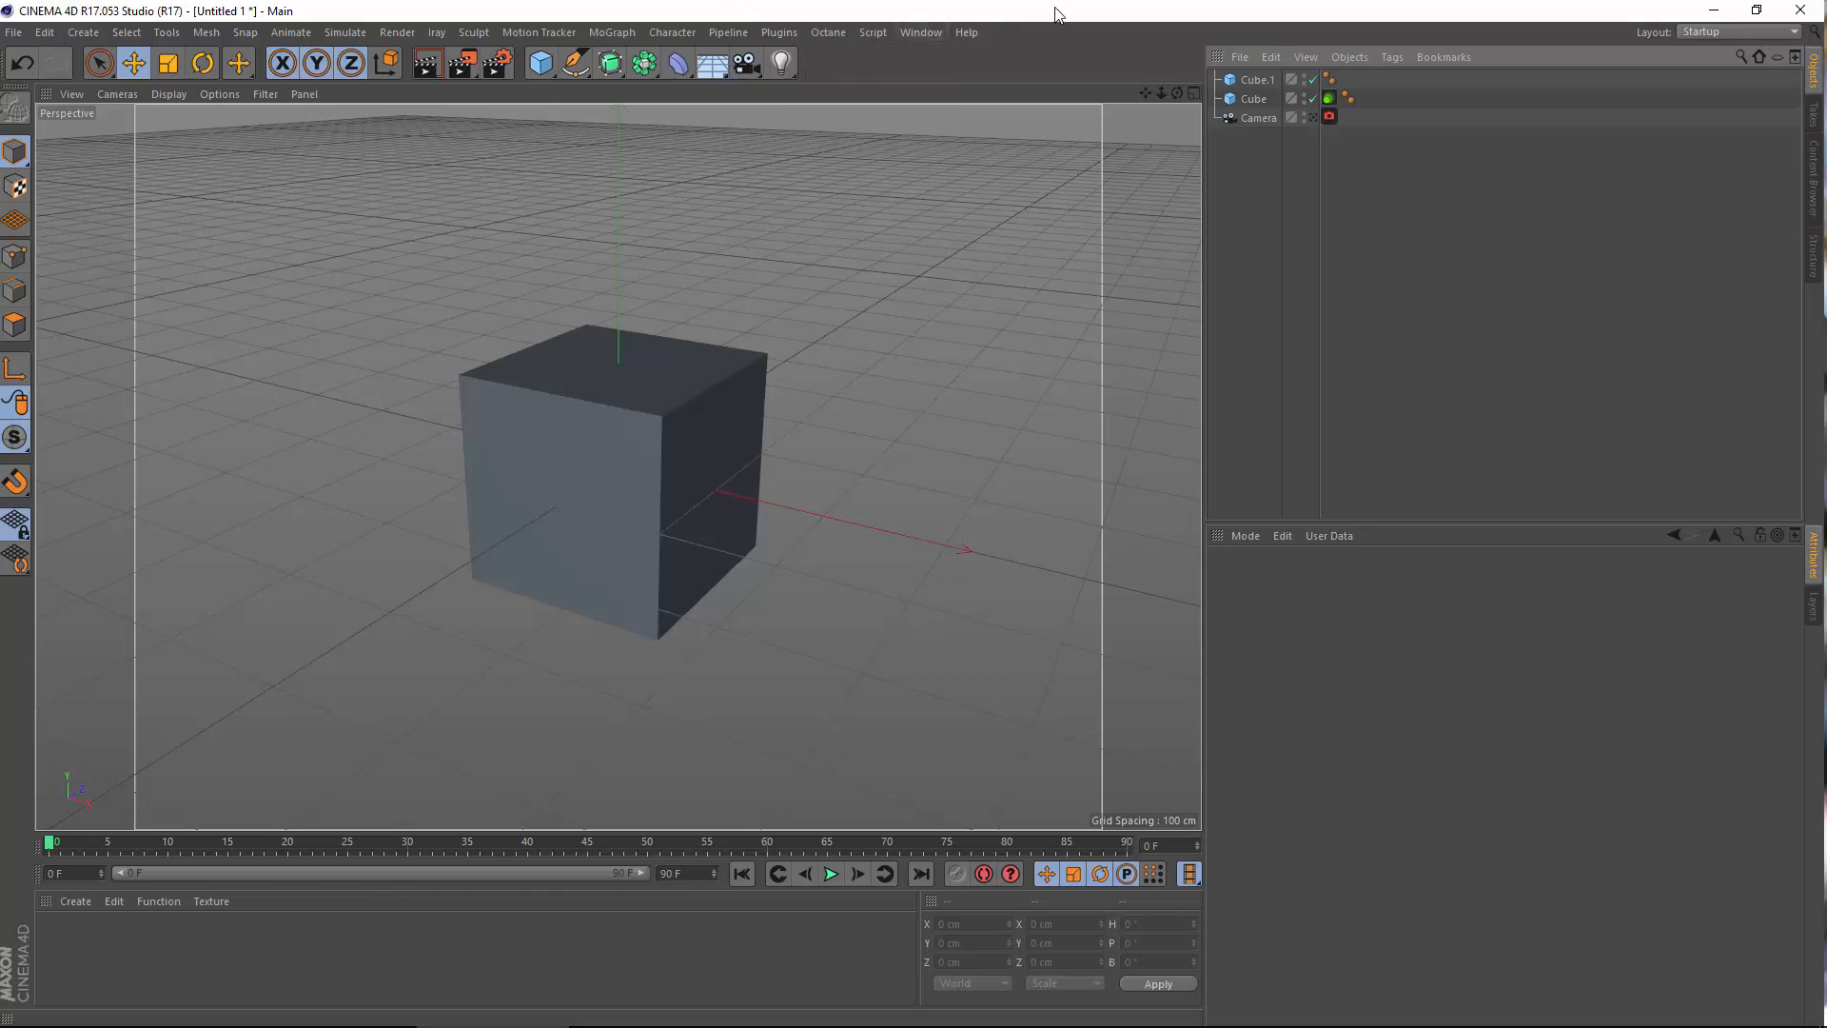
{"action": "left_click", "coordinate": [1258, 81]}
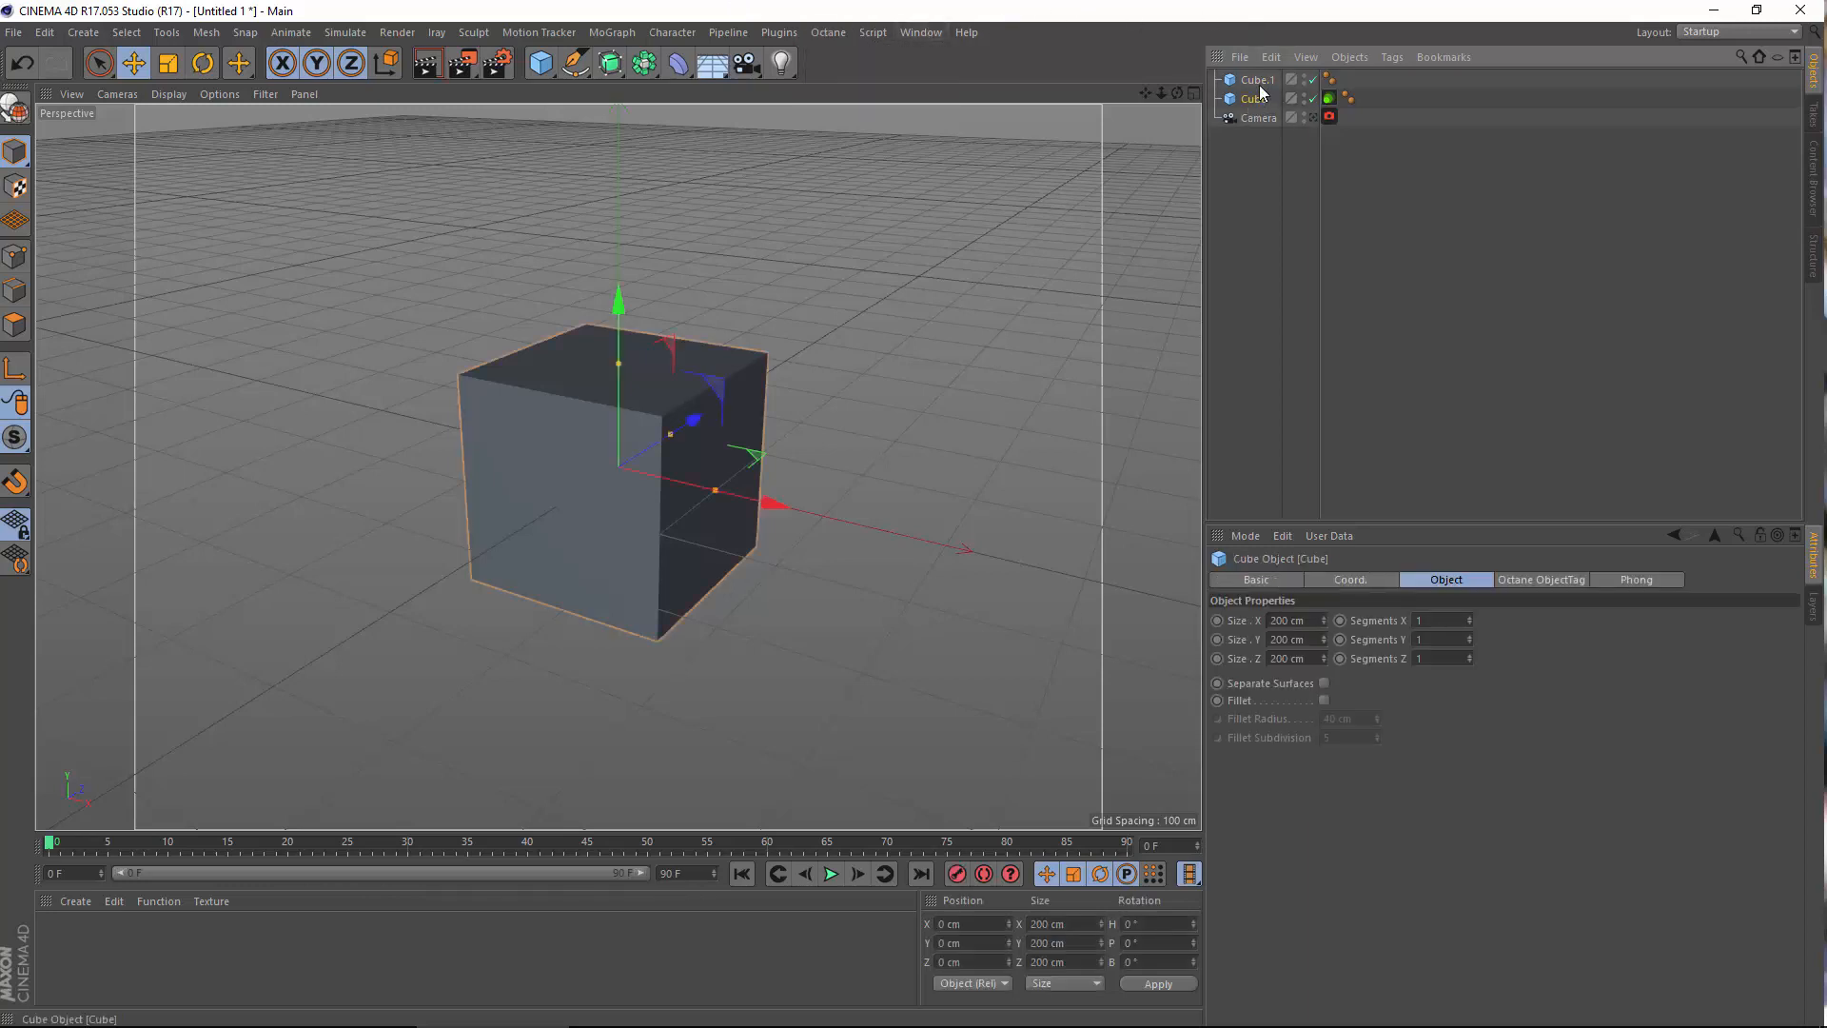
{"action": "left_click", "coordinate": [1281, 240]}
{"action": "left_click", "coordinate": [517, 459]}
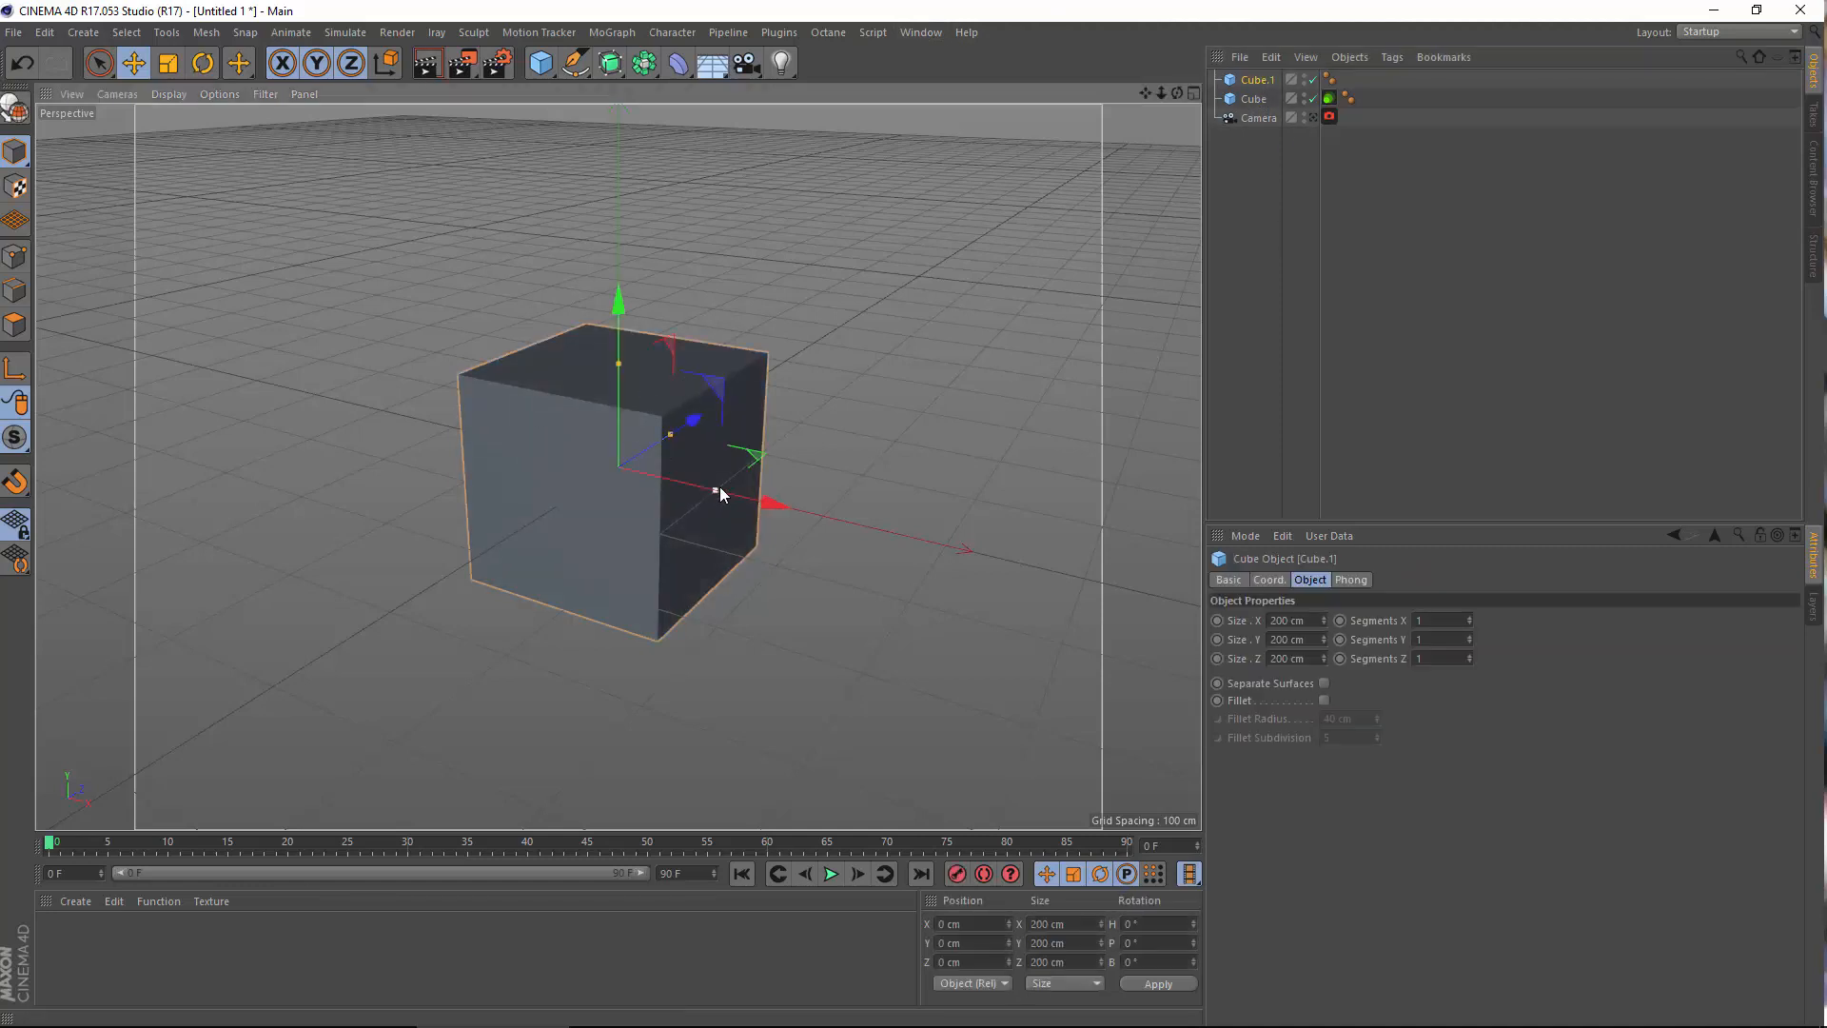
{"action": "left_click", "coordinate": [1252, 305]}
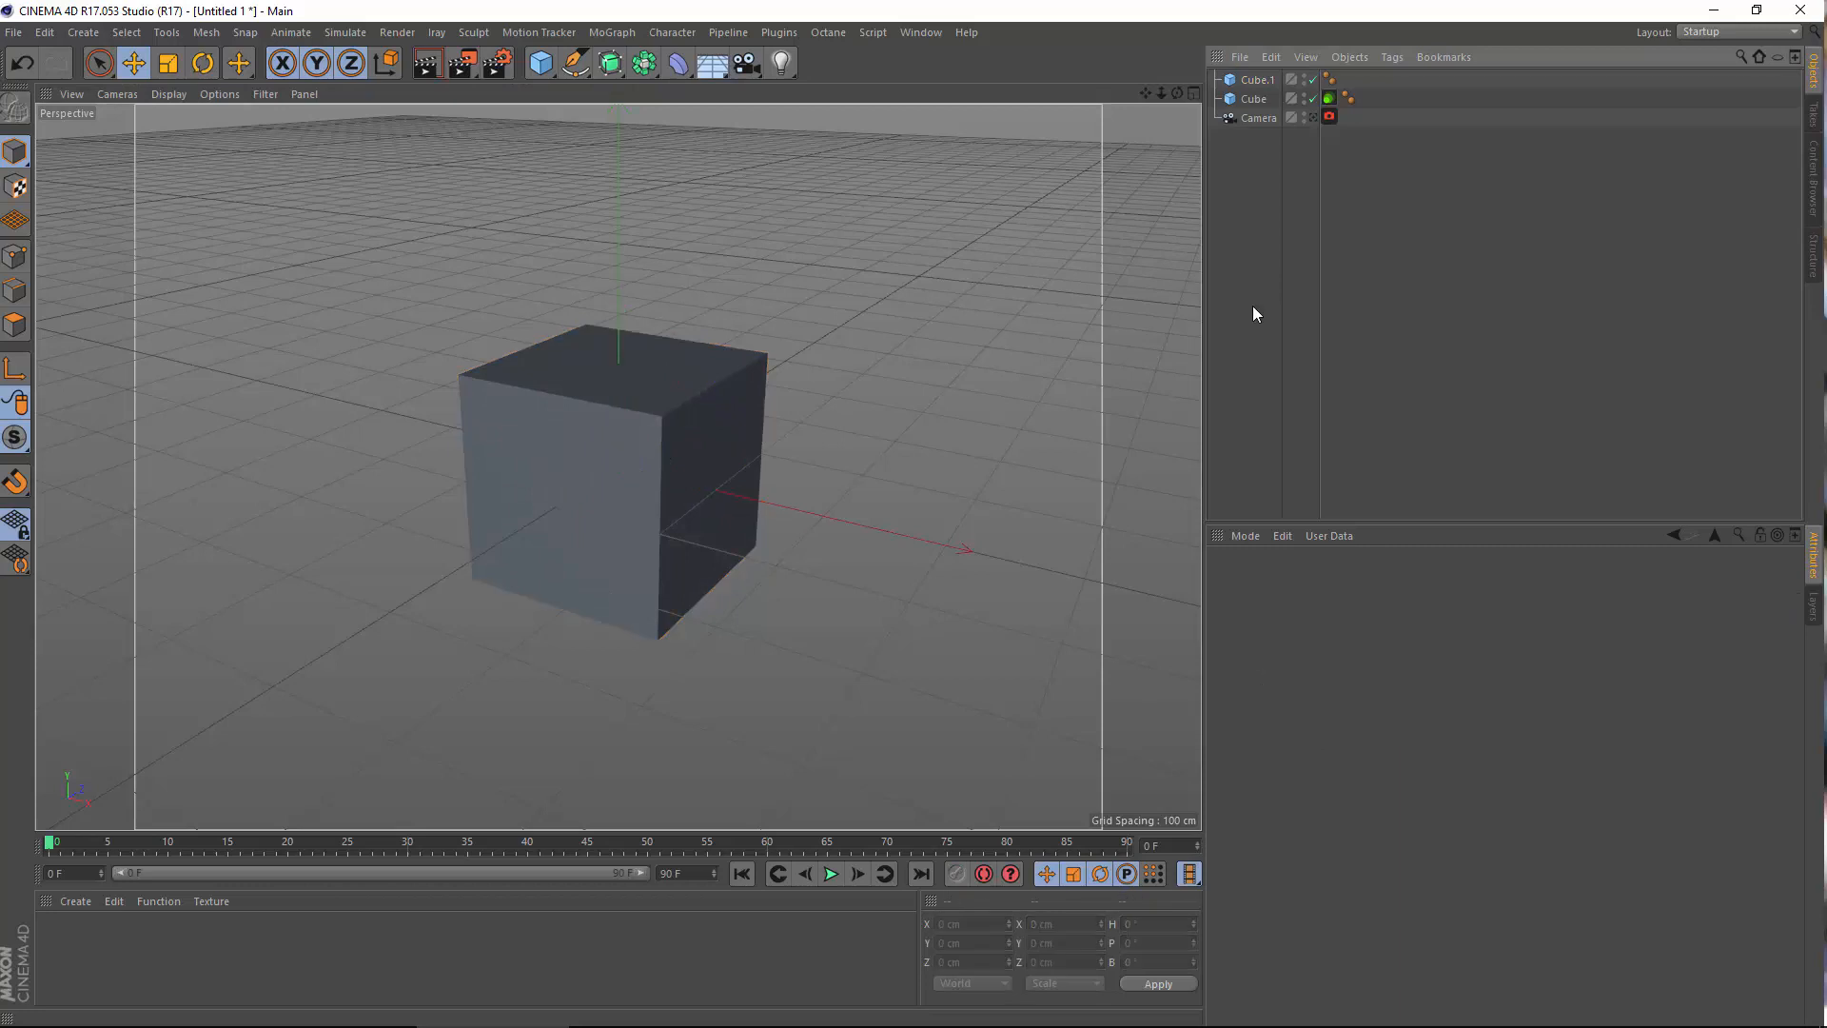
{"action": "left_click", "coordinate": [640, 512]}
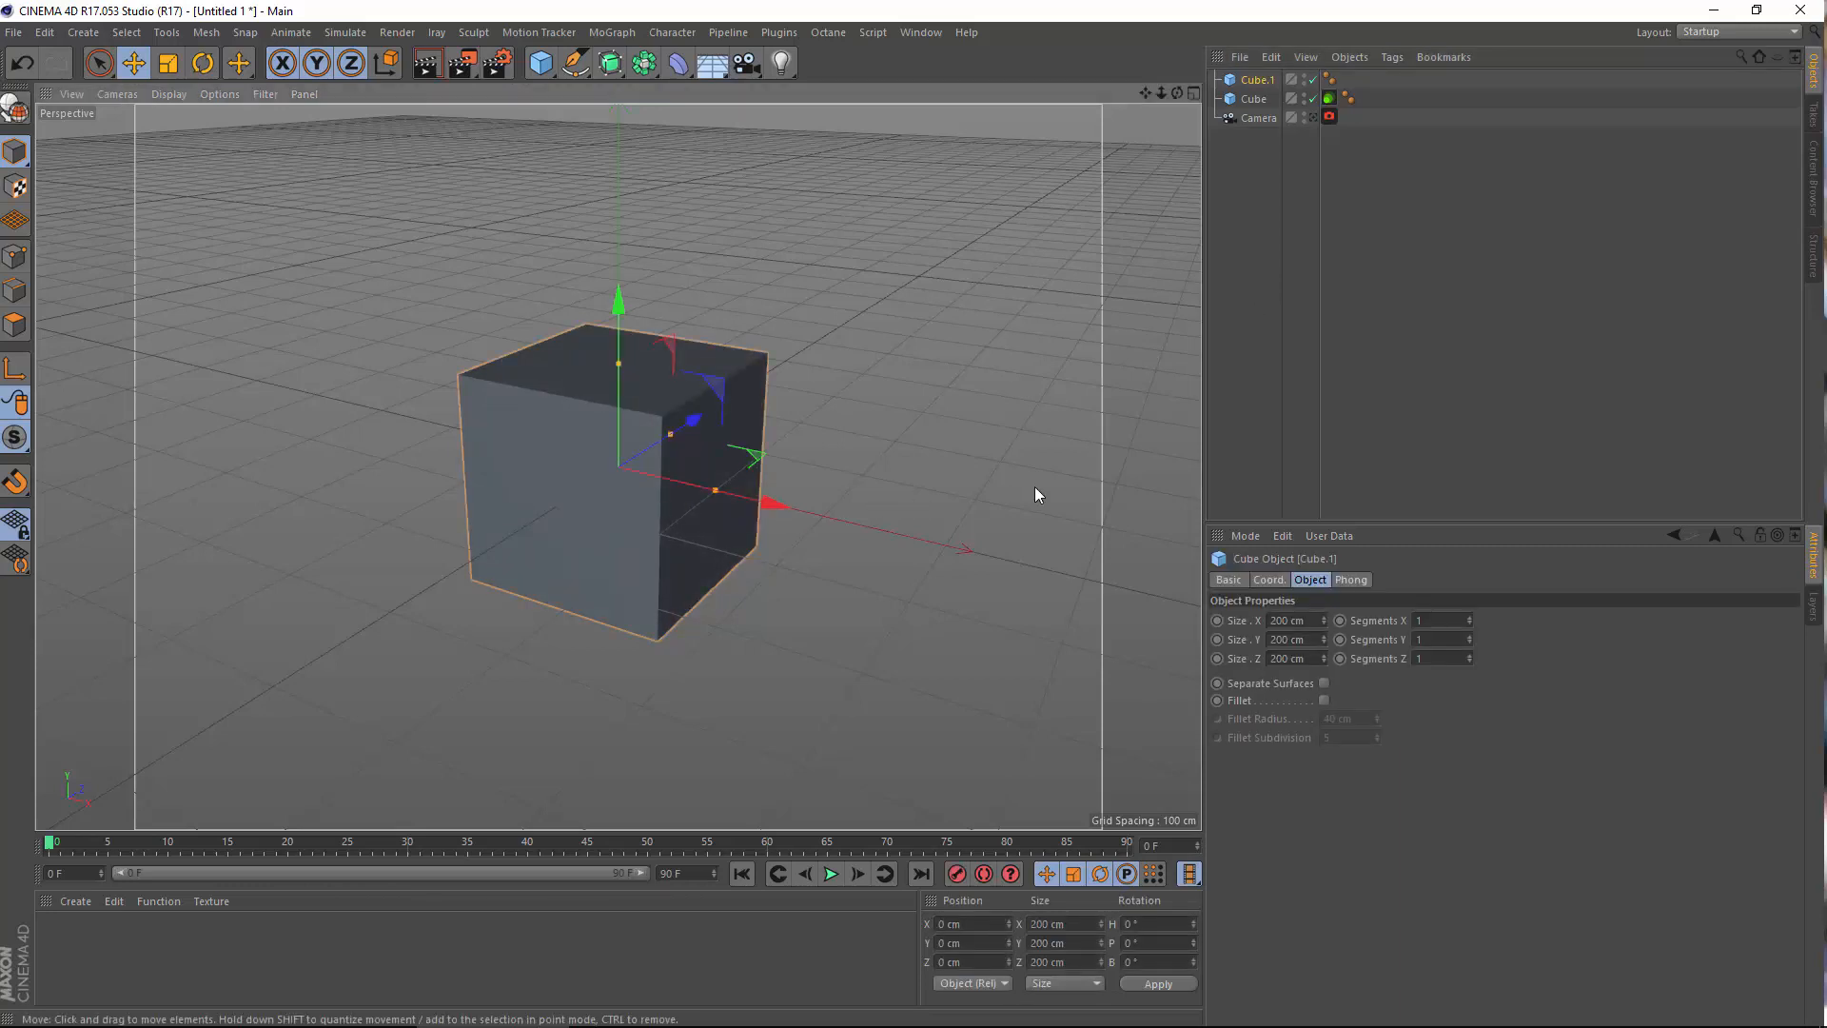
{"action": "left_click", "coordinate": [1250, 336]}
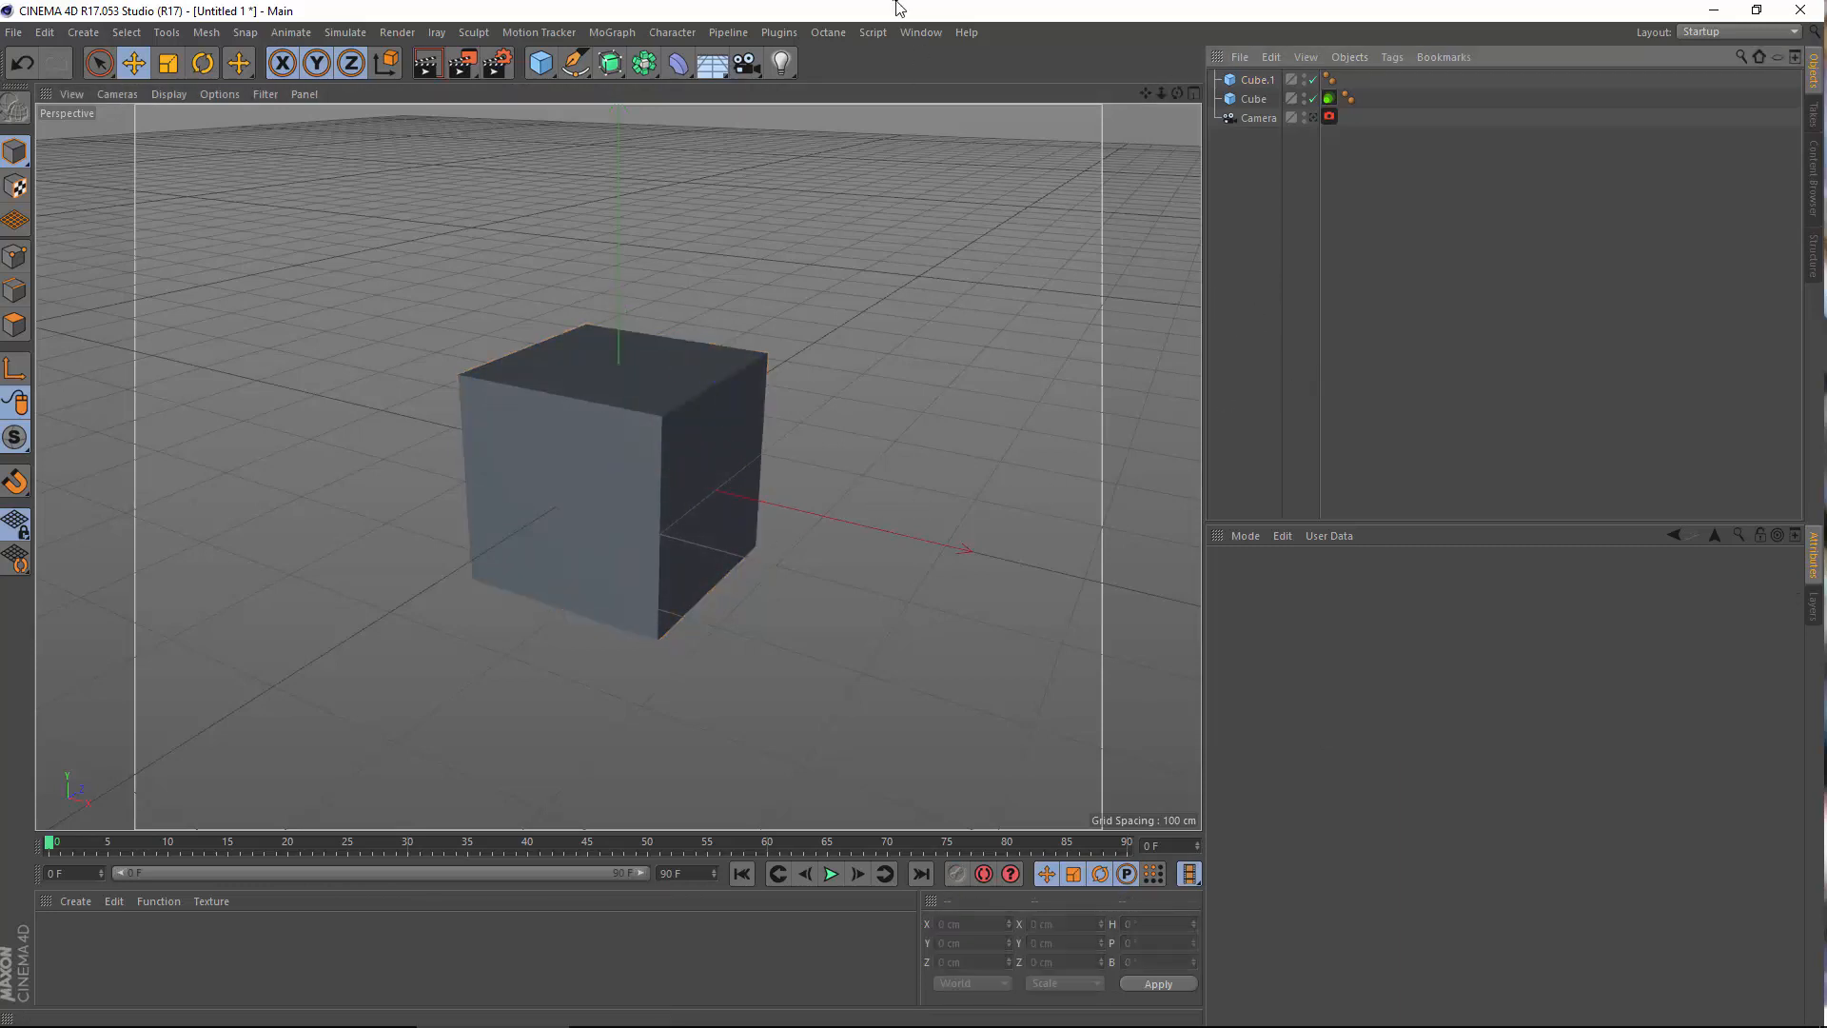
{"action": "left_click", "coordinate": [729, 375]}
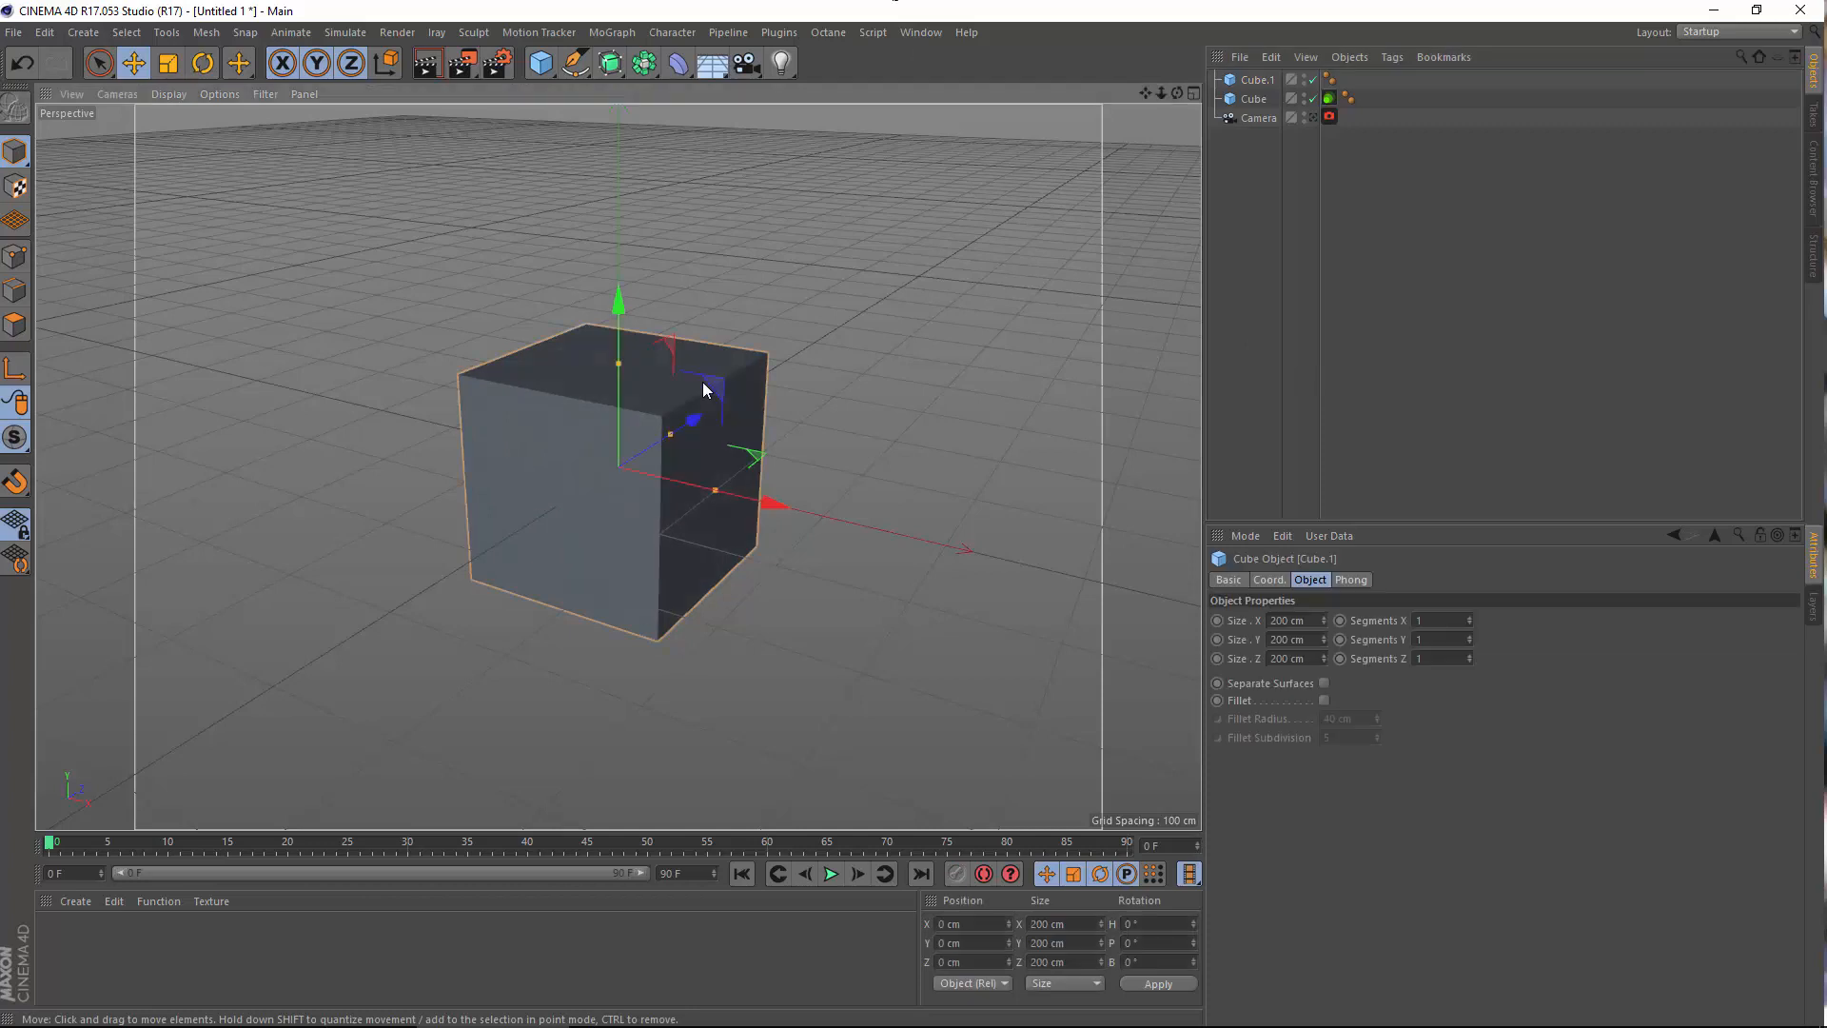
{"action": "left_click", "coordinate": [1233, 317]}
{"action": "left_click", "coordinate": [967, 33]}
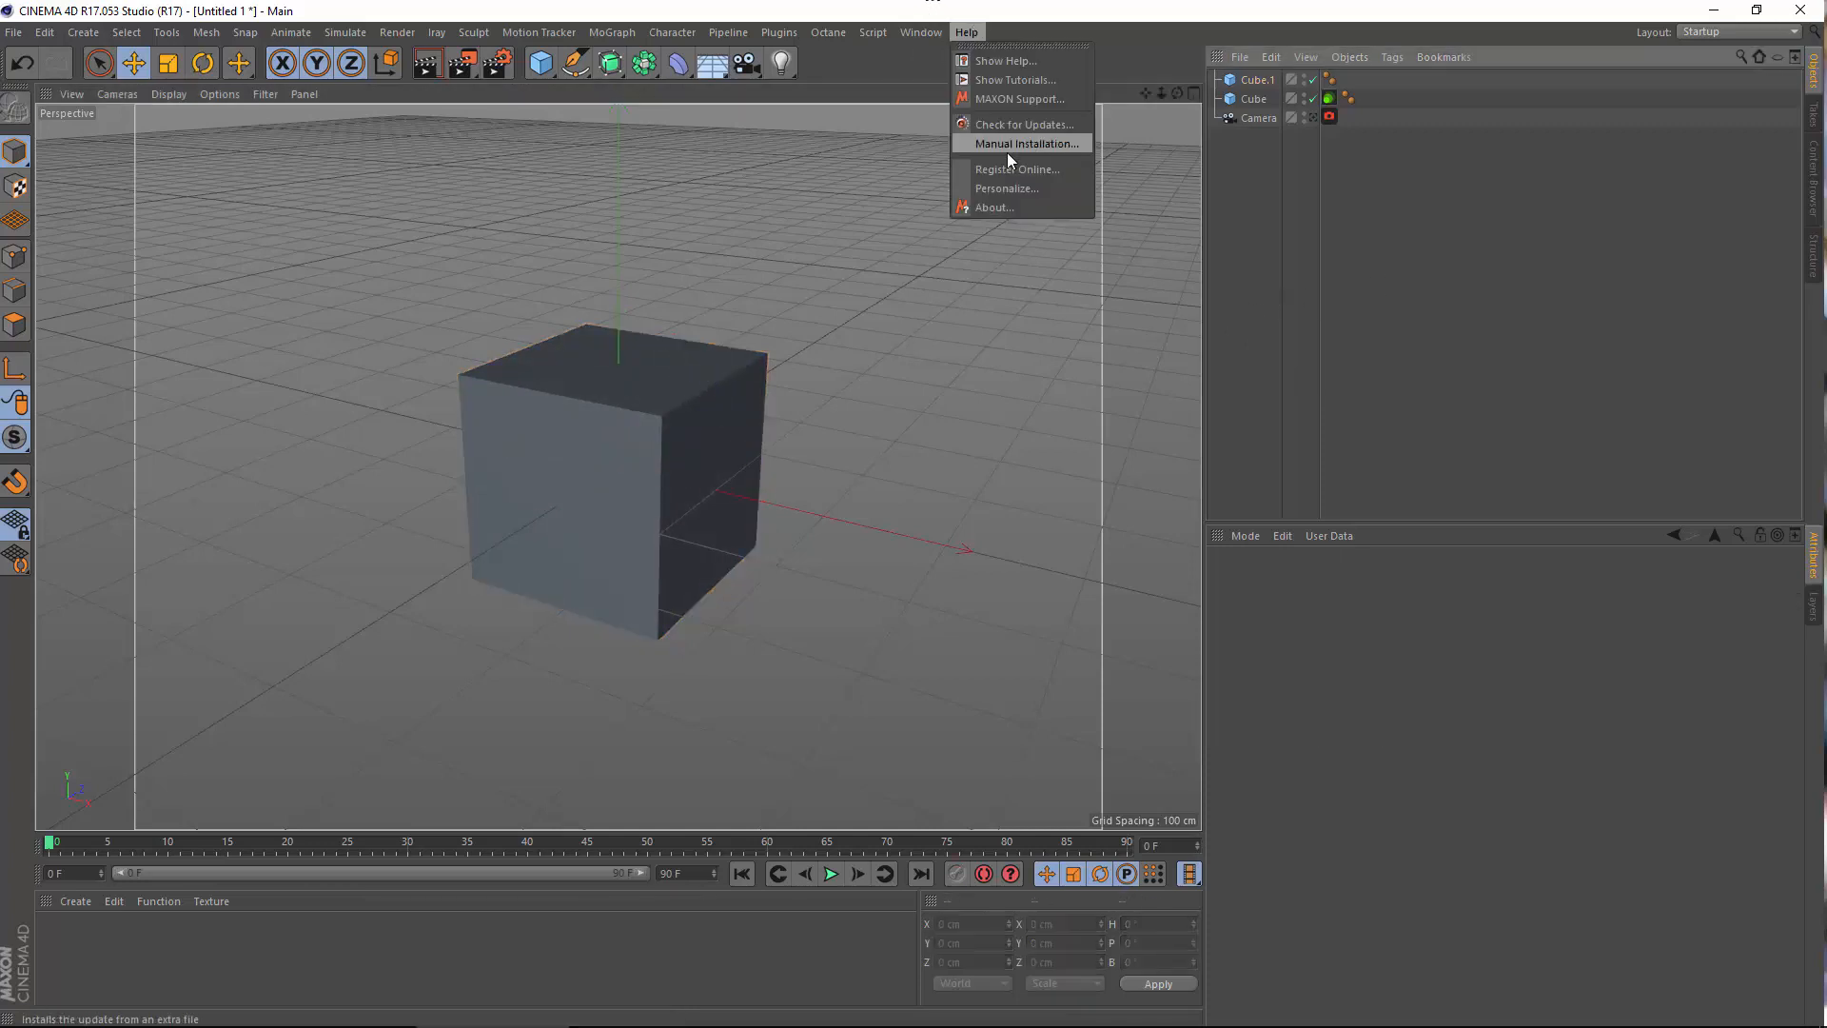
{"action": "left_click", "coordinate": [1276, 285]}
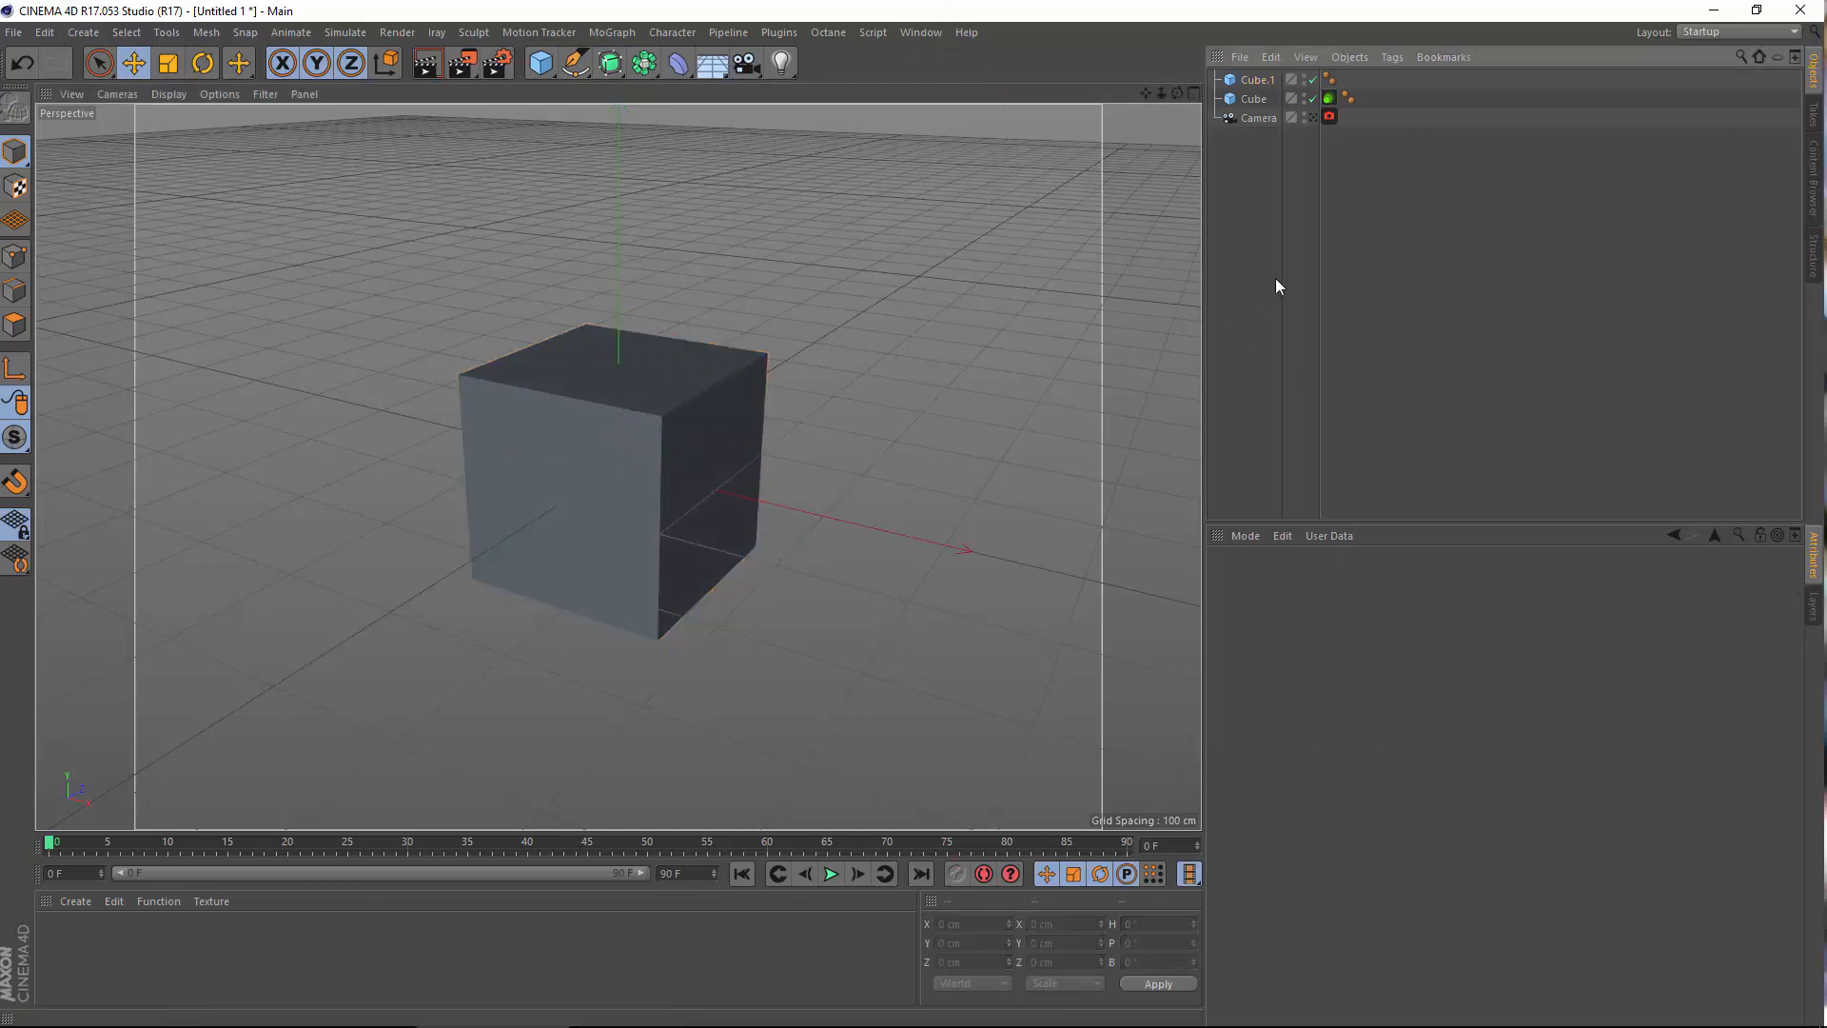